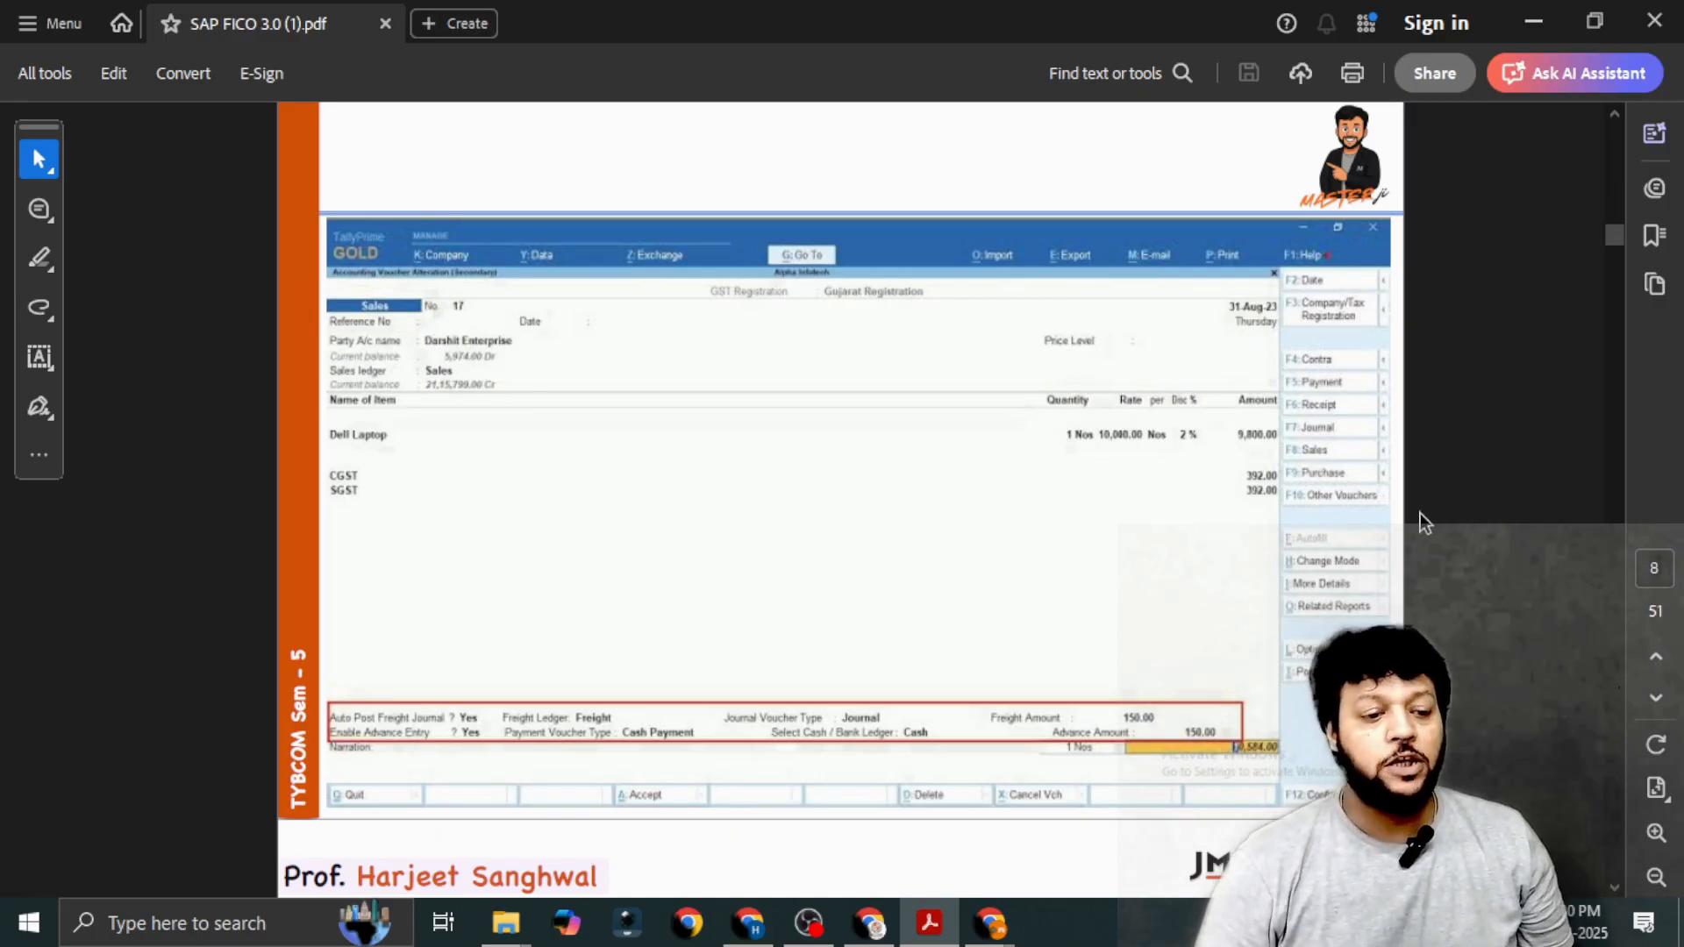
Launch the Remote Desktop Connection client by running the mstsc command.
{"action": "scroll", "coordinate": [1606, 544], "scroll_direction": "down", "scroll_amount": 1}
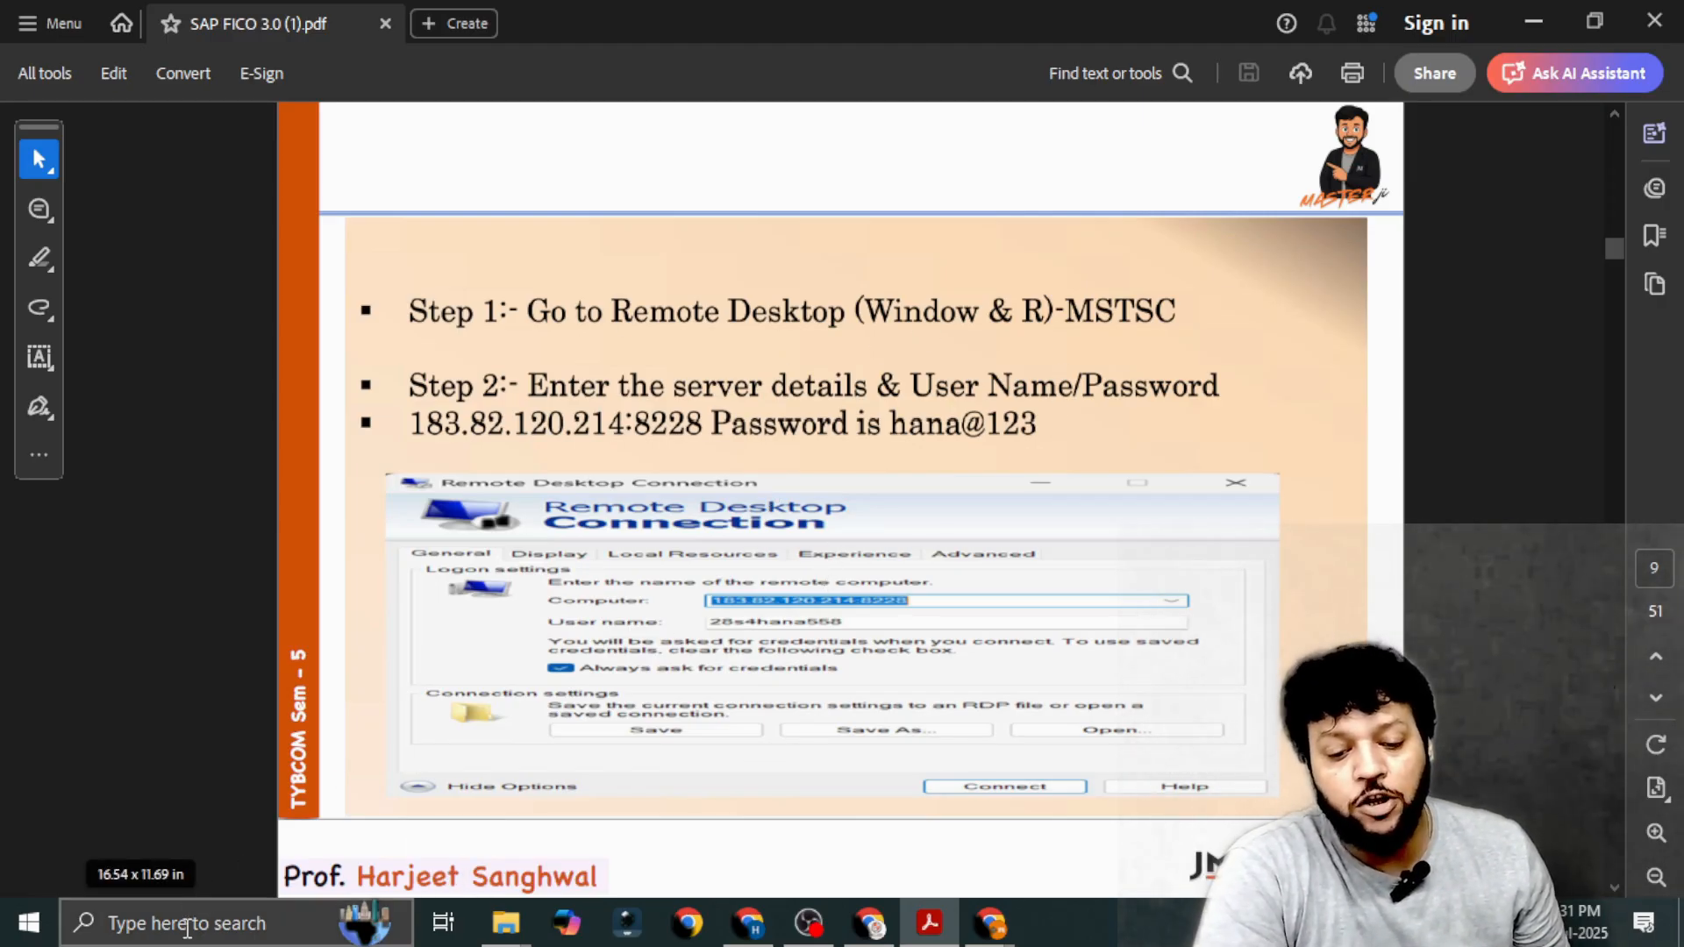
{"action": "left_click", "coordinate": [187, 926]}
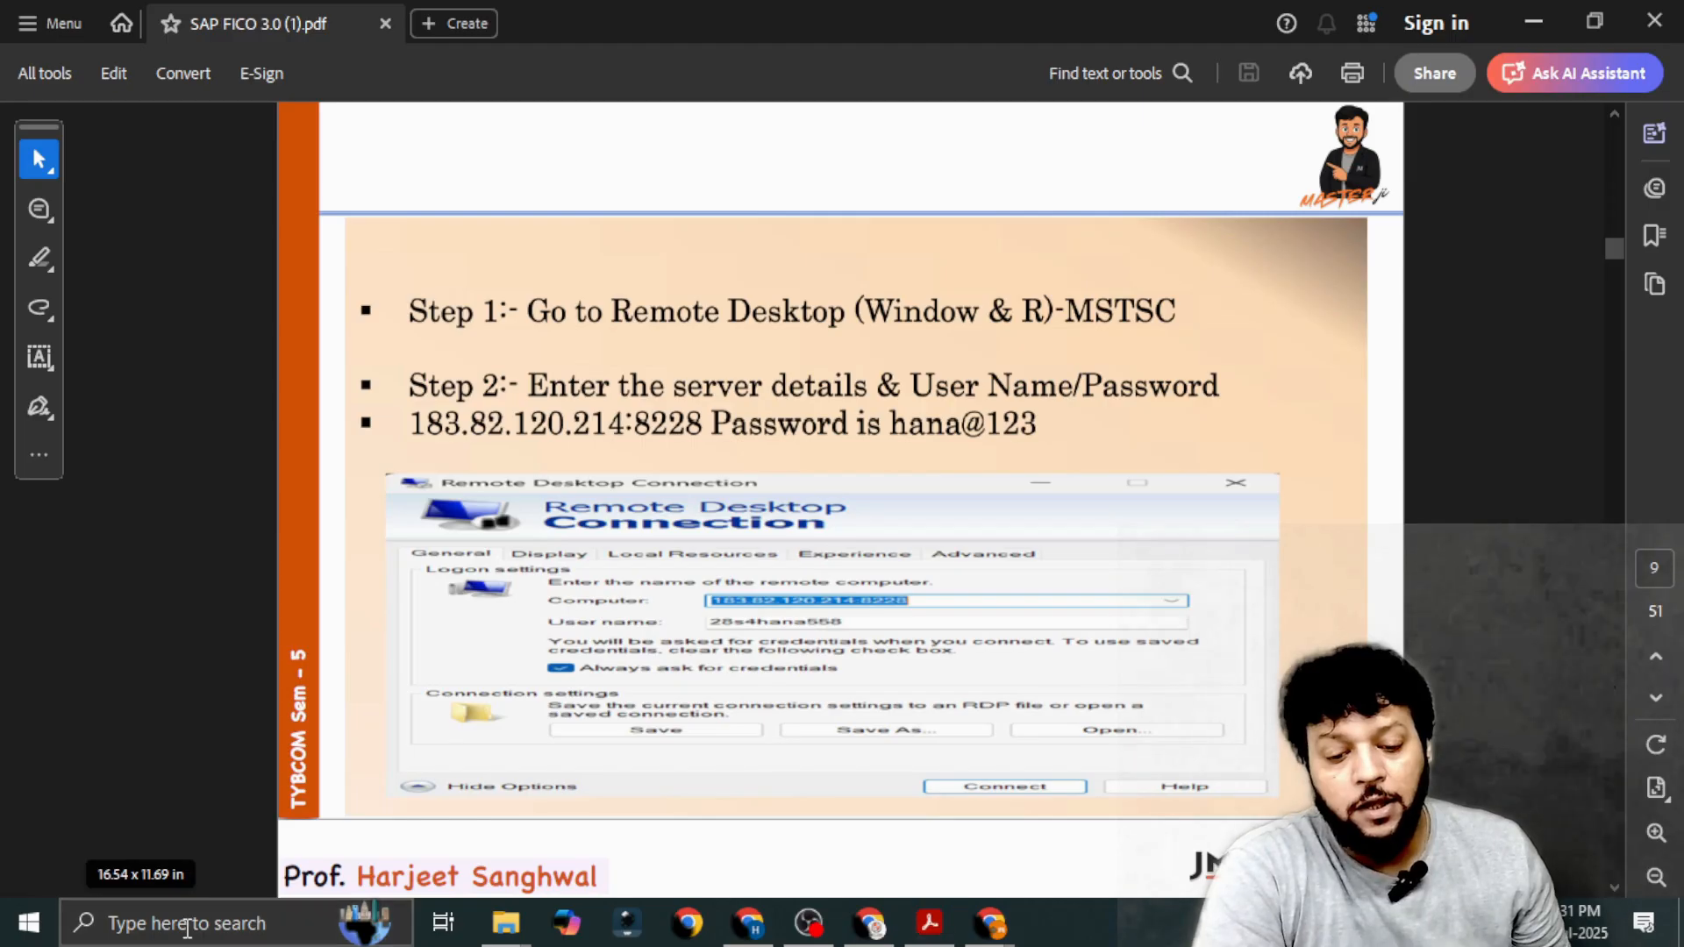
{"action": "type", "text": "run"}
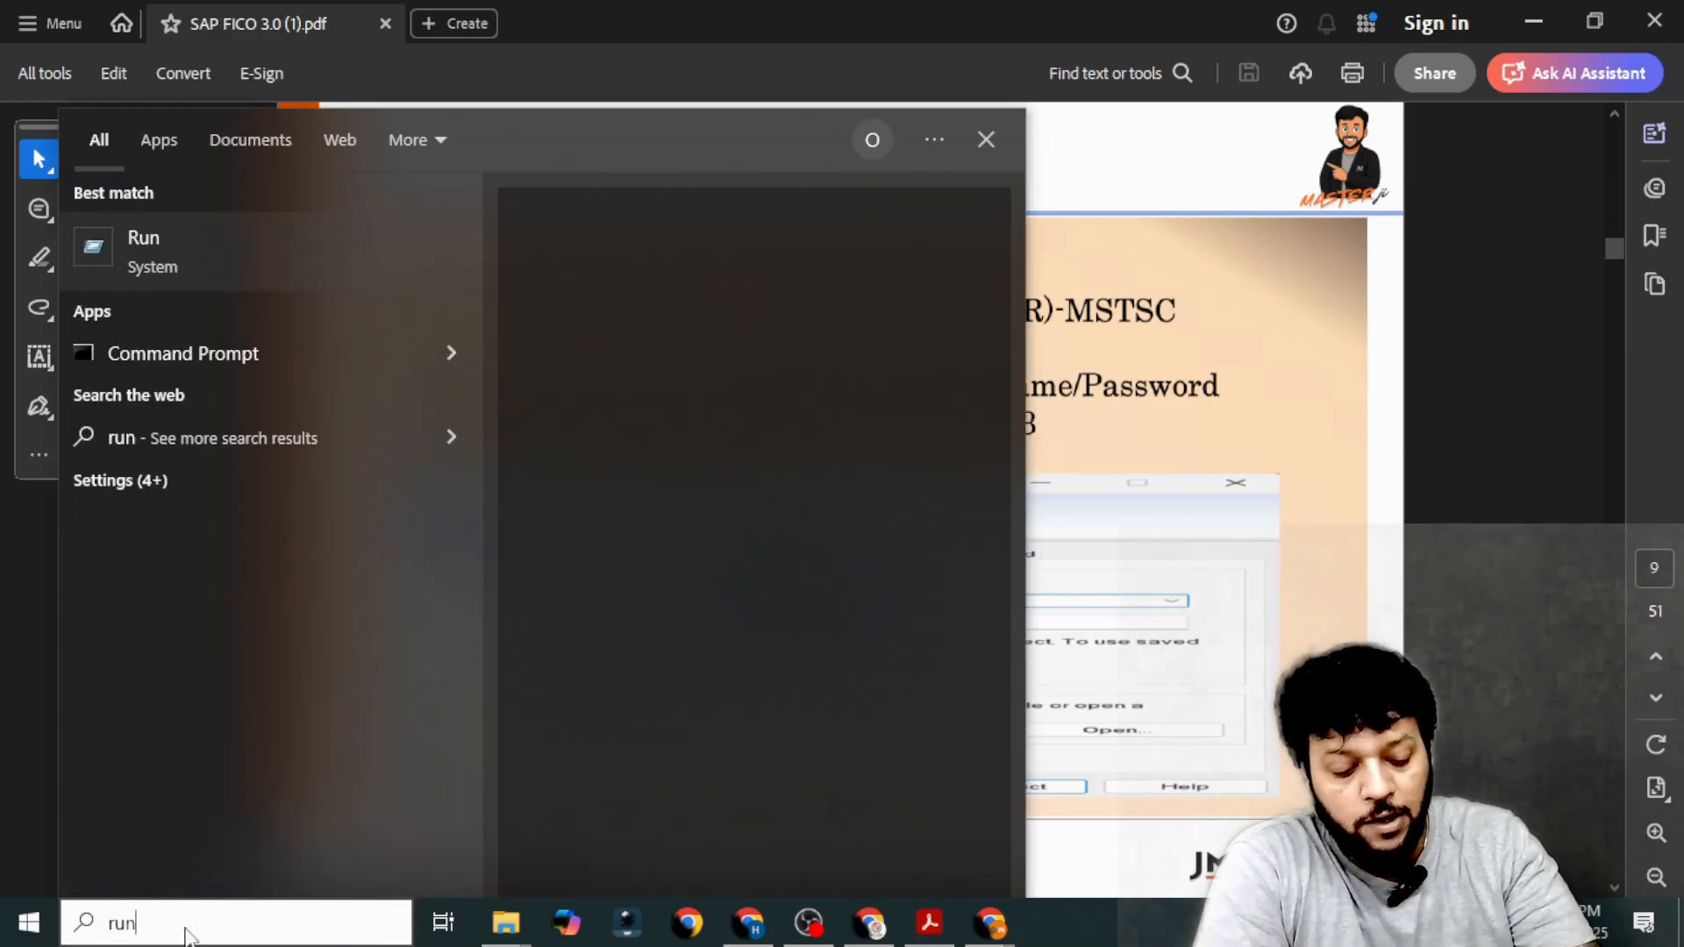
{"action": "key", "text": "Return"}
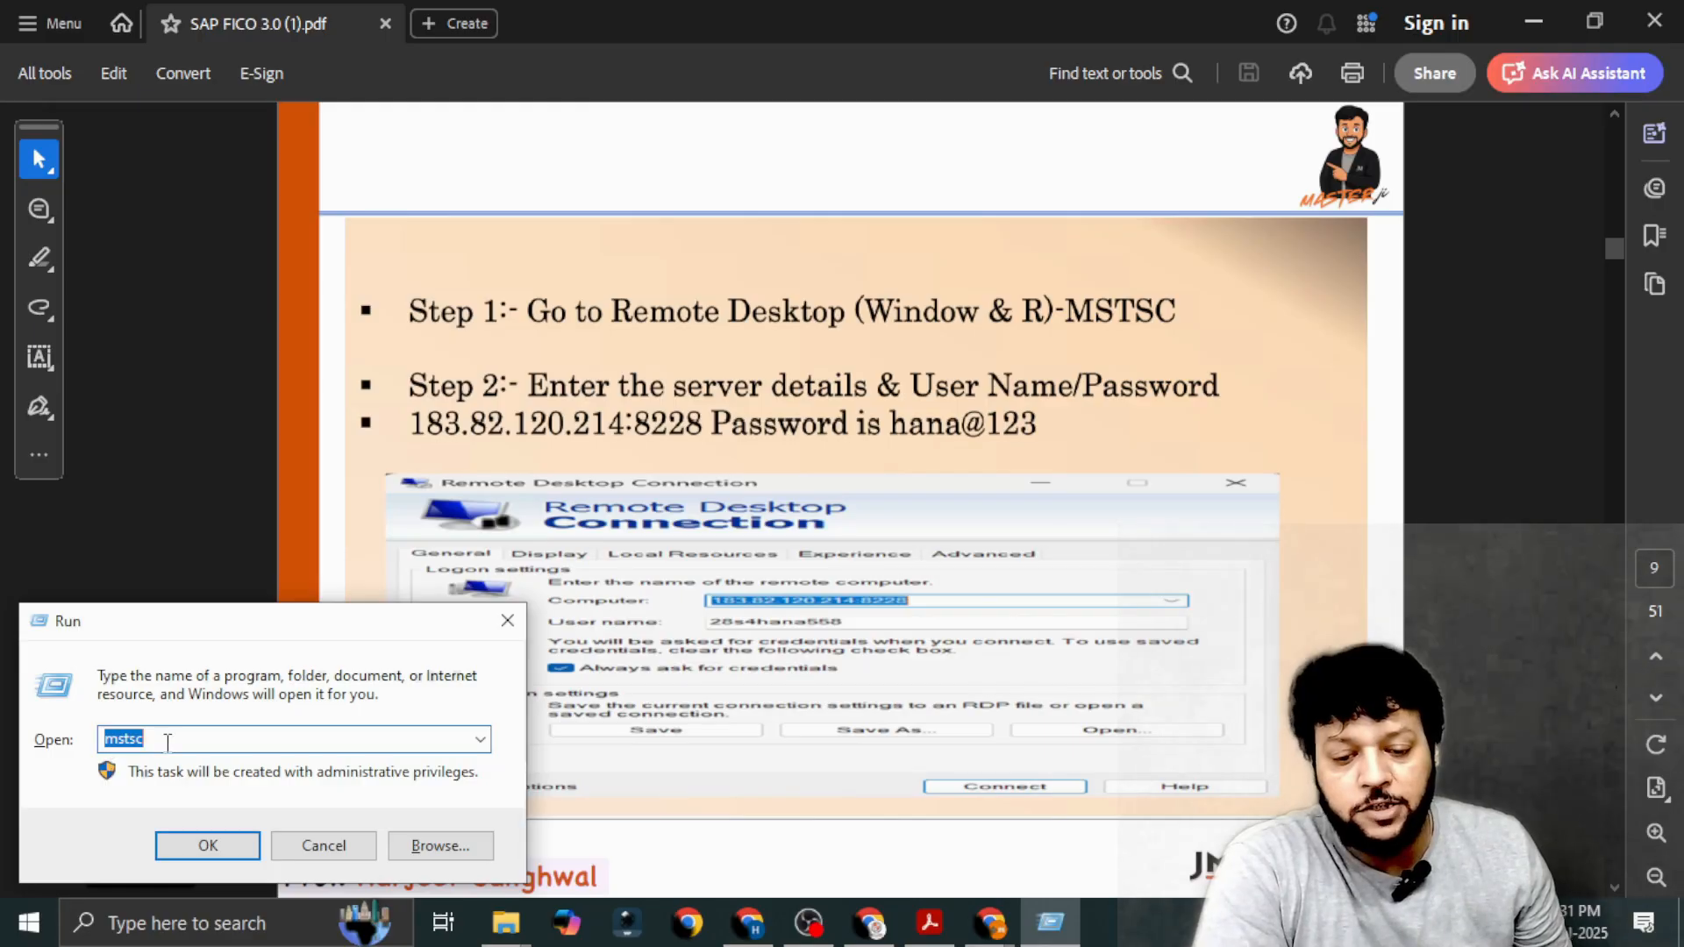
{"action": "left_click", "coordinate": [207, 846]}
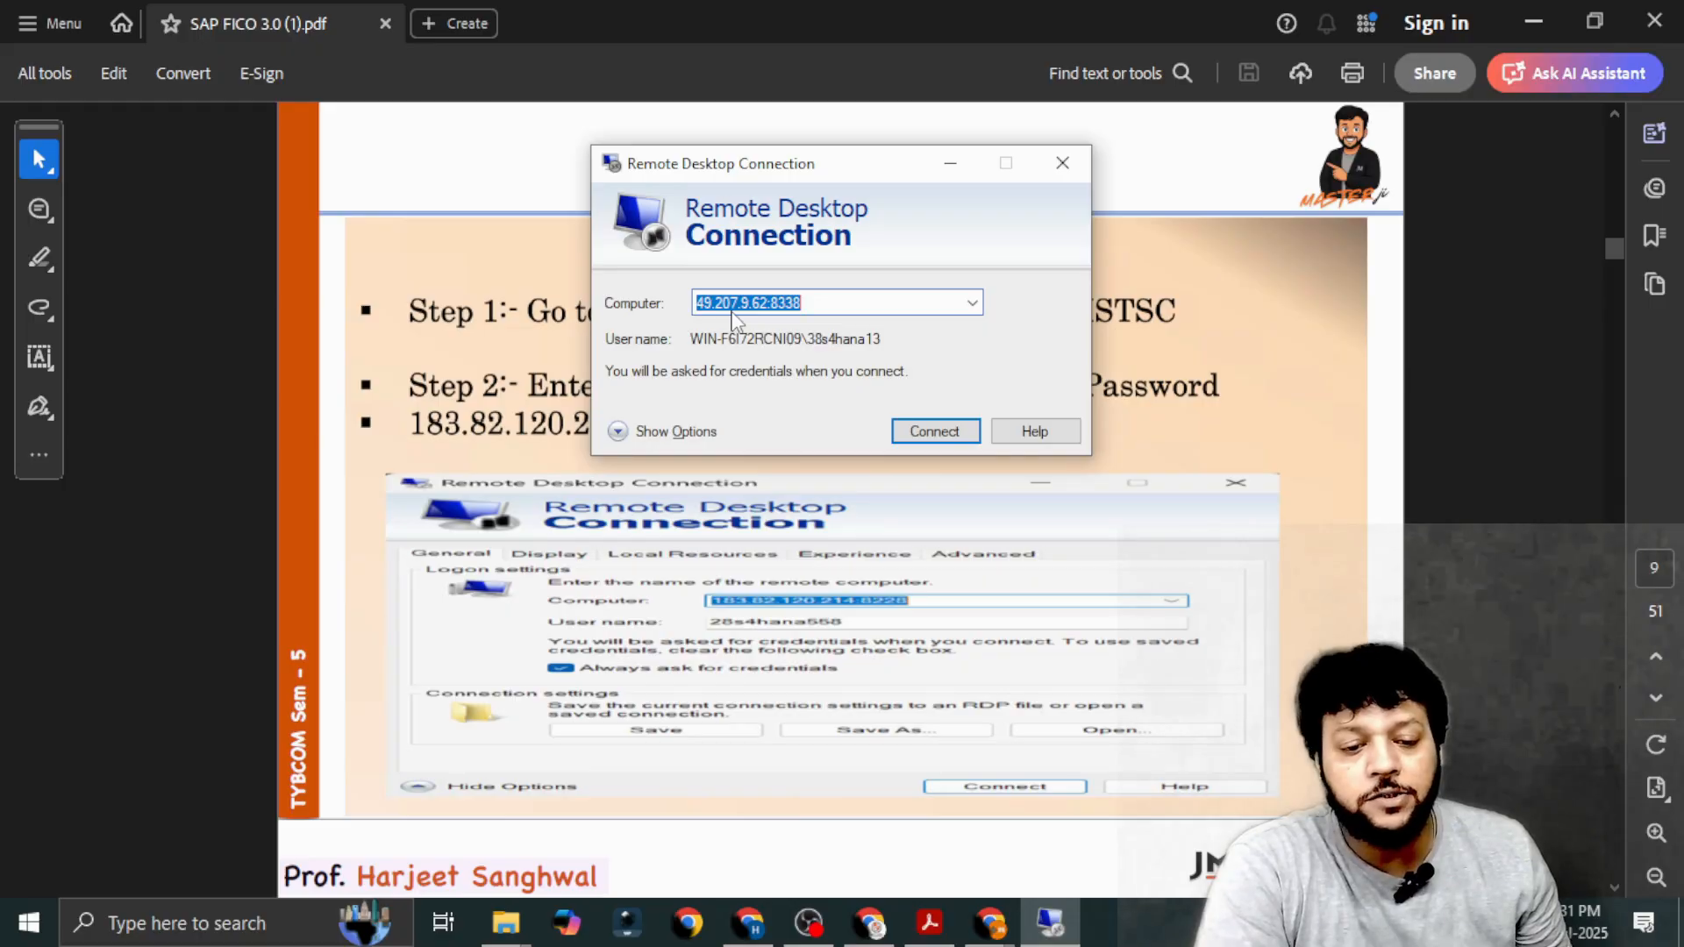
{"action": "left_click_drag", "start_coordinate": [857, 165], "coordinate": [912, 464]}
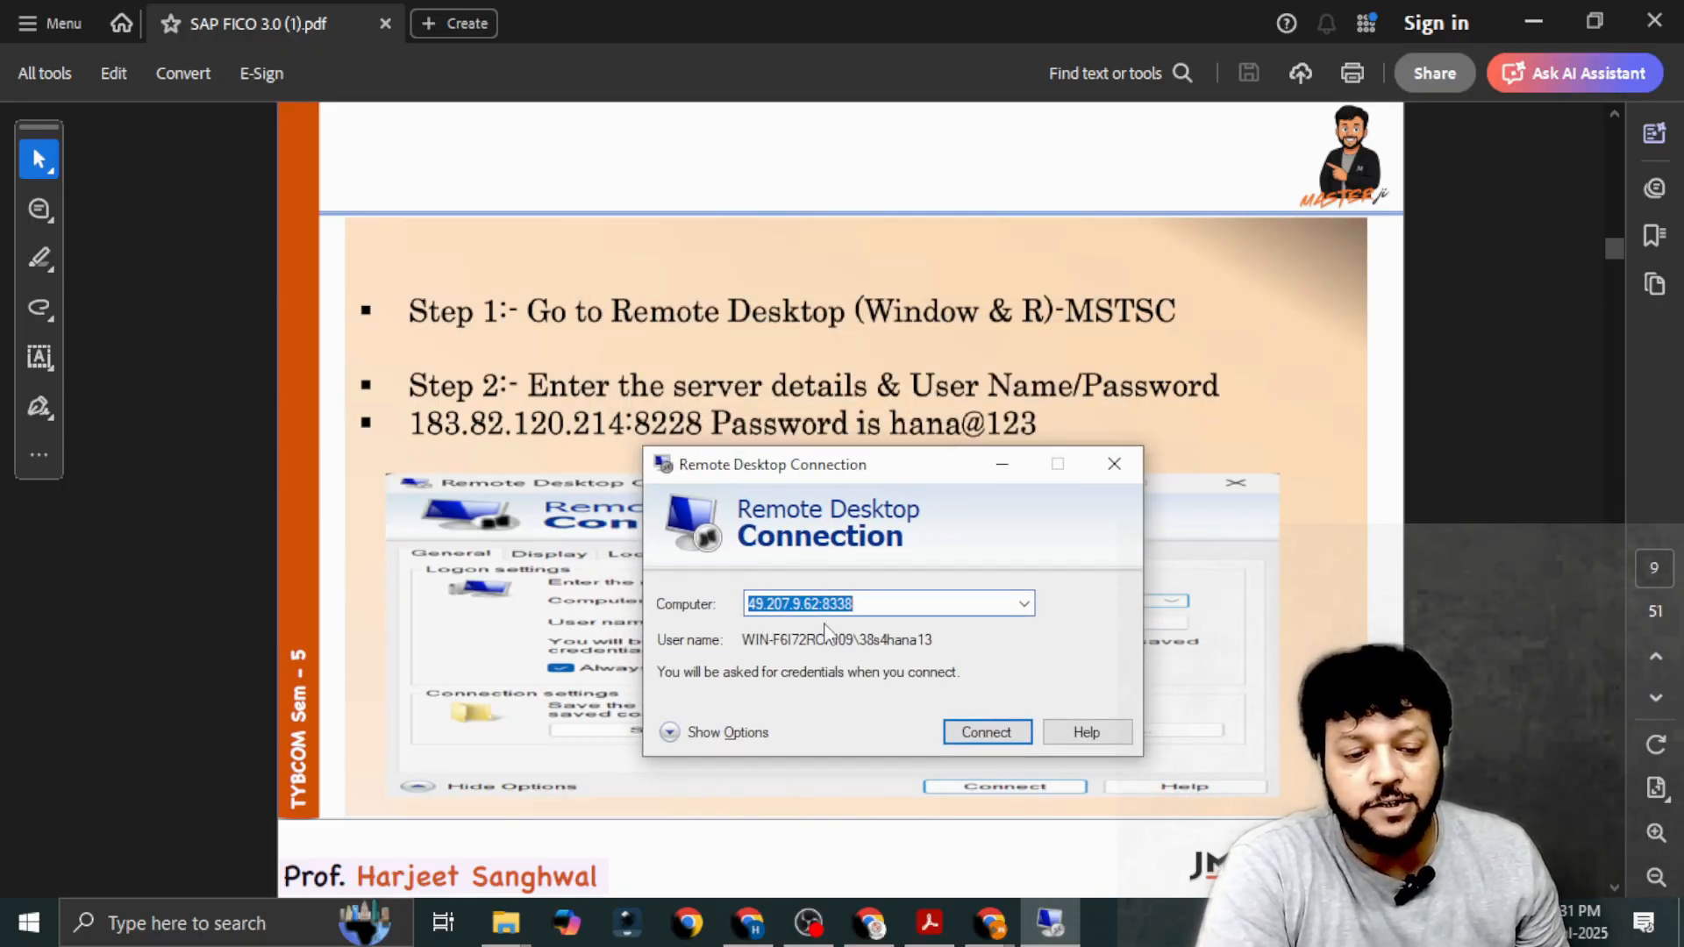
{"action": "left_click", "coordinate": [968, 732]}
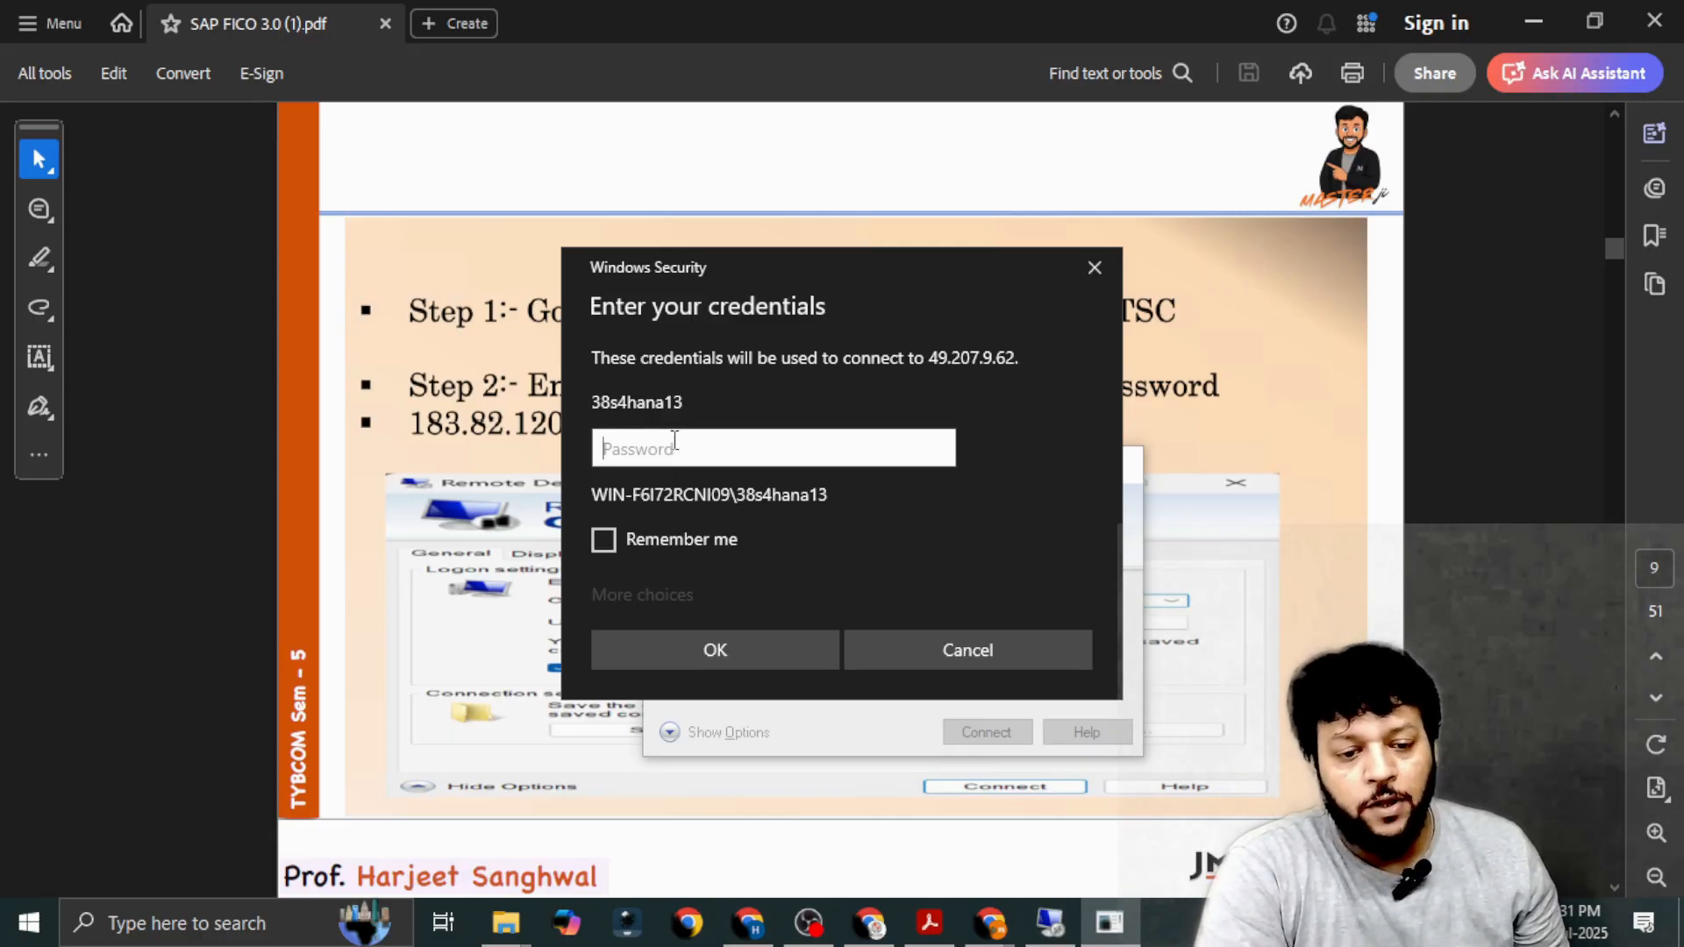
{"action": "type", "text": "***"}
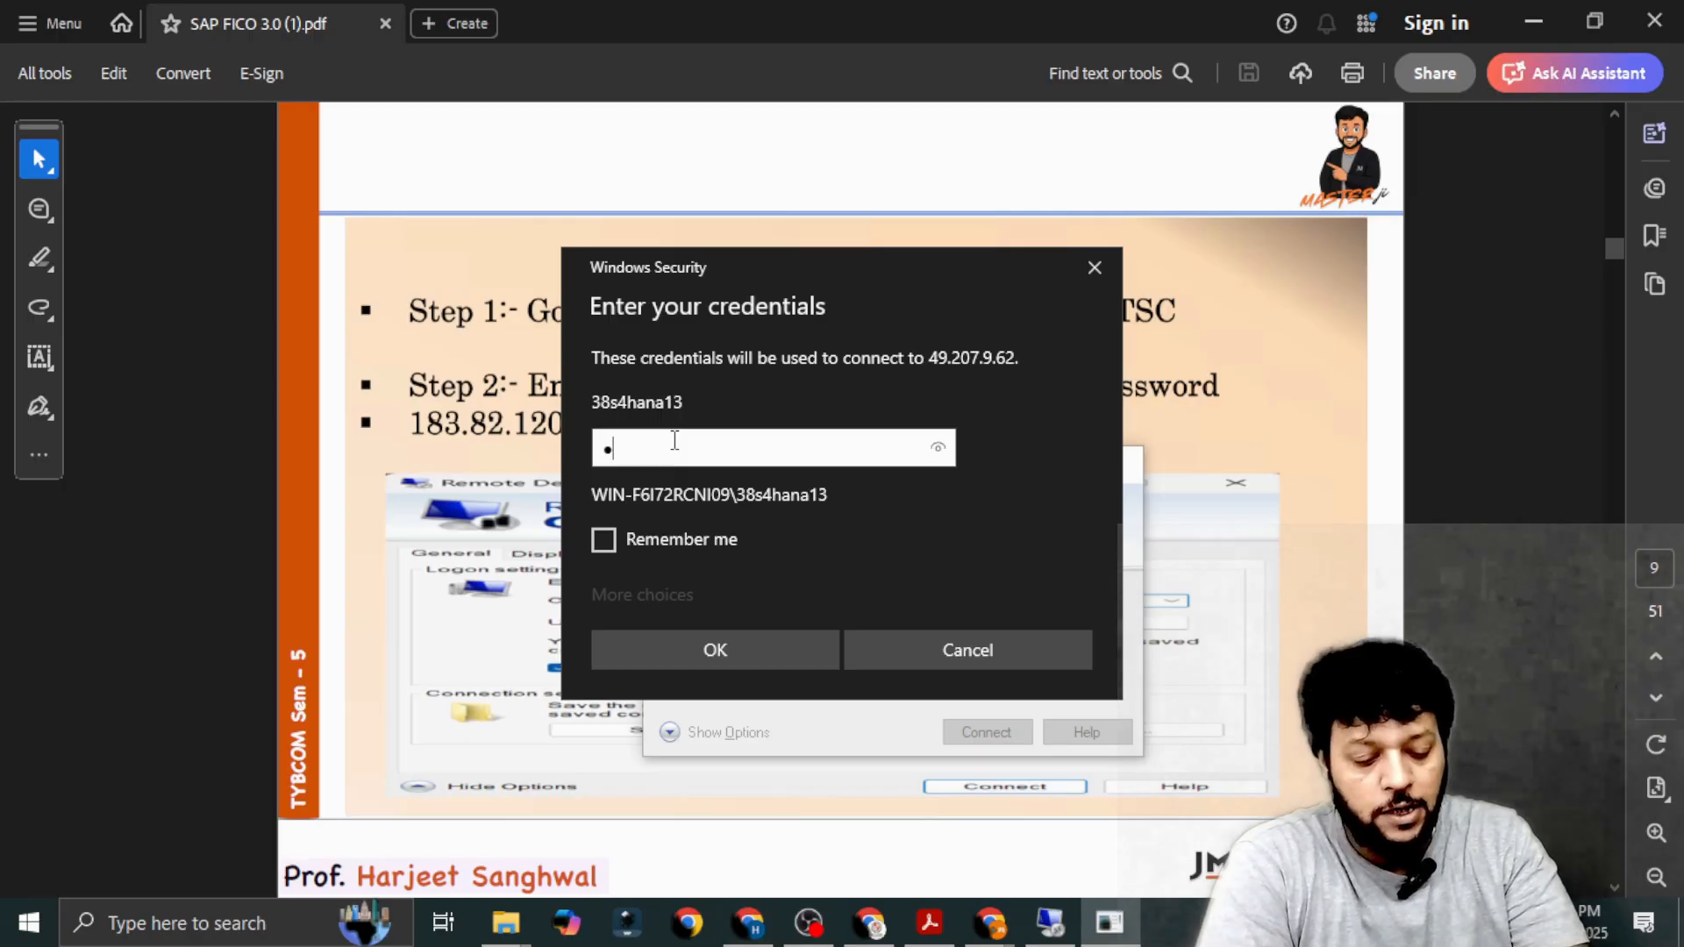
{"action": "type", "text": "***"}
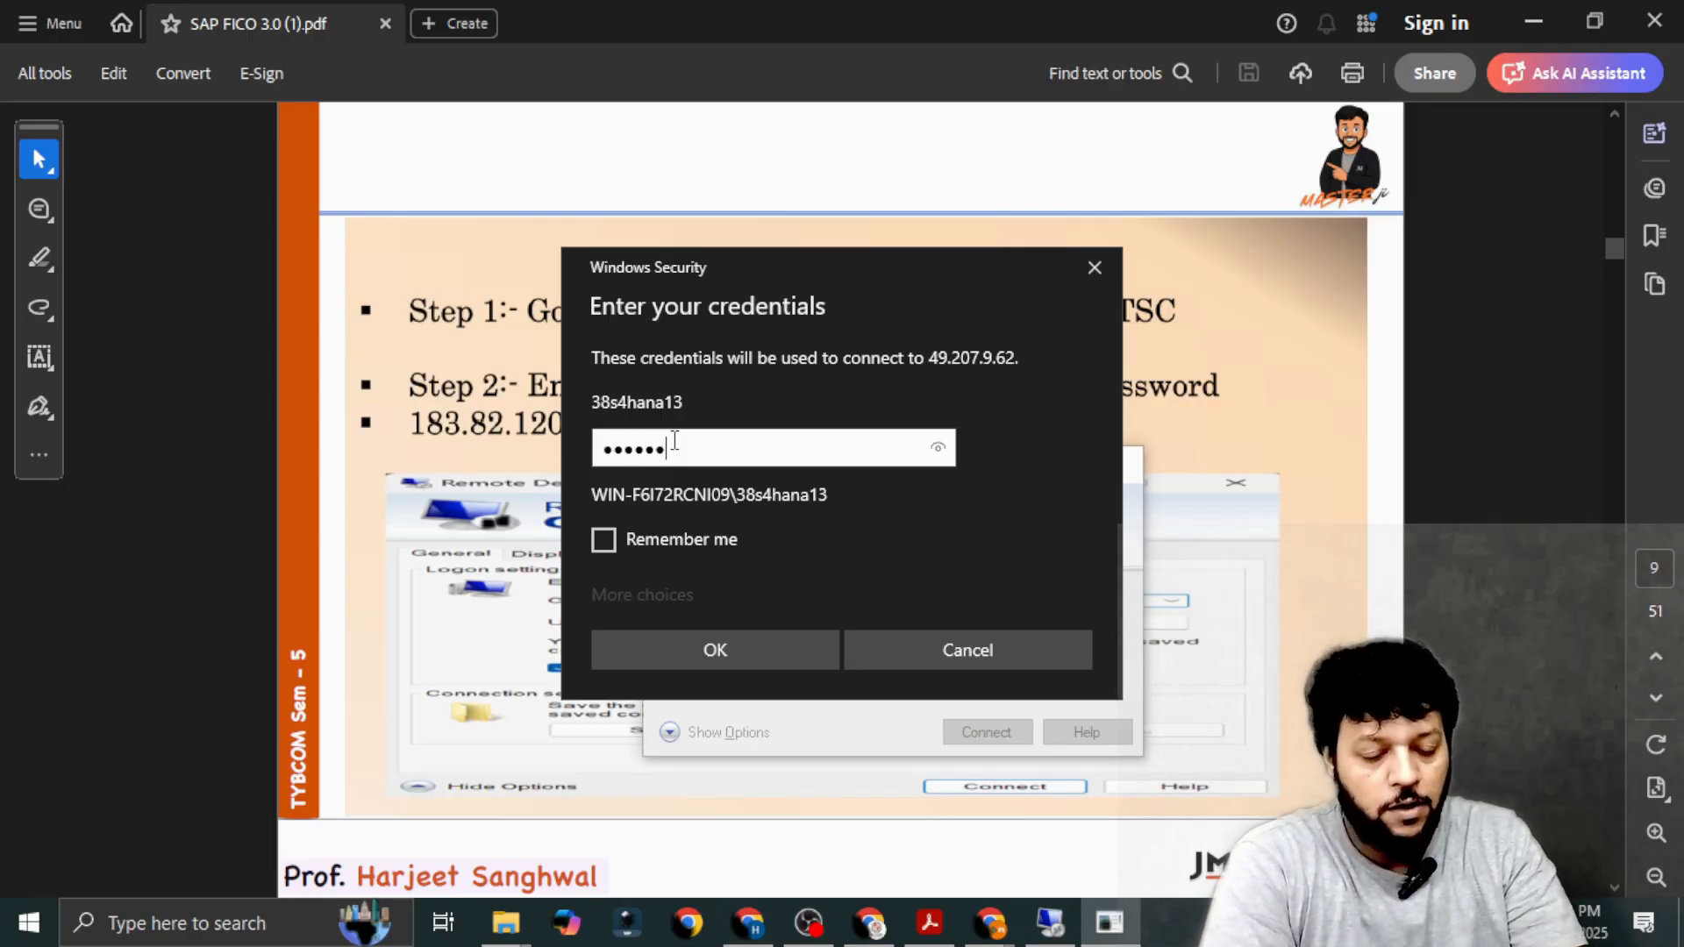
{"action": "type", "text": "**"}
{"action": "key", "text": "Return"}
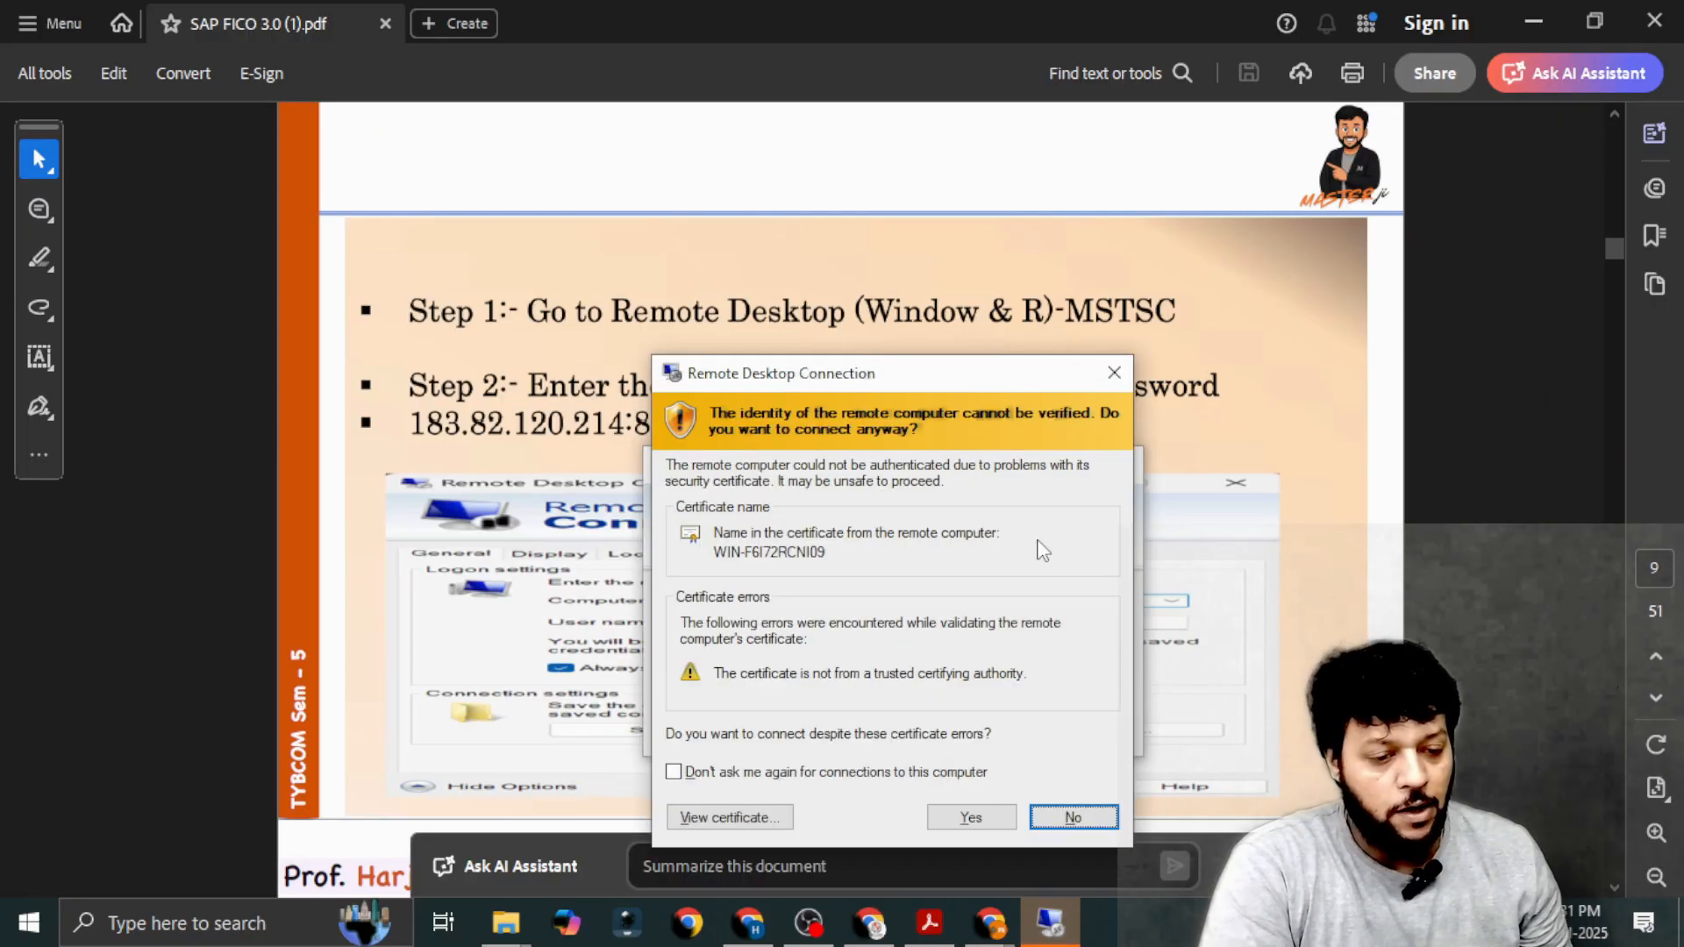
{"action": "left_click", "coordinate": [969, 817]}
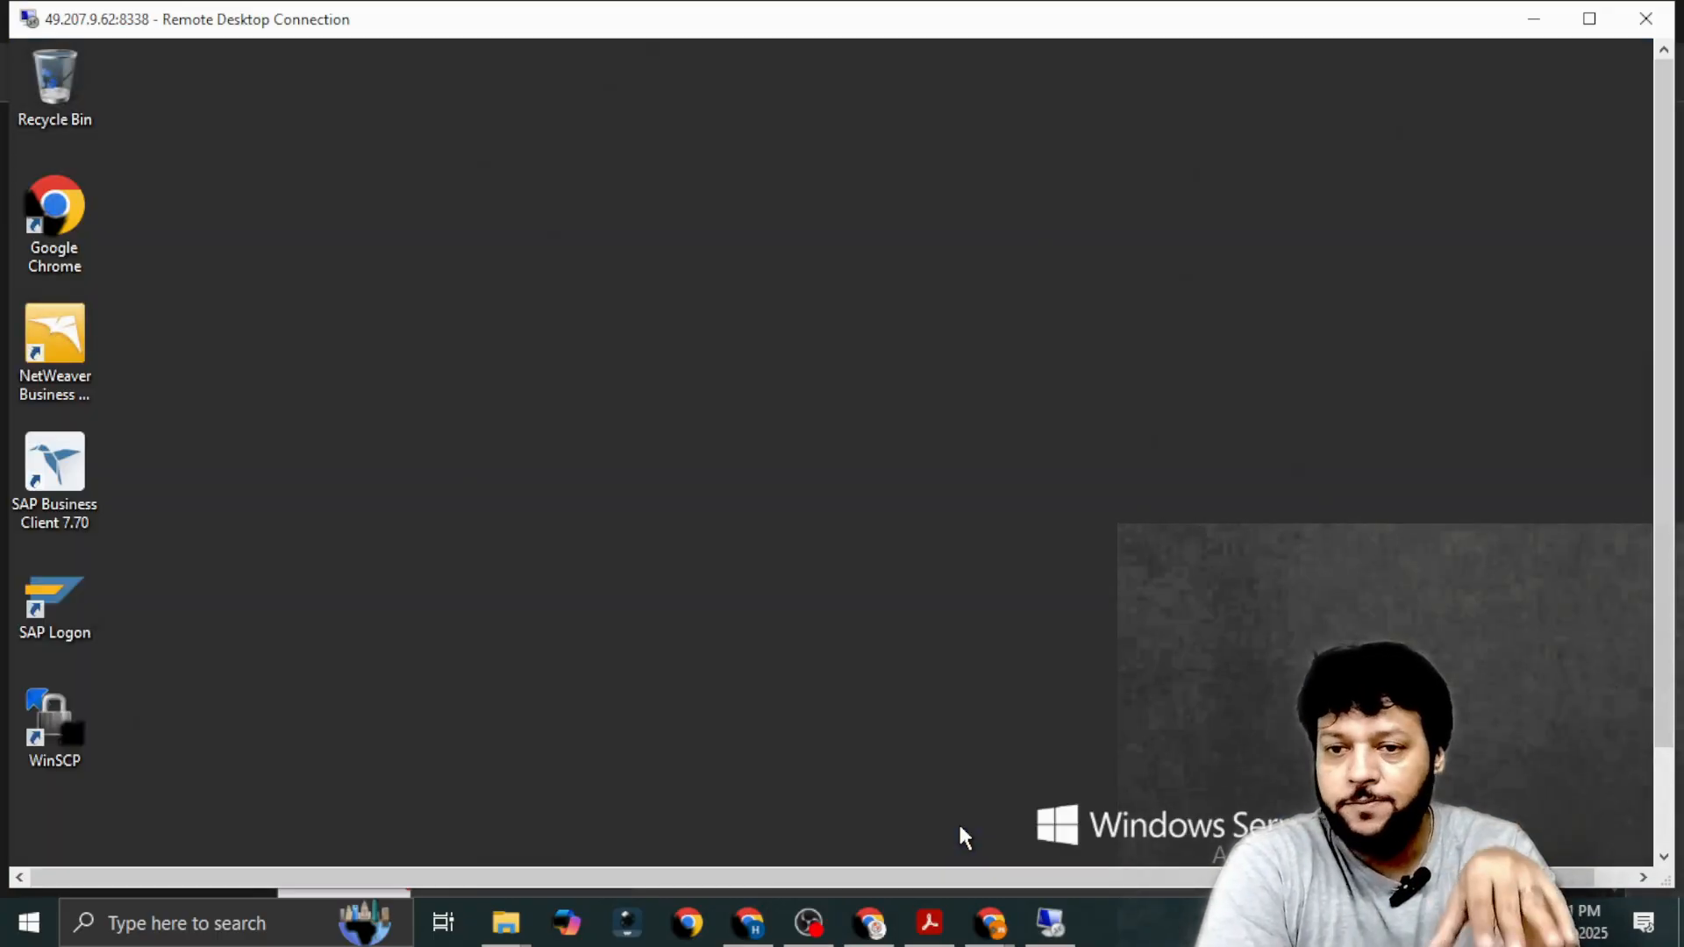
Check the logon instructions in the PDF, open SAP Logon on the remote desktop and start a logon to the s4hana system.
{"action": "left_click", "coordinate": [1536, 19]}
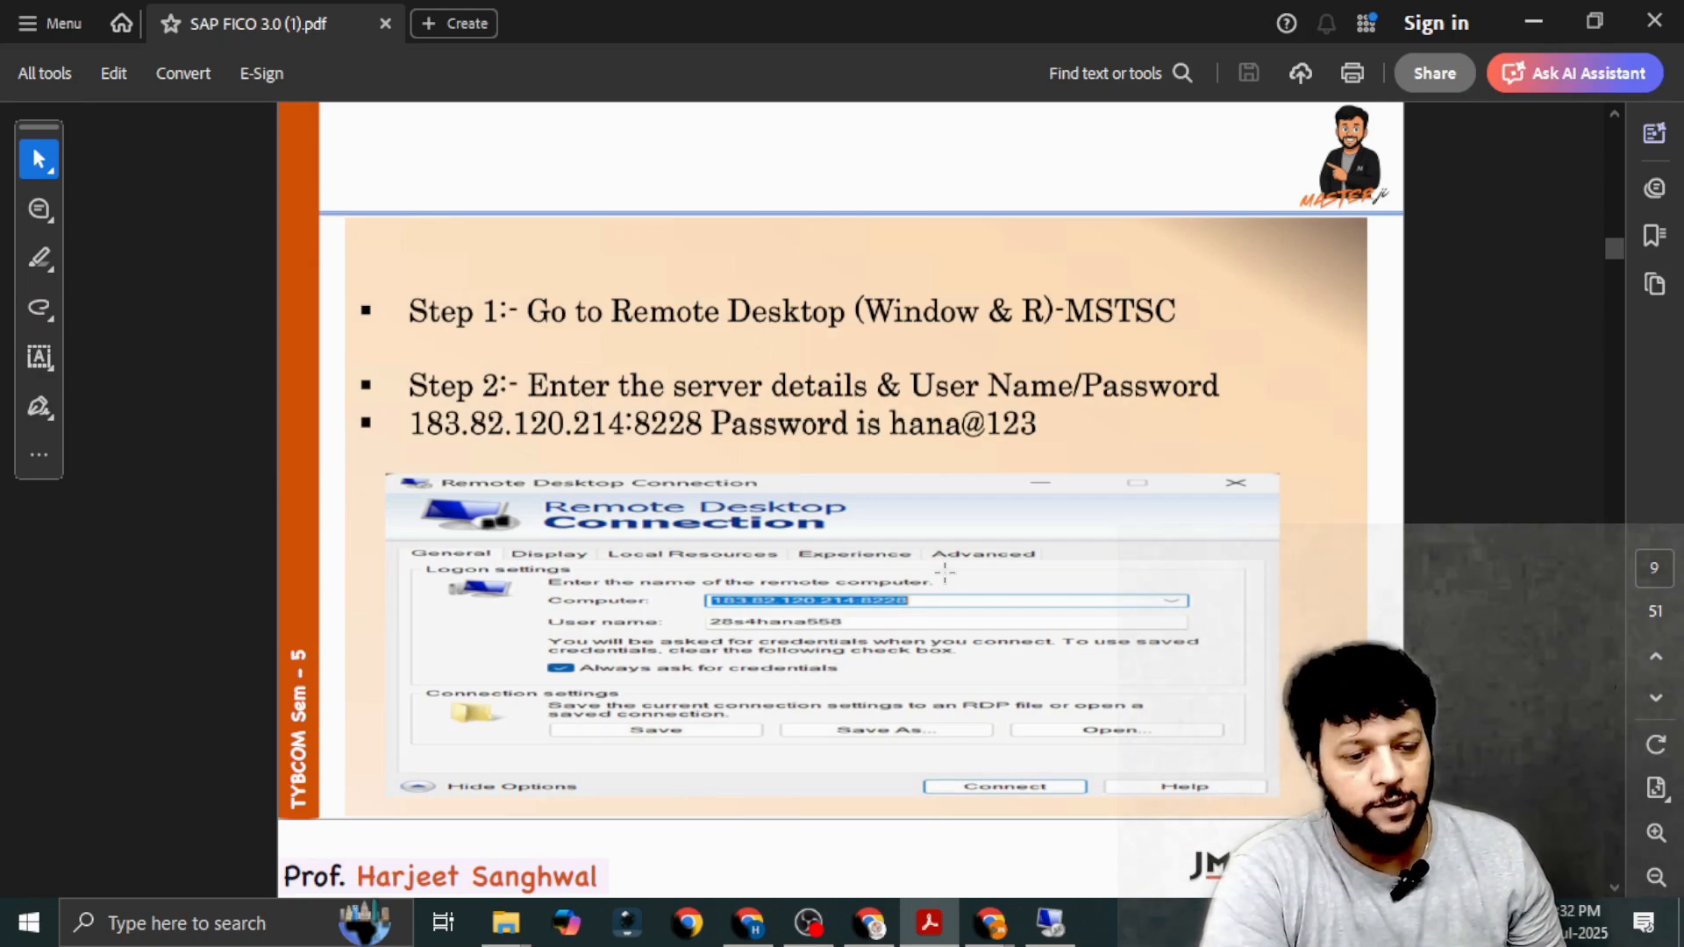
{"action": "scroll", "coordinate": [903, 622], "scroll_direction": "down", "scroll_amount": 2}
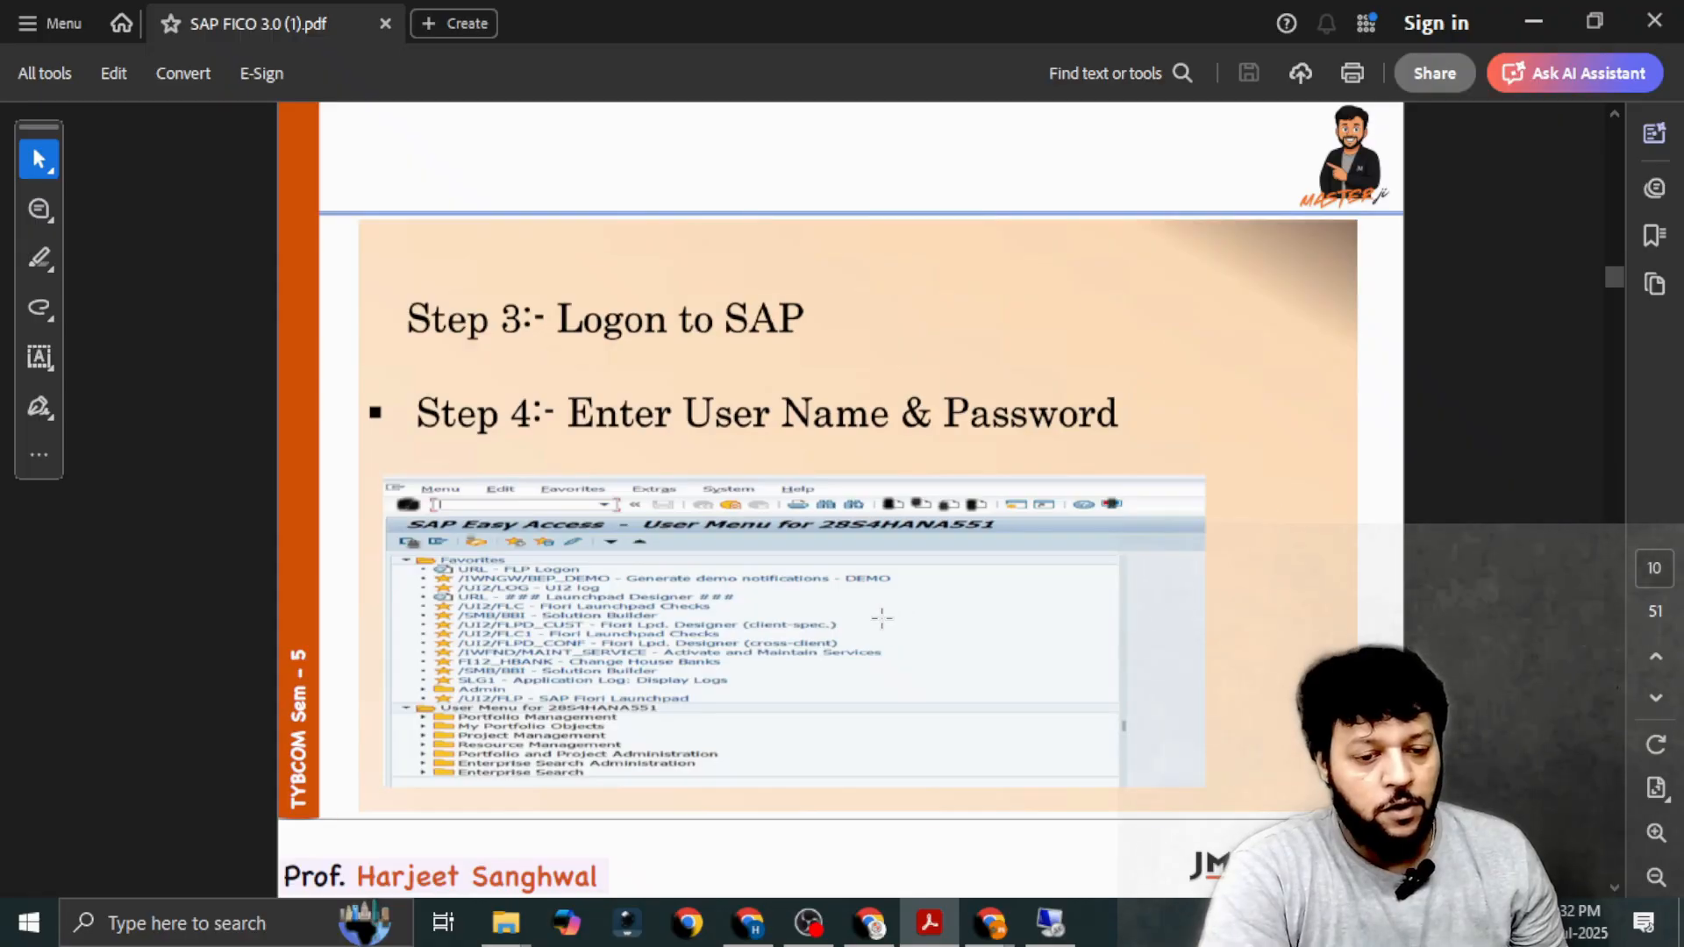
{"action": "scroll", "coordinate": [882, 618], "scroll_direction": "down", "scroll_amount": 2}
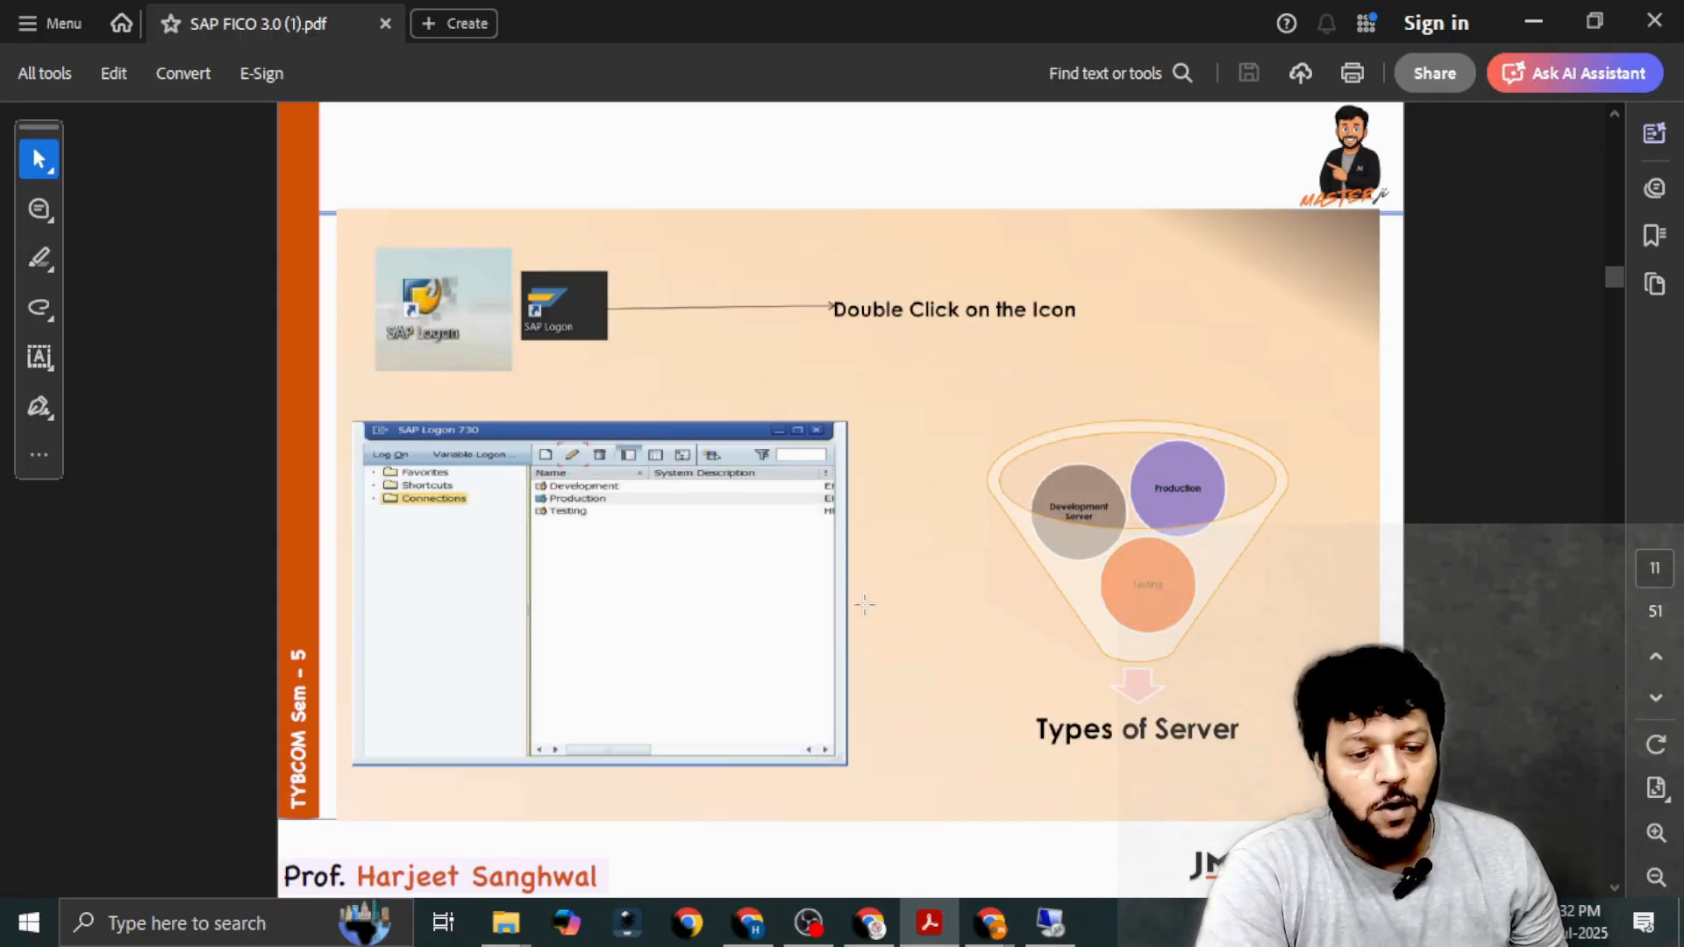
{"action": "left_click", "coordinate": [1048, 922]}
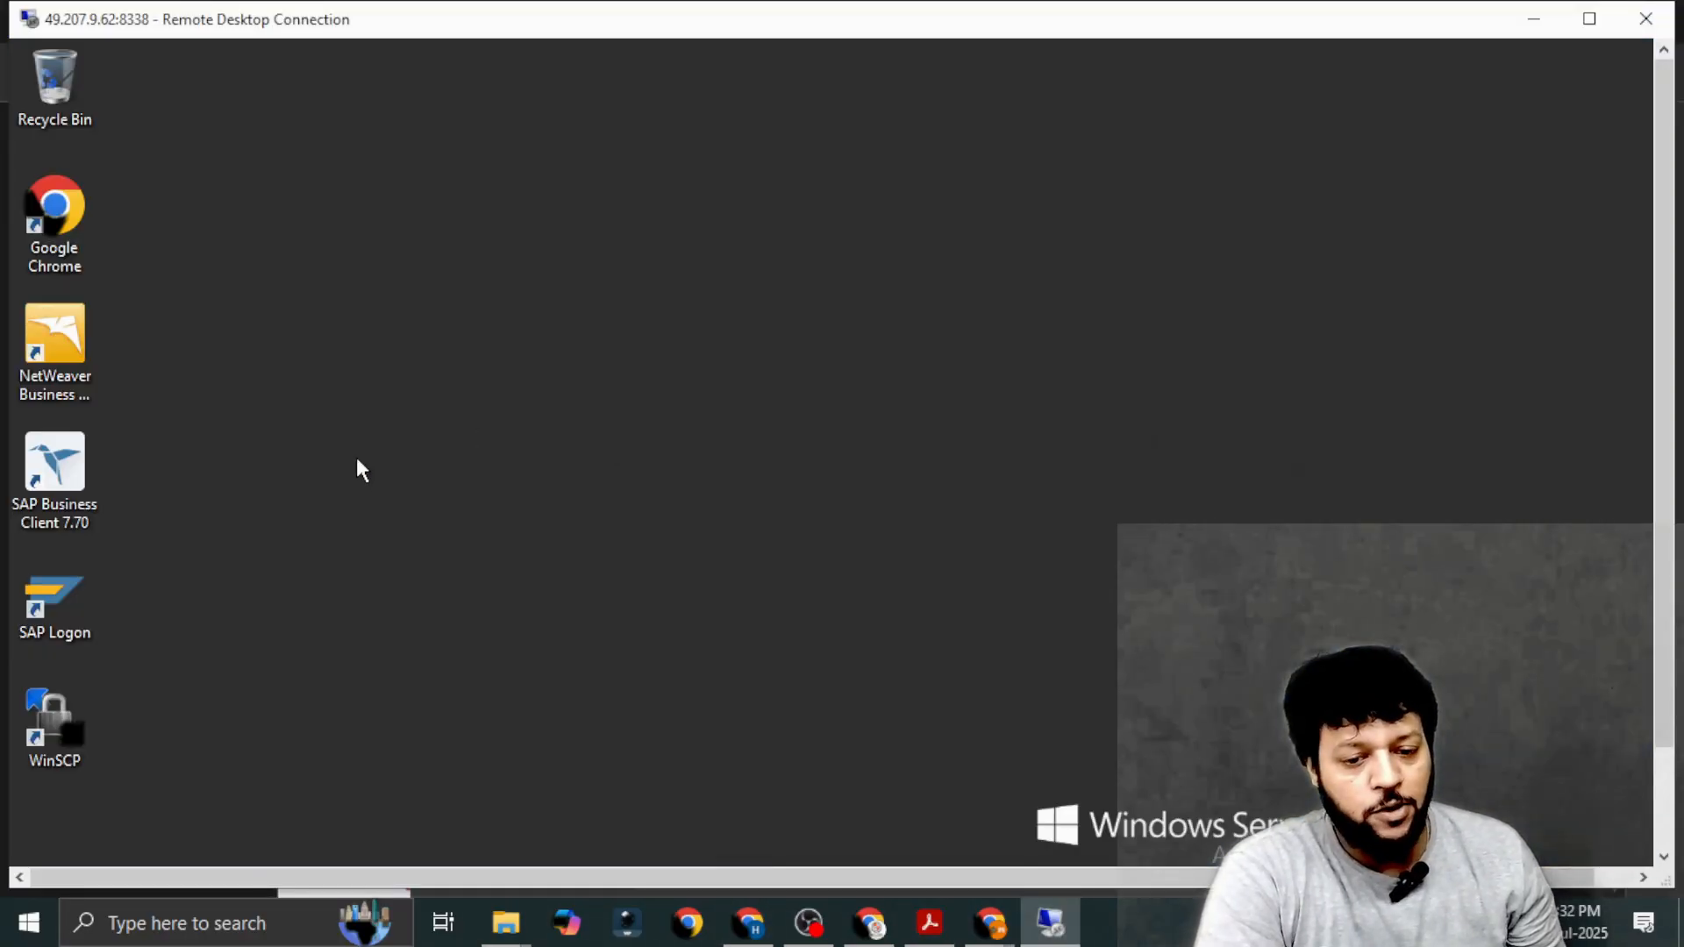
{"action": "double_click", "coordinate": [53, 594]}
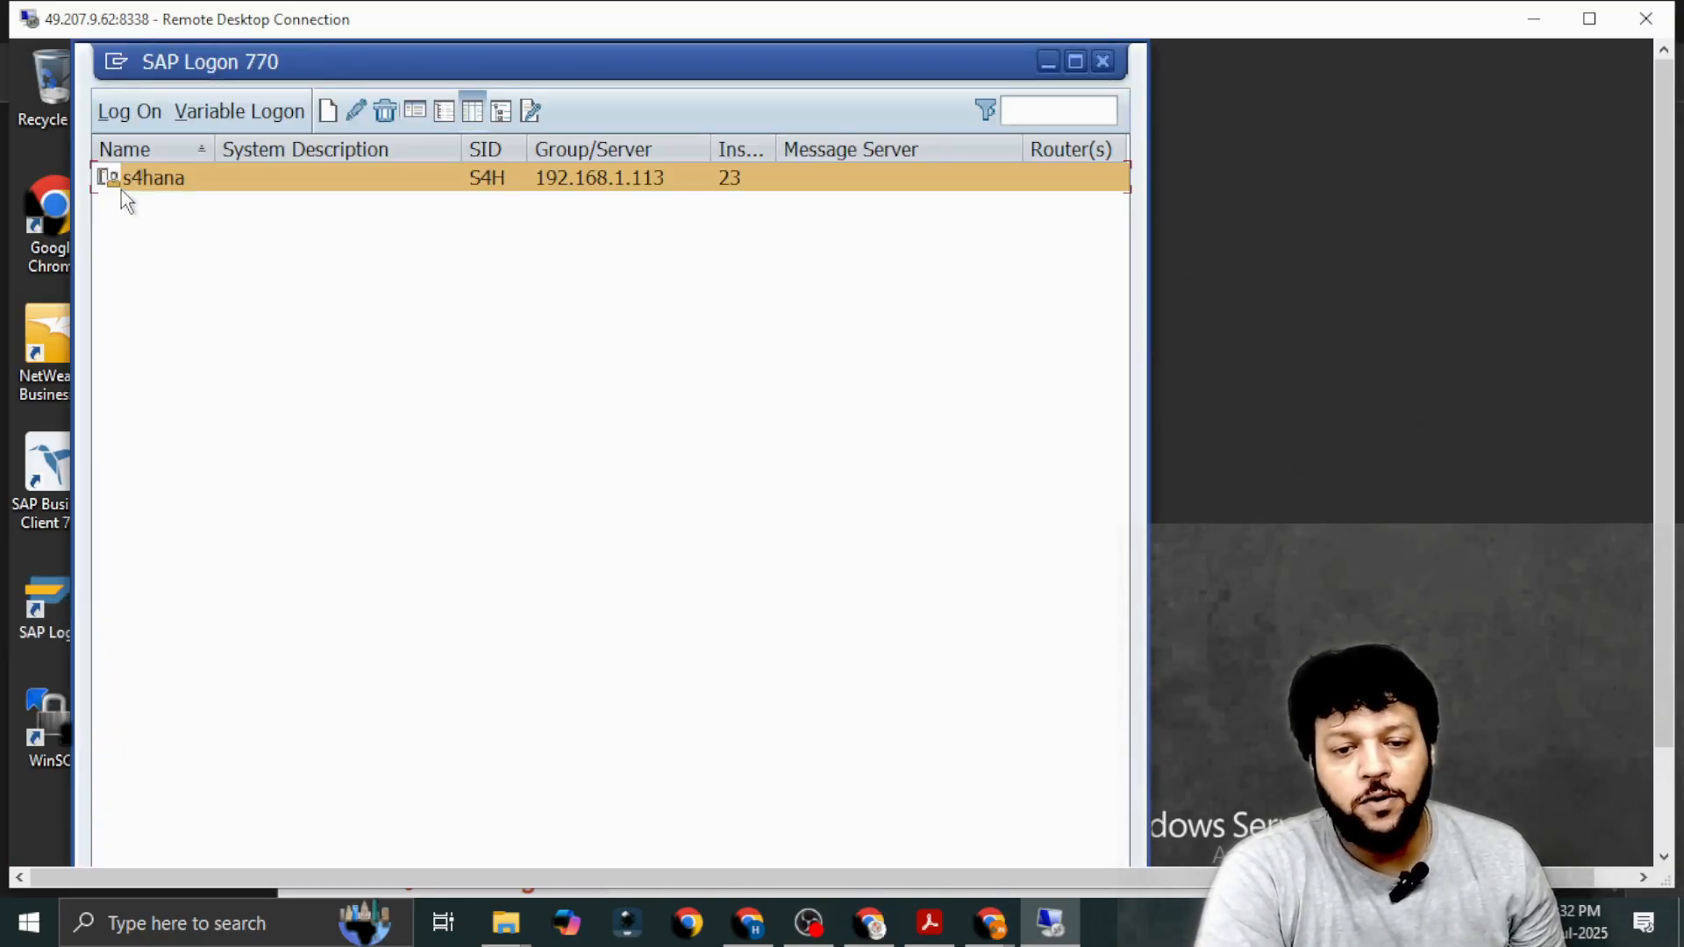
{"action": "left_click", "coordinate": [130, 114]}
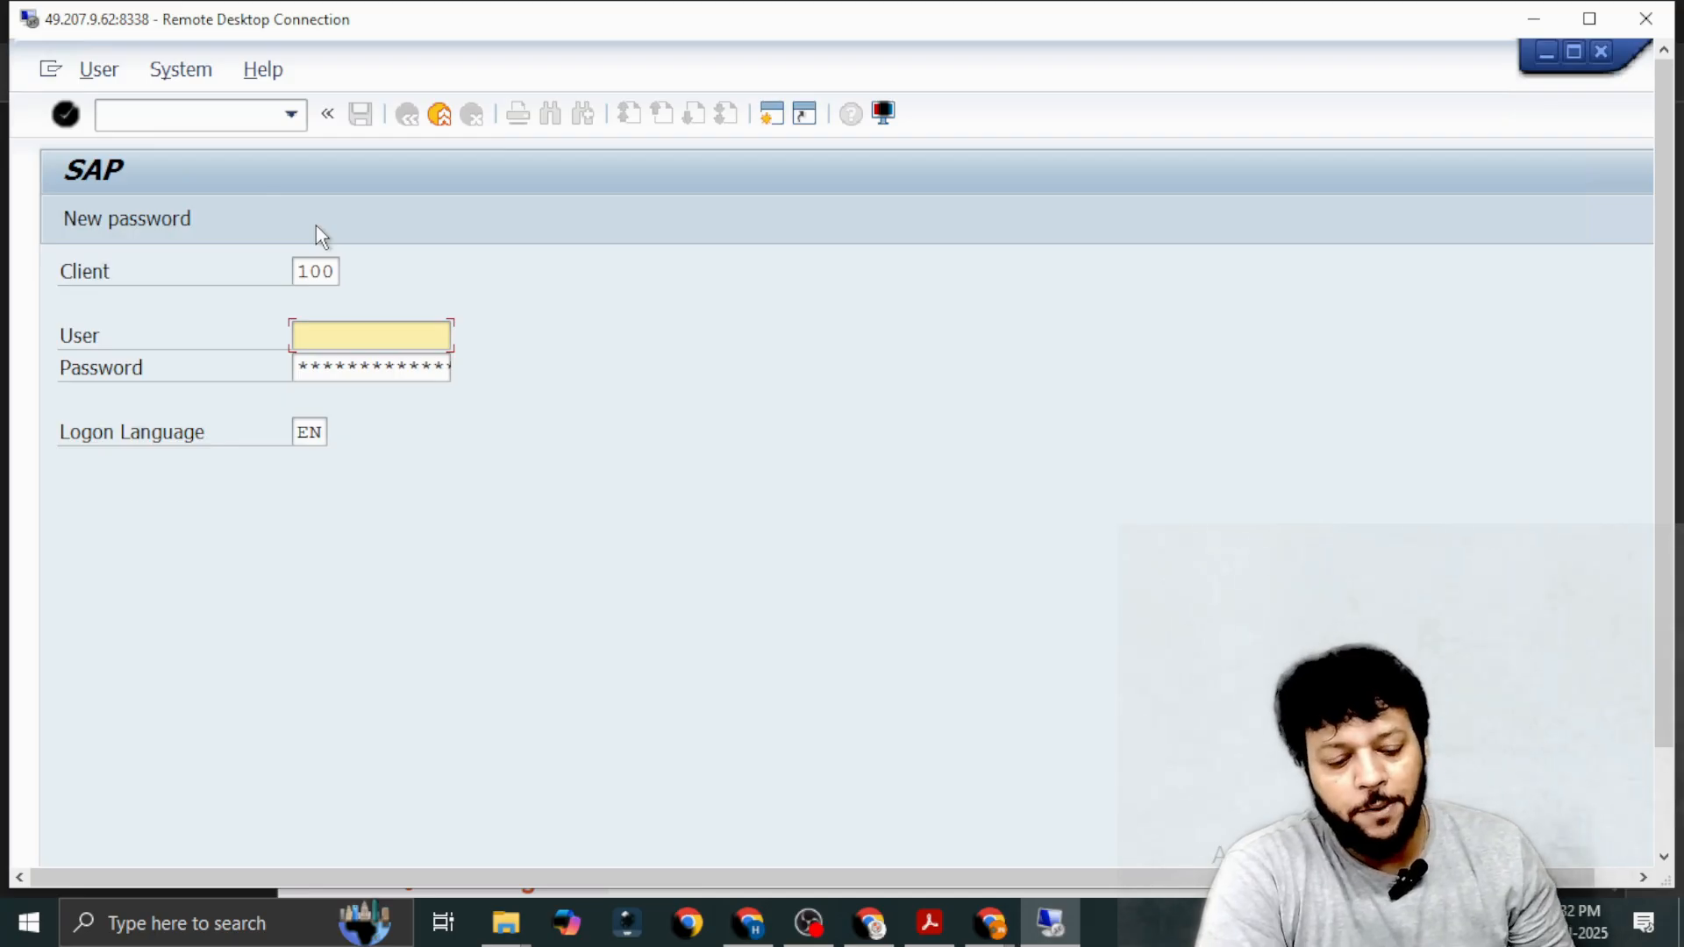
Enter the SAP user ID and account password and log on to client 100.
{"action": "type", "text": "38"}
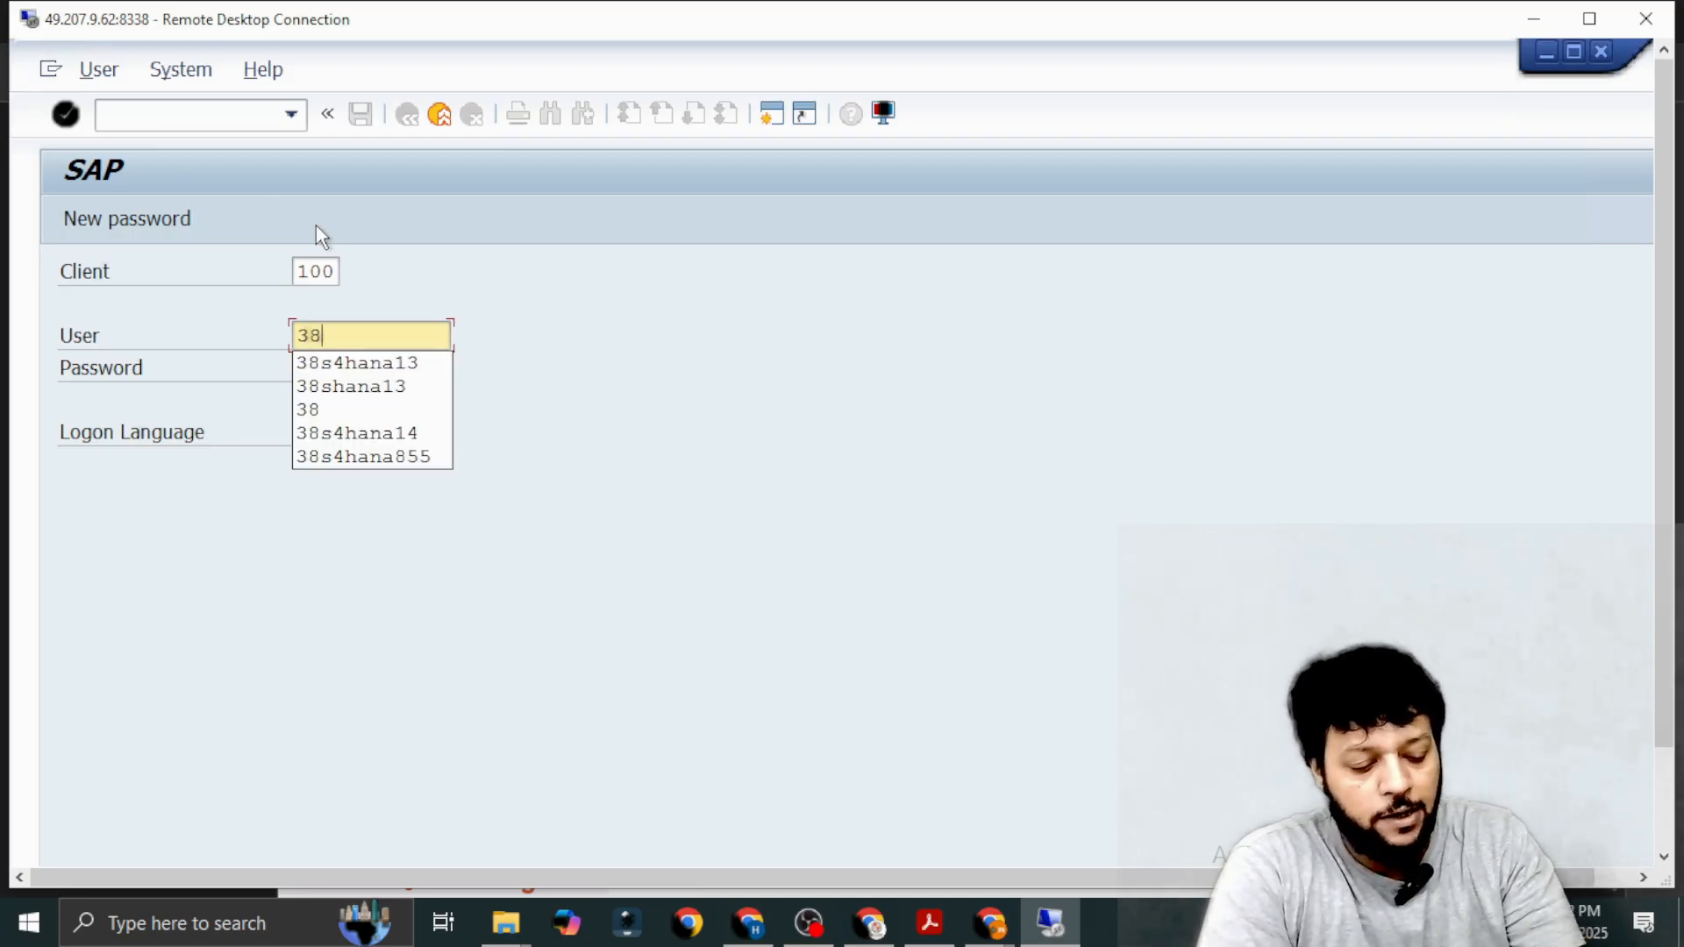
{"action": "key", "text": "Down"}
{"action": "key", "text": "Return"}
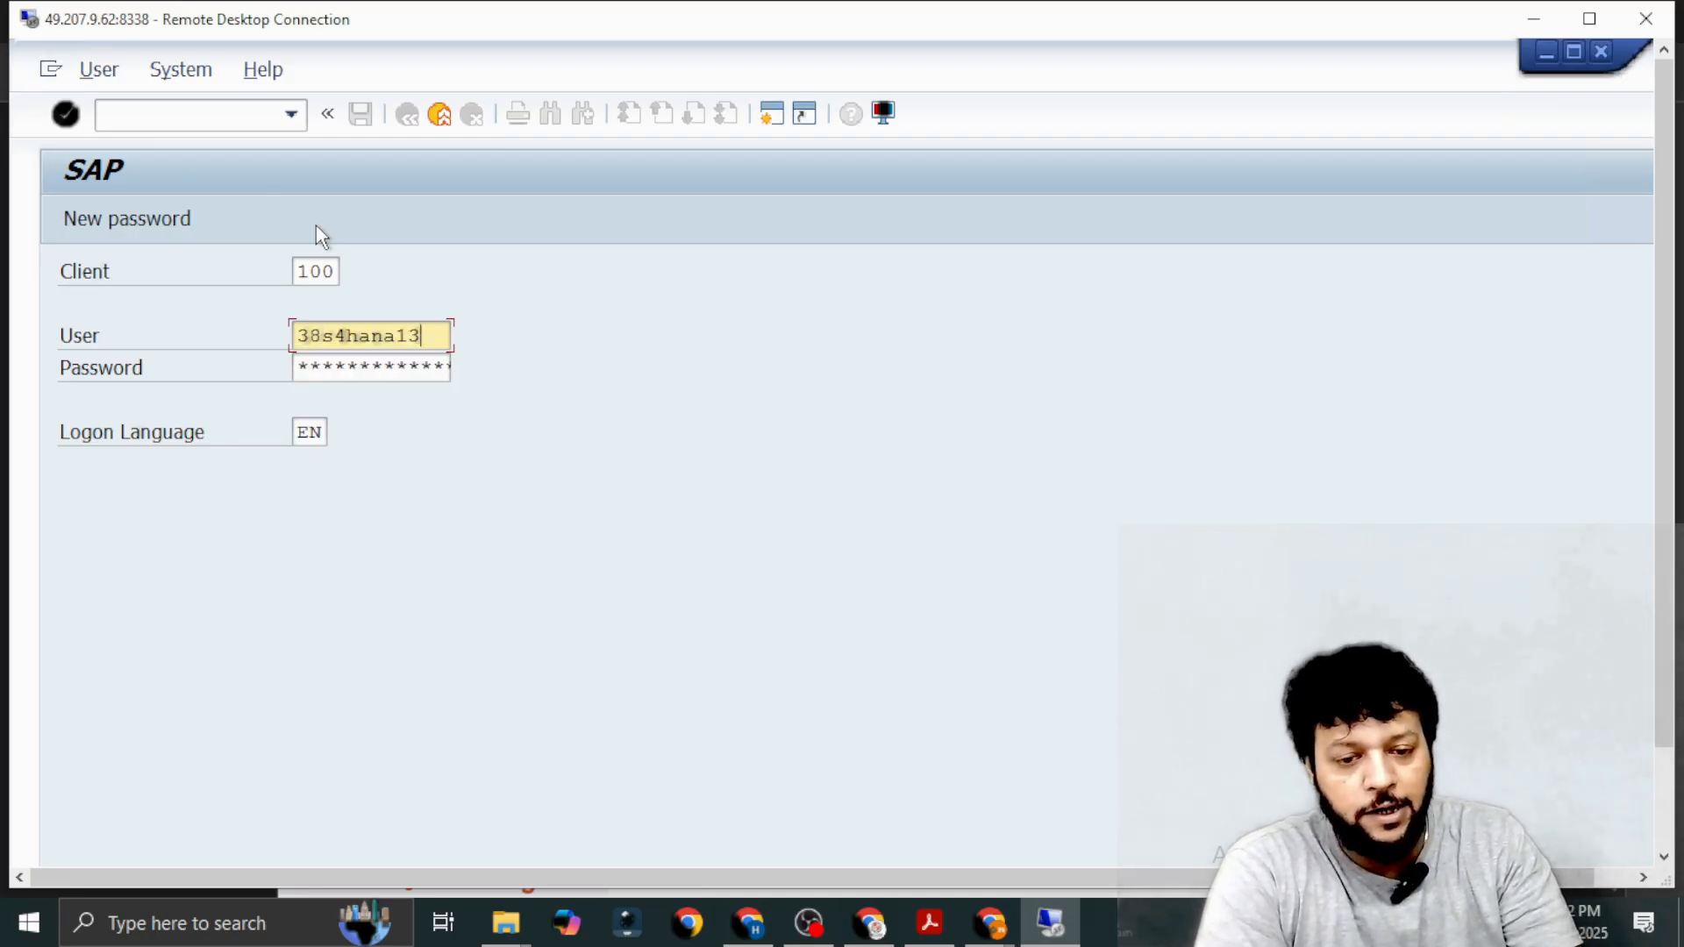
{"action": "key", "text": "Tab"}
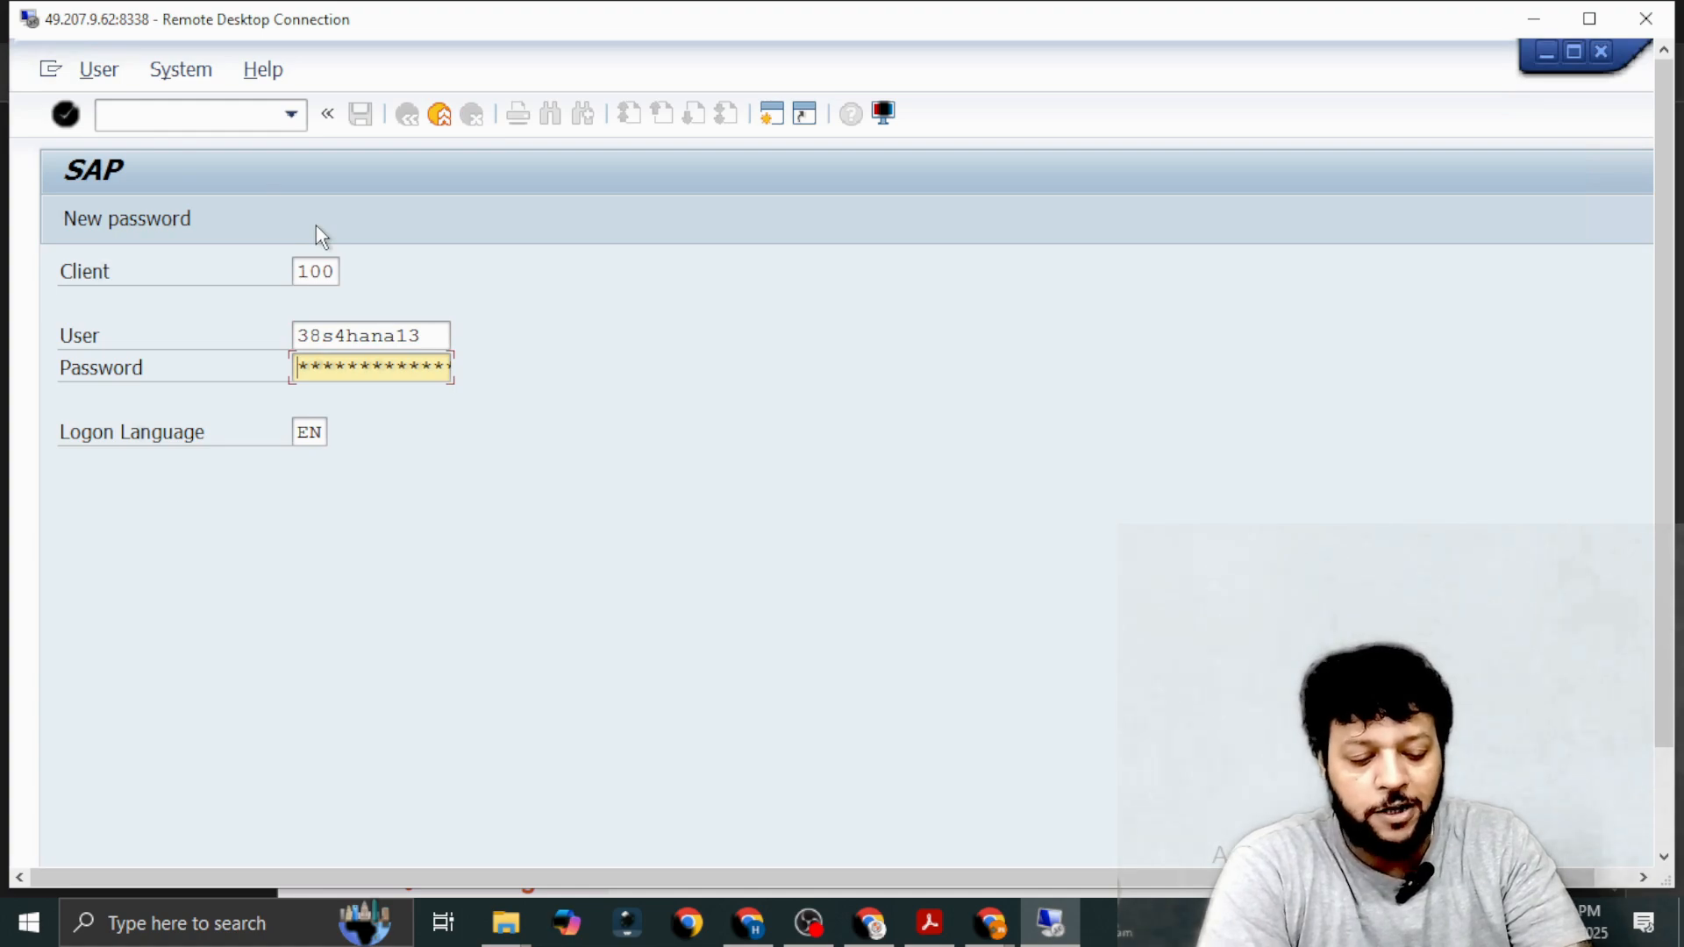
{"action": "key", "text": "Right"}
{"action": "key", "text": "Right"}
{"action": "key", "text": "Right"}
{"action": "key", "text": "Right"}
{"action": "type", "text": "****"}
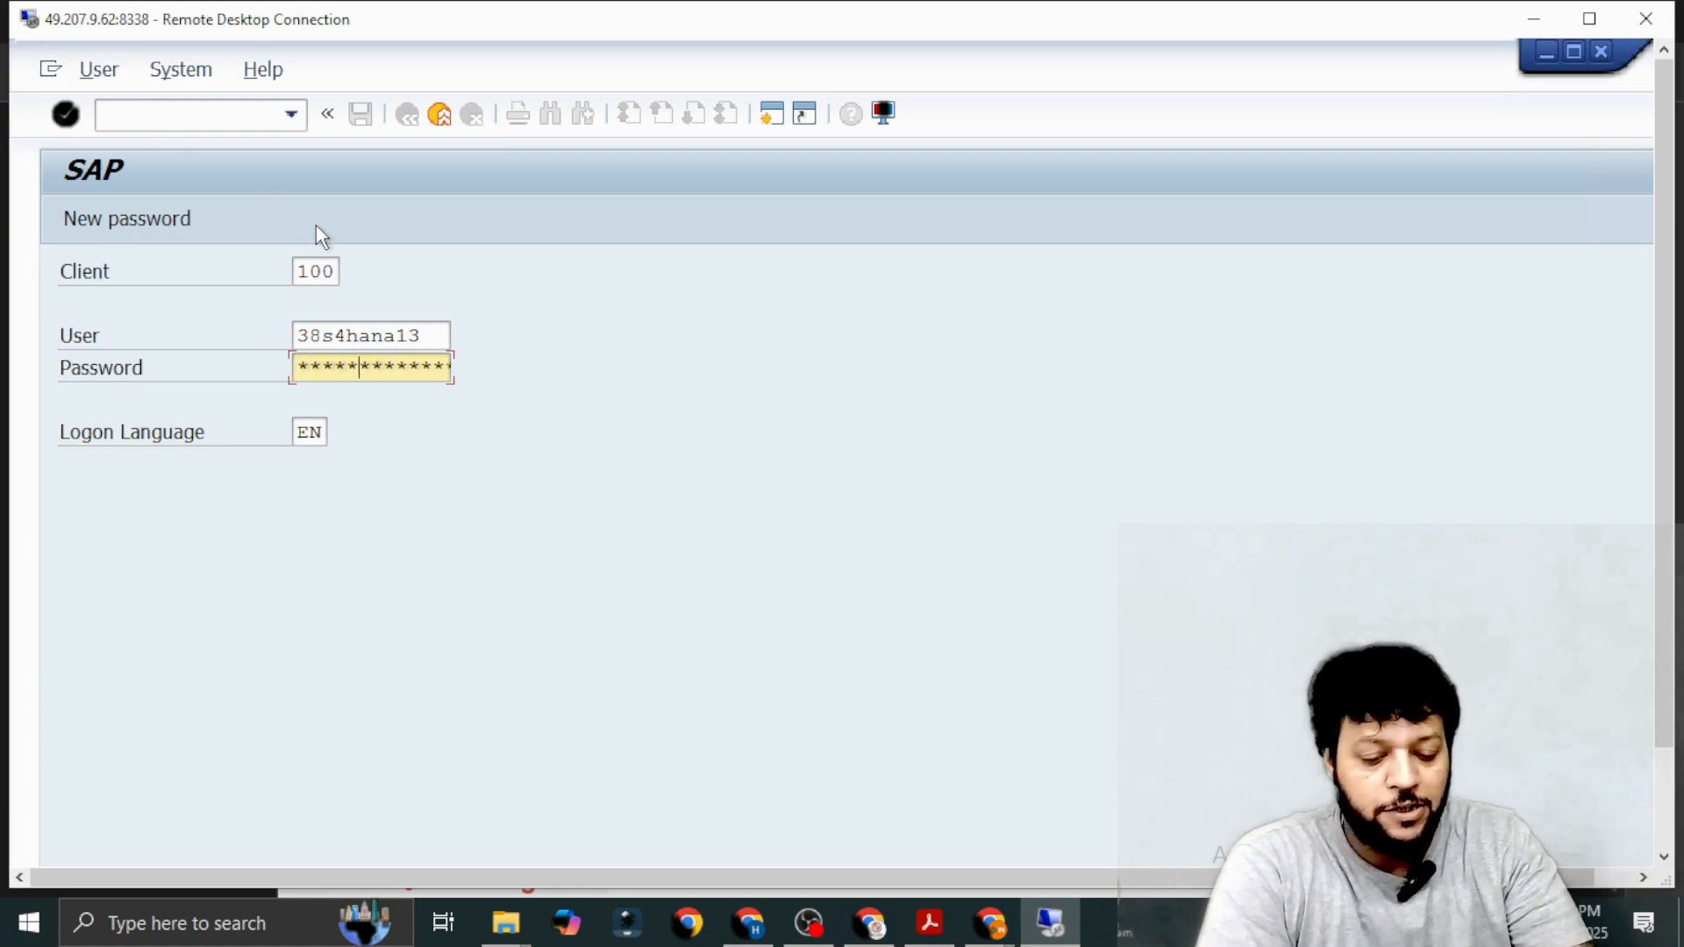
{"action": "key", "text": "Return"}
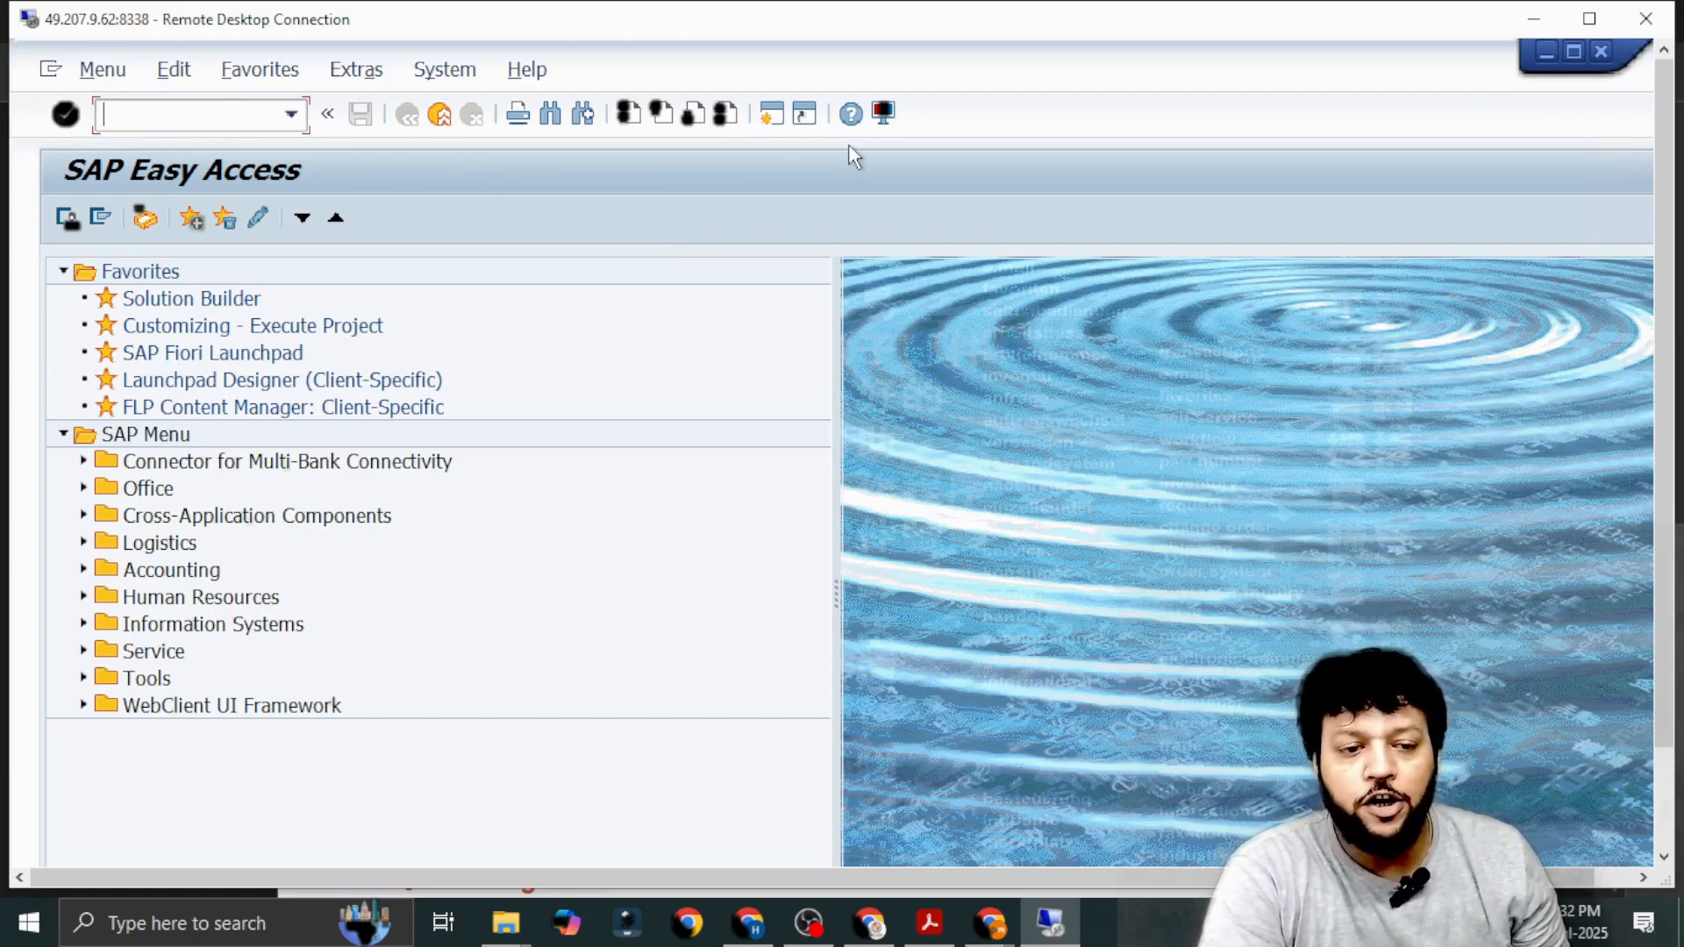
Switch to the SAP FICO PDF and read the pages on server types, logon, the SAP home page and FS00.
{"action": "key", "text": "alt+Tab"}
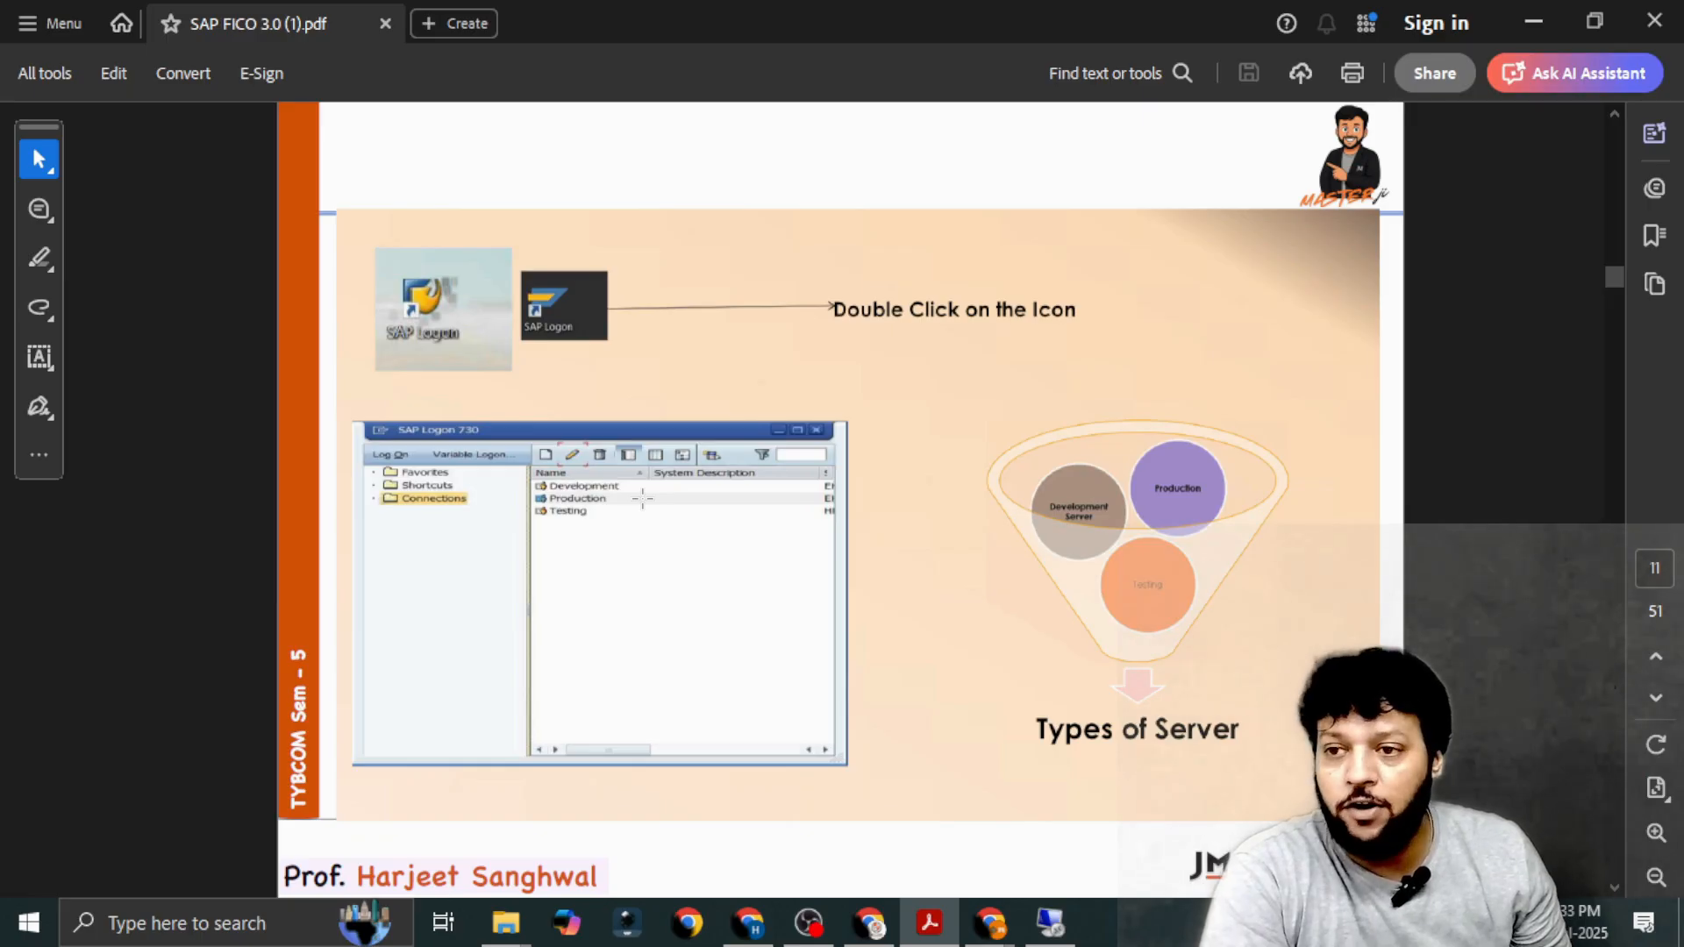
{"action": "scroll", "coordinate": [642, 498], "scroll_direction": "down", "scroll_amount": 2}
{"action": "scroll", "coordinate": [641, 498], "scroll_direction": "up", "scroll_amount": 1}
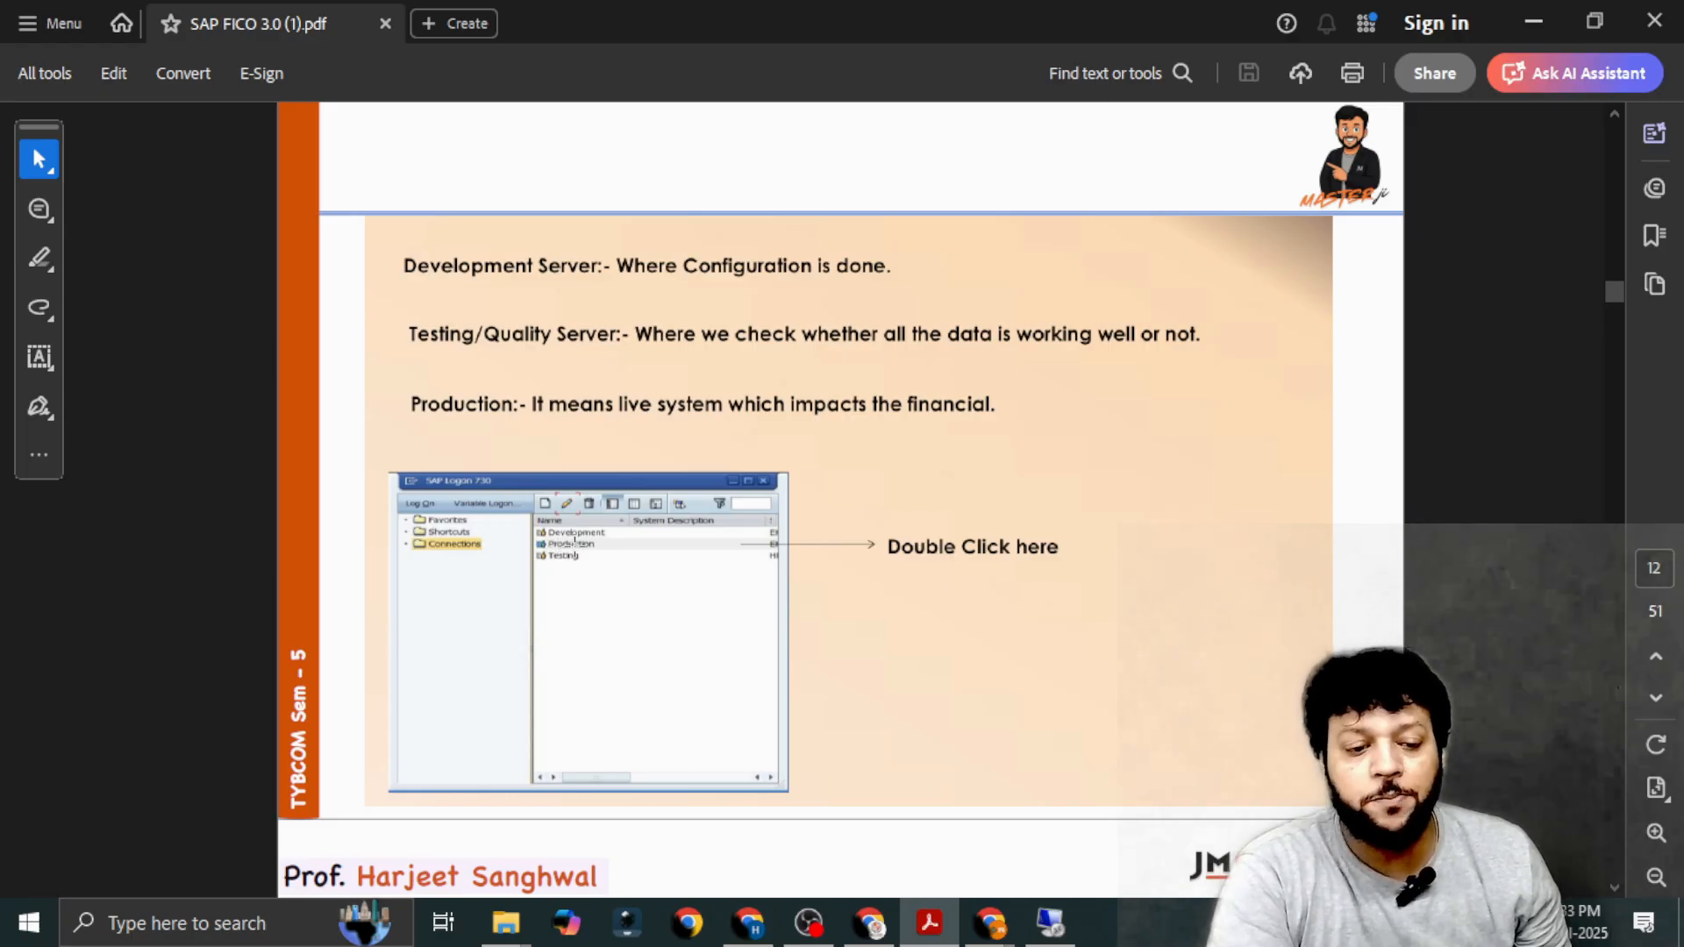
{"action": "scroll", "coordinate": [910, 568], "scroll_direction": "down", "scroll_amount": 1}
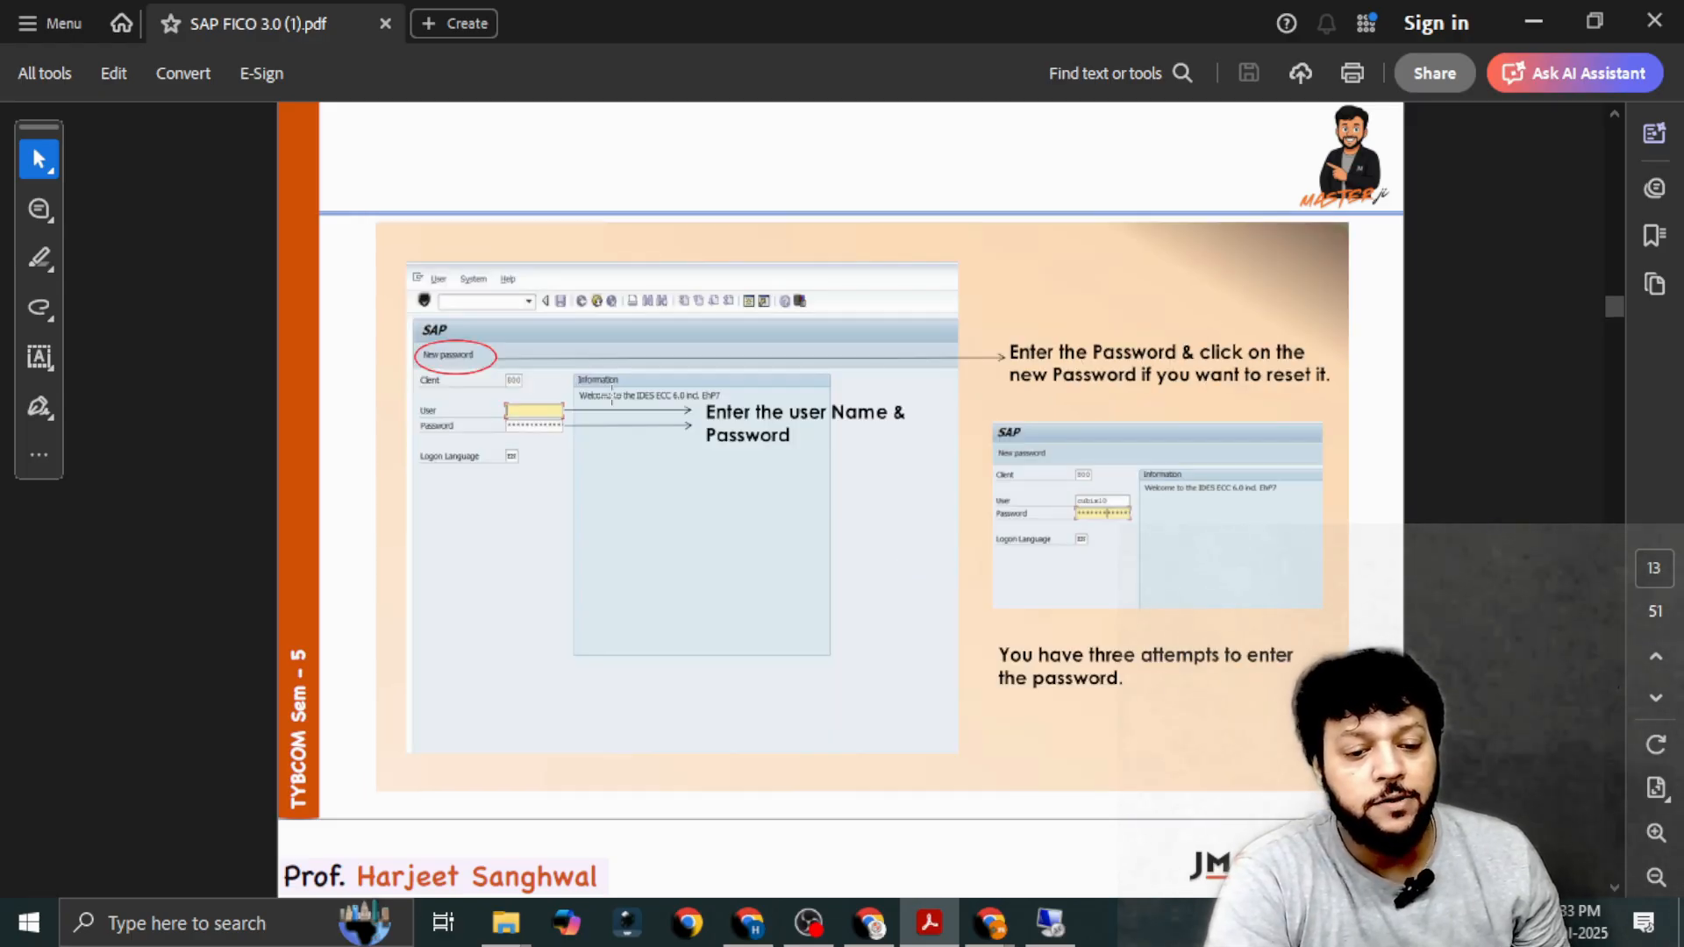
{"action": "scroll", "coordinate": [597, 480], "scroll_direction": "down", "scroll_amount": 1}
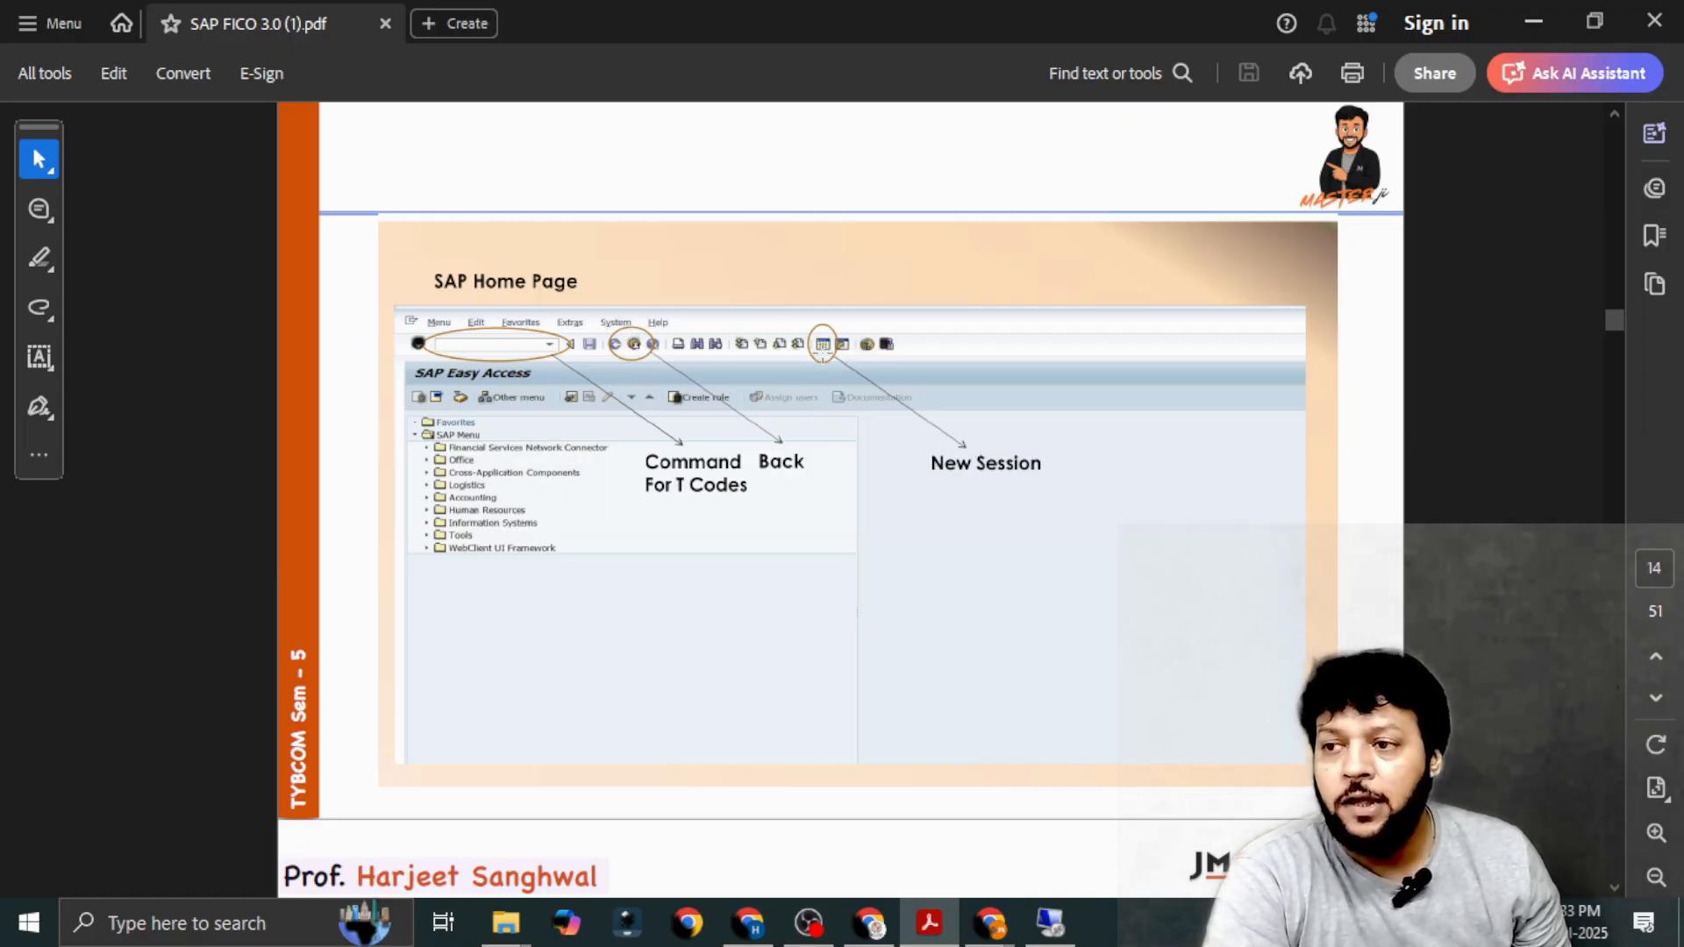
{"action": "scroll", "coordinate": [823, 354], "scroll_direction": "down", "scroll_amount": 3}
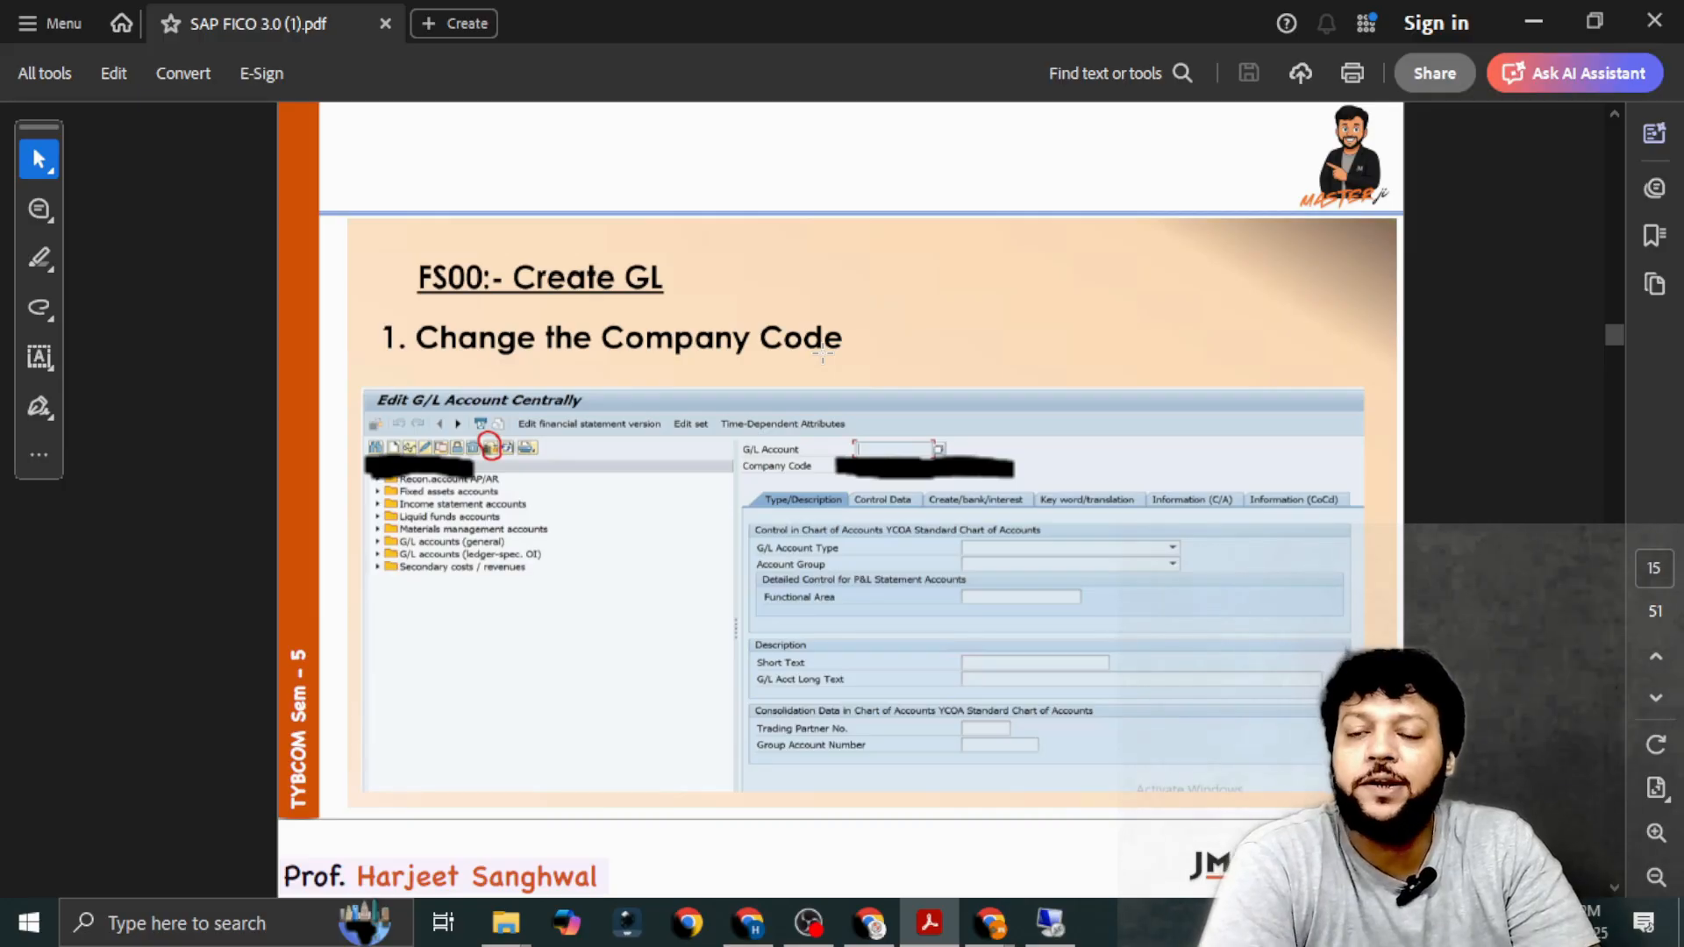
Switch back to the SAP session and run transaction /nfs00 to edit G/L accounts centrally.
{"action": "key", "text": "alt+Tab"}
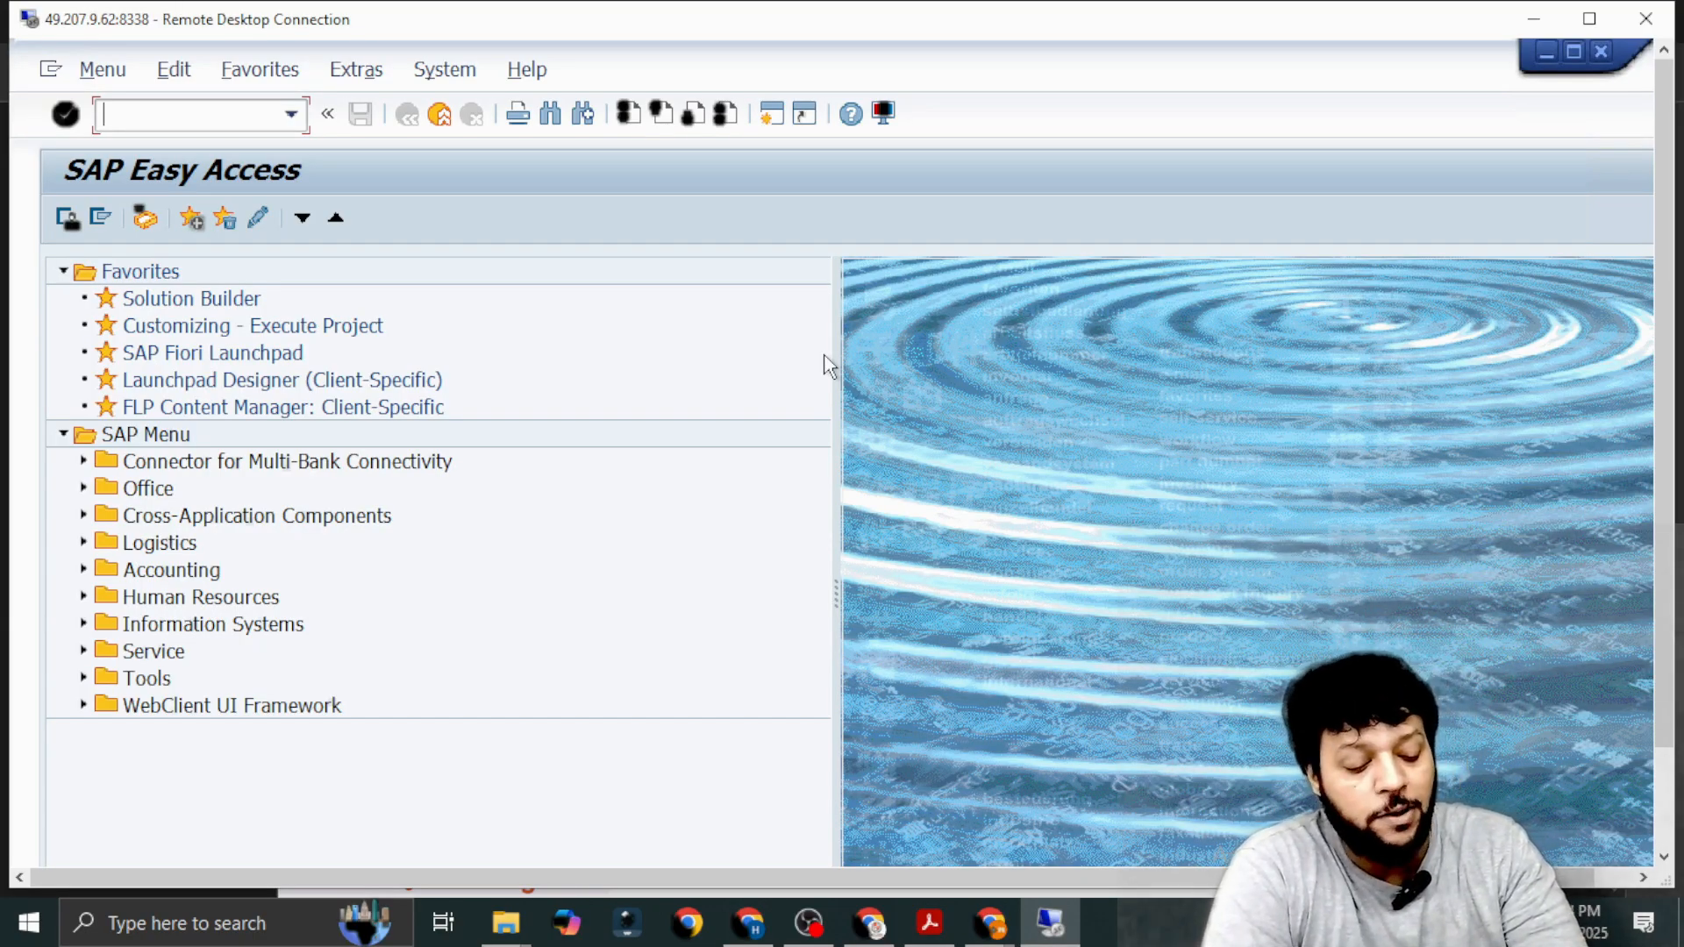
{"action": "type", "text": "/"}
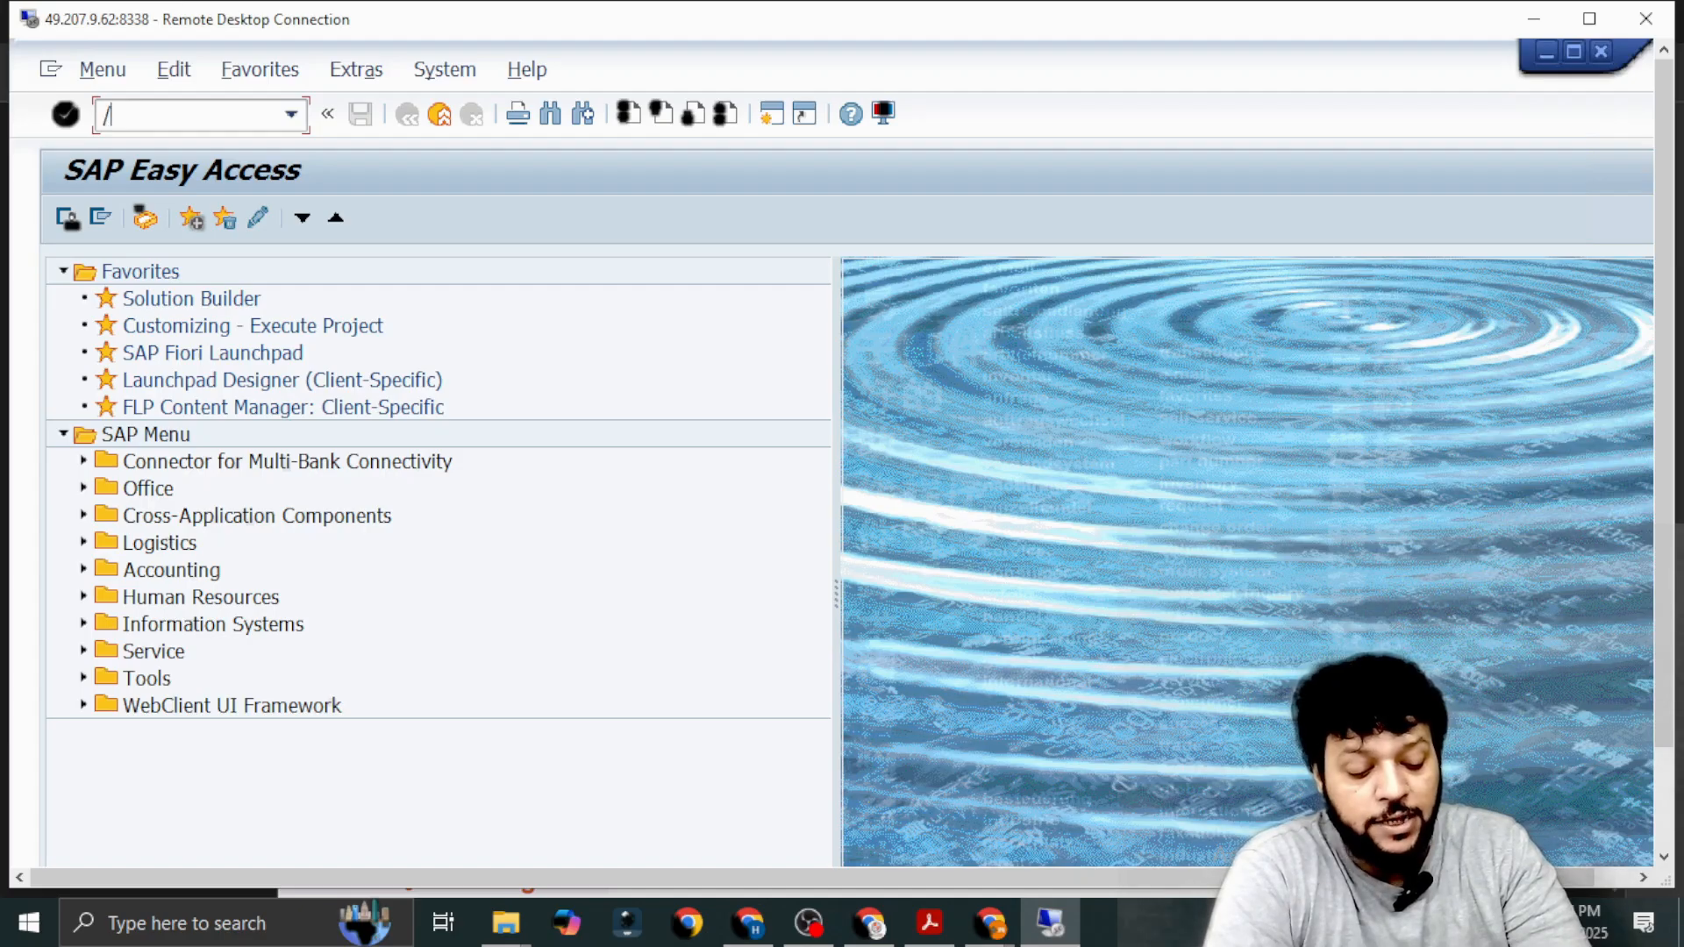
{"action": "type", "text": "nfs00"}
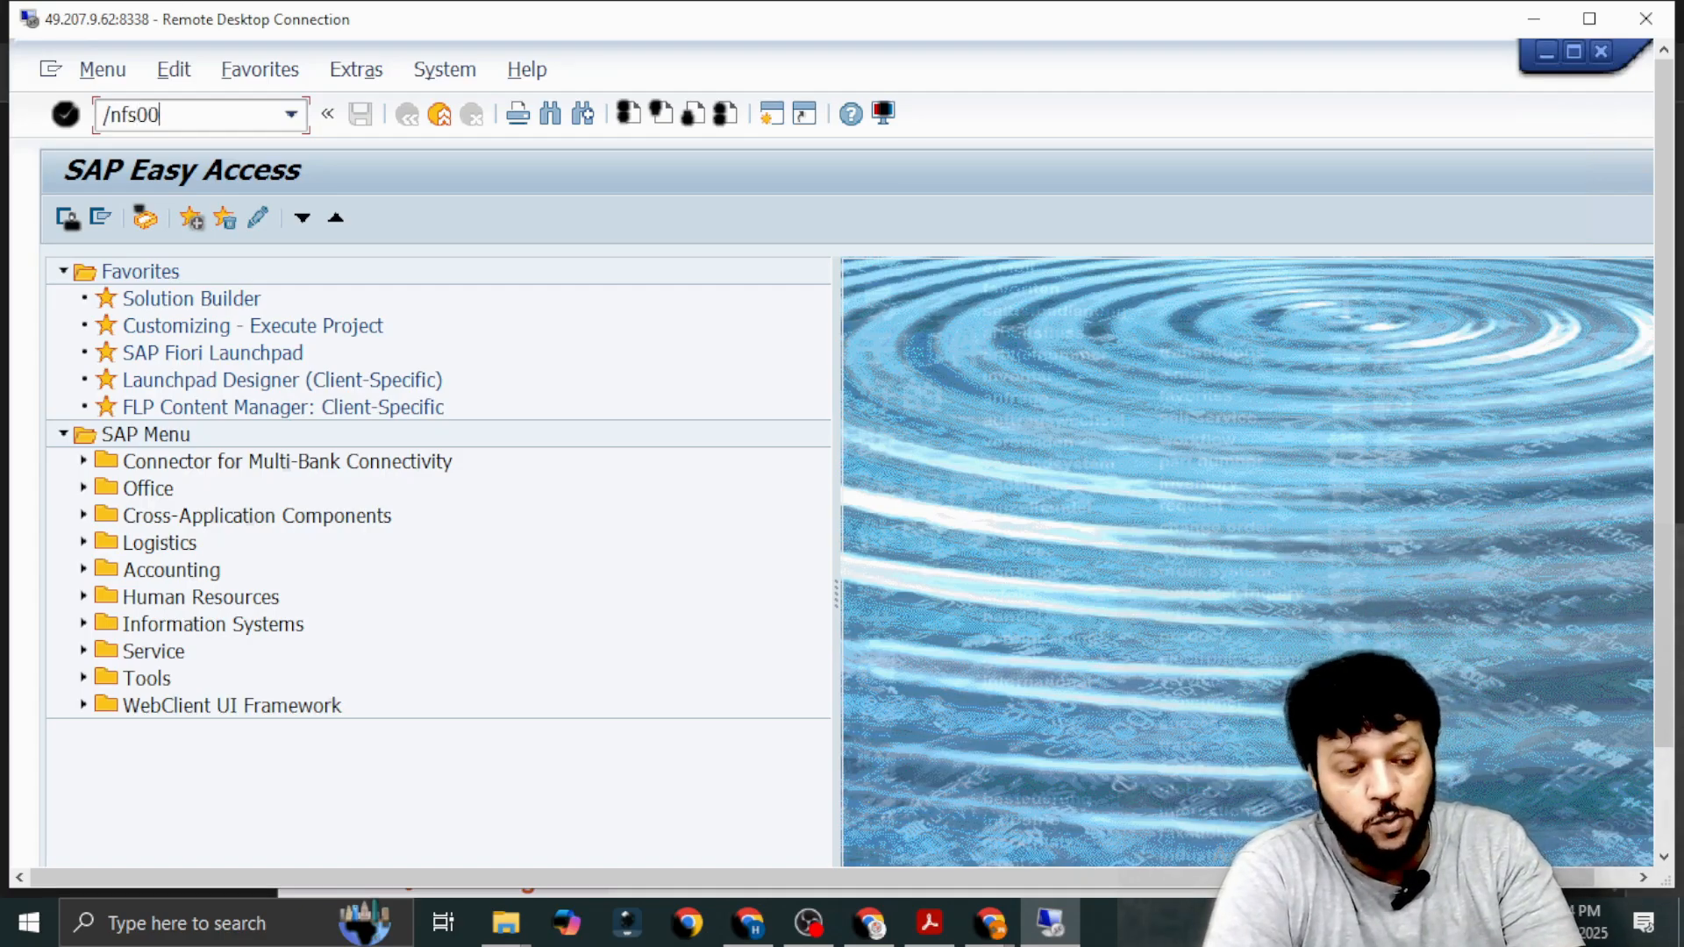
{"action": "key", "text": "Return"}
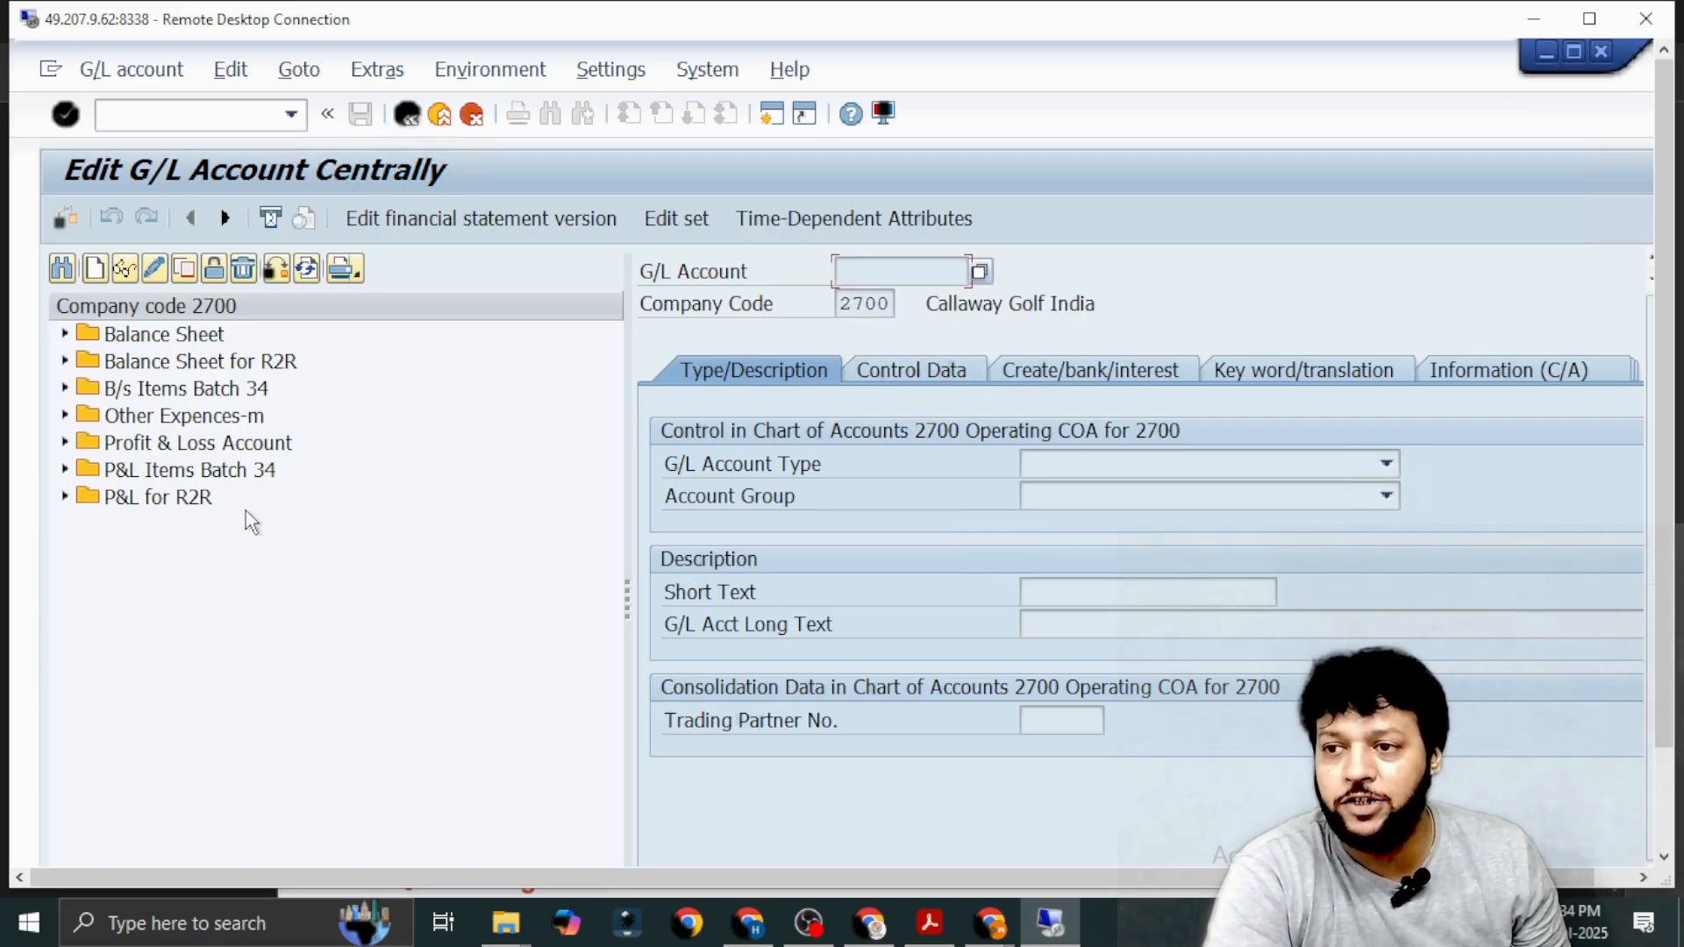
Compare the PDF's company code page with the SAP G/L account screen, and read the PDF's Field Status Group table.
{"action": "key", "text": "alt+Tab"}
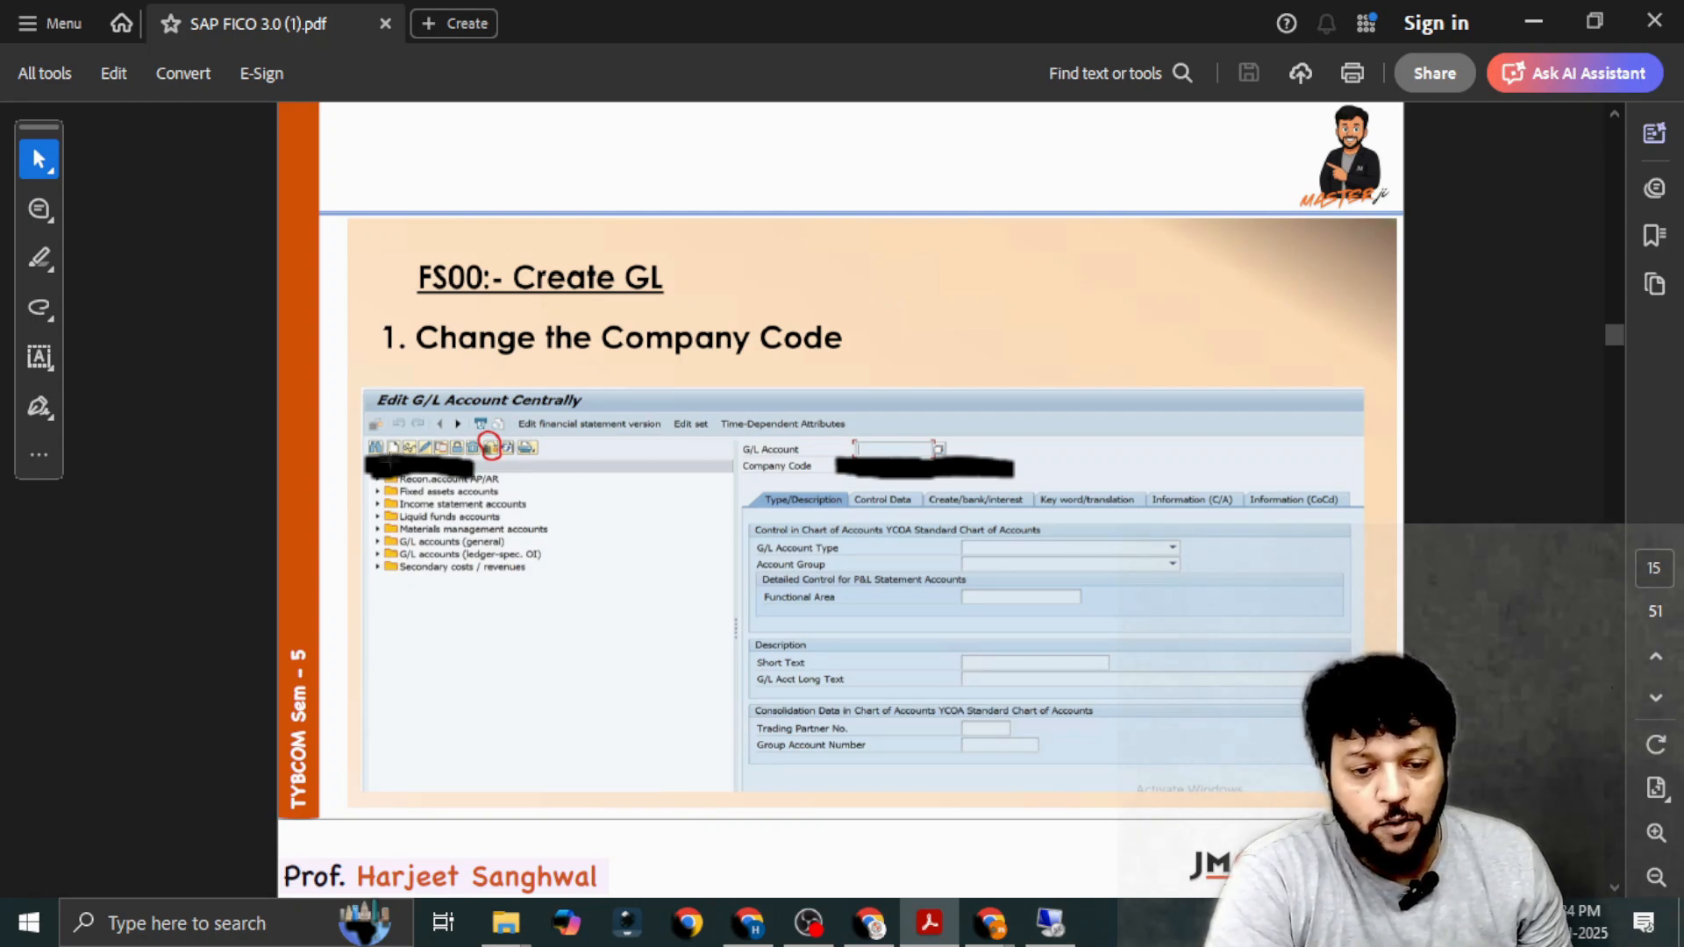
{"action": "key", "text": "alt+Tab"}
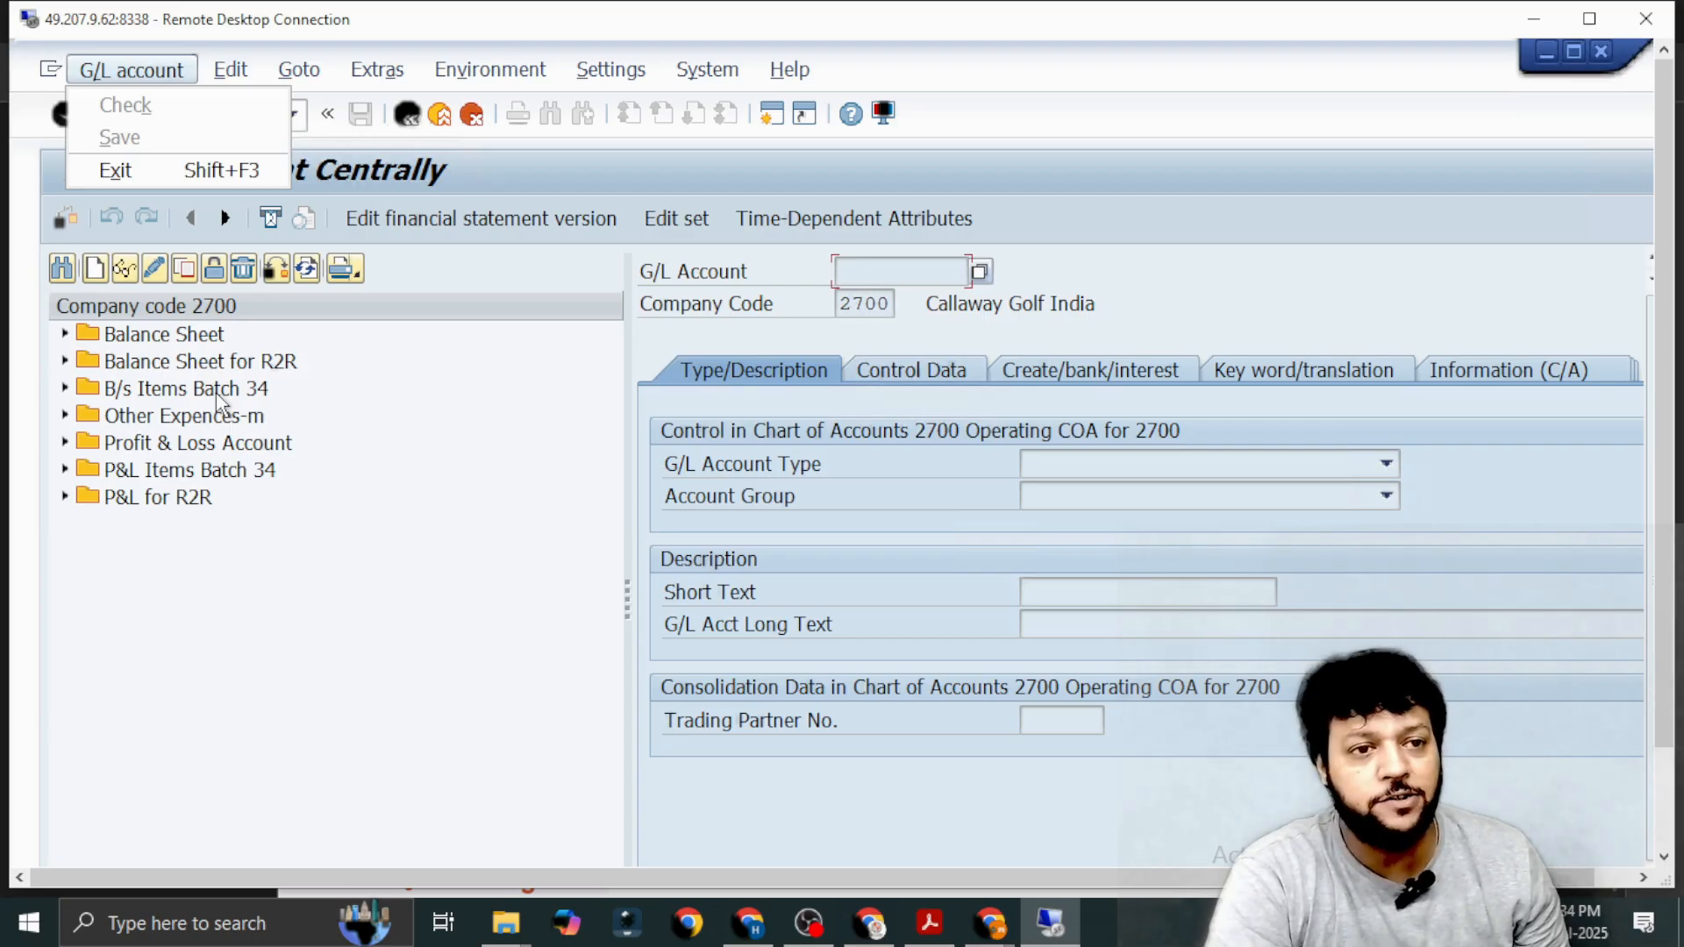
{"action": "key", "text": "alt+Tab"}
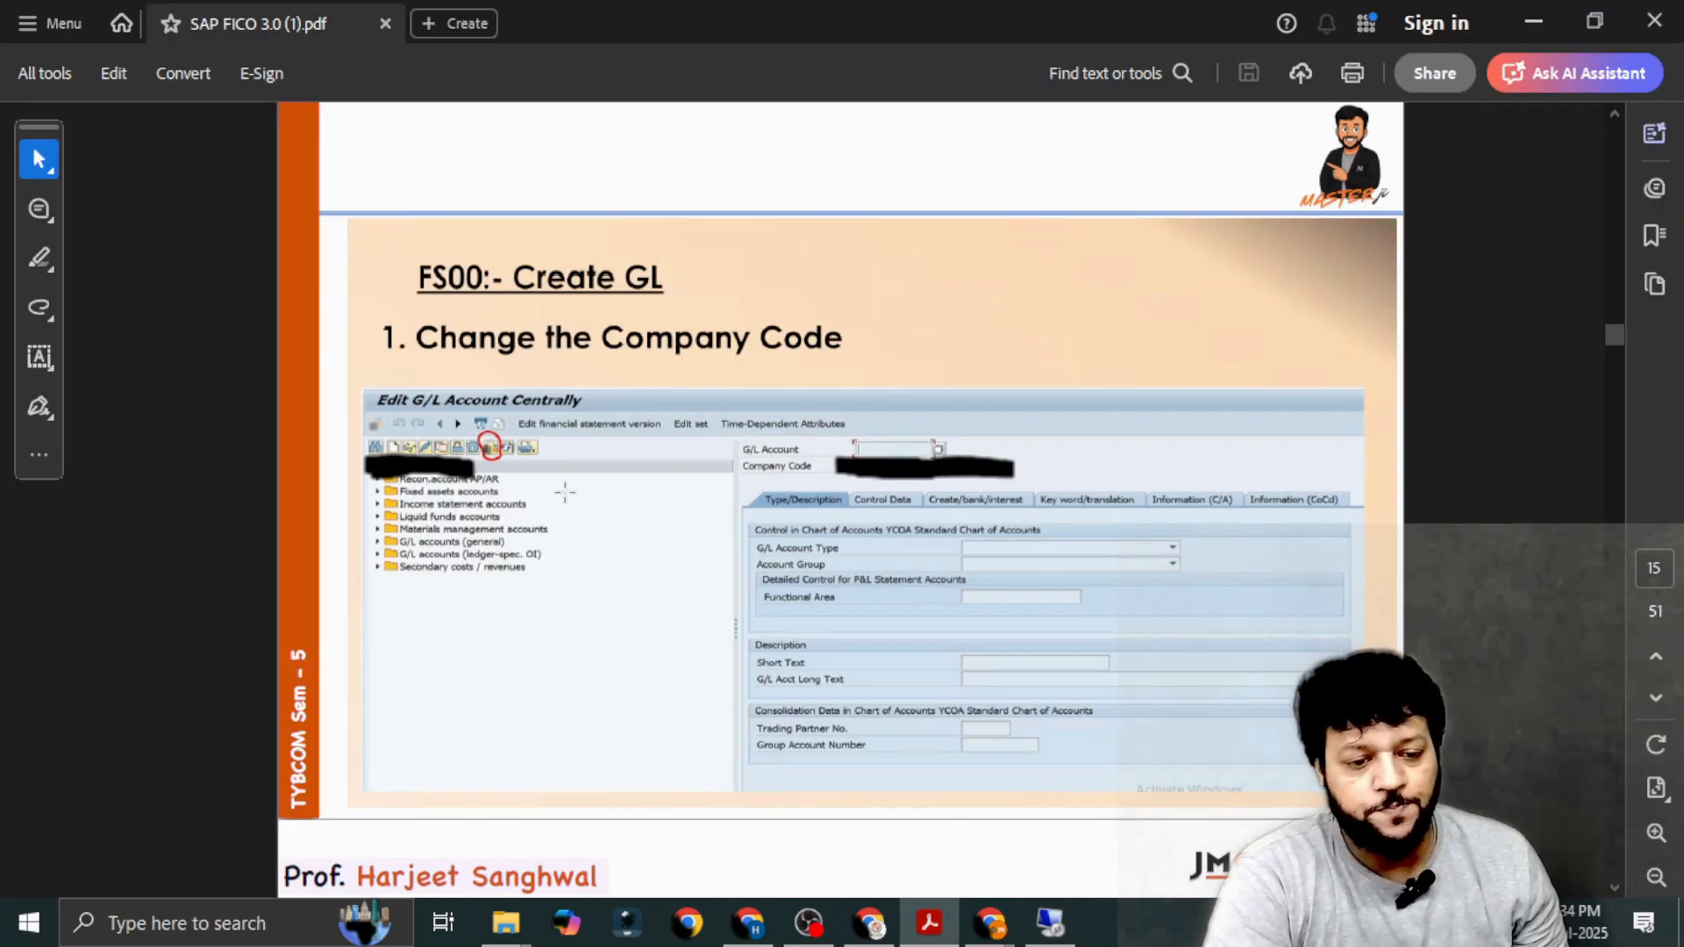
{"action": "scroll", "coordinate": [565, 492], "scroll_direction": "down", "scroll_amount": 1}
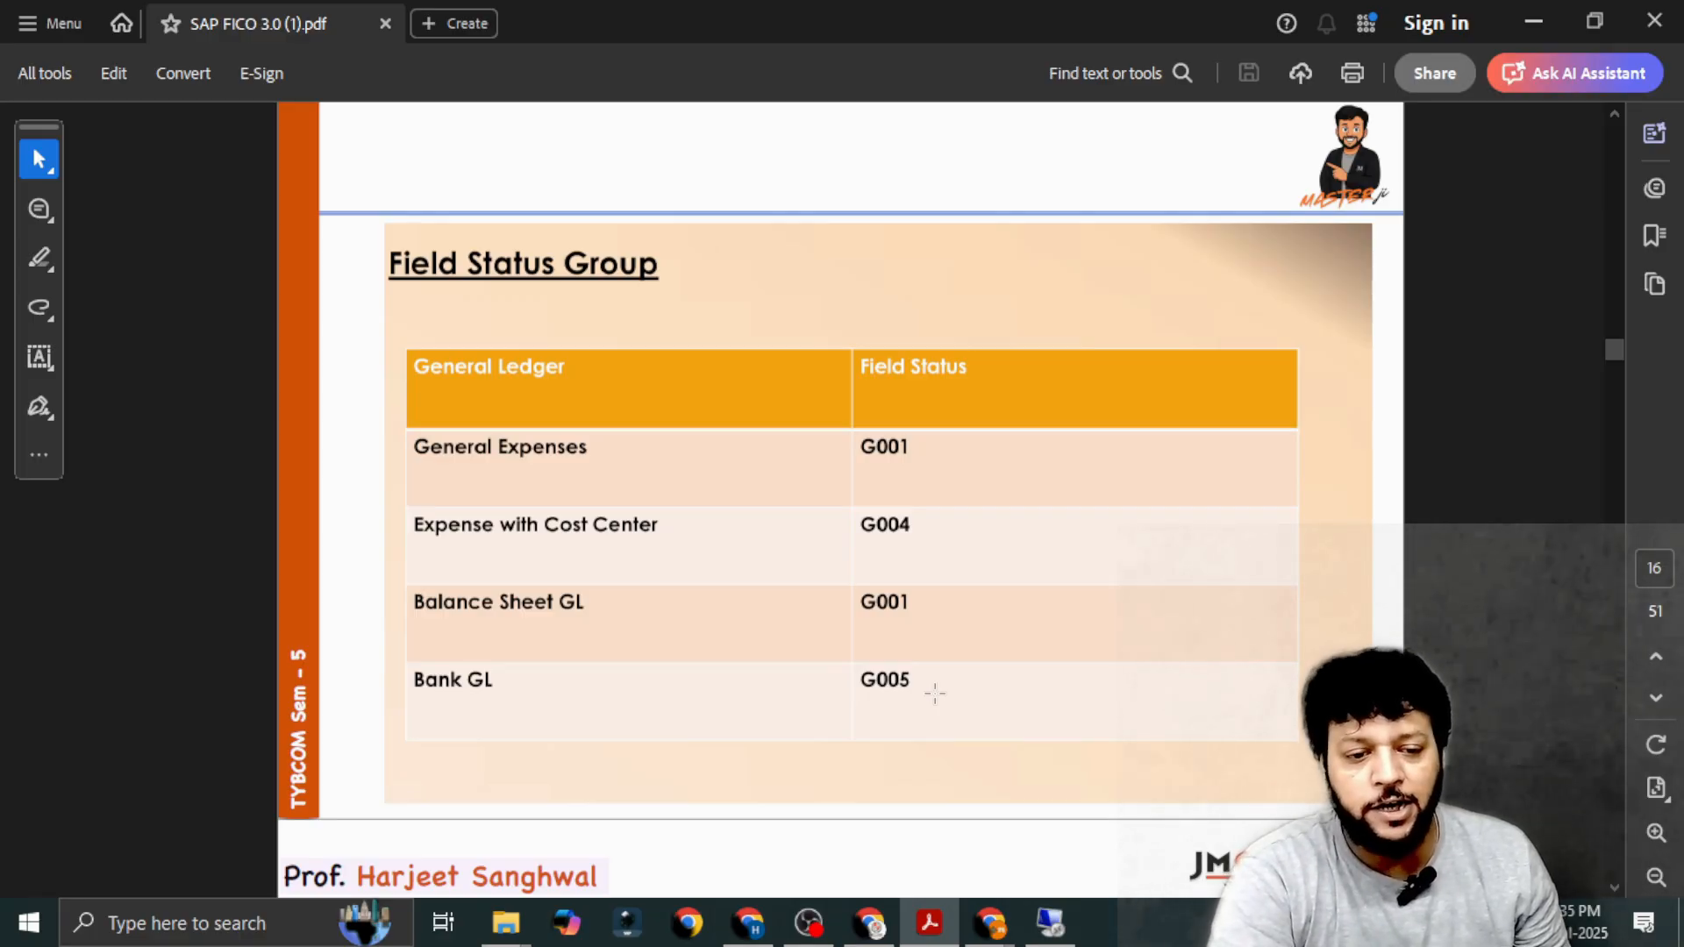
Switch back to the SAP session, expand the P&L for R2R accounts and look through the list for an unused account number.
{"action": "key", "text": "alt+Tab"}
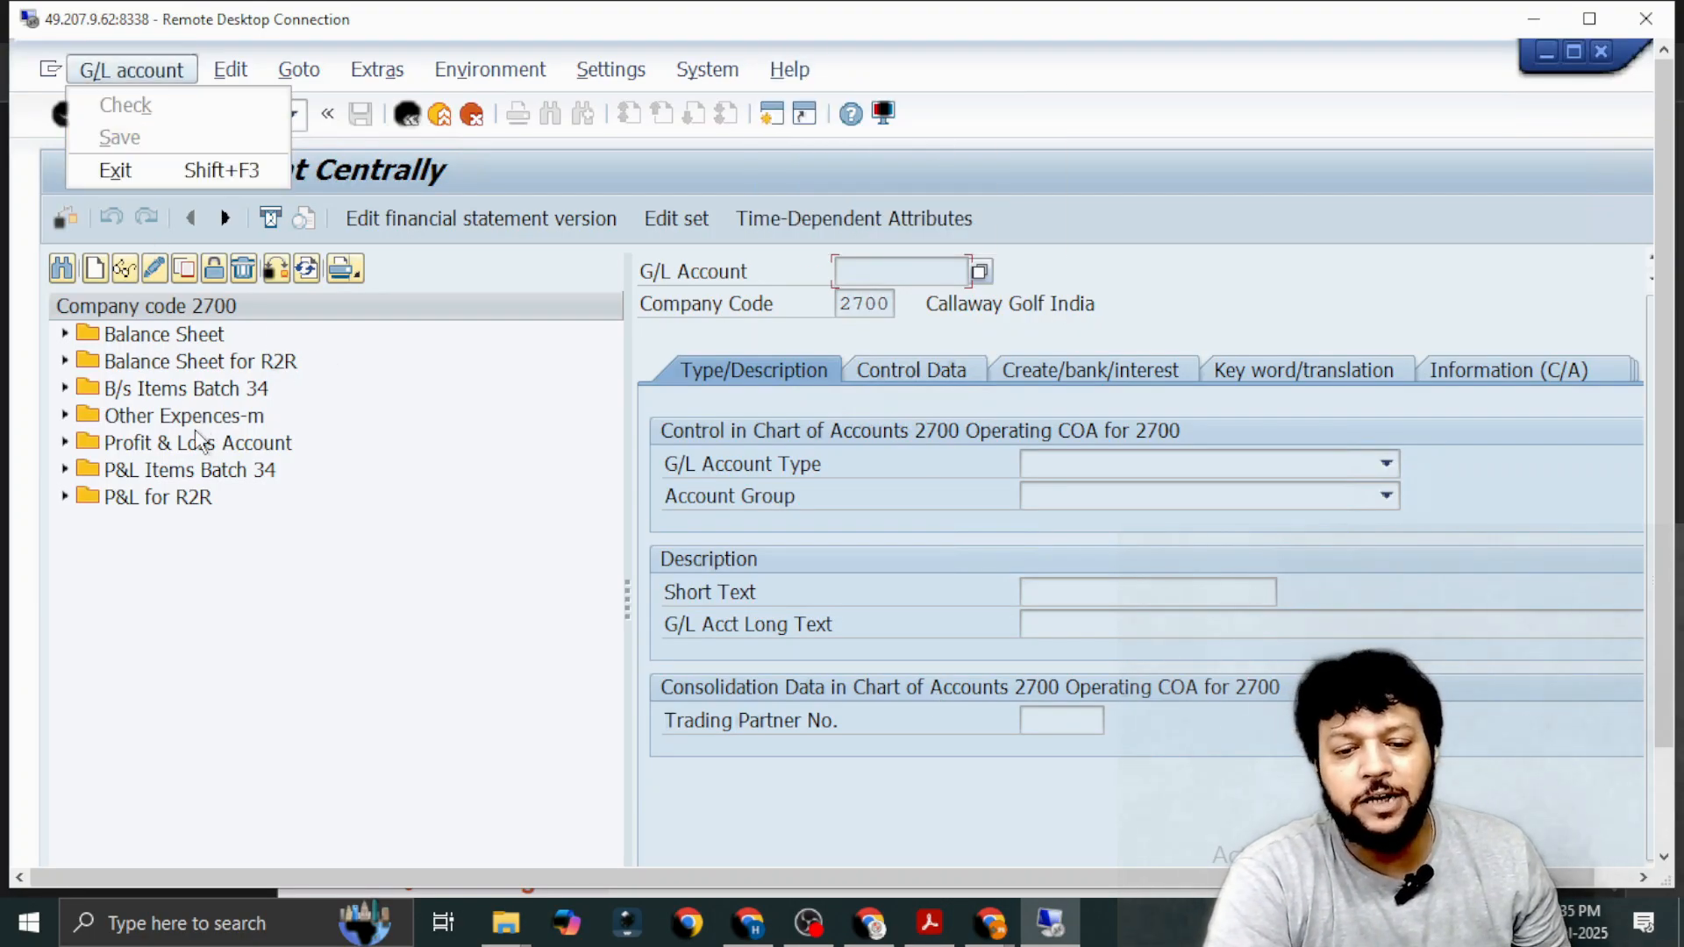
{"action": "left_click", "coordinate": [67, 497]}
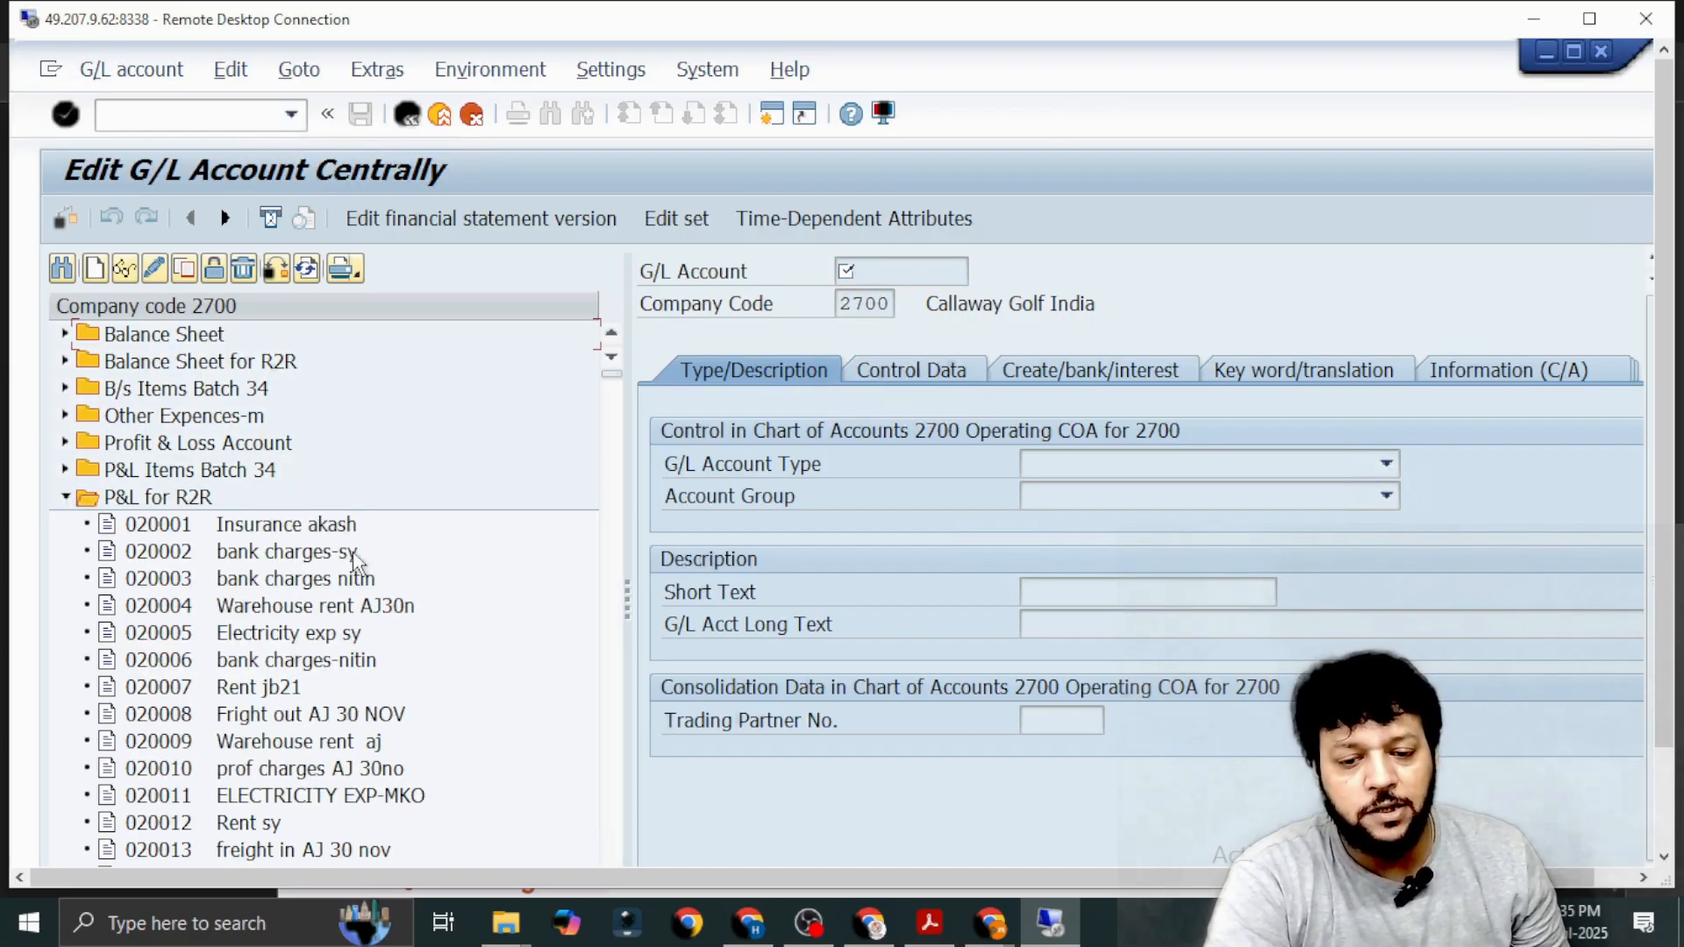
{"action": "scroll", "coordinate": [513, 623], "scroll_direction": "down", "scroll_amount": 6}
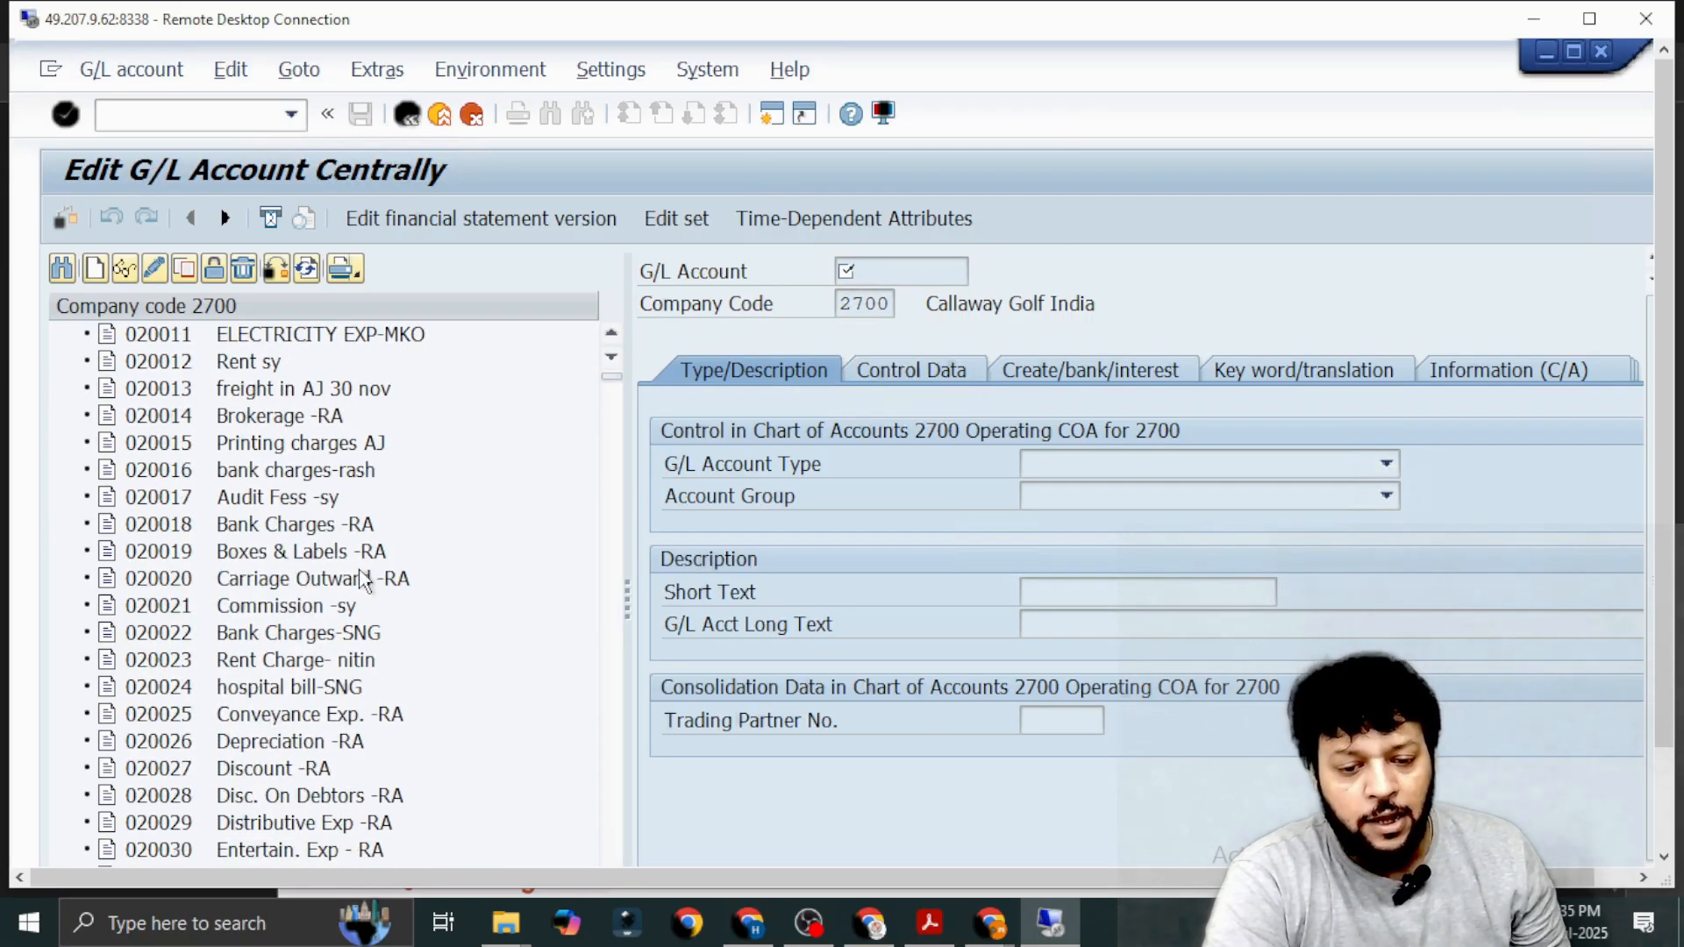
{"action": "scroll", "coordinate": [359, 572], "scroll_direction": "down", "scroll_amount": 8}
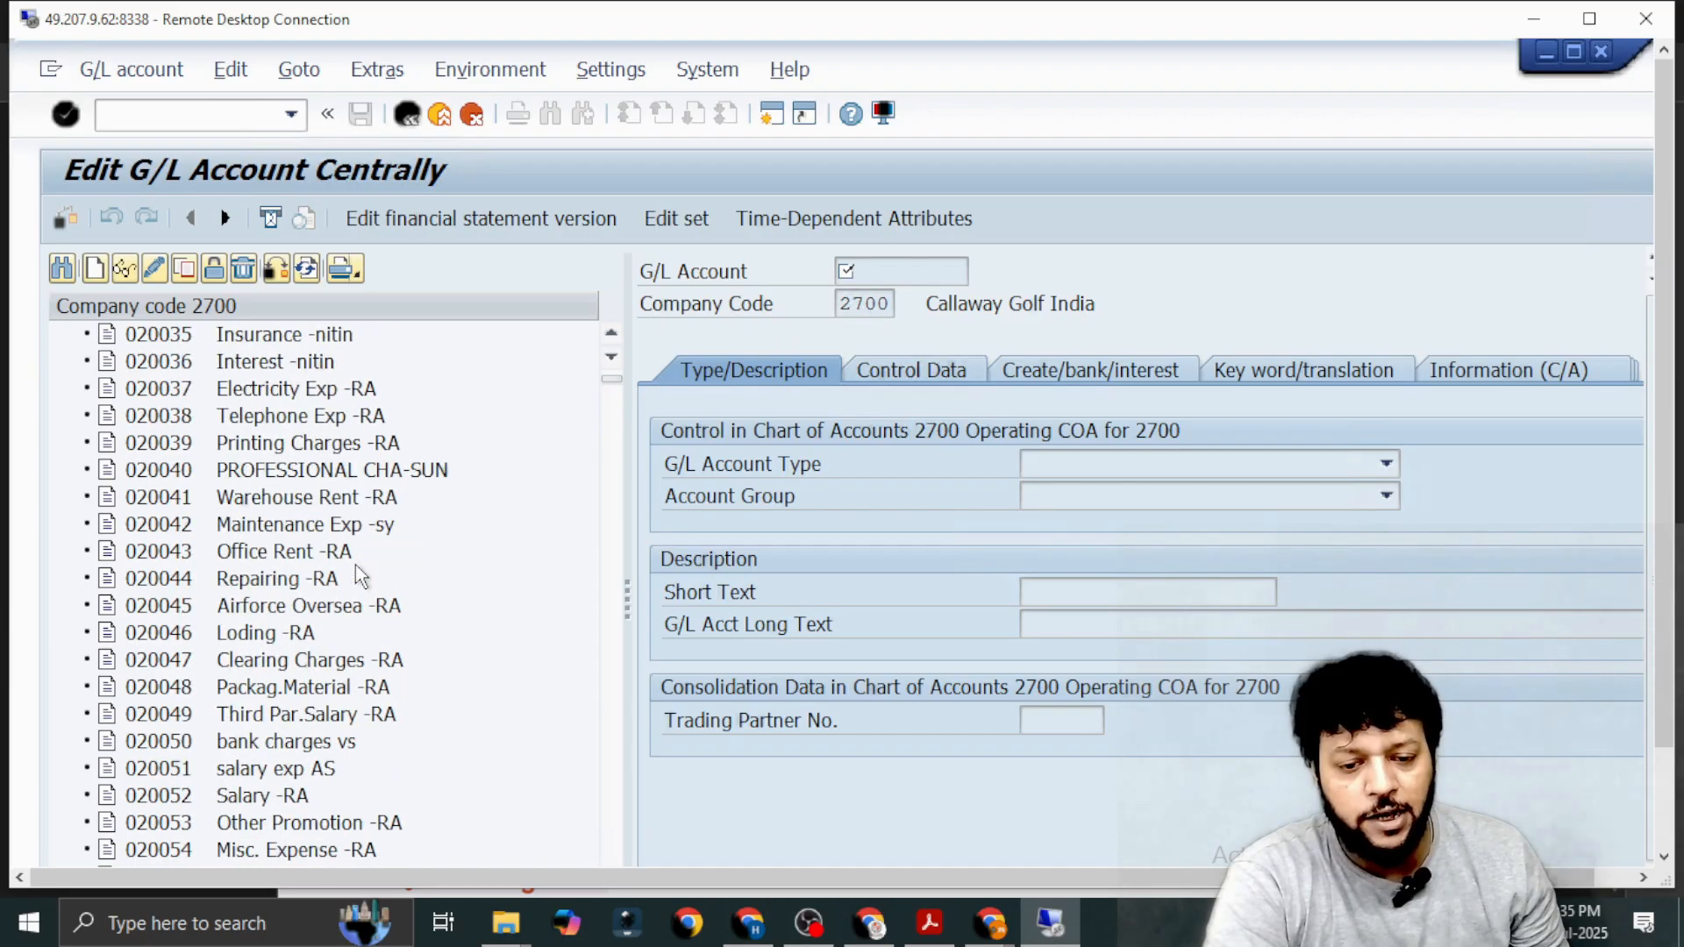
{"action": "scroll", "coordinate": [359, 575], "scroll_direction": "down", "scroll_amount": 12}
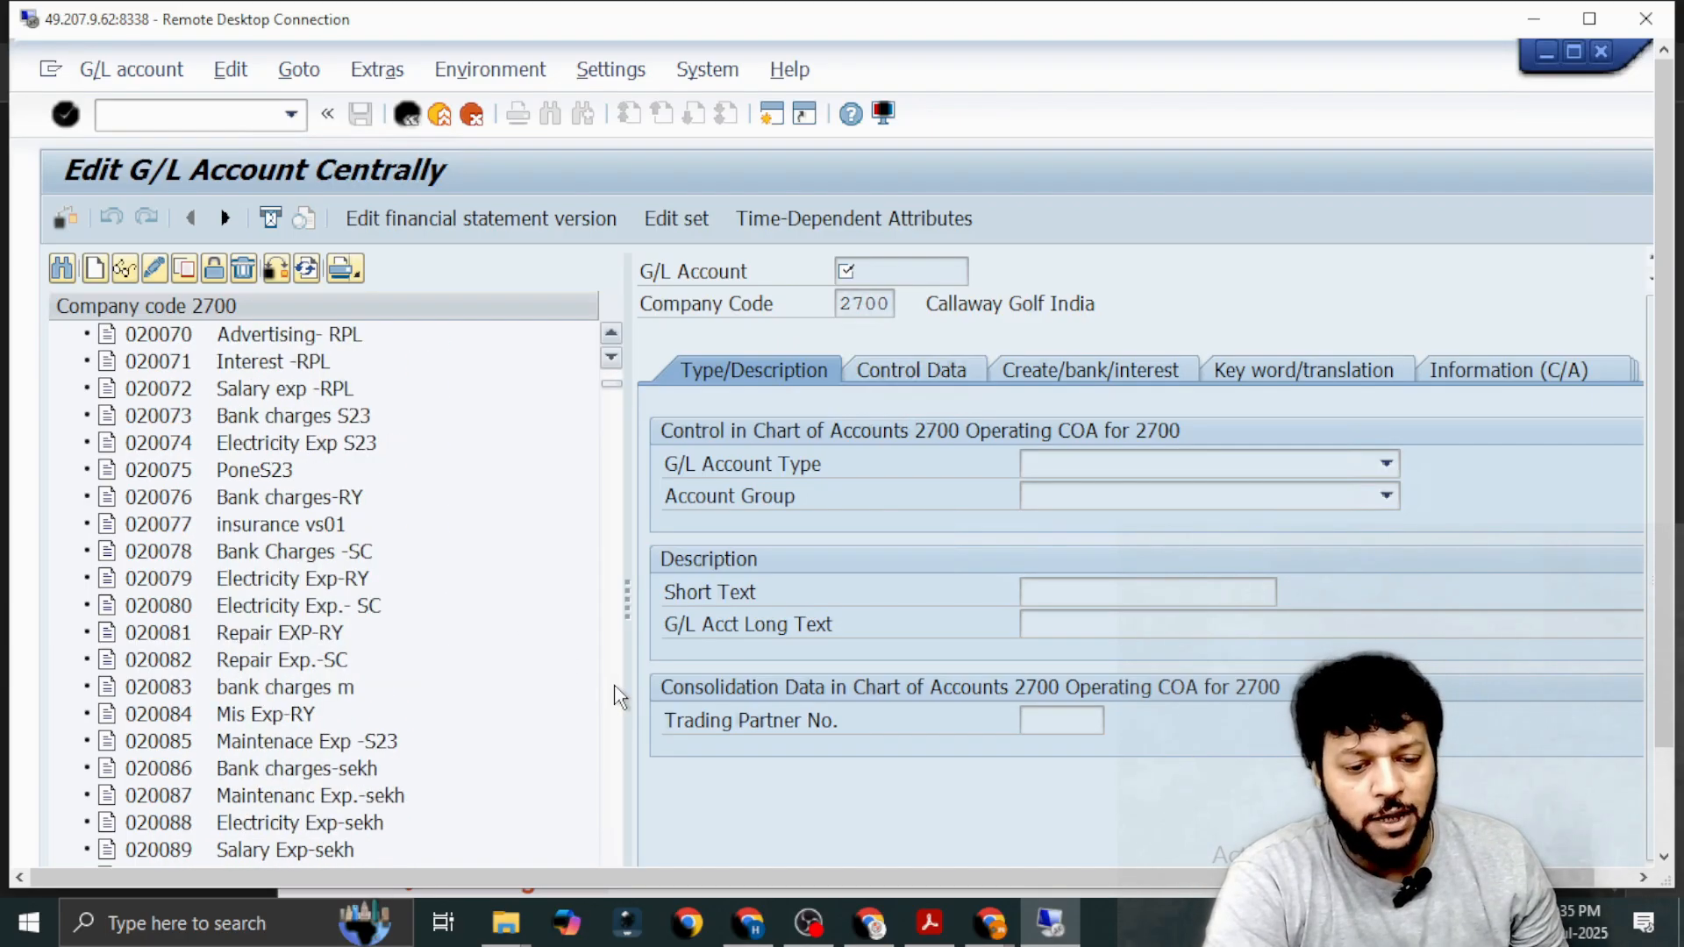
{"action": "scroll", "coordinate": [619, 697], "scroll_direction": "down", "scroll_amount": 20}
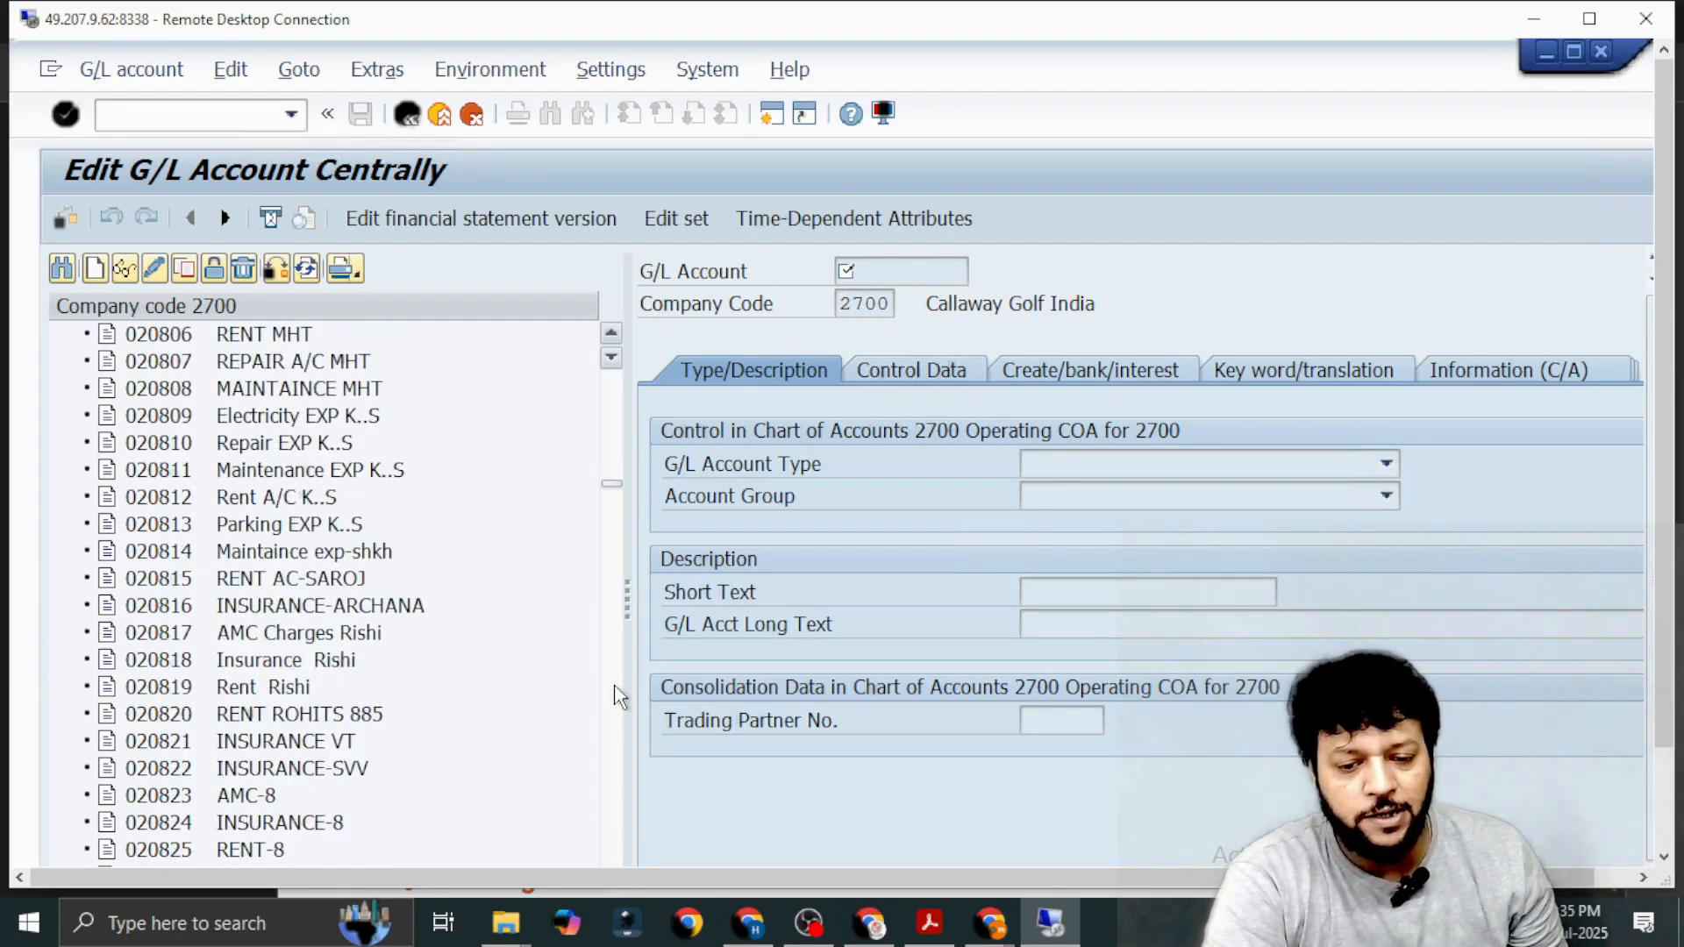
{"action": "scroll", "coordinate": [618, 697], "scroll_direction": "down", "scroll_amount": 20}
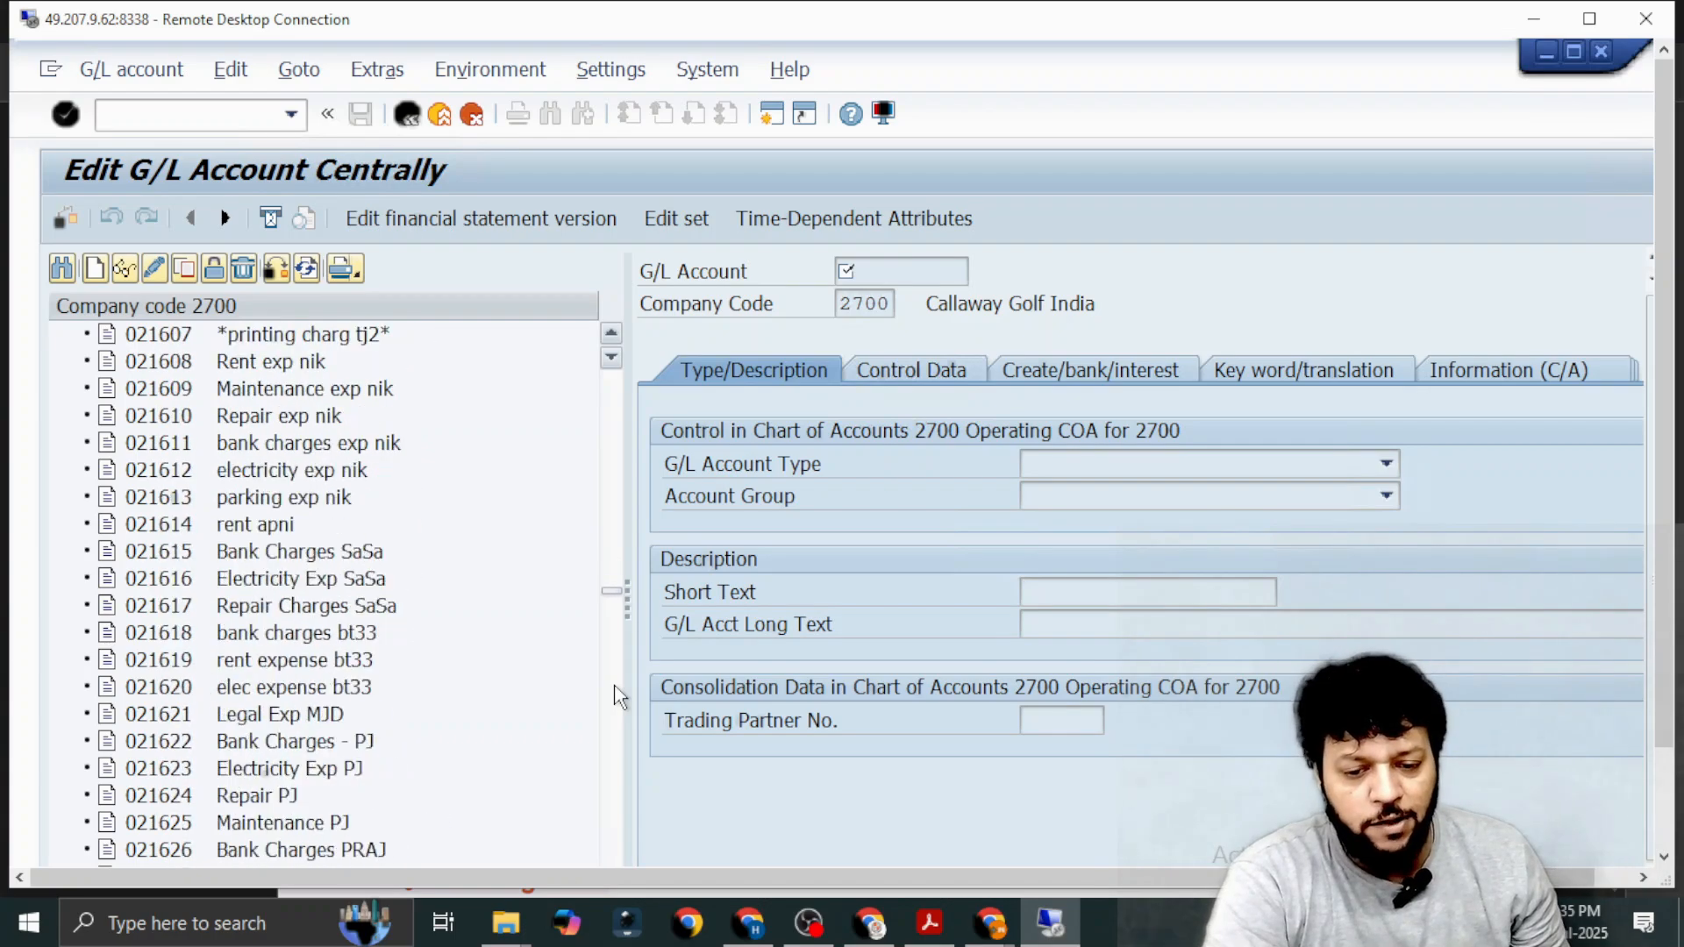
{"action": "scroll", "coordinate": [618, 697], "scroll_direction": "down", "scroll_amount": 7}
{"action": "scroll", "coordinate": [318, 589], "scroll_direction": "up", "scroll_amount": 2}
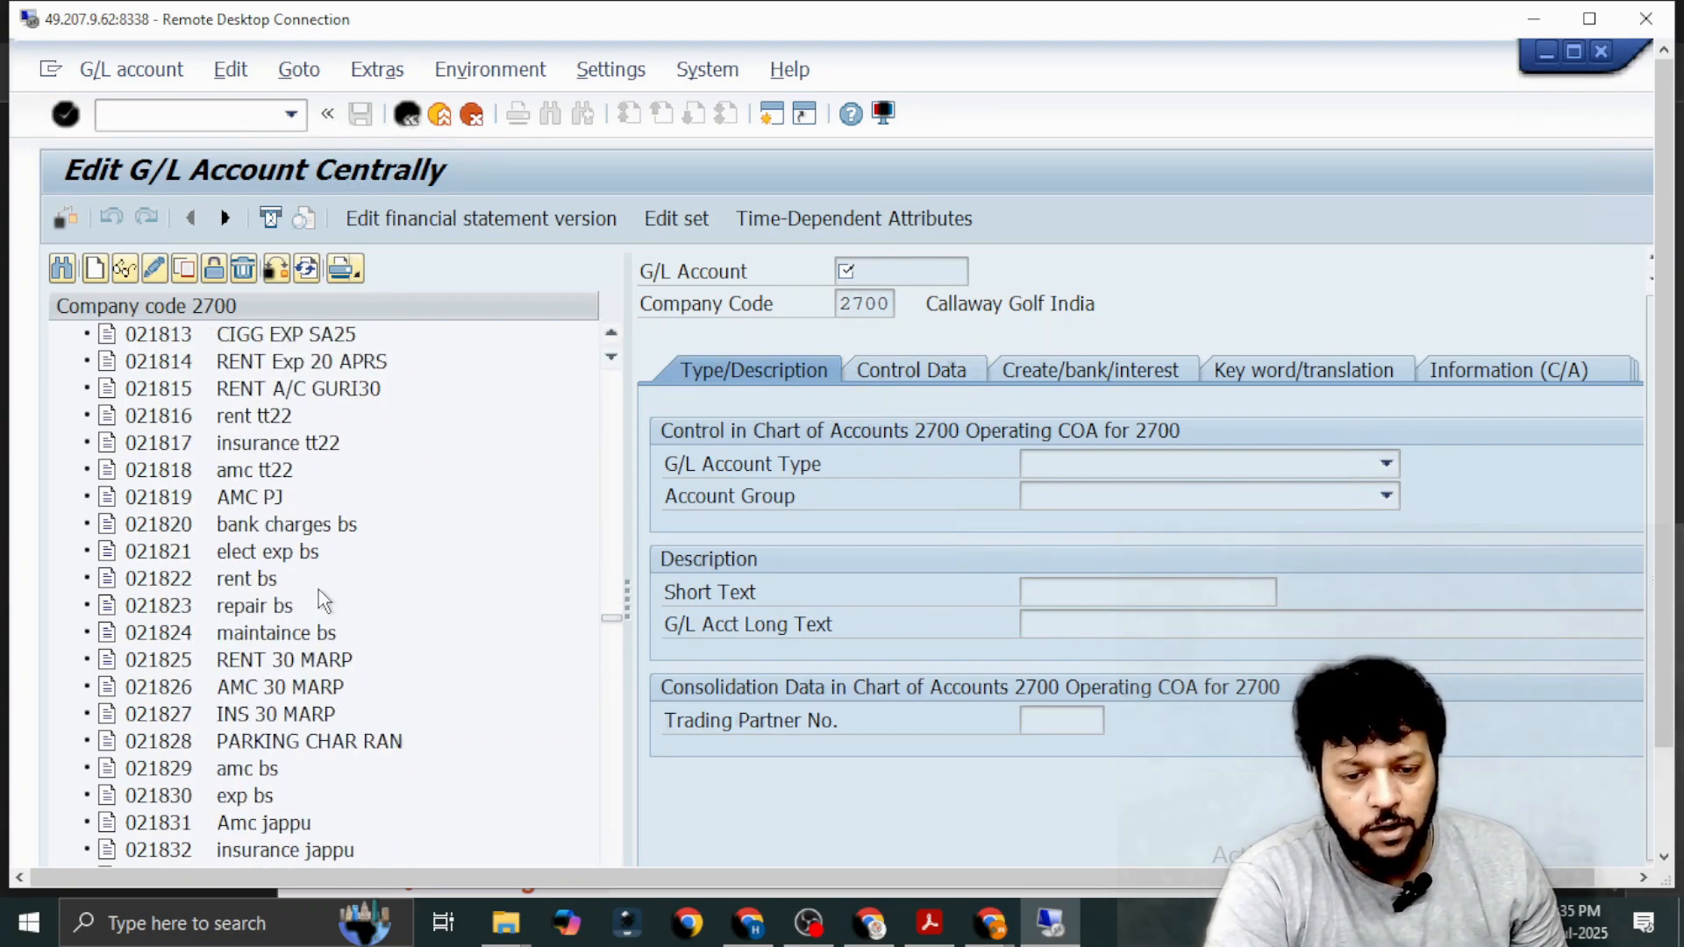
{"action": "scroll", "coordinate": [318, 589], "scroll_direction": "up", "scroll_amount": 7}
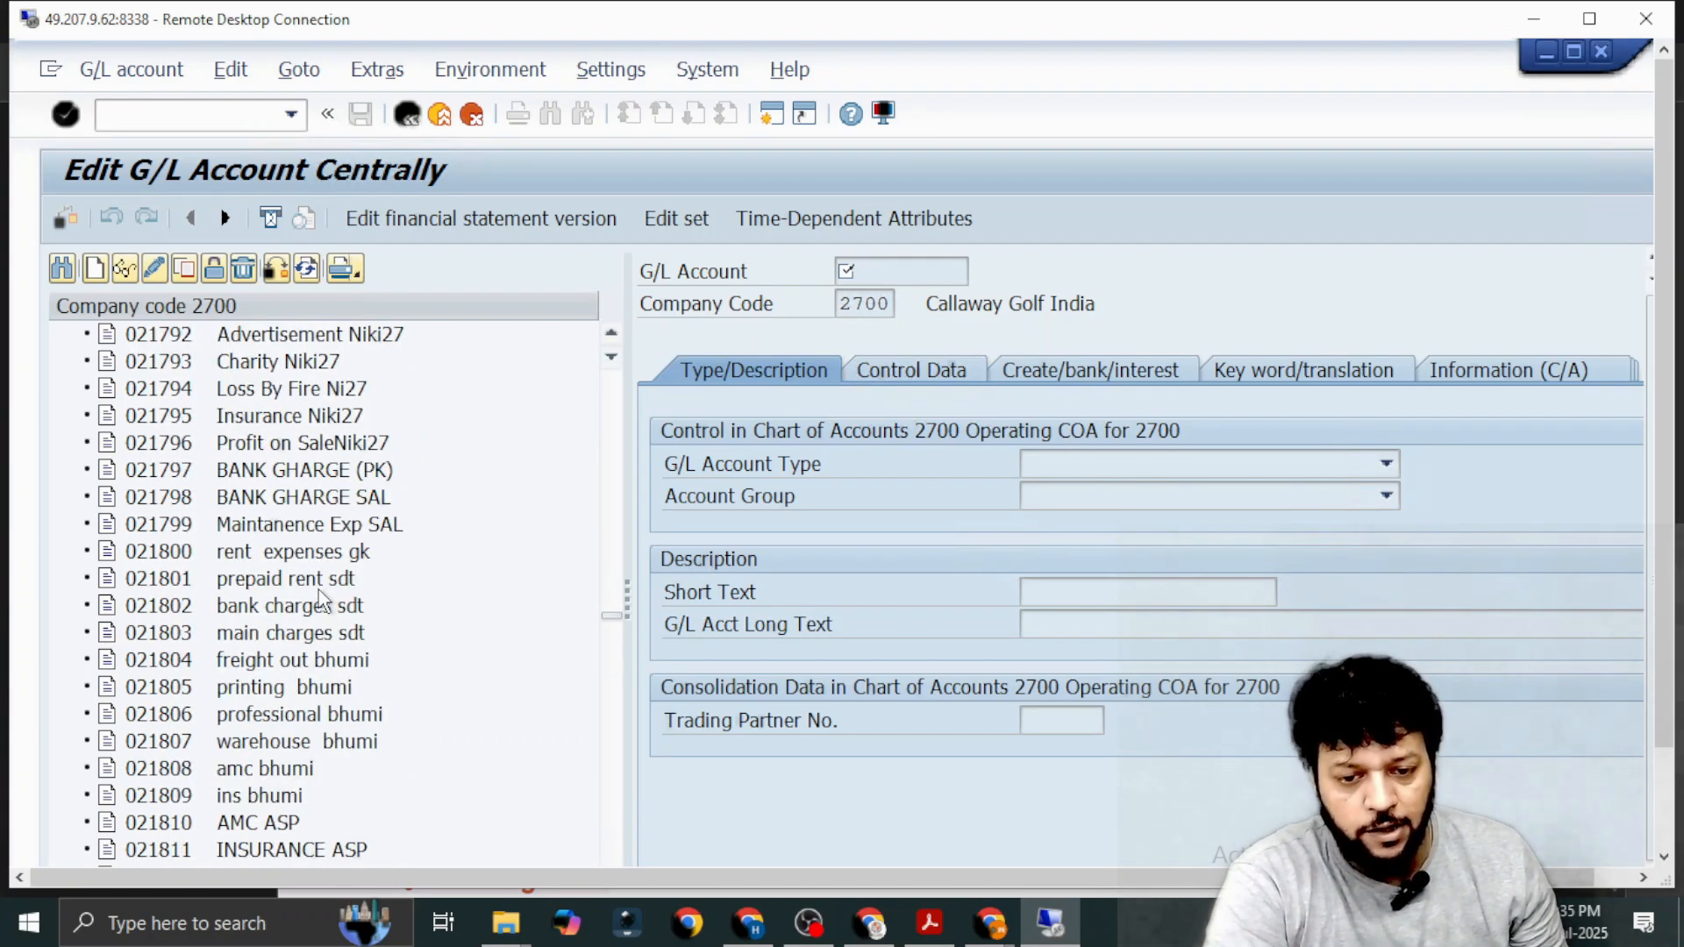
{"action": "scroll", "coordinate": [319, 596], "scroll_direction": "up", "scroll_amount": 1}
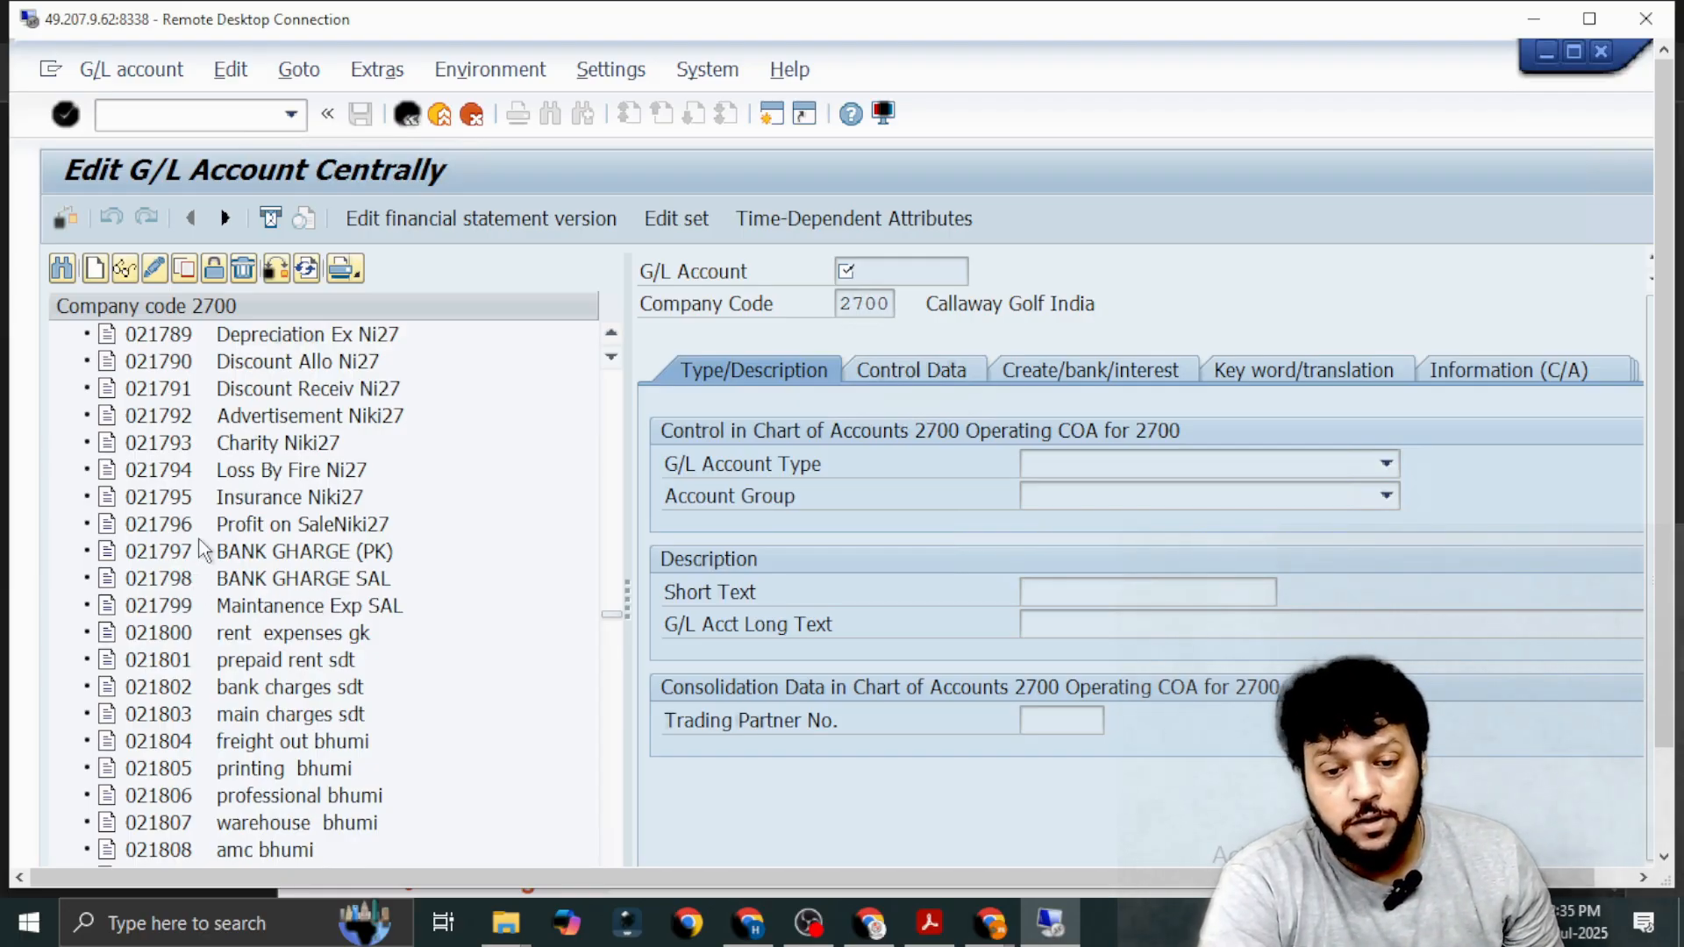
{"action": "scroll", "coordinate": [201, 550], "scroll_direction": "up", "scroll_amount": 1}
{"action": "scroll", "coordinate": [201, 550], "scroll_direction": "up", "scroll_amount": 11}
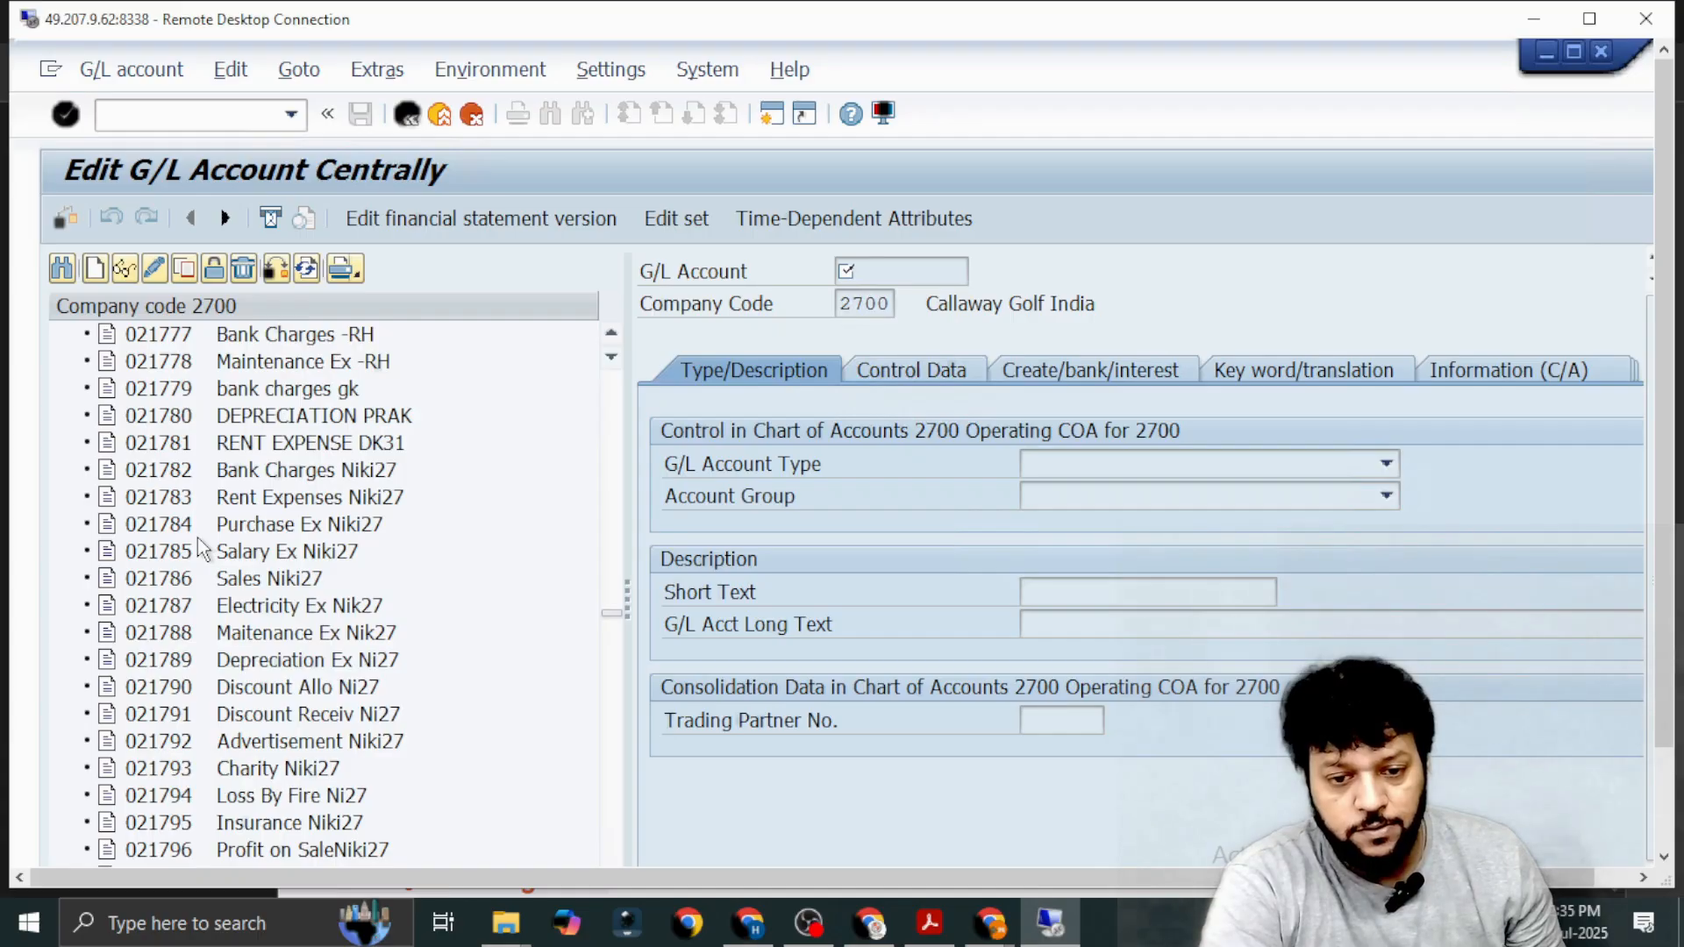
{"action": "scroll", "coordinate": [201, 550], "scroll_direction": "up", "scroll_amount": 8}
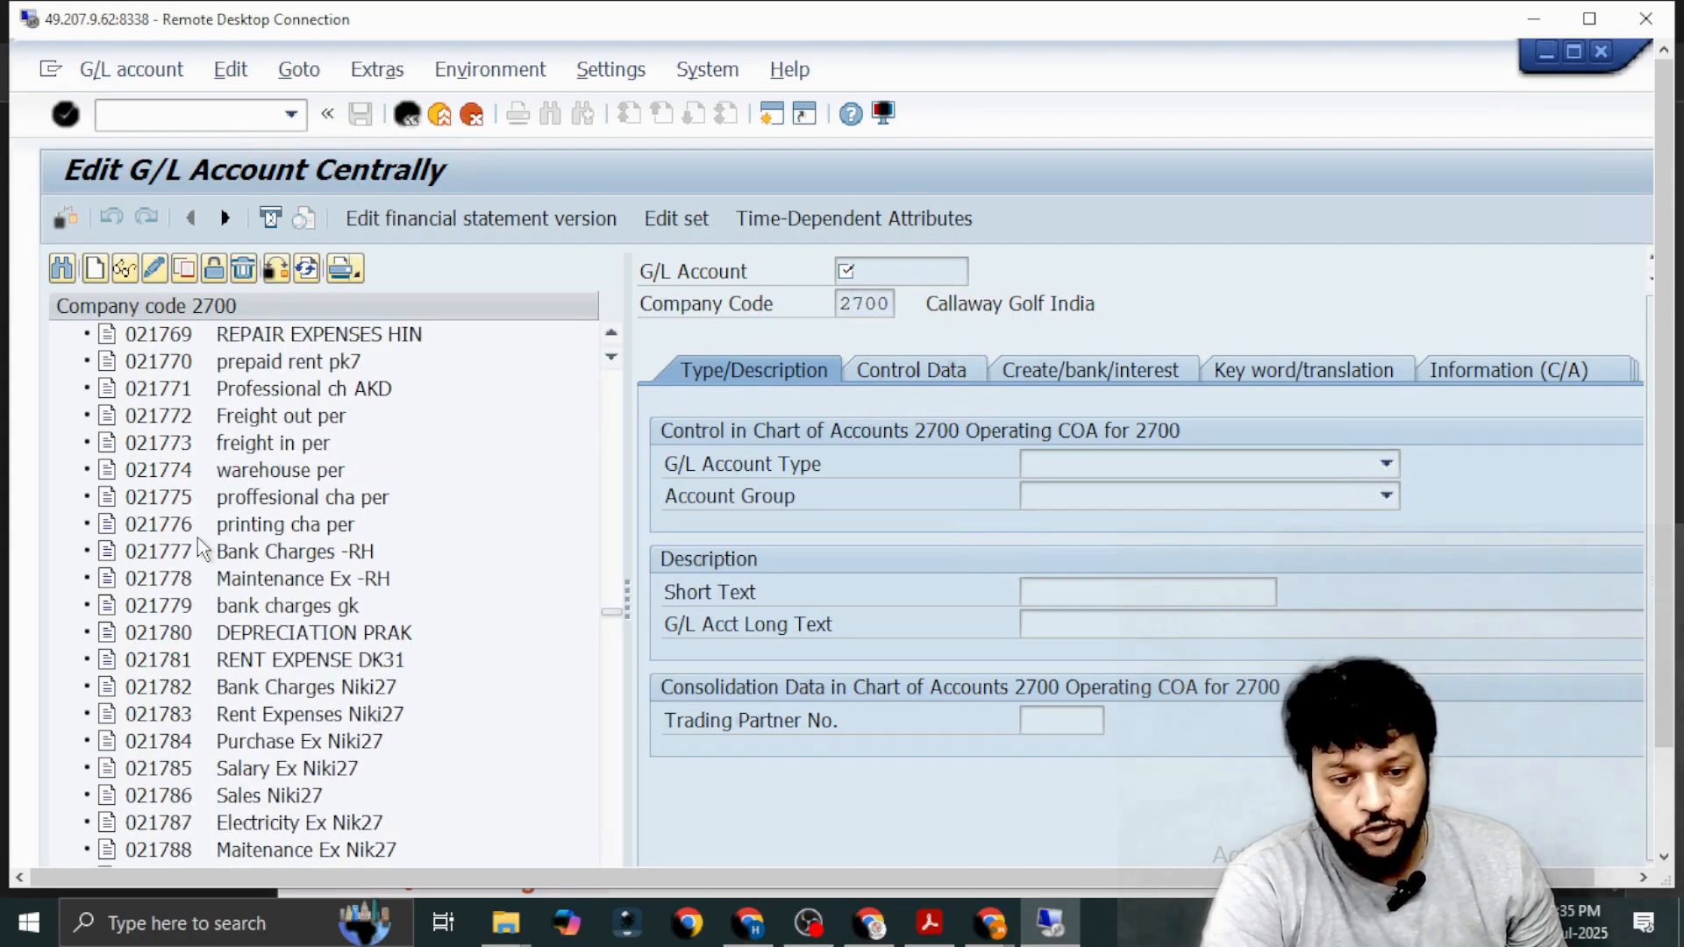
{"action": "scroll", "coordinate": [201, 549], "scroll_direction": "down", "scroll_amount": 13}
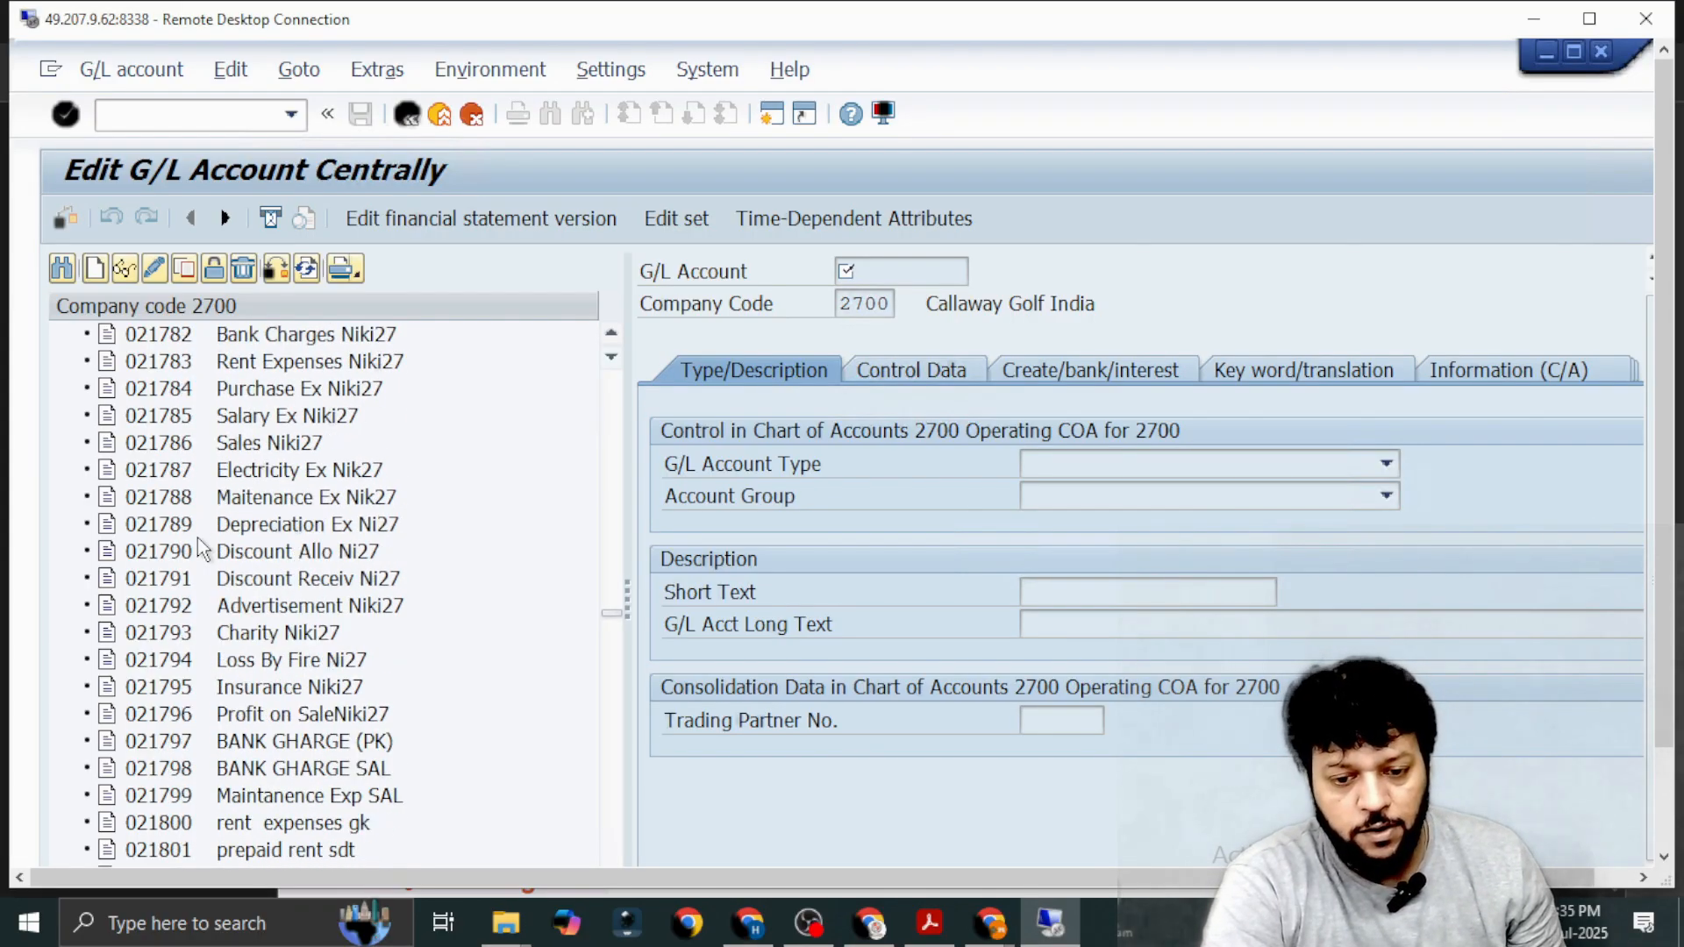
{"action": "scroll", "coordinate": [201, 550], "scroll_direction": "down", "scroll_amount": 17}
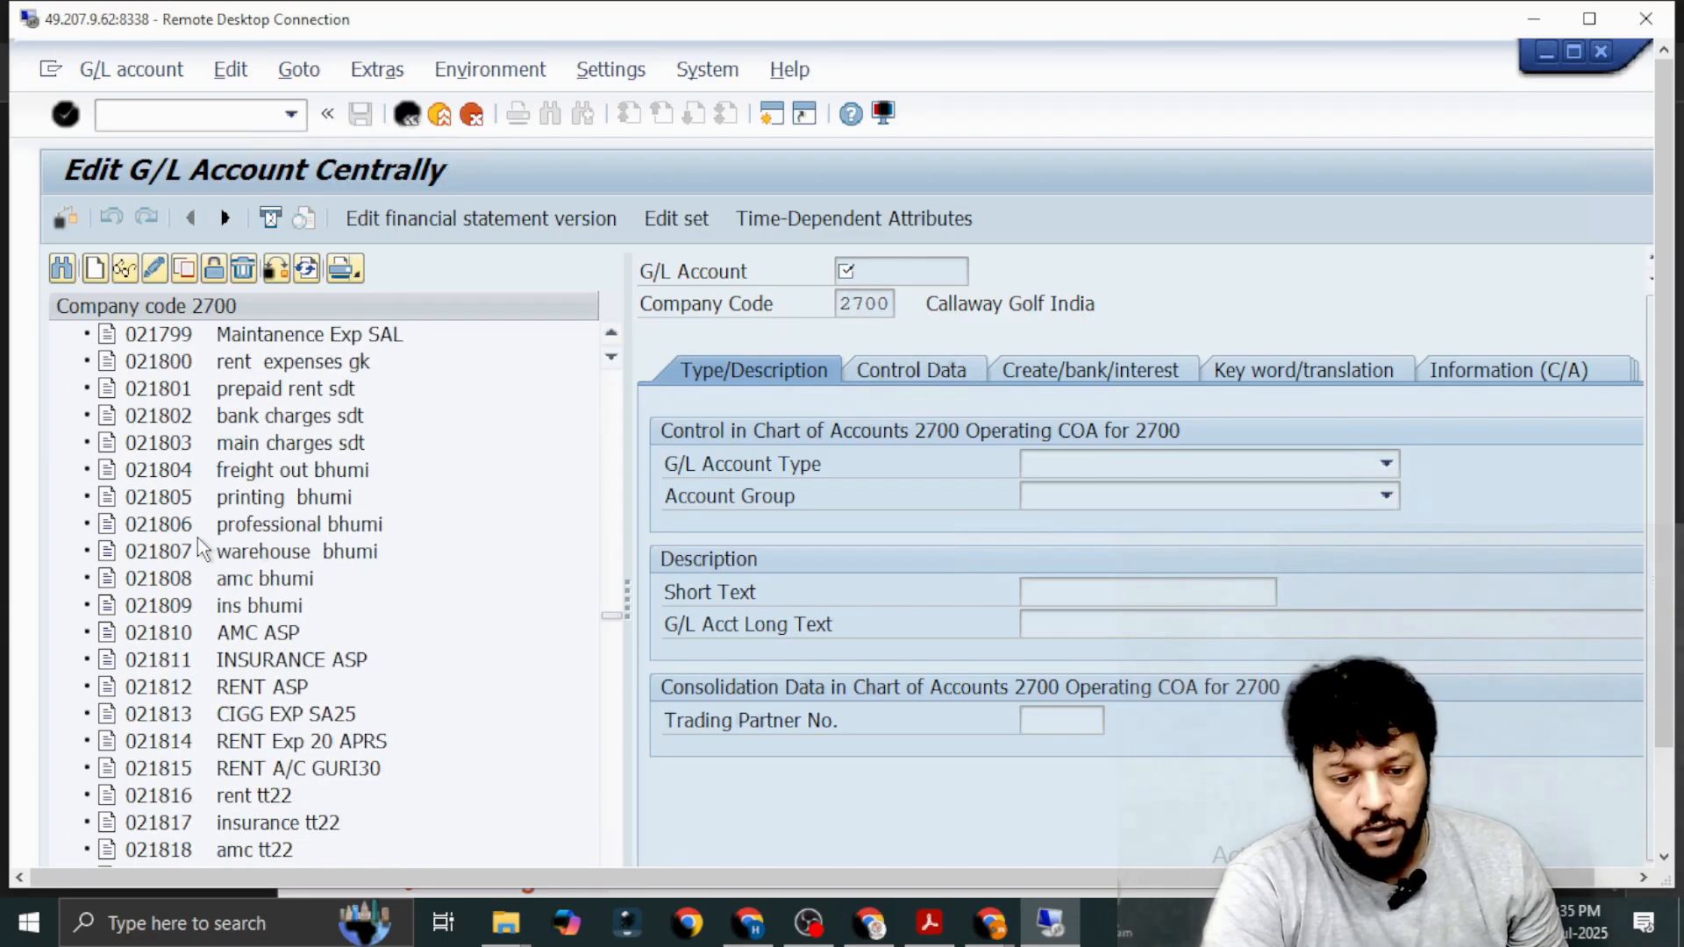
{"action": "scroll", "coordinate": [201, 549], "scroll_direction": "down", "scroll_amount": 20}
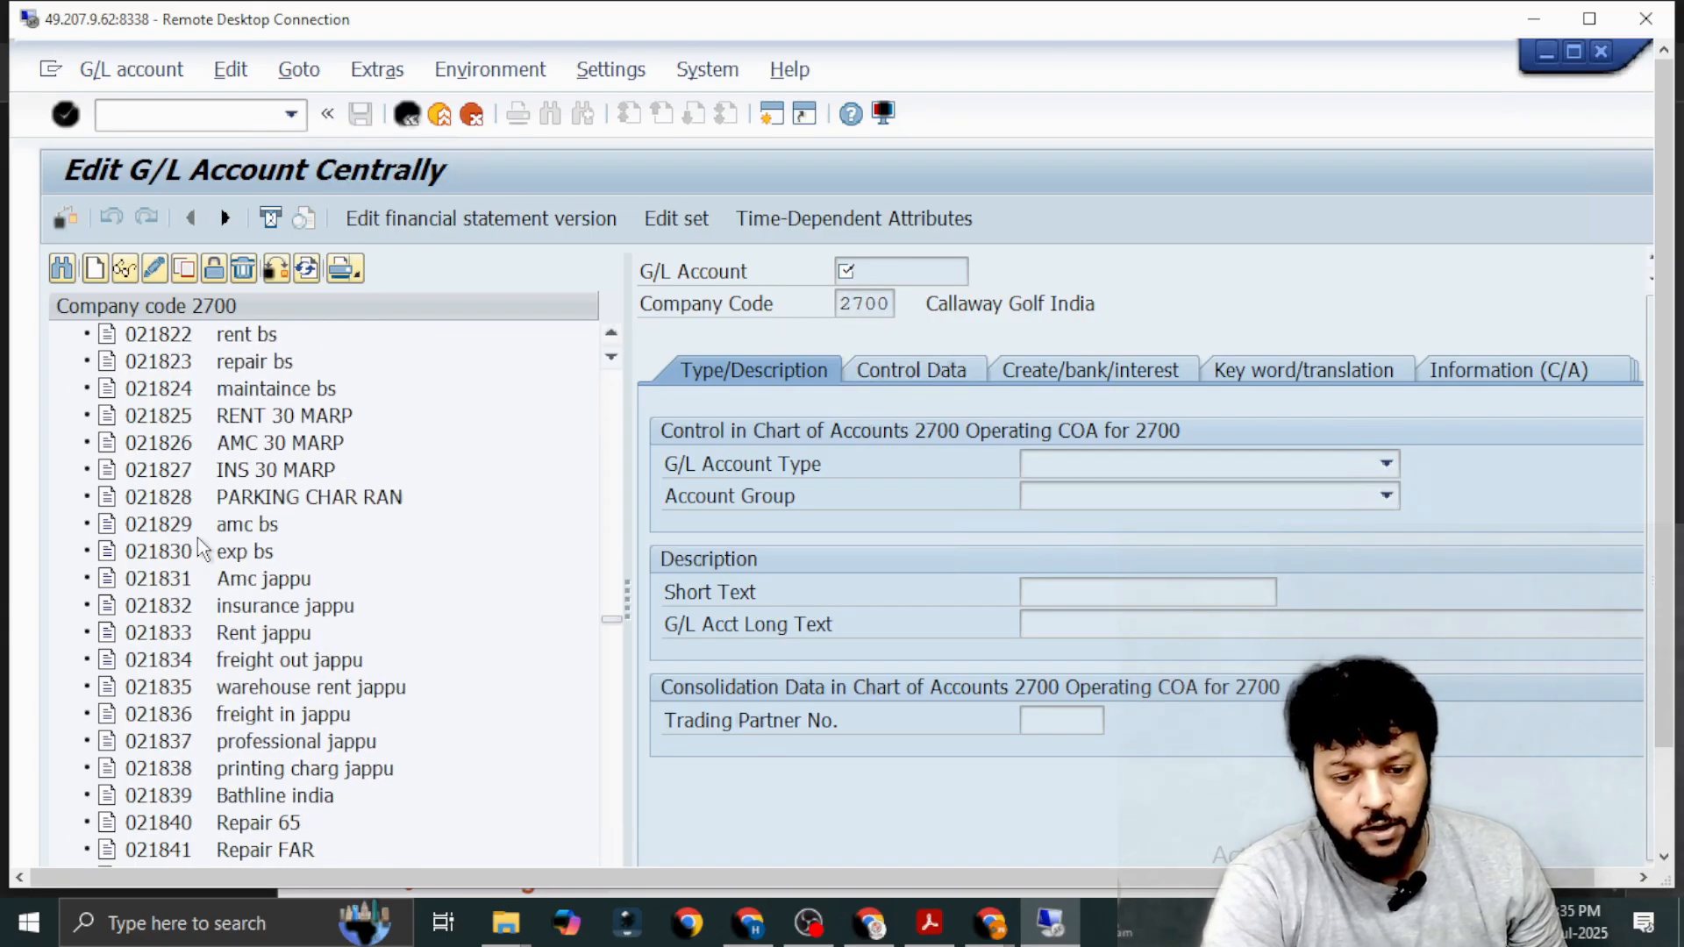
{"action": "scroll", "coordinate": [199, 542], "scroll_direction": "down", "scroll_amount": 20}
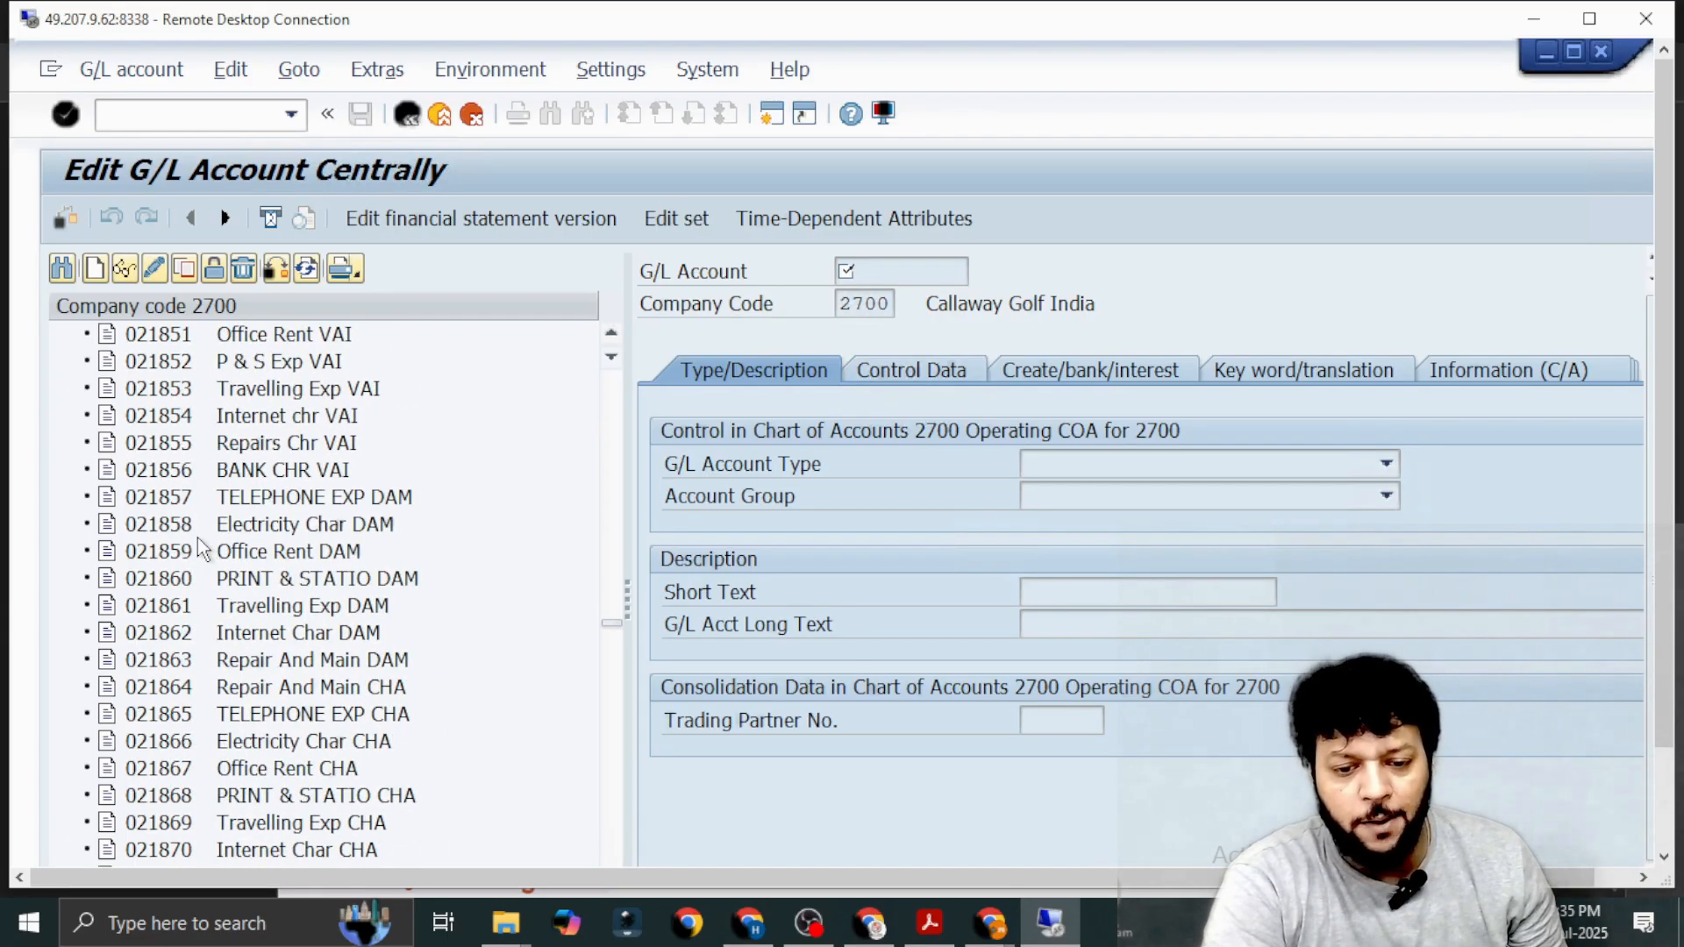
{"action": "scroll", "coordinate": [201, 550], "scroll_direction": "down", "scroll_amount": 20}
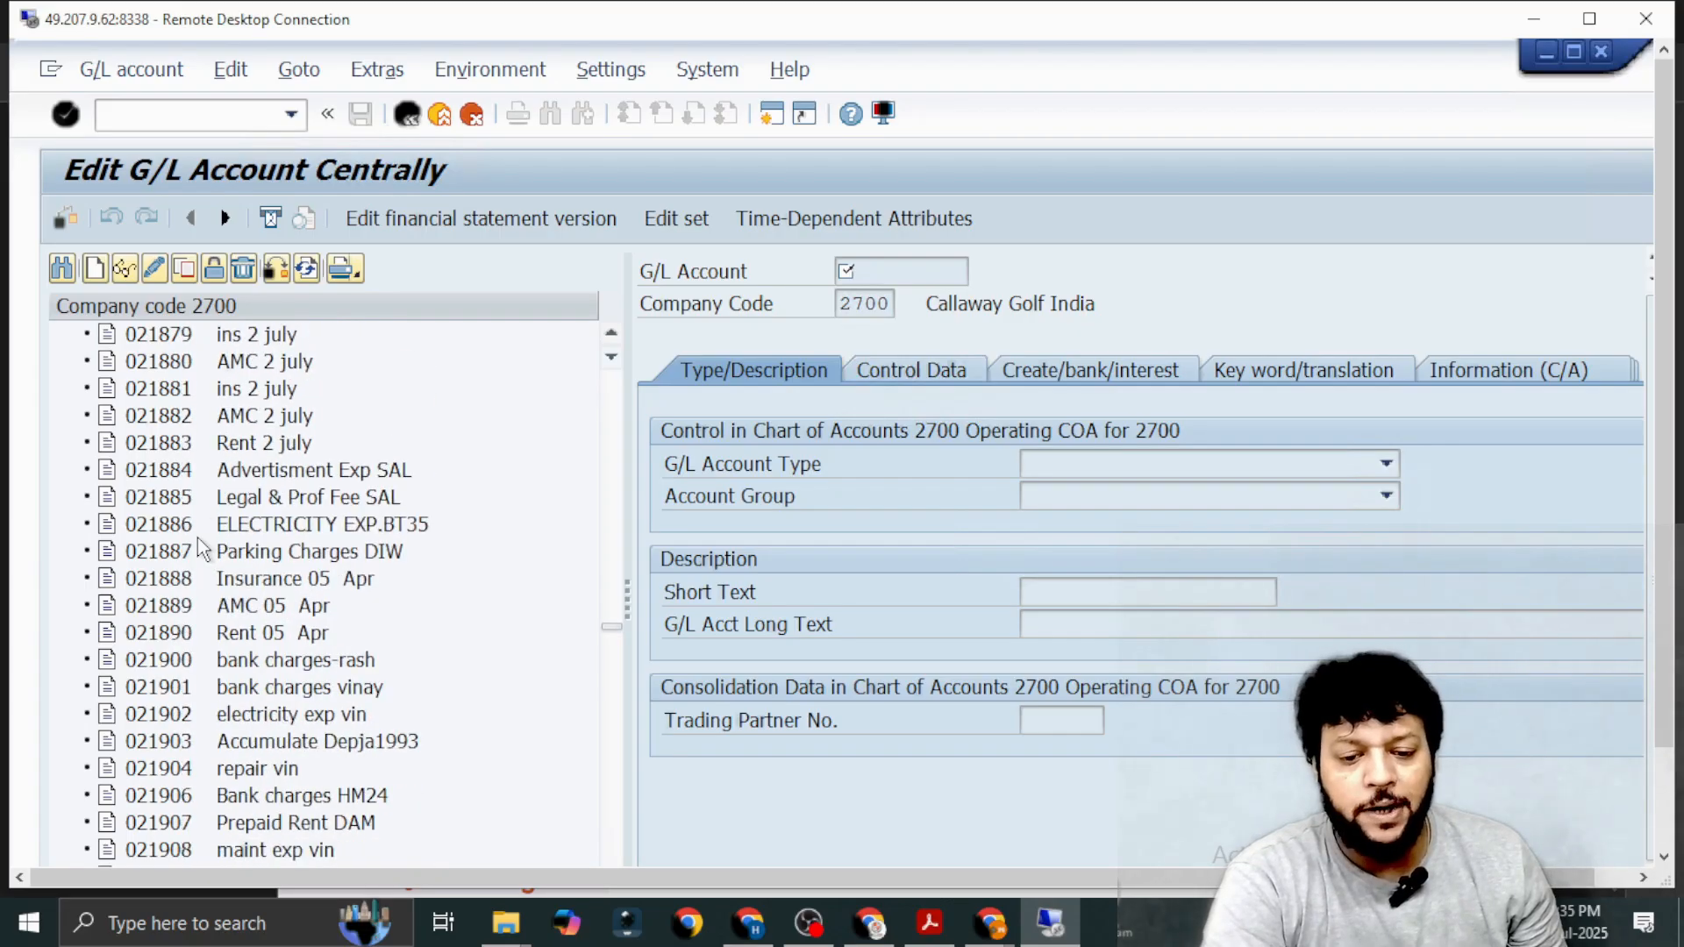
{"action": "scroll", "coordinate": [200, 549], "scroll_direction": "down", "scroll_amount": 20}
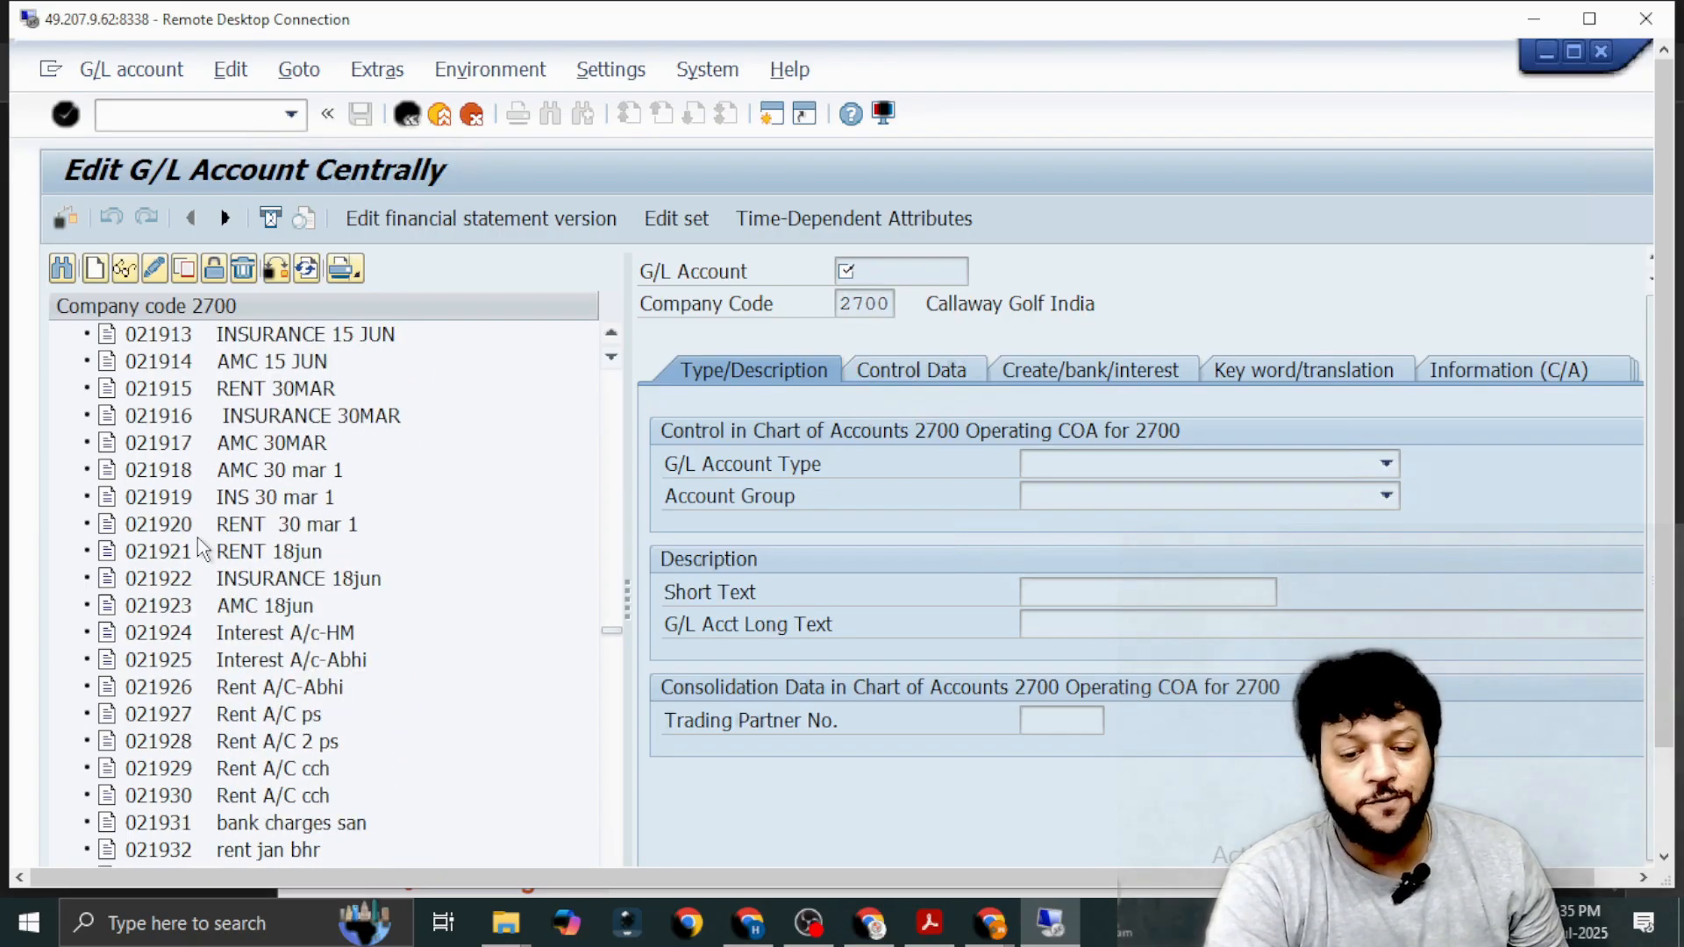
{"action": "scroll", "coordinate": [199, 540], "scroll_direction": "down", "scroll_amount": 20}
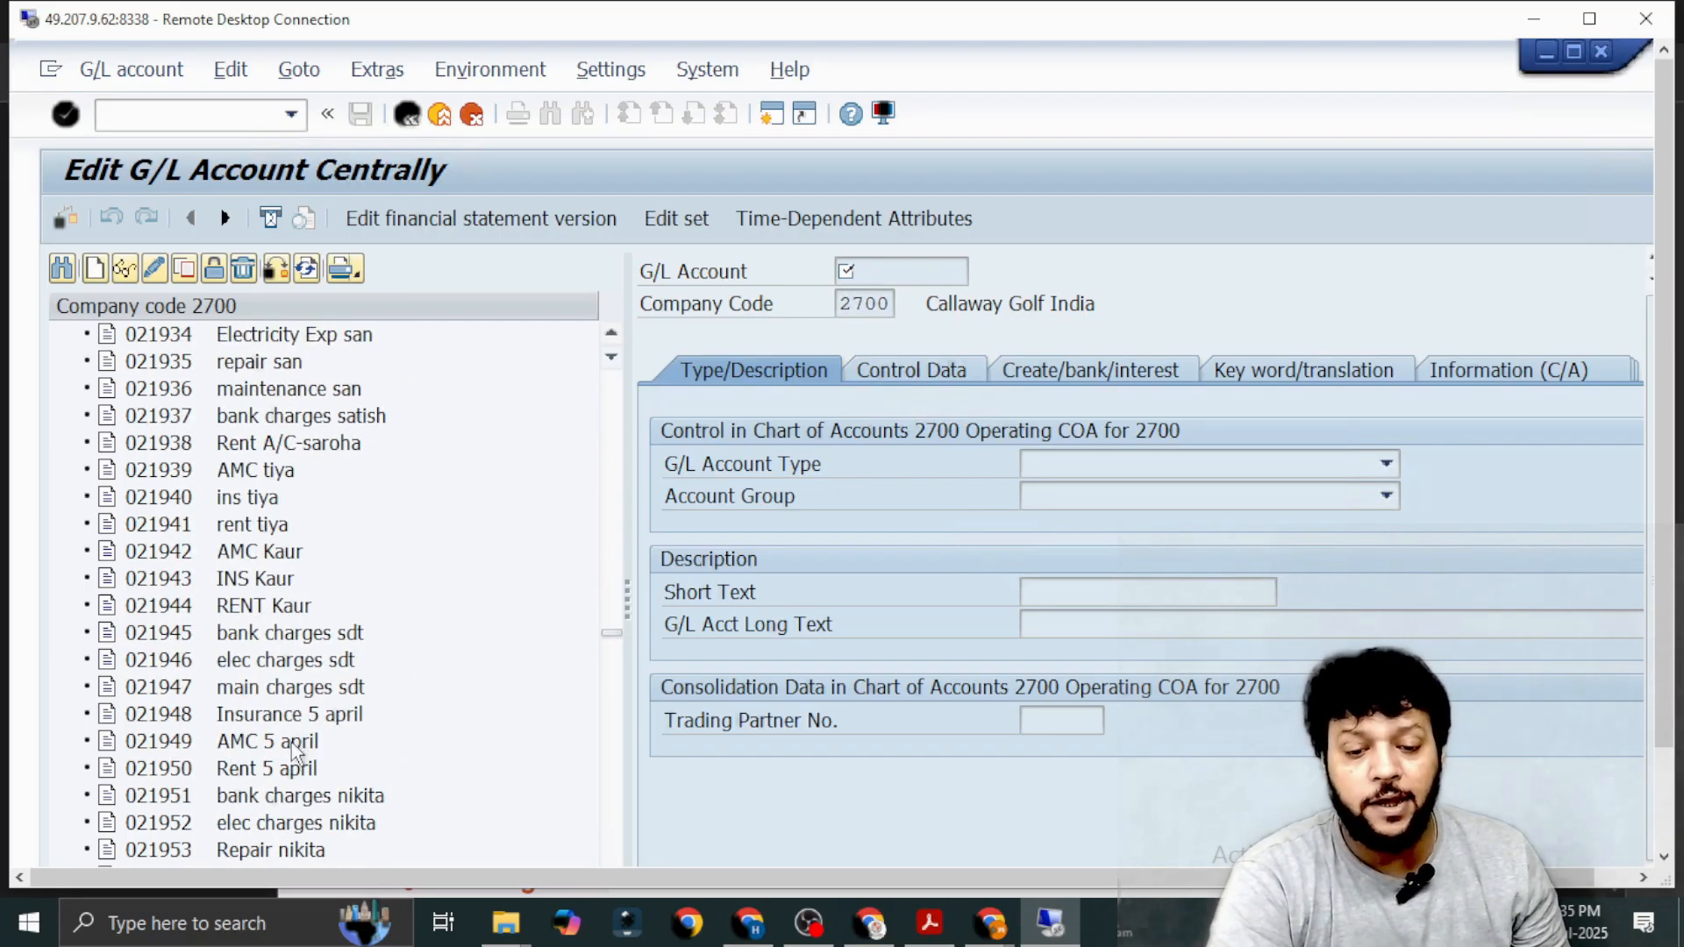
{"action": "scroll", "coordinate": [295, 751], "scroll_direction": "down", "scroll_amount": 20}
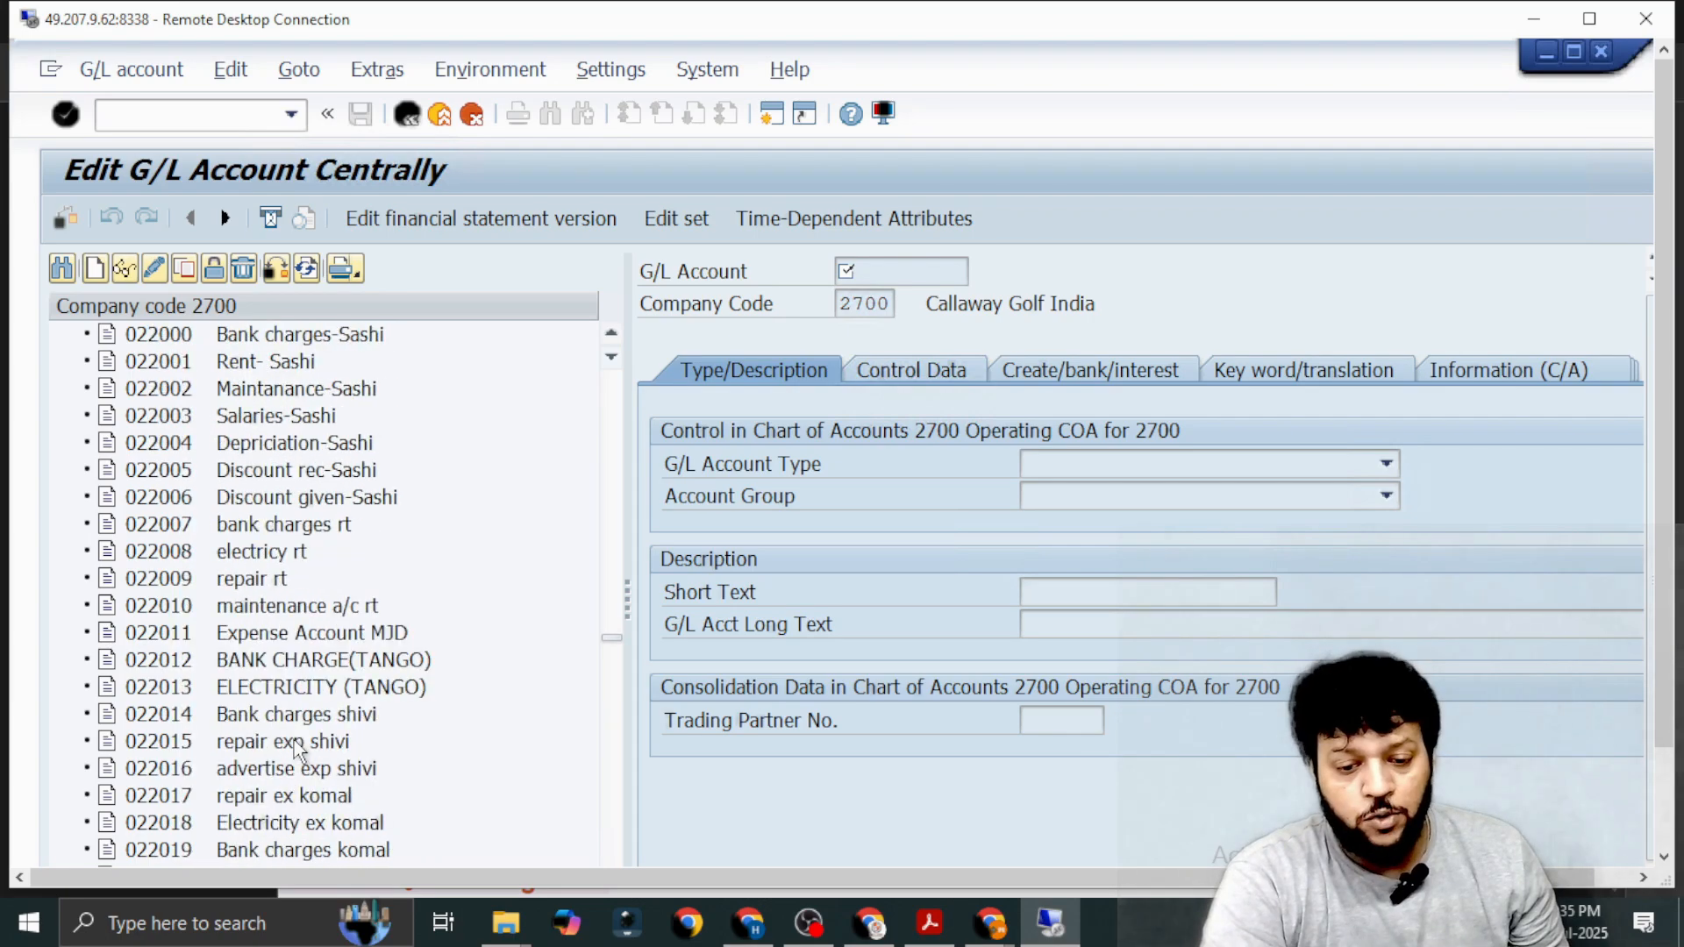
{"action": "scroll", "coordinate": [295, 751], "scroll_direction": "down", "scroll_amount": 20}
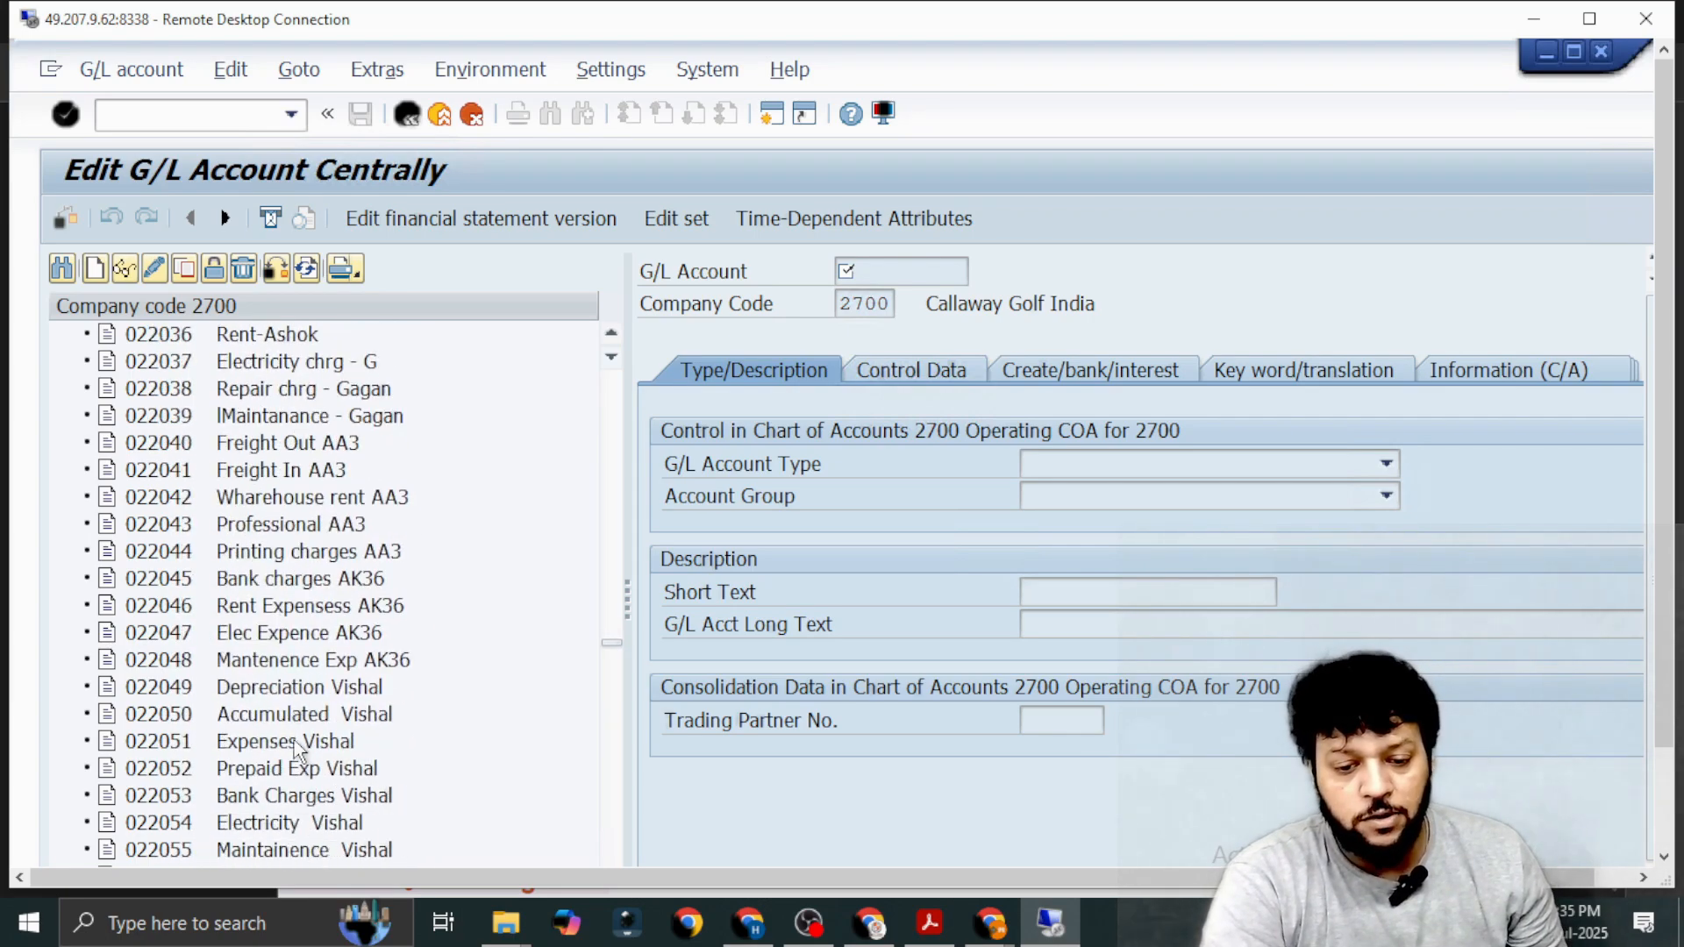
{"action": "scroll", "coordinate": [298, 751], "scroll_direction": "down", "scroll_amount": 20}
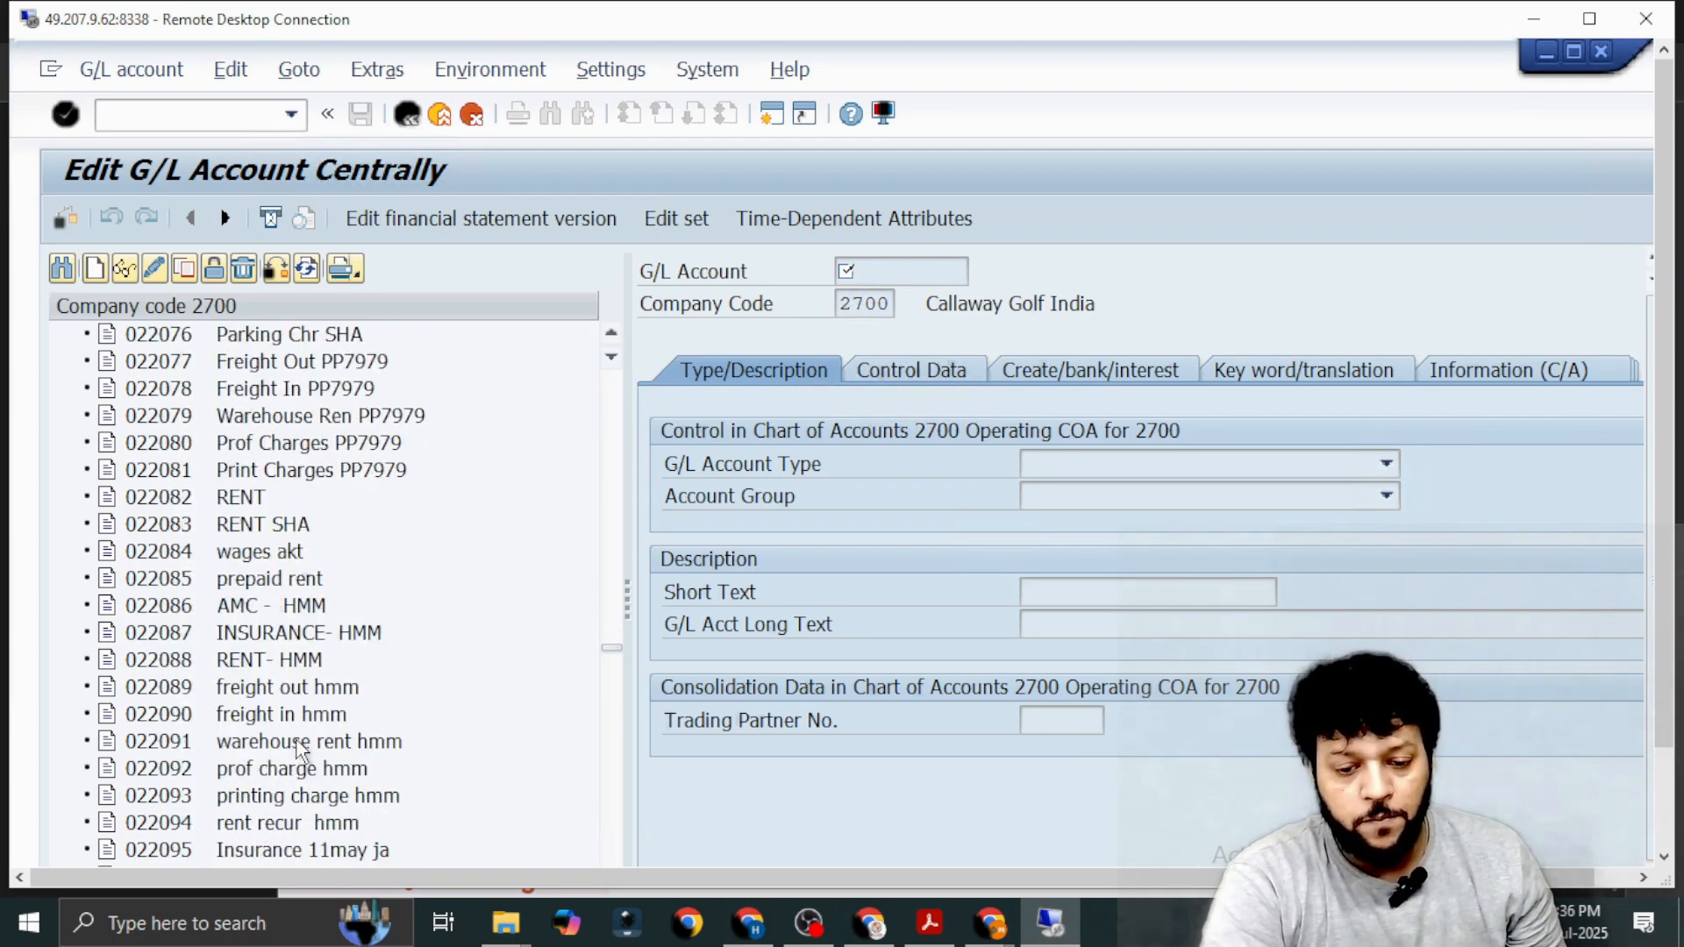
{"action": "scroll", "coordinate": [298, 751], "scroll_direction": "down", "scroll_amount": 20}
{"action": "left_click", "coordinate": [610, 796]}
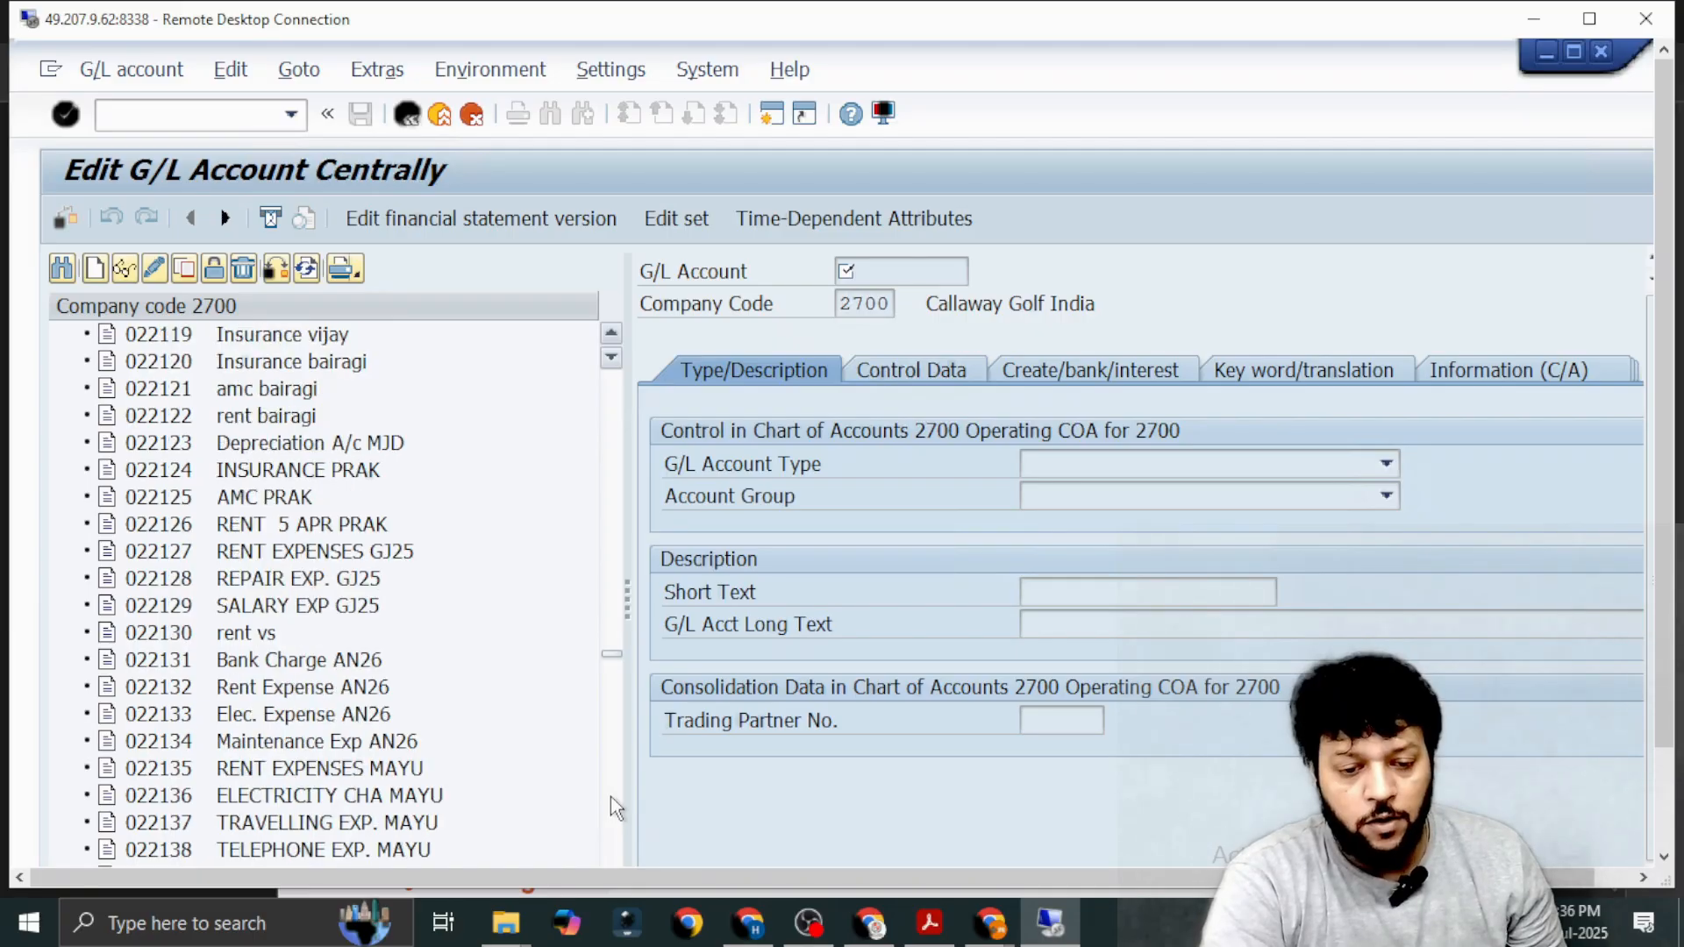
{"action": "left_click", "coordinate": [610, 797]}
{"action": "left_click", "coordinate": [611, 796]}
{"action": "left_click", "coordinate": [610, 796]}
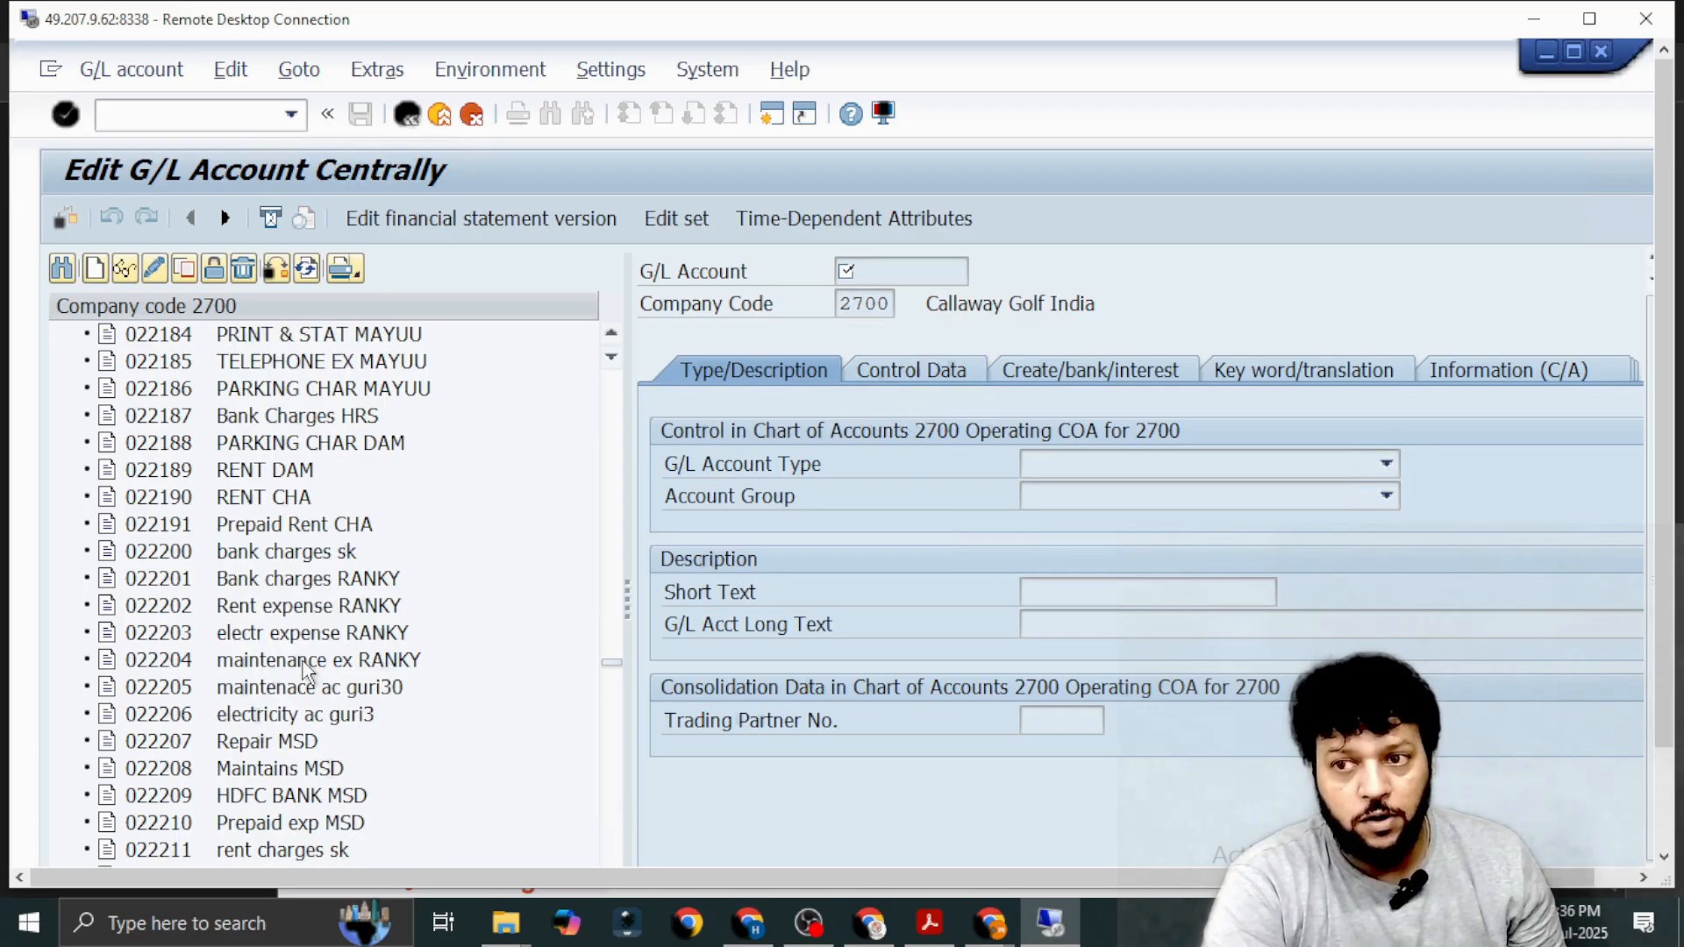
{"action": "scroll", "coordinate": [307, 676], "scroll_direction": "down", "scroll_amount": 5}
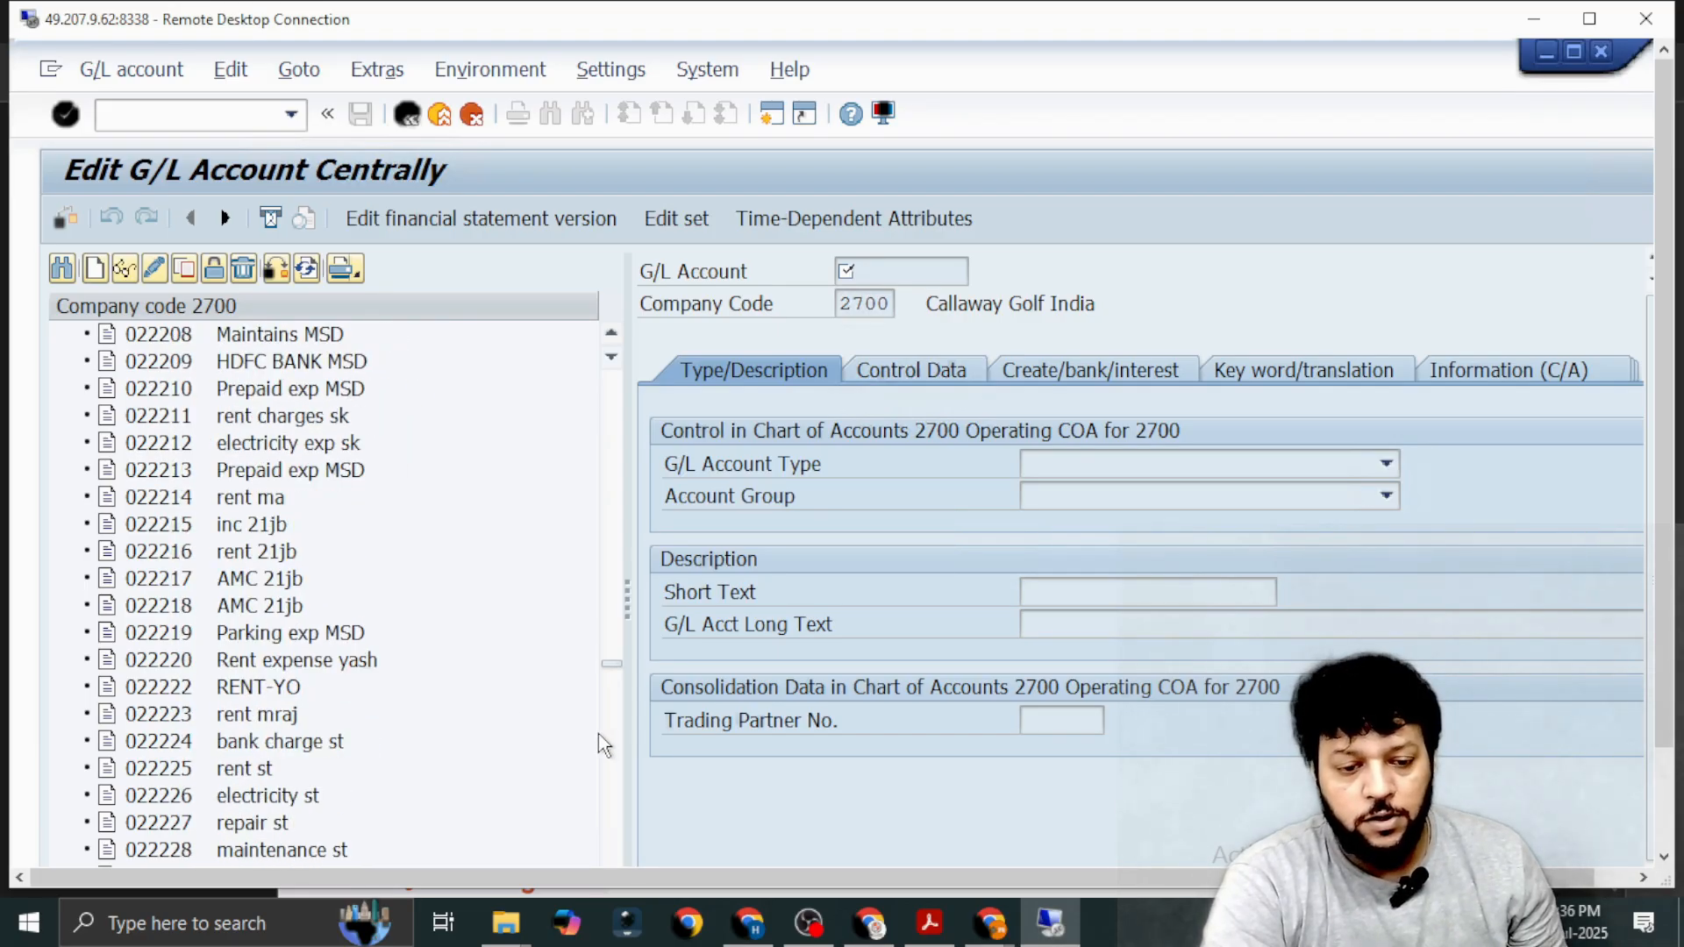
{"action": "scroll", "coordinate": [291, 658], "scroll_direction": "up", "scroll_amount": 2}
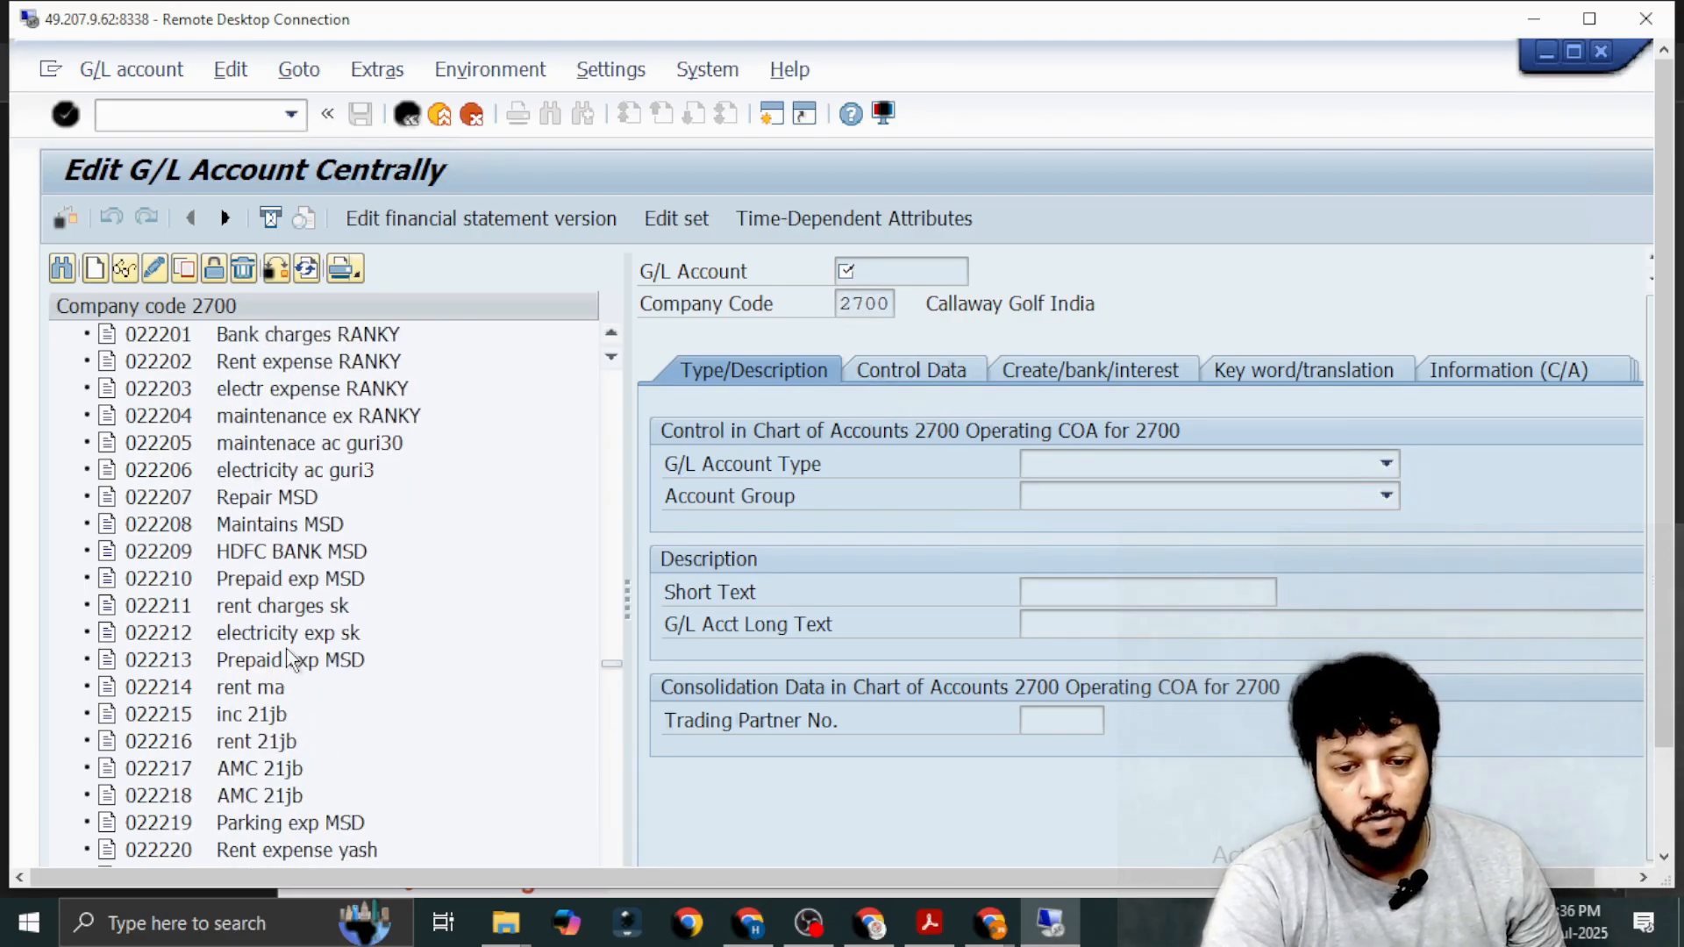
{"action": "scroll", "coordinate": [291, 658], "scroll_direction": "up", "scroll_amount": 4}
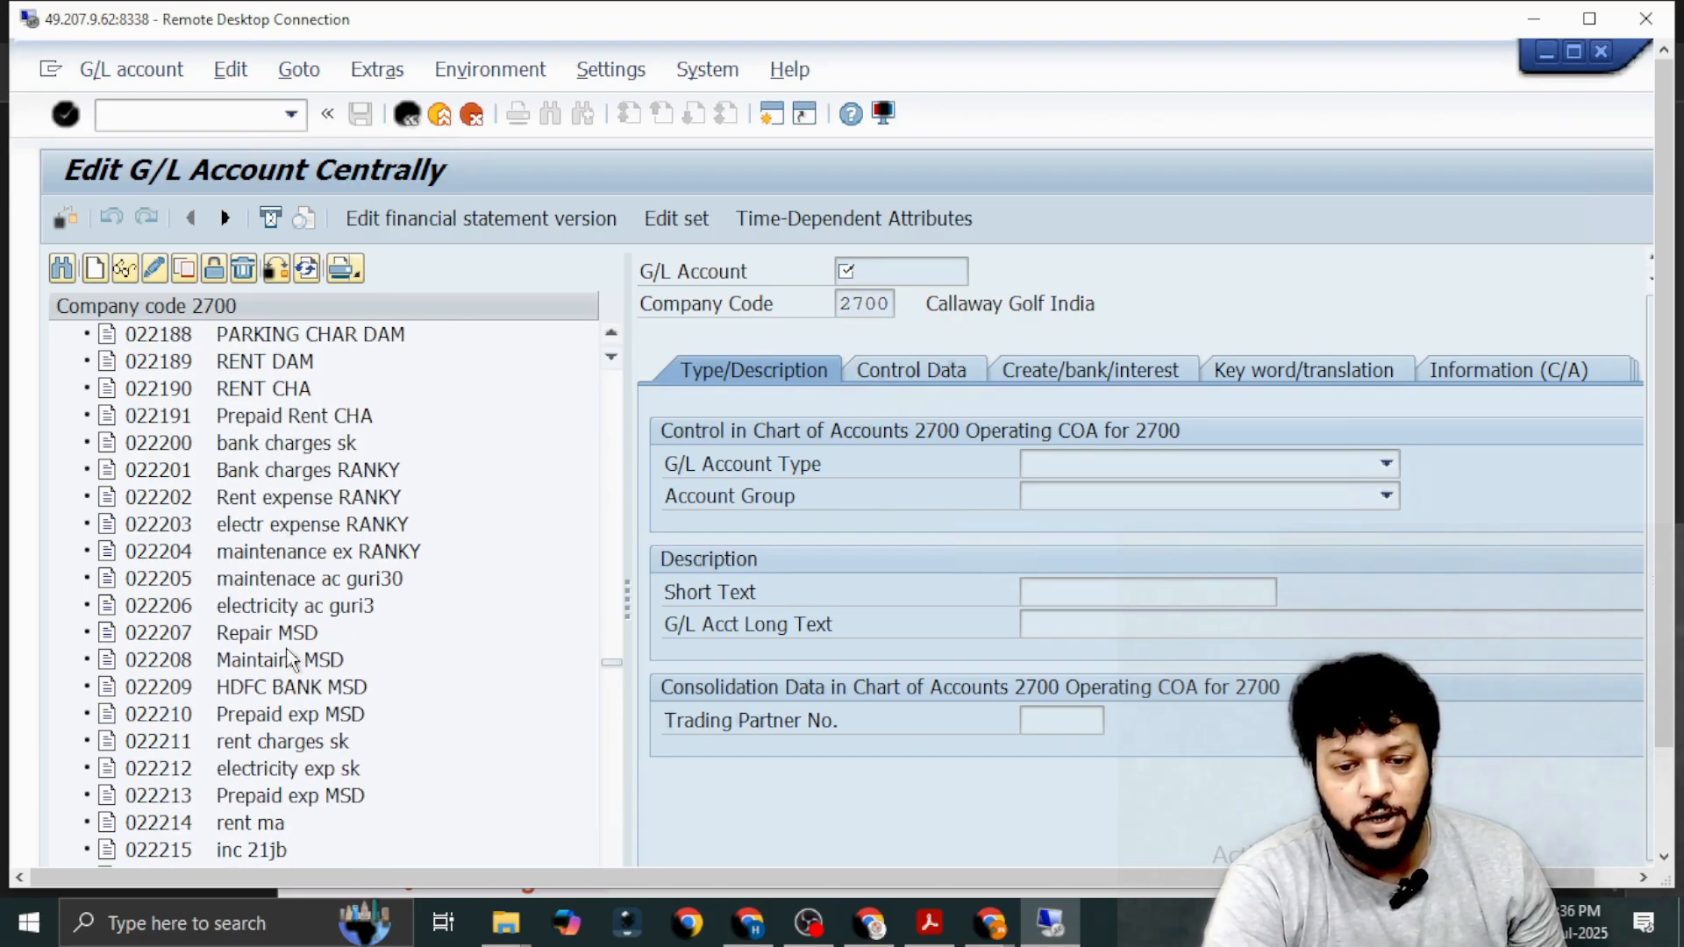
Copy the existing G/L account 022191 Prepaid Rent CHA to new G/L account 22192 in company code 2700.
{"action": "left_click", "coordinate": [179, 422]}
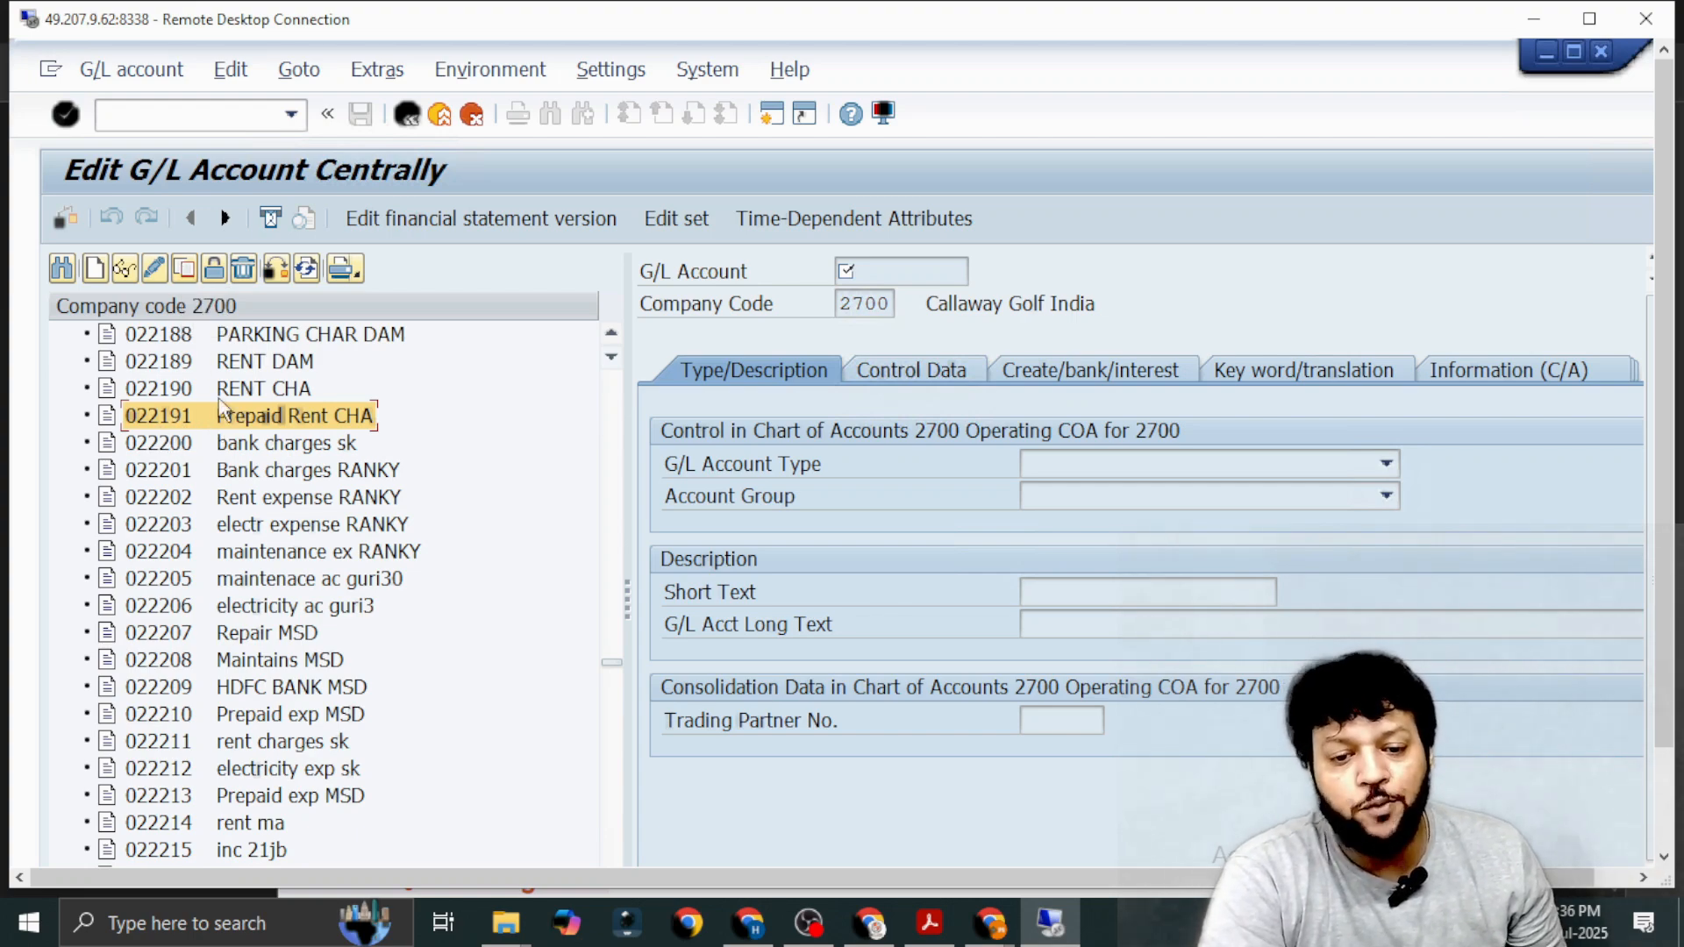
{"action": "left_click", "coordinate": [184, 269]}
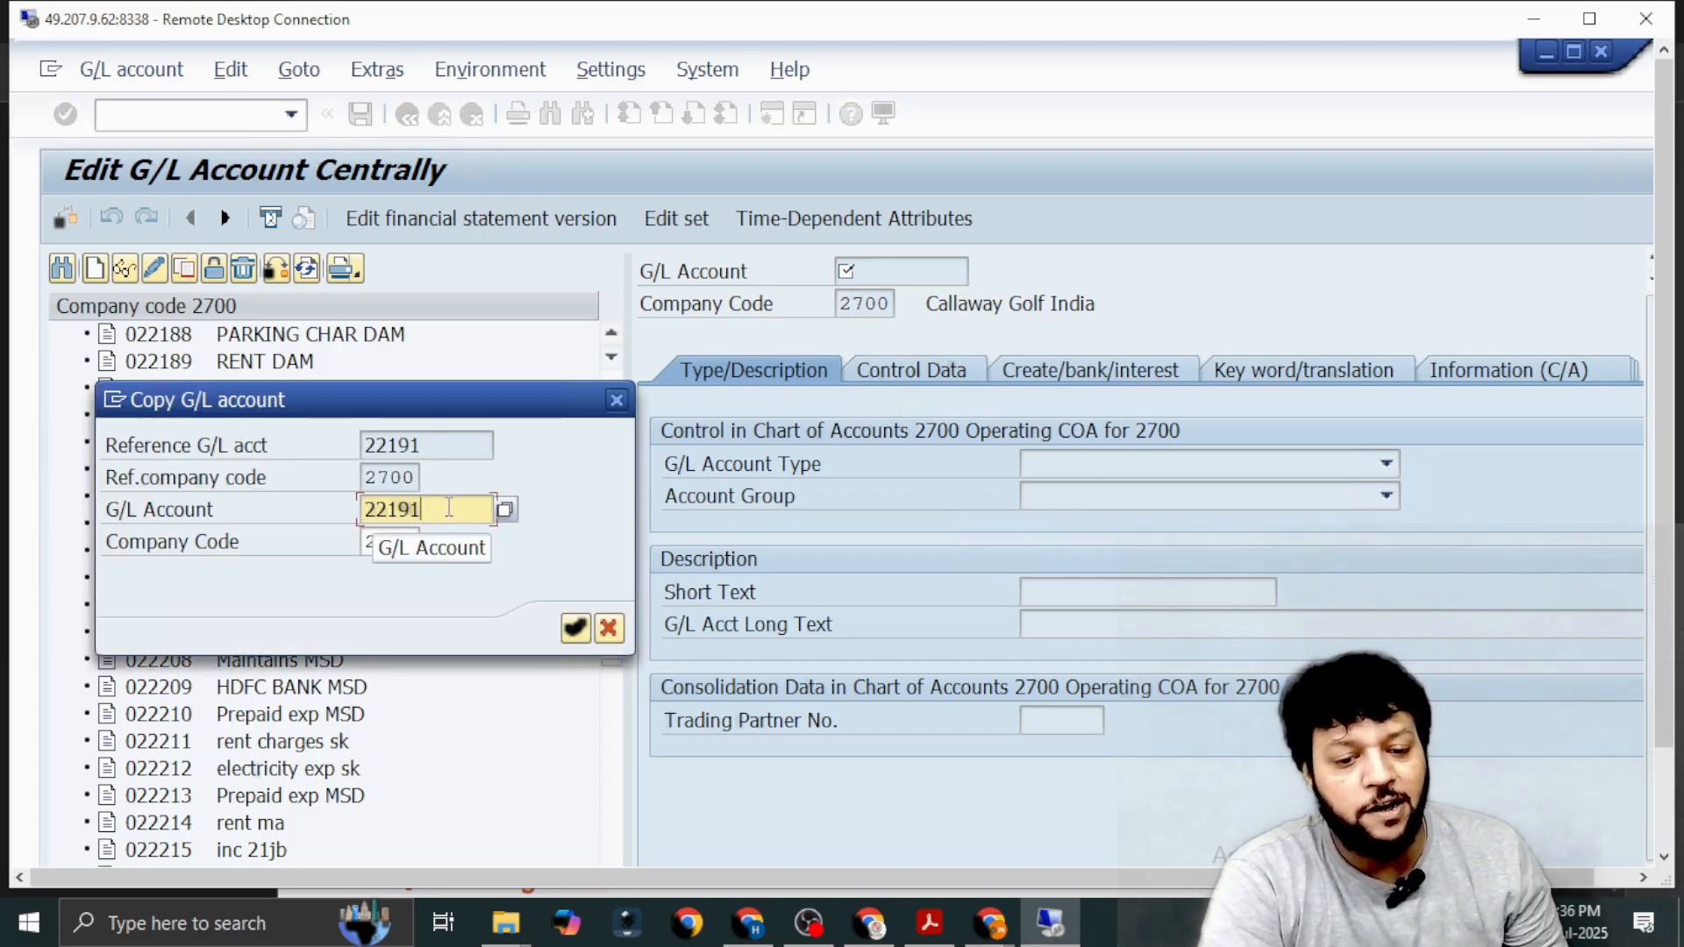
{"action": "key", "text": "BackSpace"}
{"action": "type", "text": "2"}
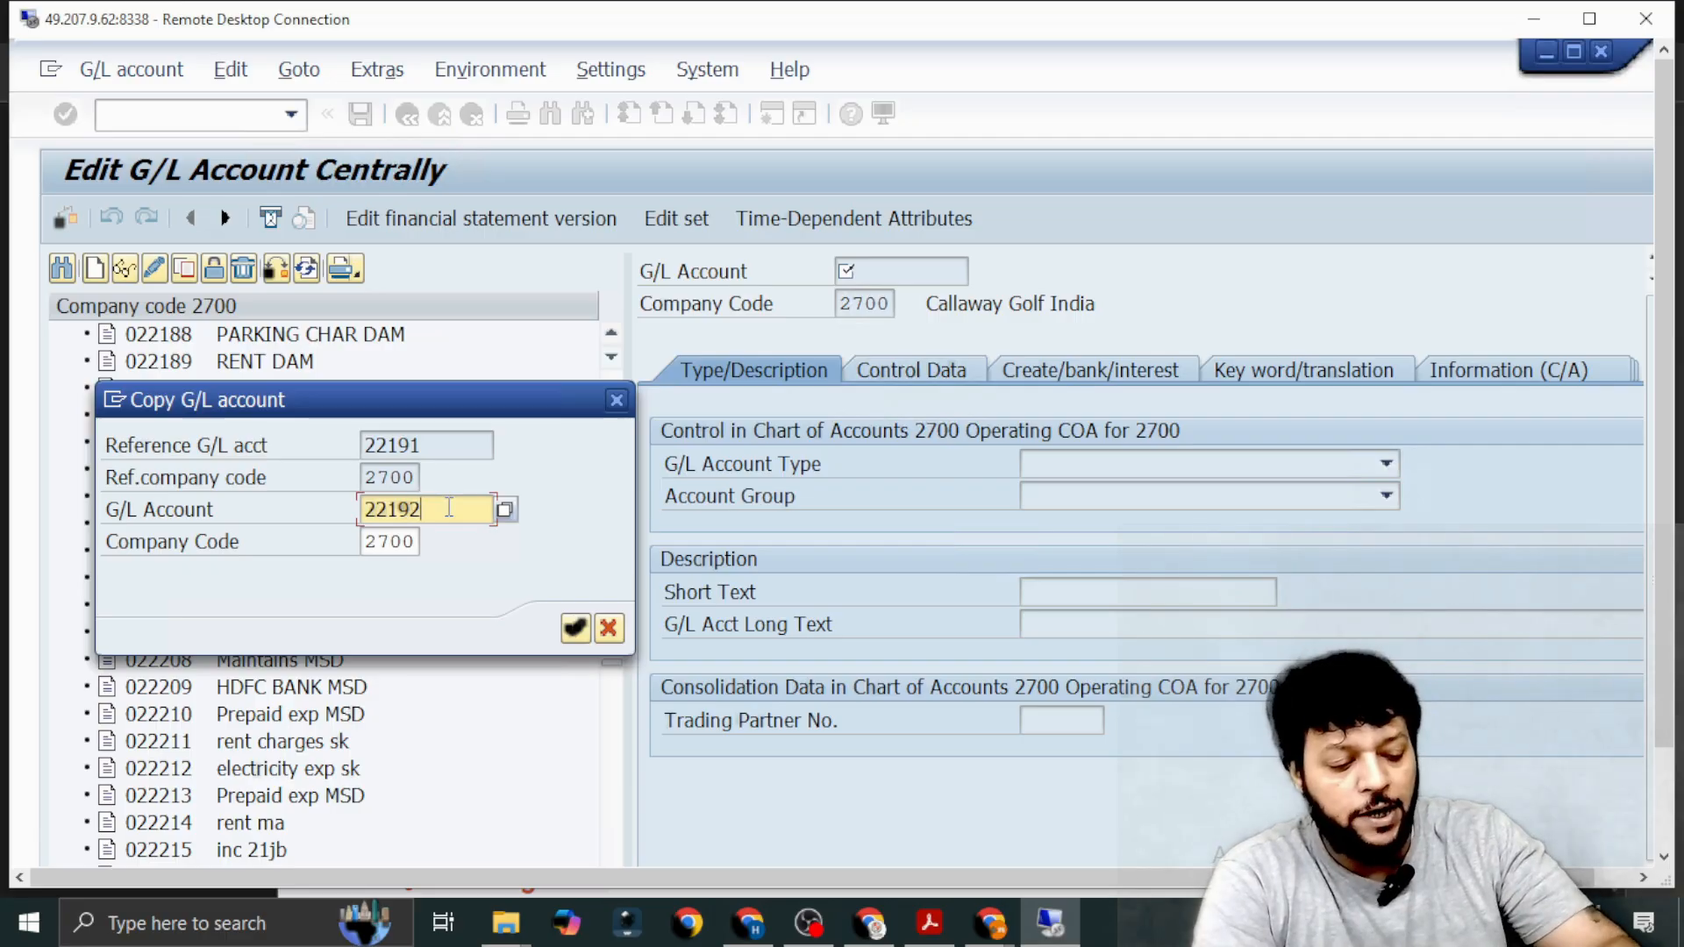
{"action": "key", "text": "Return"}
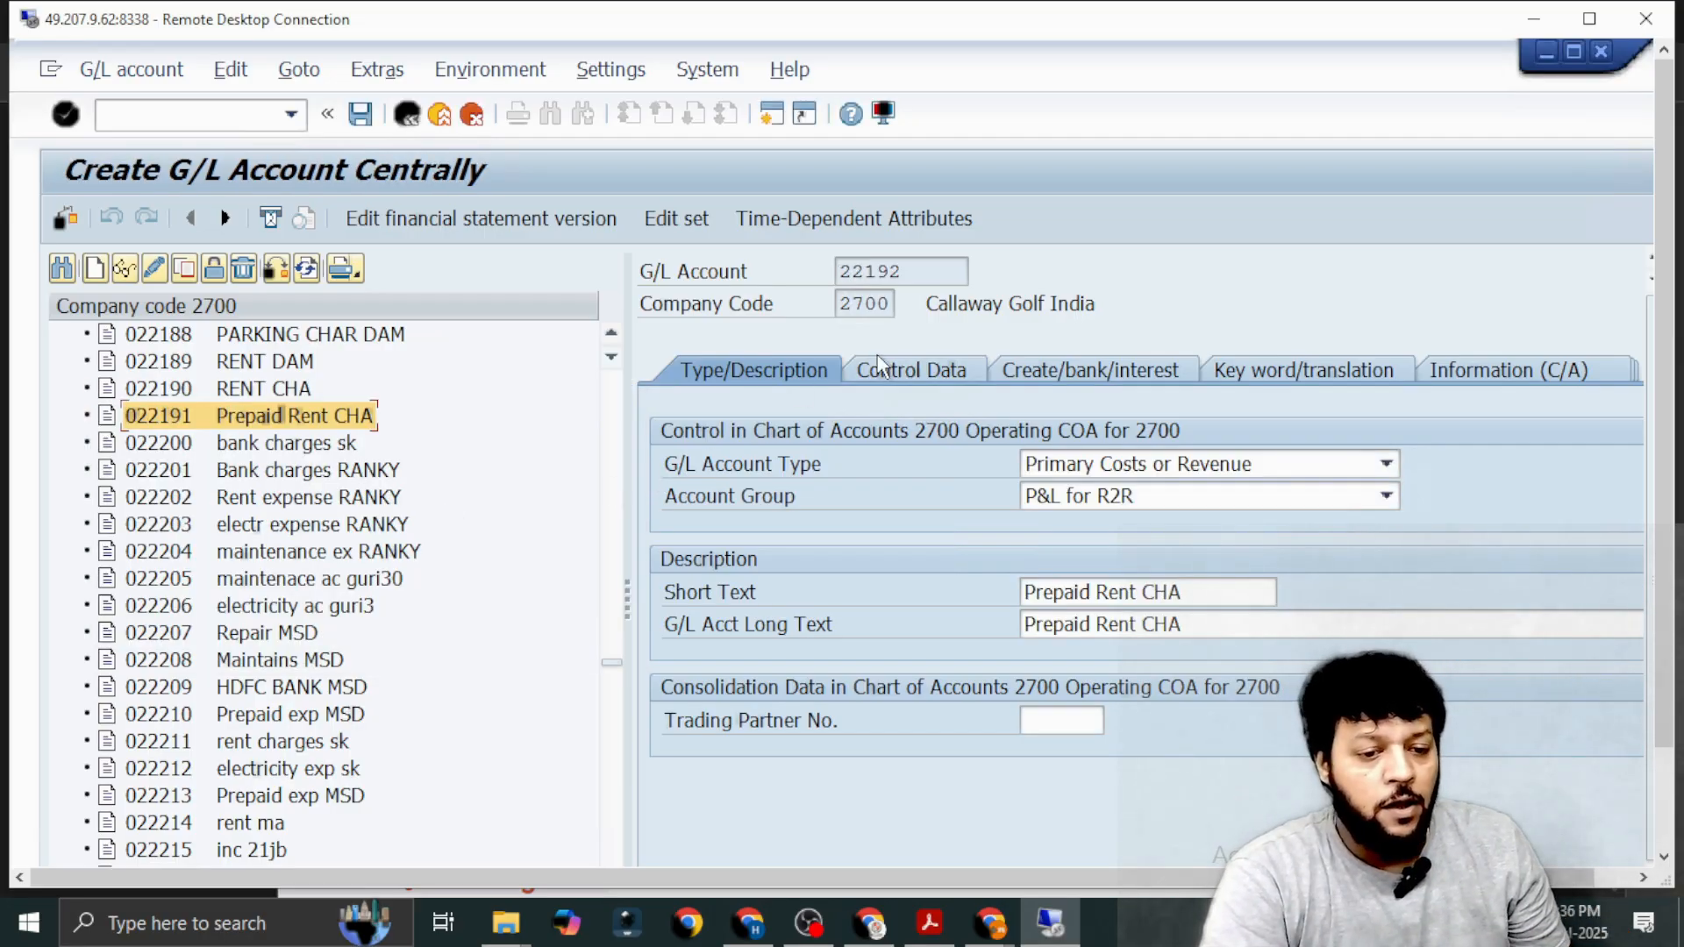
Choose Primary Costs or Revenue as the G/L account type and P&L for R2R as the account group.
{"action": "left_click", "coordinate": [1388, 465]}
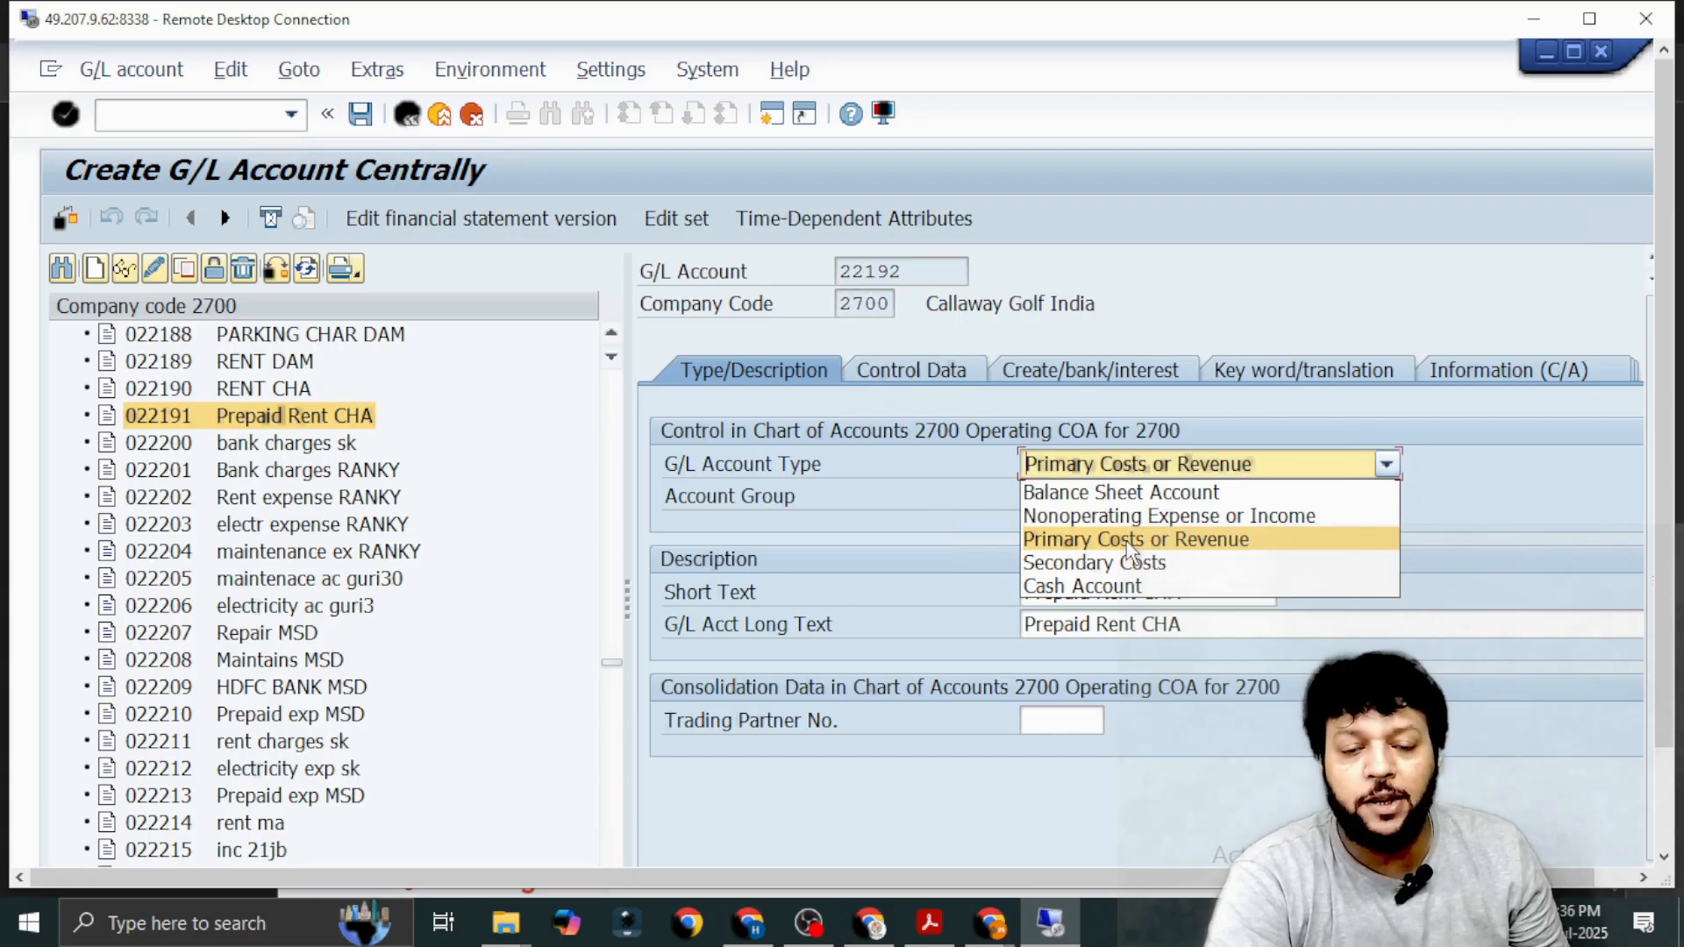
{"action": "left_click", "coordinate": [1129, 542]}
{"action": "left_click", "coordinate": [1386, 497]}
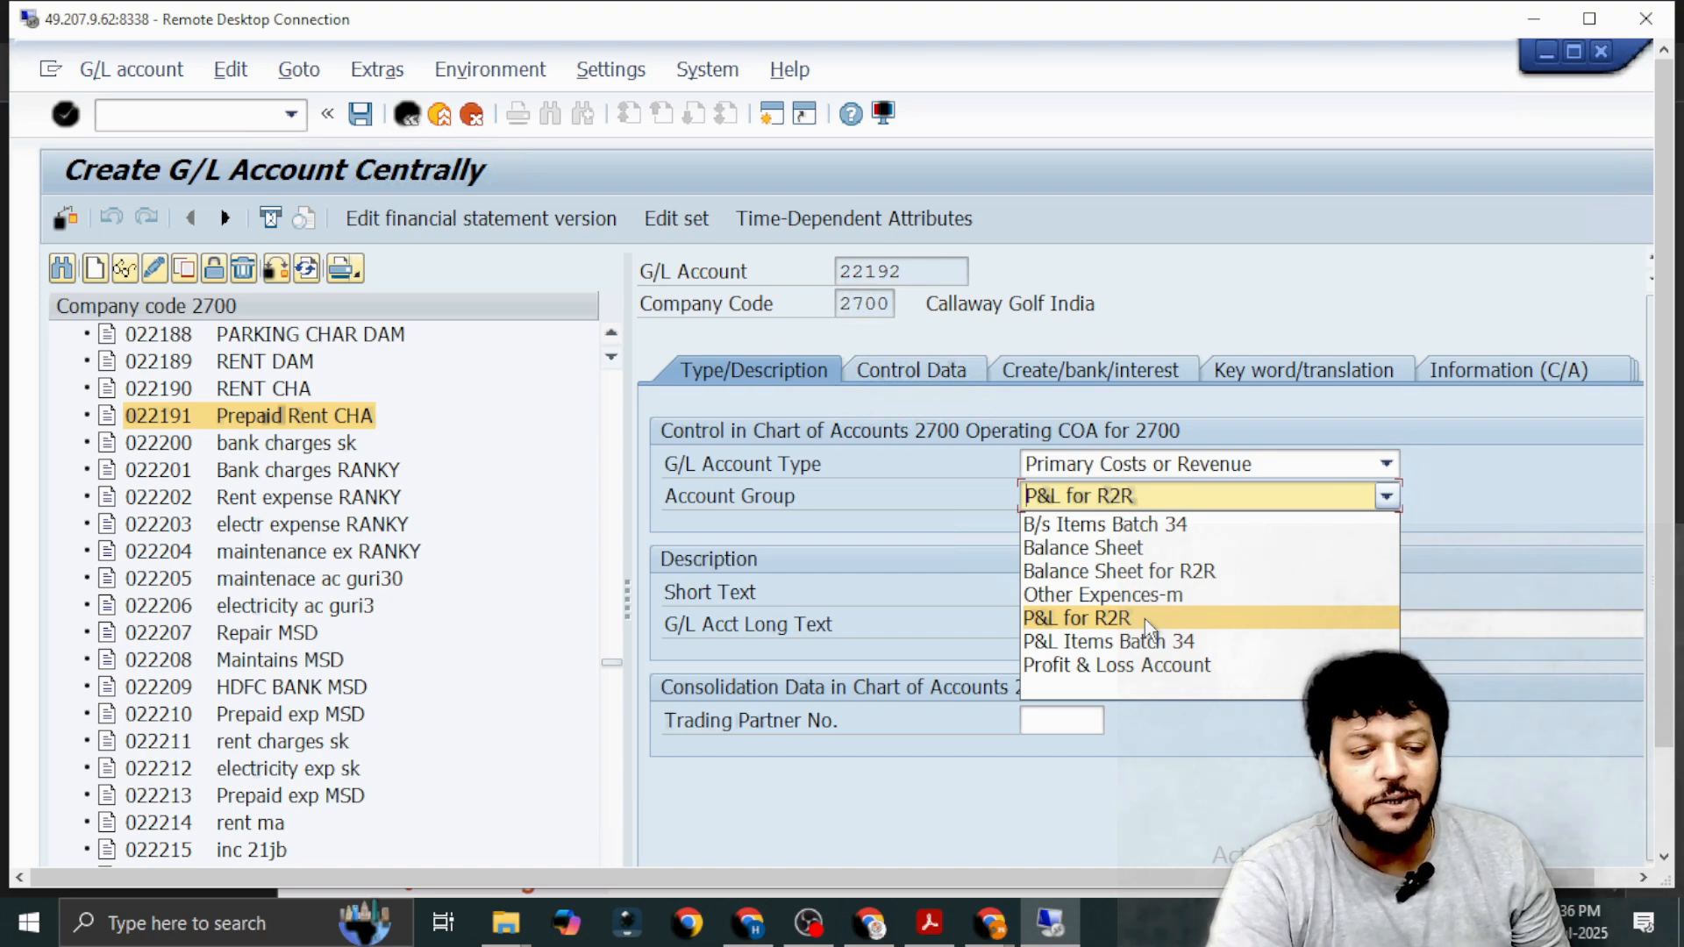
{"action": "left_click", "coordinate": [1144, 618]}
Replace the copied short text of G/L account 22192 with Rent Expenses IPAA.
{"action": "left_click", "coordinate": [1178, 592]}
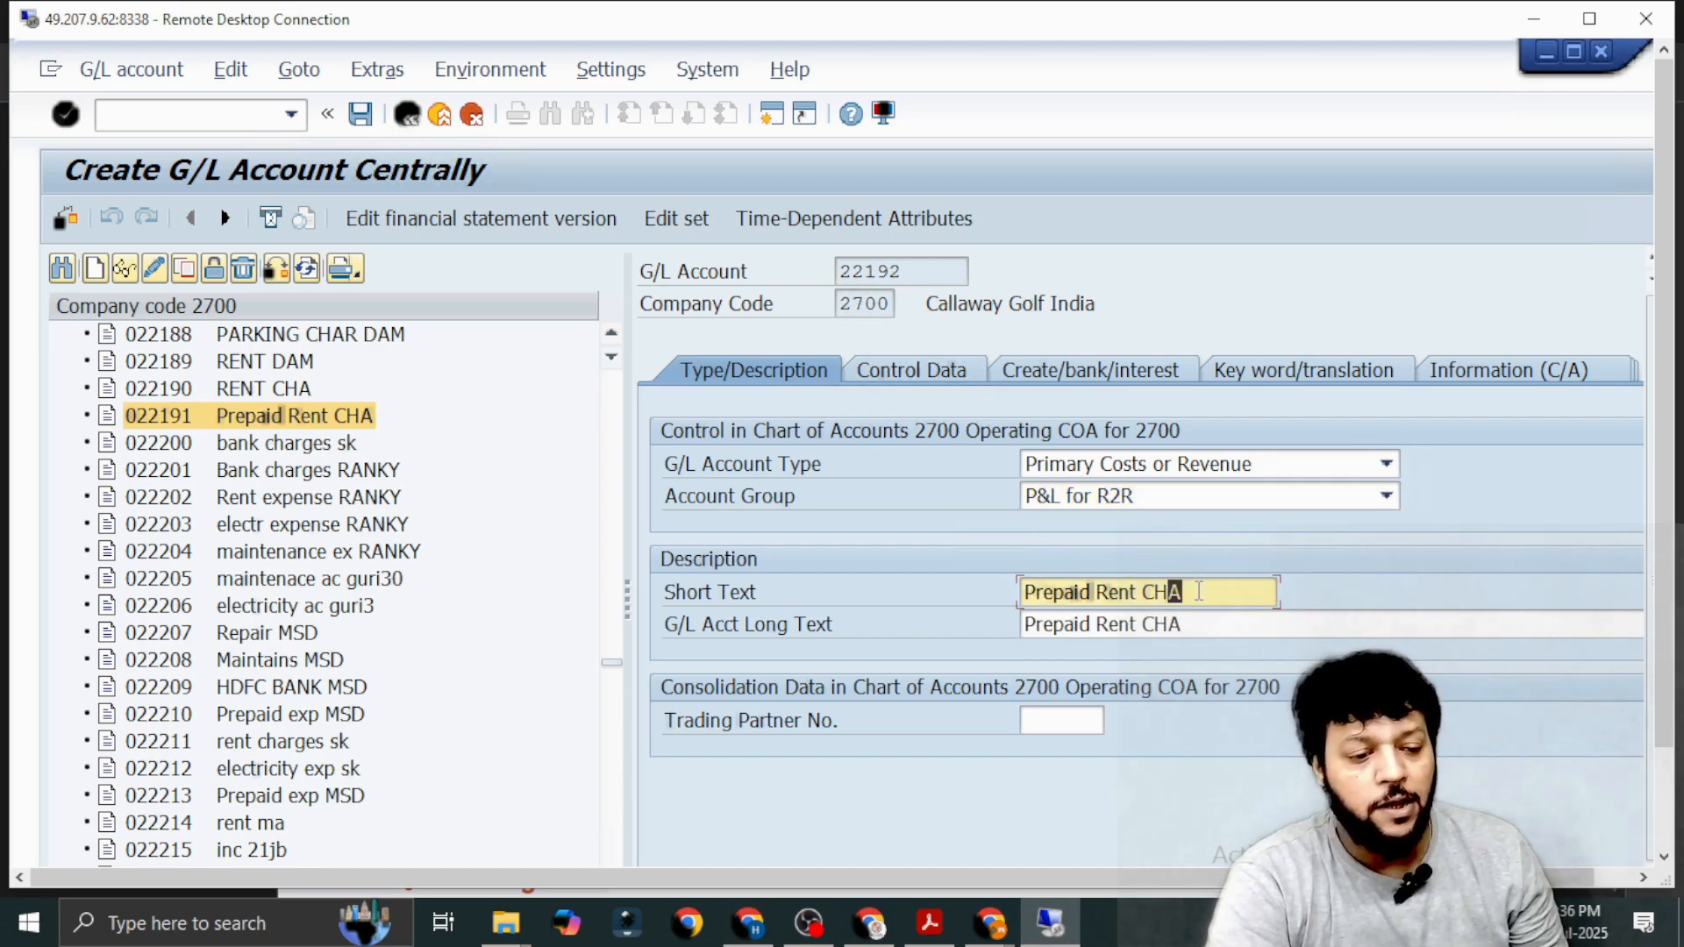
{"action": "key", "text": "BackSpace"}
{"action": "key", "text": "BackSpace"}
{"action": "key", "text": "BackSpace"}
{"action": "key", "text": "BackSpace"}
{"action": "key", "text": "BackSpace"}
{"action": "key", "text": "BackSpace"}
{"action": "key", "text": "BackSpace"}
{"action": "key", "text": "BackSpace"}
{"action": "key", "text": "BackSpace"}
{"action": "key", "text": "BackSpace"}
{"action": "key", "text": "BackSpace"}
{"action": "key", "text": "BackSpace"}
{"action": "key", "text": "BackSpace"}
{"action": "key", "text": "BackSpace"}
{"action": "key", "text": "BackSpace"}
{"action": "key", "text": "BackSpace"}
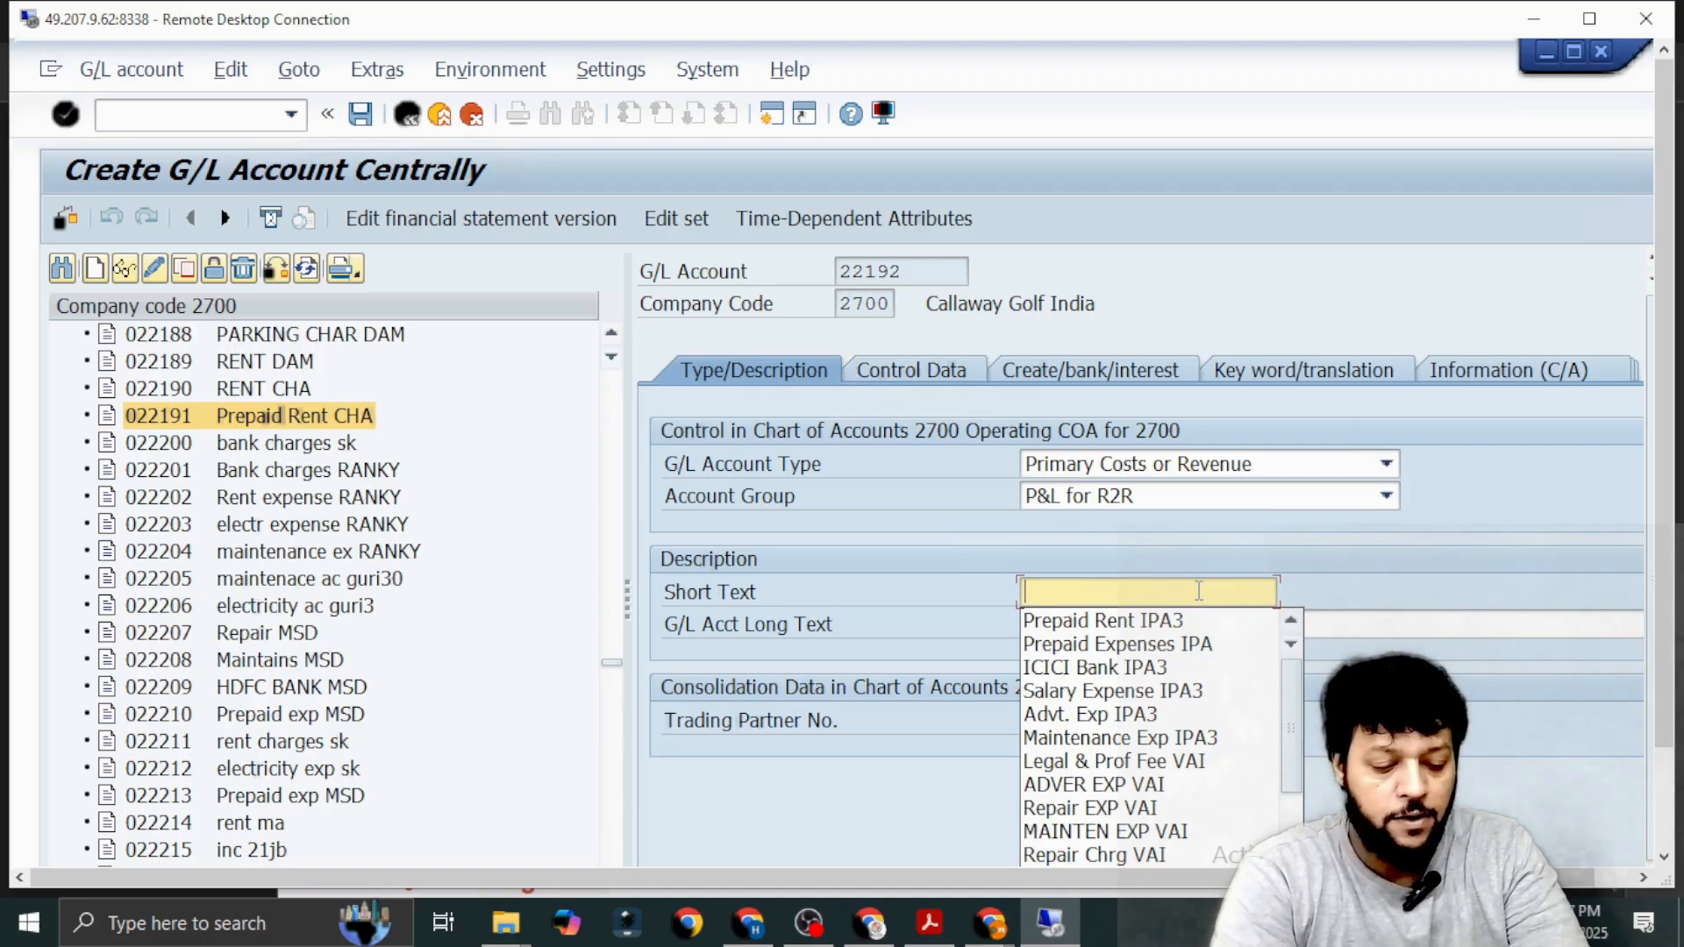
{"action": "type", "text": "Rent Expenses IPAA"}
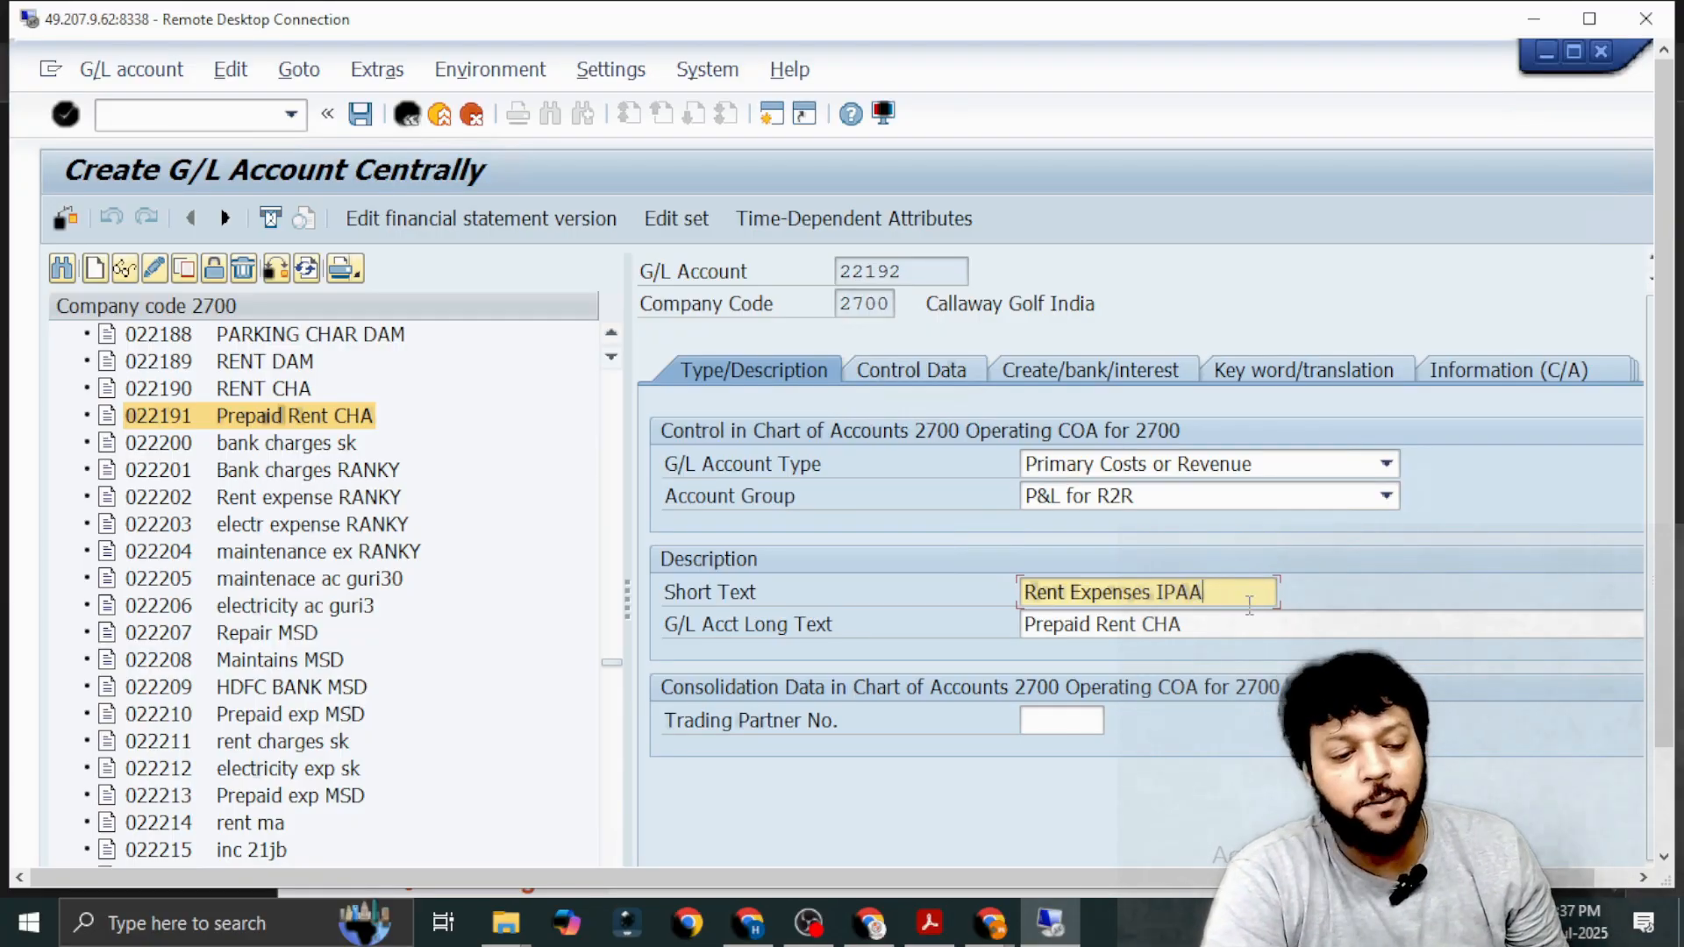
Replace the G/L account long text with the short text Rent Expenses IPAA, and open the account's control data.
{"action": "left_click", "coordinate": [1205, 617]}
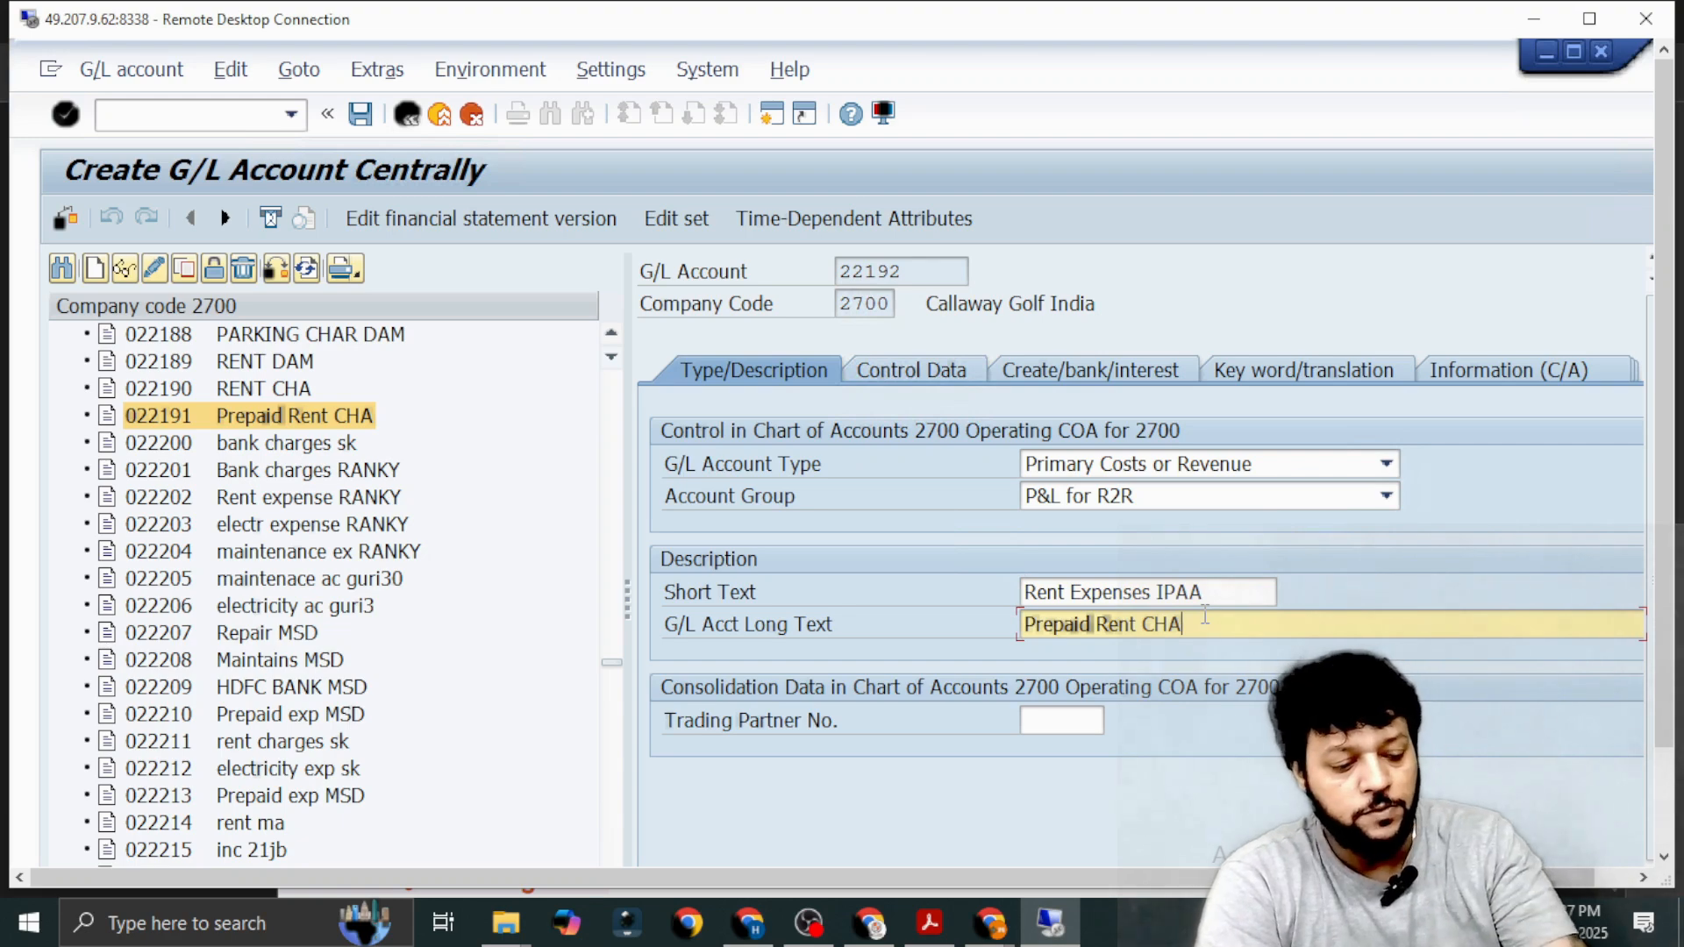
{"action": "key", "text": "BackSpace"}
{"action": "key", "text": "BackSpace"}
{"action": "key", "text": "BackSpace"}
{"action": "key", "text": "BackSpace"}
{"action": "key", "text": "BackSpace"}
{"action": "key", "text": "BackSpace"}
{"action": "key", "text": "BackSpace"}
{"action": "key", "text": "BackSpace"}
{"action": "key", "text": "BackSpace"}
{"action": "key", "text": "BackSpace"}
{"action": "key", "text": "BackSpace"}
{"action": "key", "text": "BackSpace"}
{"action": "key", "text": "BackSpace"}
{"action": "key", "text": "BackSpace"}
{"action": "key", "text": "BackSpace"}
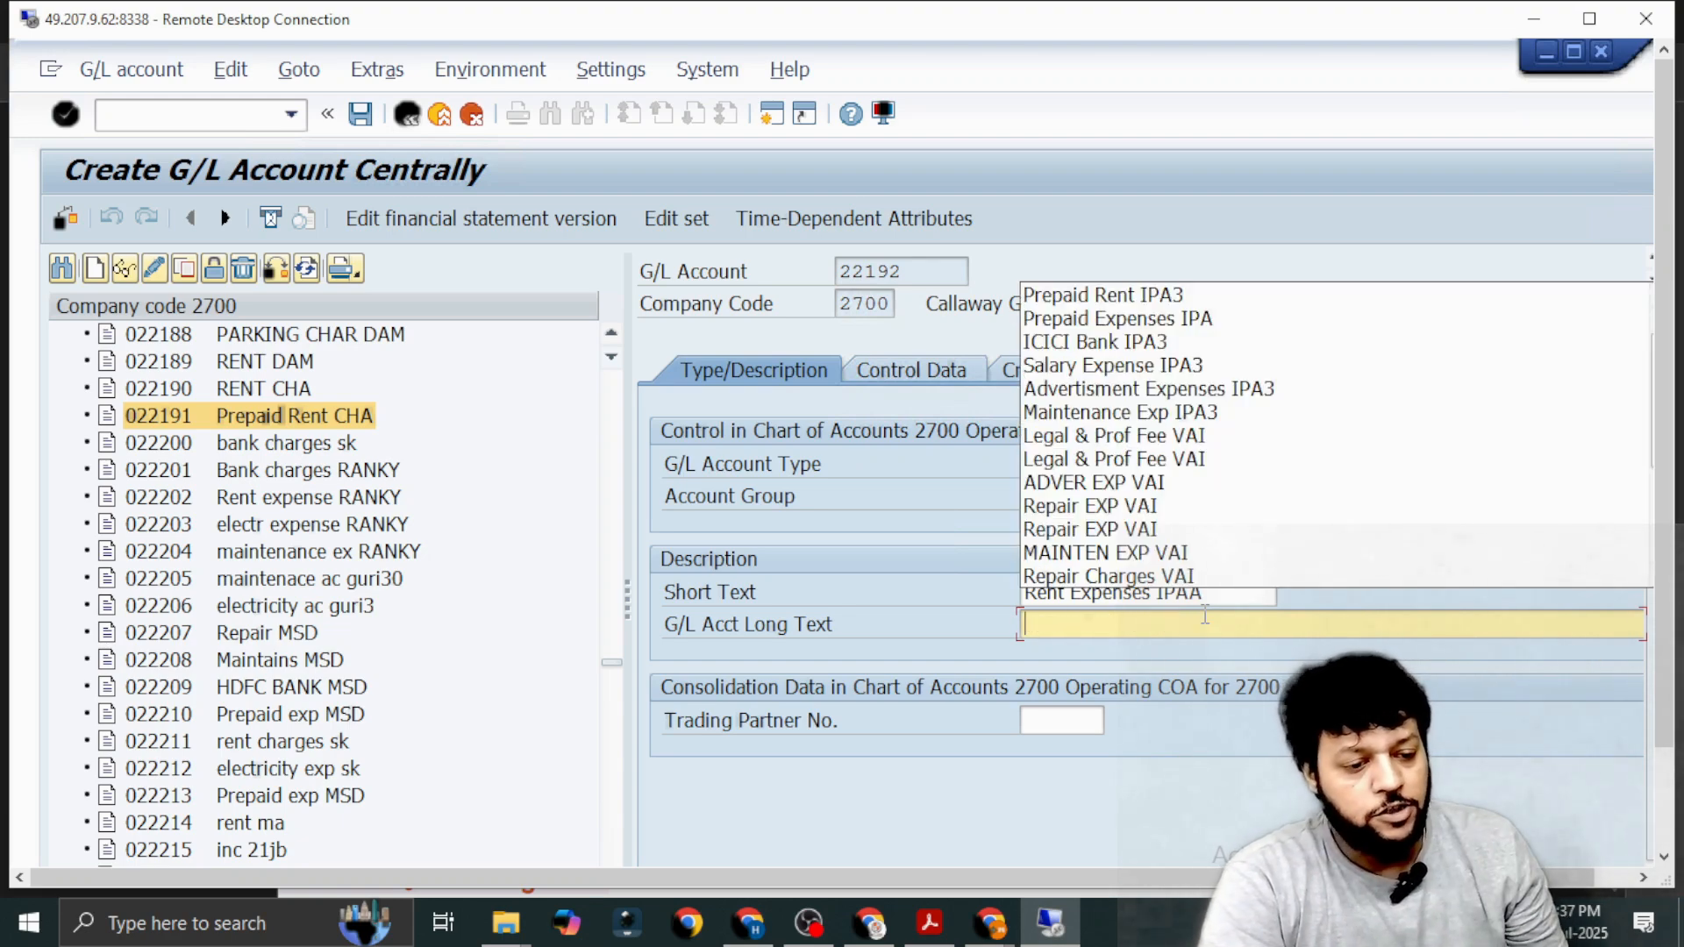
{"action": "left_click_drag", "start_coordinate": [1028, 597], "coordinate": [1210, 590]}
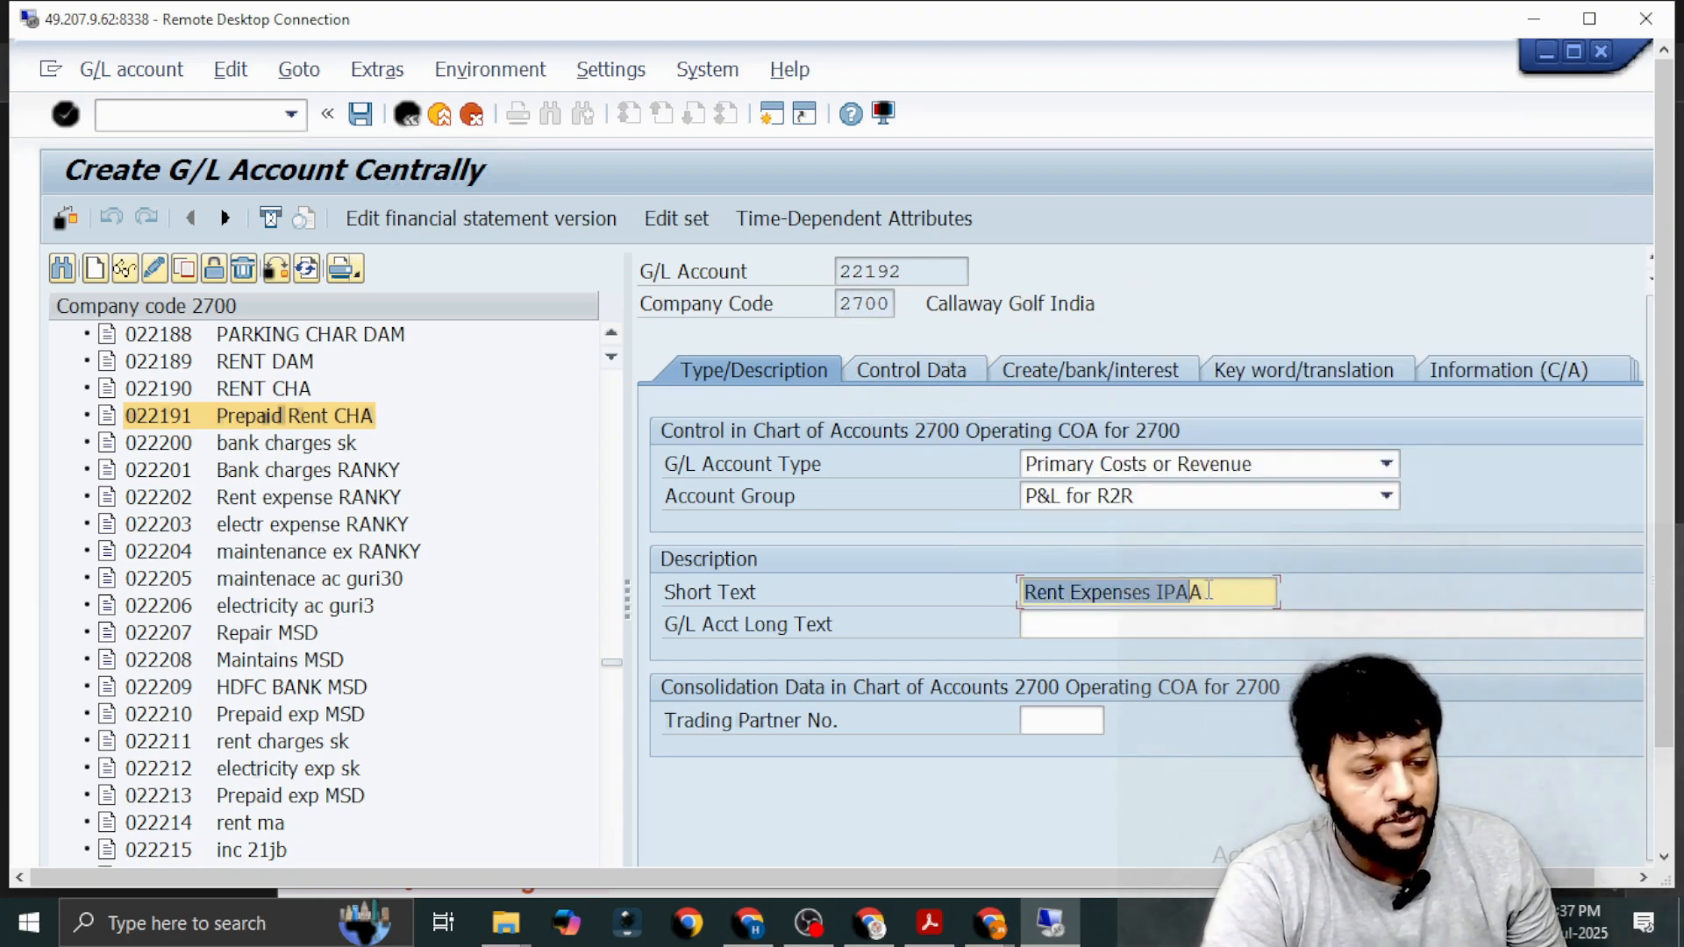
{"action": "key", "text": "ctrl+c"}
{"action": "left_click", "coordinate": [1109, 626]}
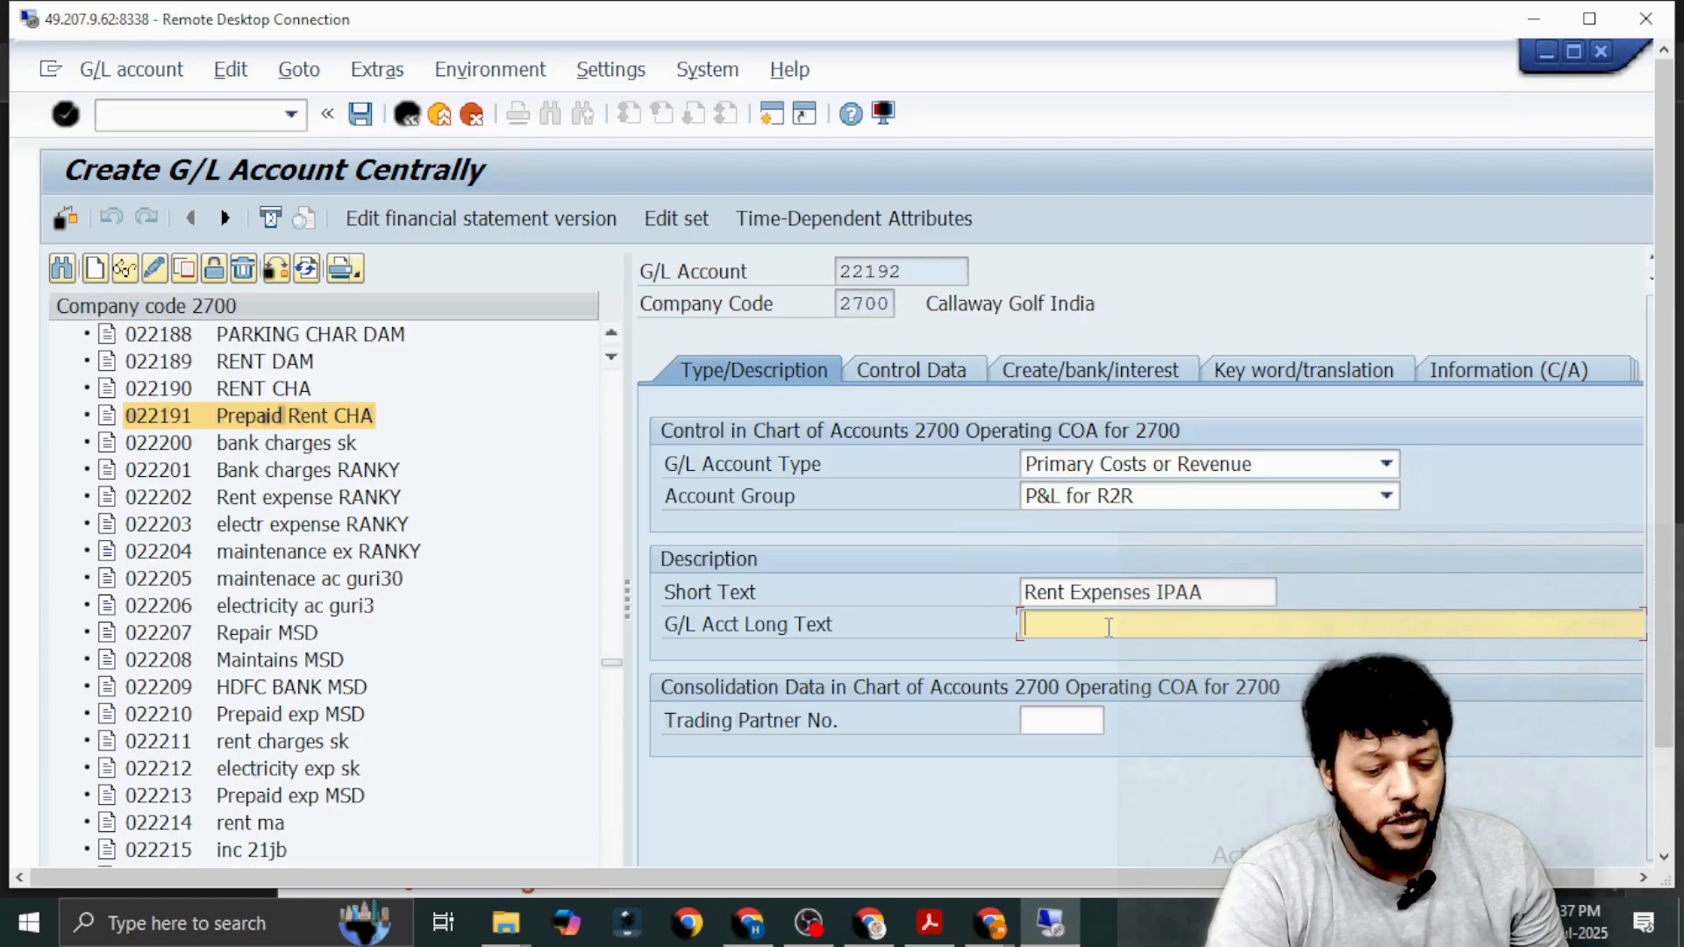
{"action": "key", "text": "ctrl+v"}
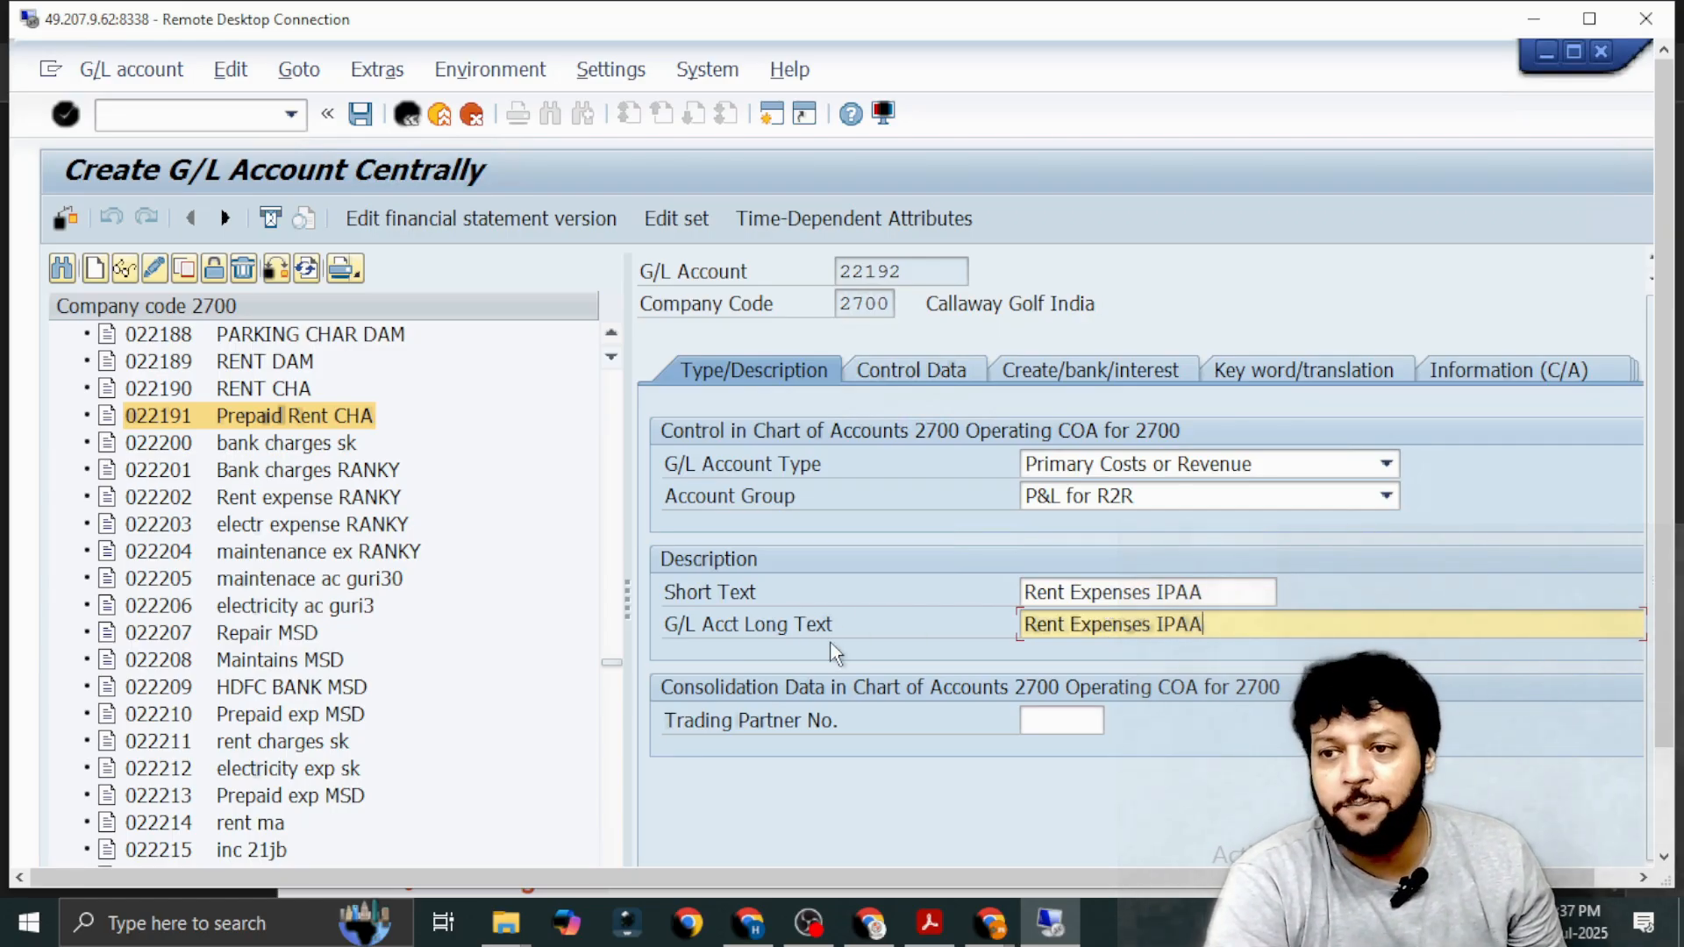
{"action": "left_click", "coordinate": [907, 368]}
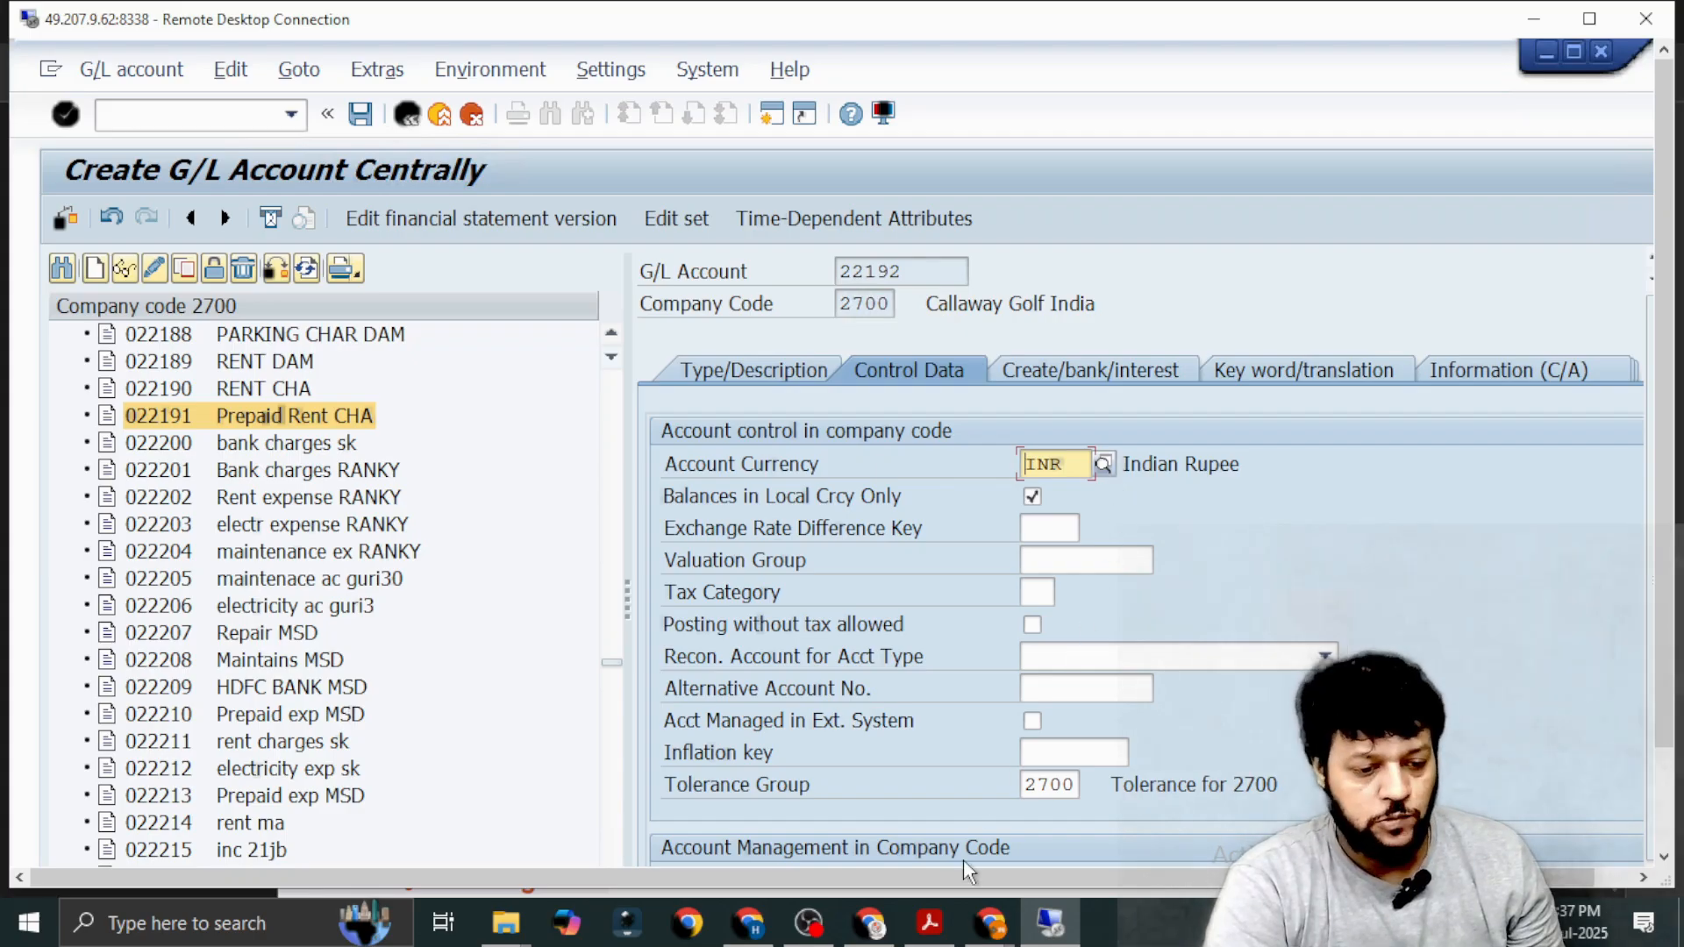
{"action": "left_click", "coordinate": [990, 923]}
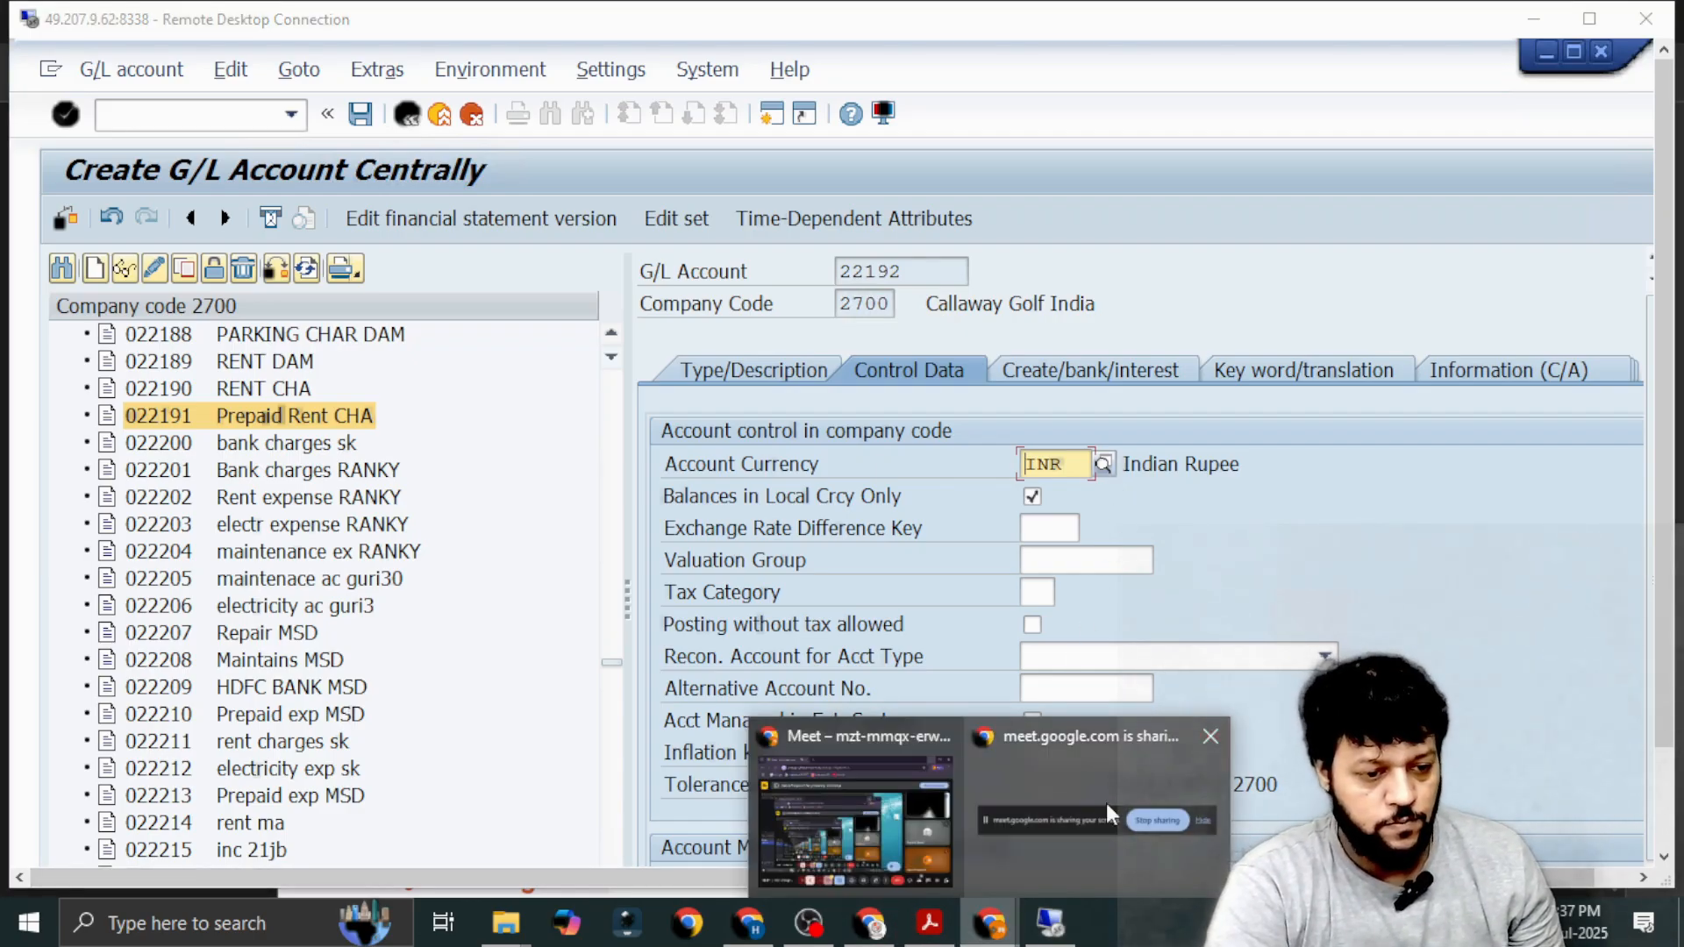
{"action": "left_click", "coordinate": [1107, 802]}
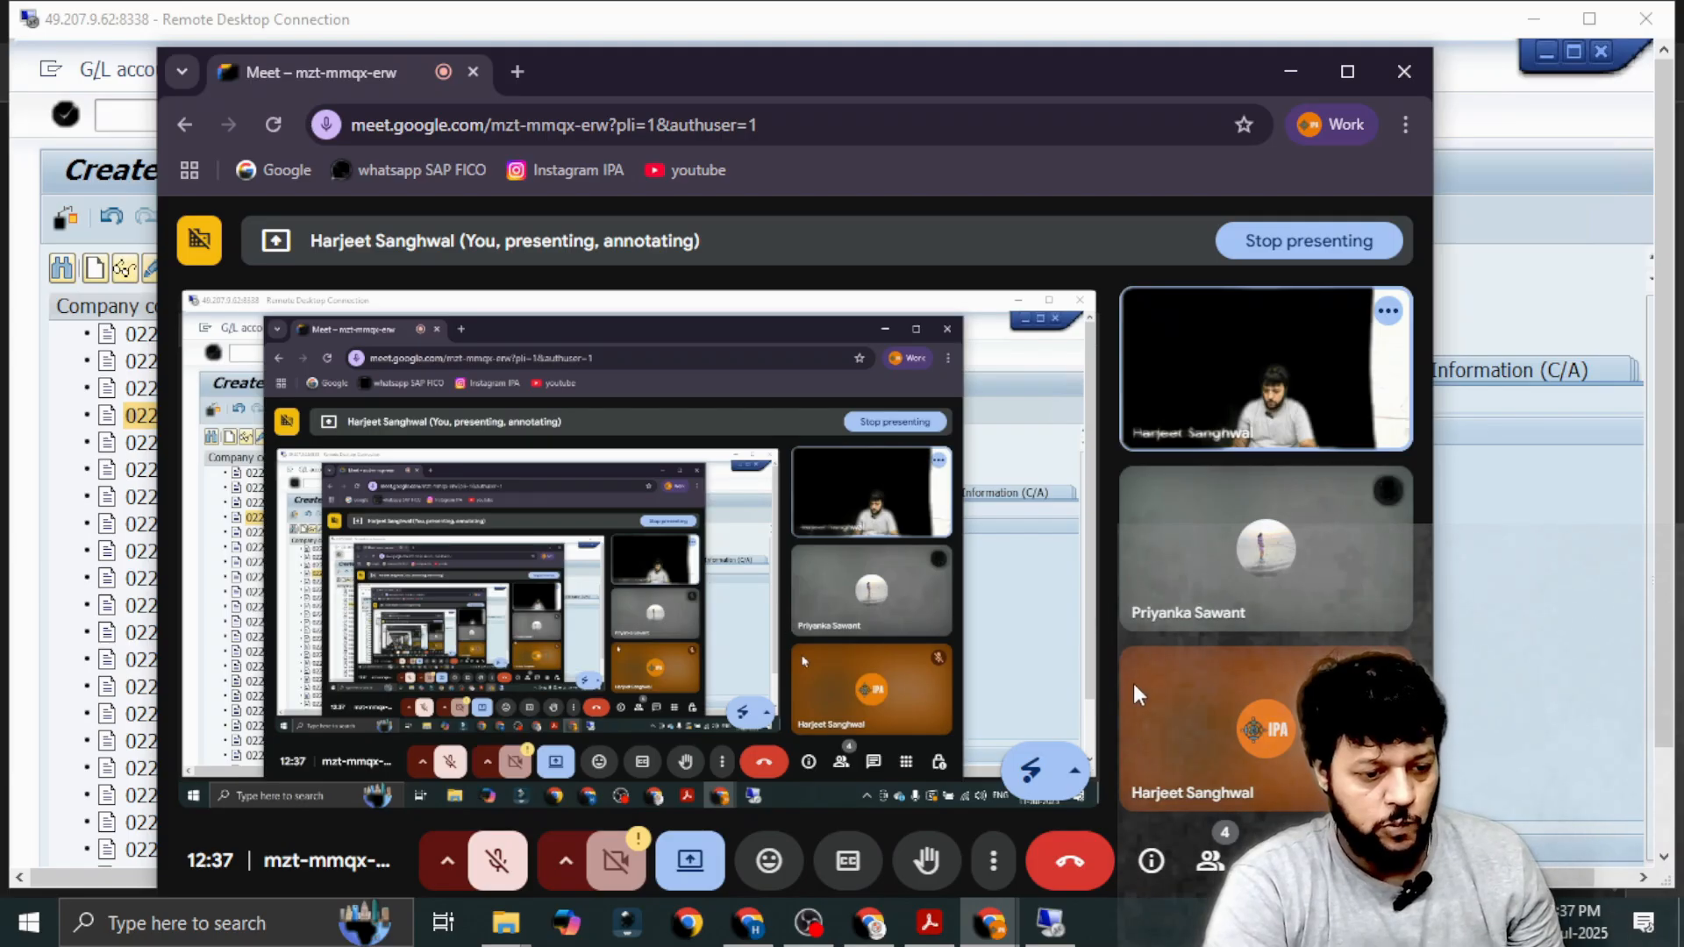
{"action": "left_click", "coordinate": [1291, 72]}
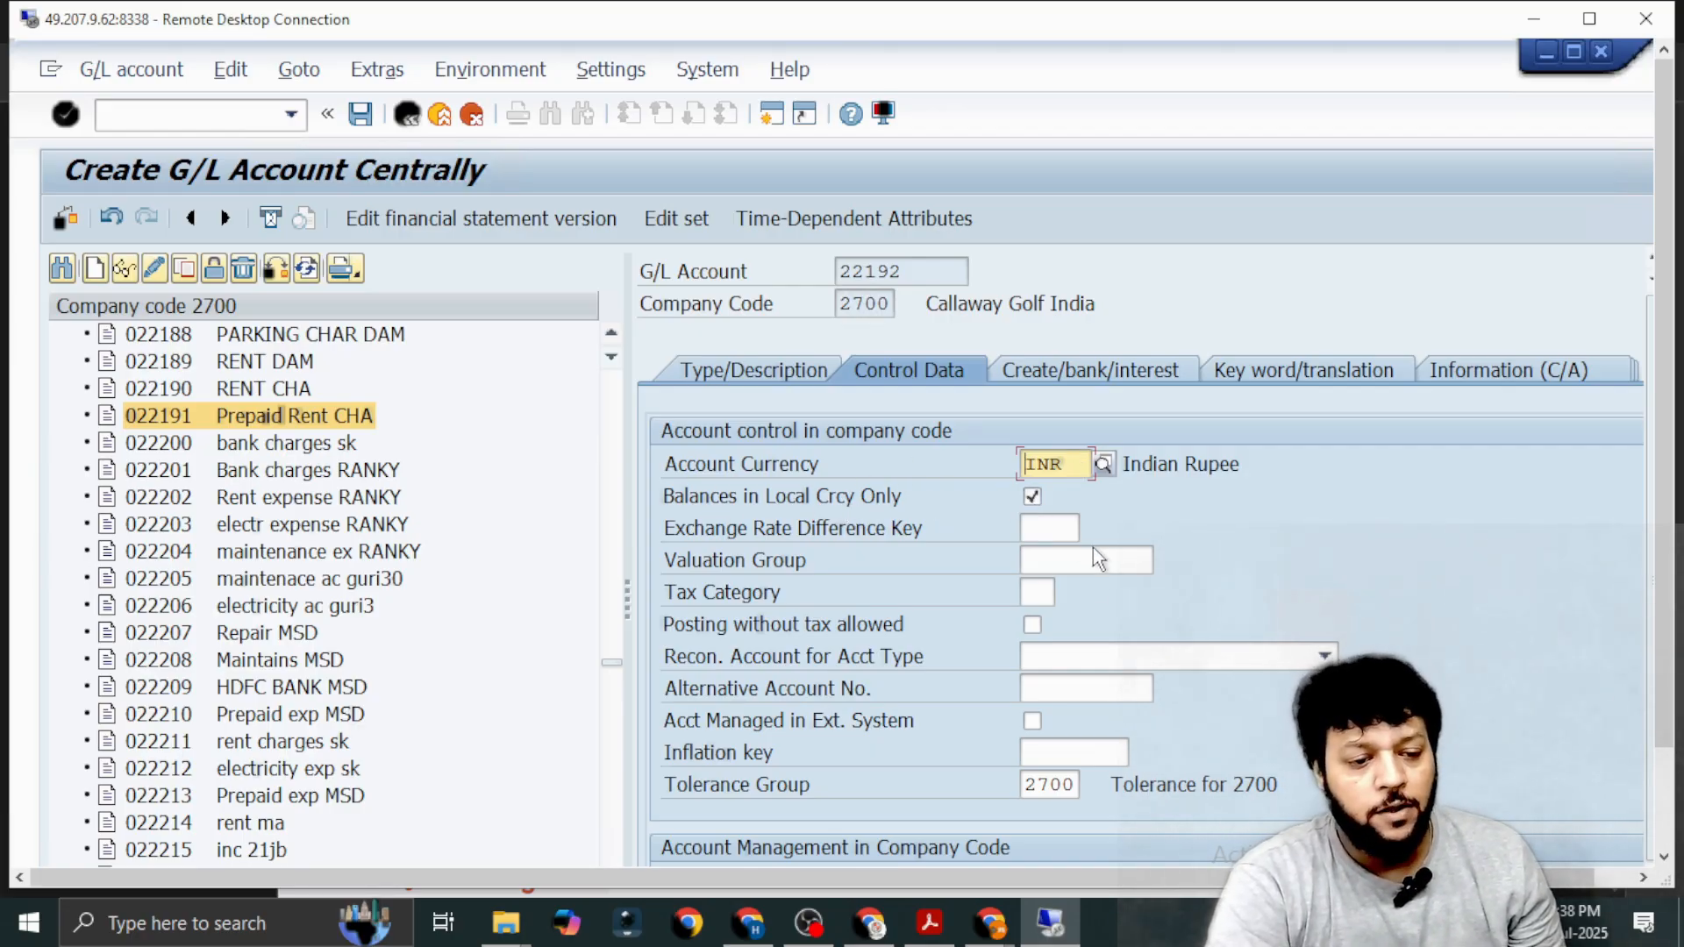
Look through the available sort keys and choose 001 Posting date for the account.
{"action": "scroll", "coordinate": [1092, 588], "scroll_direction": "down", "scroll_amount": 1}
{"action": "scroll", "coordinate": [1092, 588], "scroll_direction": "down", "scroll_amount": 1}
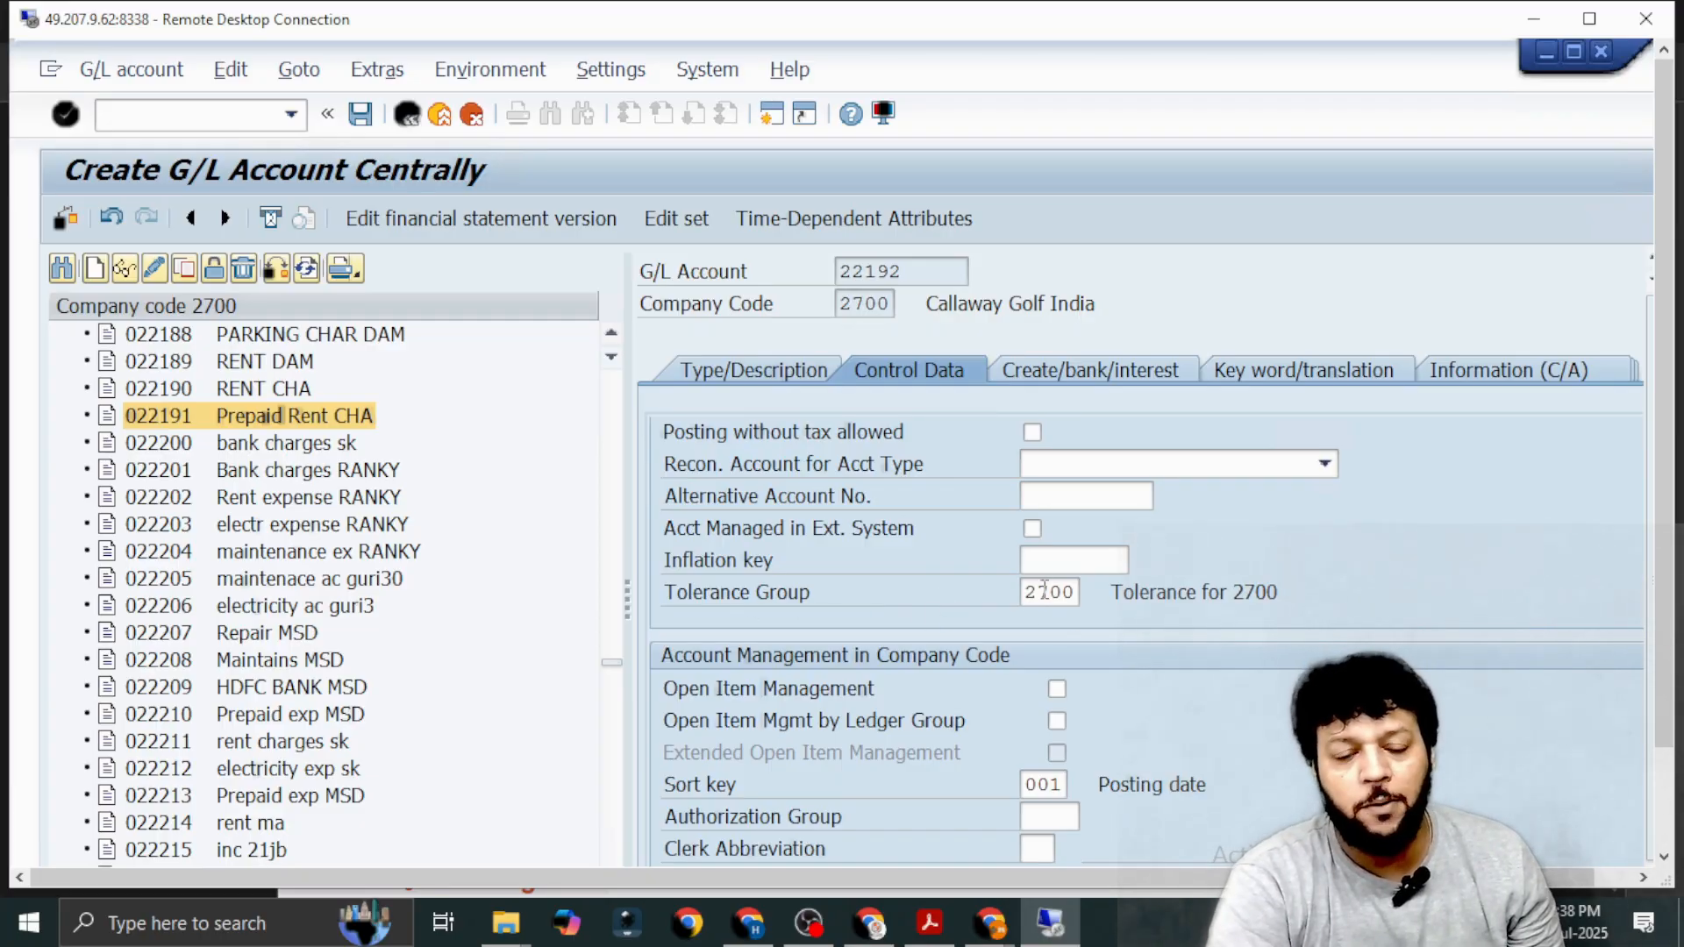
{"action": "scroll", "coordinate": [1050, 676], "scroll_direction": "down", "scroll_amount": 2}
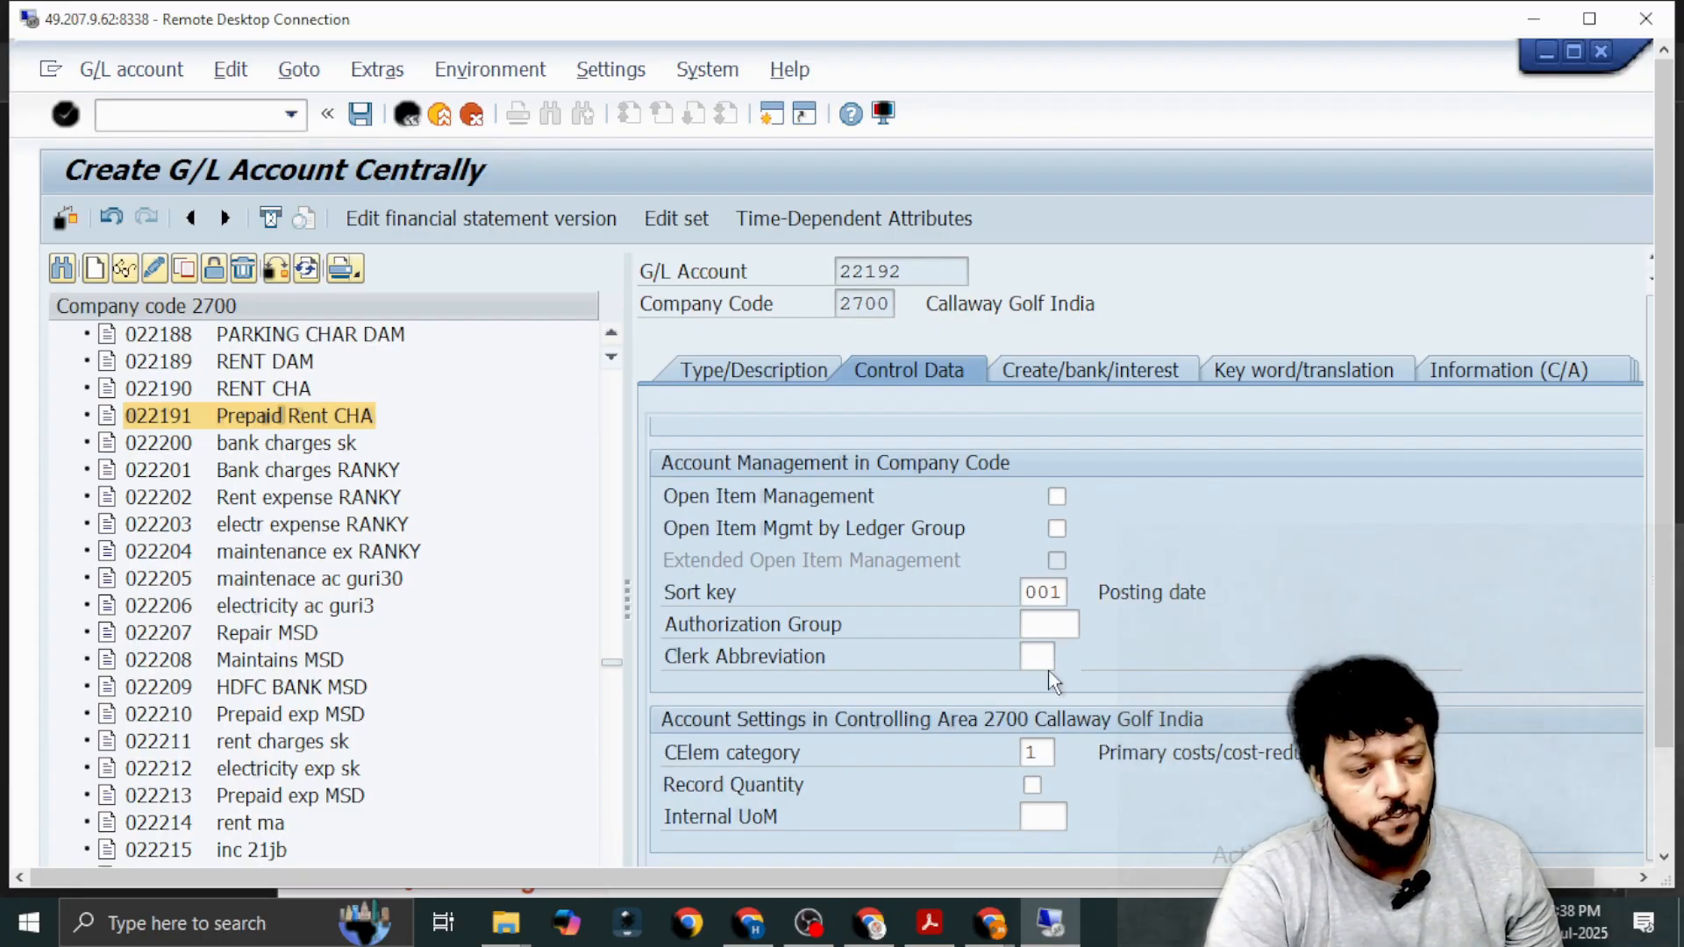
{"action": "left_click", "coordinate": [1044, 585]}
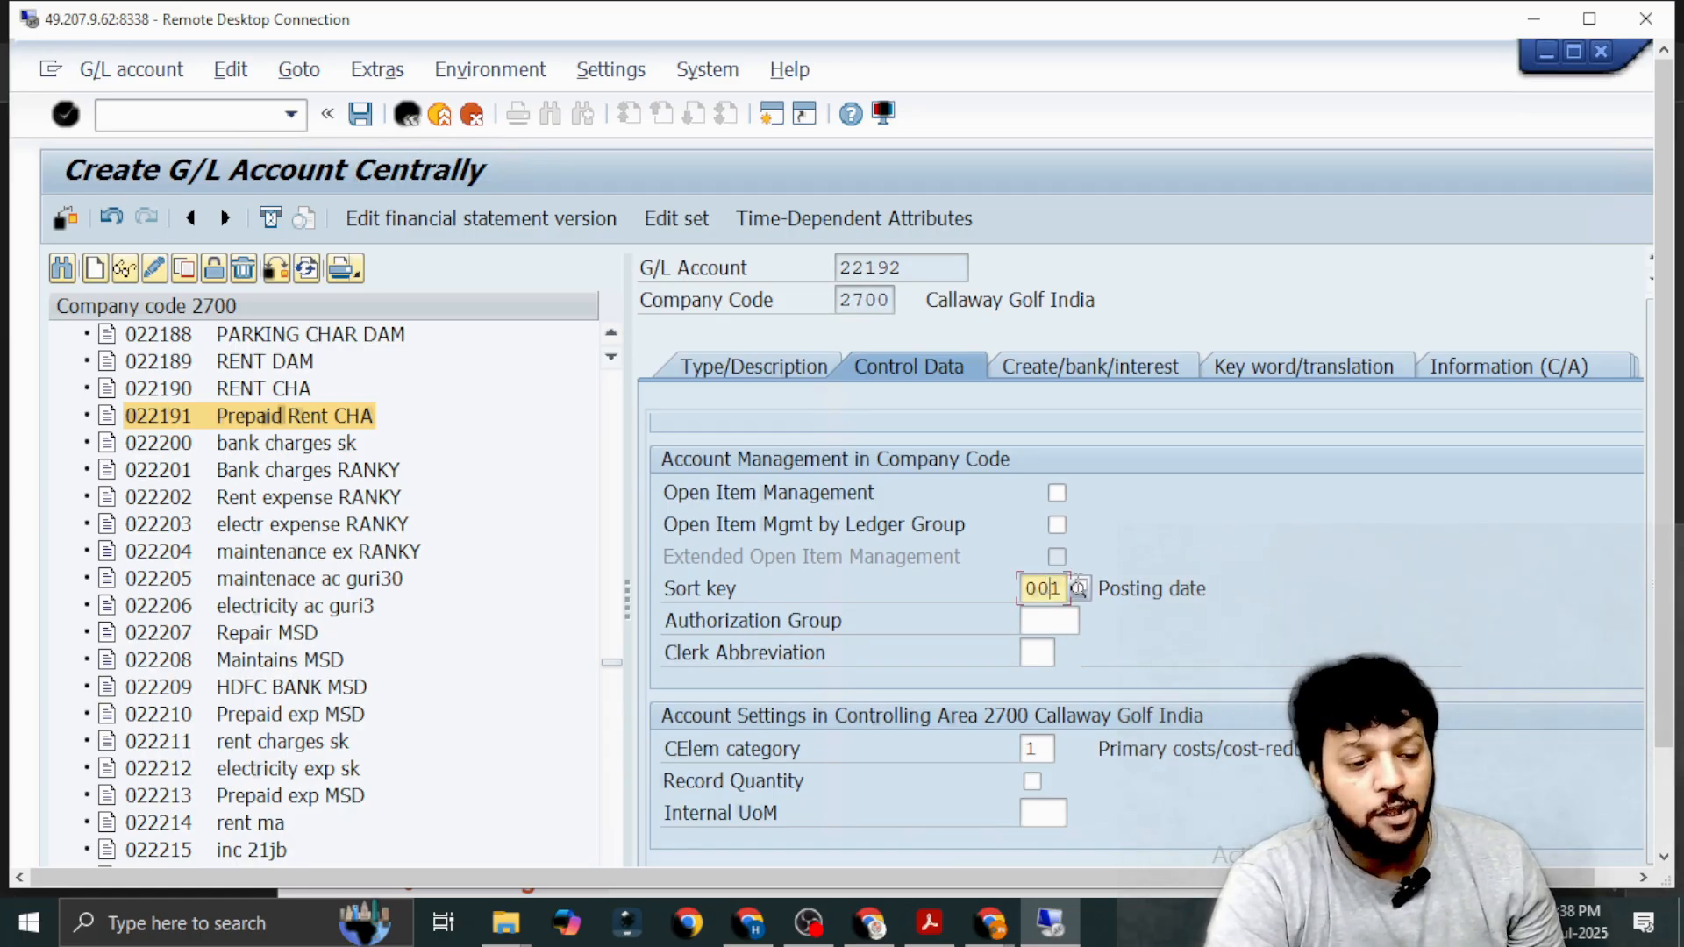
{"action": "left_click", "coordinate": [1077, 585]}
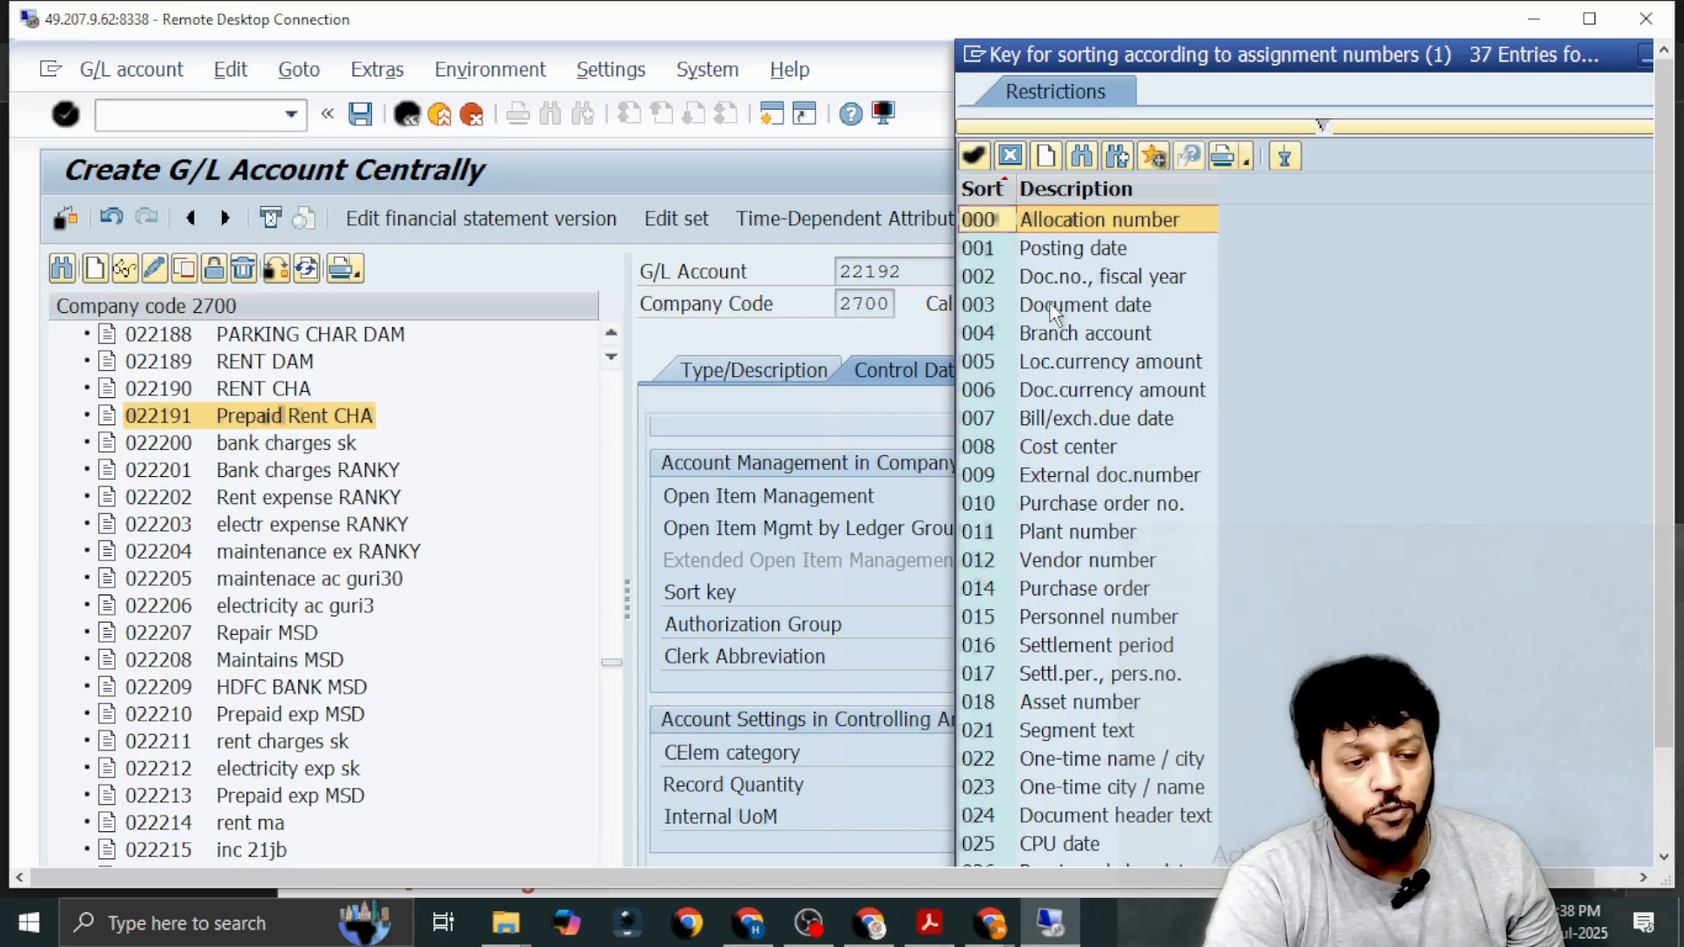
{"action": "left_click", "coordinate": [1060, 256]}
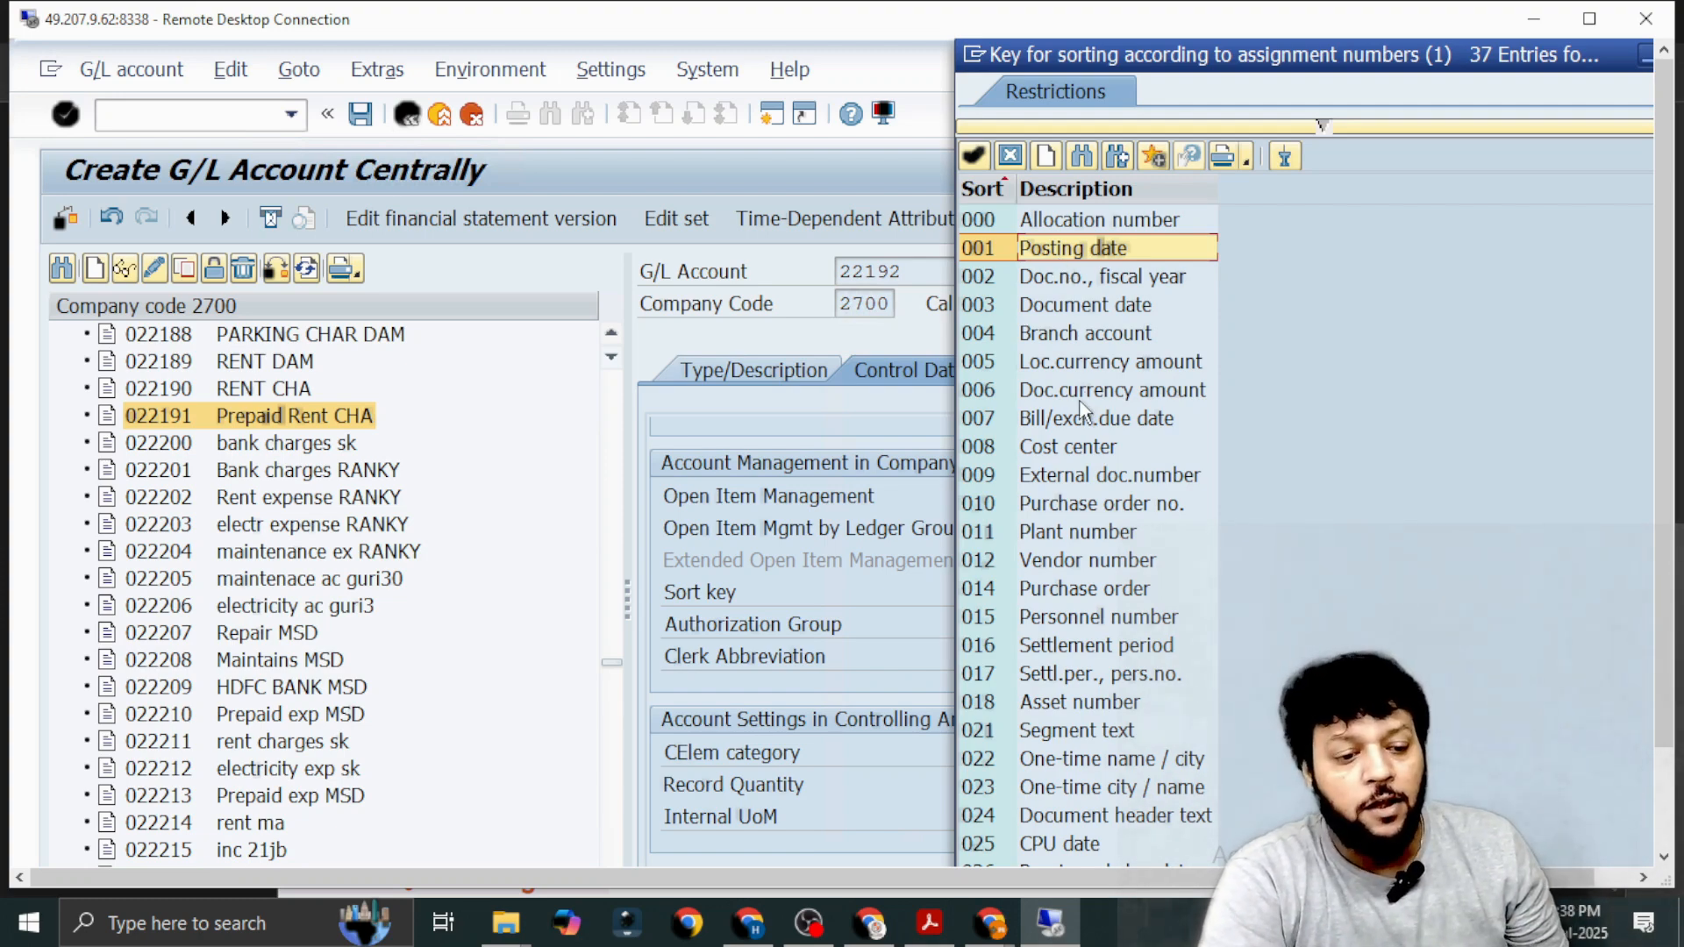
{"action": "left_click", "coordinate": [1077, 449]}
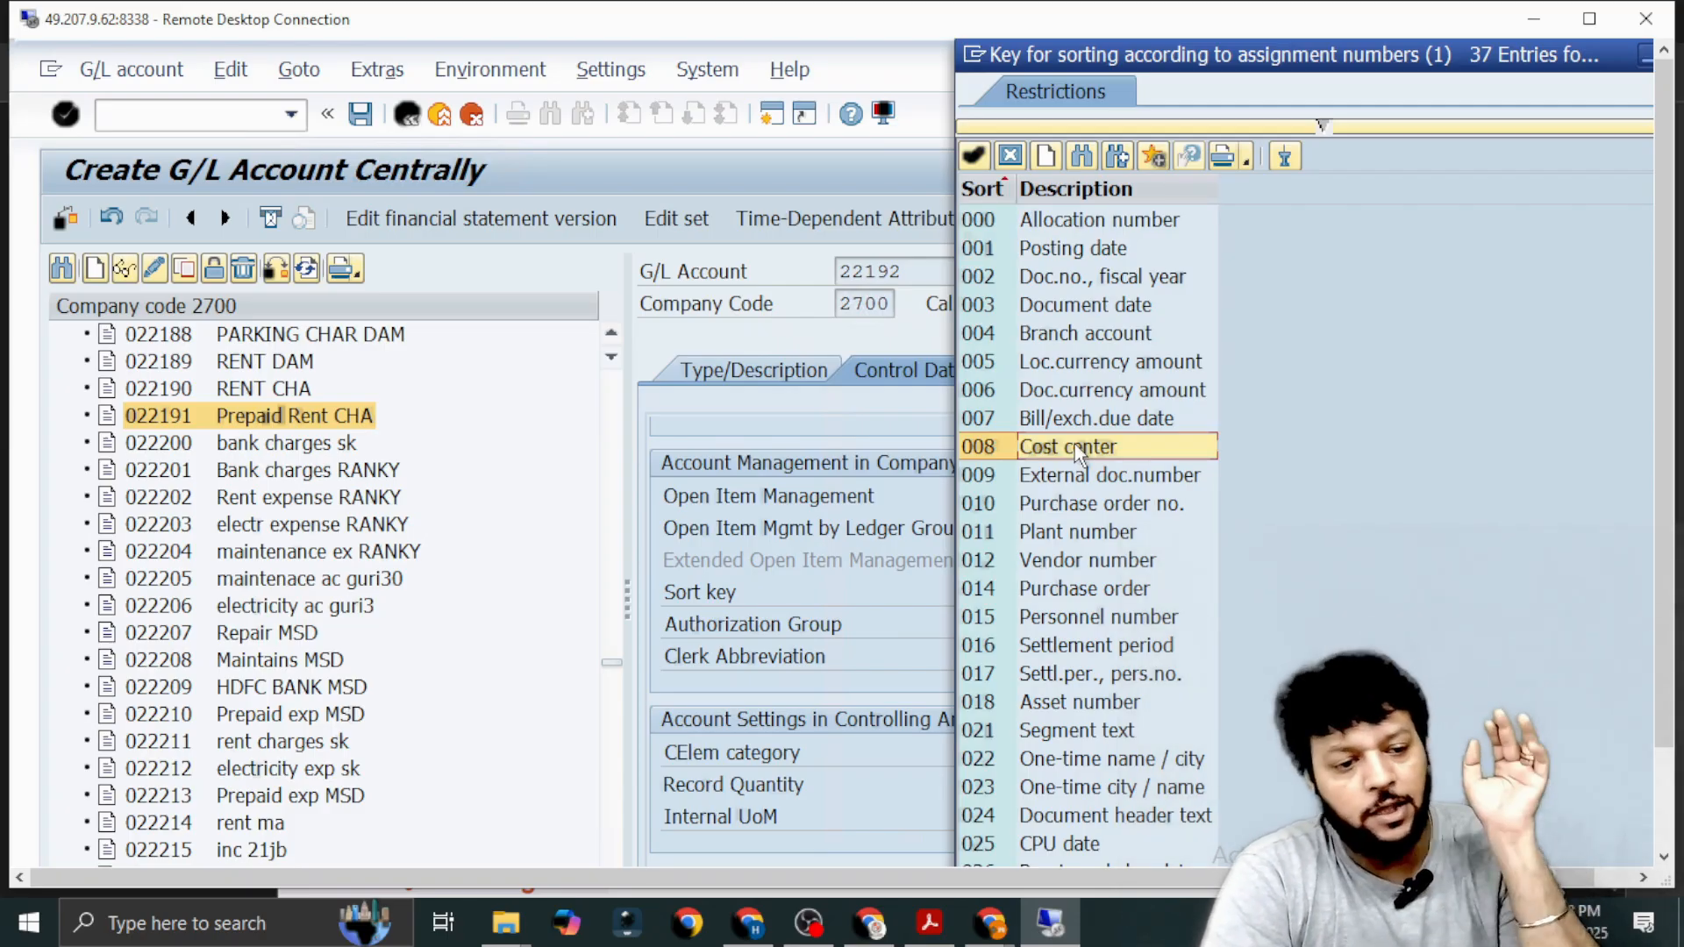
{"action": "left_click", "coordinate": [1061, 253]}
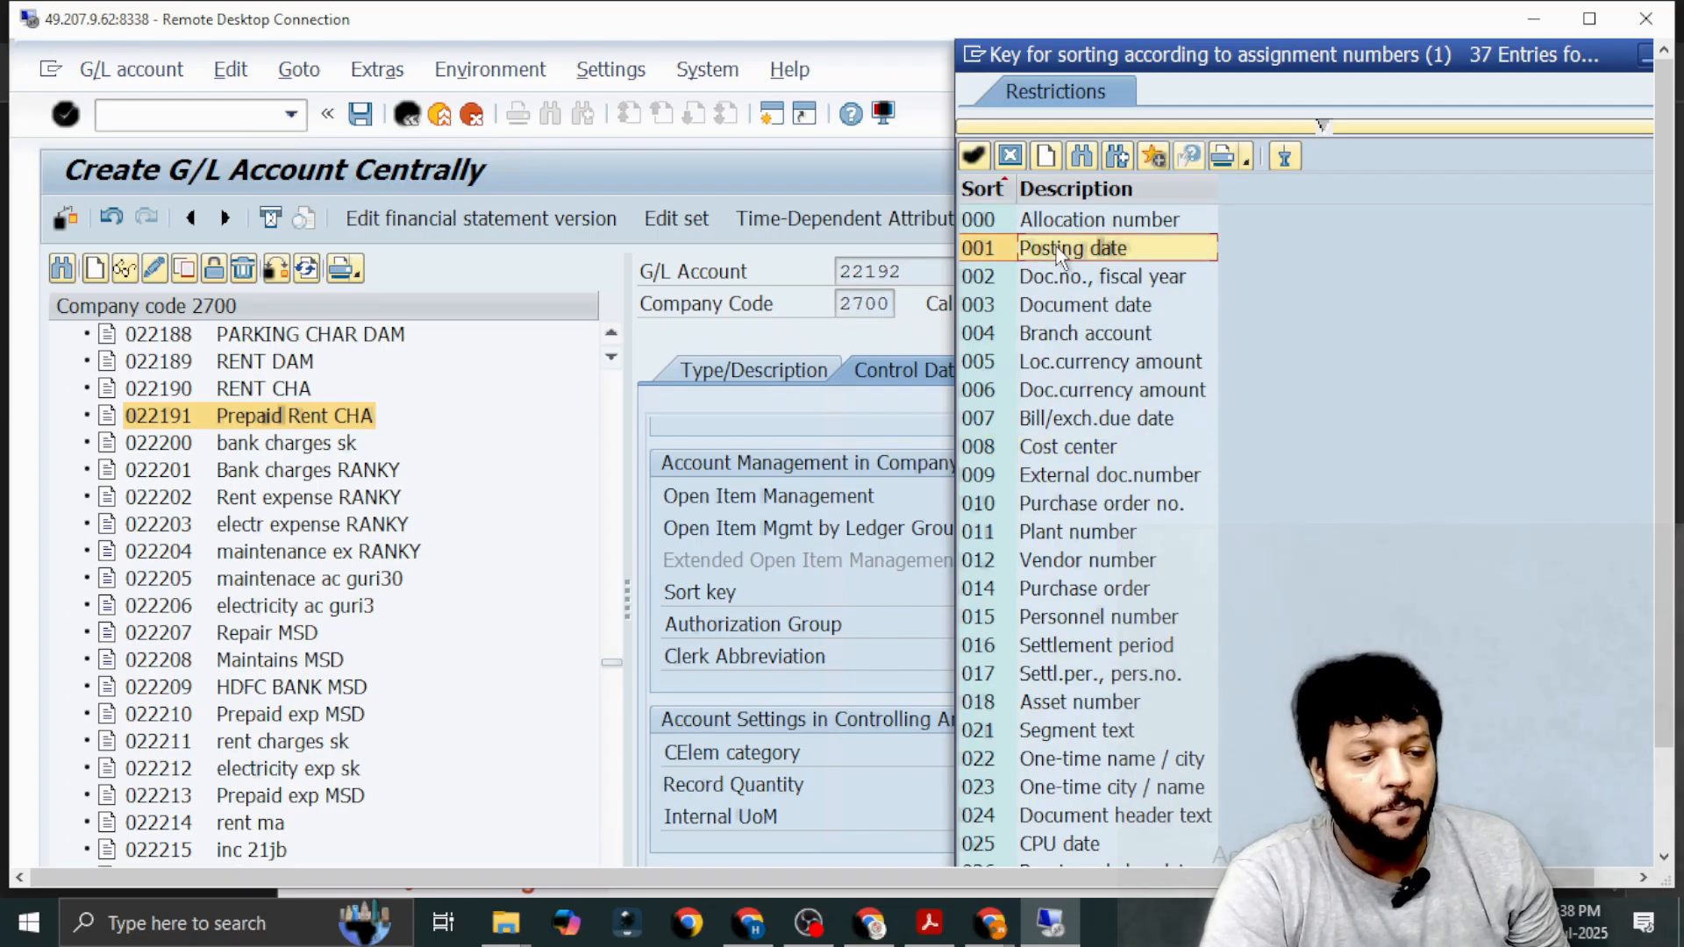
{"action": "left_click", "coordinate": [1061, 253]}
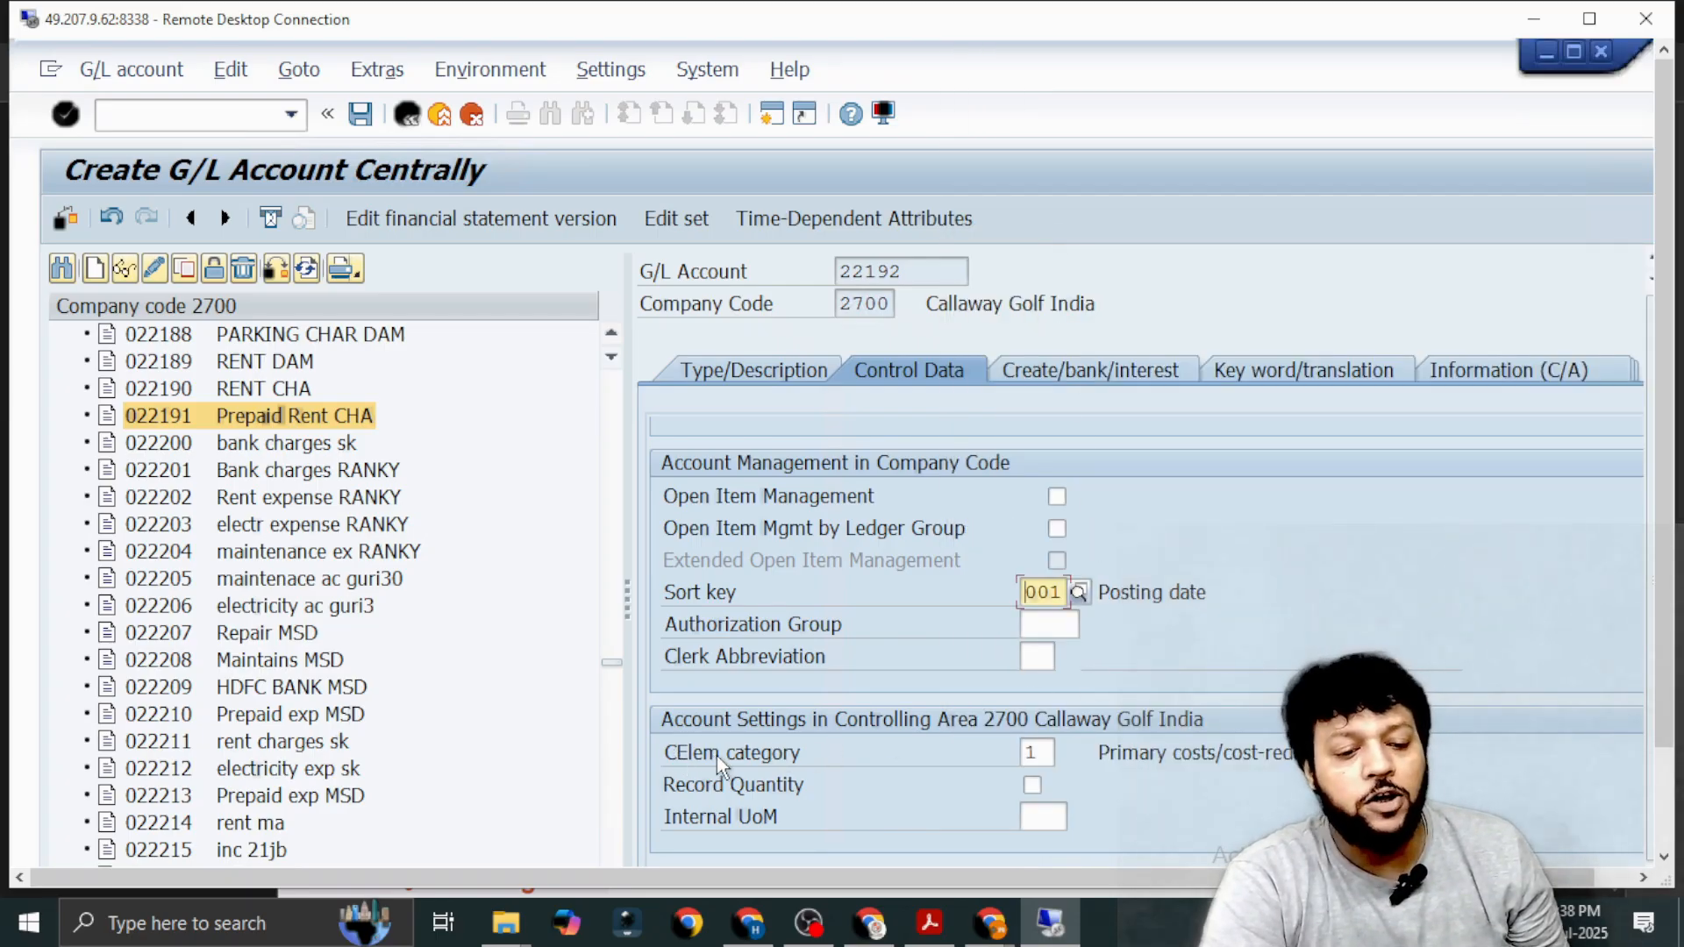
Choose 01 Primary costs/cost-reducing revenues as the cost element category.
{"action": "left_click", "coordinate": [1048, 753]}
{"action": "left_click", "coordinate": [1068, 752]}
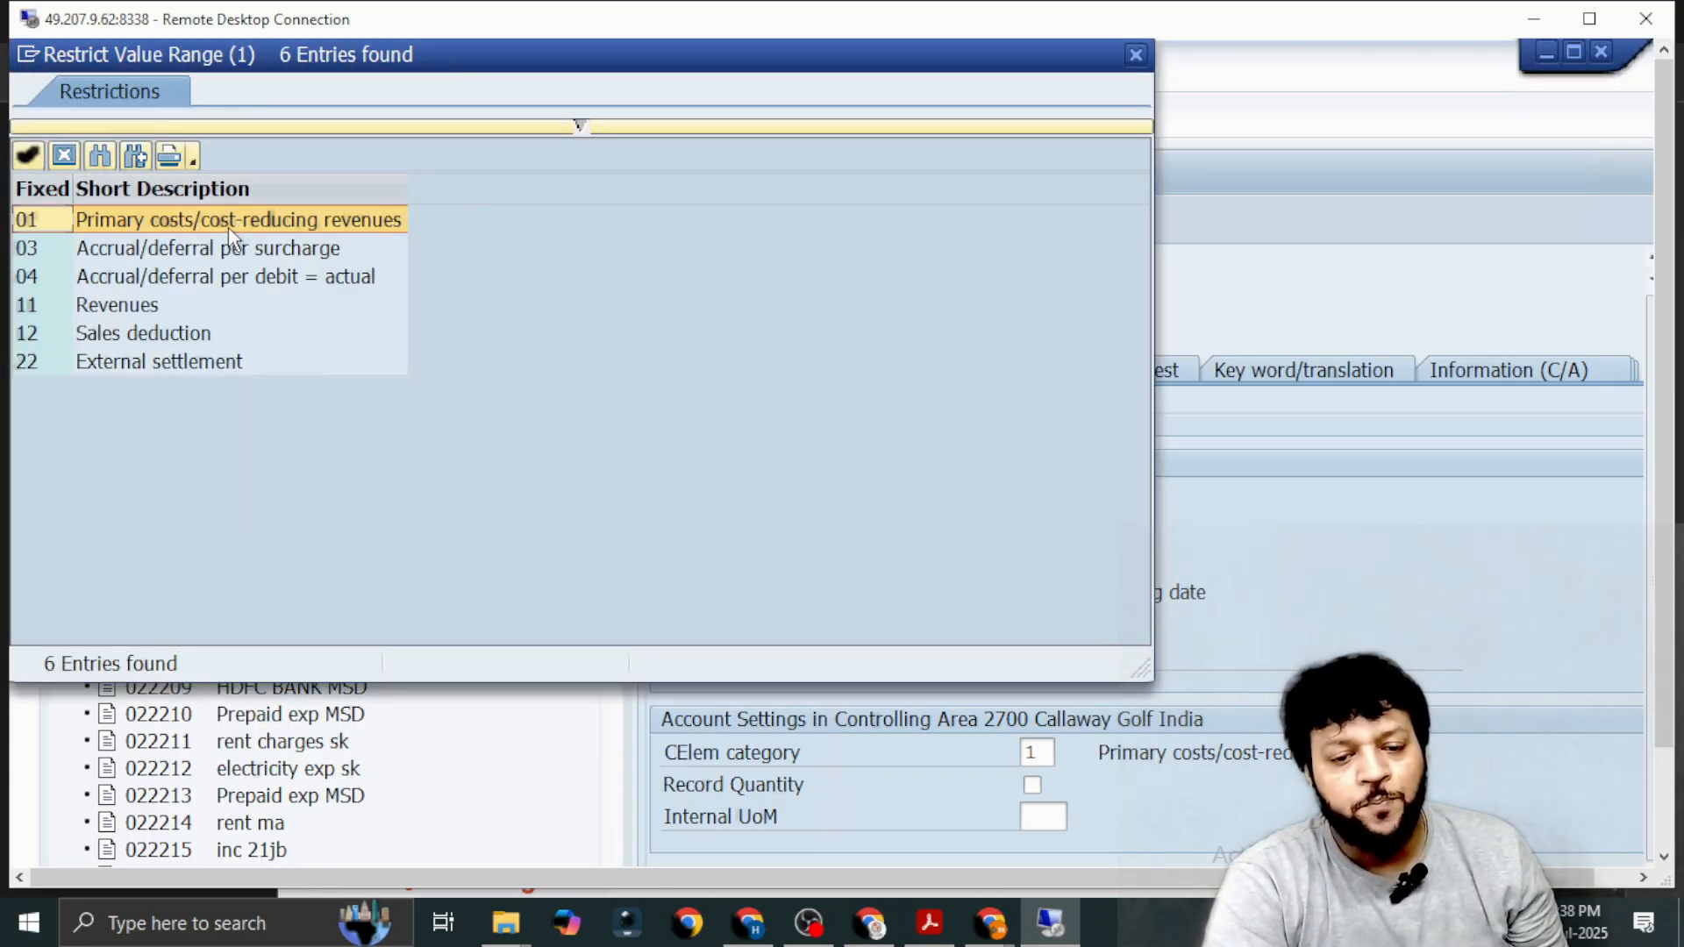
{"action": "double_click", "coordinate": [237, 221]}
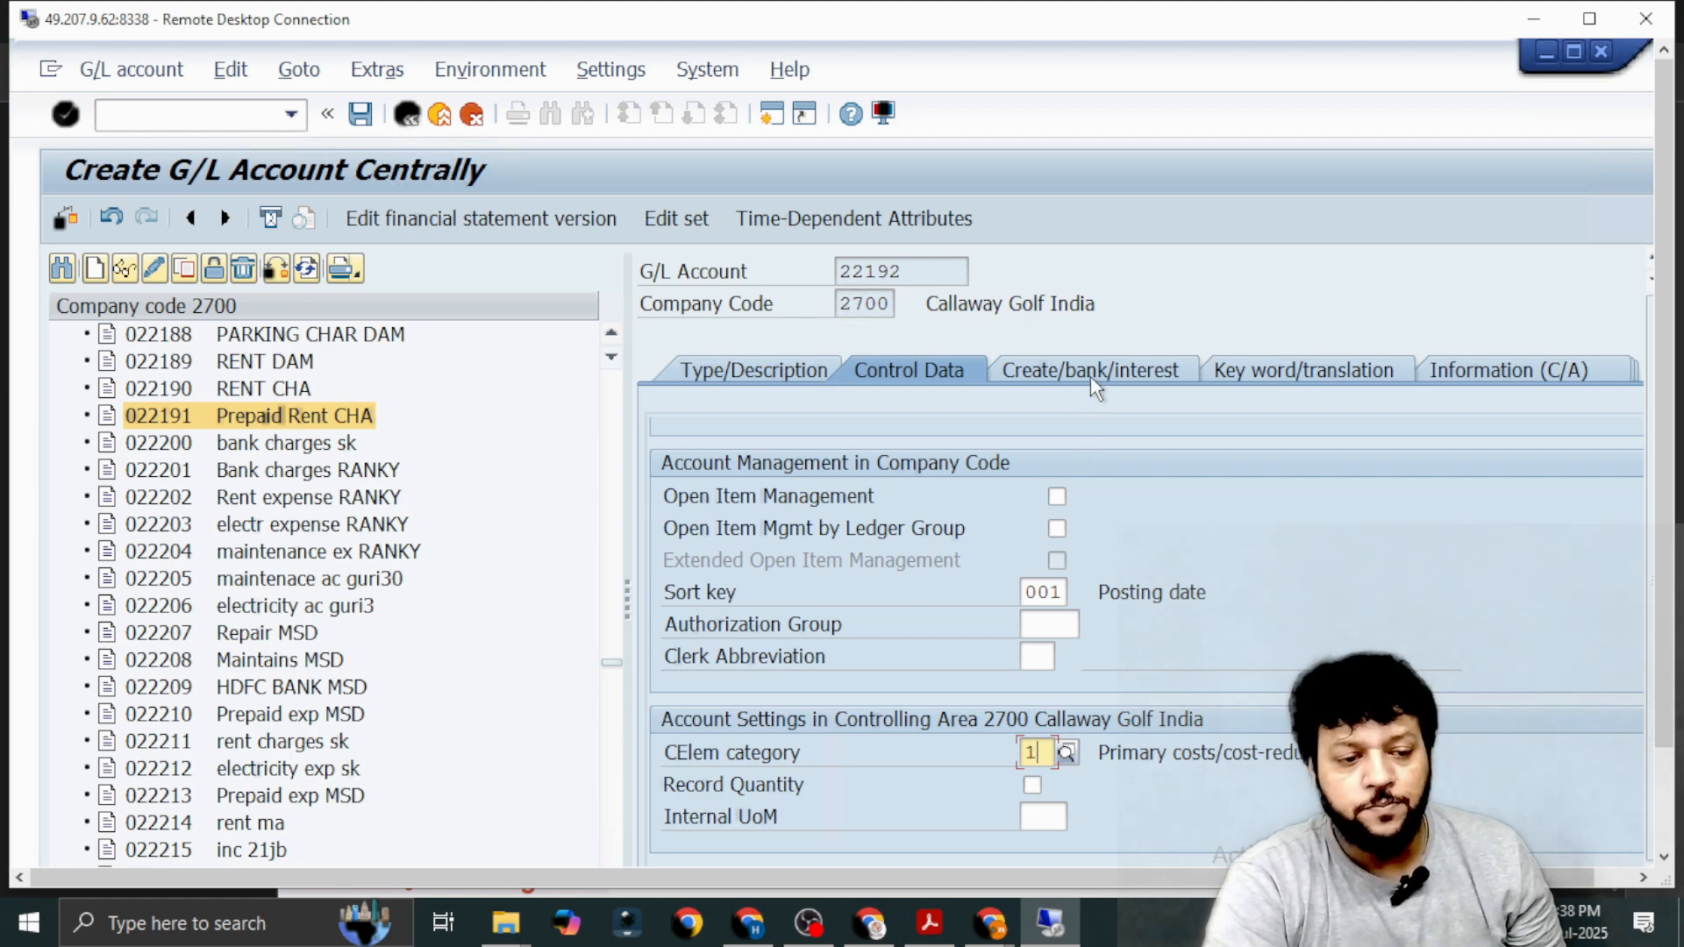
Save G/L account 22192 after checking its field status group, and review the saved control data and description.
{"action": "left_click", "coordinate": [1091, 370]}
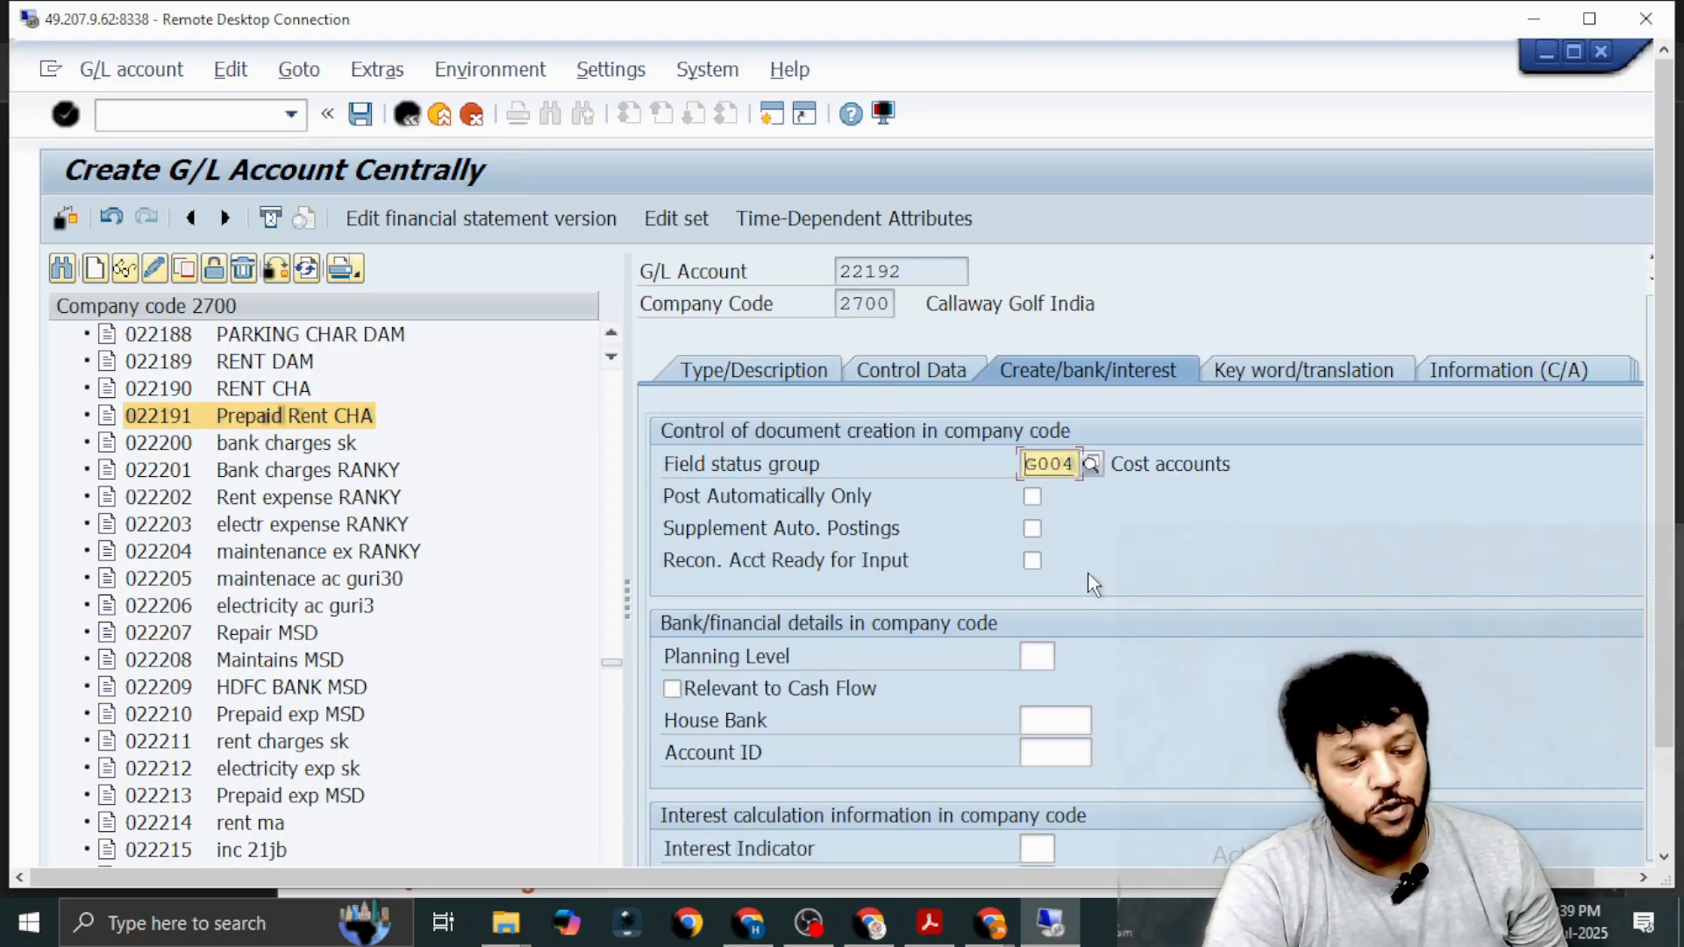
{"action": "left_click", "coordinate": [365, 112]}
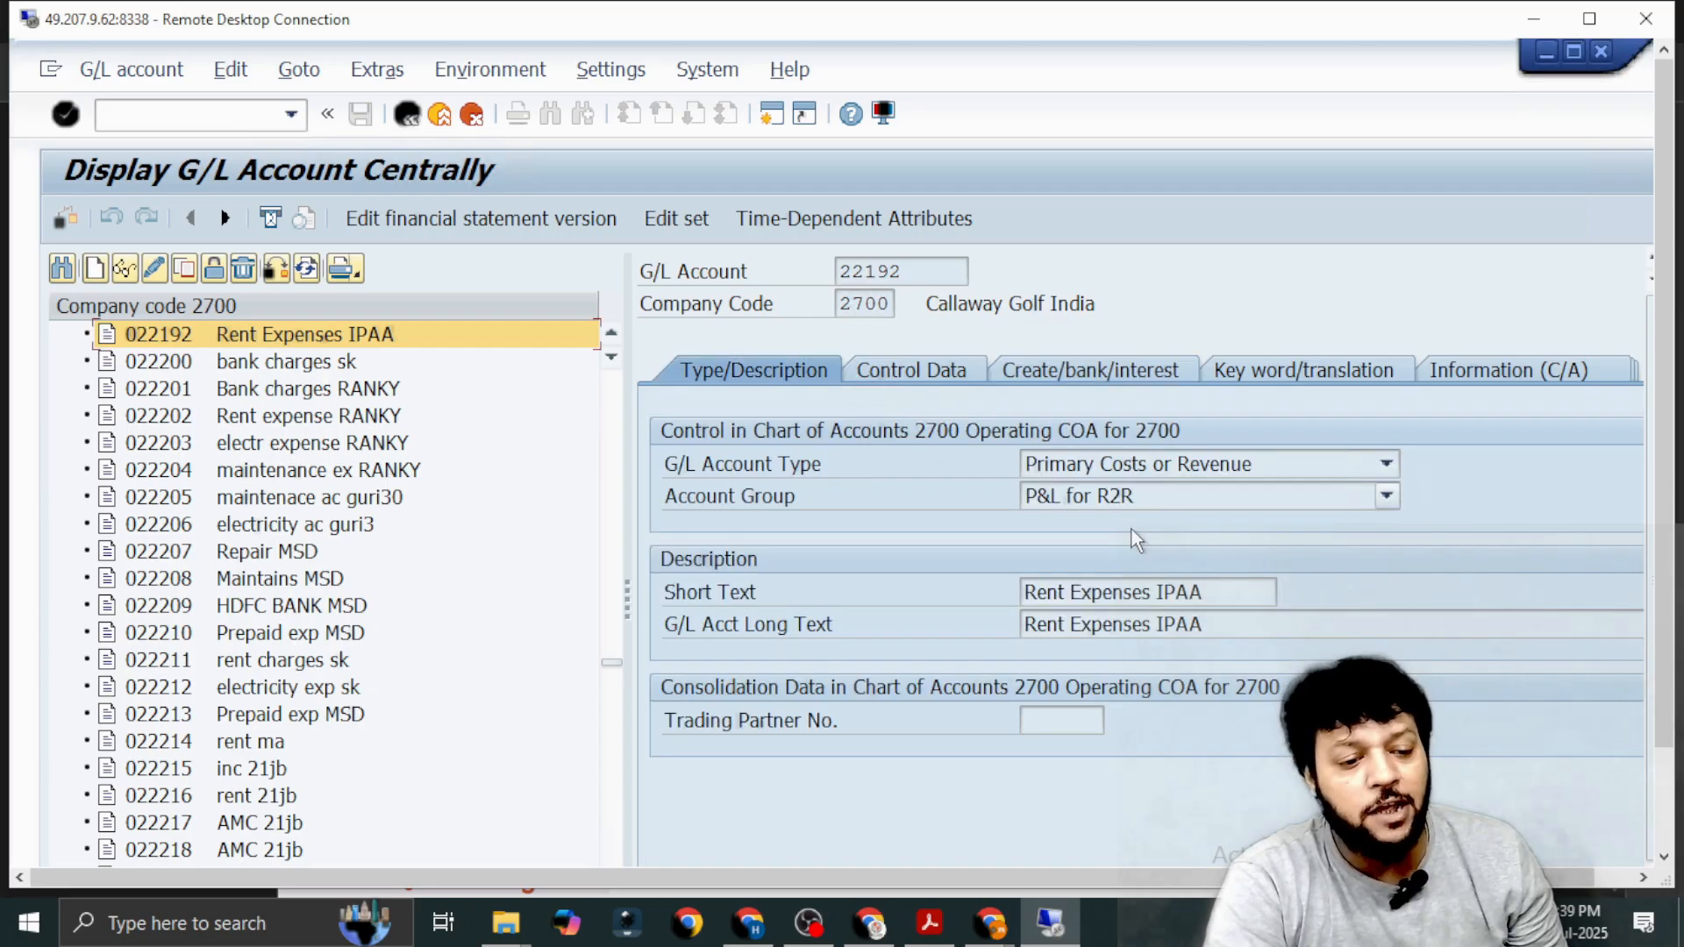
{"action": "left_click", "coordinate": [897, 370]}
{"action": "left_click", "coordinate": [1055, 383]}
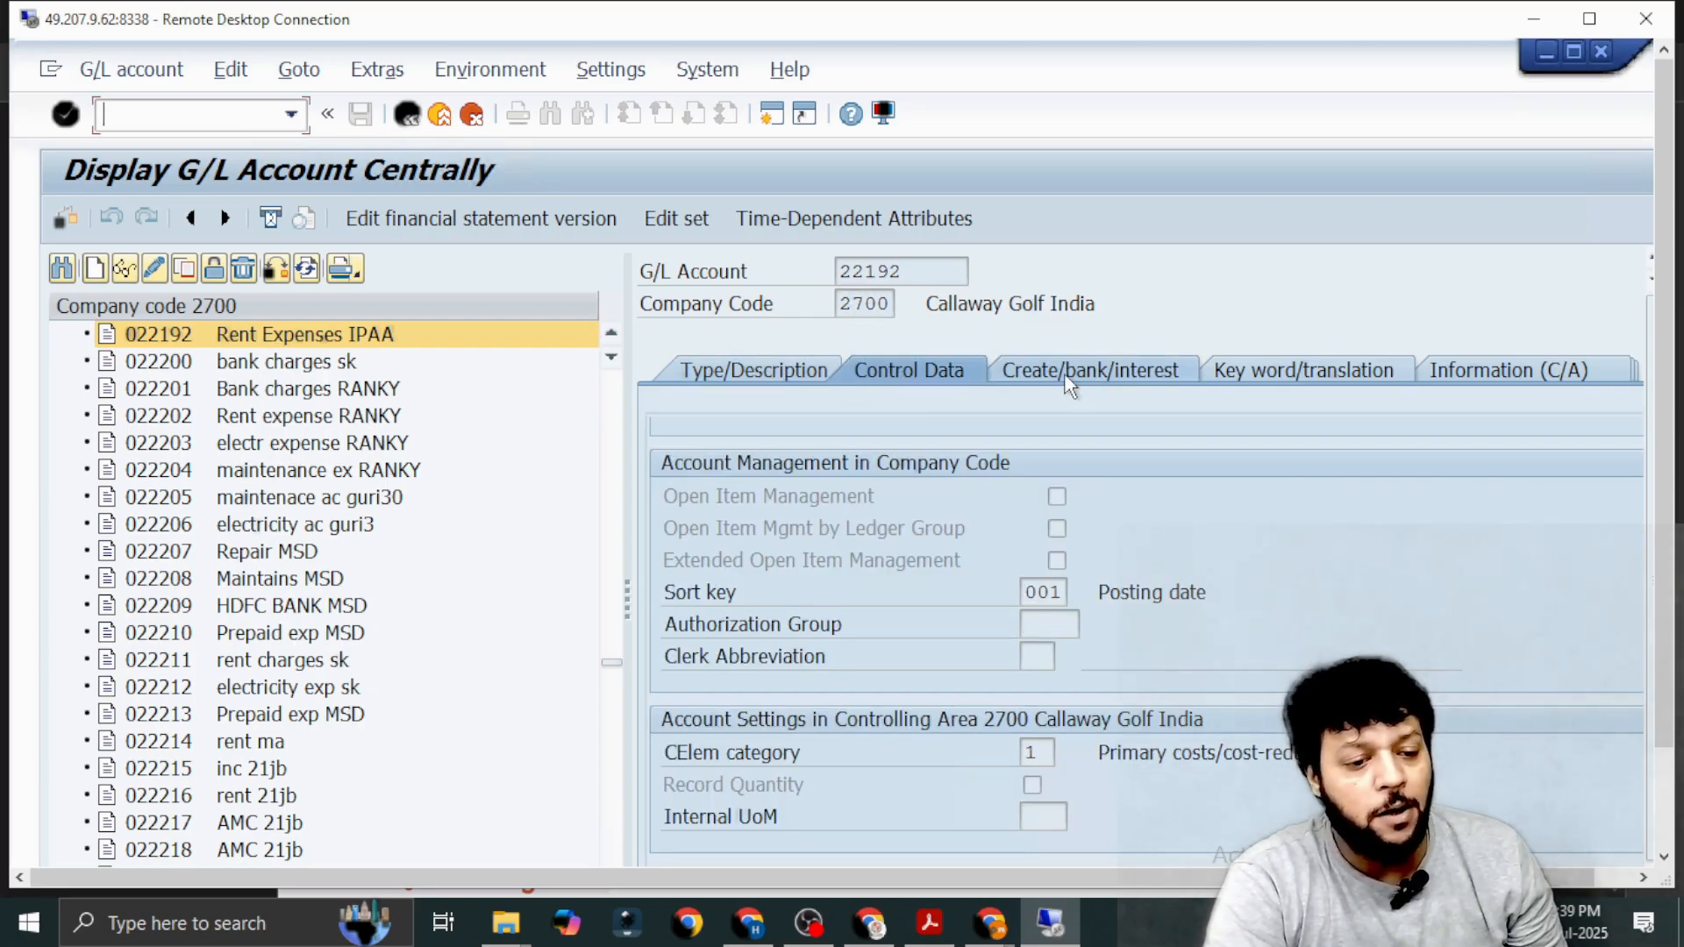
{"action": "left_click", "coordinate": [726, 368]}
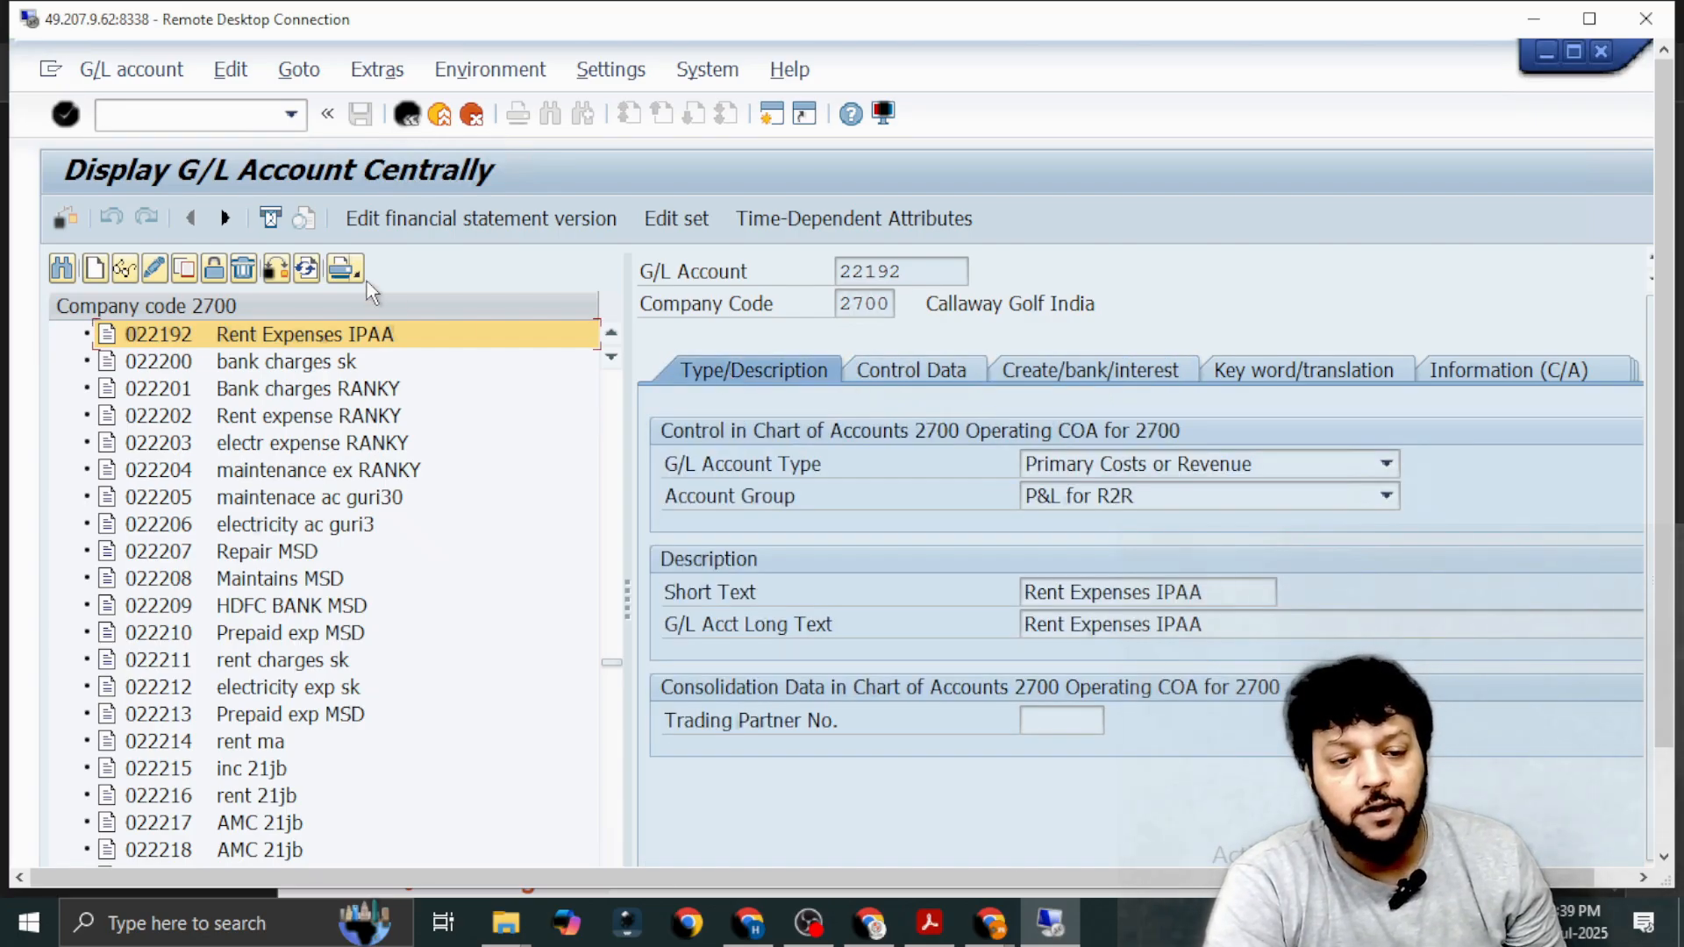
Start a new blank G/L account 22193 in company code 2700, without copying an existing account.
{"action": "left_click", "coordinate": [97, 270]}
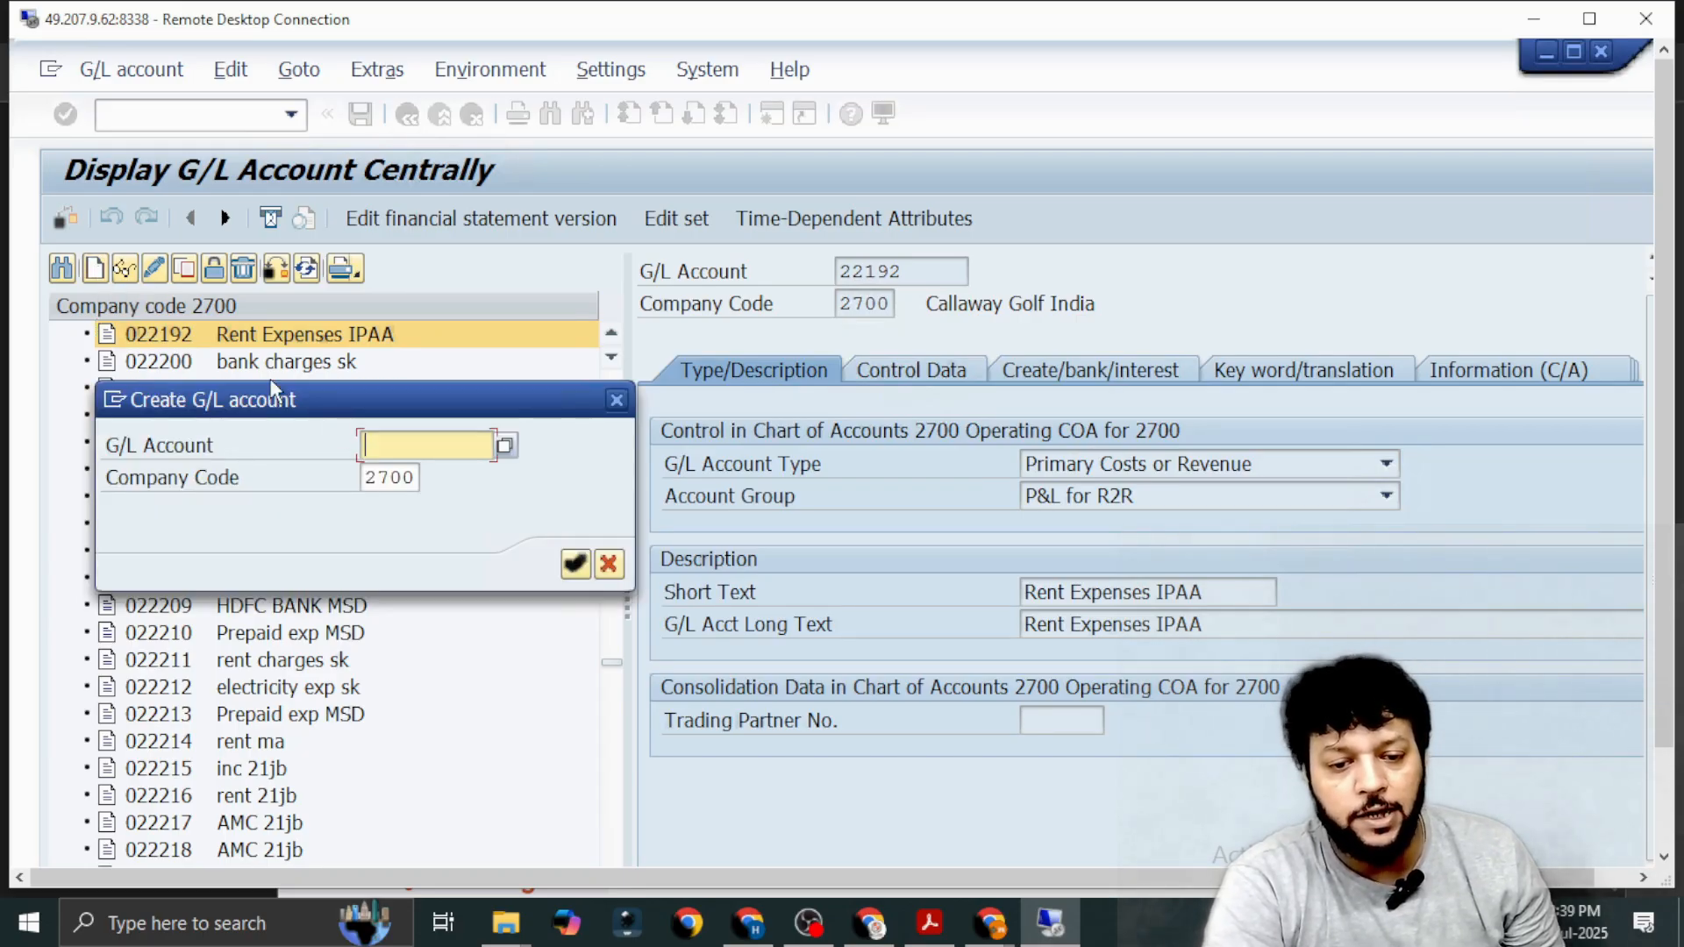
{"action": "type", "text": "22193"}
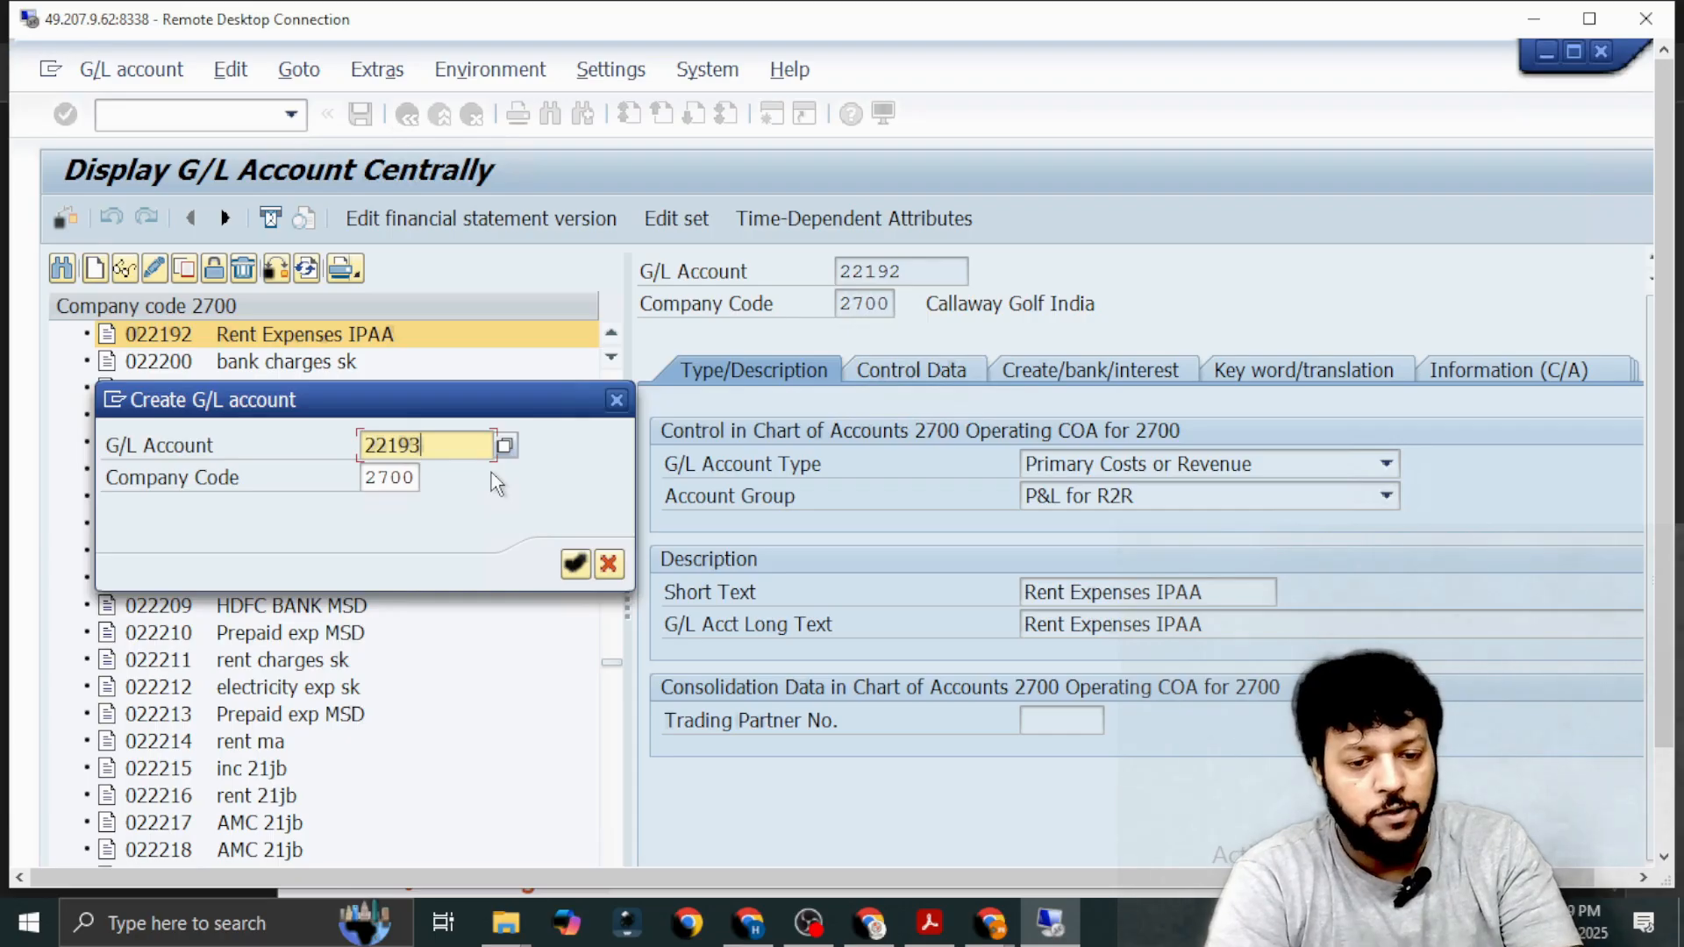
{"action": "key", "text": "Return"}
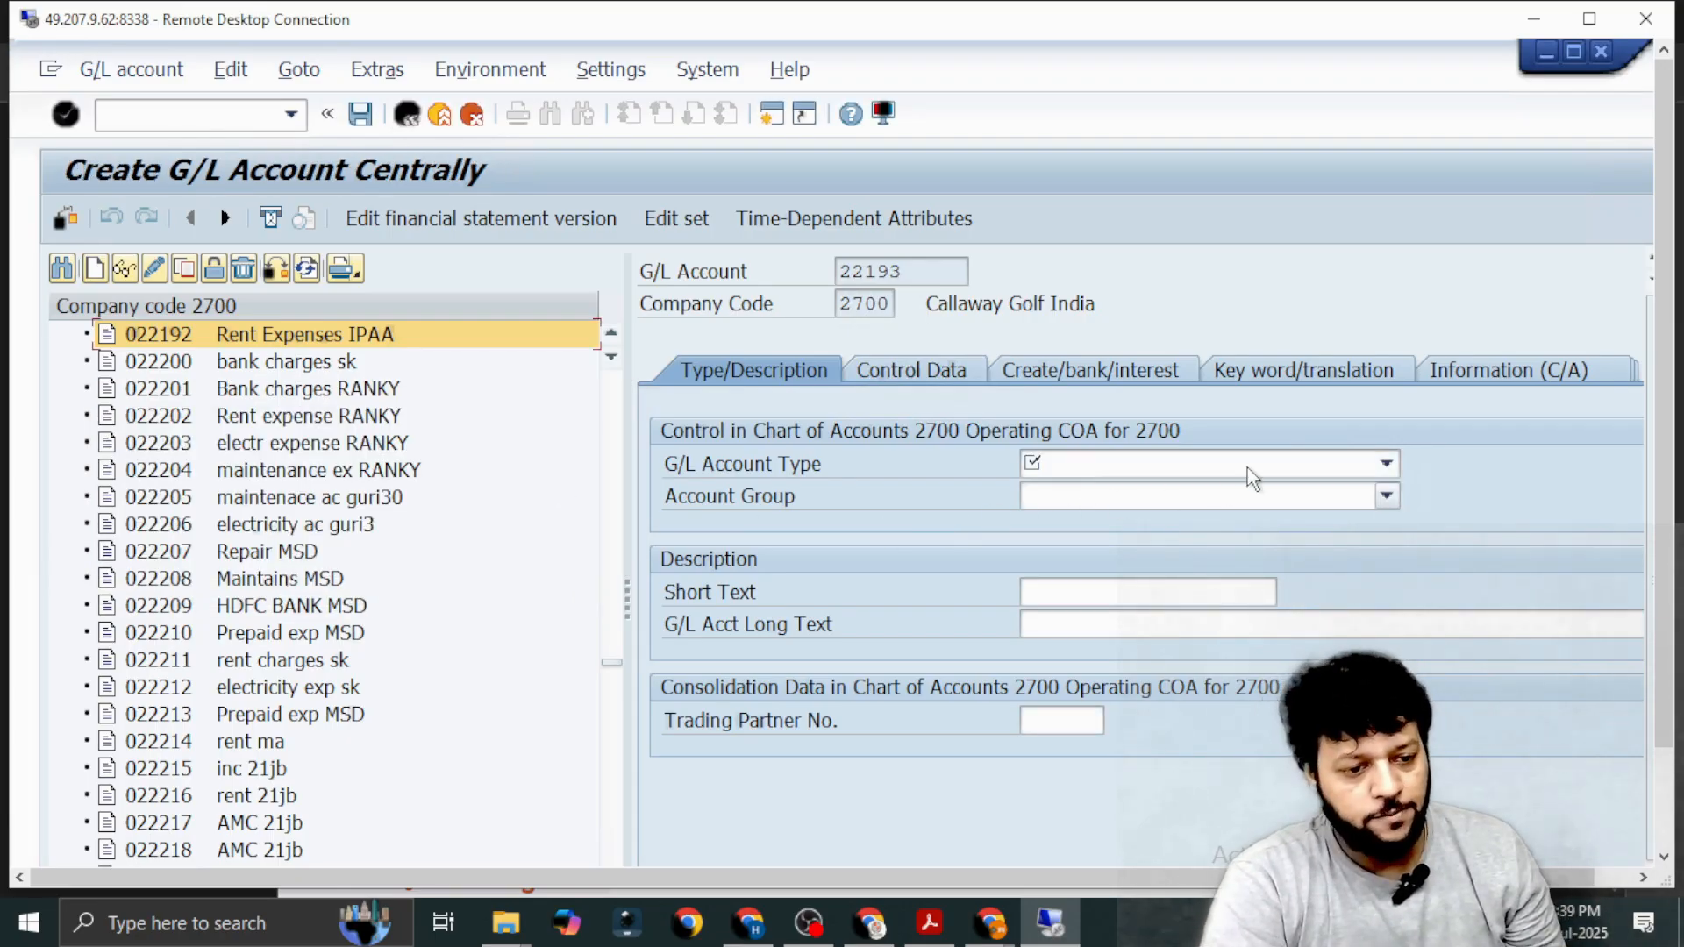
Set the G/L account type of 22193 to Primary Costs or Revenue and the account group to P&L for R2R.
{"action": "left_click", "coordinate": [1386, 465]}
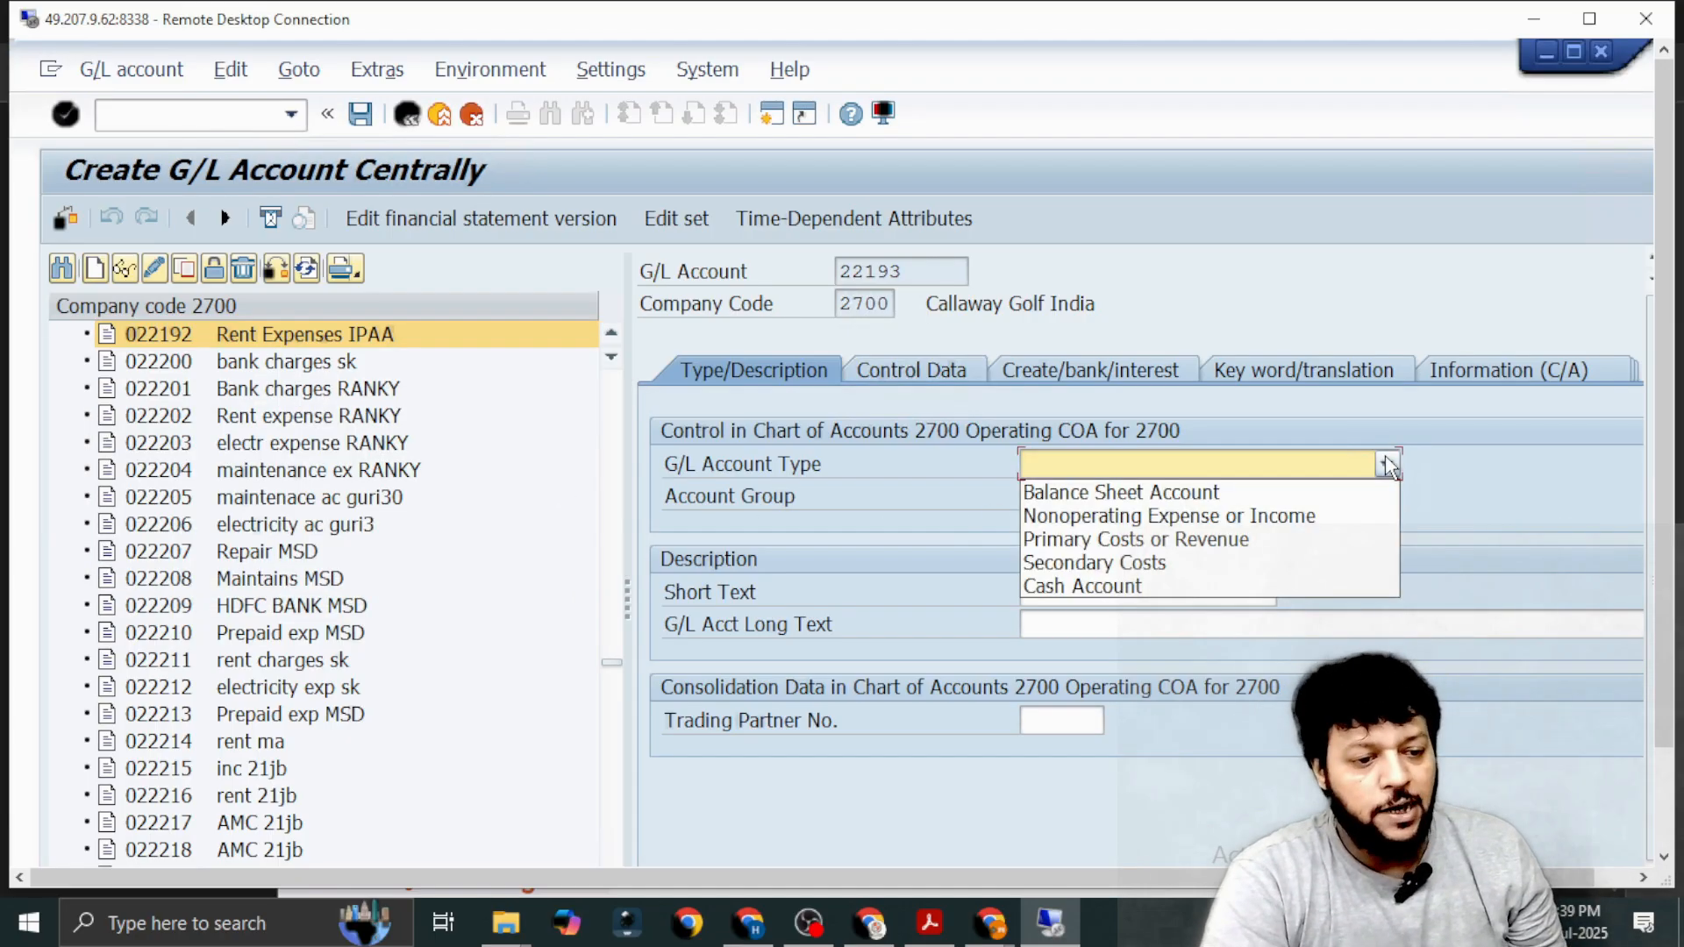
{"action": "left_click", "coordinate": [1198, 549]}
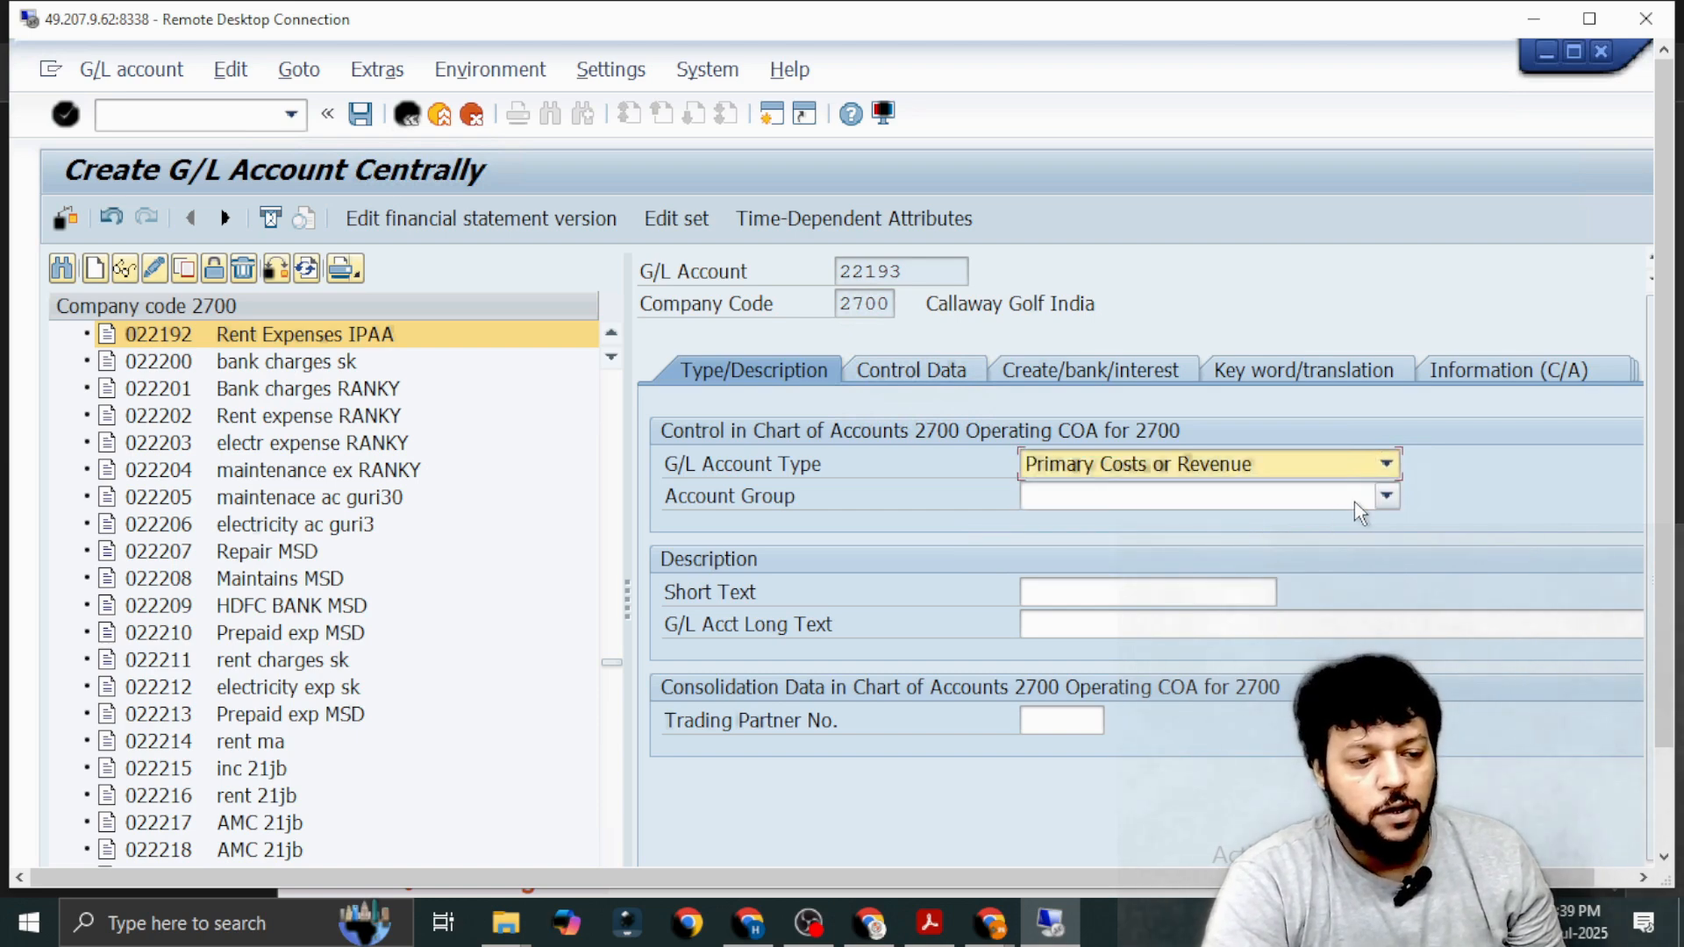
{"action": "left_click", "coordinate": [1384, 497]}
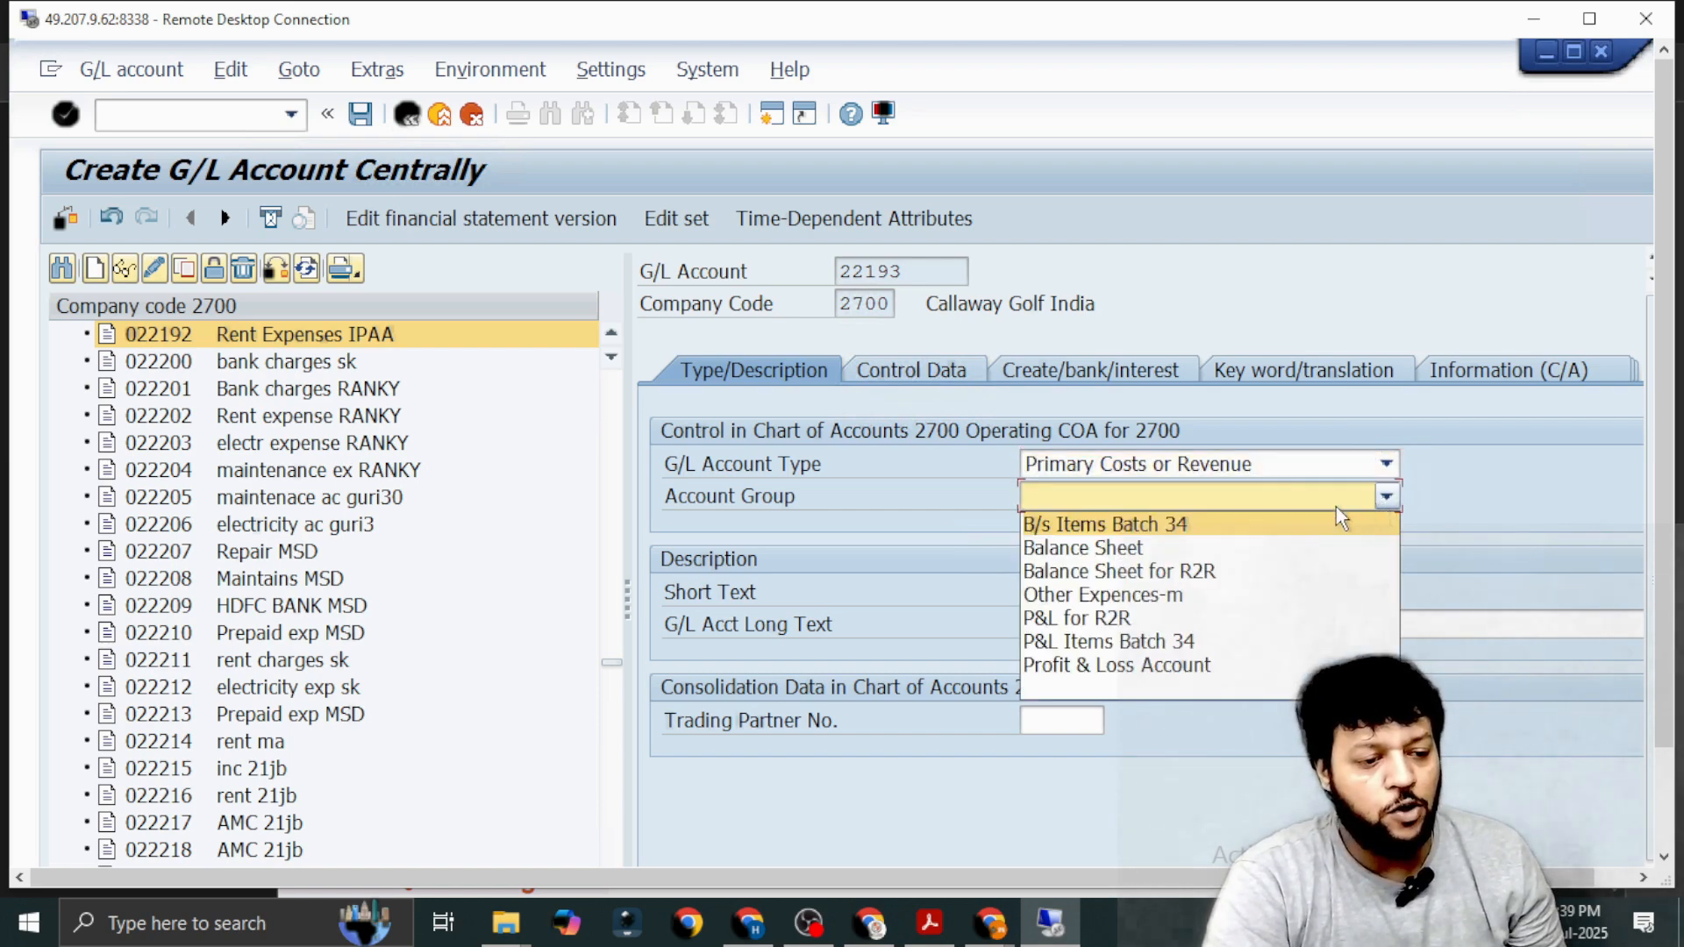
{"action": "left_click", "coordinate": [1159, 617]}
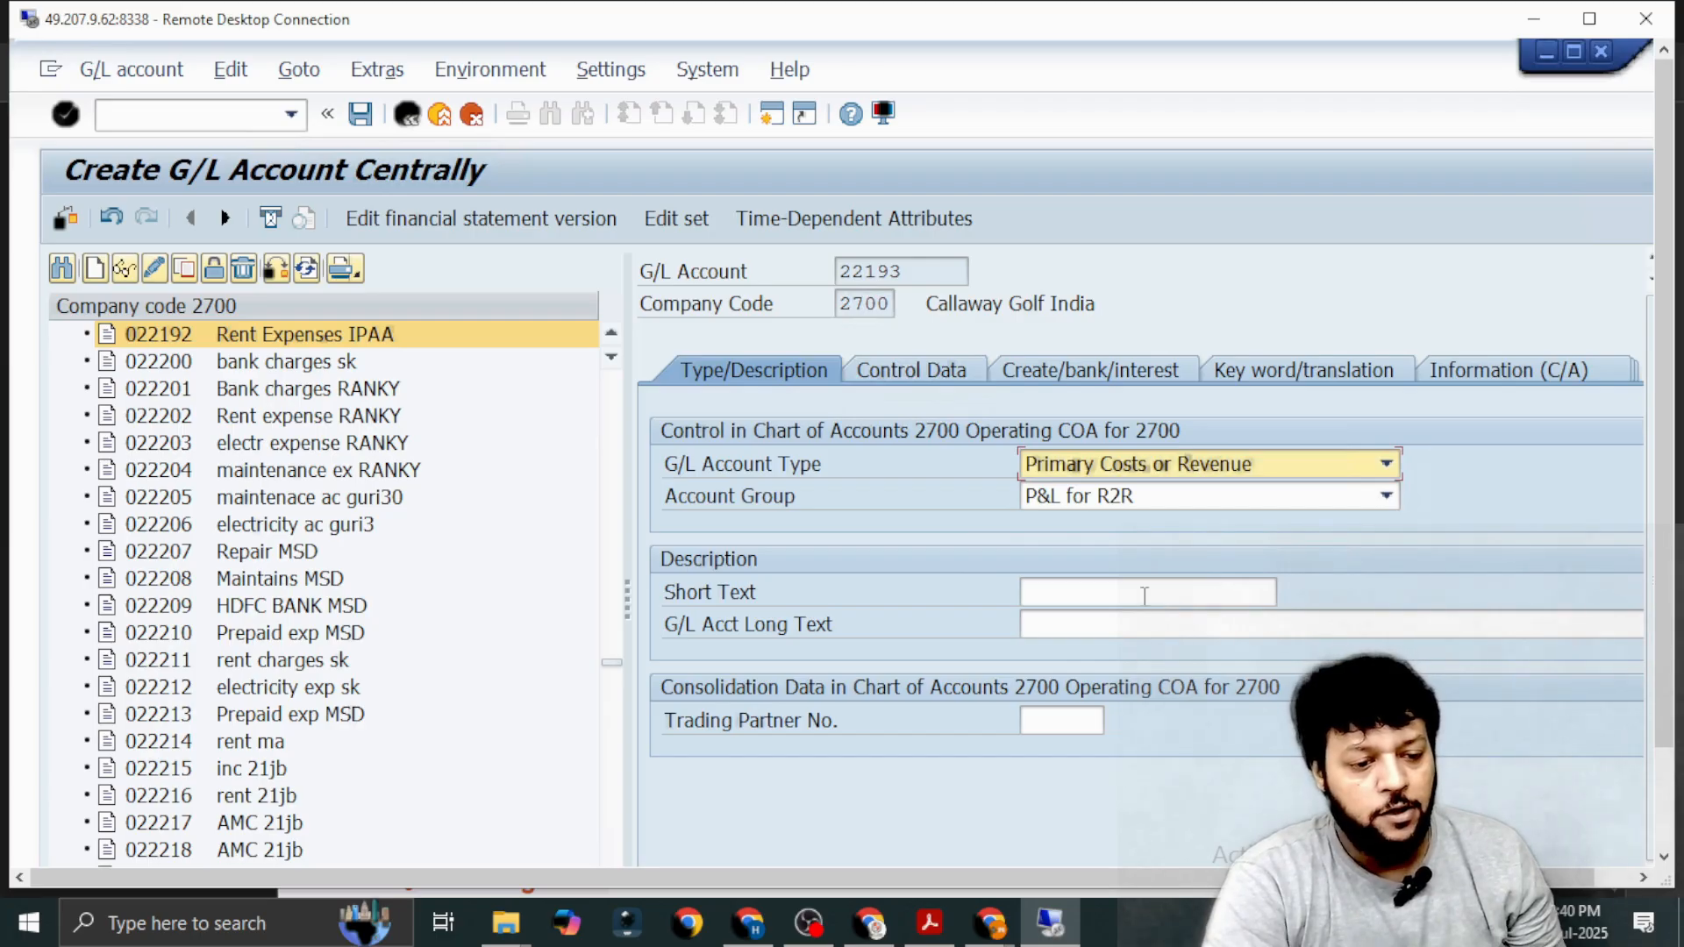
Enter Stationery Exp IPAA as the short text of G/L account 22193.
{"action": "left_click", "coordinate": [1145, 597]}
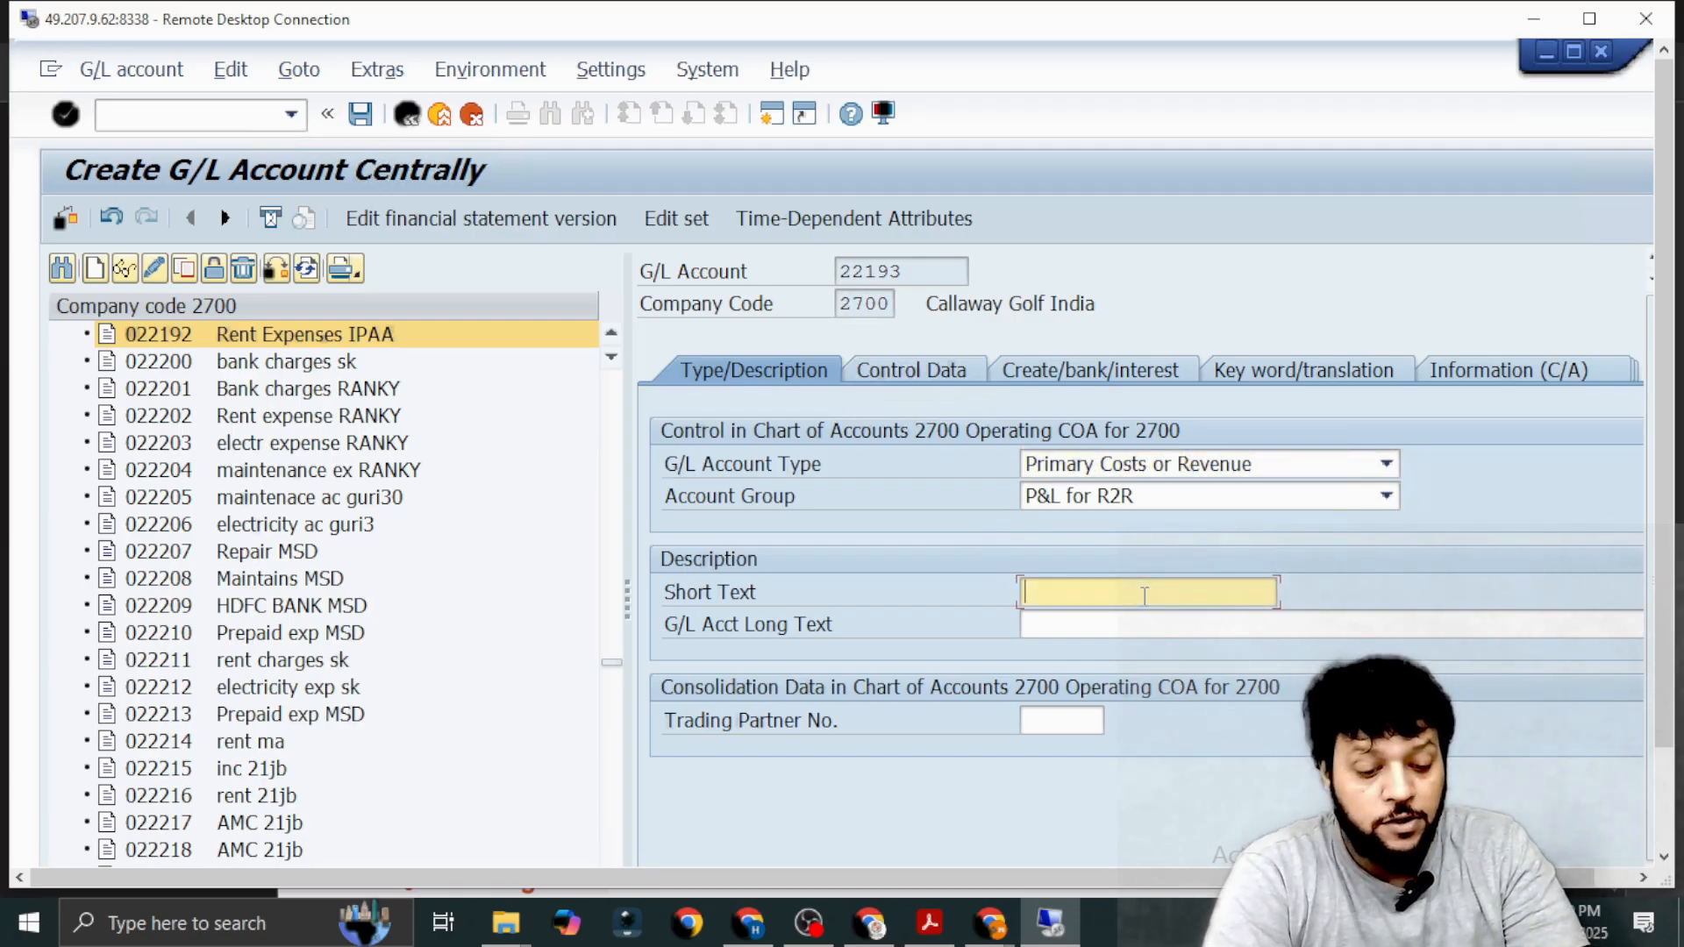
{"action": "type", "text": "Stati"}
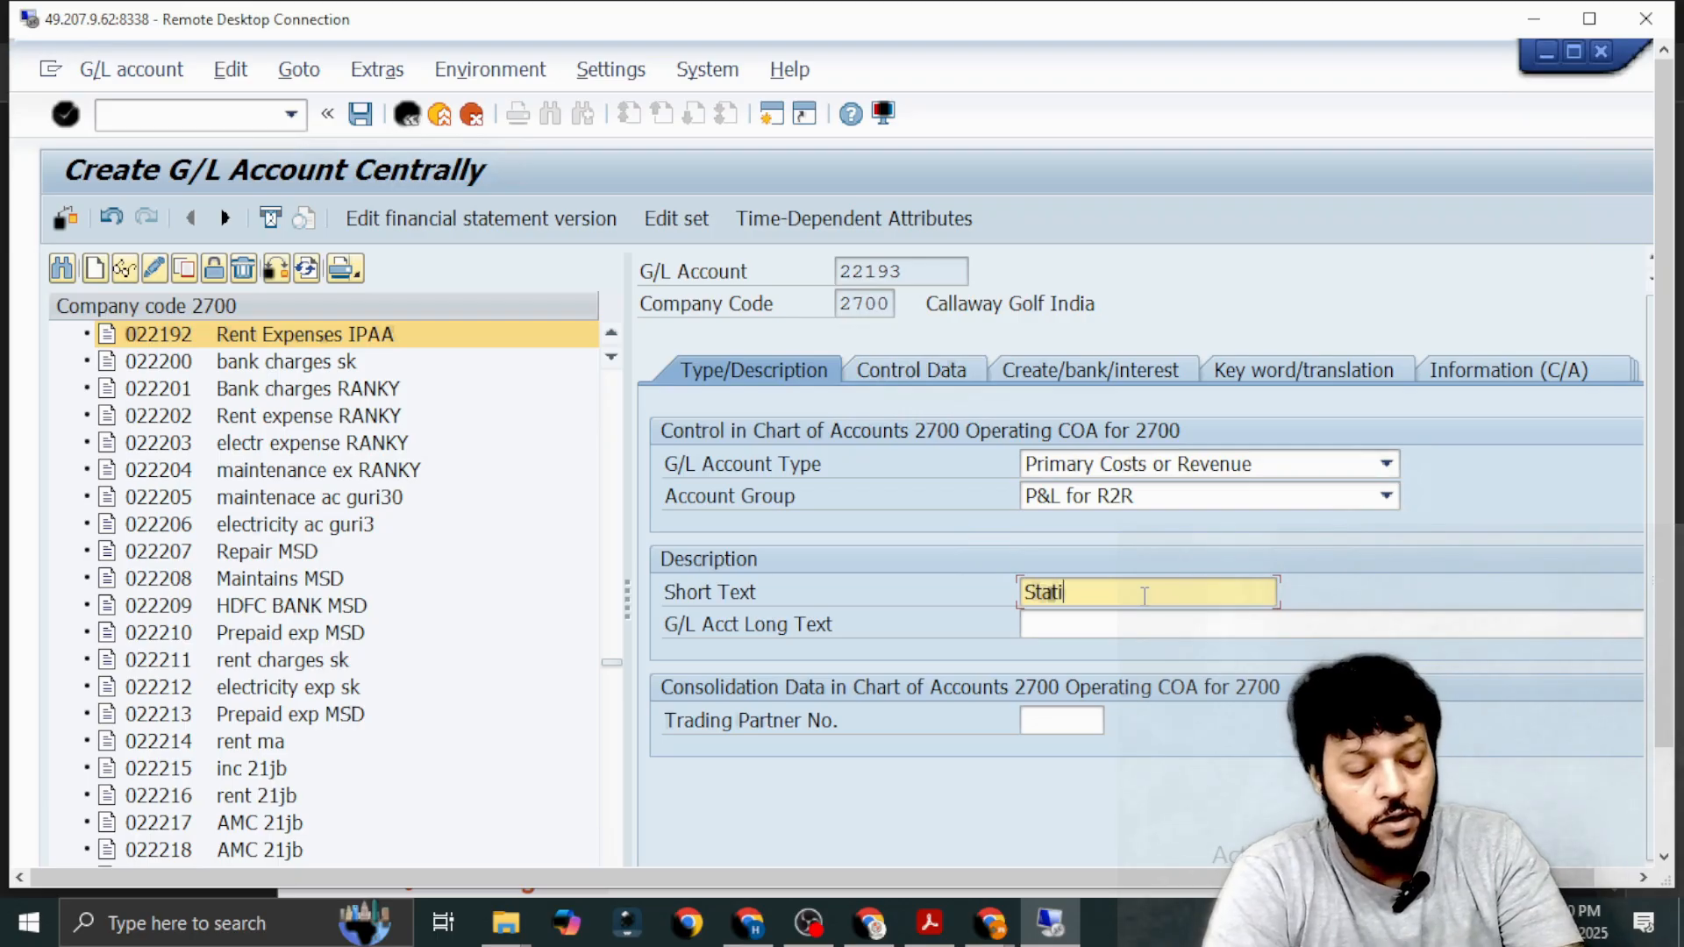
{"action": "type", "text": "onary E"}
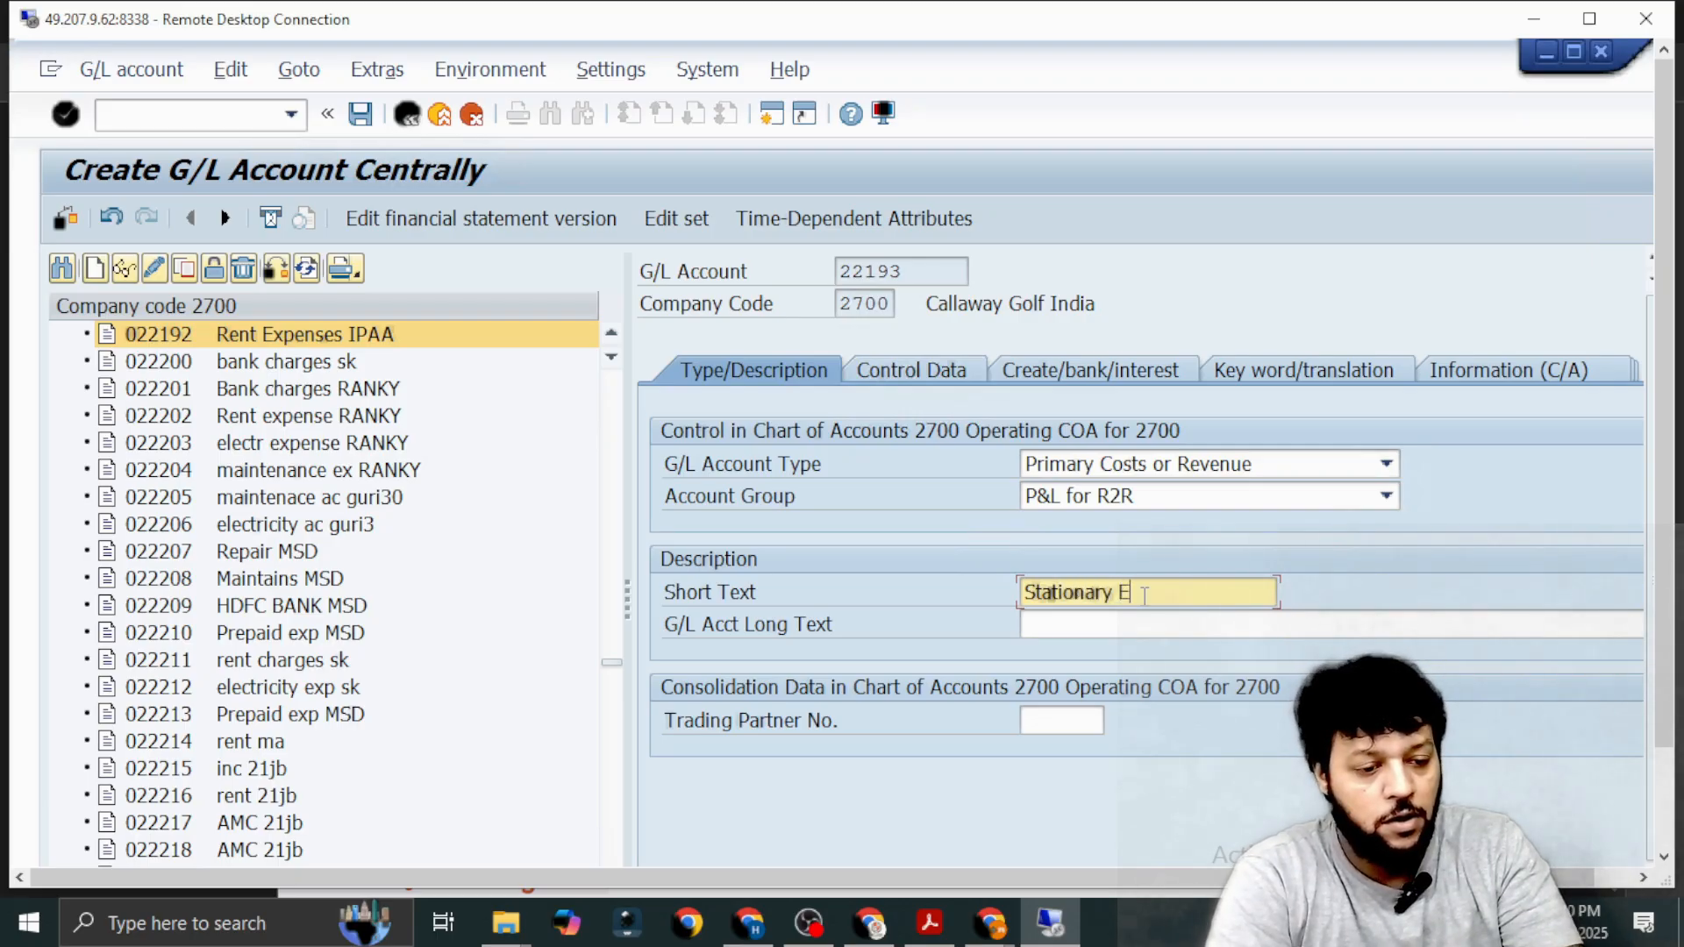
{"action": "key", "text": "BackSpace"}
{"action": "key", "text": "BackSpace"}
{"action": "key", "text": "BackSpace"}
{"action": "key", "text": "BackSpace"}
{"action": "key", "text": "BackSpace"}
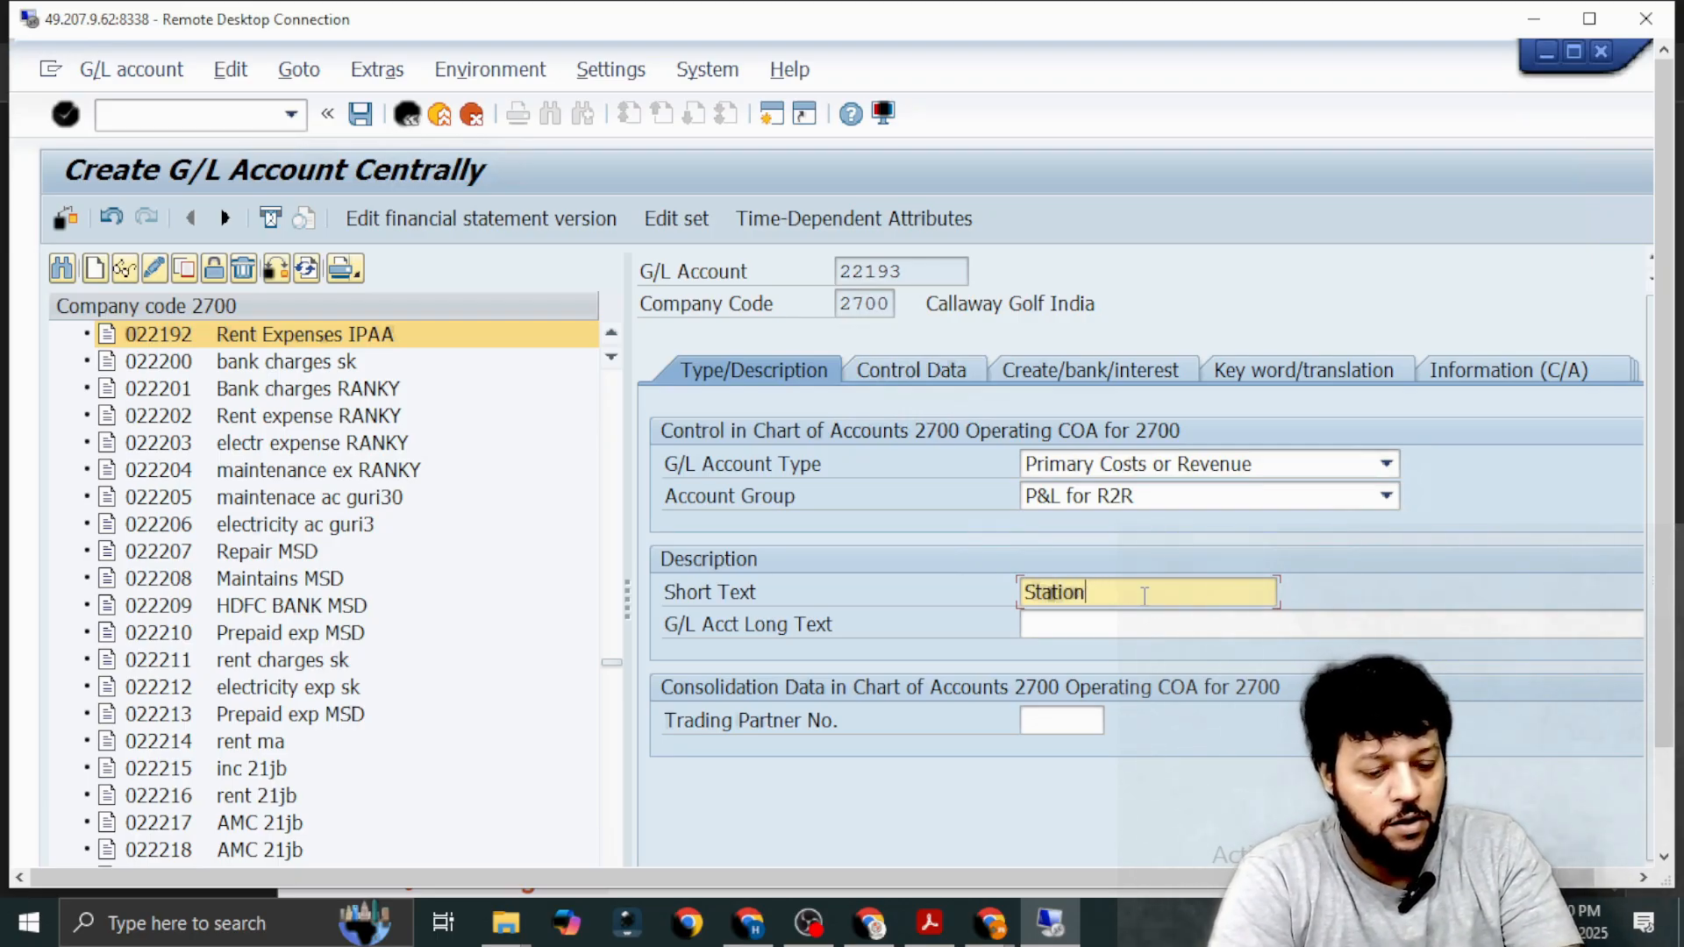
{"action": "type", "text": "ery E"}
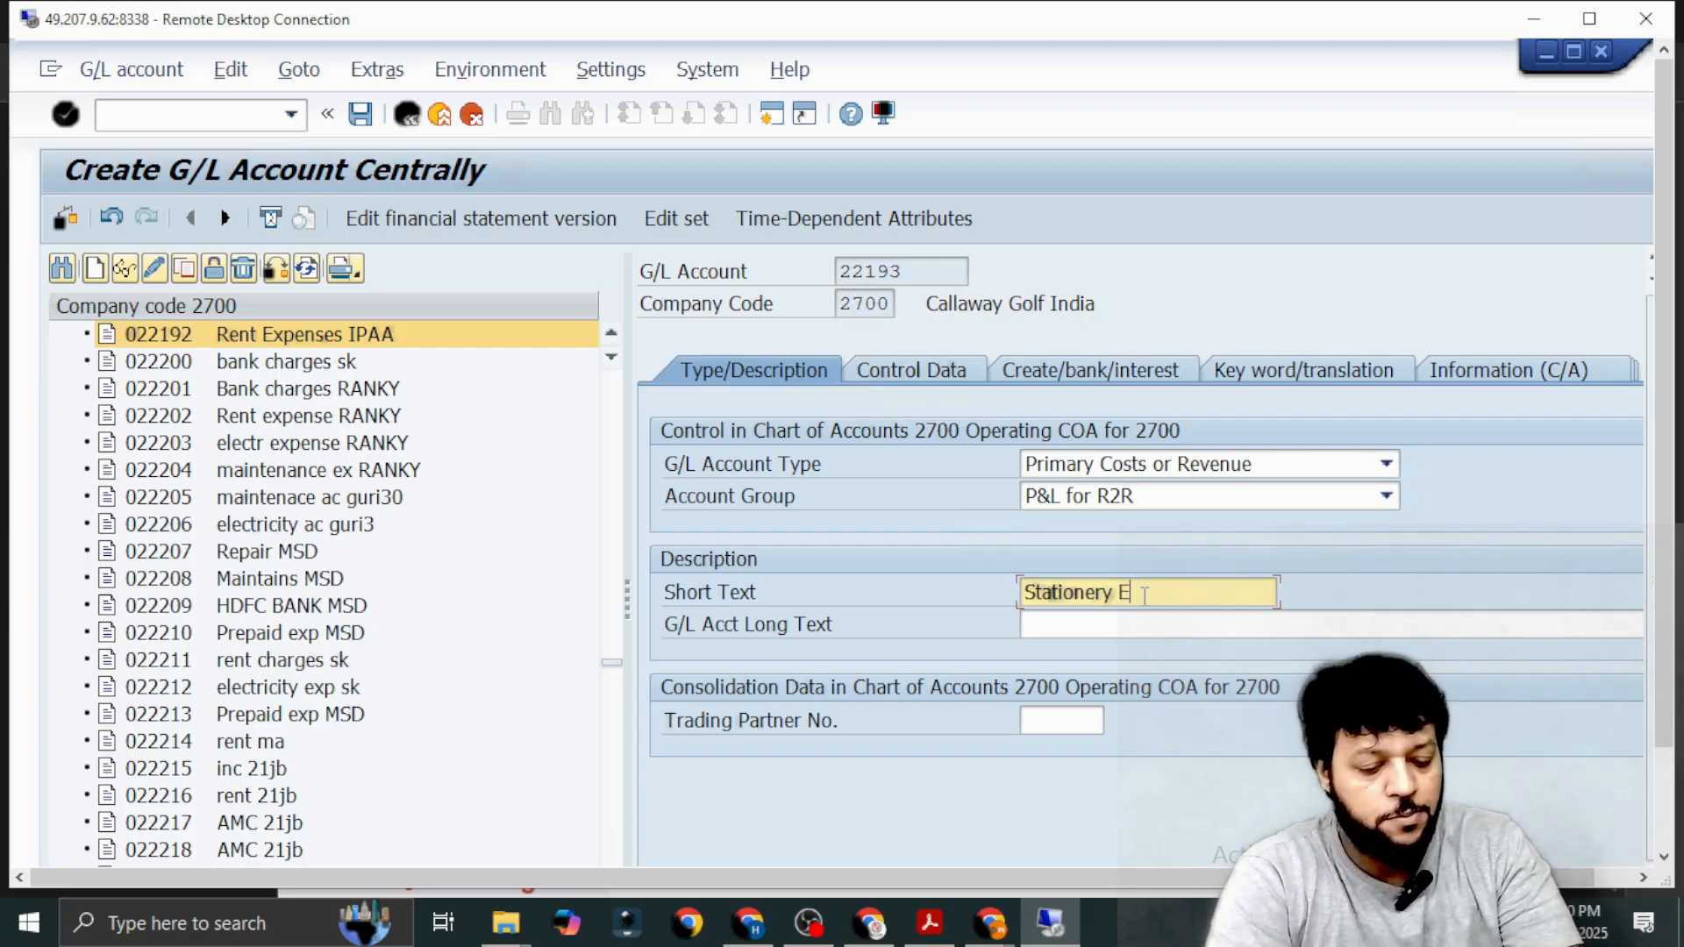
{"action": "type", "text": "xp IPAA"}
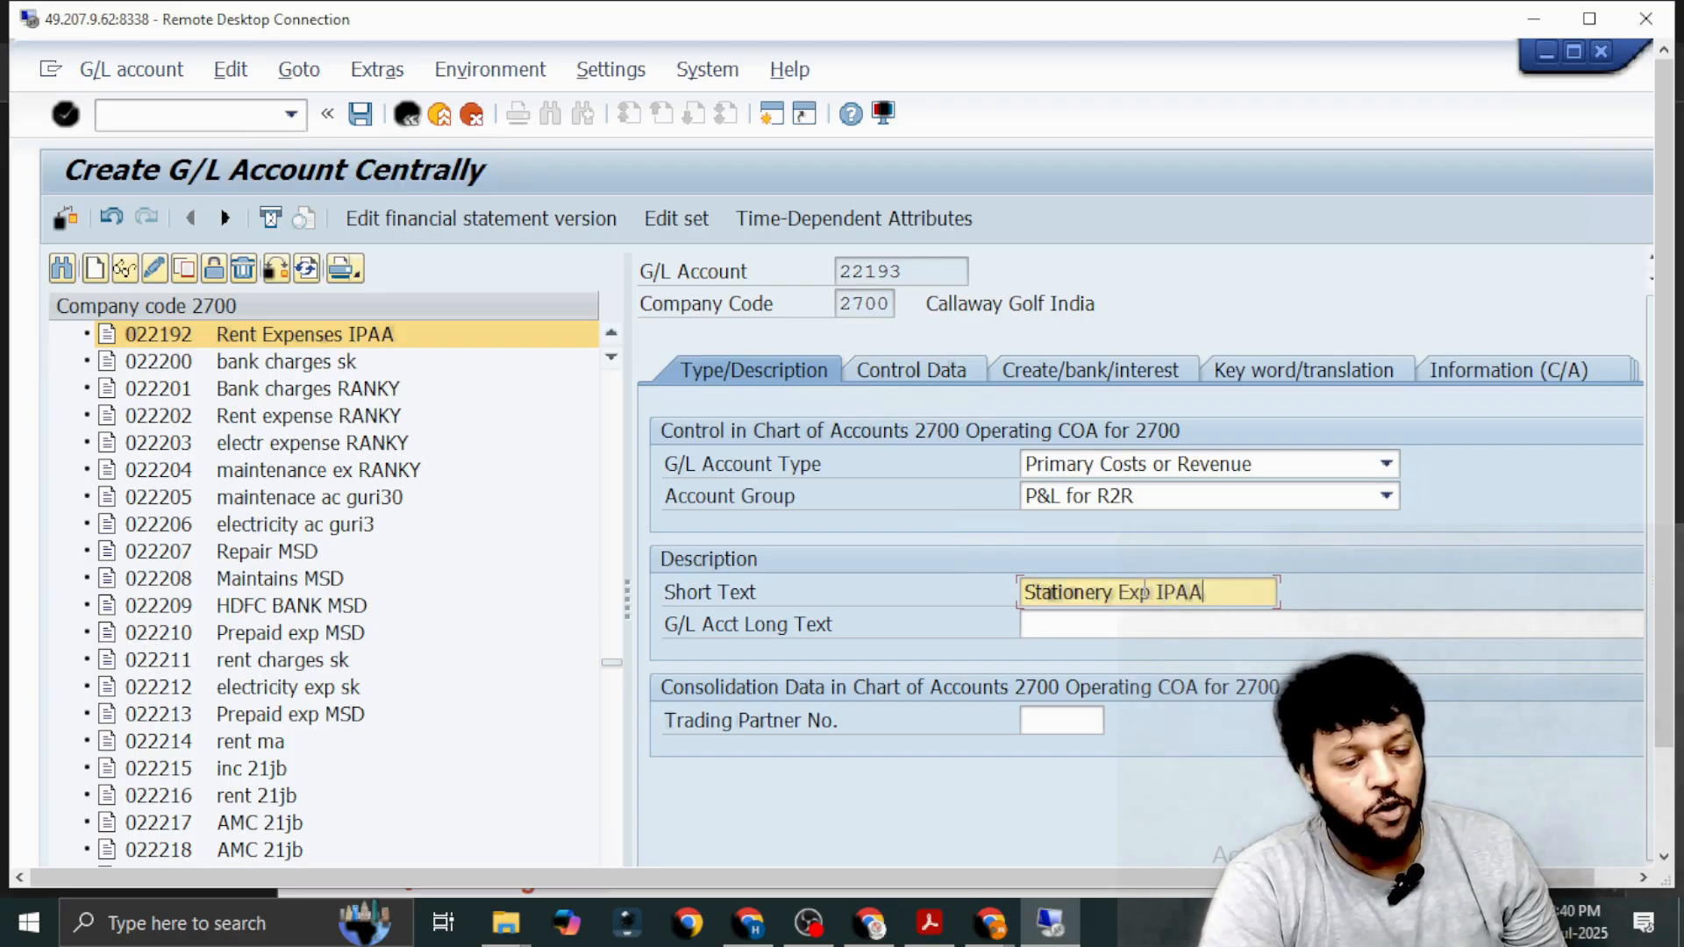
Copy the short text Stationery Exp IPAA into the G/L account long text.
{"action": "left_click_drag", "start_coordinate": [1029, 591], "coordinate": [1247, 595]}
{"action": "key", "text": "ctrl+c"}
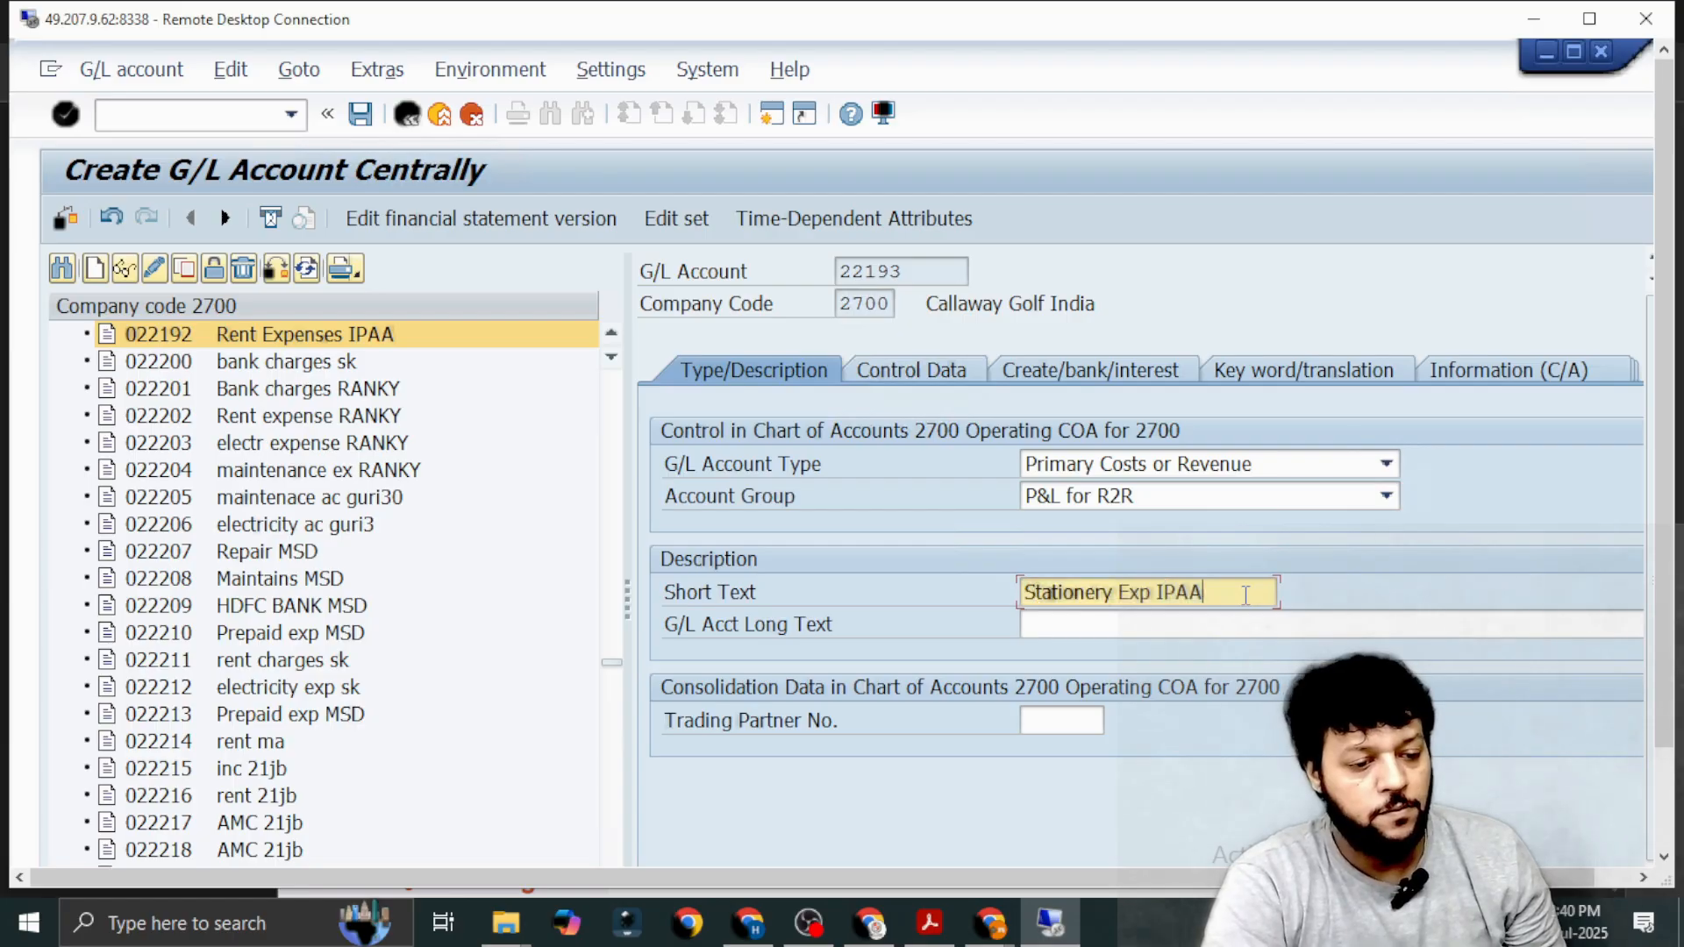
{"action": "left_click", "coordinate": [1141, 631]}
{"action": "key", "text": "ctrl+v"}
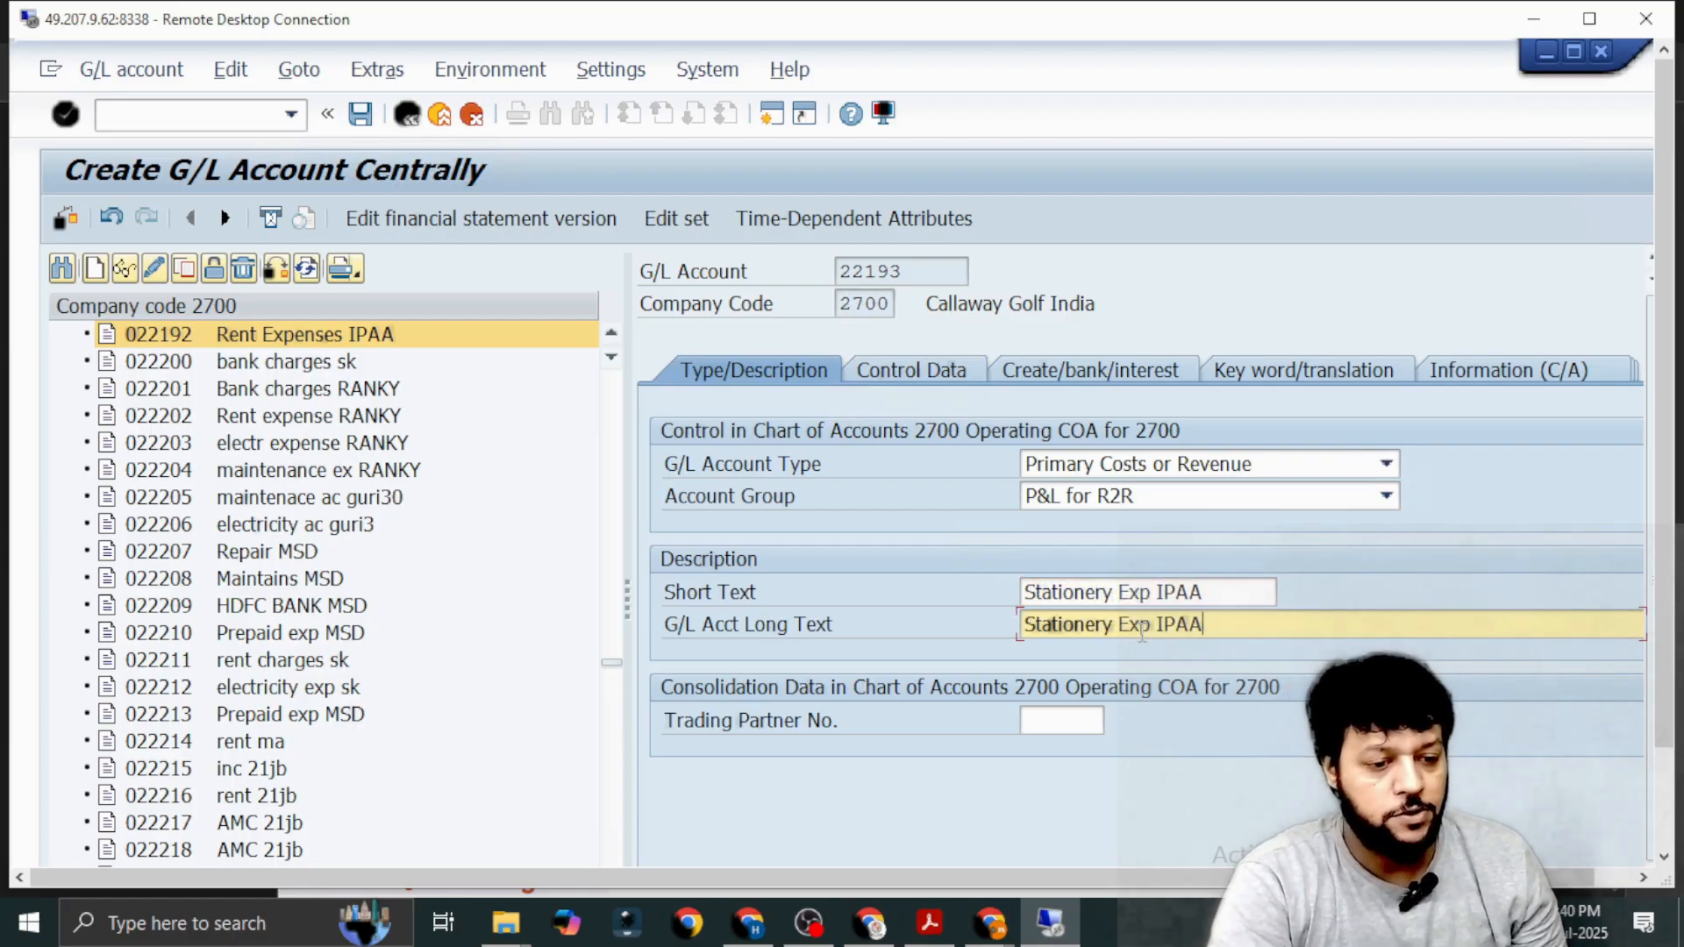
In the control data of account 22193, enable Balances in Local Crcy Only and set the tolerance group to 2700.
{"action": "left_click", "coordinate": [903, 376]}
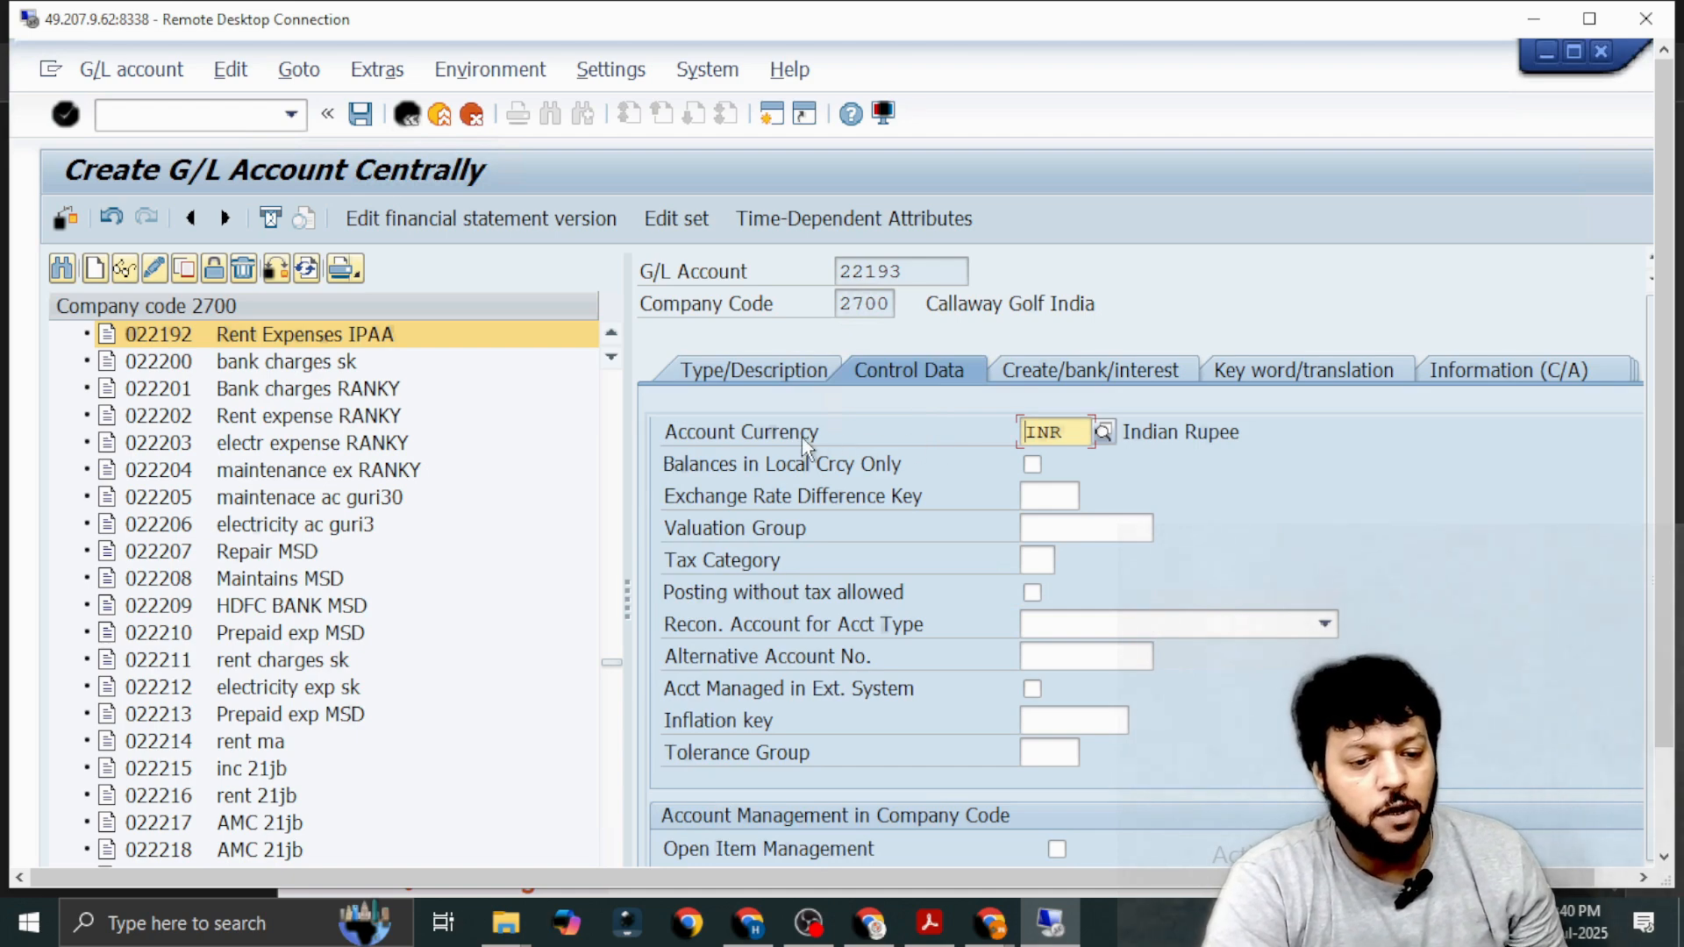
{"action": "left_click", "coordinate": [1032, 465]}
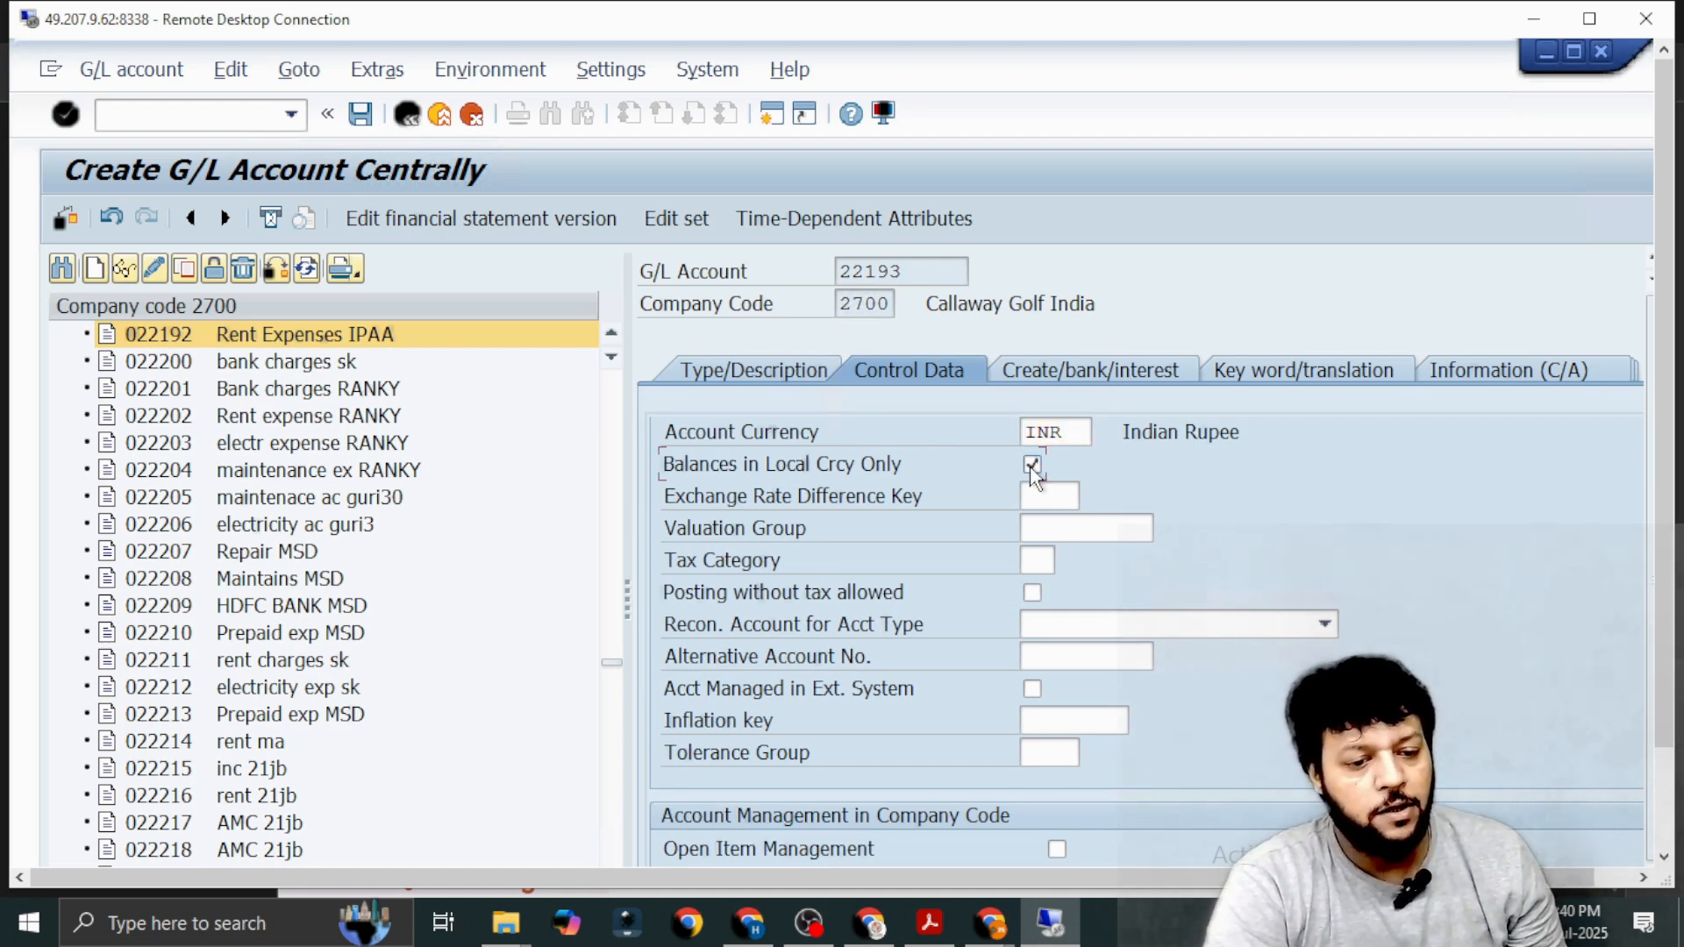
{"action": "scroll", "coordinate": [1177, 491], "scroll_direction": "down", "scroll_amount": 4}
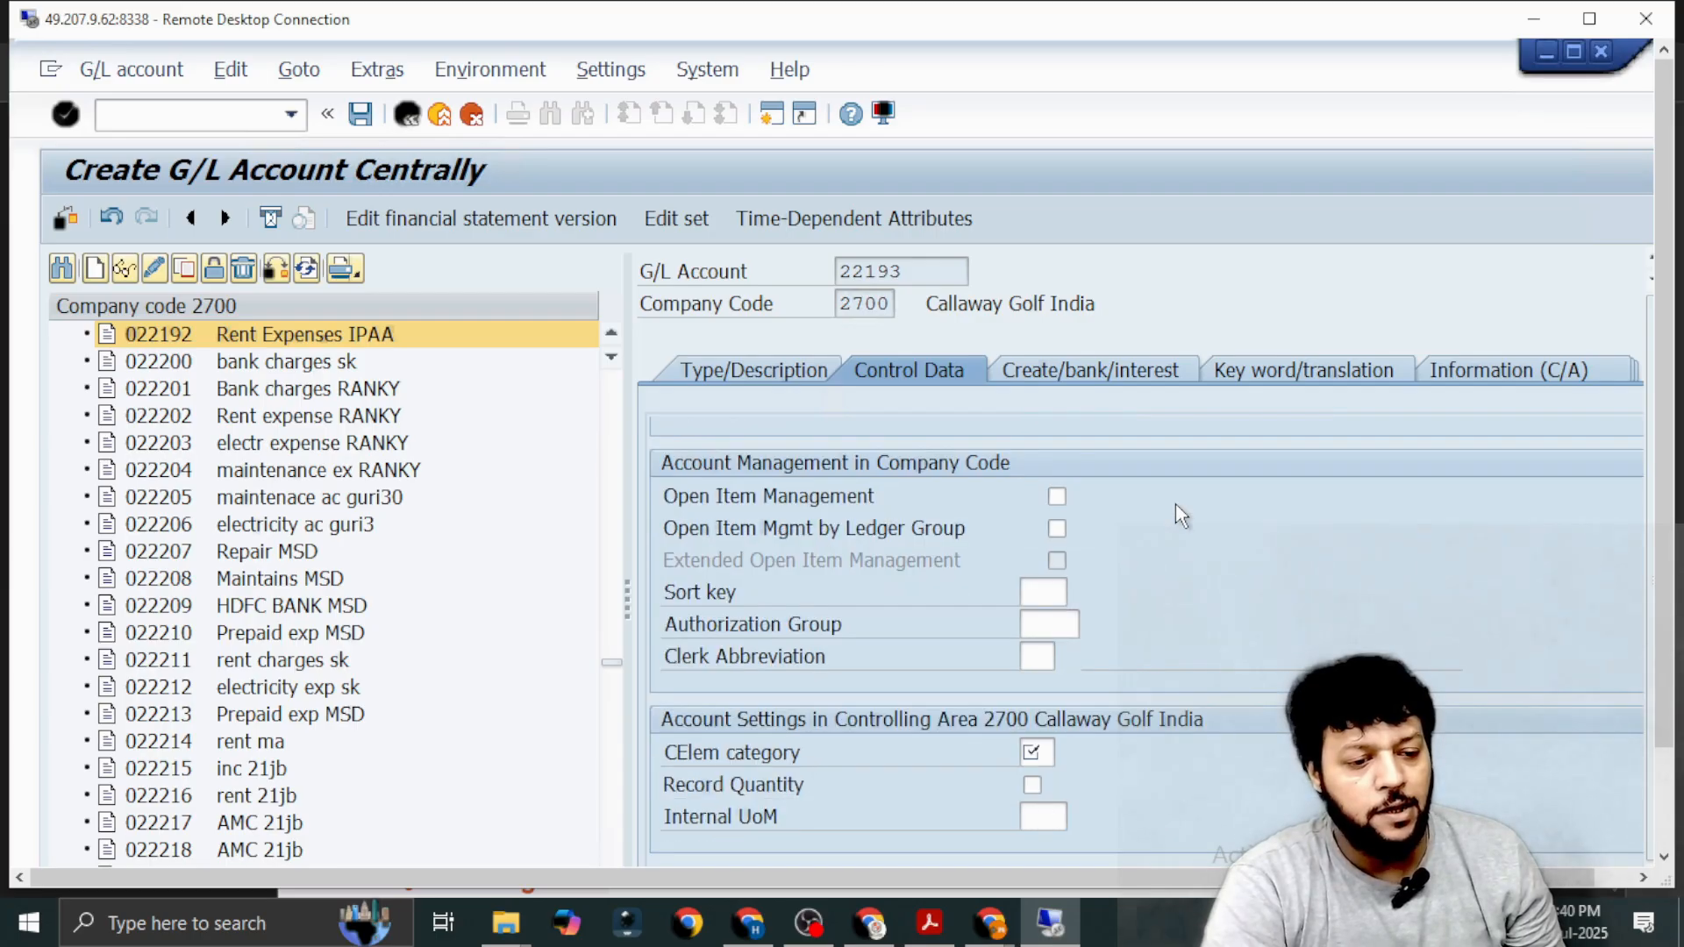
{"action": "scroll", "coordinate": [1175, 506], "scroll_direction": "up", "scroll_amount": 1}
{"action": "left_click", "coordinate": [1044, 498]}
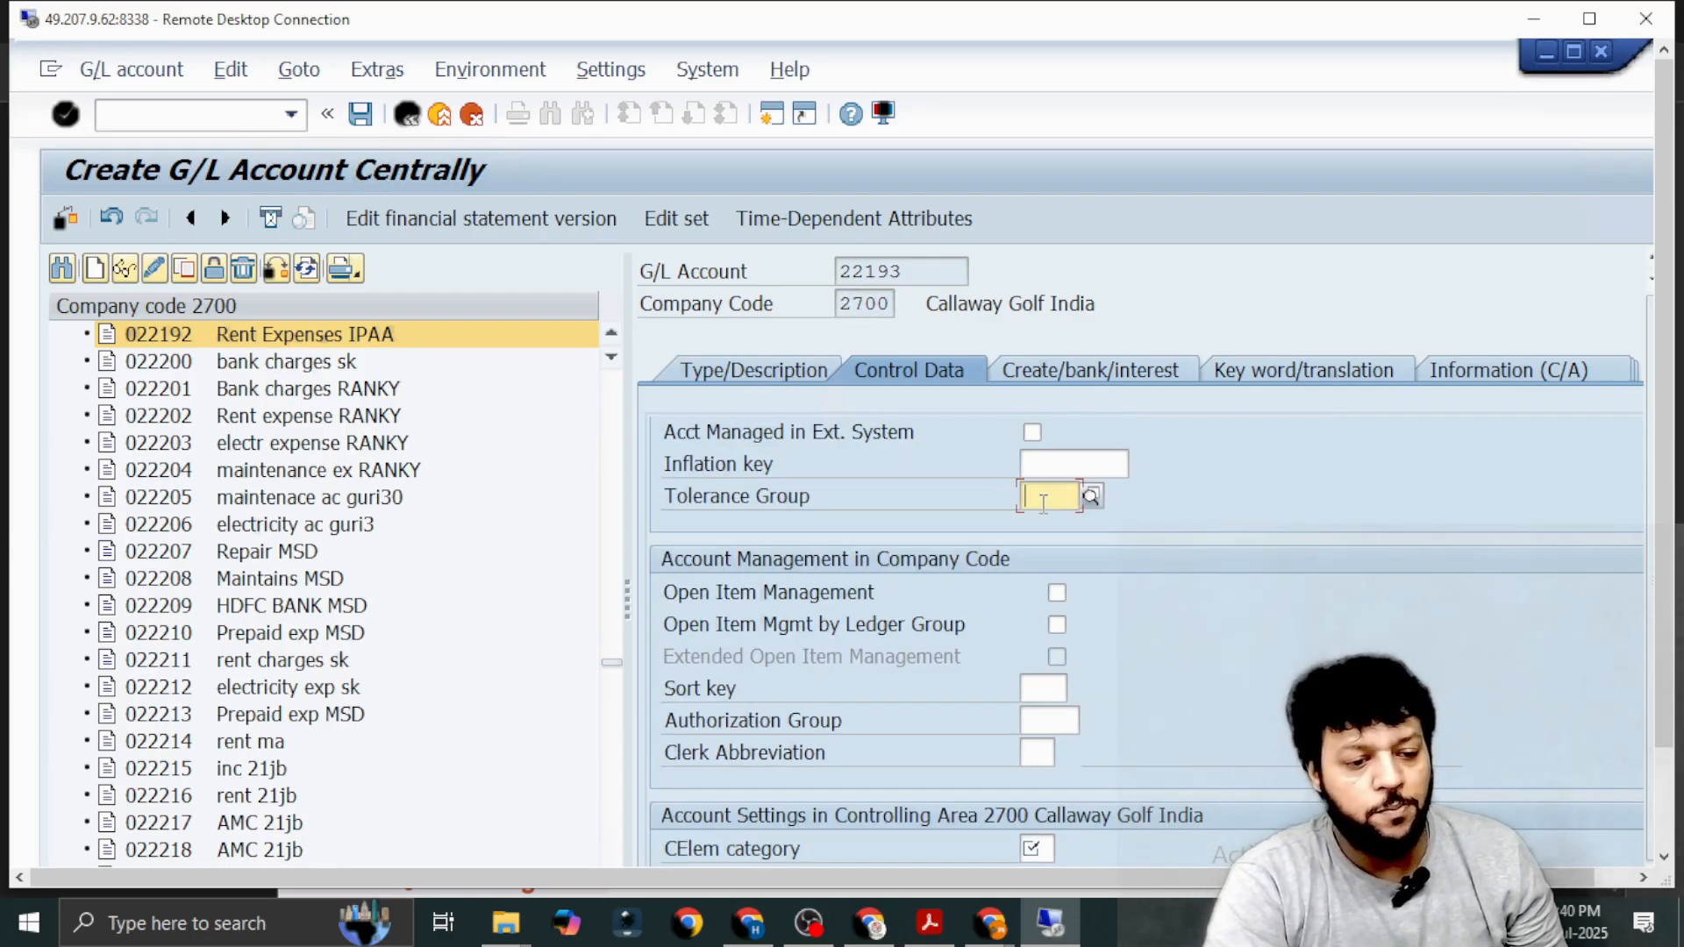
{"action": "type", "text": "2700"}
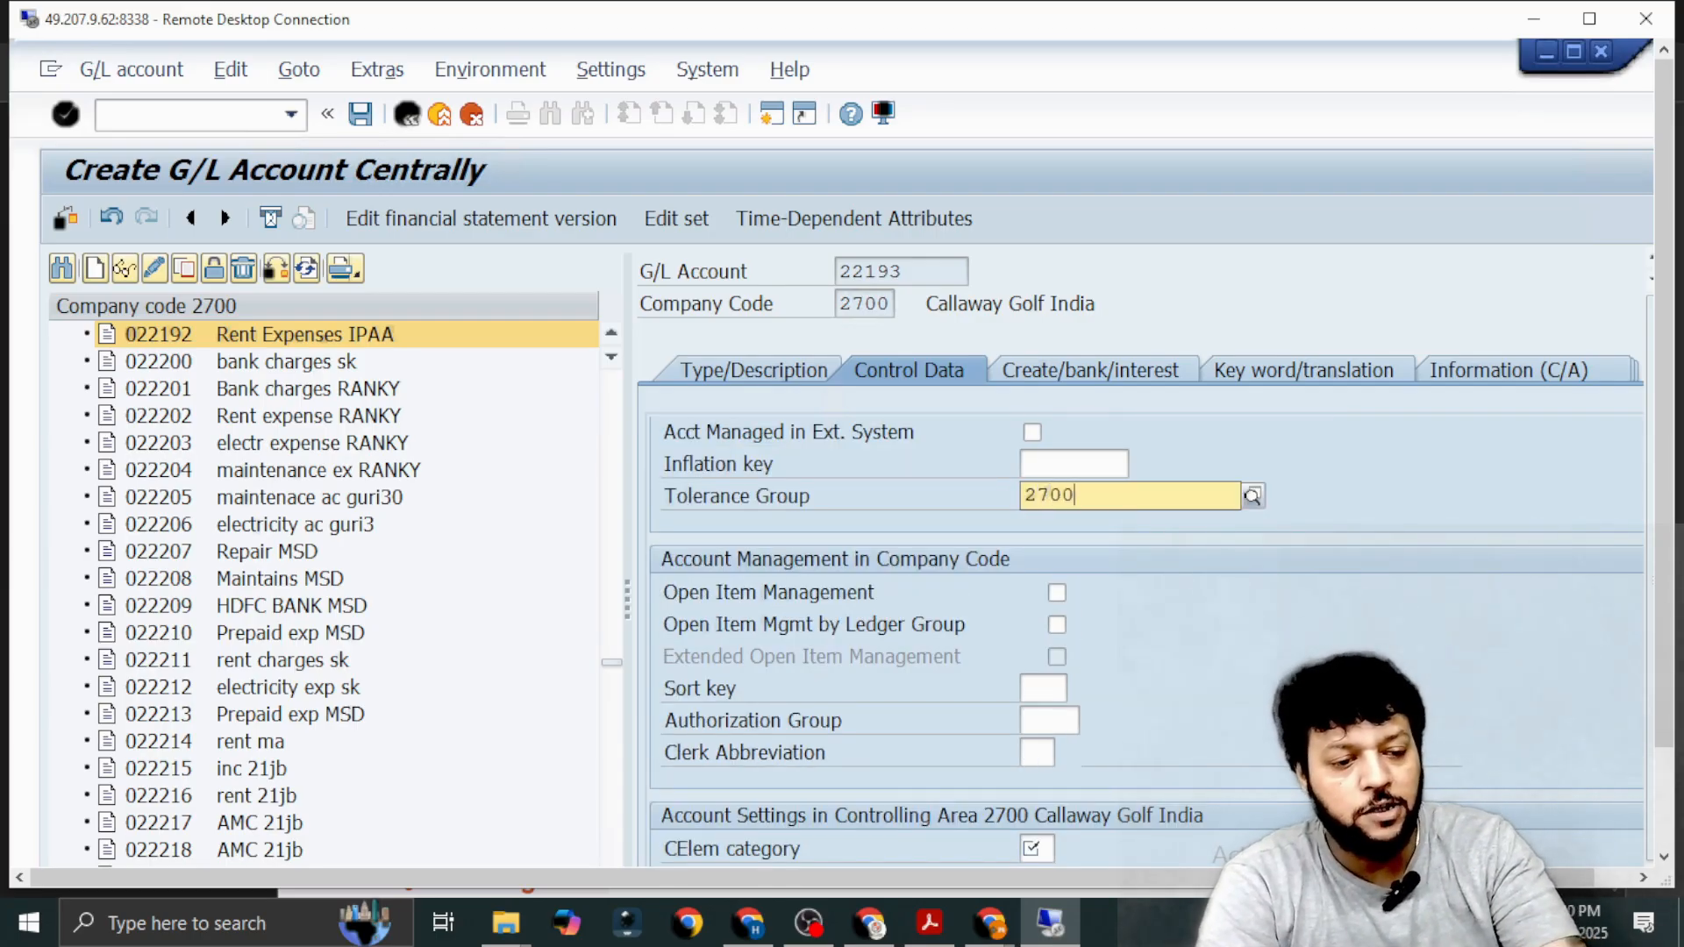
{"action": "key", "text": "Return"}
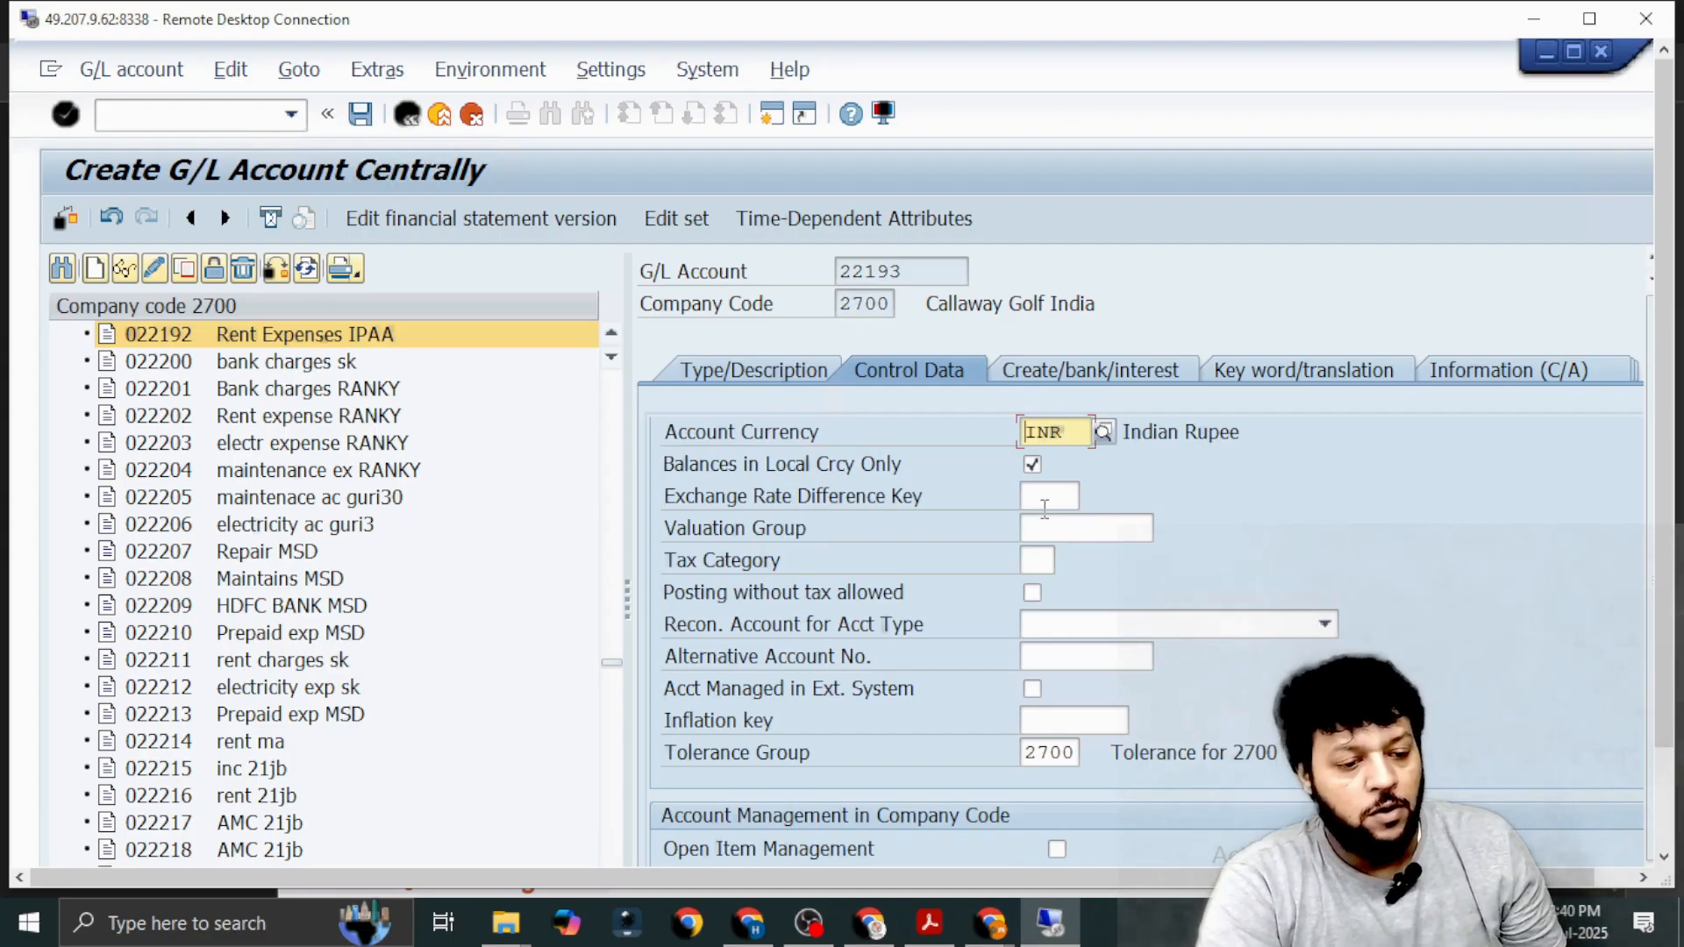
Set the sort key to 001 Posting date and the cost element category to 01 Primary costs/cost-reducing revenues.
{"action": "scroll", "coordinate": [1047, 534], "scroll_direction": "down", "scroll_amount": 3}
{"action": "scroll", "coordinate": [998, 666], "scroll_direction": "down", "scroll_amount": 1}
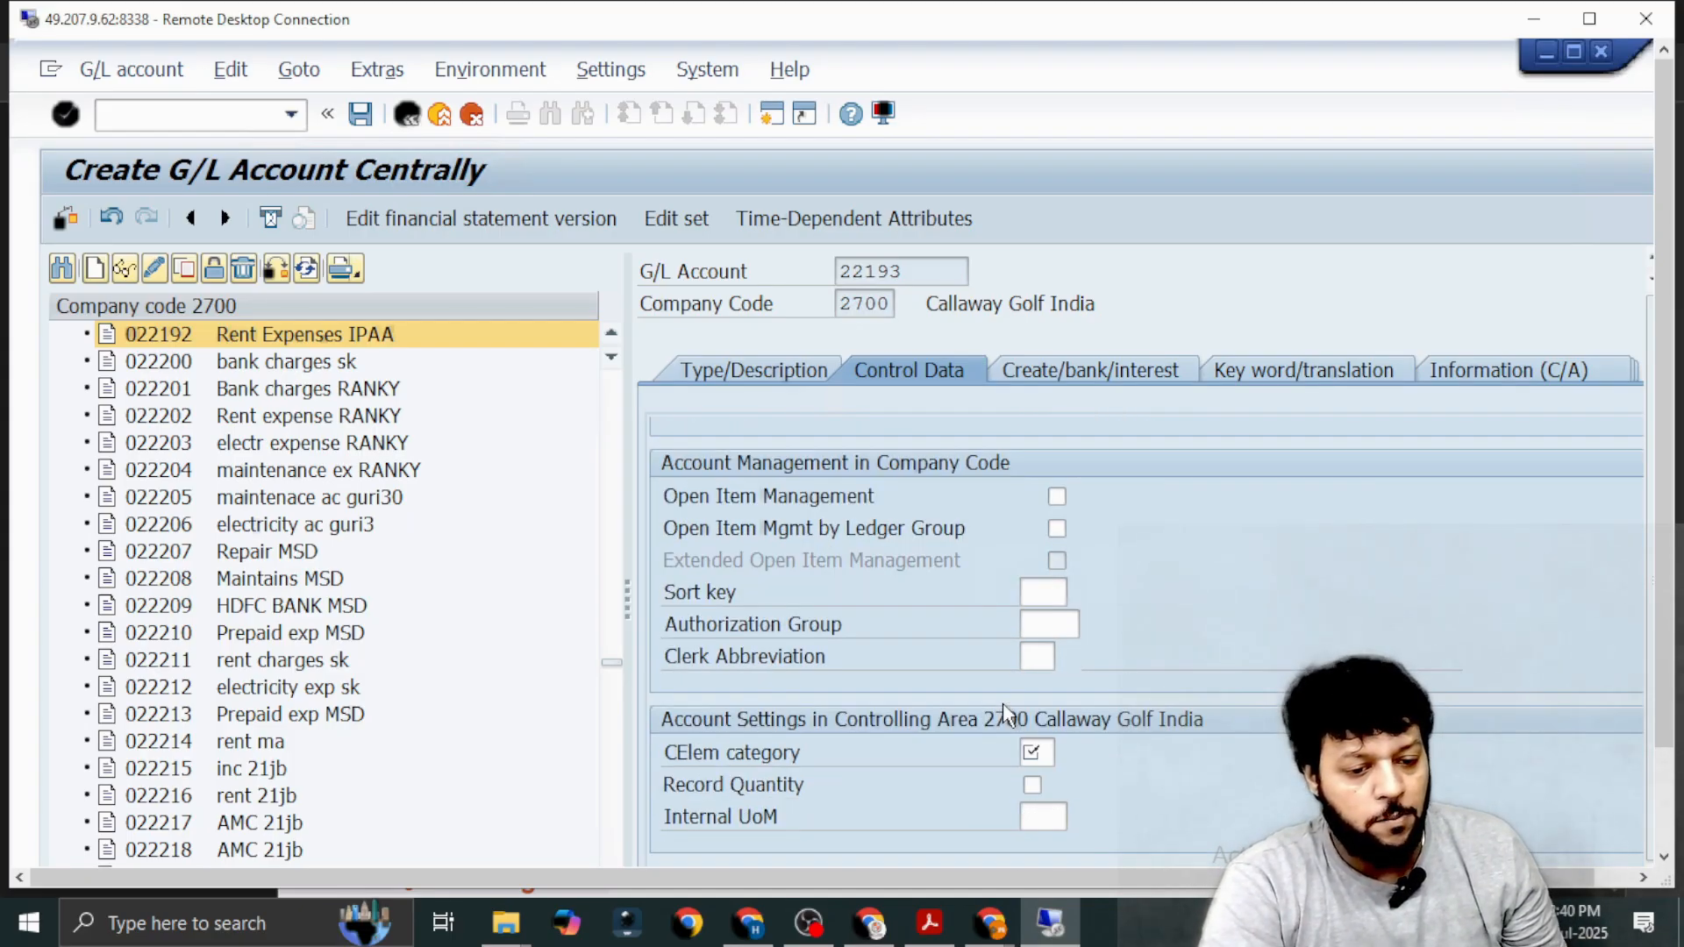
{"action": "left_click", "coordinate": [1046, 589]}
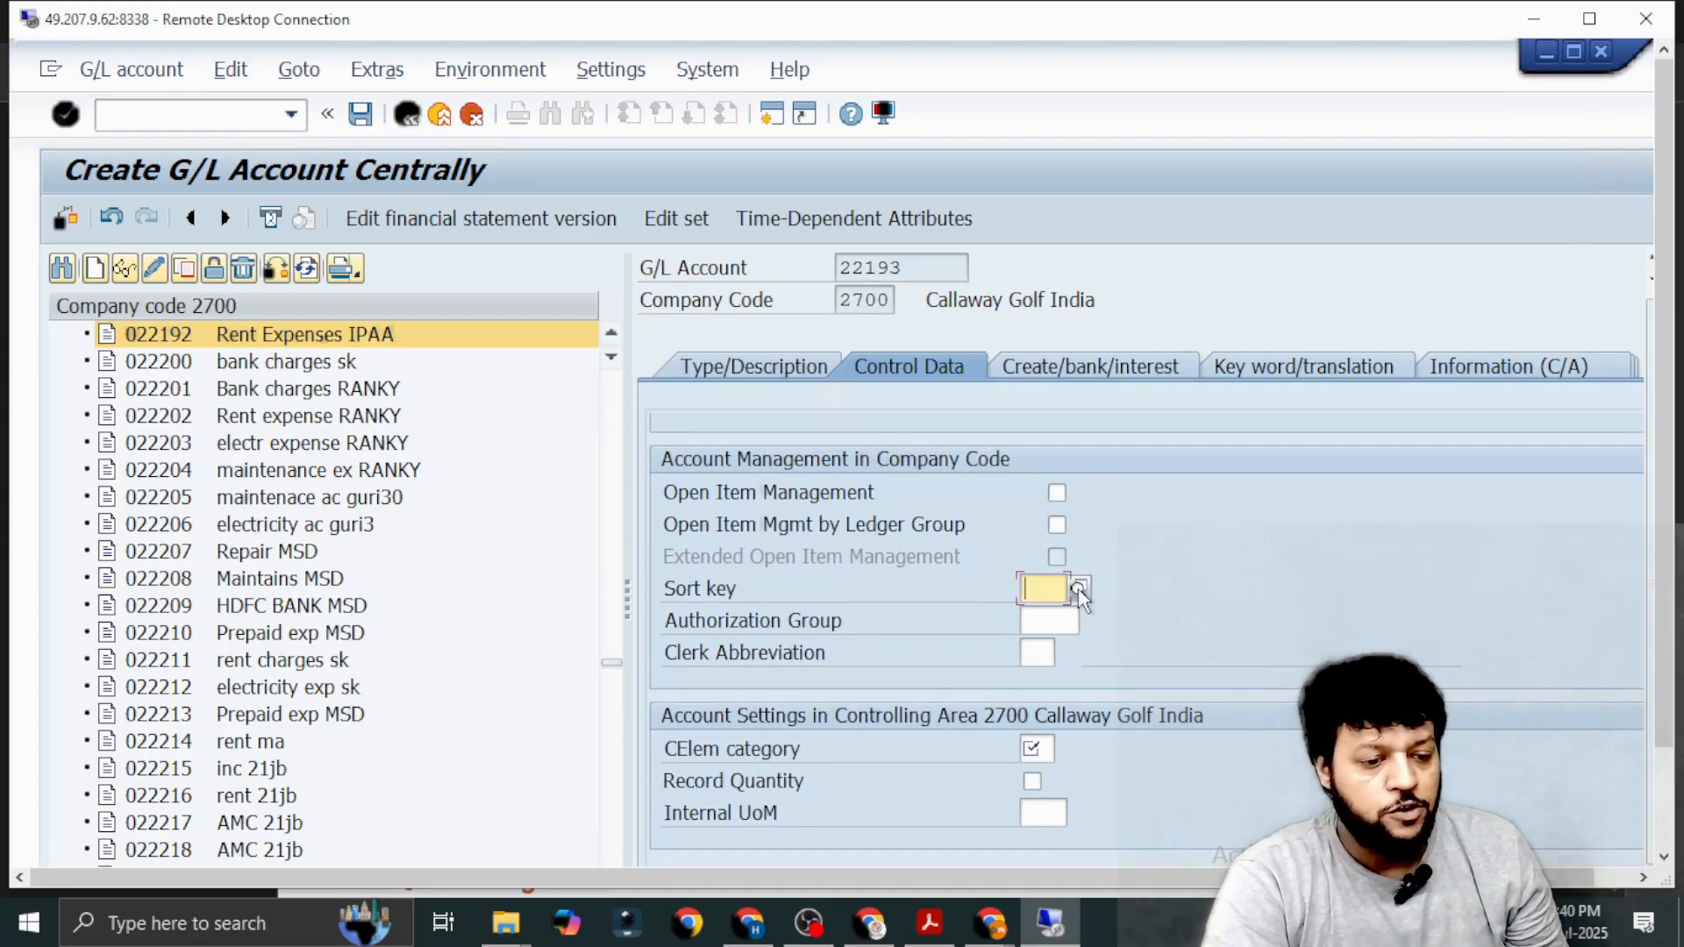
{"action": "left_click", "coordinate": [1078, 590]}
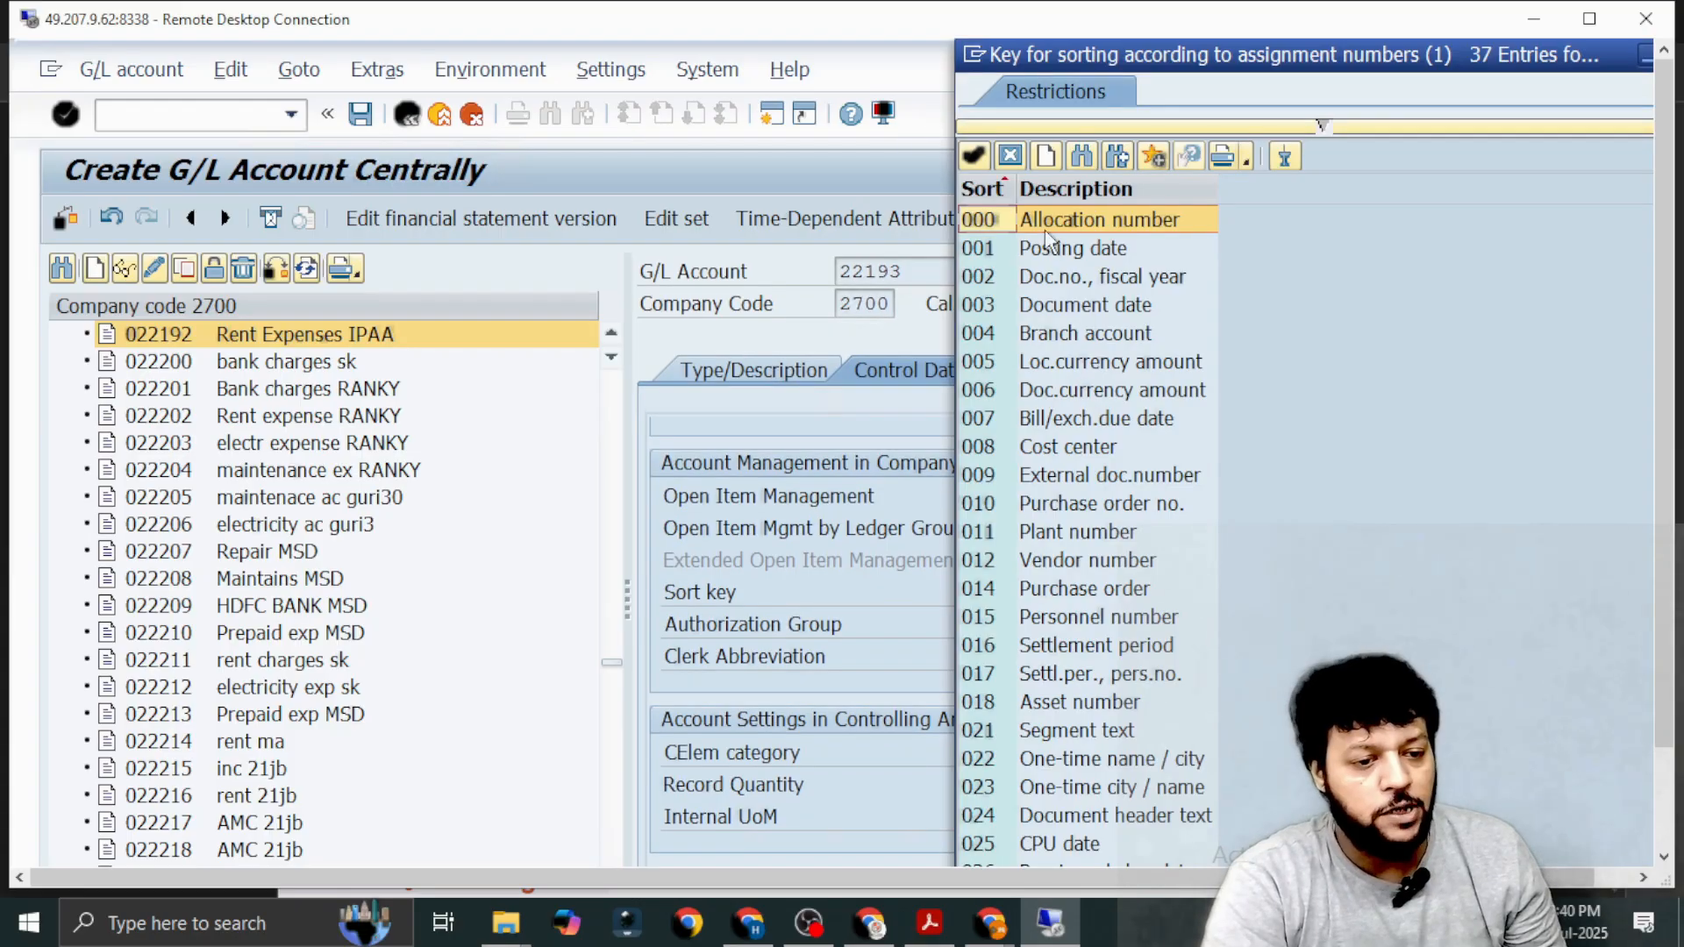
{"action": "double_click", "coordinate": [1044, 249]}
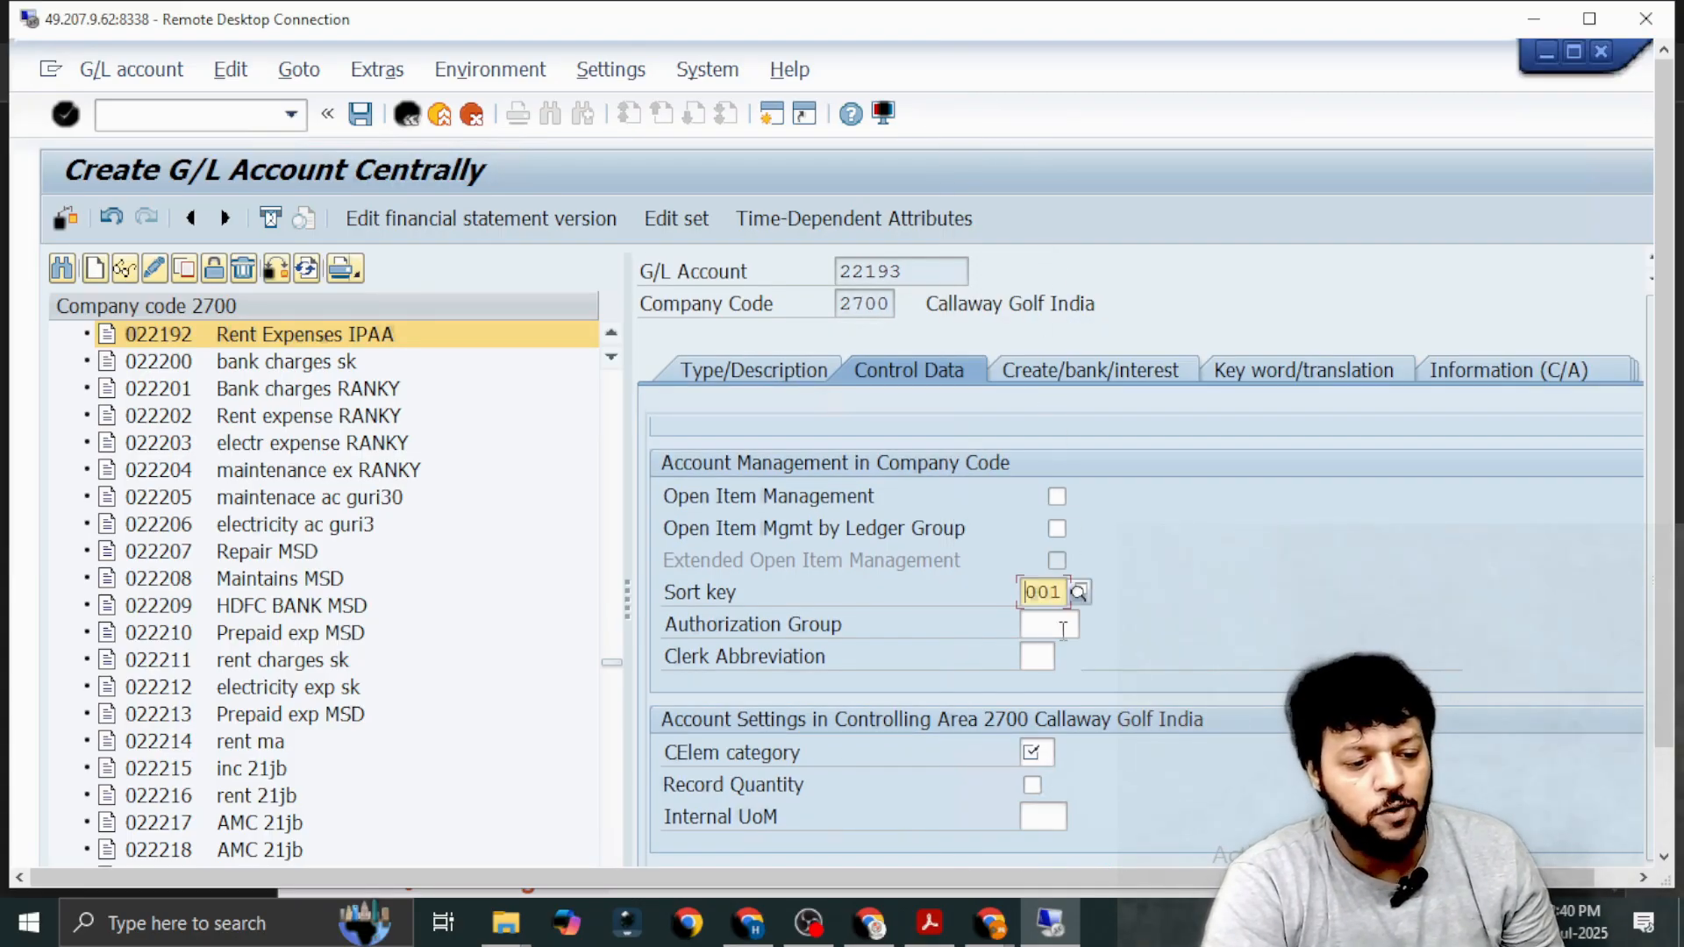
{"action": "left_click", "coordinate": [1036, 752]}
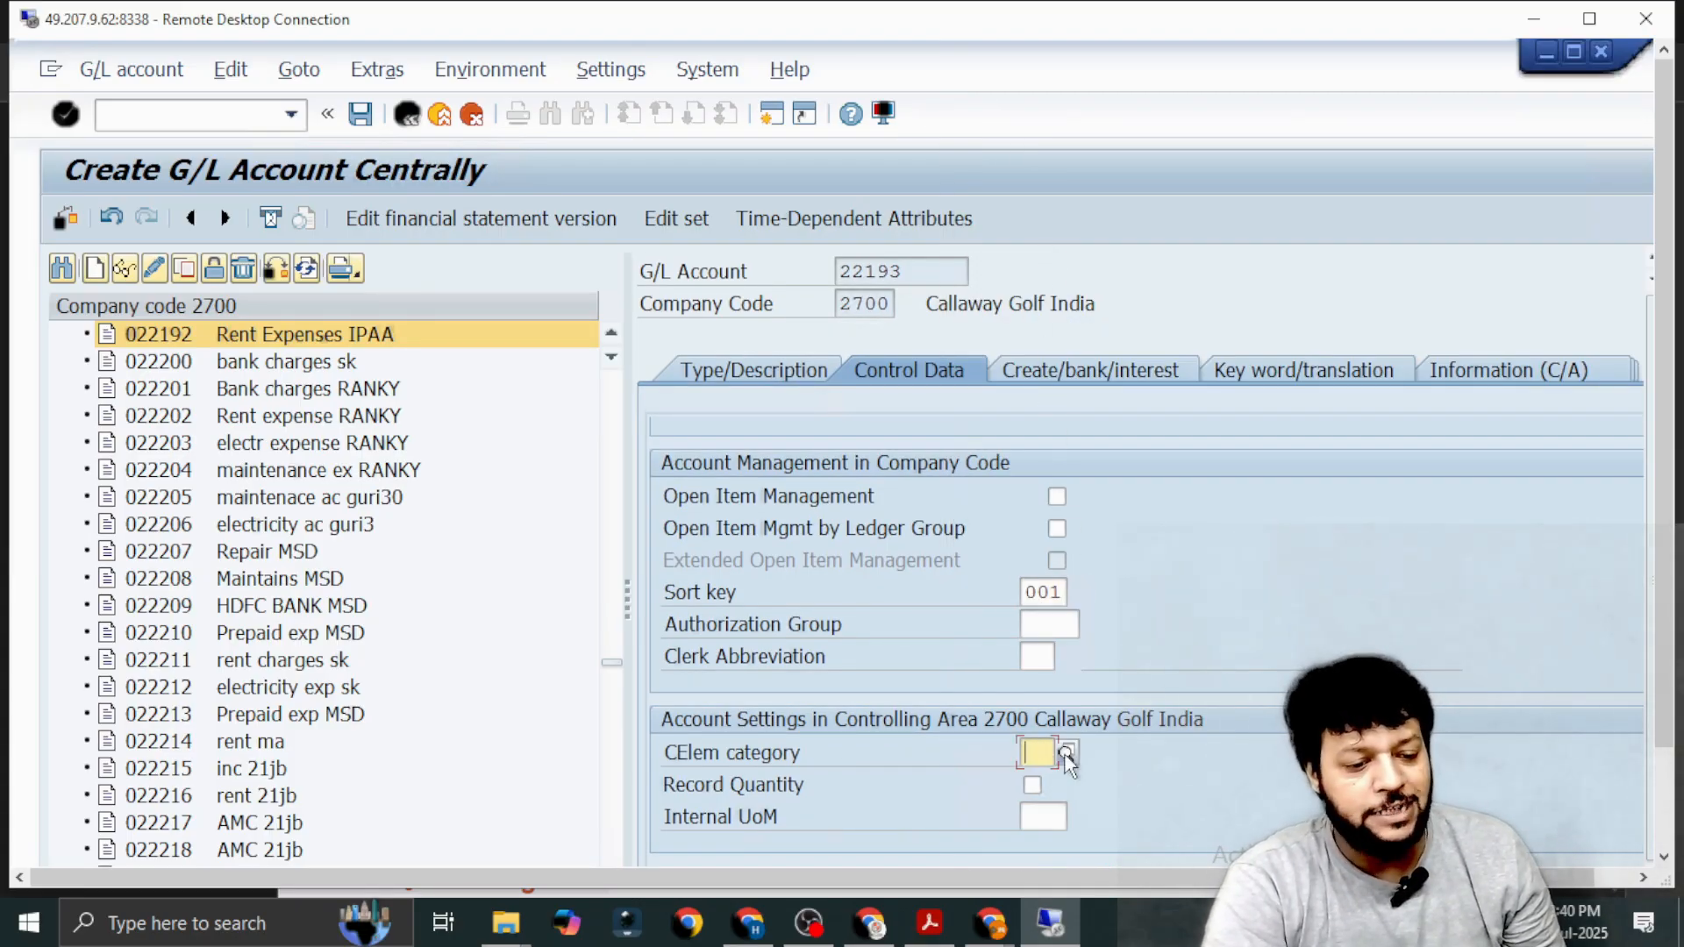
{"action": "left_click", "coordinate": [1067, 754]}
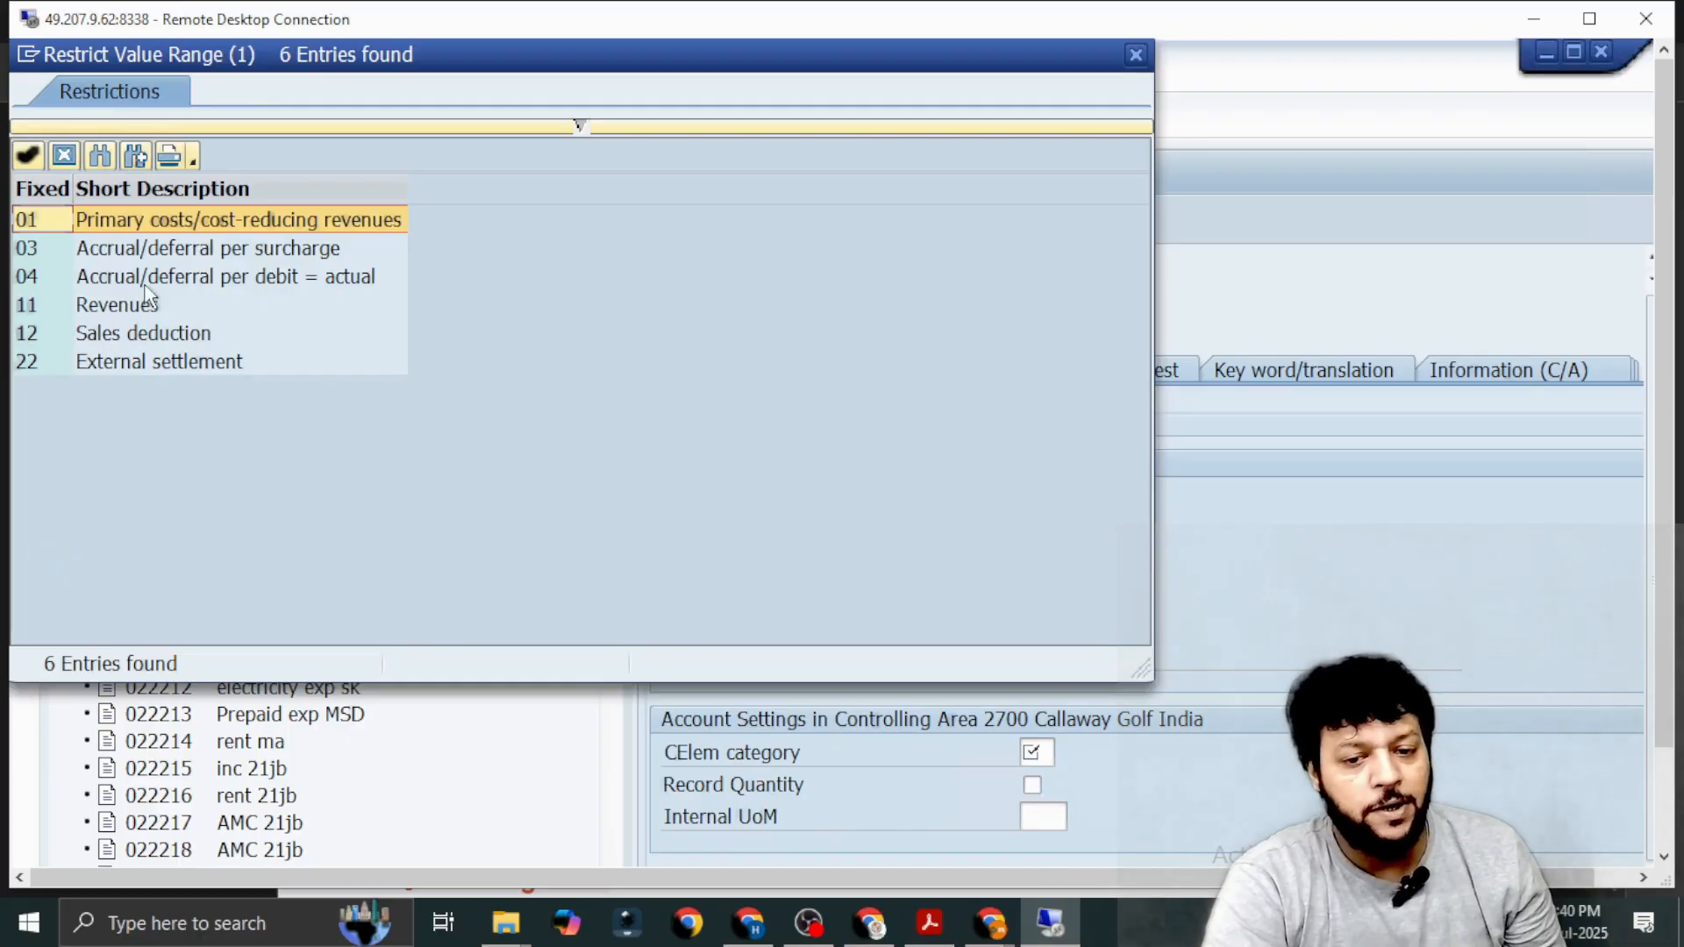
{"action": "double_click", "coordinate": [167, 224]}
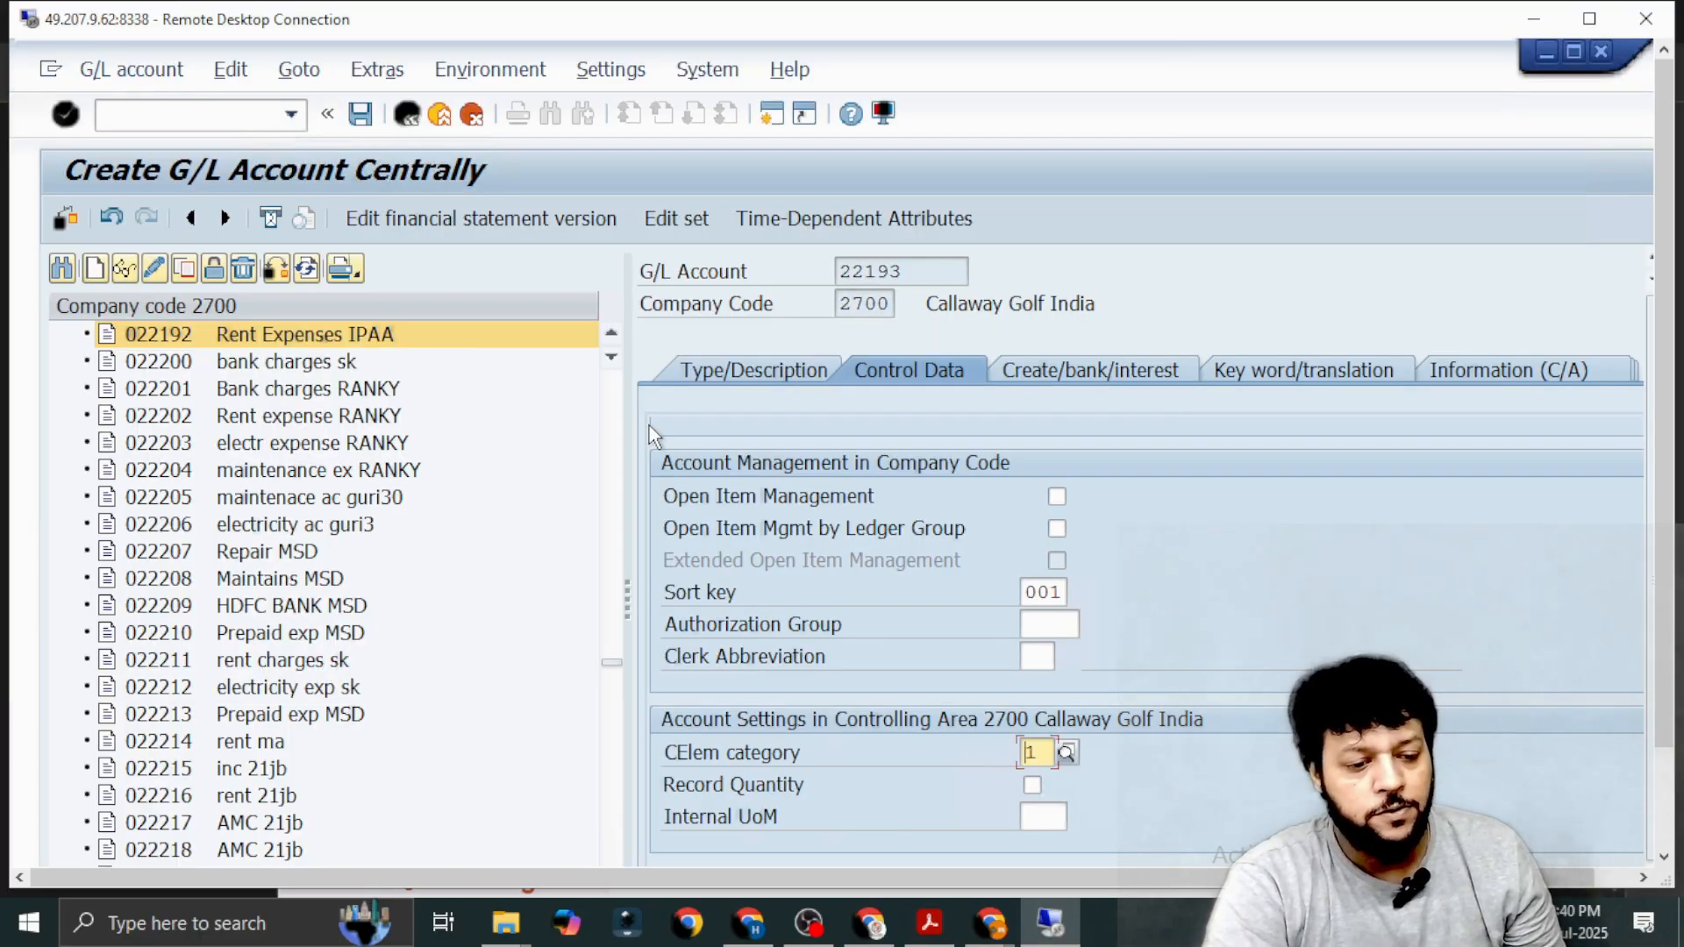
Assign field status group G004 Cost accounts to G/L account 22193 and save the account.
{"action": "left_click", "coordinate": [1049, 368]}
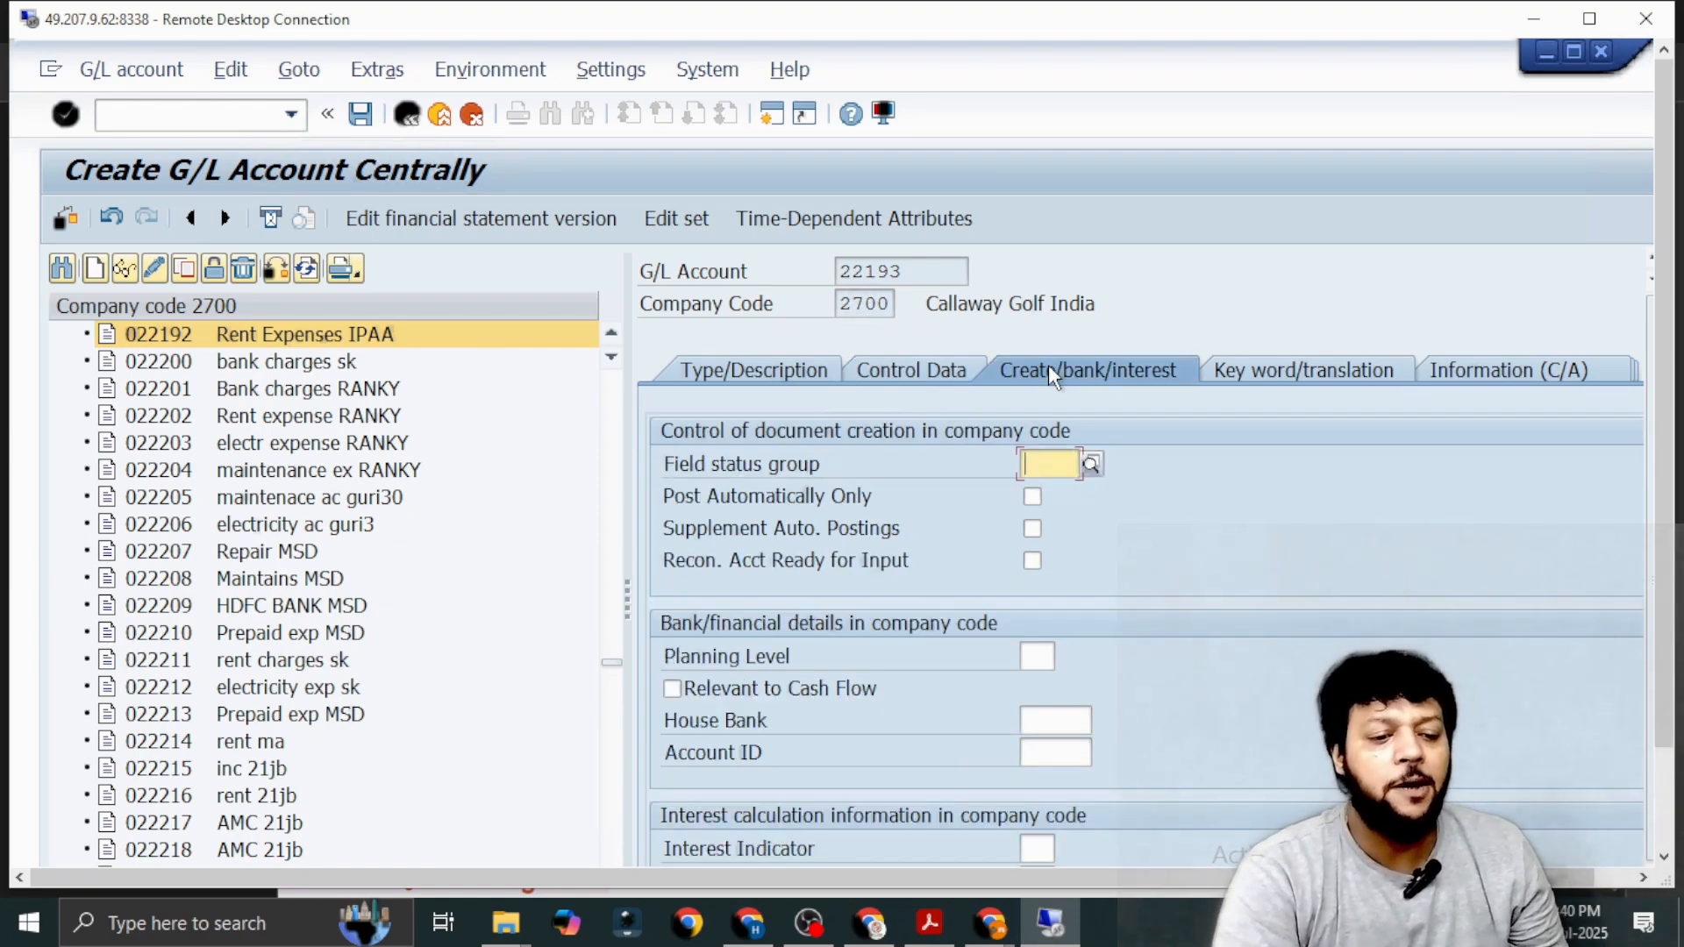
{"action": "left_click", "coordinate": [1088, 466]}
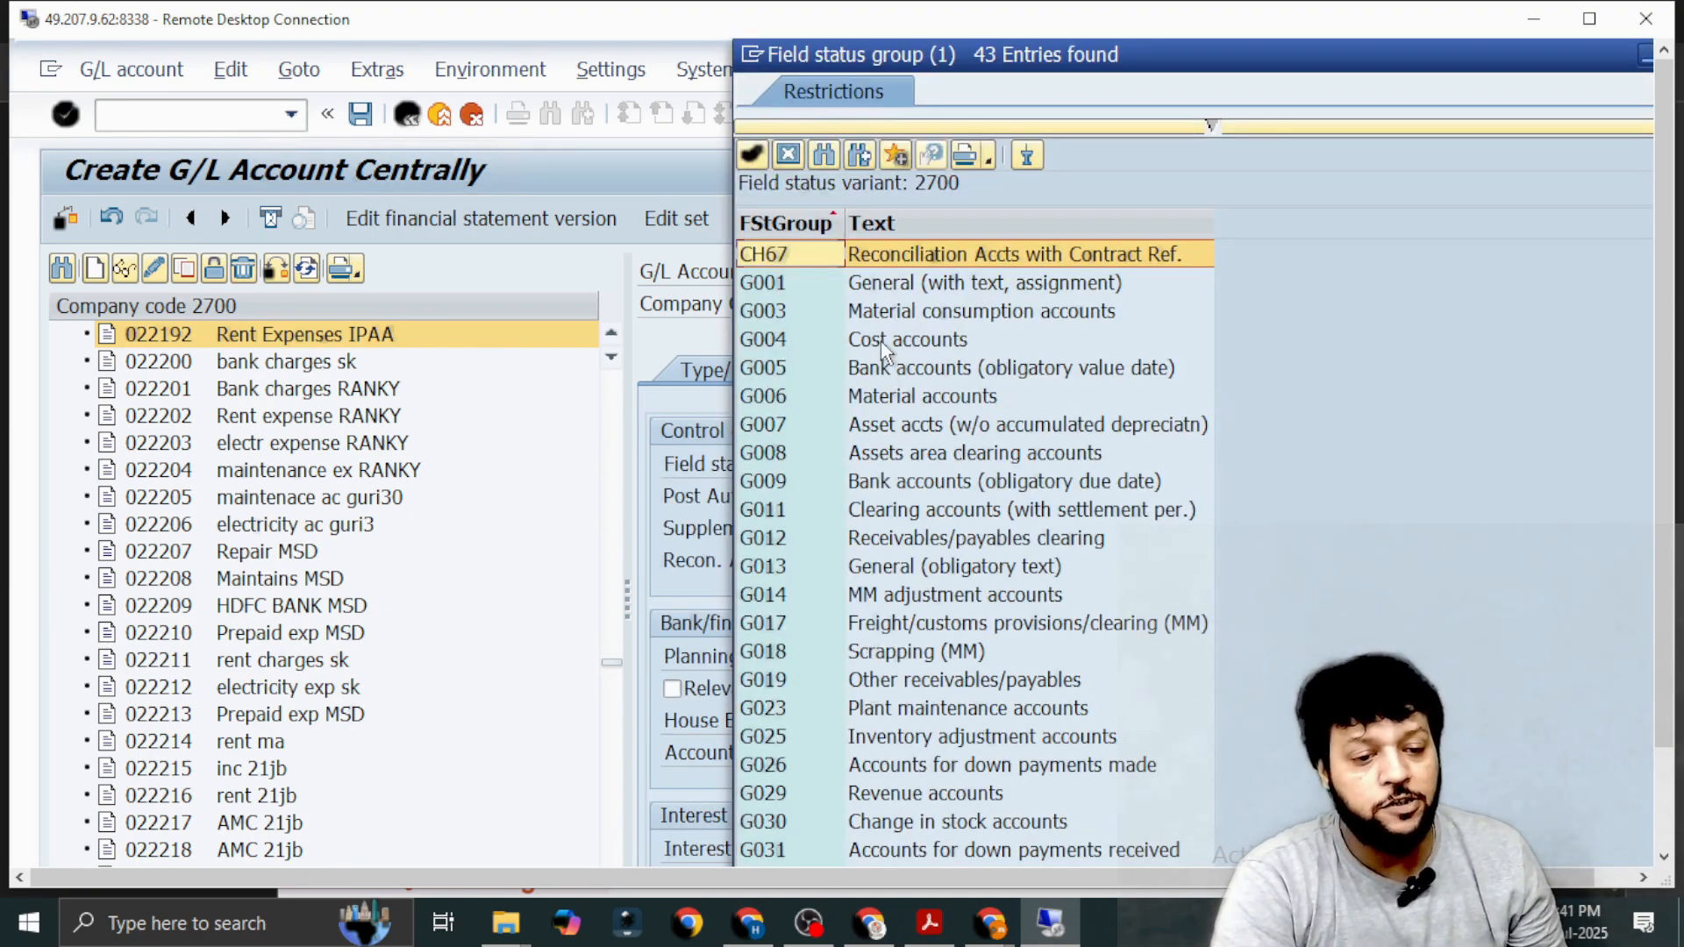
{"action": "left_click", "coordinate": [881, 342]}
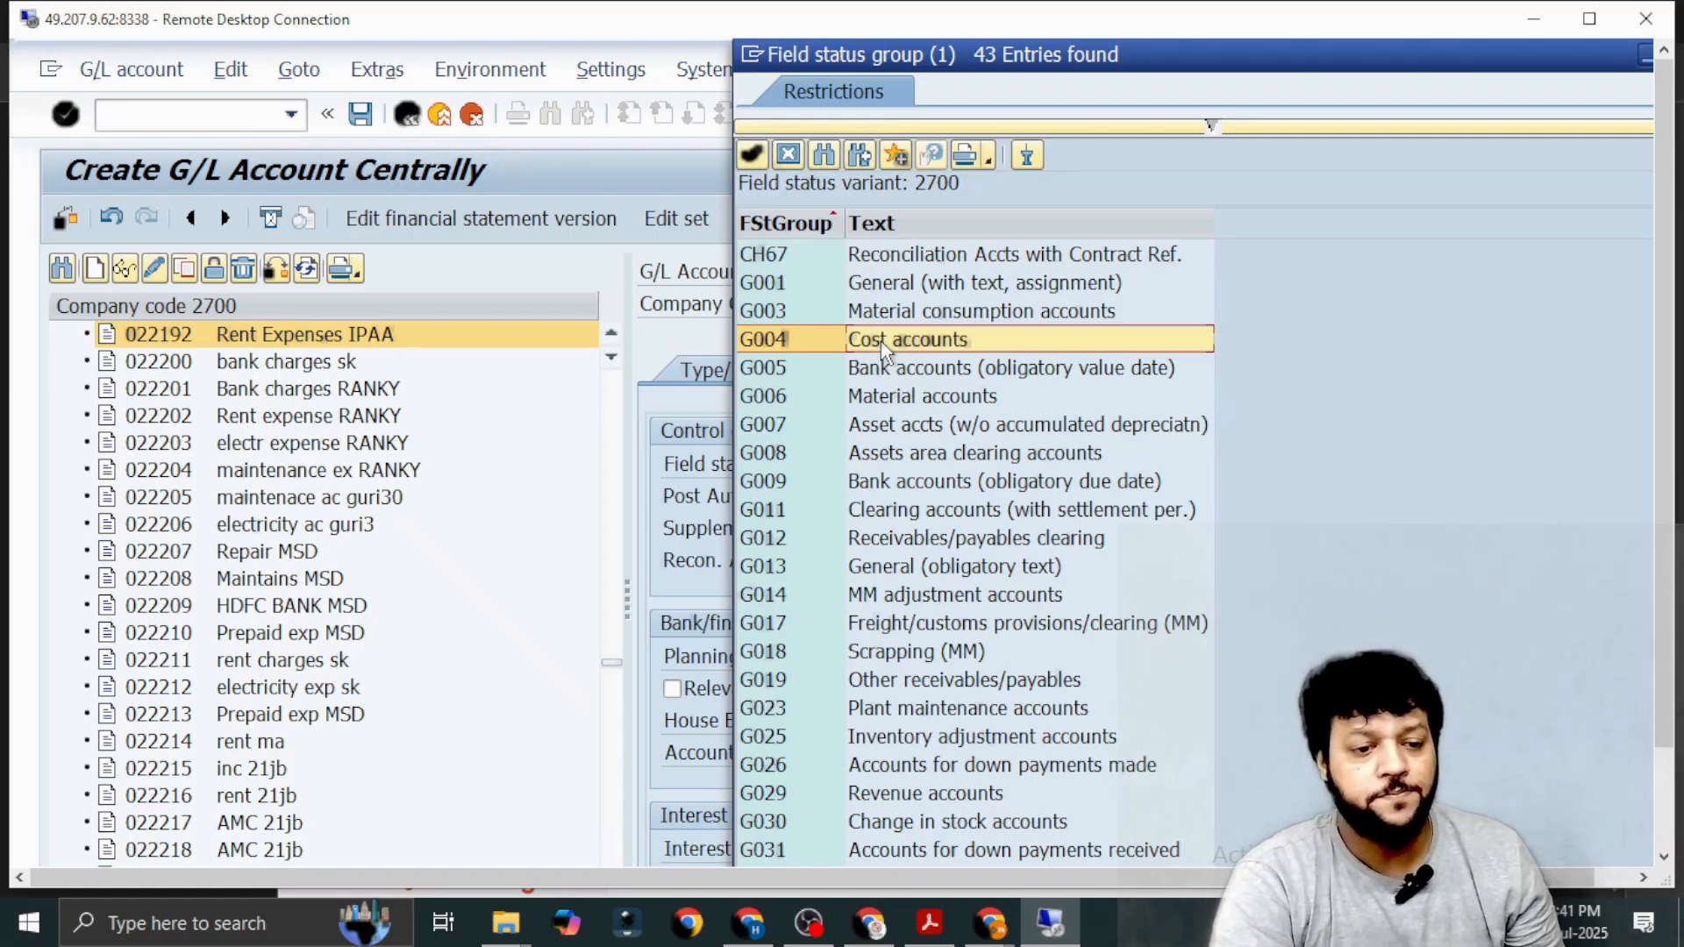
{"action": "double_click", "coordinate": [880, 341]}
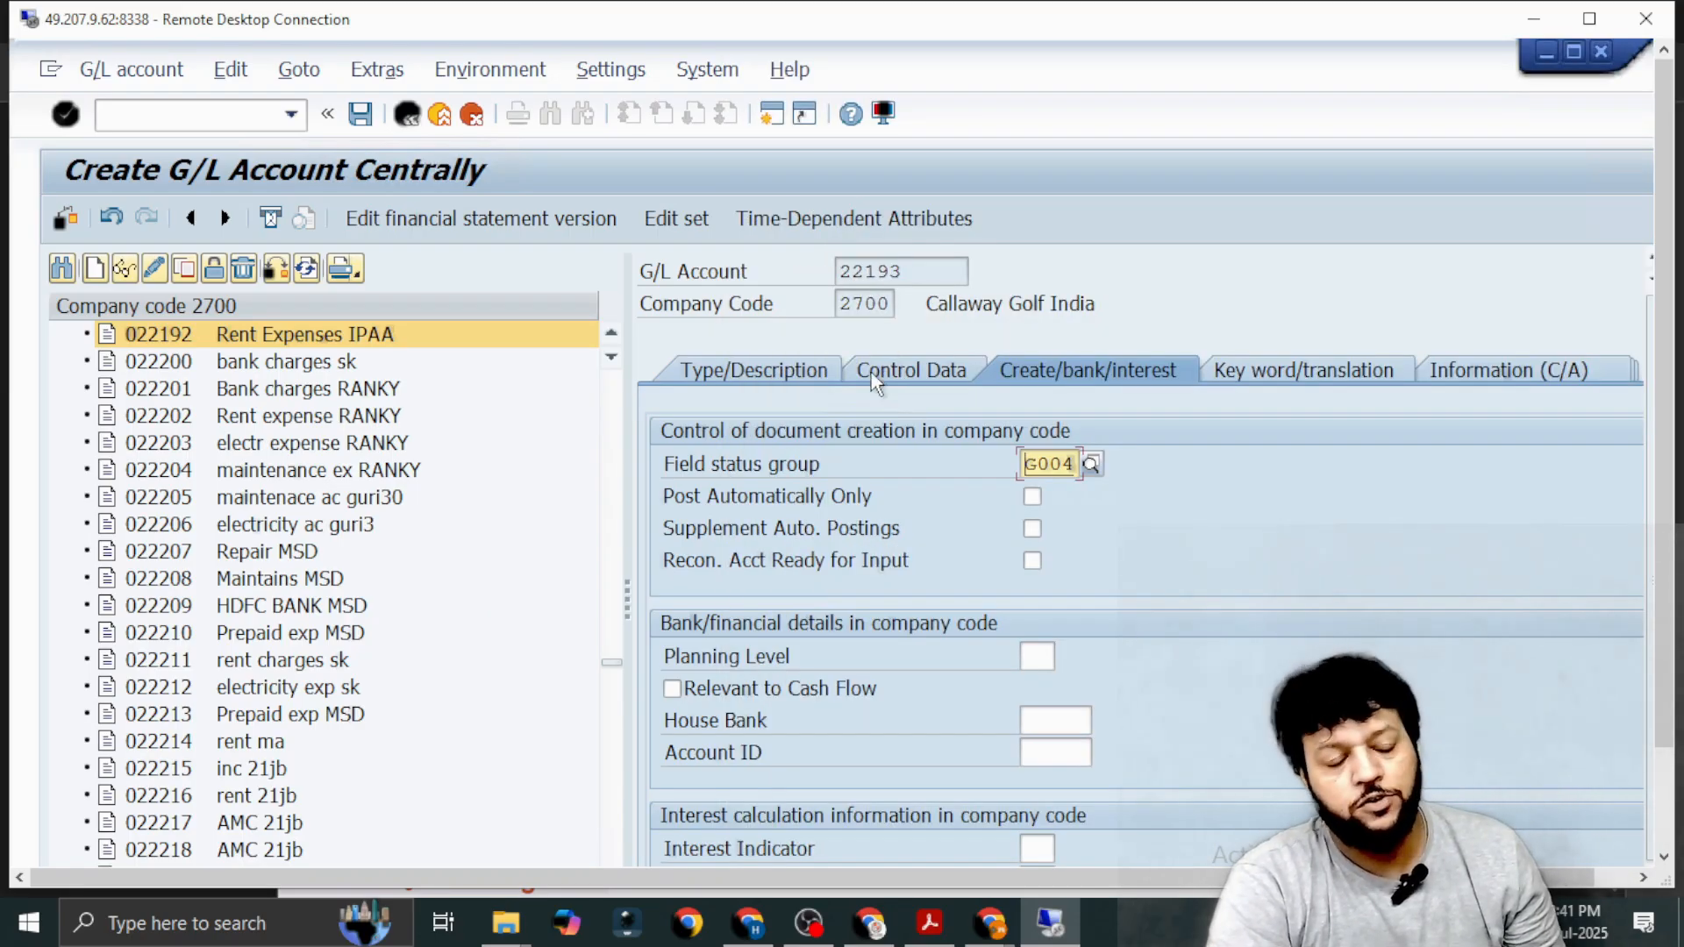
{"action": "left_click", "coordinate": [361, 114]}
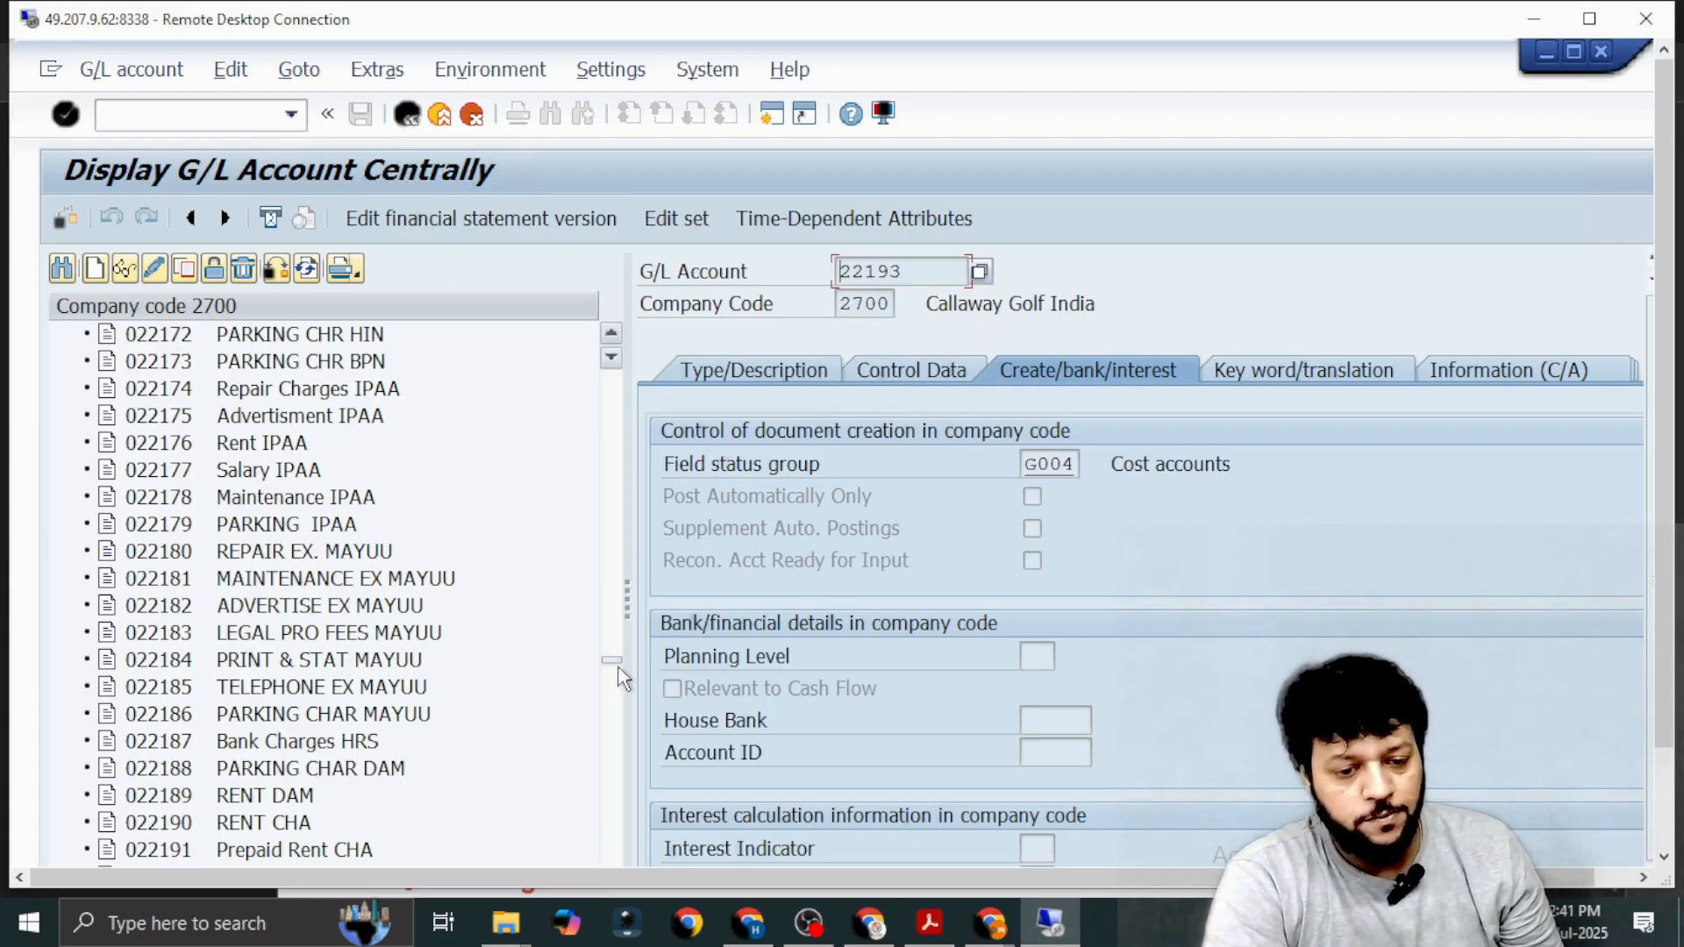
Collapse the P&L for R2R group in the company code 2700 account list and expand the Balance Sheet for R2R group.
{"action": "left_click_drag", "start_coordinate": [618, 662], "coordinate": [623, 369]}
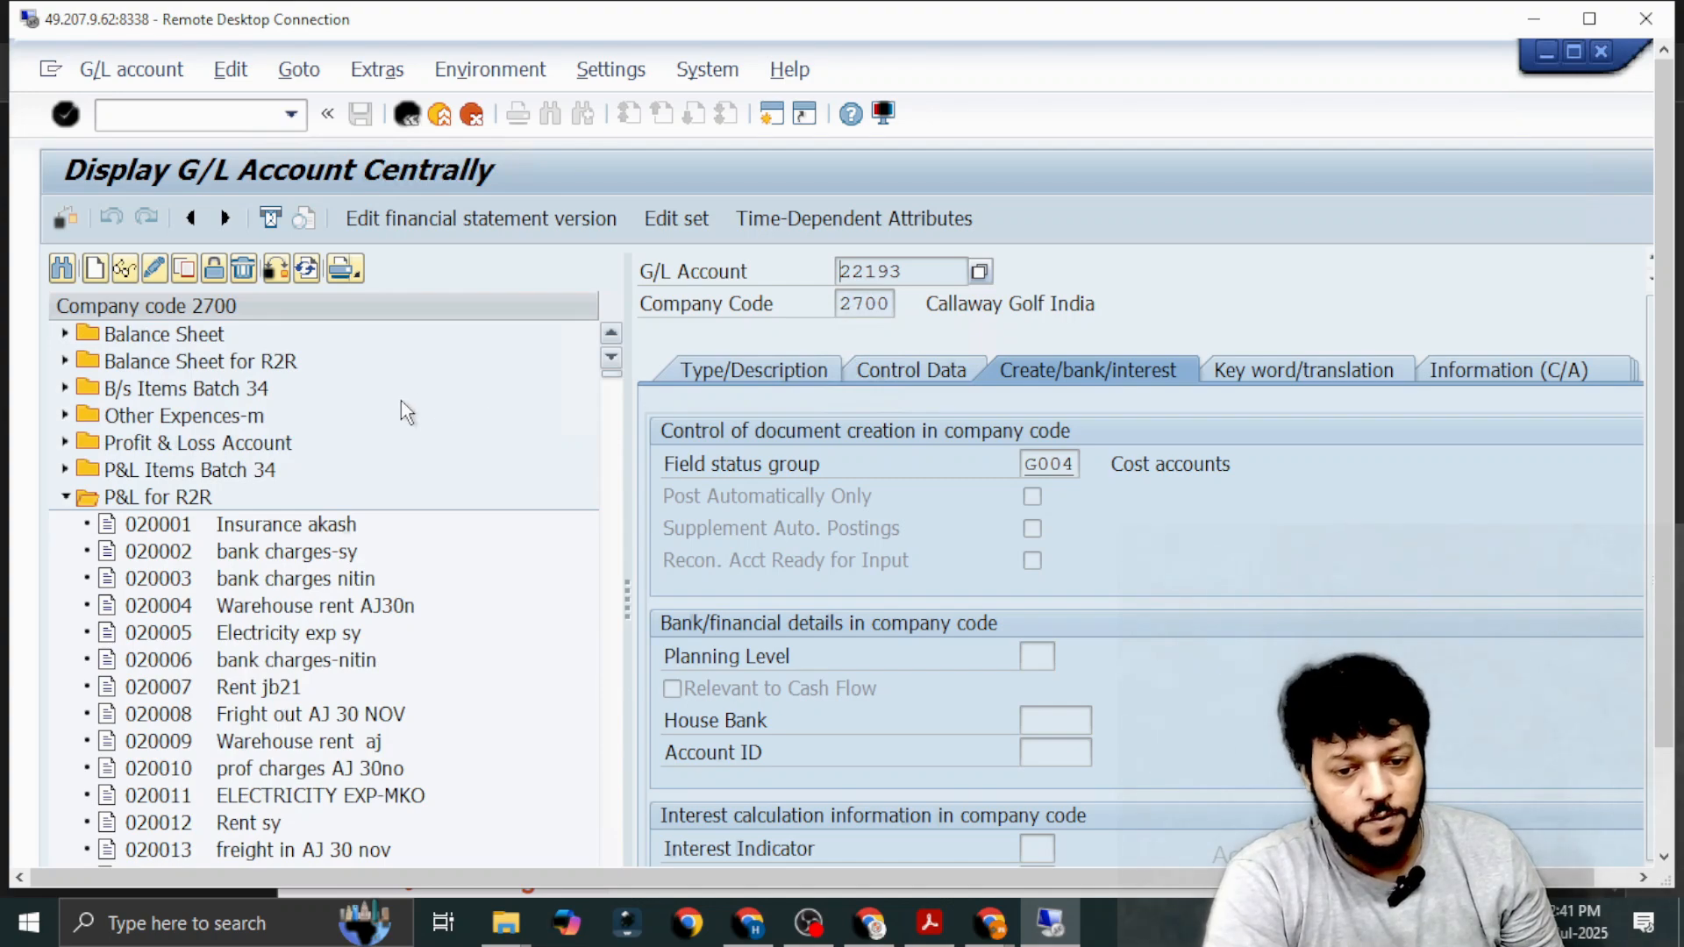
{"action": "left_click", "coordinate": [68, 497]}
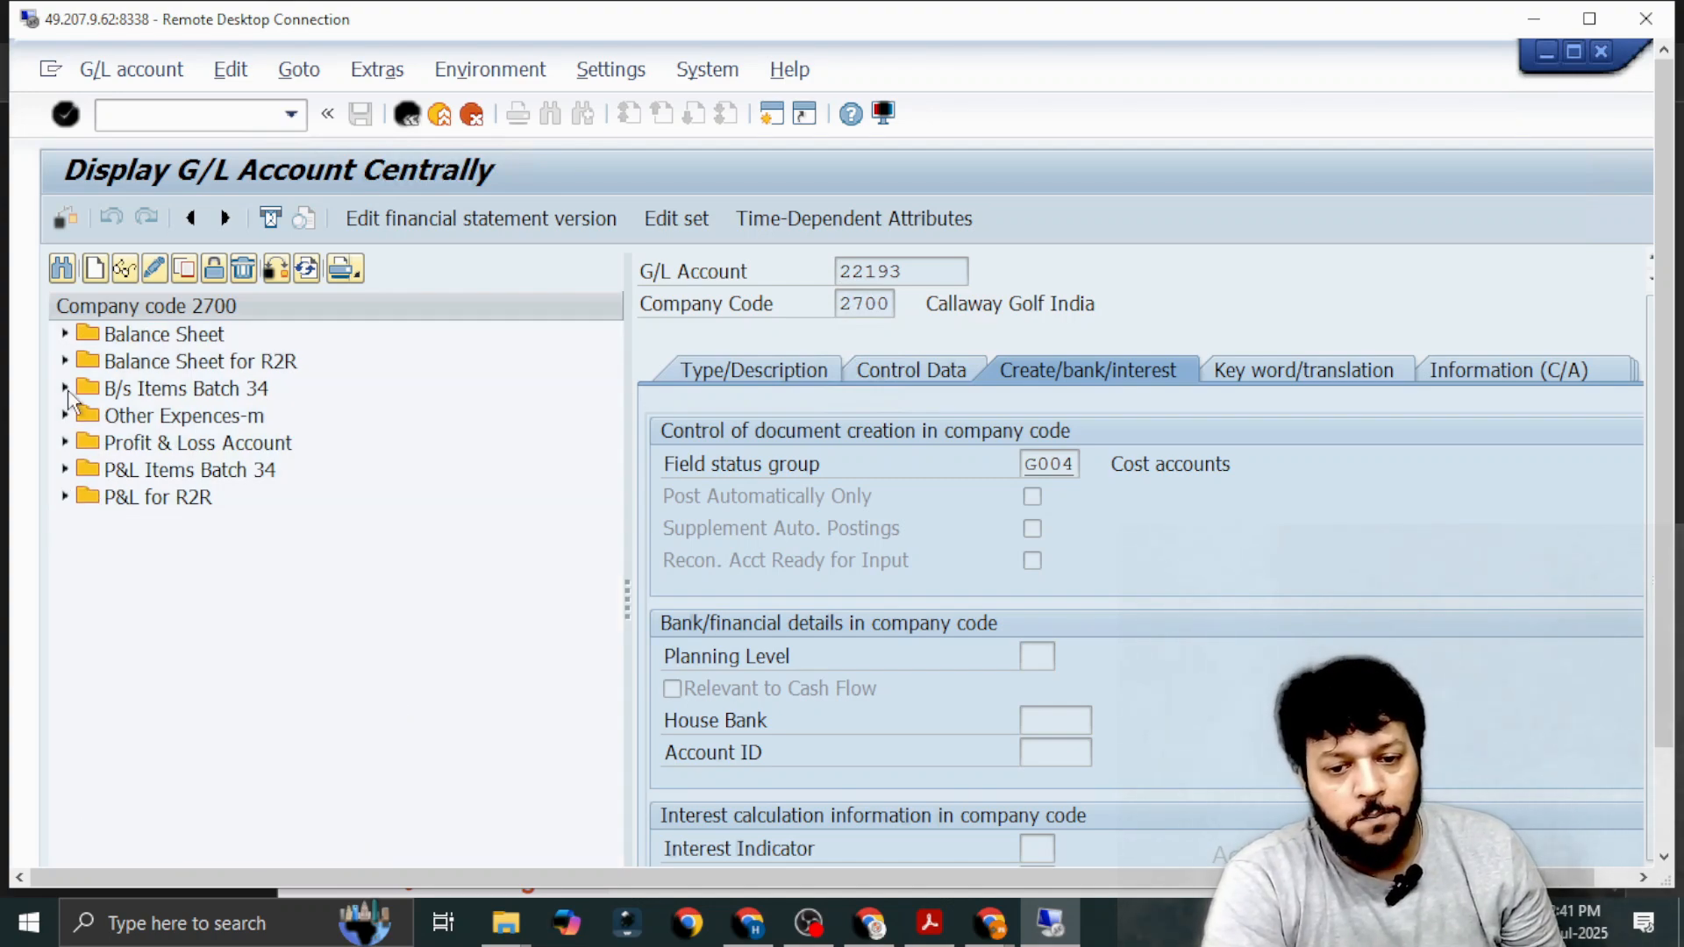
{"action": "left_click", "coordinate": [65, 361]}
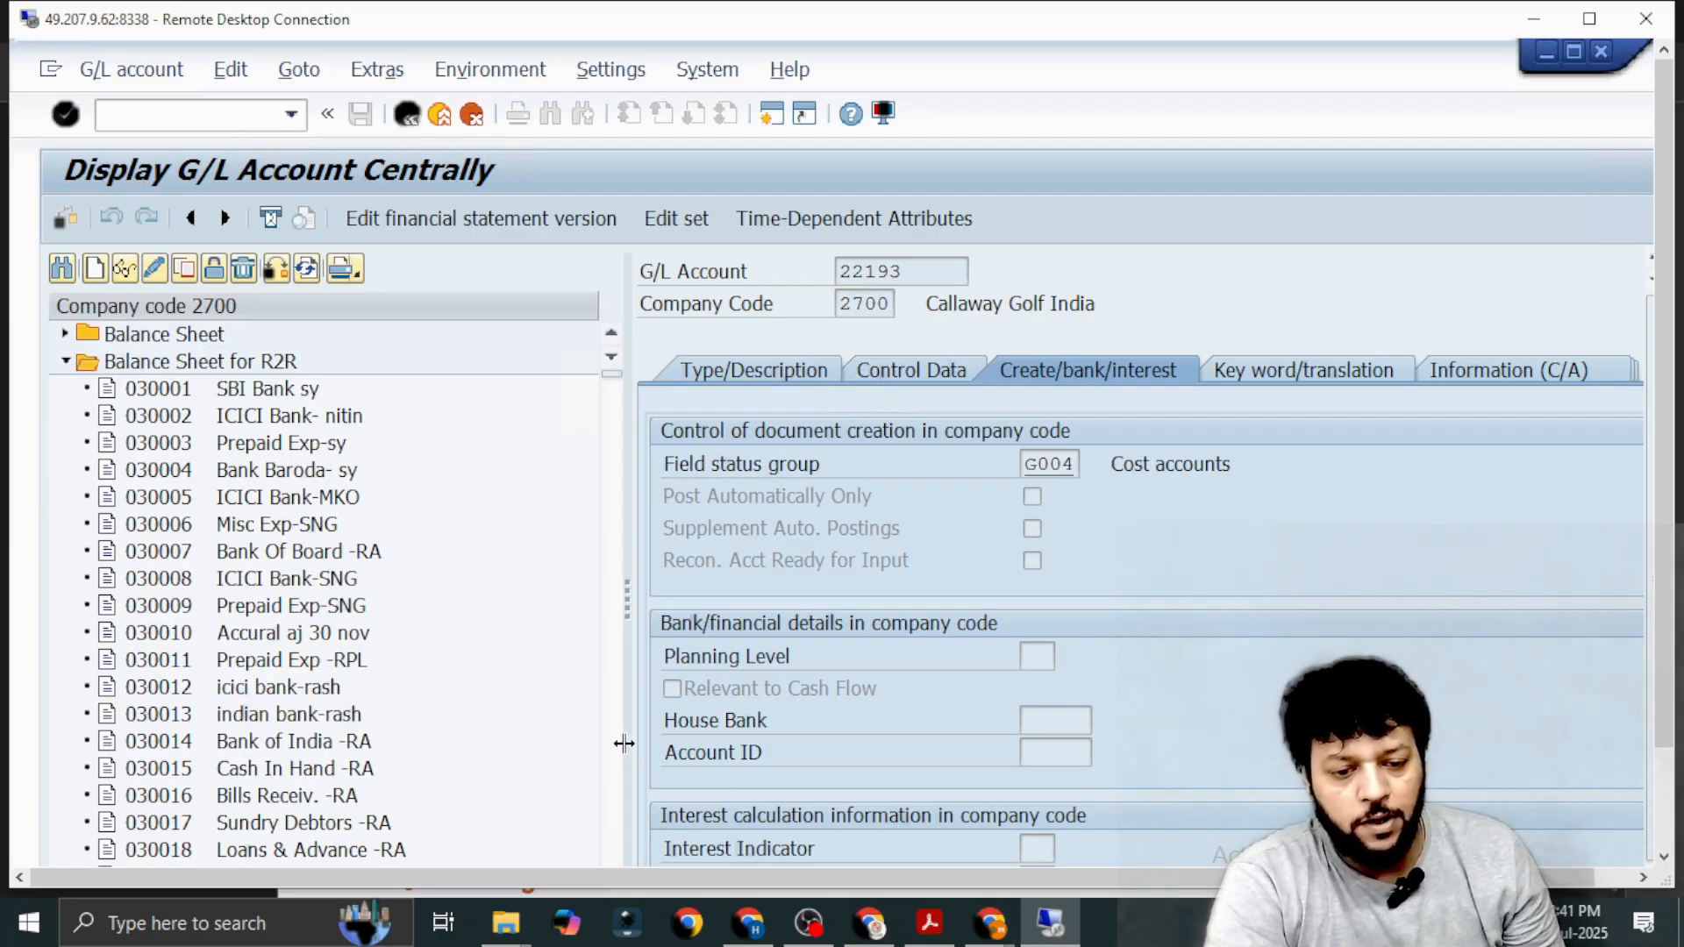
Copy G/L account 031655 Prepaid Rent IPA3 to new G/L account 31656 in company code 2700.
{"action": "scroll", "coordinate": [618, 754], "scroll_direction": "down", "scroll_amount": 7}
{"action": "scroll", "coordinate": [618, 754], "scroll_direction": "down", "scroll_amount": 20}
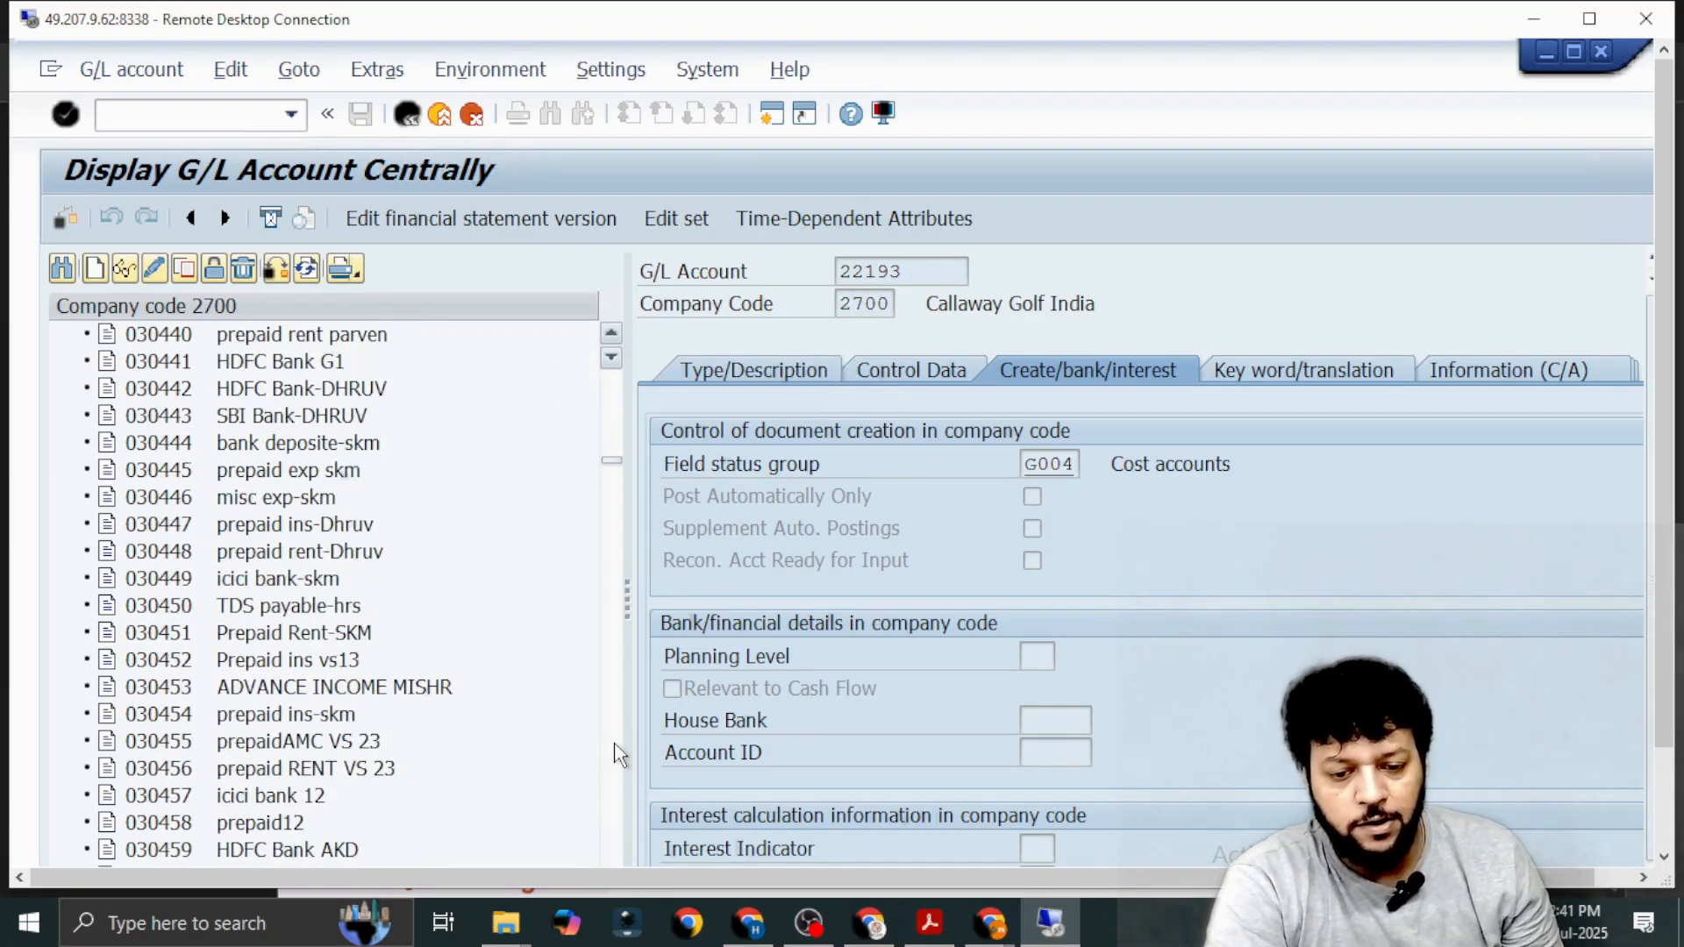
{"action": "scroll", "coordinate": [618, 755], "scroll_direction": "down", "scroll_amount": 20}
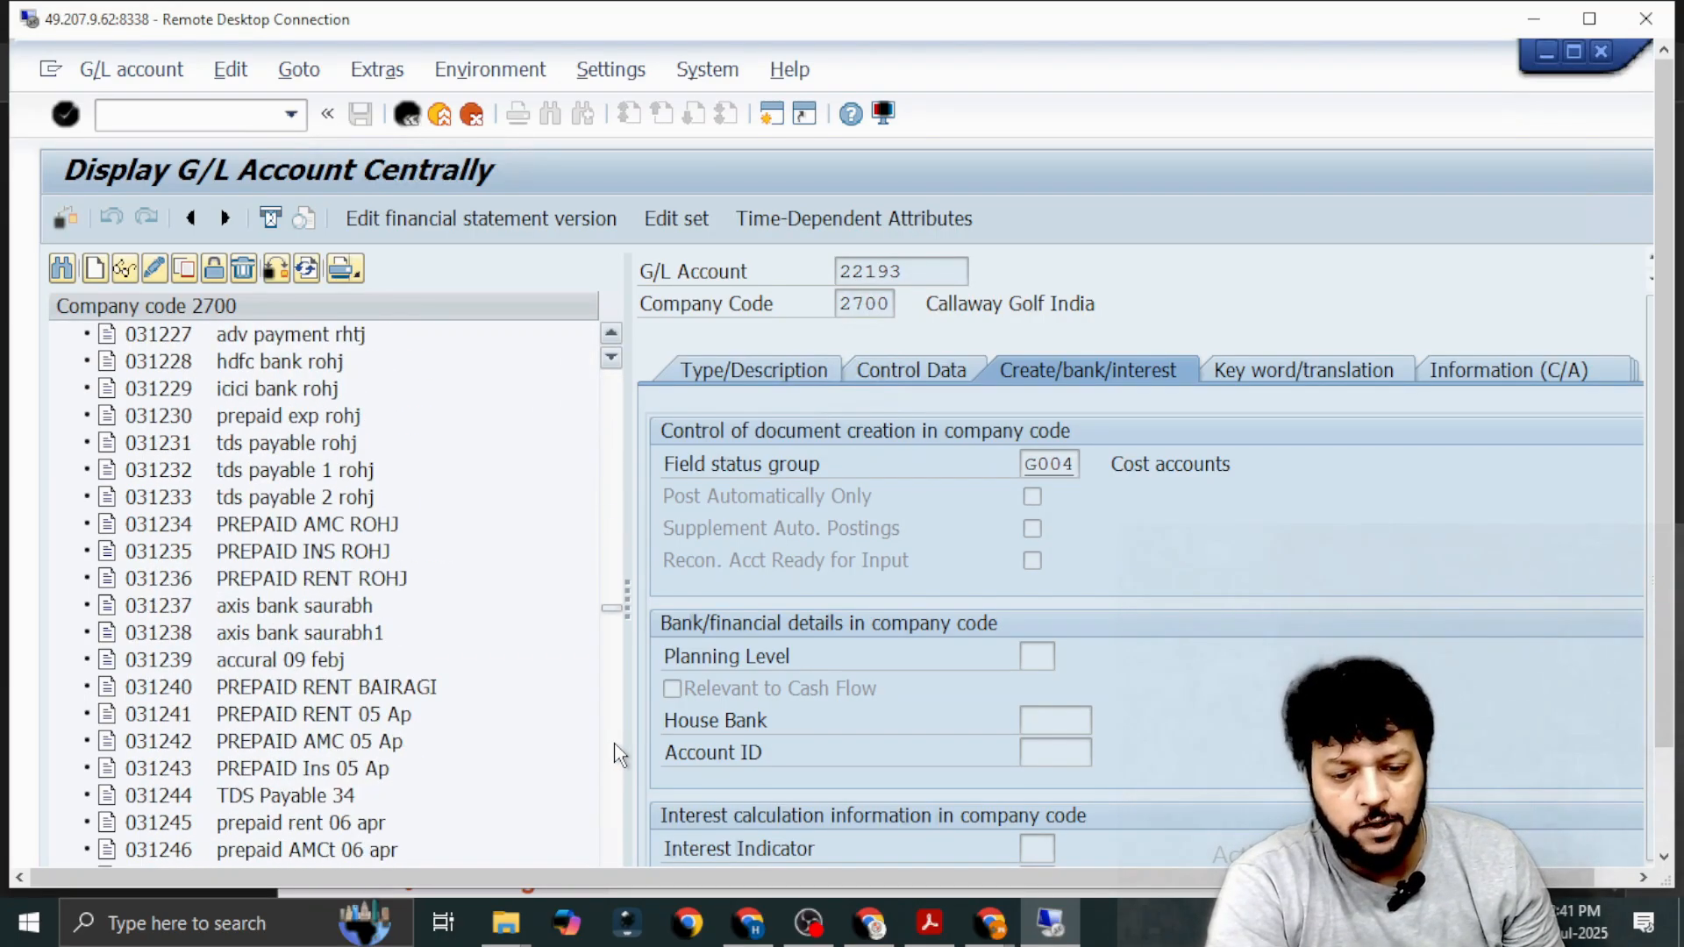
{"action": "scroll", "coordinate": [618, 754], "scroll_direction": "down", "scroll_amount": 20}
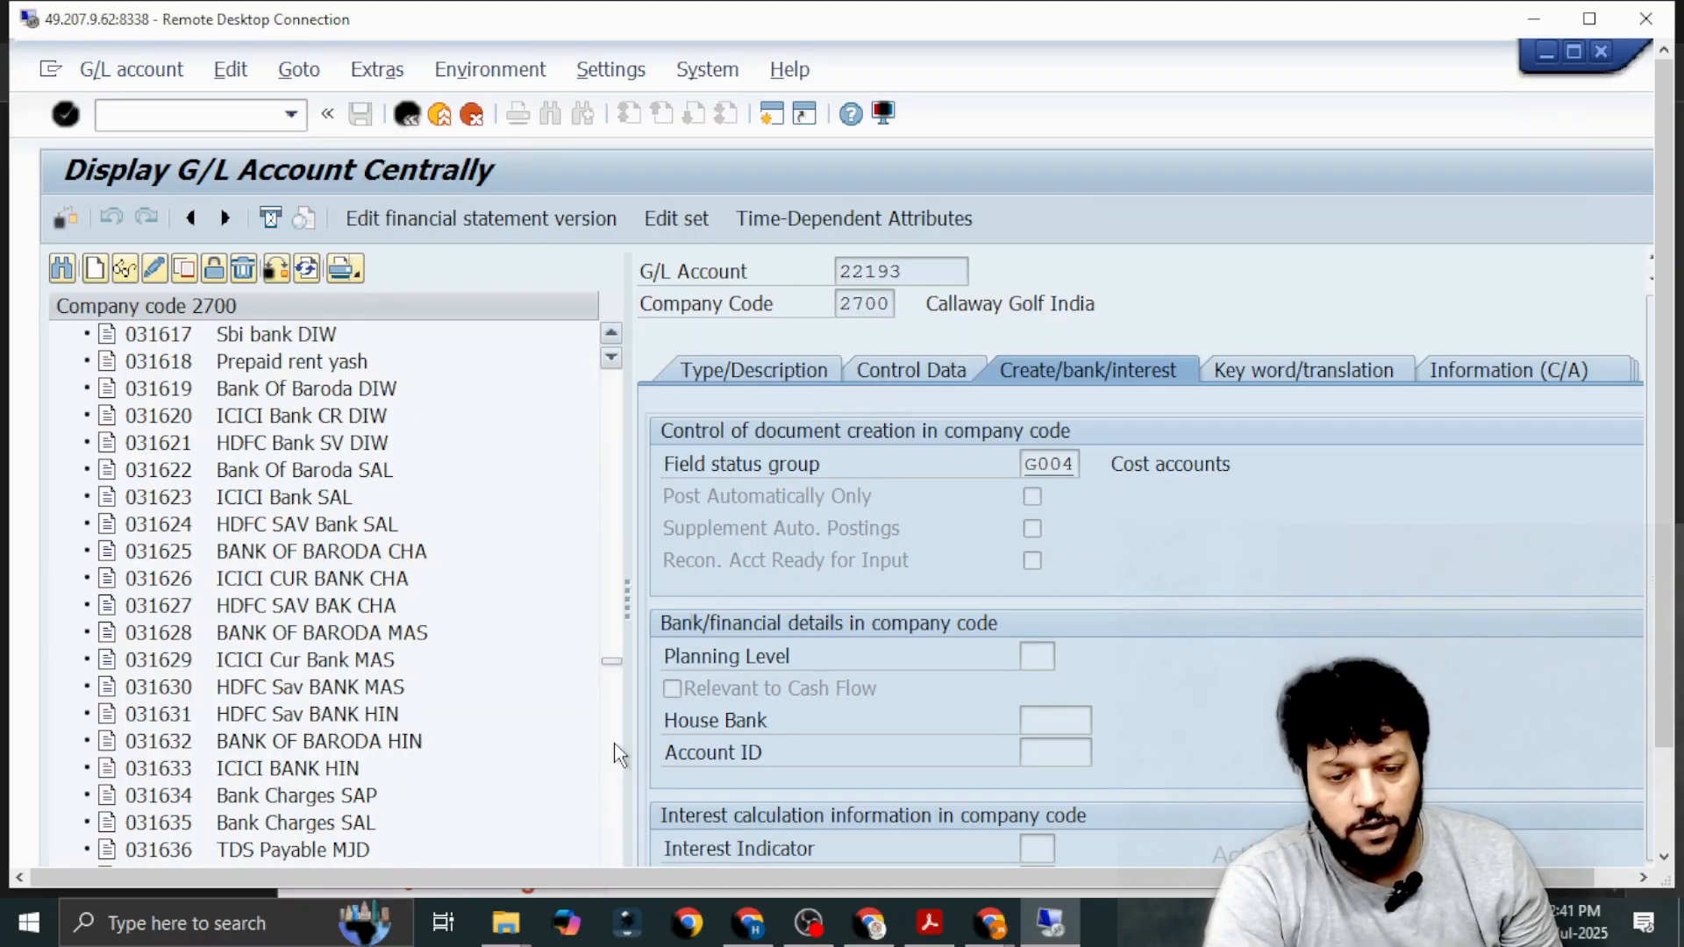
{"action": "scroll", "coordinate": [618, 754], "scroll_direction": "down", "scroll_amount": 8}
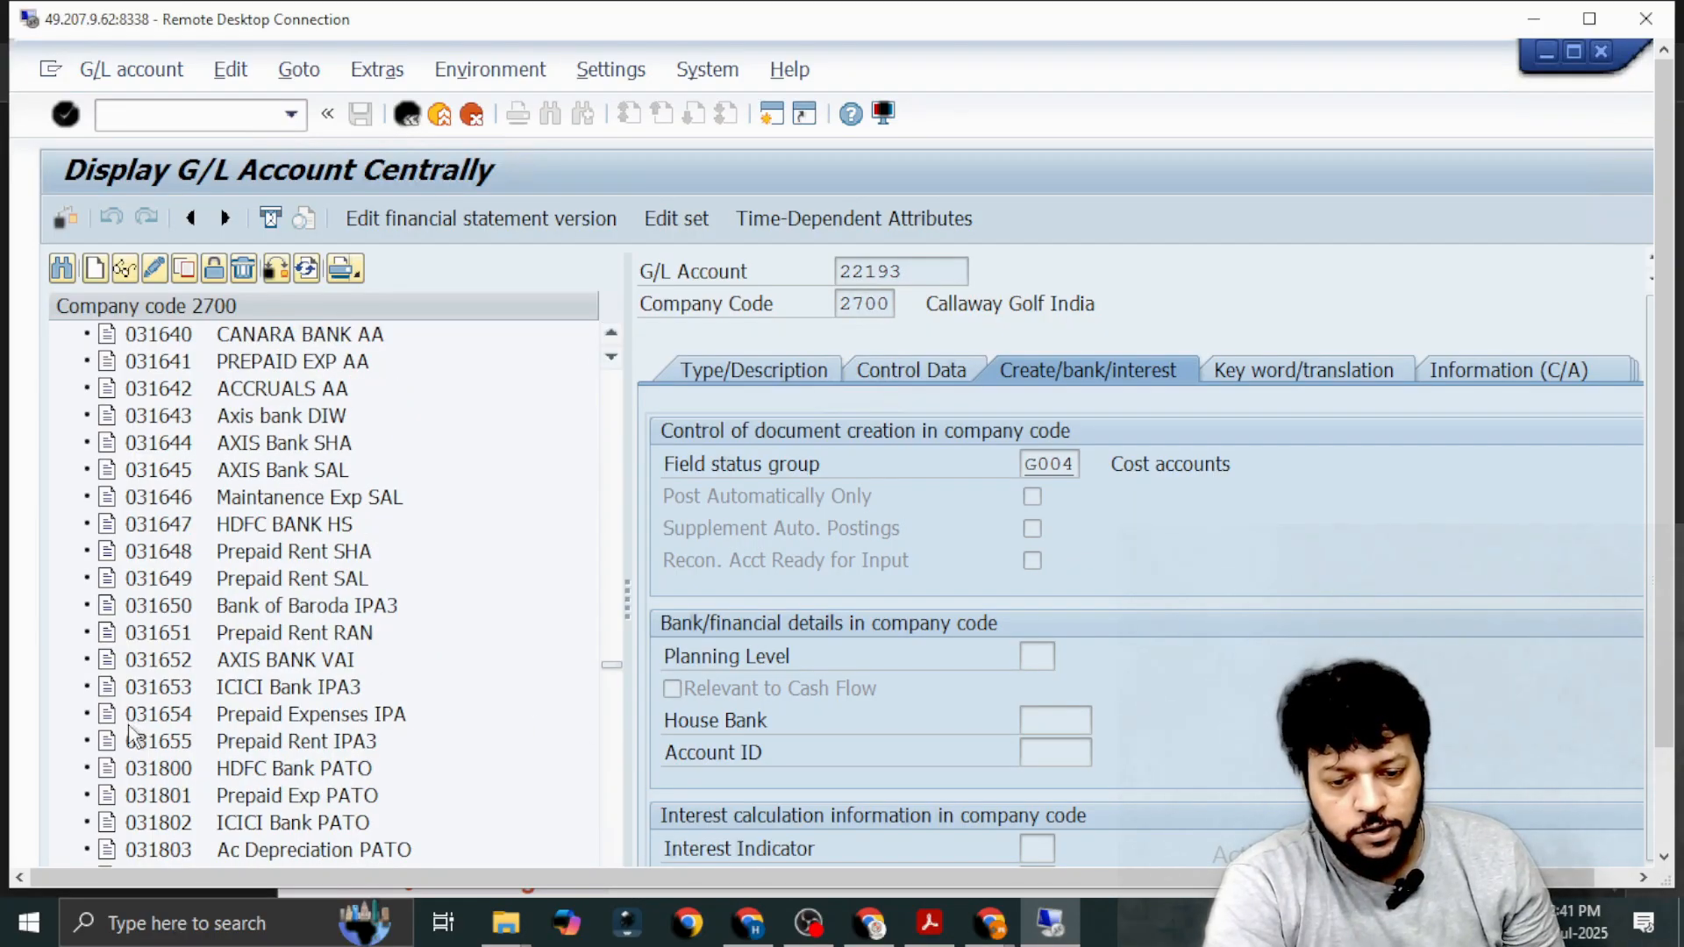
{"action": "left_click", "coordinate": [158, 744]}
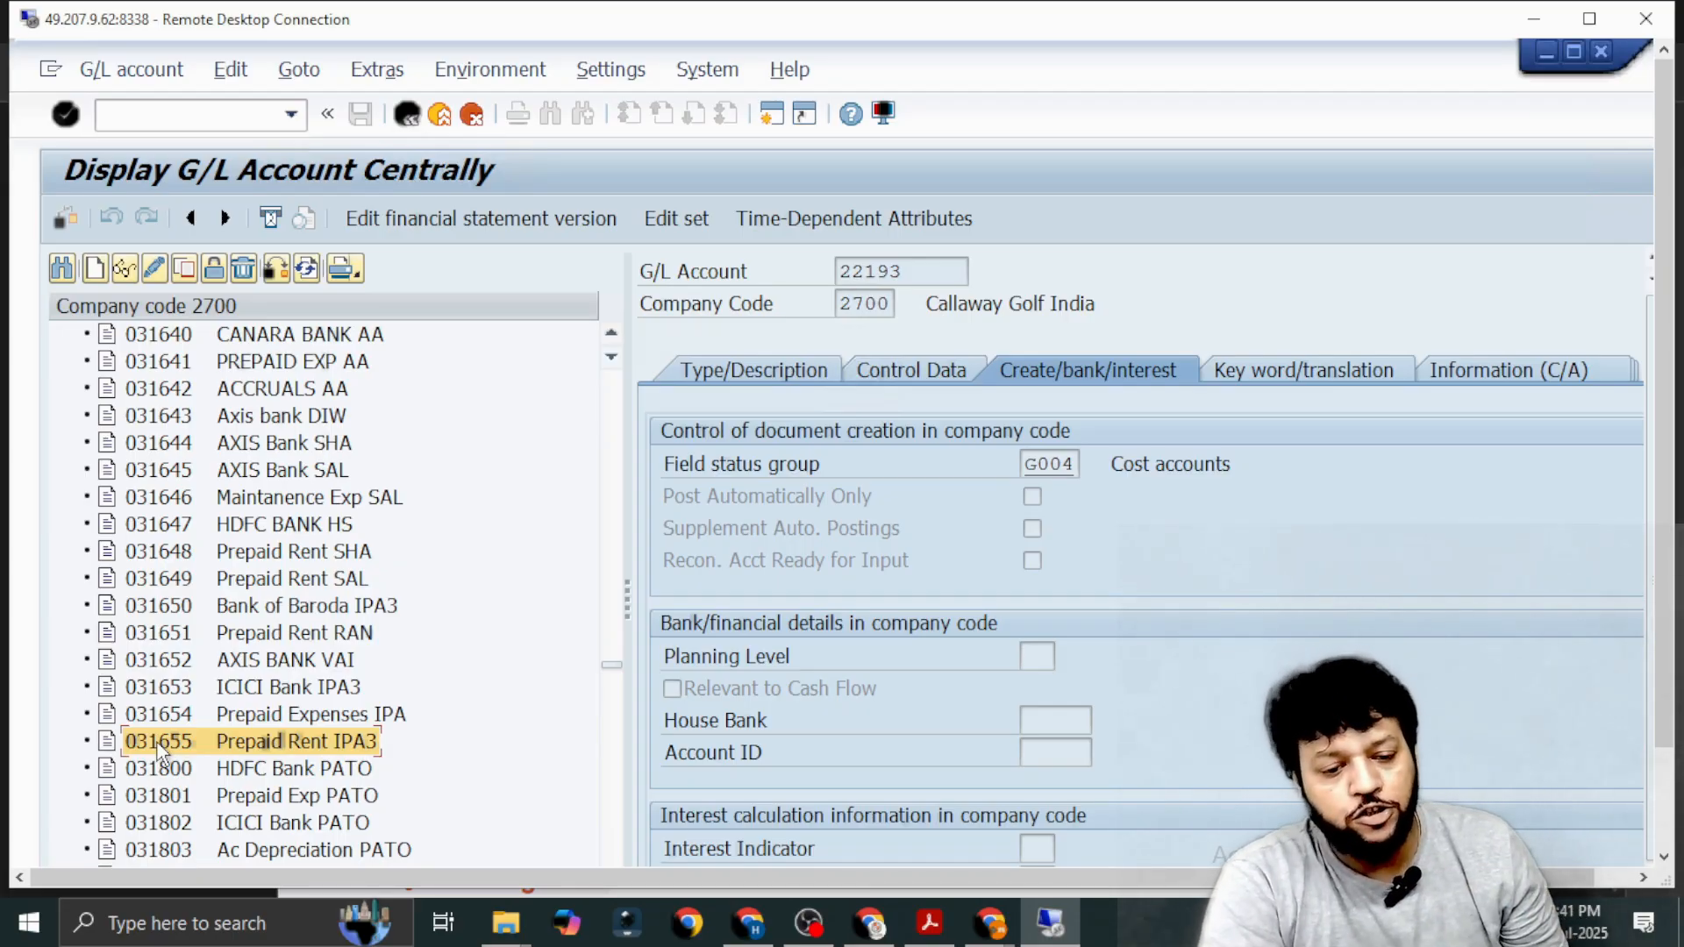
{"action": "left_click", "coordinate": [188, 273]}
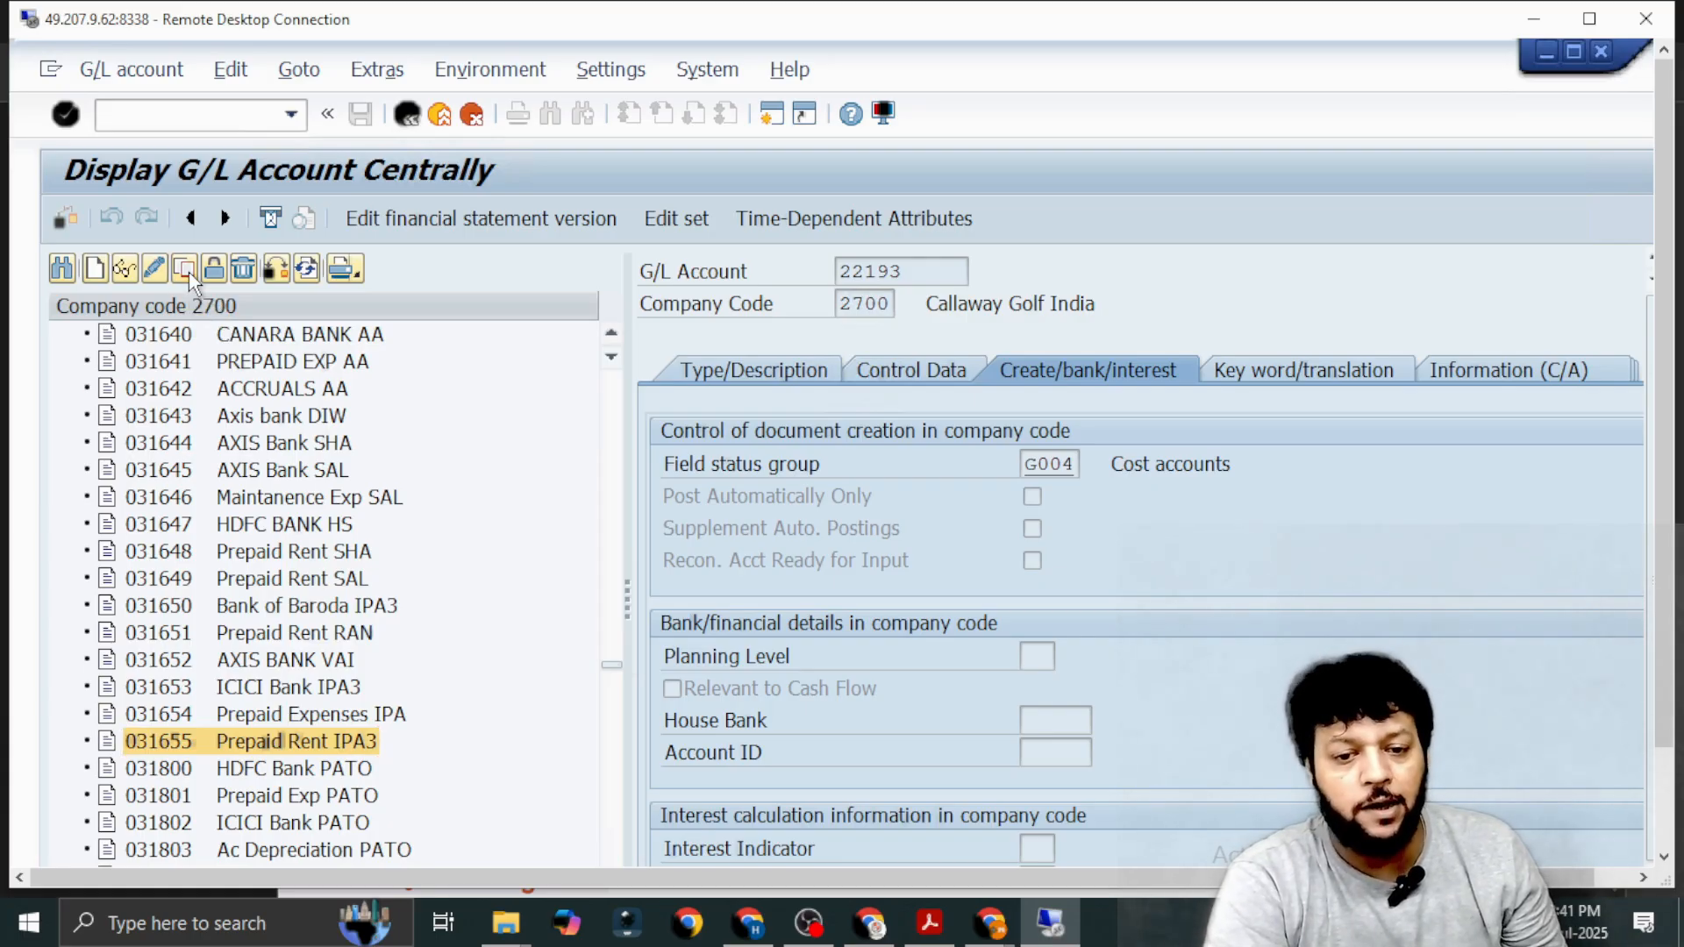
{"action": "left_click", "coordinate": [443, 506]}
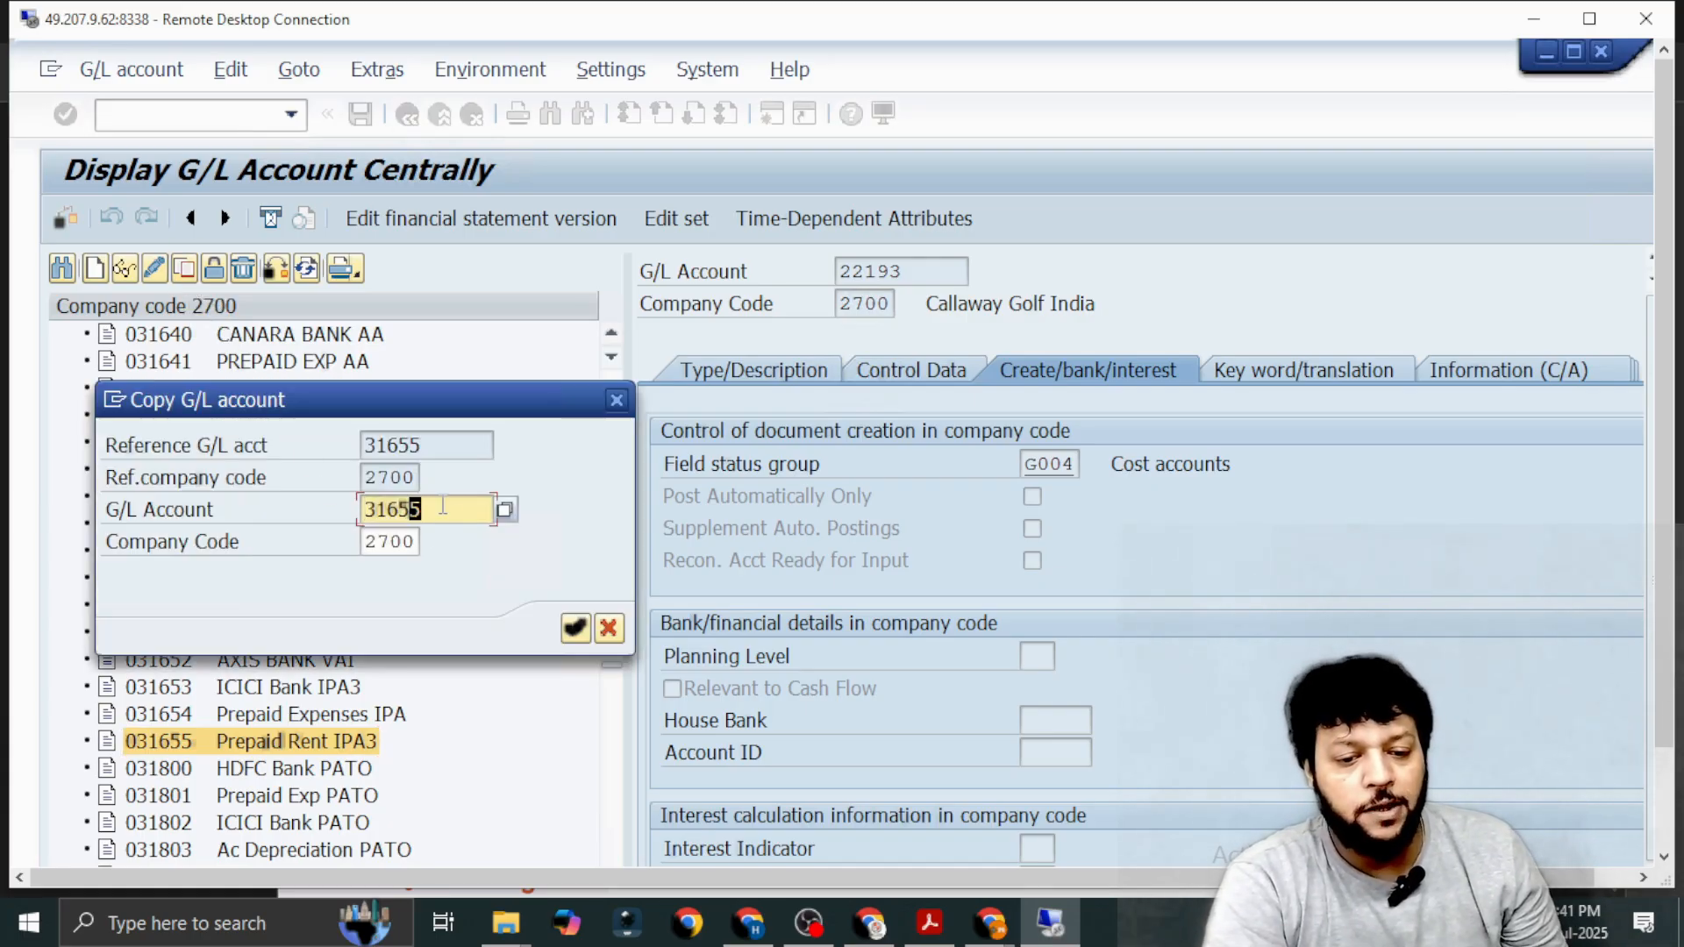
{"action": "key", "text": "BackSpace"}
{"action": "type", "text": "6"}
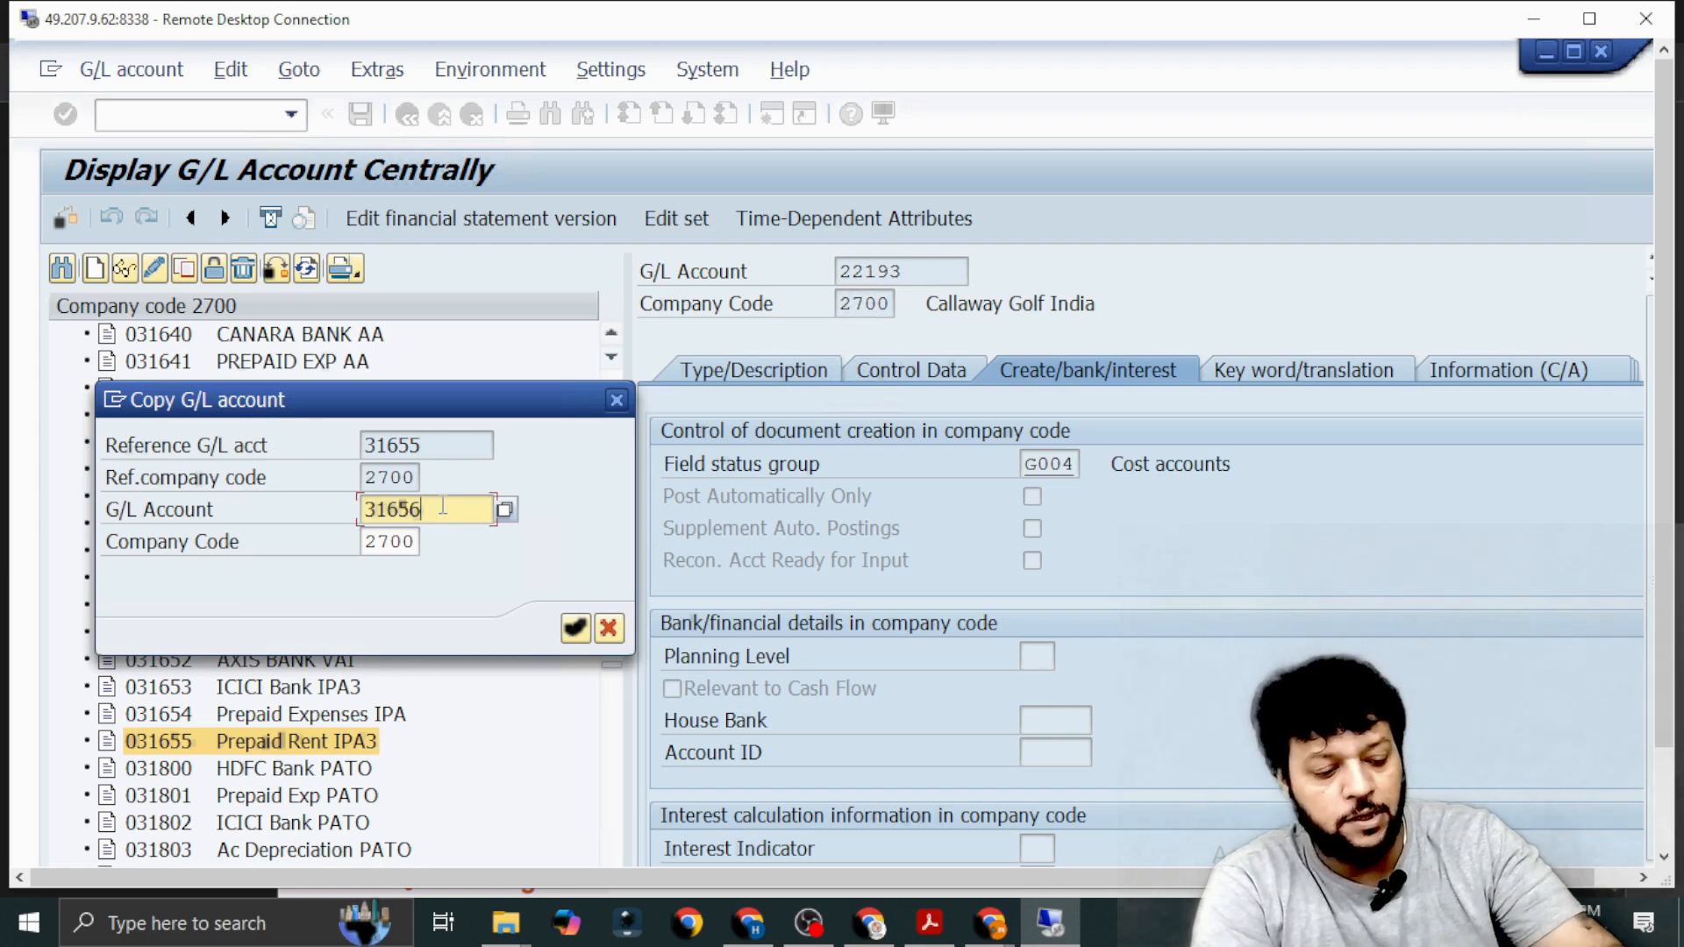
{"action": "key", "text": "Return"}
Change the short text of account 31656 to Prepaid Insu IPAA.
{"action": "left_click", "coordinate": [771, 375]}
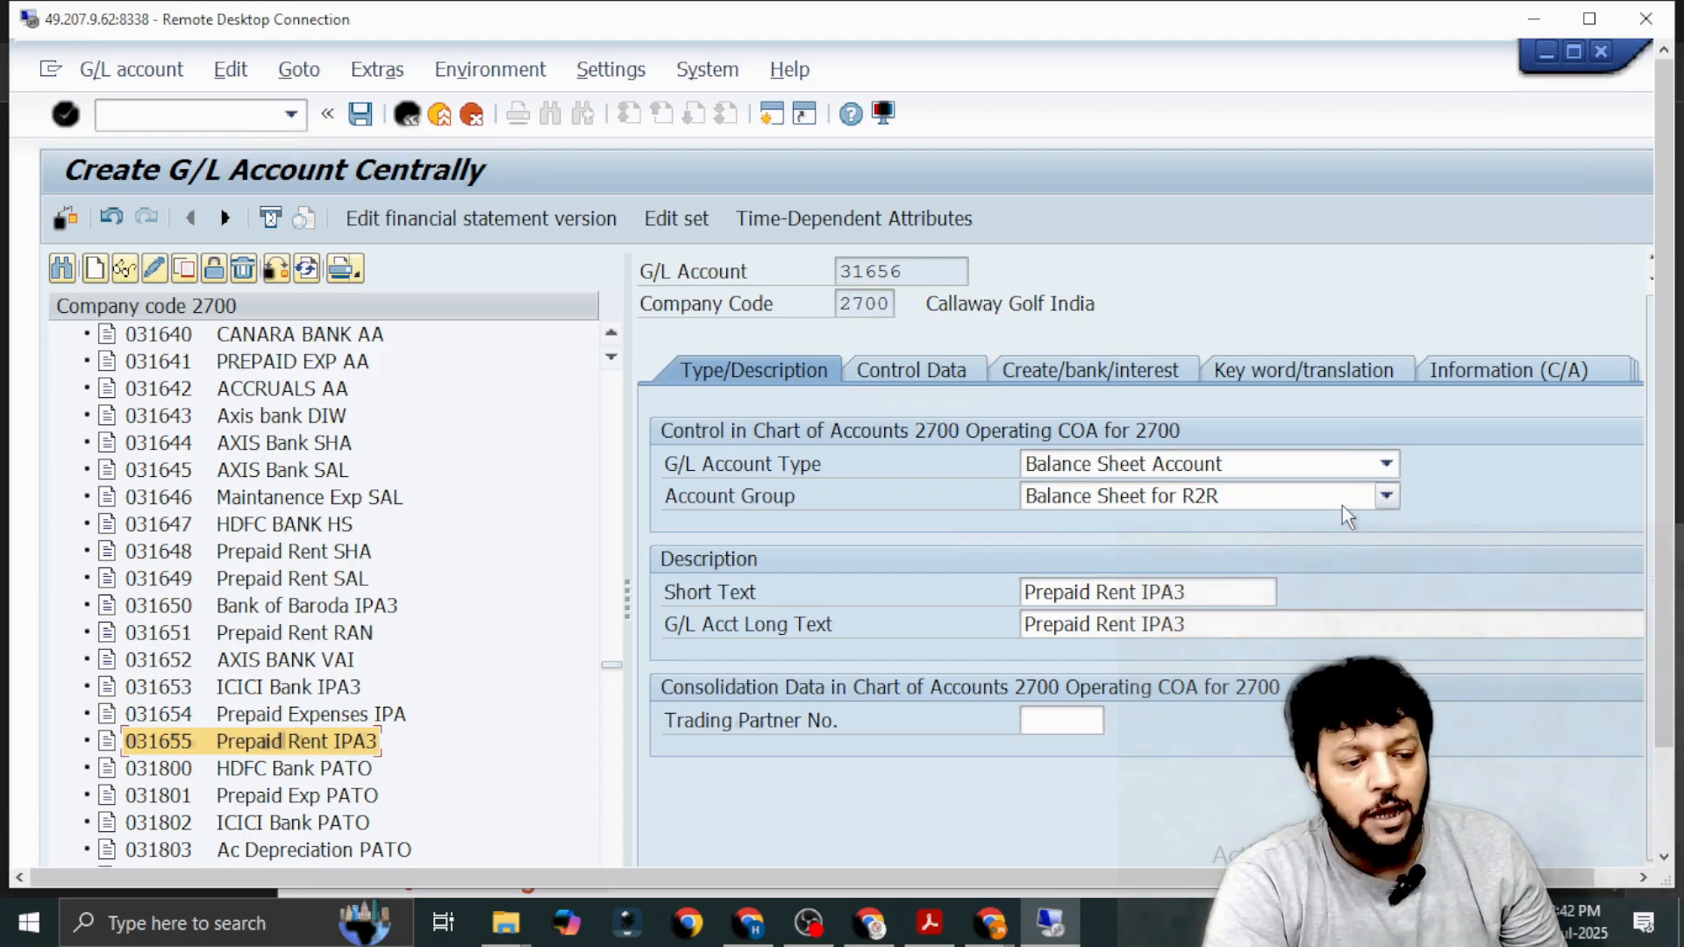
{"action": "left_click", "coordinate": [1203, 592]}
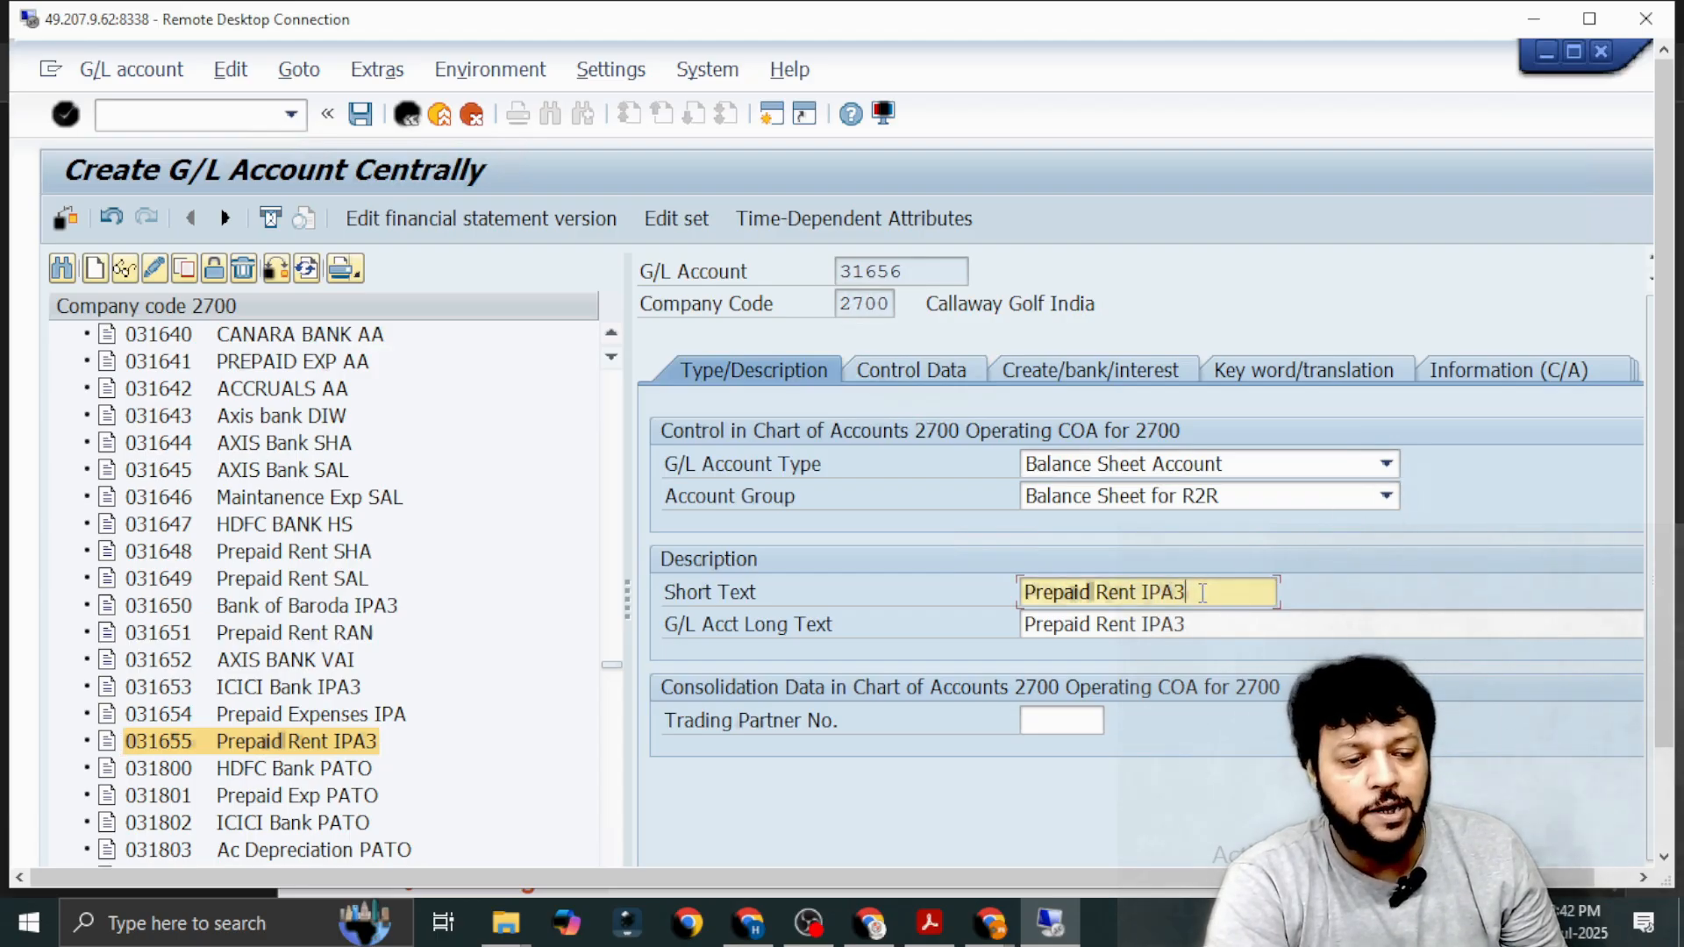
{"action": "key", "text": "BackSpace"}
{"action": "key", "text": "BackSpace"}
{"action": "key", "text": "BackSpace"}
{"action": "key", "text": "BackSpace"}
{"action": "key", "text": "BackSpace"}
{"action": "key", "text": "BackSpace"}
{"action": "key", "text": "BackSpace"}
{"action": "key", "text": "BackSpace"}
{"action": "key", "text": "BackSpace"}
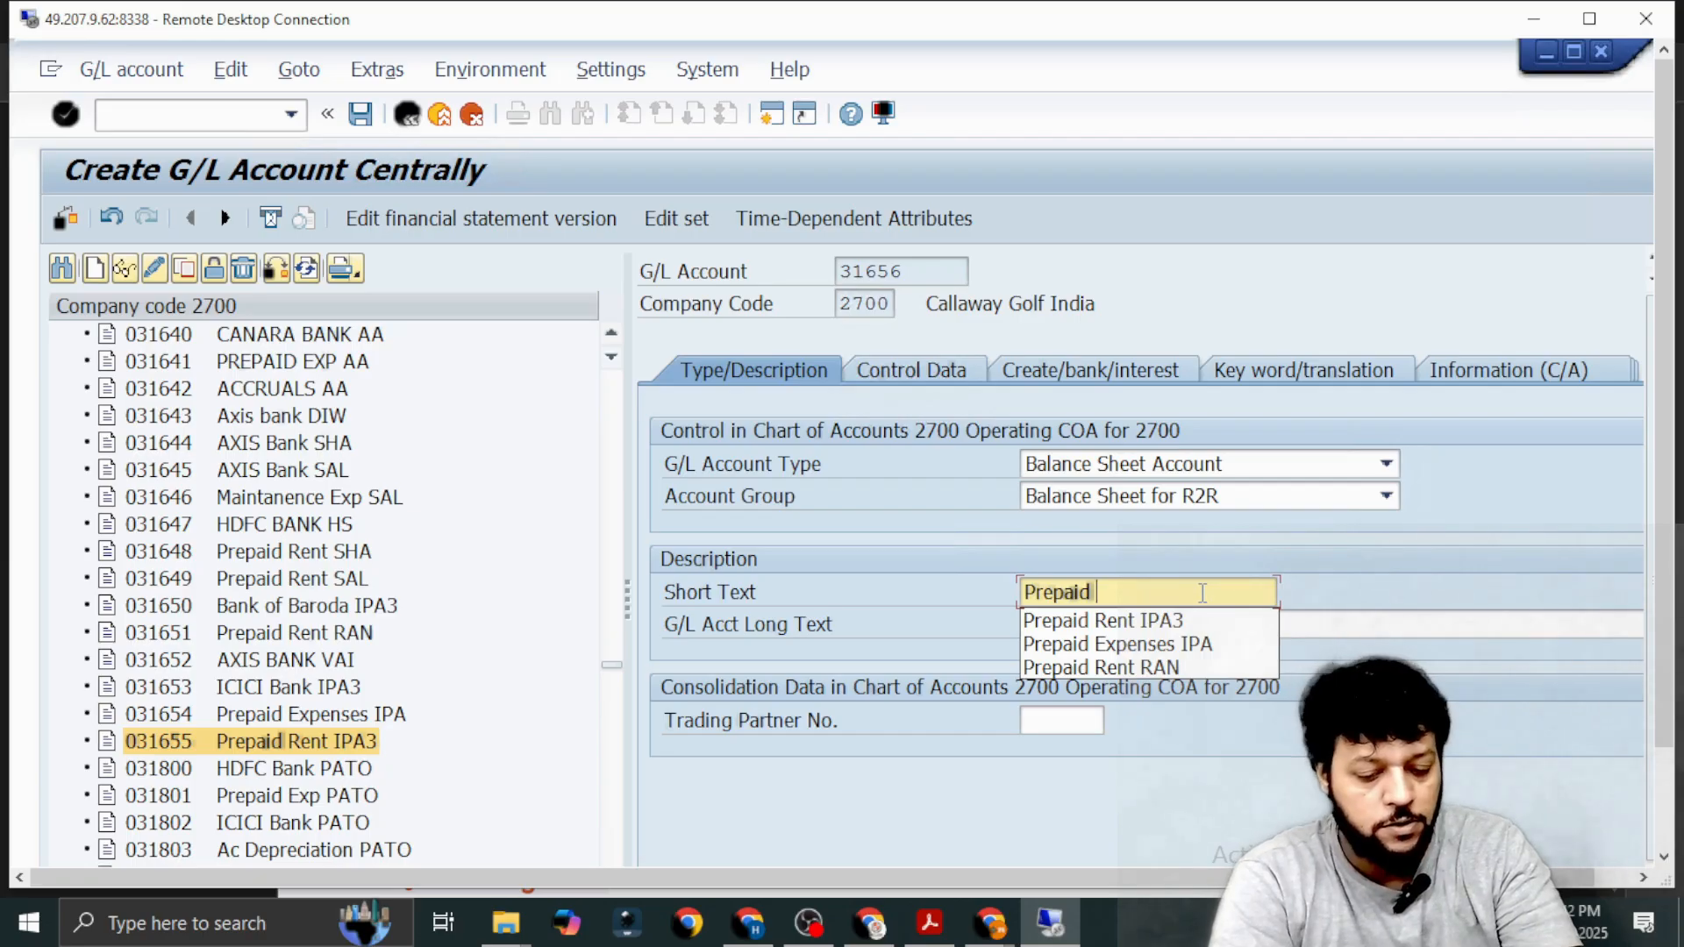
{"action": "type", "text": "Ins"}
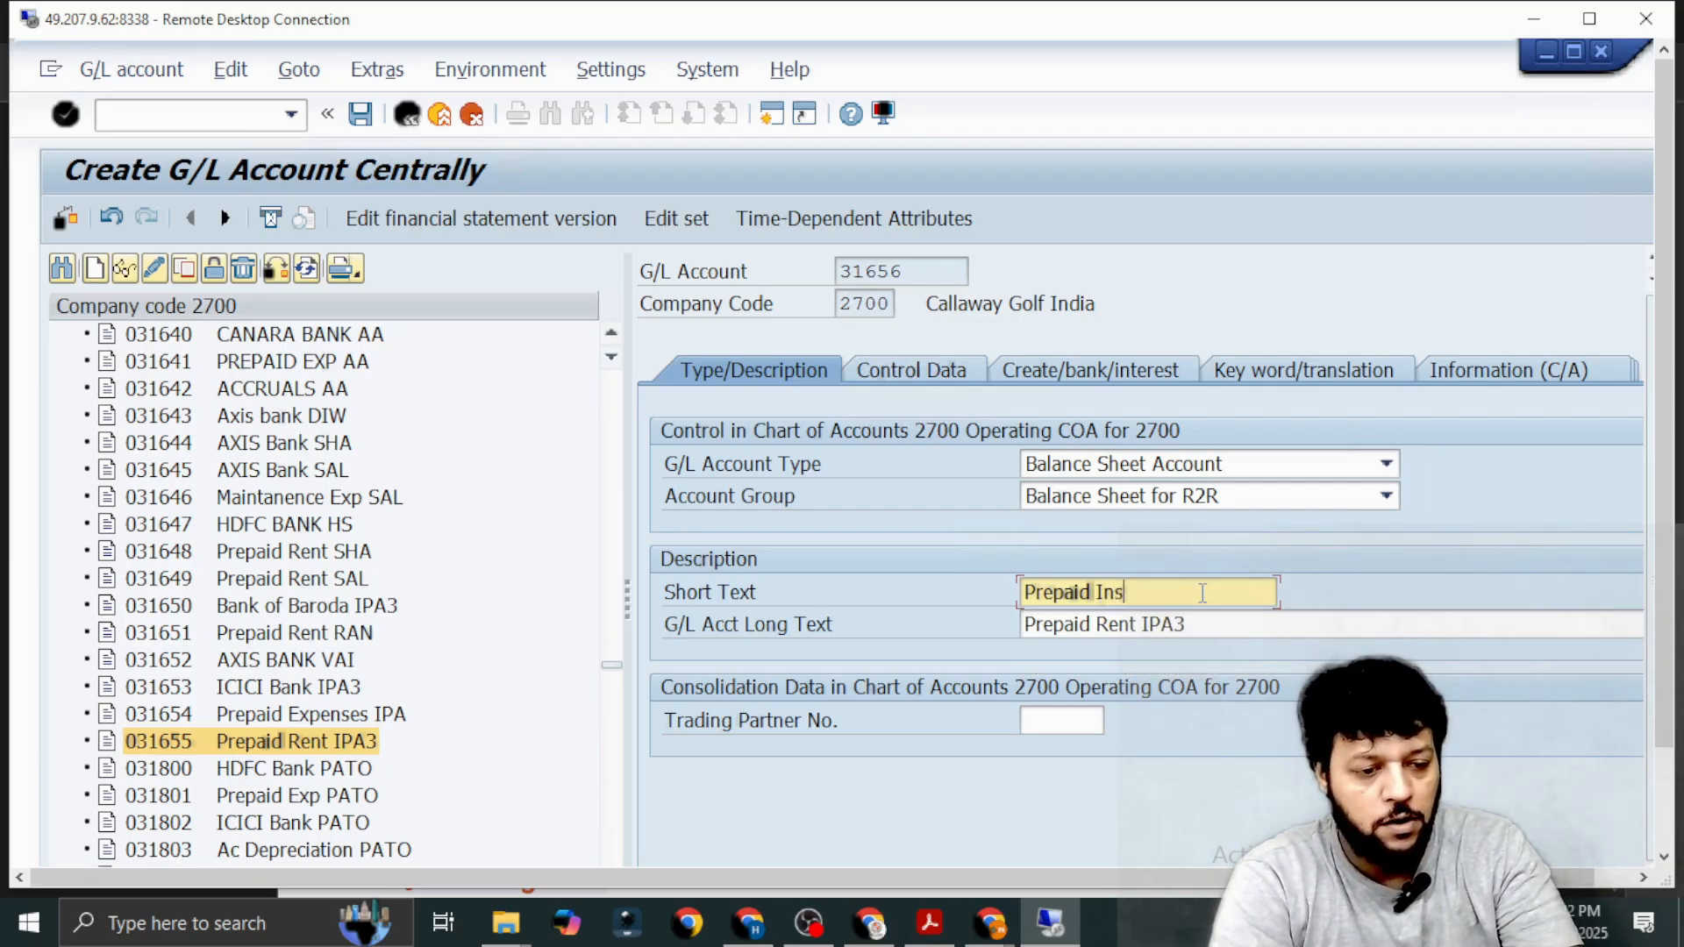
{"action": "type", "text": "urance i"}
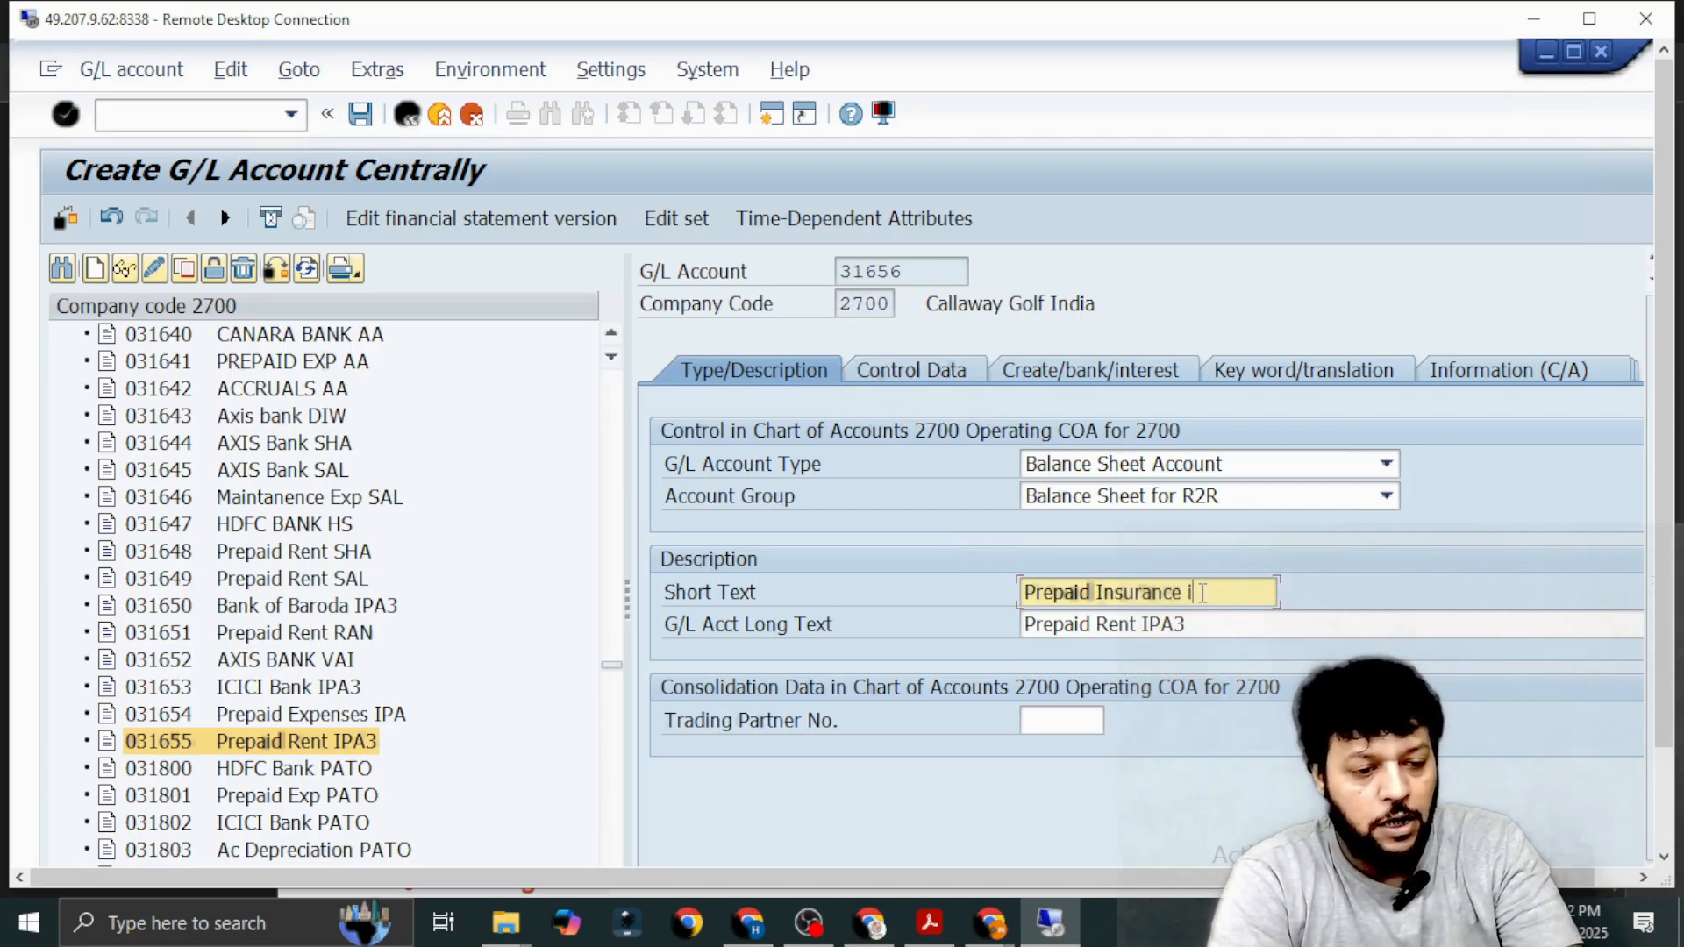
{"action": "type", "text": "p"}
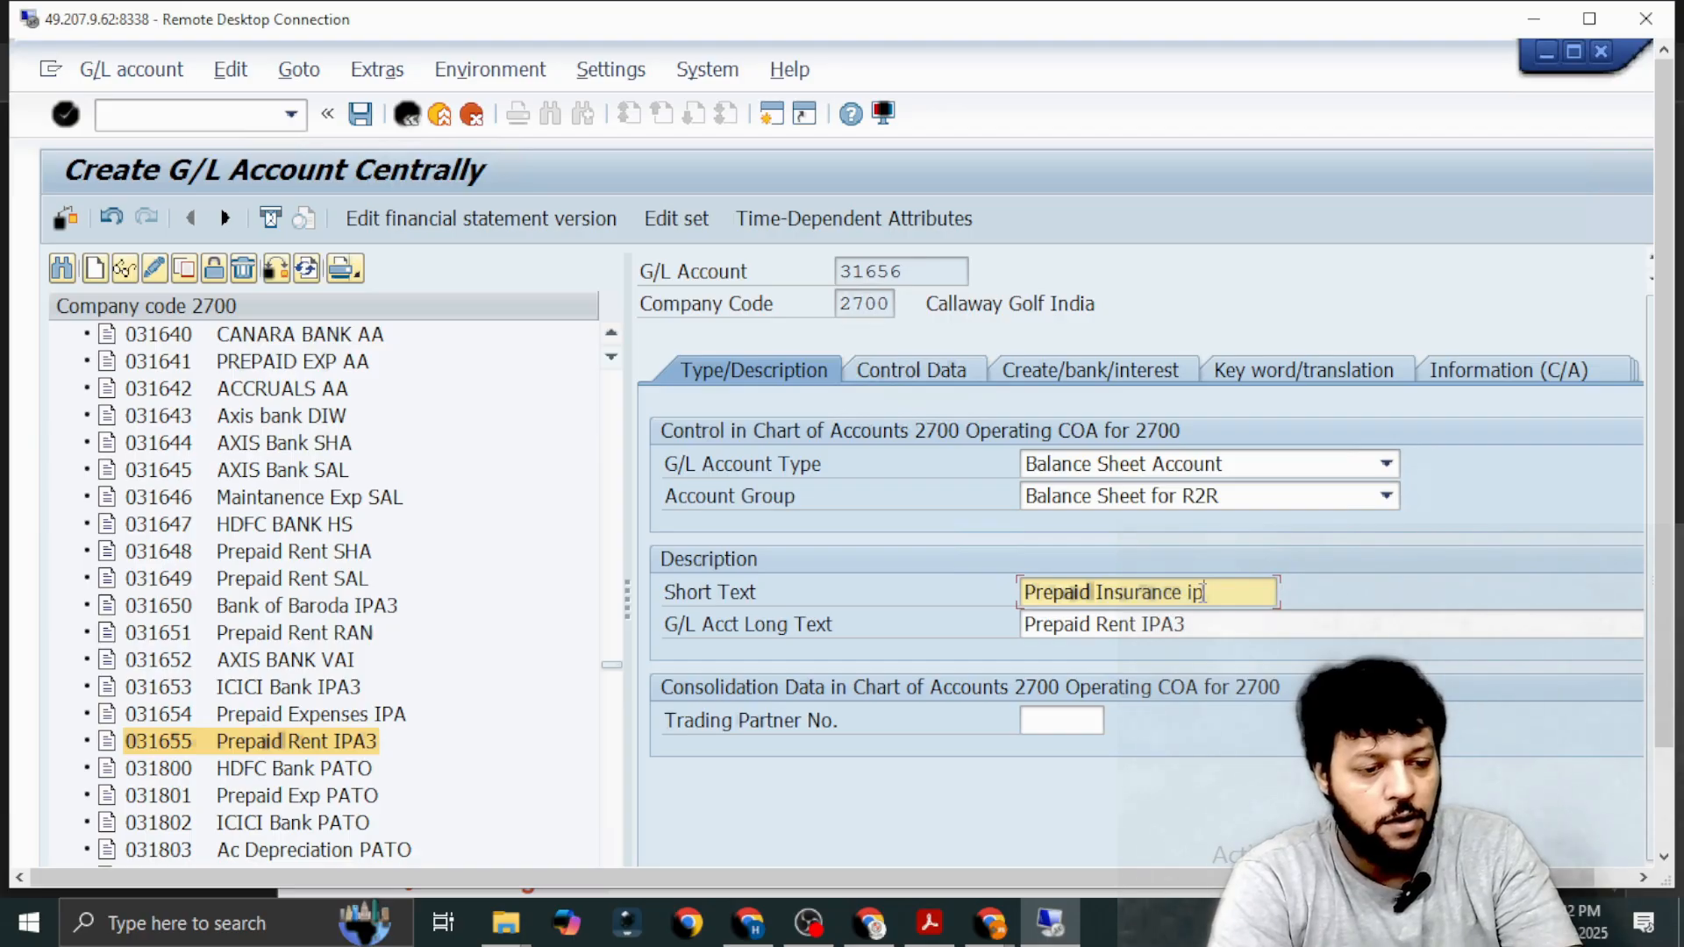
{"action": "key", "text": "BackSpace"}
{"action": "key", "text": "BackSpace"}
{"action": "key", "text": "BackSpace"}
{"action": "key", "text": "BackSpace"}
{"action": "key", "text": "BackSpace"}
{"action": "key", "text": "BackSpace"}
{"action": "key", "text": "BackSpace"}
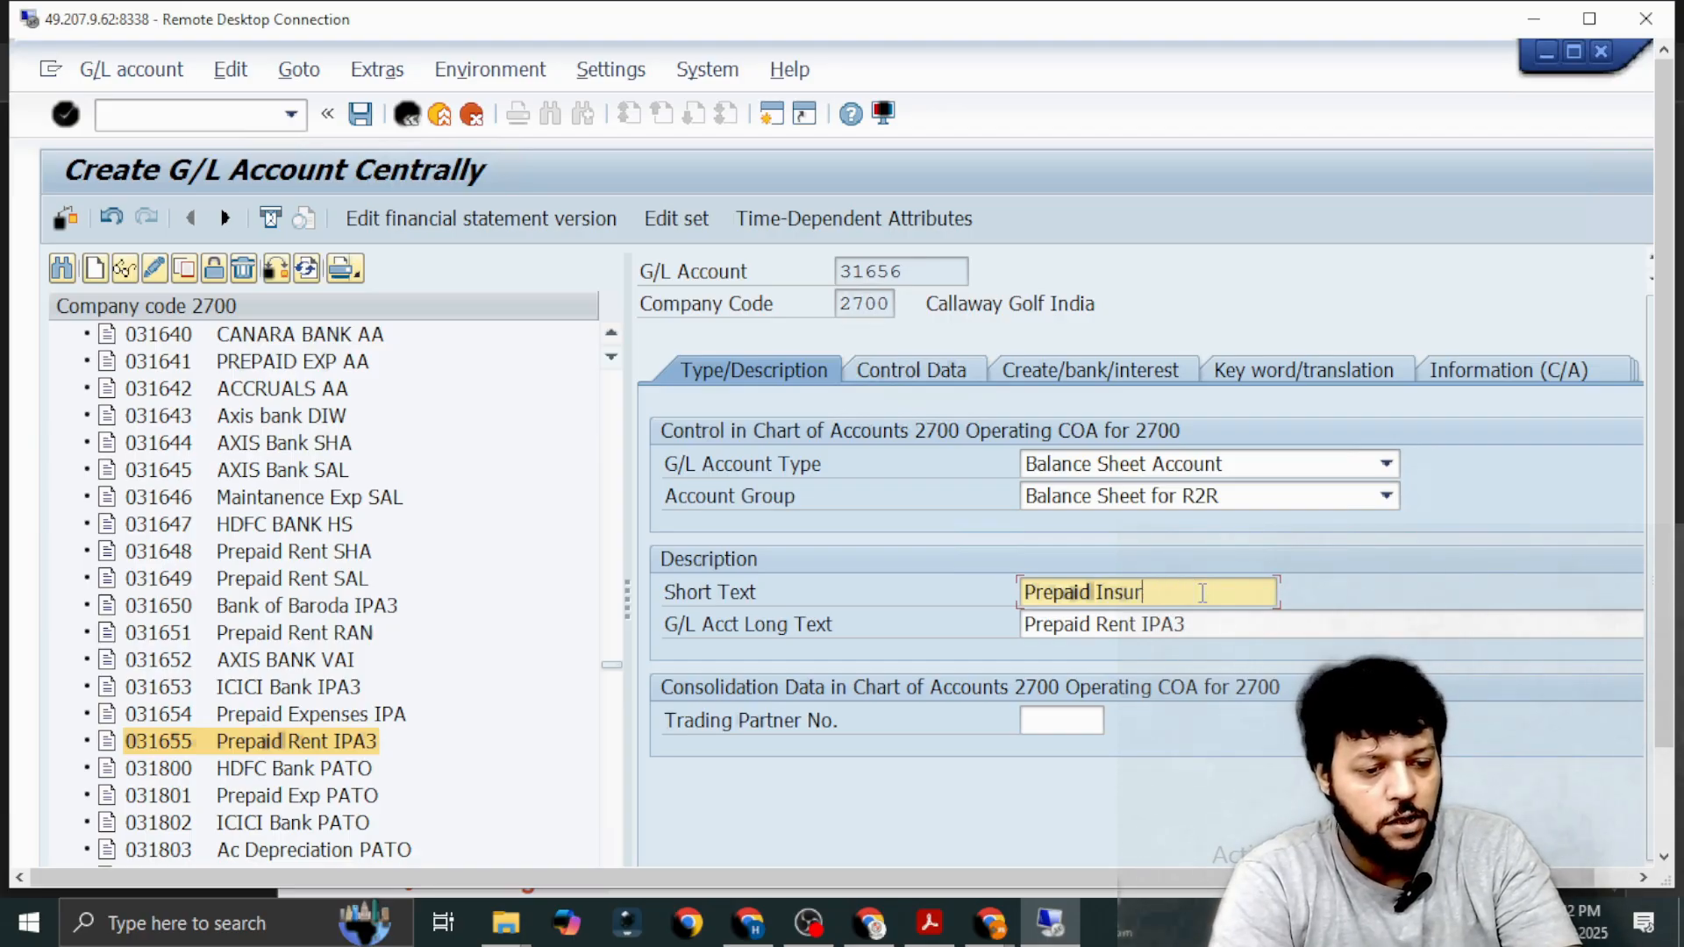
{"action": "key", "text": "BackSpace"}
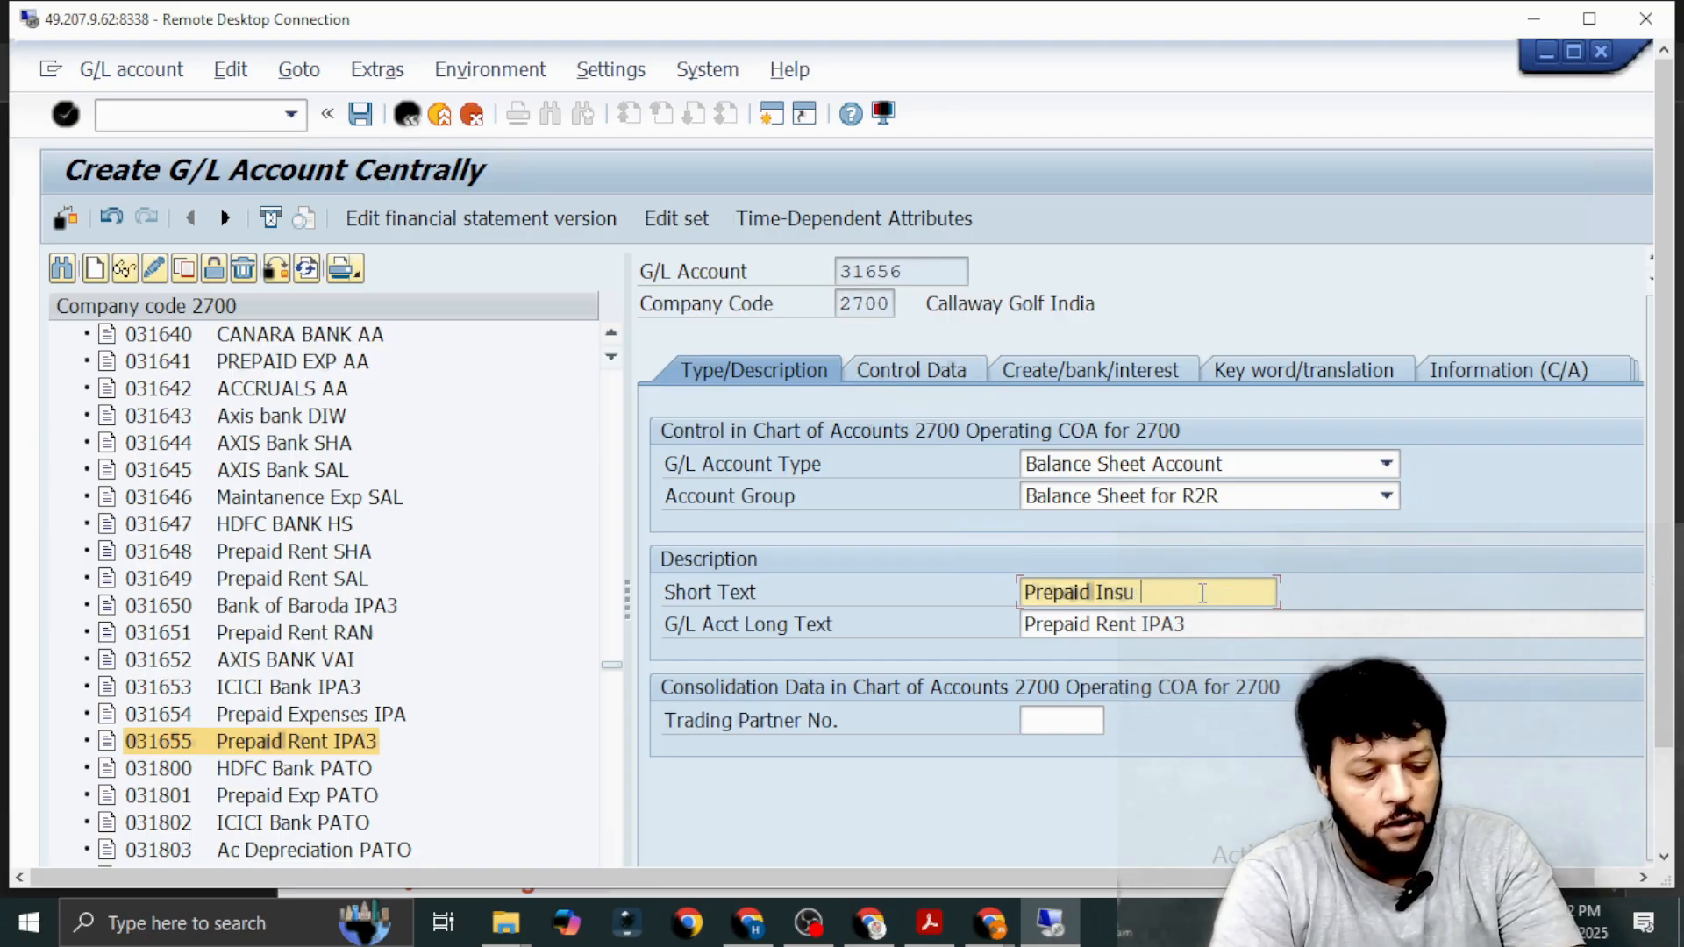
{"action": "type", "text": "IPAA"}
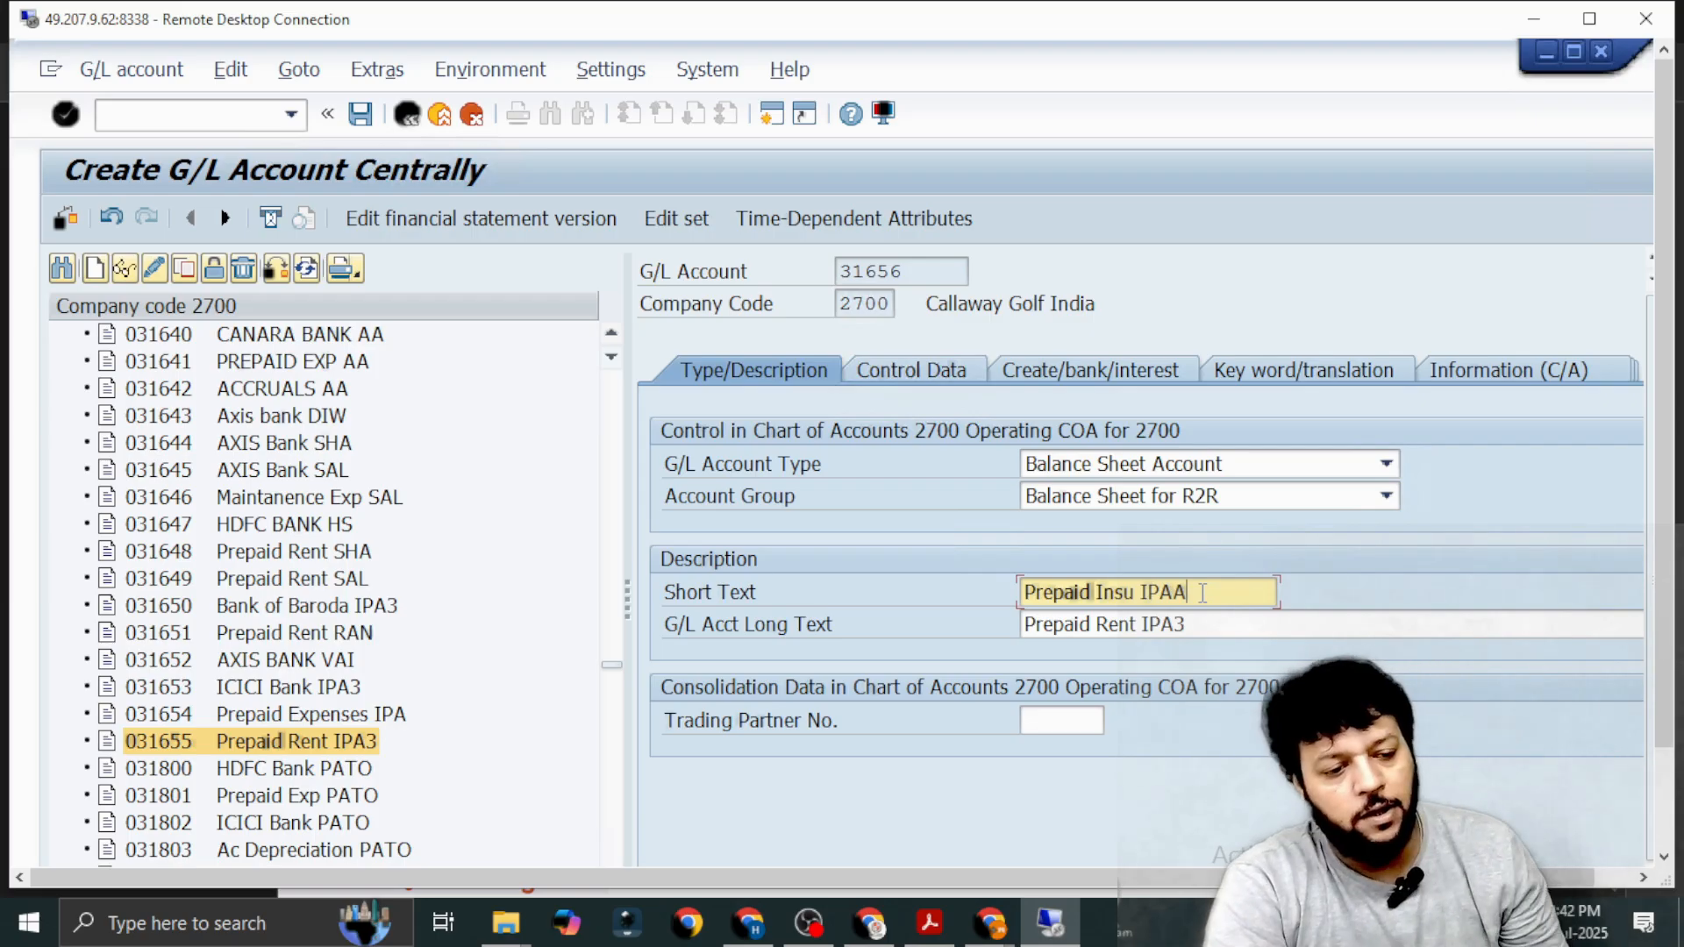
Change the G/L account long text of account 31656 to Prepaid Insurance IPAA.
{"action": "left_click", "coordinate": [1200, 623]}
{"action": "key", "text": "BackSpace"}
{"action": "key", "text": "BackSpace"}
{"action": "key", "text": "BackSpace"}
{"action": "key", "text": "BackSpace"}
{"action": "key", "text": "BackSpace"}
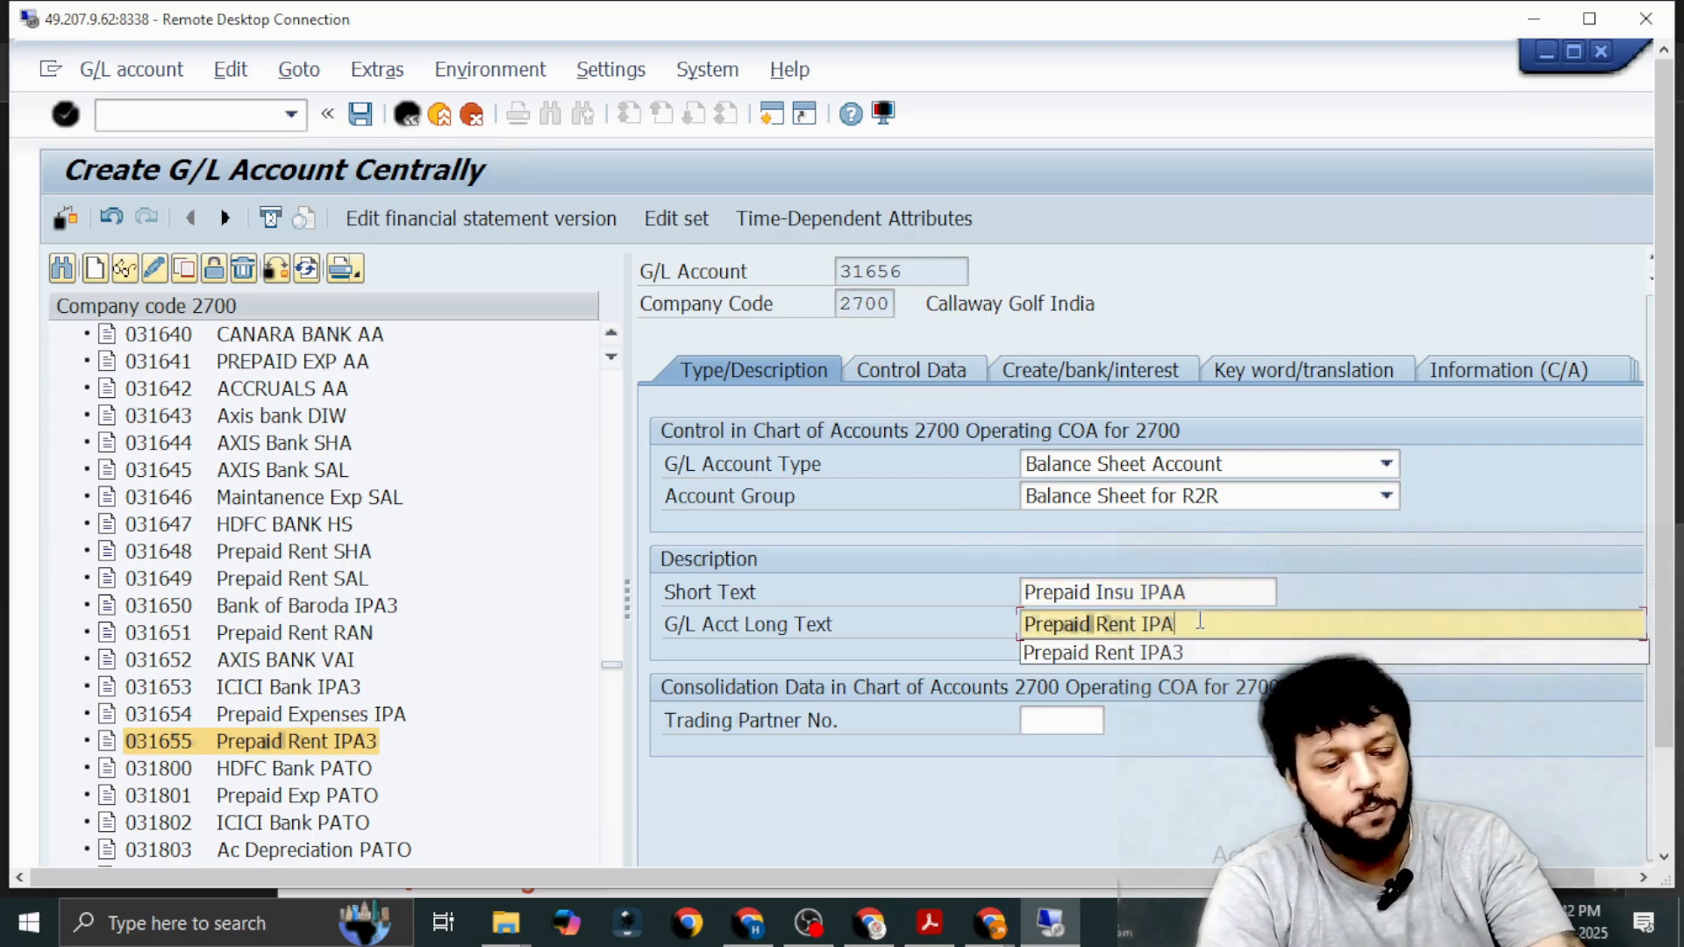
{"action": "key", "text": "BackSpace"}
{"action": "key", "text": "BackSpace"}
{"action": "key", "text": "BackSpace"}
{"action": "key", "text": "BackSpace"}
{"action": "key", "text": "BackSpace"}
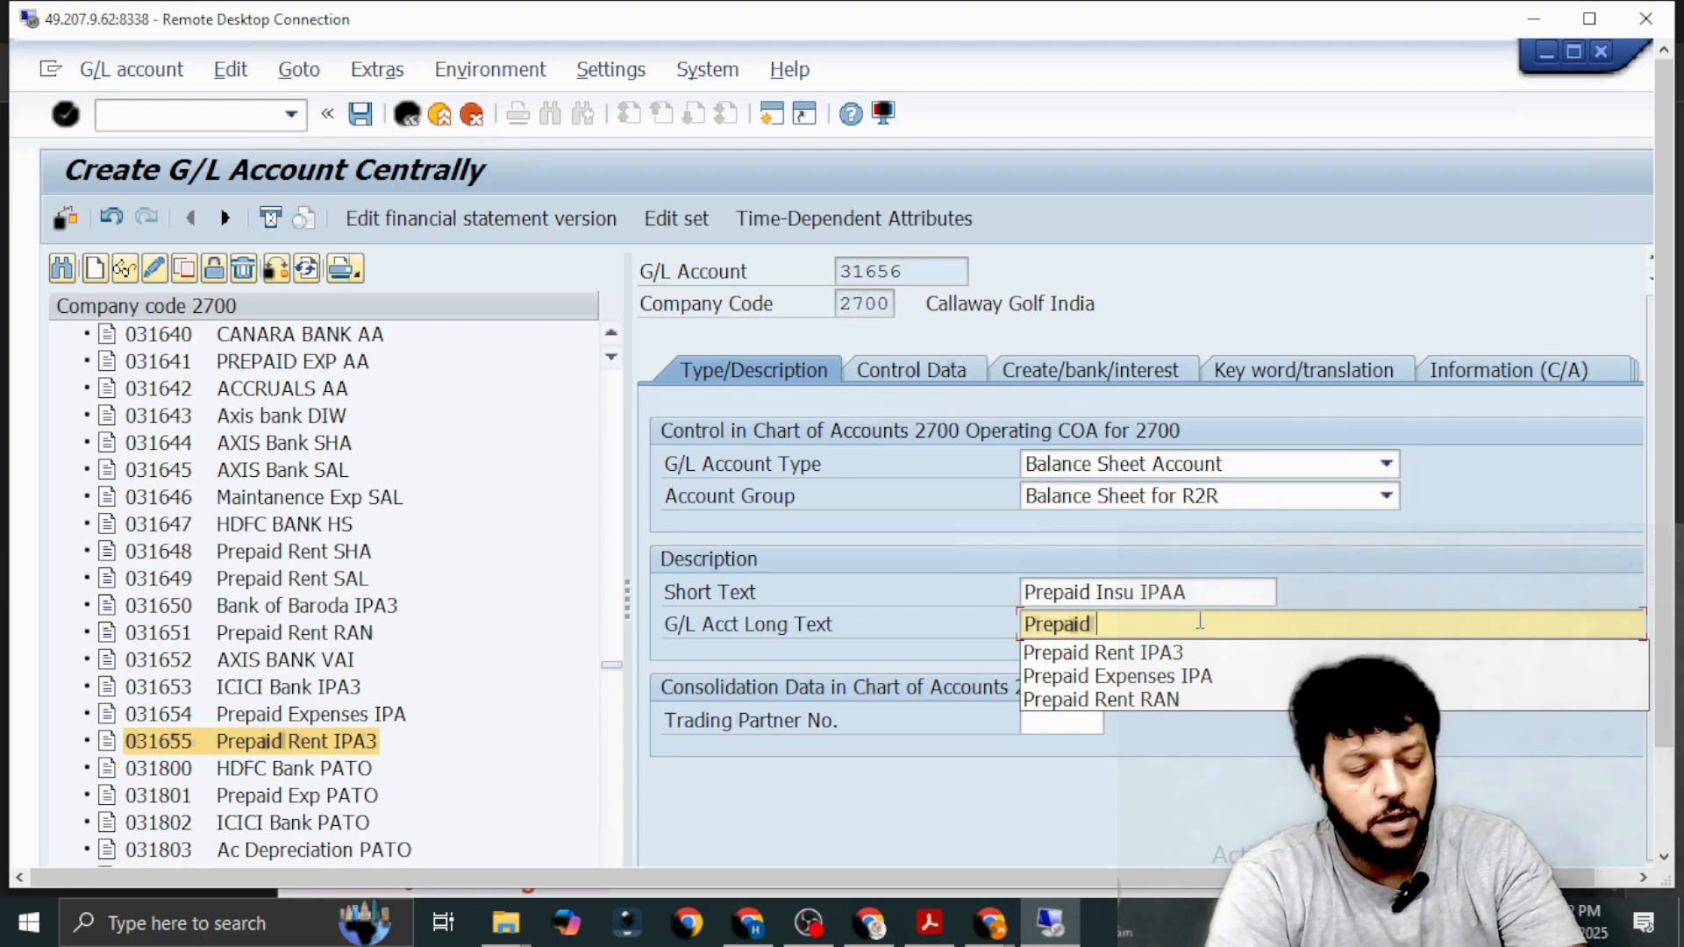
{"action": "type", "text": "I"}
{"action": "key", "text": "BackSpace"}
{"action": "type", "text": "I"}
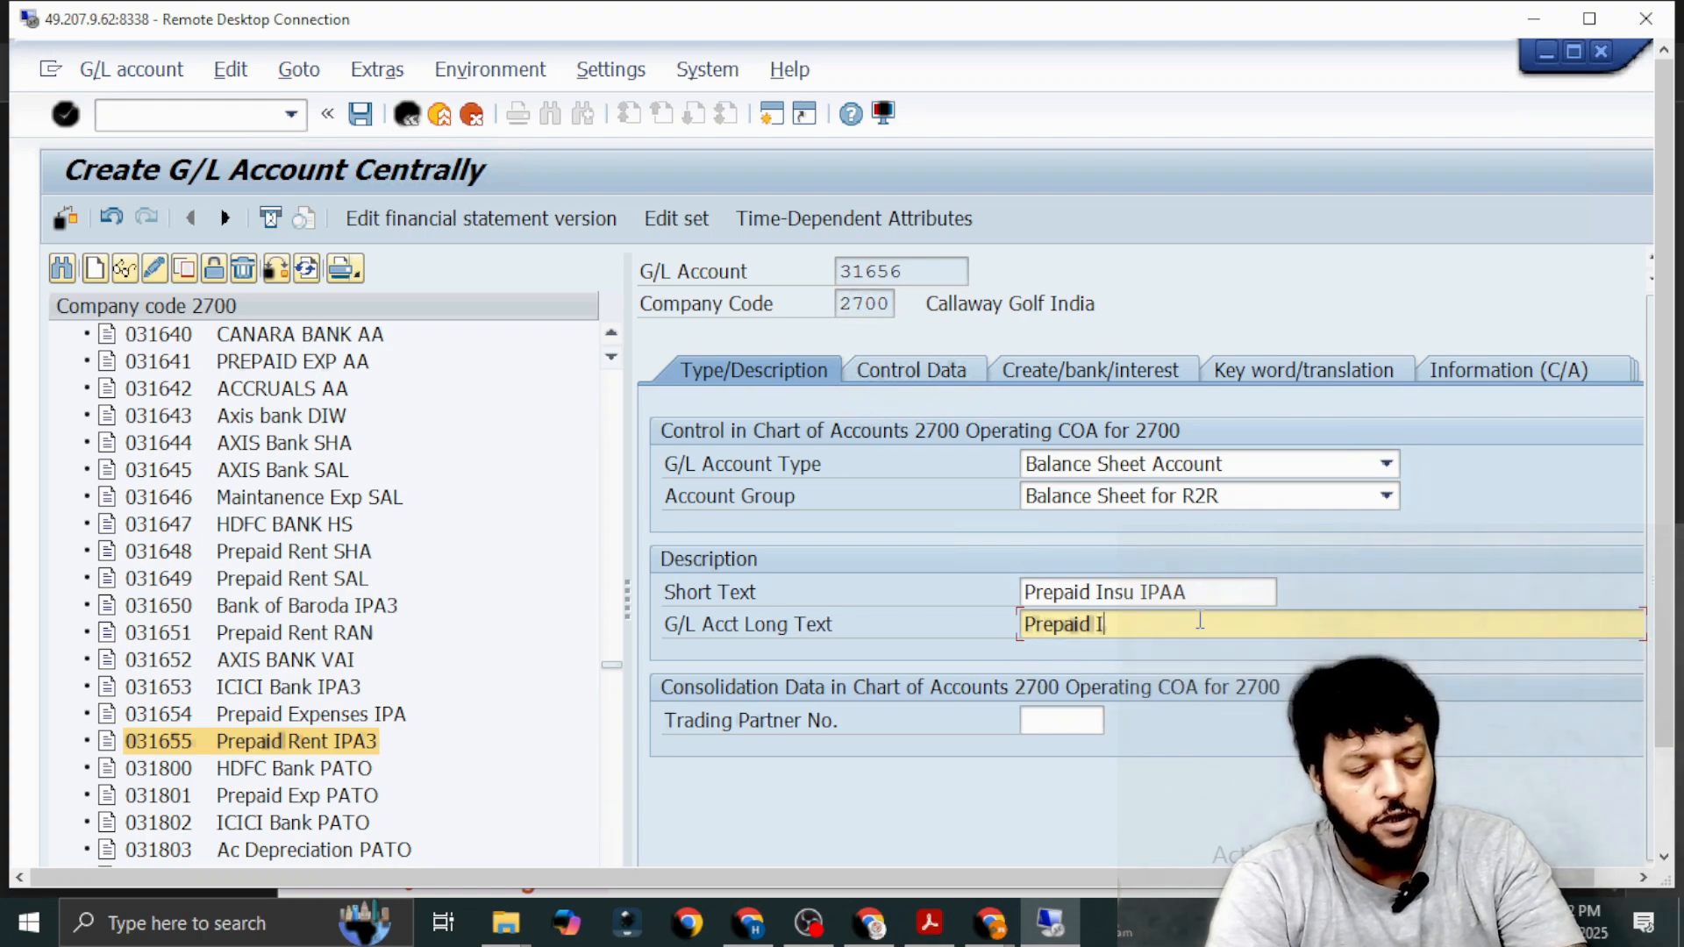
{"action": "type", "text": "nsurance IPAA"}
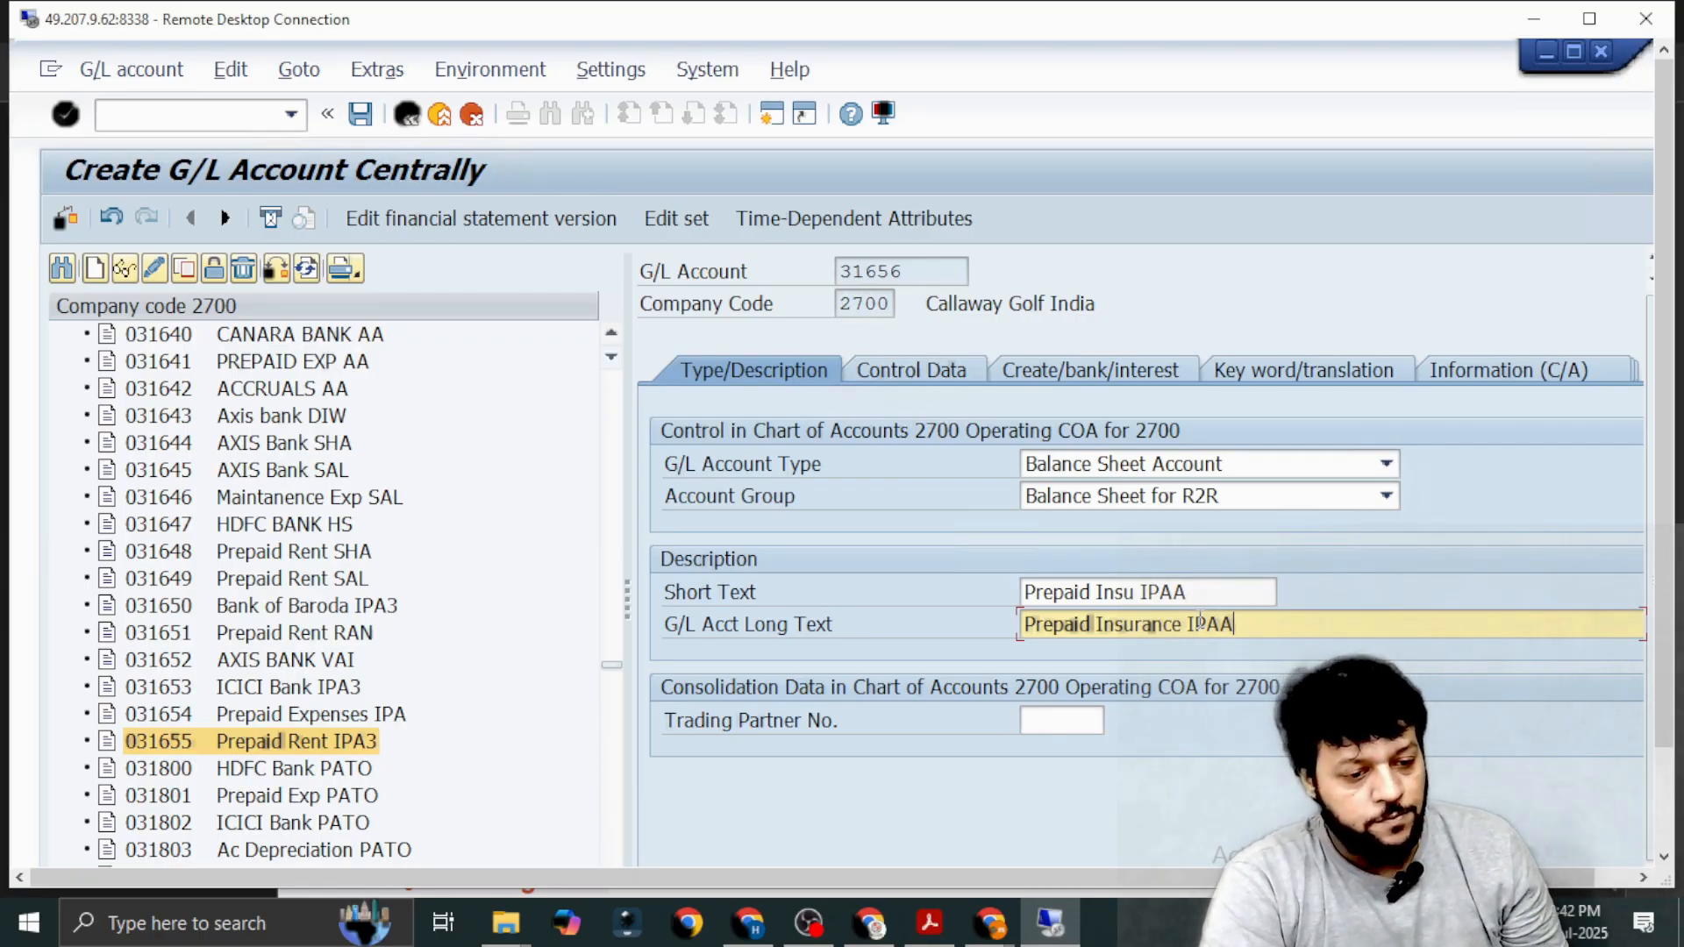
Review the control data, the document creation settings and the type and description of account 31656.
{"action": "left_click", "coordinate": [878, 370]}
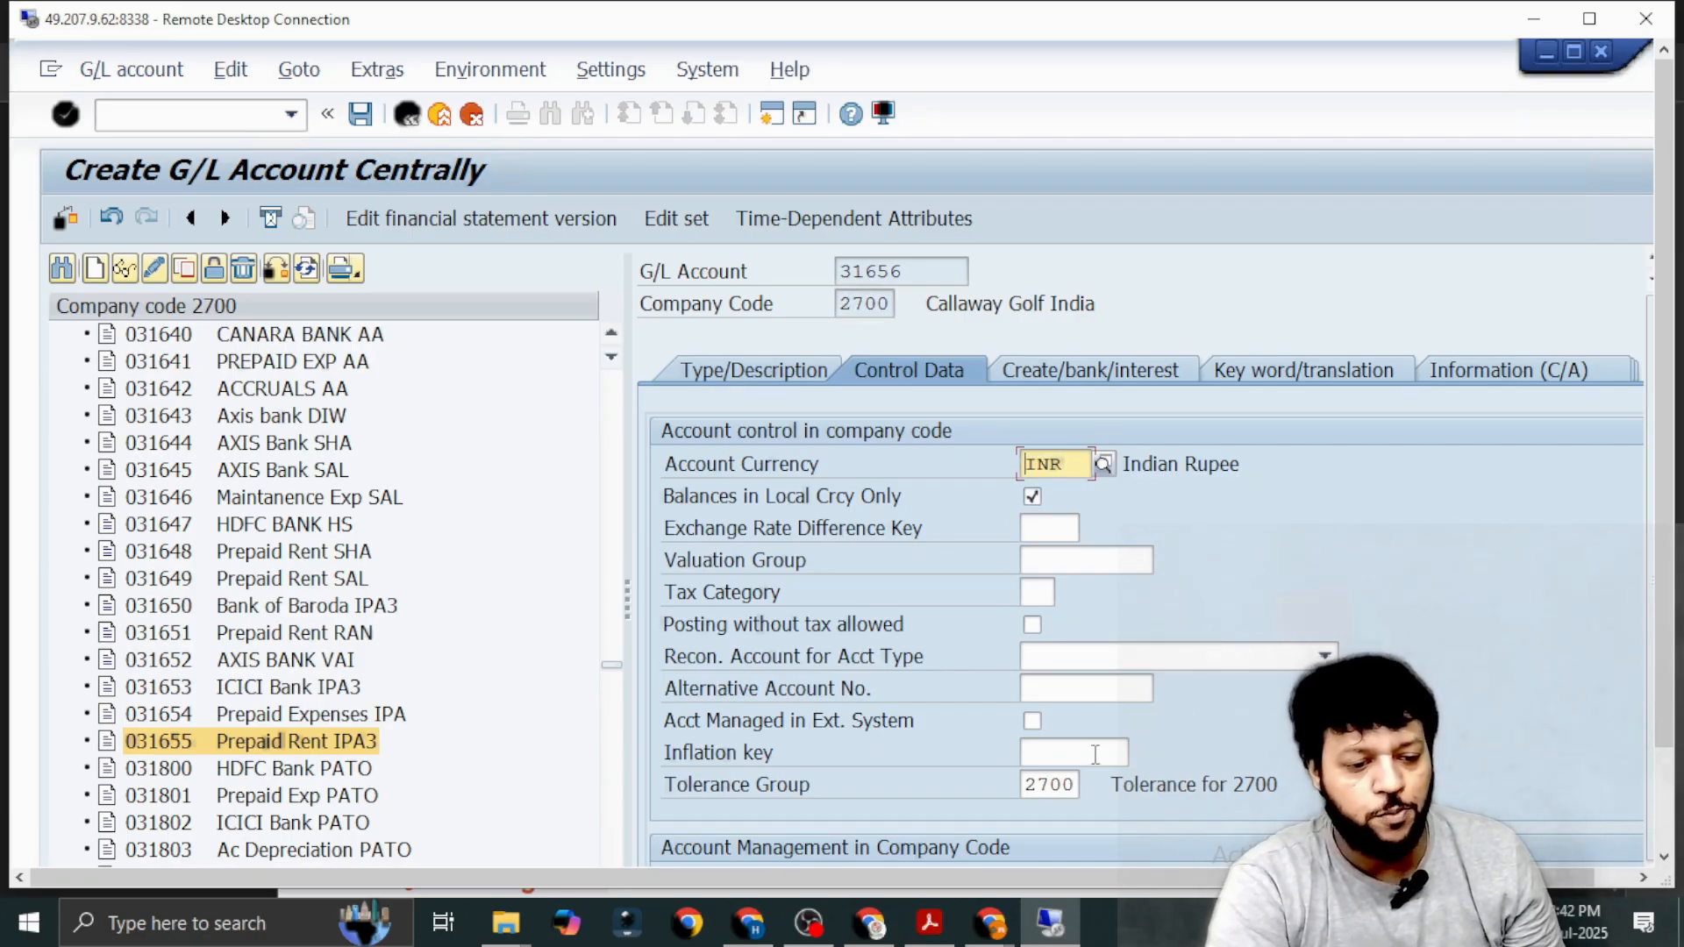
{"action": "scroll", "coordinate": [1094, 738], "scroll_direction": "down", "scroll_amount": 3}
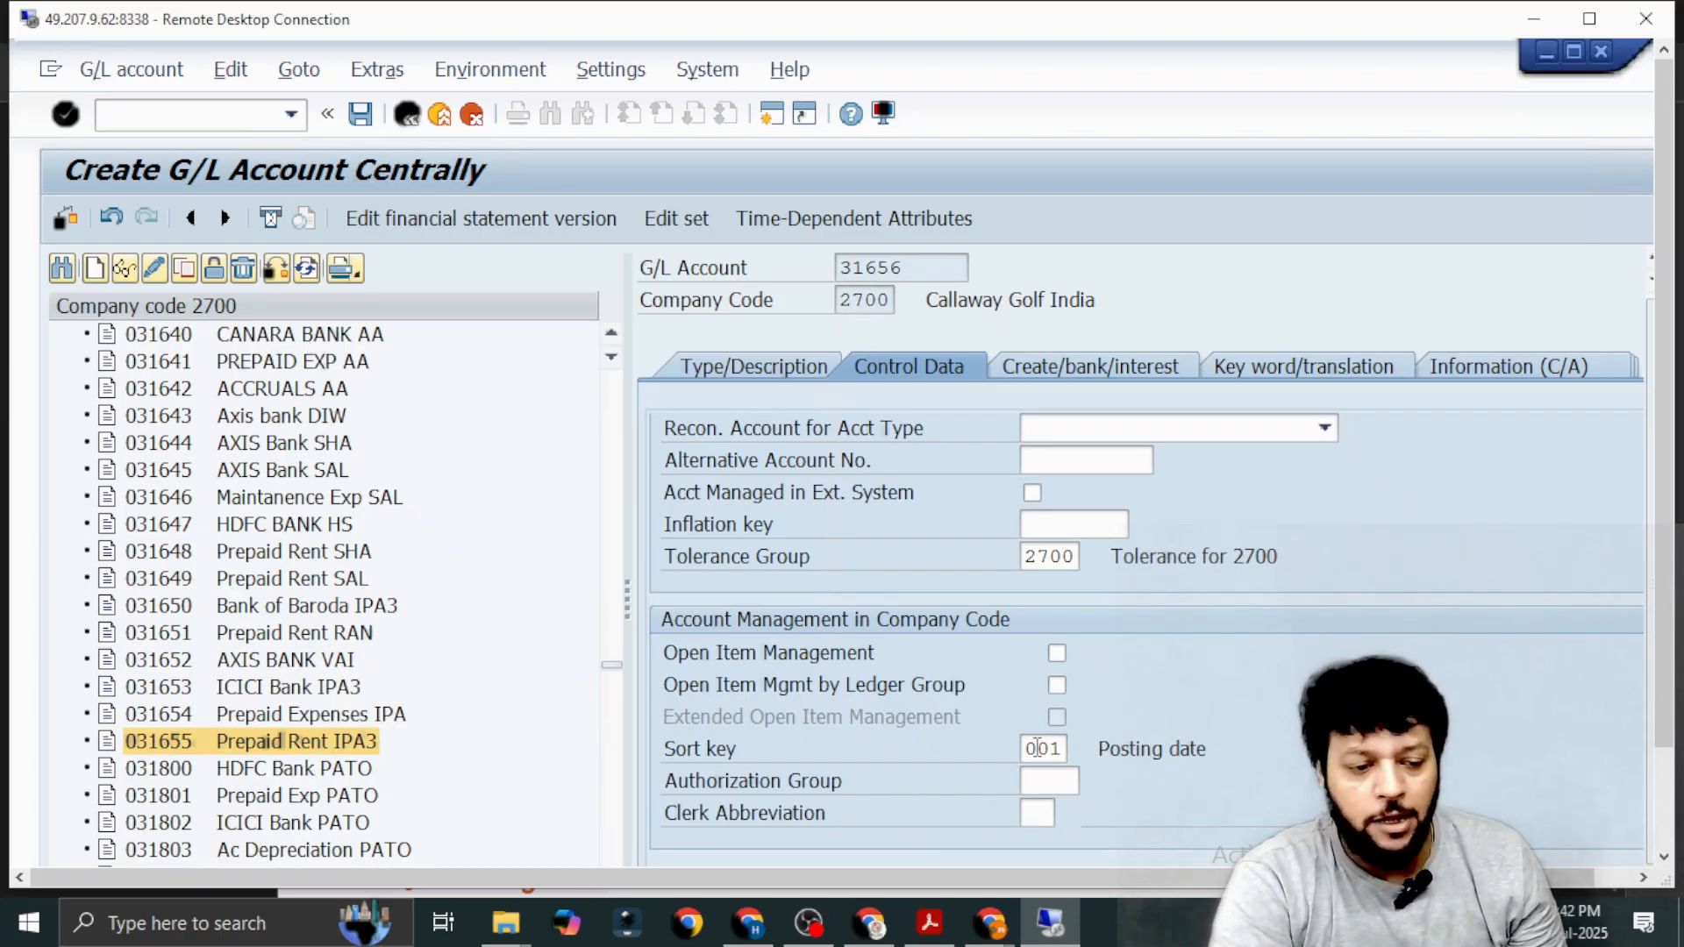
{"action": "left_click", "coordinate": [1059, 362]}
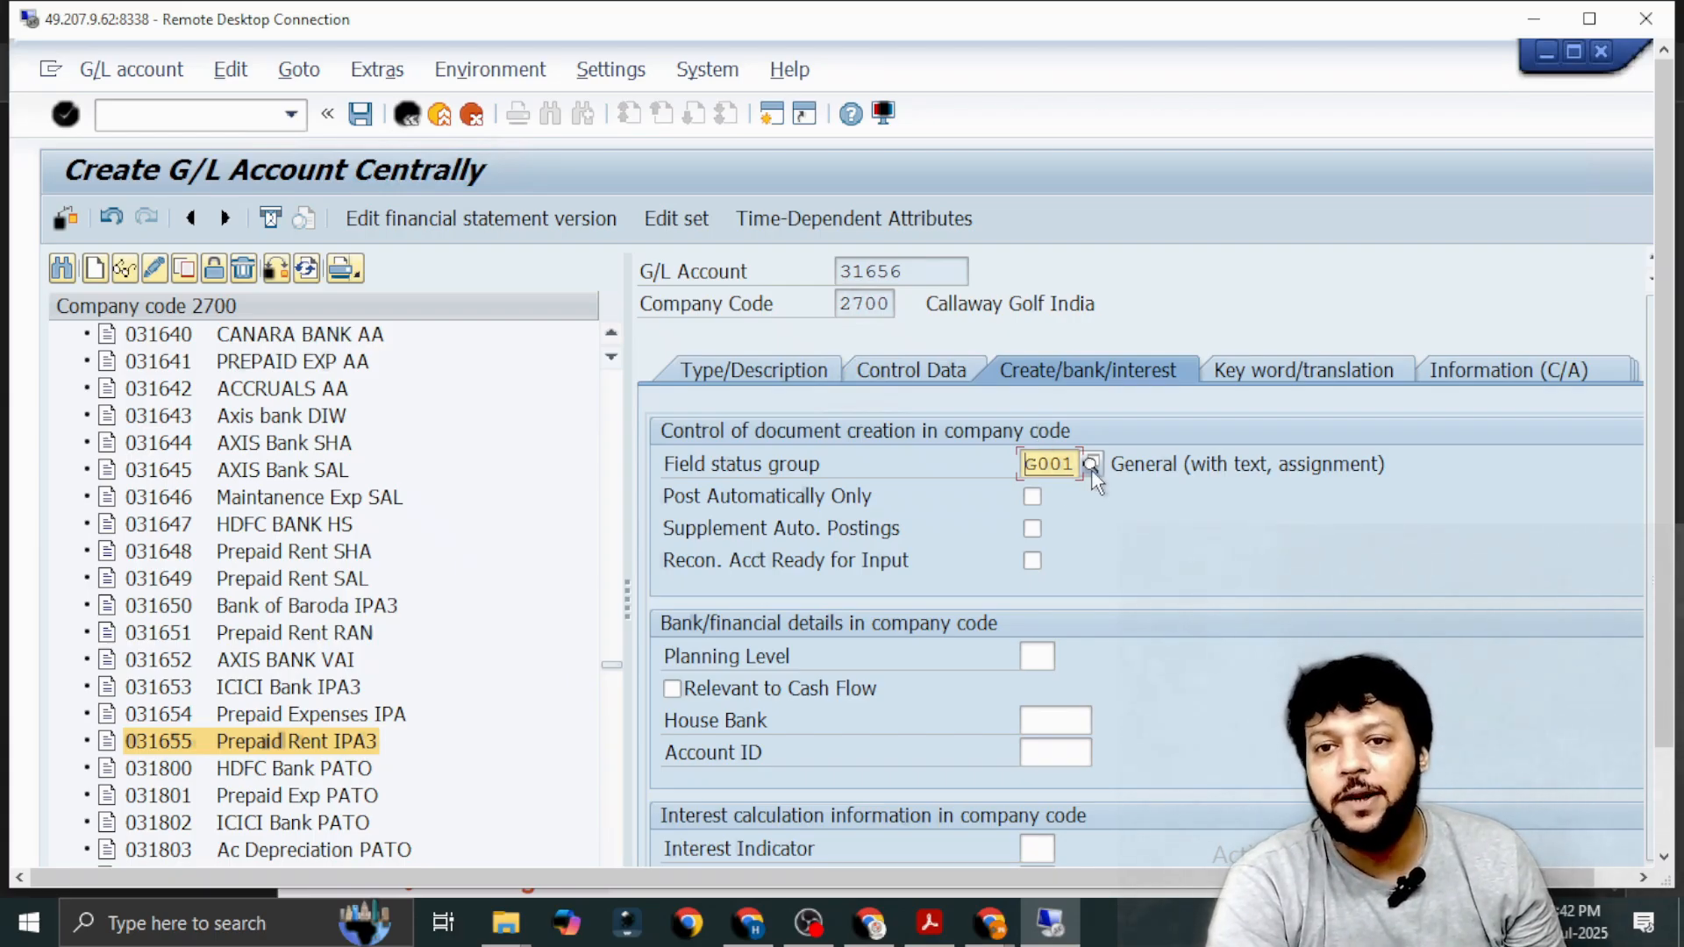
{"action": "left_click", "coordinate": [755, 370]}
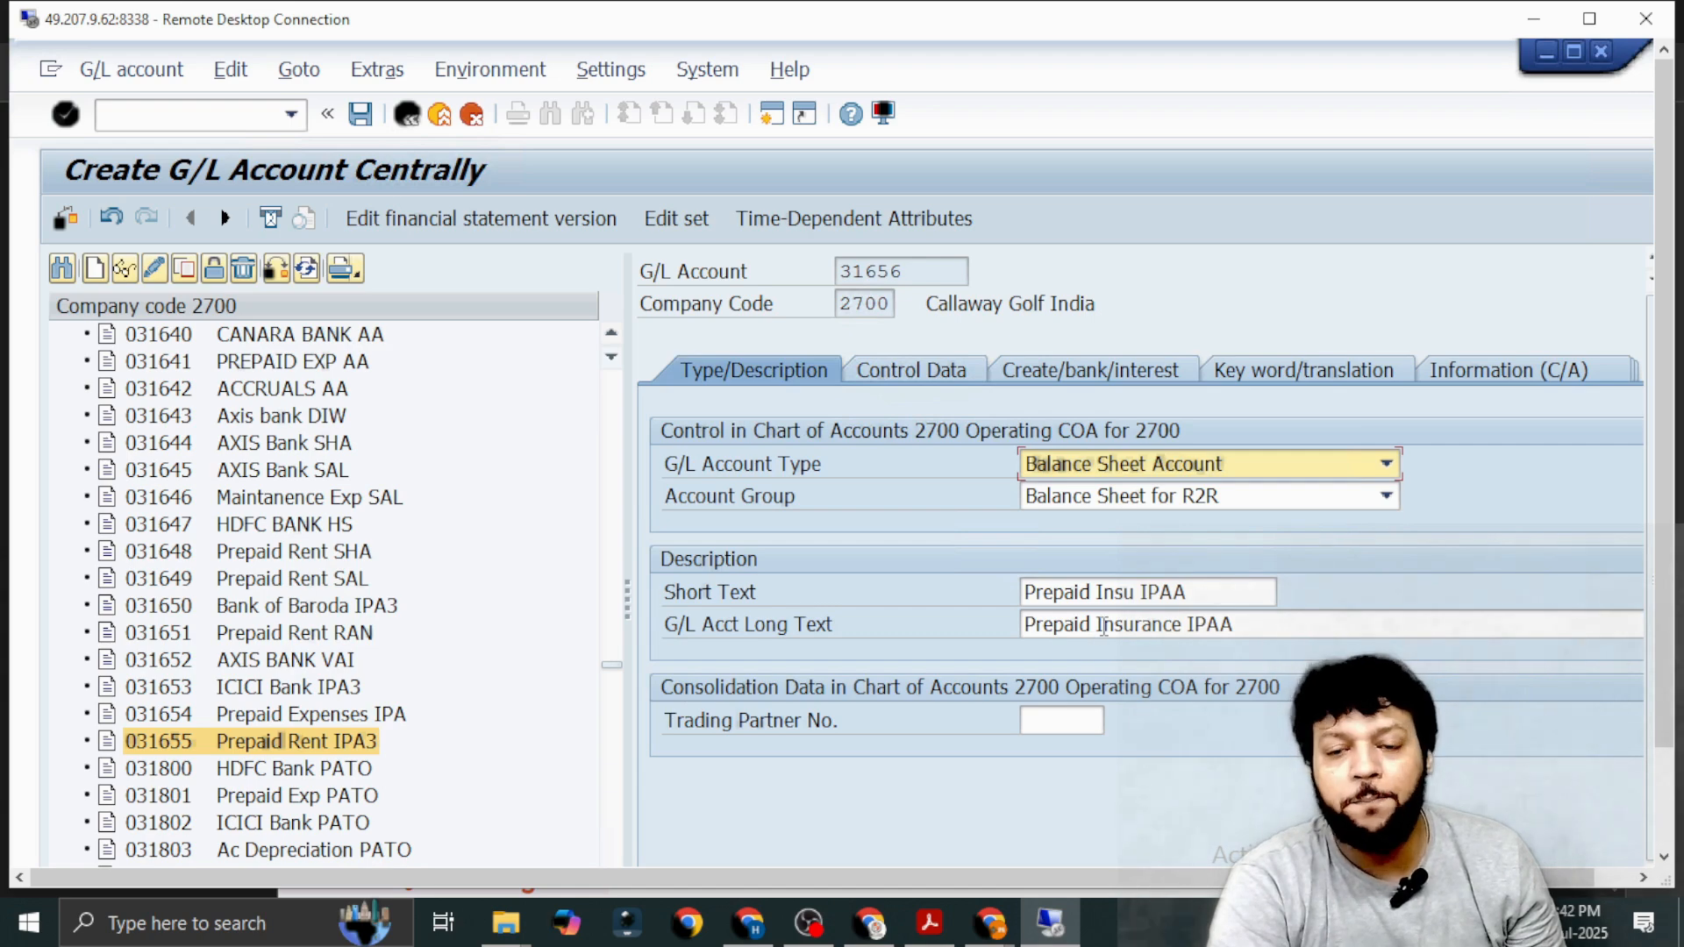
Choose field status group G001 General (with text, assignment) for account 31656 and save the account.
{"action": "left_click", "coordinate": [1086, 368]}
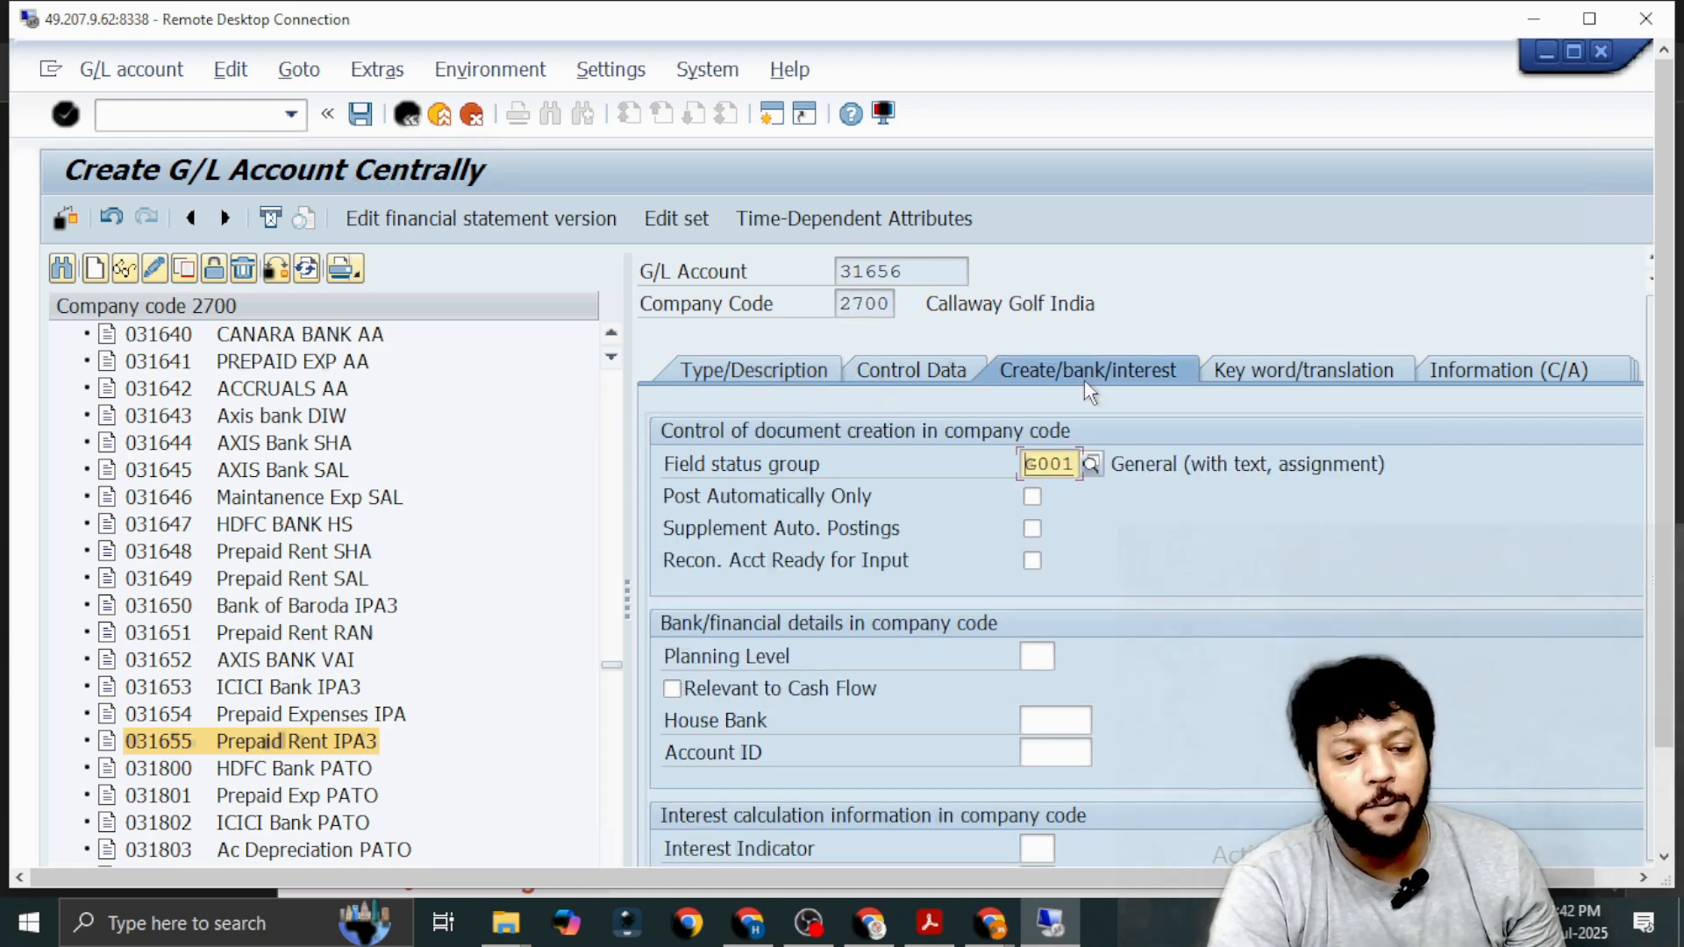
{"action": "left_click", "coordinate": [1091, 466]}
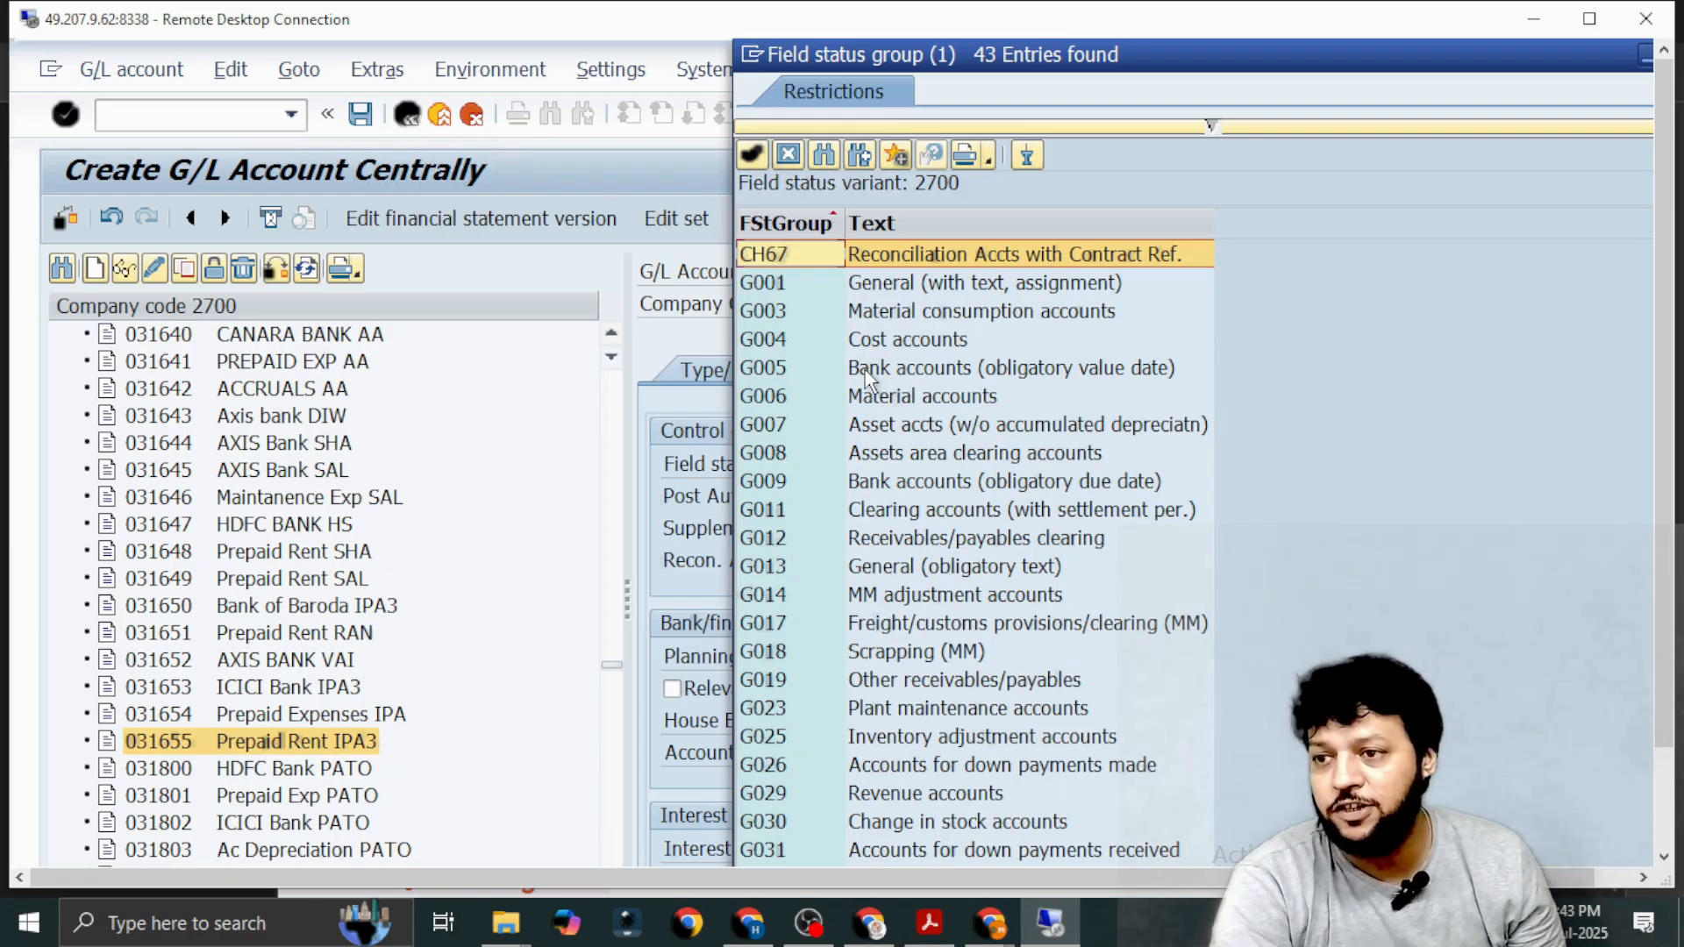
{"action": "left_click", "coordinate": [881, 347]}
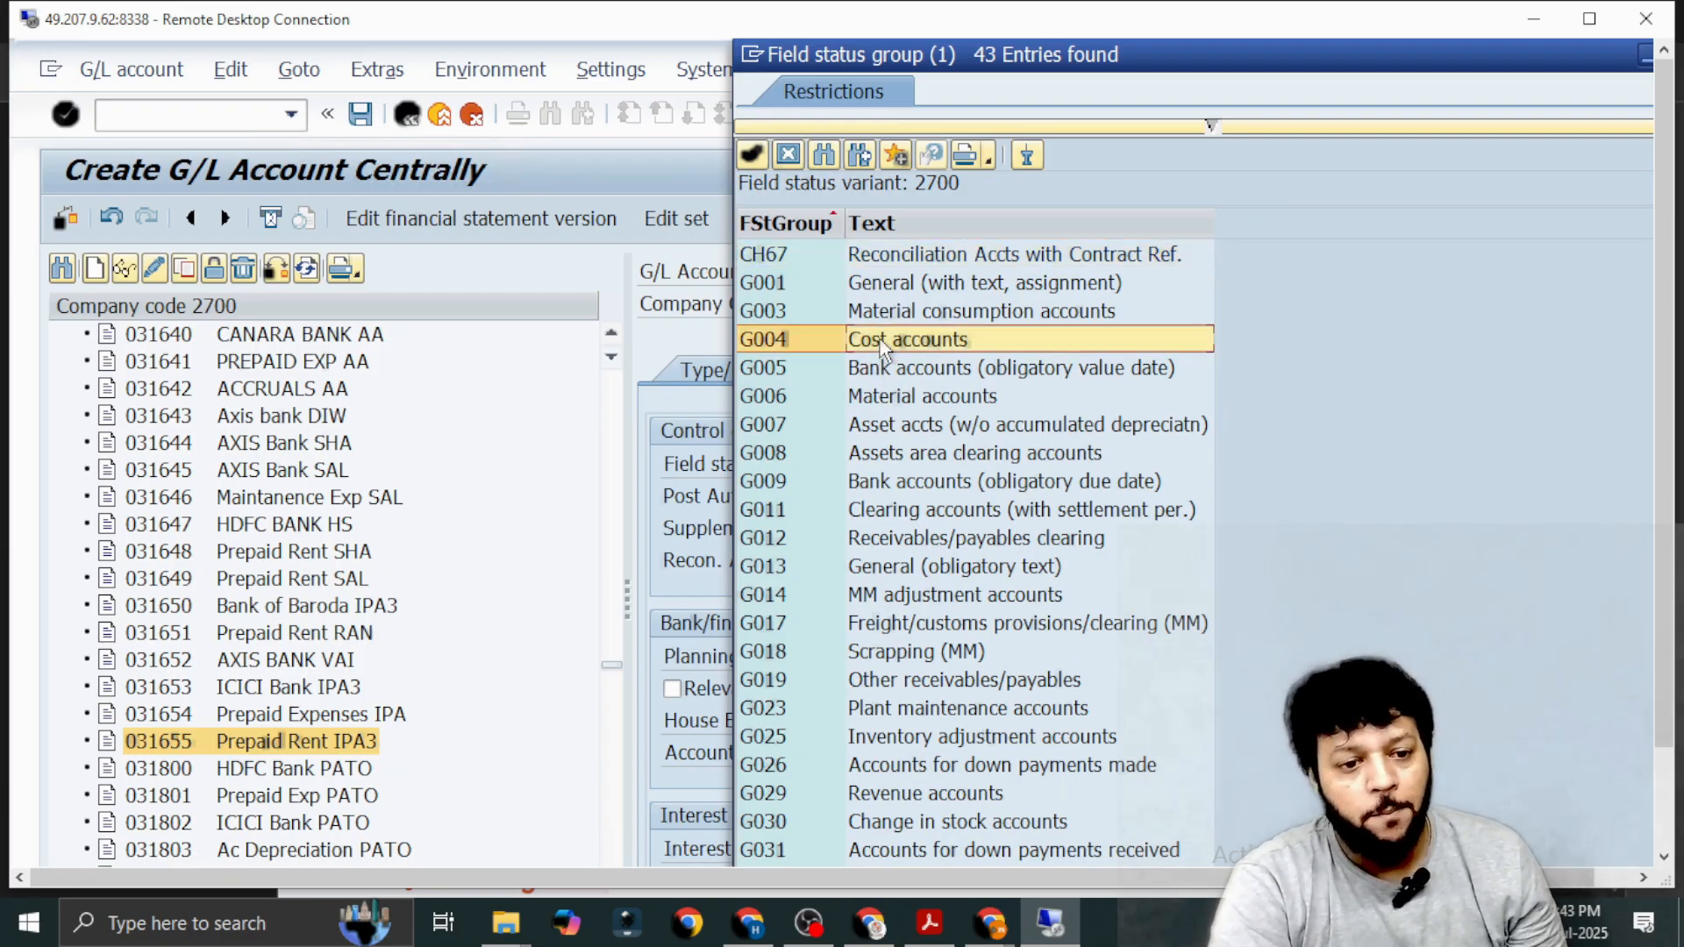
{"action": "left_click", "coordinate": [889, 289]}
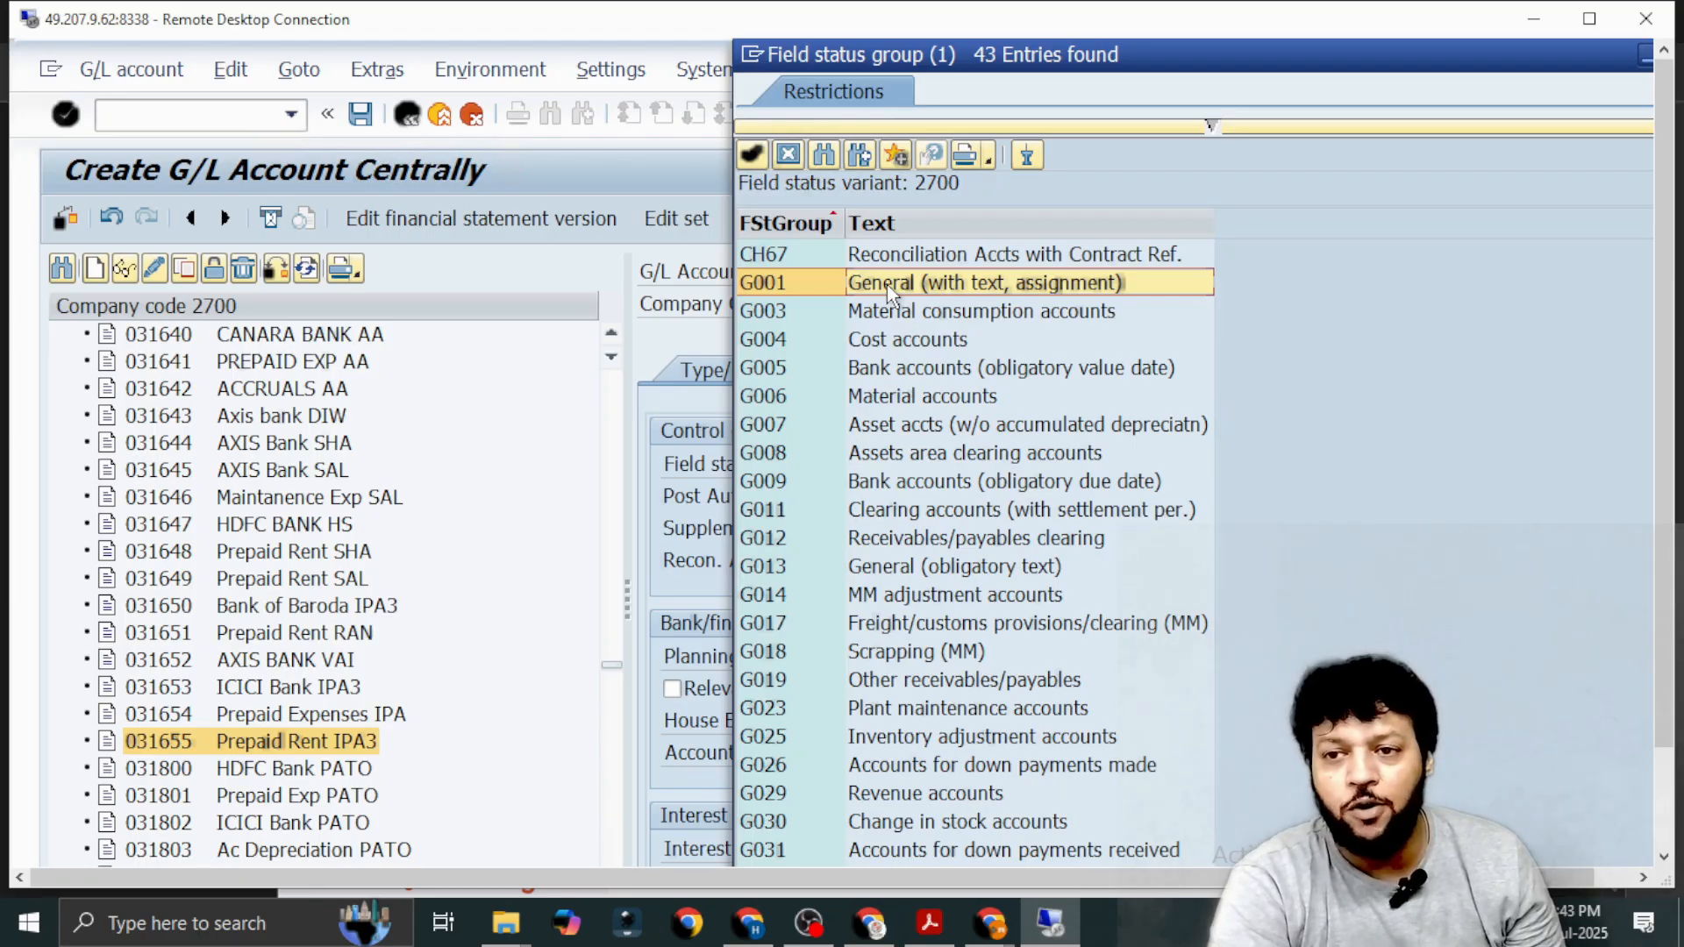
{"action": "double_click", "coordinate": [889, 290]}
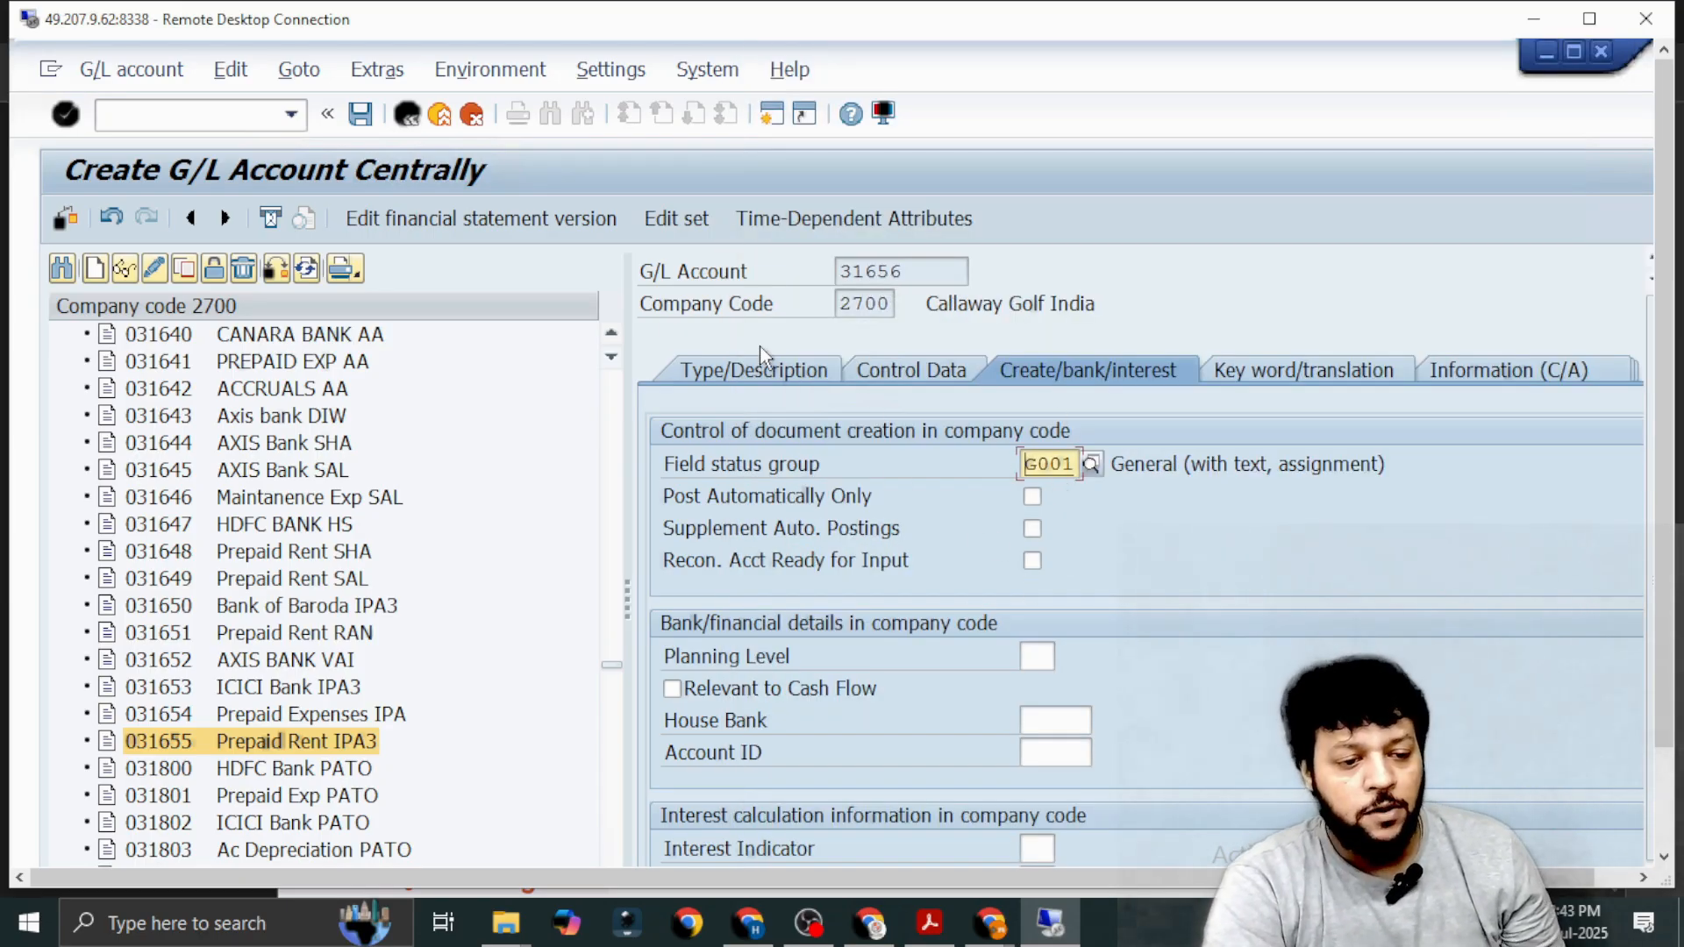
{"action": "left_click", "coordinate": [361, 115]}
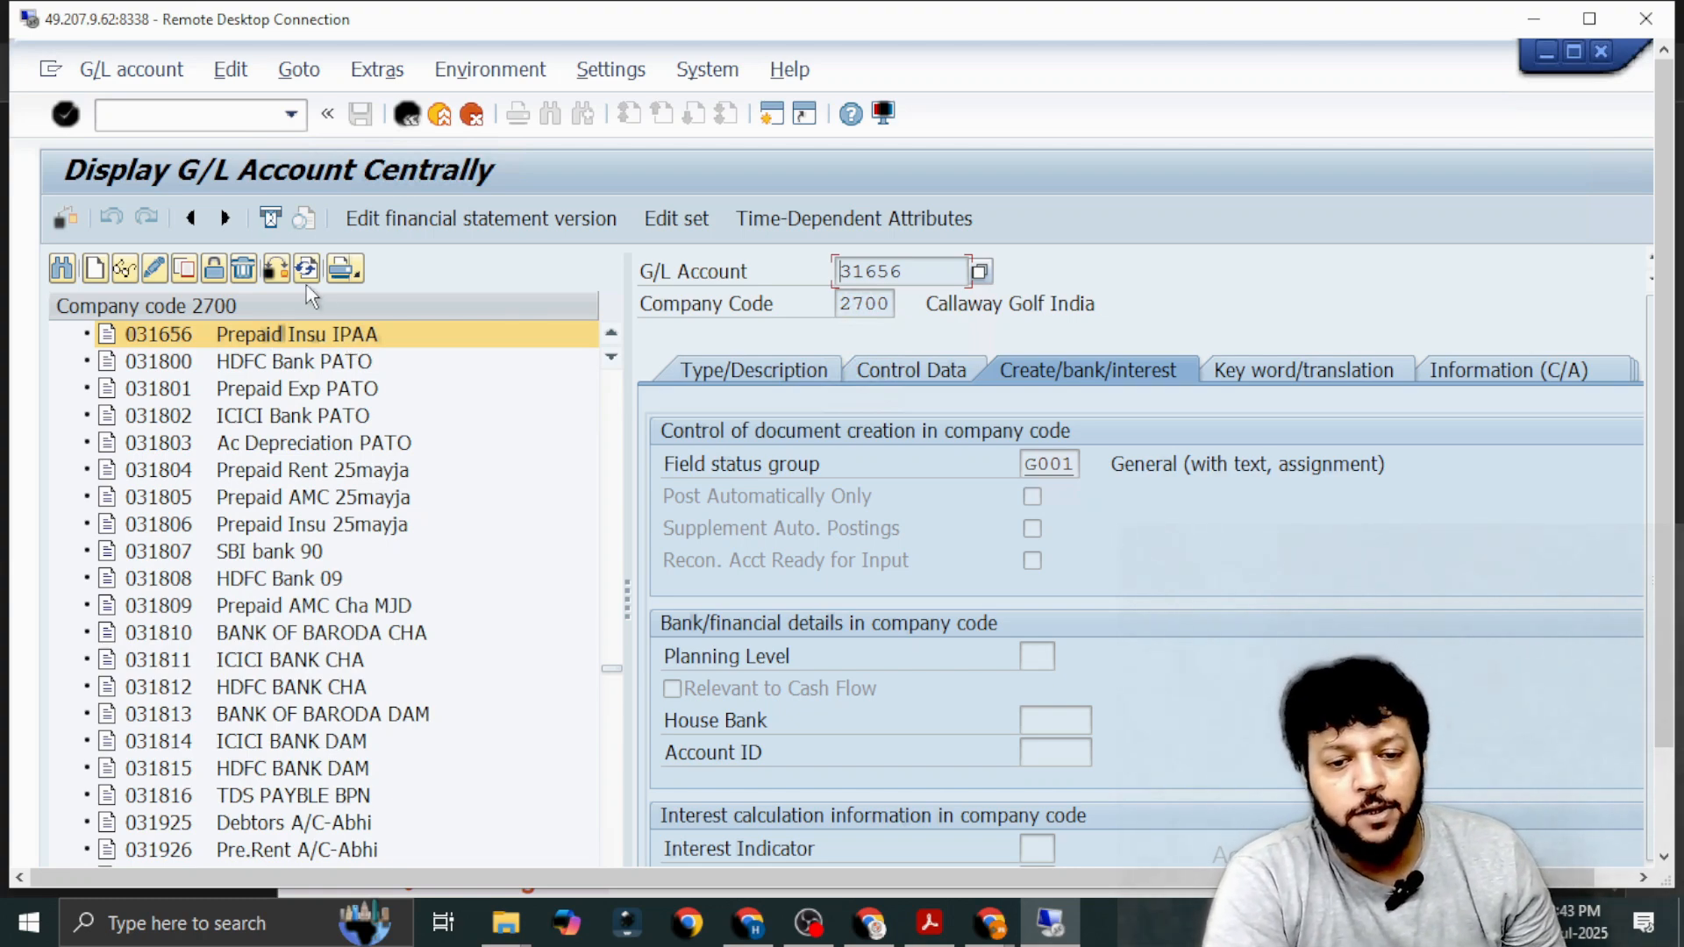
Copy G/L account 31656 to new account 31657 in company code 2700.
{"action": "left_click", "coordinate": [184, 270]}
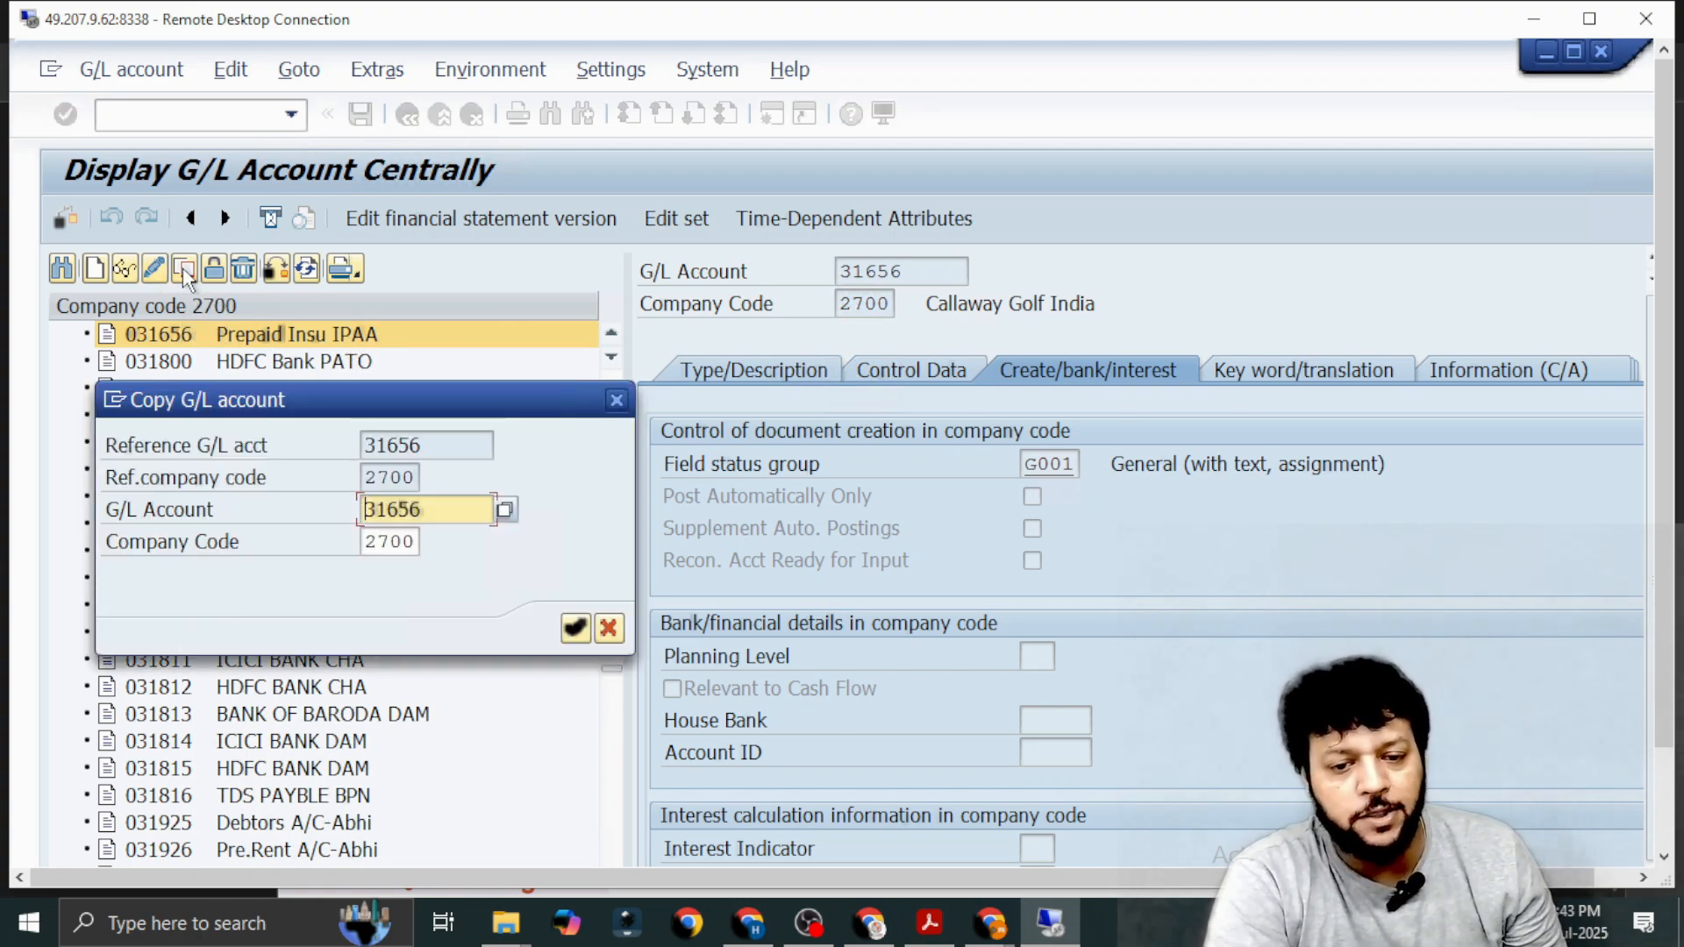
{"action": "left_click", "coordinate": [447, 509]}
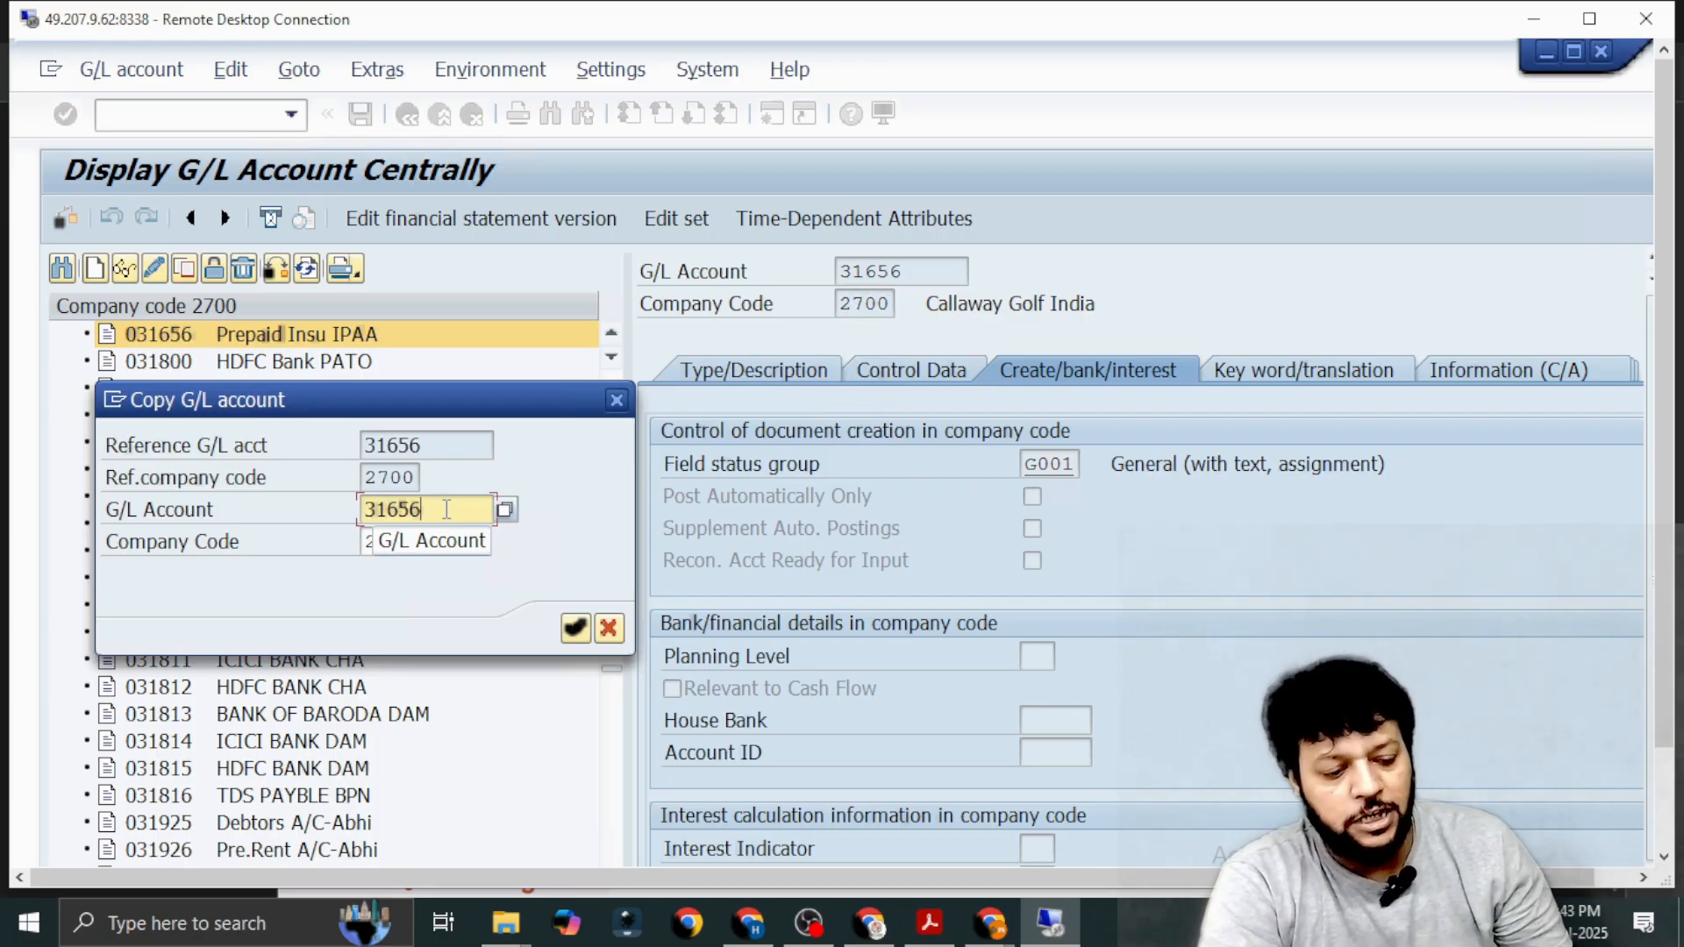
{"action": "key", "text": "BackSpace"}
{"action": "type", "text": "7"}
{"action": "key", "text": "Return"}
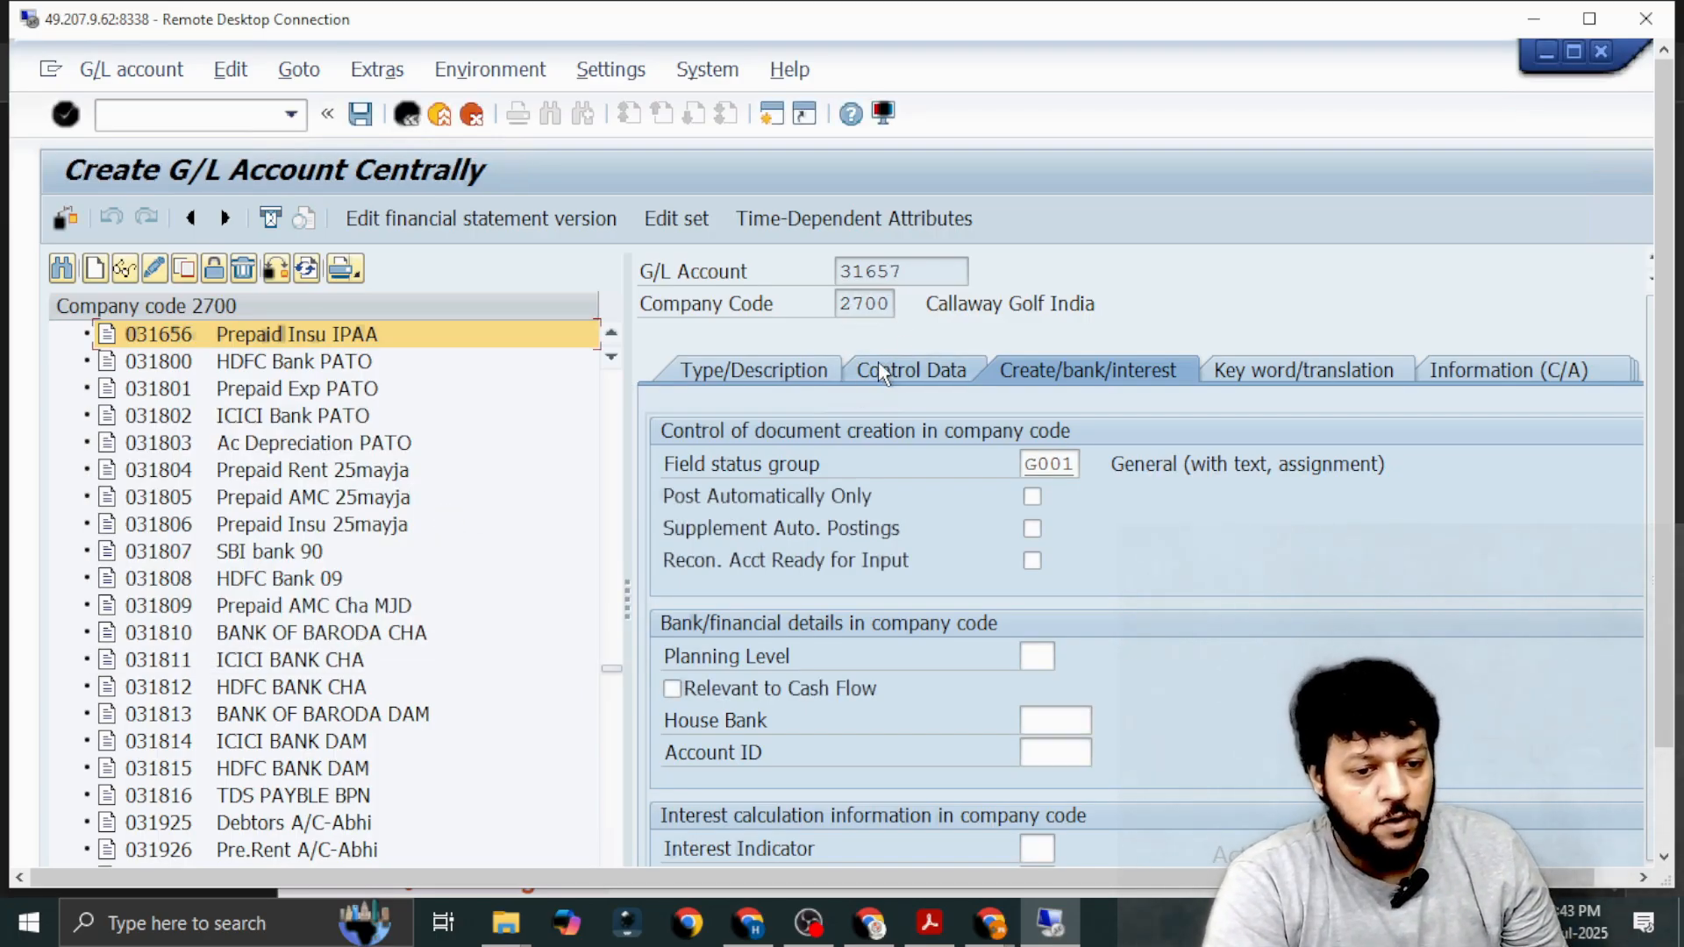
Change the short text of account 31657 to IDBI Bank IPAA.
{"action": "left_click", "coordinate": [792, 367]}
{"action": "left_click", "coordinate": [1230, 599]}
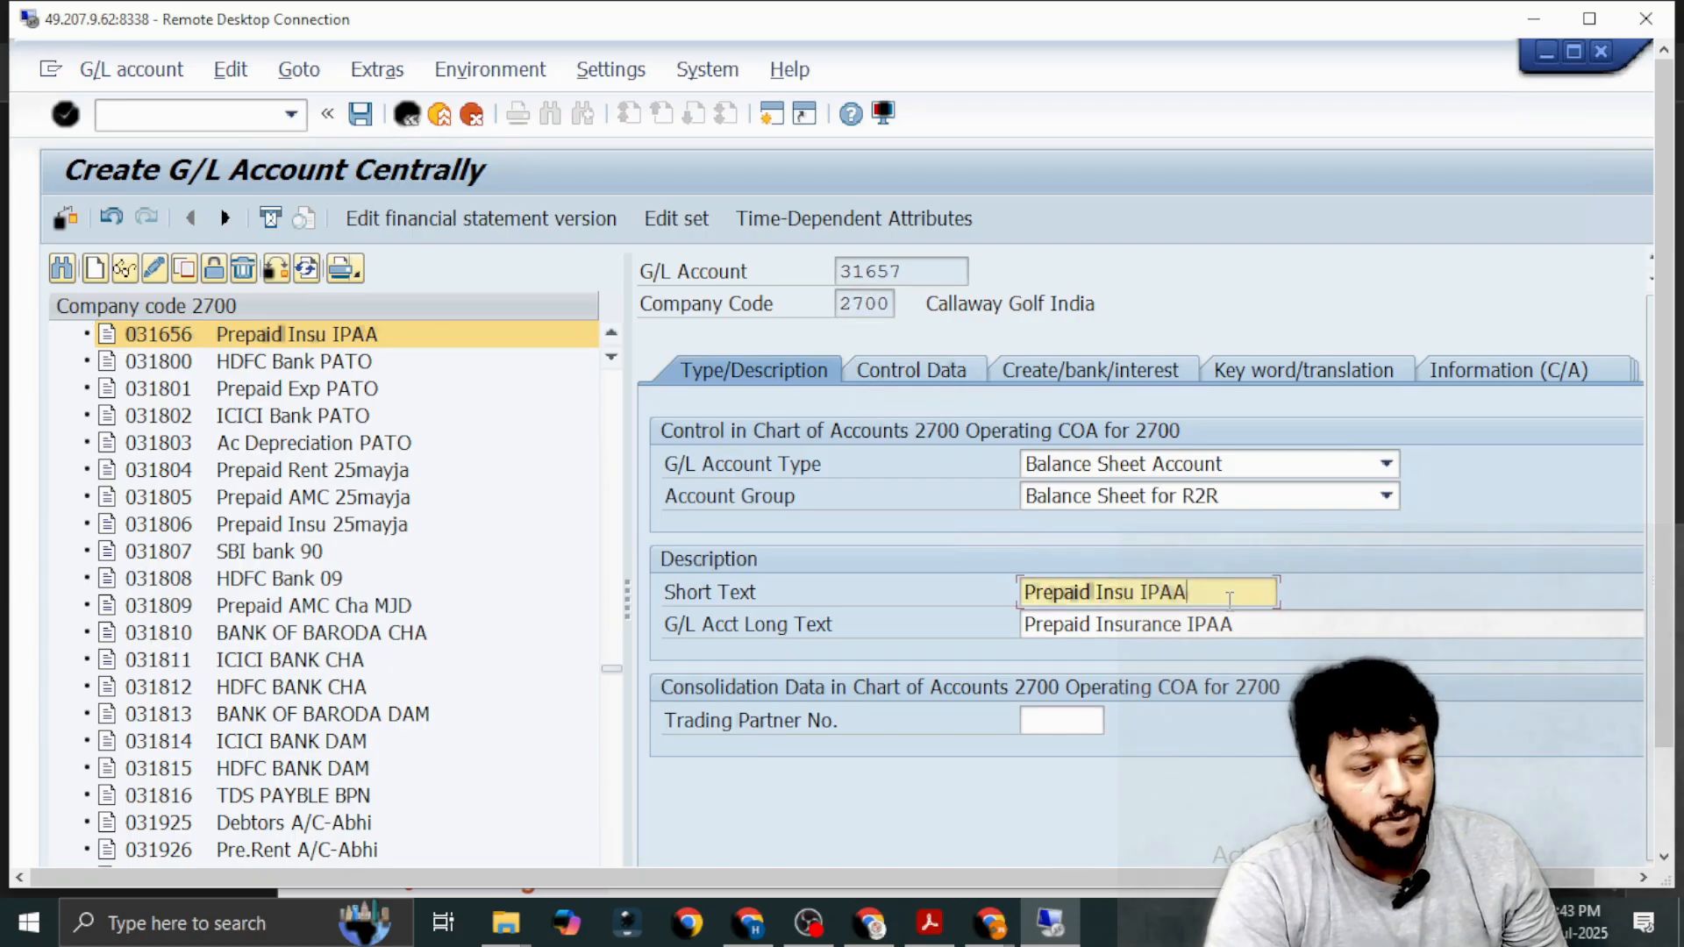
{"action": "key", "text": "BackSpace"}
{"action": "key", "text": "BackSpace"}
{"action": "key", "text": "BackSpace"}
{"action": "key", "text": "BackSpace"}
{"action": "key", "text": "BackSpace"}
{"action": "key", "text": "BackSpace"}
{"action": "key", "text": "BackSpace"}
{"action": "key", "text": "BackSpace"}
{"action": "key", "text": "BackSpace"}
{"action": "key", "text": "BackSpace"}
{"action": "key", "text": "BackSpace"}
{"action": "key", "text": "BackSpace"}
{"action": "key", "text": "BackSpace"}
{"action": "key", "text": "BackSpace"}
{"action": "key", "text": "BackSpace"}
{"action": "key", "text": "BackSpace"}
{"action": "key", "text": "BackSpace"}
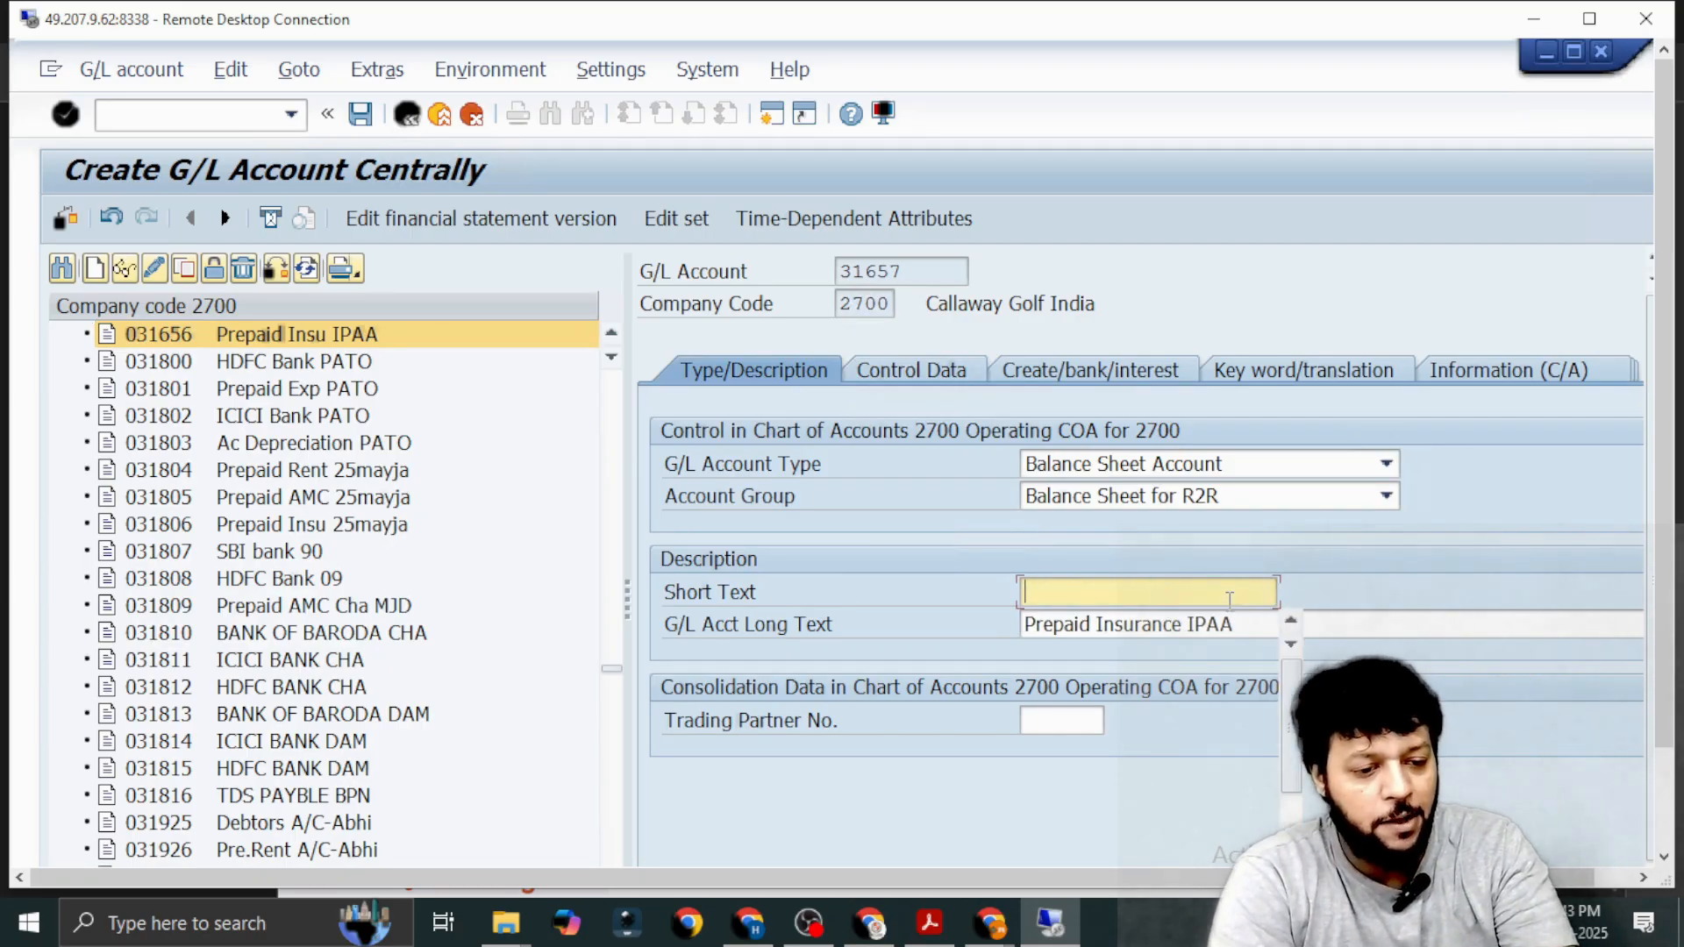
{"action": "type", "text": "IDBI"}
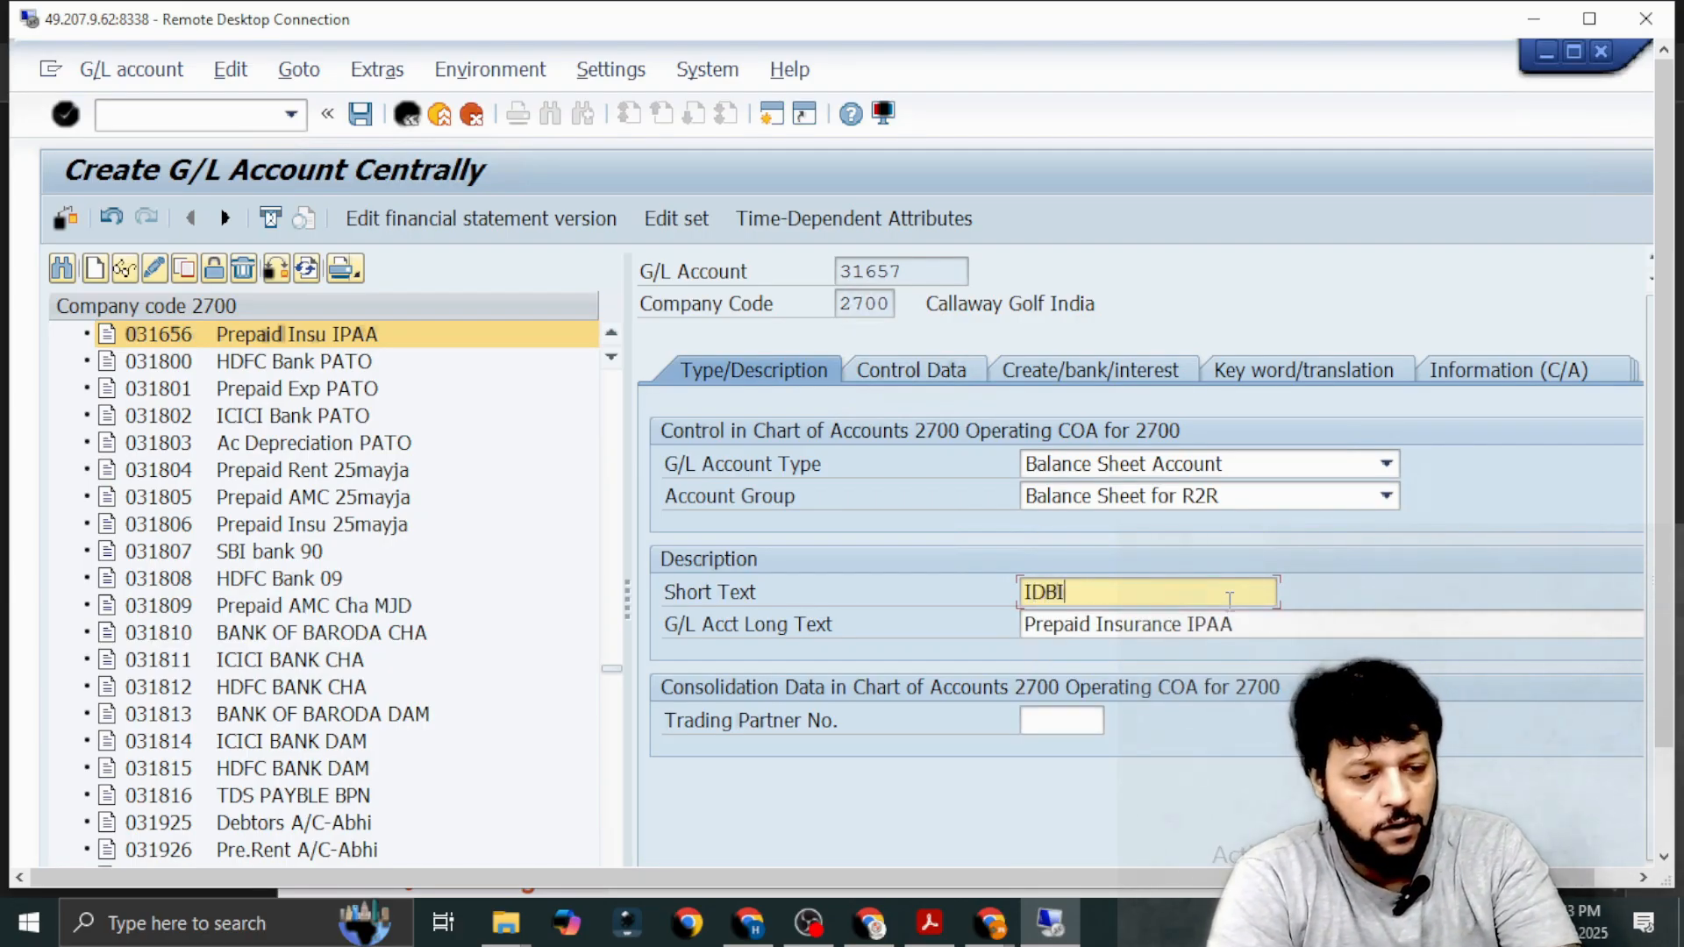
{"action": "type", "text": " Bank "}
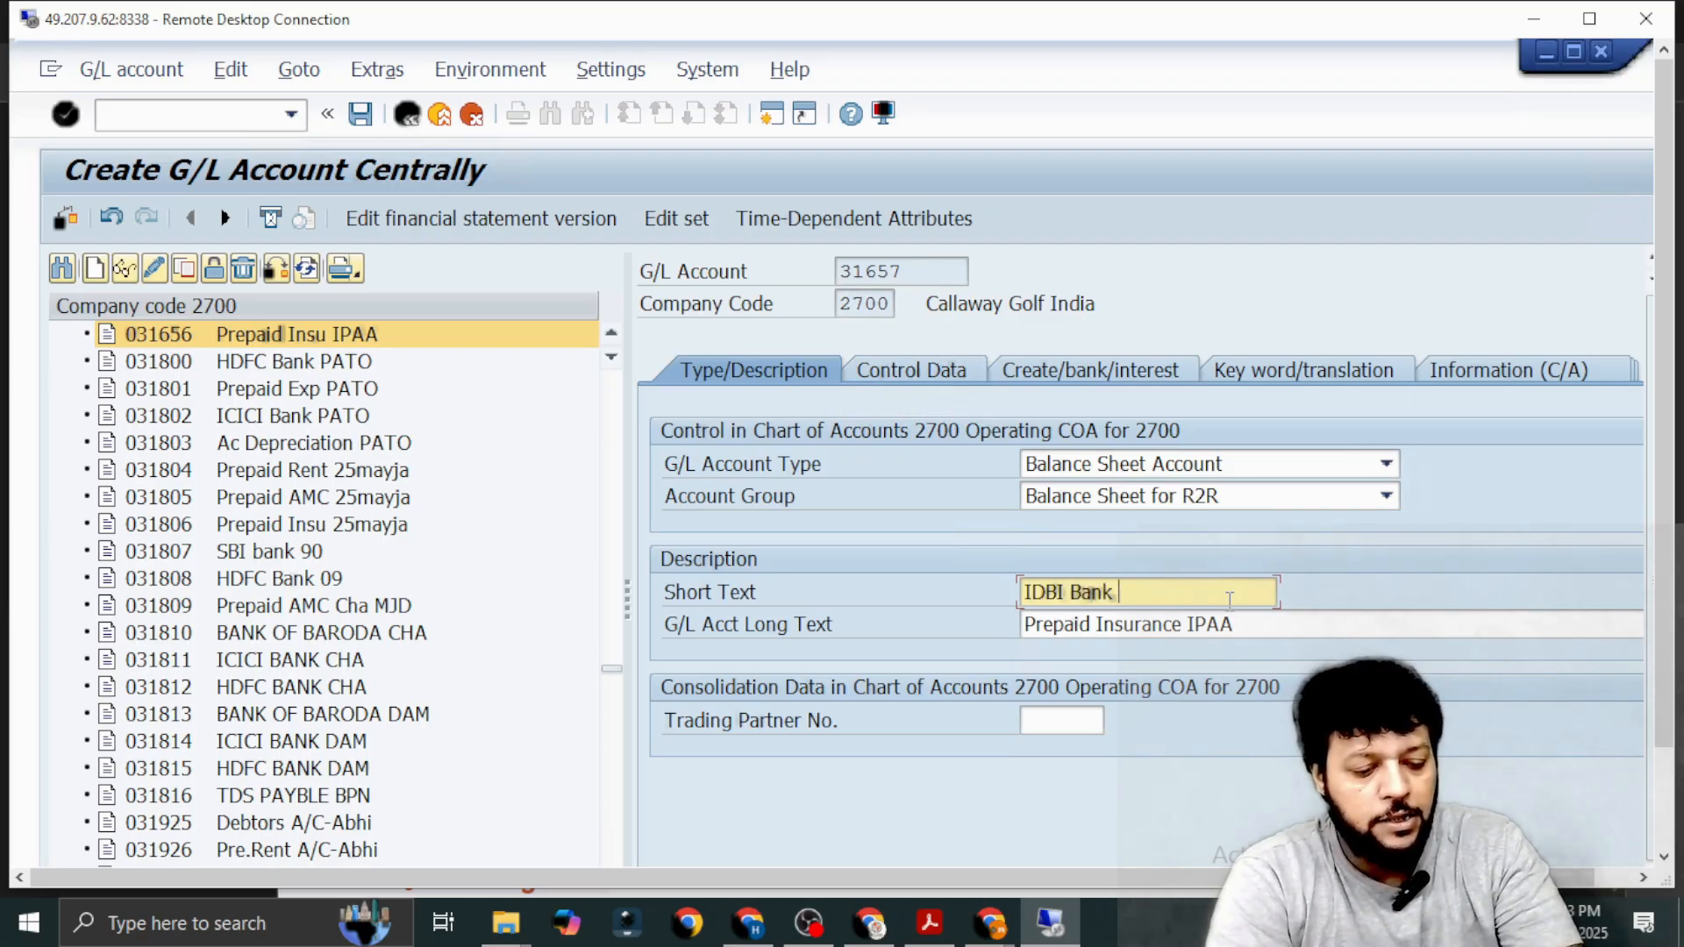
{"action": "type", "text": "IPAA"}
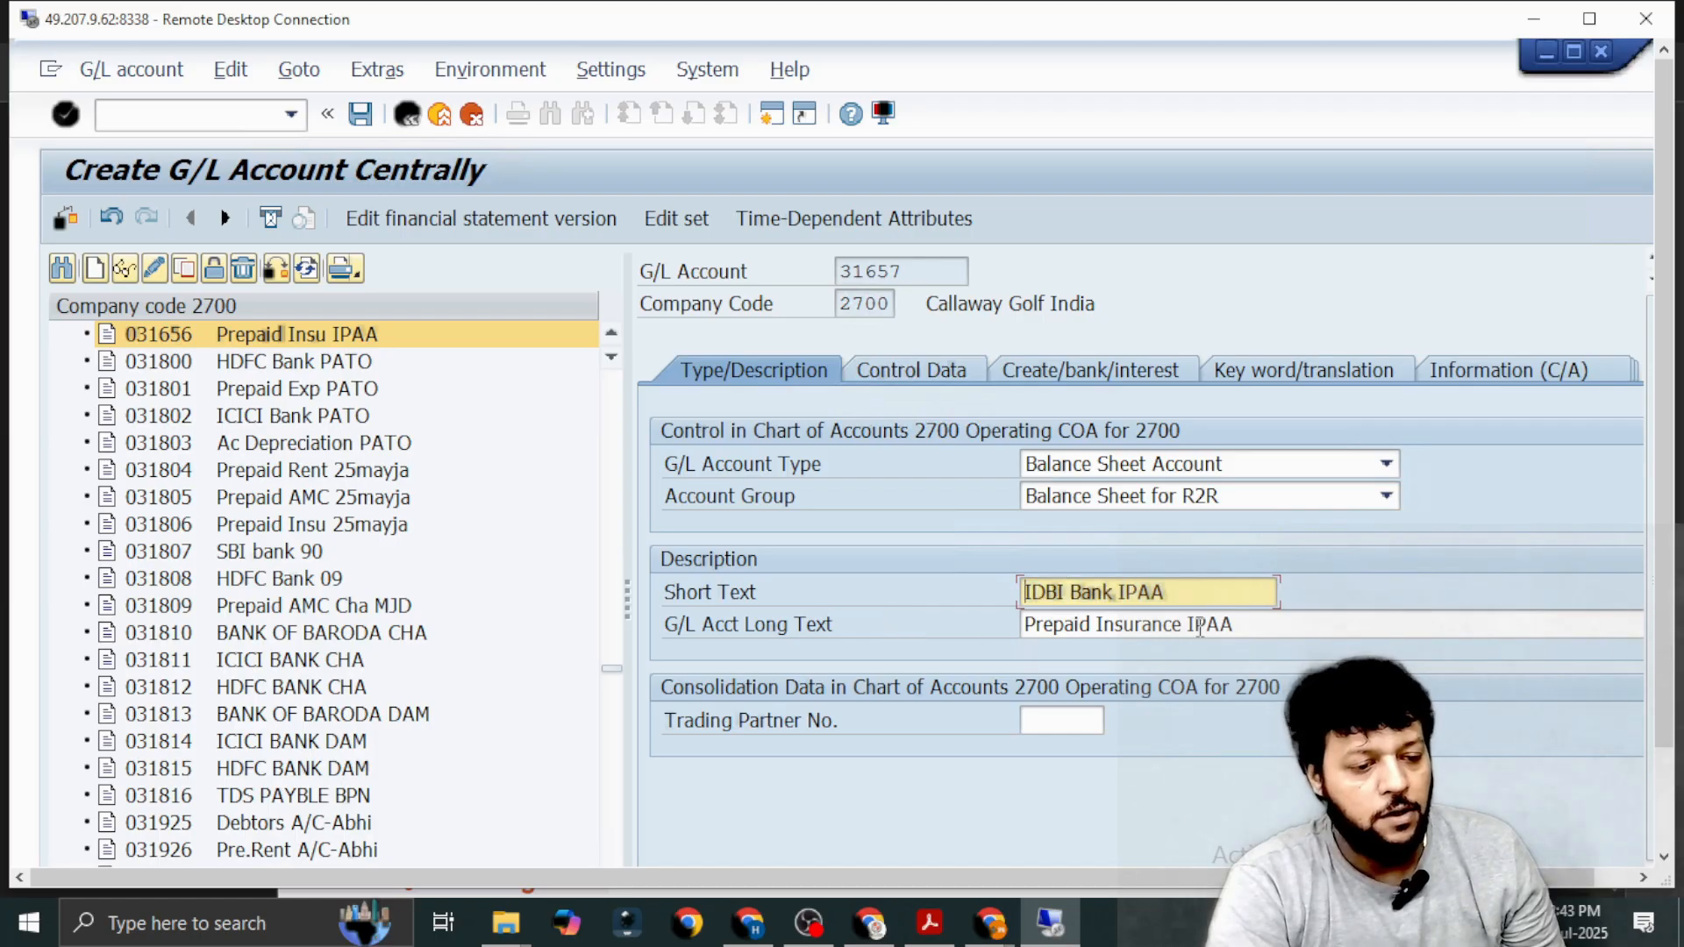
Change the G/L account long text of account 31657 to IDBI Bank IPAA.
{"action": "left_click", "coordinate": [1236, 622]}
{"action": "key", "text": "BackSpace"}
{"action": "key", "text": "BackSpace"}
{"action": "key", "text": "BackSpace"}
{"action": "key", "text": "BackSpace"}
{"action": "key", "text": "BackSpace"}
{"action": "key", "text": "BackSpace"}
{"action": "key", "text": "BackSpace"}
{"action": "key", "text": "BackSpace"}
{"action": "key", "text": "BackSpace"}
{"action": "key", "text": "BackSpace"}
{"action": "key", "text": "BackSpace"}
{"action": "key", "text": "BackSpace"}
{"action": "key", "text": "BackSpace"}
{"action": "key", "text": "BackSpace"}
{"action": "key", "text": "BackSpace"}
{"action": "key", "text": "BackSpace"}
{"action": "key", "text": "BackSpace"}
{"action": "key", "text": "BackSpace"}
{"action": "key", "text": "BackSpace"}
{"action": "key", "text": "BackSpace"}
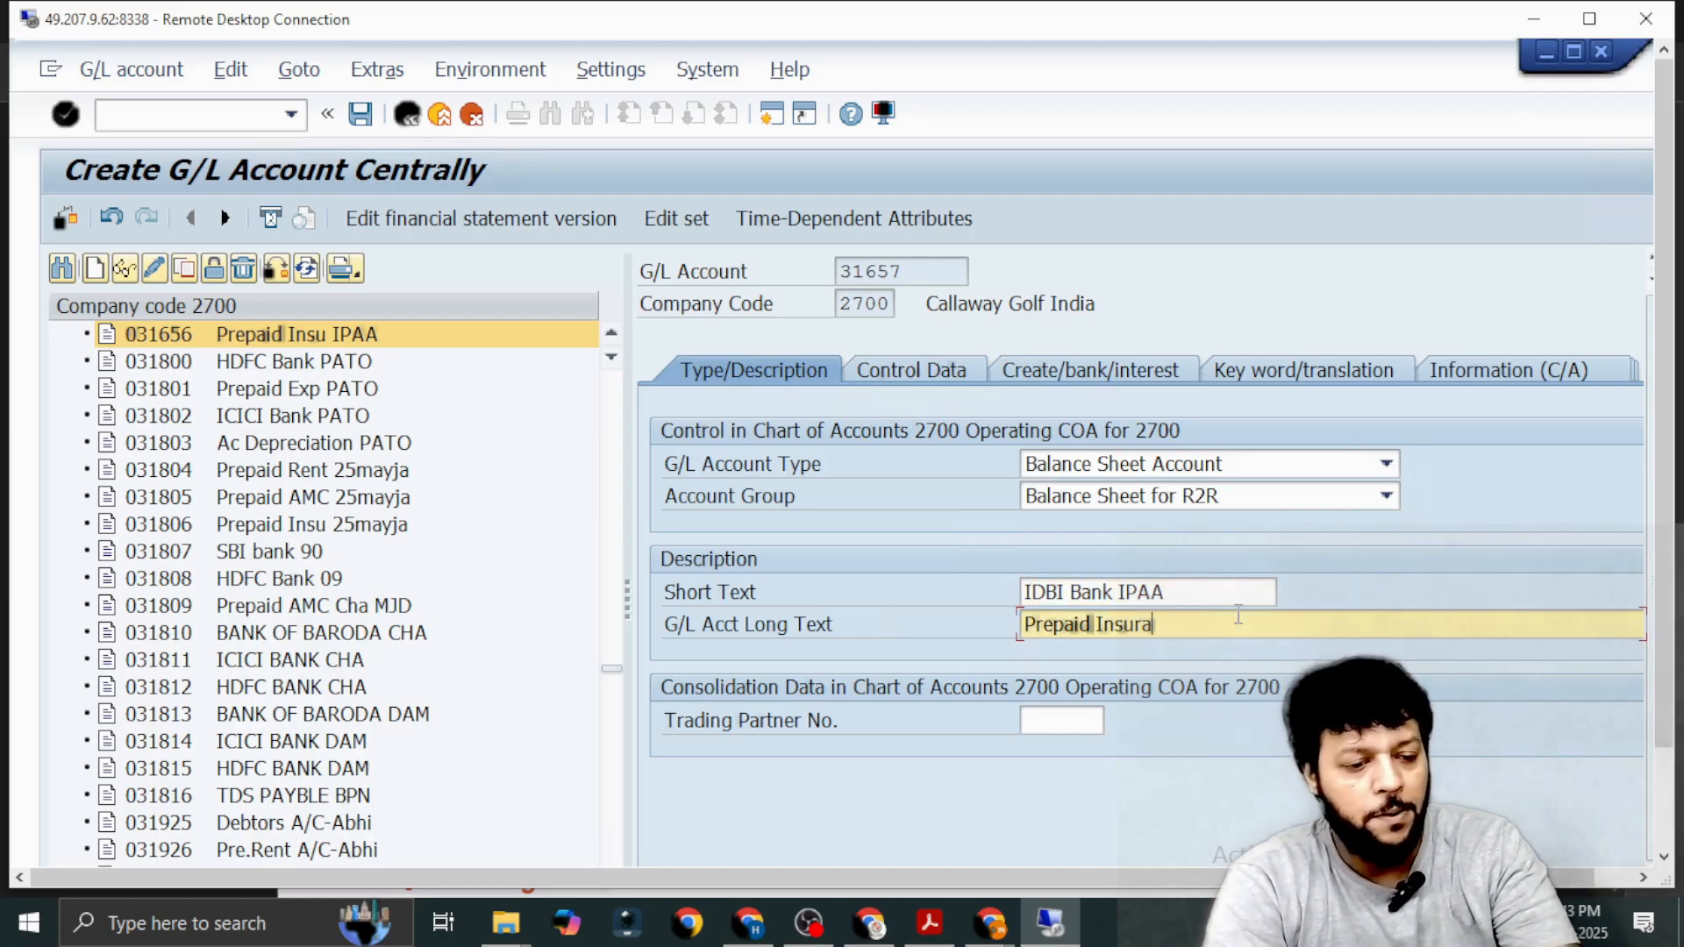
{"action": "key", "text": "BackSpace"}
{"action": "key", "text": "ctrl+v"}
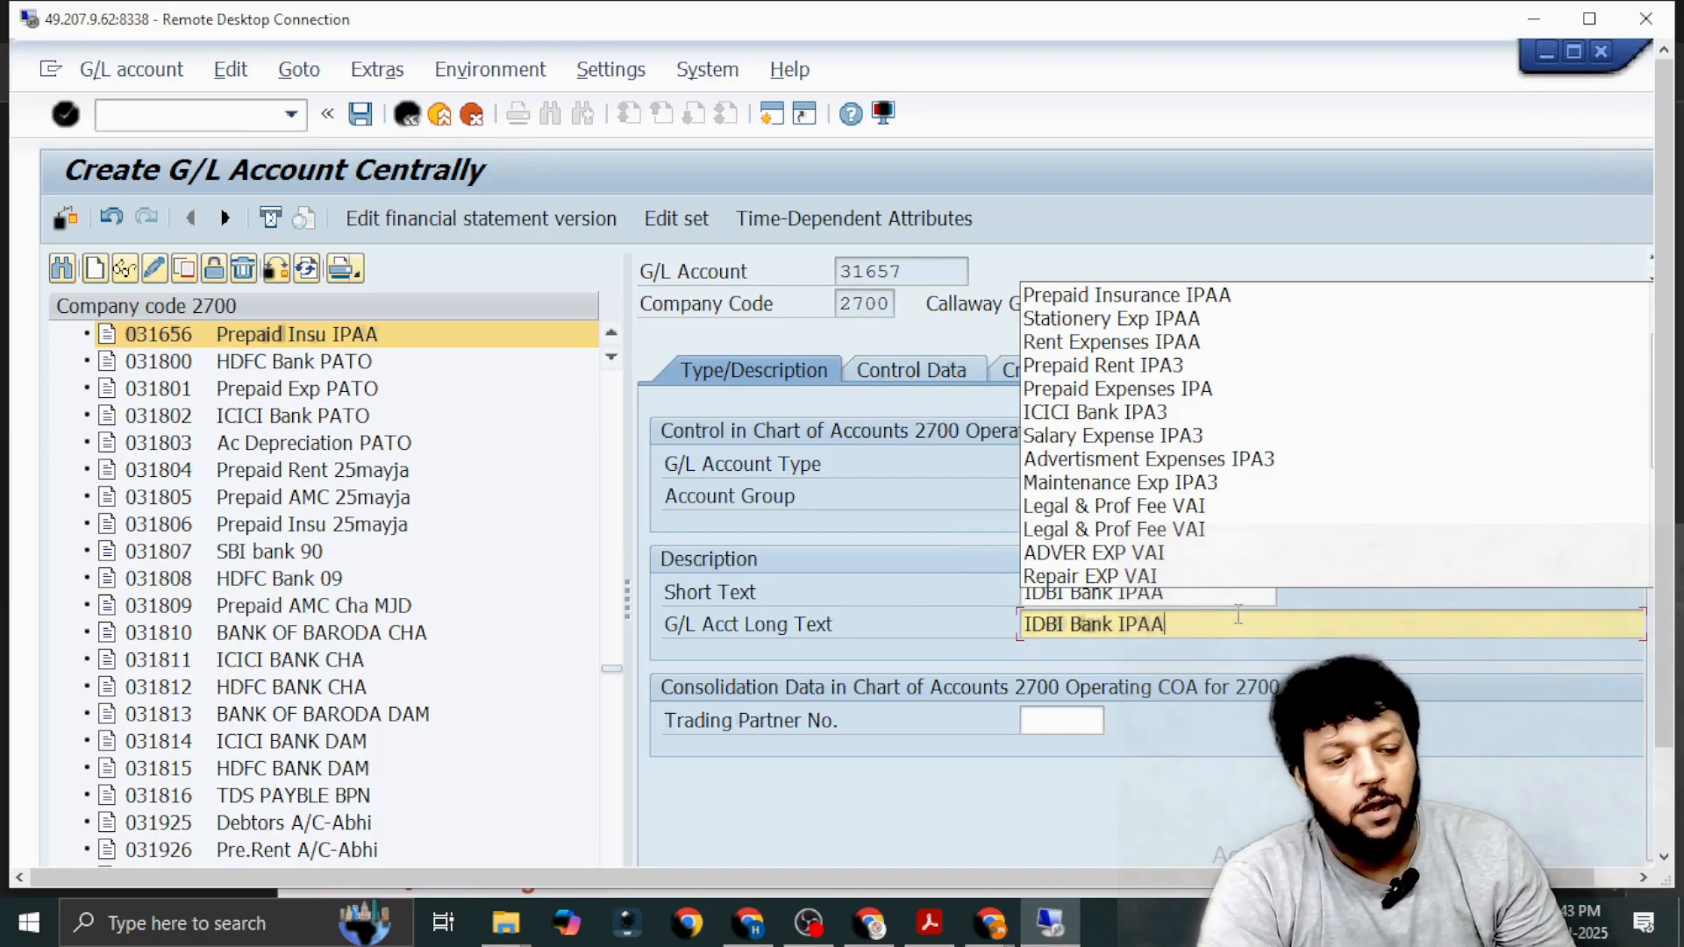
{"action": "left_click", "coordinate": [993, 628]}
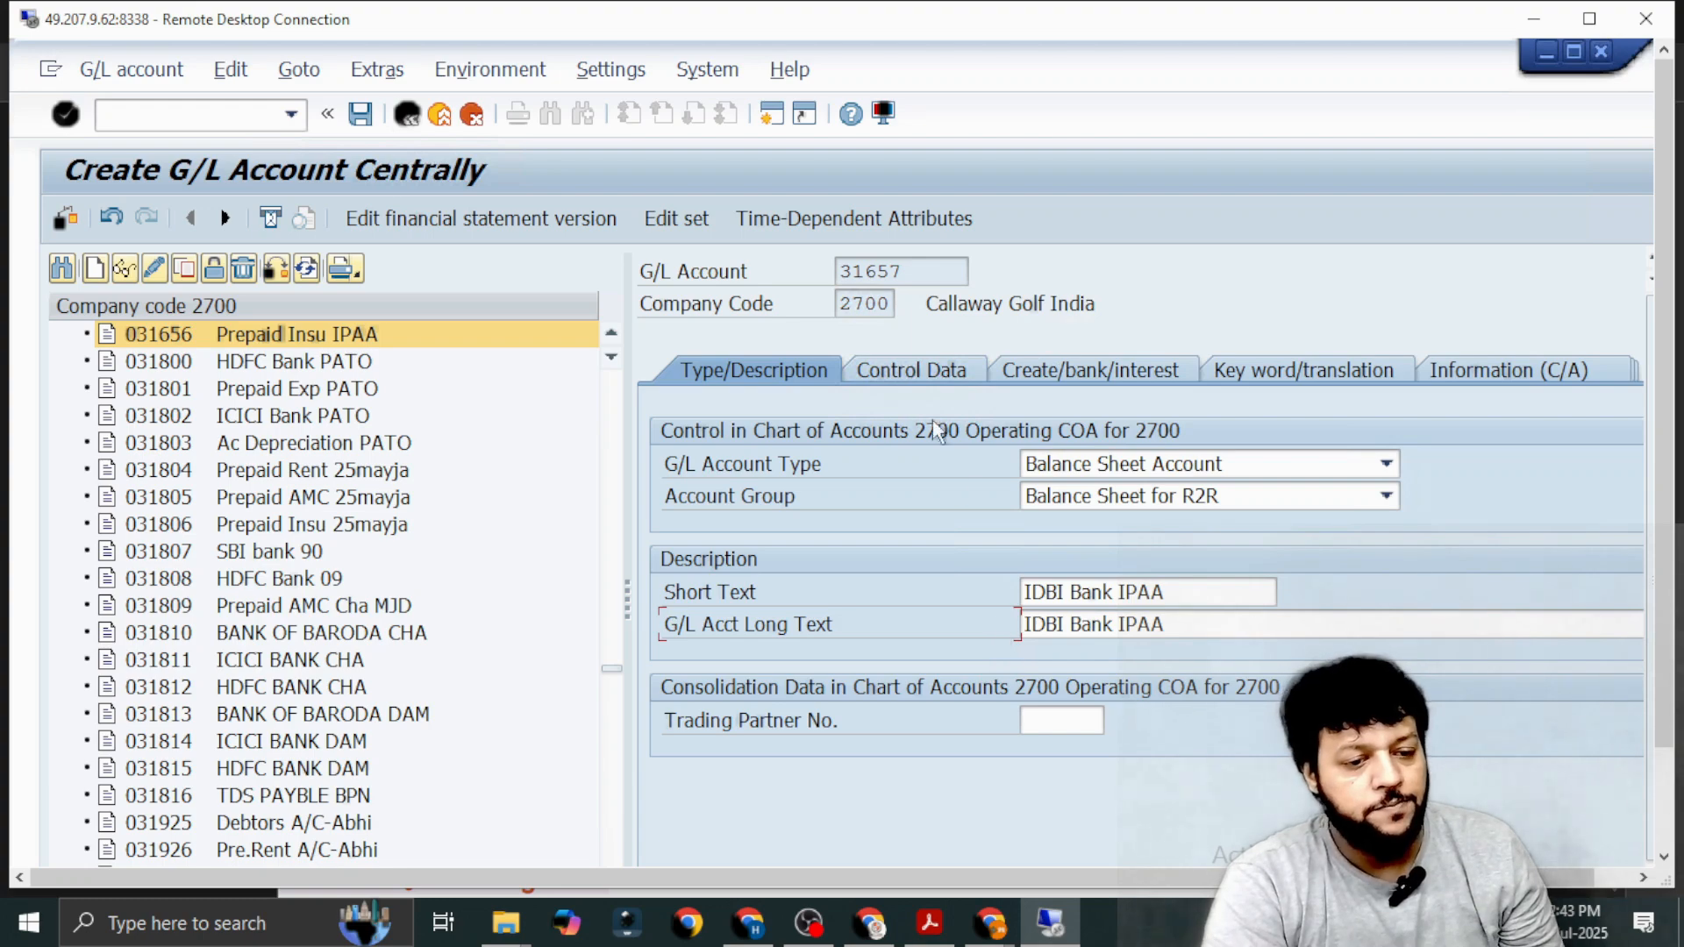
Check the control data of account 31657, choose field status group G005 Bank accounts (obligatory value date) and save the account.
{"action": "left_click", "coordinate": [923, 380]}
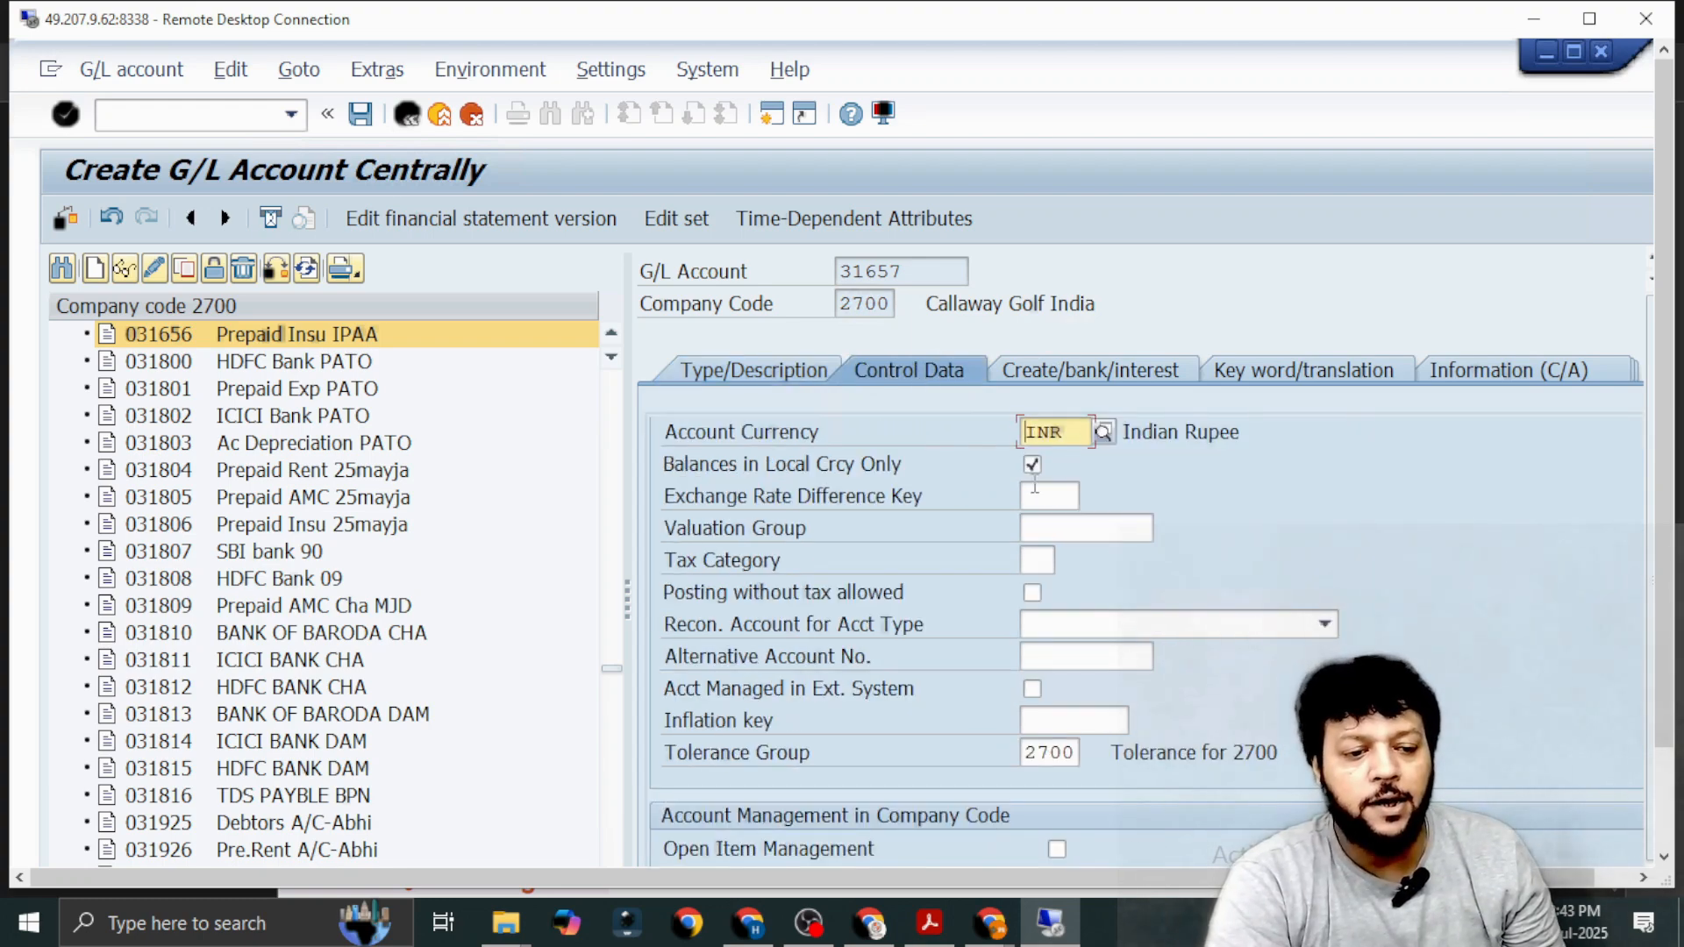
{"action": "scroll", "coordinate": [1052, 658], "scroll_direction": "down", "scroll_amount": 2}
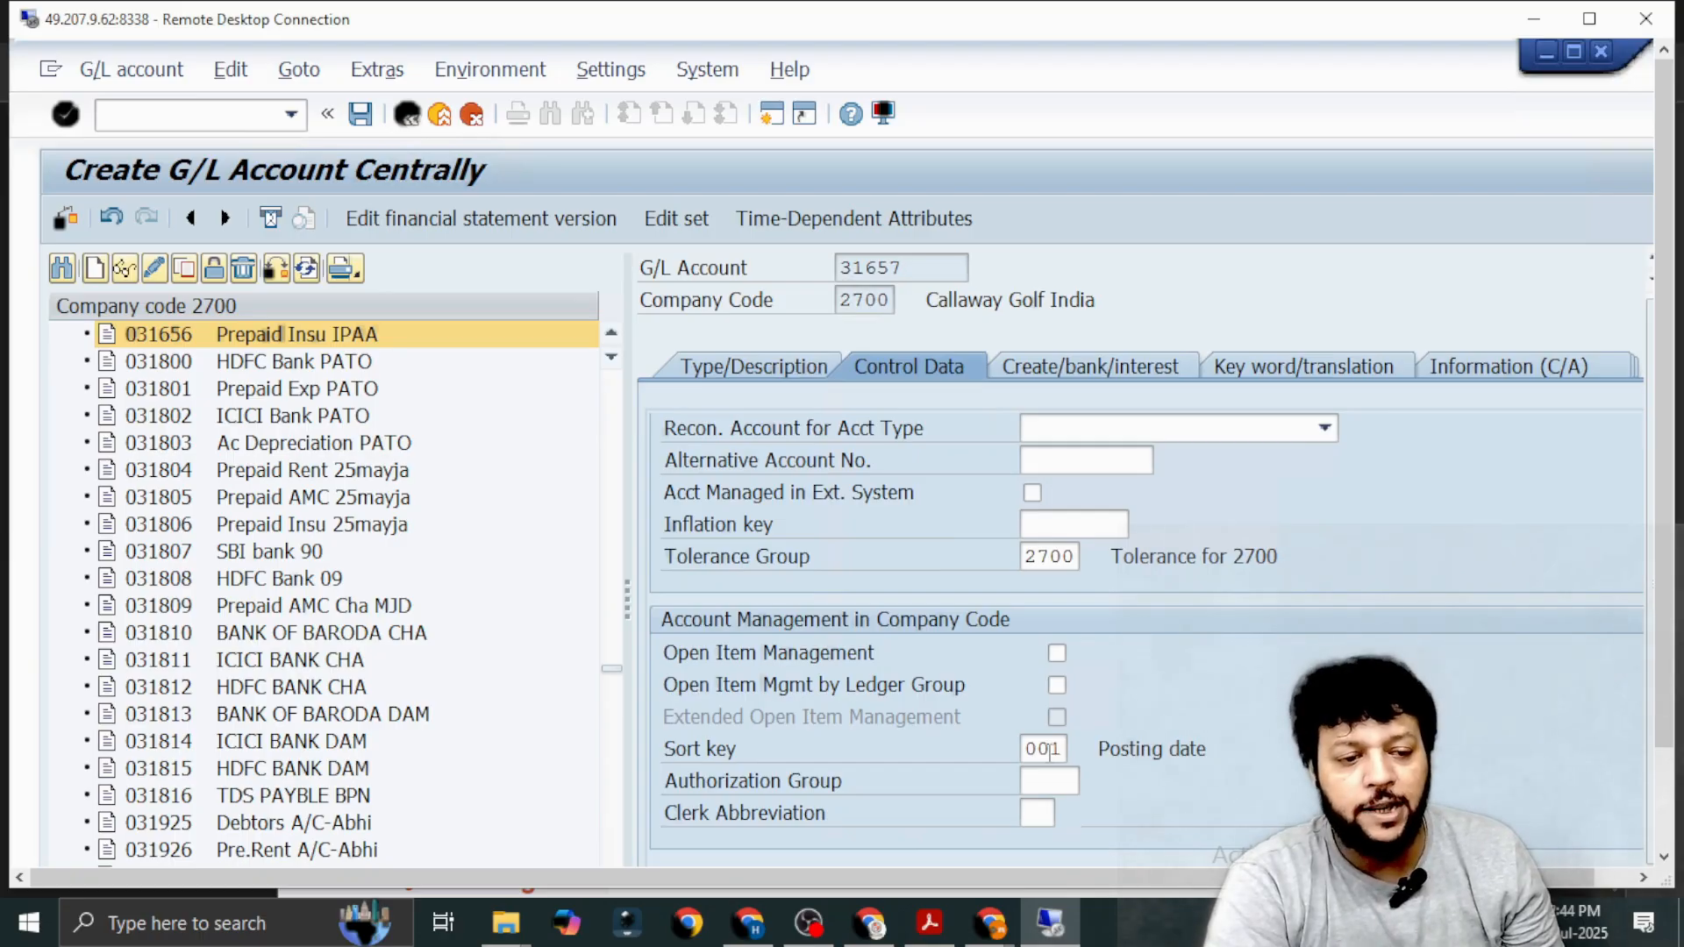
{"action": "left_click", "coordinate": [1068, 365]}
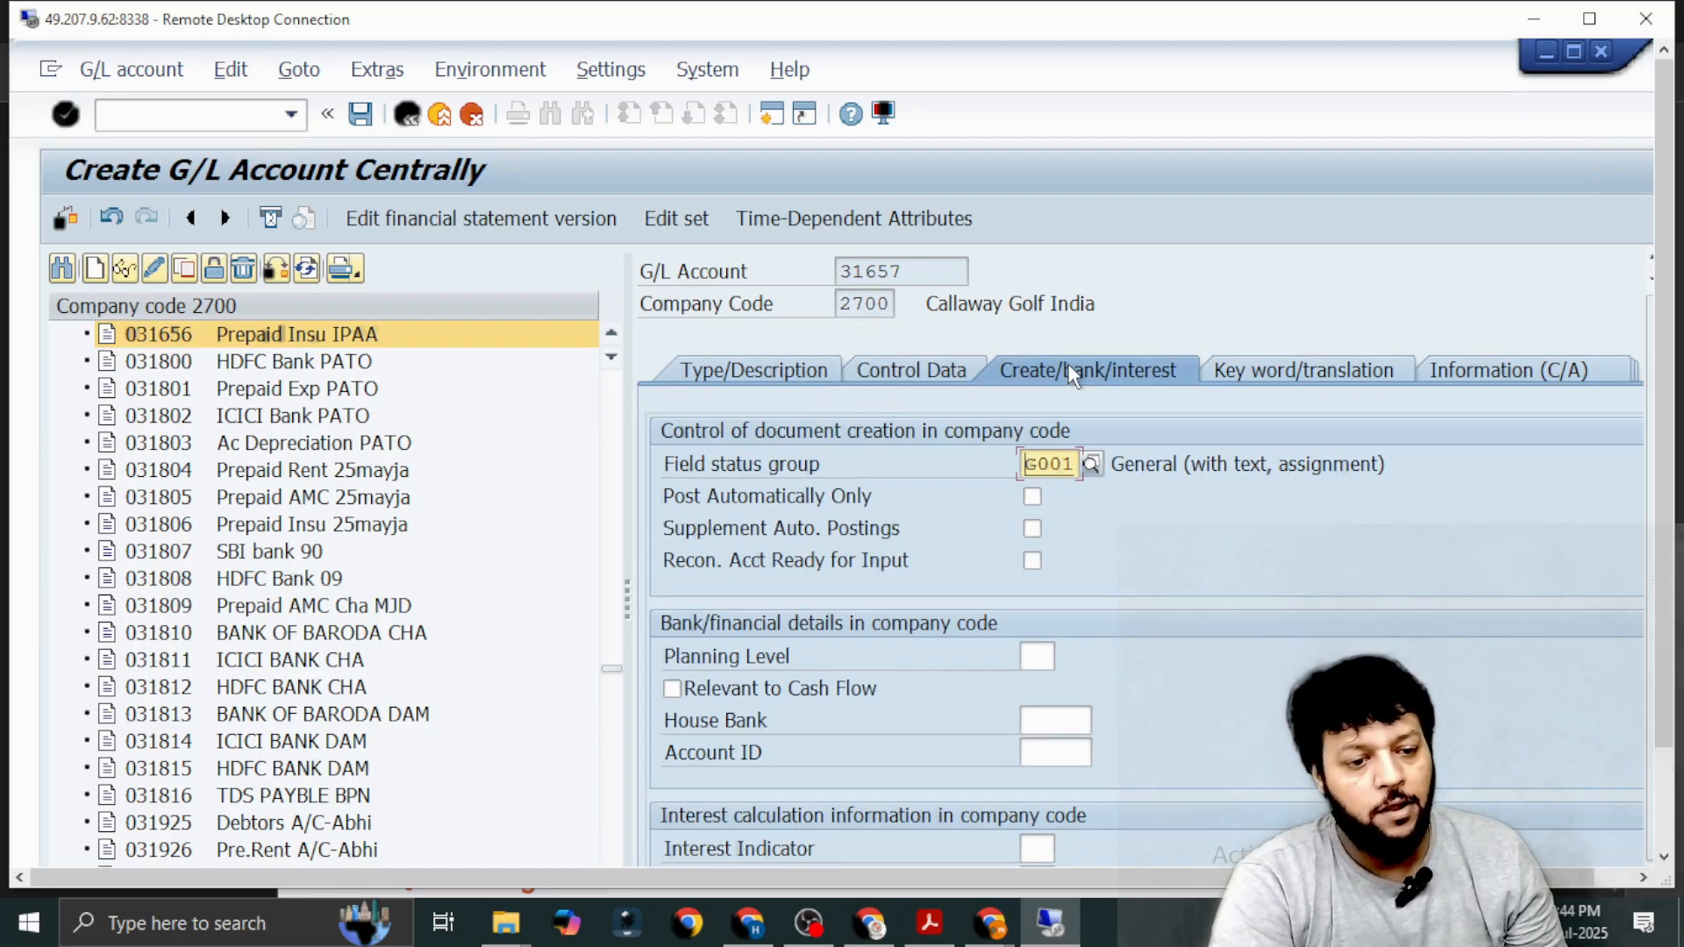
{"action": "left_click", "coordinate": [1090, 464]}
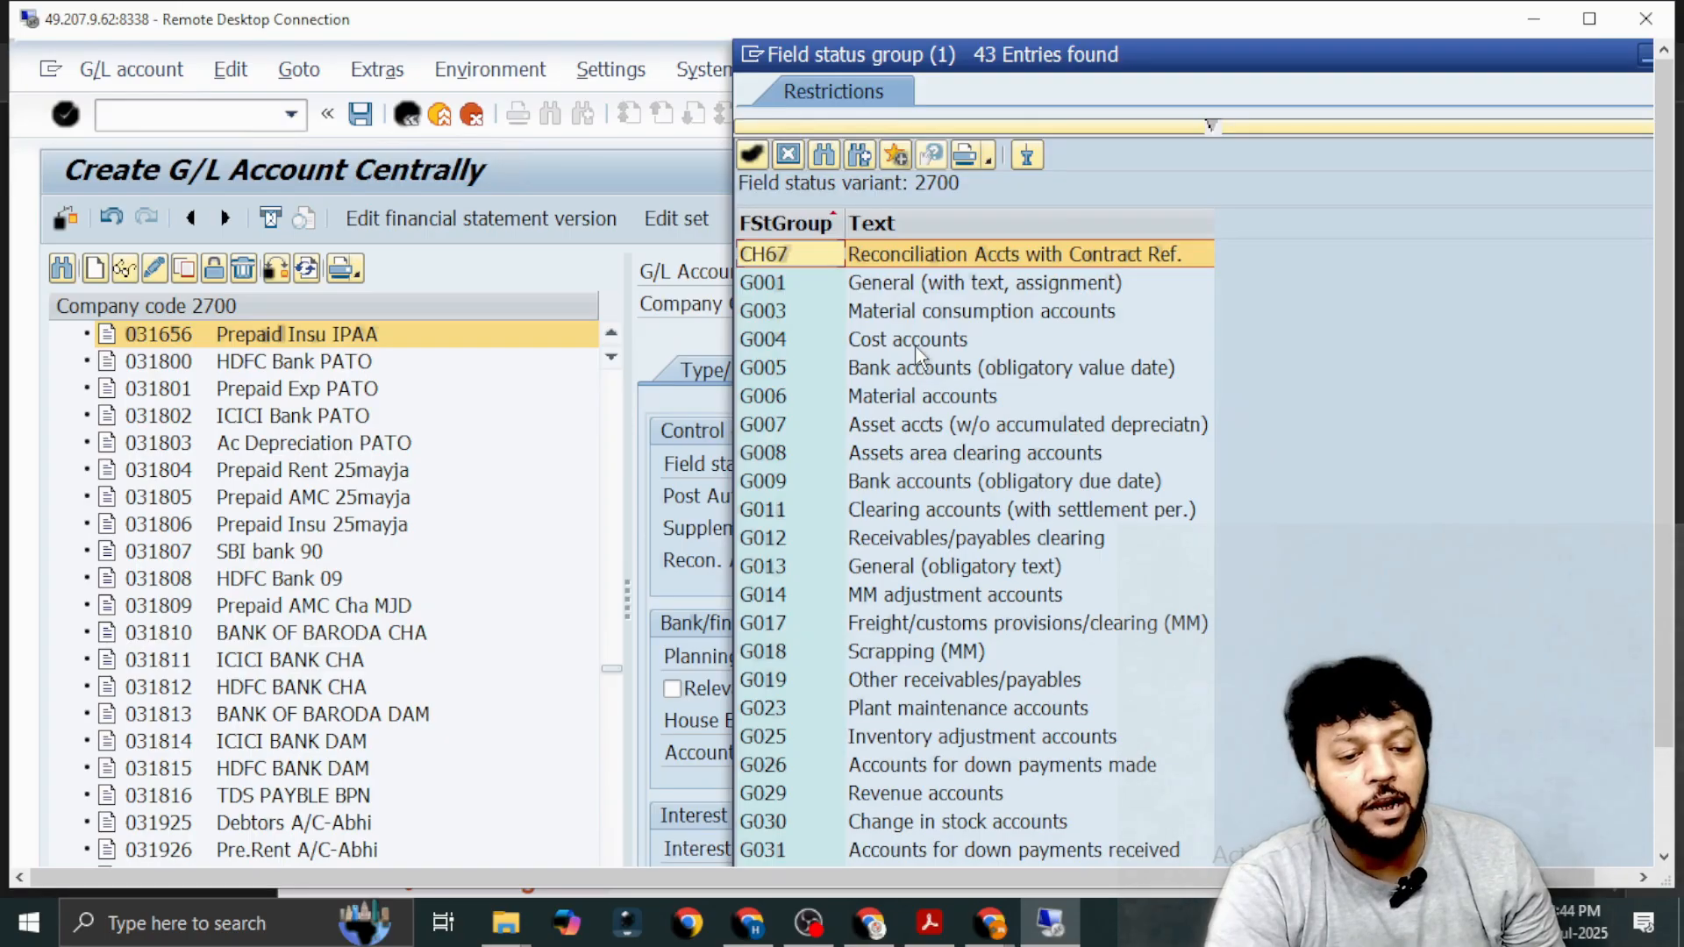
{"action": "left_click", "coordinate": [904, 368]}
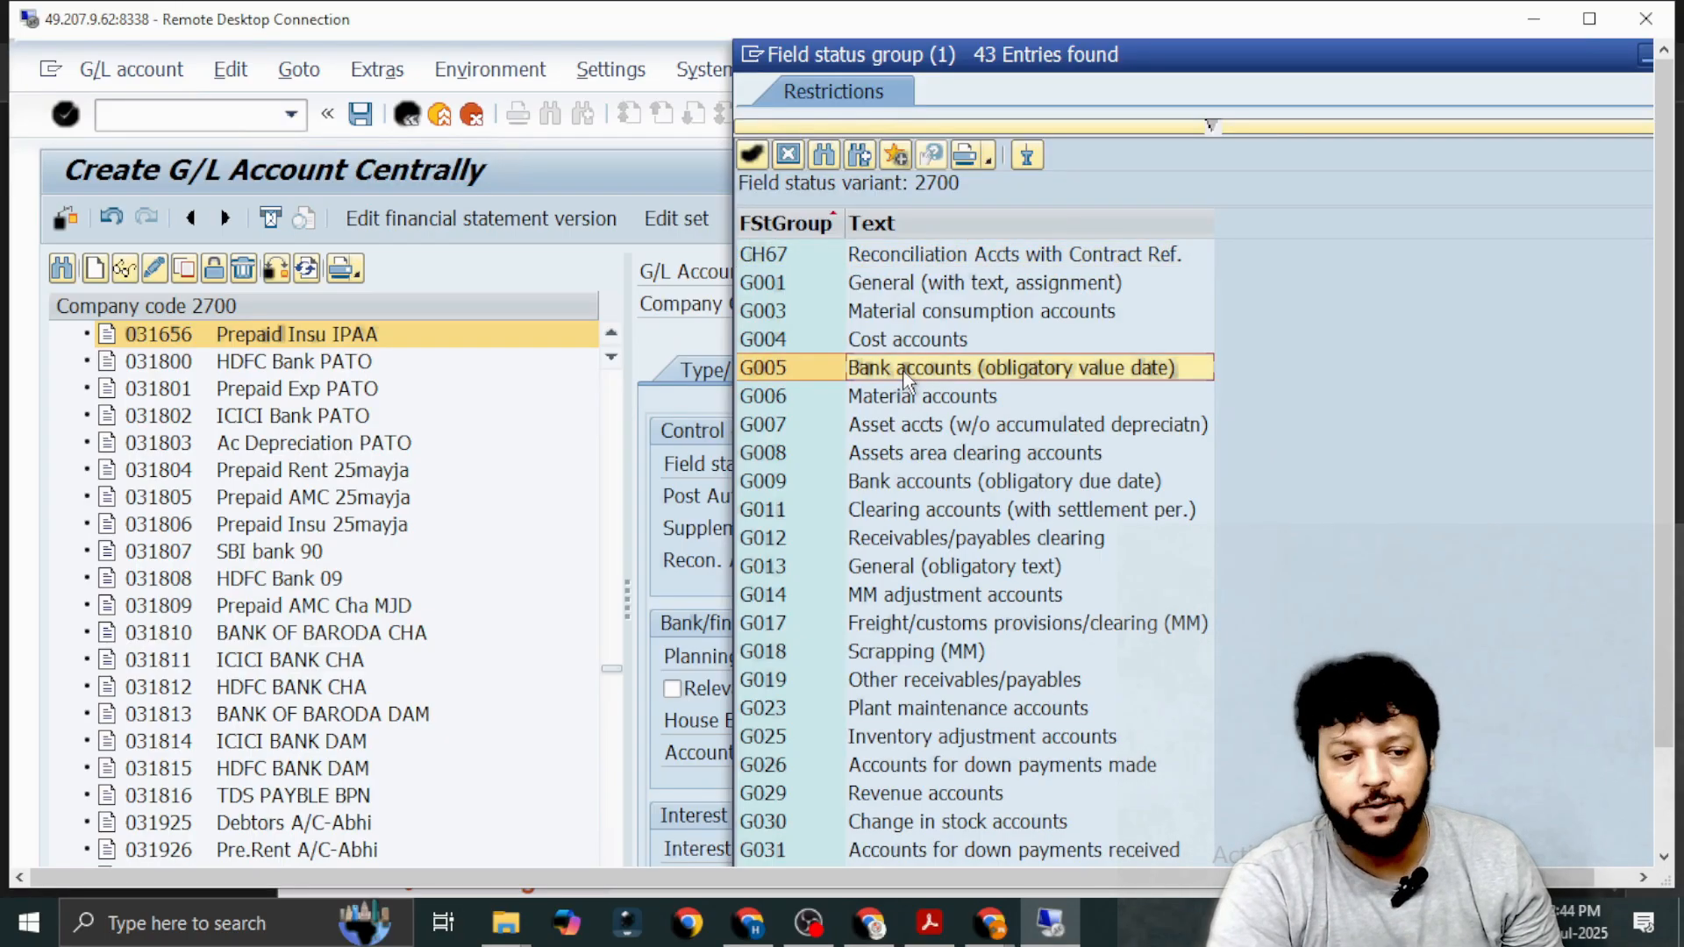
{"action": "double_click", "coordinate": [904, 368]}
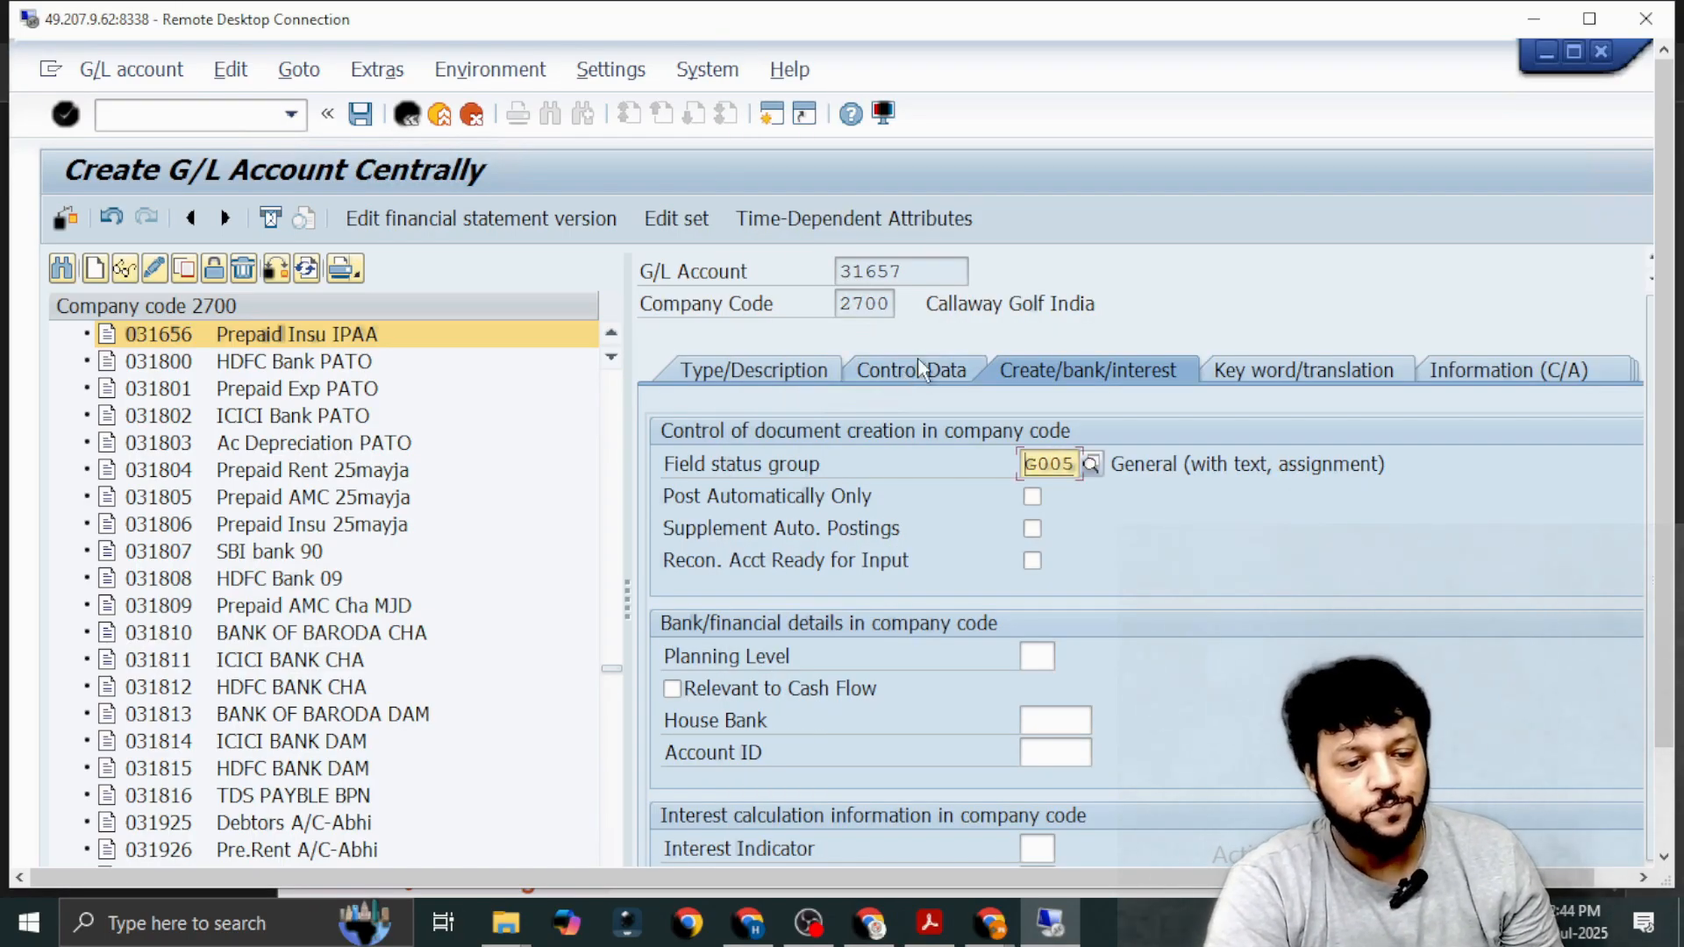
{"action": "left_click", "coordinate": [367, 123]}
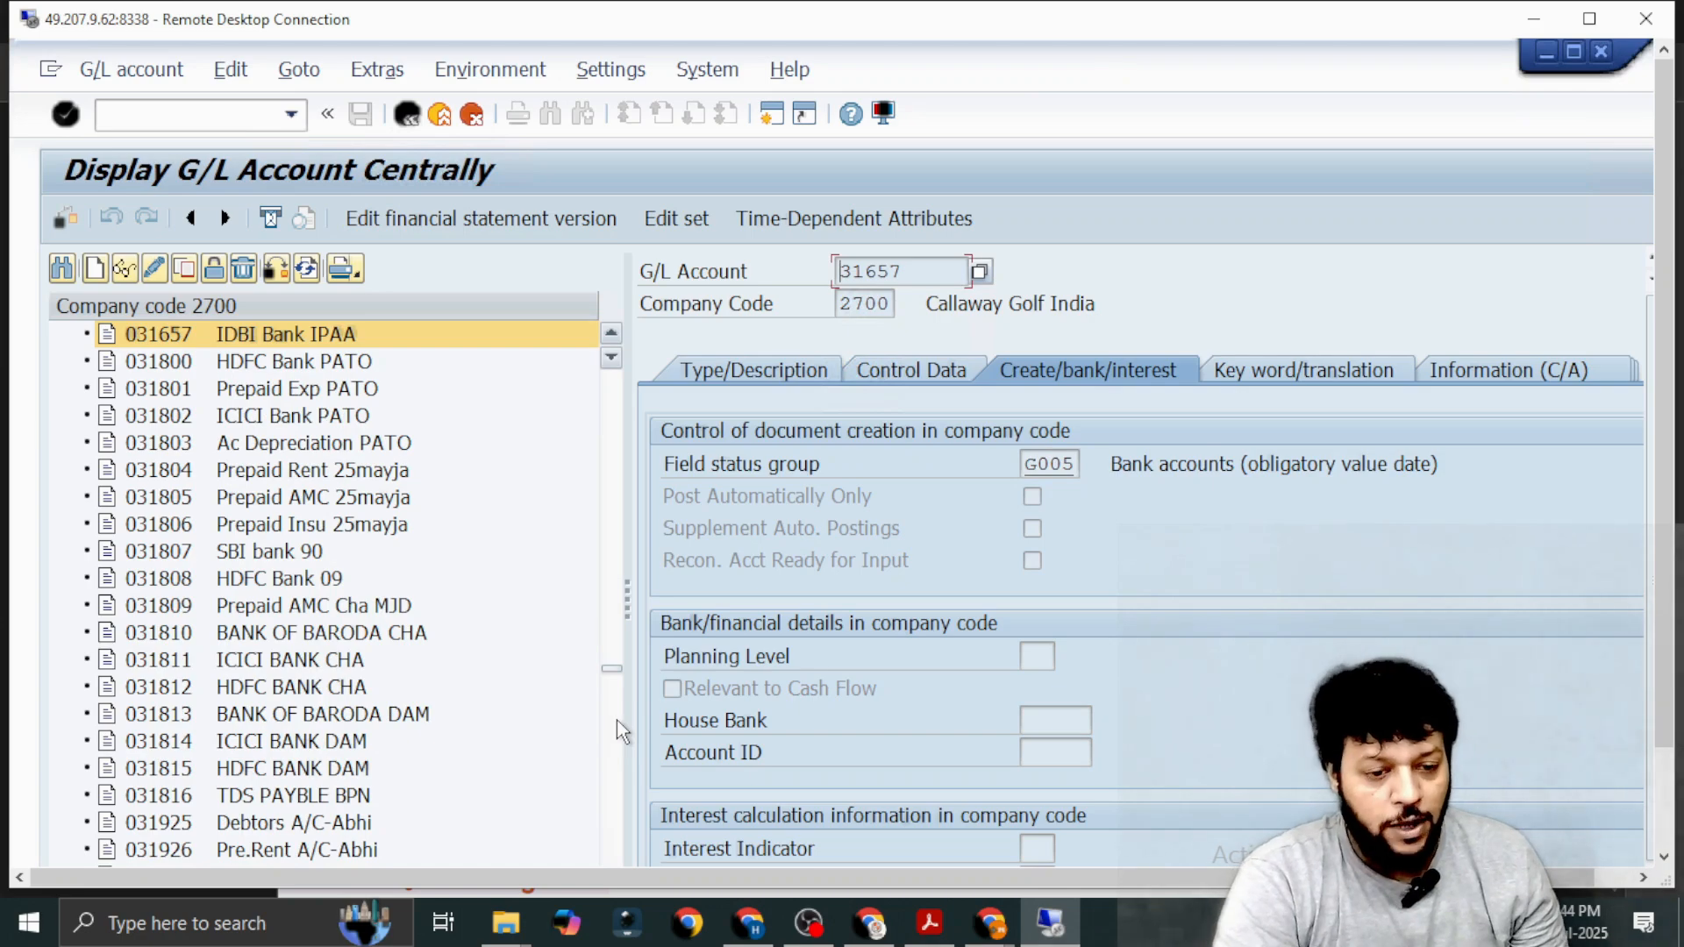
Switch to the SAP FICO 3.0 (1).pdf in Acrobat and go from the Field Status Group page to the GL to GL Entry definition.
{"action": "key", "text": "alt+Tab"}
{"action": "key", "text": "alt+Tab"}
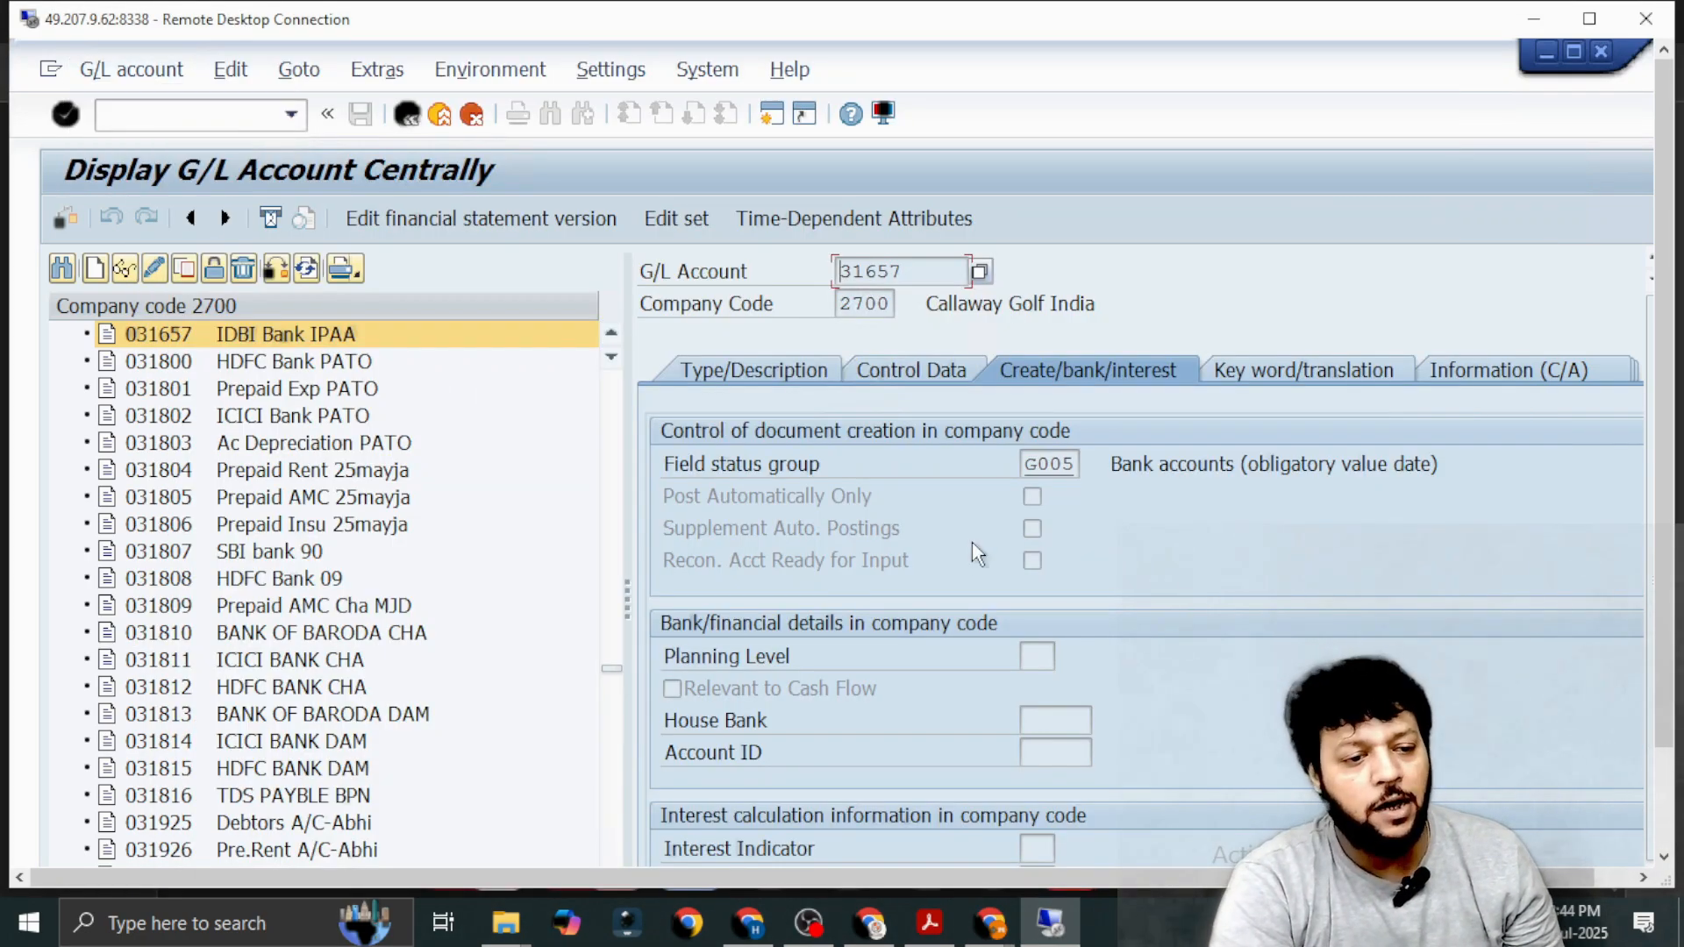
{"action": "key", "text": "alt+Tab"}
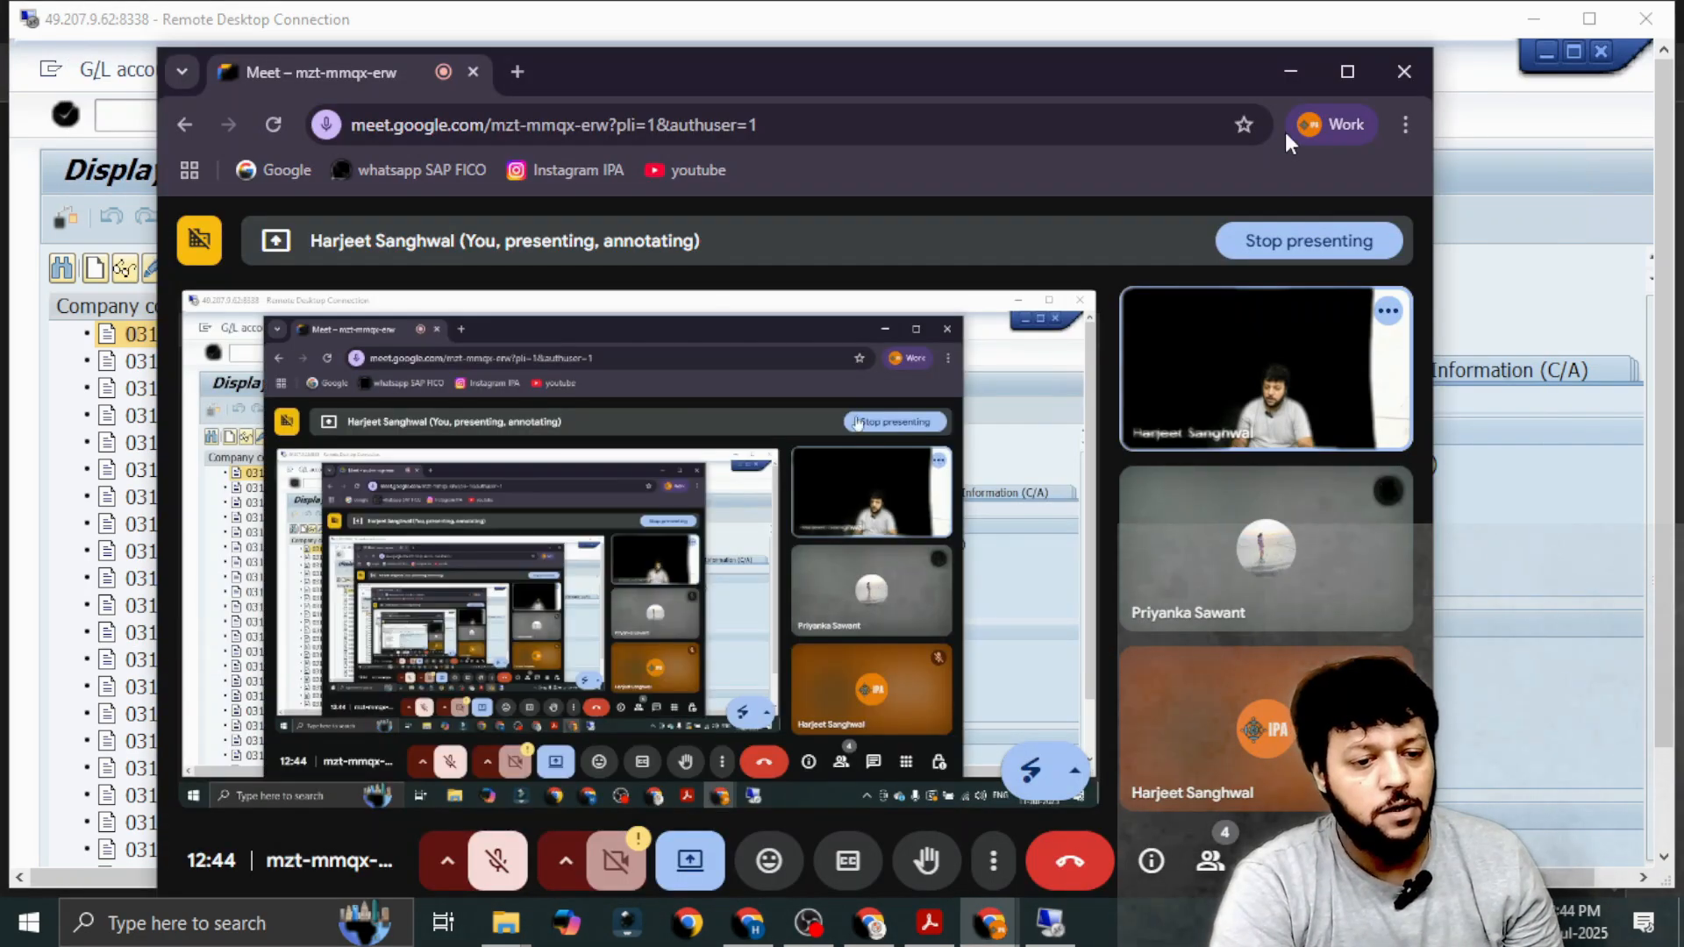
{"action": "left_click", "coordinate": [1290, 71]}
{"action": "left_click", "coordinate": [930, 922]}
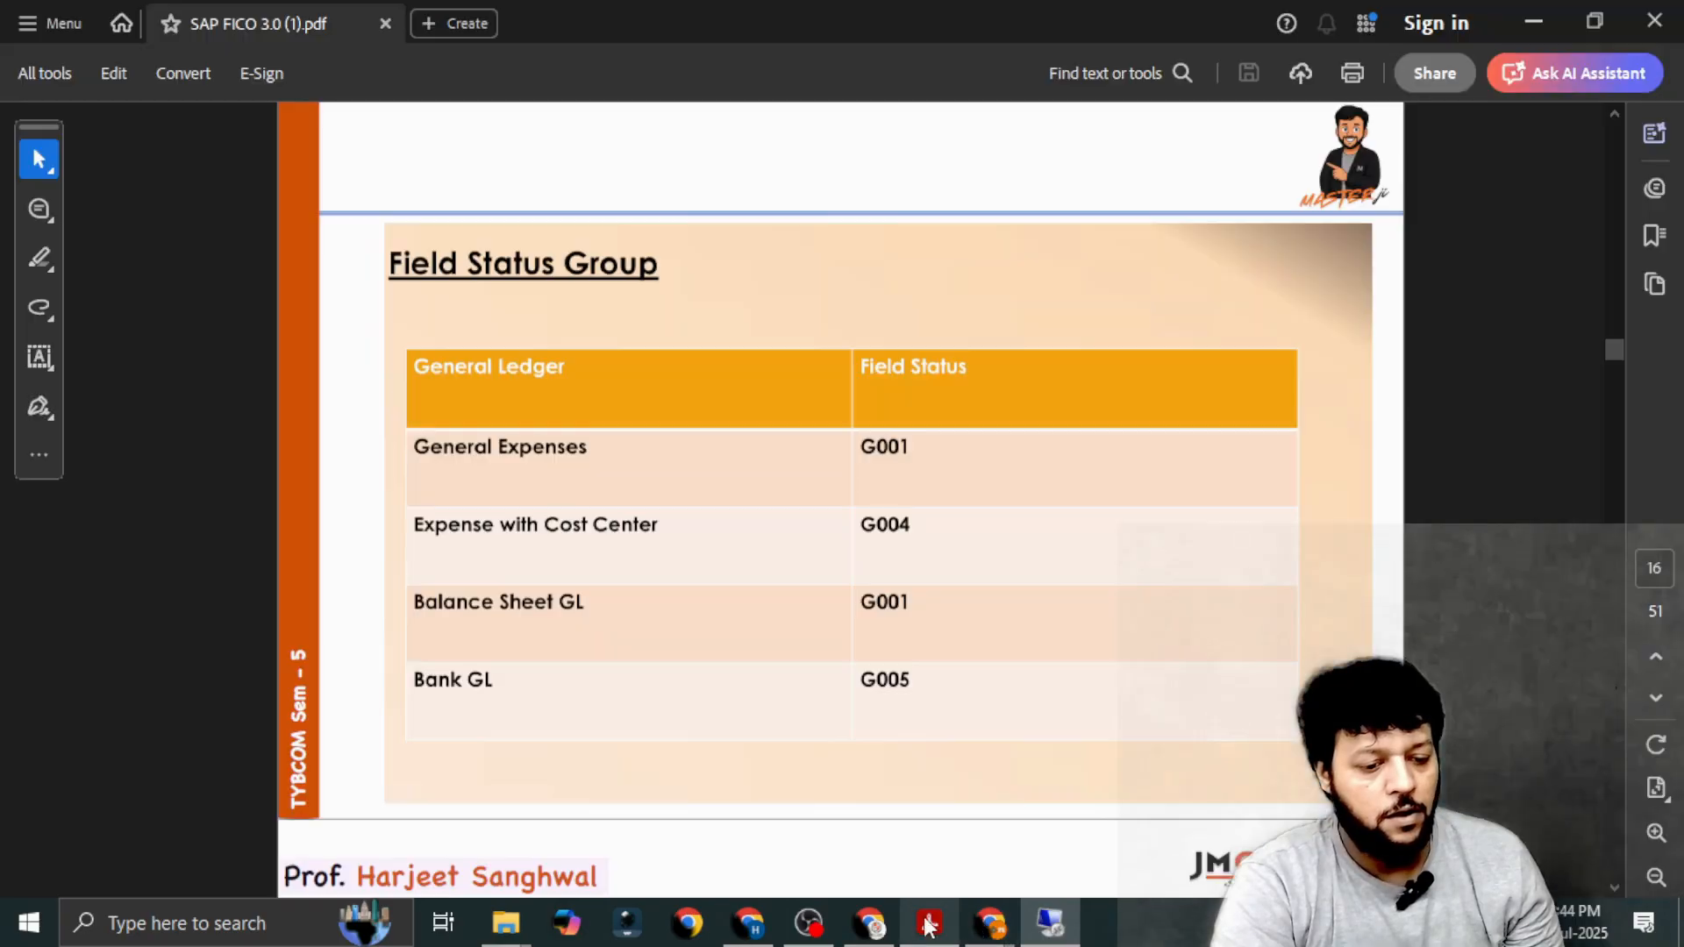
{"action": "scroll", "coordinate": [742, 467], "scroll_direction": "down", "scroll_amount": 3}
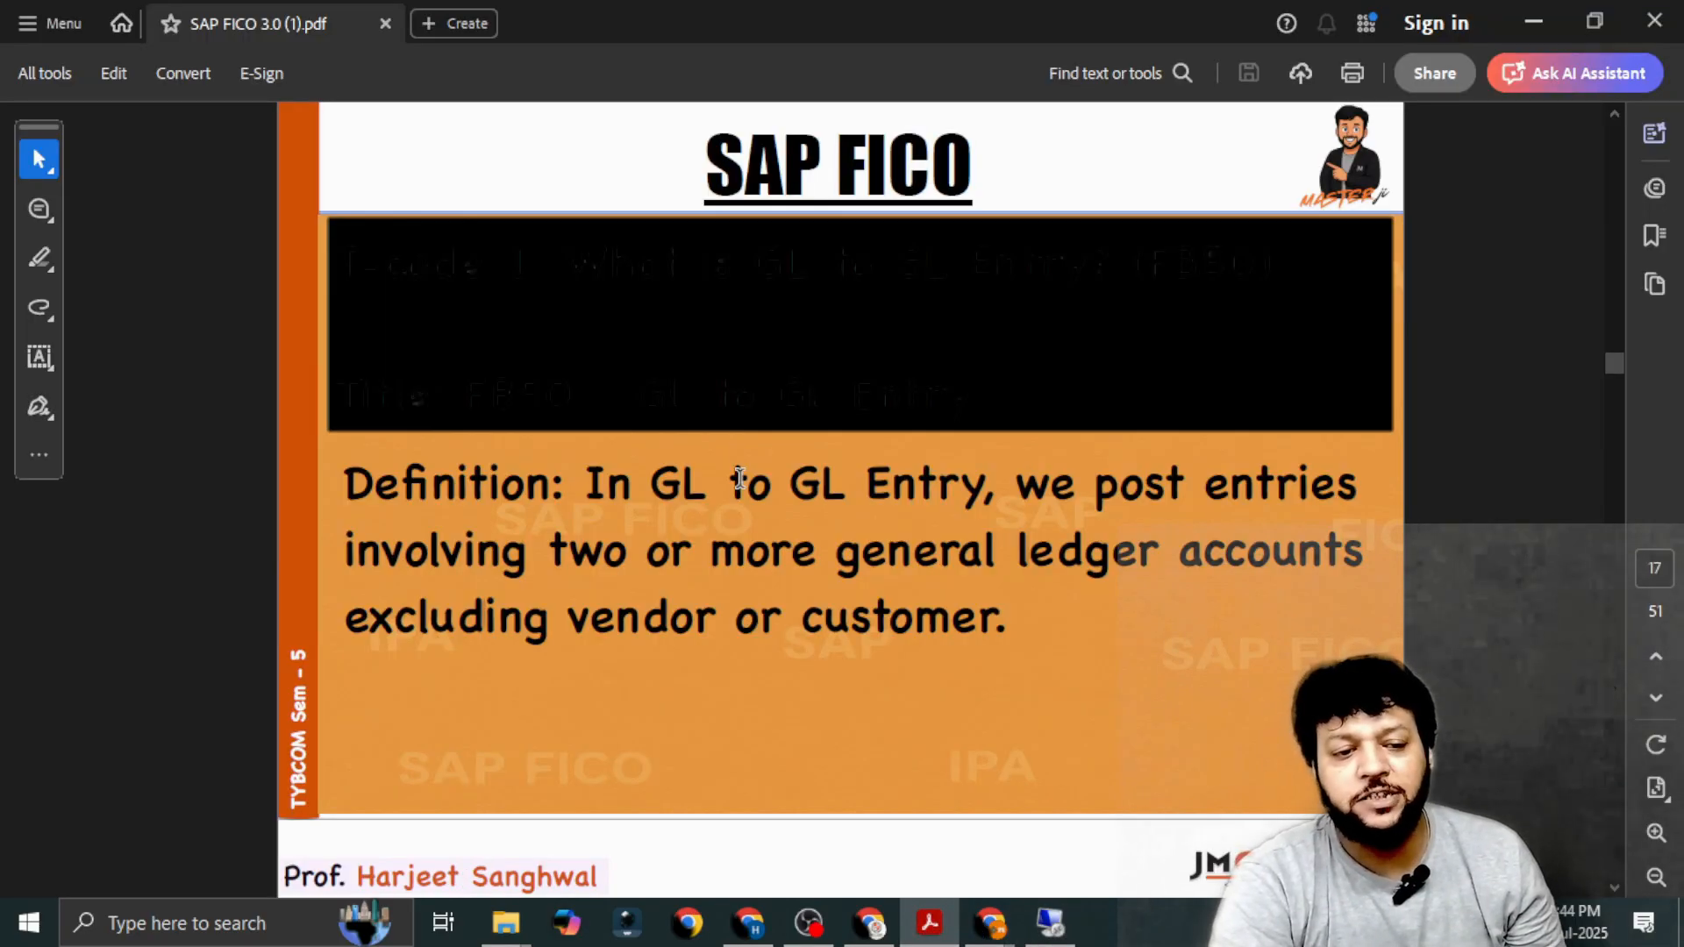
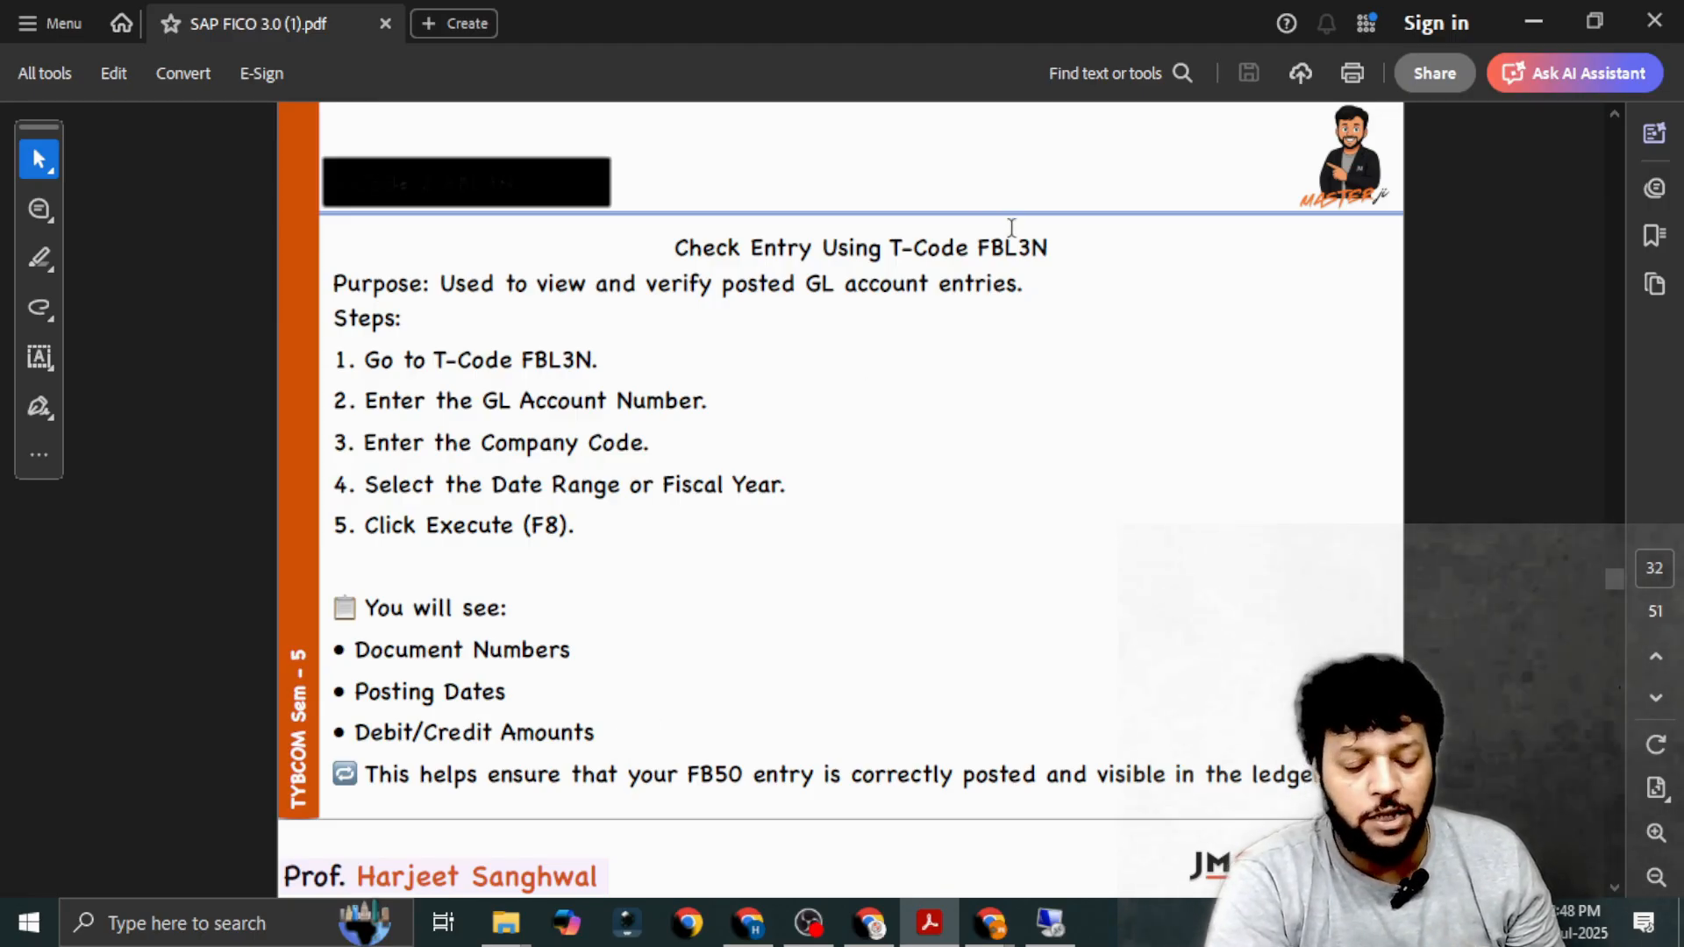
Switch from the PDF to the SAP remote desktop session and open transaction FB50 for G/L document entry.
{"action": "scroll", "coordinate": [863, 412], "scroll_direction": "up", "scroll_amount": 2}
{"action": "key", "text": "alt+Tab"}
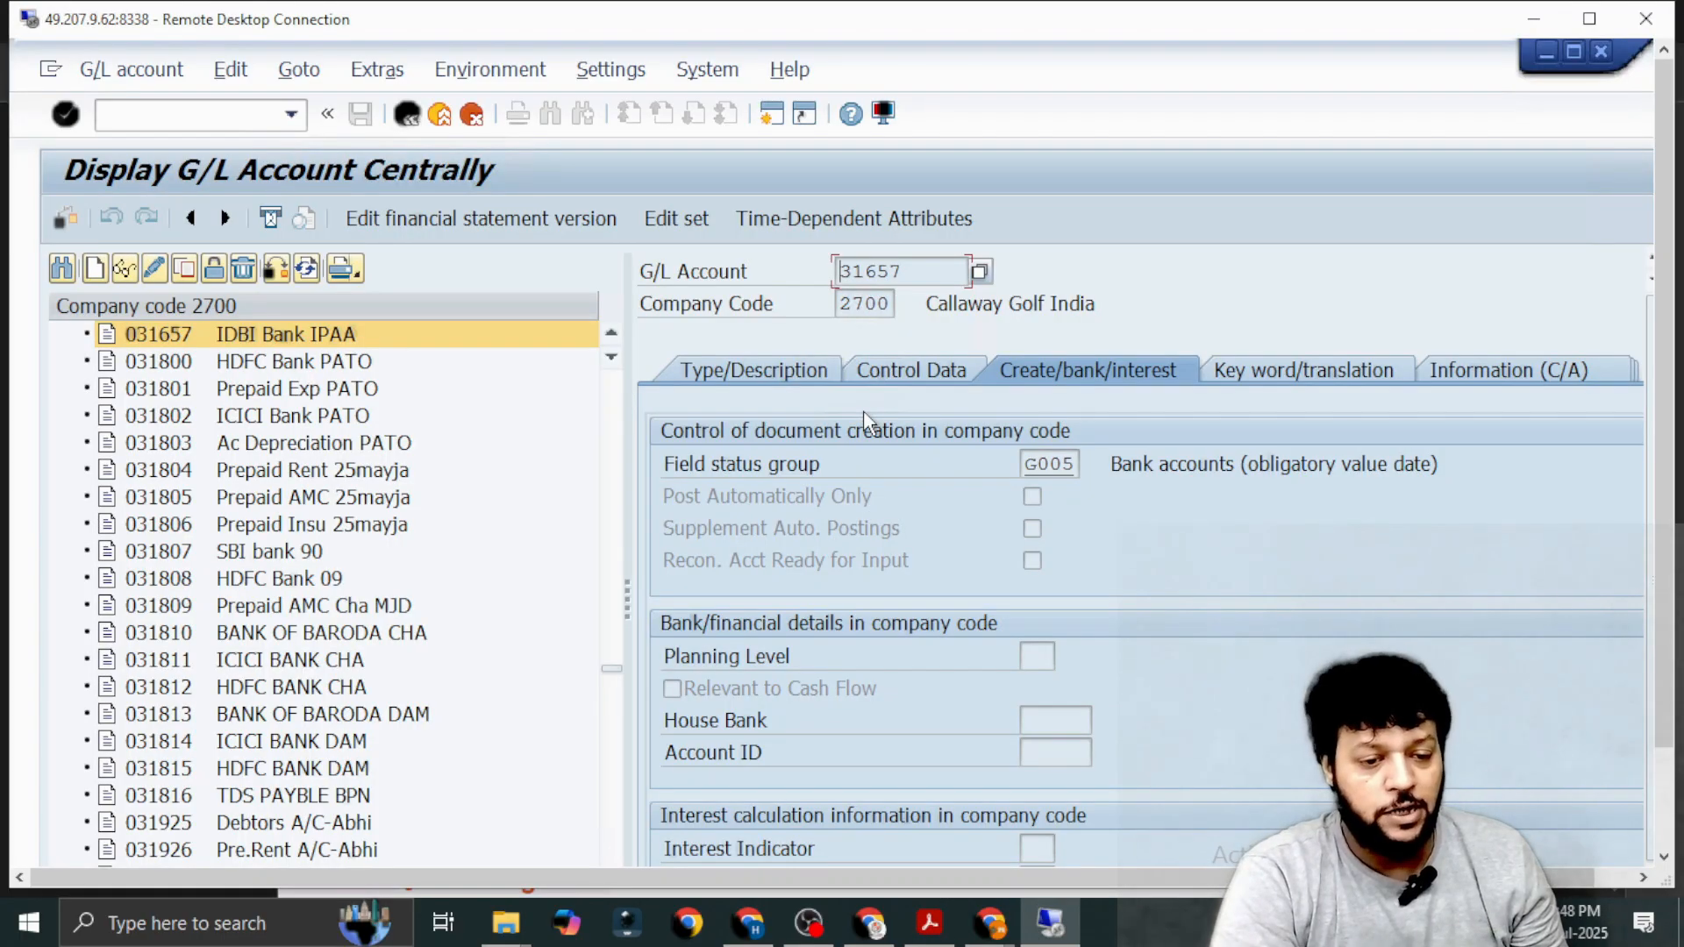
{"action": "left_click", "coordinate": [162, 113]}
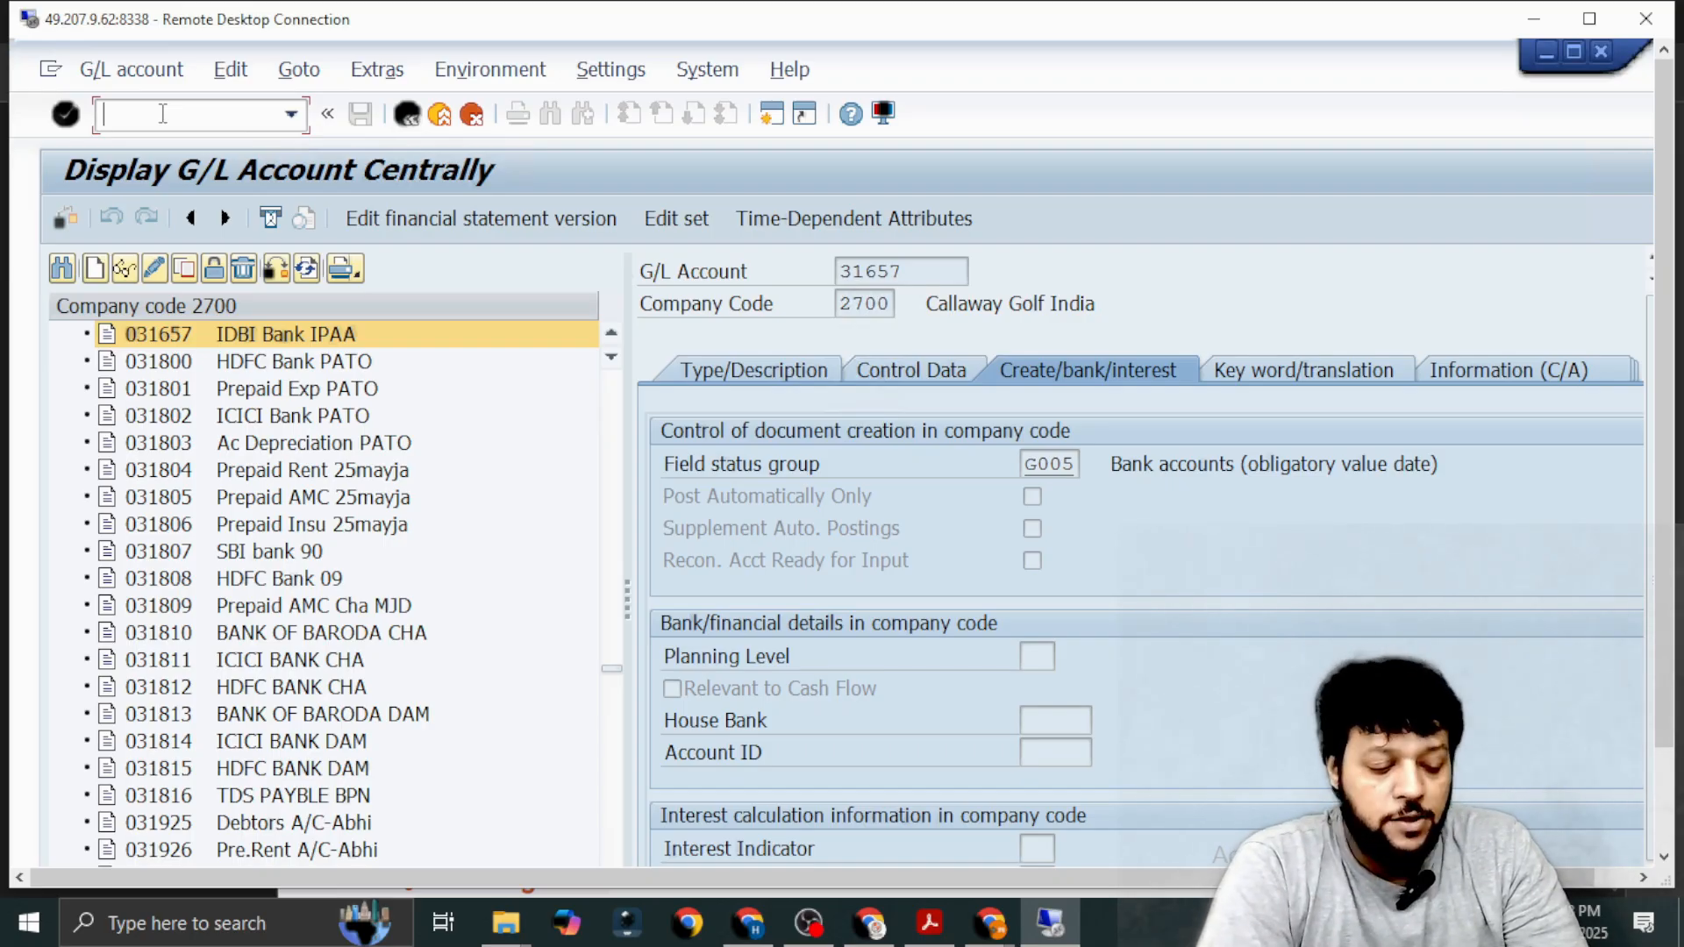
{"action": "type", "text": "/n"}
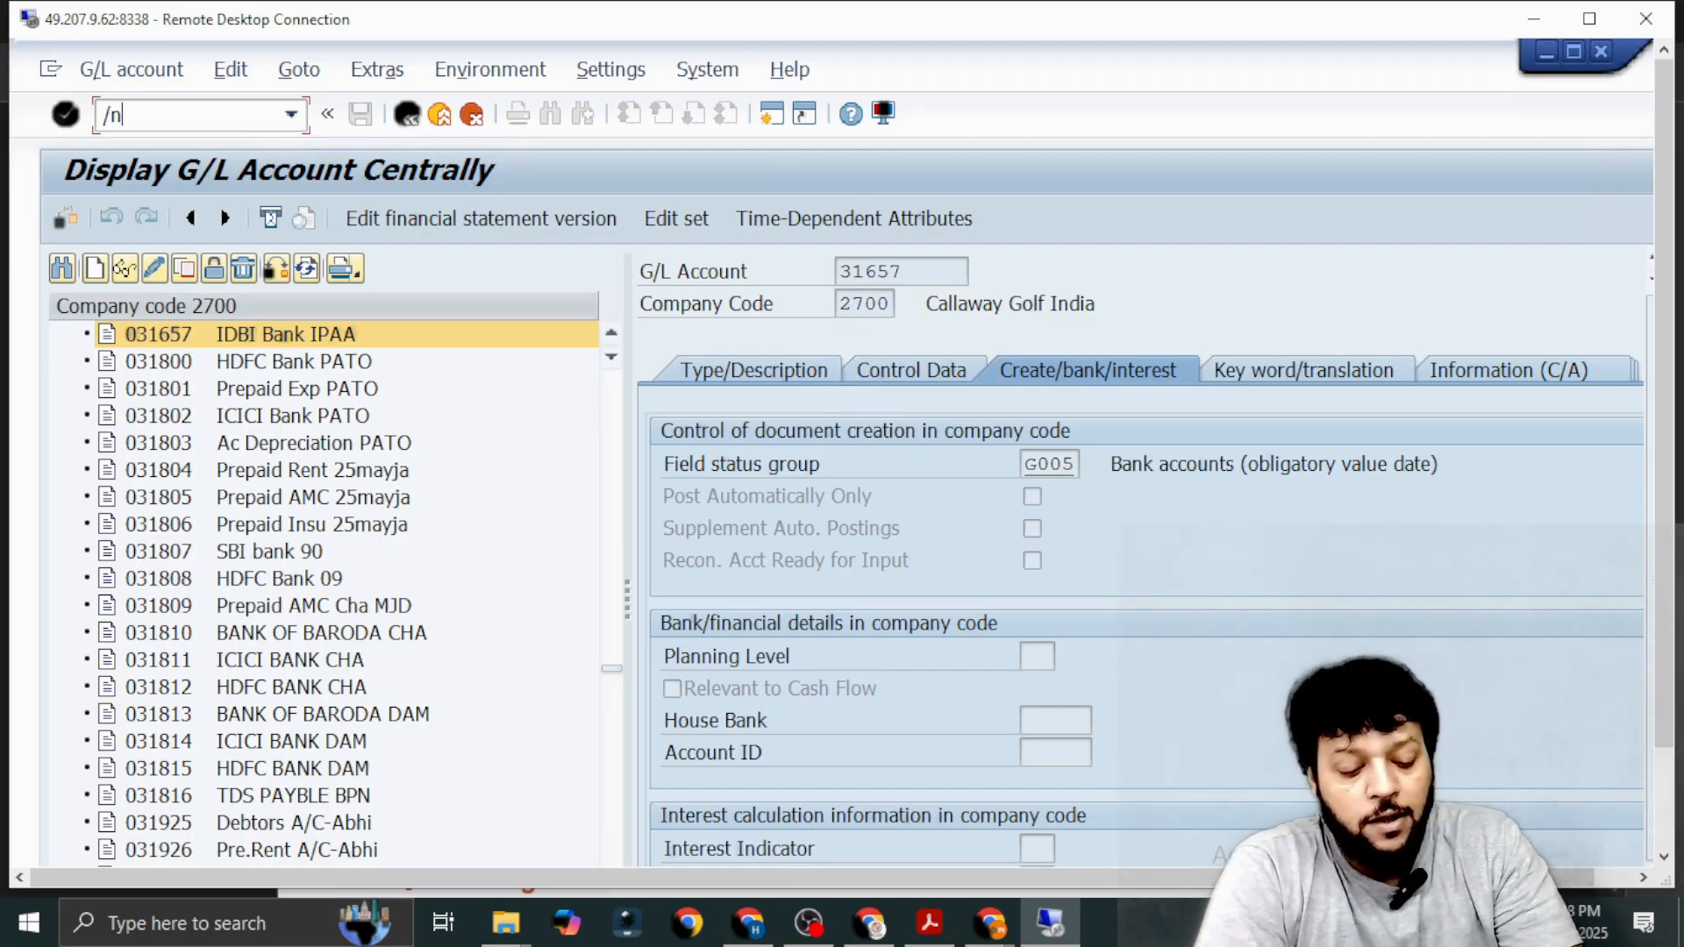
{"action": "type", "text": "fb50"}
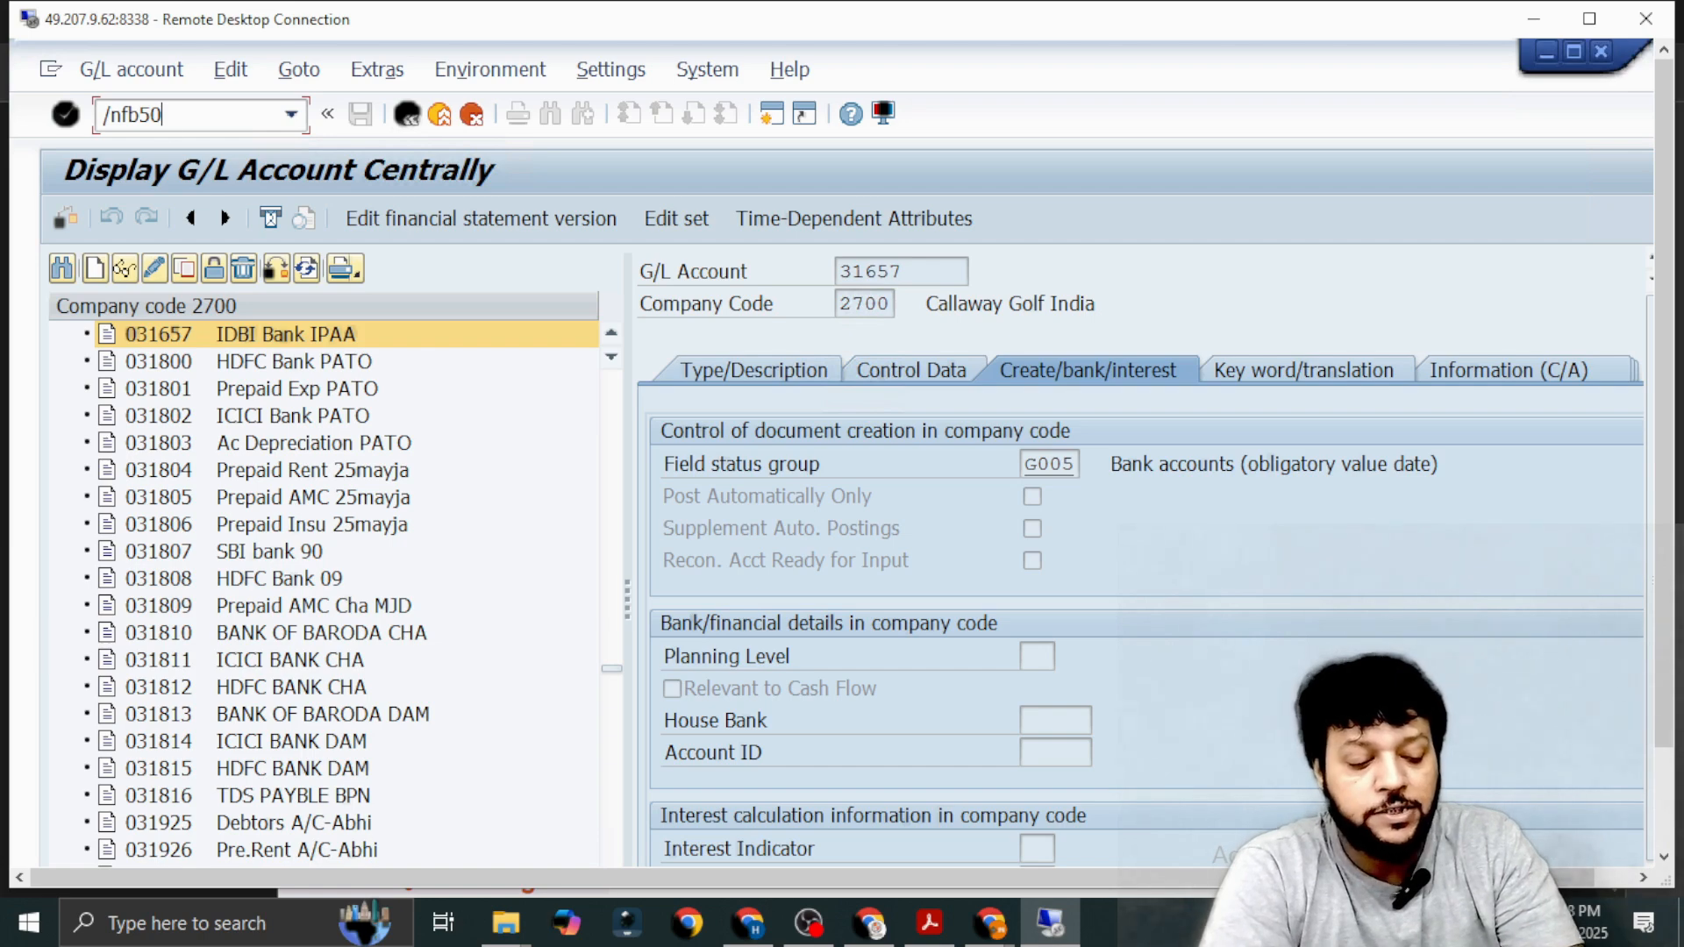
{"action": "key", "text": "Return"}
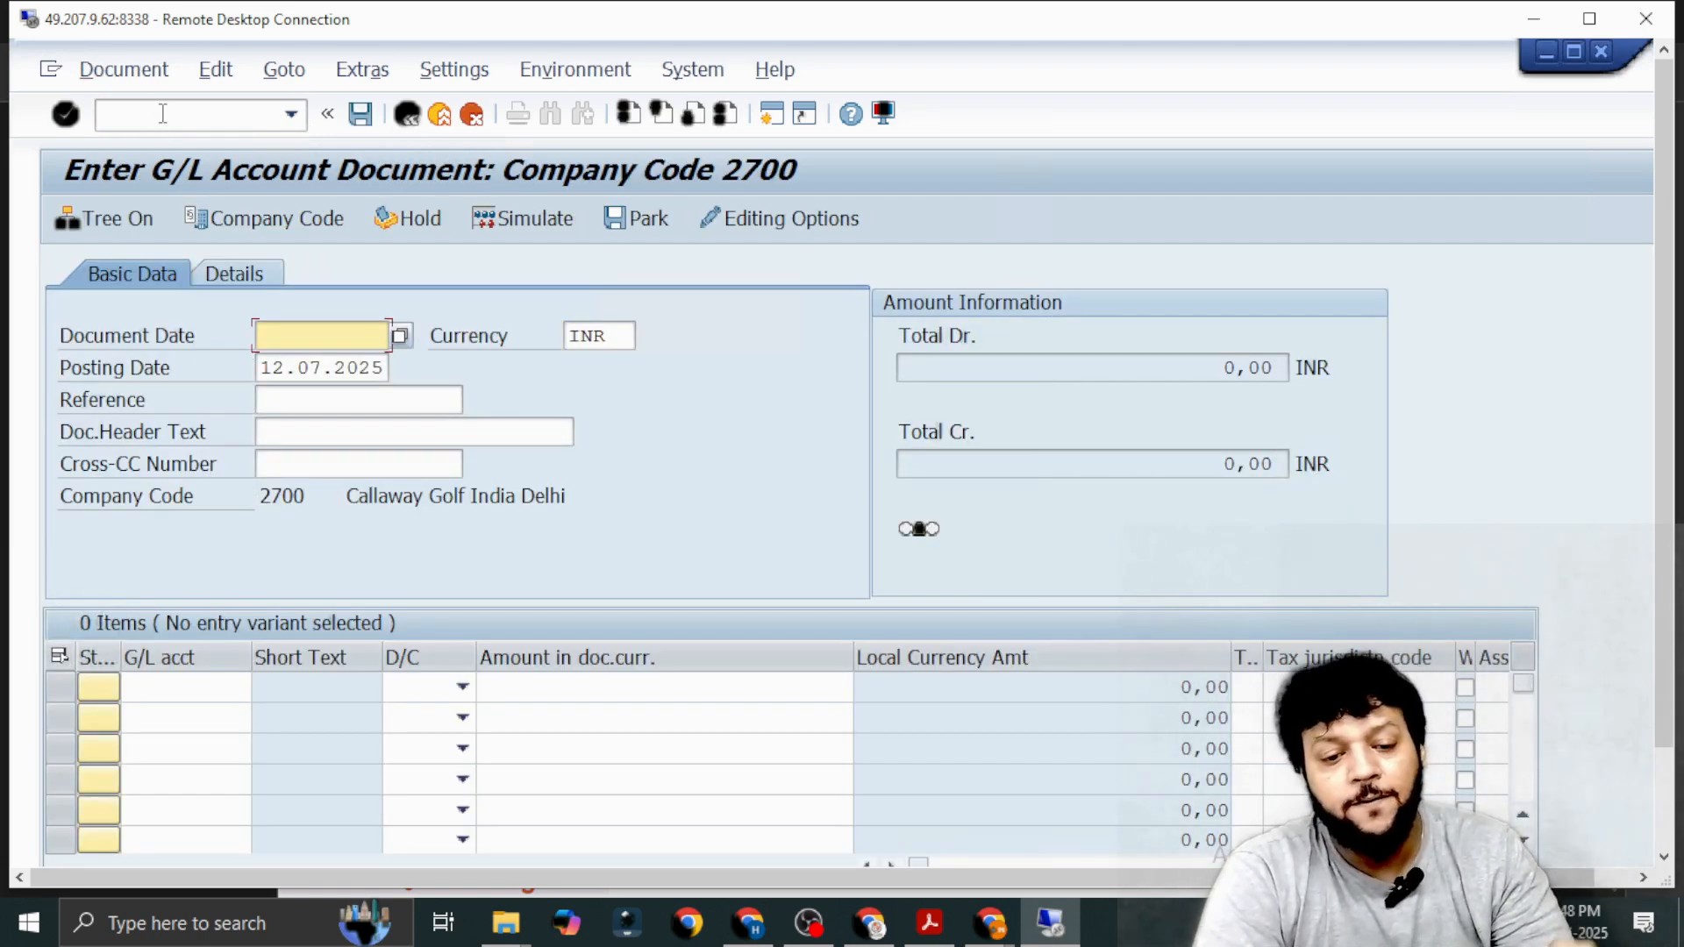
Set the document date to 03.07.2025 and the posting date to 11.07.2025.
{"action": "left_click", "coordinate": [403, 342]}
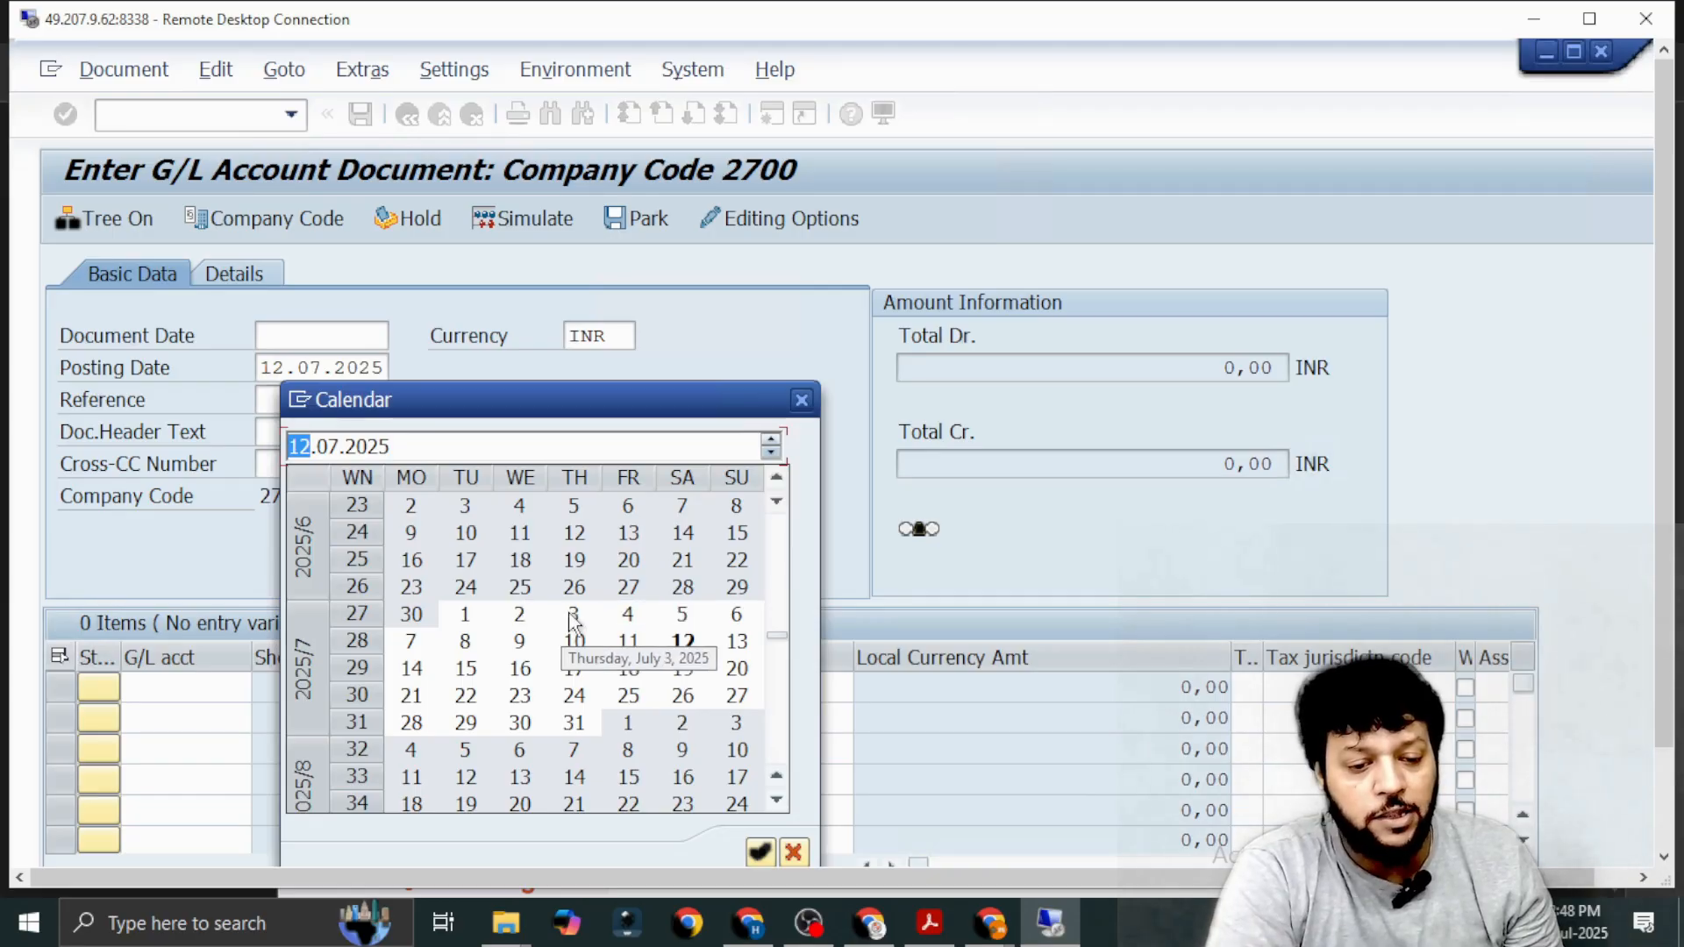
{"action": "double_click", "coordinate": [573, 614]}
{"action": "left_click", "coordinate": [369, 372]}
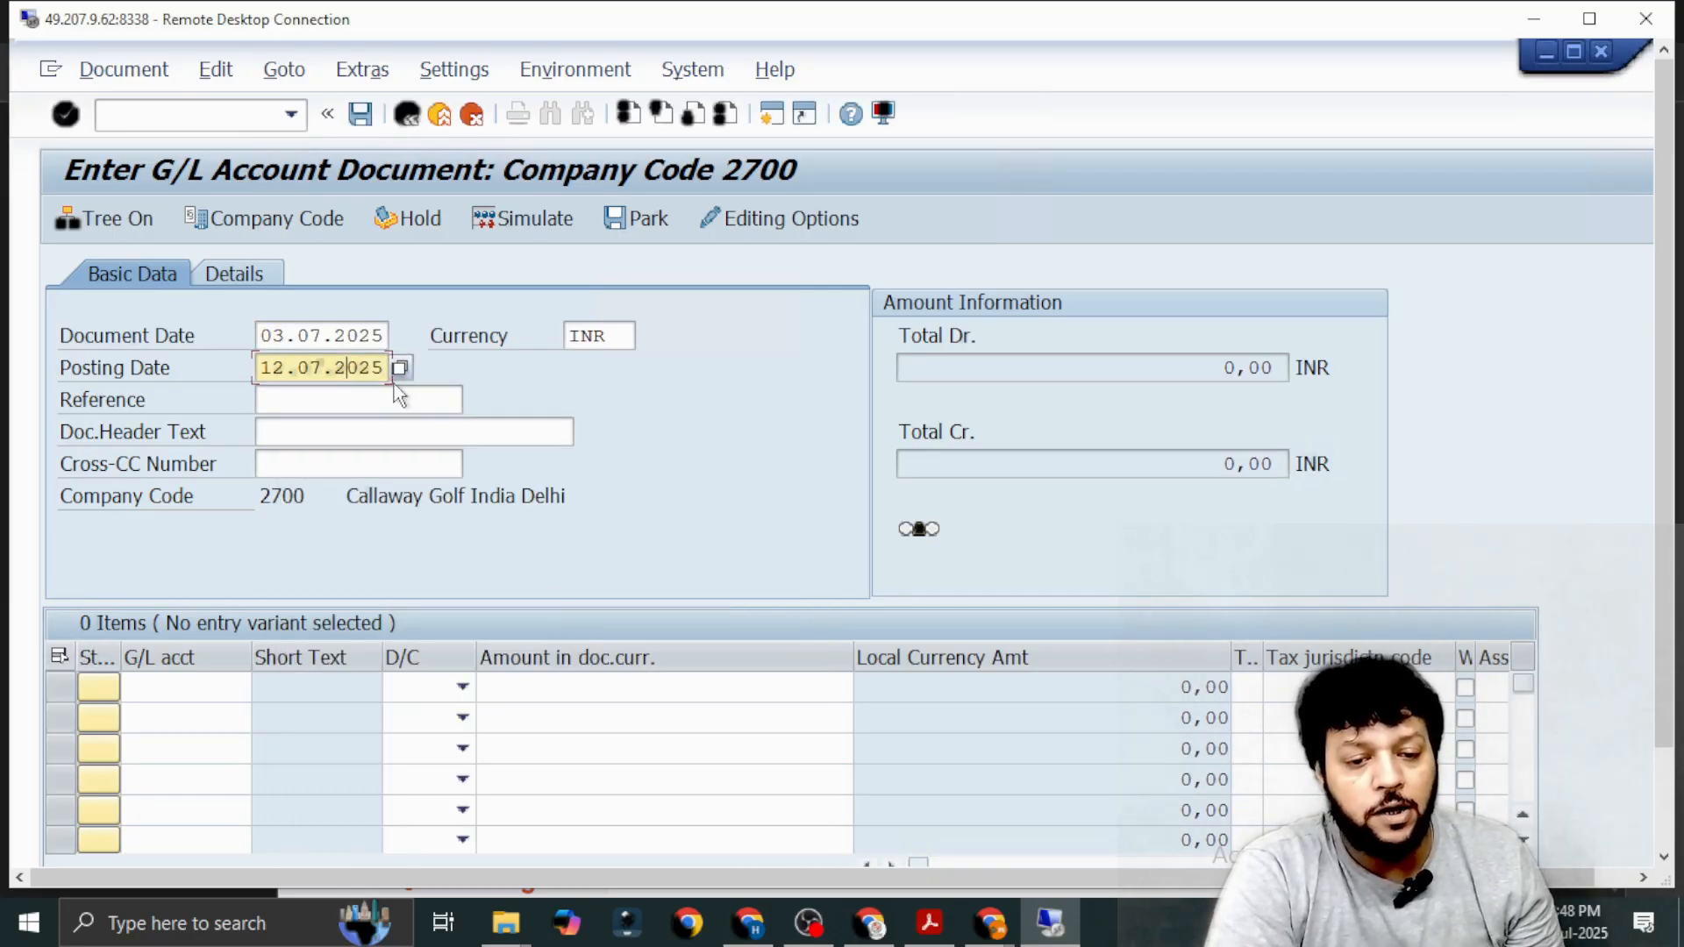
{"action": "left_click", "coordinate": [400, 369]}
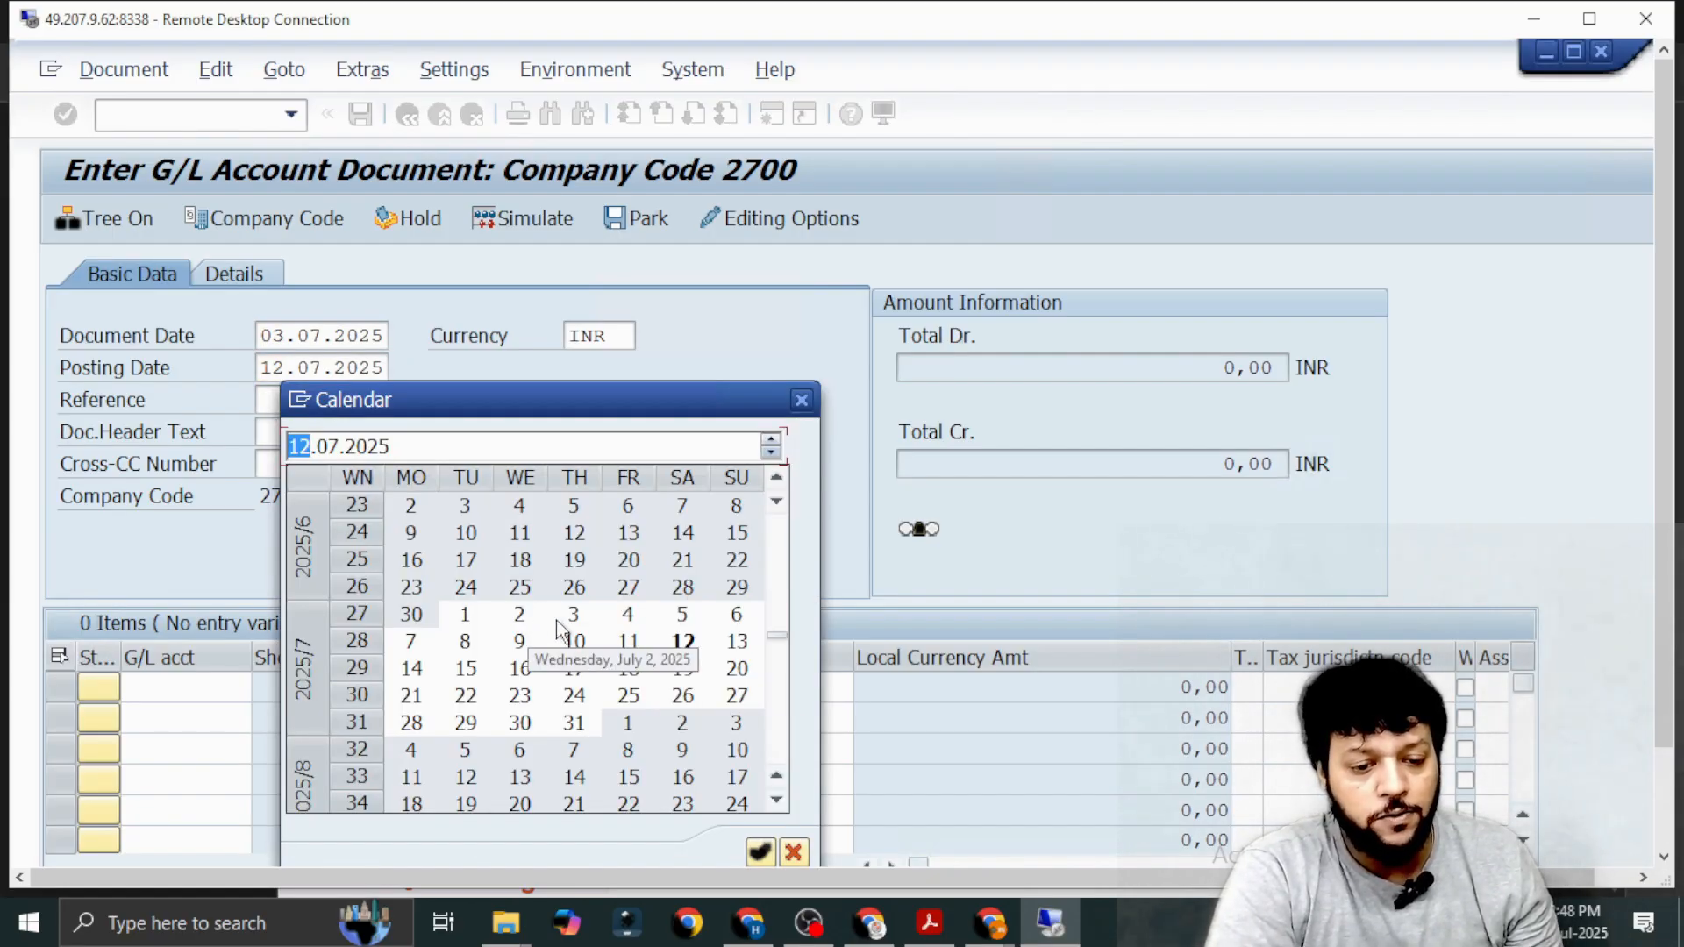
{"action": "double_click", "coordinate": [612, 635]}
Enter Ref-July-01 as the document's reference.
{"action": "left_click", "coordinate": [308, 403]}
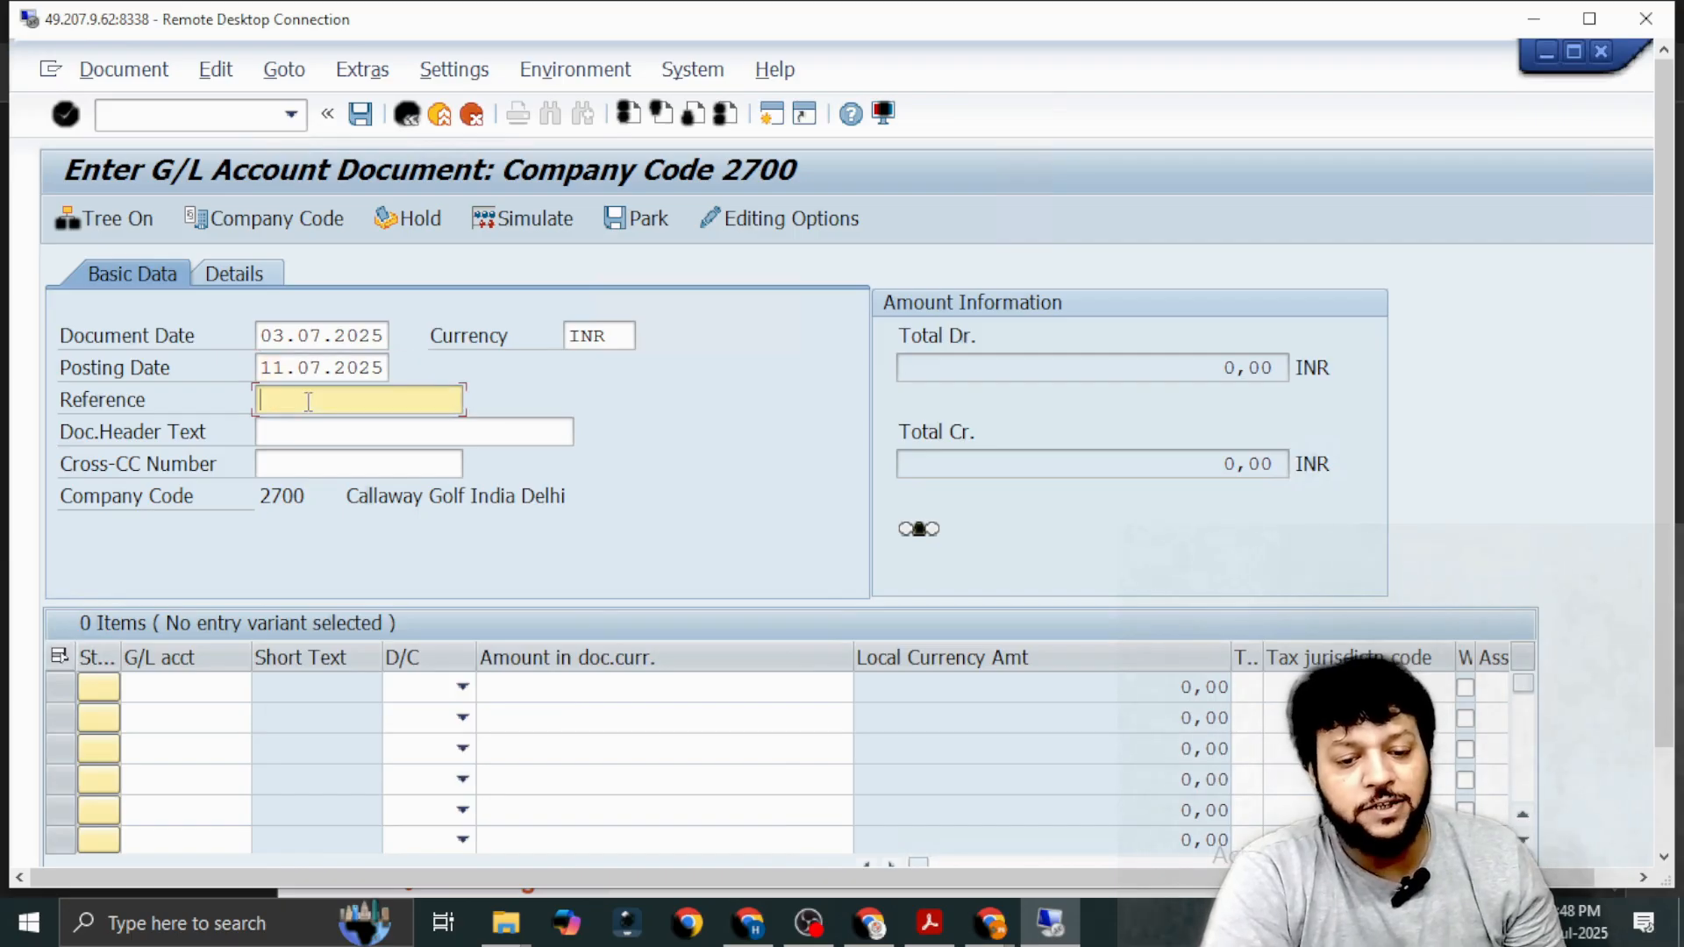
{"action": "type", "text": "R"}
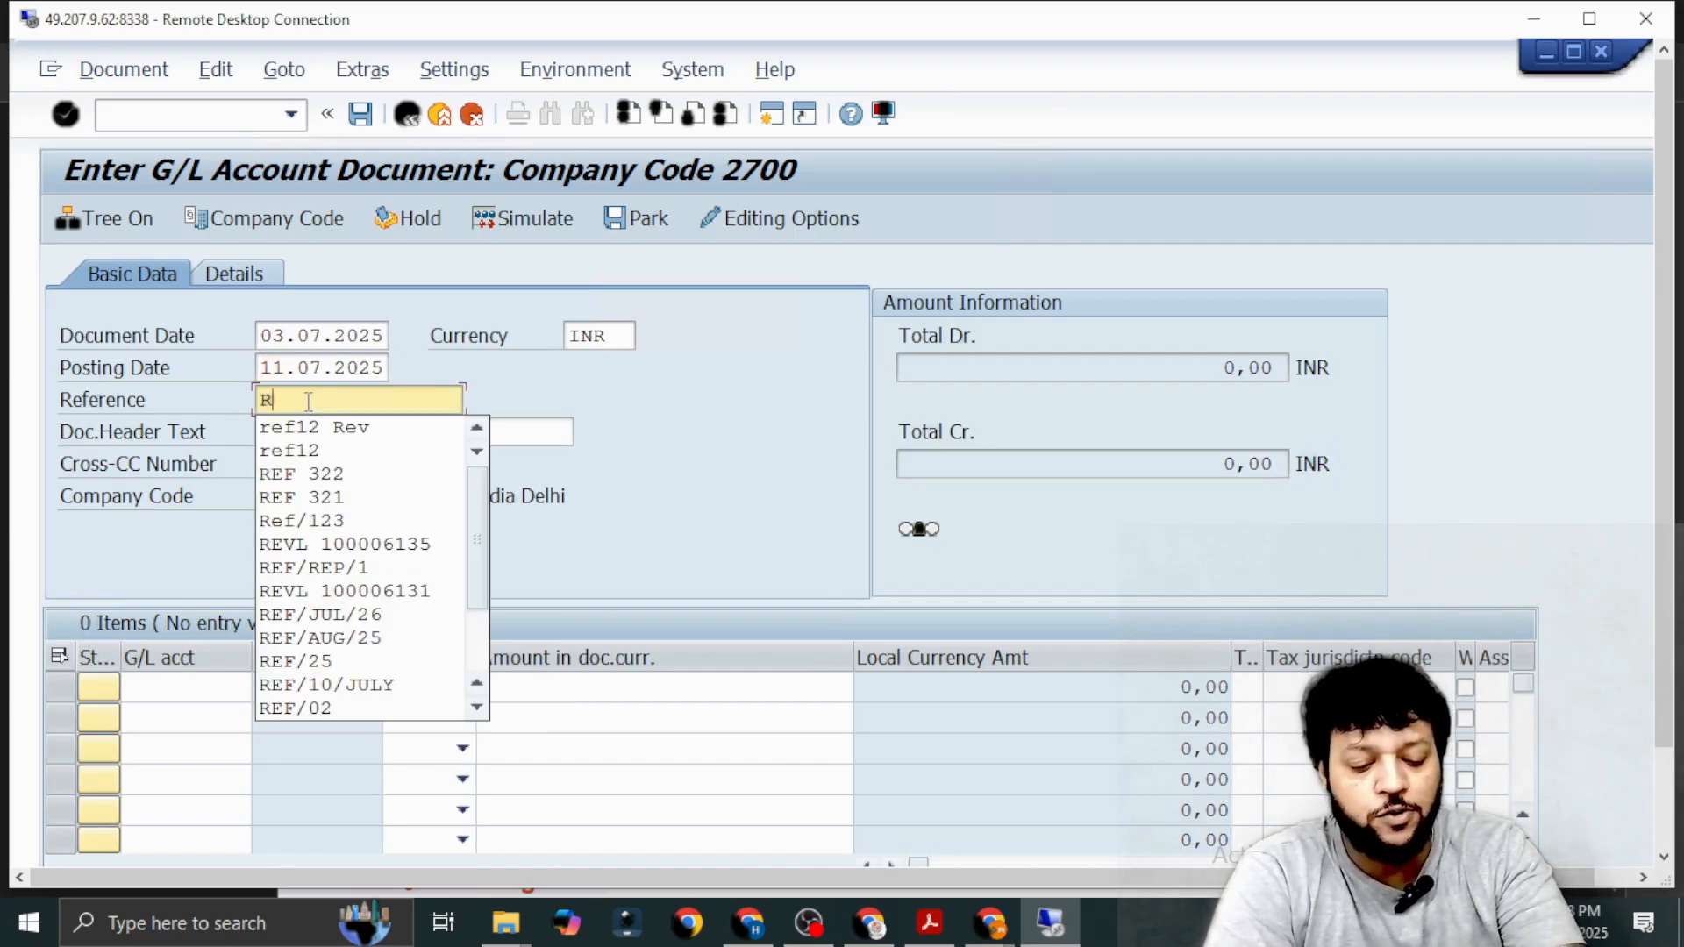
{"action": "type", "text": "ef"}
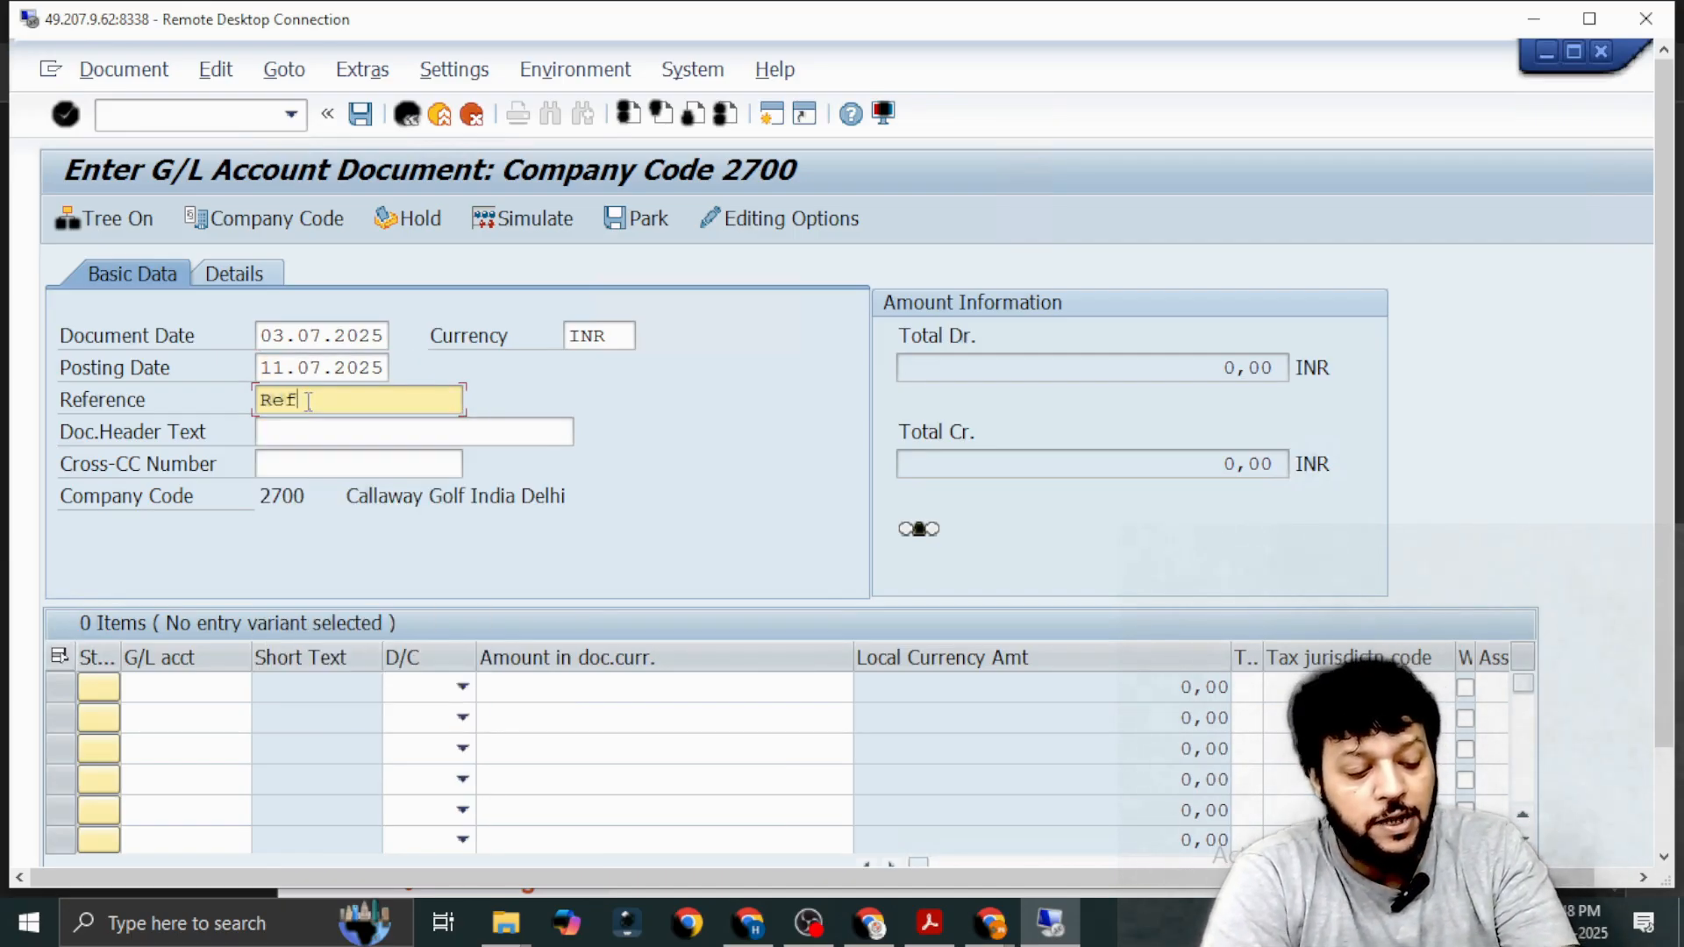
{"action": "type", "text": "-Jul"}
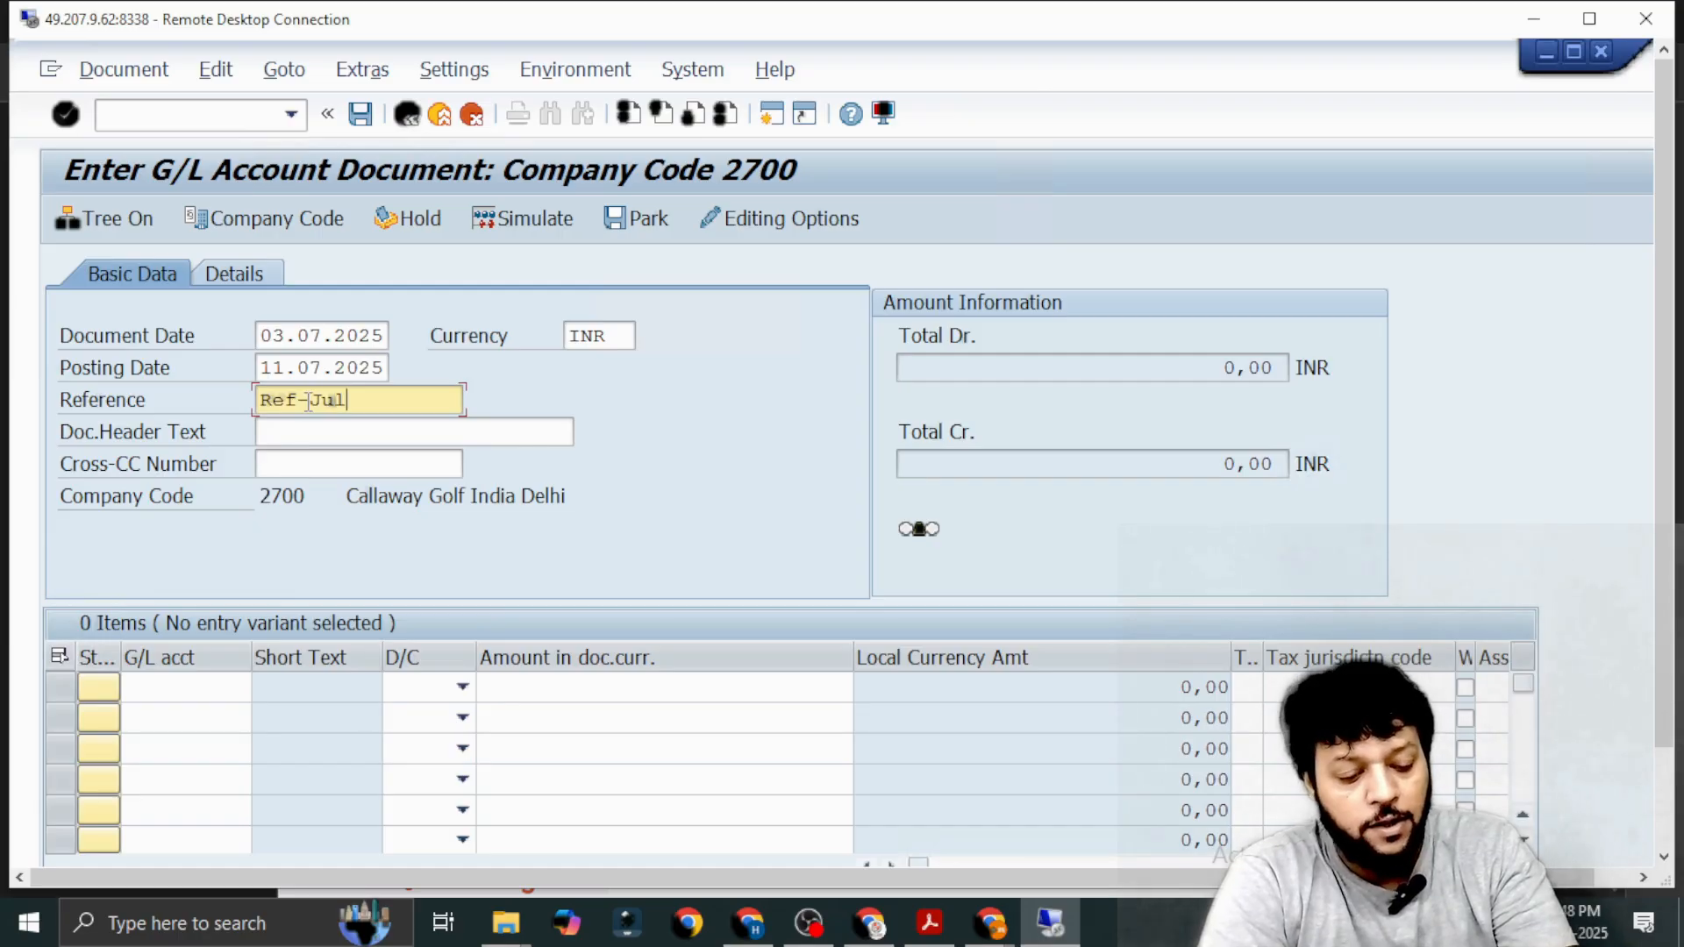
{"action": "type", "text": "y-"}
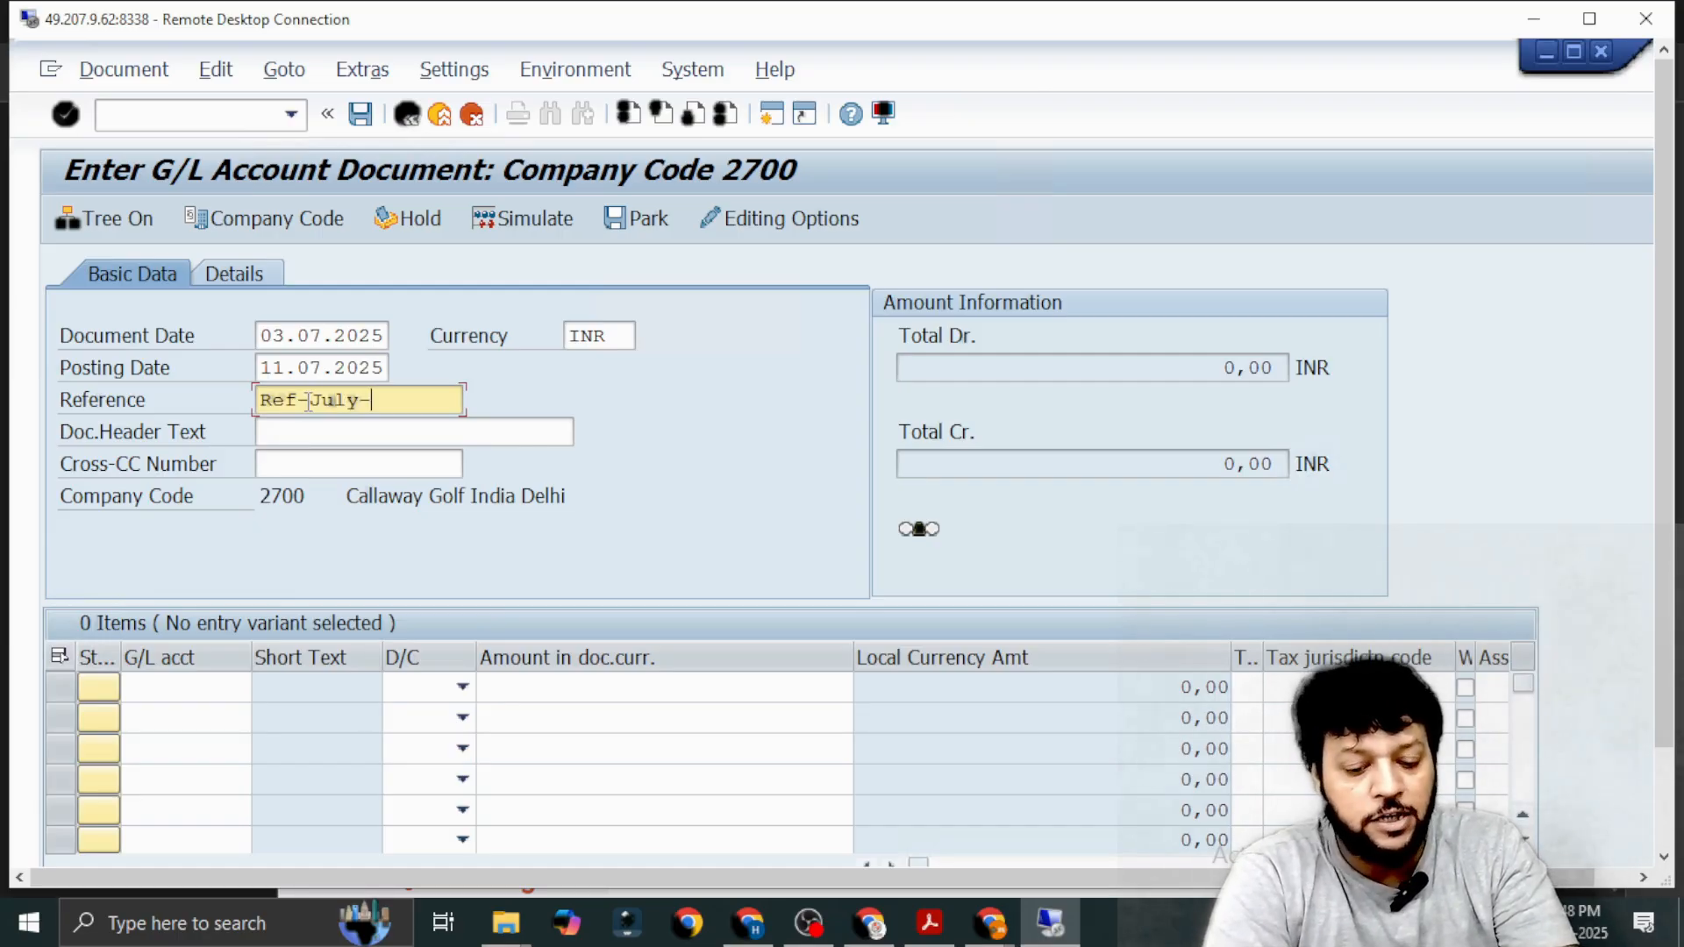
{"action": "type", "text": "01"}
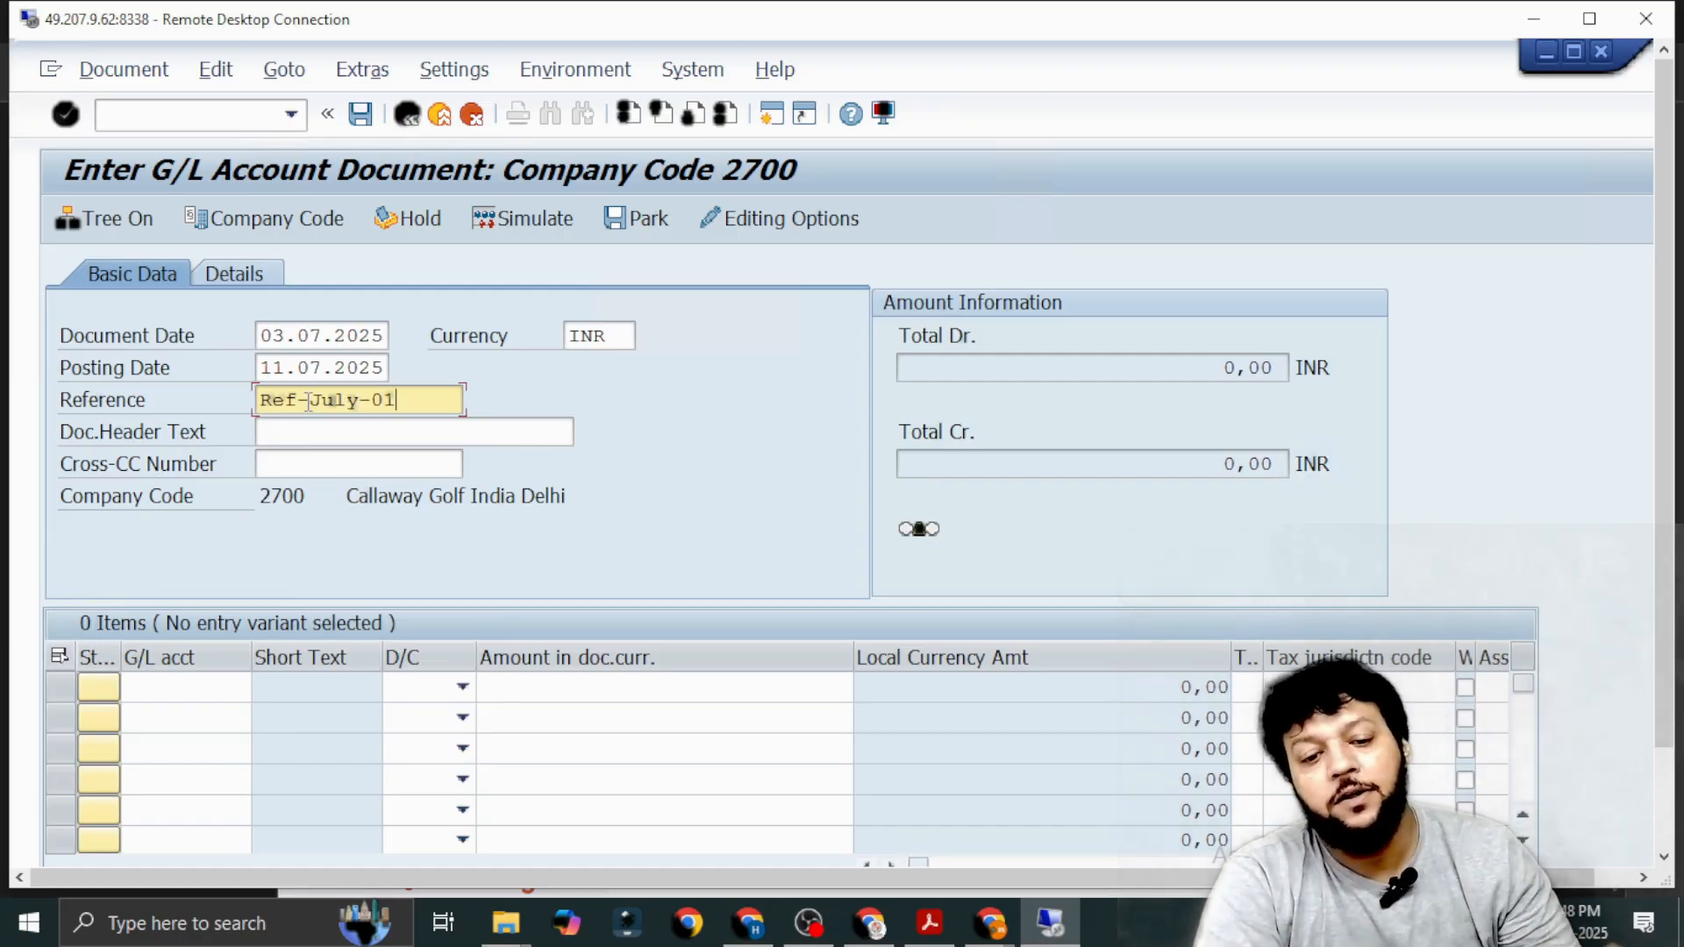
Enter Bank Charges for July as the document header text.
{"action": "left_click", "coordinate": [323, 439]}
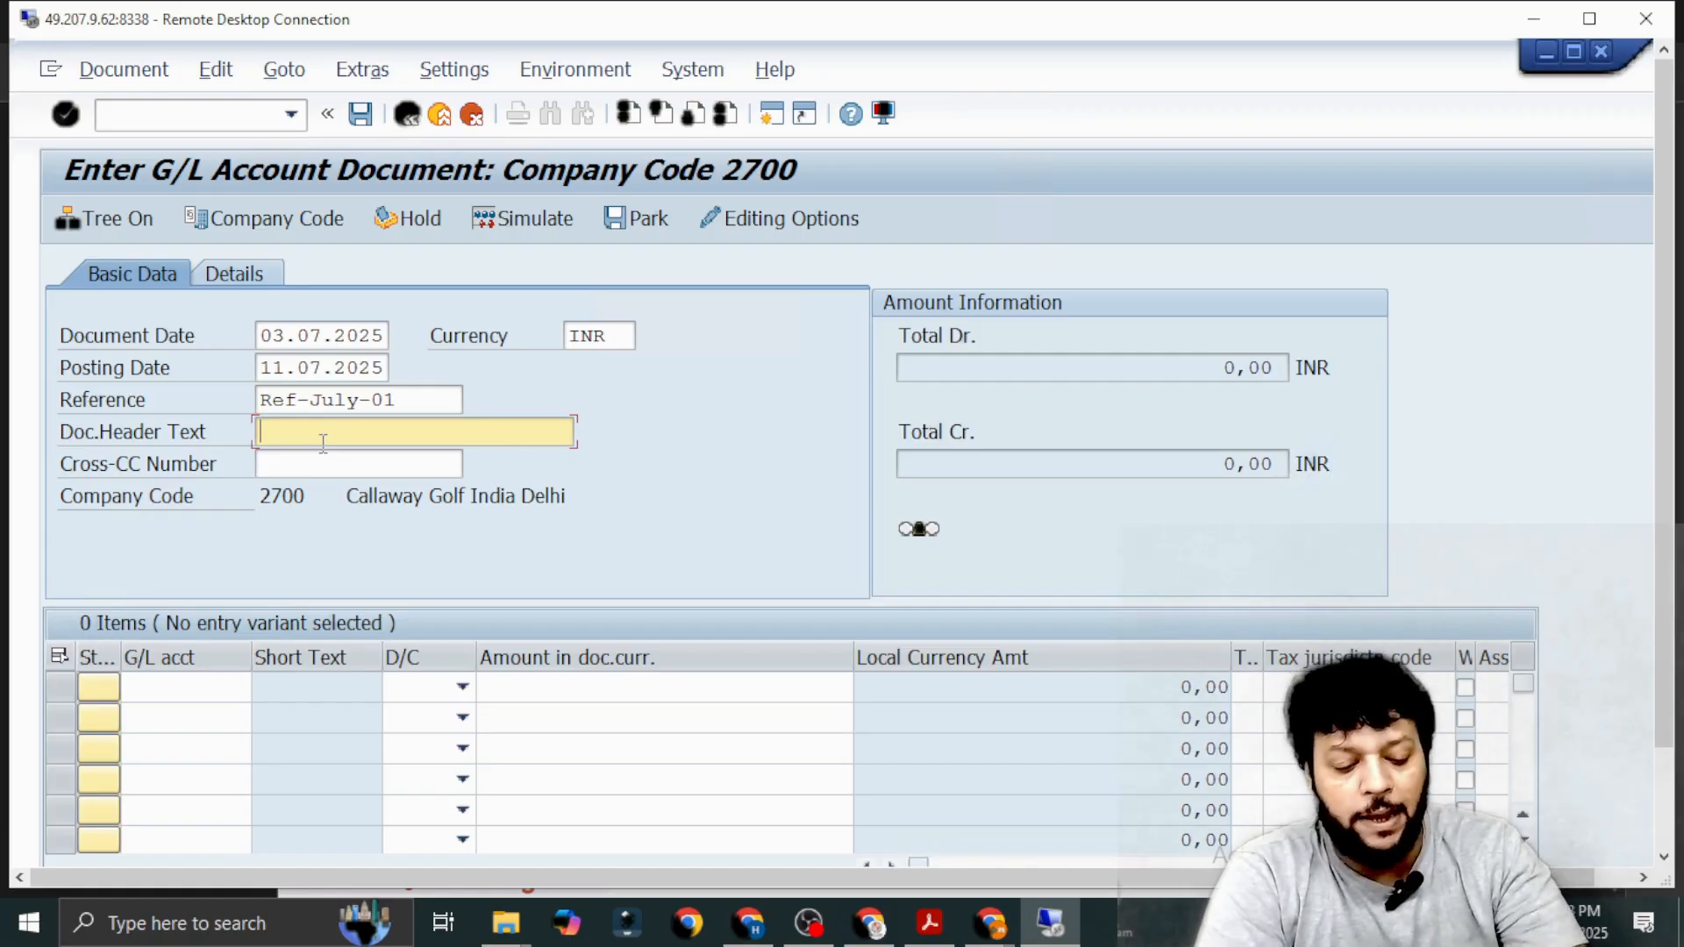
{"action": "type", "text": "Bank Cha"}
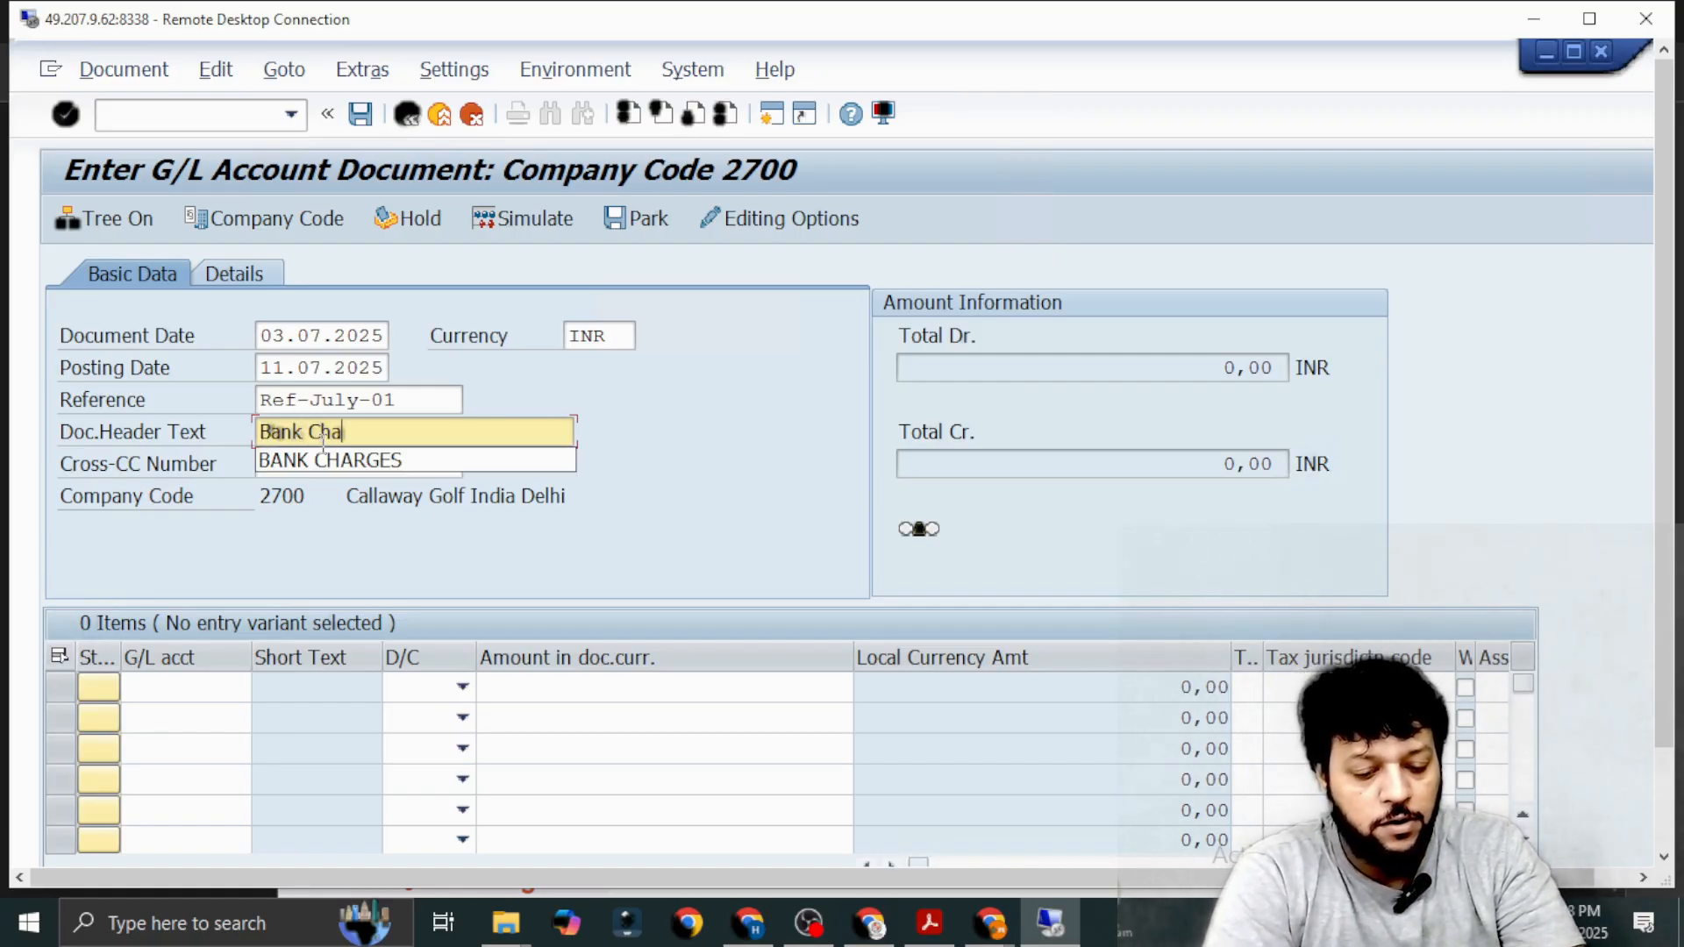
{"action": "type", "text": "rges fo"}
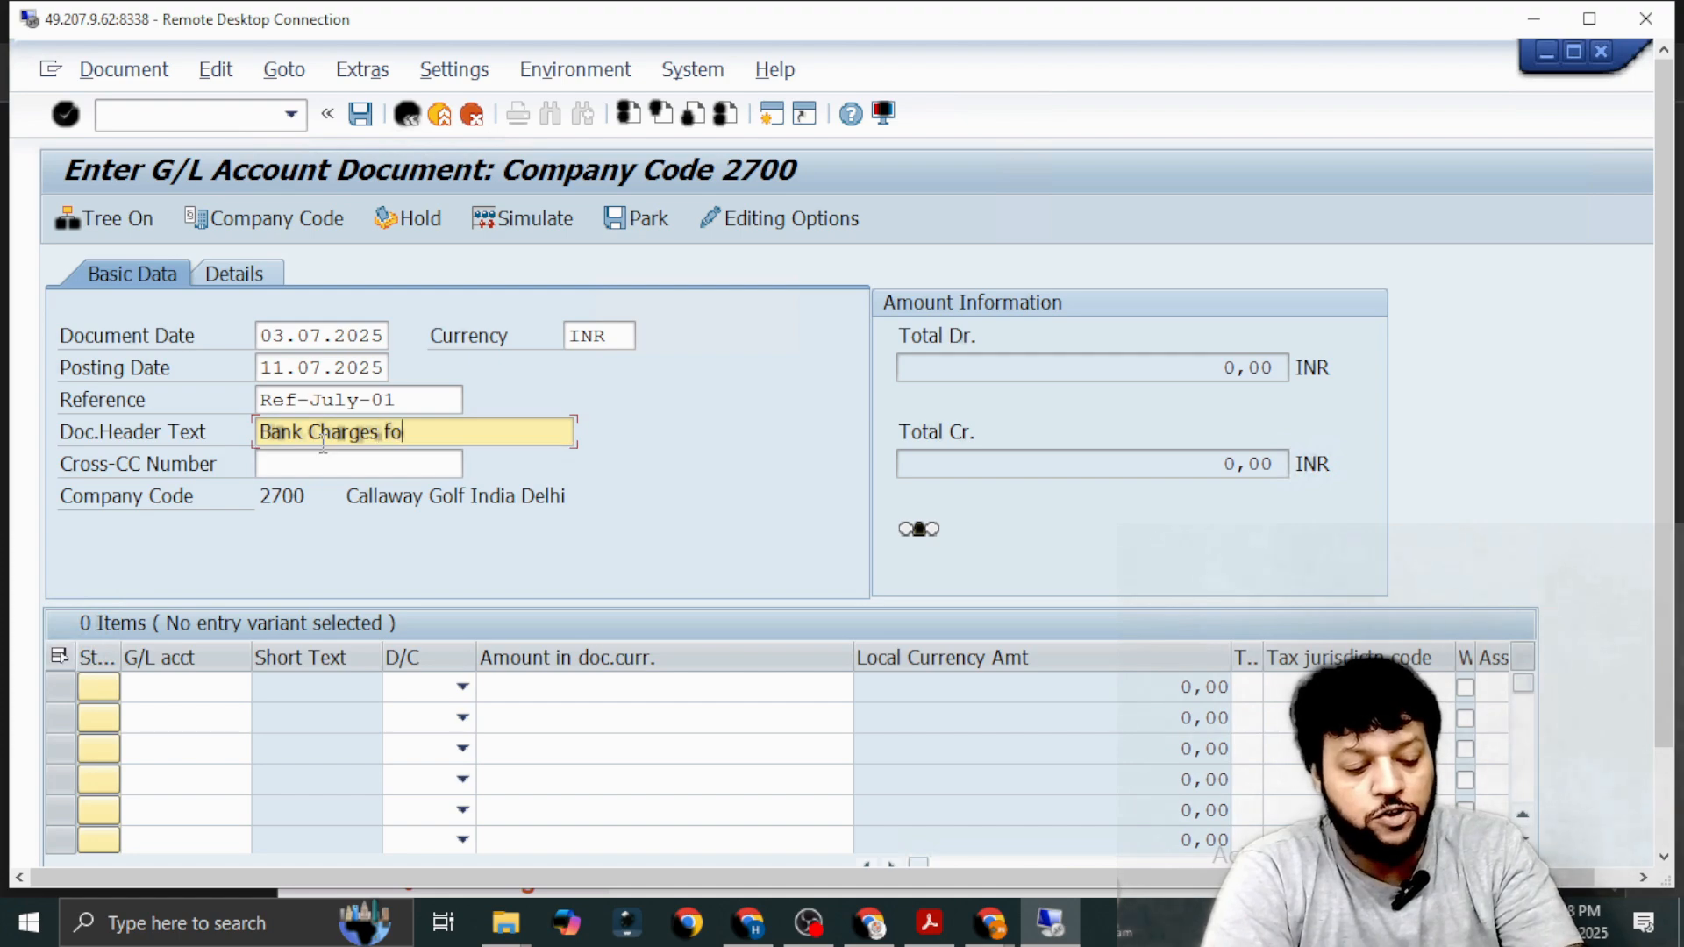
{"action": "type", "text": "r July"}
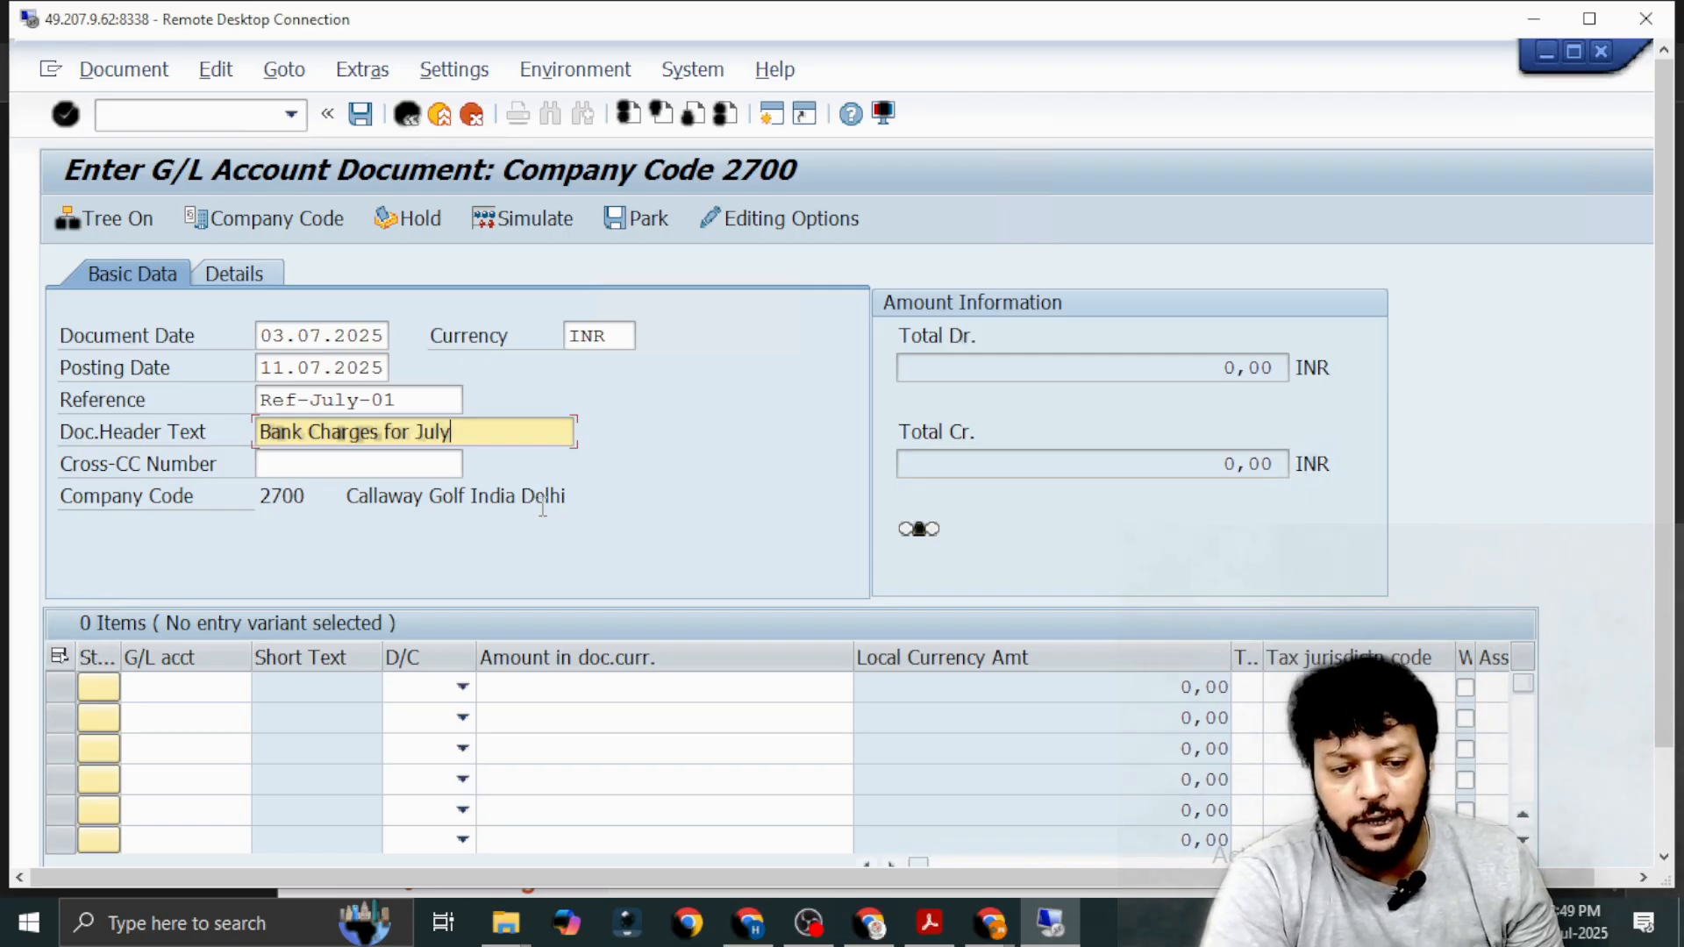
Find the G/L accounts with long text *IPAA* and choose Bank Charges IPAA (21650) for the first line item.
{"action": "left_click", "coordinate": [150, 693]}
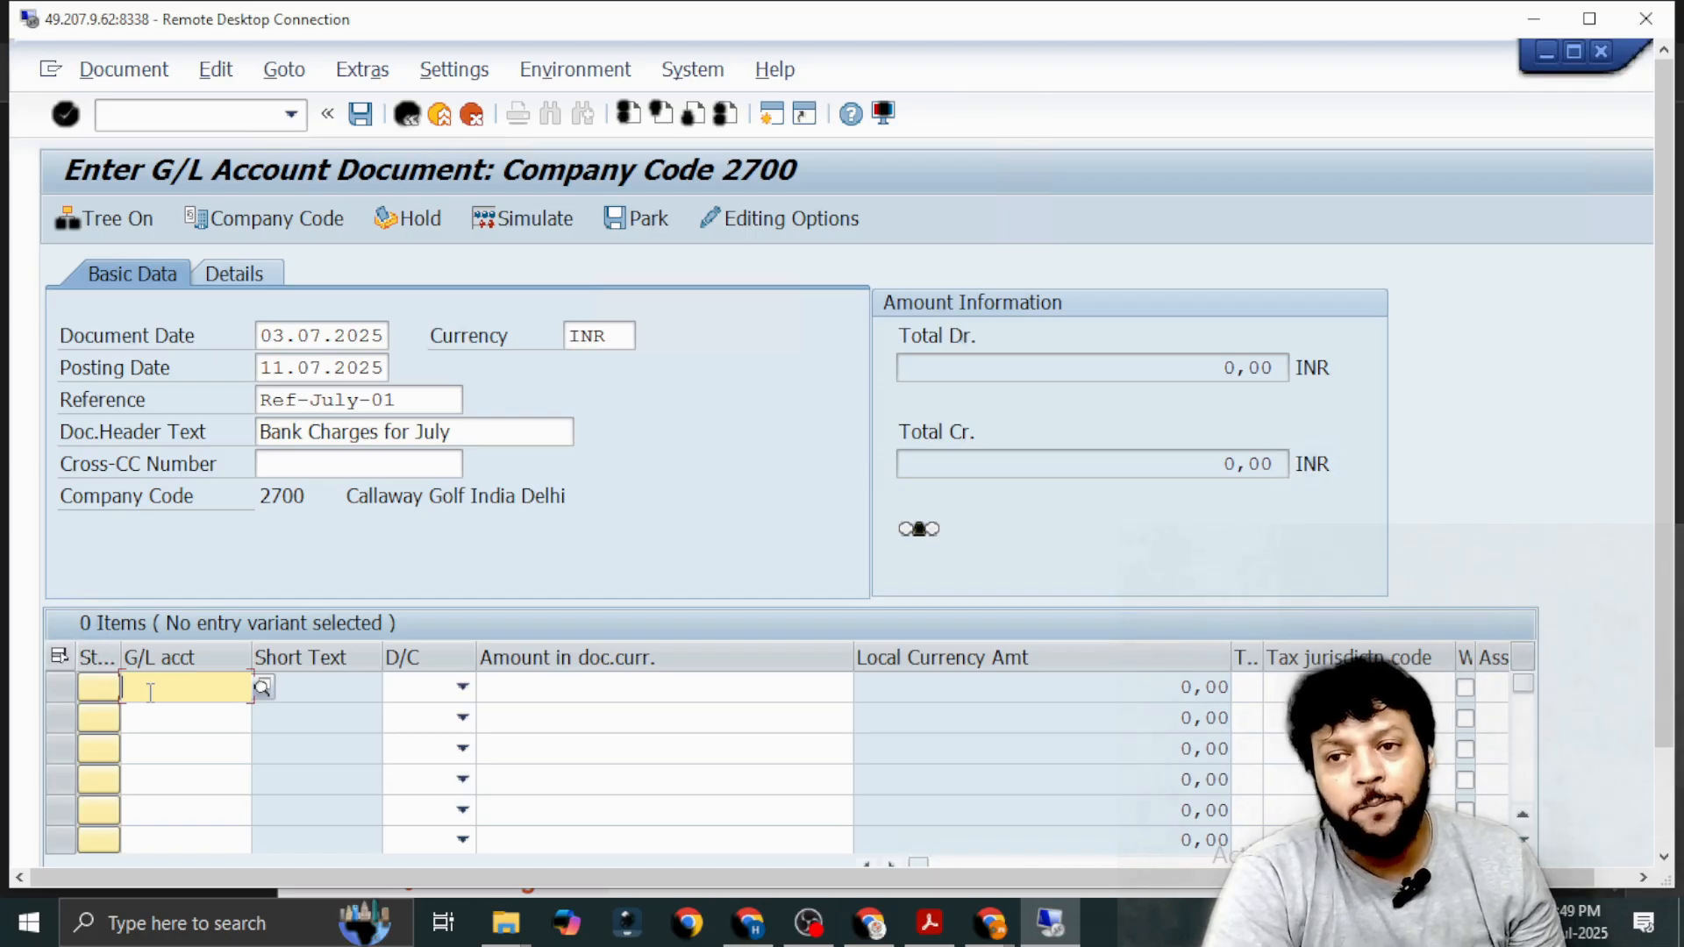
{"action": "left_click", "coordinate": [161, 723]}
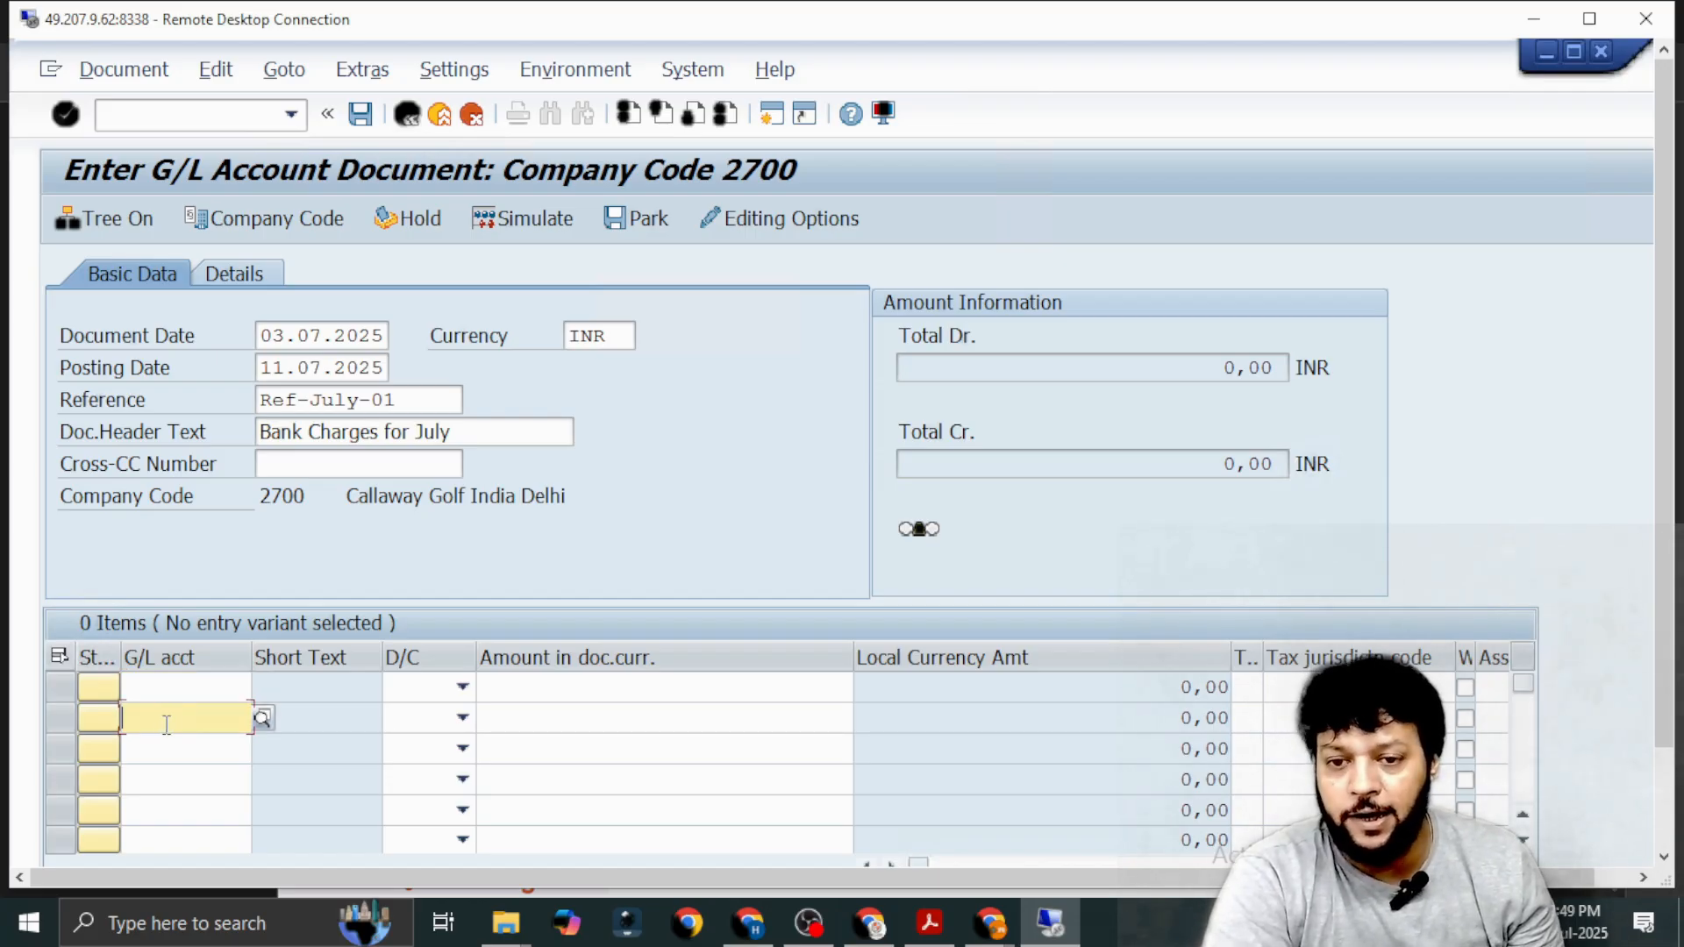
{"action": "left_click", "coordinate": [189, 685]}
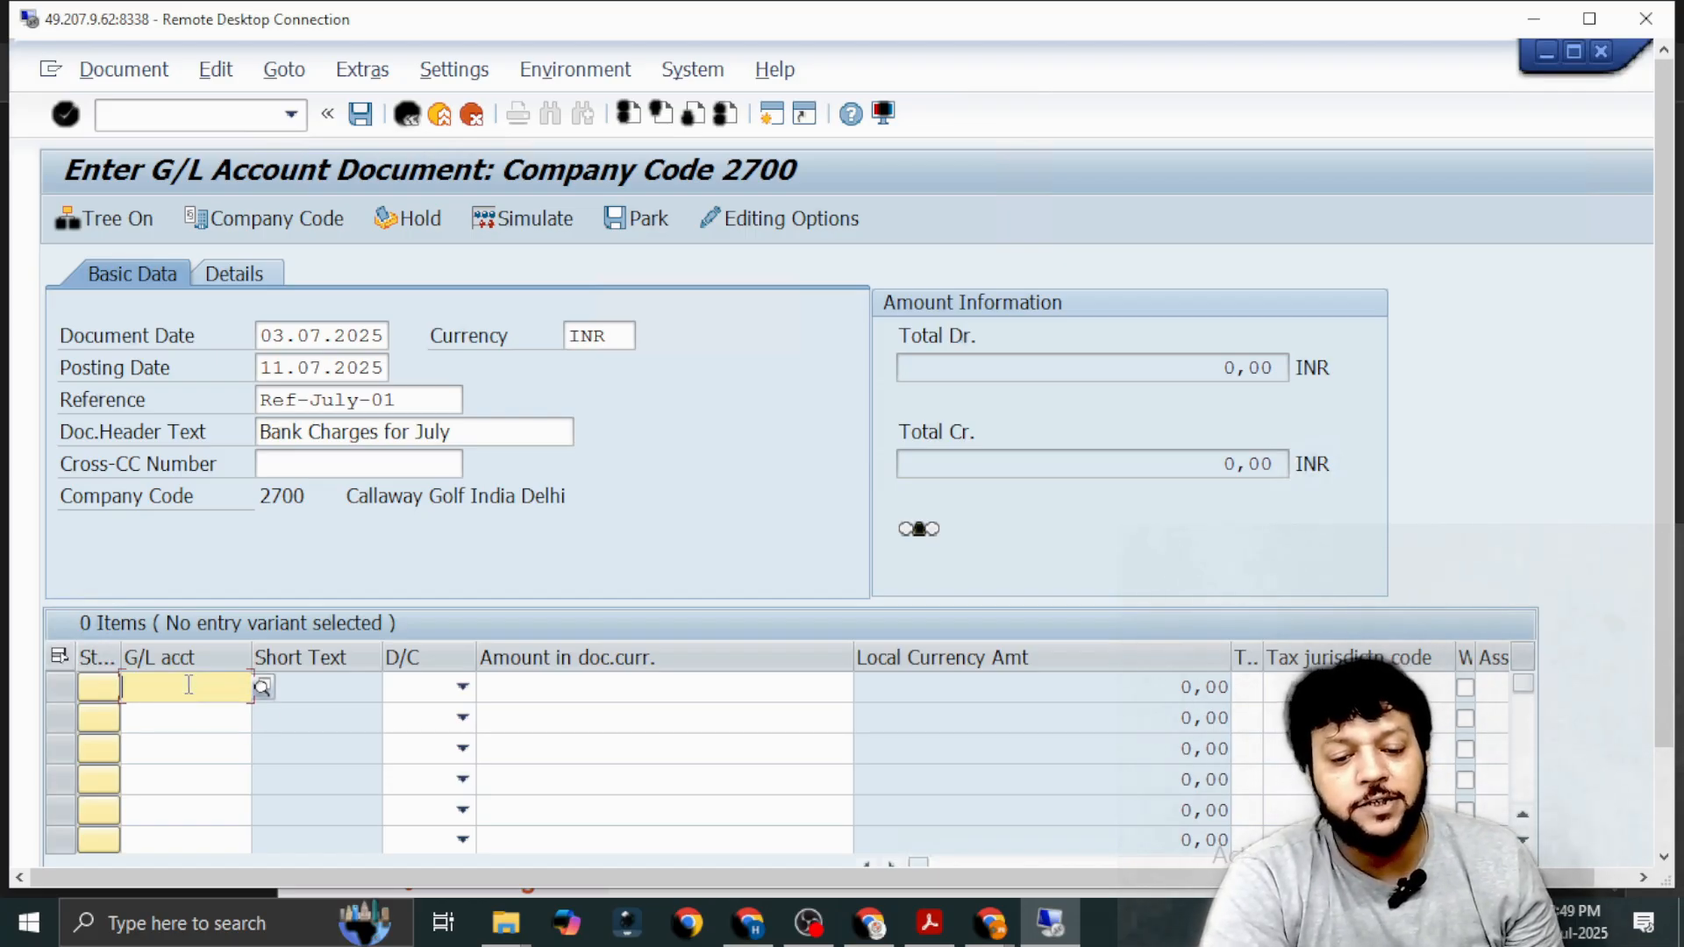
{"action": "left_click", "coordinate": [266, 689]}
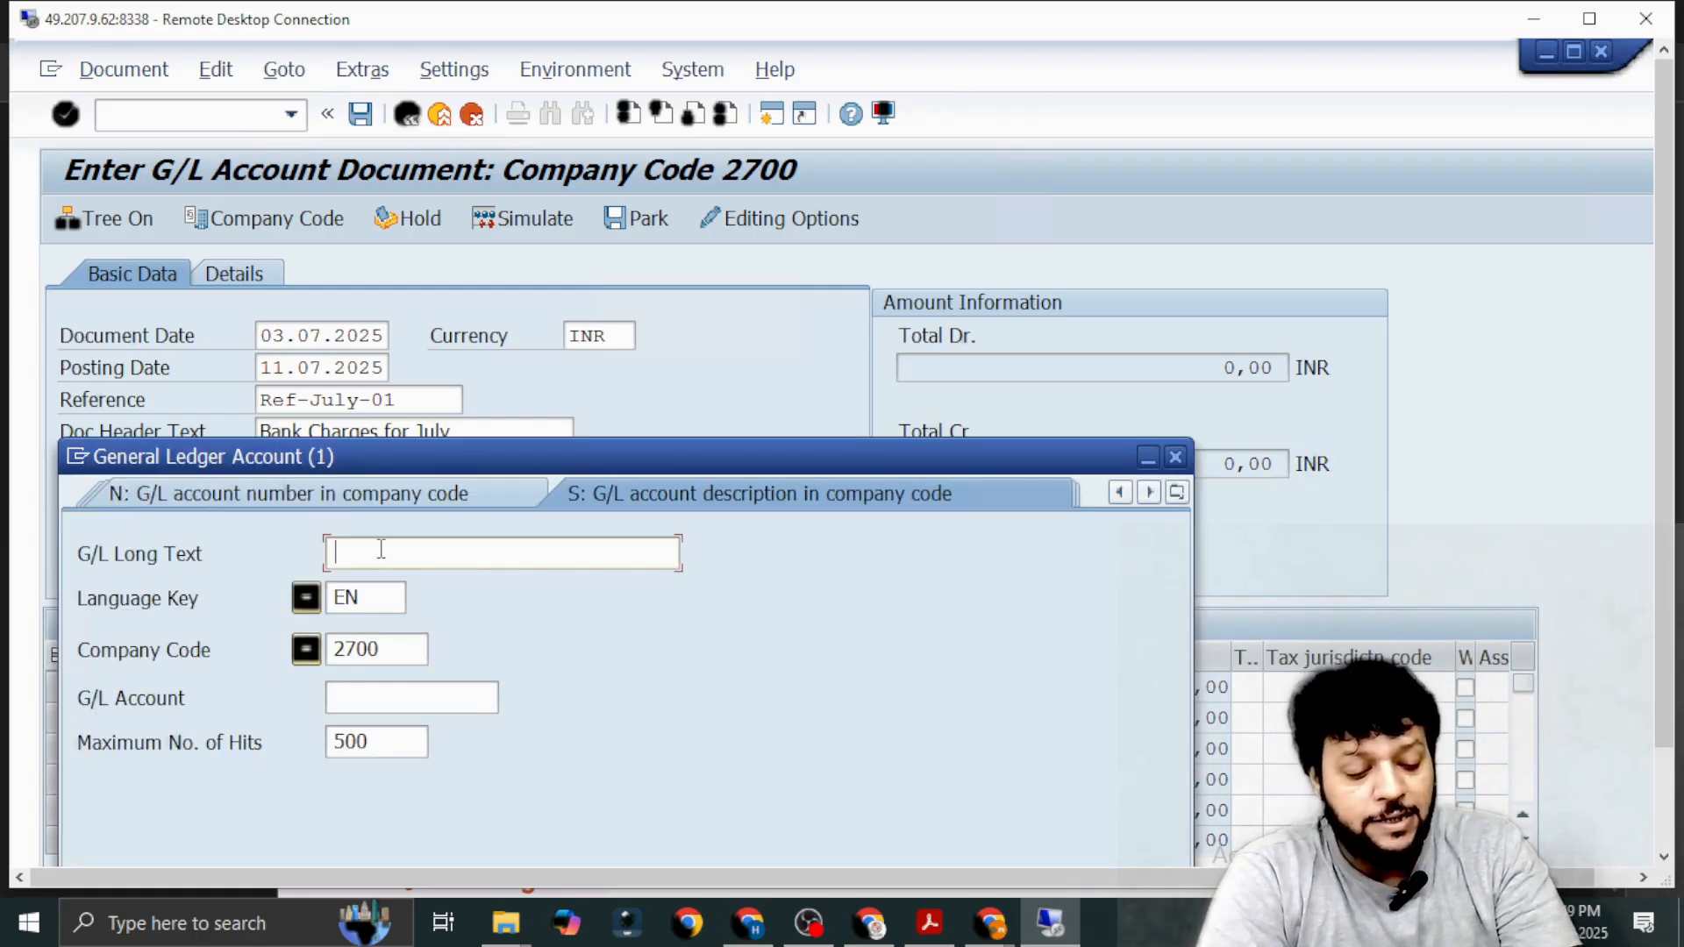
{"action": "type", "text": "*I"}
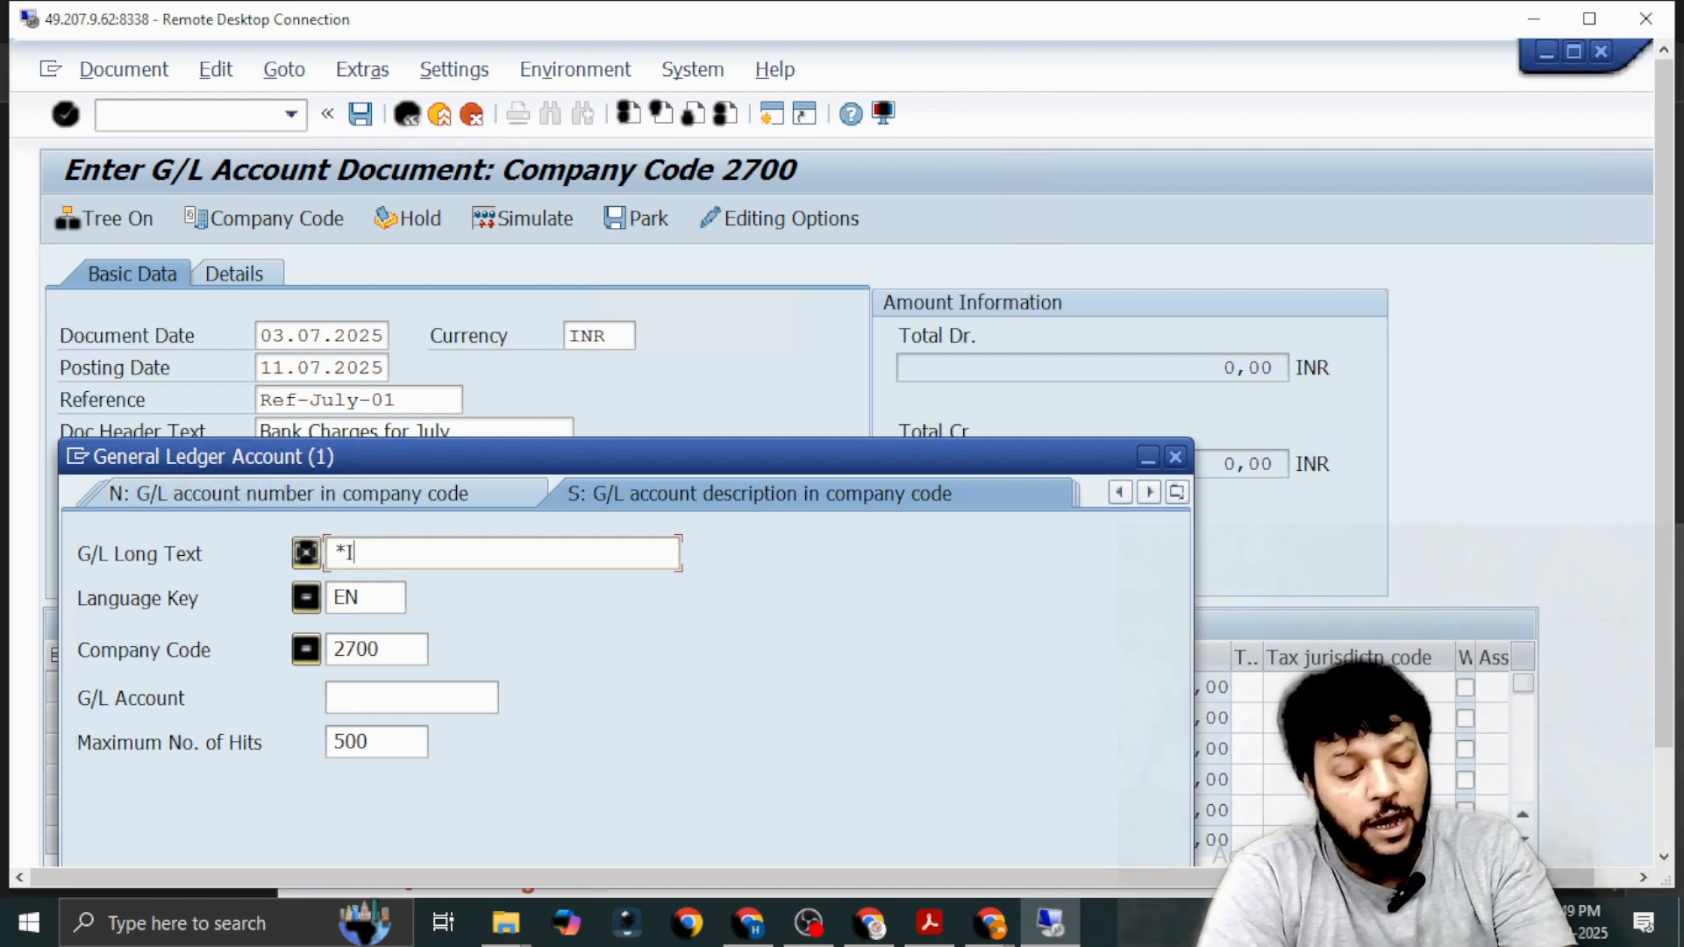
{"action": "type", "text": "PAA*"}
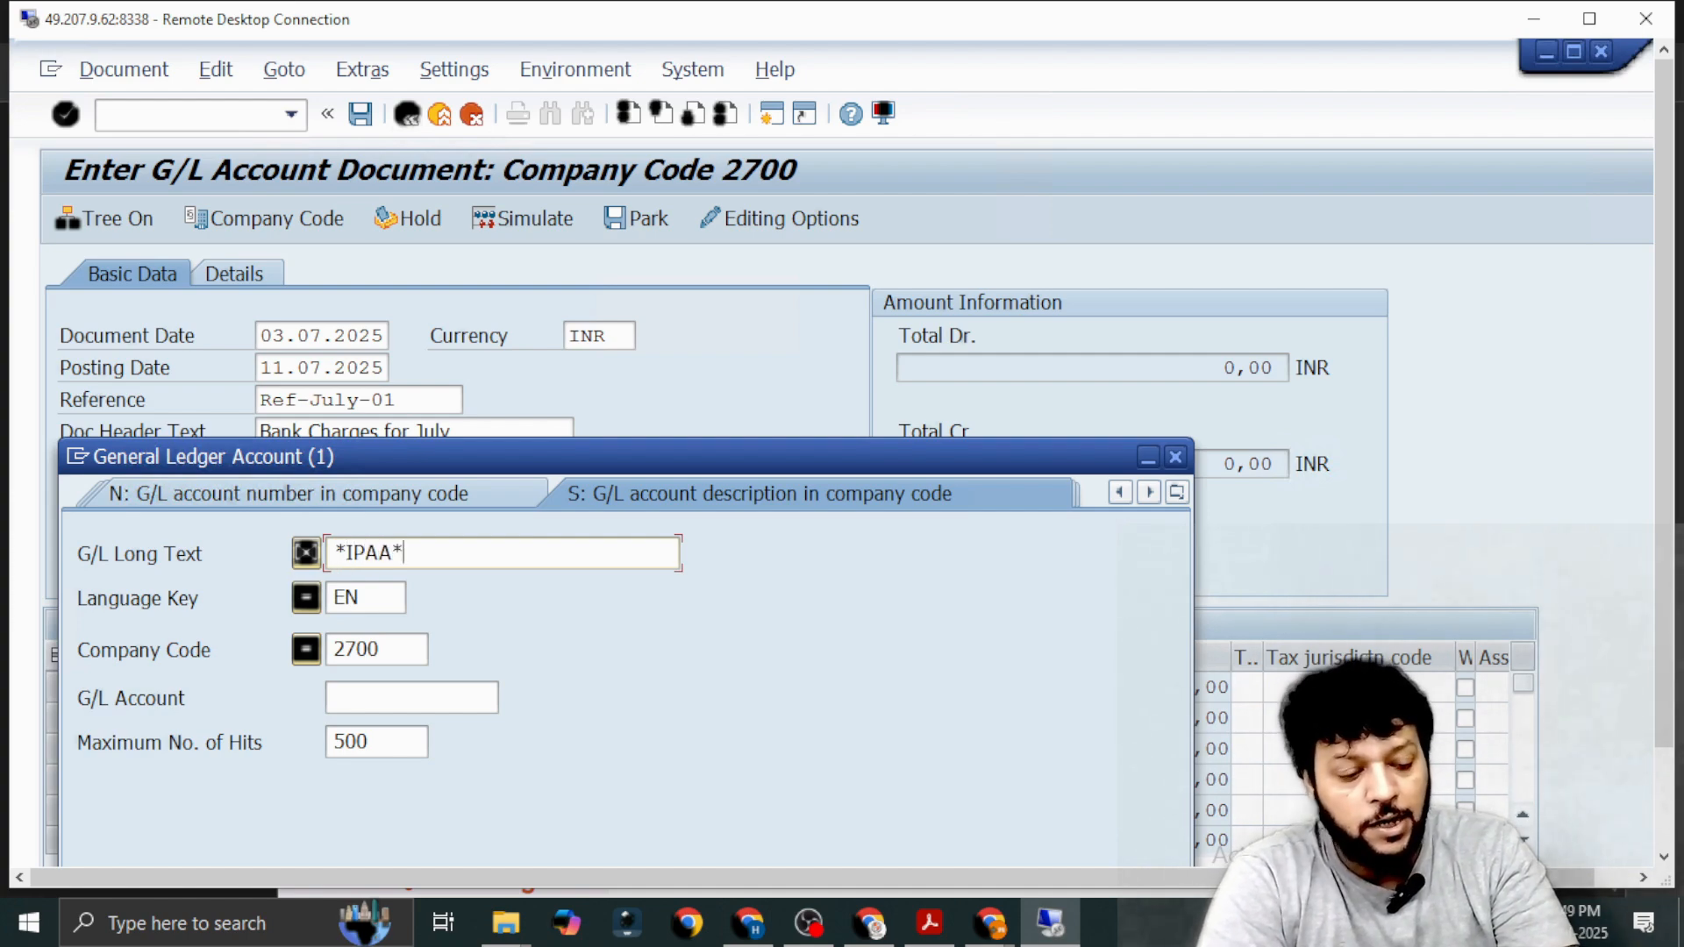
{"action": "key", "text": "Return"}
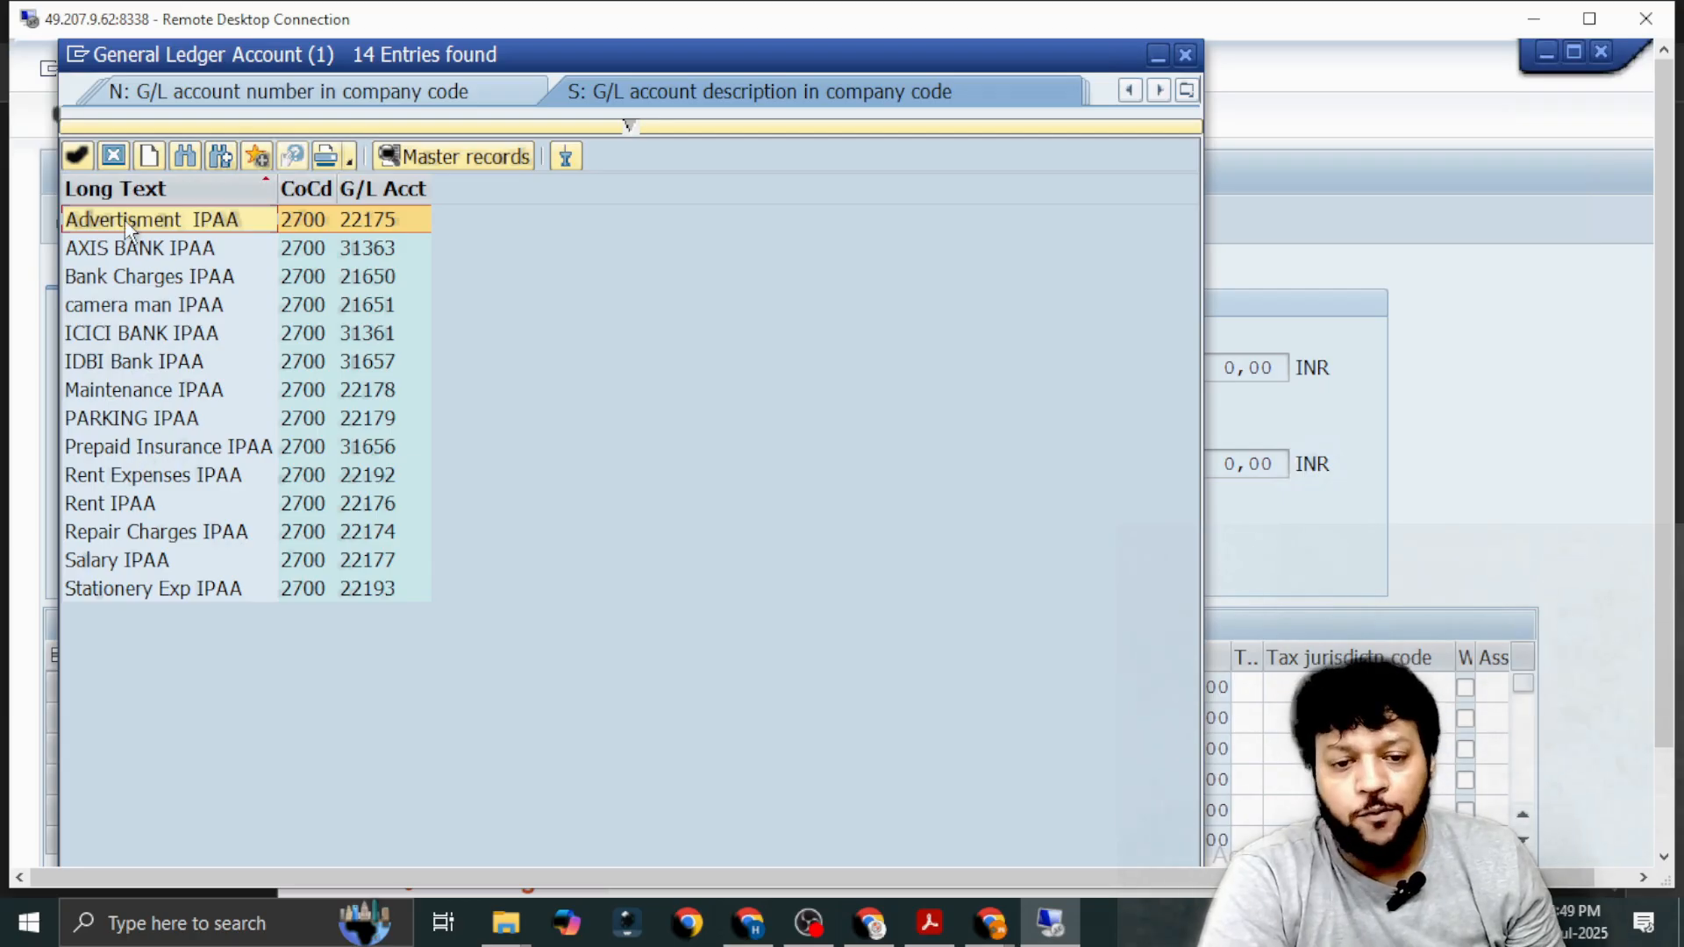
{"action": "left_click", "coordinate": [140, 282]}
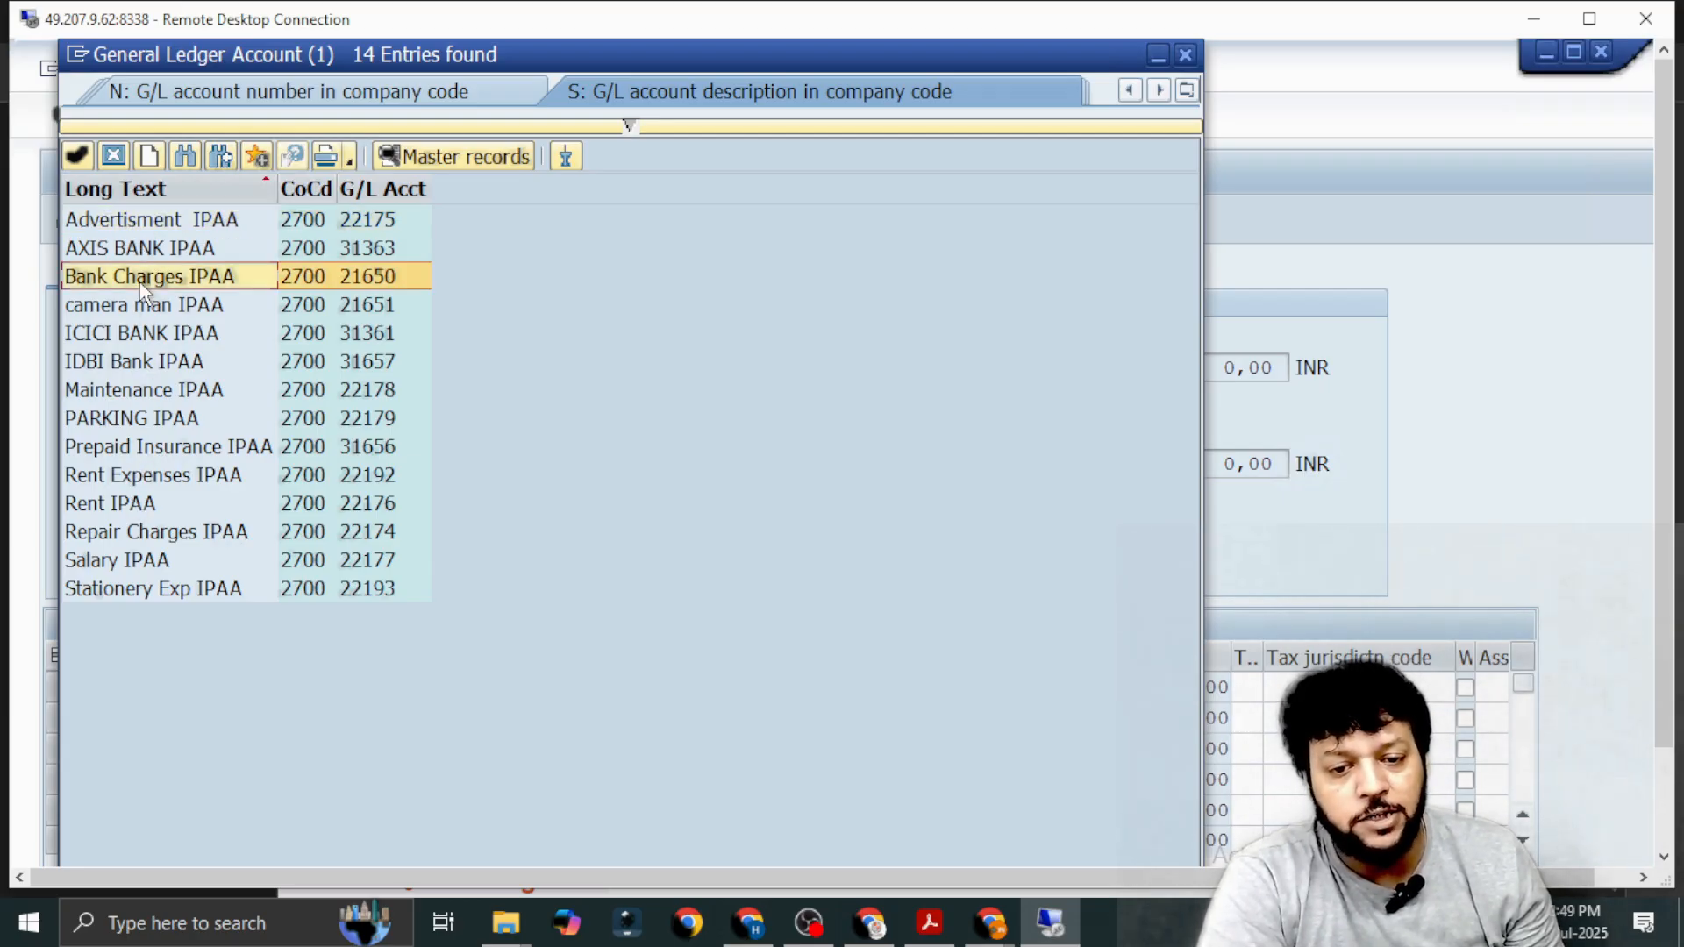
{"action": "double_click", "coordinate": [147, 281]}
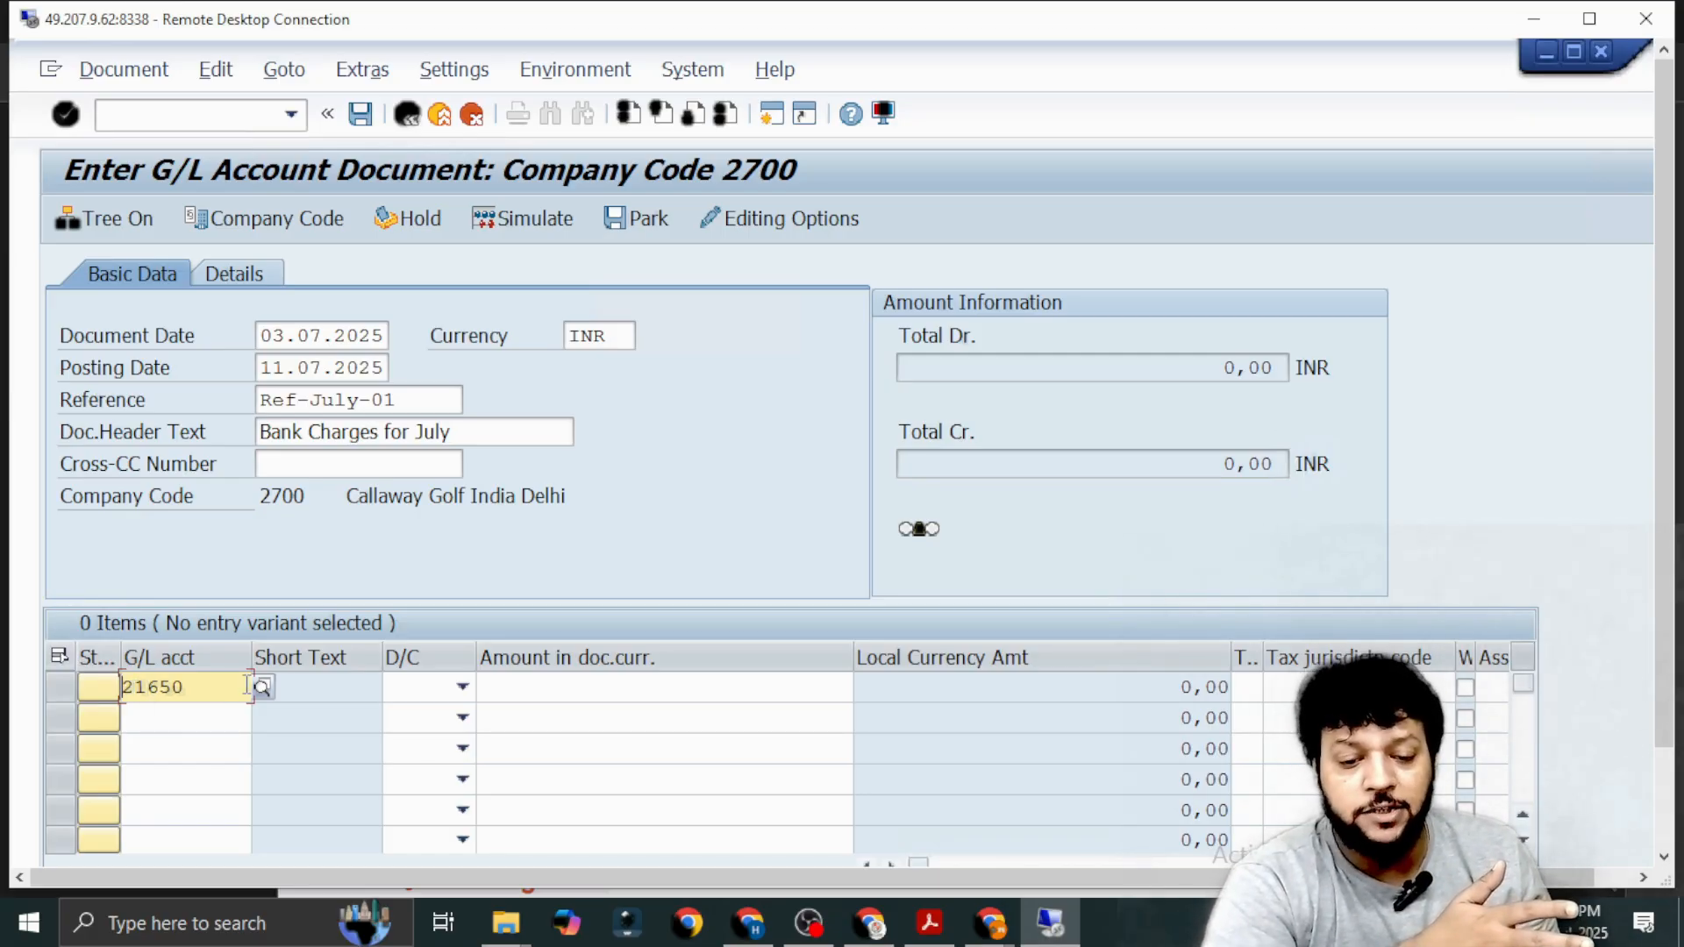
Look up *IPAA* accounts for the second line item and choose IDBI Bank IPAA (31657).
{"action": "left_click", "coordinate": [189, 719]}
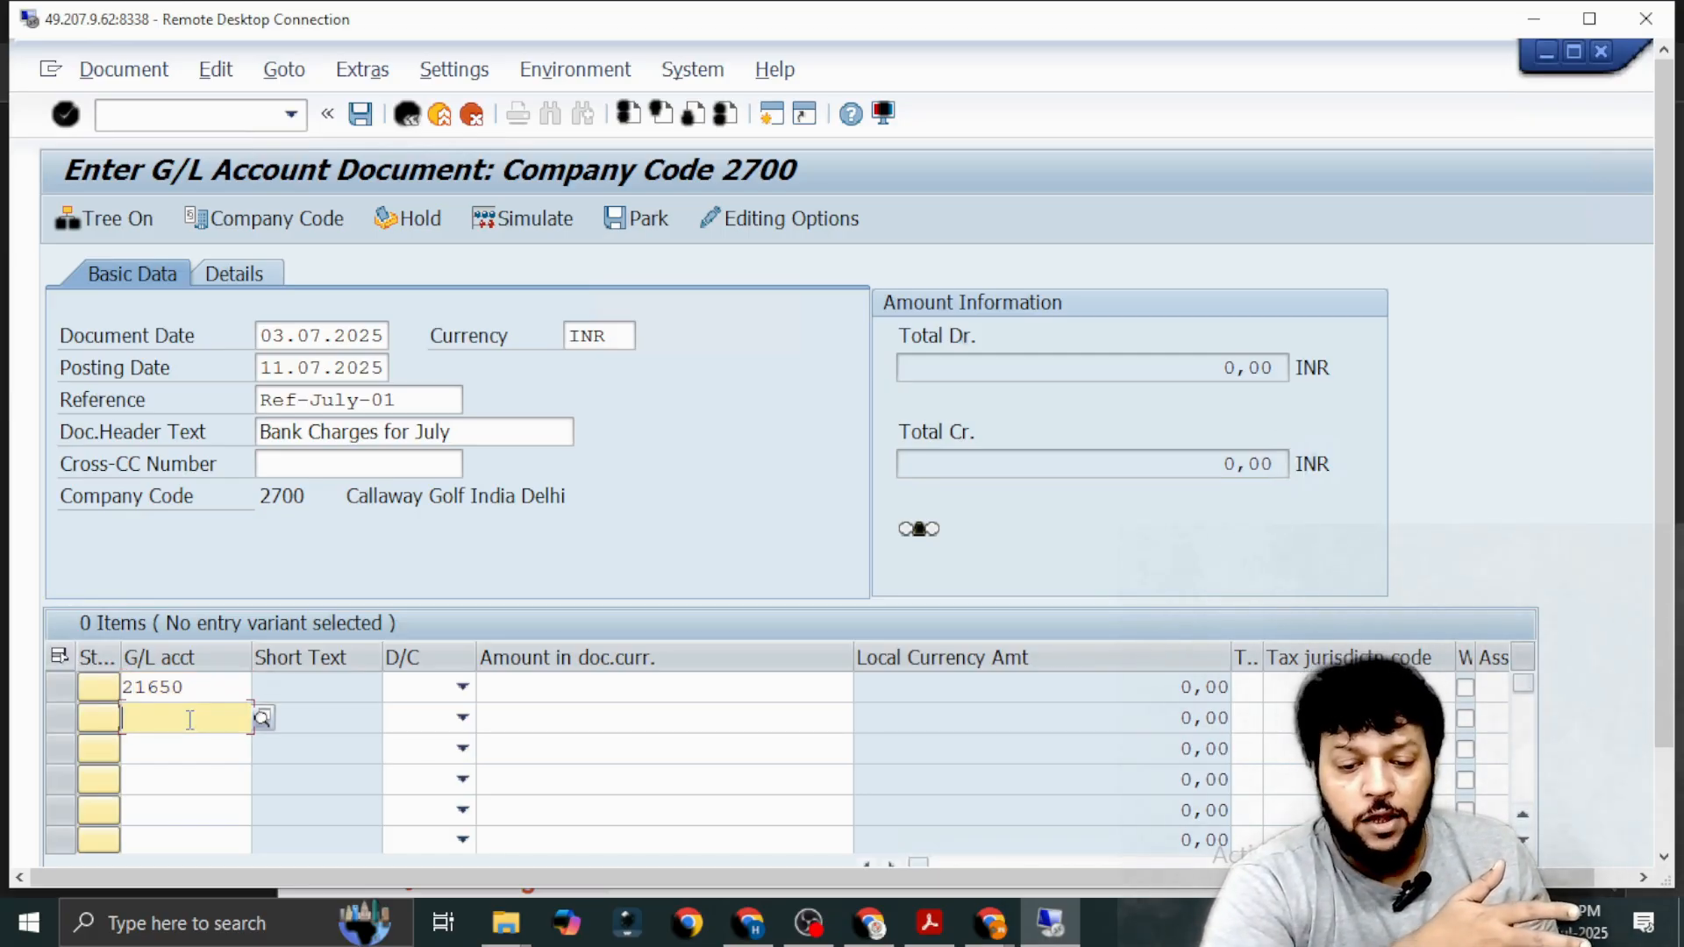
{"action": "left_click", "coordinate": [261, 724]}
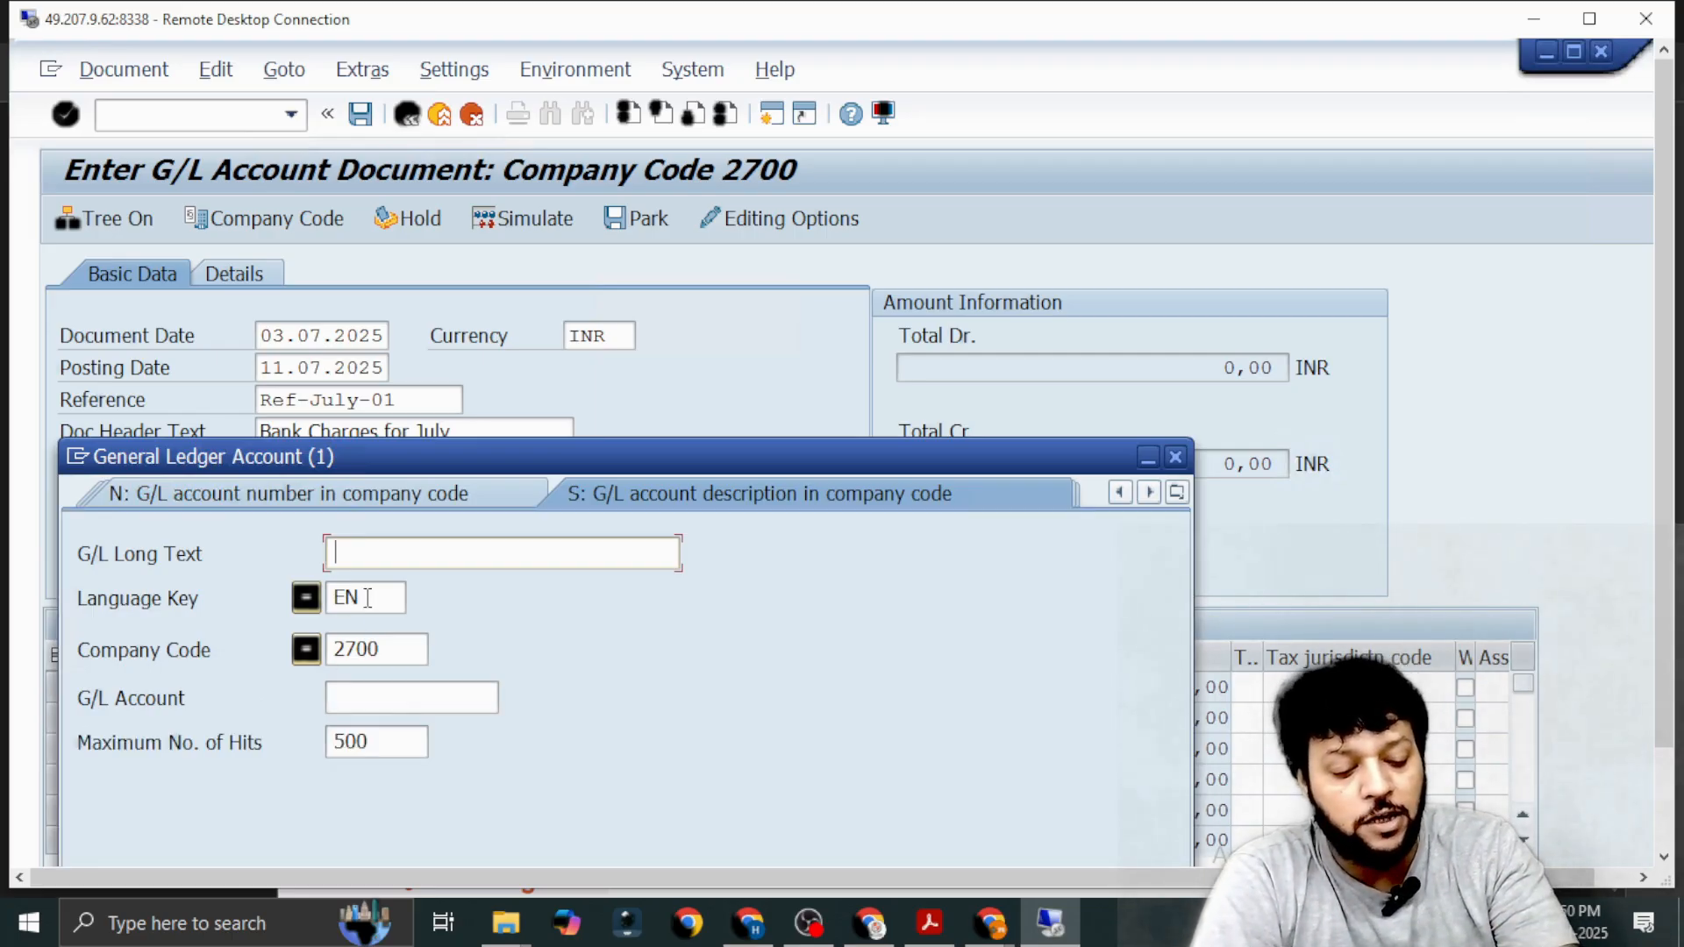
{"action": "type", "text": "*IPAA*"}
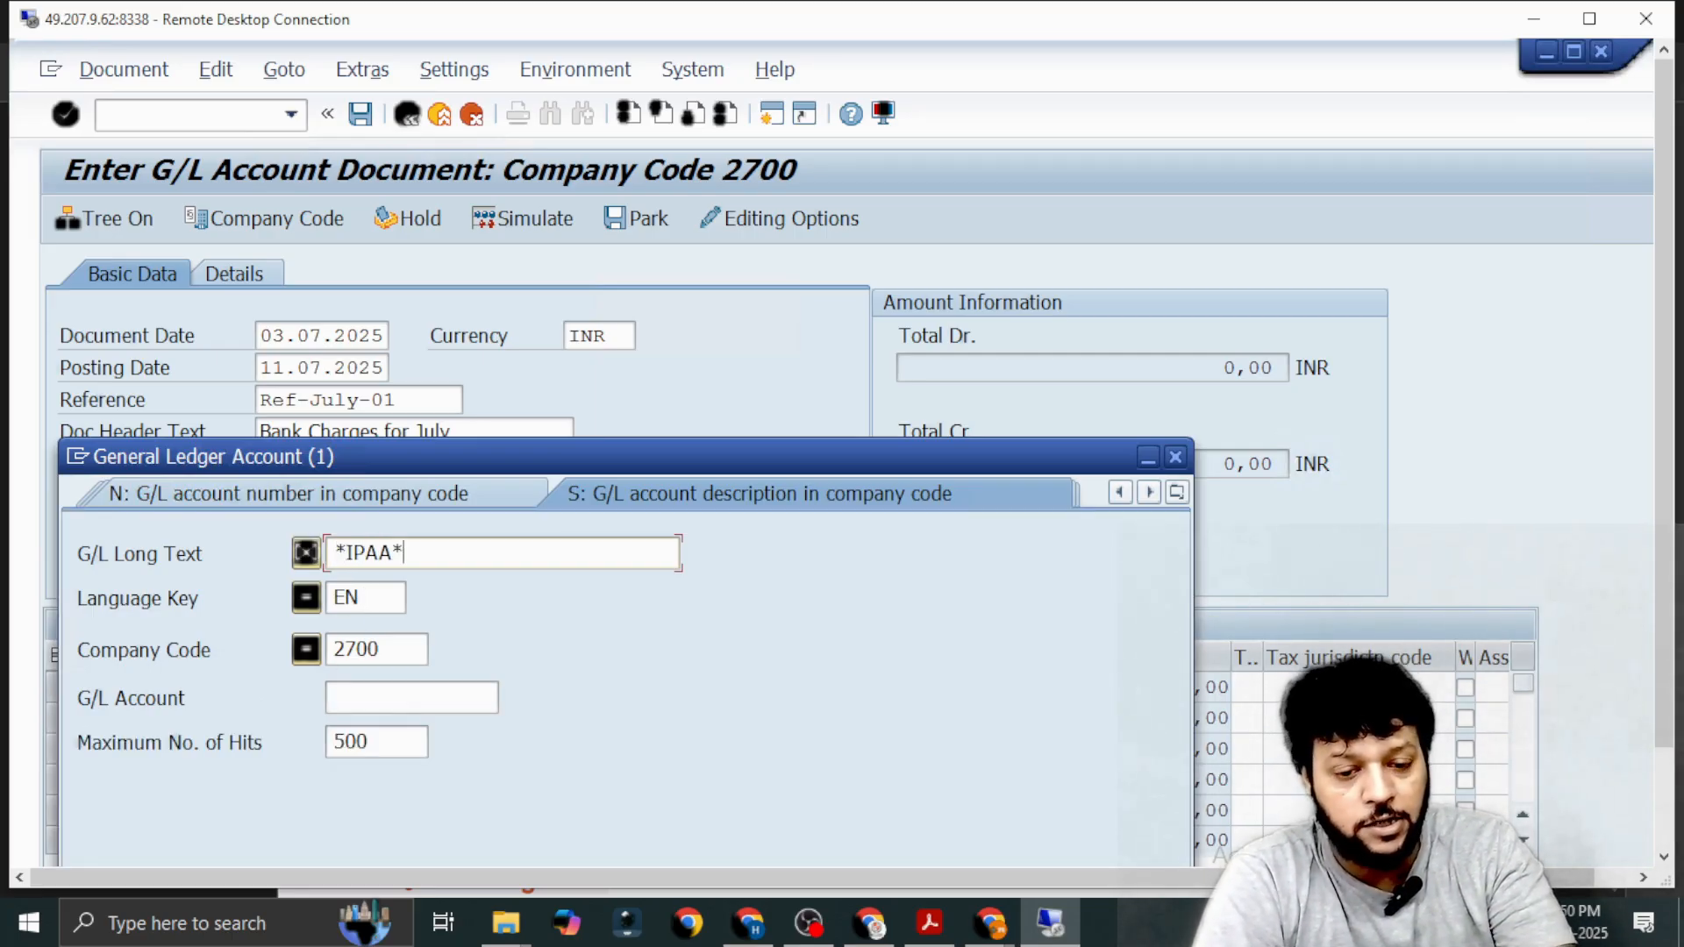
{"action": "key", "text": "Return"}
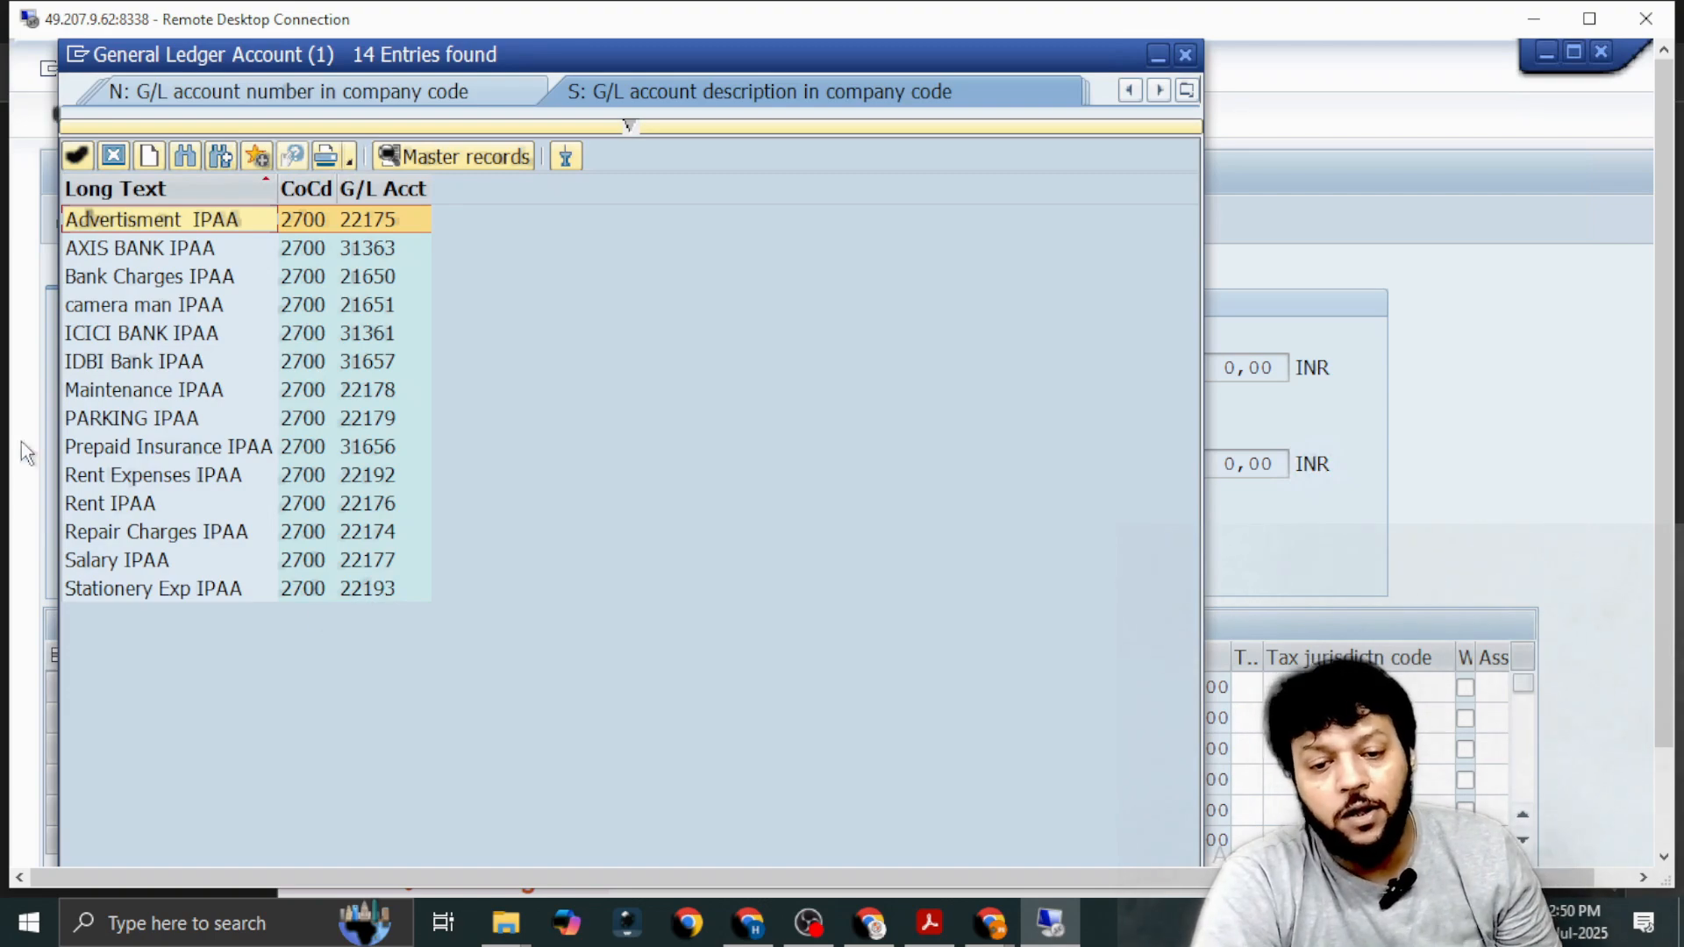
{"action": "double_click", "coordinate": [144, 361]}
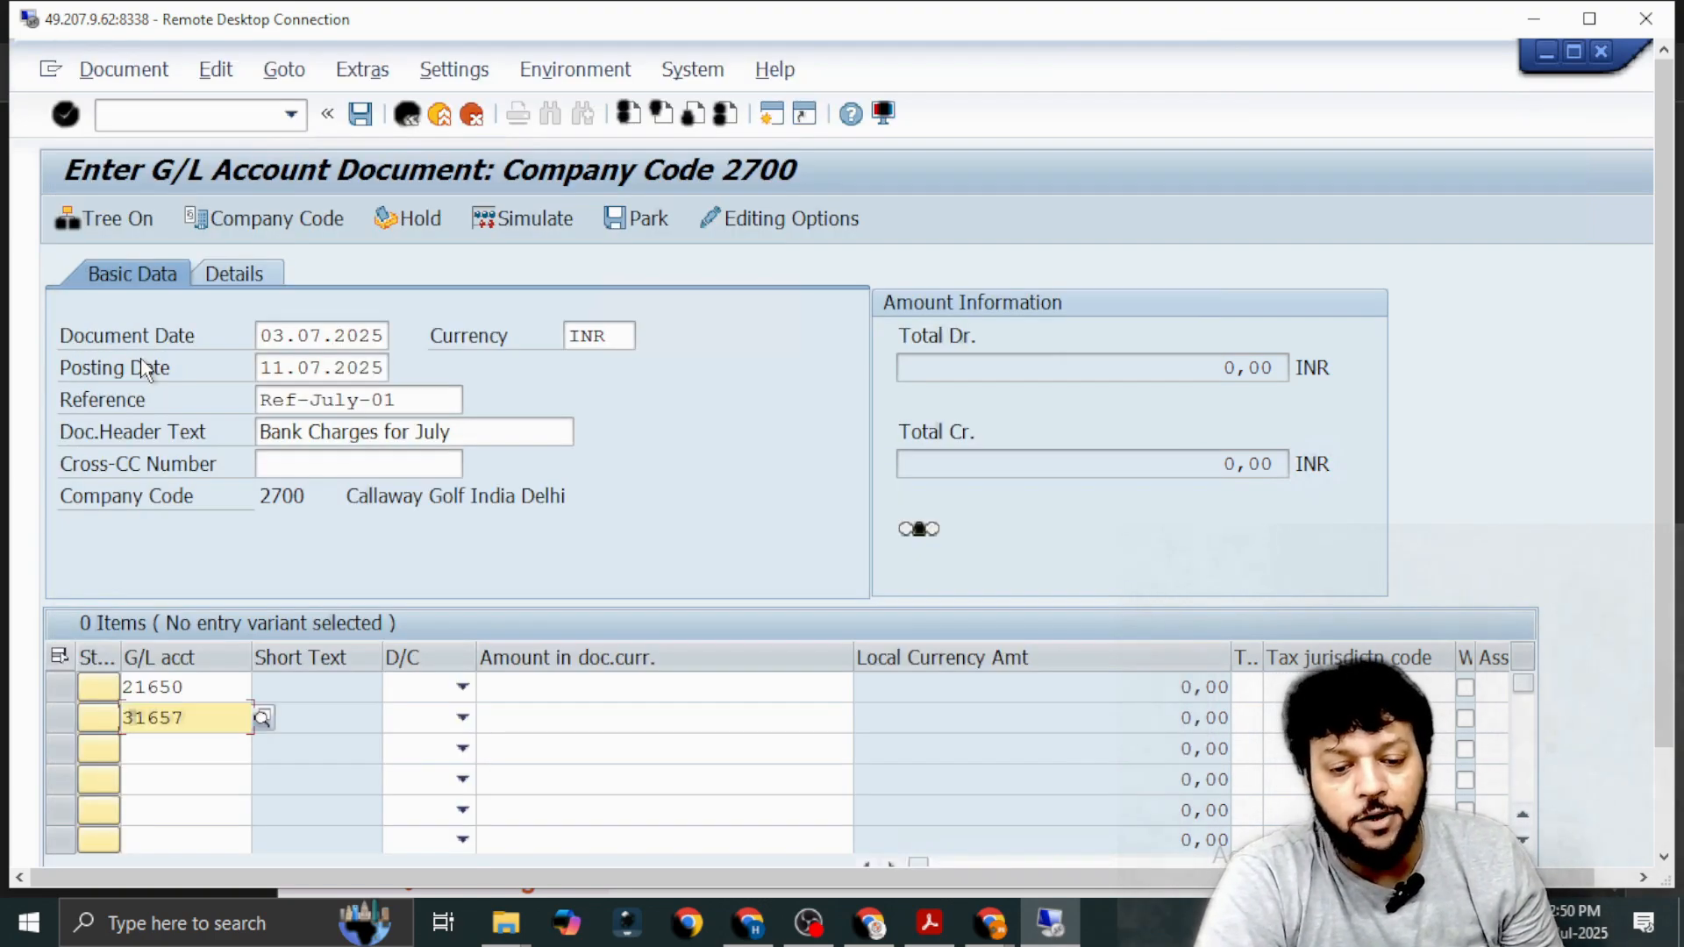
Set the 21650 line to Debit and the 31657 line to Credit.
{"action": "left_click", "coordinate": [462, 689]}
{"action": "left_click", "coordinate": [423, 744]}
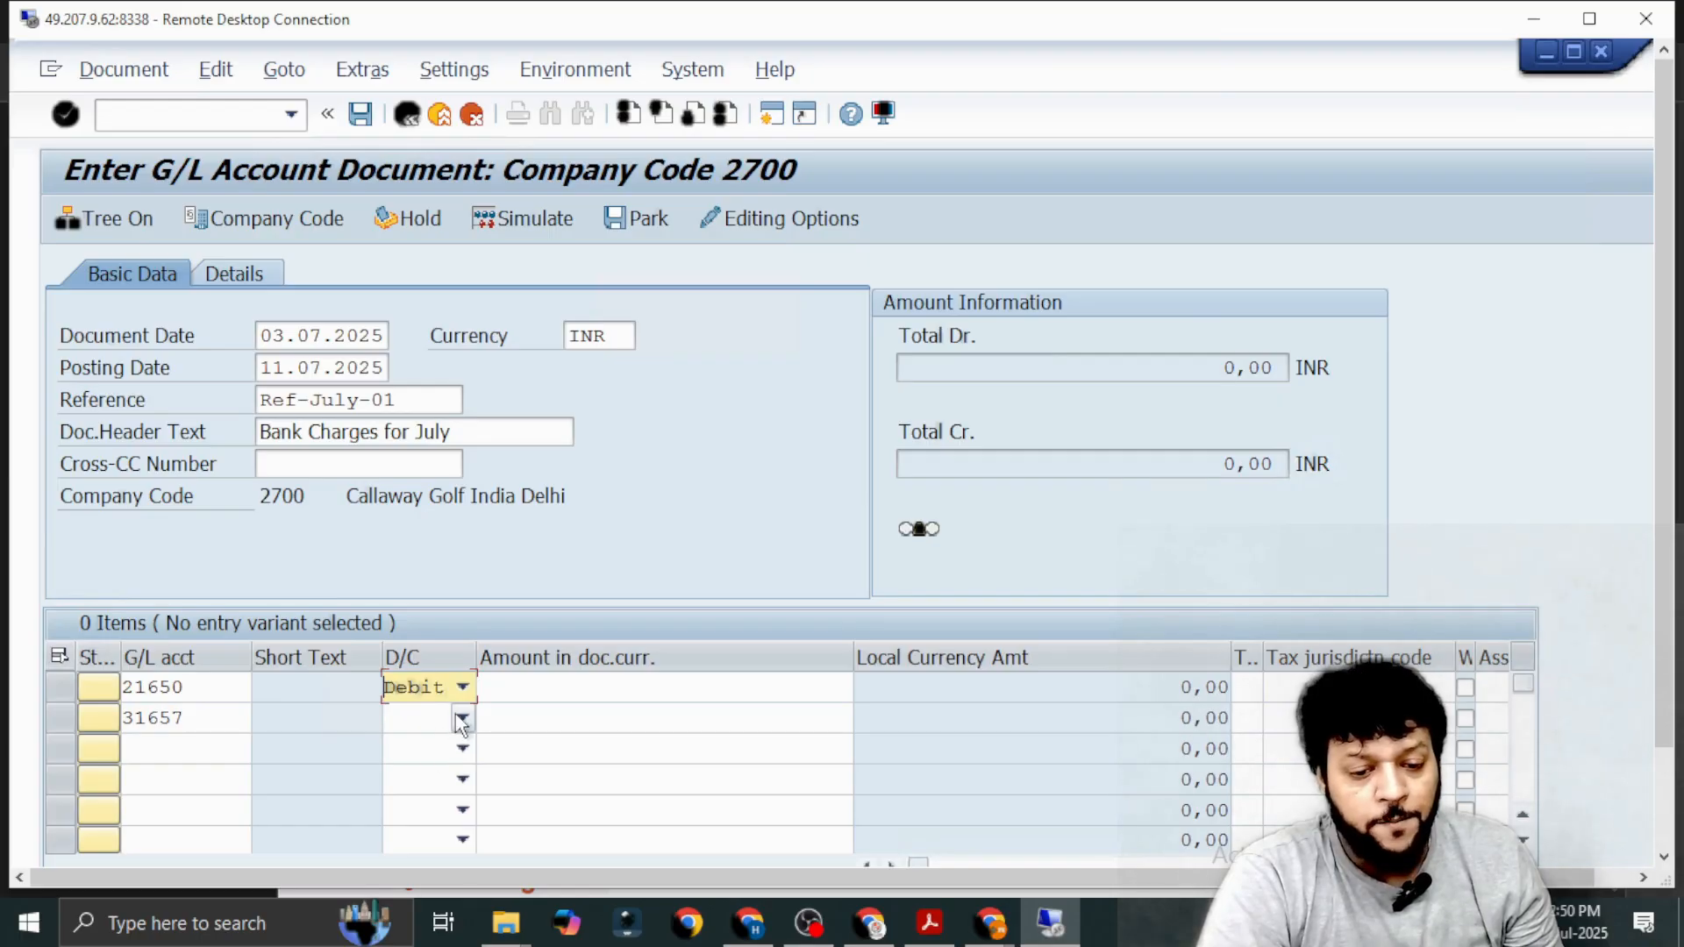
{"action": "left_click", "coordinate": [463, 718]}
{"action": "left_click", "coordinate": [425, 746]}
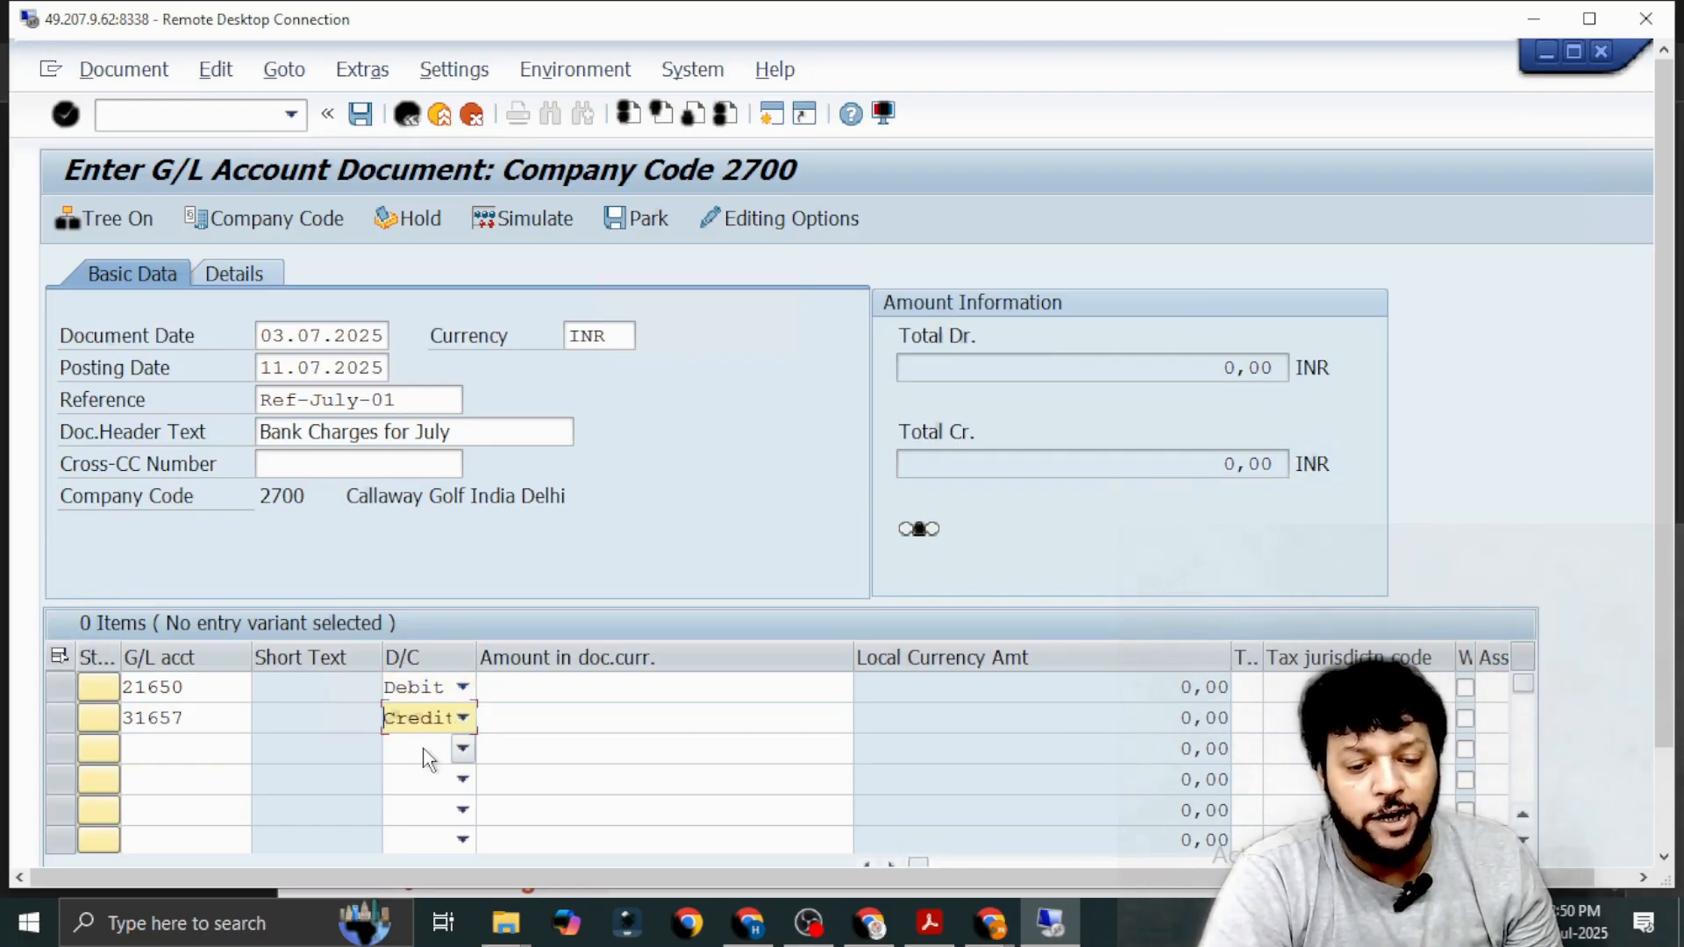
Enter 100 as the document currency amount on both the 21650 debit line and the 31657 credit line.
{"action": "left_click", "coordinate": [553, 698]}
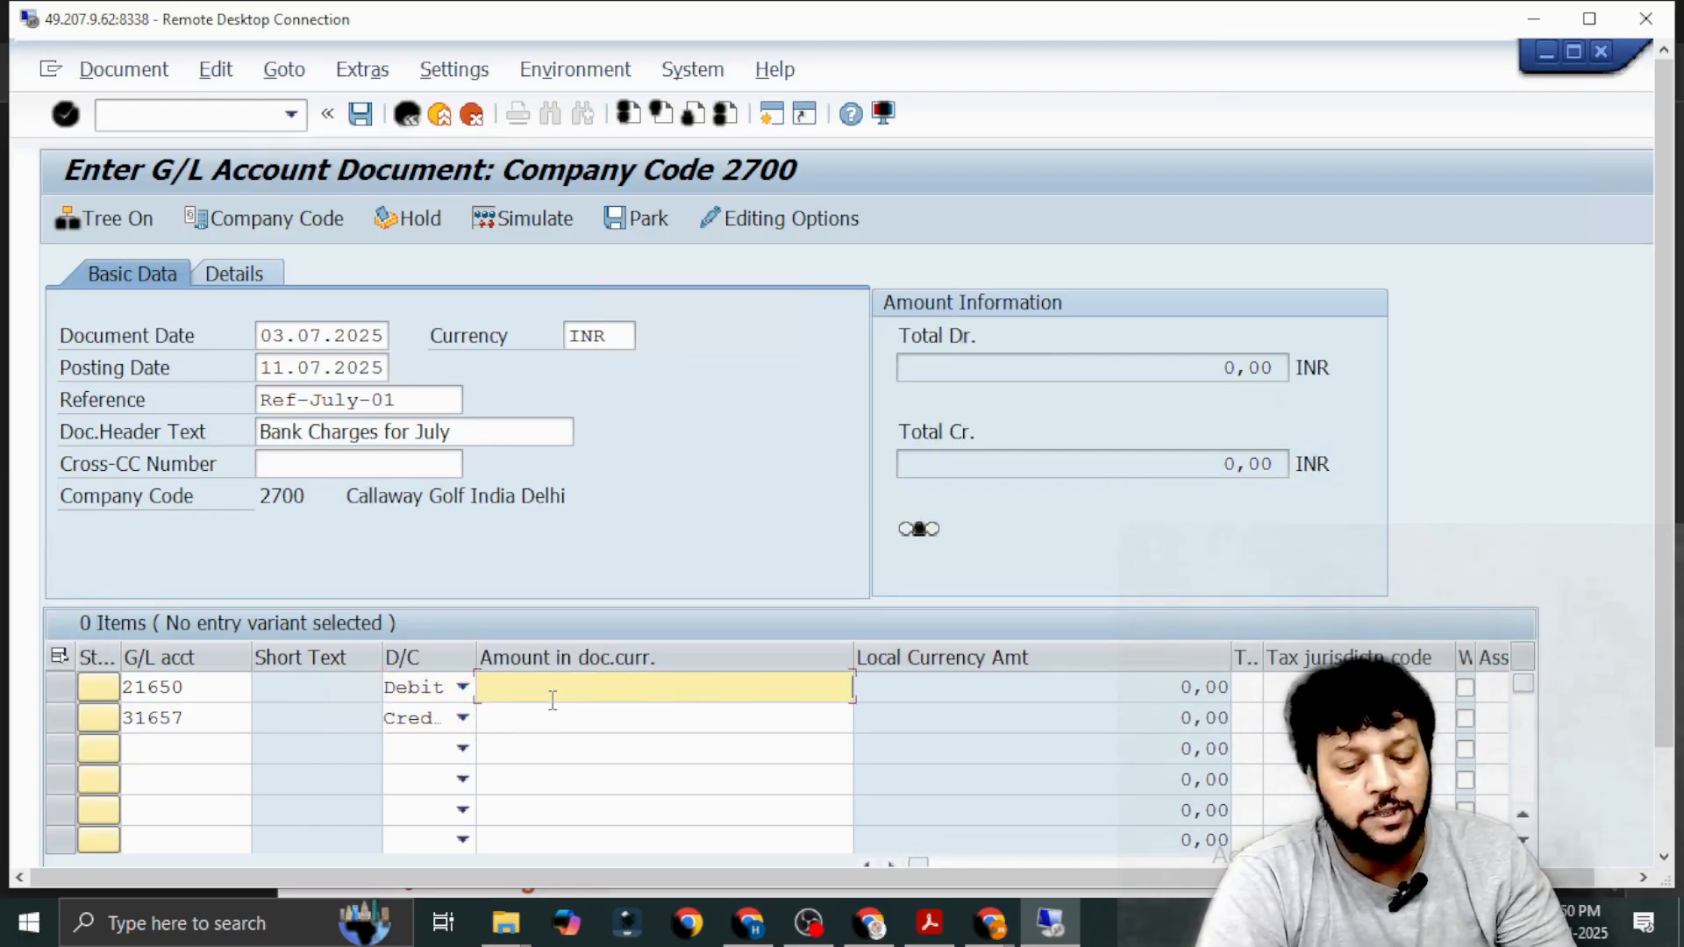
{"action": "type", "text": "100"}
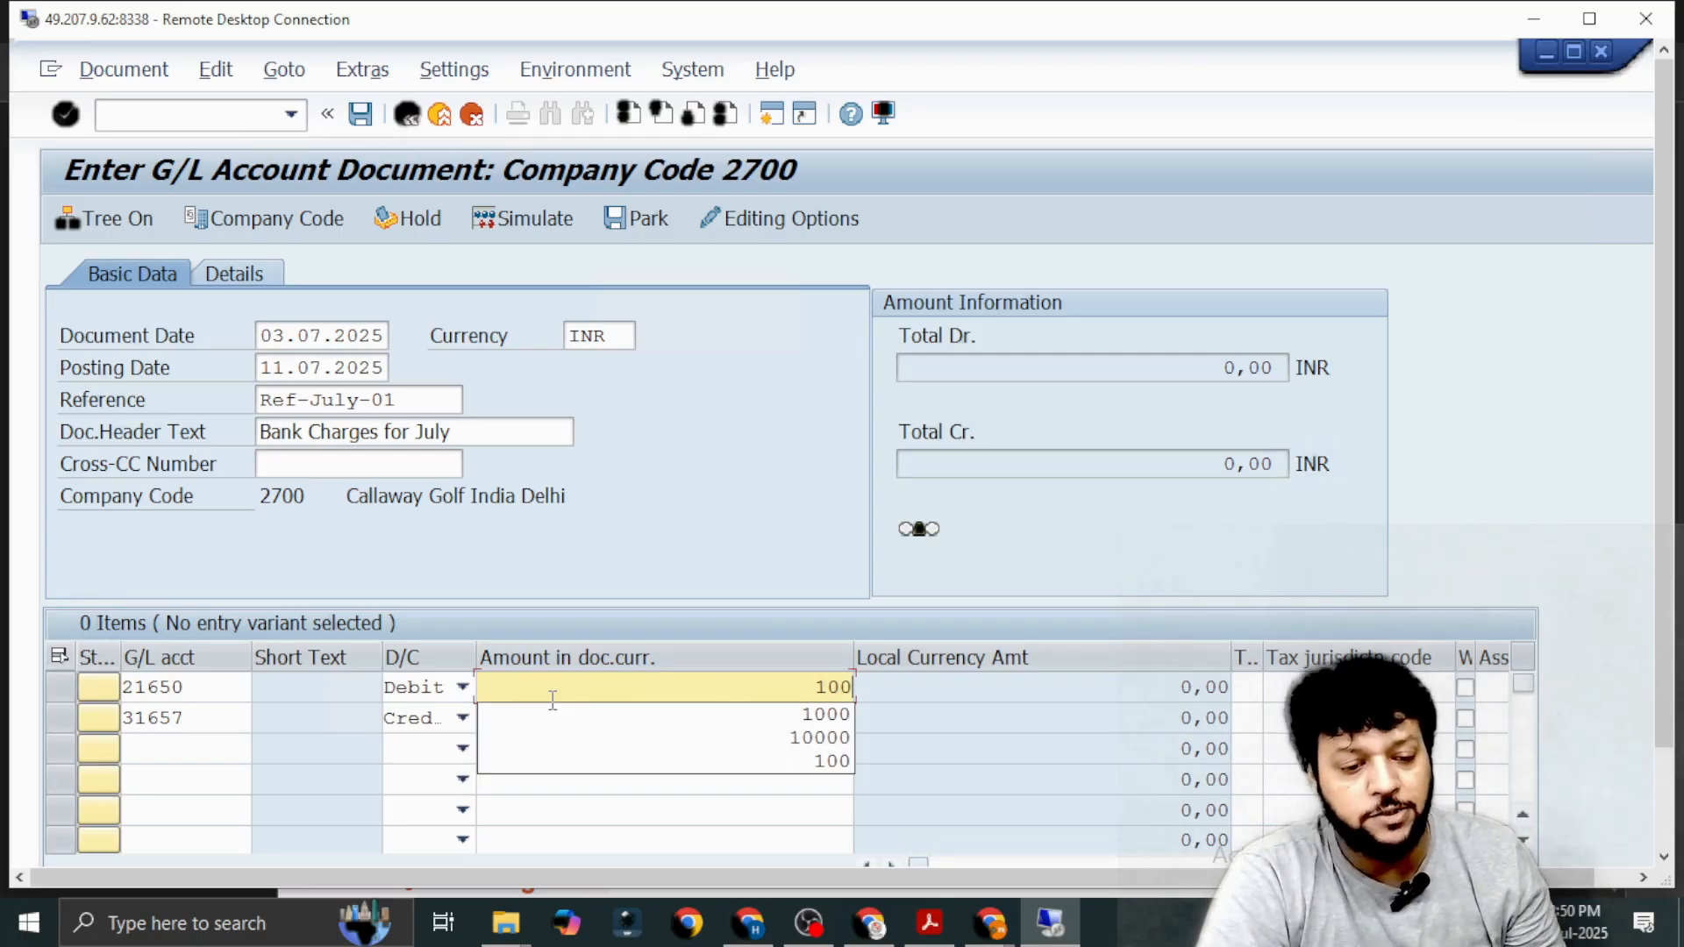
{"action": "left_click", "coordinate": [550, 834]}
{"action": "left_click", "coordinate": [596, 744]}
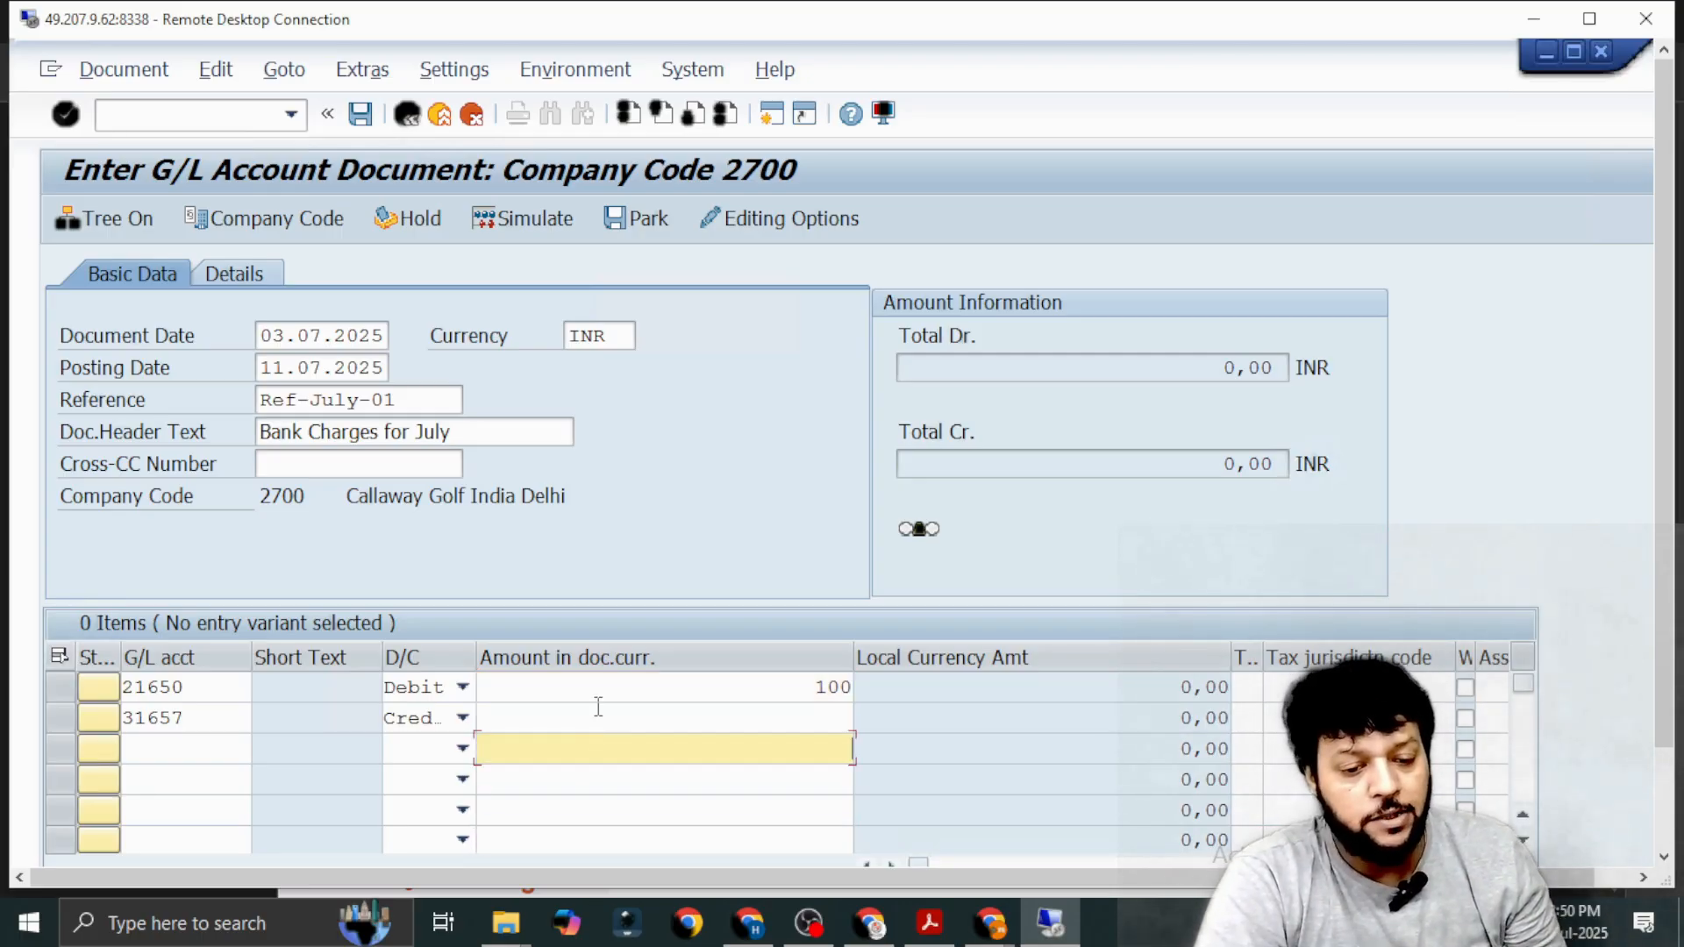
{"action": "left_click", "coordinate": [599, 707]}
{"action": "type", "text": "100"}
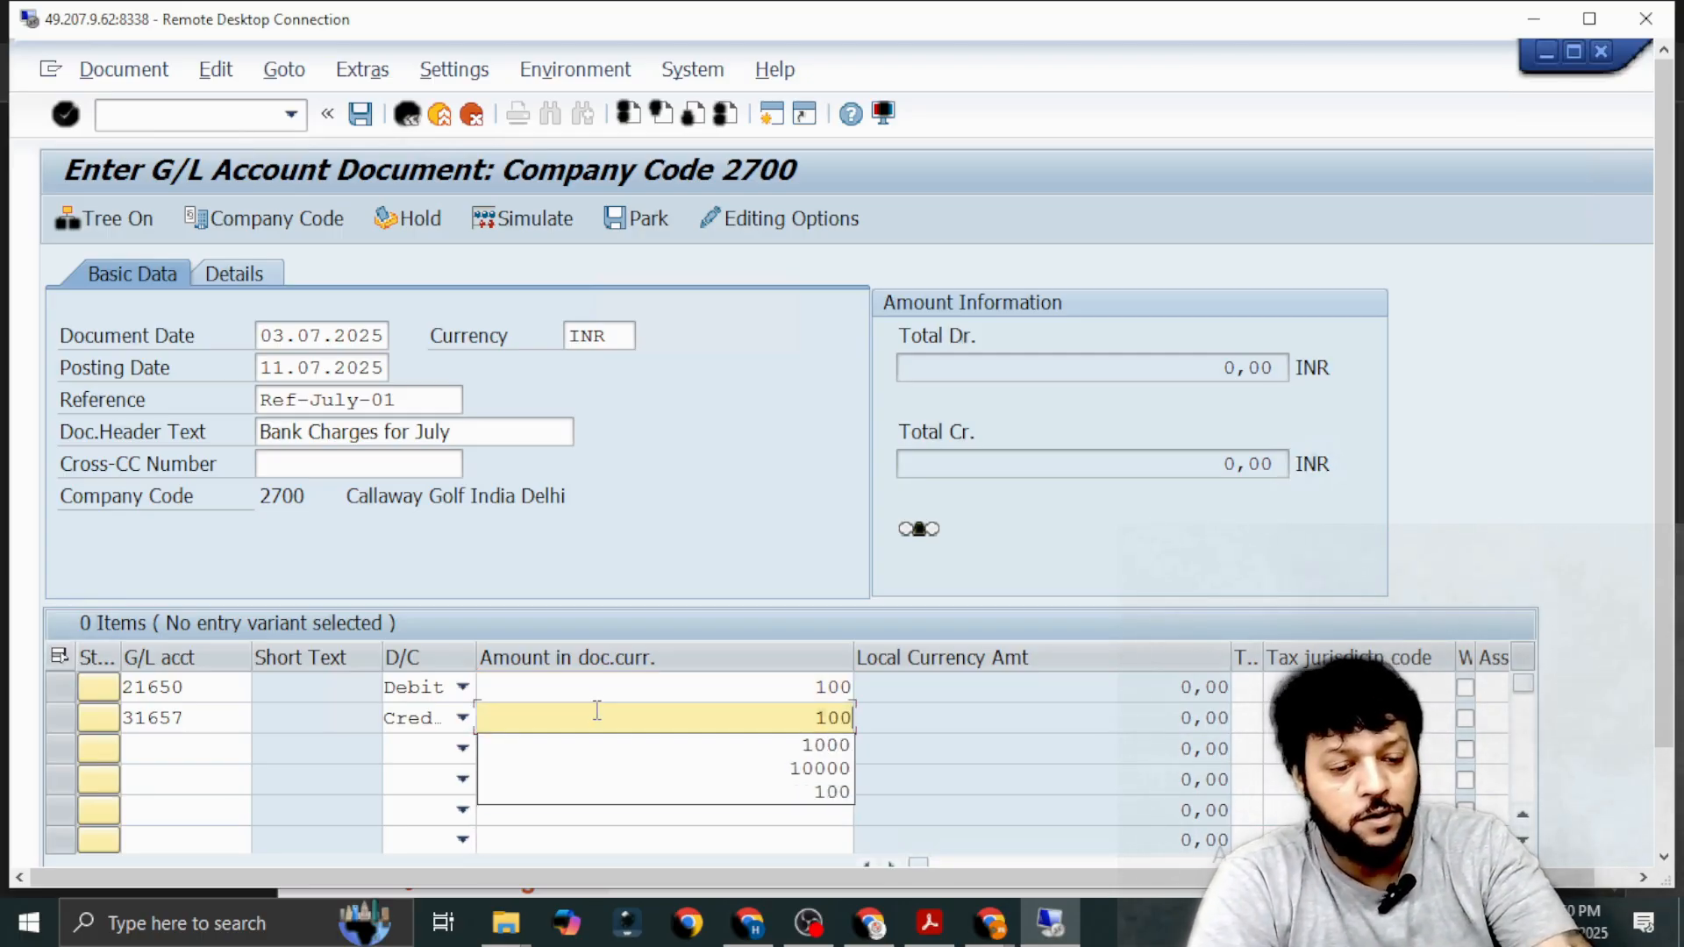
{"action": "left_click", "coordinate": [972, 752]}
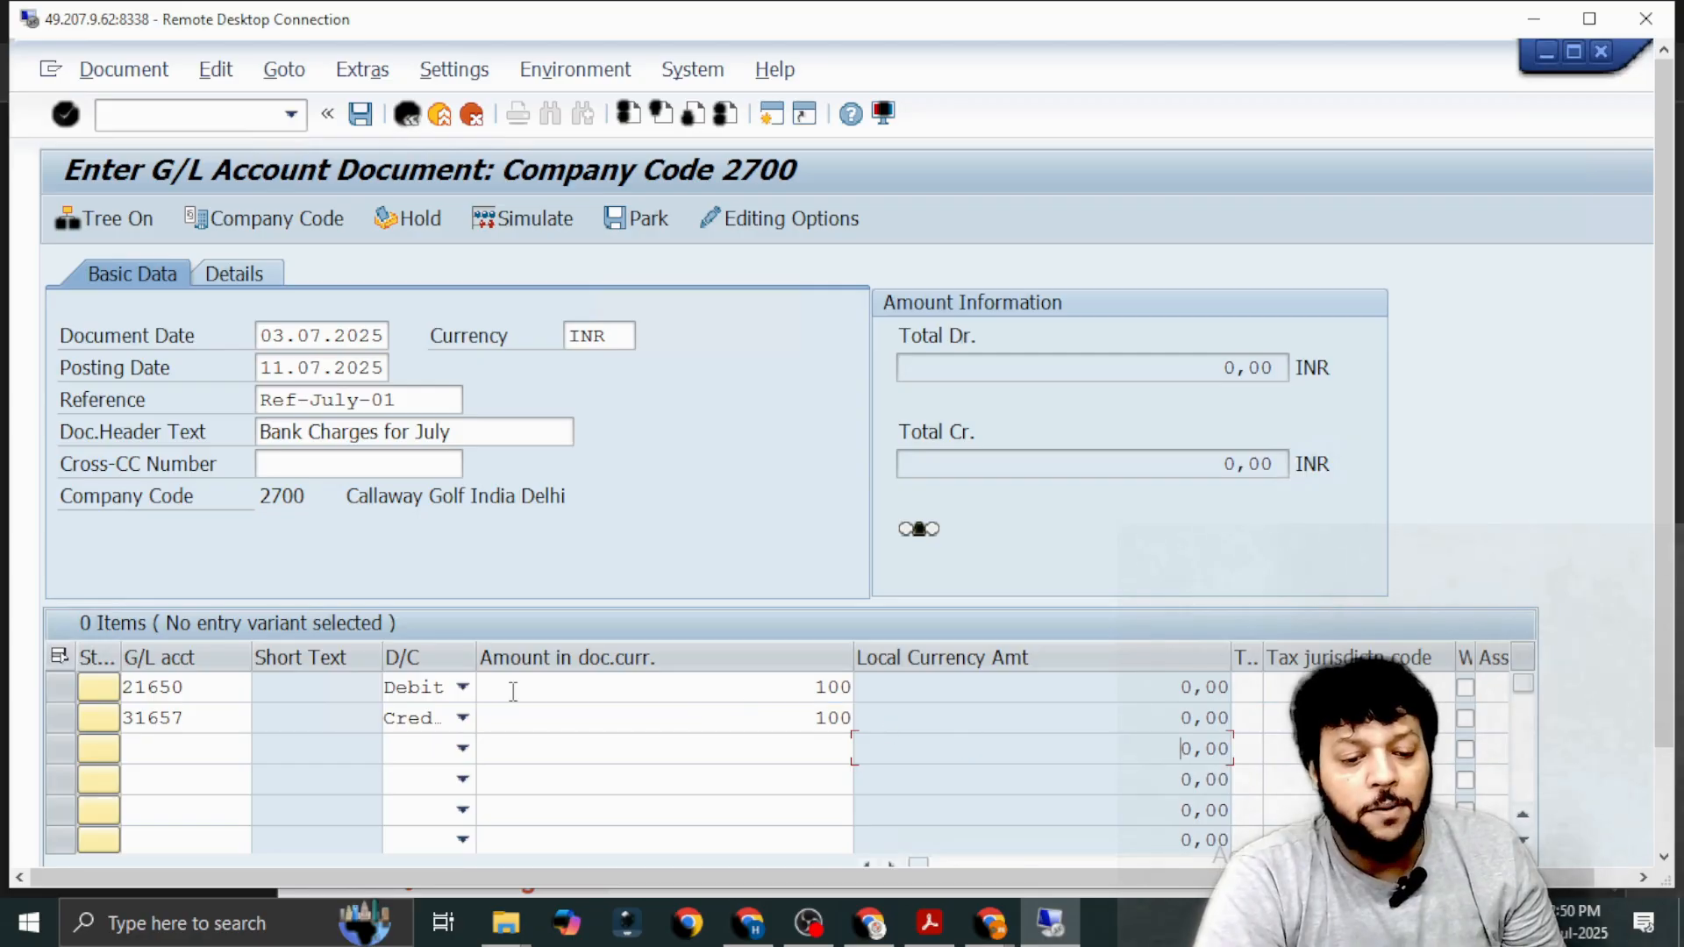
Search the cost centers of controlling area 2700 and company code 2700 for the 21650 bank charges line.
{"action": "left_click", "coordinate": [606, 693]}
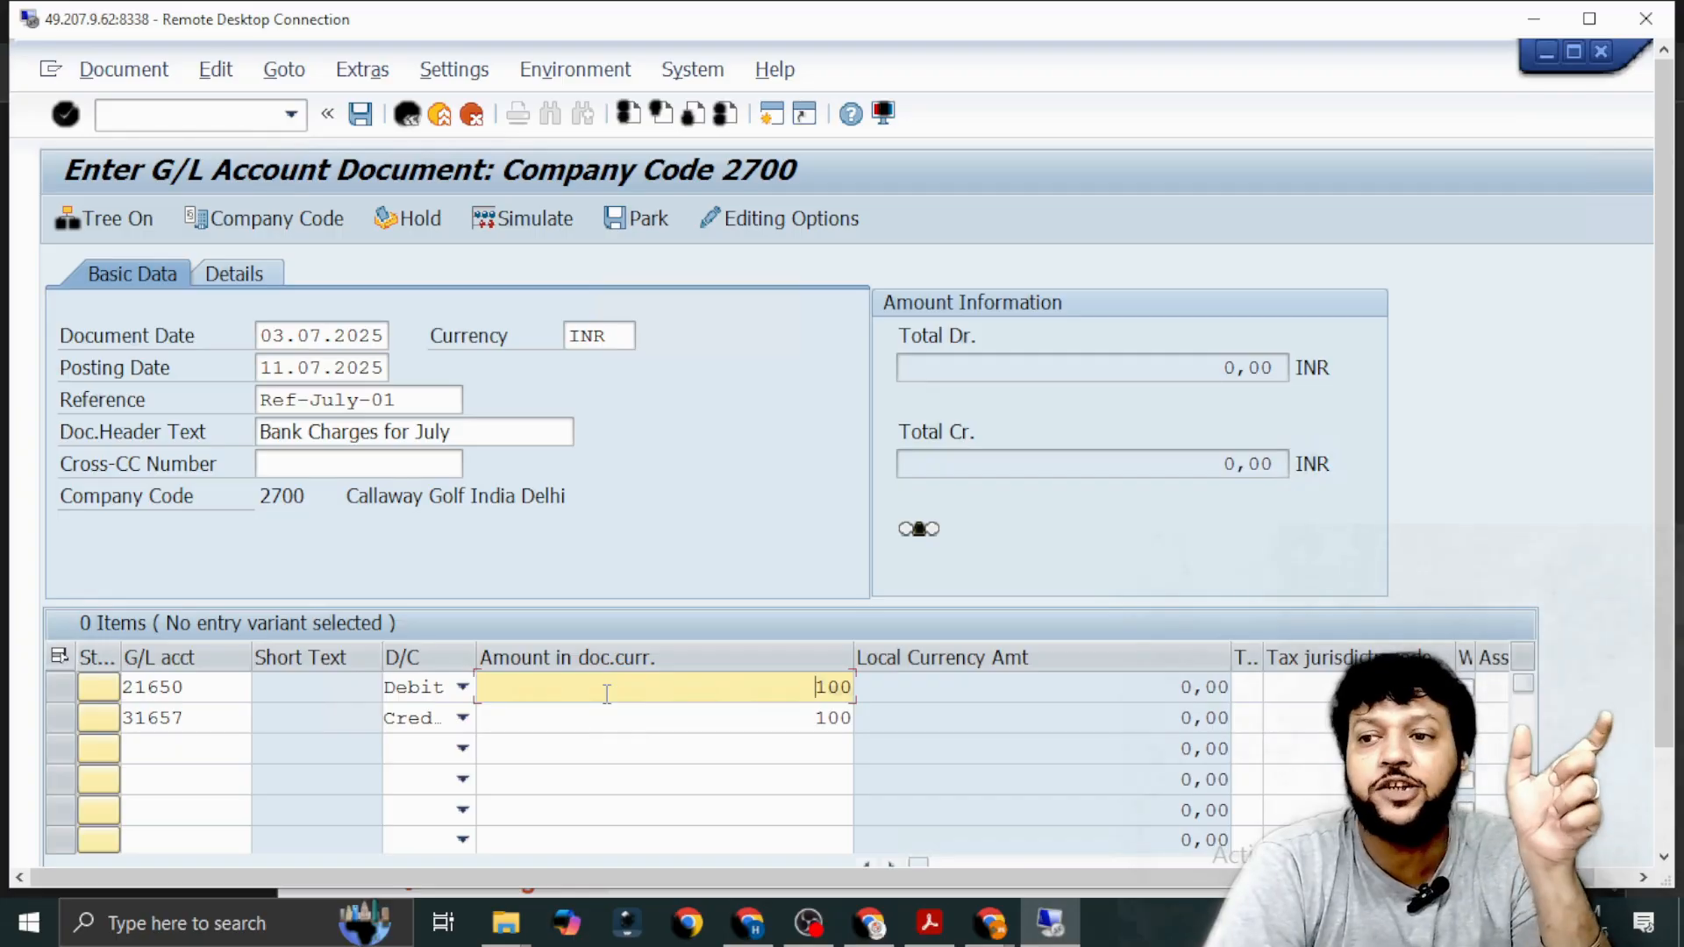
{"action": "key", "text": "Tab"}
{"action": "key", "text": "Tab"}
{"action": "key", "text": "Tab"}
{"action": "key", "text": "Tab"}
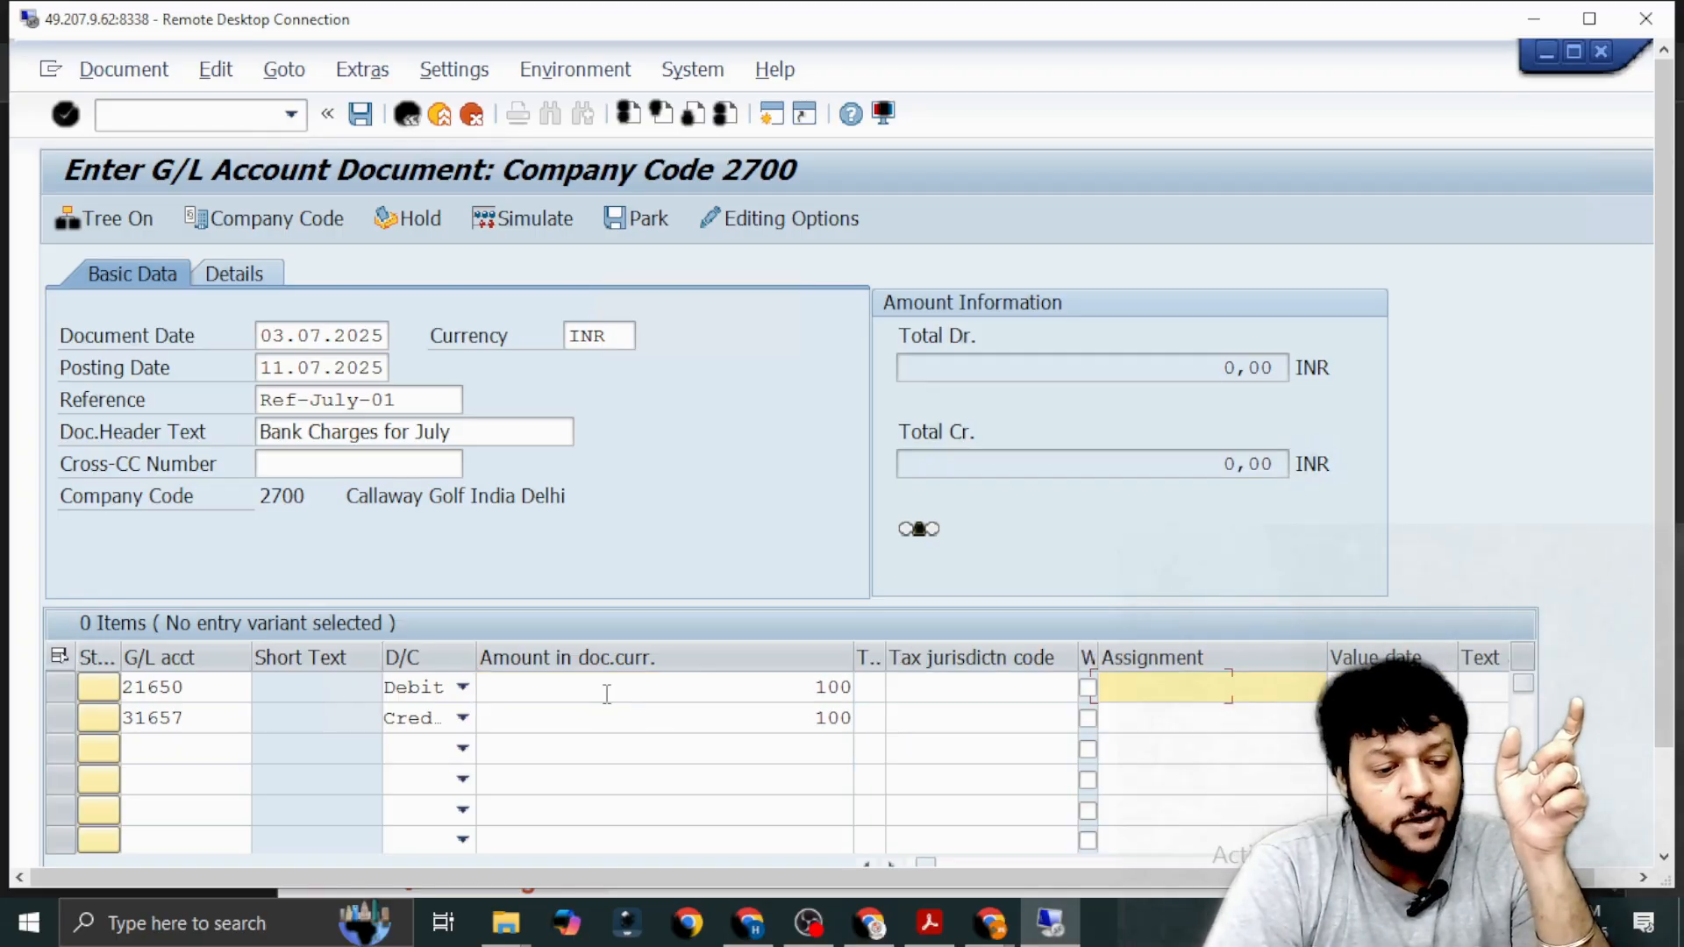
{"action": "key", "text": "Tab"}
{"action": "key", "text": "Tab"}
{"action": "key", "text": "Tab"}
{"action": "key", "text": "Tab"}
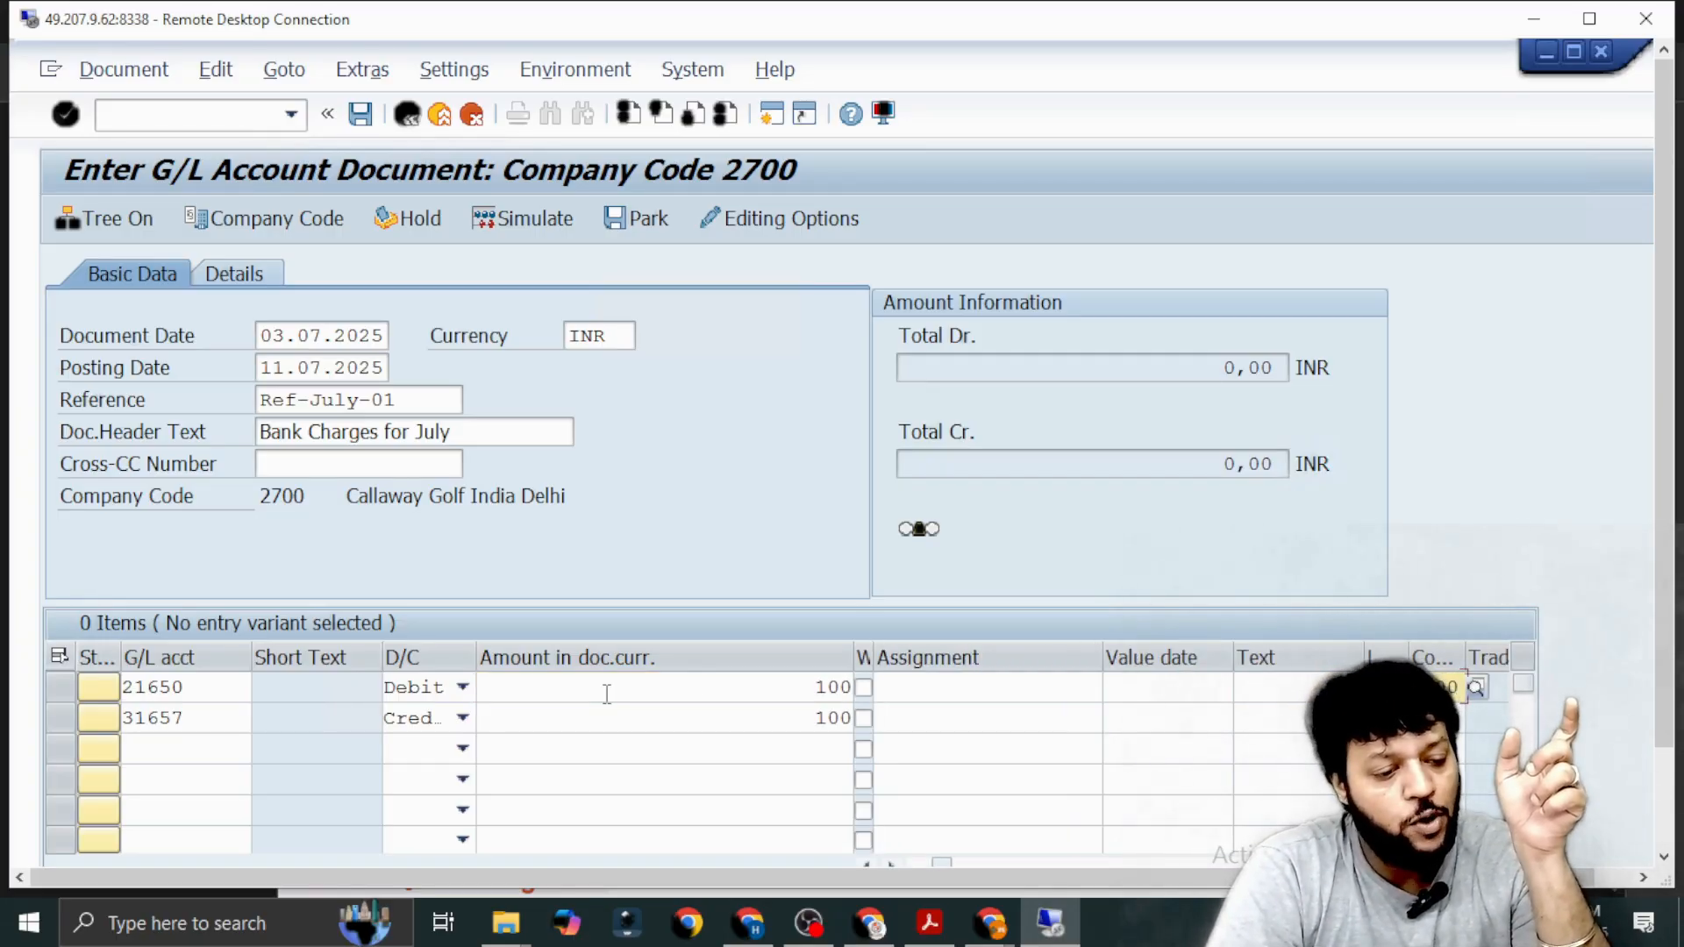
{"action": "key", "text": "Tab"}
{"action": "key", "text": "Tab"}
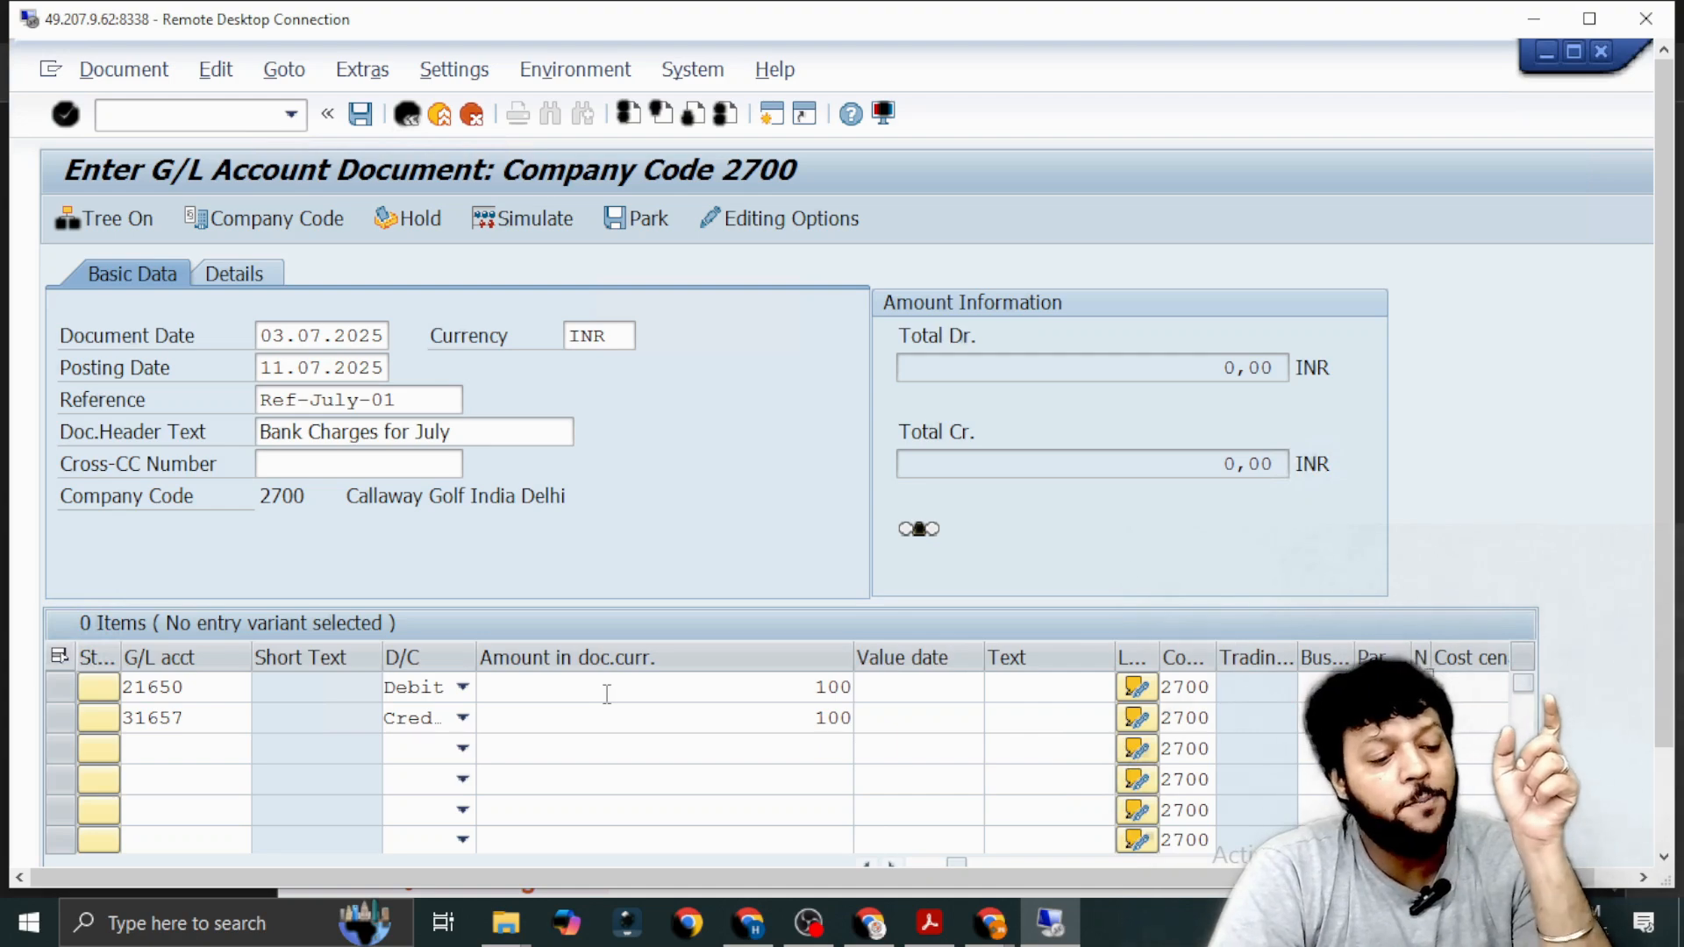
{"action": "key", "text": "Tab"}
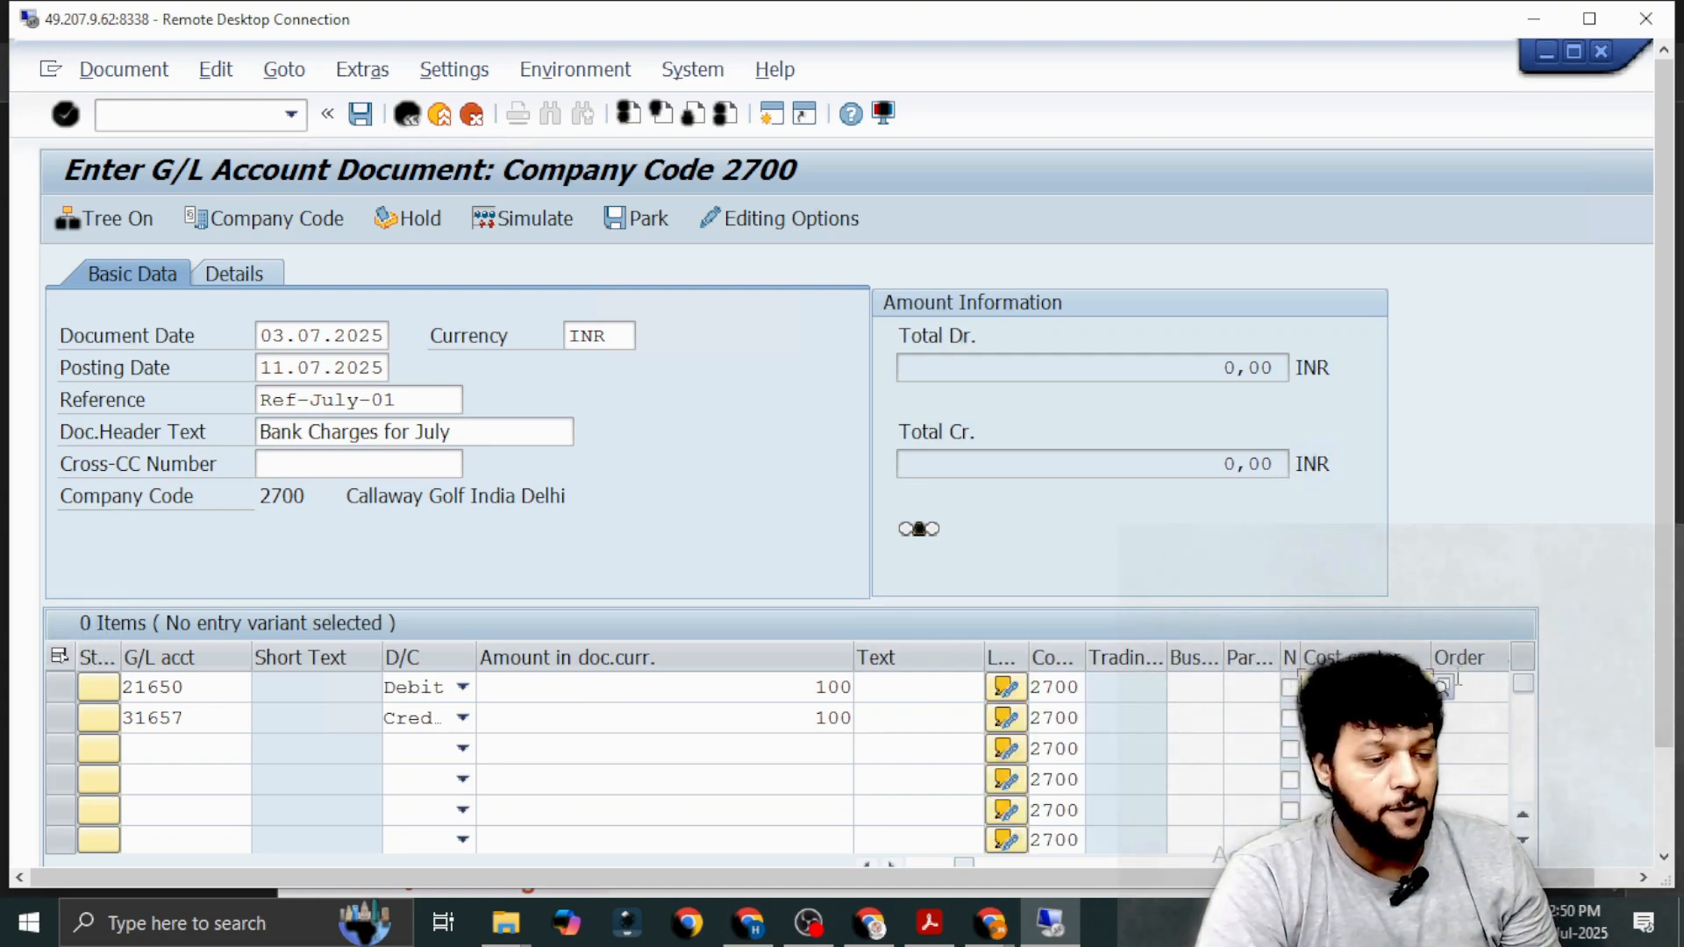
{"action": "left_click", "coordinate": [1443, 686]}
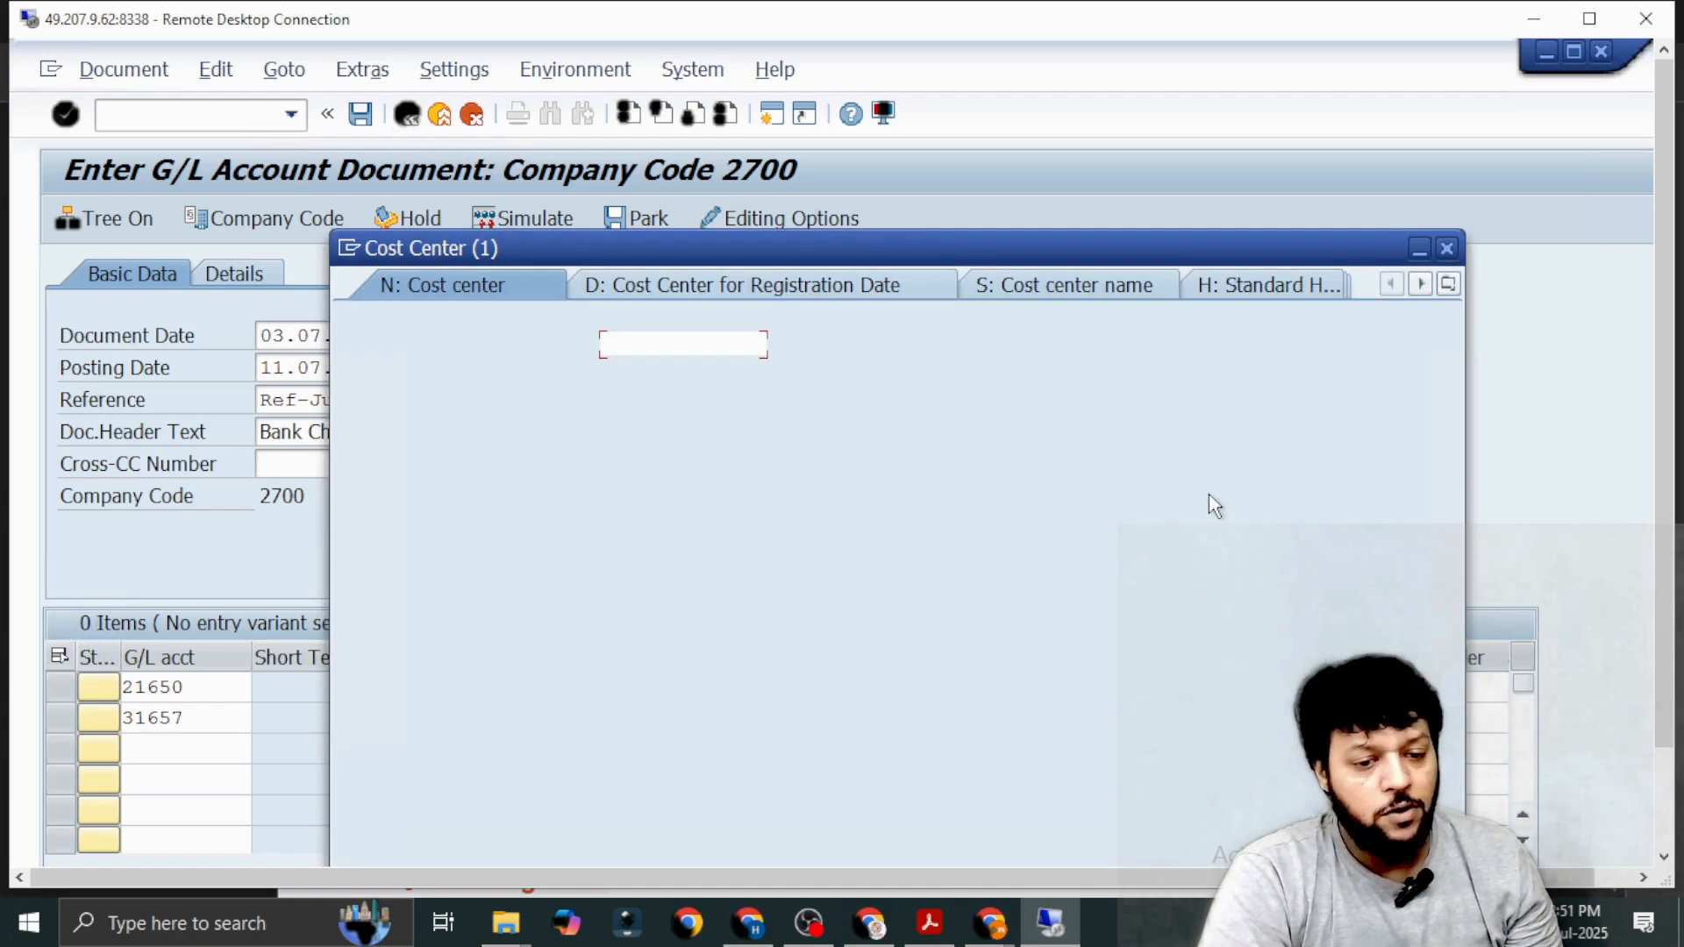
{"action": "left_click", "coordinate": [666, 387]}
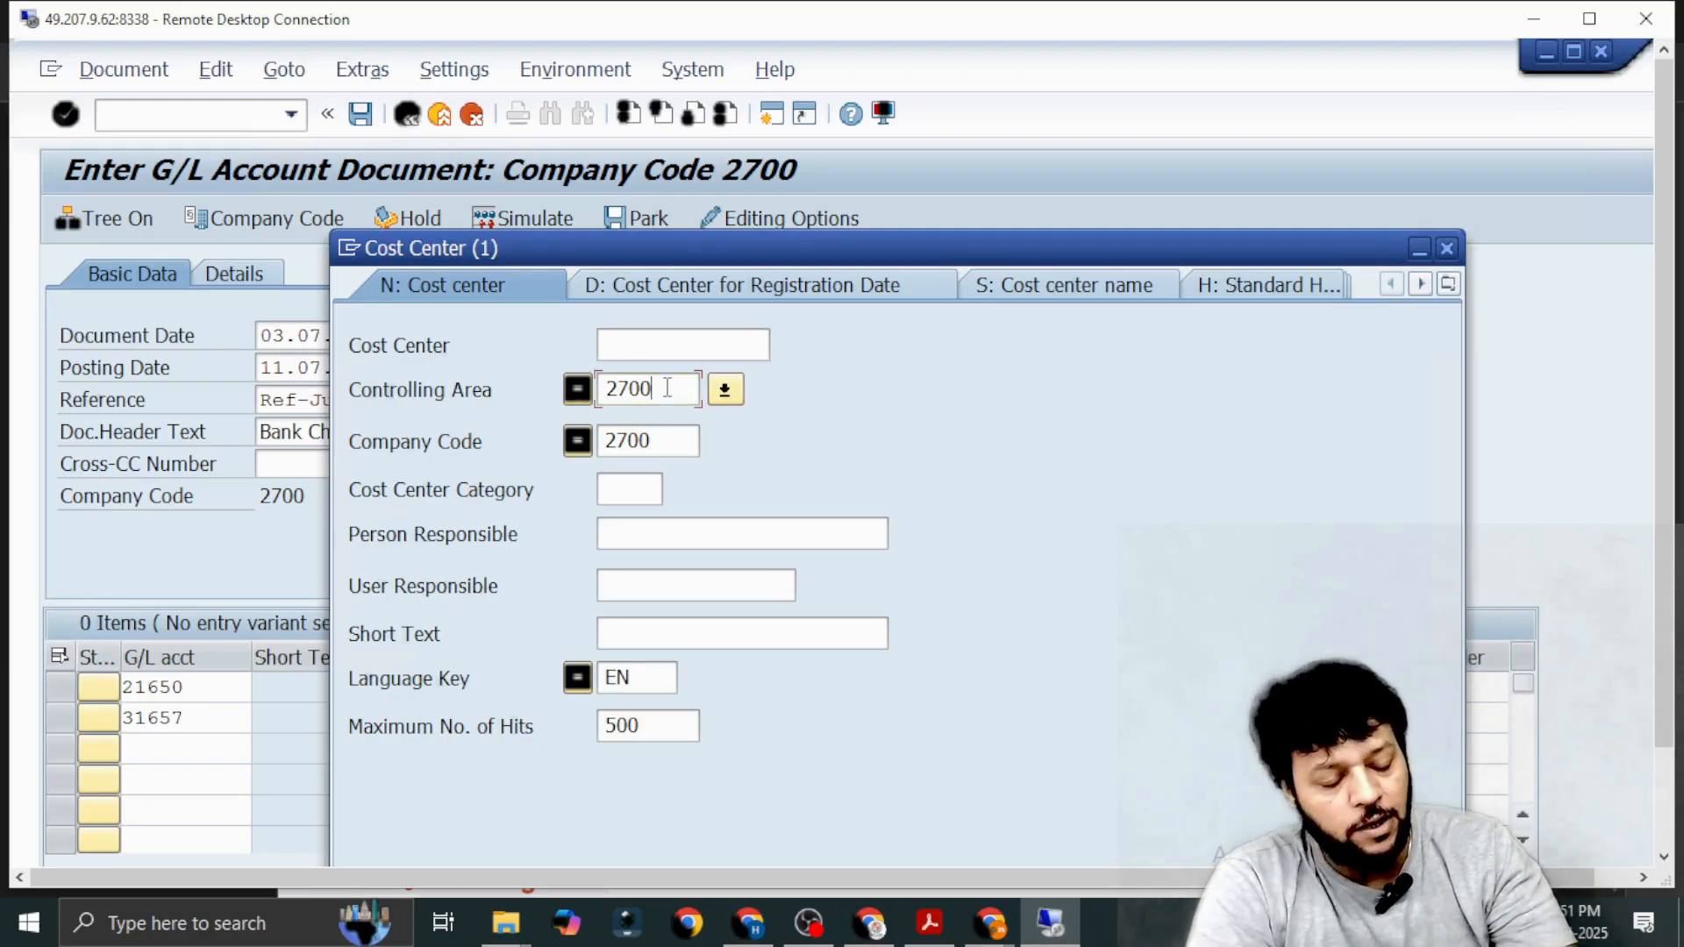
{"action": "key", "text": "Return"}
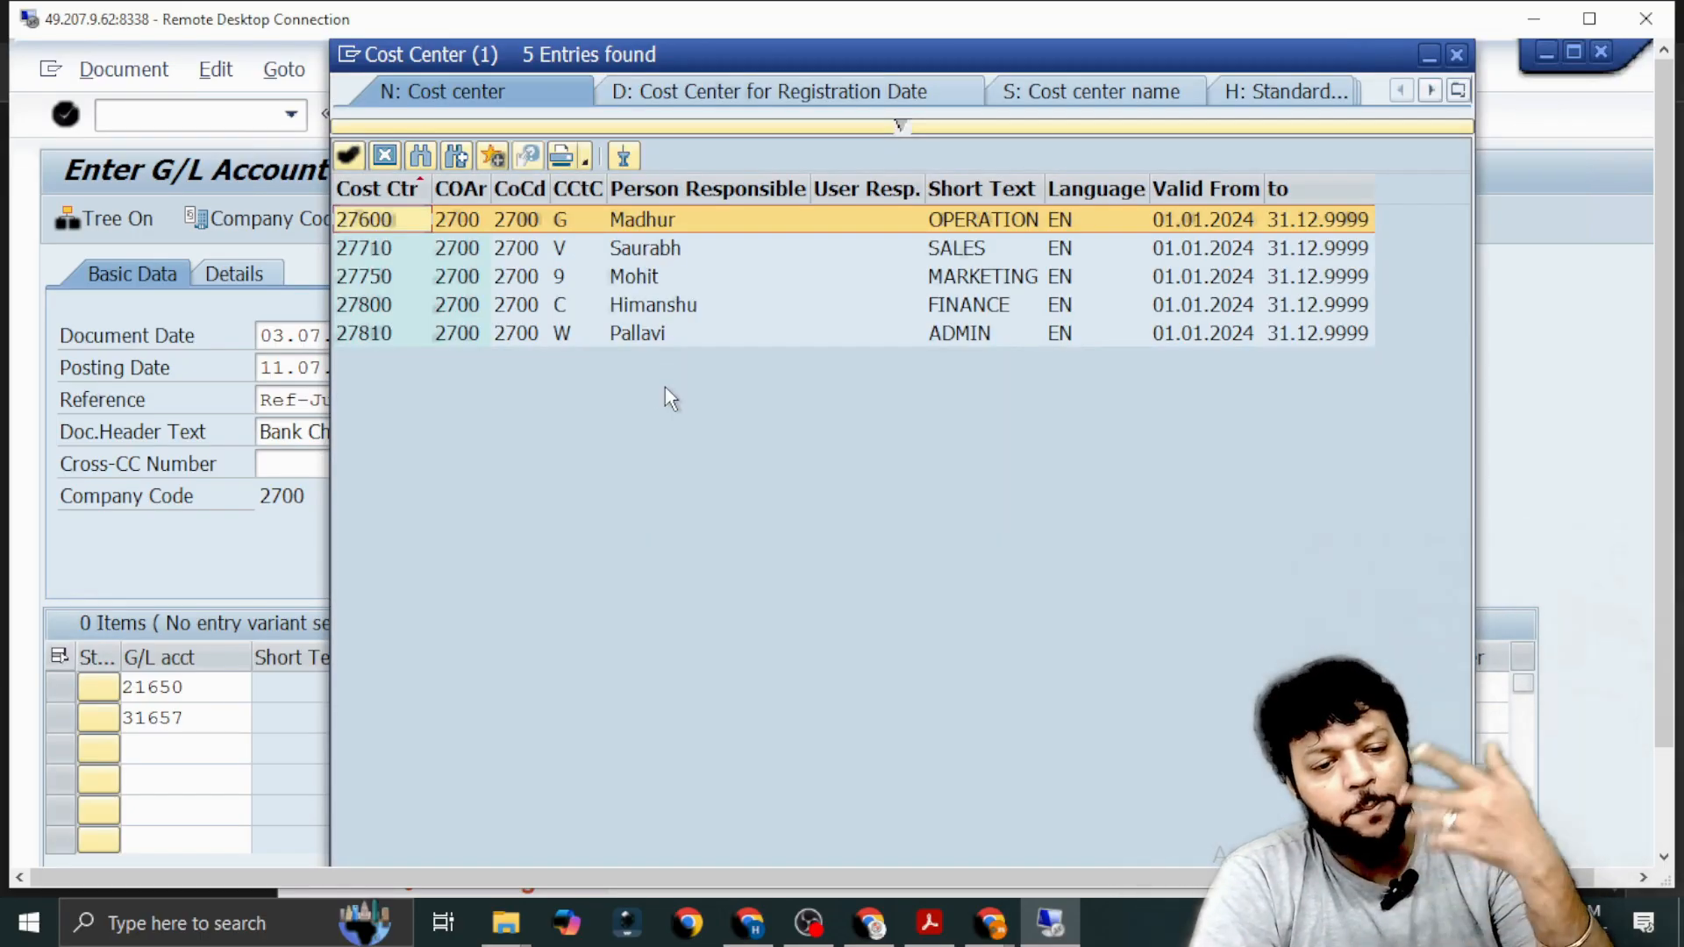
Assign the FINANCE cost center 27800 to the 21650 line and validate the line items.
{"action": "key", "text": "Down"}
{"action": "key", "text": "Down"}
{"action": "key", "text": "Down"}
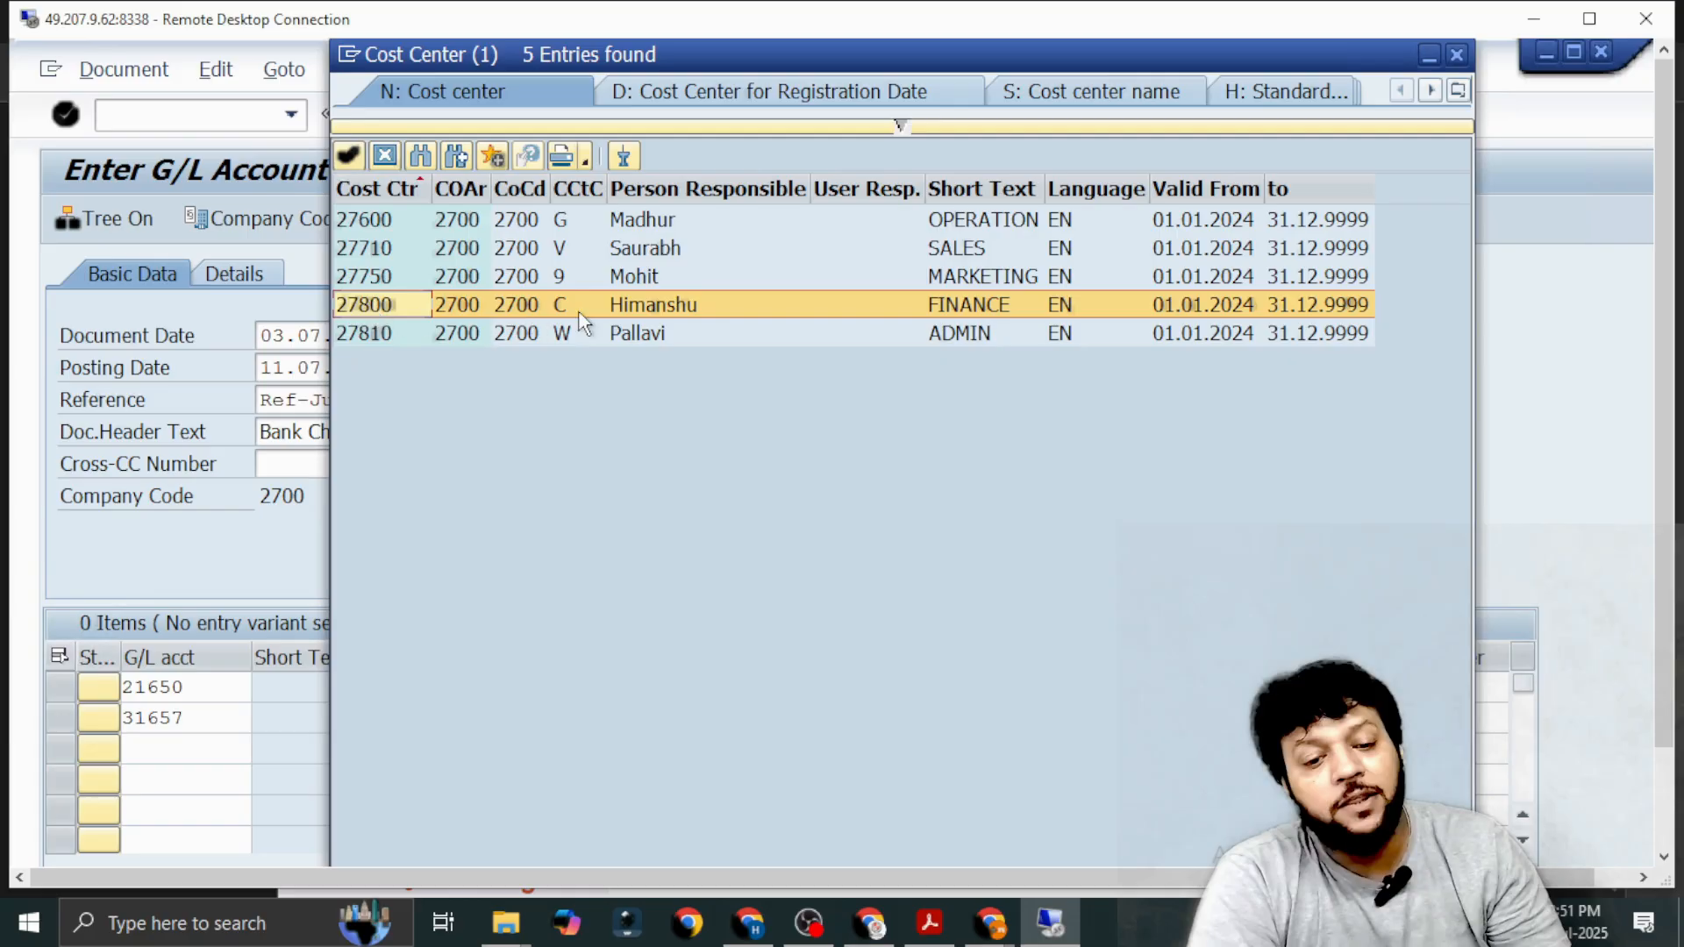
{"action": "double_click", "coordinate": [601, 312]}
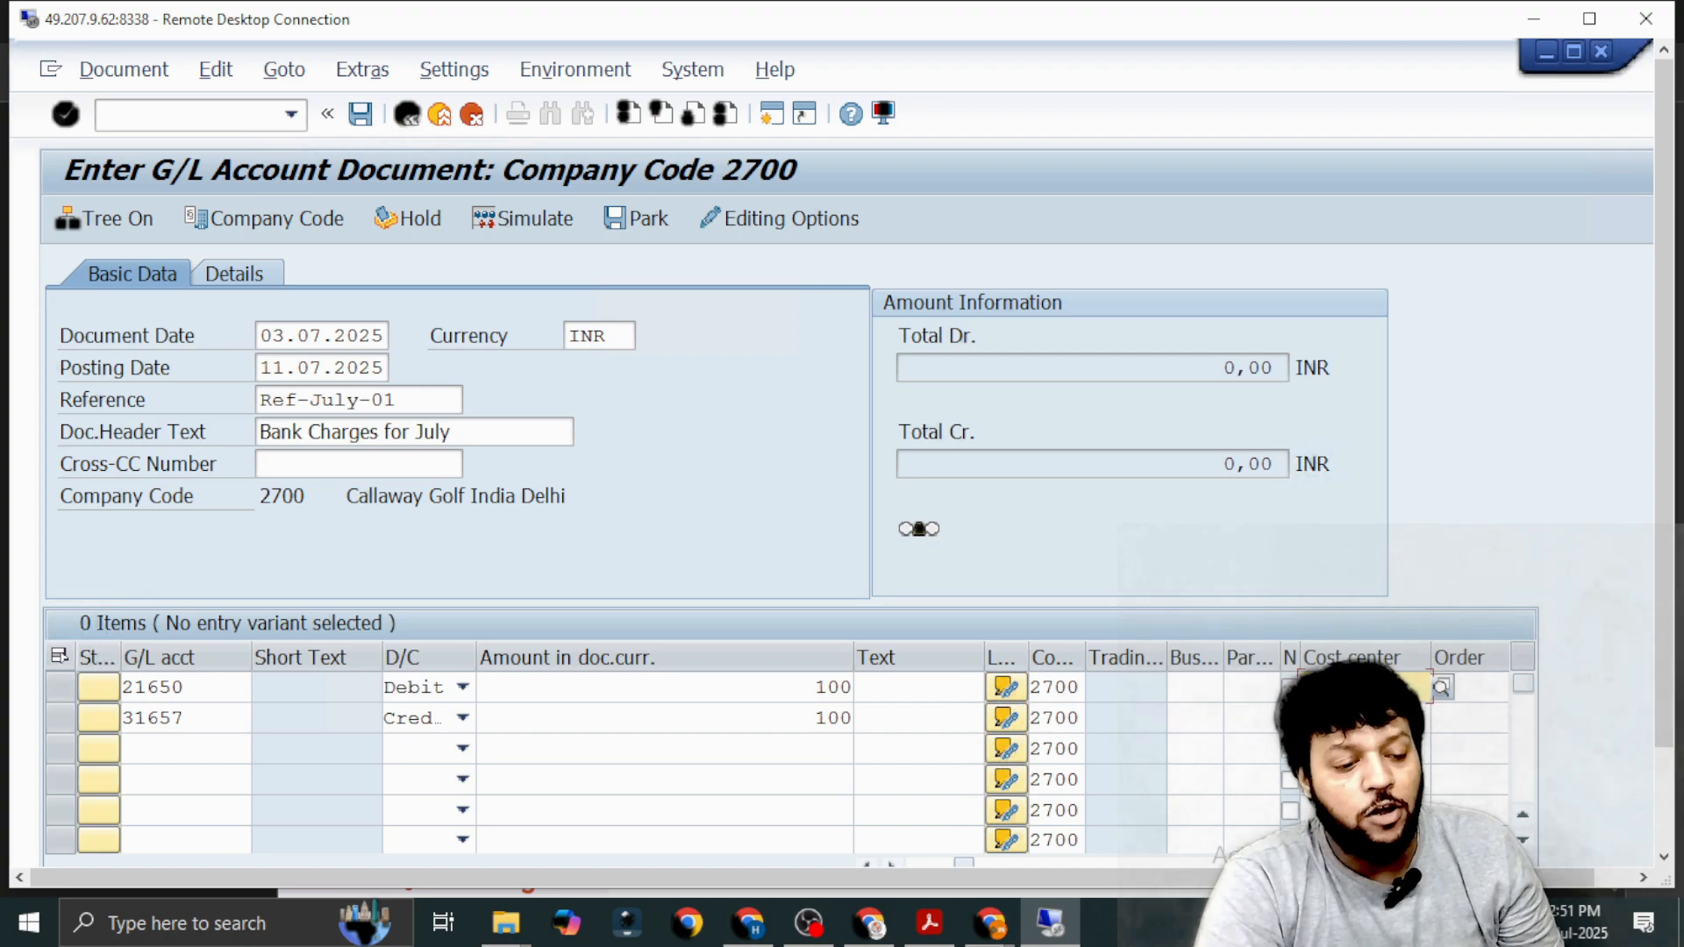
{"action": "type", "text": "2"}
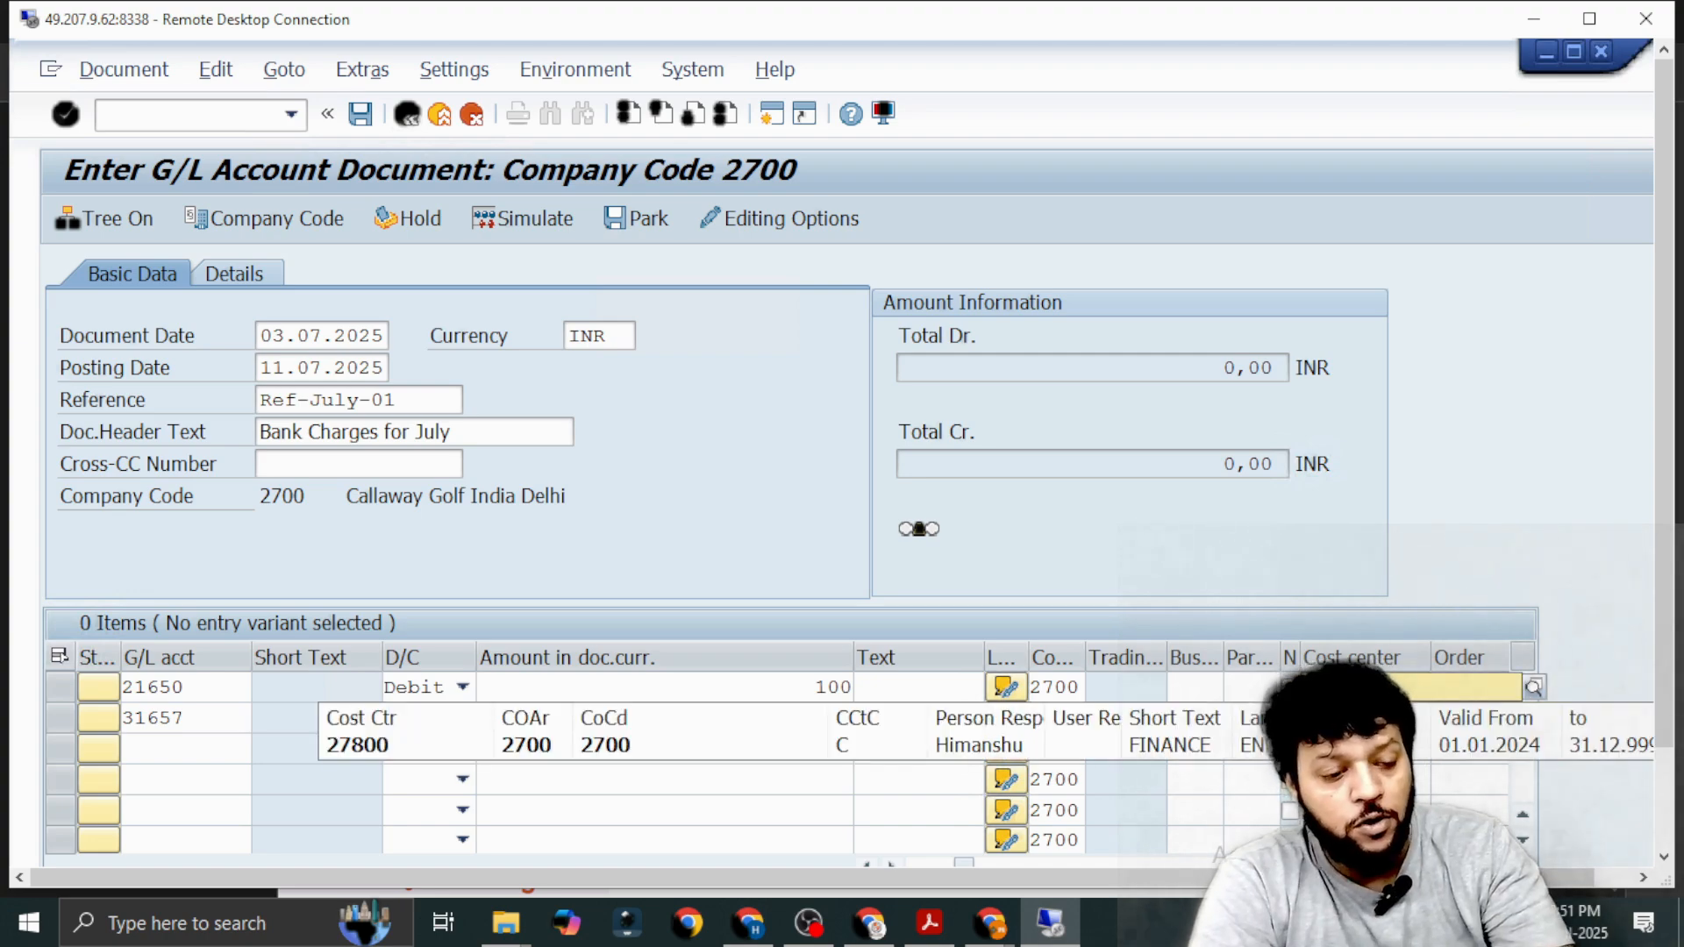
{"action": "key", "text": "Return"}
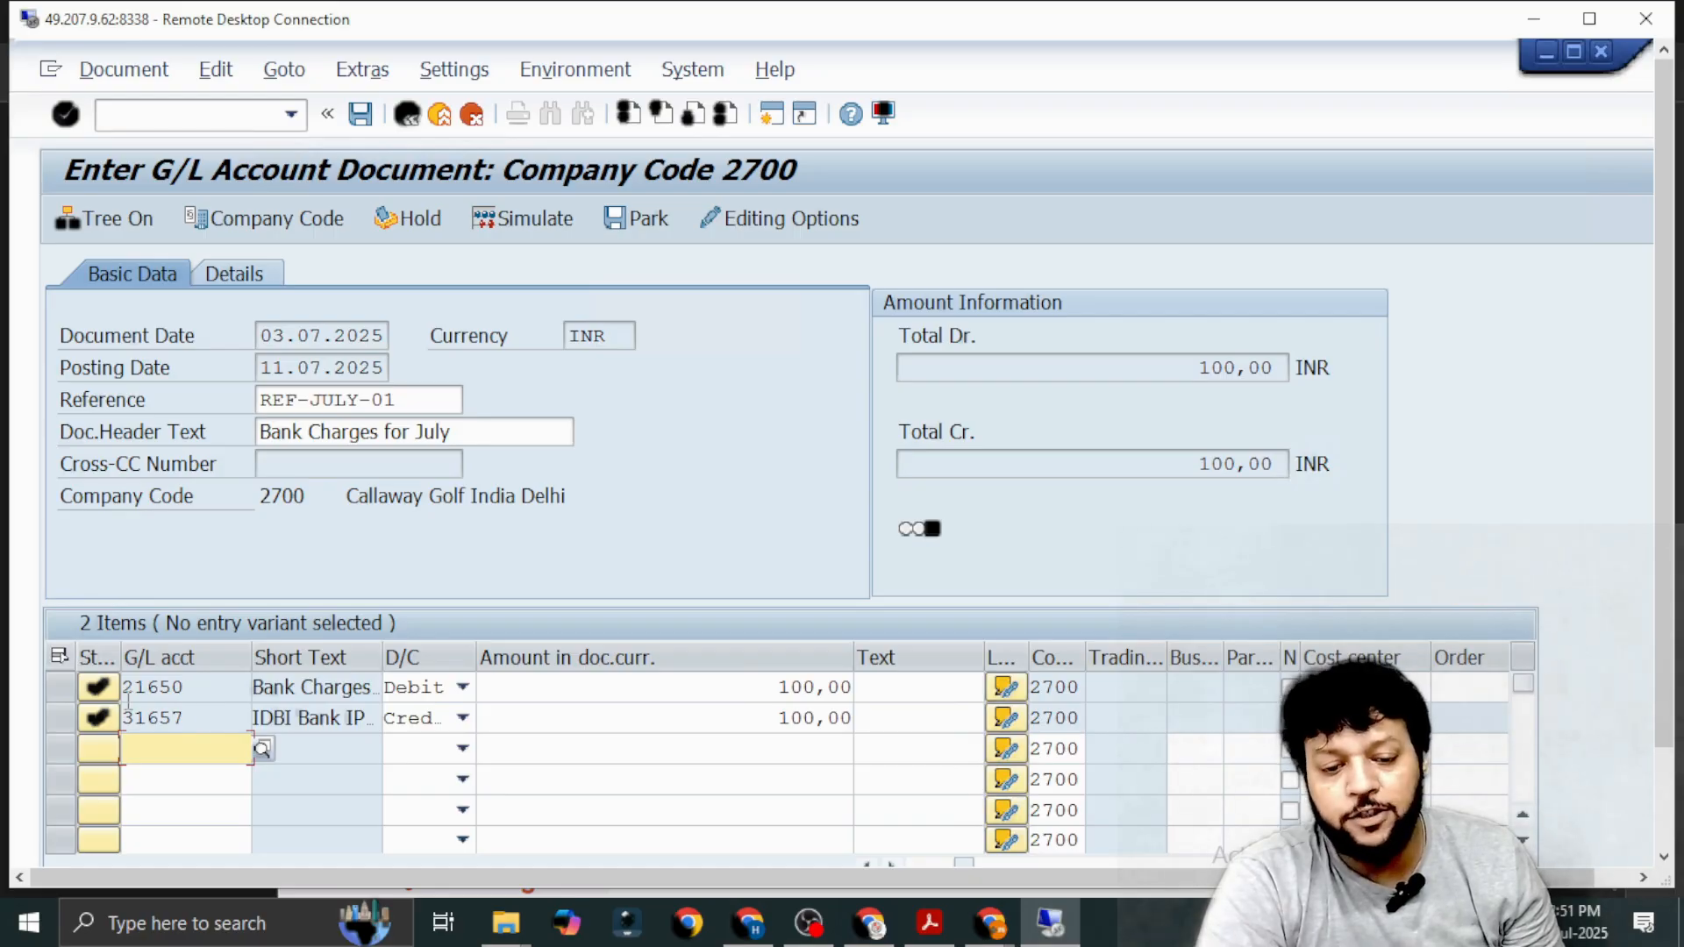
Check the account short texts of both line items, simulate the bank charges document and post it.
{"action": "left_click", "coordinate": [264, 687]}
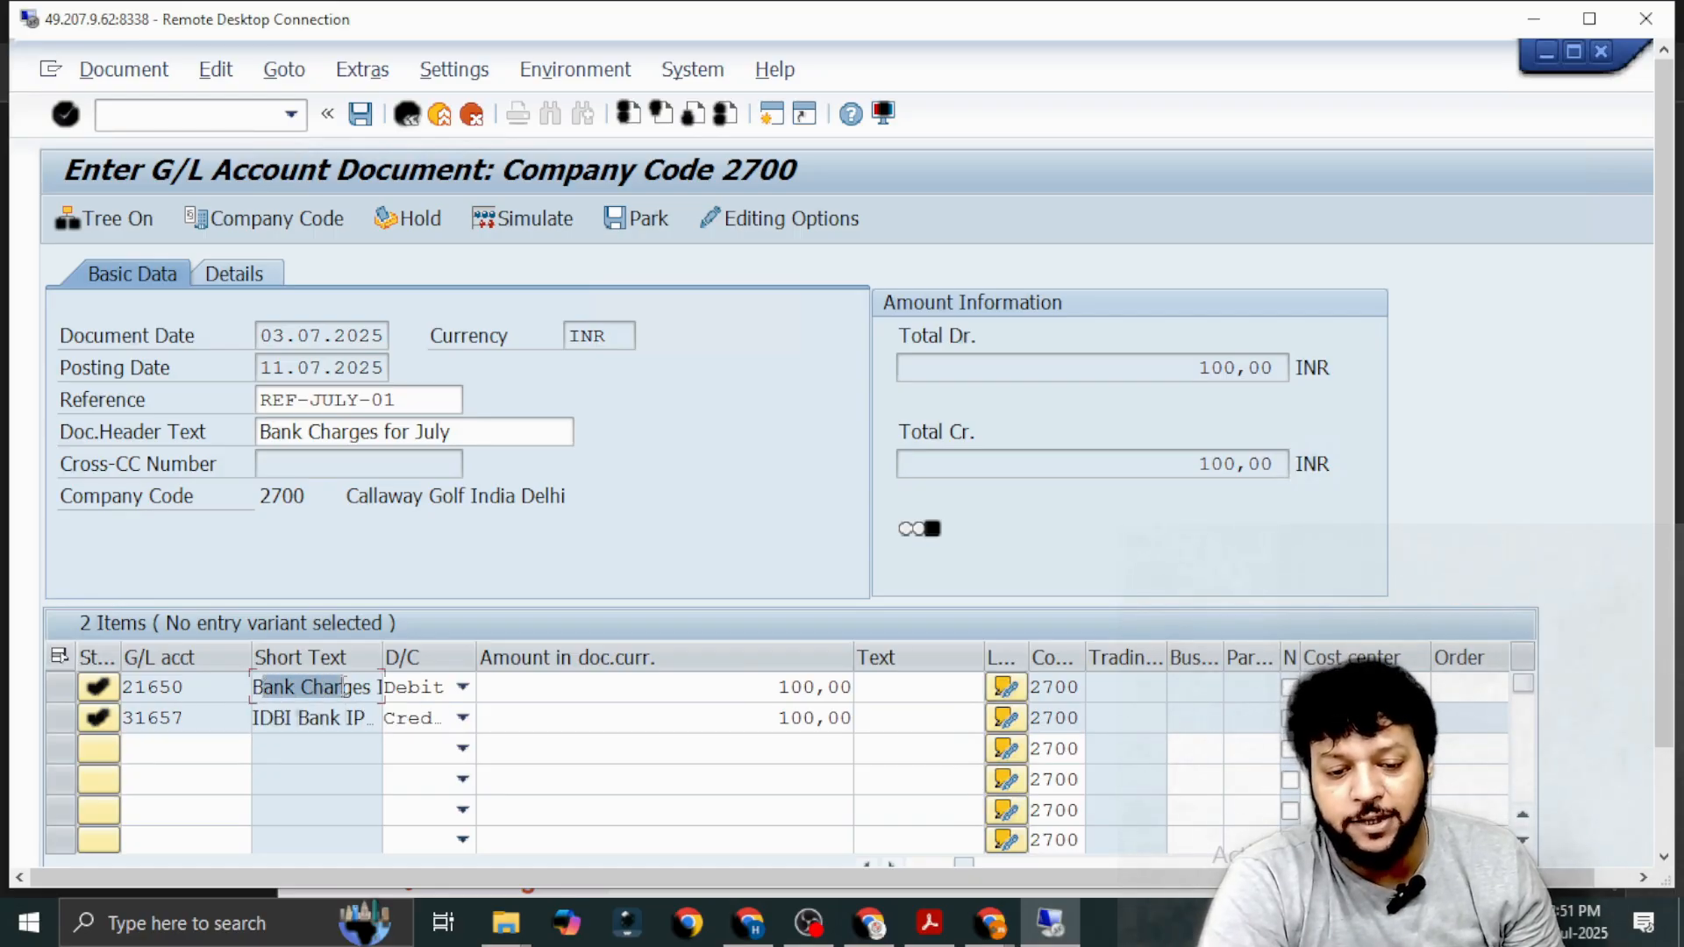
{"action": "left_click_drag", "start_coordinate": [268, 717], "coordinate": [367, 717]}
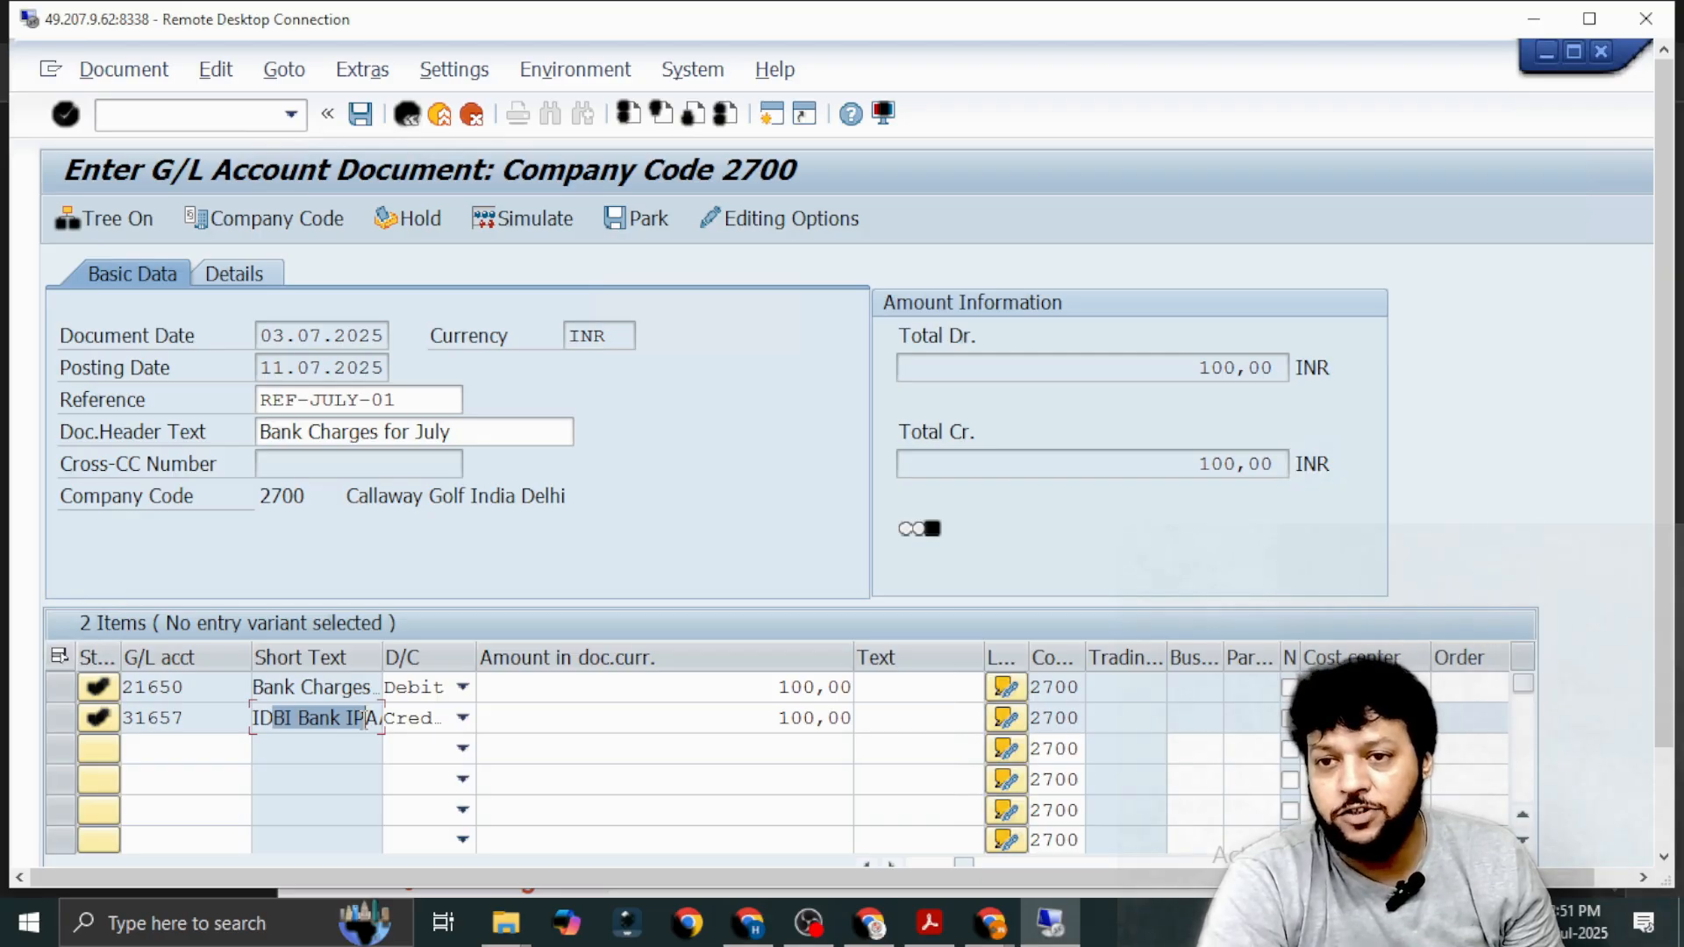
{"action": "left_click", "coordinate": [283, 716]}
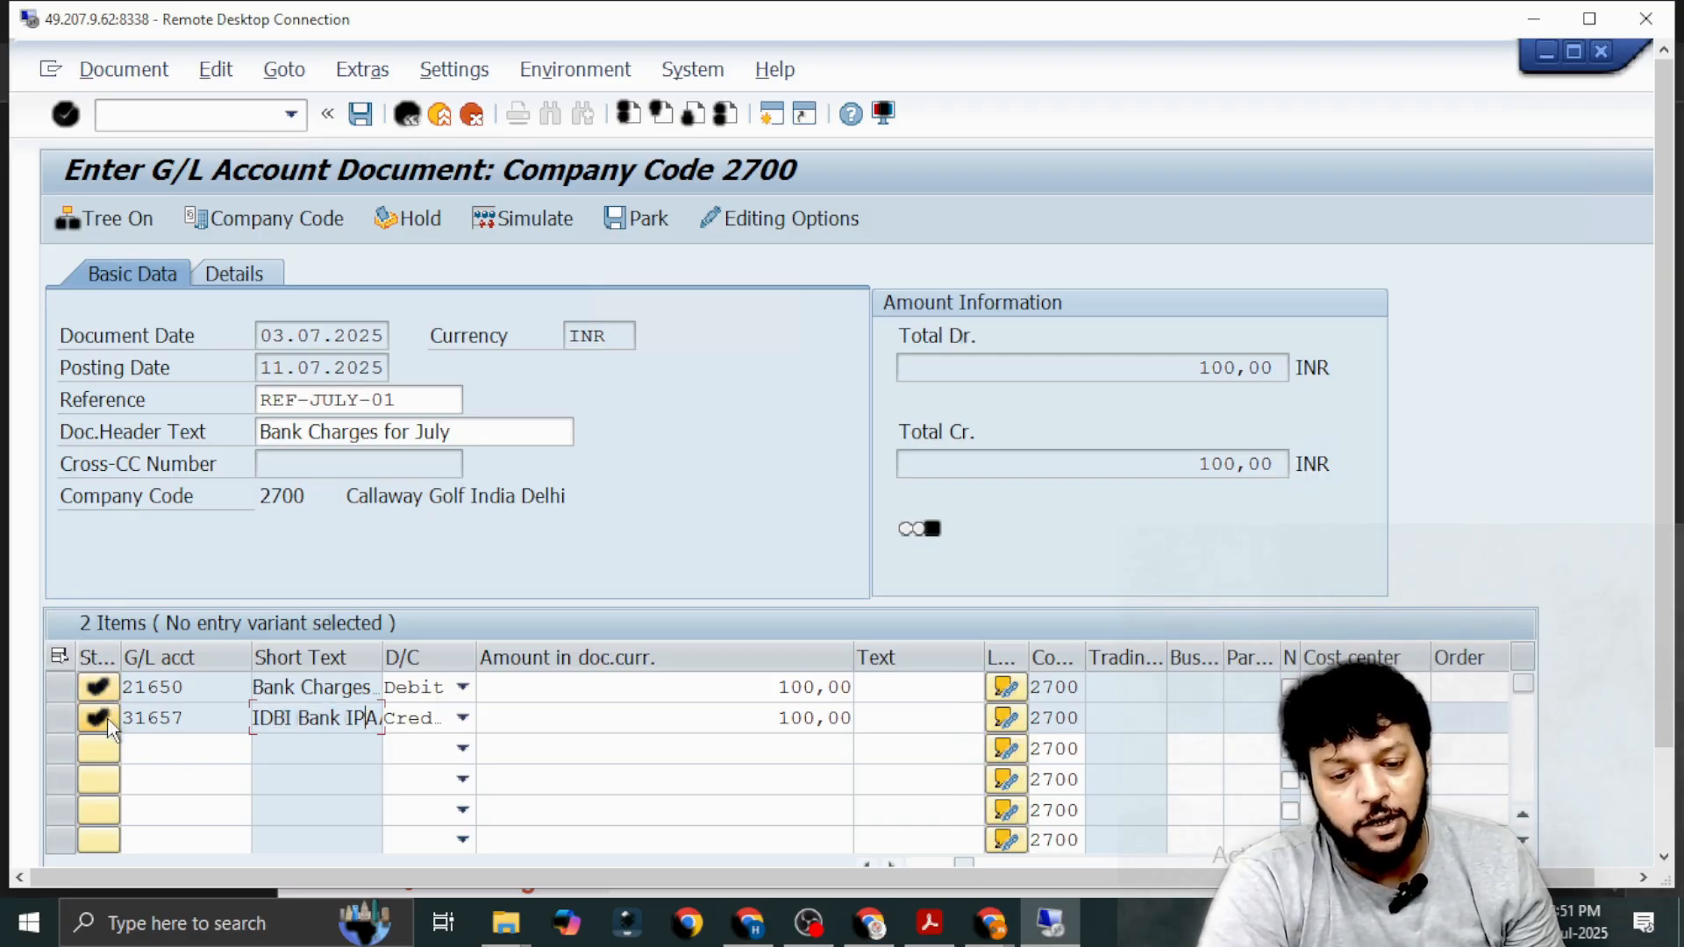
{"action": "left_click", "coordinate": [518, 221]}
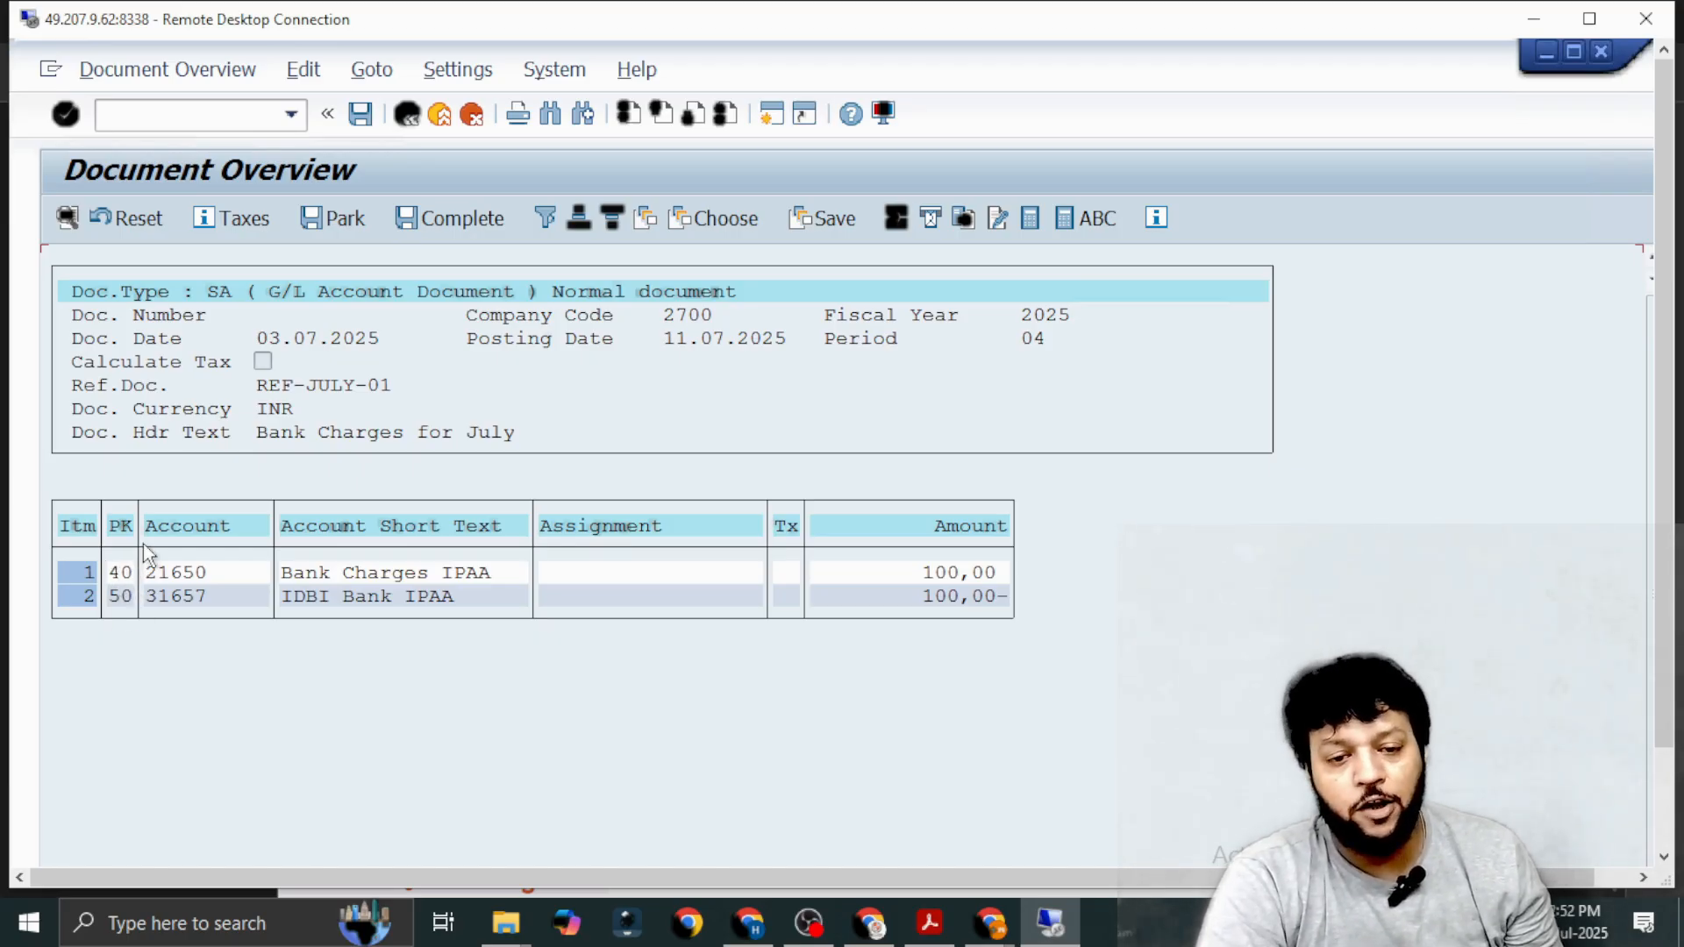
{"action": "left_click", "coordinate": [361, 119]}
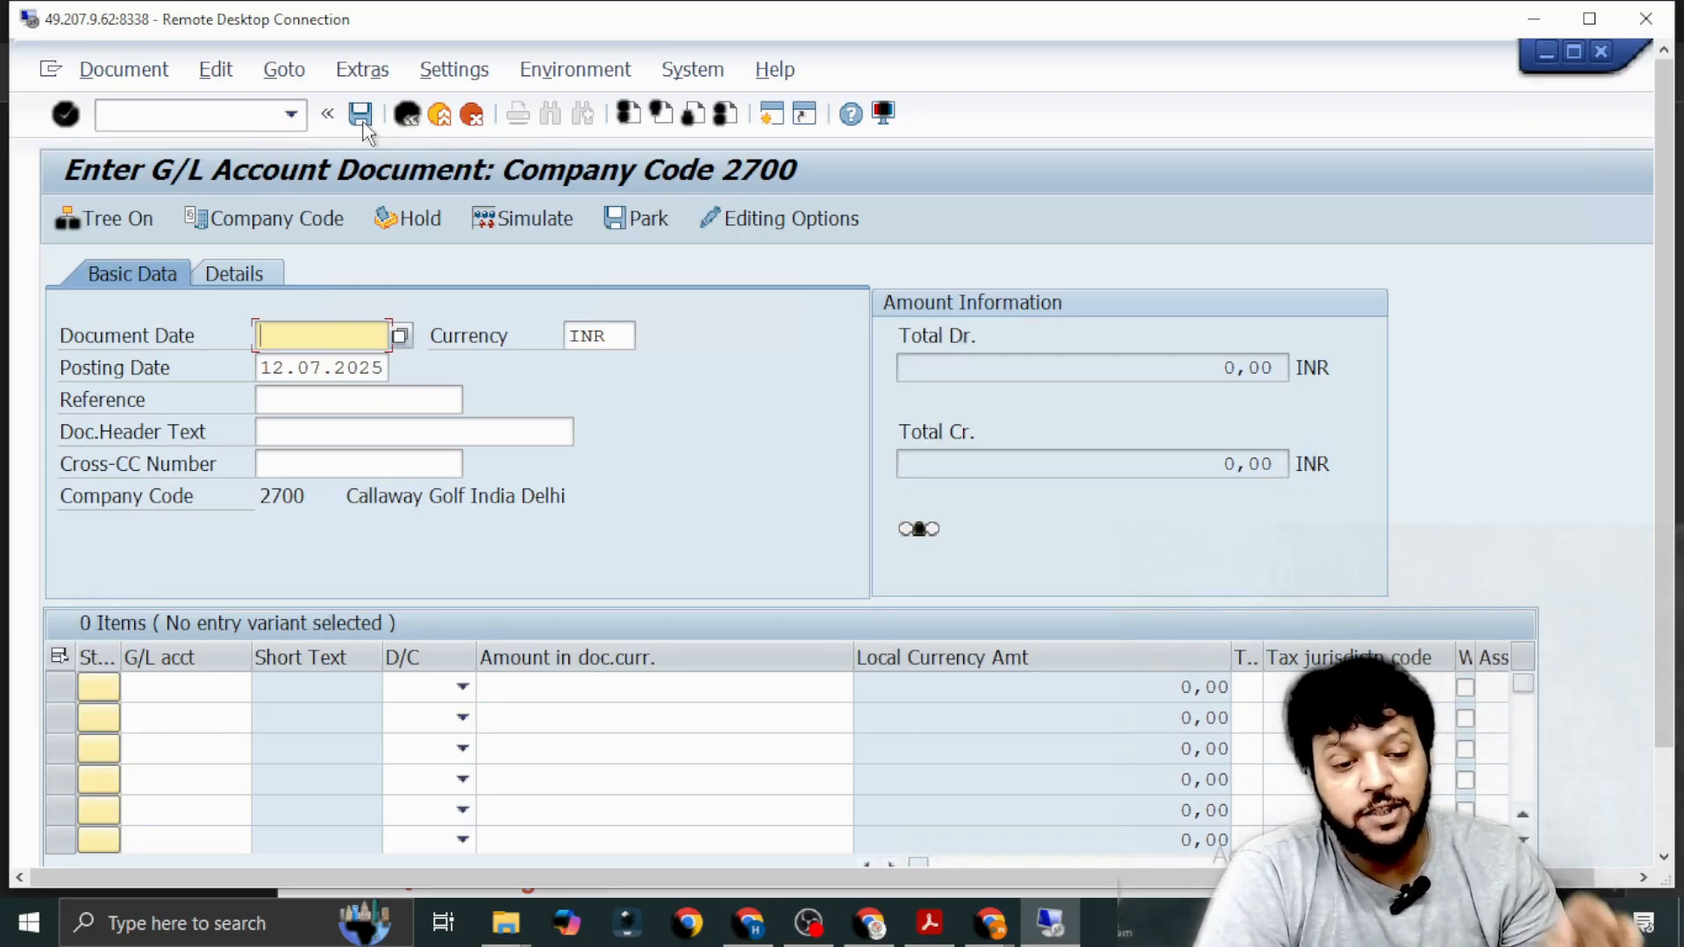
Consult the Repair A/c entry under Individual Entry in SAP FICO 3.0 (1).pdf and return to the remote SAP session.
{"action": "key", "text": "alt+Tab"}
{"action": "scroll", "coordinate": [650, 488], "scroll_direction": "up", "scroll_amount": 3}
{"action": "scroll", "coordinate": [450, 556], "scroll_direction": "up", "scroll_amount": 8}
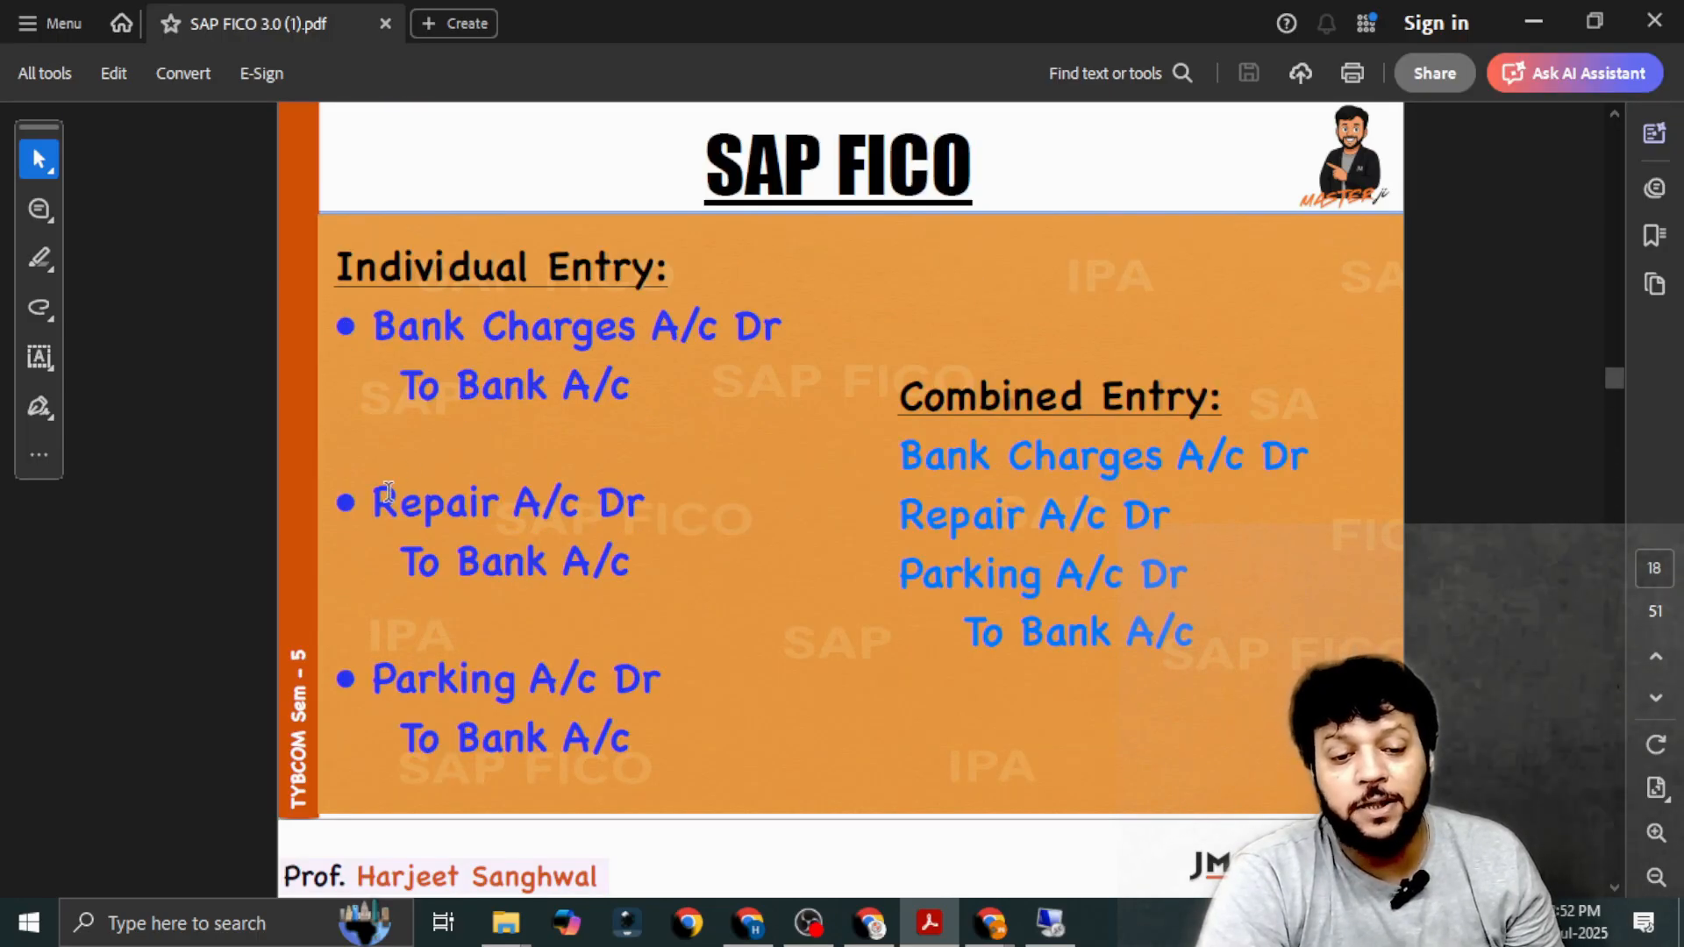
{"action": "left_click_drag", "start_coordinate": [399, 500], "coordinate": [514, 502]}
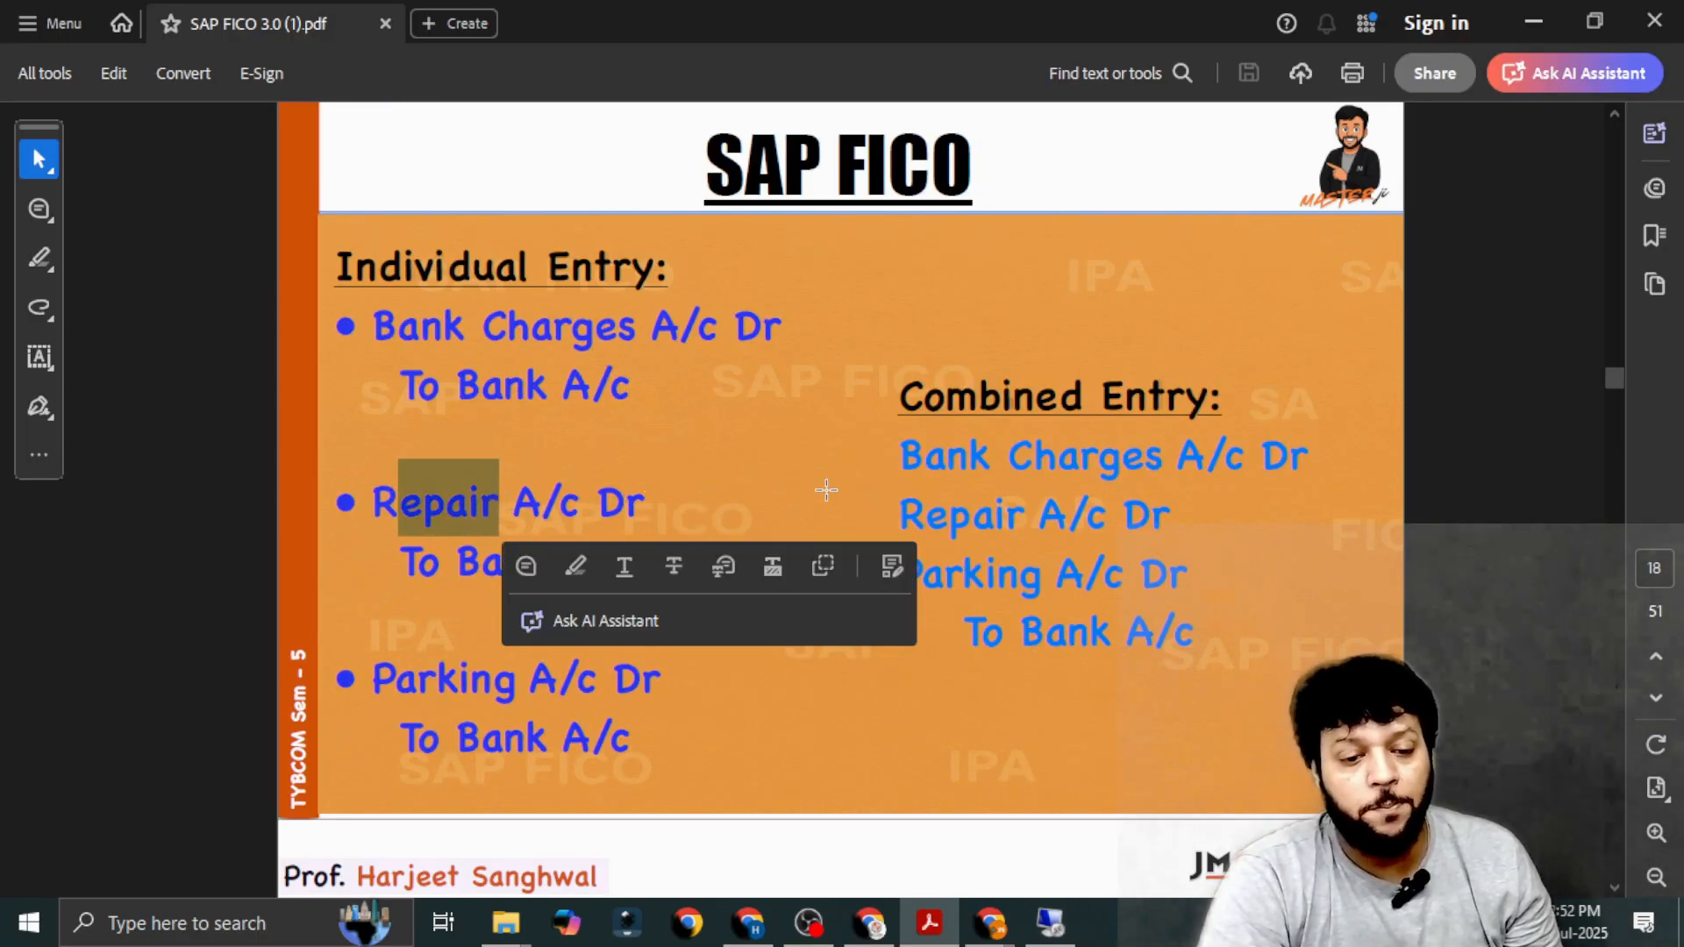
{"action": "key", "text": "alt+Tab"}
{"action": "left_click", "coordinate": [650, 277]}
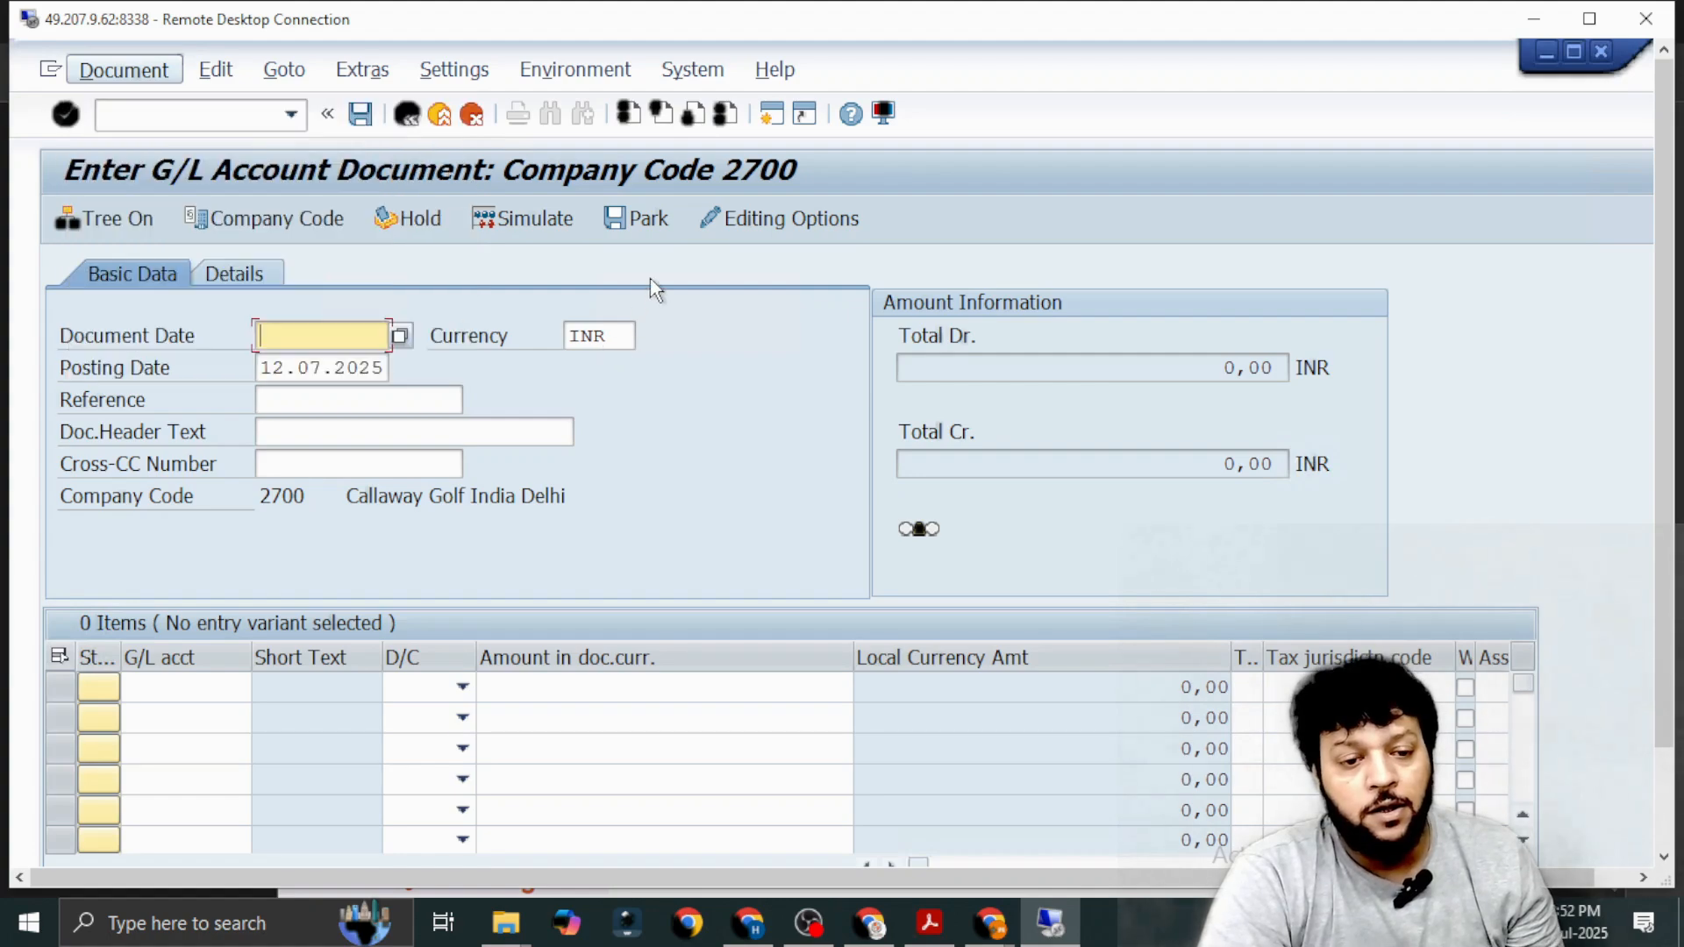
Restart transaction FB50 with /nfb50 for a new G/L account document.
{"action": "left_click", "coordinate": [249, 117]}
{"action": "type", "text": "/"}
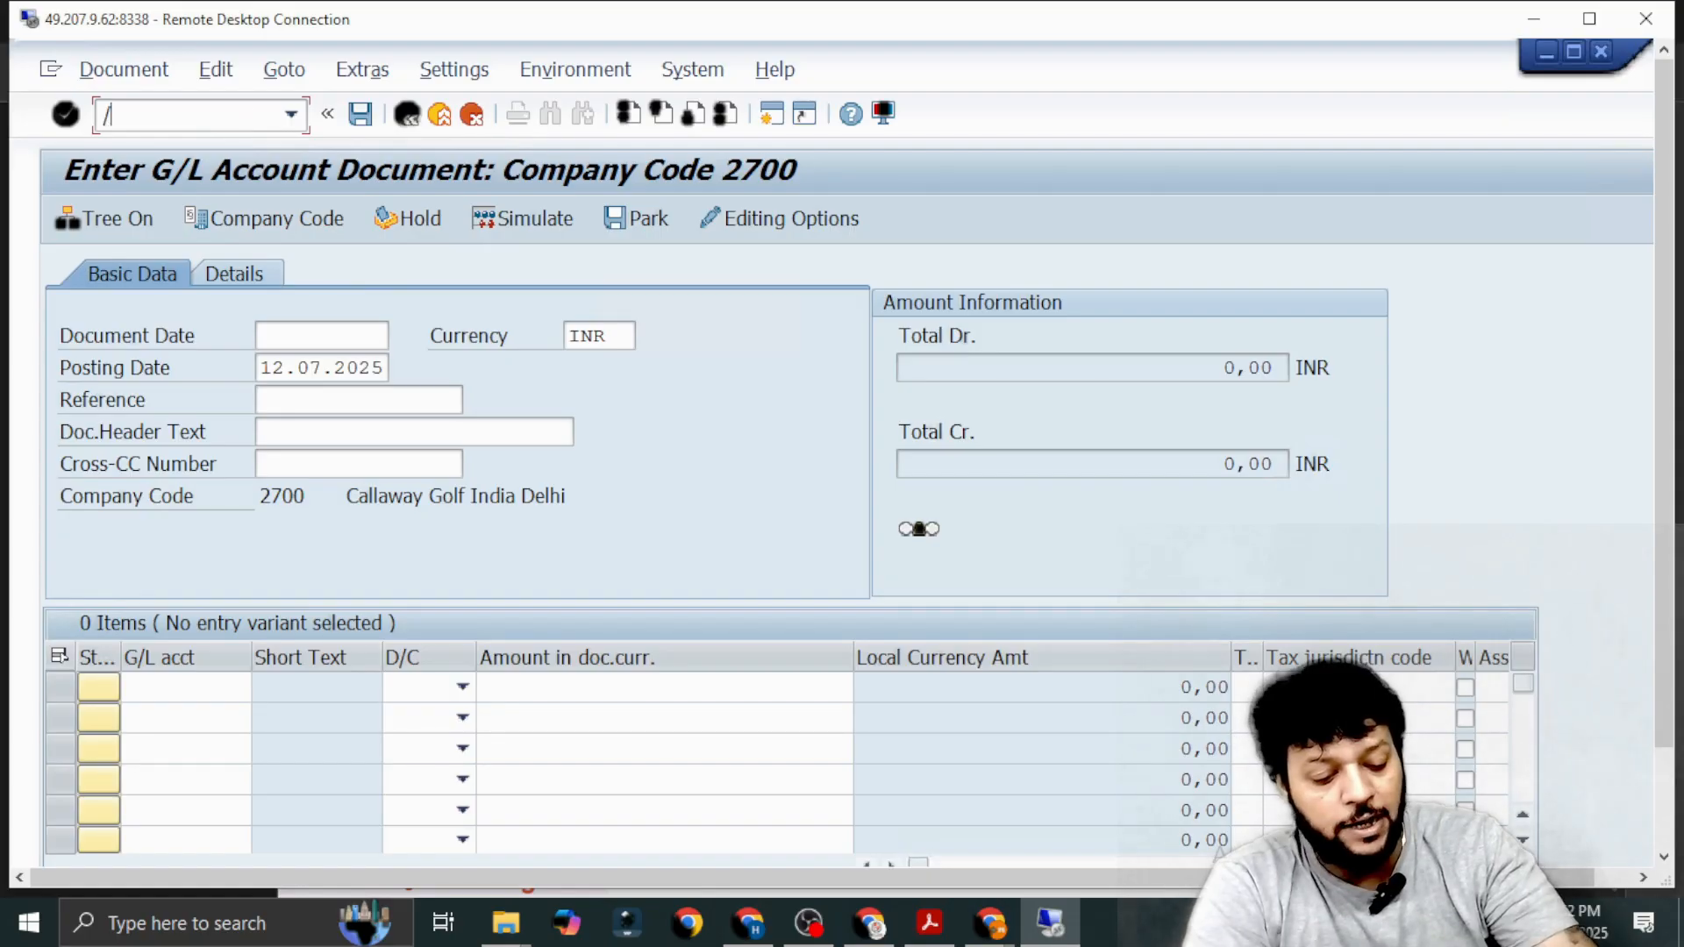
{"action": "type", "text": "nfb50"}
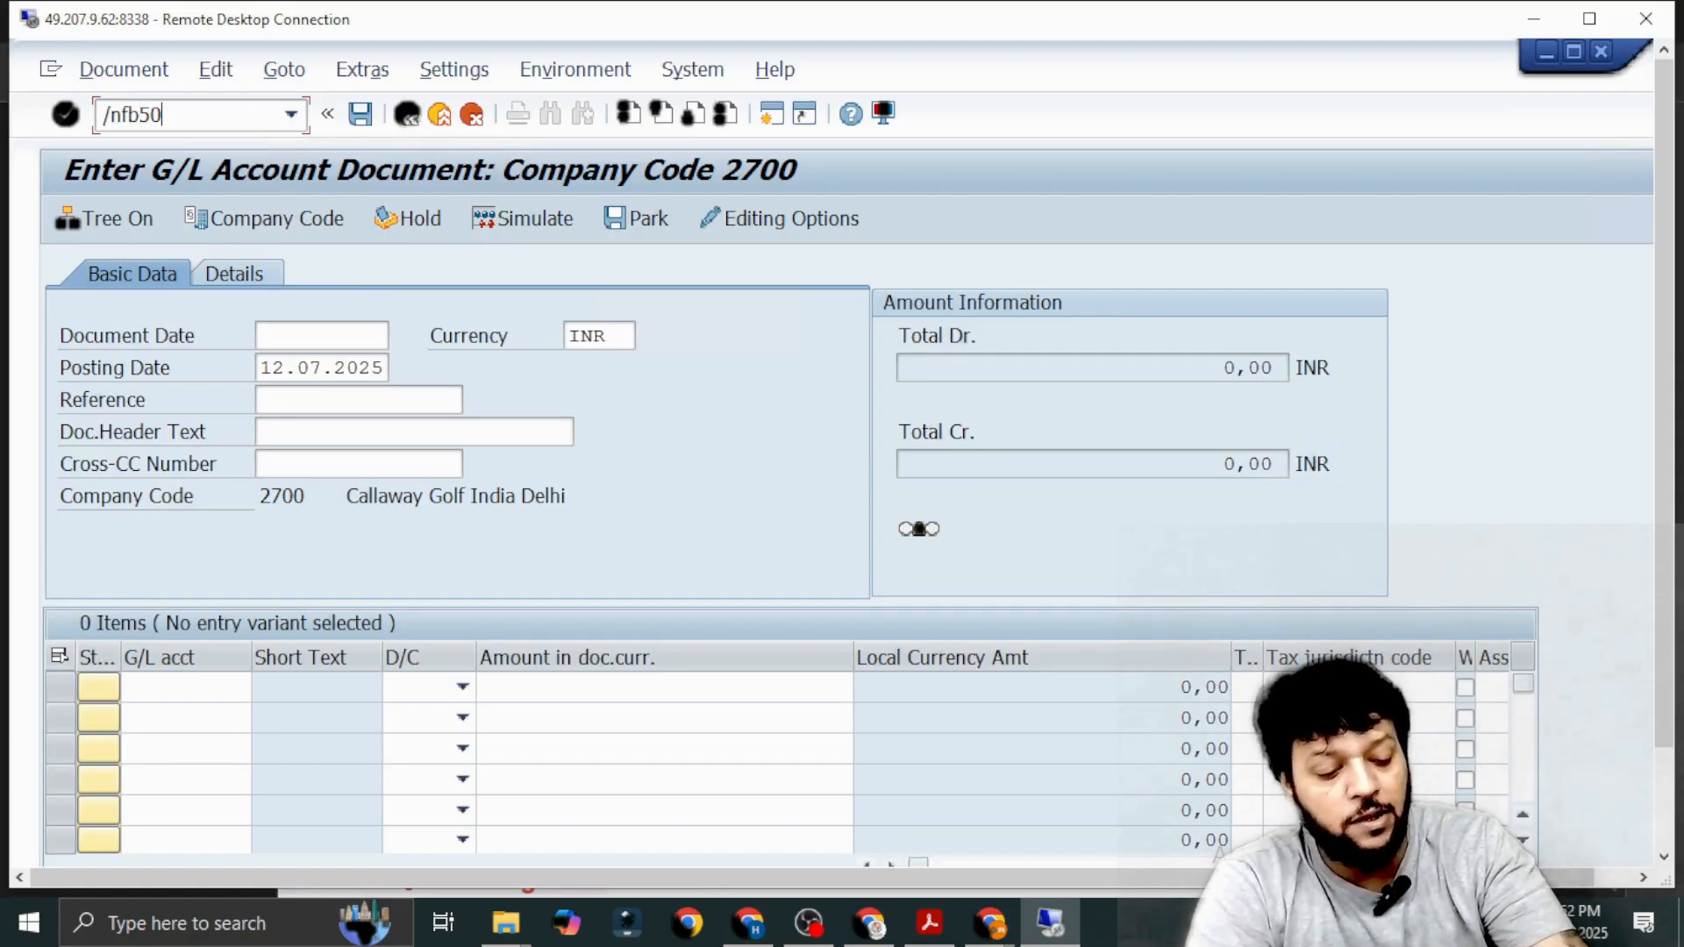
{"action": "key", "text": "Return"}
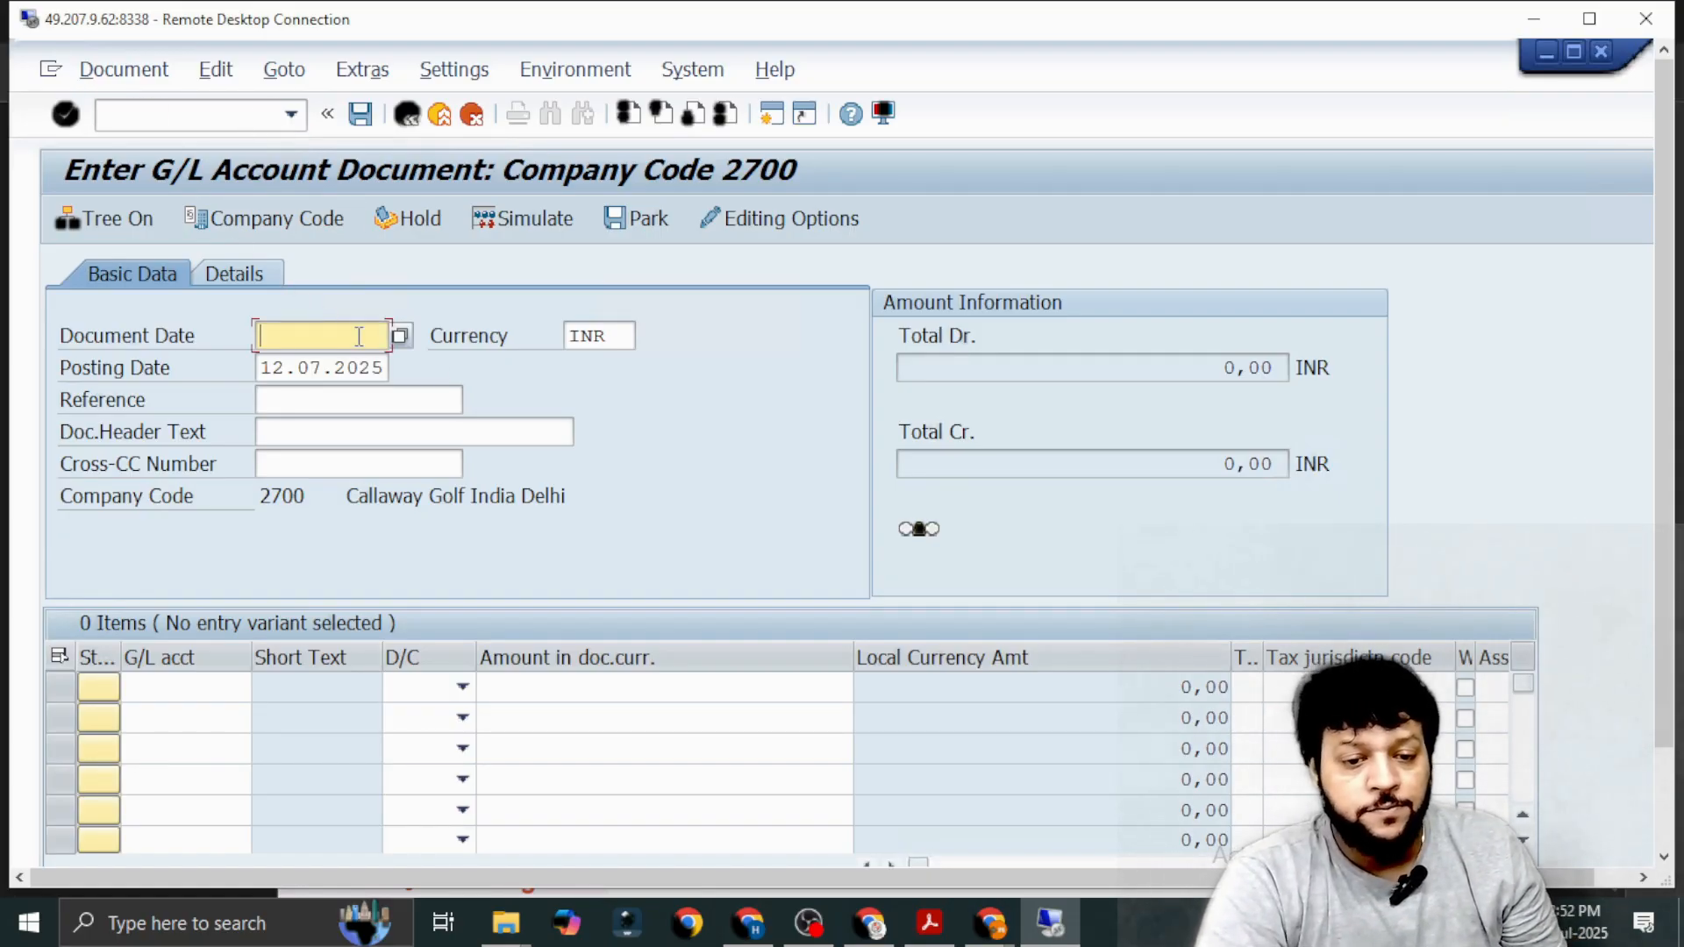
Set the document date to 03.07.2025 and the posting date to 11.07.2025.
{"action": "left_click", "coordinate": [409, 340]}
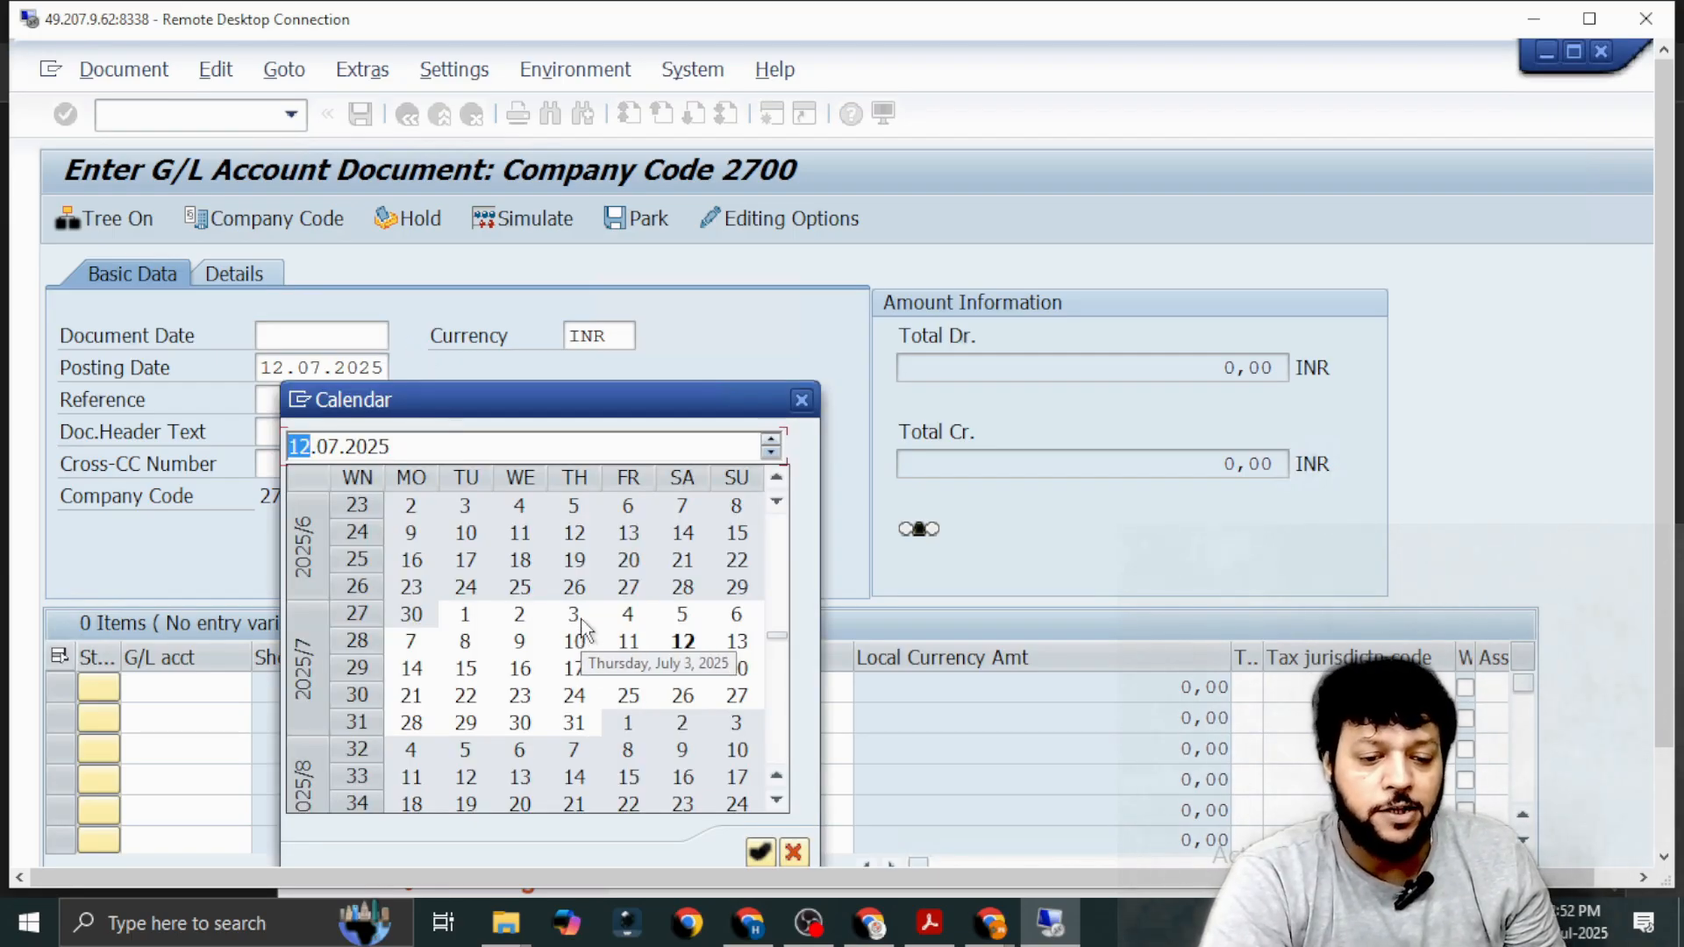
{"action": "double_click", "coordinate": [575, 616]}
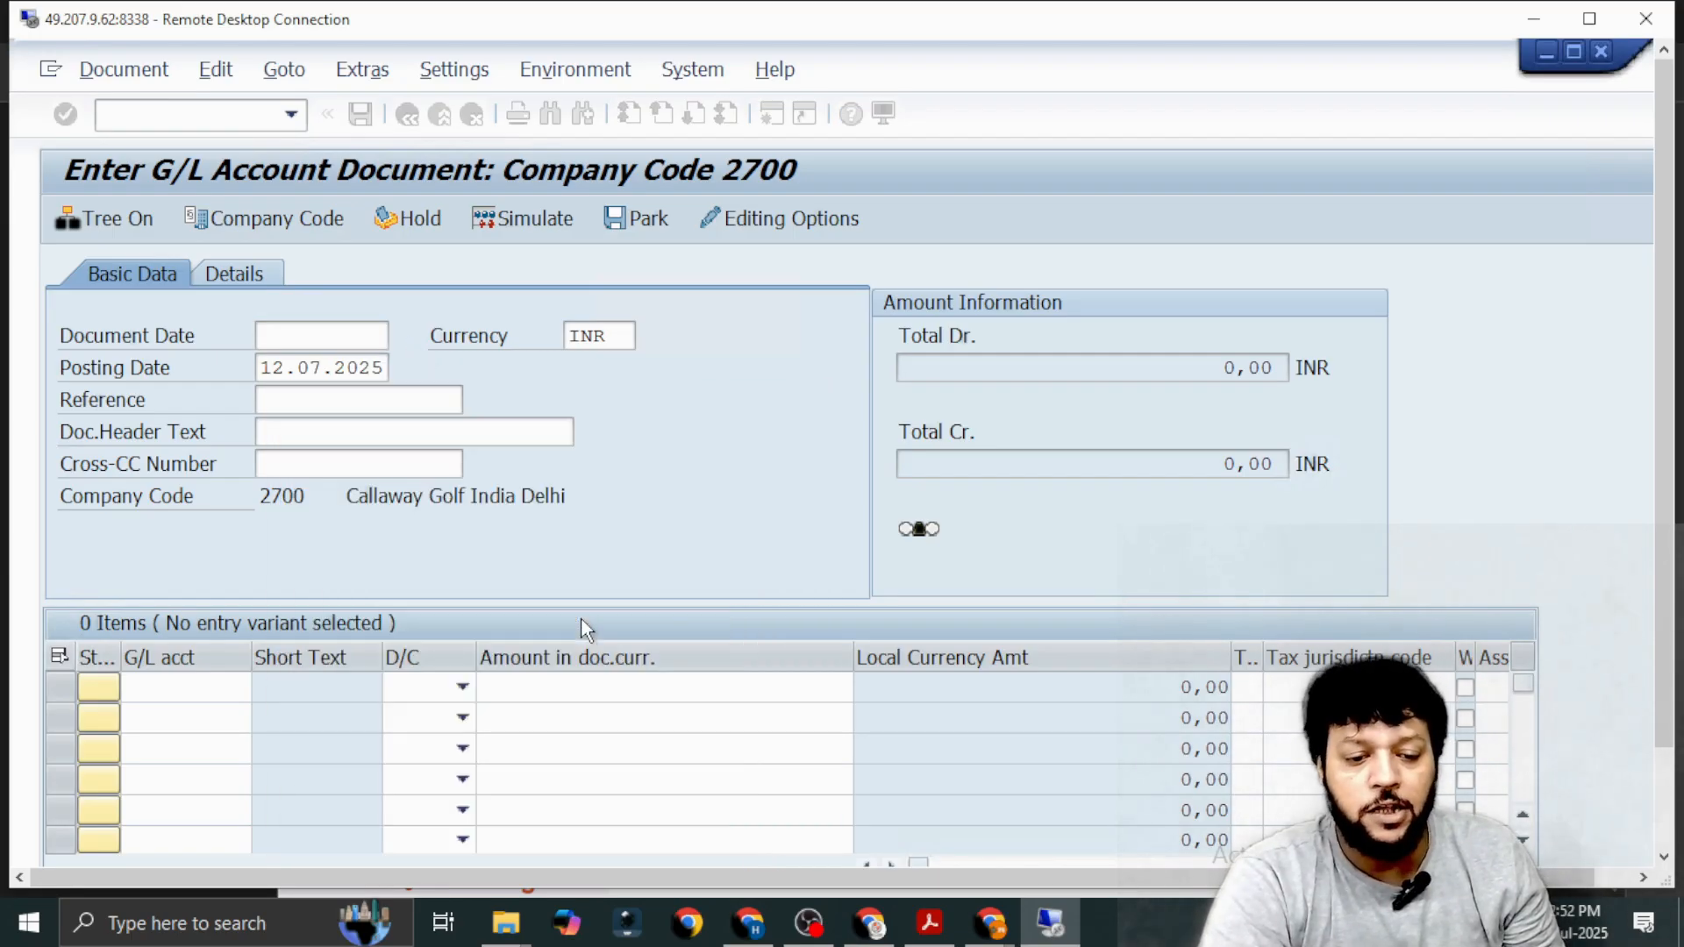
{"action": "left_click", "coordinate": [377, 367]}
{"action": "left_click", "coordinate": [401, 369]}
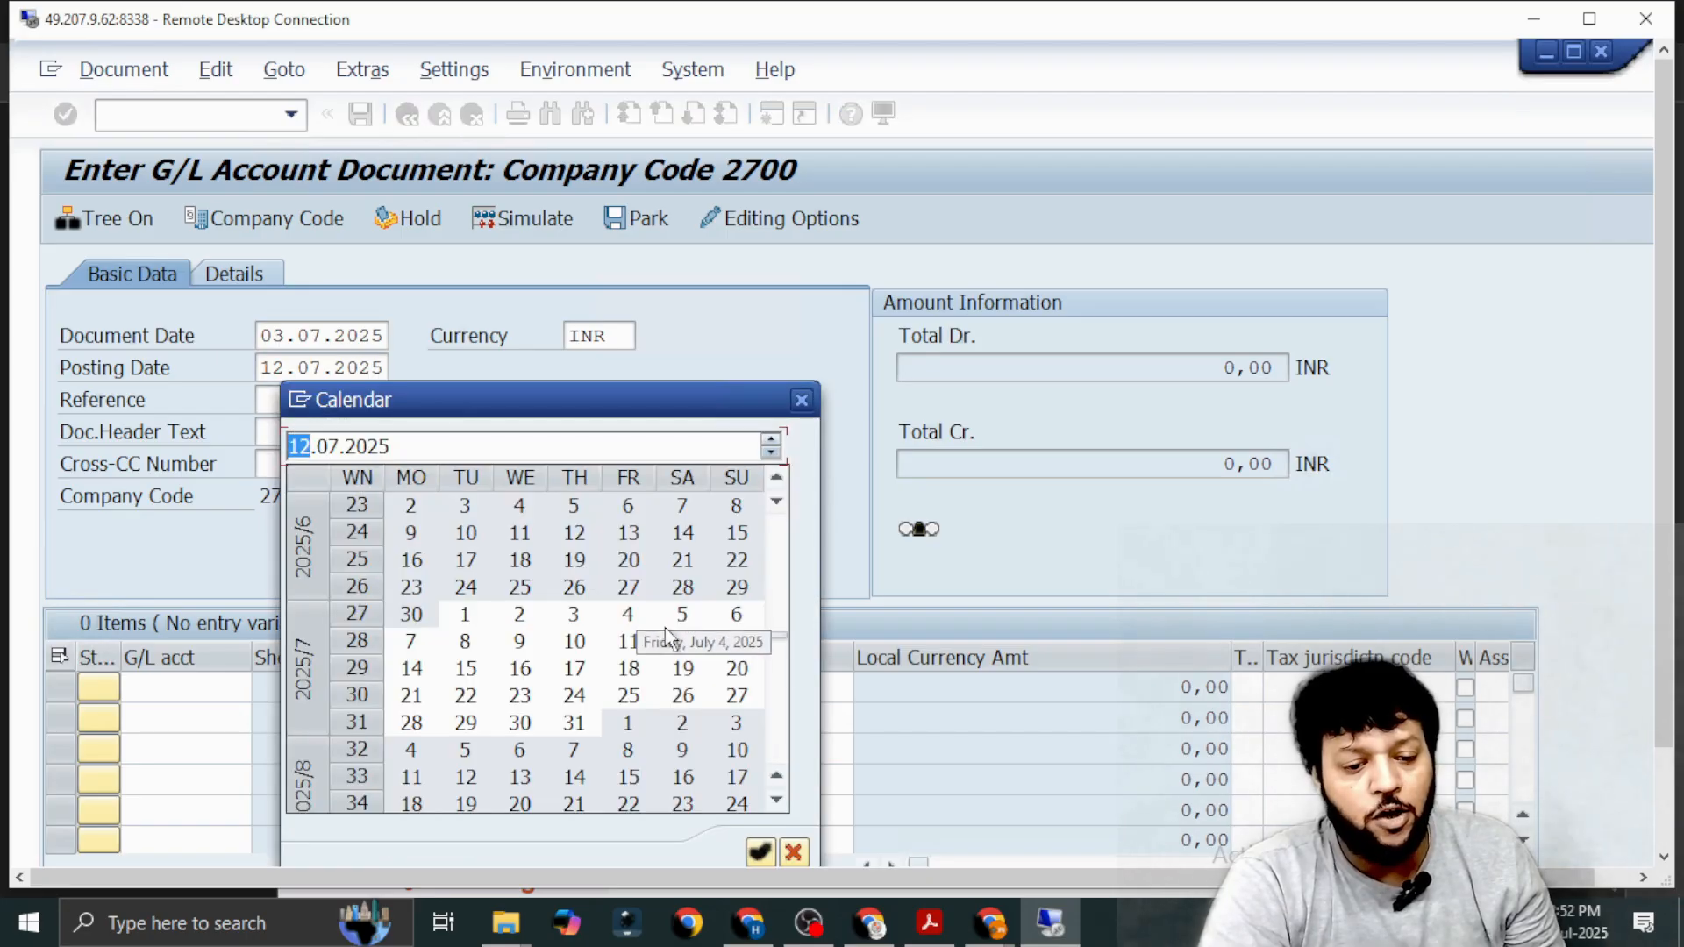
{"action": "double_click", "coordinate": [628, 641]}
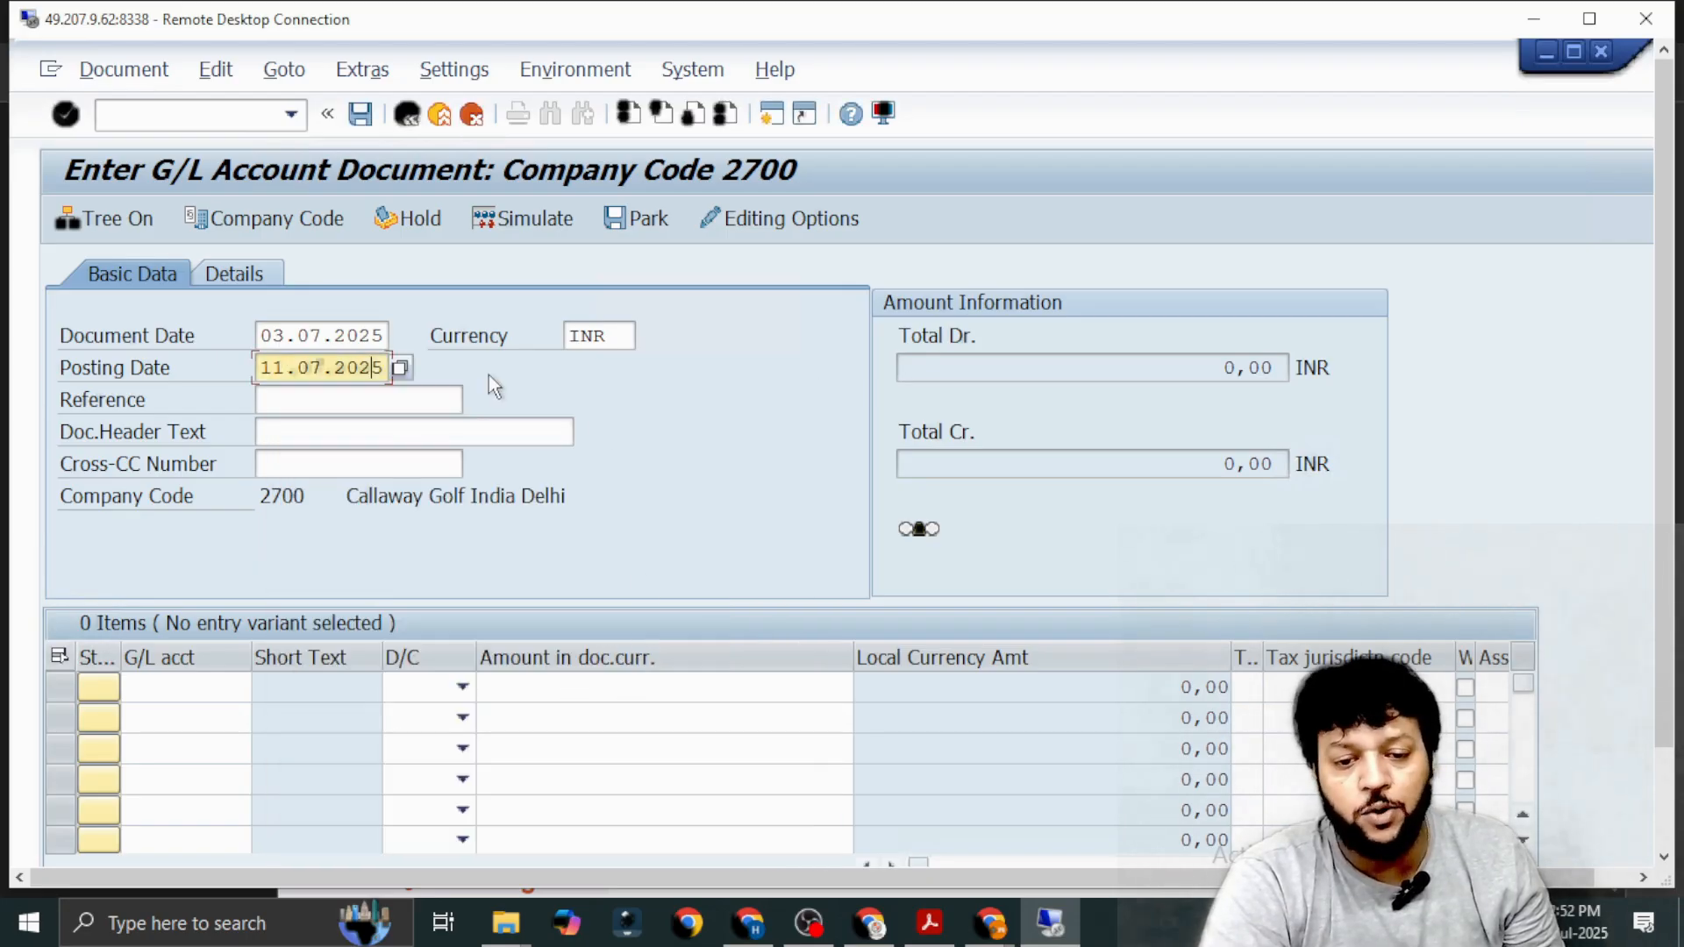
Enter Ref-July-02 as the document reference.
{"action": "left_click", "coordinate": [335, 399]}
{"action": "type", "text": "R"}
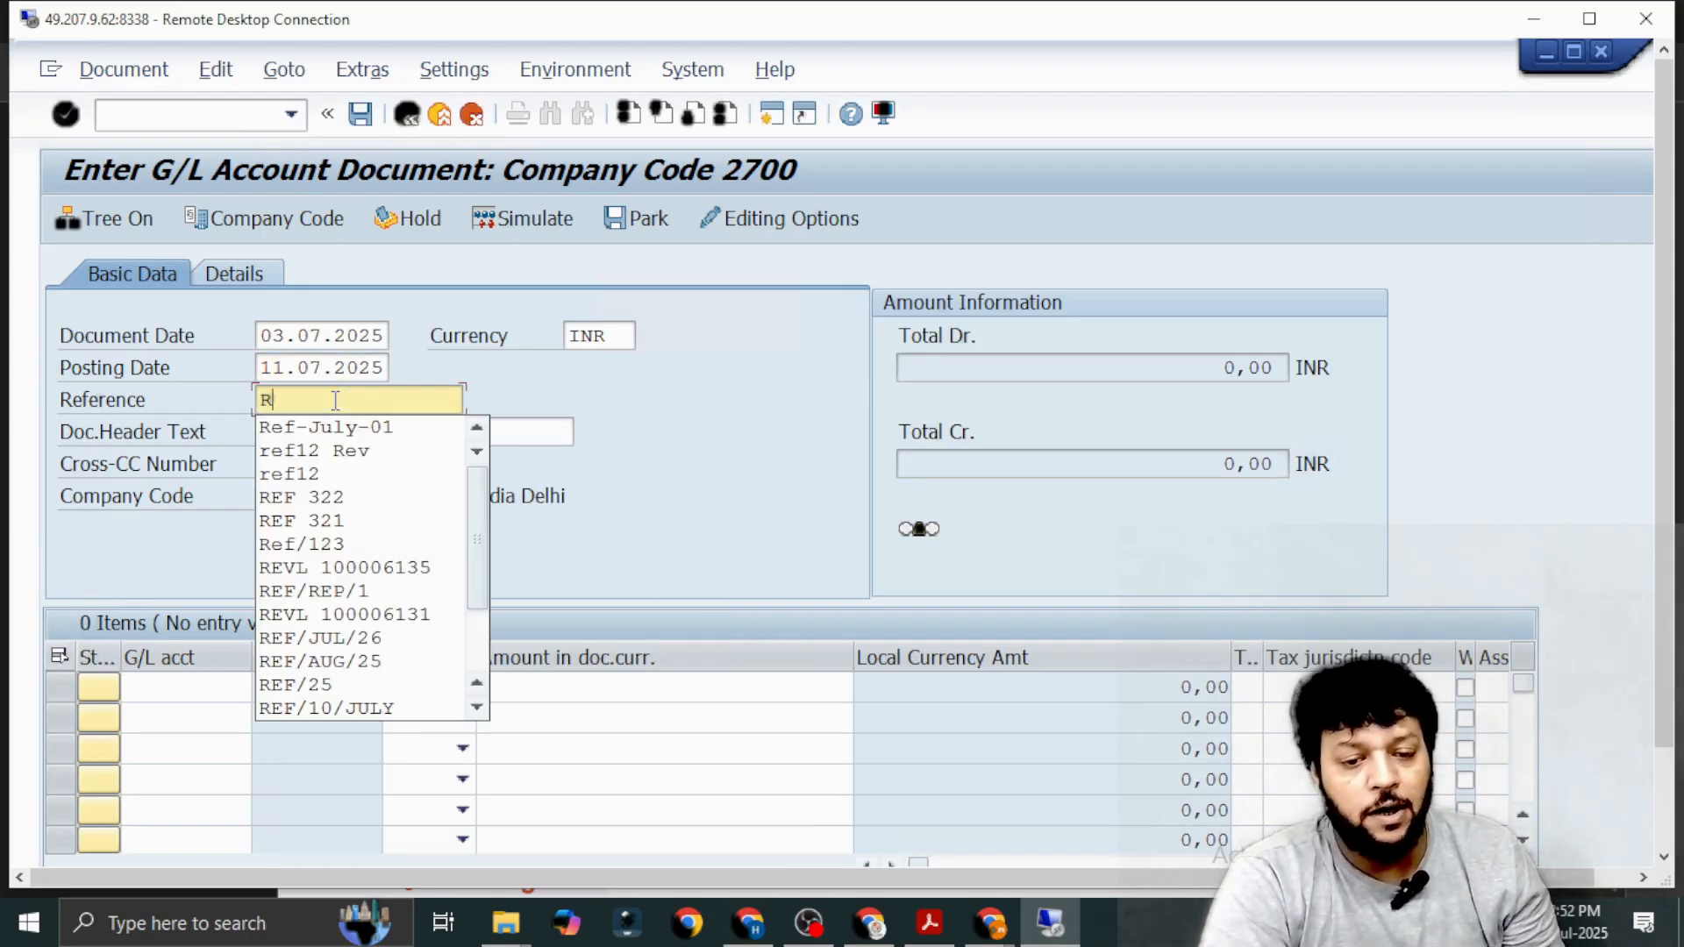
{"action": "key", "text": "Down"}
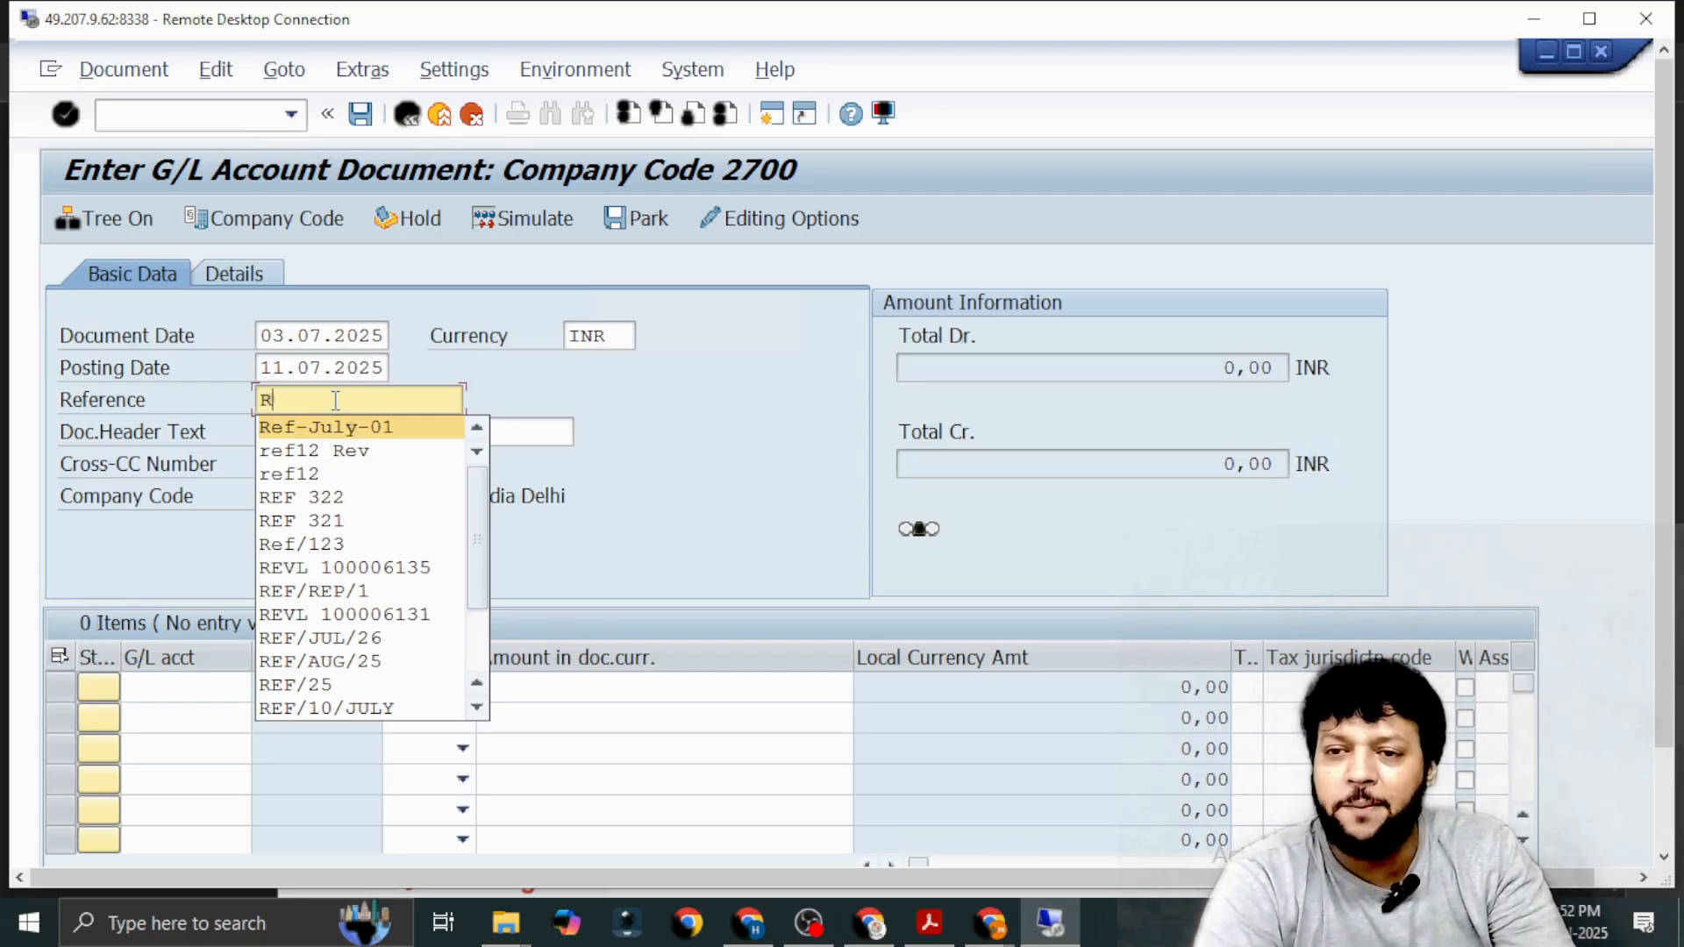
{"action": "key", "text": "Return"}
{"action": "key", "text": "BackSpace"}
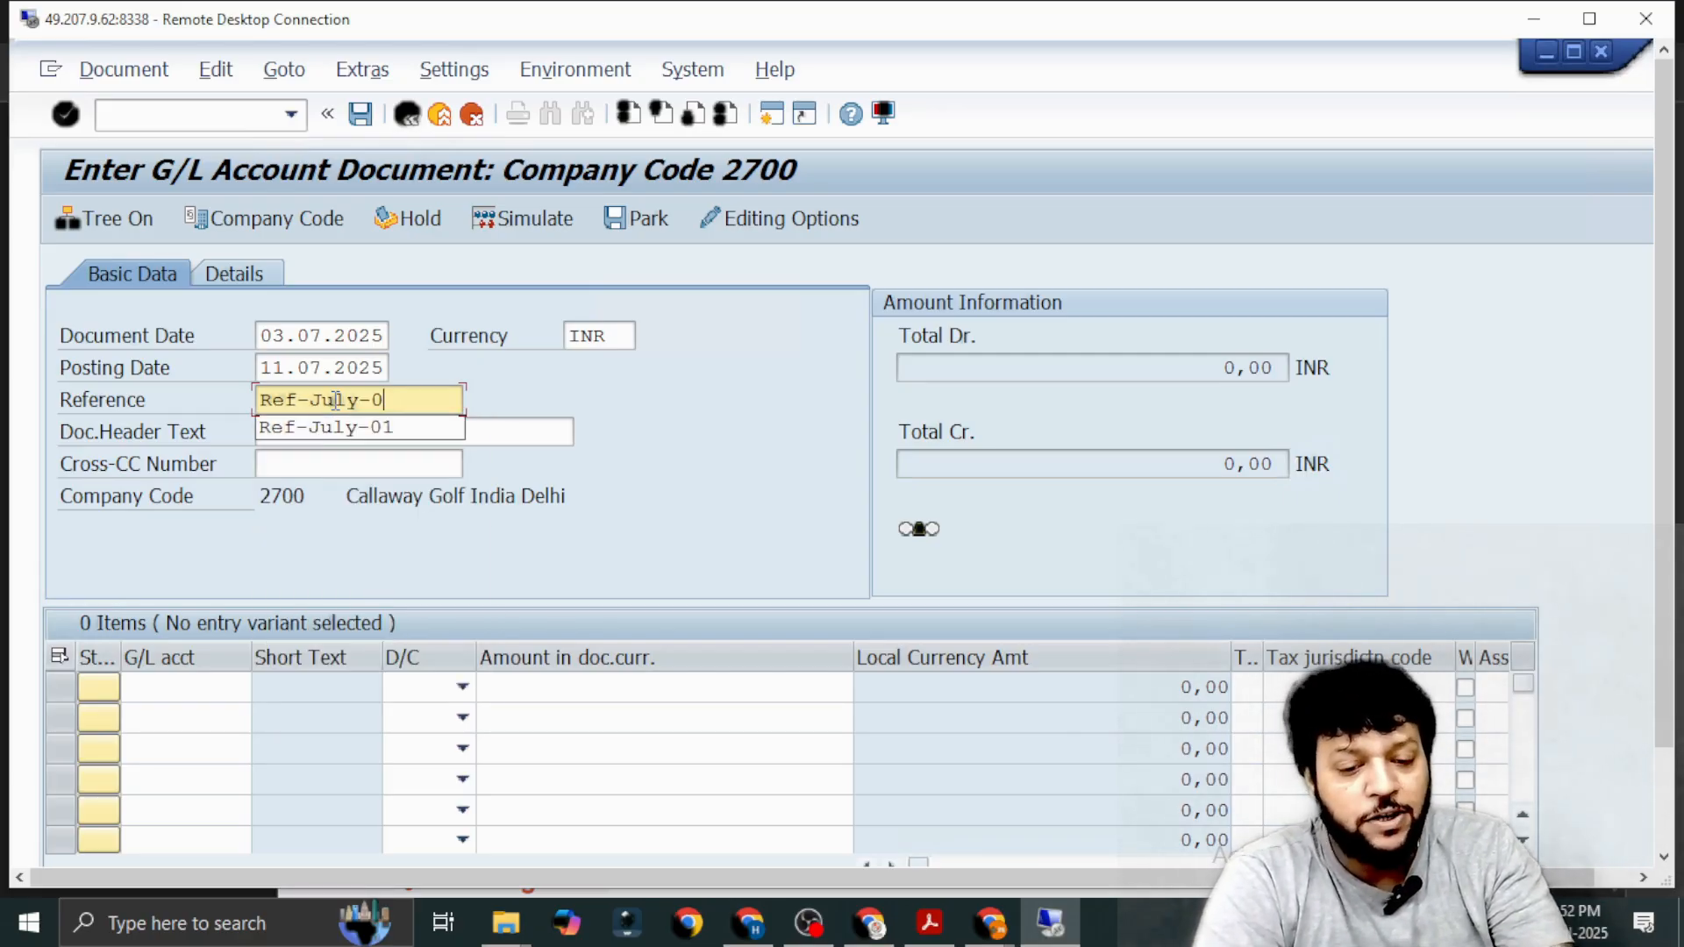
{"action": "type", "text": "2"}
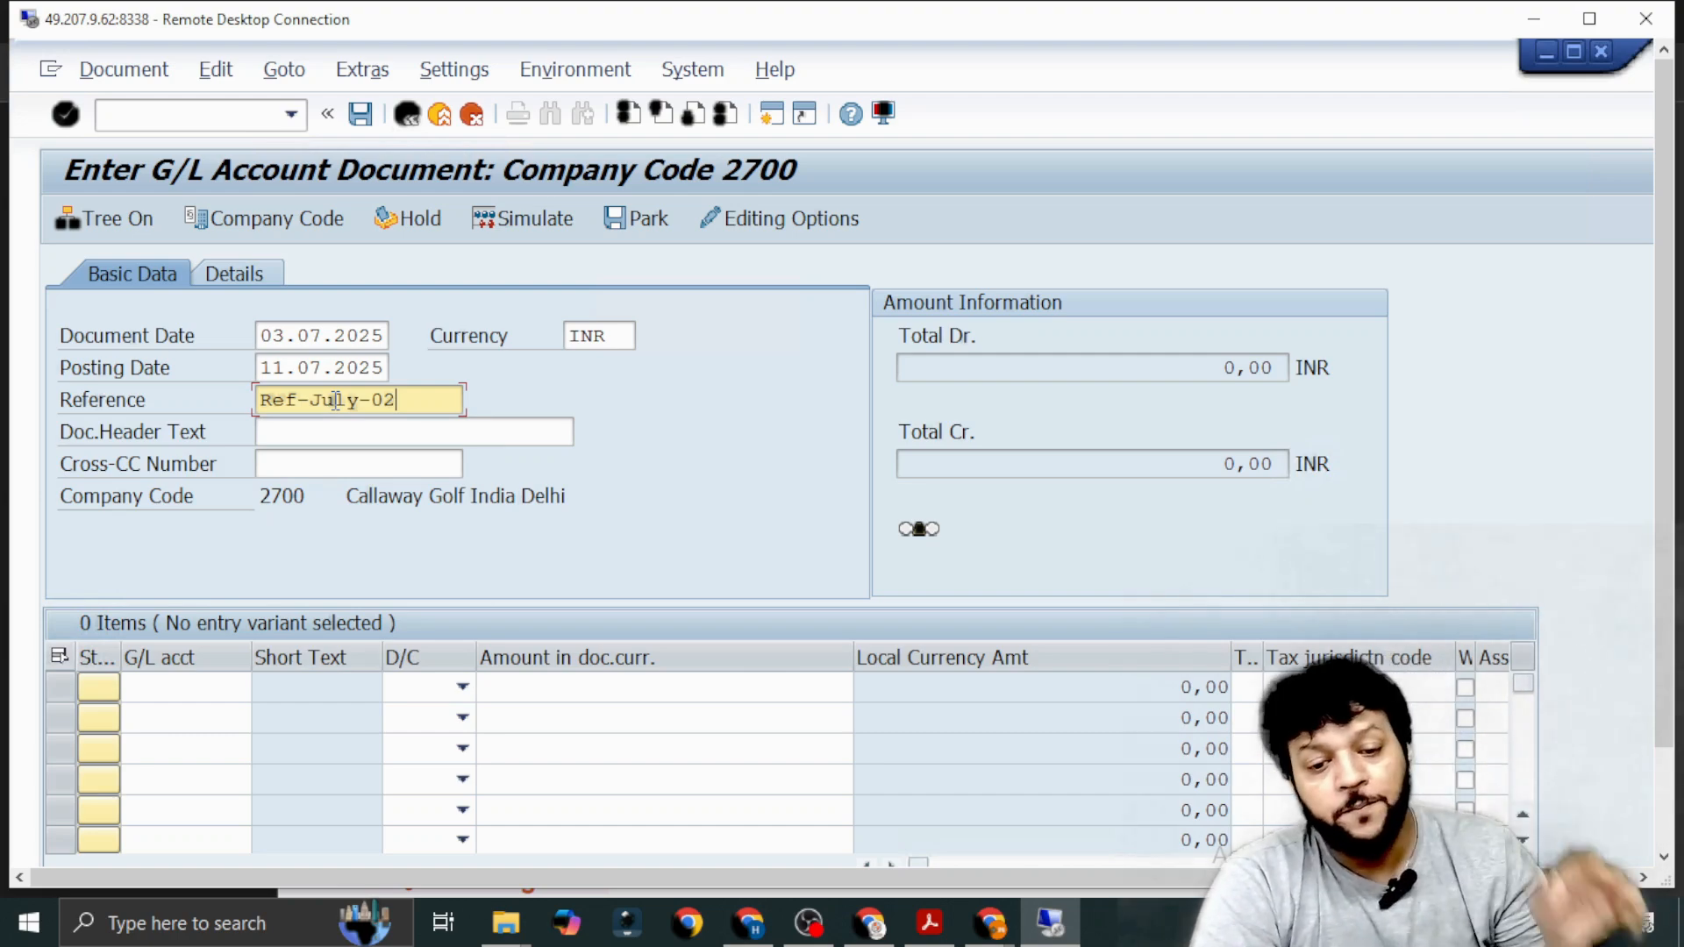
Enter "Repair Charges for July" as the document header text.
{"action": "left_click", "coordinate": [333, 441]}
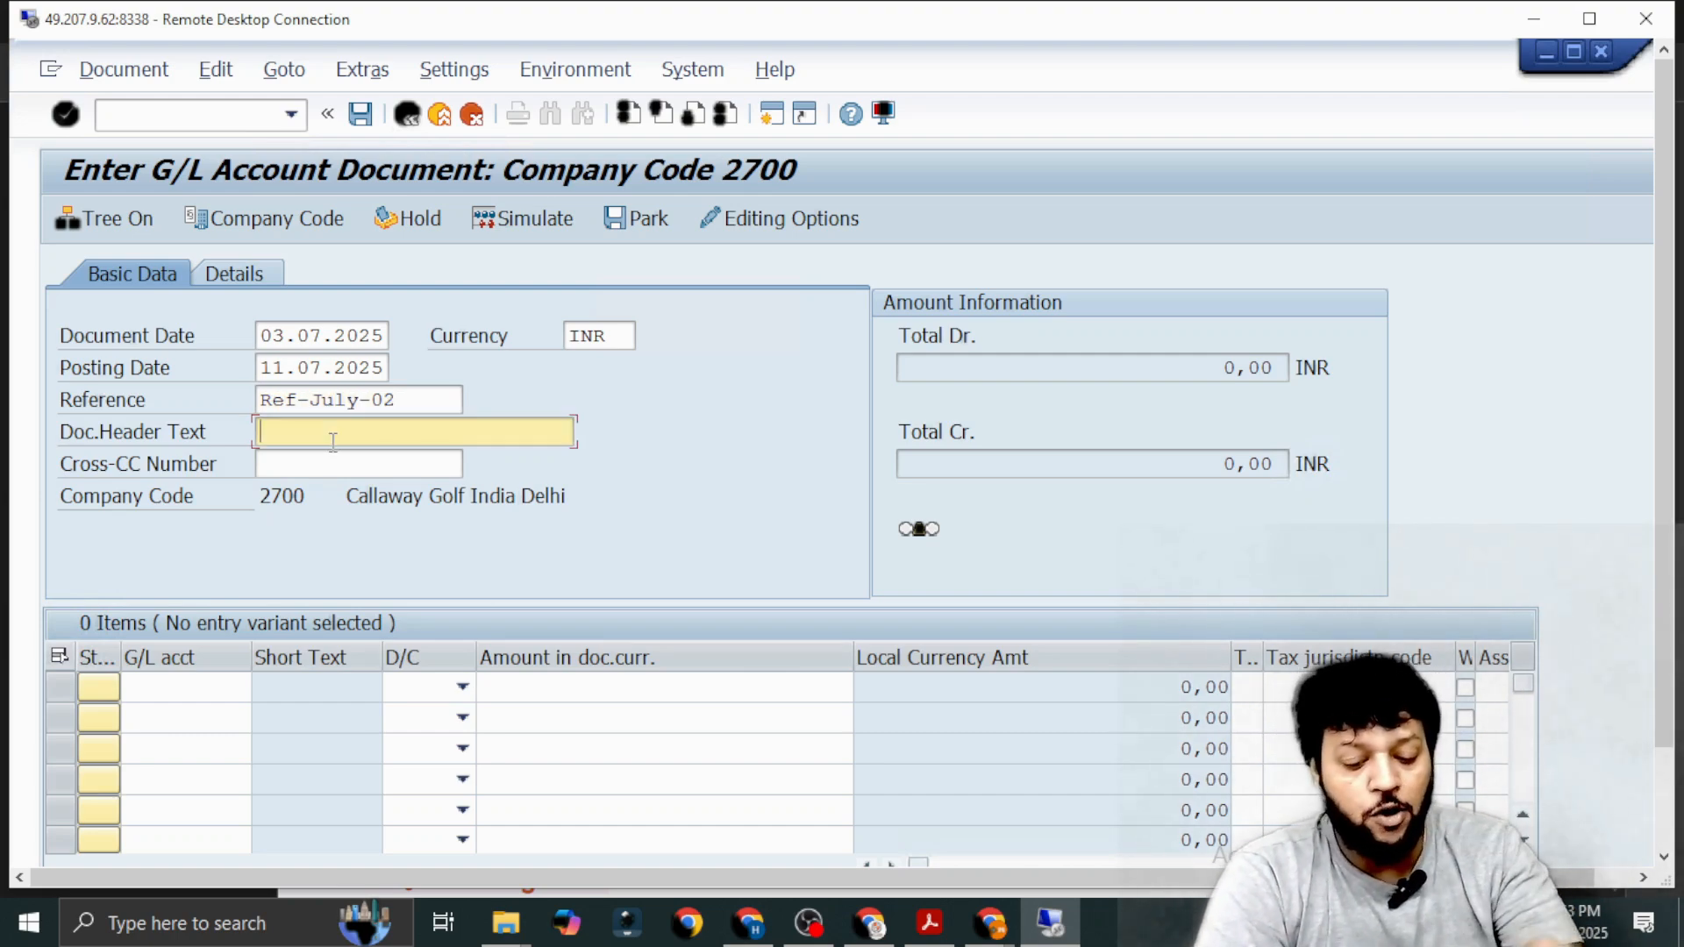
{"action": "type", "text": "Repair "}
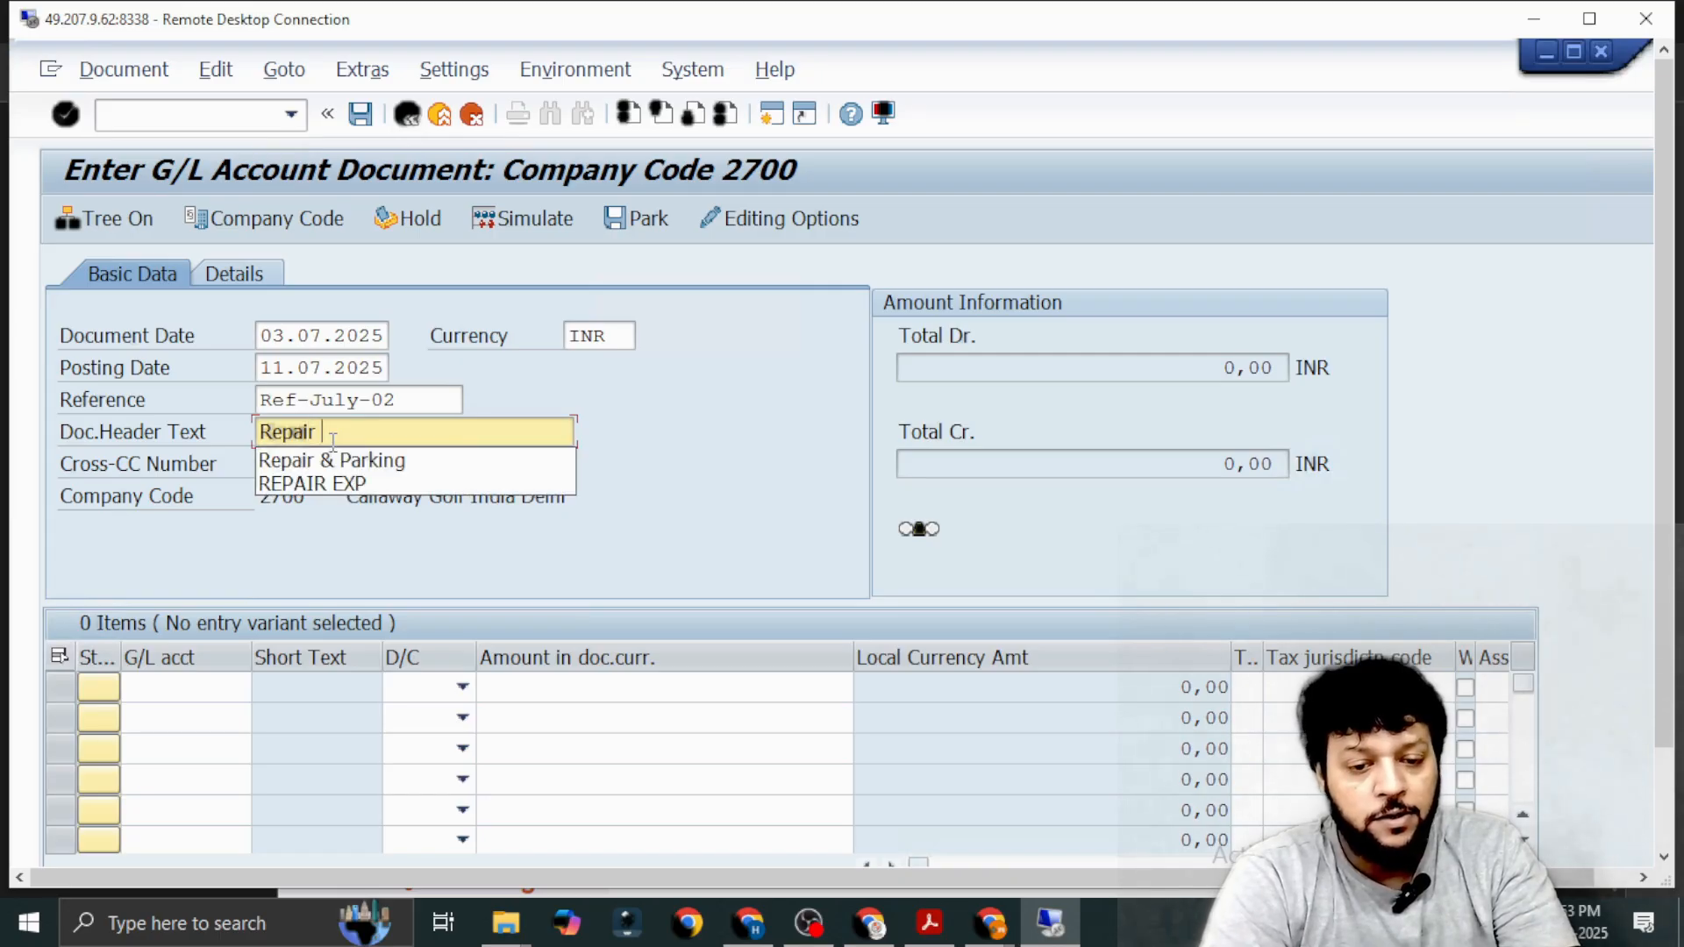
{"action": "type", "text": "CHarge"}
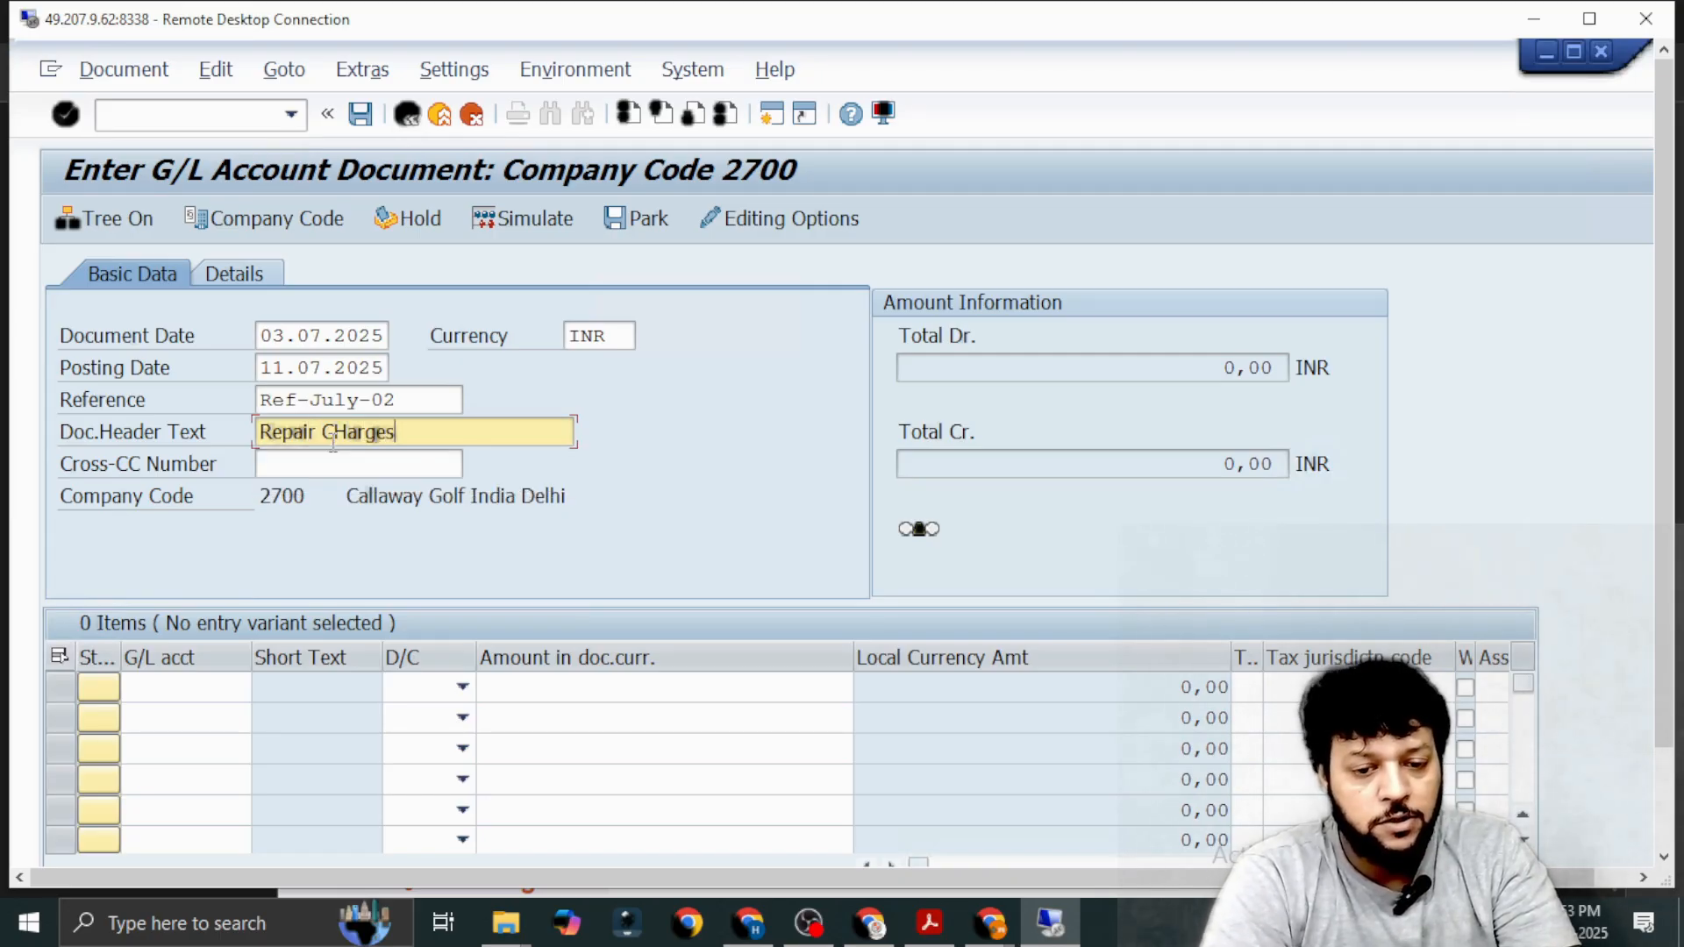
{"action": "type", "text": "s"}
{"action": "key", "text": "BackSpace"}
{"action": "key", "text": "BackSpace"}
{"action": "key", "text": "BackSpace"}
{"action": "key", "text": "BackSpace"}
{"action": "key", "text": "BackSpace"}
{"action": "key", "text": "BackSpace"}
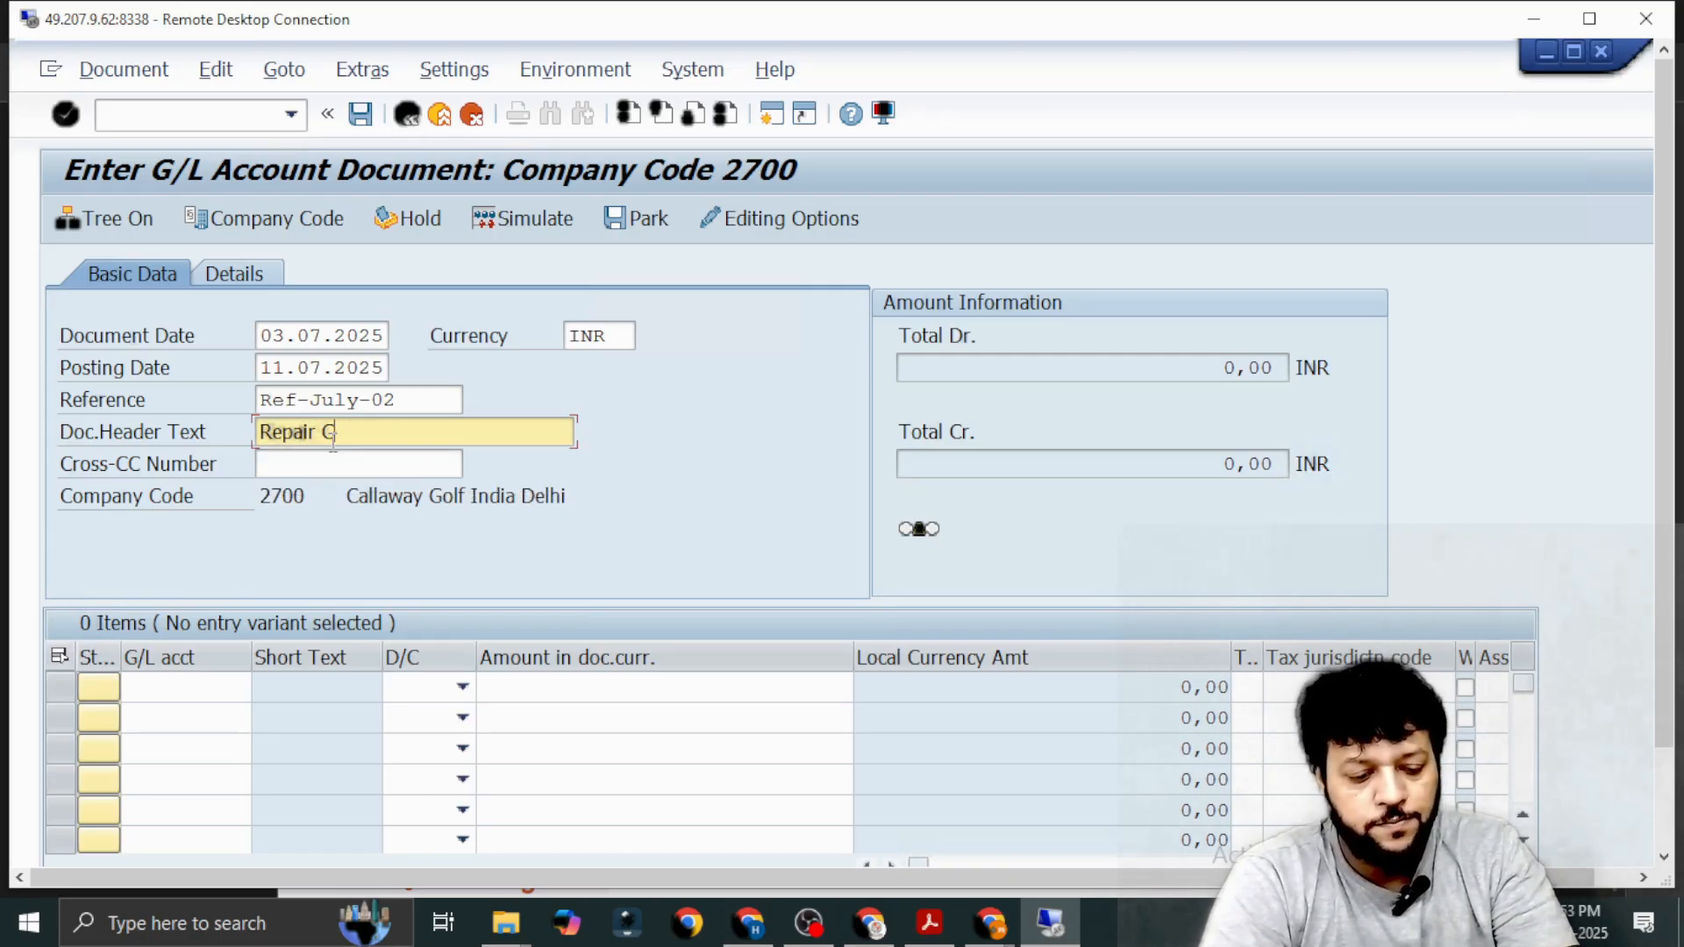
{"action": "type", "text": "harges fo"}
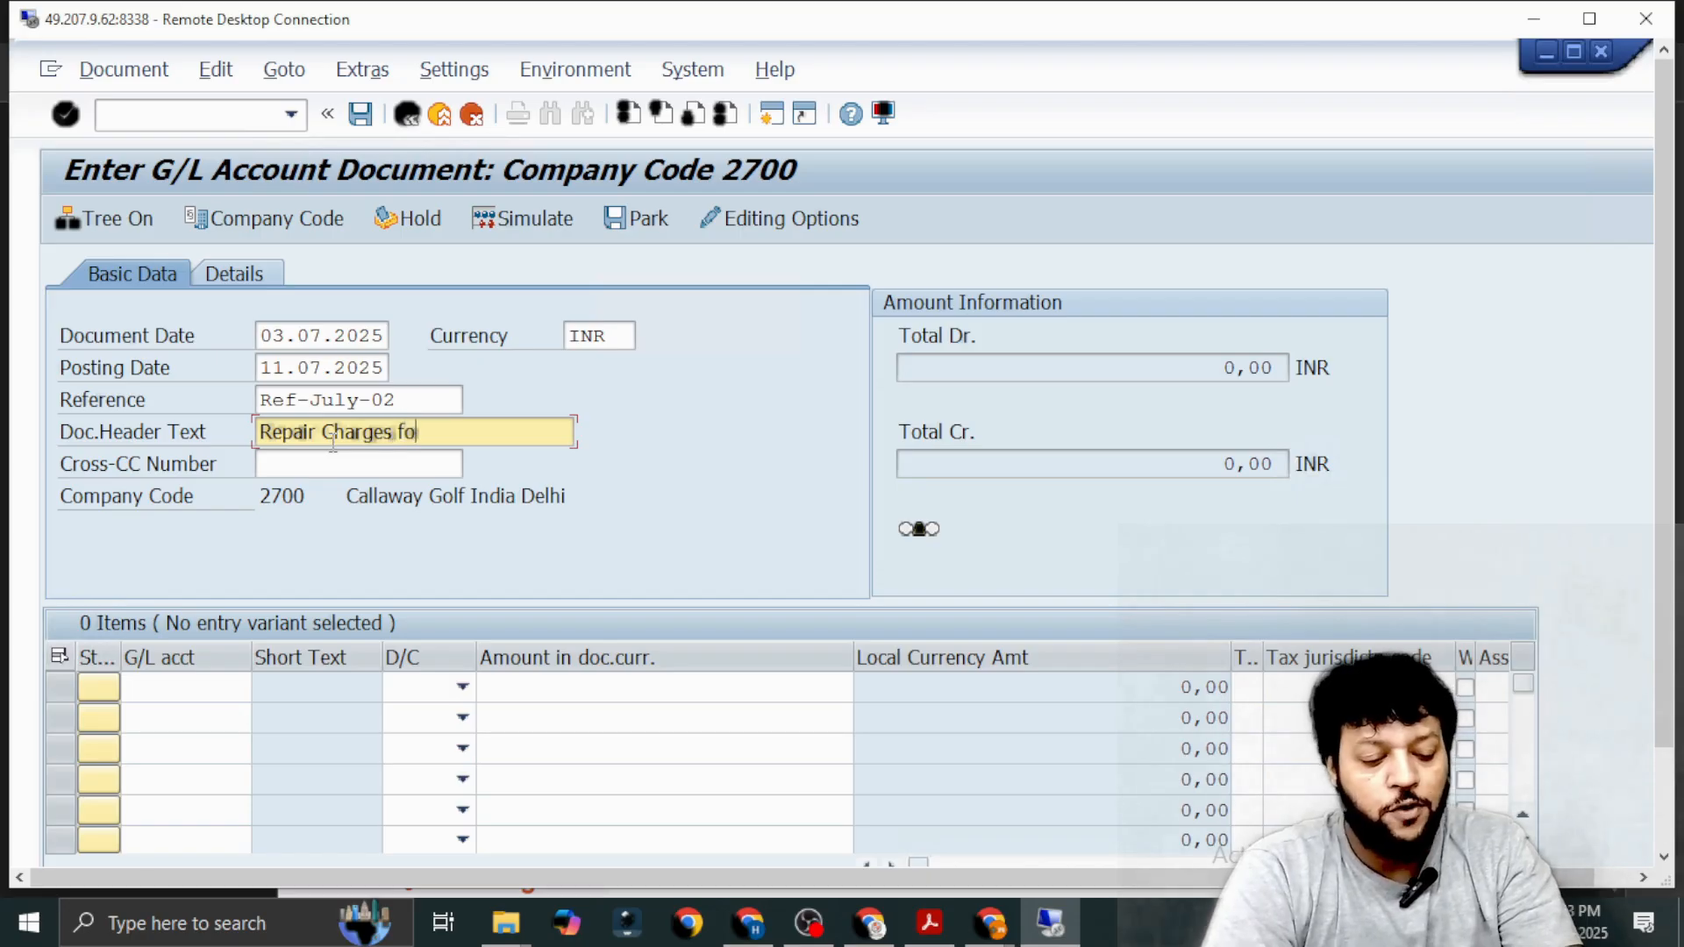
{"action": "type", "text": "r Jul"}
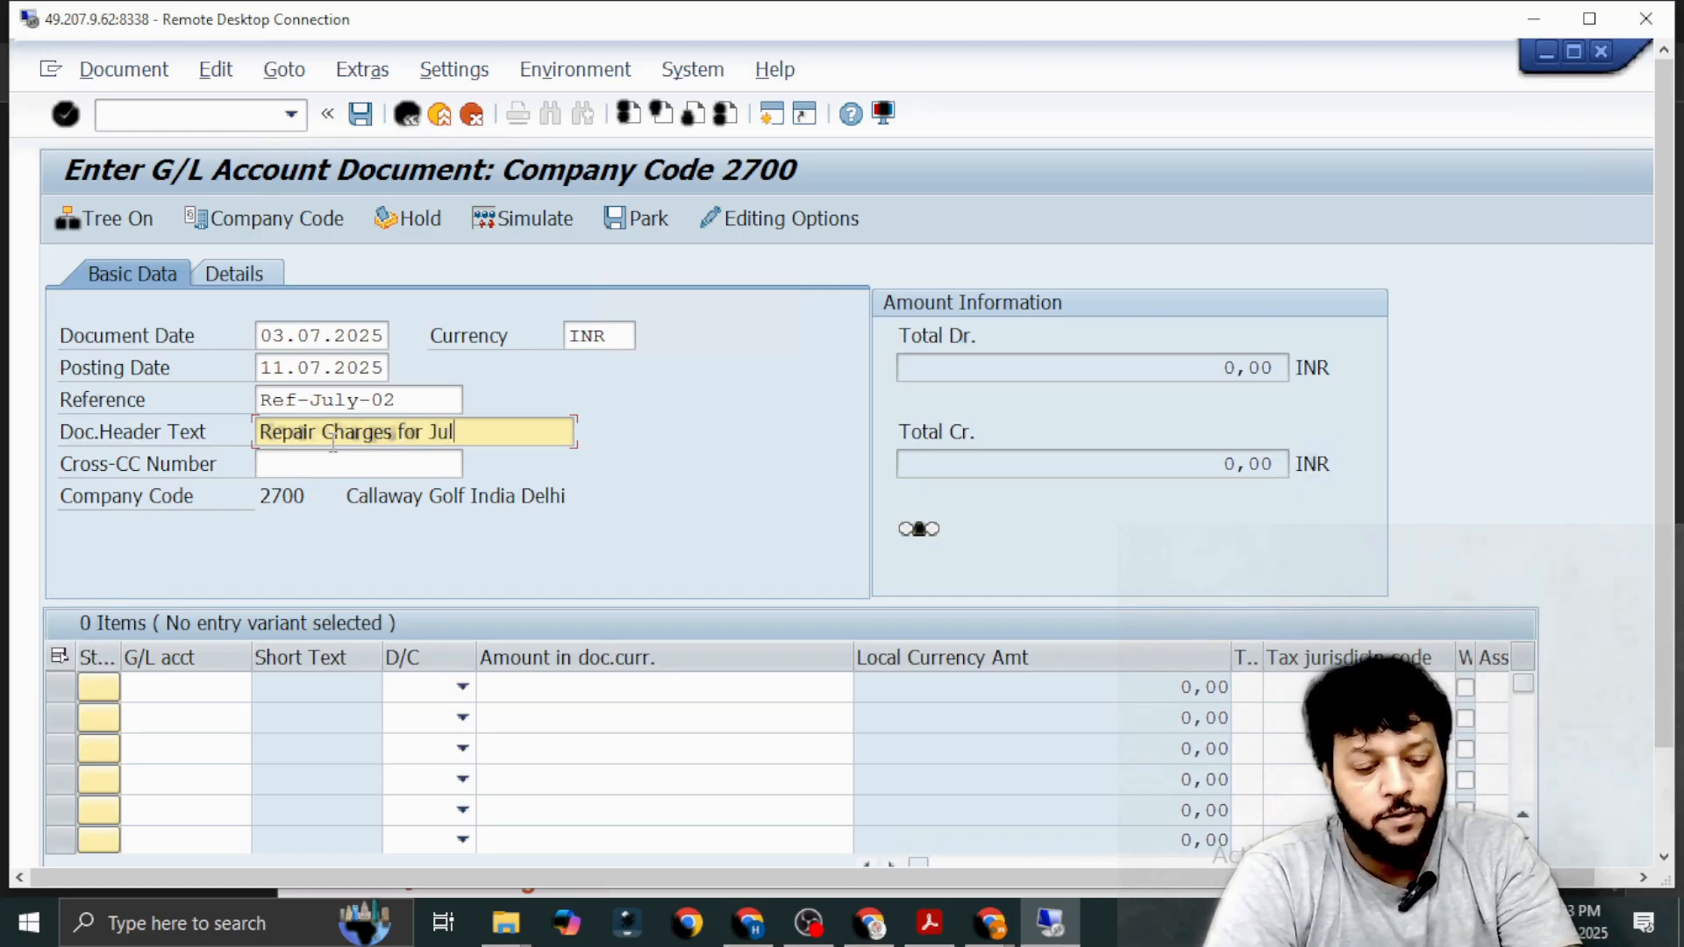
{"action": "type", "text": "y"}
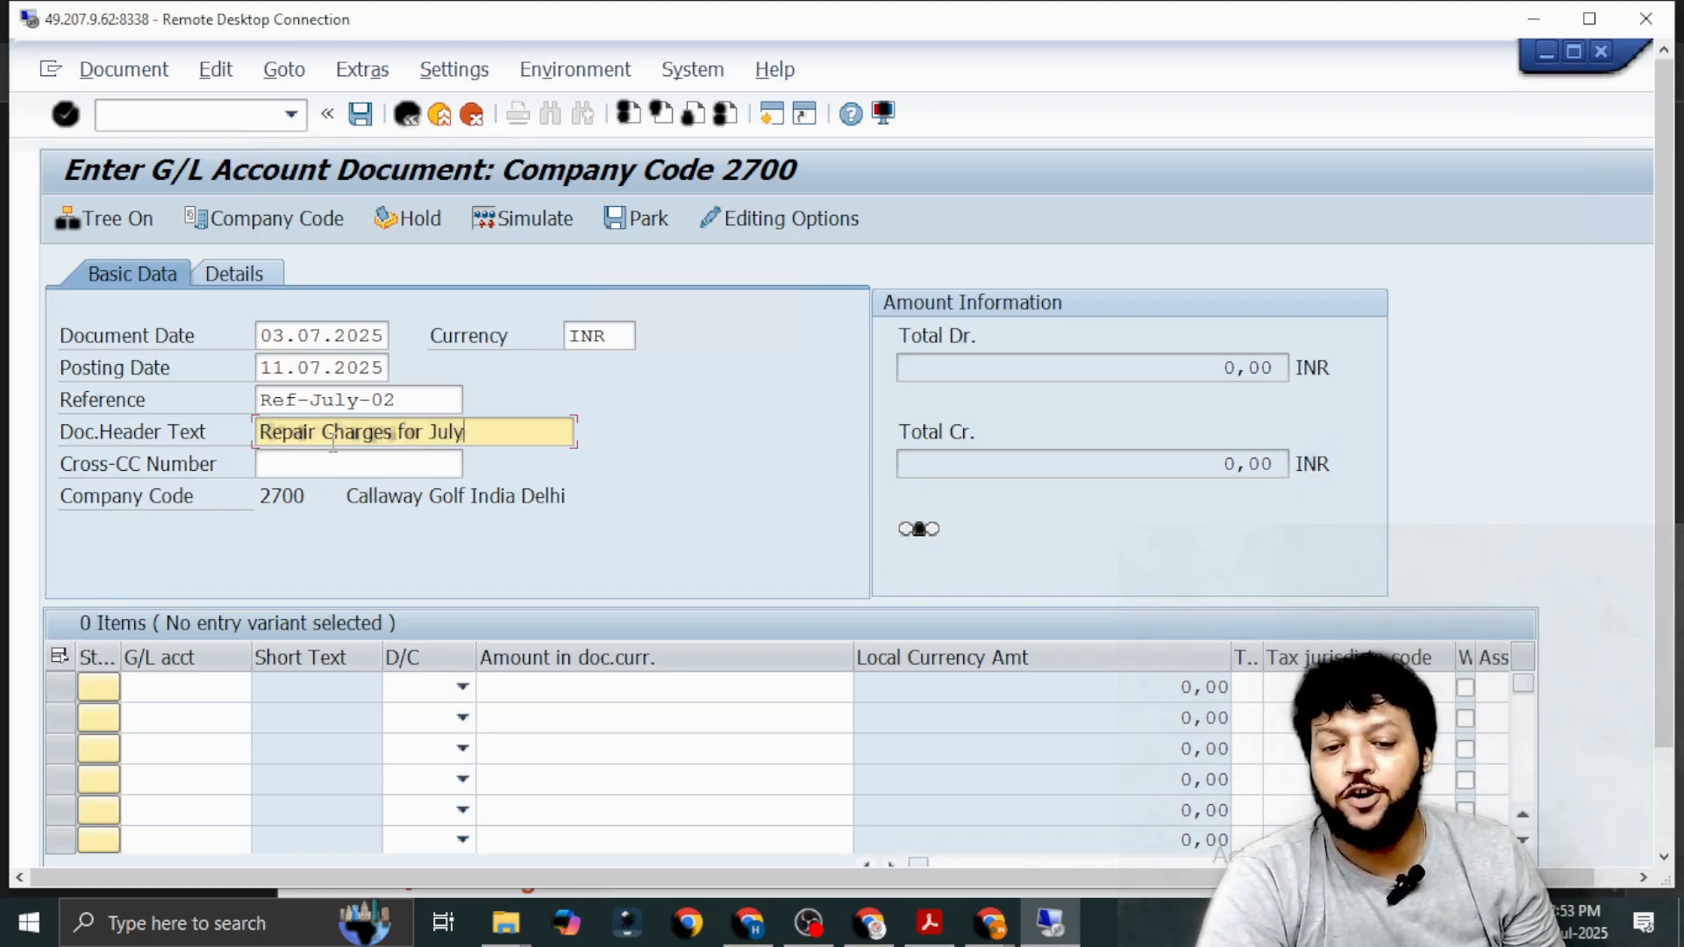
Find the G/L accounts matching *IPAA*, assign Repair Charges IPAA to the first line item and set it to Debit.
{"action": "left_click", "coordinate": [161, 685]}
{"action": "left_click", "coordinate": [165, 718]}
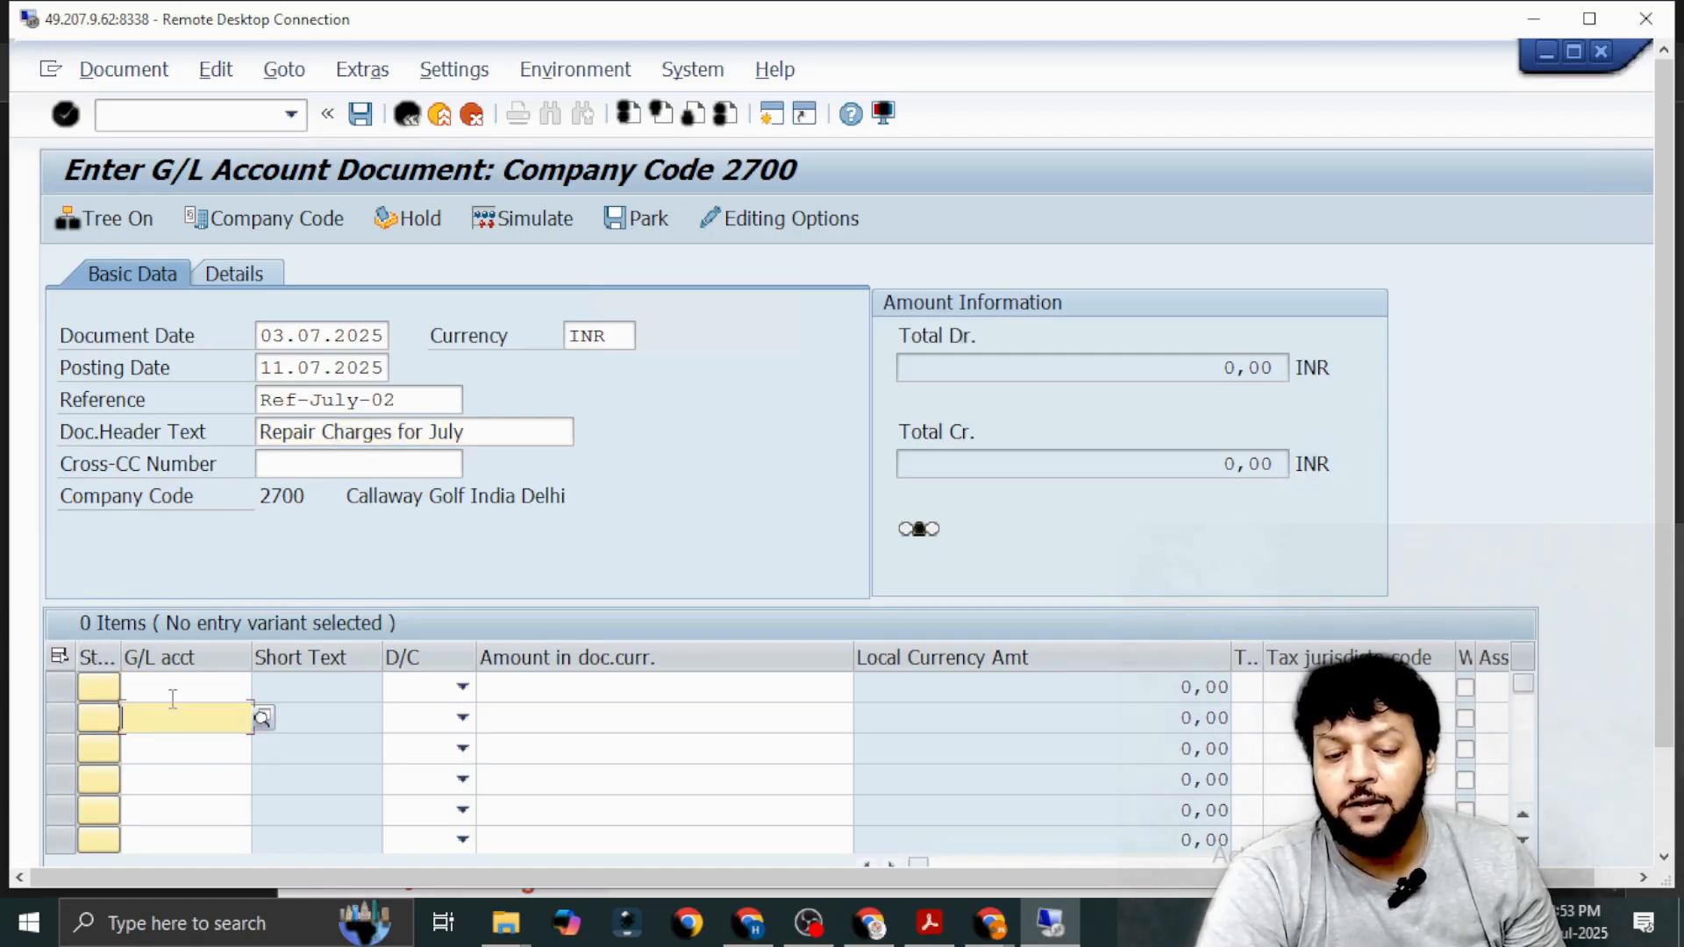
{"action": "left_click", "coordinate": [176, 686]}
{"action": "left_click", "coordinate": [262, 688]}
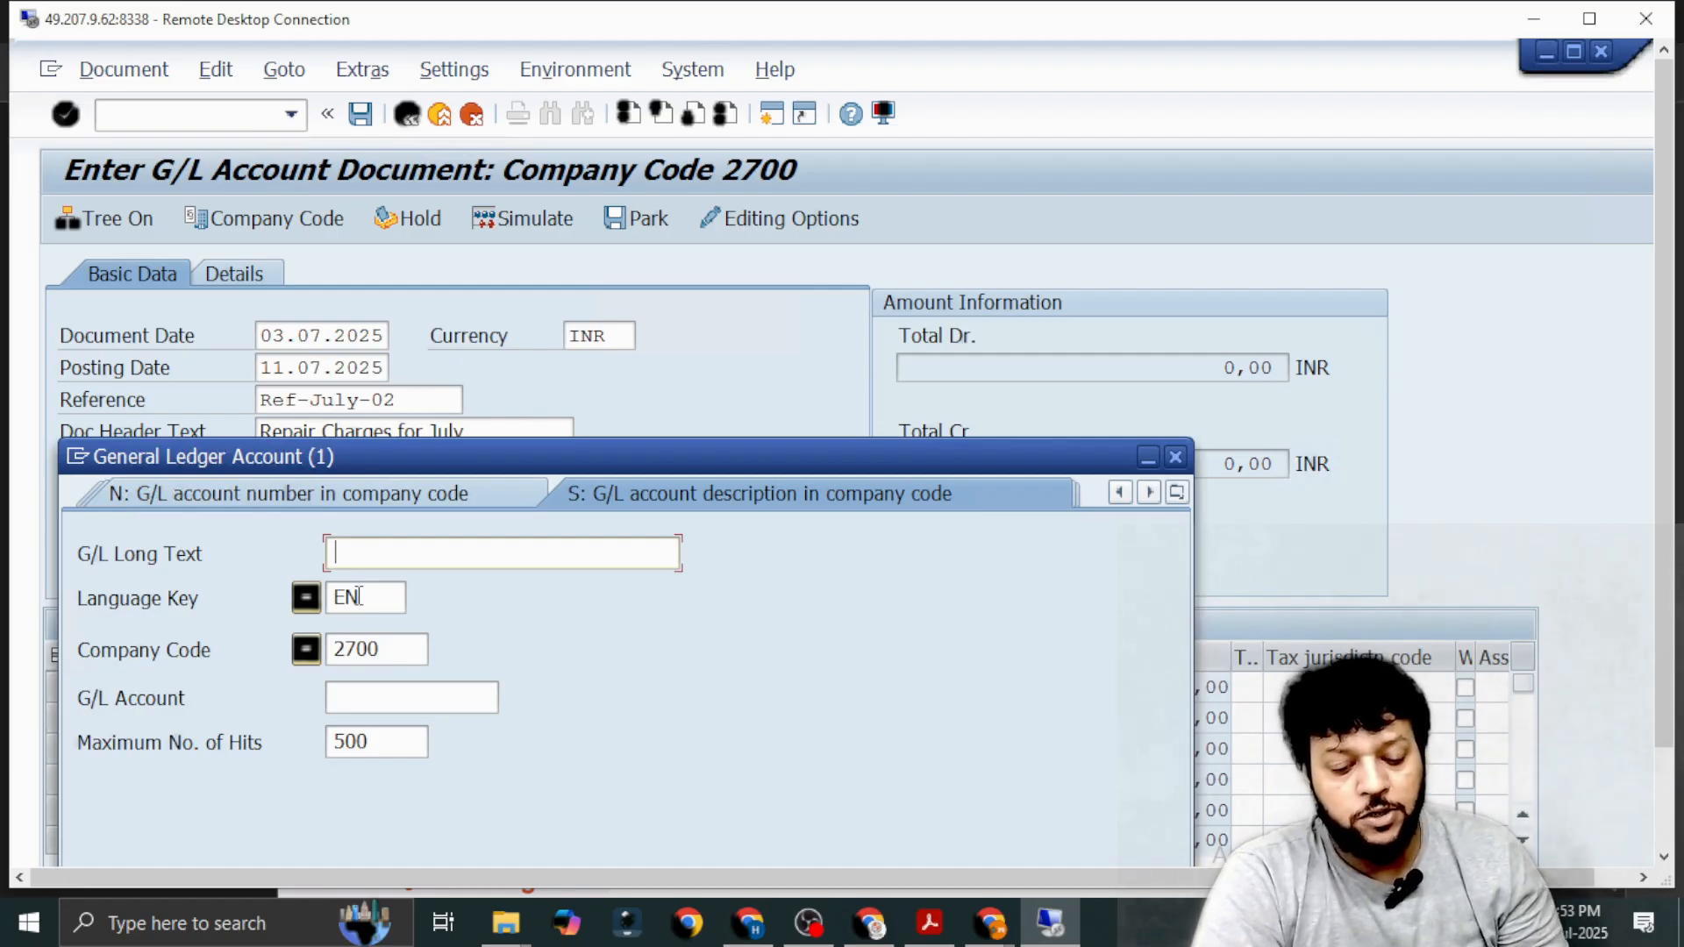
{"action": "type", "text": "*"}
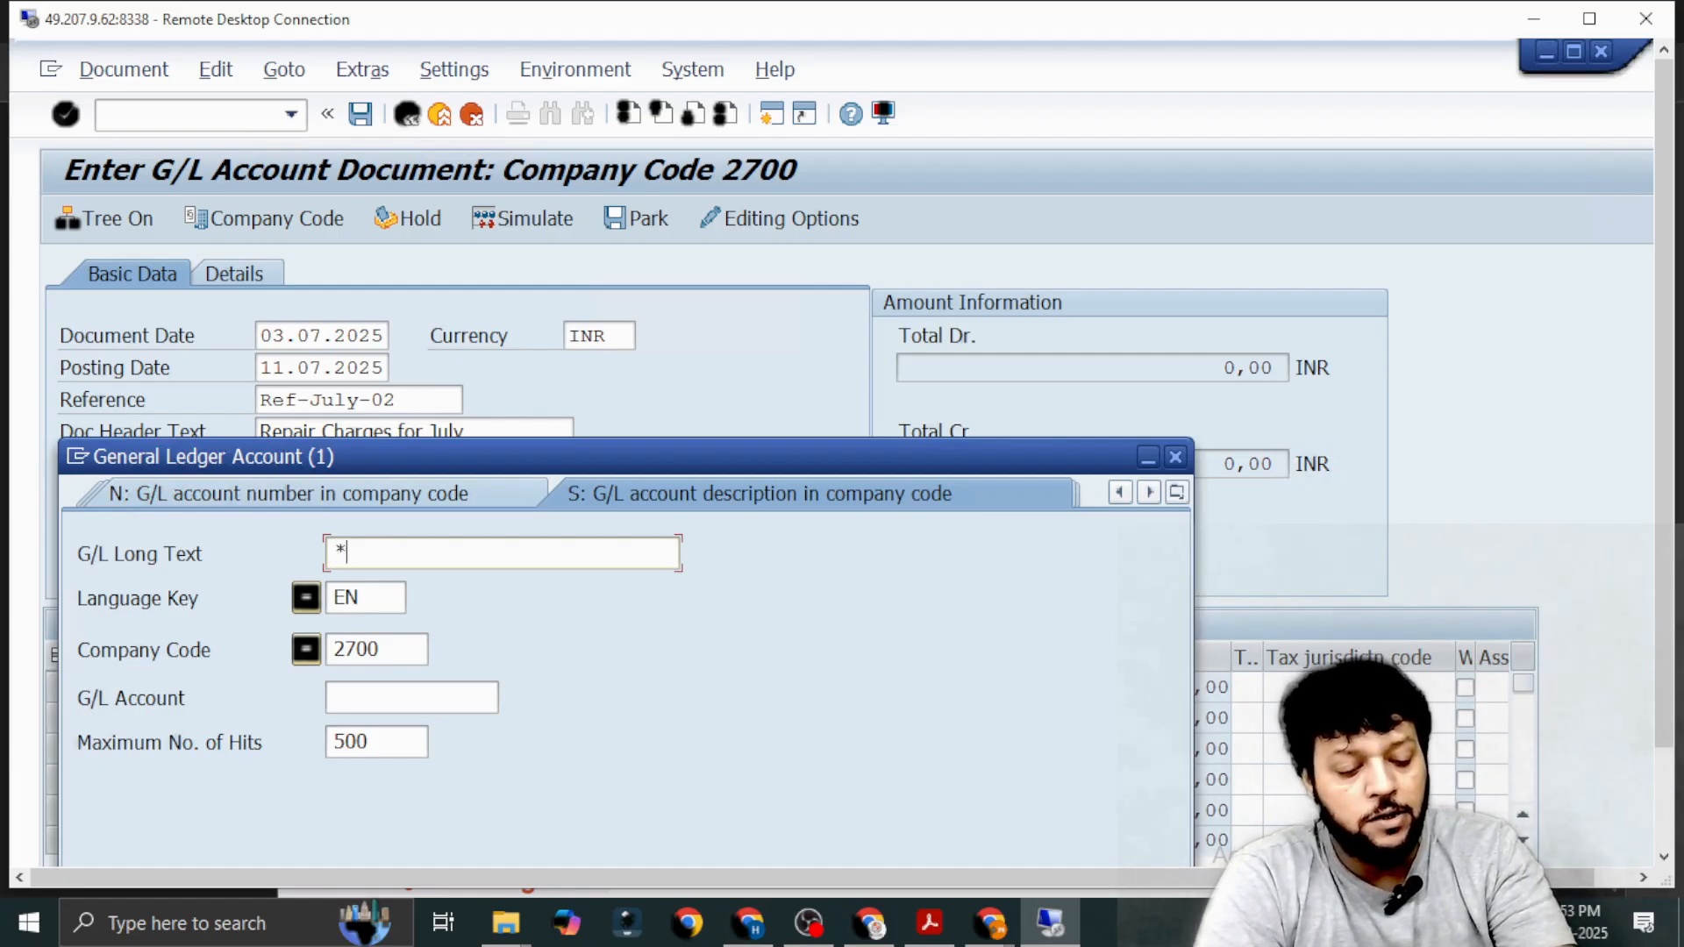
{"action": "type", "text": "IPAA*"}
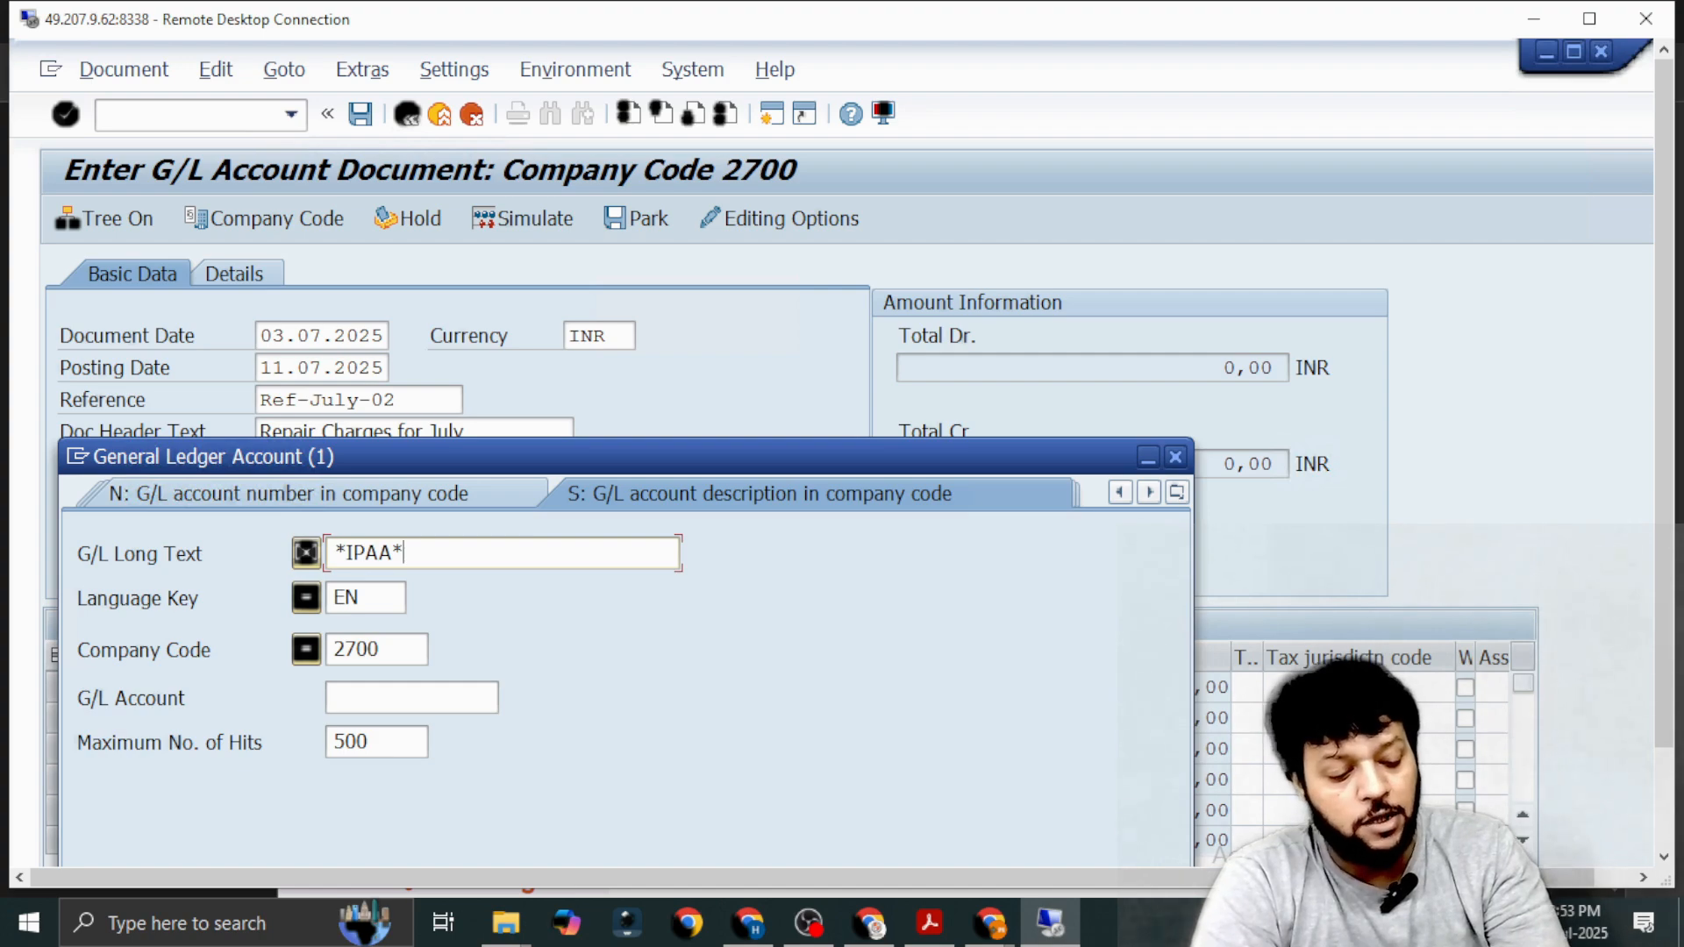
{"action": "key", "text": "Return"}
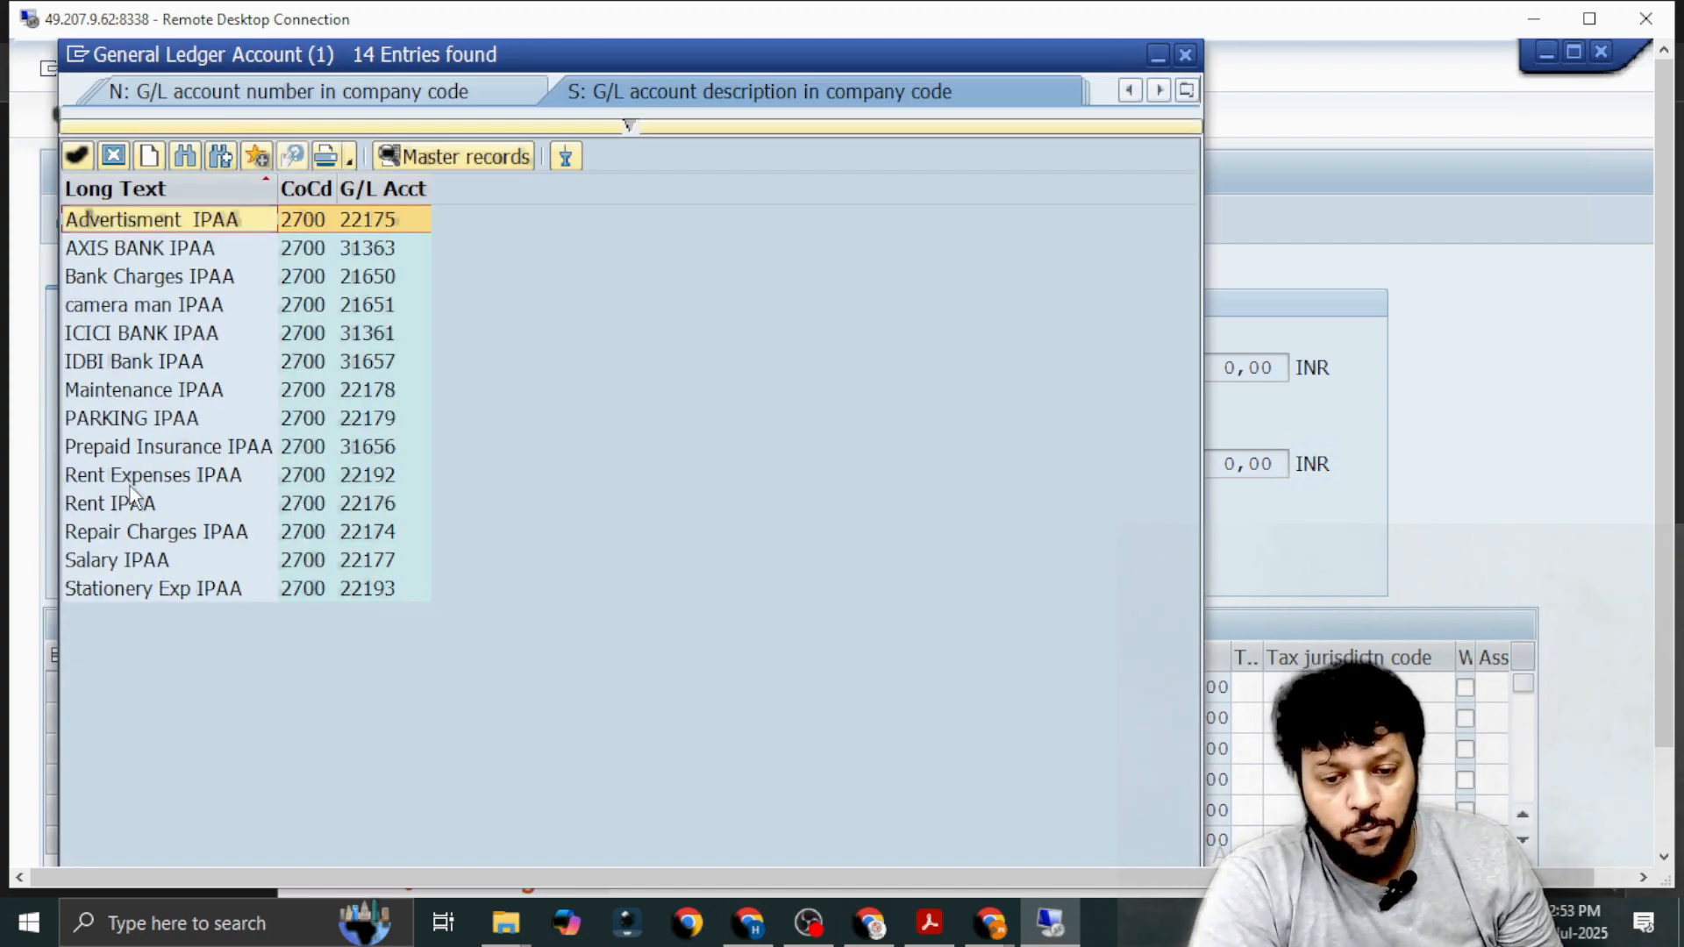
{"action": "left_click", "coordinate": [106, 536]}
{"action": "double_click", "coordinate": [106, 536]}
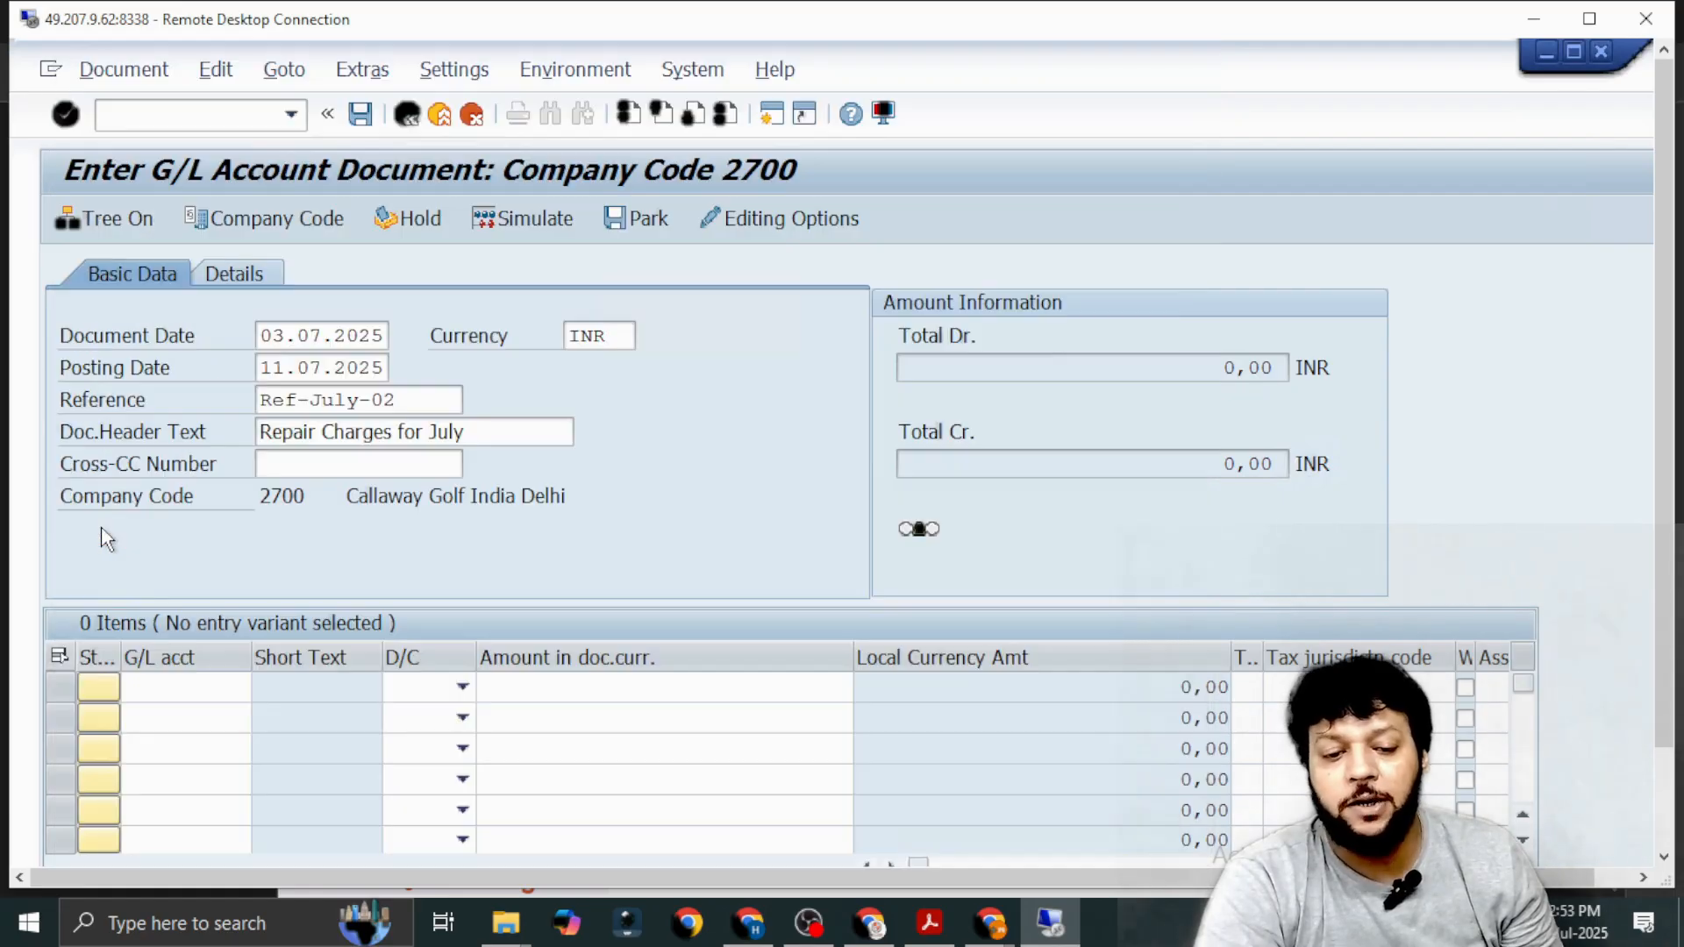
{"action": "left_click", "coordinate": [462, 686]}
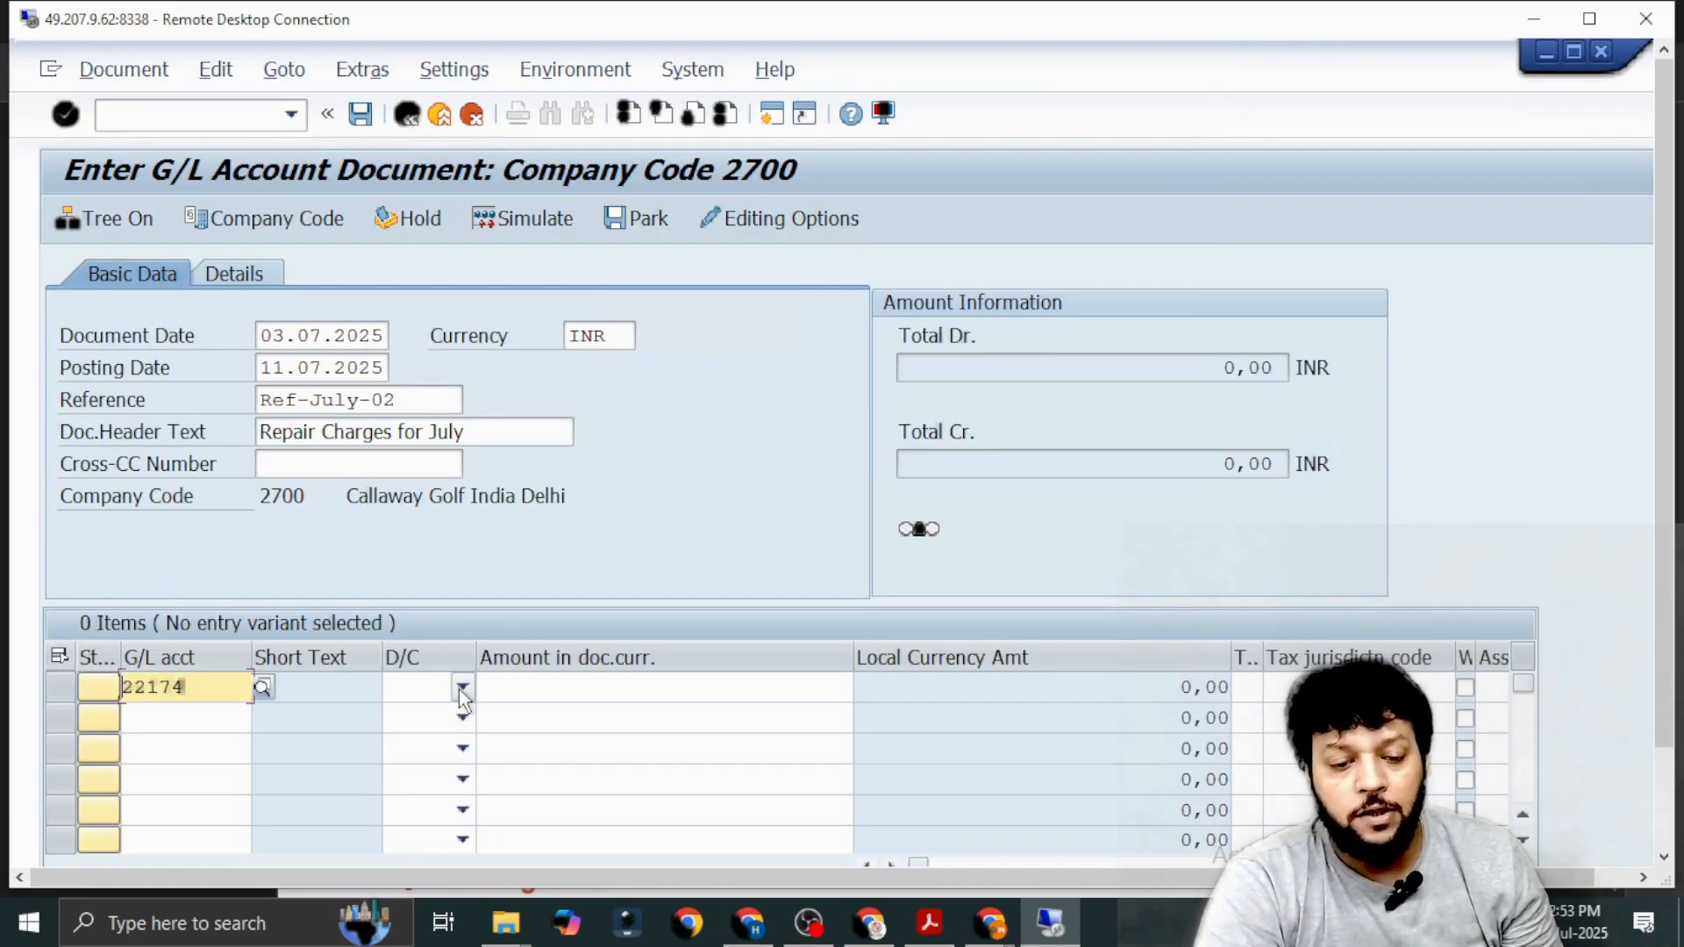
{"action": "left_click", "coordinate": [434, 738]}
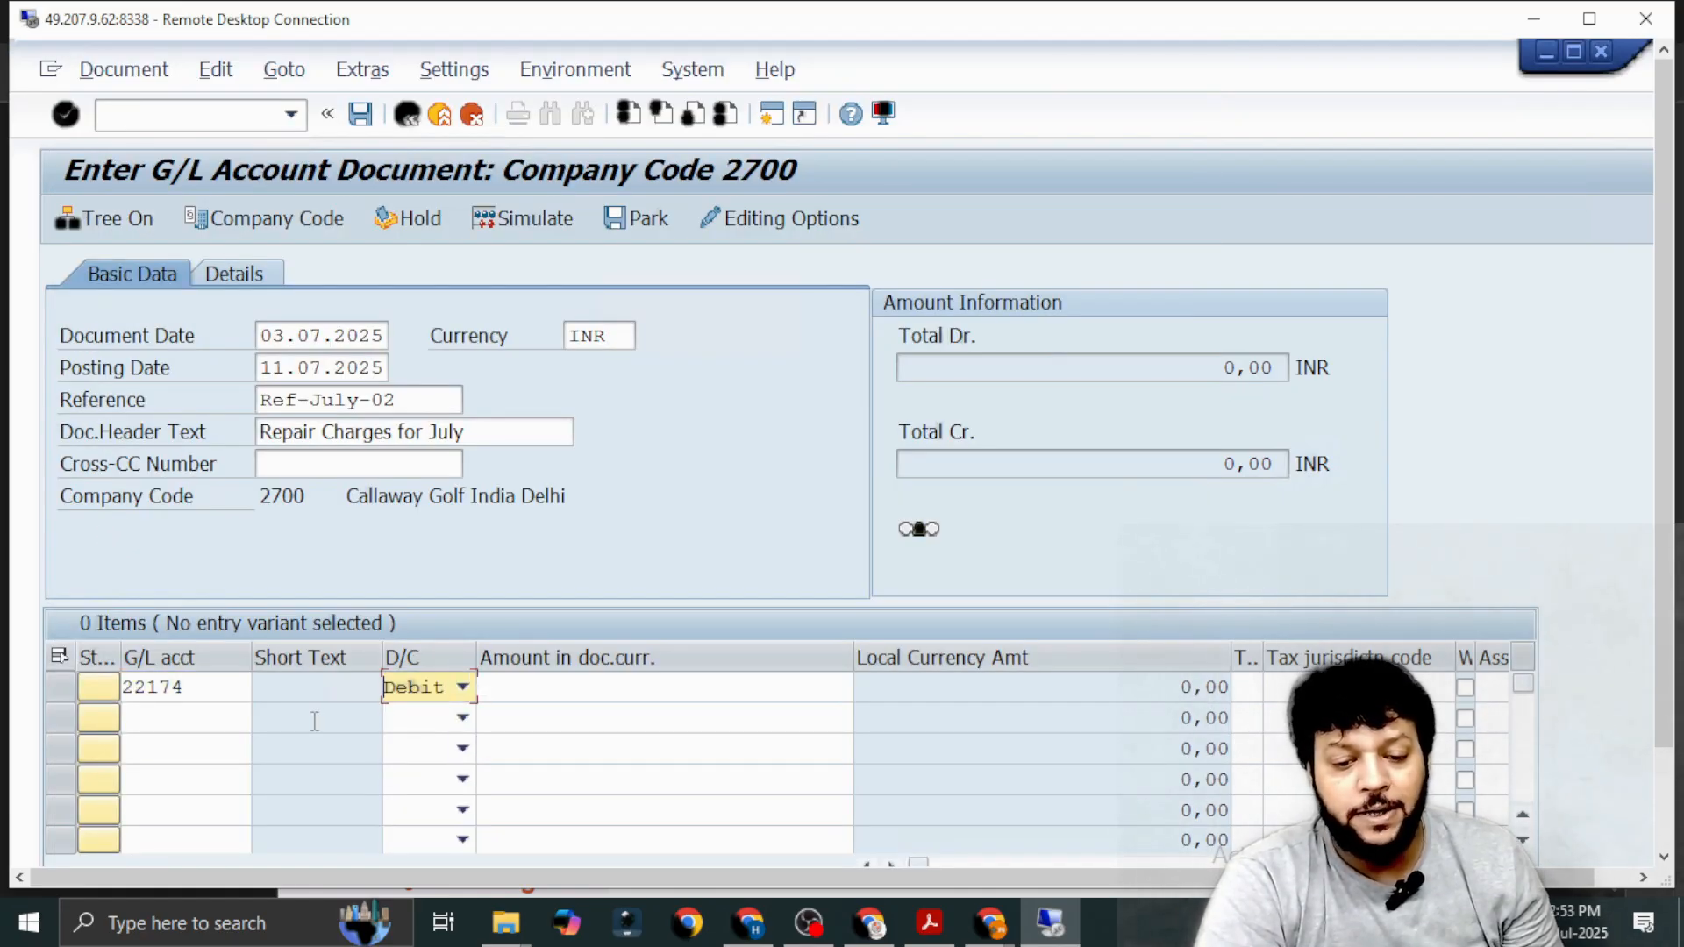
Find the *IPAA* accounts again, assign IDBI Bank IPAA to the second line item and set it to Credit.
{"action": "left_click", "coordinate": [217, 715]}
{"action": "left_click", "coordinate": [267, 710]}
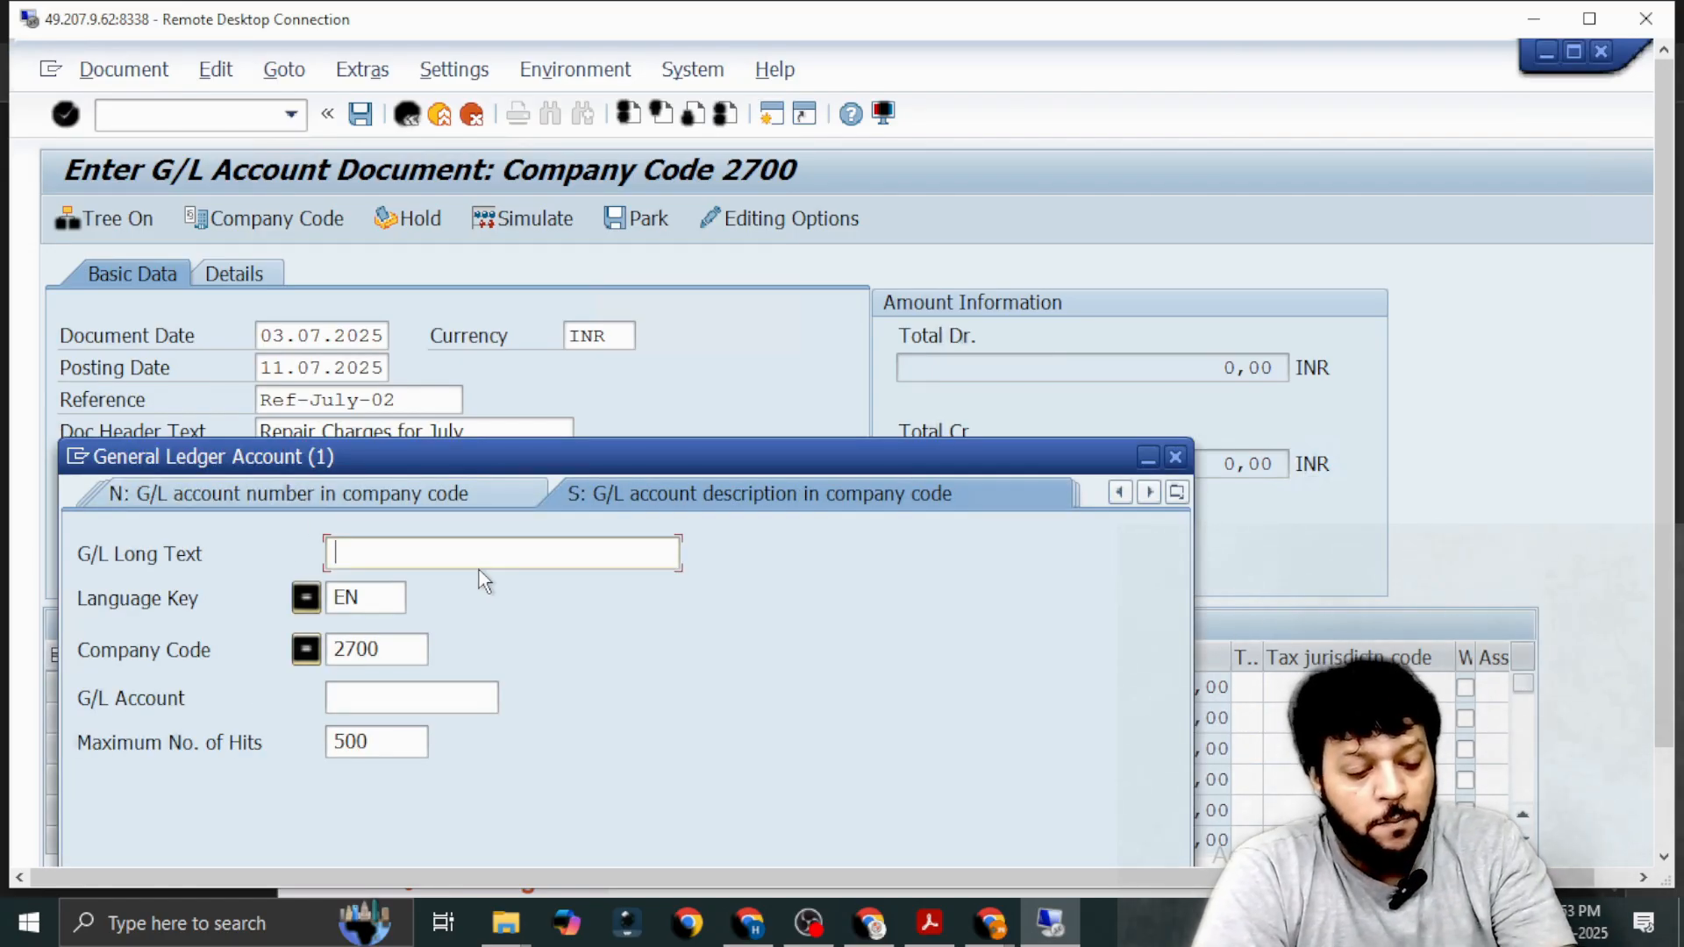
{"action": "type", "text": "*IP"}
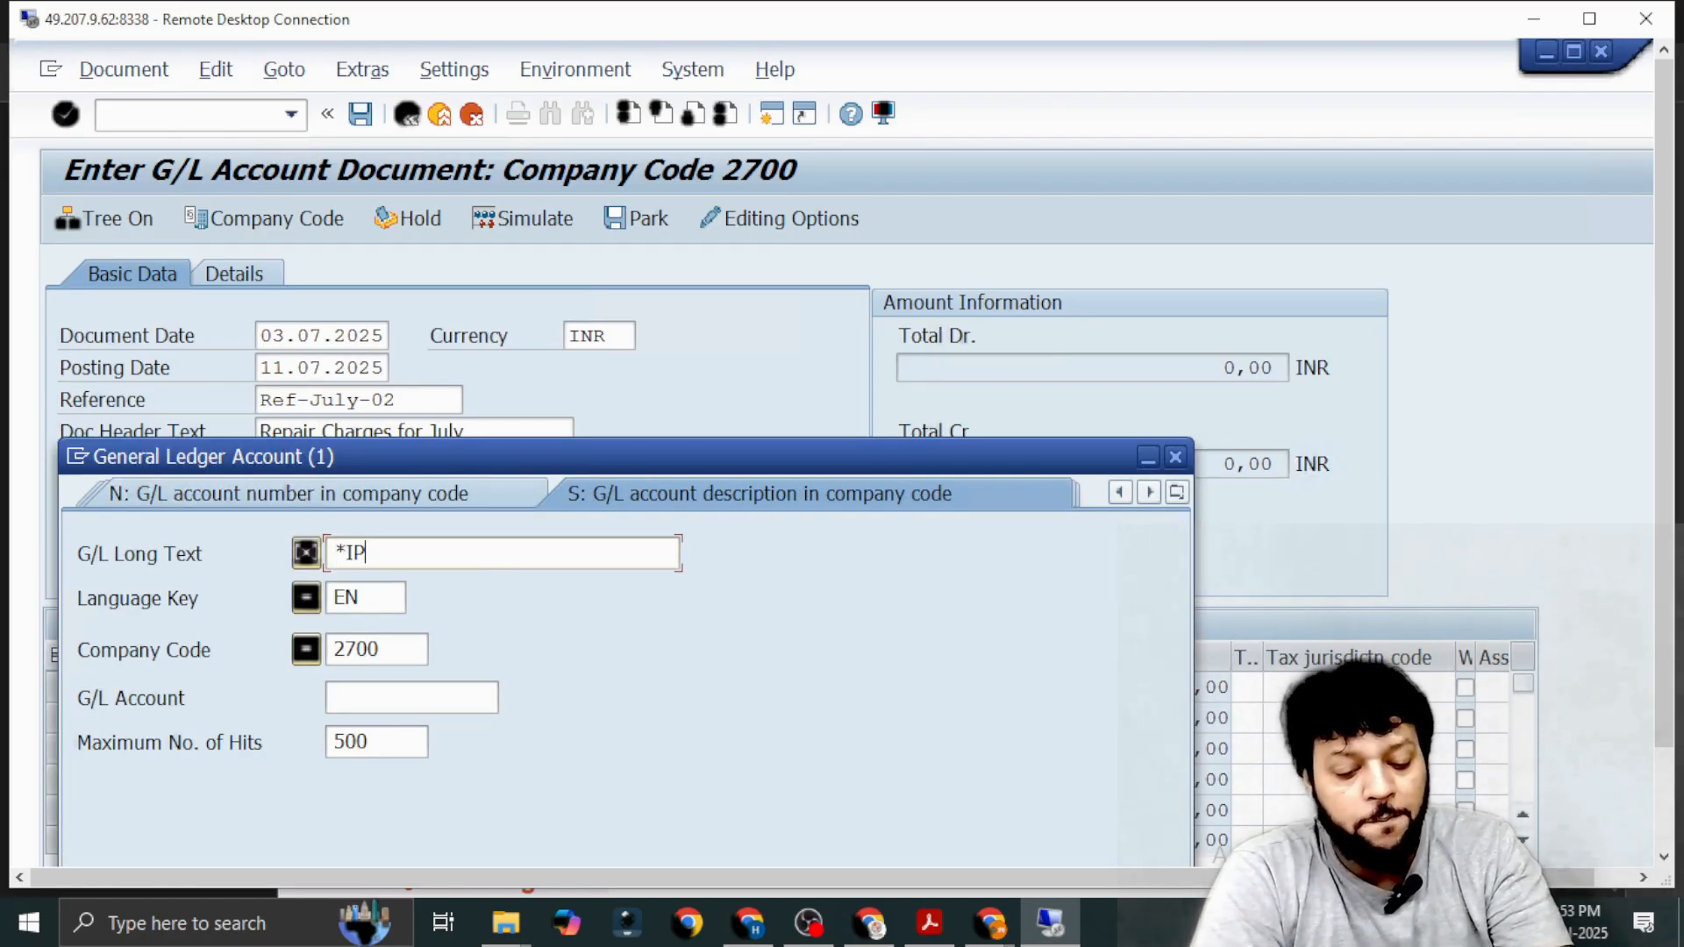
{"action": "type", "text": "AA*"}
{"action": "key", "text": "Return"}
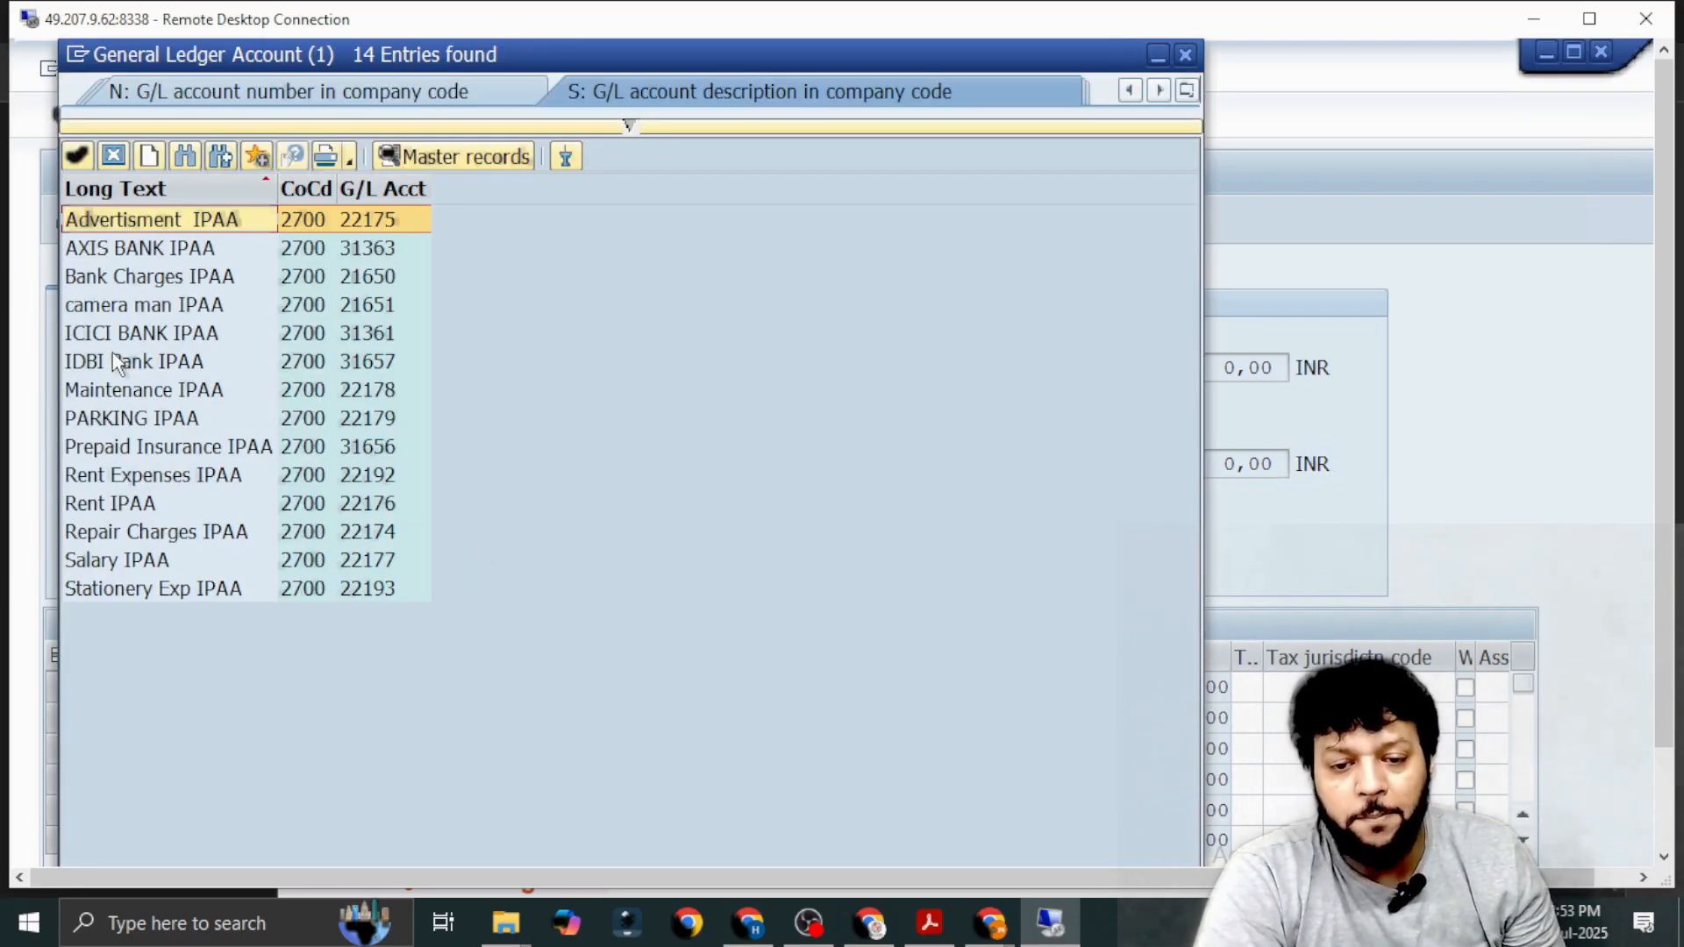
{"action": "double_click", "coordinate": [127, 369]}
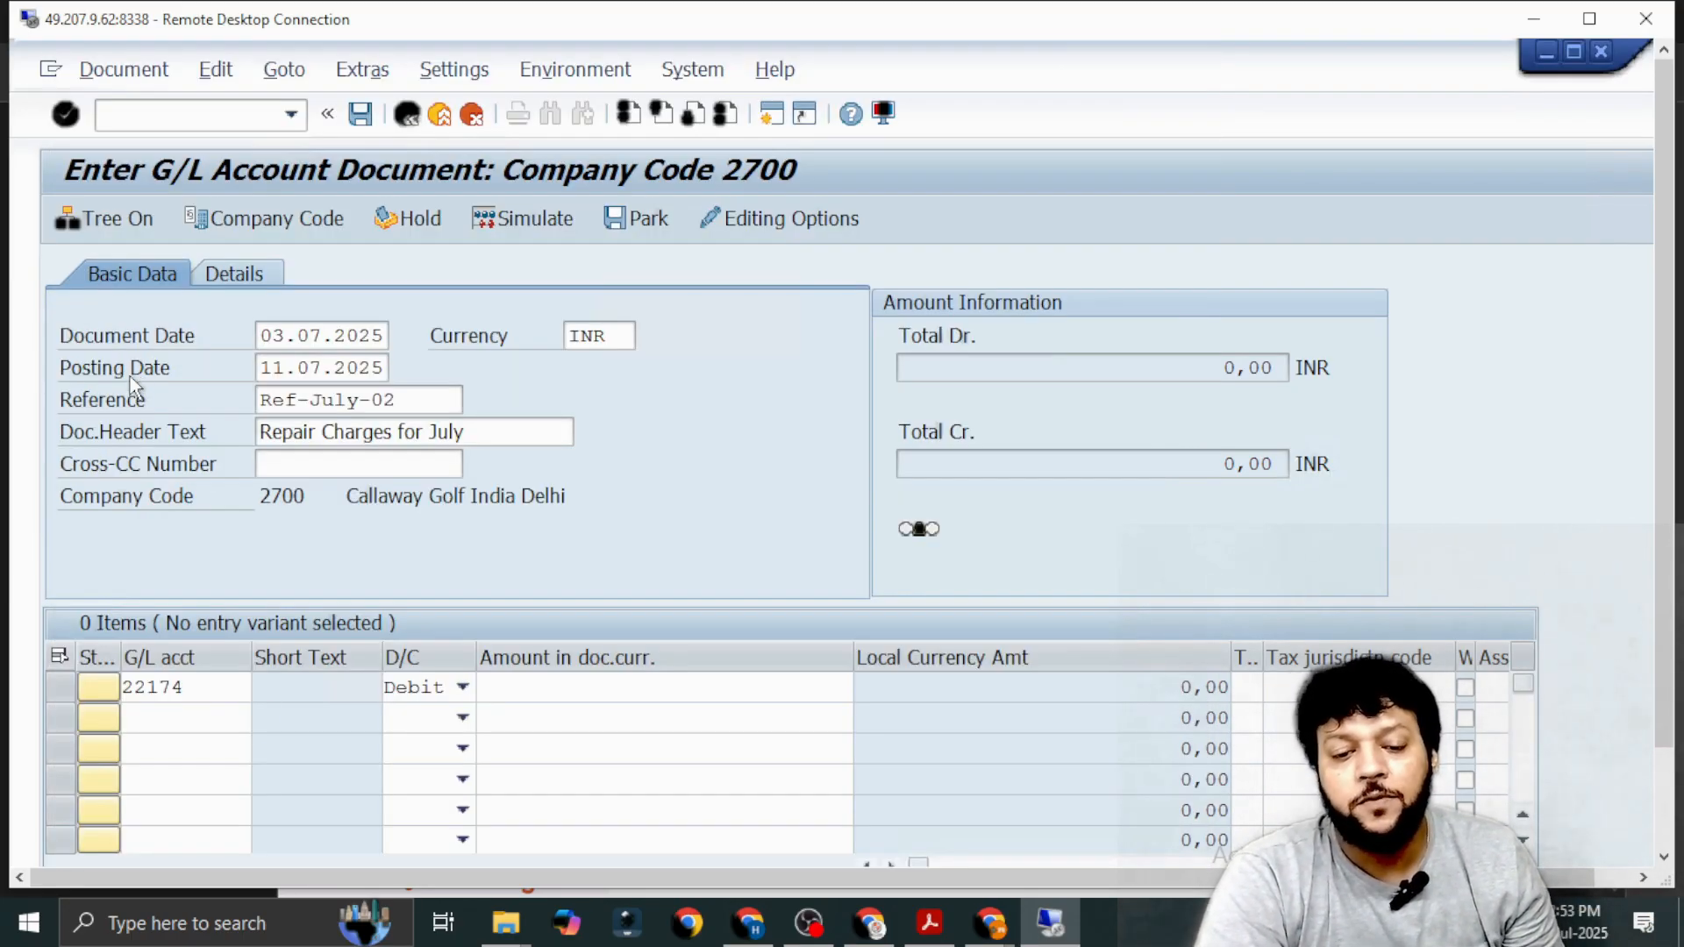
{"action": "left_click", "coordinate": [460, 718]}
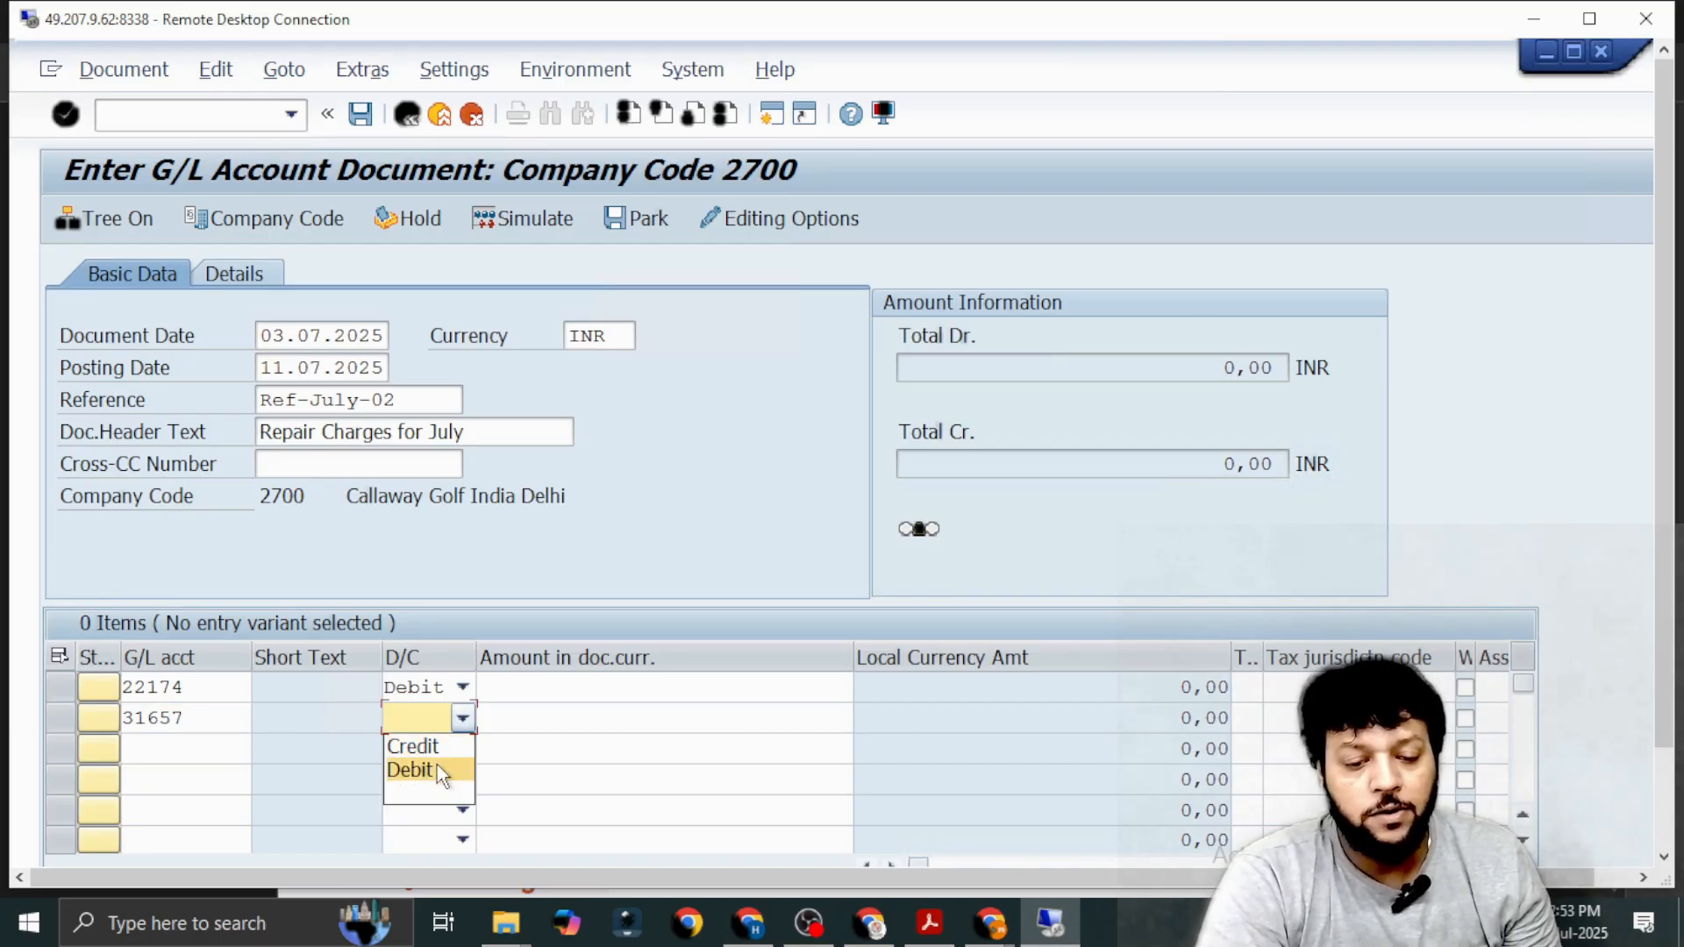
{"action": "left_click", "coordinate": [439, 751]}
Enter 250 as the document currency amount on both the debit and the credit line.
{"action": "left_click", "coordinate": [635, 692]}
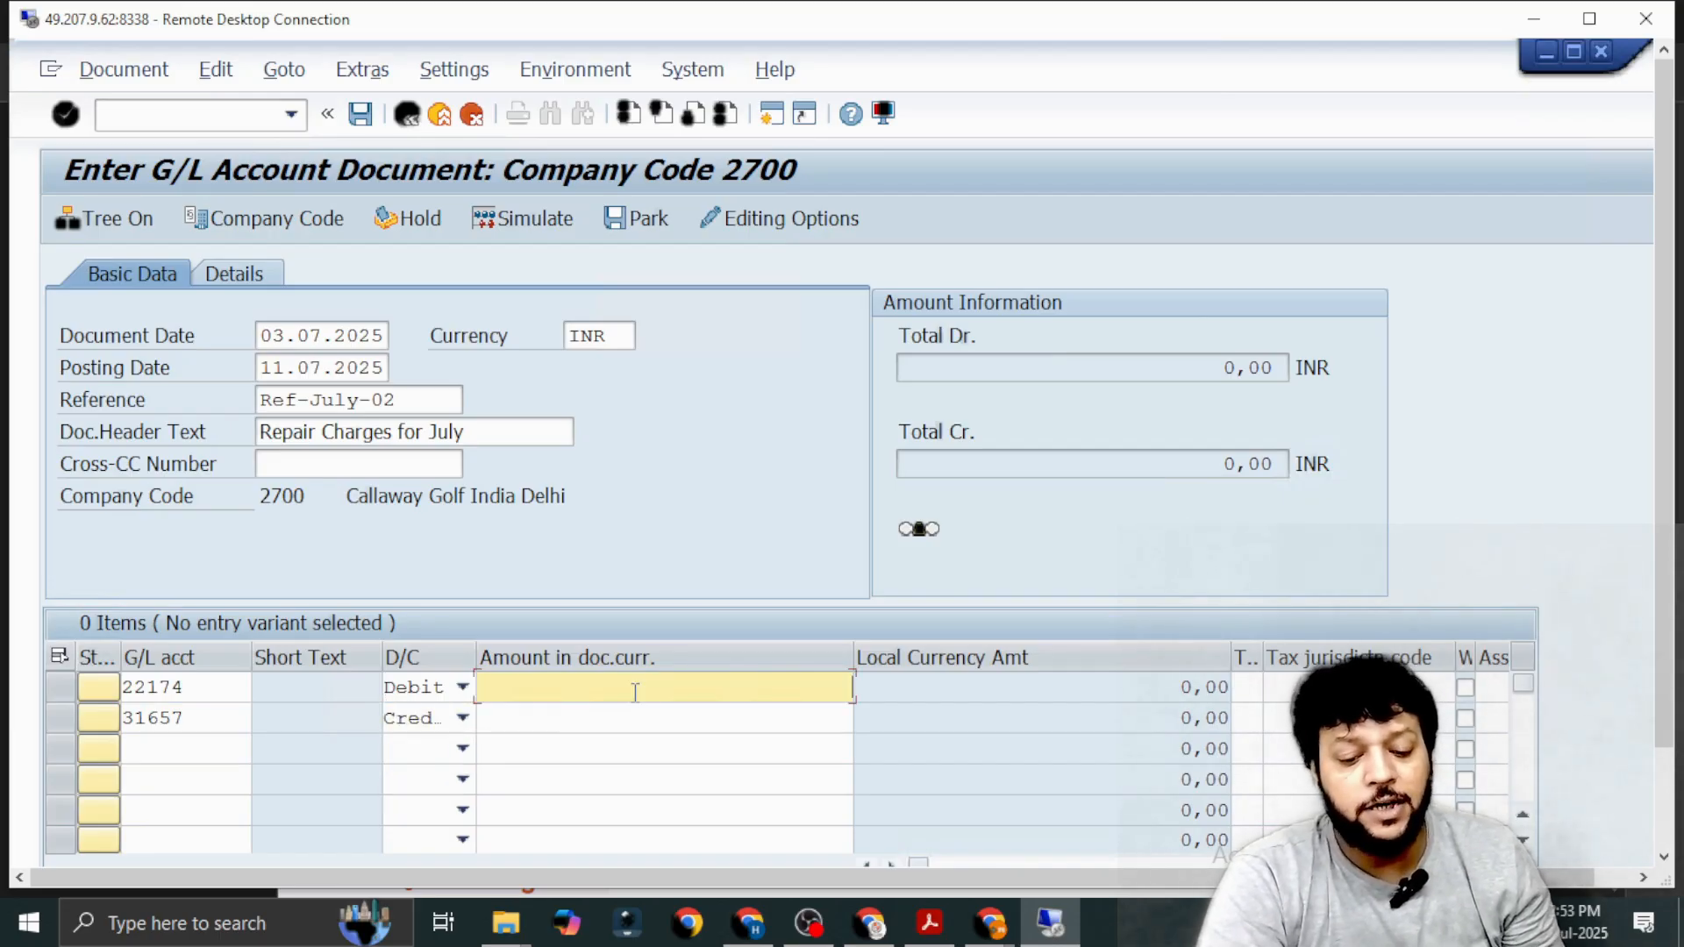
{"action": "type", "text": "2"}
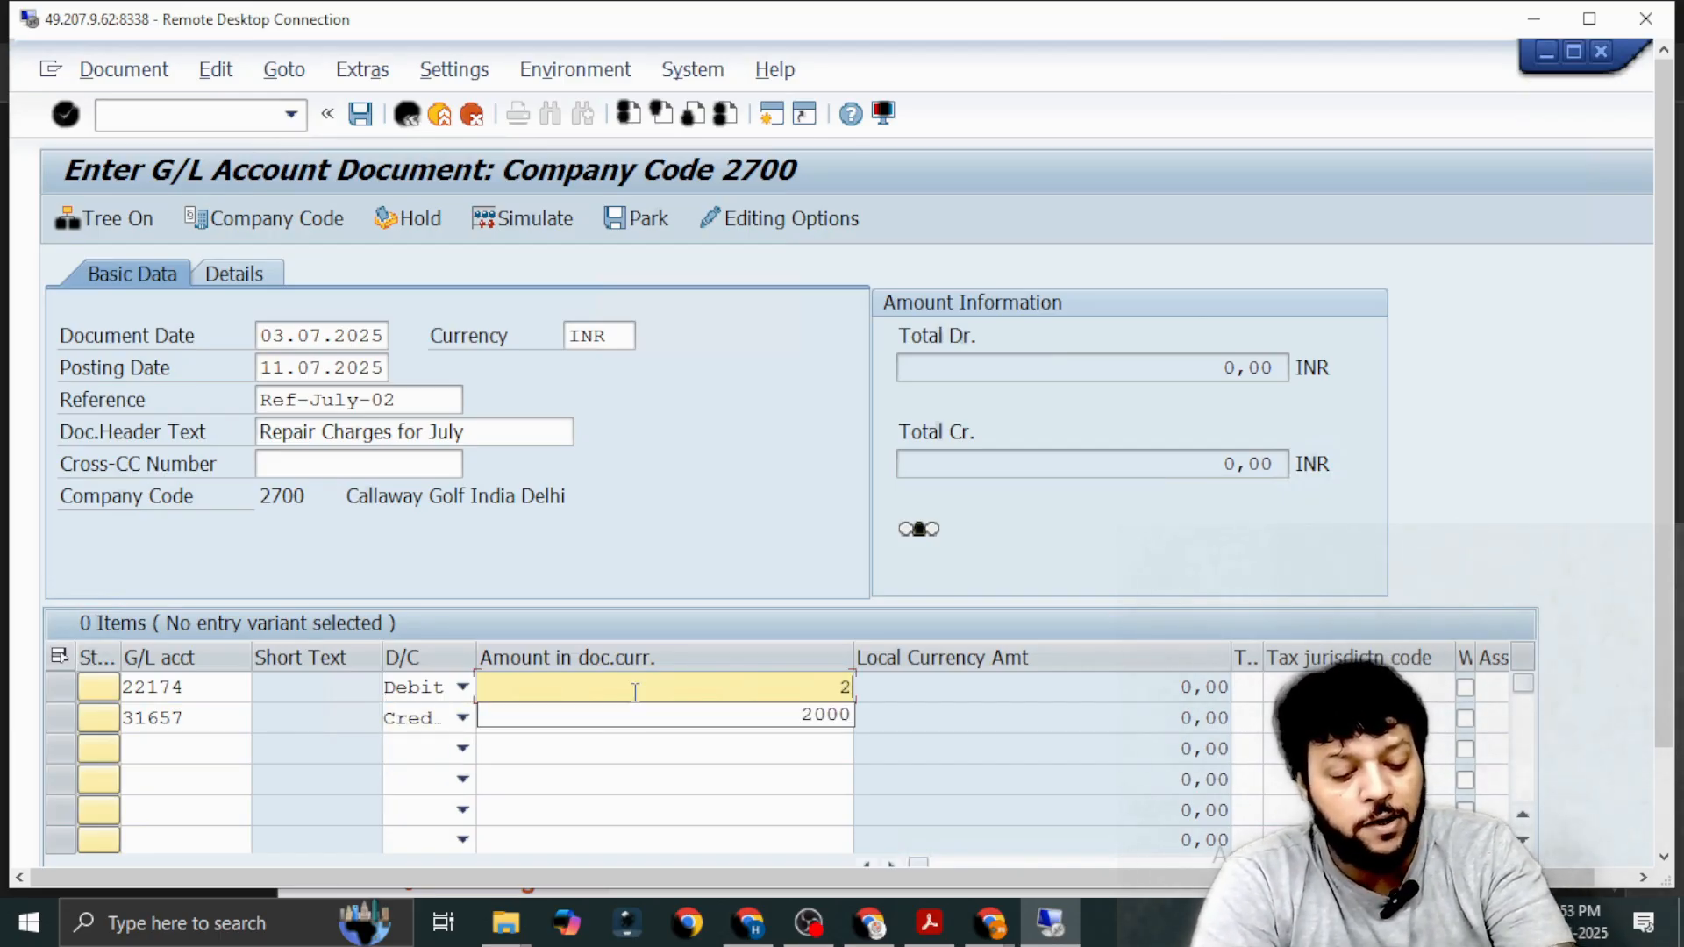
{"action": "type", "text": "50"}
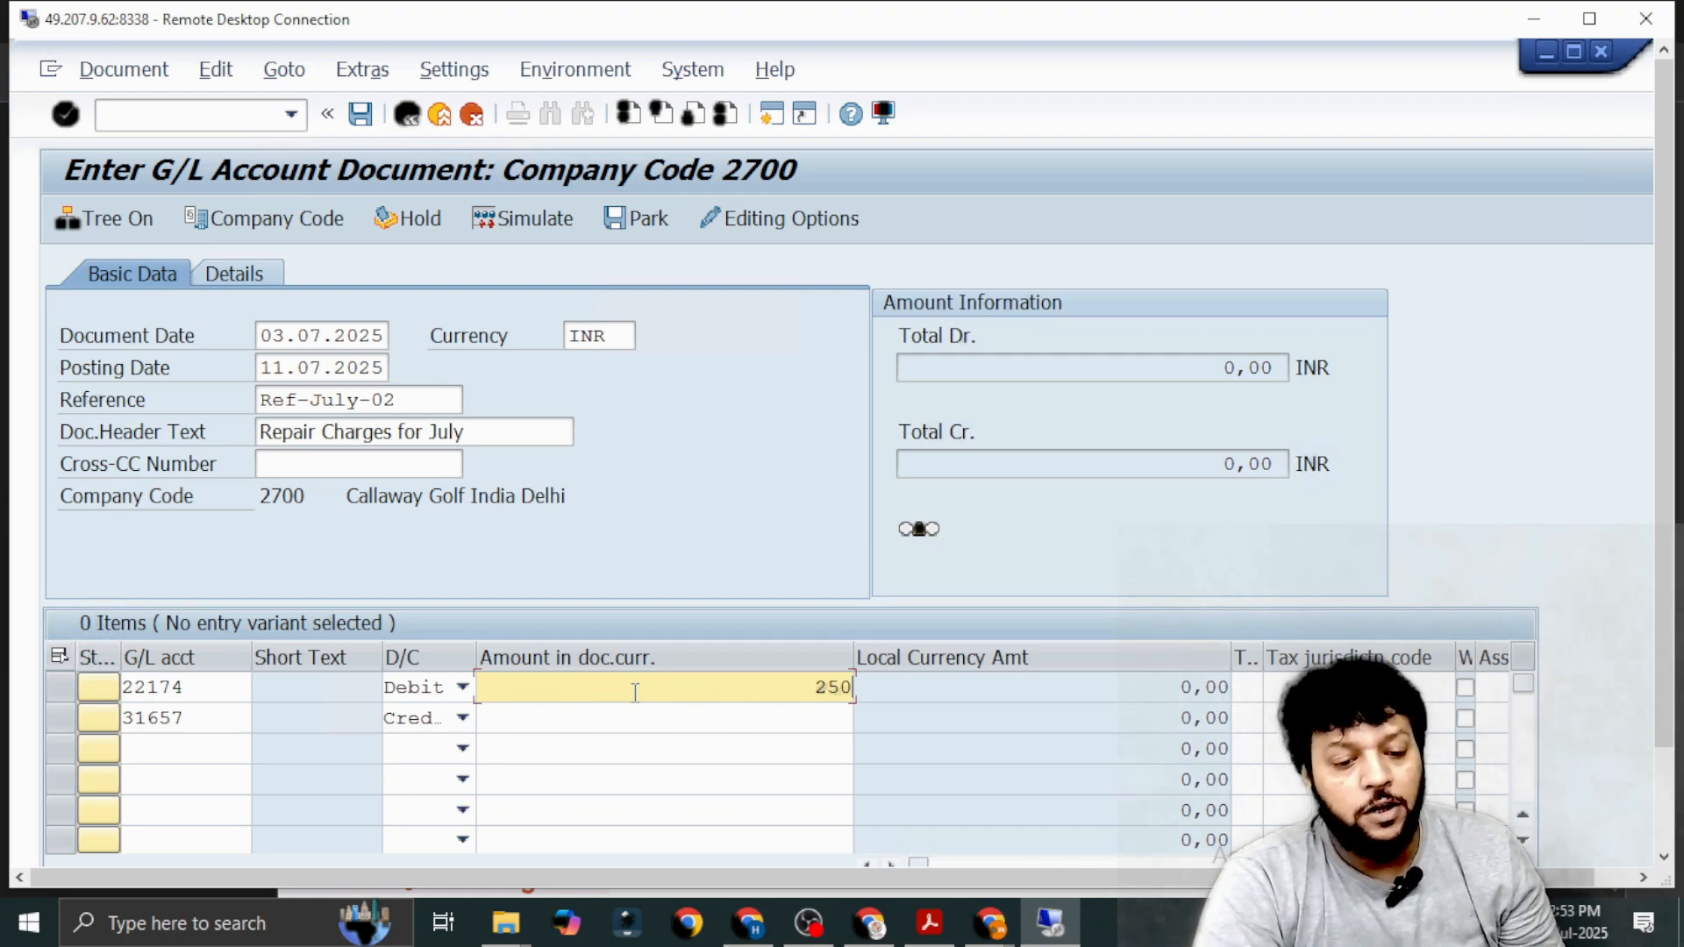
{"action": "left_click", "coordinate": [635, 717]}
{"action": "type", "text": "25"}
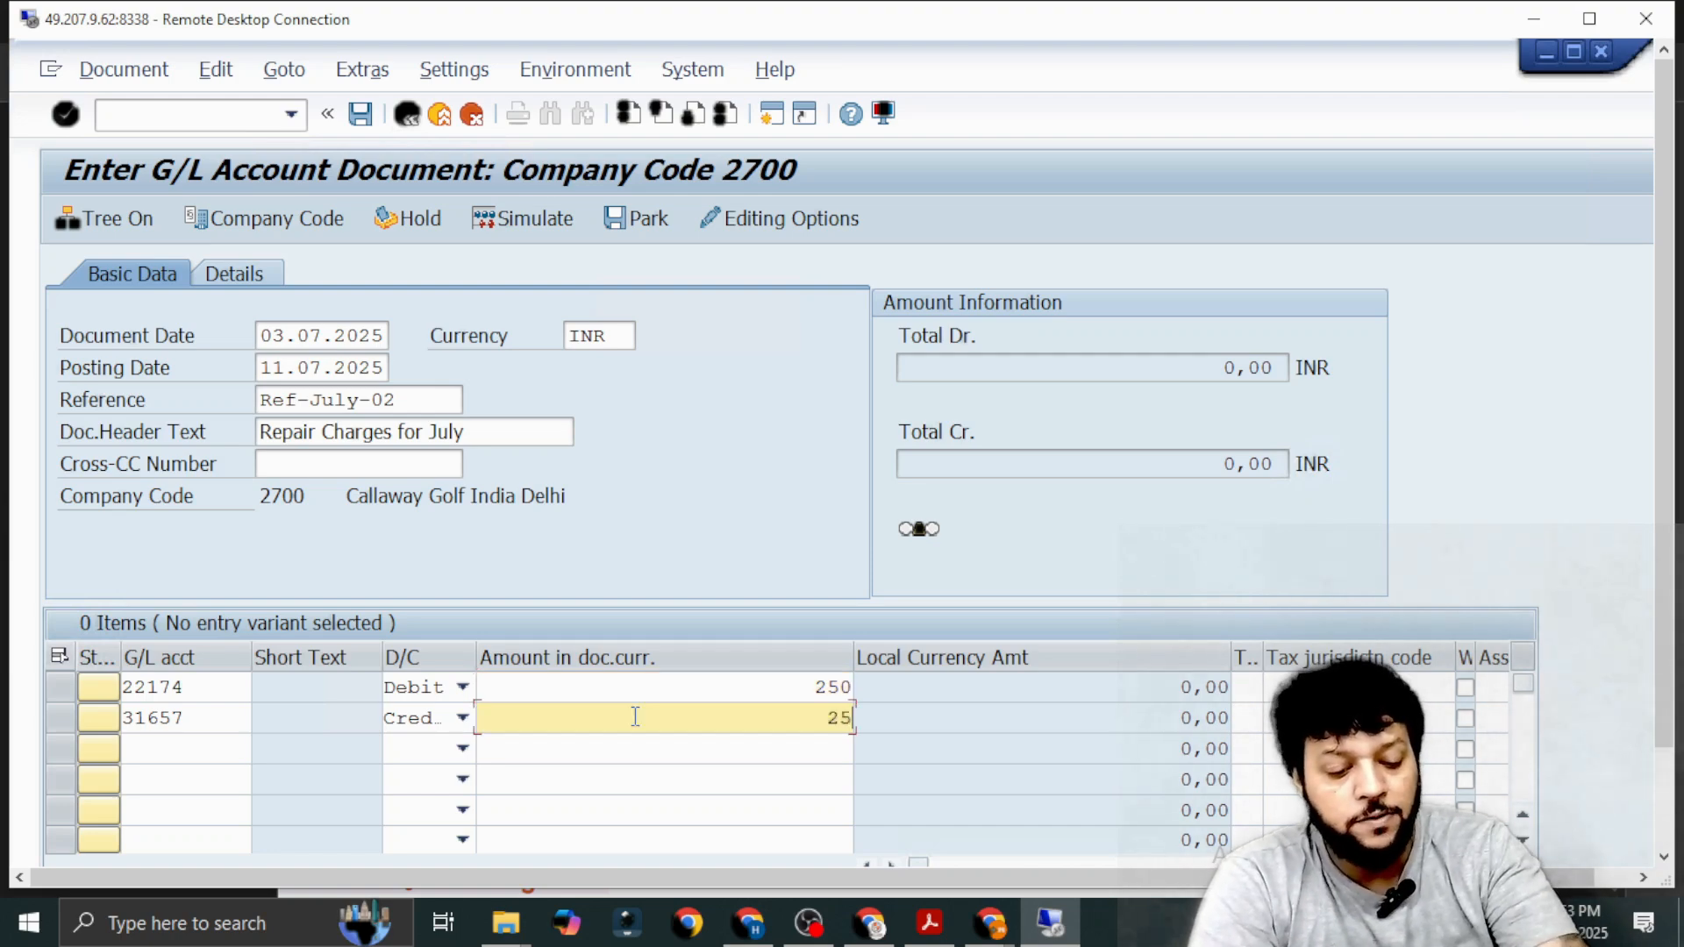
{"action": "type", "text": "0"}
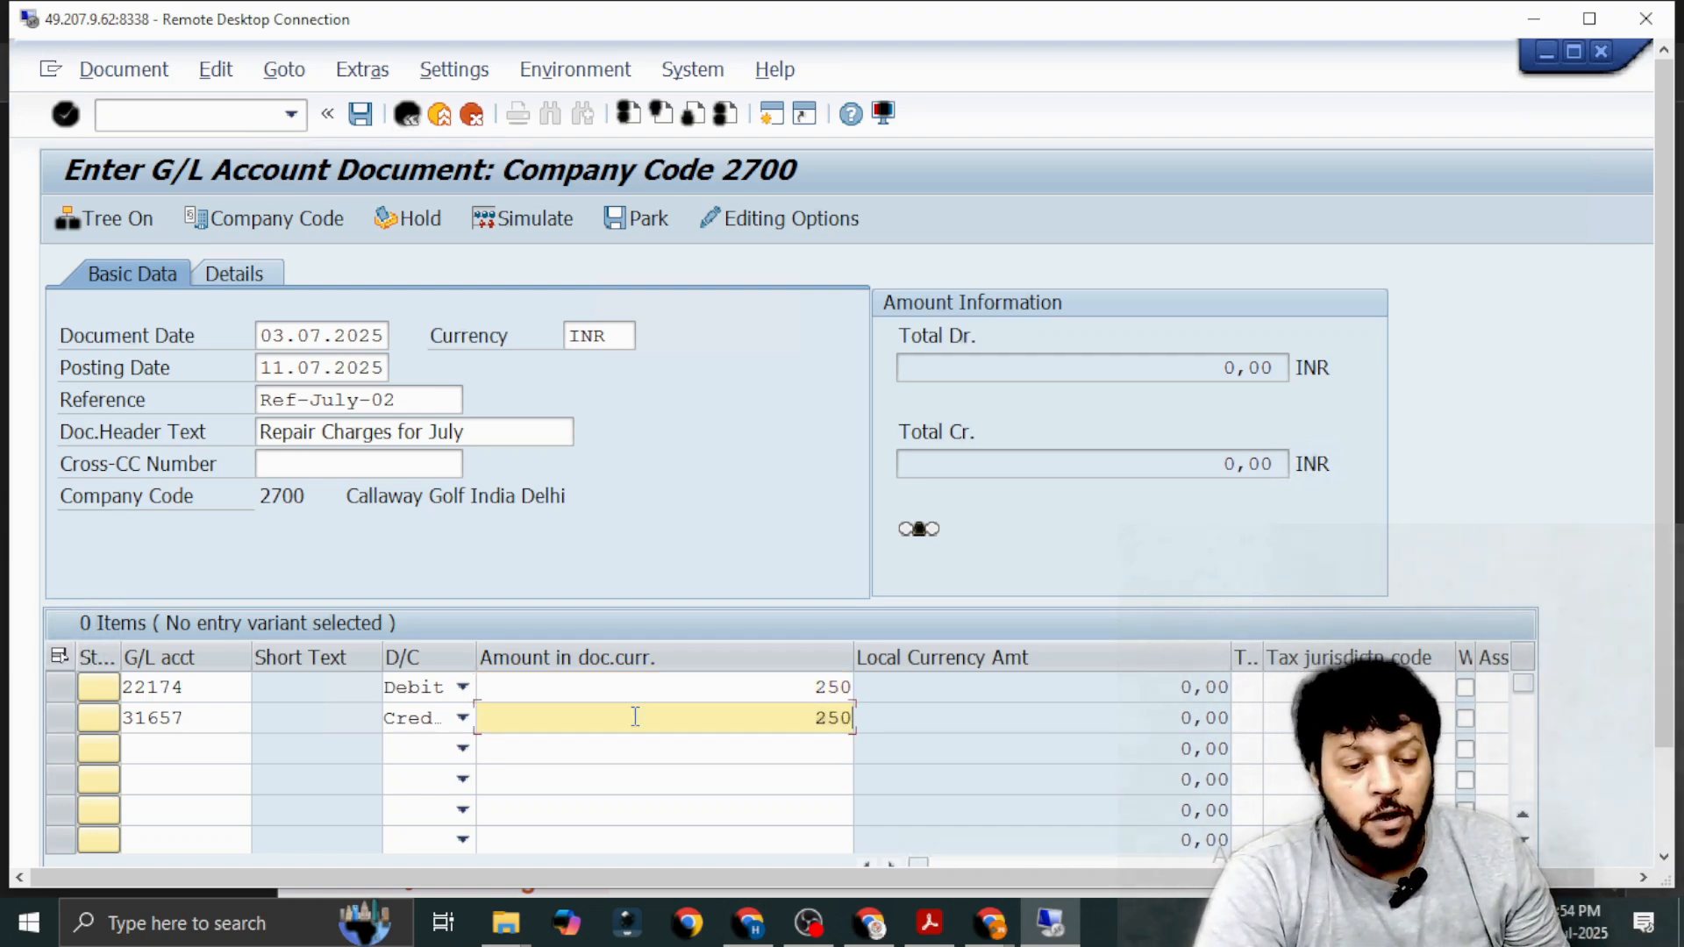
Assign cost center 27810 (ADMIN) to the debit line item, picking it from the cost centers of controlling area 2700.
{"action": "left_click", "coordinate": [646, 695]}
{"action": "key", "text": "Tab"}
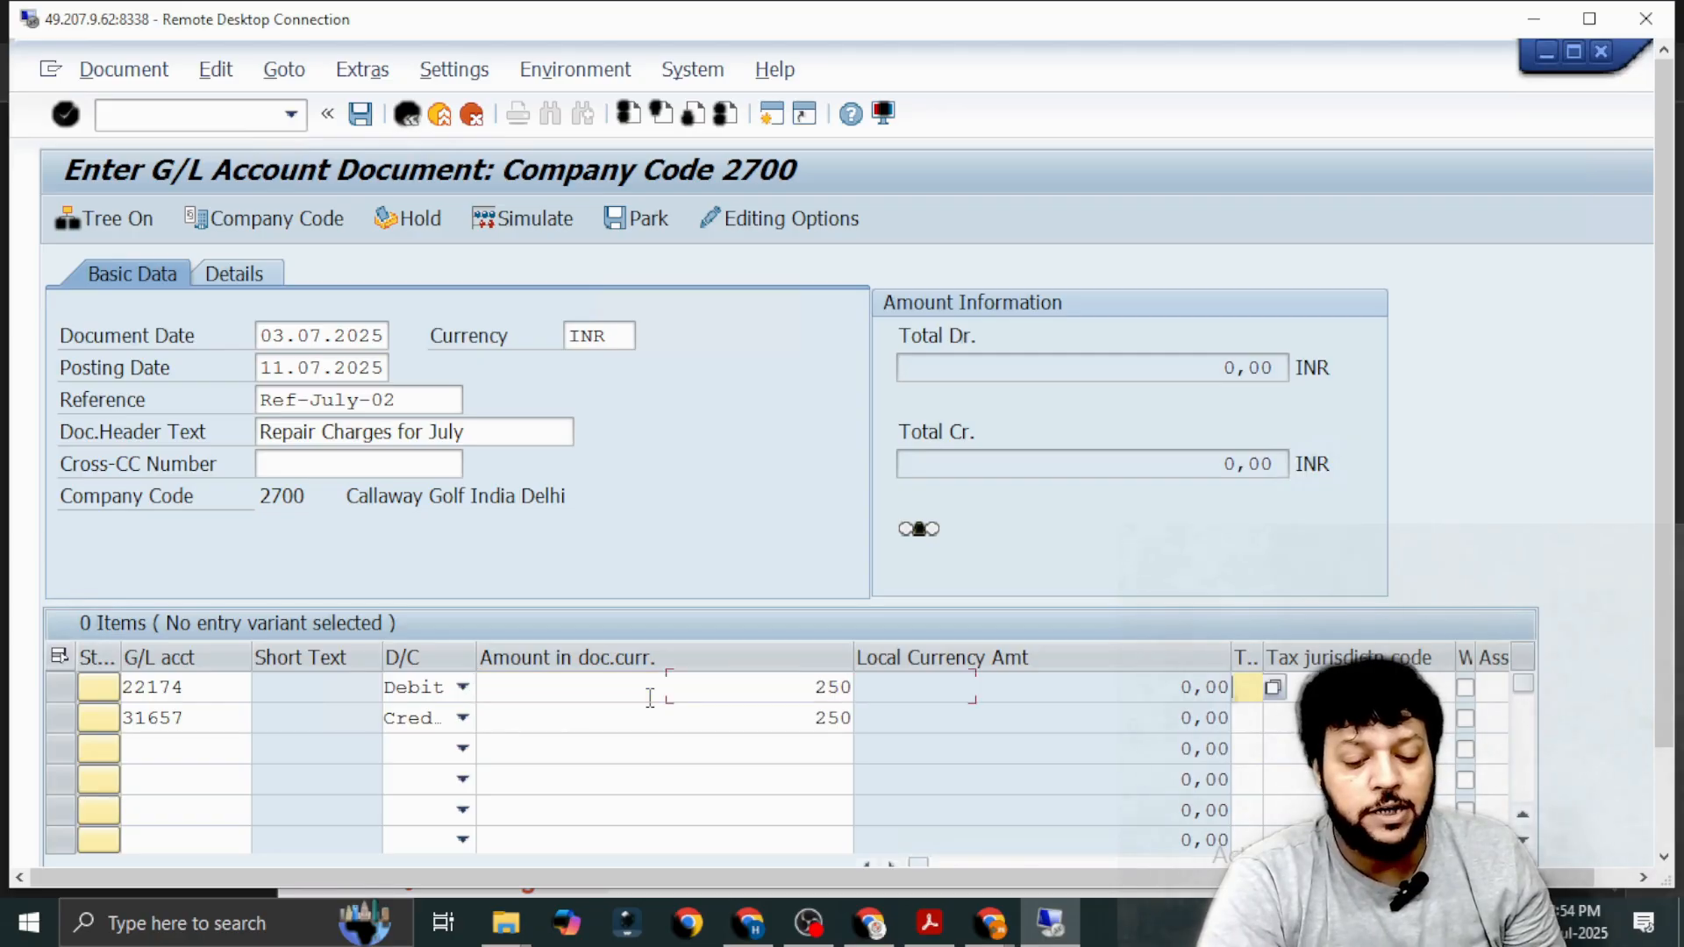
{"action": "key", "text": "Tab"}
{"action": "key", "text": "Tab"}
{"action": "key", "text": "Tab"}
{"action": "key", "text": "Tab"}
{"action": "key", "text": "Tab"}
{"action": "key", "text": "Tab"}
{"action": "key", "text": "Tab"}
{"action": "key", "text": "Tab"}
{"action": "key", "text": "Tab"}
{"action": "key", "text": "Tab"}
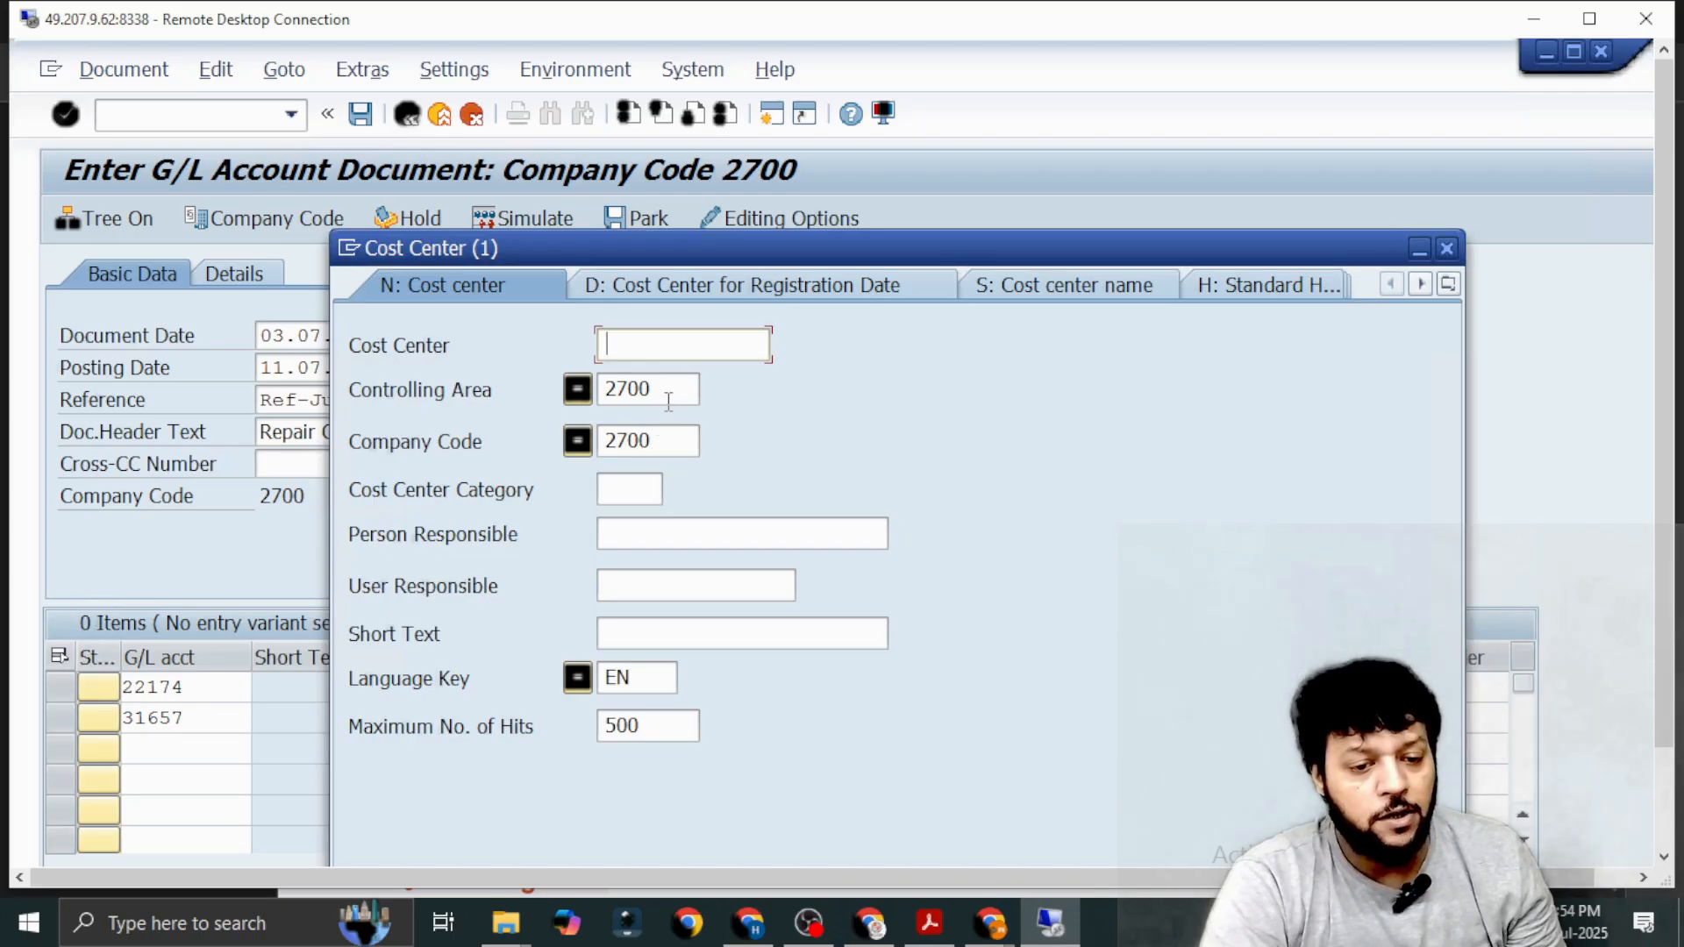
{"action": "left_click", "coordinate": [671, 391]}
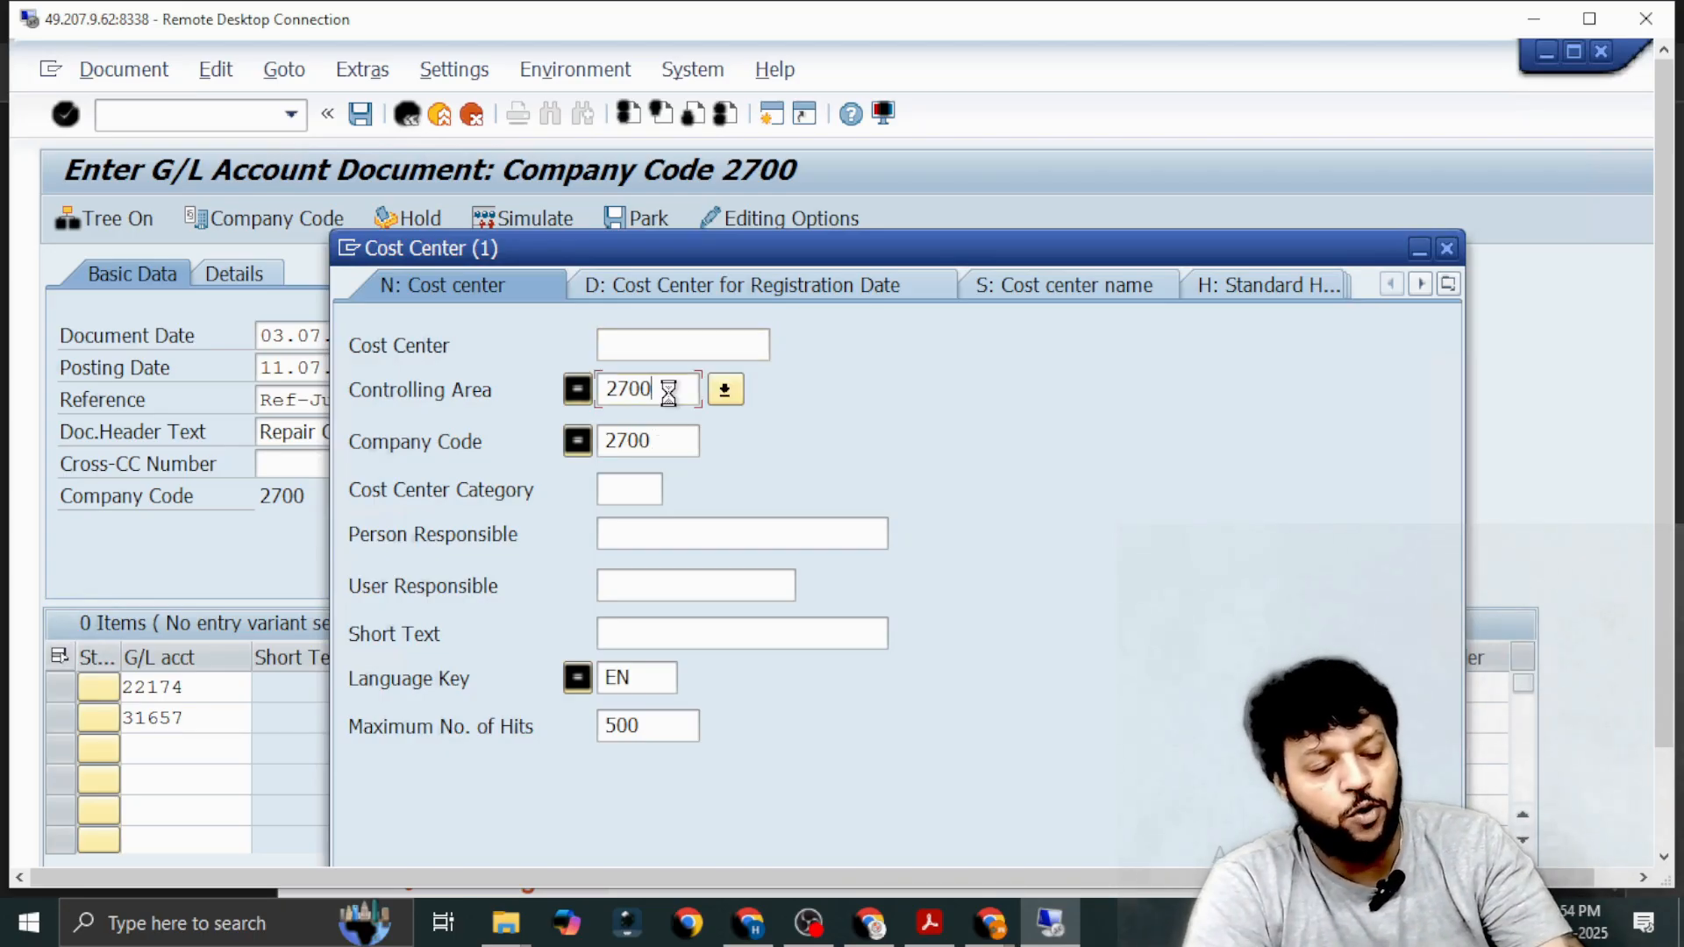
{"action": "key", "text": "Return"}
{"action": "key", "text": "Down"}
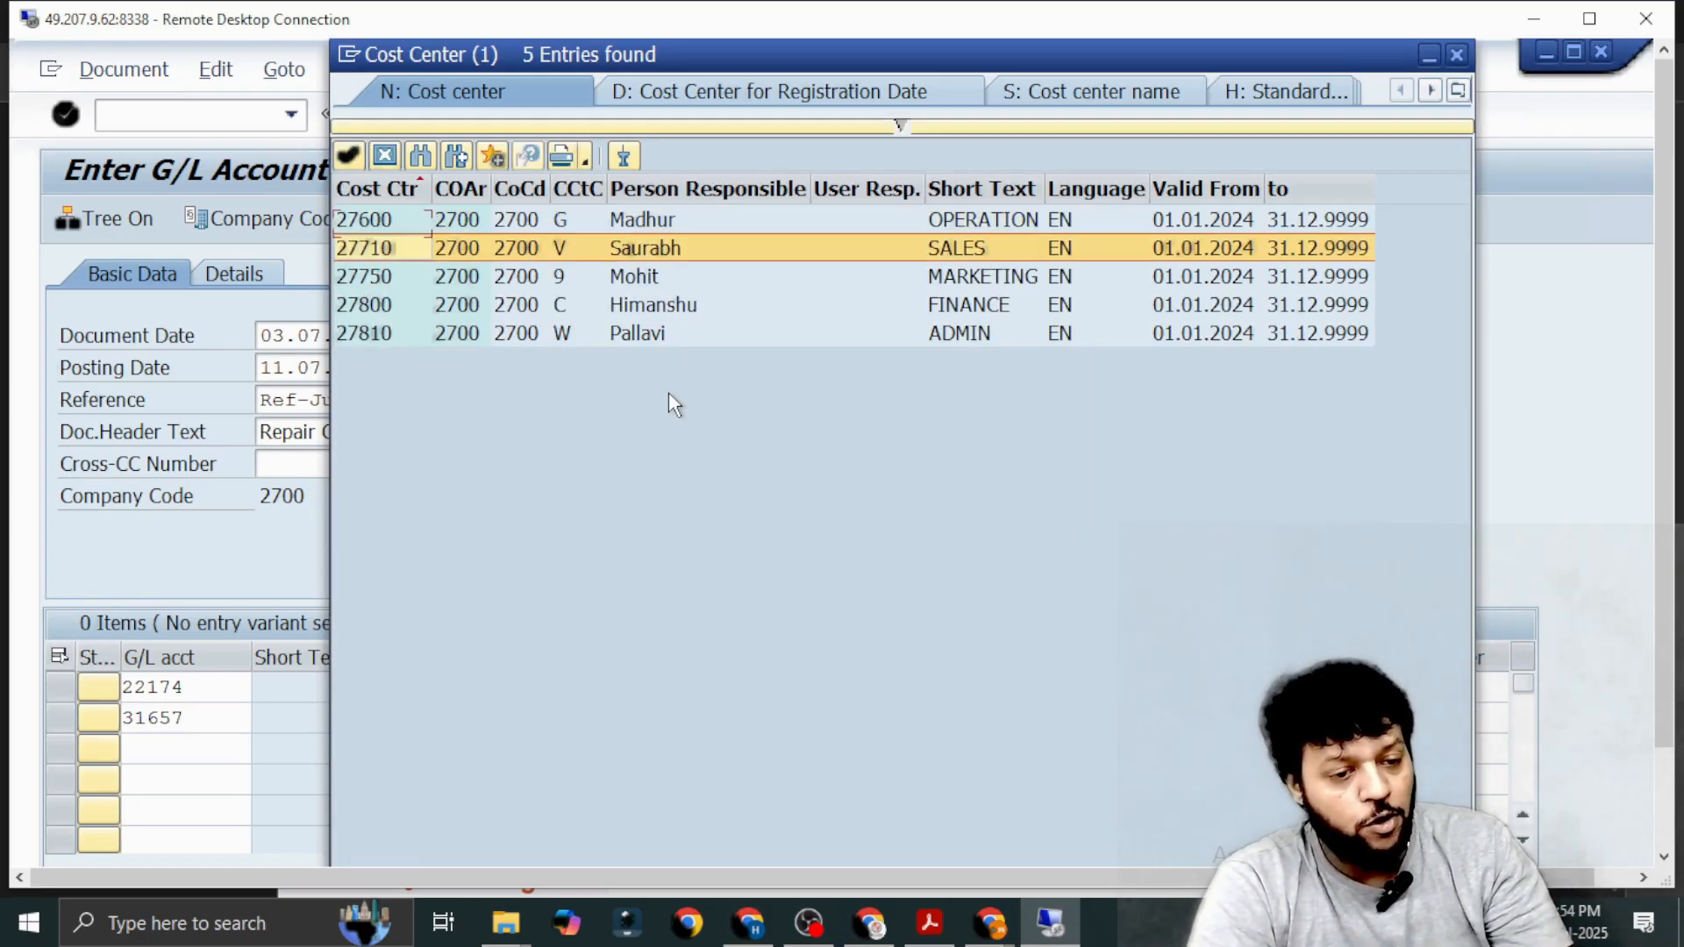
{"action": "key", "text": "Down"}
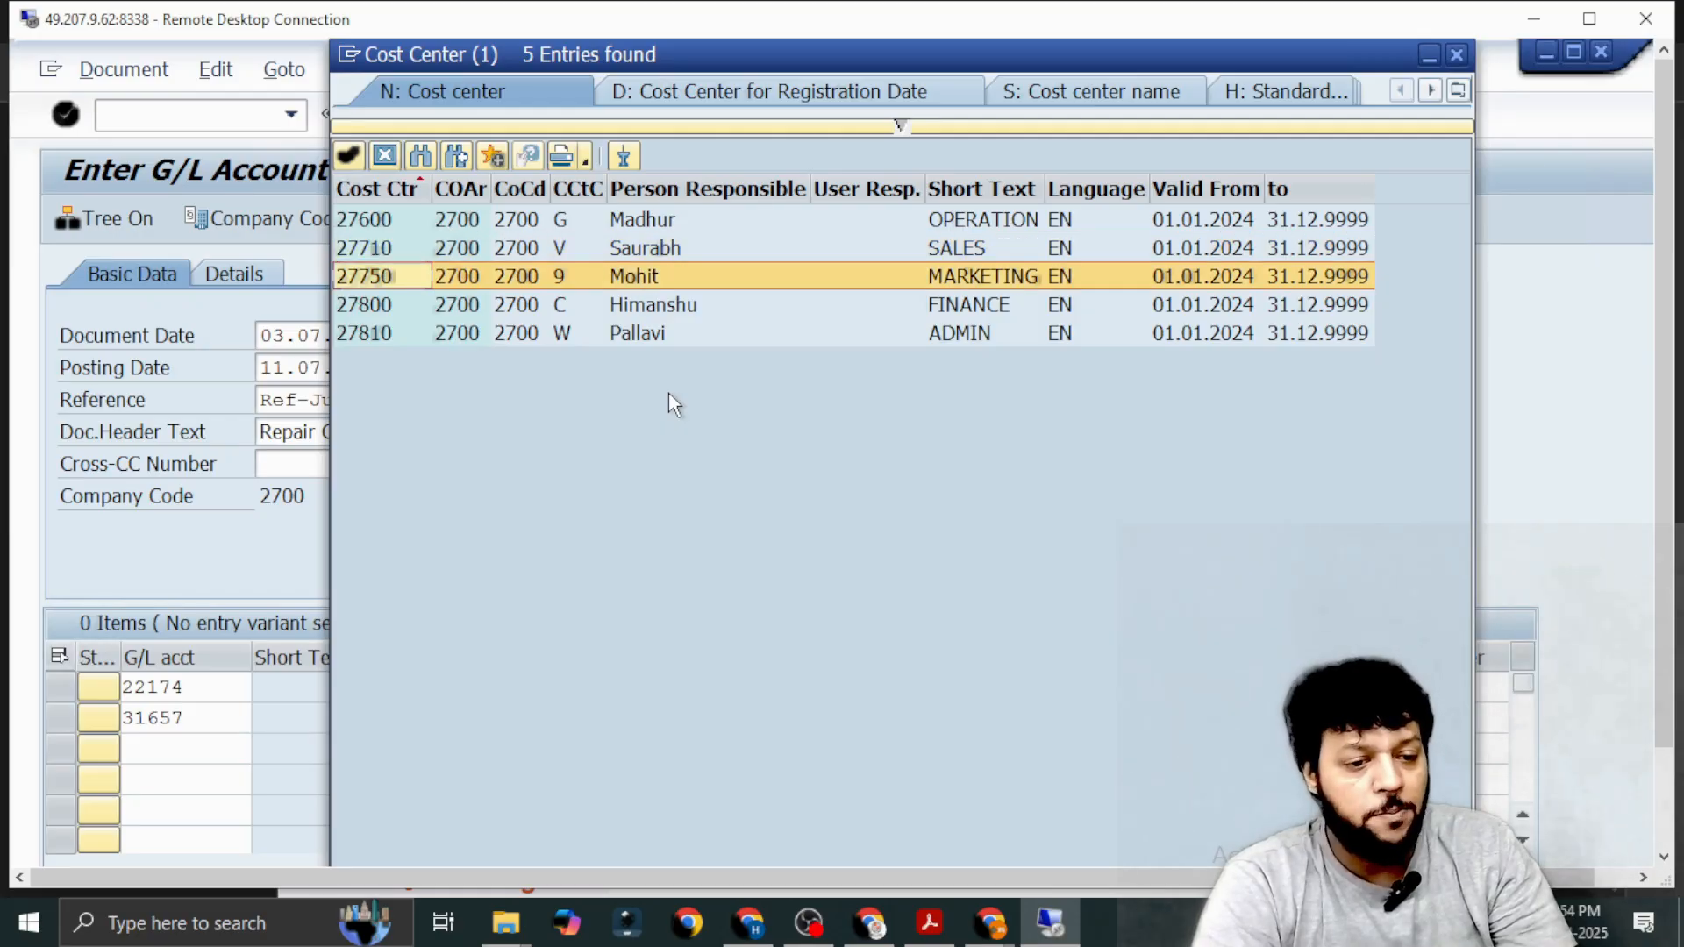
{"action": "key", "text": "Down"}
{"action": "key", "text": "Down"}
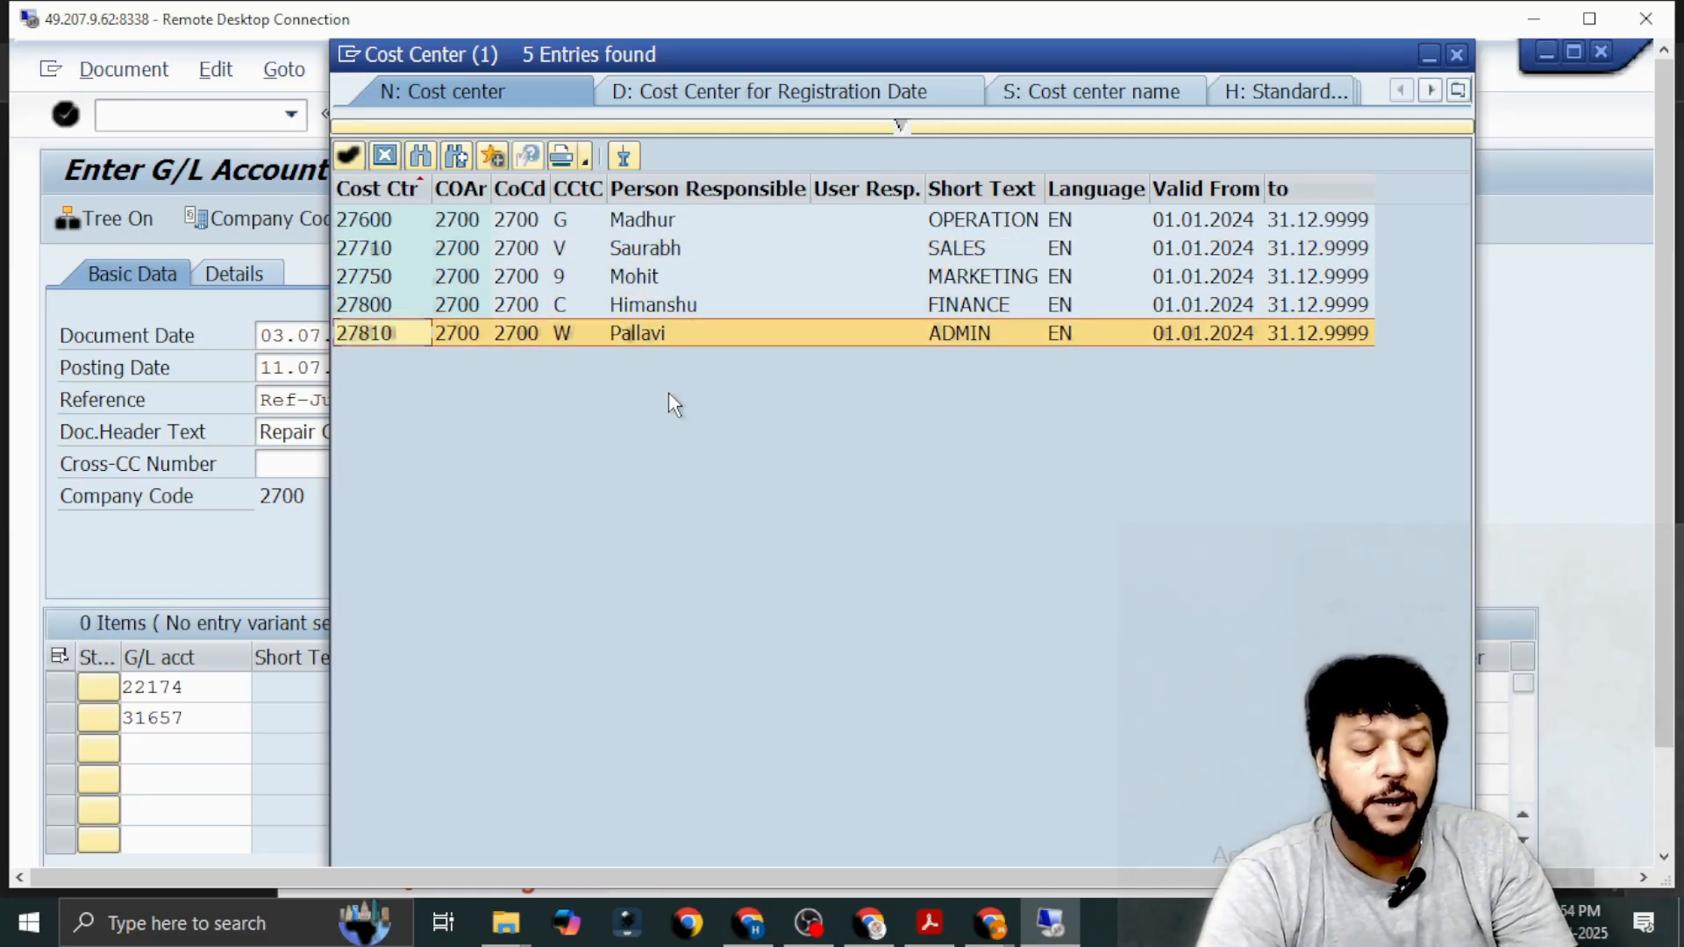
{"action": "key", "text": "Return"}
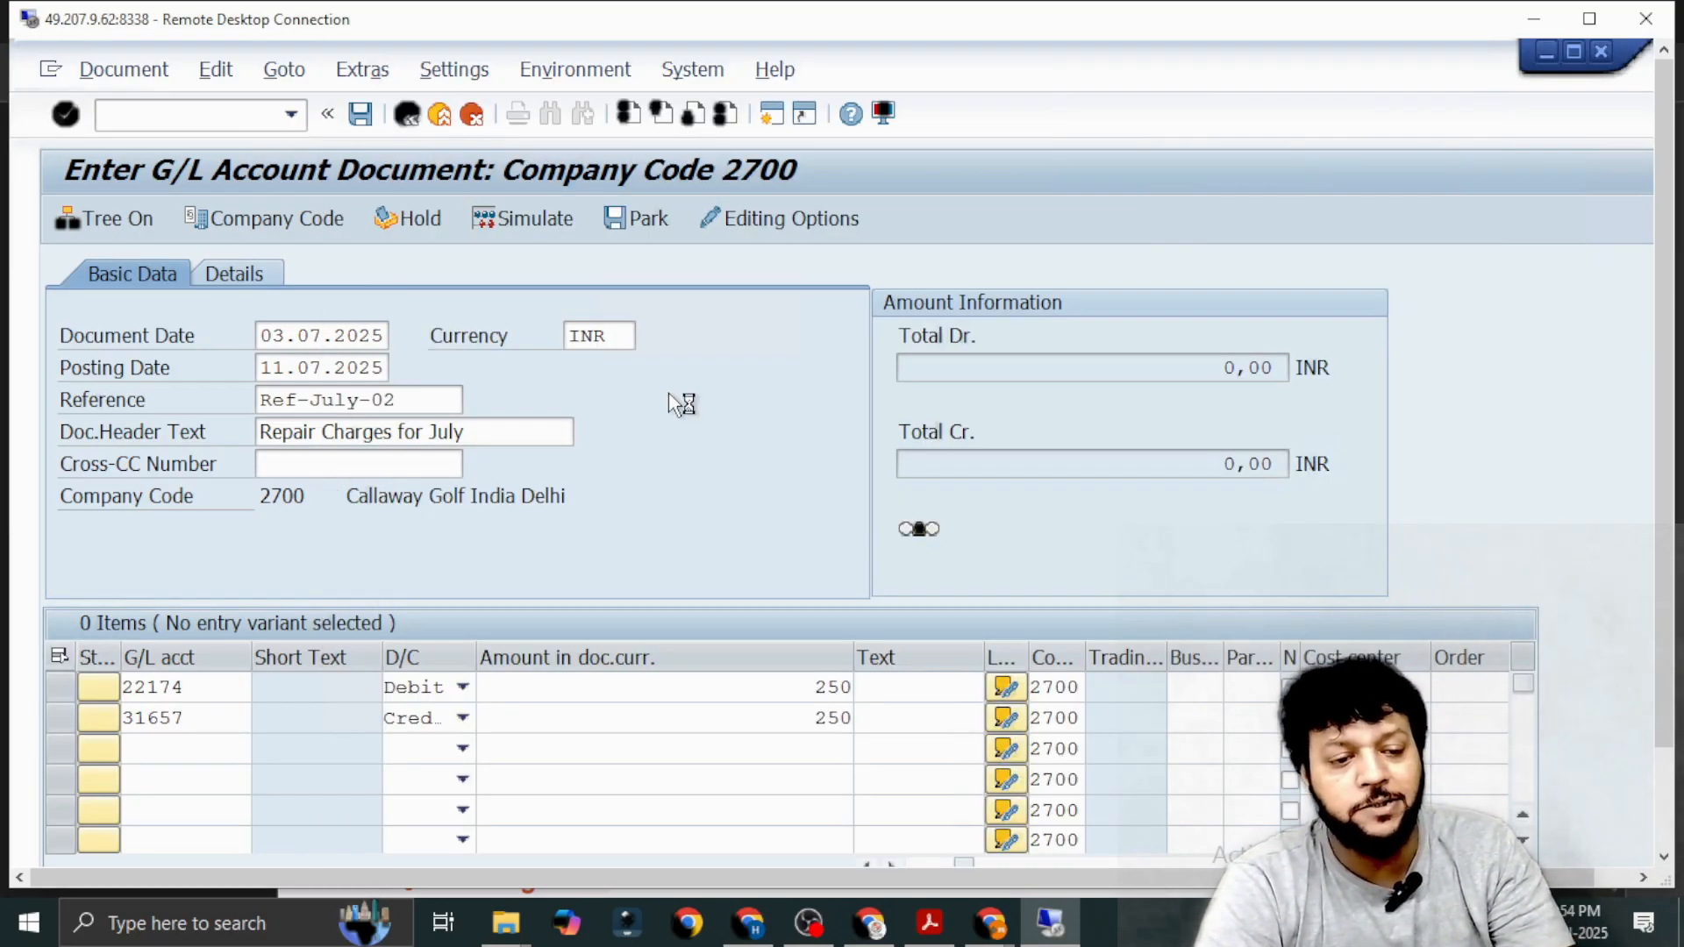
Validate the two line items and simulate the repair charges document.
{"action": "left_click", "coordinate": [726, 721]}
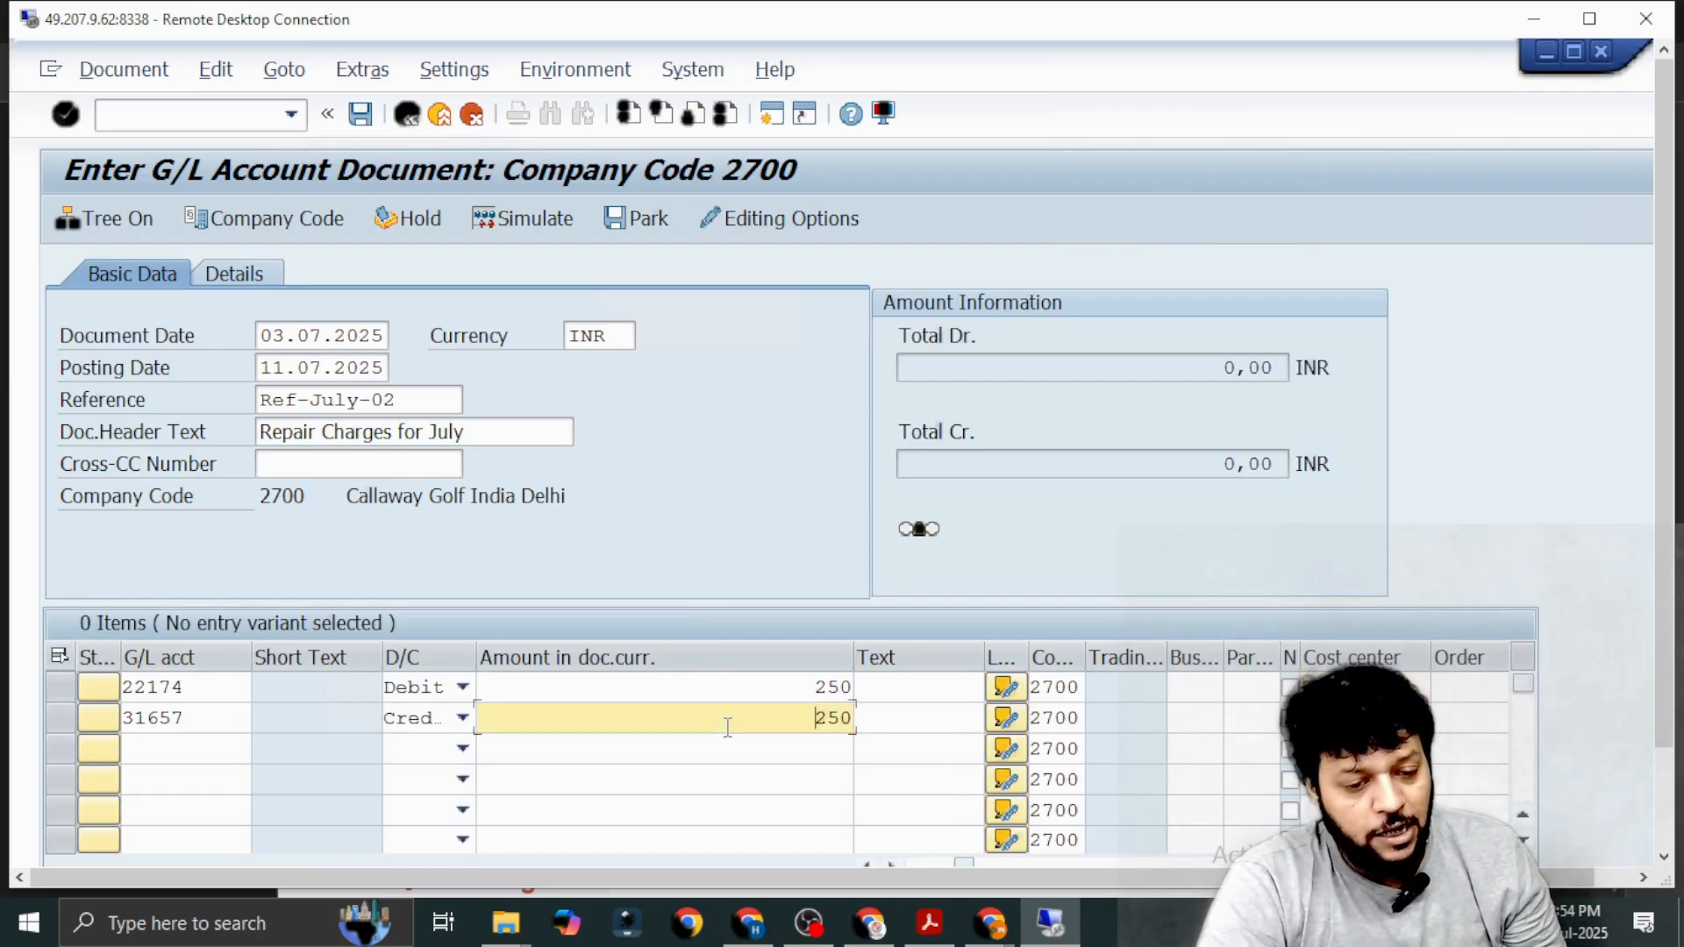
{"action": "key", "text": "Return"}
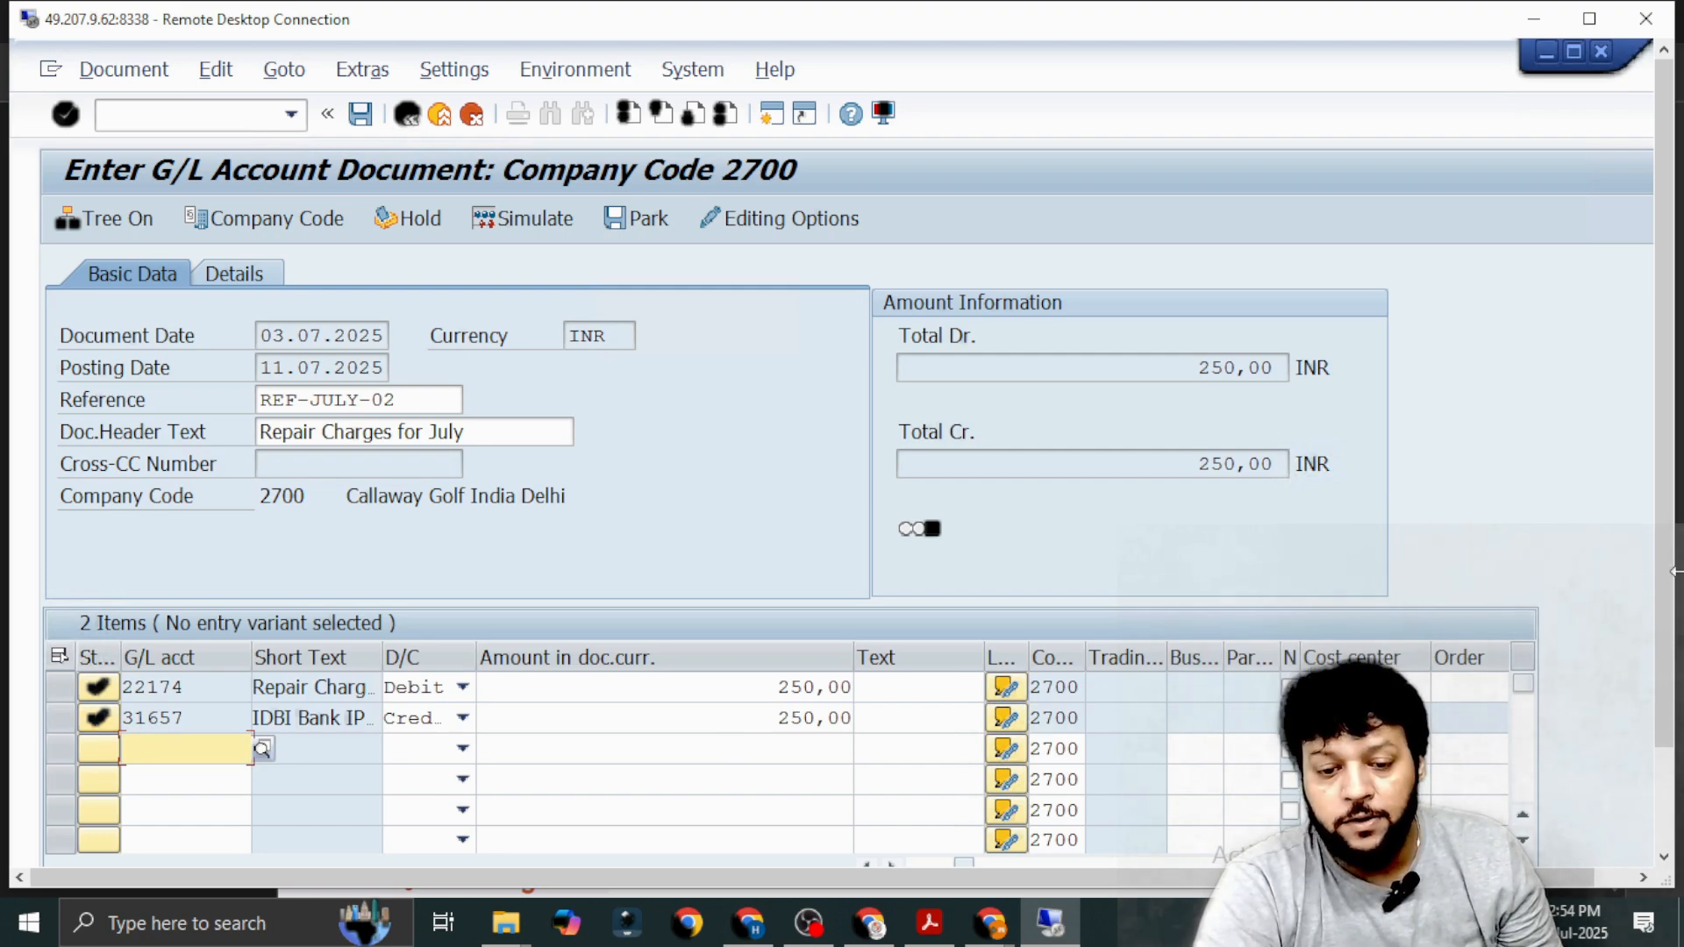
{"action": "scroll", "coordinate": [1674, 555], "scroll_direction": "down", "scroll_amount": 3}
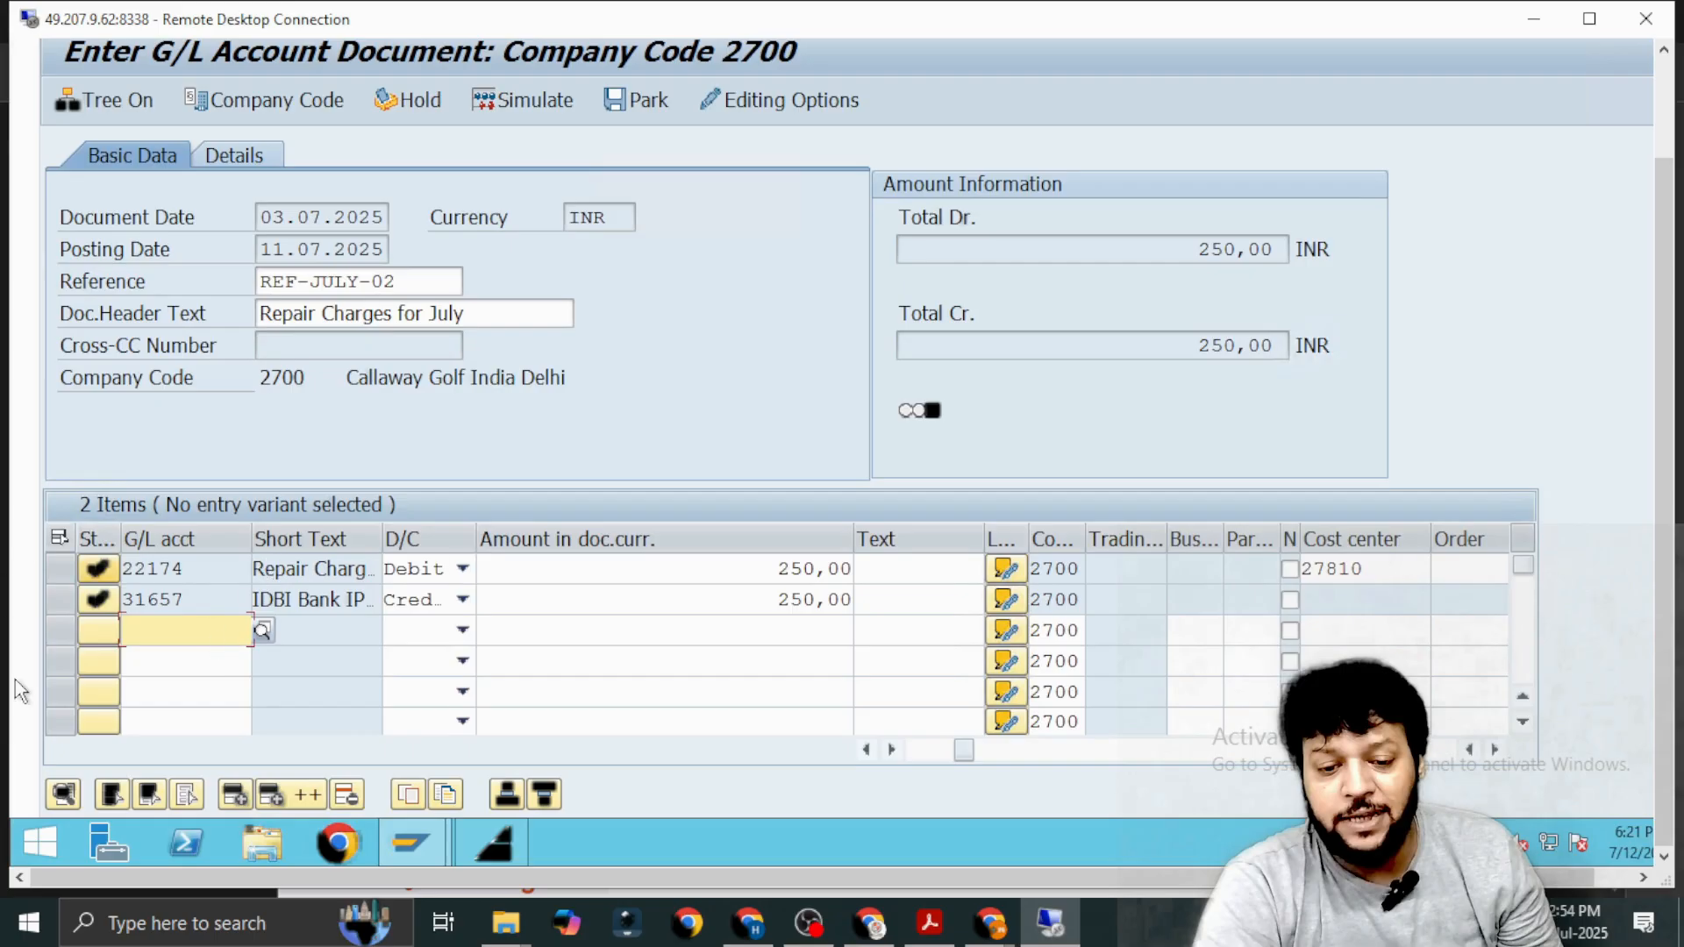
{"action": "left_click", "coordinate": [507, 102]}
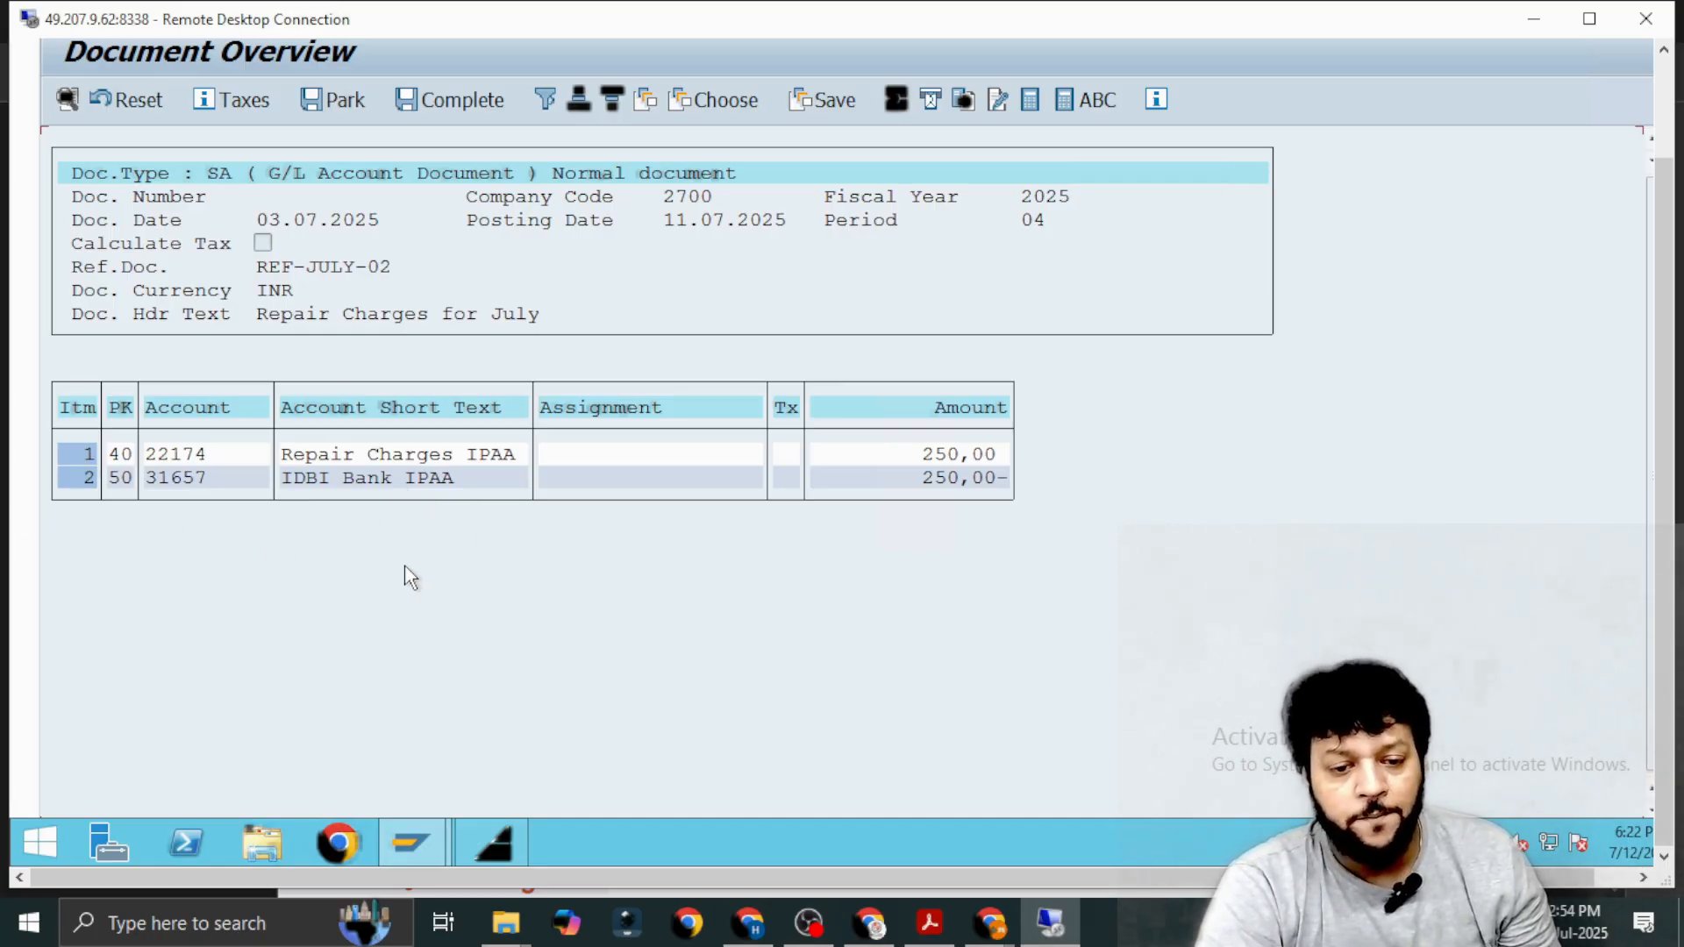
Post the simulated repair charges document.
{"action": "left_click_drag", "start_coordinate": [1666, 348], "coordinate": [1667, 211]}
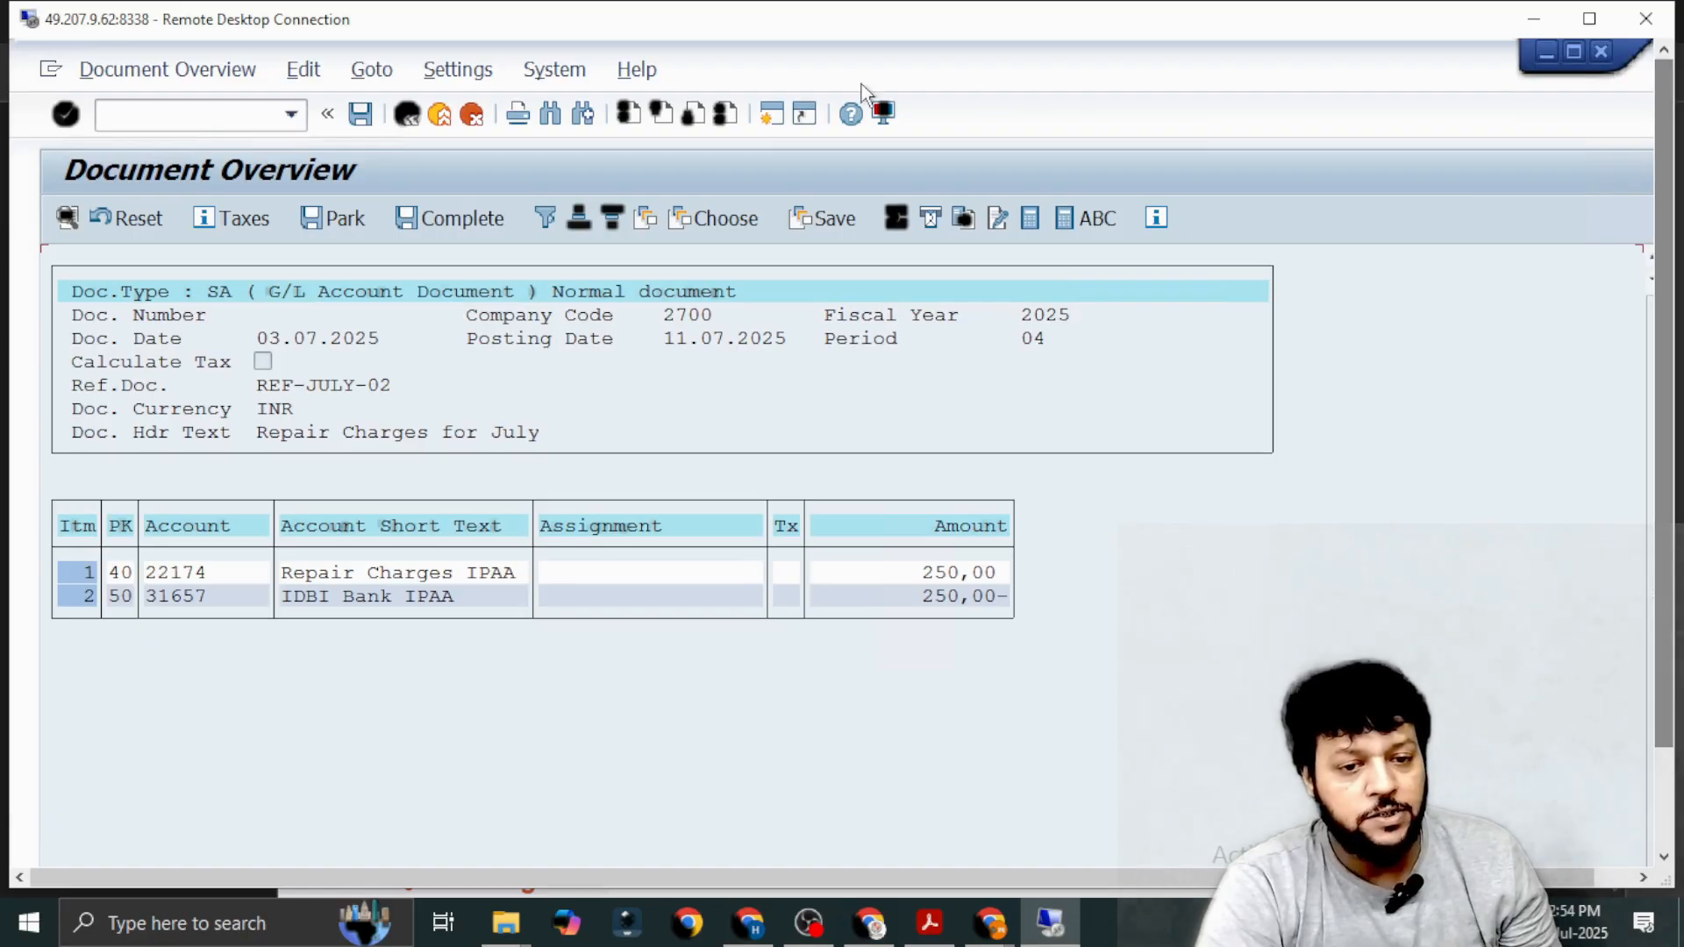
{"action": "left_click", "coordinate": [363, 114]}
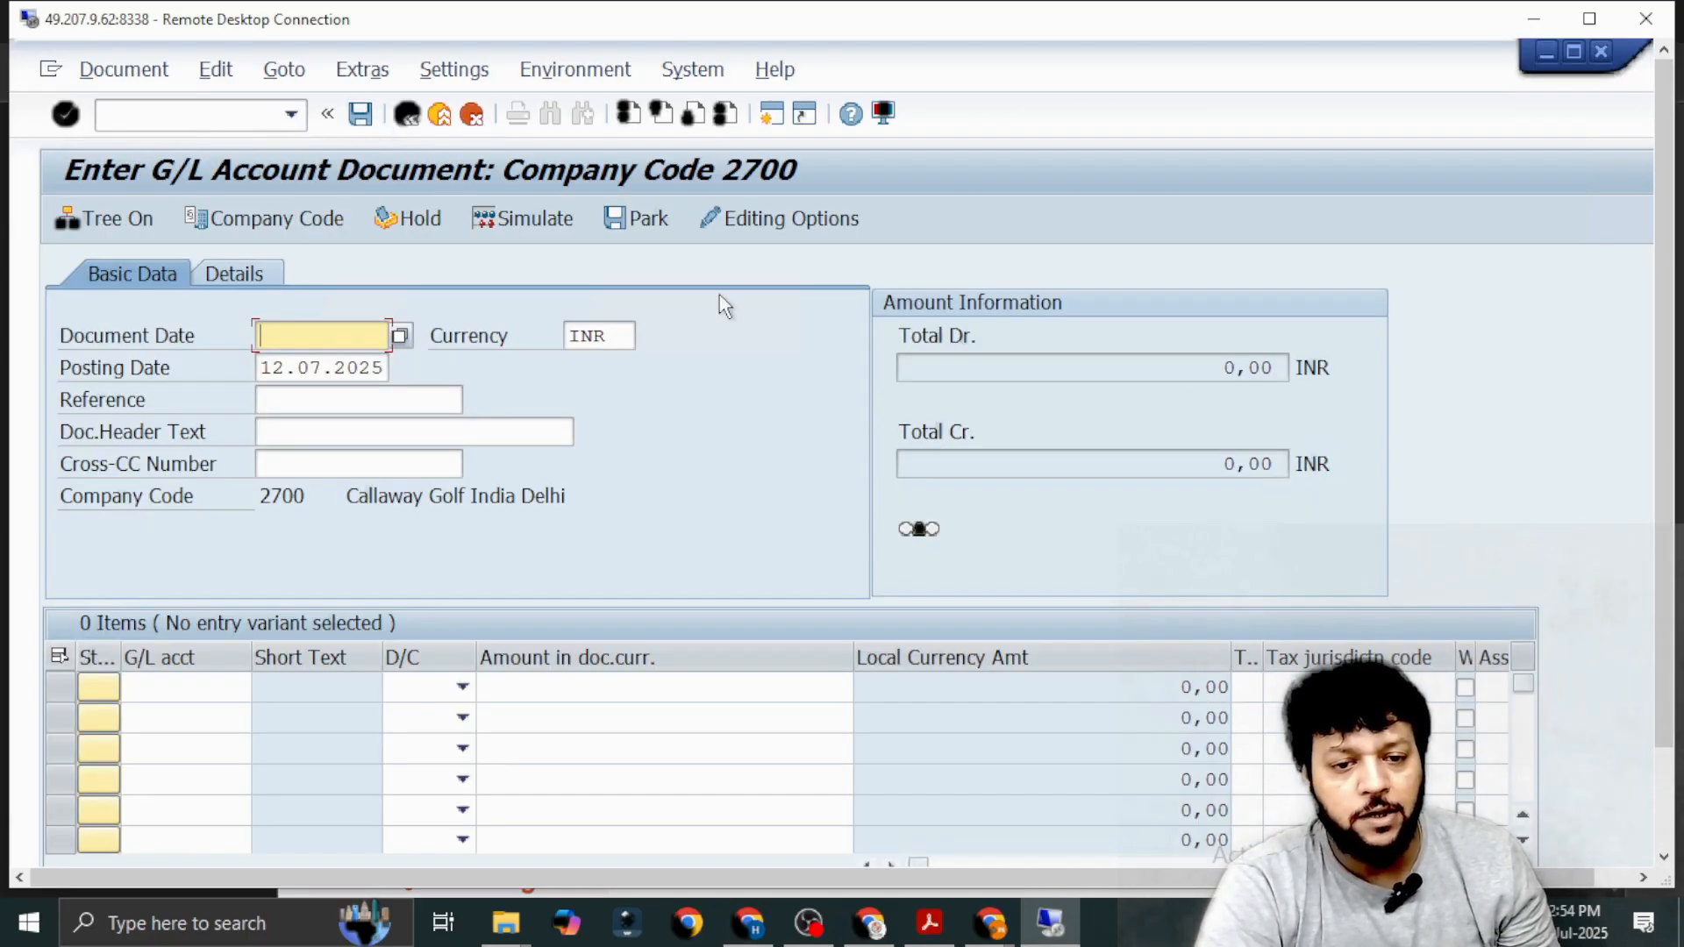
{"action": "left_click_drag", "start_coordinate": [1664, 342], "coordinate": [1675, 500]}
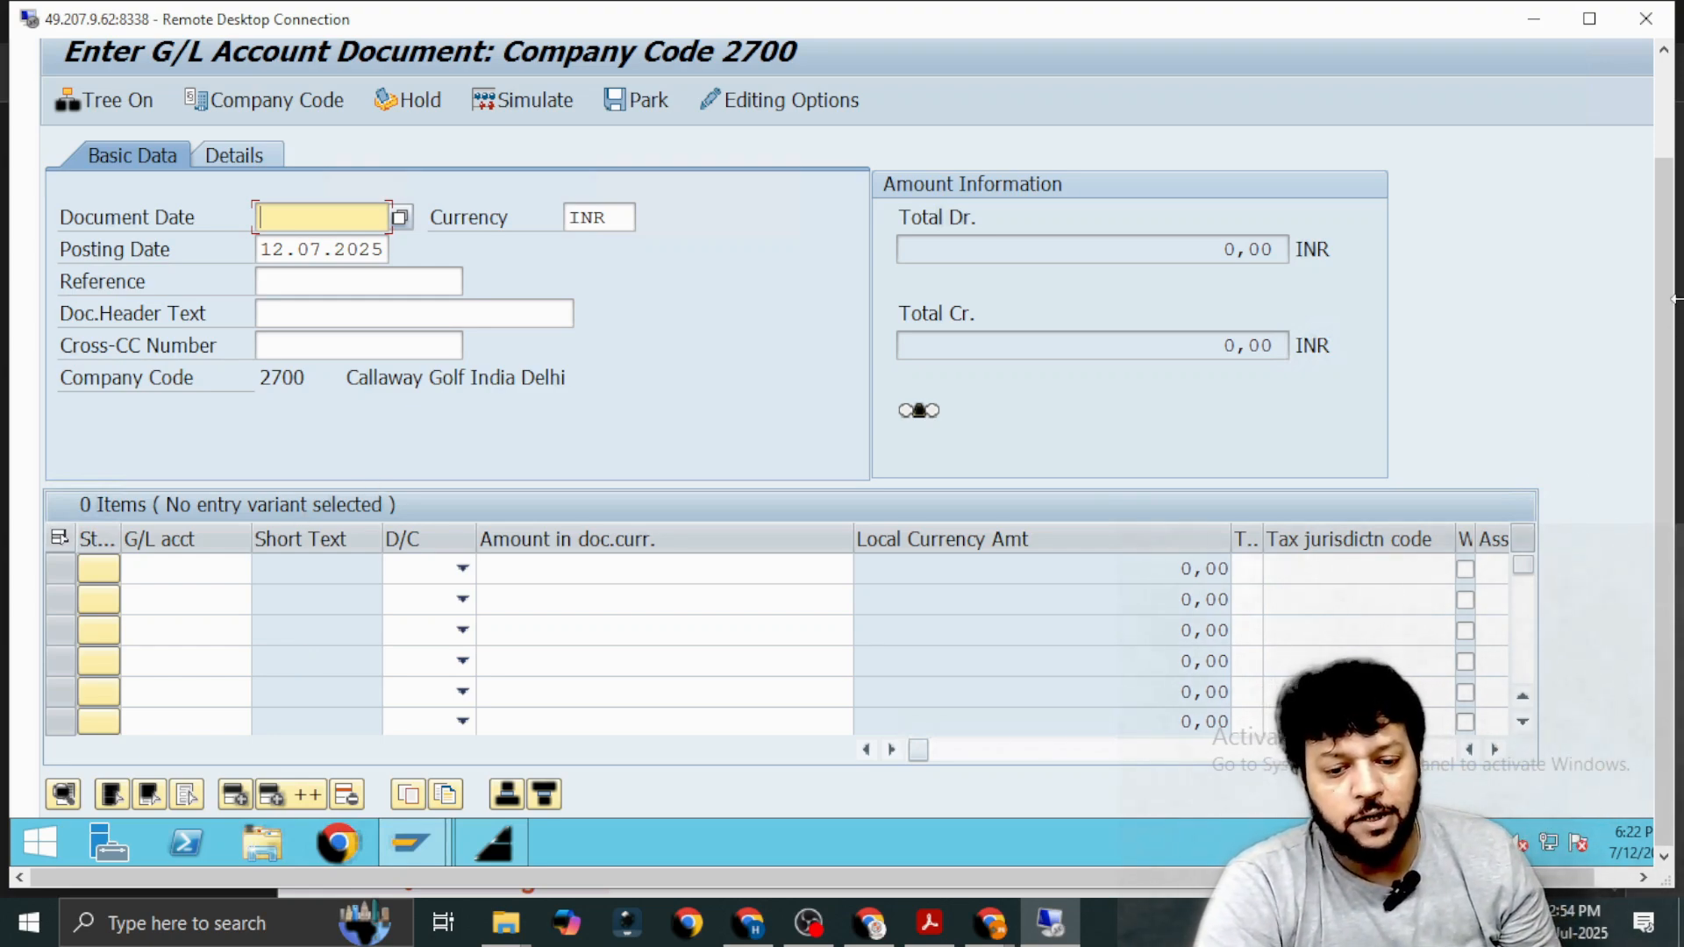
{"action": "left_click_drag", "start_coordinate": [1665, 353], "coordinate": [1671, 217]}
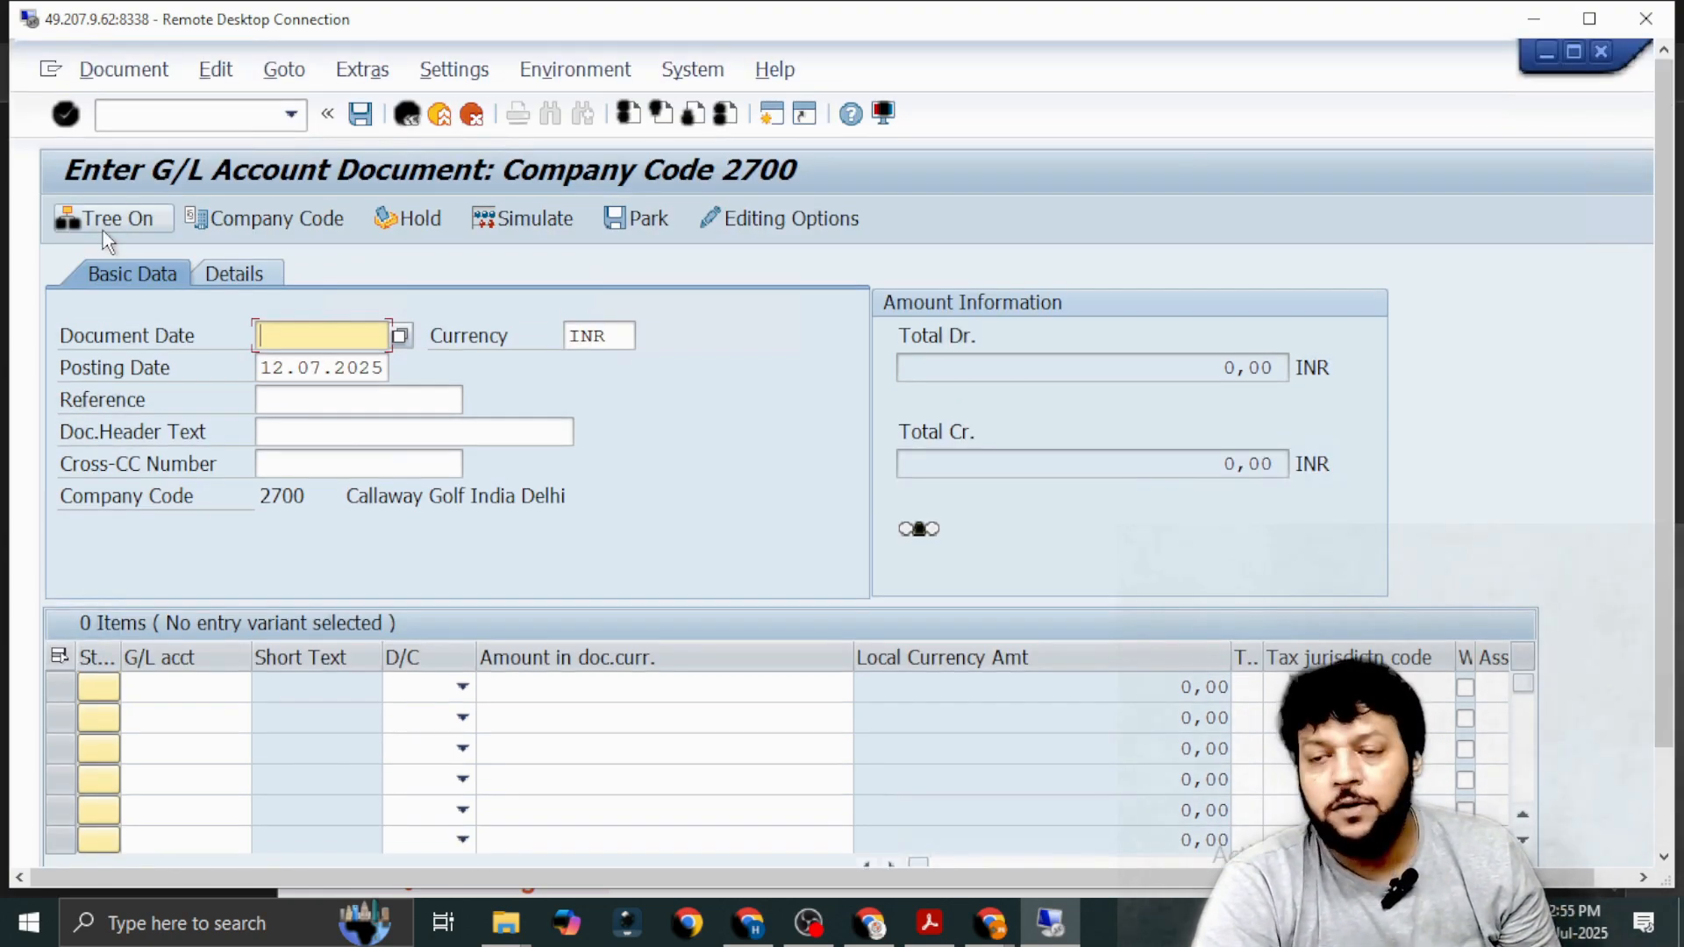
Switch to the SAP FICO PDF notes, mark the individual Parking A/c entry, and return to the Remote Desktop session.
{"action": "key", "text": "alt+Tab"}
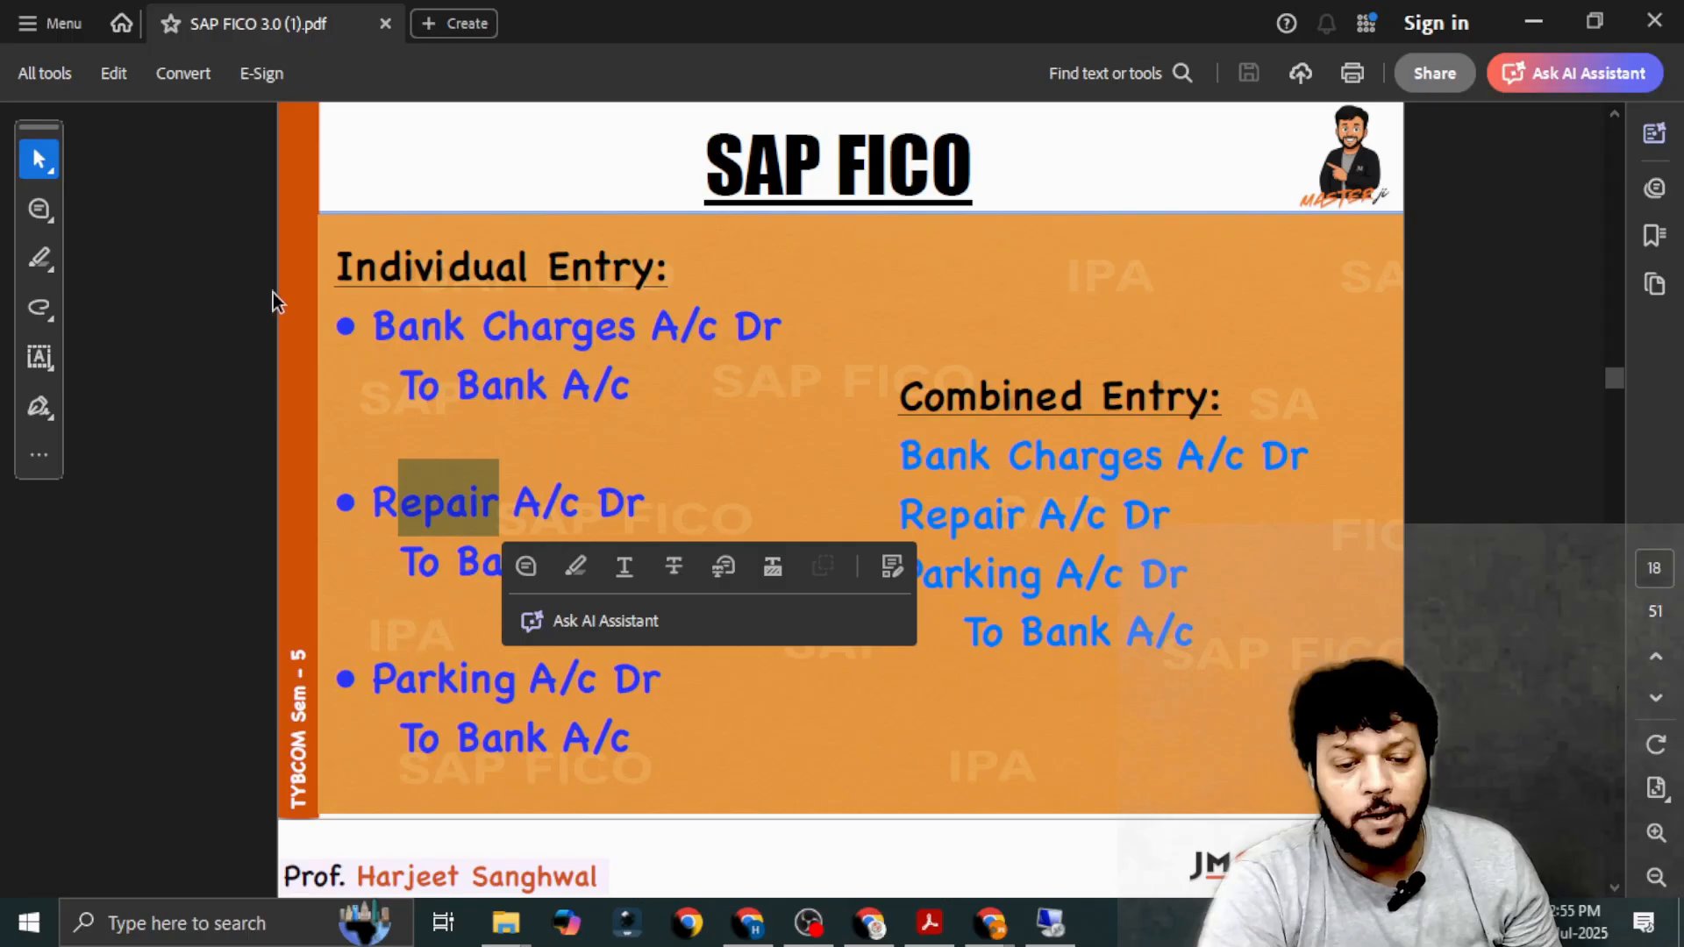
{"action": "left_click", "coordinate": [472, 679]}
{"action": "left_click_drag", "start_coordinate": [372, 680], "coordinate": [597, 679]}
{"action": "key", "text": "alt+Tab"}
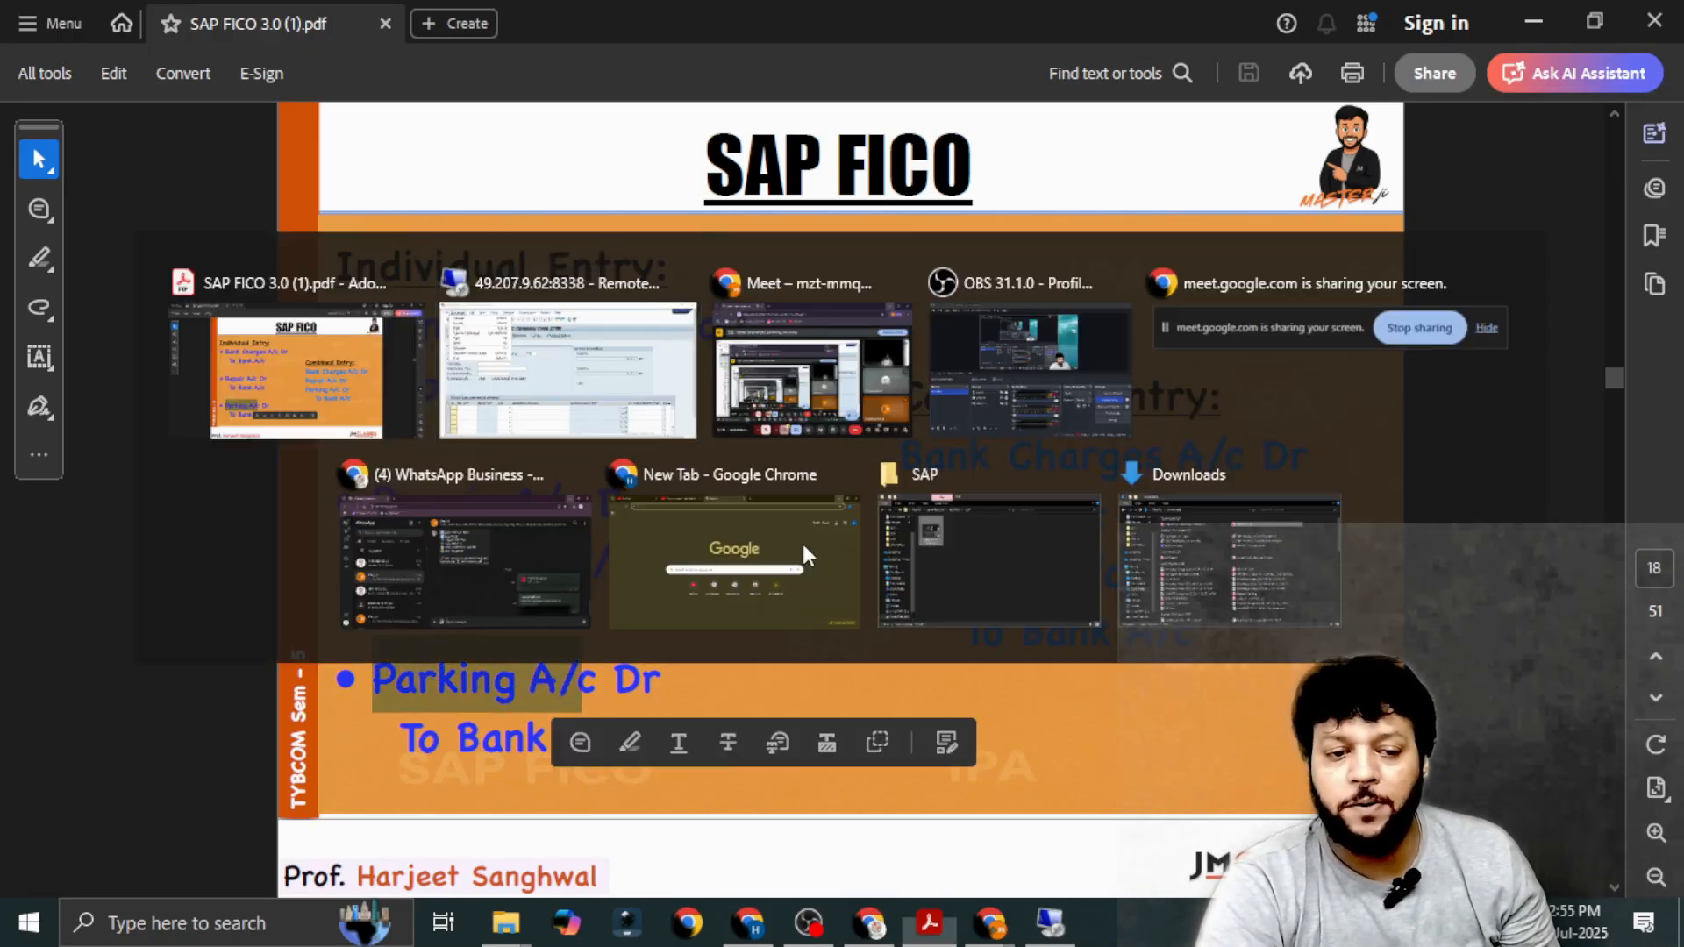
{"action": "left_click", "coordinate": [645, 398]}
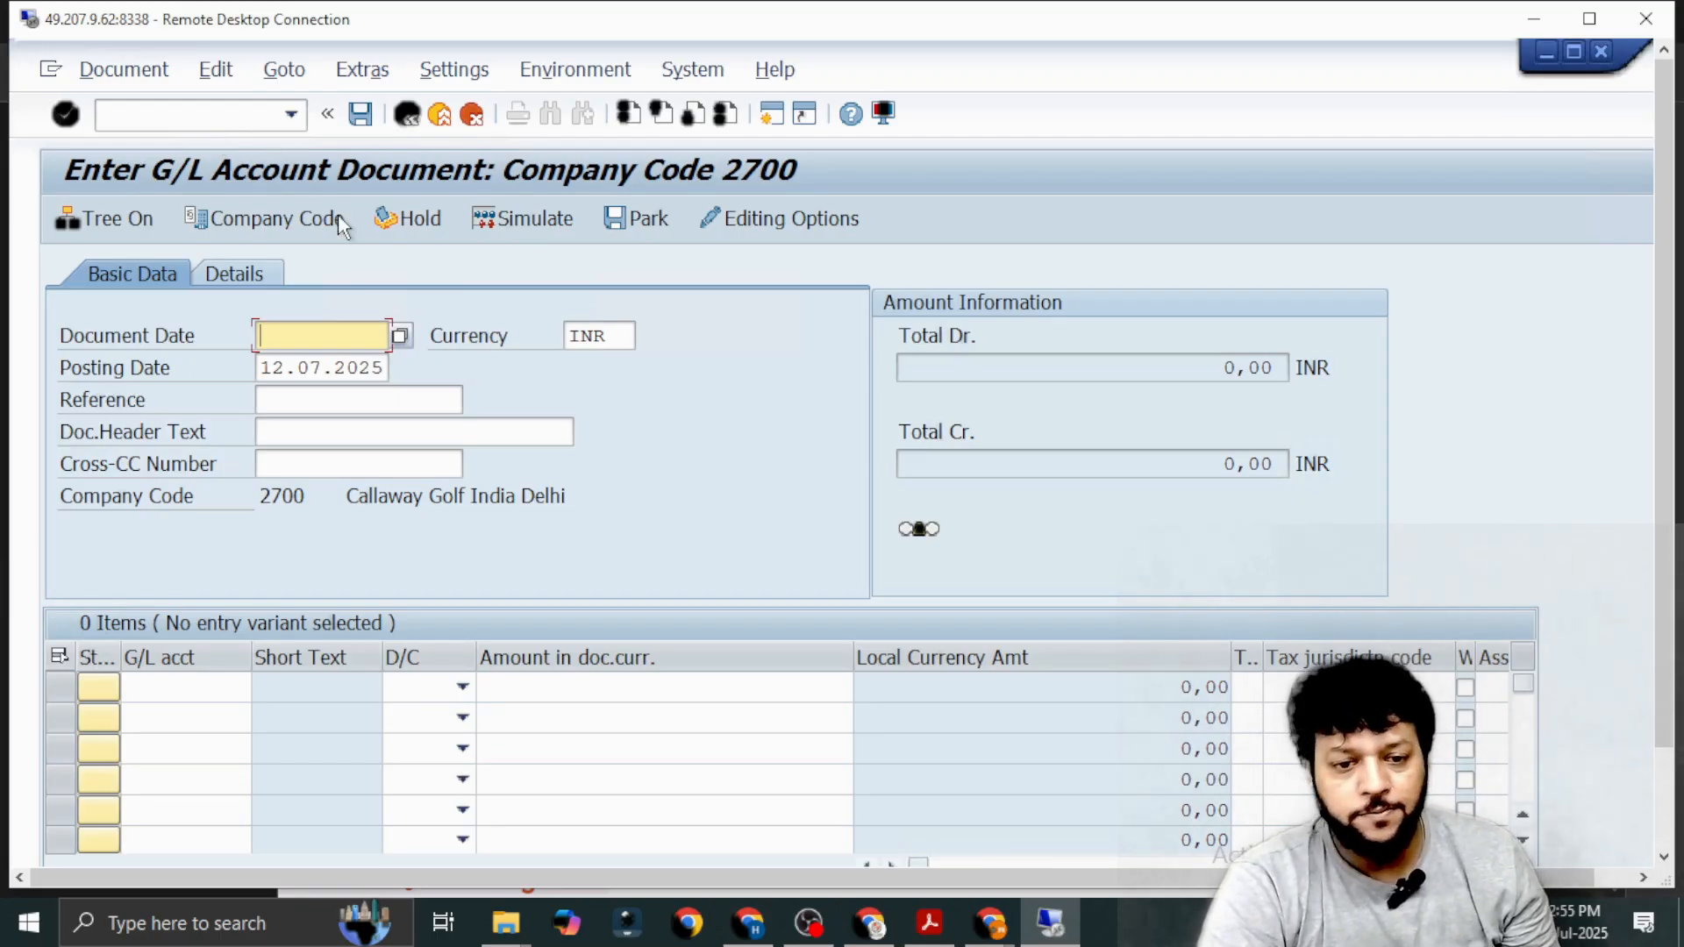
Set the new document's document date to 03.07.2025 and its posting date to 11.07.2025.
{"action": "left_click", "coordinate": [400, 337]}
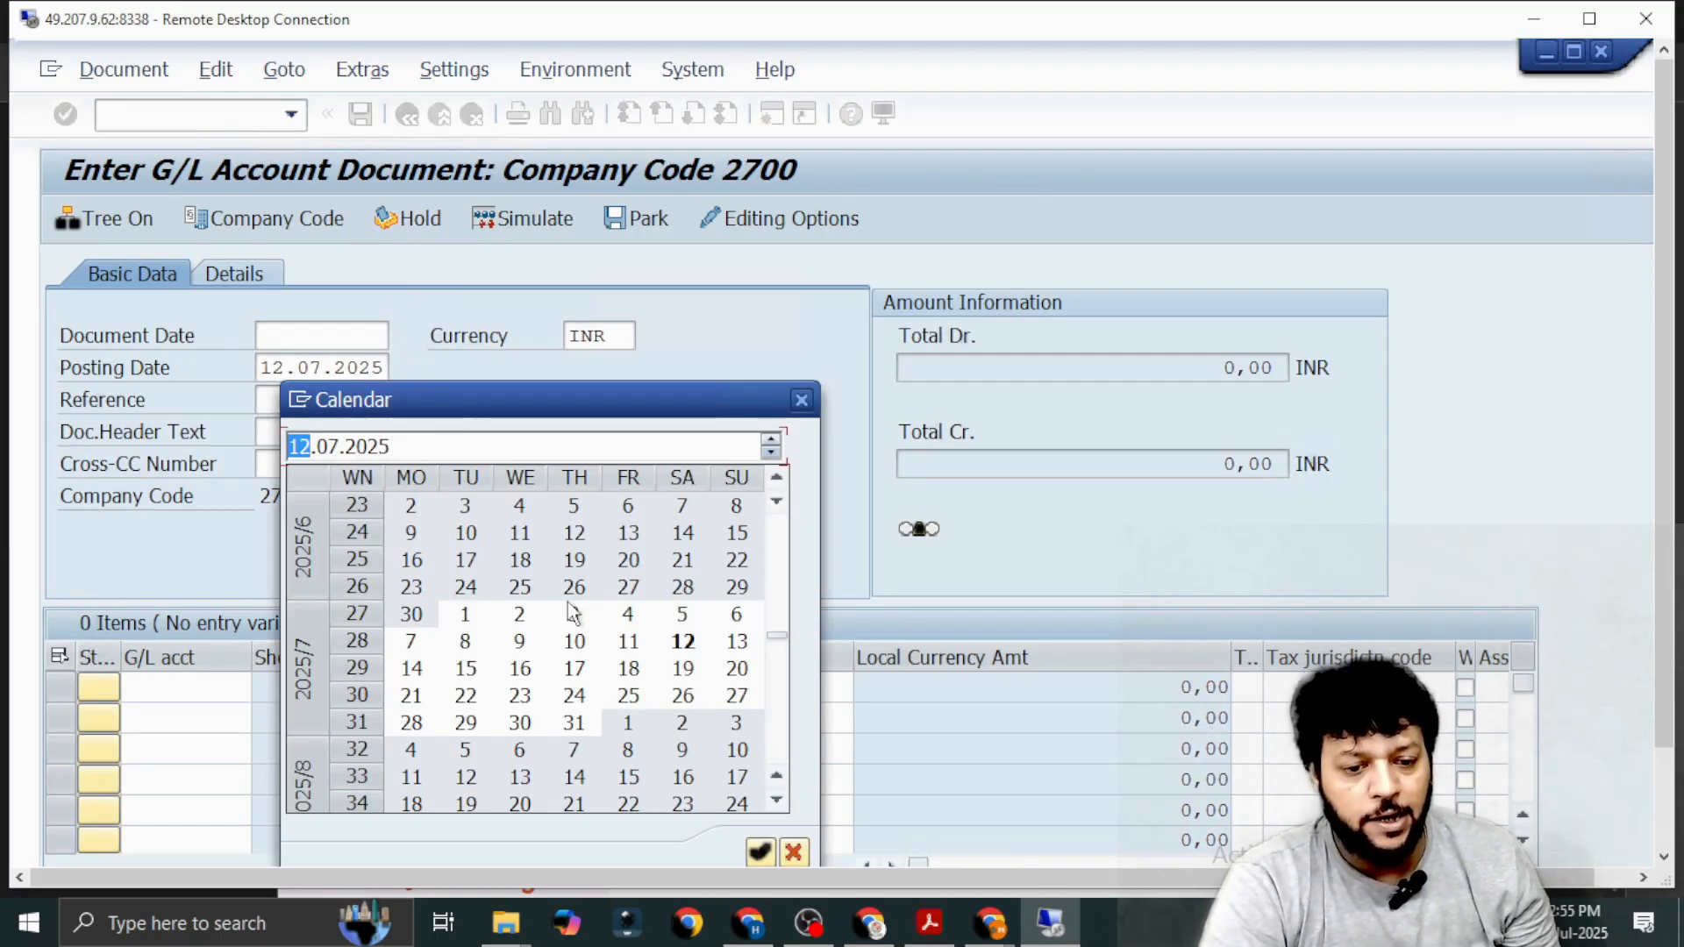
{"action": "key", "text": "Escape"}
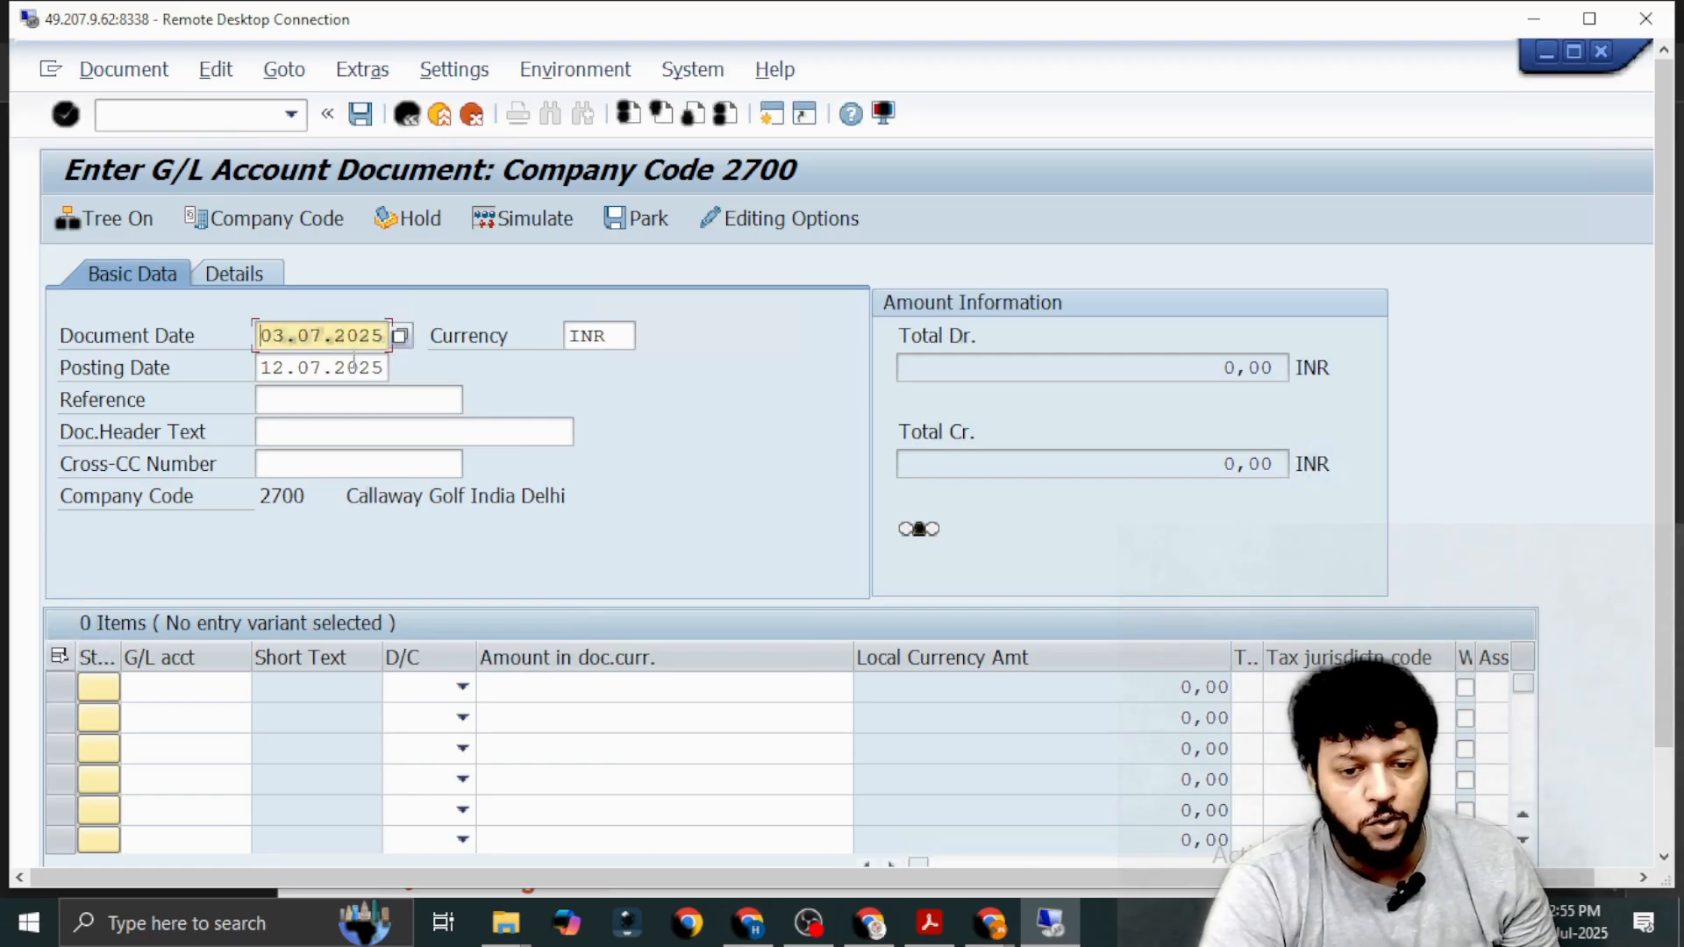
{"action": "left_click", "coordinate": [402, 369]}
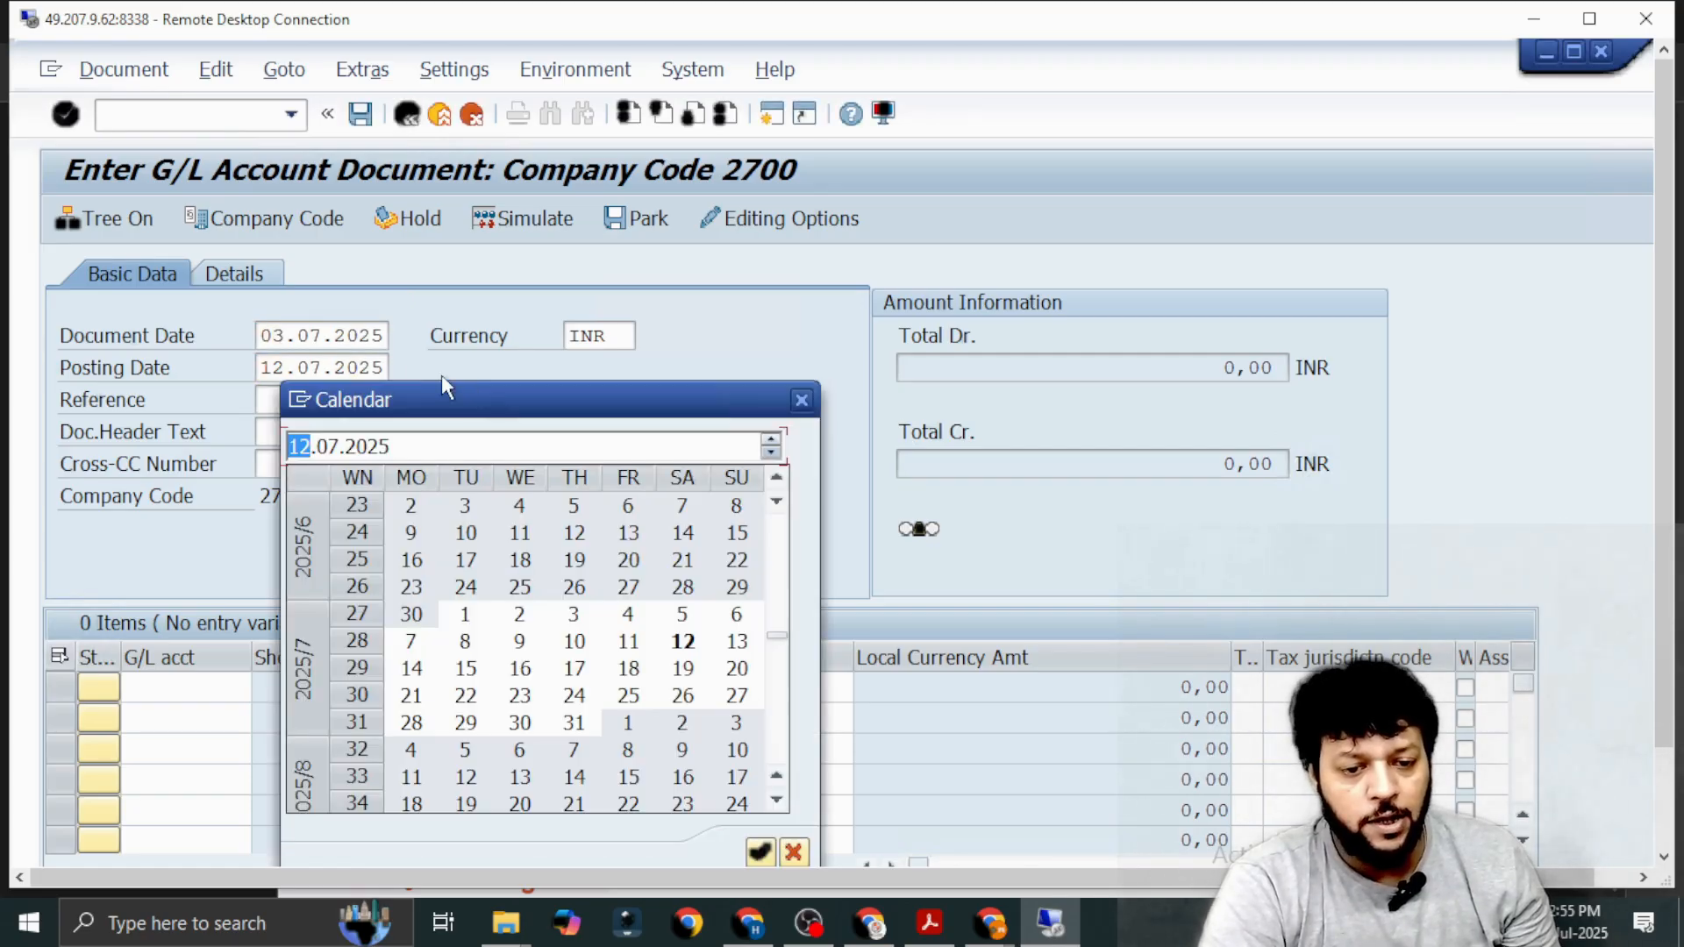
{"action": "double_click", "coordinate": [634, 650]}
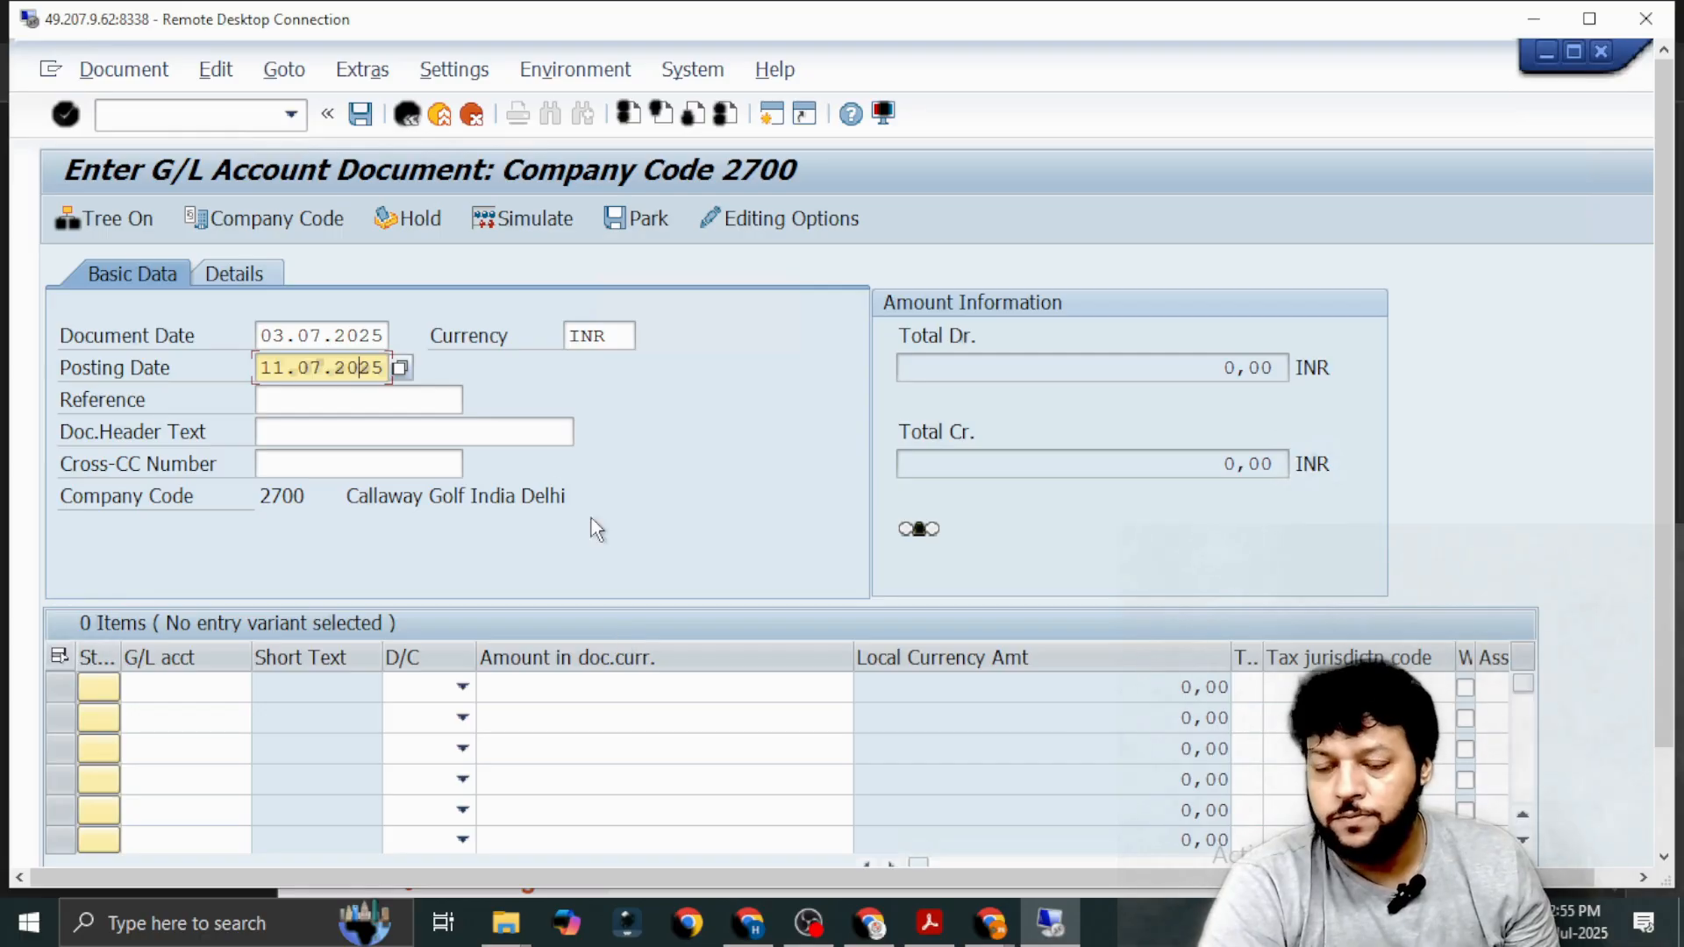
Enter Ref-July-03 as the document reference.
{"action": "left_click", "coordinate": [370, 400]}
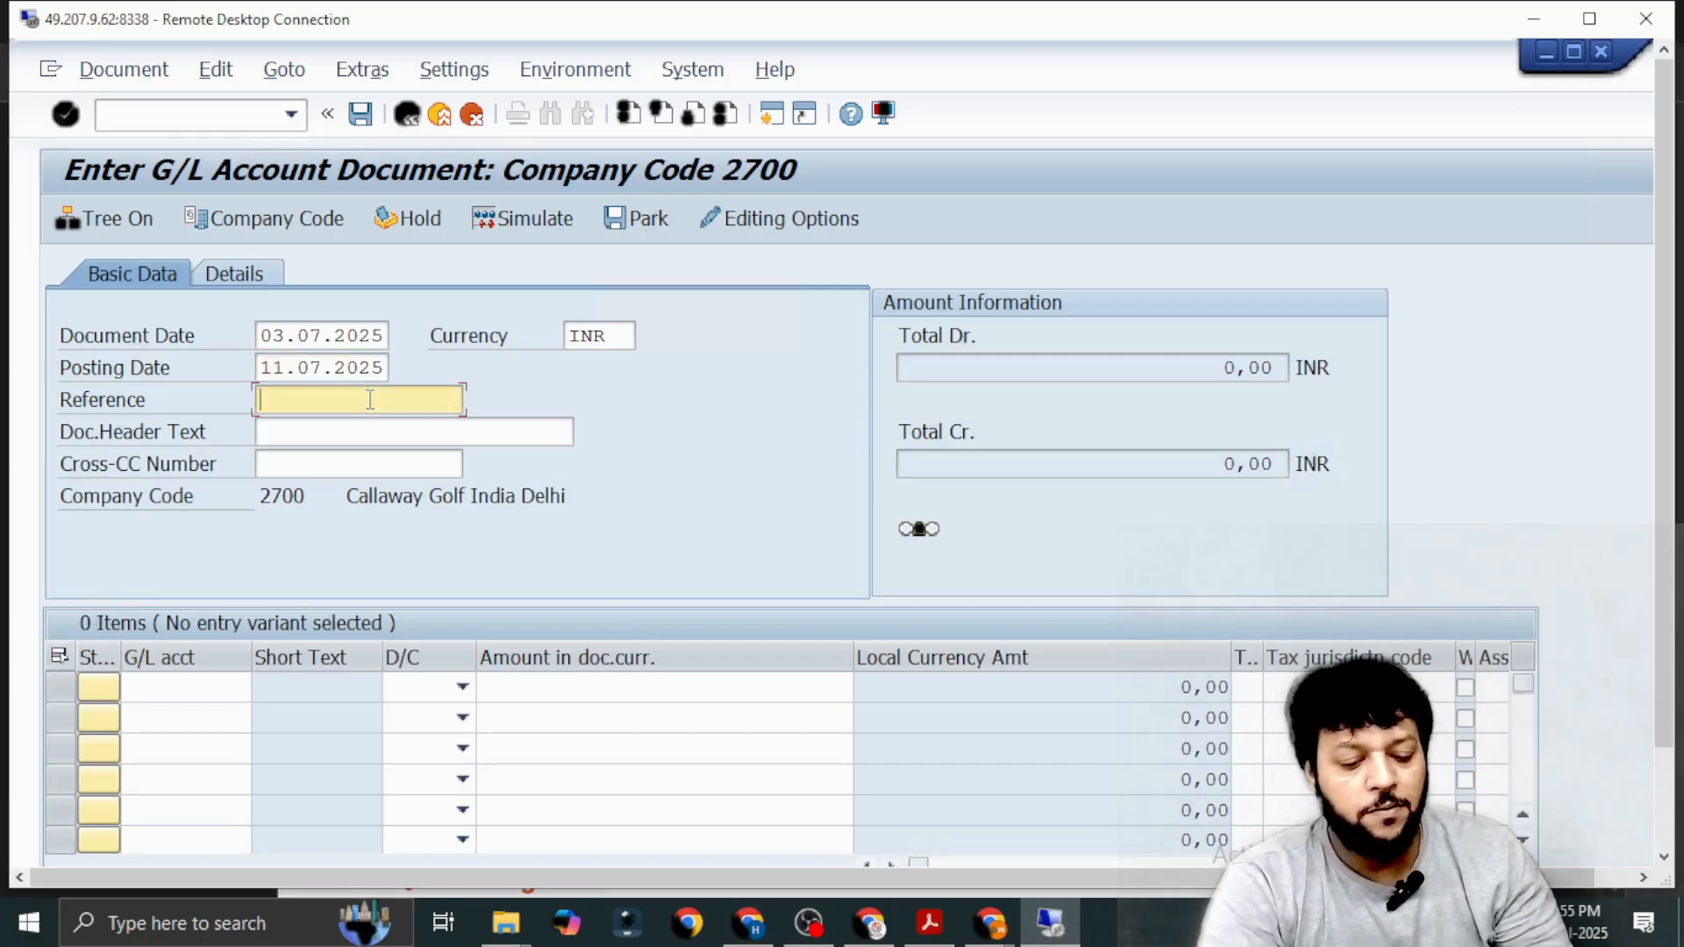
{"action": "type", "text": "R"}
{"action": "key", "text": "Down"}
{"action": "key", "text": "Return"}
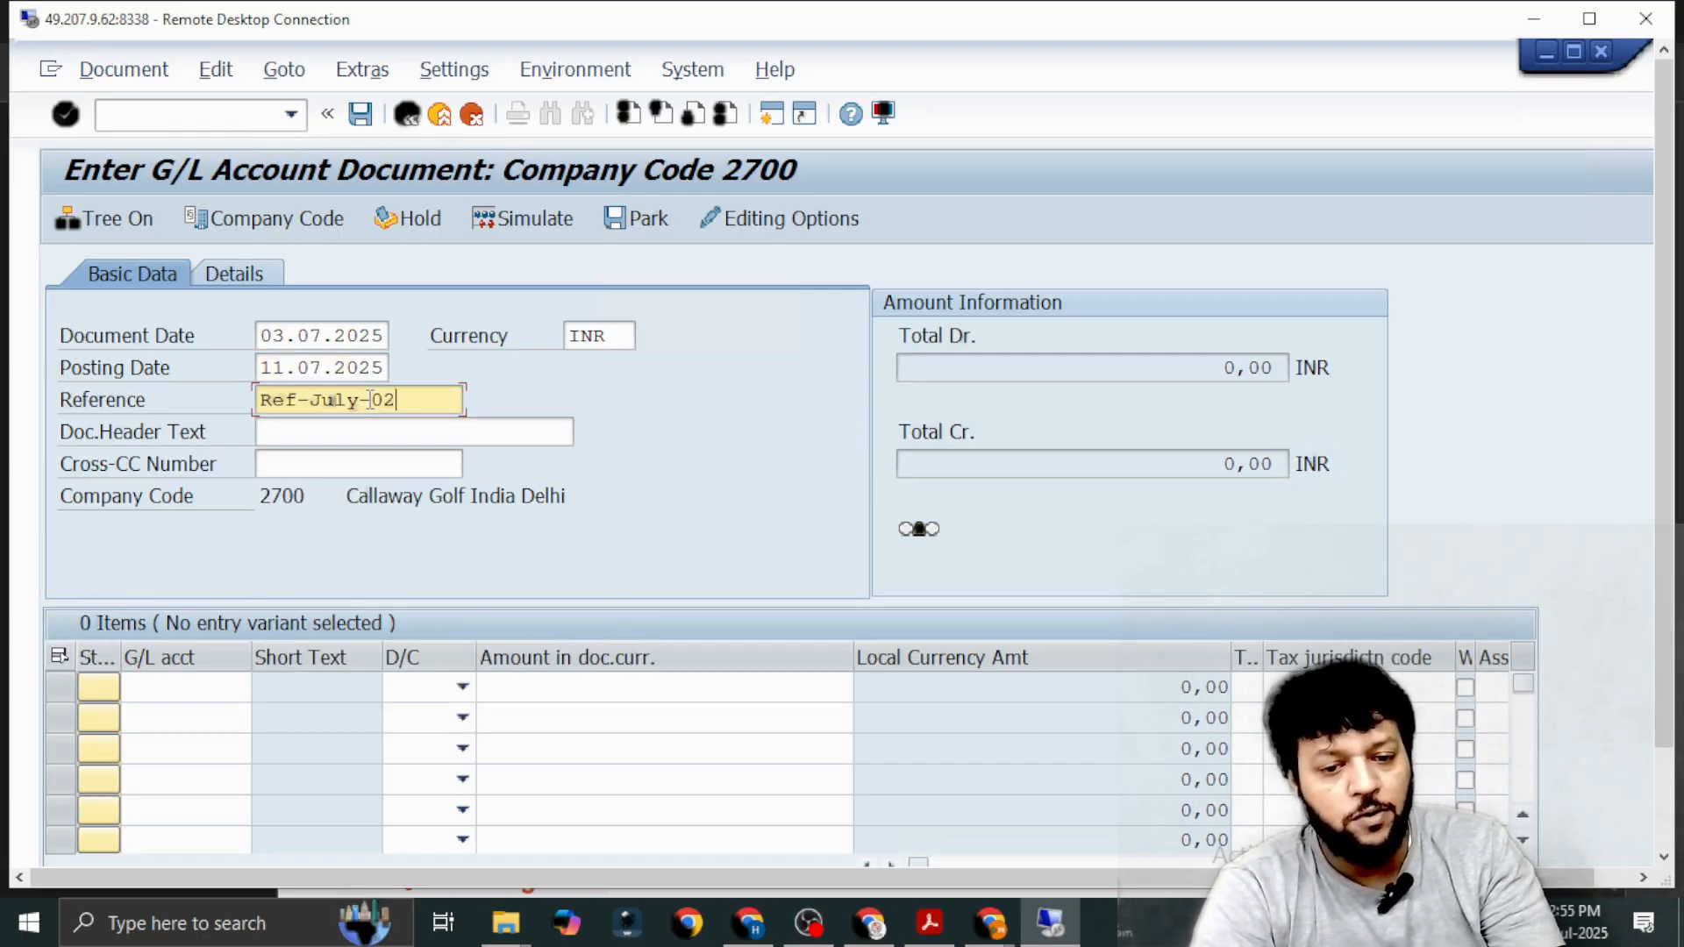
{"action": "key", "text": "BackSpace"}
{"action": "type", "text": "3"}
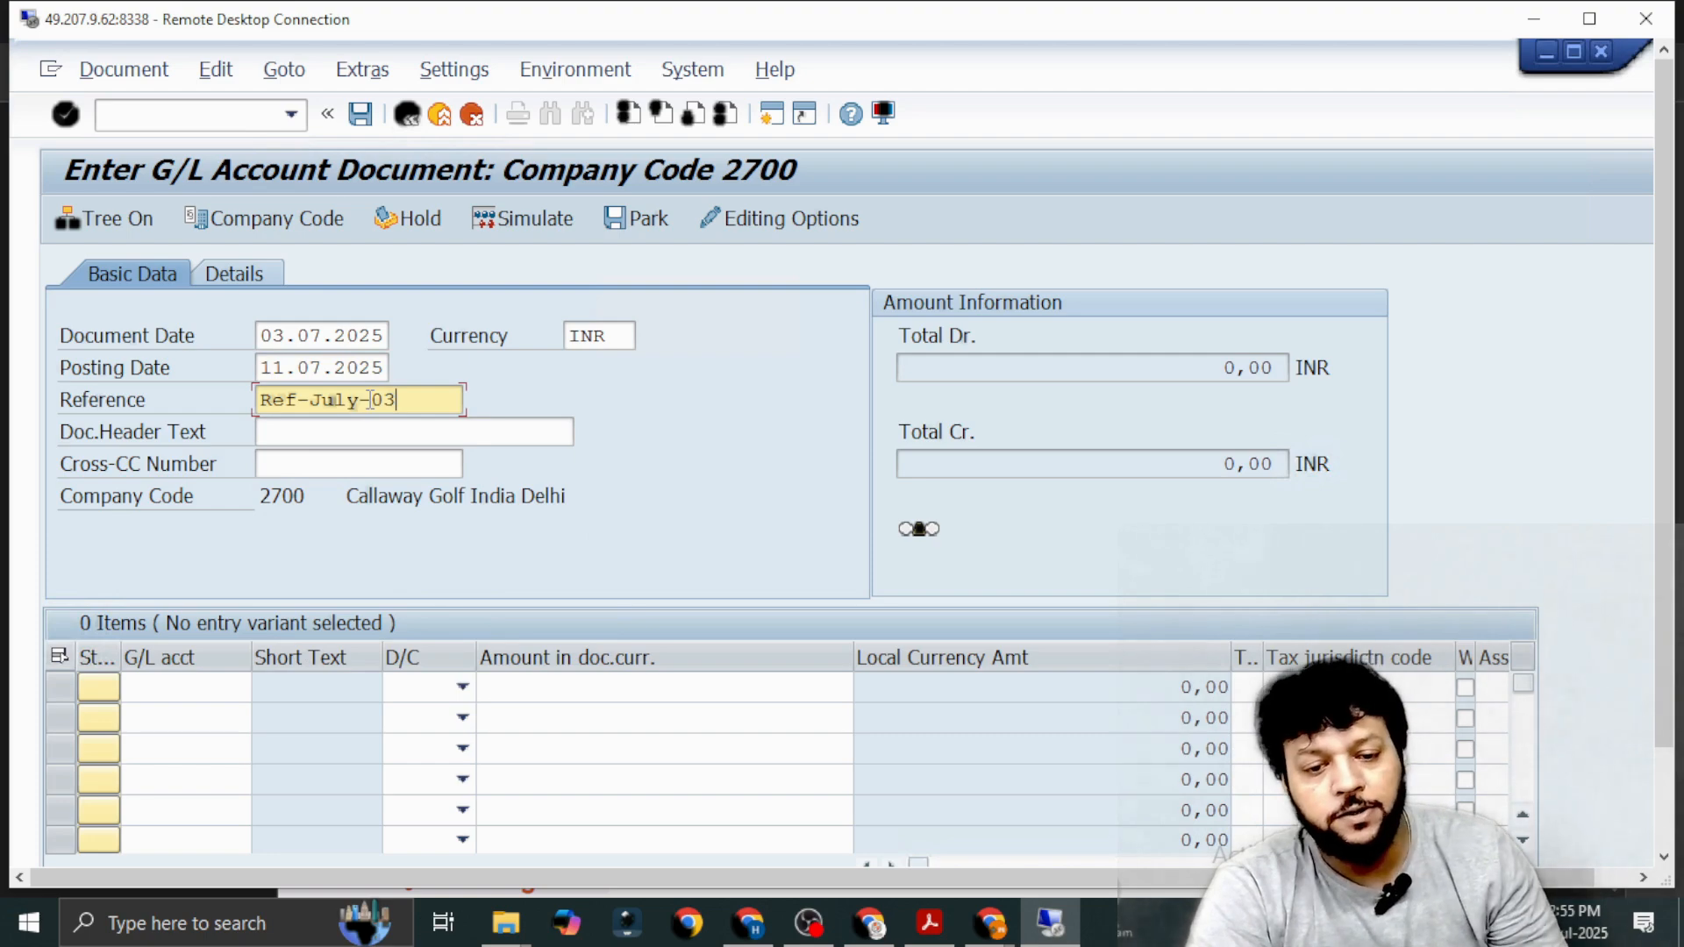
Enter "Parking Charges for July" as the document header text.
{"action": "left_click", "coordinate": [377, 429]}
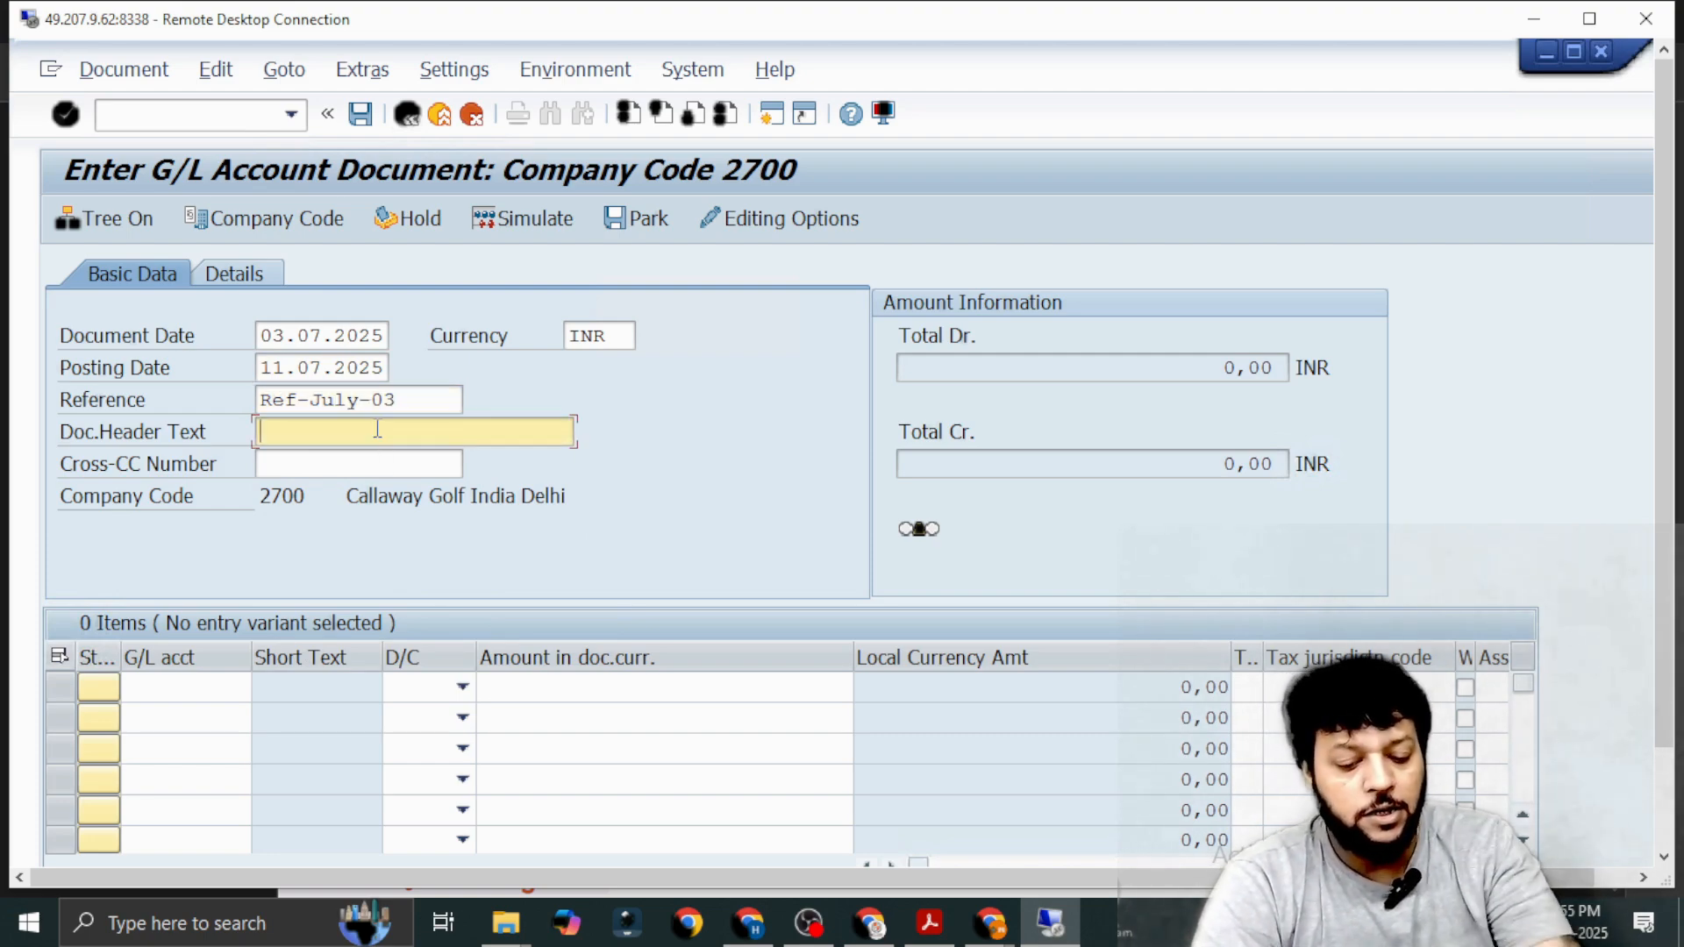
{"action": "type", "text": "Par"}
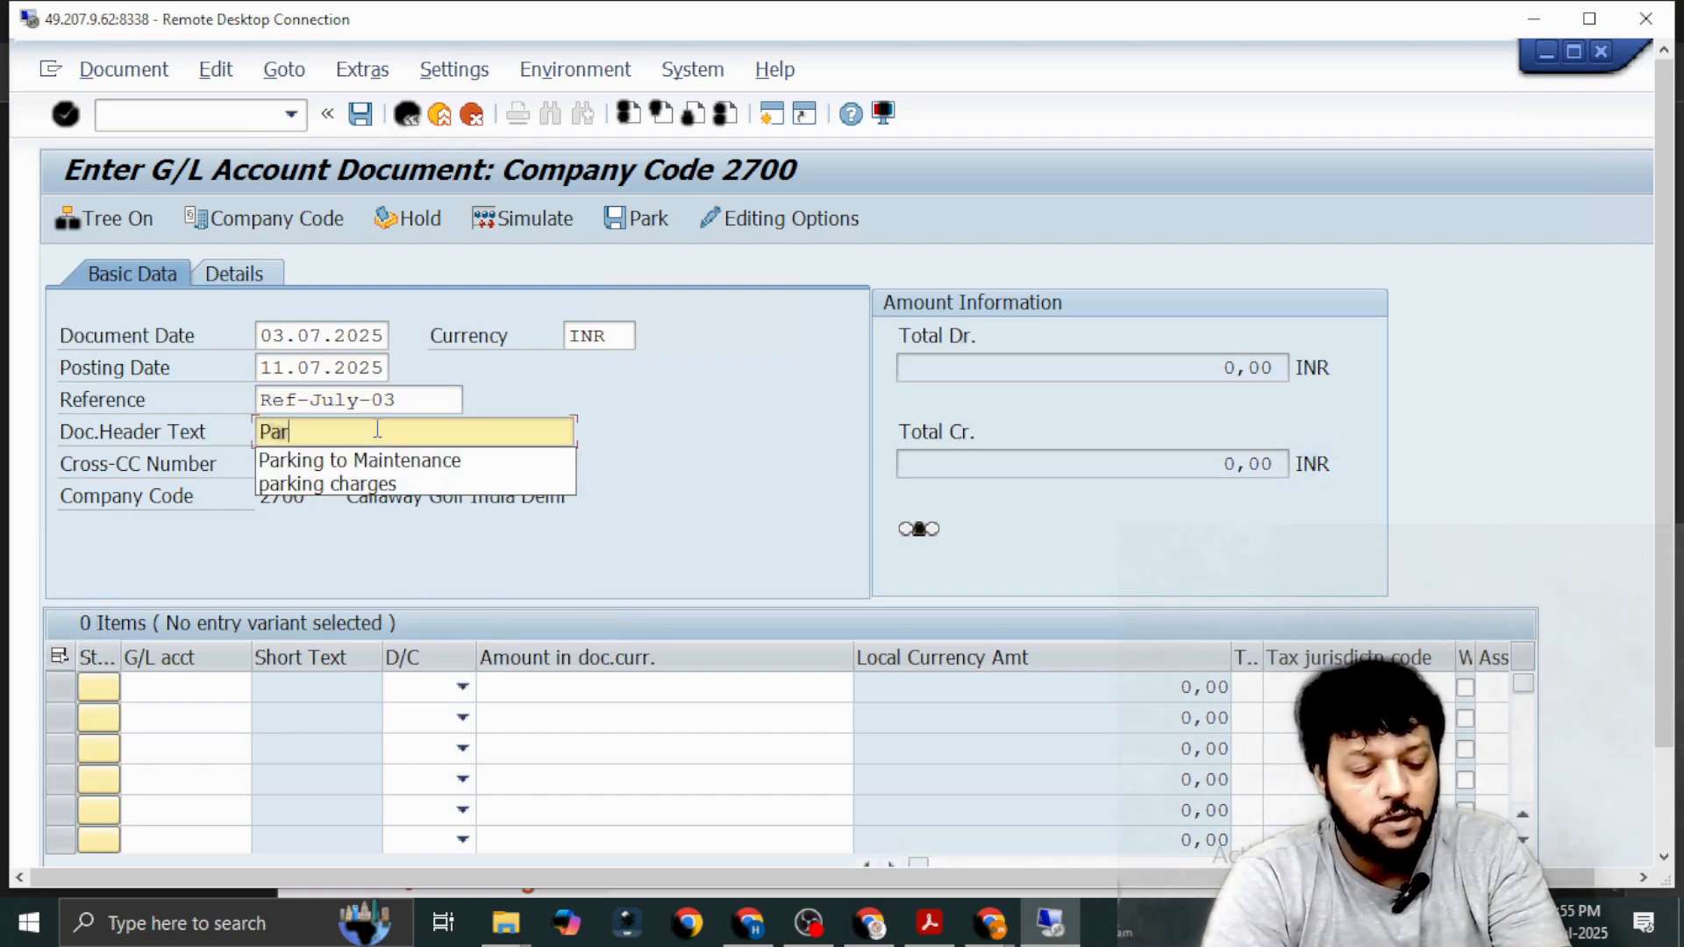
{"action": "type", "text": "king C"}
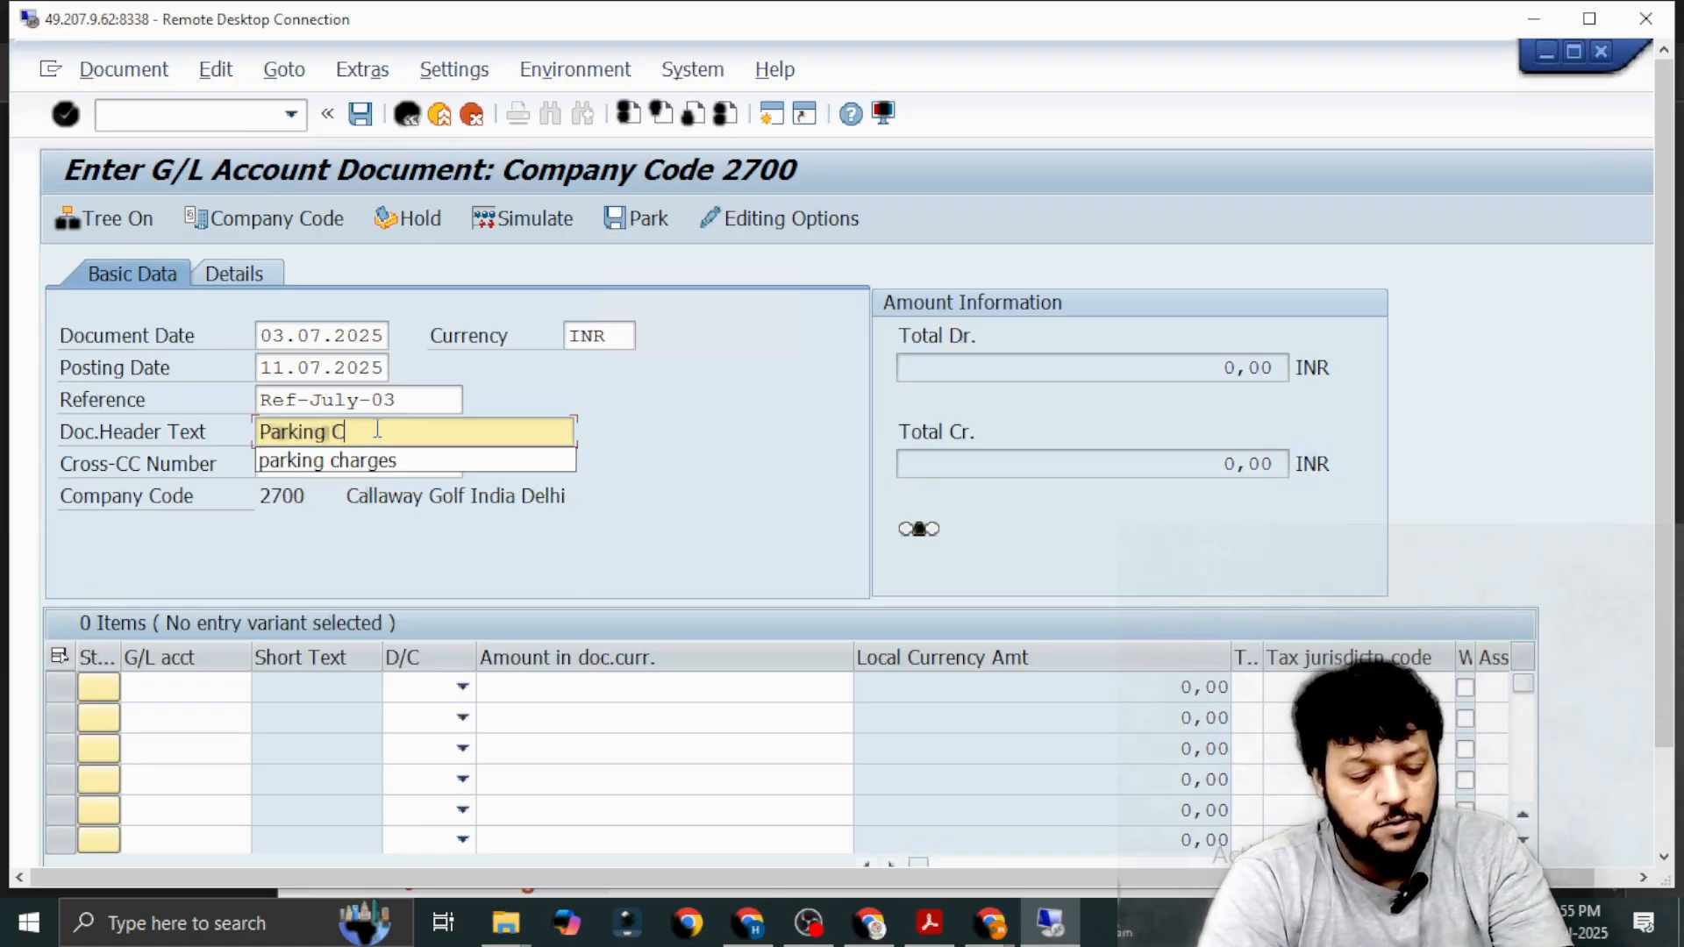
{"action": "type", "text": "harges "}
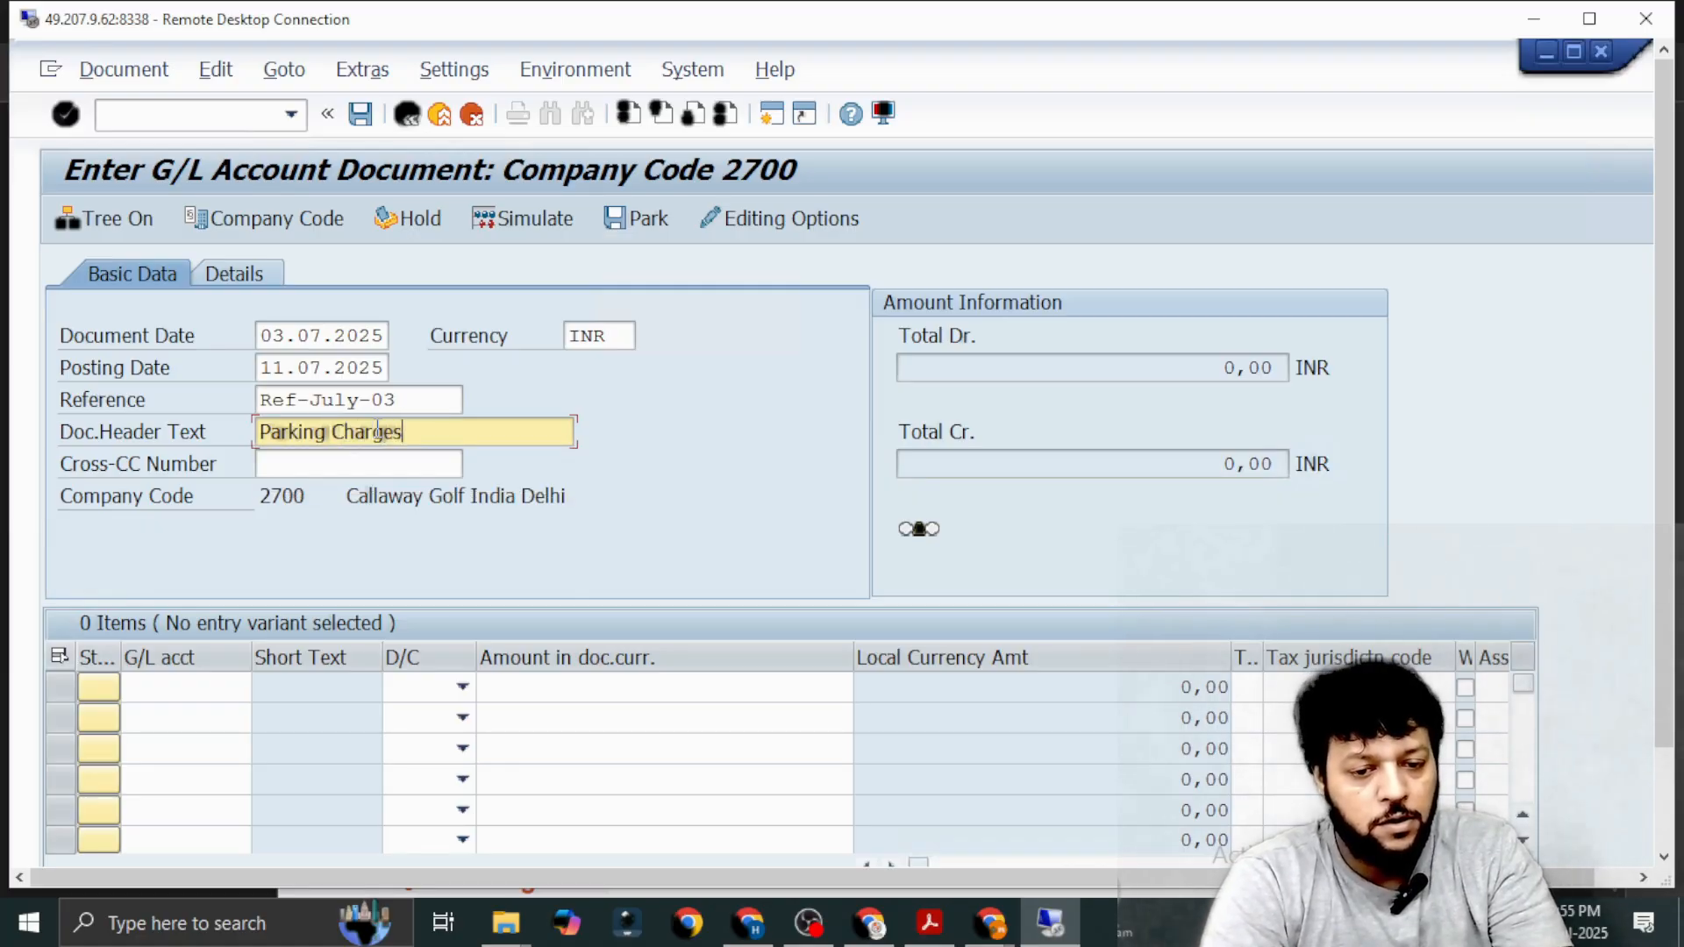
{"action": "type", "text": "for Ju"}
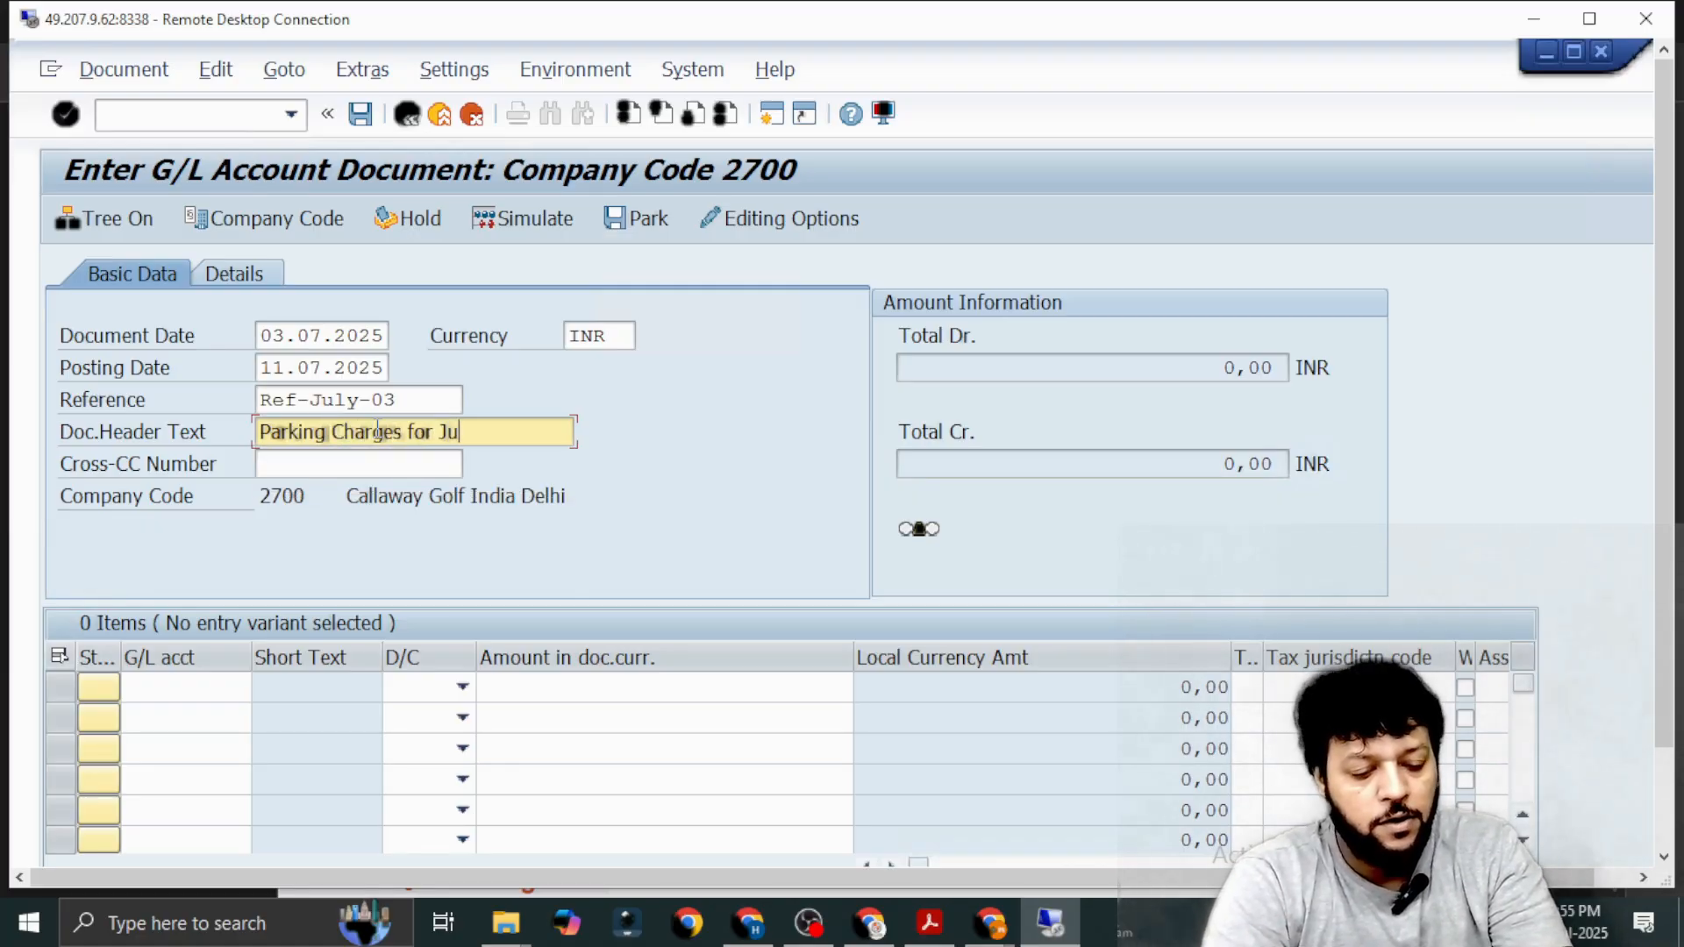
{"action": "type", "text": "ly"}
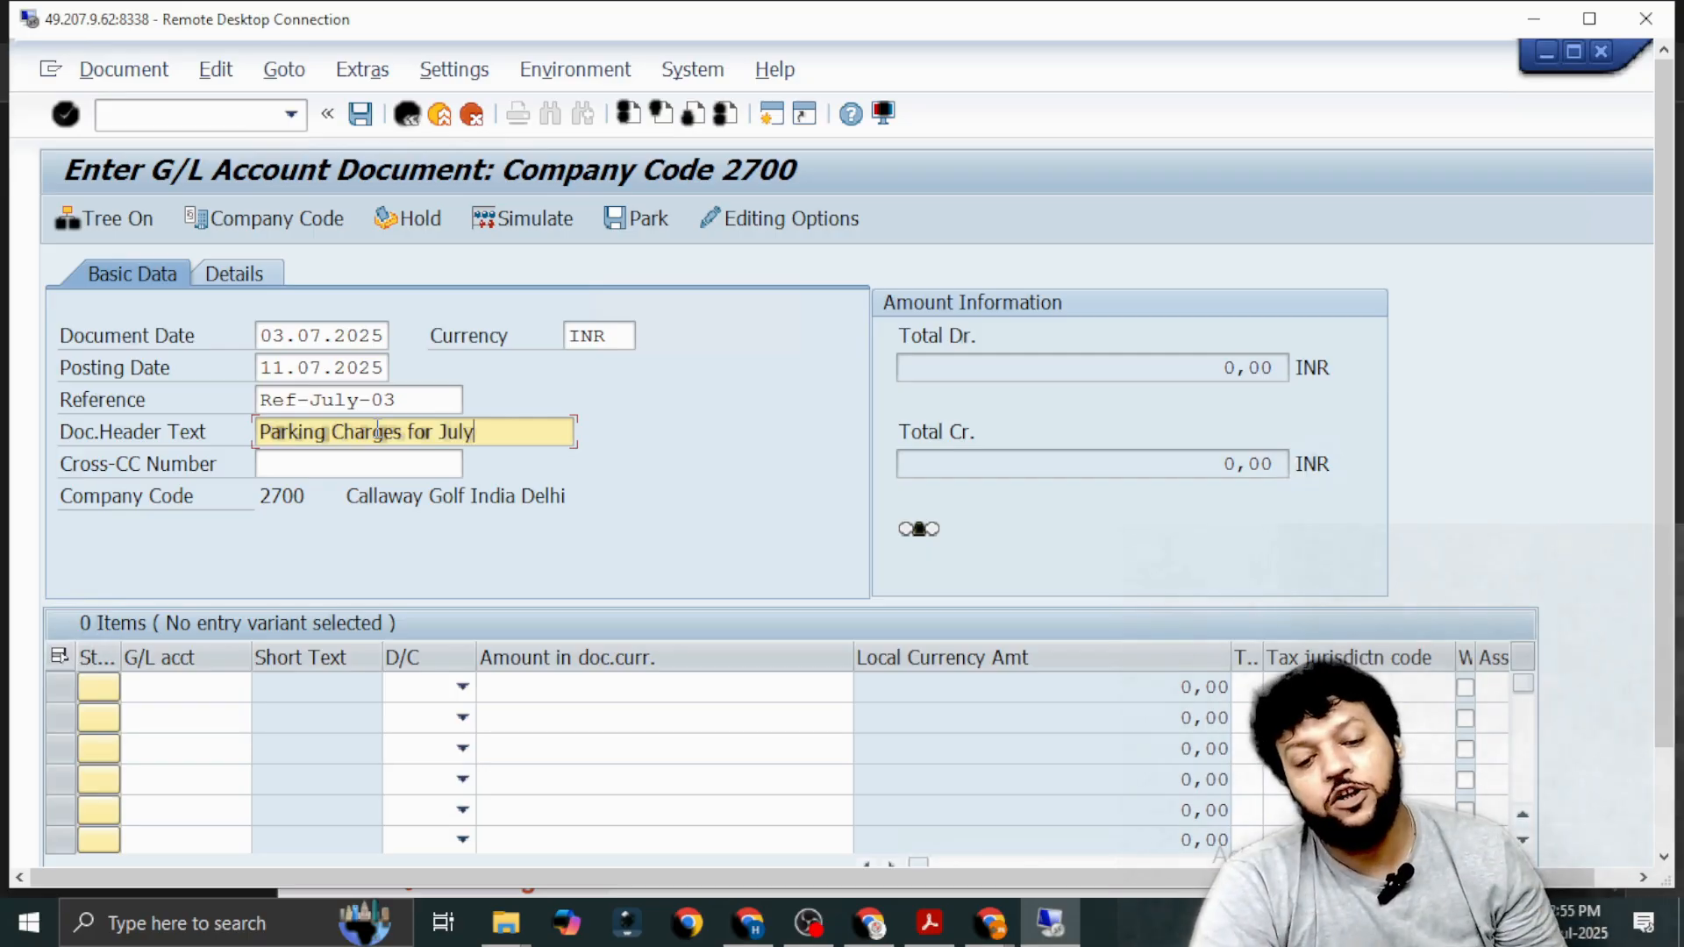
Search G/L accounts by long text *IPAA* and enter PARKING IPAA as the first line item, posted as Debit.
{"action": "left_click", "coordinate": [188, 678]}
{"action": "left_click", "coordinate": [188, 717]}
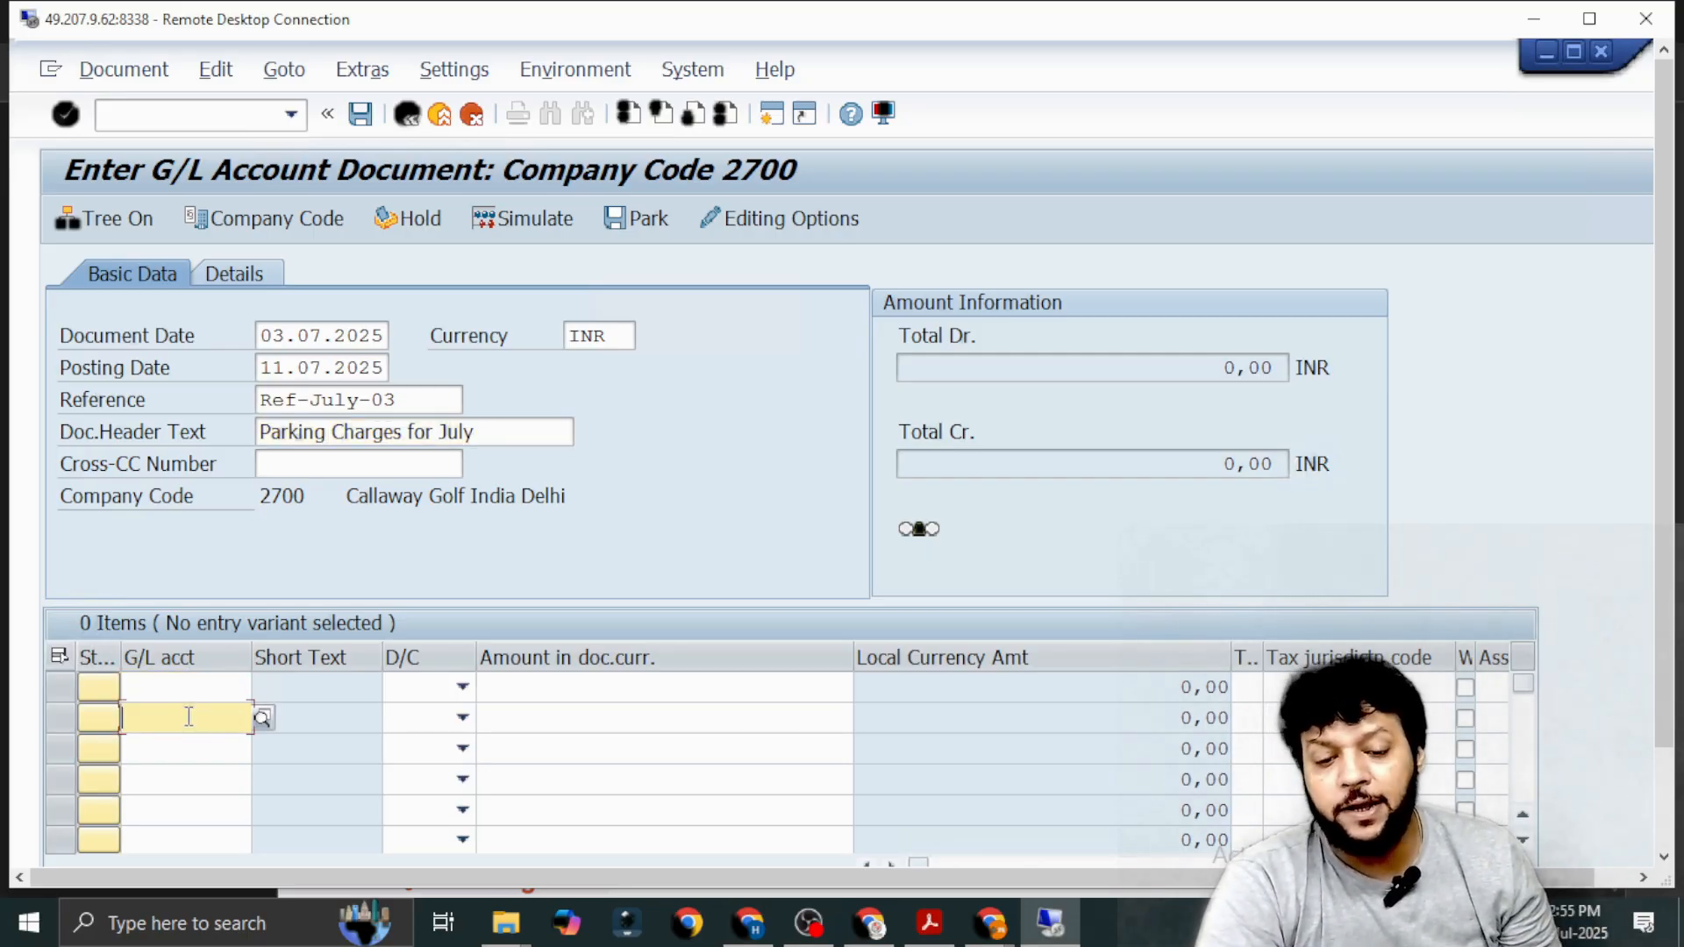
{"action": "left_click", "coordinate": [186, 694]}
{"action": "left_click", "coordinate": [263, 691]}
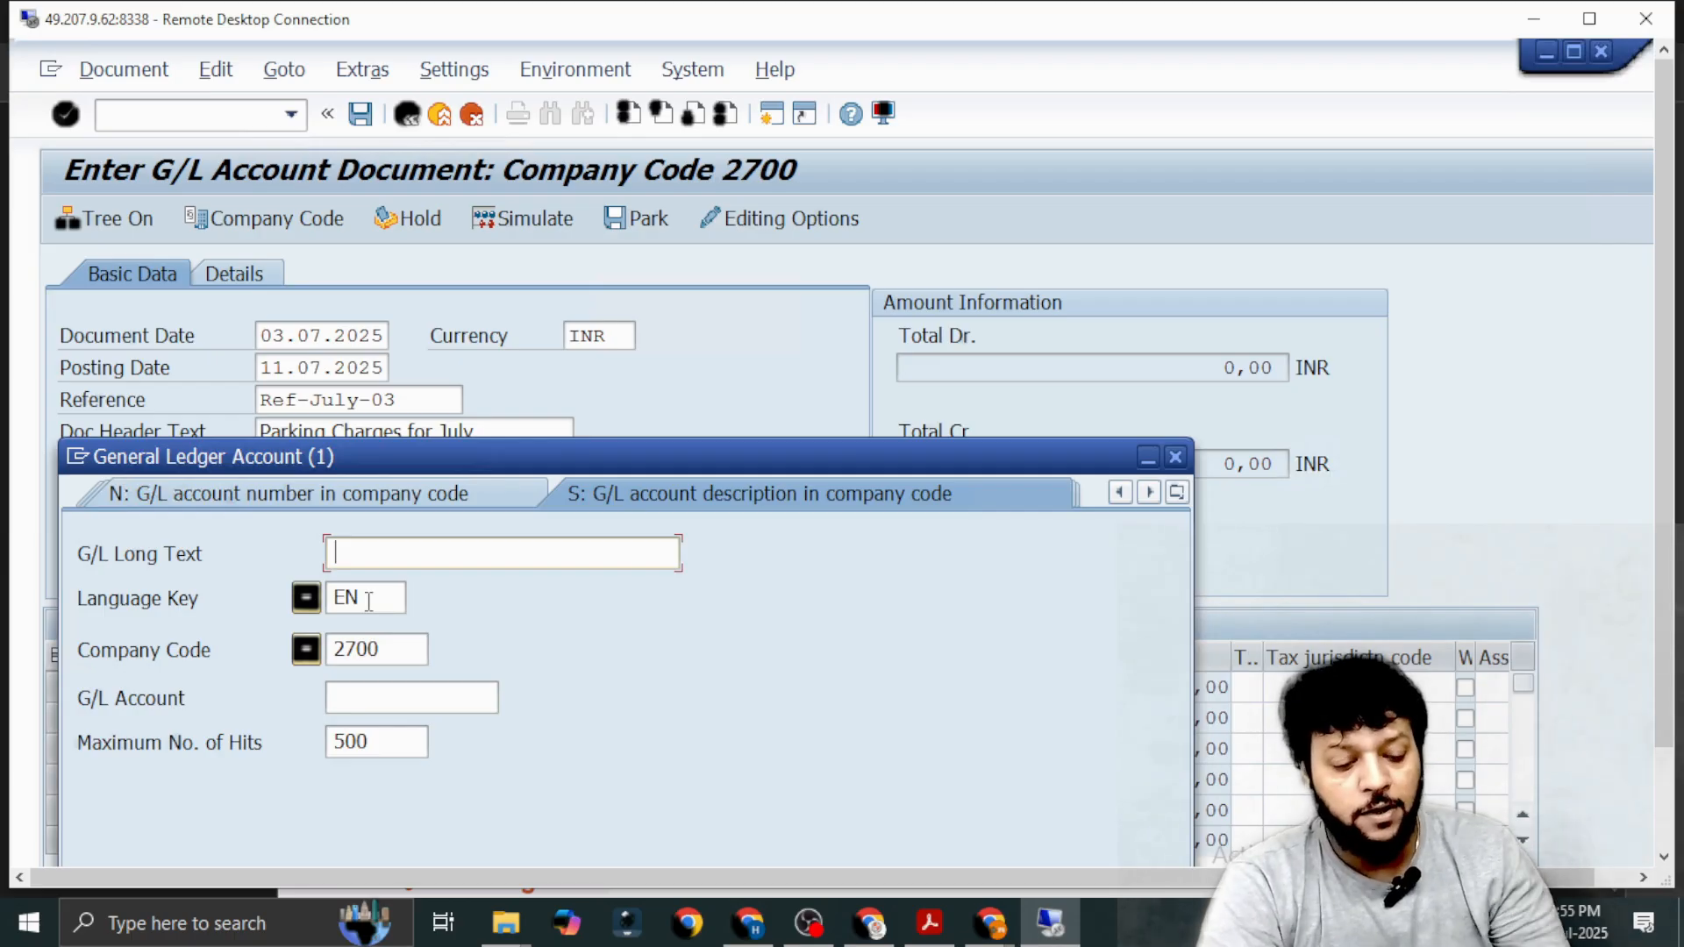
{"action": "type", "text": "*IPAA*"}
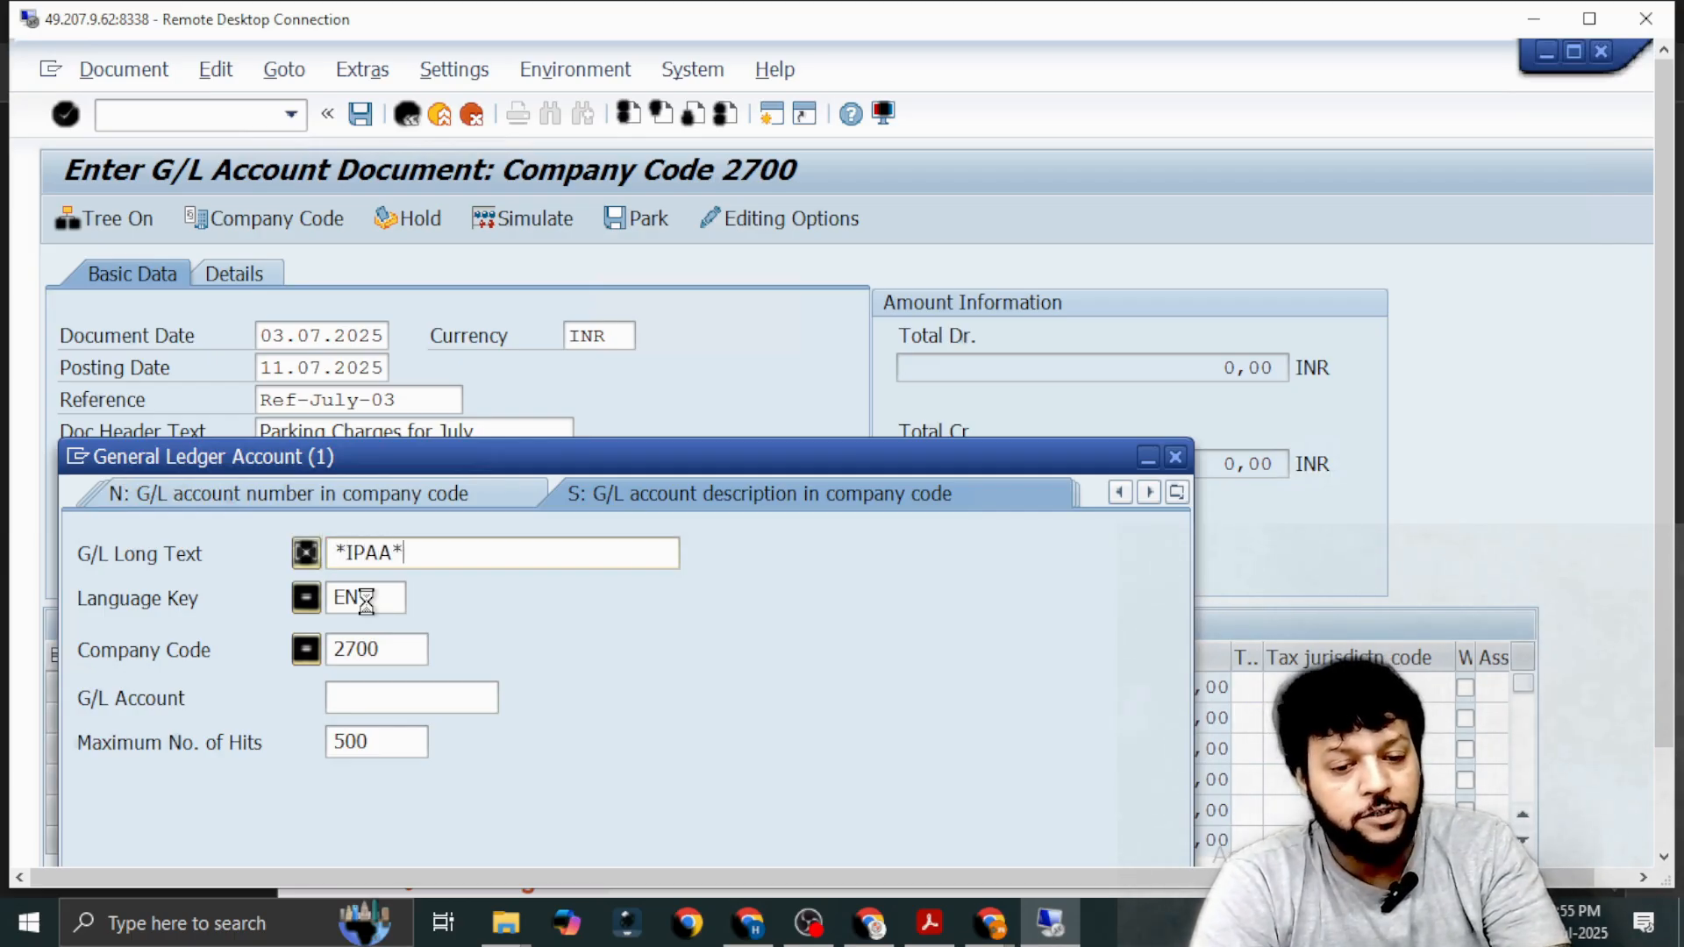
{"action": "key", "text": "Return"}
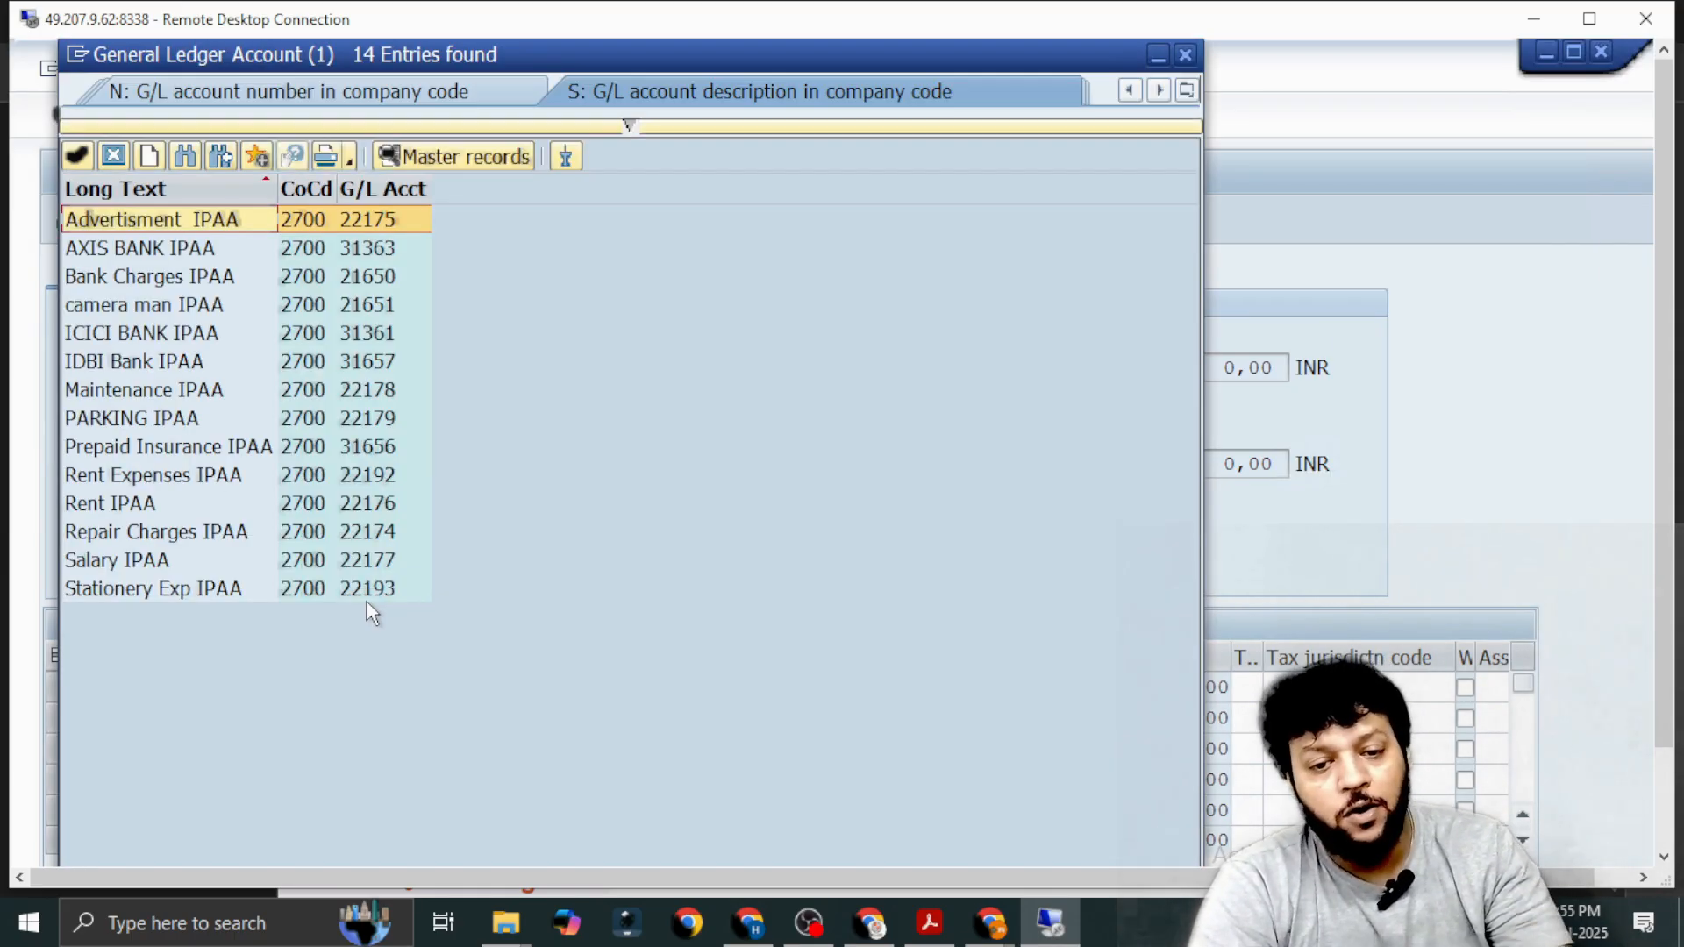
{"action": "key", "text": "Down"}
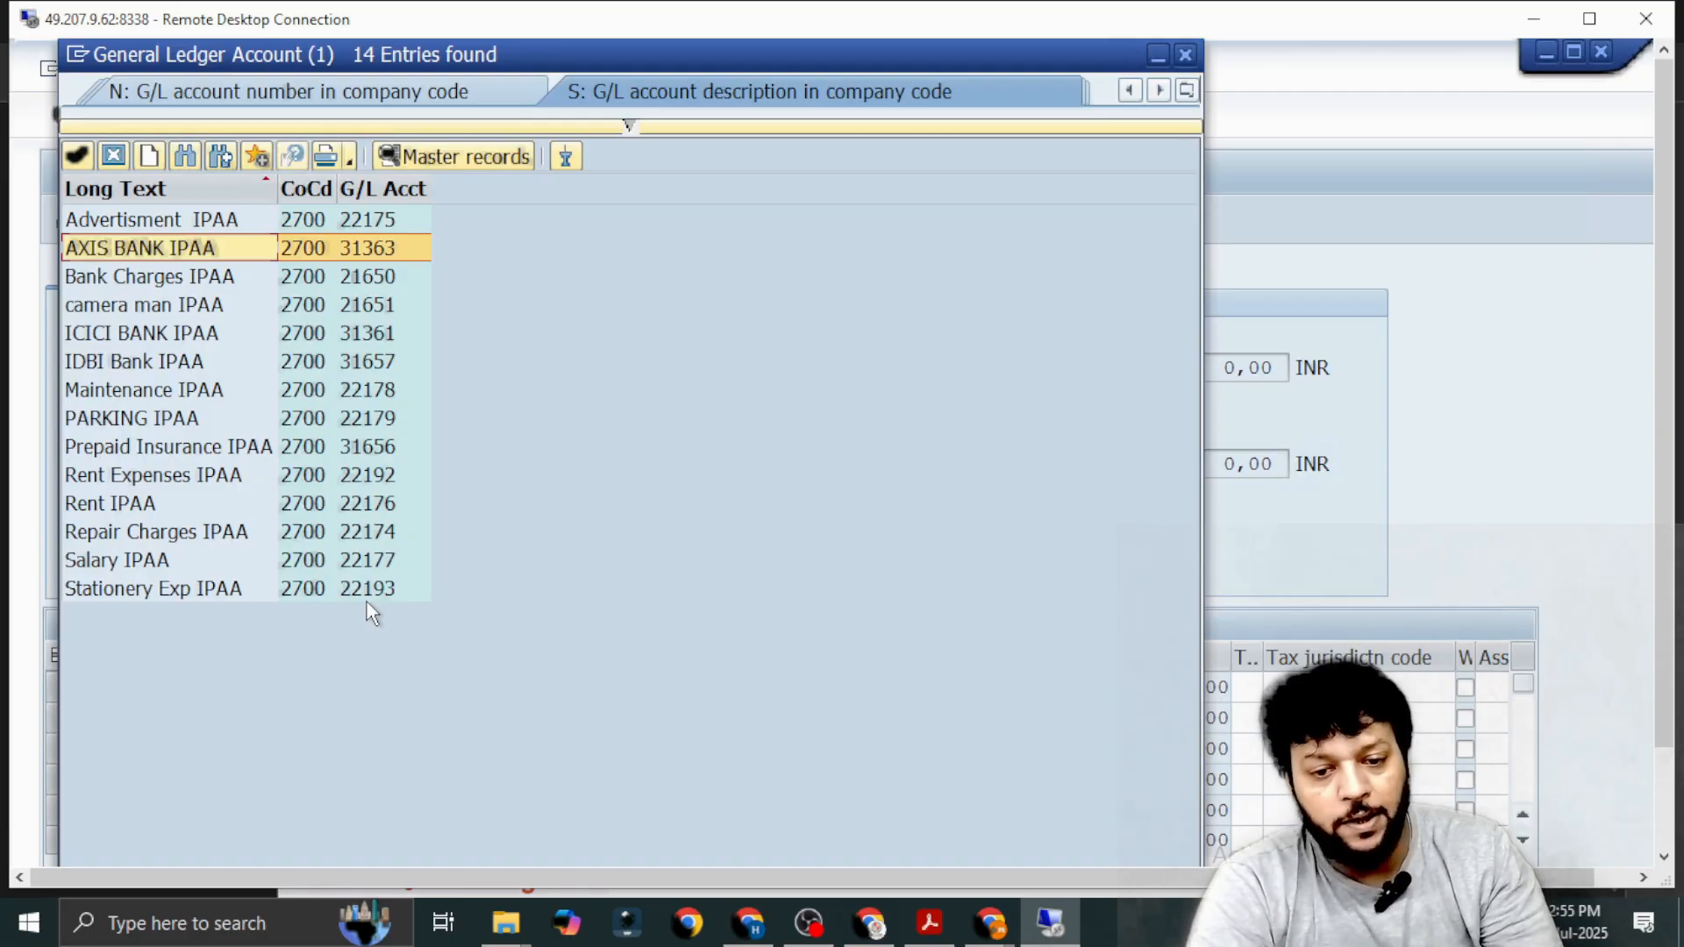
{"action": "left_click", "coordinate": [126, 421]}
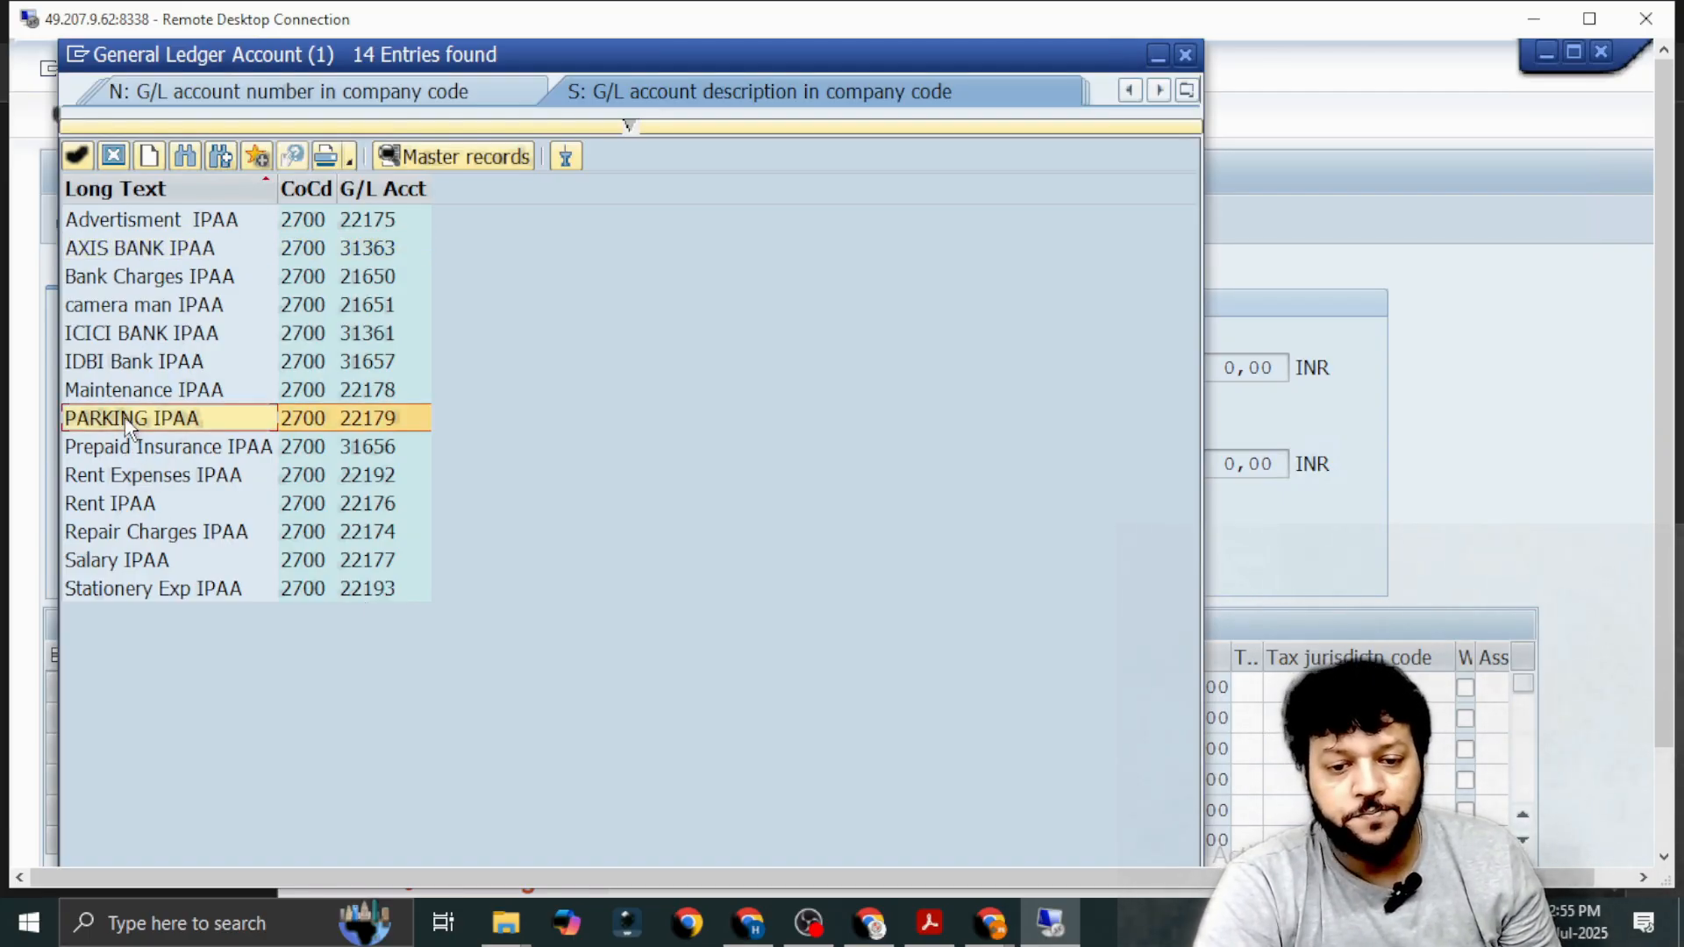
{"action": "double_click", "coordinate": [128, 421]}
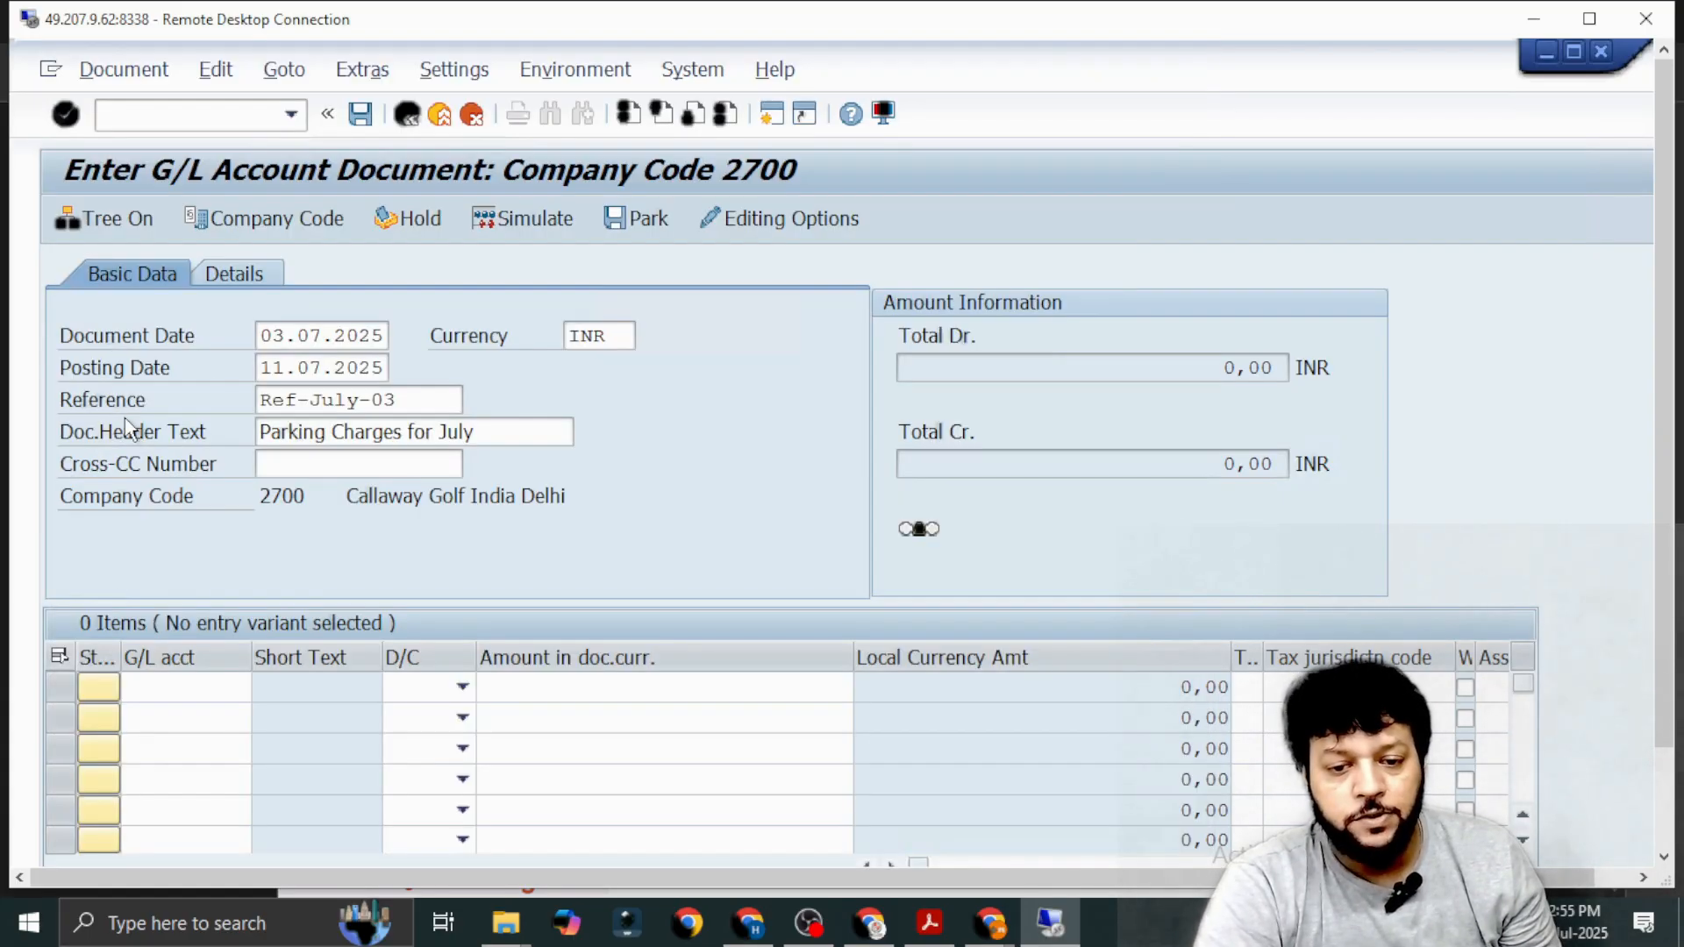
{"action": "left_click", "coordinate": [462, 687]}
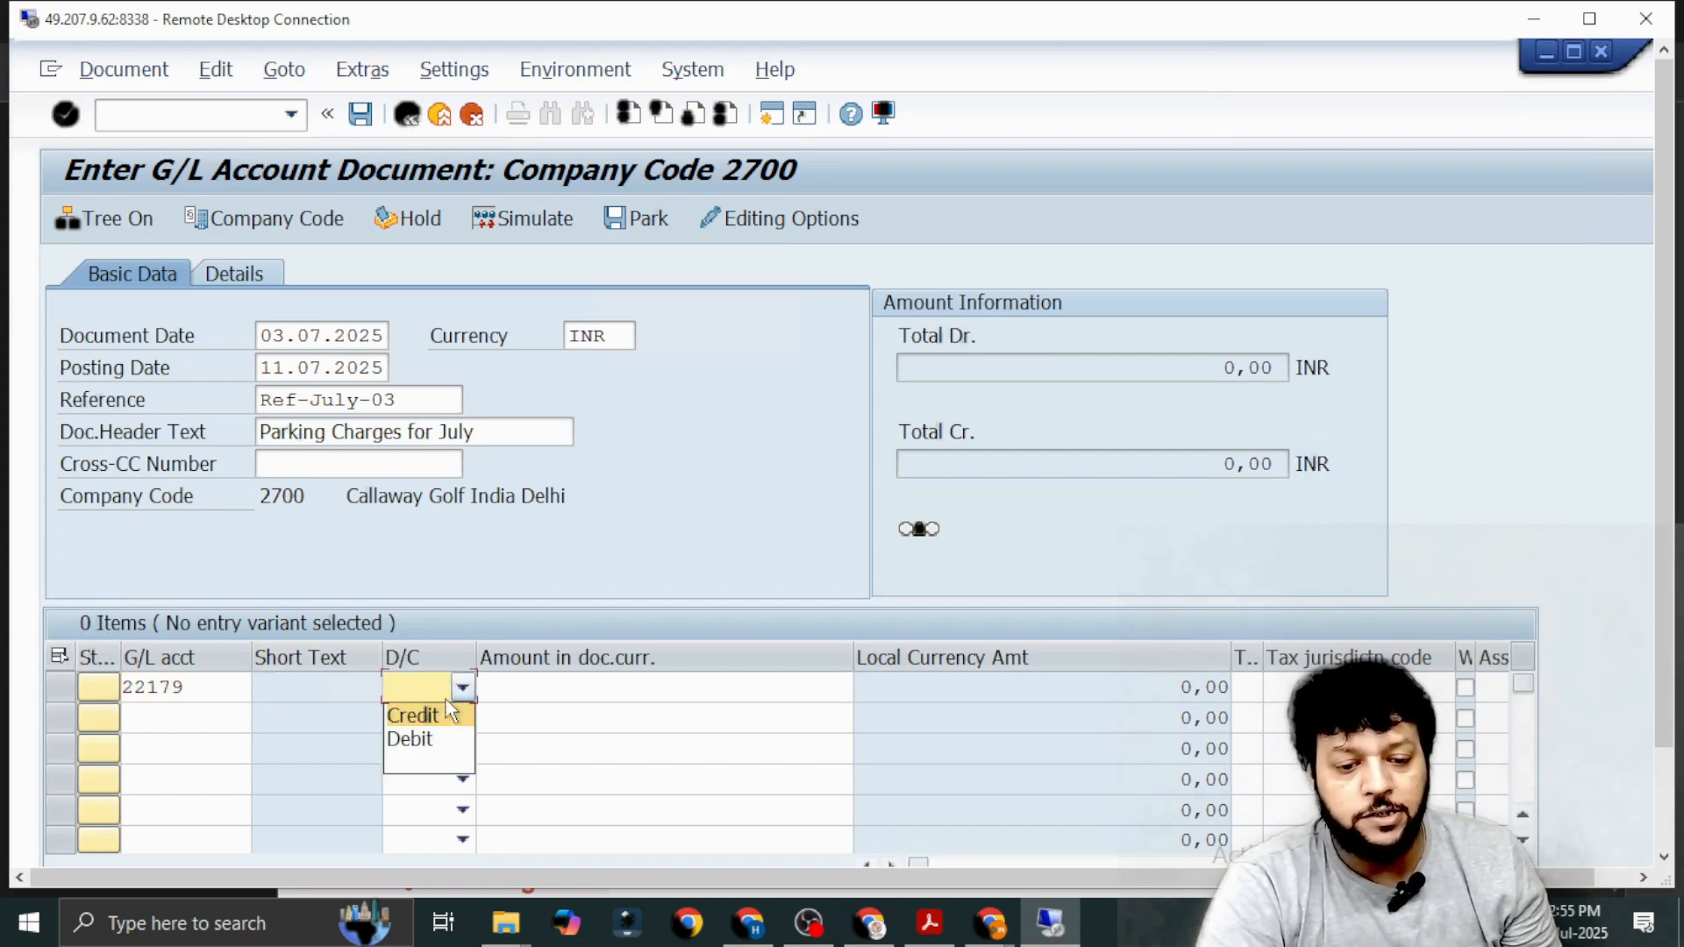
Search G/L accounts by long text *IPAA* and enter IDBI Bank IPAA as the second line item, posted as Credit.
{"action": "left_click", "coordinate": [212, 718]}
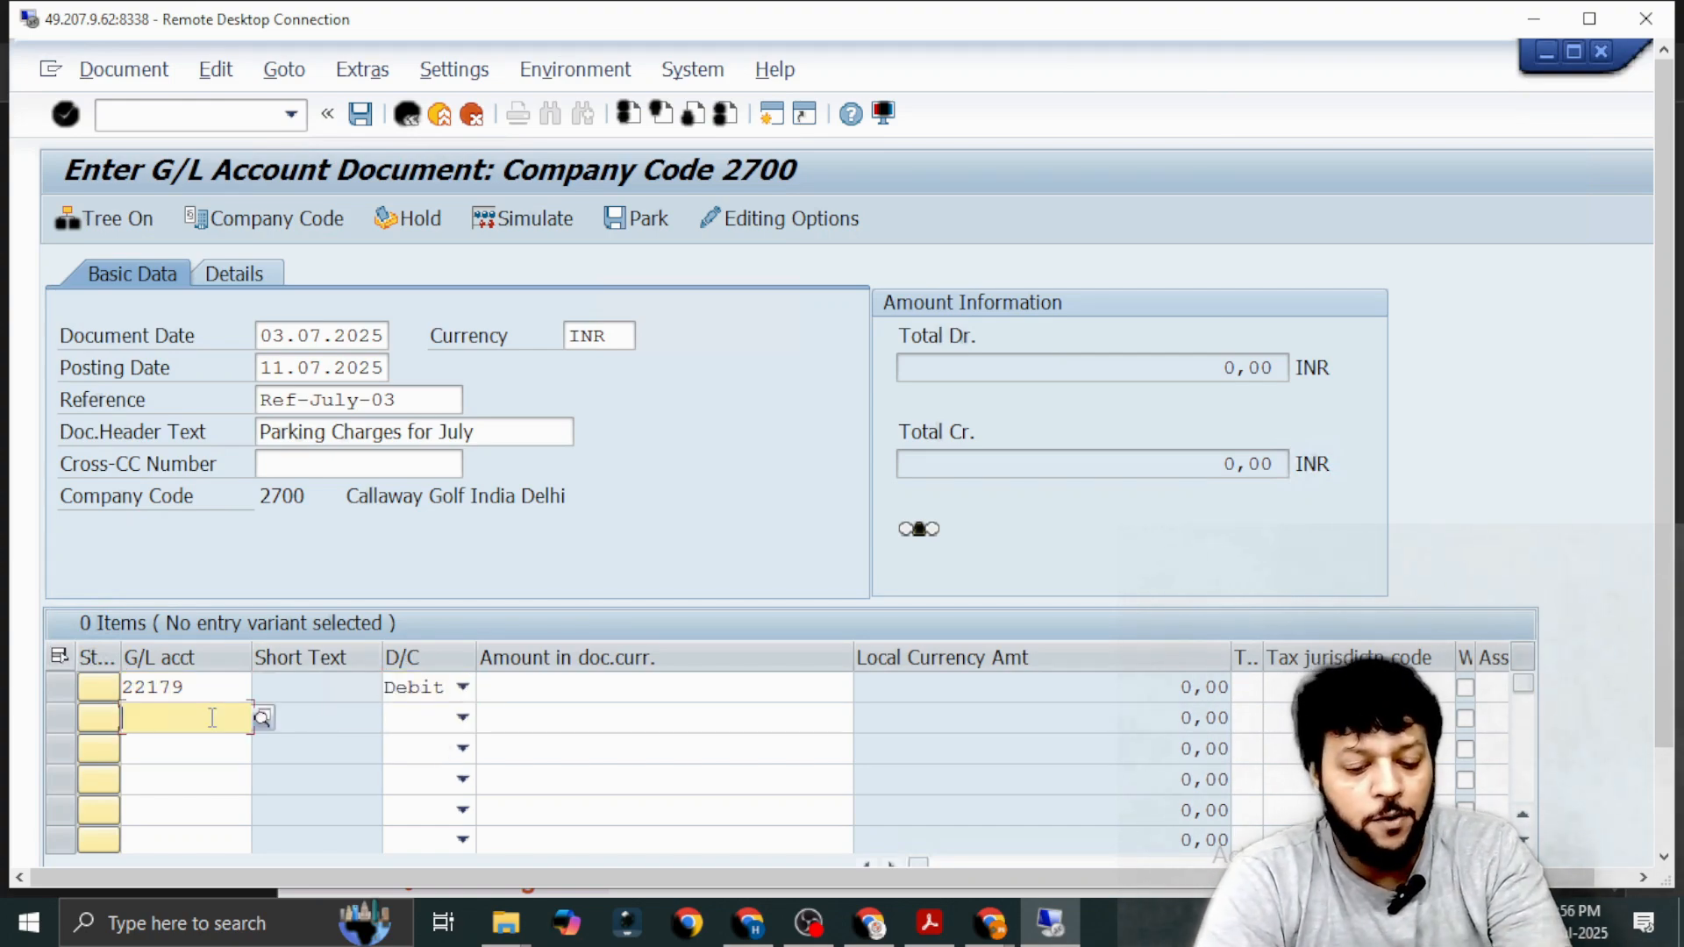
{"action": "left_click", "coordinate": [262, 719]}
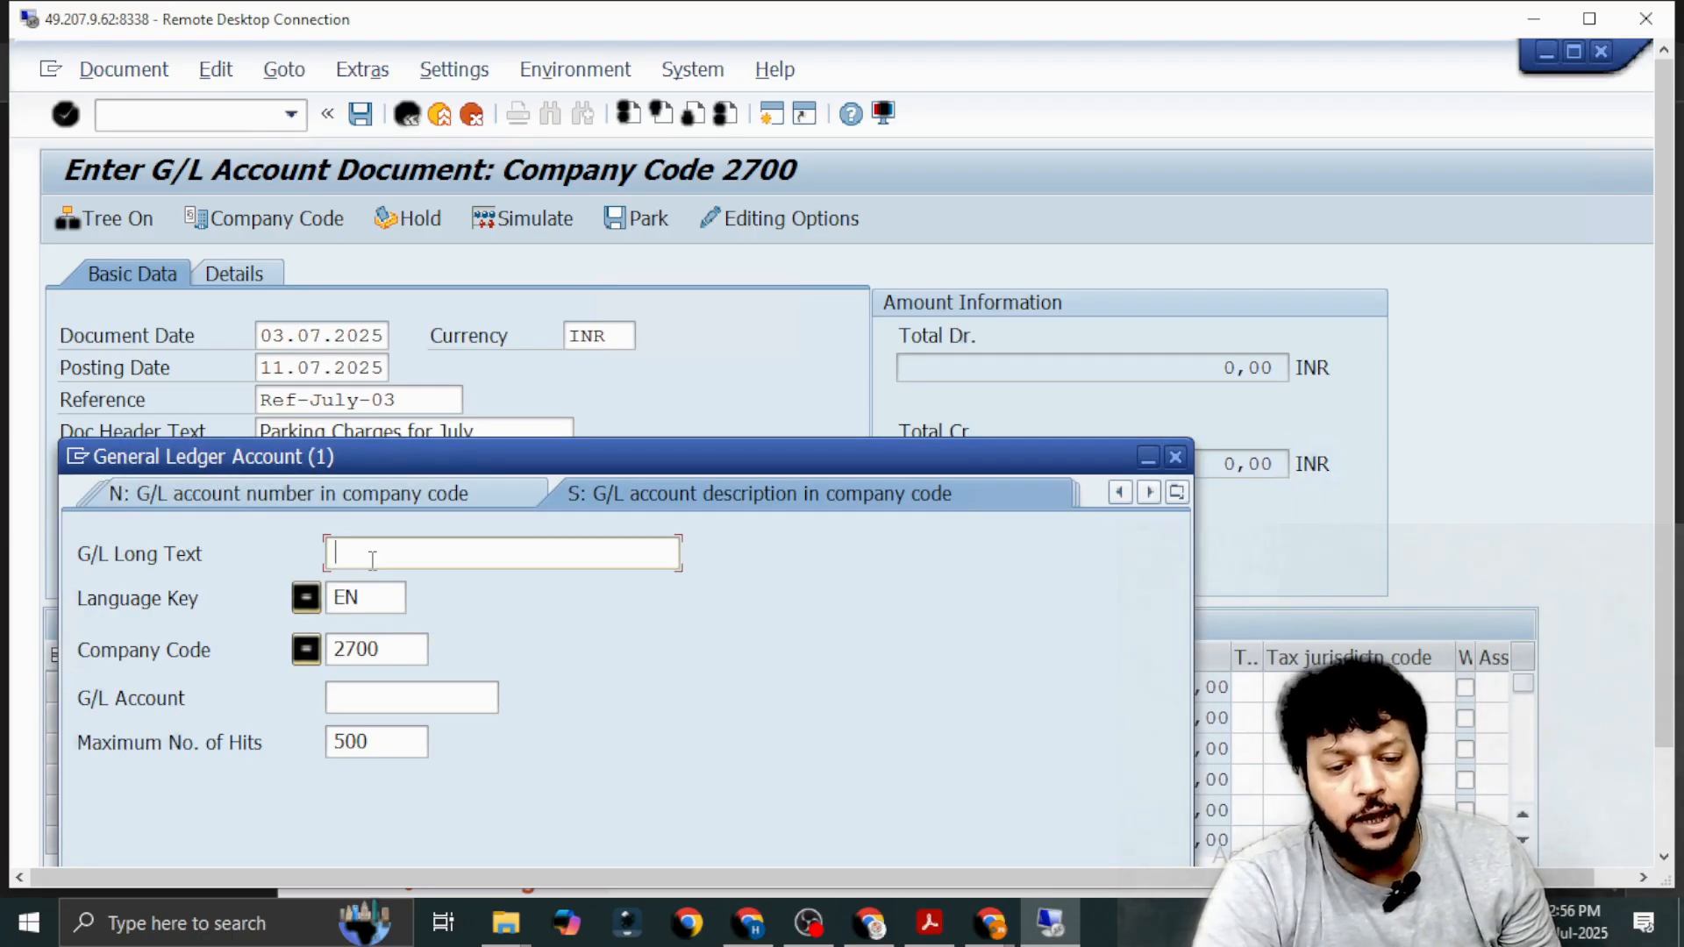
{"action": "type", "text": "*IP"}
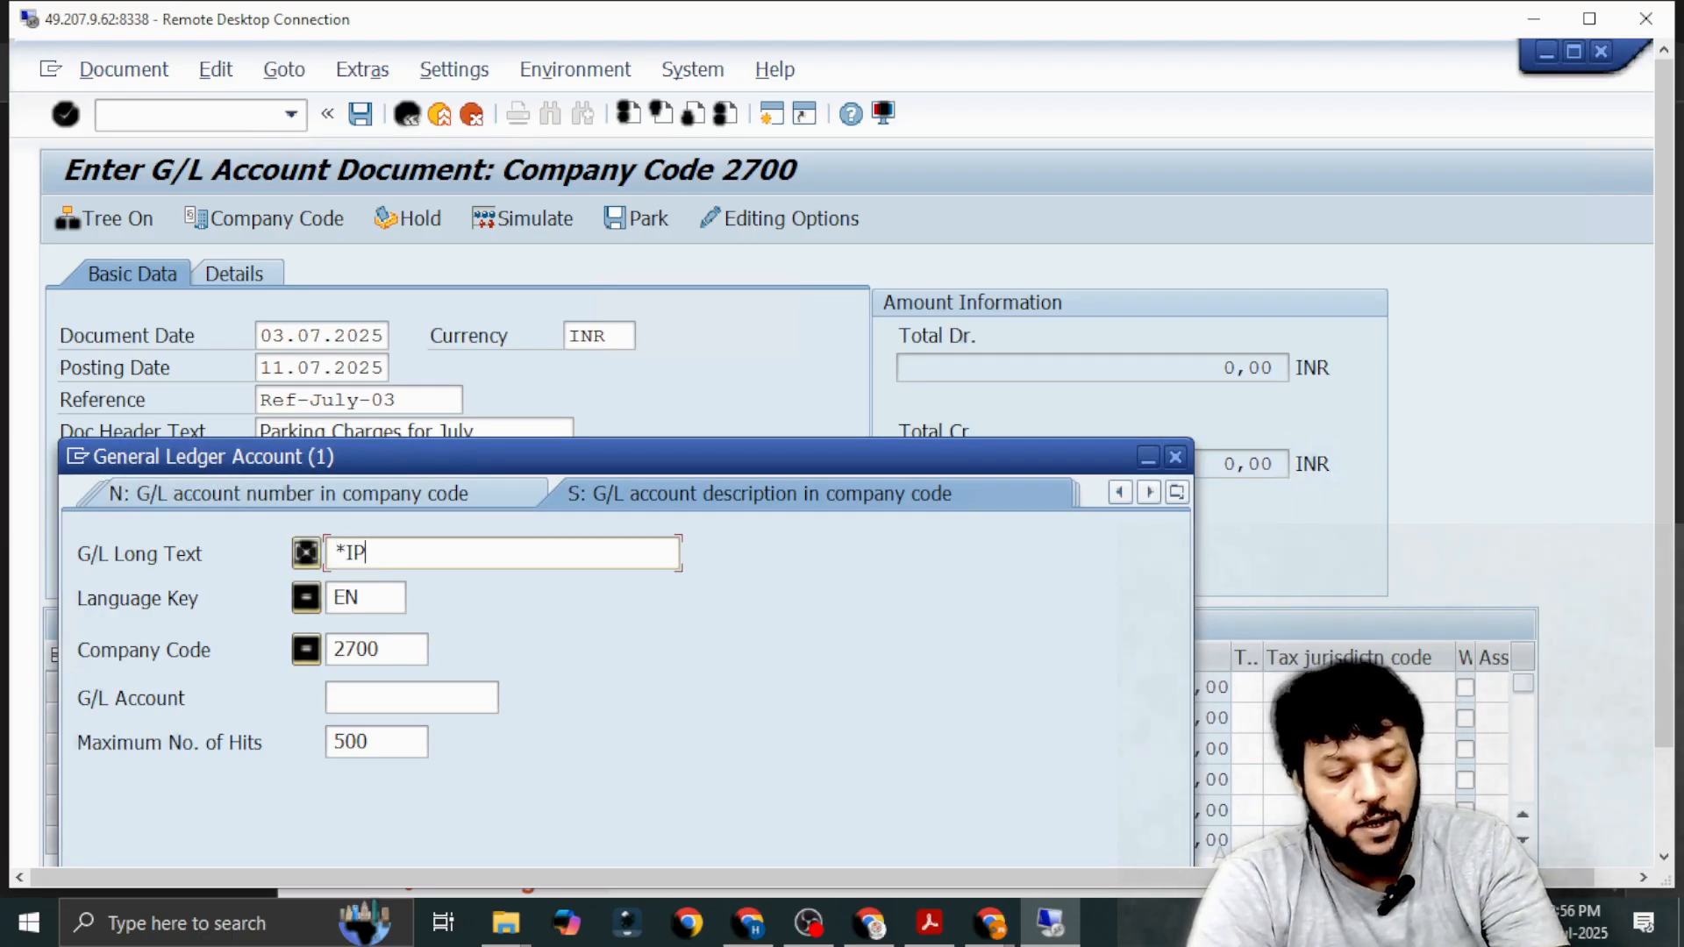
{"action": "type", "text": "AA*"}
{"action": "key", "text": "Return"}
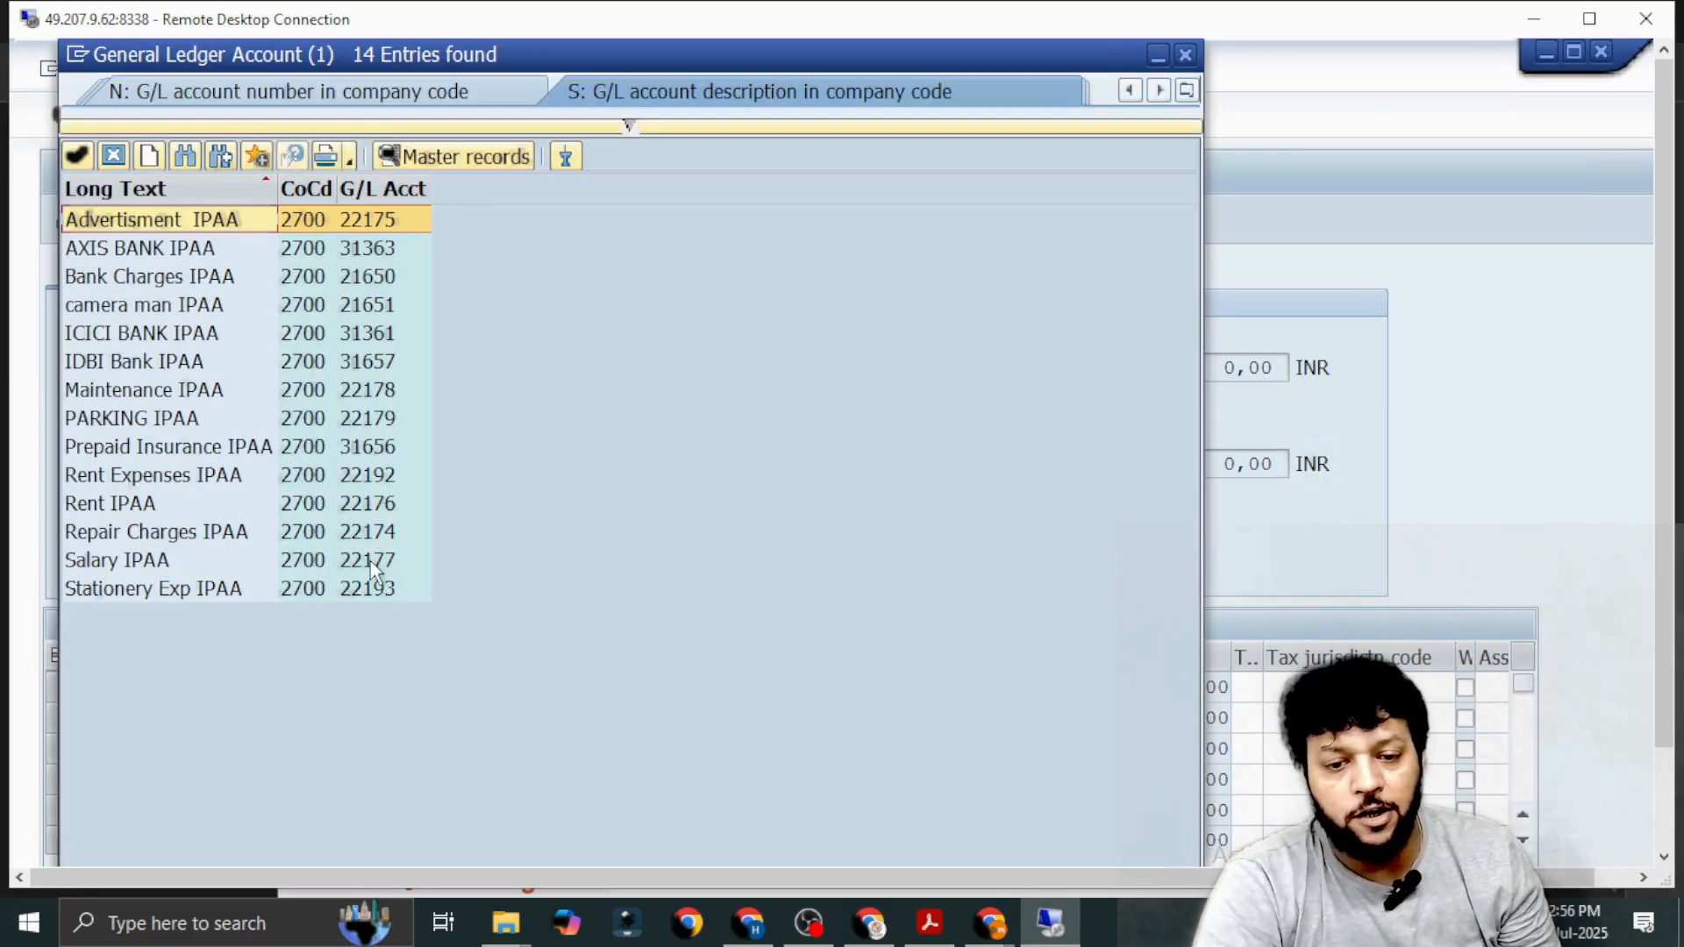
{"action": "double_click", "coordinate": [94, 361]}
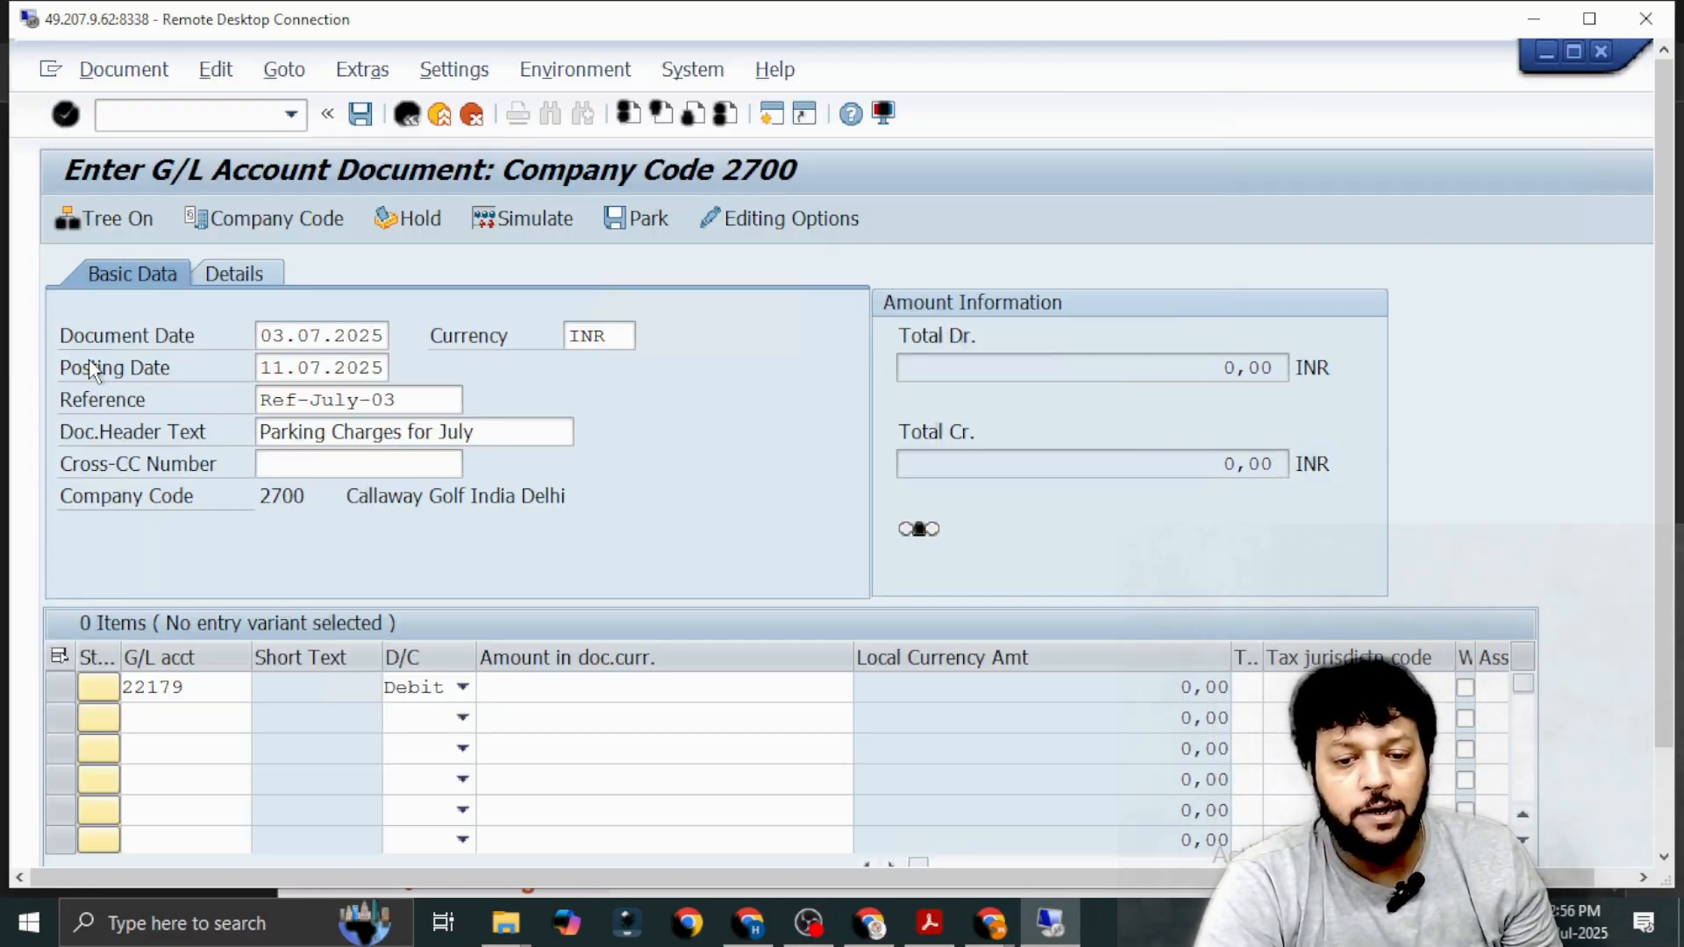
{"action": "left_click", "coordinate": [462, 717]}
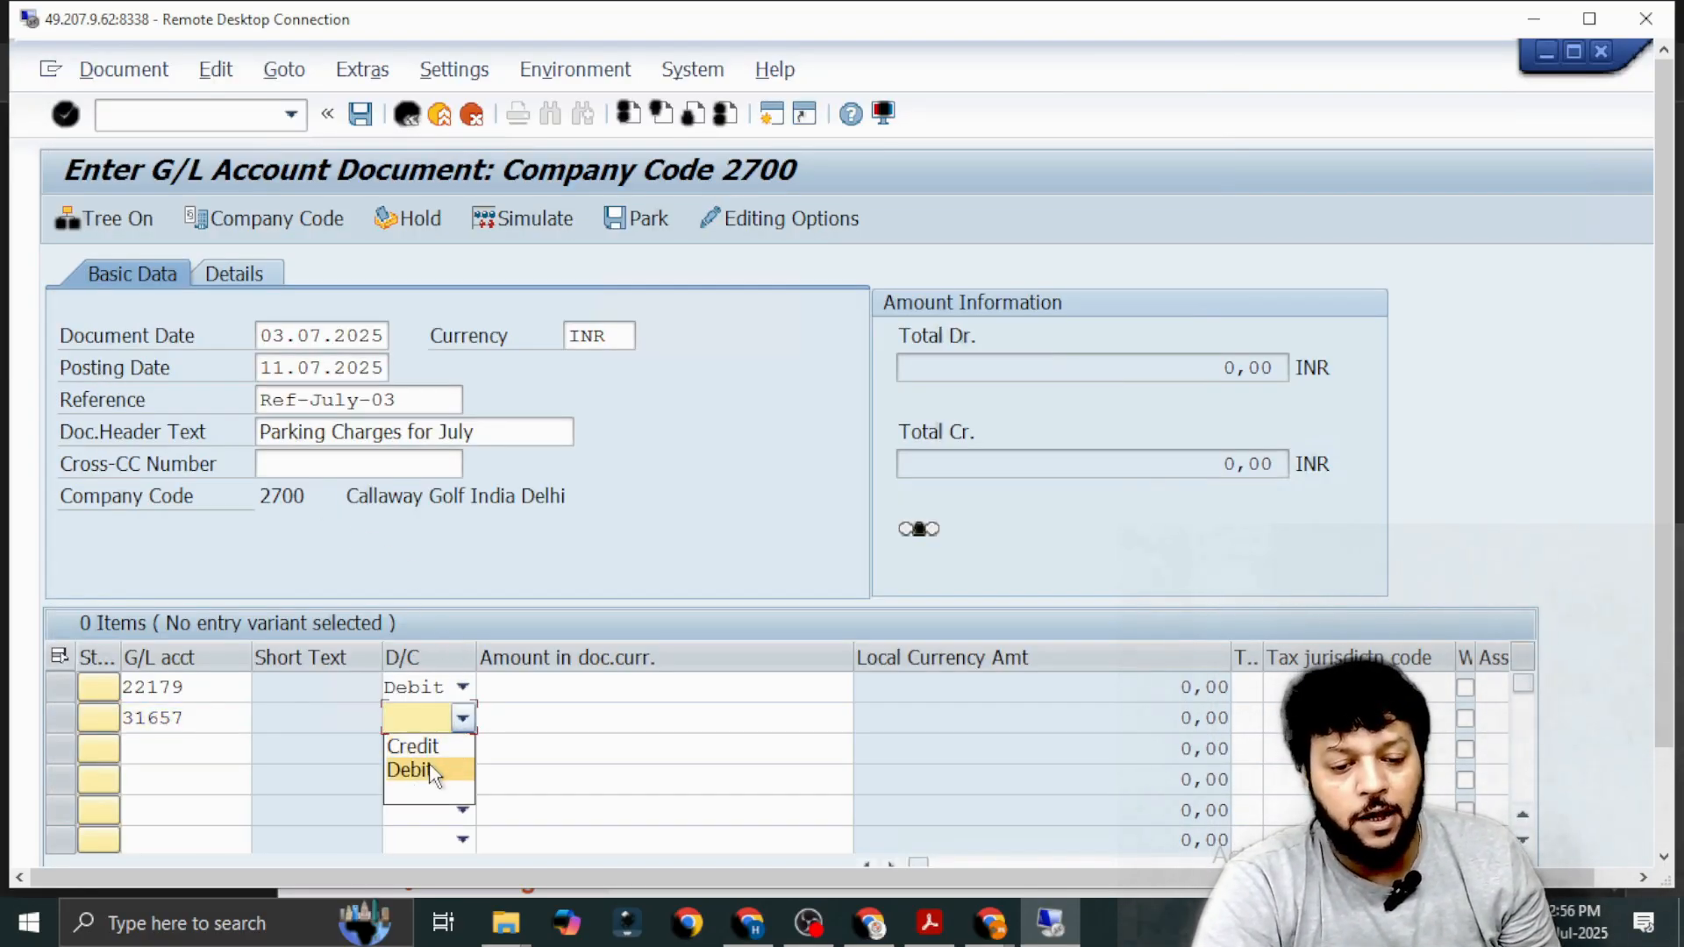
{"action": "left_click", "coordinate": [435, 774]}
{"action": "left_click", "coordinate": [462, 717]}
{"action": "left_click", "coordinate": [434, 746]}
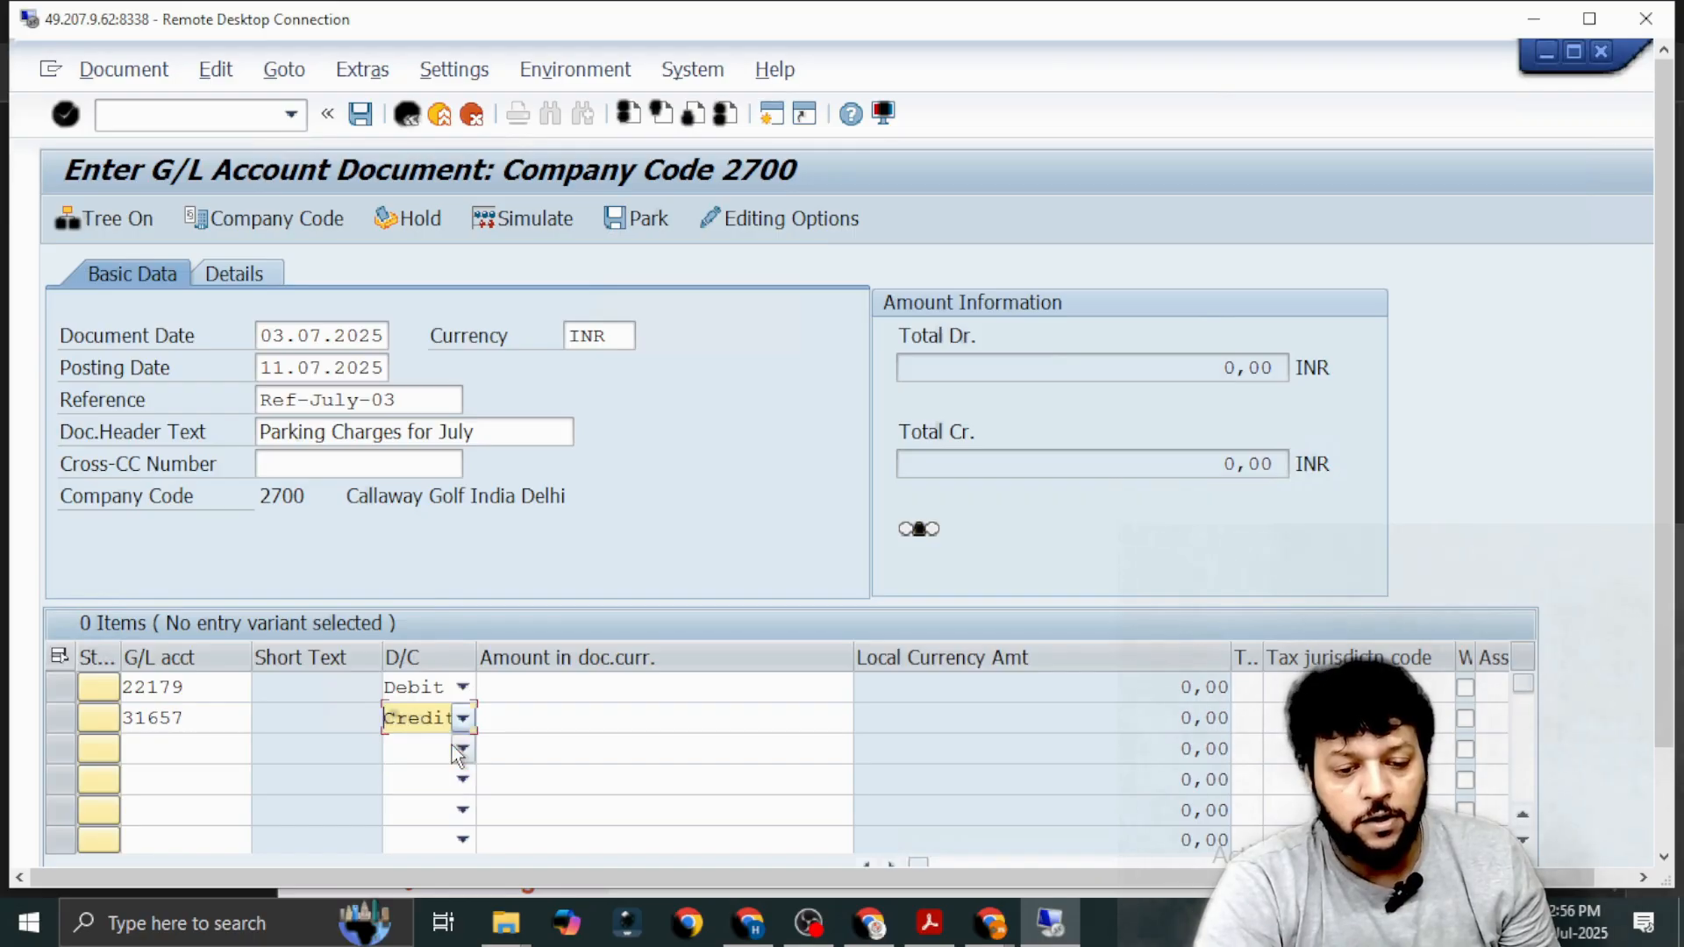
Set the document currency amount to 100 for both the parking debit line and the IDBI Bank credit line.
{"action": "left_click", "coordinate": [614, 684]}
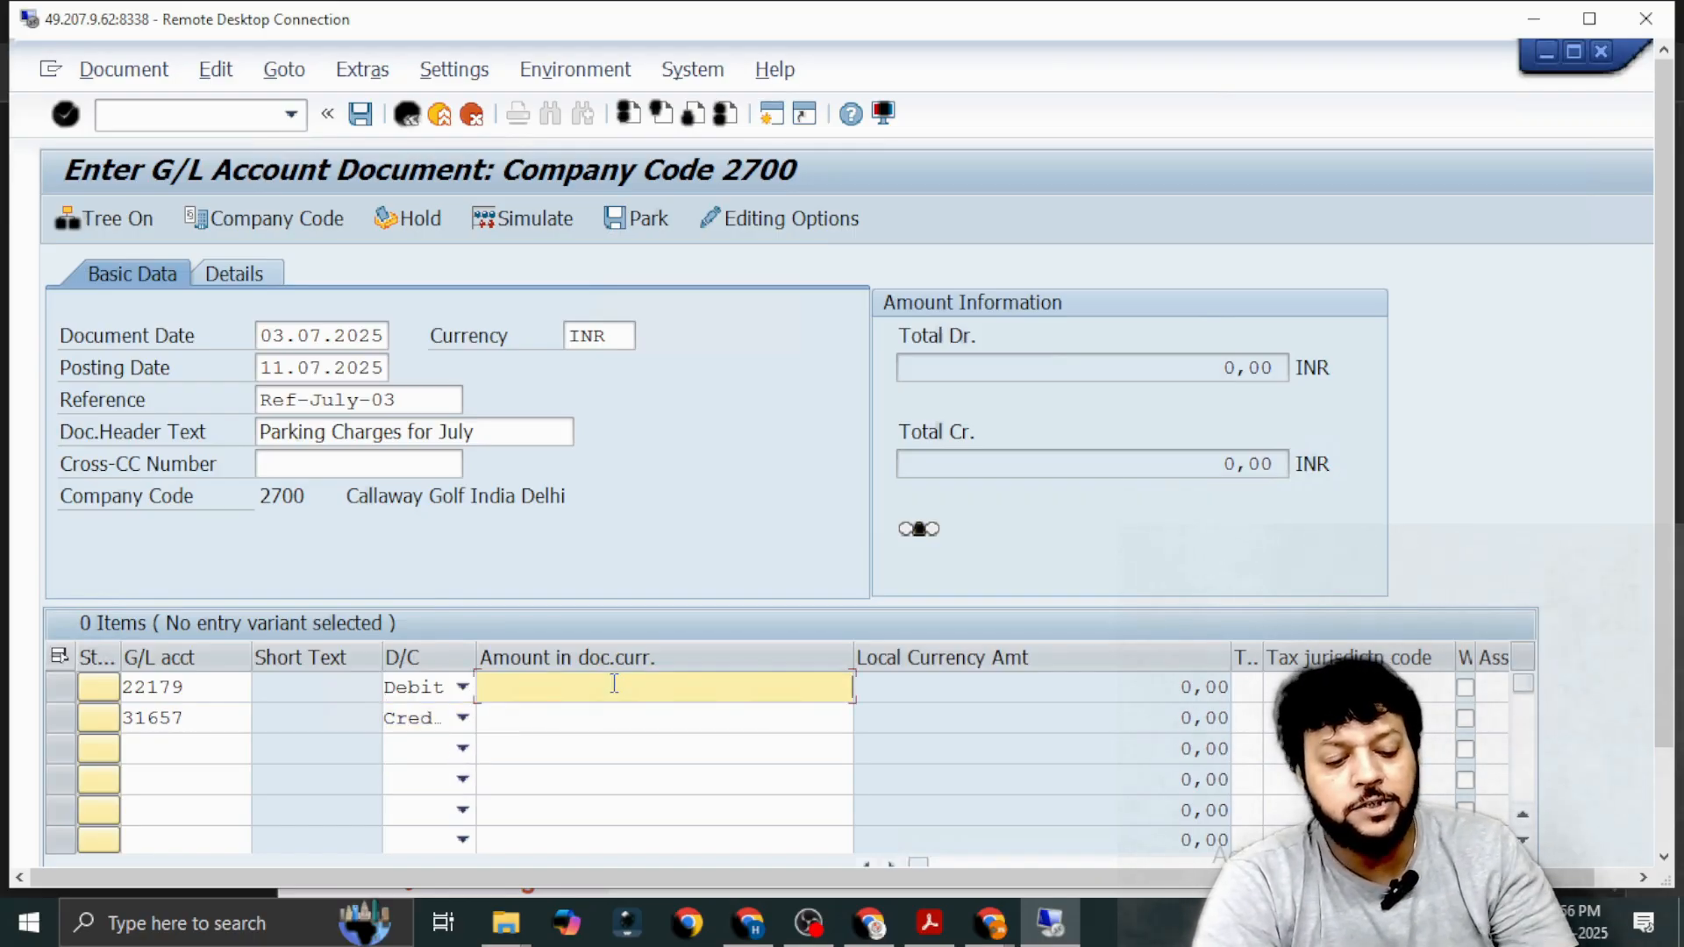
{"action": "type", "text": "100"}
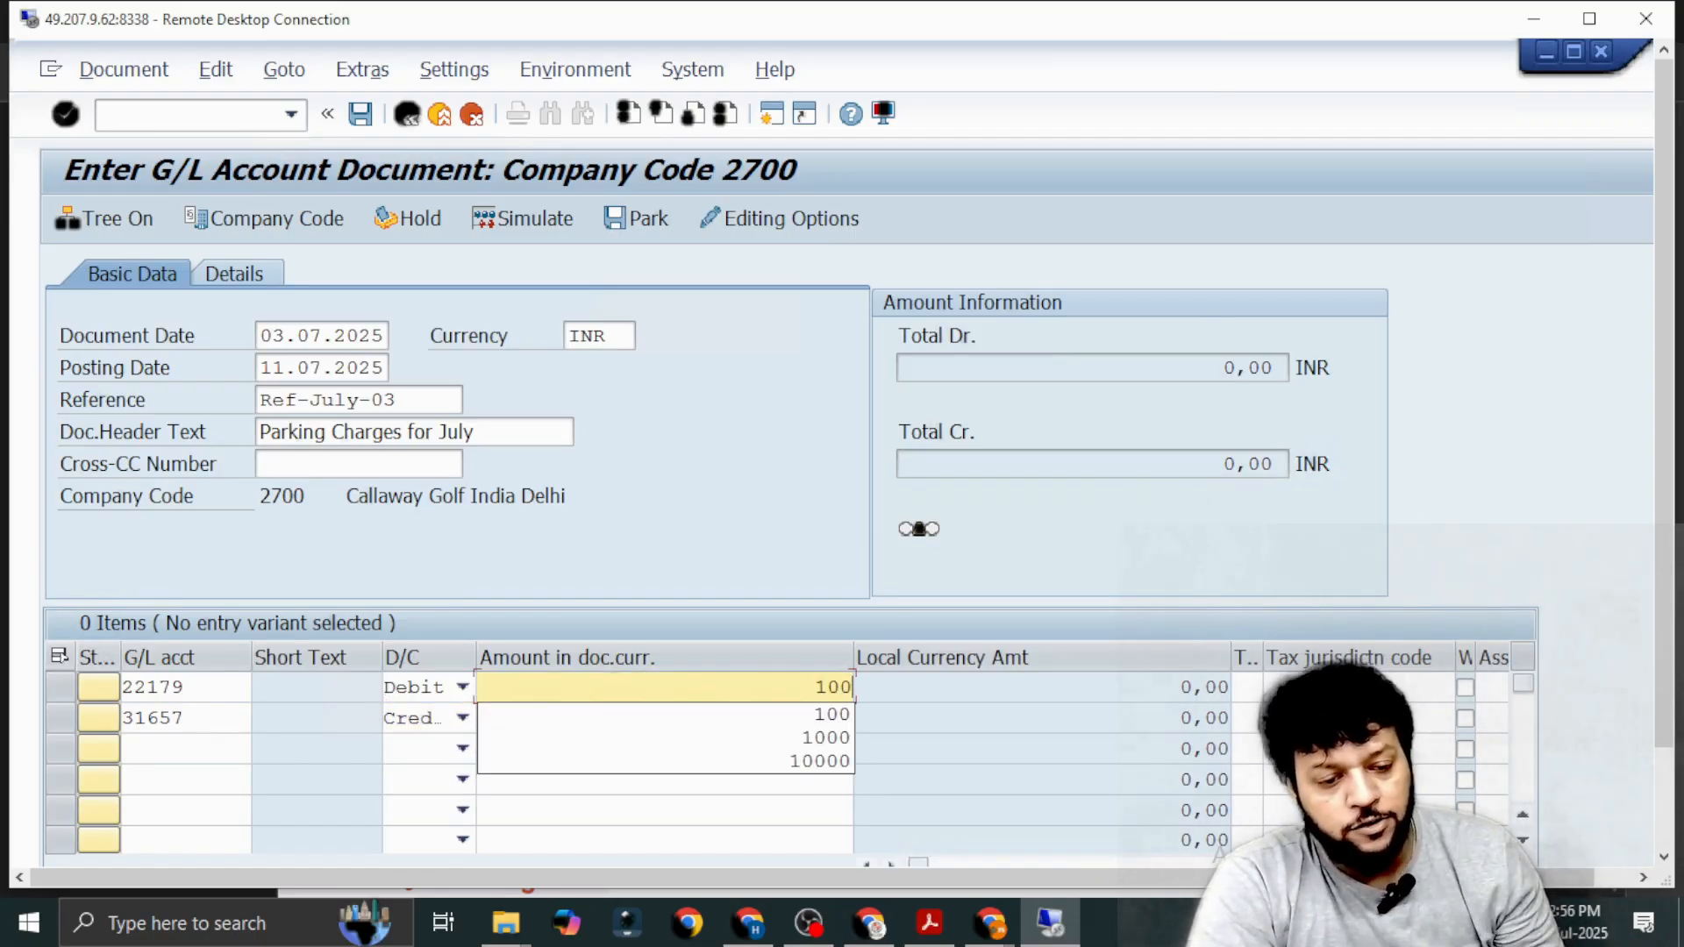
{"action": "left_click", "coordinate": [575, 812]}
{"action": "left_click", "coordinate": [579, 727]}
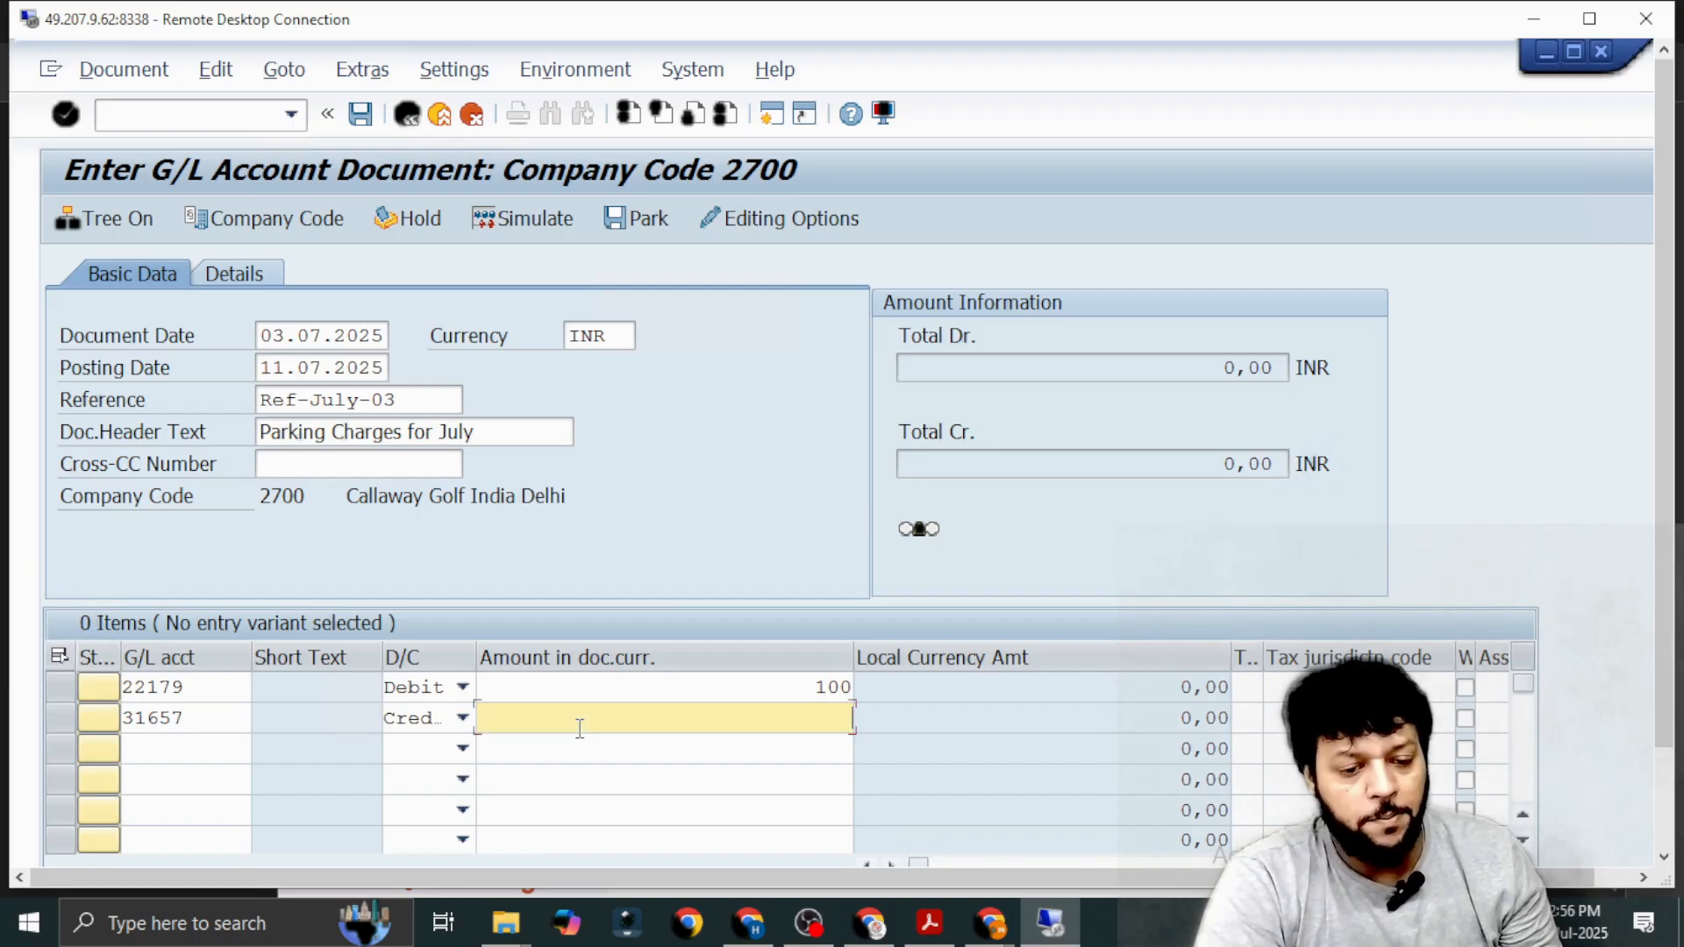
{"action": "type", "text": "100"}
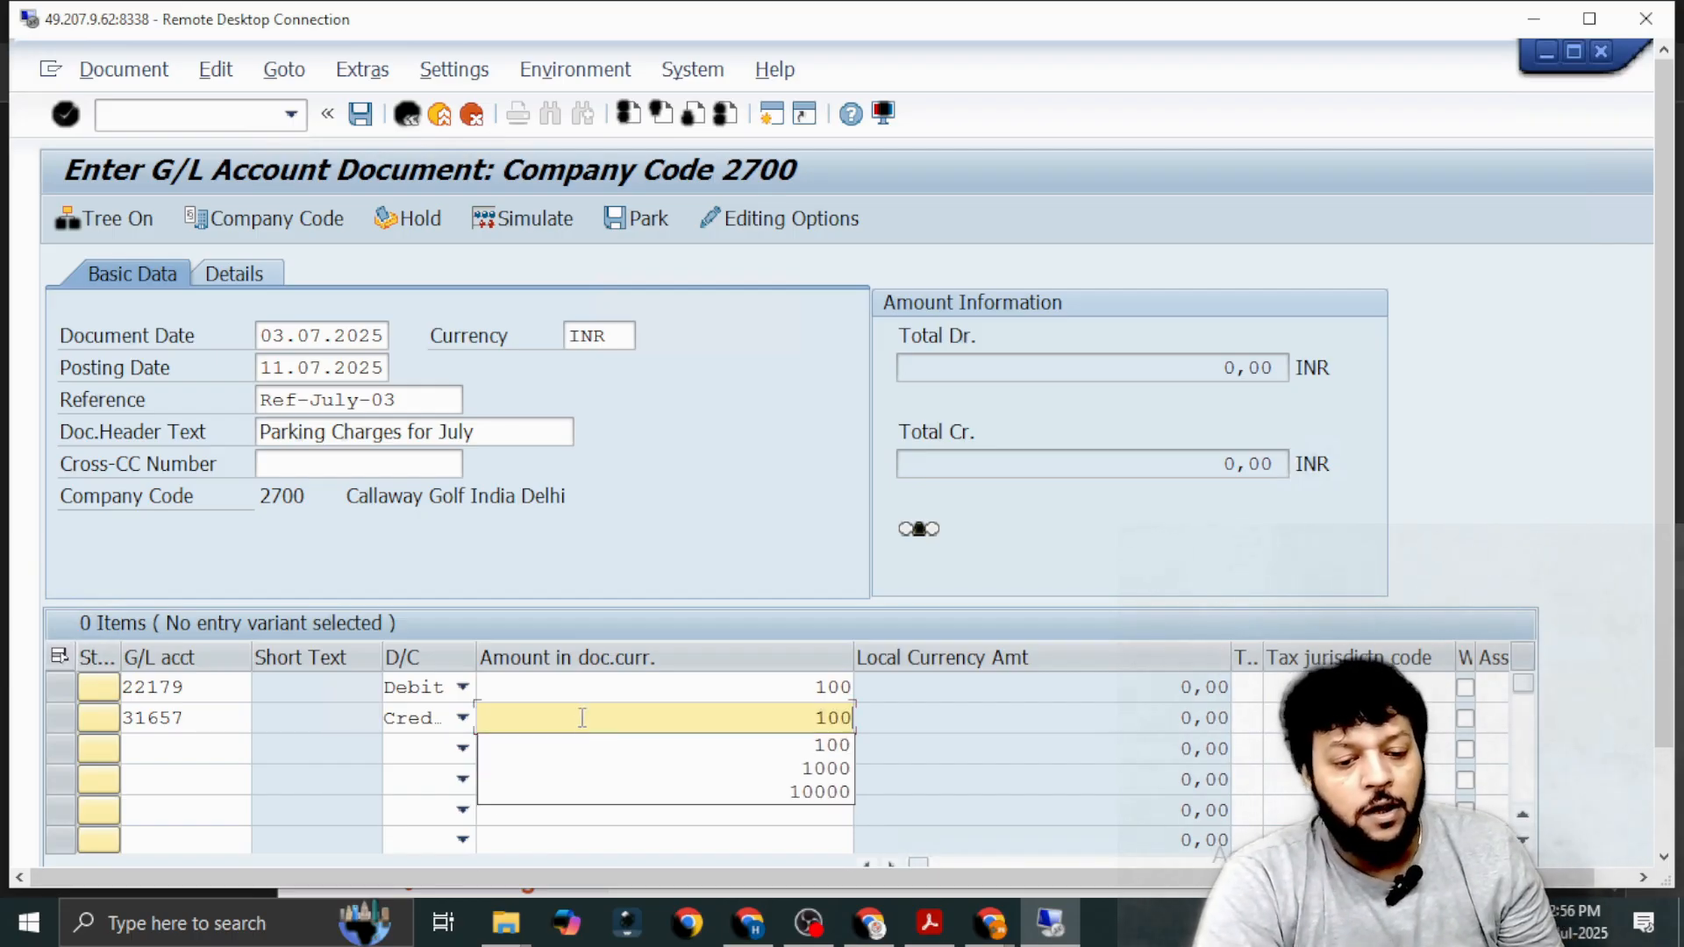
Look up the cost centers of controlling area 2700 and assign the ADMIN cost center 27810 to the parking line.
{"action": "left_click", "coordinate": [592, 689]}
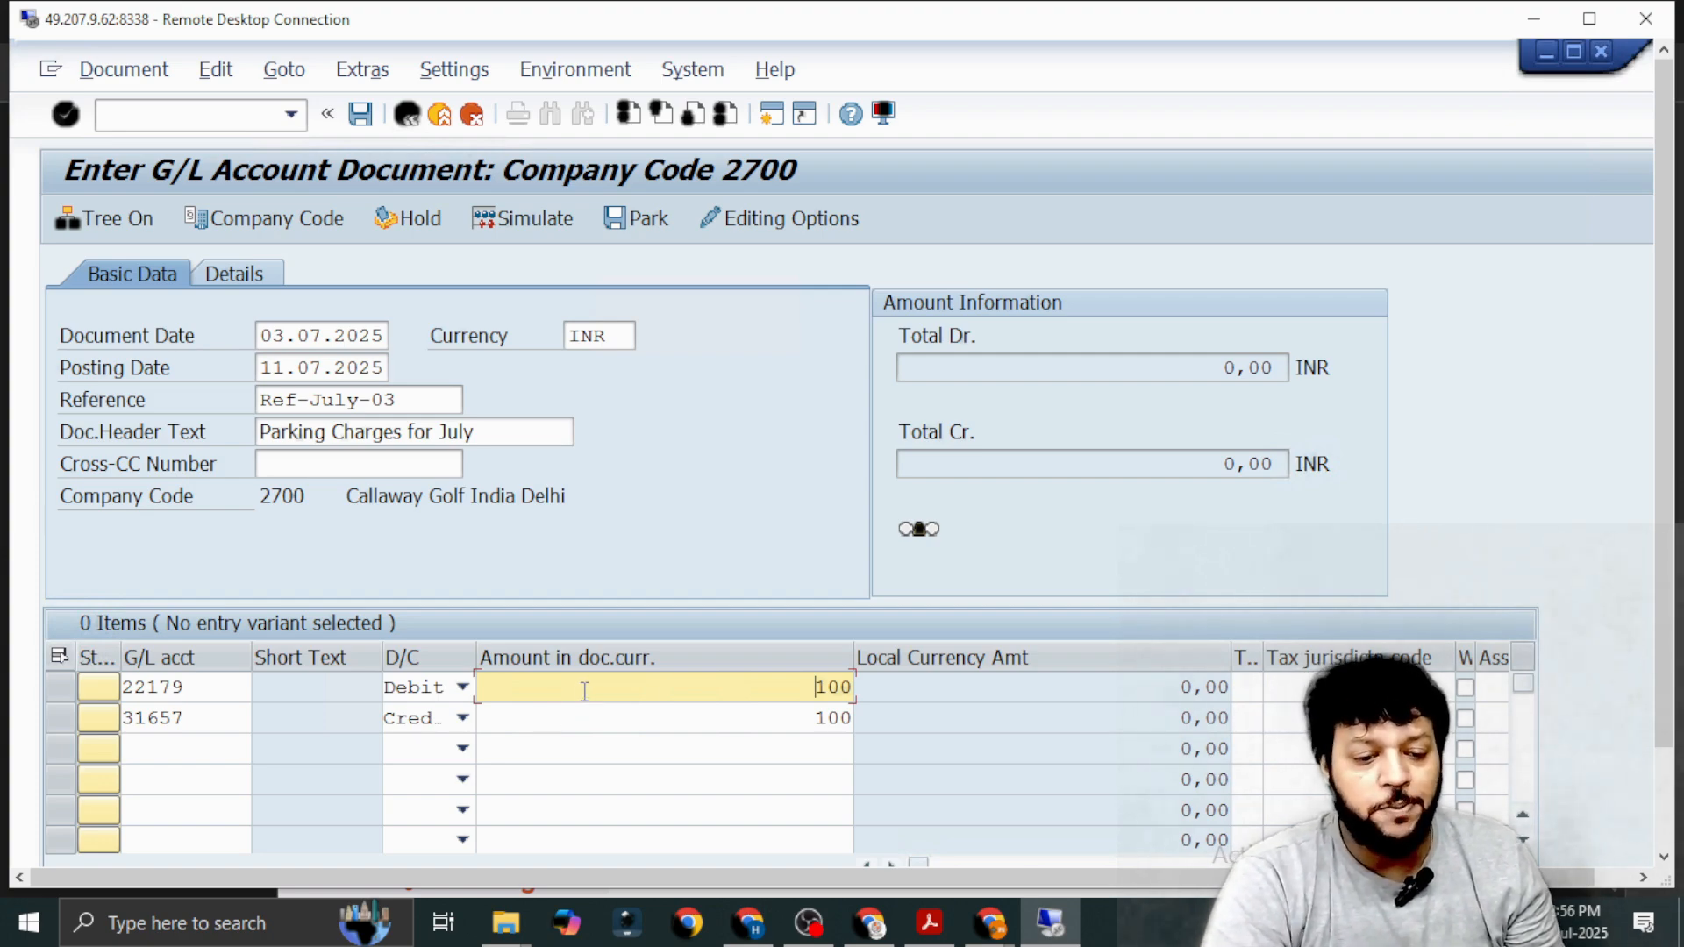
{"action": "key", "text": "Tab"}
{"action": "key", "text": "Tab"}
{"action": "key", "text": "Tab"}
{"action": "key", "text": "Tab"}
{"action": "key", "text": "Tab"}
{"action": "key", "text": "Tab"}
{"action": "key", "text": "Tab"}
{"action": "key", "text": "Tab"}
{"action": "key", "text": "Tab"}
{"action": "key", "text": "Tab"}
{"action": "key", "text": "Tab"}
{"action": "key", "text": "Tab"}
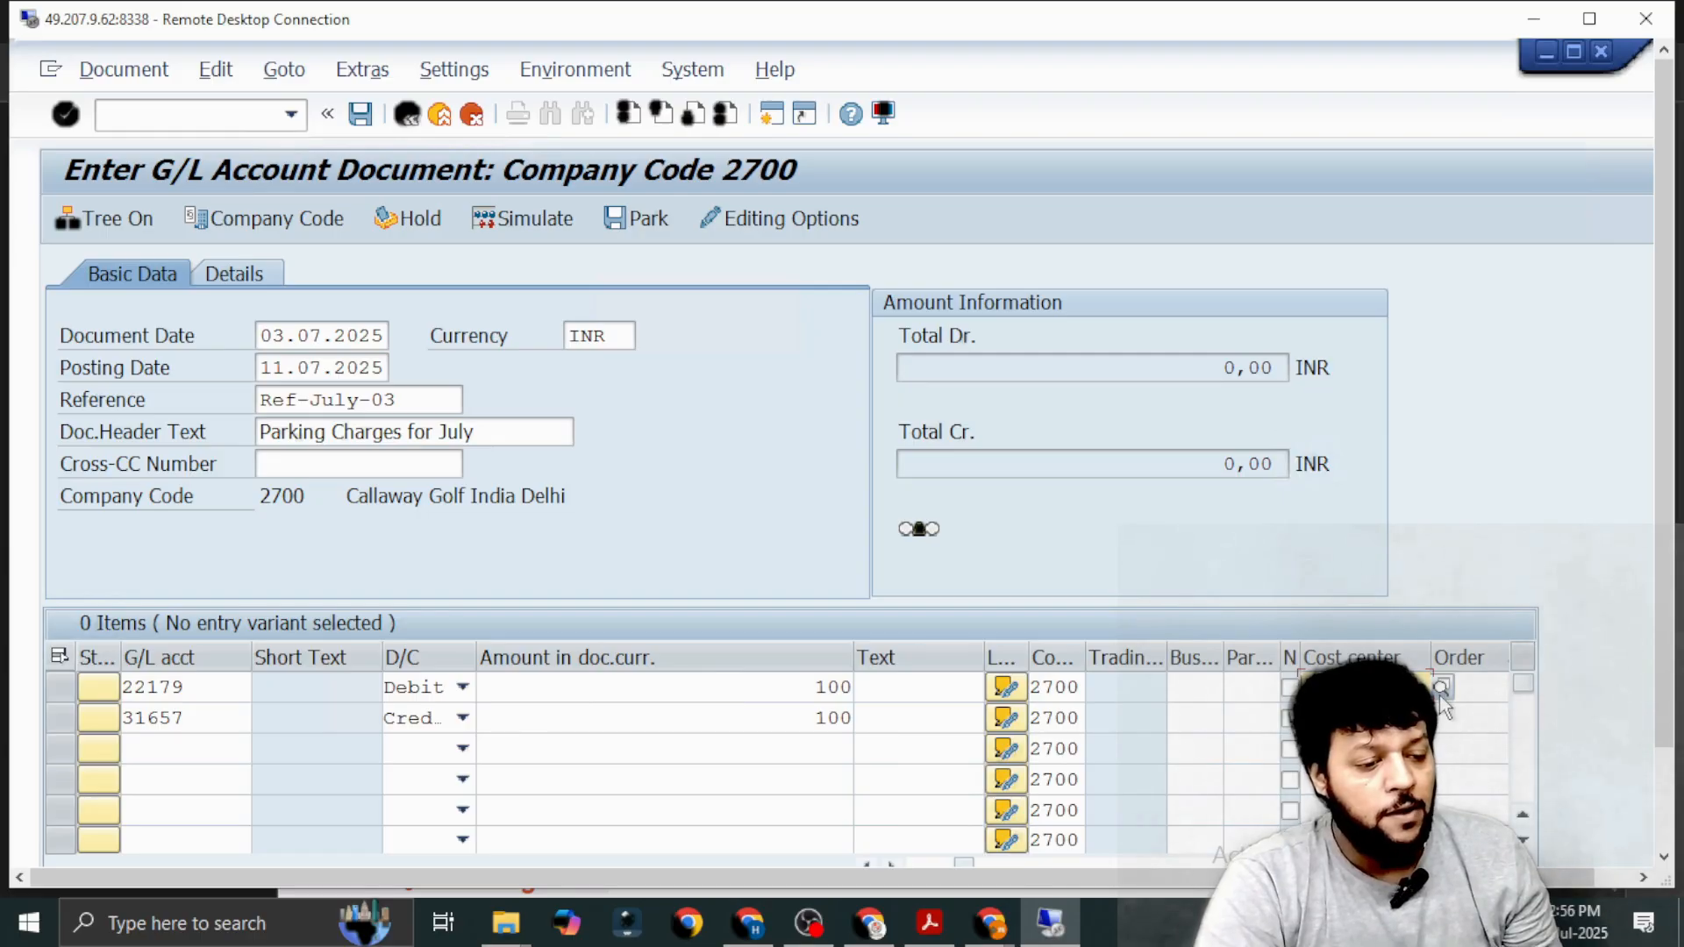
{"action": "key", "text": "F4"}
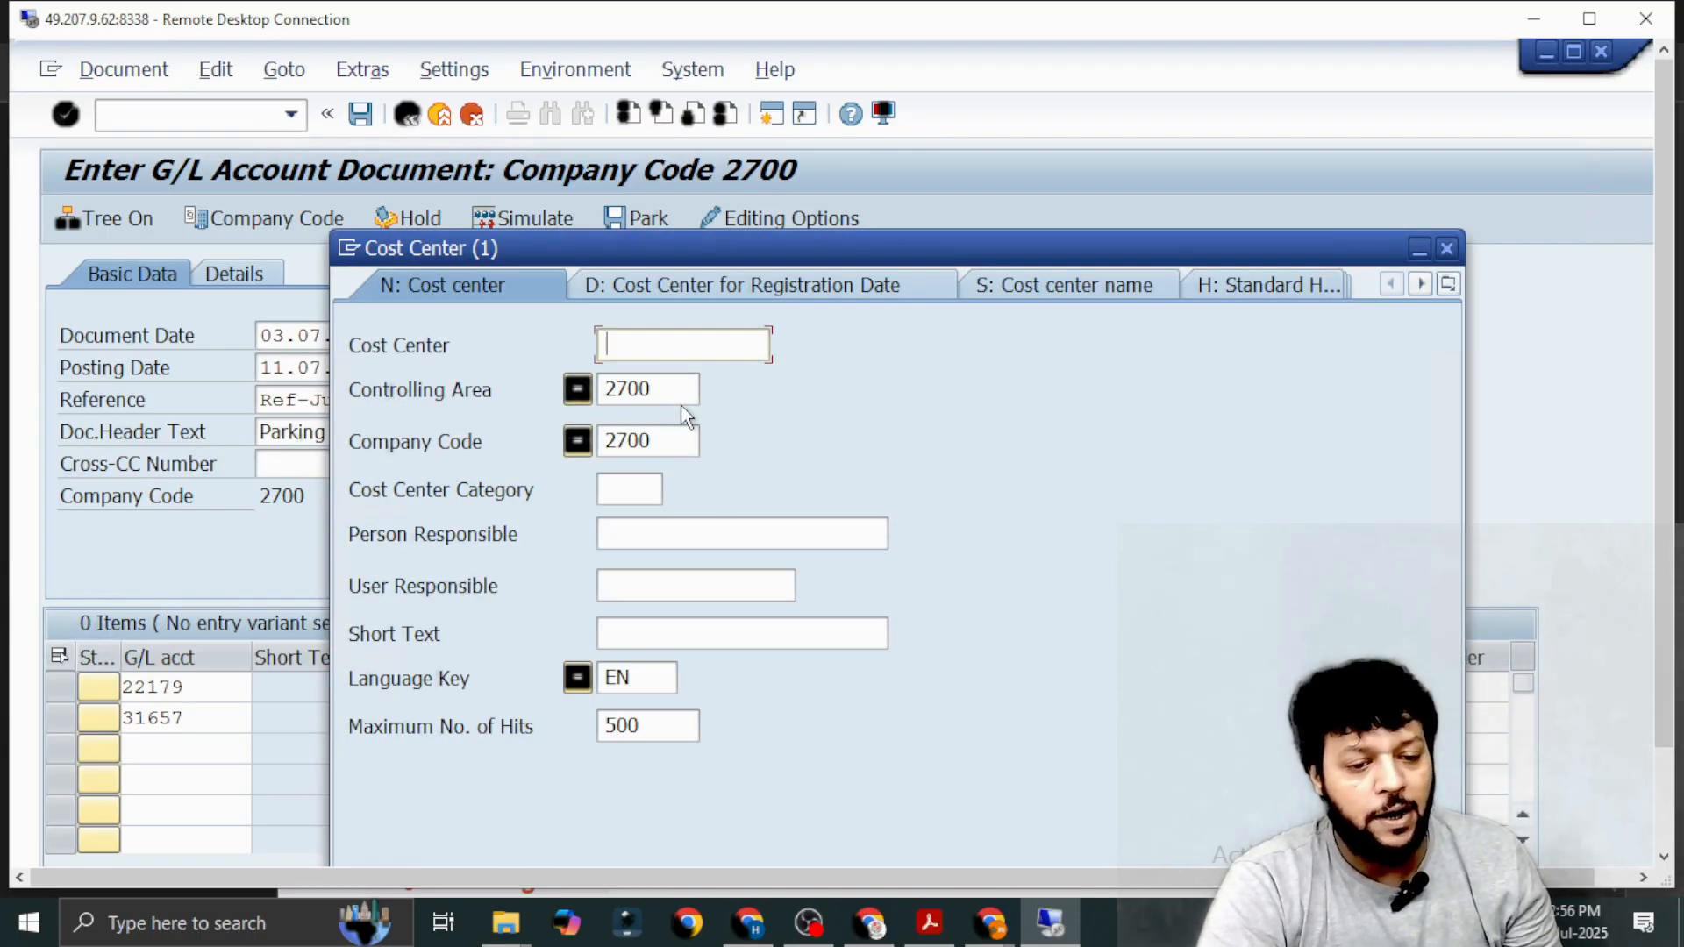
{"action": "left_click", "coordinate": [681, 389]}
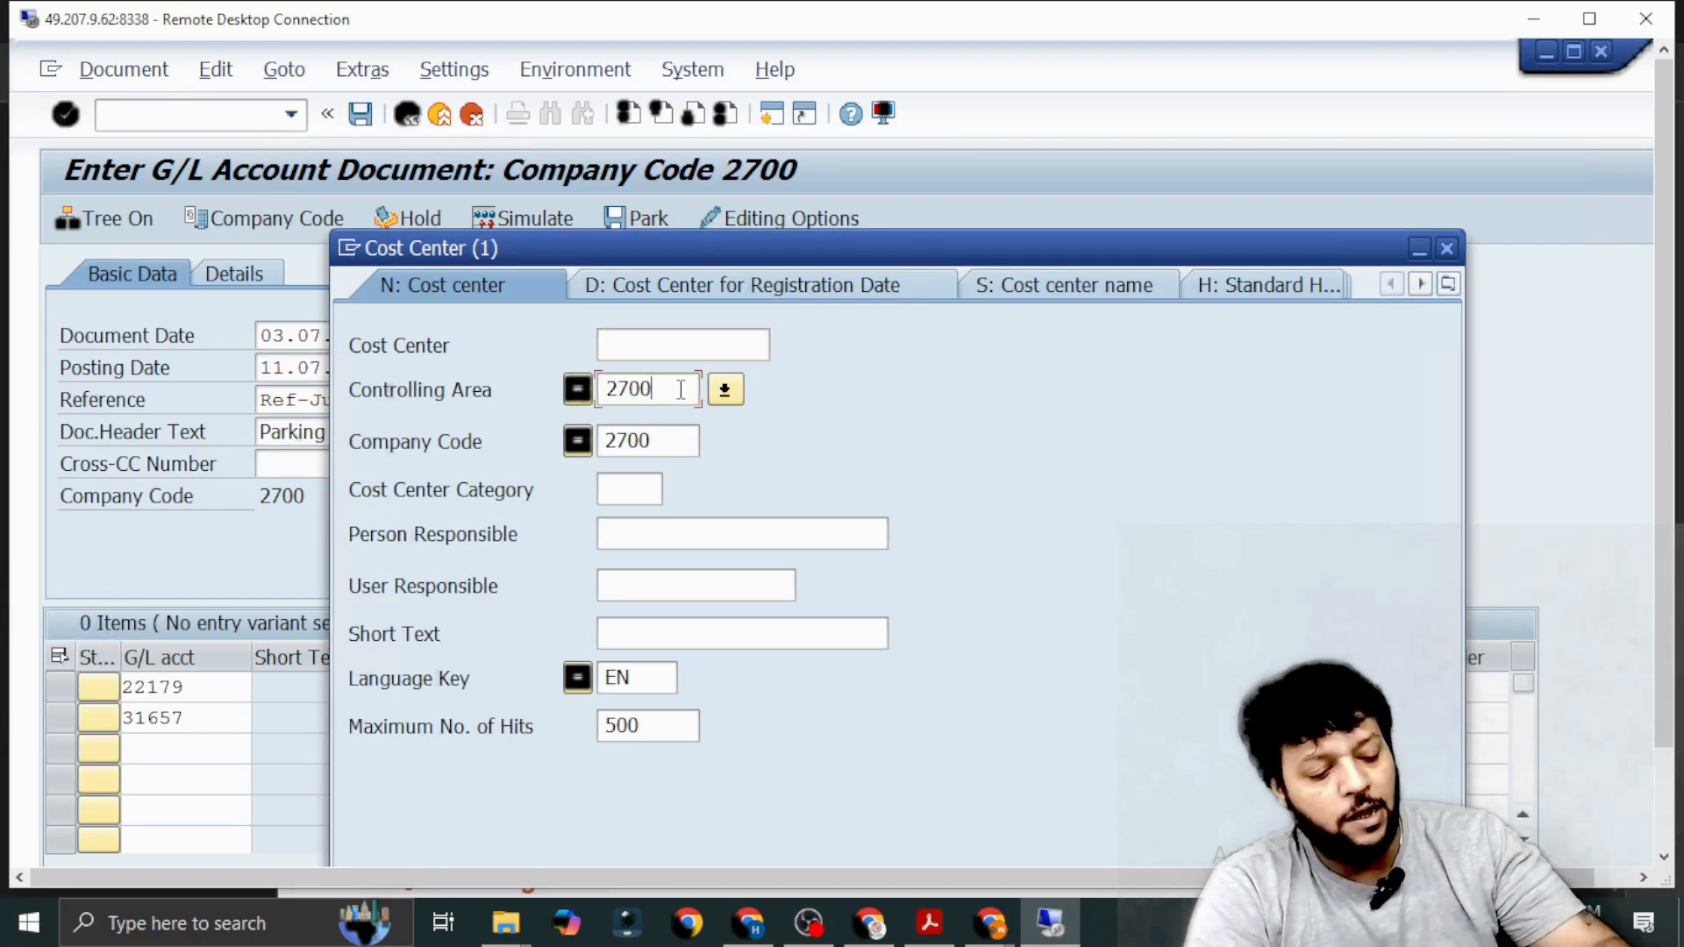
{"action": "key", "text": "Return"}
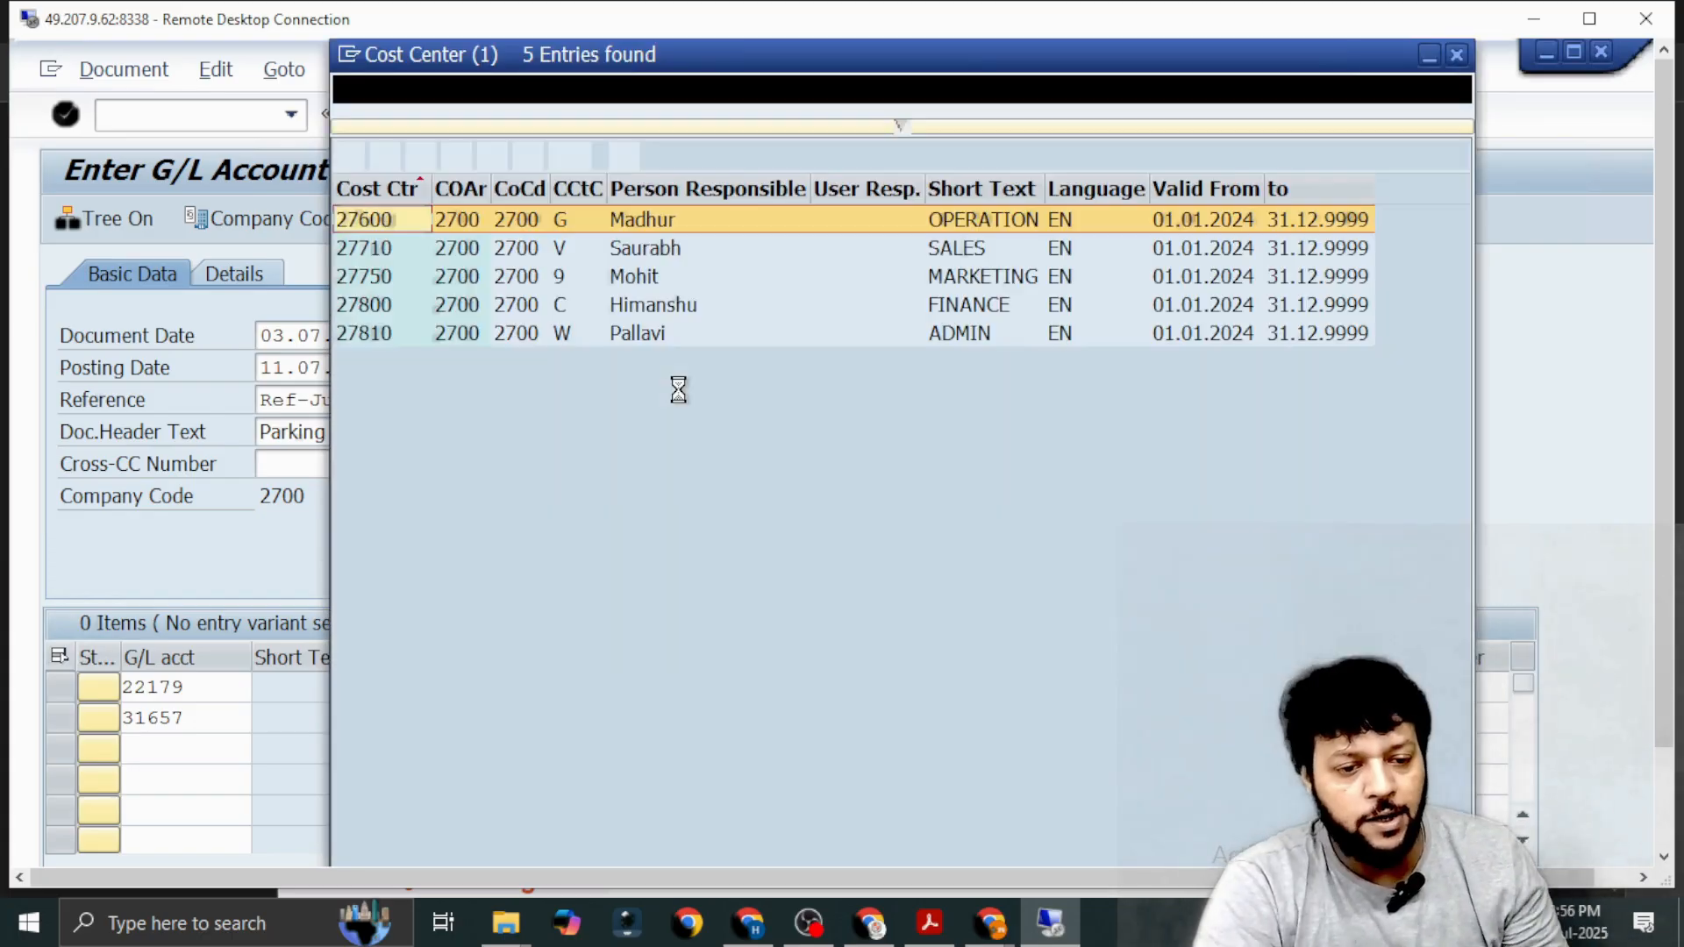
{"action": "double_click", "coordinate": [972, 333]}
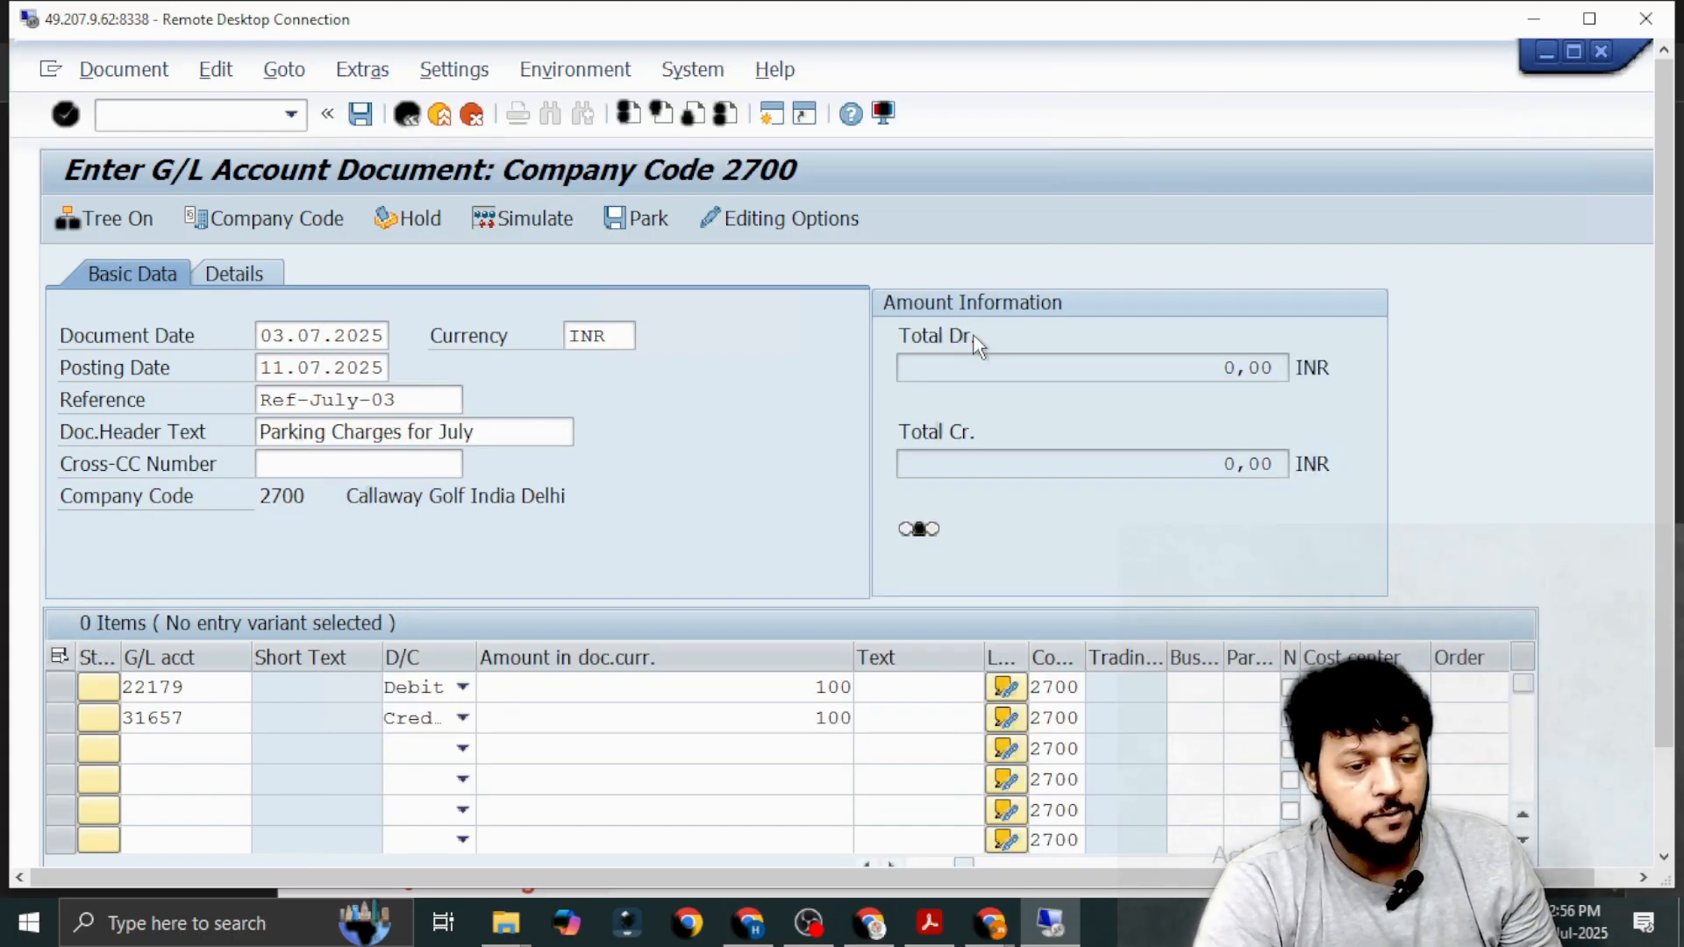
Validate the two line items, simulate the parking charges document, and post it.
{"action": "left_click", "coordinate": [794, 724]}
{"action": "key", "text": "Return"}
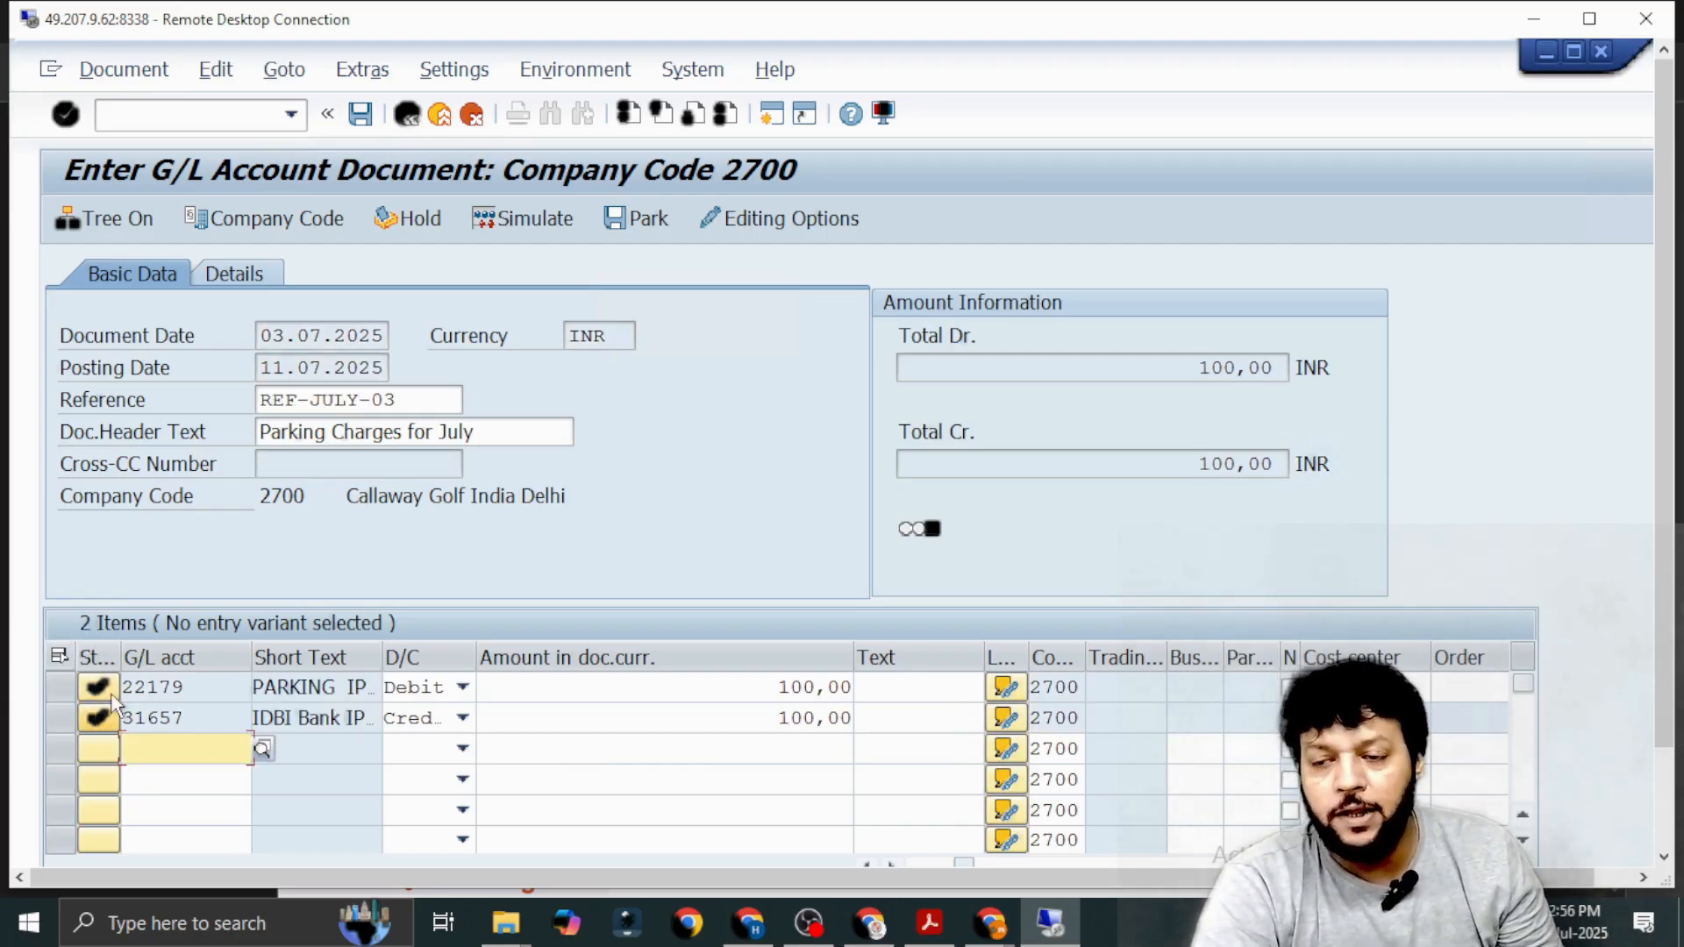
{"action": "left_click", "coordinate": [530, 221]}
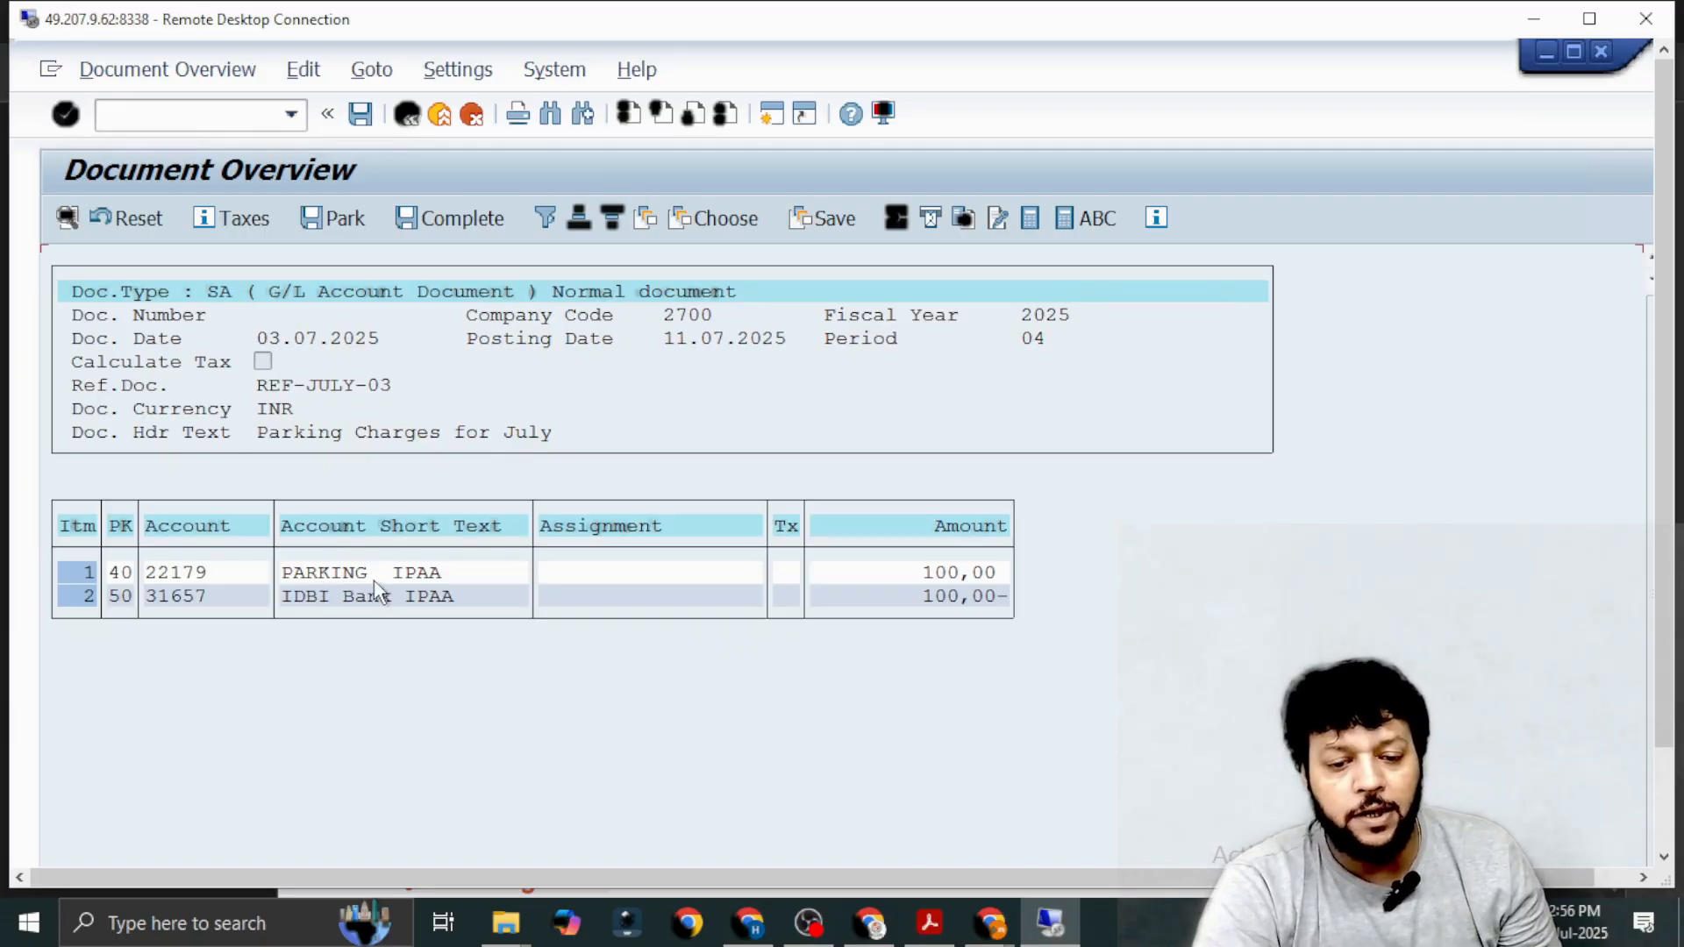
{"action": "left_click", "coordinate": [360, 114]}
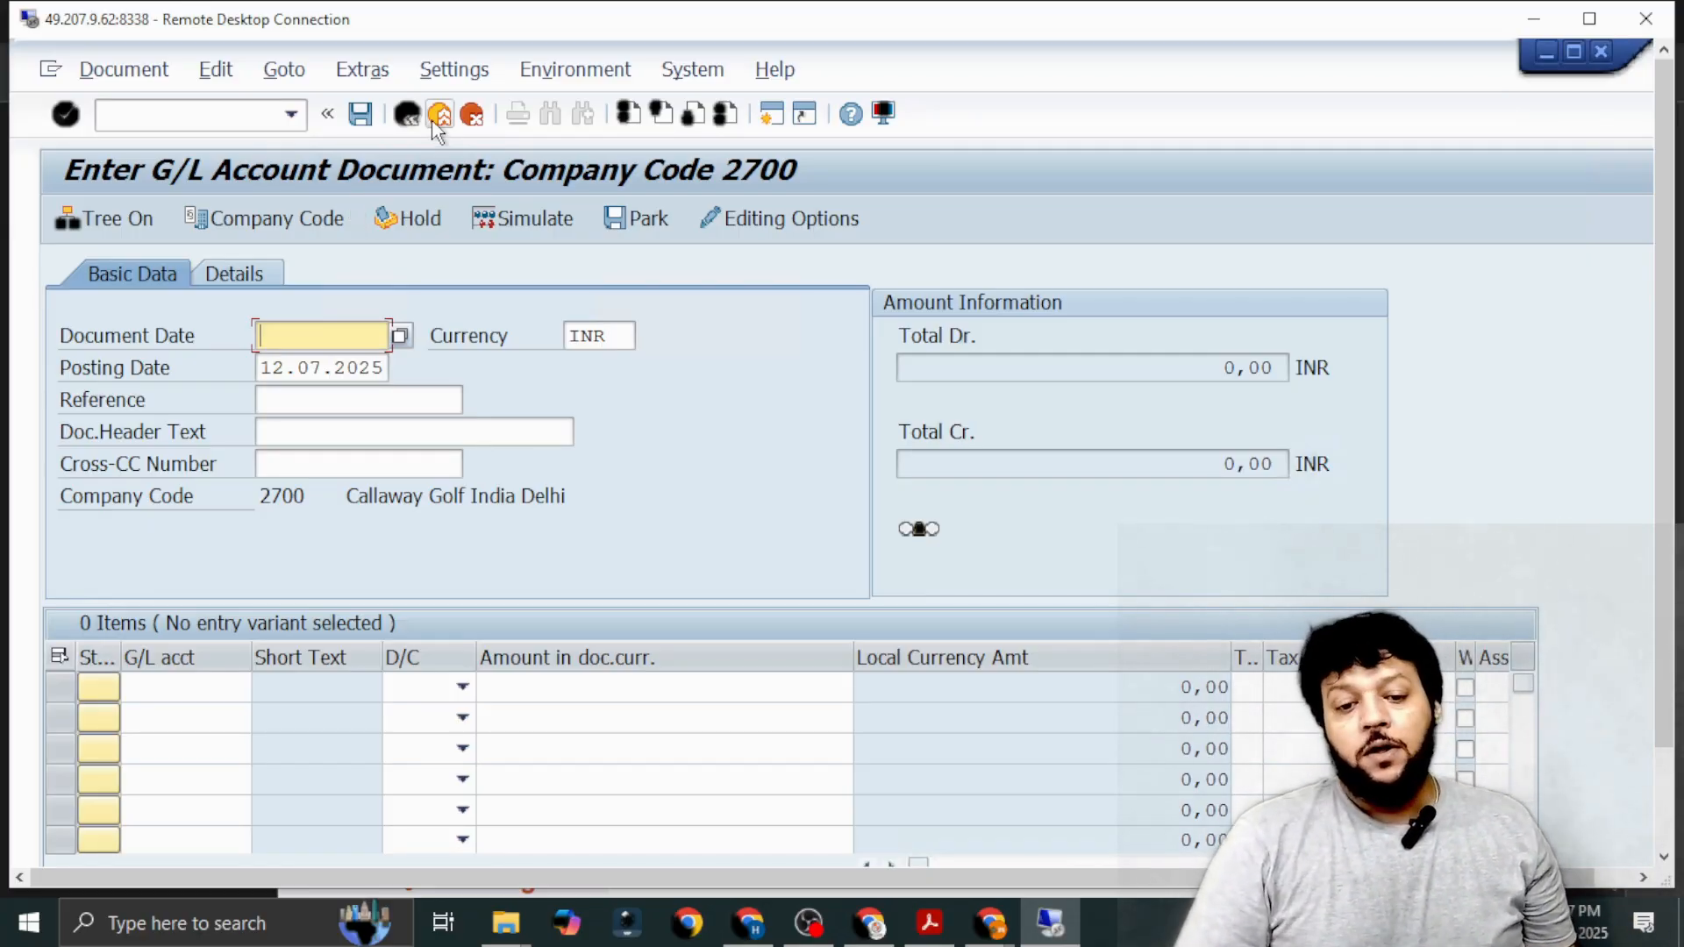
After checking the combined entry in the PDF notes, return to Remote Desktop and set document date 03.07.2025 and posting date 11.07.2025.
{"action": "key", "text": "alt+Tab"}
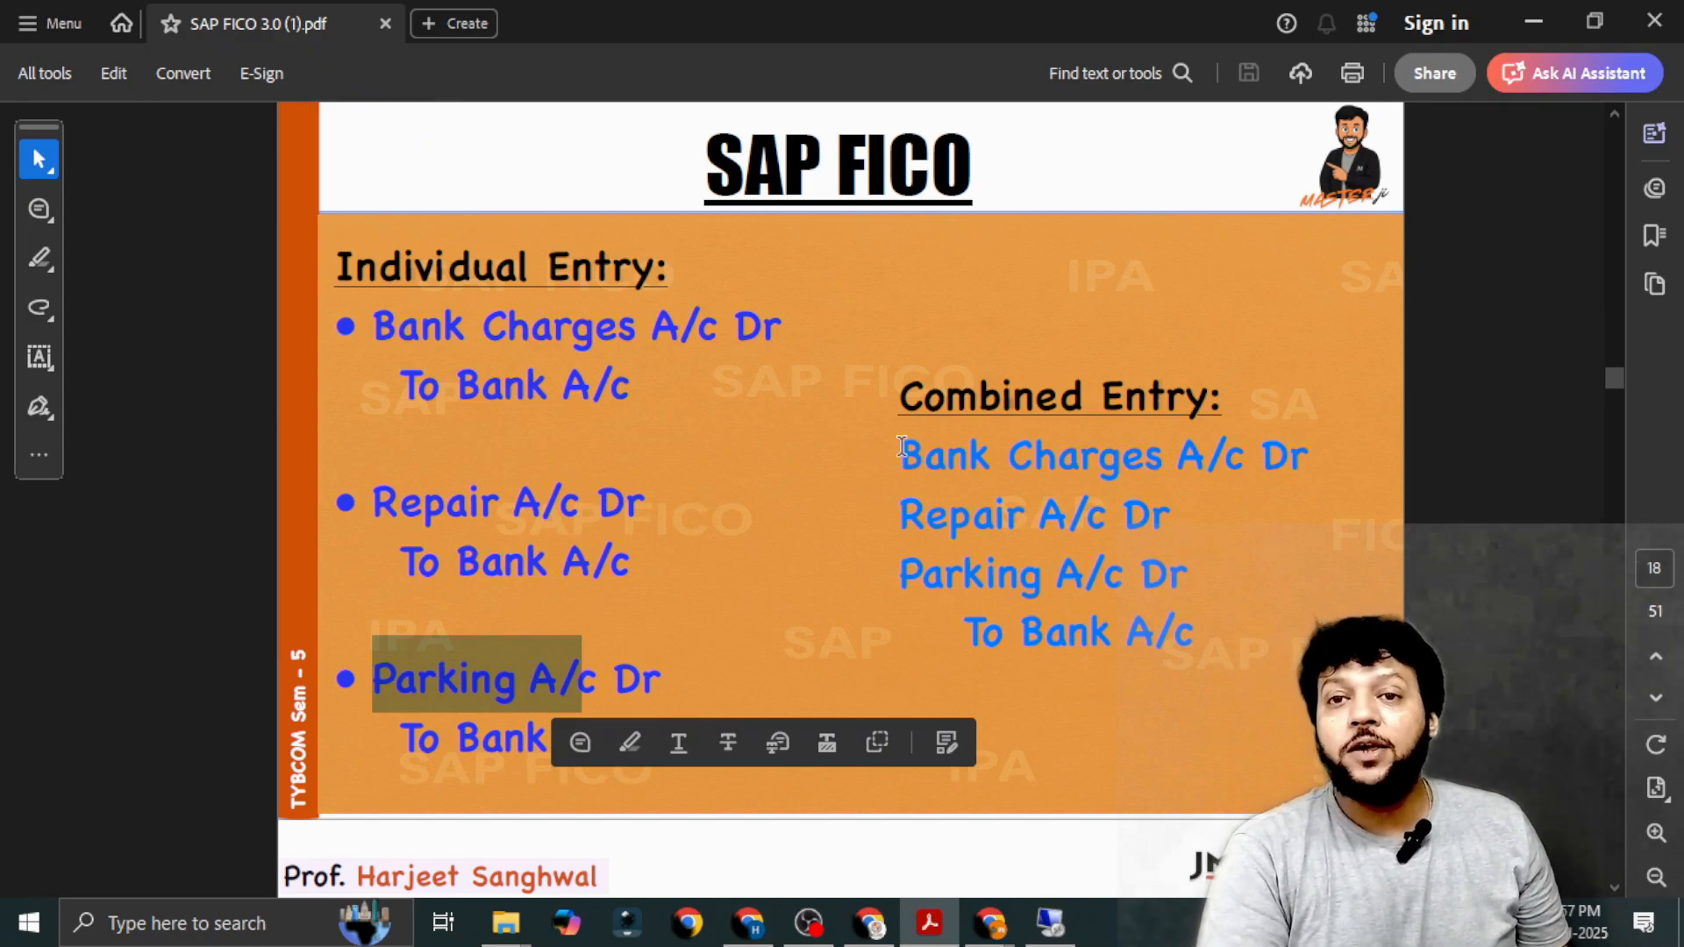
{"action": "key", "text": "alt+Tab"}
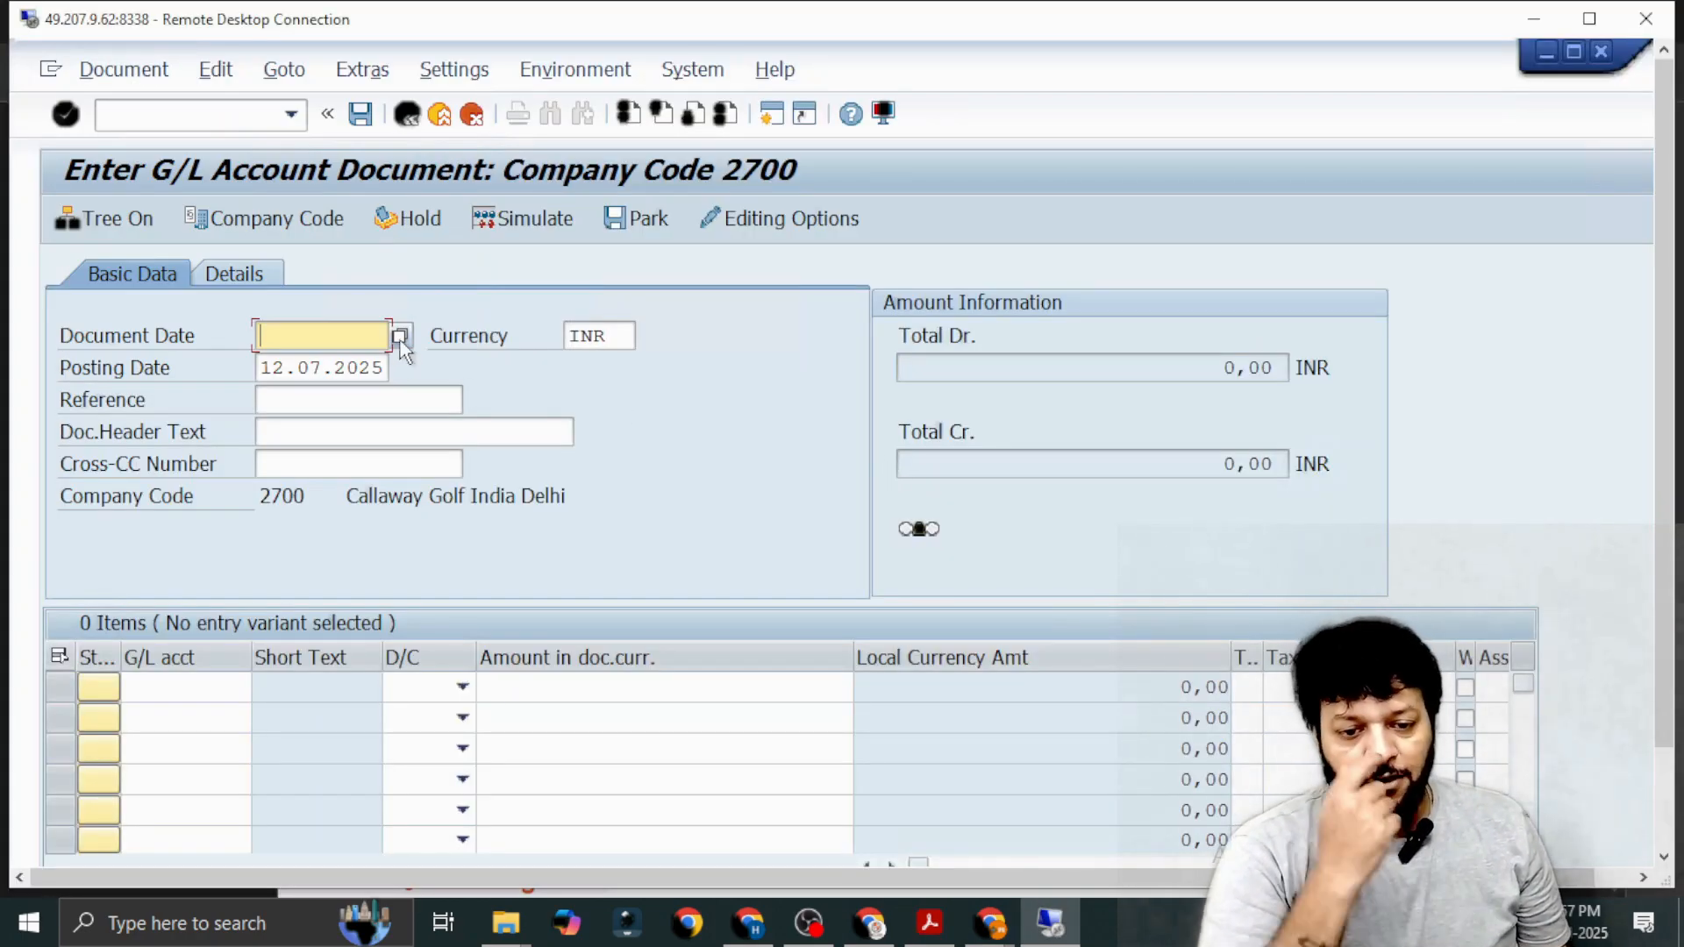
{"action": "left_click", "coordinate": [400, 337]}
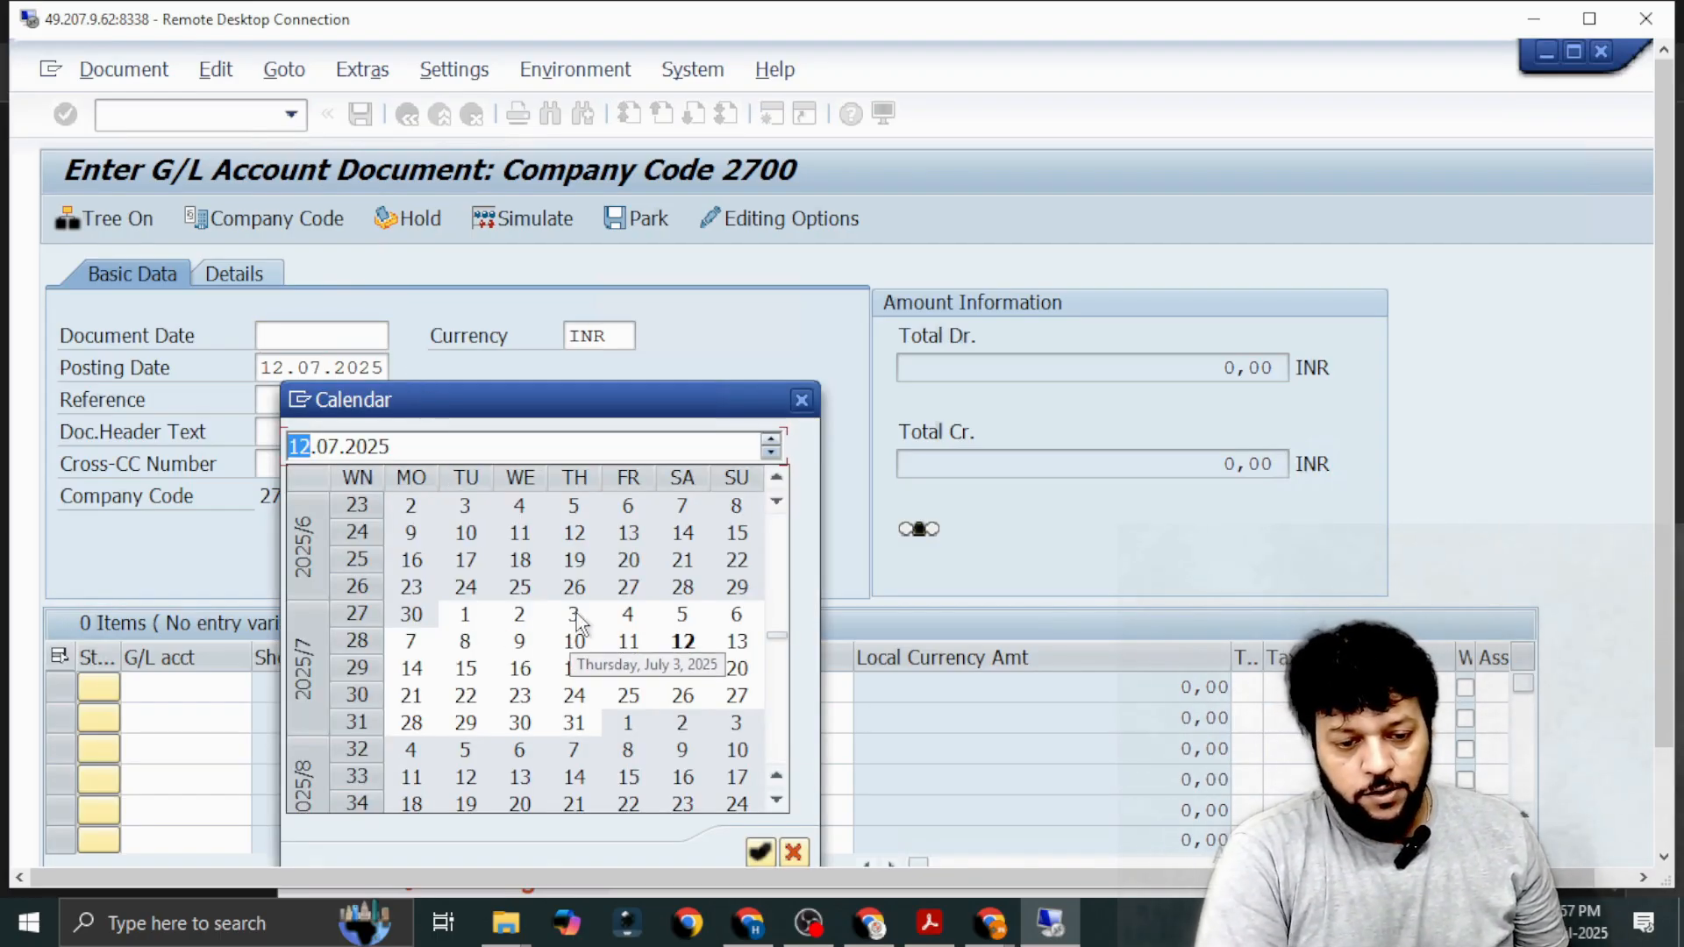
{"action": "double_click", "coordinate": [575, 616]}
{"action": "left_click", "coordinate": [358, 368]}
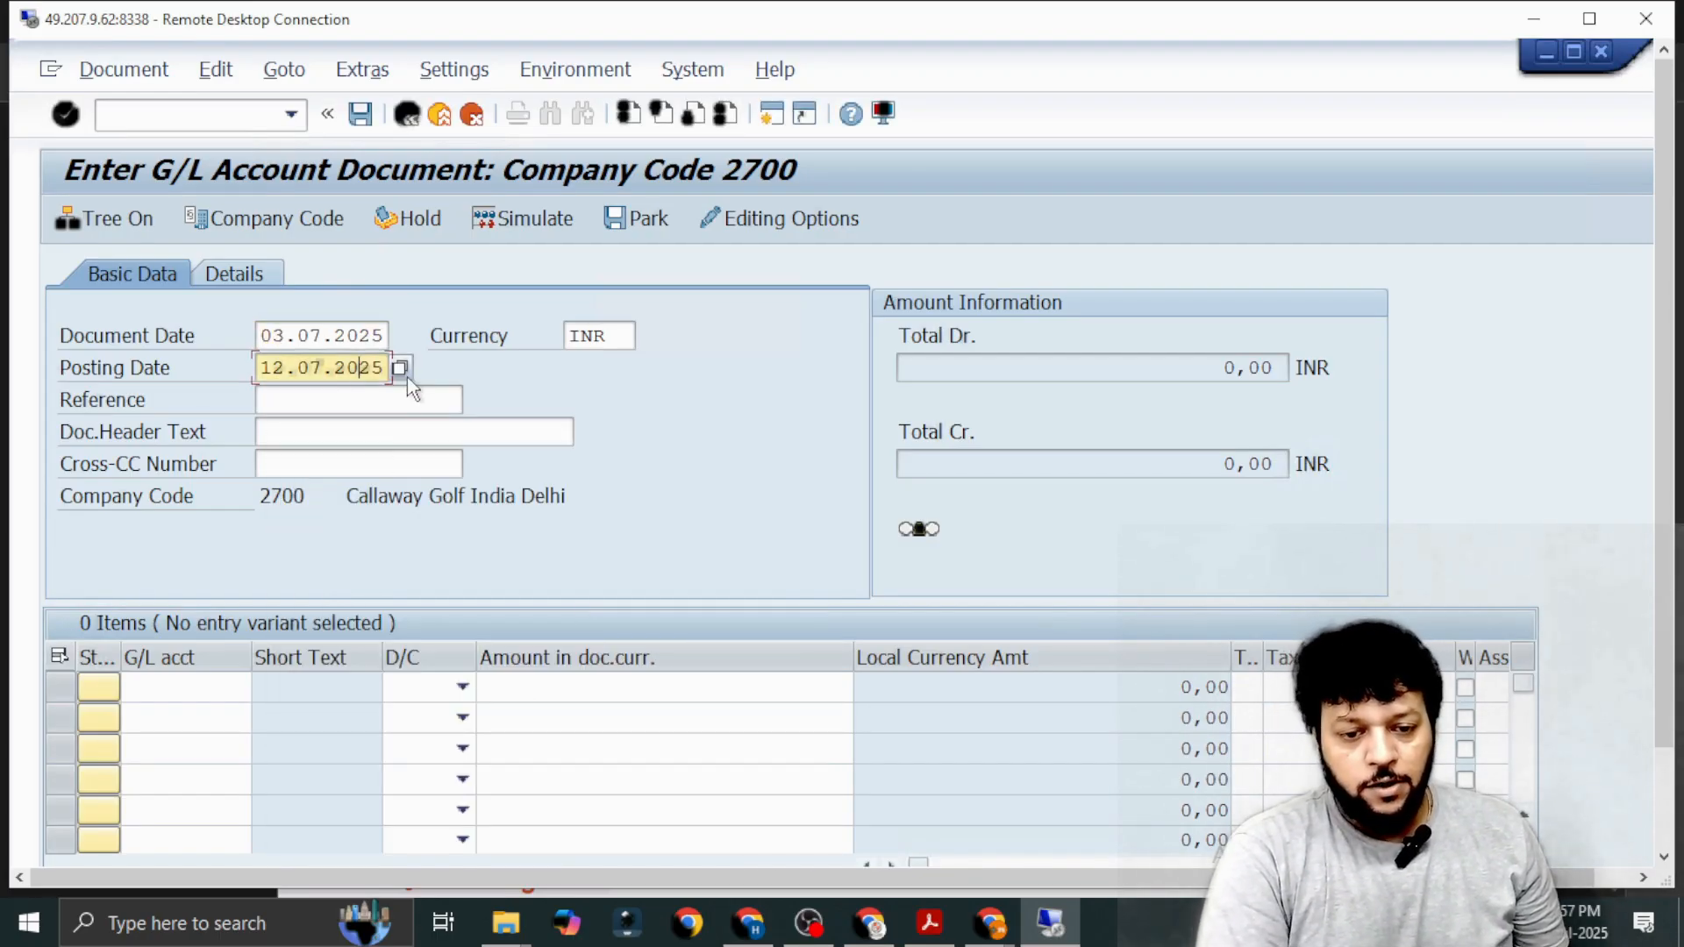
{"action": "left_click", "coordinate": [400, 367]}
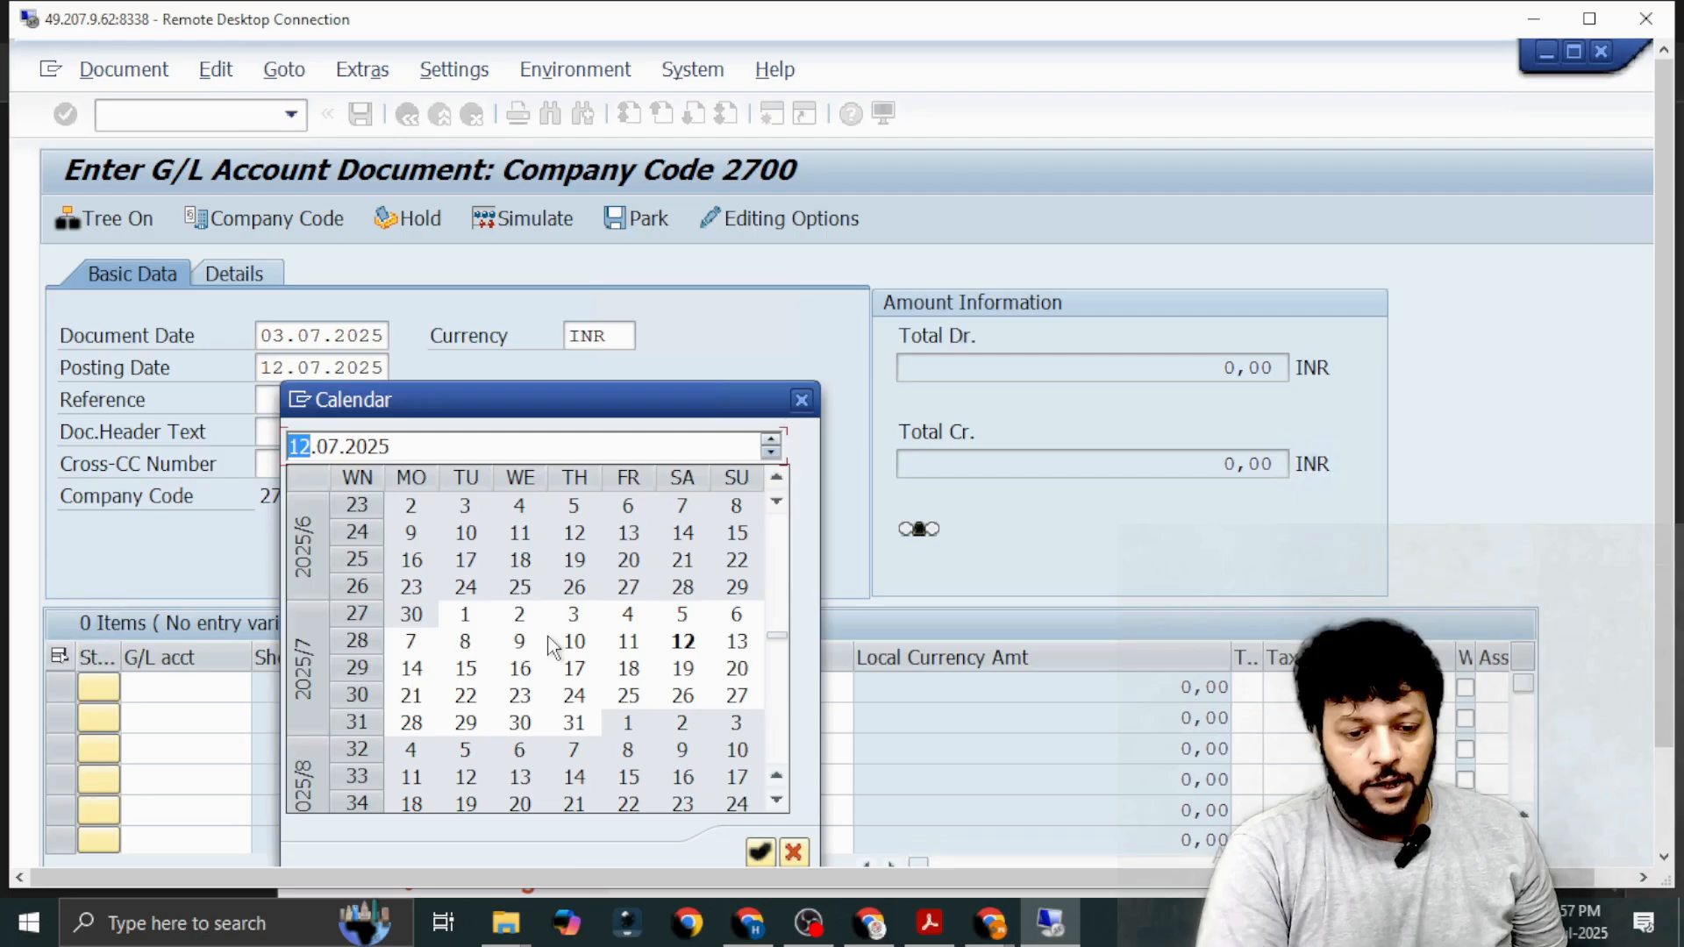
{"action": "double_click", "coordinate": [628, 642]}
Enter Ref-July-04 as the document's reference, based on the earlier Ref-July-03 entry.
{"action": "left_click", "coordinate": [328, 402]}
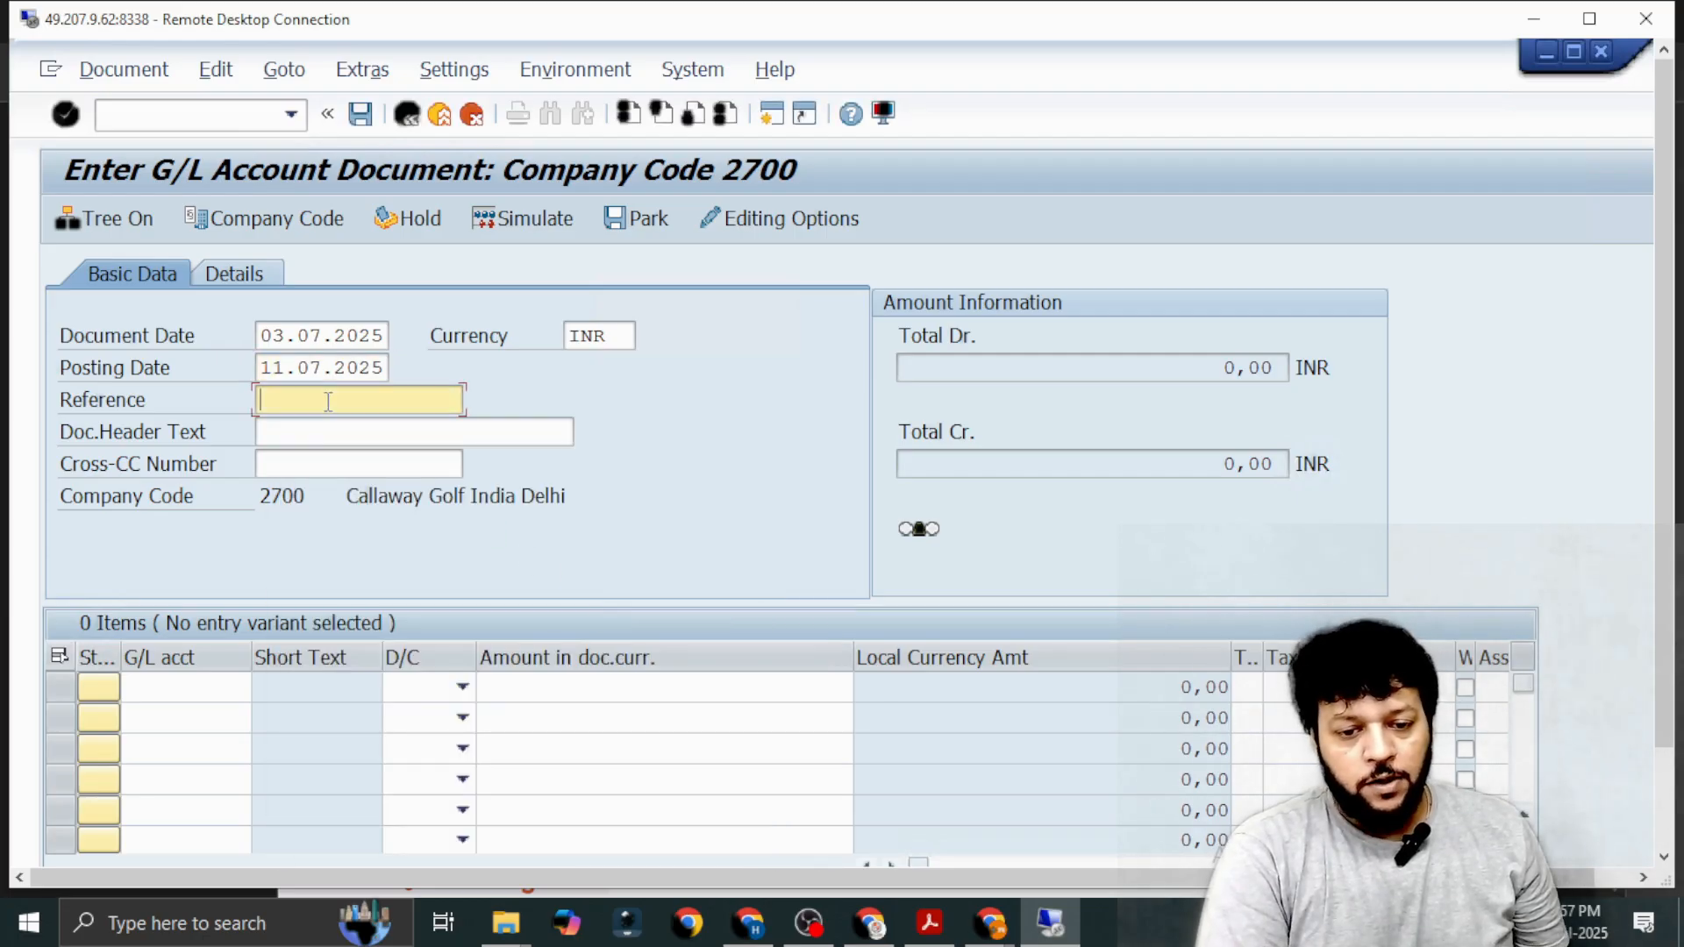
{"action": "type", "text": "R"}
{"action": "key", "text": "Down"}
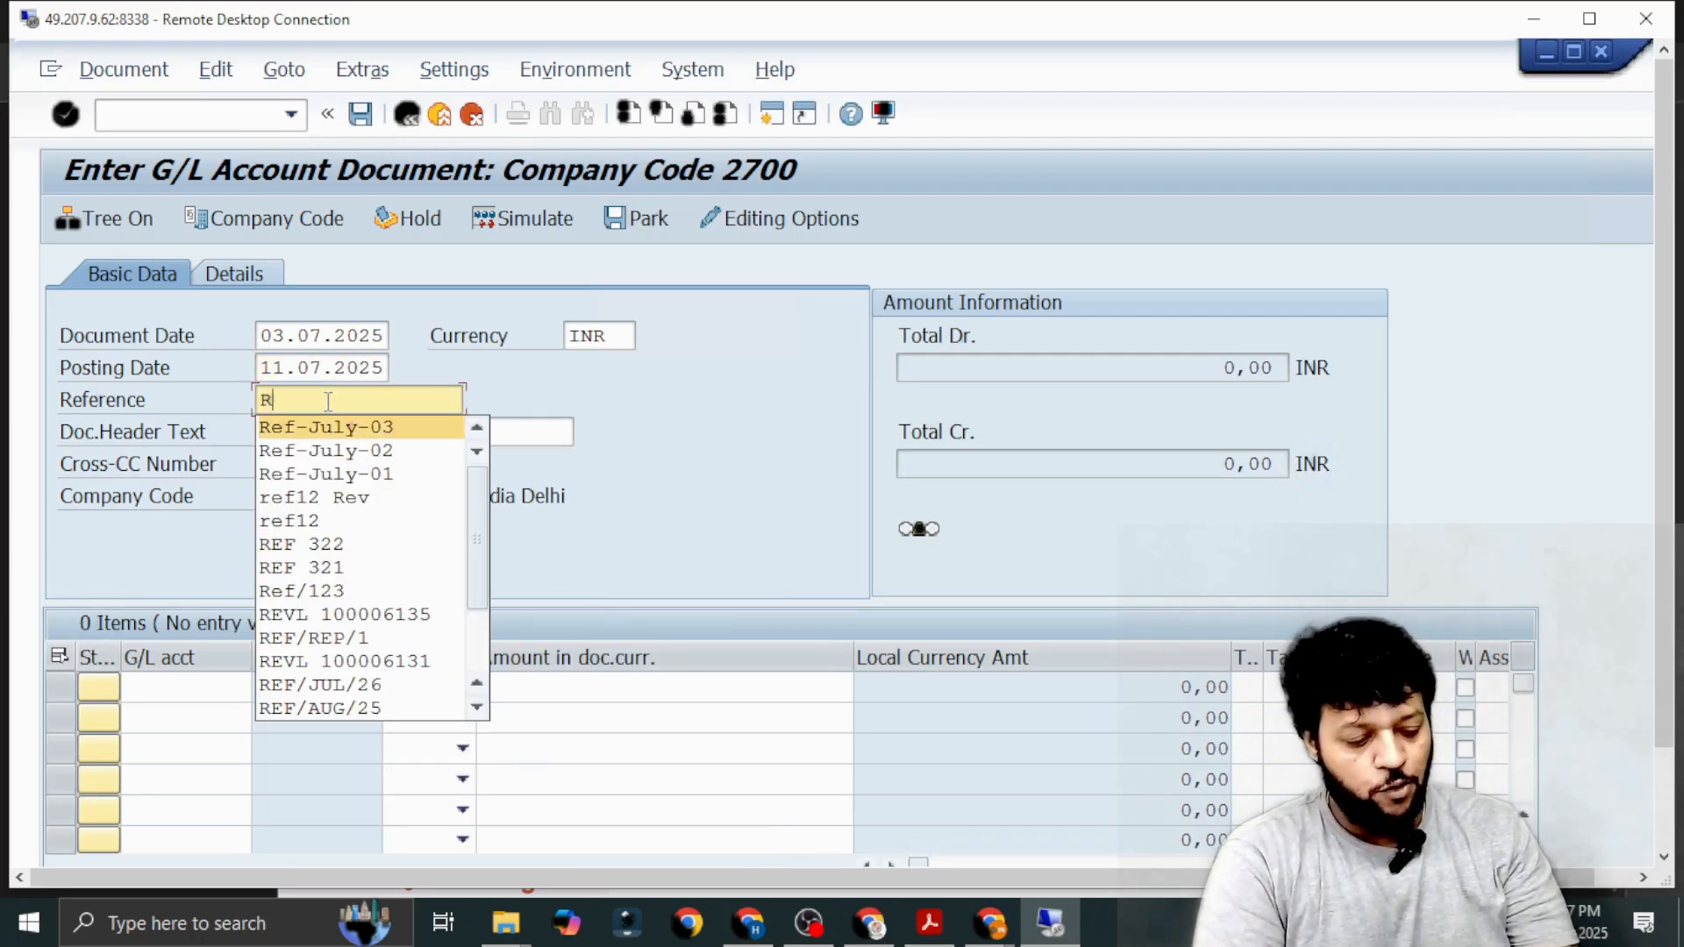
{"action": "key", "text": "Return"}
{"action": "key", "text": "BackSpace"}
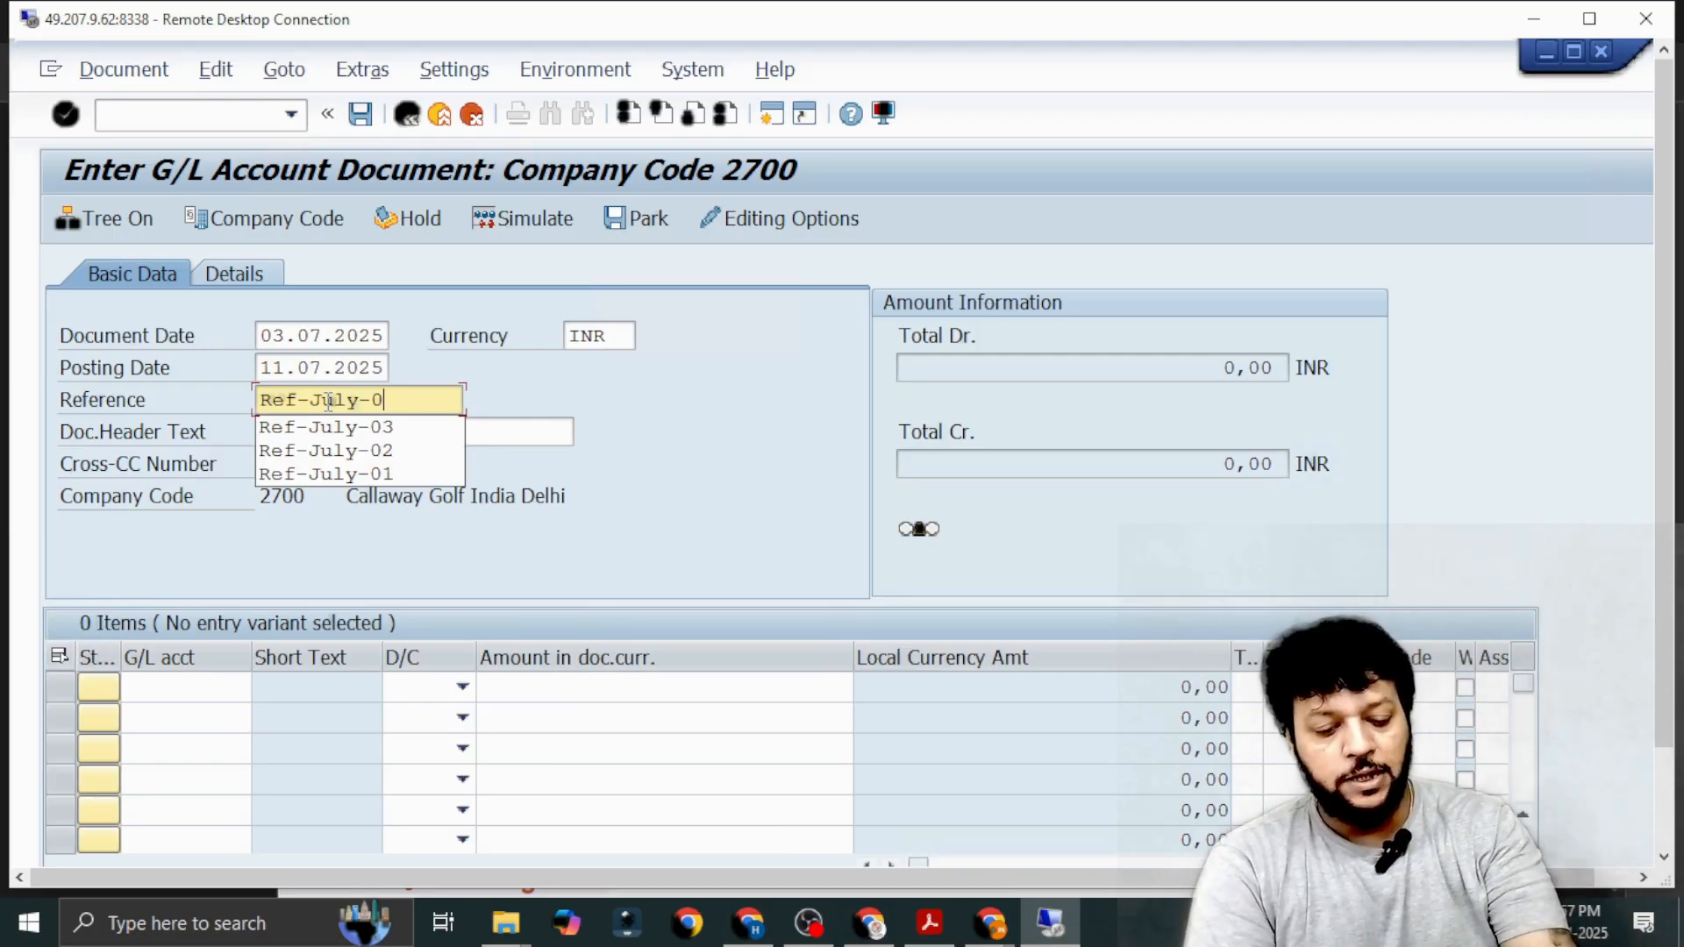
{"action": "type", "text": "4"}
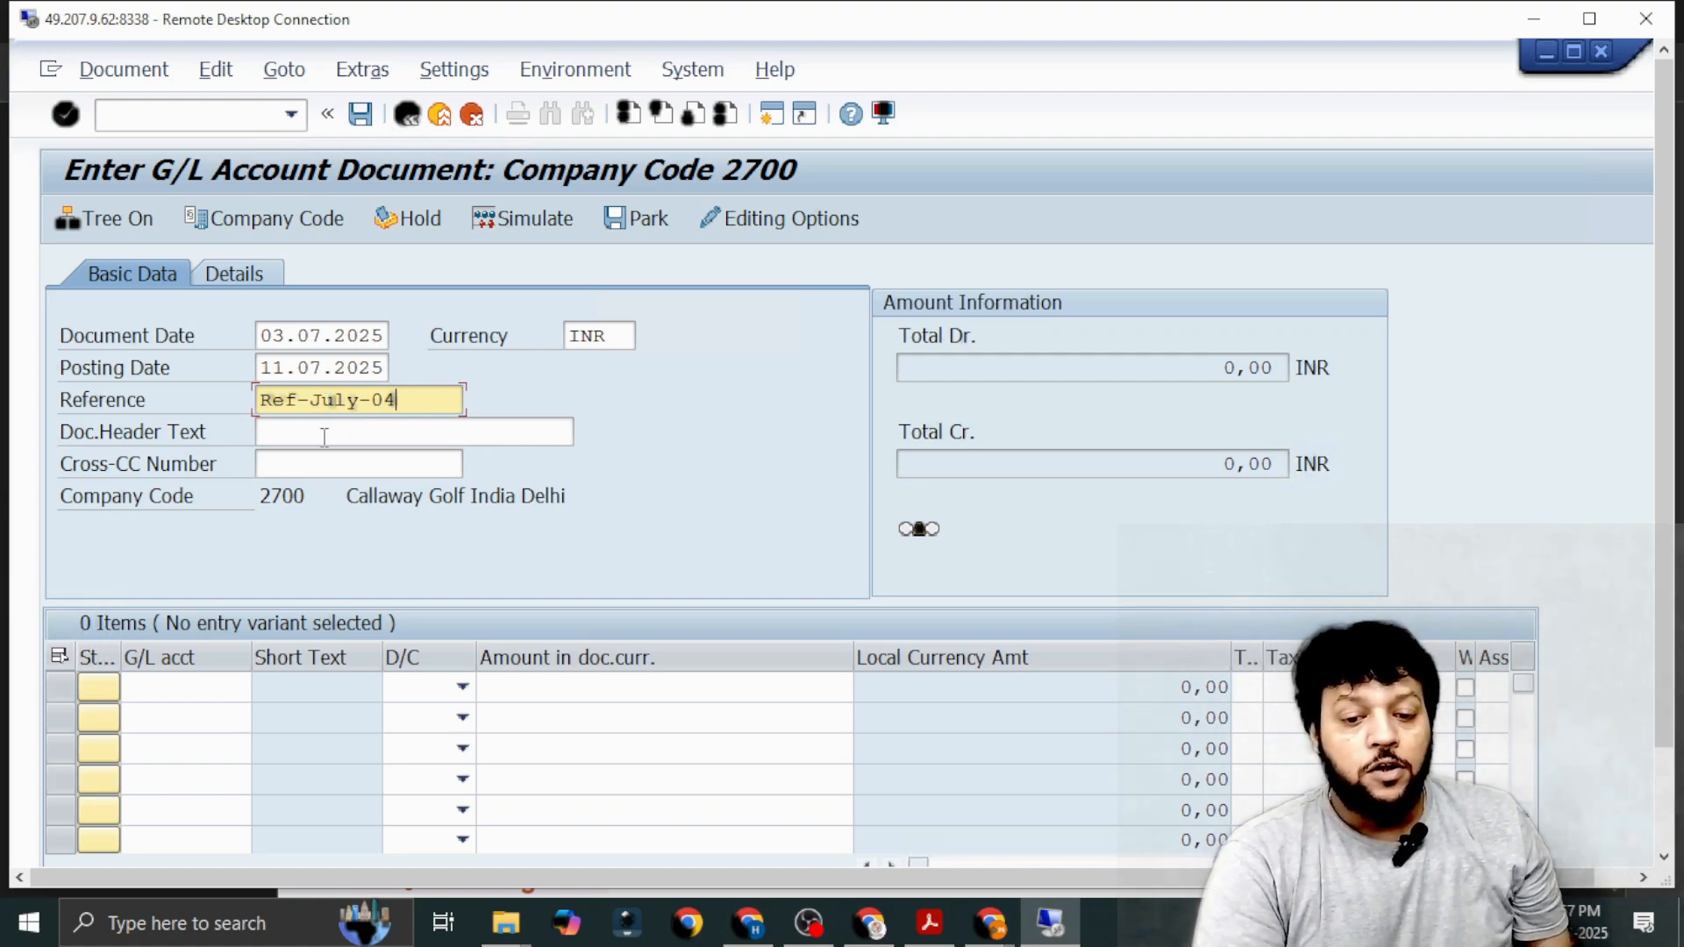
Enter "Combined Expenses for Jul" as the document header text.
{"action": "left_click", "coordinate": [325, 436]}
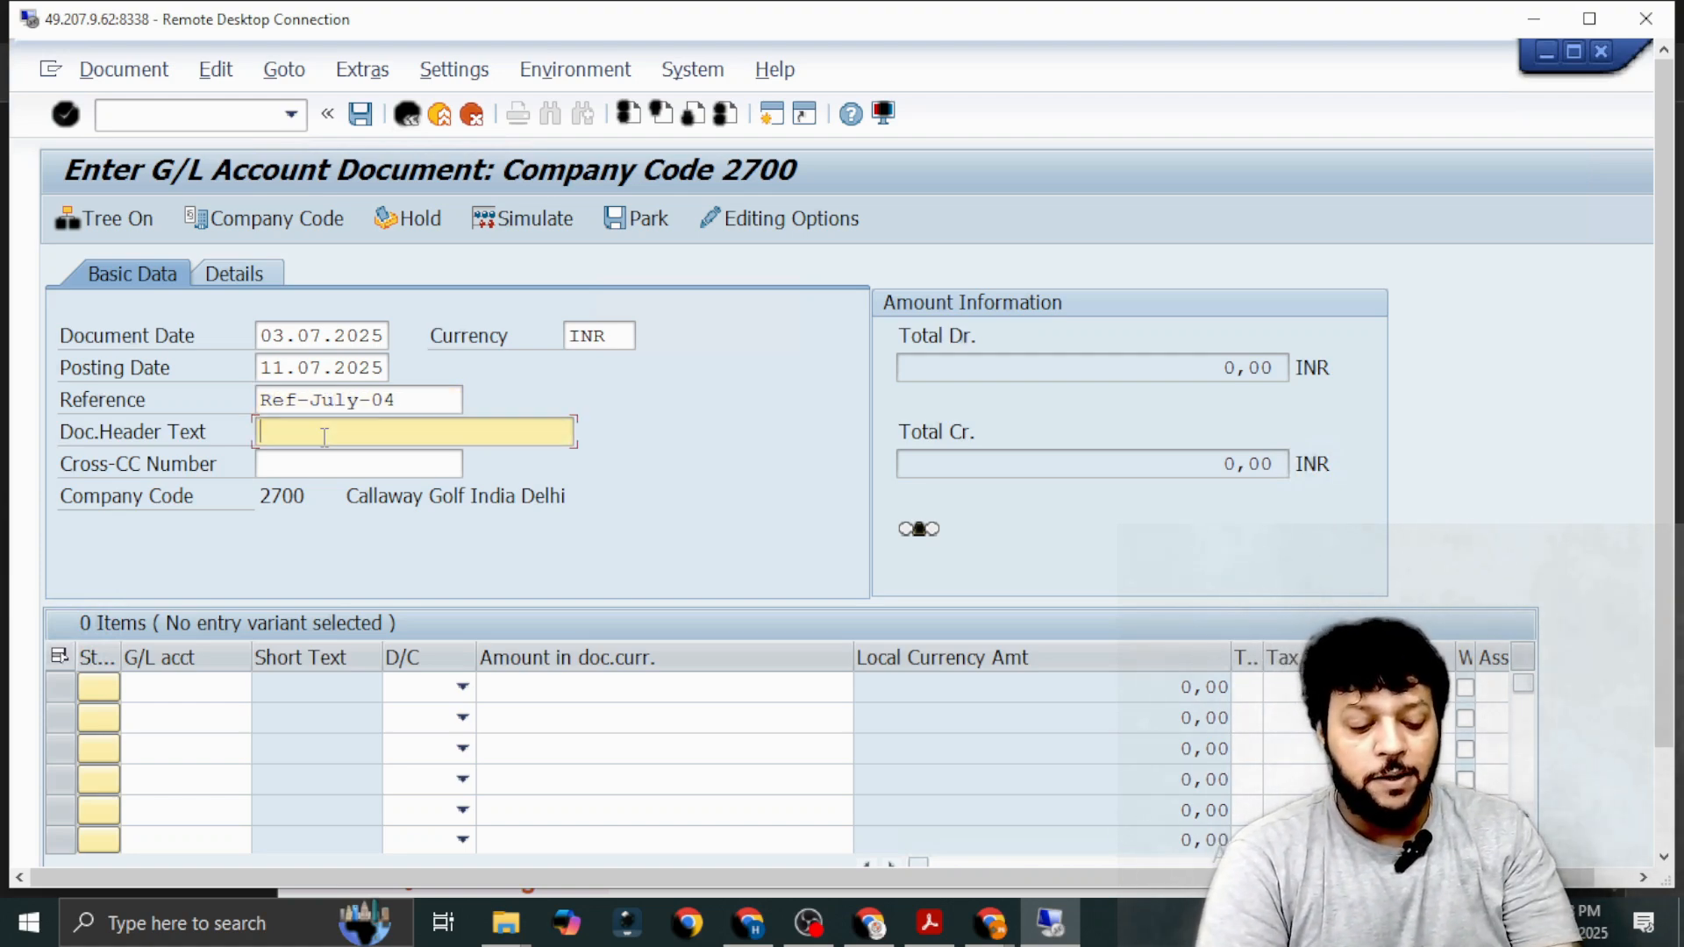
{"action": "type", "text": "E"}
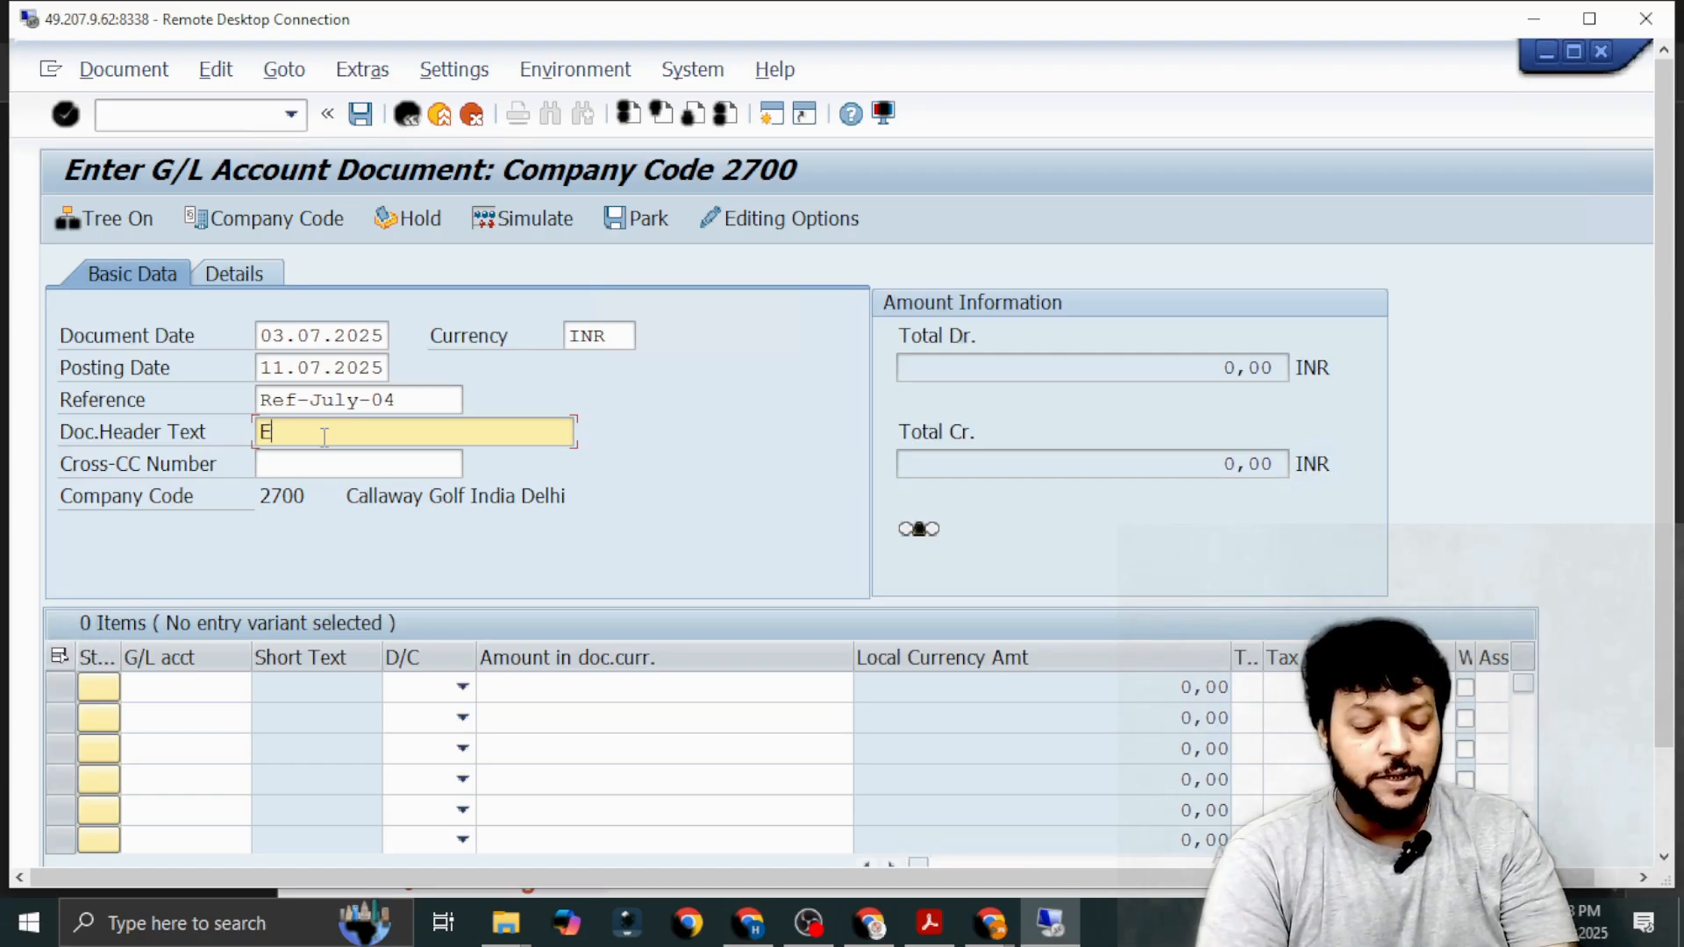
{"action": "type", "text": "x"}
{"action": "key", "text": "BackSpace"}
{"action": "key", "text": "BackSpace"}
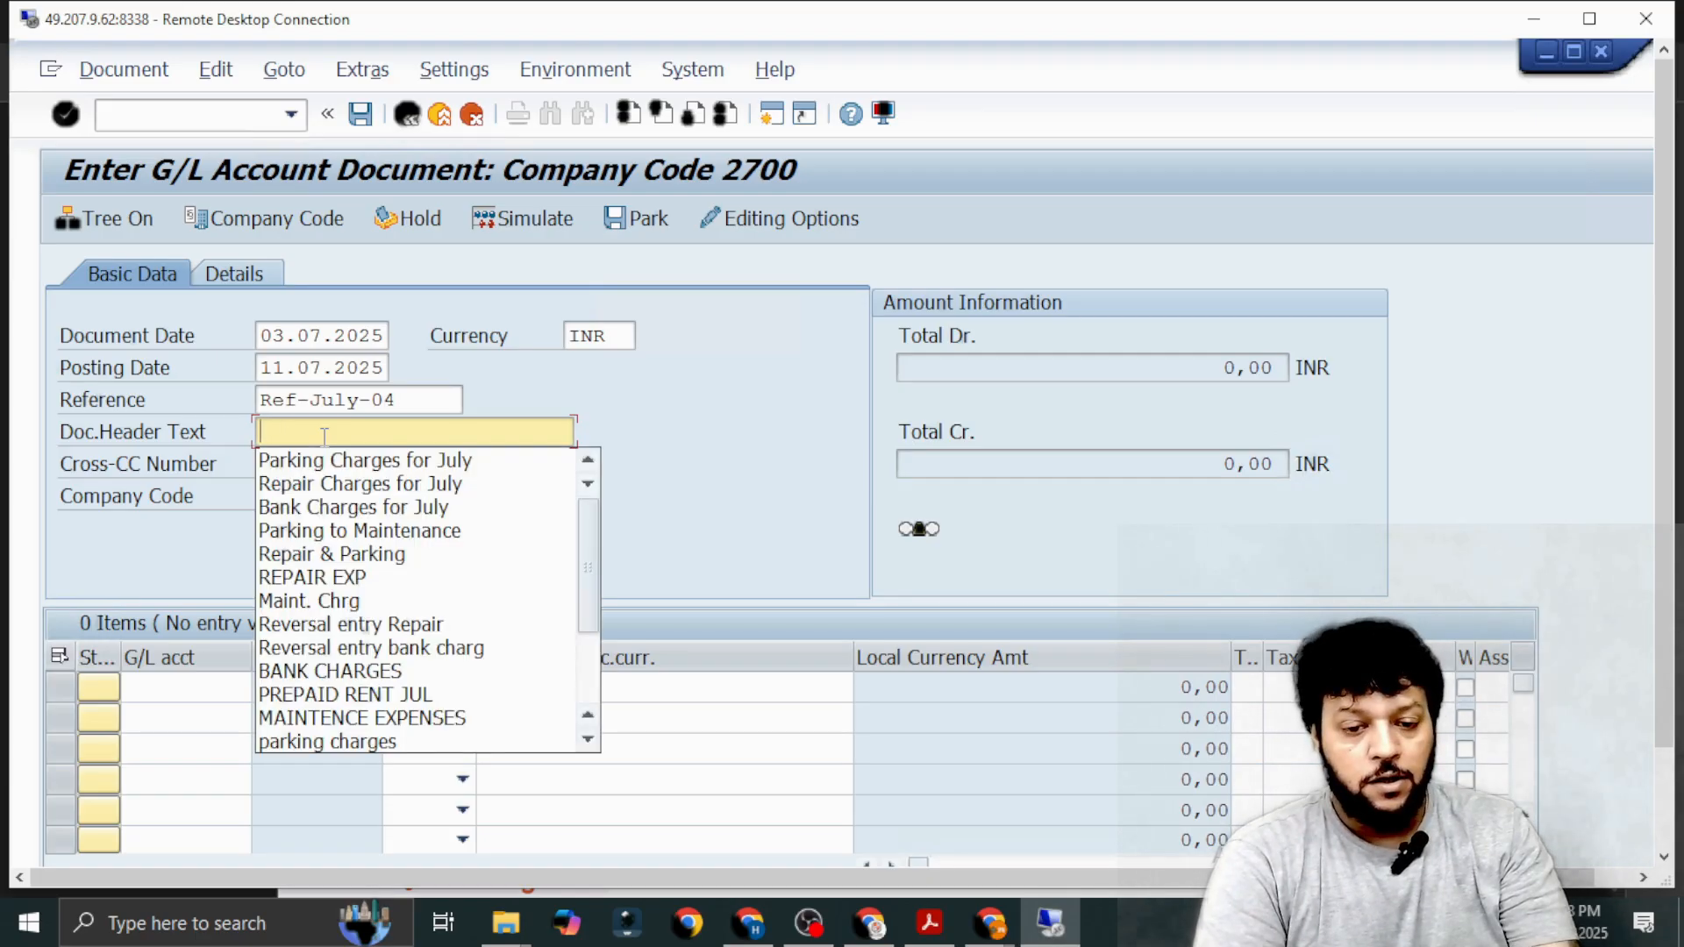
{"action": "type", "text": "Combined"}
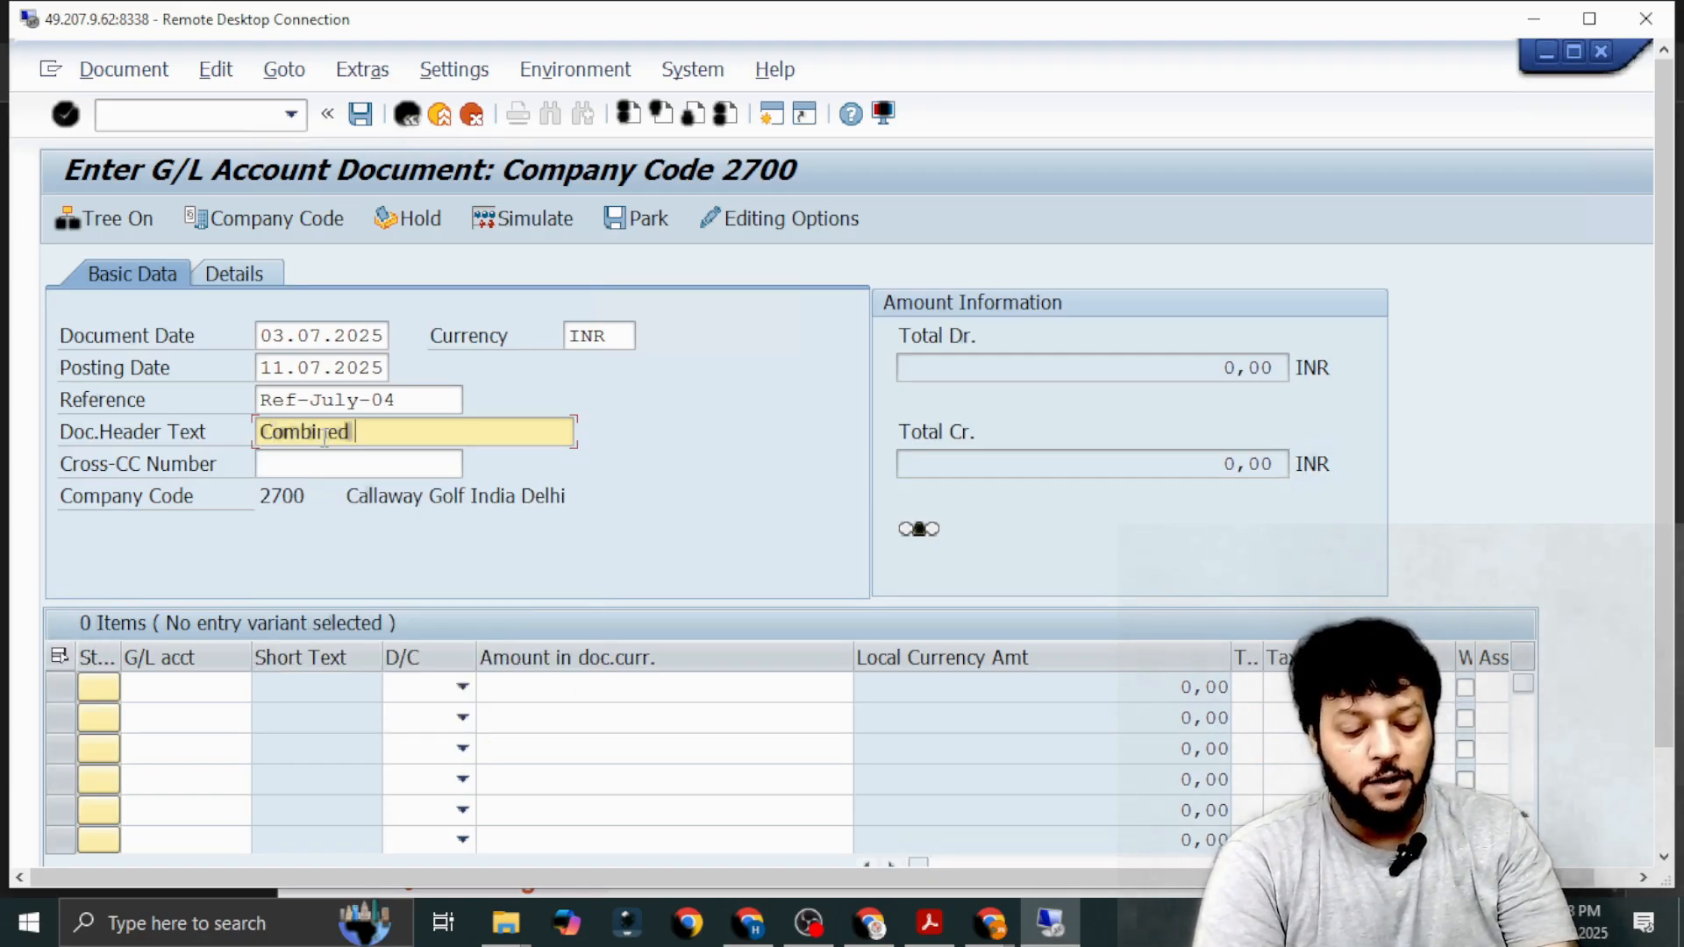
{"action": "type", "text": "Expenses "}
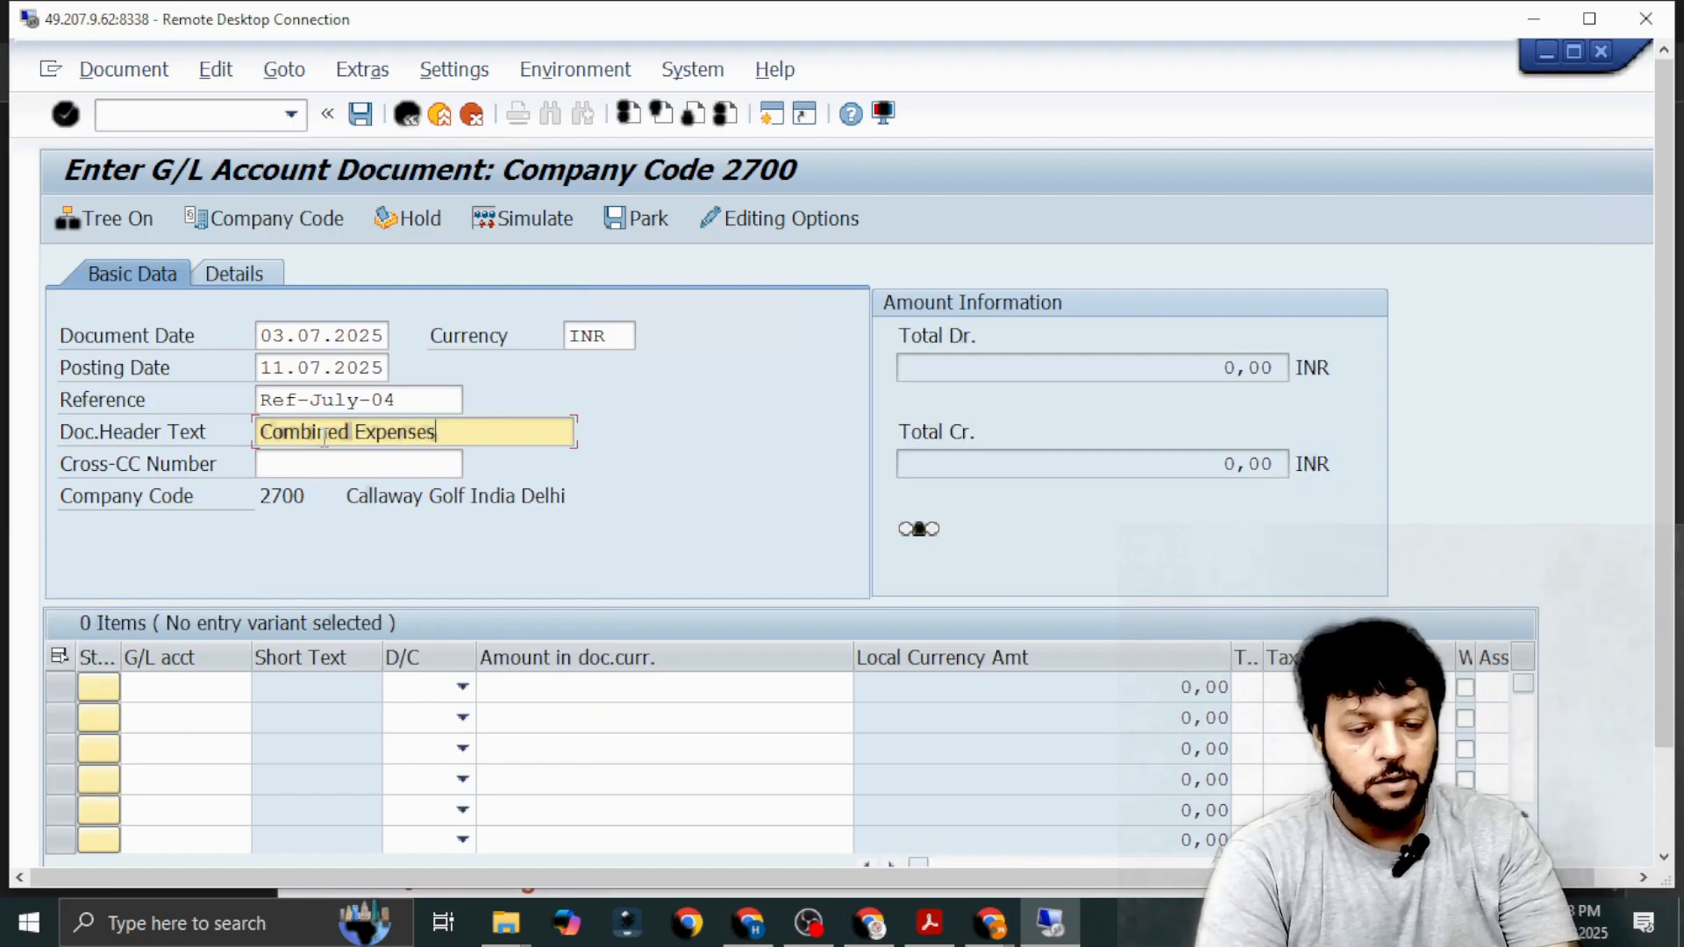
{"action": "type", "text": "for "}
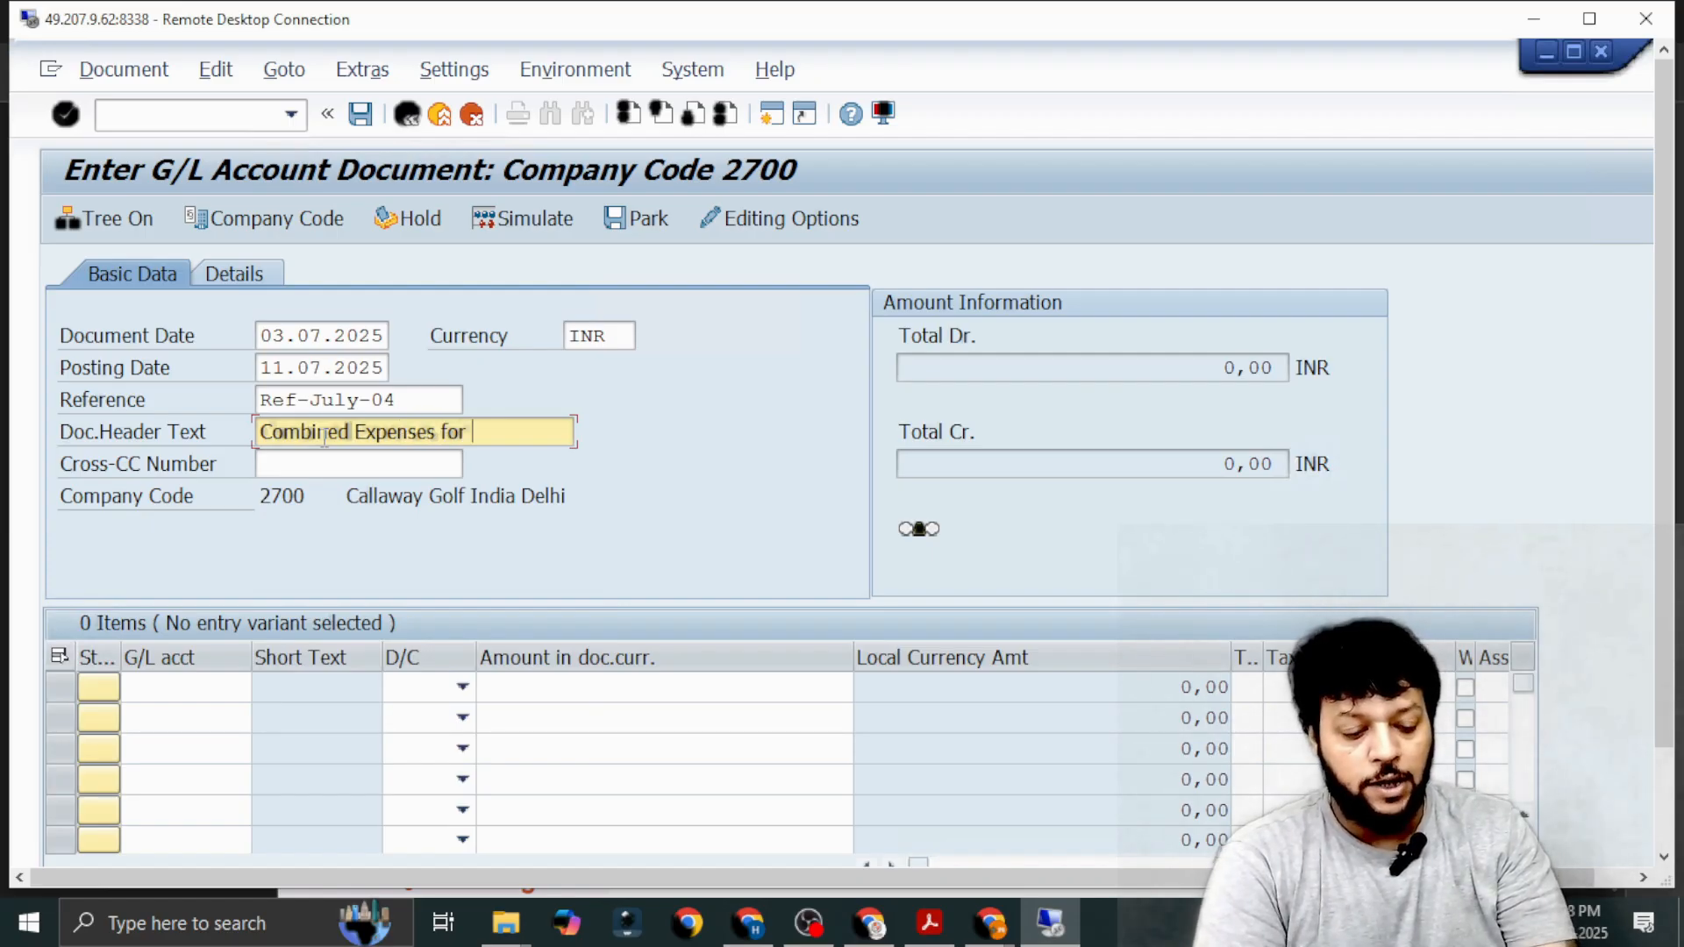
{"action": "type", "text": "Jul"}
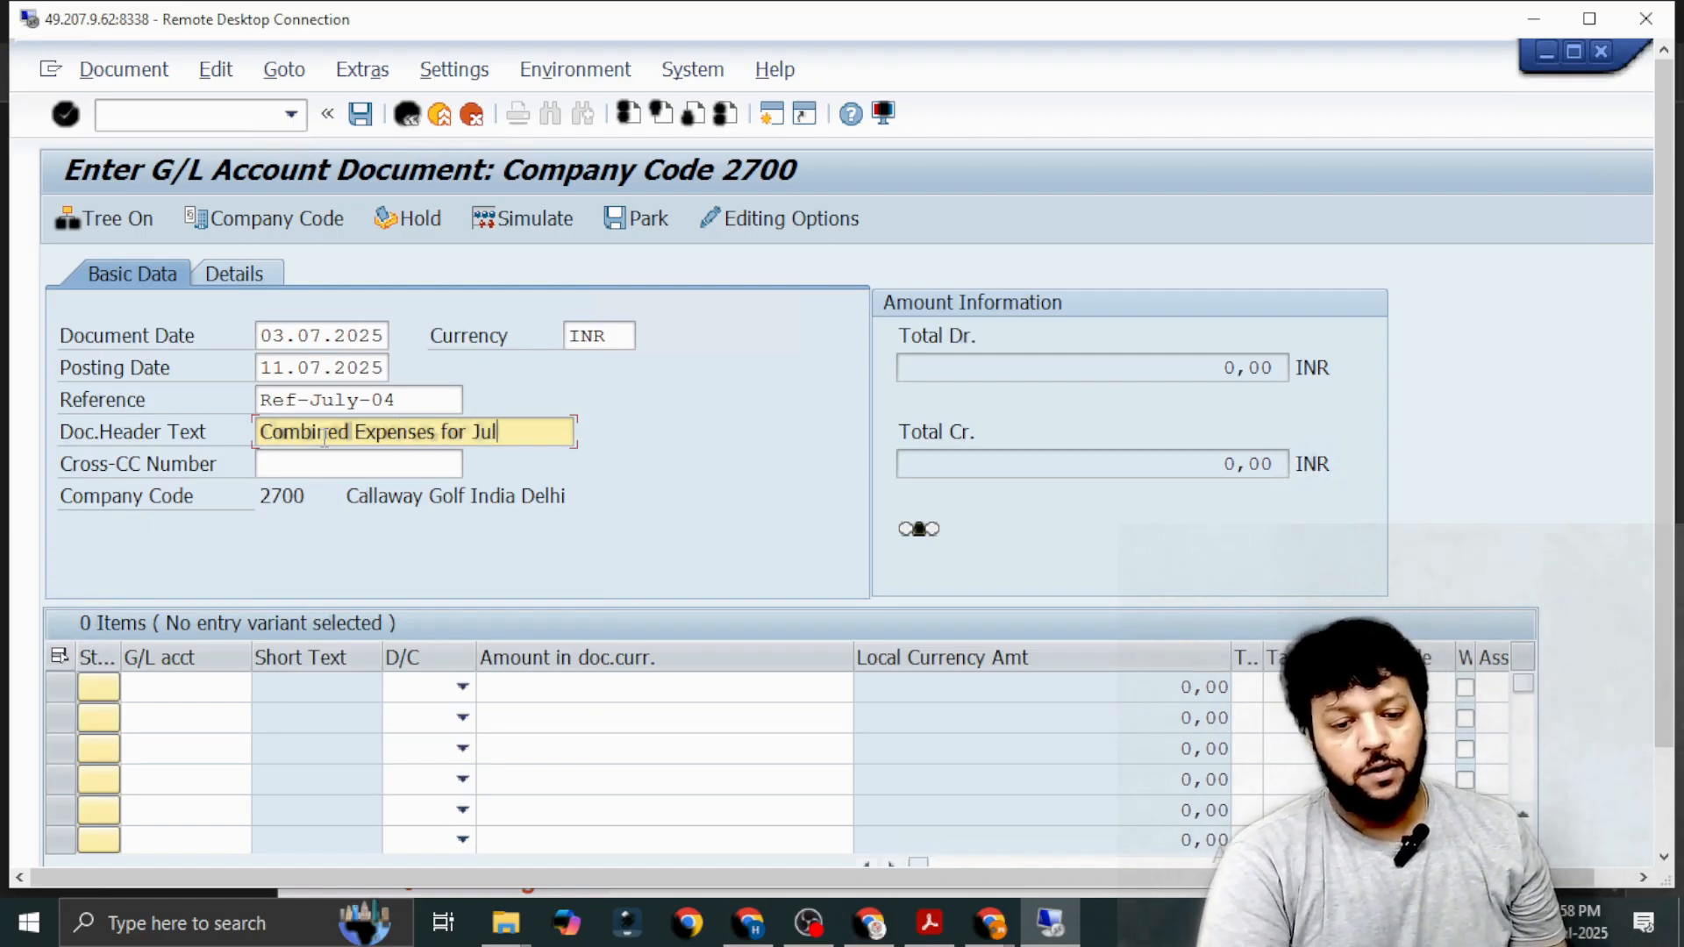
Search the G/L accounts for *IPAA* and assign Bank Charges IPAA (21650) to the first line item.
{"action": "left_click", "coordinate": [209, 689]}
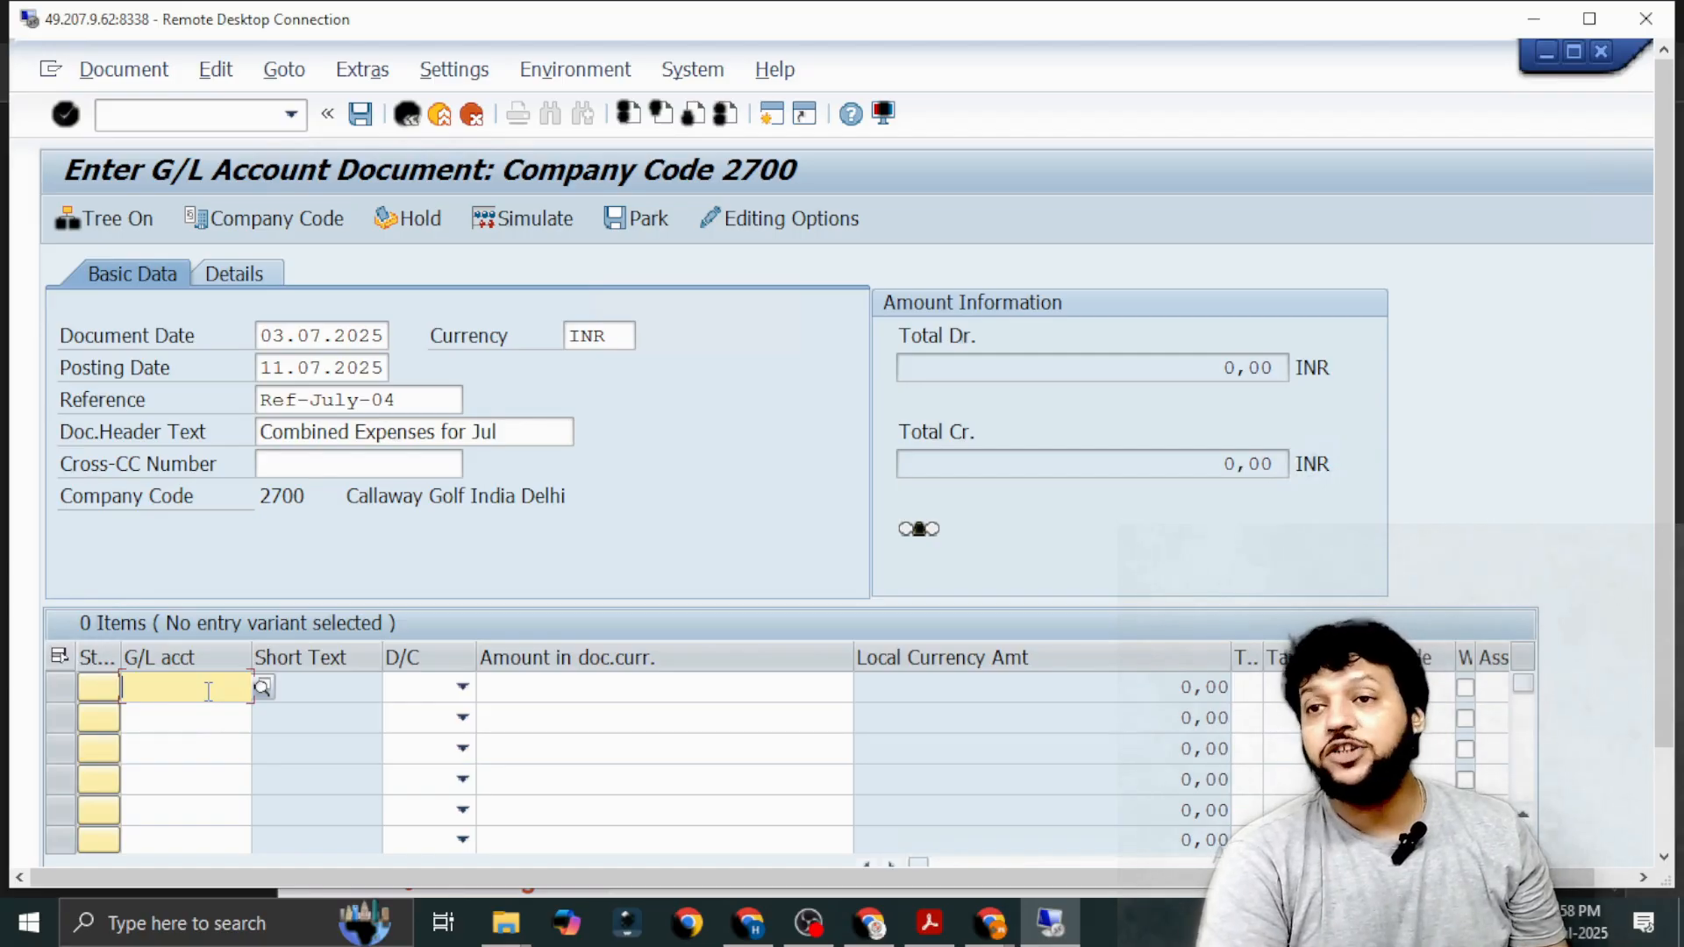
{"action": "left_click", "coordinate": [261, 688]}
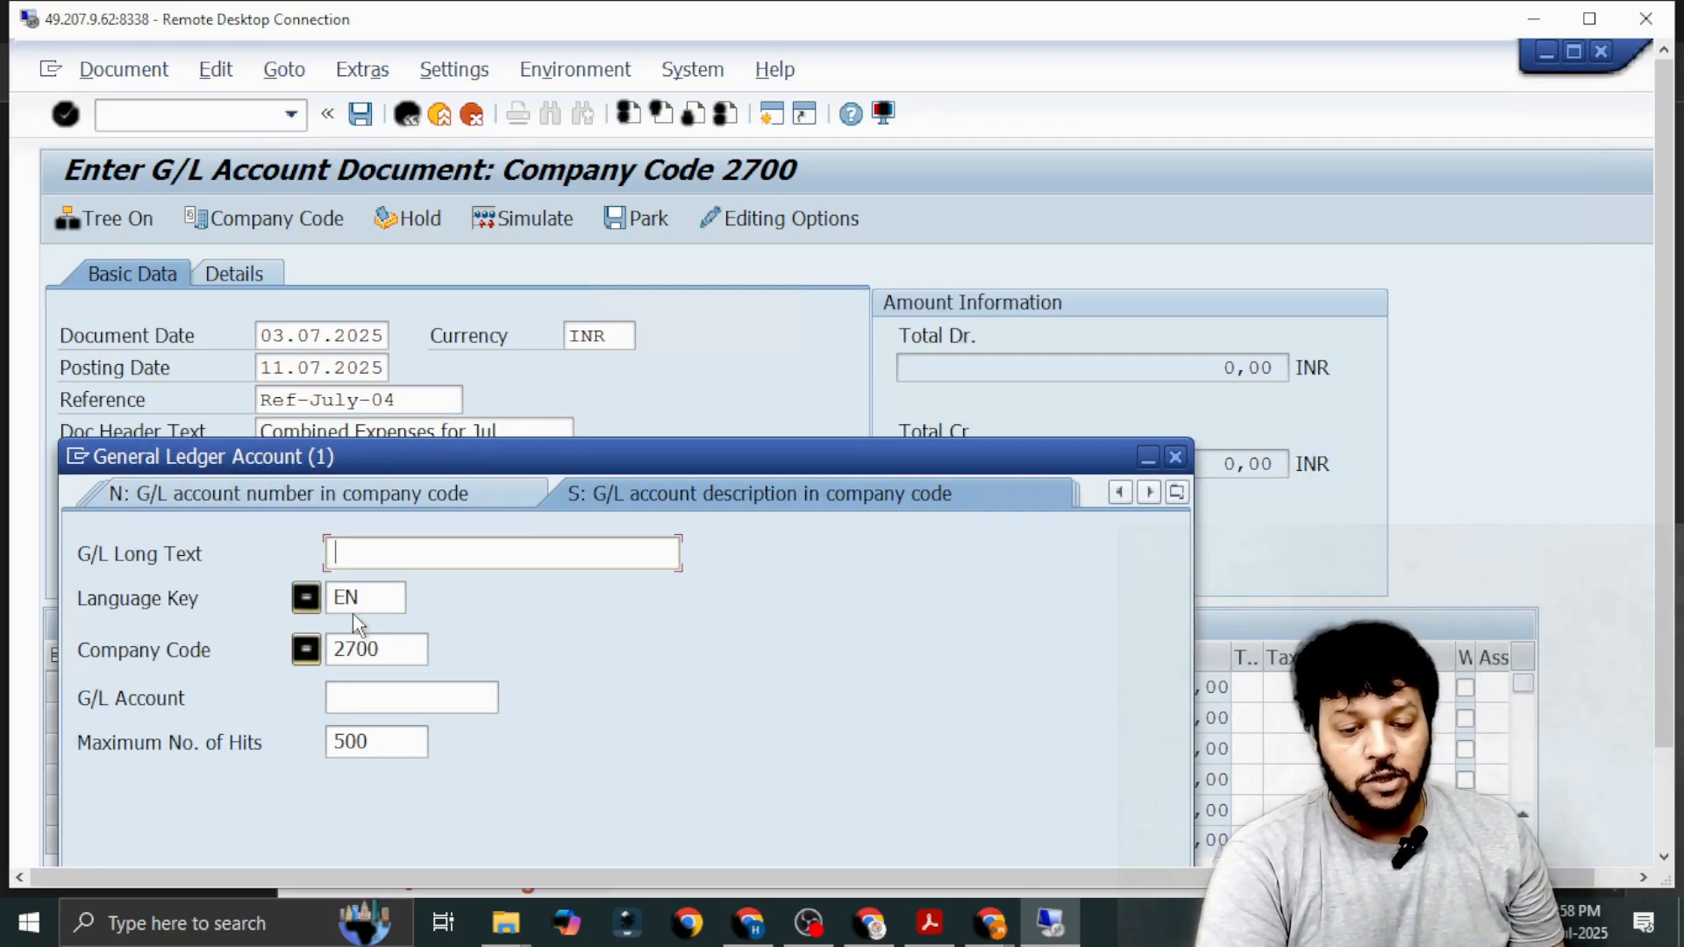
{"action": "type", "text": "*IPAA*"}
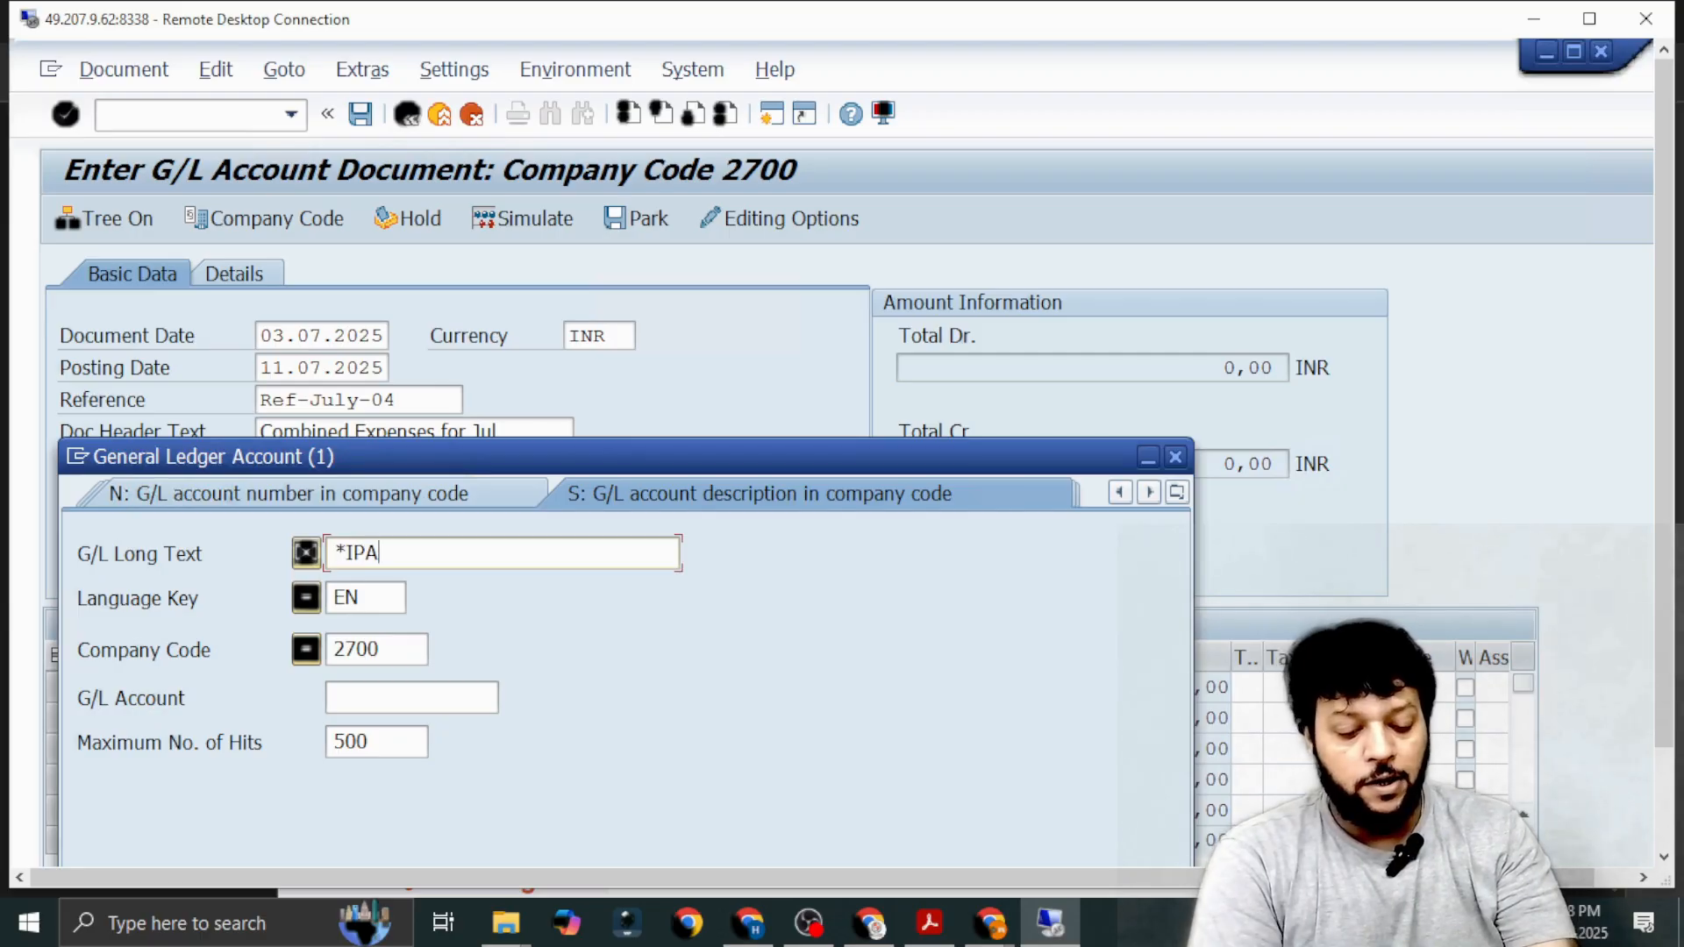
{"action": "key", "text": "shift+Left"}
{"action": "key", "text": "shift+Left"}
{"action": "key", "text": "shift+Left"}
{"action": "key", "text": "shift+Left"}
{"action": "key", "text": "shift+Left"}
{"action": "key", "text": "shift+Left"}
{"action": "key", "text": "ctrl+c"}
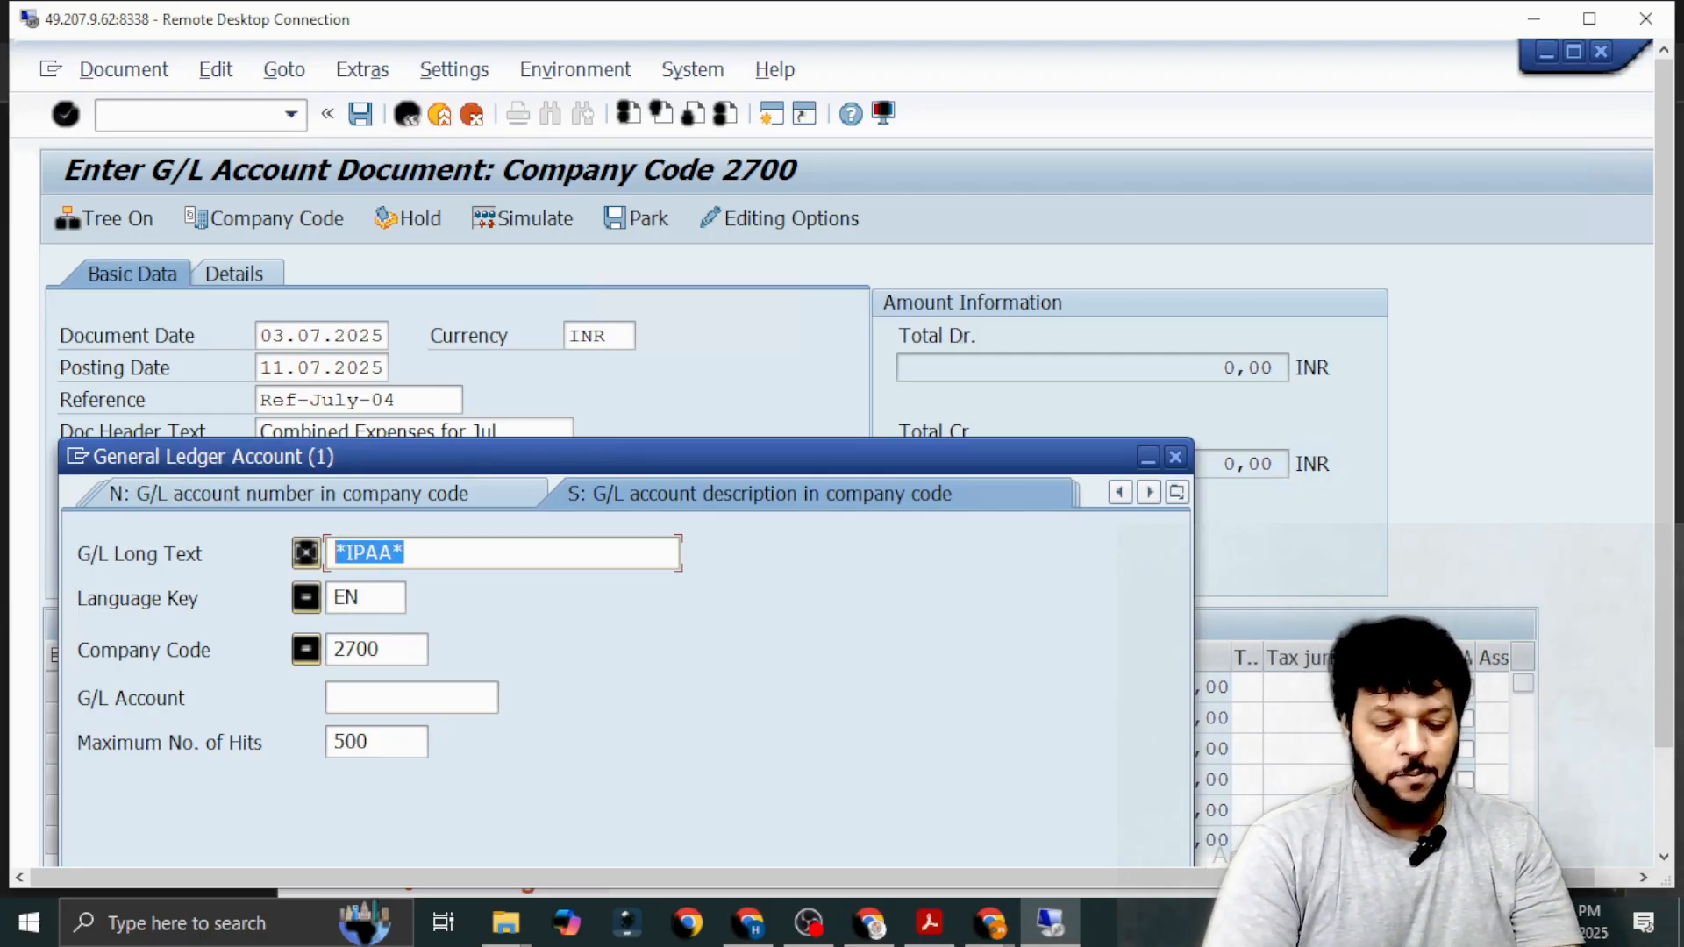
{"action": "key", "text": "Return"}
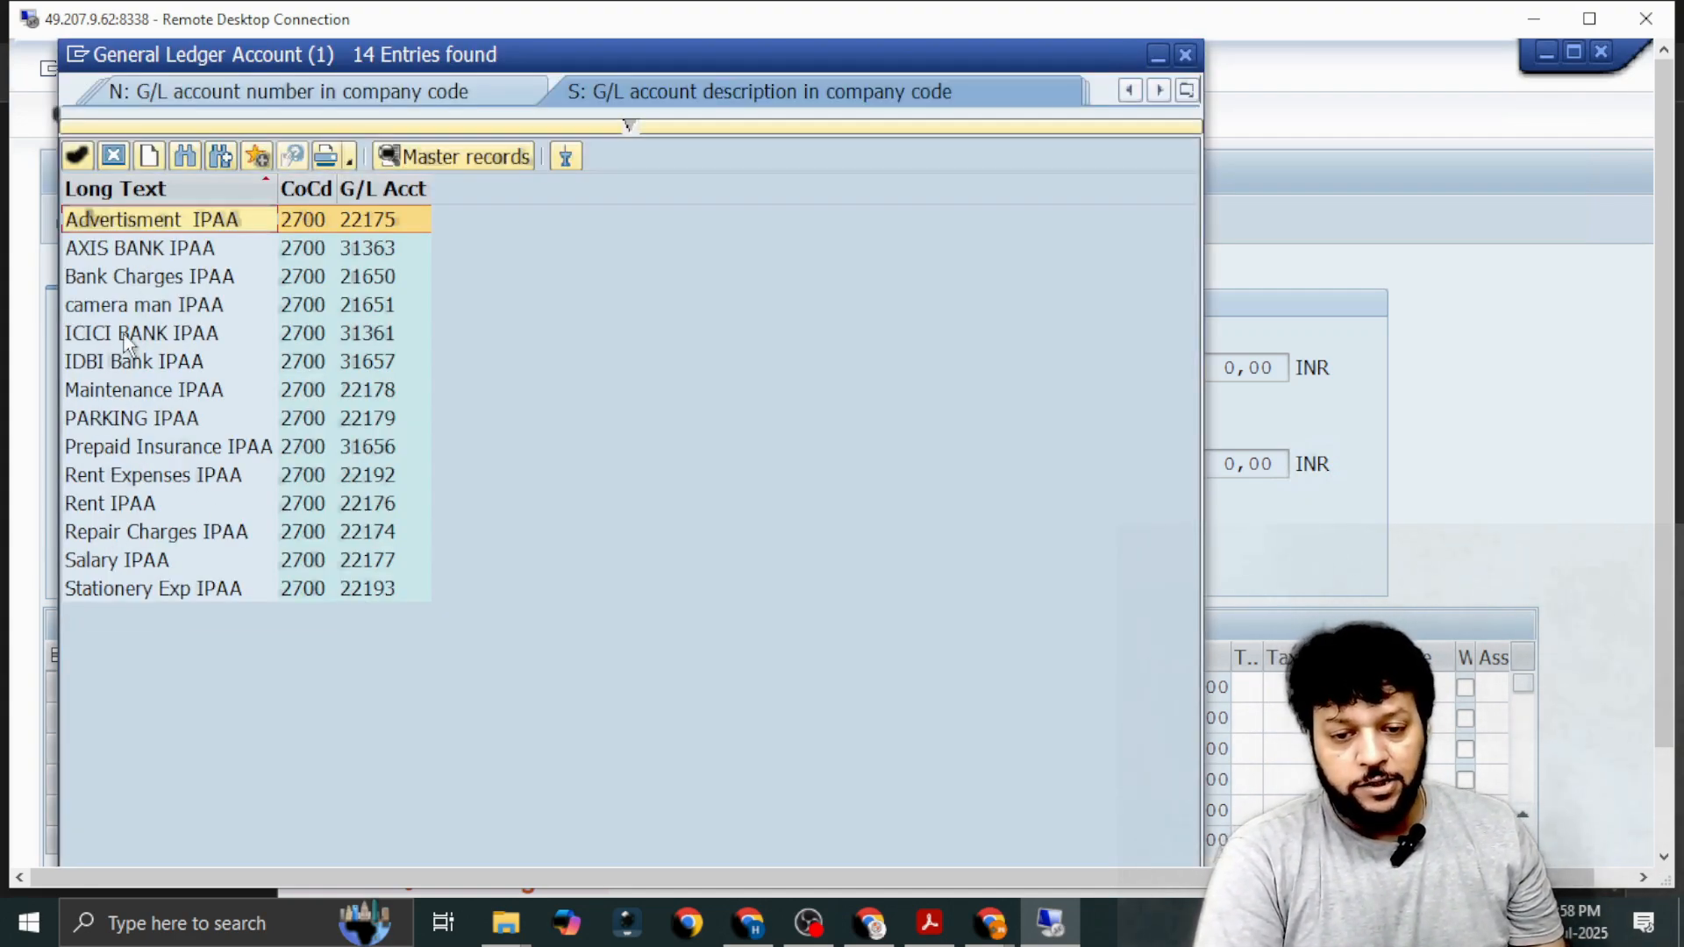
{"action": "double_click", "coordinate": [134, 277]}
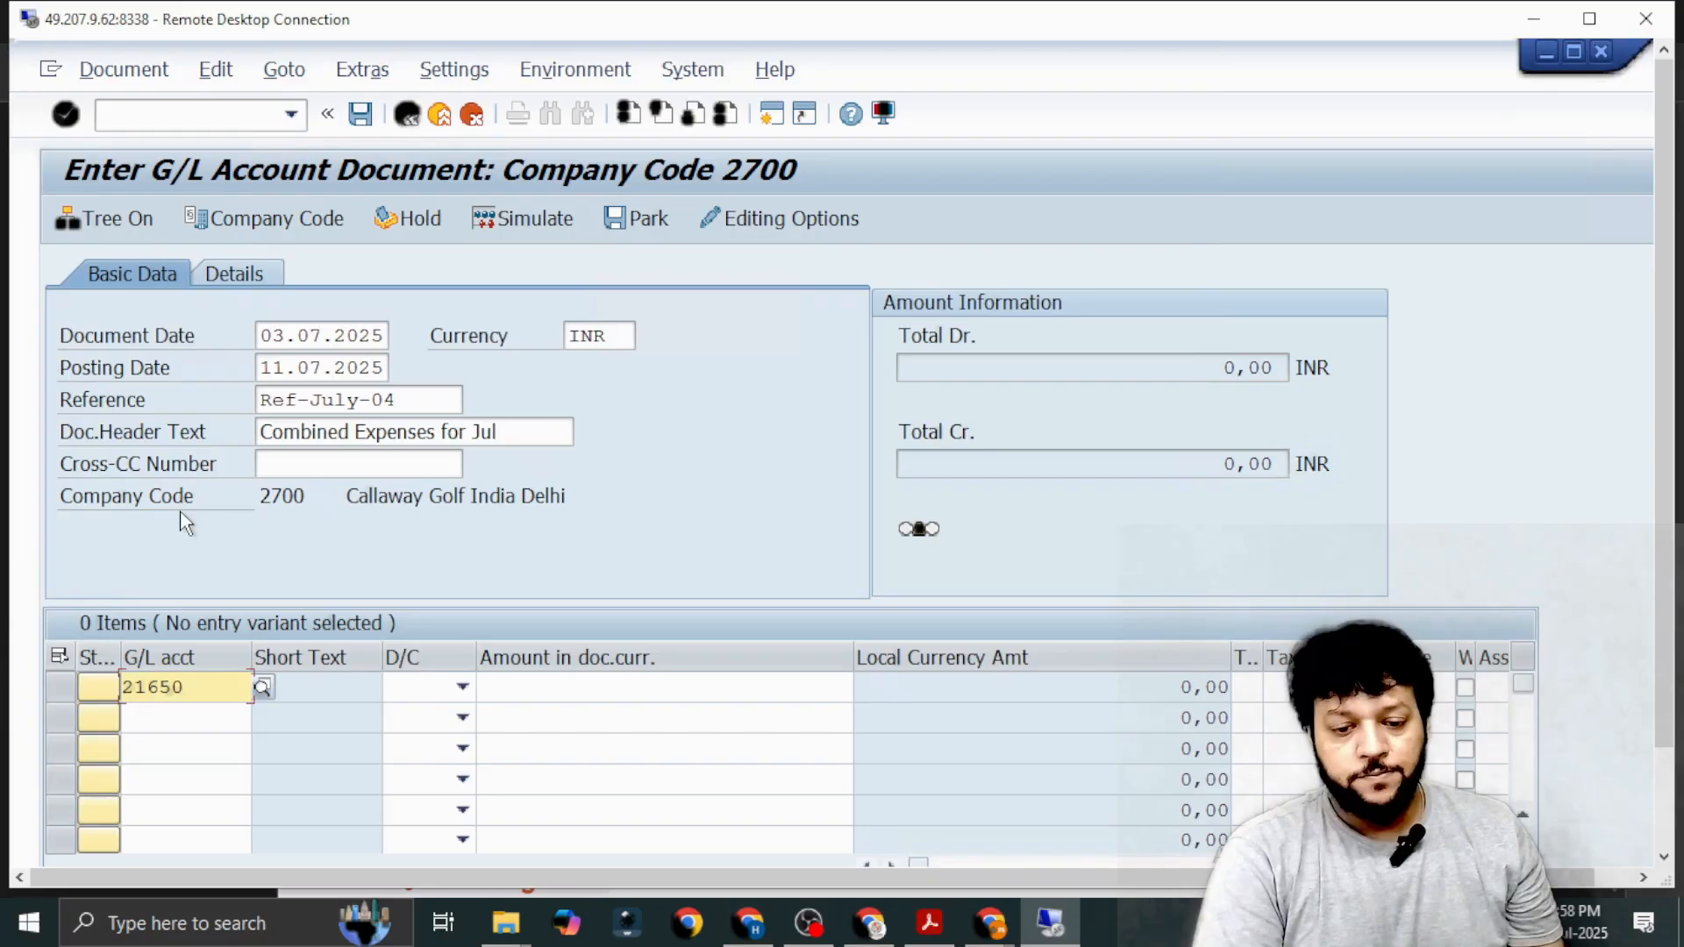
Look up *IPAA* accounts and assign Repair Charges IPAA (22174) to the second line item.
{"action": "left_click", "coordinate": [184, 718]}
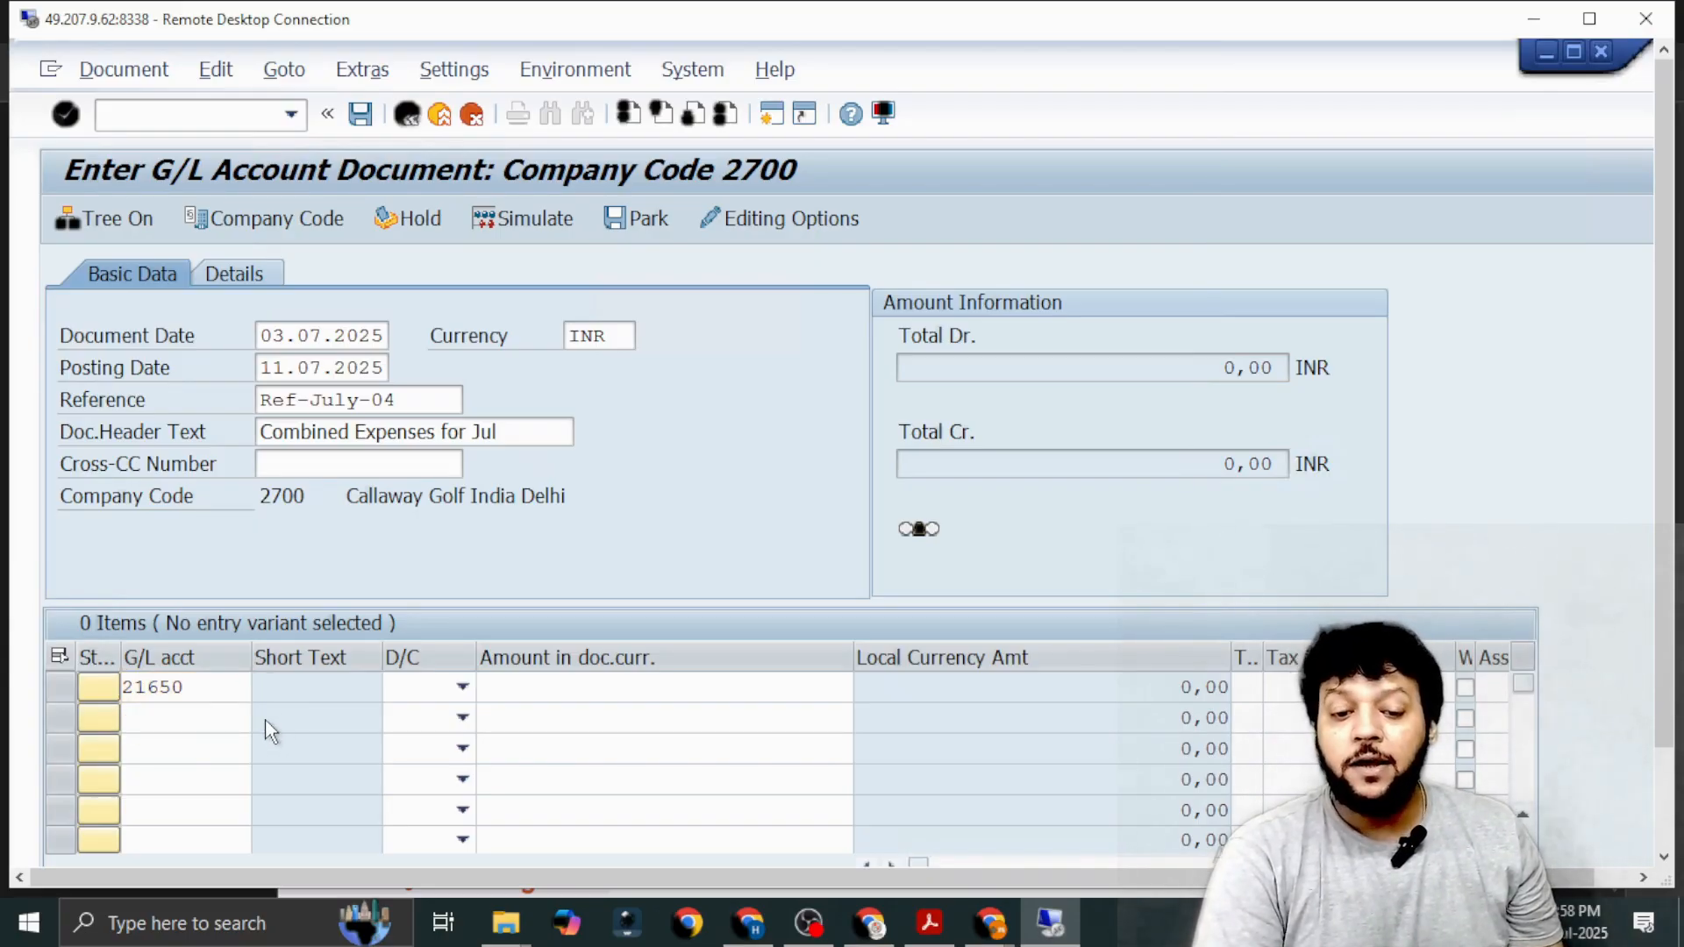
{"action": "left_click", "coordinate": [262, 718]}
{"action": "type", "text": "*IPAA*"}
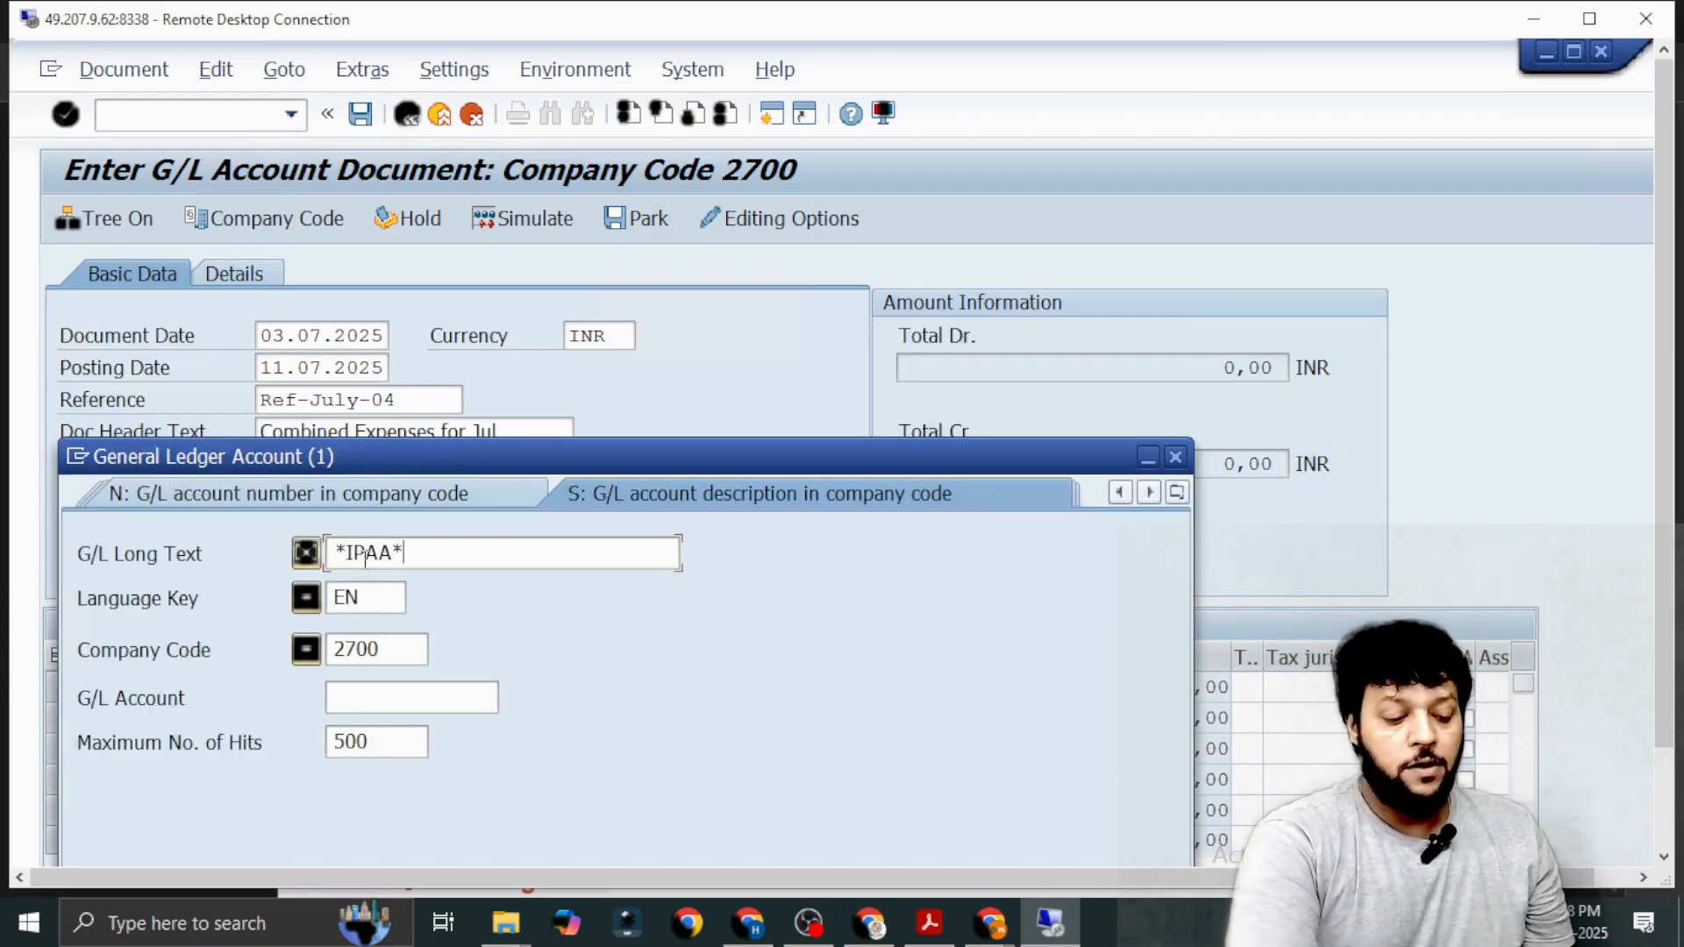
{"action": "key", "text": "Return"}
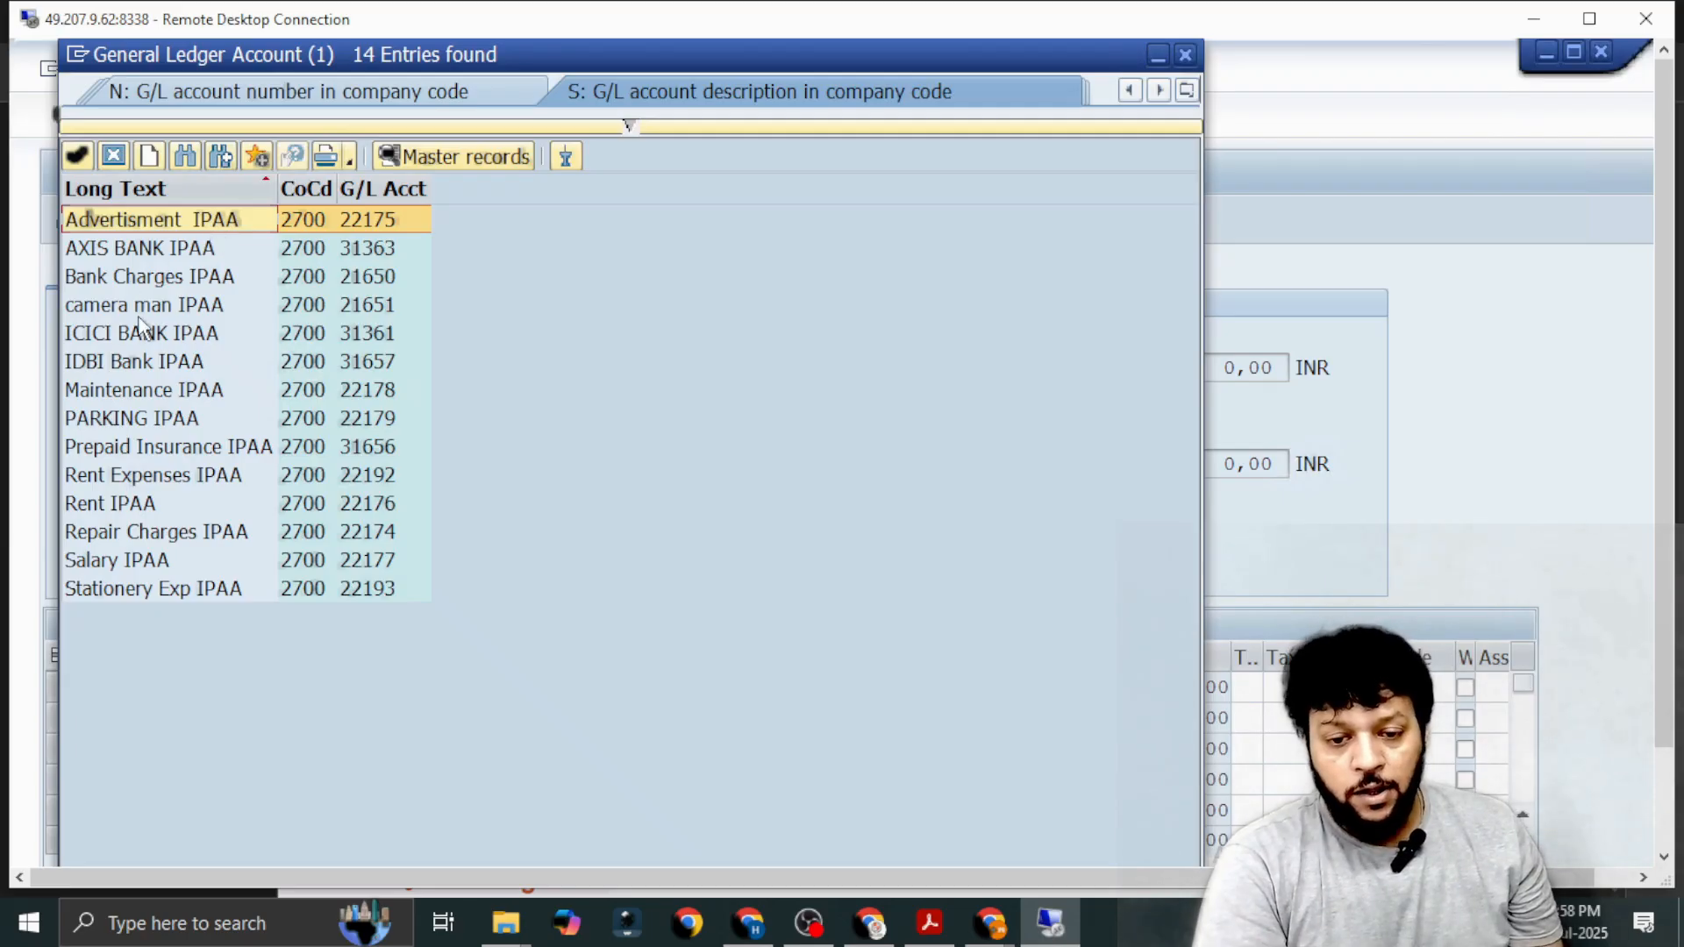
{"action": "double_click", "coordinate": [124, 539]}
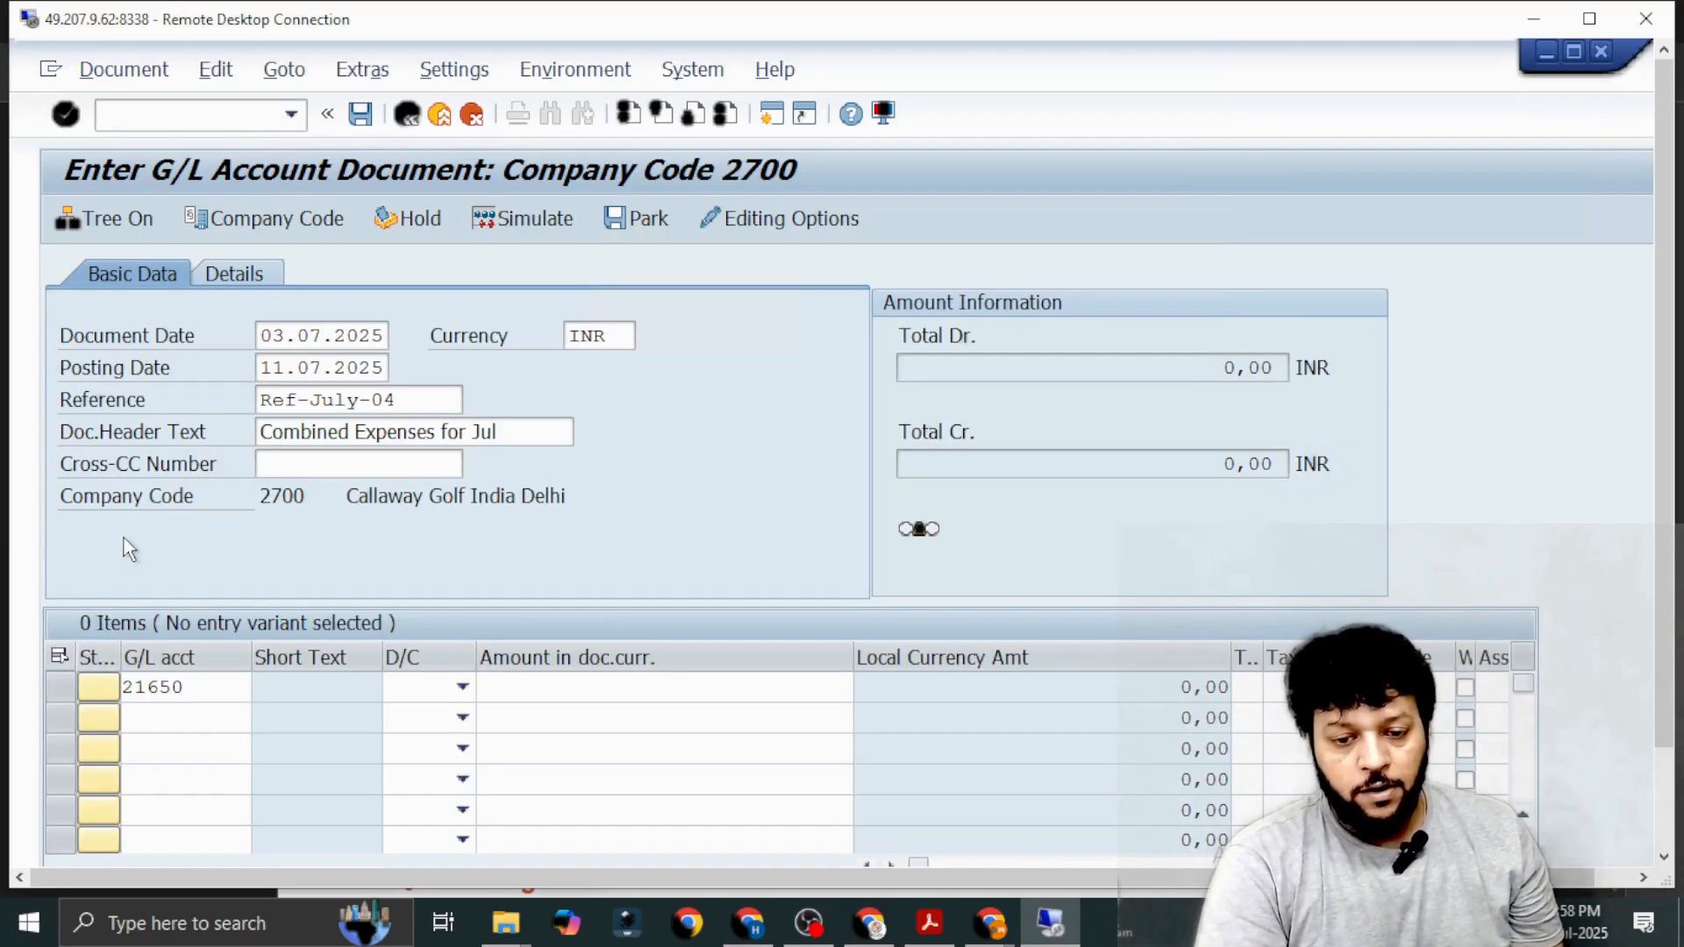
Look up *IPAA* accounts and assign PARKING IPAA (22179) to the third line item.
{"action": "left_click", "coordinate": [199, 756]}
{"action": "left_click", "coordinate": [261, 747]}
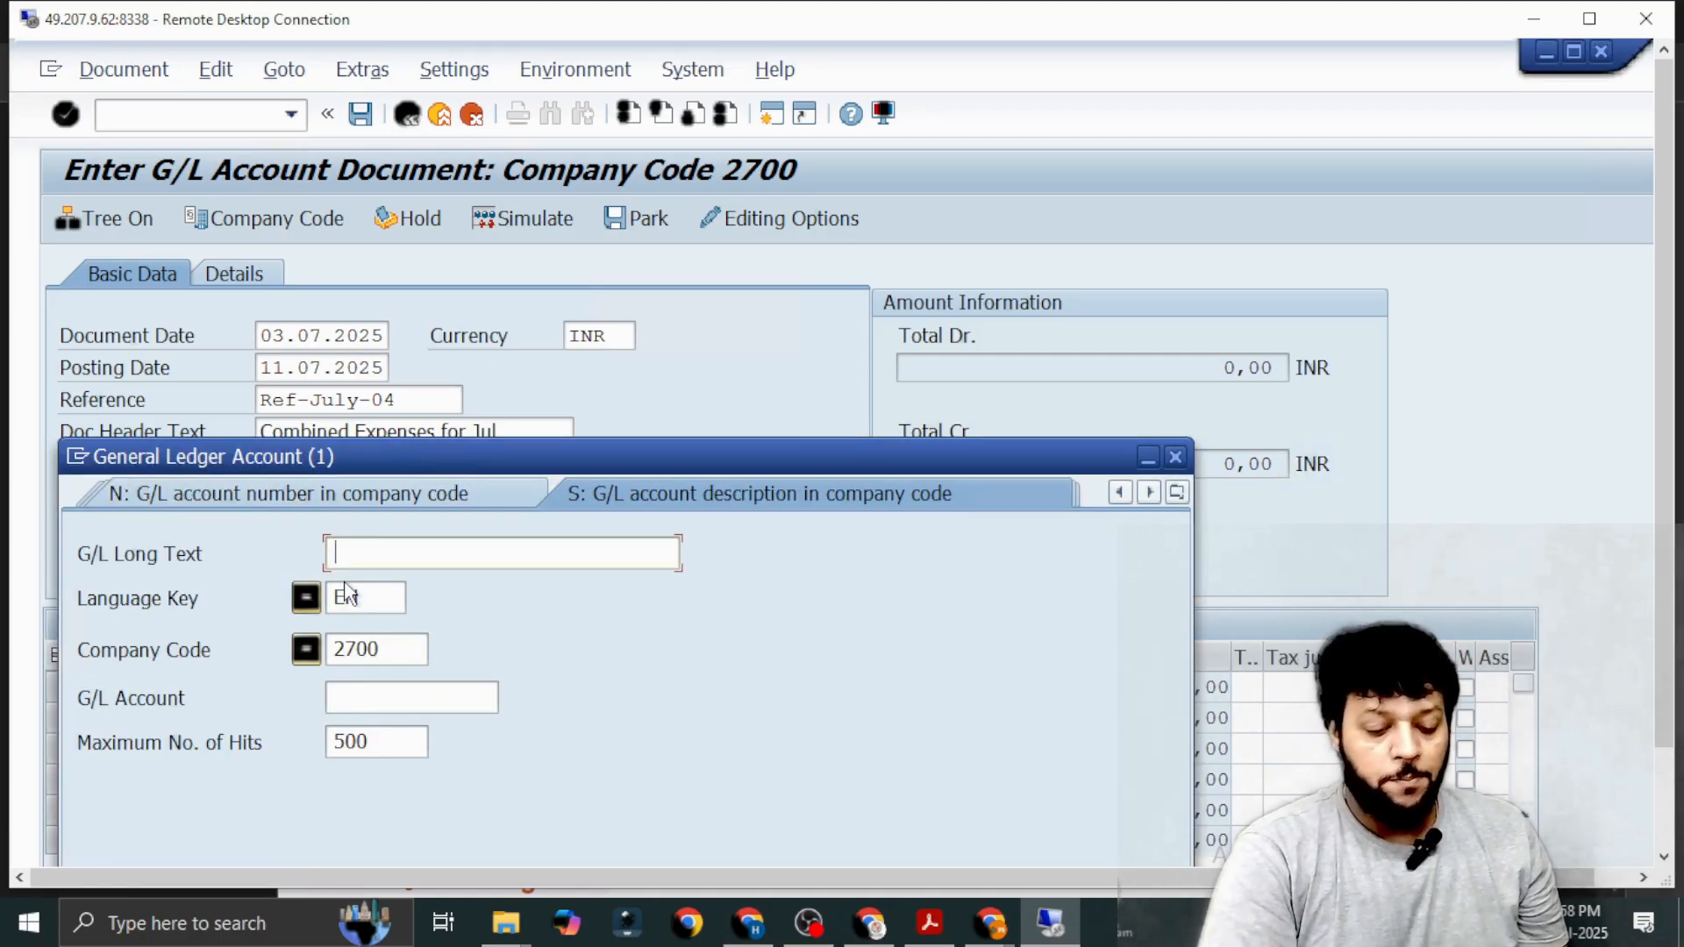
{"action": "type", "text": "*IPAA*"}
{"action": "key", "text": "Return"}
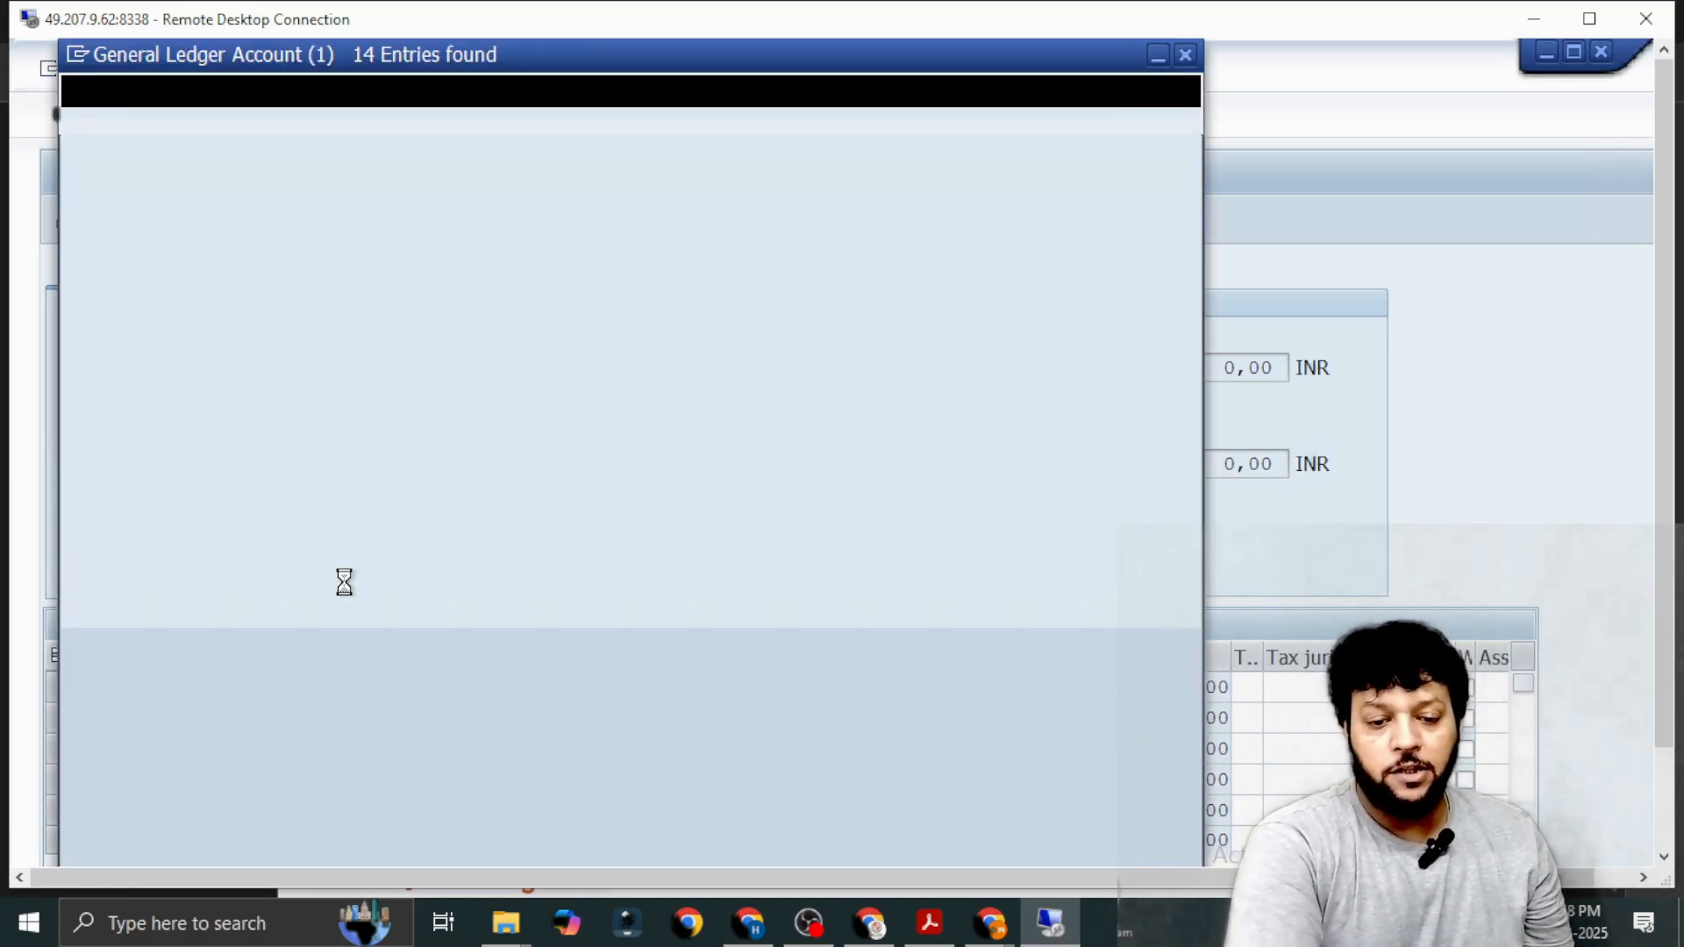
{"action": "double_click", "coordinate": [140, 421]}
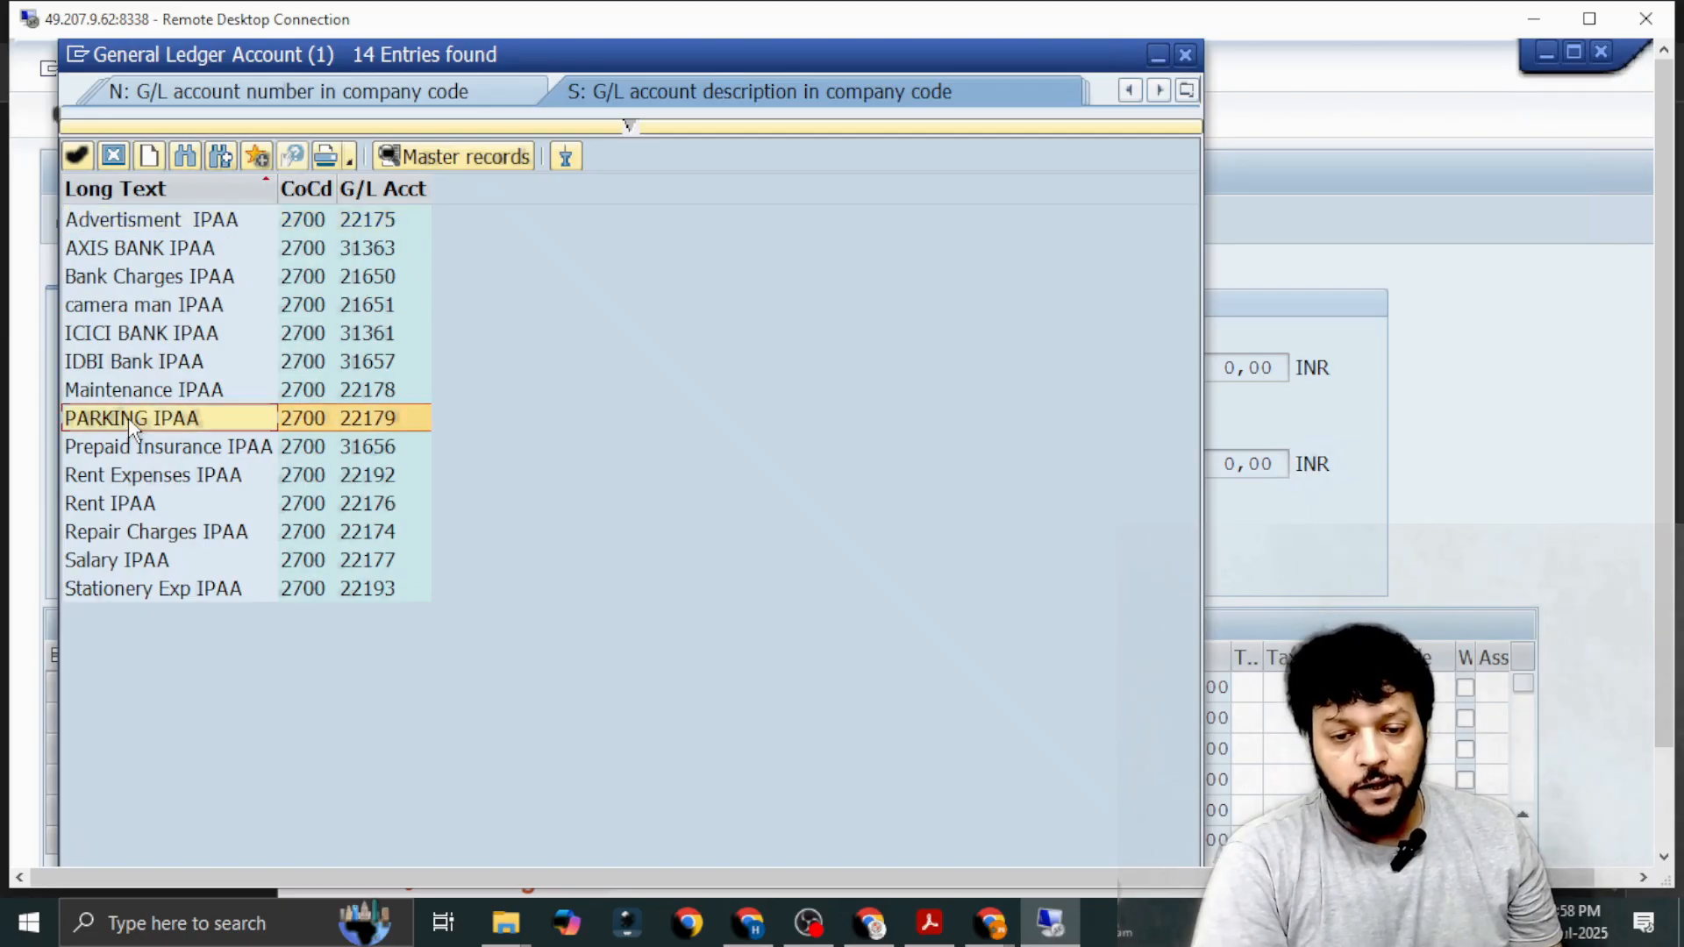
Look up *IPAA* accounts and assign IDBI Bank IPAA (31657) to the fourth line item.
{"action": "left_click", "coordinate": [201, 783]}
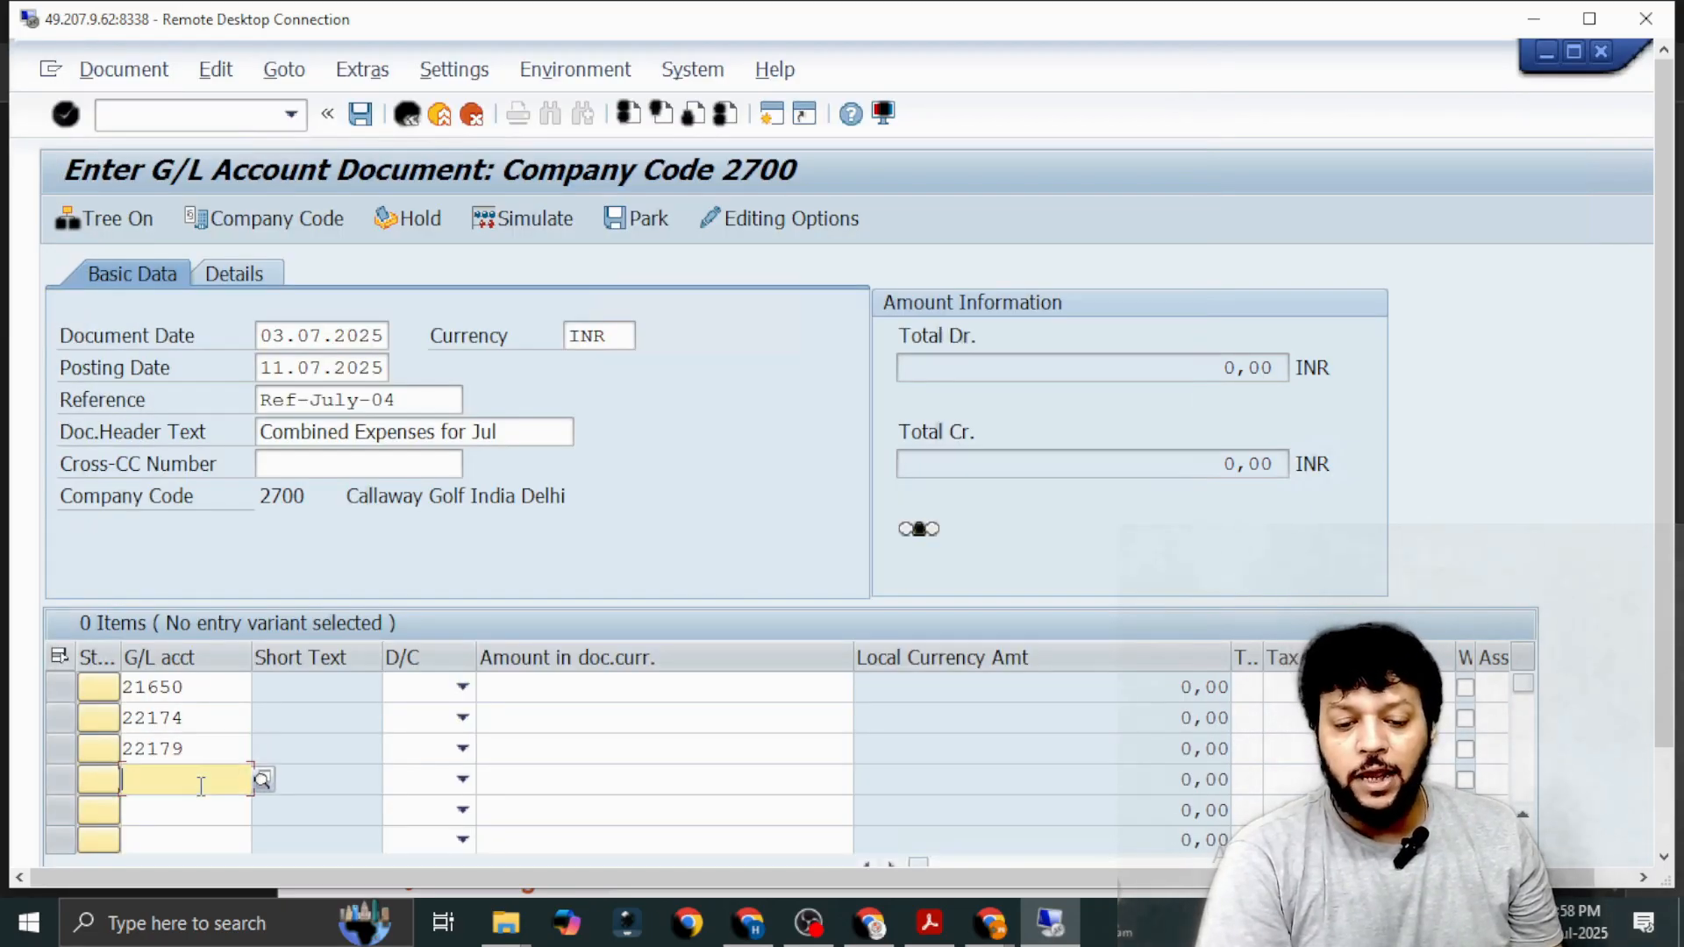
{"action": "left_click", "coordinate": [260, 782]}
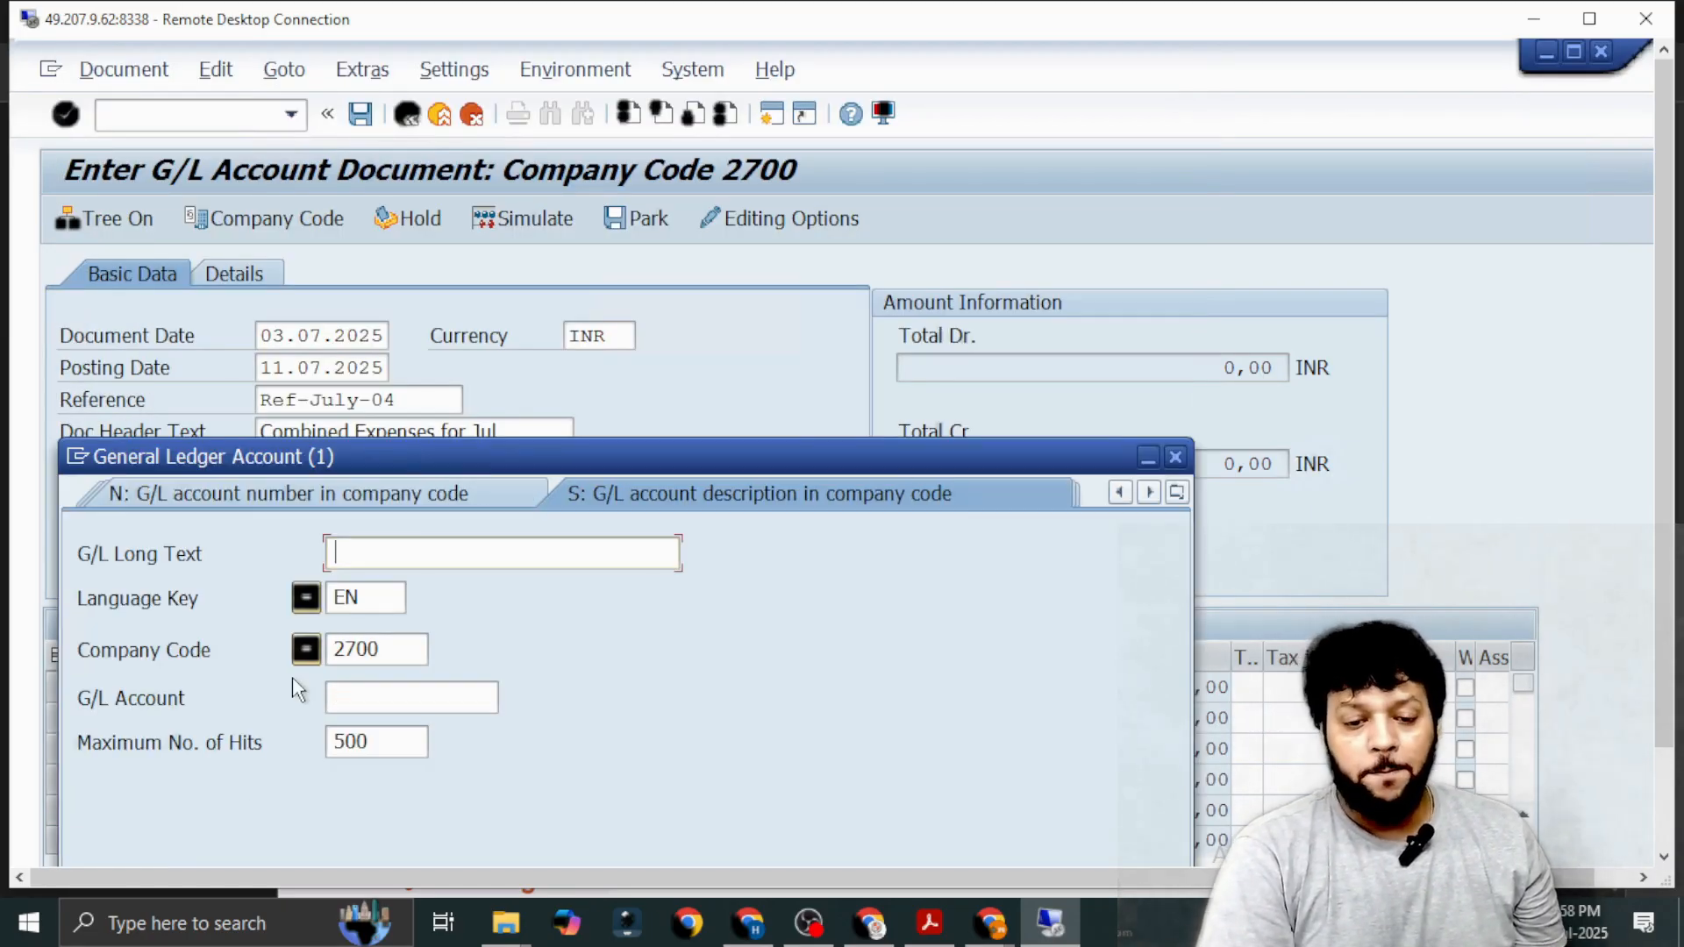
{"action": "key", "text": "ctrl+v"}
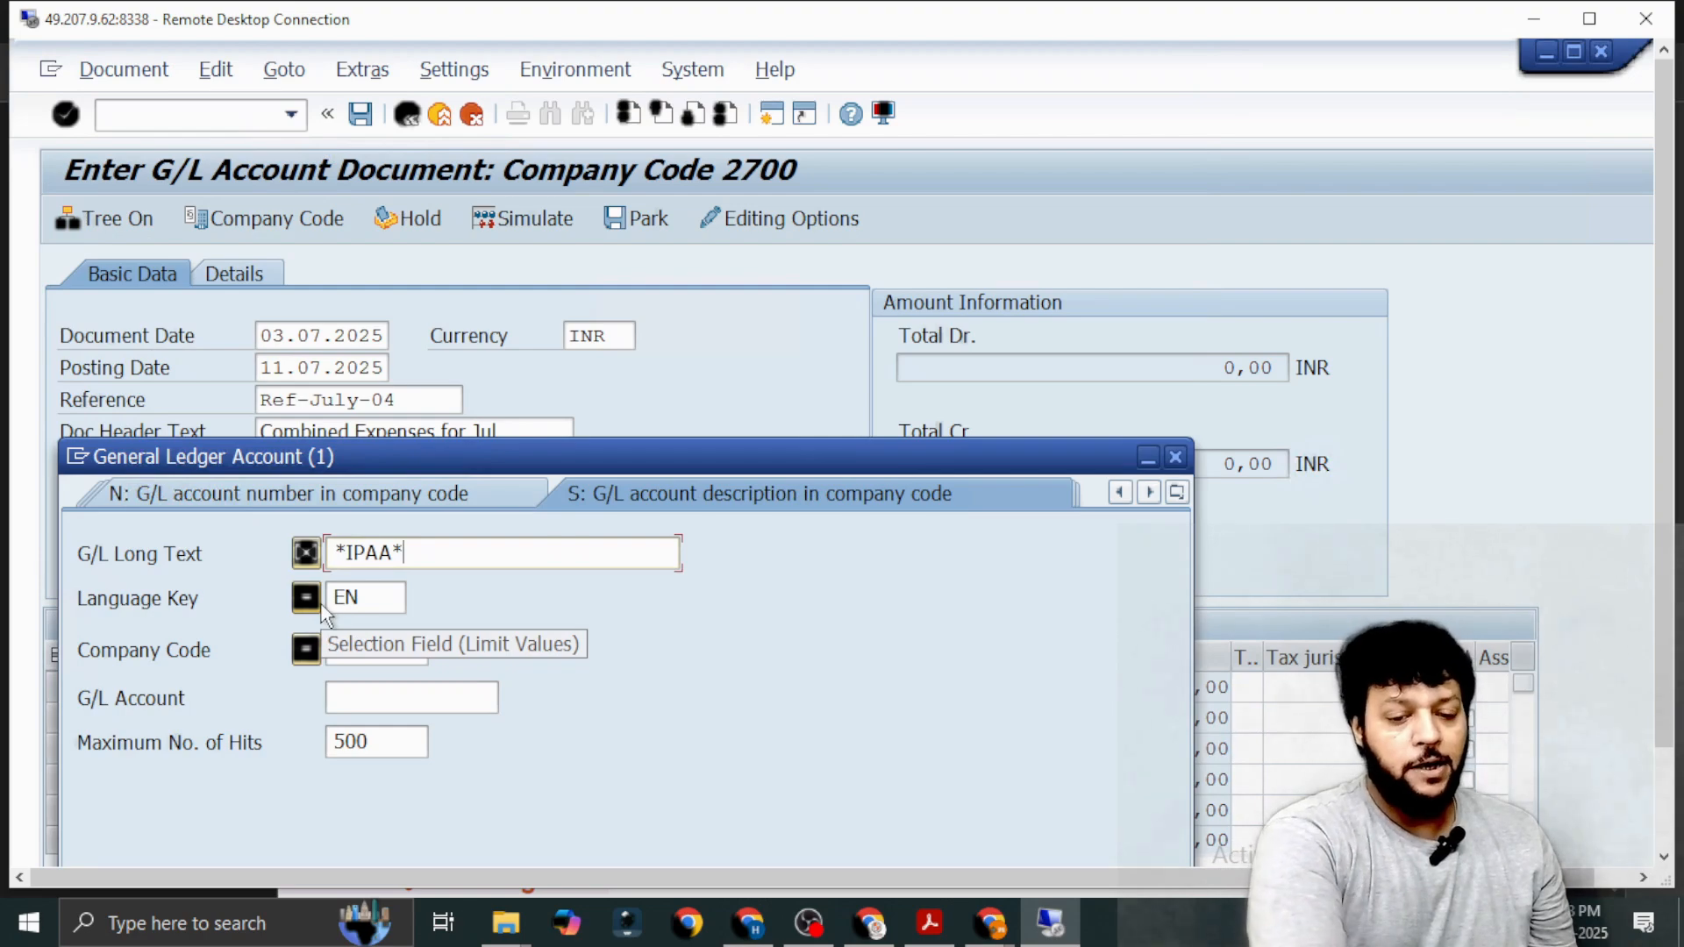
{"action": "key", "text": "Return"}
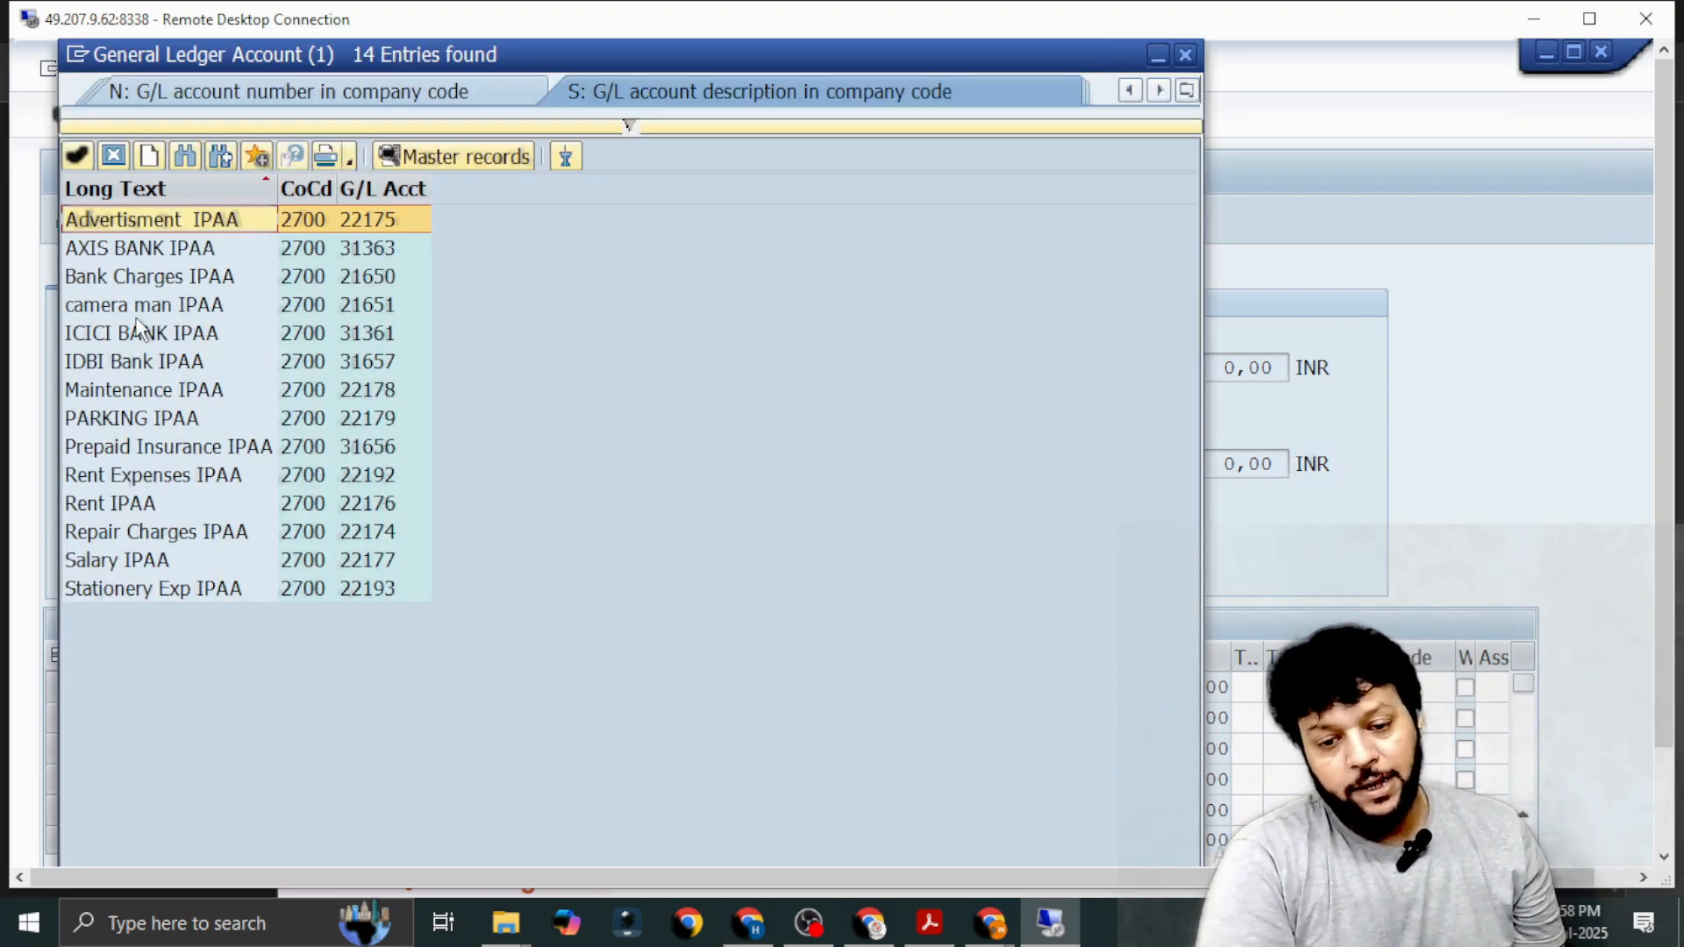
{"action": "double_click", "coordinate": [122, 366]}
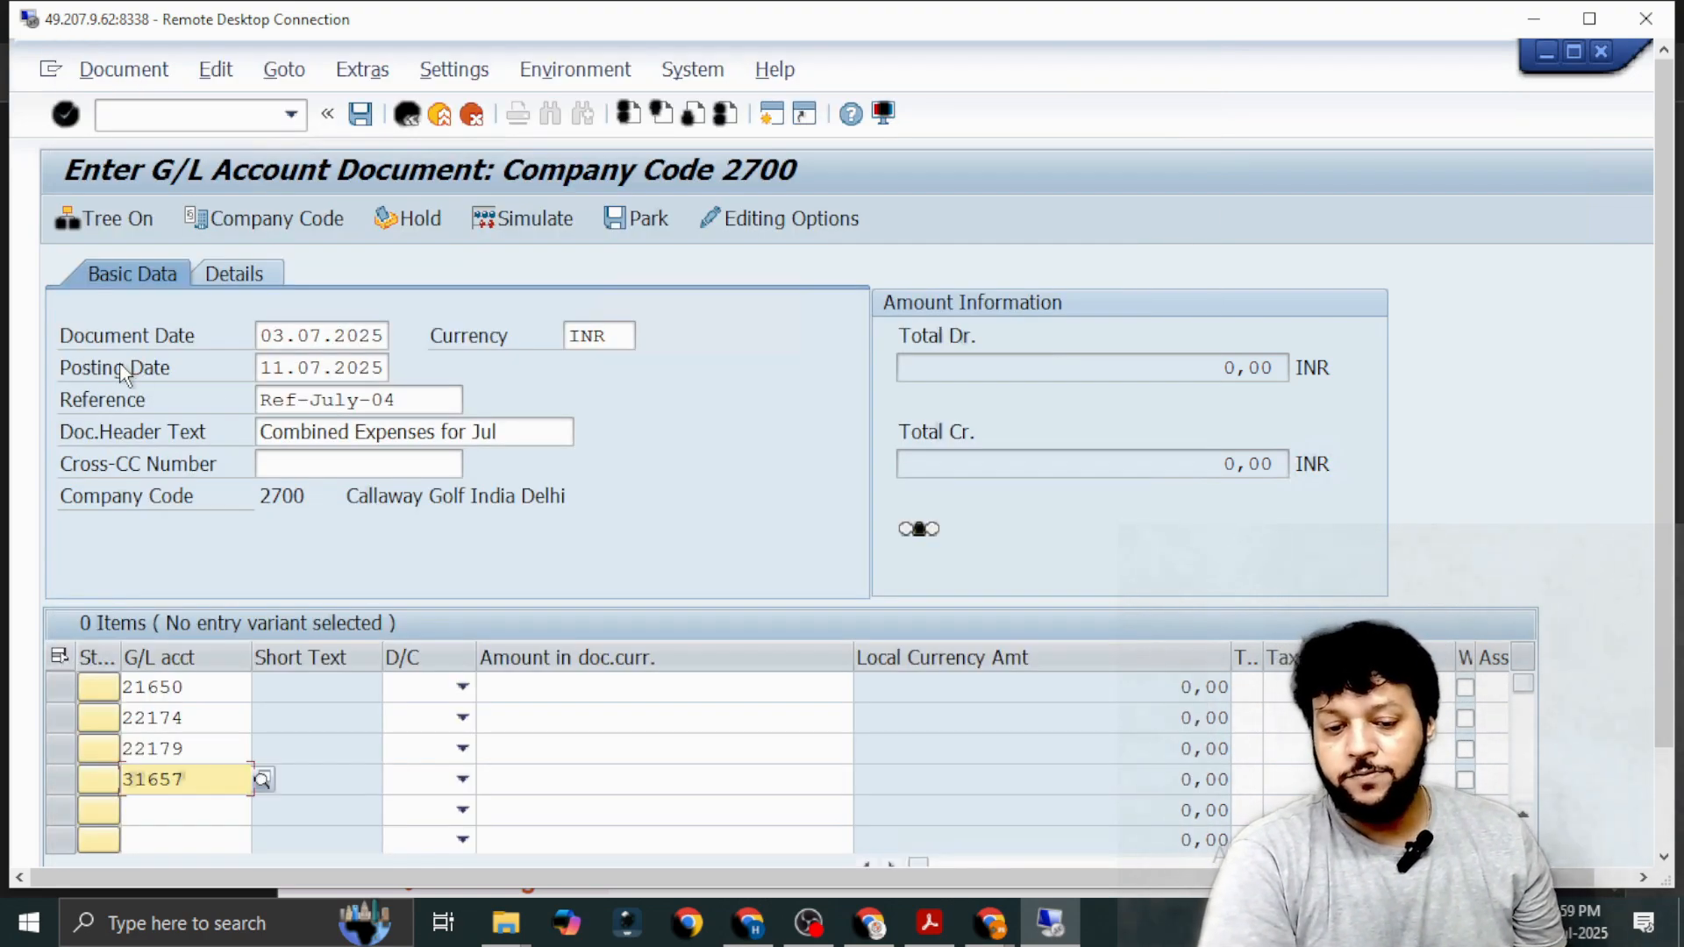
Enter document currency amounts of 101 for bank charges, 102 for repair charges, 103 for parking and 306 for IDBI Bank.
{"action": "left_click", "coordinate": [602, 694]}
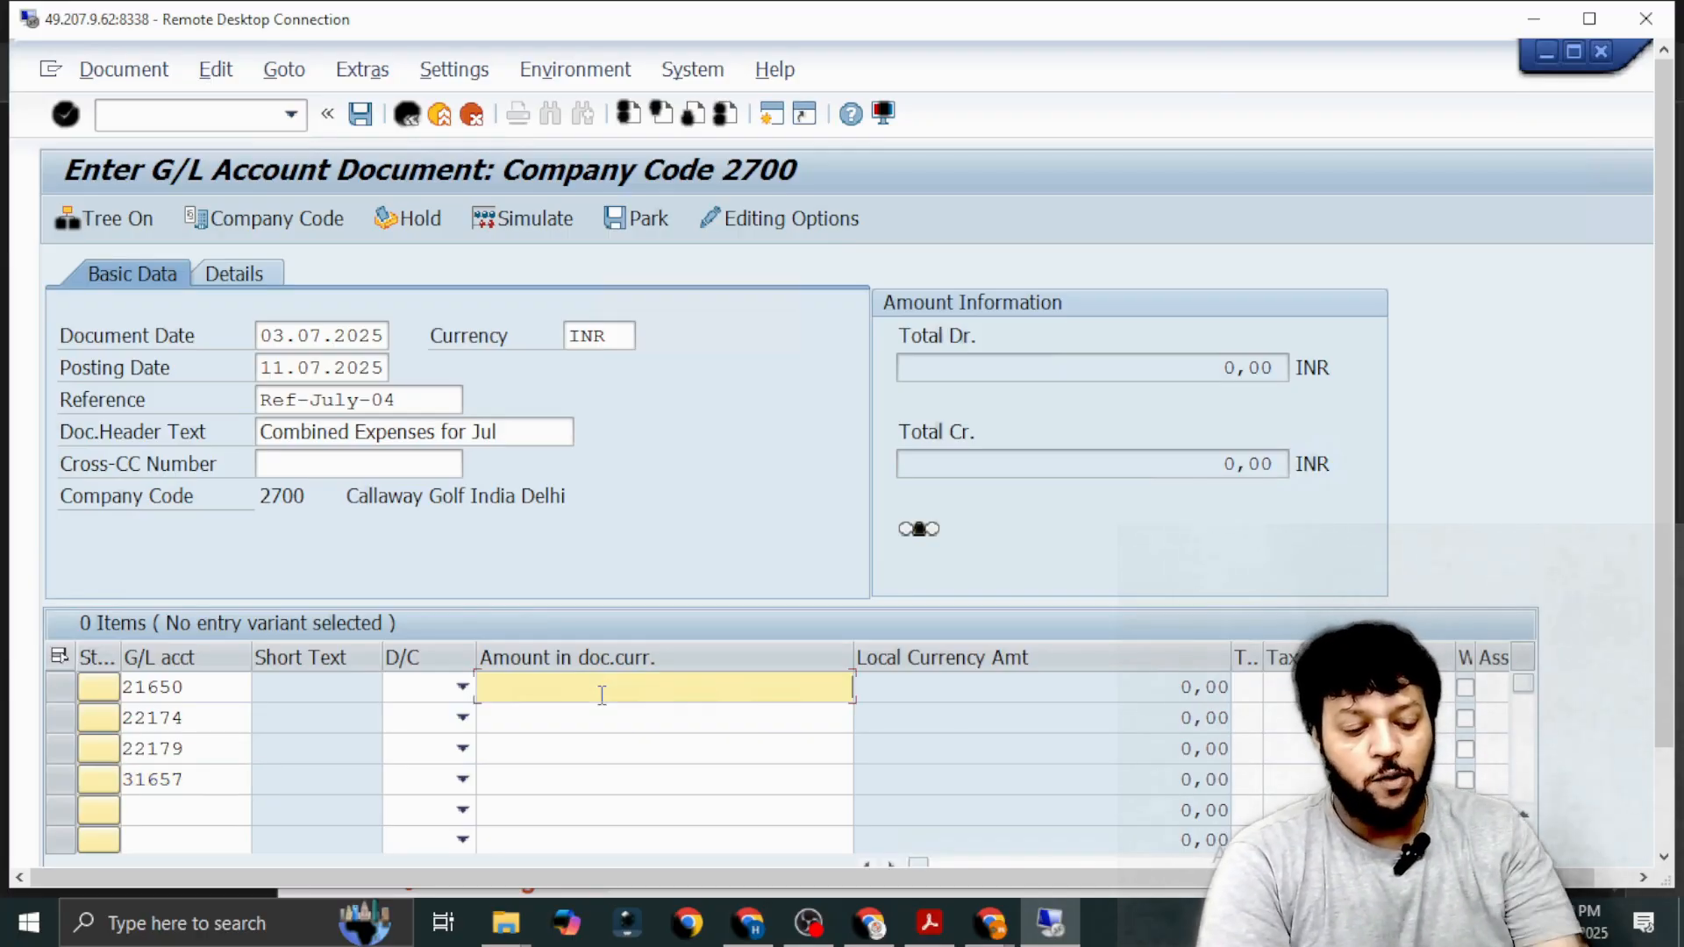
{"action": "type", "text": "101"}
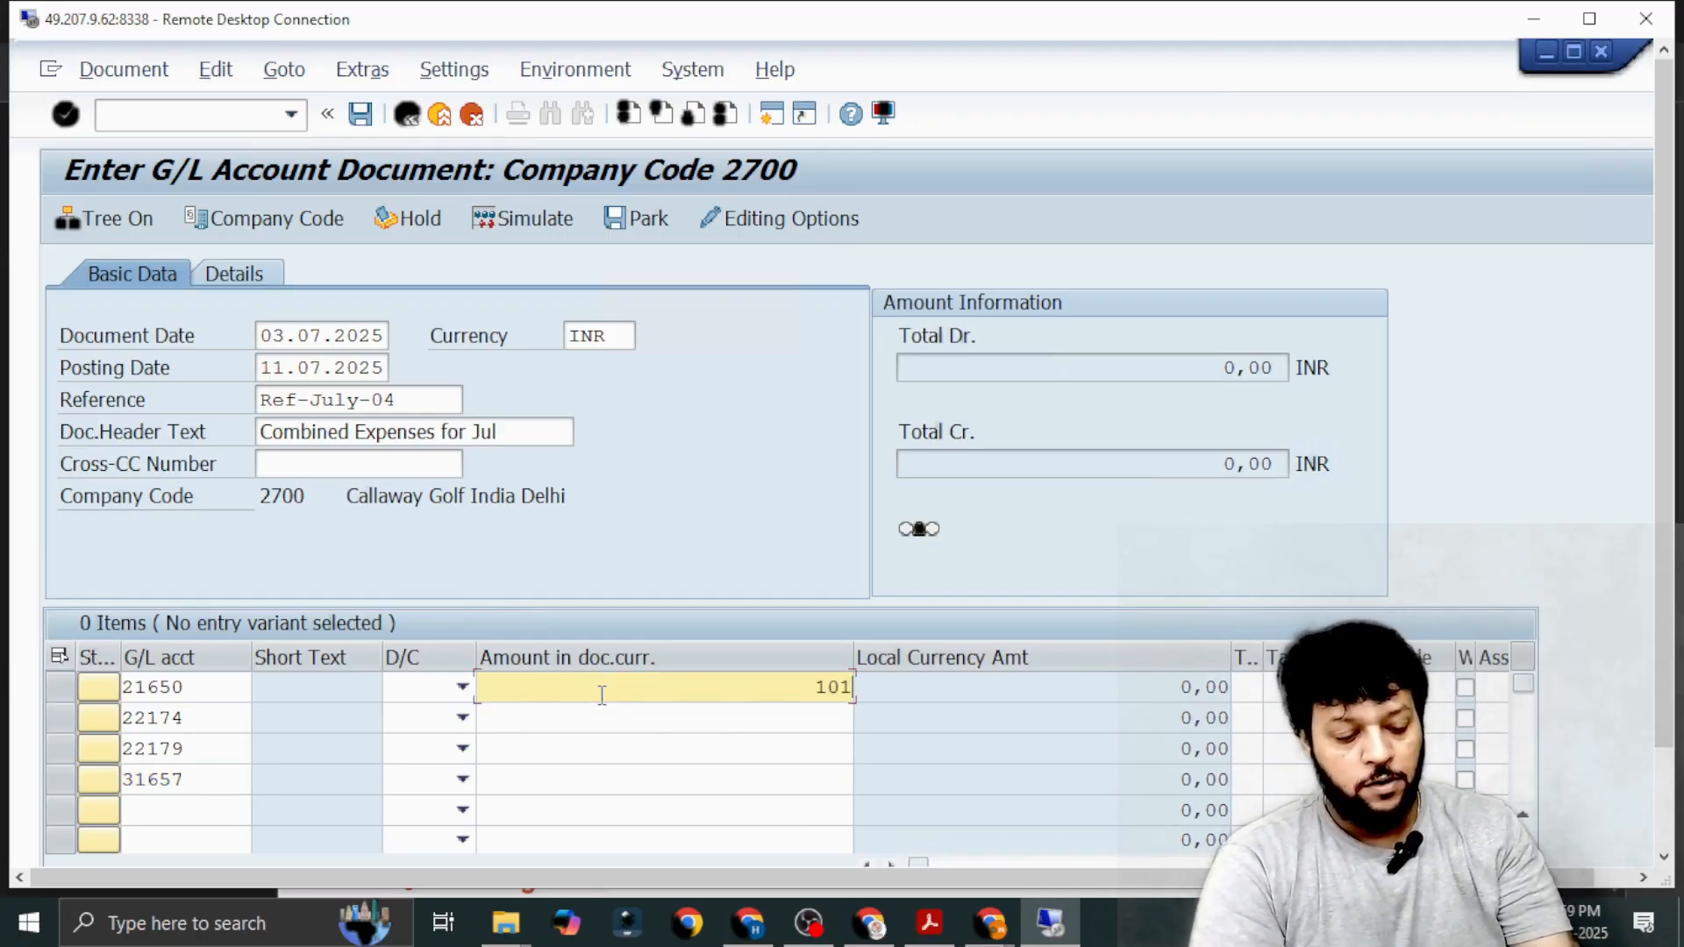
{"action": "key", "text": "Down"}
{"action": "type", "text": "102"}
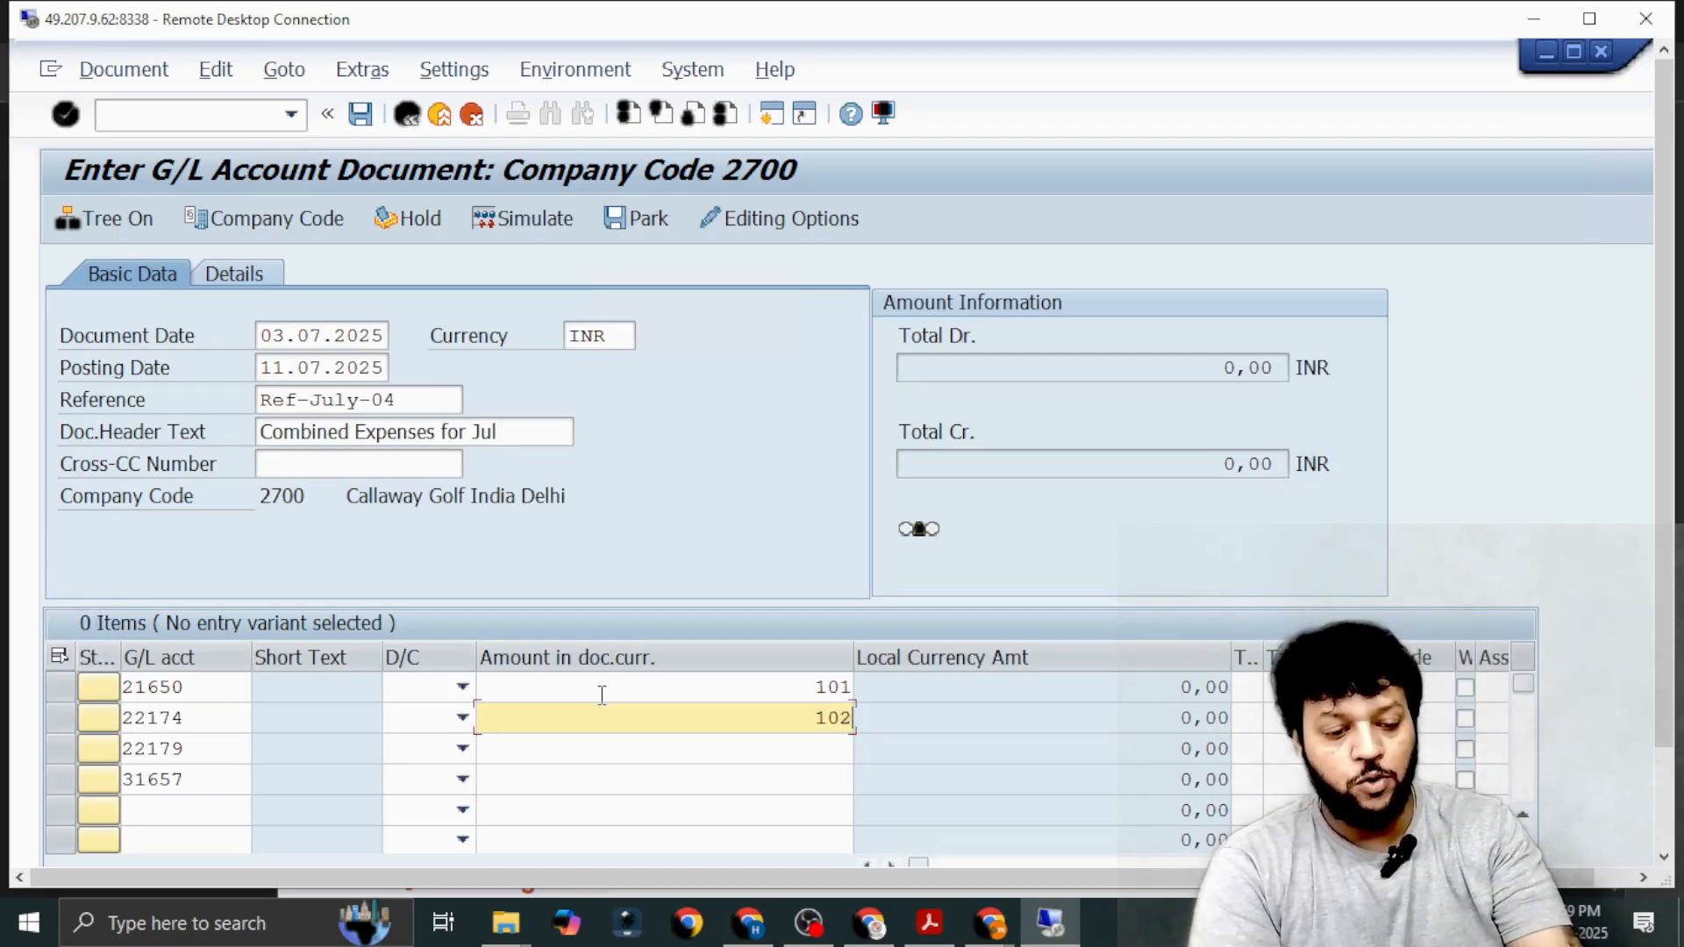
{"action": "key", "text": "Down"}
{"action": "type", "text": "103"}
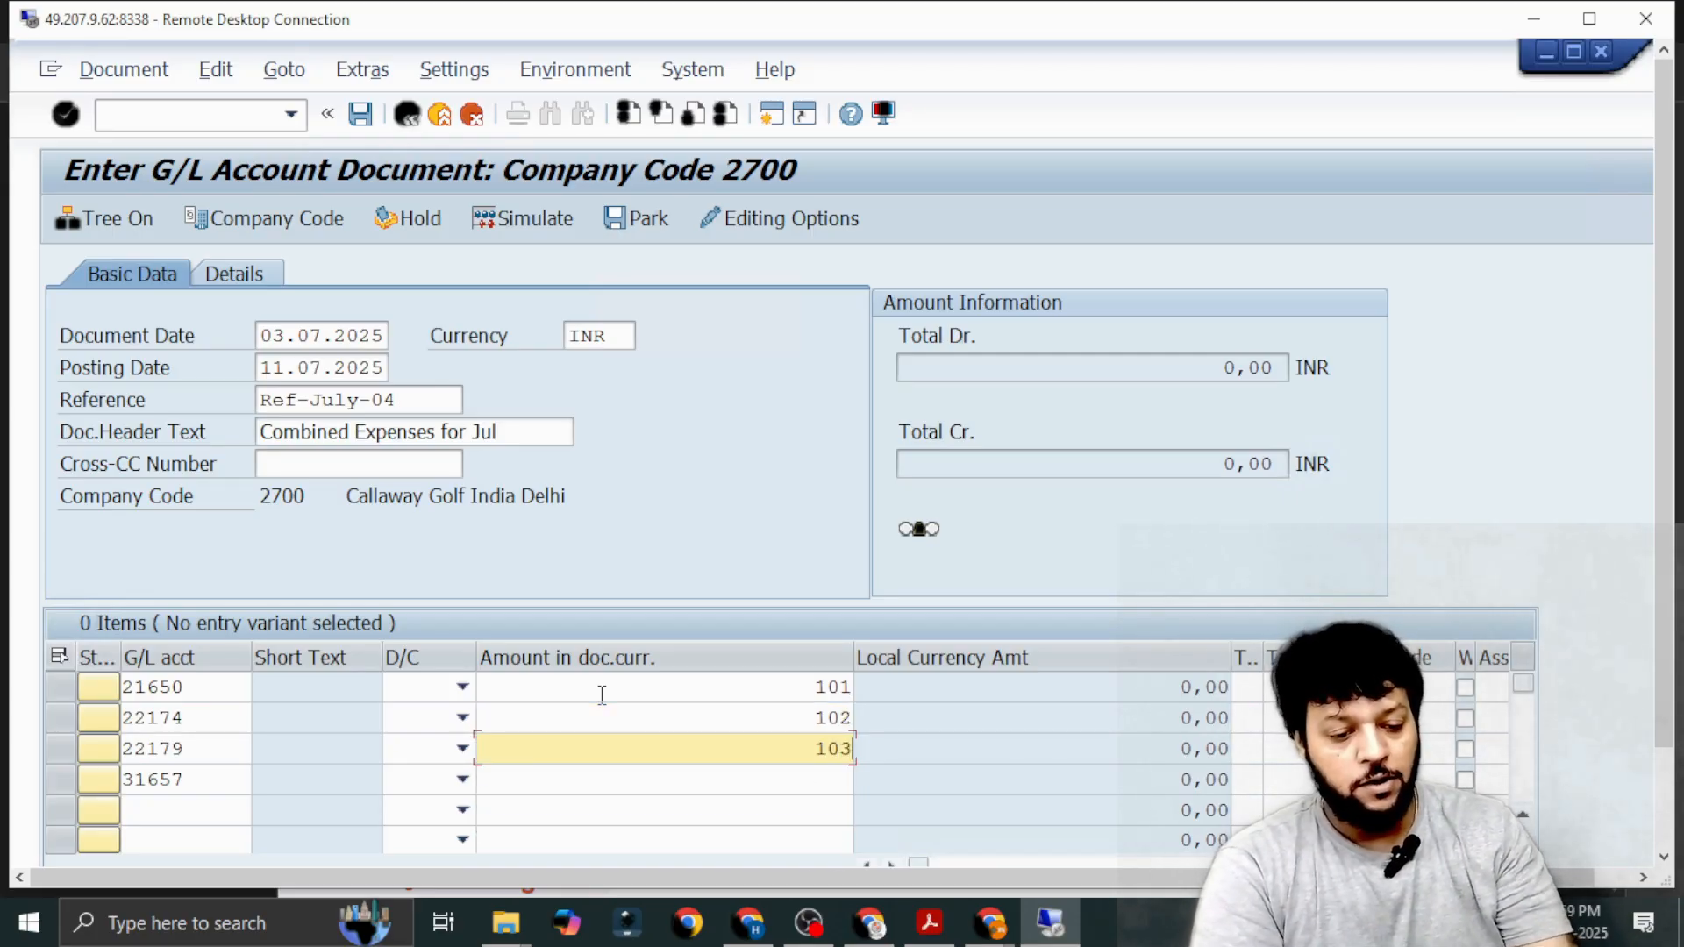
{"action": "key", "text": "Down"}
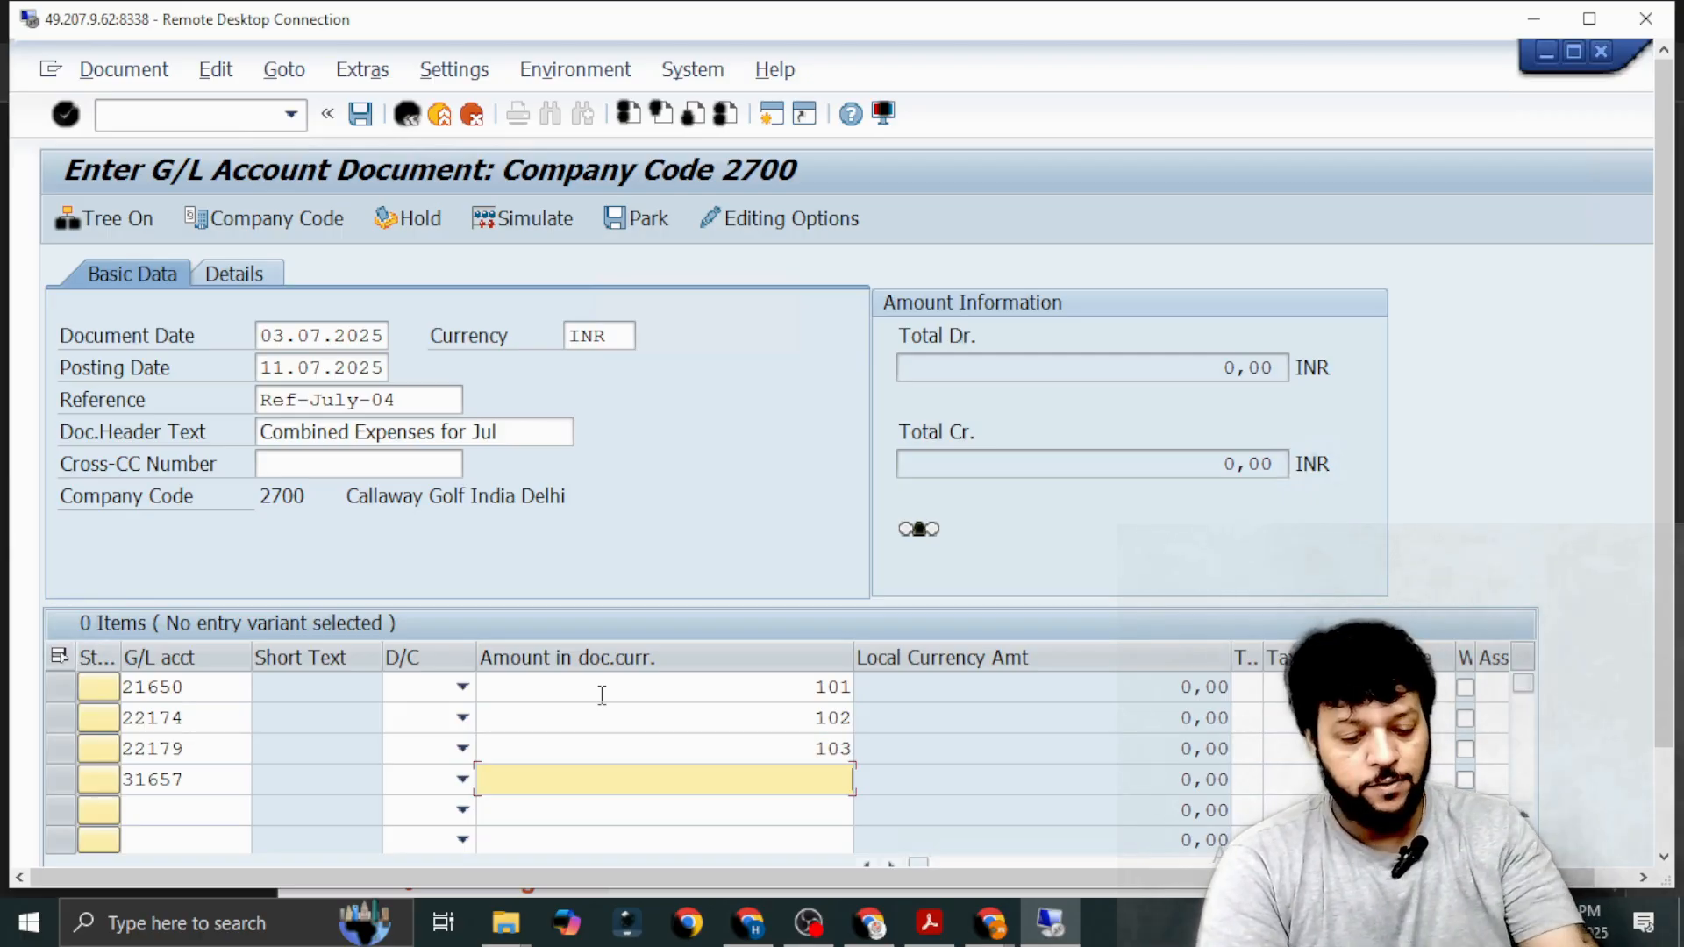
{"action": "type", "text": "306"}
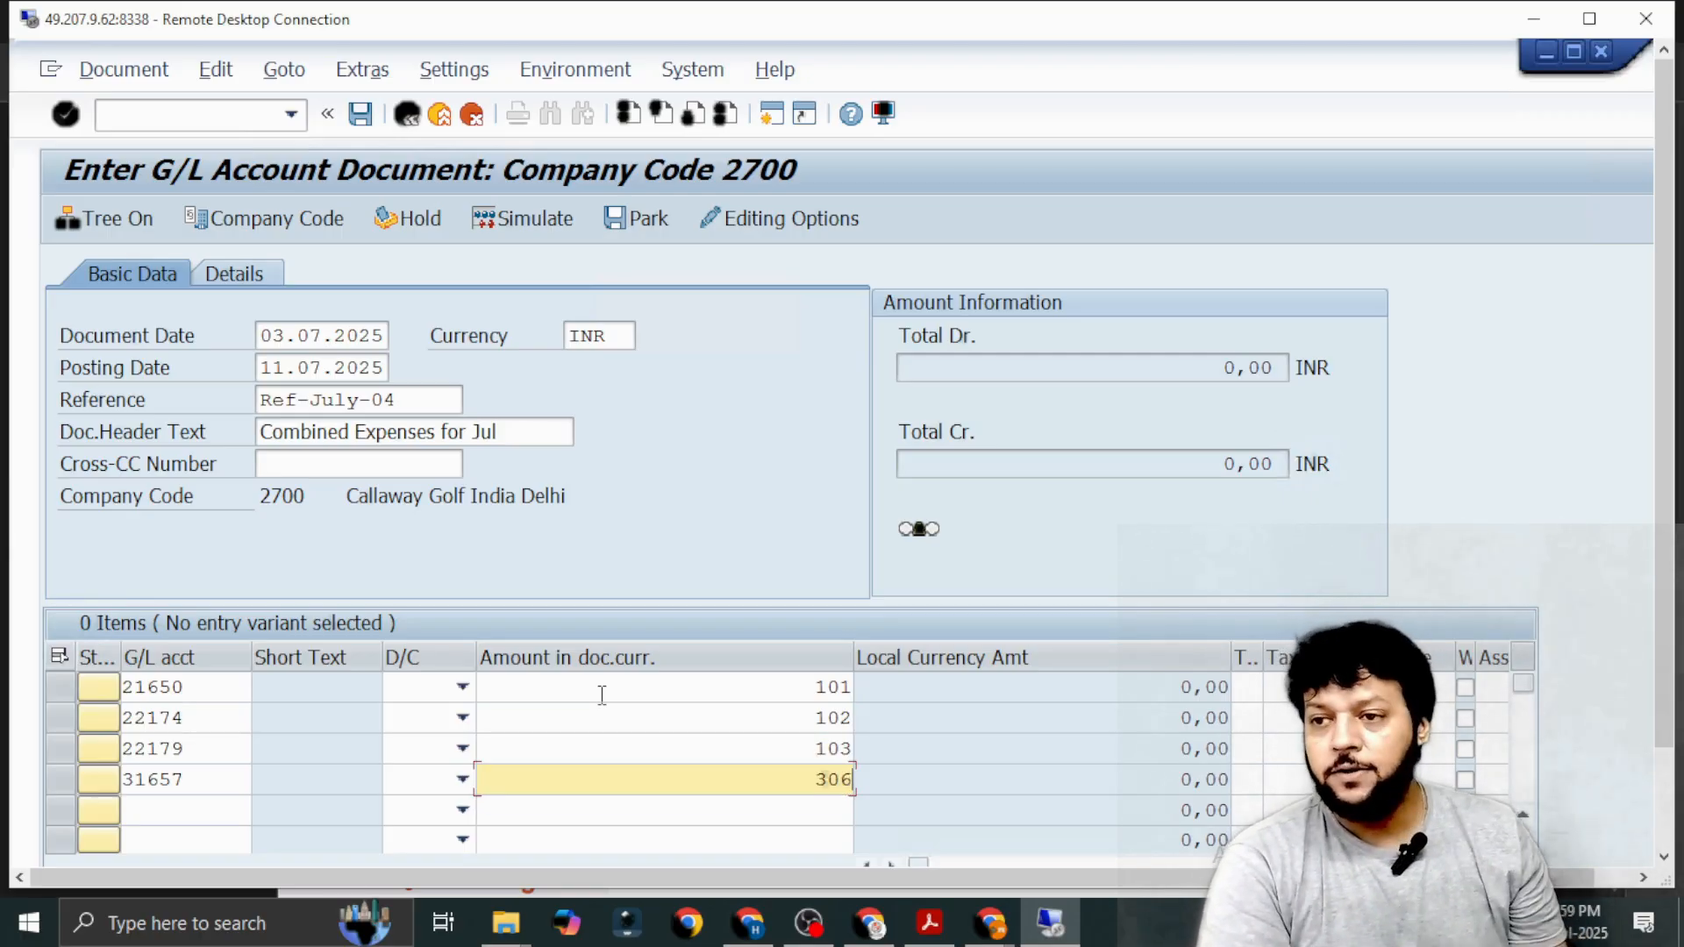
Mark the bank, repair and parking charges lines as Debit and the IDBI Bank line as Credit.
{"action": "left_click", "coordinate": [462, 690]}
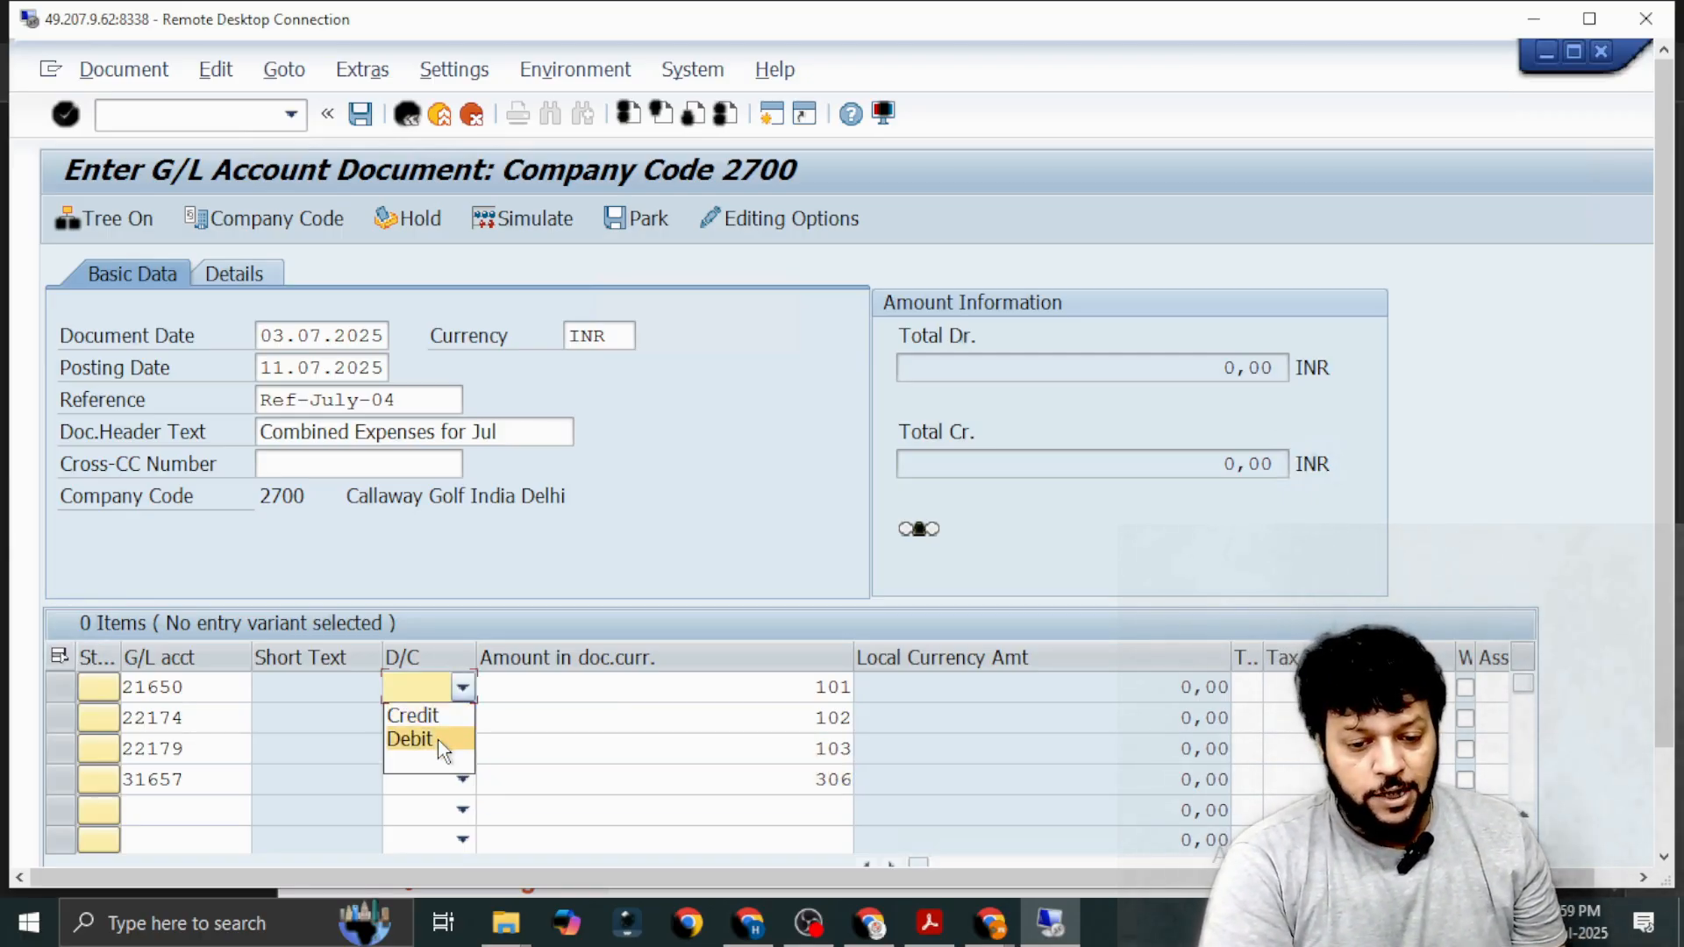
{"action": "left_click", "coordinate": [438, 743]}
{"action": "left_click", "coordinate": [461, 719]}
{"action": "left_click", "coordinate": [439, 770]}
{"action": "left_click", "coordinate": [463, 751]}
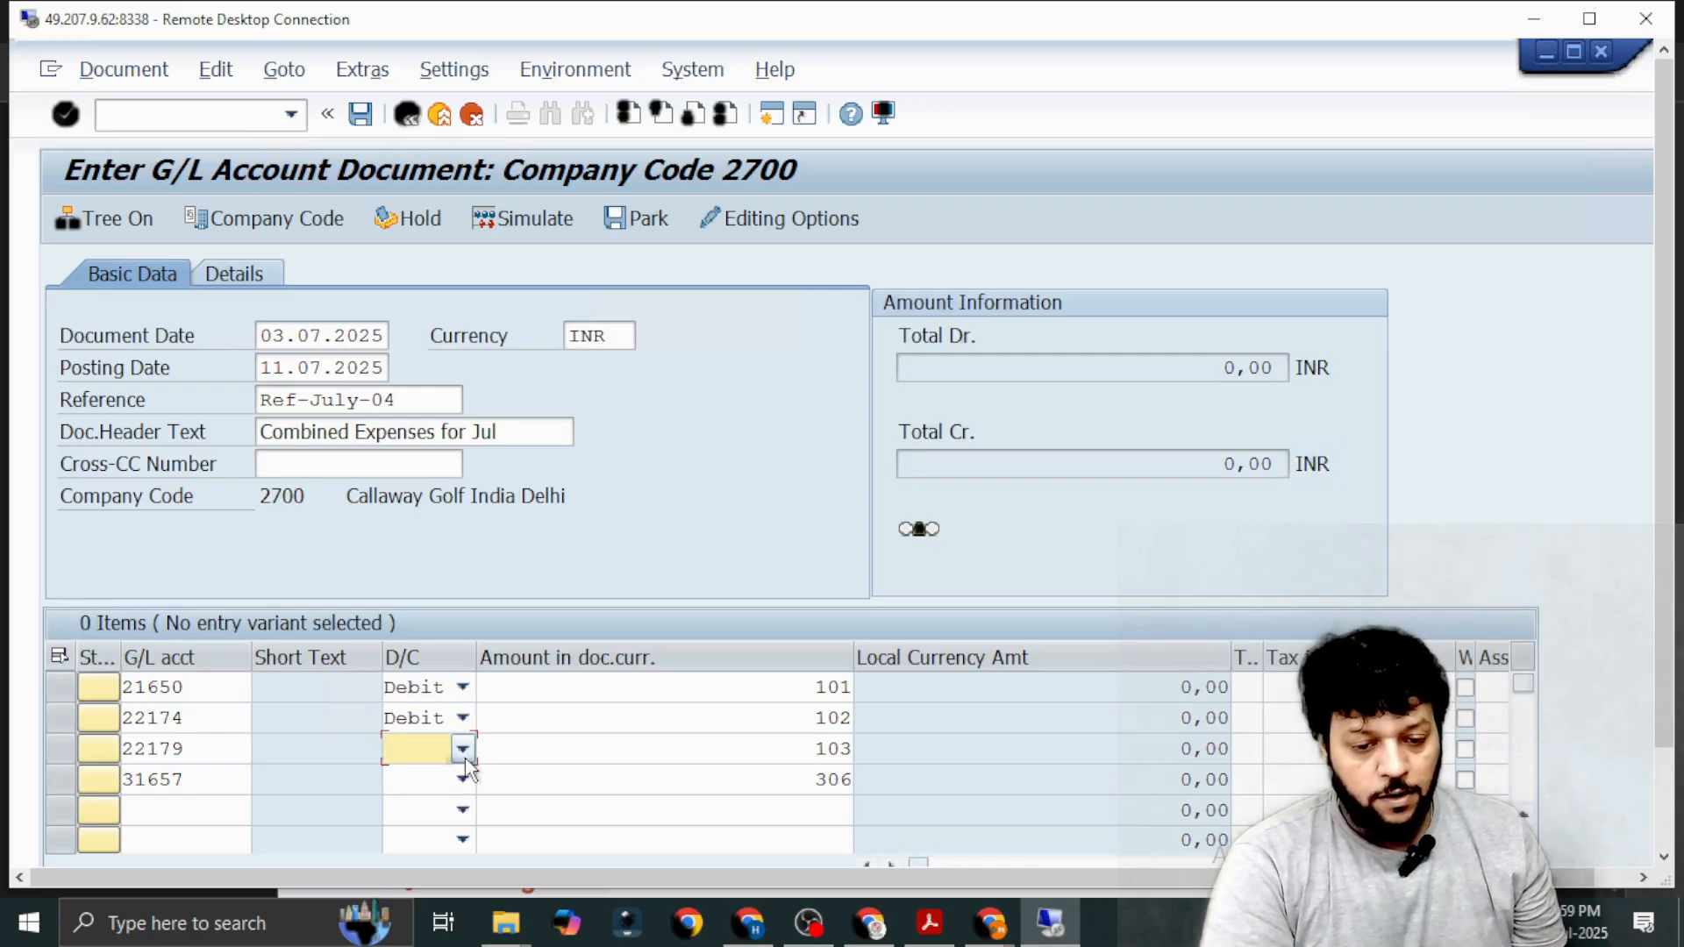
{"action": "left_click", "coordinate": [448, 794]}
{"action": "left_click", "coordinate": [463, 779]}
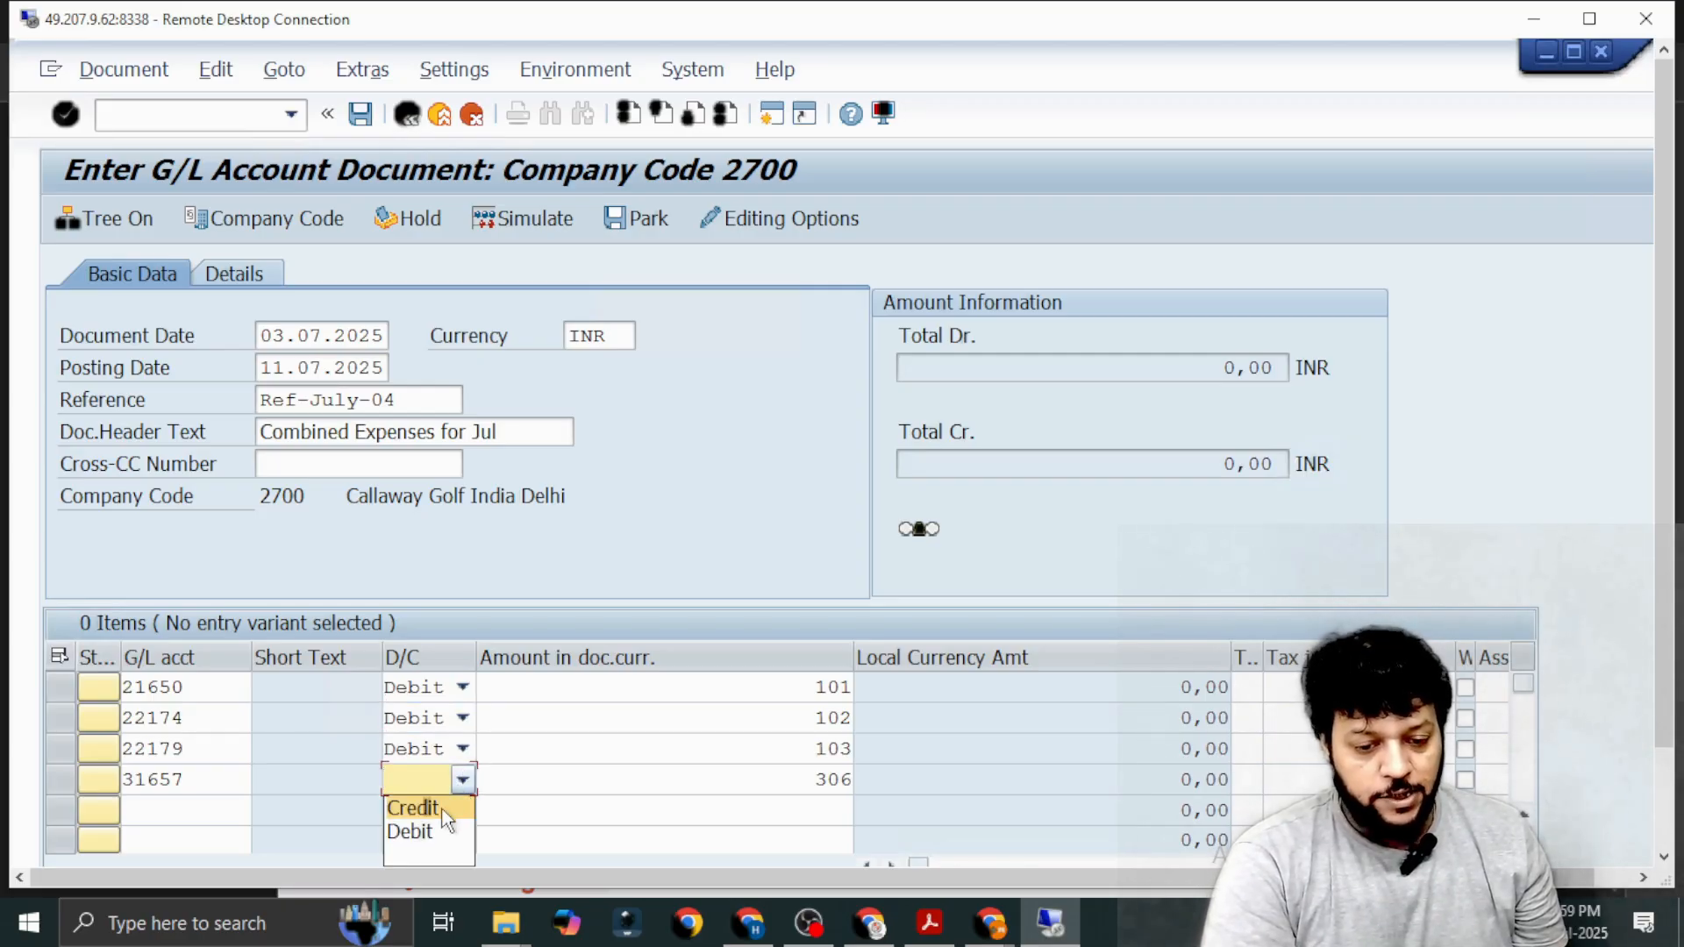
{"action": "left_click", "coordinate": [443, 809]}
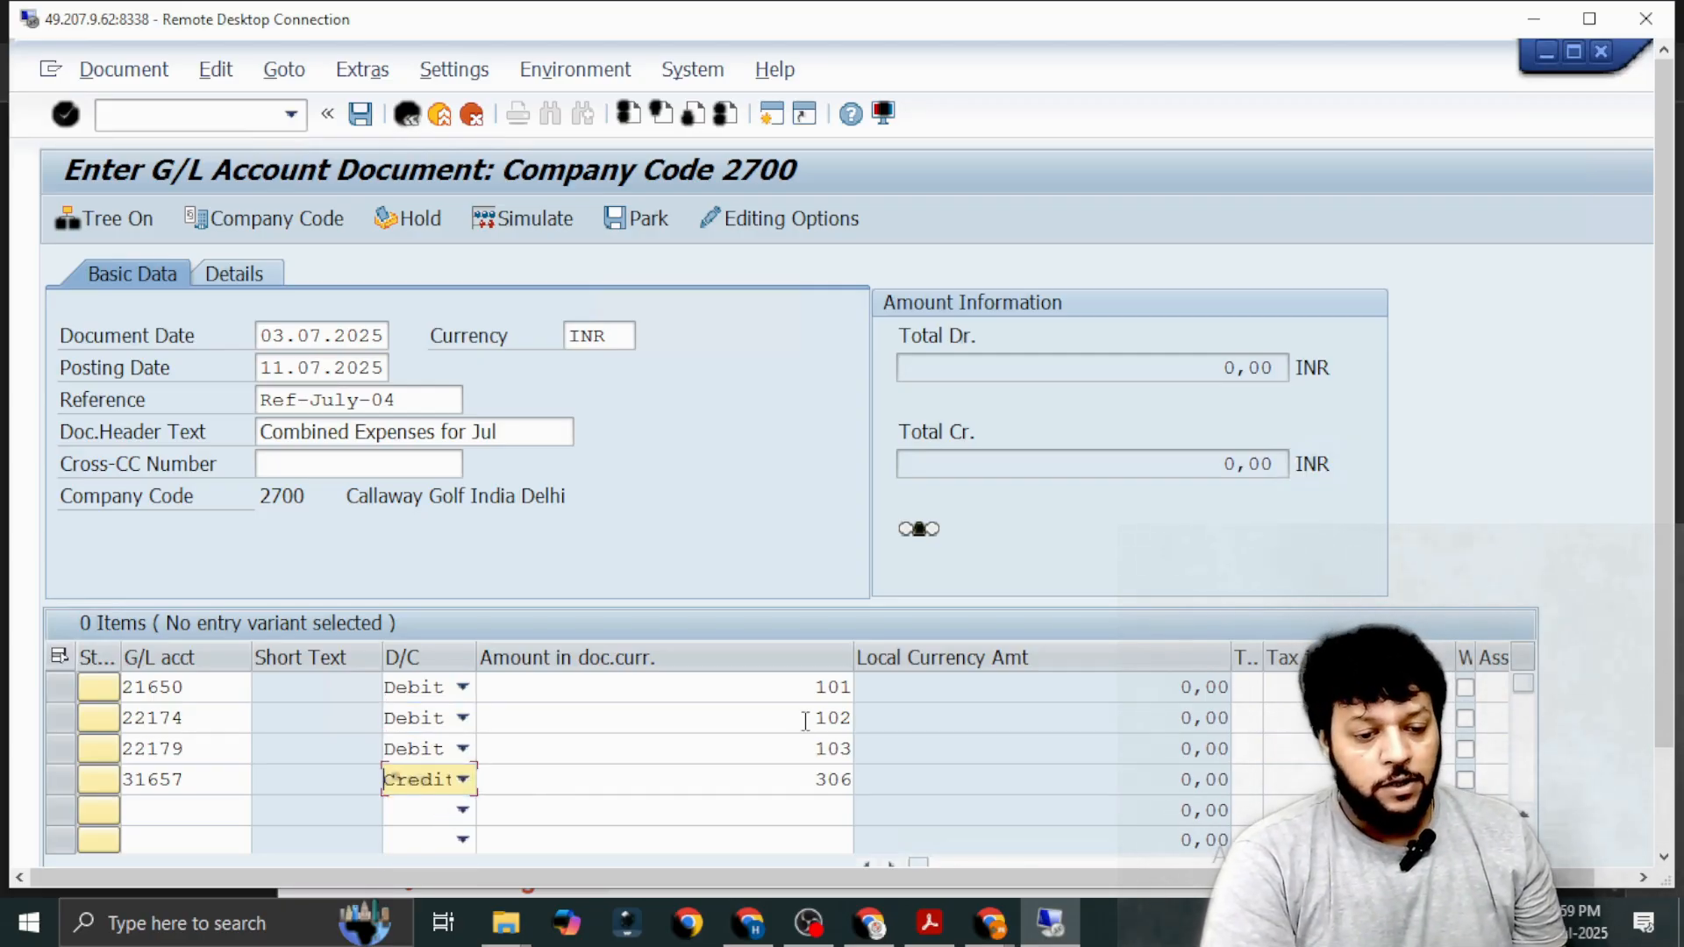
Look up cost centers in controlling area 2700 and assign ADMIN (27810) to the three expense line items.
{"action": "left_click", "coordinate": [783, 685]}
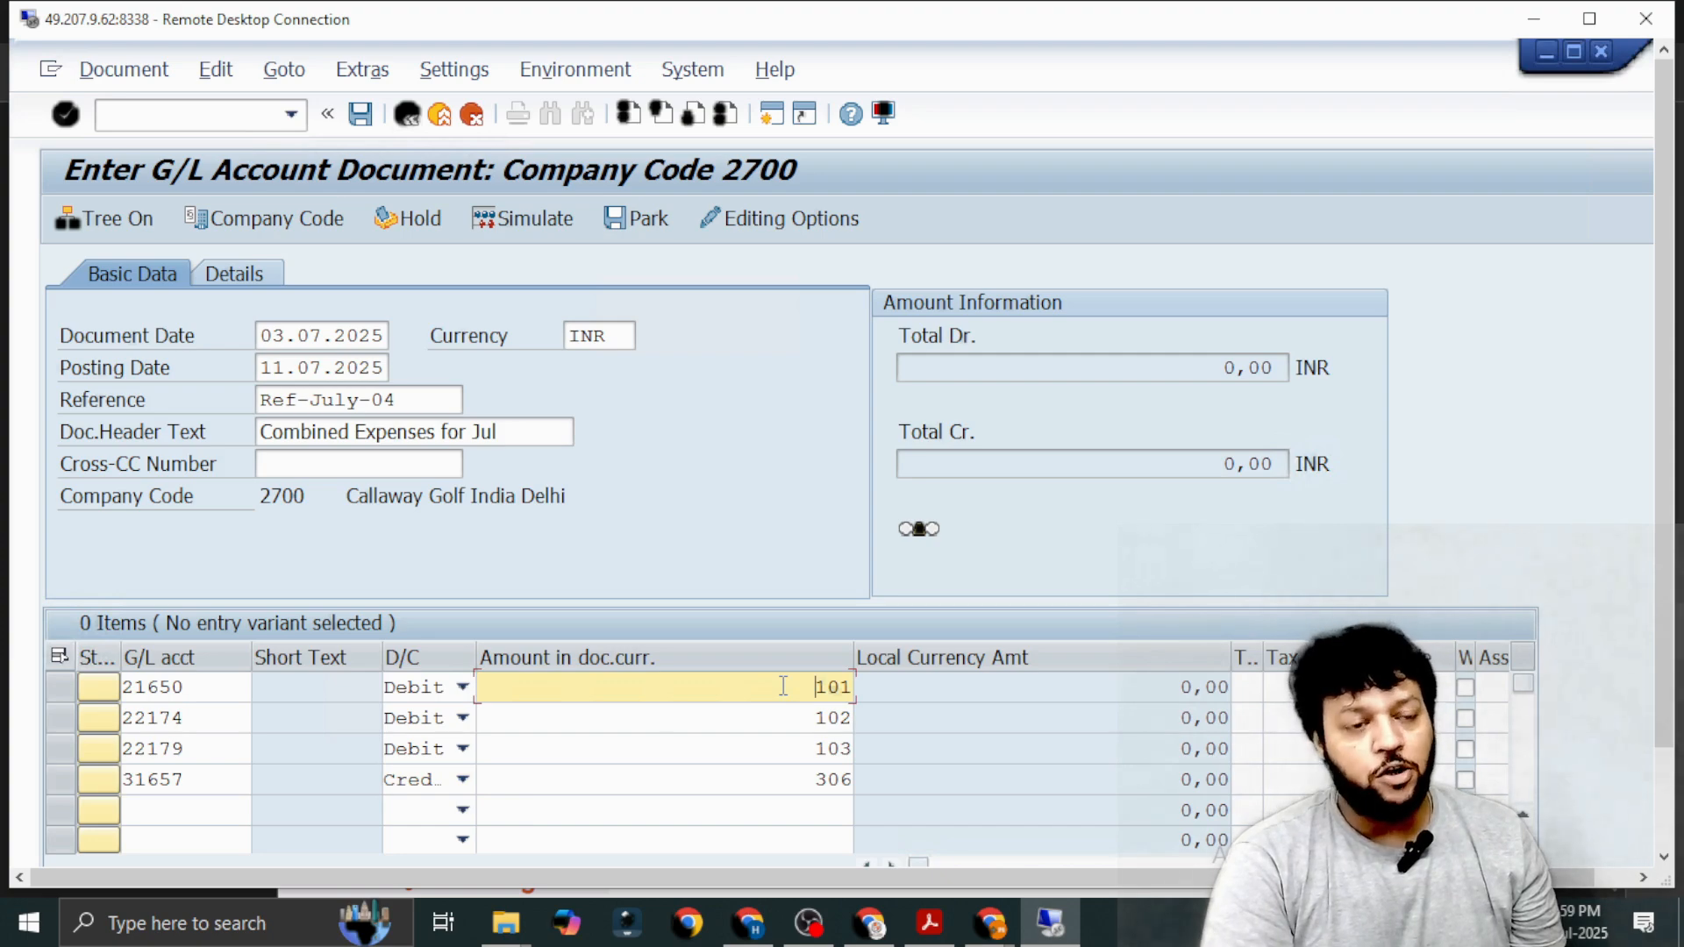
{"action": "key", "text": "Tab"}
{"action": "key", "text": "Tab"}
{"action": "key", "text": "Tab"}
{"action": "key", "text": "Tab"}
{"action": "key", "text": "Tab"}
{"action": "key", "text": "Tab"}
{"action": "key", "text": "Tab"}
{"action": "key", "text": "Tab"}
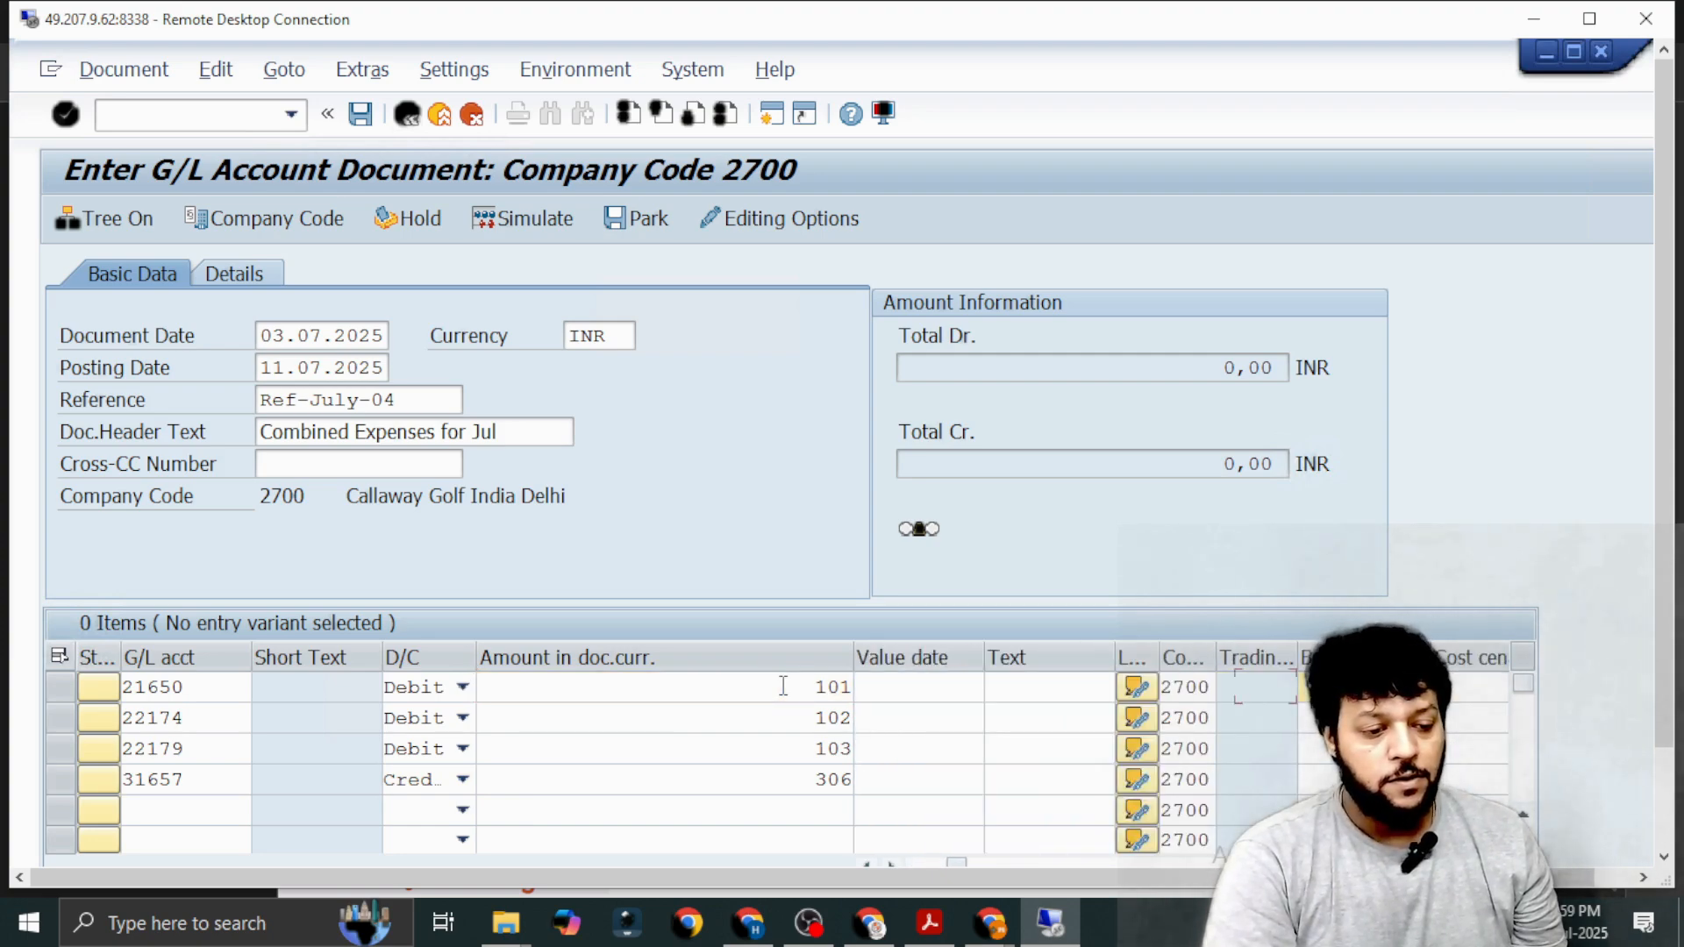
{"action": "key", "text": "Tab"}
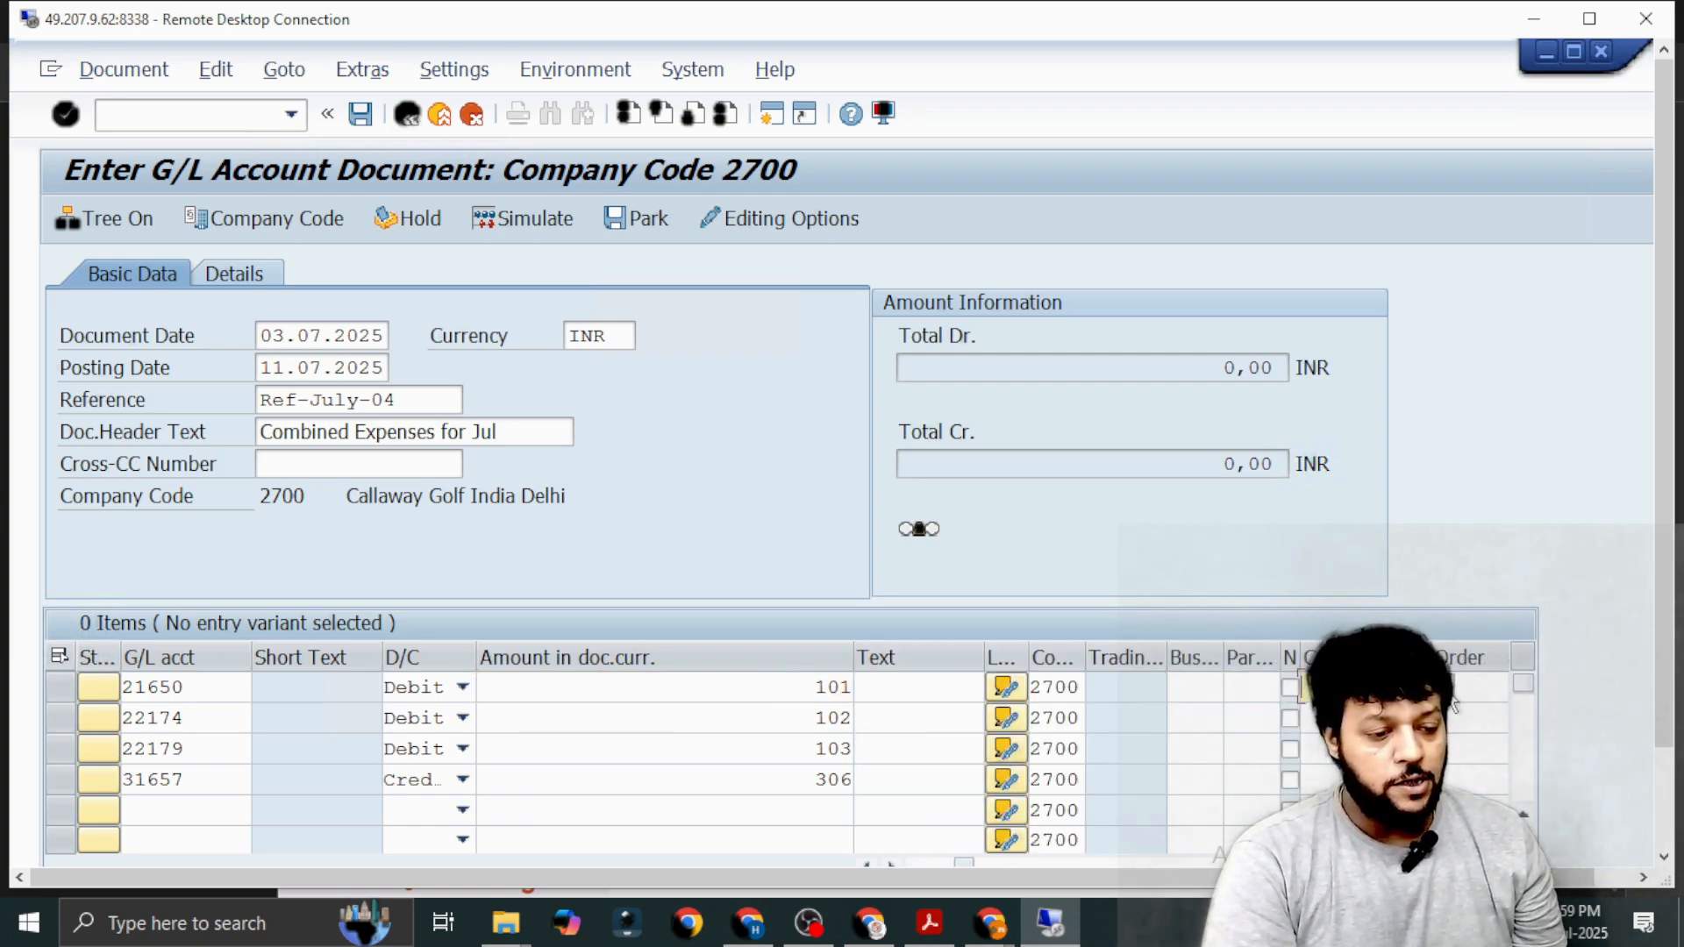
{"action": "key", "text": "F4"}
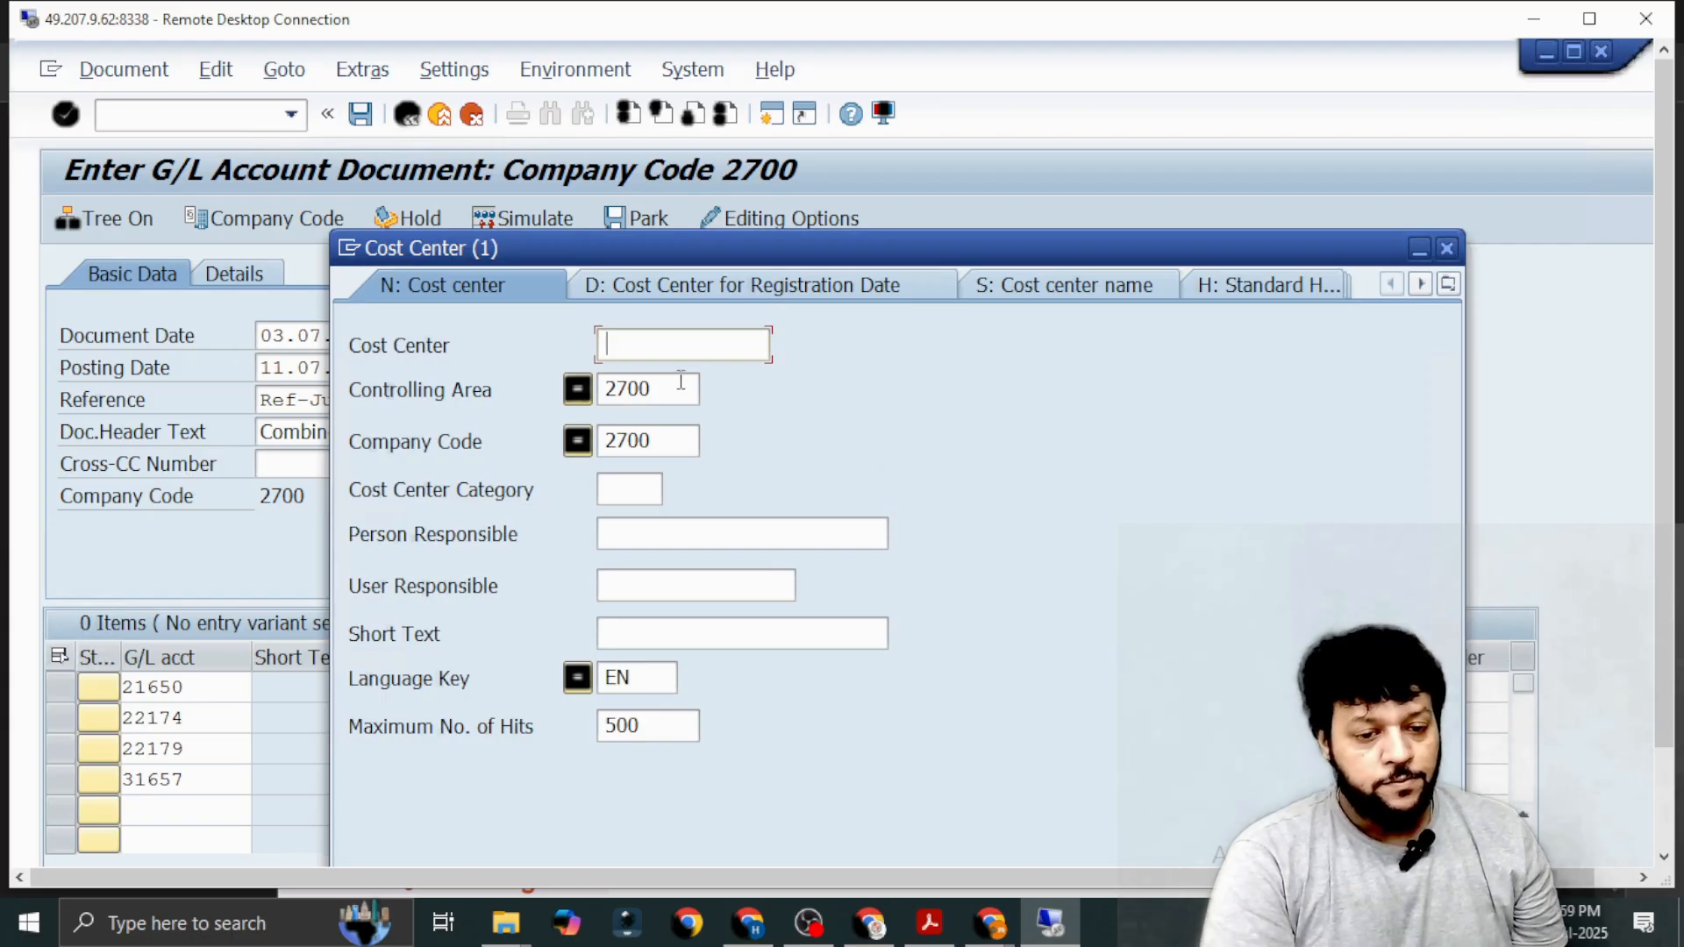
{"action": "left_click", "coordinate": [680, 382]}
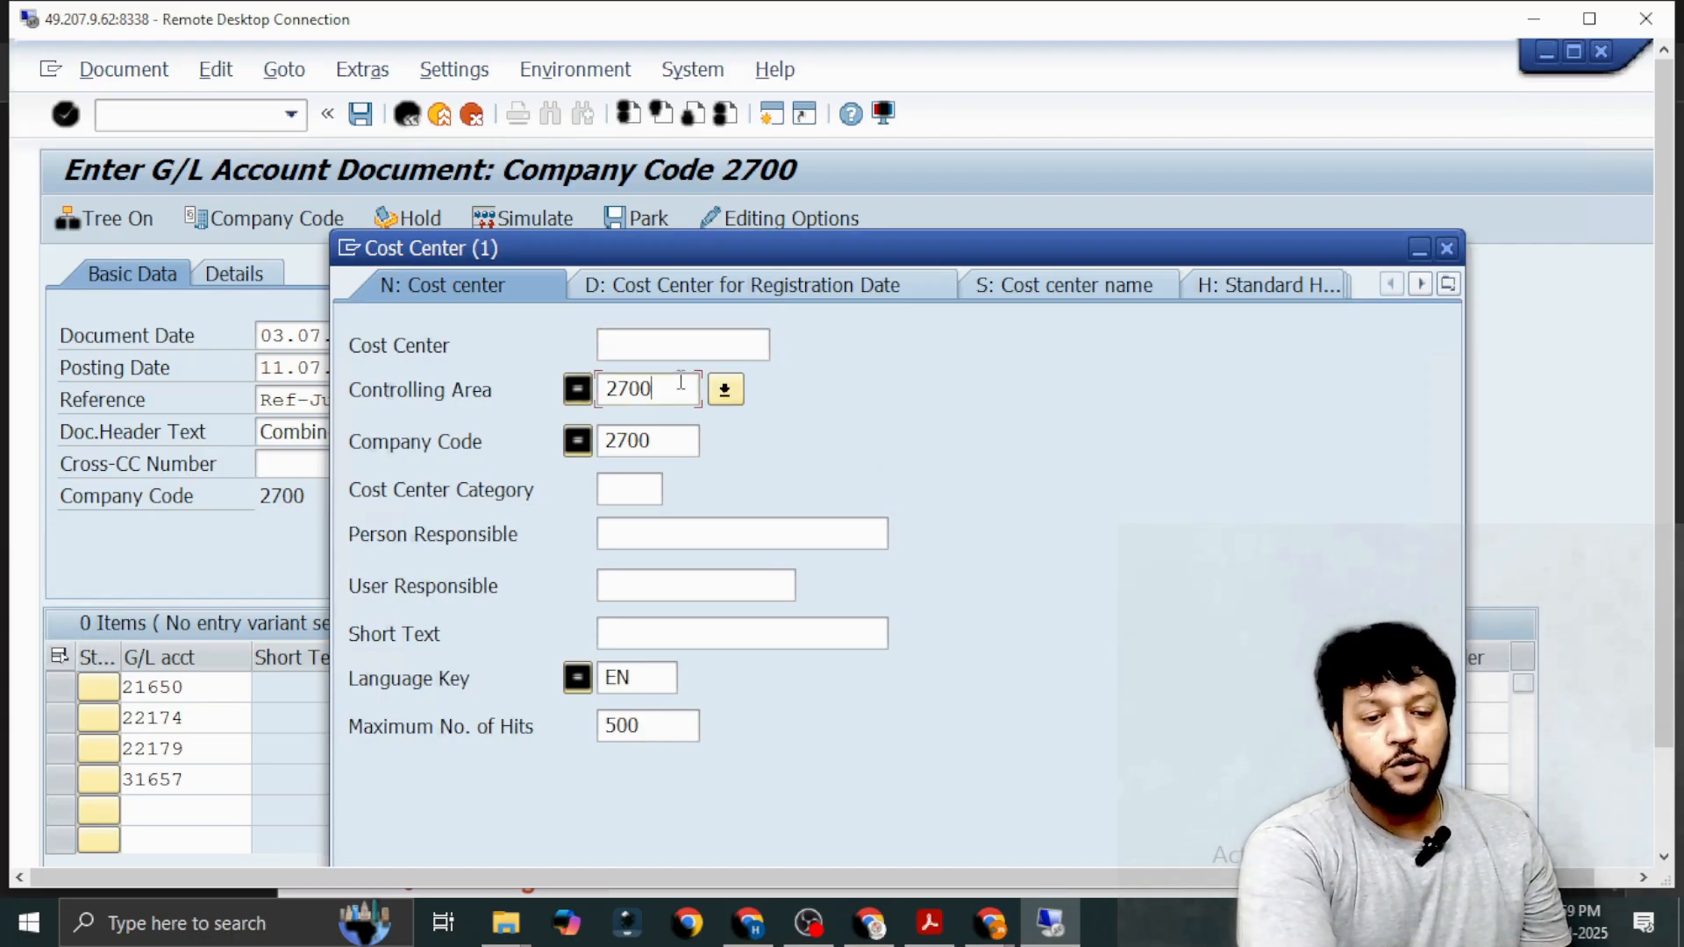
{"action": "key", "text": "Return"}
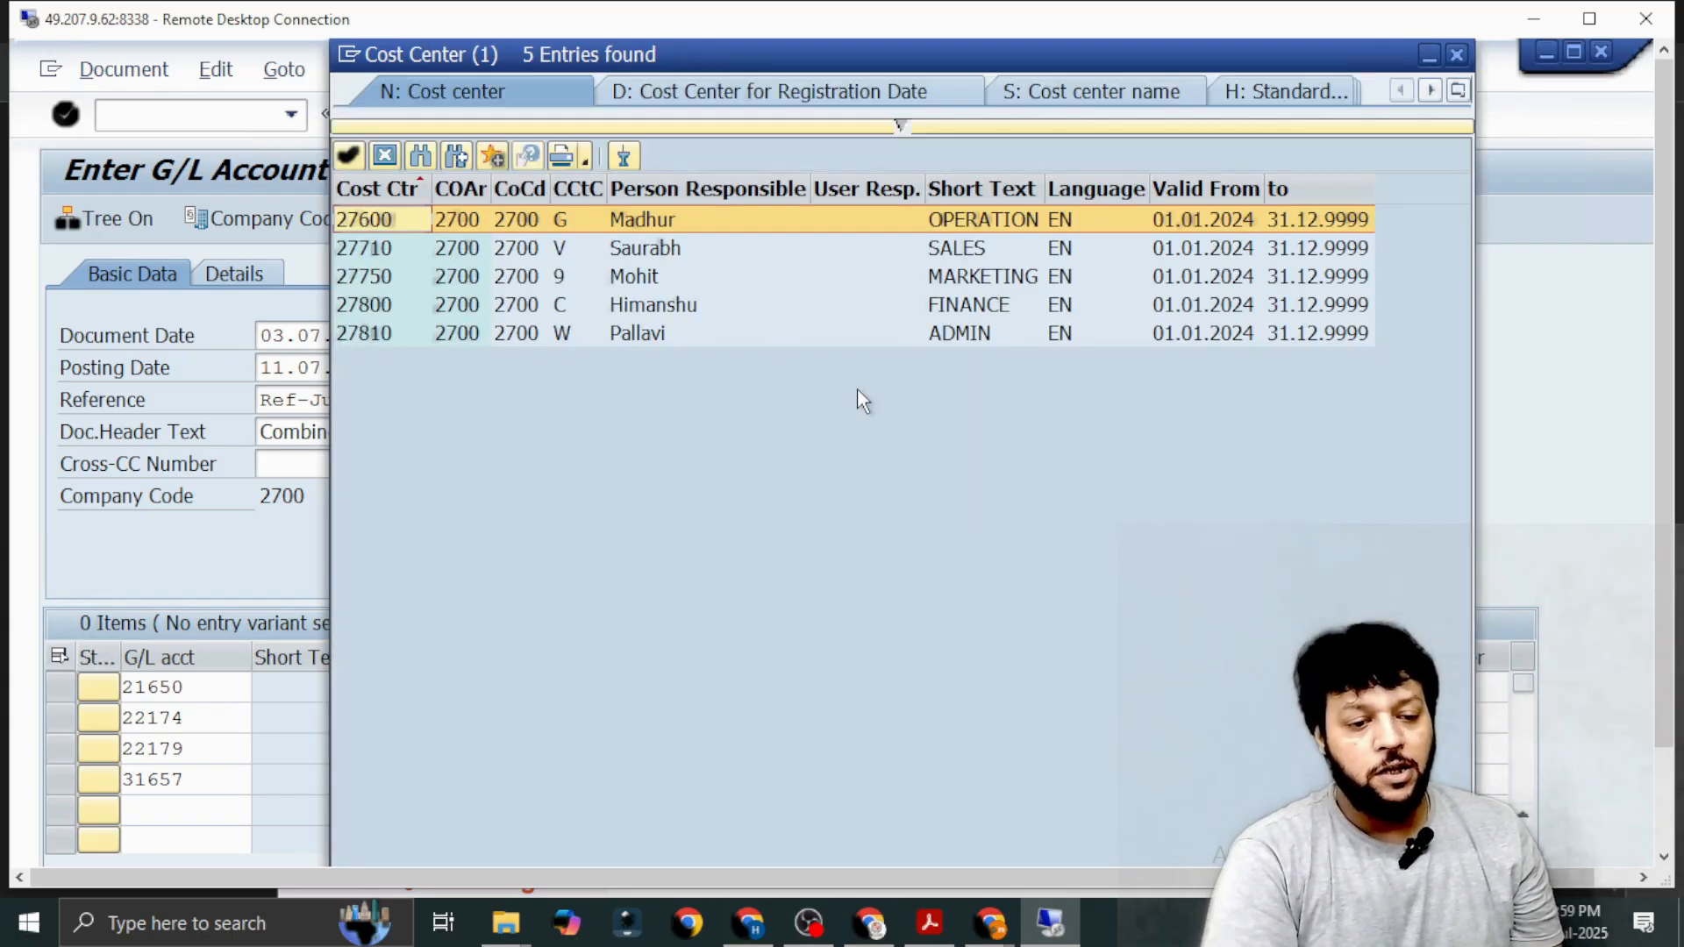
{"action": "left_click", "coordinate": [956, 339]}
{"action": "double_click", "coordinate": [954, 333]}
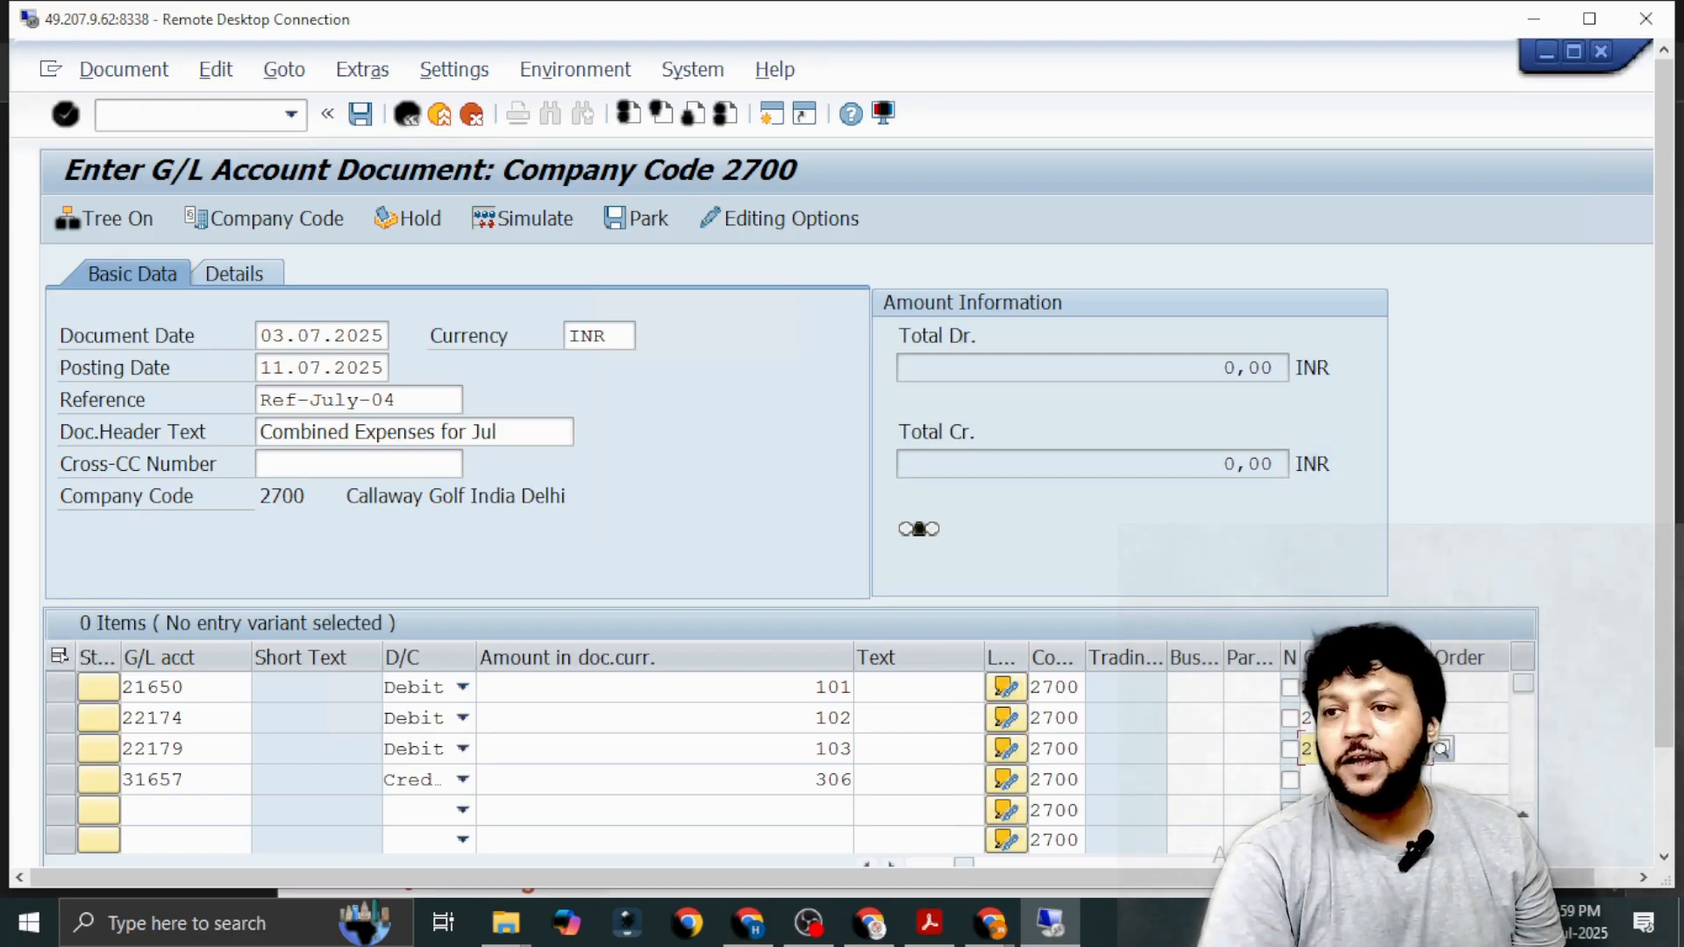
Validate the combined expenses document, simulate it and post it.
{"action": "left_click", "coordinate": [794, 779]}
{"action": "key", "text": "Return"}
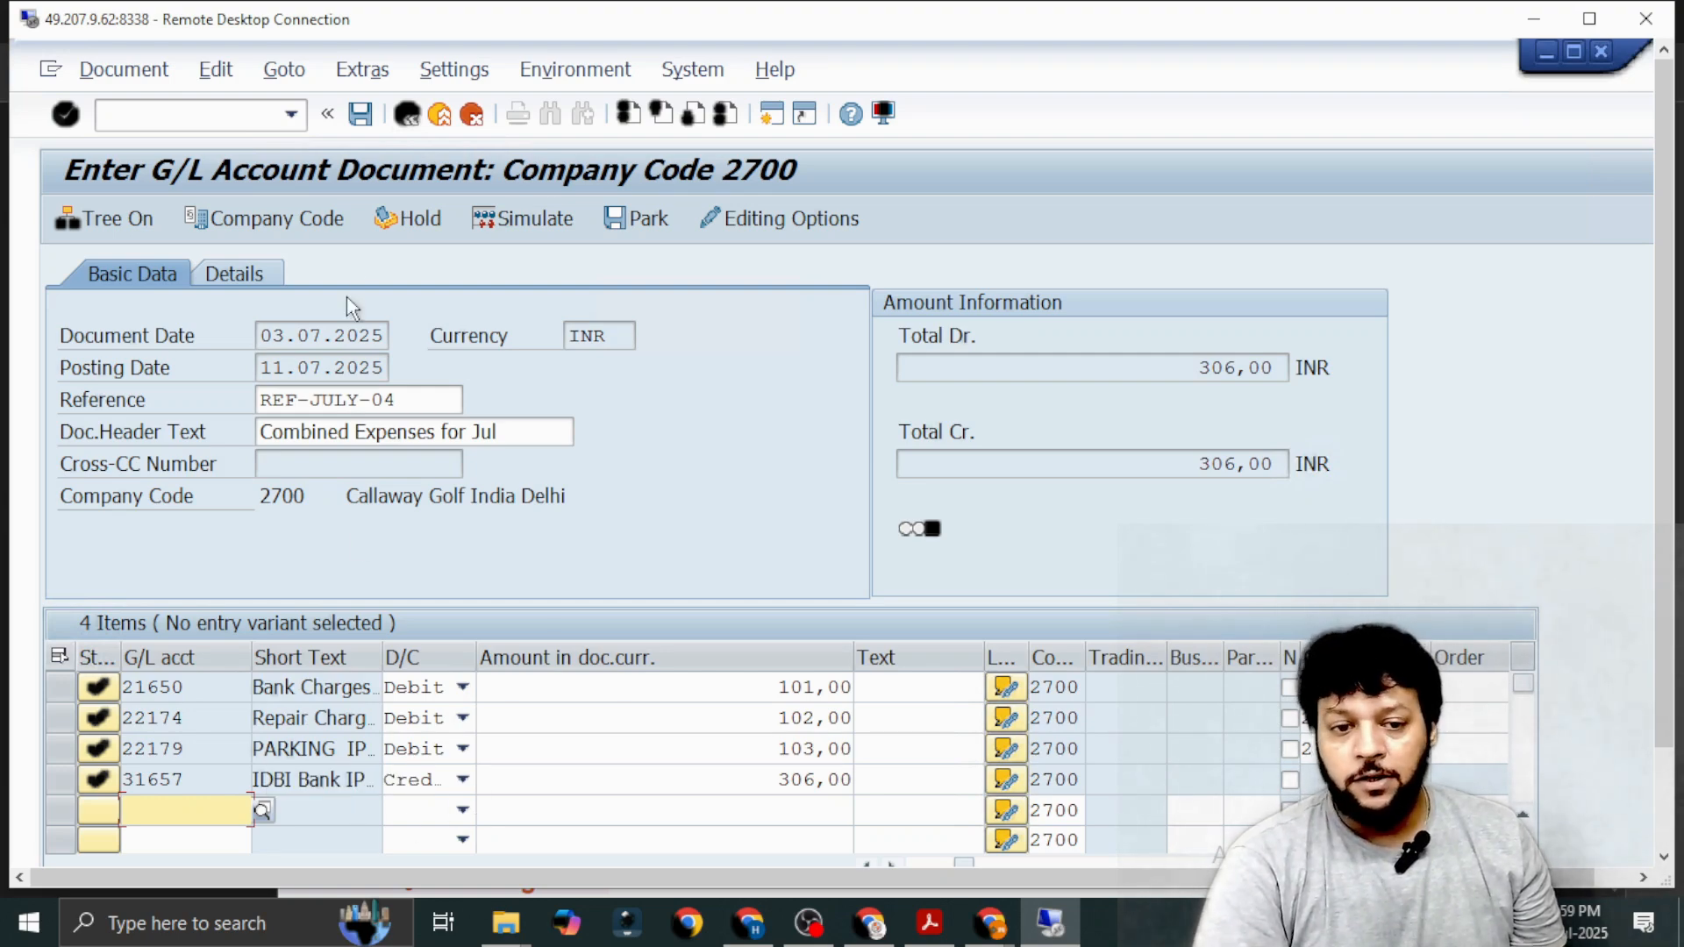
{"action": "left_click", "coordinate": [535, 217]}
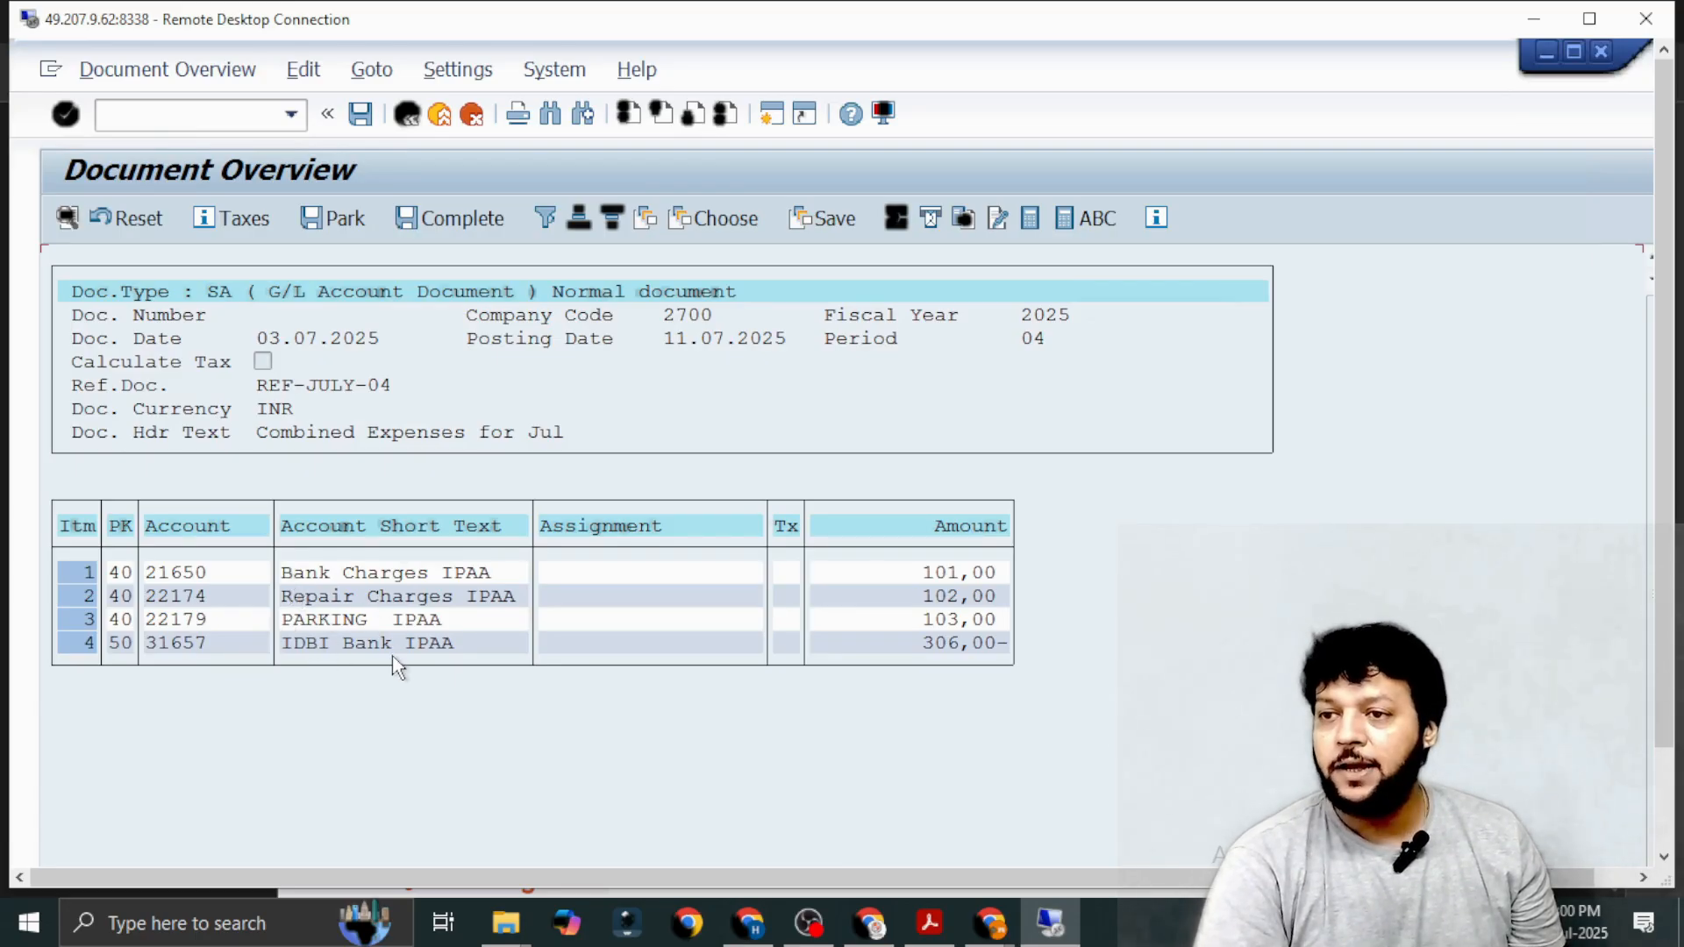
{"action": "left_click", "coordinate": [359, 115]}
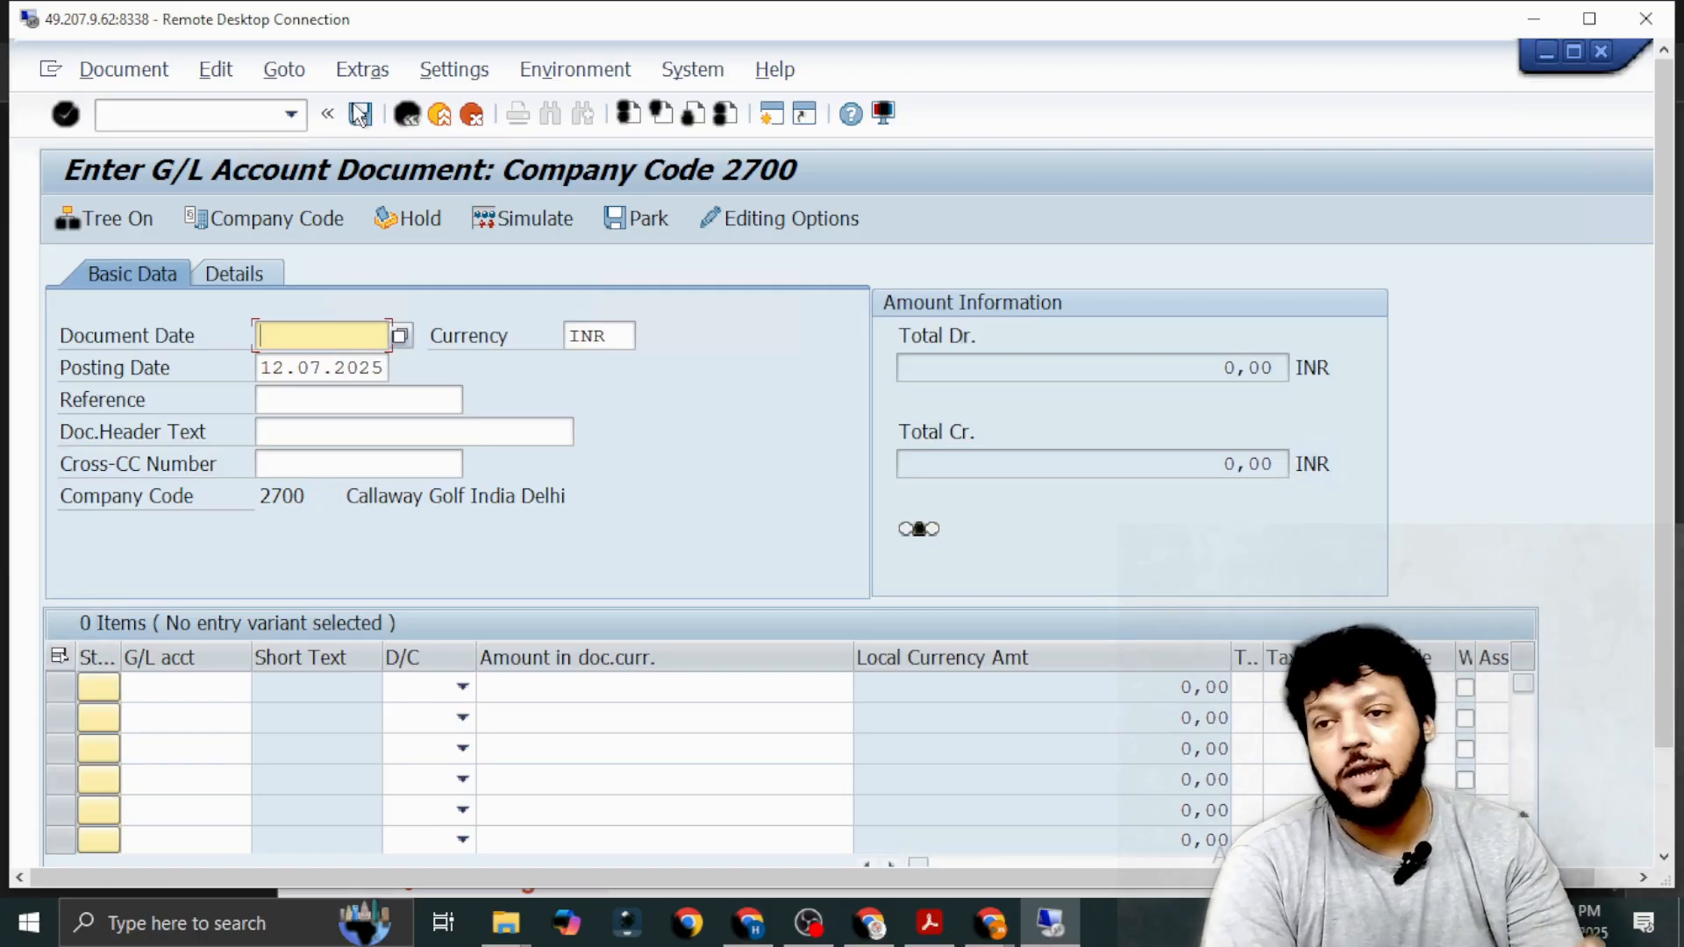
Switch to transaction FBL3N for G/L account line item display.
{"action": "left_click", "coordinate": [226, 113]}
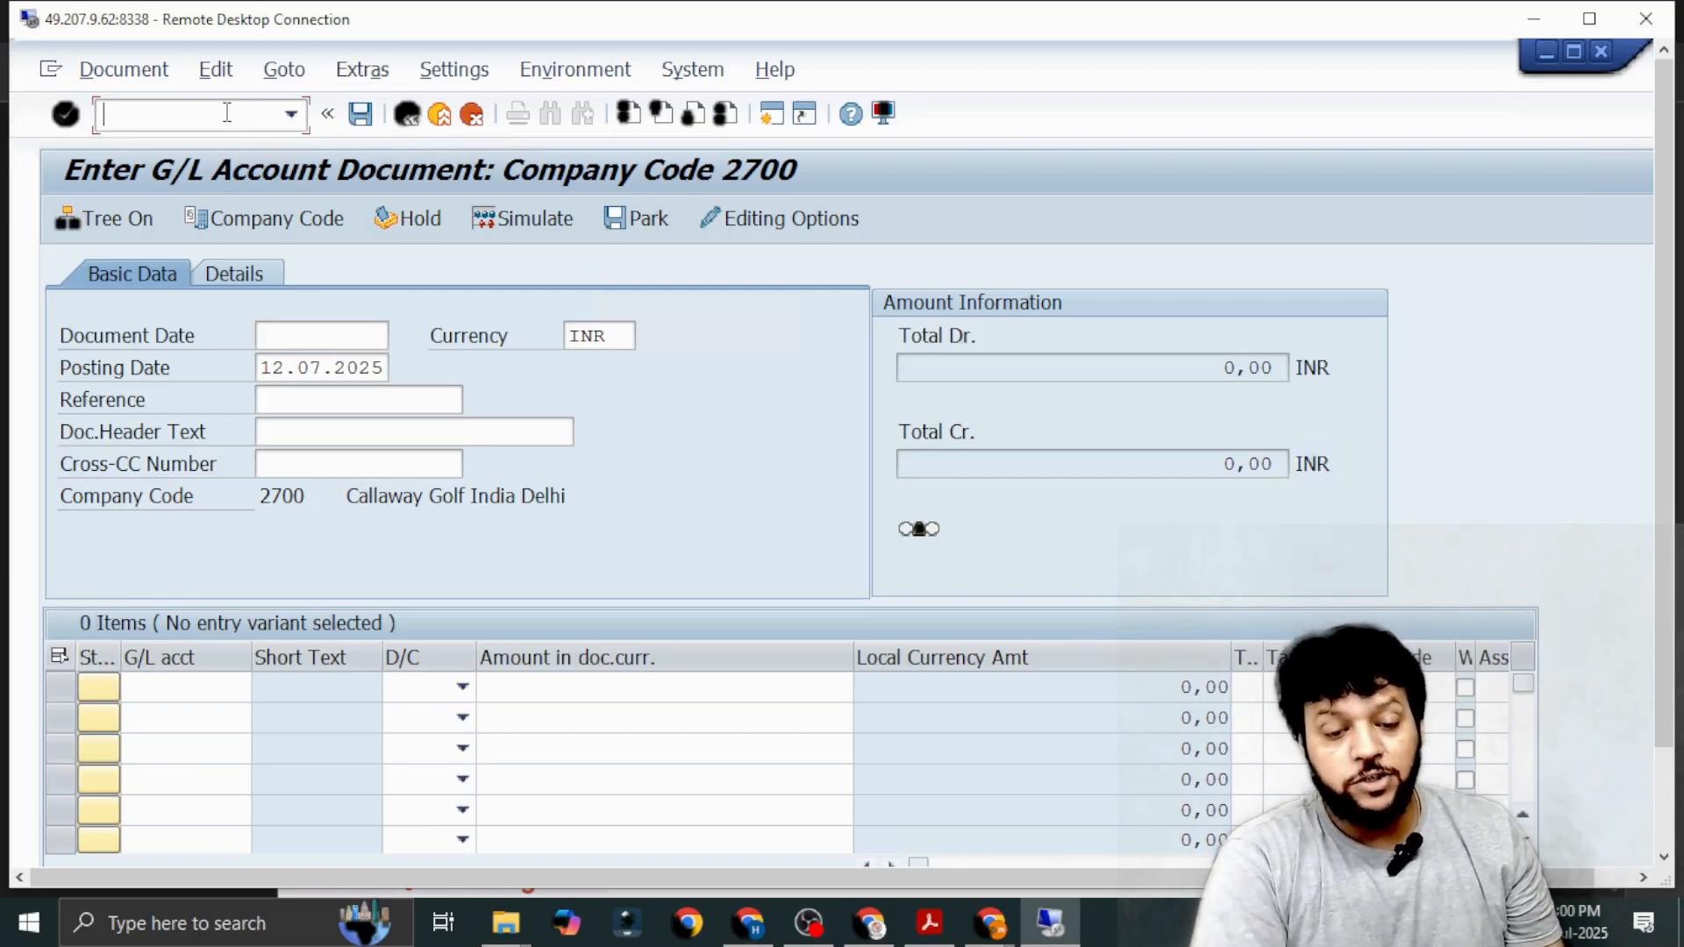
{"action": "type", "text": "/n"}
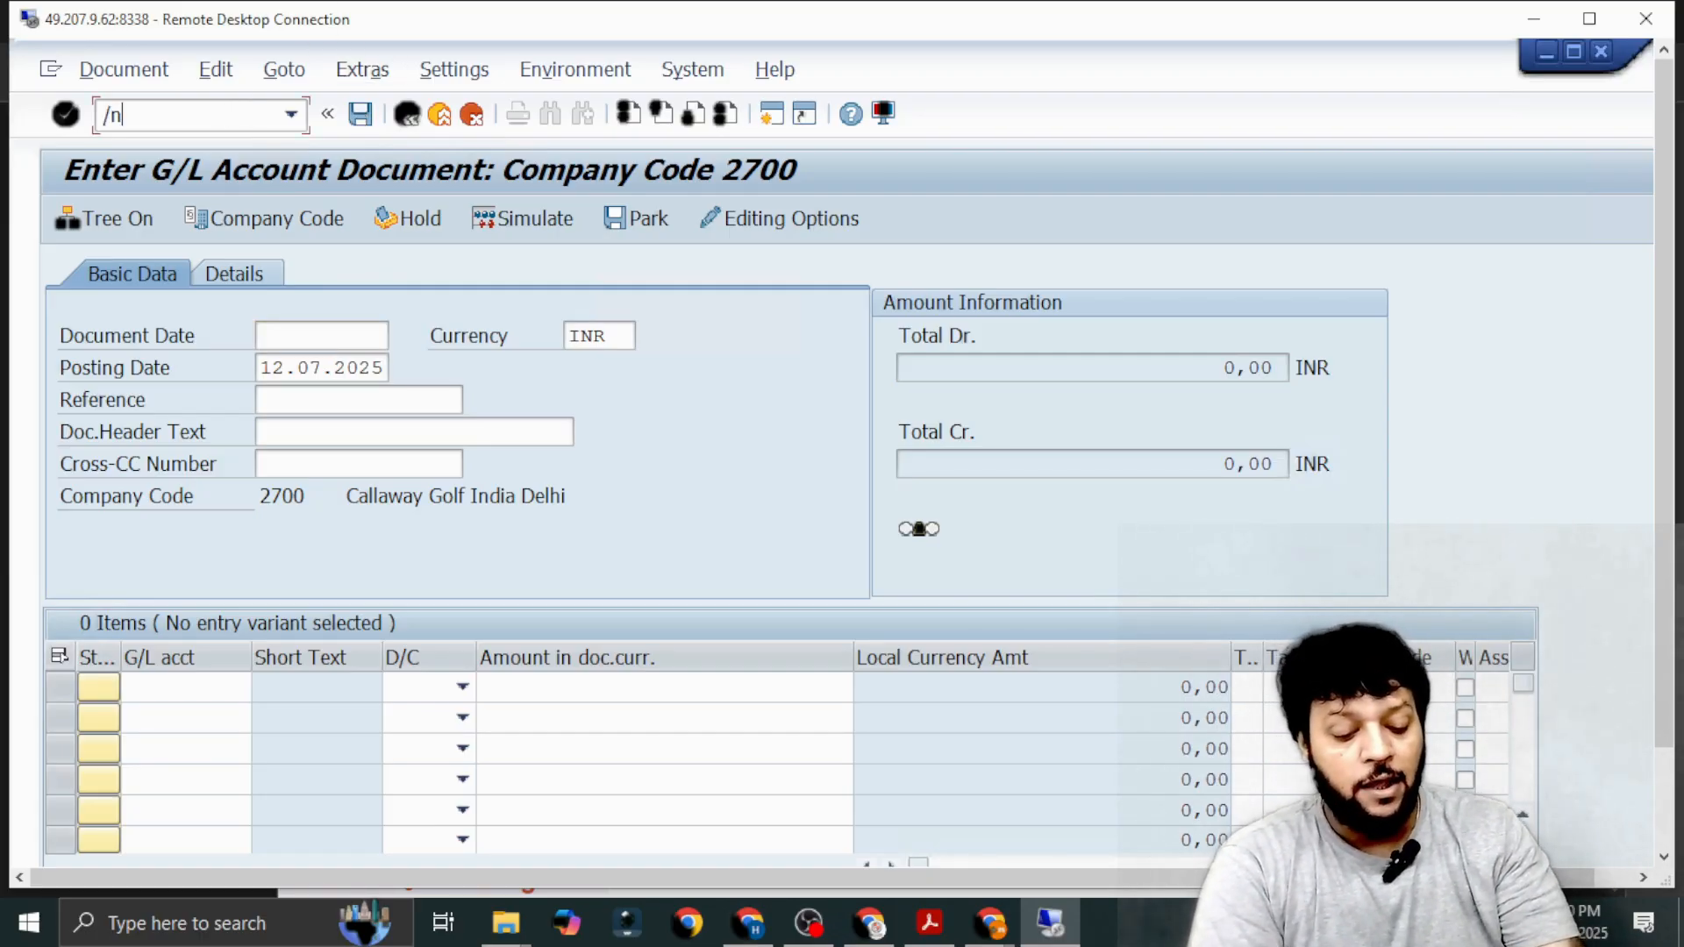
{"action": "type", "text": "fbl3"}
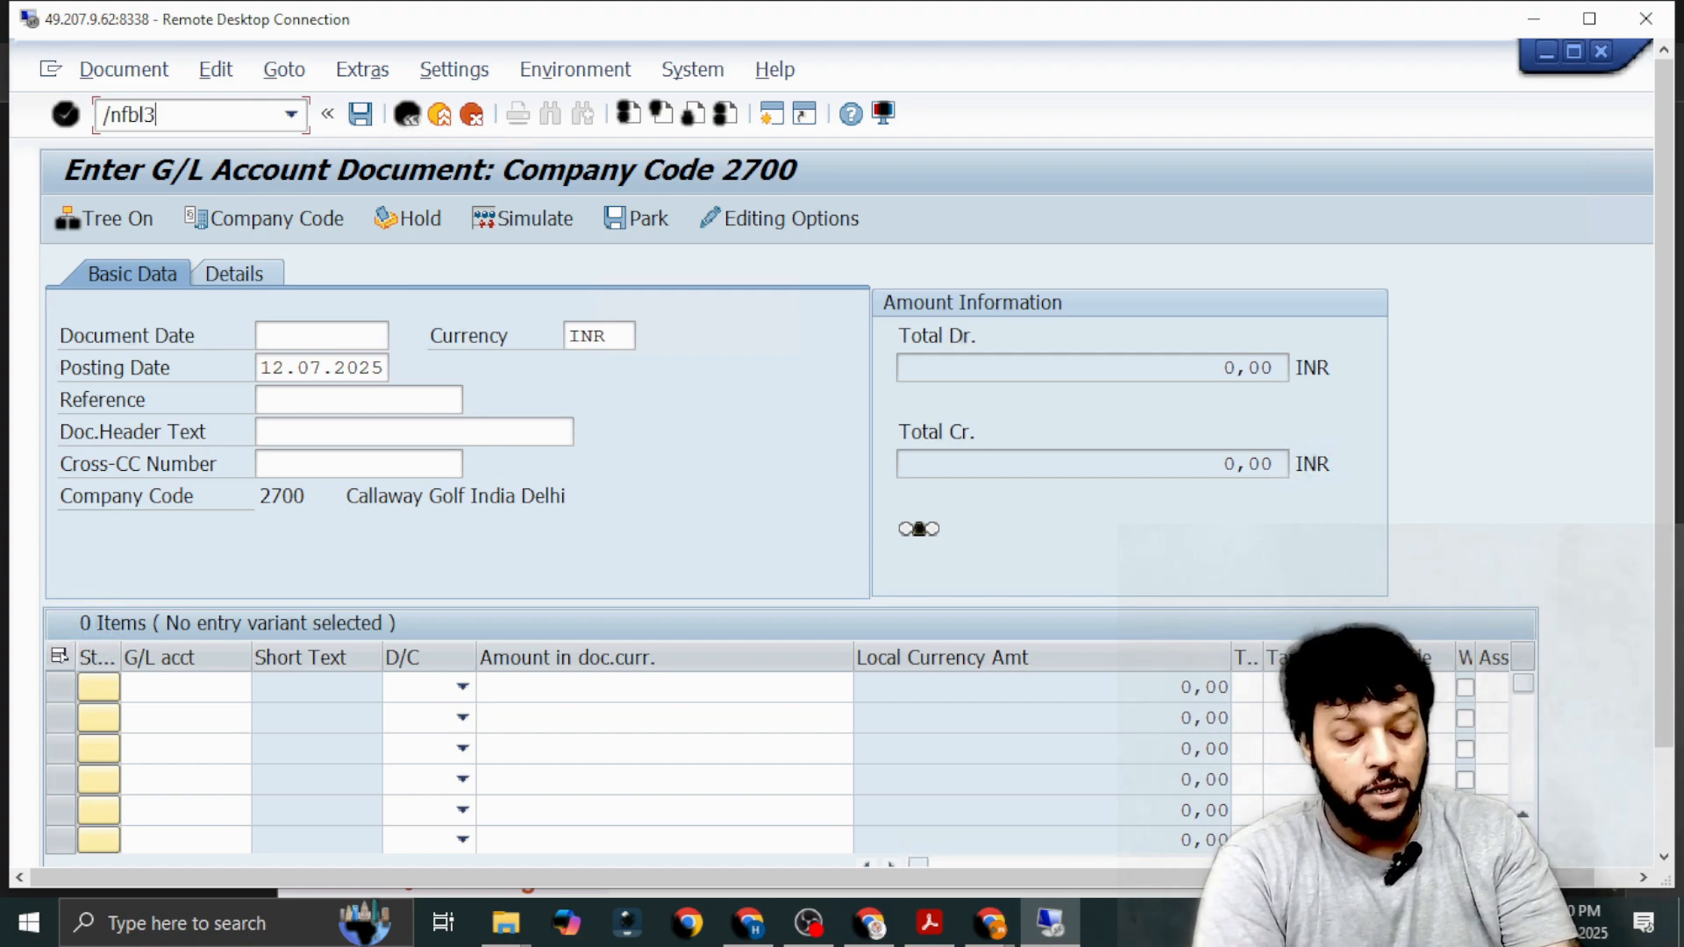
{"action": "type", "text": "n"}
{"action": "key", "text": "Return"}
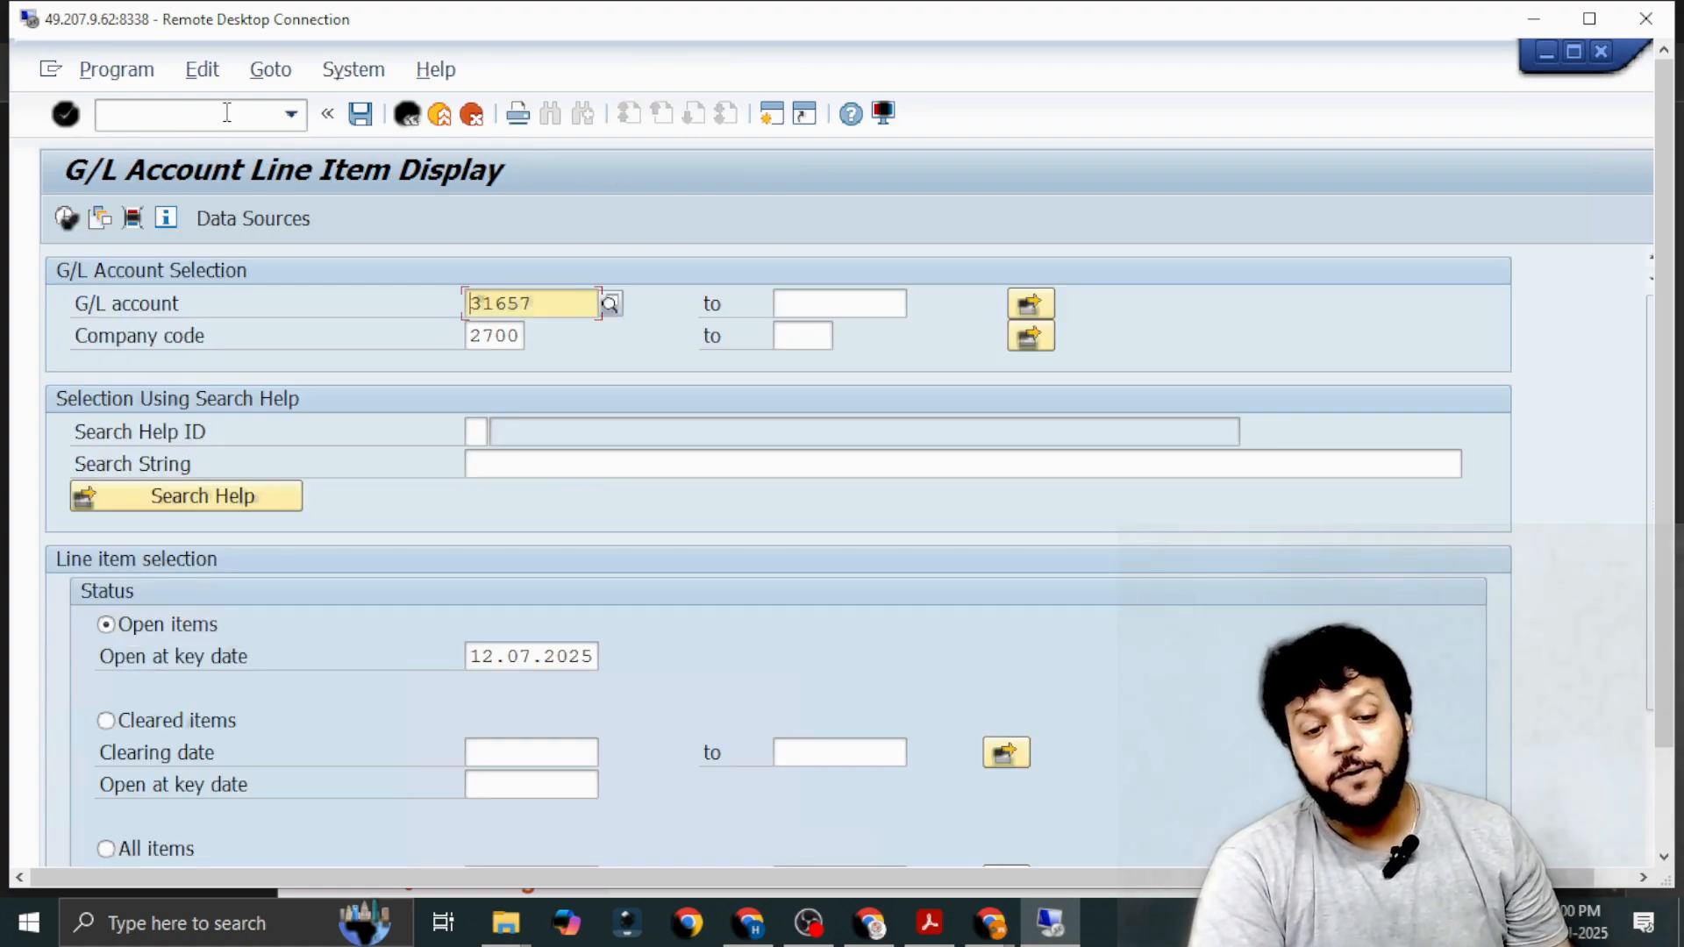
Look up G/L accounts by long text *IPAA* and select Bank Charges IPAA (21650) as the account to report on.
{"action": "left_click", "coordinate": [609, 305]}
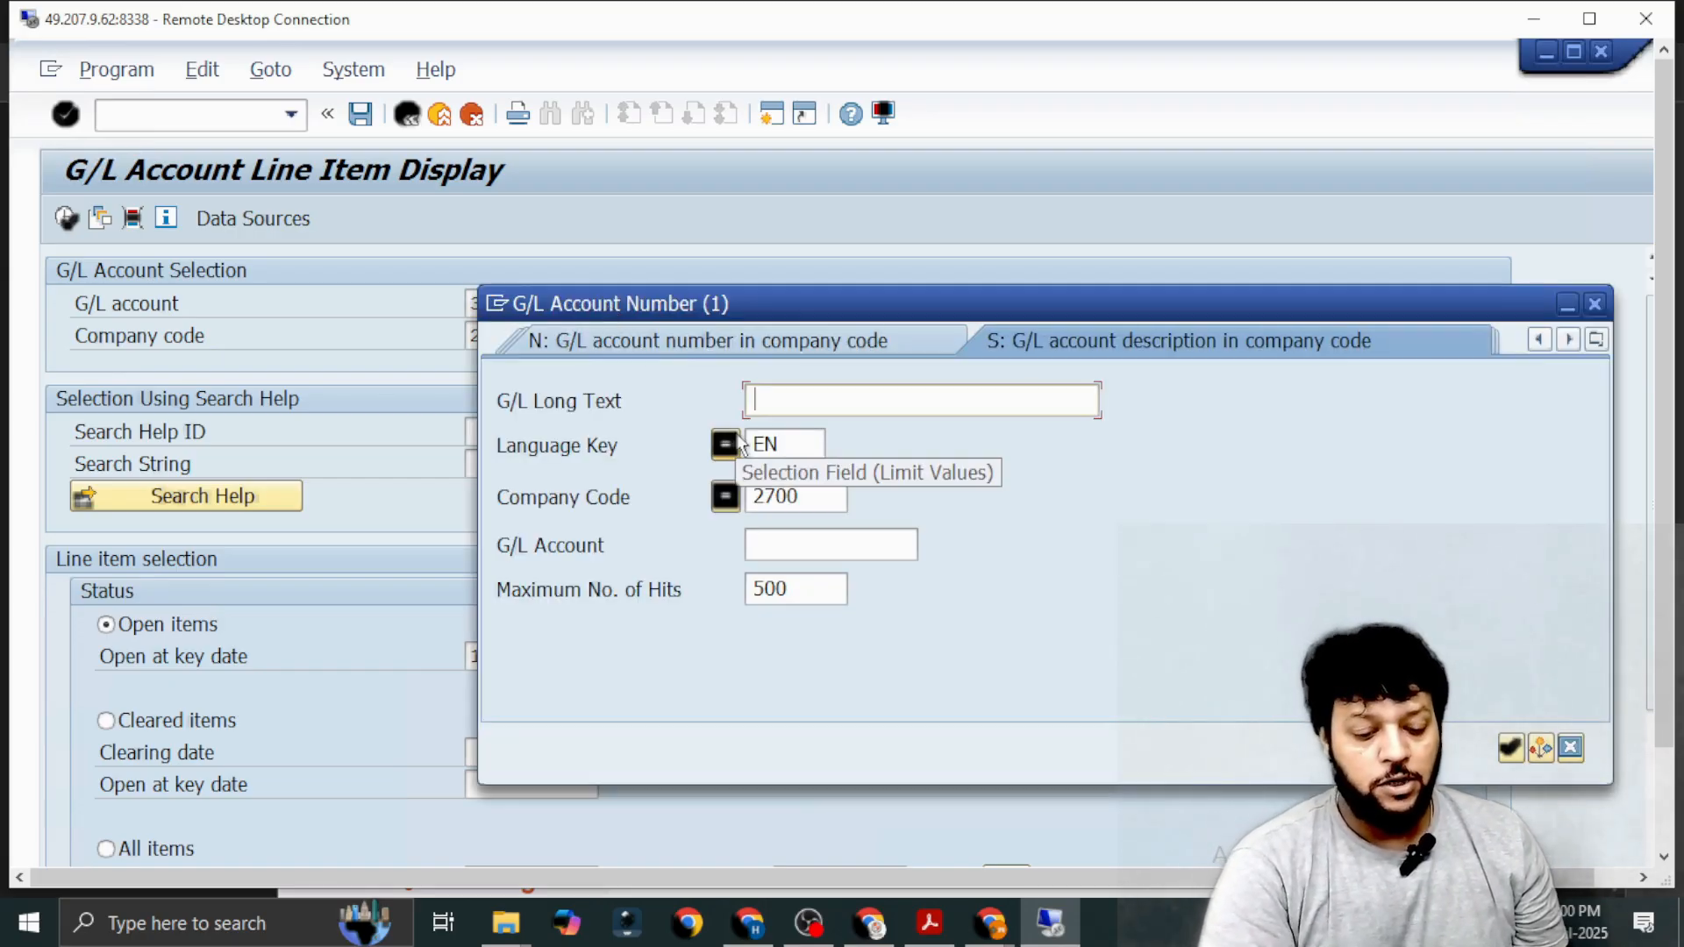
{"action": "type", "text": "27810"}
{"action": "key", "text": "BackSpace"}
{"action": "key", "text": "BackSpace"}
{"action": "key", "text": "BackSpace"}
{"action": "key", "text": "BackSpace"}
{"action": "key", "text": "BackSpace"}
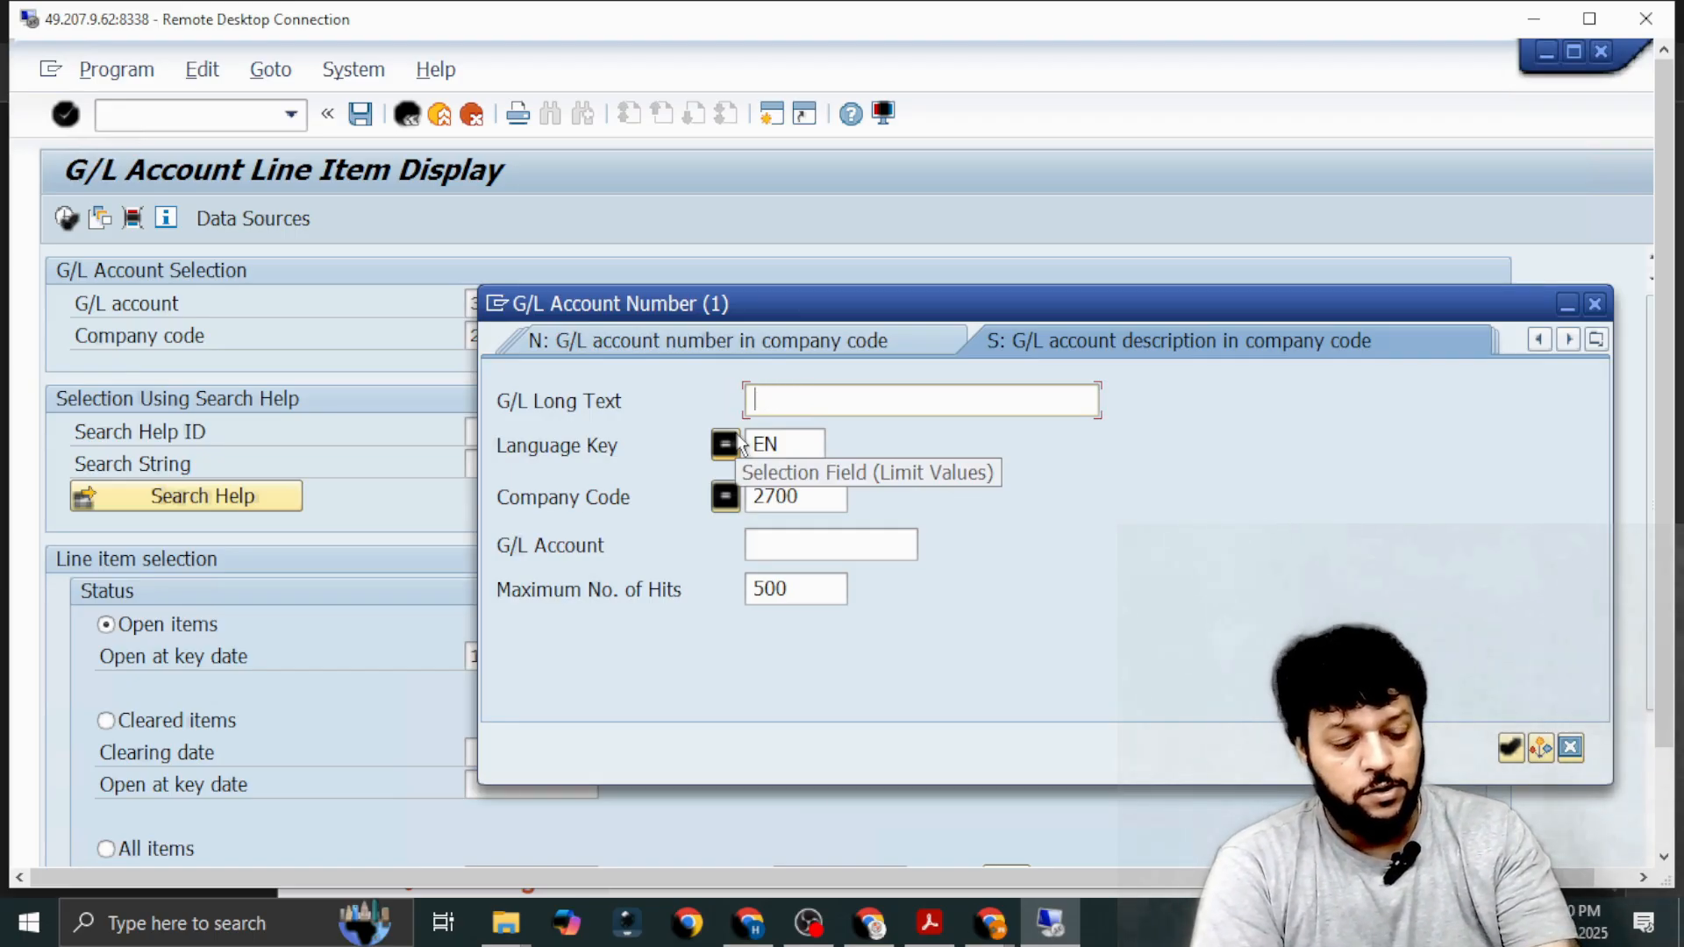
{"action": "type", "text": "*IPA"}
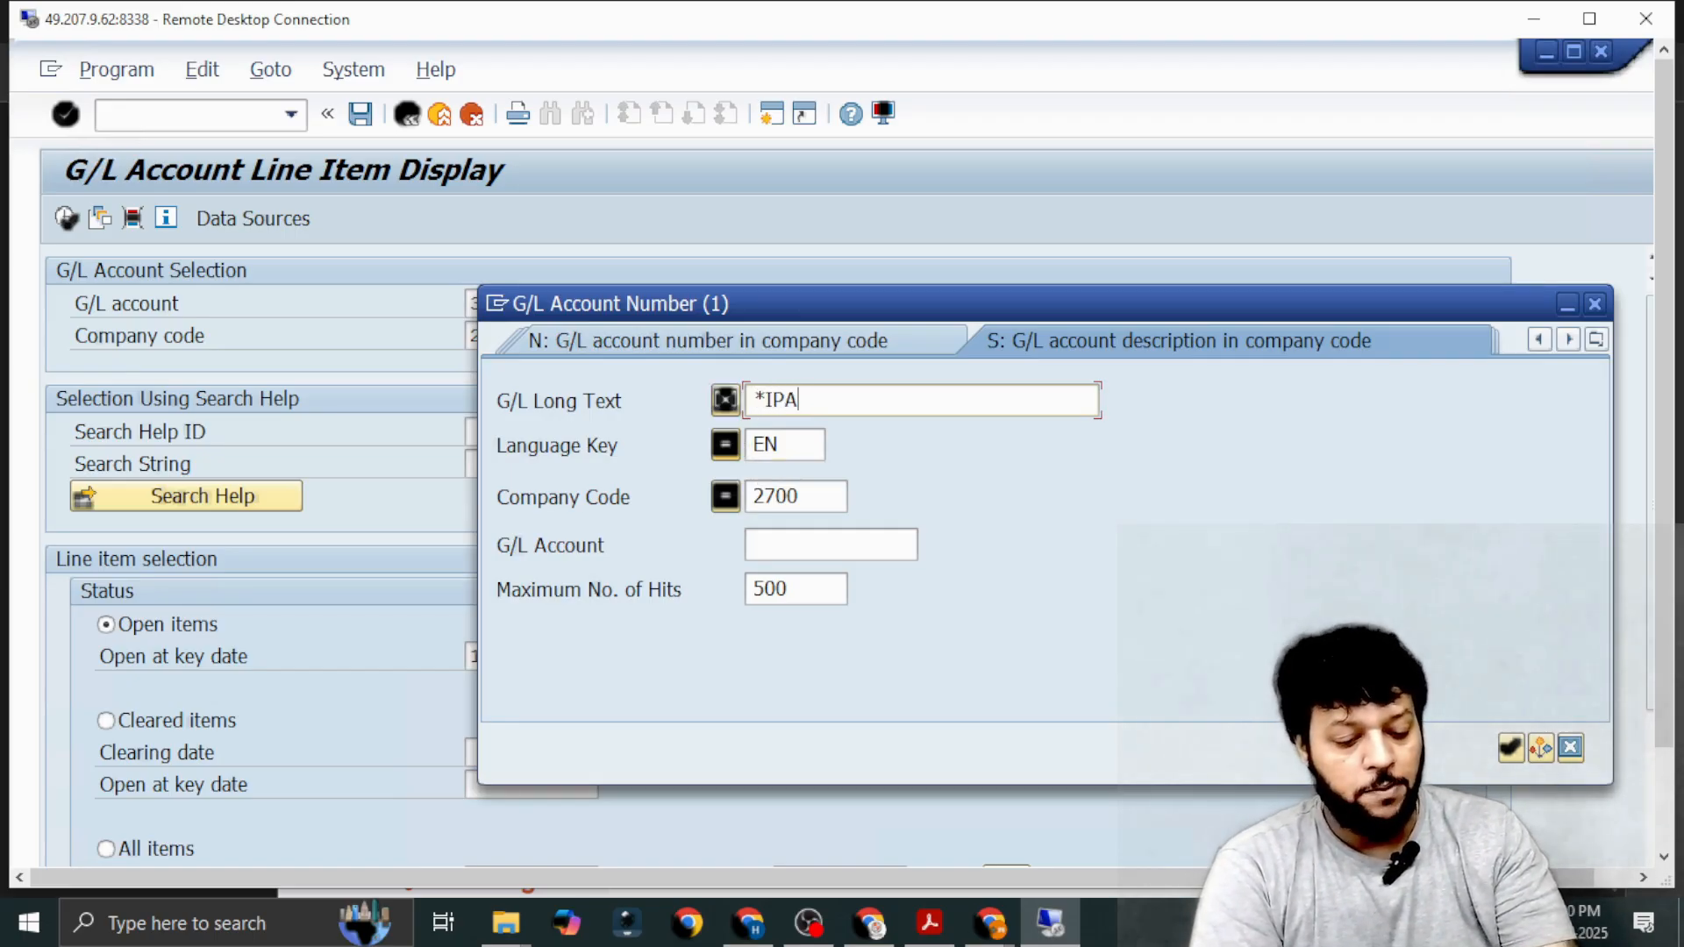
{"action": "type", "text": "A*"}
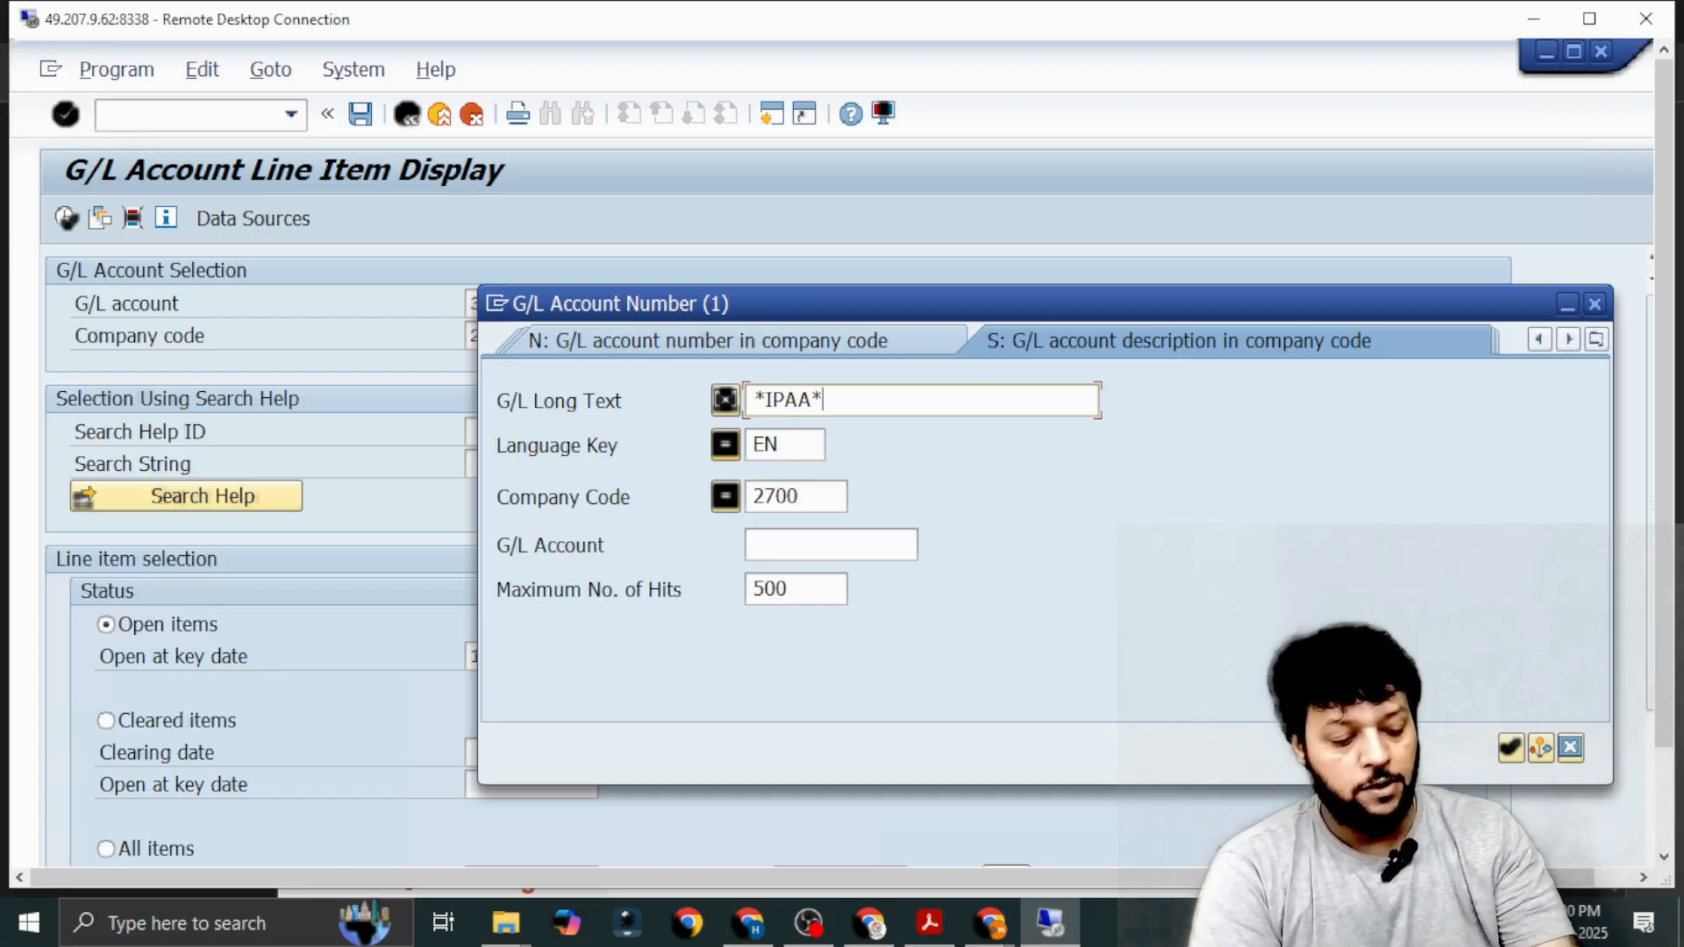
{"action": "key", "text": "shift+Left"}
{"action": "key", "text": "shift+Left"}
{"action": "key", "text": "shift+Left"}
{"action": "key", "text": "shift+Left"}
{"action": "key", "text": "shift+Left"}
{"action": "key", "text": "shift+Left"}
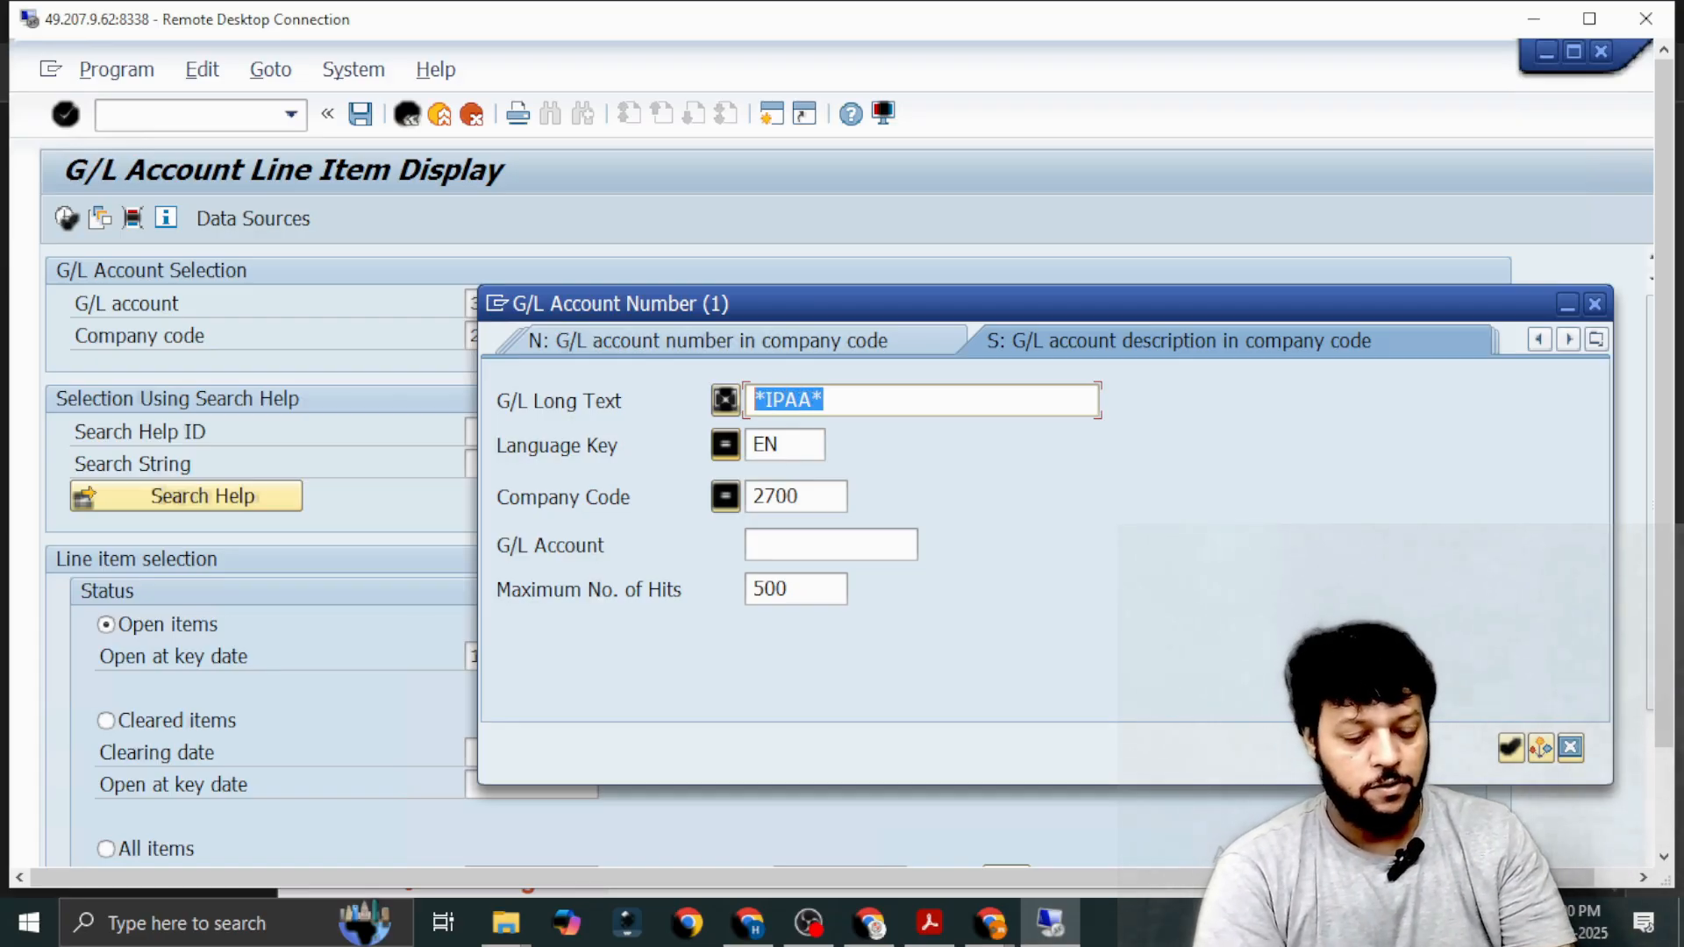
{"action": "key", "text": "Return"}
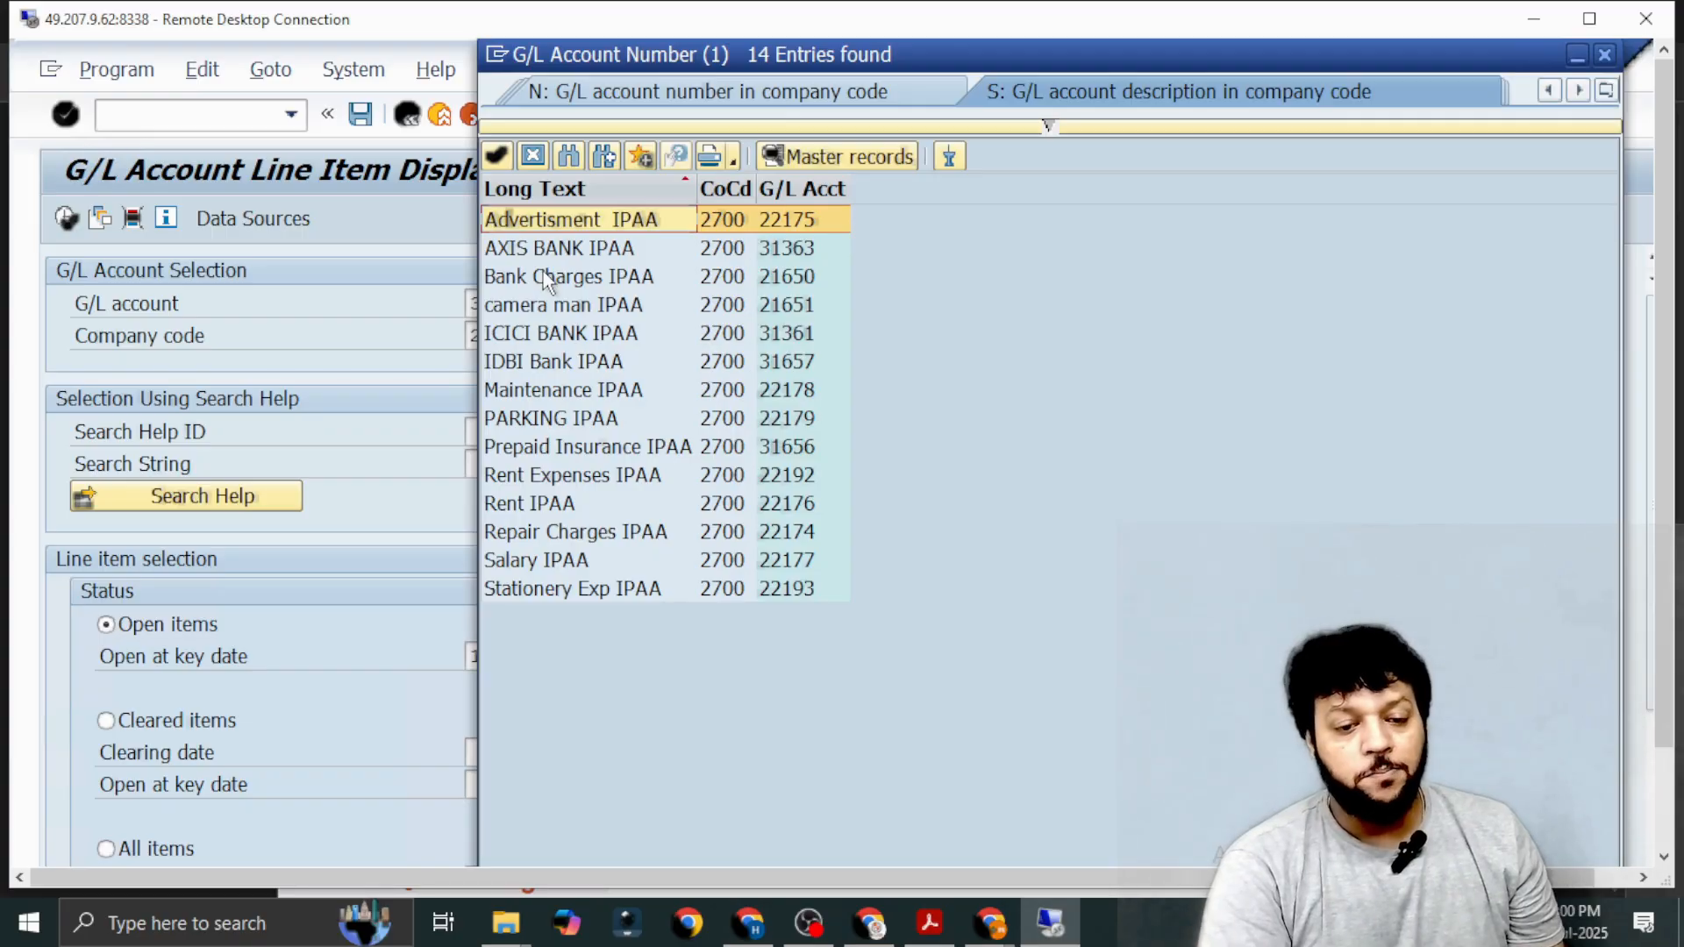
{"action": "double_click", "coordinate": [546, 277]}
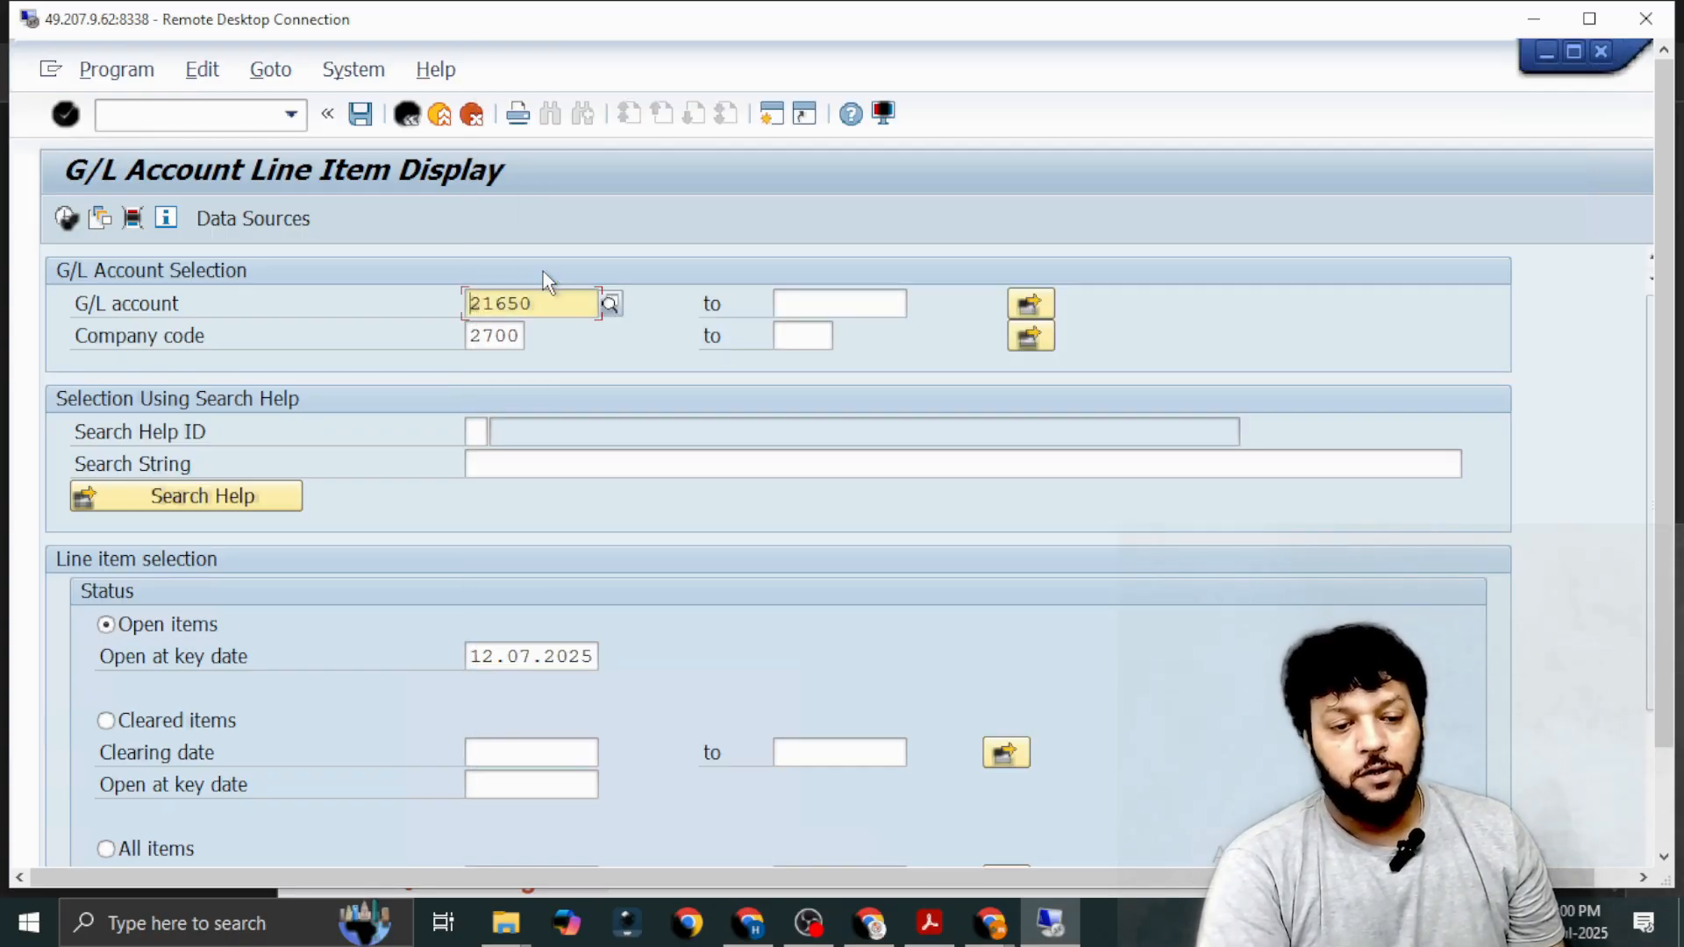
Run the open item report for Bank Charges IPAA and examine the most recent postings in the list.
{"action": "left_click", "coordinate": [67, 219]}
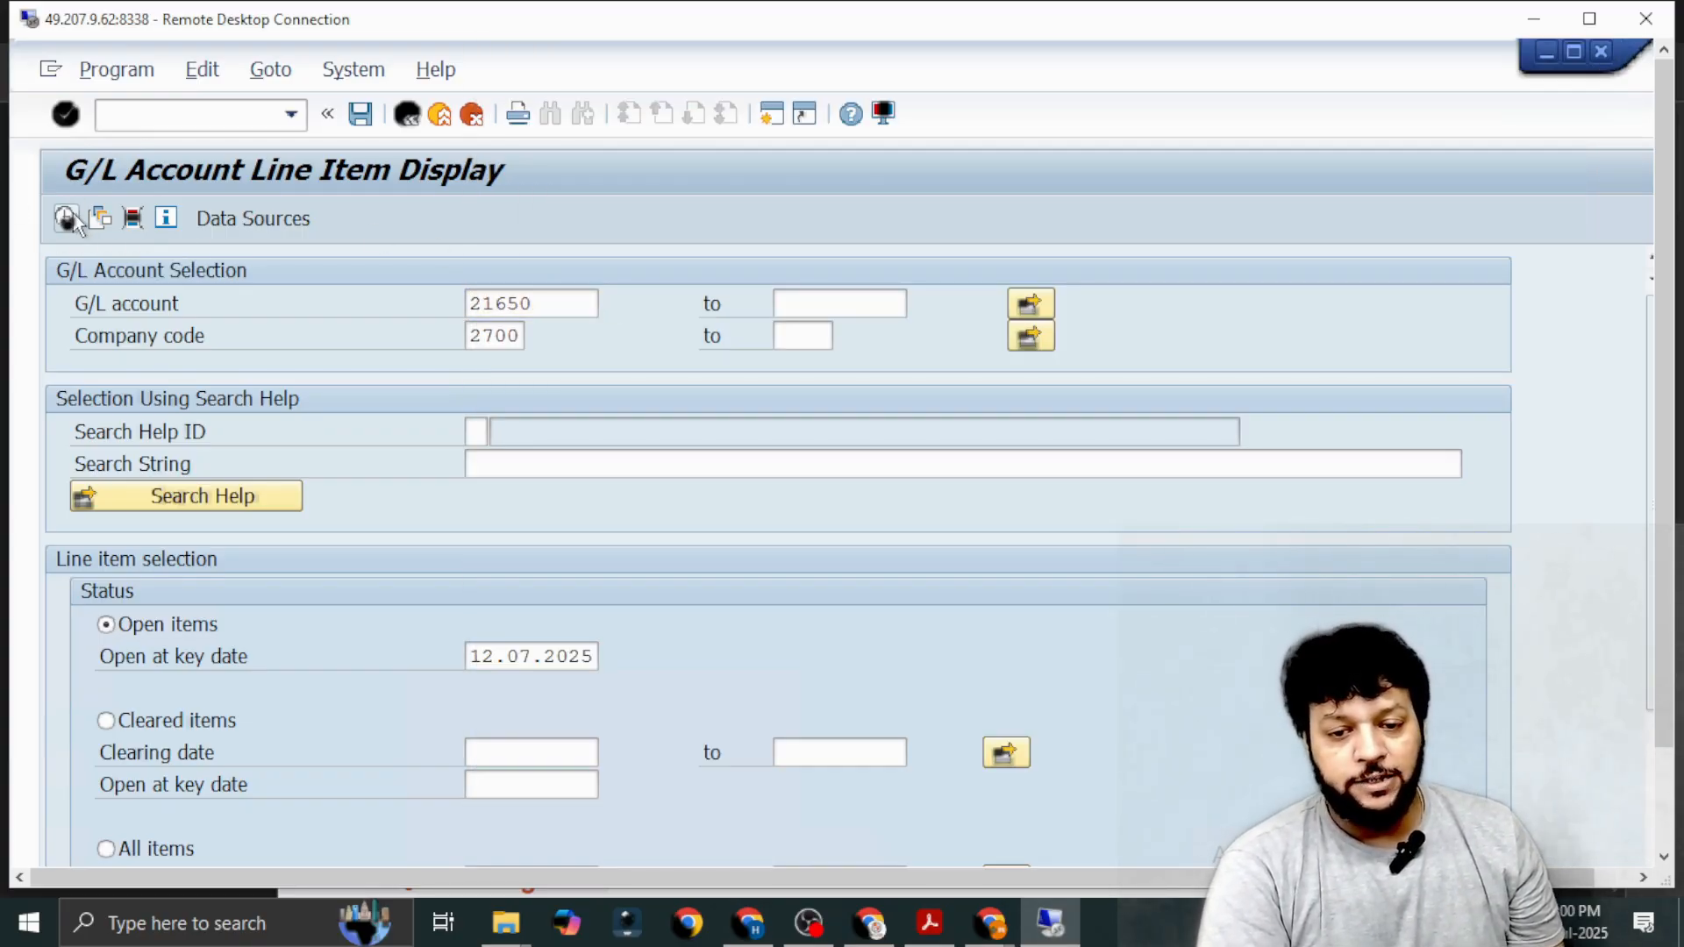
{"action": "scroll", "coordinate": [925, 619], "scroll_direction": "down", "scroll_amount": 4}
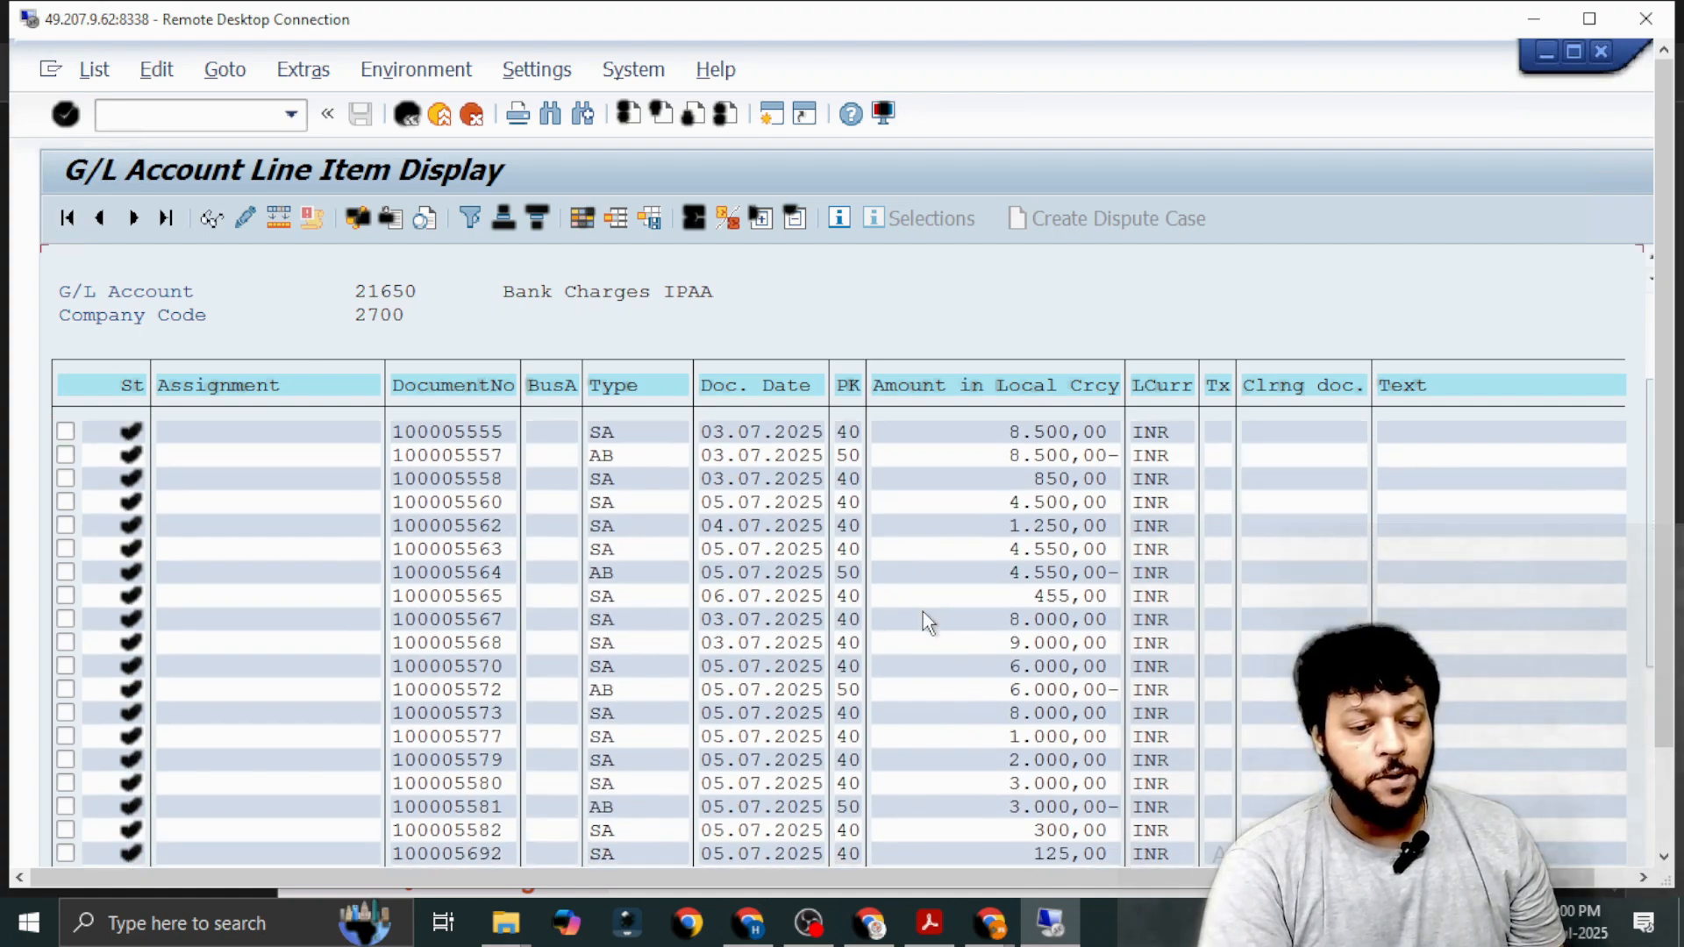
{"action": "scroll", "coordinate": [923, 613], "scroll_direction": "down", "scroll_amount": 4}
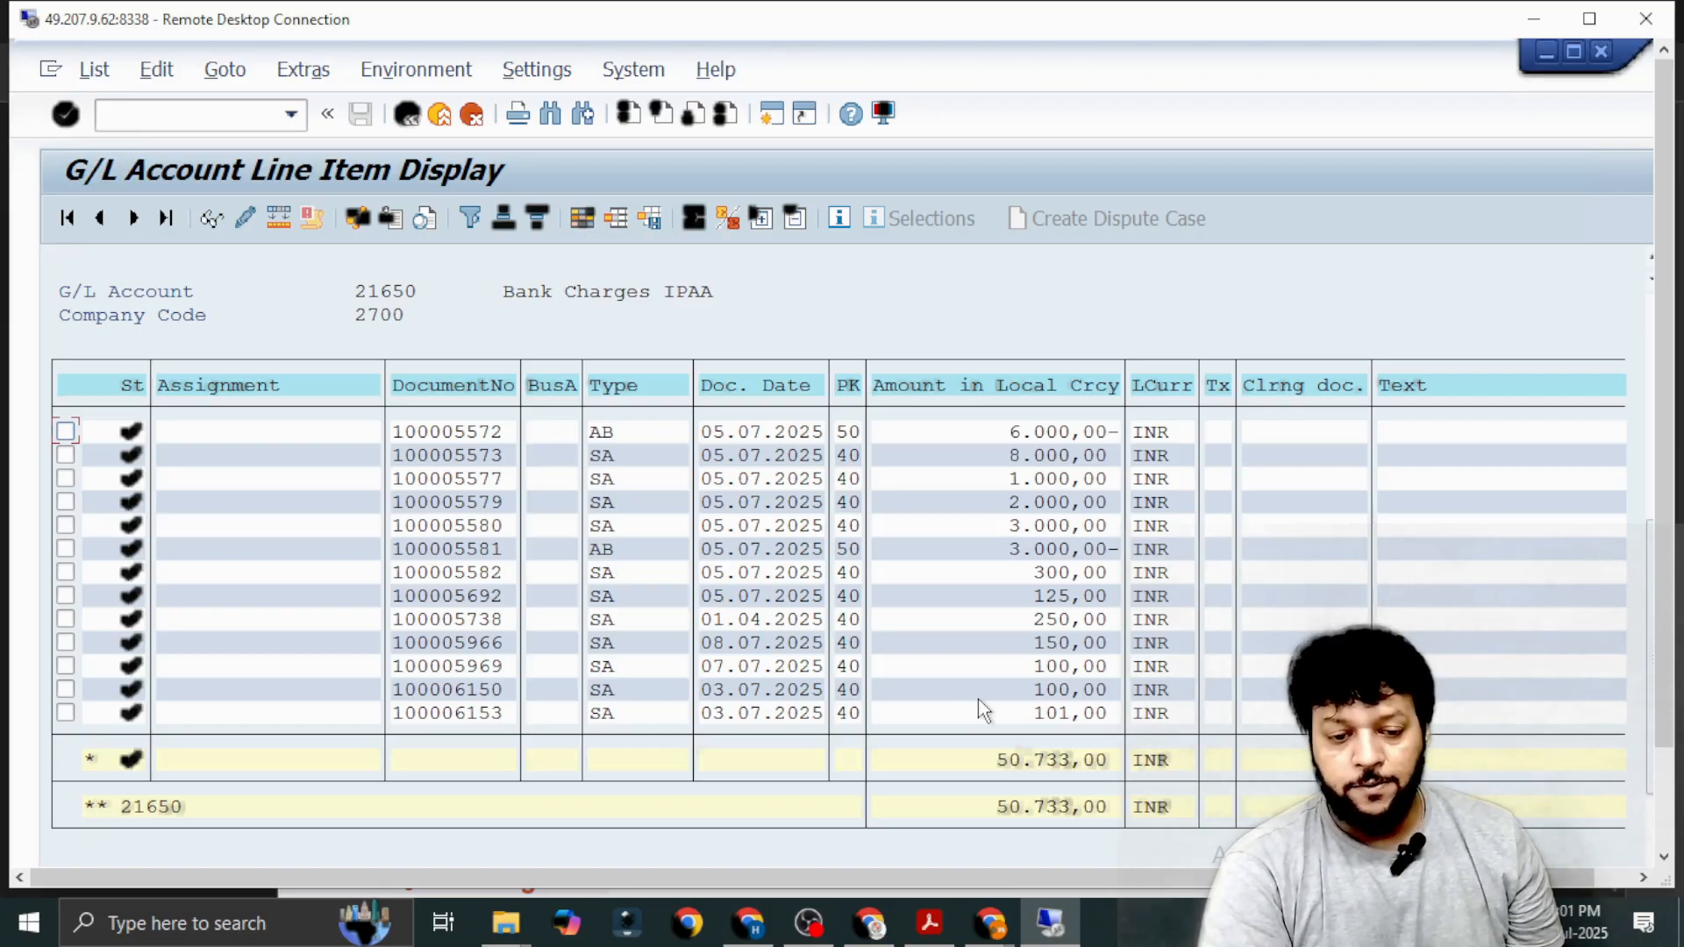
Examine the data entry view of the 100 INR bank charges document dated 03.07.2025, then return to the line item list.
{"action": "double_click", "coordinate": [445, 693]}
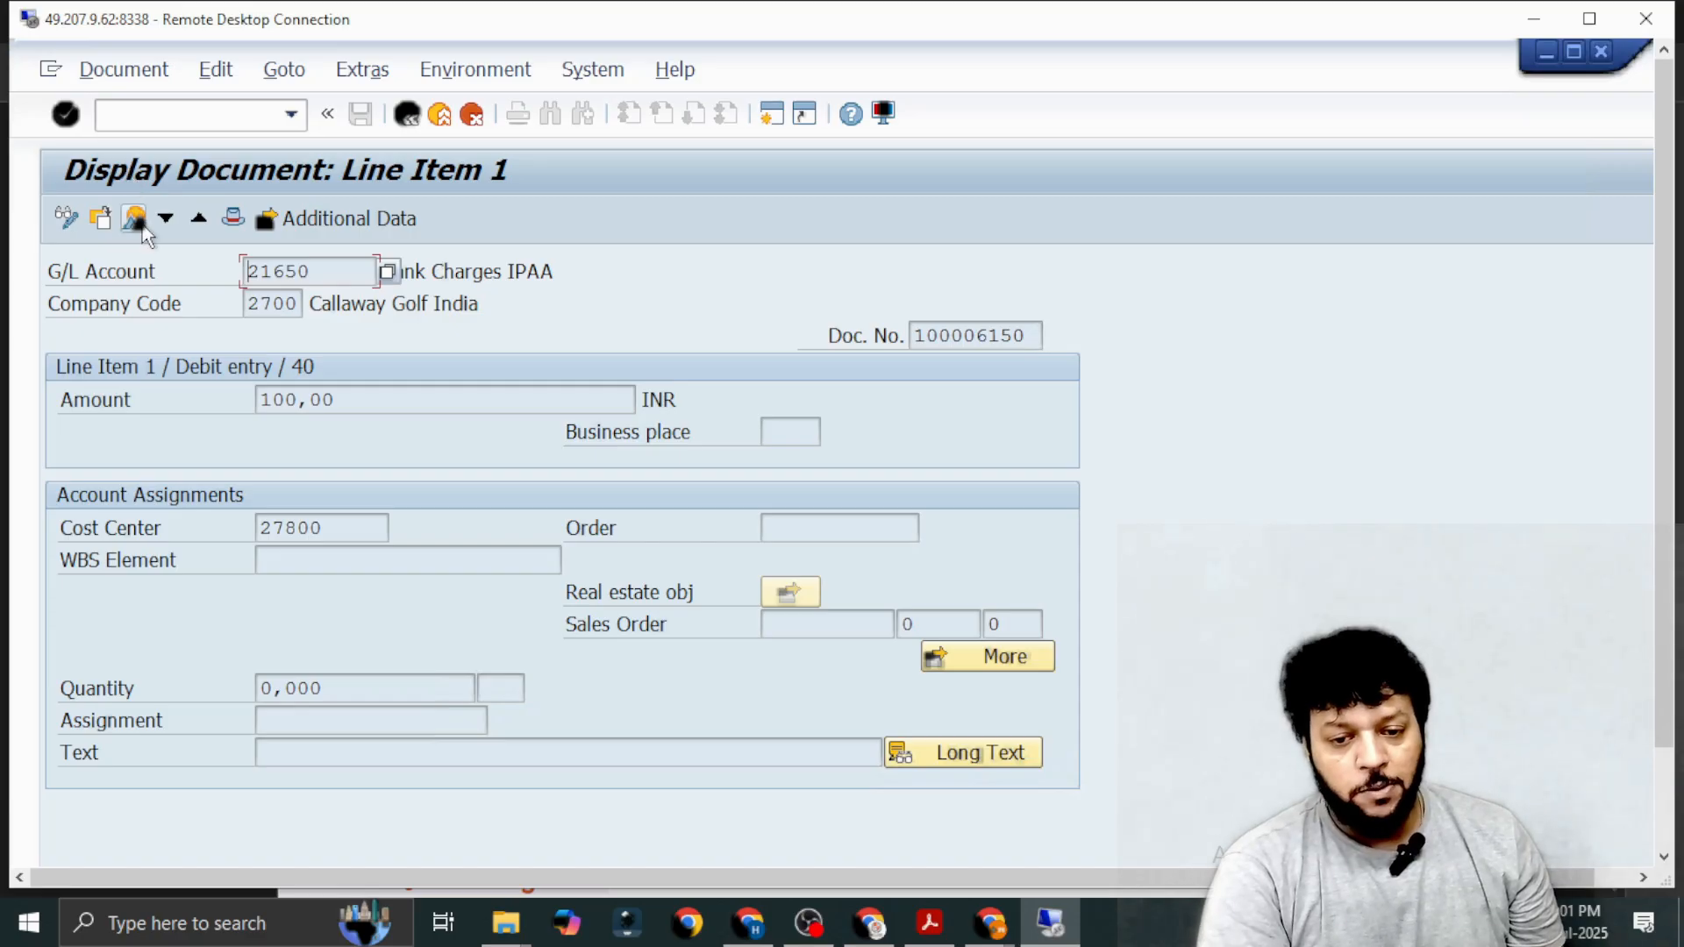
{"action": "left_click", "coordinate": [135, 219]}
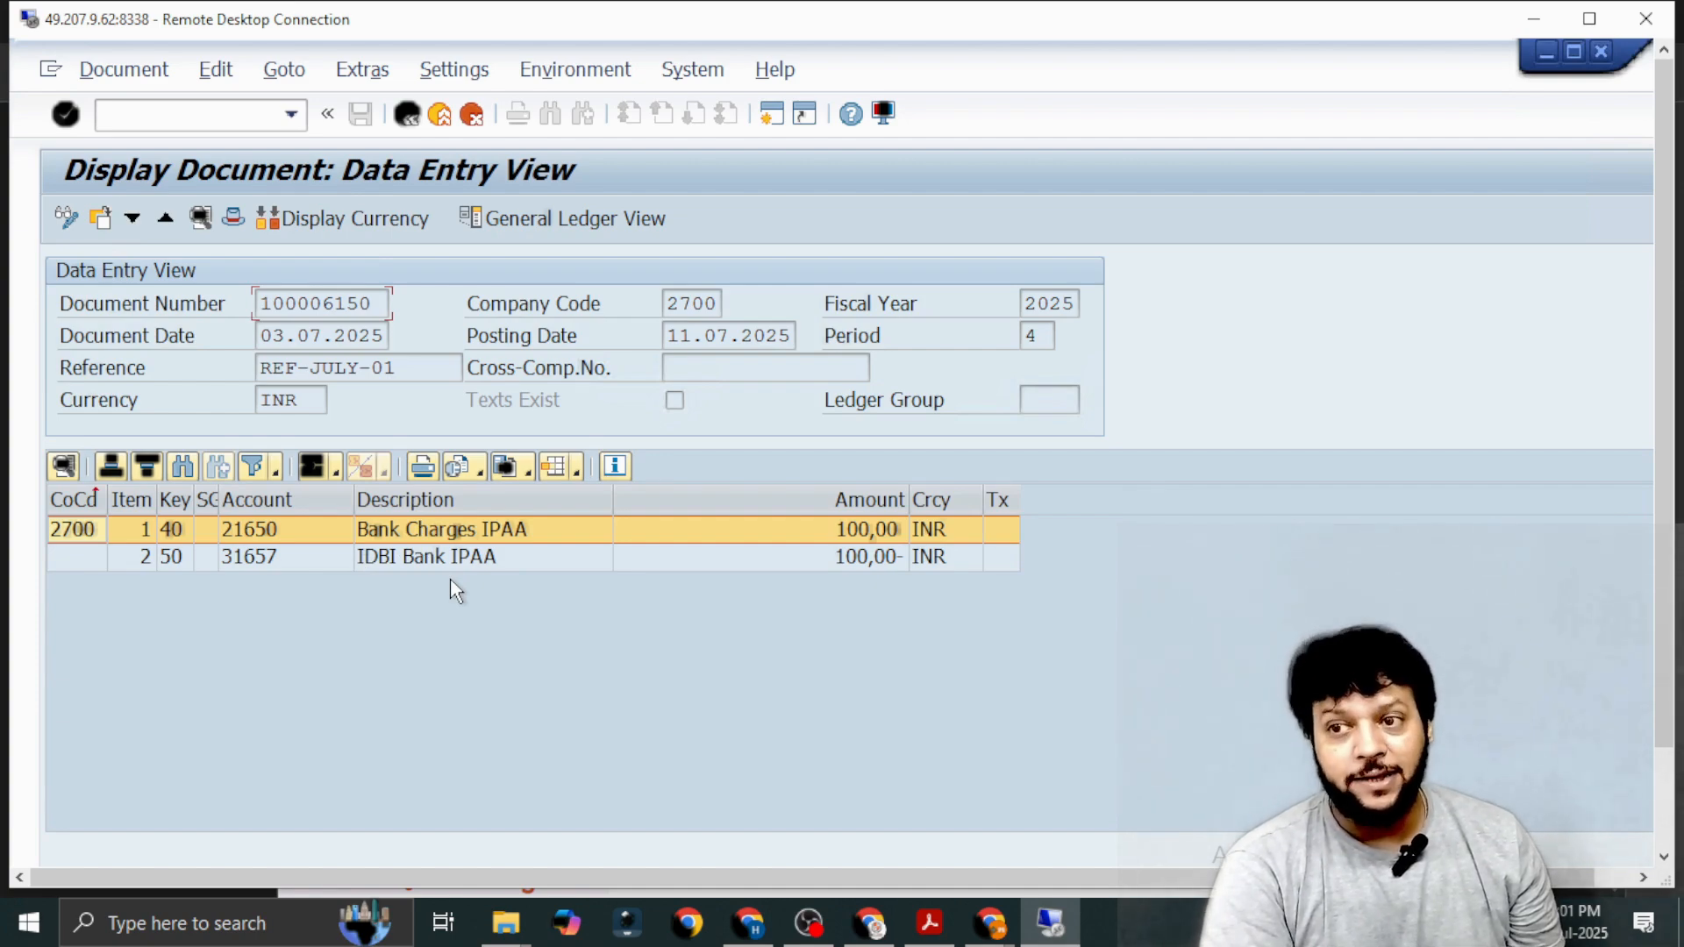
{"action": "left_click", "coordinate": [408, 115]}
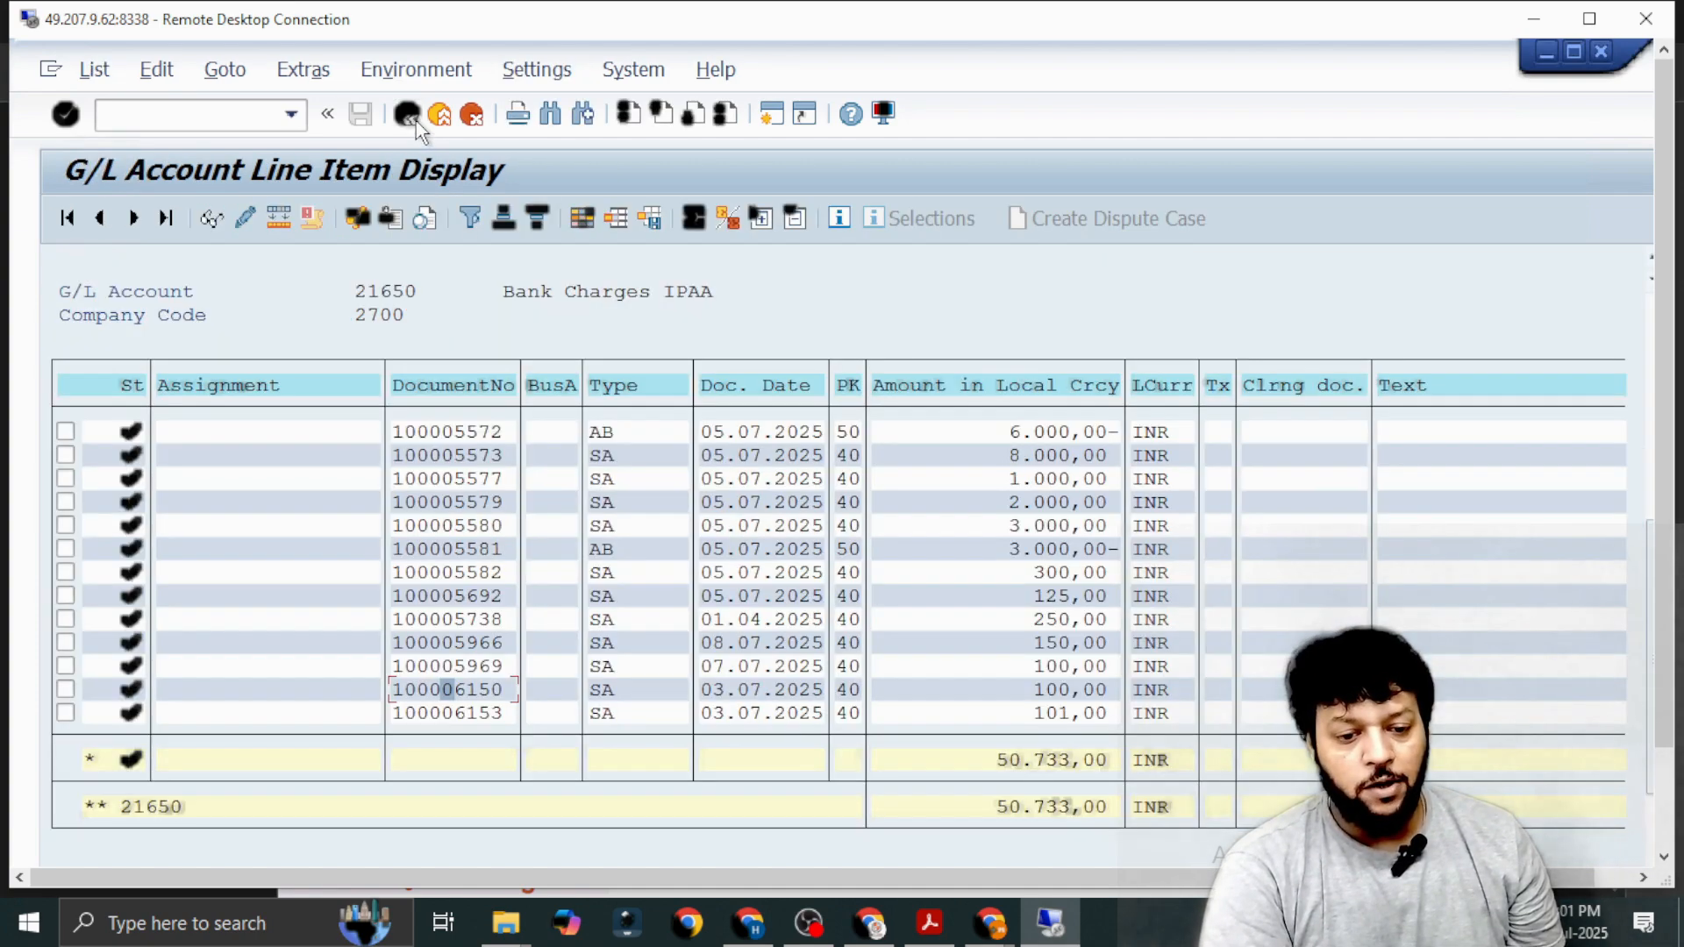
Examine the data entry view of the combined document containing the 101 INR bank charges, and return to the report's selection screen.
{"action": "left_click", "coordinate": [436, 714]}
{"action": "double_click", "coordinate": [436, 714]}
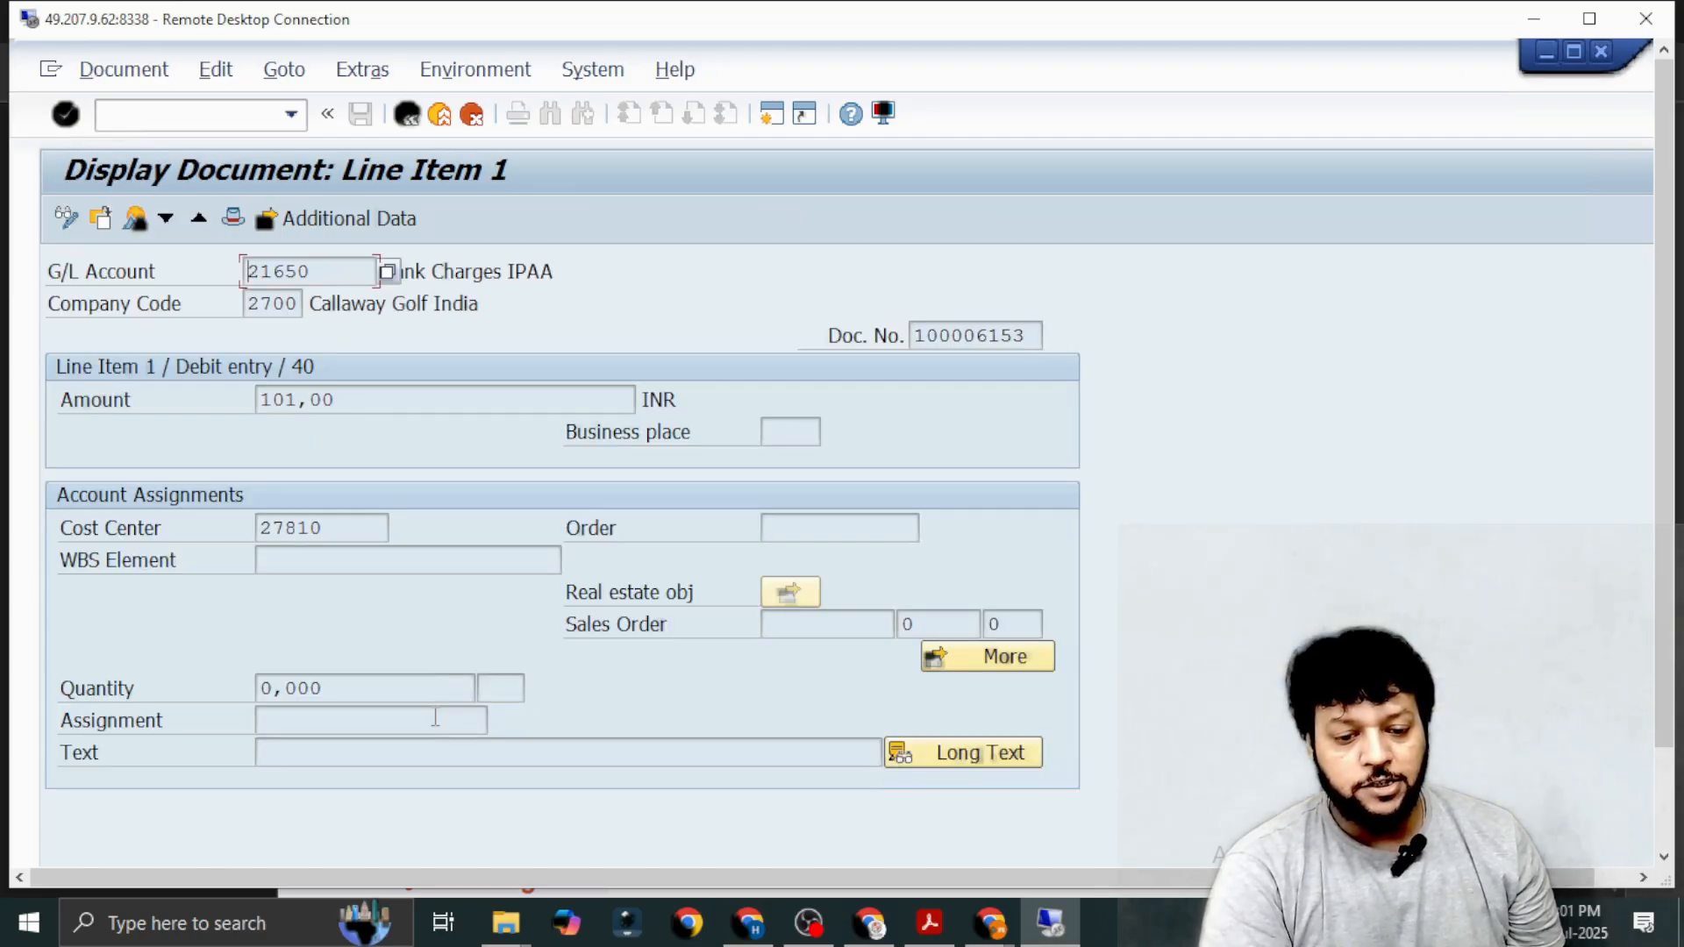
{"action": "left_click", "coordinate": [134, 221]}
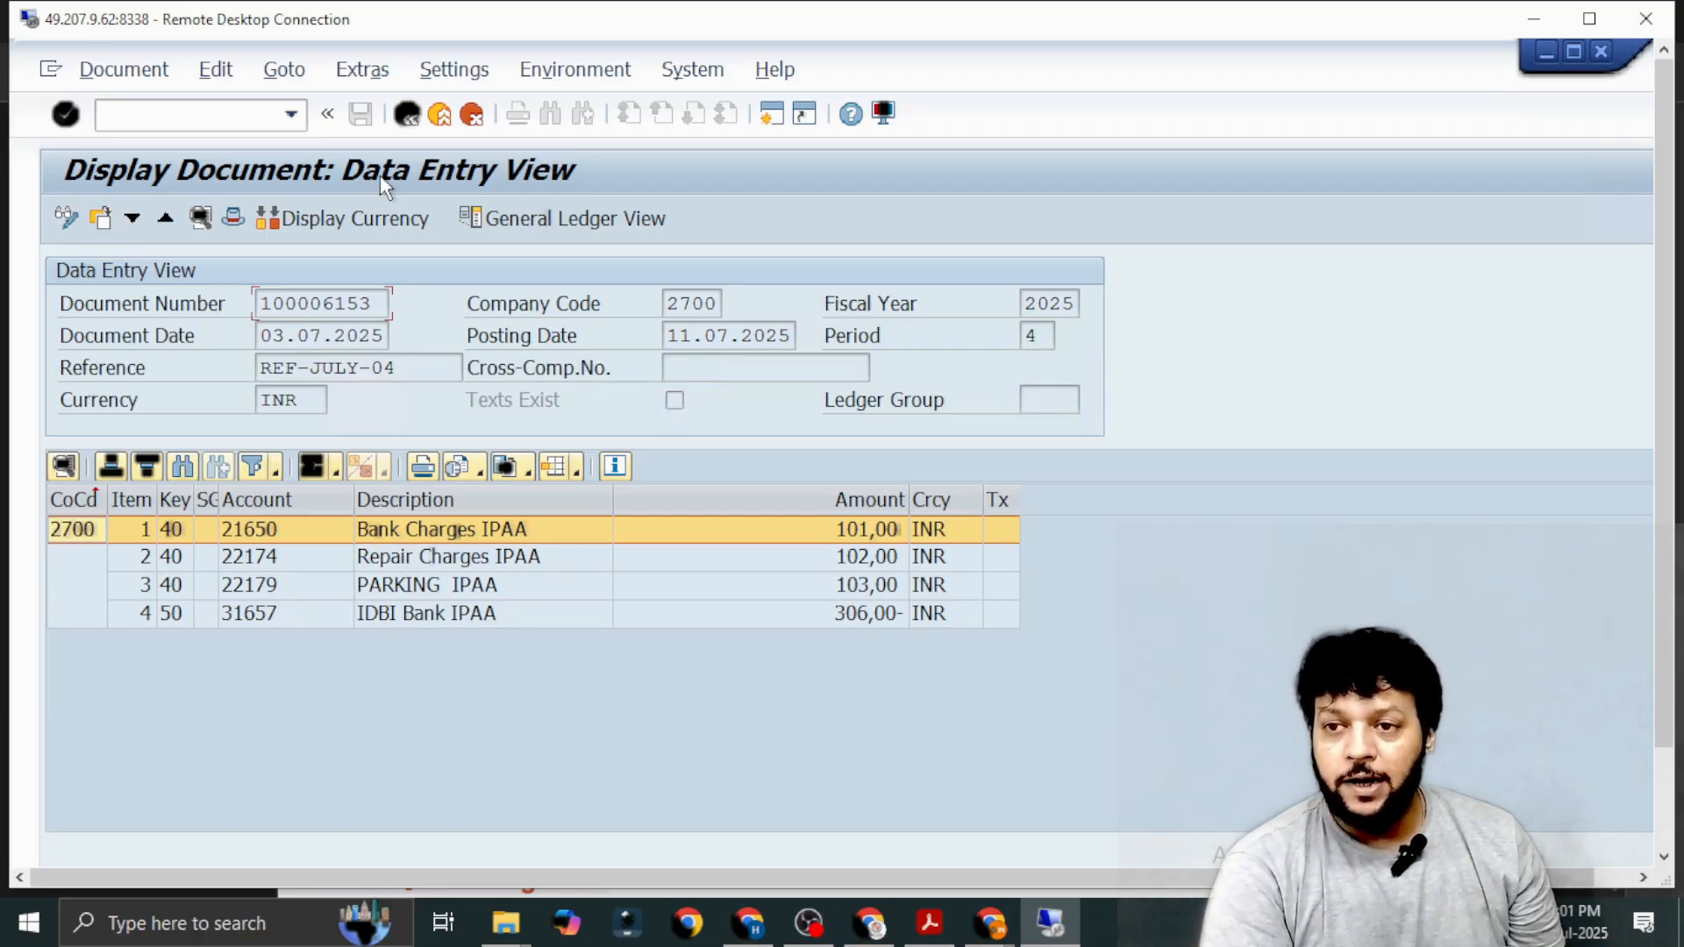
{"action": "left_click", "coordinate": [409, 117]}
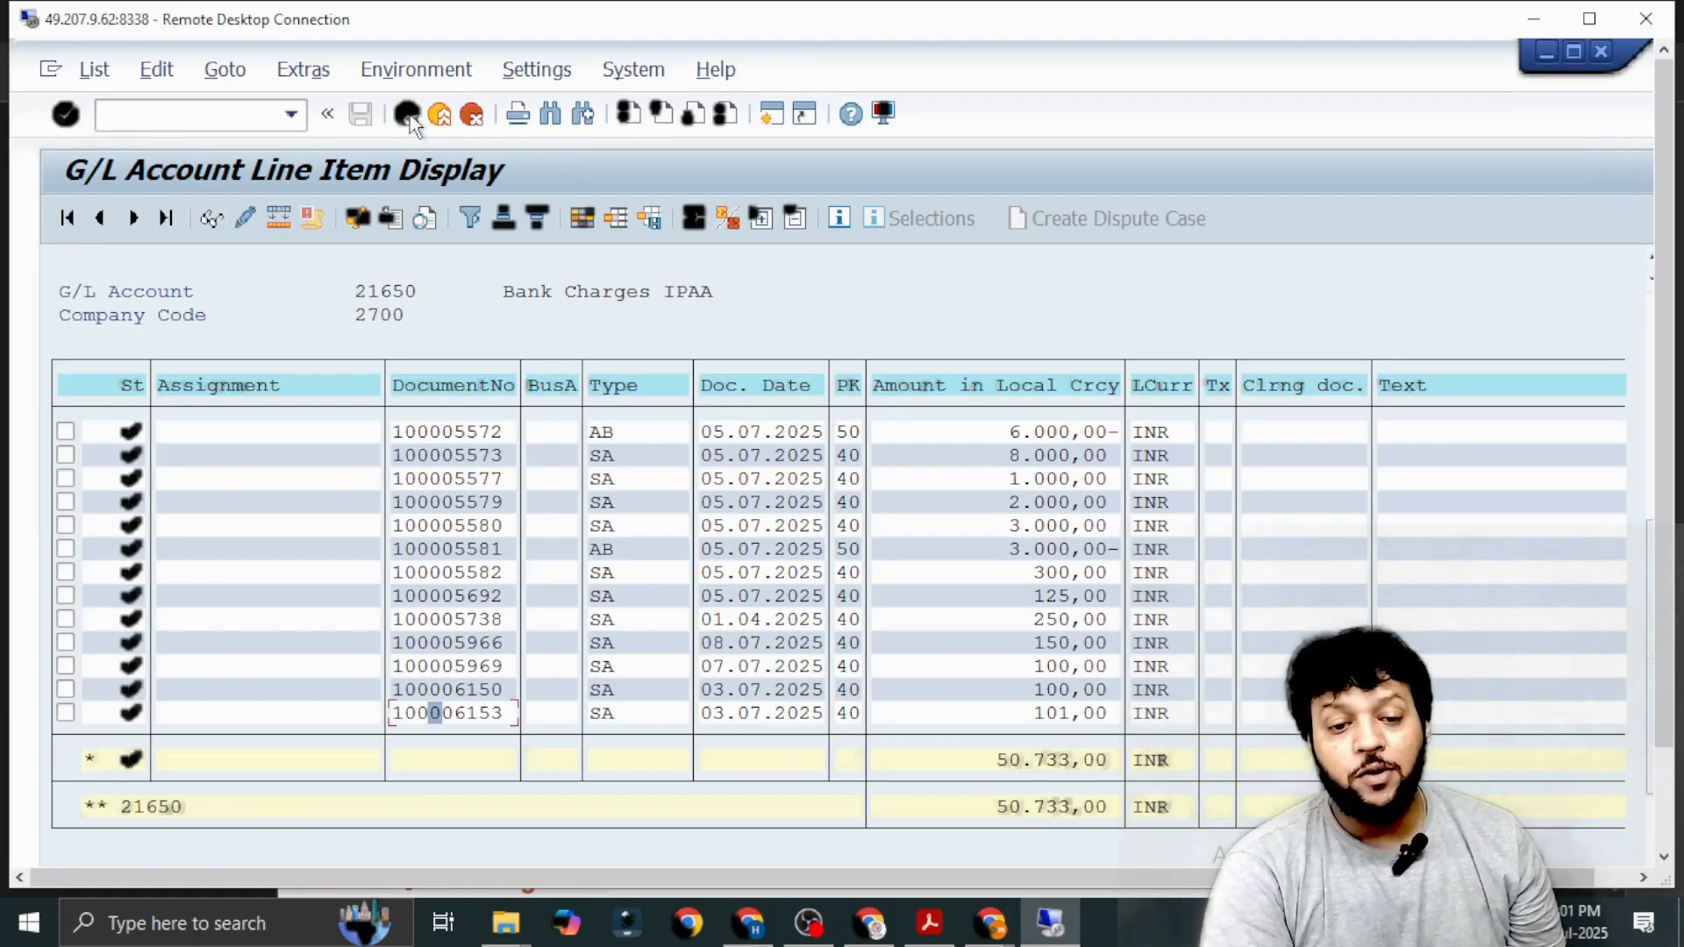
{"action": "left_click", "coordinate": [409, 118]}
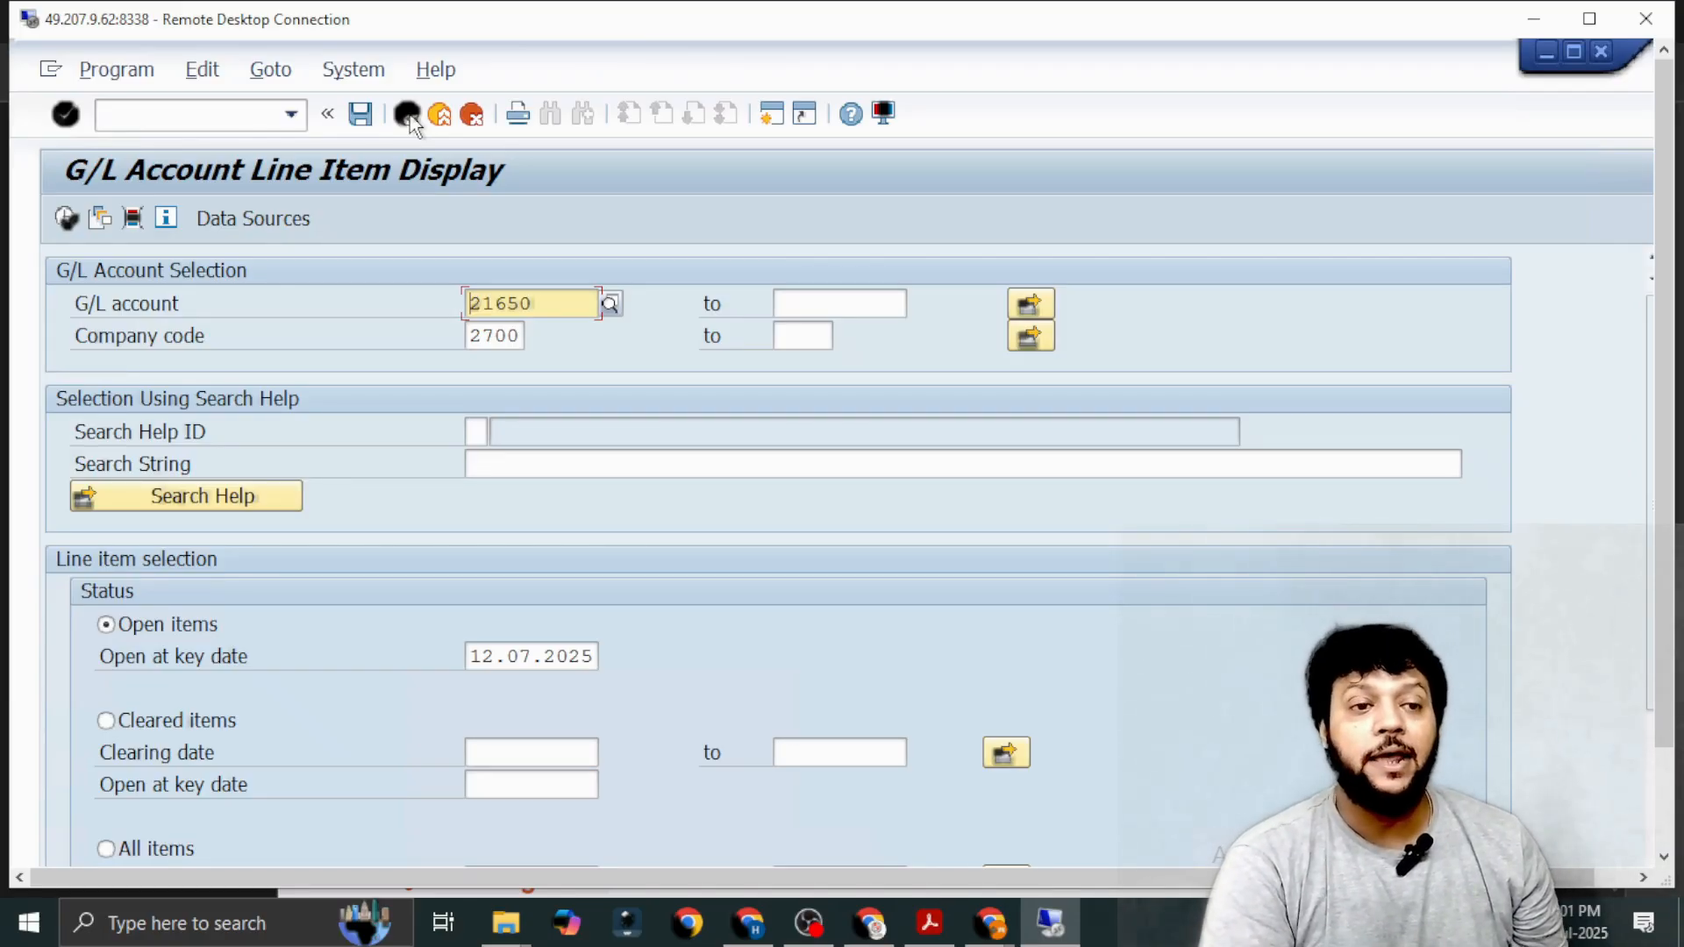
In the multiple selection for G/L account, search long text *IPAA* and set the first single value to IDBI Bank IPAA (31657).
{"action": "left_click", "coordinate": [1029, 304]}
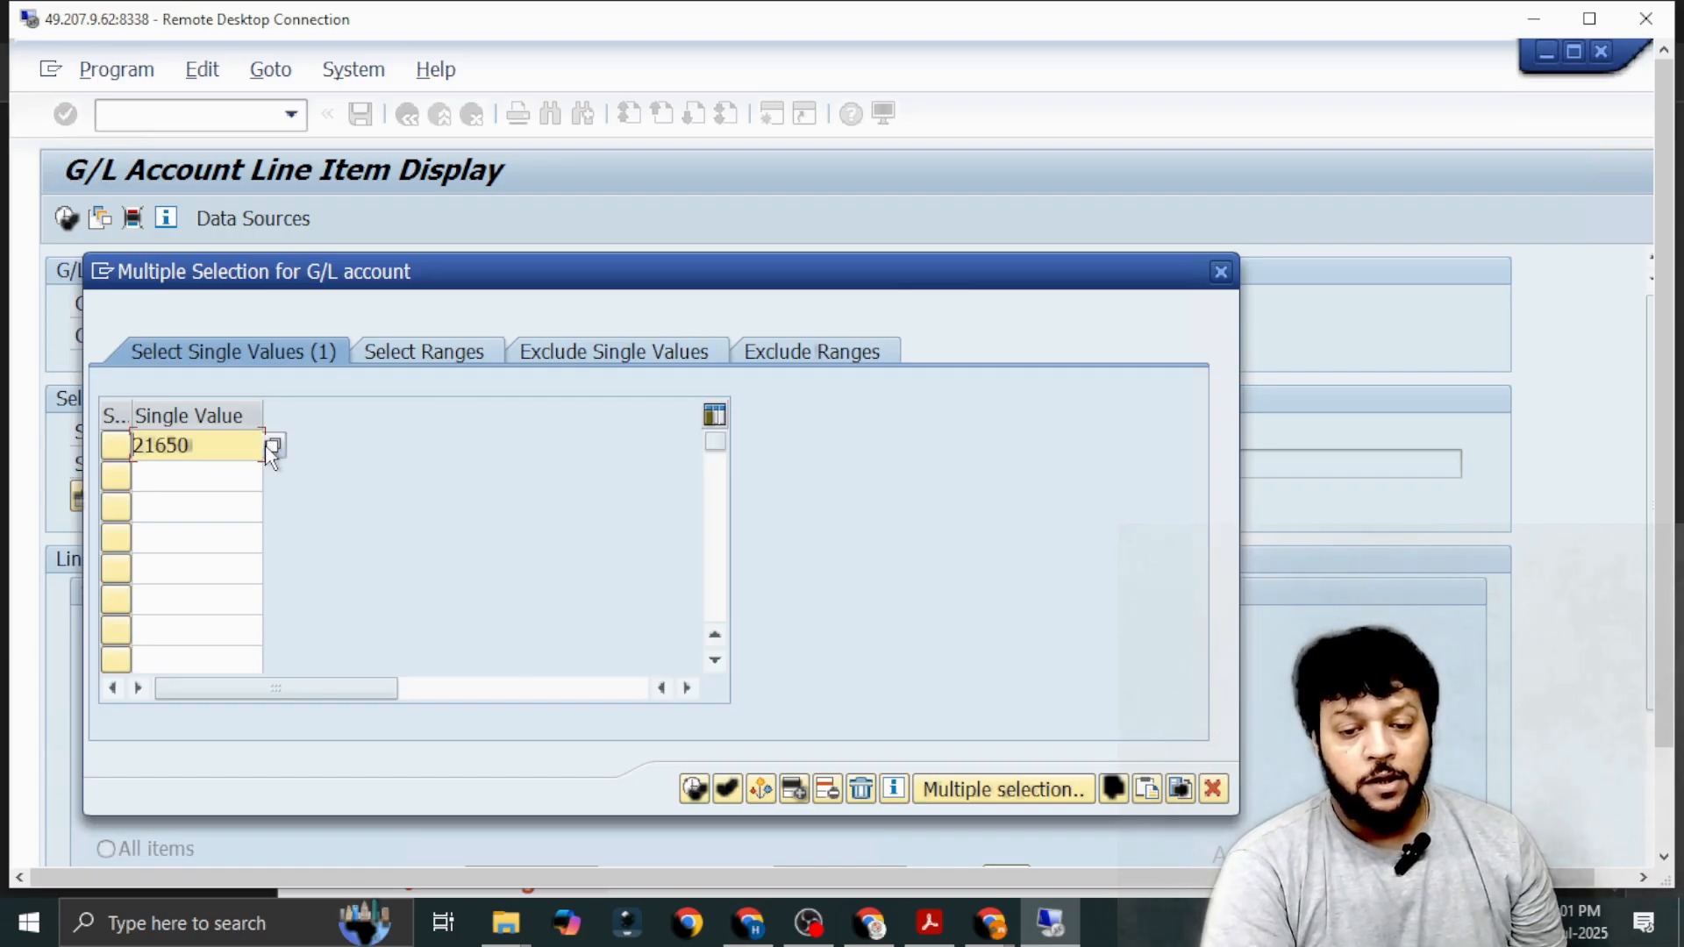
{"action": "left_click", "coordinate": [272, 446]}
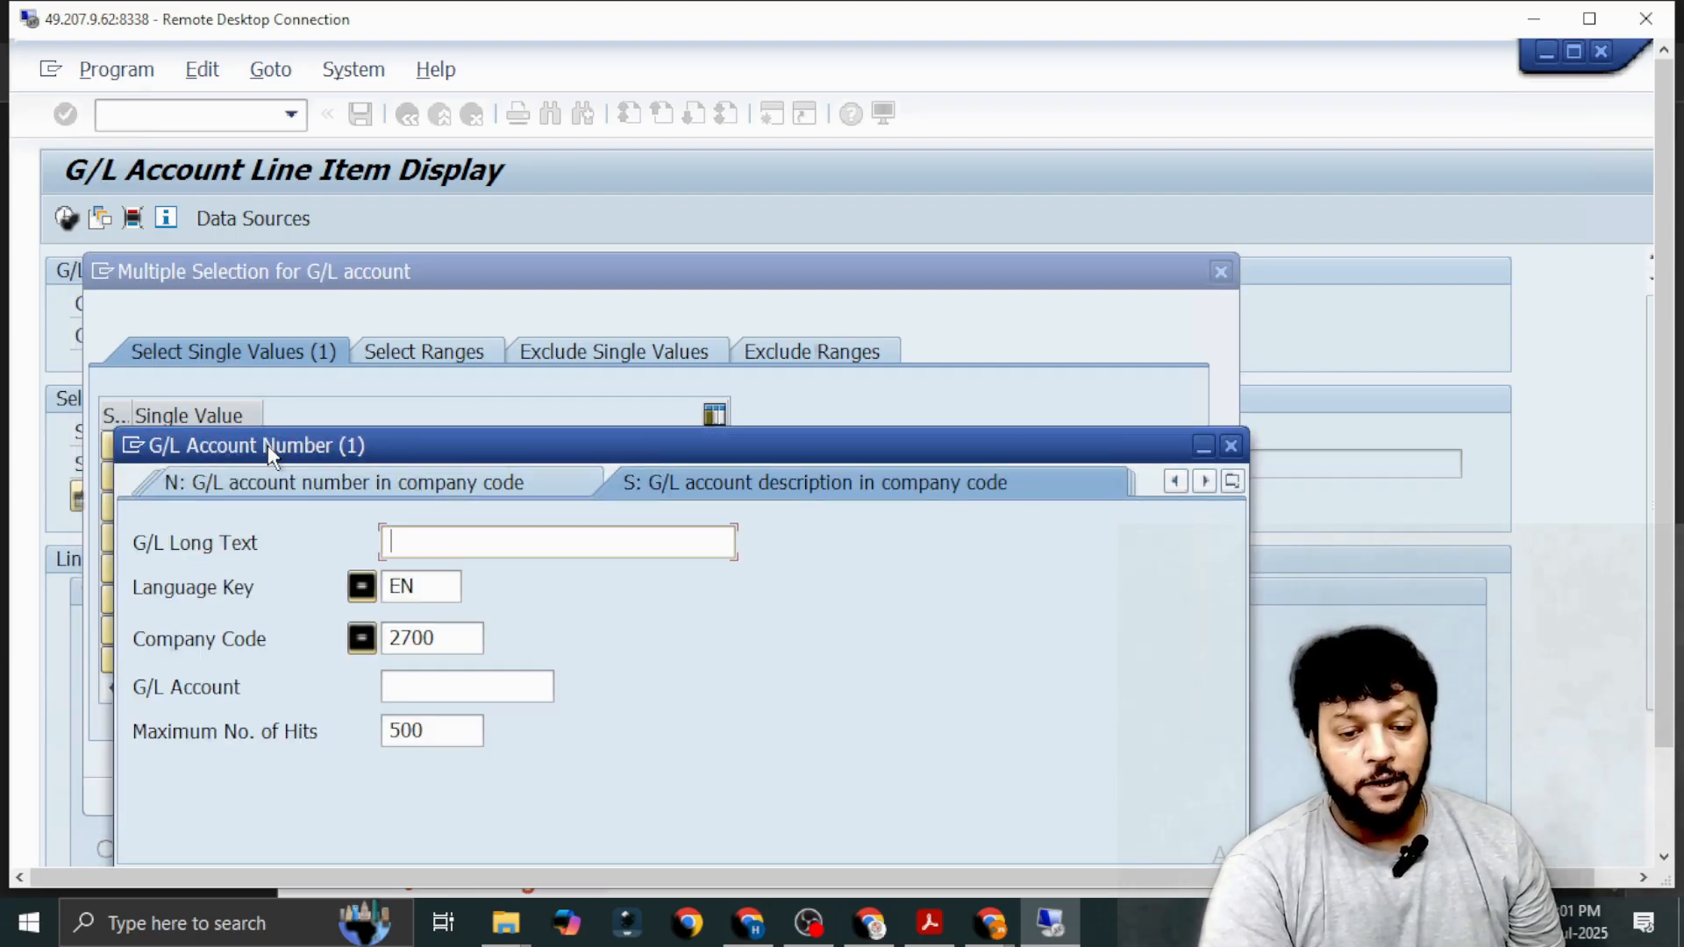
{"action": "type", "text": "*IPAA*"}
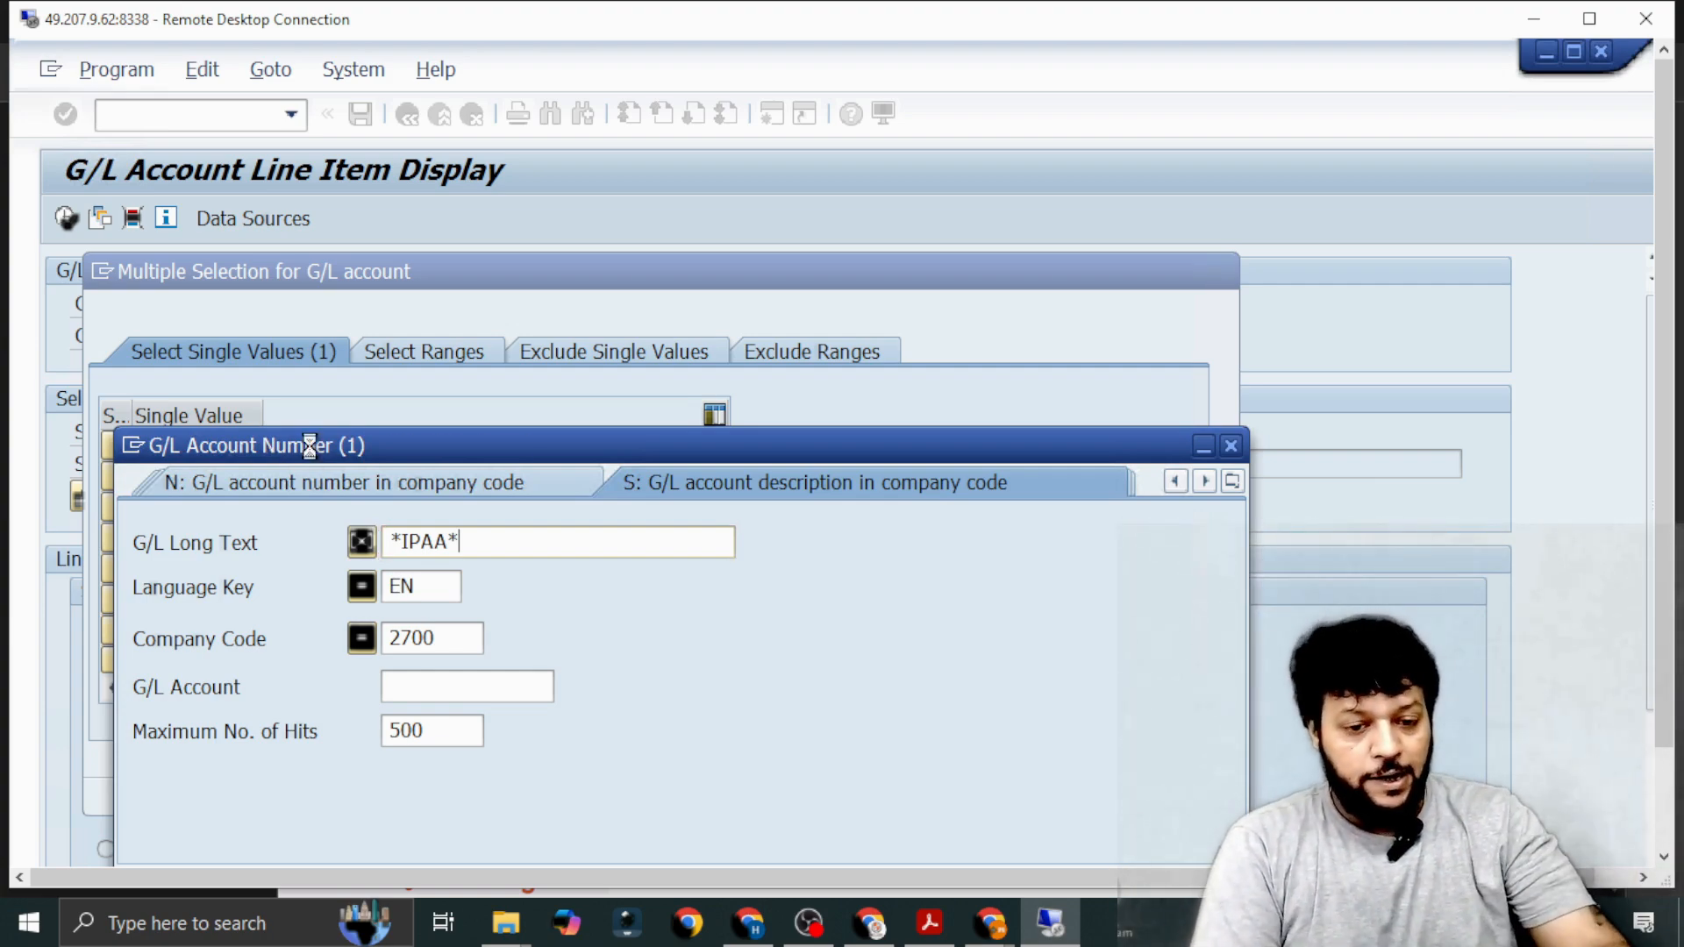
{"action": "key", "text": "Return"}
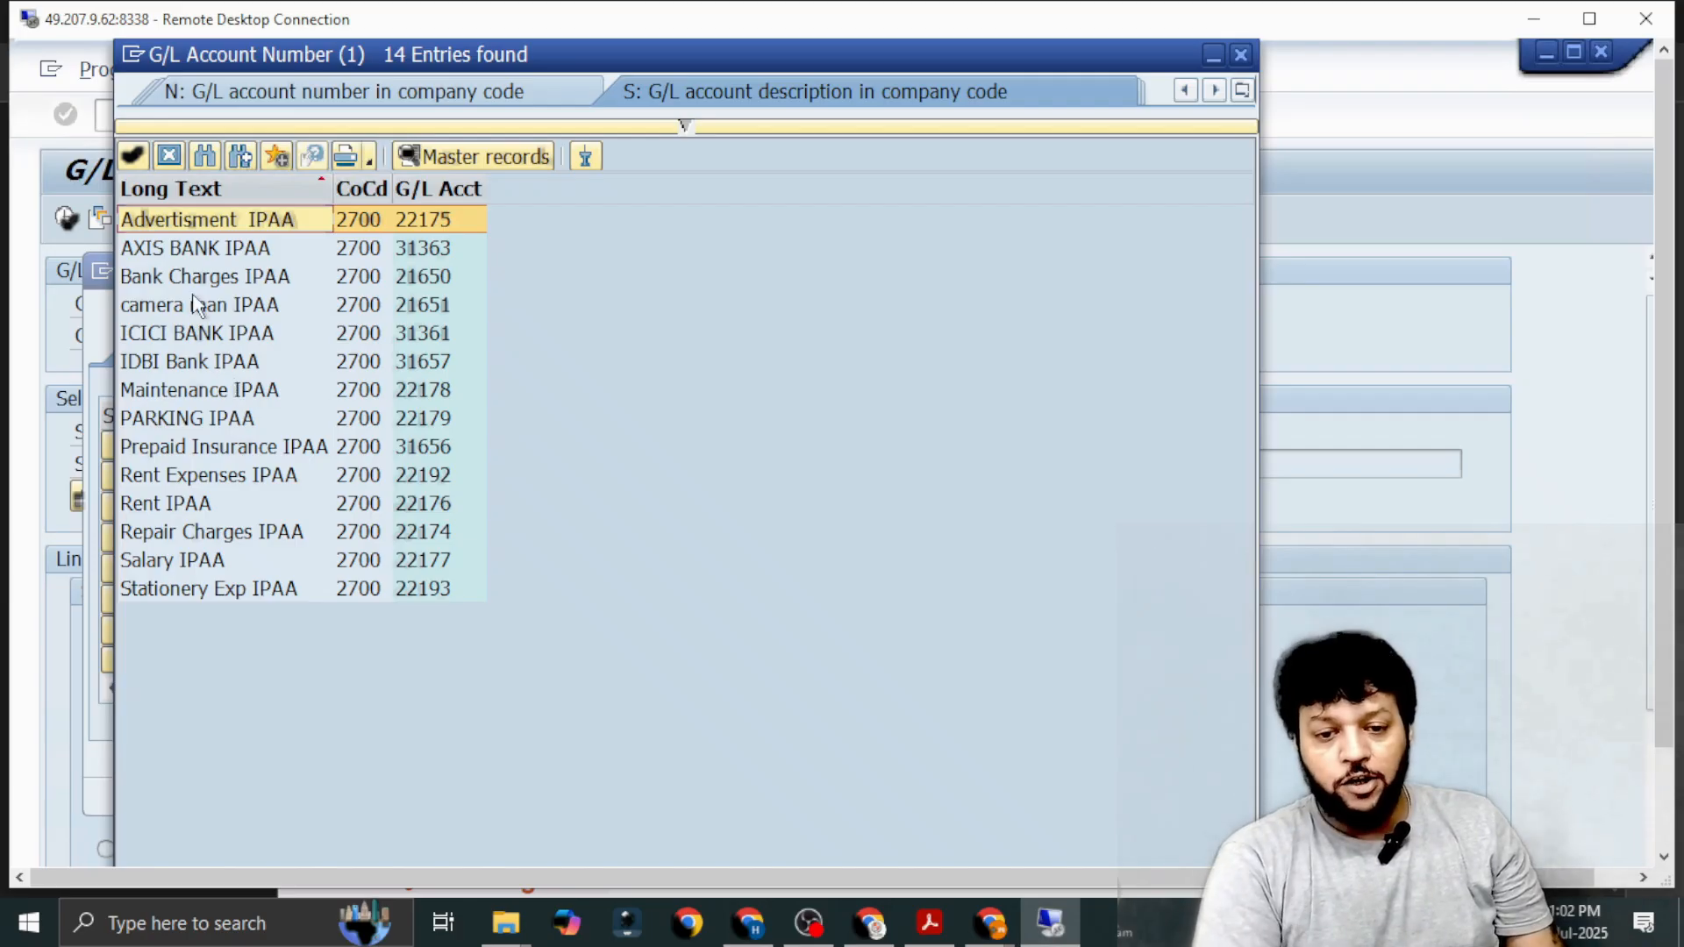
{"action": "double_click", "coordinate": [177, 361]}
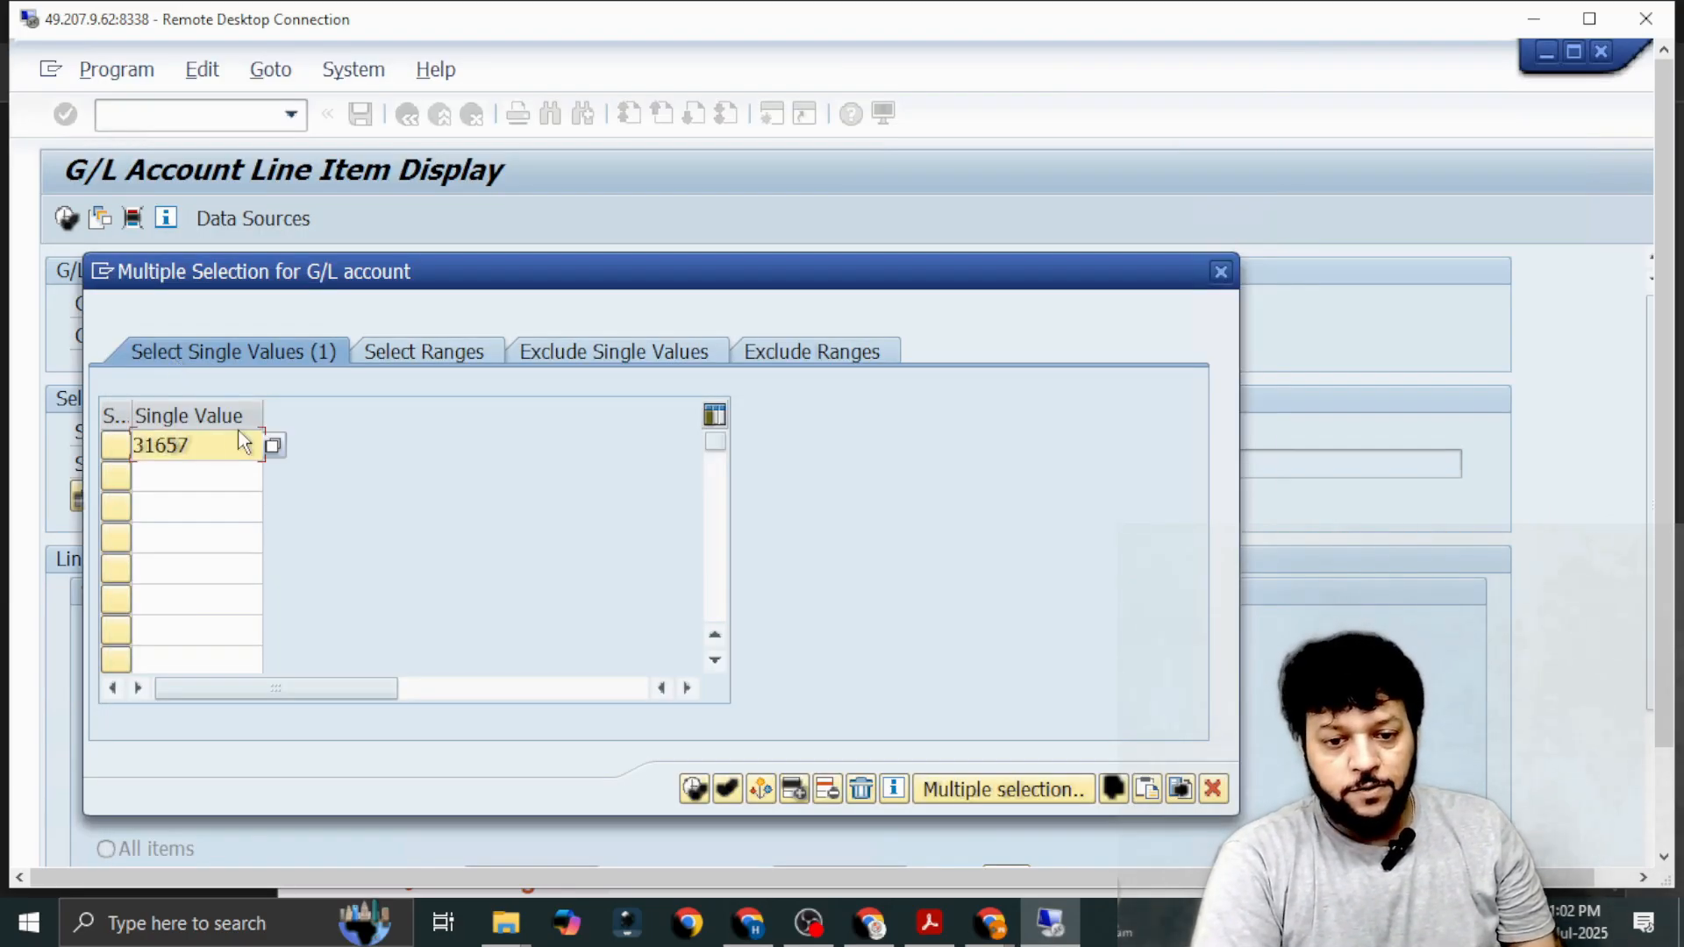
Add Bank Charges IPAA (21650) as the second single value, looking it up by long text *IPAA*.
{"action": "left_click", "coordinate": [217, 471]}
{"action": "left_click", "coordinate": [272, 477]}
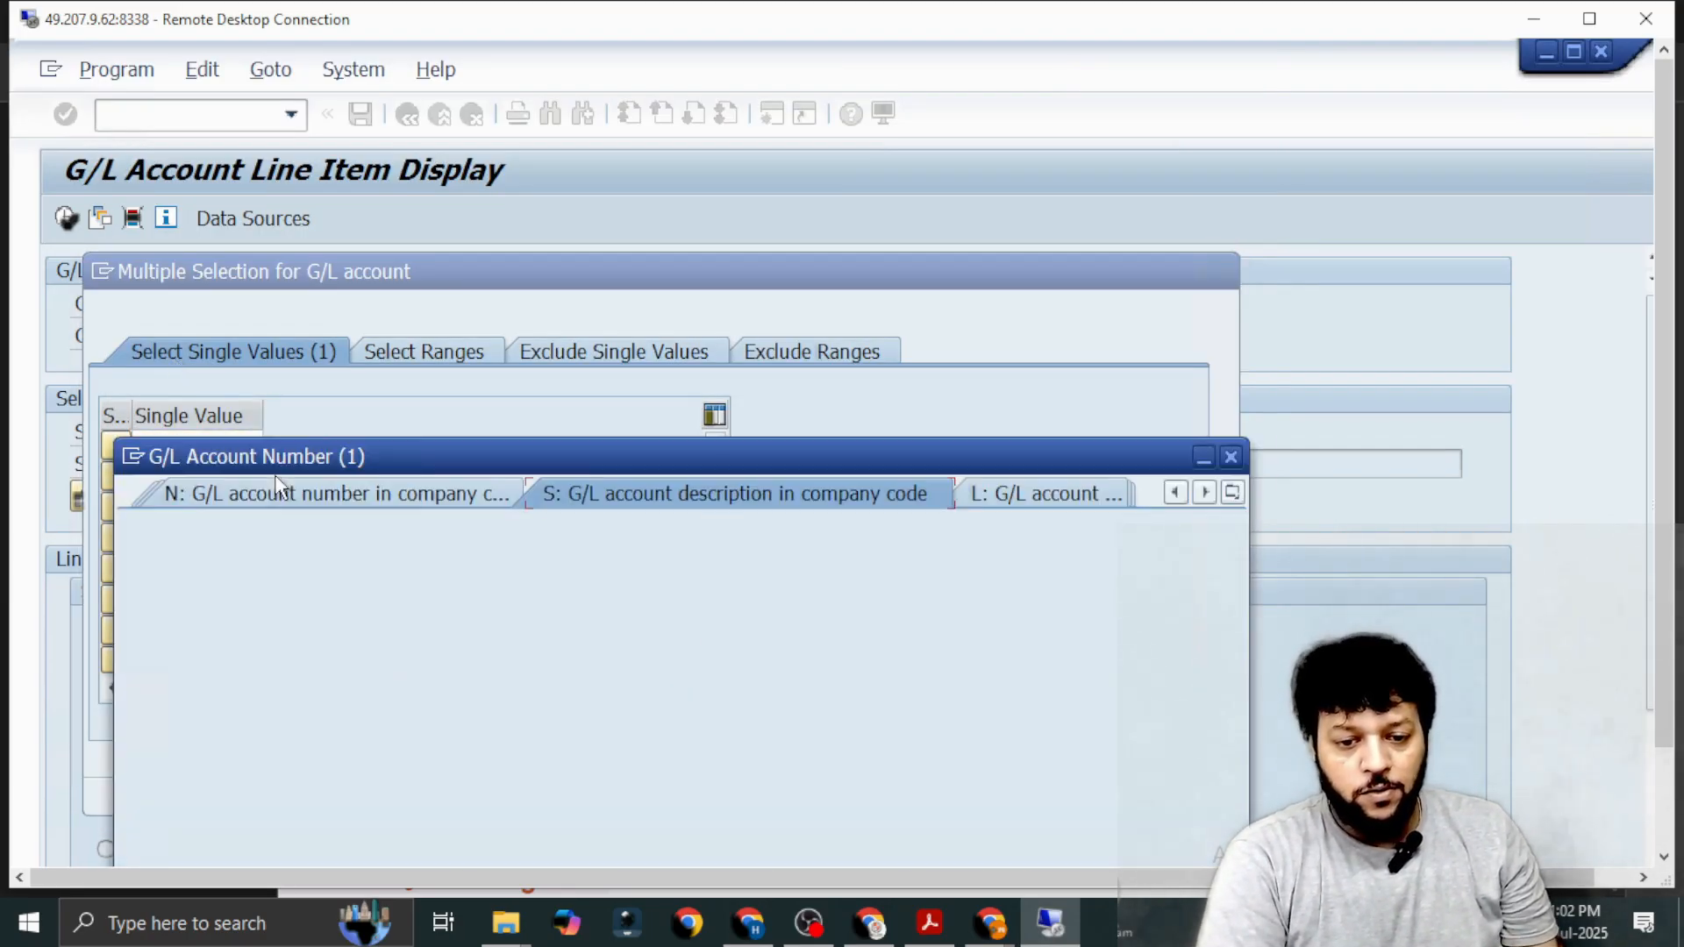
{"action": "type", "text": "*IPAA*"}
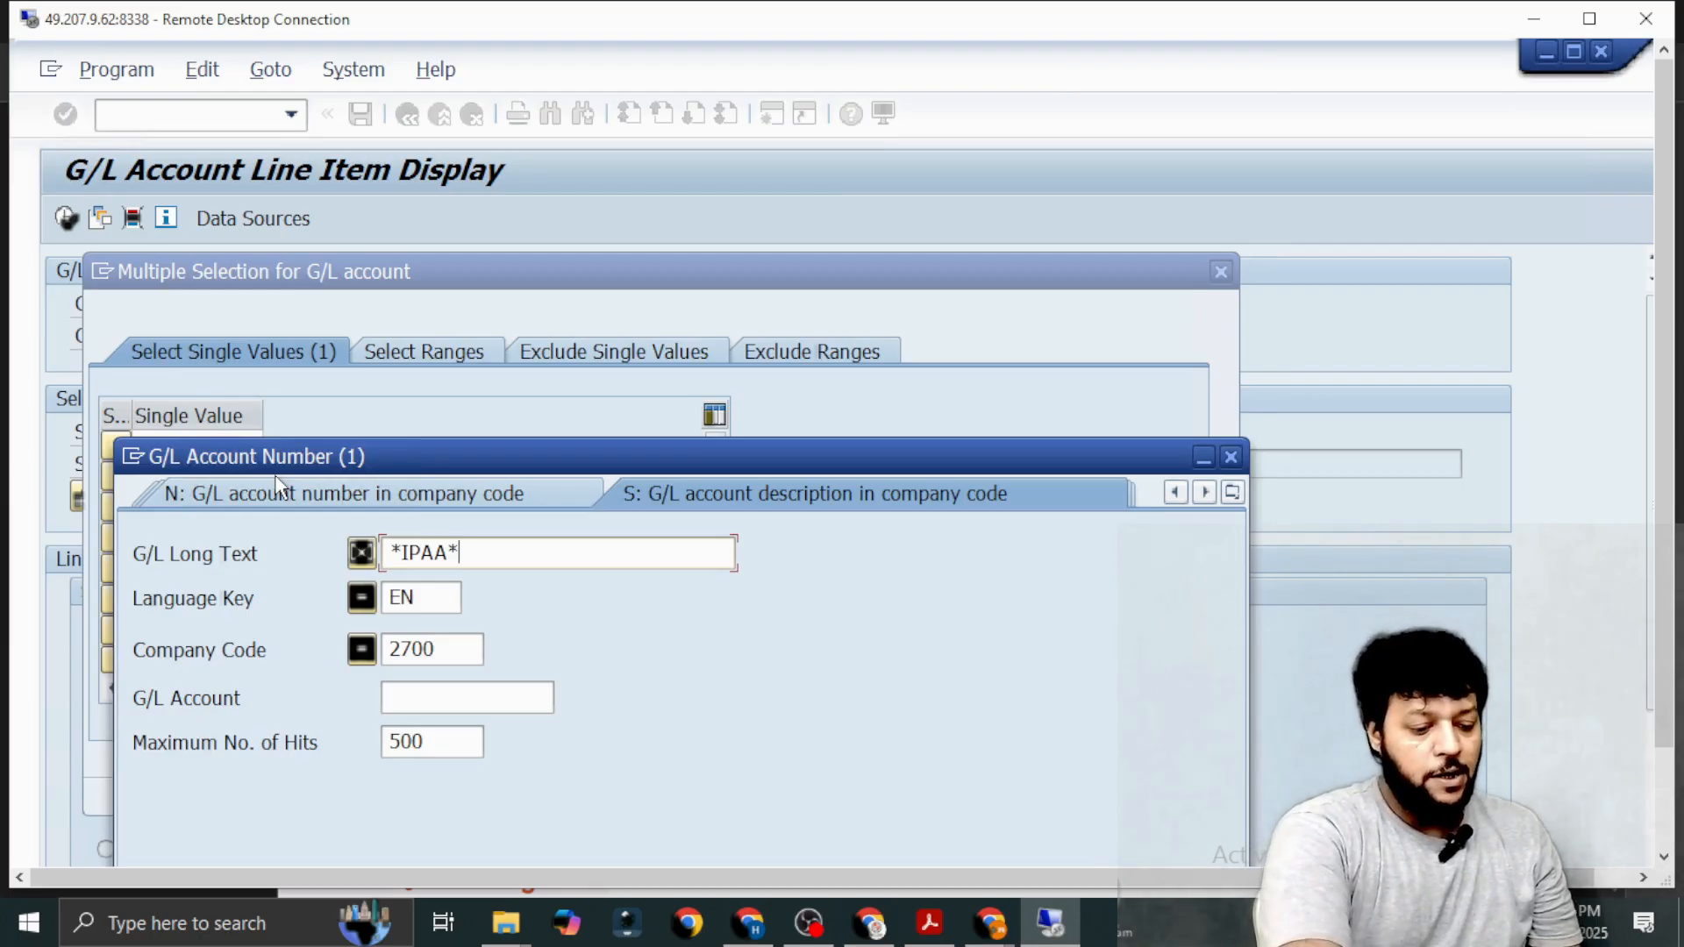
{"action": "key", "text": "Return"}
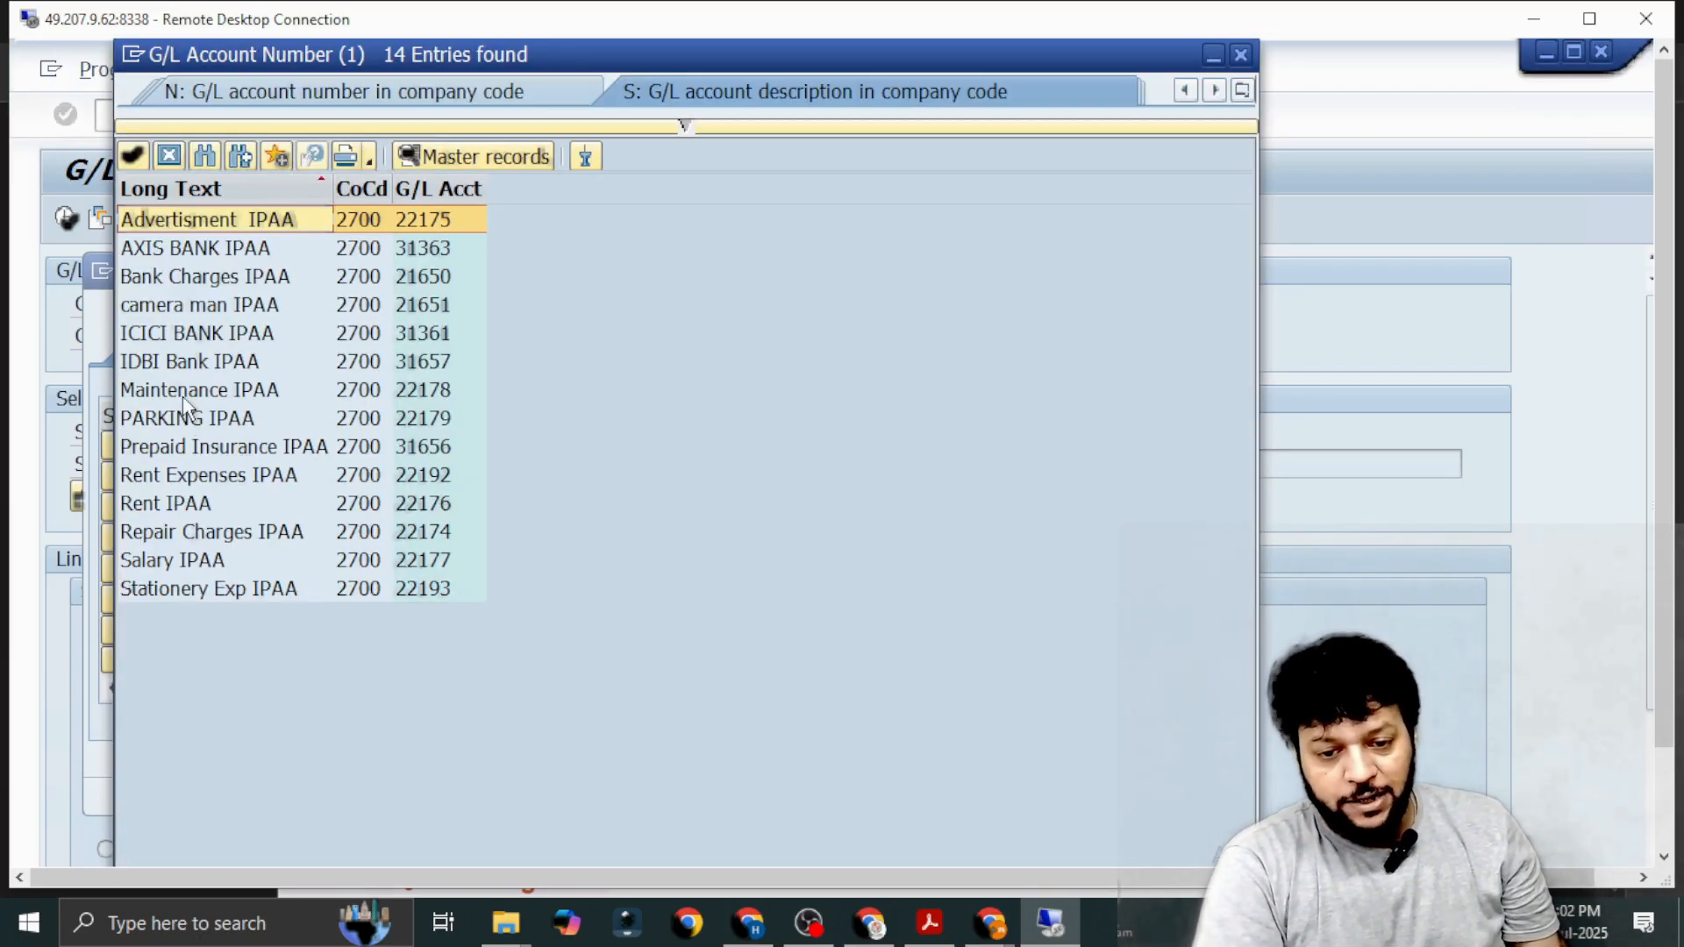
{"action": "double_click", "coordinate": [169, 277]}
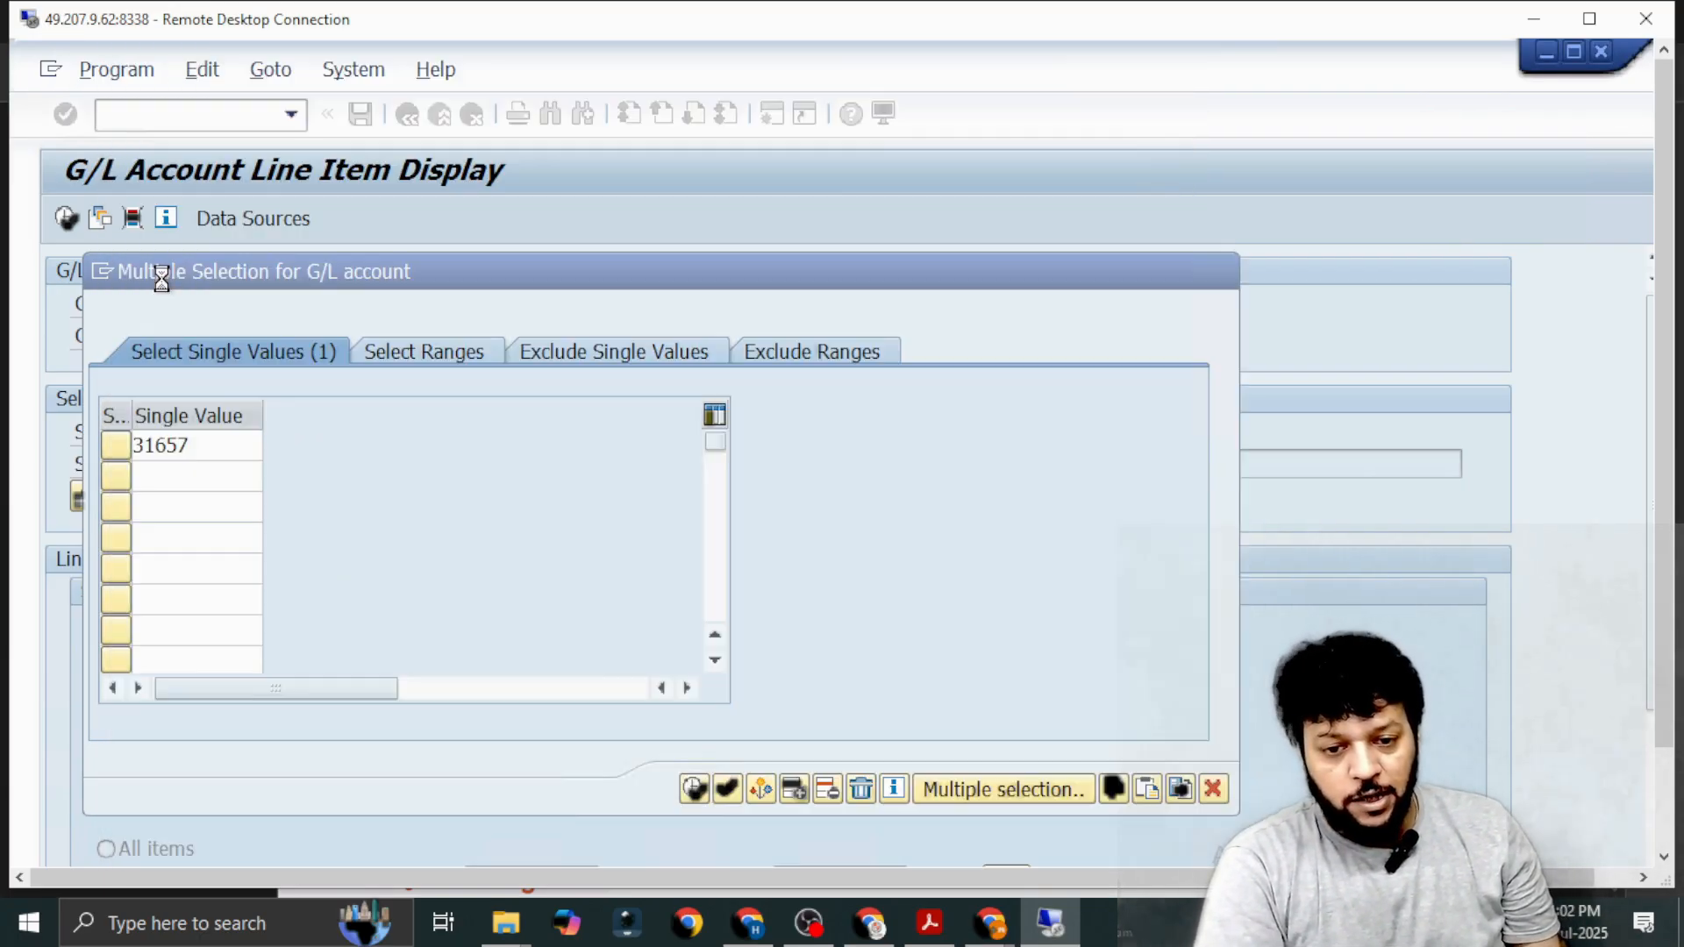
Add Repair Charges IPAA (22174) as the third single value using the *IPAA* long text search.
{"action": "left_click", "coordinate": [175, 509]}
{"action": "left_click", "coordinate": [272, 508]}
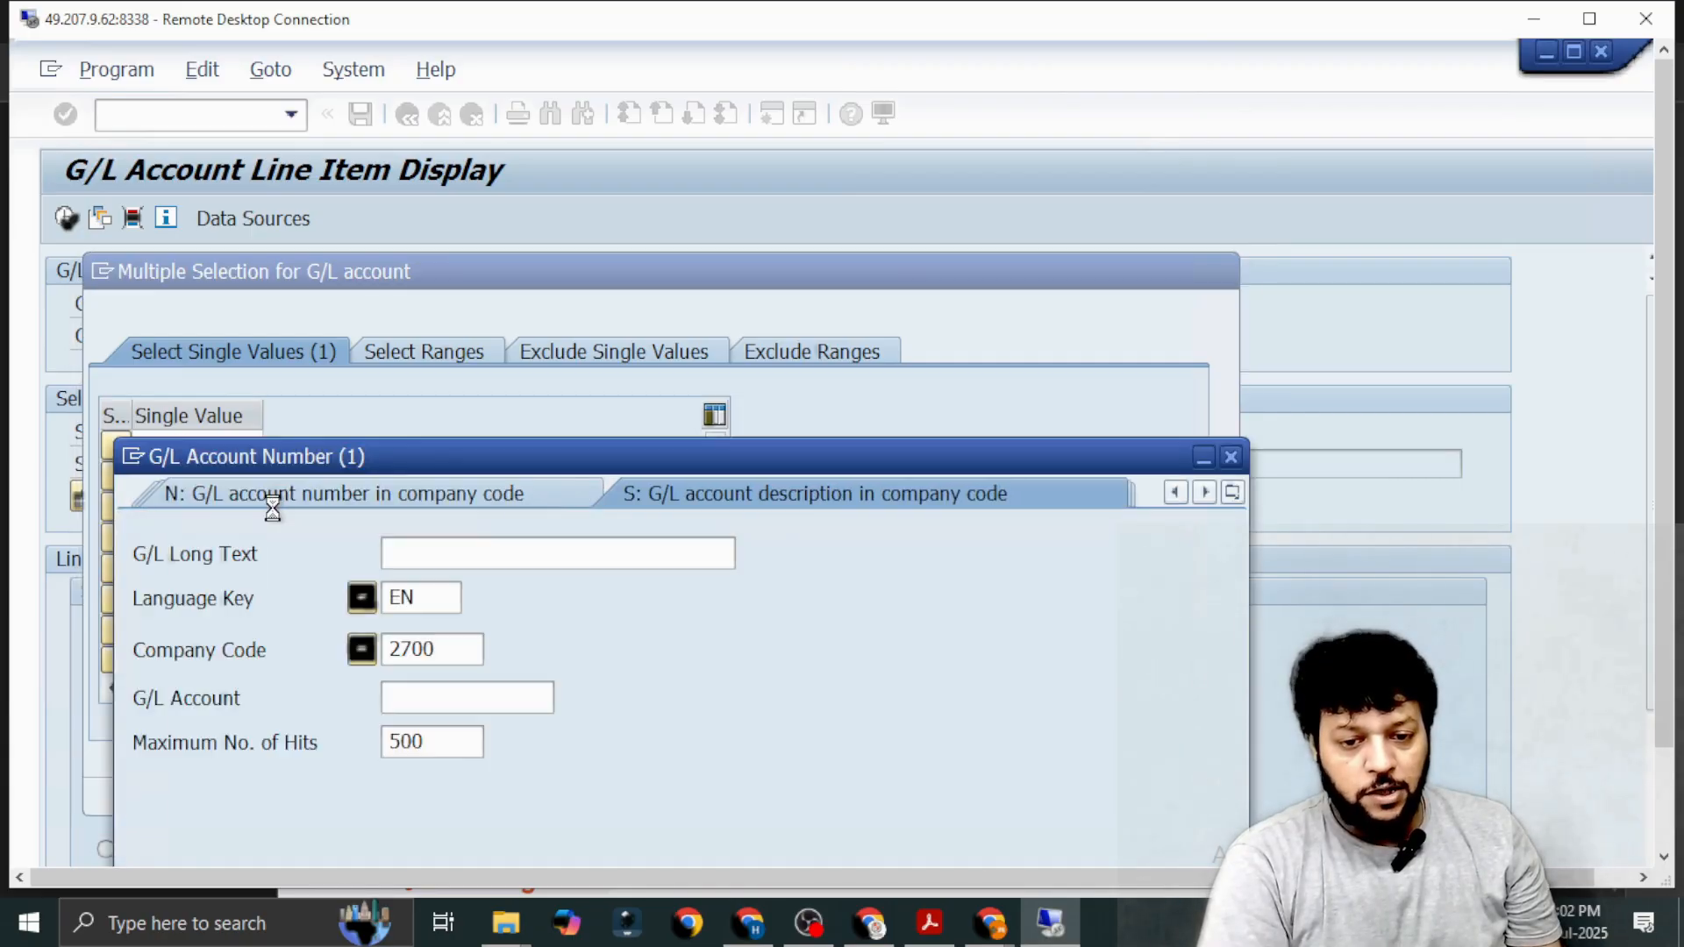
{"action": "type", "text": "*IPAA*"}
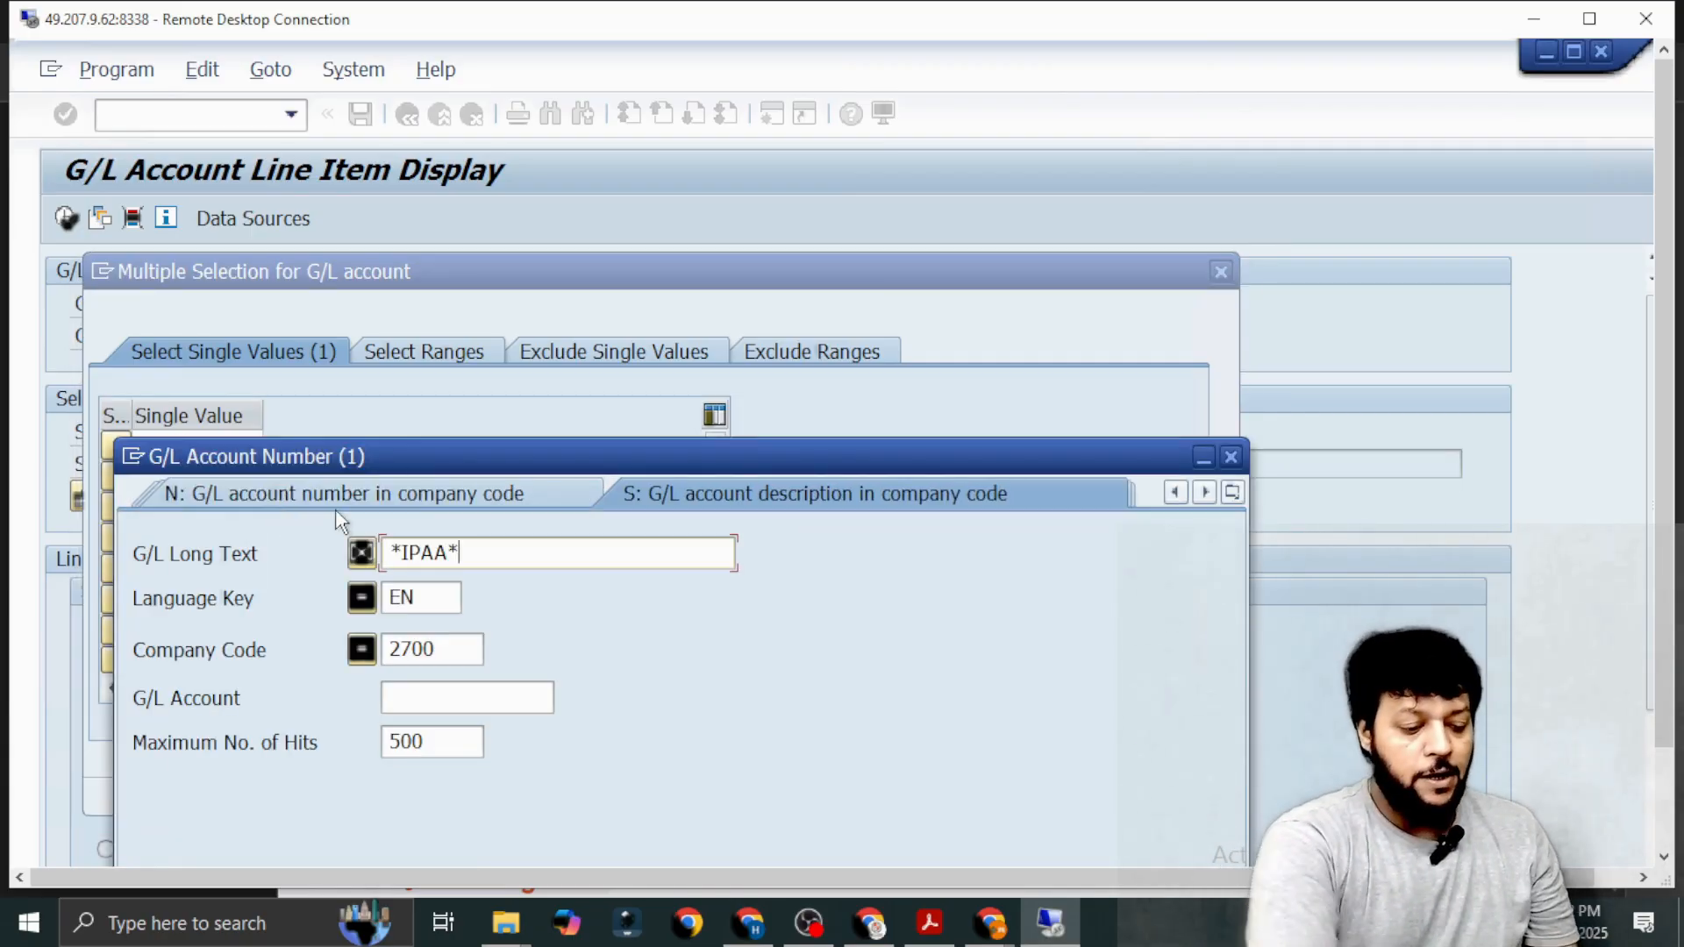
{"action": "key", "text": "Return"}
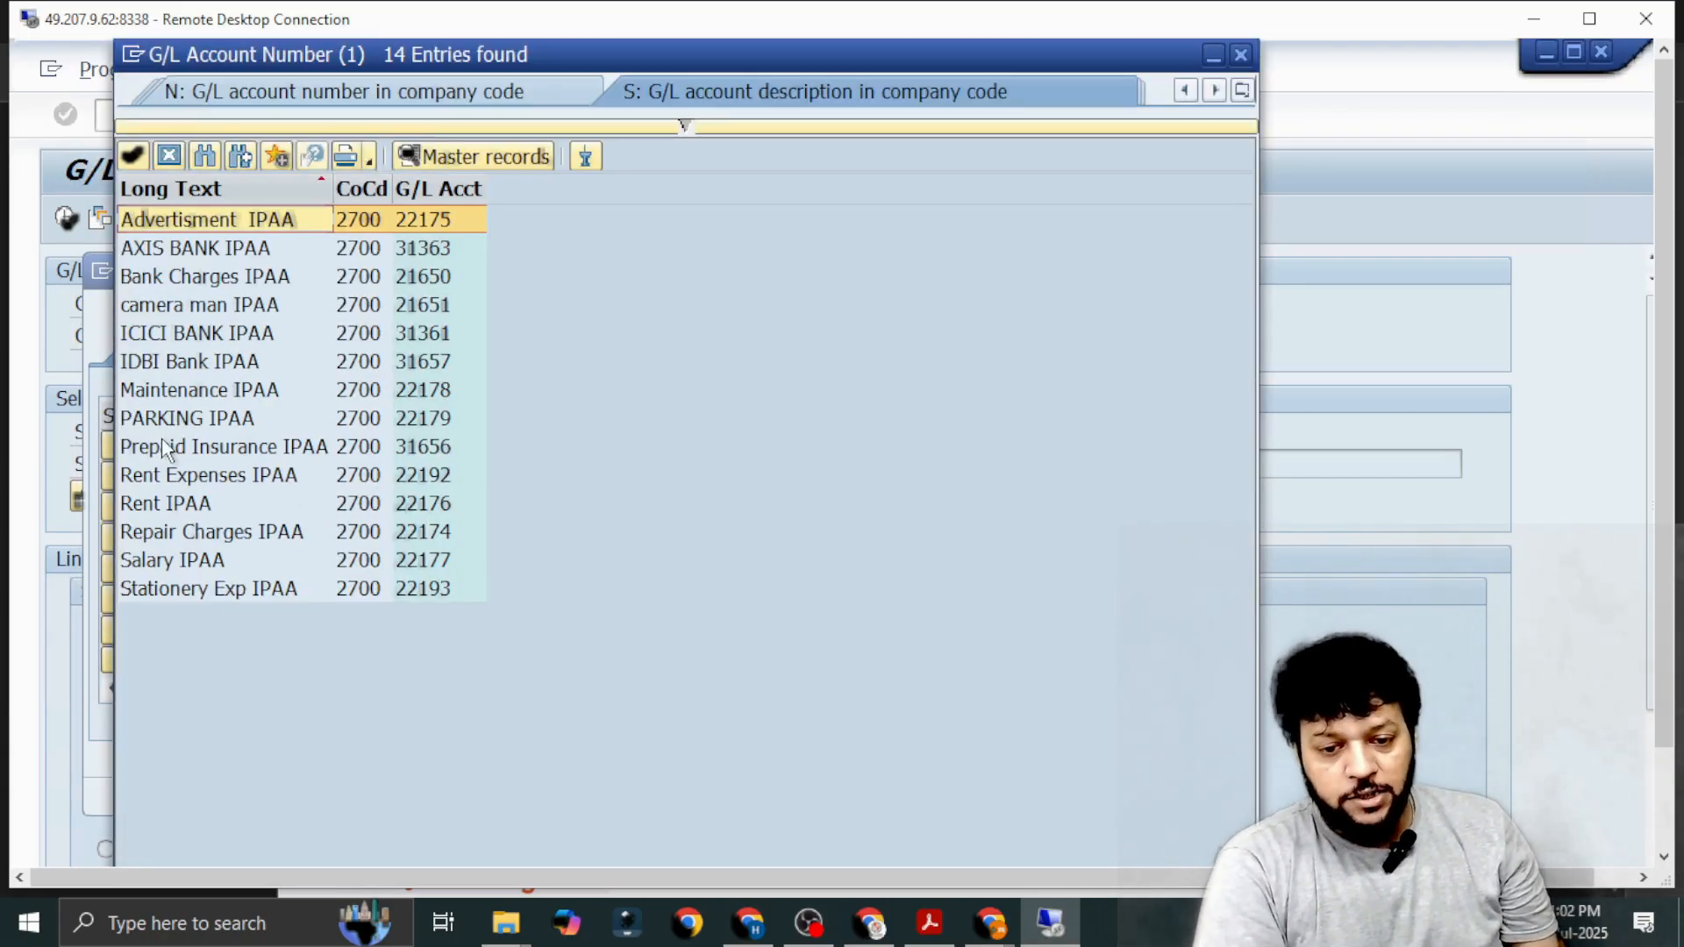
{"action": "double_click", "coordinate": [167, 533]}
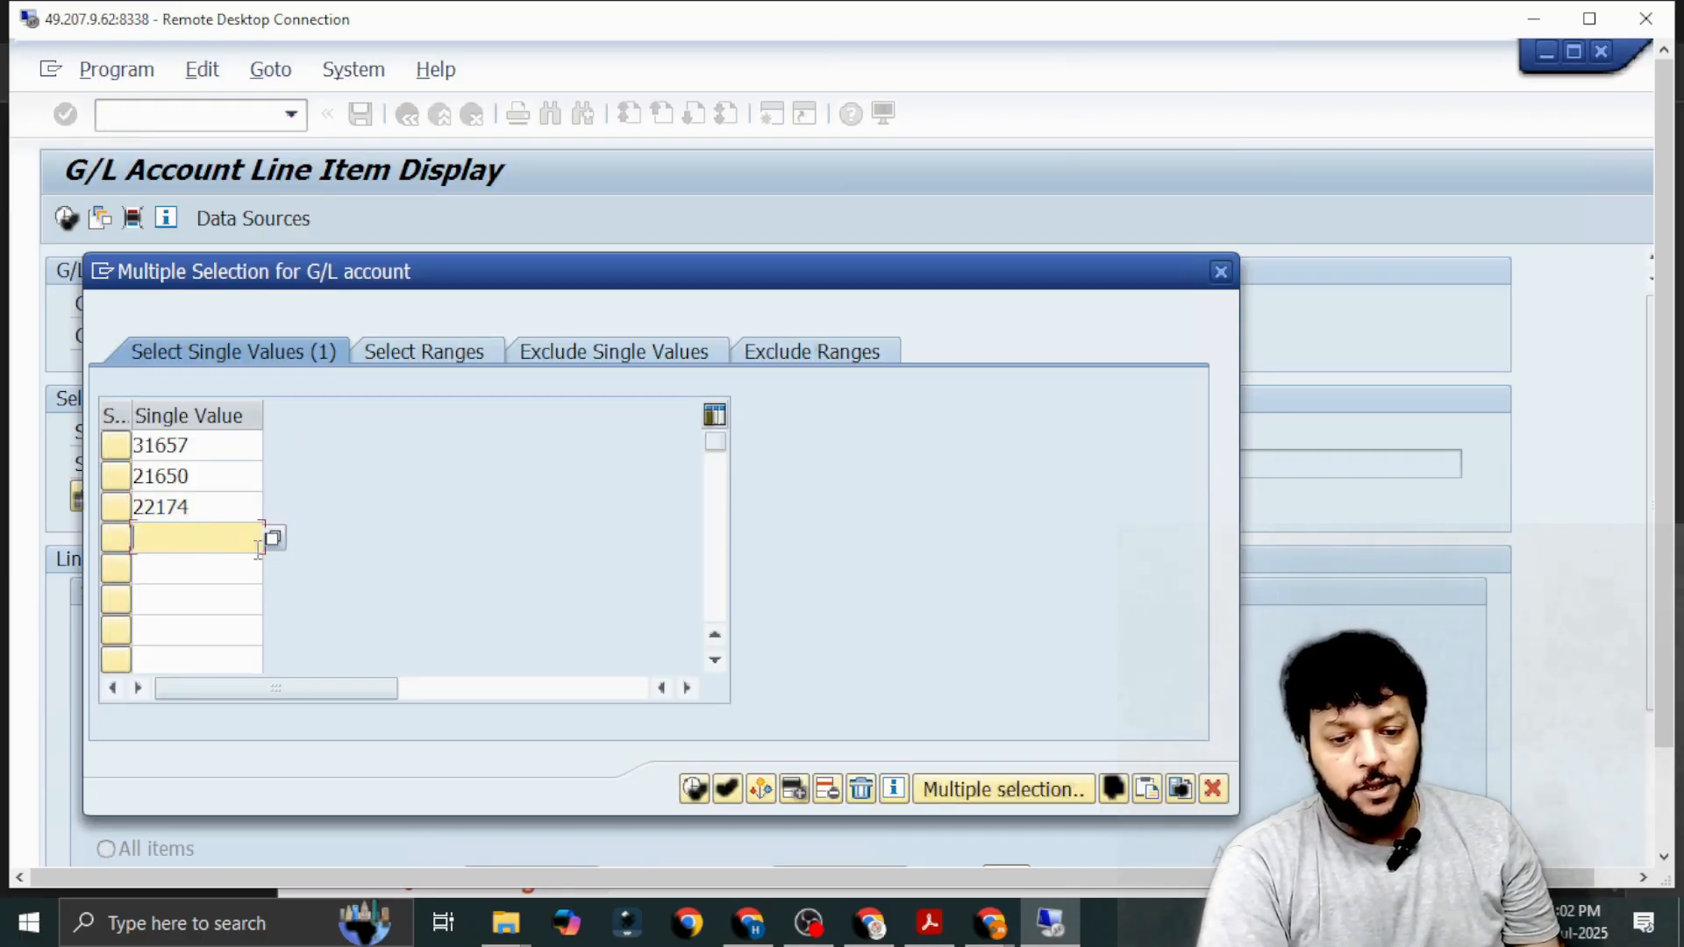
Find PARKING IPAA (22179) by long text *IPAA*, add it as the fourth single value, and apply the multiple selection.
{"action": "left_click", "coordinate": [274, 538]}
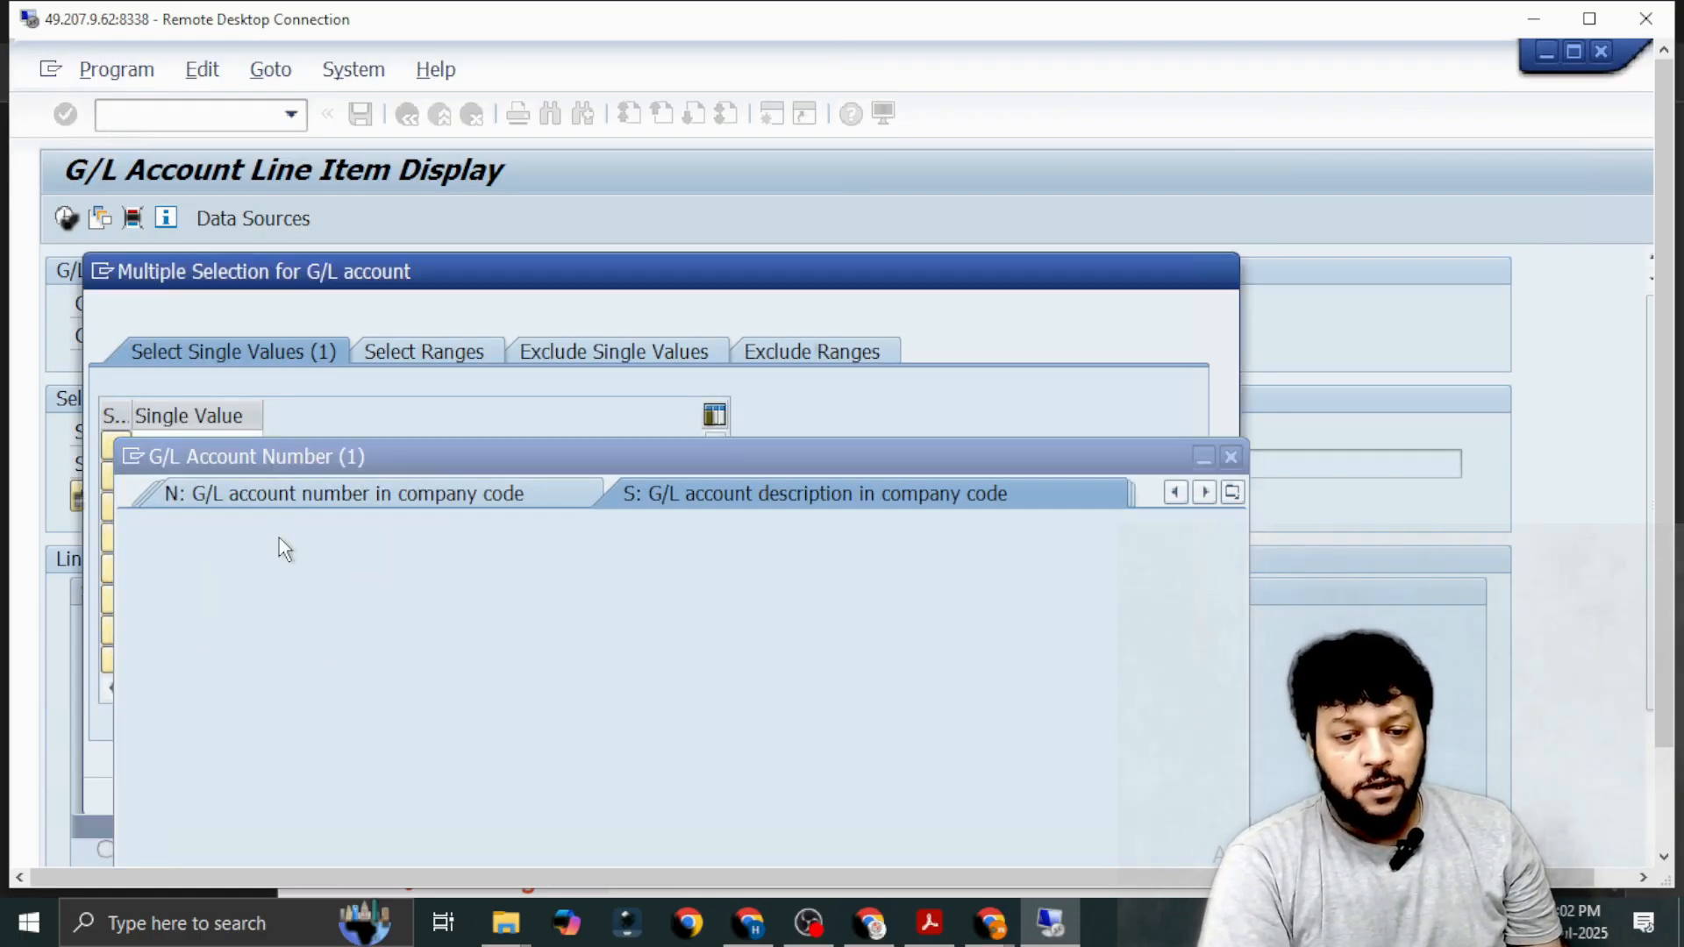
{"action": "type", "text": "*IPAA*"}
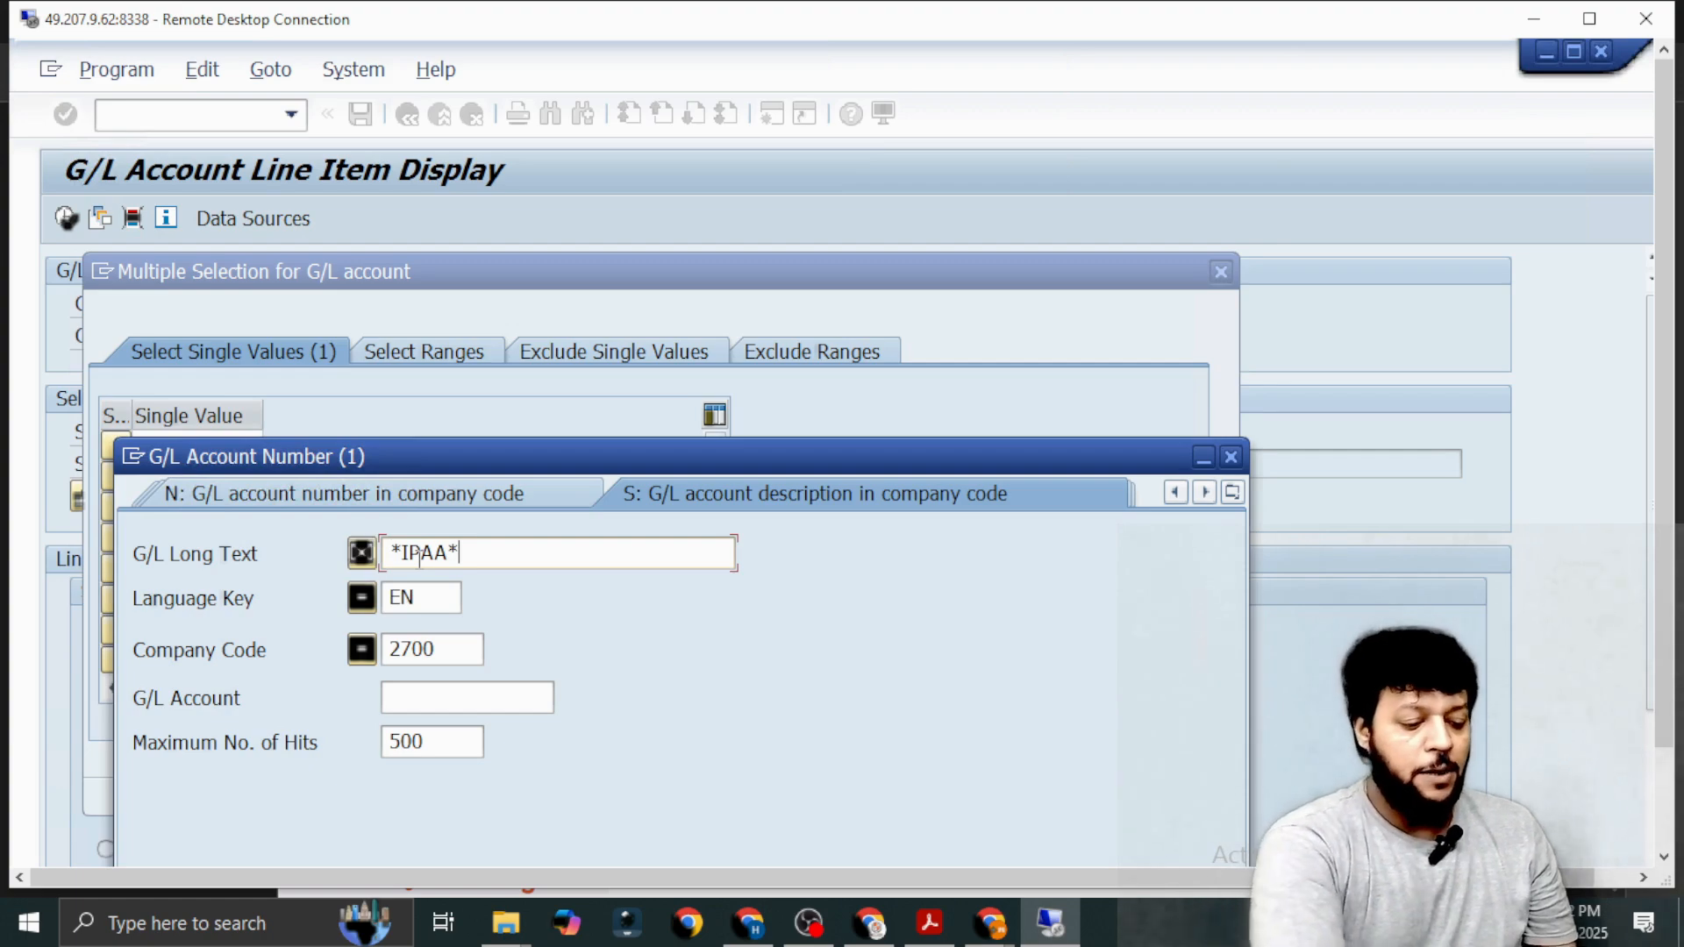
{"action": "key", "text": "Return"}
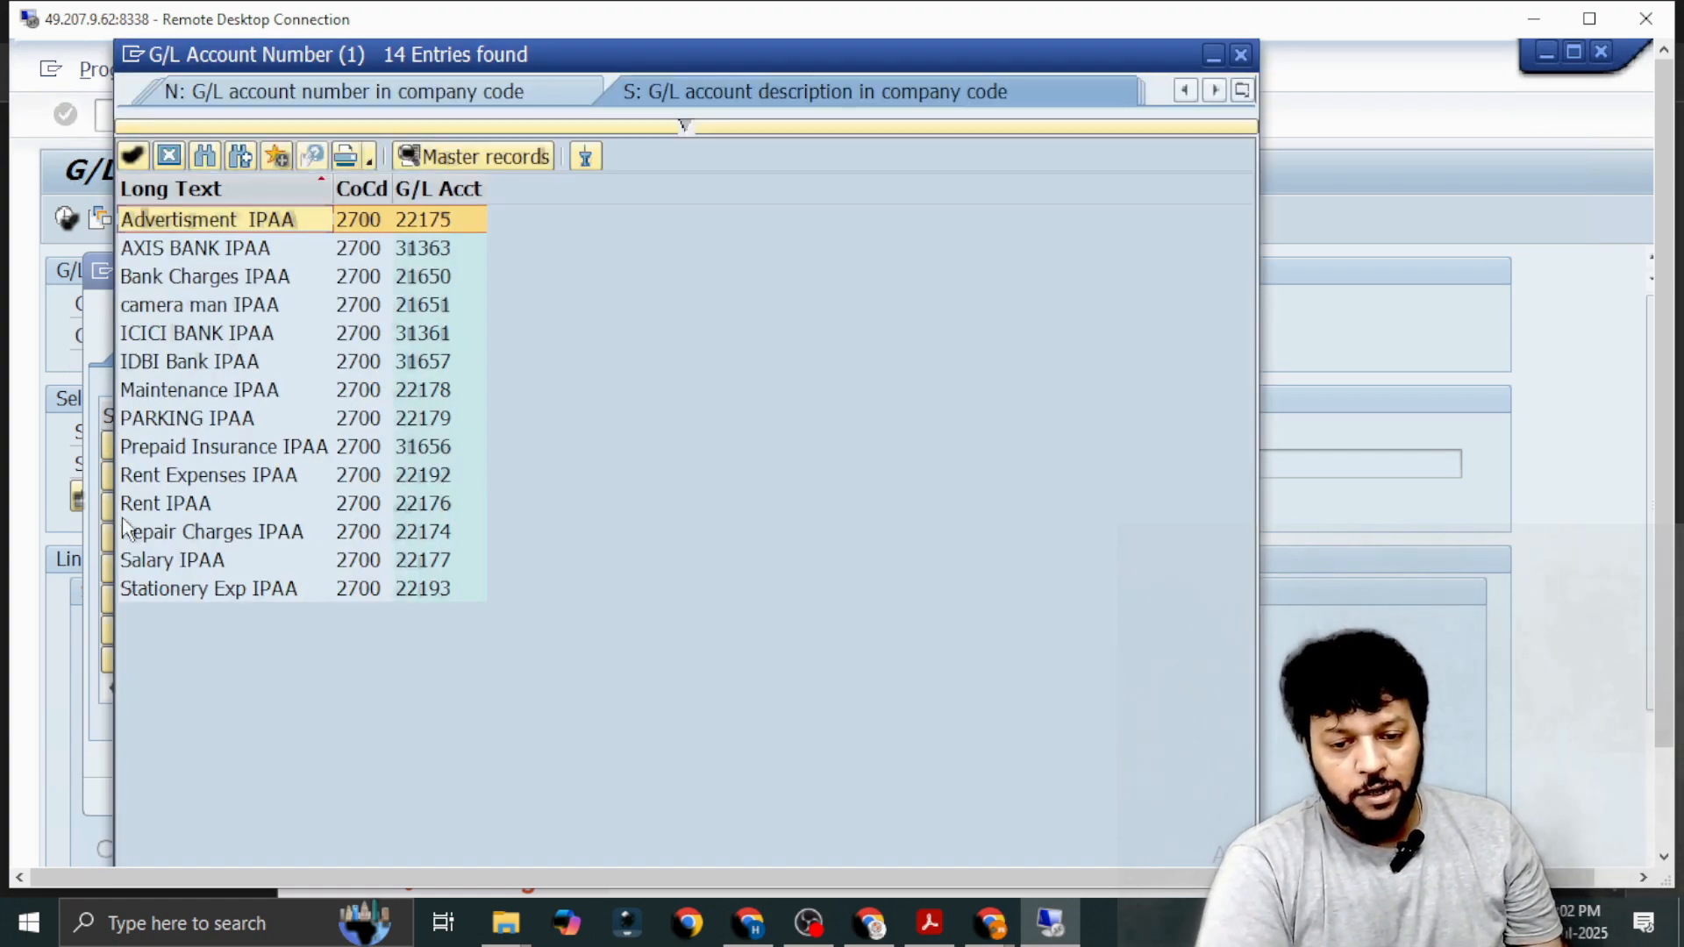
{"action": "double_click", "coordinate": [151, 419]}
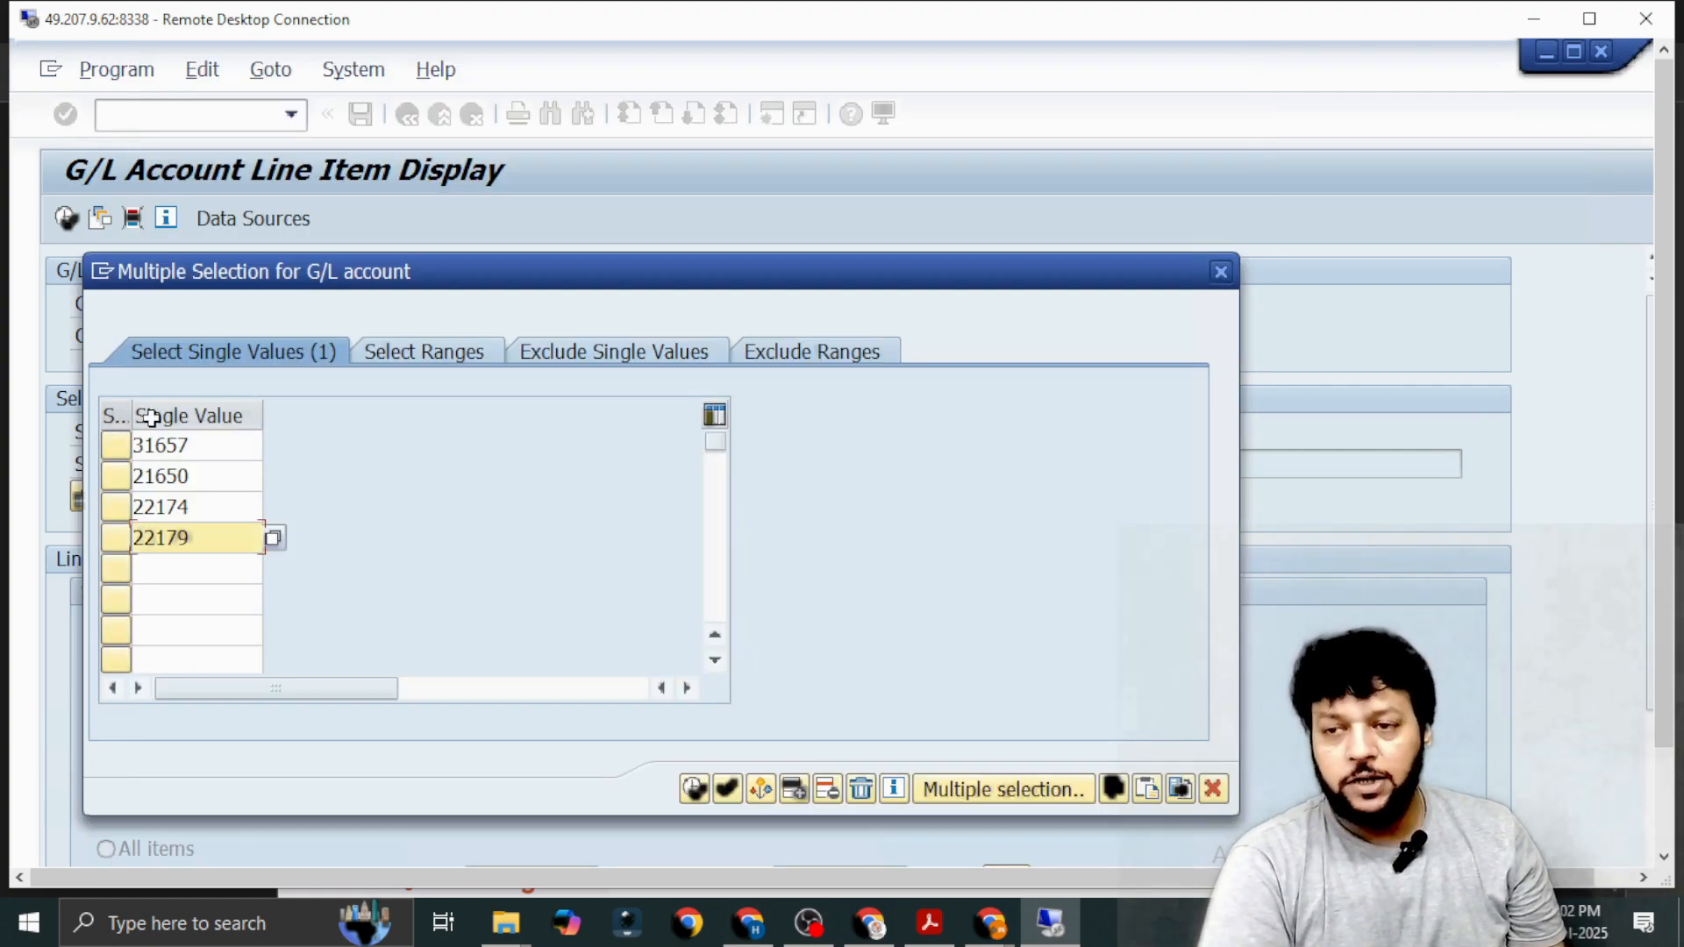
{"action": "left_click", "coordinate": [694, 790]}
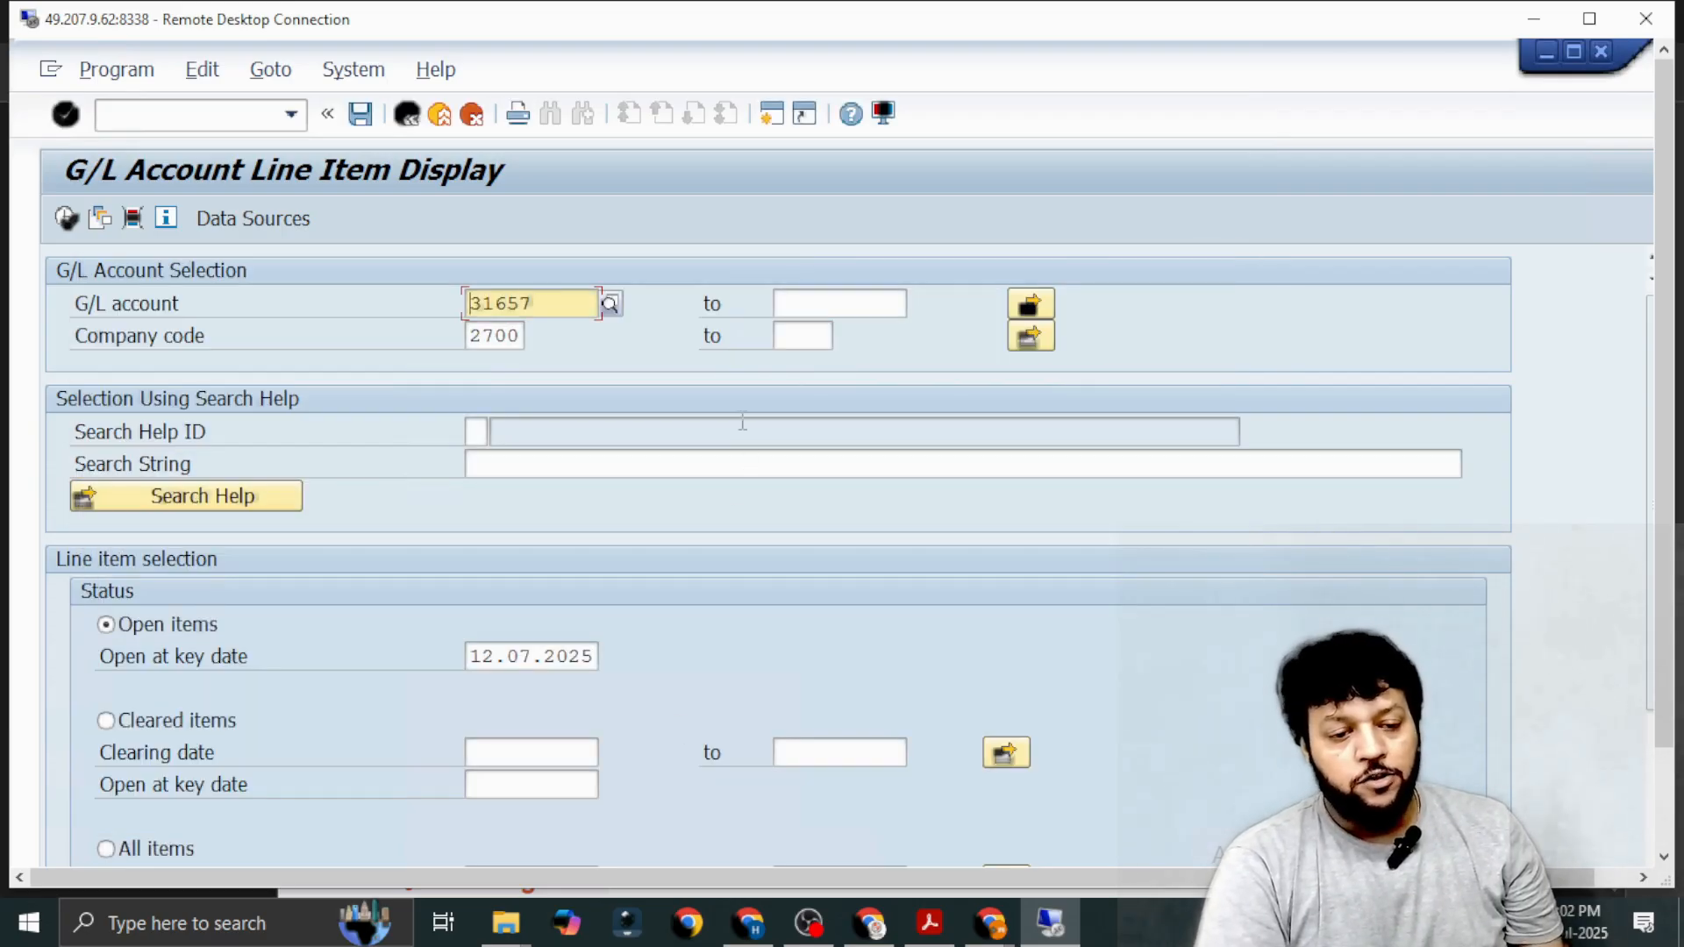
Run the open item report for the four selected accounts and examine the latest bank charges, repair, parking and IDBI Bank postings.
{"action": "left_click", "coordinate": [65, 220]}
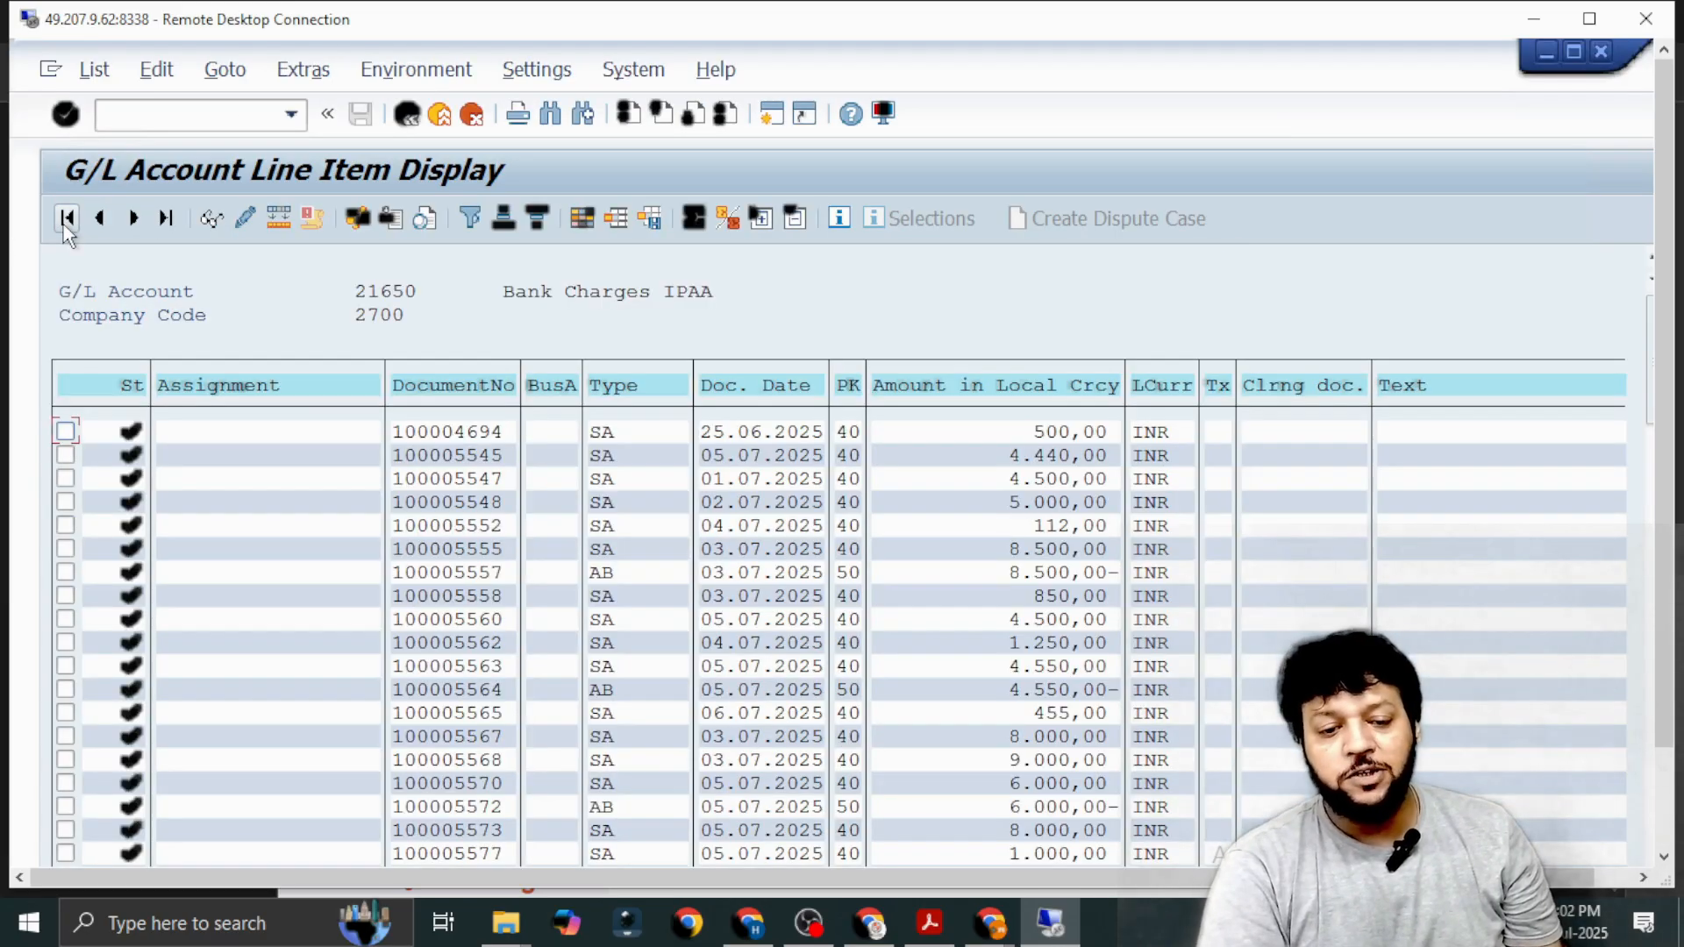
{"action": "scroll", "coordinate": [665, 484], "scroll_direction": "down", "scroll_amount": 3}
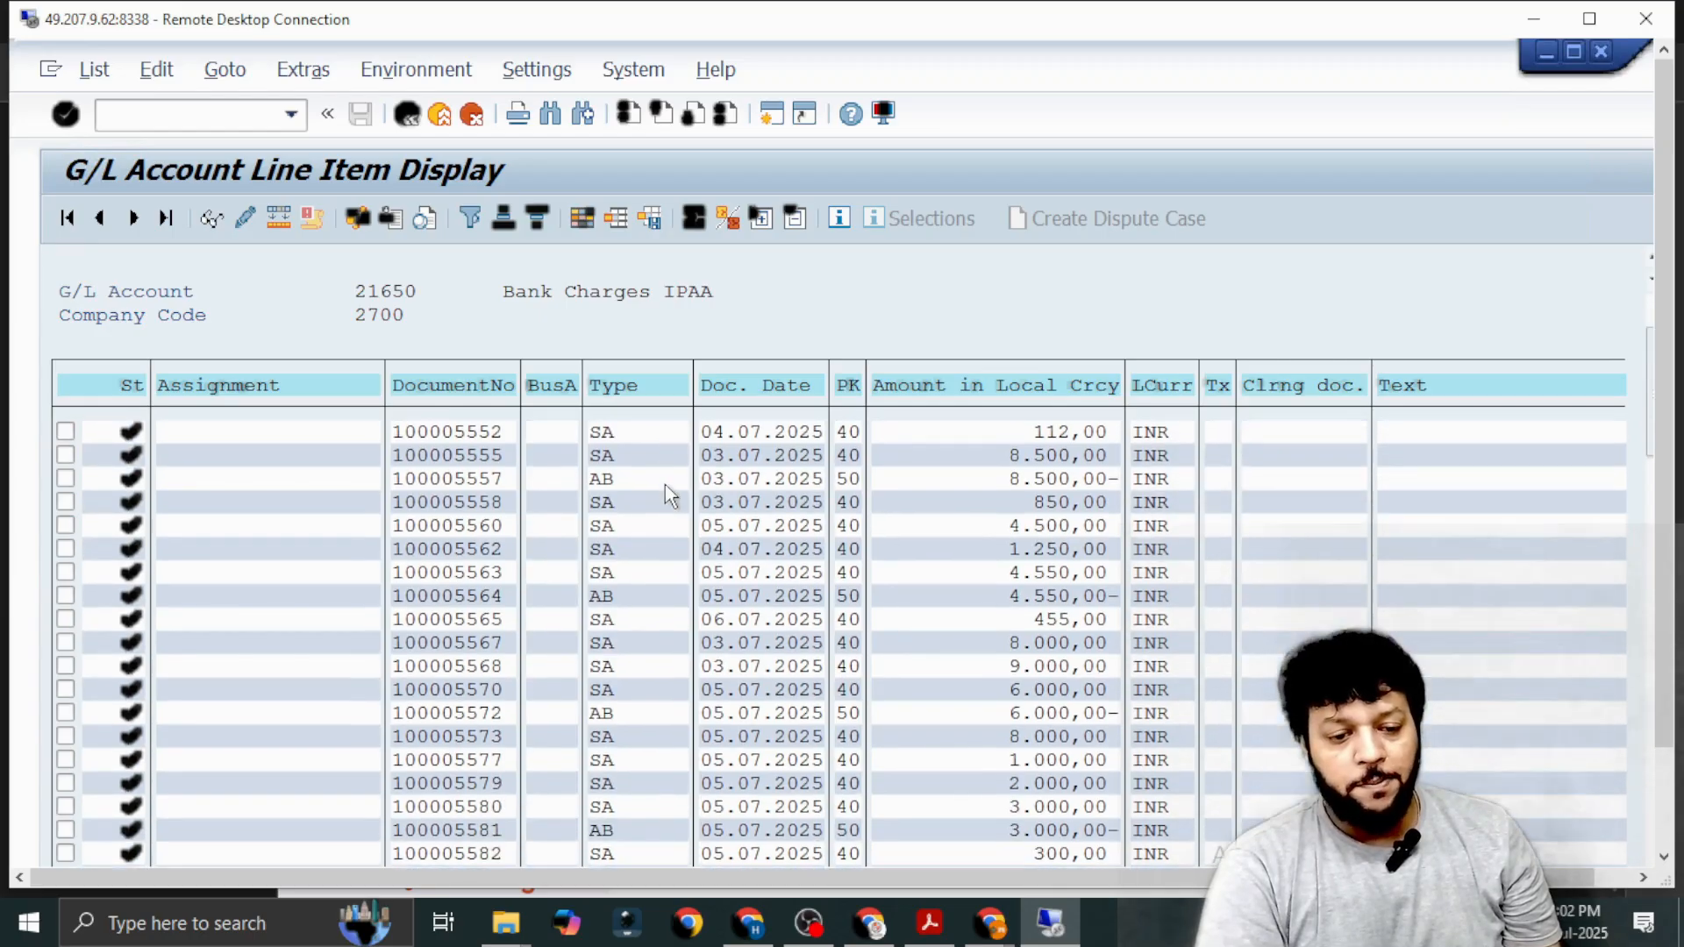
{"action": "scroll", "coordinate": [665, 485], "scroll_direction": "down", "scroll_amount": 3}
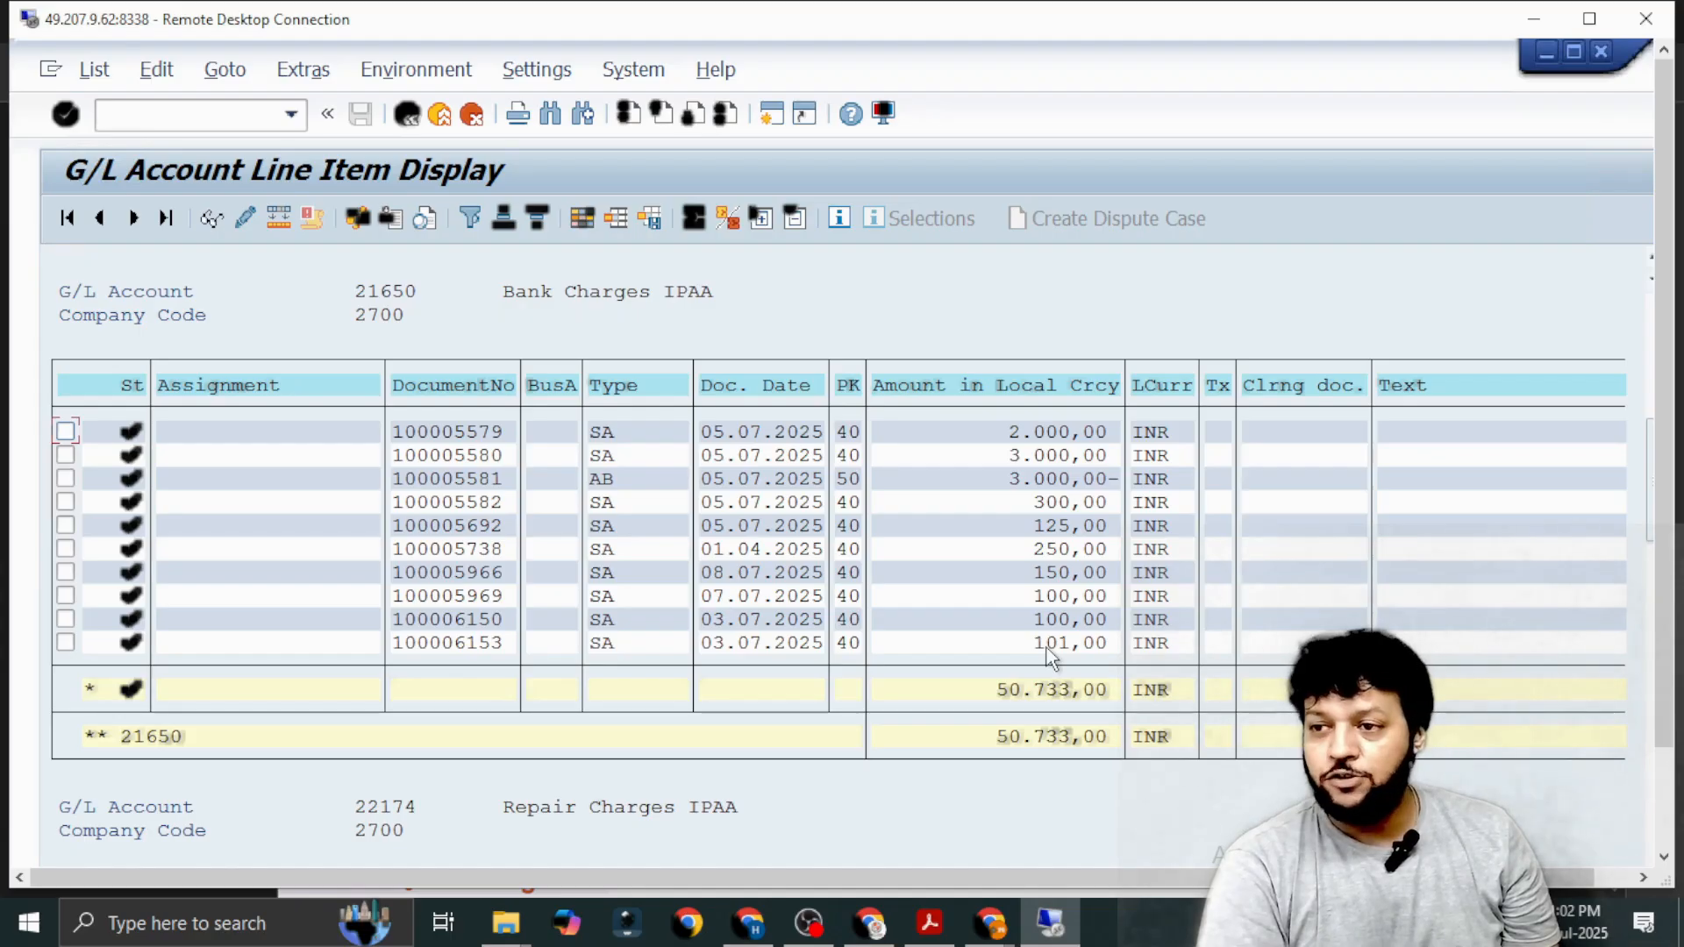
{"action": "scroll", "coordinate": [1051, 653], "scroll_direction": "down", "scroll_amount": 4}
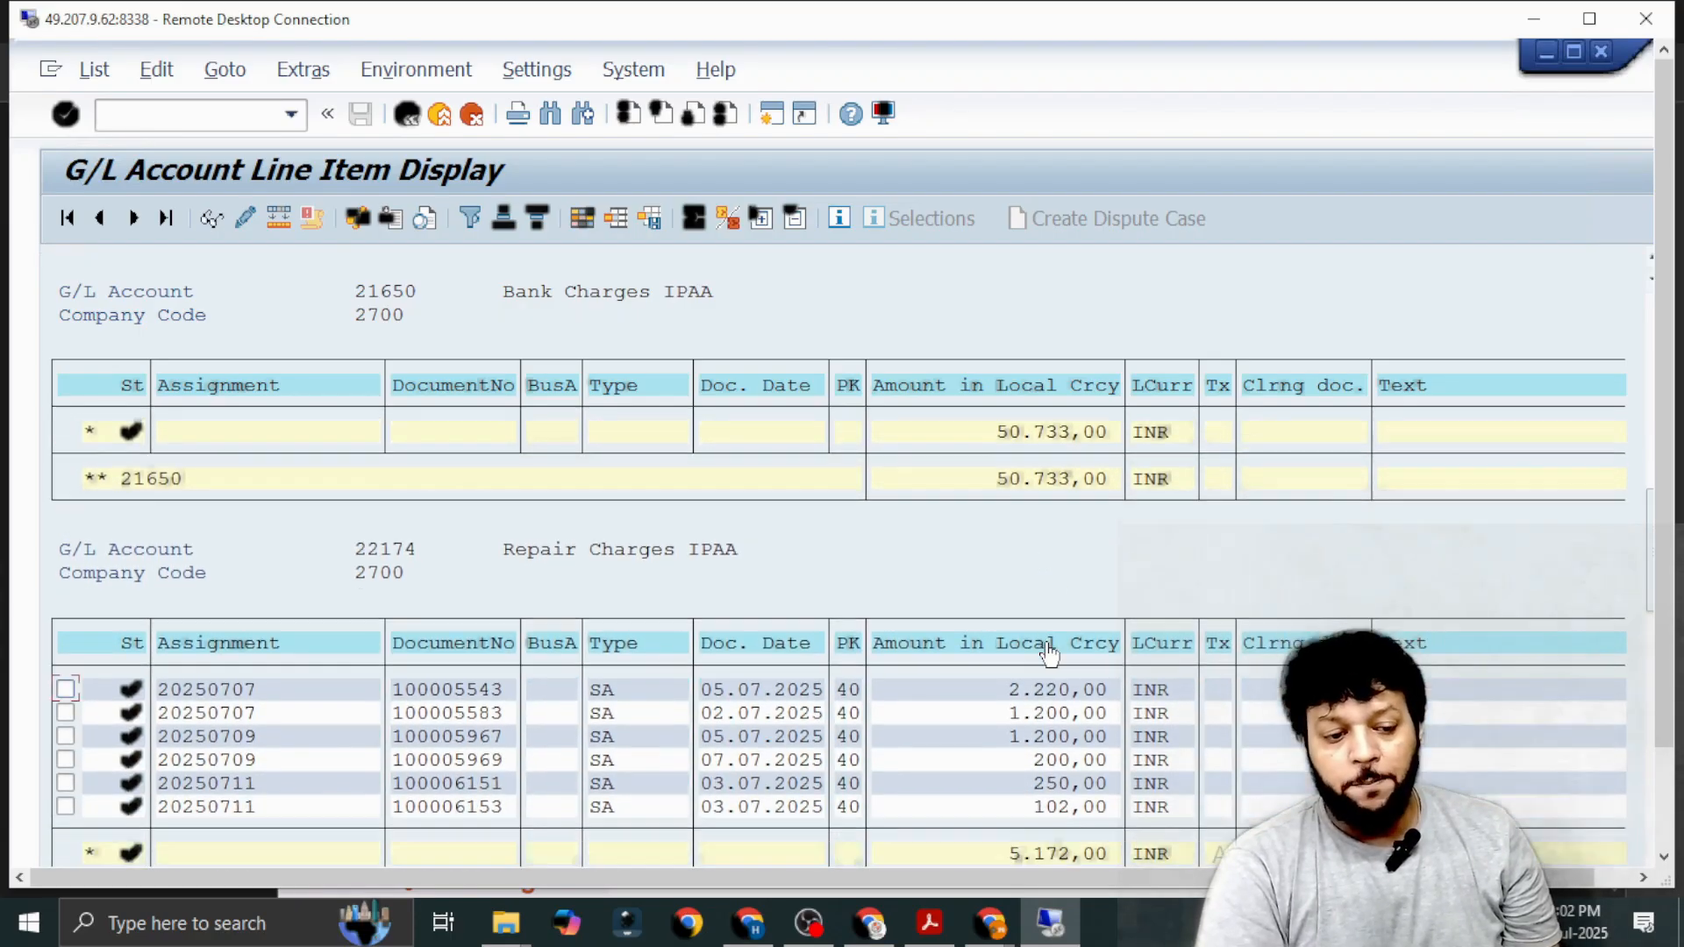
{"action": "scroll", "coordinate": [1050, 653], "scroll_direction": "down", "scroll_amount": 2}
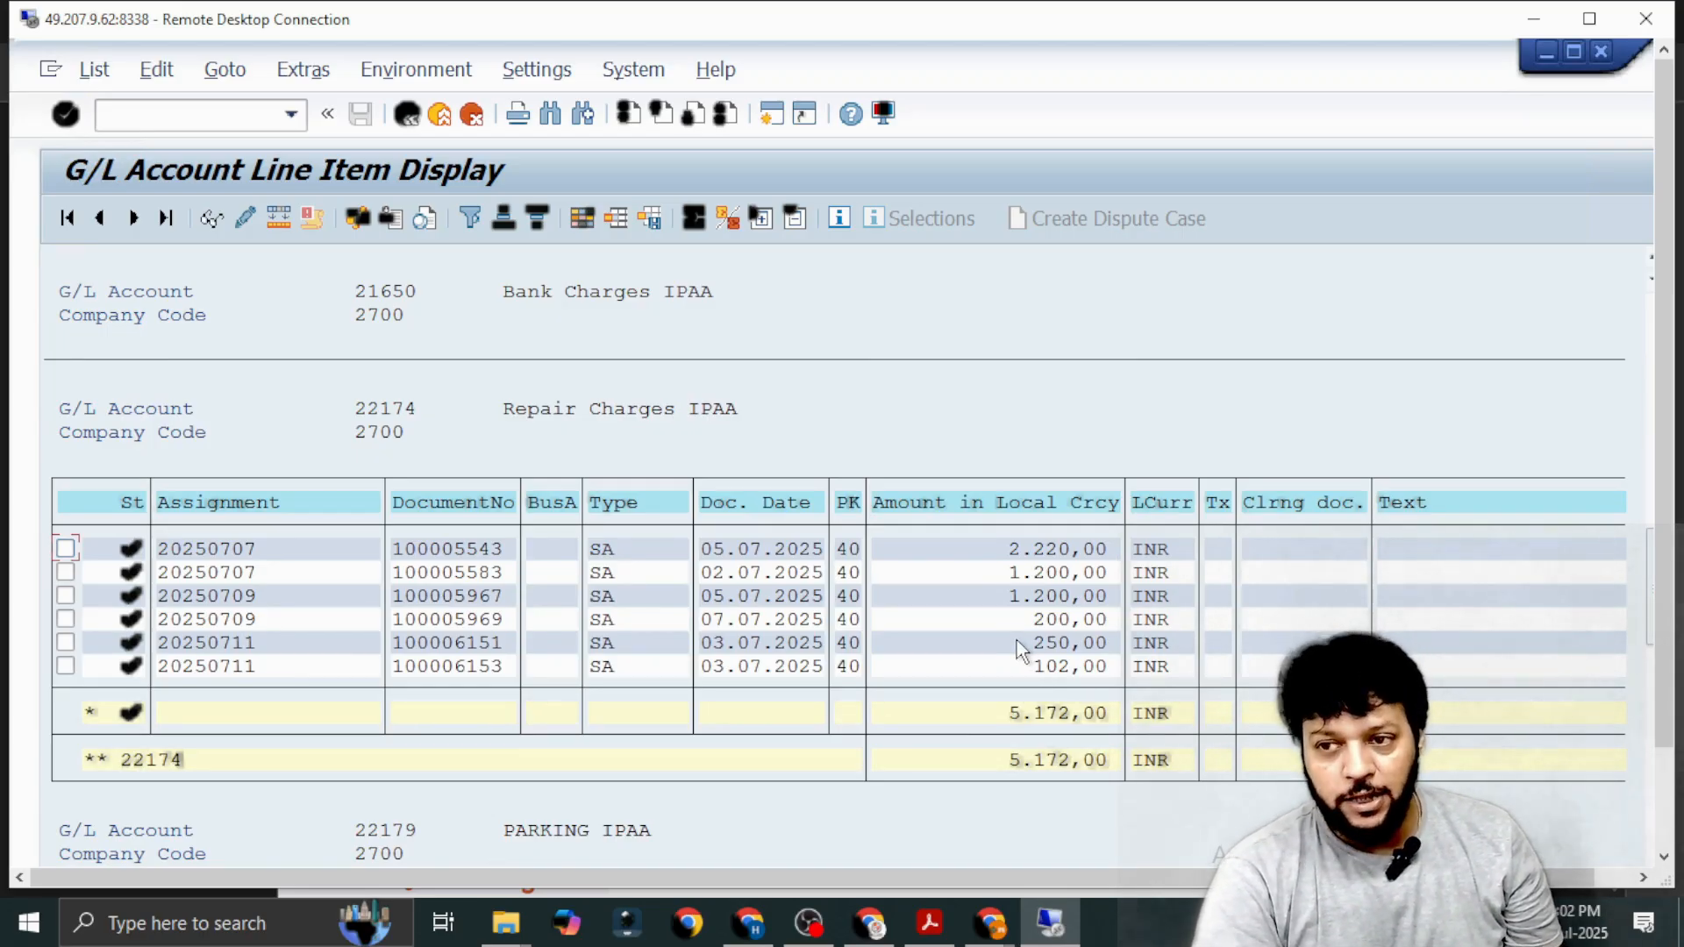
{"action": "scroll", "coordinate": [1017, 641], "scroll_direction": "down", "scroll_amount": 4}
{"action": "scroll", "coordinate": [1017, 640], "scroll_direction": "down", "scroll_amount": 2}
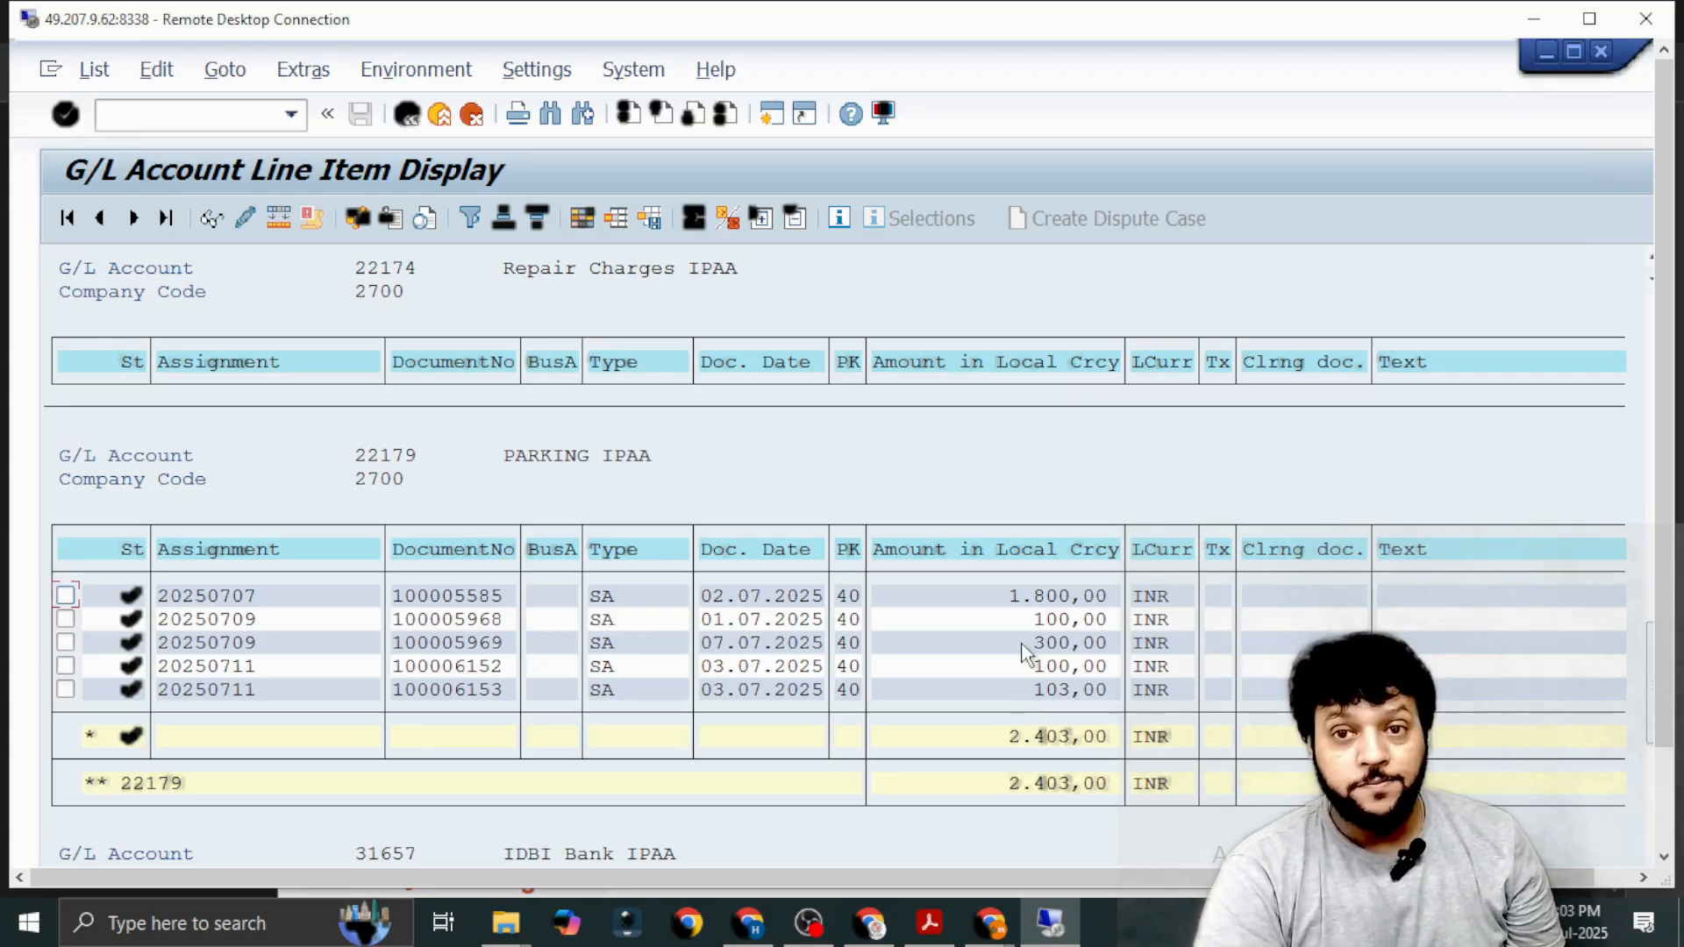
{"action": "scroll", "coordinate": [1026, 654], "scroll_direction": "down", "scroll_amount": 2}
{"action": "scroll", "coordinate": [1024, 649], "scroll_direction": "down", "scroll_amount": 5}
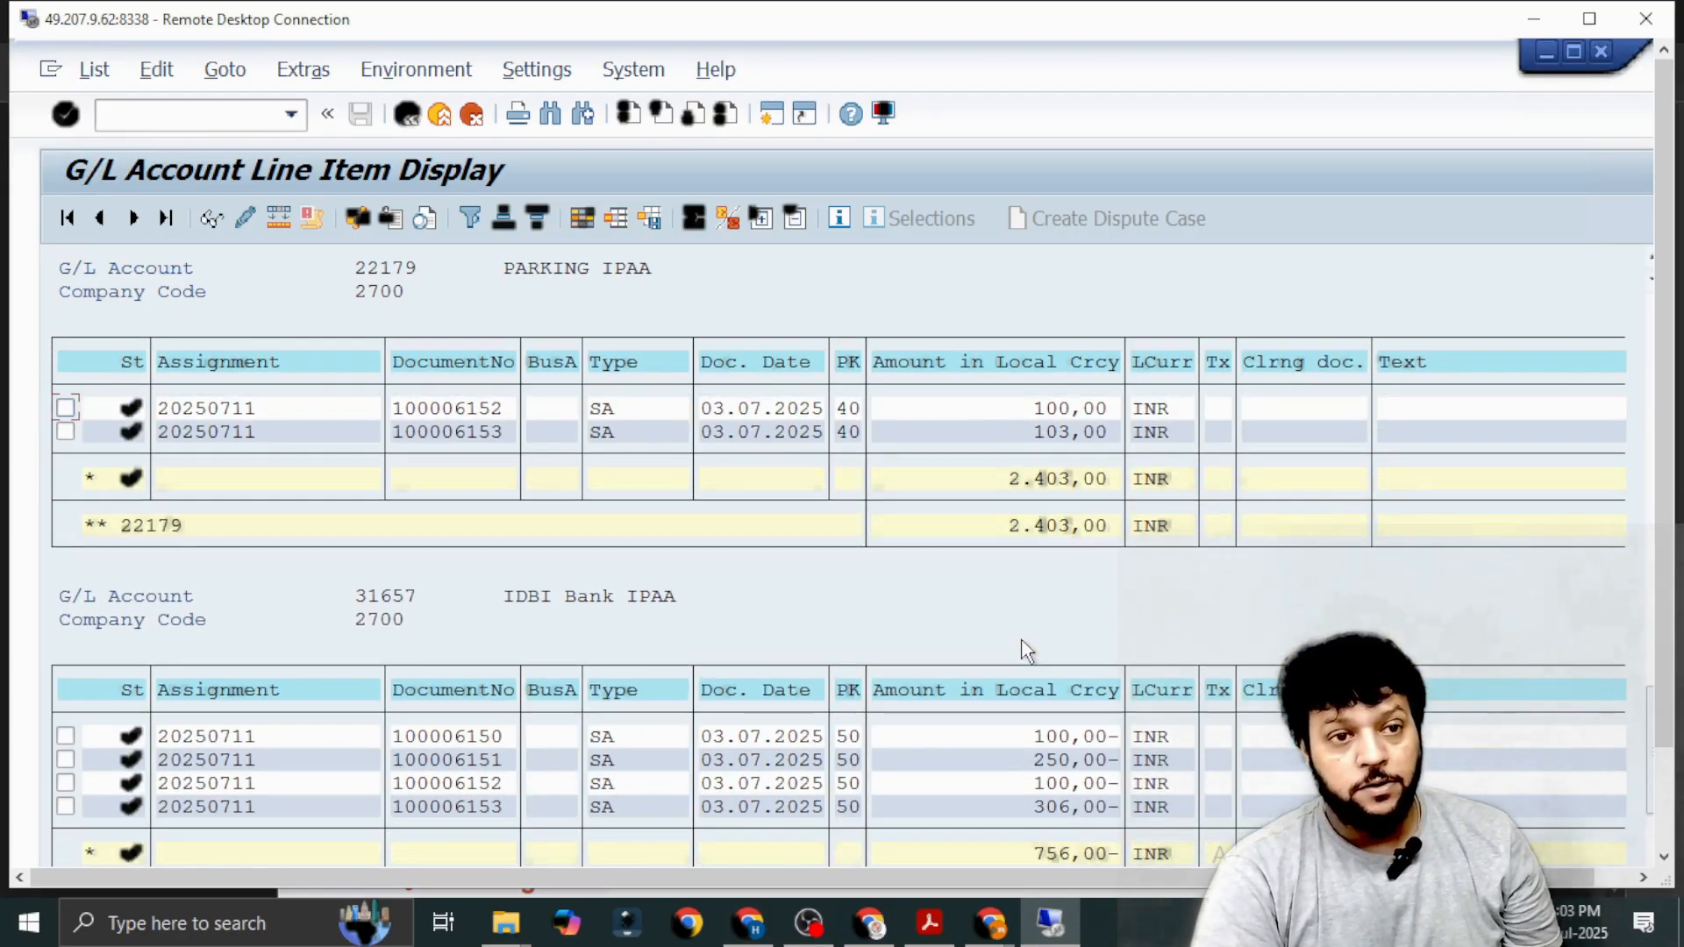
{"action": "scroll", "coordinate": [1025, 653], "scroll_direction": "down", "scroll_amount": 1}
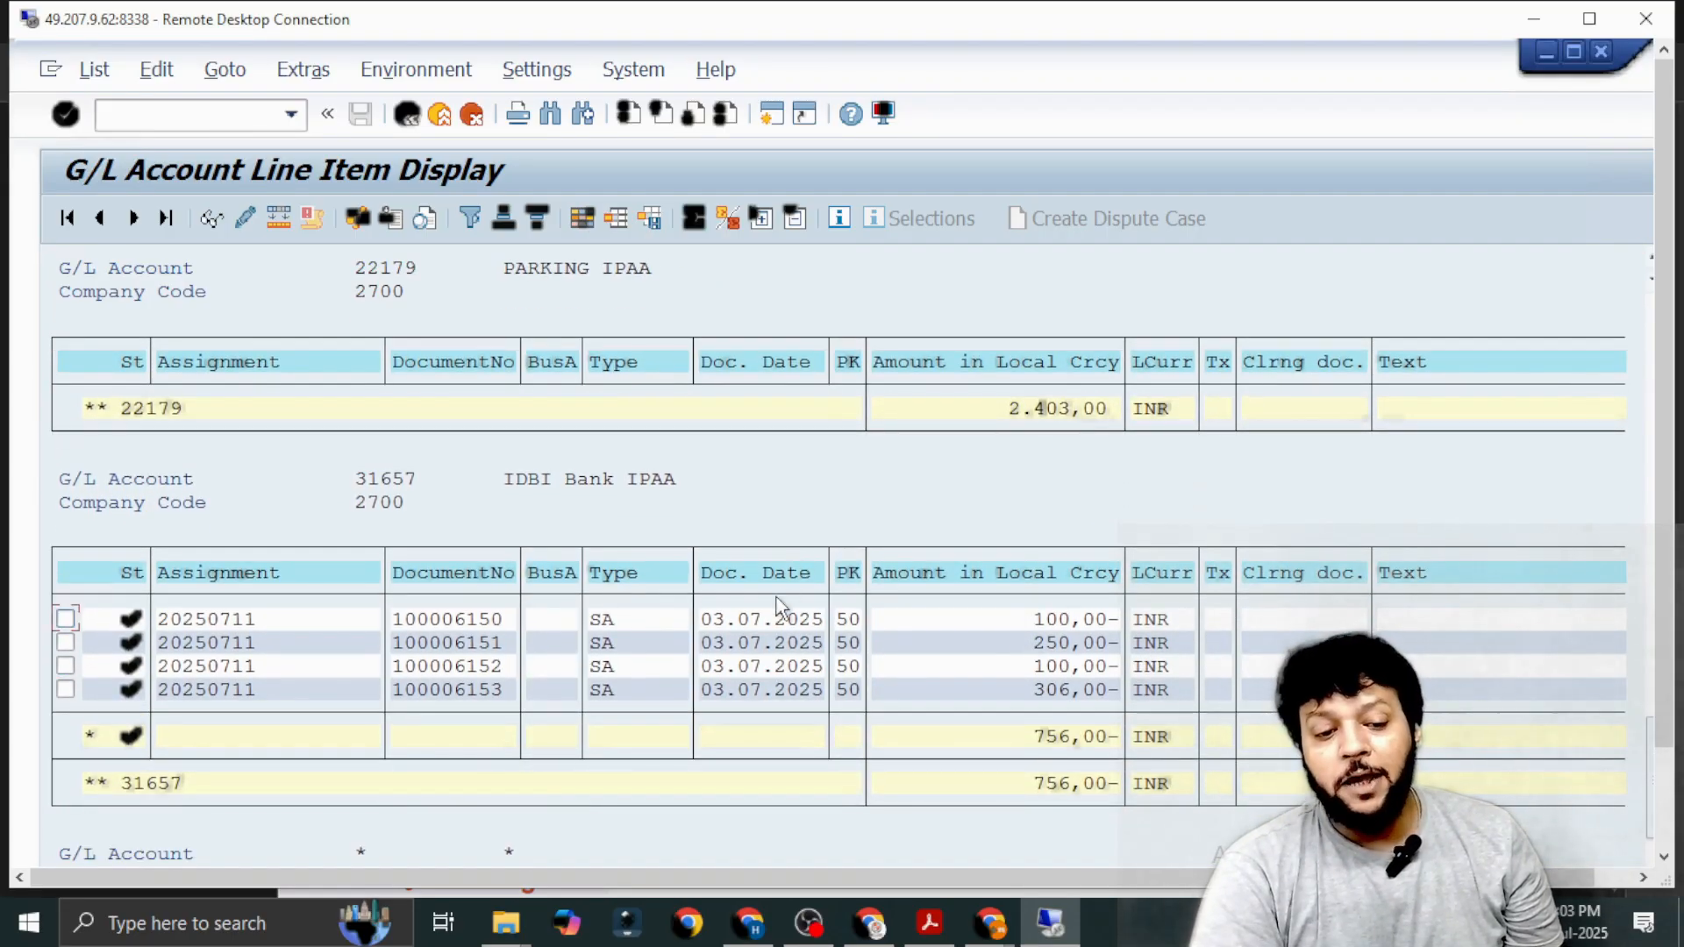
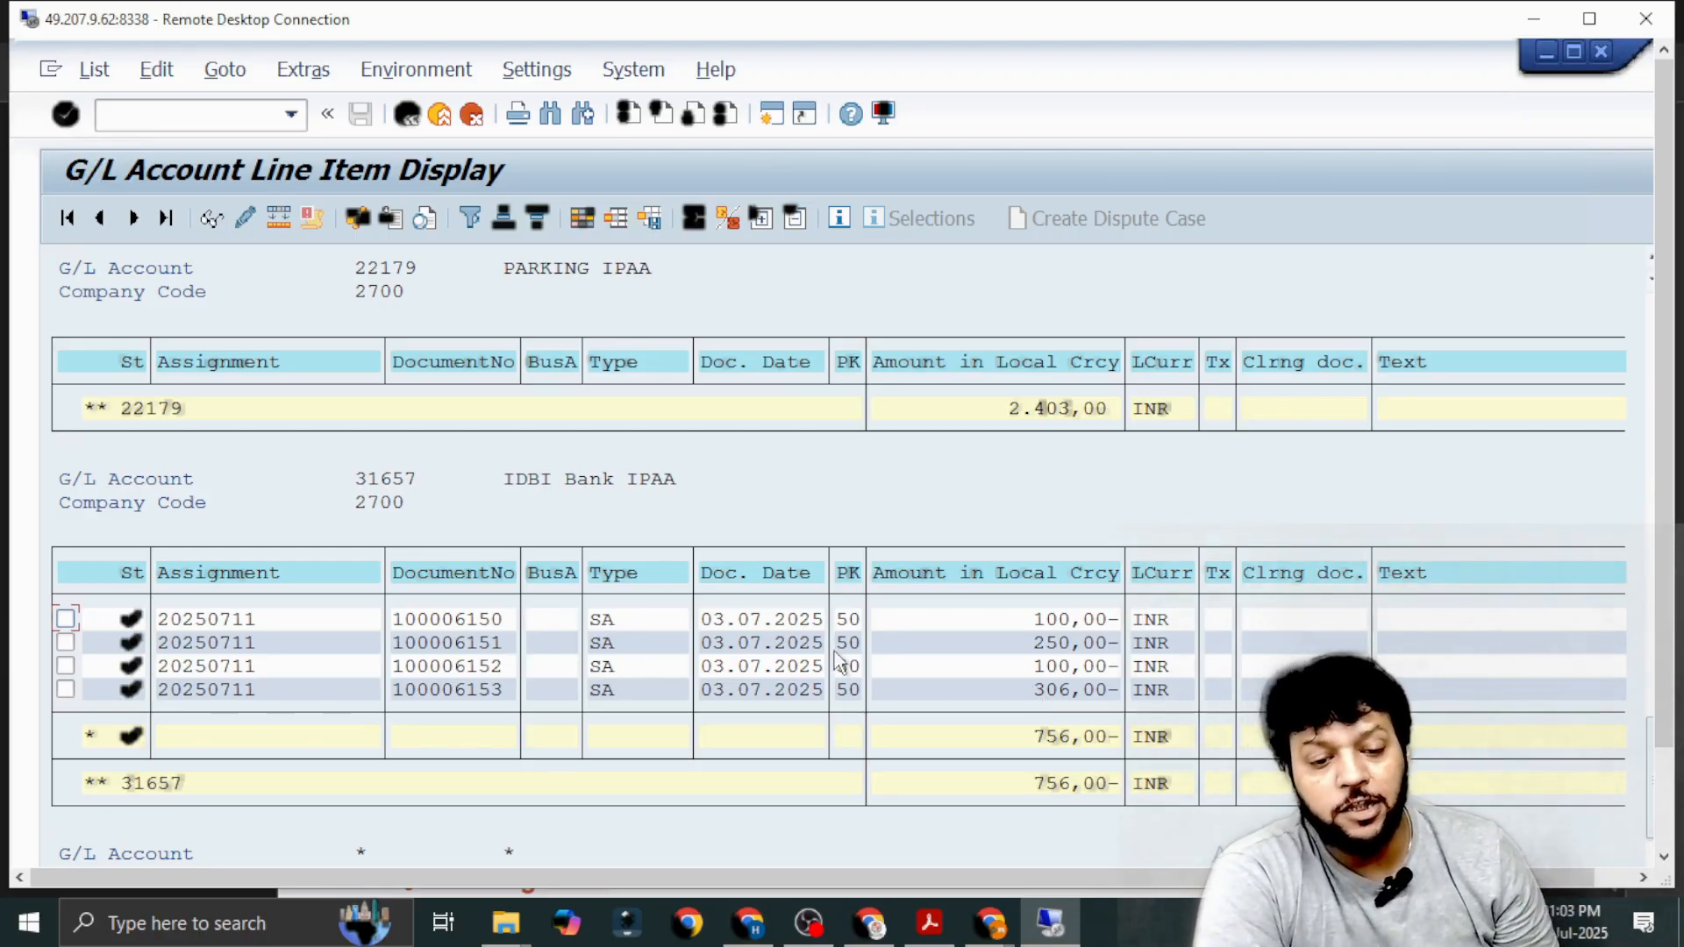
Open the 306,00 posting on the IDBI Bank IPAA account and display its complete document with all line items.
{"action": "left_click", "coordinate": [449, 686]}
{"action": "double_click", "coordinate": [450, 689]}
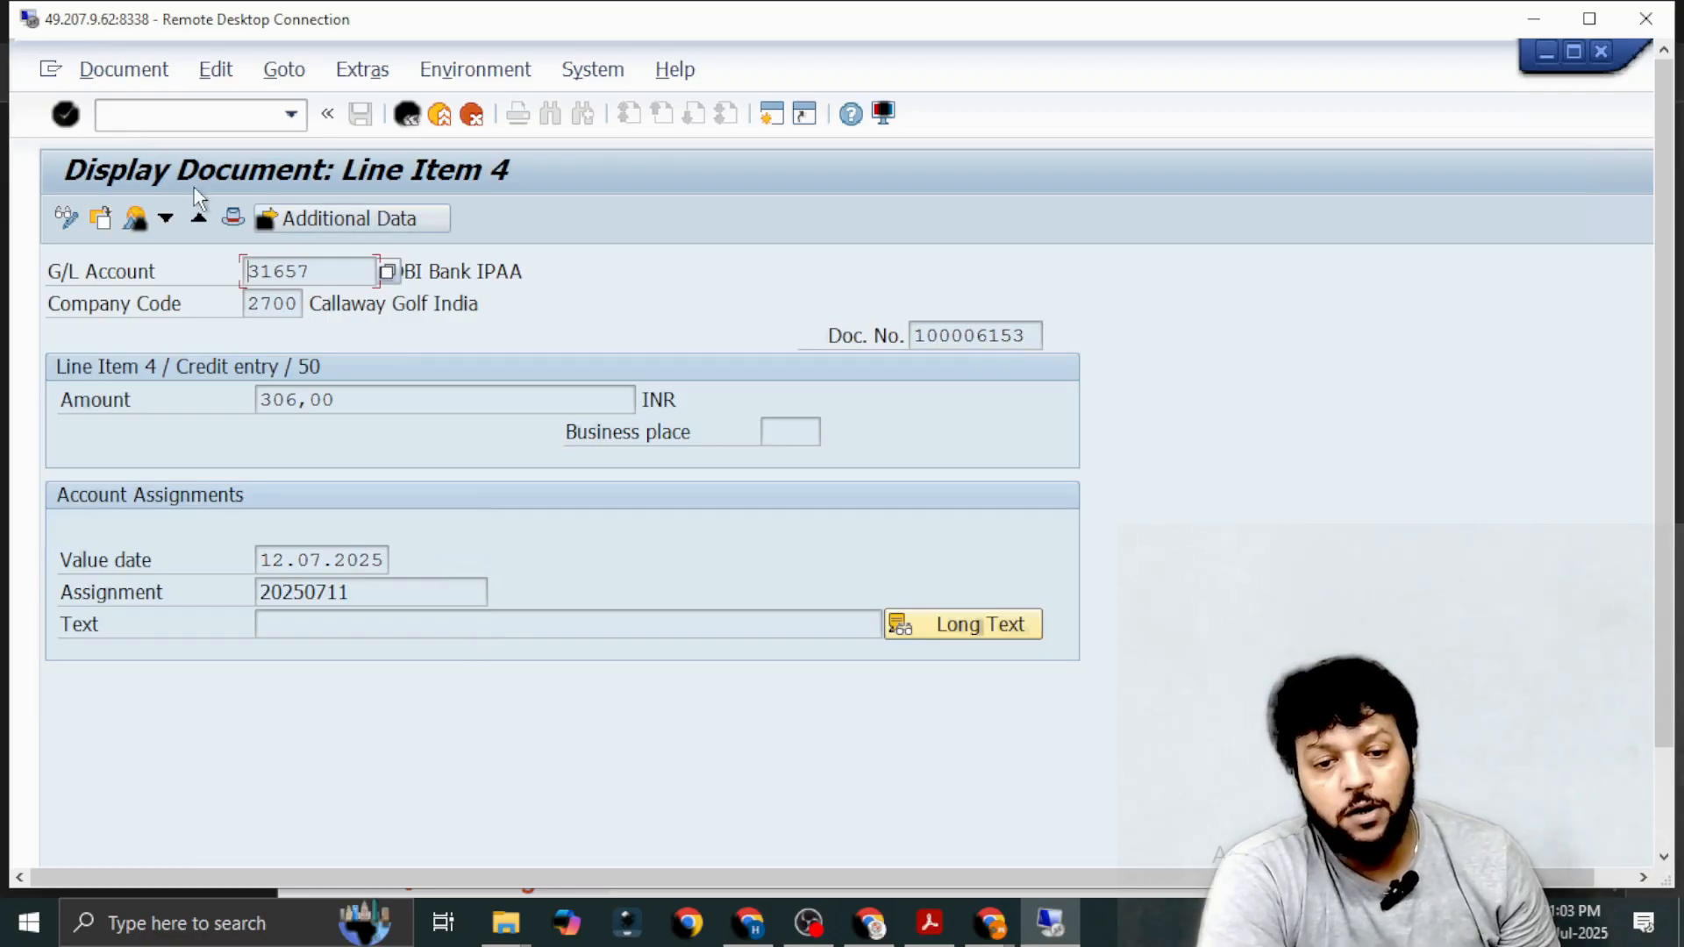
{"action": "left_click", "coordinate": [135, 218]}
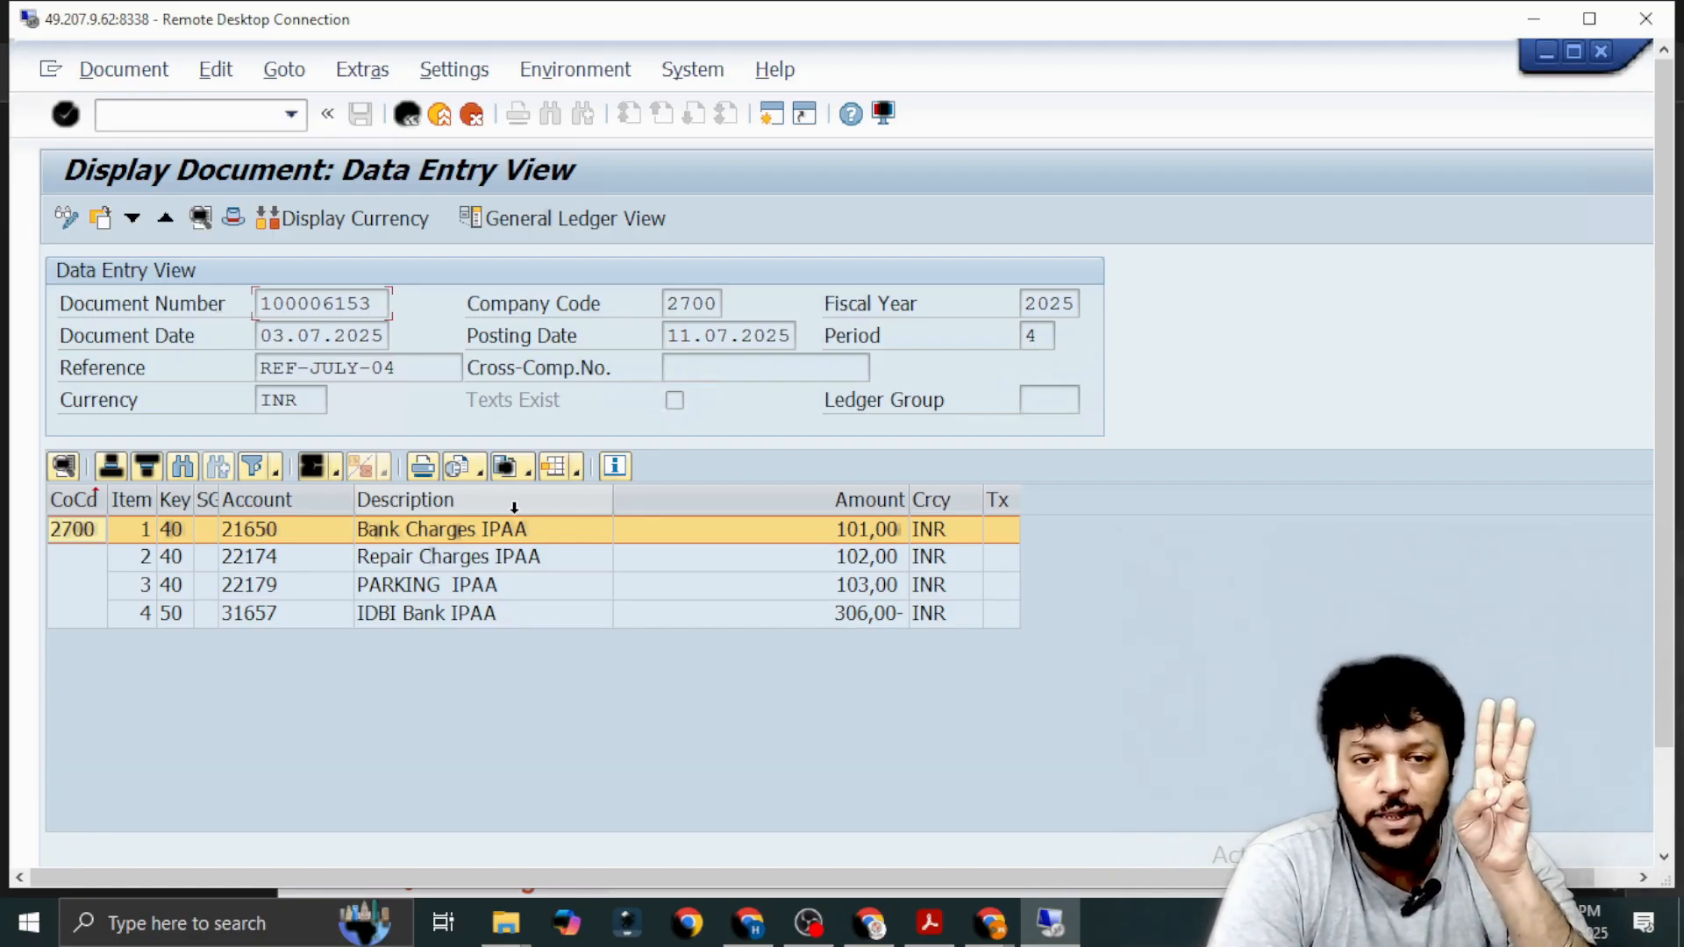
Switch to the SAP FICO PDF notes and read the definition of the F-02 GL to GL entry.
{"action": "key", "text": "alt+Tab"}
{"action": "scroll", "coordinate": [672, 631], "scroll_direction": "down", "scroll_amount": 8}
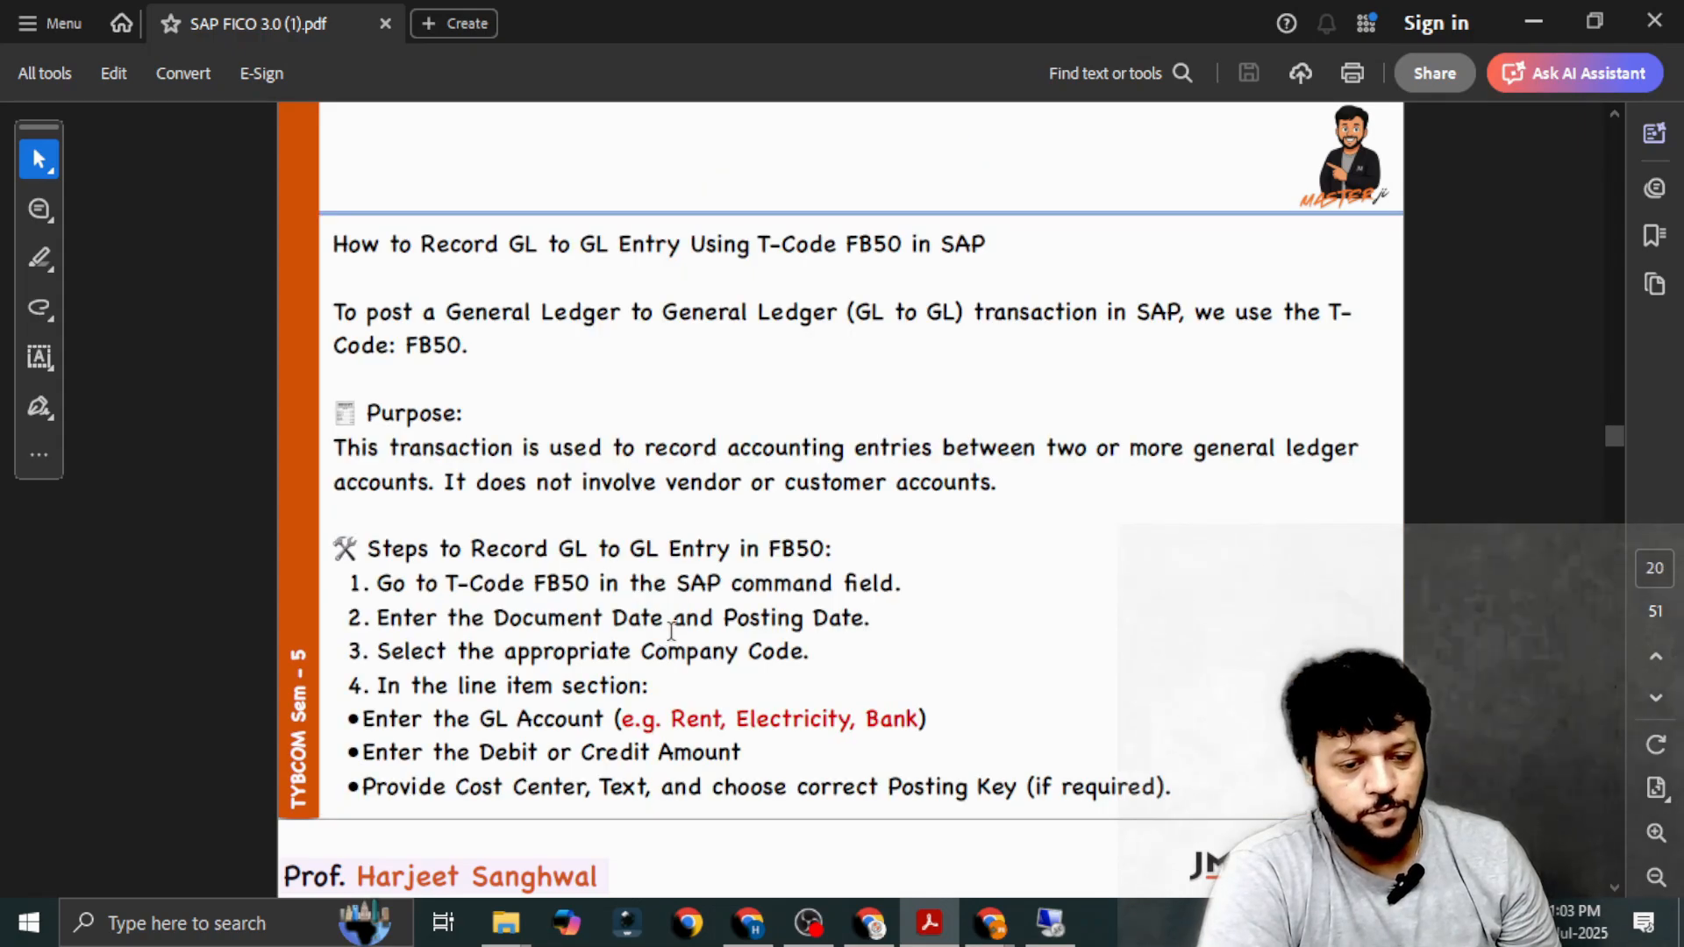
{"action": "scroll", "coordinate": [672, 632], "scroll_direction": "down", "scroll_amount": 8}
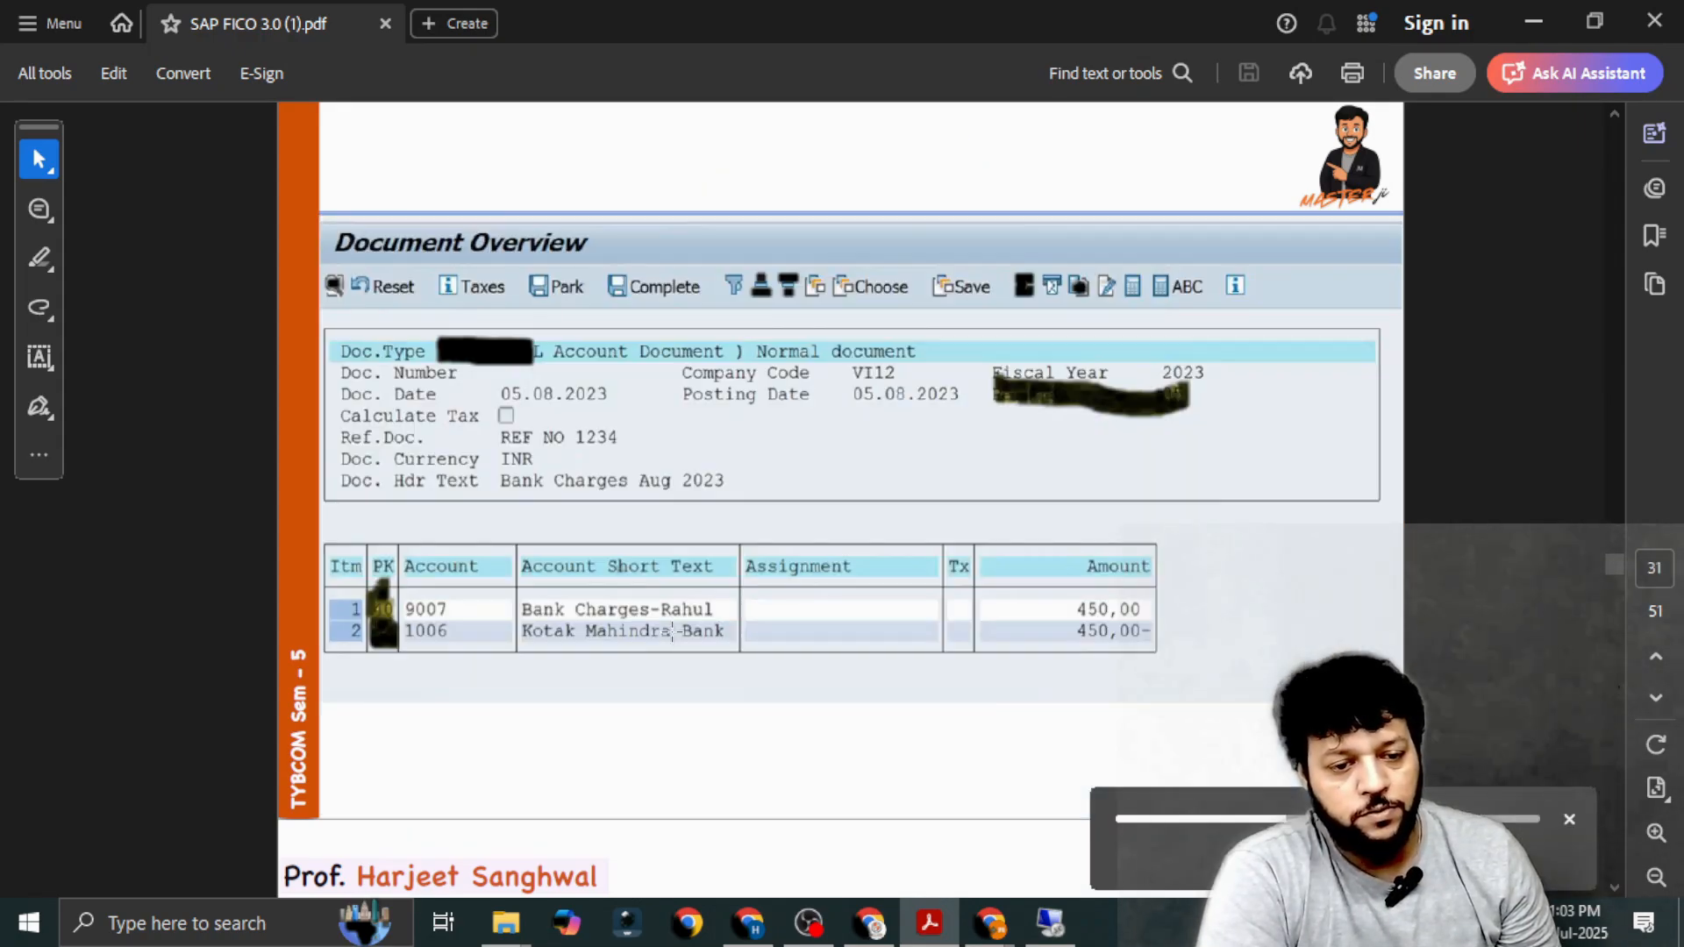
{"action": "scroll", "coordinate": [672, 632], "scroll_direction": "down", "scroll_amount": 4}
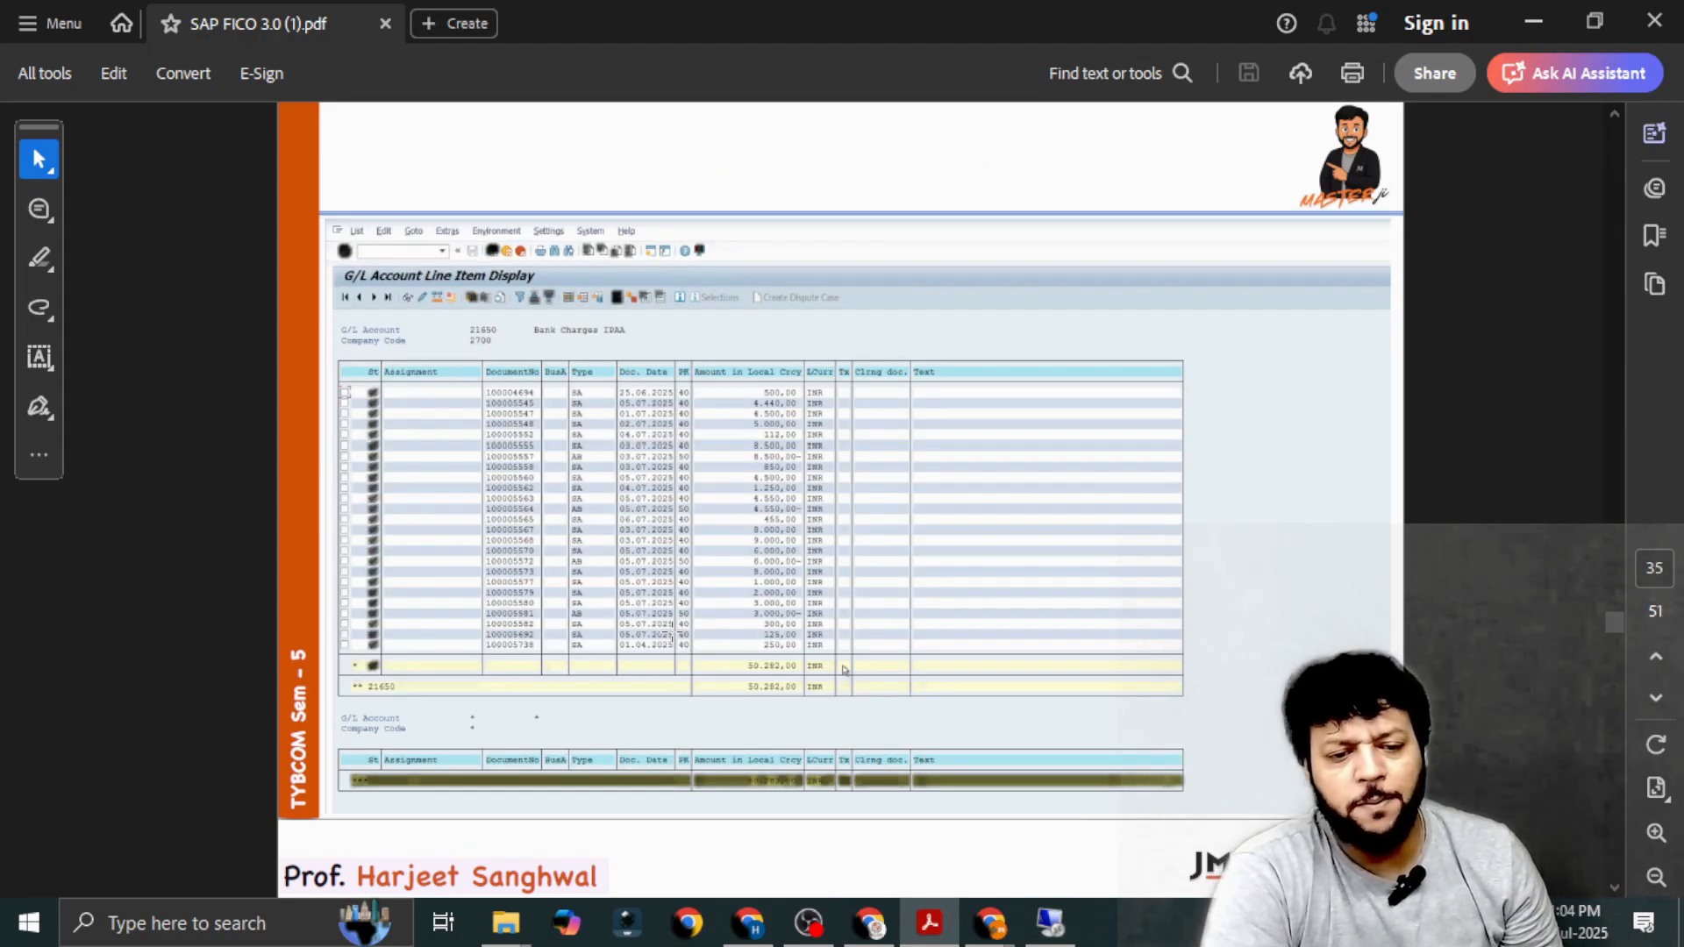
{"action": "scroll", "coordinate": [705, 524], "scroll_direction": "up", "scroll_amount": 1}
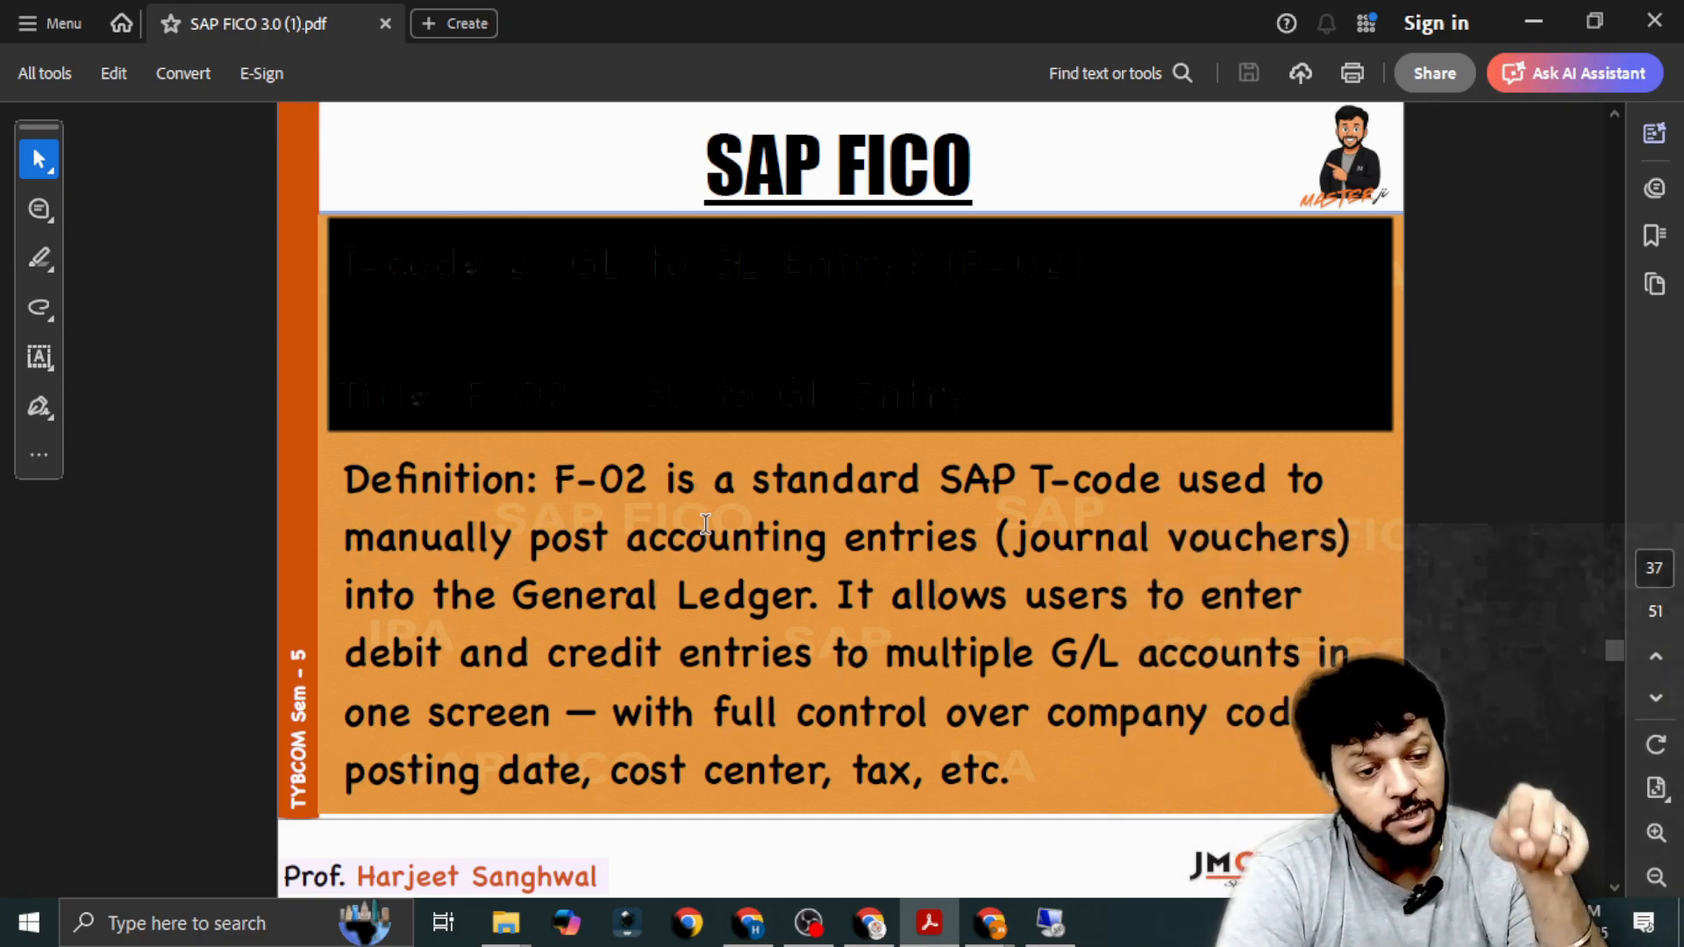
Return to the SAP remote session and start transaction F-02 in place of the displayed document.
{"action": "key", "text": "alt+Tab"}
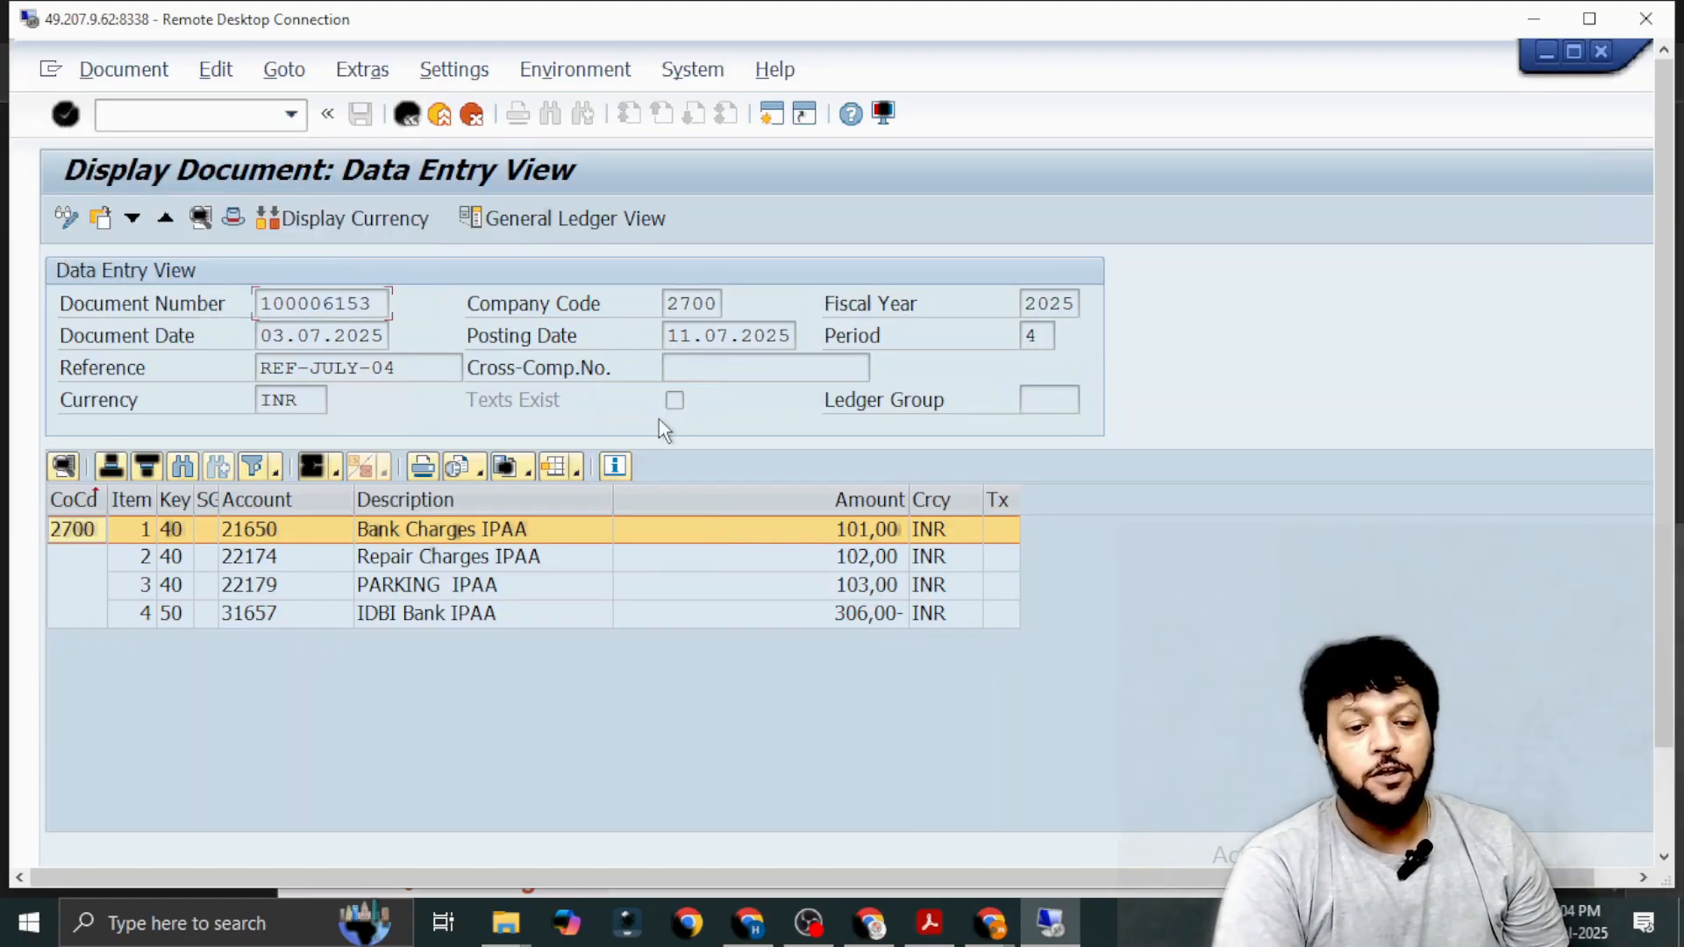
{"action": "type", "text": "/"}
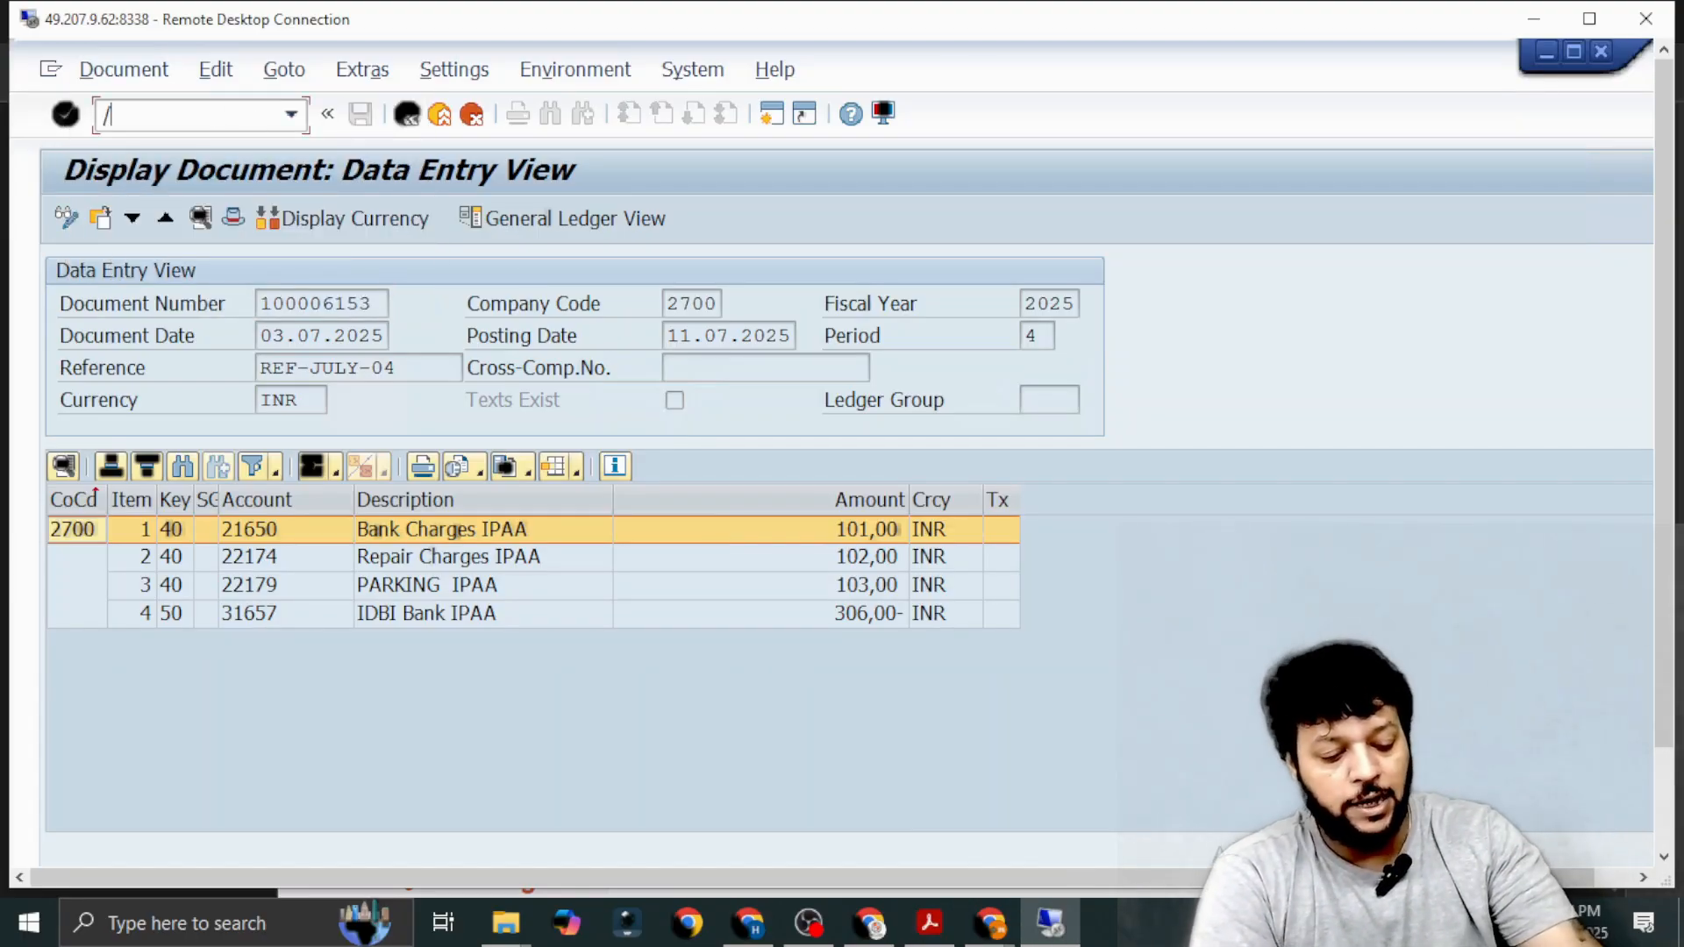
{"action": "type", "text": "nf-"}
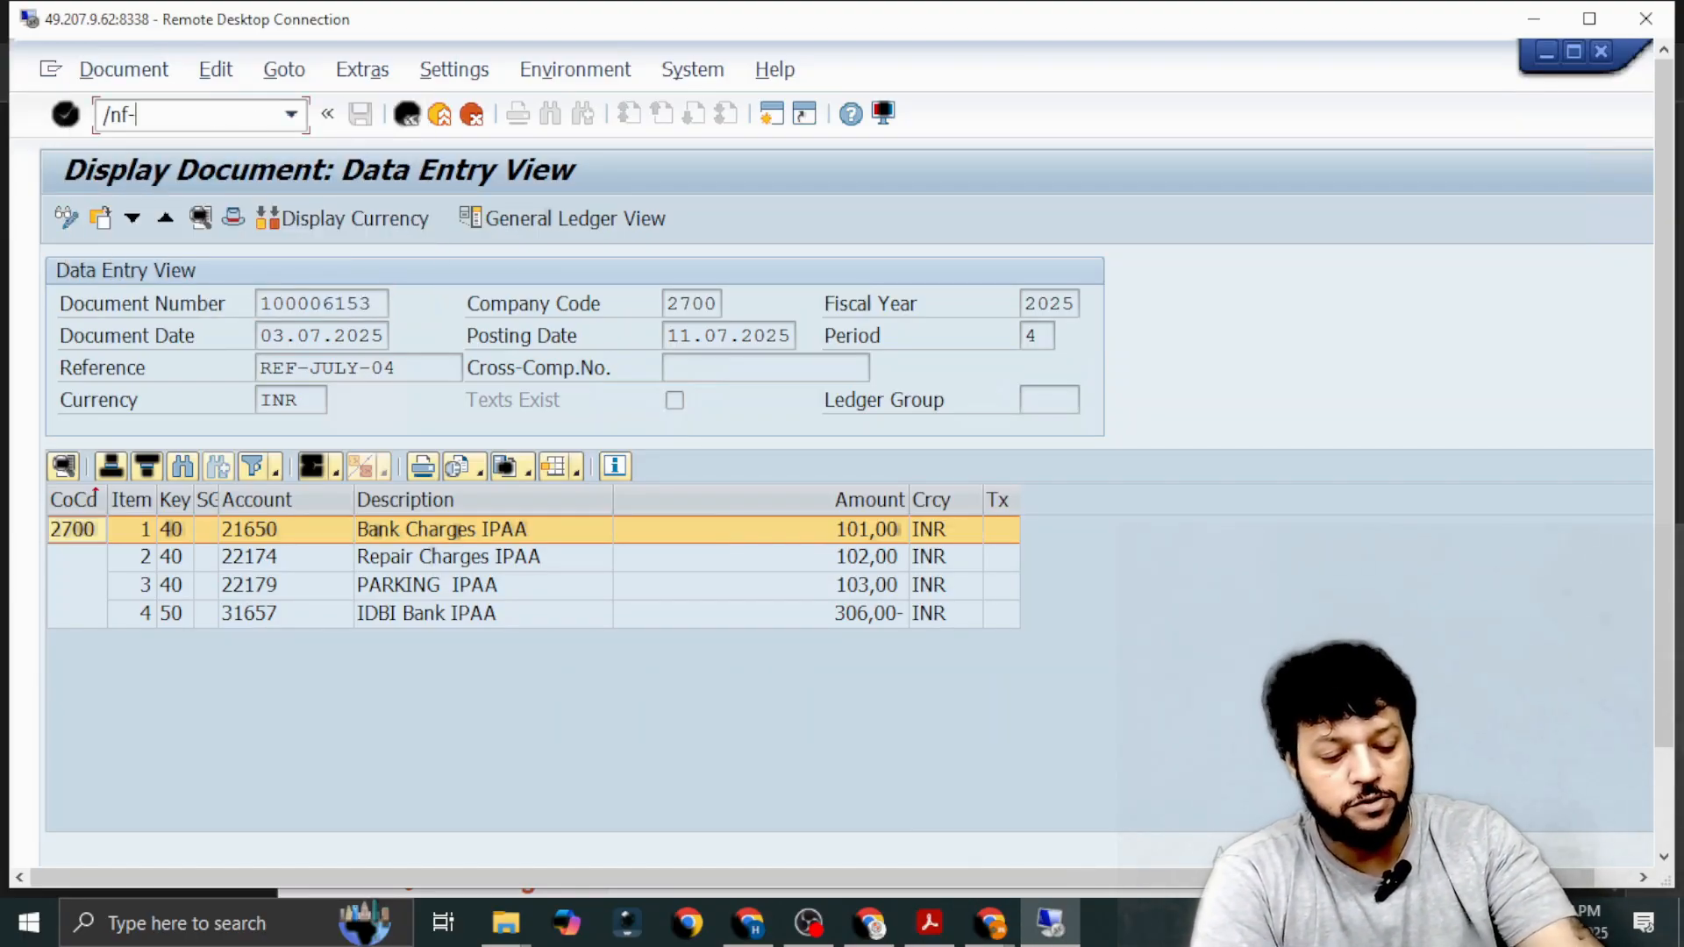
{"action": "type", "text": "02"}
{"action": "key", "text": "Return"}
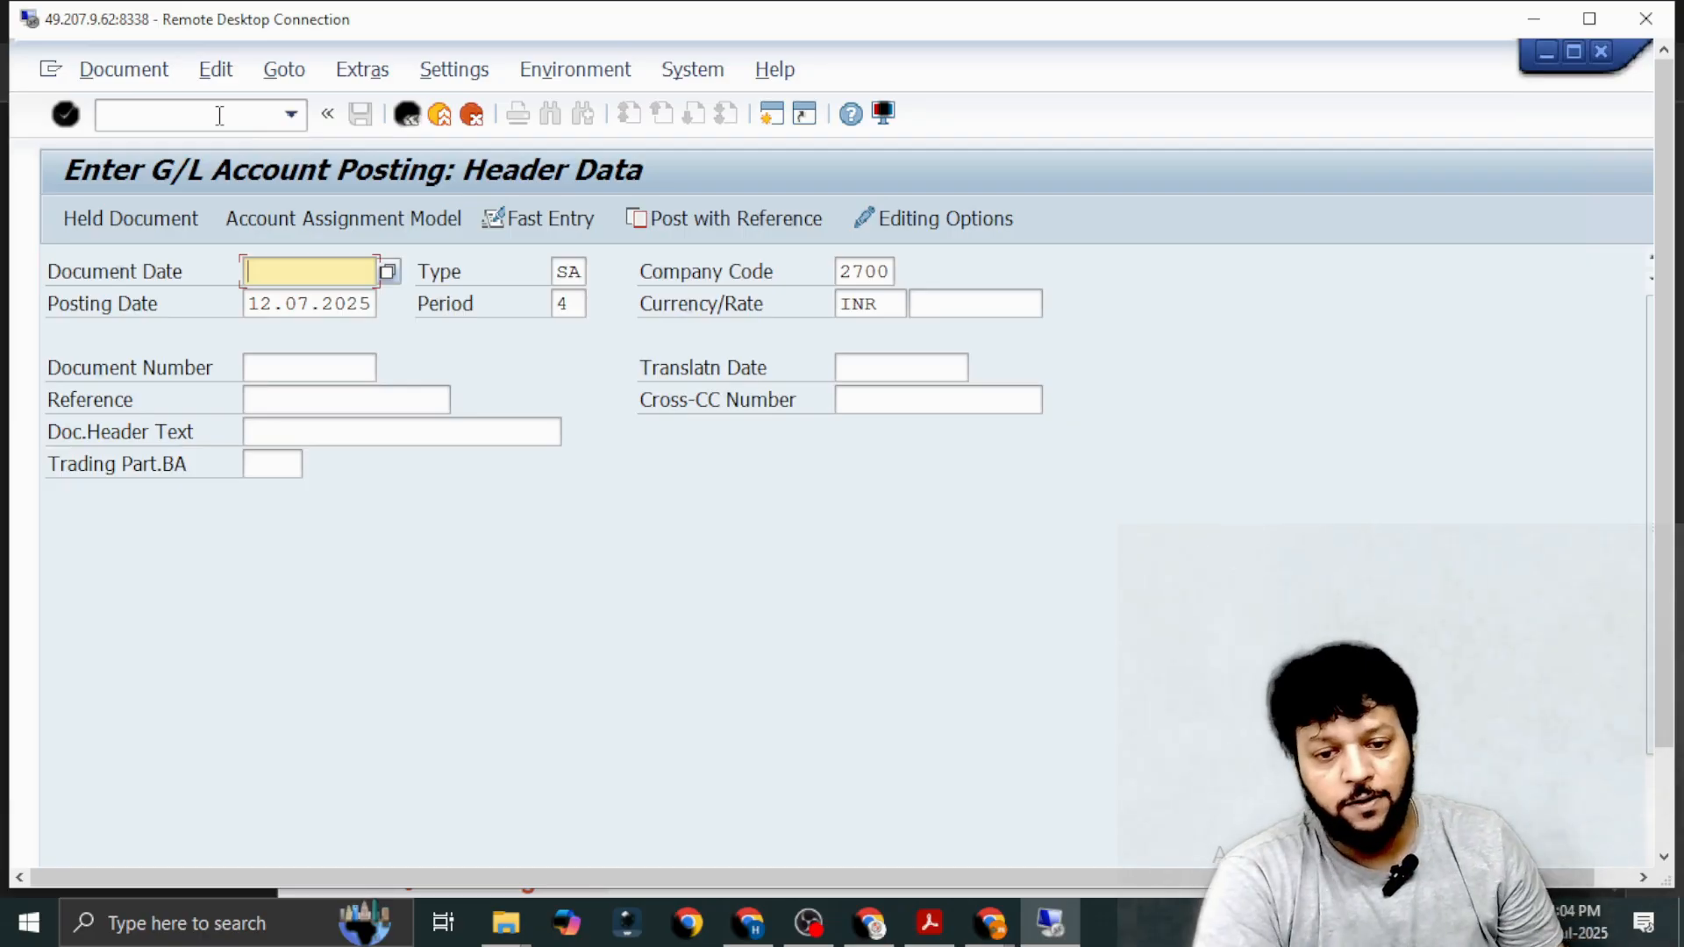
Set the document date to 04.07.2025 and the posting date to 11.07.2025 in the posting header.
{"action": "left_click", "coordinate": [388, 271]}
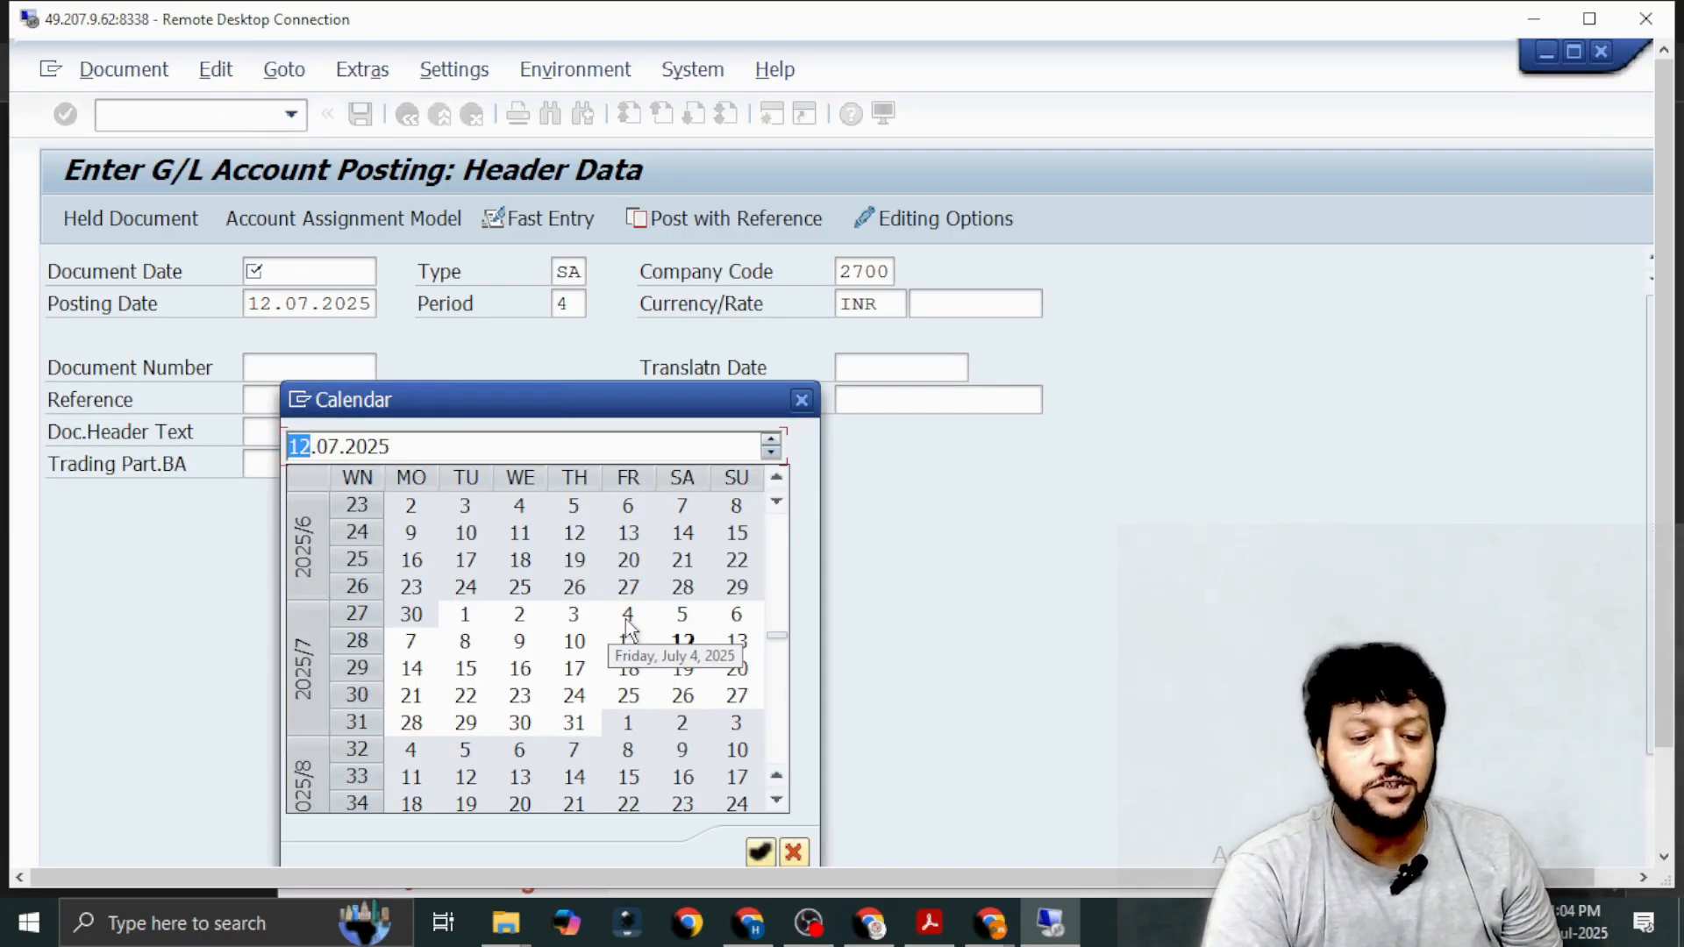
{"action": "double_click", "coordinate": [627, 619]}
{"action": "left_click", "coordinate": [352, 304]}
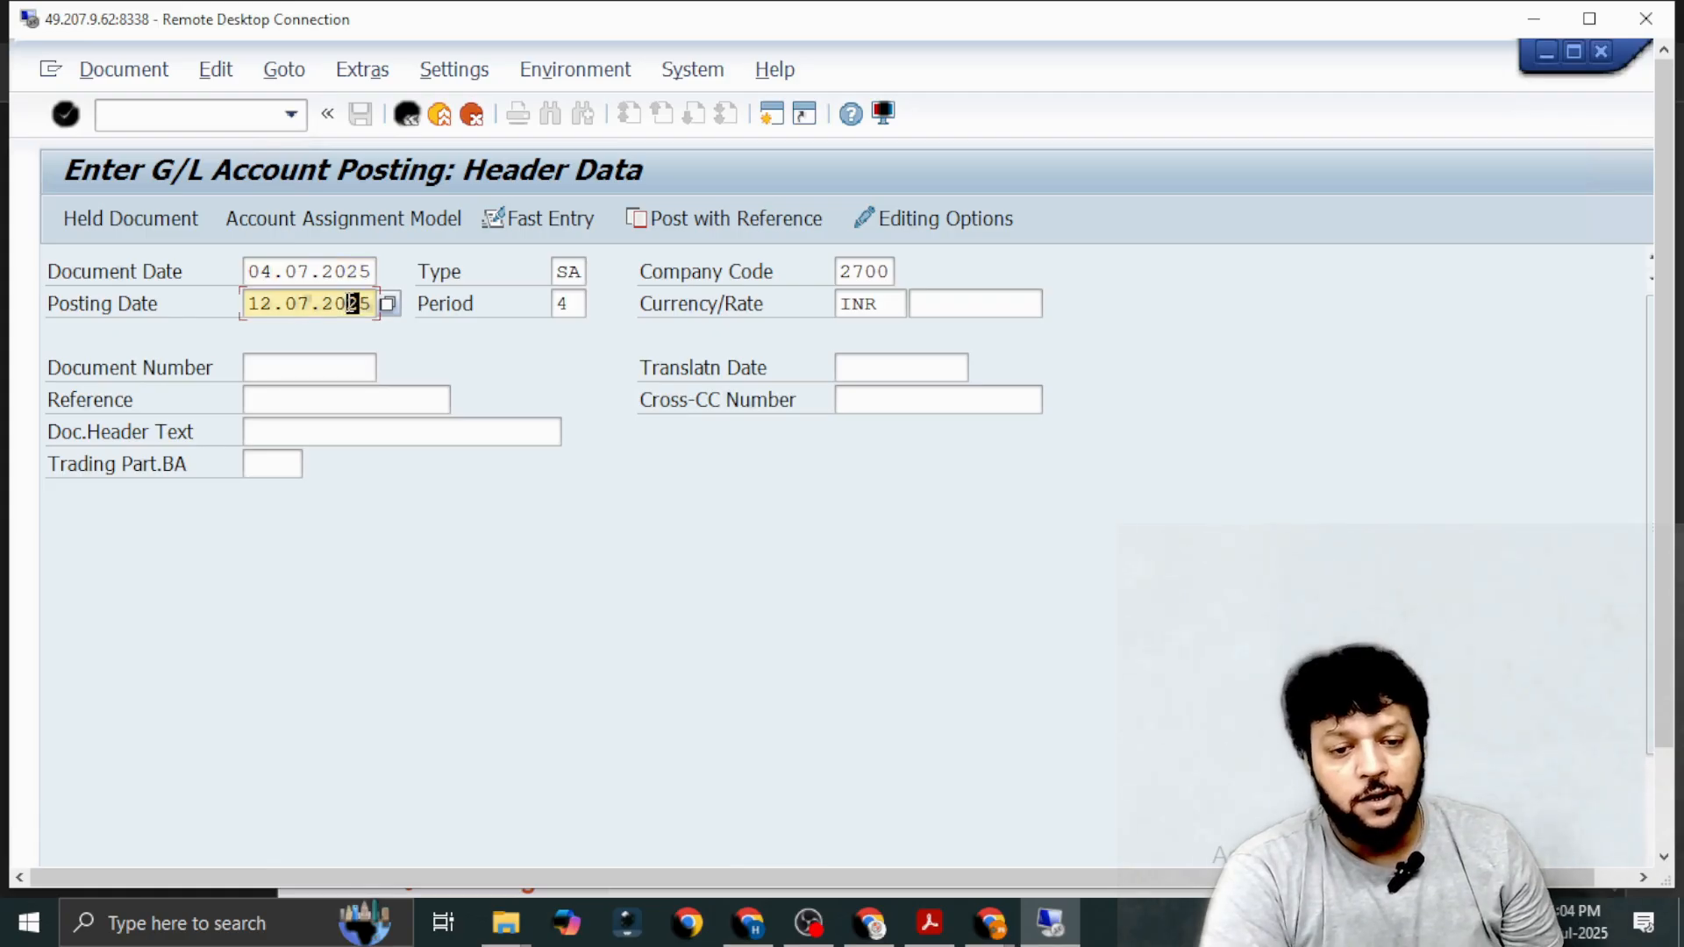
{"action": "left_click", "coordinate": [387, 304]}
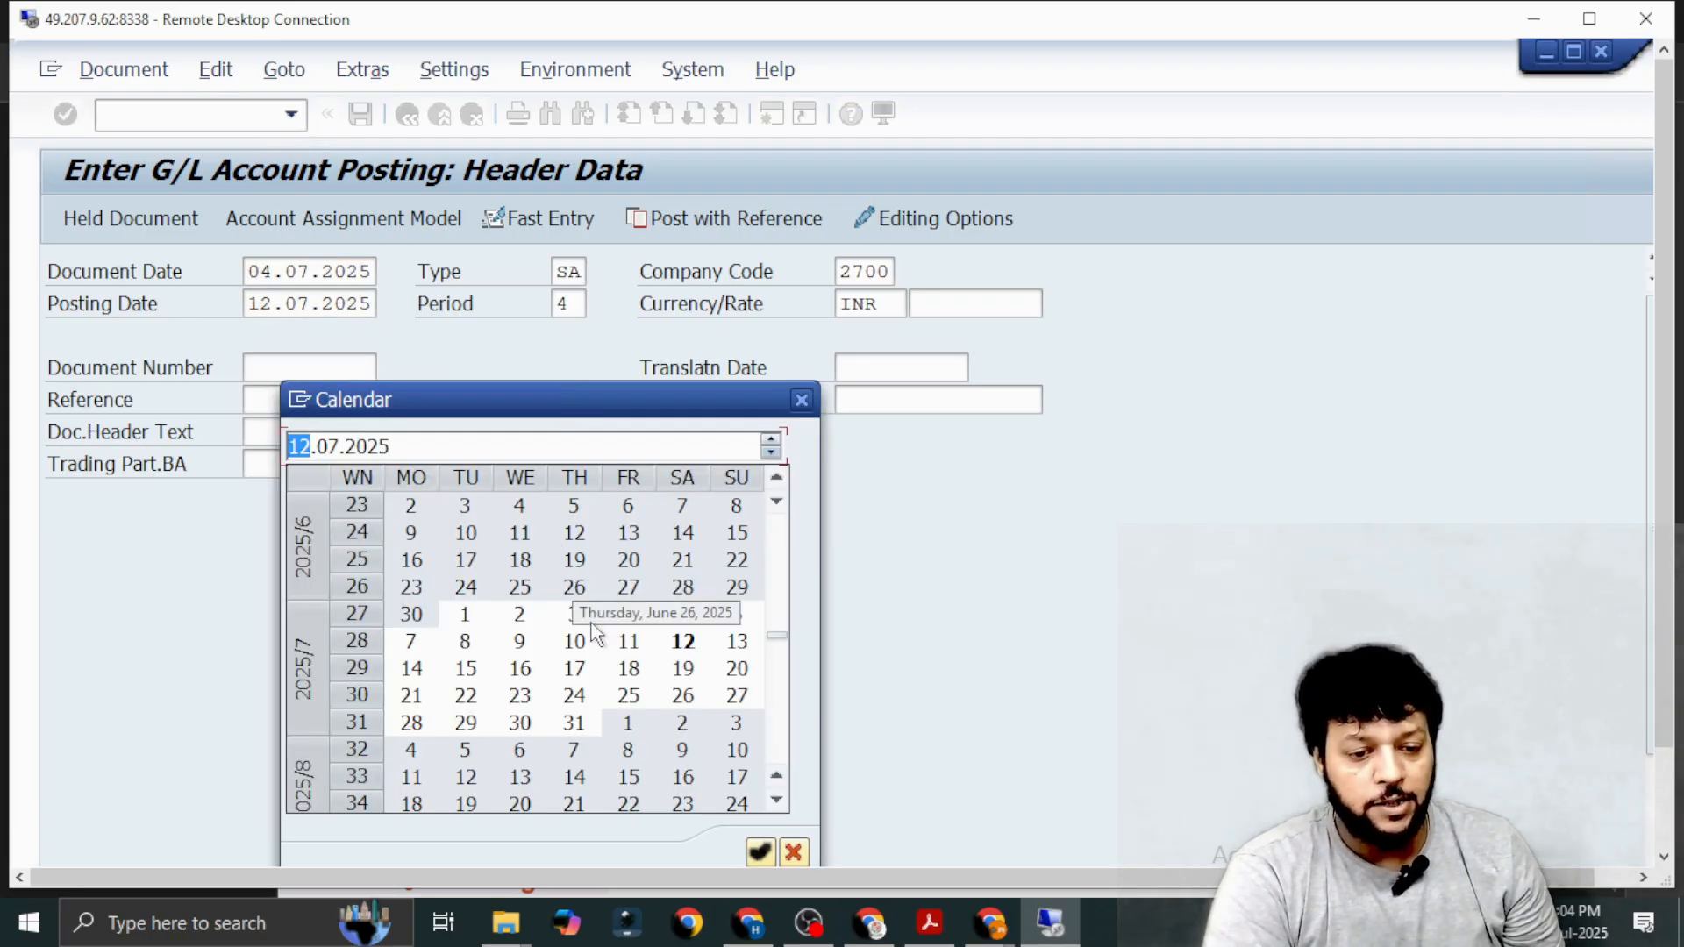
{"action": "double_click", "coordinate": [628, 641]}
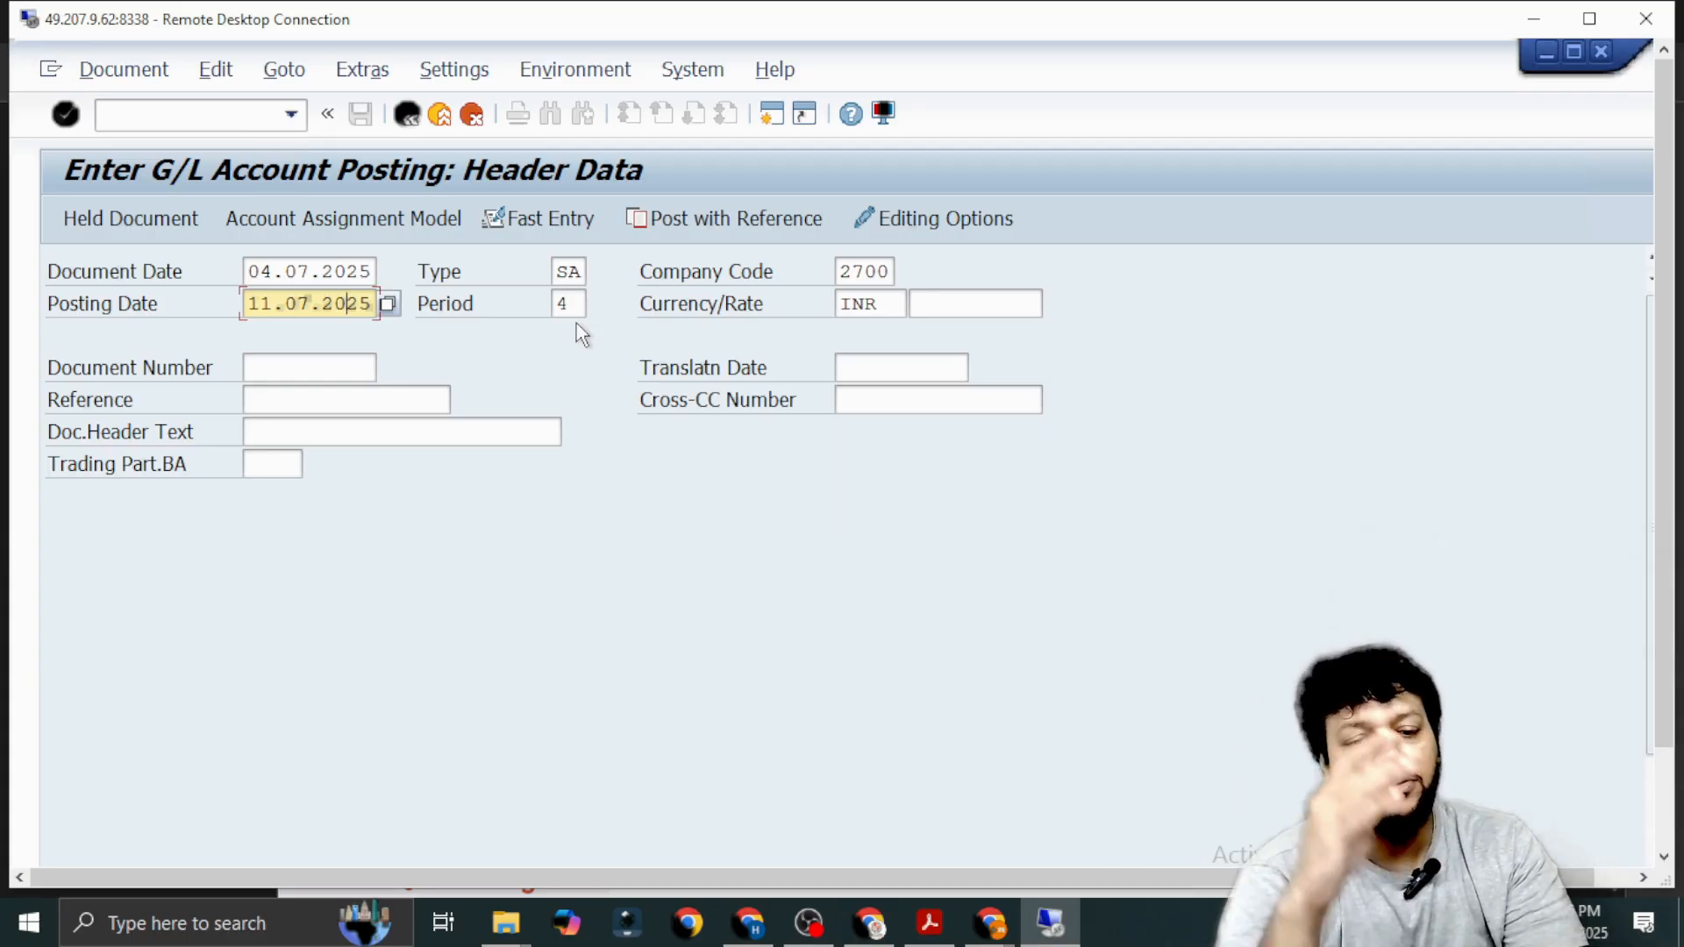
Enter Ref/f-02/1 as the reference of the G/L account posting.
{"action": "left_click", "coordinate": [295, 406]}
{"action": "type", "text": "R"}
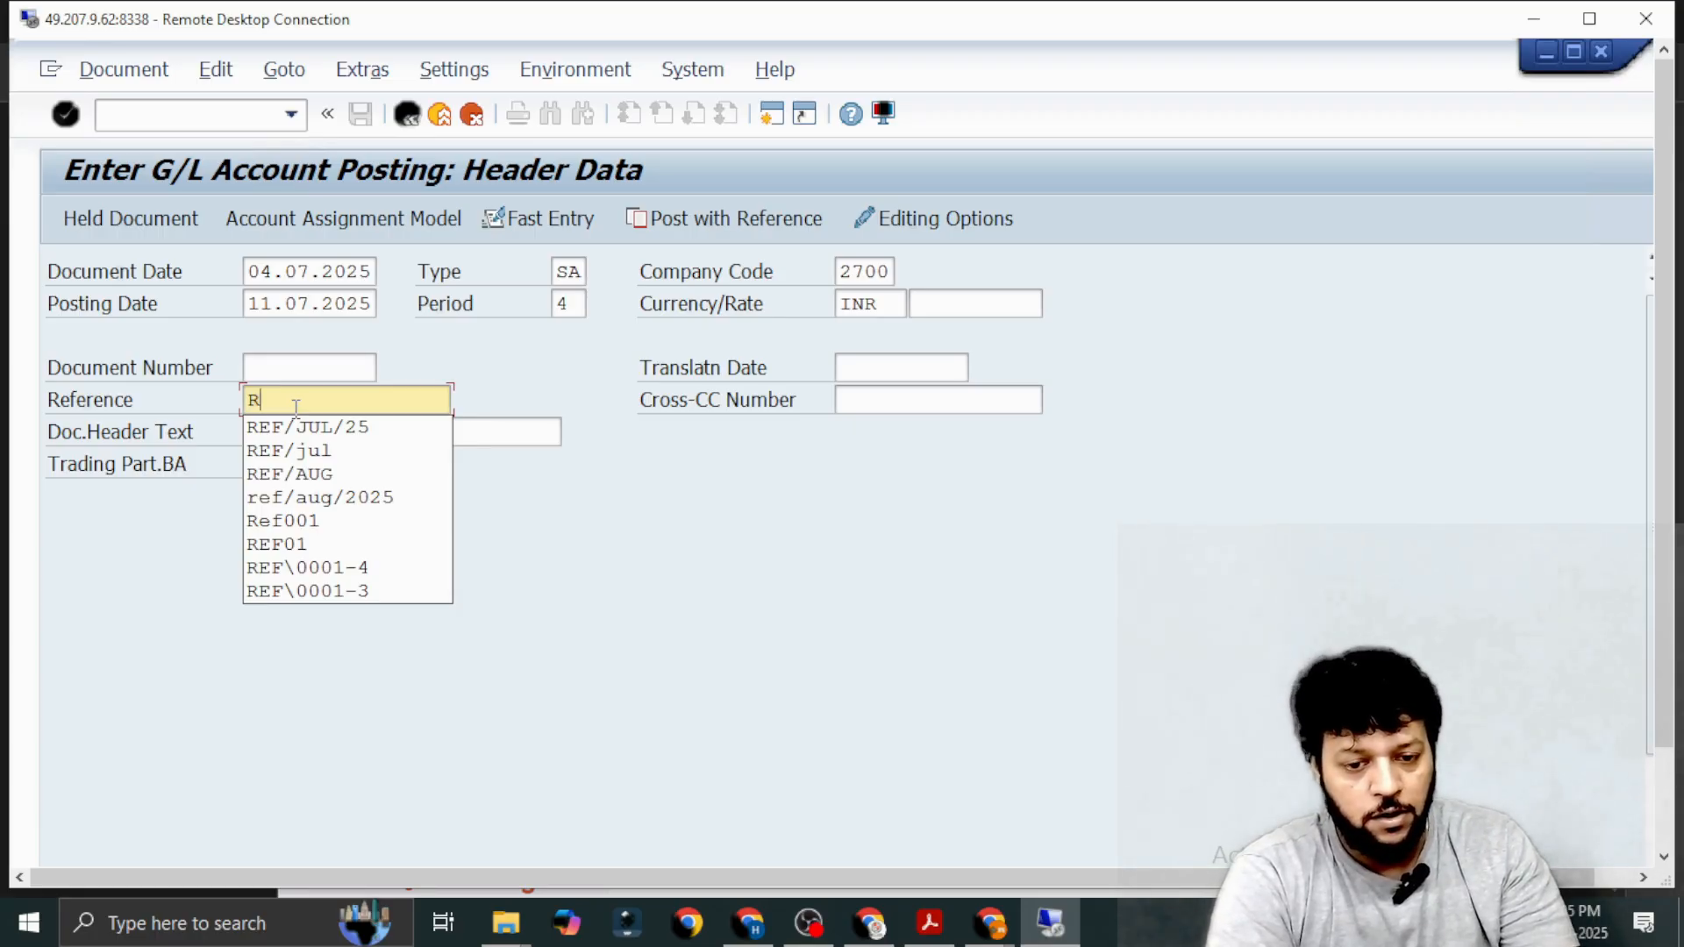
{"action": "type", "text": "ef"}
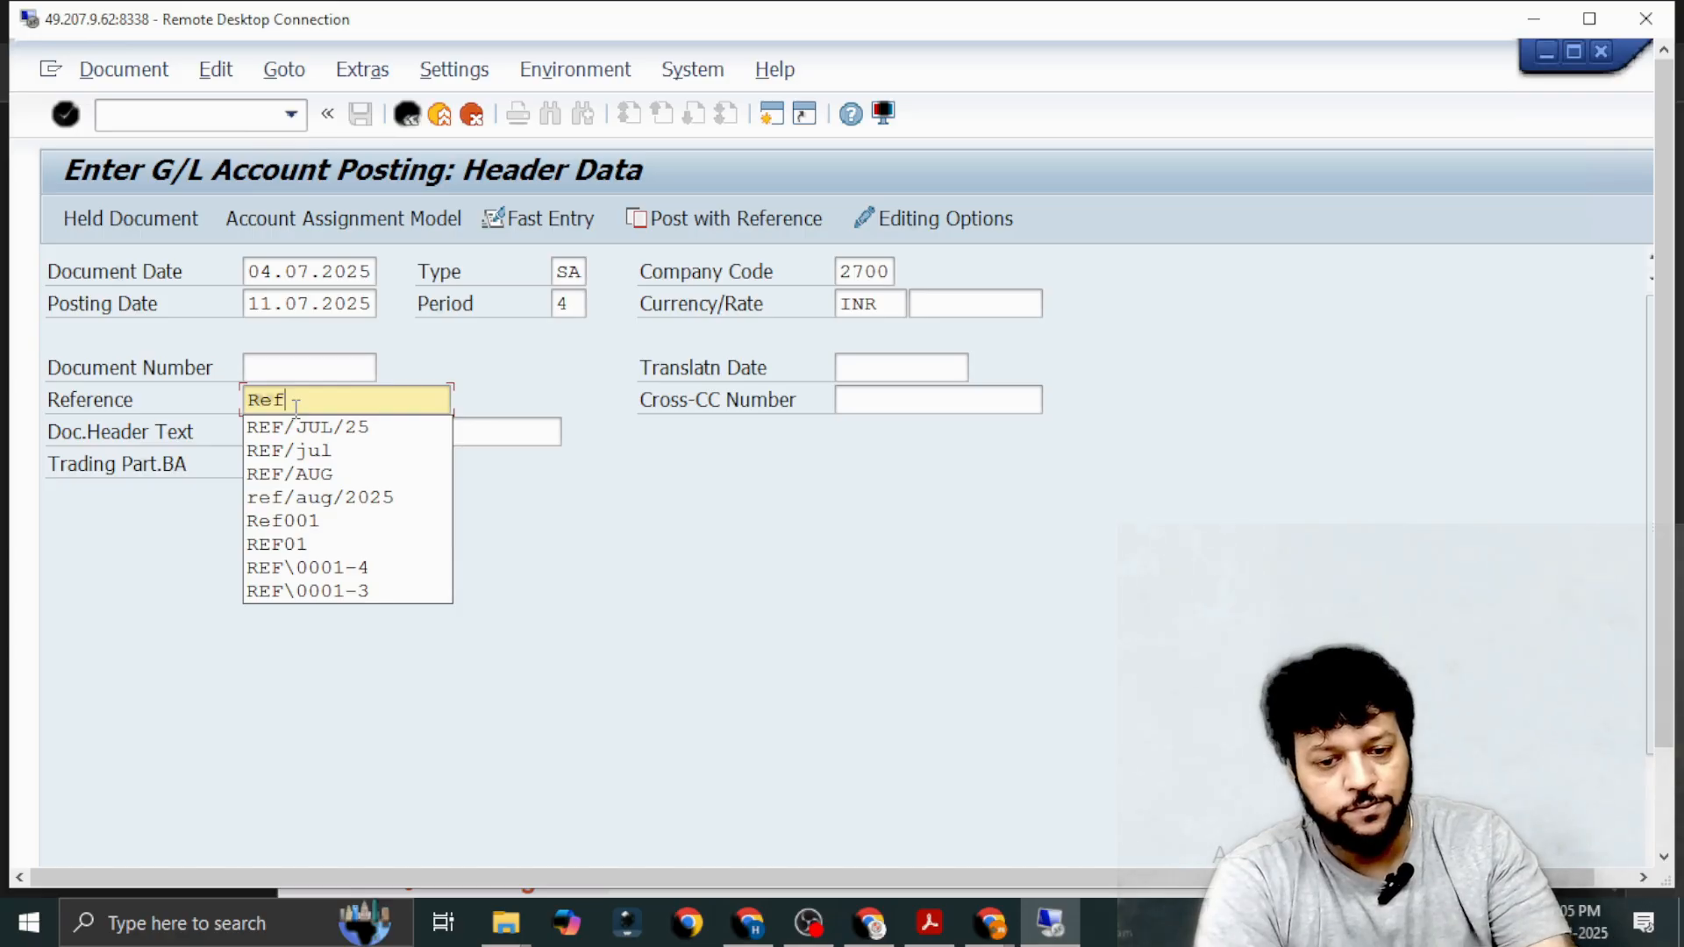
{"action": "type", "text": "/"}
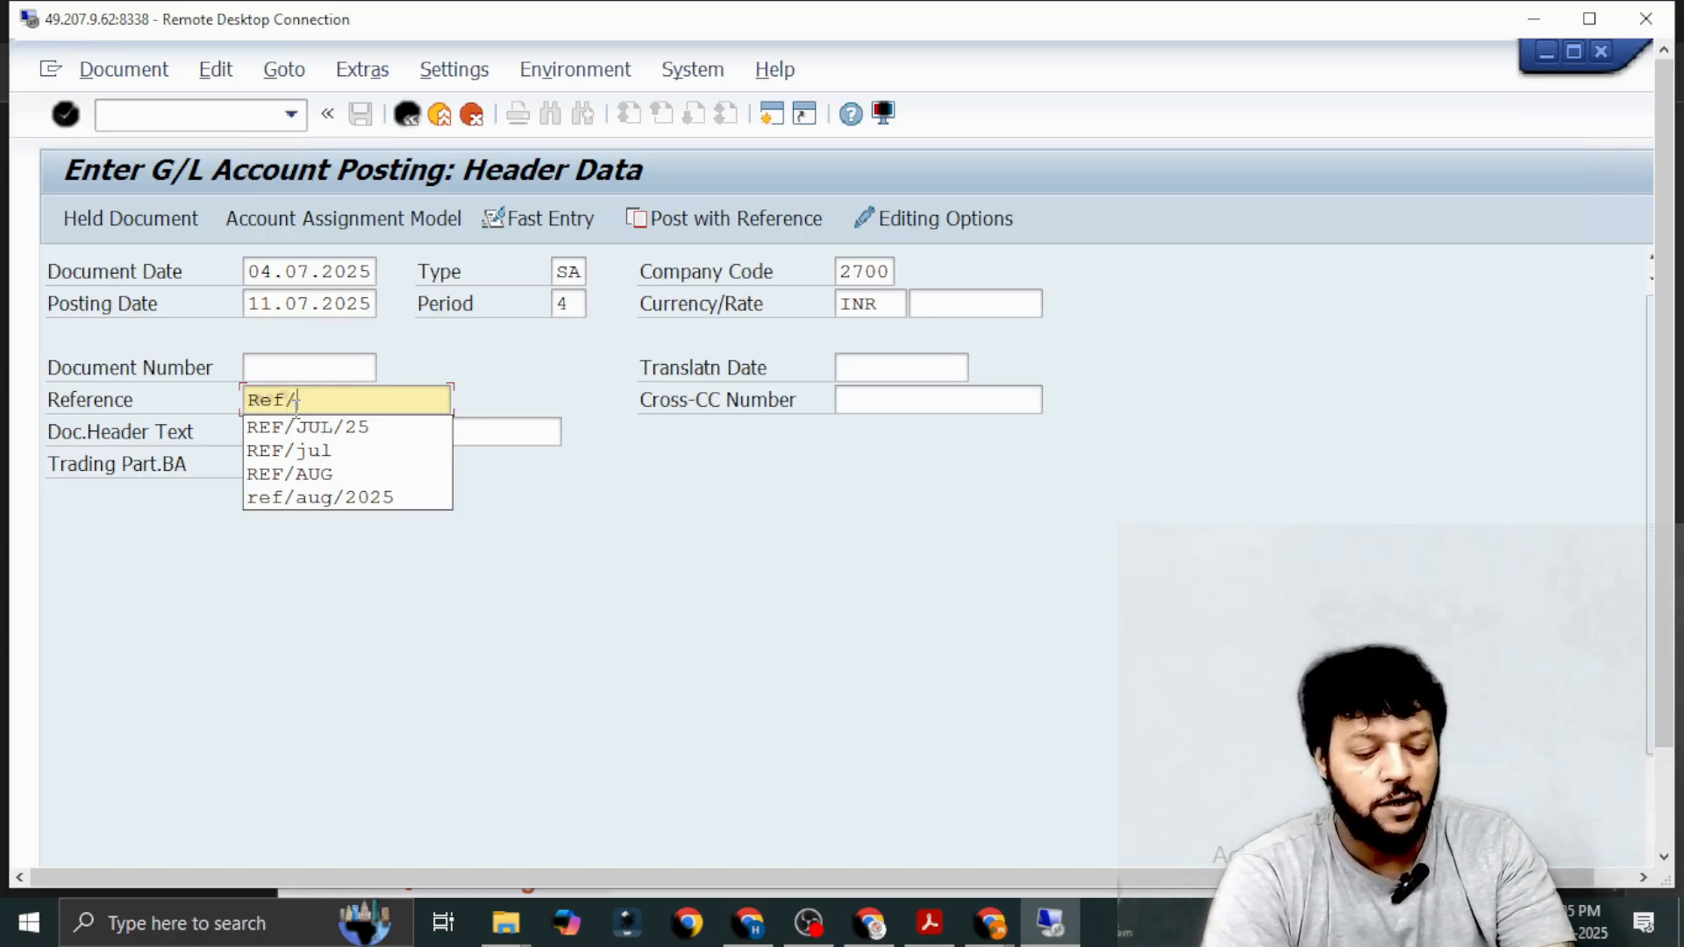
{"action": "type", "text": "f-"}
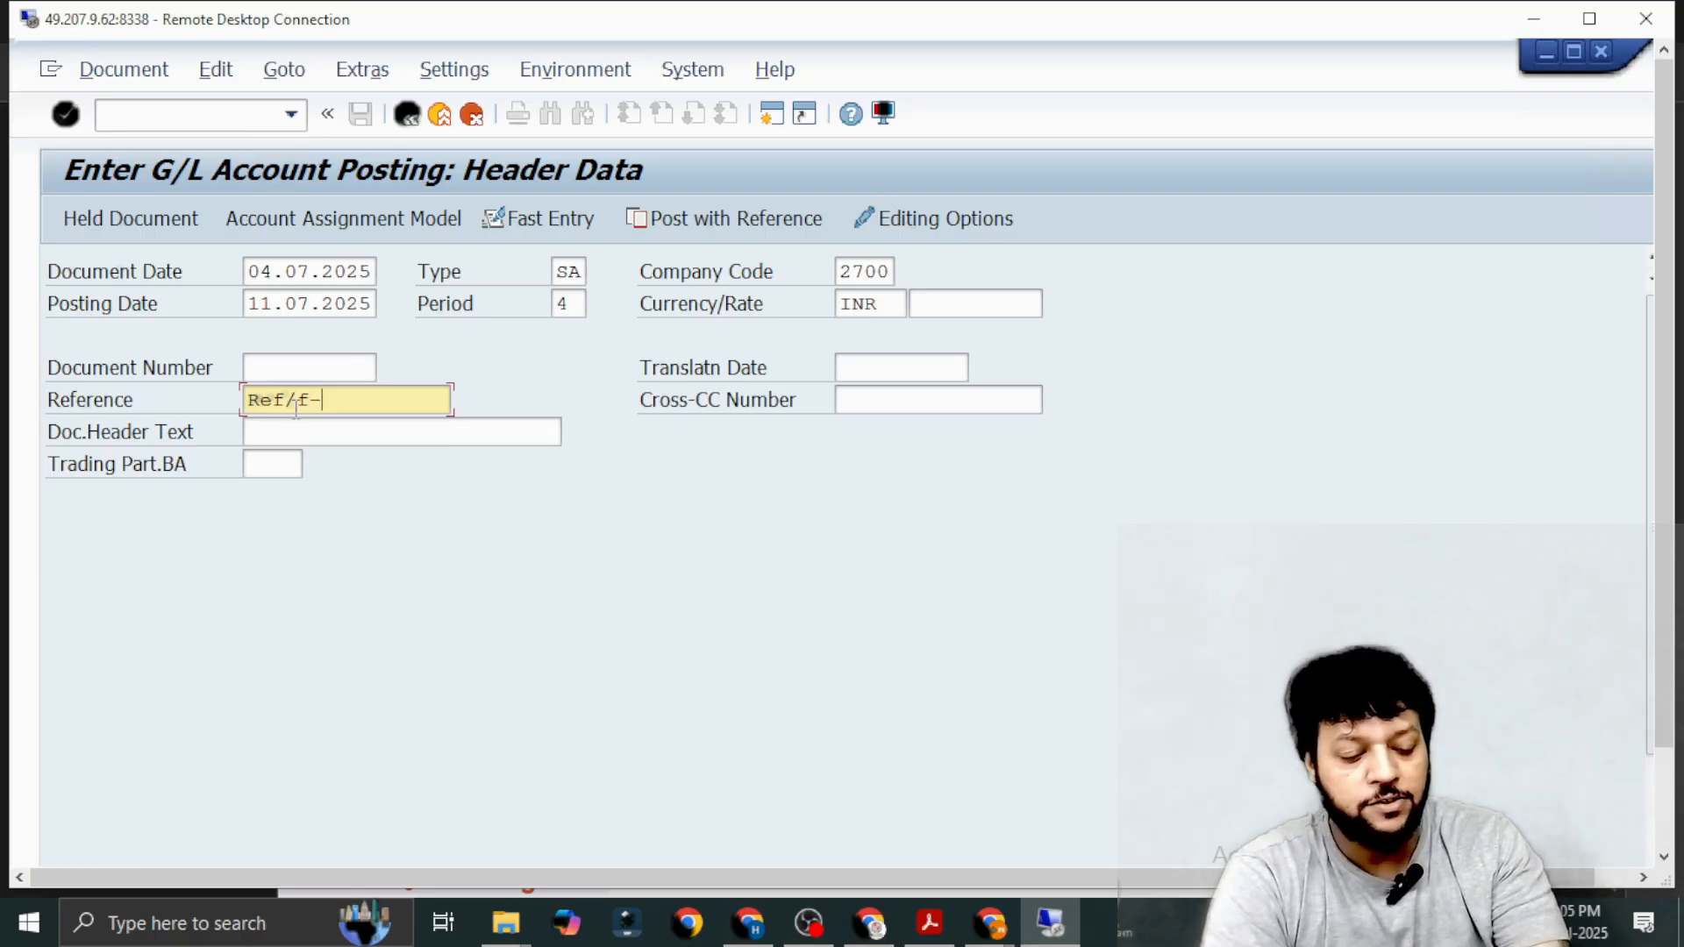
{"action": "type", "text": "02/1"}
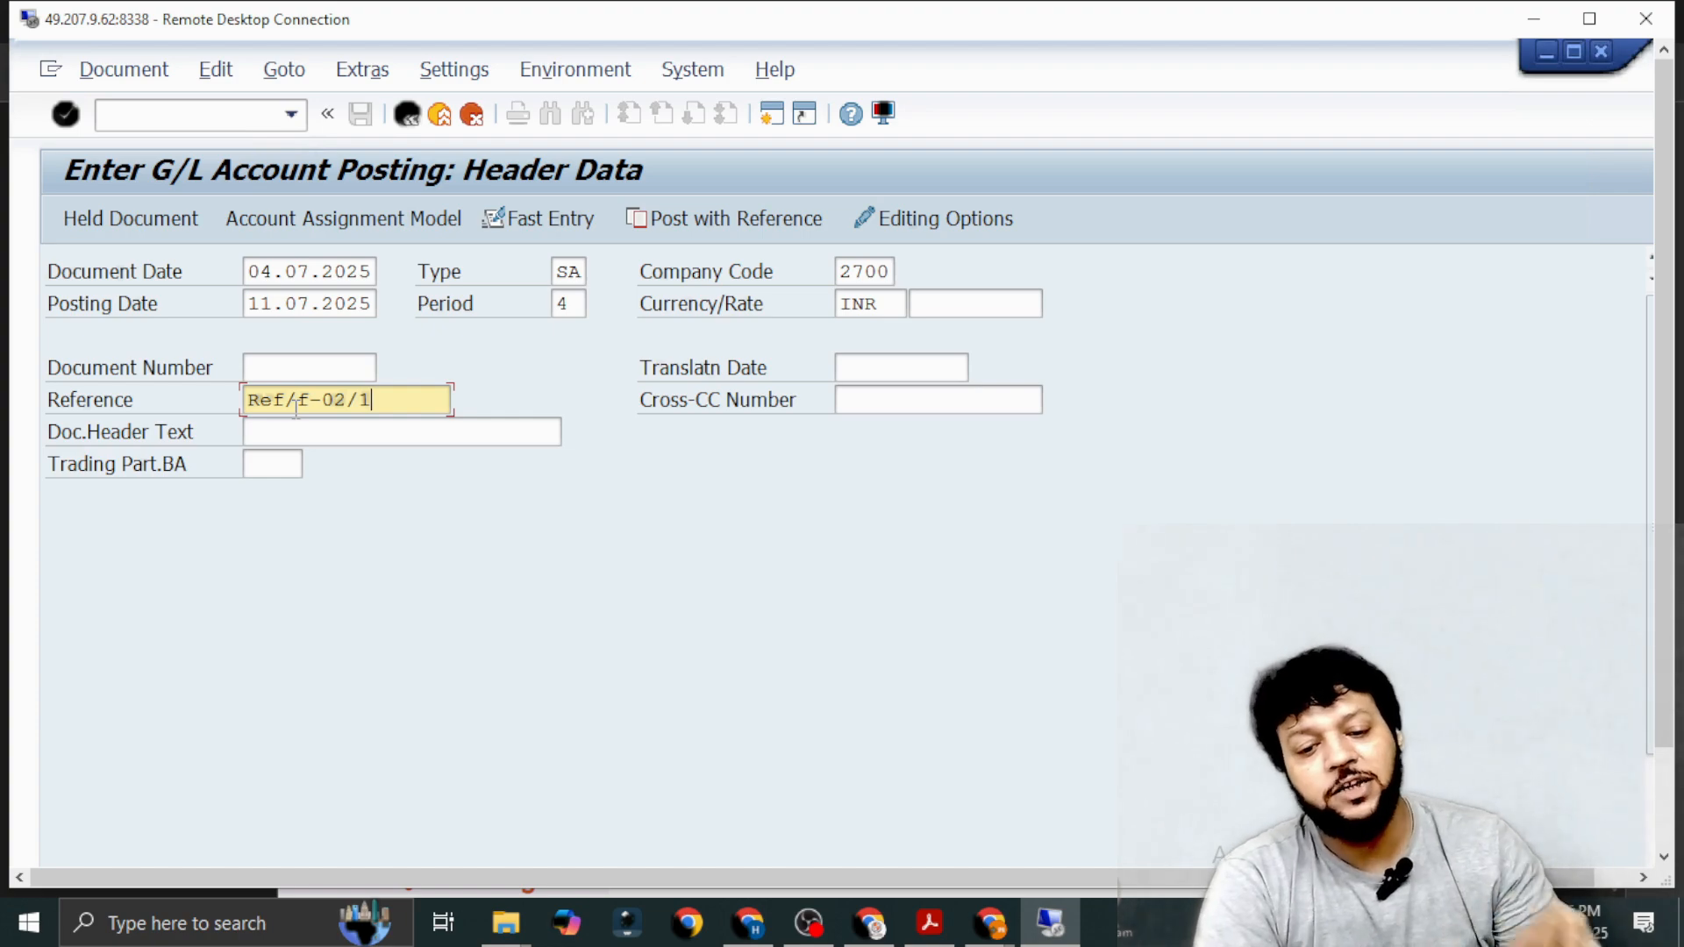
Enter "Bank Charges for Jul f-02" as the document header text.
{"action": "left_click", "coordinate": [301, 425]}
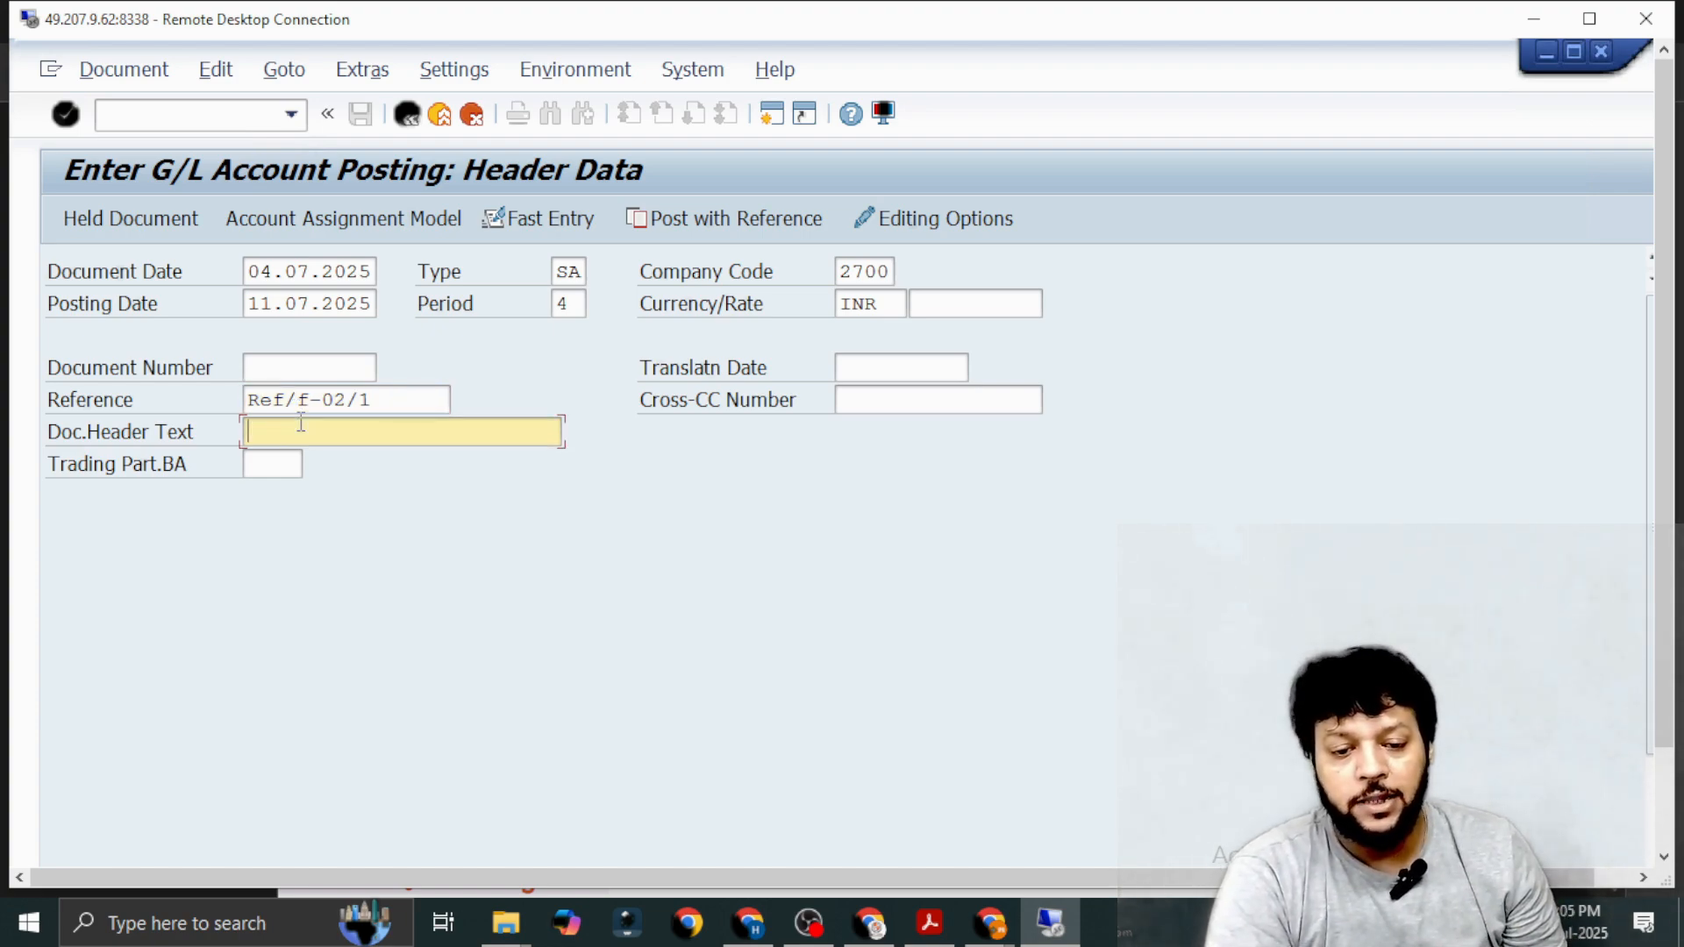
{"action": "type", "text": "Bank "}
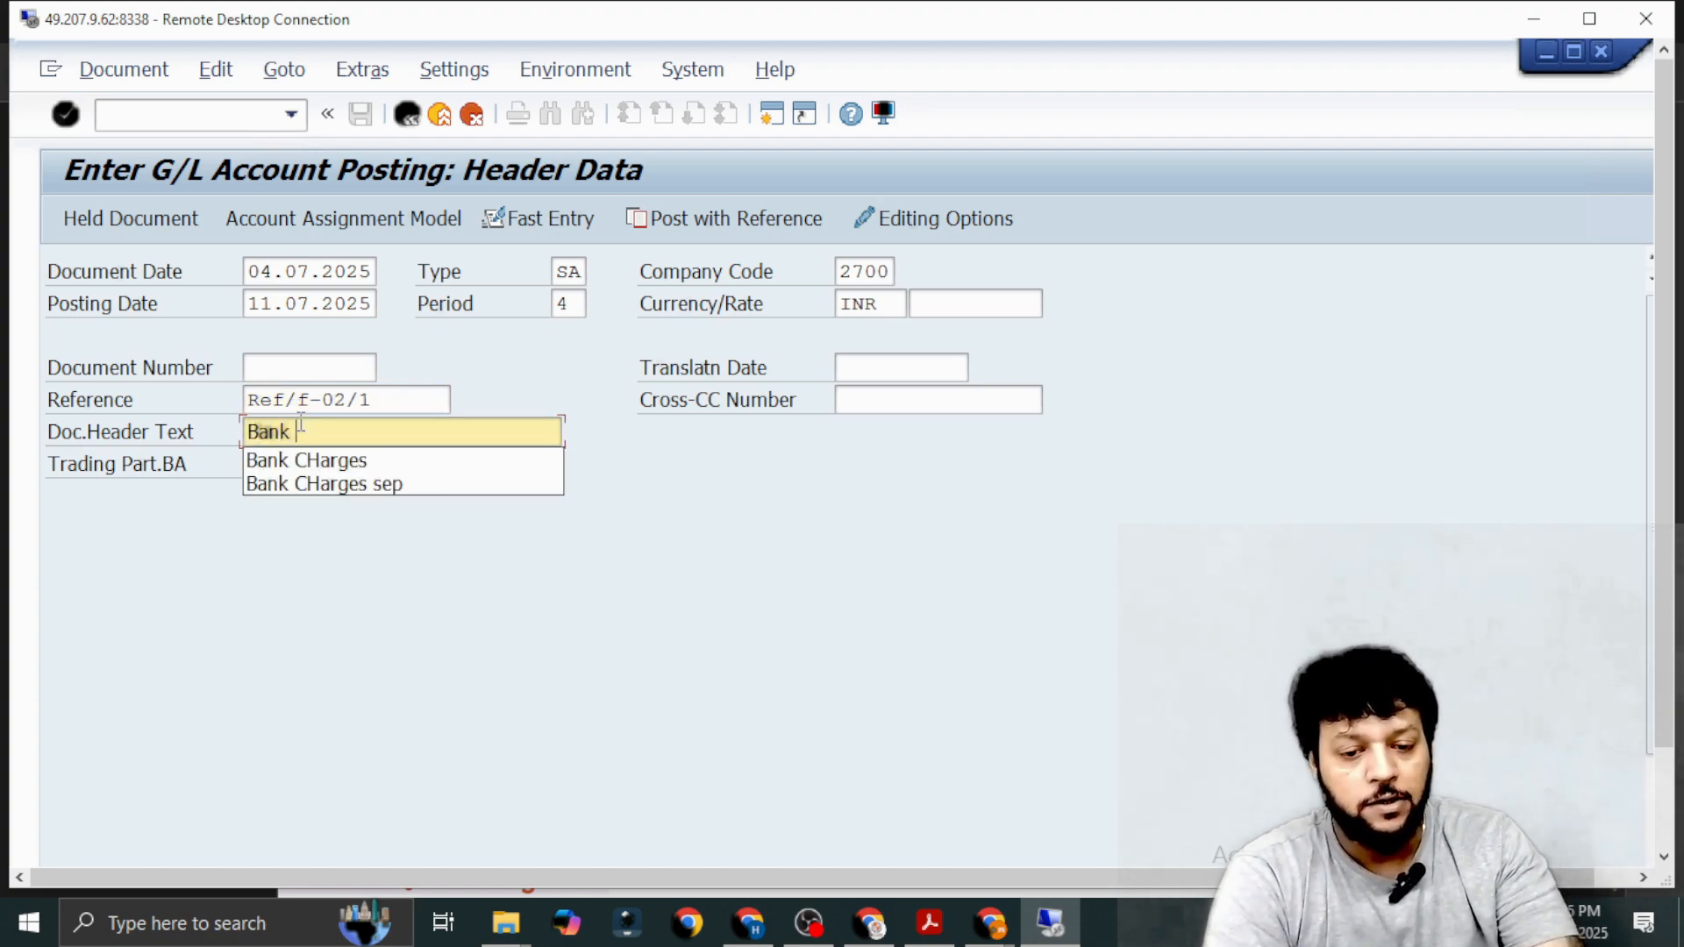
{"action": "type", "text": "CH"}
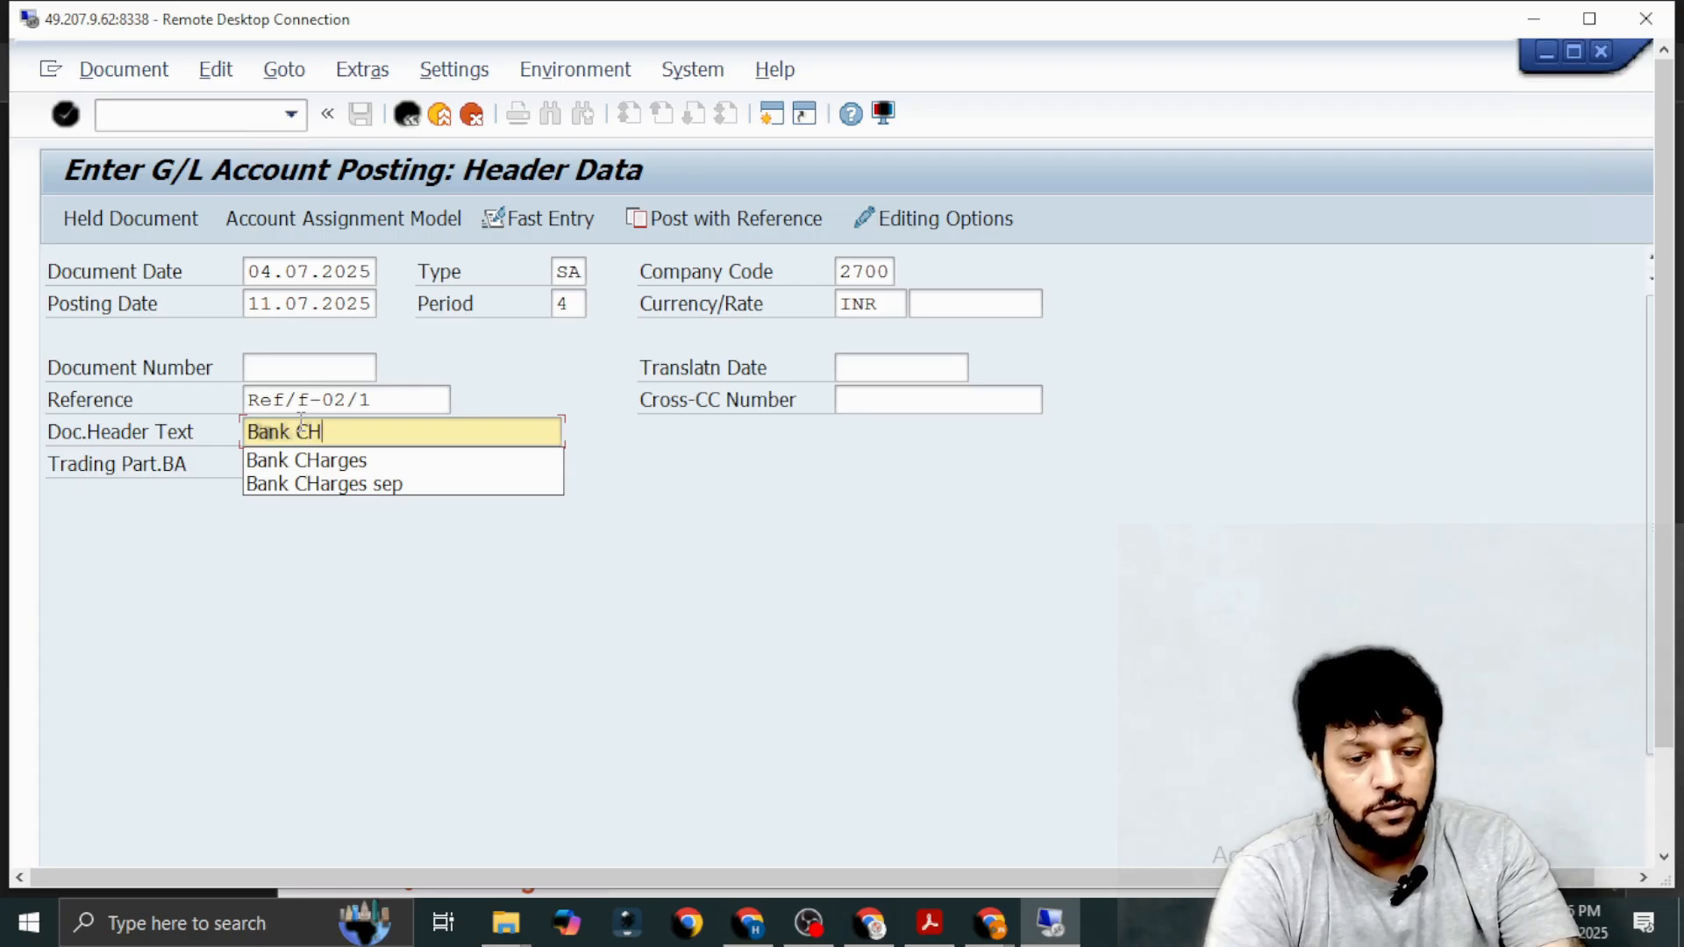
{"action": "key", "text": "BackSpace"}
{"action": "type", "text": "harge"}
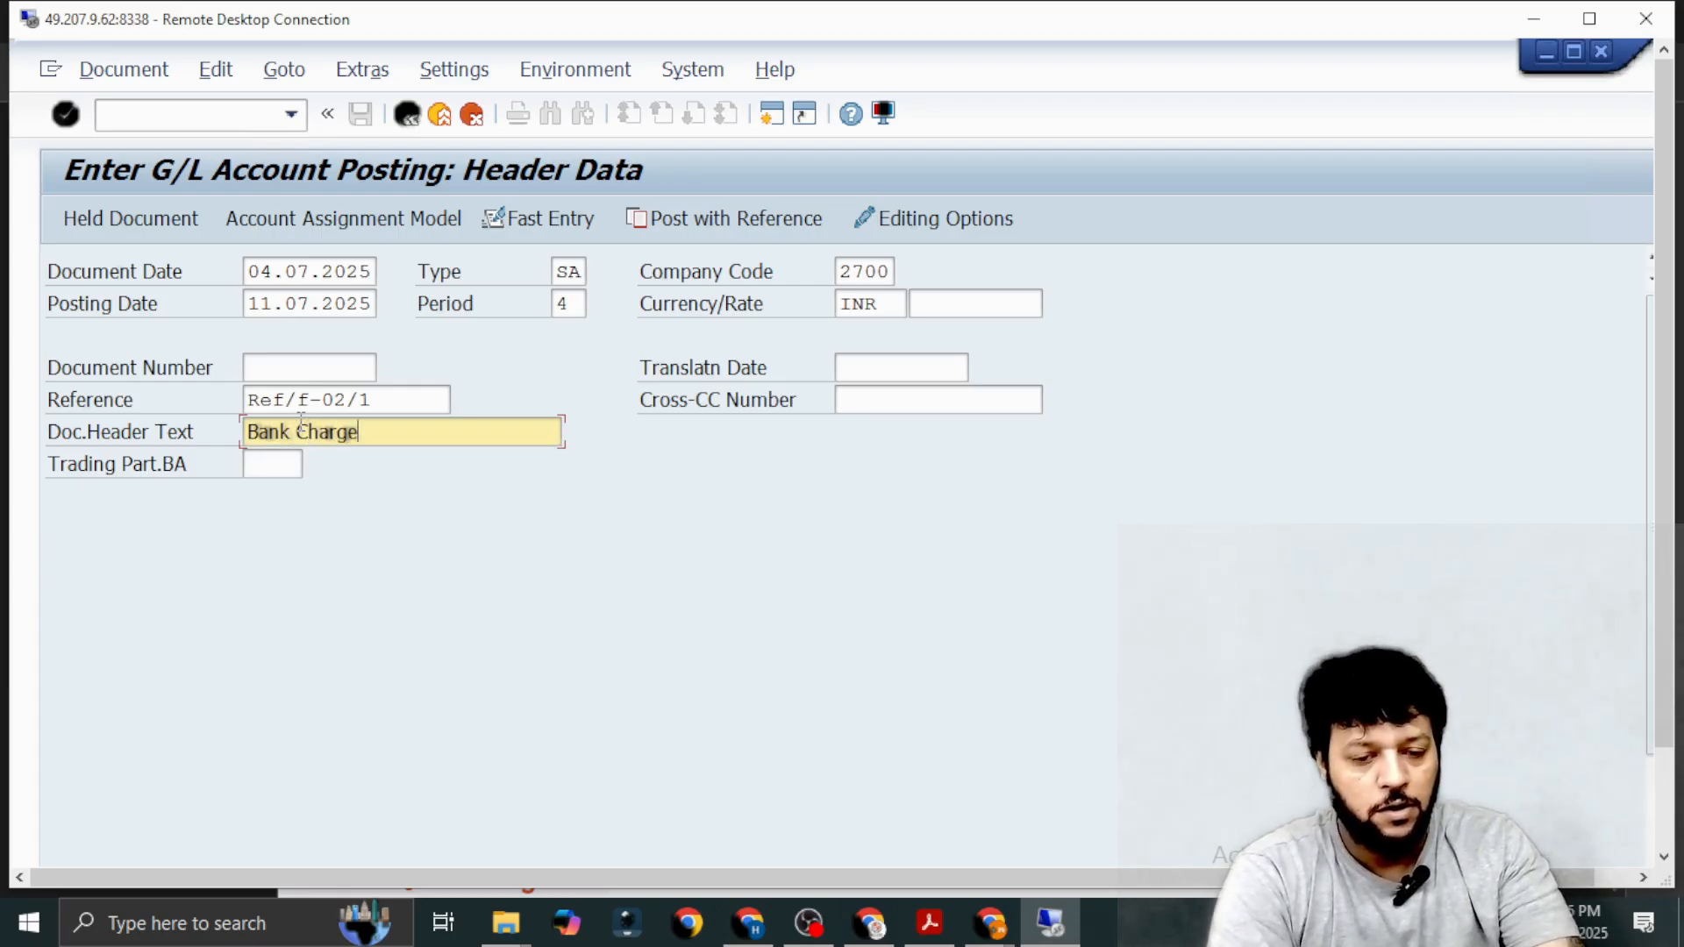
{"action": "type", "text": "s for"}
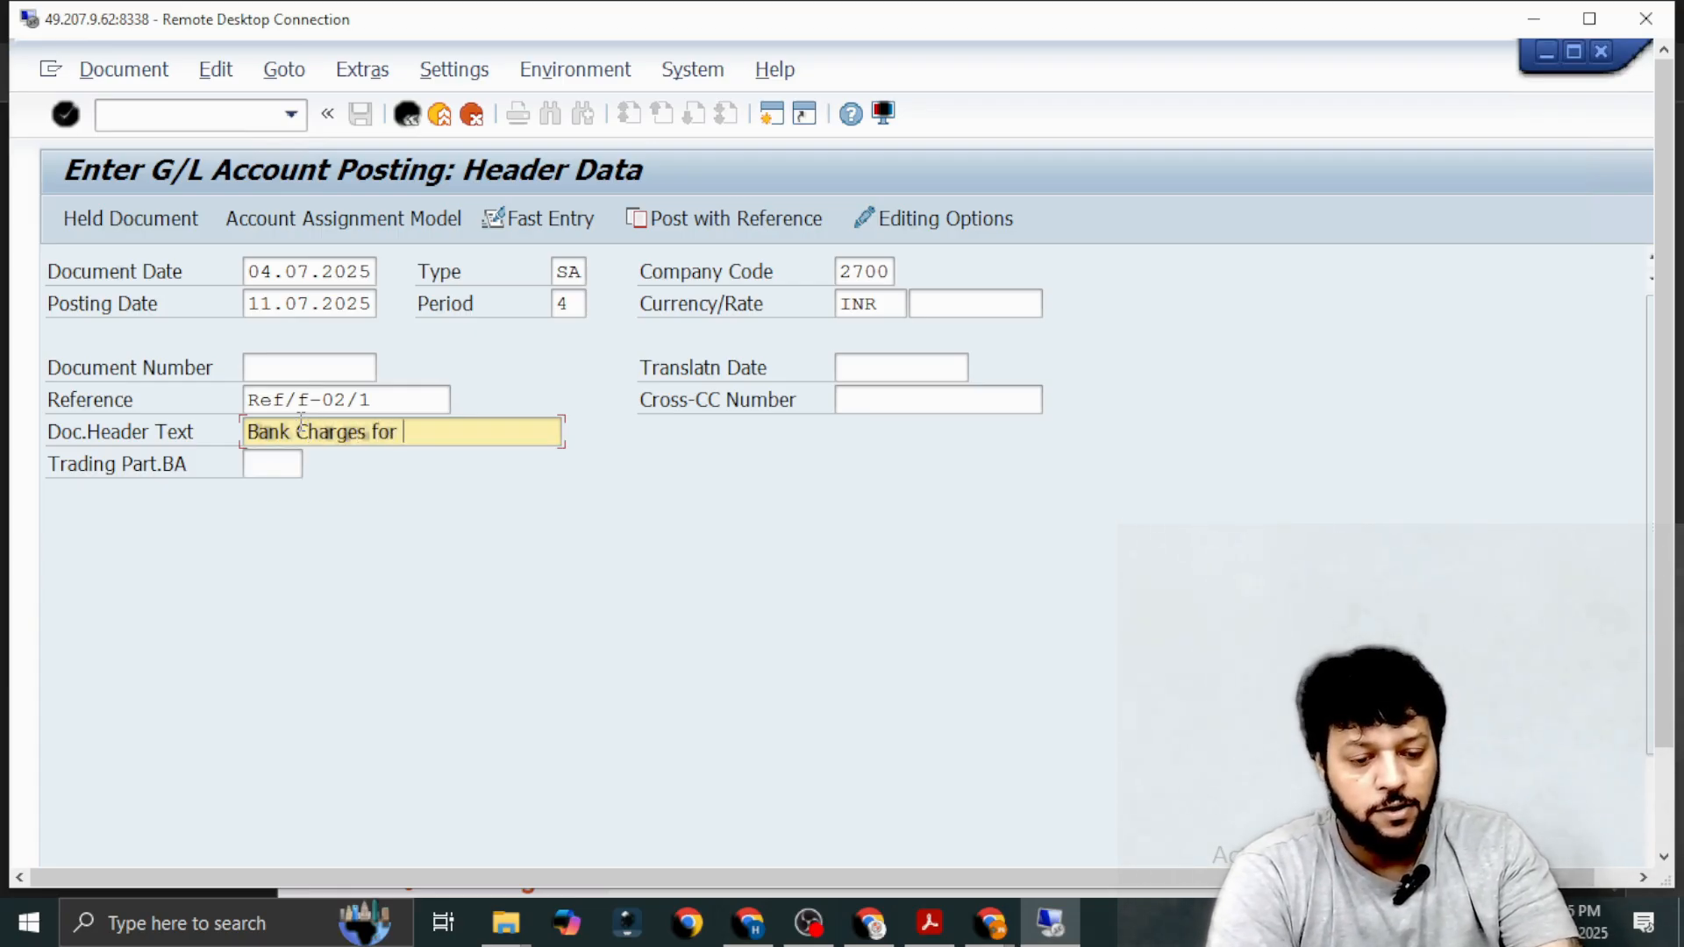
{"action": "type", "text": " July"}
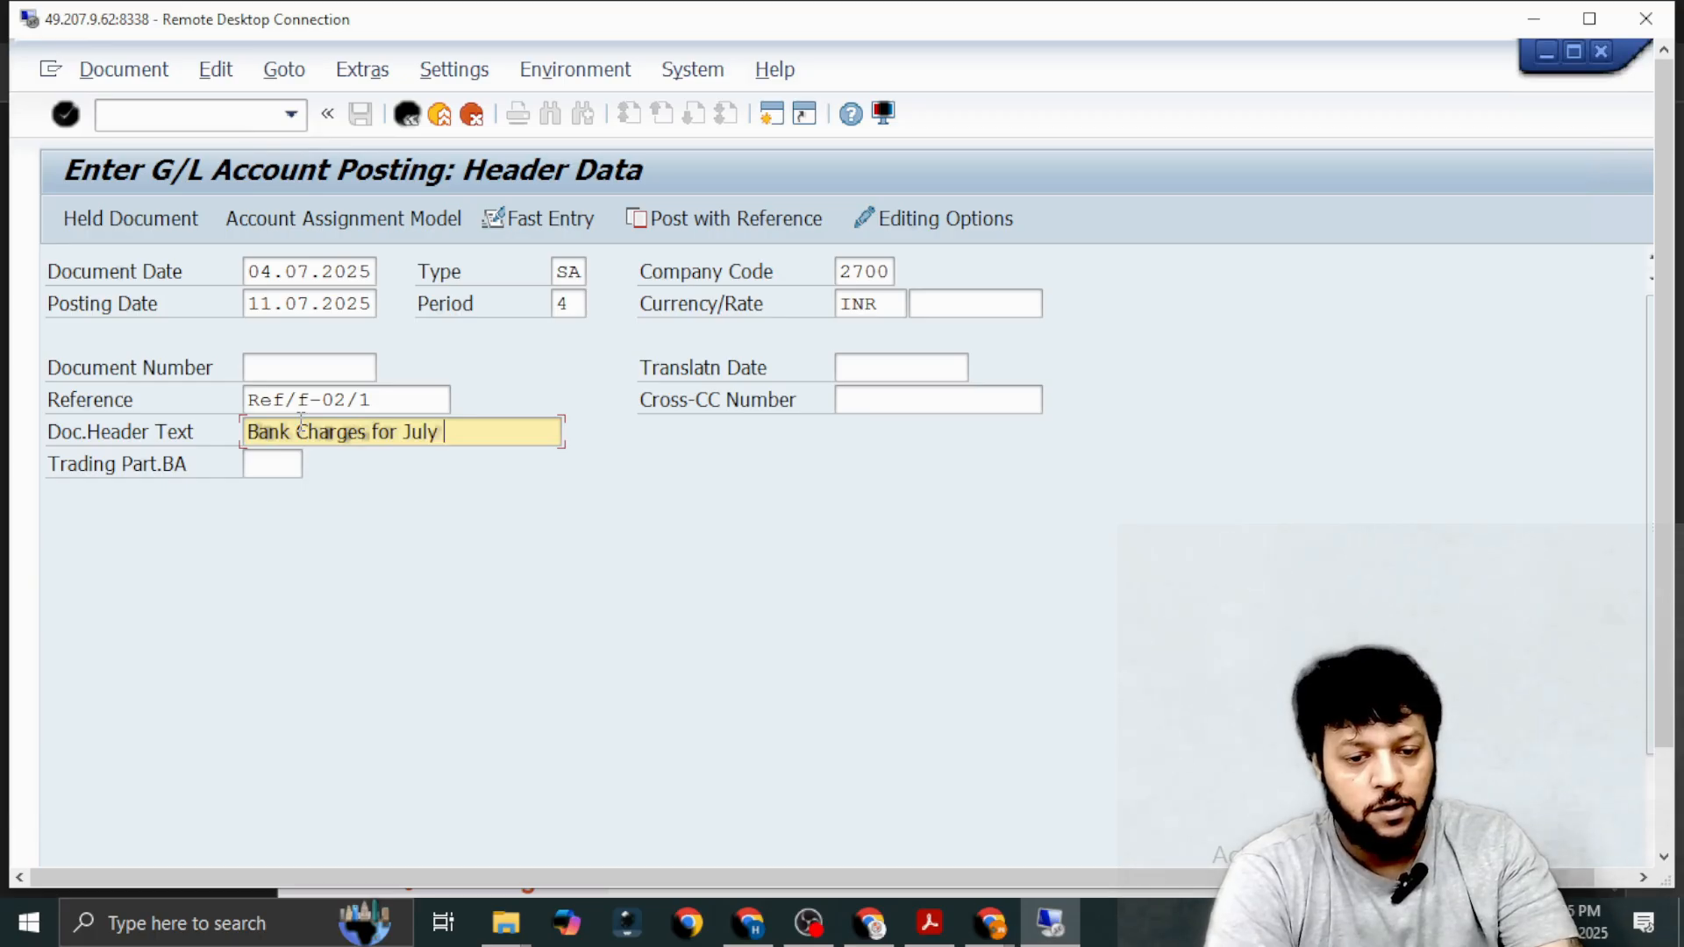
{"action": "type", "text": " f-0"}
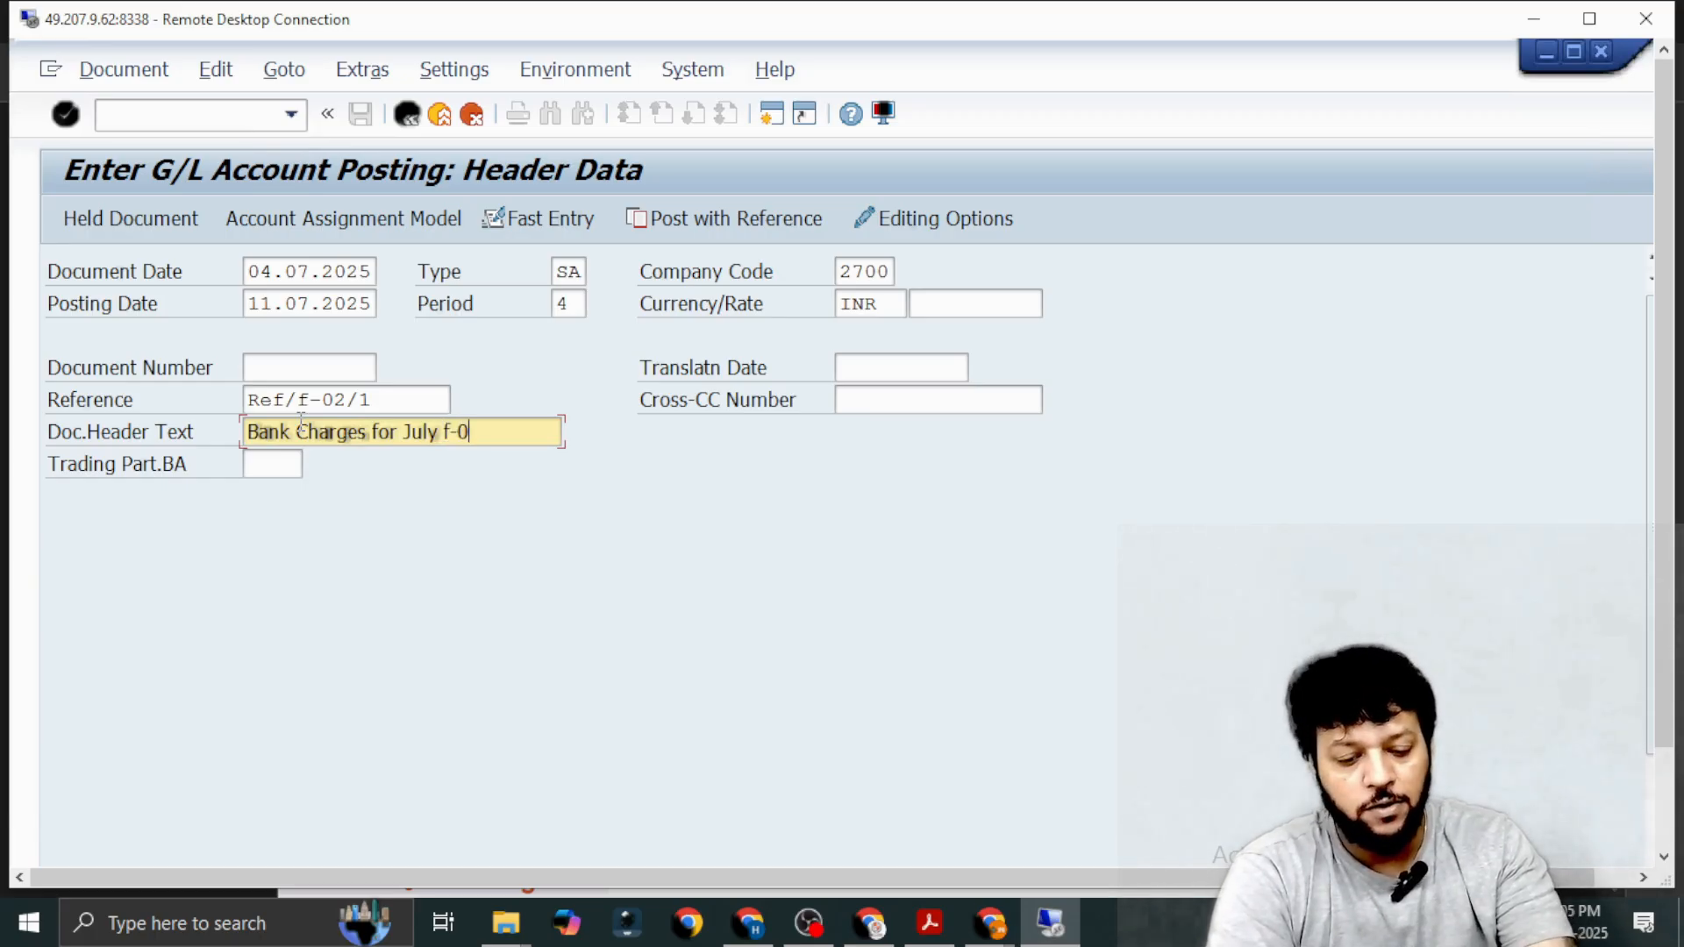
{"action": "key", "text": "BackSpace"}
{"action": "key", "text": "BackSpace"}
{"action": "key", "text": "BackSpace"}
{"action": "key", "text": "BackSpace"}
{"action": "key", "text": "BackSpace"}
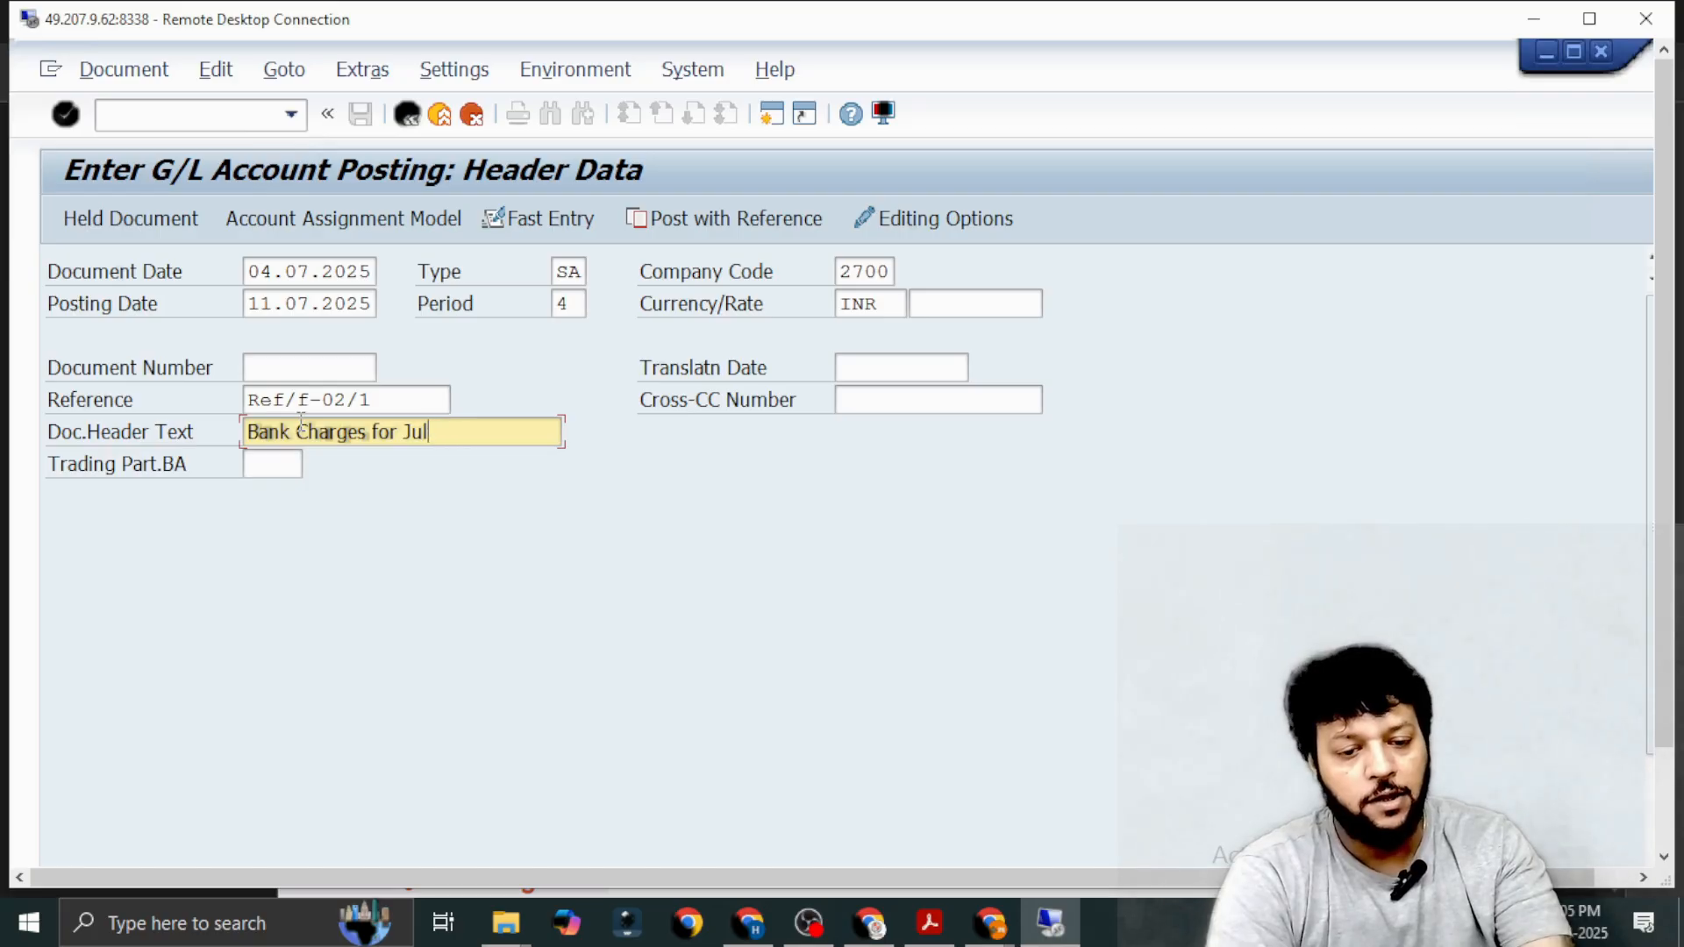
{"action": "type", "text": "f-02"}
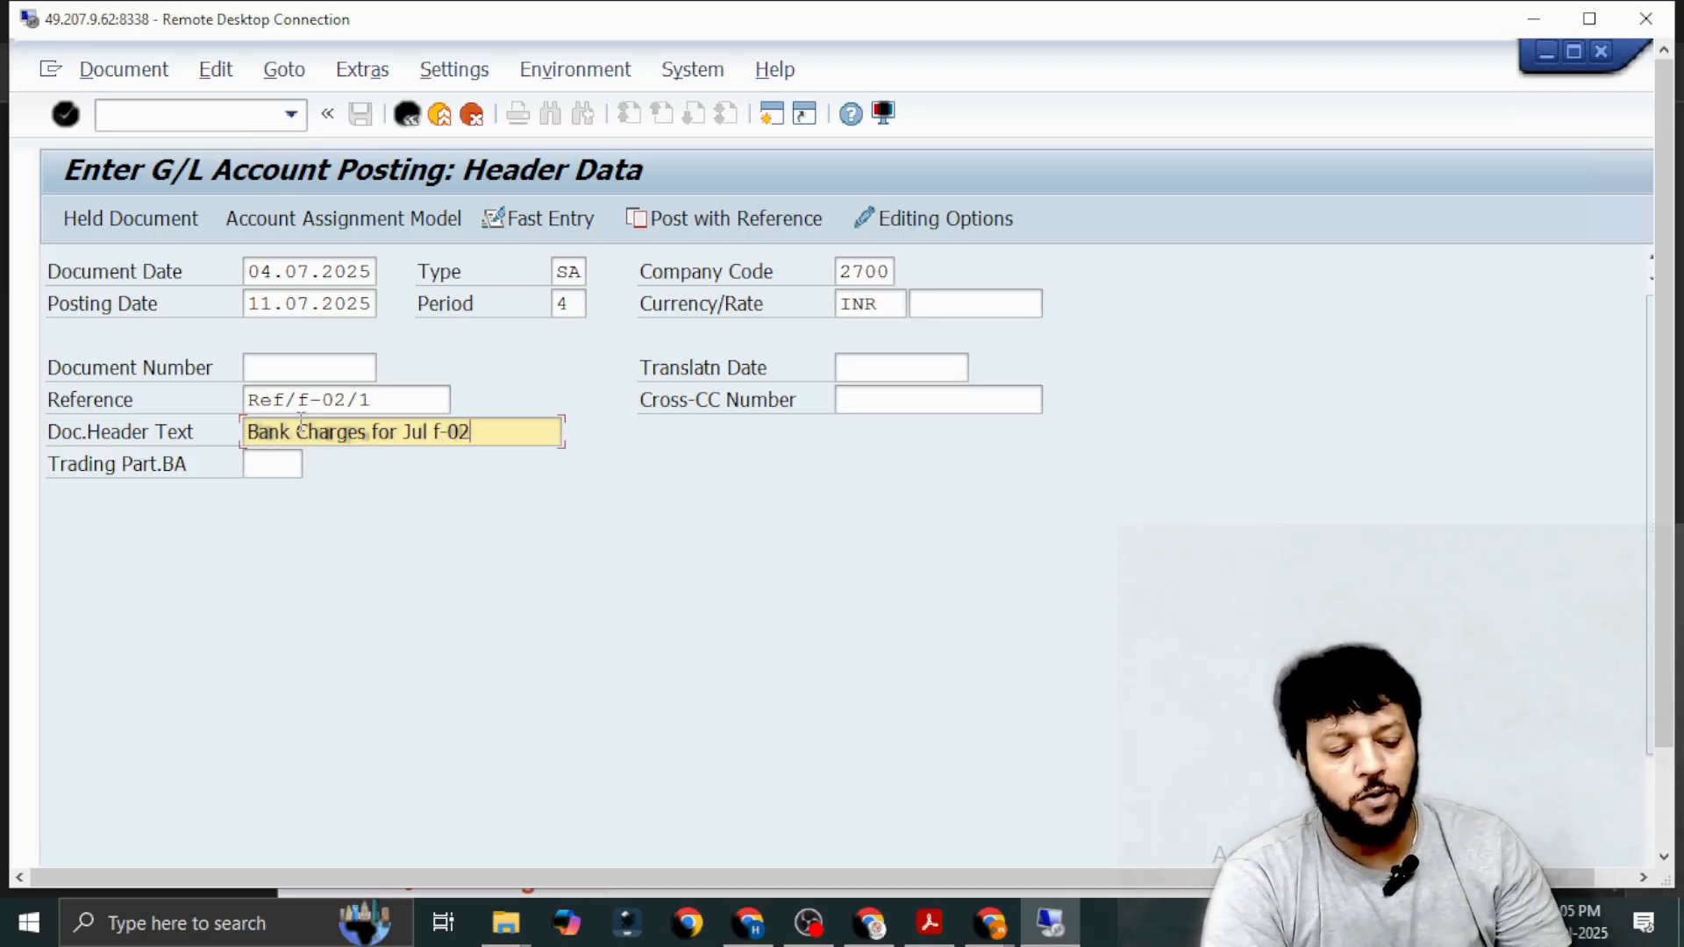
Set the first line item's posting key to 40 for a debit entry and activate its account field.
{"action": "scroll", "coordinate": [301, 423], "scroll_direction": "down", "scroll_amount": 3}
{"action": "scroll", "coordinate": [301, 429], "scroll_direction": "up", "scroll_amount": 3}
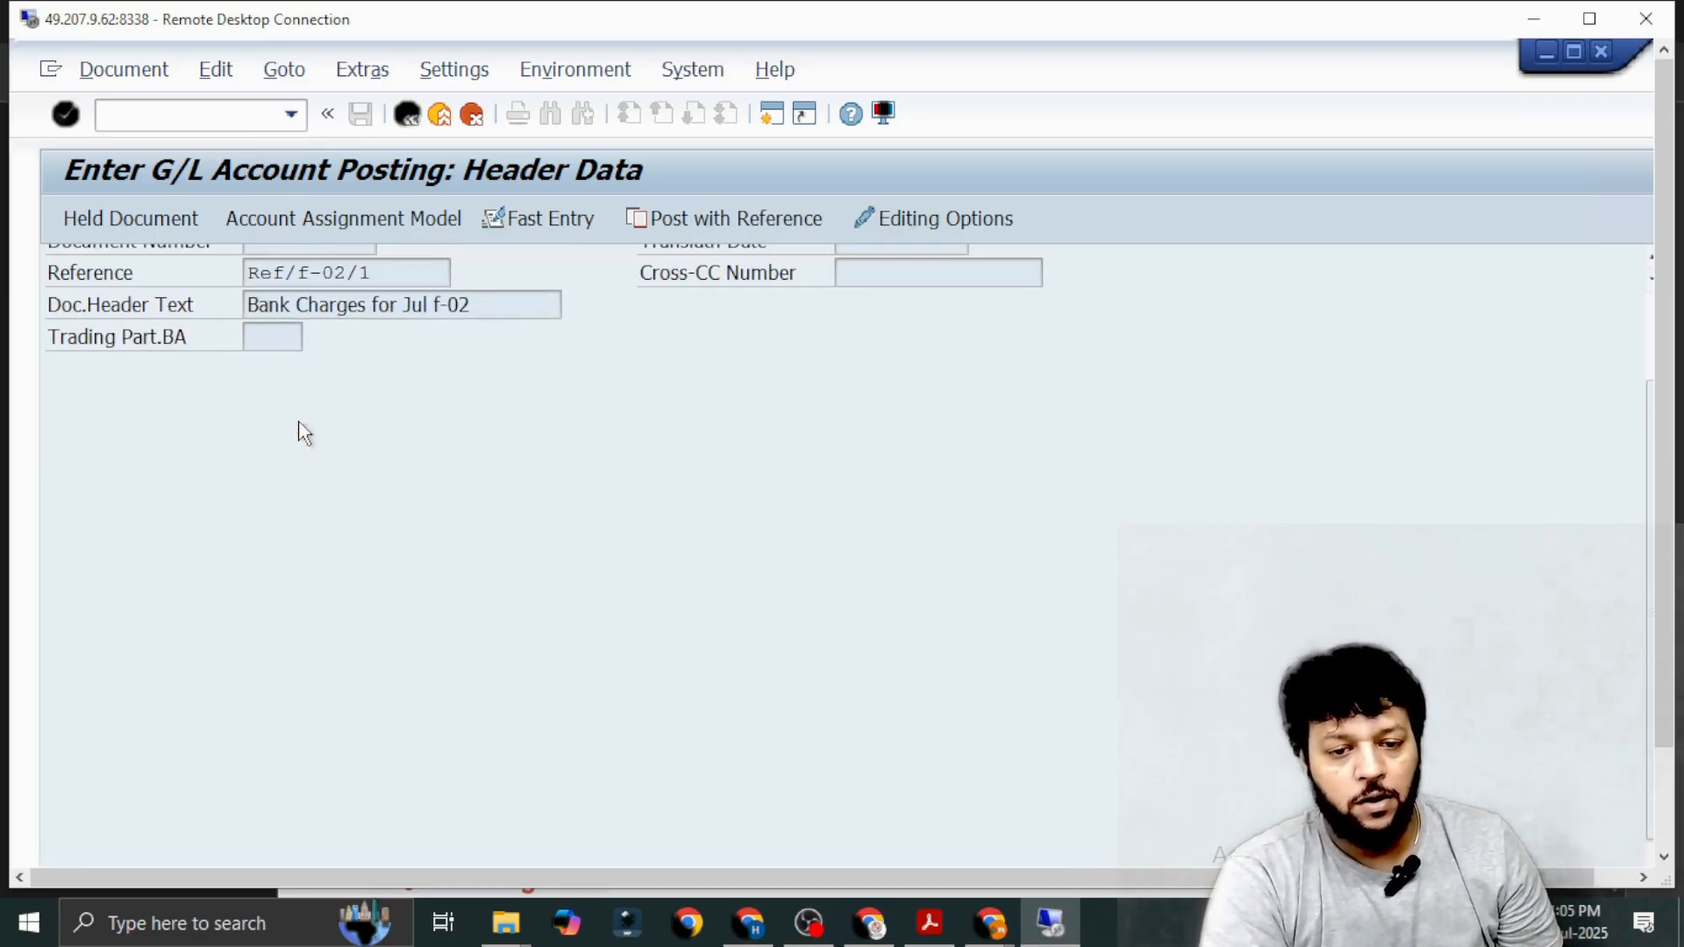
{"action": "scroll", "coordinate": [303, 429], "scroll_direction": "down", "scroll_amount": 3}
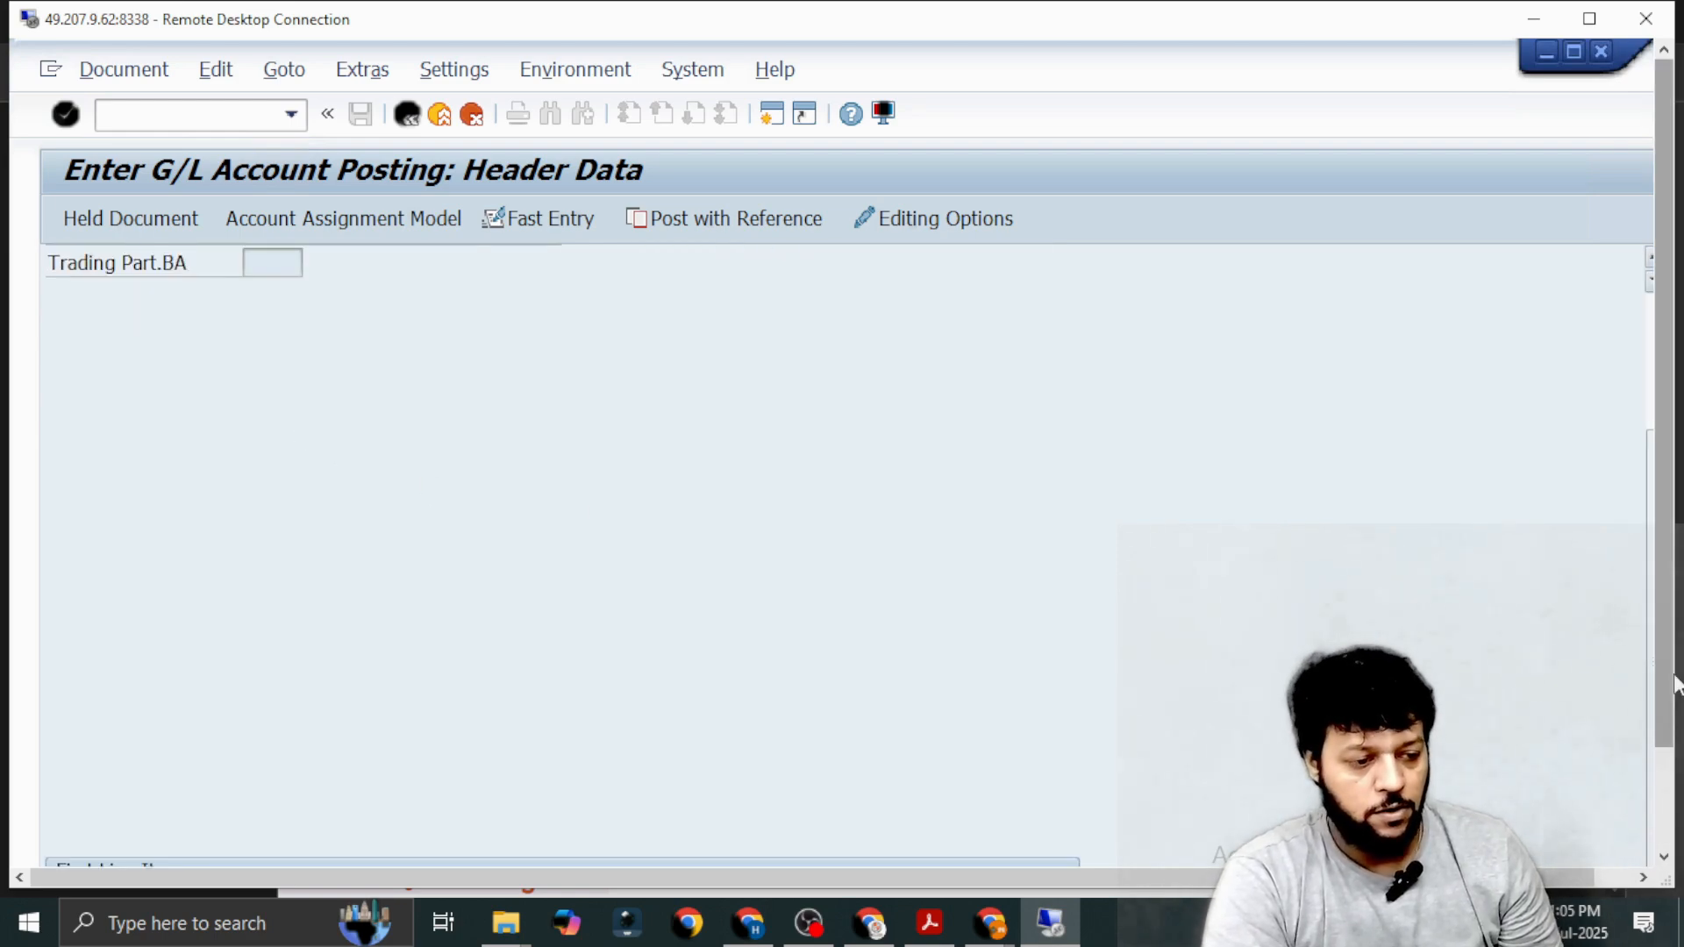
{"action": "left_click_drag", "start_coordinate": [1670, 676], "coordinate": [1674, 789]}
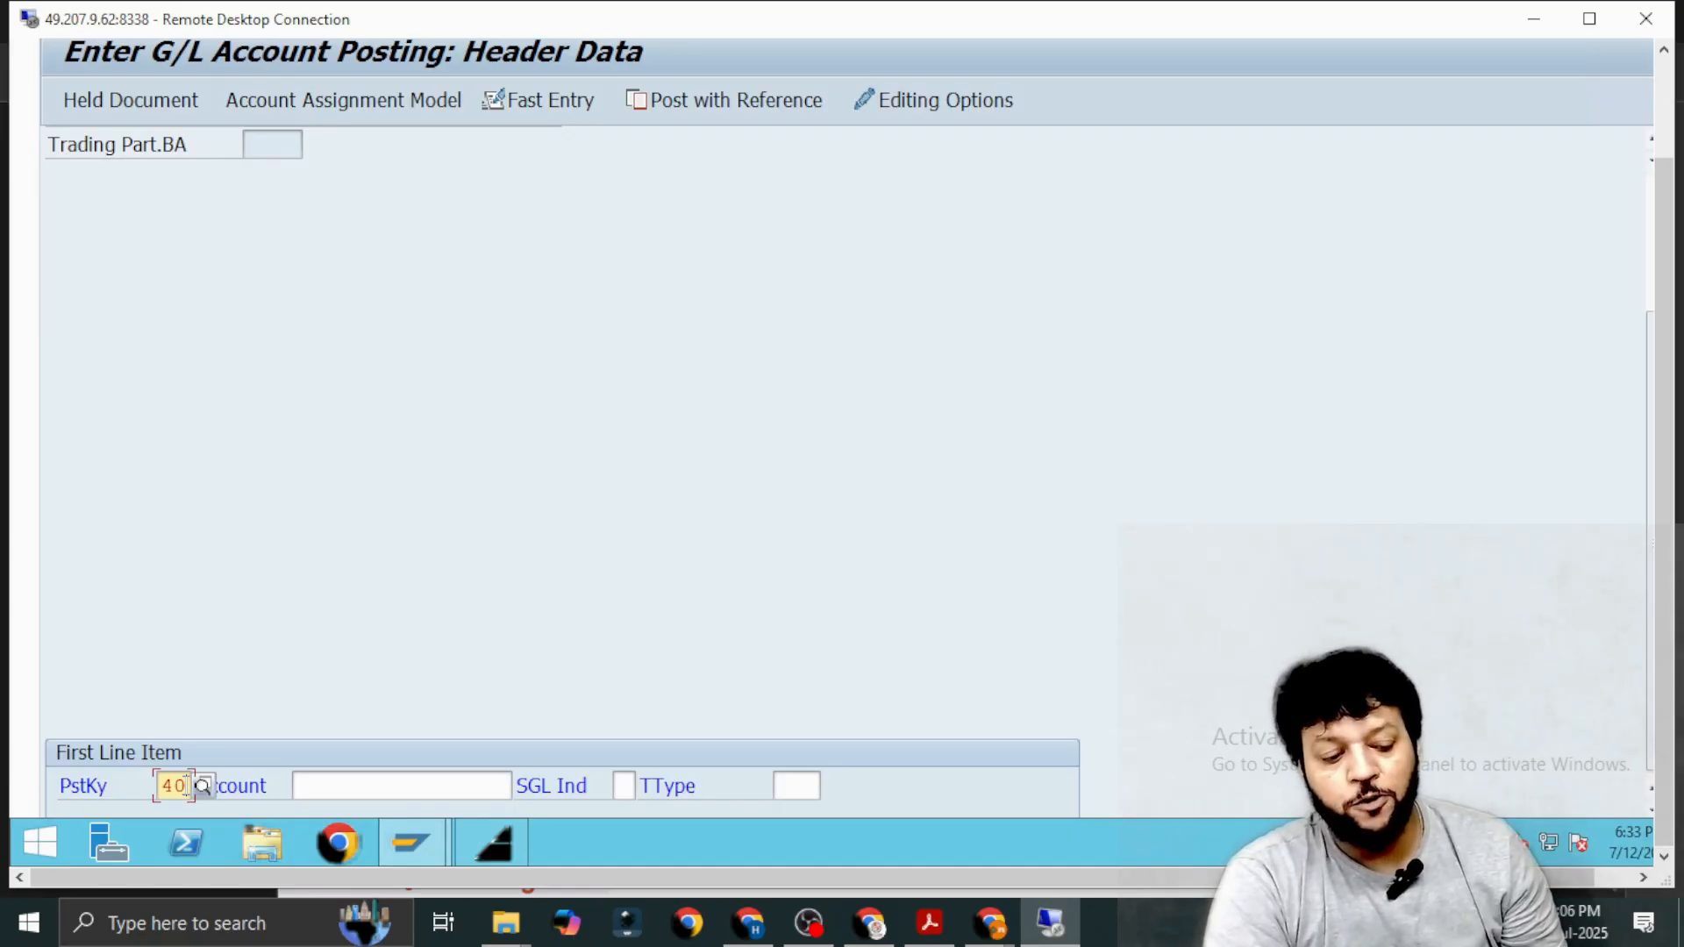
{"action": "key", "text": "BackSpace"}
{"action": "key", "text": "BackSpace"}
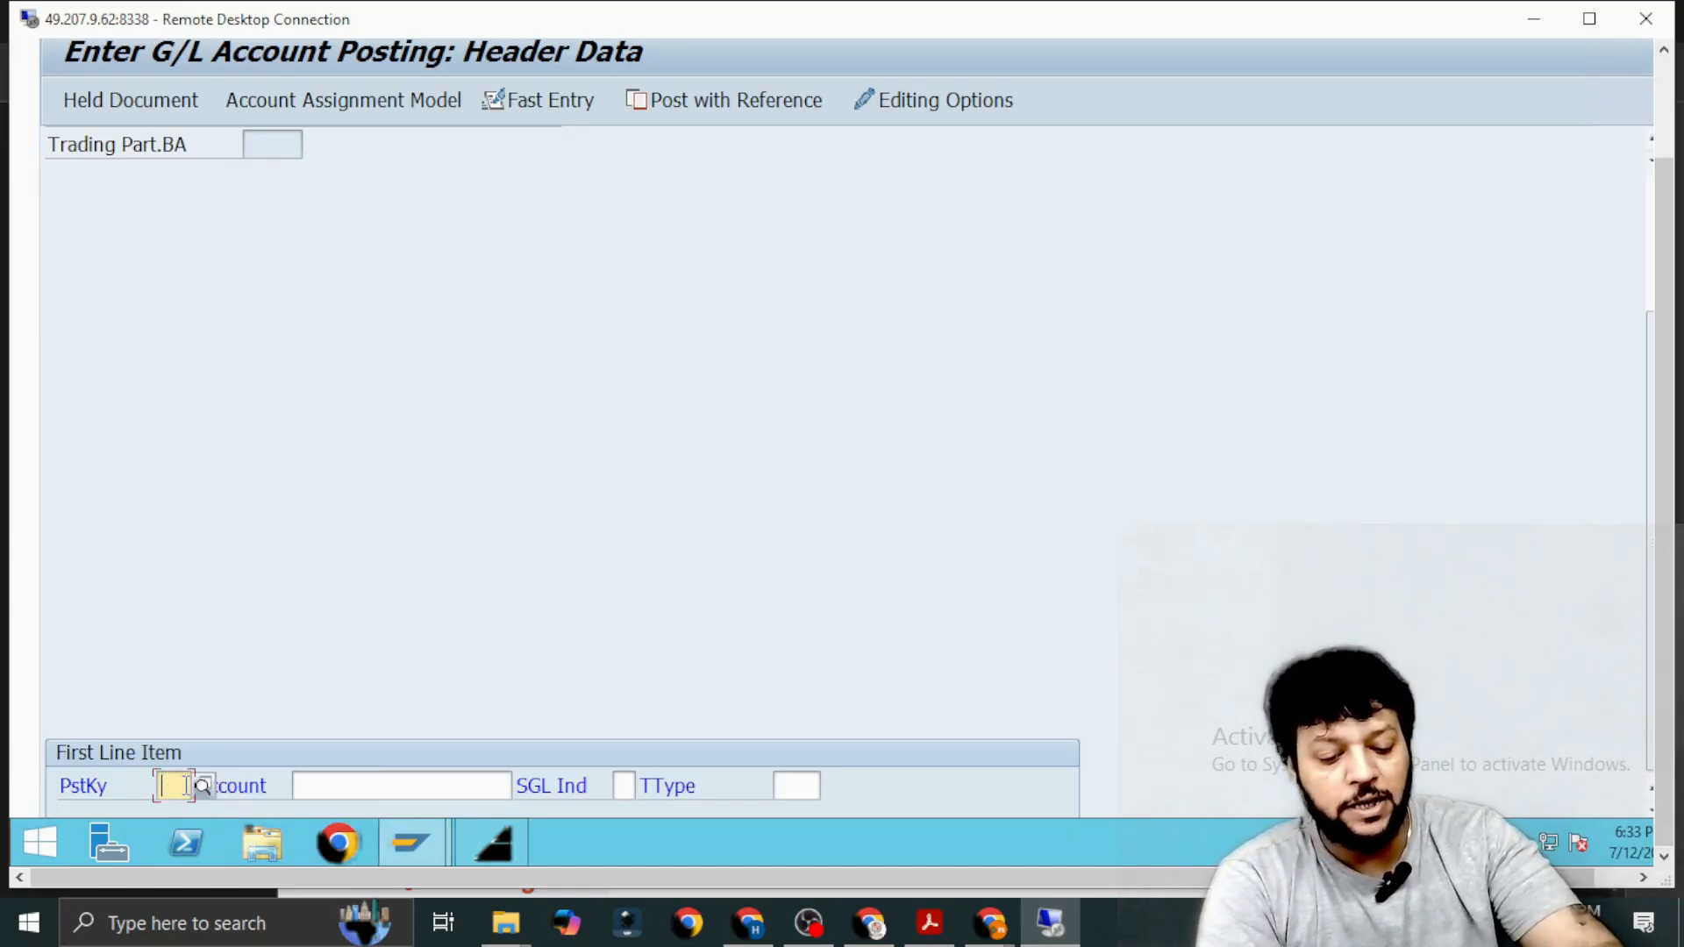
{"action": "type", "text": "40"}
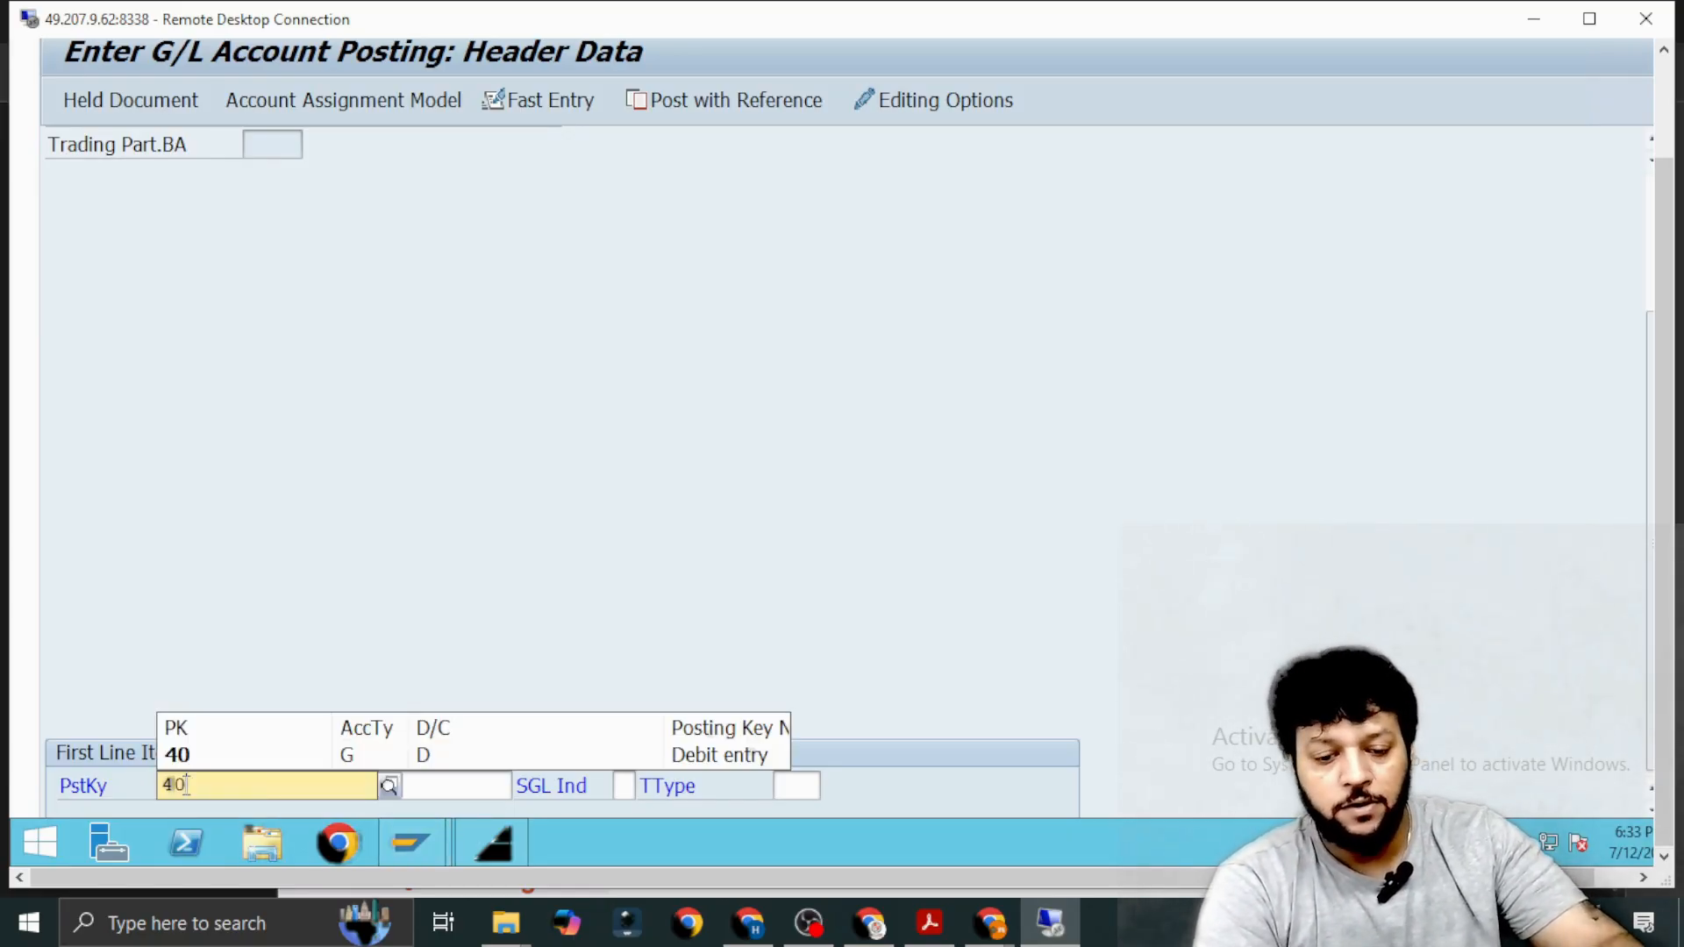
{"action": "left_click", "coordinate": [225, 761]}
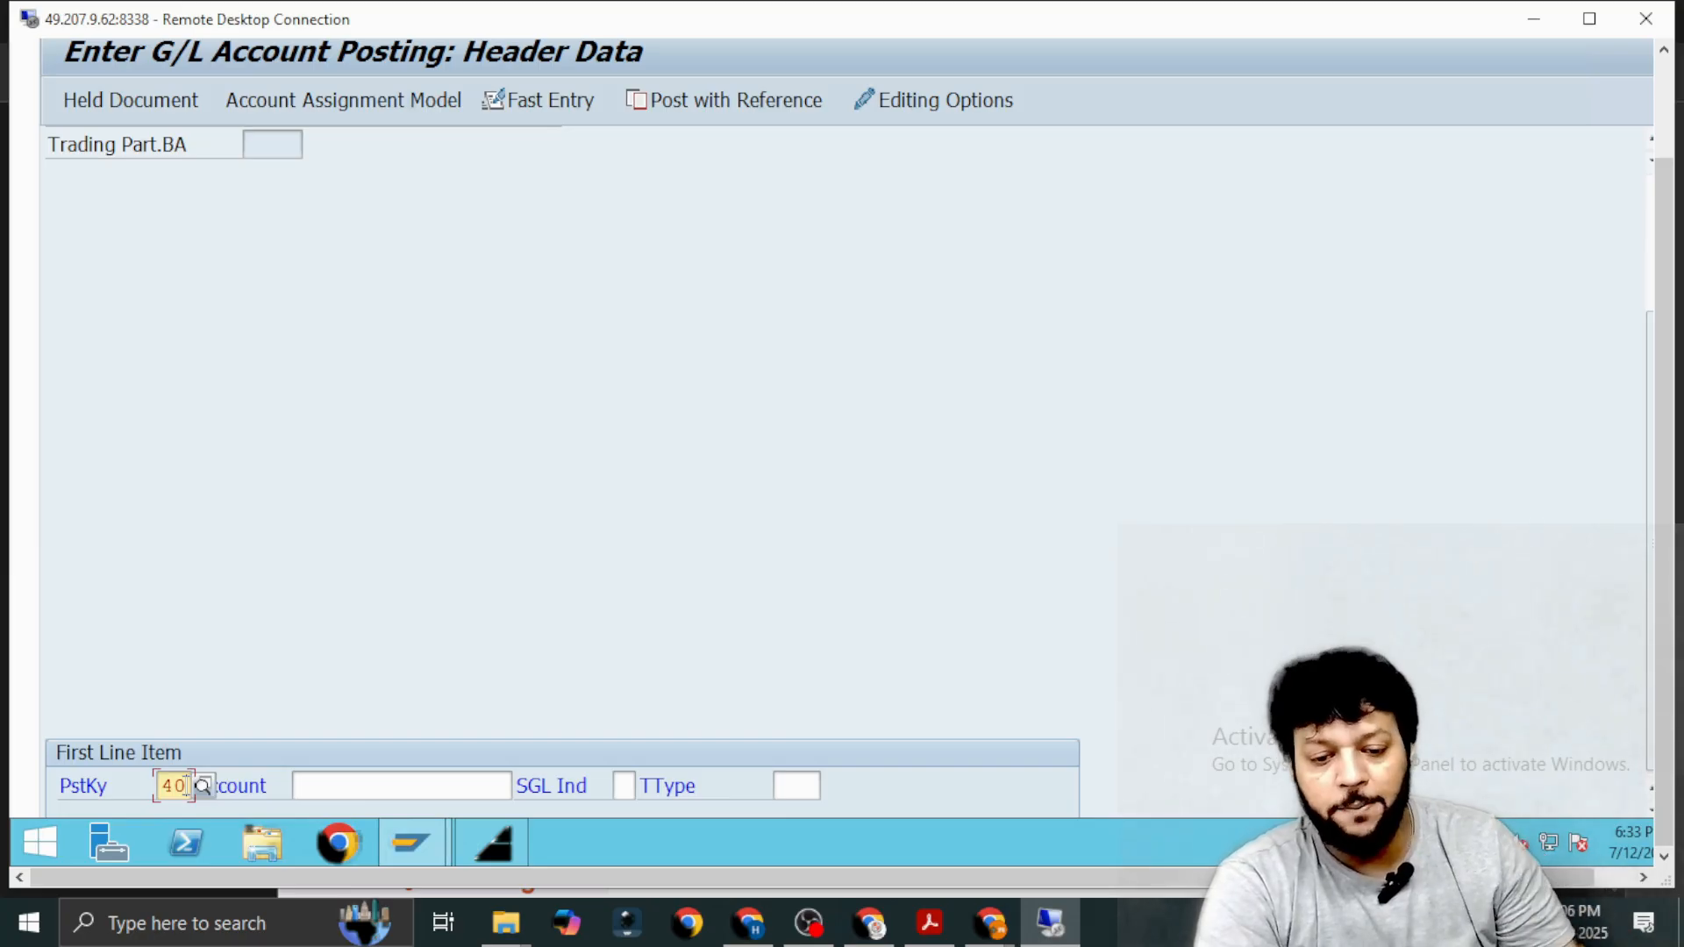
{"action": "left_click", "coordinate": [313, 783]}
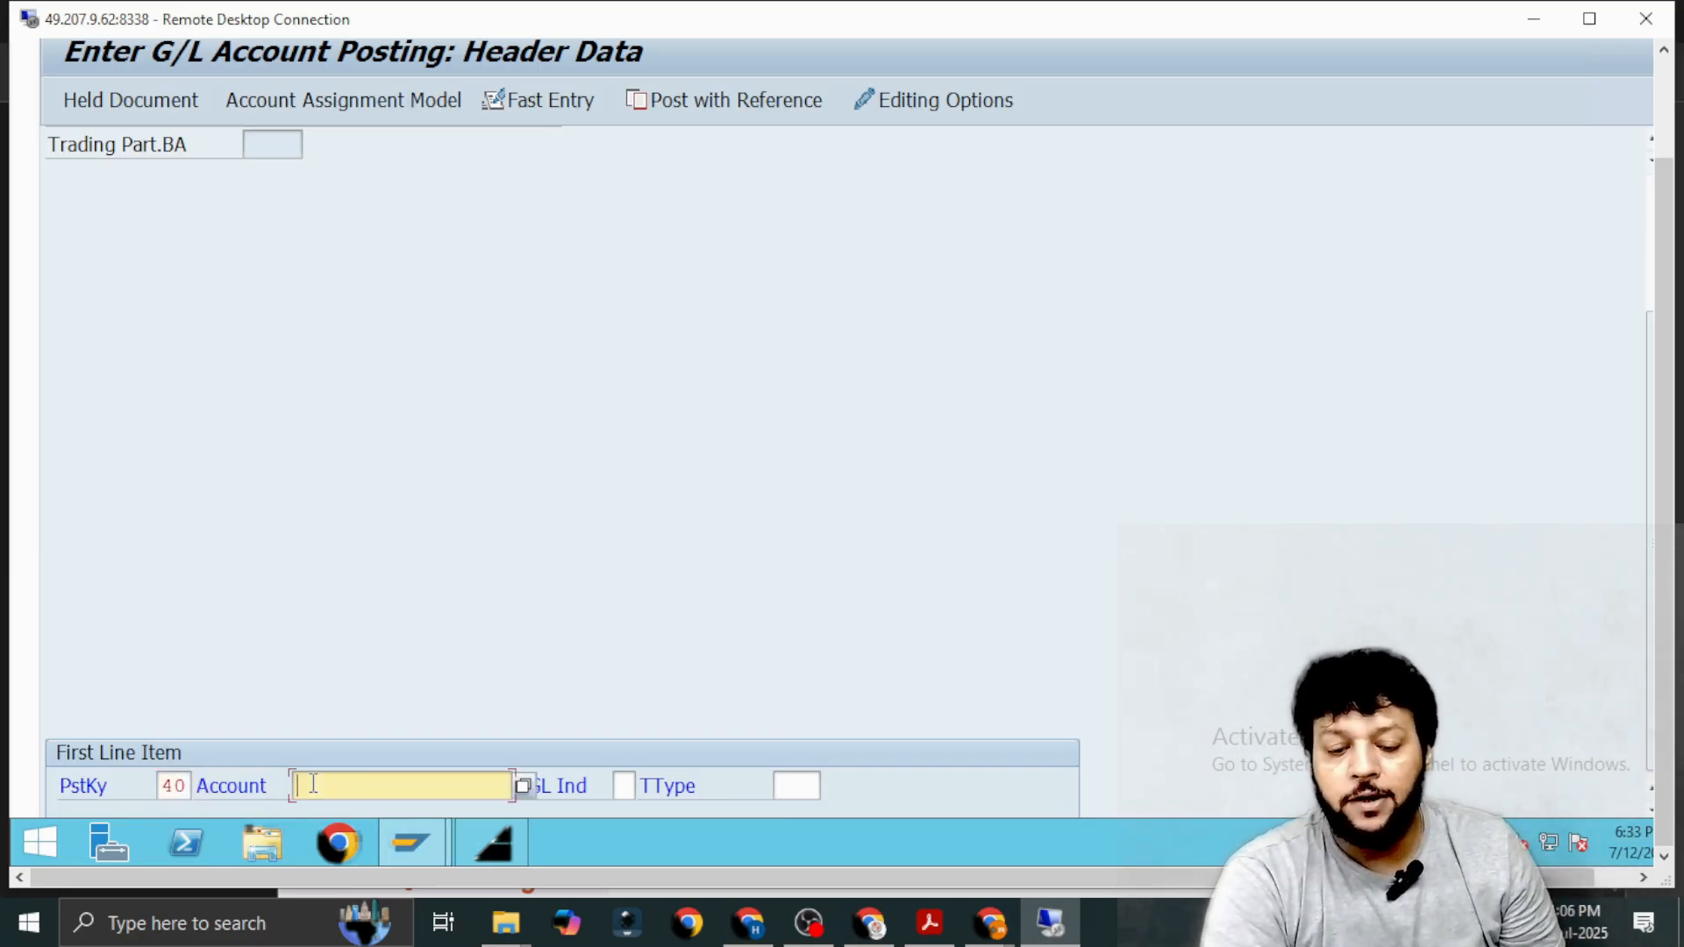
Open the G/L account value search for the first line item's account.
{"action": "left_click", "coordinate": [523, 786]}
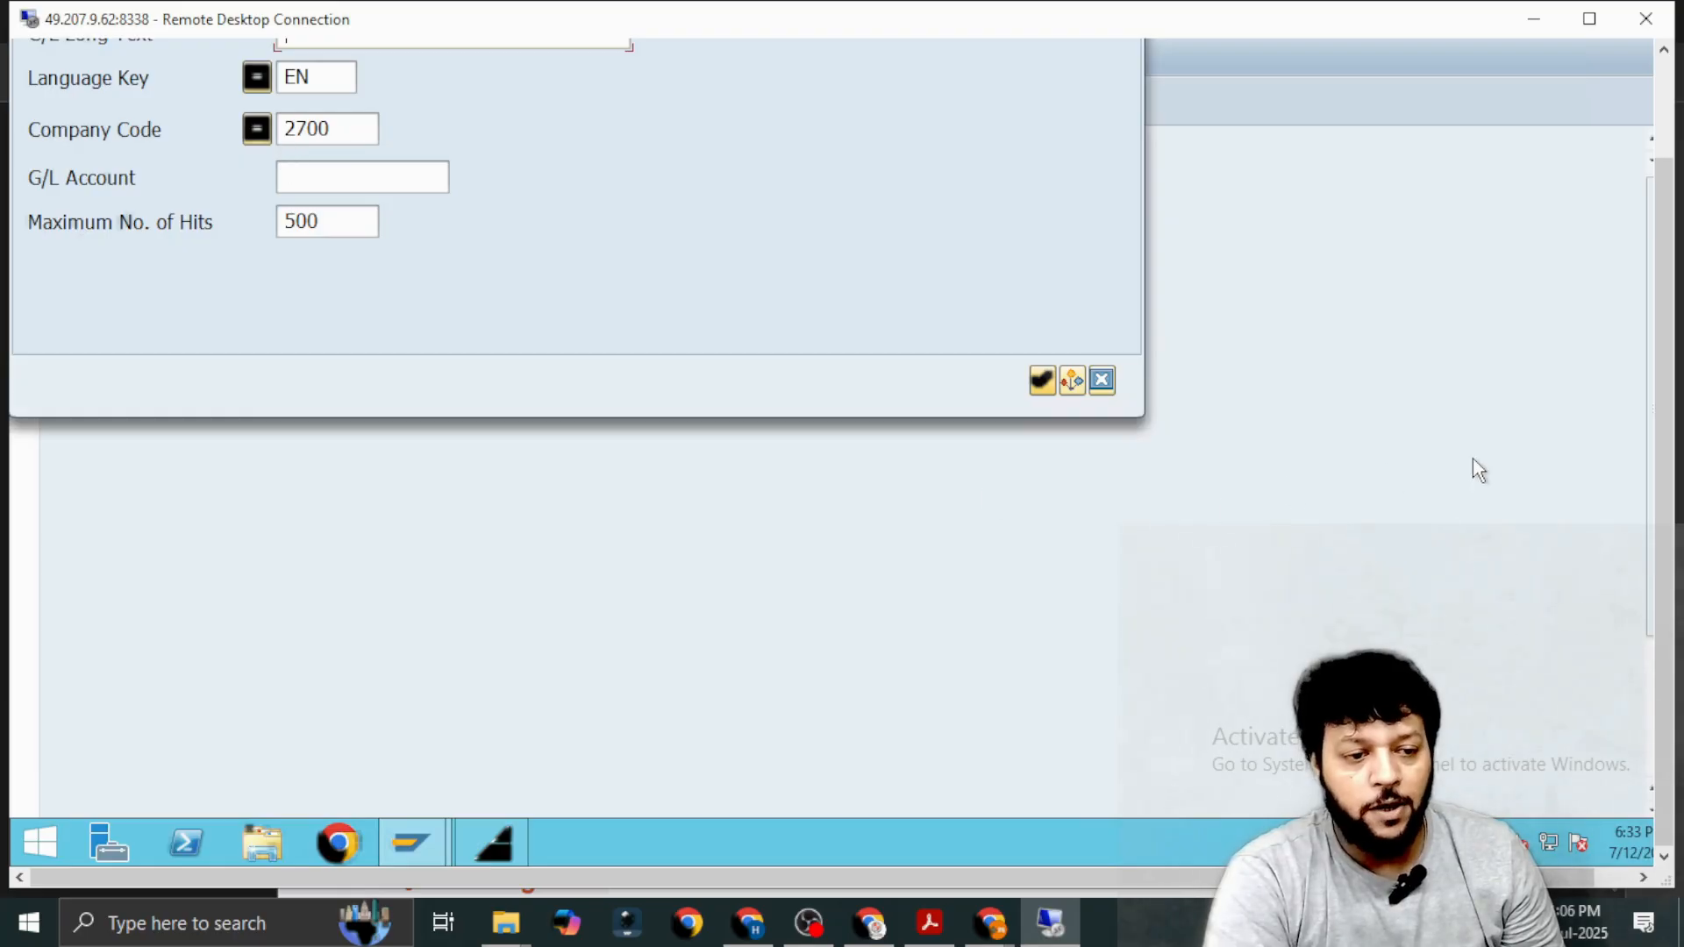
{"action": "left_click_drag", "start_coordinate": [1673, 371], "coordinate": [1681, 75]}
{"action": "left_click_drag", "start_coordinate": [1672, 178], "coordinate": [1675, 77]}
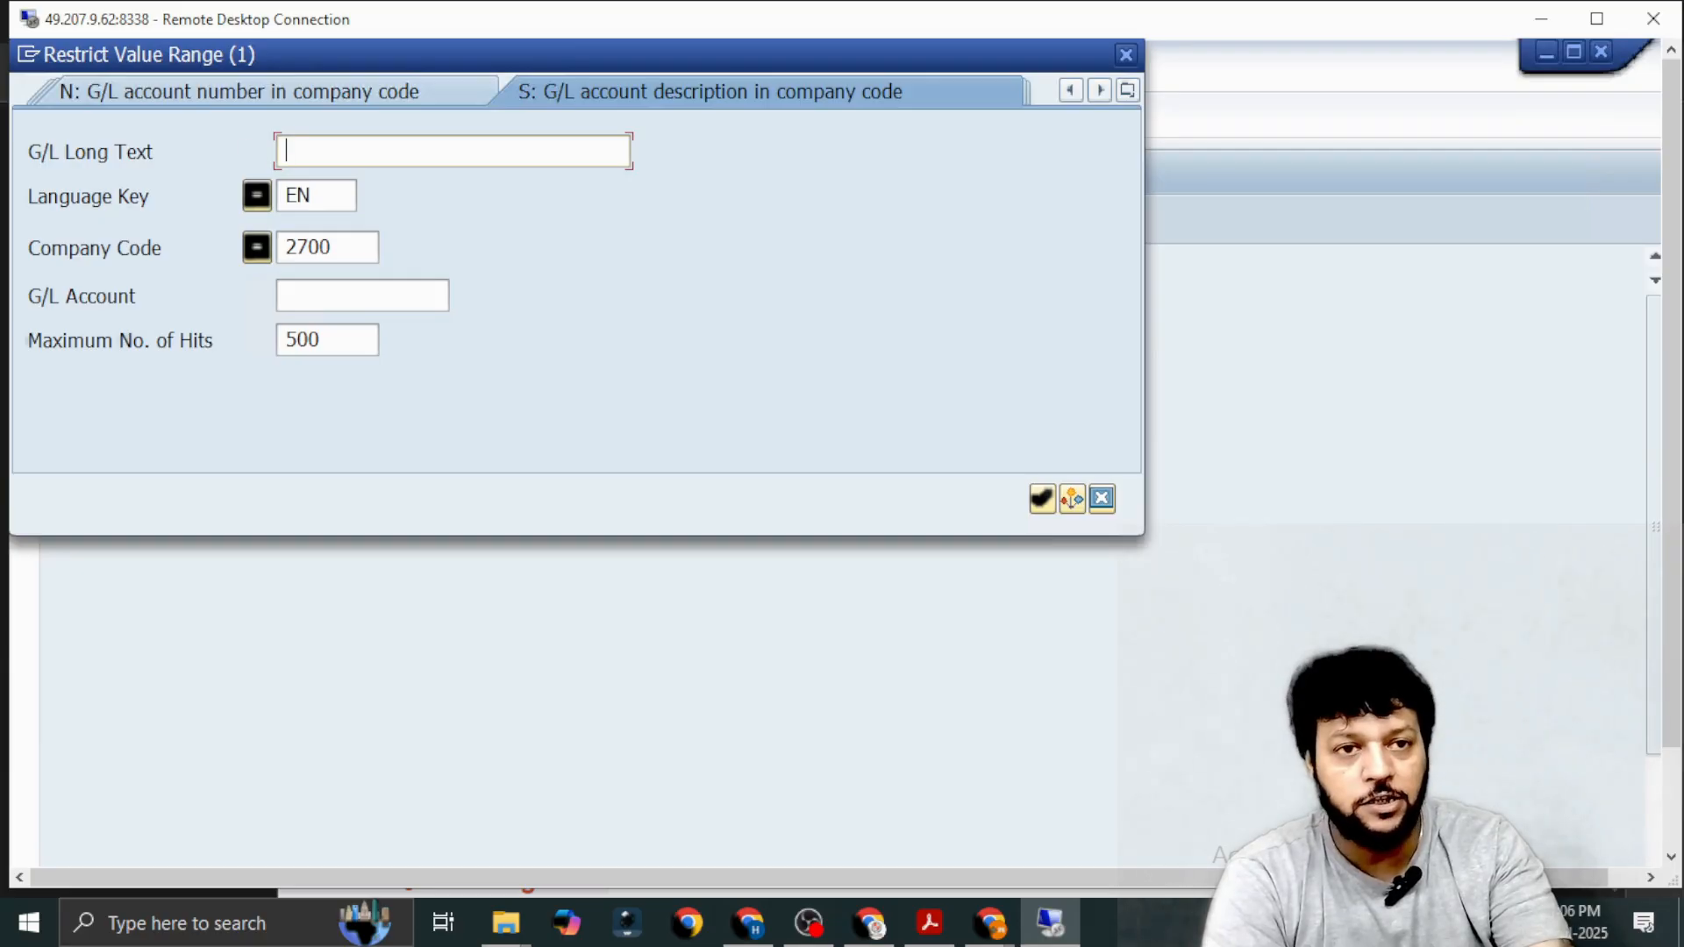
{"action": "type", "text": "*IPAA"}
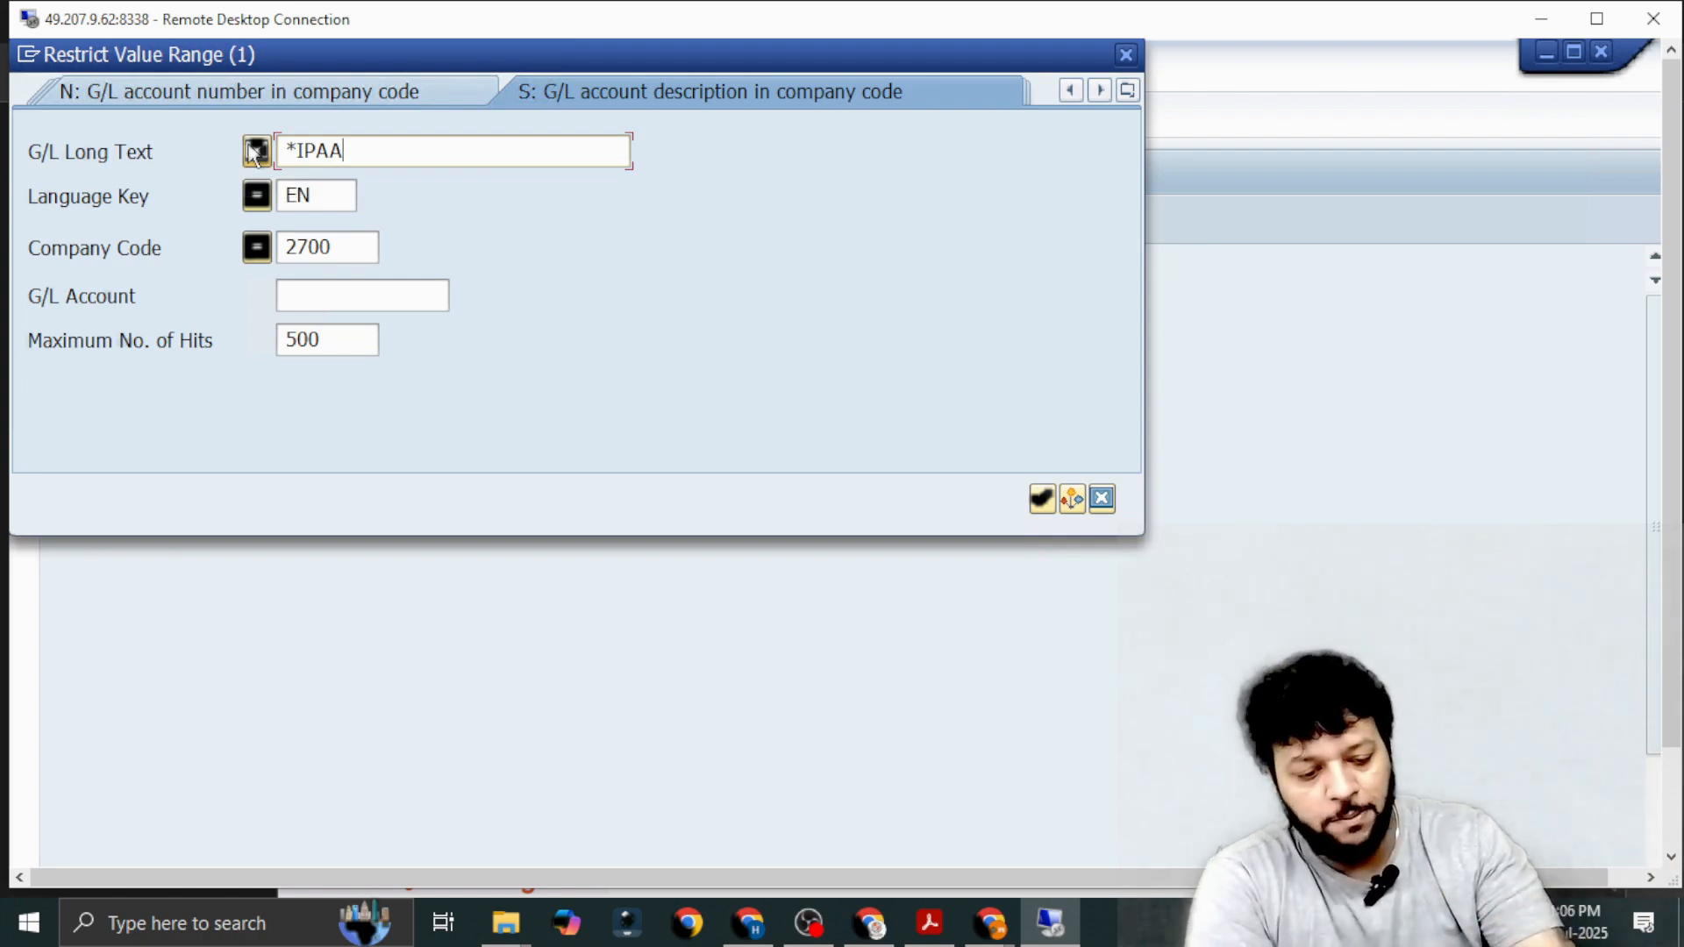
{"action": "type", "text": "8"}
{"action": "key", "text": "Return"}
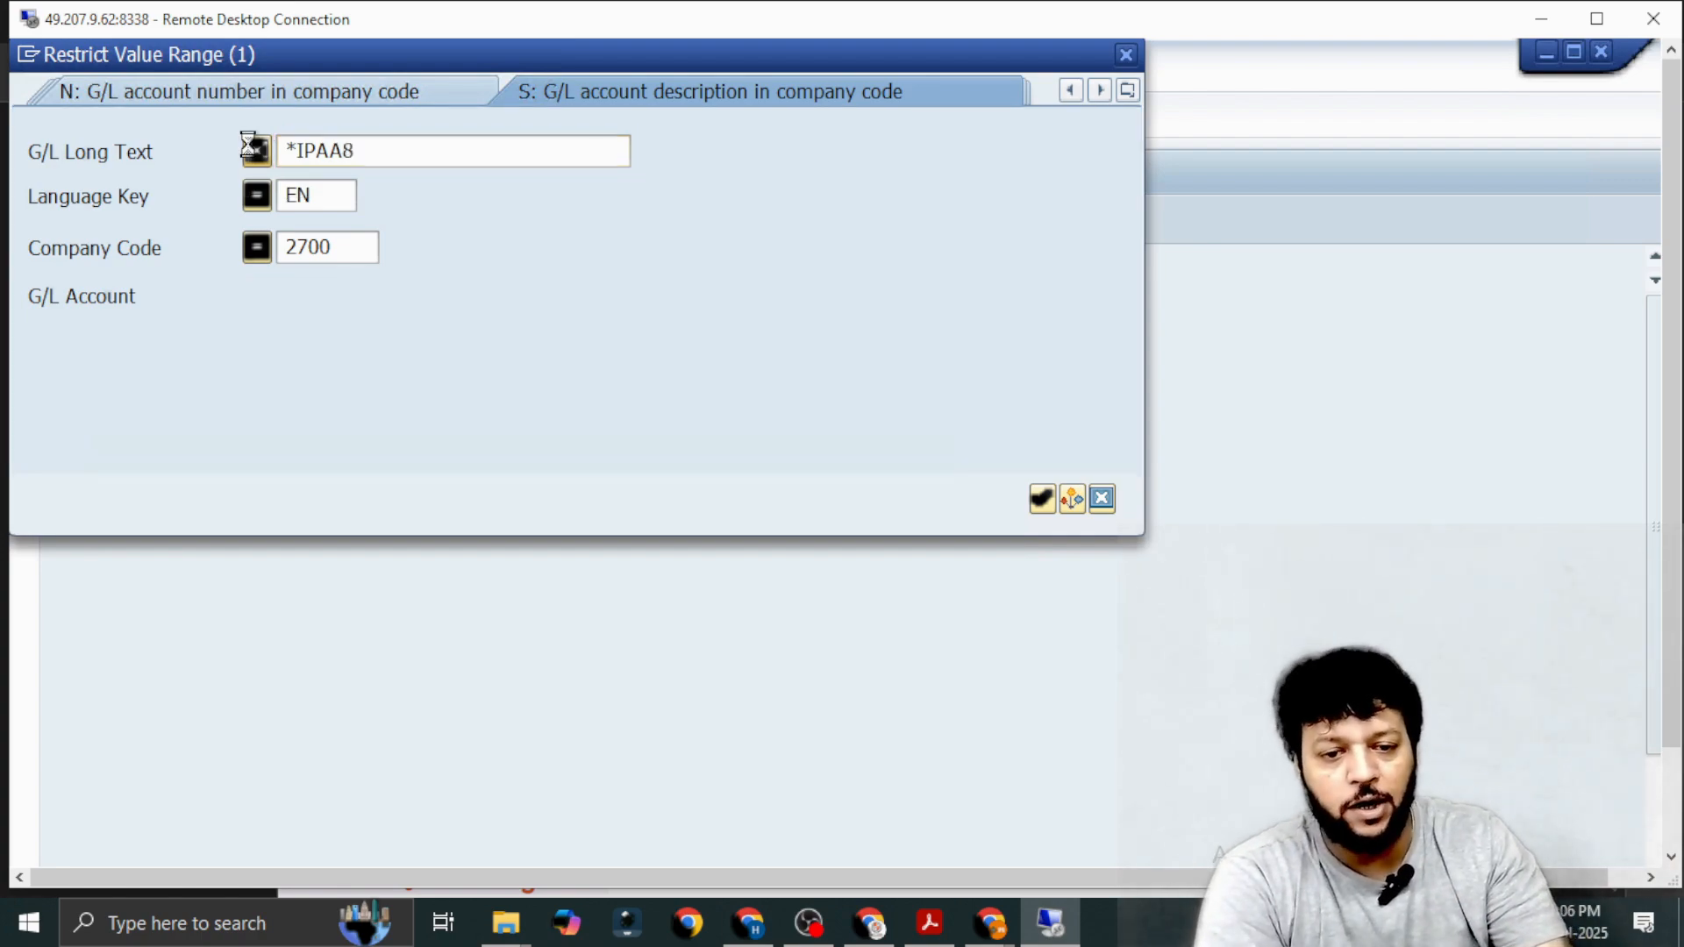
{"action": "key", "text": "Delete"}
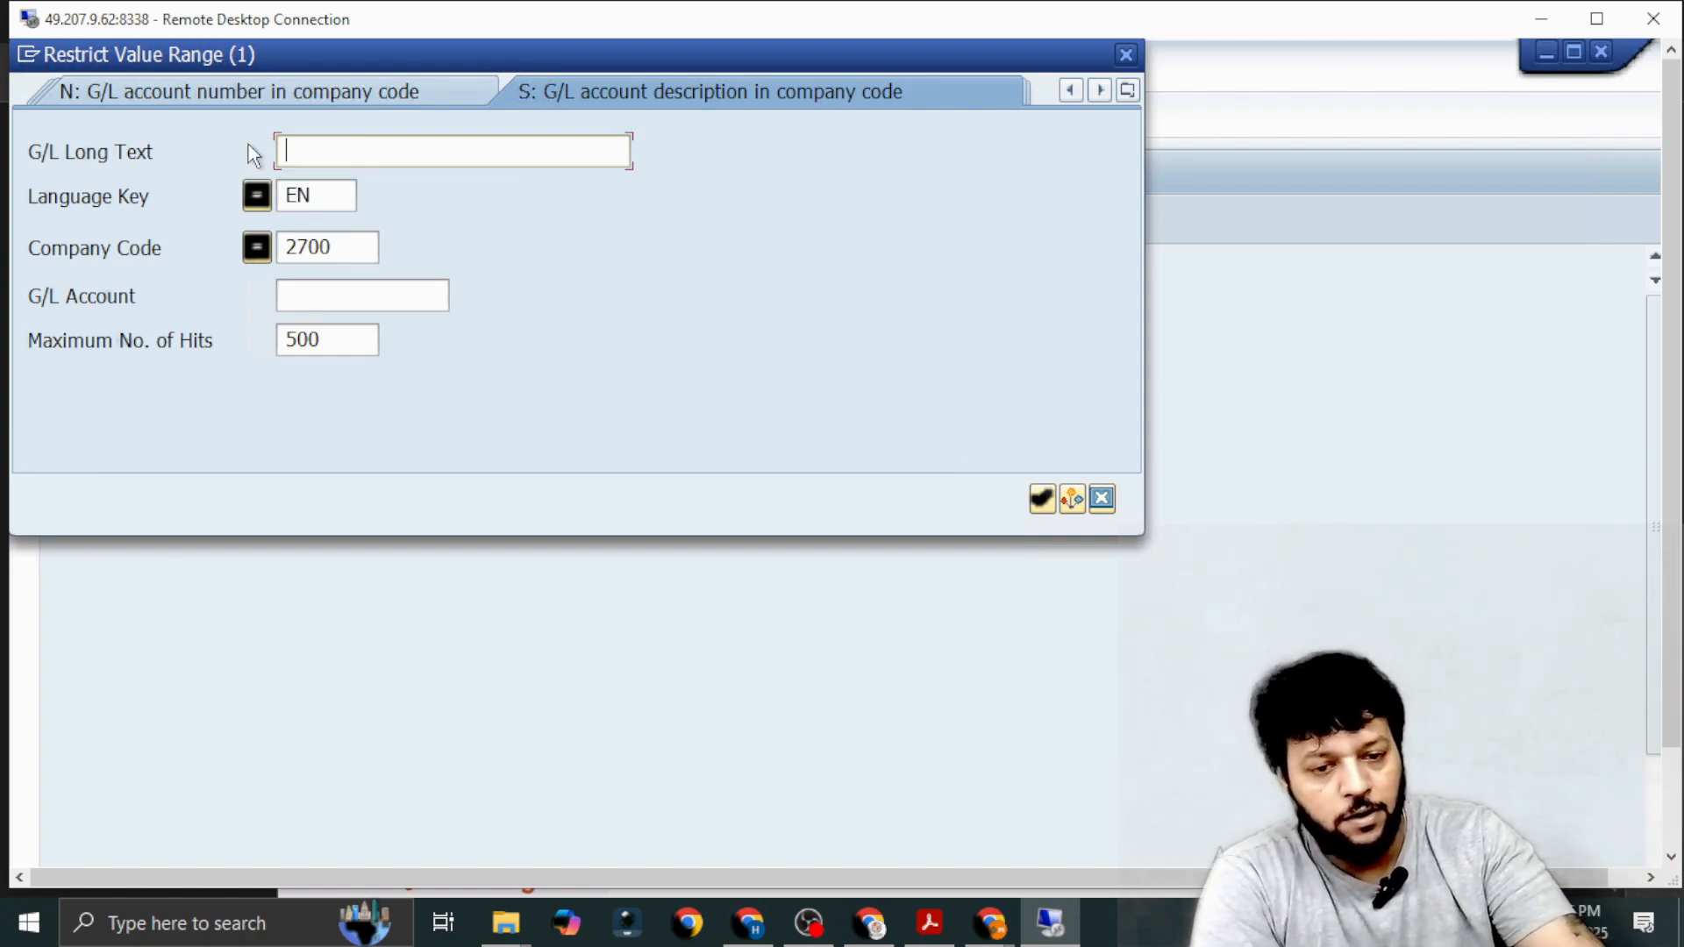
Search company code 2700 for G/L accounts with IPAA in the long text and choose Bank Charges IPAA for the first line item.
{"action": "type", "text": "*IP"}
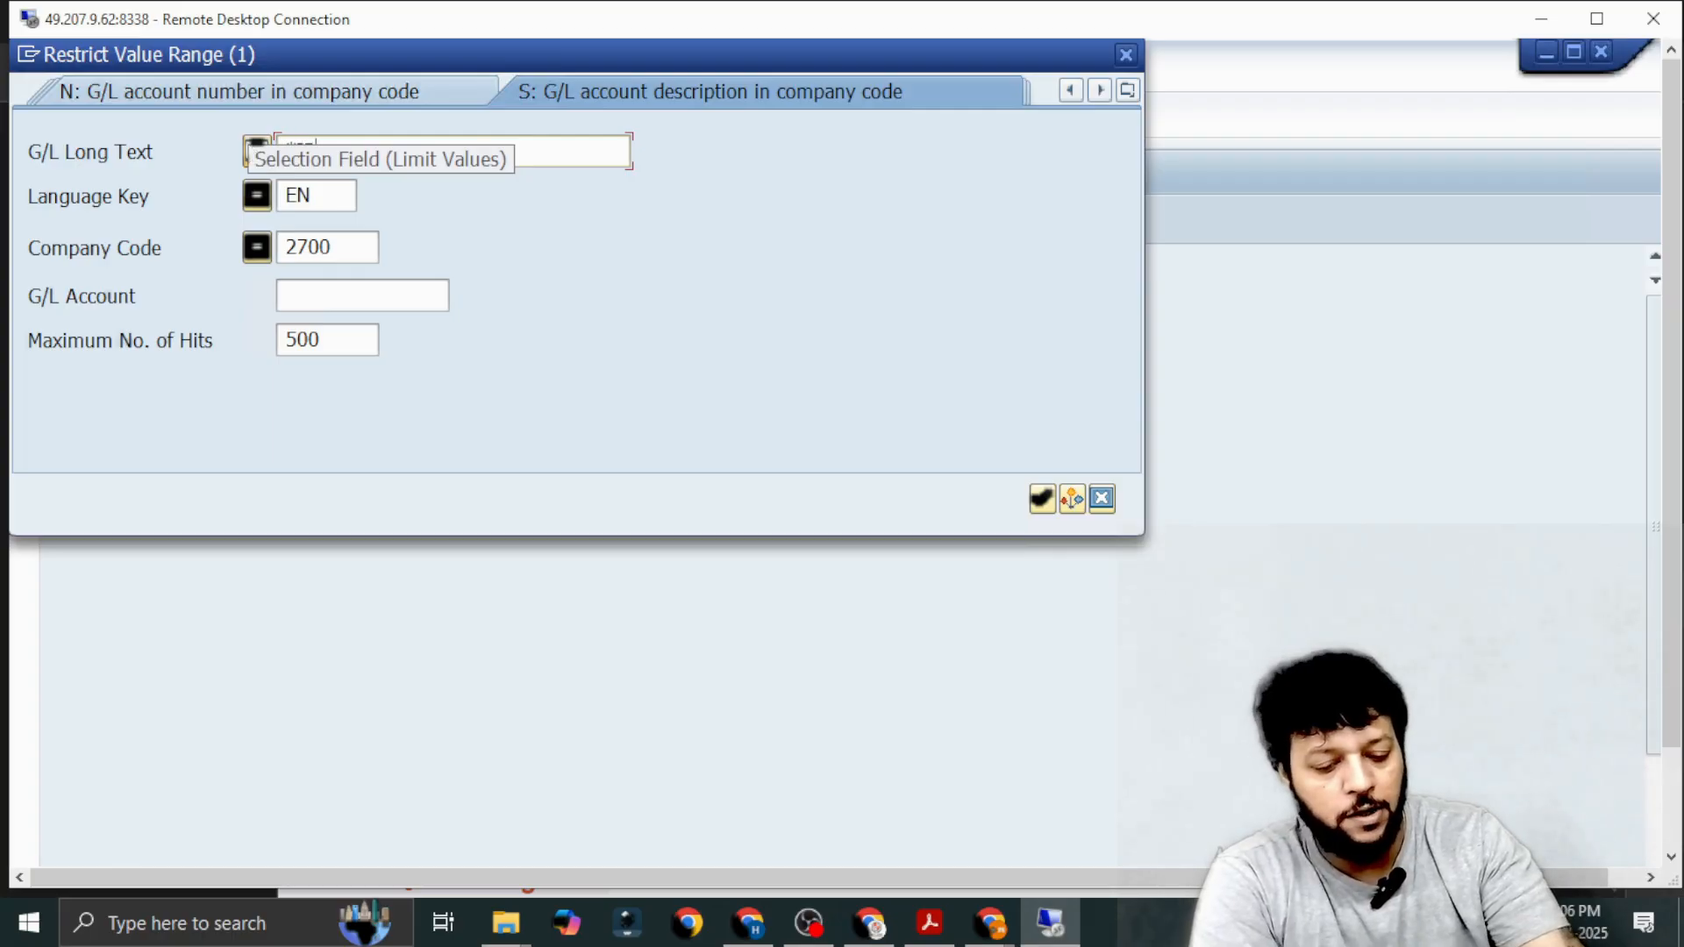
{"action": "key", "text": "Return"}
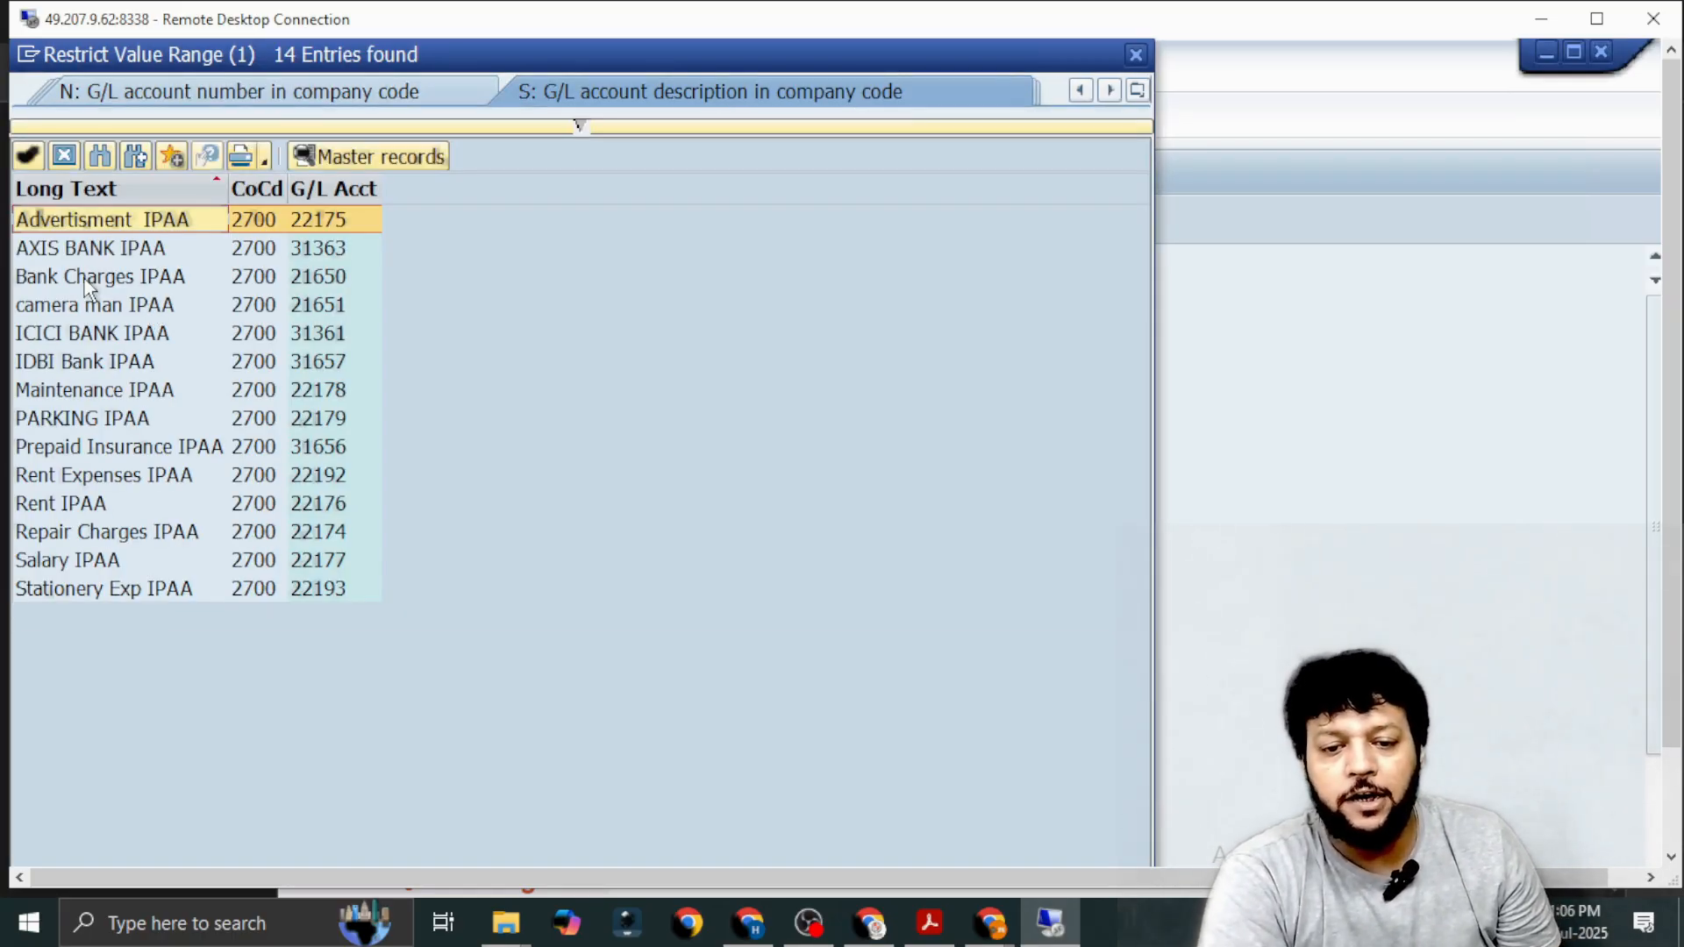
{"action": "double_click", "coordinate": [88, 278]}
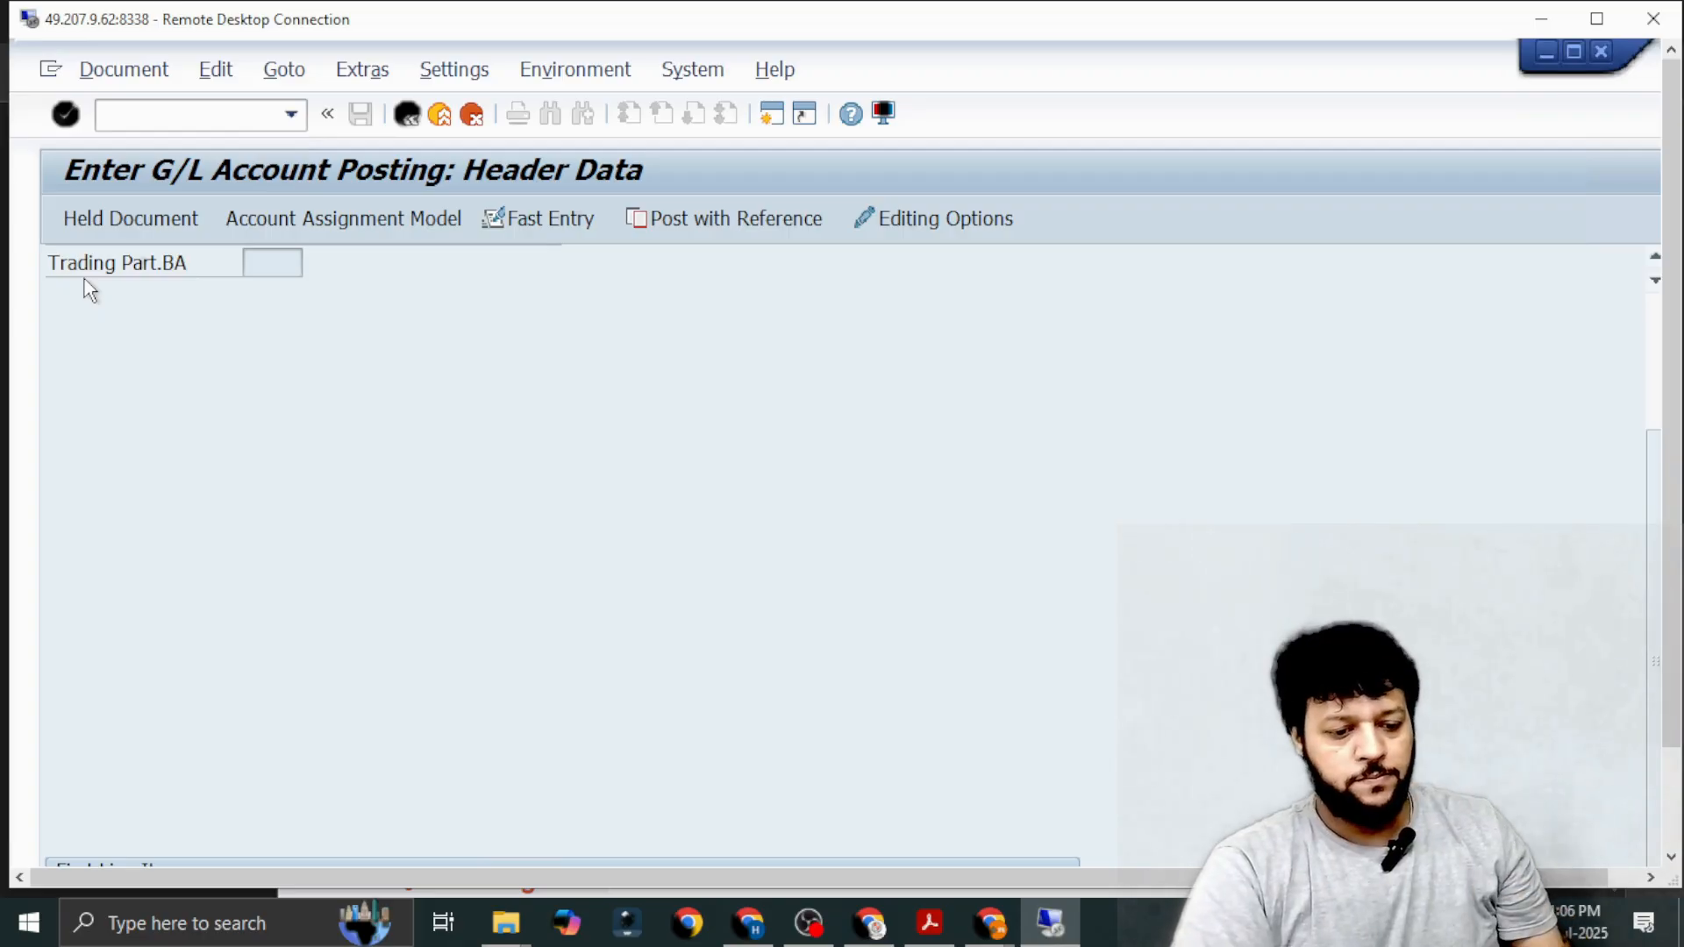
Switch to the Google Meet window, check the screen-sharing options without changing them, and return to the G/L account posting.
{"action": "left_click", "coordinate": [989, 923]}
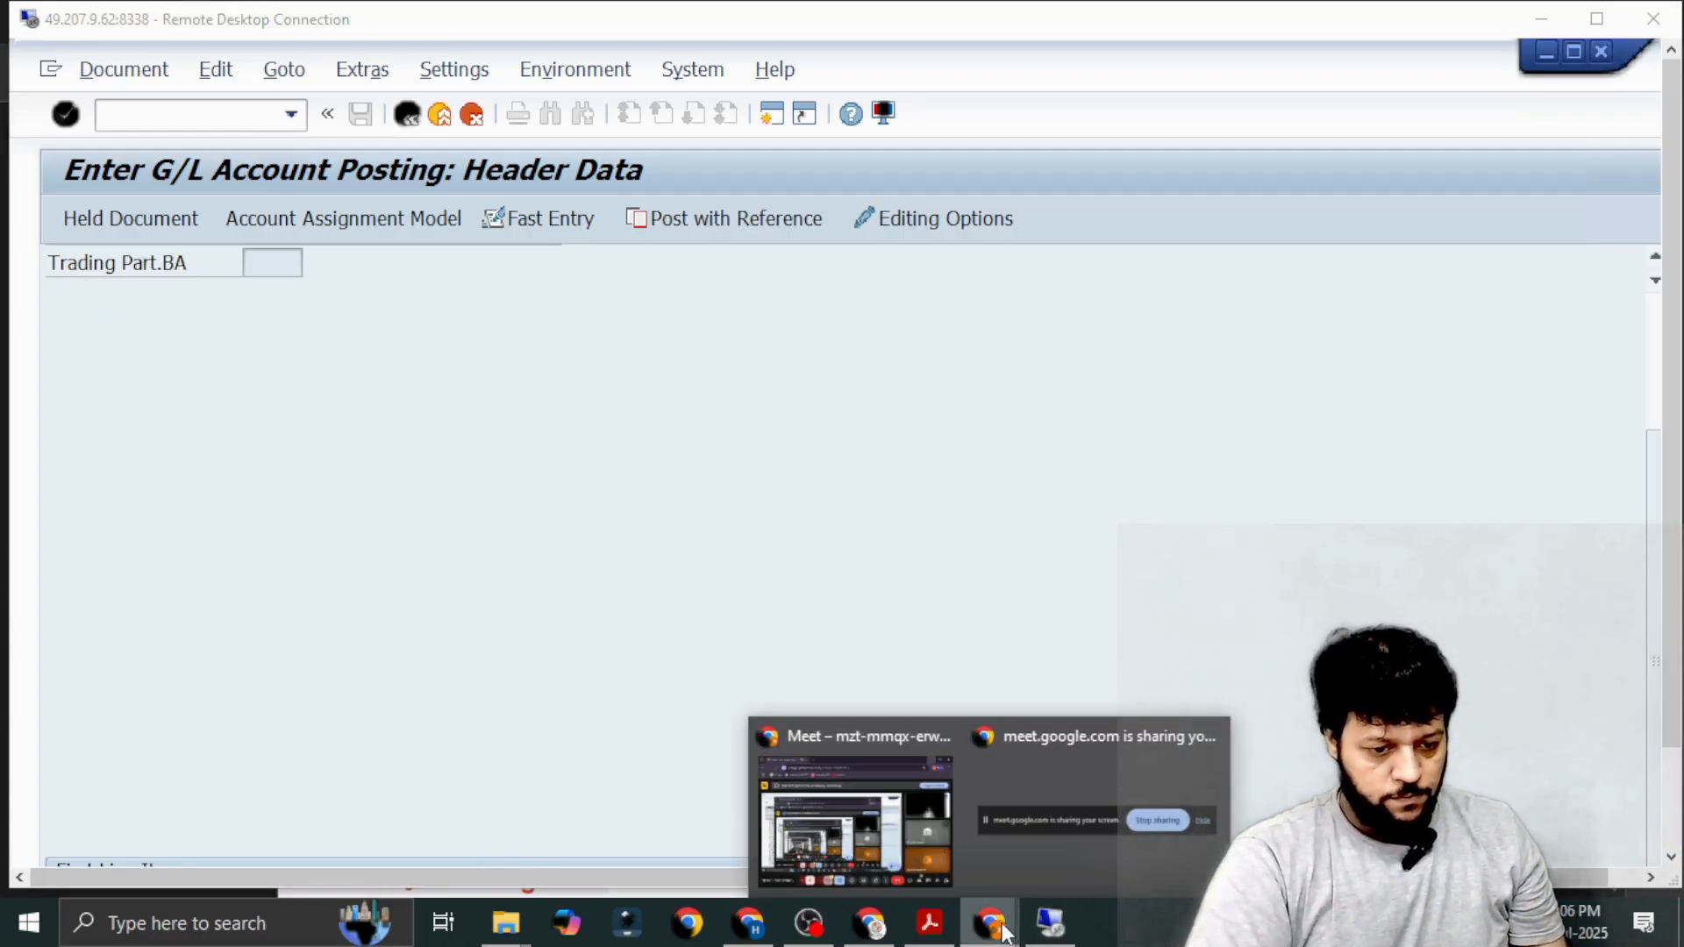
{"action": "left_click", "coordinate": [775, 833]}
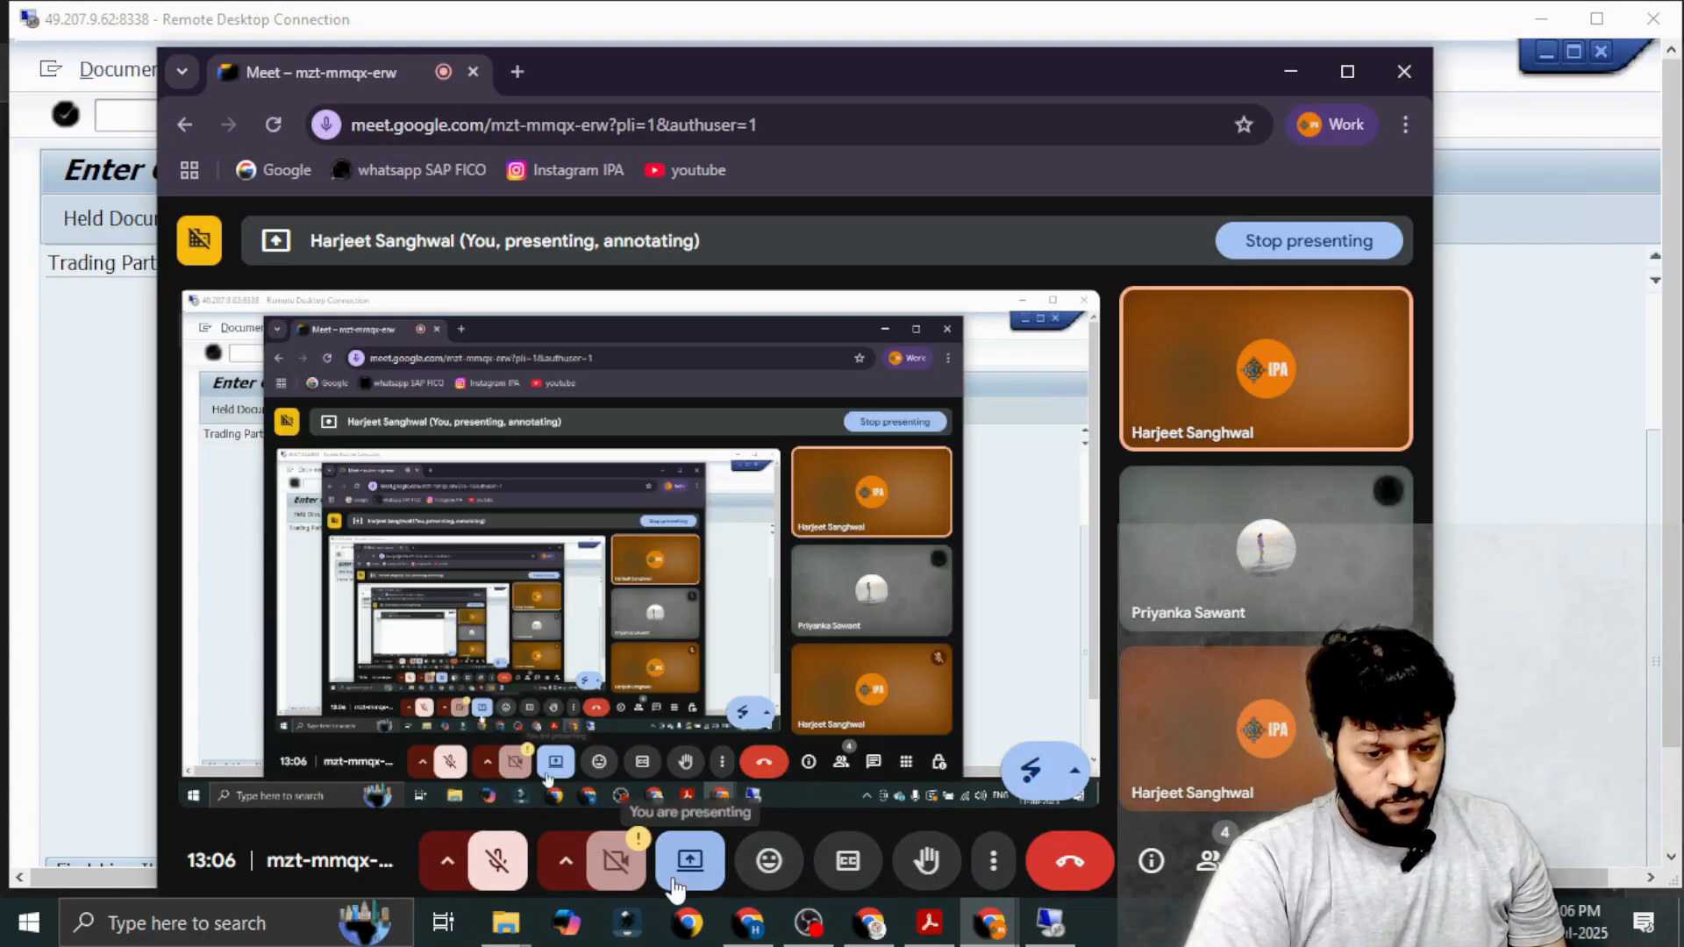
{"action": "left_click", "coordinate": [695, 873]}
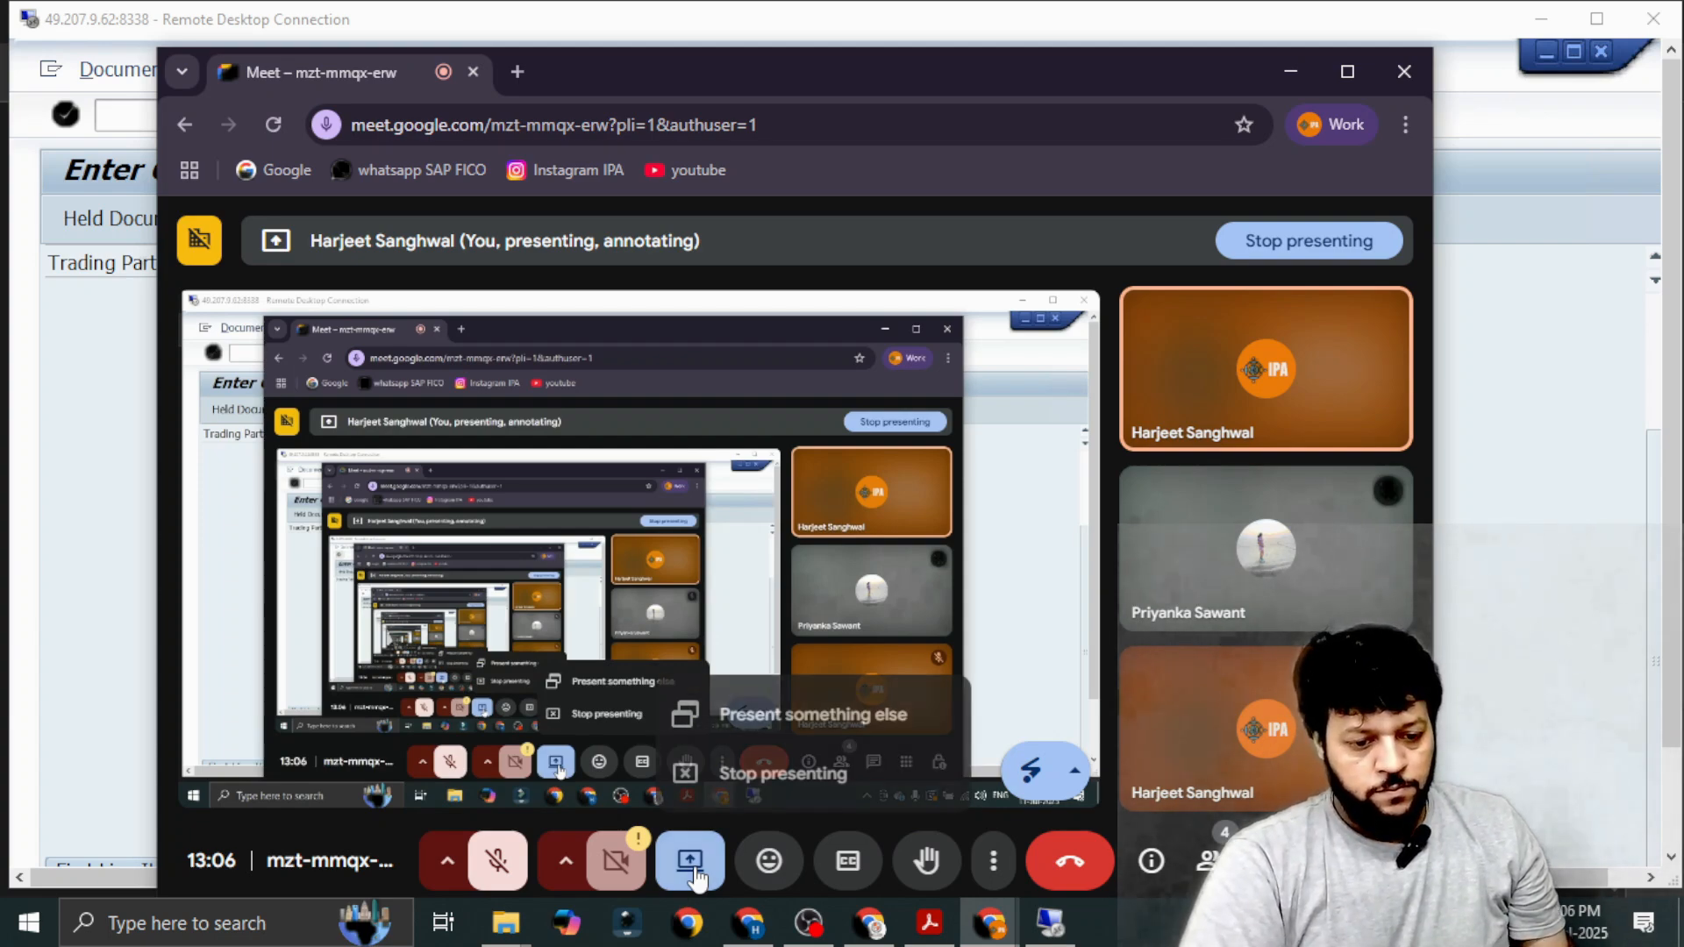
{"action": "left_click", "coordinate": [695, 872]}
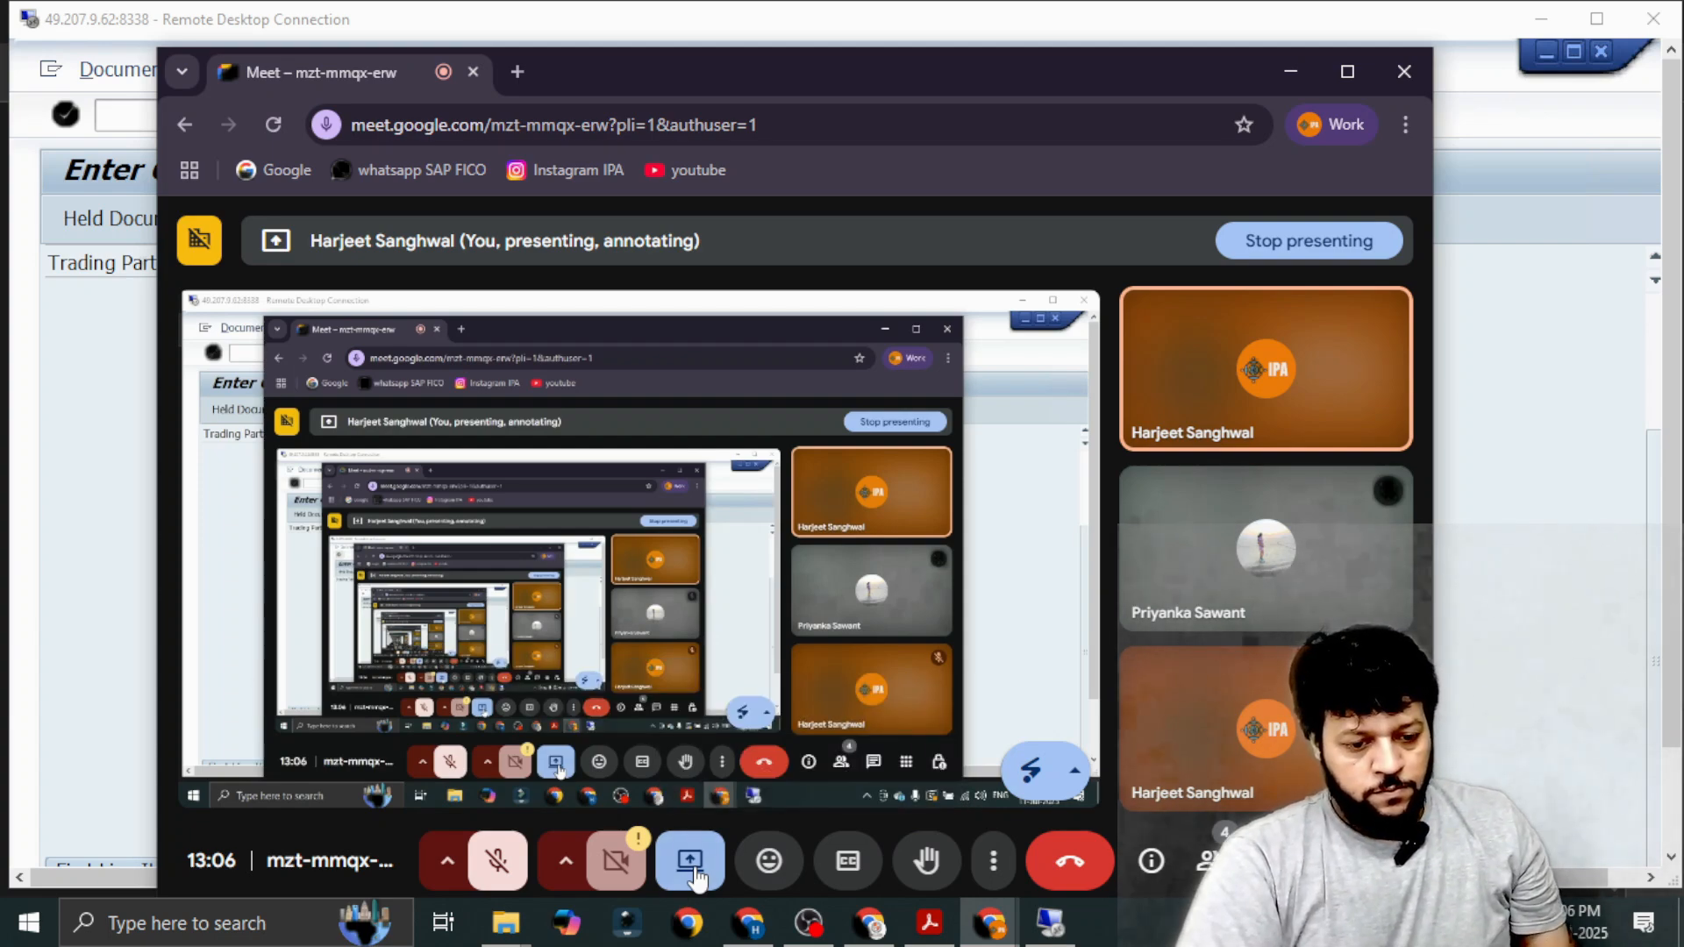
{"action": "left_click", "coordinate": [1295, 76]}
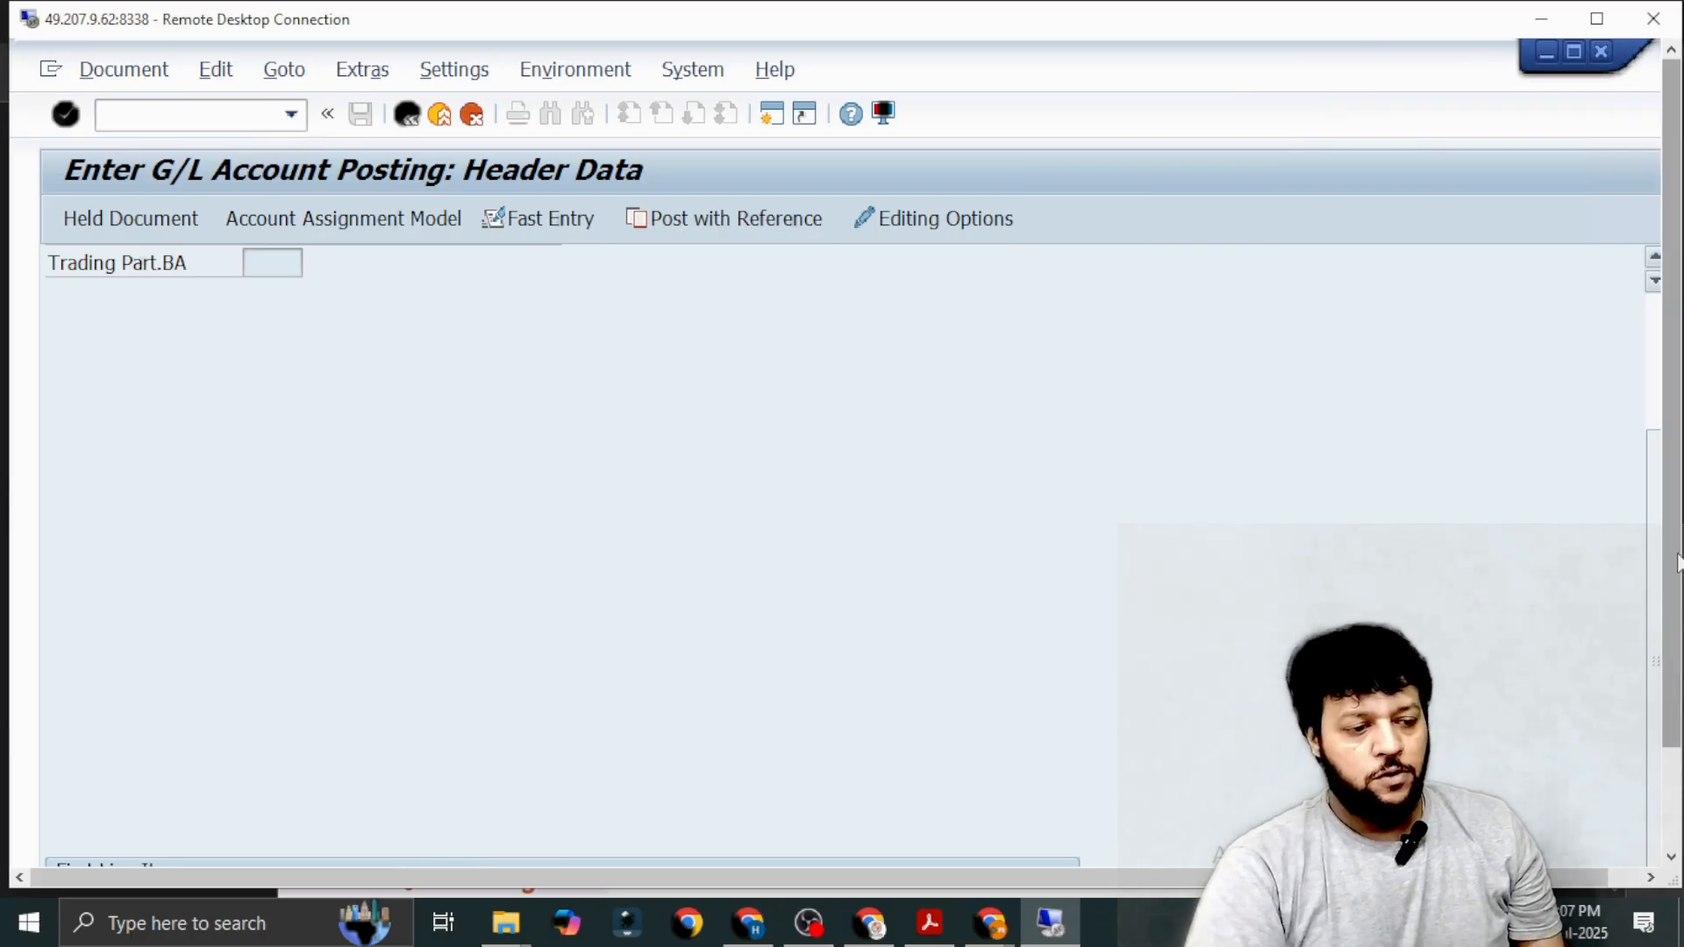
Display the remote session in full screen and proceed to the details of the Bank Charges IPAA debit item.
{"action": "scroll", "coordinate": [1677, 562], "scroll_direction": "down", "scroll_amount": 3}
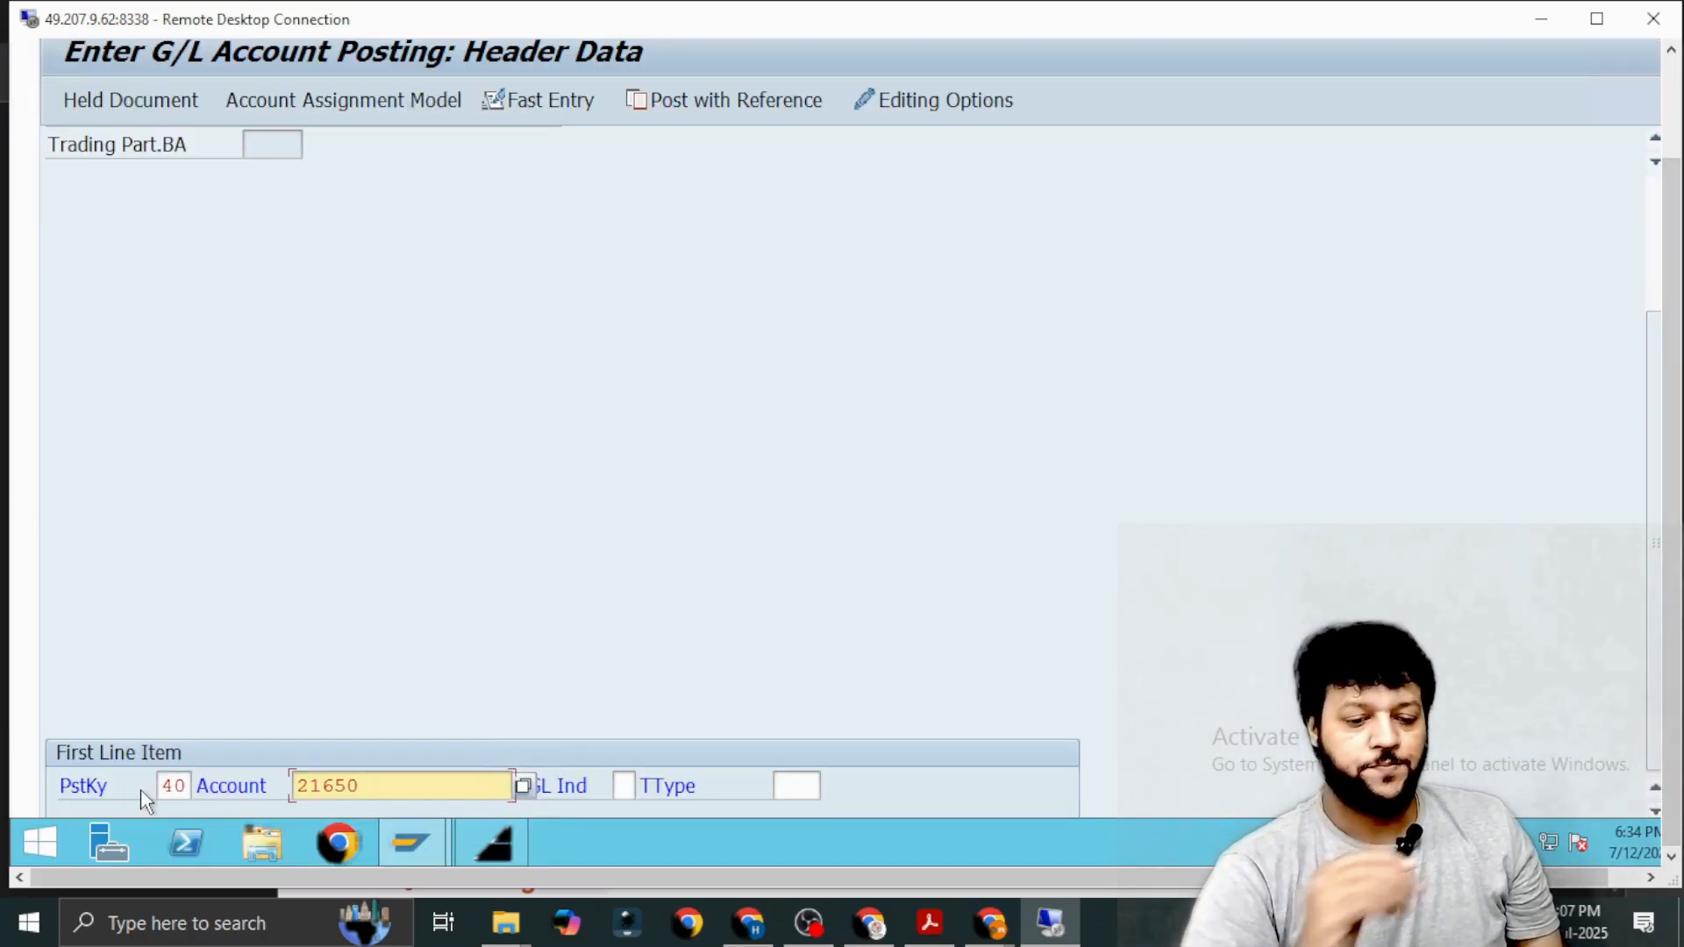
{"action": "left_click", "coordinate": [1594, 19]}
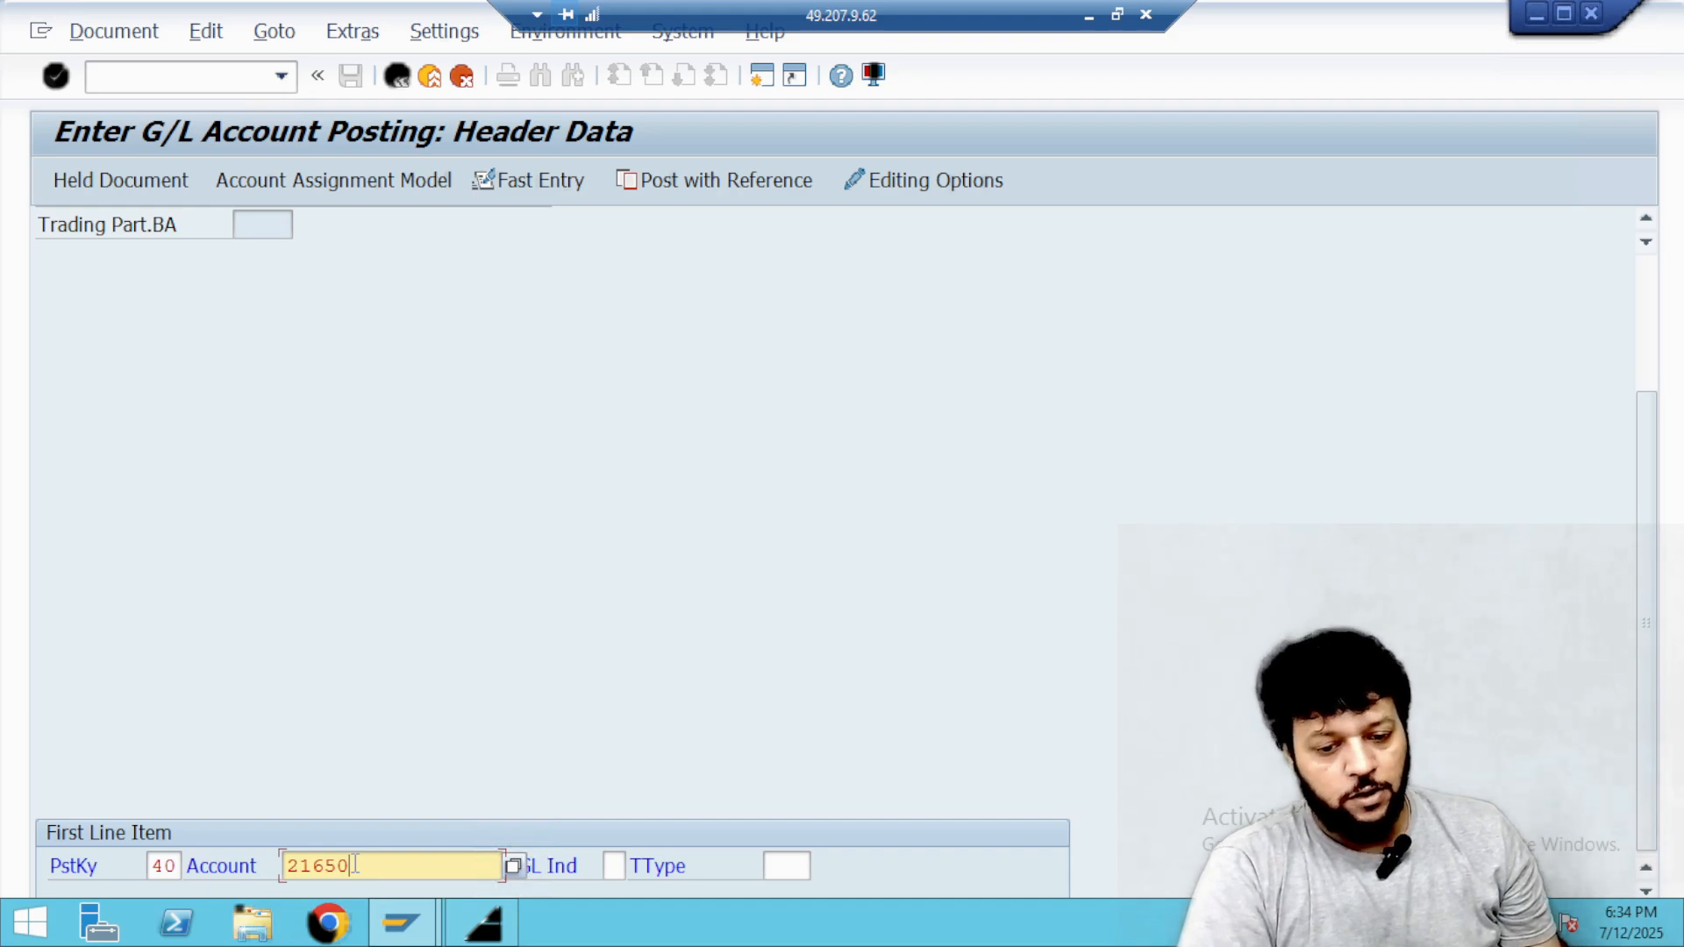
{"action": "key", "text": "Return"}
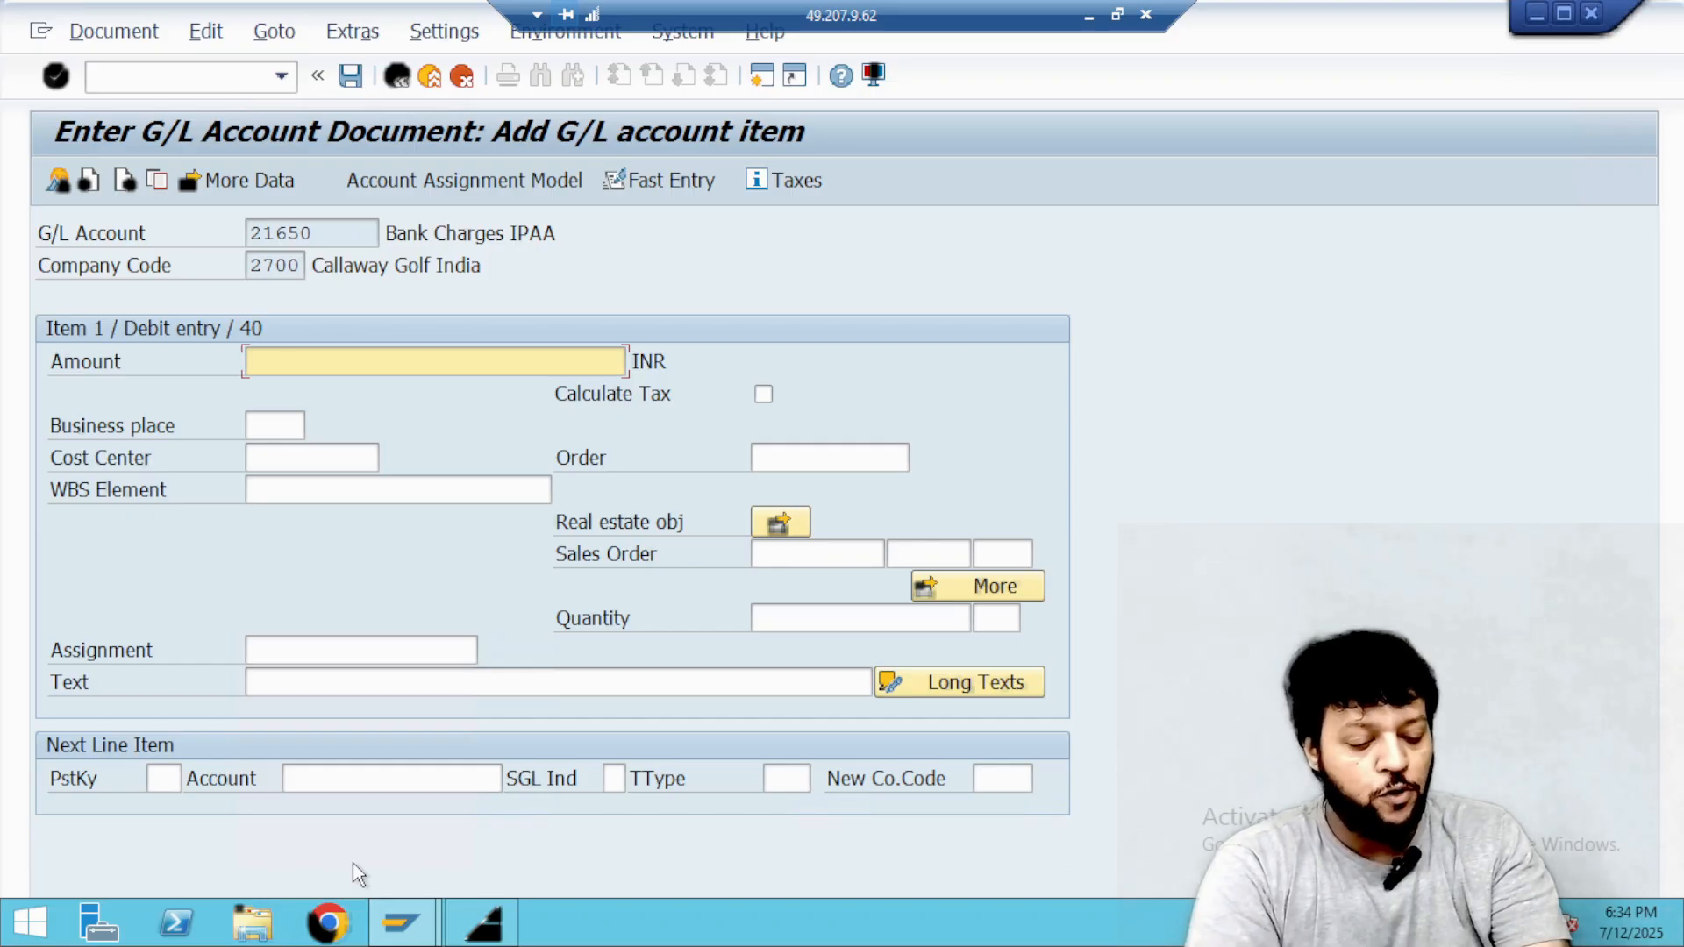
Set the debit item's amount to 401 INR and assign it to the FINANCE cost center 27800.
{"action": "type", "text": "401"}
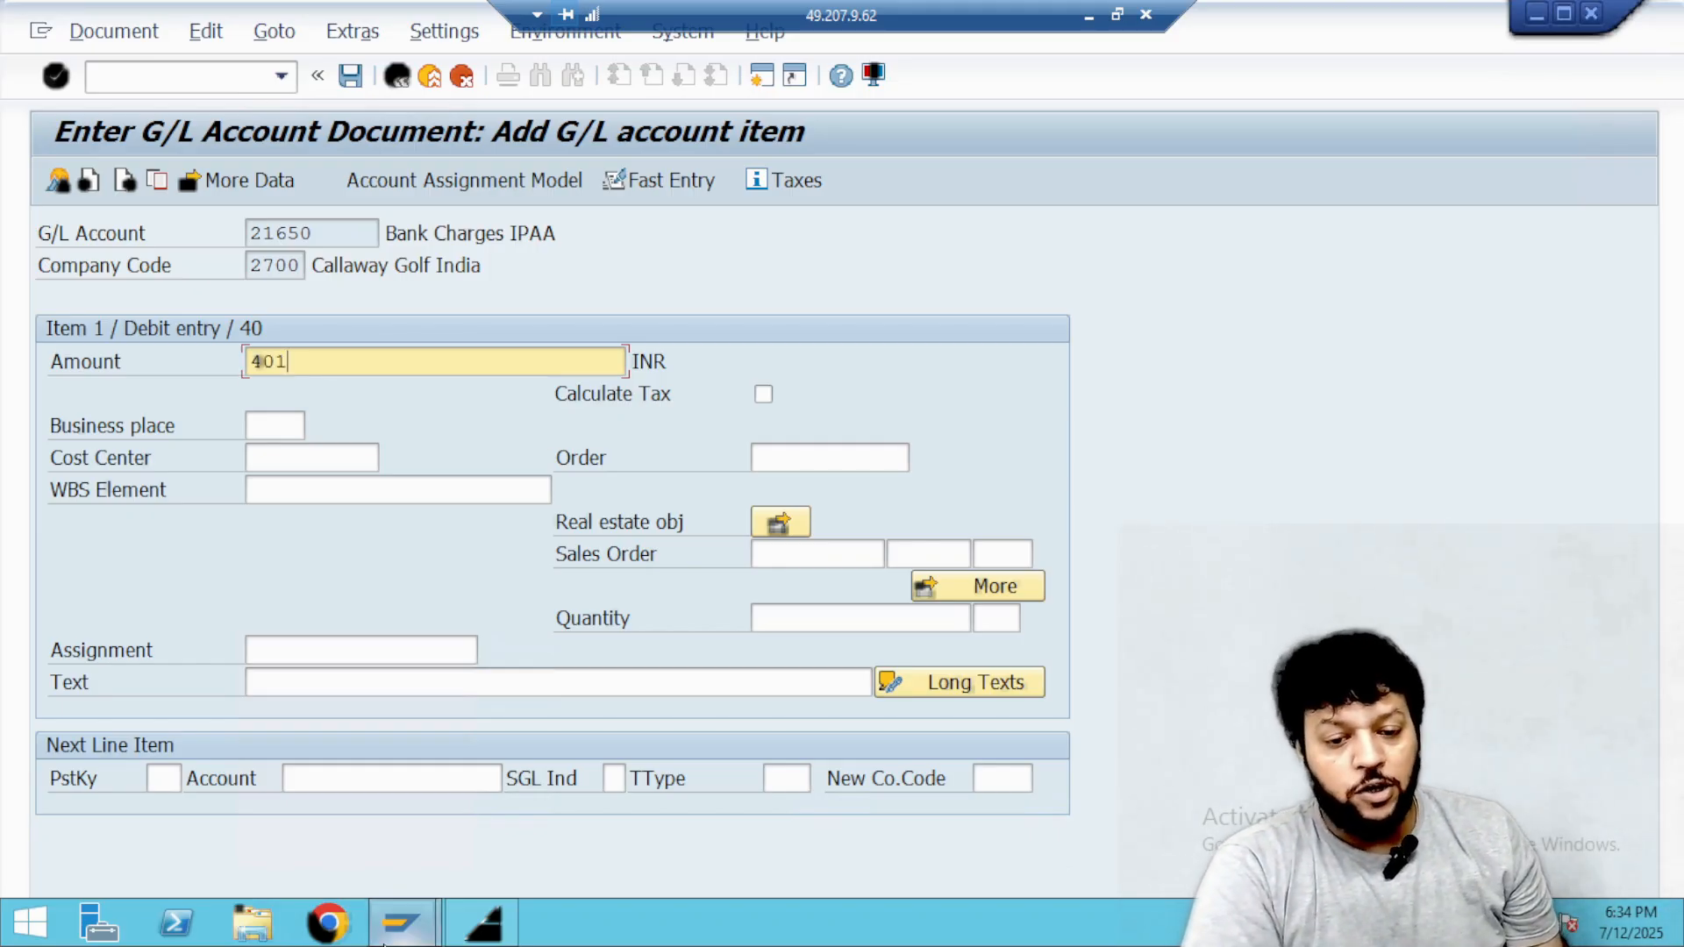
{"action": "left_click", "coordinate": [324, 466]}
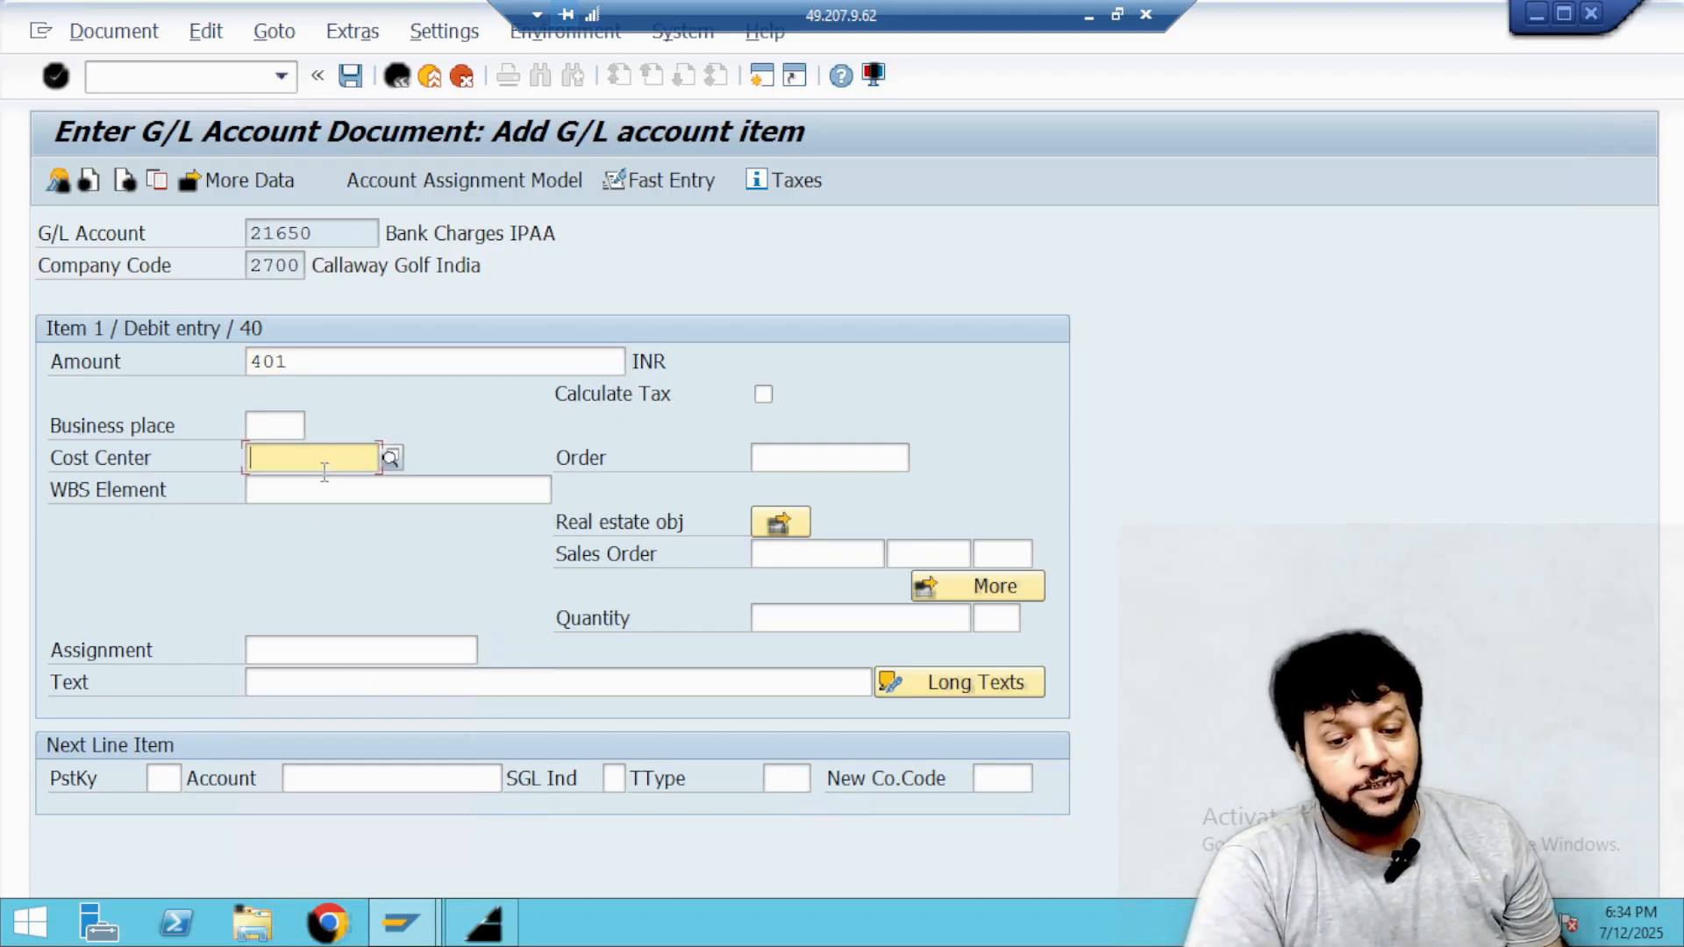
{"action": "left_click", "coordinate": [390, 457]}
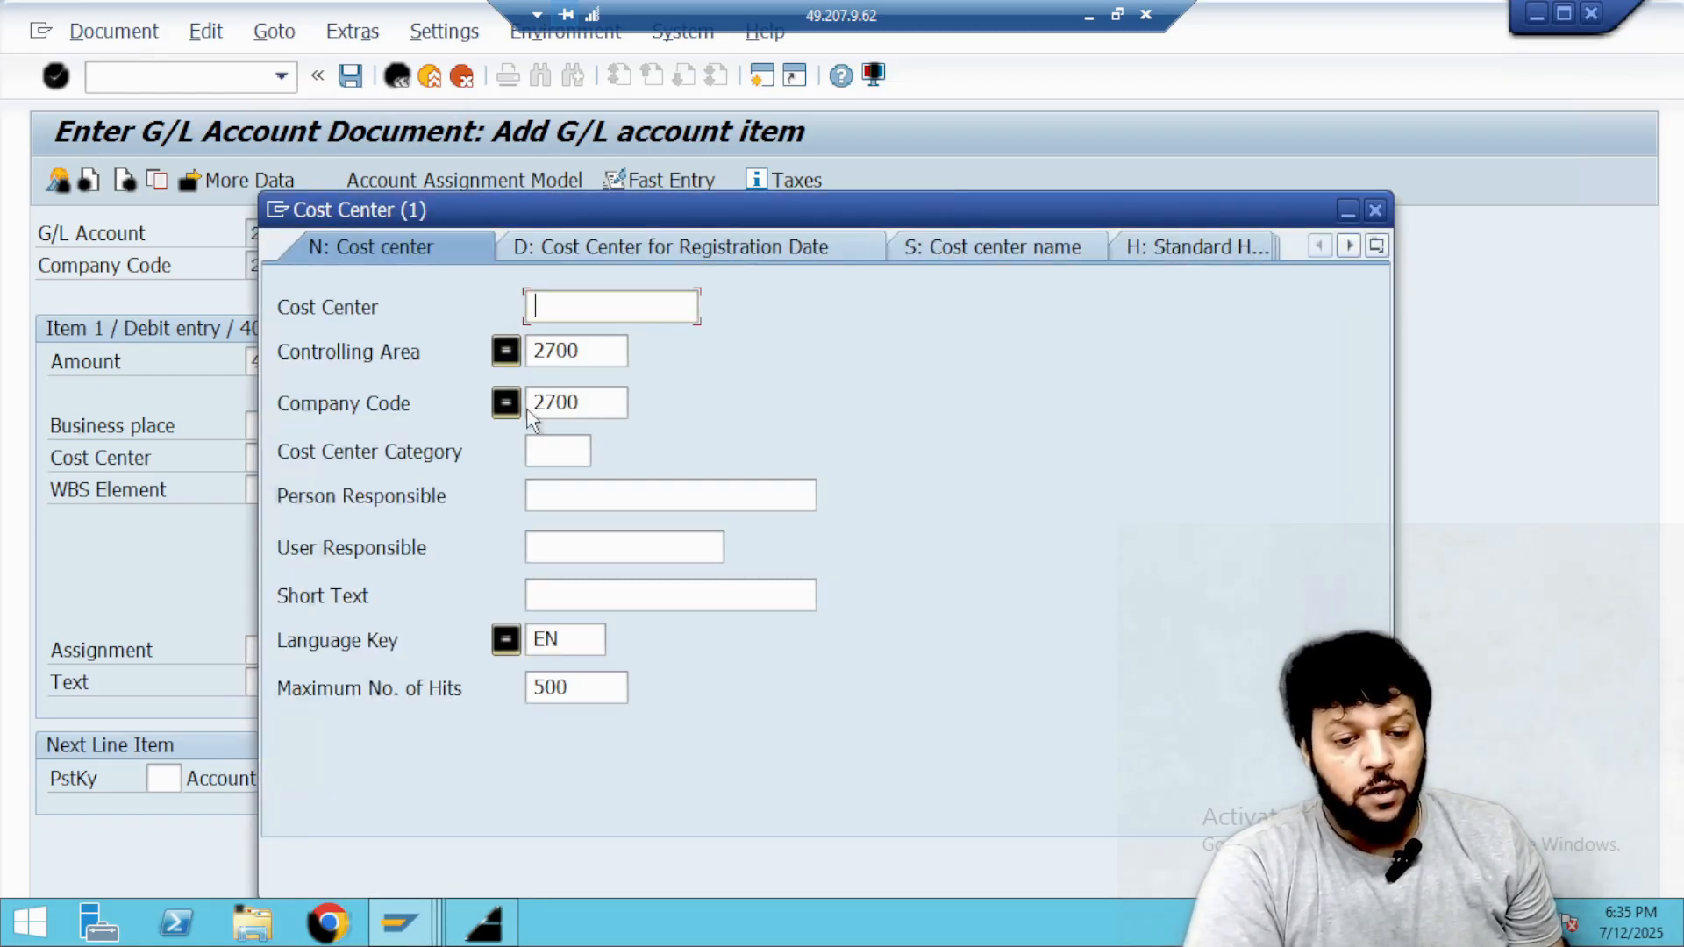
{"action": "left_click", "coordinate": [606, 353]}
{"action": "key", "text": "Return"}
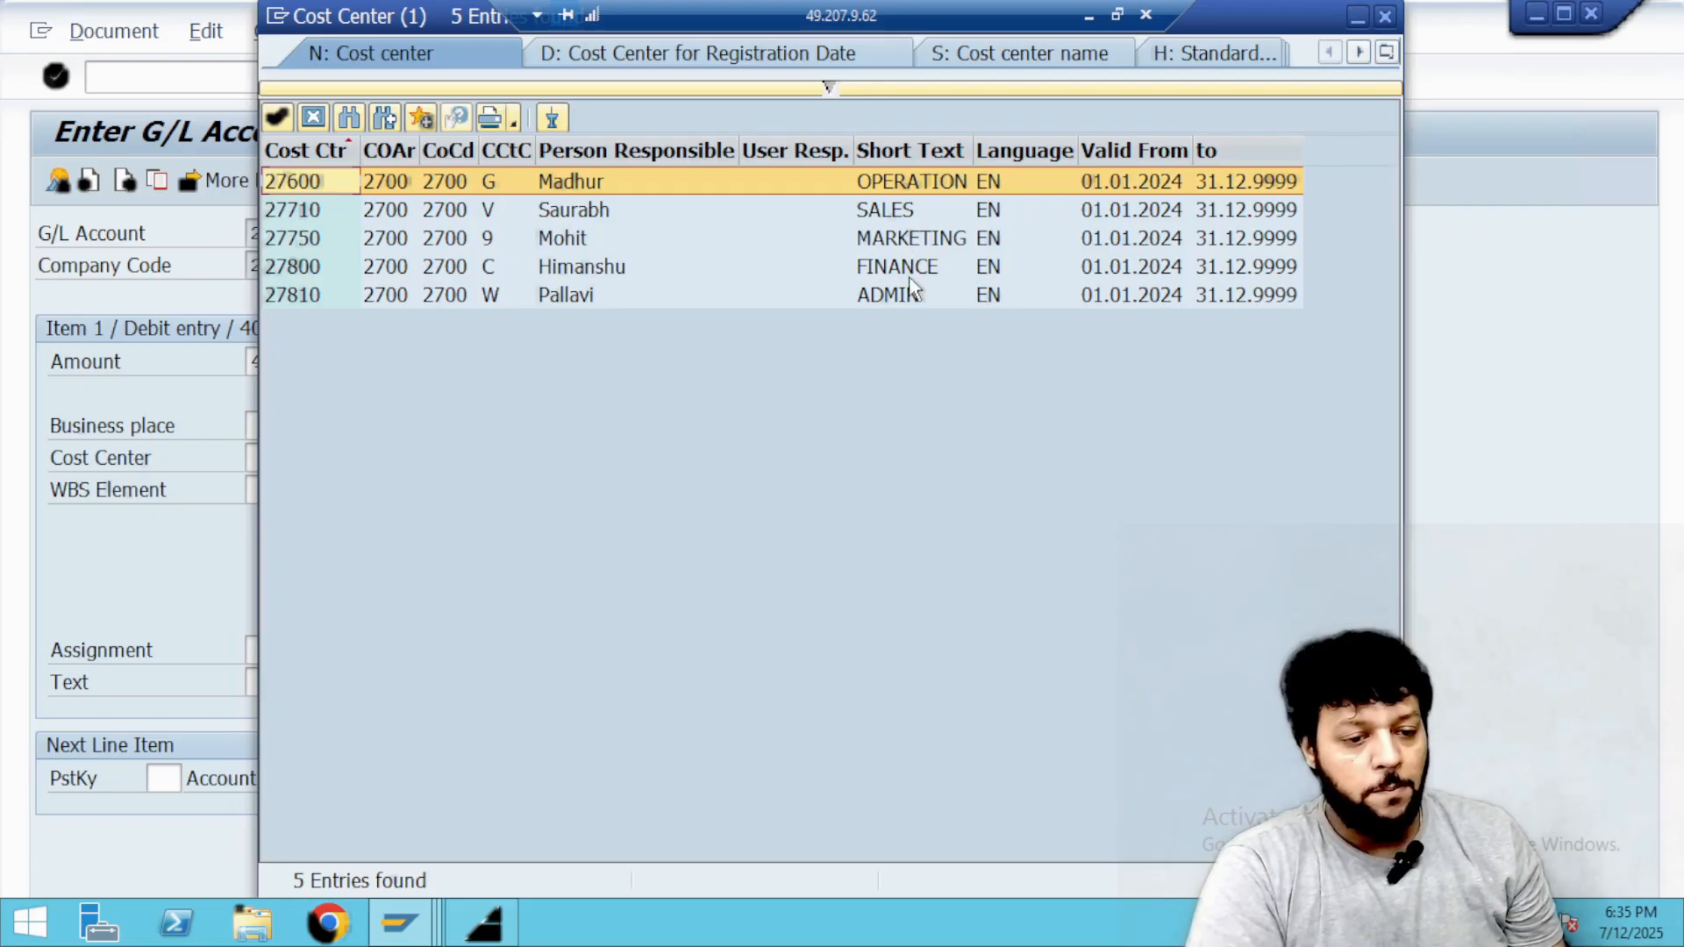
{"action": "double_click", "coordinate": [909, 265]}
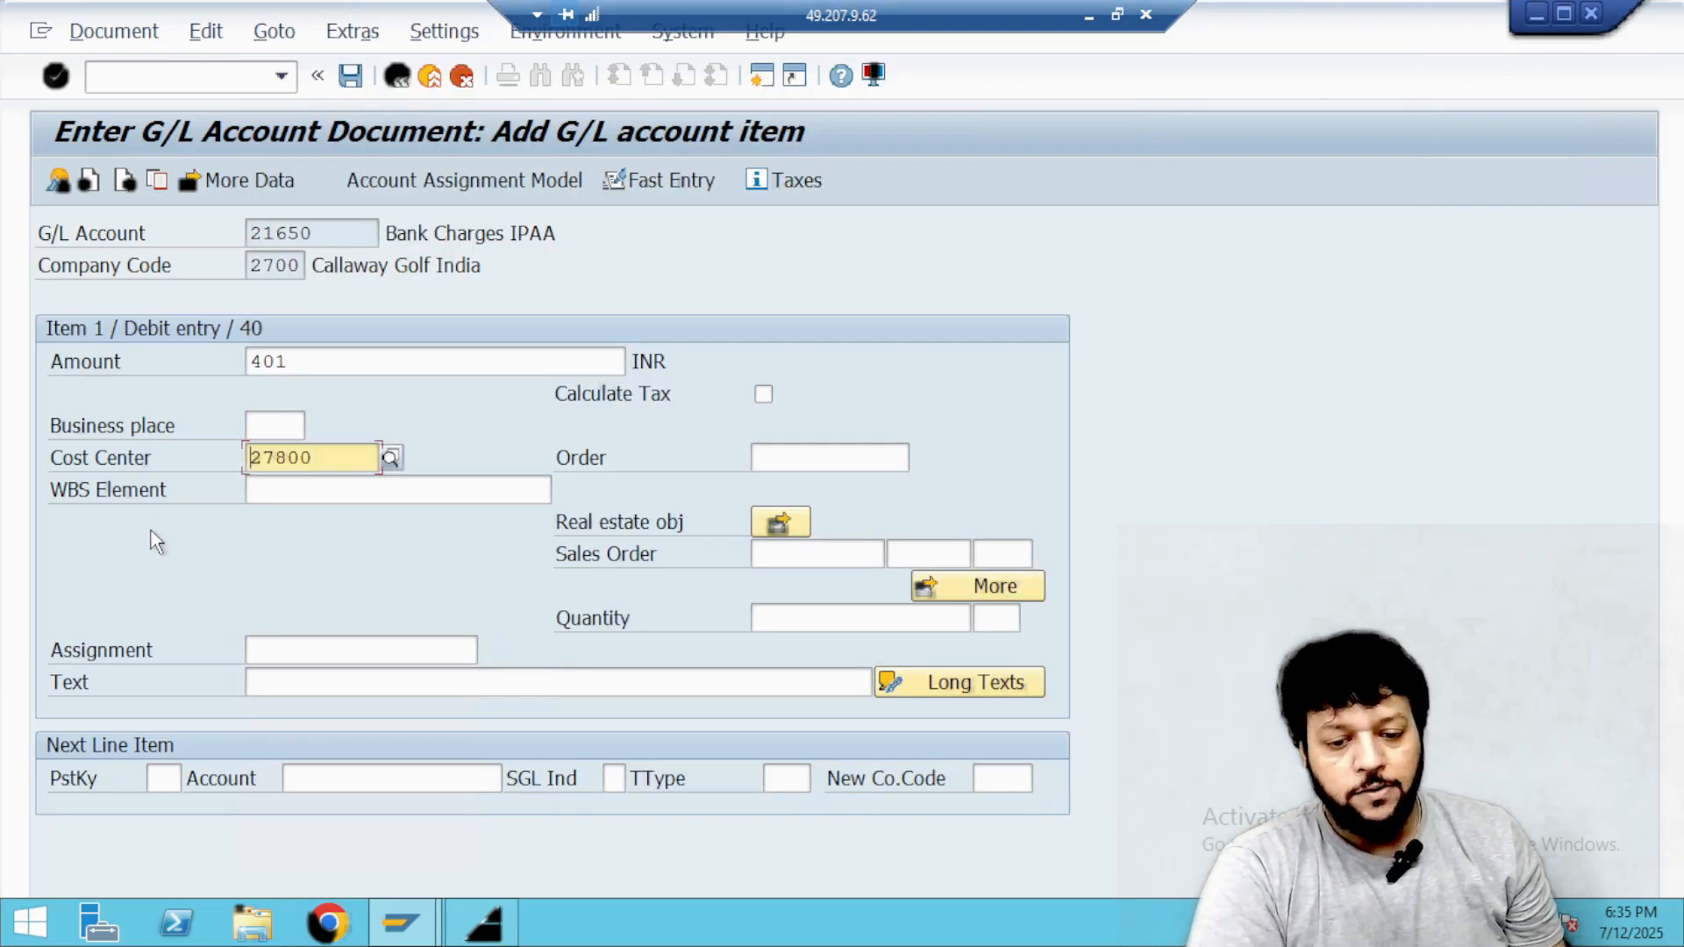
Enter "Bank Charges for July" as the debit item's text.
{"action": "left_click", "coordinate": [346, 684]}
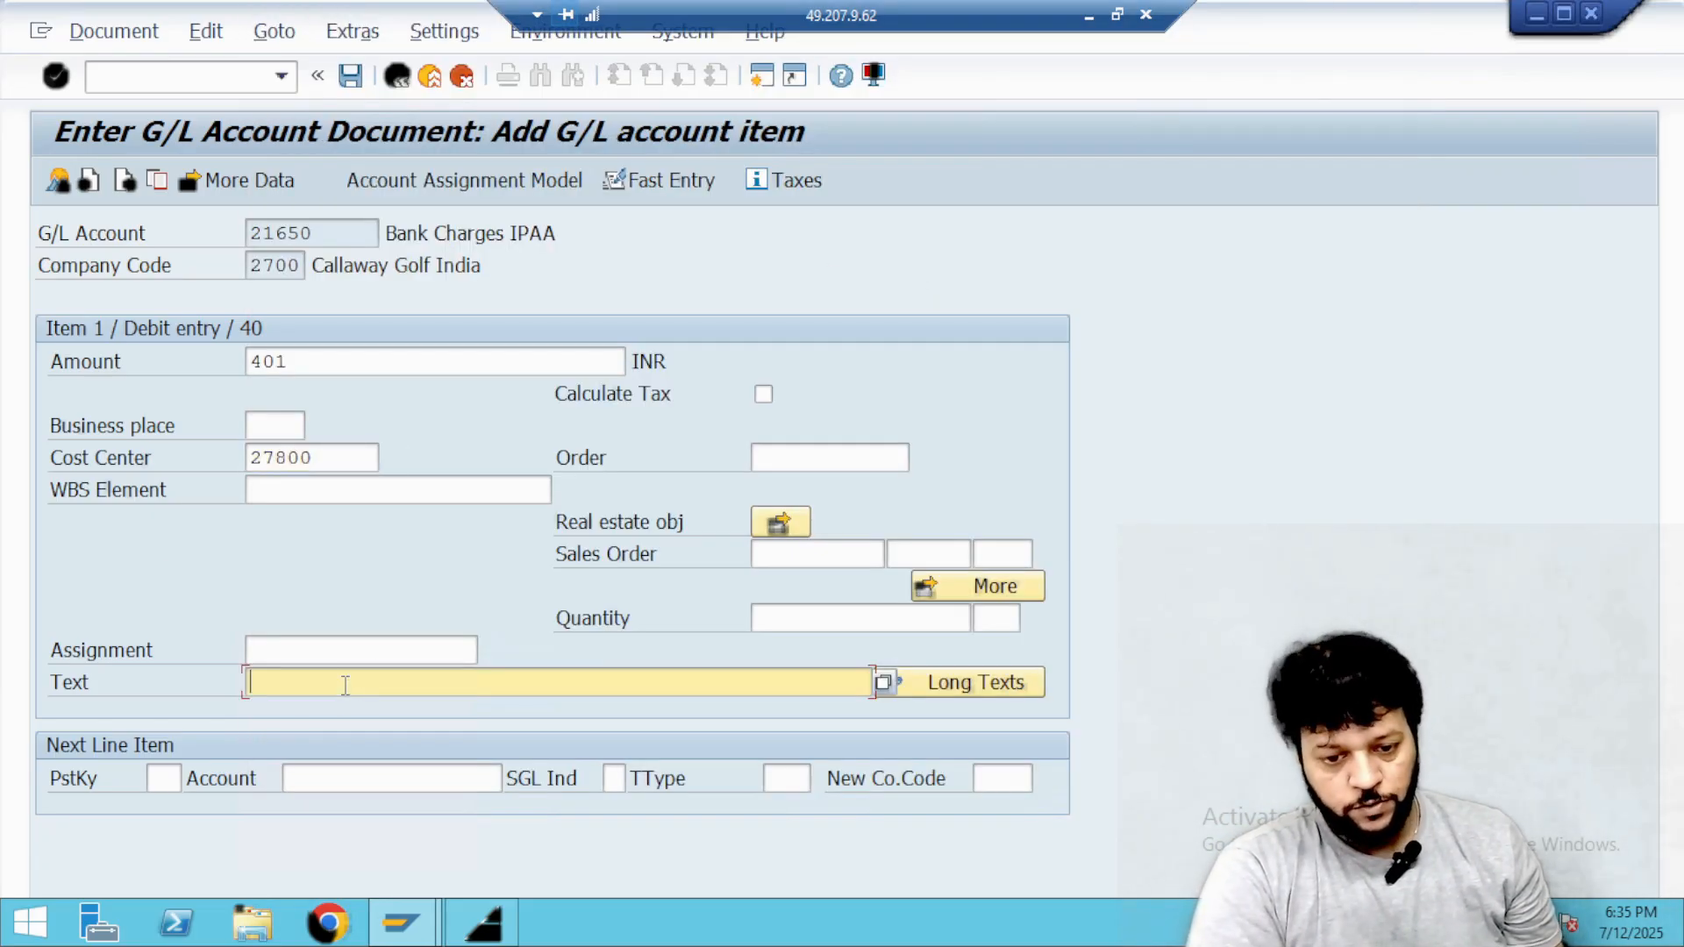
{"action": "type", "text": "Bank"}
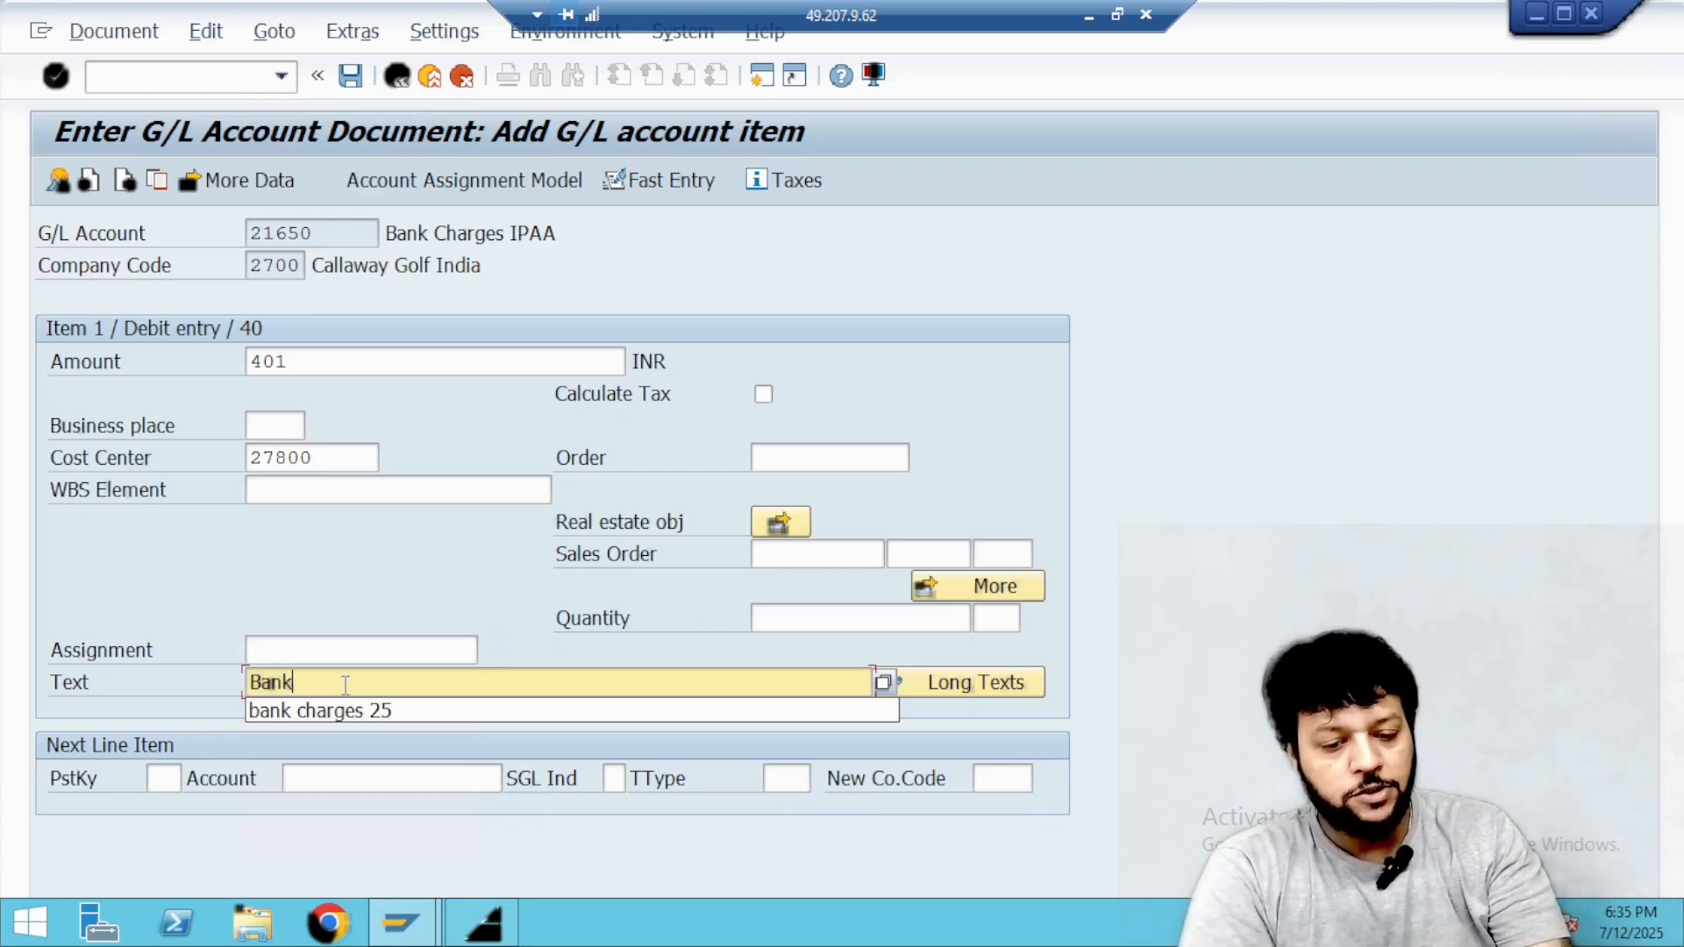
{"action": "type", "text": " Charges"}
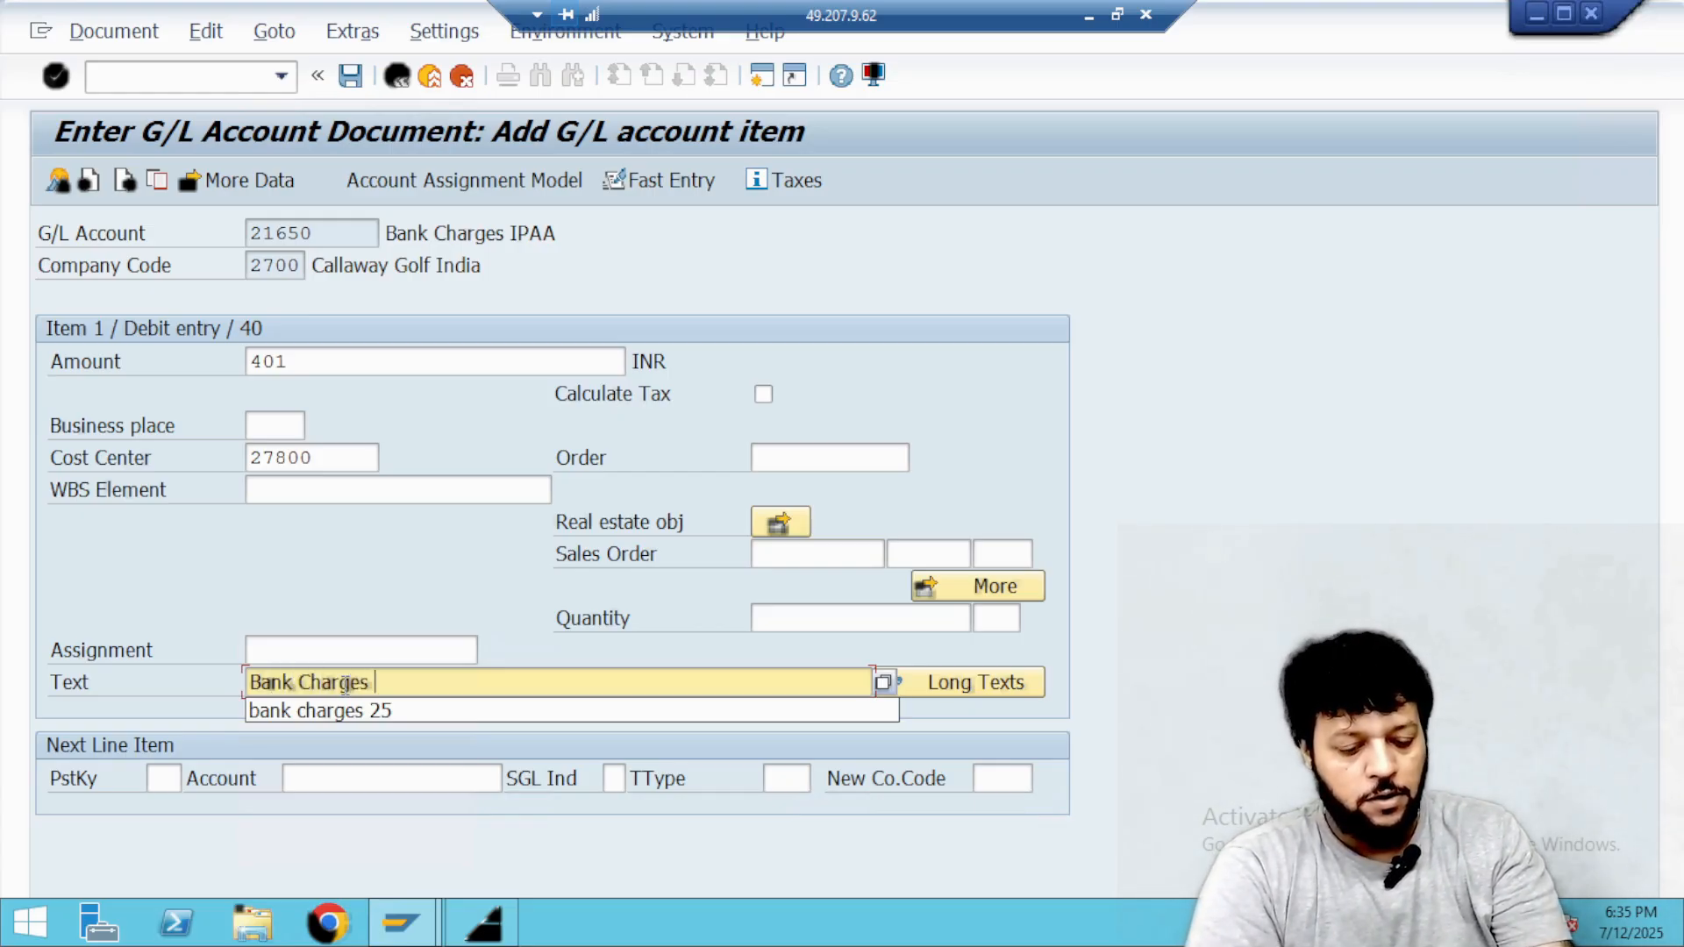
{"action": "type", "text": " for July"}
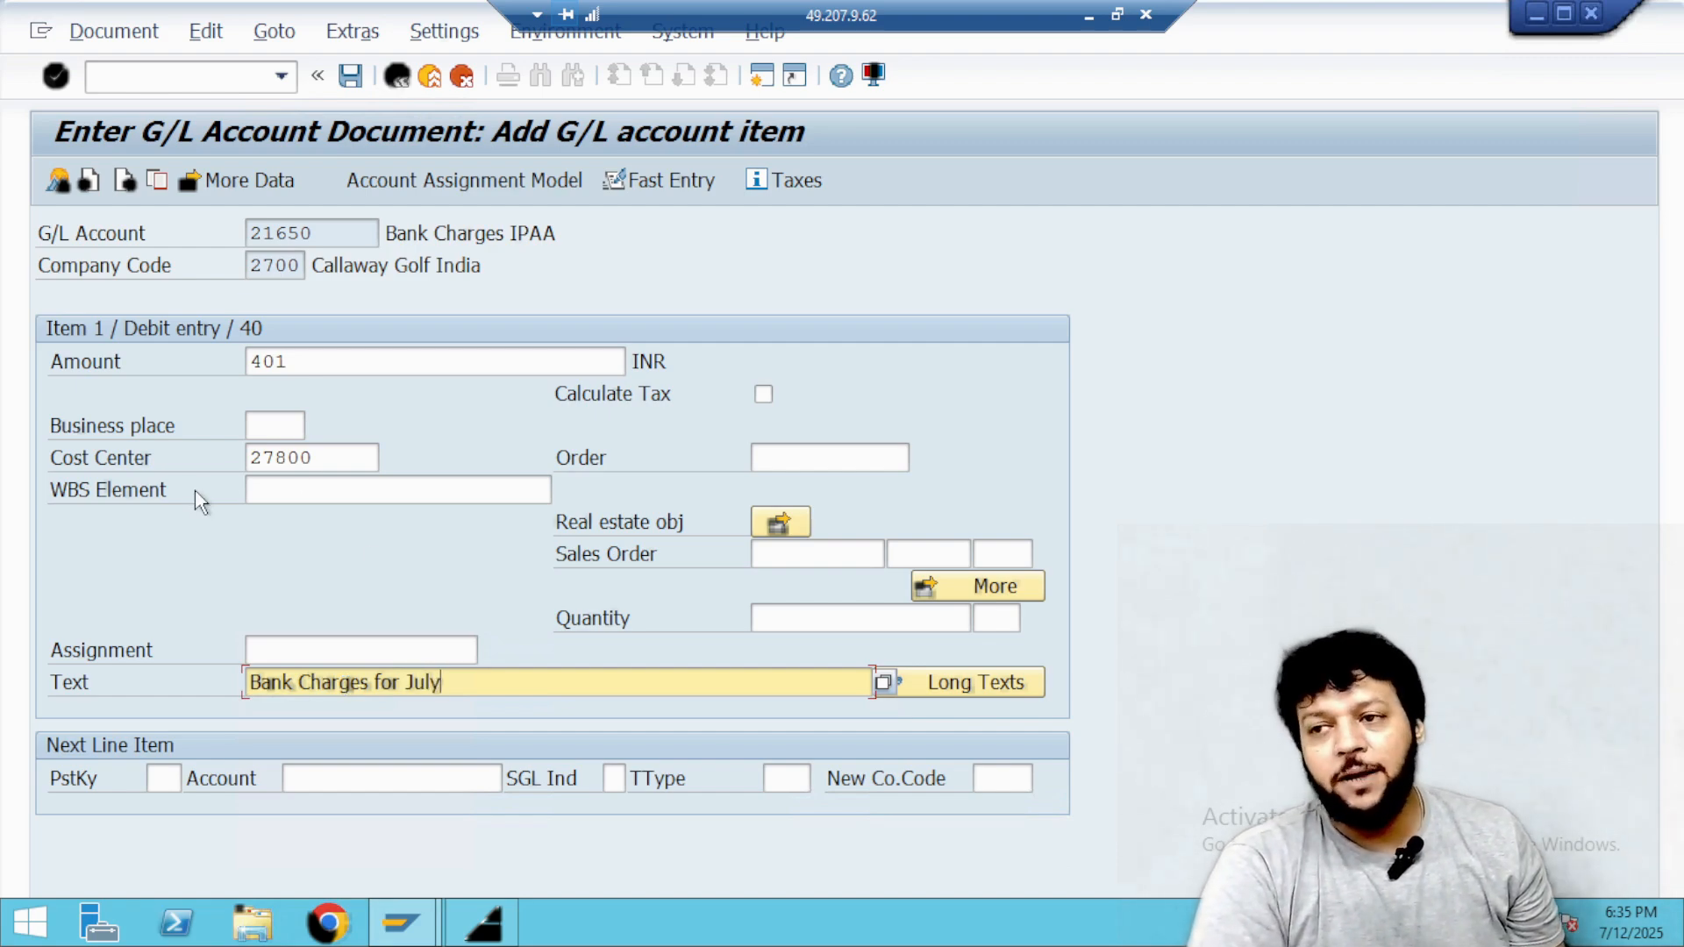
Set the next line item's posting key to 50 for a credit entry.
{"action": "left_click", "coordinate": [164, 778]}
{"action": "type", "text": "50"}
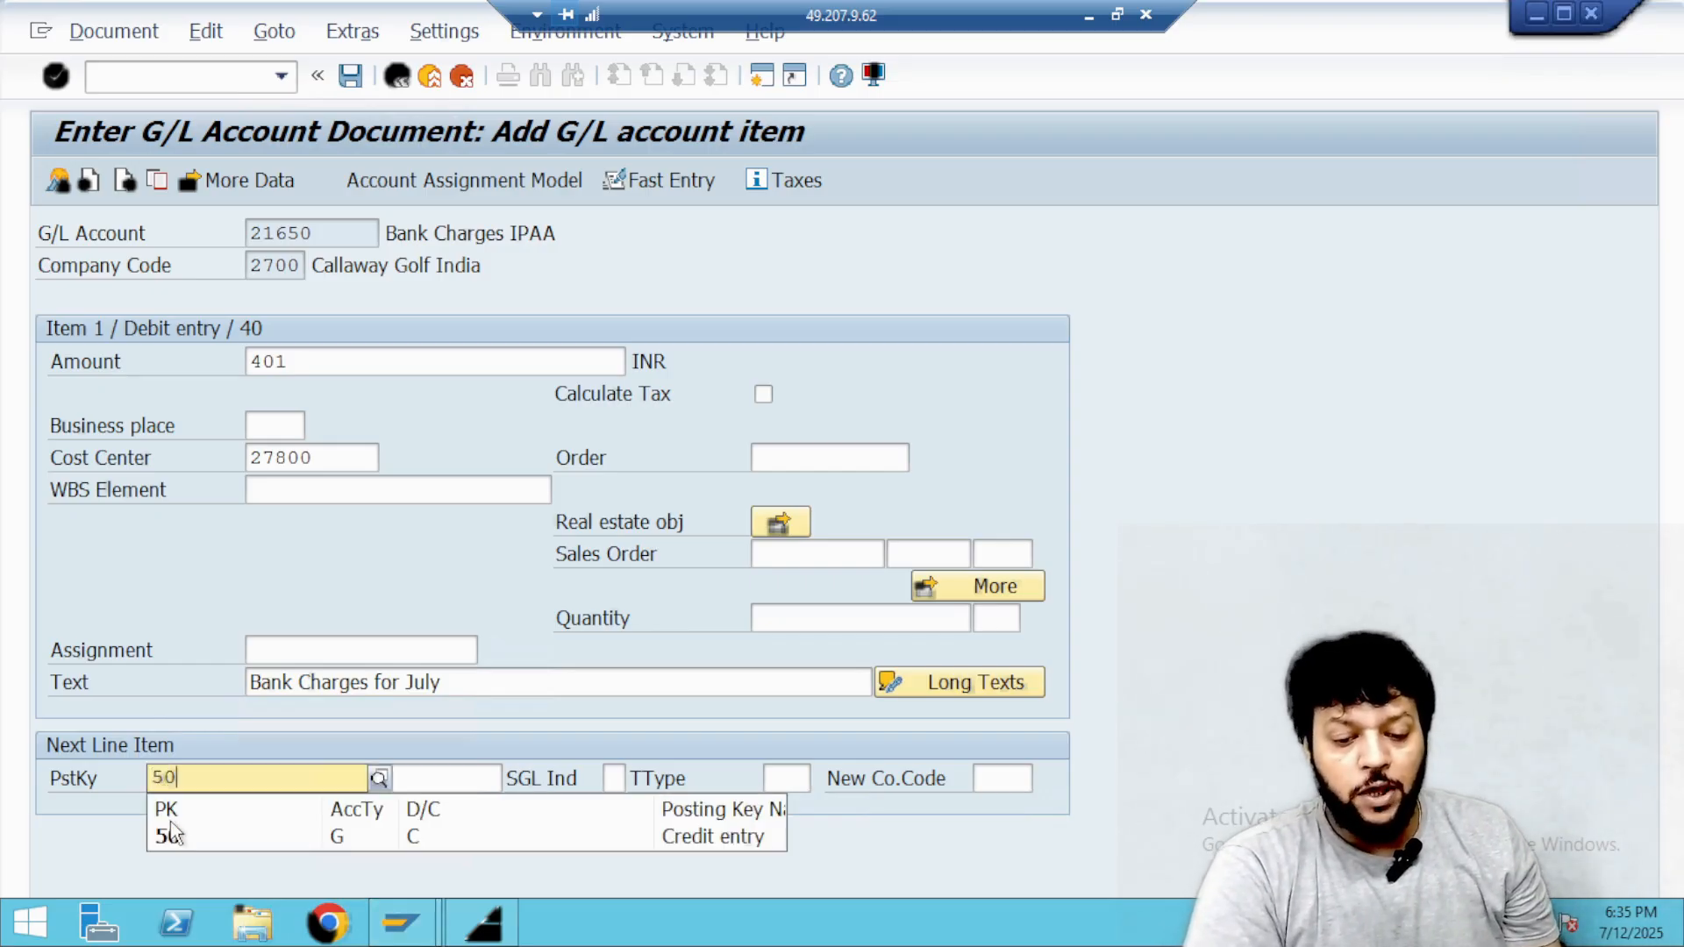
{"action": "left_click", "coordinate": [171, 835]}
Search the G/L accounts for *IPAA*, choose IDBI Bank IPAA for the credit line item, and proceed to its details.
{"action": "left_click", "coordinate": [339, 776]}
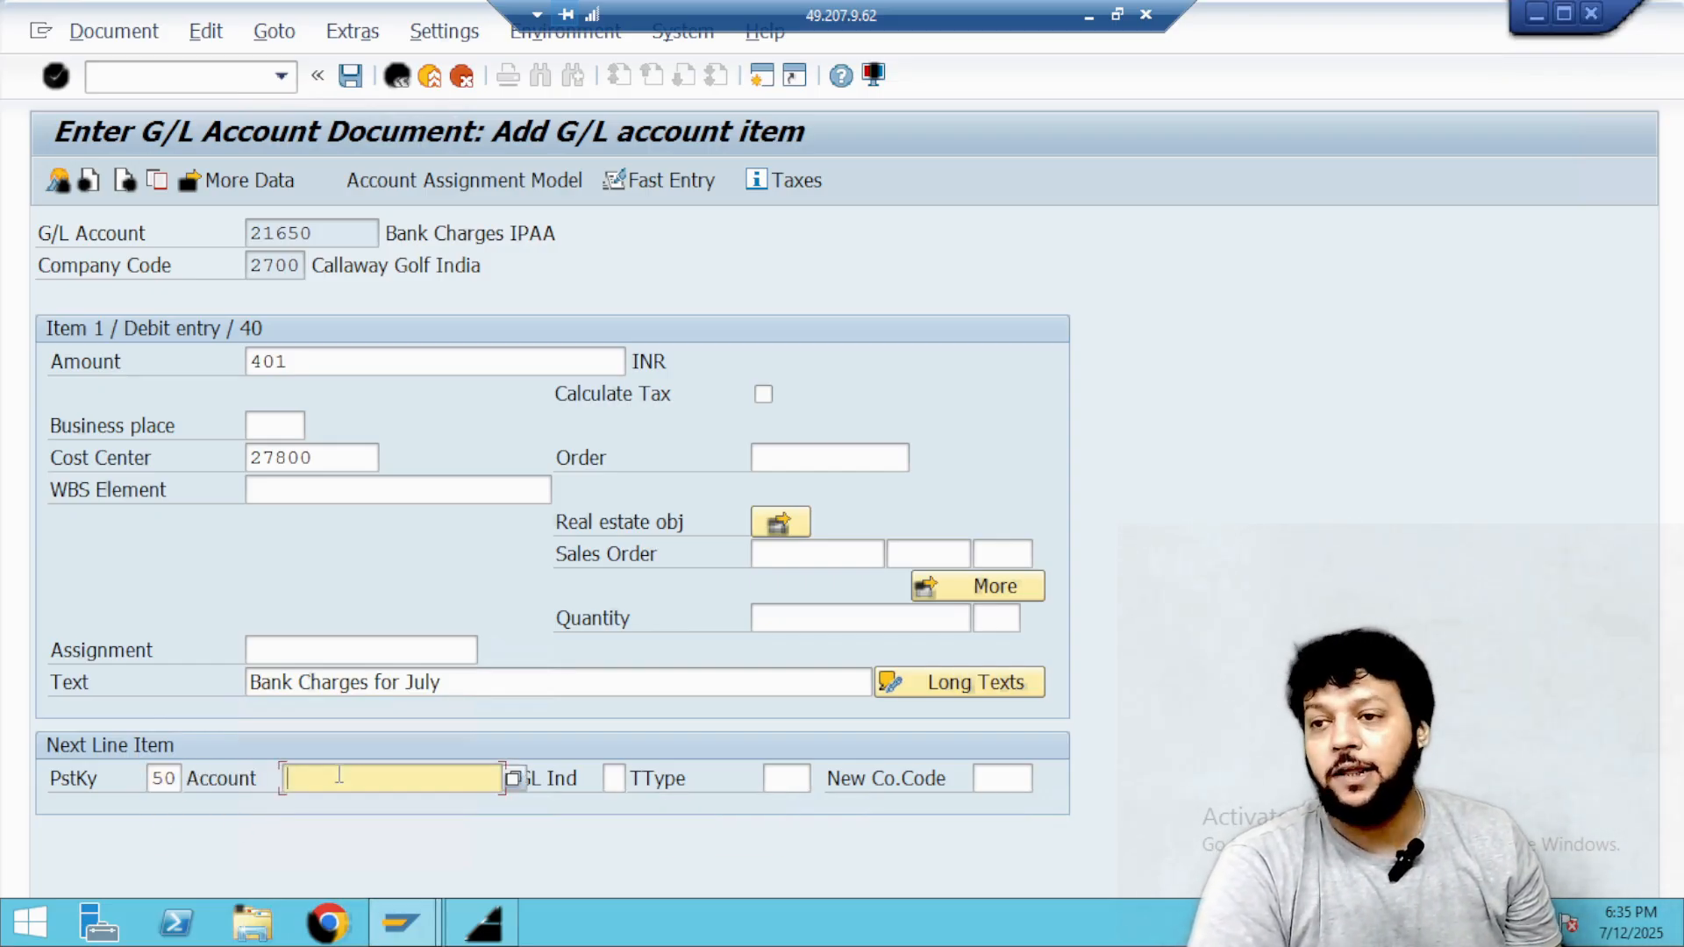
{"action": "left_click", "coordinate": [513, 779]}
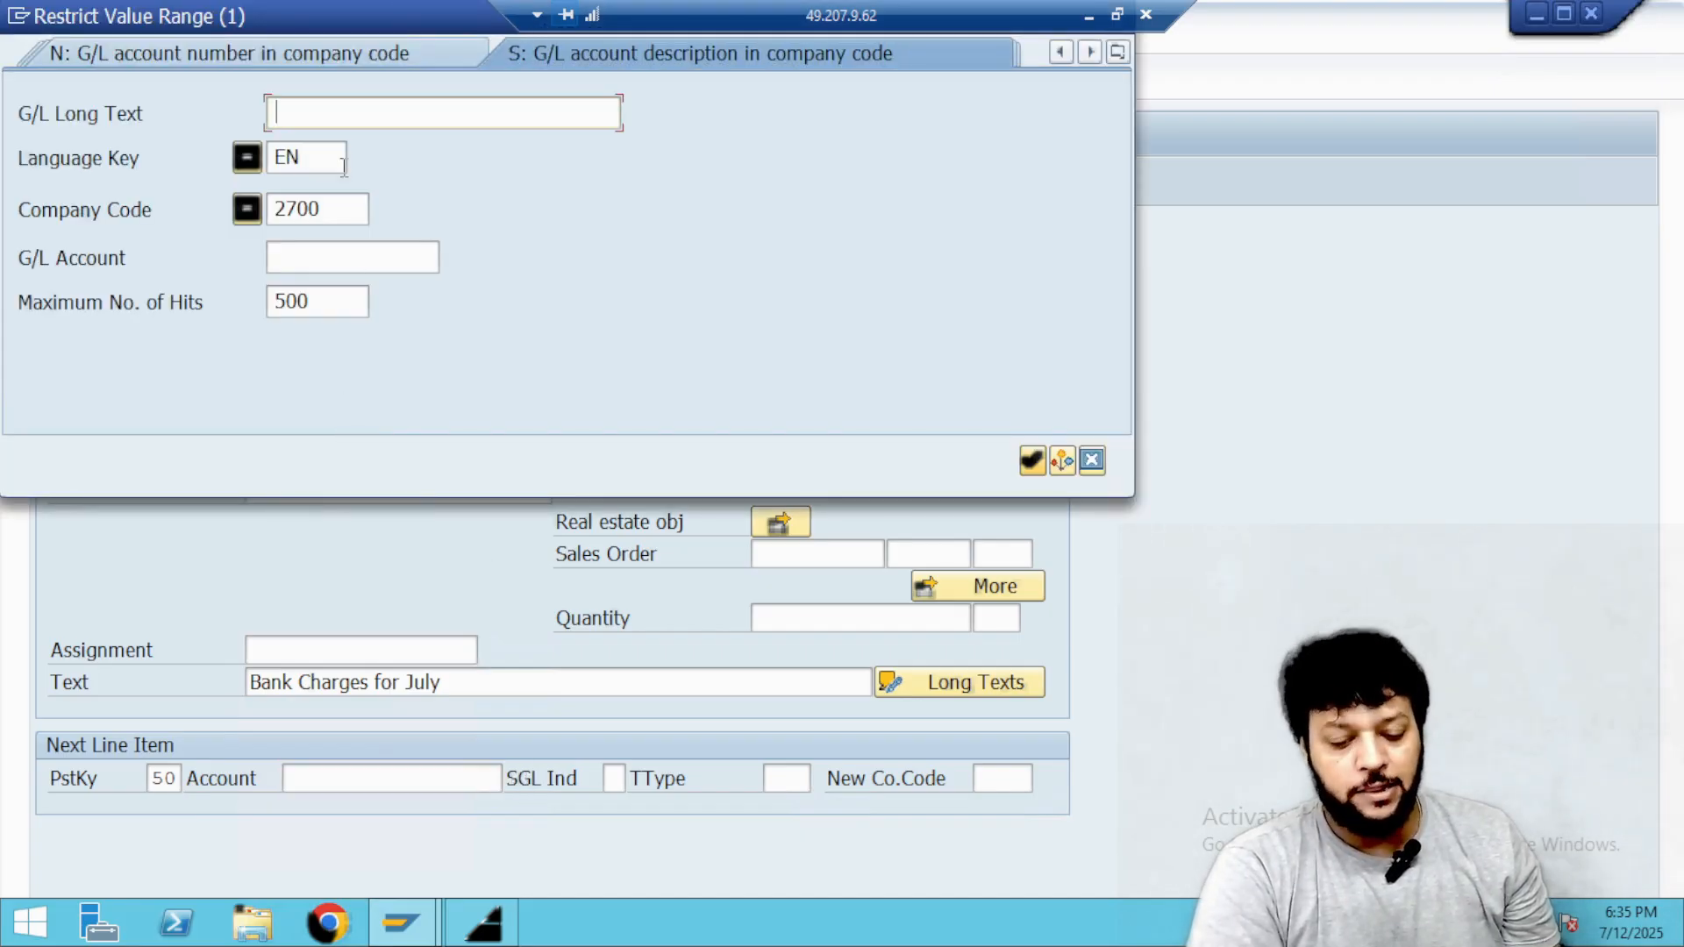
{"action": "type", "text": "*IP"}
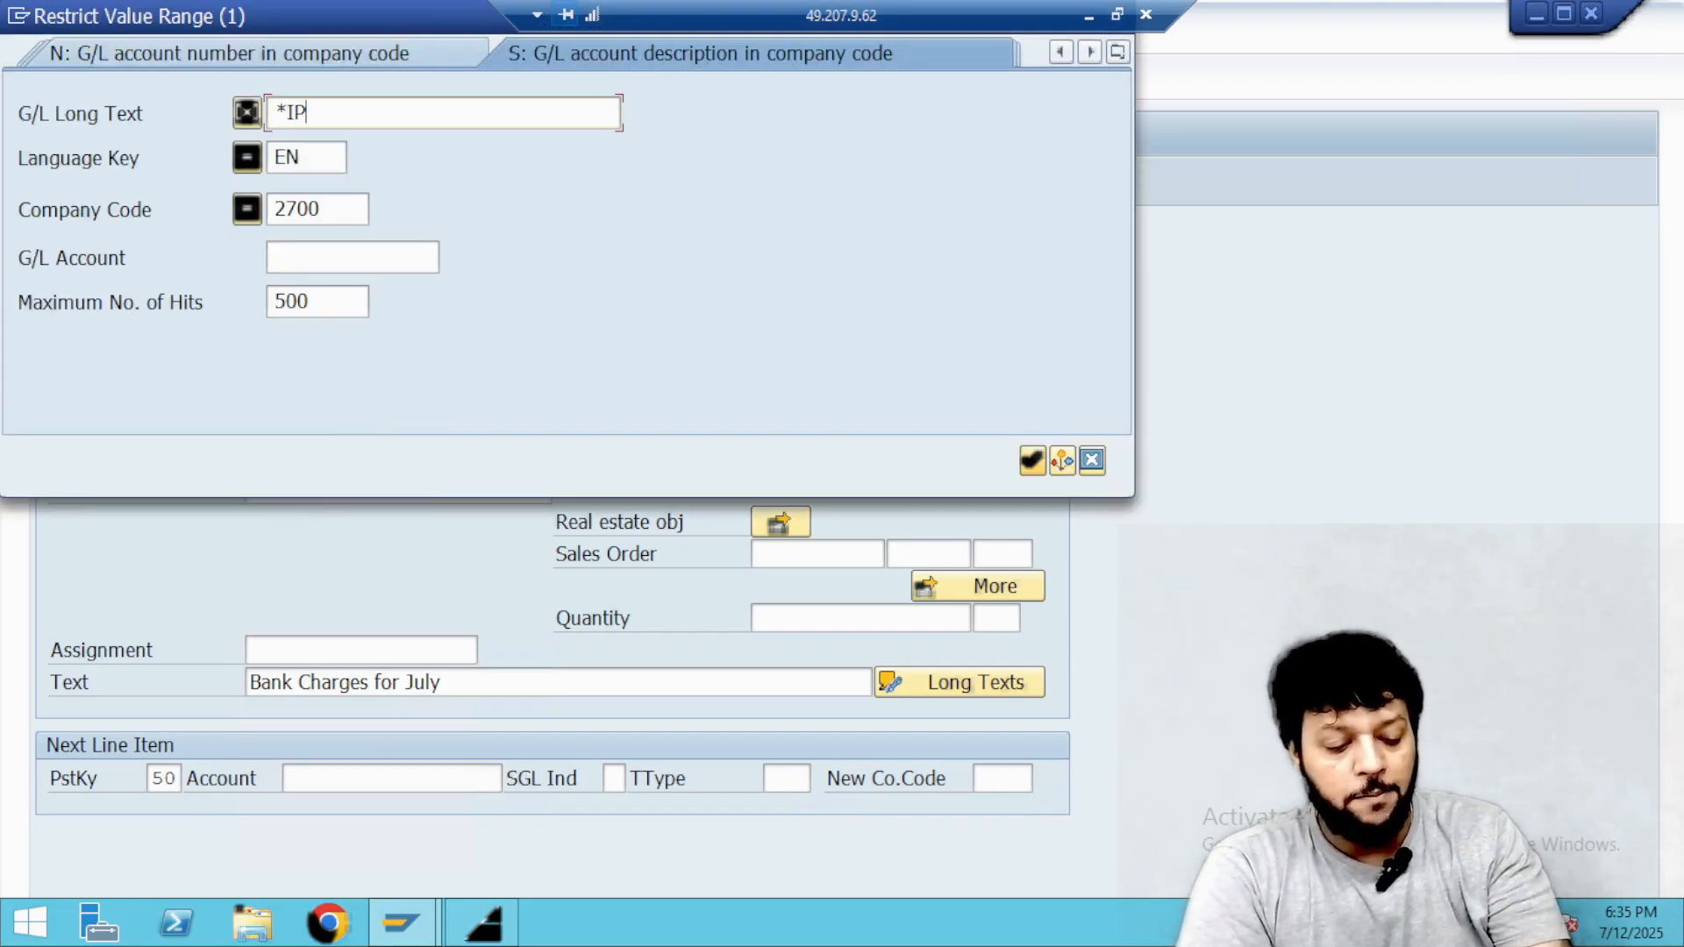
{"action": "type", "text": "AA*"}
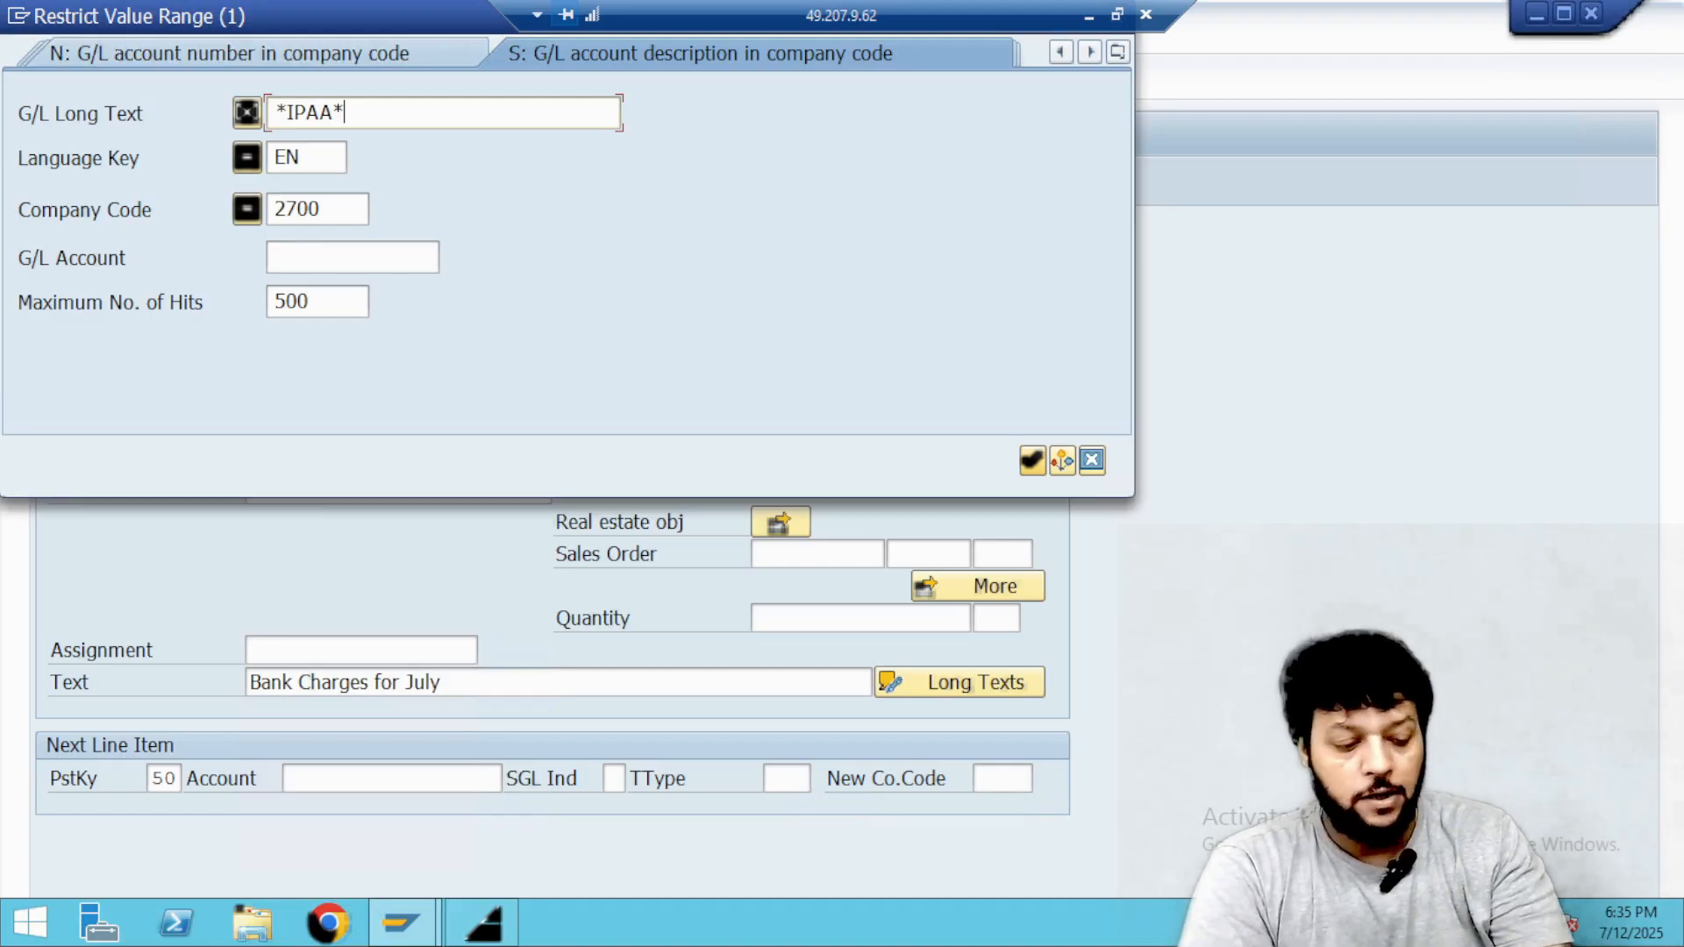
{"action": "key", "text": "Return"}
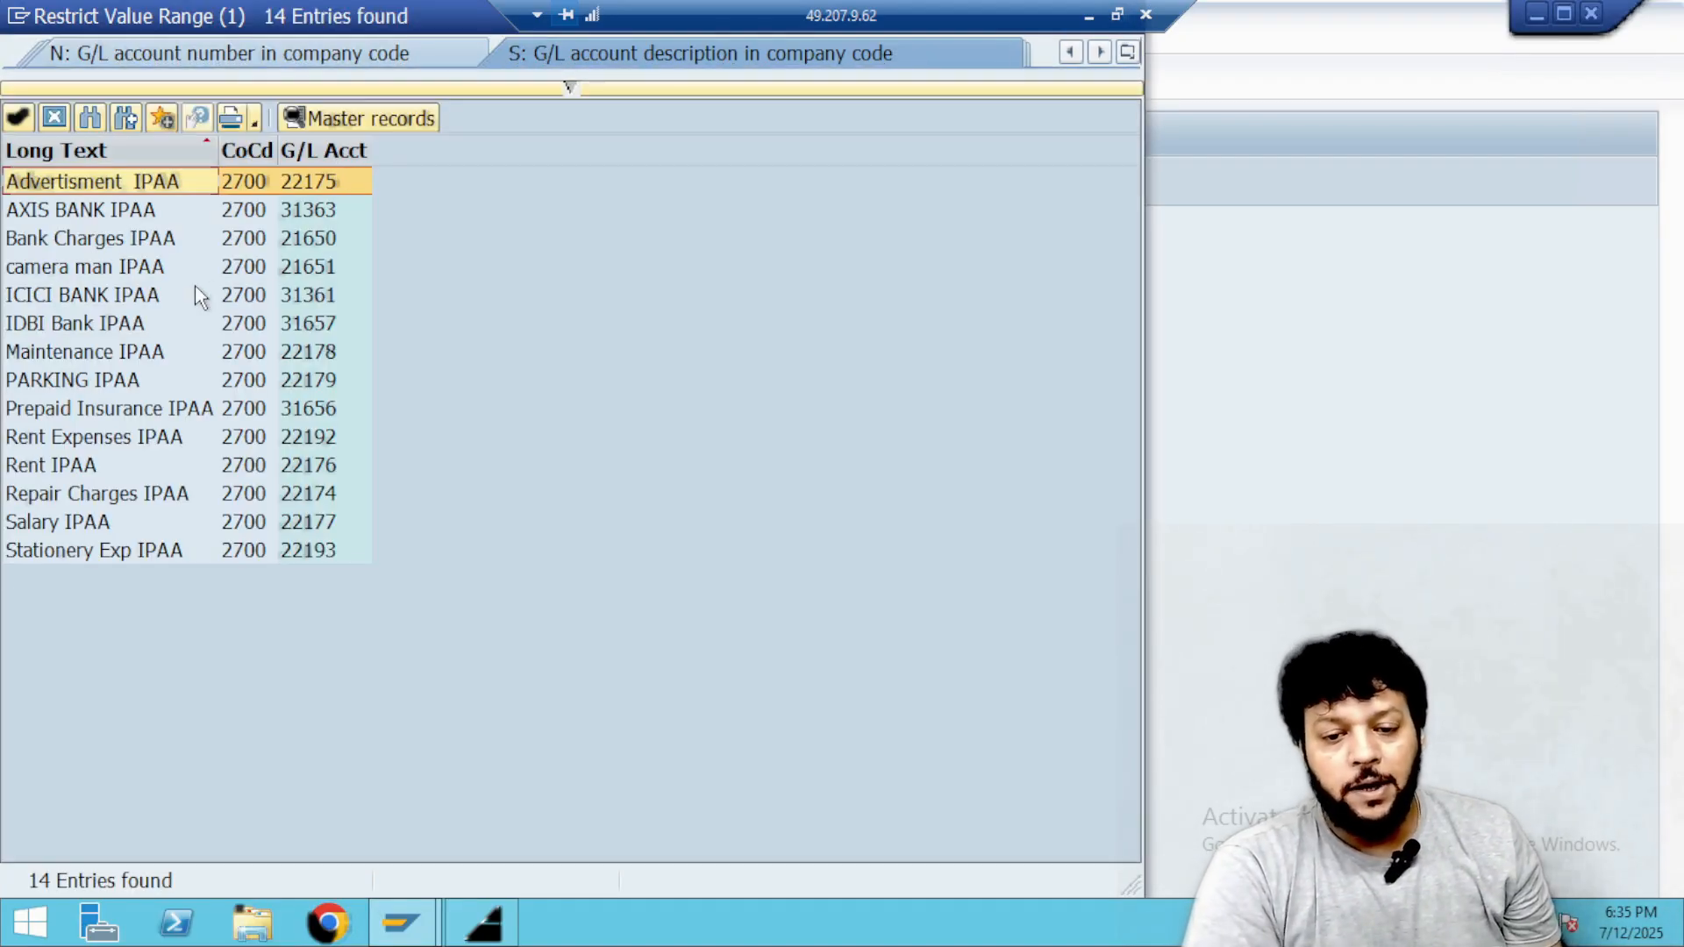
{"action": "double_click", "coordinate": [62, 324]}
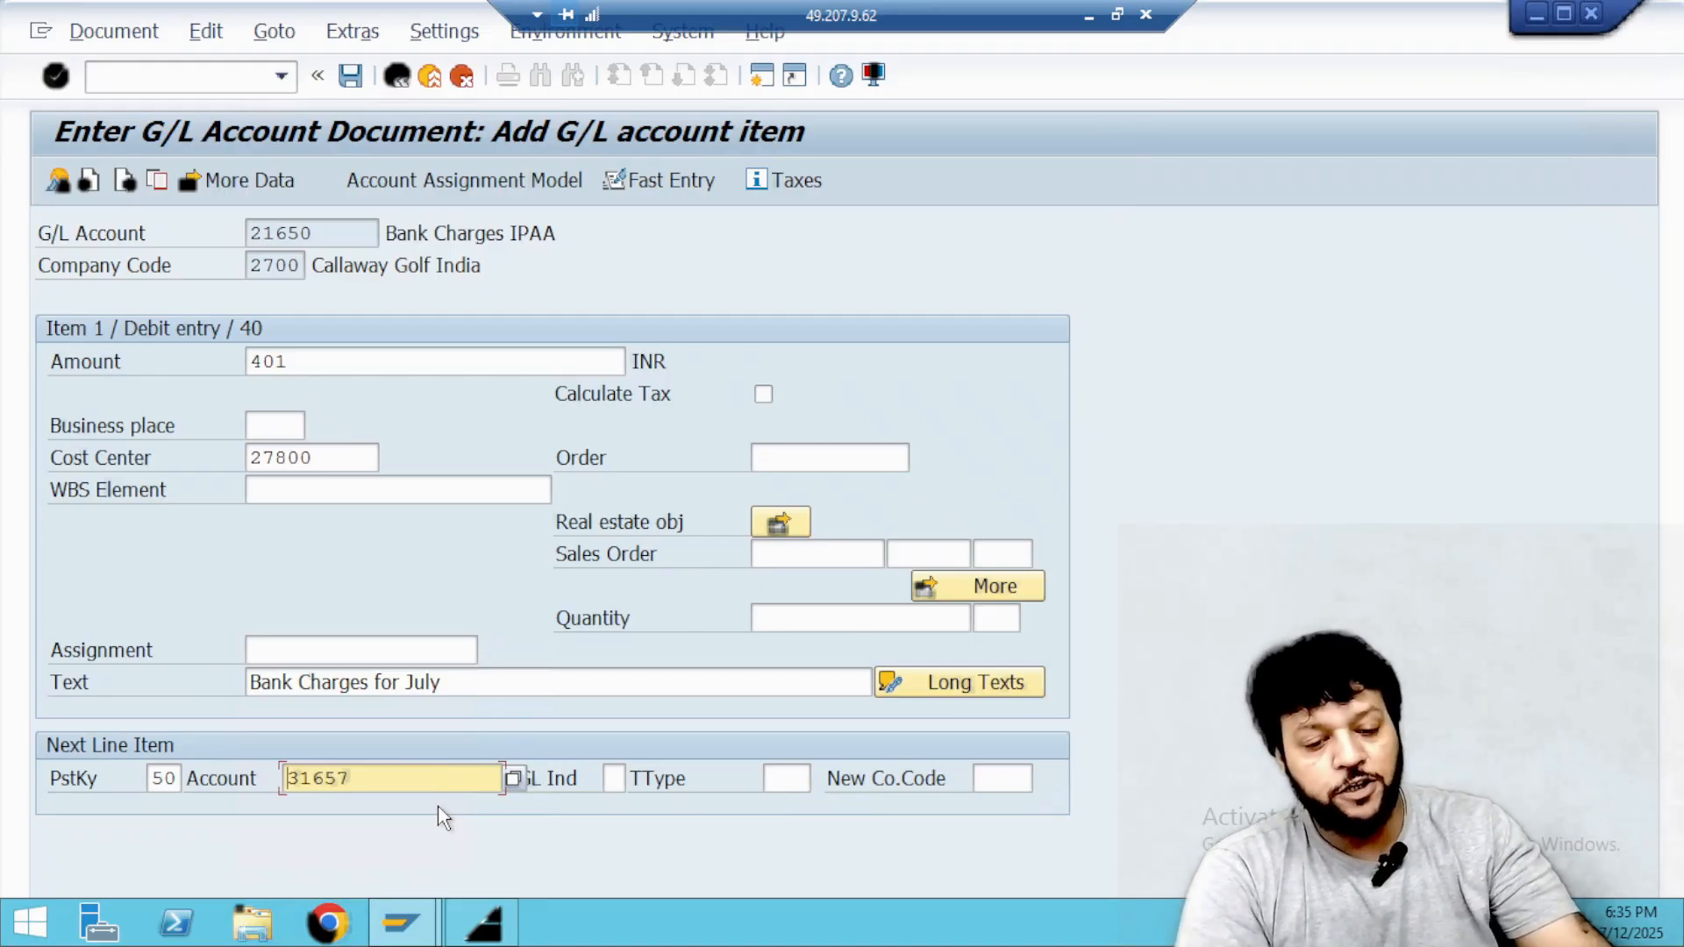
{"action": "key", "text": "Return"}
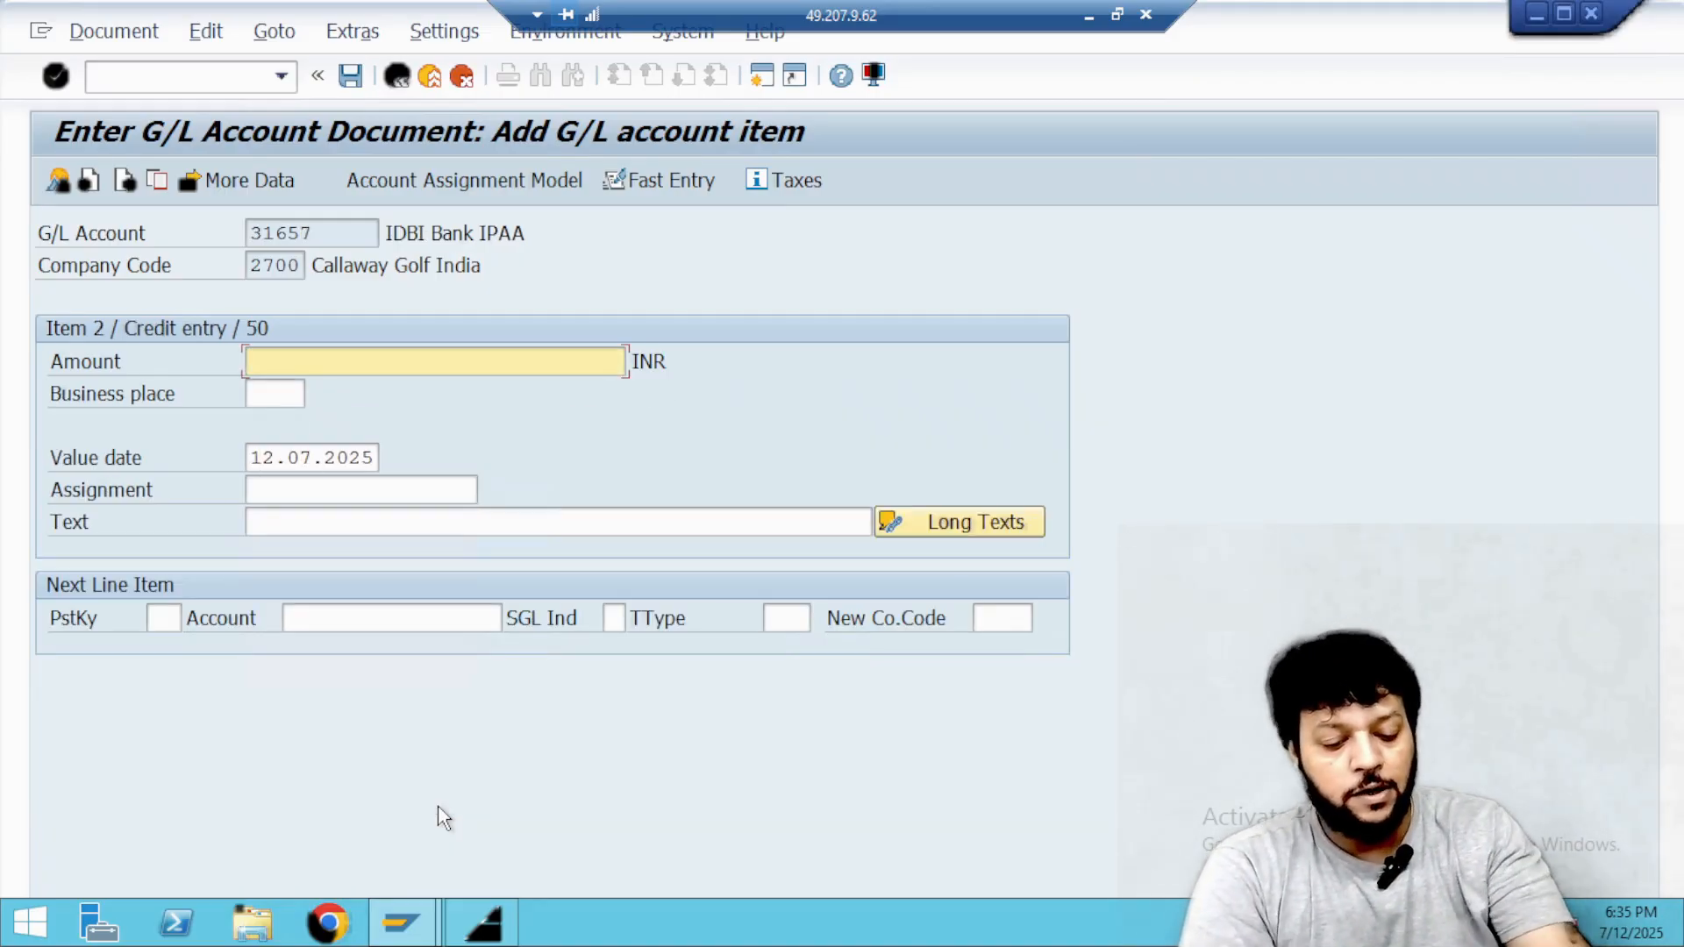
Complete the credit item with an amount of 401 INR and the text "Bank Charges for July", and post the document.
{"action": "type", "text": "401"}
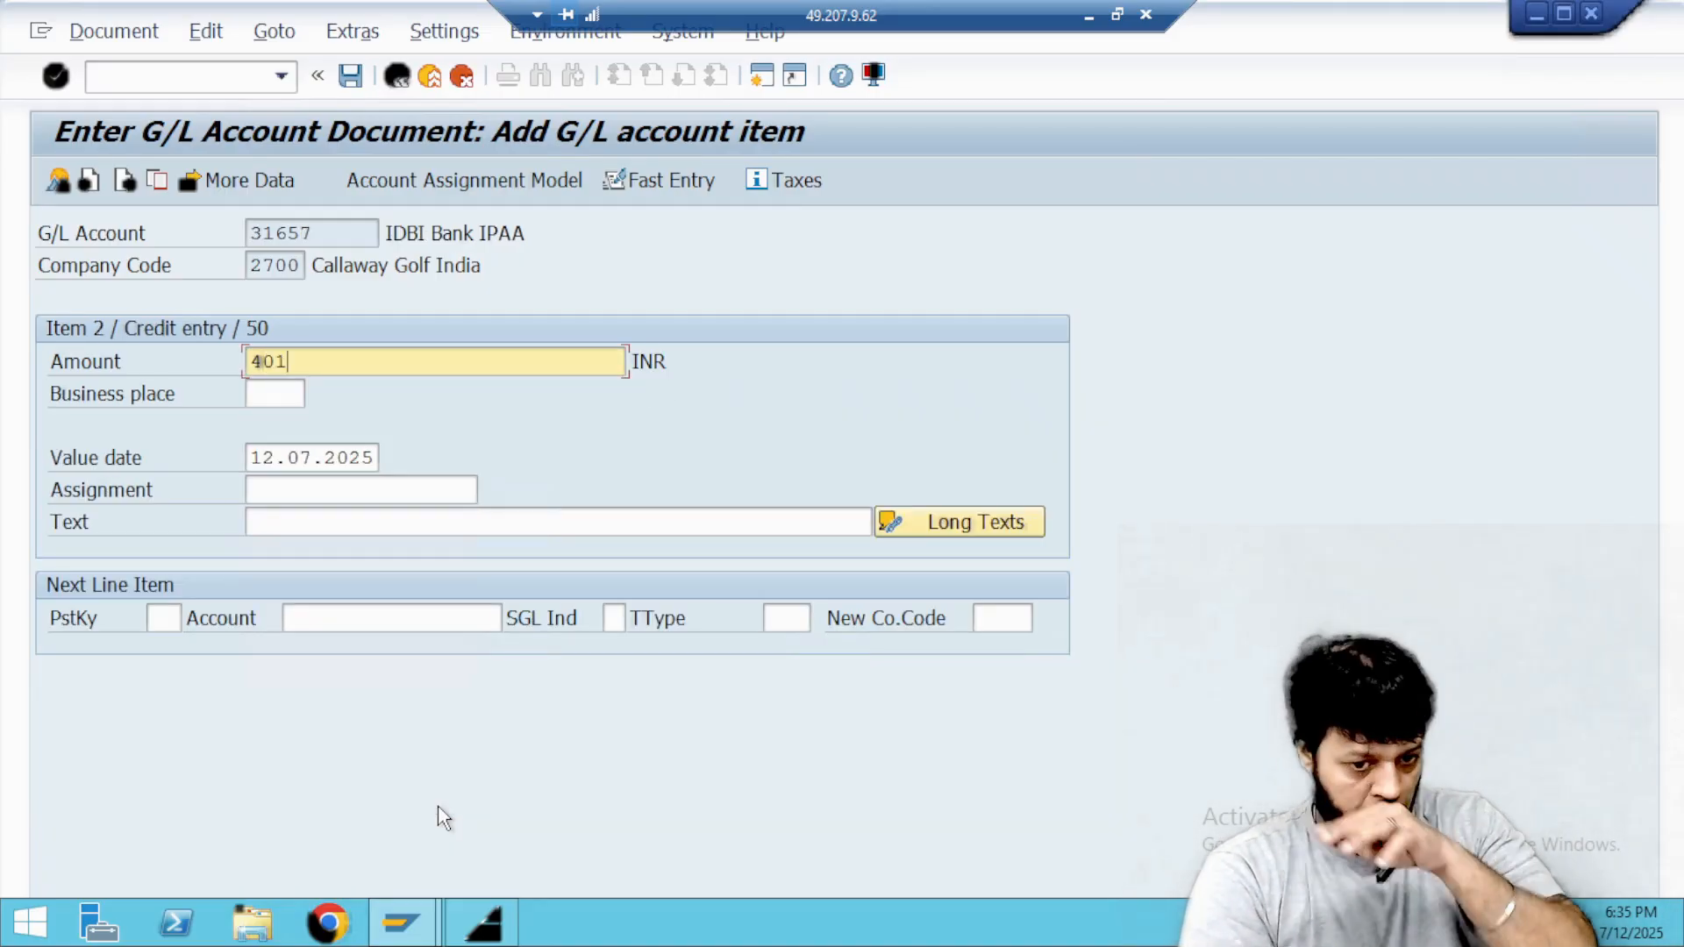
{"action": "left_click", "coordinate": [347, 524]}
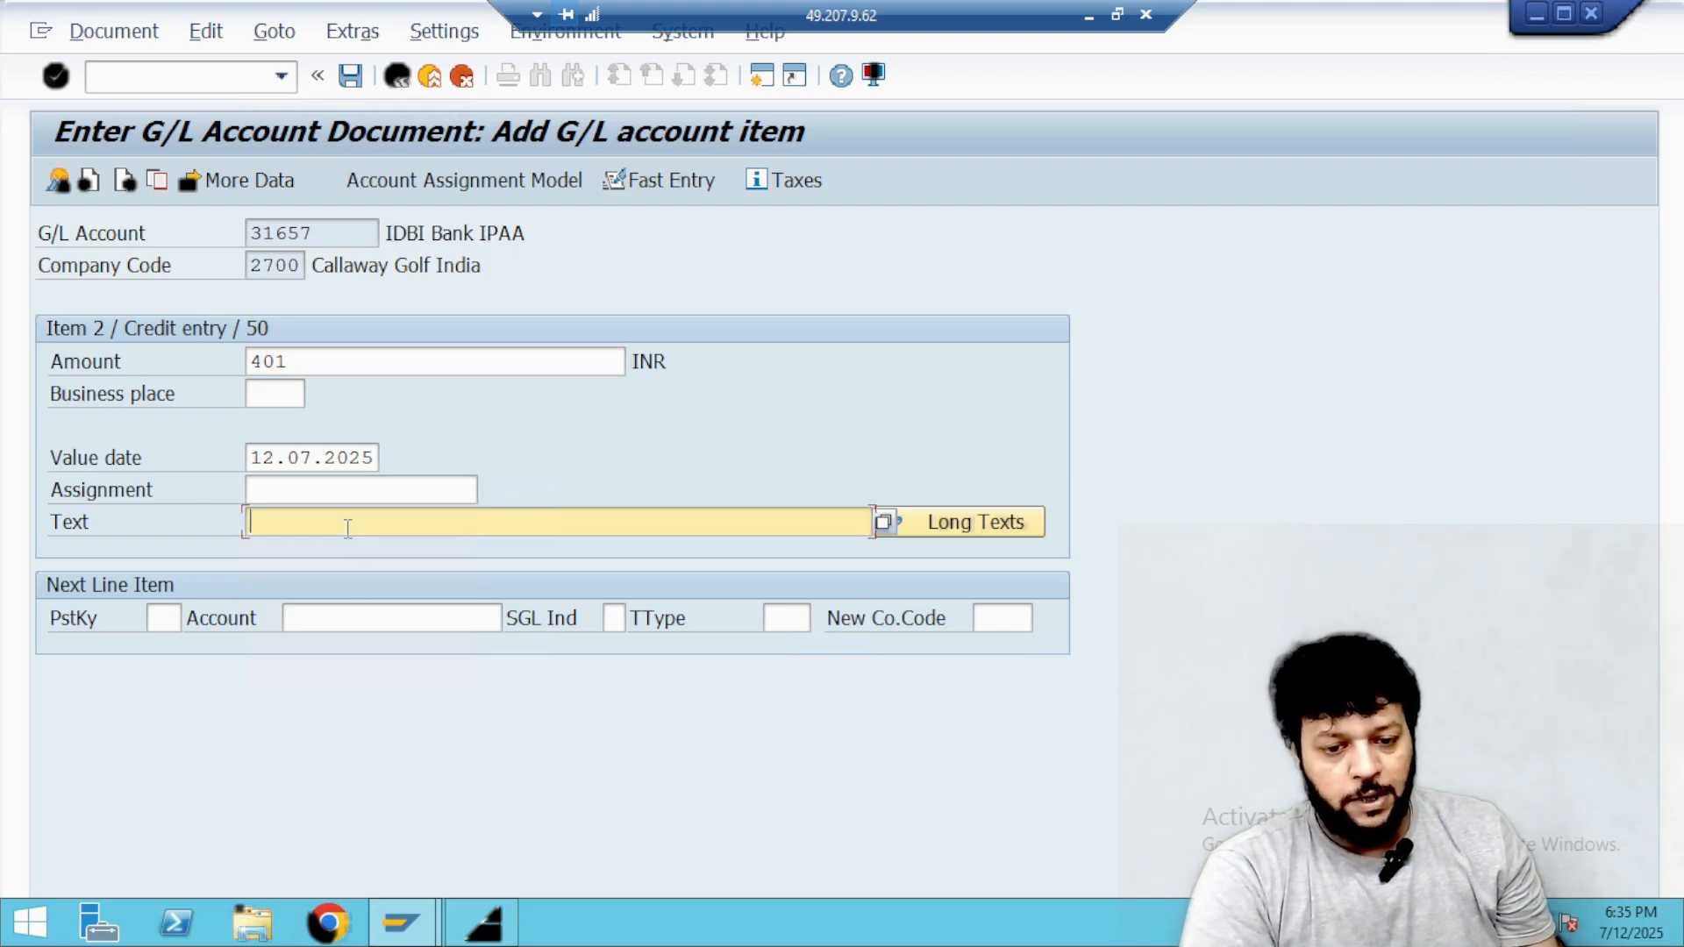
{"action": "type", "text": "Bank"}
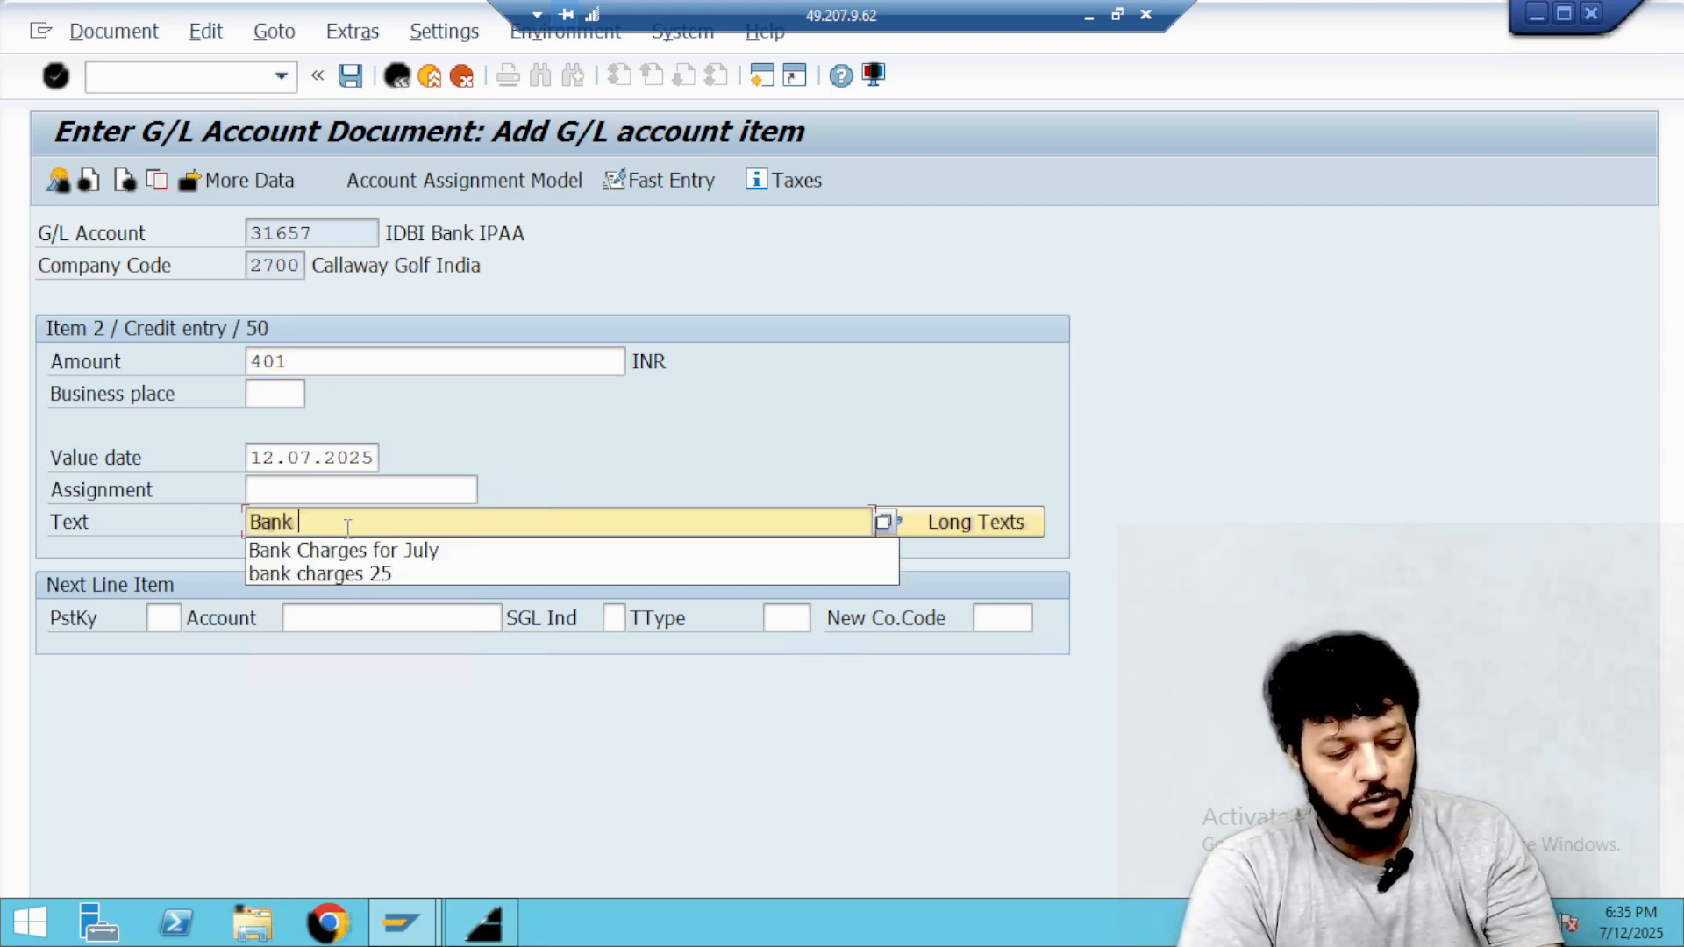
{"action": "key", "text": "Down"}
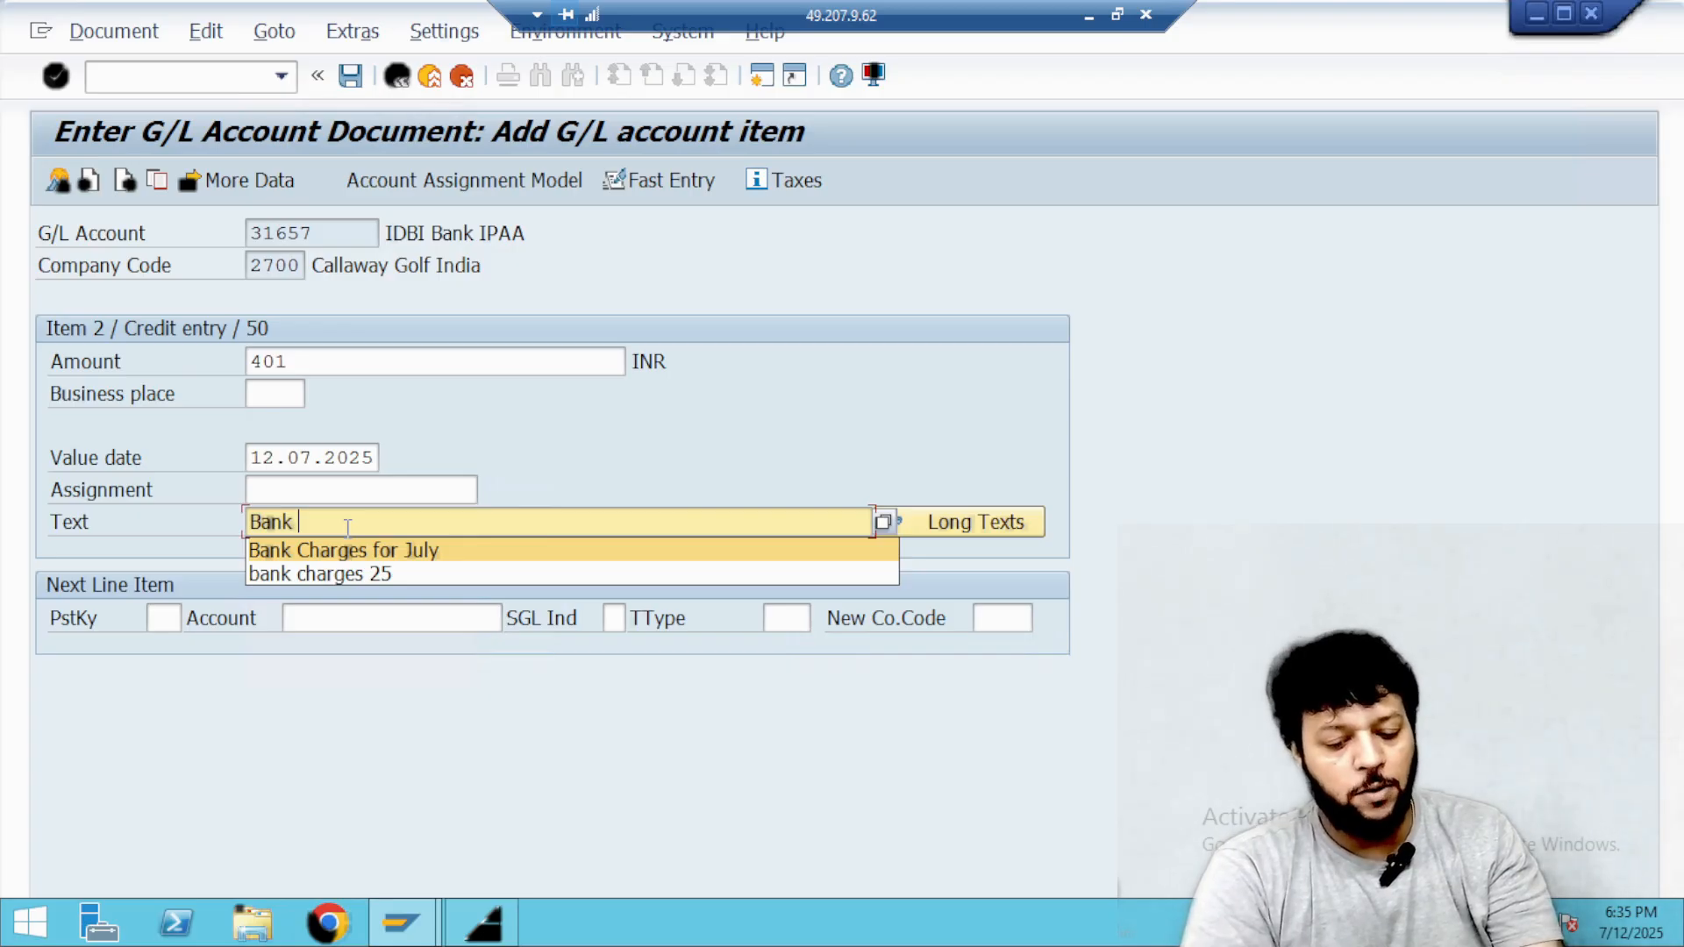
{"action": "key", "text": "Tab"}
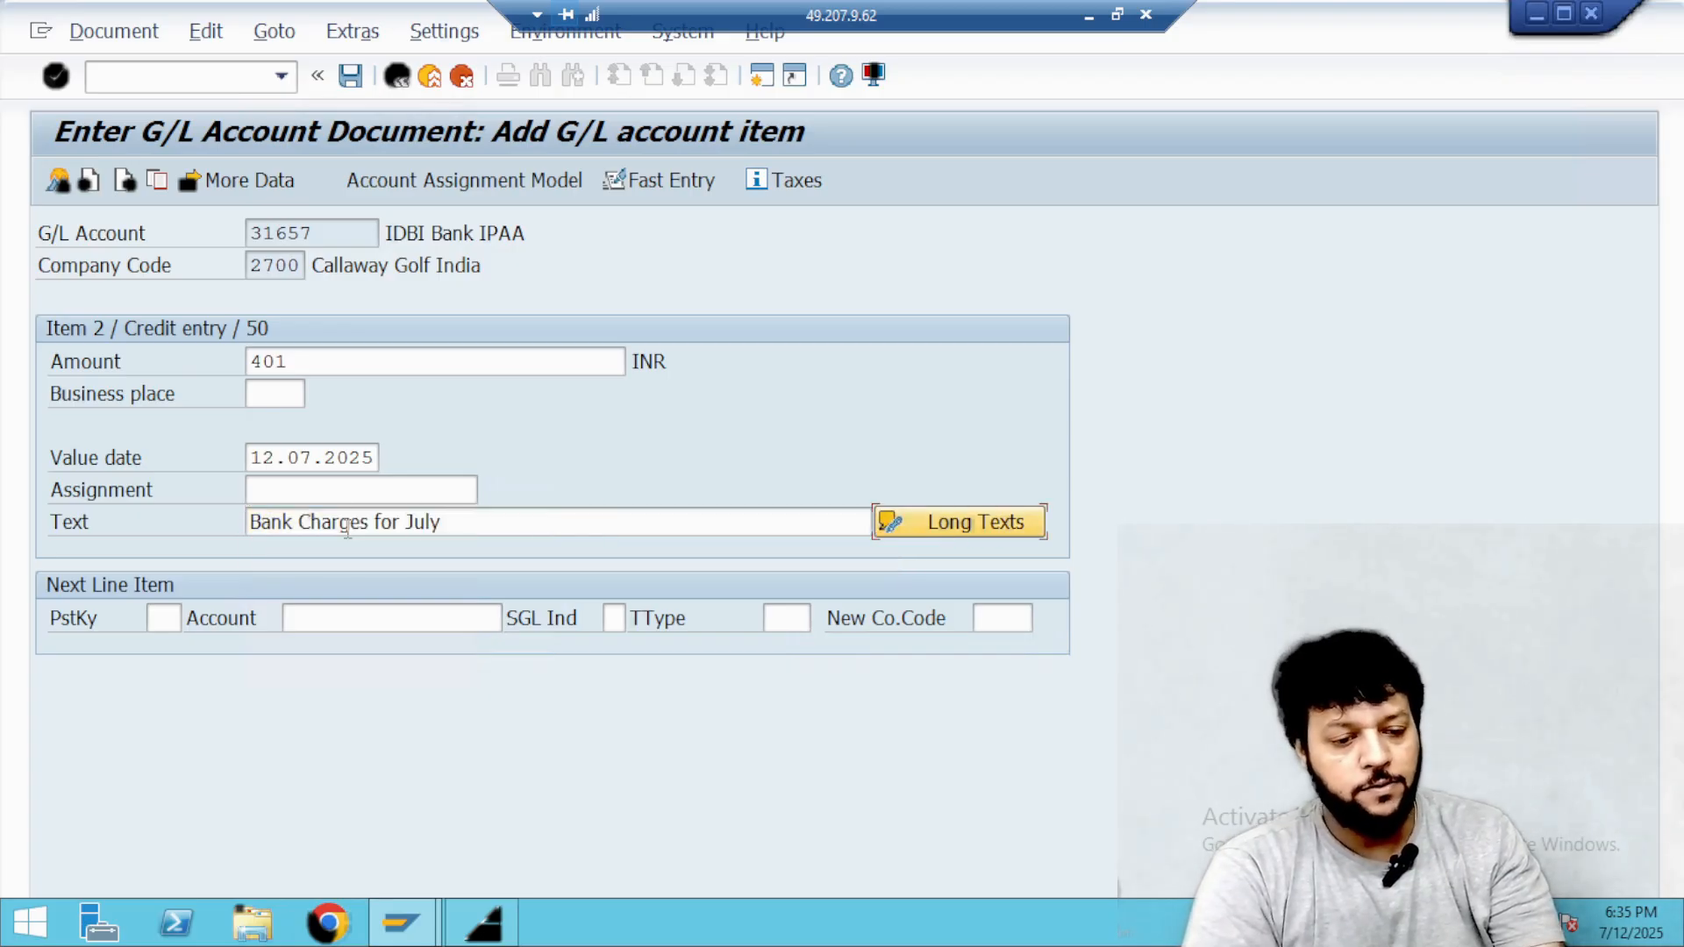
{"action": "left_click", "coordinate": [491, 522]}
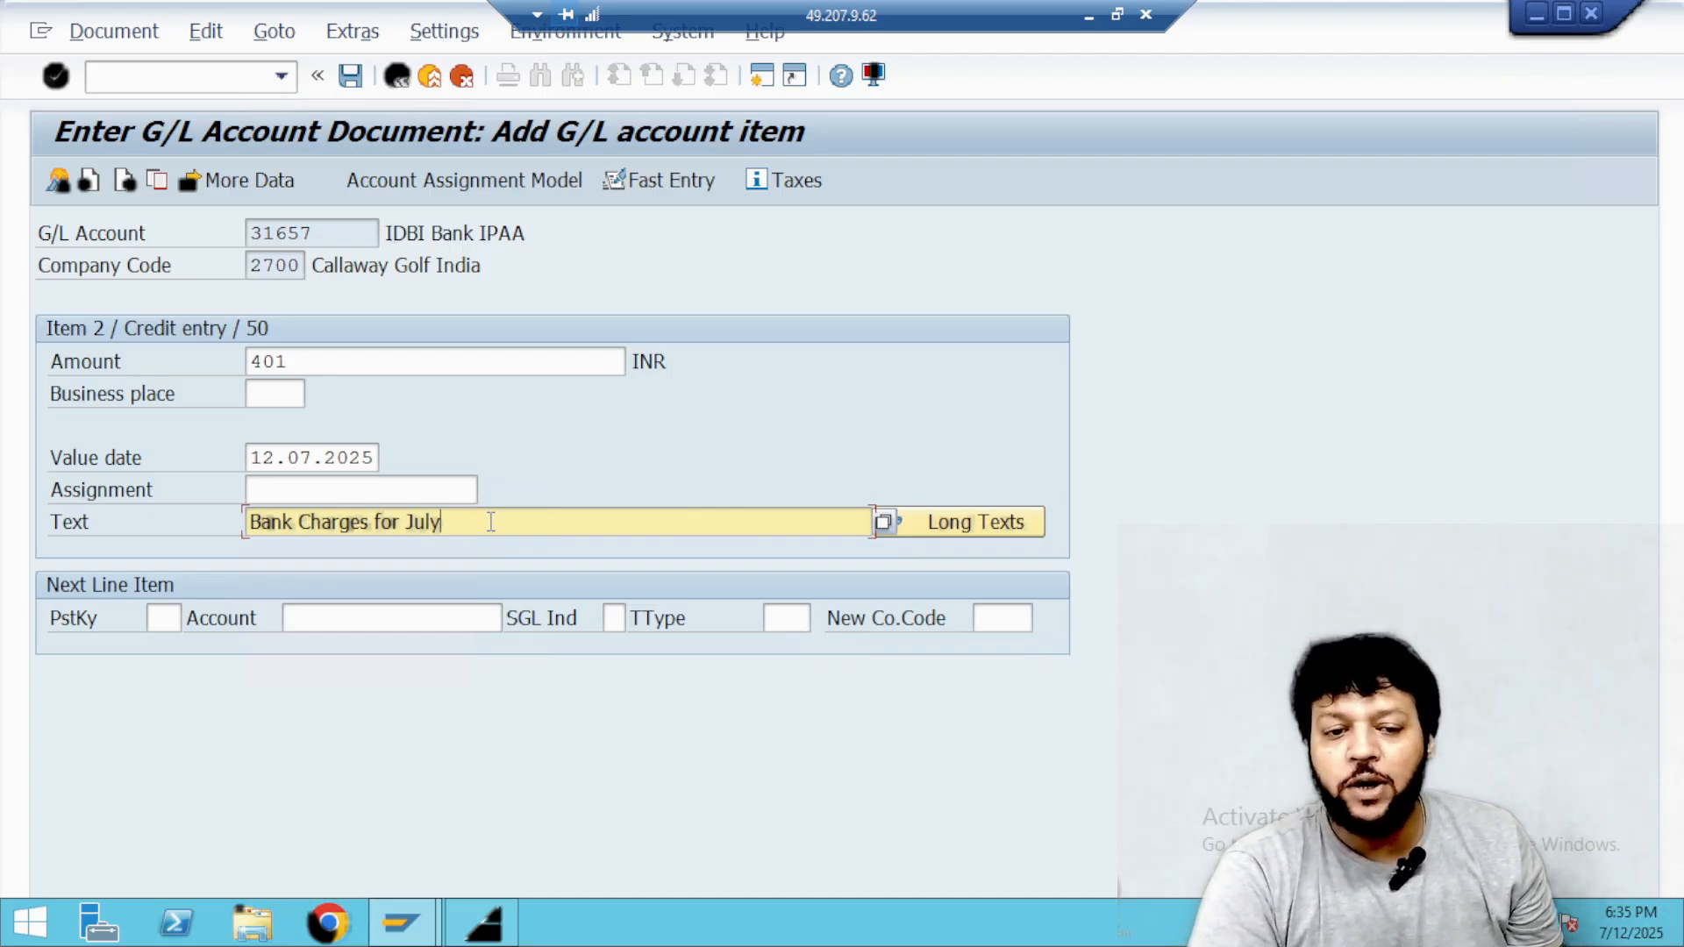
{"action": "left_click", "coordinate": [353, 77]}
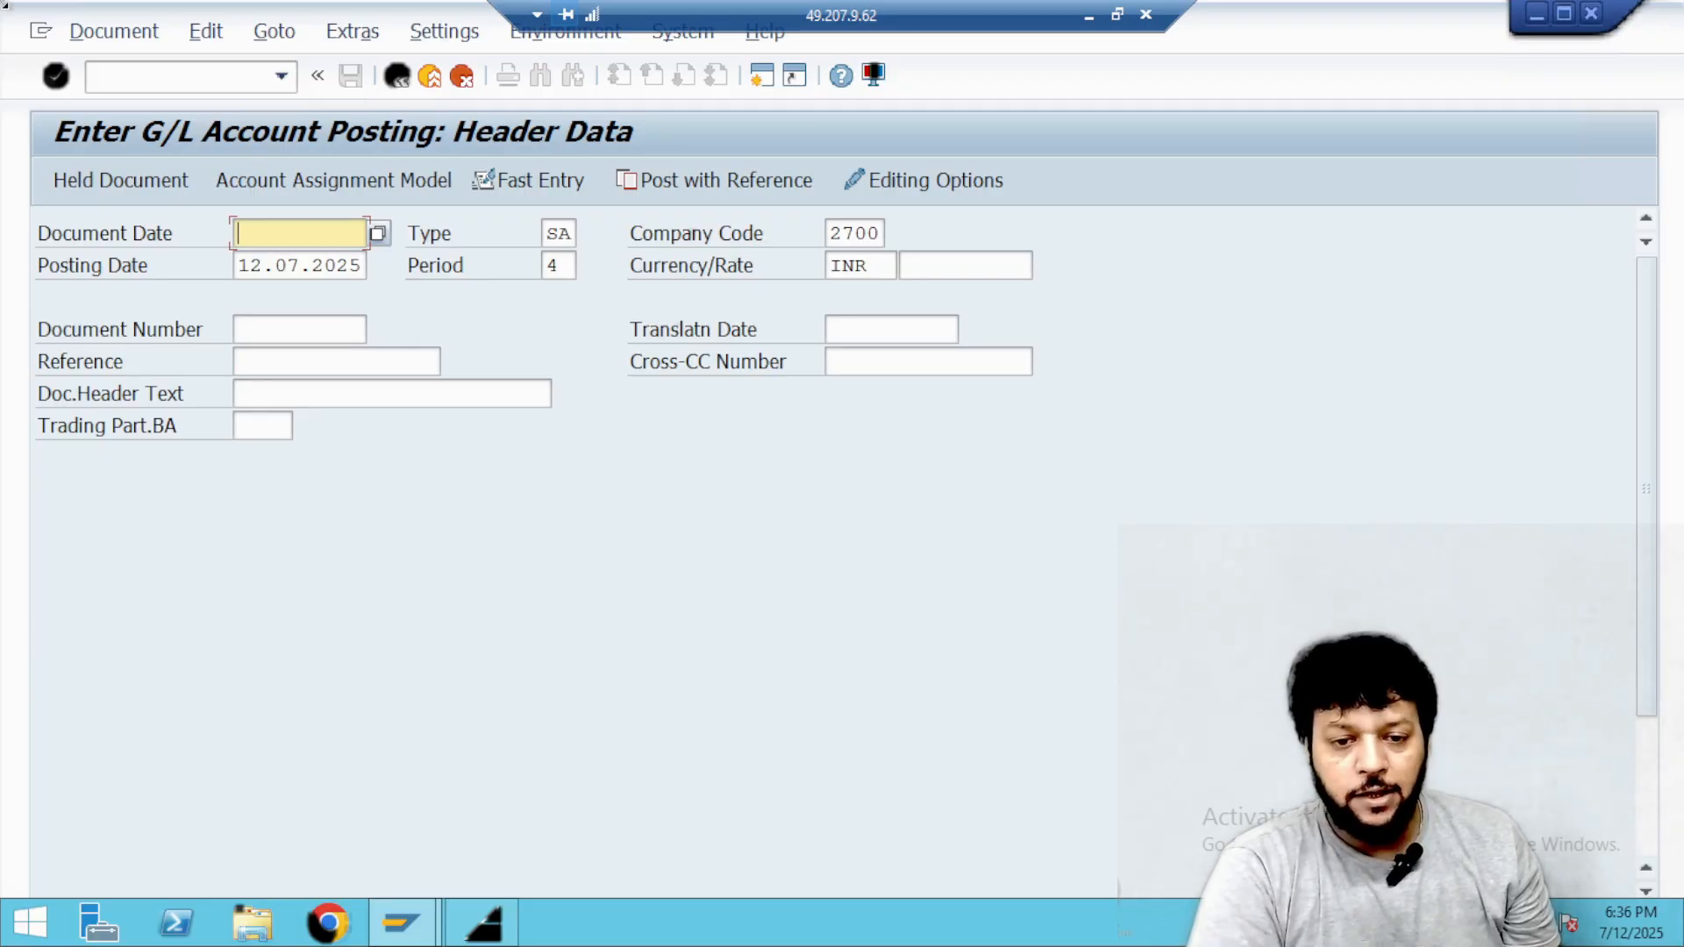
Open transaction FBL3N in a new session and check the F-02 session's posting status.
{"action": "left_click", "coordinate": [153, 74]}
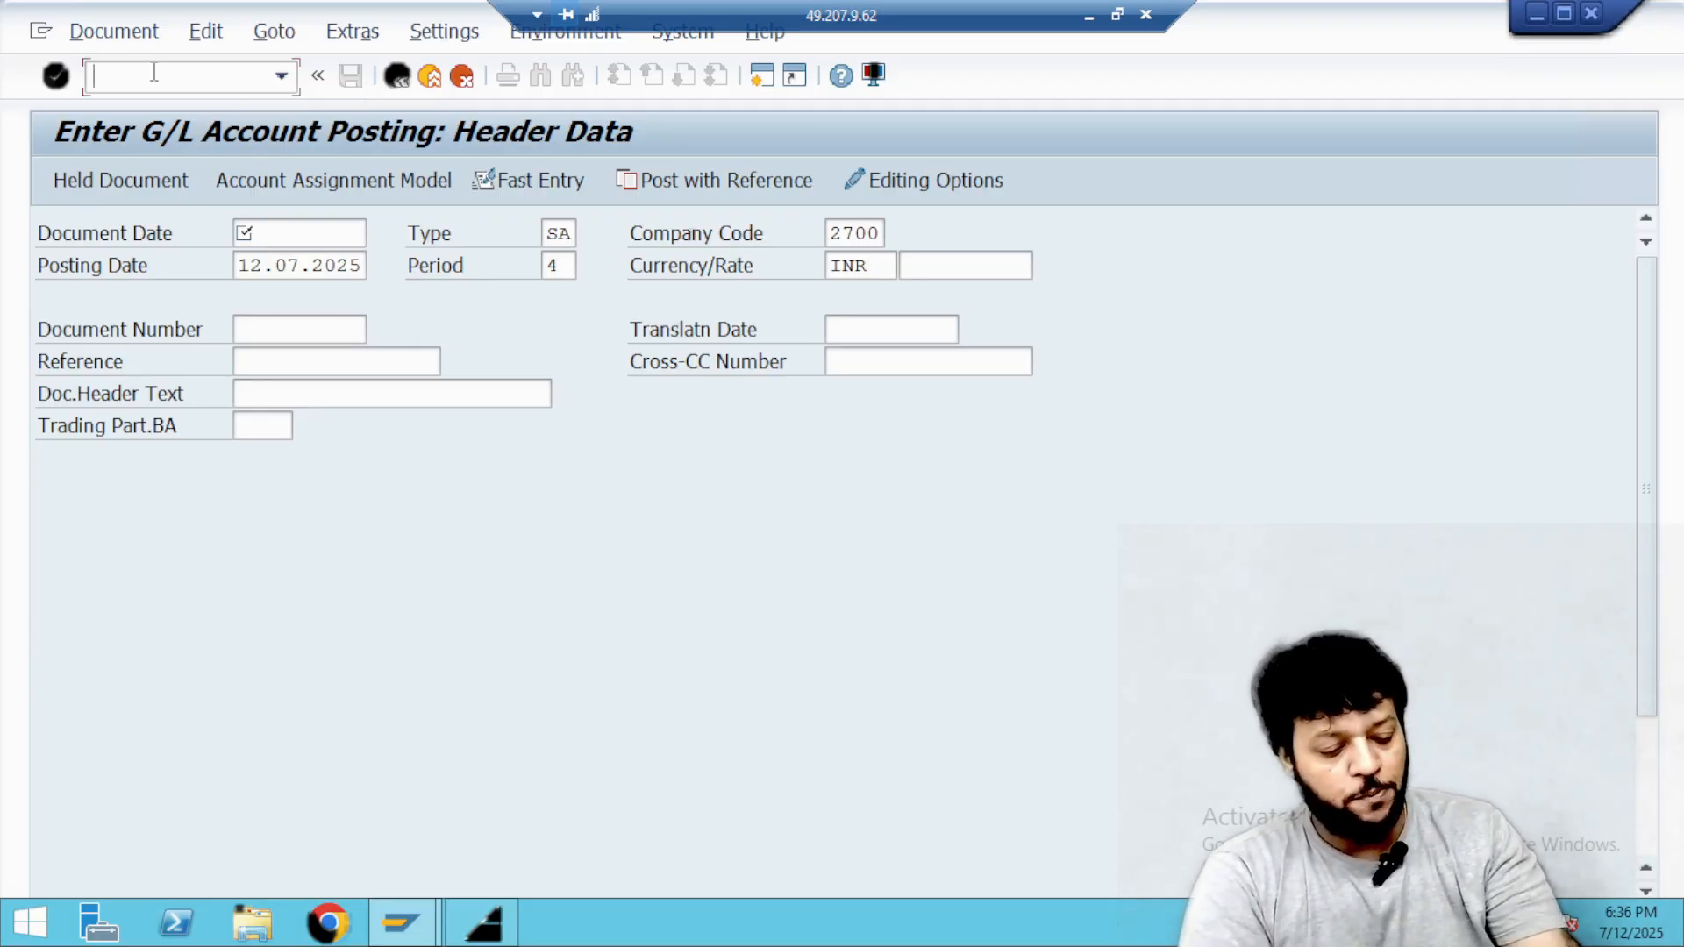
{"action": "type", "text": "/O"}
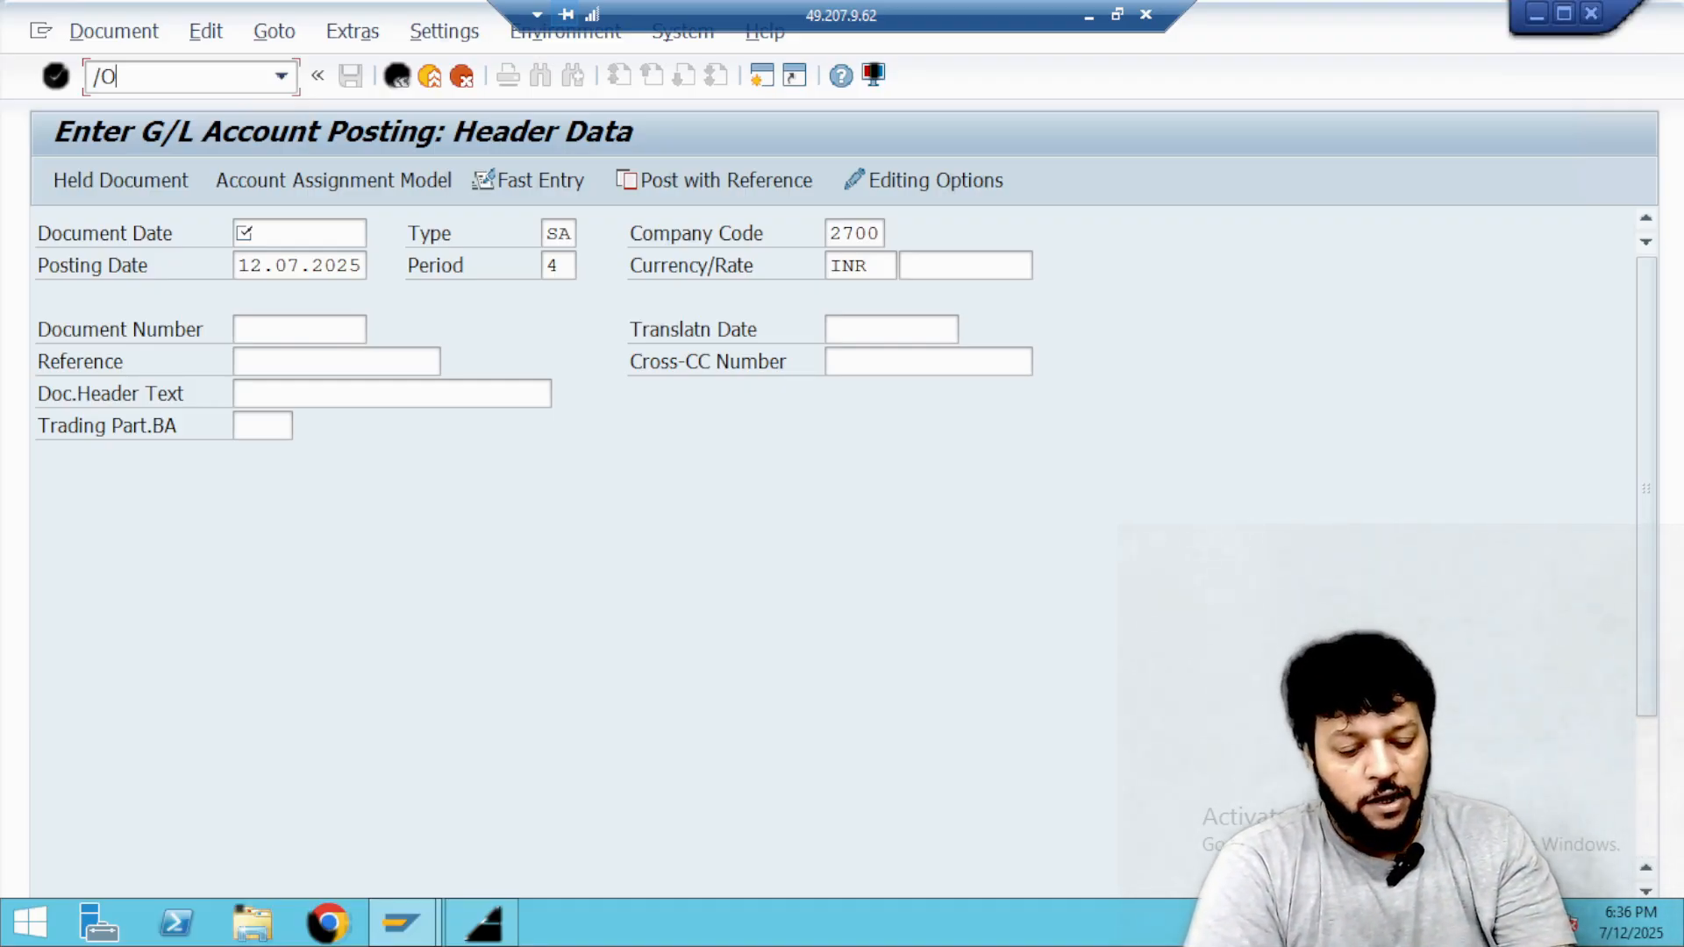
{"action": "type", "text": "FBL3N"}
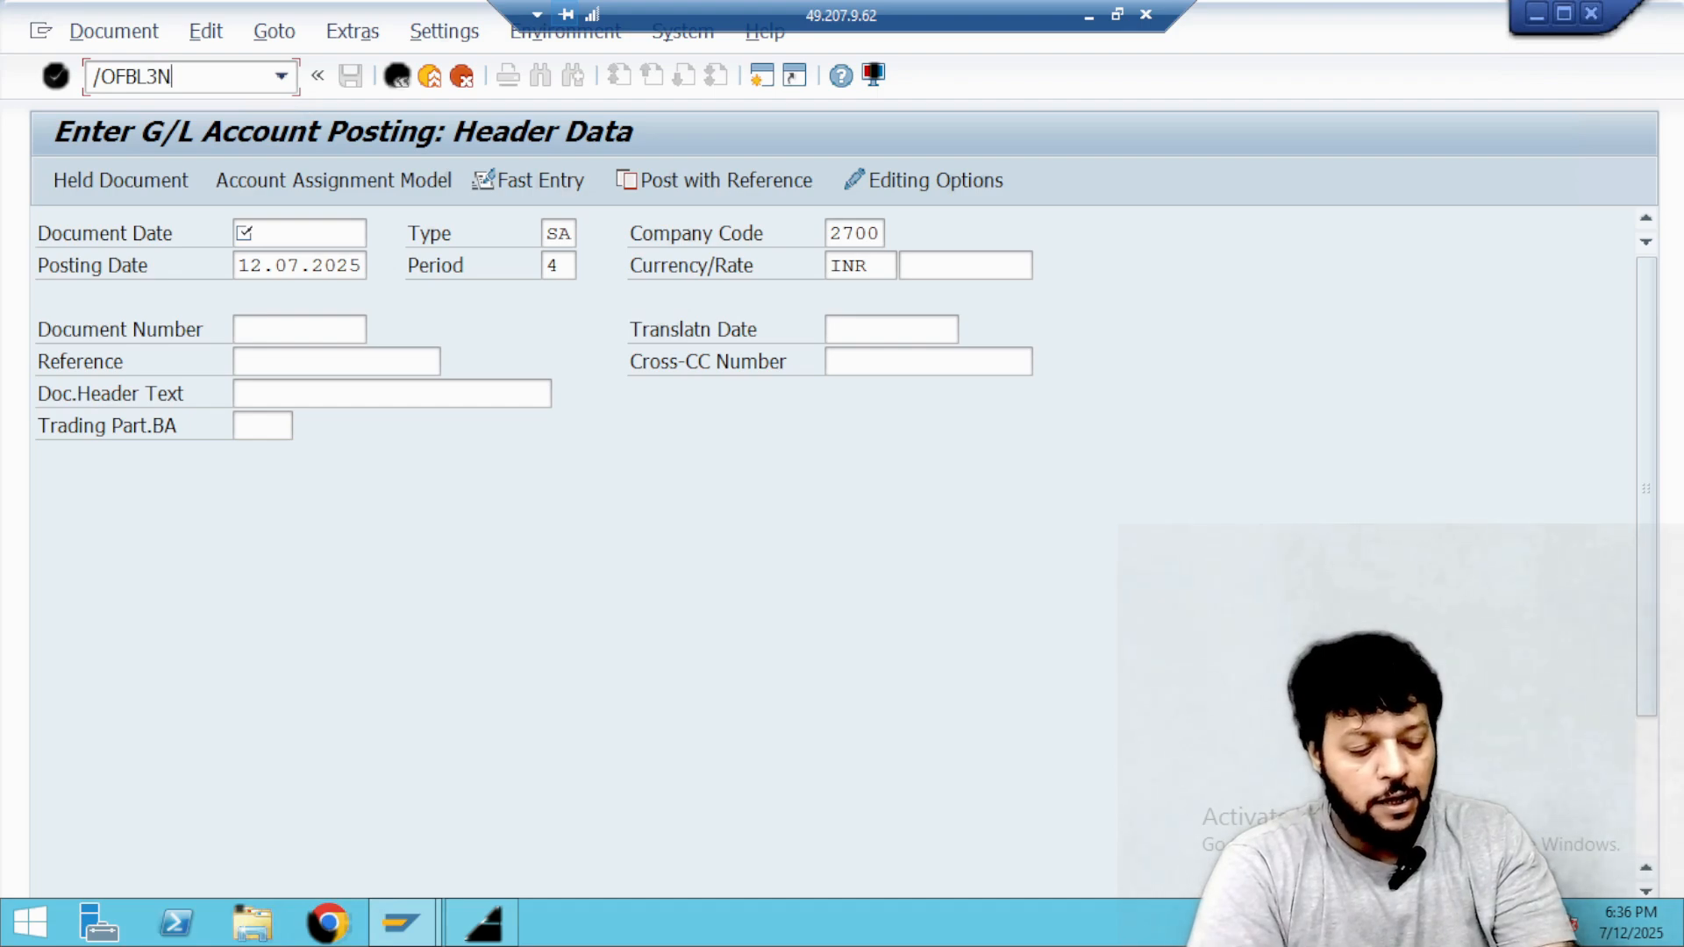
{"action": "key", "text": "Return"}
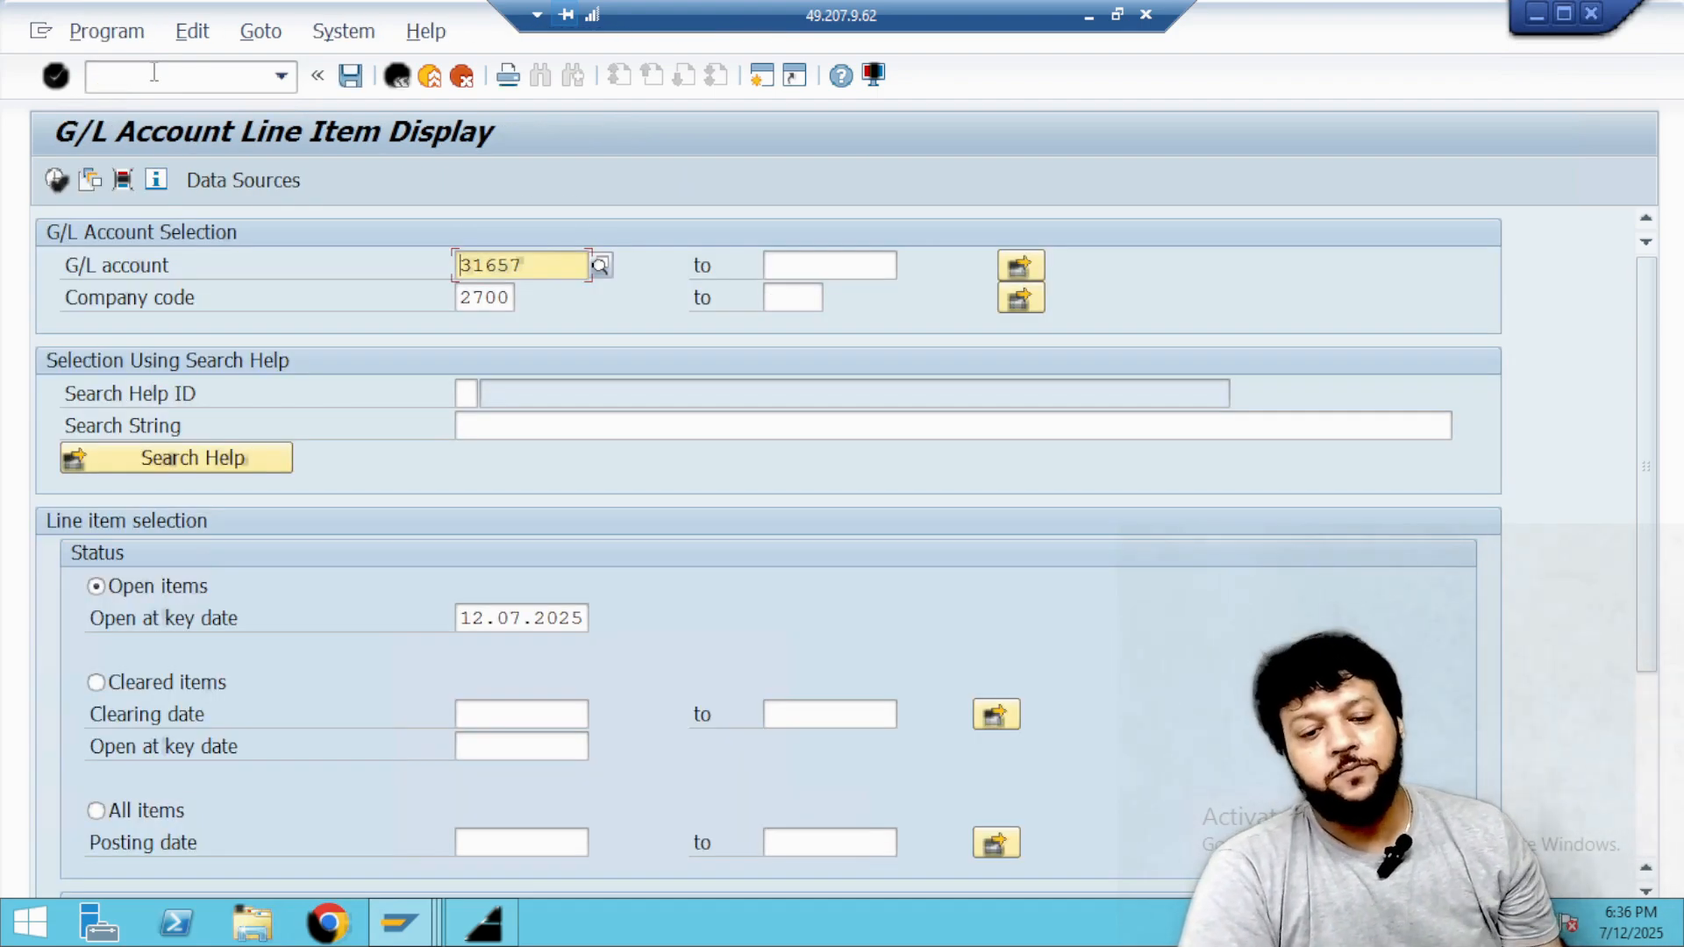
{"action": "key", "text": "alt+Tab"}
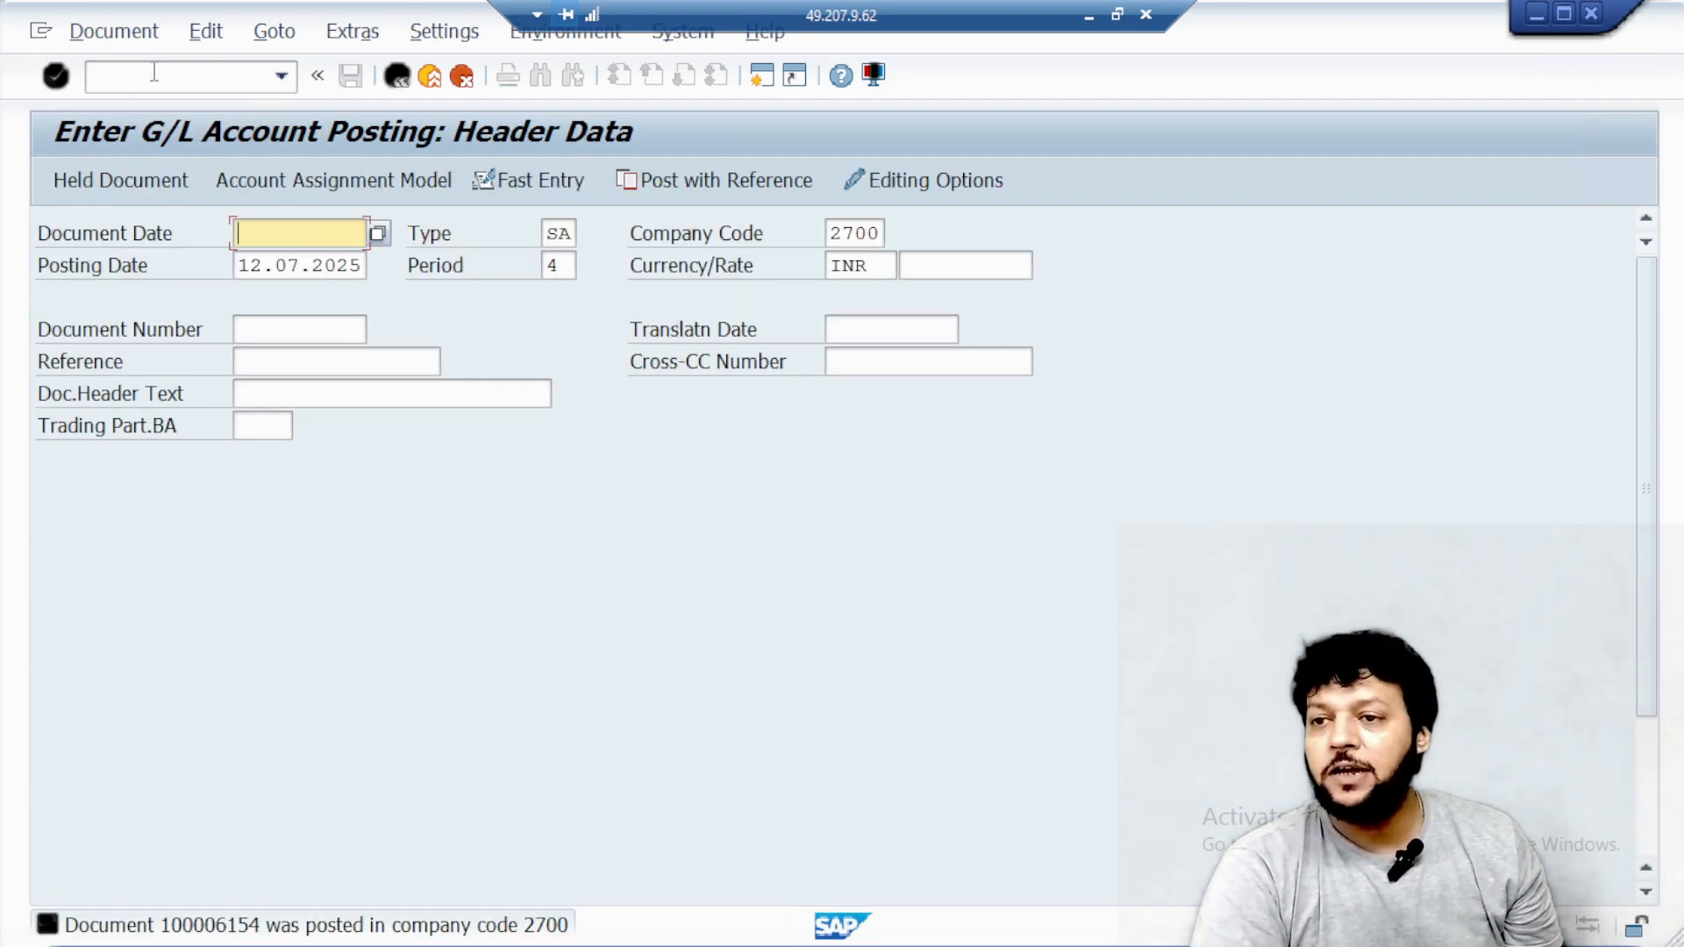
{"action": "key", "text": "alt+Tab"}
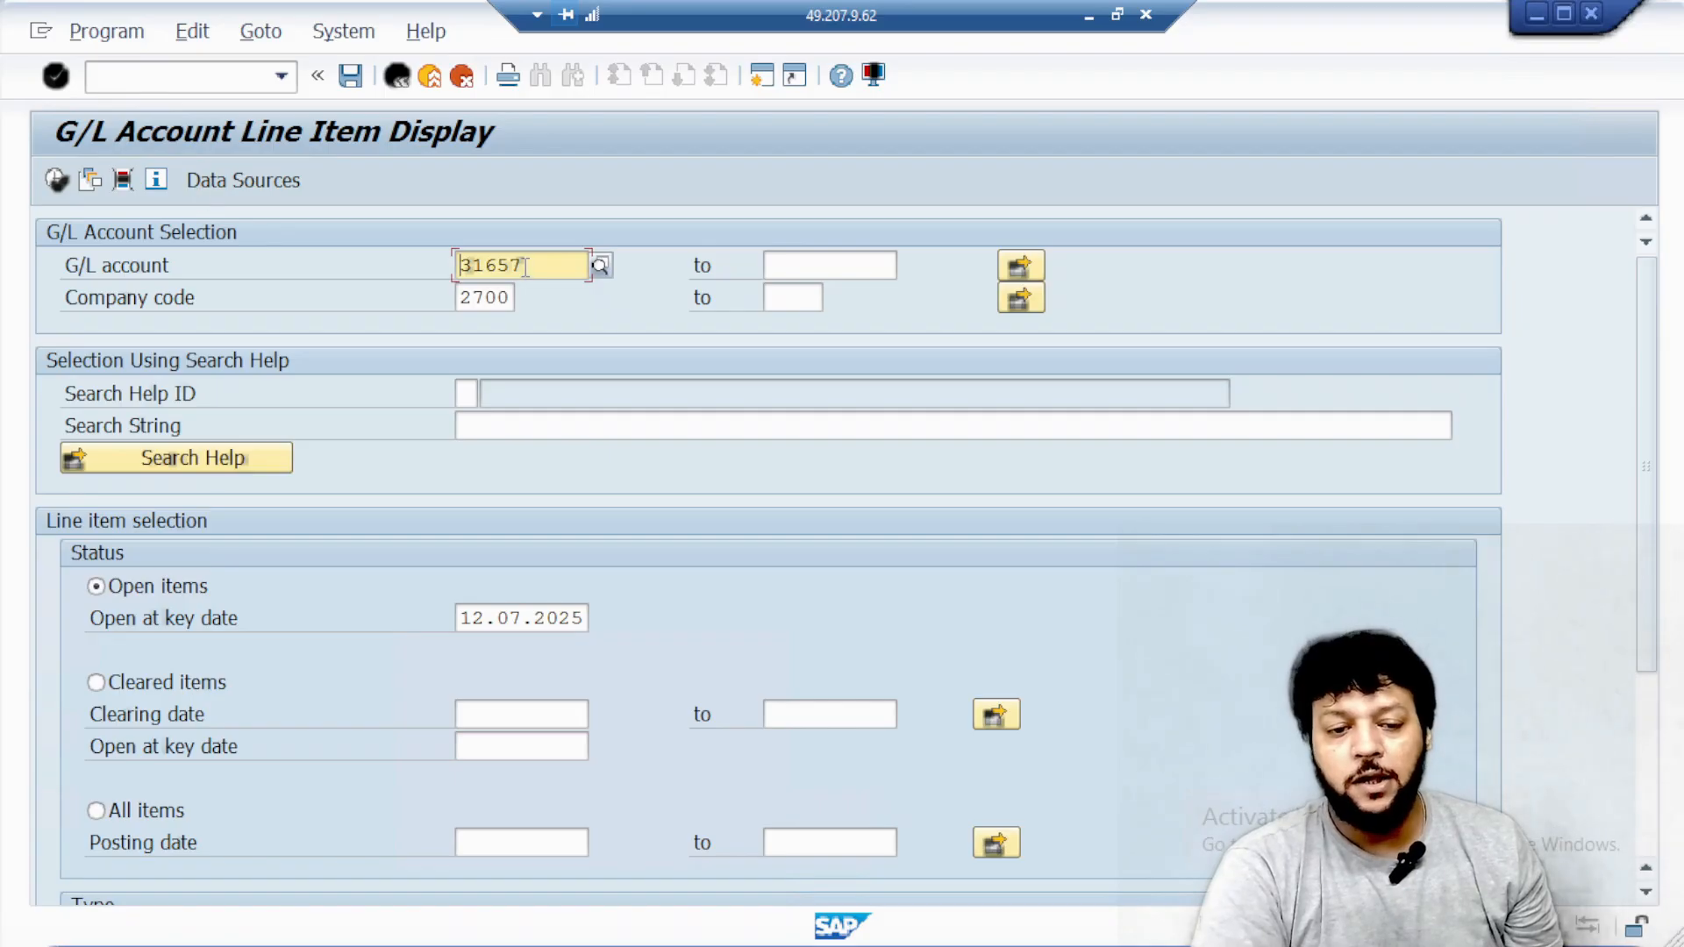
Search the G/L accounts for *ipaa*, choose IDBI Bank IPAA, and display its open line items for company code 2700.
{"action": "left_click", "coordinate": [601, 274]}
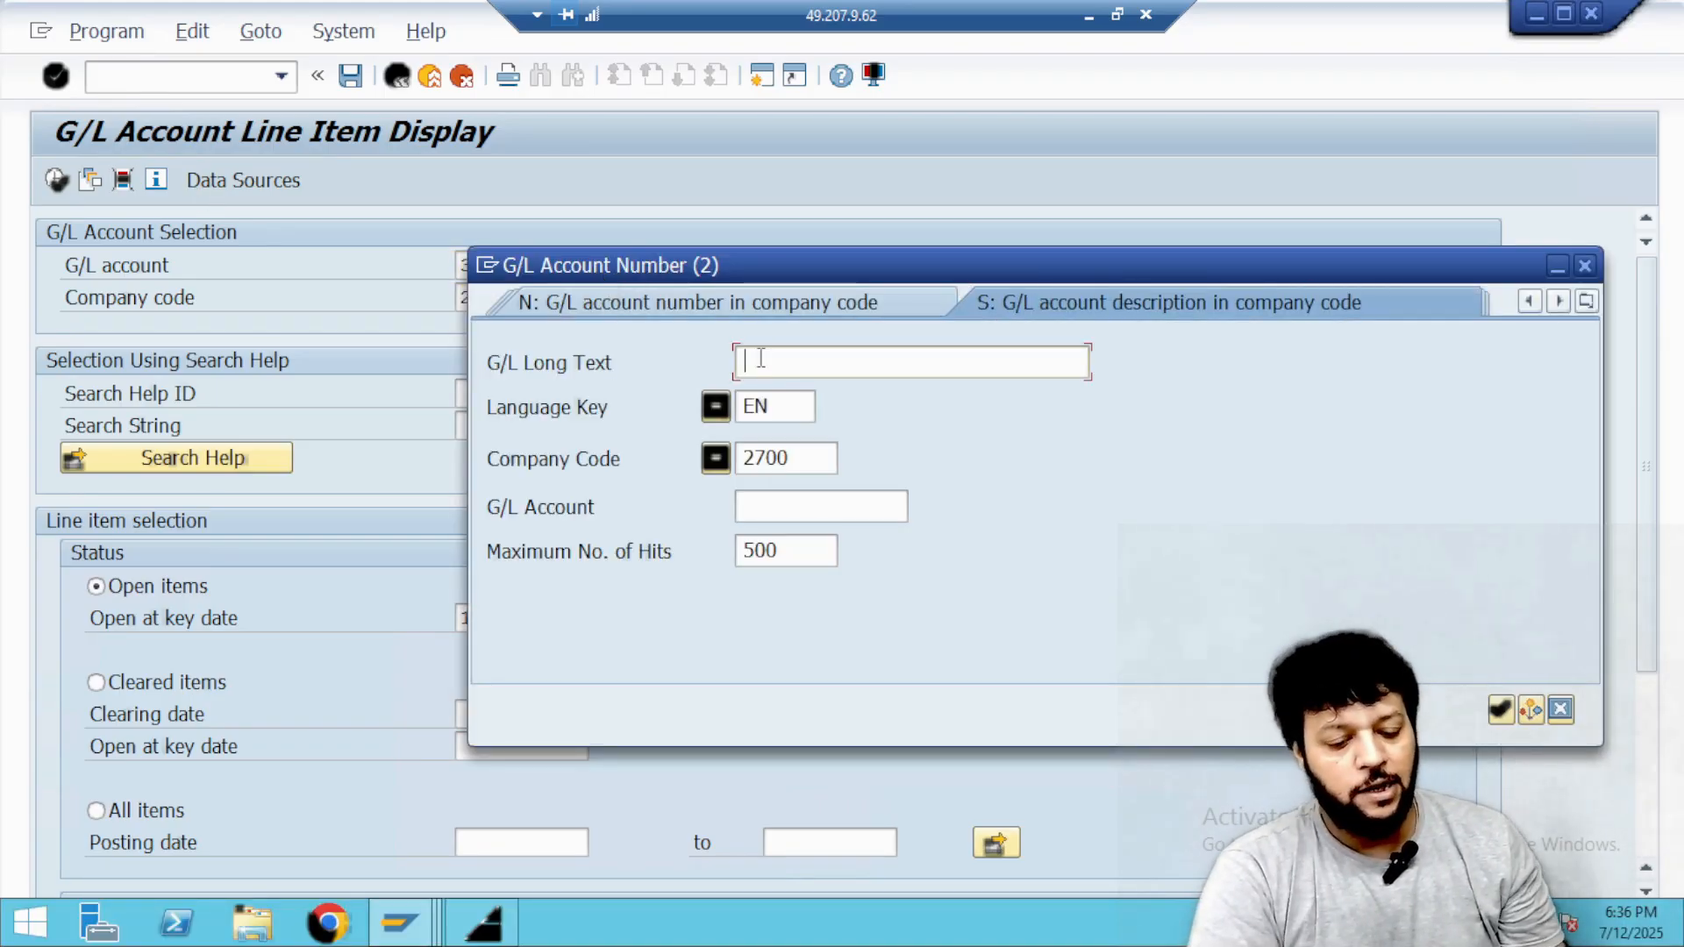
{"action": "type", "text": "*ipaa"}
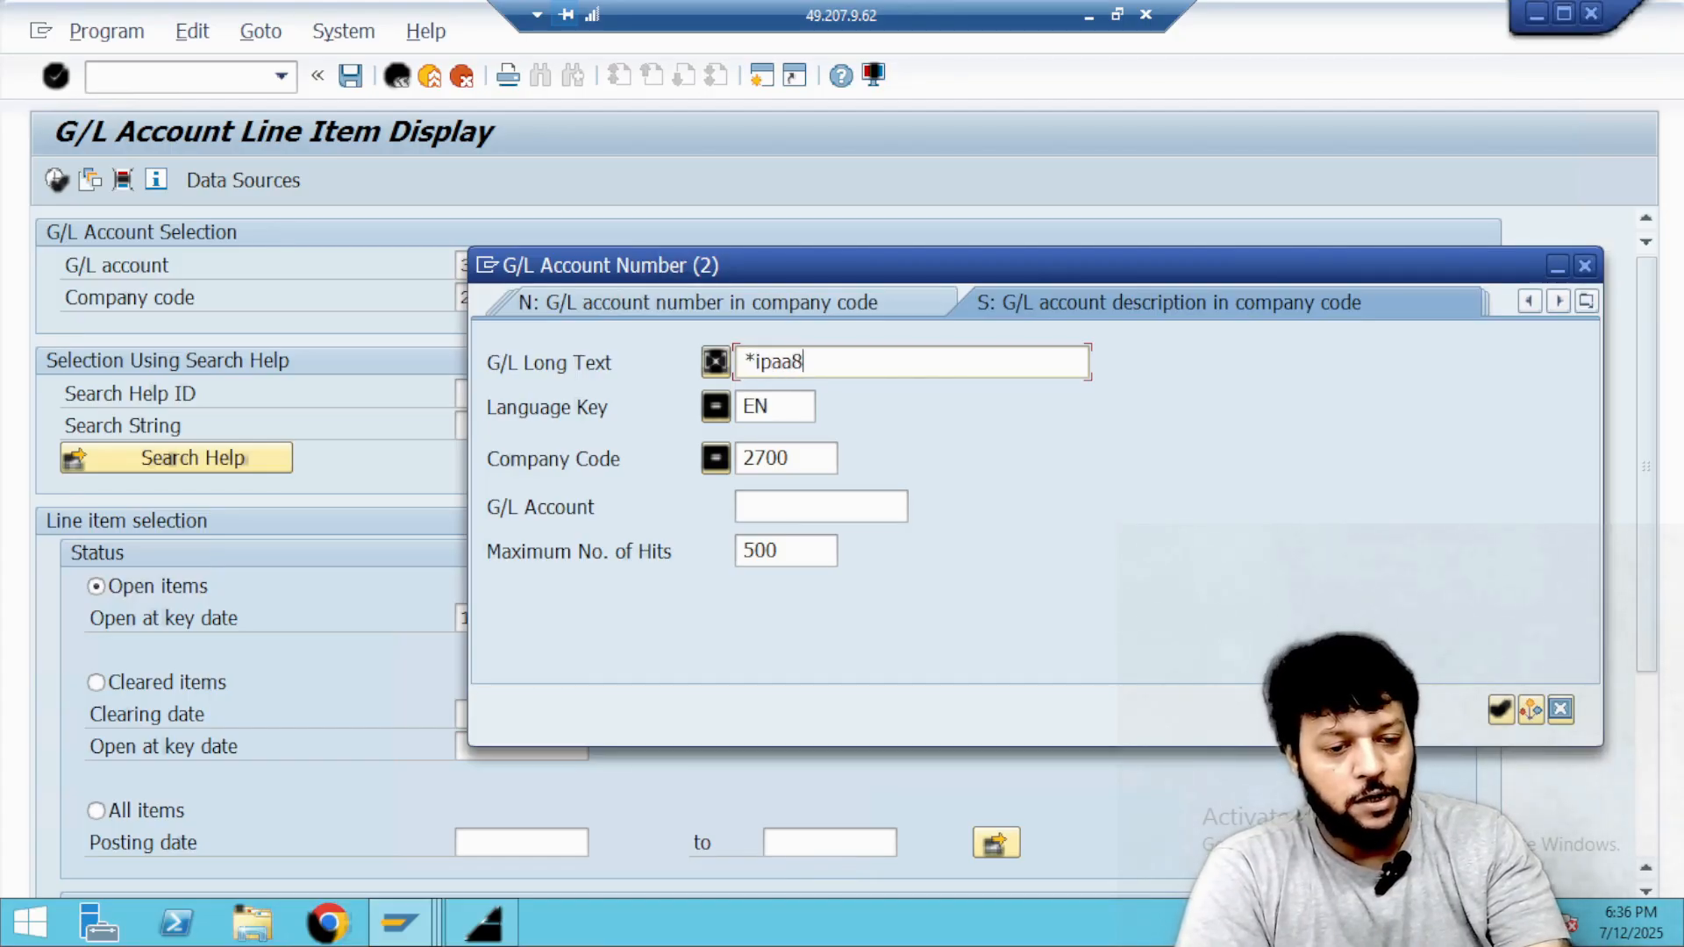
{"action": "type", "text": "*"}
{"action": "key", "text": "Return"}
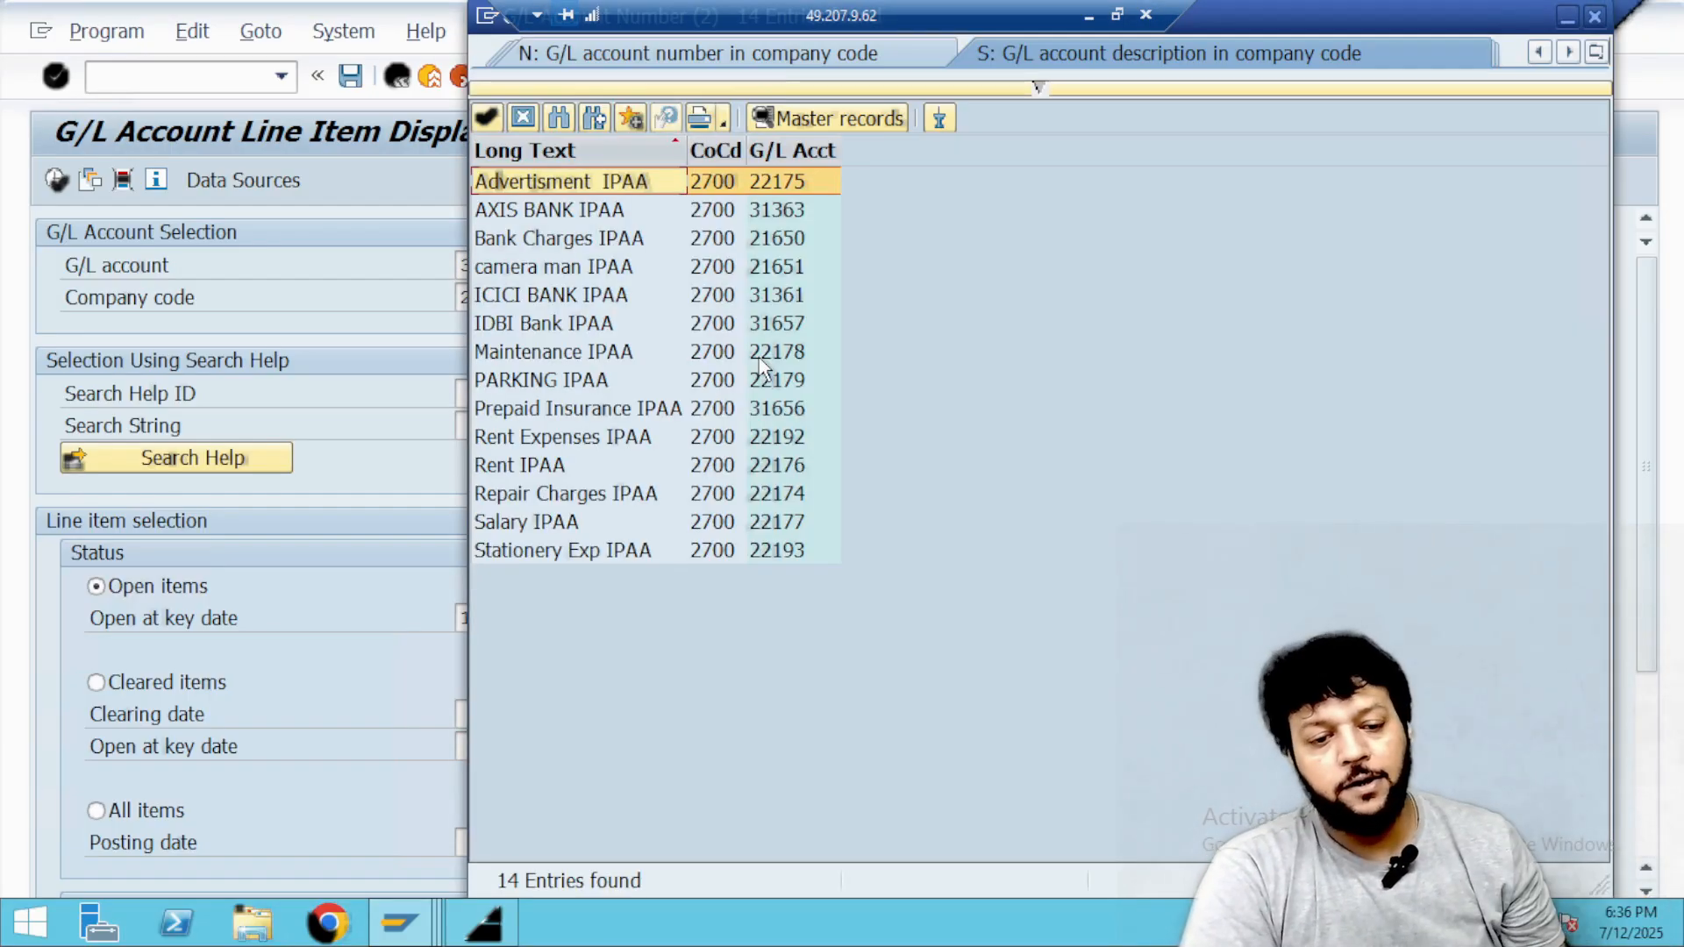
{"action": "double_click", "coordinate": [521, 317]}
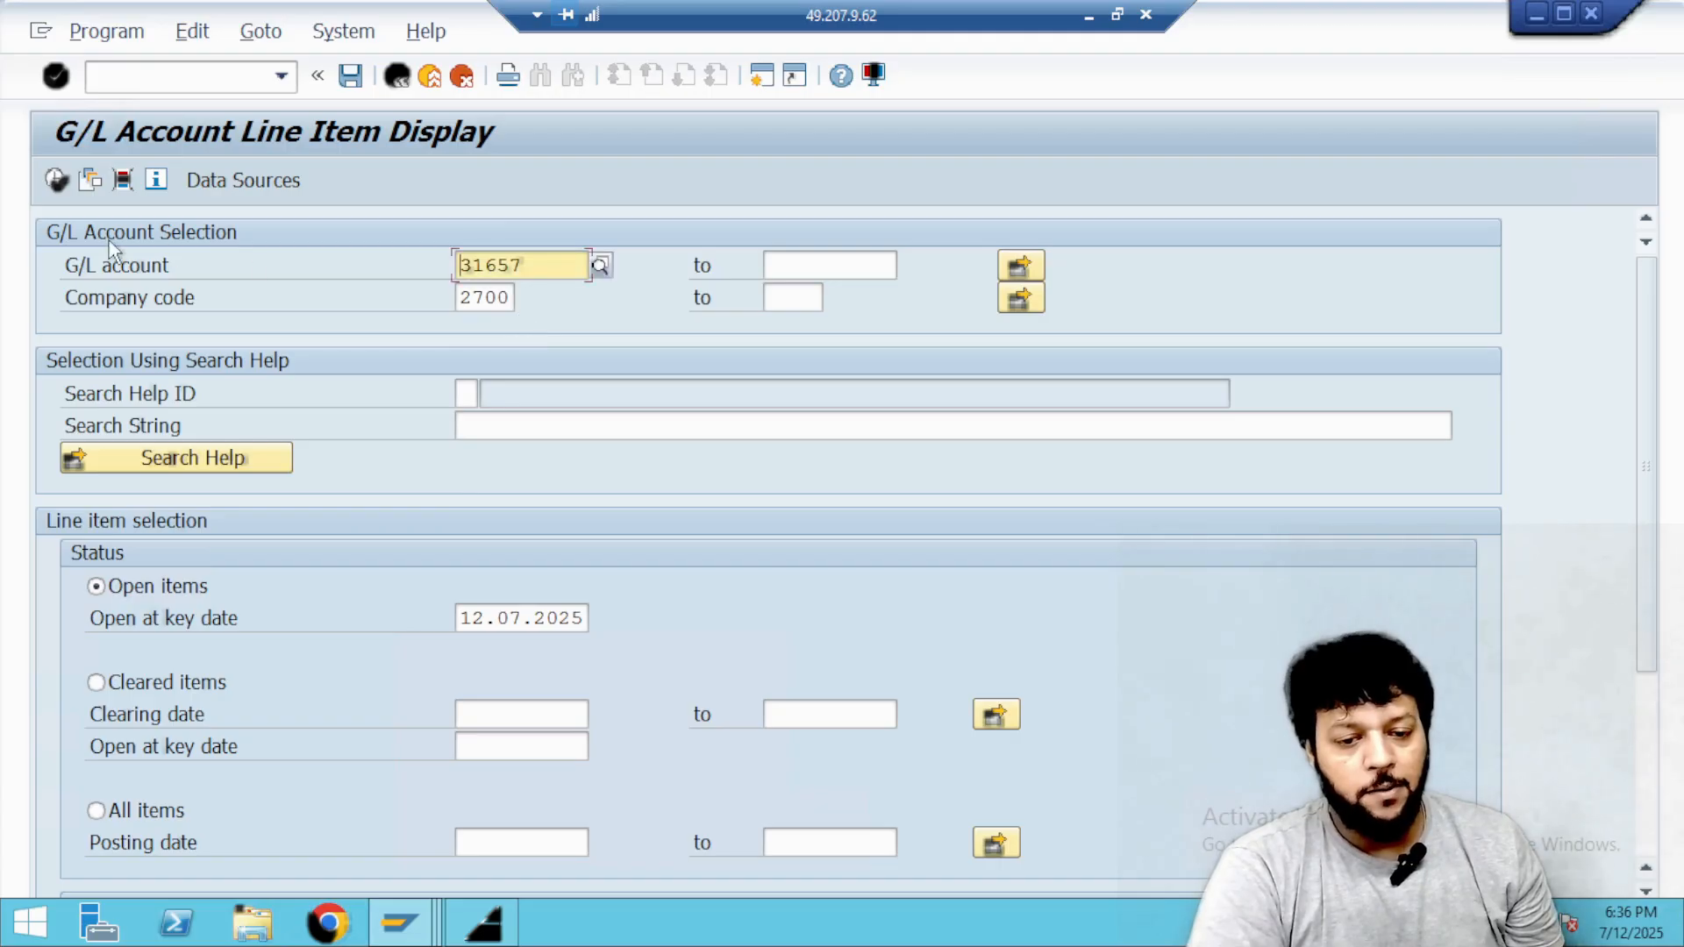
{"action": "left_click", "coordinate": [58, 184]}
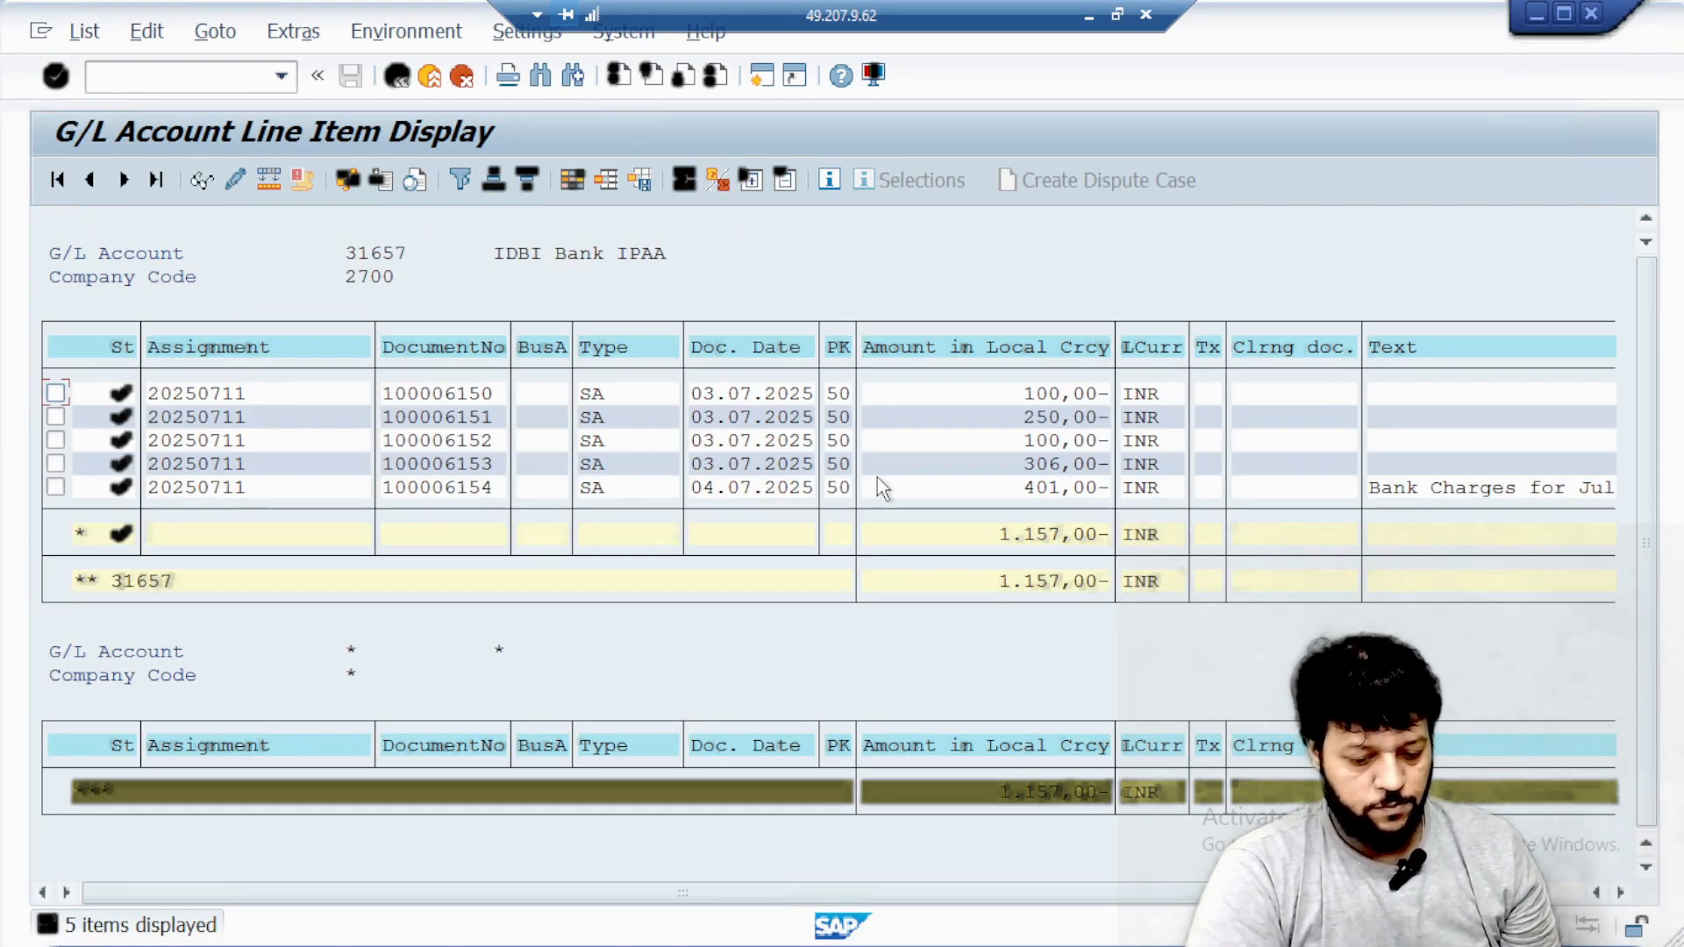
Switch to the SAP FICO 3.0 PDF in Adobe Acrobat and go past the F-02 slides to page 42 on G/L account master data.
{"action": "left_click", "coordinate": [1087, 15]}
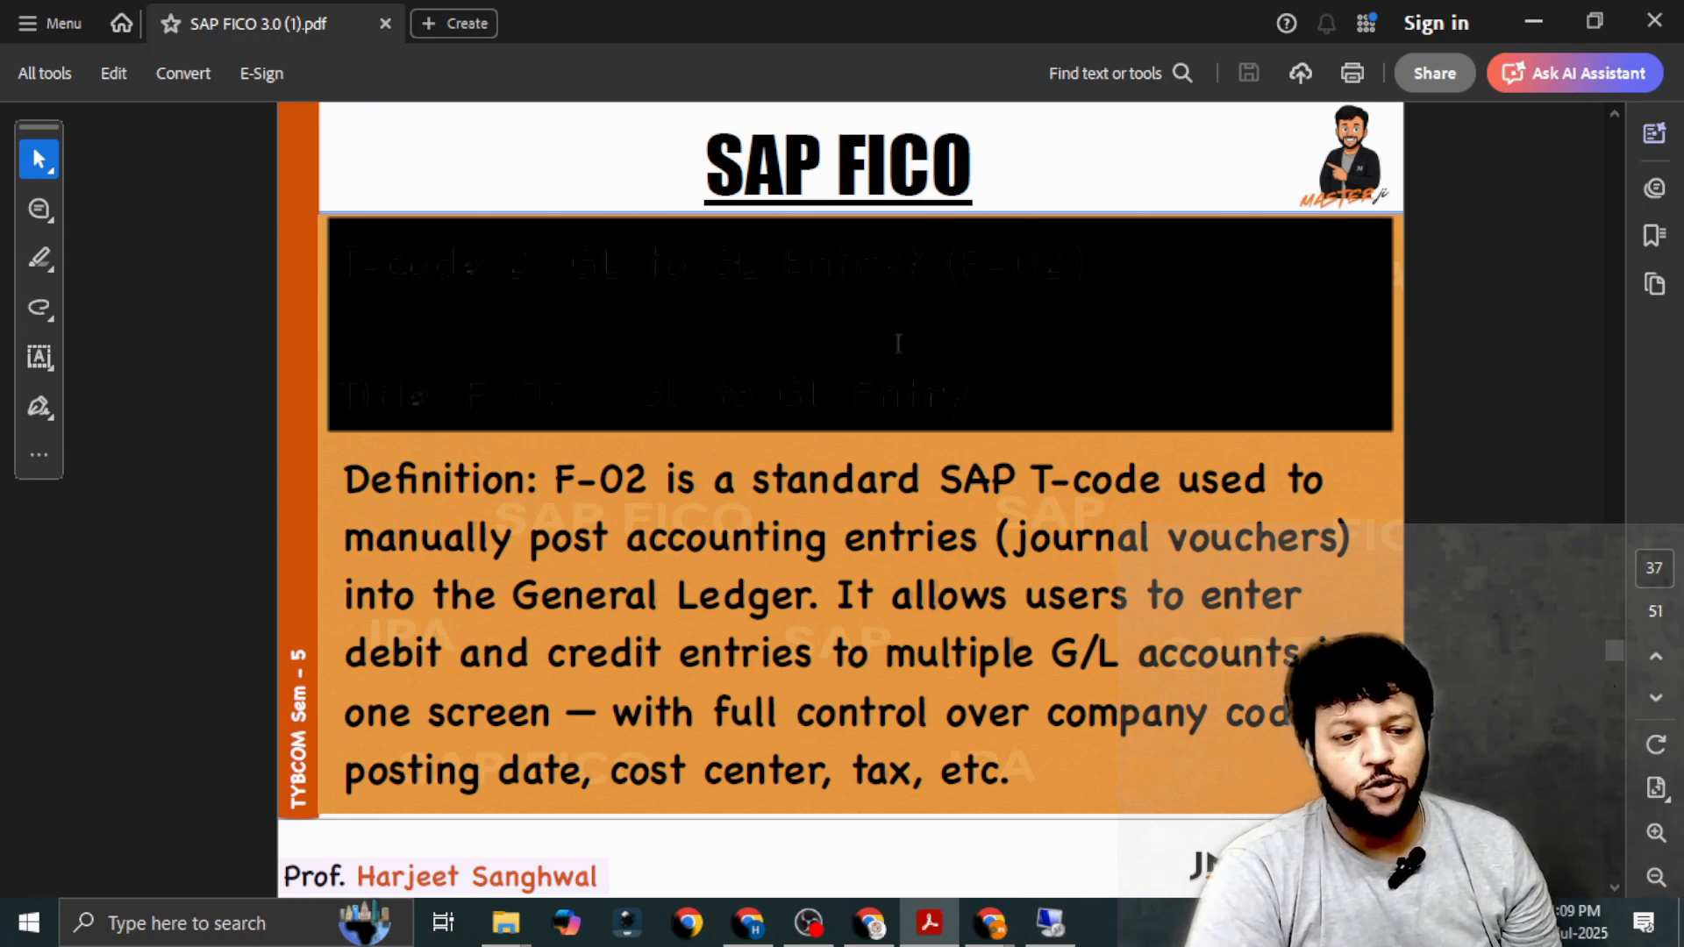
{"action": "scroll", "coordinate": [898, 343], "scroll_direction": "down", "scroll_amount": 4}
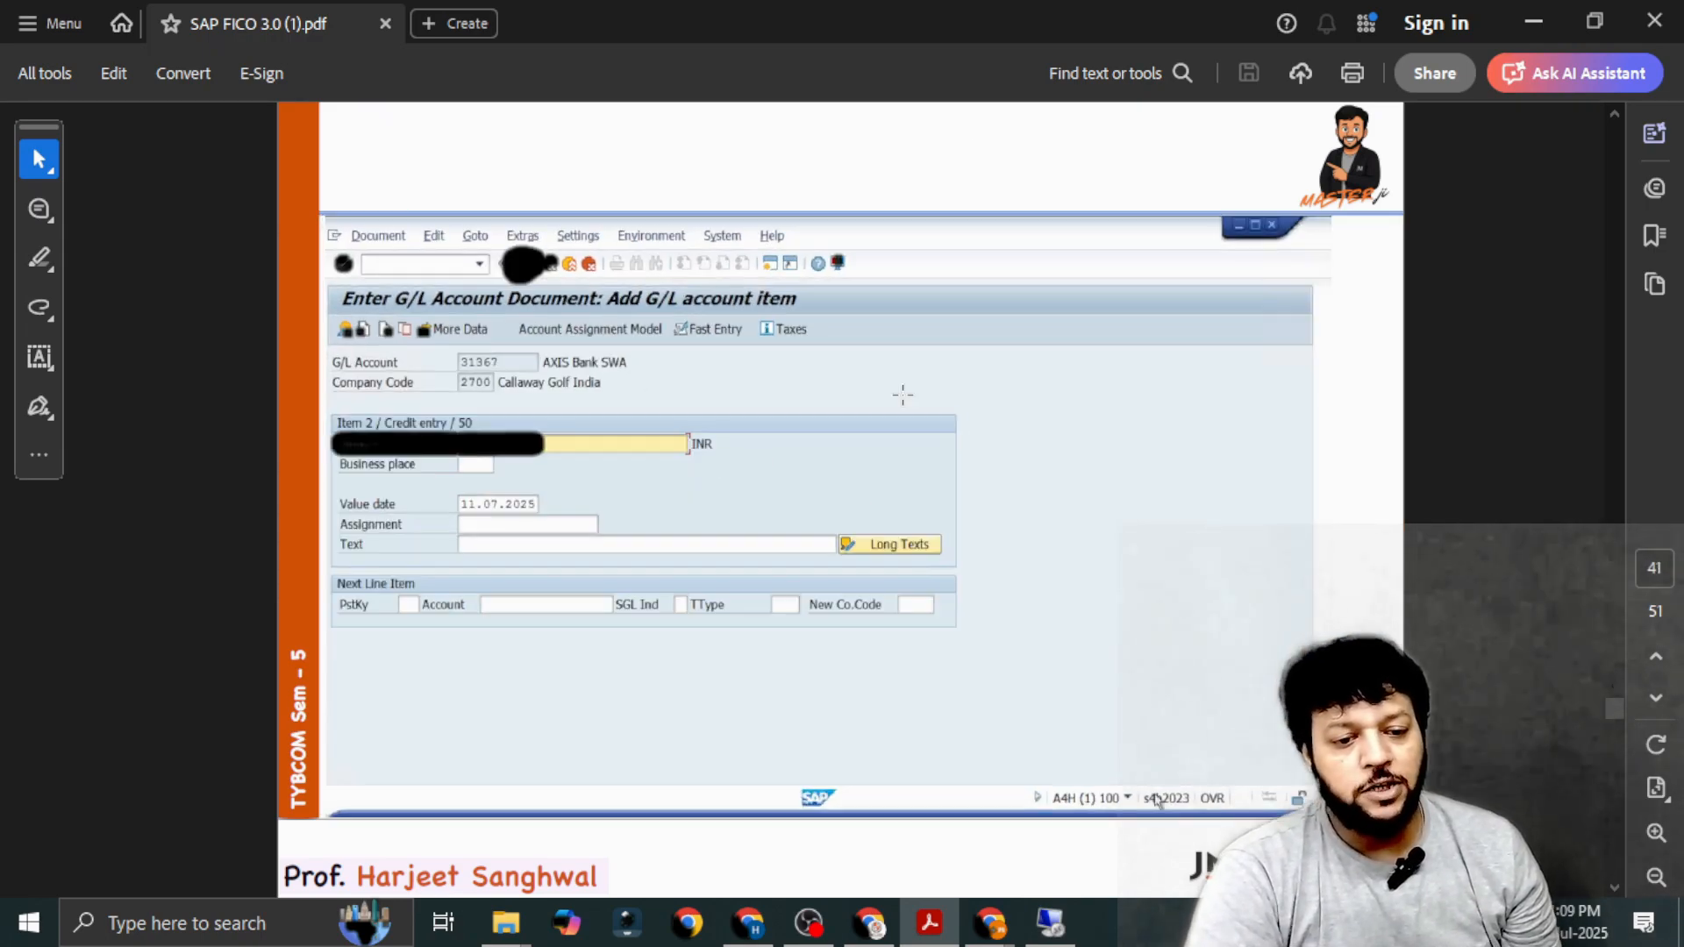
{"action": "scroll", "coordinate": [902, 395], "scroll_direction": "down", "scroll_amount": 1}
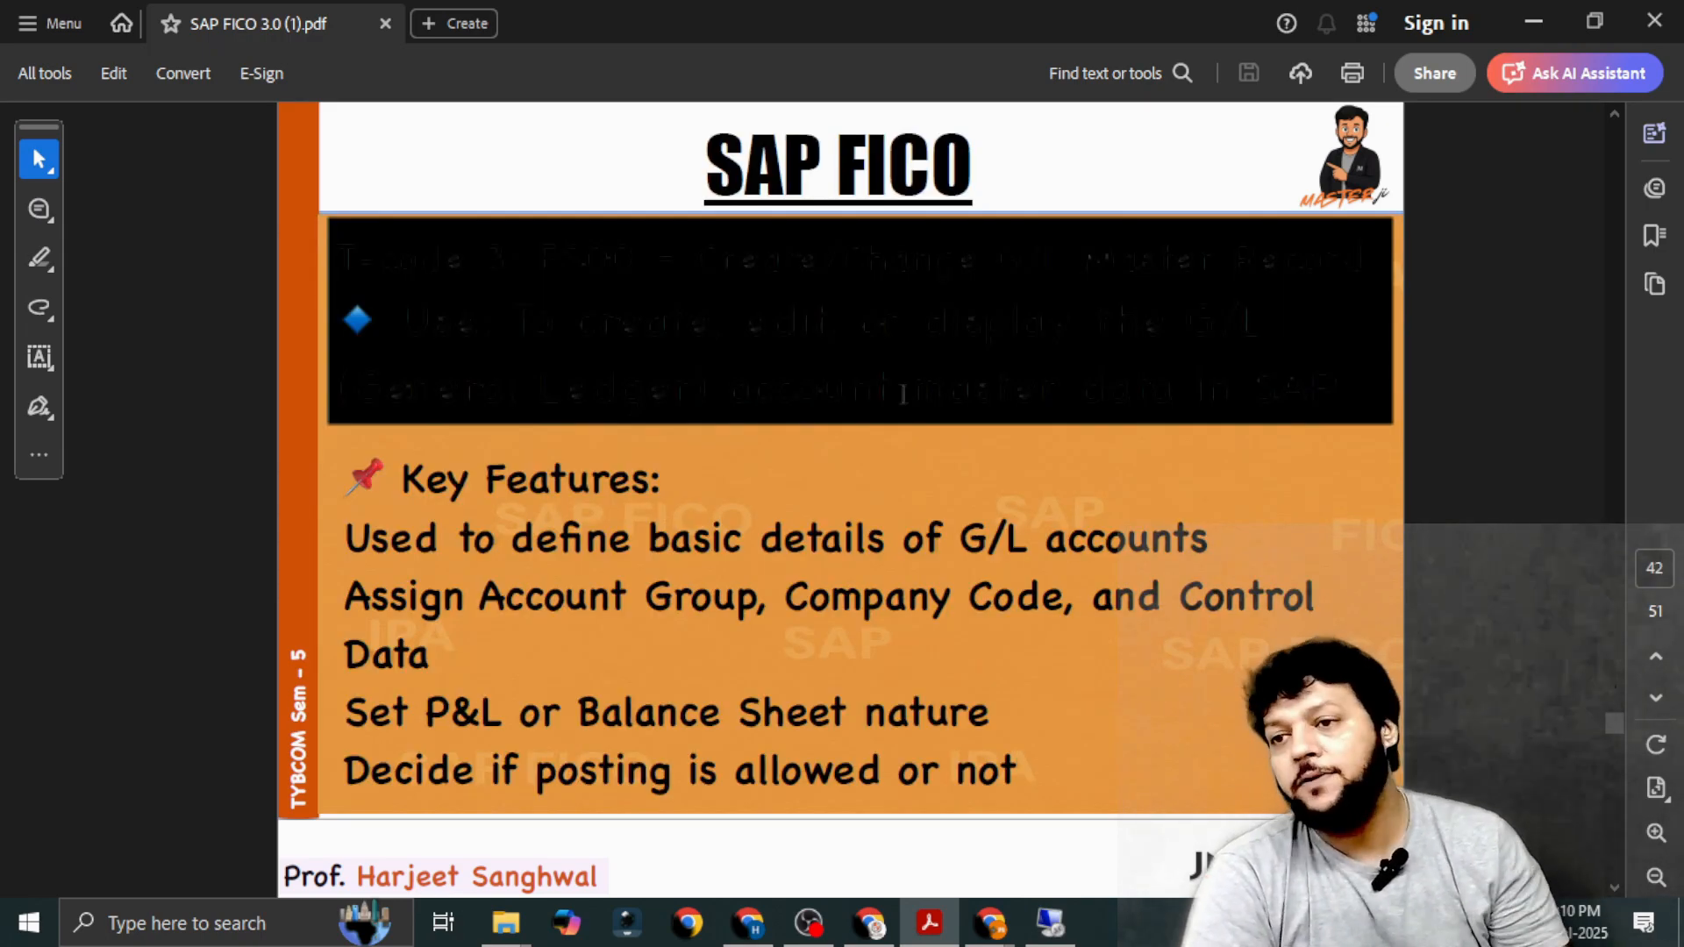
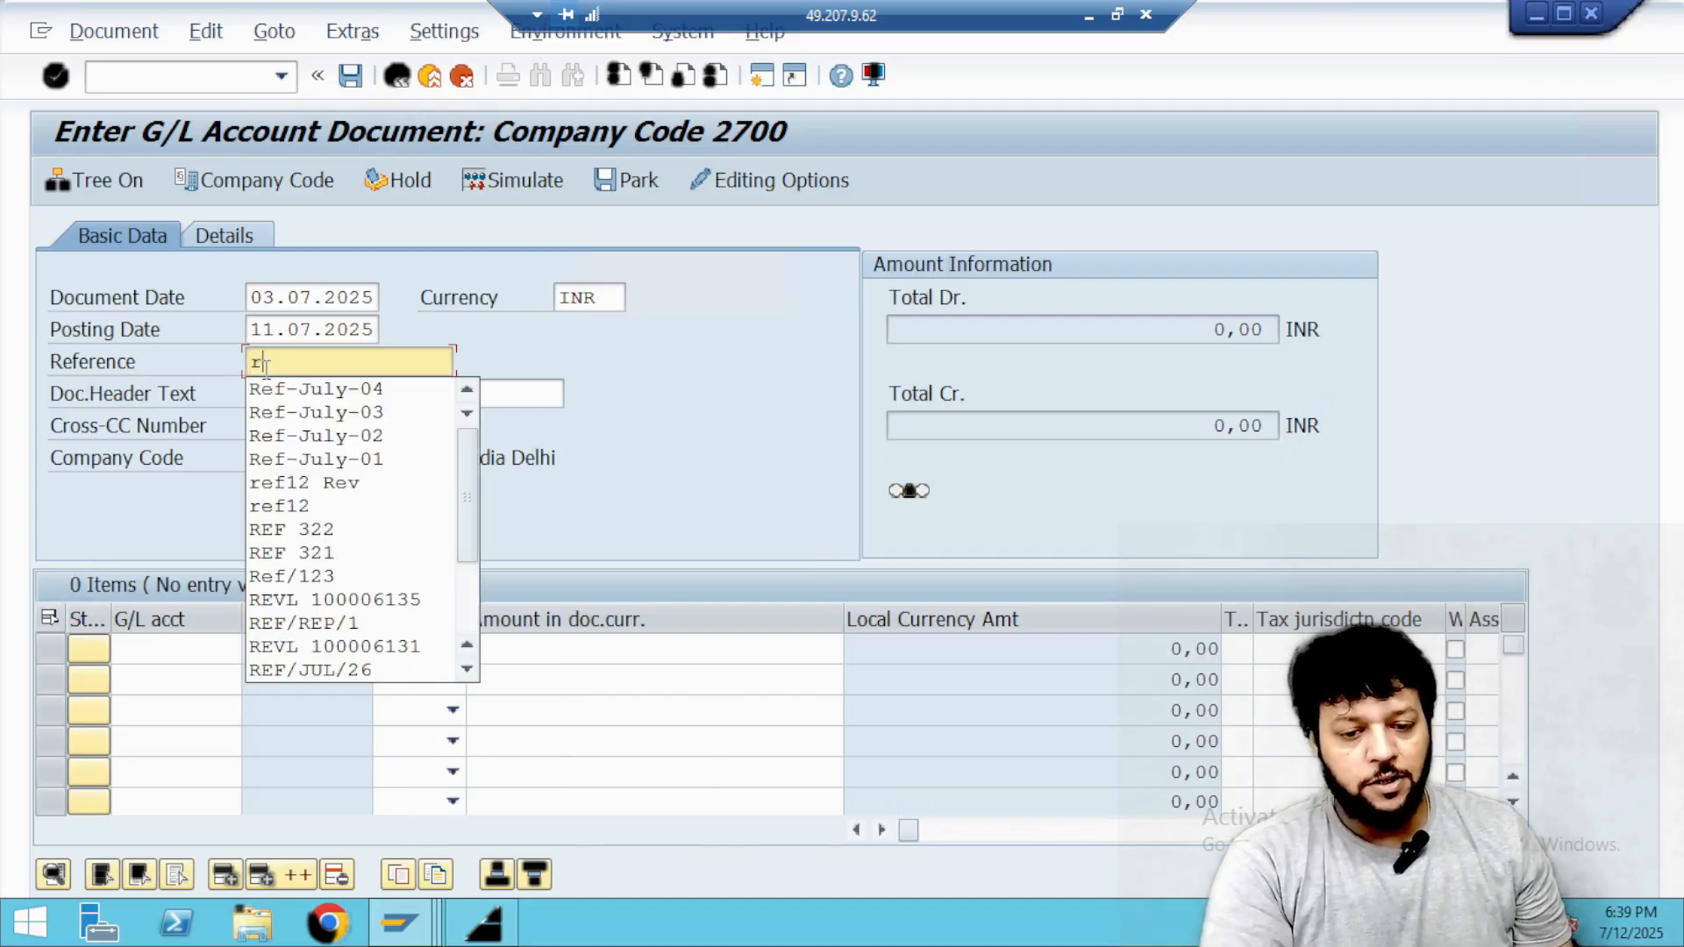
Set the reference to Ref-July-05 and the document header text to "Repair Charges for July".
{"action": "key", "text": "Down"}
{"action": "key", "text": "Return"}
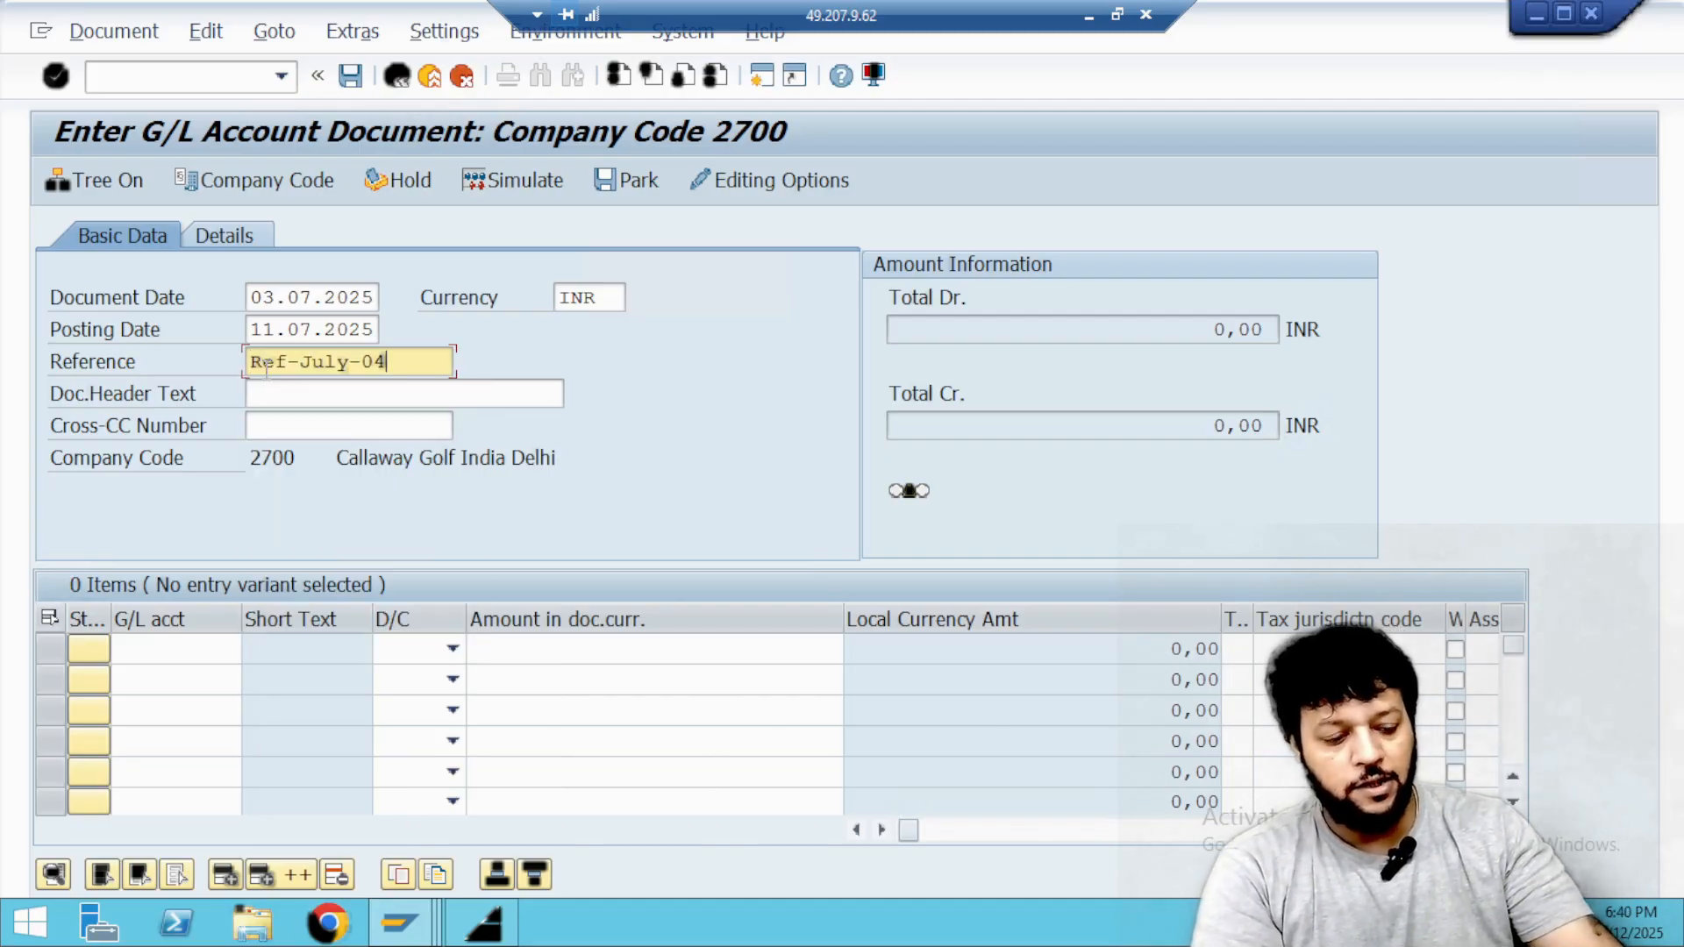
{"action": "key", "text": "BackSpace"}
{"action": "type", "text": "5"}
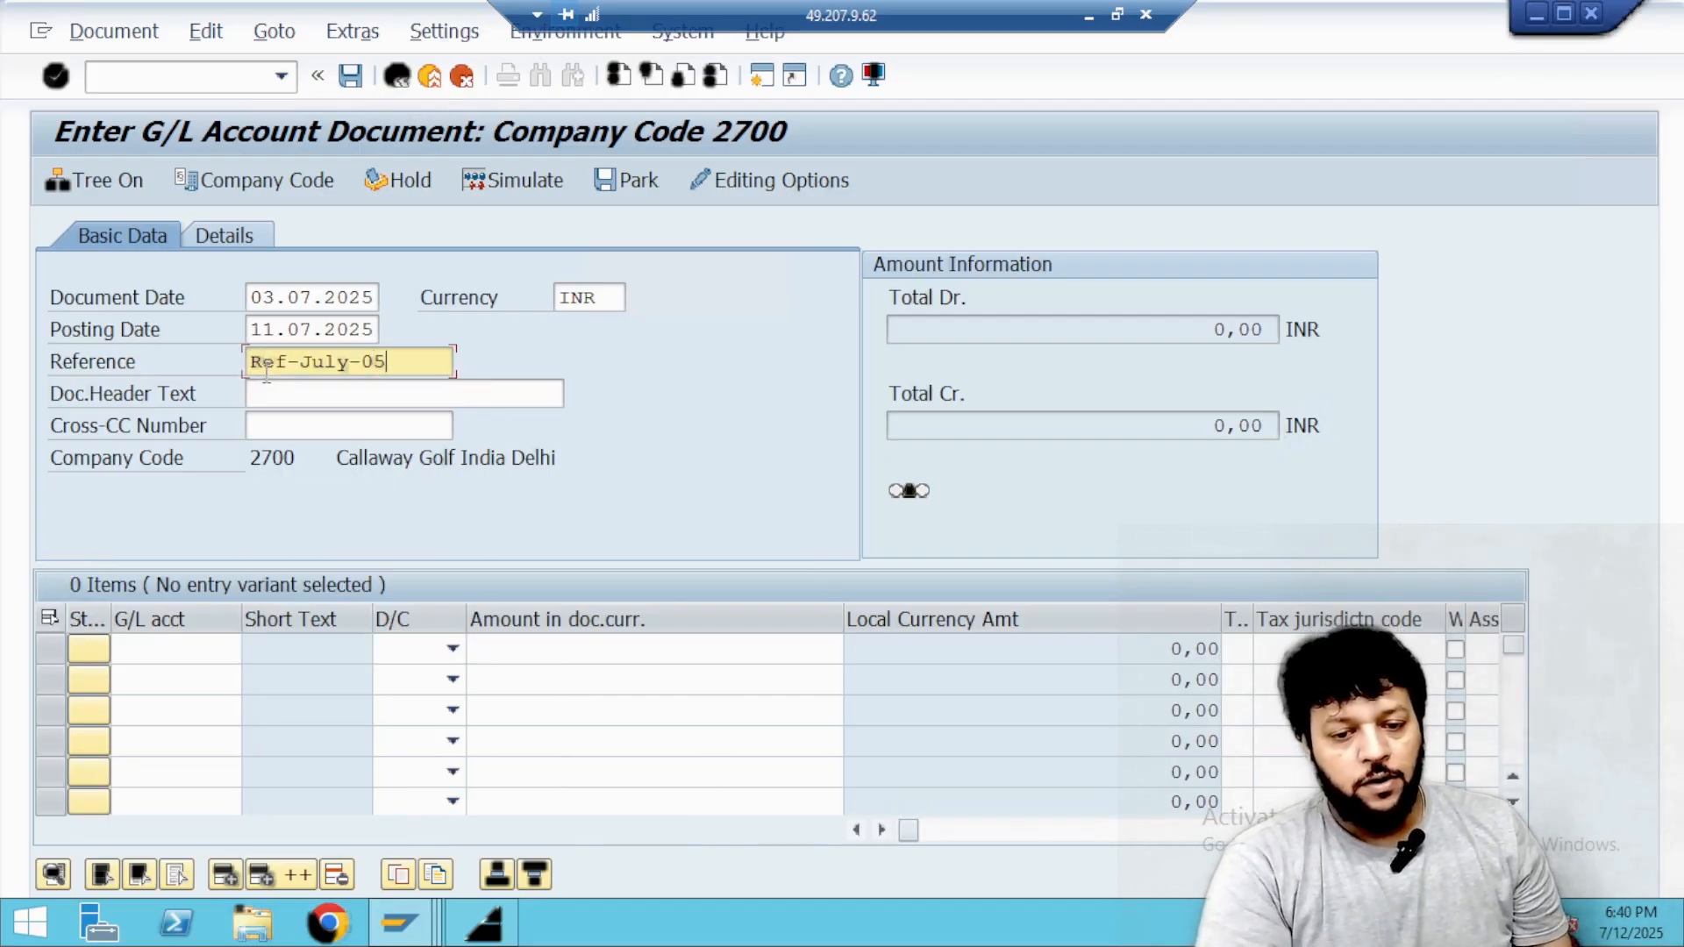
{"action": "left_click", "coordinate": [277, 398]}
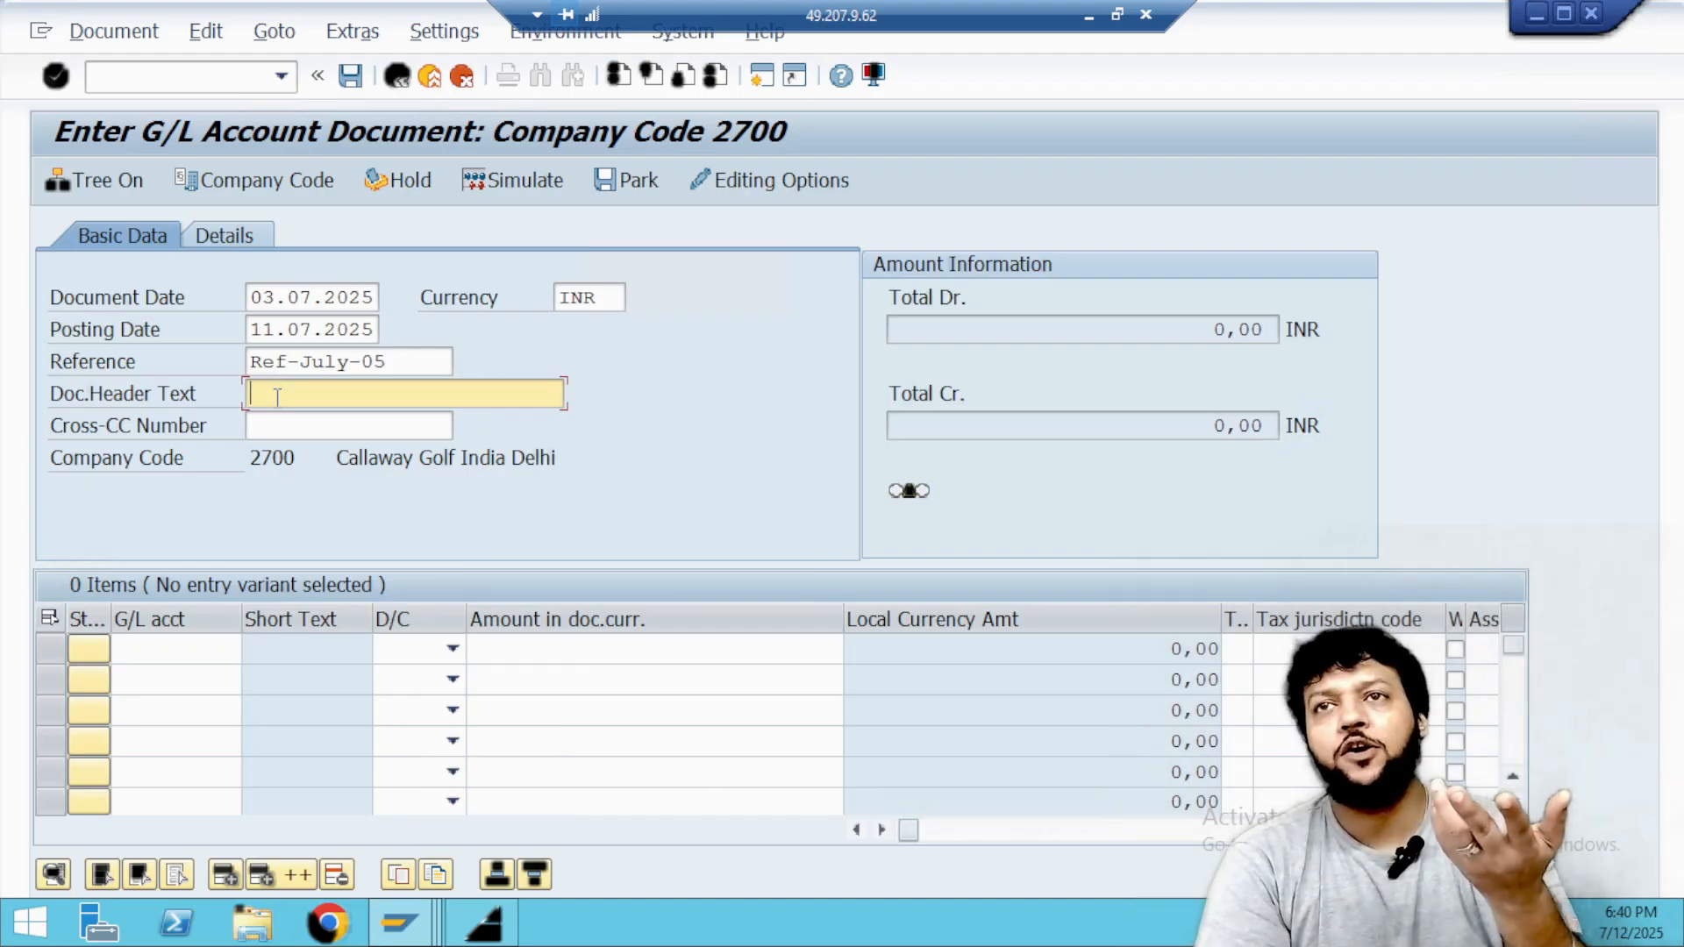
{"action": "type", "text": "rEPAIR"}
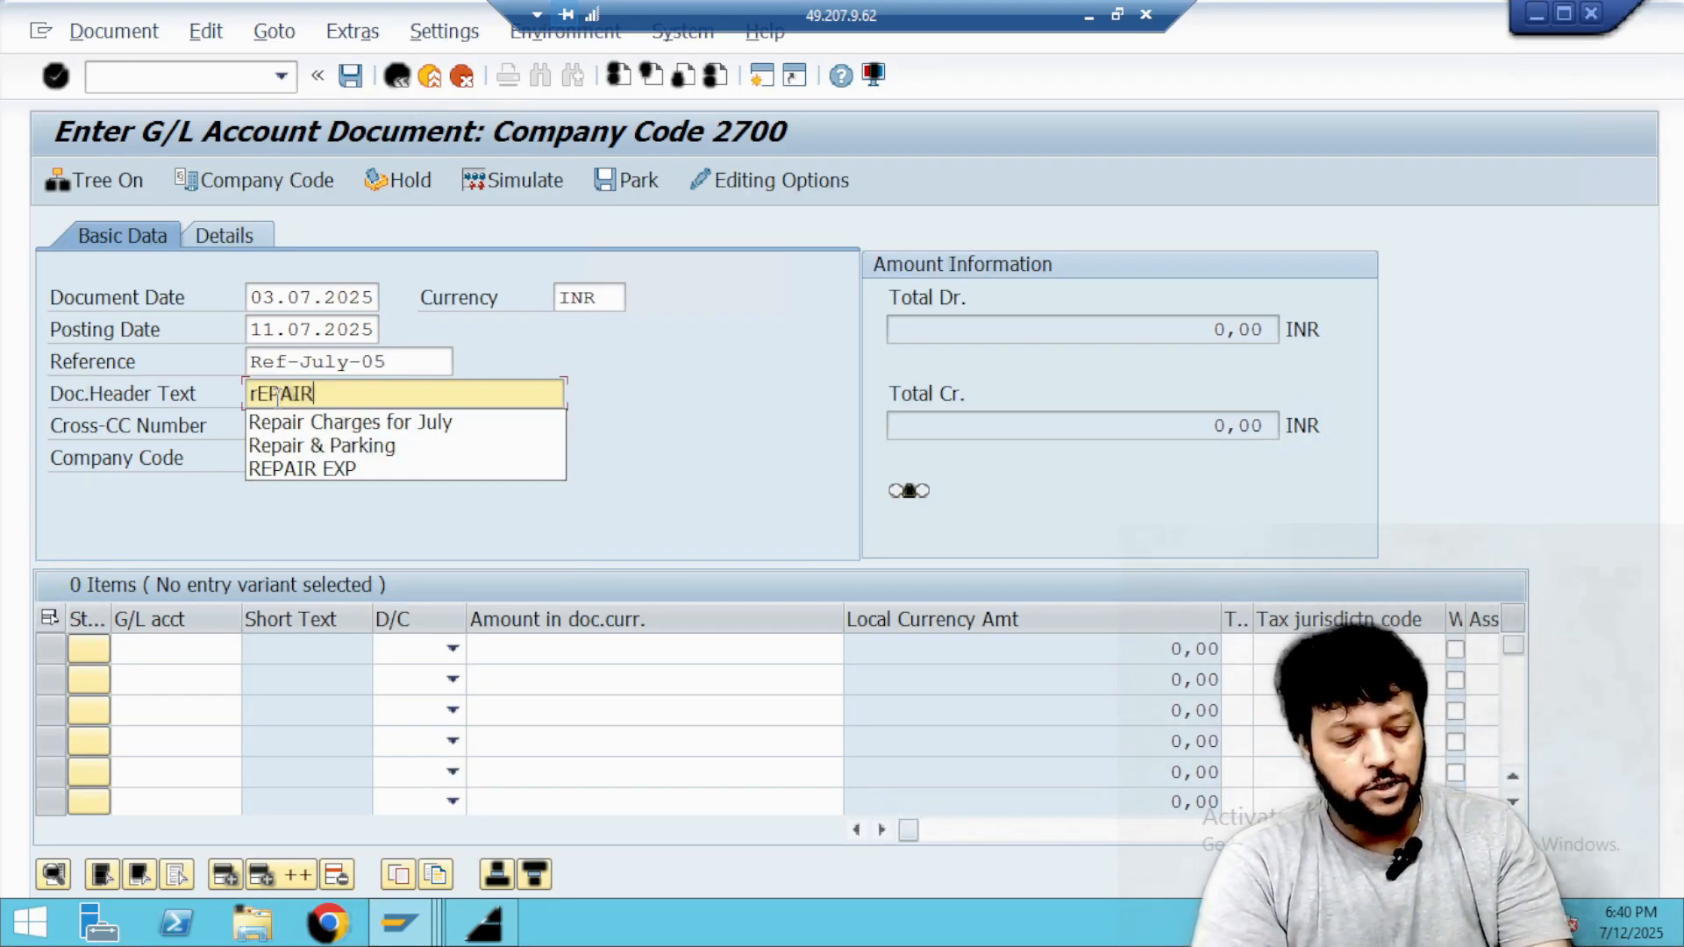
{"action": "key", "text": "Down"}
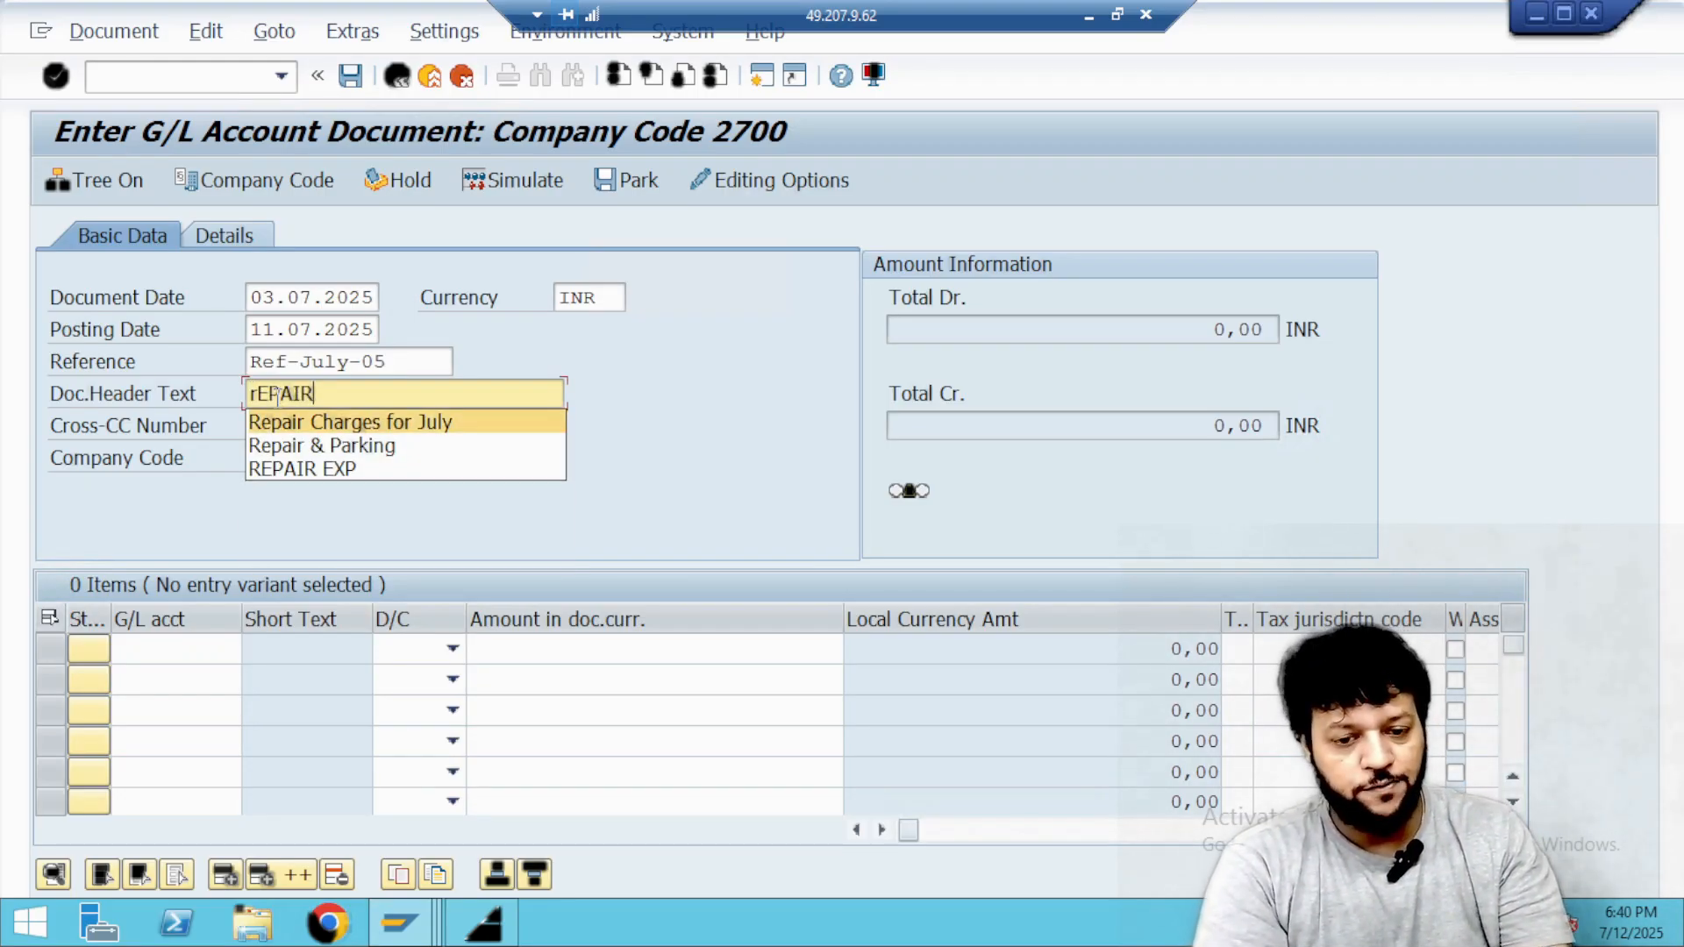
{"action": "key", "text": "Return"}
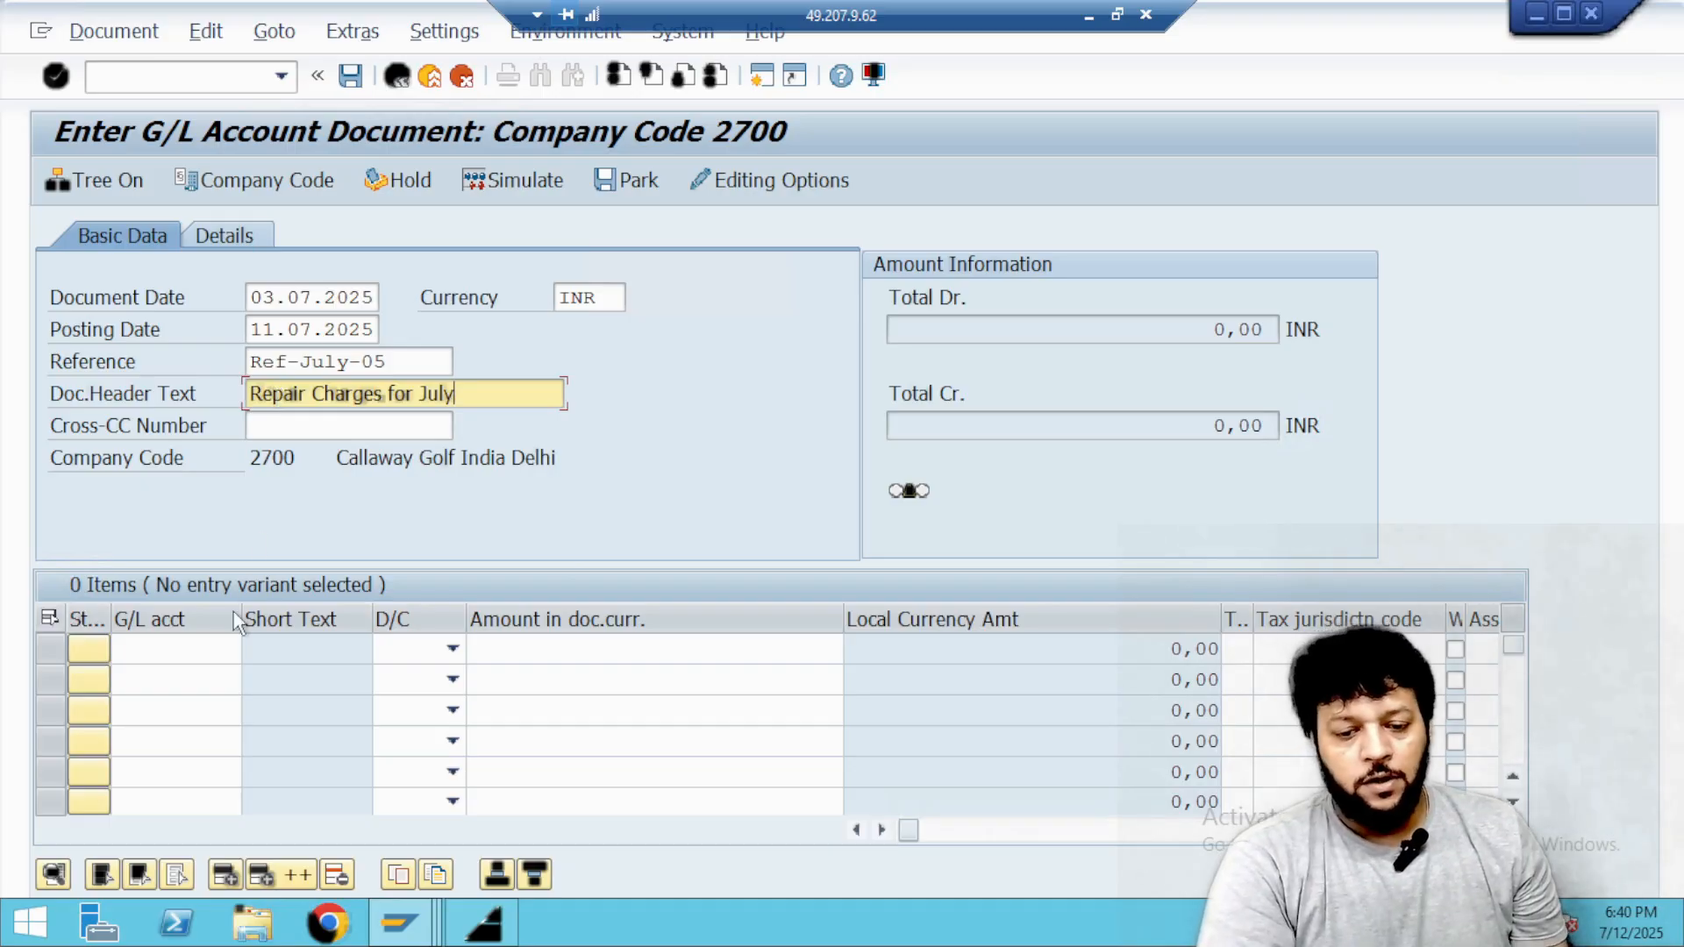
Search the G/L accounts for *ipaa* and enter Repair Charges IPAA as the first line item's account.
{"action": "left_click", "coordinate": [204, 646]}
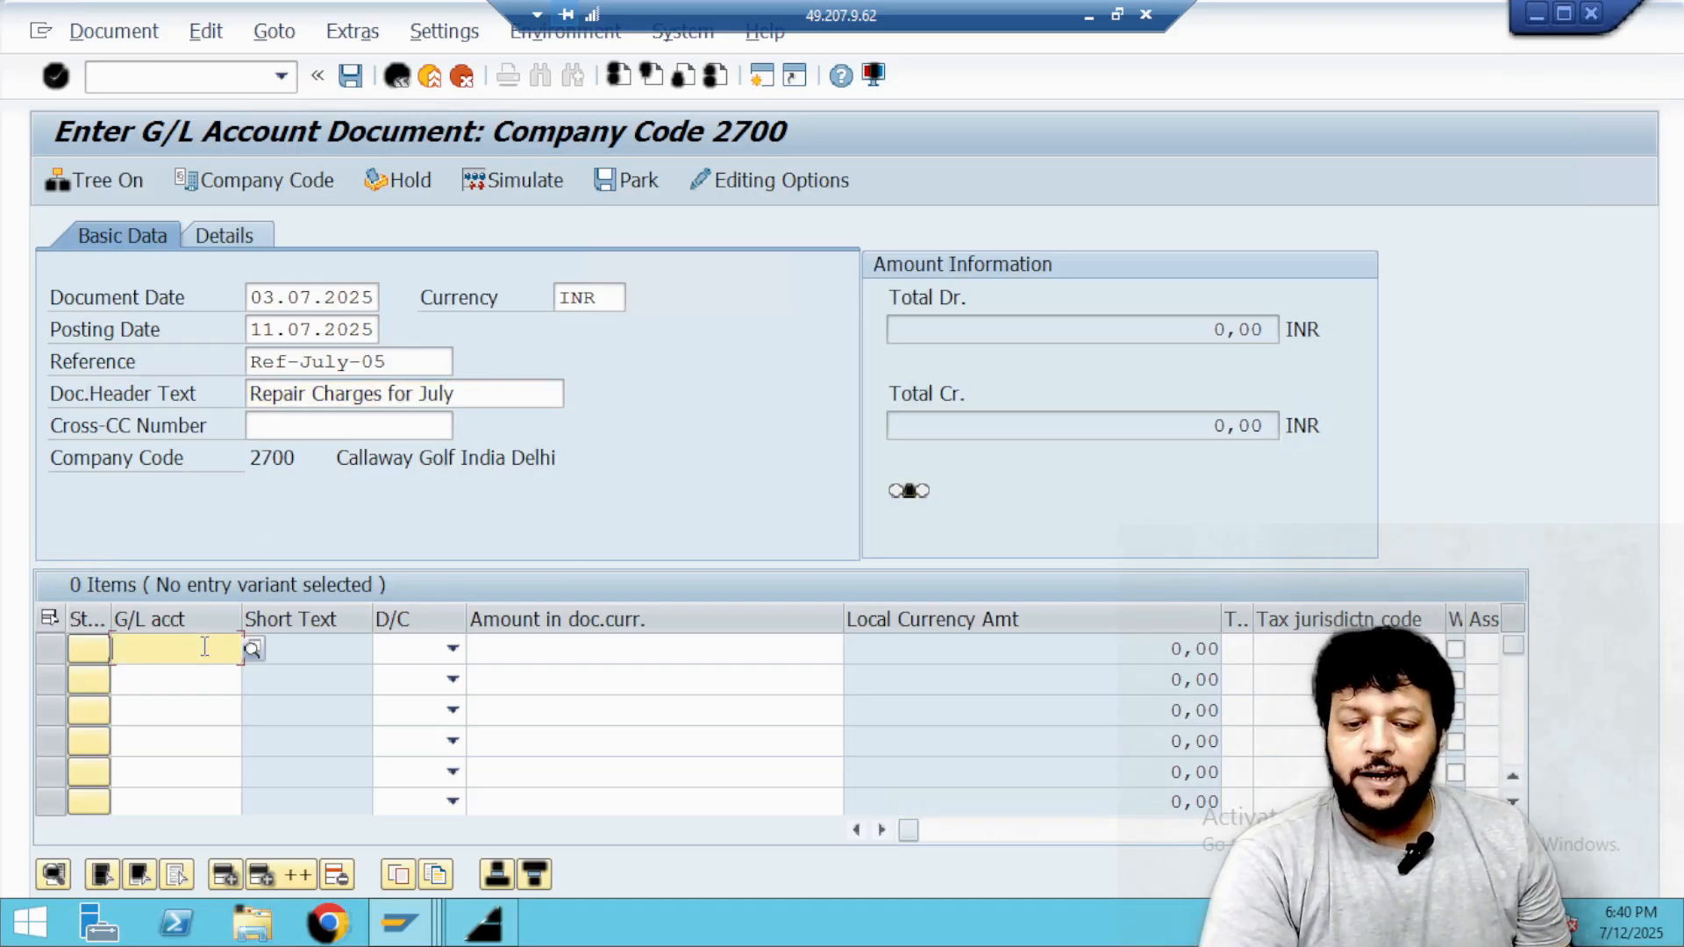
{"action": "left_click", "coordinate": [252, 650]}
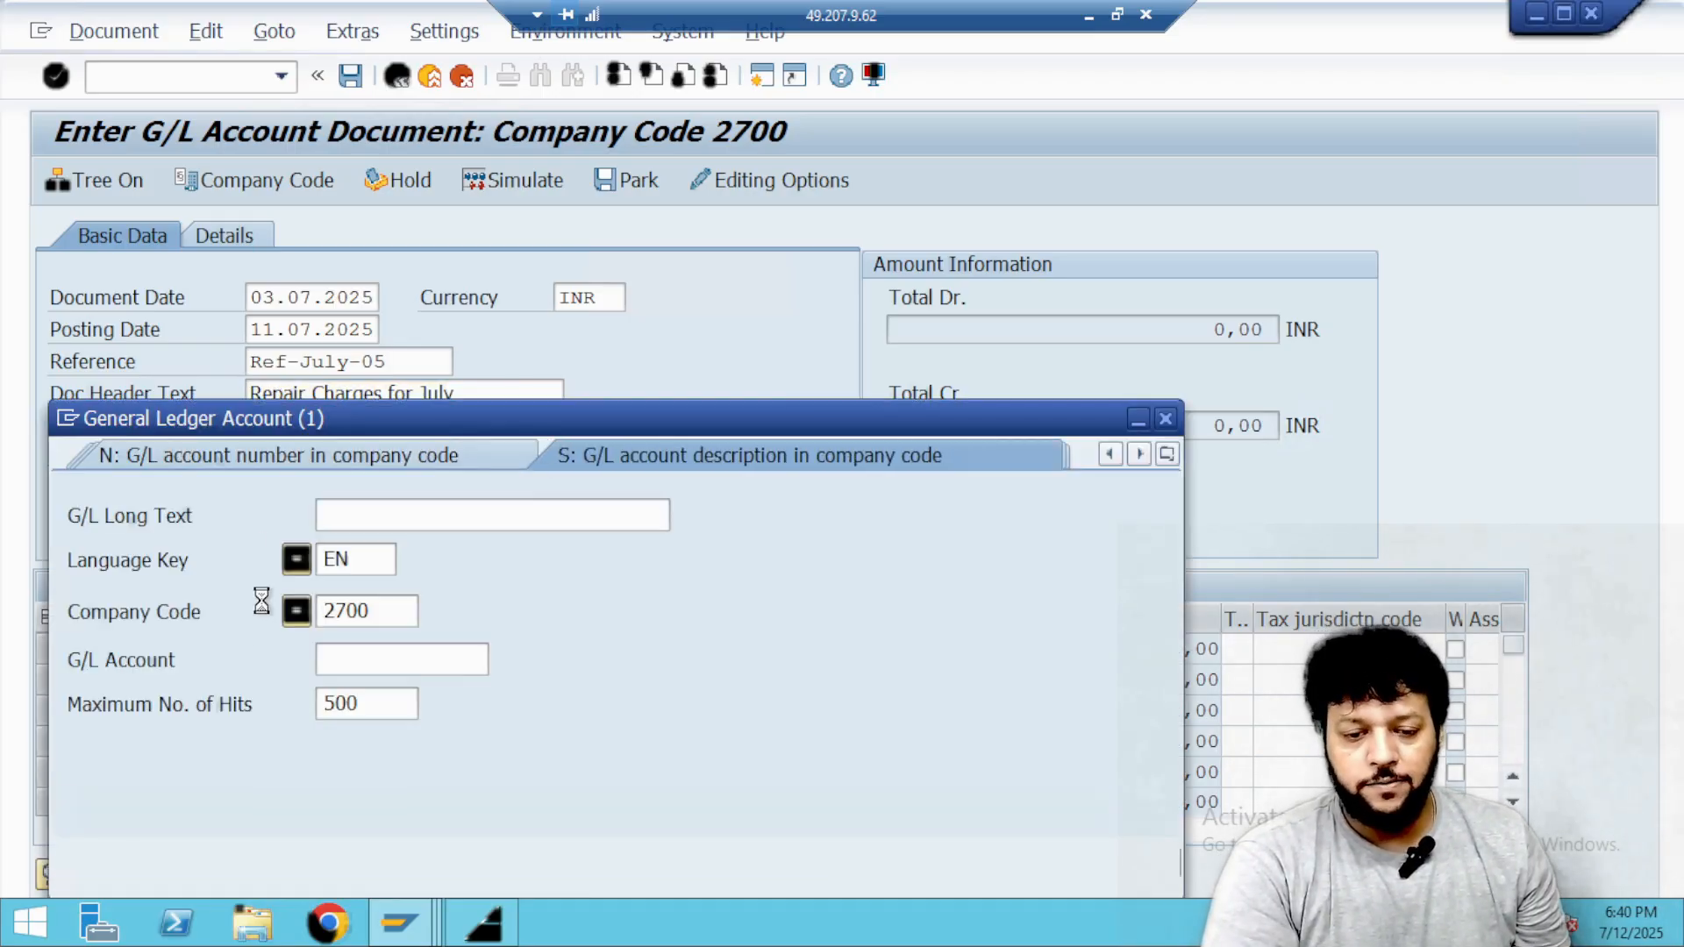
{"action": "type", "text": "*ipaa*"}
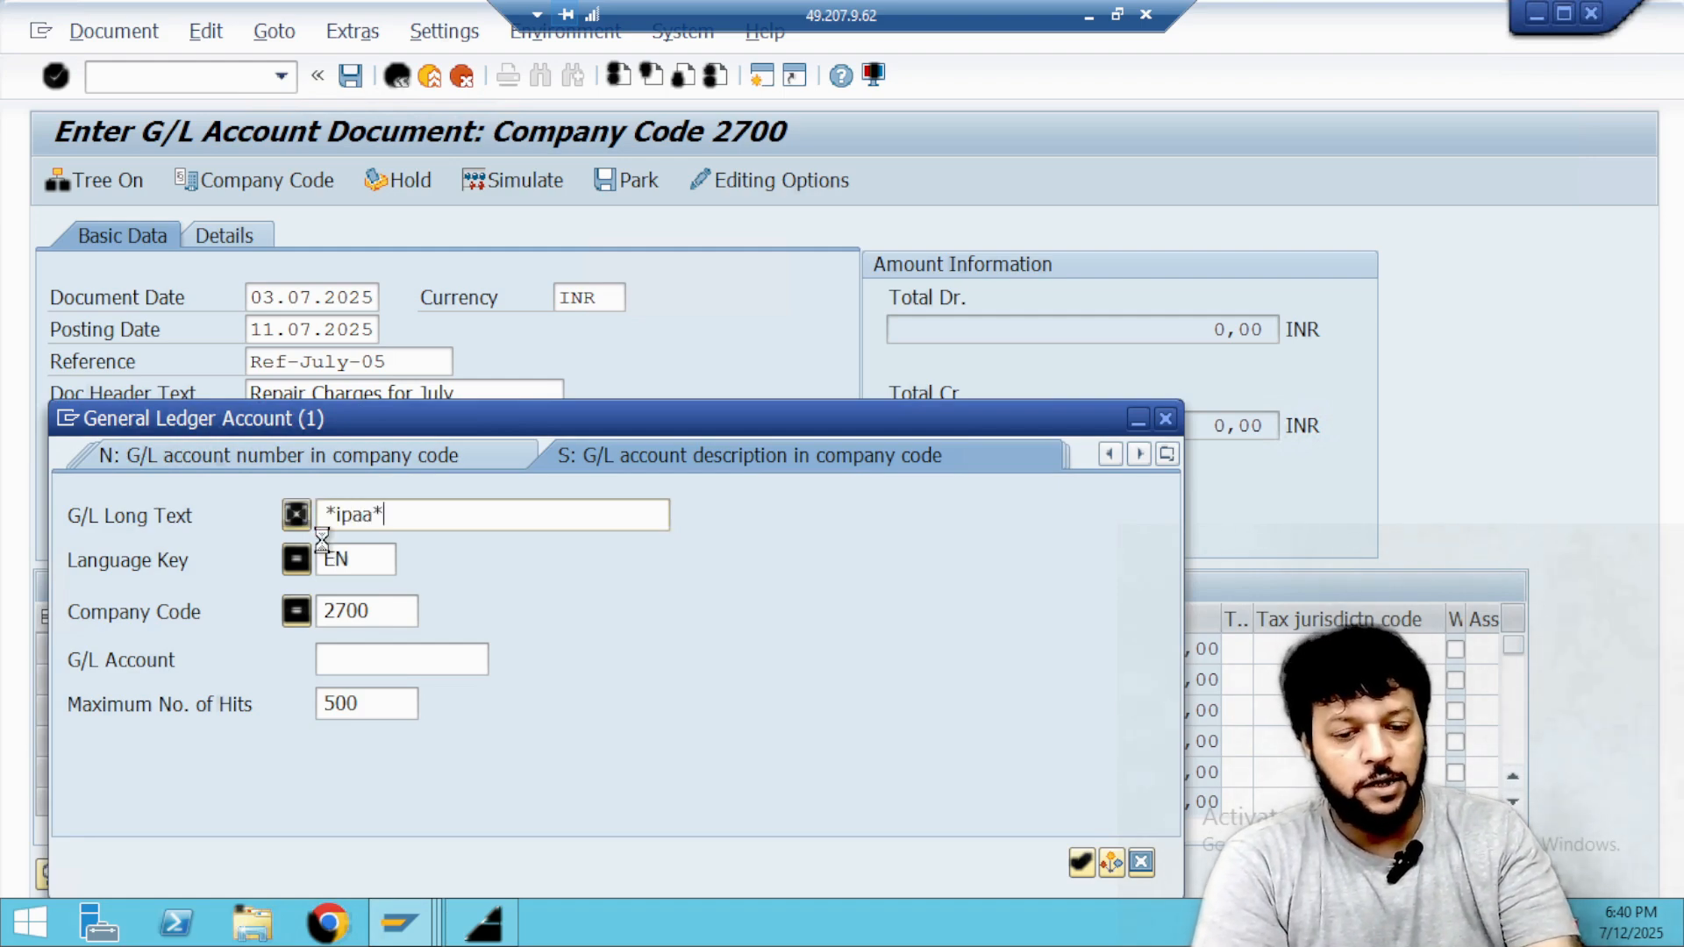
{"action": "key", "text": "Return"}
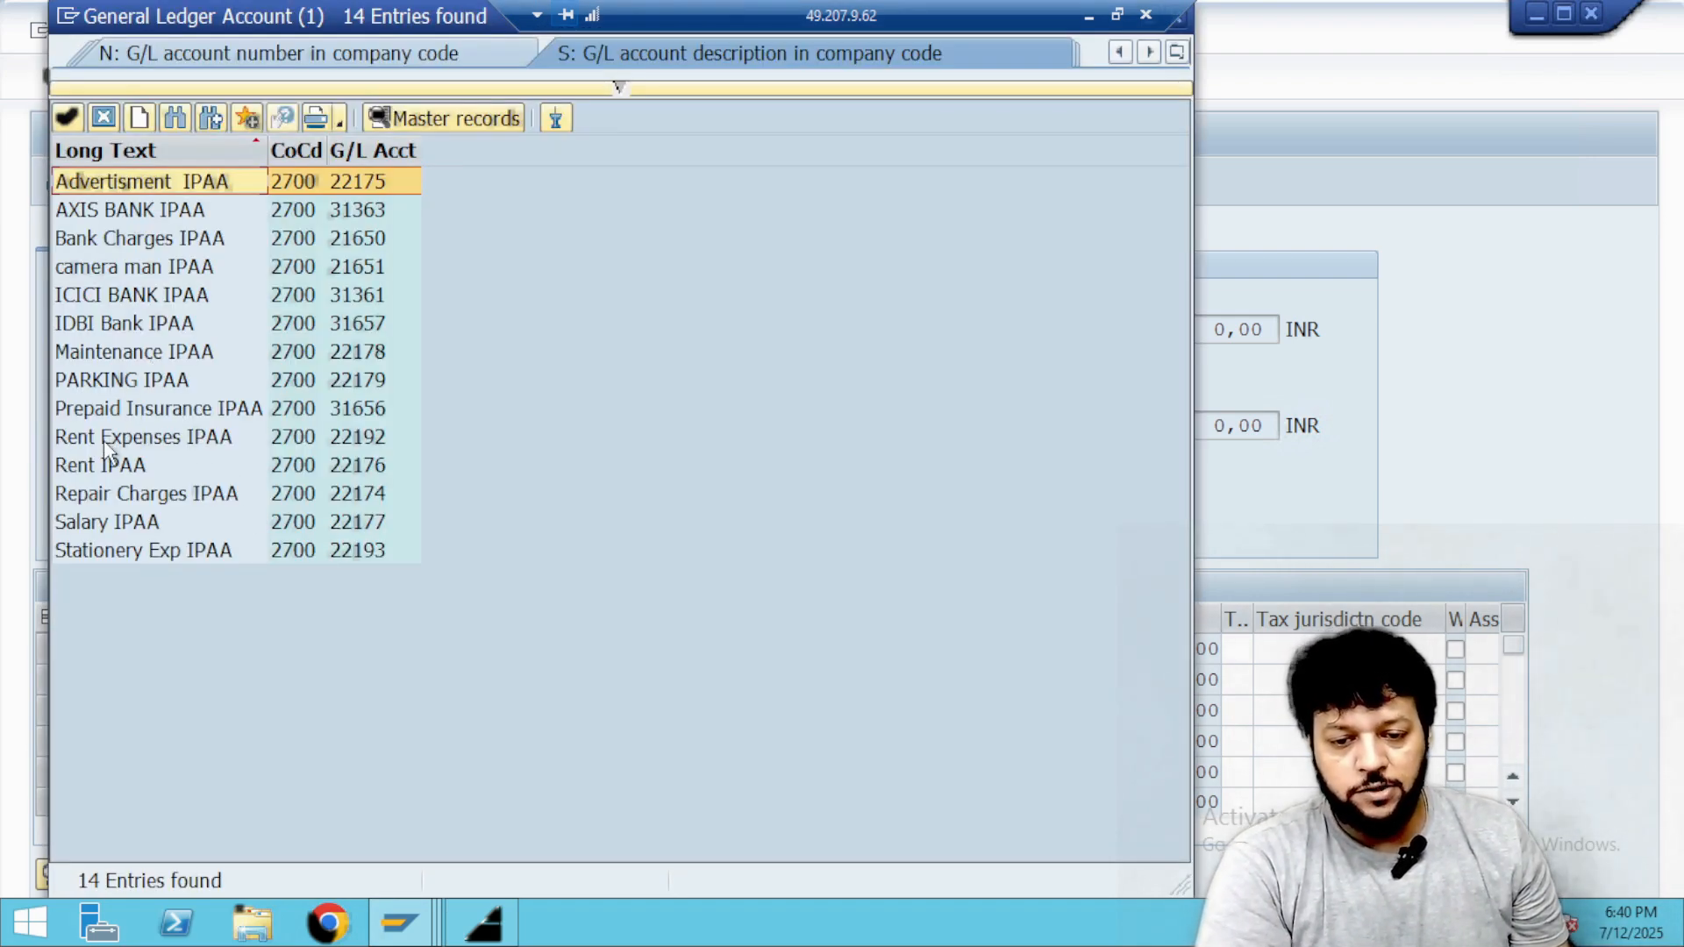
{"action": "double_click", "coordinate": [100, 496]}
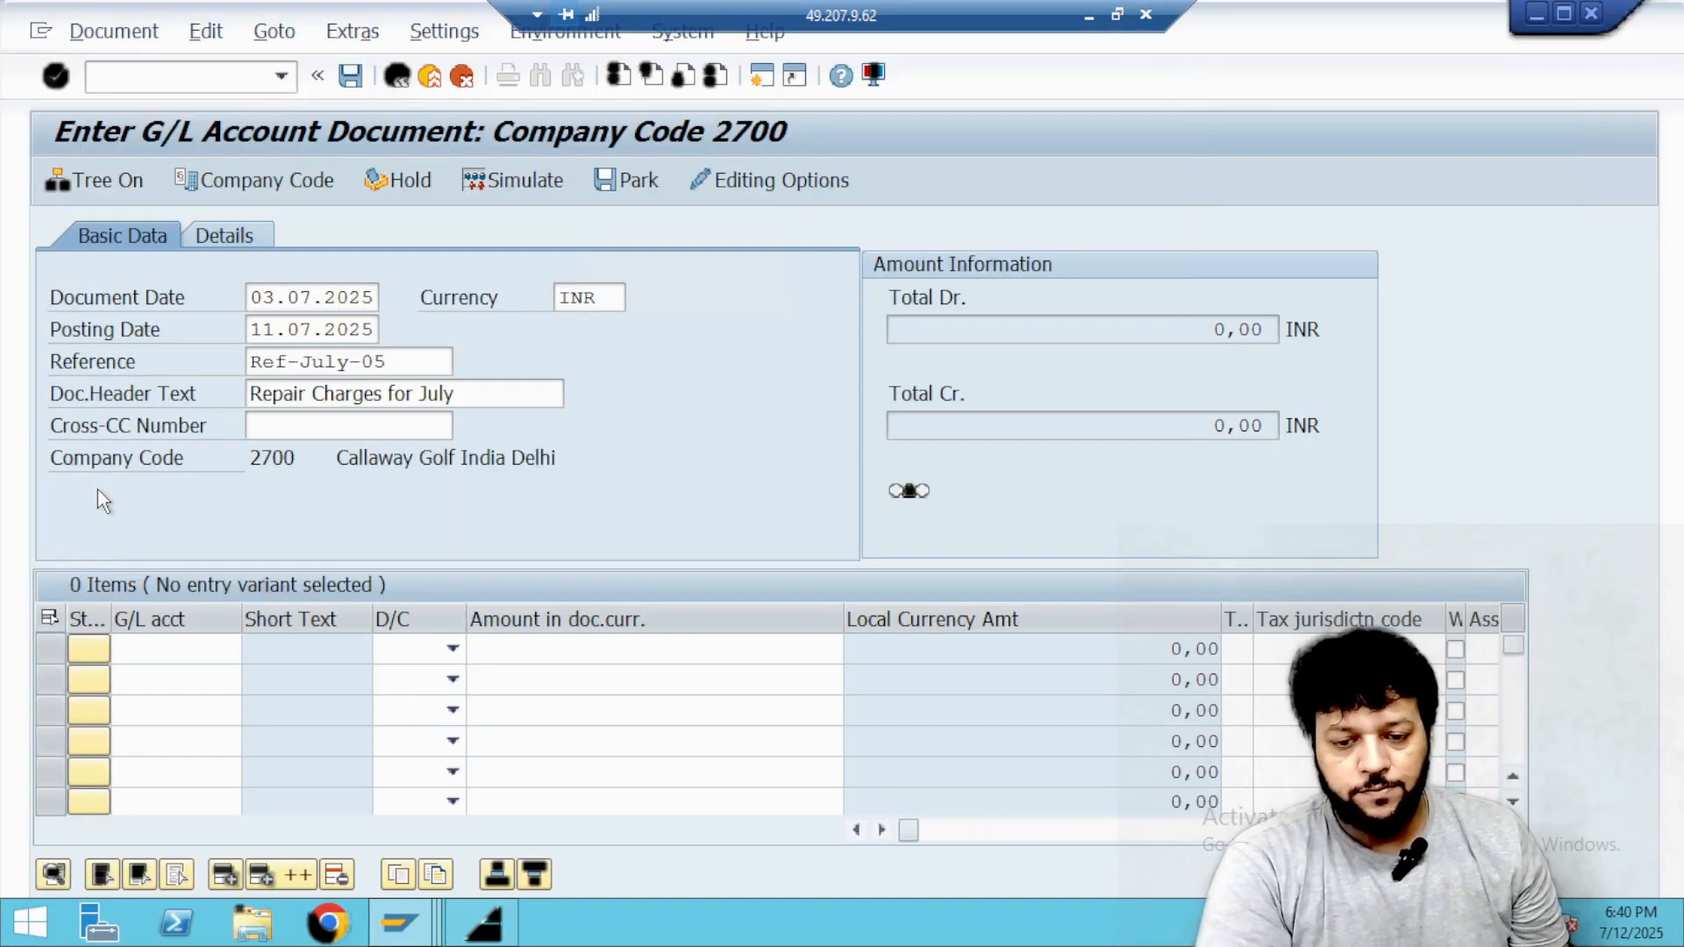
Search the G/L accounts for *ipaa* and enter IDBI Bank IPAA as the second line item's account.
{"action": "left_click", "coordinate": [174, 679]}
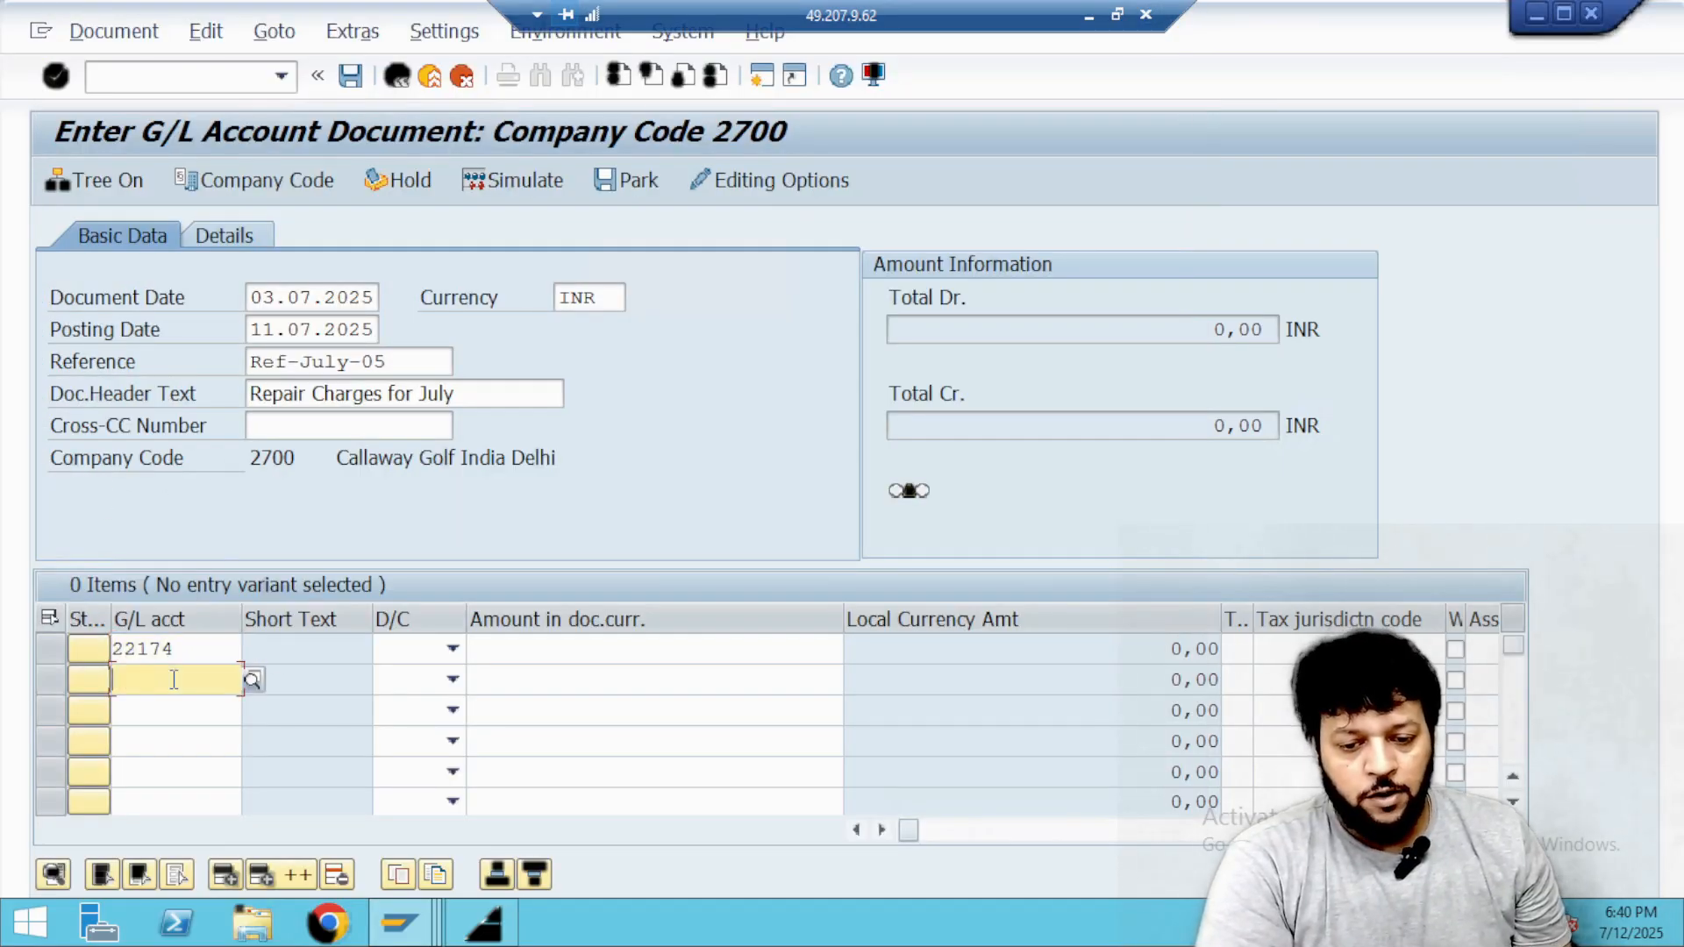
{"action": "left_click", "coordinate": [251, 681]}
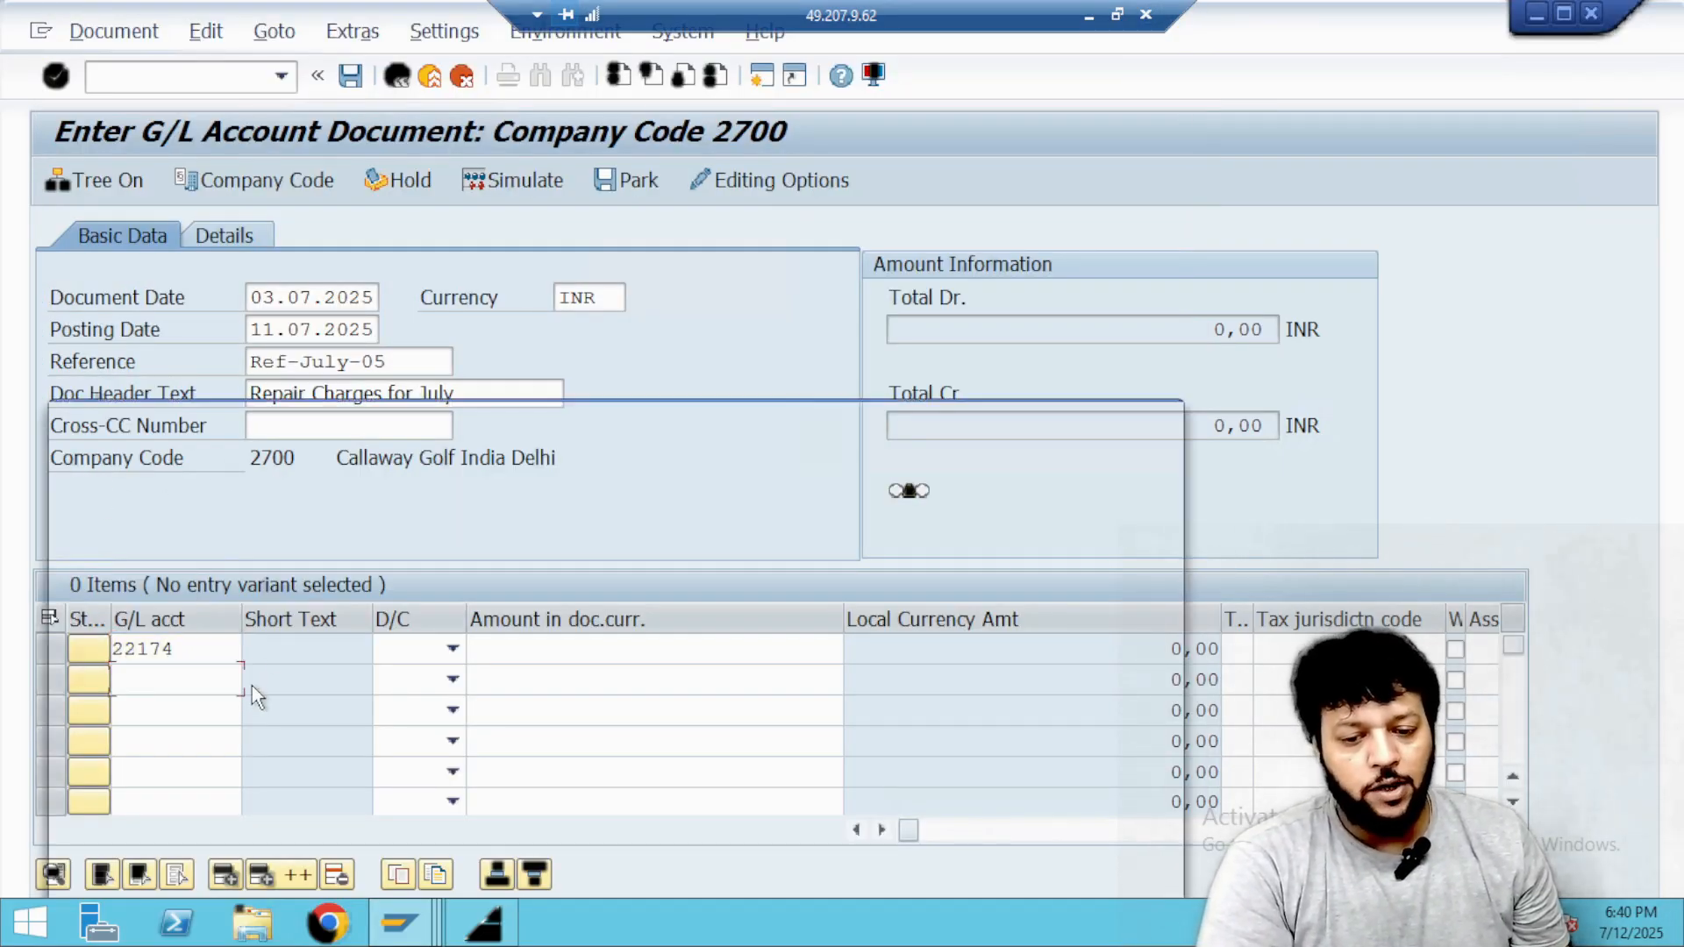
{"action": "type", "text": "*ipaa*"}
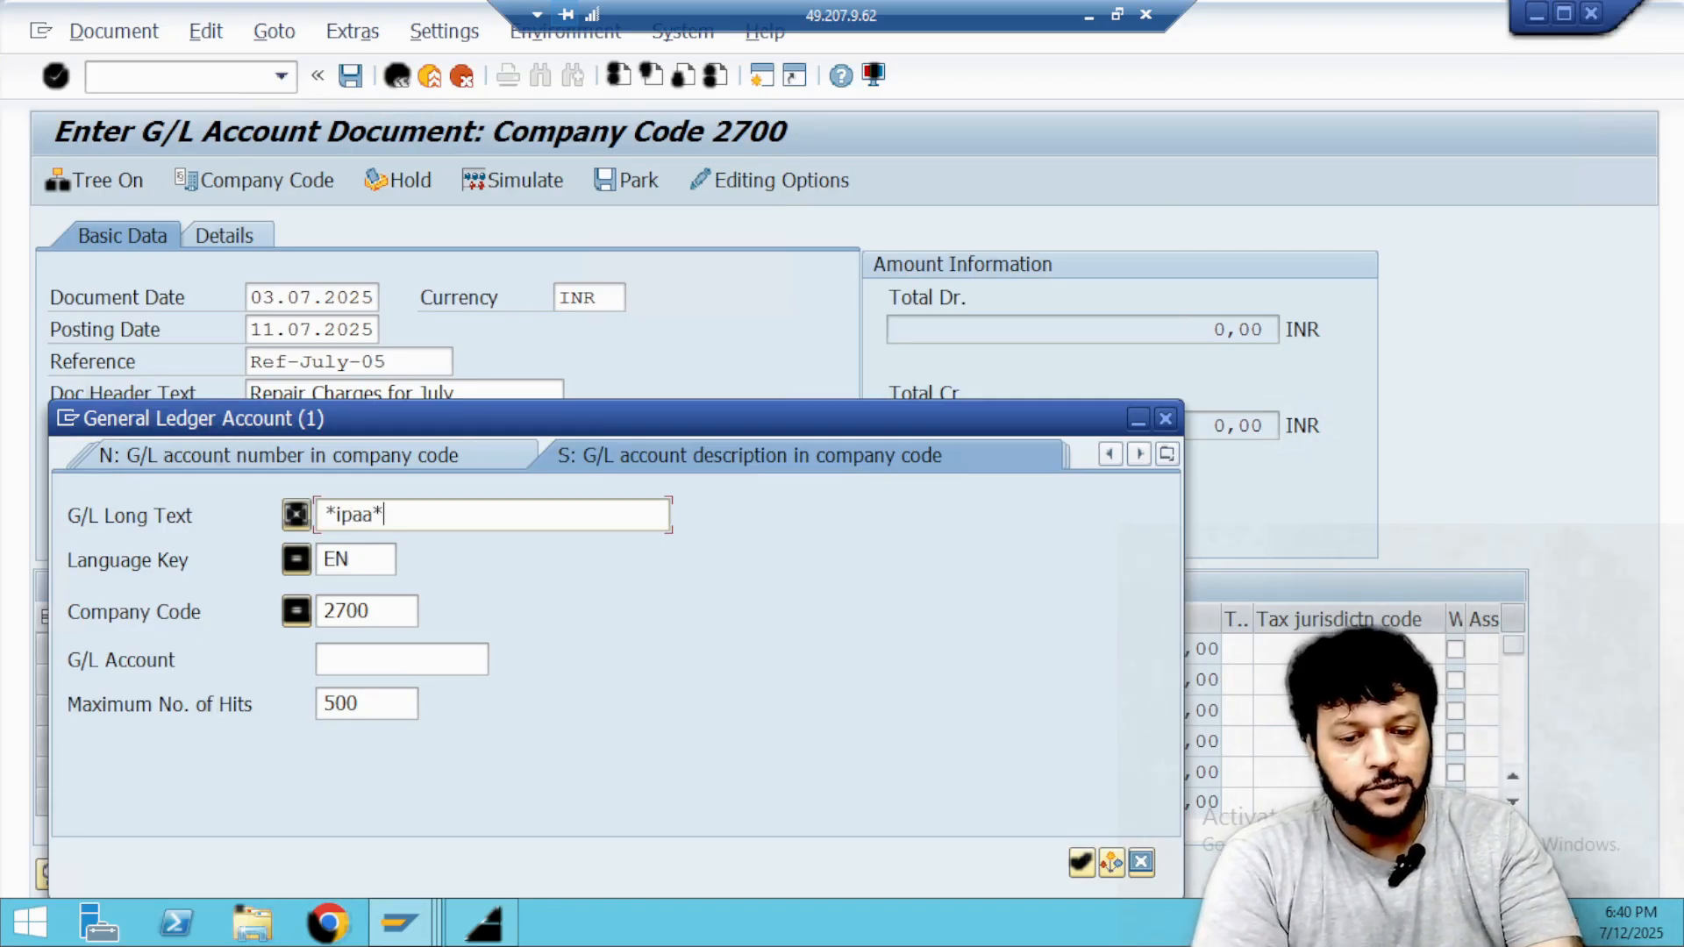
{"action": "key", "text": "Return"}
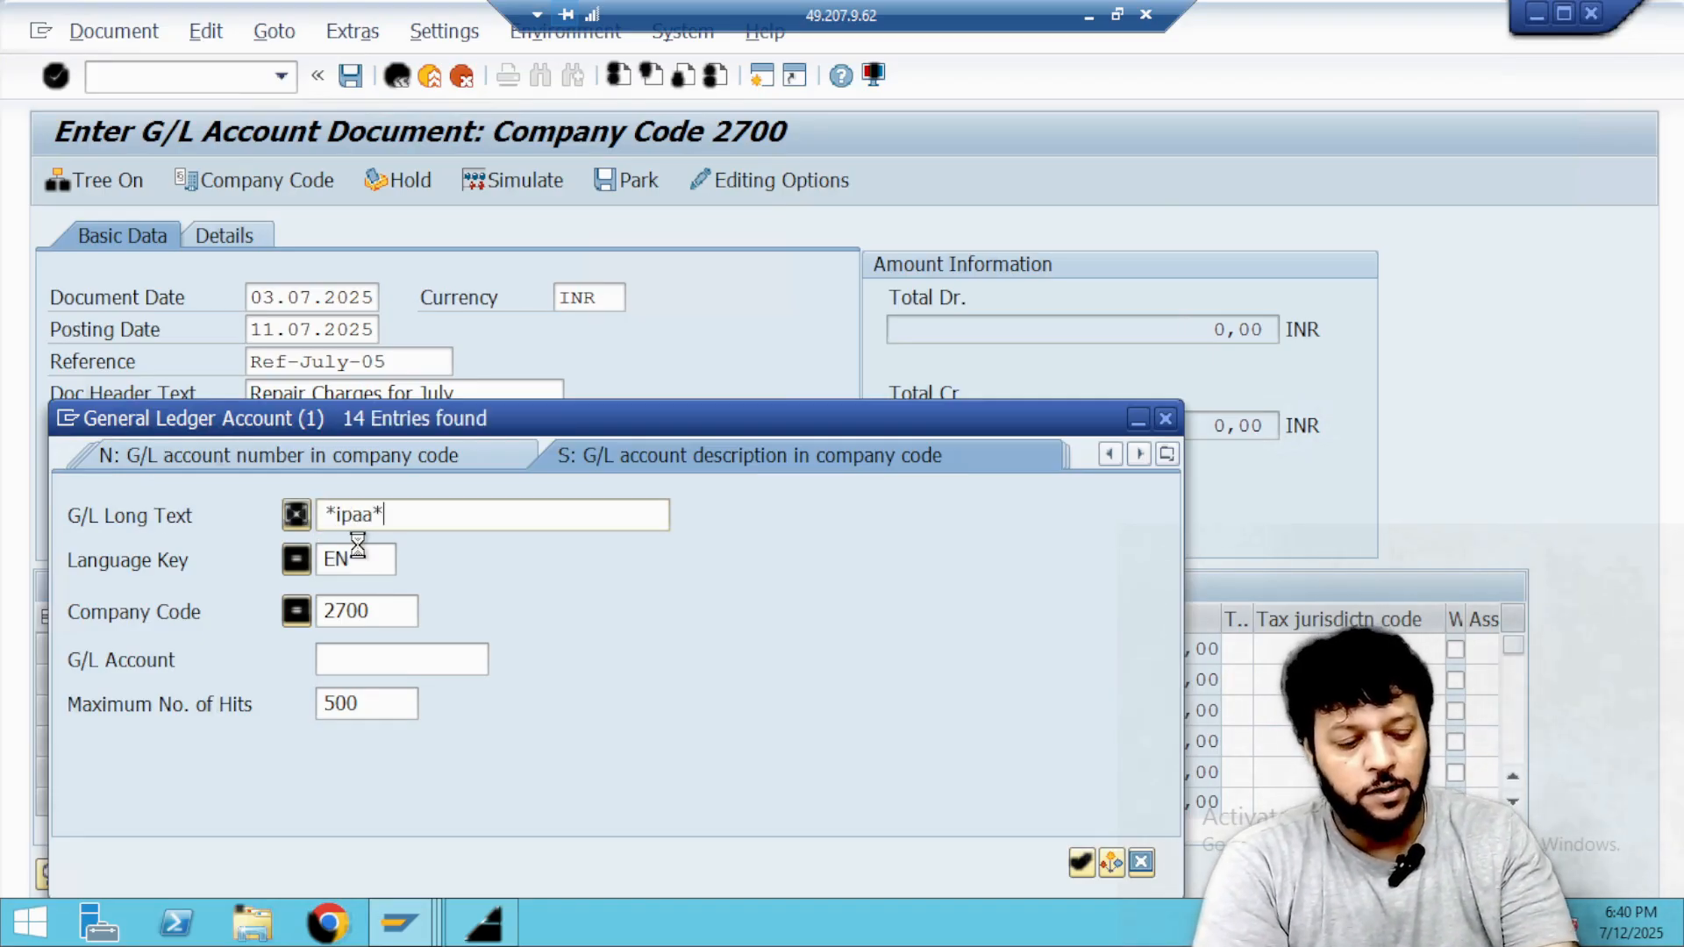
{"action": "double_click", "coordinate": [136, 332]}
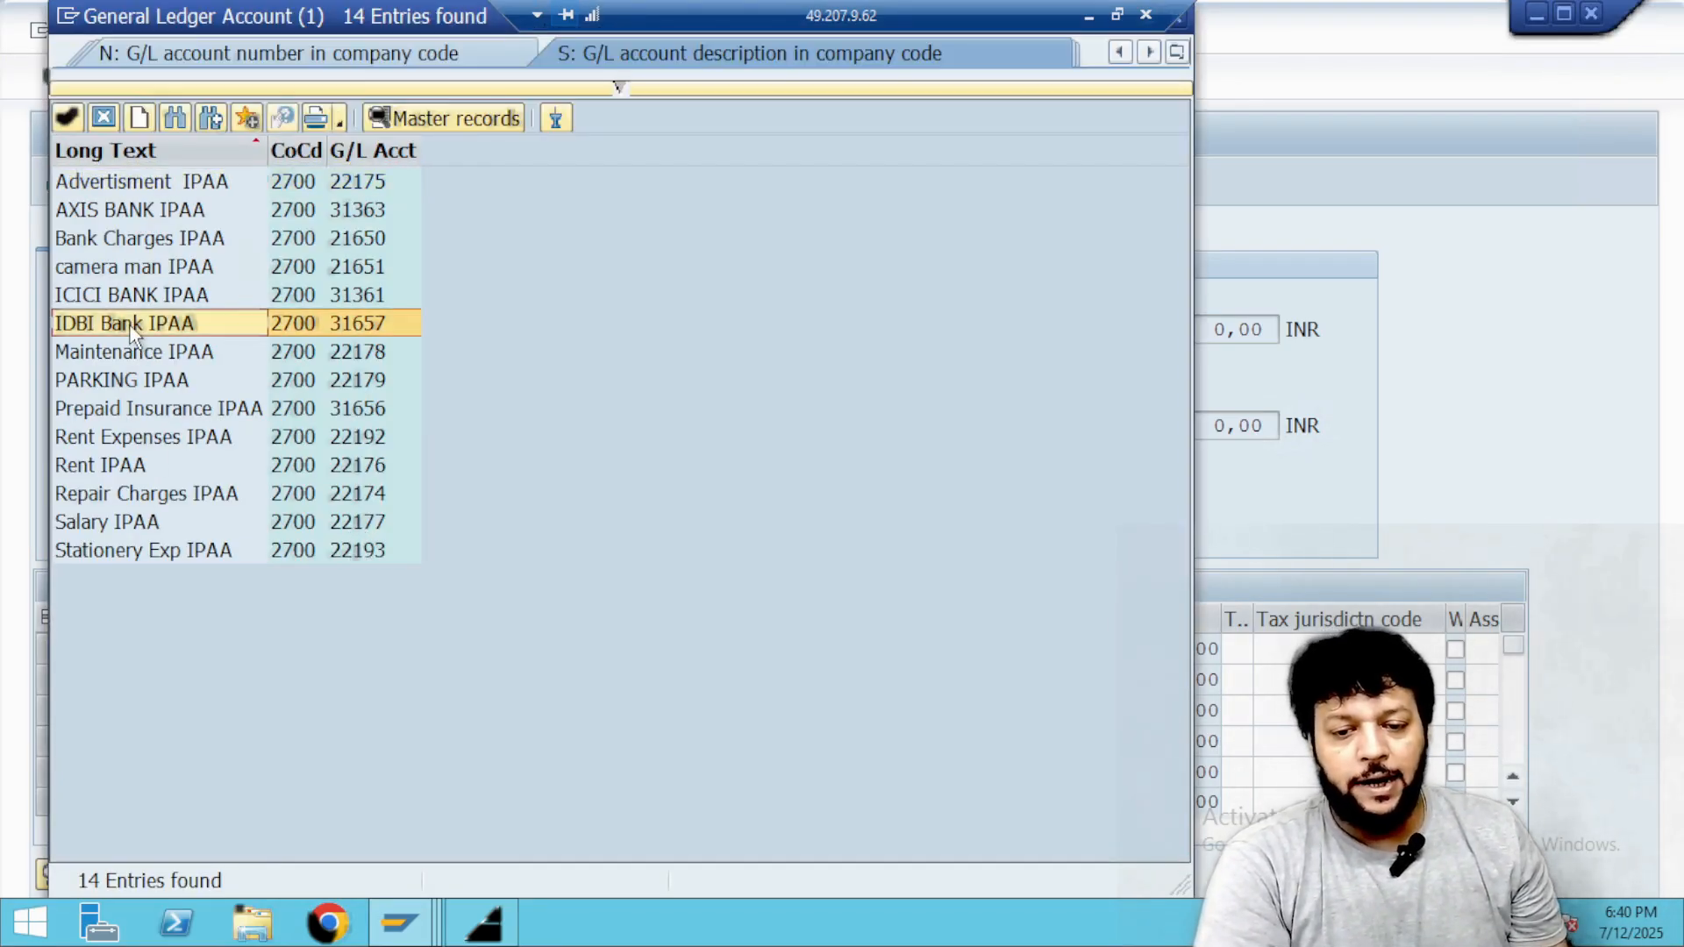
Set Repair Charges IPAA to debit and IDBI Bank IPAA to credit, each with an amount of 501 INR.
{"action": "left_click", "coordinate": [449, 649]}
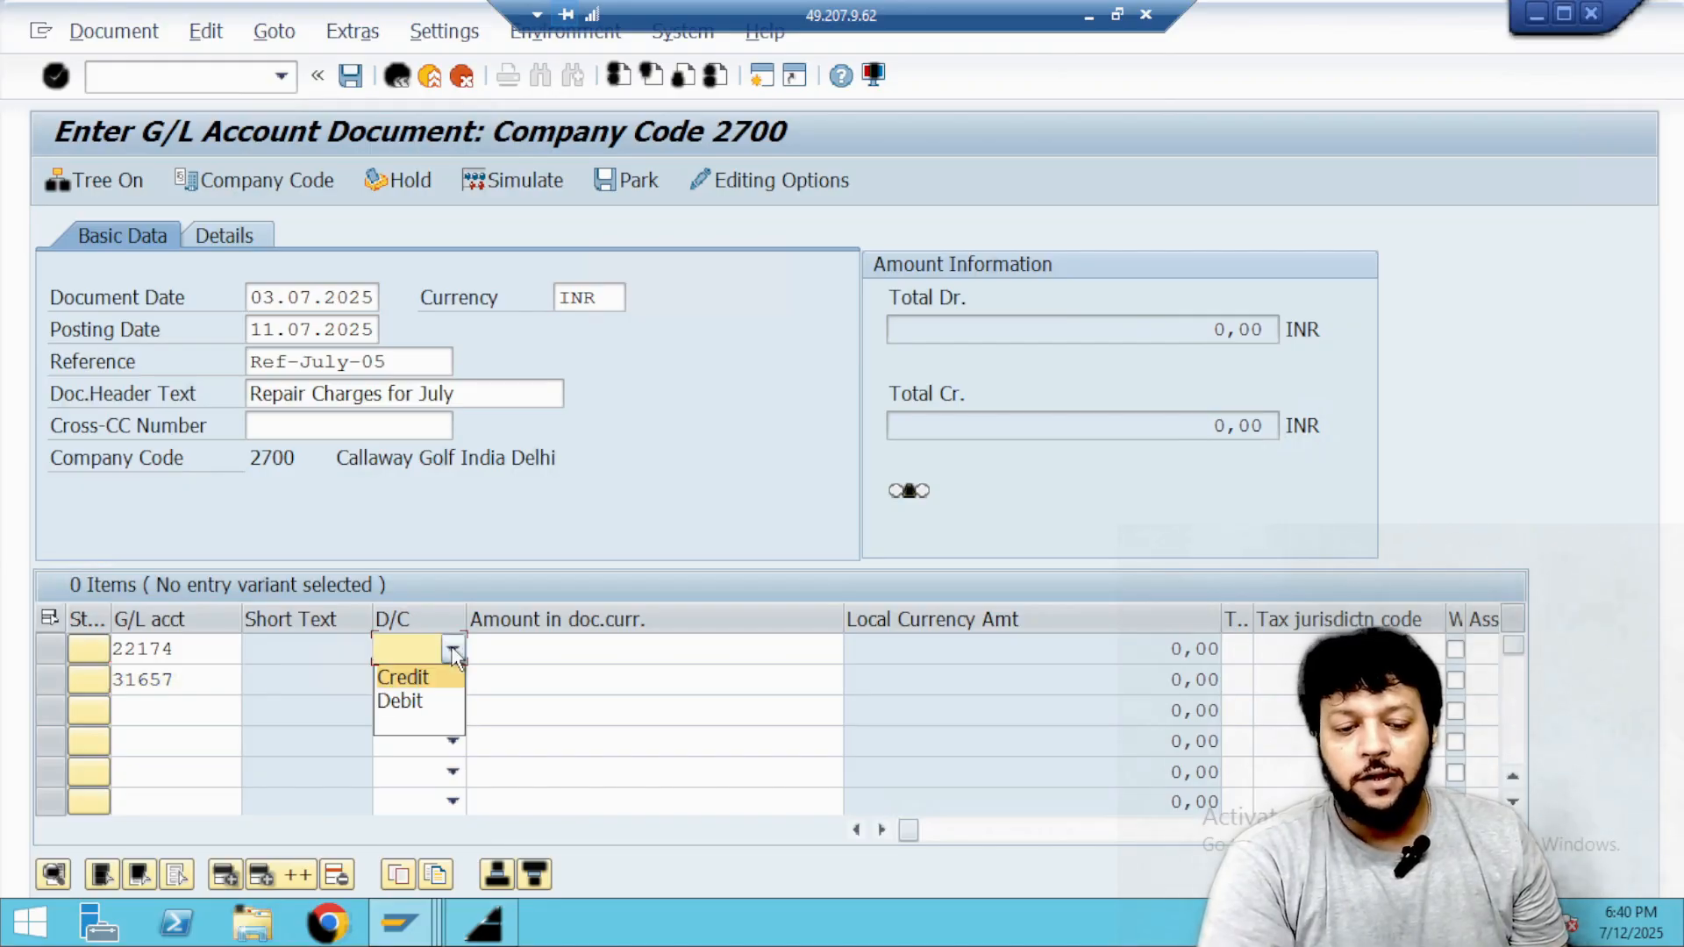
{"action": "left_click", "coordinate": [402, 701]}
{"action": "left_click", "coordinate": [451, 681]}
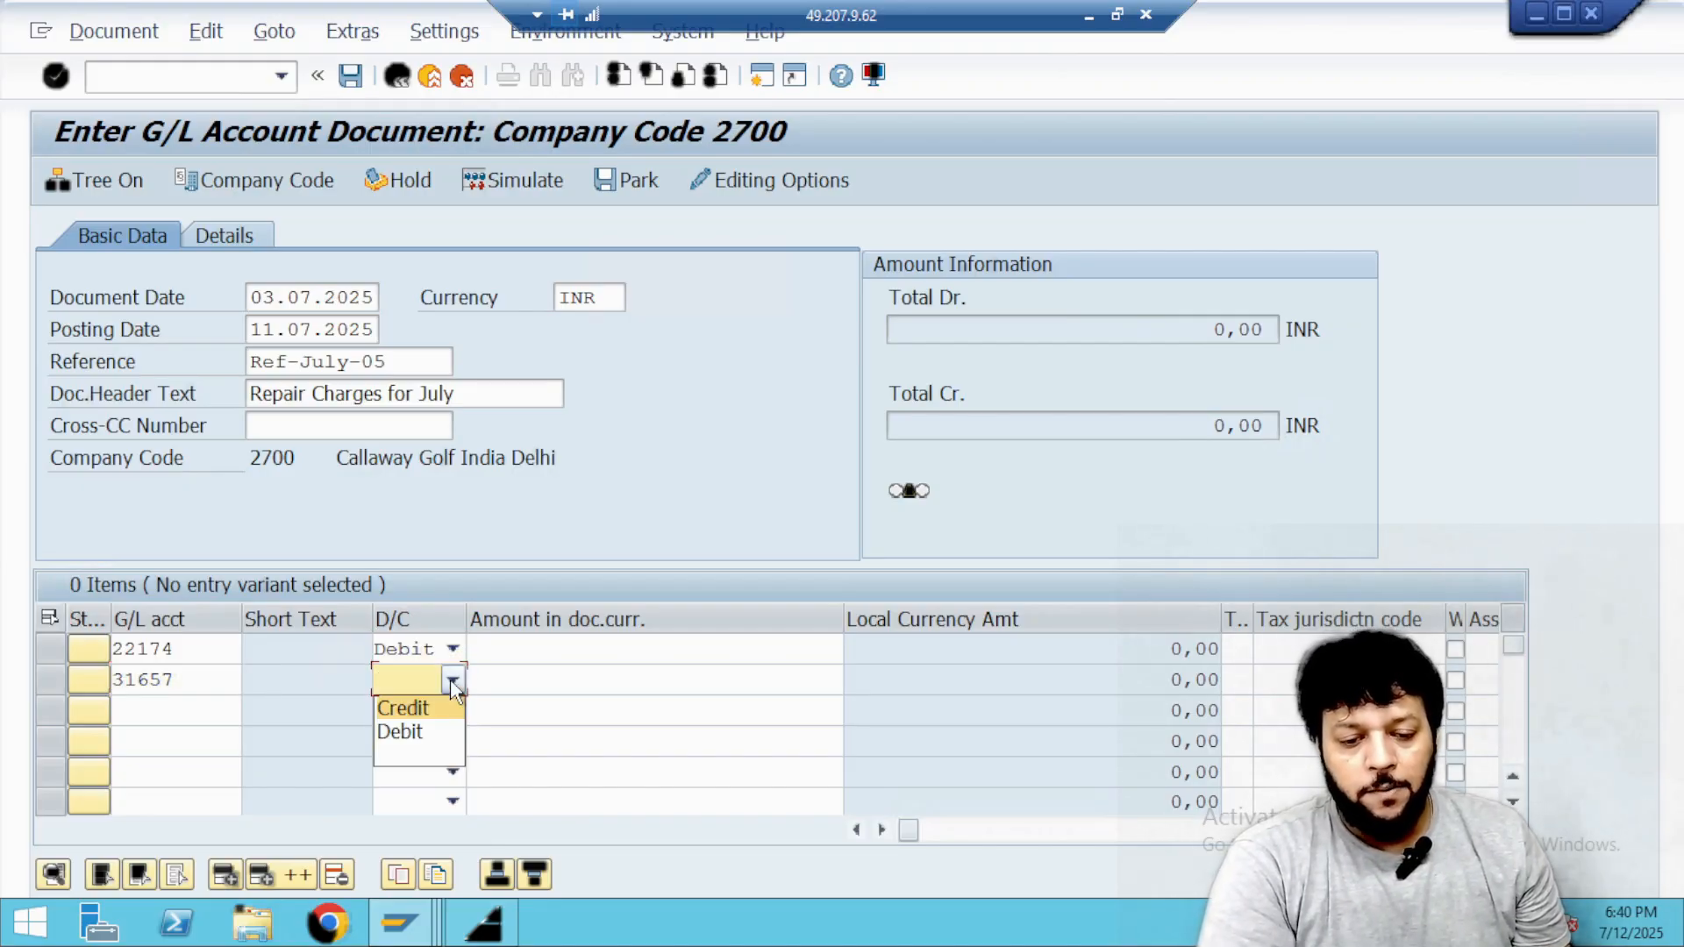
{"action": "left_click", "coordinate": [412, 708]}
{"action": "left_click", "coordinate": [529, 647]}
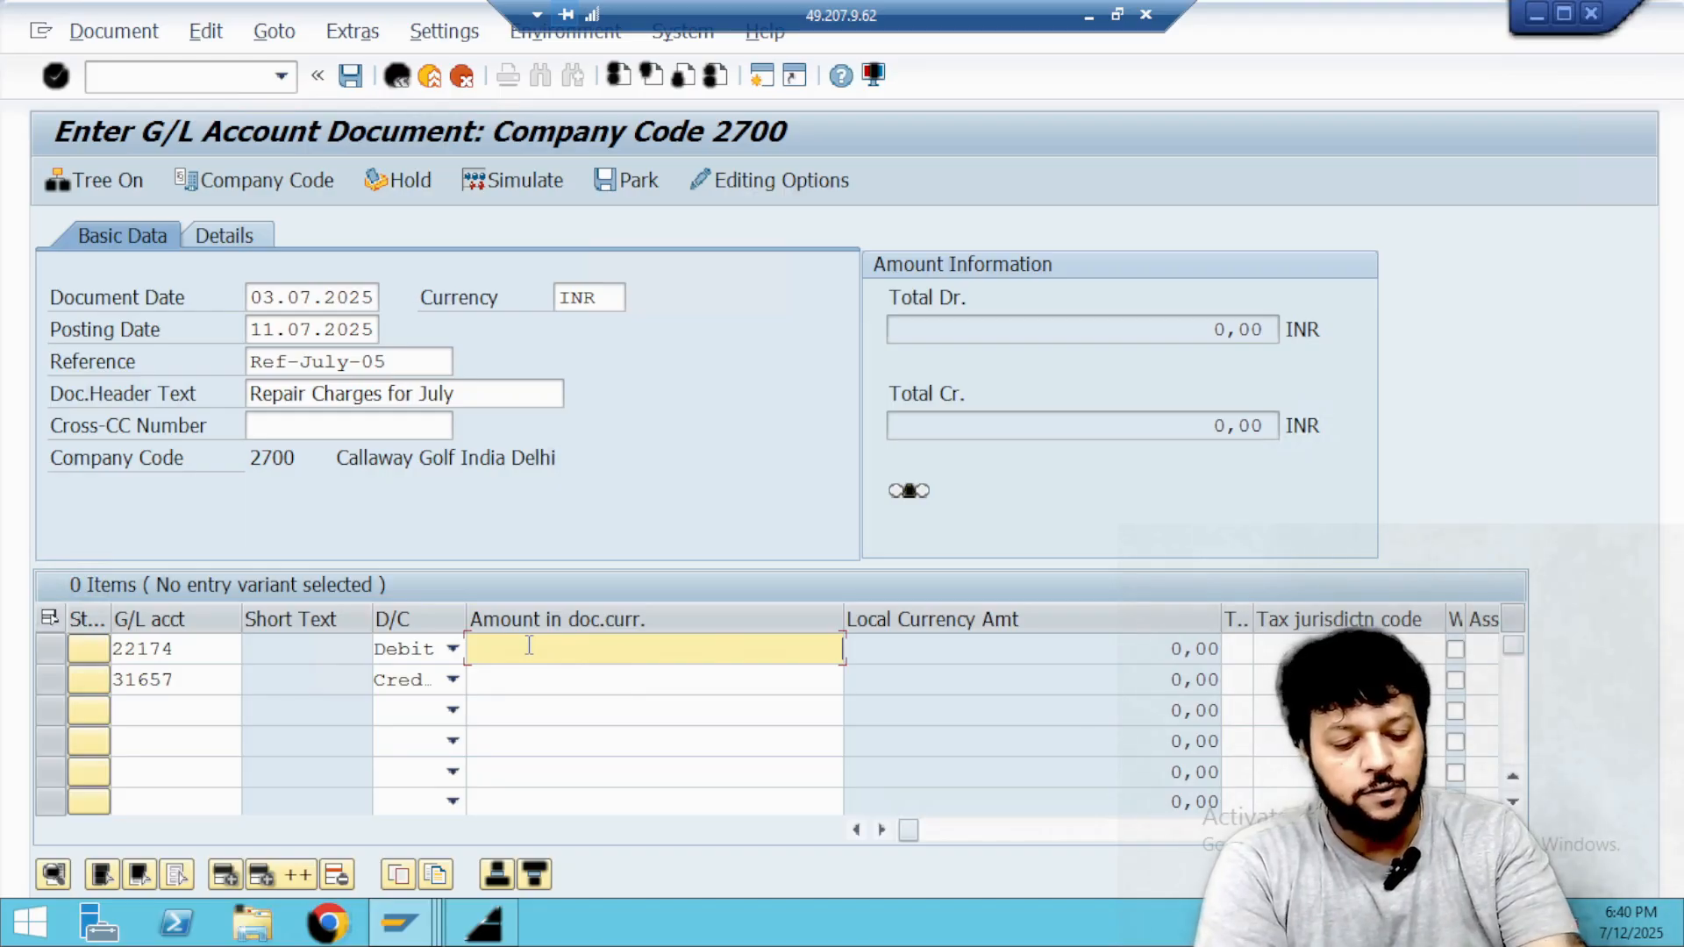
{"action": "type", "text": "501"}
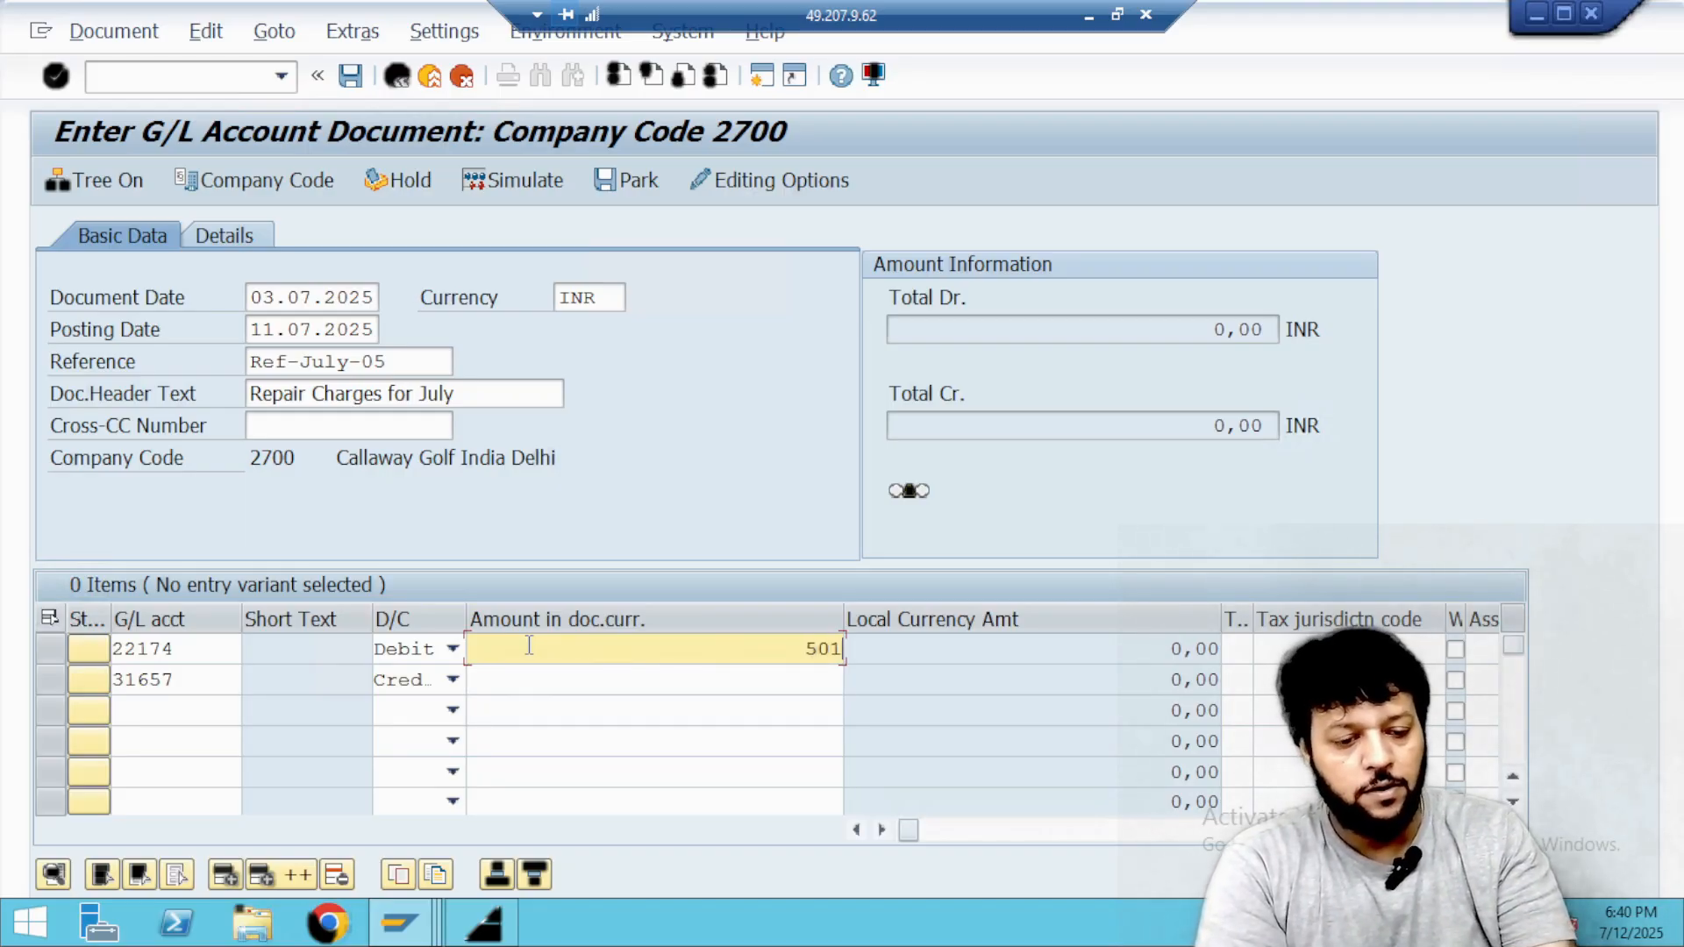
{"action": "left_click", "coordinate": [547, 686]}
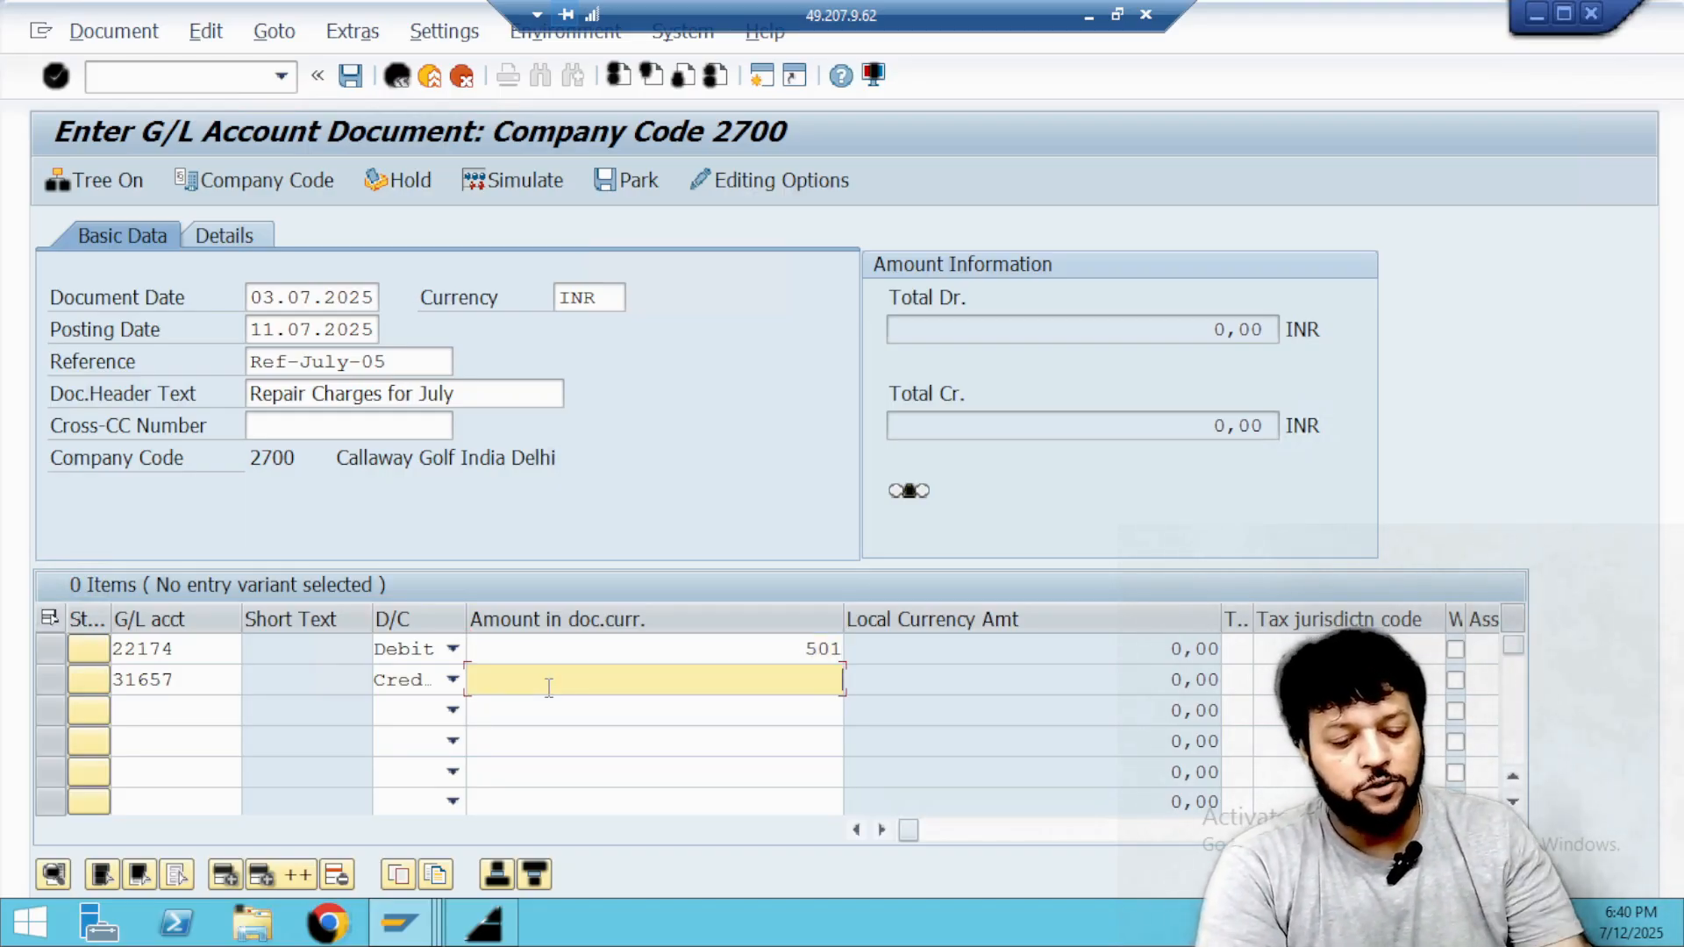
{"action": "type", "text": "501"}
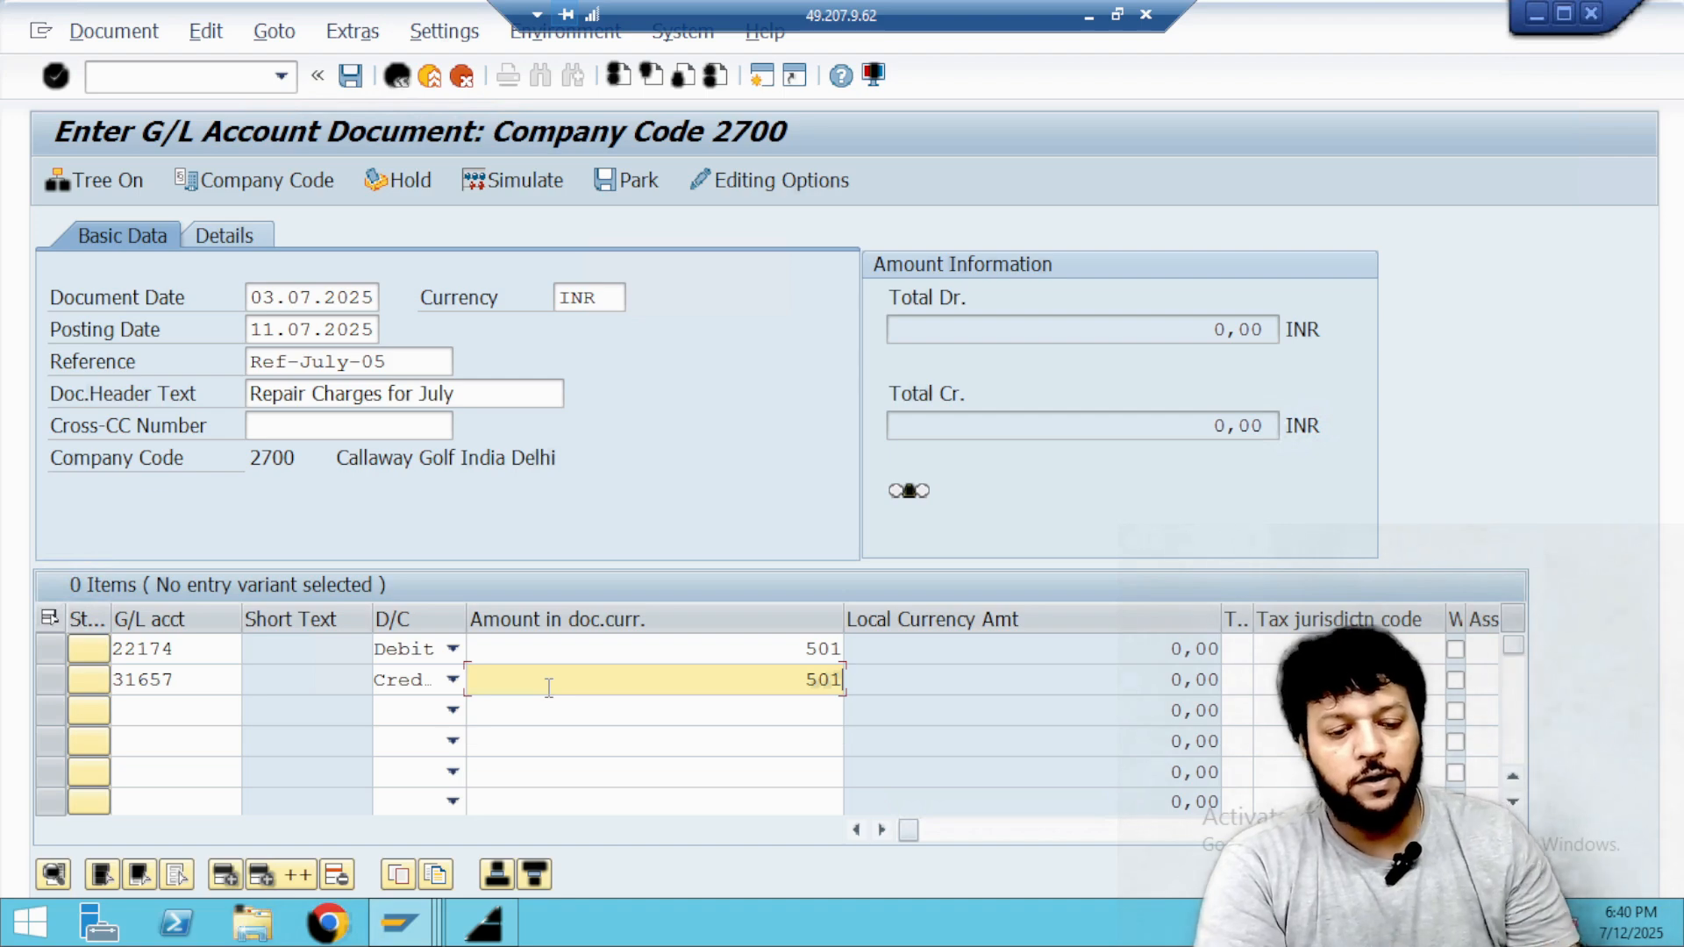
Look up the cost centers of controlling area 2700 and assign the ADMIN cost center 27810 to the repair charges line.
{"action": "left_click", "coordinate": [575, 656]}
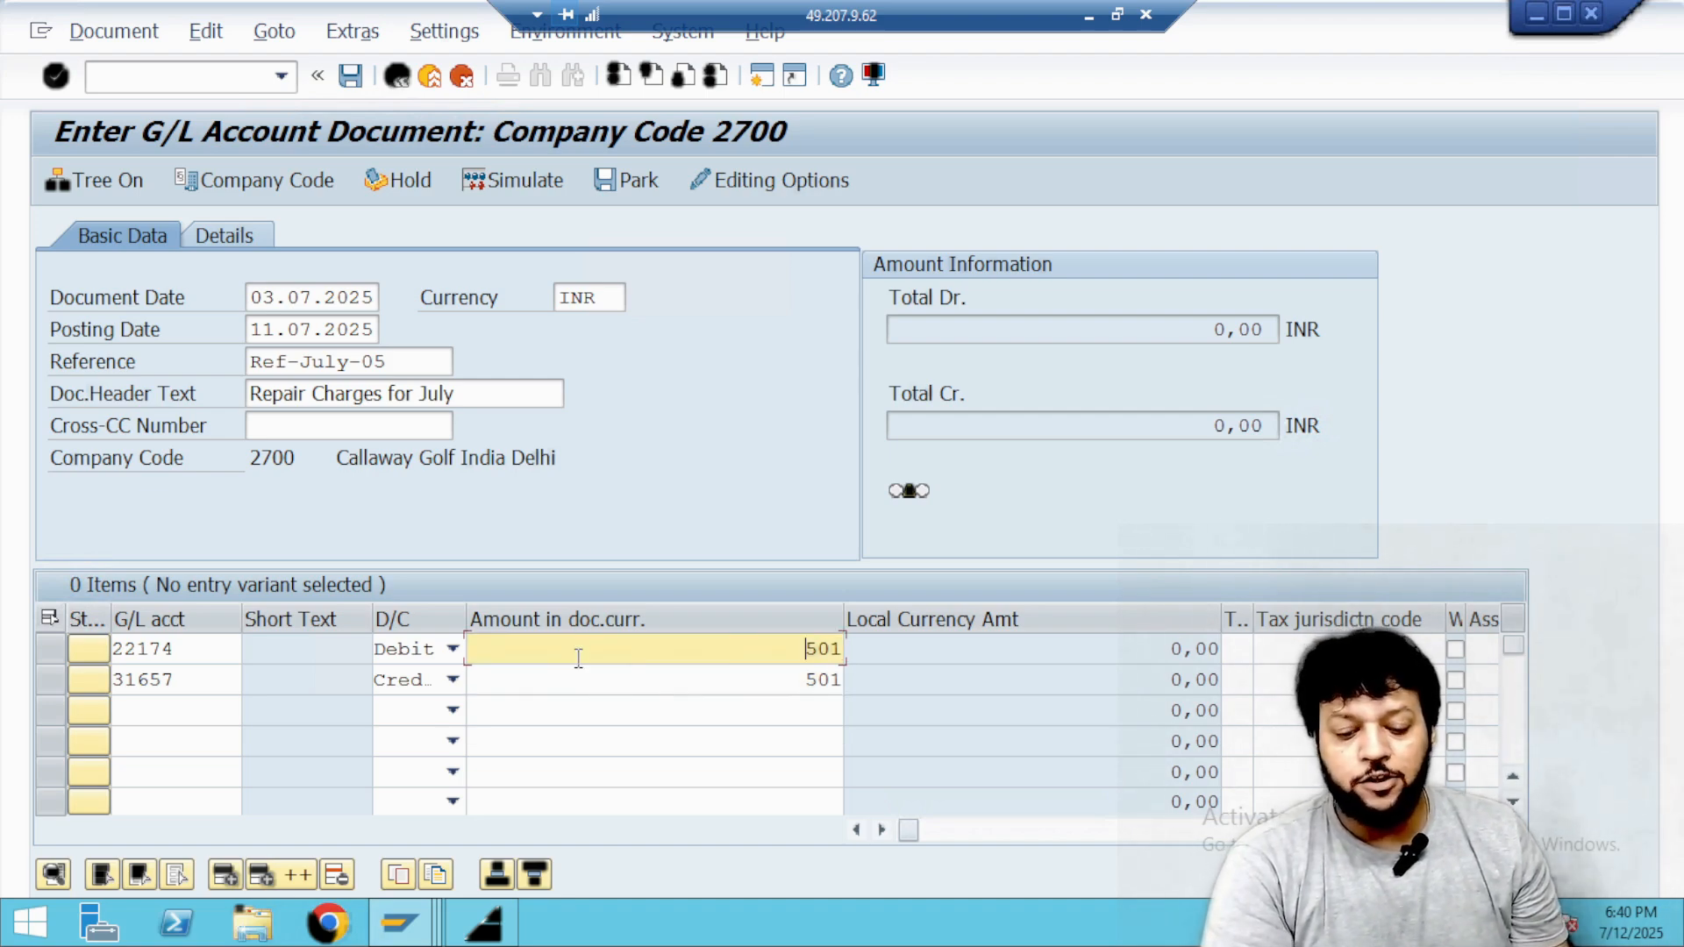
{"action": "key", "text": "Tab"}
{"action": "key", "text": "Tab"}
{"action": "key", "text": "Tab"}
{"action": "key", "text": "Tab"}
{"action": "key", "text": "Tab"}
{"action": "key", "text": "Tab"}
{"action": "key", "text": "Tab"}
{"action": "key", "text": "Tab"}
{"action": "key", "text": "Tab"}
{"action": "key", "text": "Tab"}
{"action": "key", "text": "Tab"}
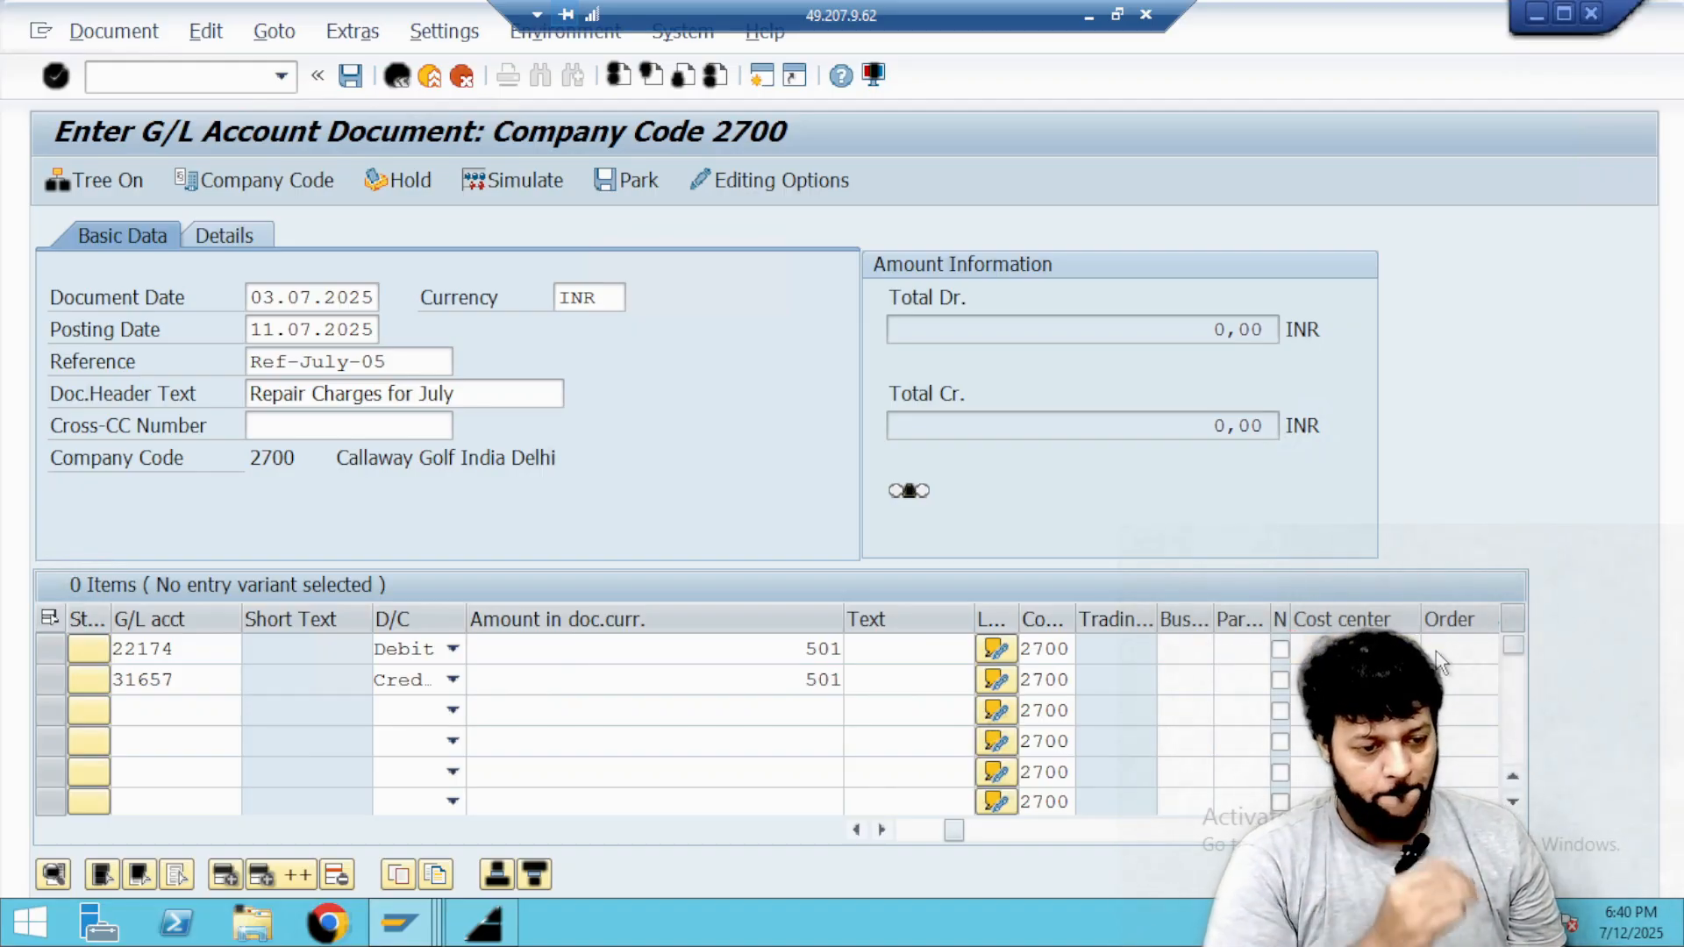
{"action": "left_click", "coordinate": [1433, 650]}
{"action": "left_click", "coordinate": [661, 349]}
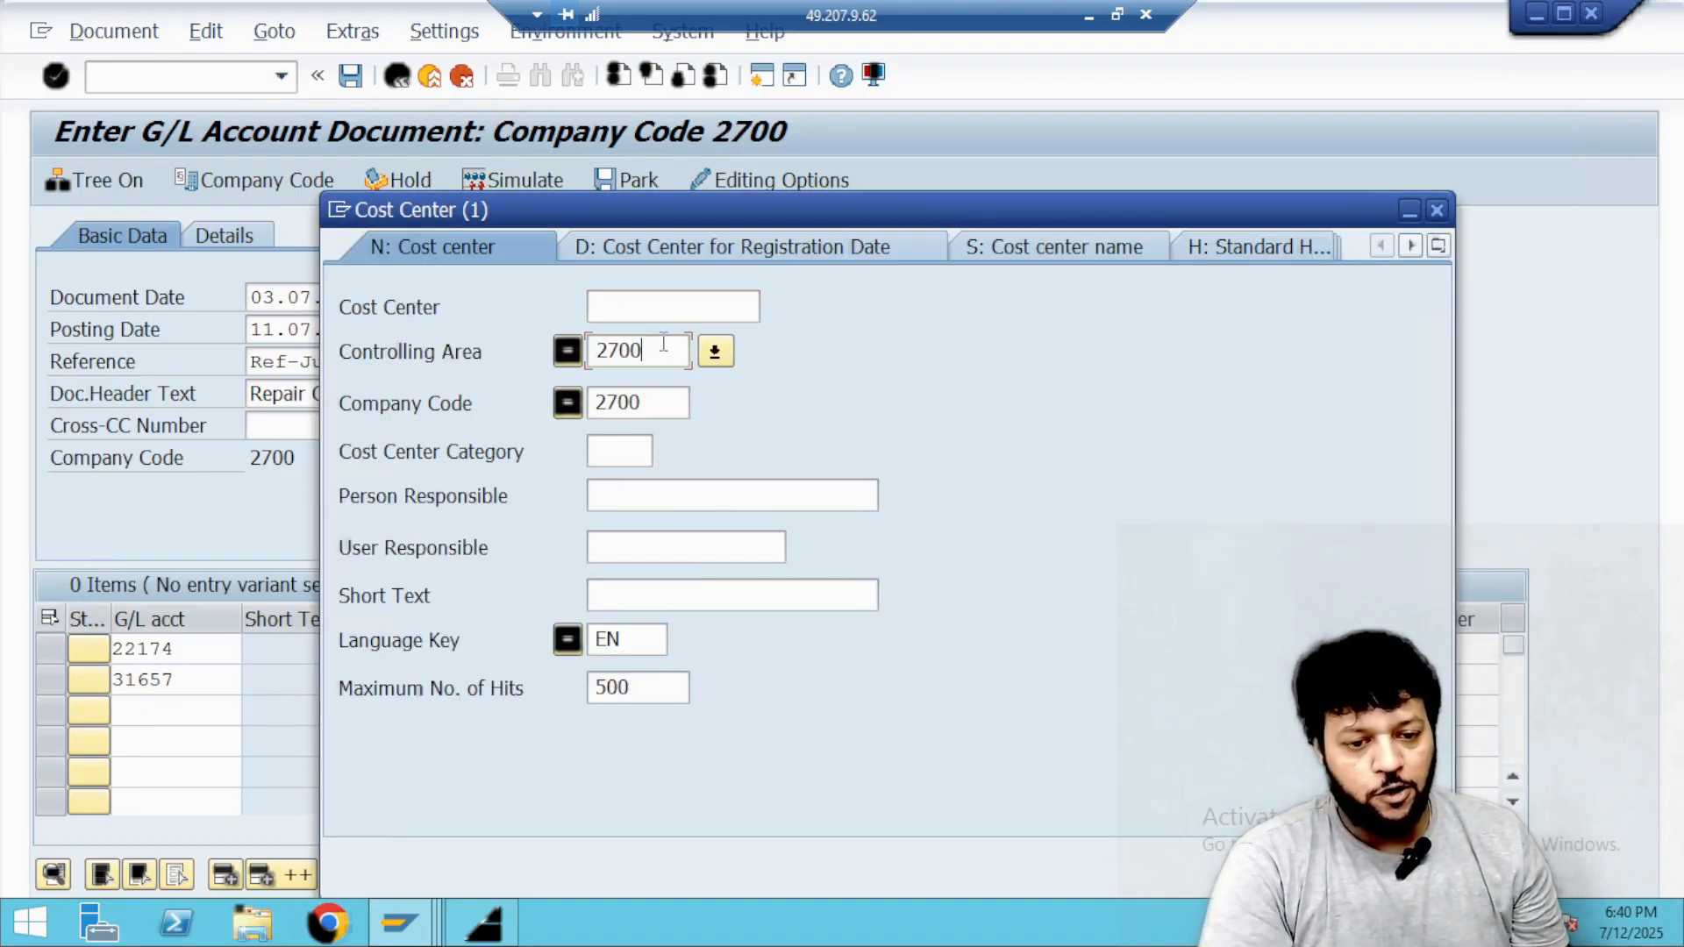
{"action": "key", "text": "Return"}
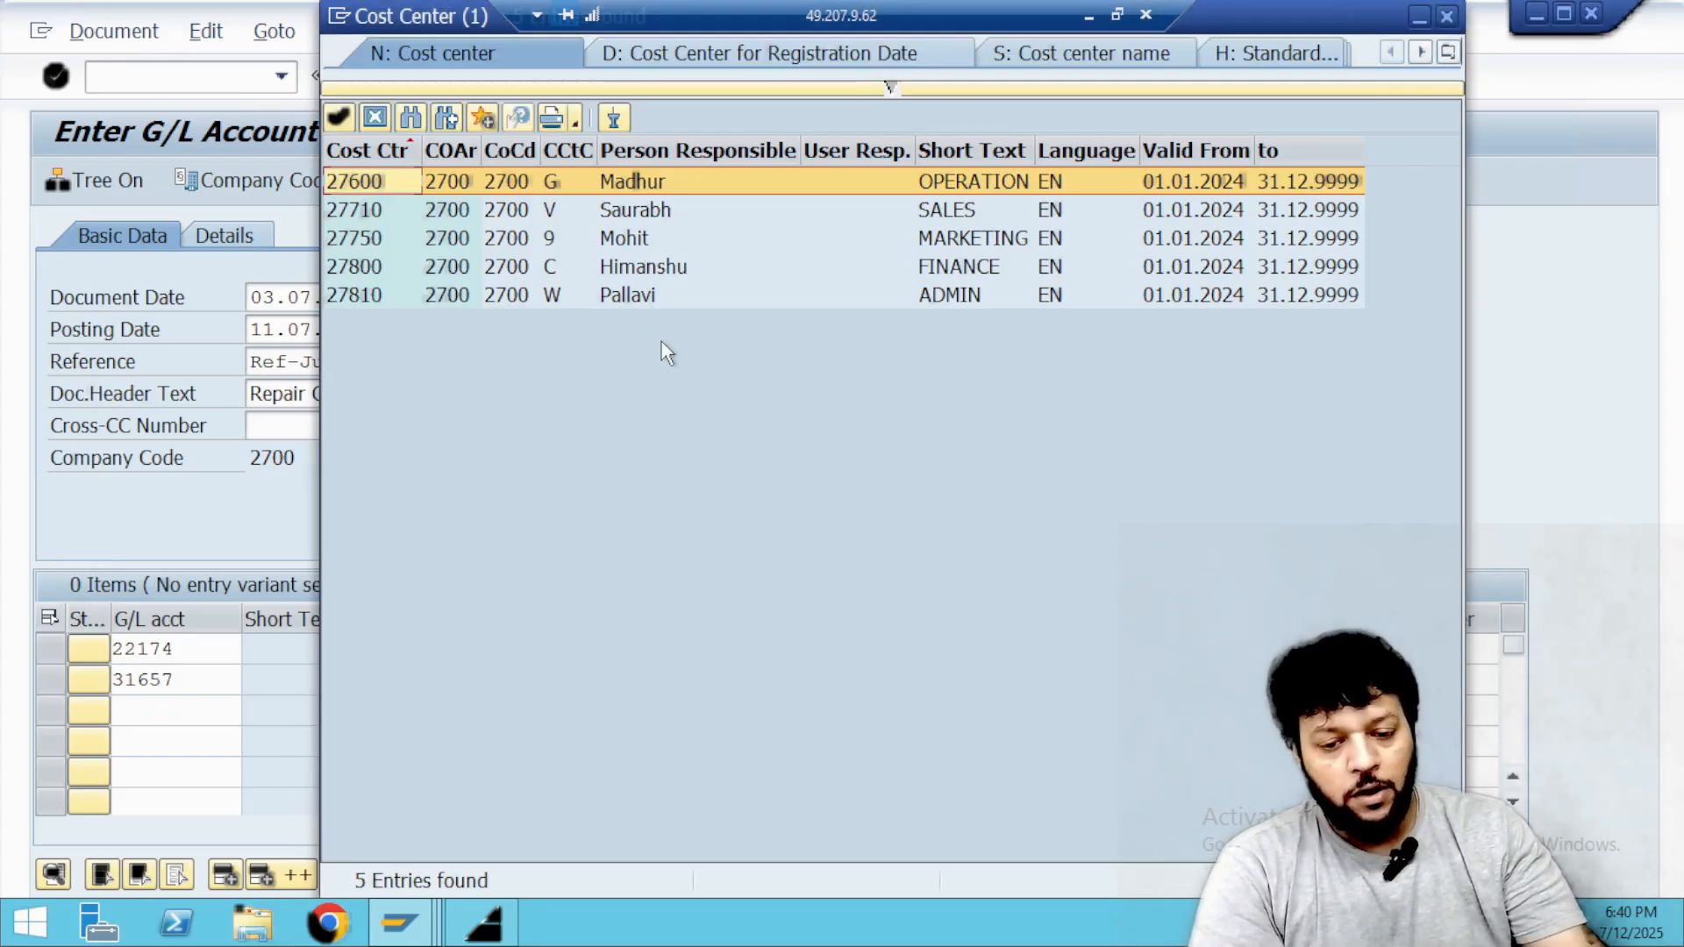
{"action": "key", "text": "Down"}
{"action": "key", "text": "Down"}
{"action": "key", "text": "Down"}
{"action": "key", "text": "Down"}
{"action": "key", "text": "Return"}
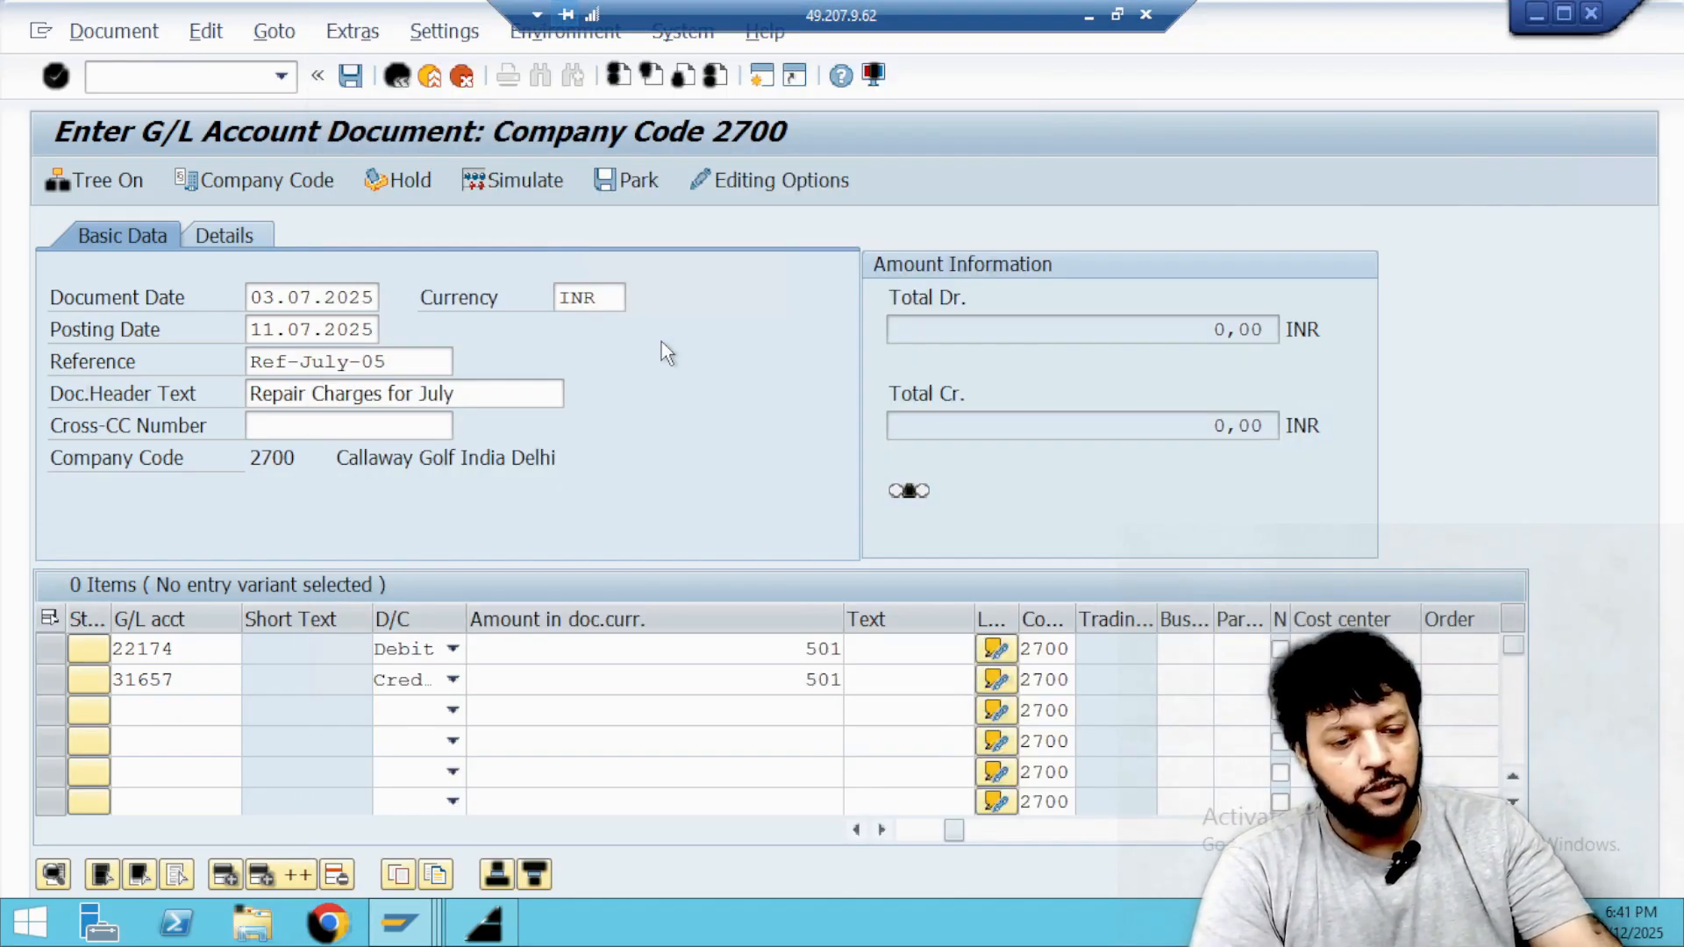
Check the two line items and park the G/L document.
{"action": "left_click", "coordinate": [775, 678]}
{"action": "key", "text": "Return"}
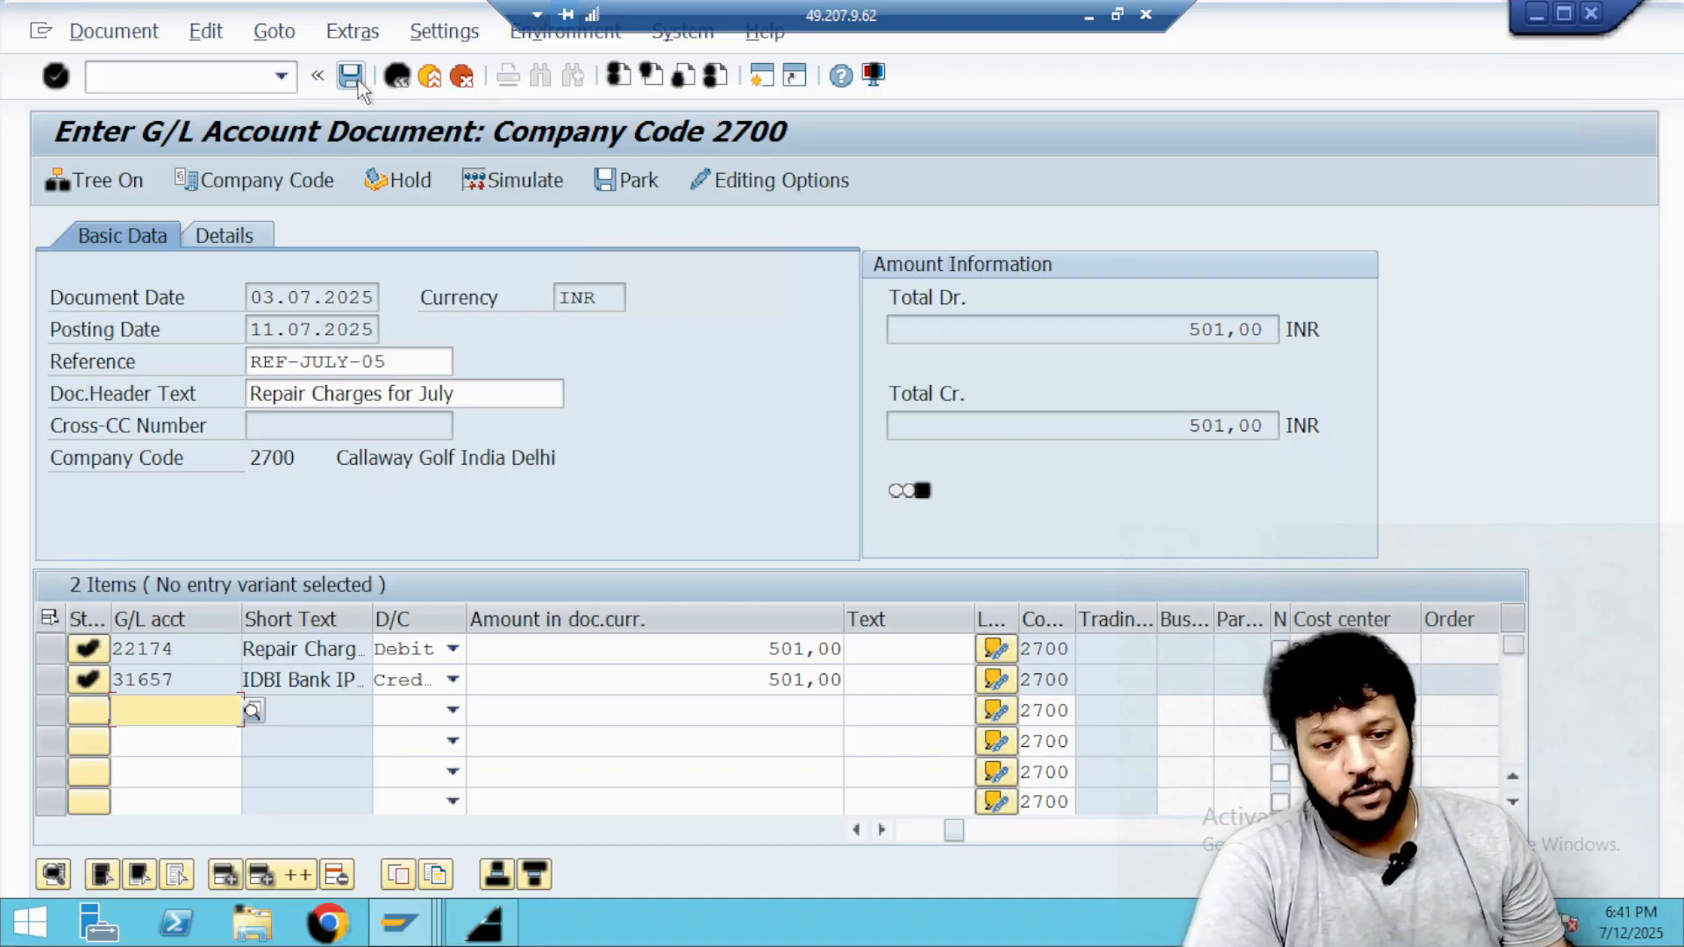
{"action": "left_click", "coordinate": [628, 182]}
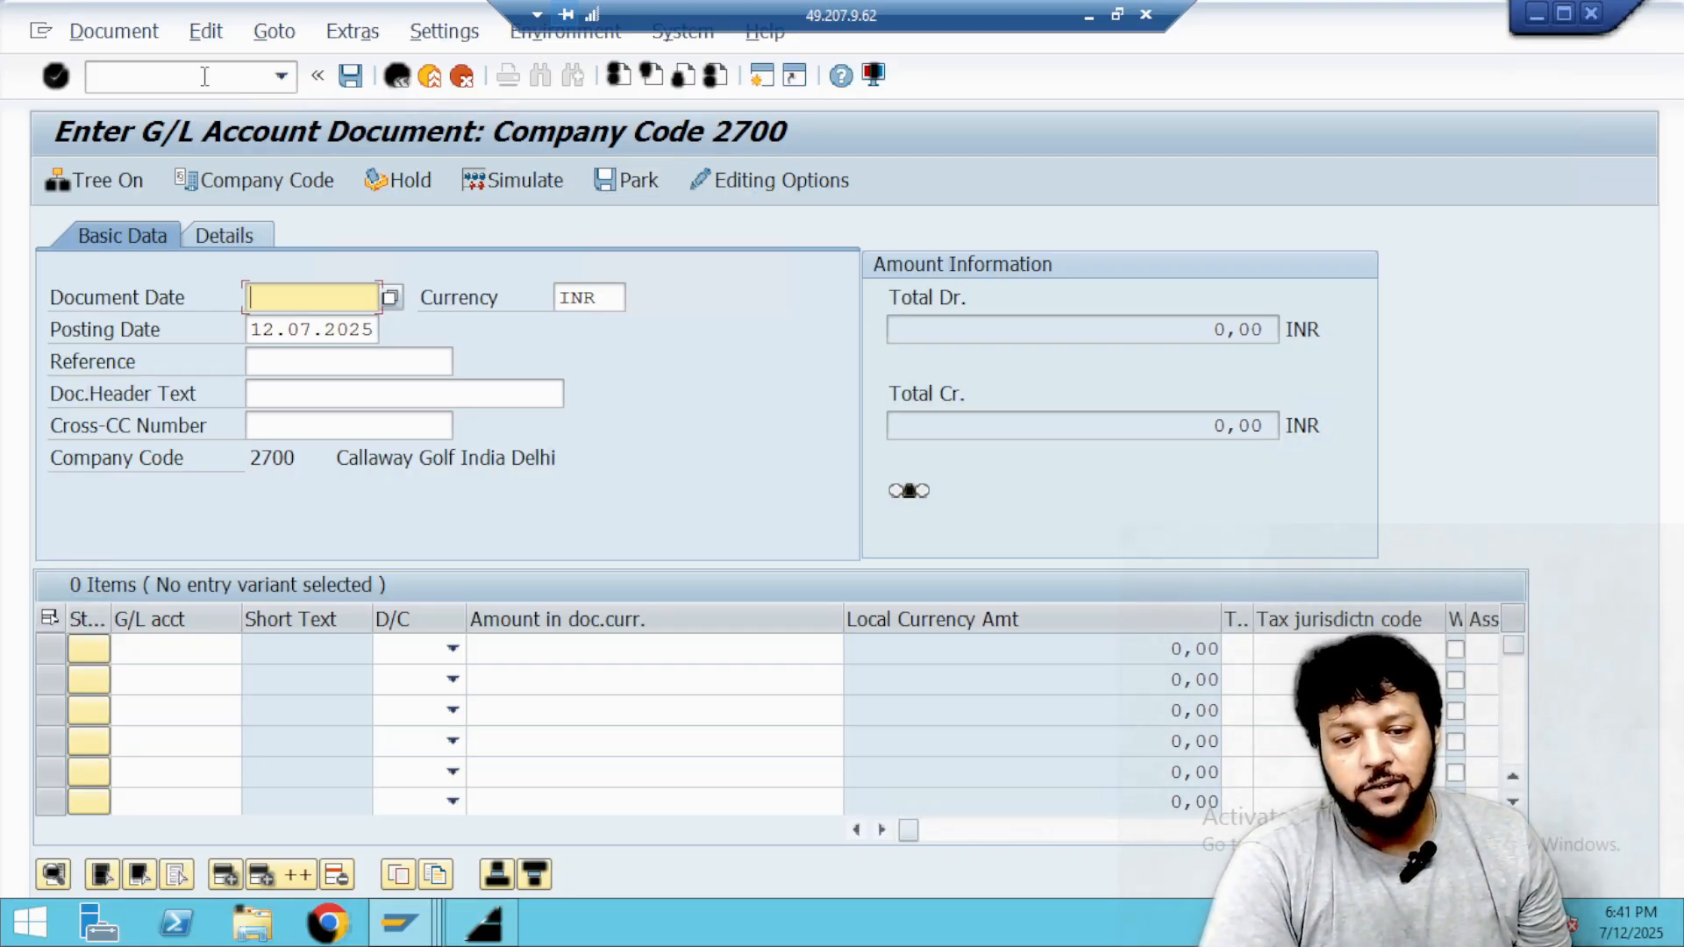
Switch to the line item display session and open transaction FBV0 for posting parked documents.
{"action": "key", "text": "alt+Tab"}
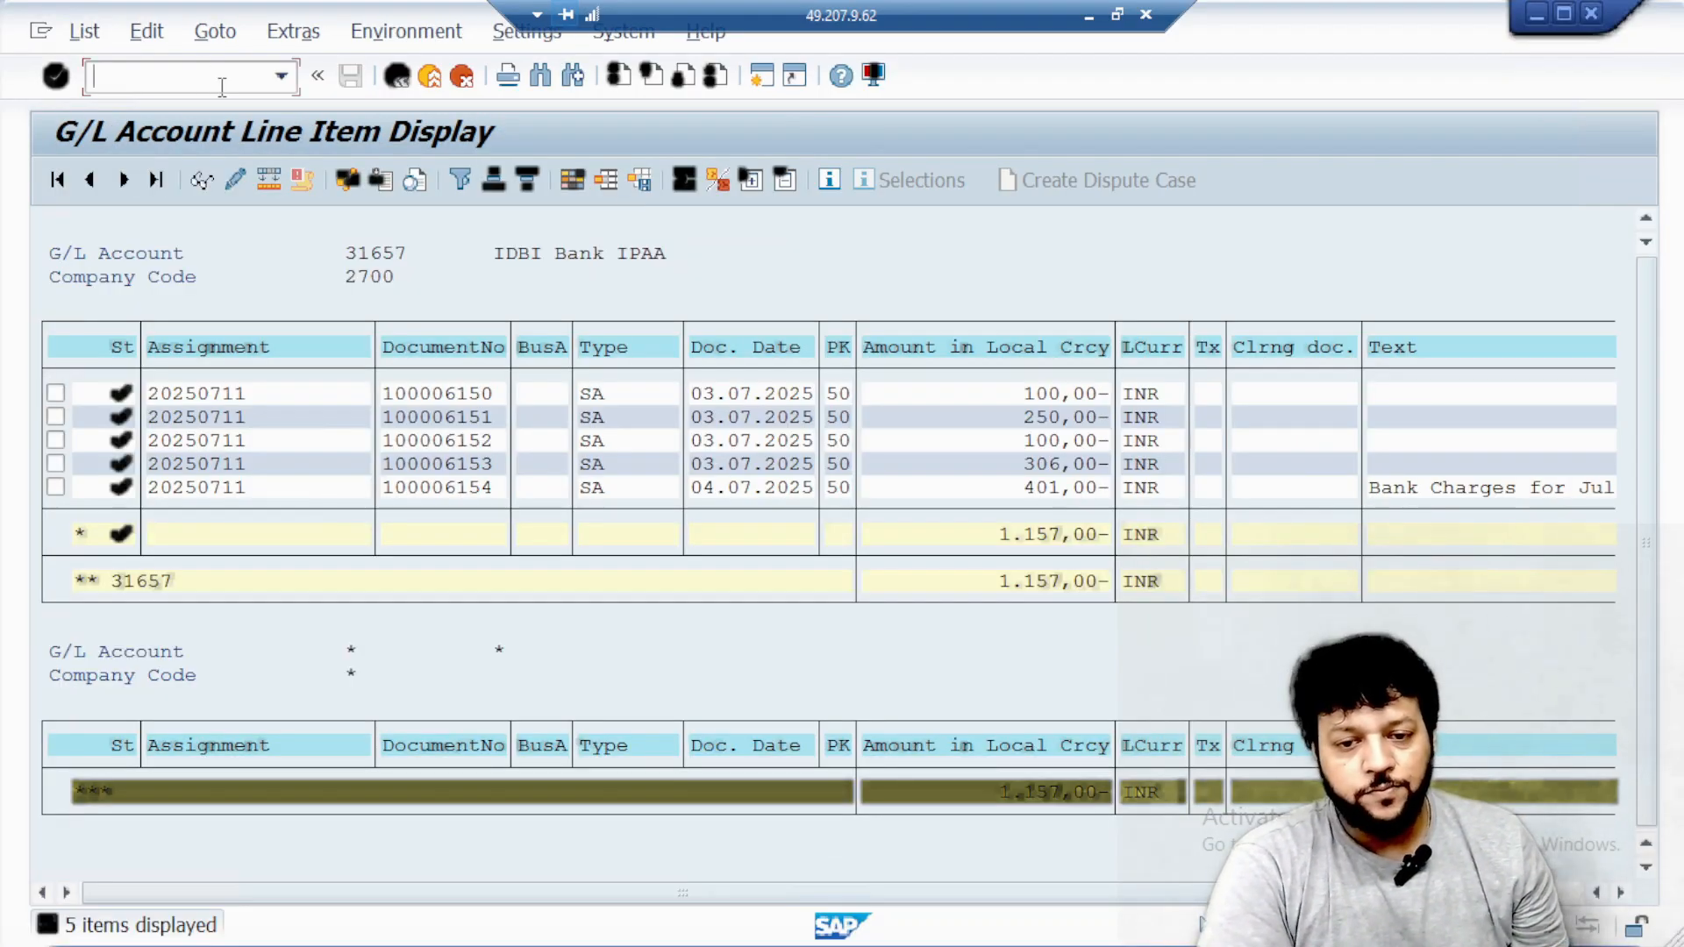
{"action": "type", "text": "/NF"}
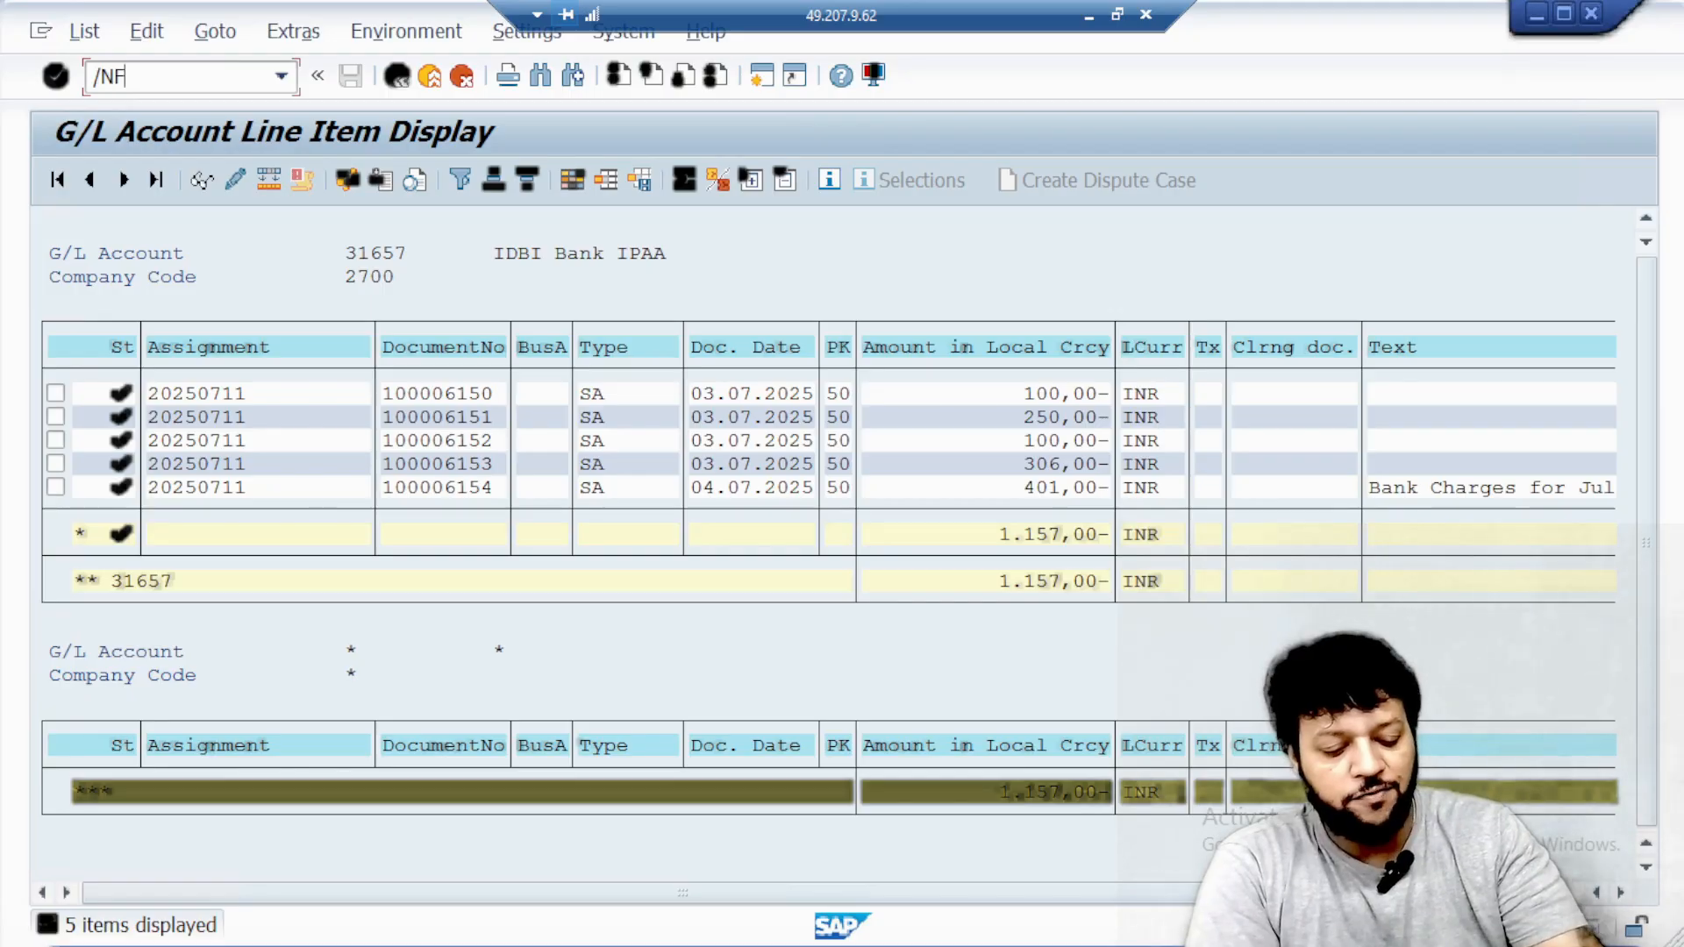
{"action": "type", "text": "BV0"}
{"action": "key", "text": "Return"}
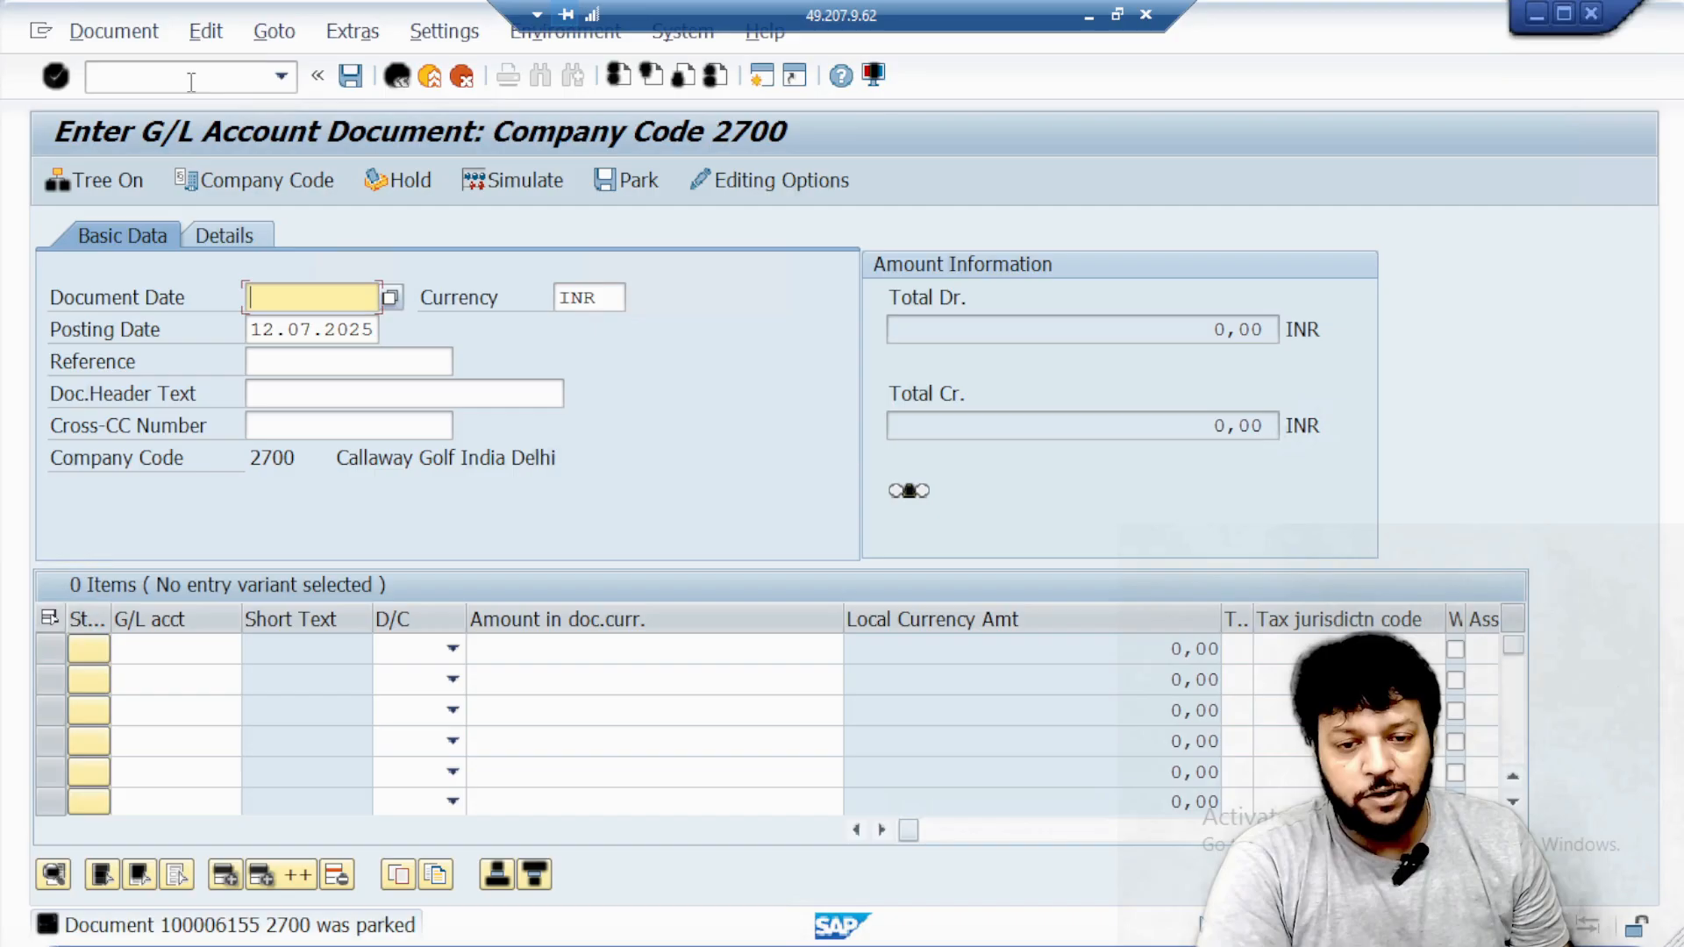
Switch to the G/L document entry session and open transaction FBL3N for the G/L line item display.
{"action": "left_click", "coordinate": [191, 82]}
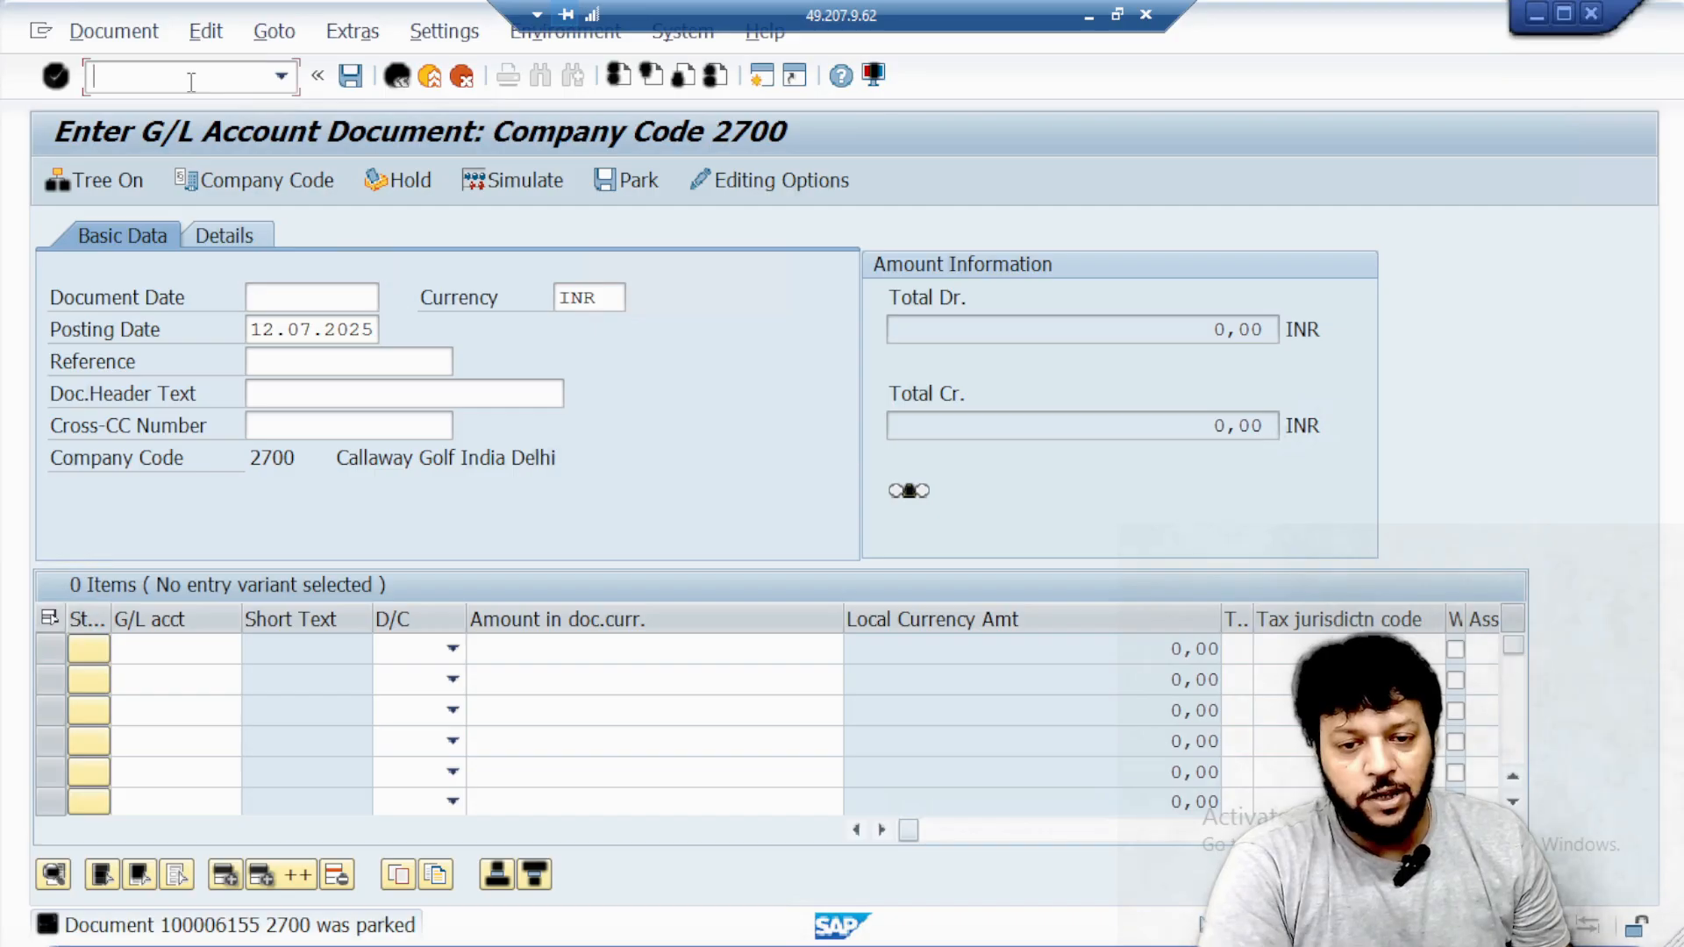
{"action": "type", "text": "/NFB"}
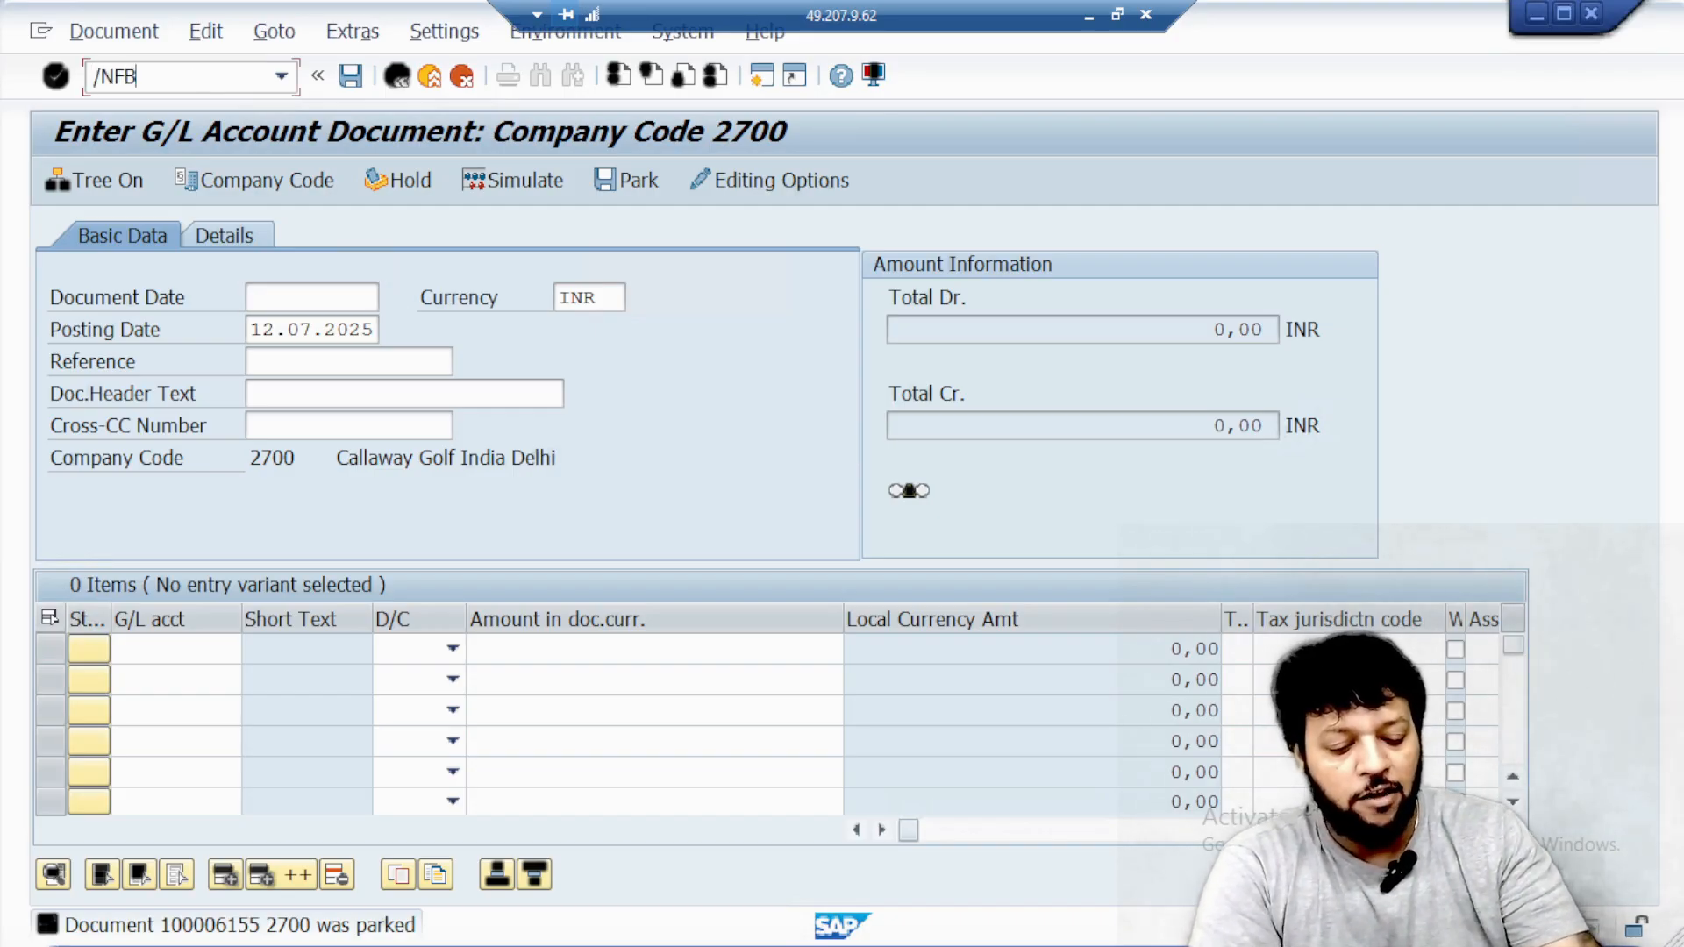
{"action": "type", "text": "L3N"}
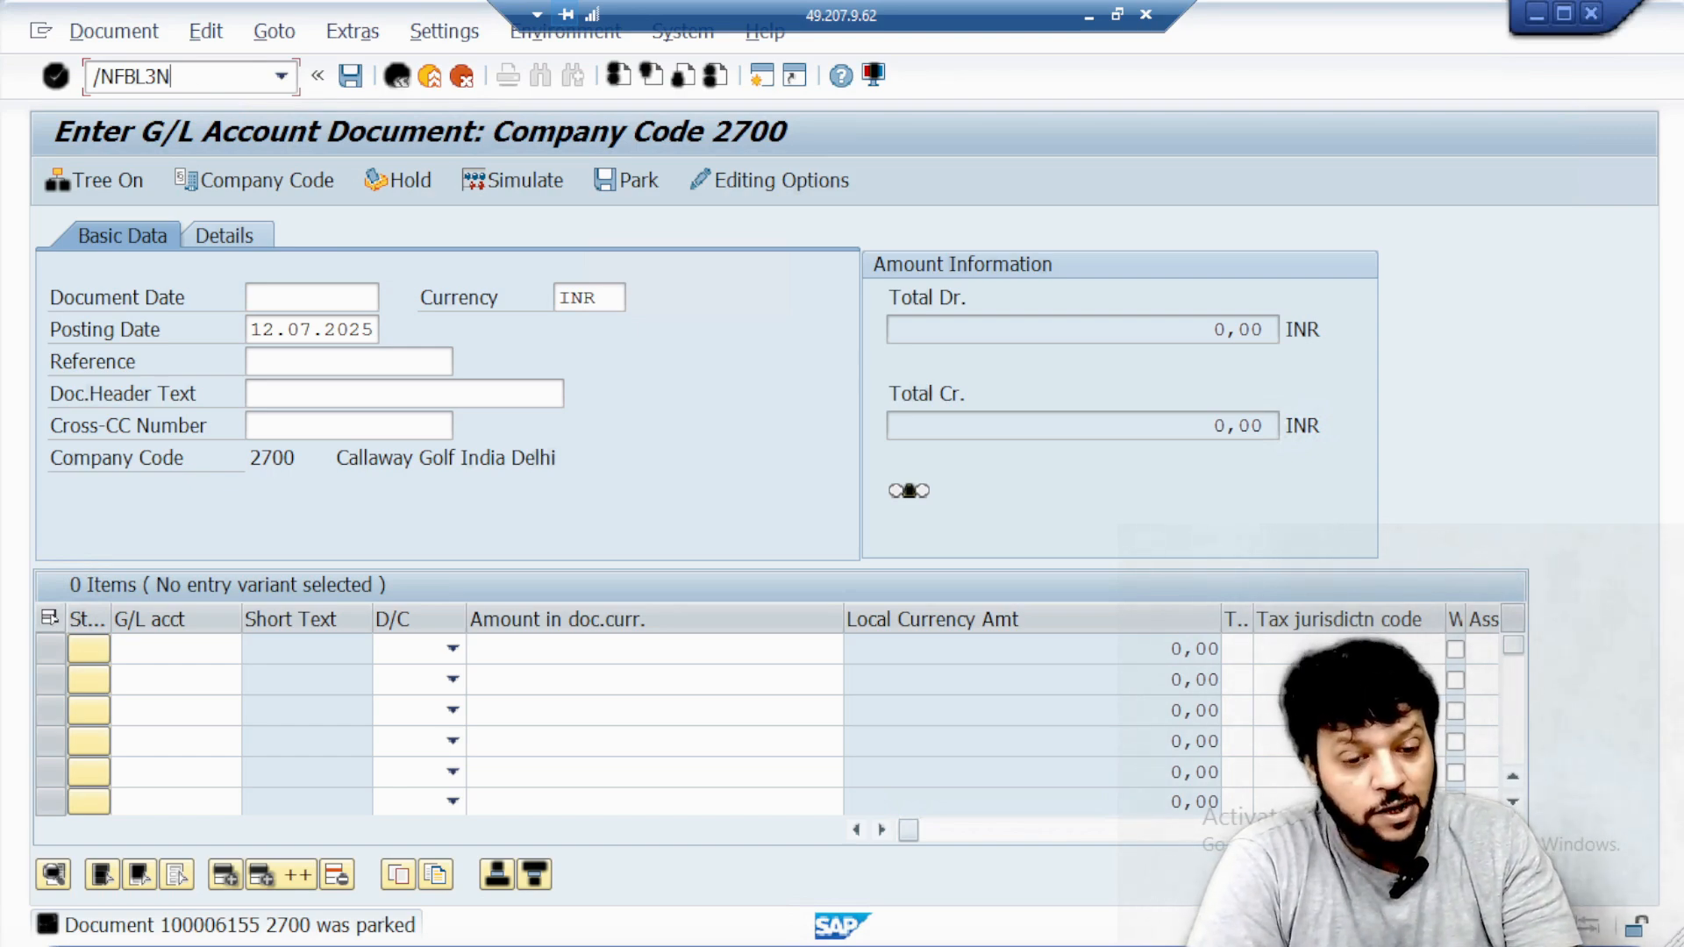
{"action": "key", "text": "Return"}
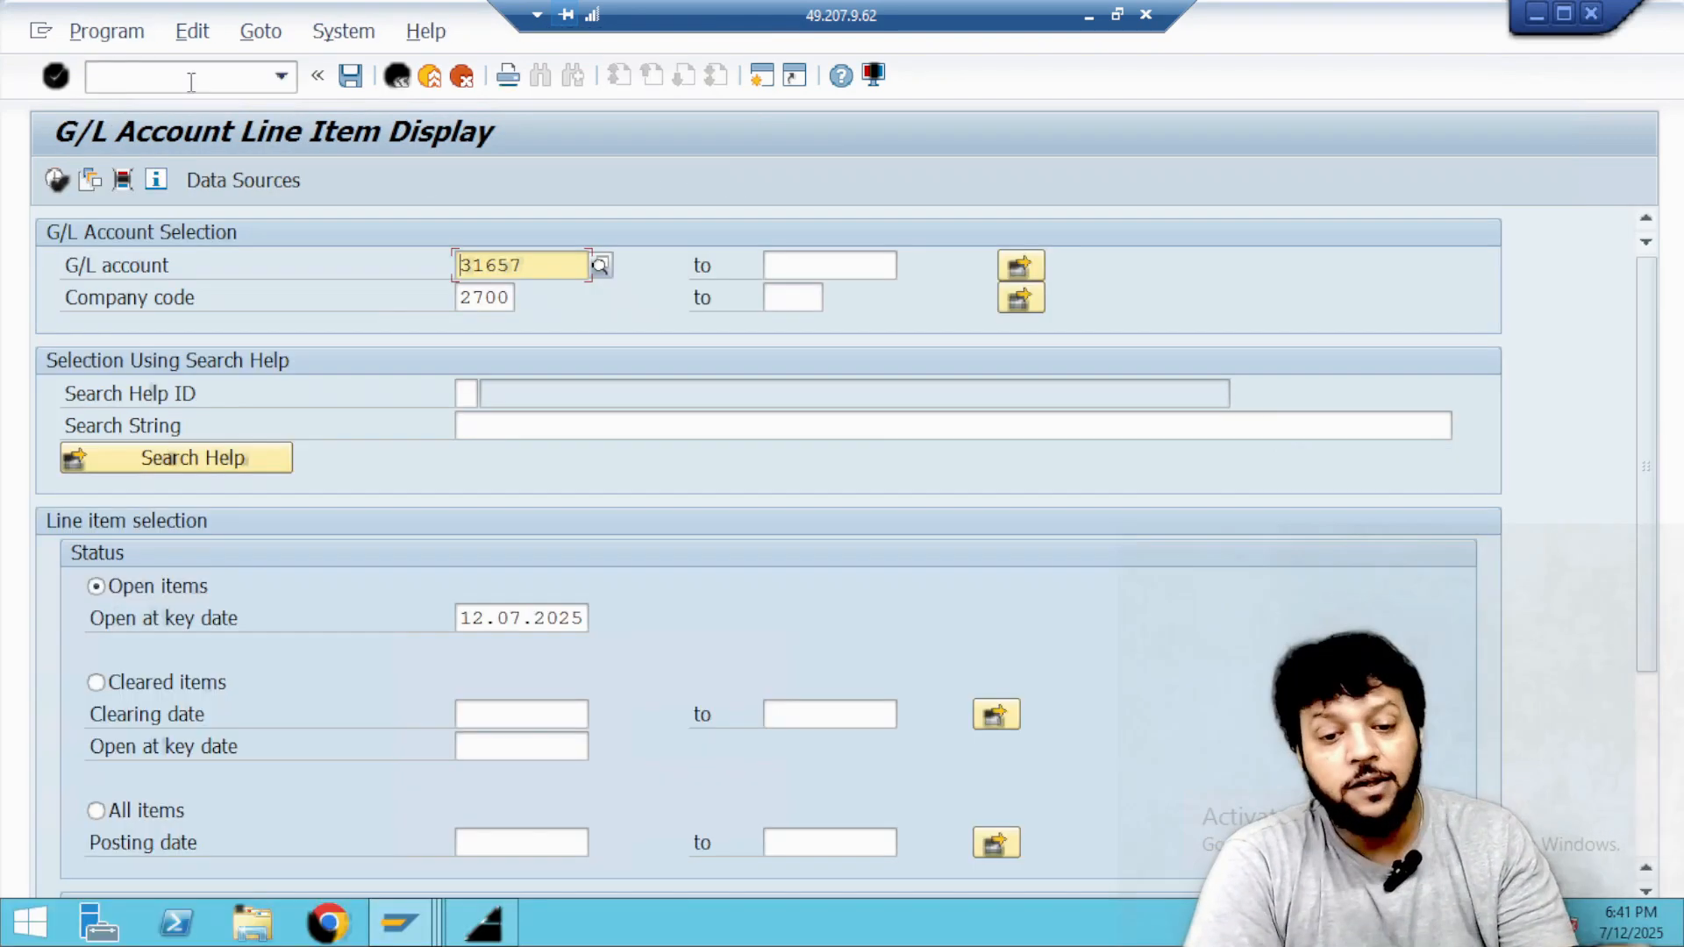
Look up the G/L accounts matching *ipaa*, choose Repair Charges IPAA, and display its open line items for company code 2700.
{"action": "left_click", "coordinate": [601, 267]}
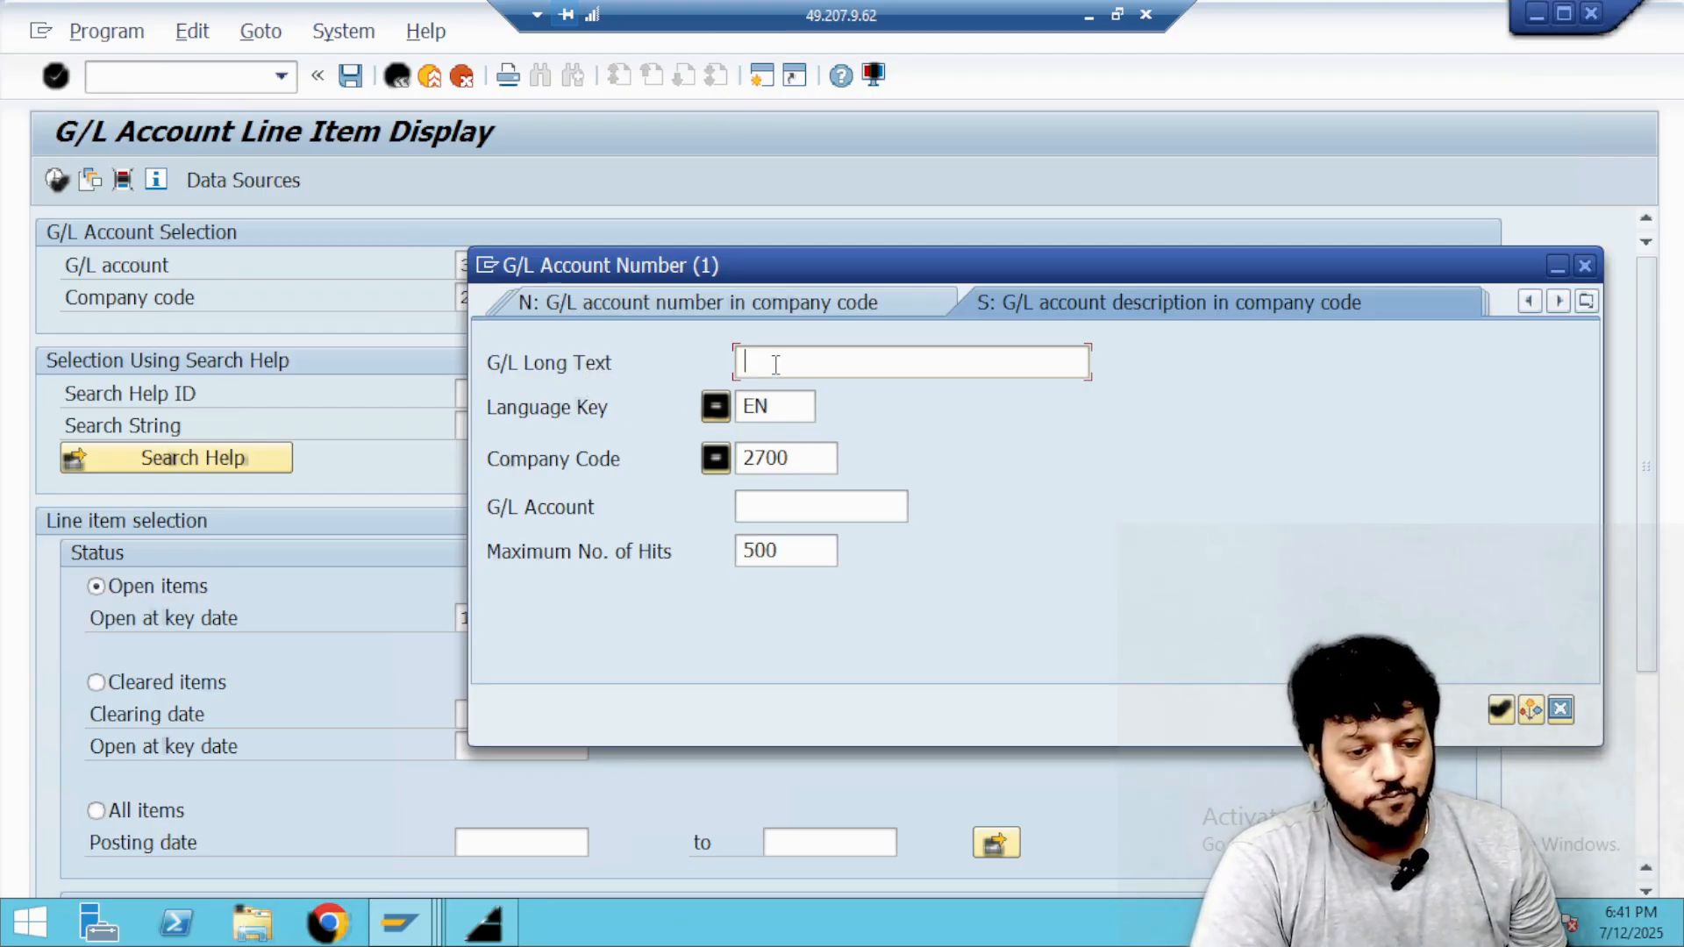
{"action": "type", "text": "*i"}
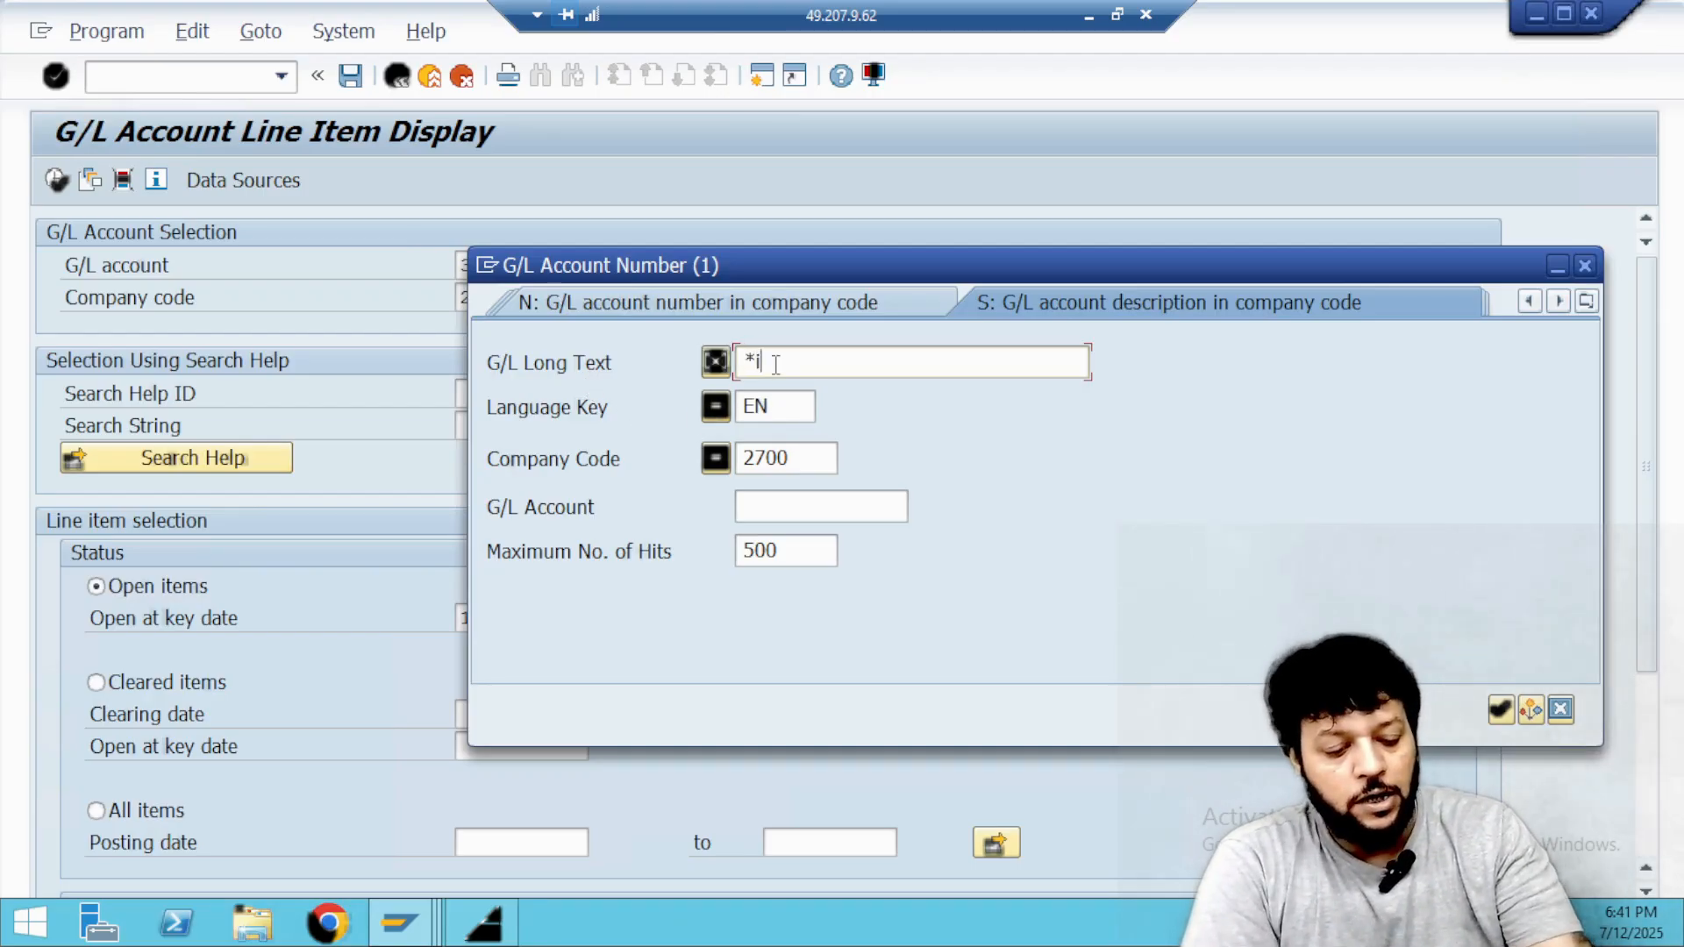
{"action": "type", "text": "paa*"}
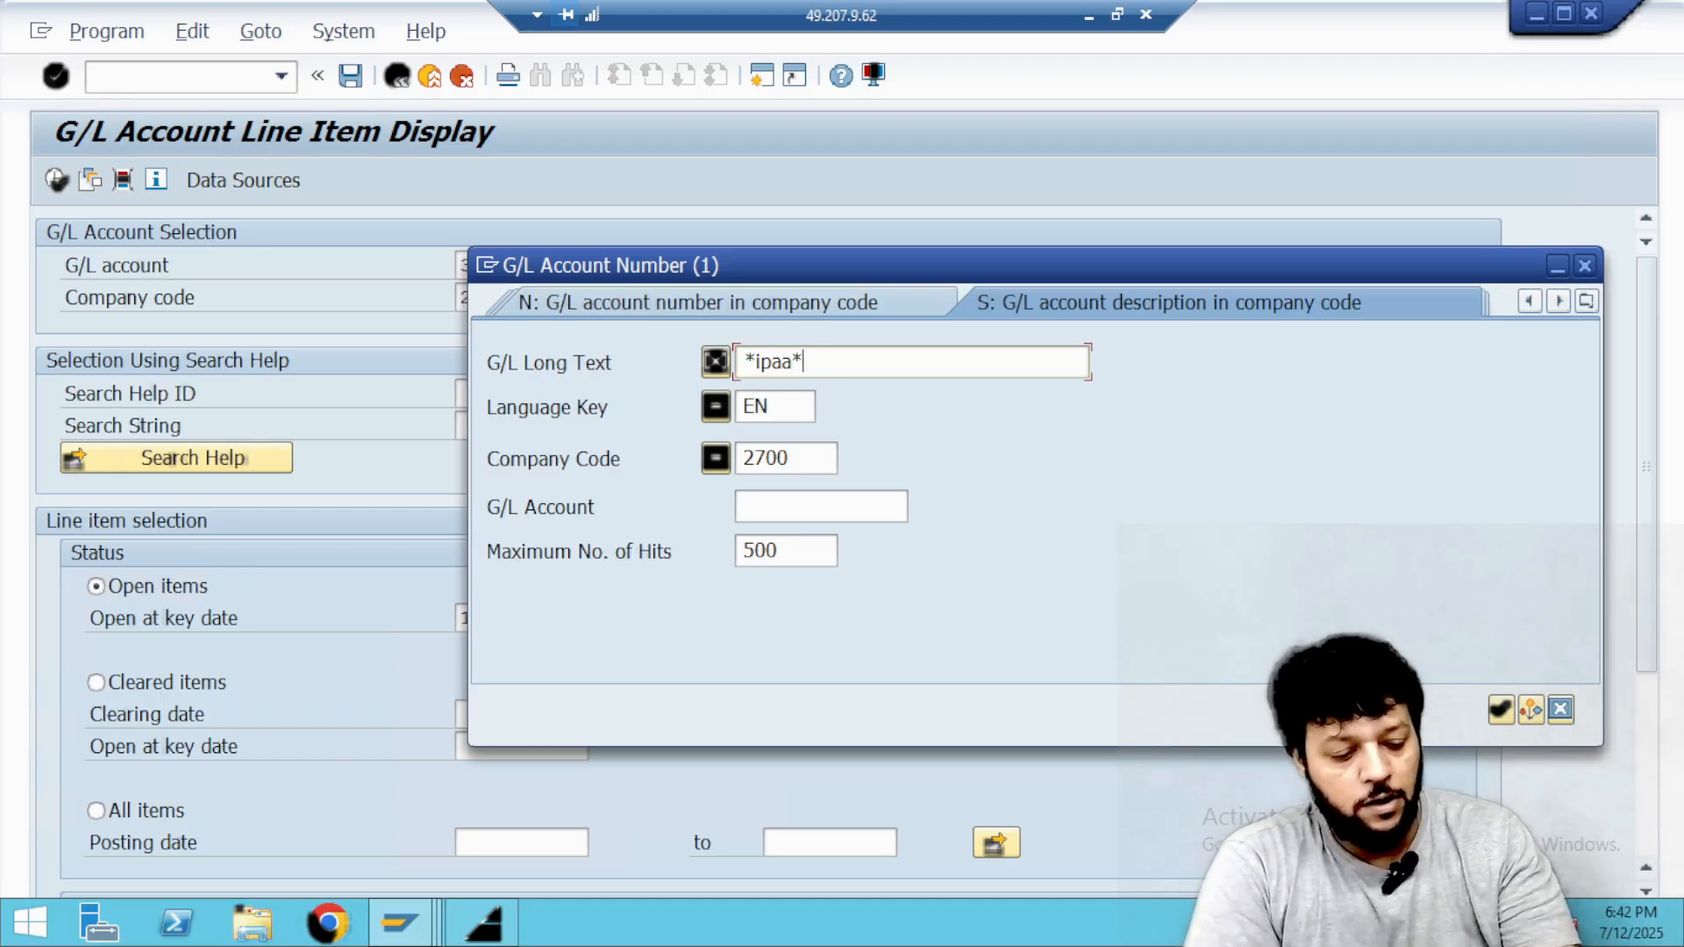
{"action": "key", "text": "Return"}
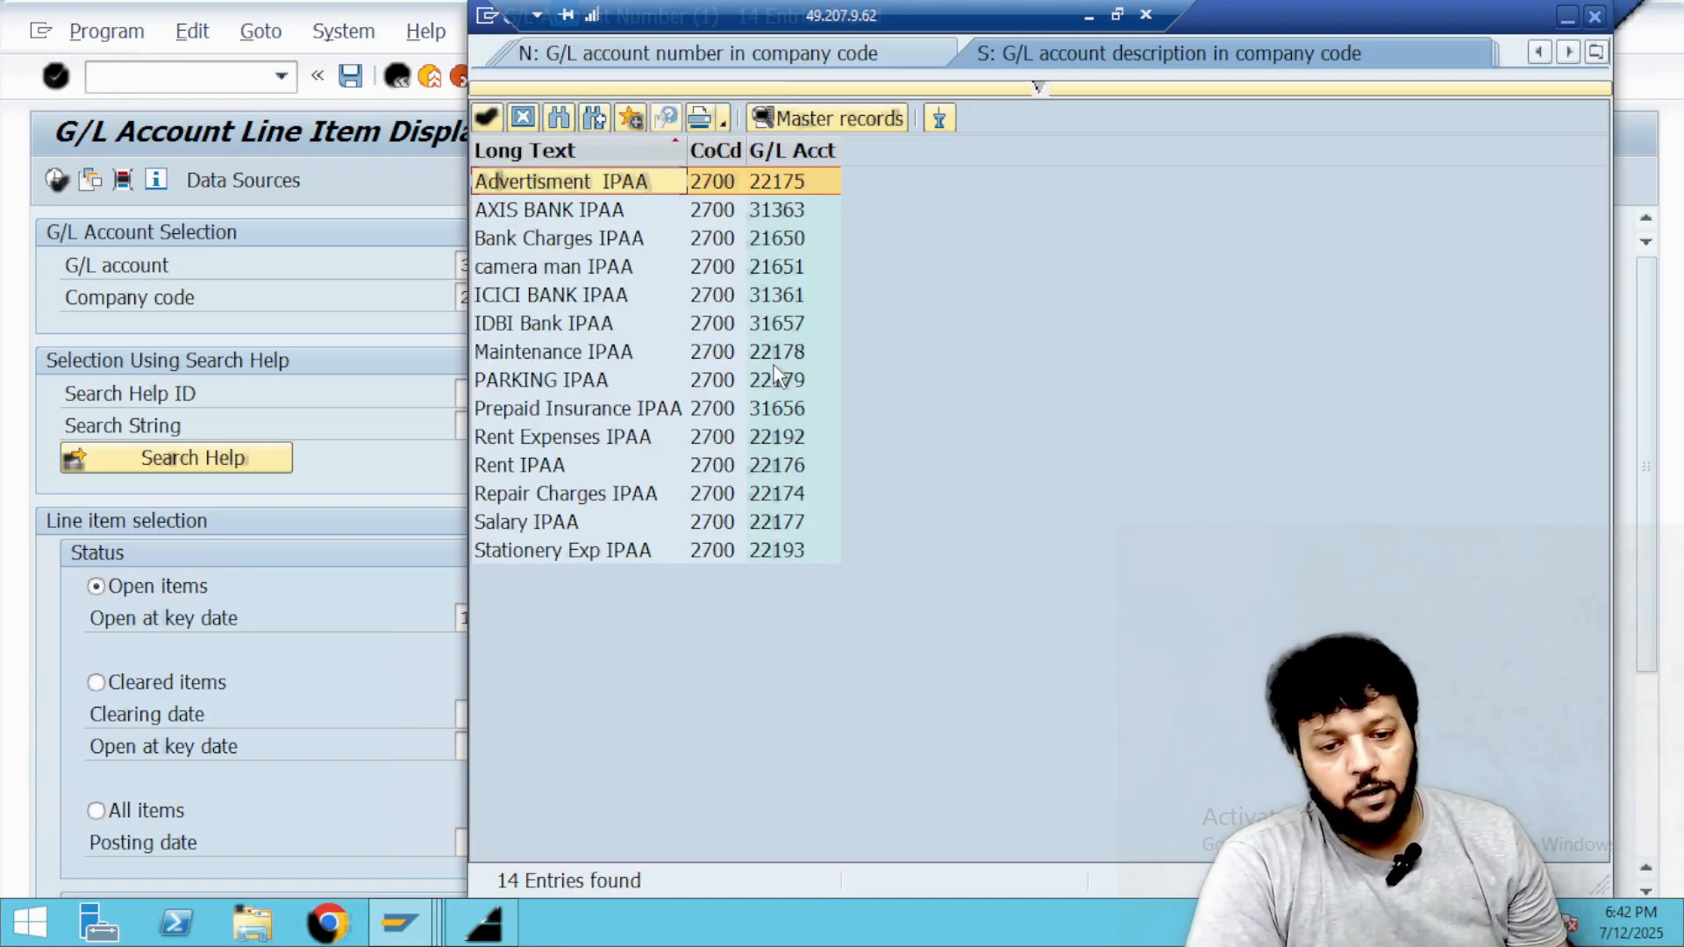
{"action": "double_click", "coordinate": [515, 493]}
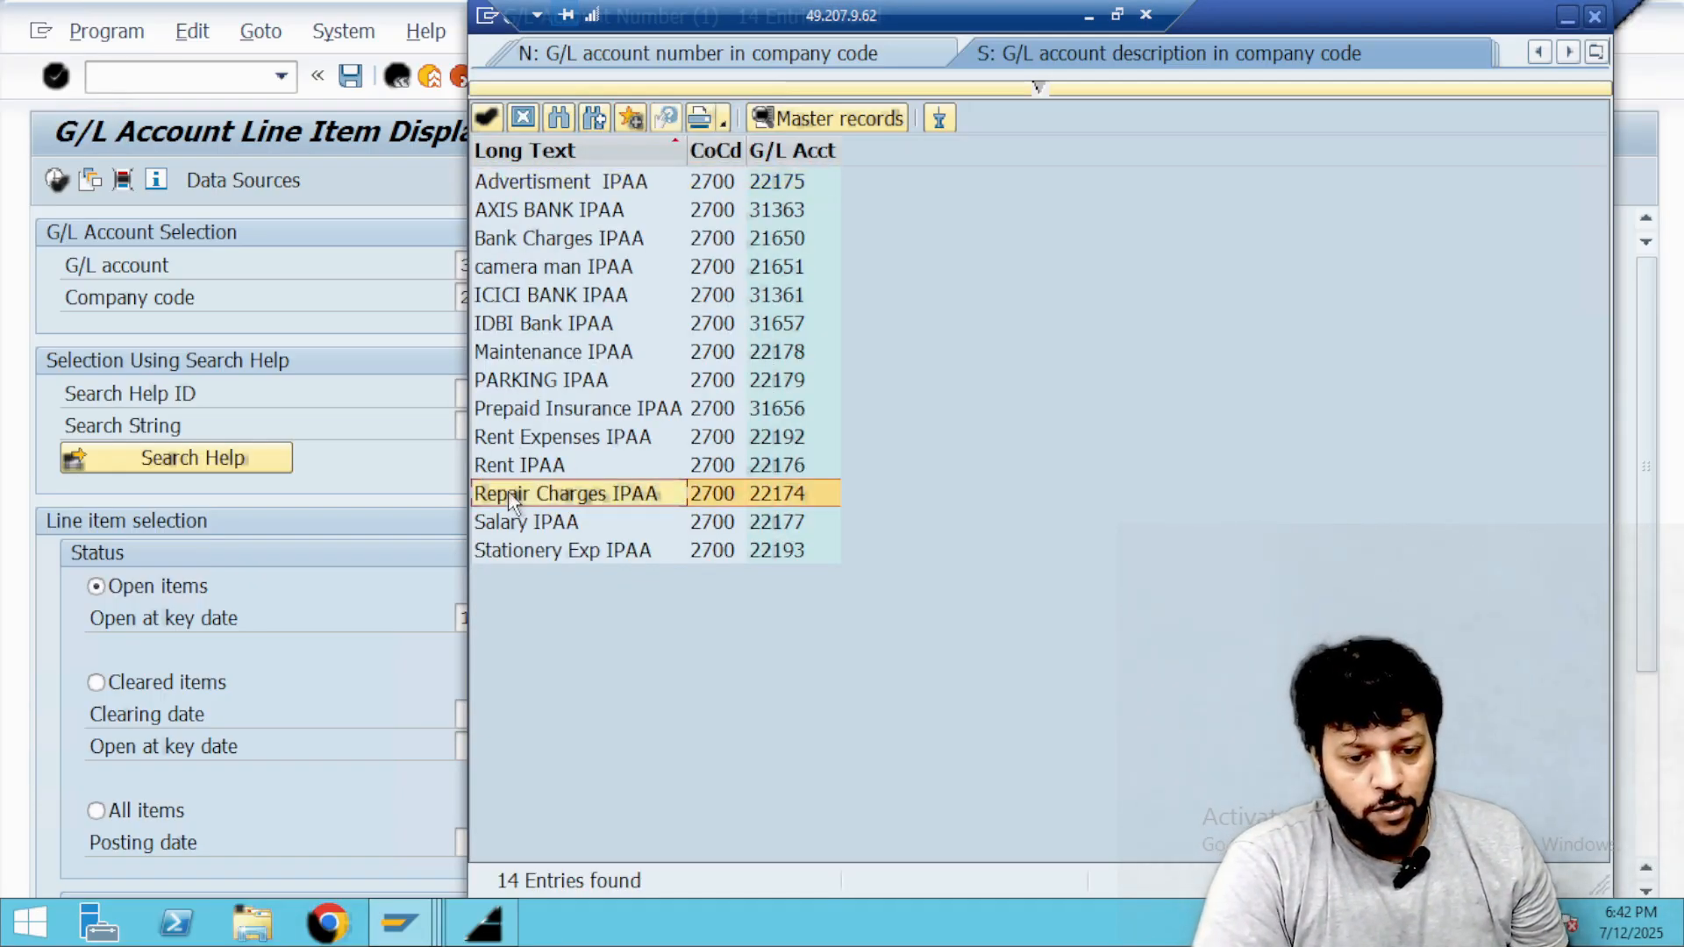
{"action": "left_click", "coordinate": [57, 181]}
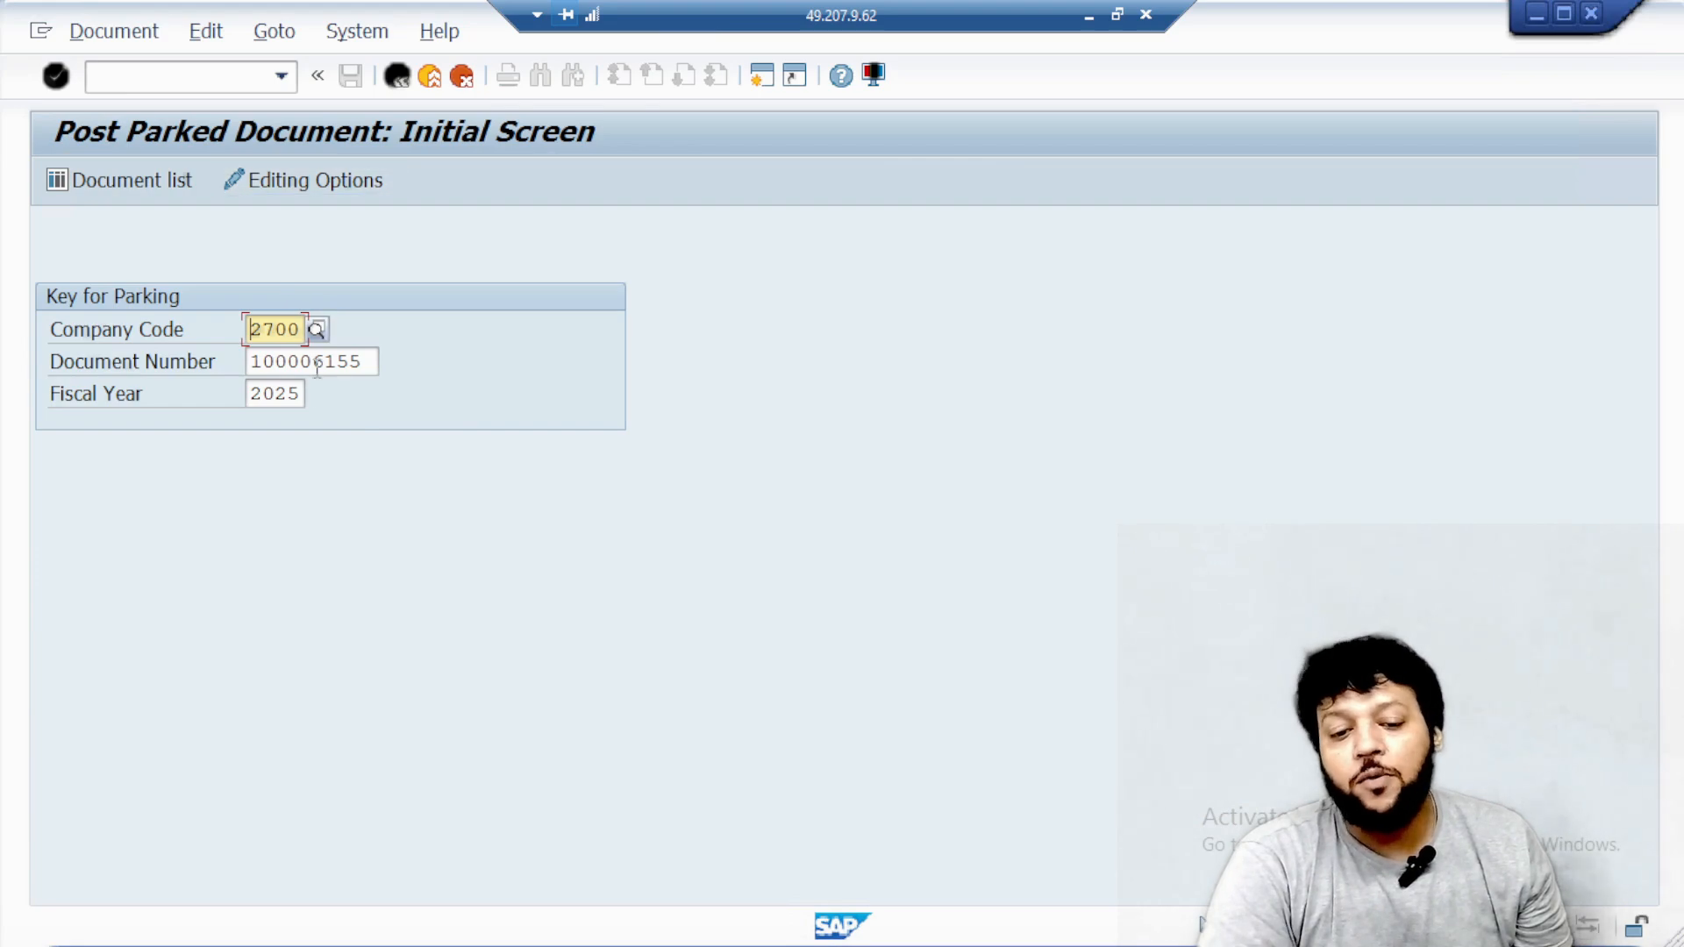
Switch to the FBV0 session, open the parked July repair charges document of fiscal year 2025, and post it.
{"action": "left_click_drag", "start_coordinate": [252, 361], "coordinate": [376, 362]}
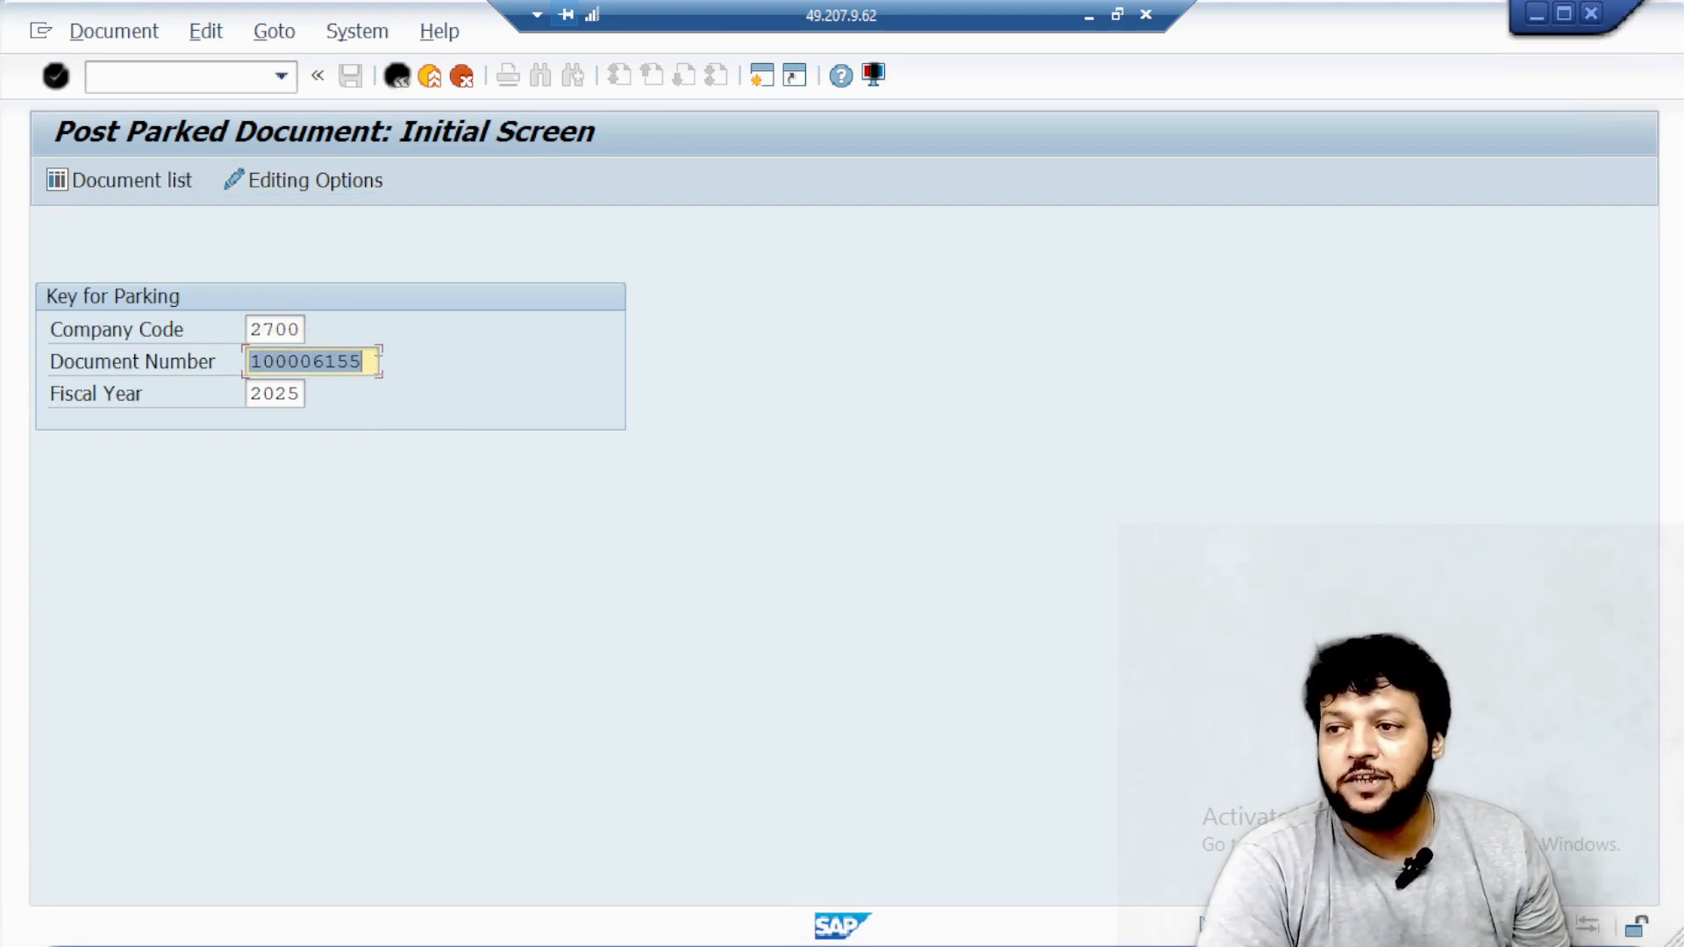
{"action": "left_click", "coordinate": [379, 362]}
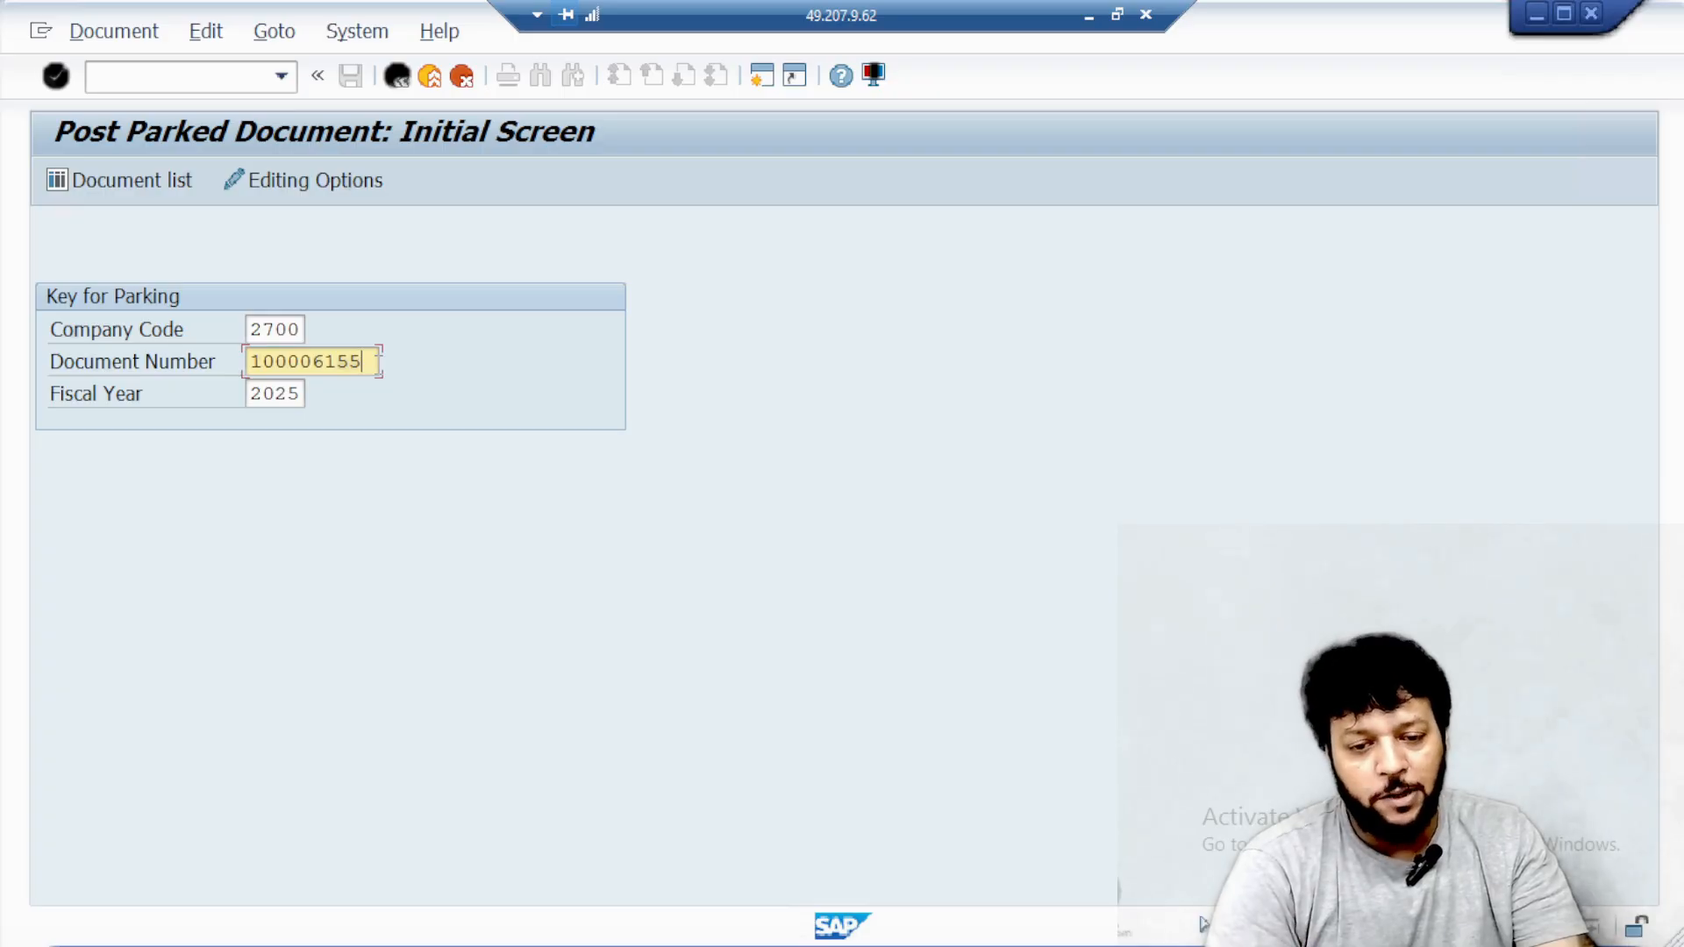
{"action": "key", "text": "Return"}
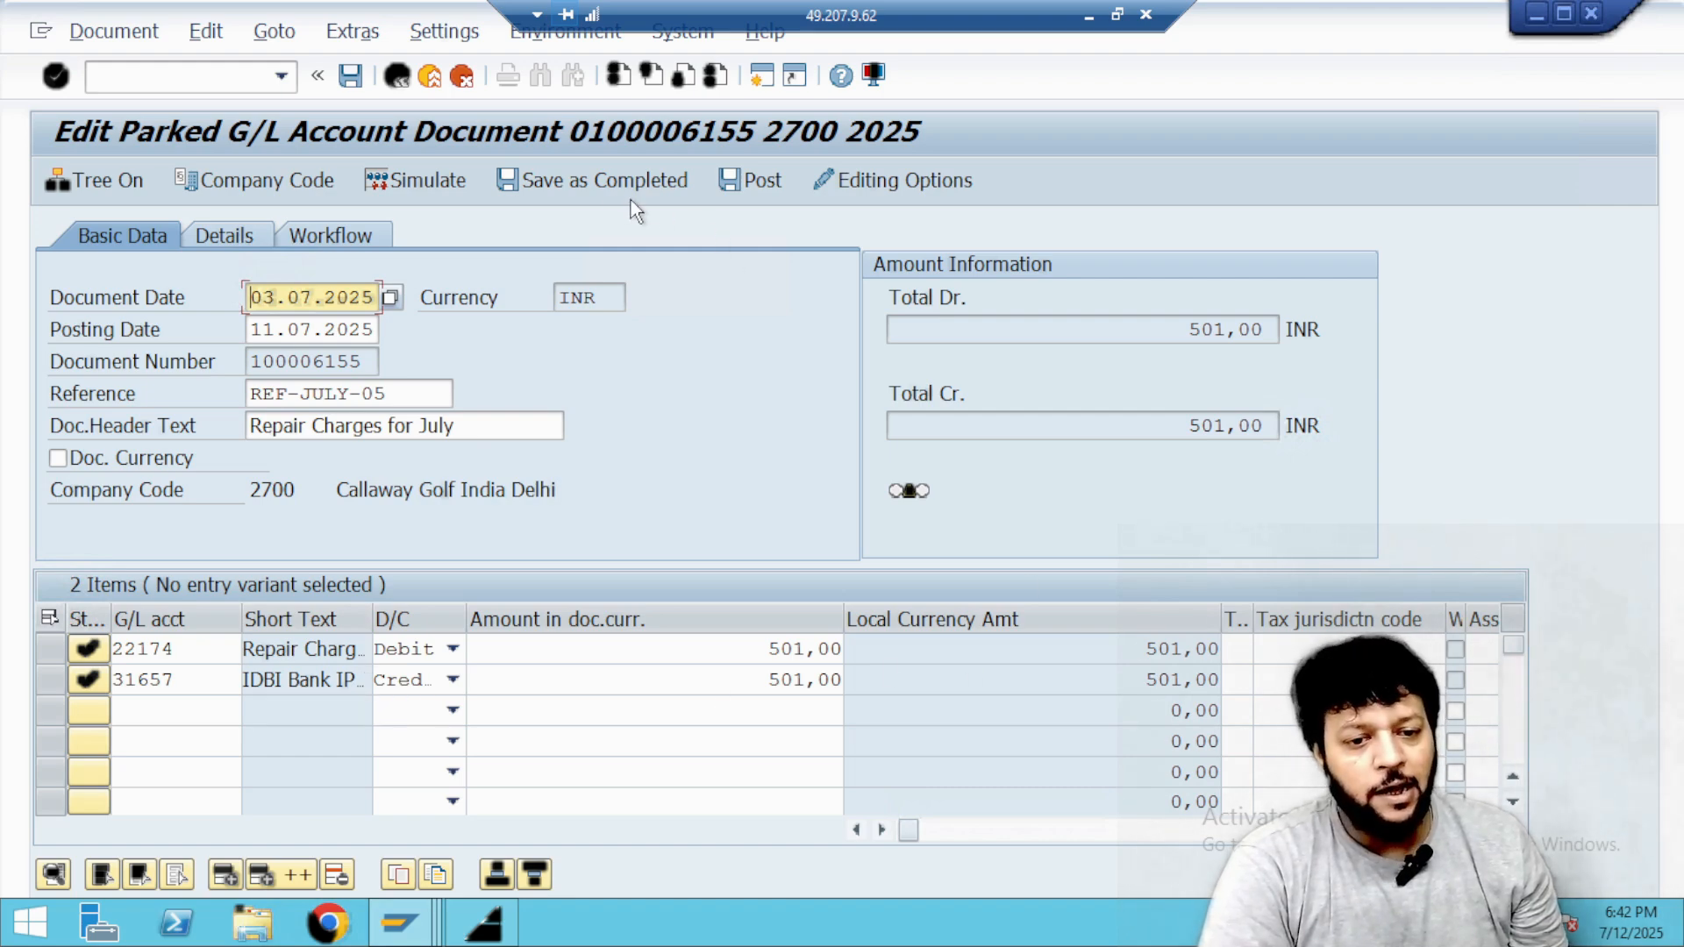
{"action": "left_click", "coordinate": [750, 186]}
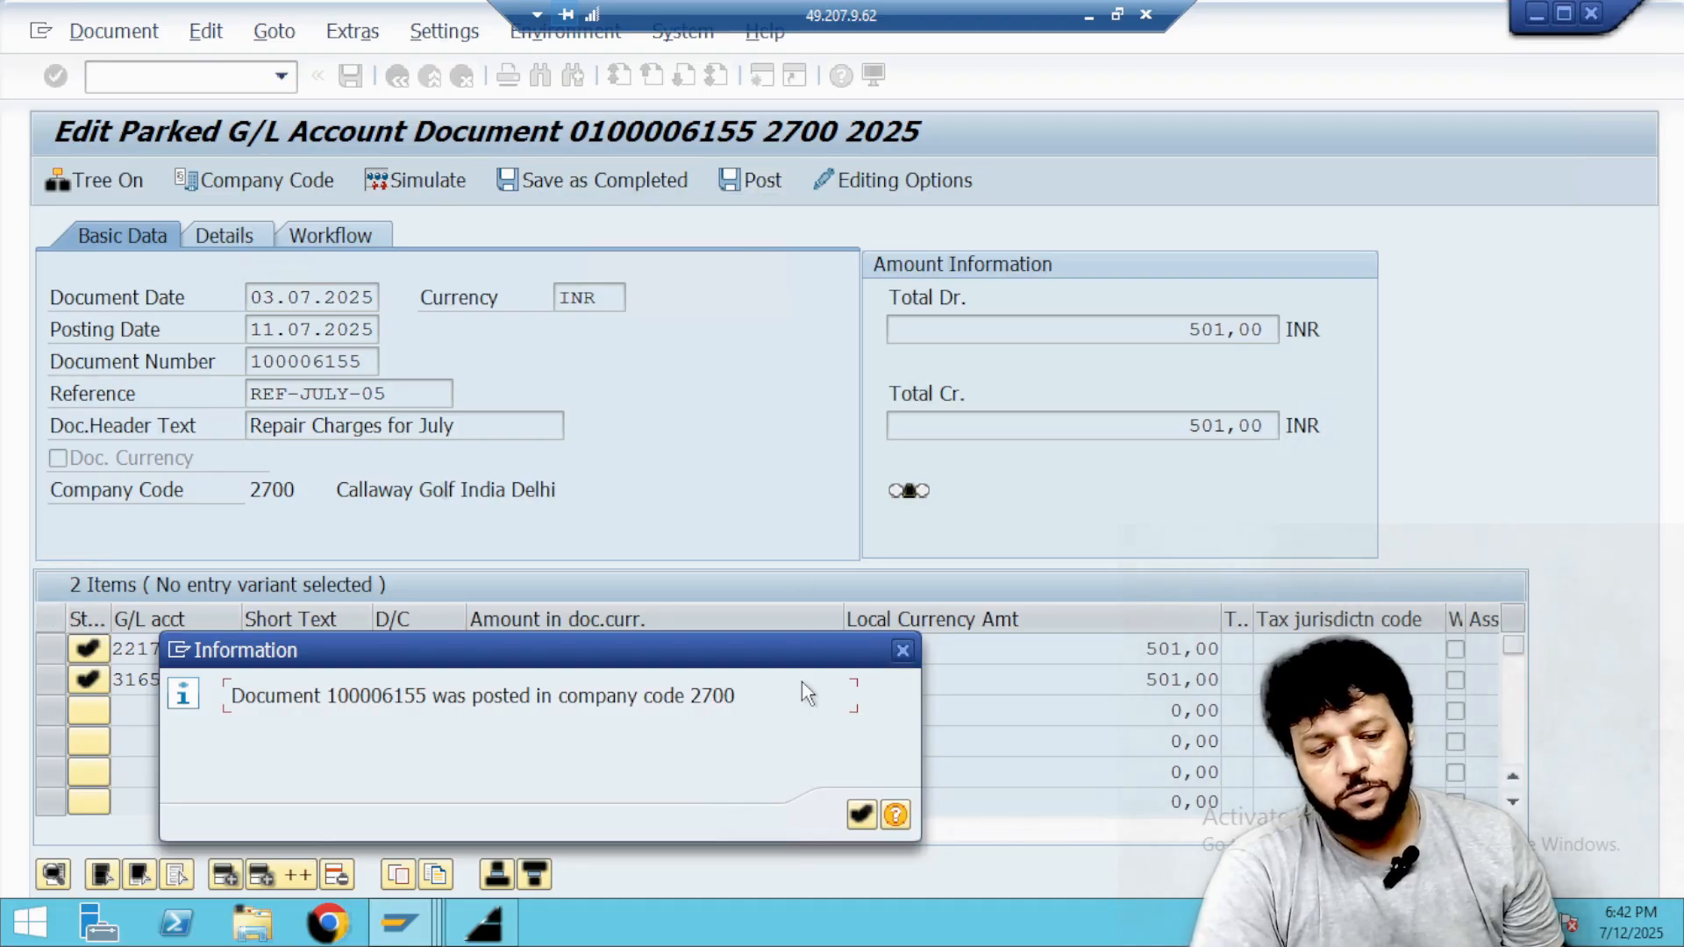
{"action": "left_click", "coordinate": [862, 814]}
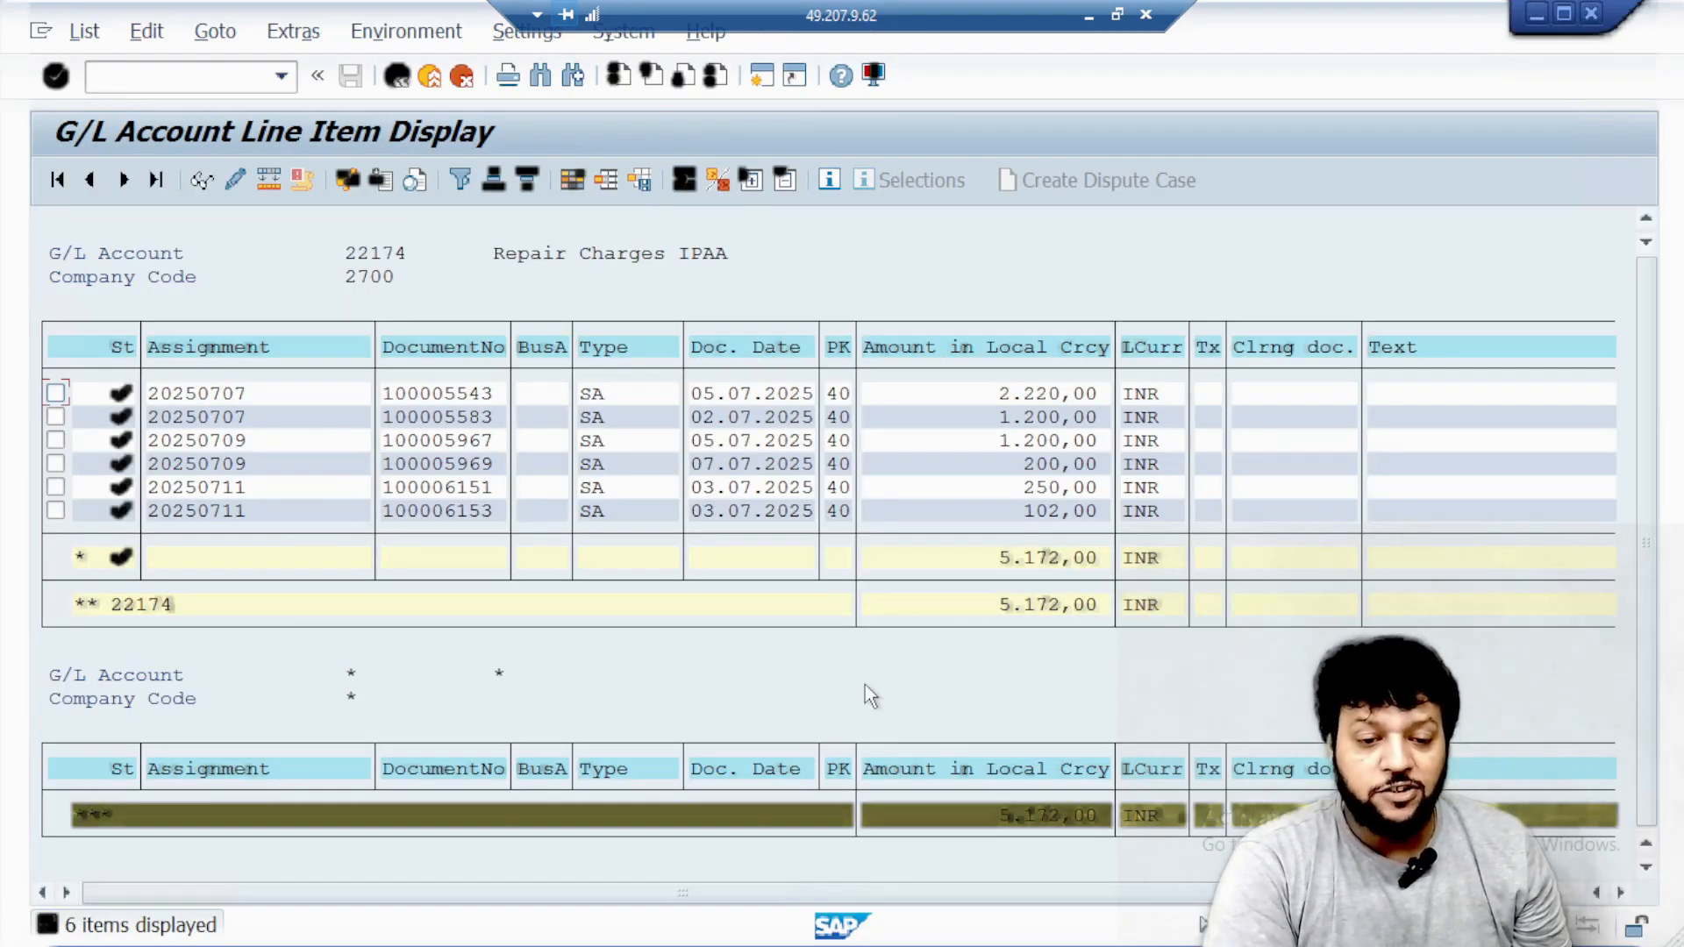
Rerun the Repair Charges IPAA line item display to check the posting, and open transaction FB50 in that session.
{"action": "left_click", "coordinate": [397, 77]}
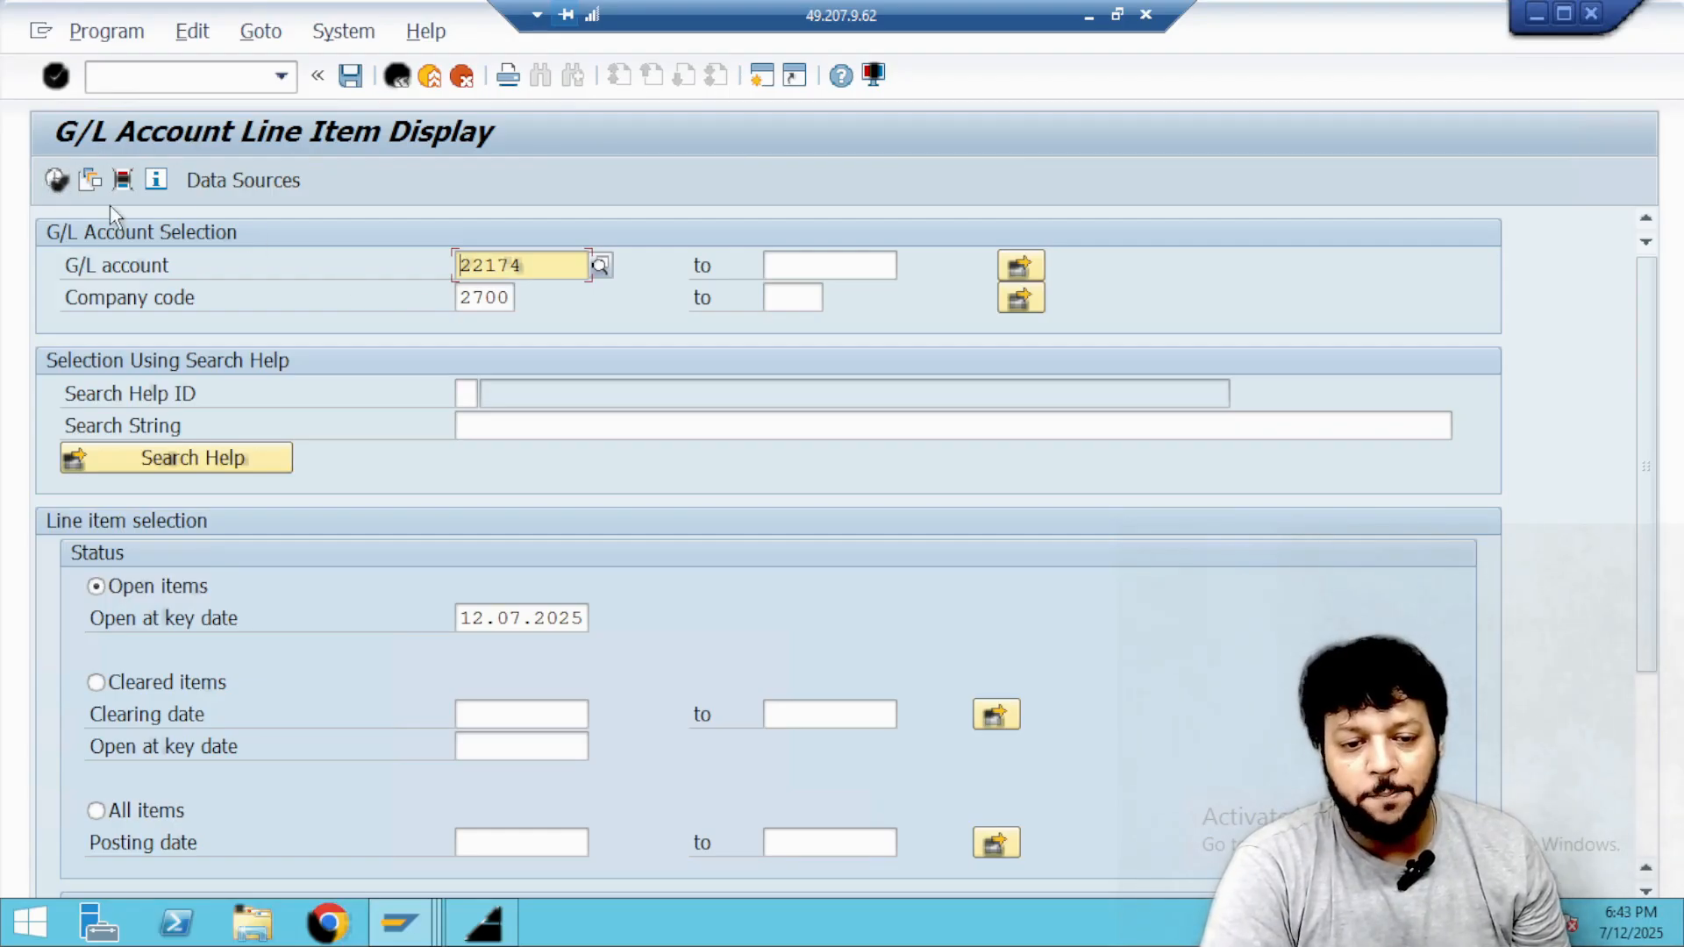
{"action": "left_click", "coordinate": [58, 181]}
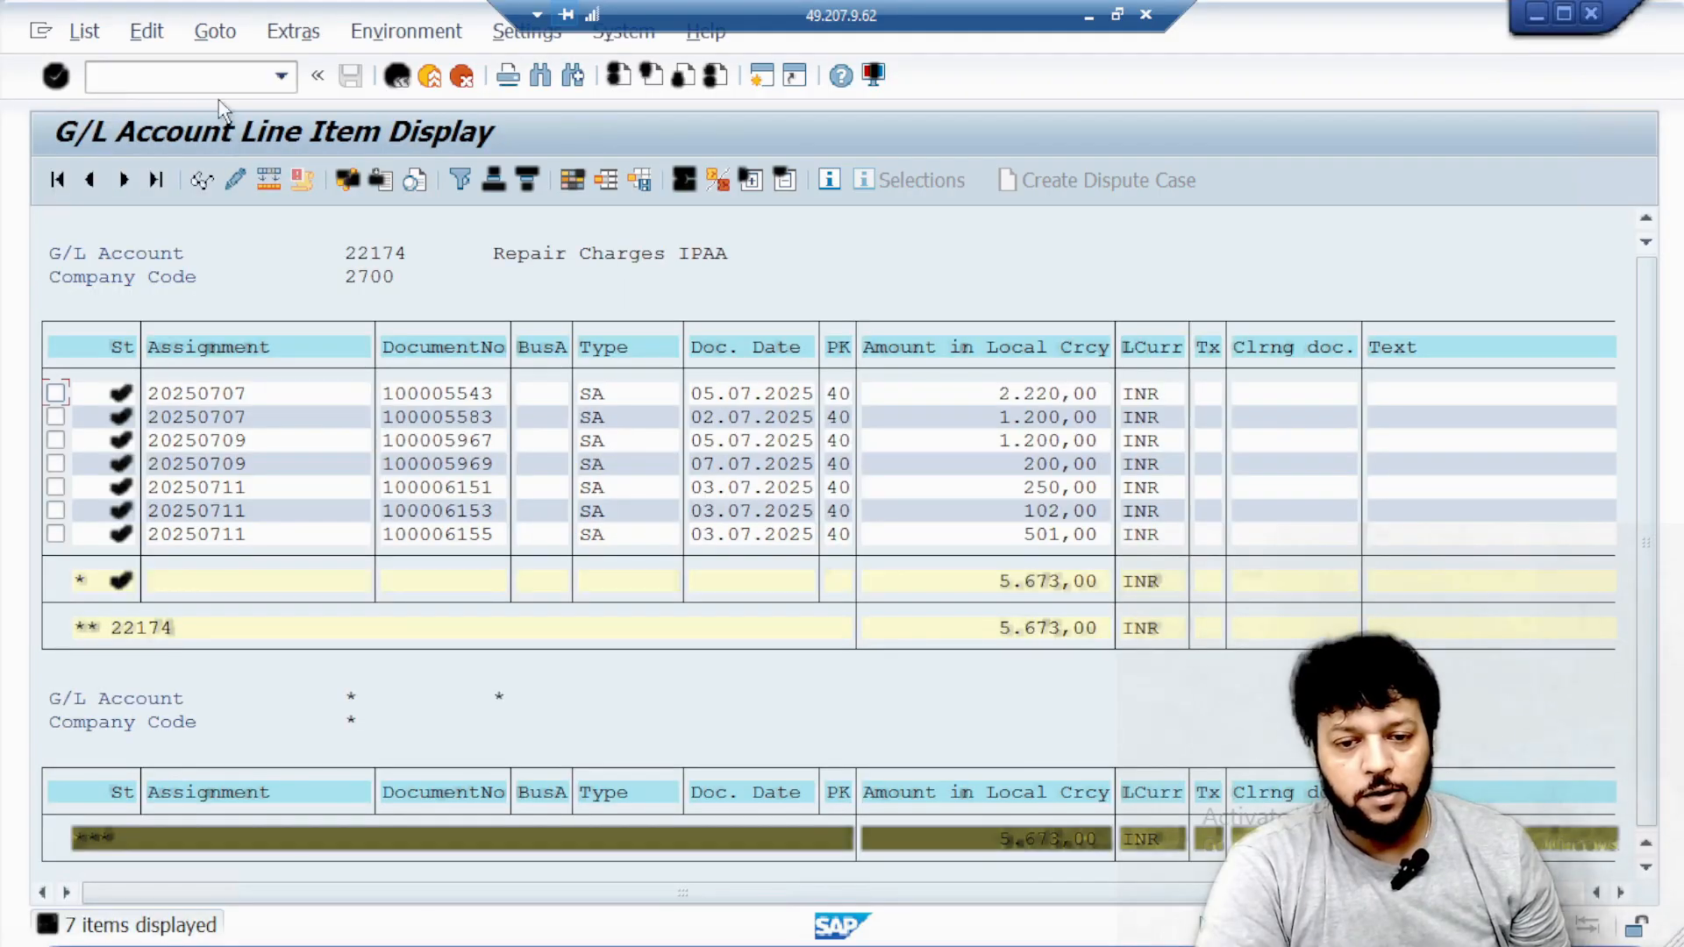
{"action": "type", "text": "/N"}
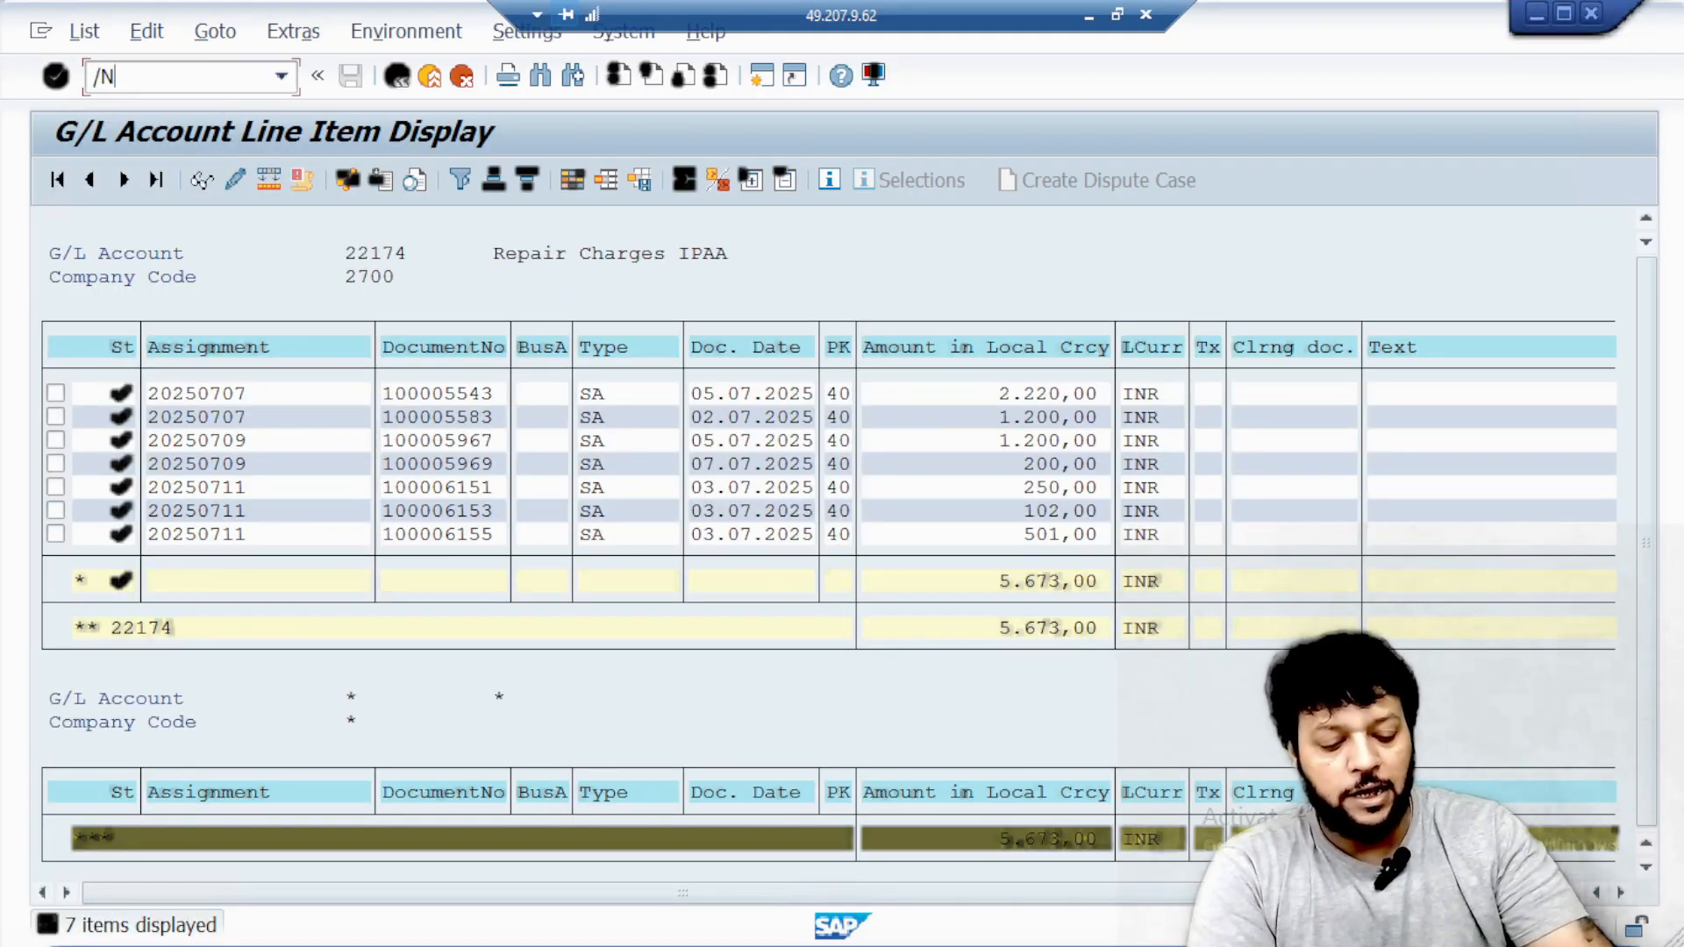
{"action": "type", "text": "FB50"}
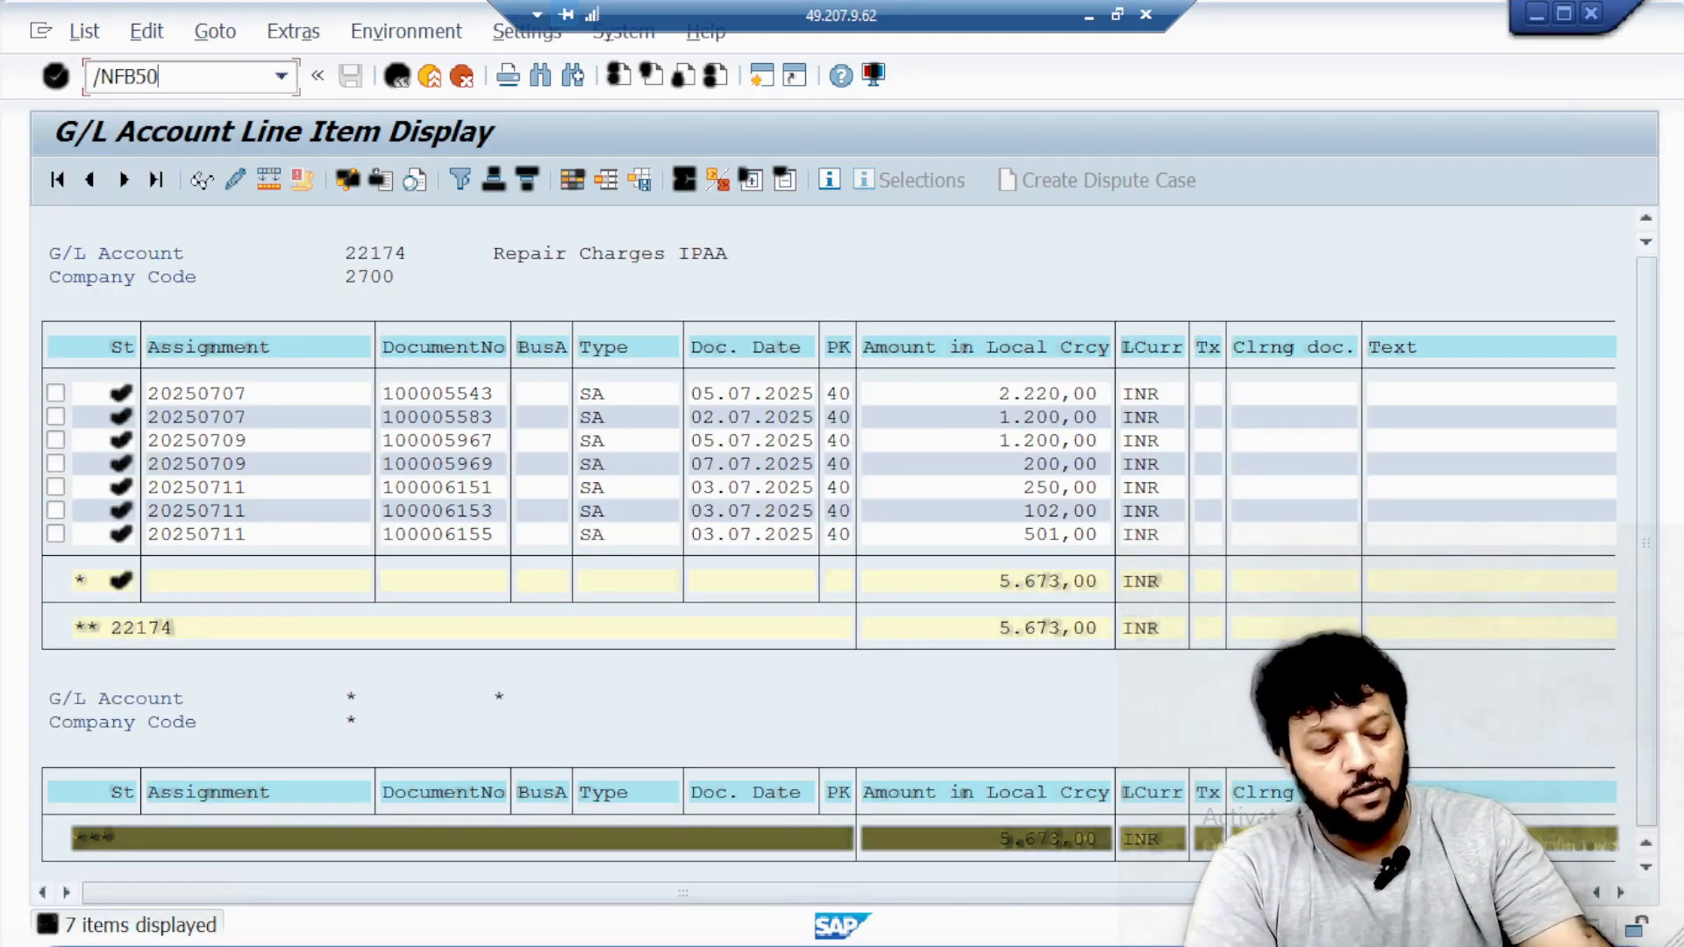
{"action": "key", "text": "Return"}
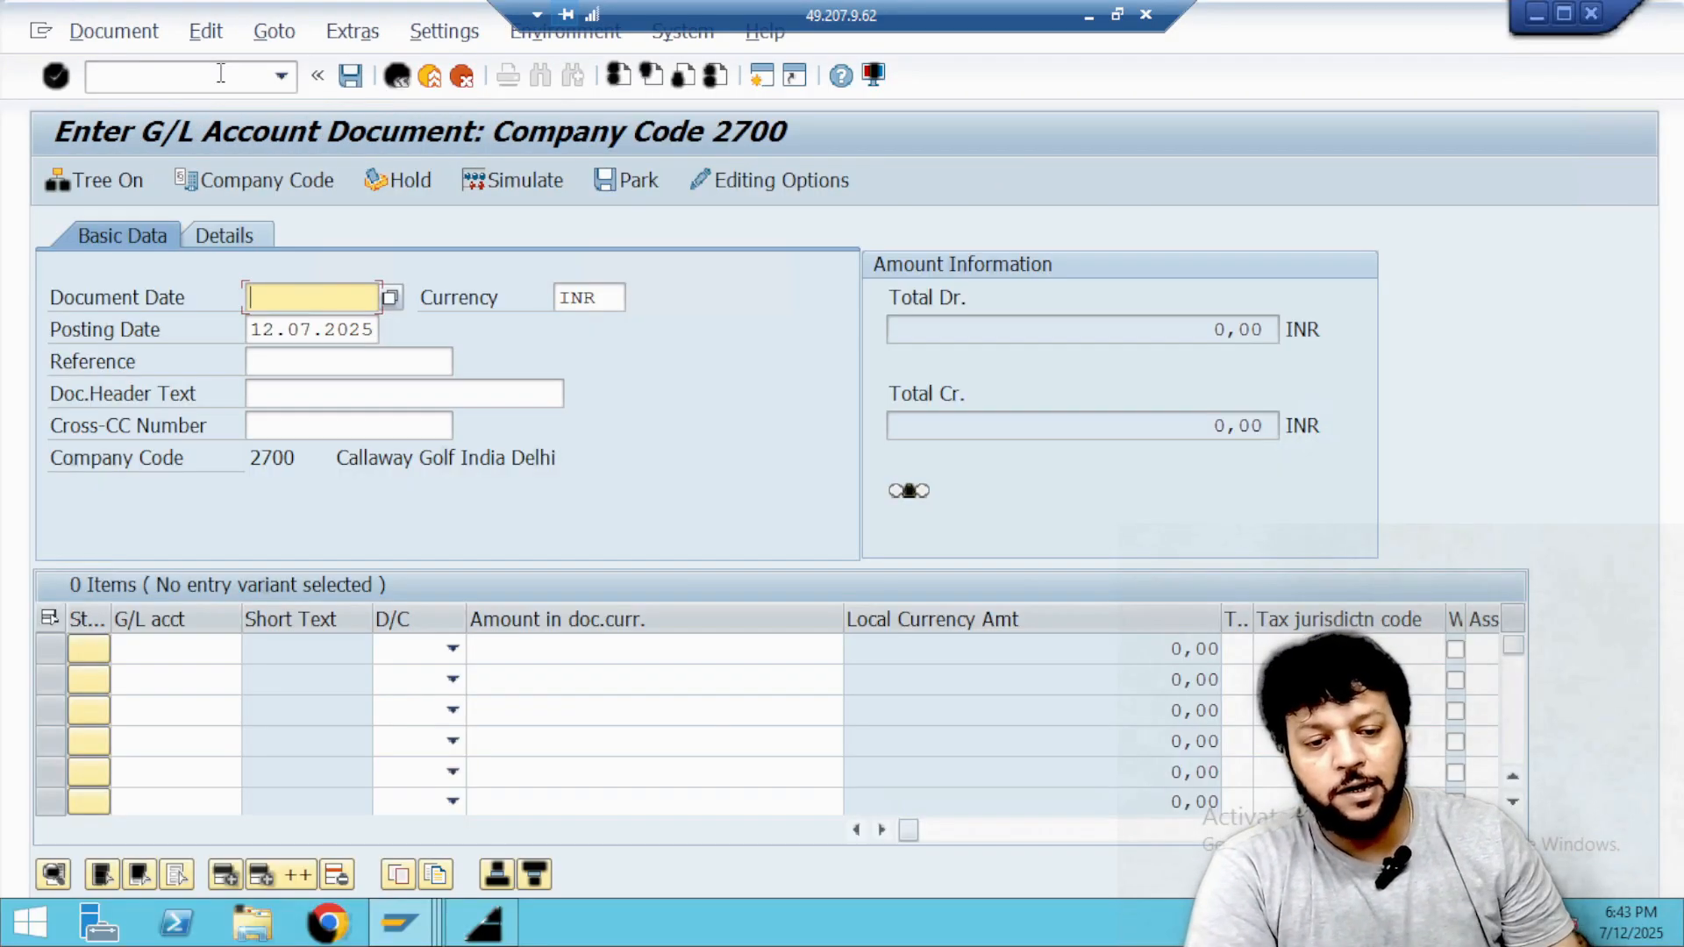
Set the document date to 05.07.2025 and the posting date to 11.07.2025.
{"action": "left_click", "coordinate": [389, 297]}
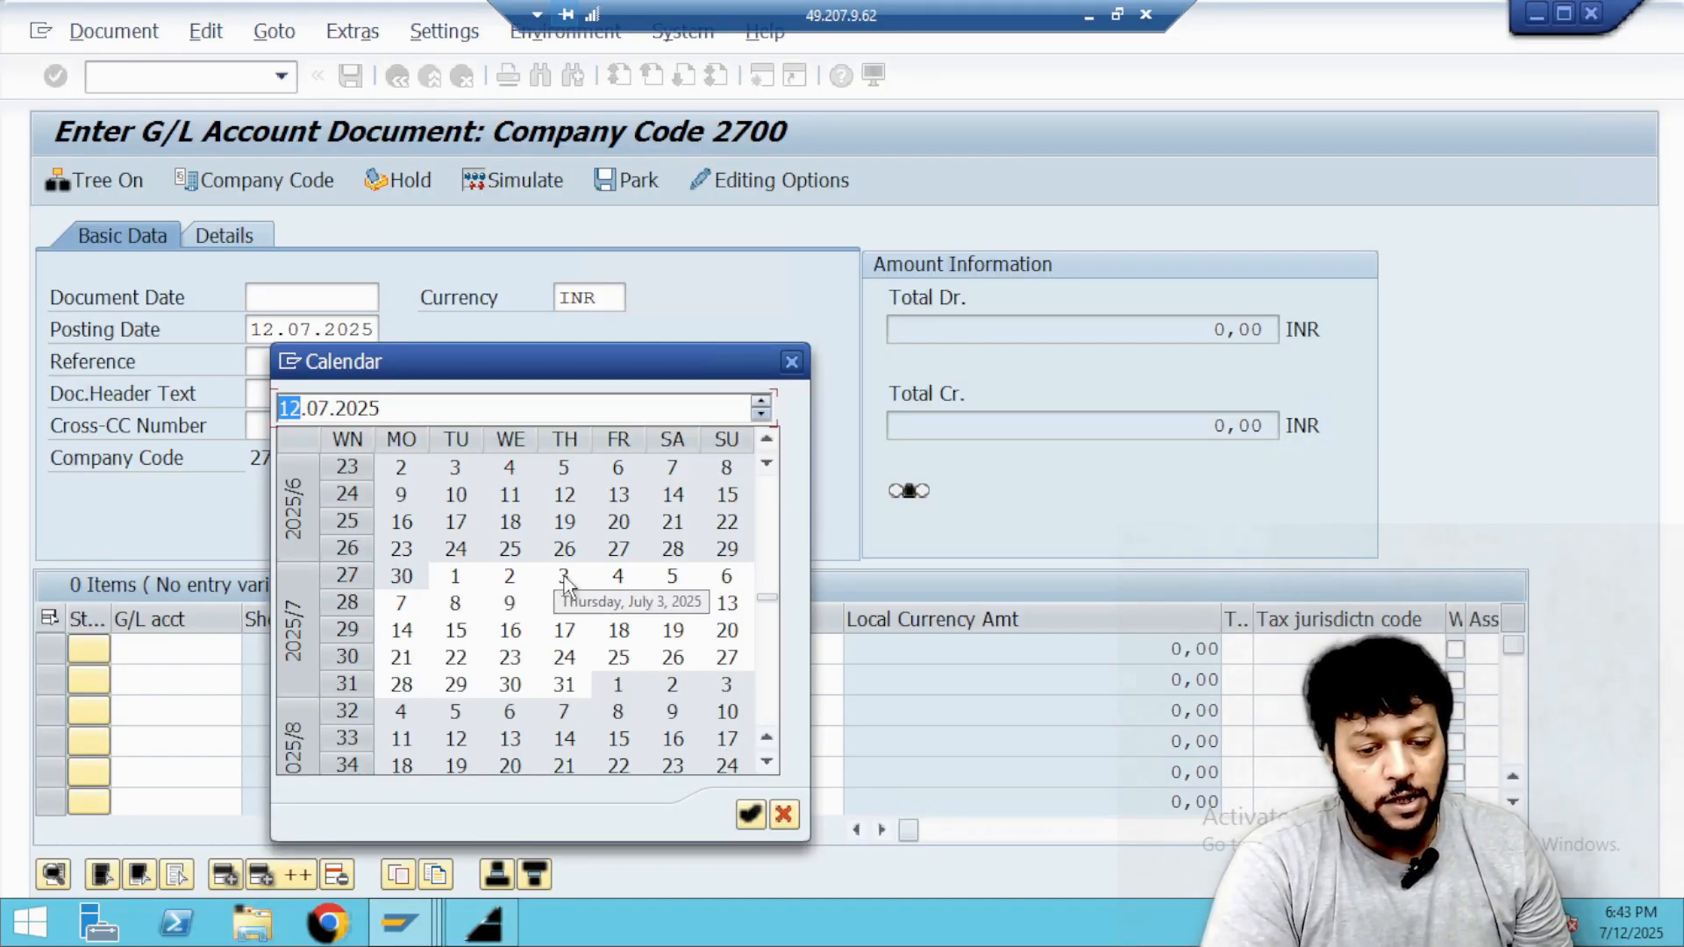
{"action": "left_click", "coordinate": [678, 583]}
{"action": "left_click", "coordinate": [681, 584]}
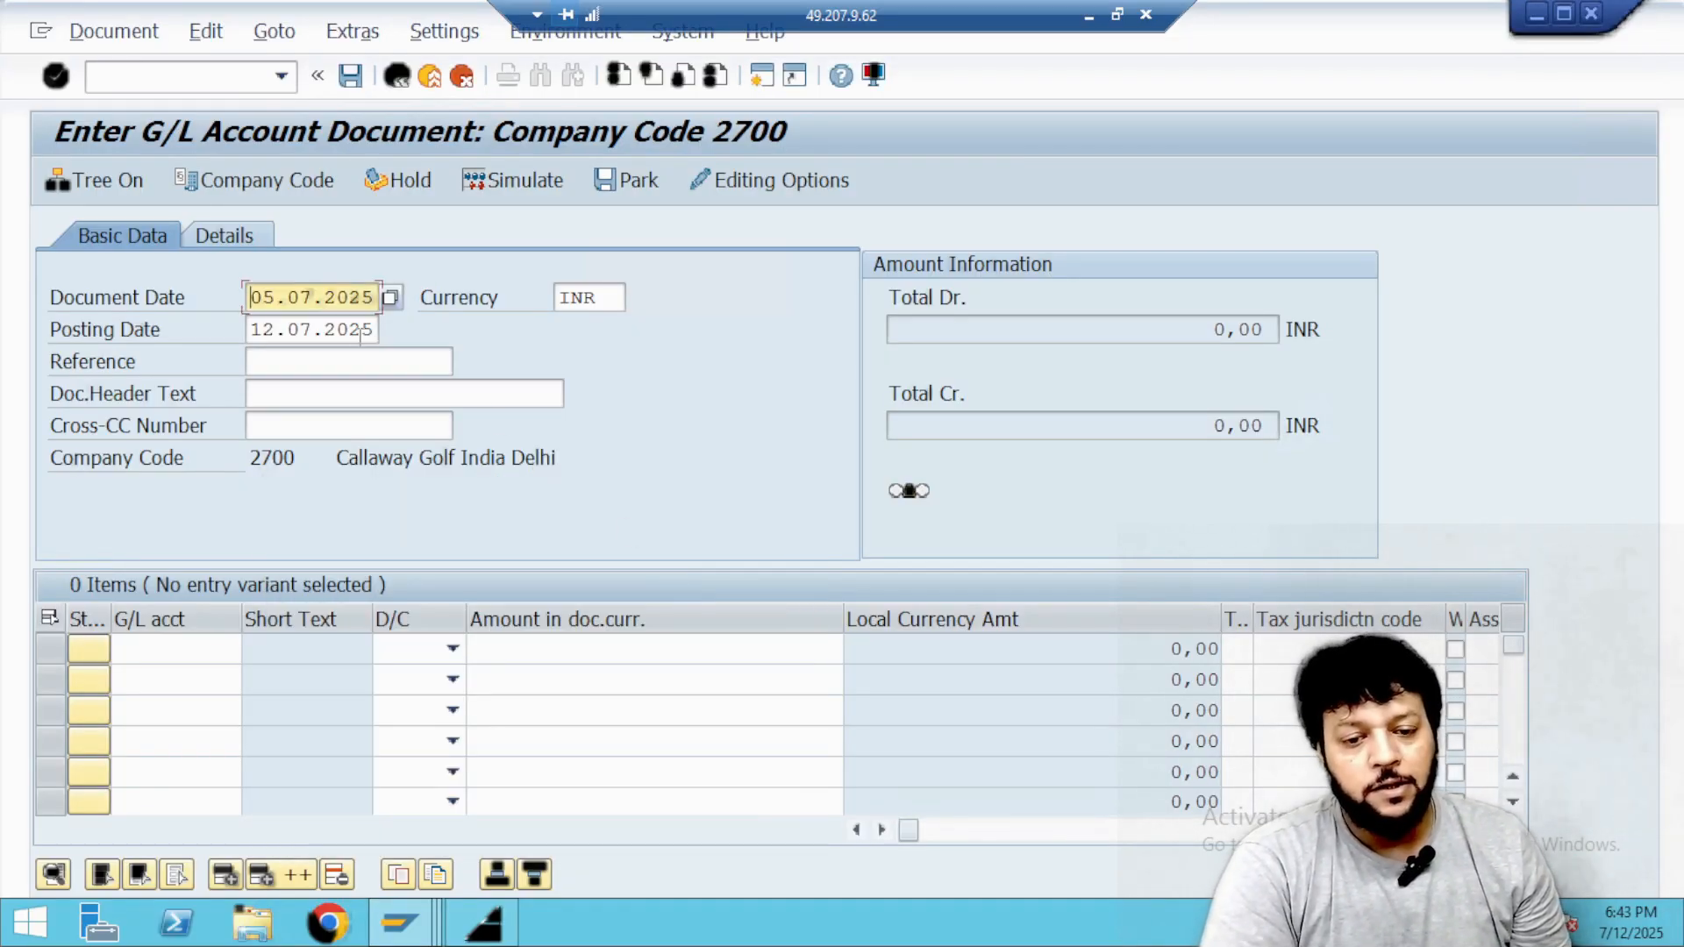
{"action": "left_click", "coordinate": [351, 331]}
{"action": "left_click", "coordinate": [390, 330]}
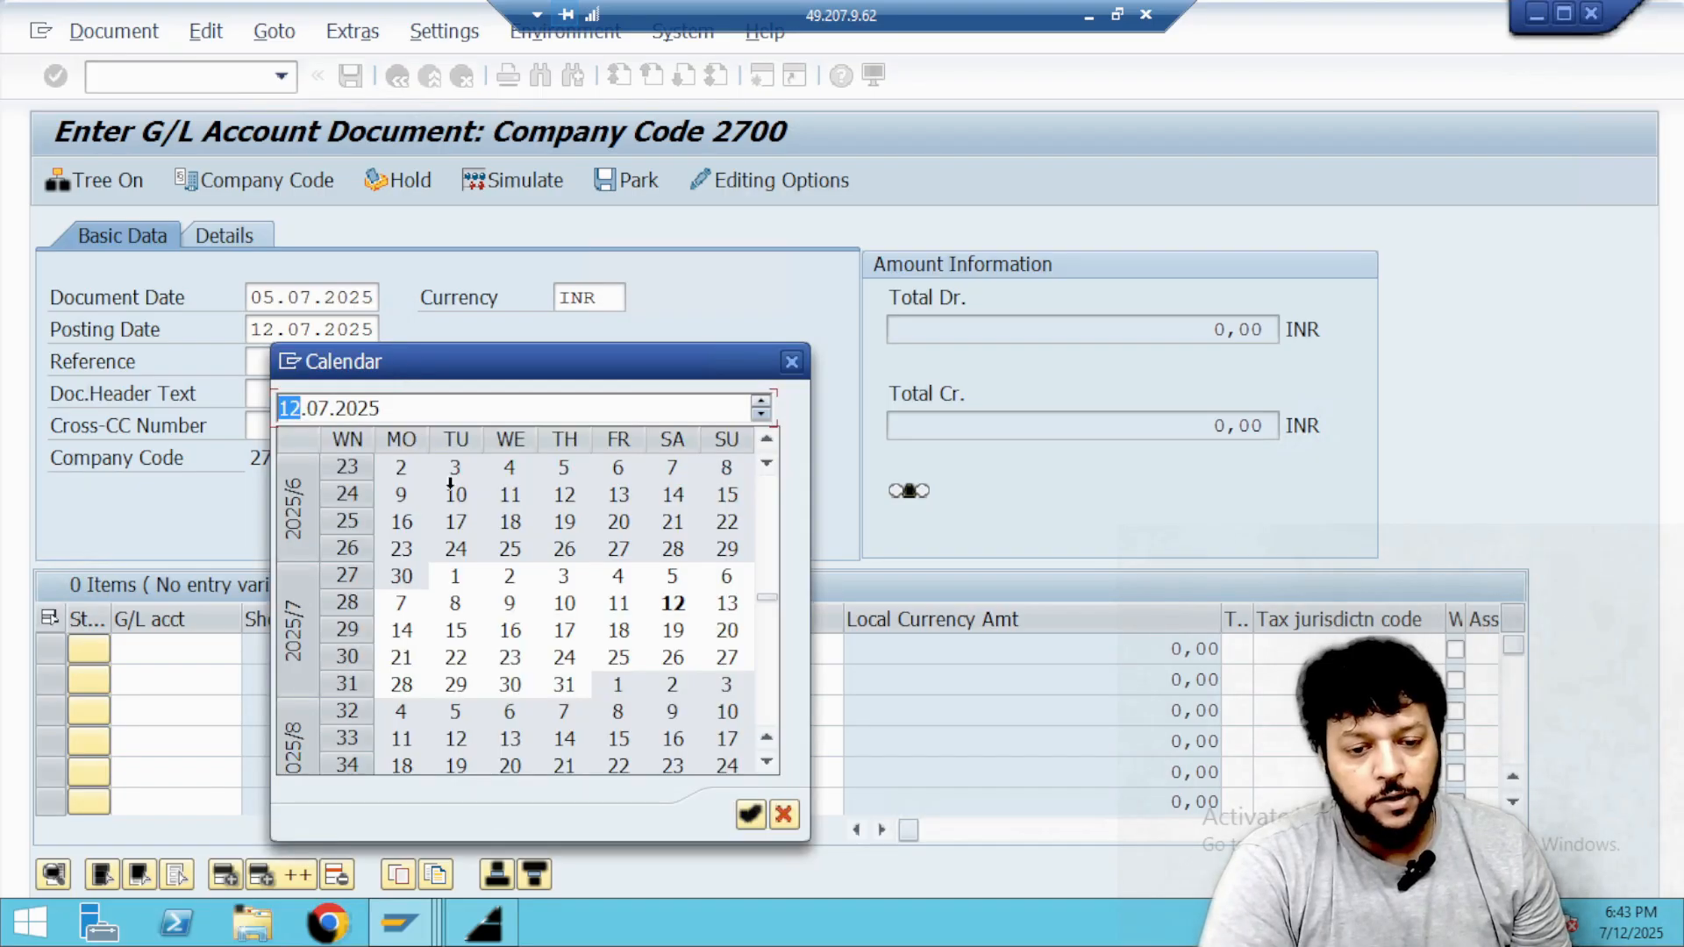
{"action": "left_click", "coordinate": [617, 605]}
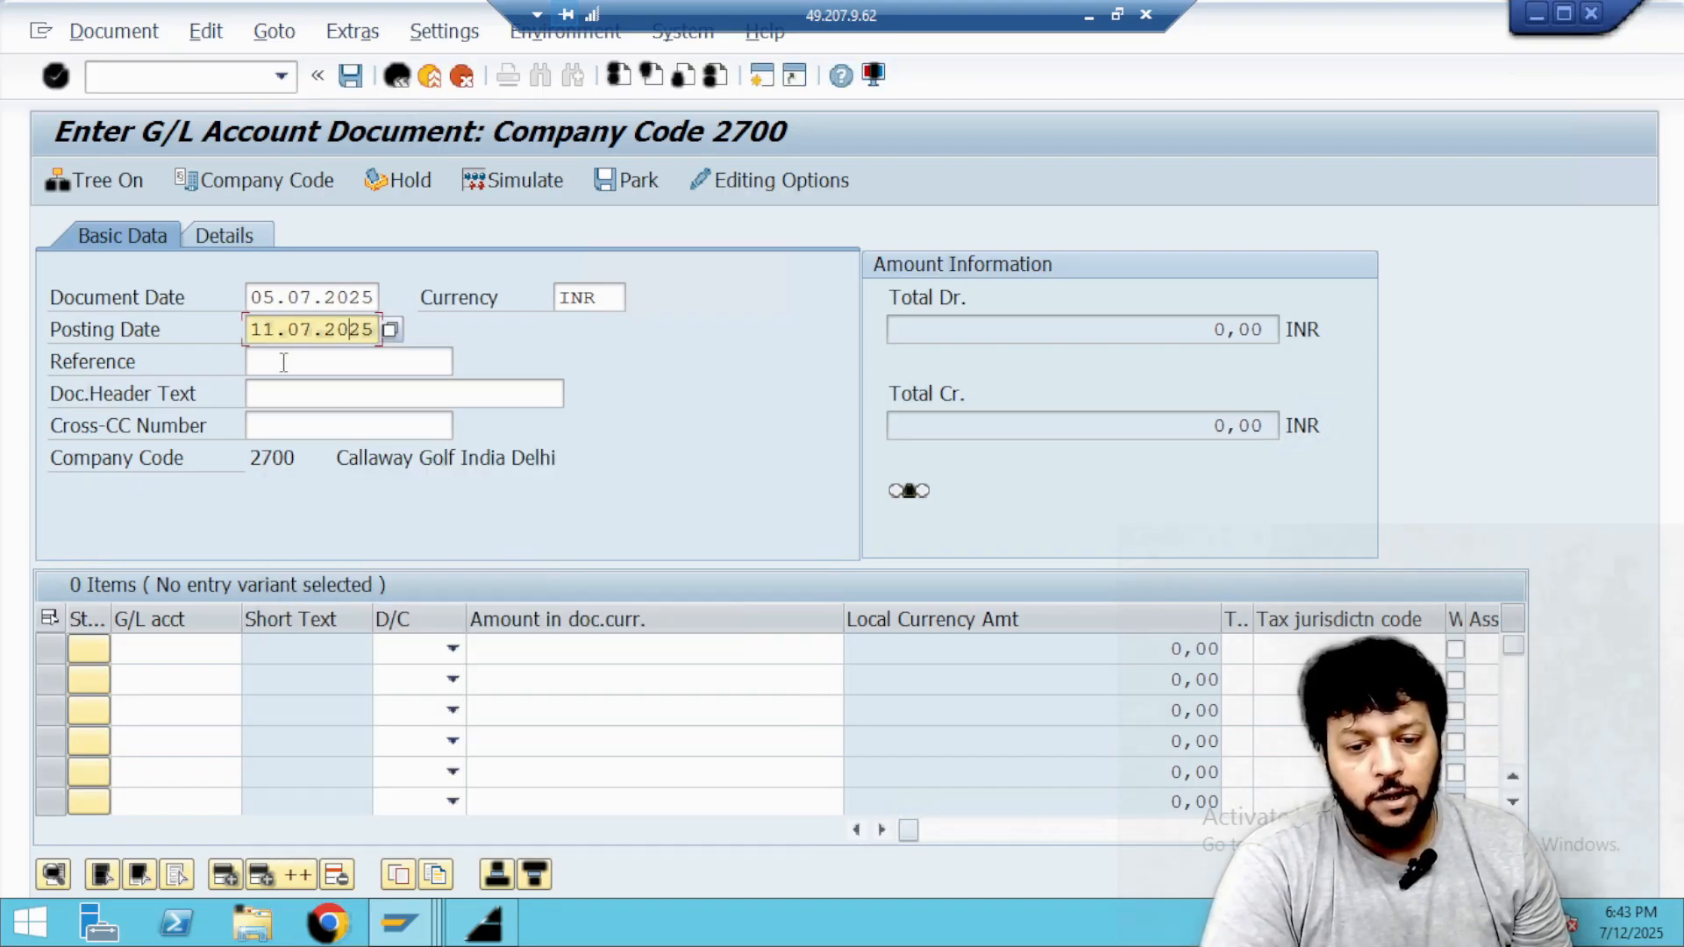
Enter the reference Ref-July-07 and the document header text Bank Charges for July.
{"action": "left_click", "coordinate": [283, 362]}
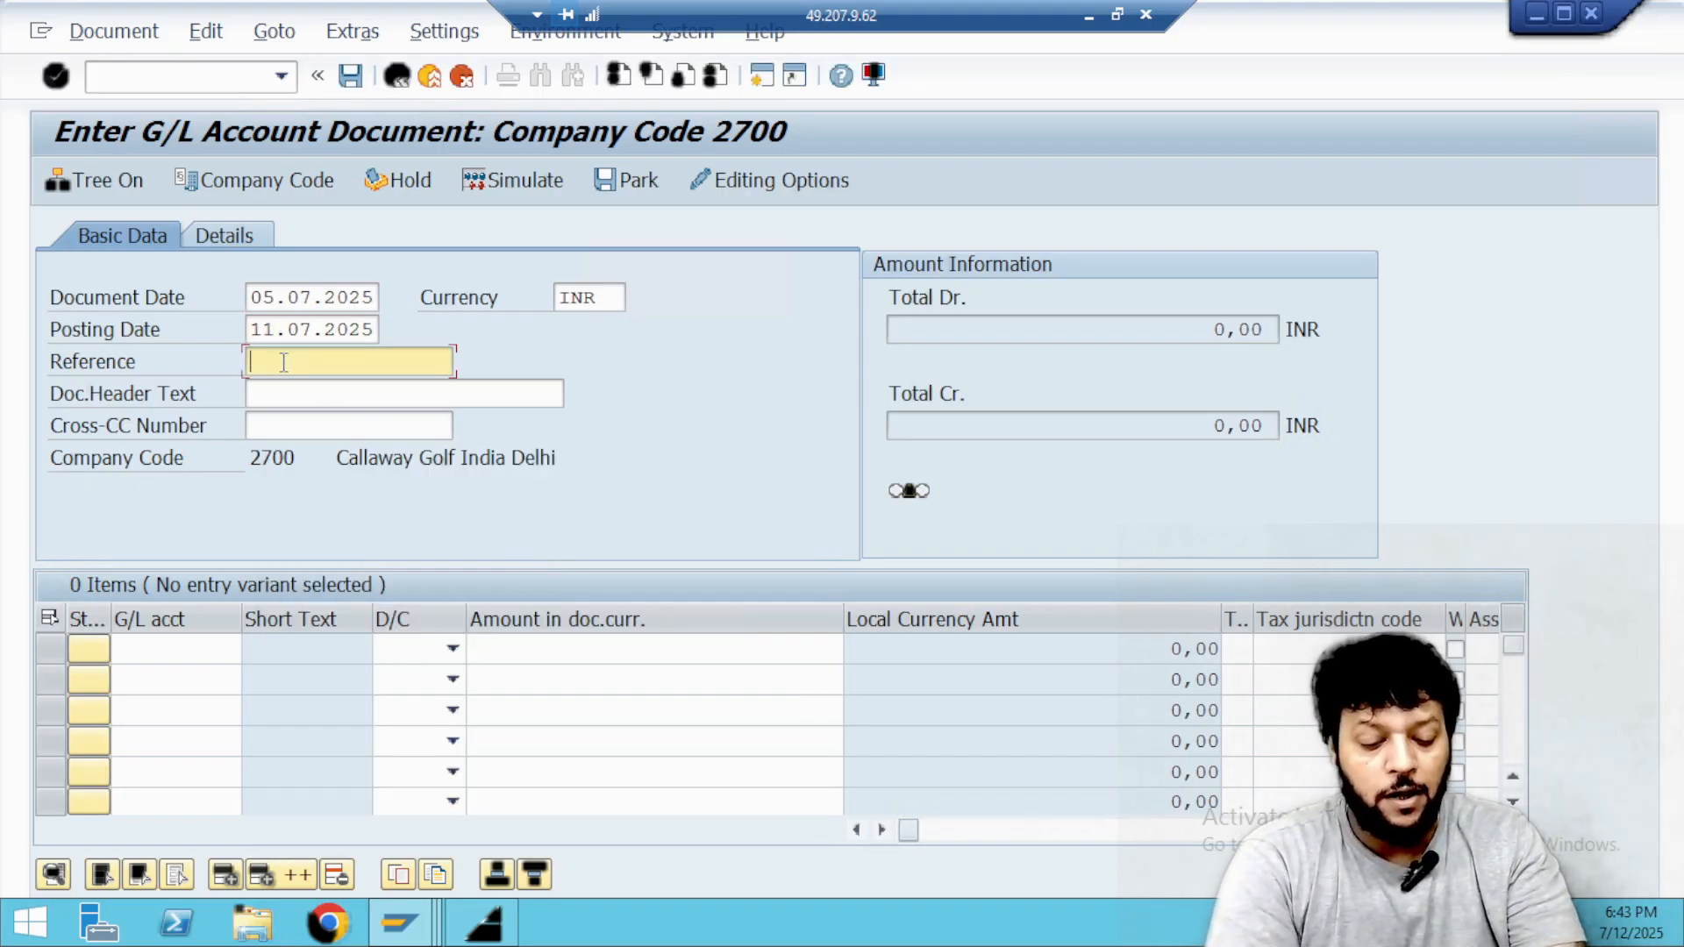
{"action": "type", "text": "rE"}
{"action": "key", "text": "Down"}
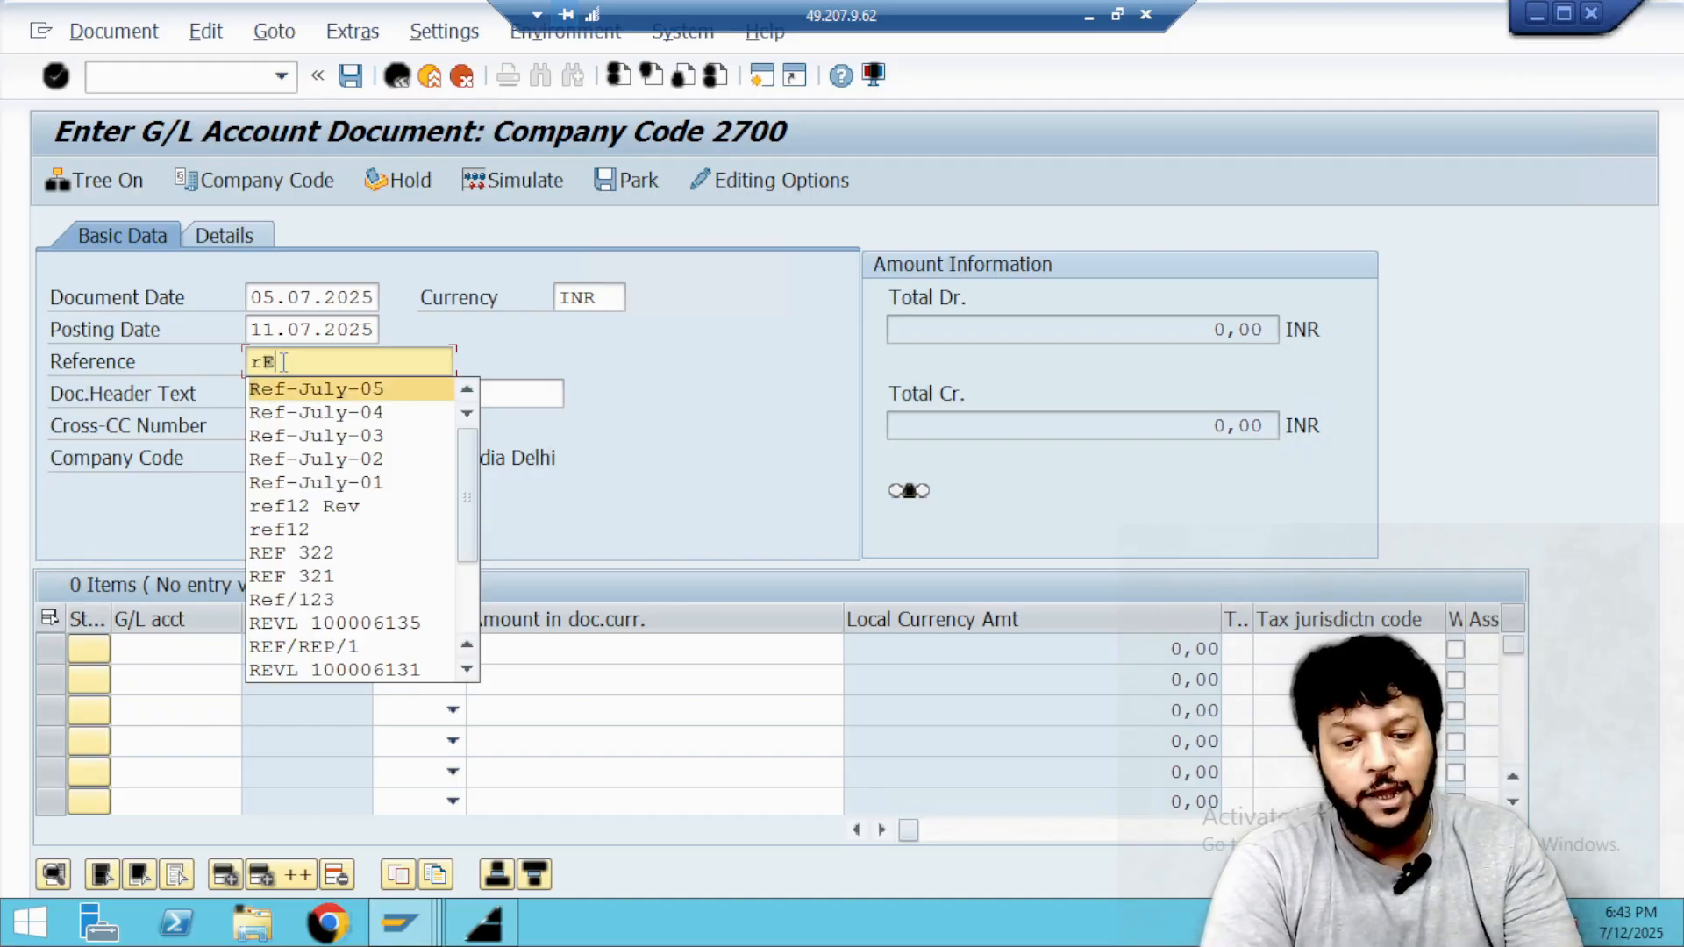
{"action": "key", "text": "Return"}
{"action": "key", "text": "BackSpace"}
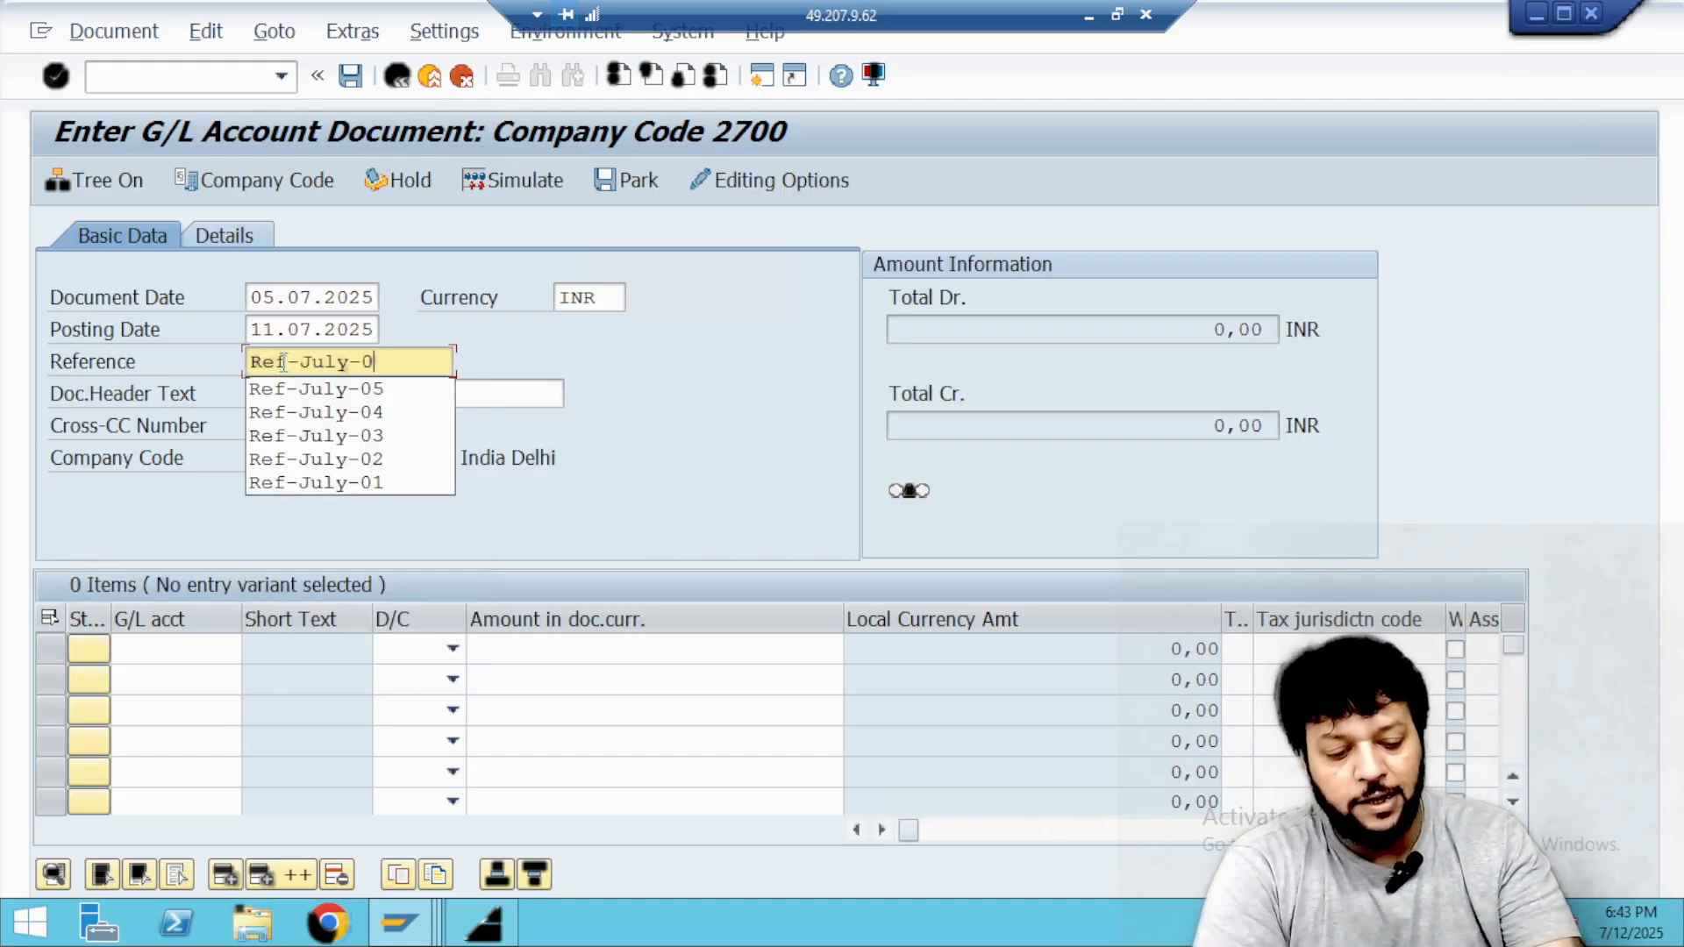
{"action": "type", "text": "7"}
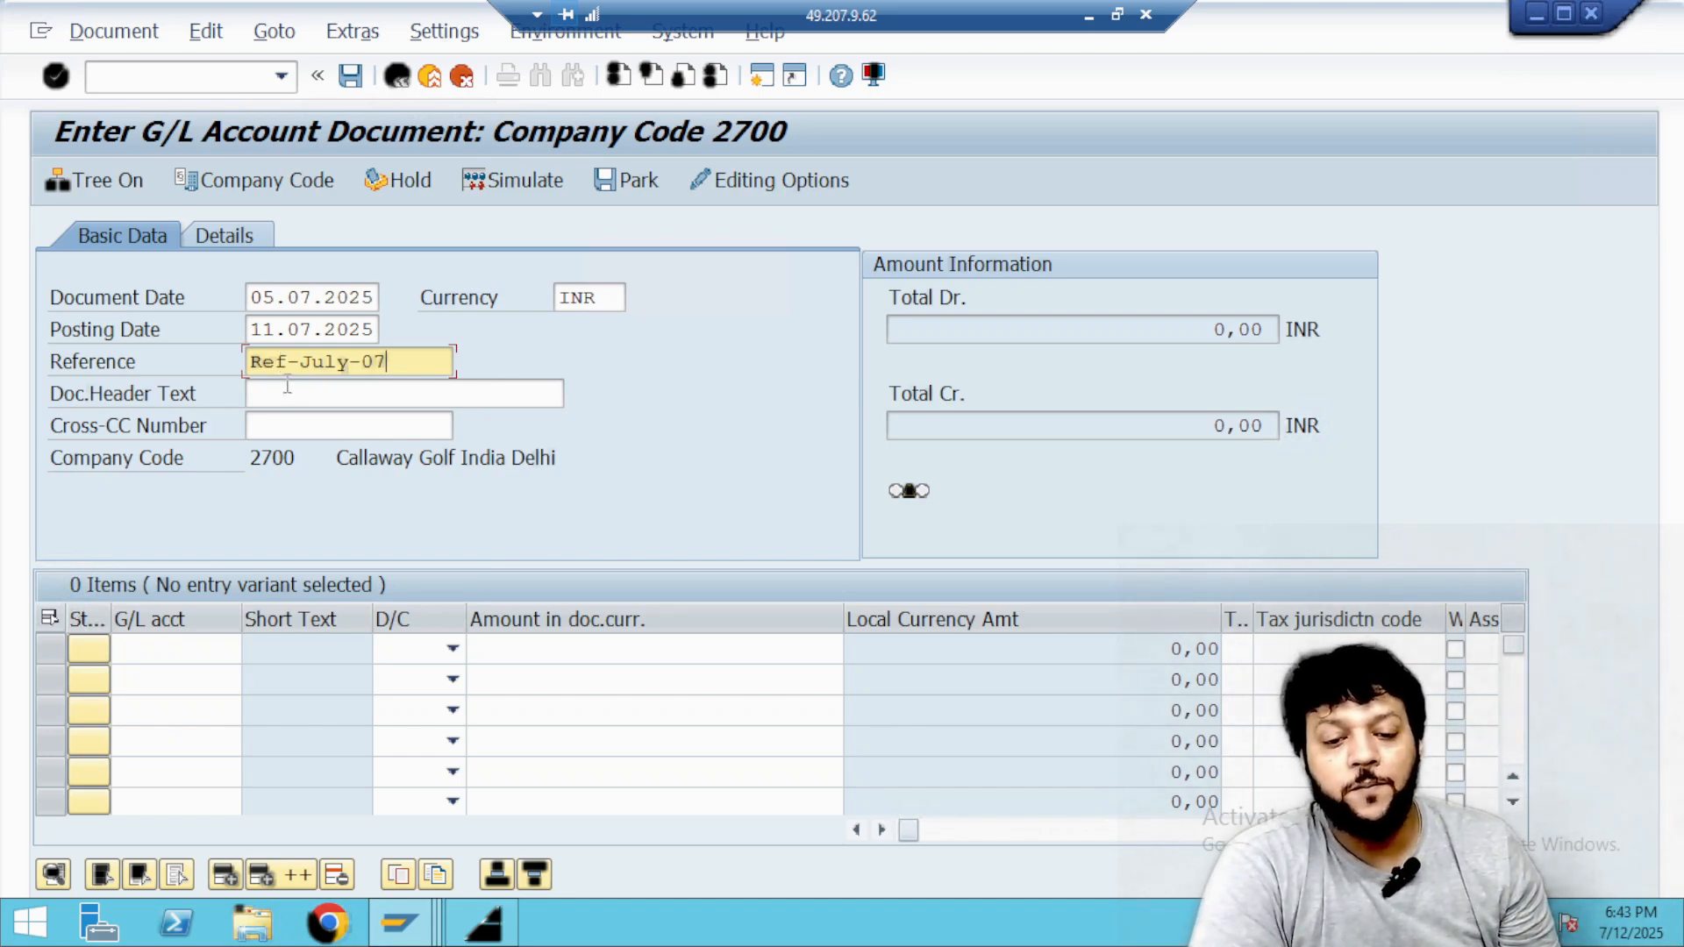
{"action": "left_click", "coordinate": [290, 393]}
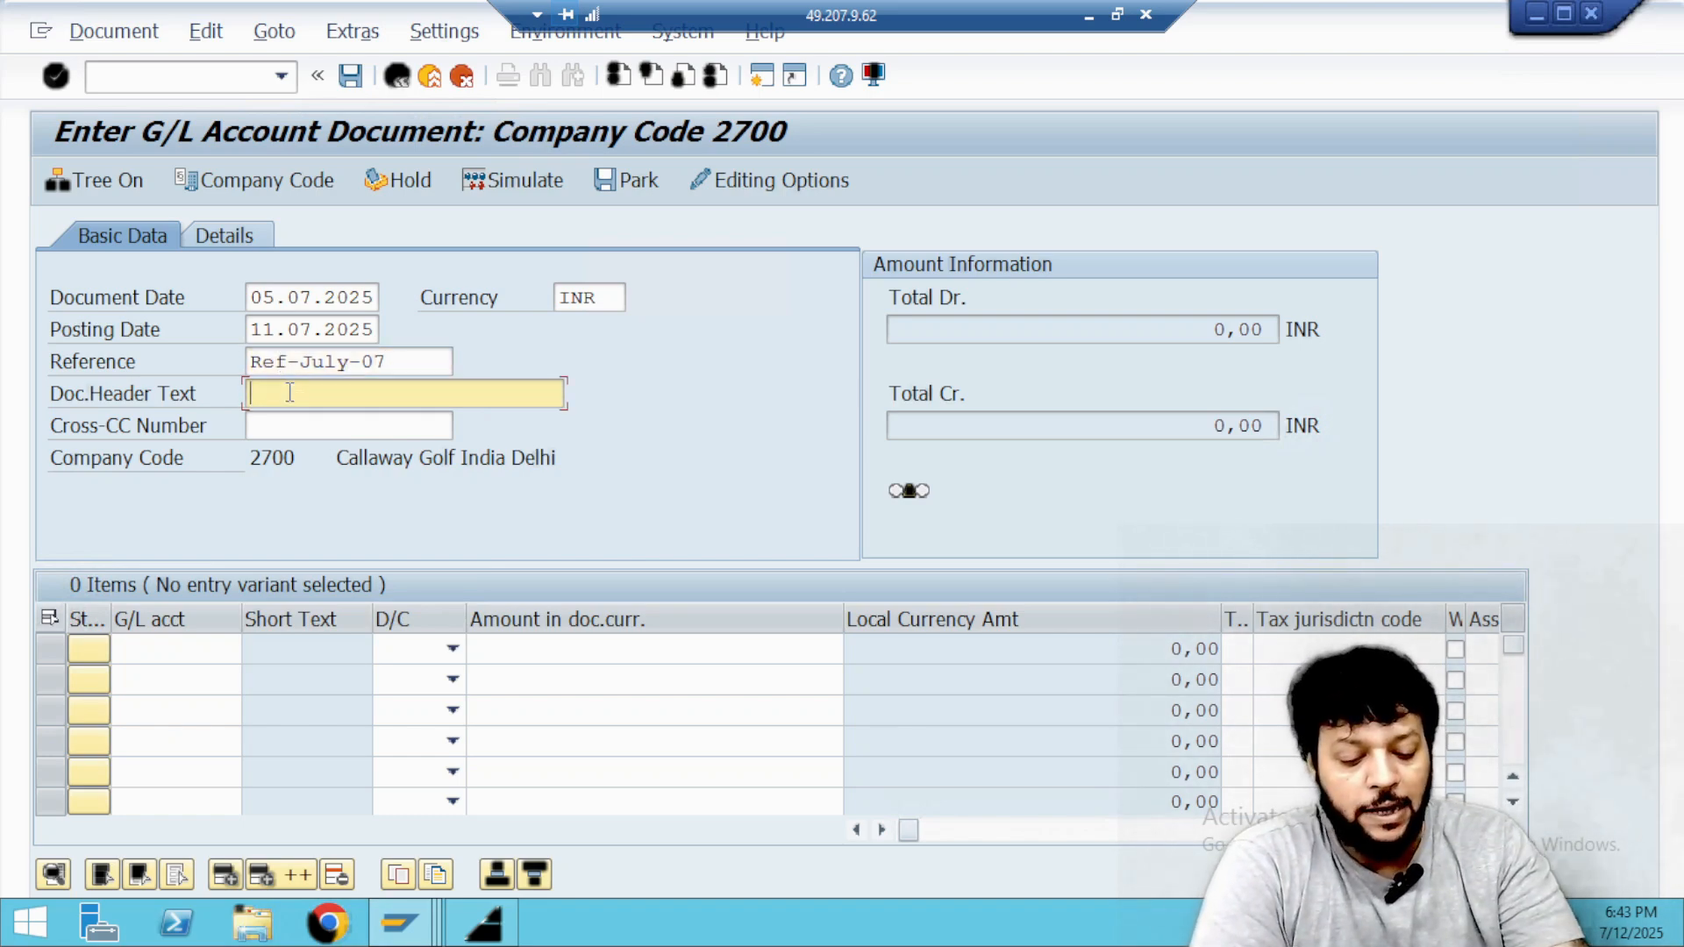
{"action": "type", "text": "bANK"}
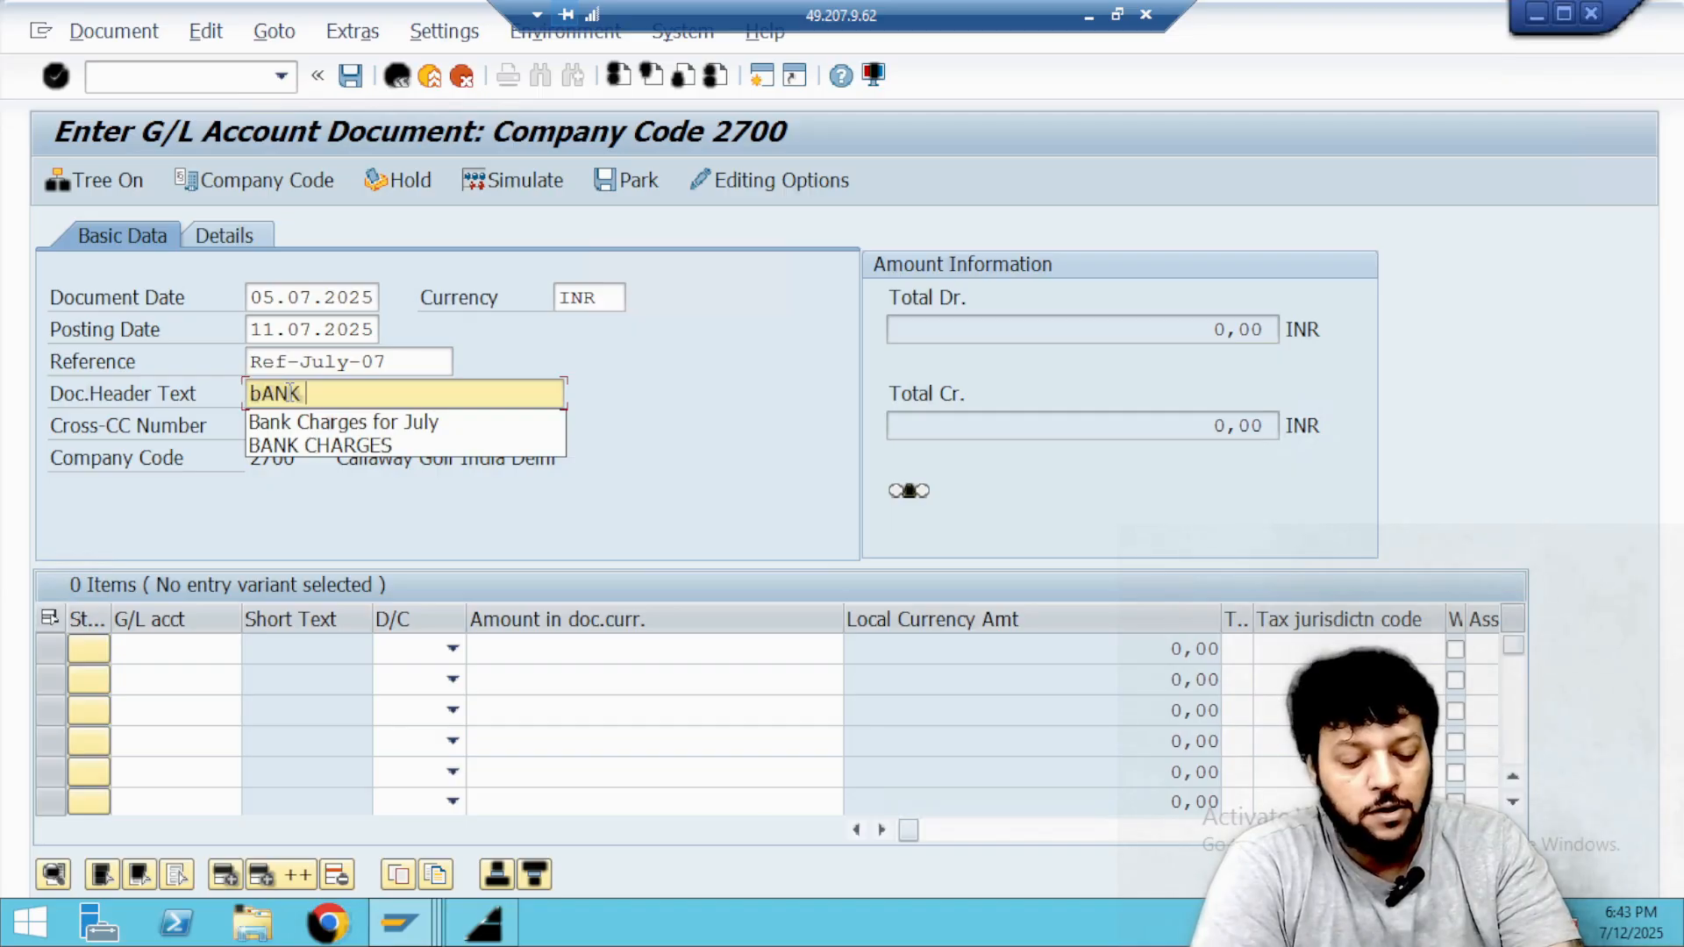
{"action": "type", "text": " cHA"}
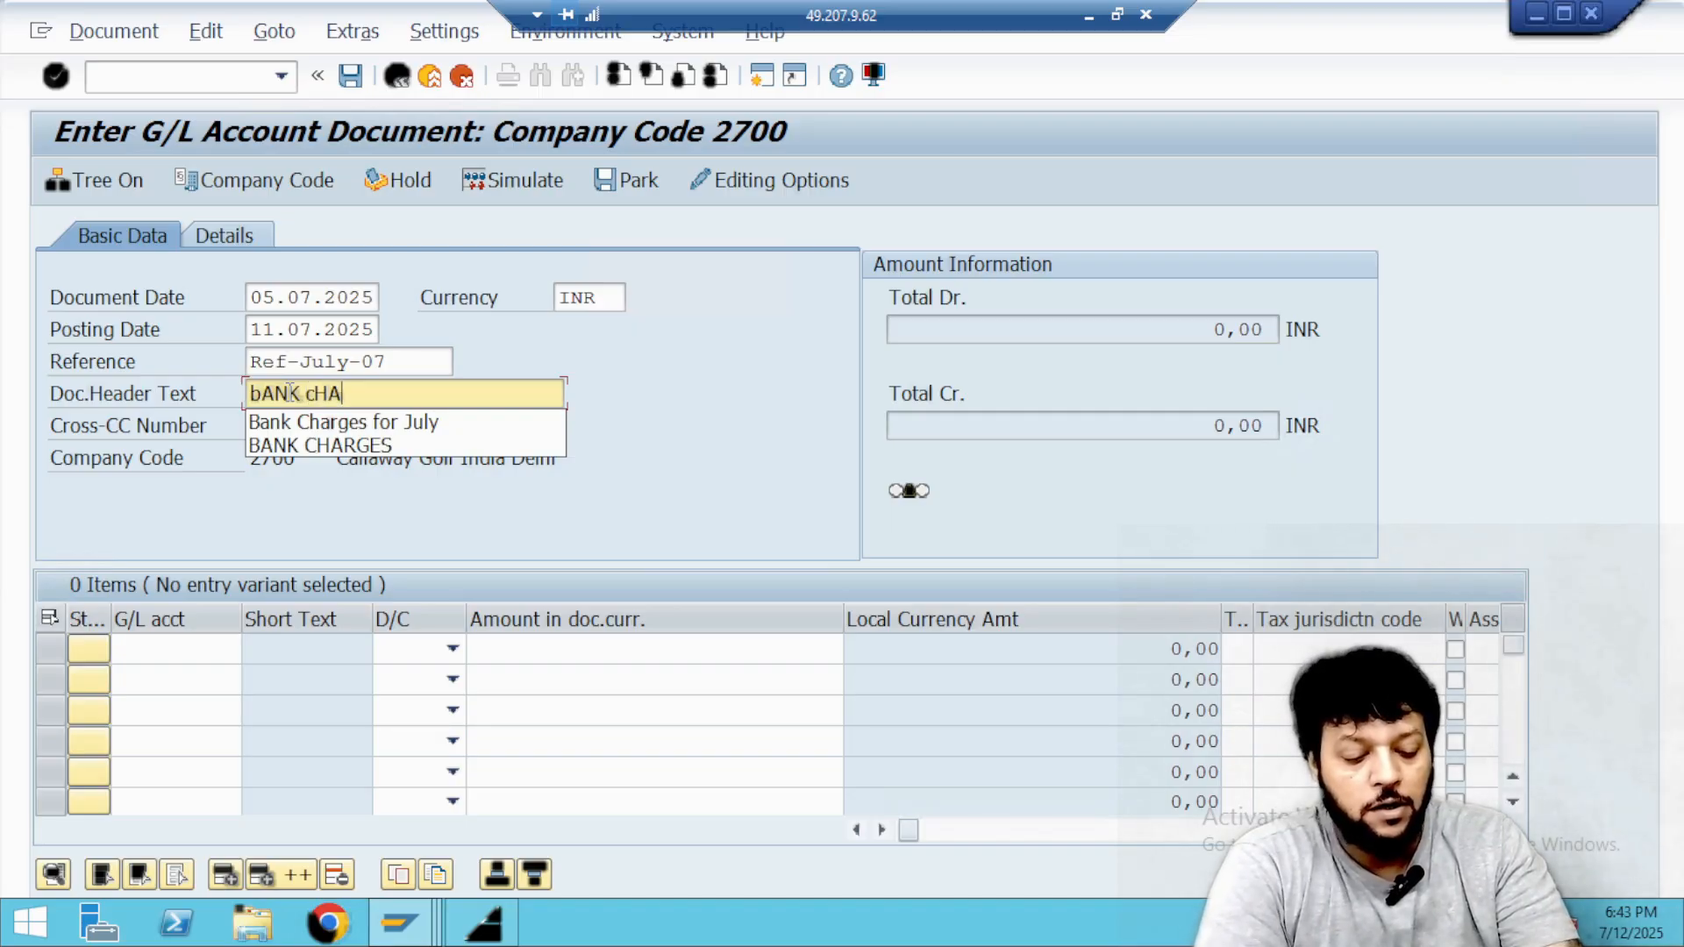
{"action": "type", "text": "RGES"}
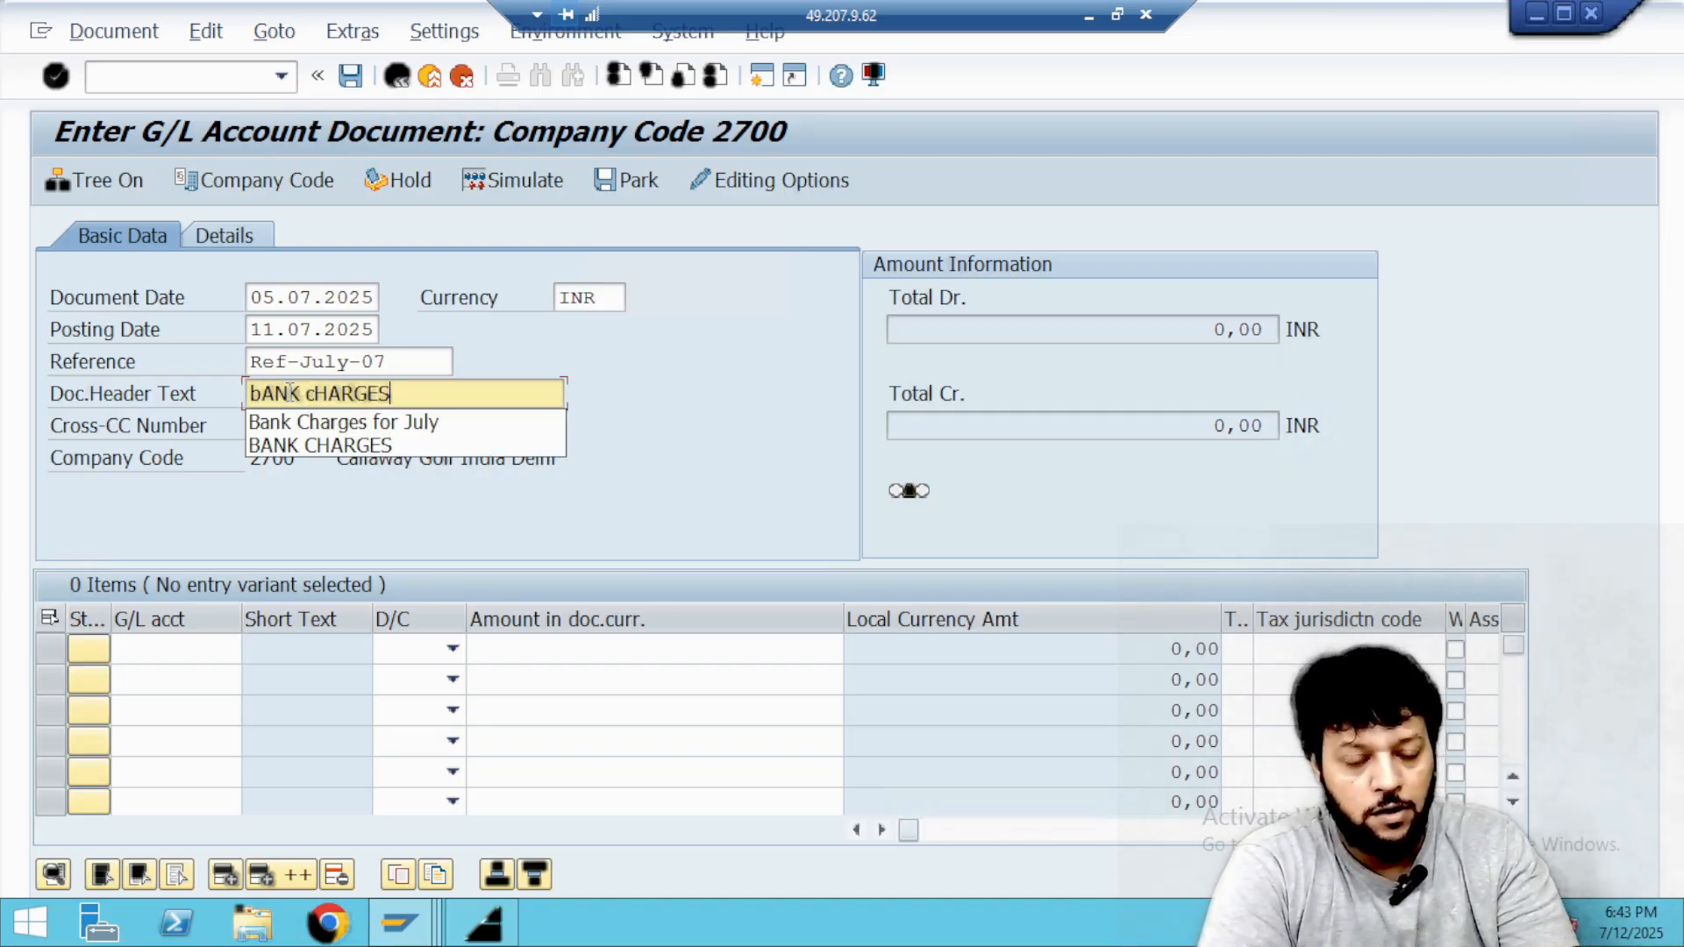
{"action": "left_click", "coordinate": [281, 421]}
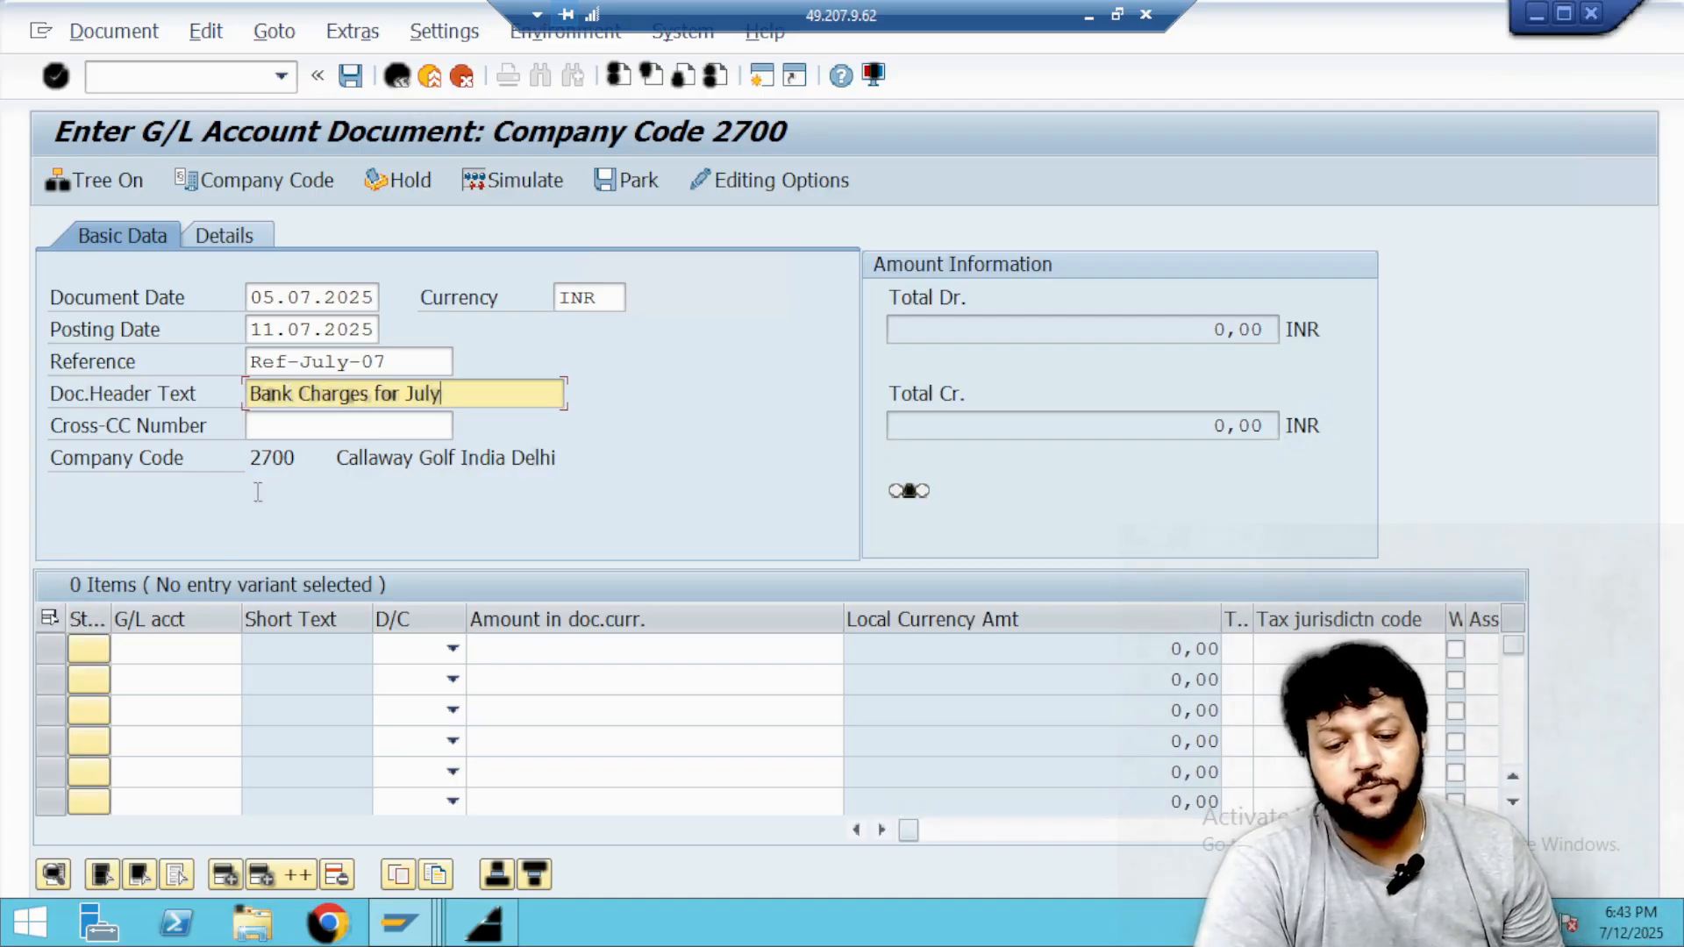
Look up the IPAA G/L accounts and enter Bank Charges IPAA in the first line and IDBI Bank IPAA in the second.
{"action": "left_click", "coordinate": [184, 651]}
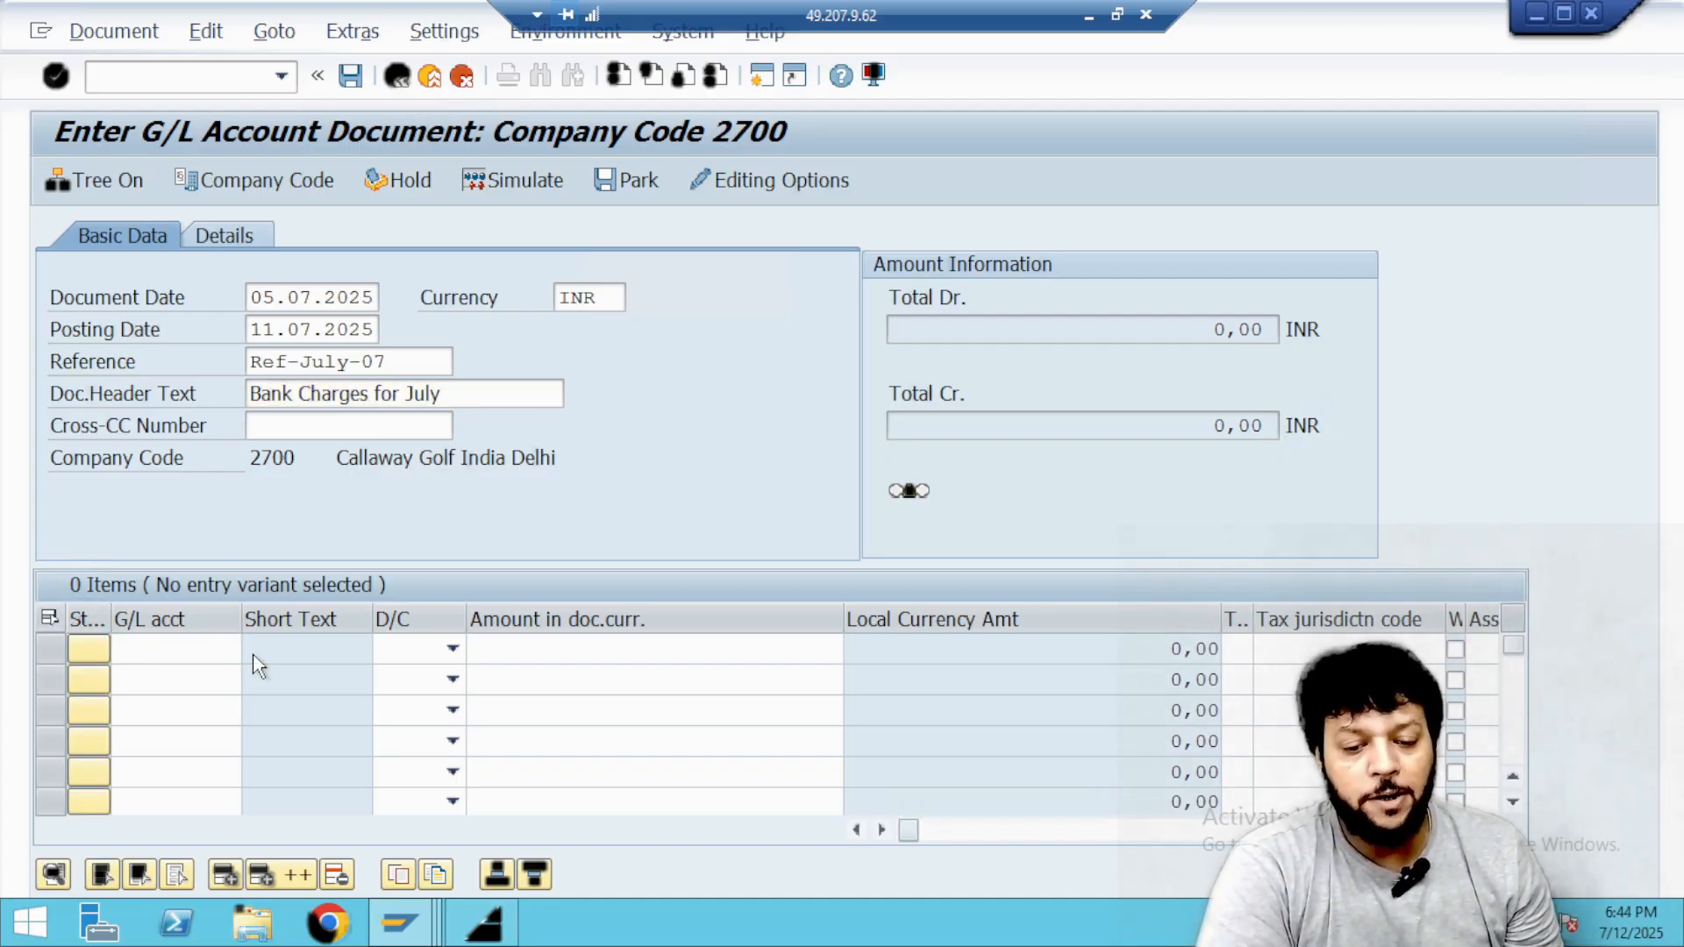
{"action": "key", "text": "F4"}
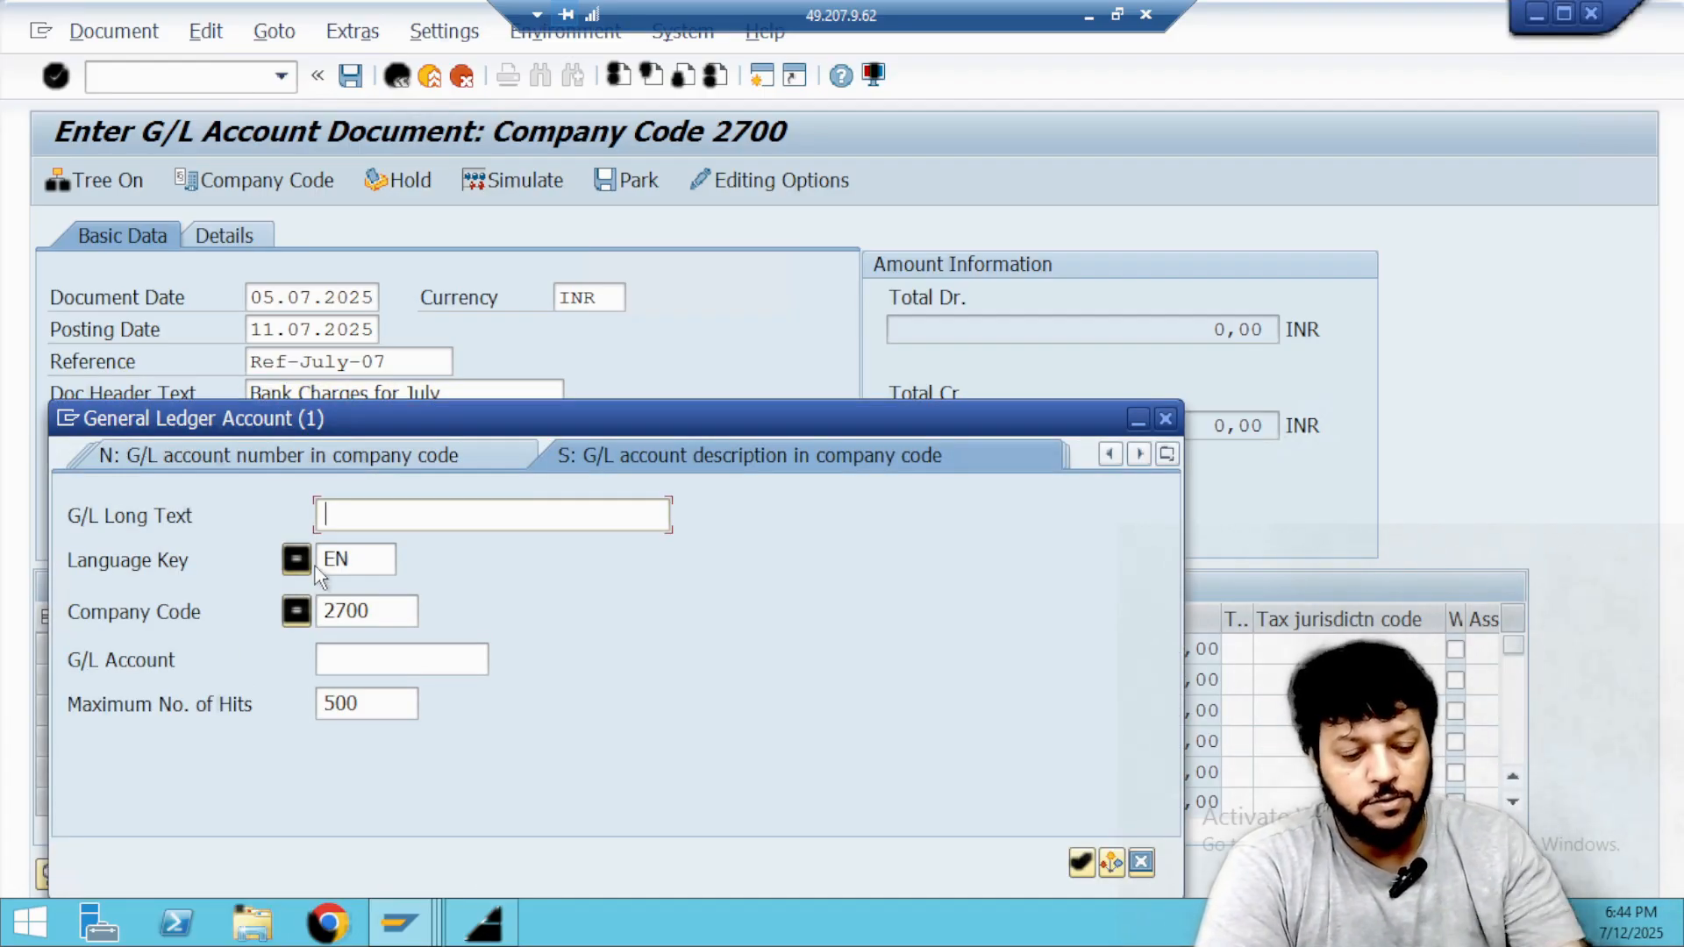
{"action": "type", "text": "*bank*"}
{"action": "key", "text": "Return"}
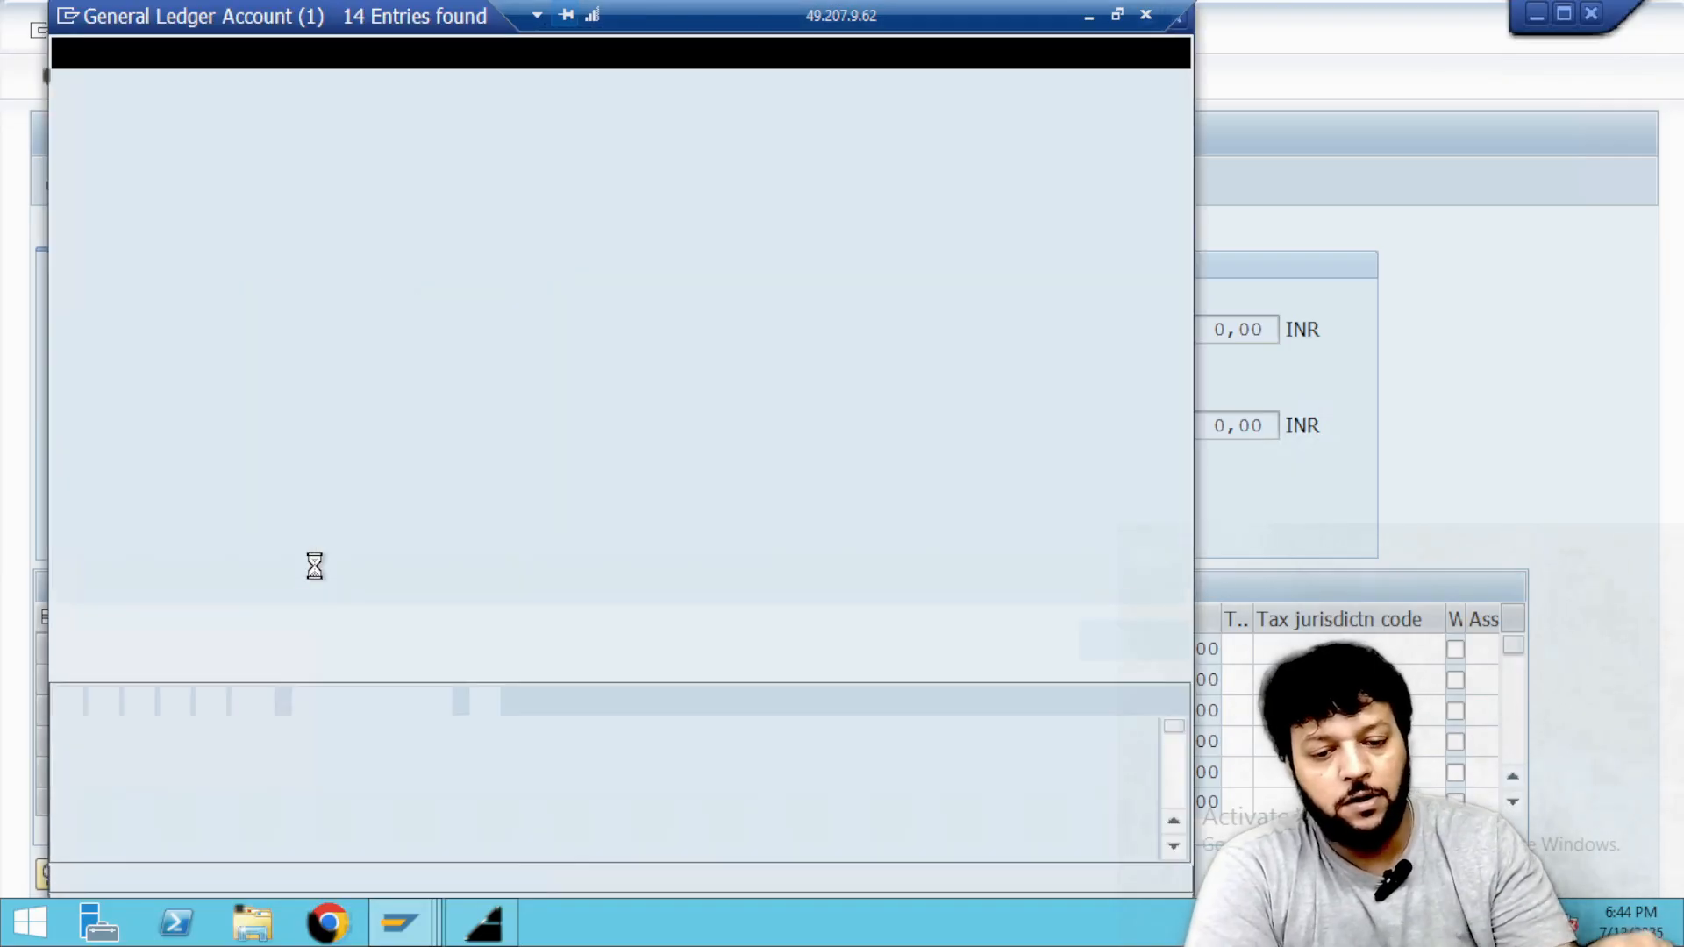
{"action": "double_click", "coordinate": [124, 240]}
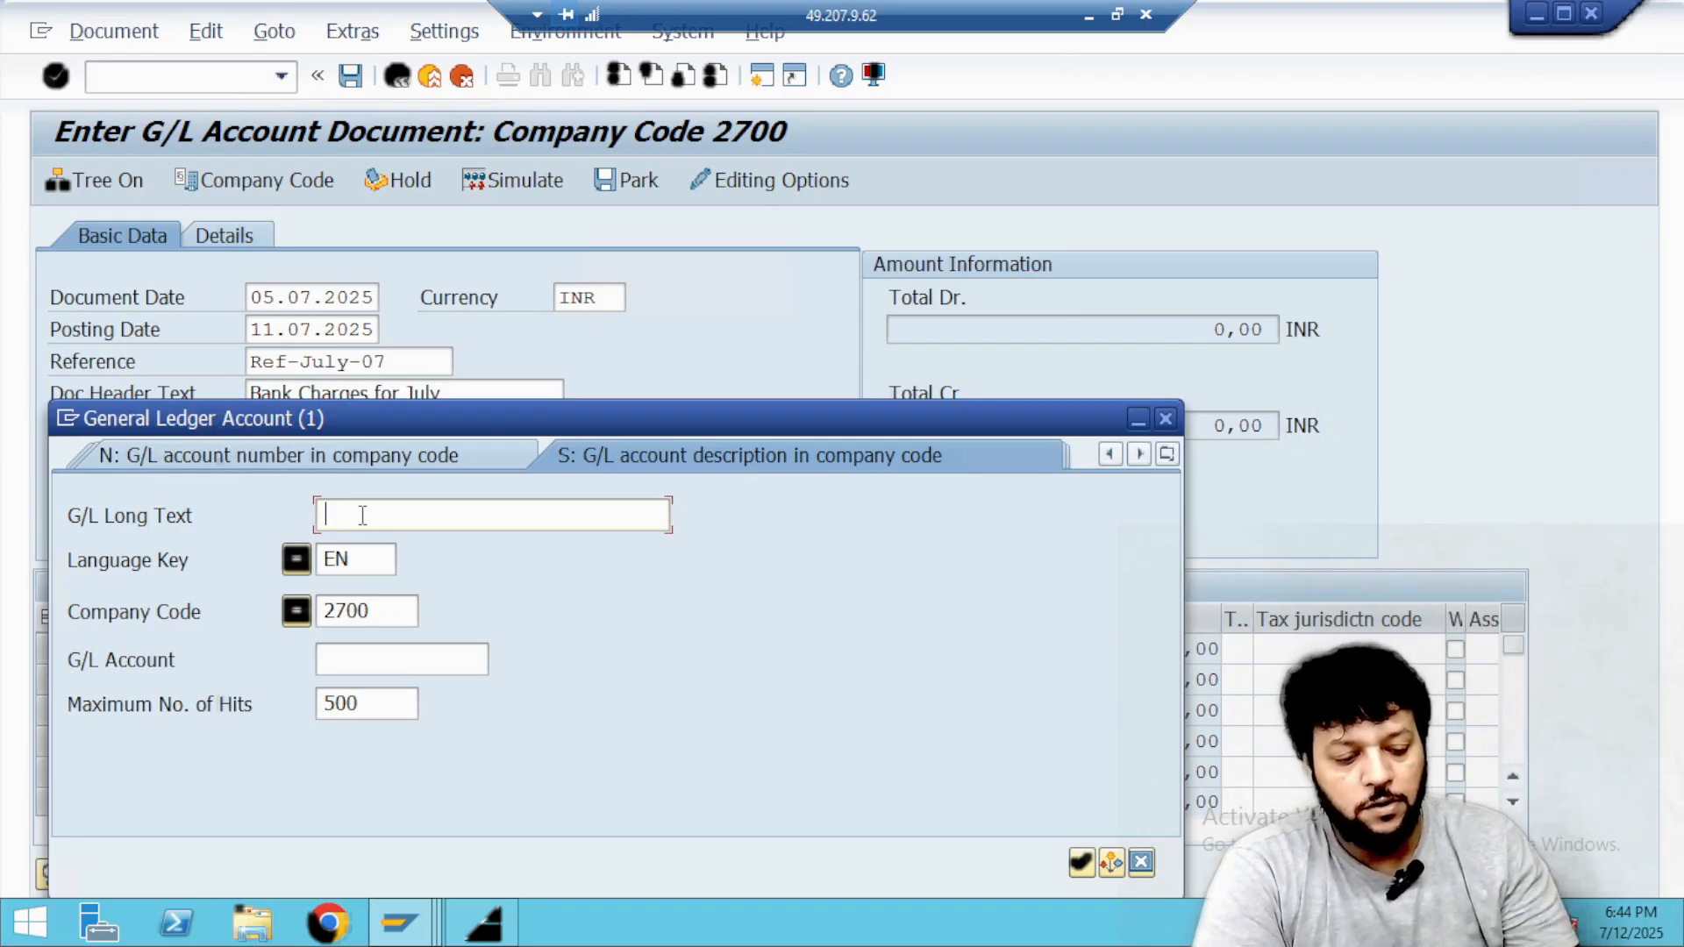
{"action": "type", "text": "*ipaa*"}
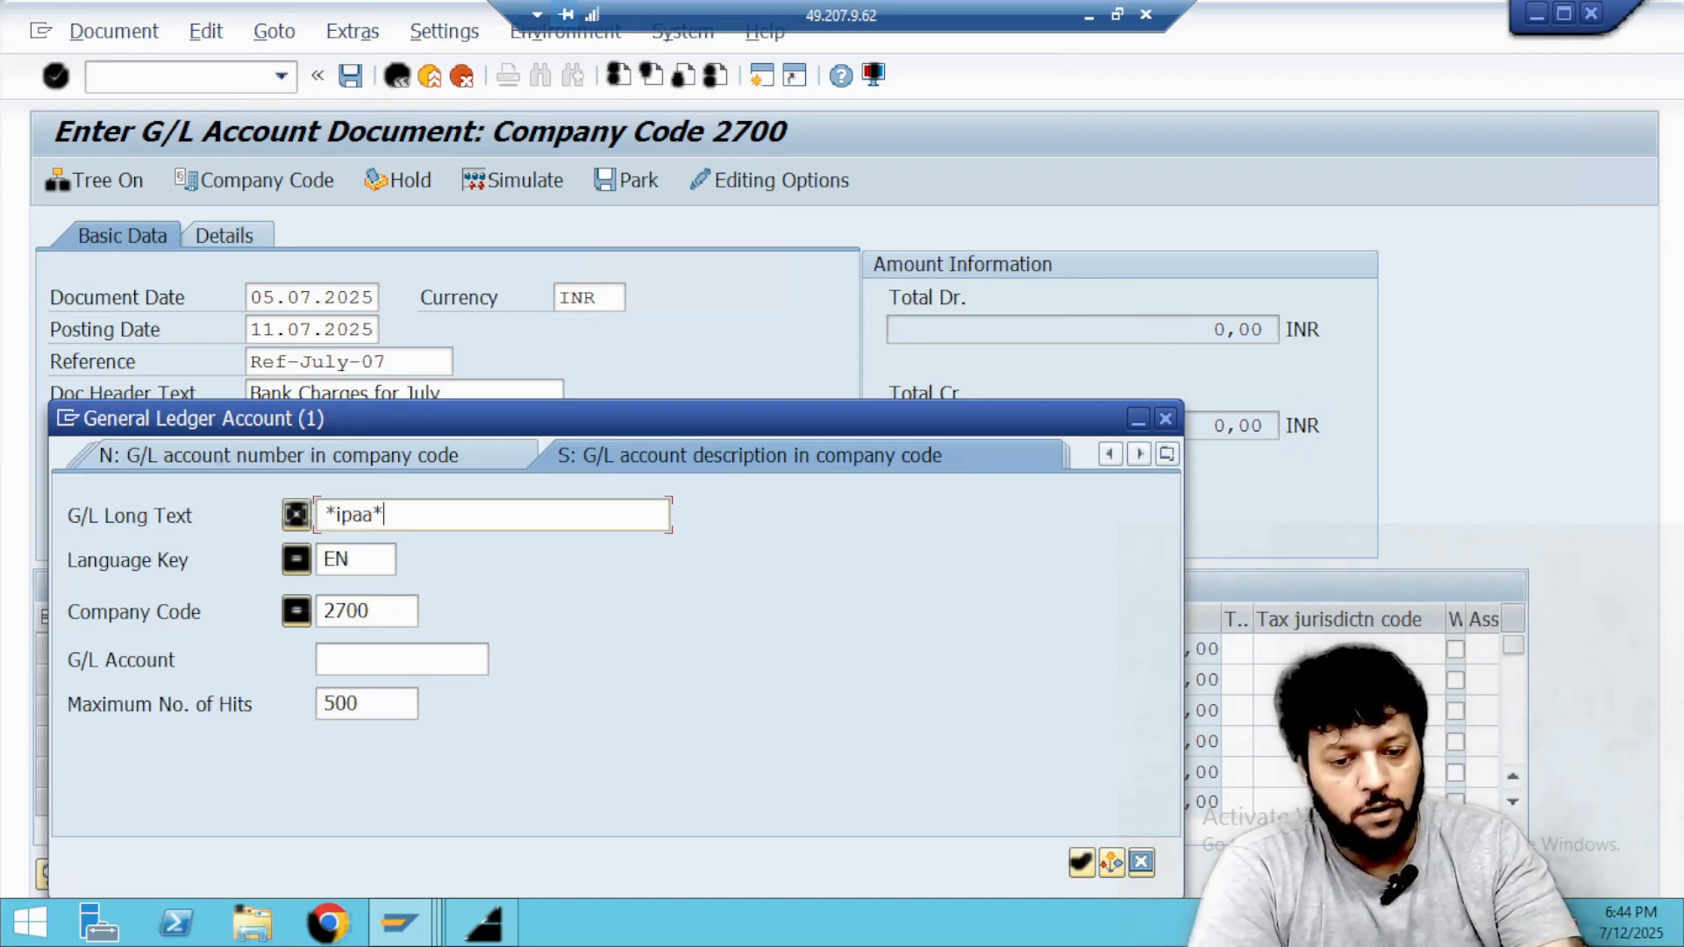
{"action": "key", "text": "Return"}
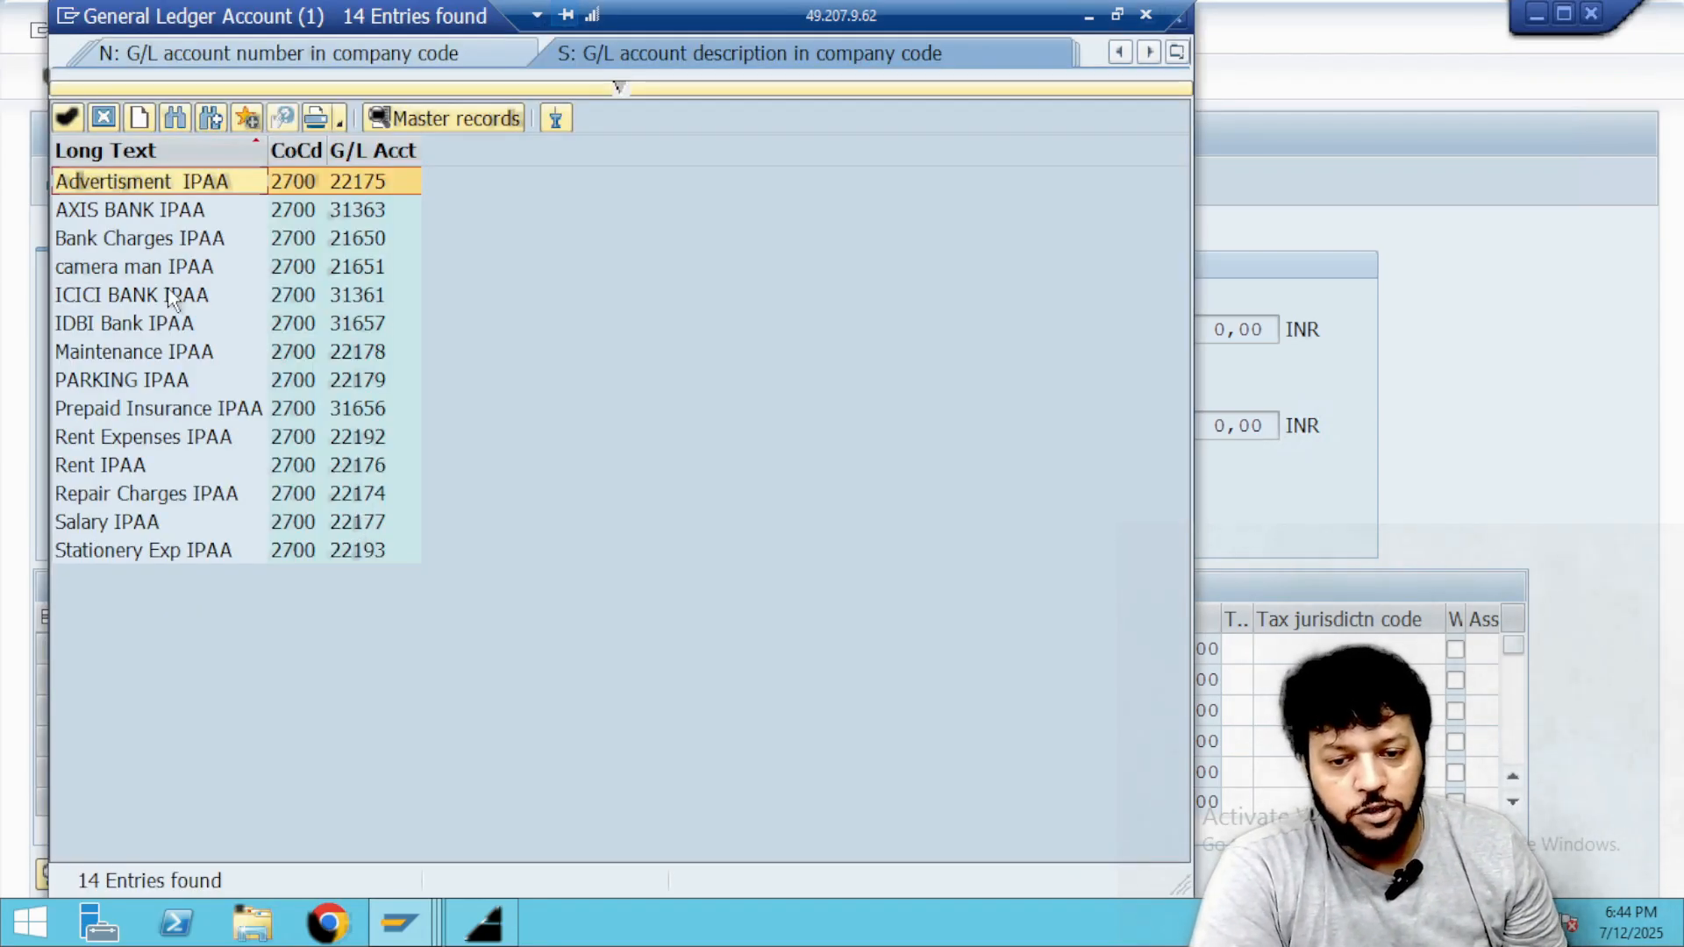
{"action": "double_click", "coordinate": [154, 324]}
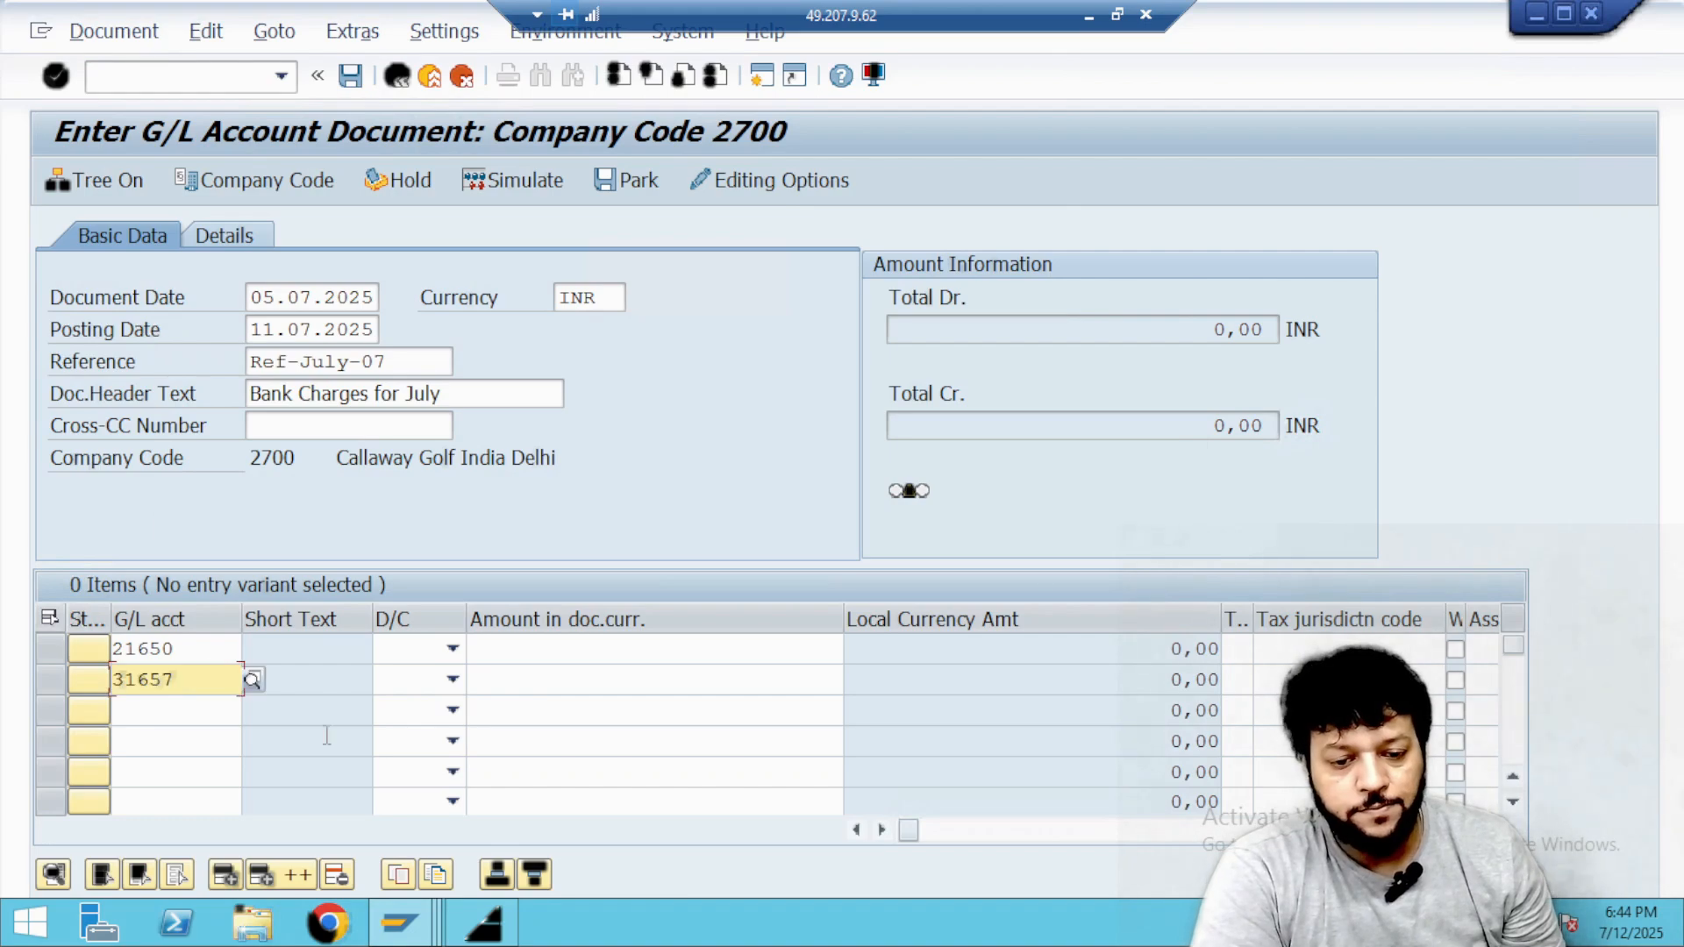
Set the Bank Charges IPAA line to Debit and the IDBI Bank IPAA line to Credit.
{"action": "left_click", "coordinate": [452, 654]}
{"action": "left_click", "coordinate": [403, 700]}
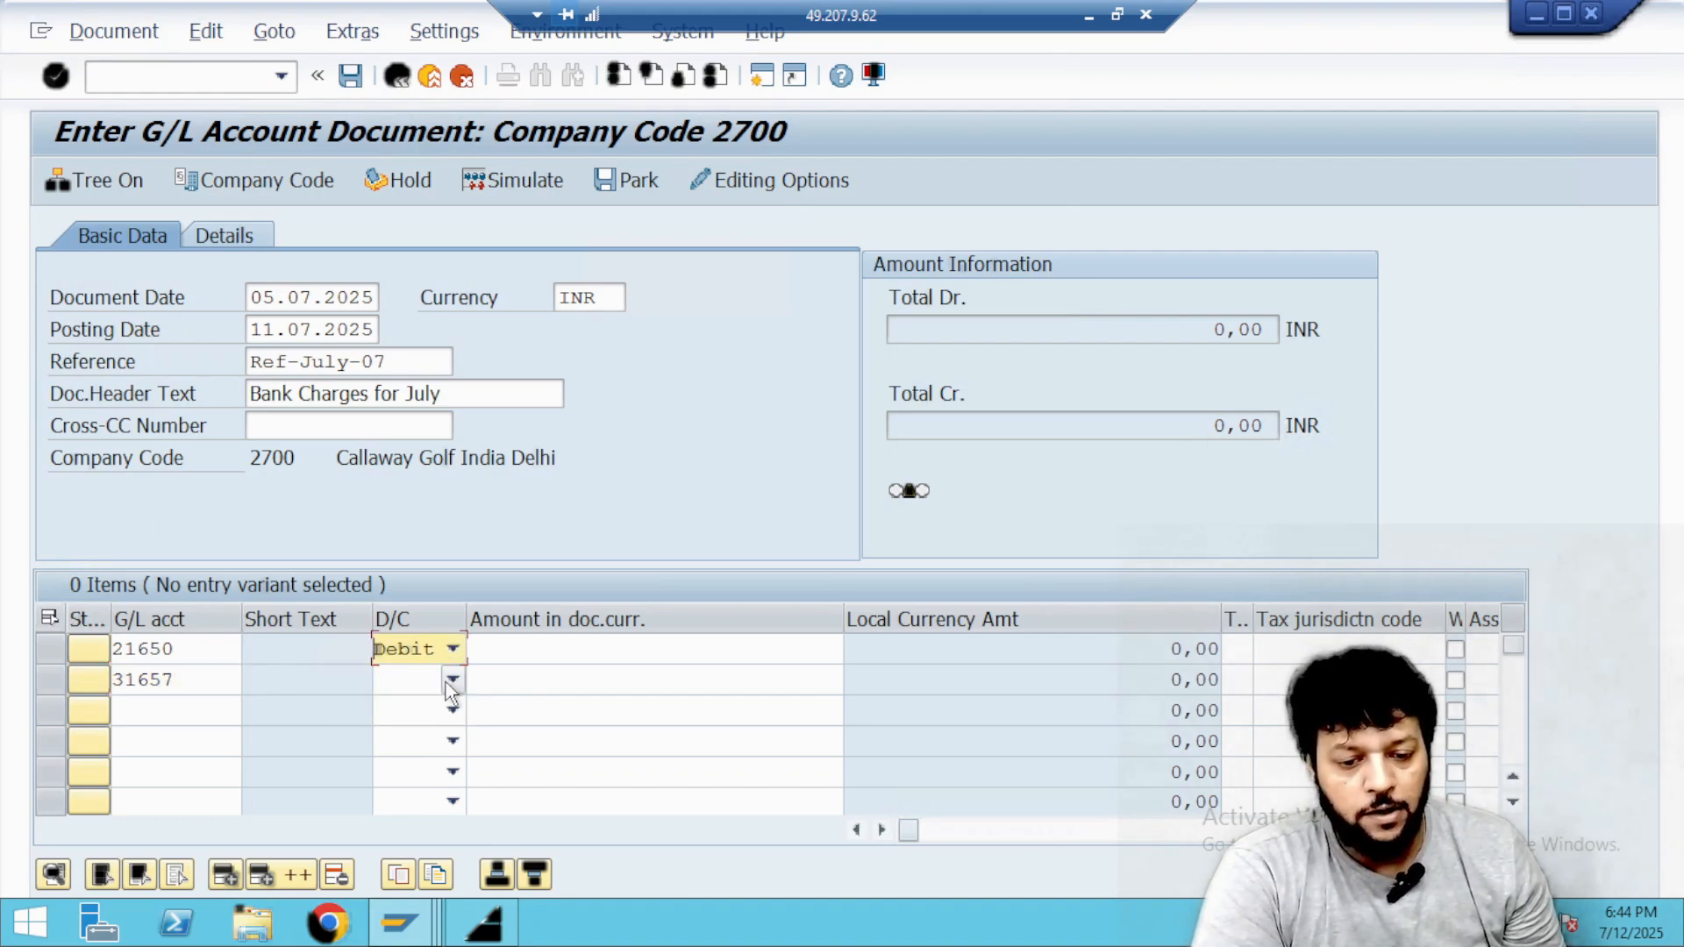
{"action": "left_click", "coordinate": [453, 679]}
{"action": "left_click", "coordinate": [434, 728]}
{"action": "left_click", "coordinate": [453, 679]}
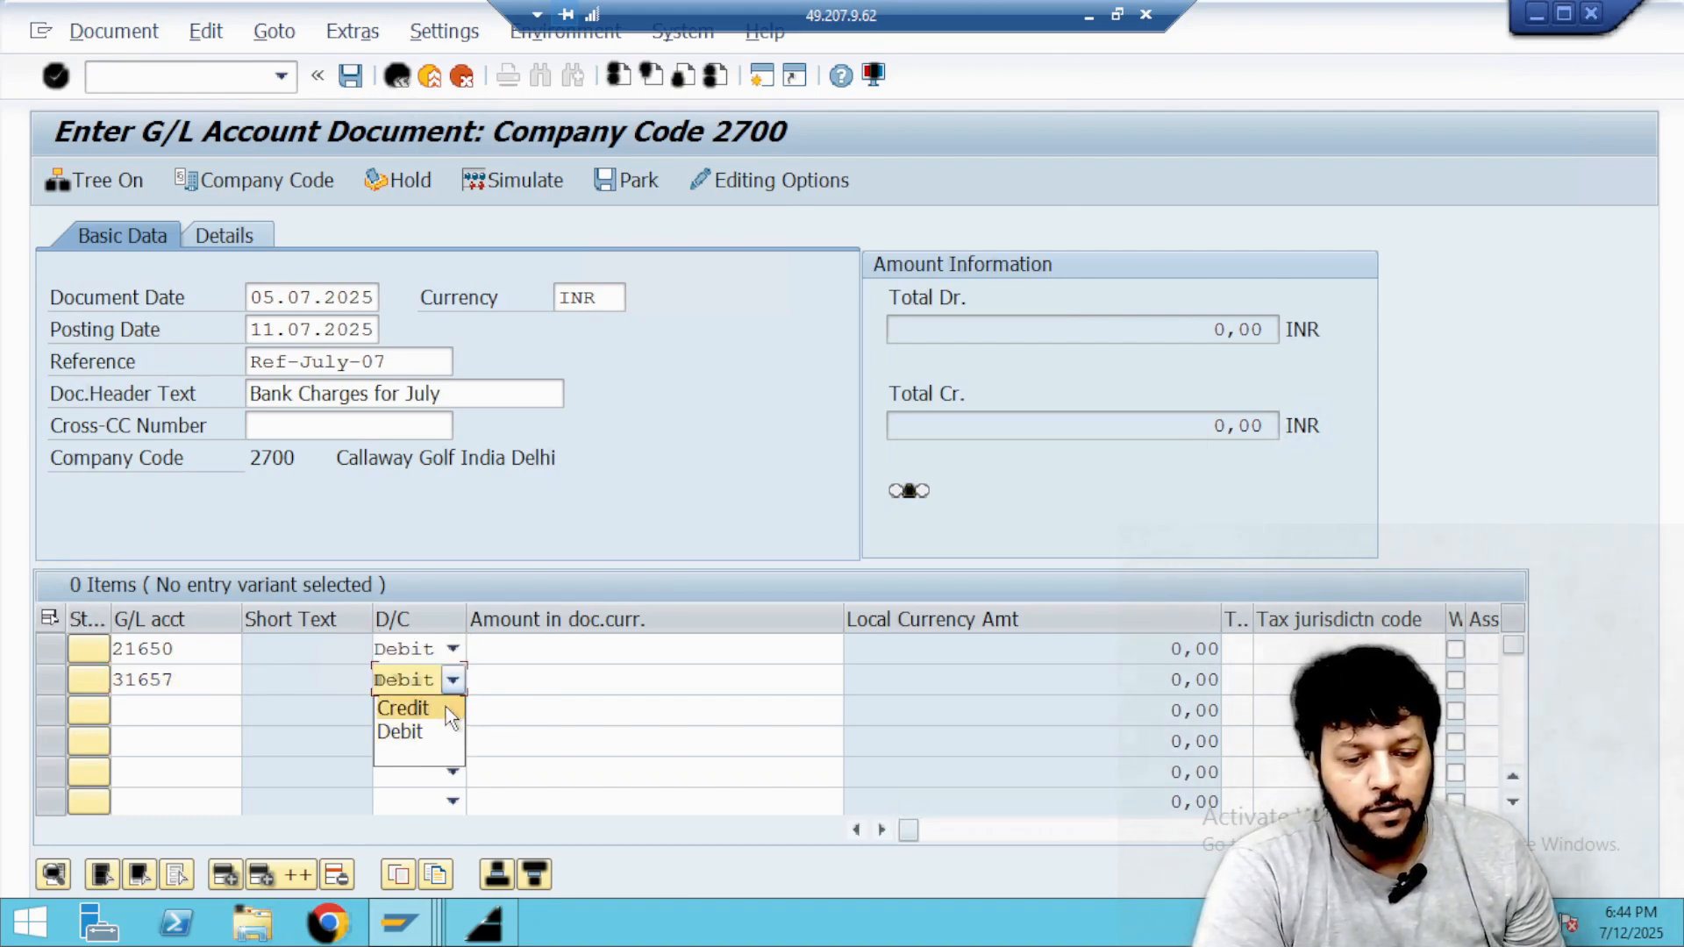
{"action": "left_click", "coordinate": [446, 707]}
Enter a document currency amount of 601 in both the debit and credit lines.
{"action": "left_click", "coordinate": [501, 649]}
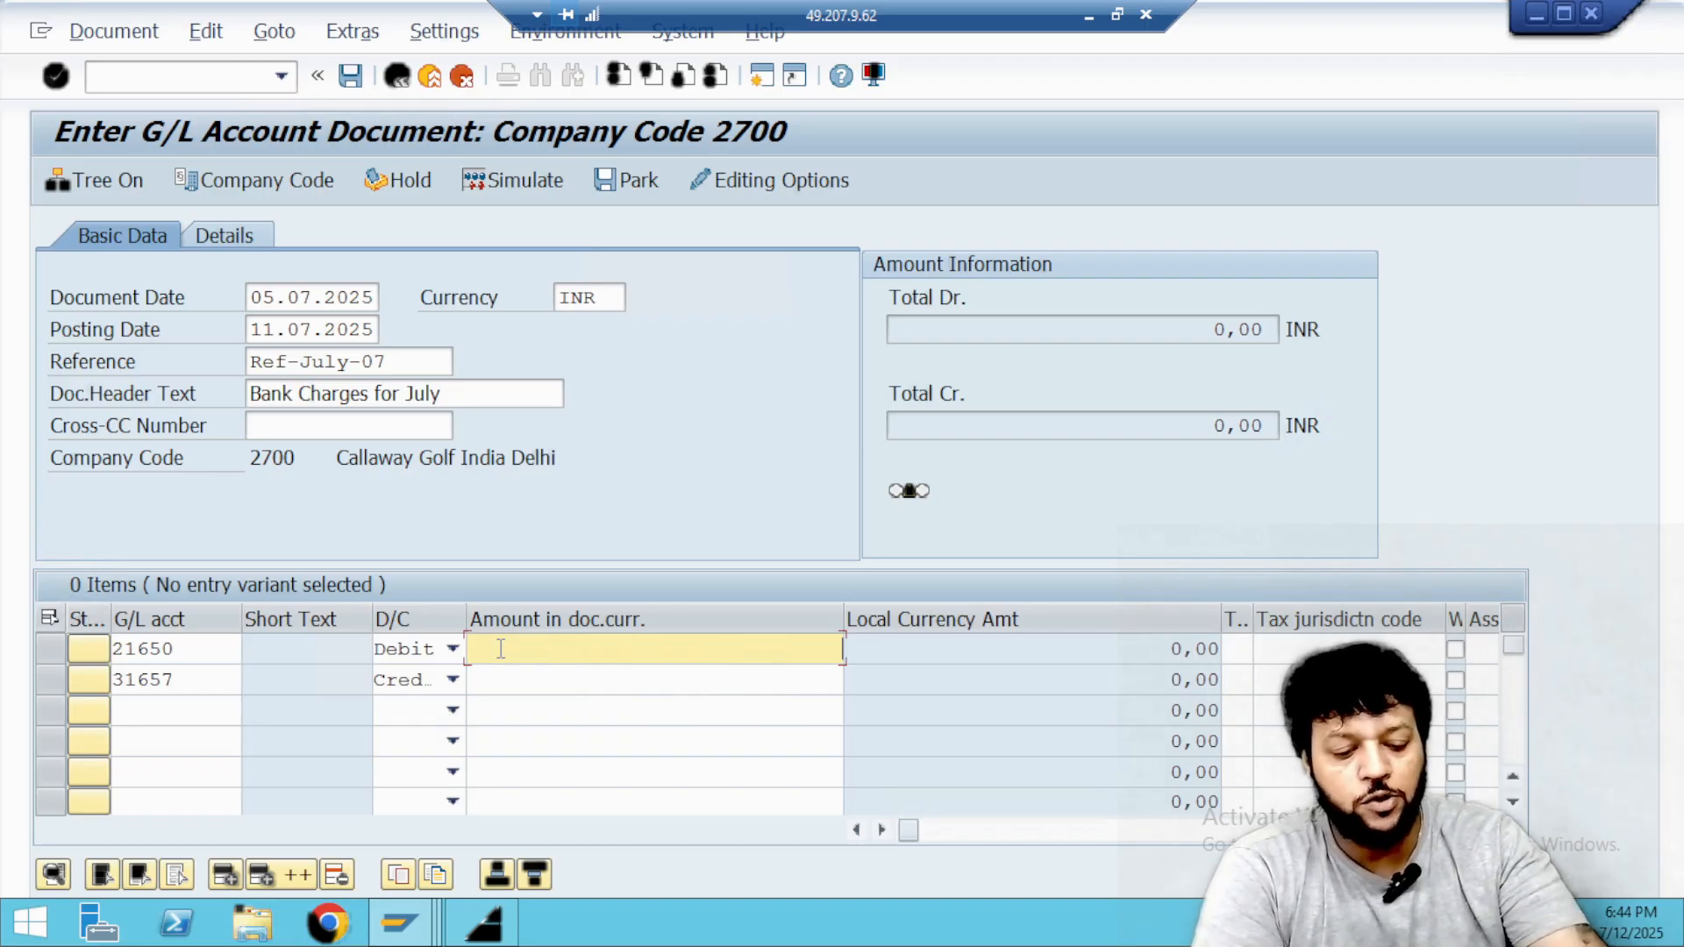
{"action": "type", "text": "601"}
{"action": "key", "text": "Down"}
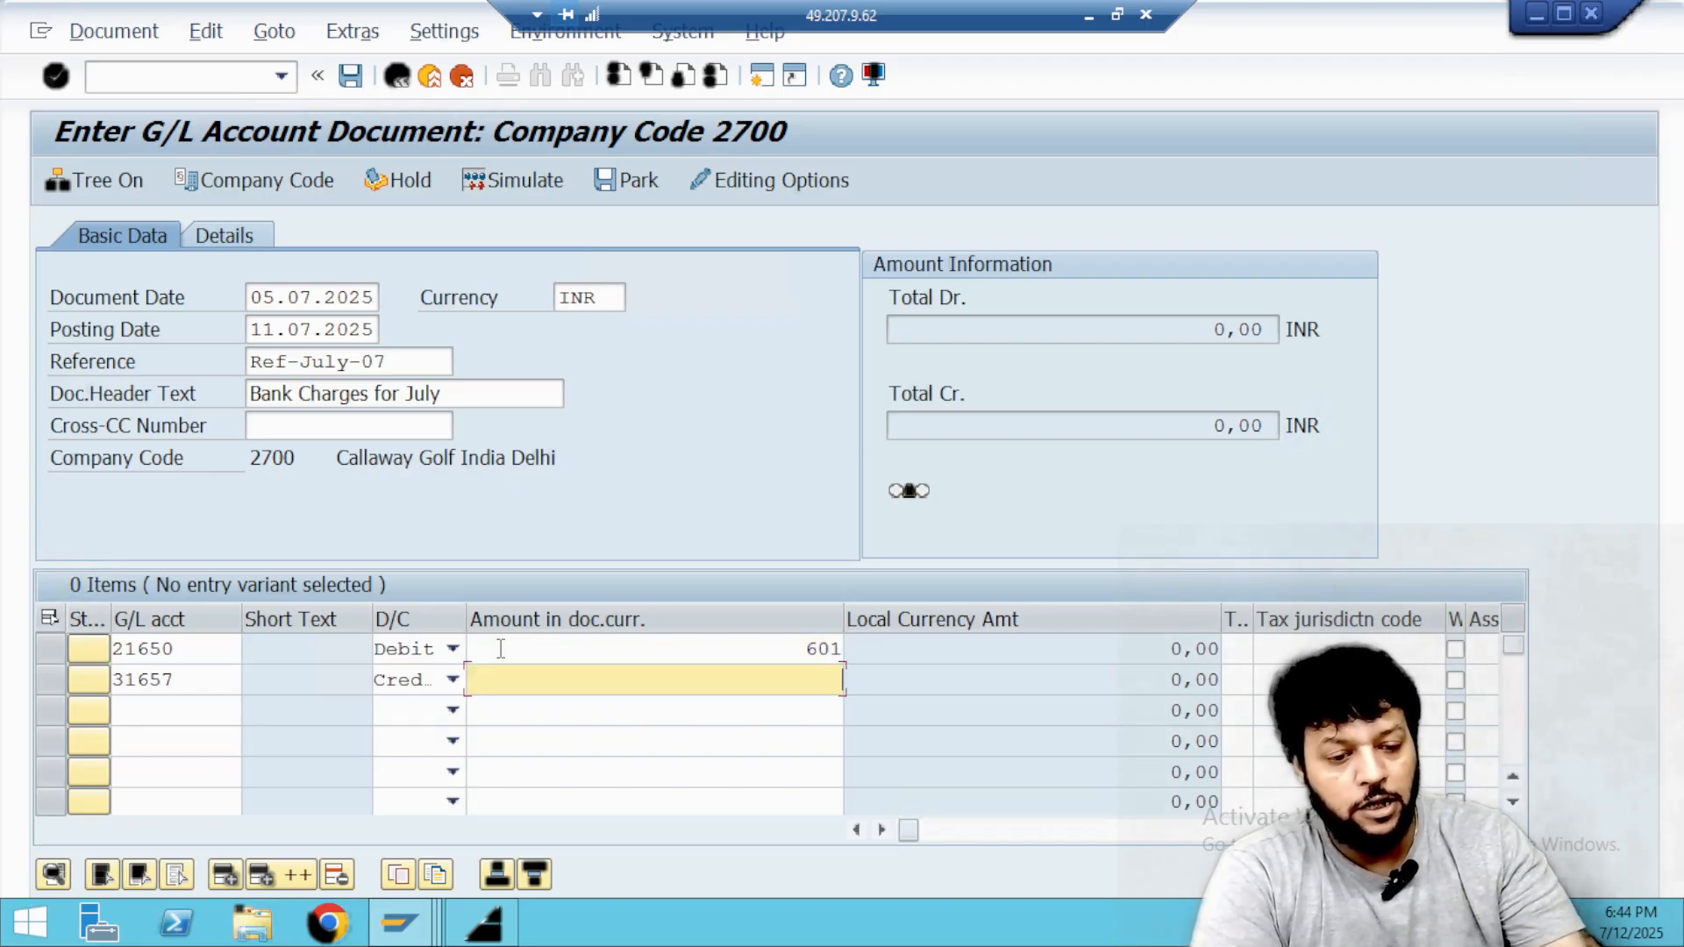
{"action": "type", "text": "601"}
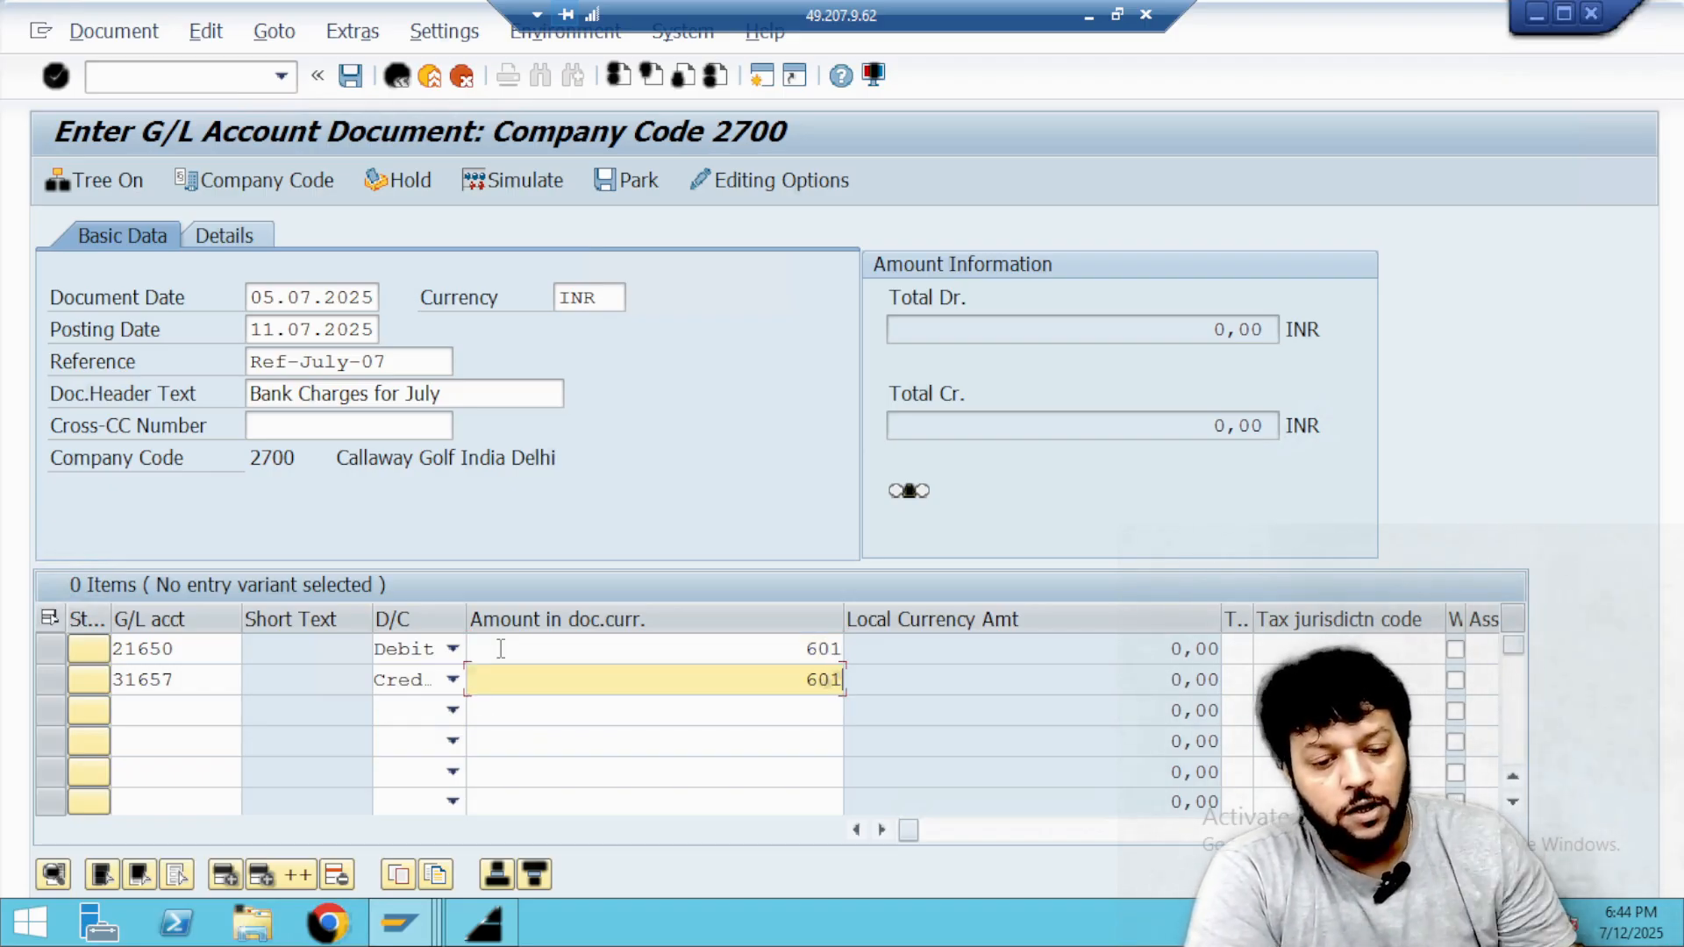
Assign the FINANCE cost center 27800 to the Bank Charges IPAA line and park the document.
{"action": "key", "text": "Up"}
{"action": "key", "text": "Tab"}
{"action": "key", "text": "Tab"}
{"action": "key", "text": "Tab"}
{"action": "key", "text": "Tab"}
{"action": "key", "text": "Tab"}
{"action": "key", "text": "Tab"}
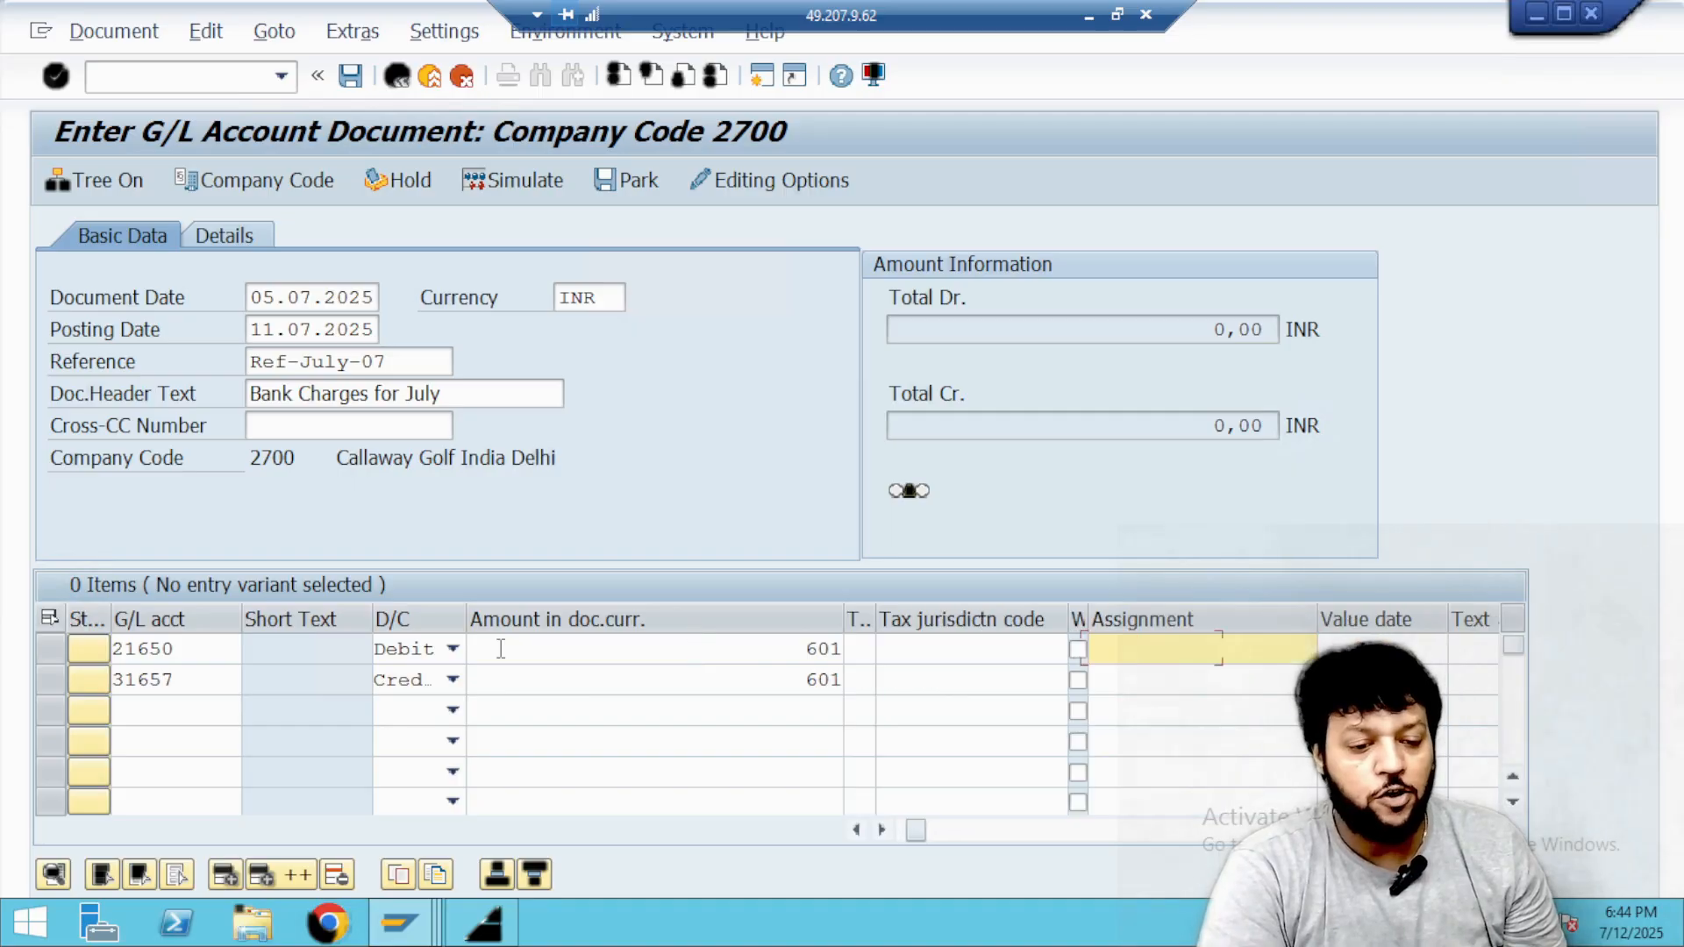
{"action": "key", "text": "Tab"}
{"action": "key", "text": "Tab"}
{"action": "key", "text": "Tab"}
{"action": "key", "text": "Tab"}
{"action": "key", "text": "Tab"}
{"action": "key", "text": "Tab"}
{"action": "key", "text": "Tab"}
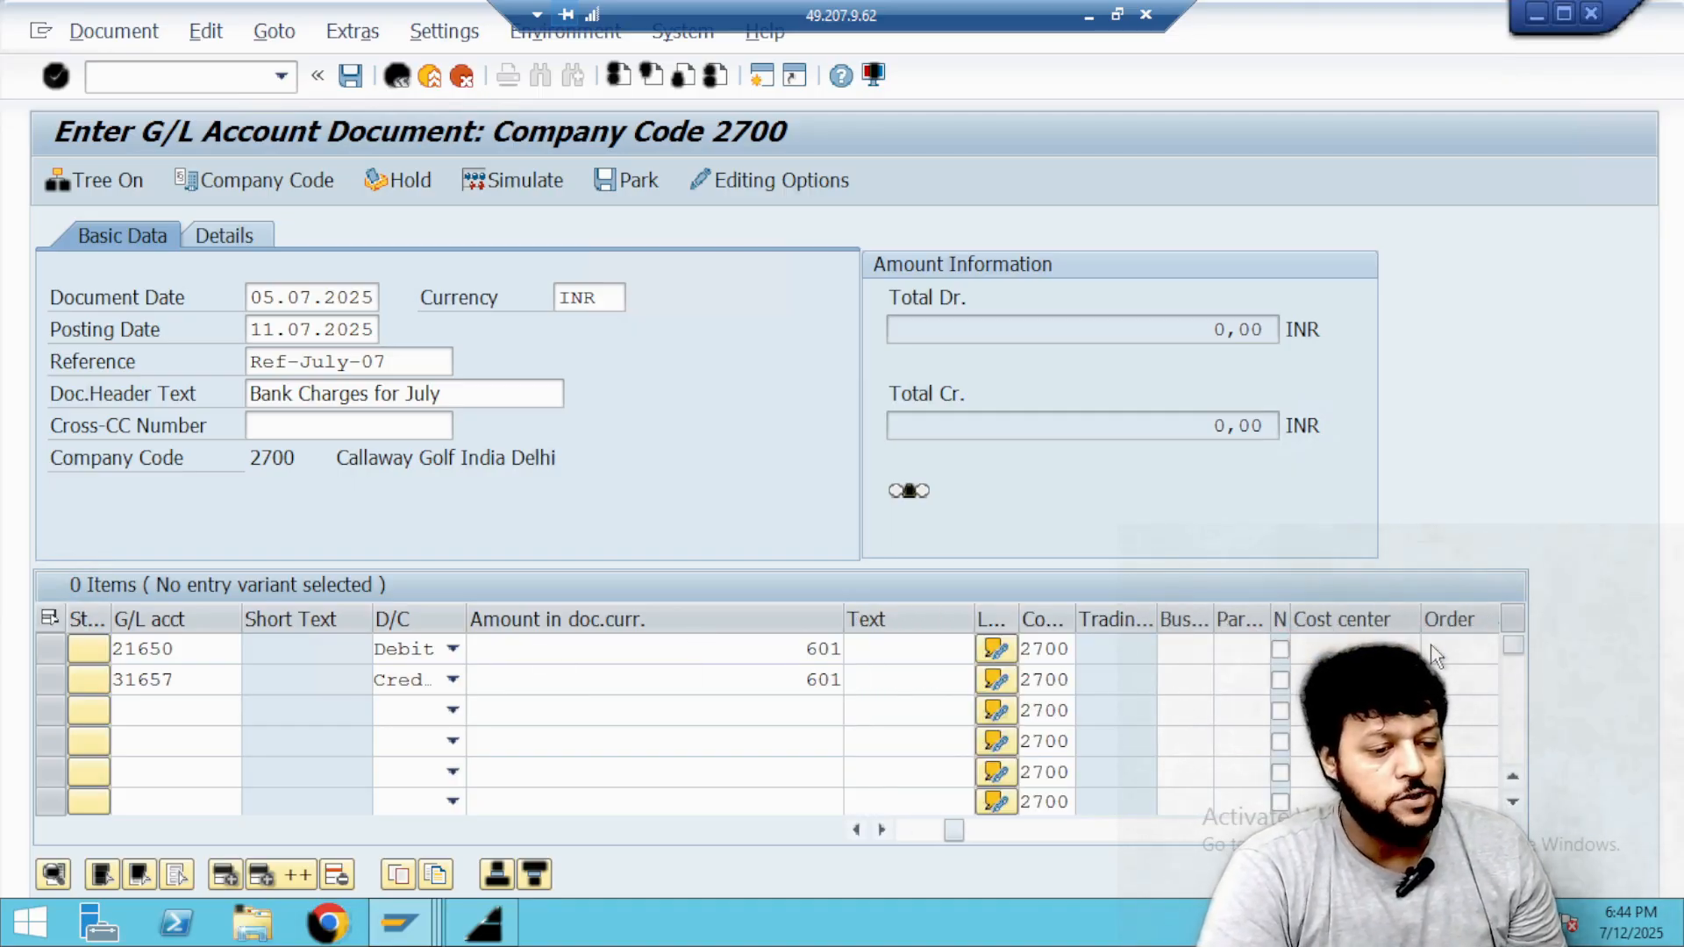
{"action": "key", "text": "F4"}
{"action": "left_click", "coordinate": [663, 350]}
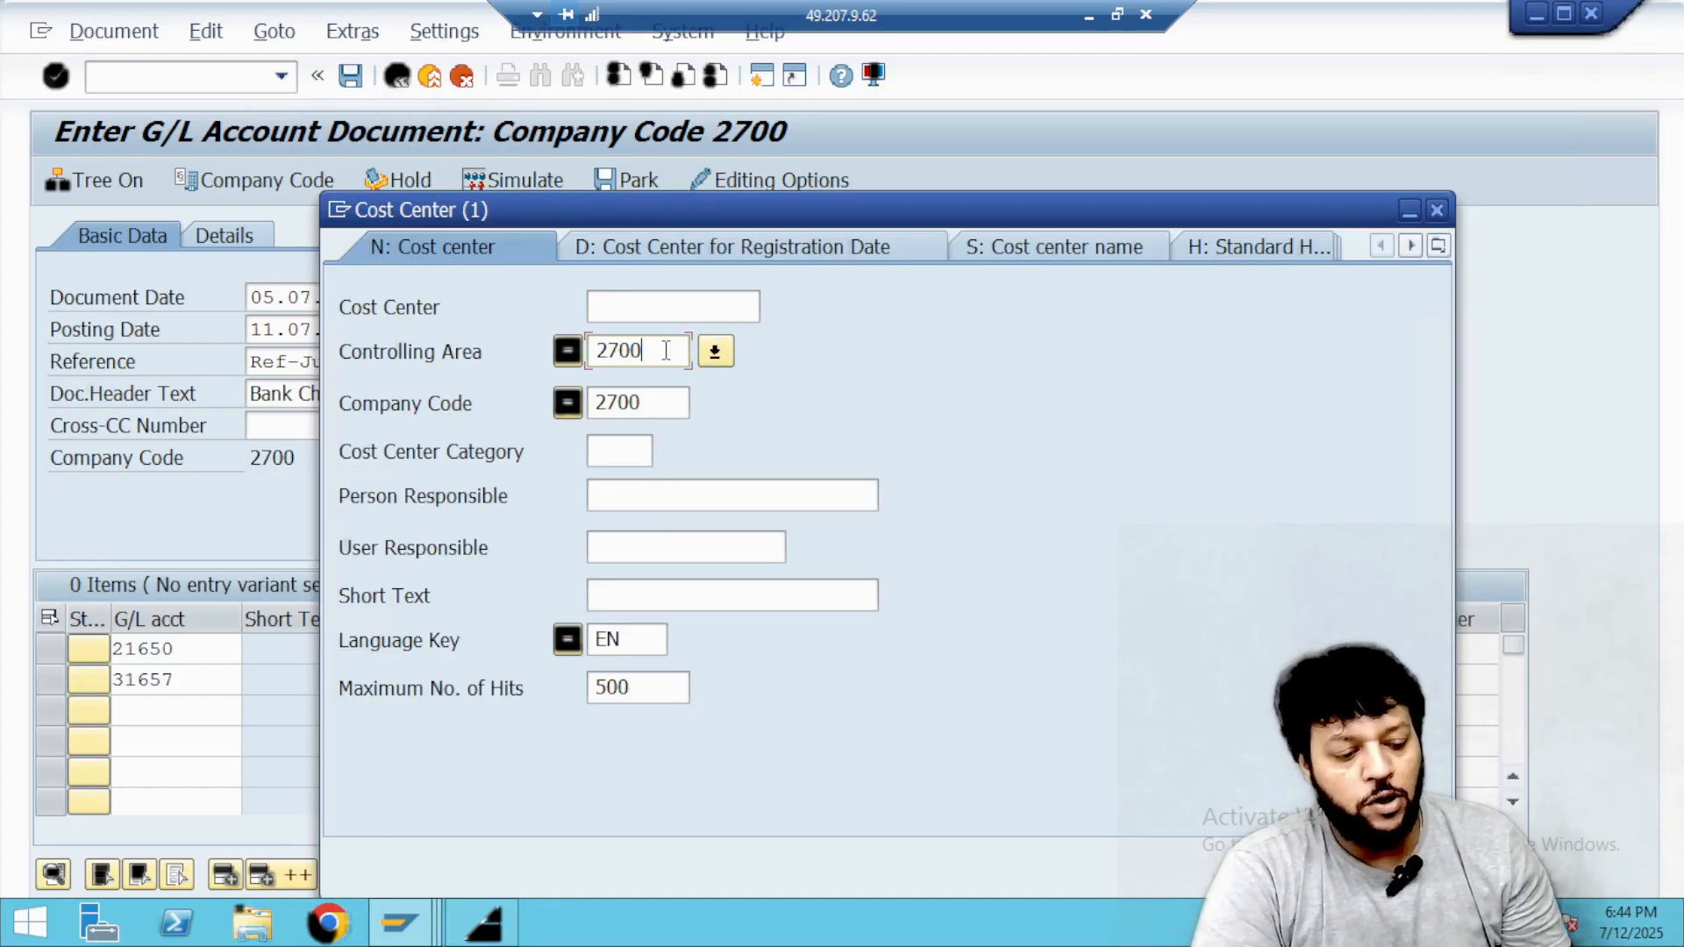
{"action": "key", "text": "Down"}
{"action": "key", "text": "Down"}
{"action": "key", "text": "Down"}
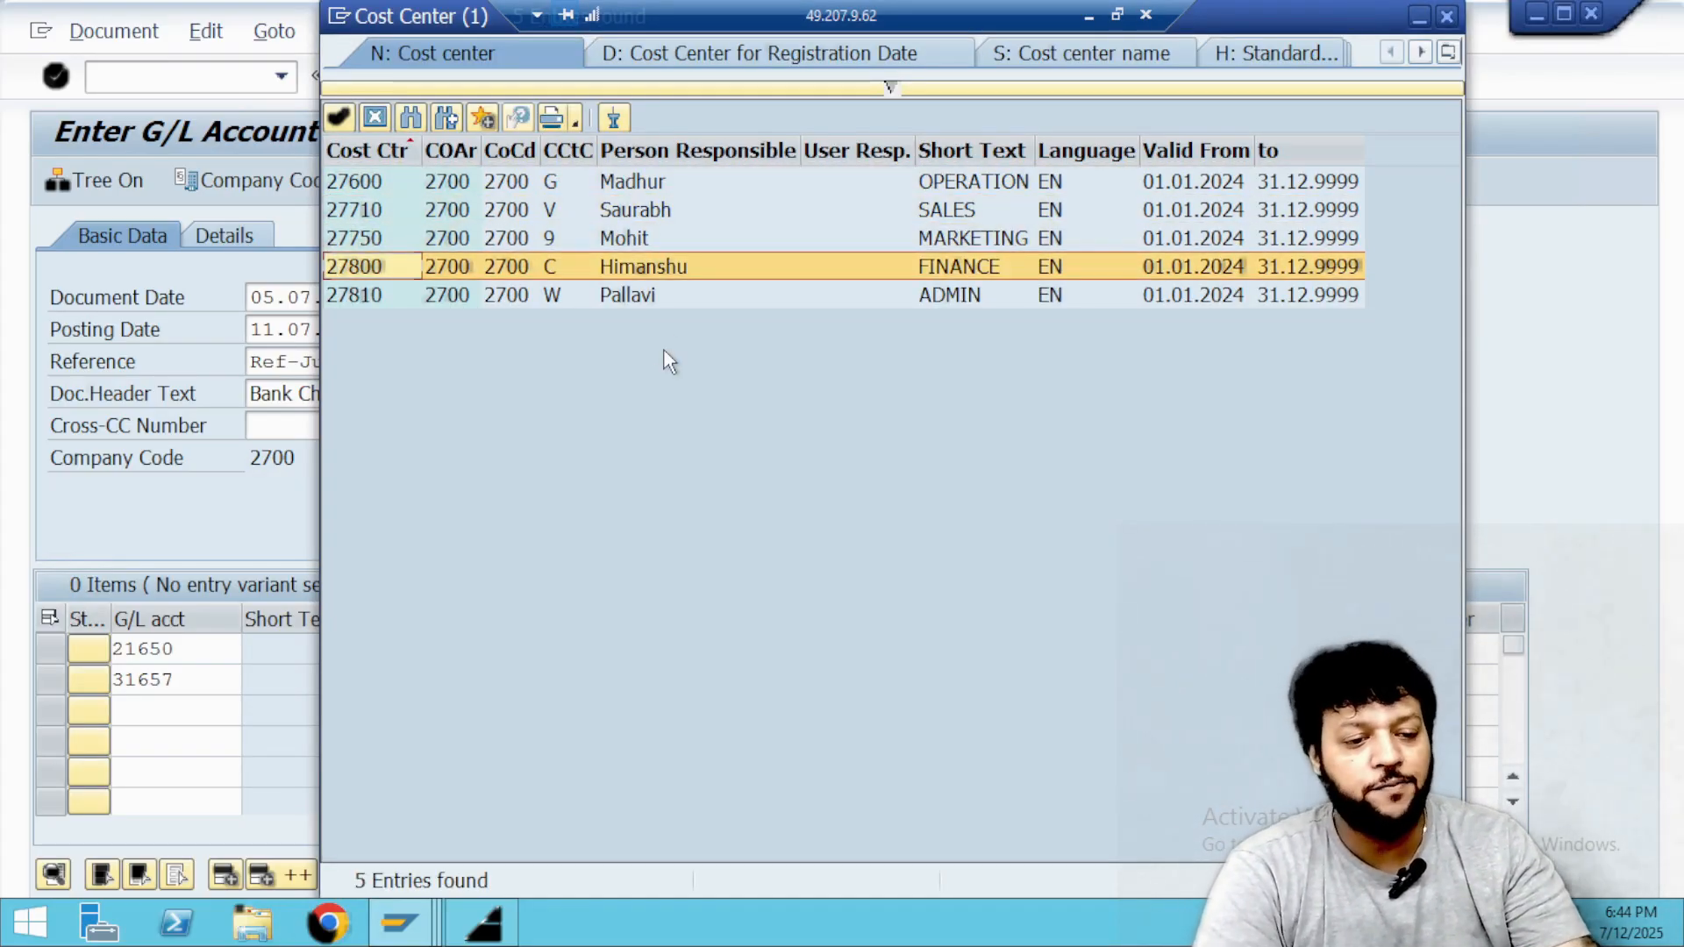
{"action": "key", "text": "Return"}
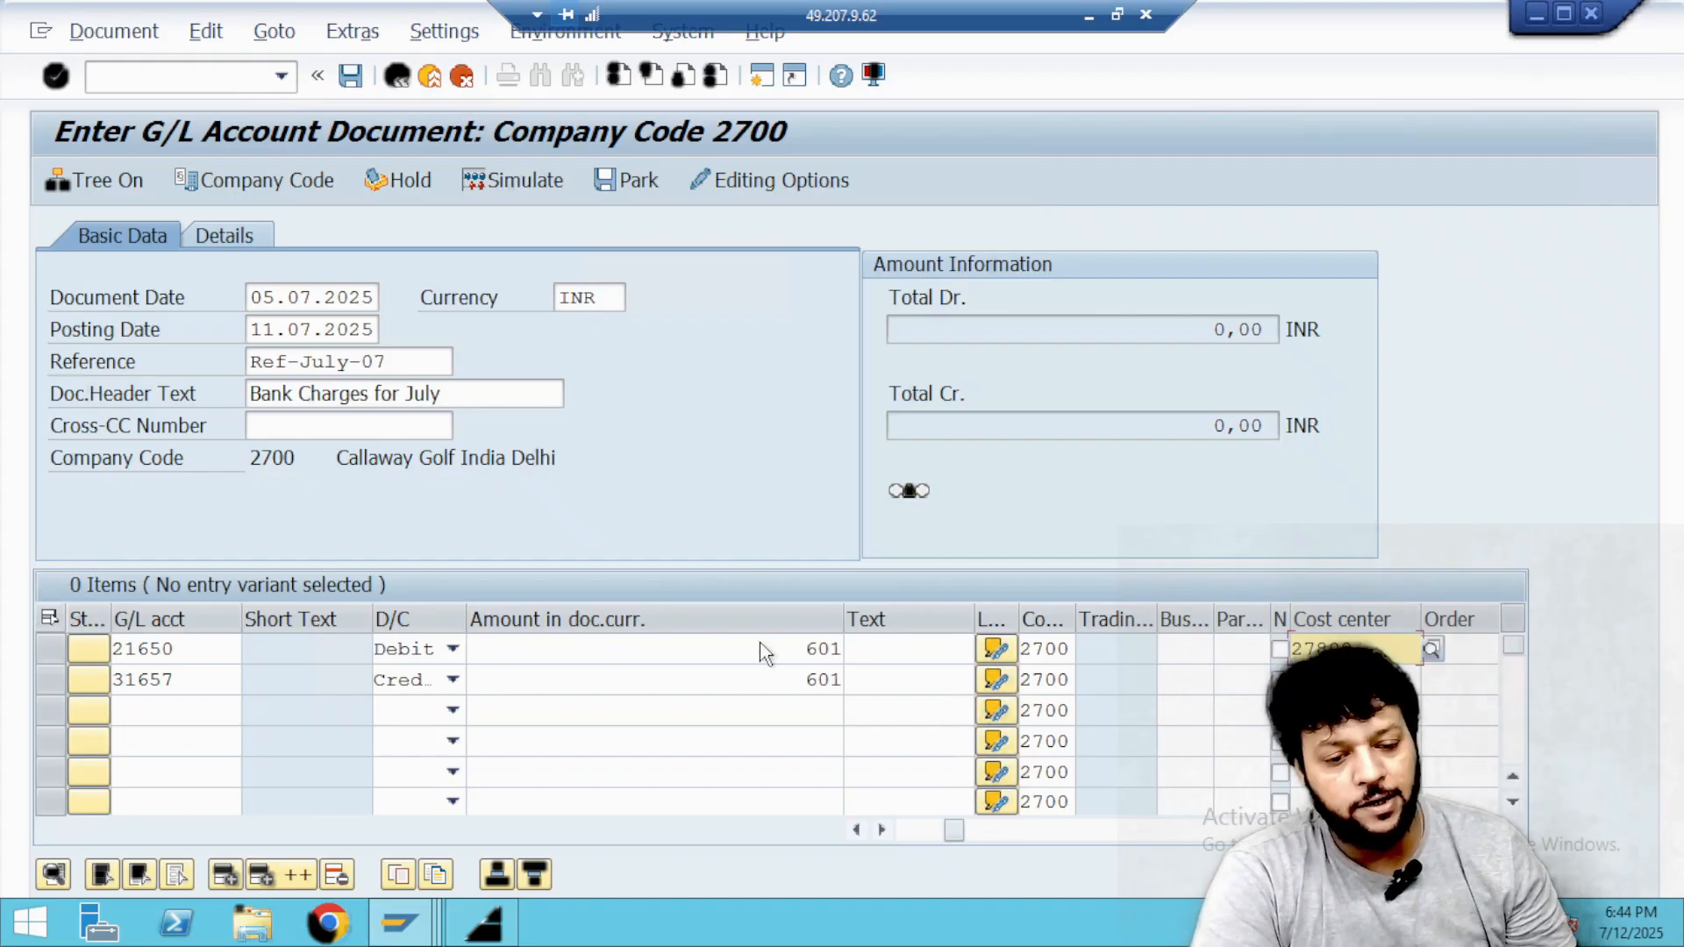
{"action": "key", "text": "Return"}
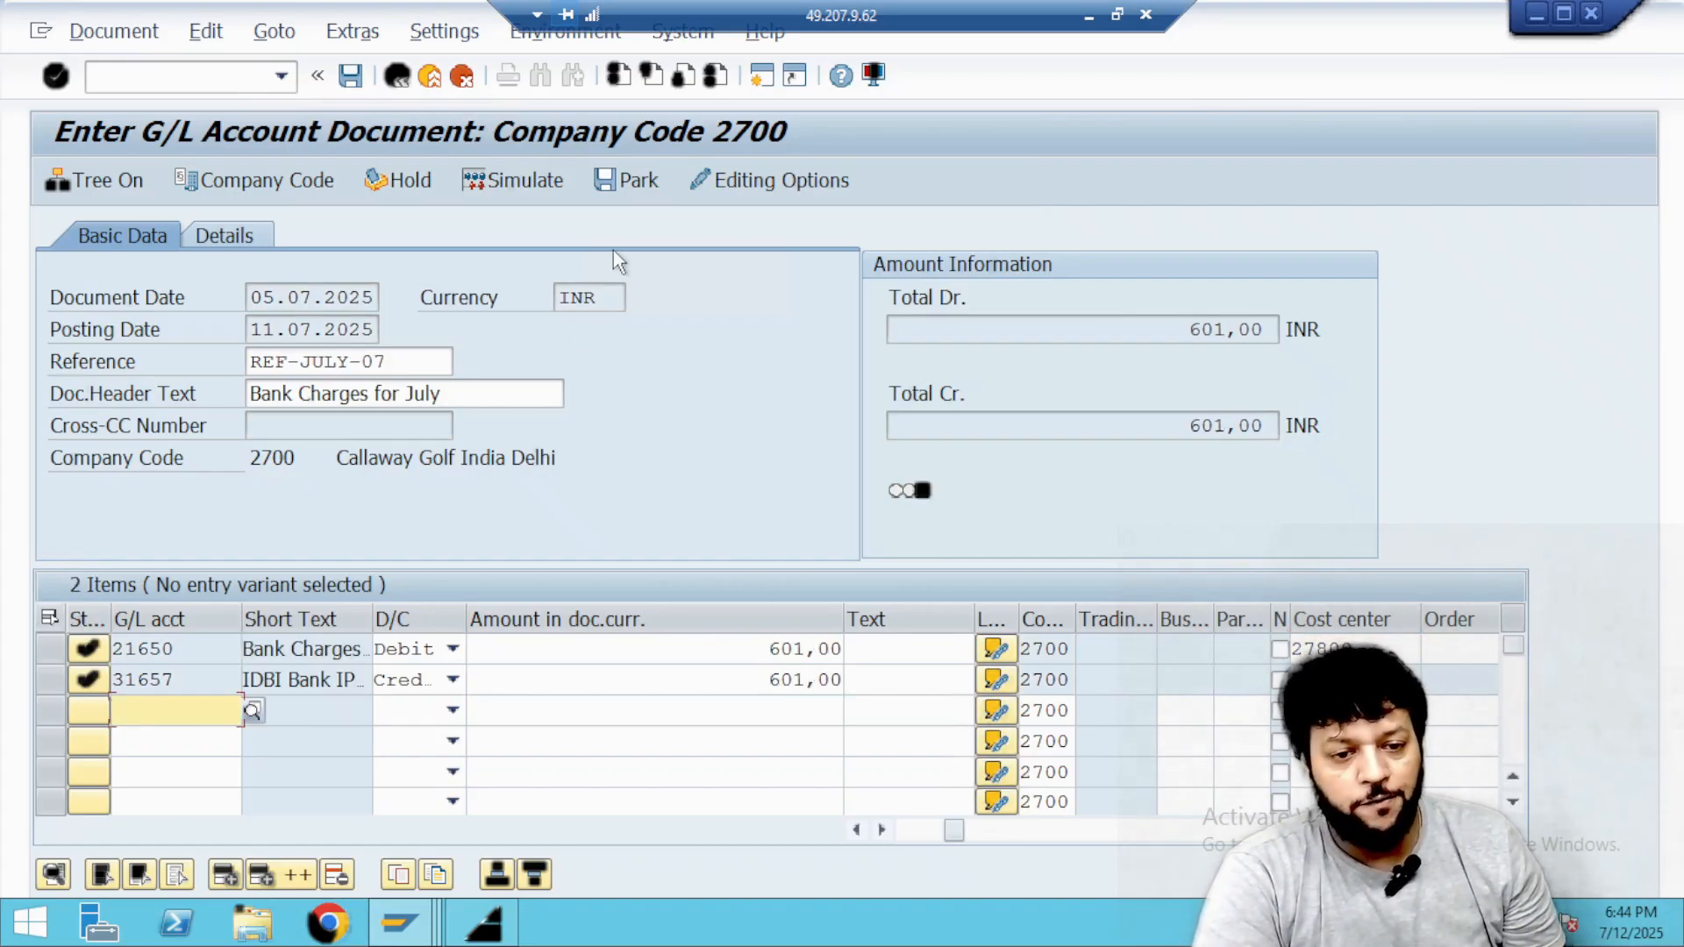
{"action": "left_click", "coordinate": [637, 190]}
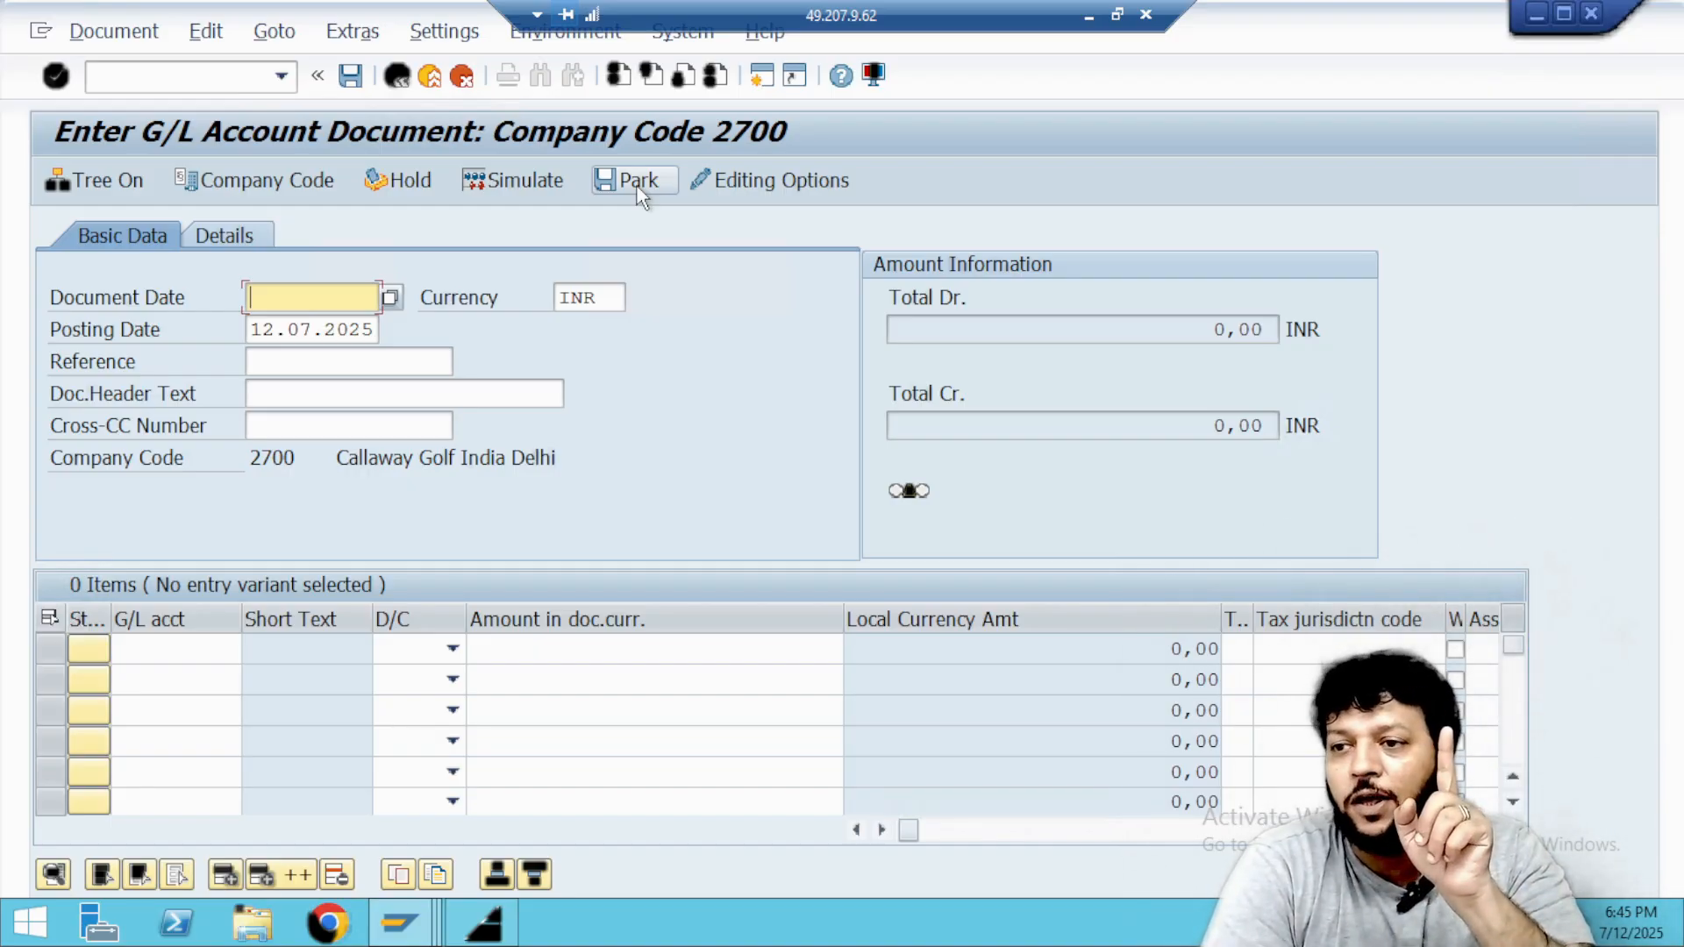
Go to transaction FBV0 and open the parked July bank charges document of company code 2700, fiscal year 2025.
{"action": "left_click", "coordinate": [224, 87]}
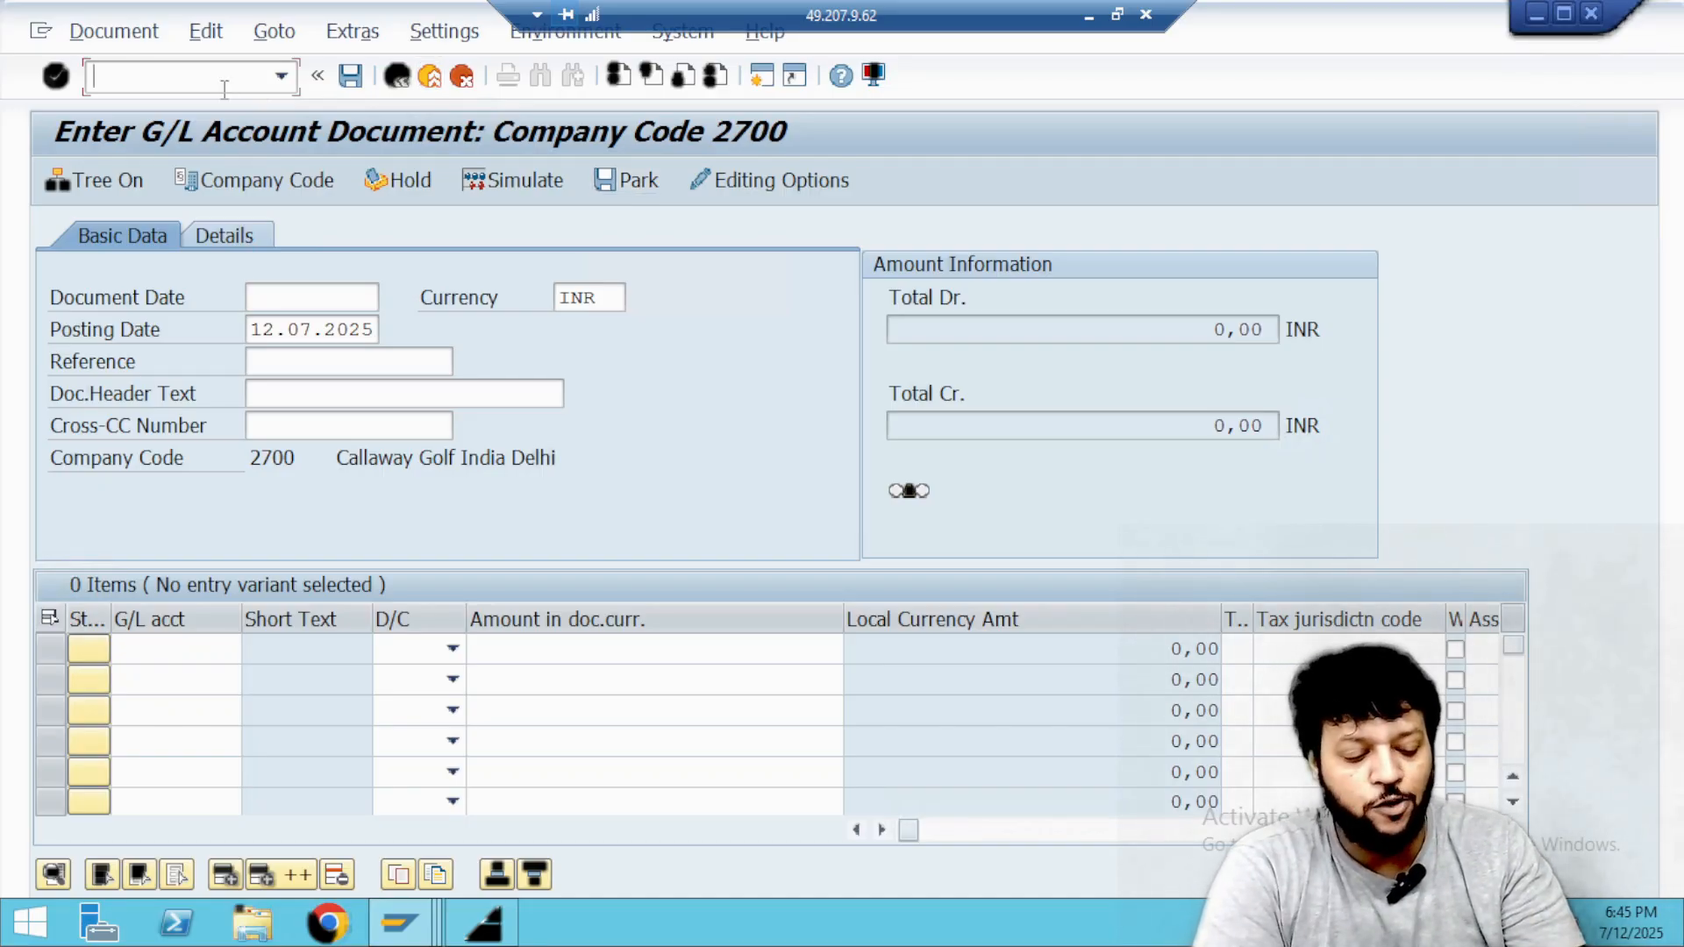
{"action": "type", "text": "/NF"}
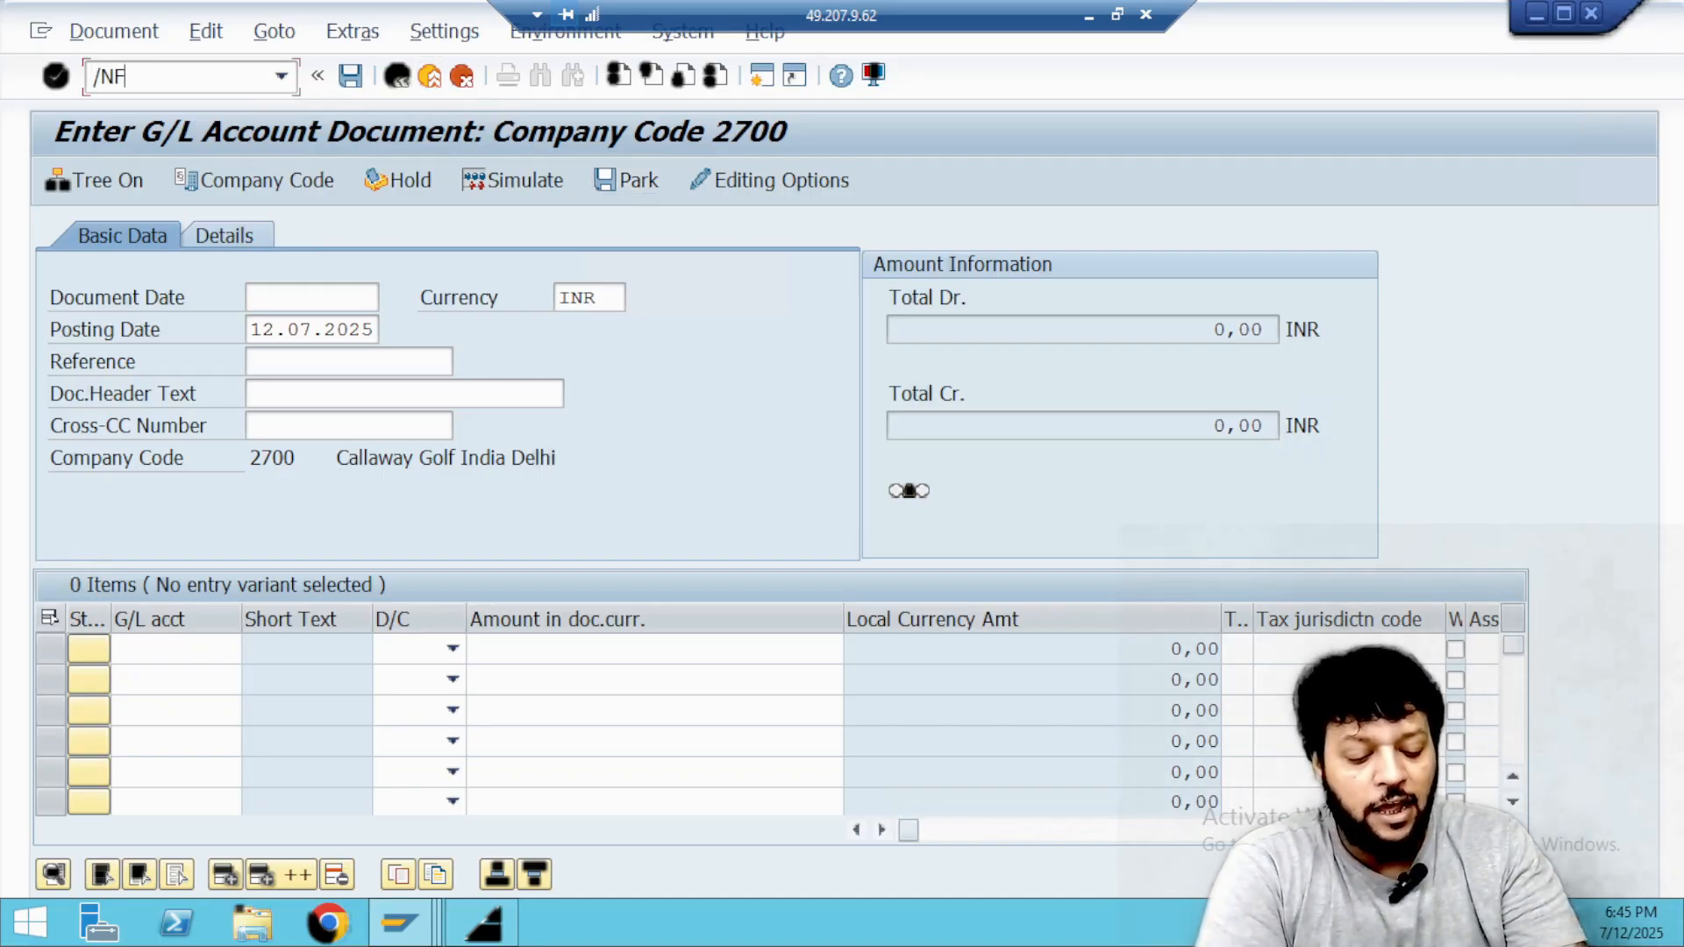
{"action": "type", "text": "B"}
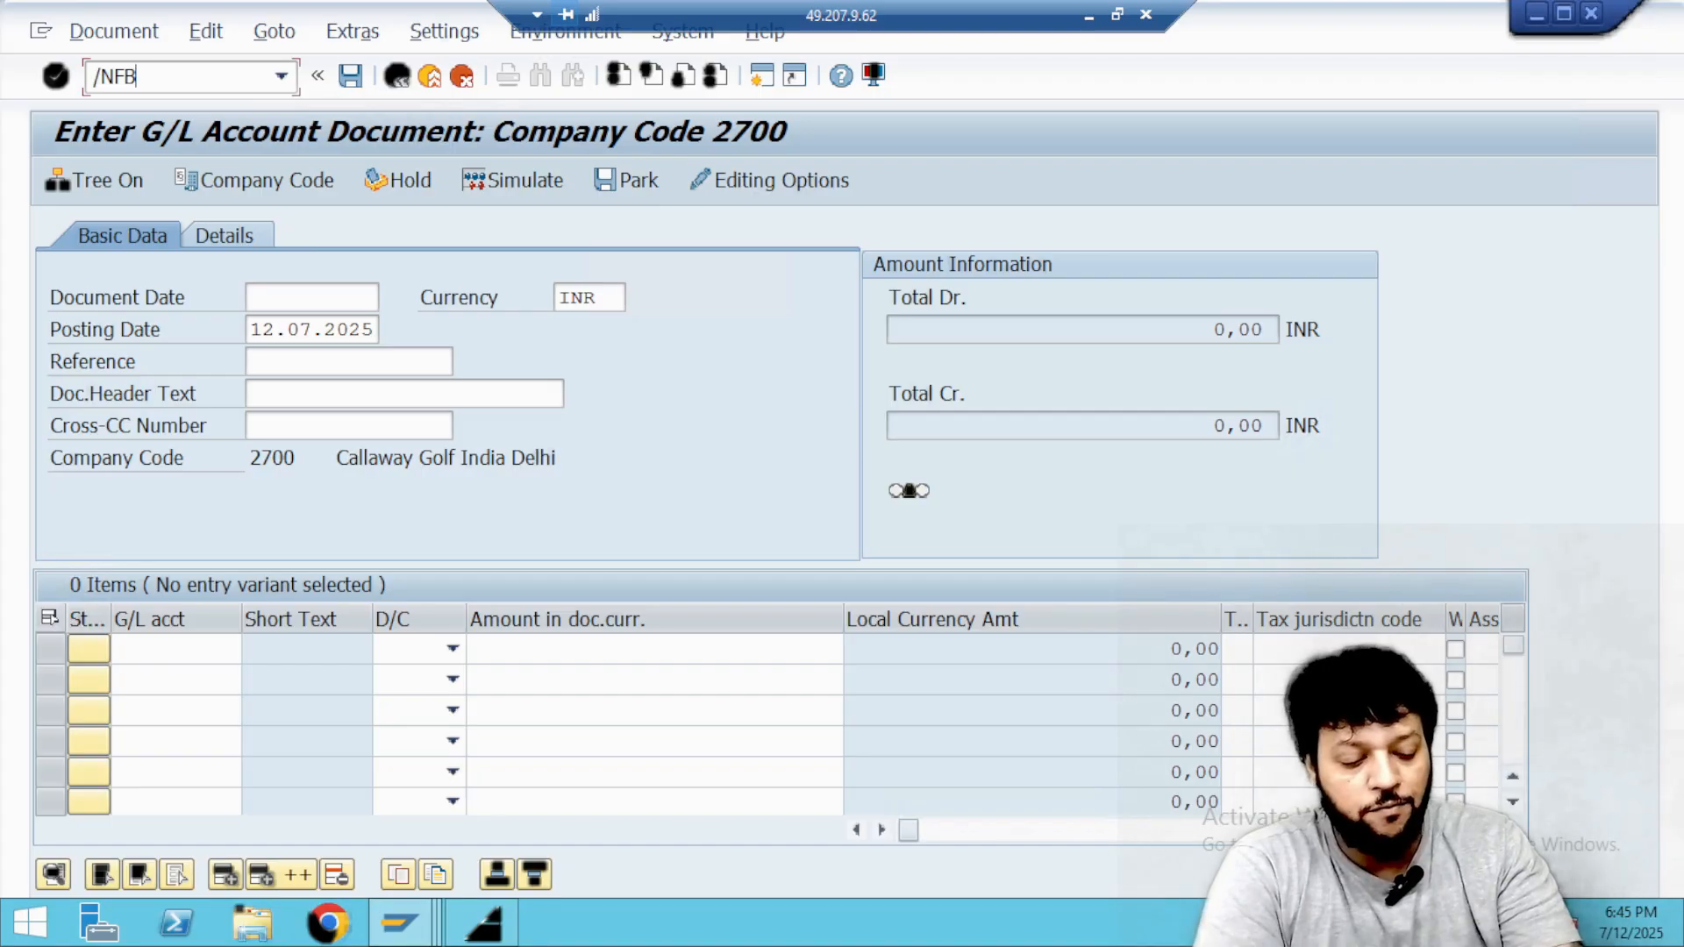
{"action": "type", "text": "V0"}
{"action": "key", "text": "Return"}
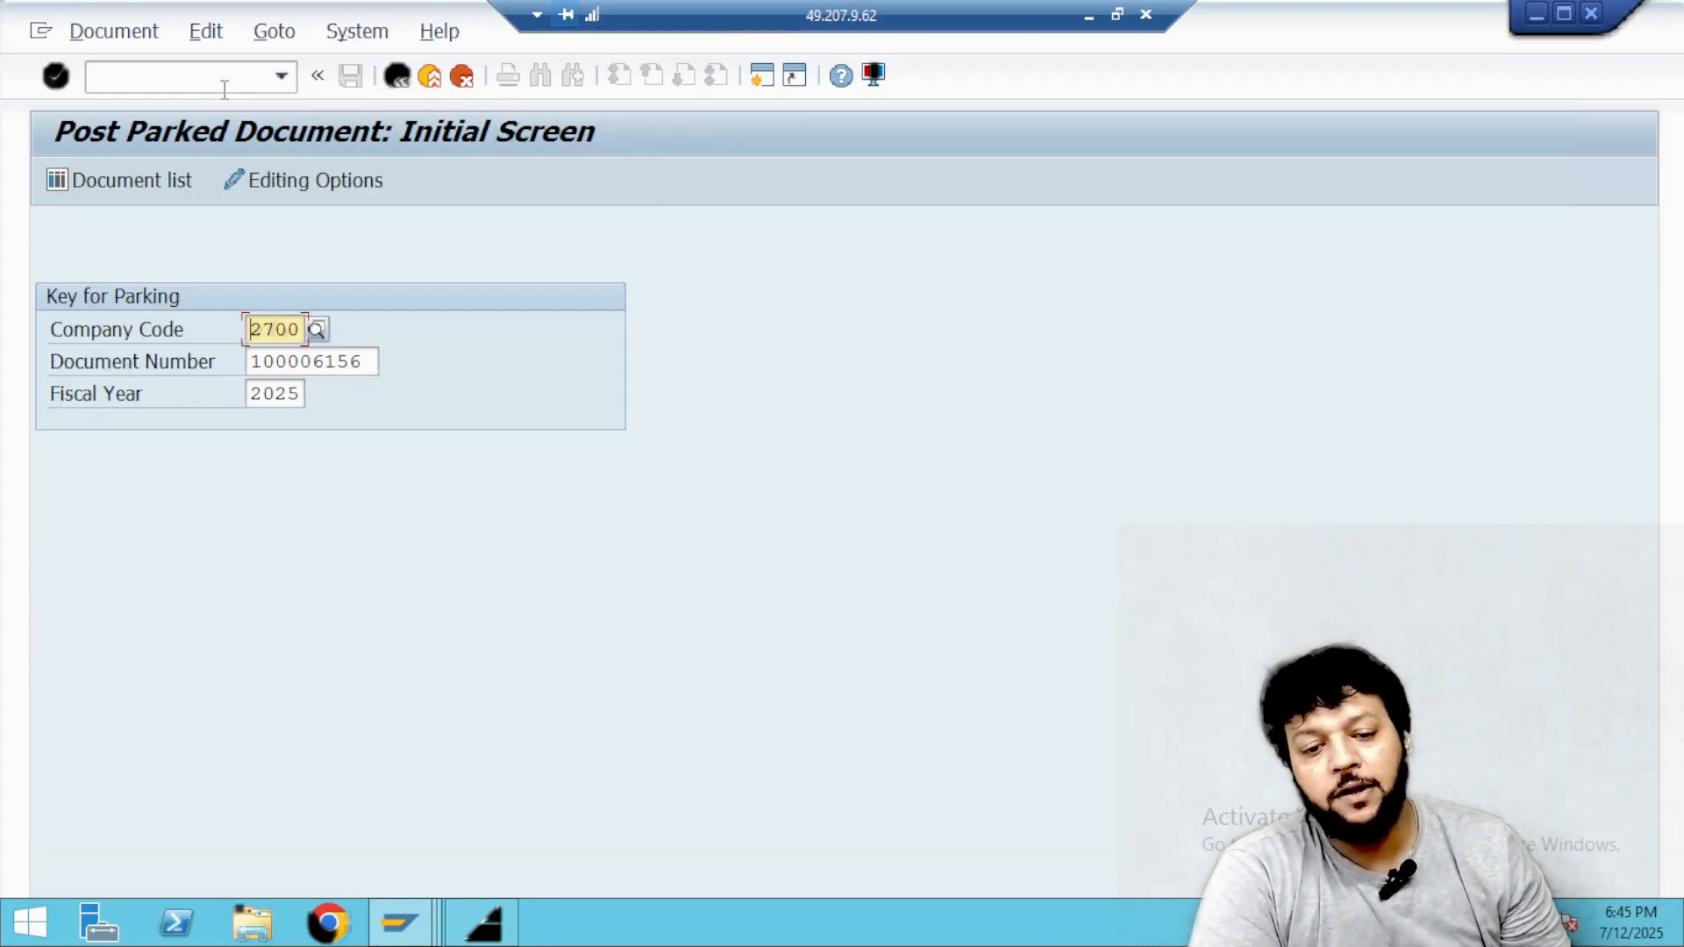
{"action": "left_click", "coordinate": [372, 361]}
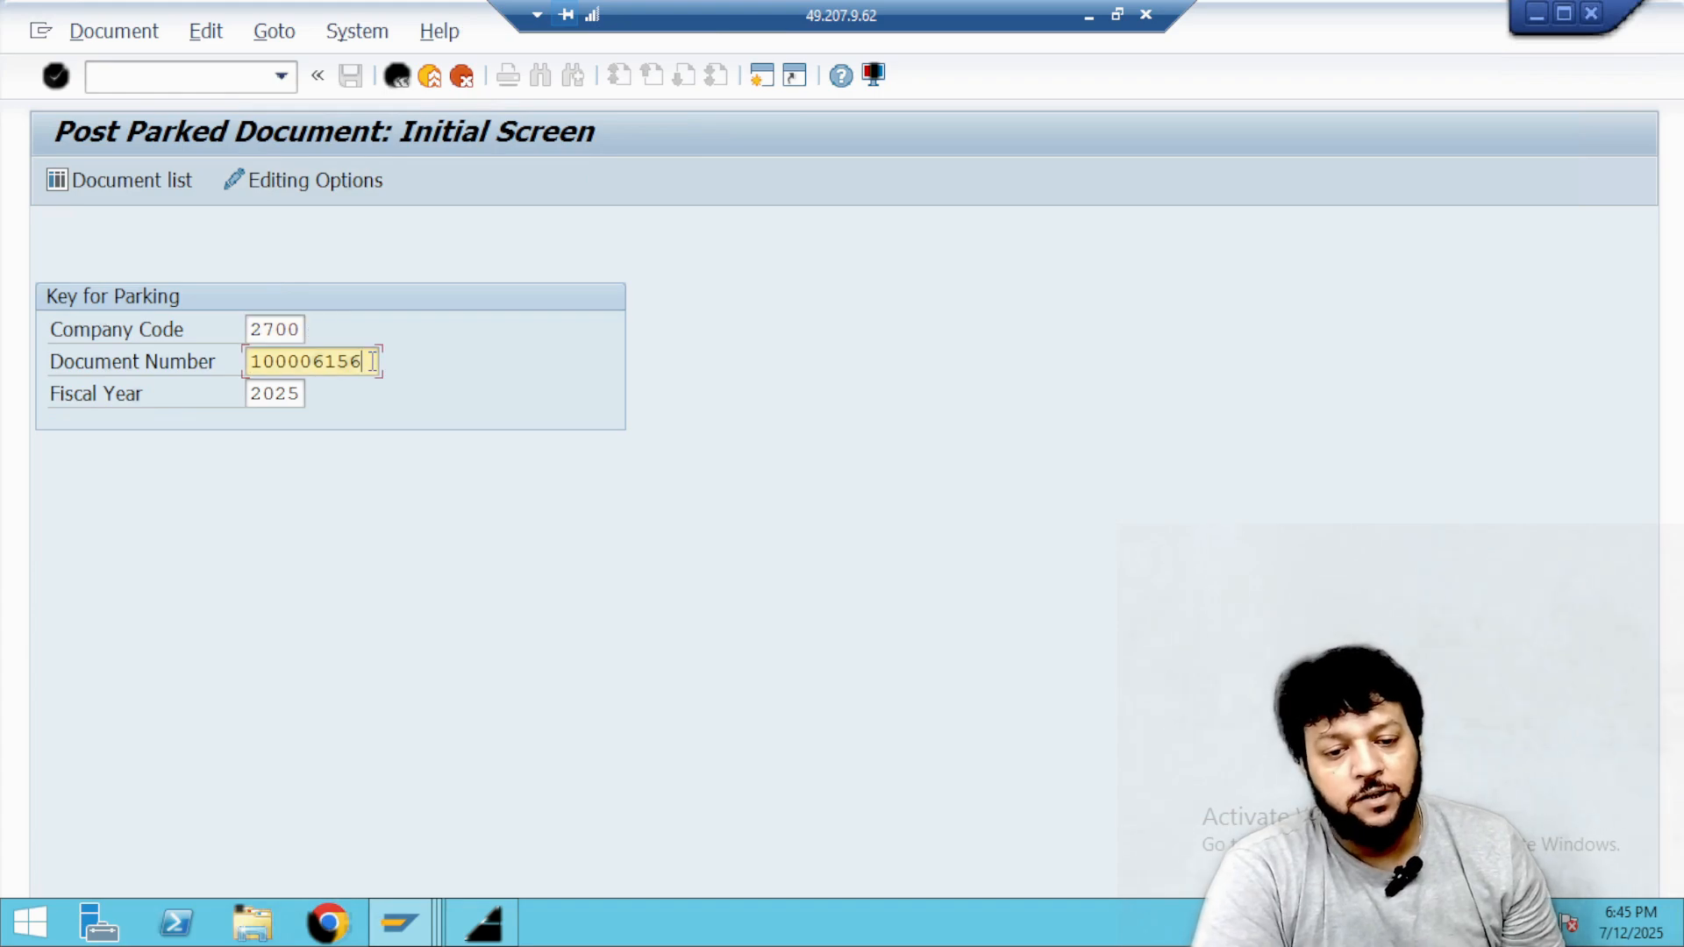
{"action": "key", "text": "Return"}
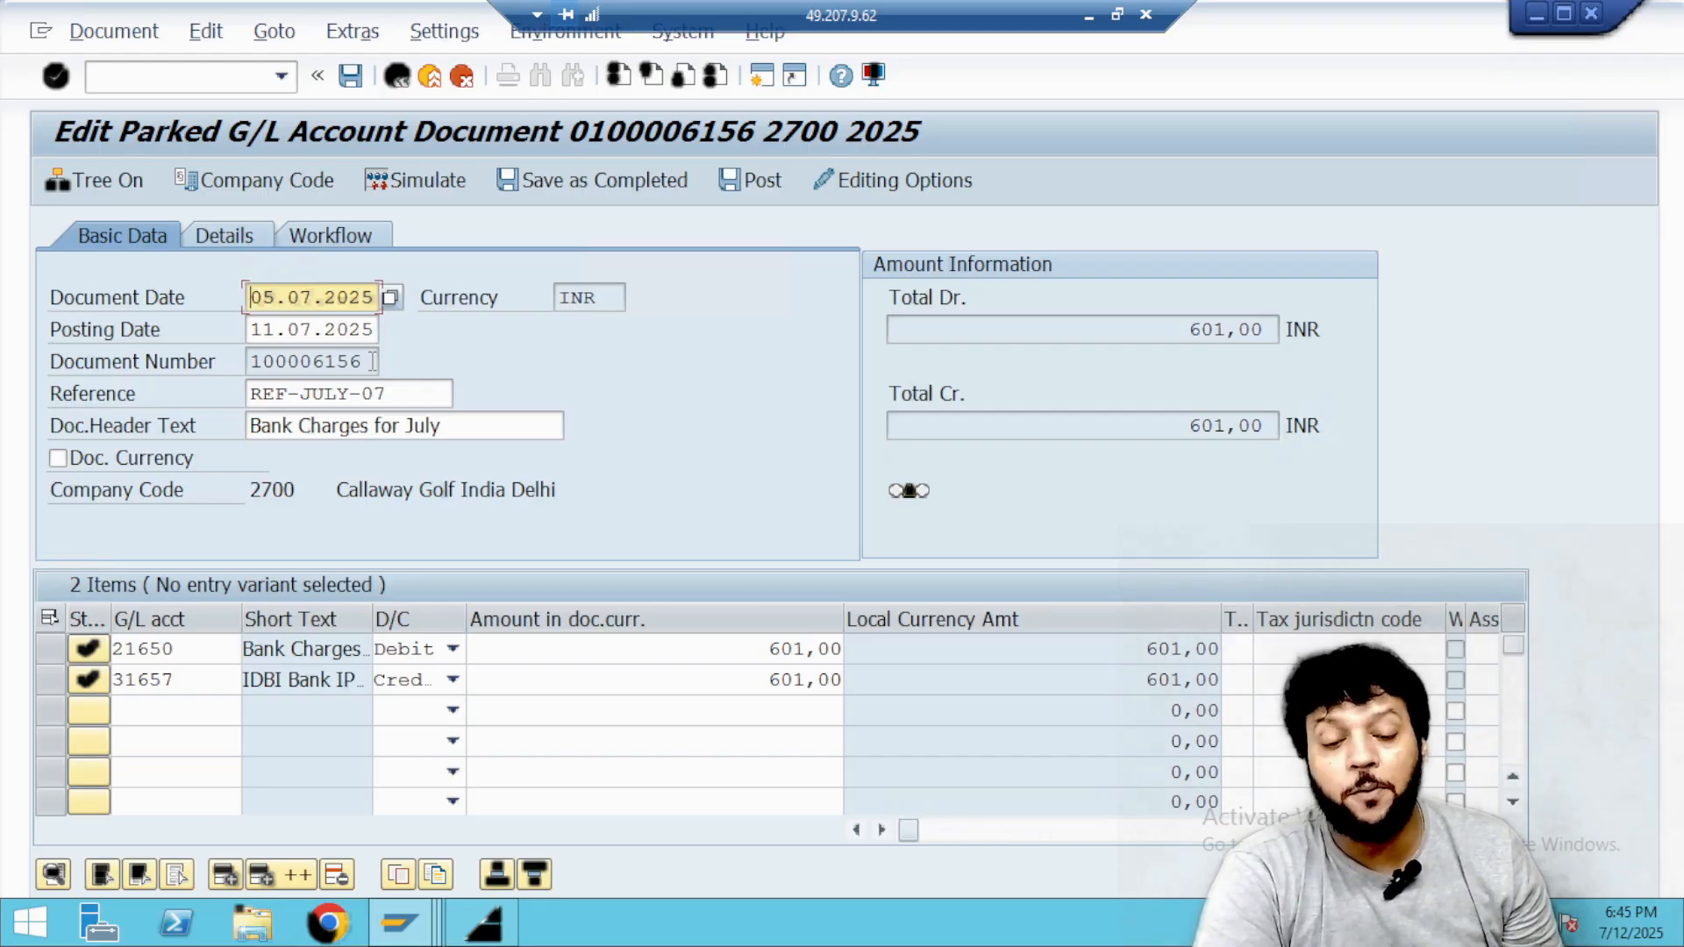
Change the parked document's reference to REF-JULY-06 and save it.
{"action": "left_click", "coordinate": [420, 392]}
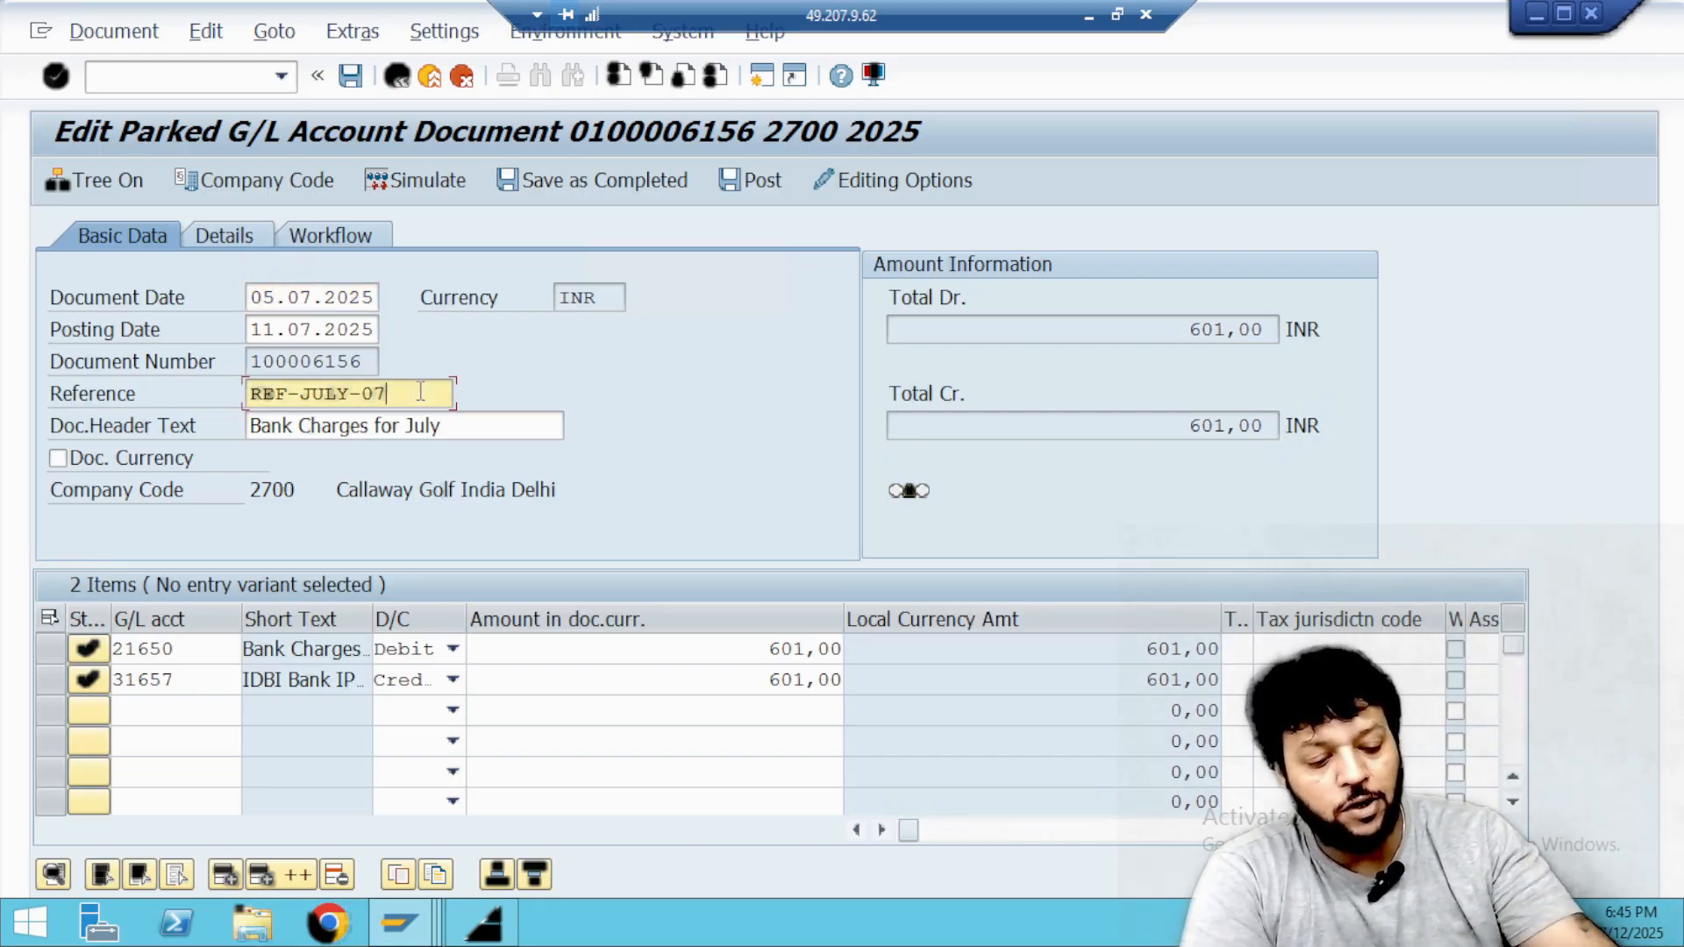
{"action": "key", "text": "BackSpace"}
{"action": "type", "text": "6"}
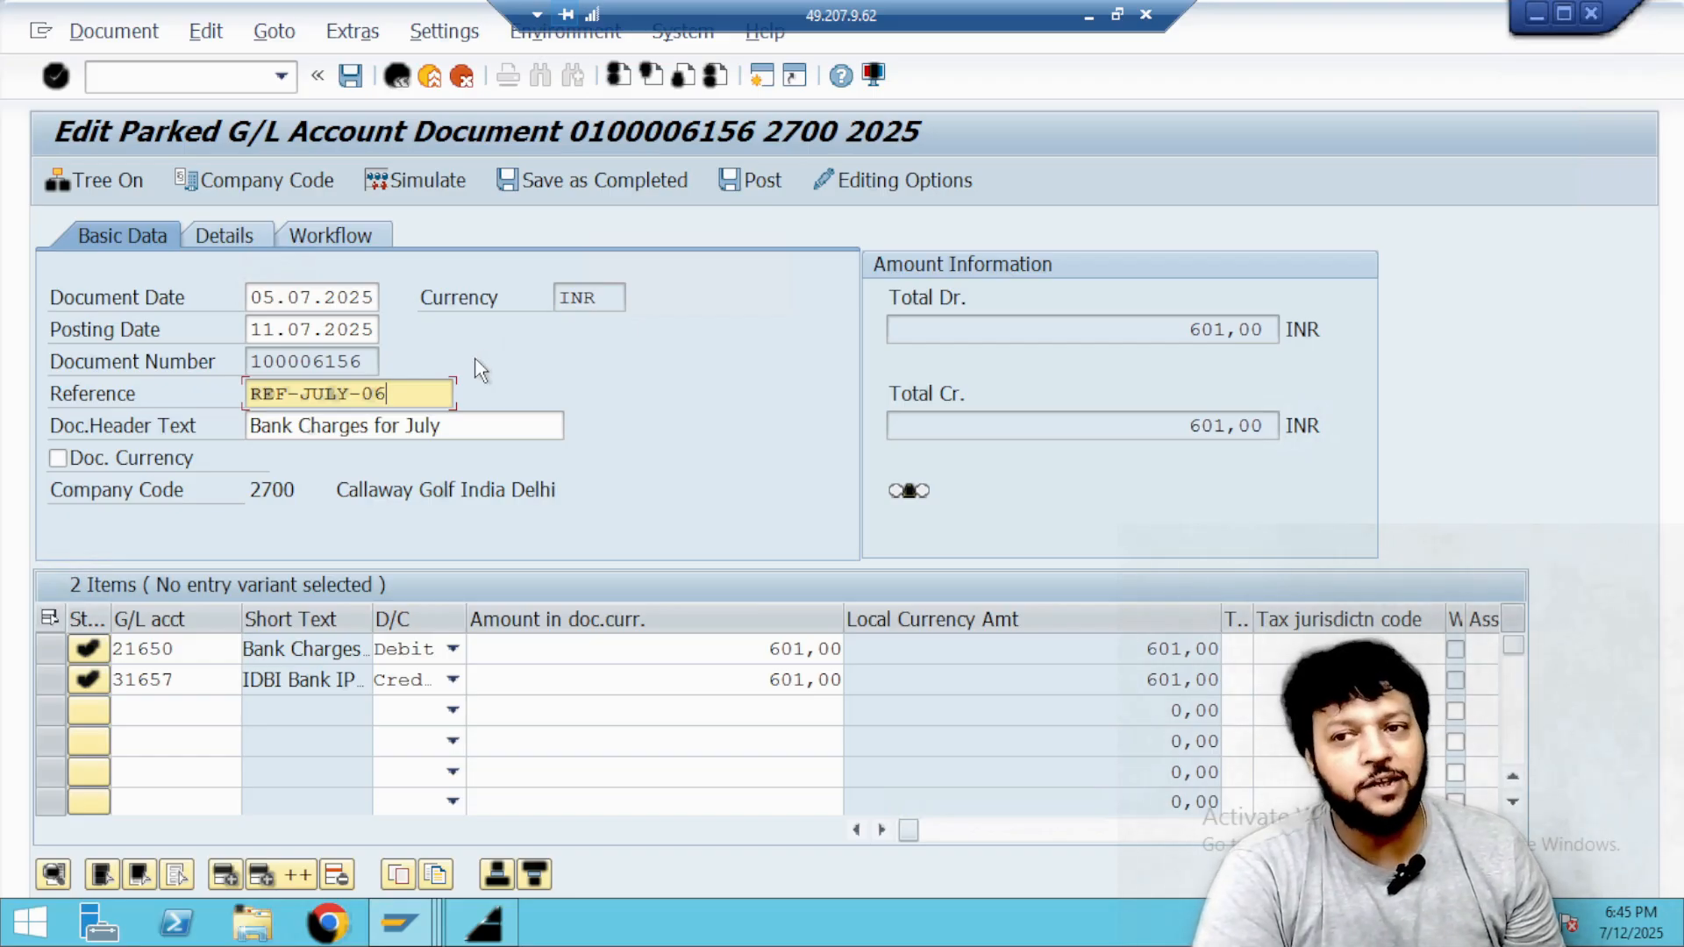
{"action": "left_click", "coordinate": [350, 76]}
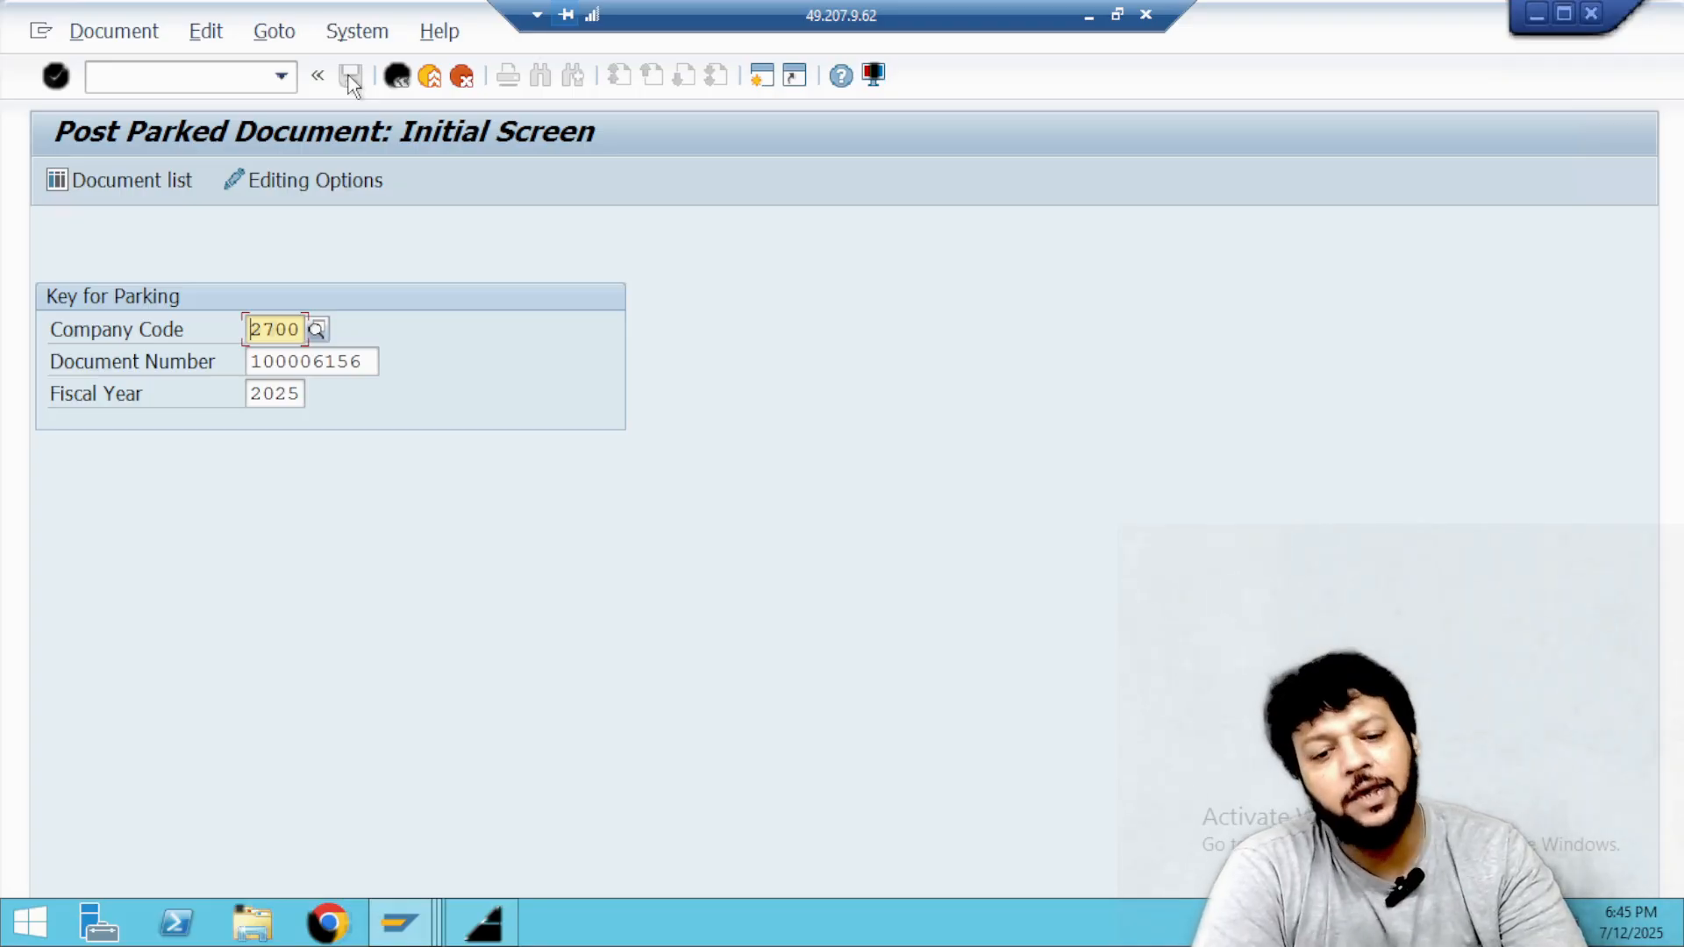
Reopen the parked July bank charges document and post it.
{"action": "left_click", "coordinate": [335, 361]}
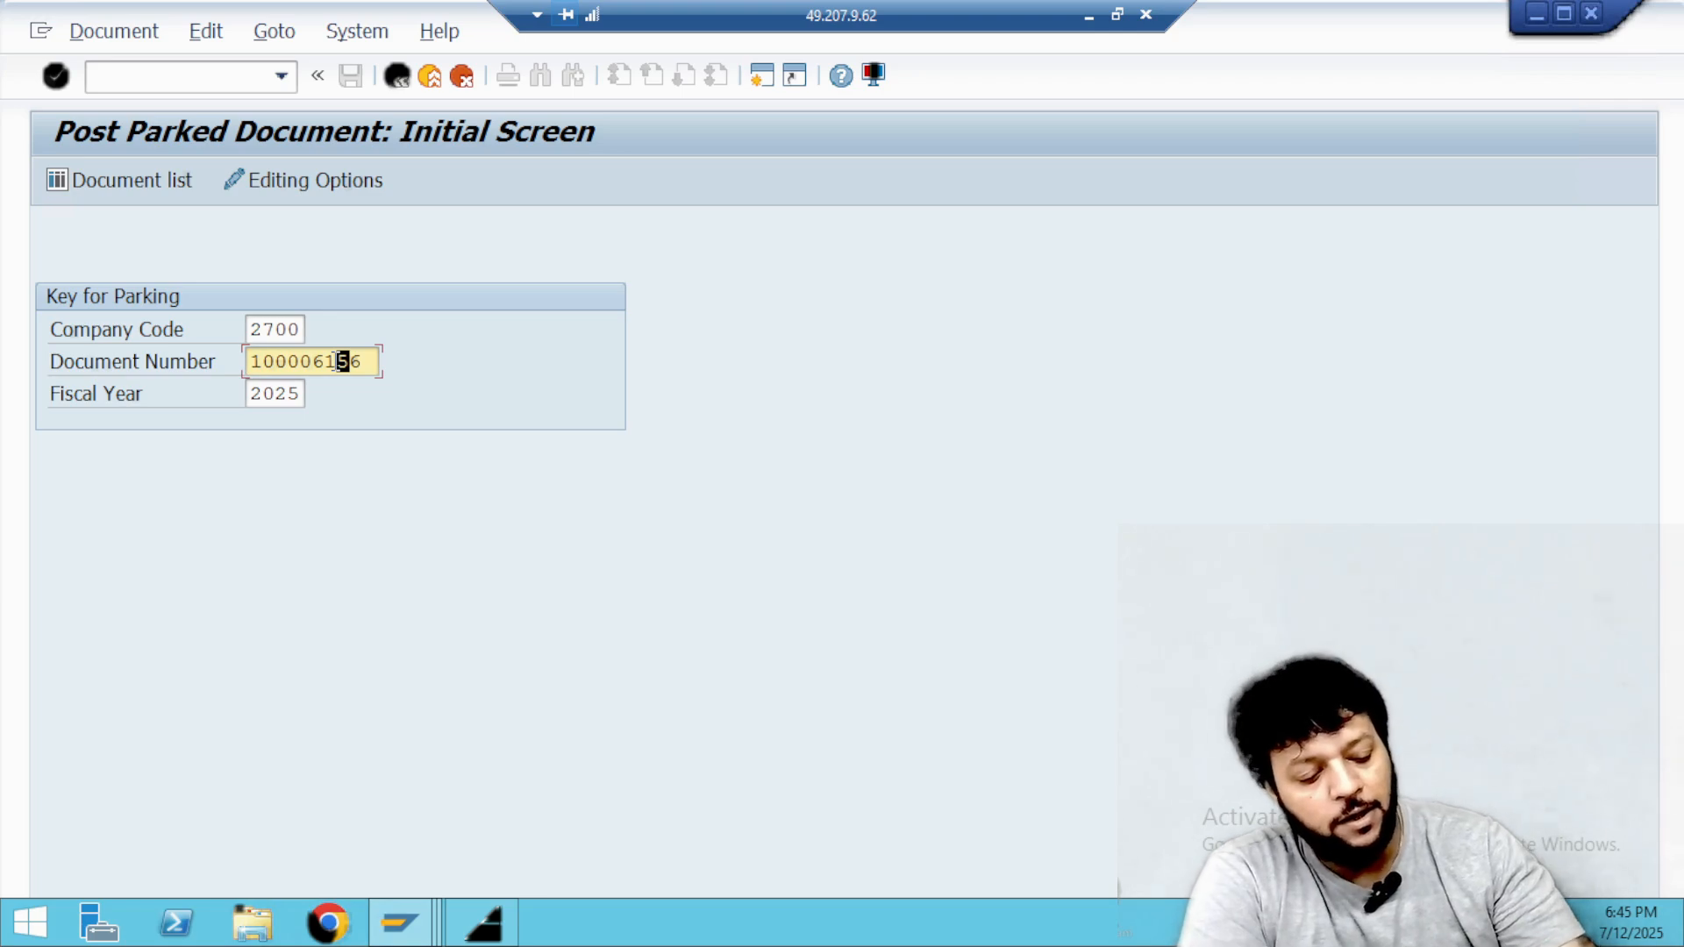
{"action": "key", "text": "Return"}
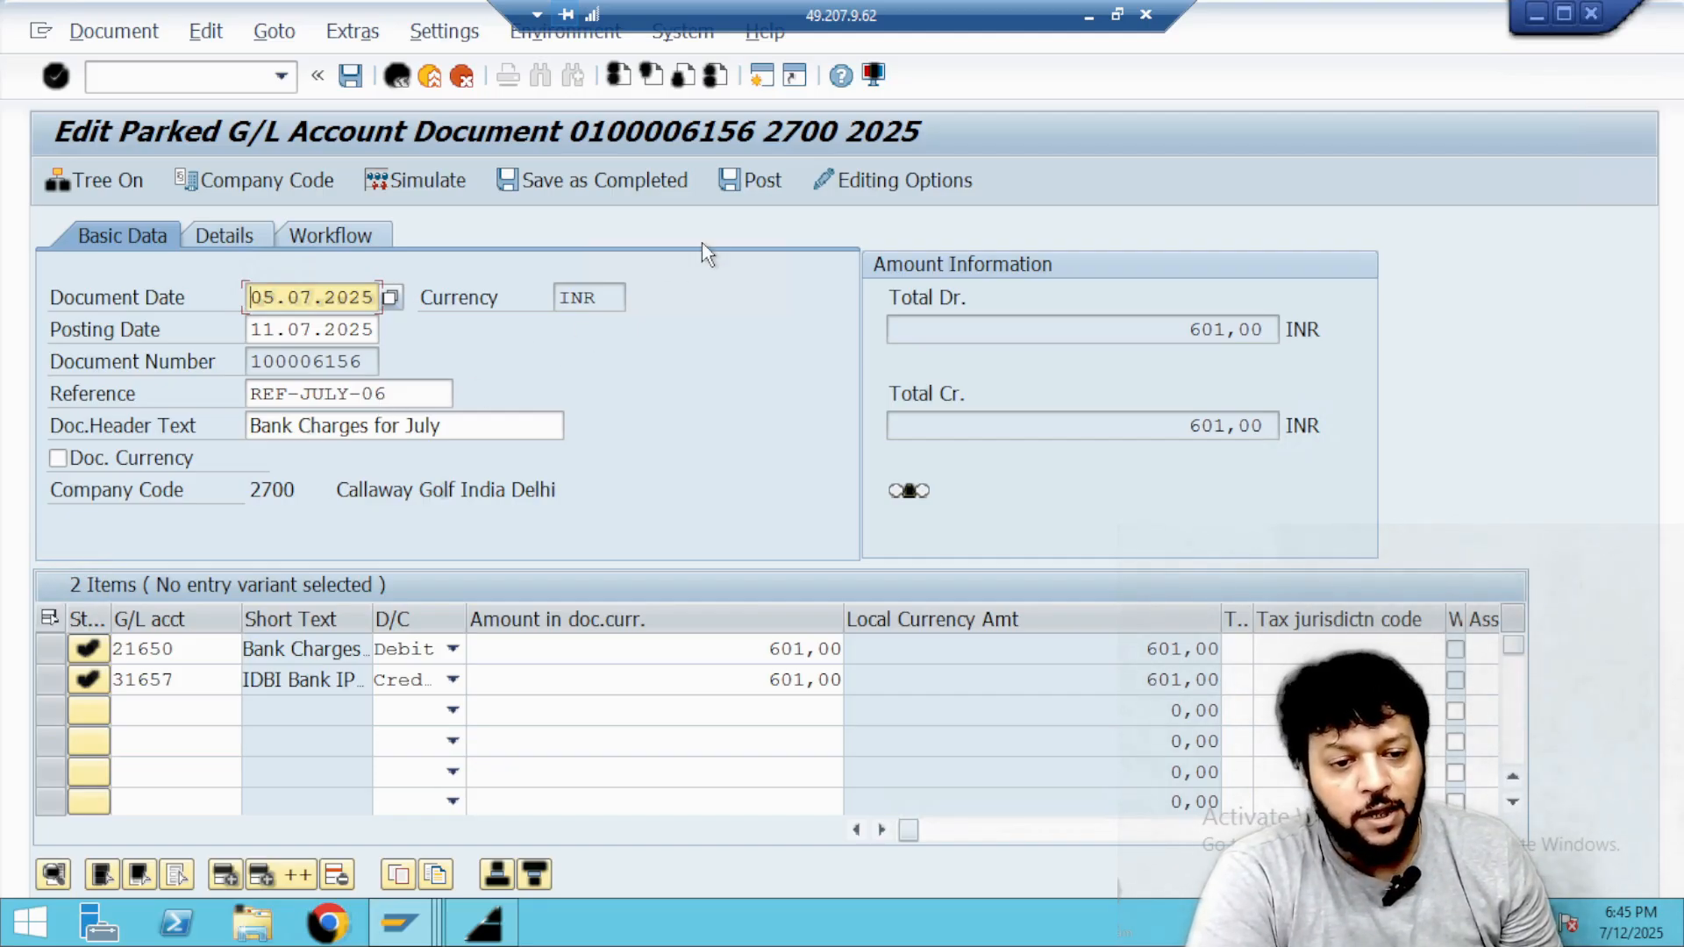
{"action": "left_click", "coordinate": [737, 187]}
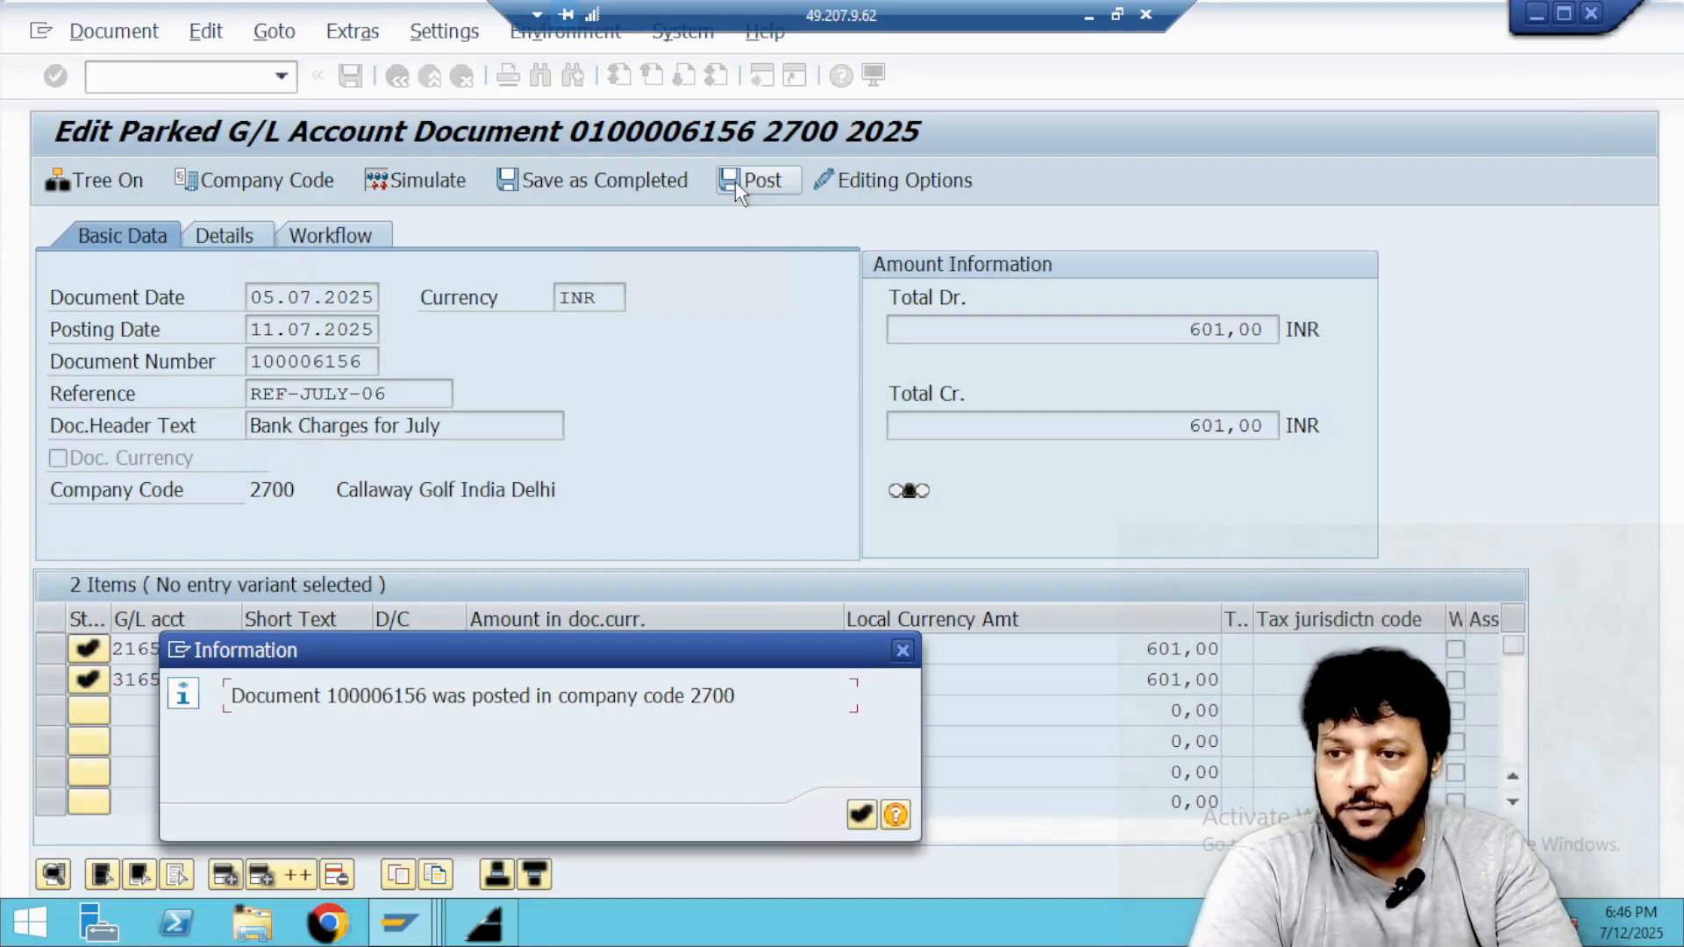
{"action": "left_click", "coordinate": [857, 817]}
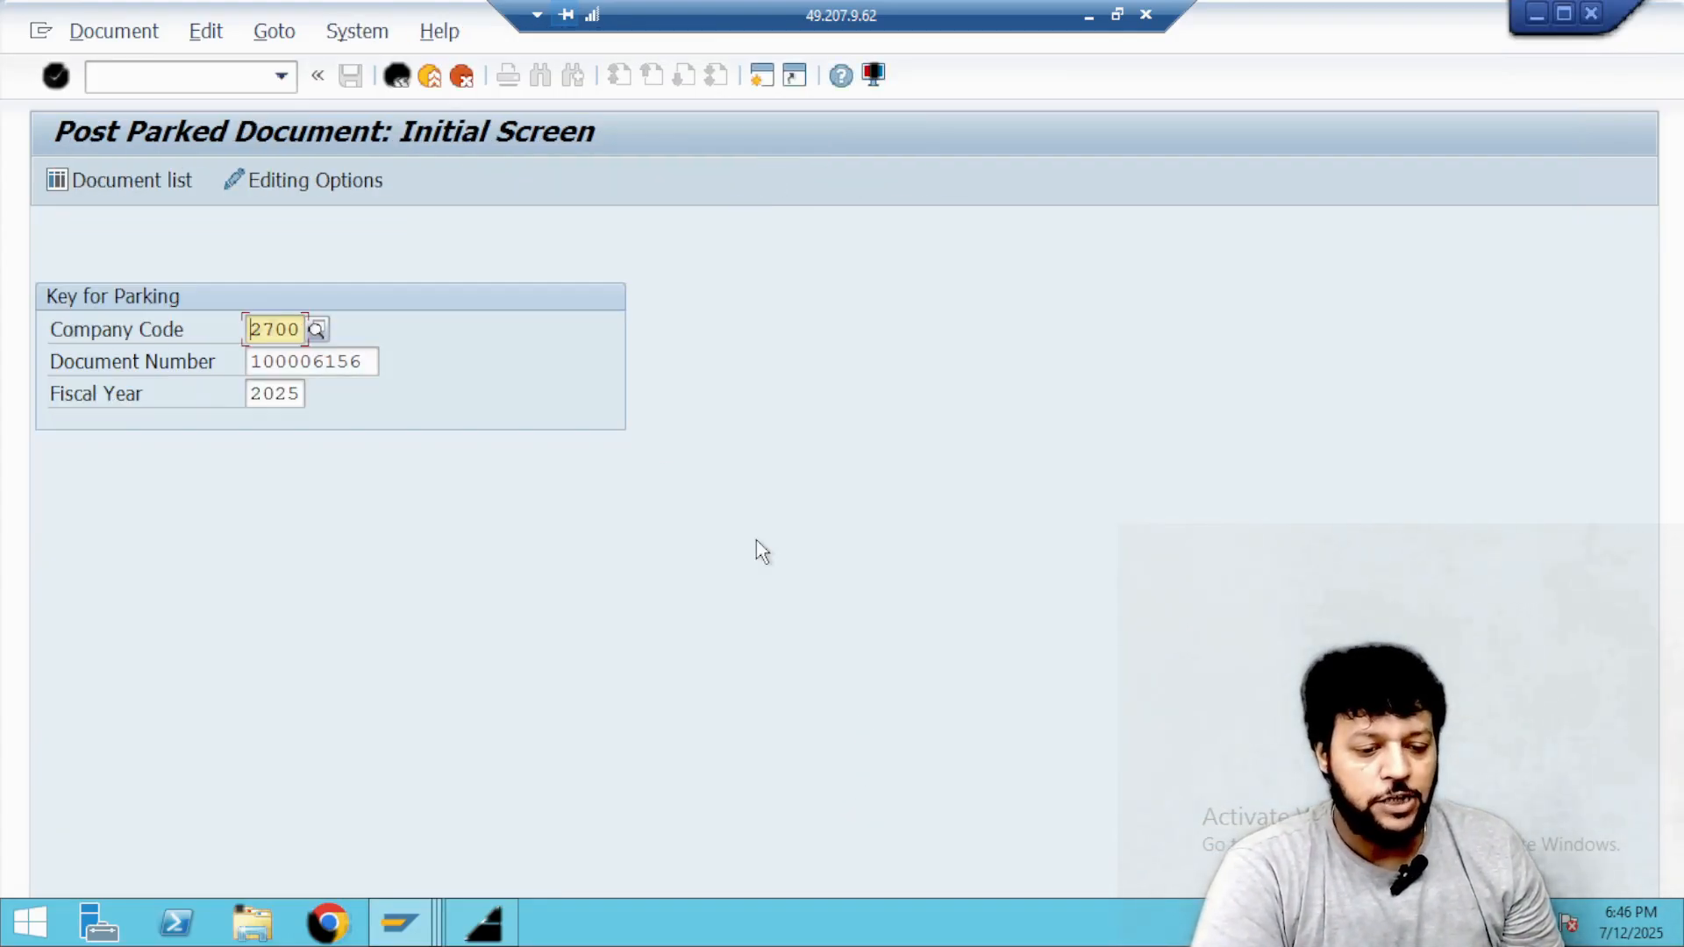
Open the G/L account line item display with transaction FBL3N.
{"action": "key", "text": "alt+d"}
{"action": "key", "text": "Escape"}
{"action": "left_click", "coordinate": [240, 84]}
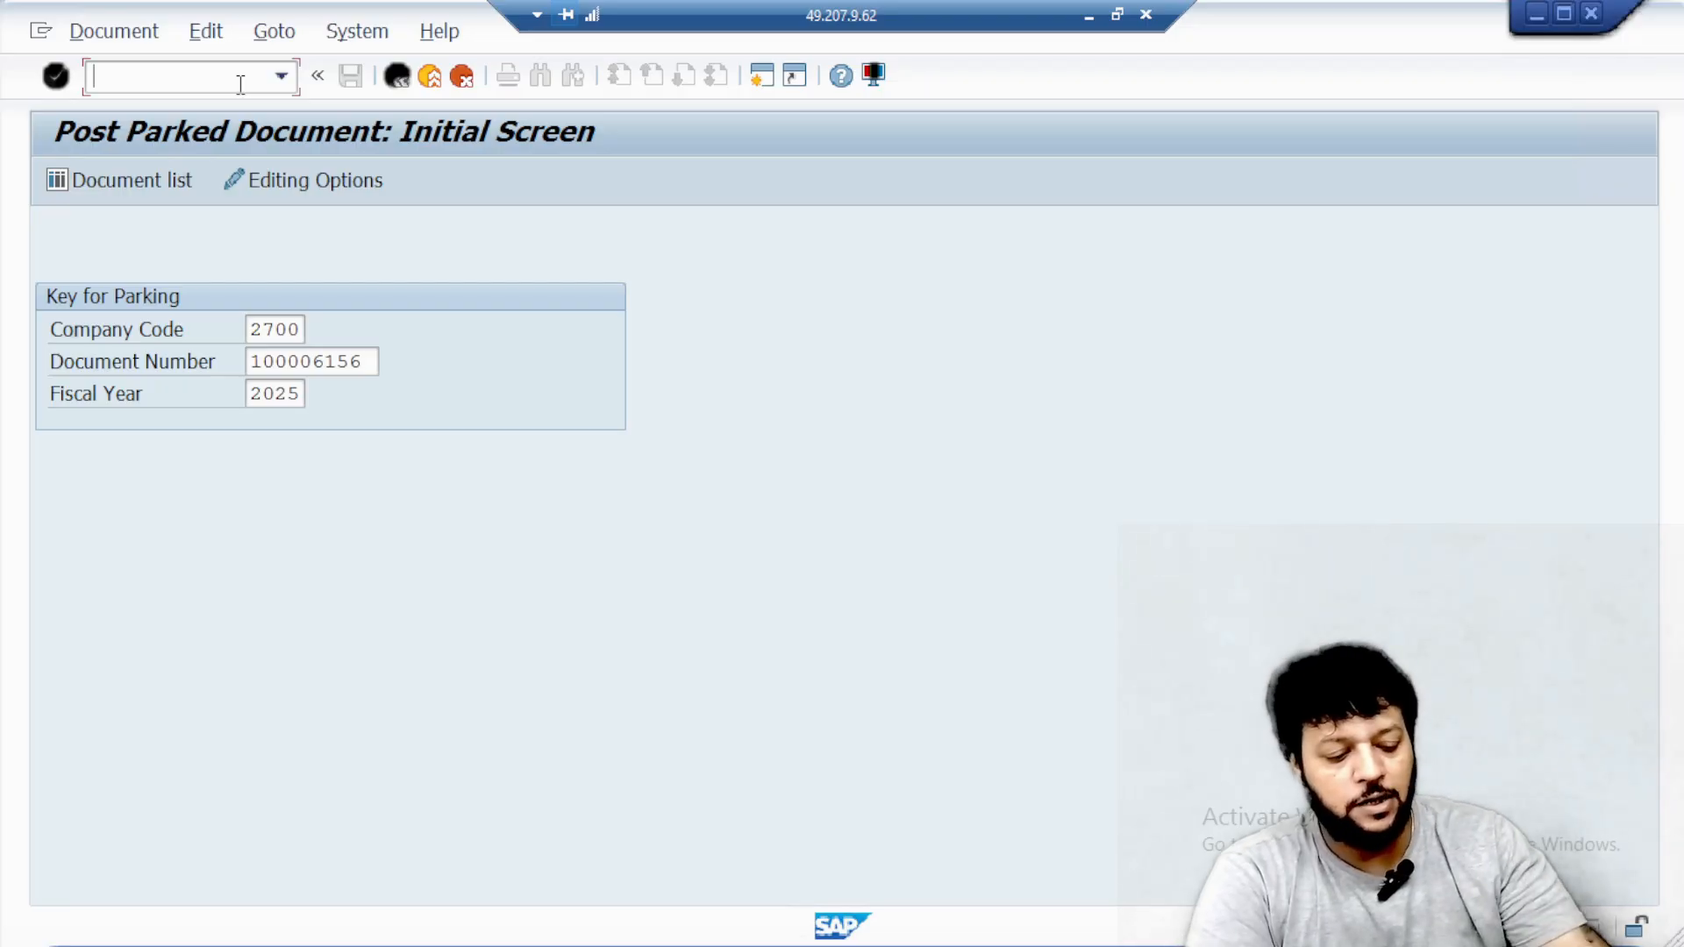
{"action": "type", "text": "/NFBL"}
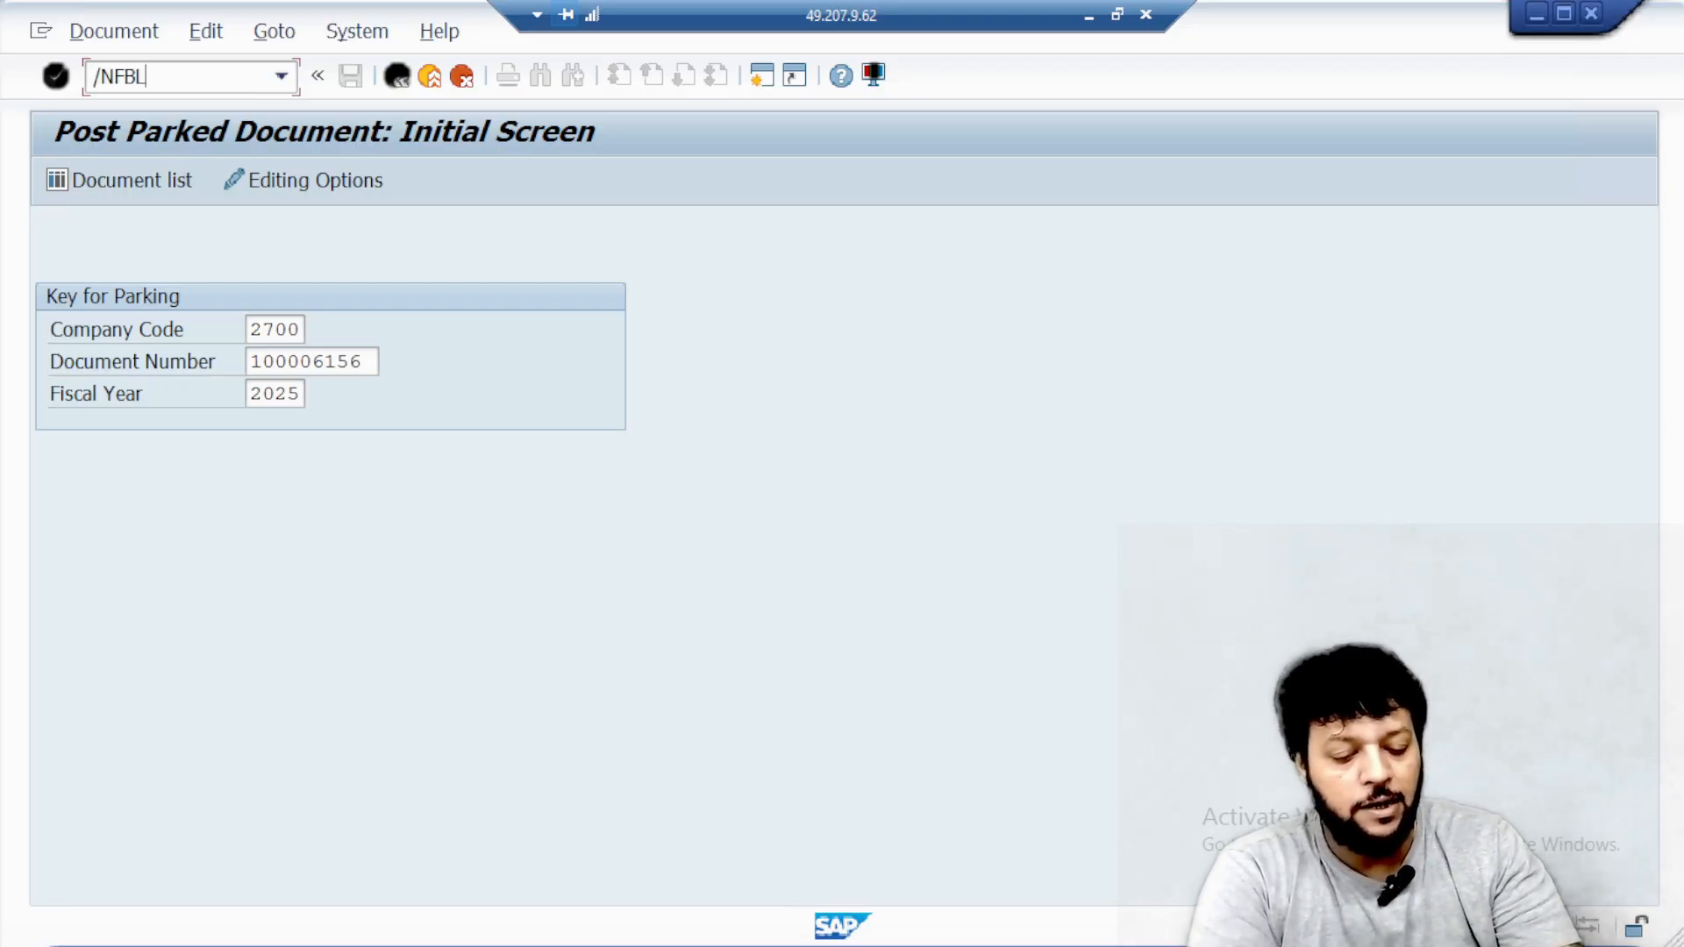
{"action": "type", "text": "3N"}
{"action": "key", "text": "Return"}
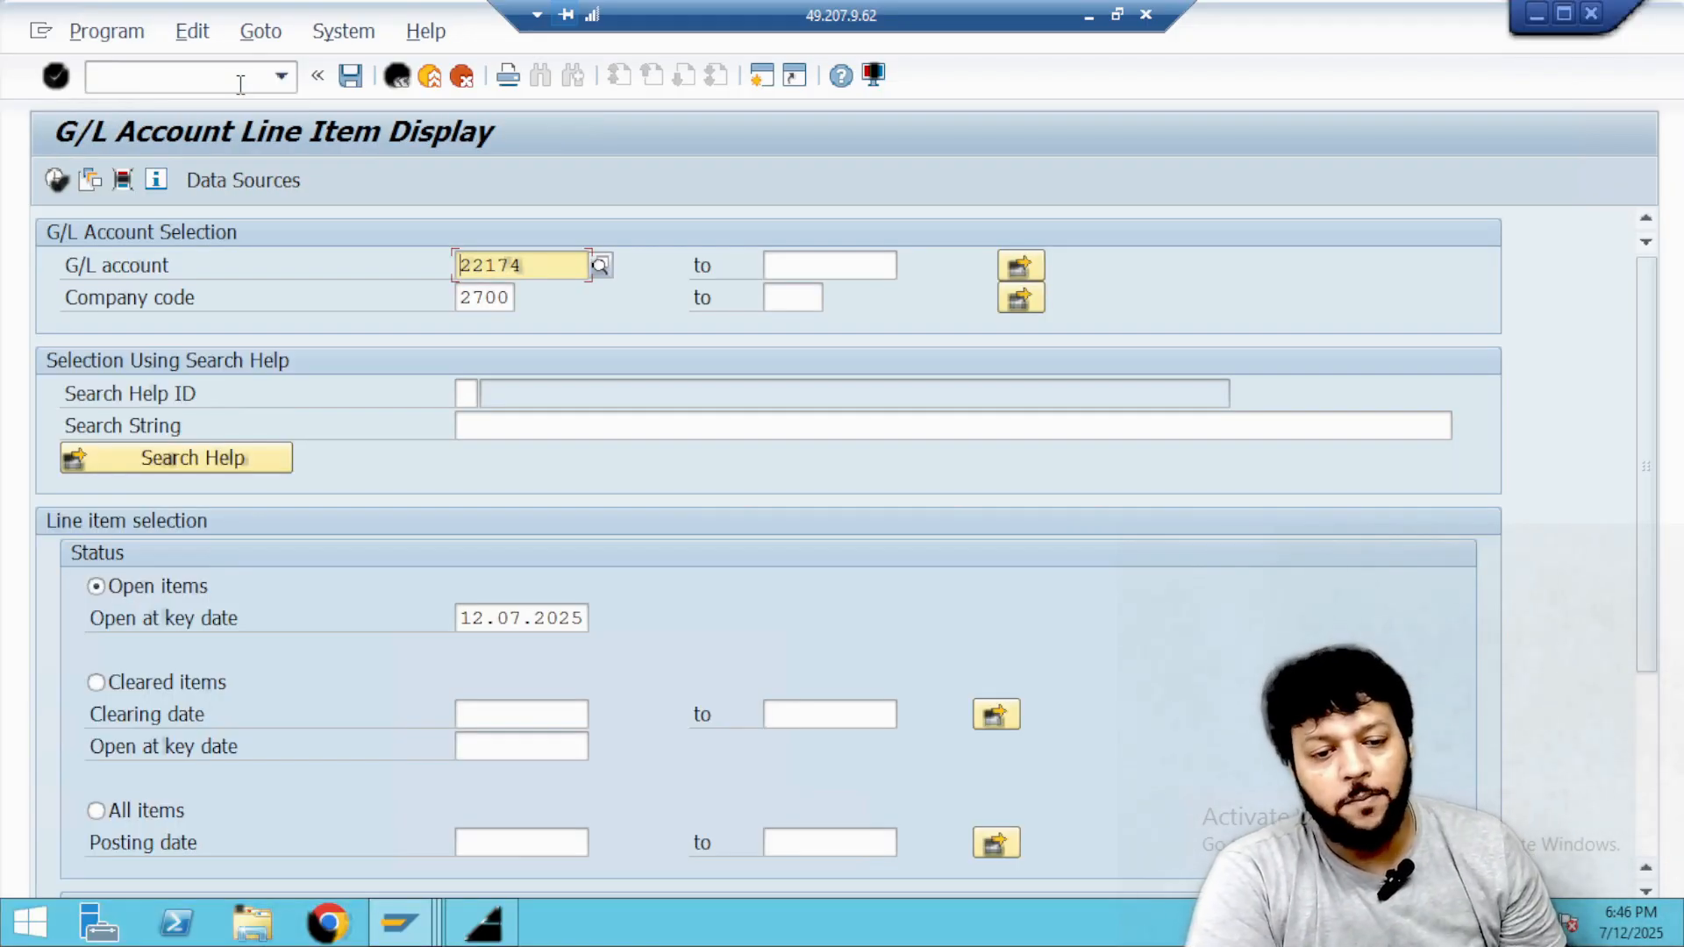
Open multiple selection for the G/L account, search account descriptions for *ipaa*, and set the first single value to Bank Charges IPAA.
{"action": "left_click", "coordinate": [601, 265]}
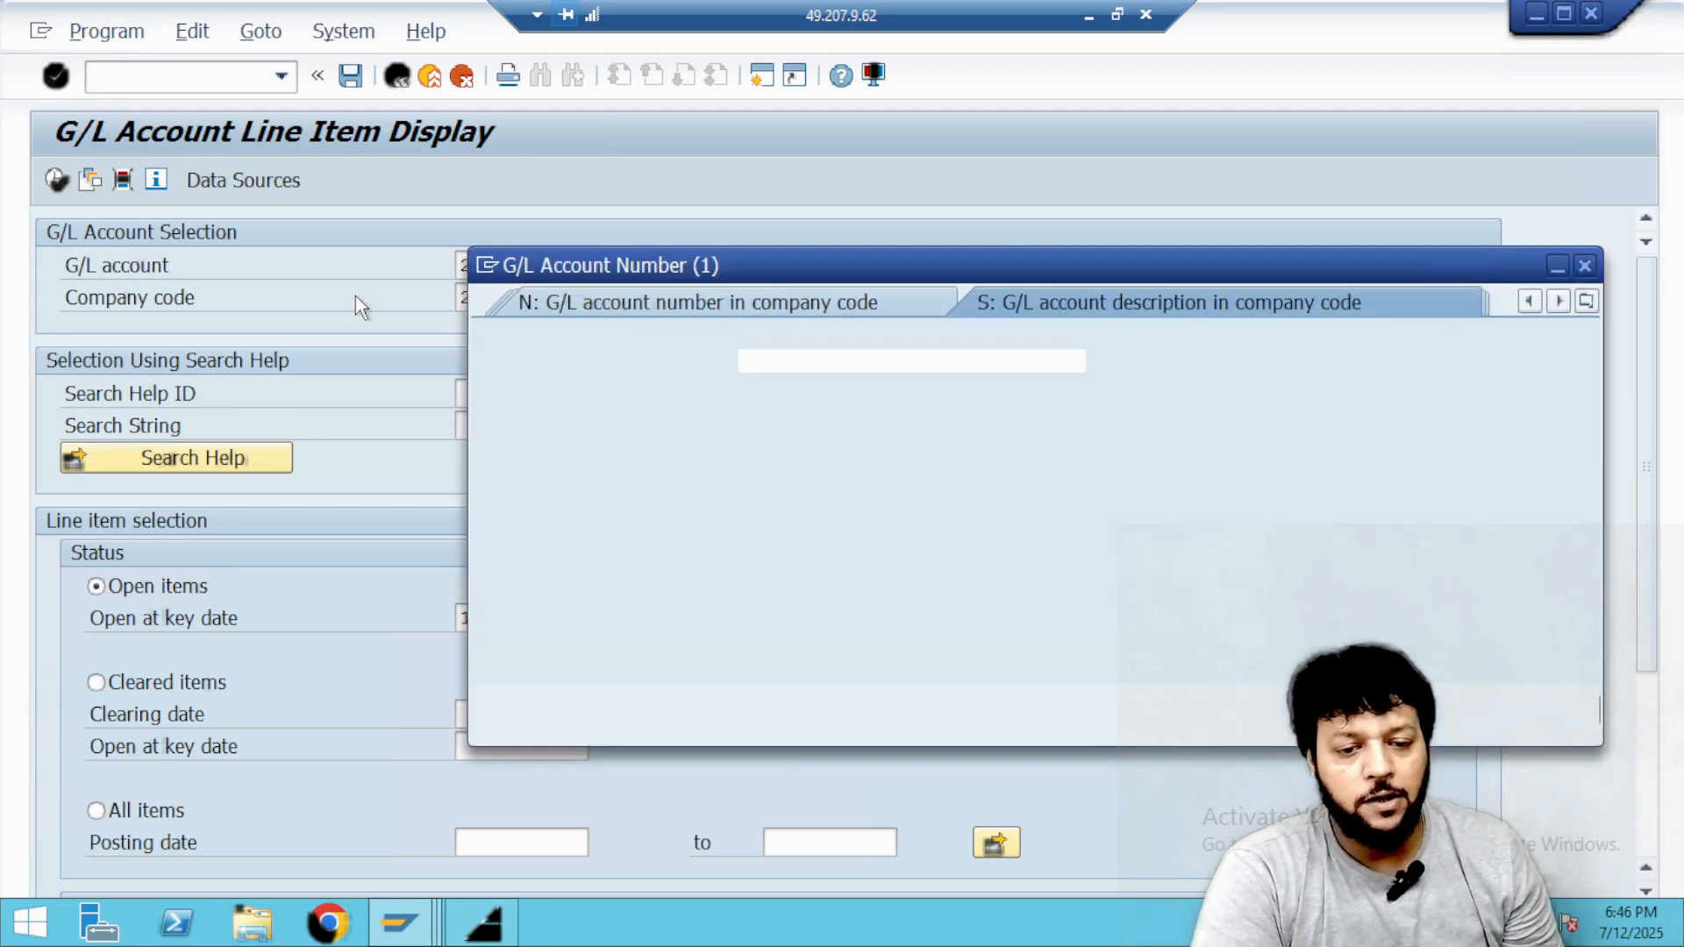
{"action": "left_click", "coordinate": [1585, 265]}
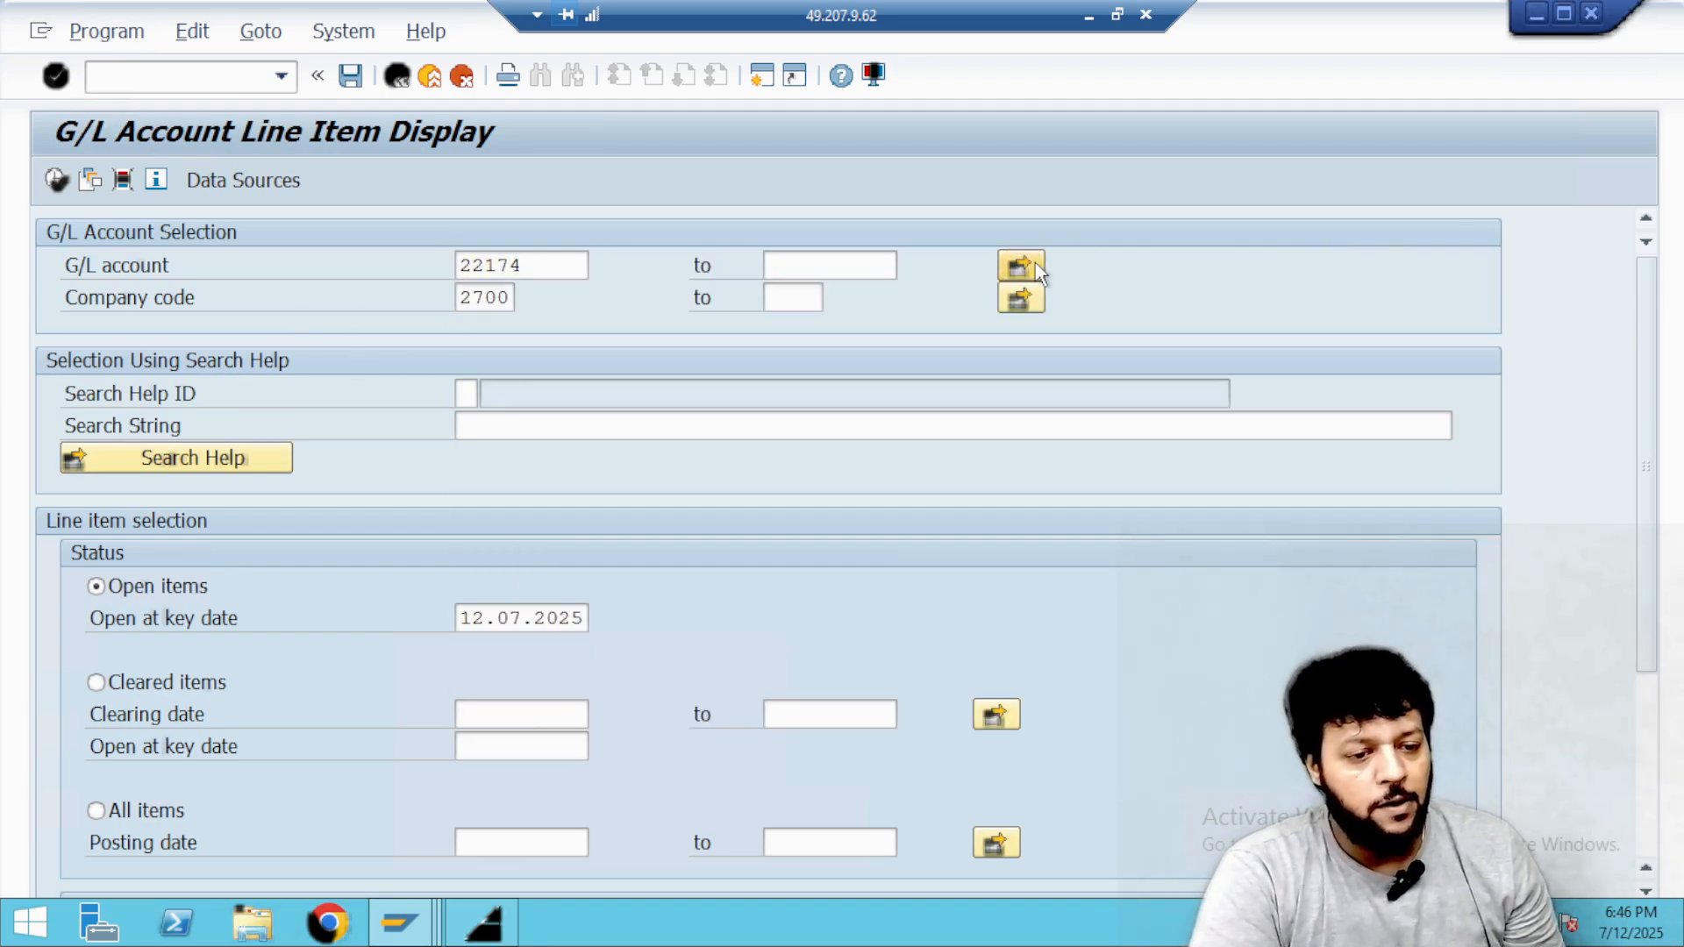
{"action": "left_click", "coordinate": [1035, 264]}
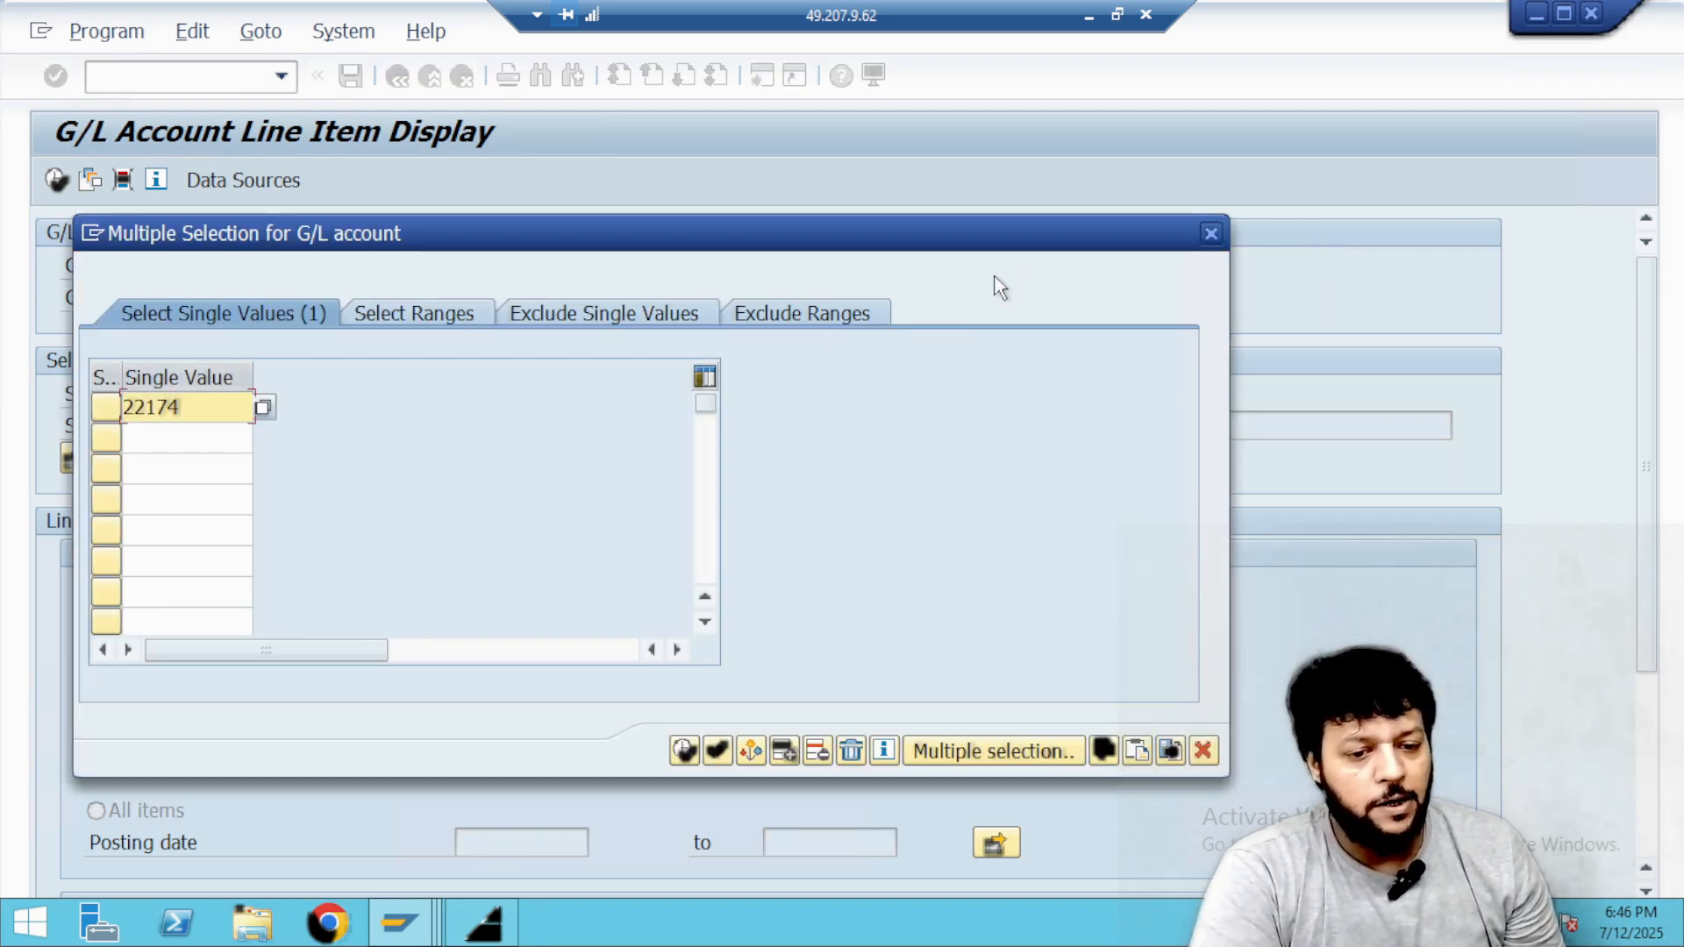
{"action": "left_click", "coordinate": [264, 407]}
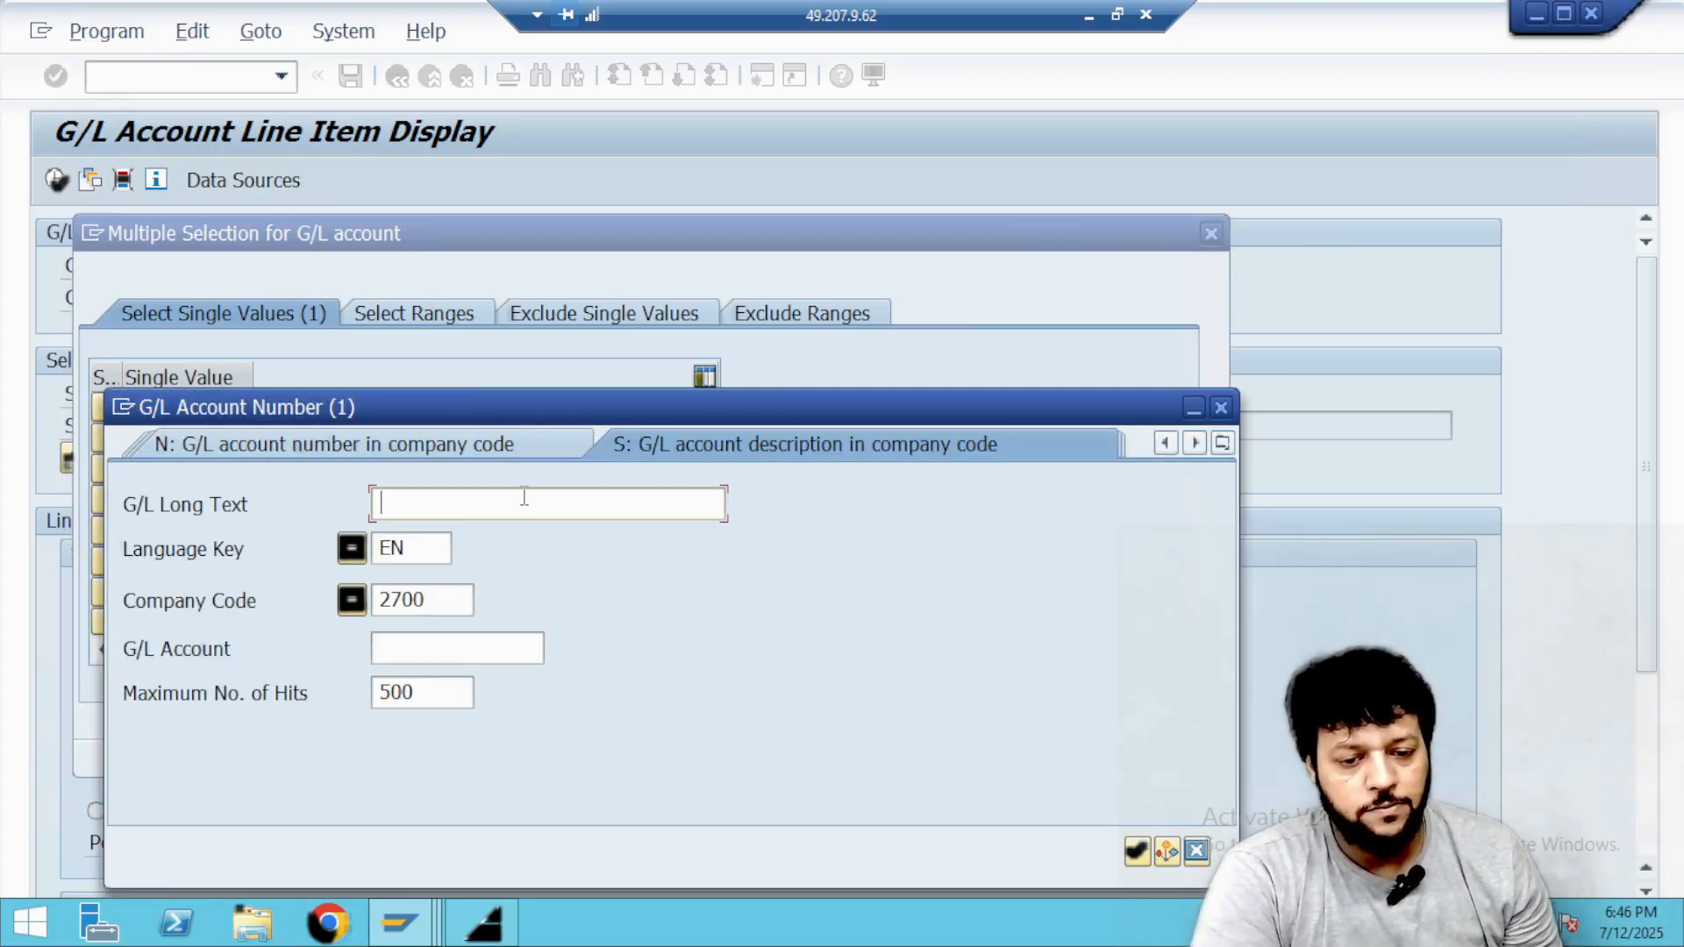
{"action": "type", "text": "*ipaa*"}
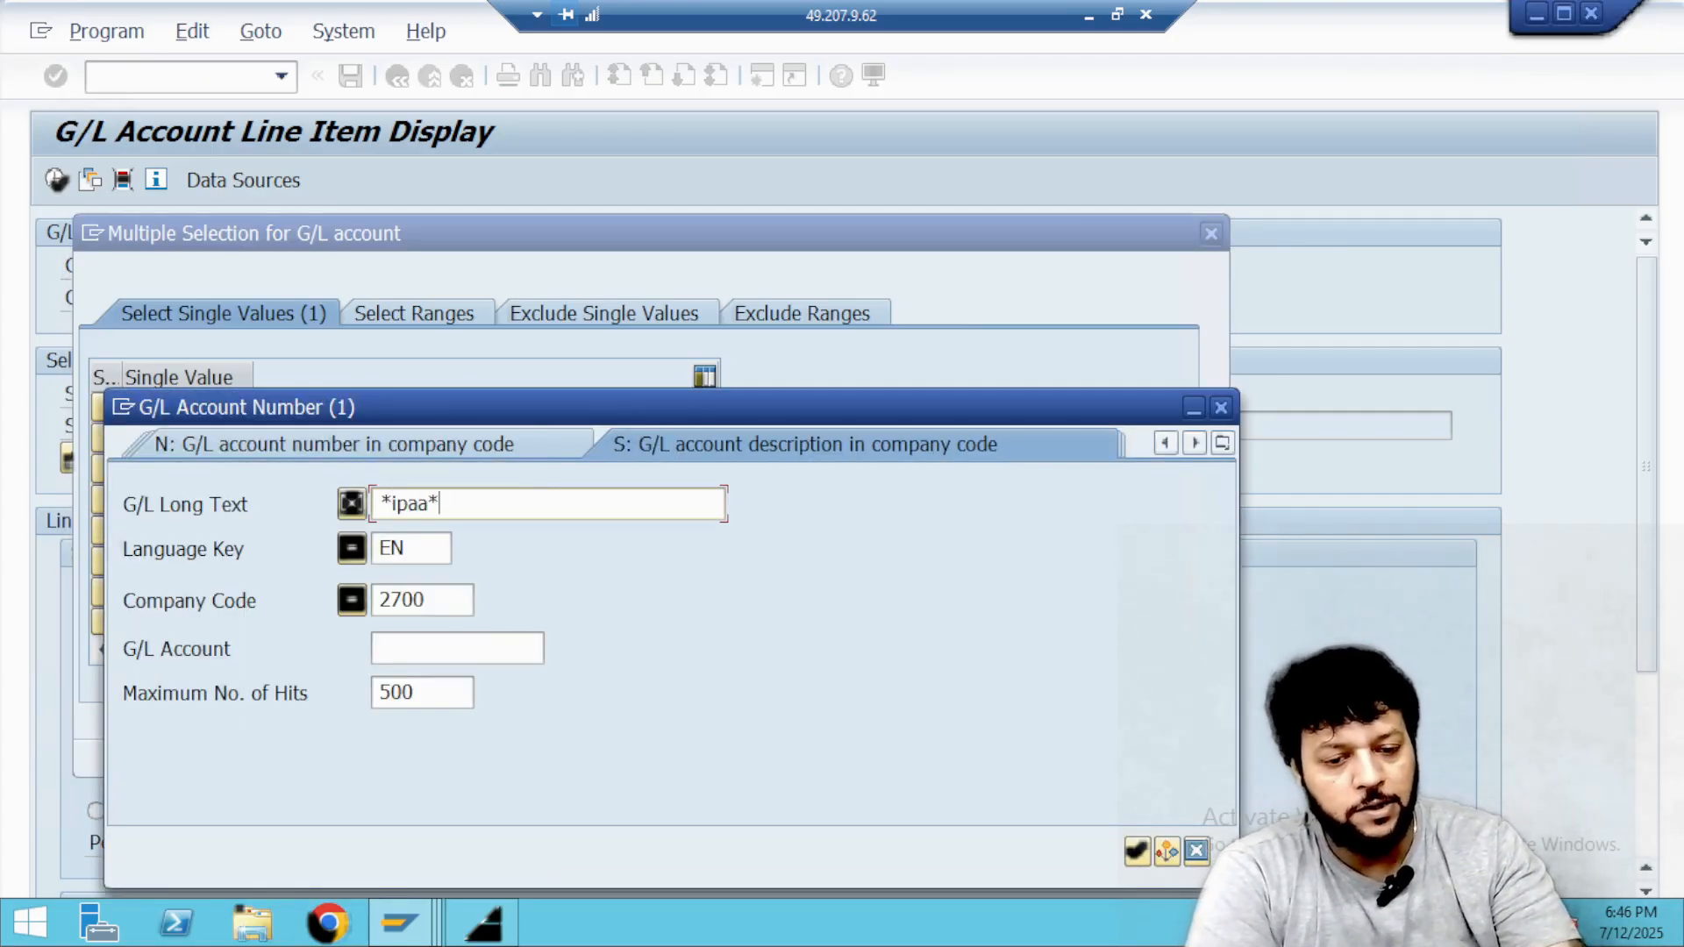
{"action": "key", "text": "Return"}
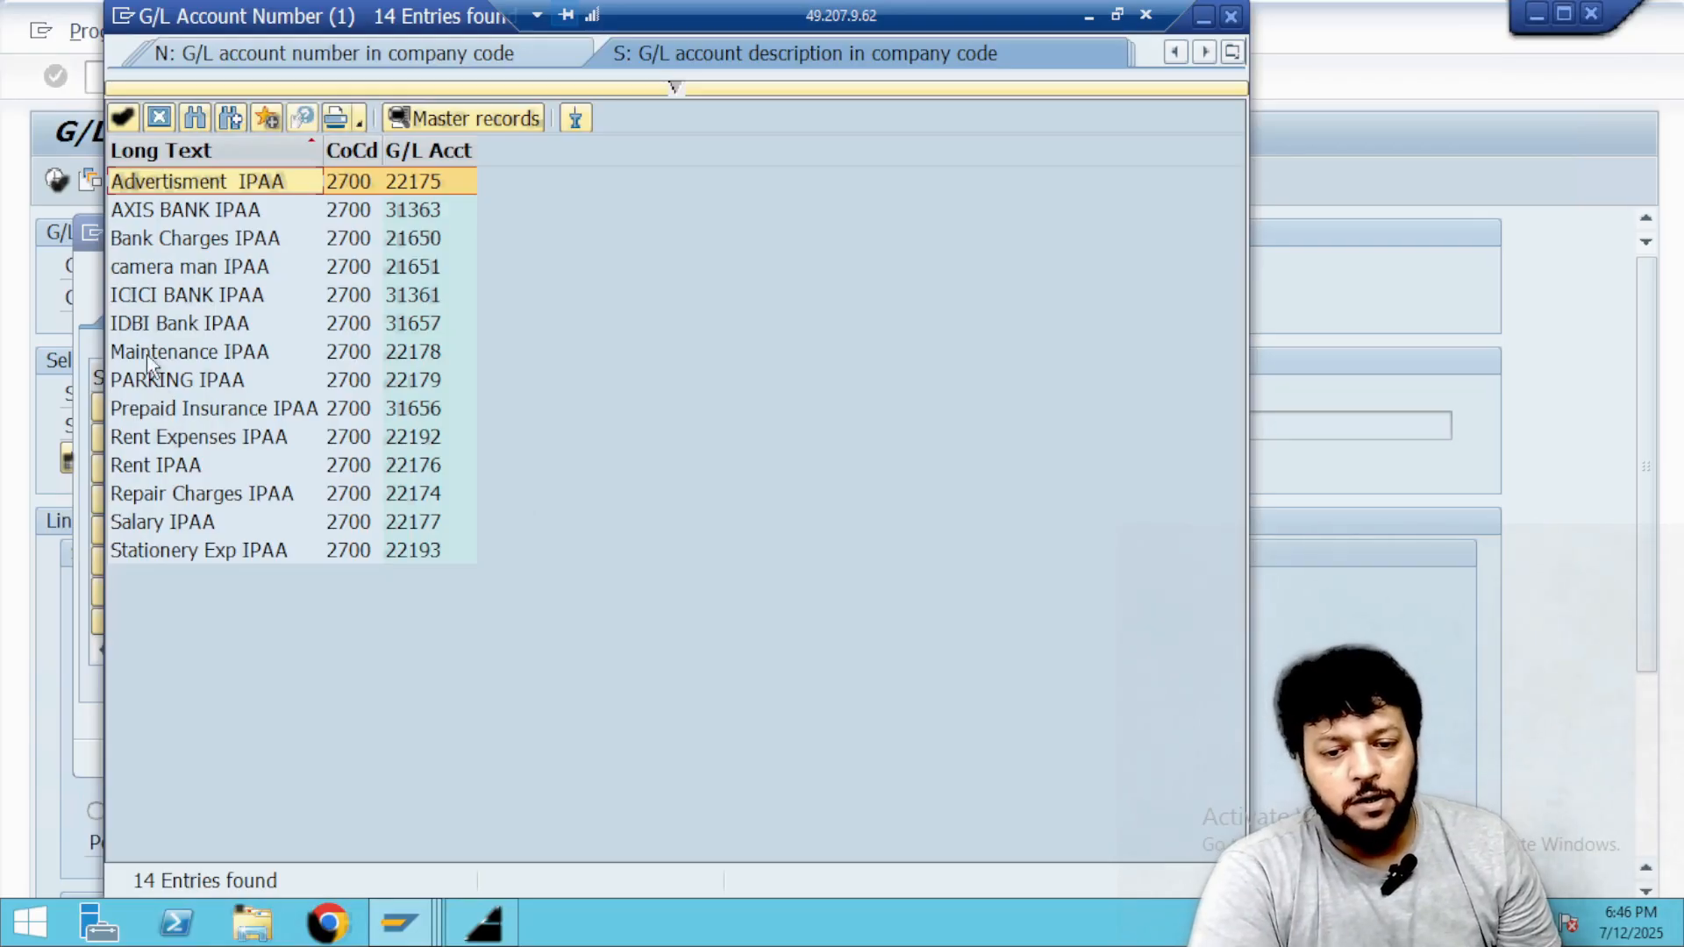
{"action": "double_click", "coordinate": [162, 240]}
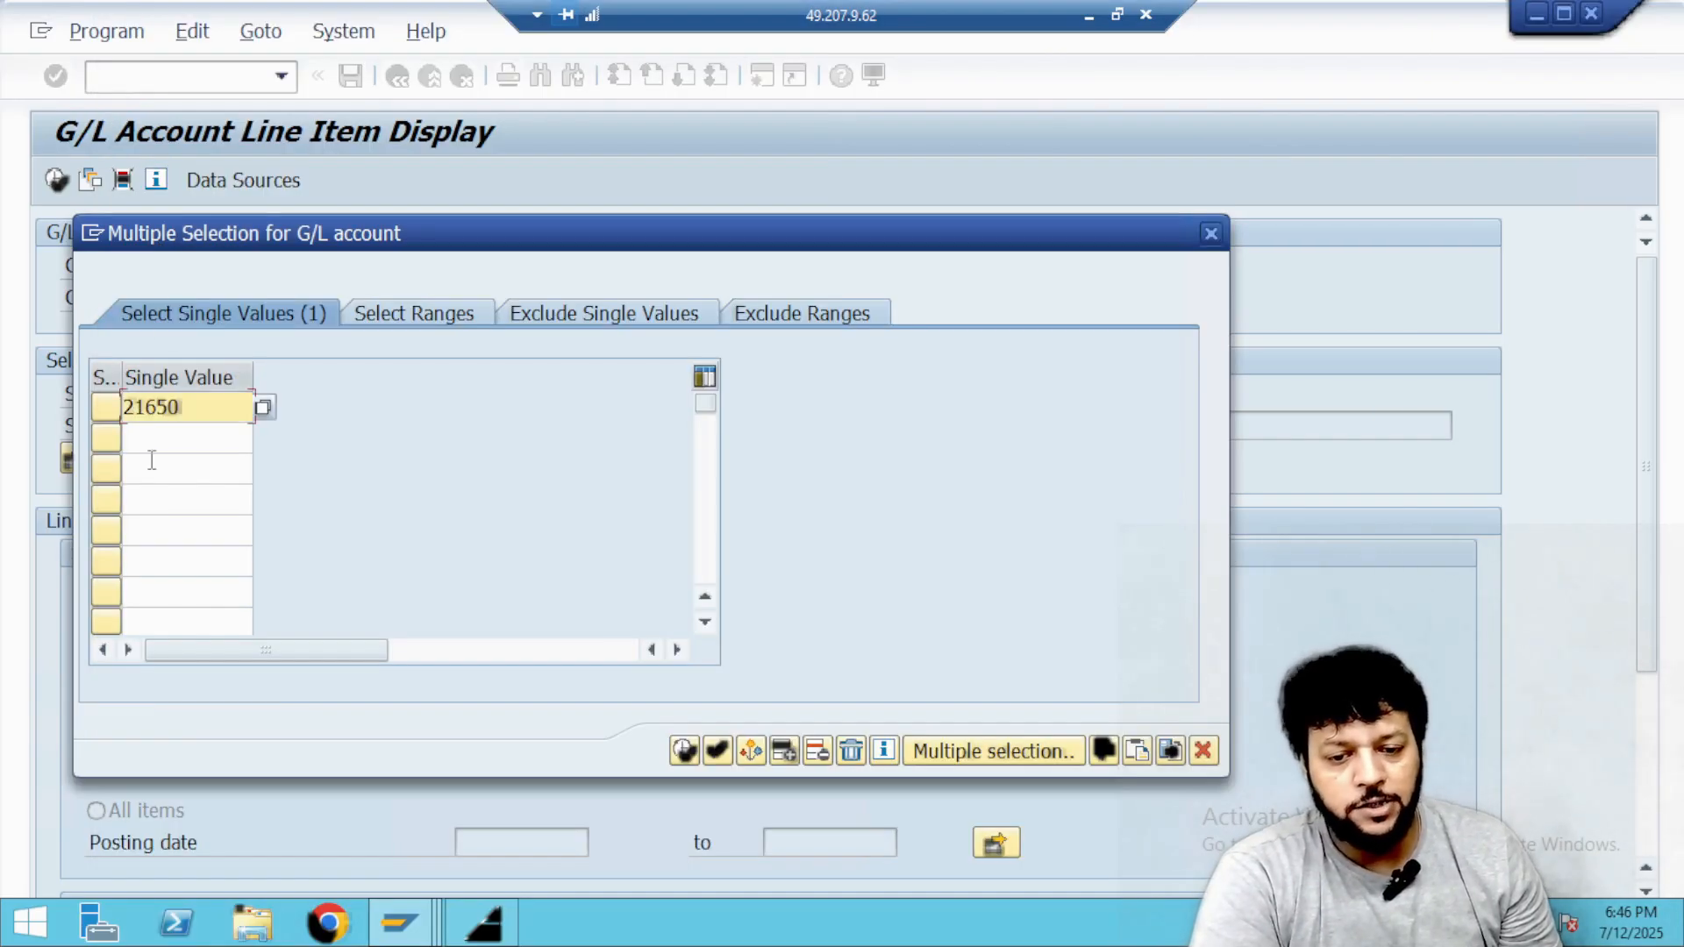
Add IDBI Bank IPAA as the second single value by searching descriptions for *ipaa*, and apply the account selection.
{"action": "left_click", "coordinate": [213, 440]}
{"action": "left_click", "coordinate": [263, 439]}
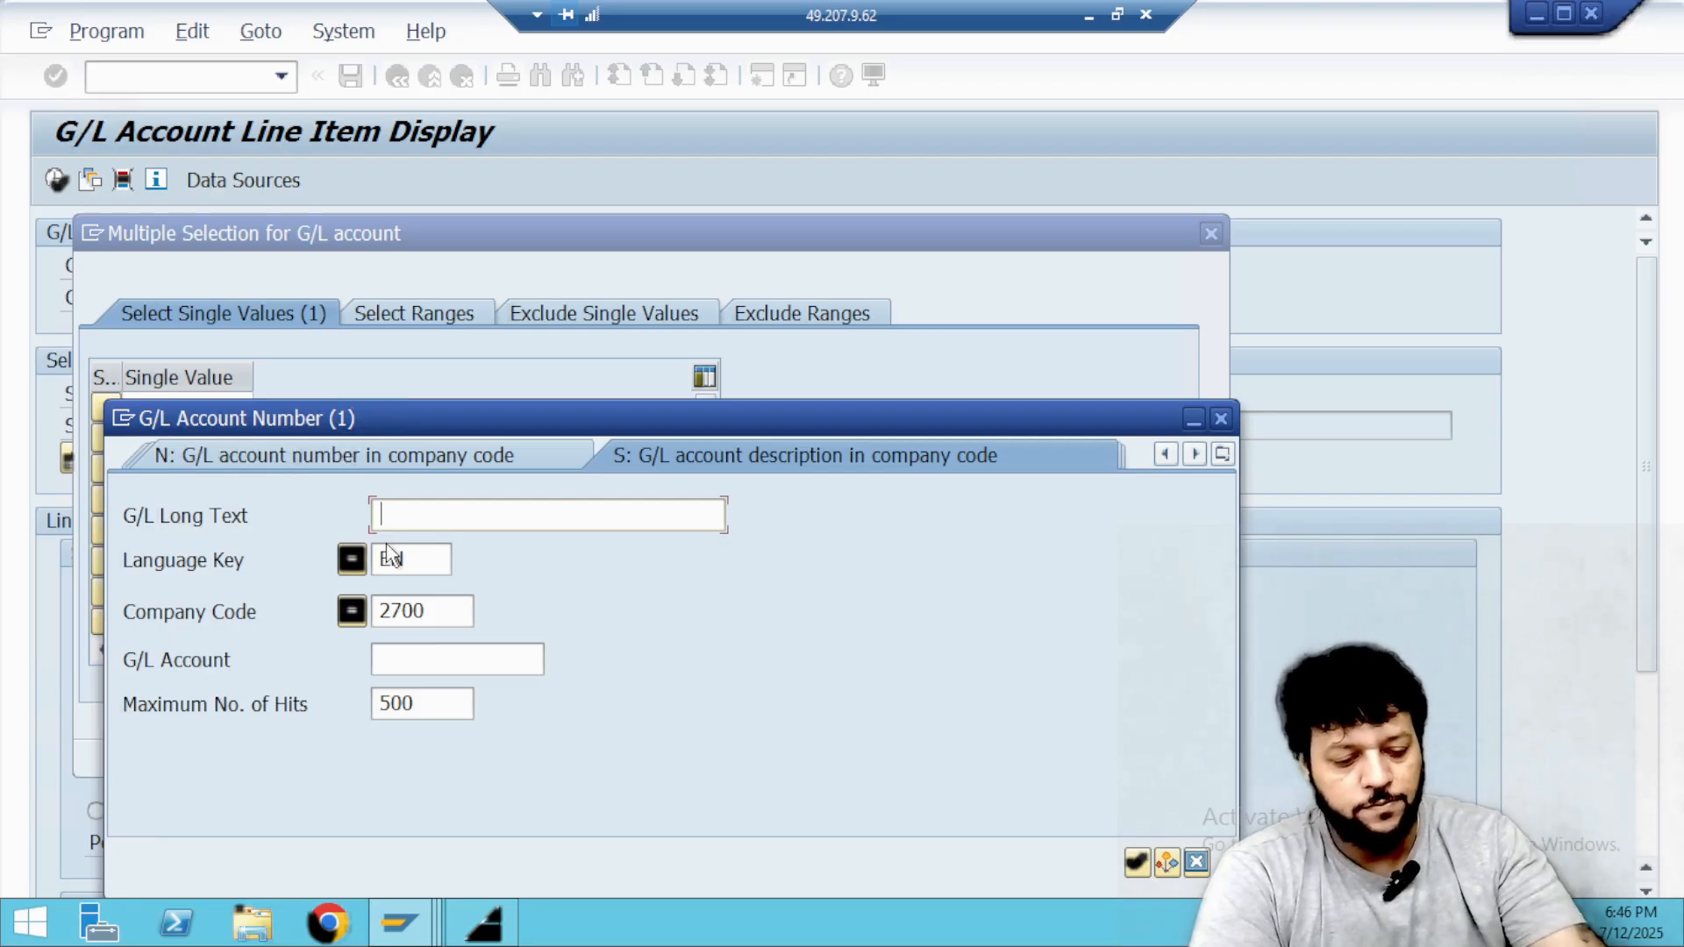
{"action": "type", "text": "*ipaa*"}
{"action": "key", "text": "Return"}
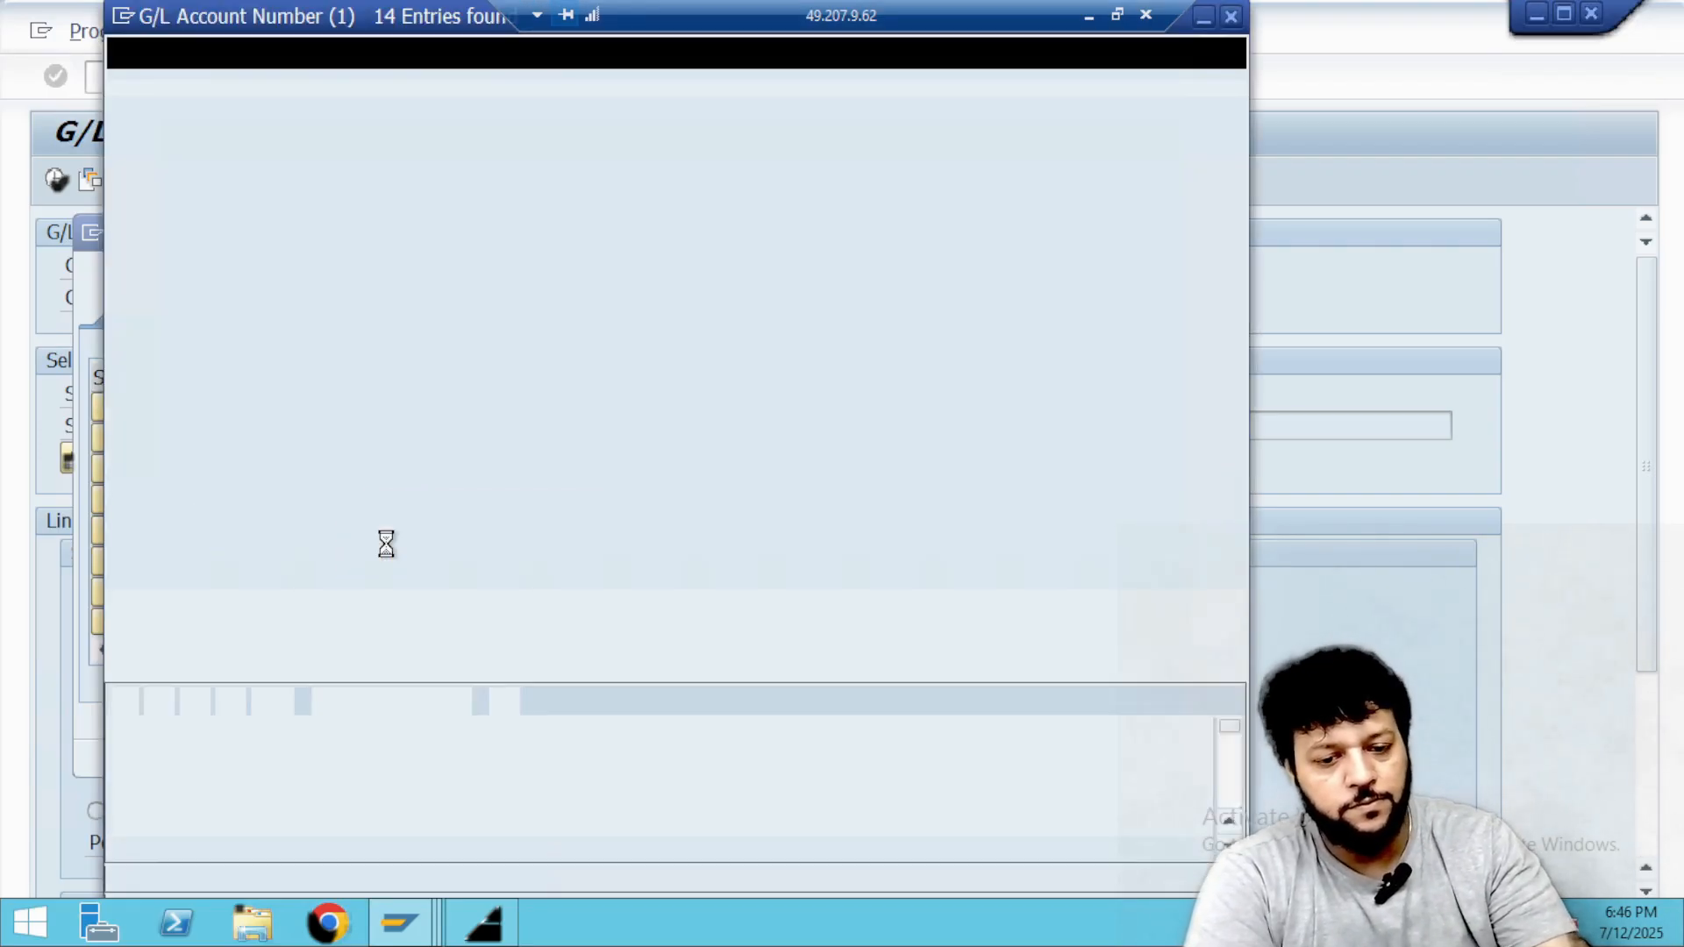
{"action": "double_click", "coordinate": [183, 322]}
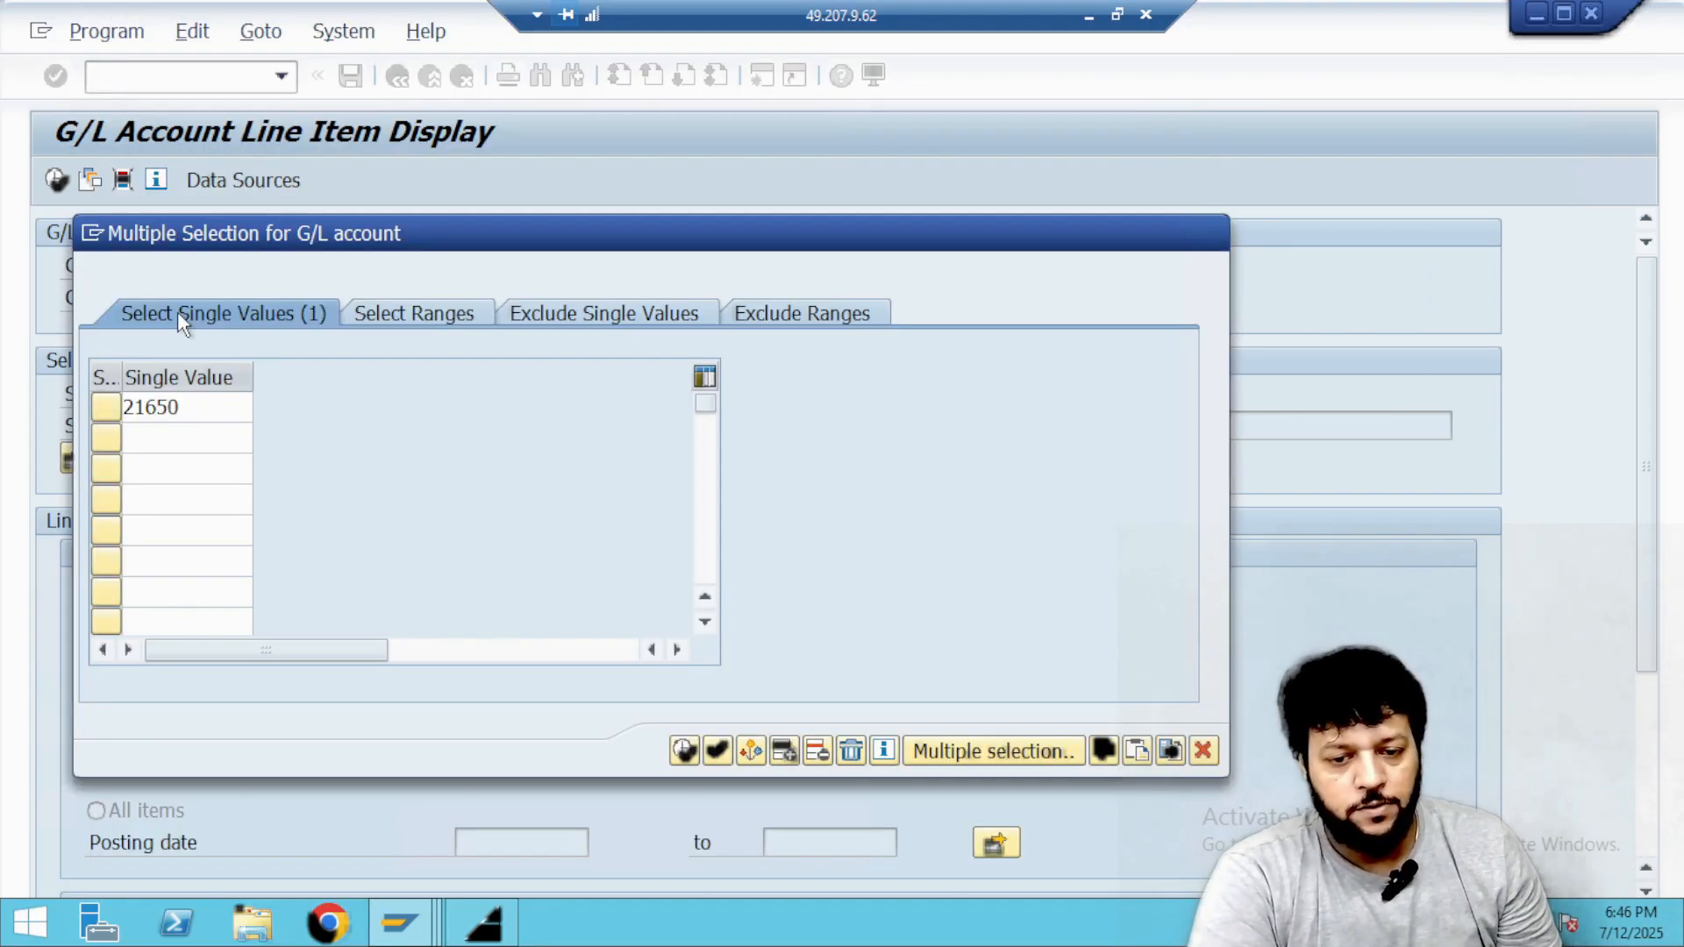
{"action": "left_click", "coordinate": [685, 752]}
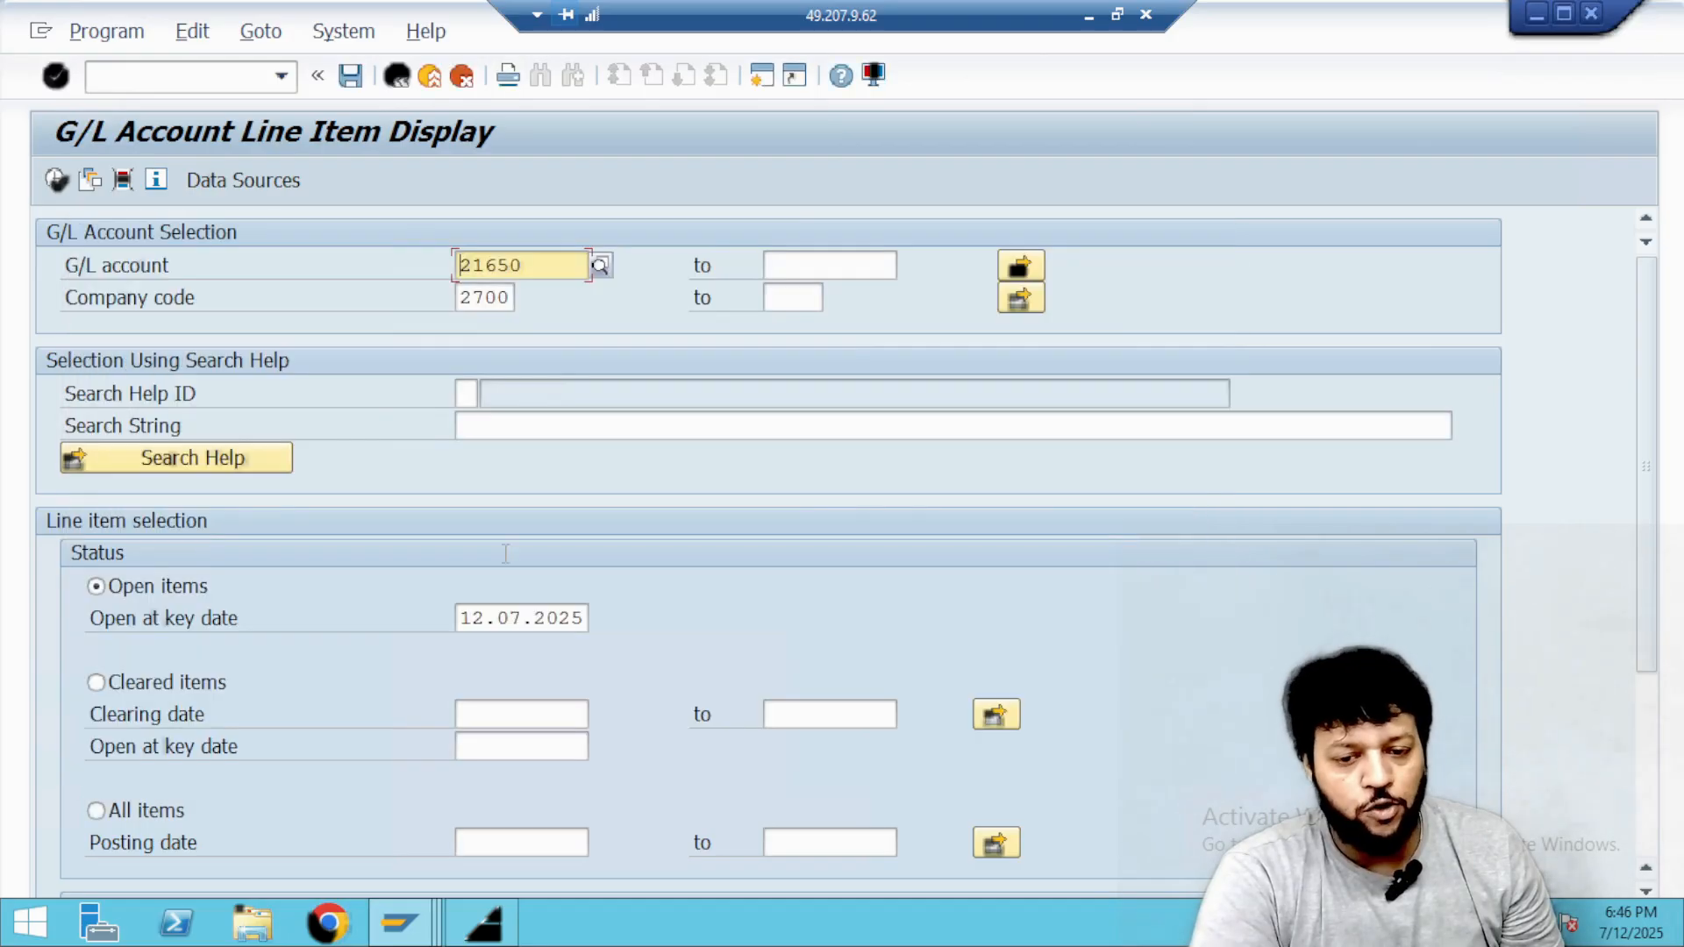
Run the open-item report and examine the Bank Charges IPAA and IDBI Bank IPAA line items for the newly posted document.
{"action": "left_click", "coordinate": [56, 180]}
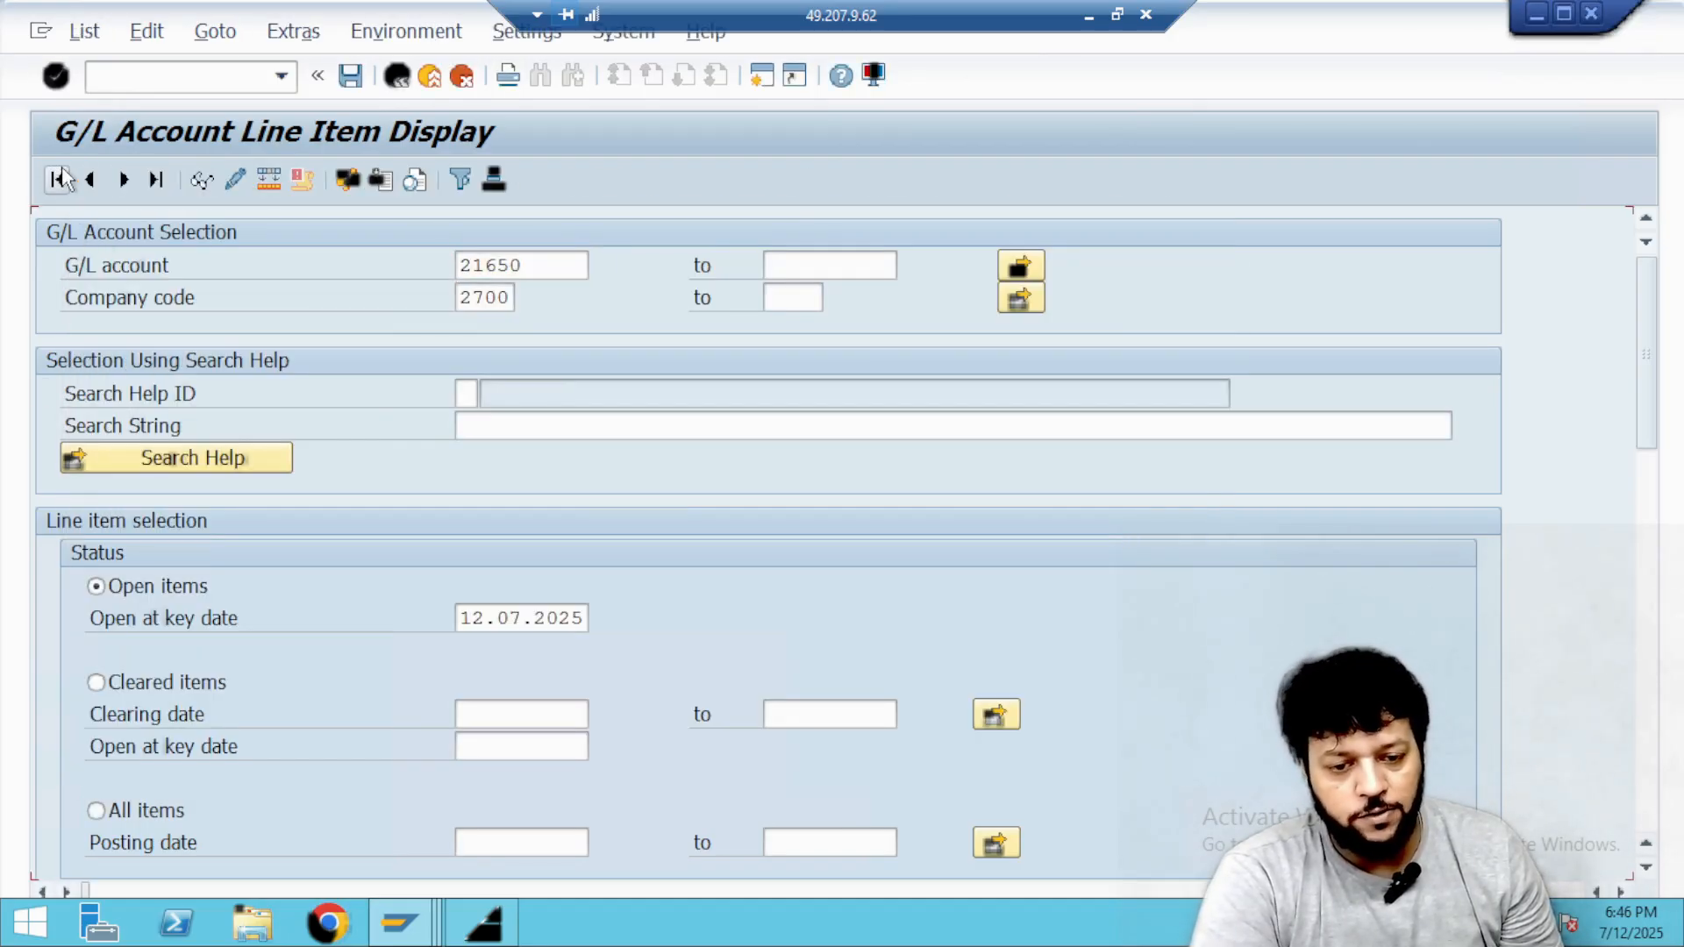
{"action": "scroll", "coordinate": [1010, 638], "scroll_direction": "down", "scroll_amount": 4}
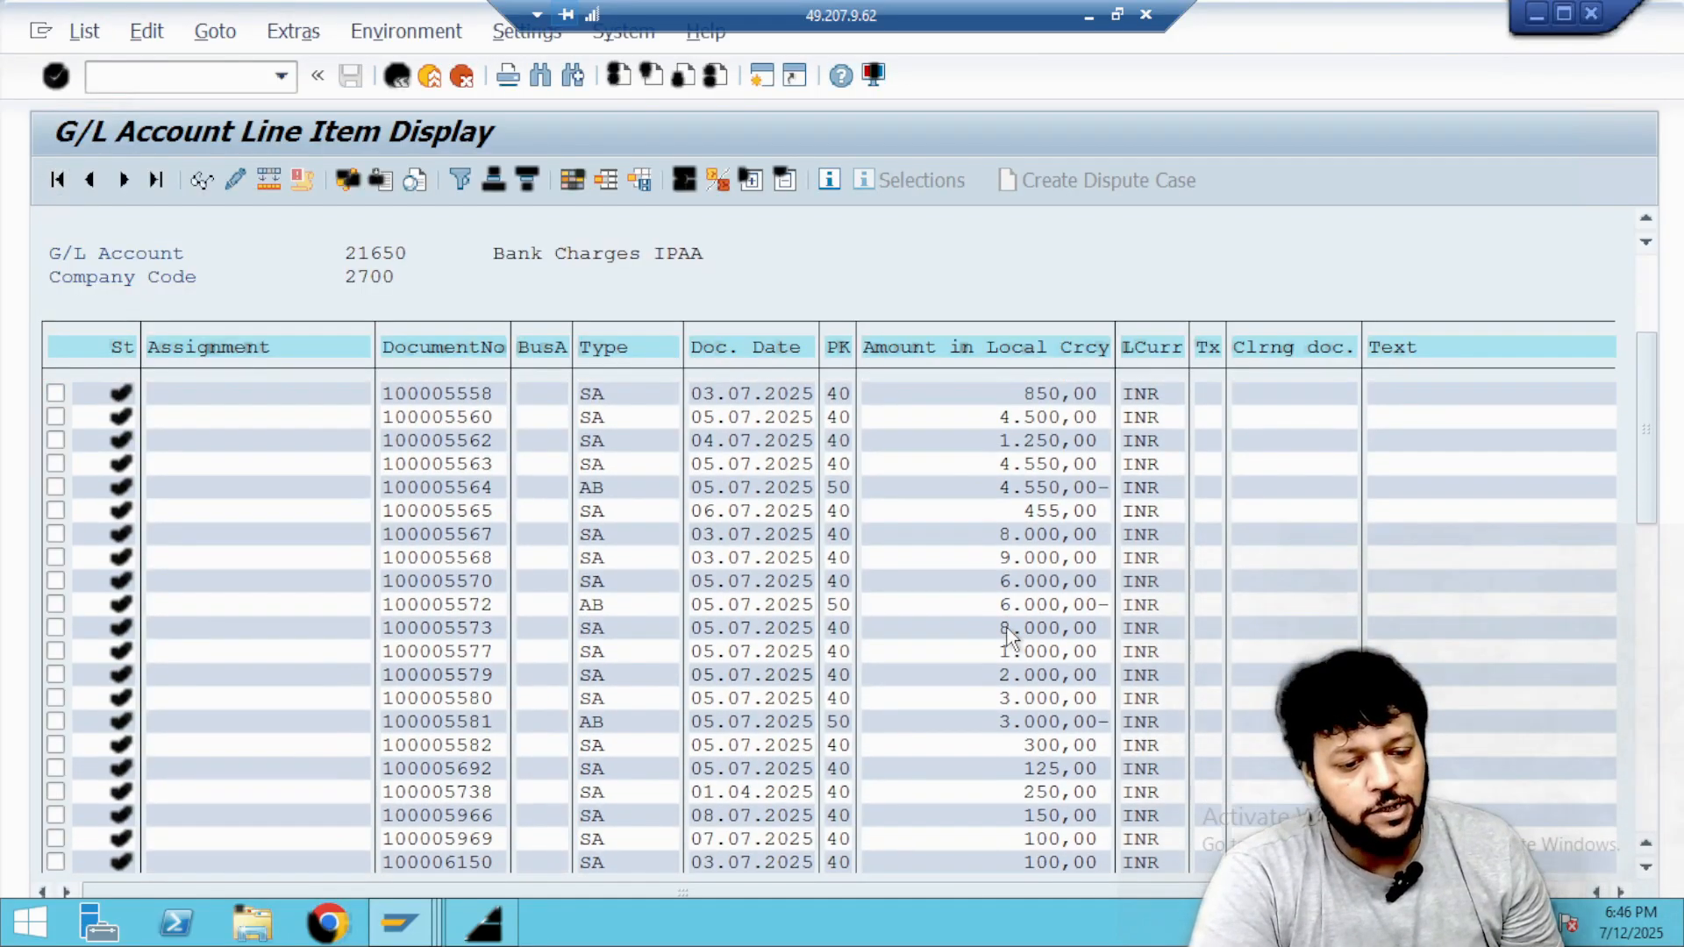
{"action": "scroll", "coordinate": [1018, 633], "scroll_direction": "down", "scroll_amount": 4}
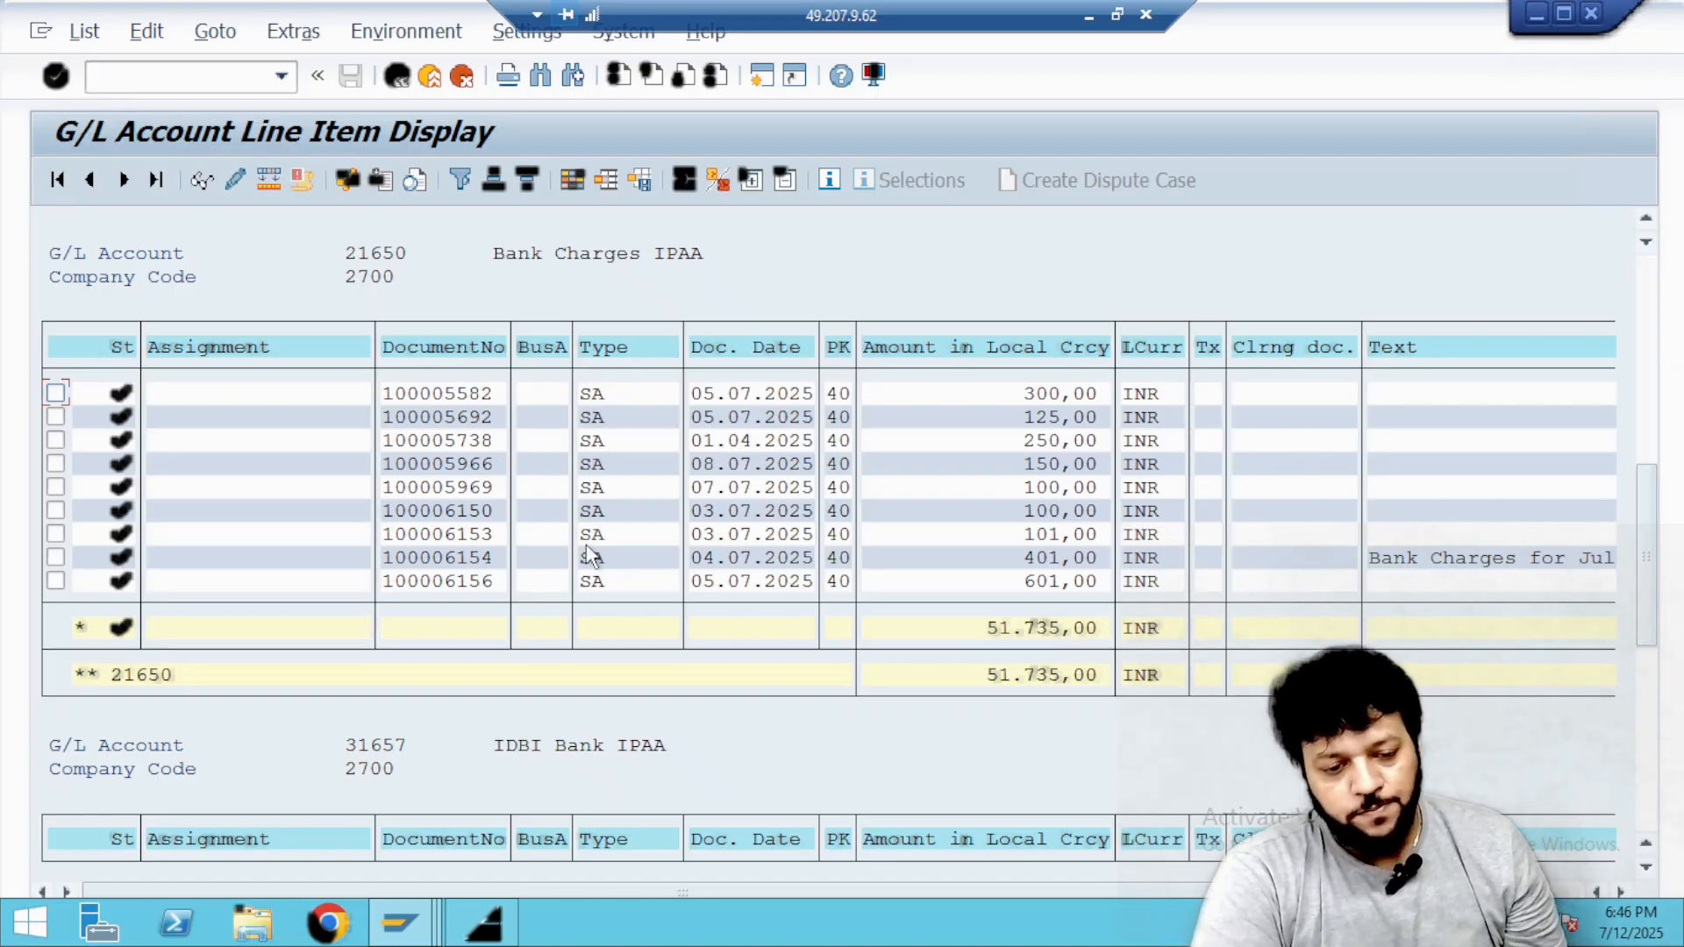
{"action": "scroll", "coordinate": [763, 579], "scroll_direction": "down", "scroll_amount": 3}
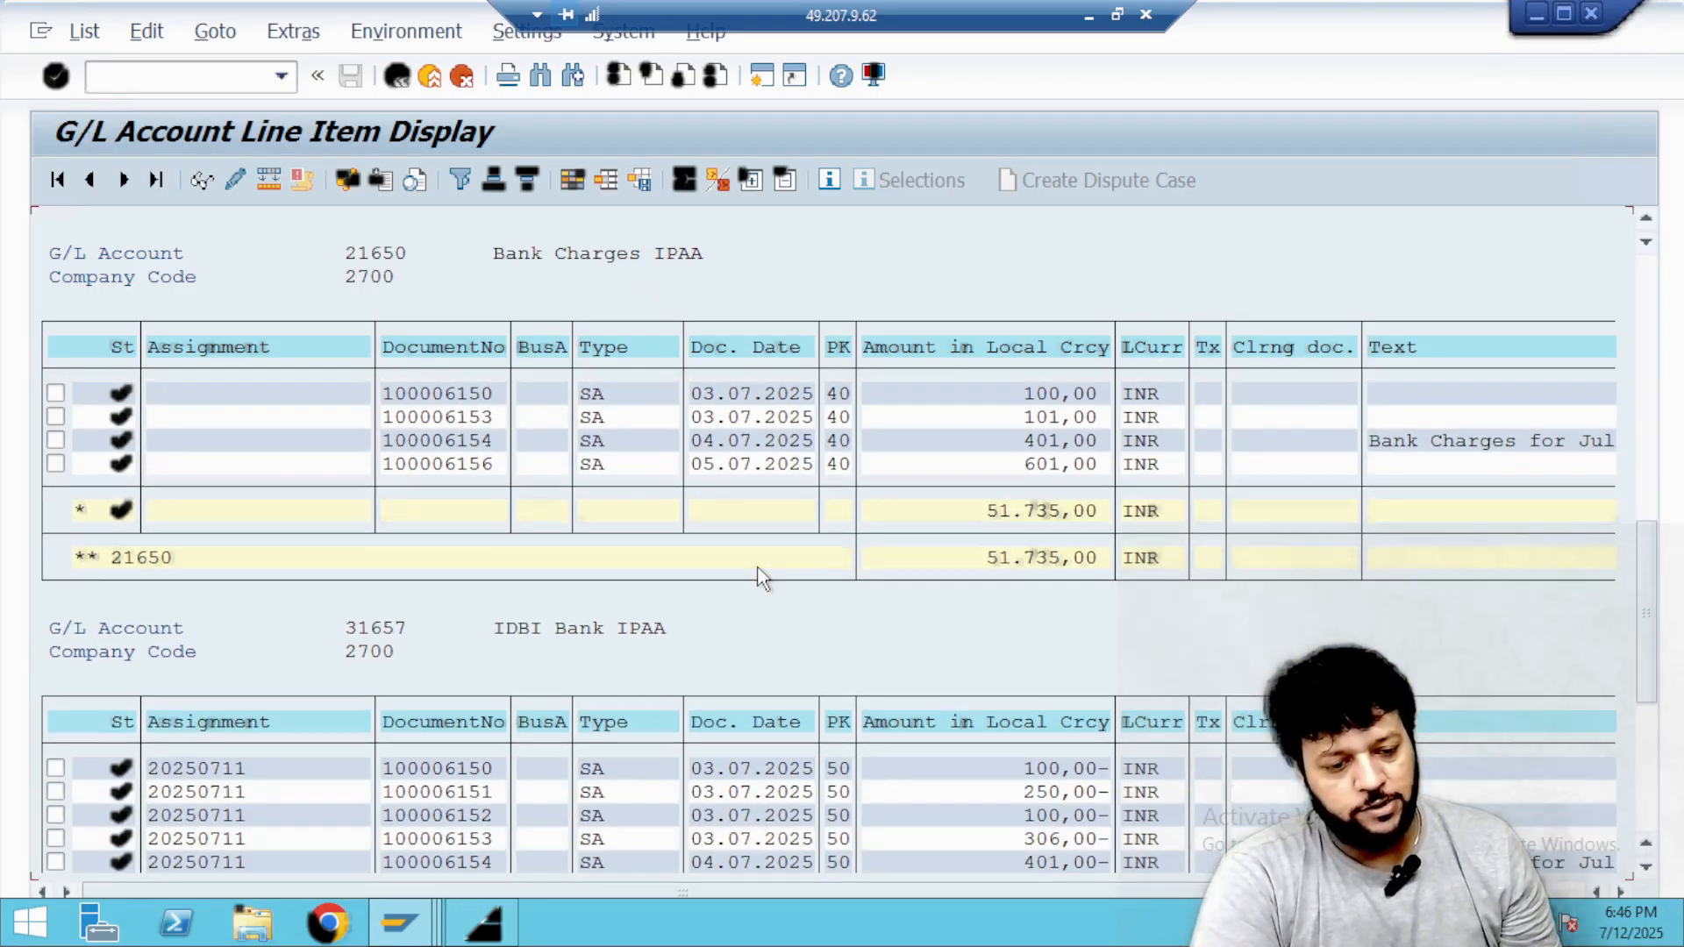
{"action": "scroll", "coordinate": [763, 579], "scroll_direction": "down", "scroll_amount": 3}
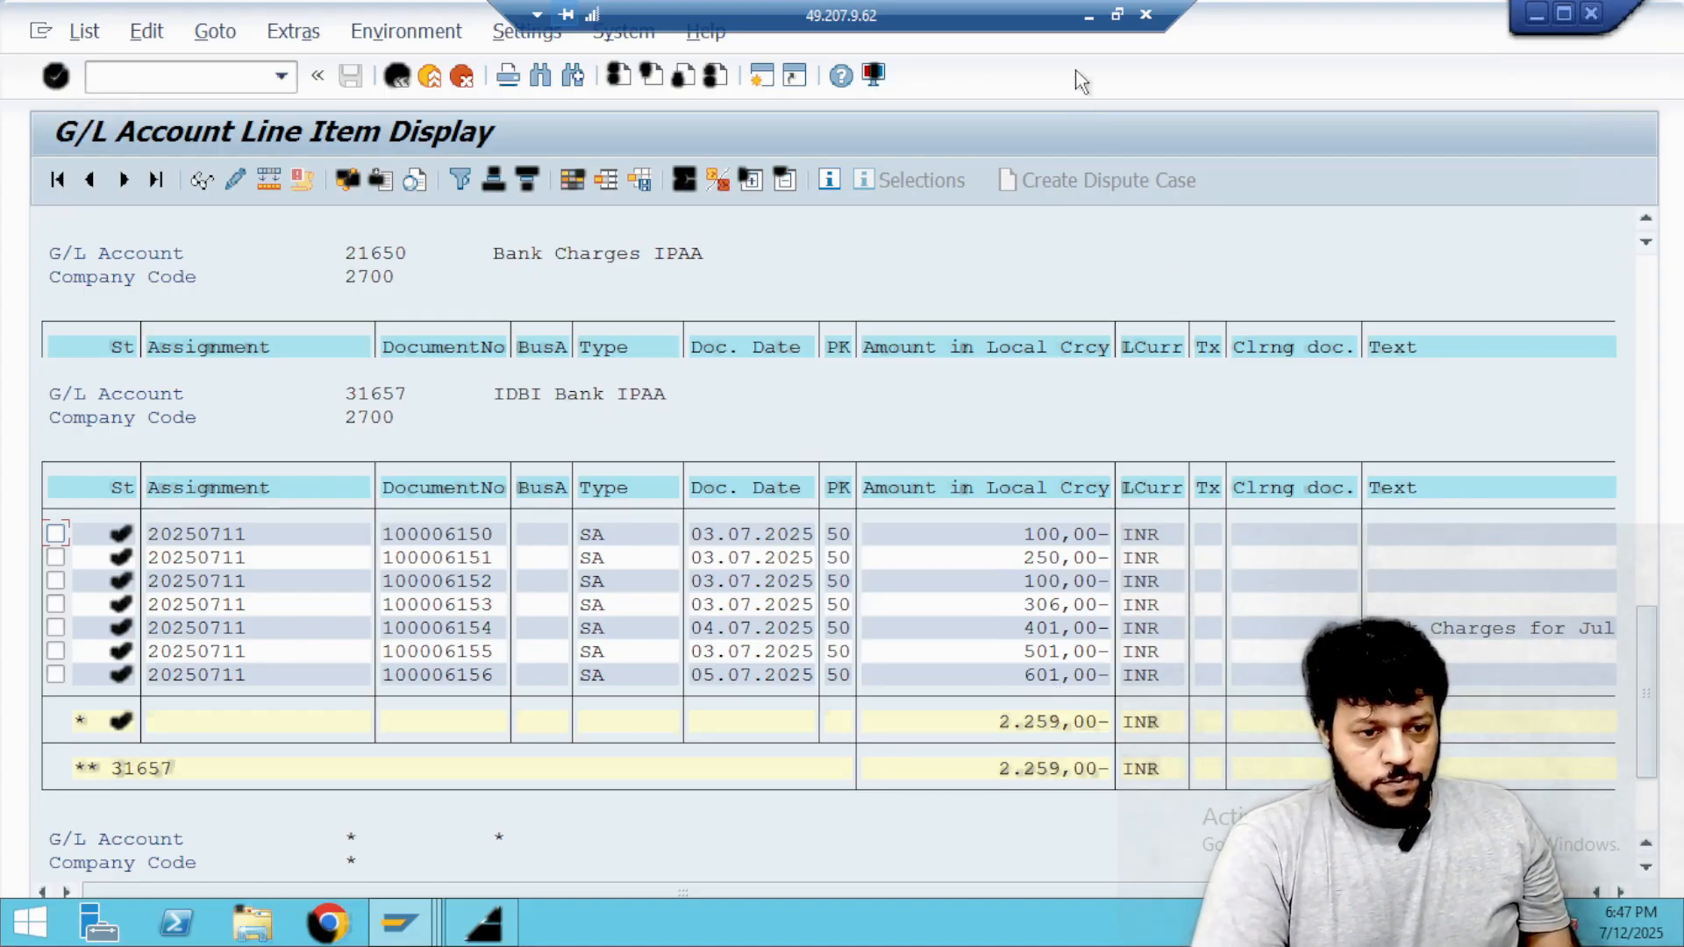
Switch to the SAP FICO 3.0 (1).pdf notes in Acrobat and go to page 47 on changing a posted document.
{"action": "left_click", "coordinate": [1087, 15]}
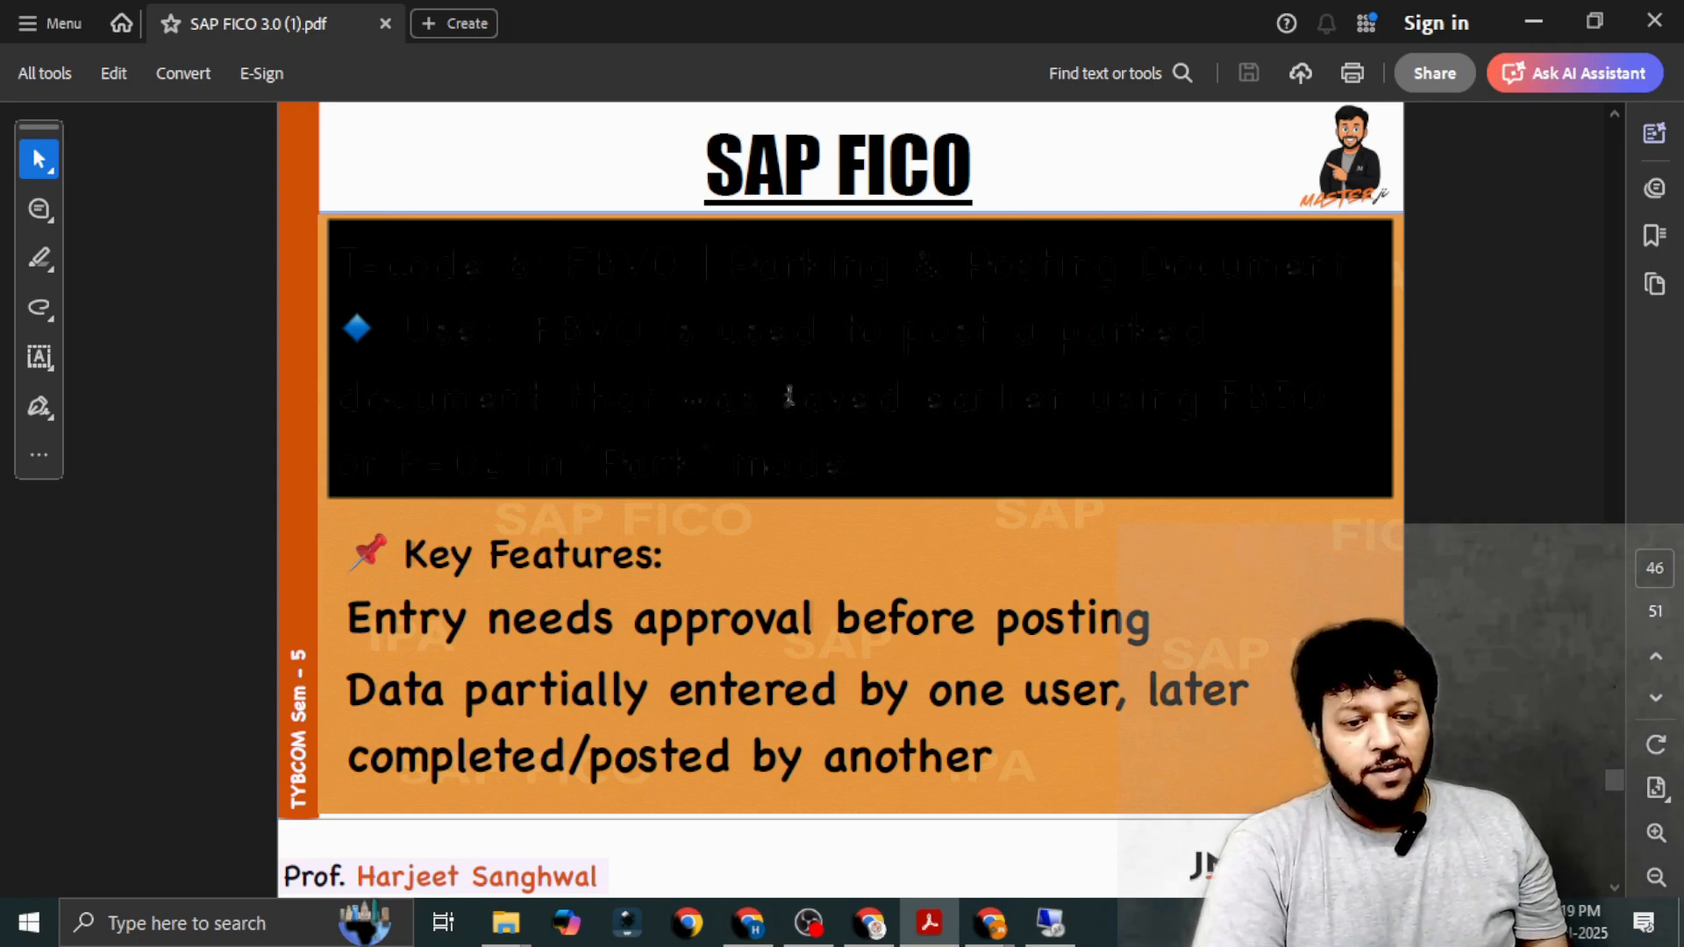
{"action": "scroll", "coordinate": [791, 396], "scroll_direction": "down", "scroll_amount": 1}
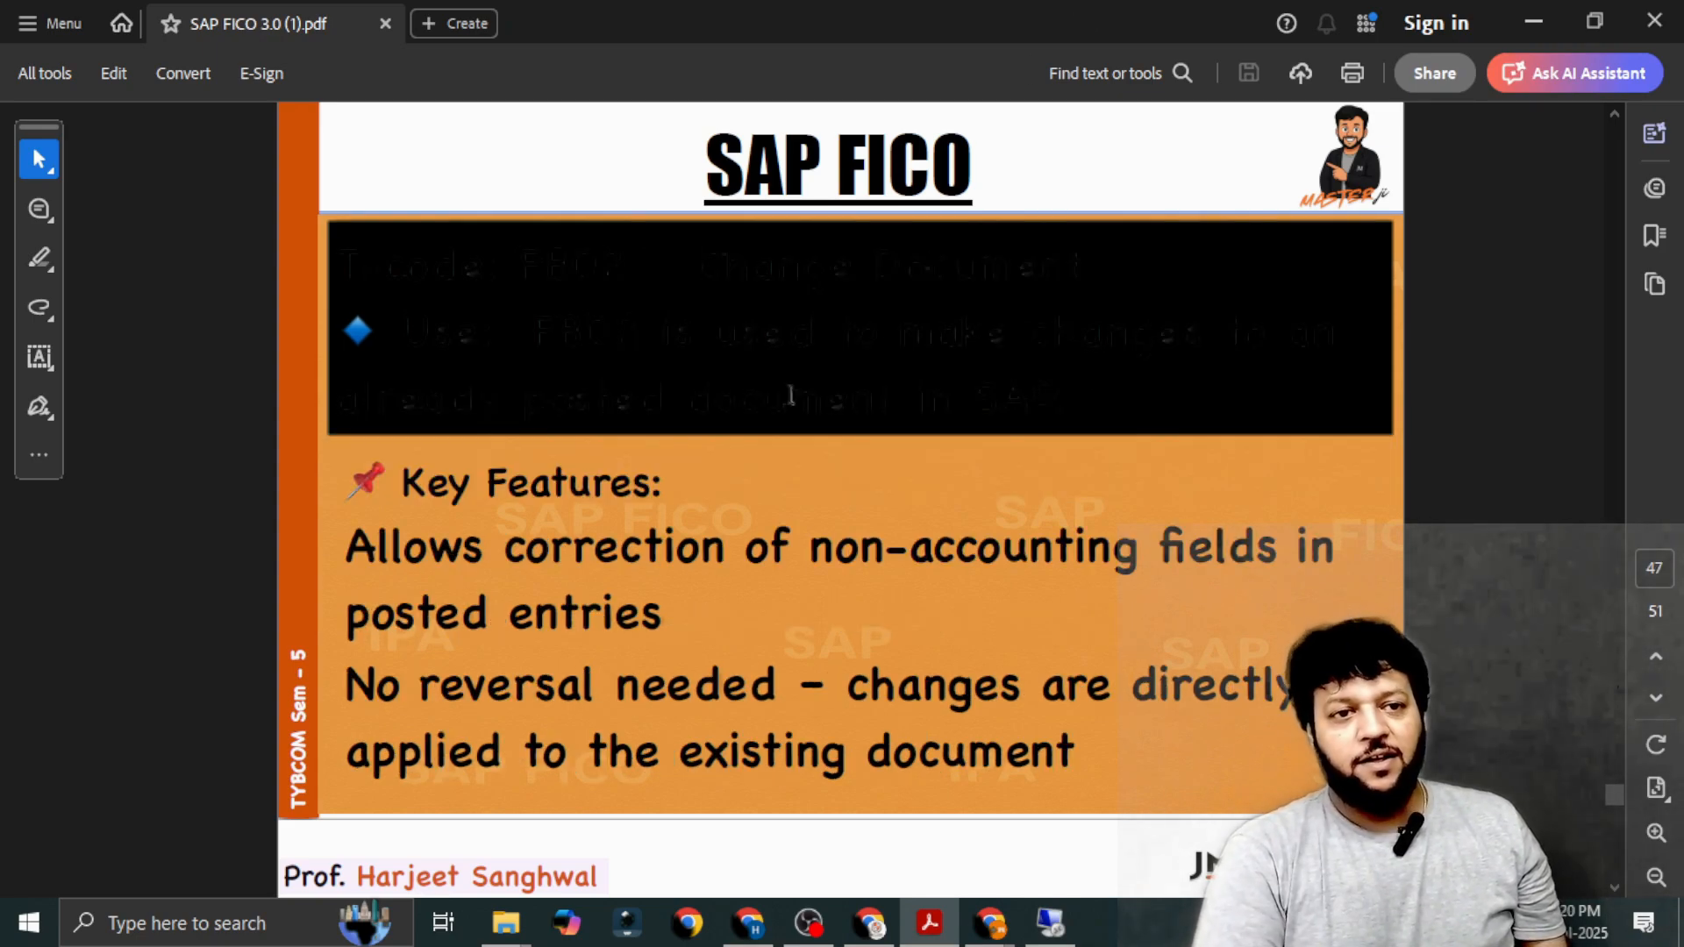
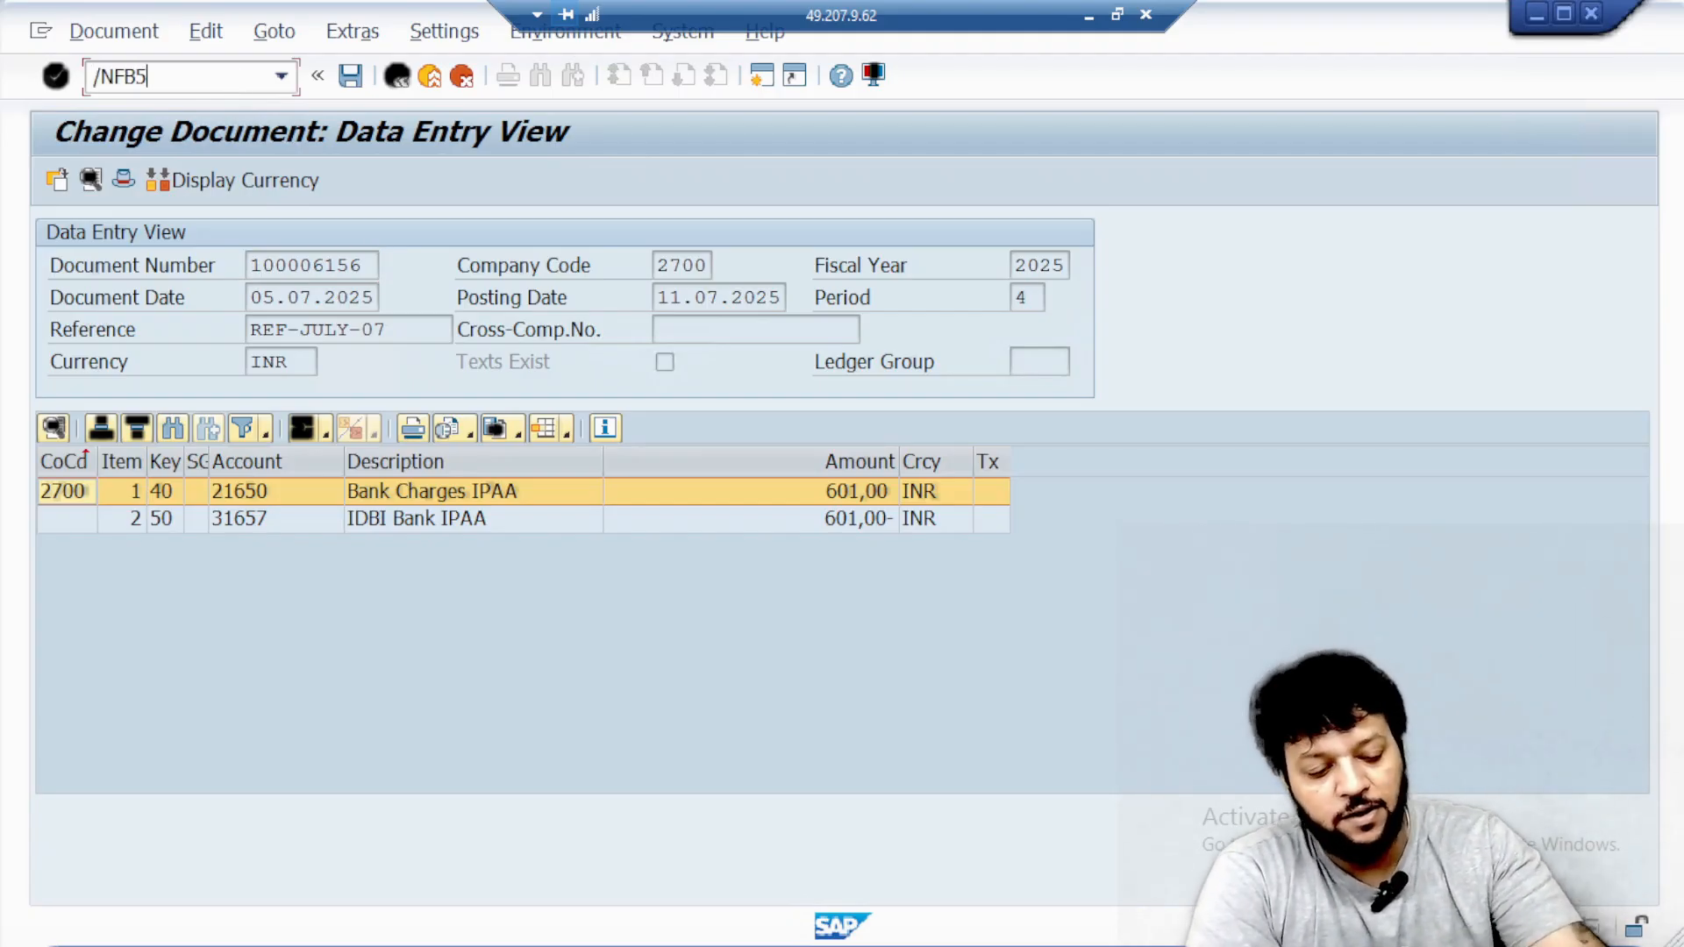
Start transaction FB50 and set the document date to 03.07.2025 and the posting date to 11.07.2025.
{"action": "type", "text": "0"}
{"action": "key", "text": "Return"}
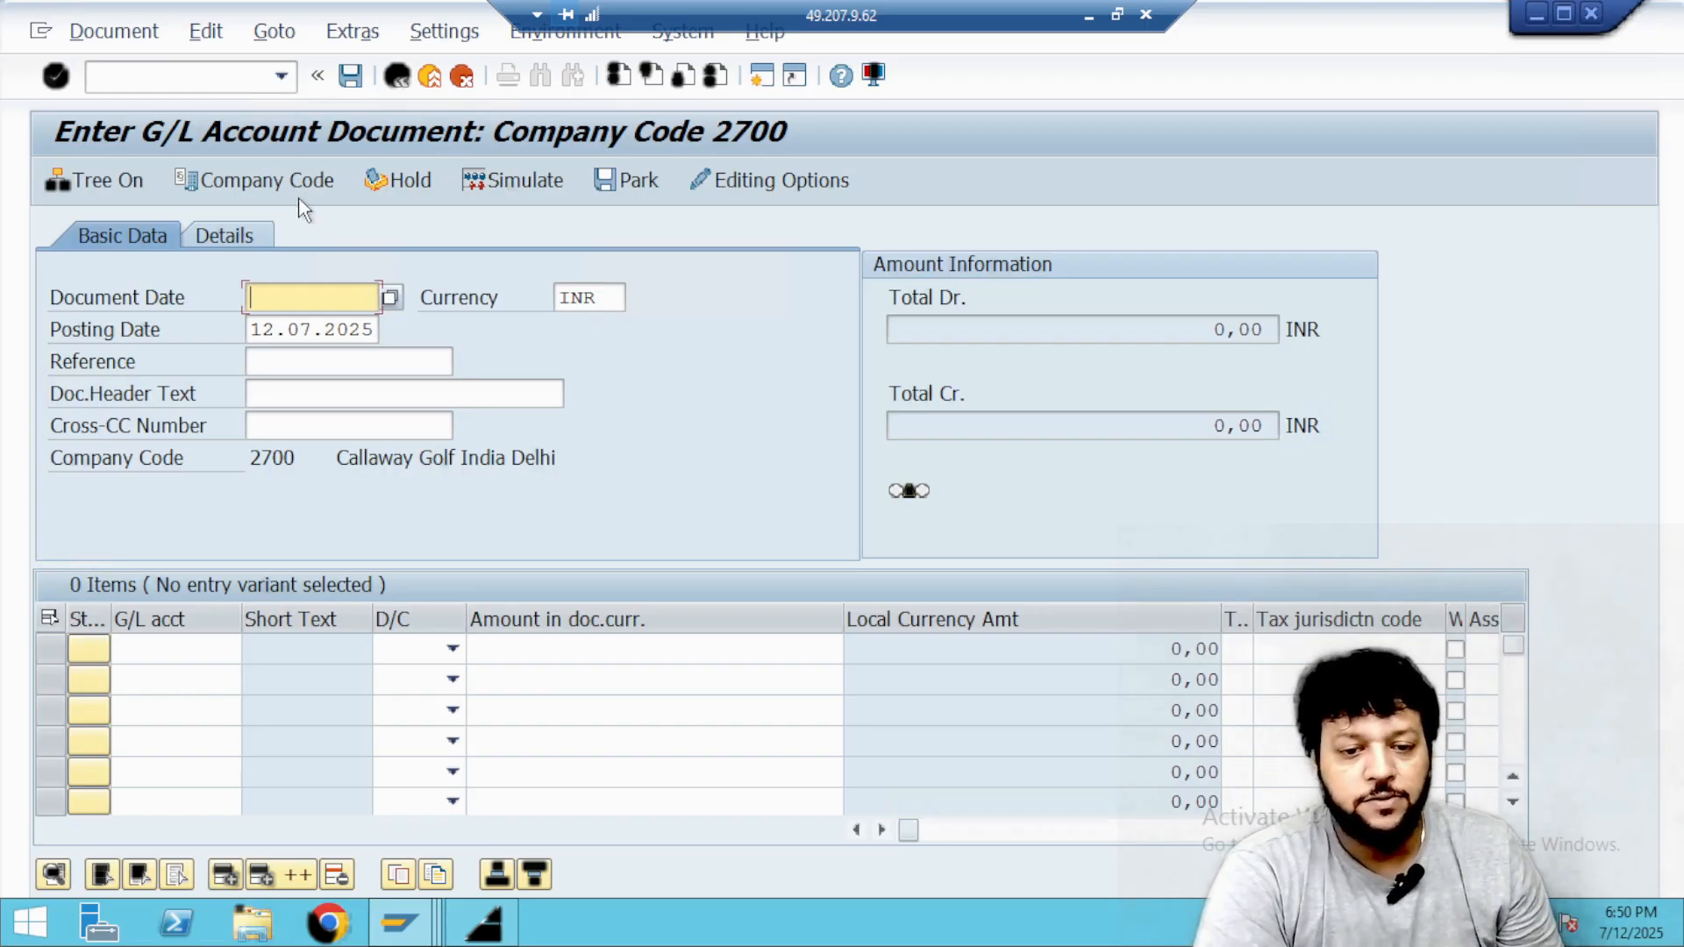
{"action": "left_click", "coordinate": [391, 298]}
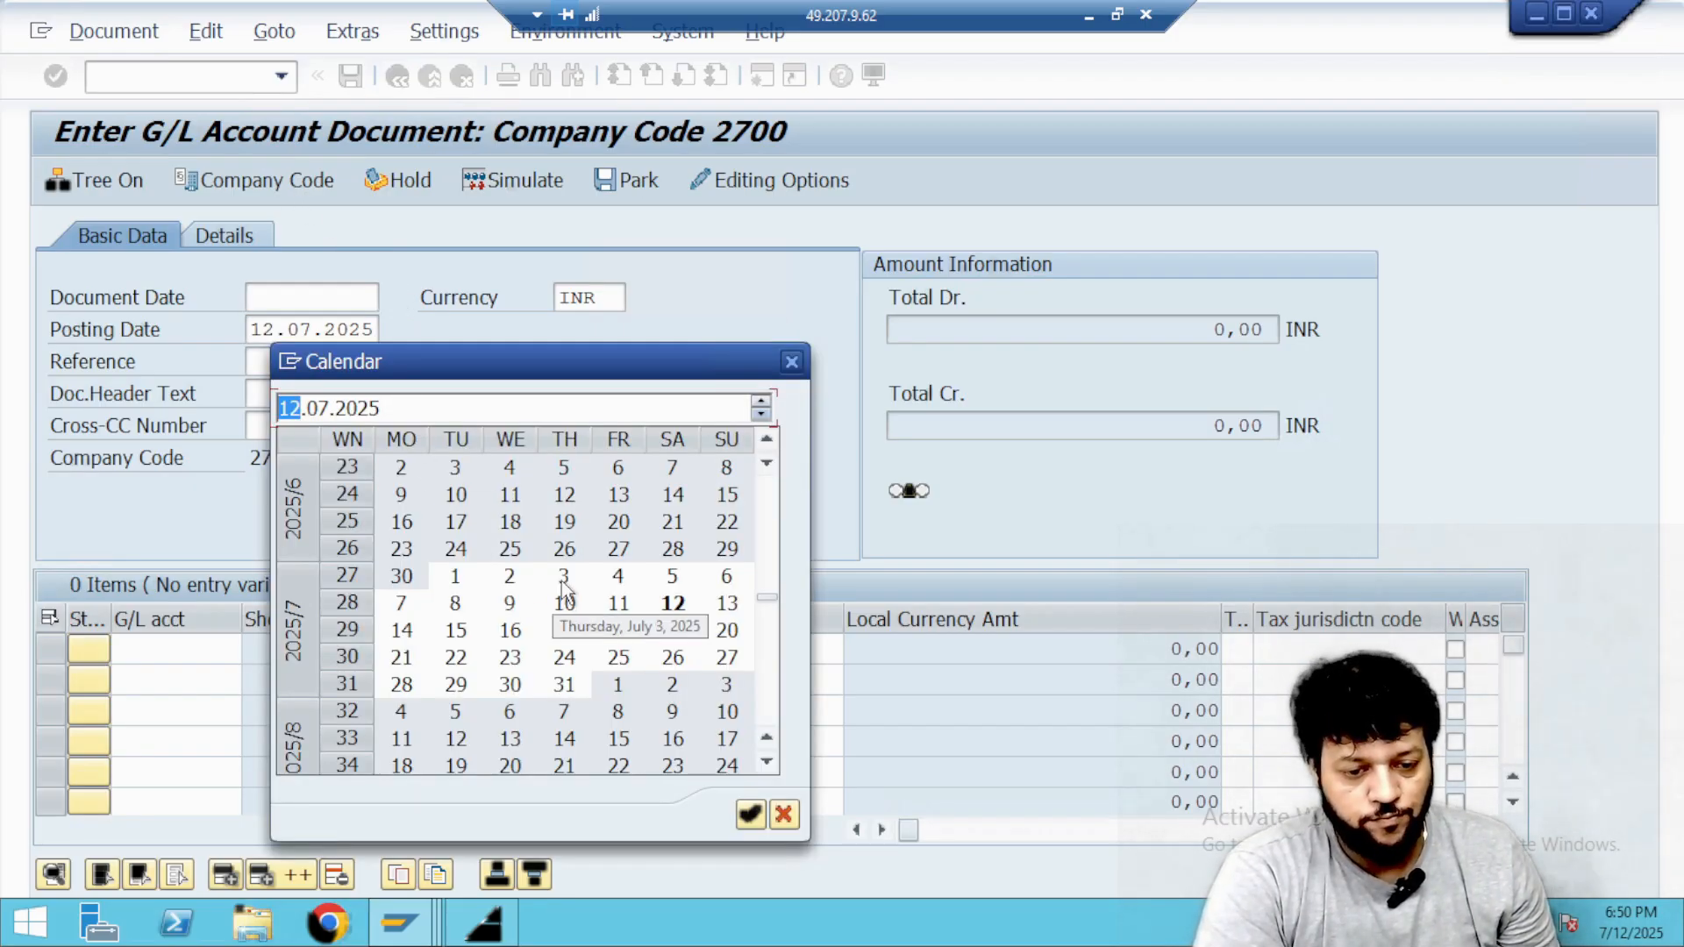
{"action": "double_click", "coordinate": [564, 579]}
{"action": "left_click", "coordinate": [308, 330]}
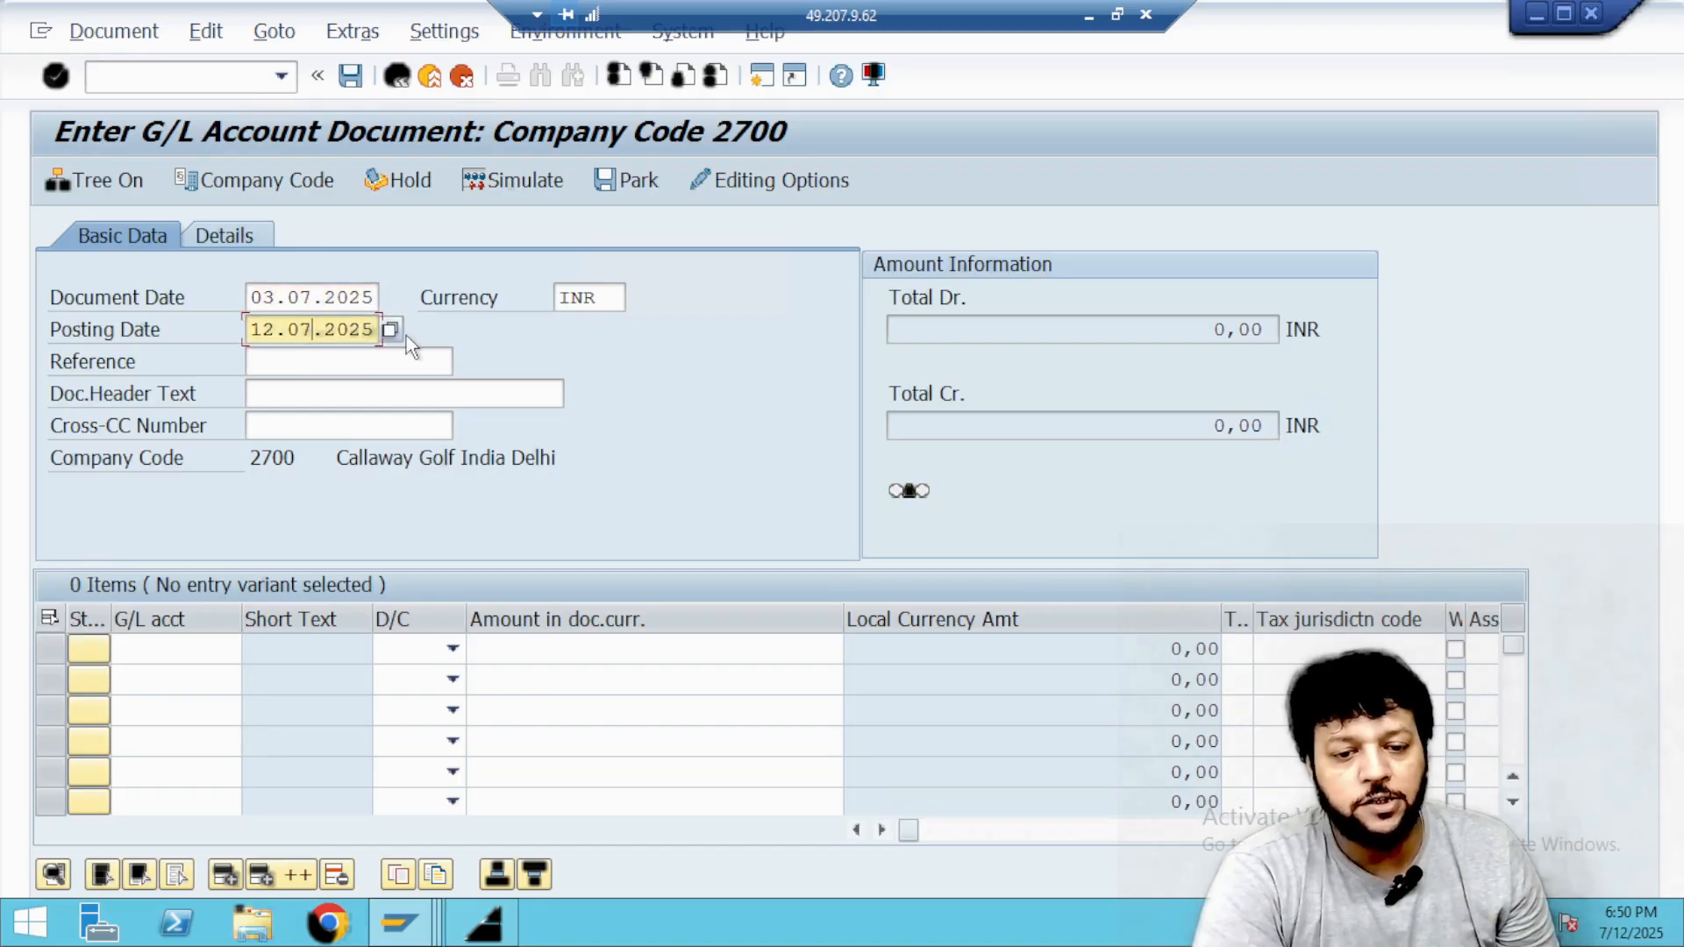
{"action": "left_click", "coordinate": [391, 330]}
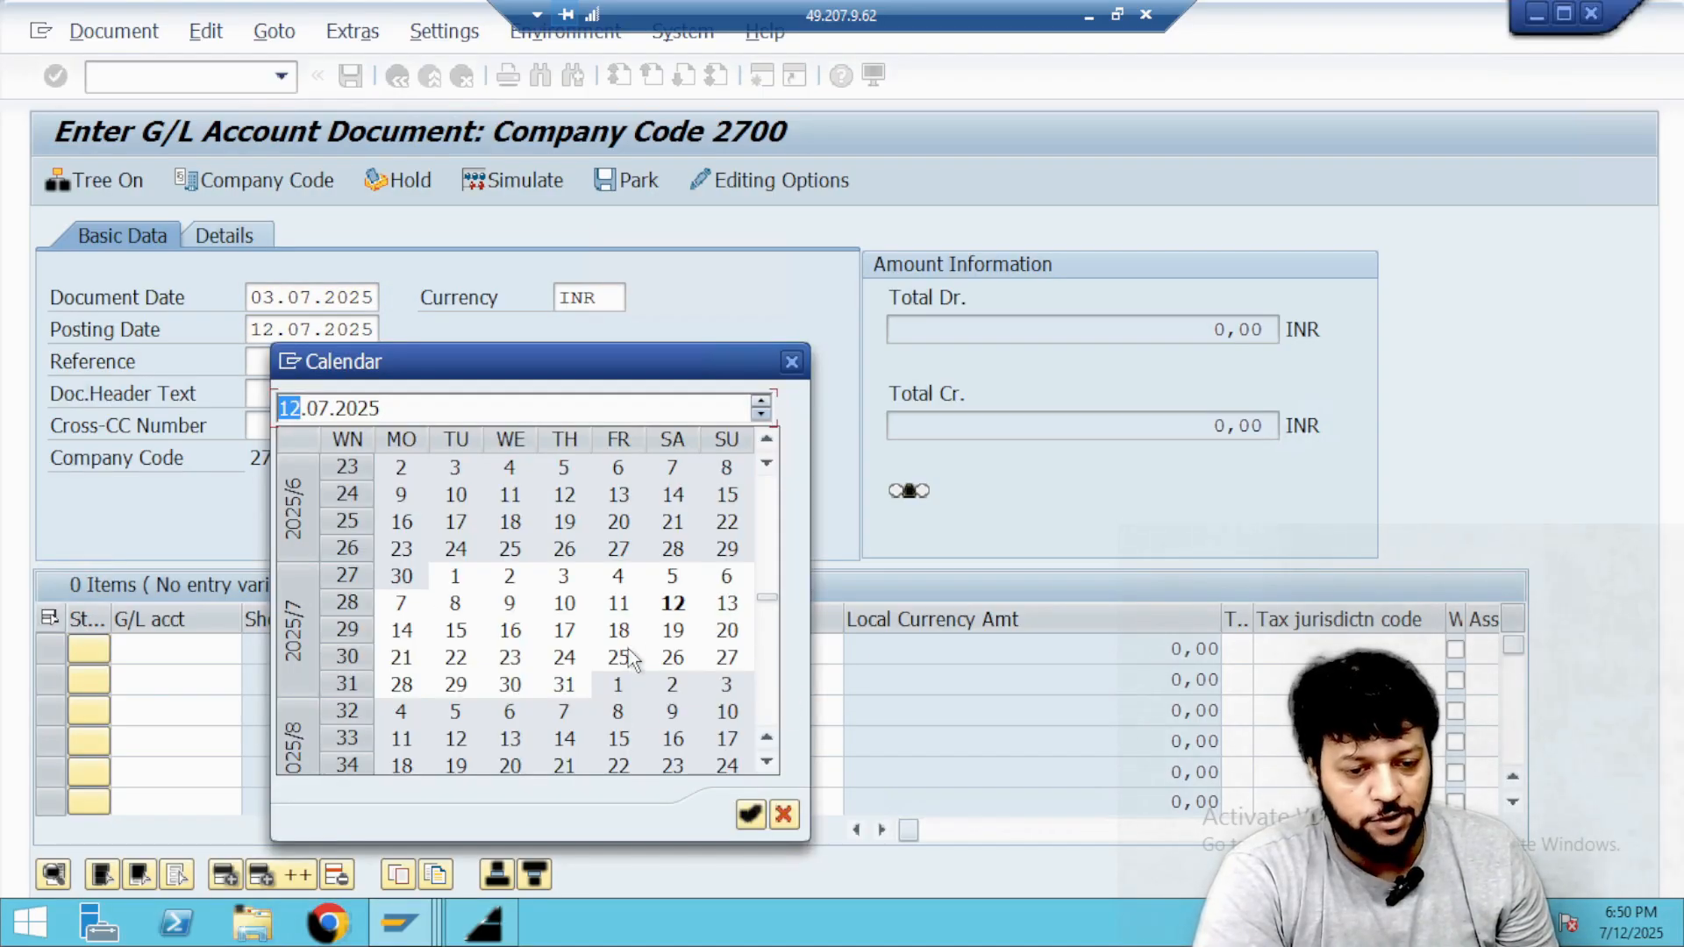
{"action": "double_click", "coordinate": [617, 603]}
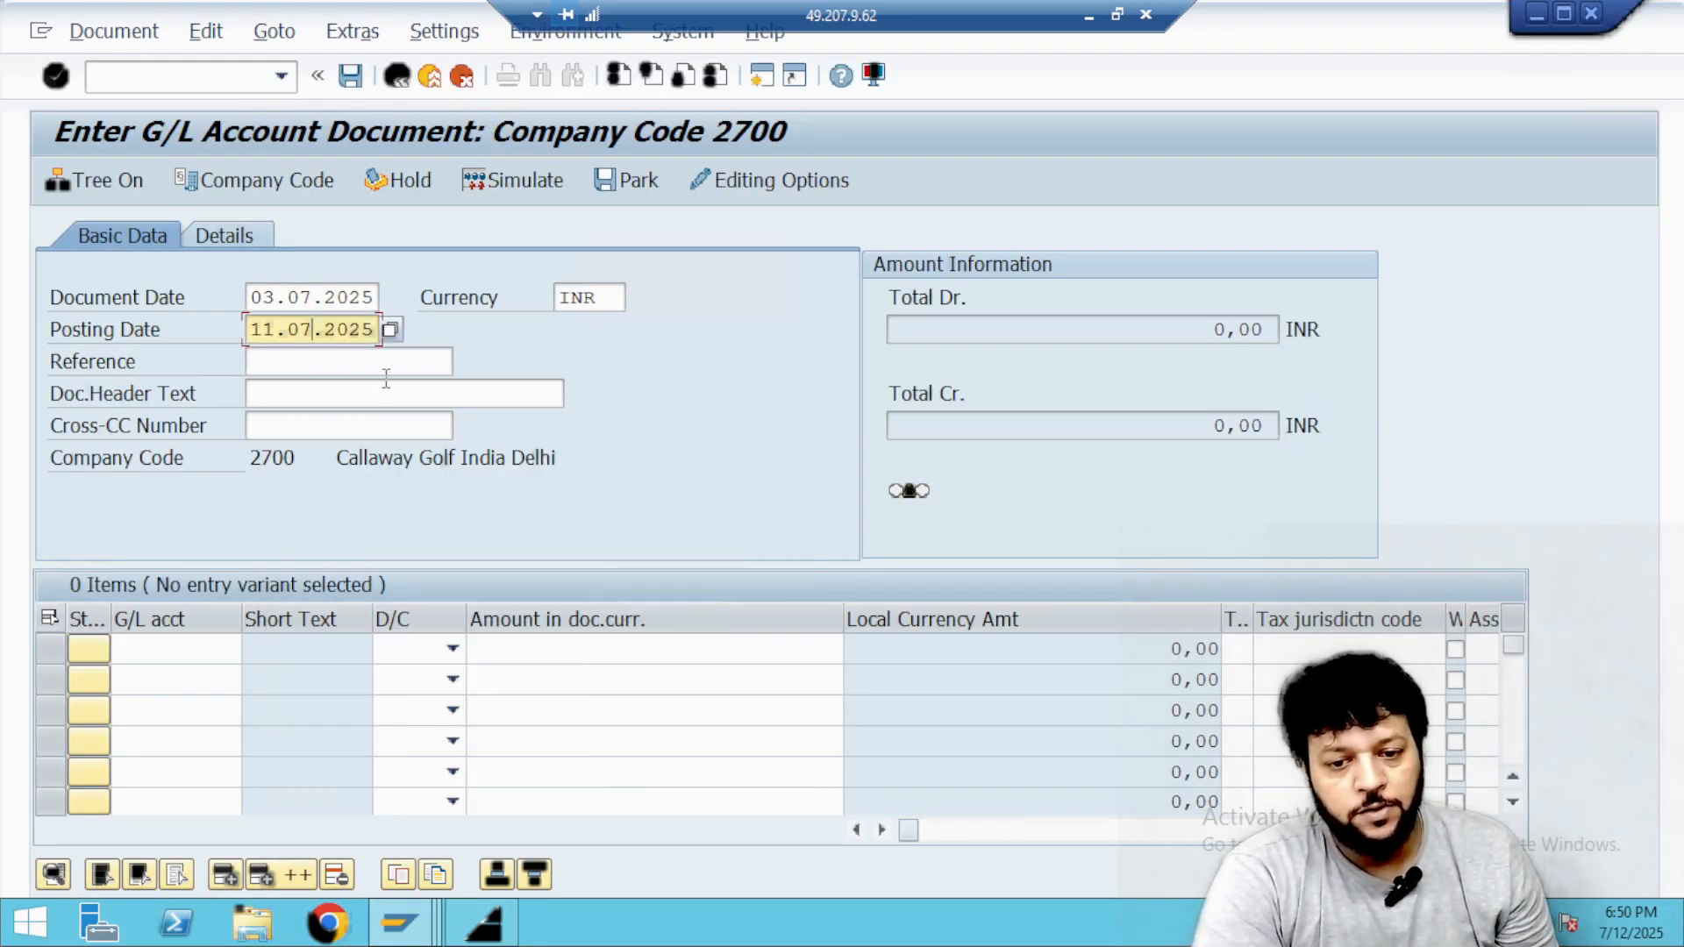
Enter REF-JULY-08 as the reference and Bank Charges for July as the document header text.
{"action": "left_click", "coordinate": [383, 360]}
{"action": "type", "text": "R"}
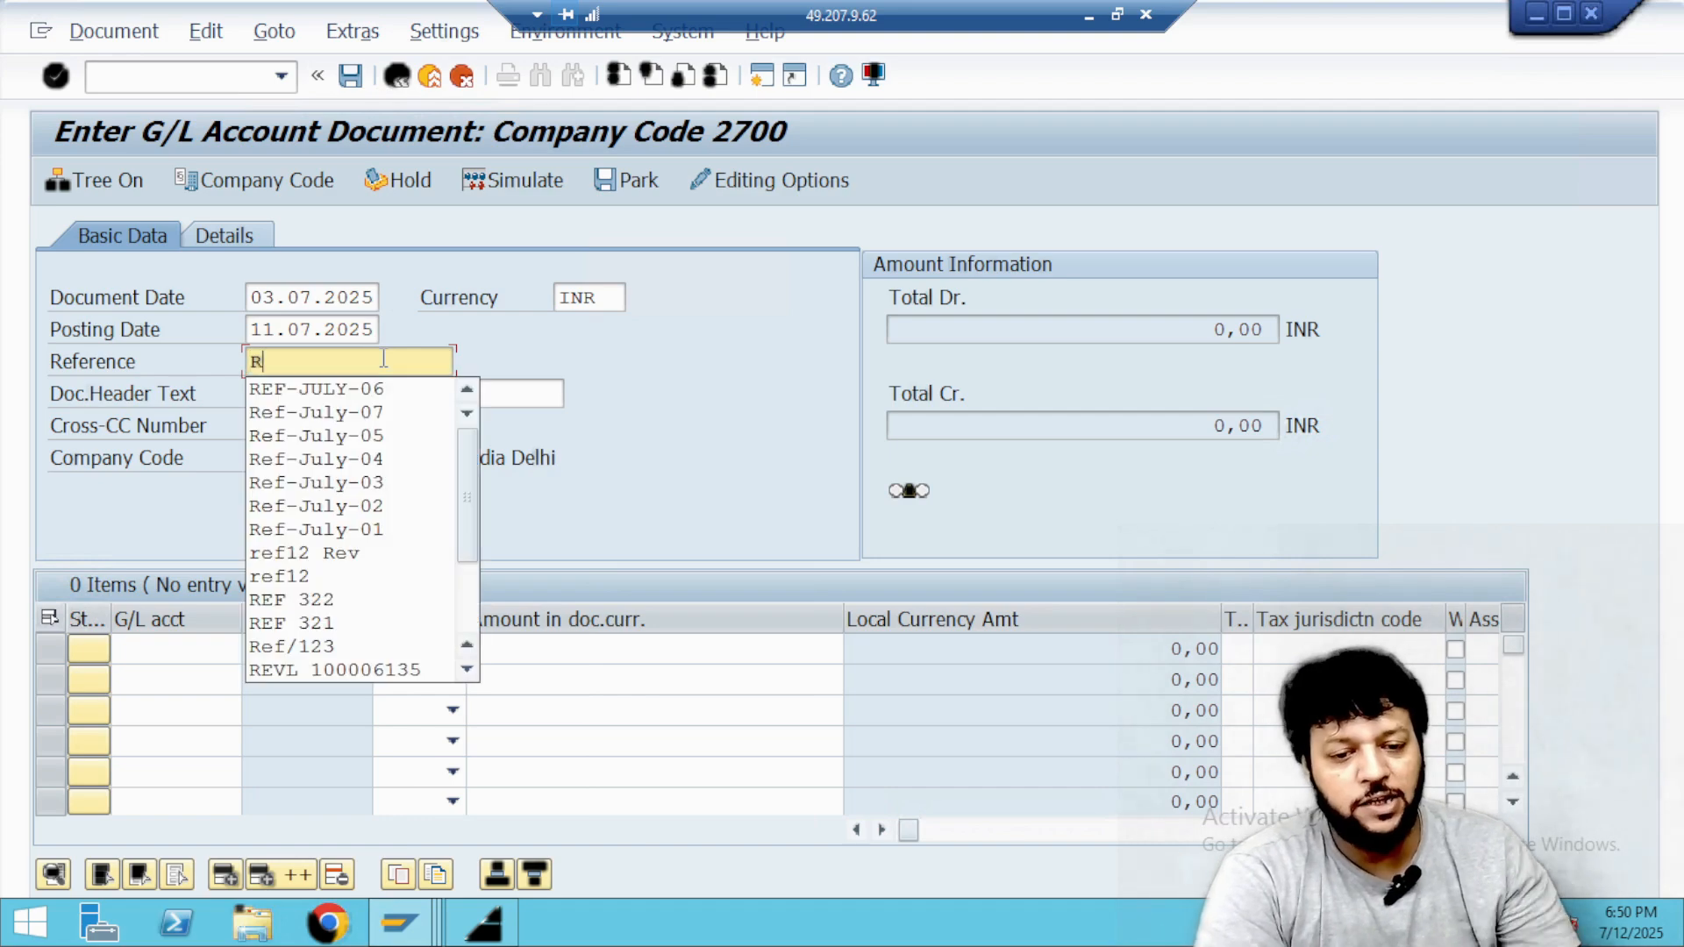
{"action": "key", "text": "Down"}
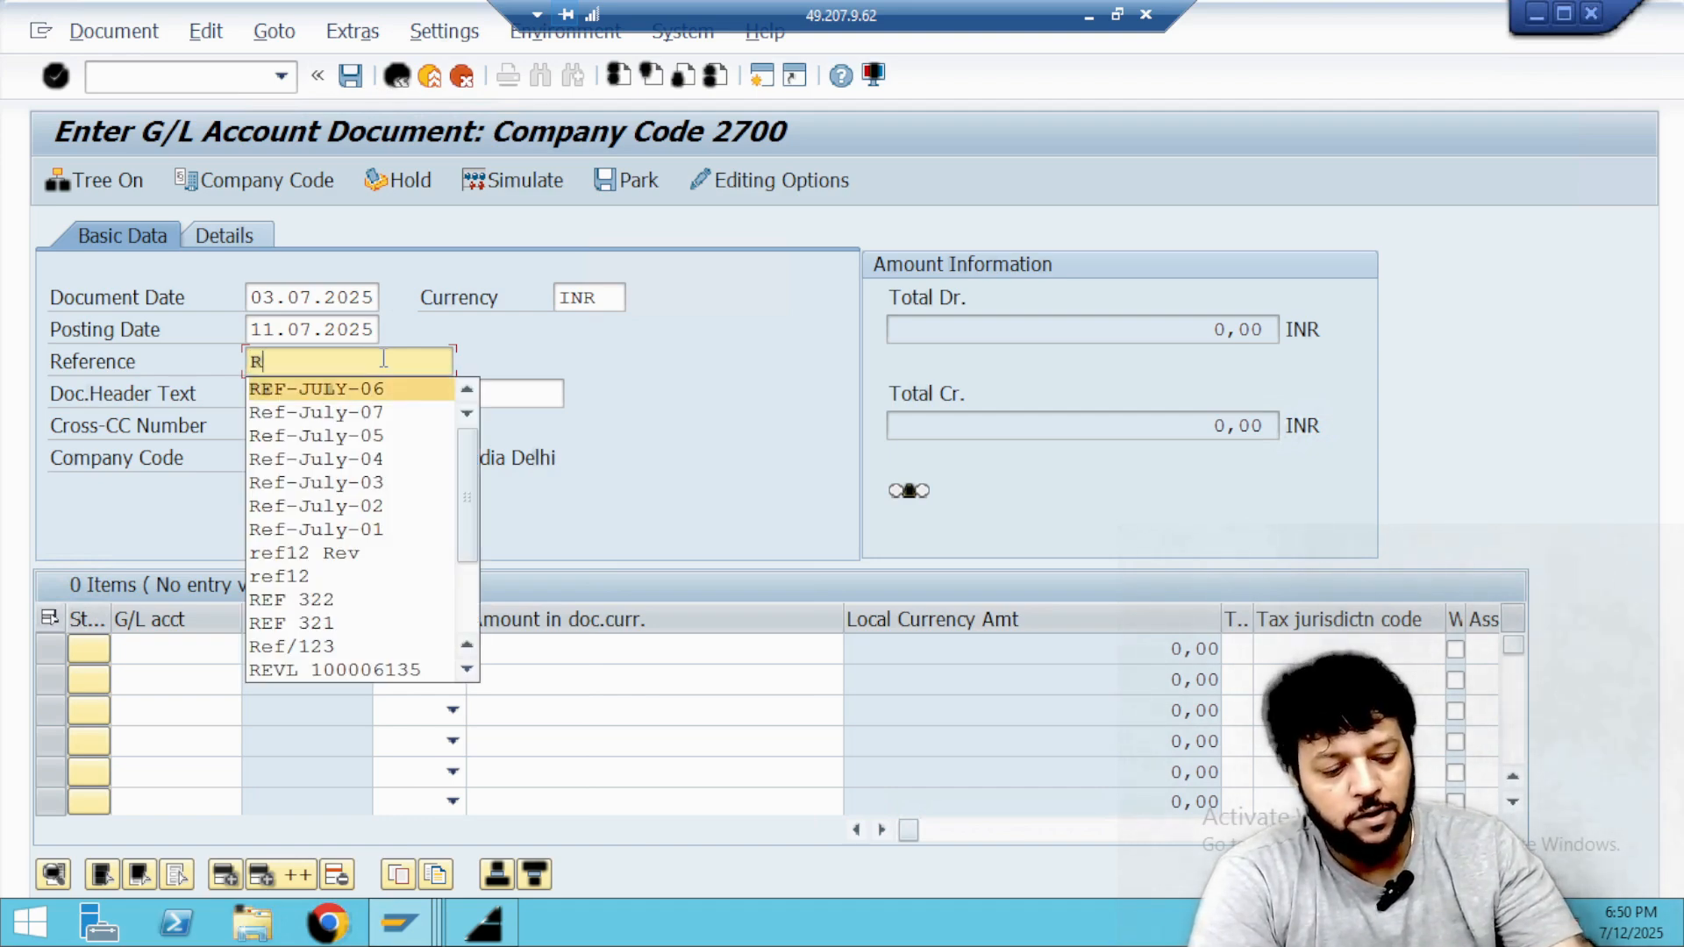
{"action": "key", "text": "Return"}
{"action": "key", "text": "BackSpace"}
{"action": "type", "text": "8"}
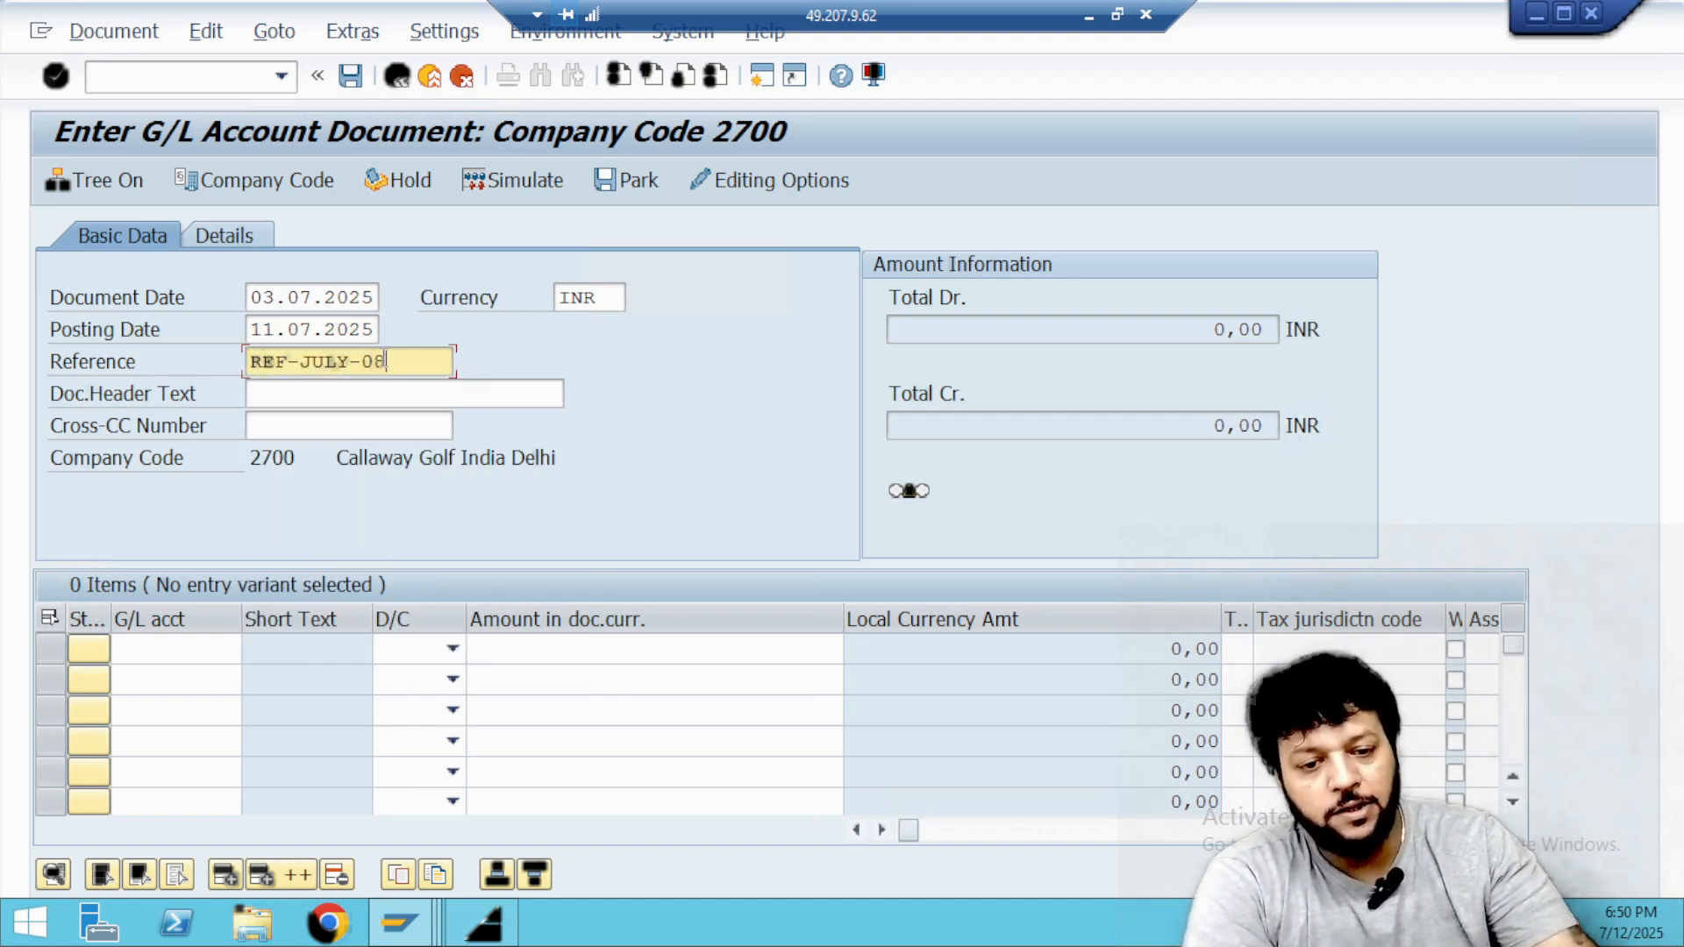
{"action": "left_click", "coordinate": [352, 392]}
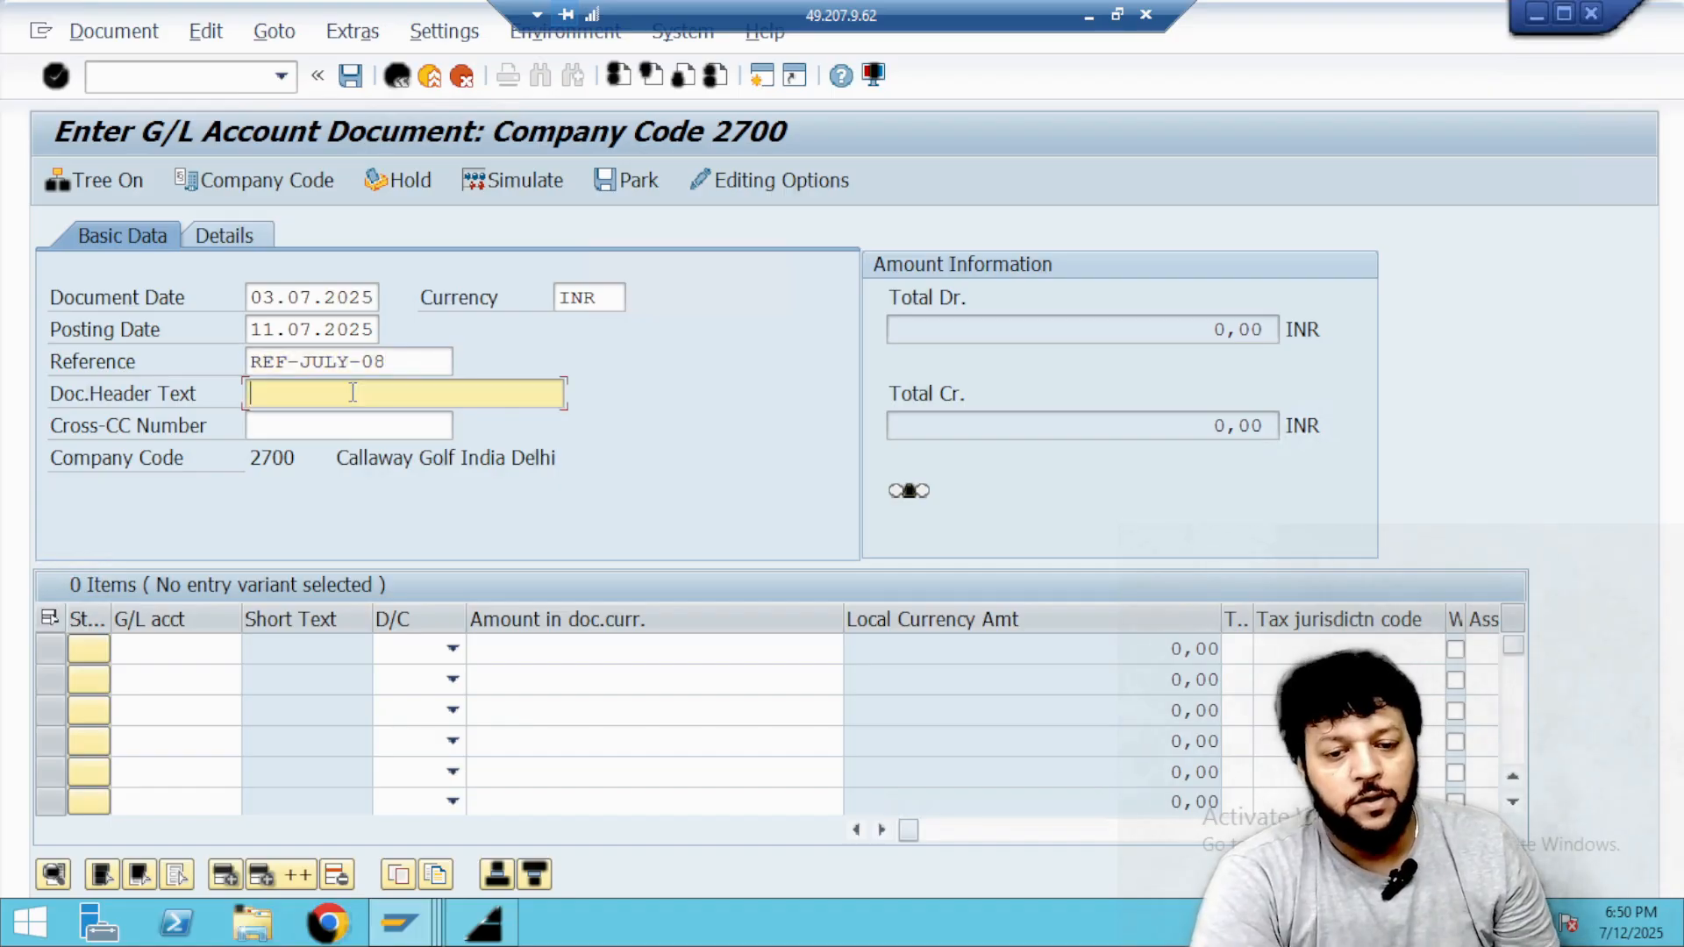
{"action": "type", "text": "bANK cH"}
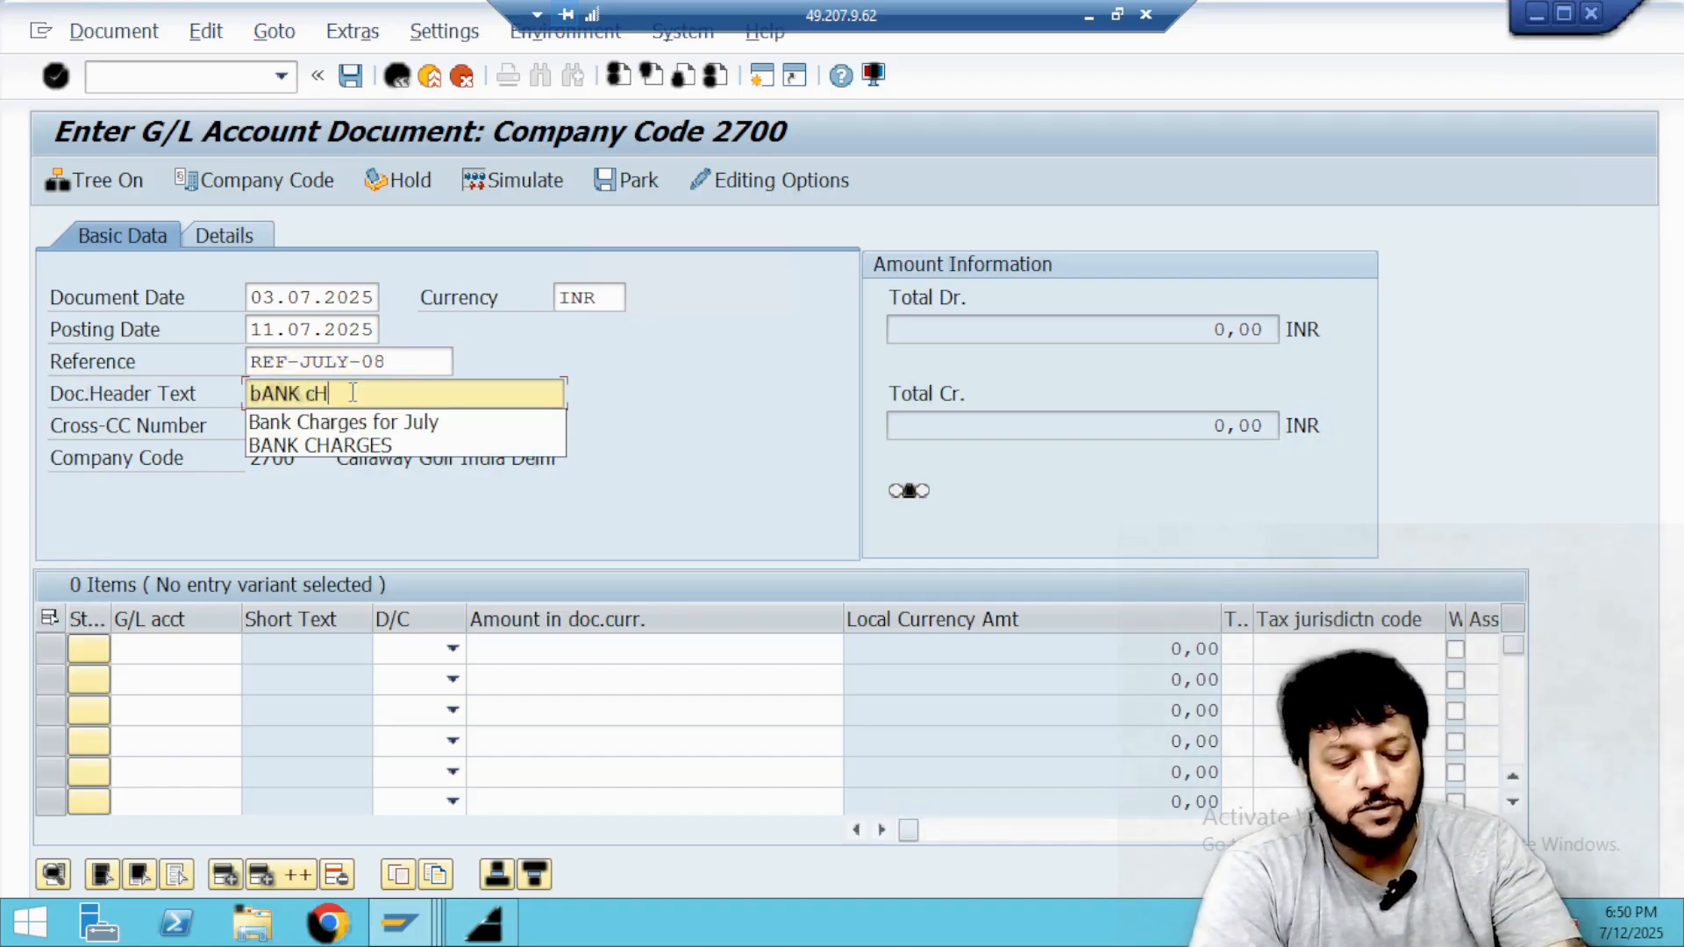
{"action": "key", "text": "Down"}
{"action": "key", "text": "Return"}
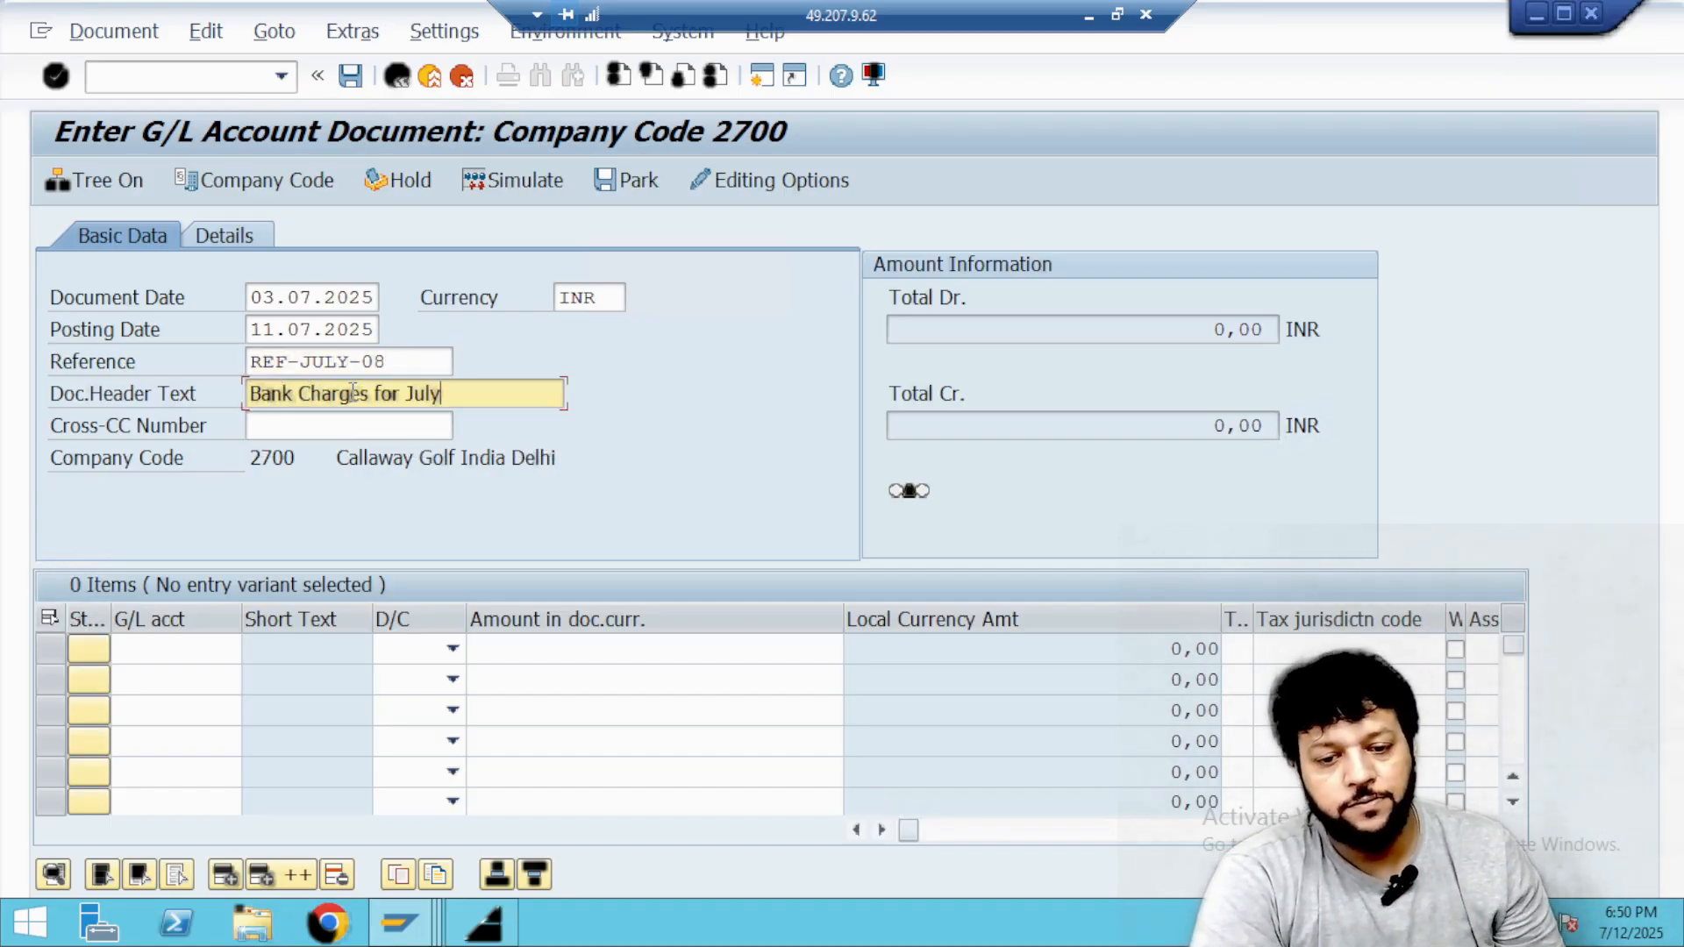
Search G/L account descriptions for *ipaa* and set Bank Charges IPAA as the first line item's account.
{"action": "left_click", "coordinate": [170, 652]}
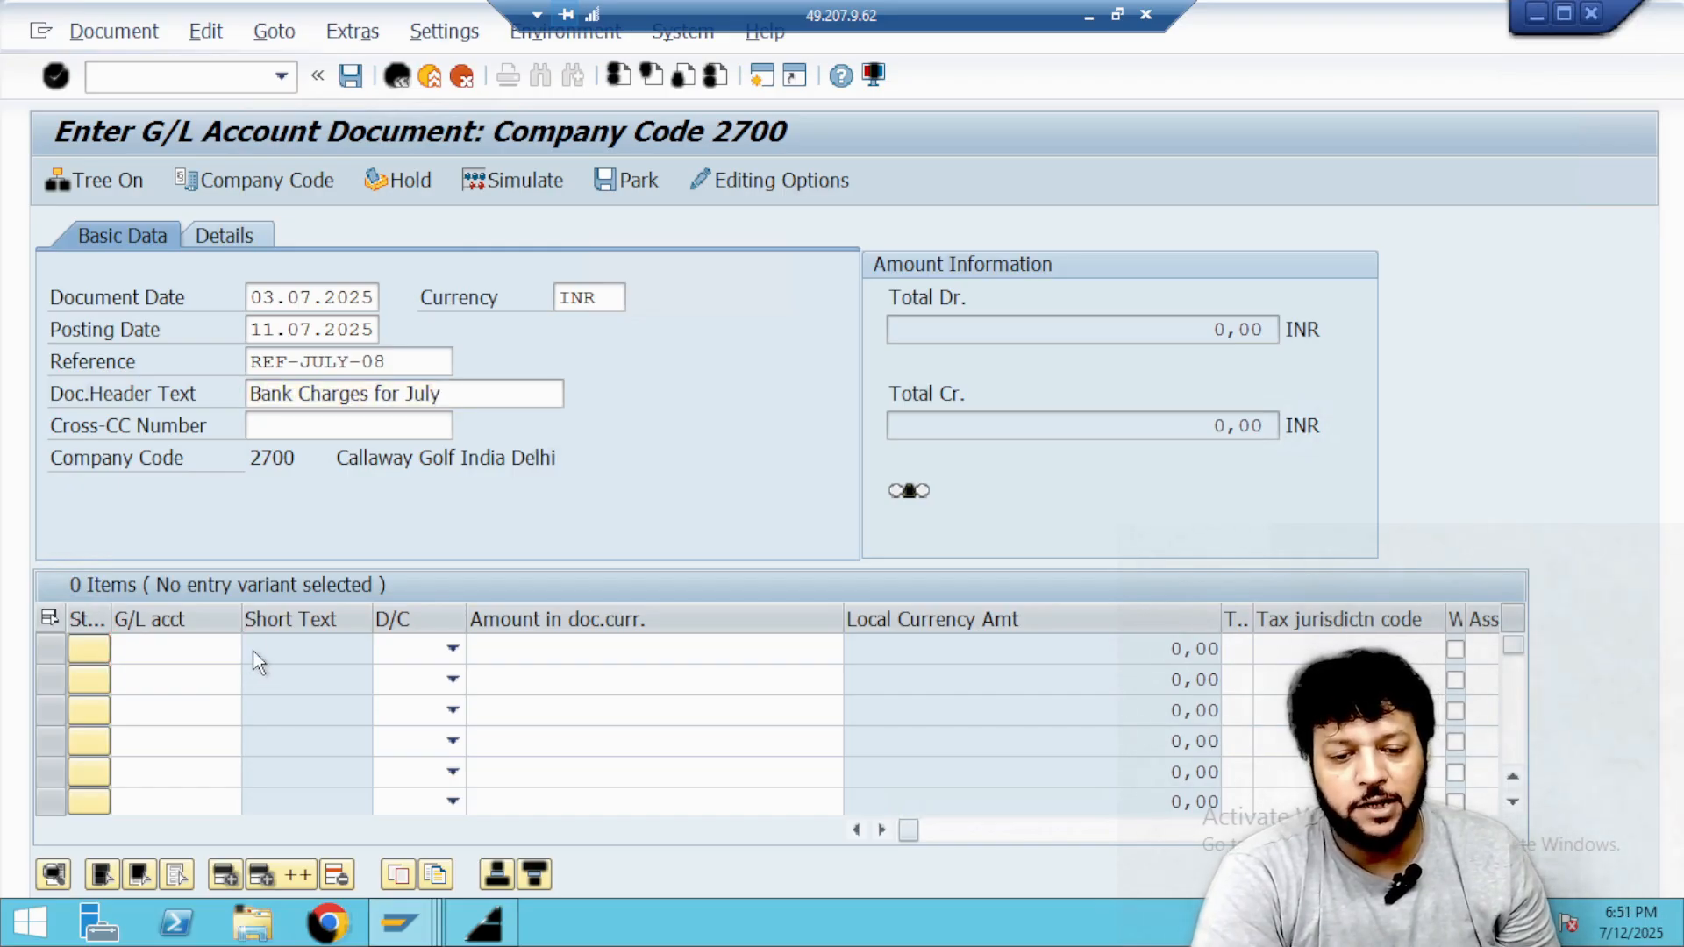
{"action": "key", "text": "F4"}
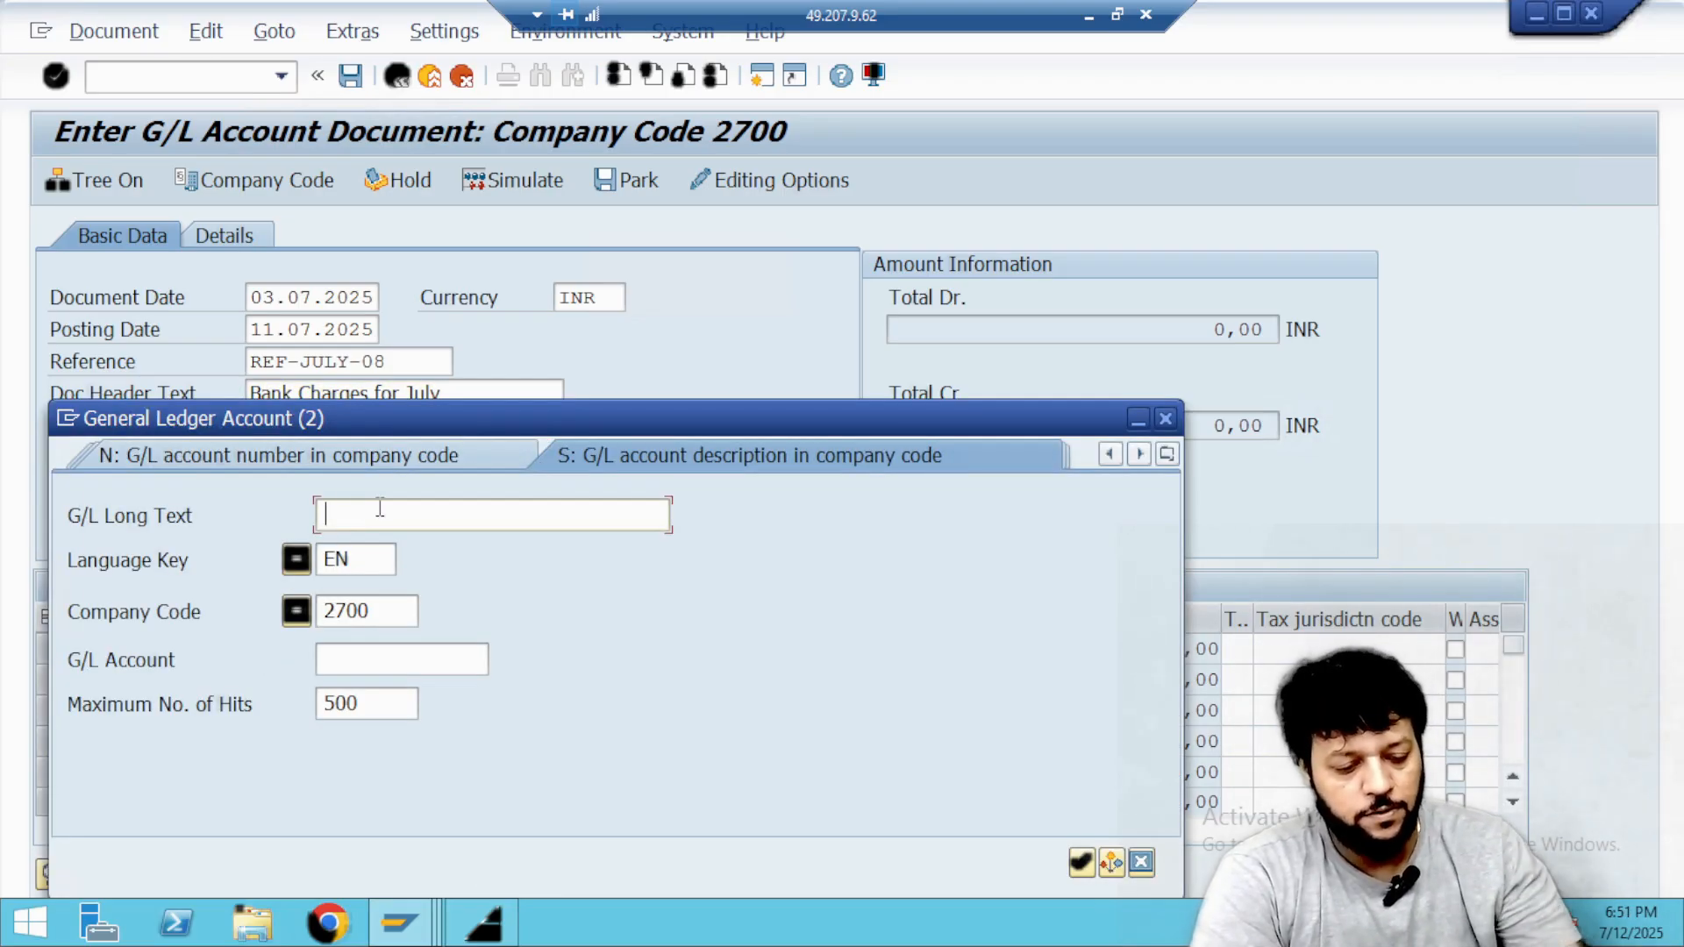
{"action": "type", "text": "*ipaa*"}
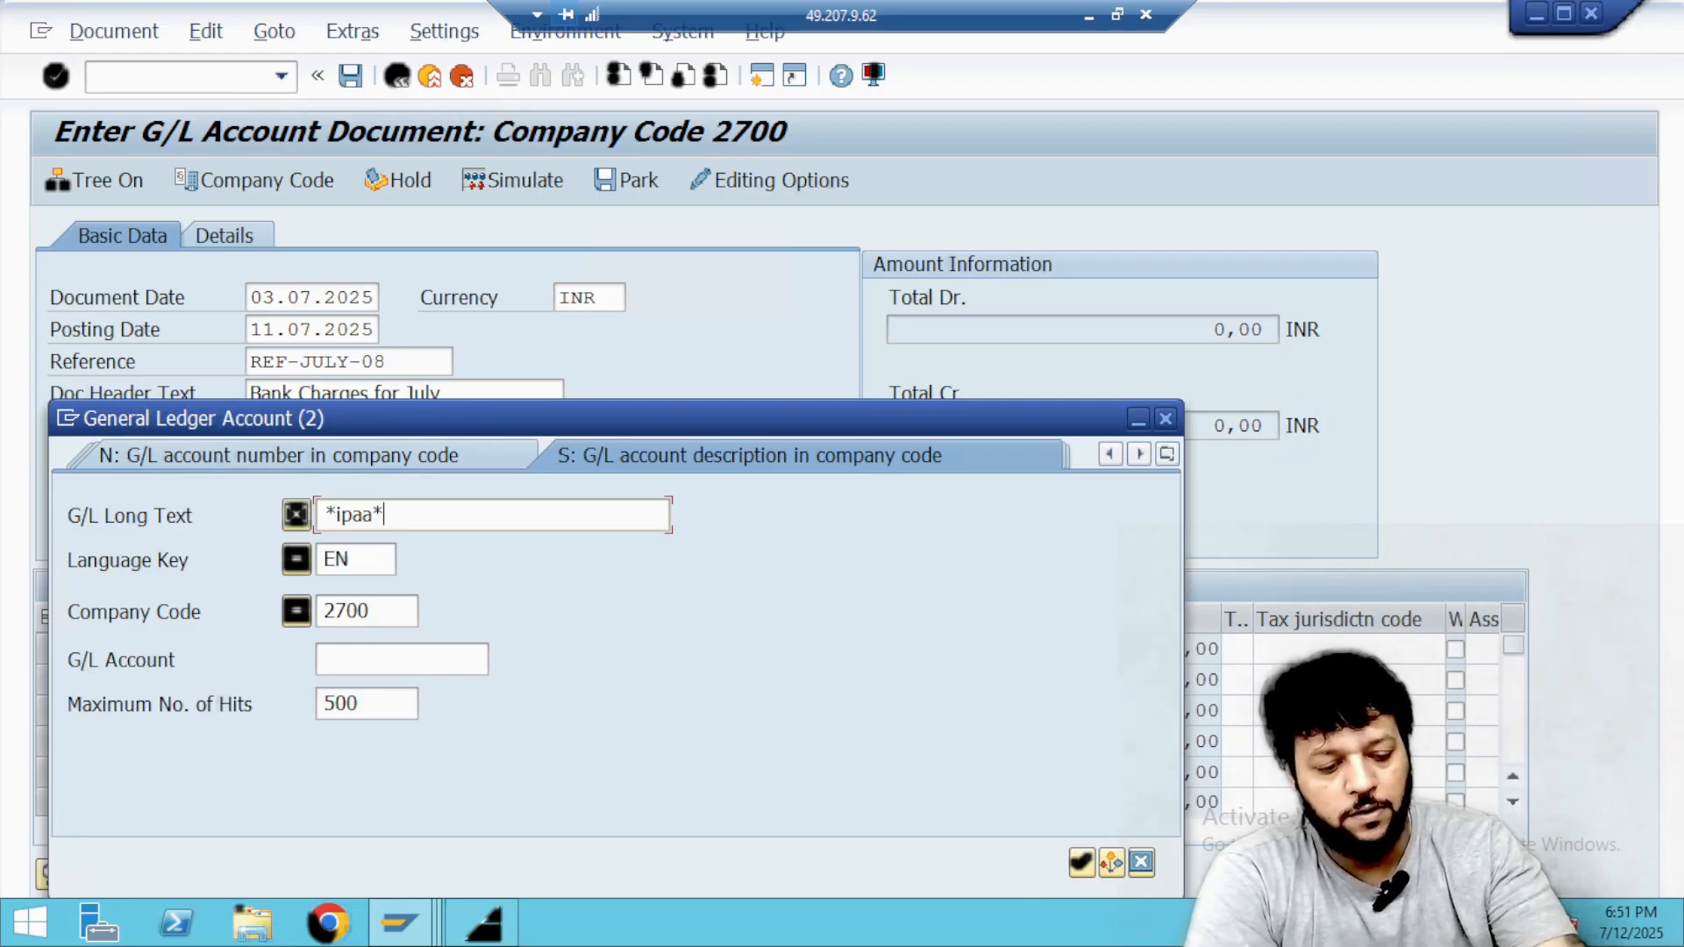
{"action": "key", "text": "Return"}
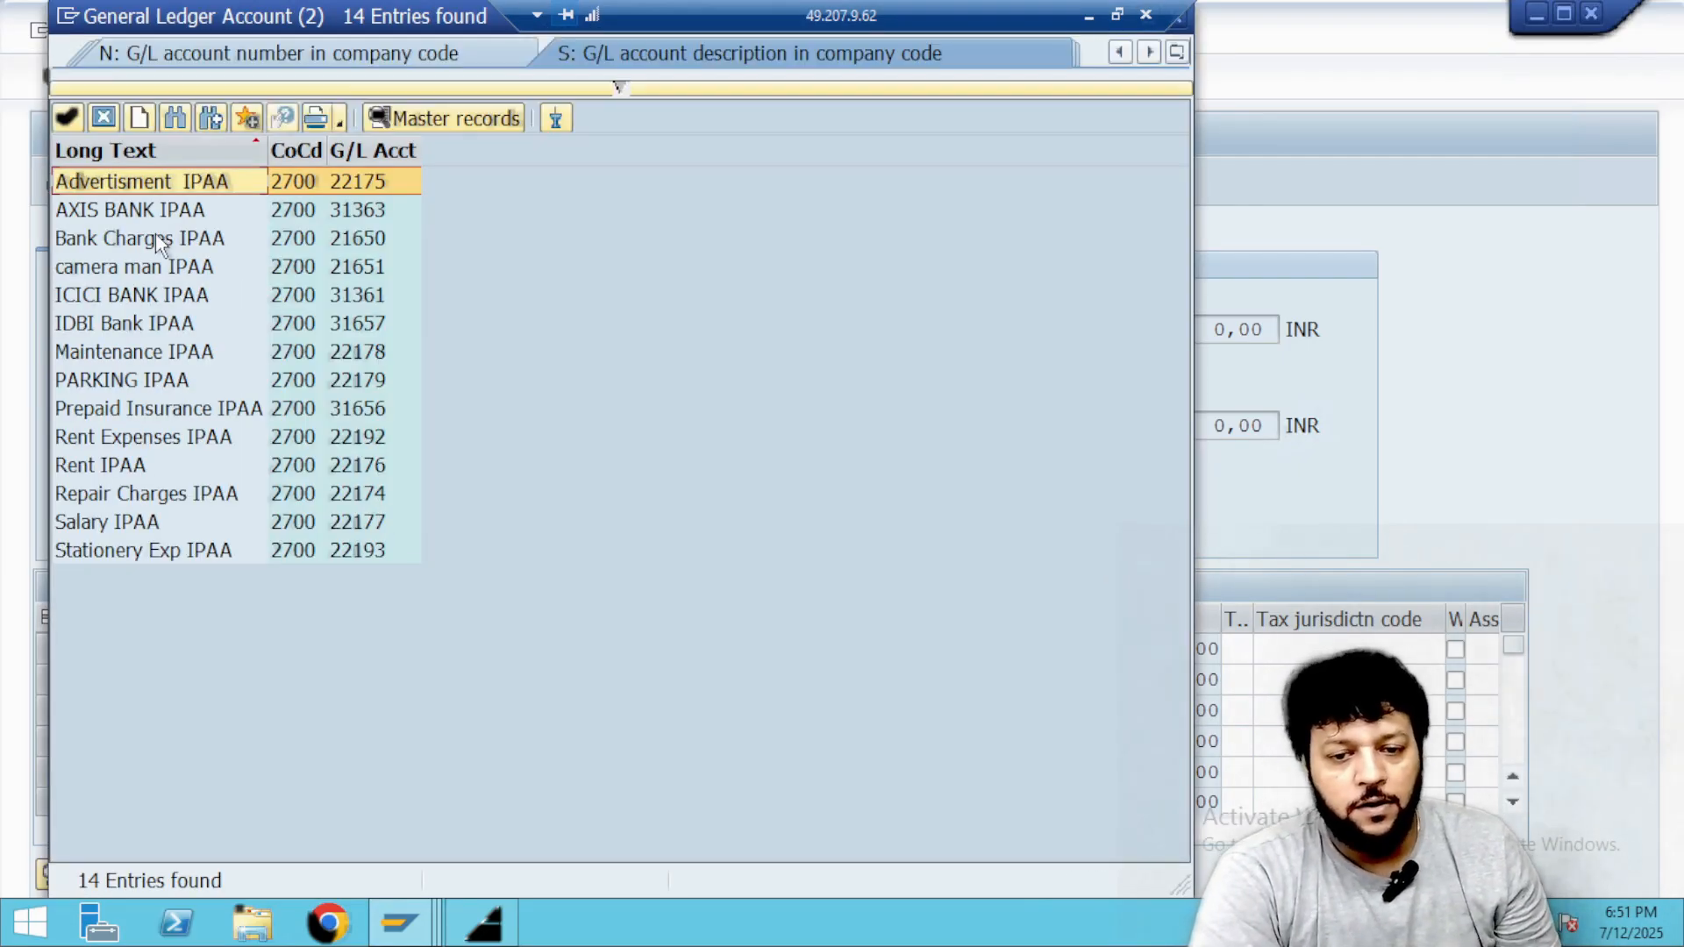
{"action": "double_click", "coordinate": [155, 234]}
Set IDBI Bank IPAA as the second line item's account by searching the *ipaa* descriptions.
{"action": "left_click", "coordinate": [206, 682]}
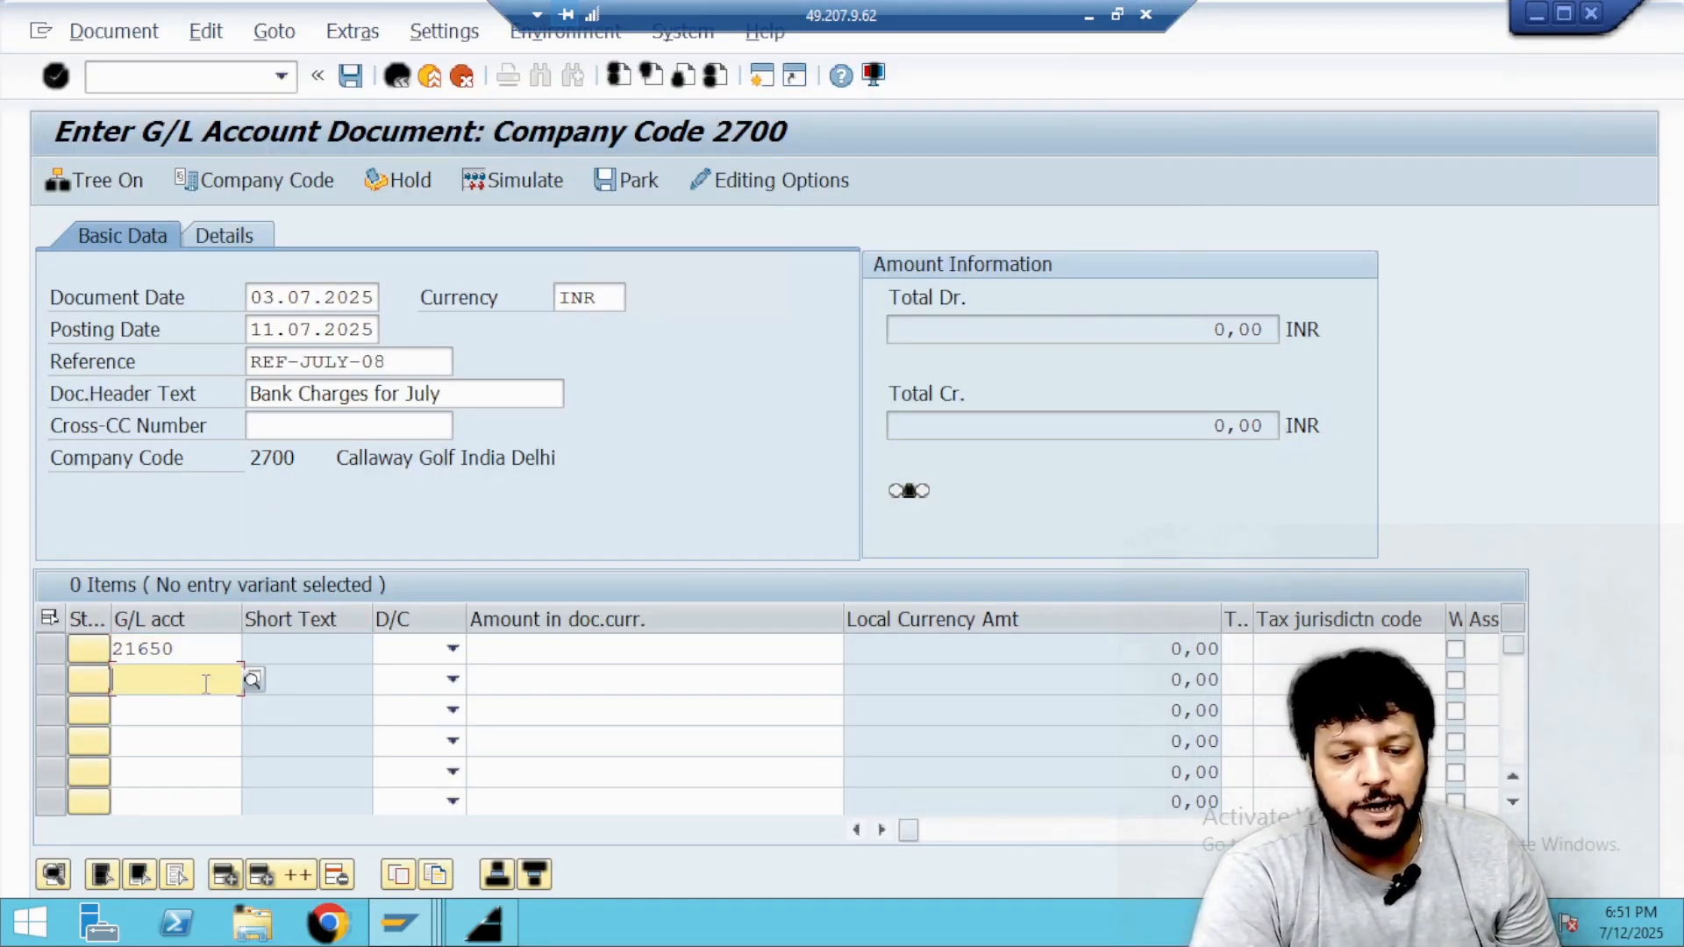
{"action": "left_click", "coordinate": [255, 681]}
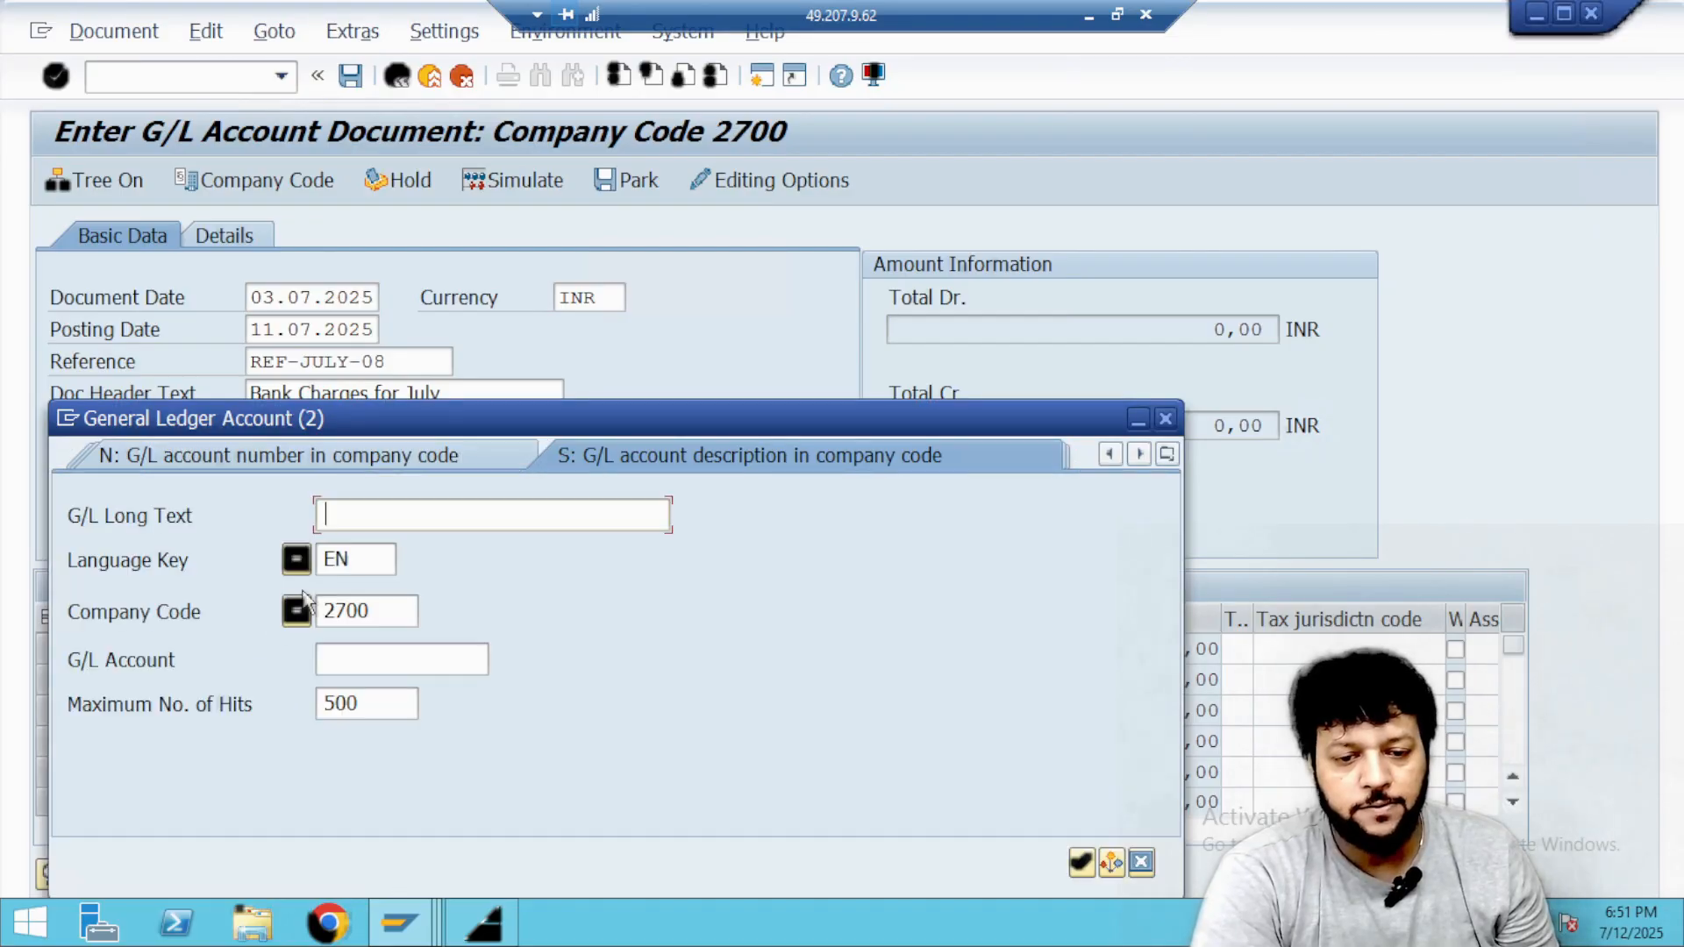
{"action": "type", "text": "*ipaa*"}
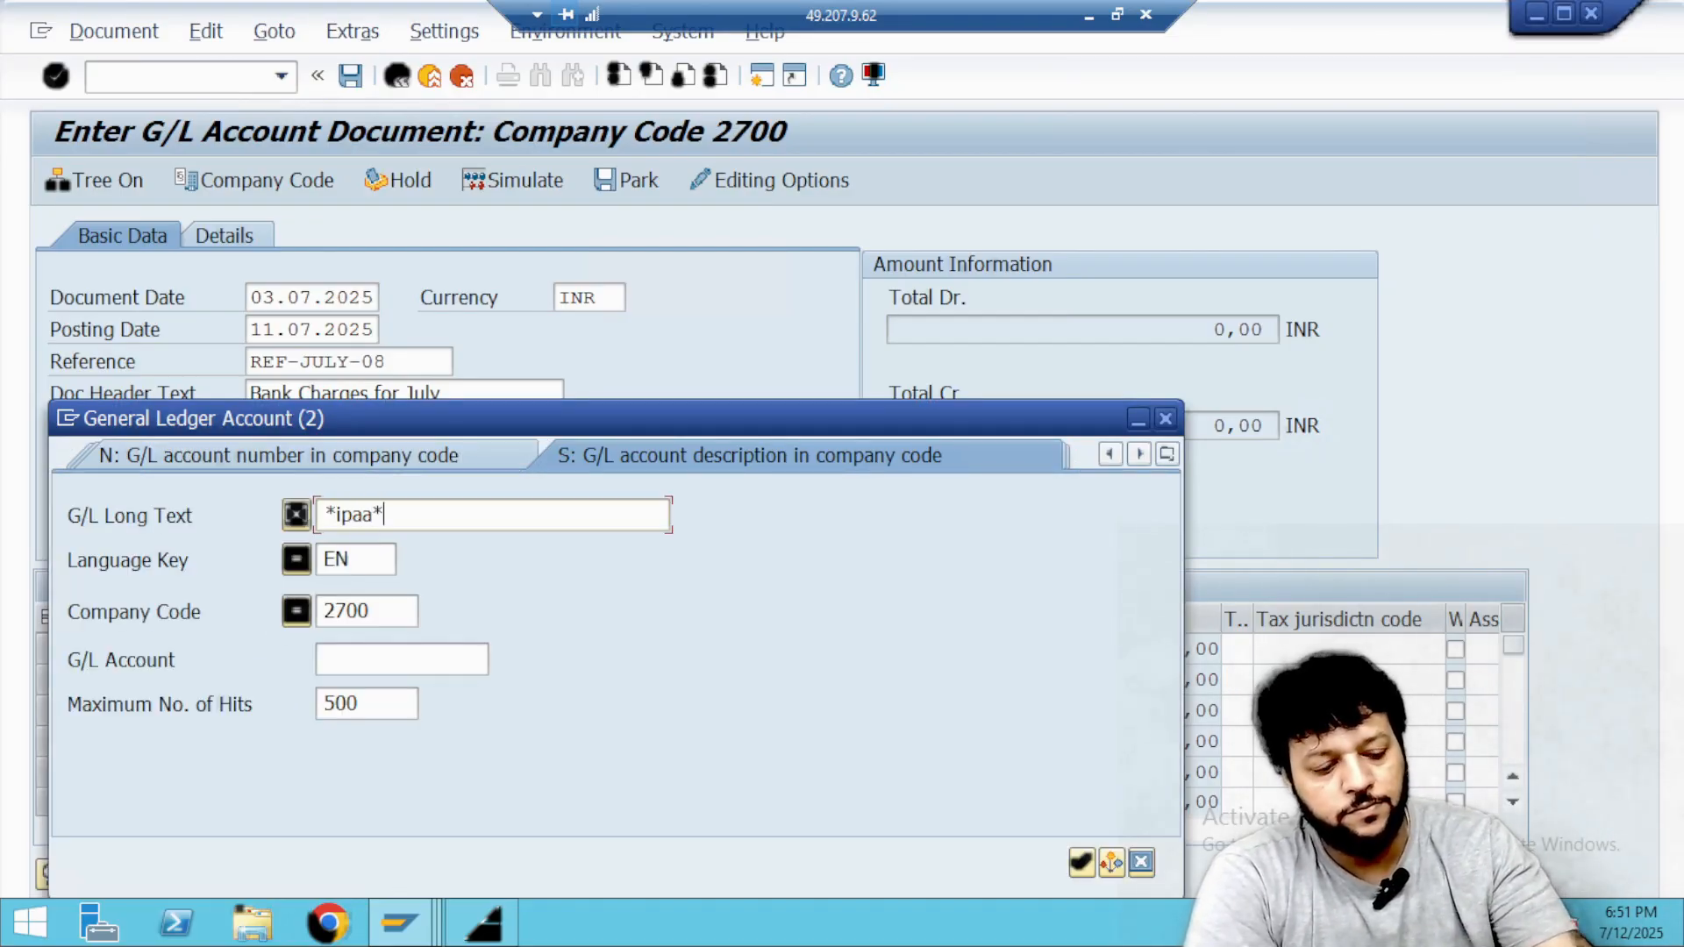
{"action": "key", "text": "Return"}
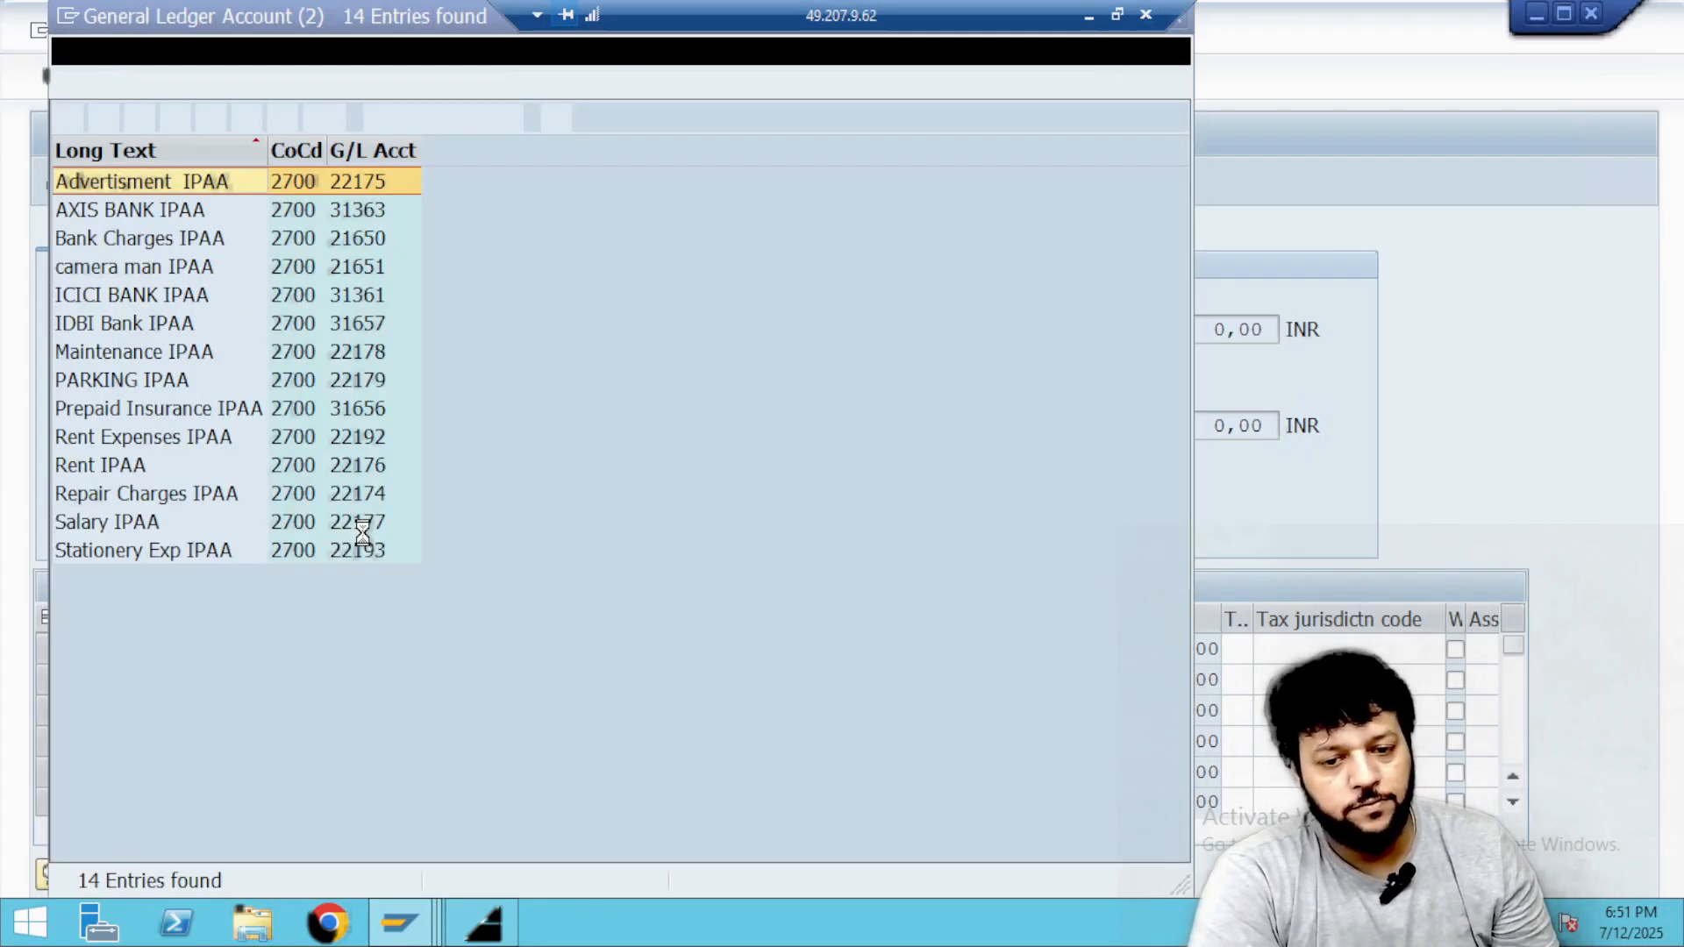
{"action": "left_click", "coordinate": [105, 323]}
{"action": "double_click", "coordinate": [105, 322]}
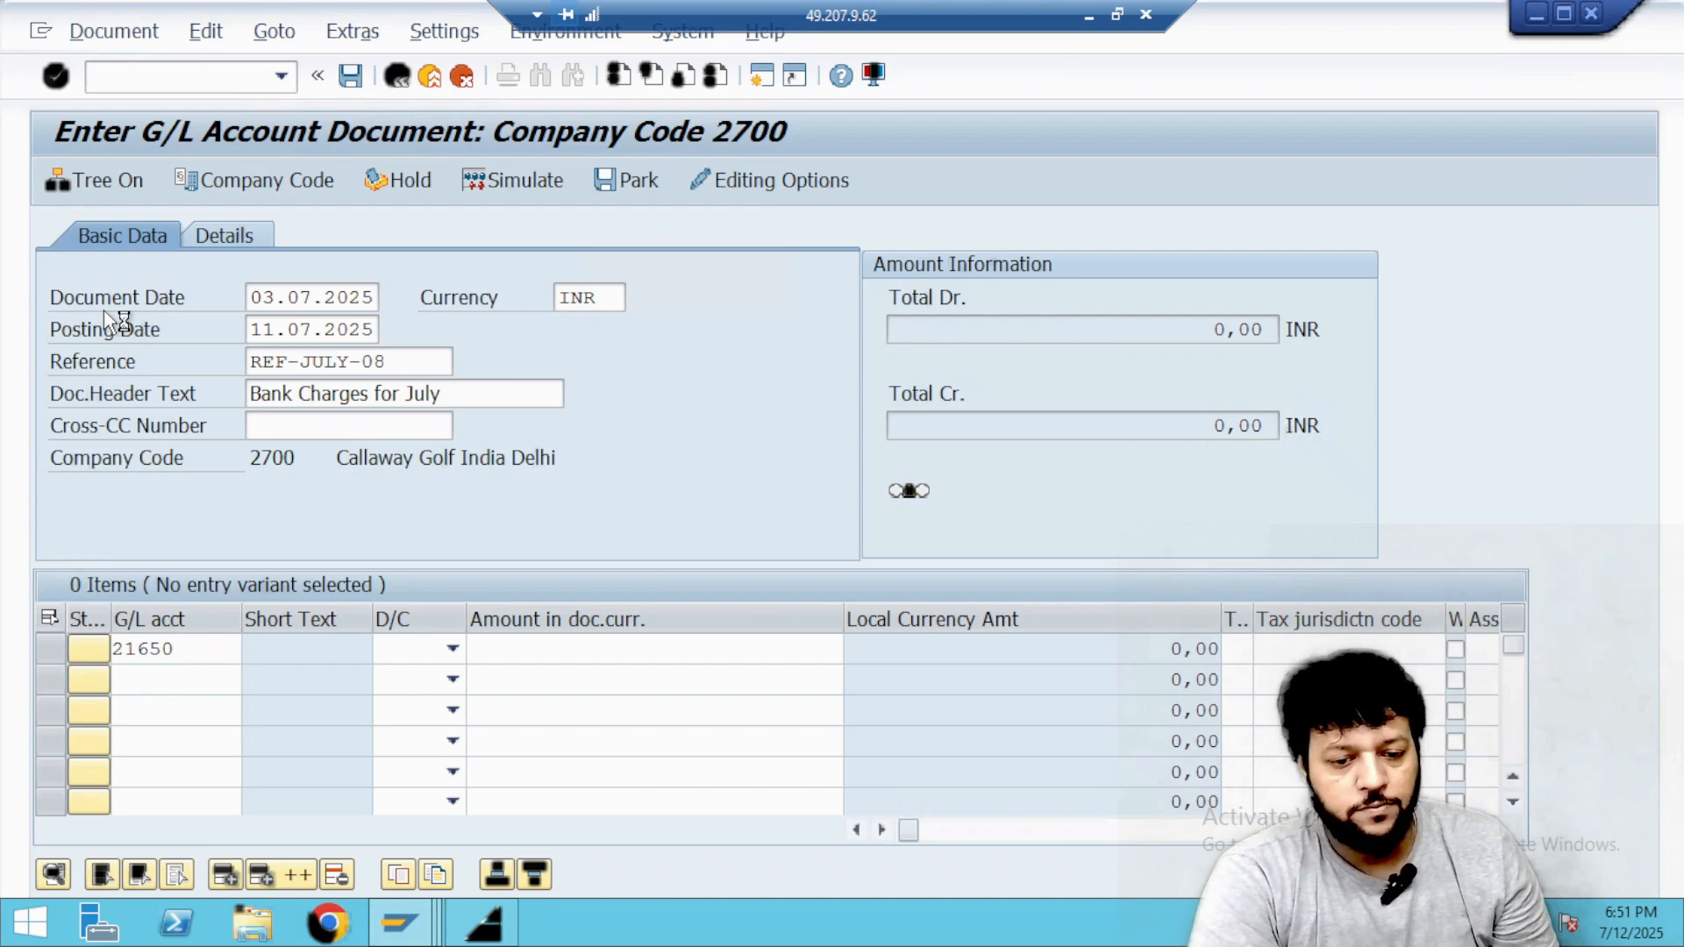
Mark the Bank Charges IPAA line as Debit and the IDBI Bank IPAA line as Credit.
{"action": "left_click", "coordinate": [452, 649]}
{"action": "left_click", "coordinate": [428, 702]}
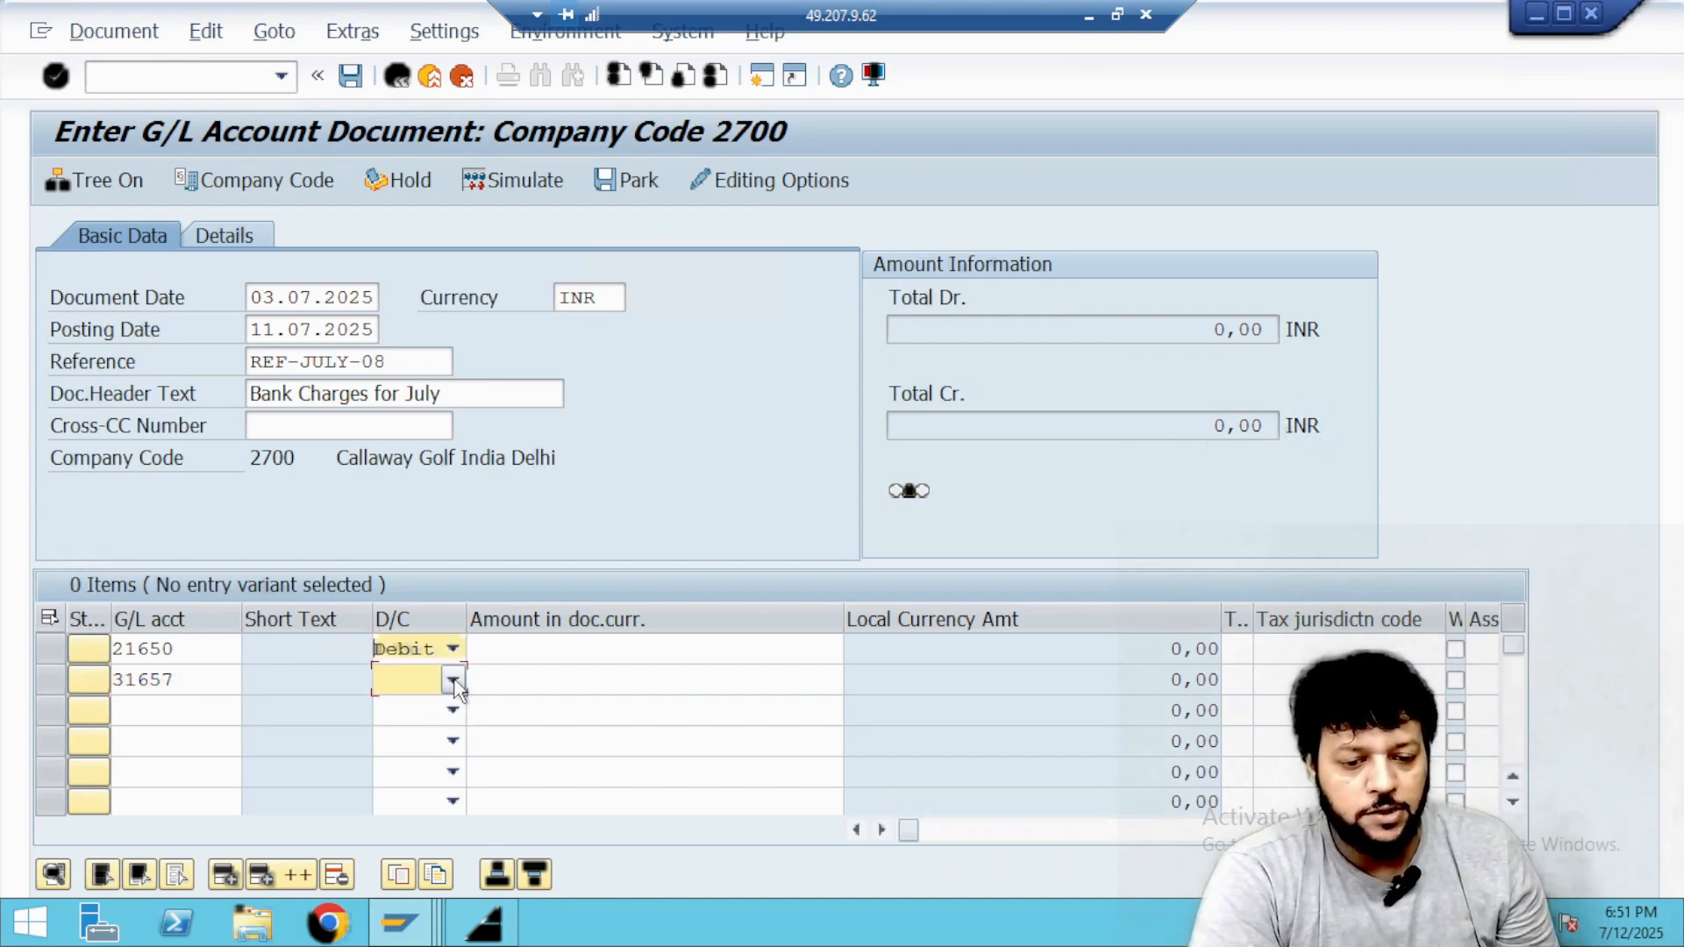
{"action": "left_click", "coordinate": [451, 680]}
{"action": "left_click", "coordinate": [400, 731]}
{"action": "left_click", "coordinate": [451, 679]}
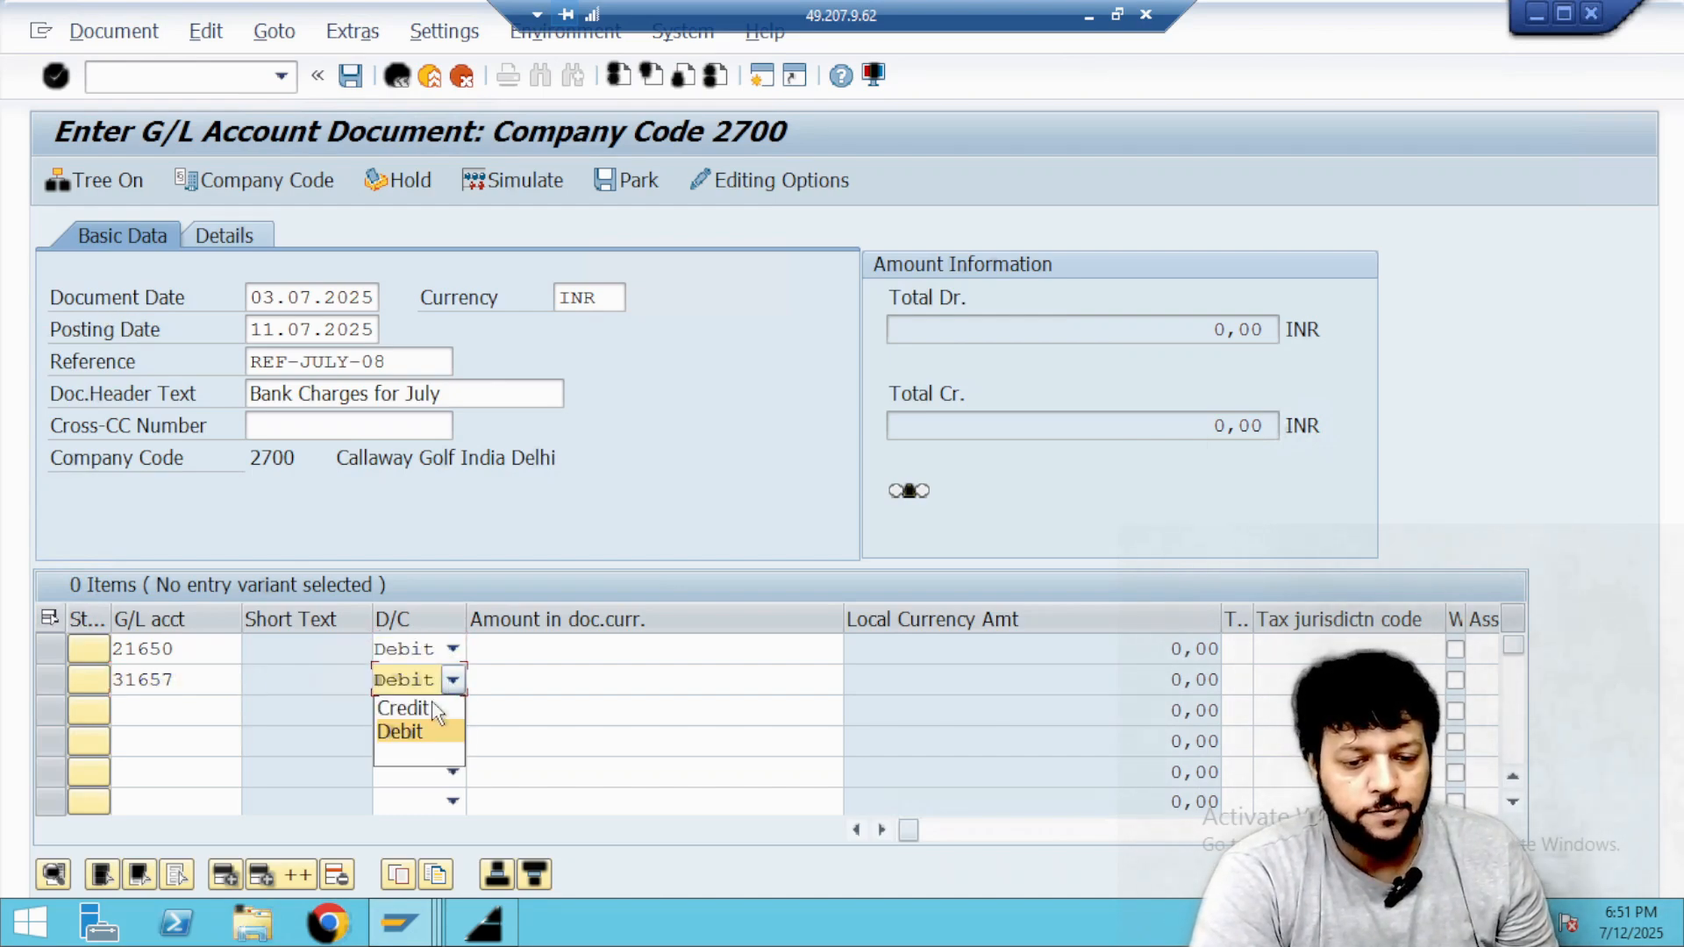
{"action": "left_click", "coordinate": [403, 708]}
Enter an amount of 19 in document currency on both the debit and the credit line.
{"action": "left_click", "coordinate": [538, 649]}
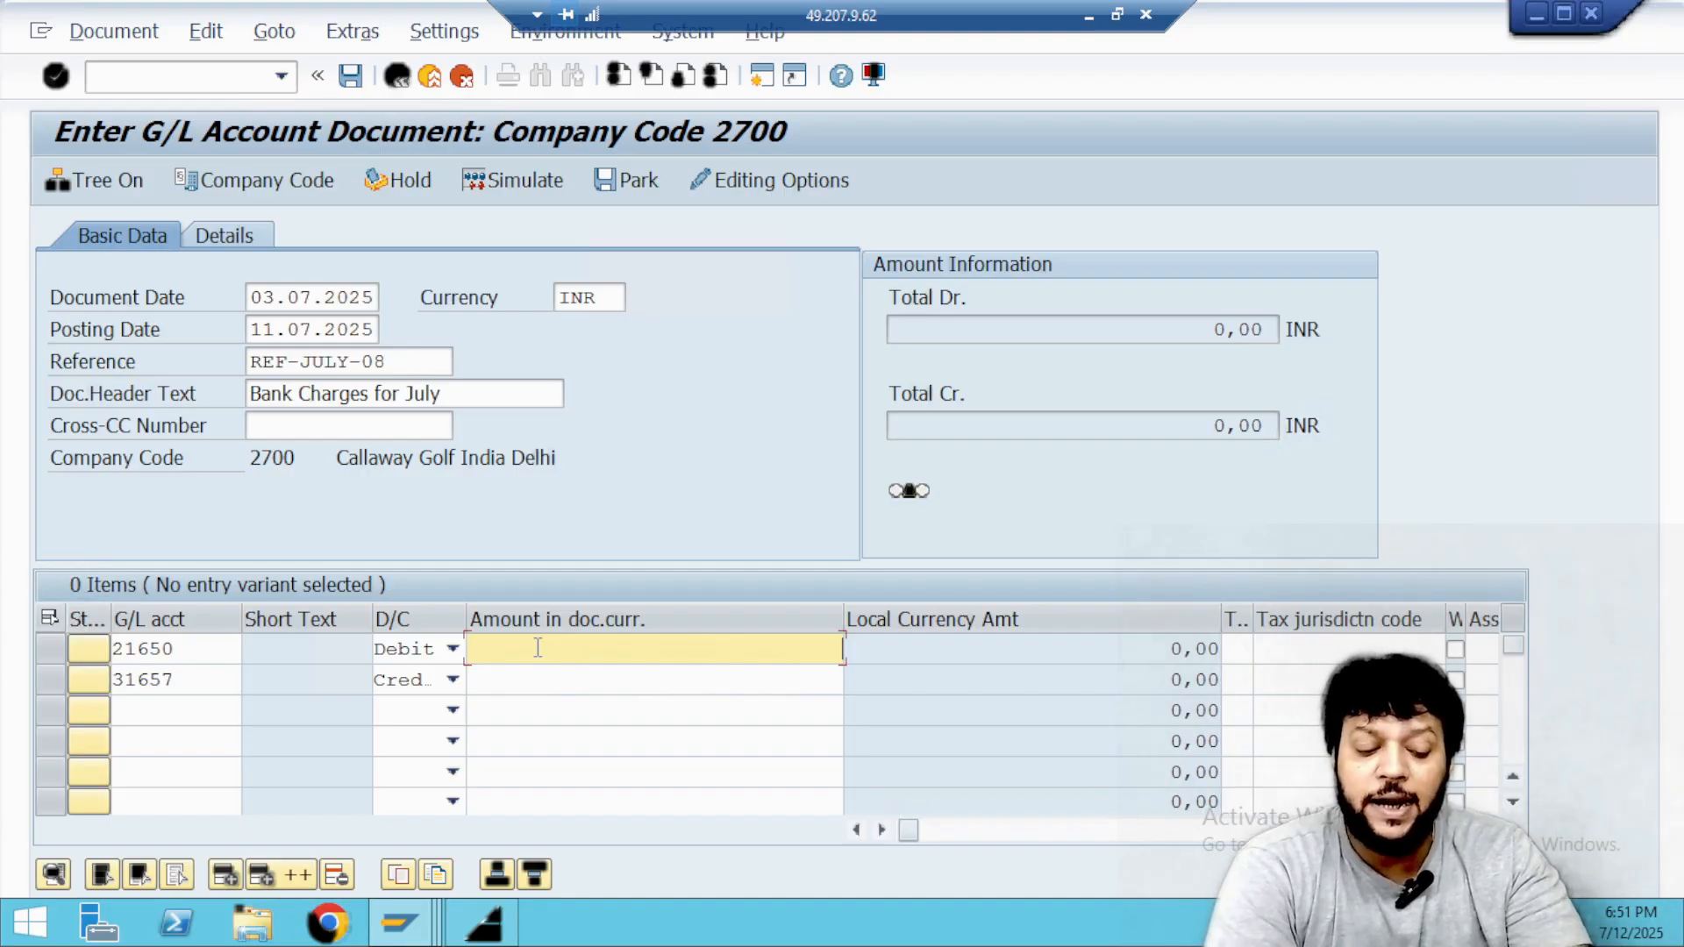
{"action": "type", "text": "199"}
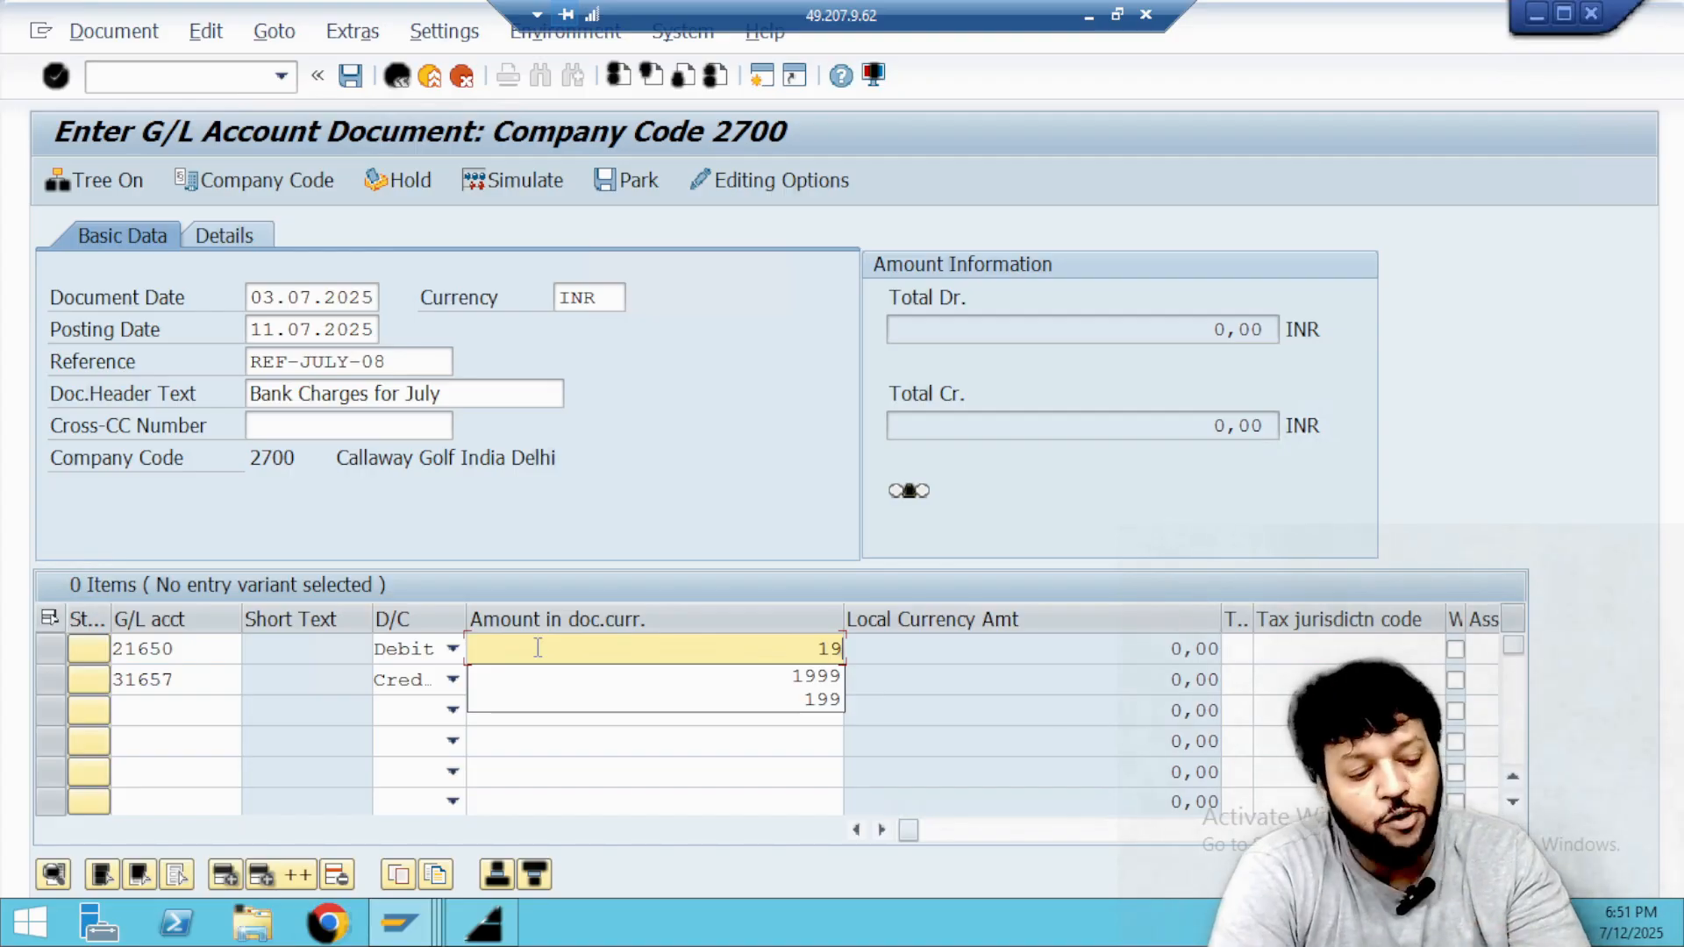
{"action": "key", "text": "Tab"}
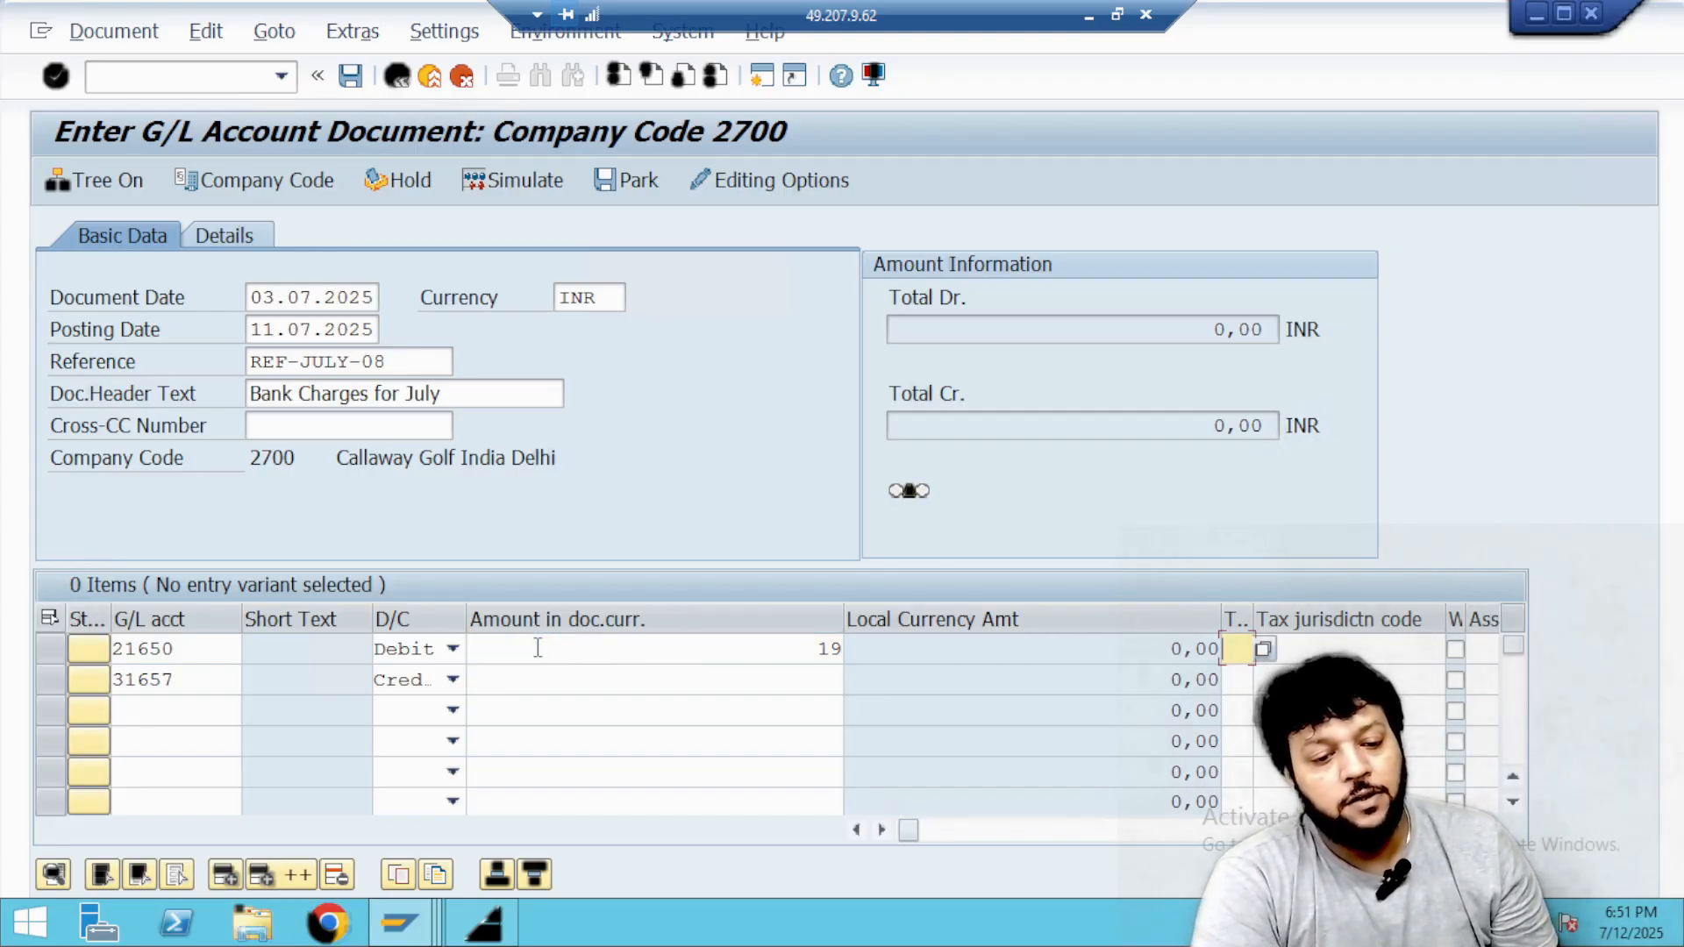
{"action": "left_click", "coordinate": [619, 673]}
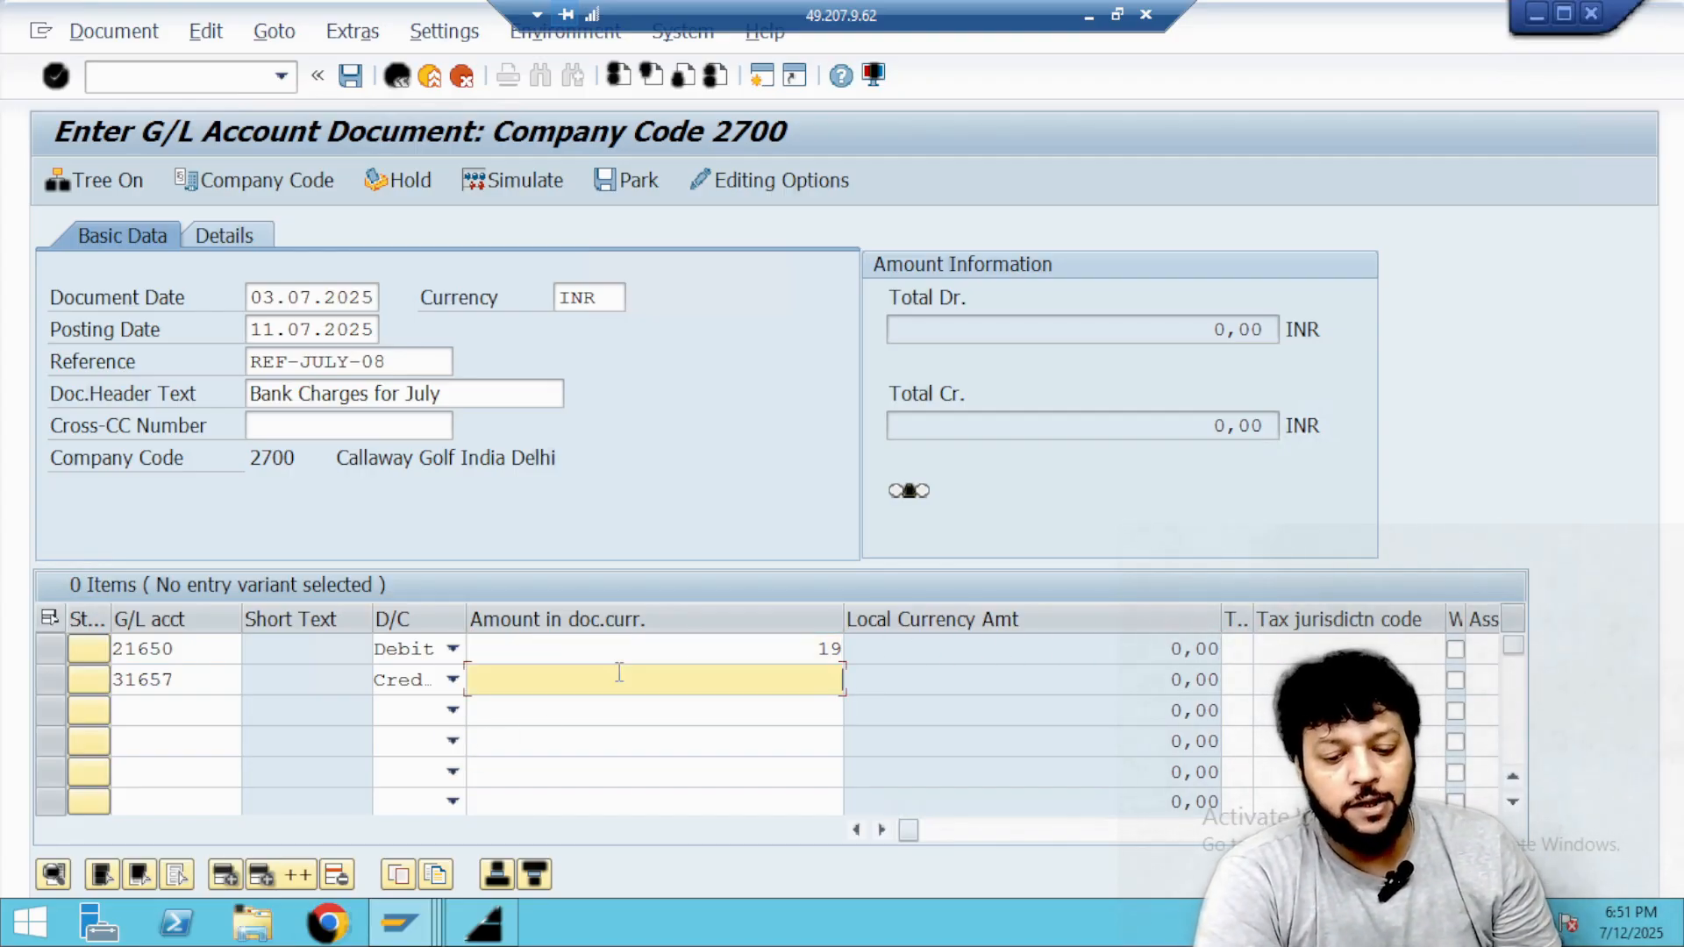
{"action": "type", "text": "19"}
{"action": "key", "text": "Tab"}
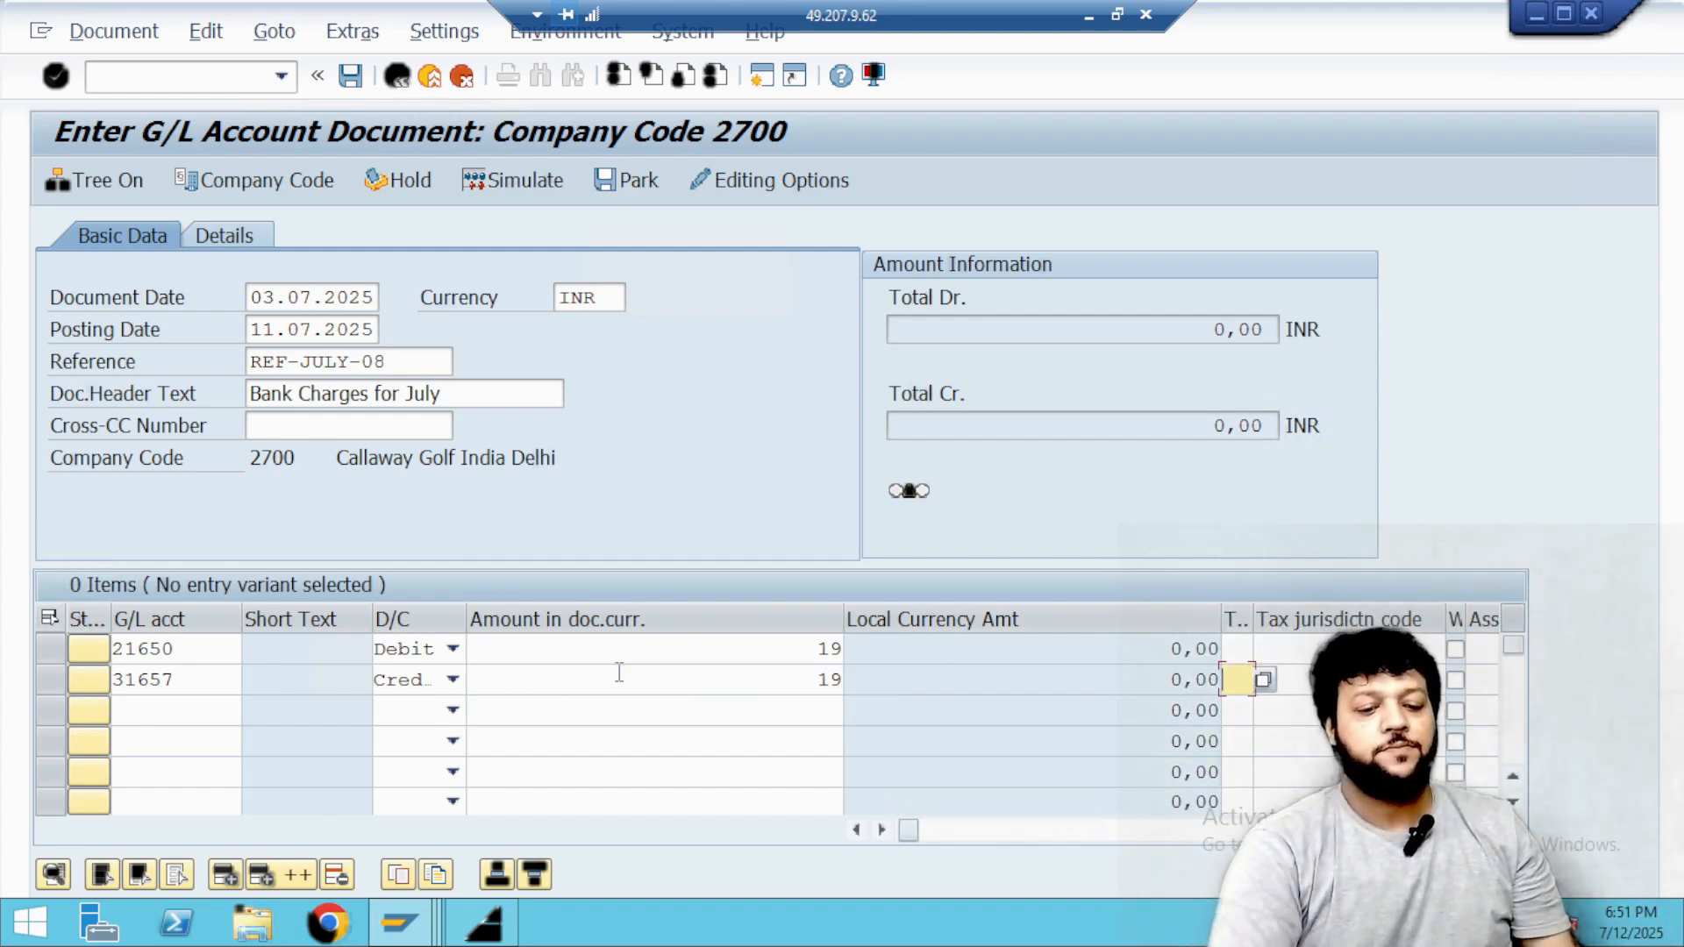
Search the cost centers of controlling area 2700 and assign the ADMIN cost center to the debit line.
{"action": "left_click", "coordinate": [792, 650]}
{"action": "key", "text": "Tab"}
{"action": "key", "text": "Tab"}
{"action": "key", "text": "Tab"}
{"action": "key", "text": "Tab"}
{"action": "key", "text": "Tab"}
{"action": "key", "text": "Tab"}
{"action": "key", "text": "Tab"}
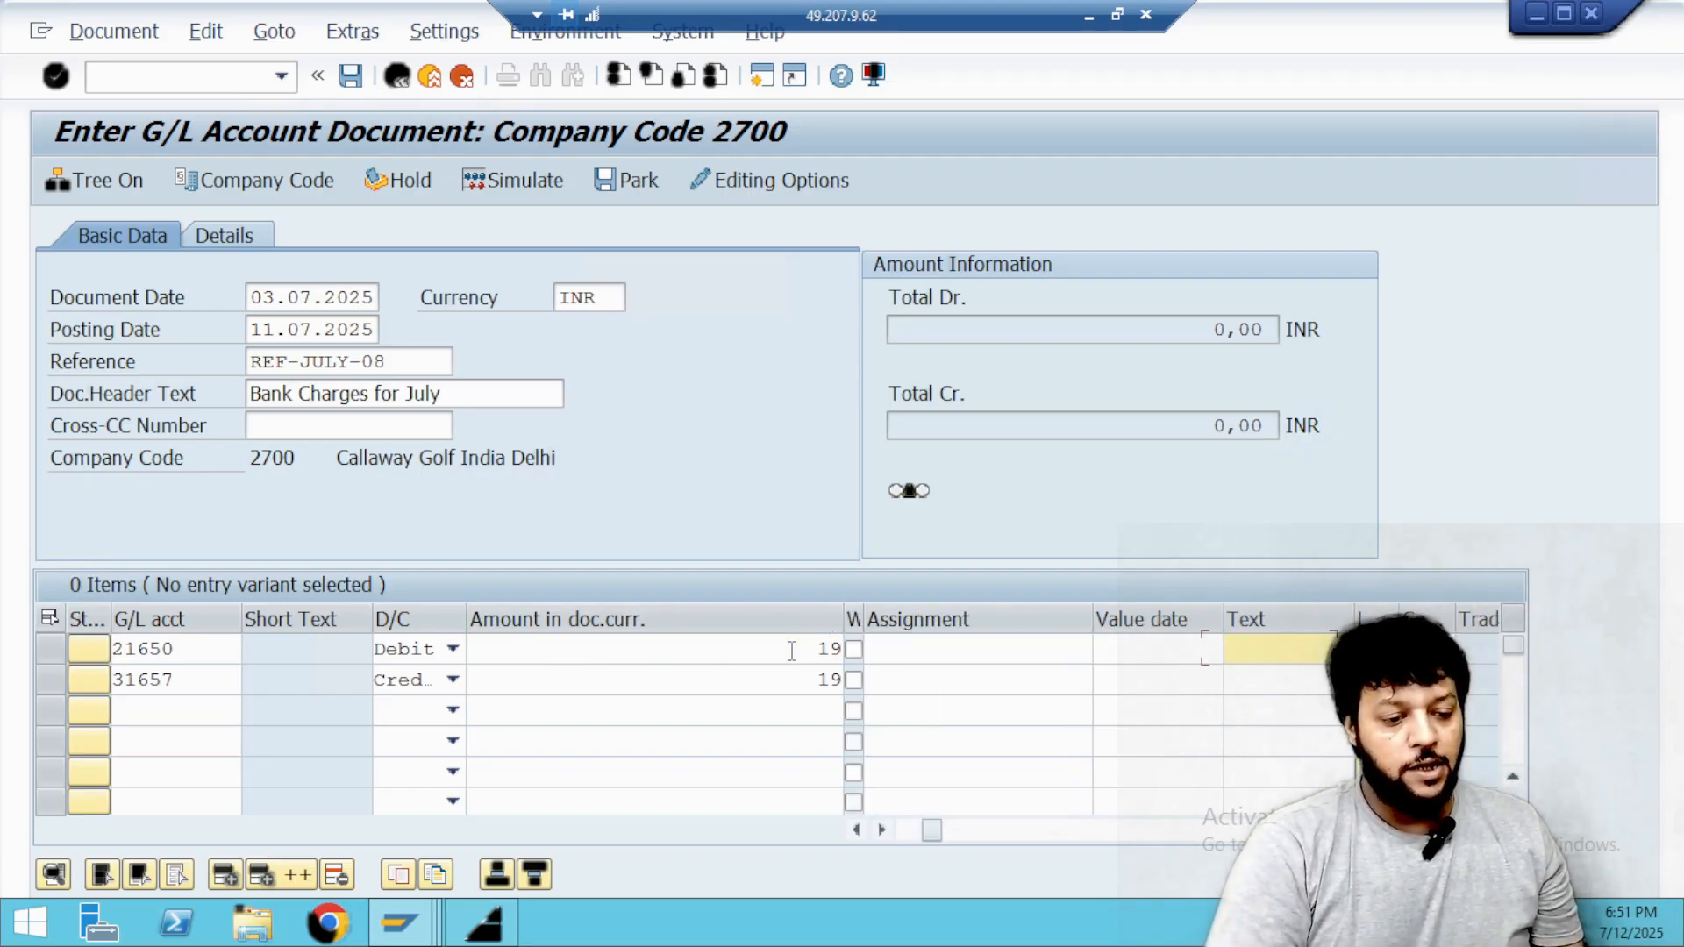
{"action": "key", "text": "Tab"}
{"action": "key", "text": "Tab"}
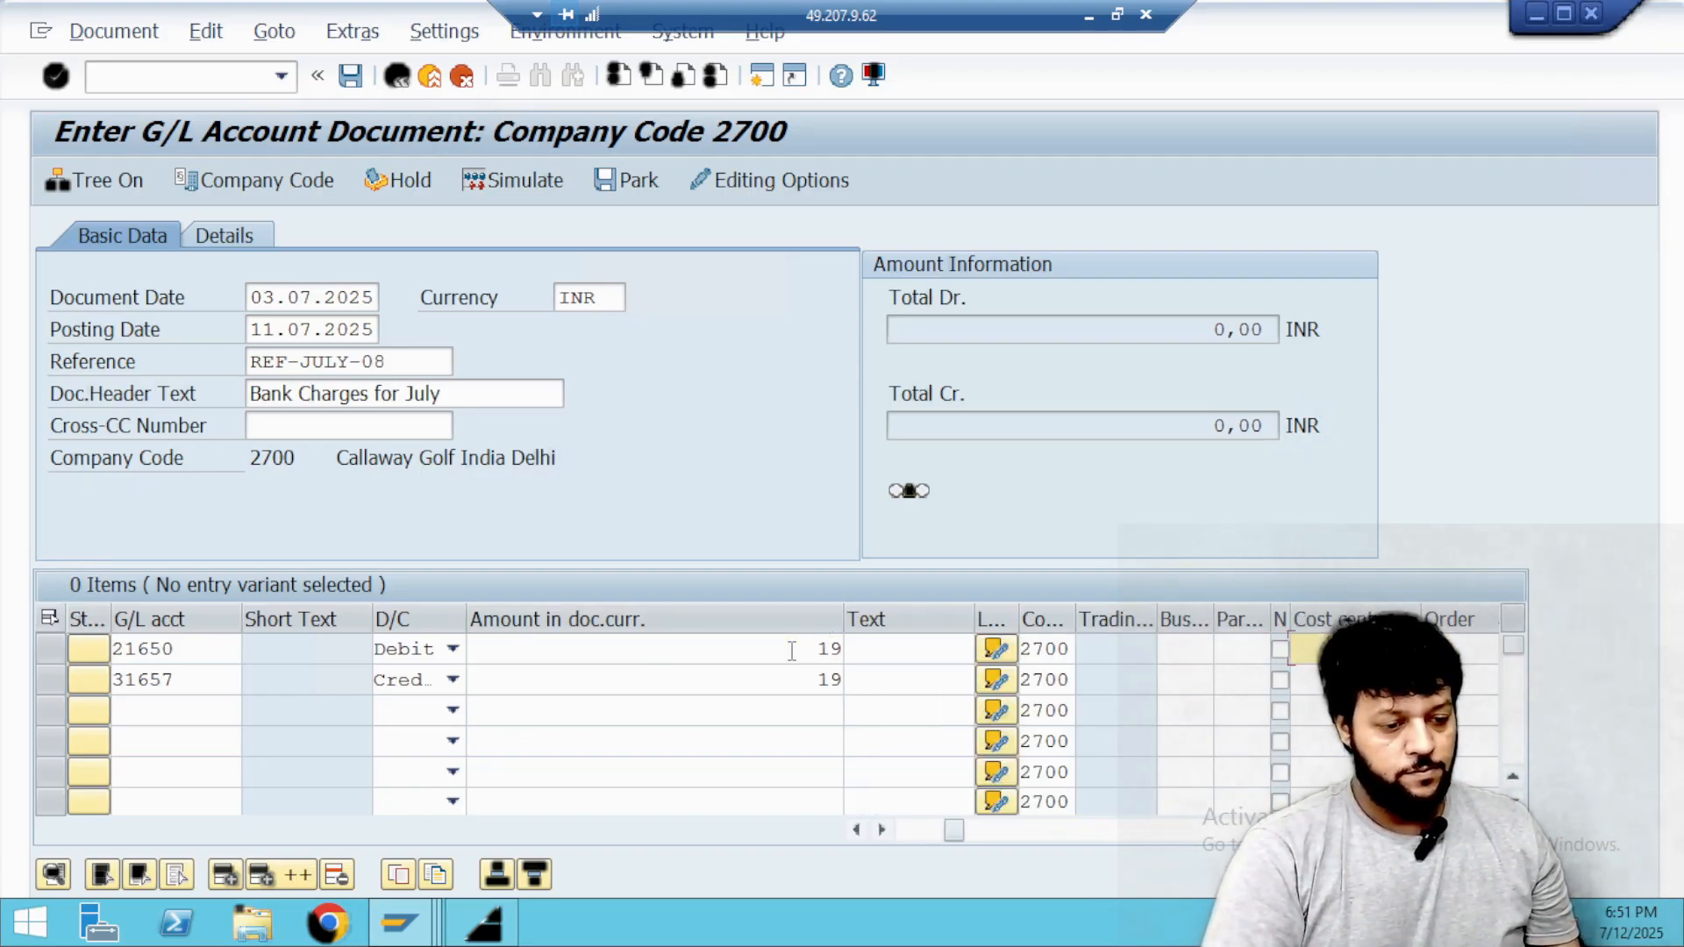
{"action": "key", "text": "Tab"}
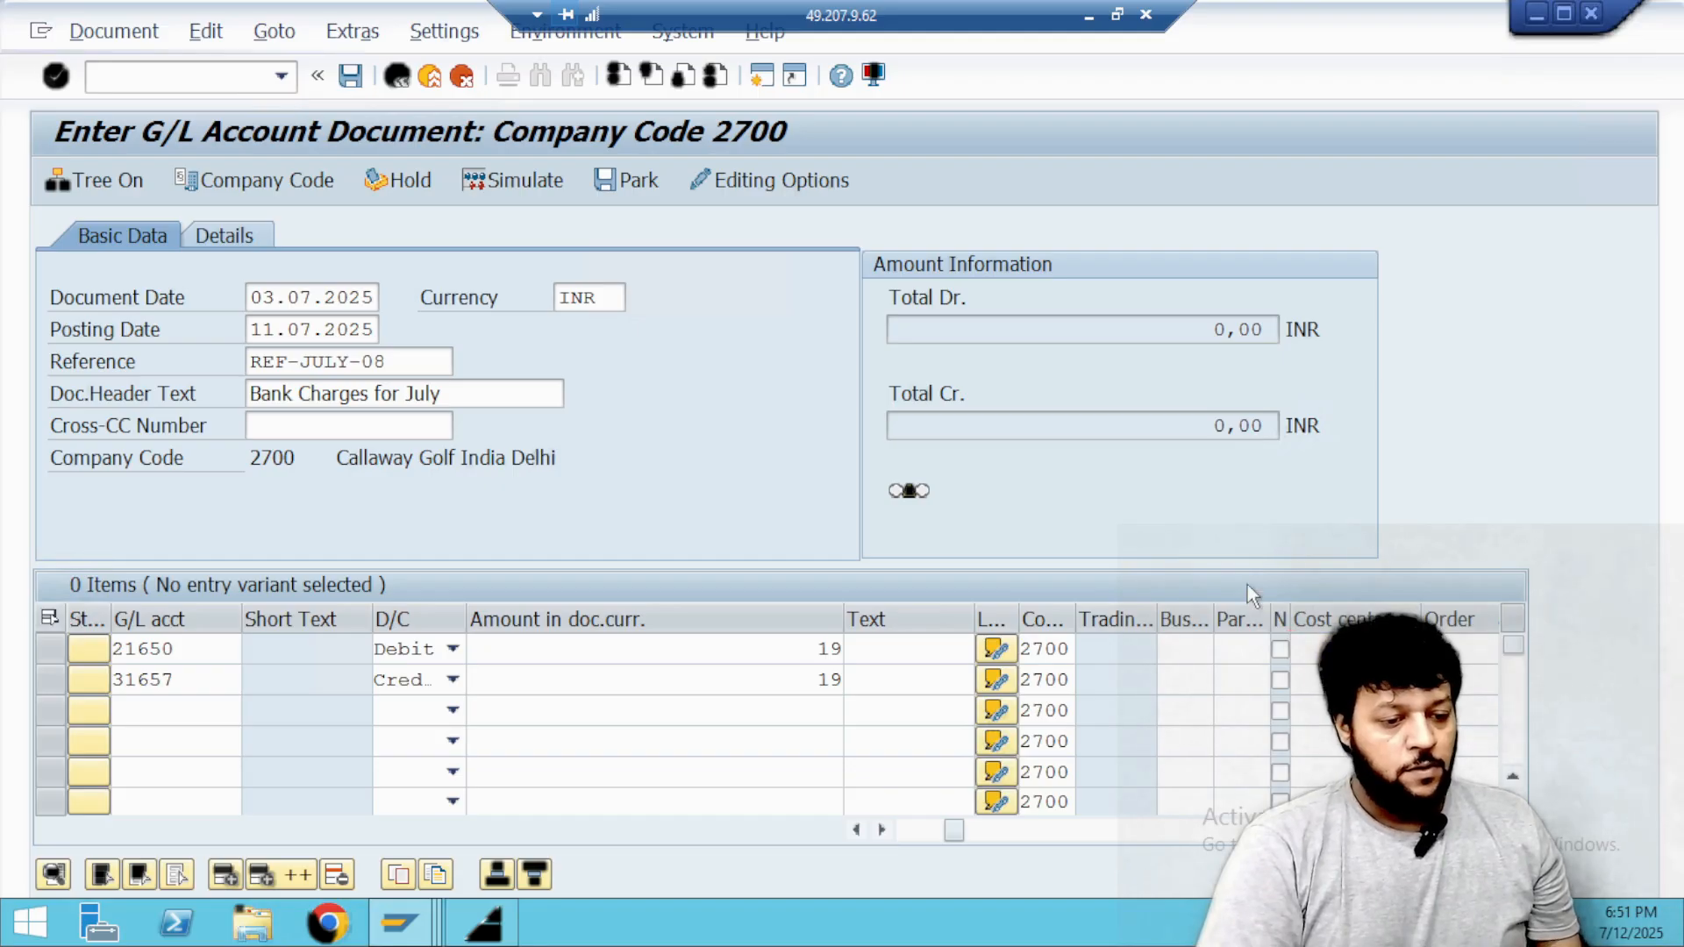
{"action": "key", "text": "F4"}
{"action": "left_click", "coordinate": [659, 355]}
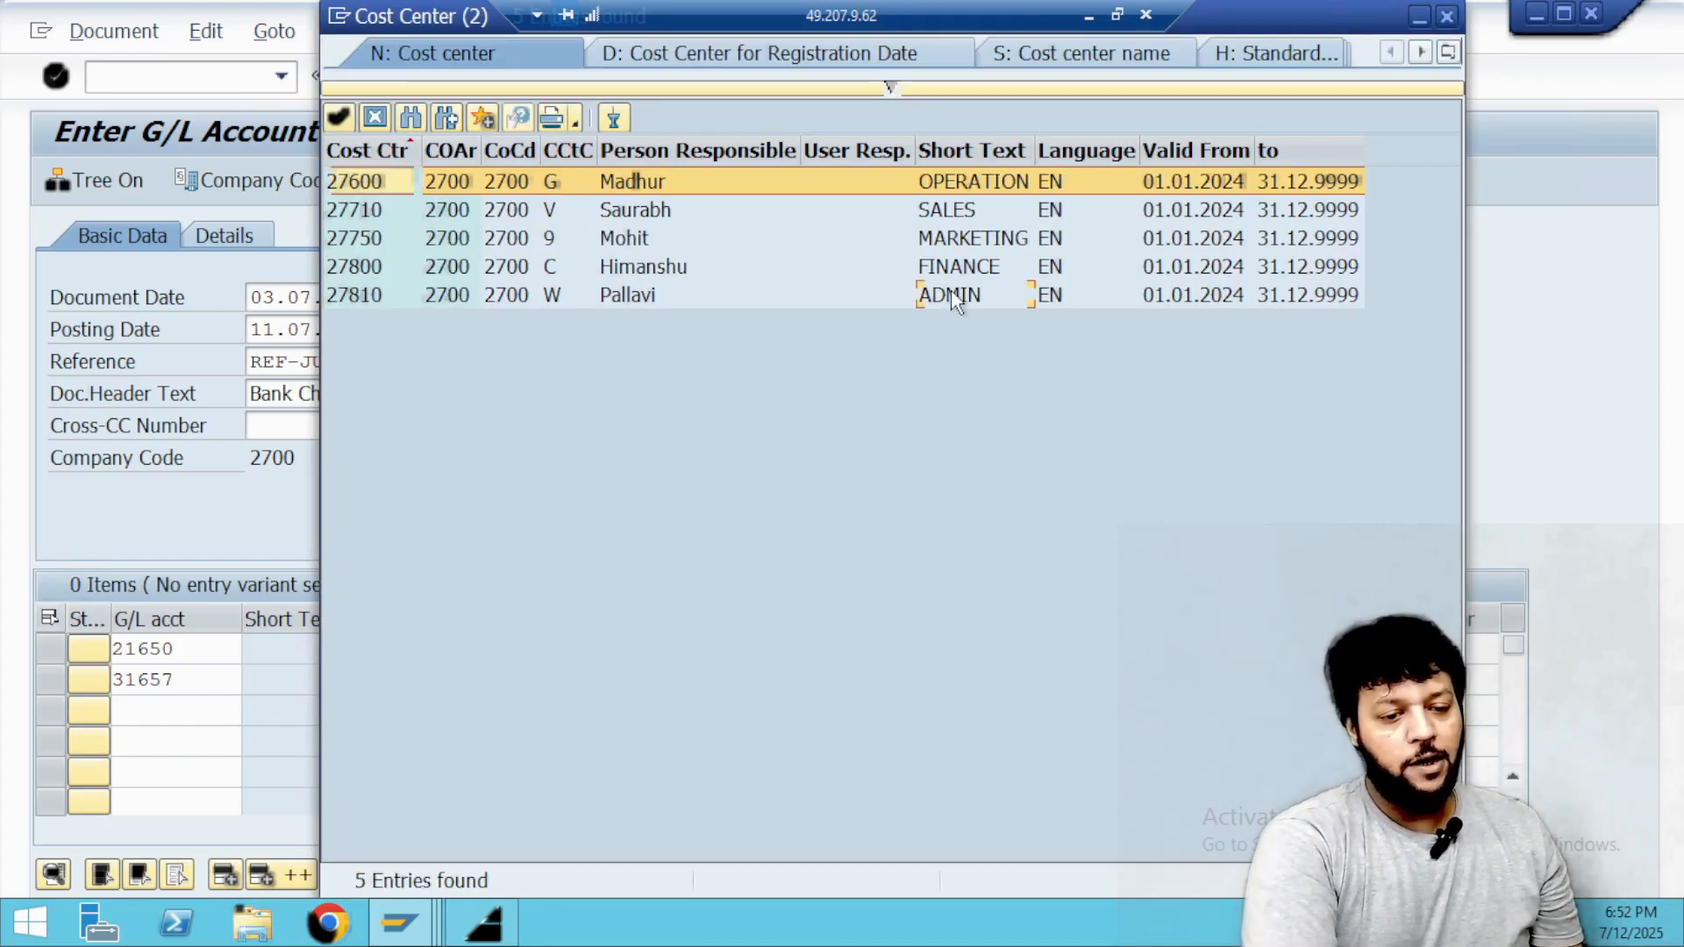
{"action": "double_click", "coordinate": [956, 297]}
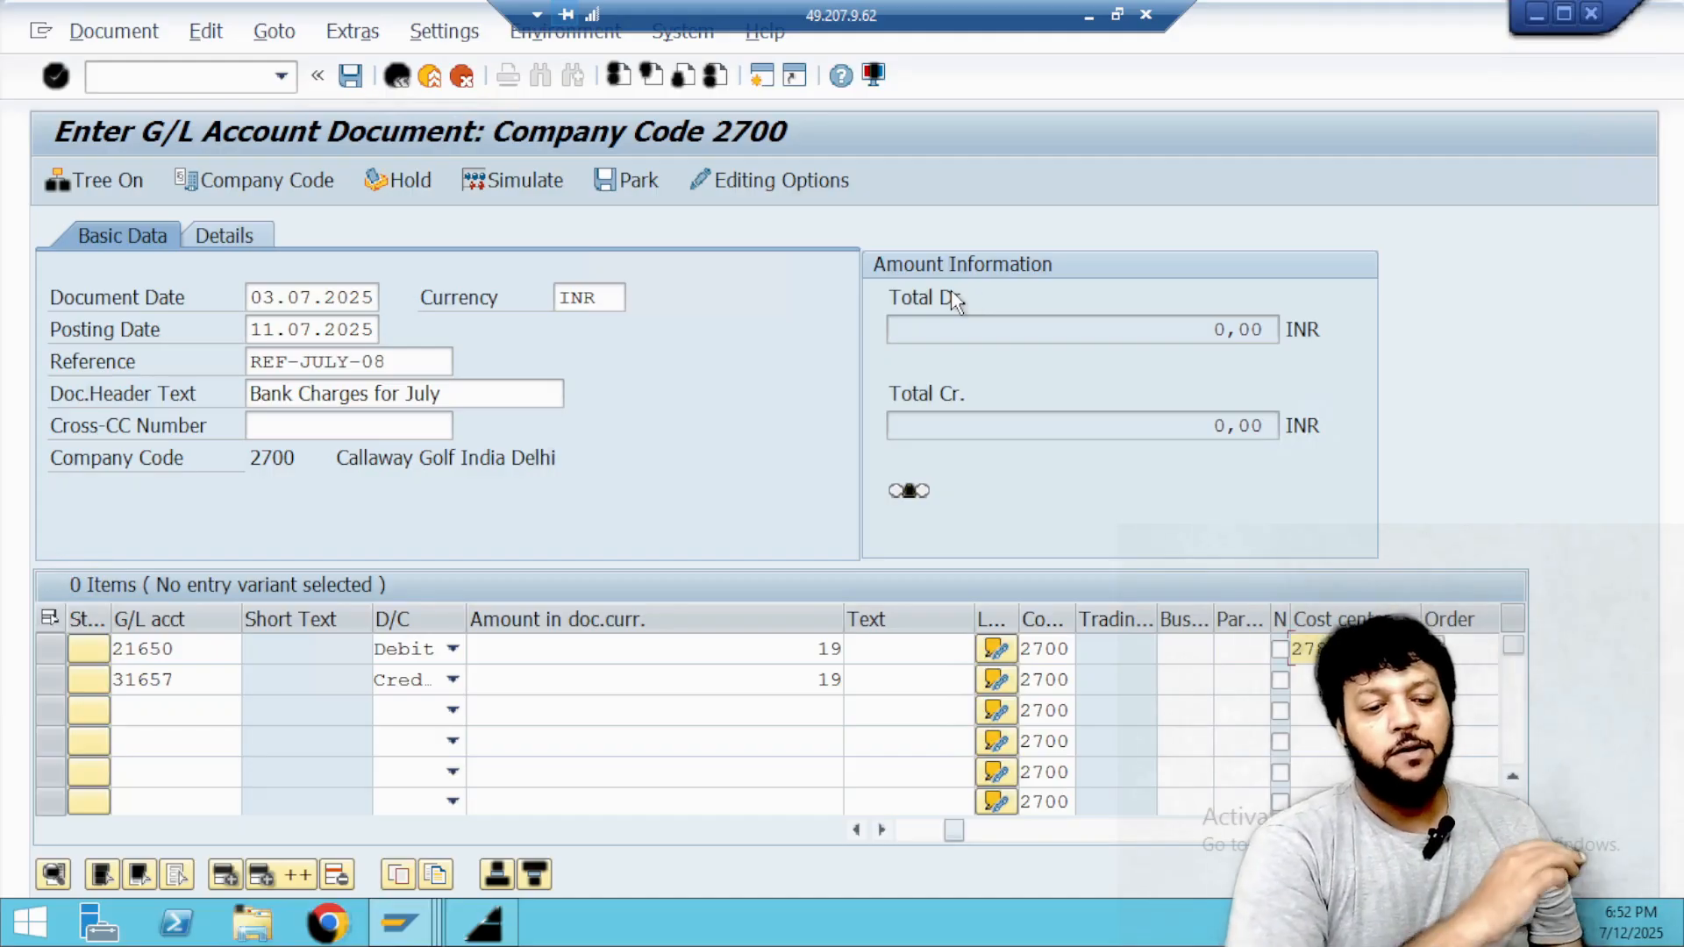
{"action": "left_click", "coordinate": [1411, 649]}
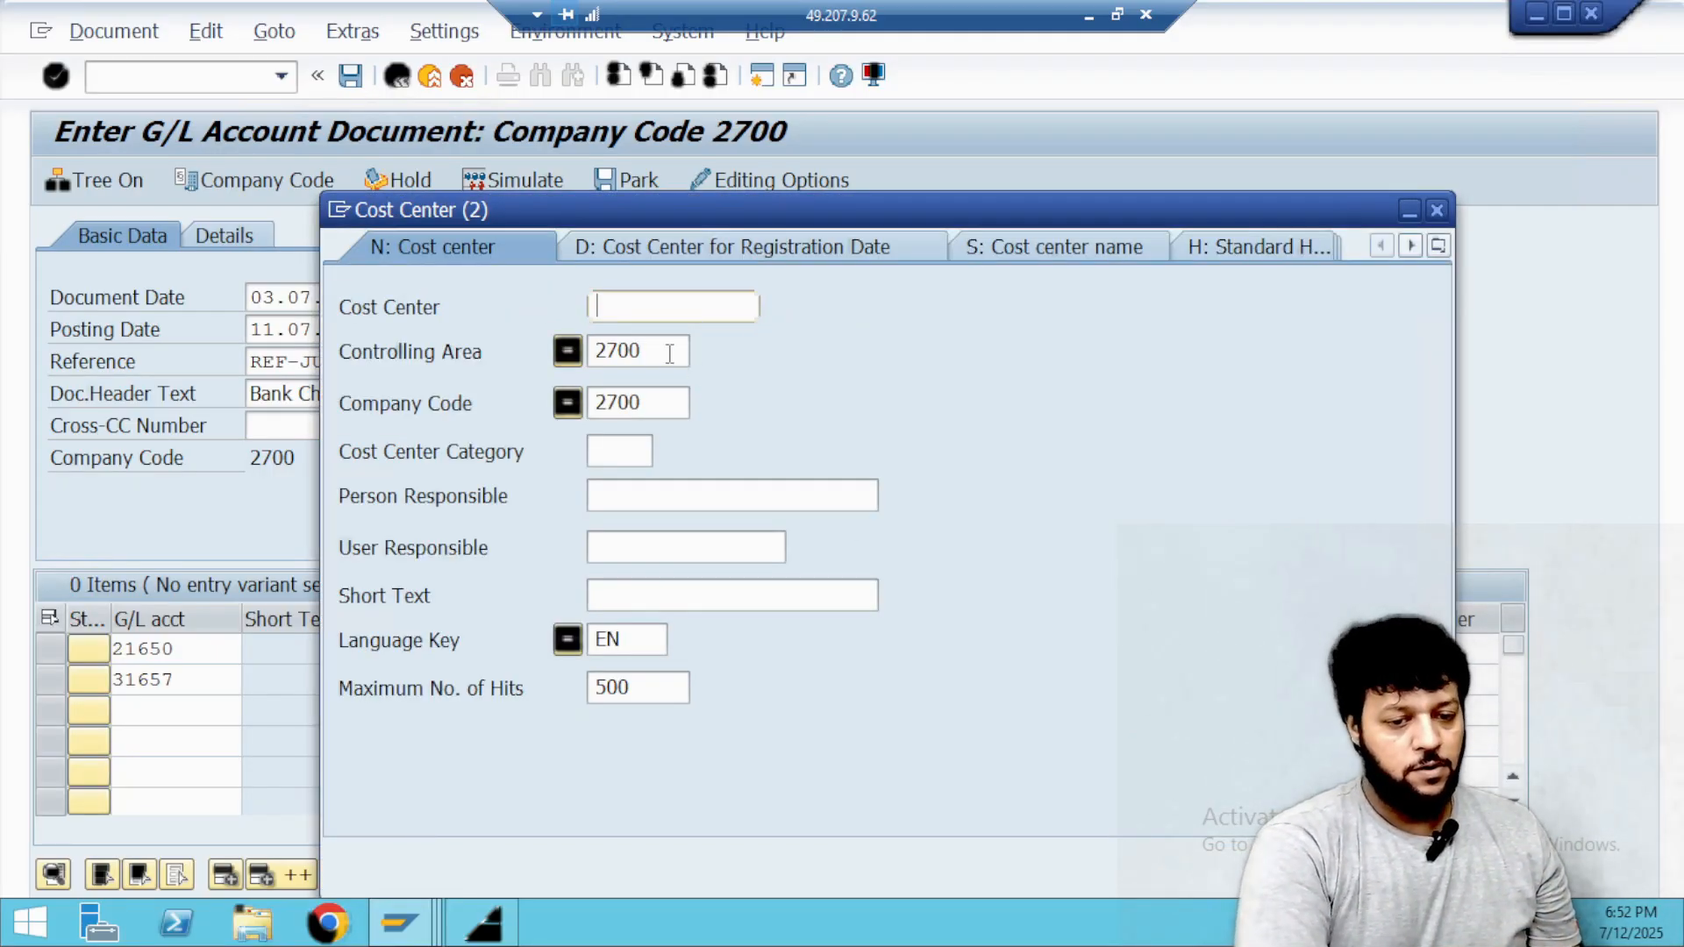
{"action": "left_click", "coordinate": [686, 355]}
{"action": "key", "text": "Return"}
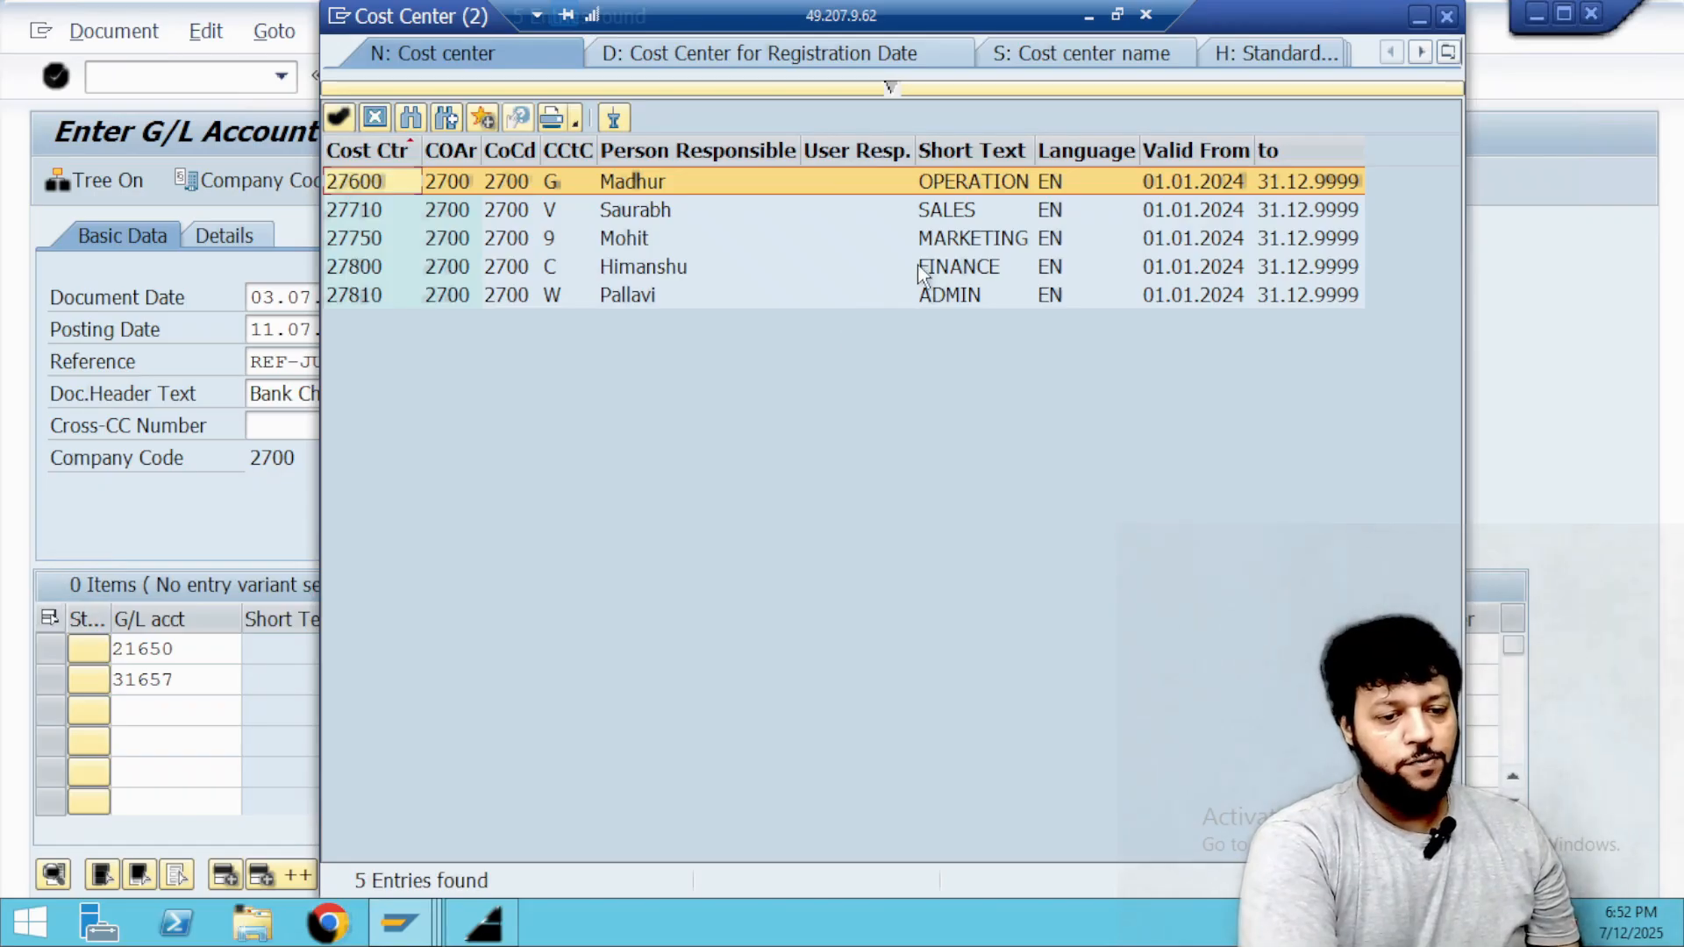
{"action": "double_click", "coordinate": [898, 285]}
{"action": "left_click", "coordinate": [542, 681]}
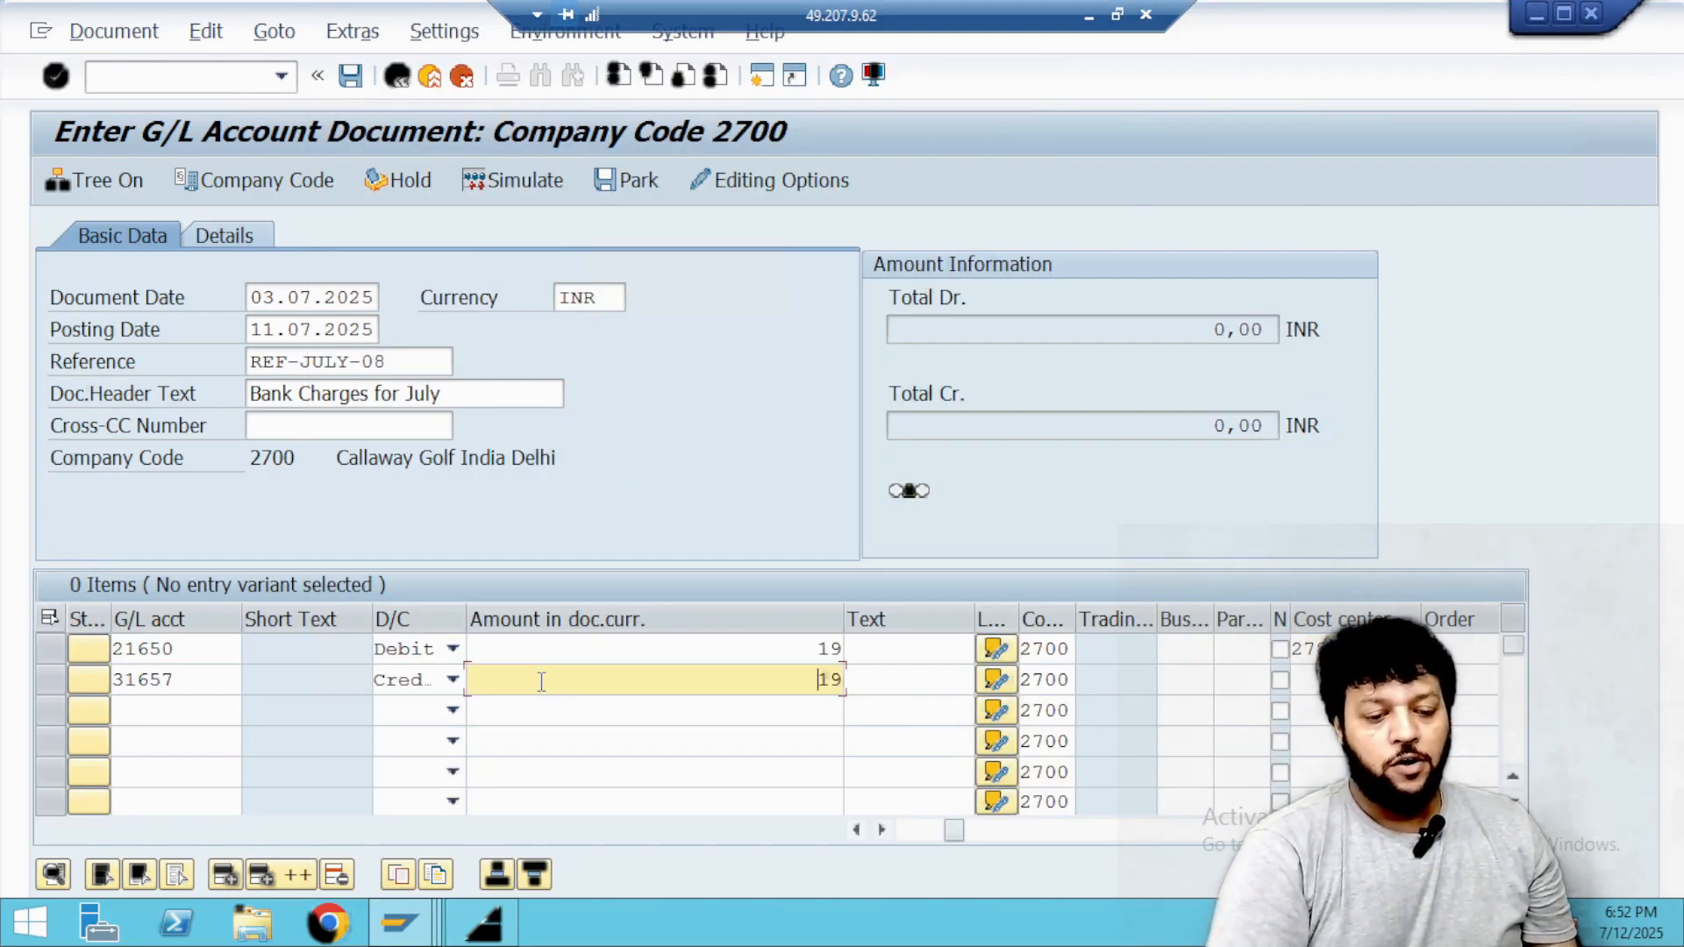
Validate the two line items and post the 19 INR bank charges document in company code 2700.
{"action": "key", "text": "Return"}
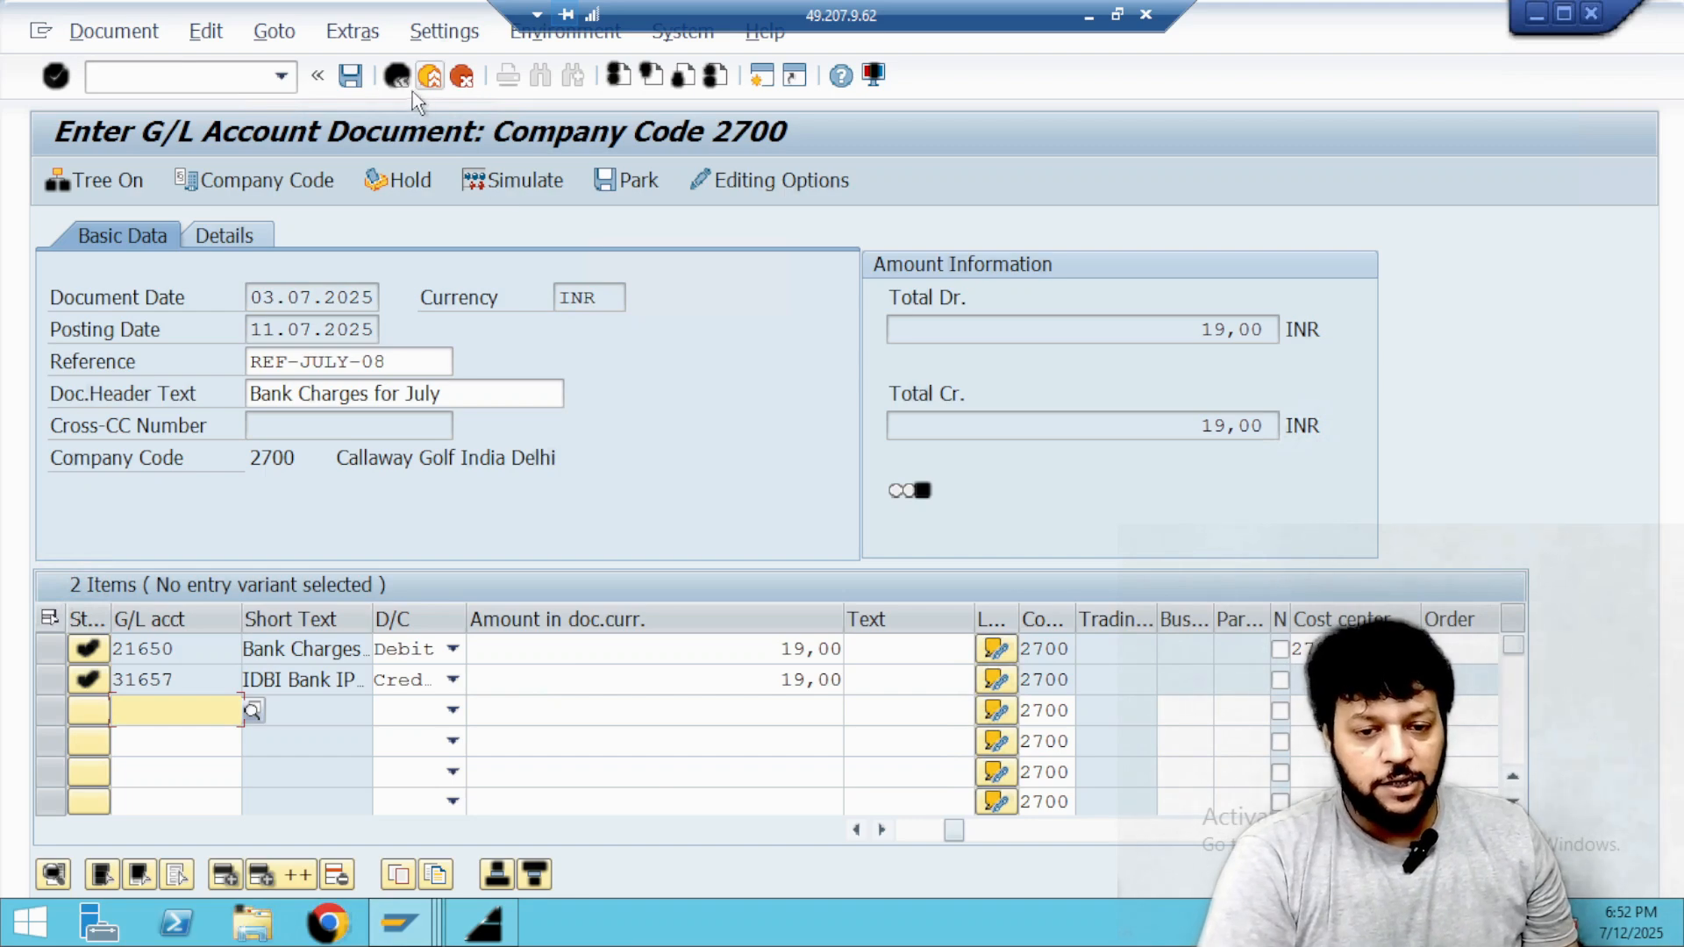
{"action": "left_click", "coordinate": [350, 77]}
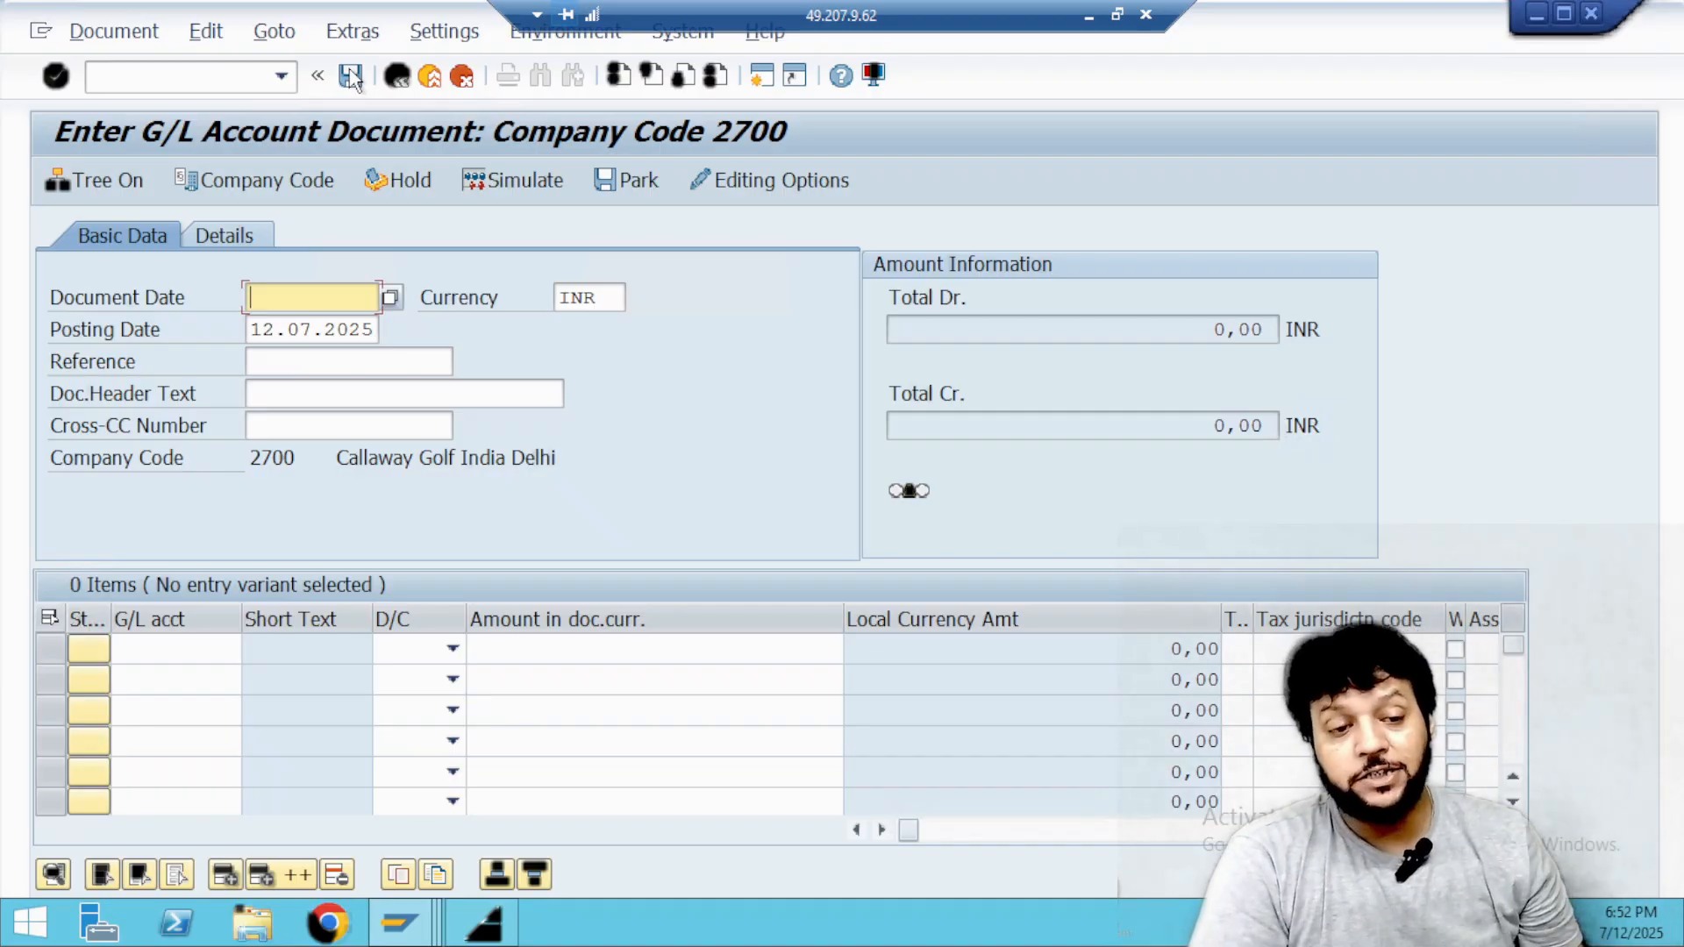
{"action": "left_click", "coordinate": [1087, 19]}
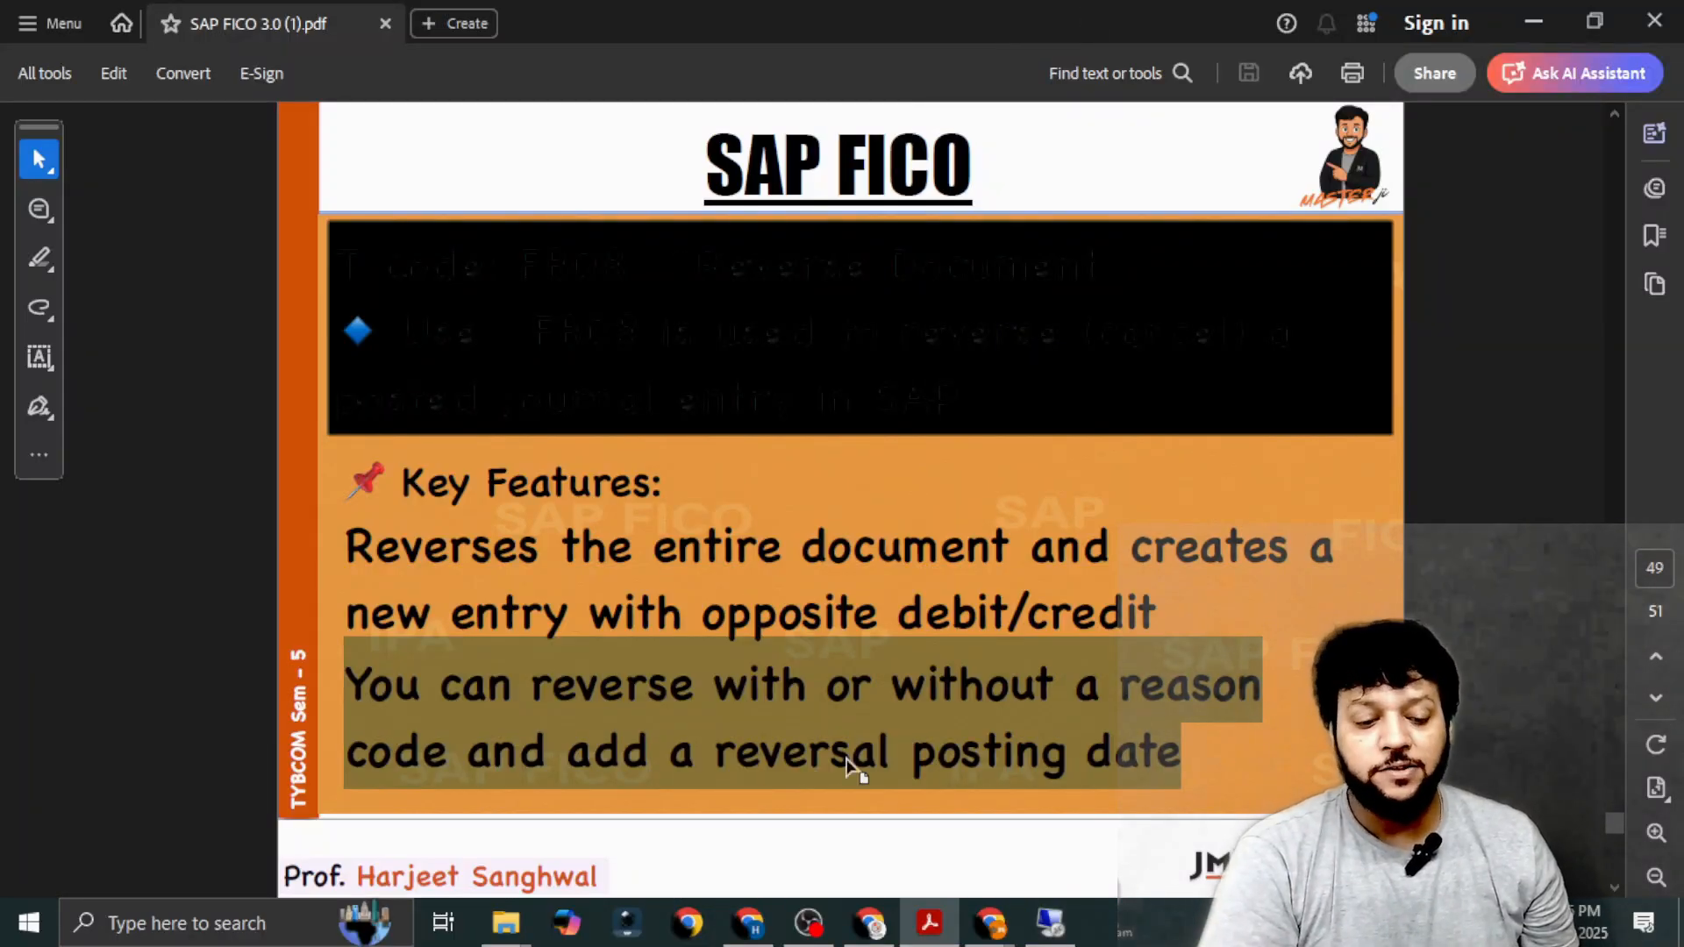
{"action": "left_click", "coordinate": [1049, 924]}
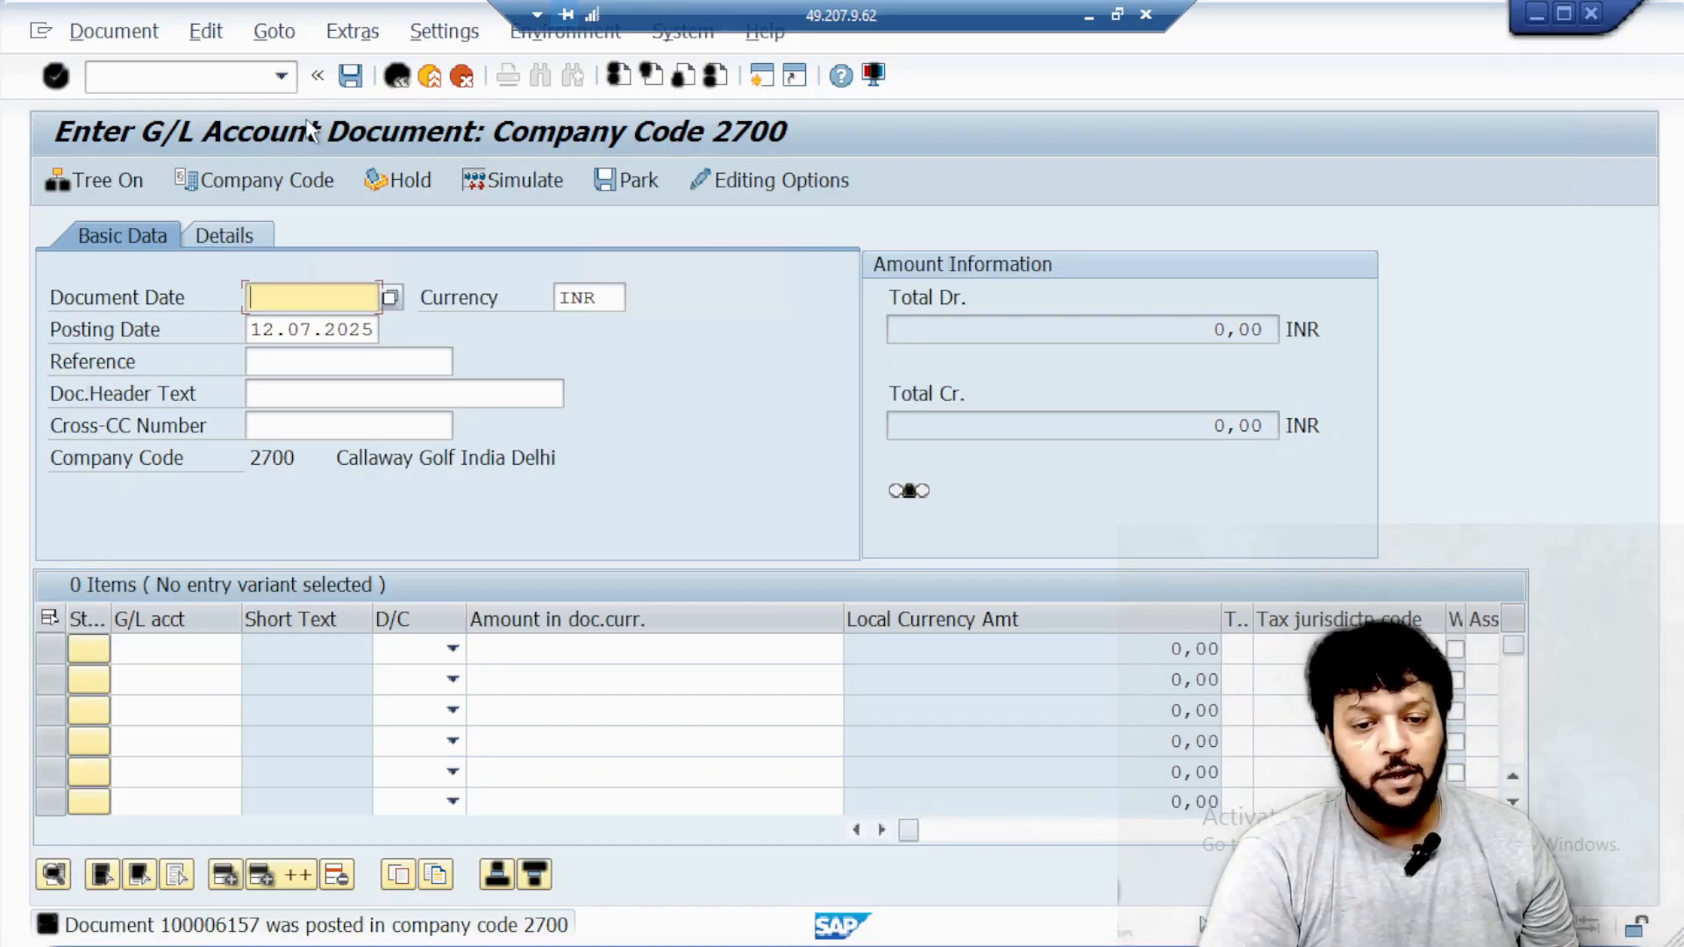
Open the Reverse Document transaction with the command /NFB08 in the document entry session.
{"action": "left_click", "coordinate": [216, 83]}
{"action": "key", "text": "alt+Tab"}
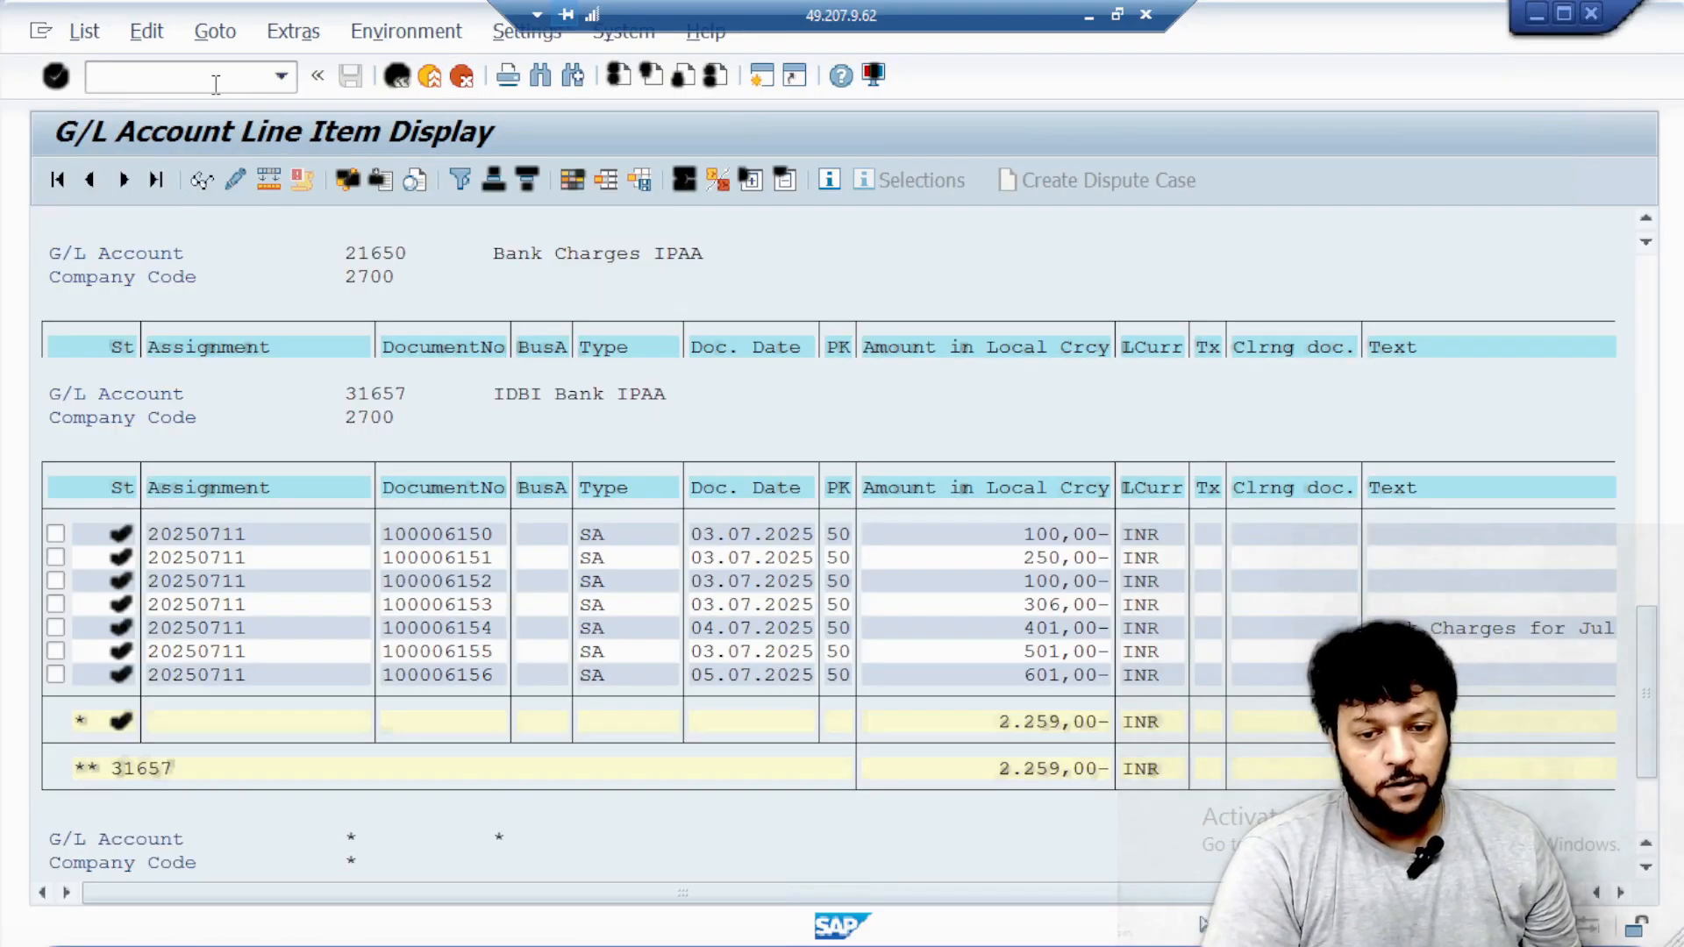
{"action": "key", "text": "alt+Tab"}
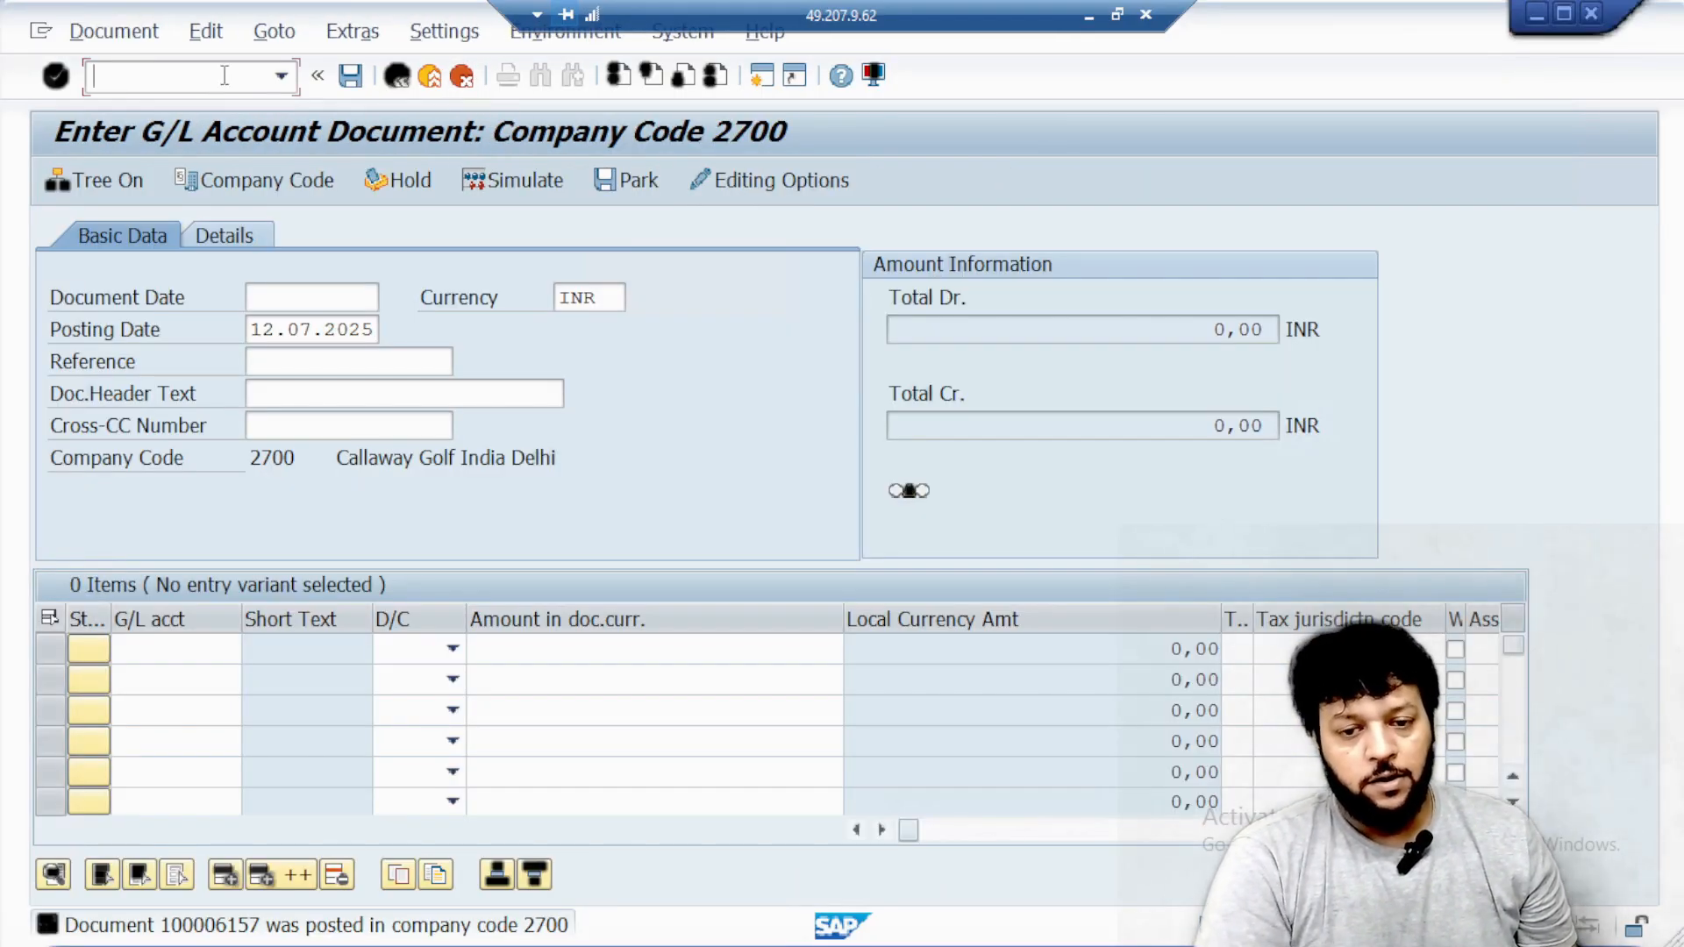
{"action": "type", "text": "/NF"}
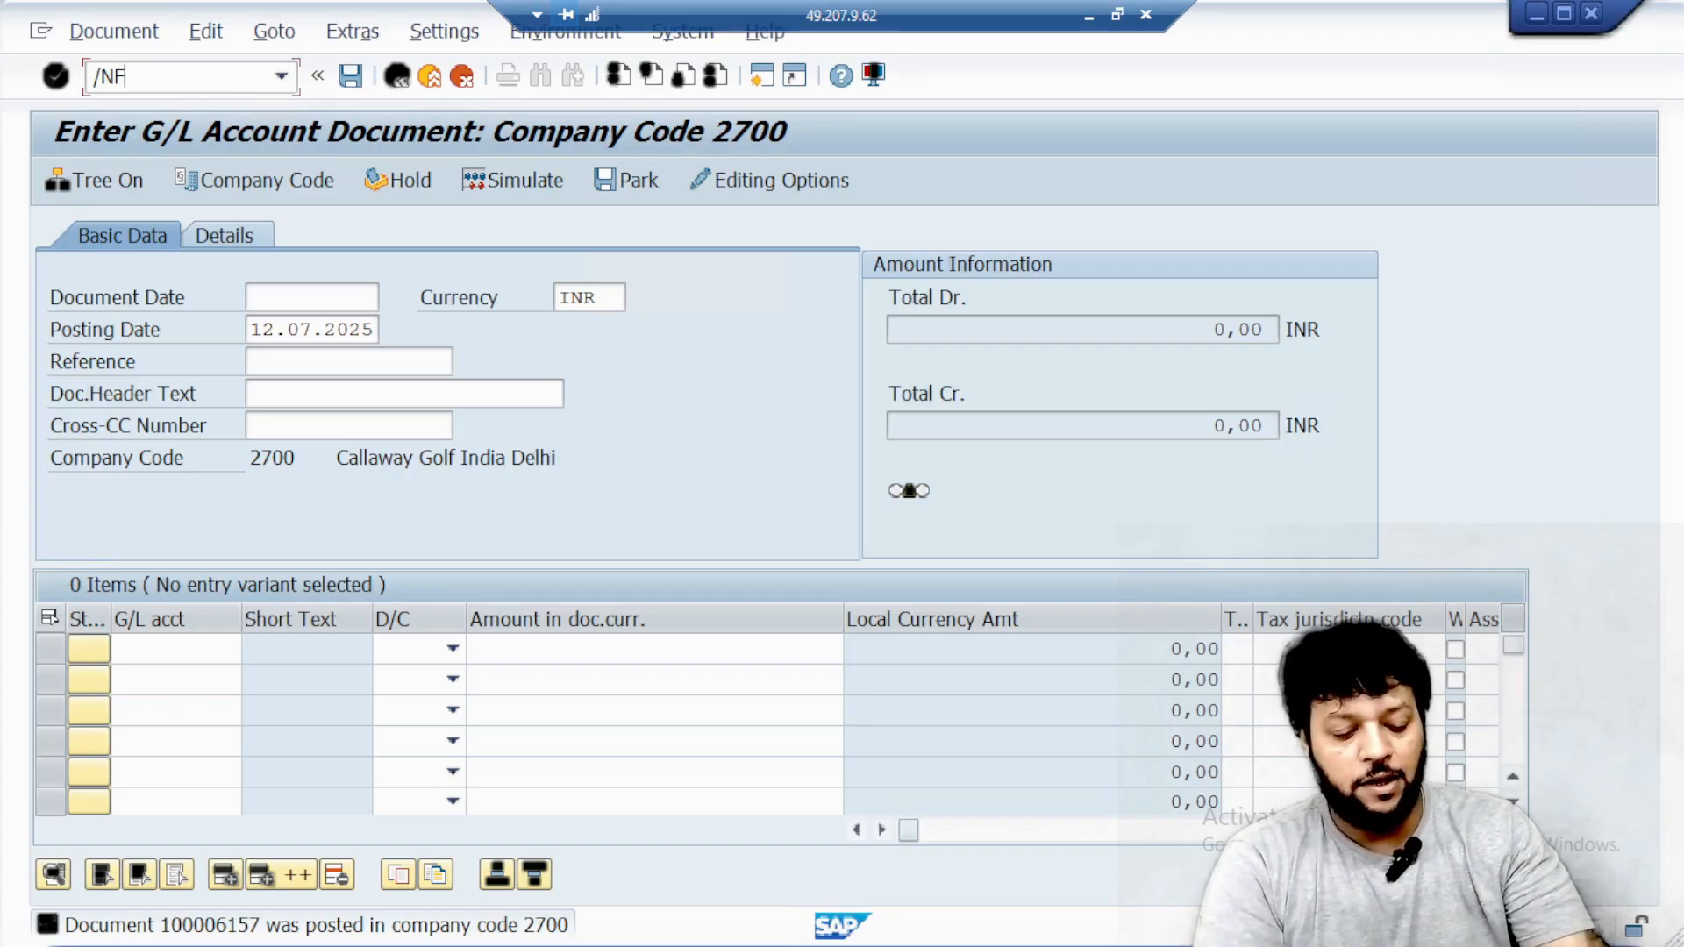
{"action": "type", "text": "B08"}
{"action": "key", "text": "Return"}
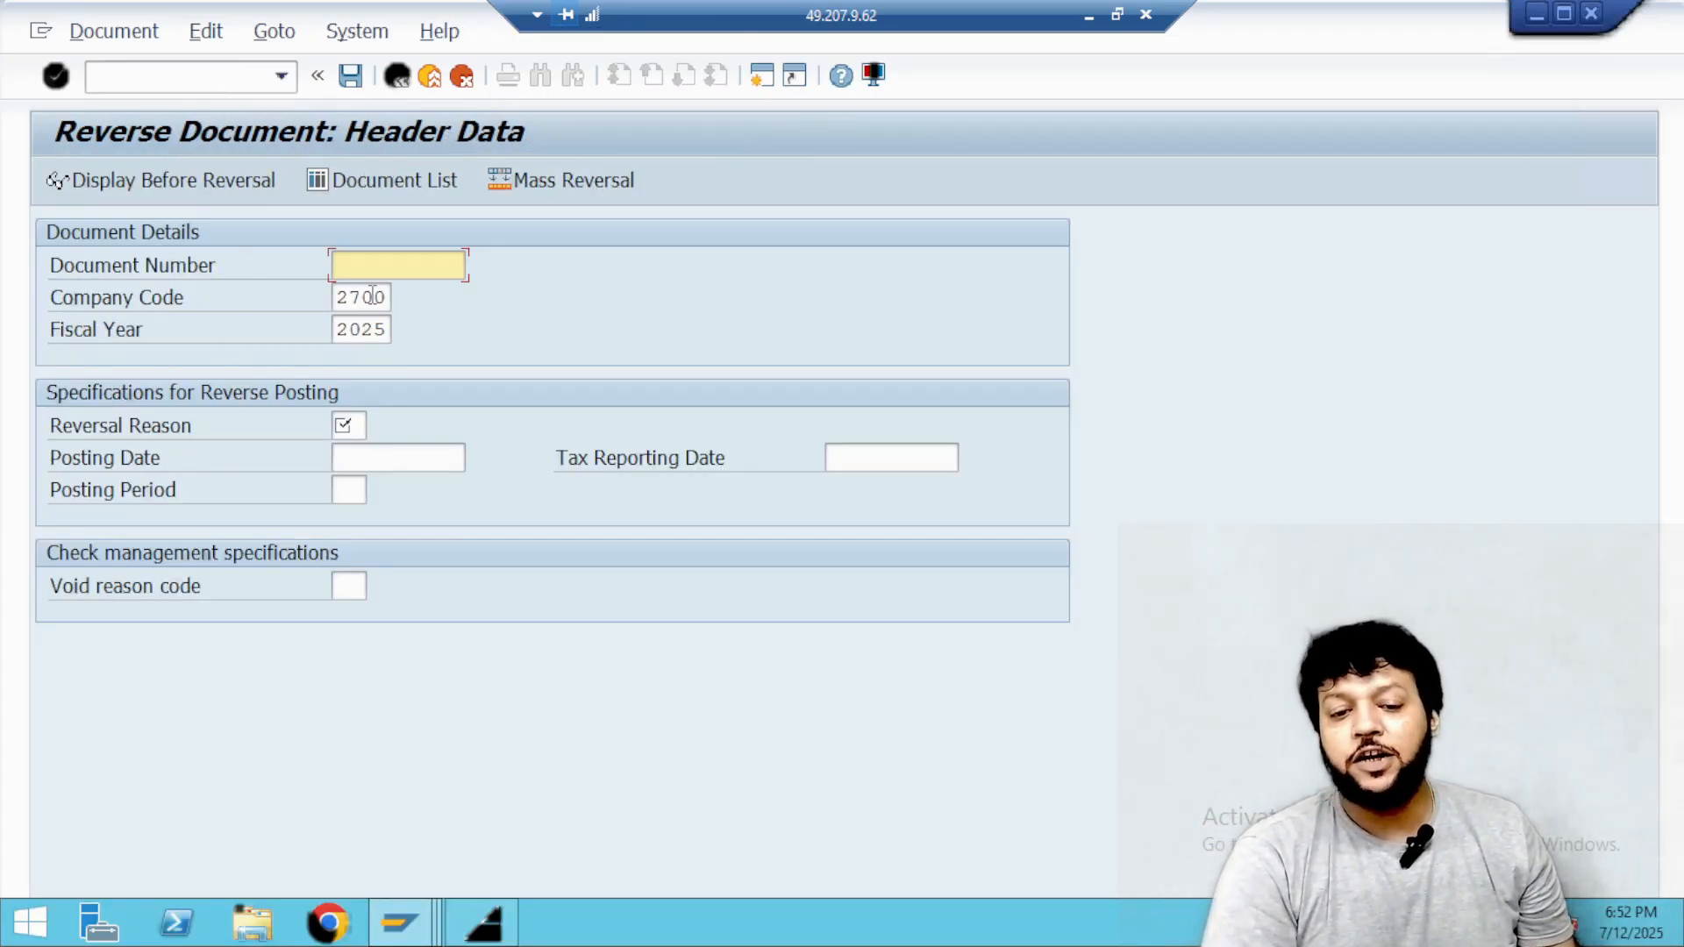
Refresh the Bank Charges IPAA line item list and copy the 19 INR posting's document number into the reversal's document number.
{"action": "key", "text": "alt+Tab"}
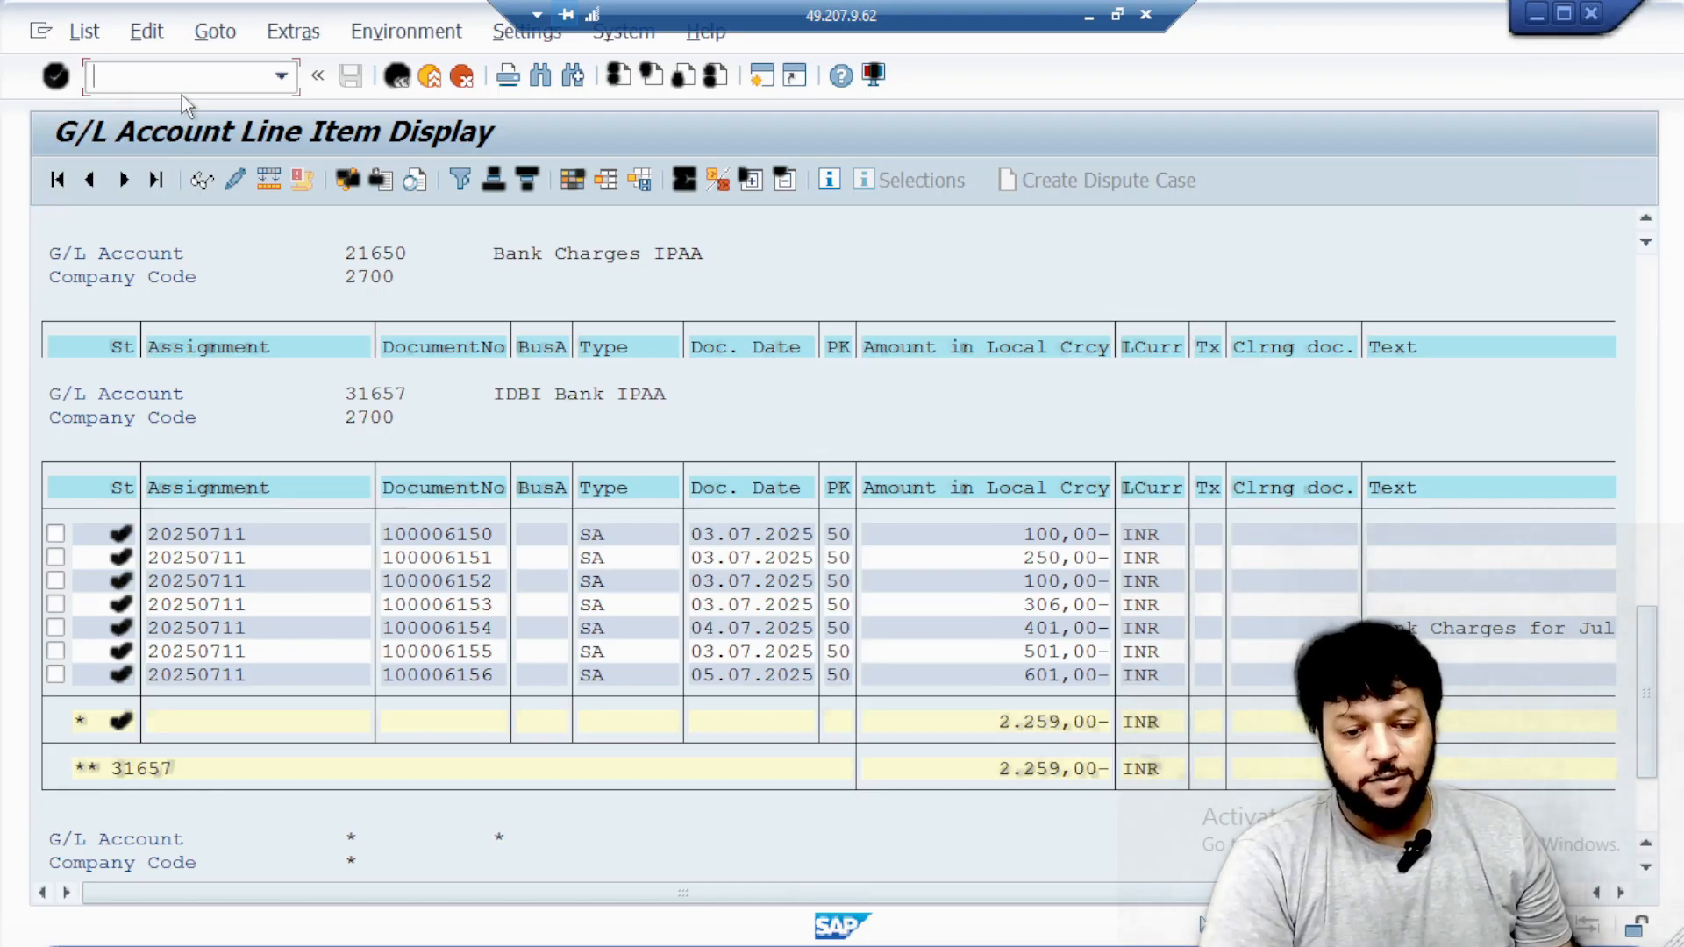
{"action": "left_click", "coordinate": [396, 77]}
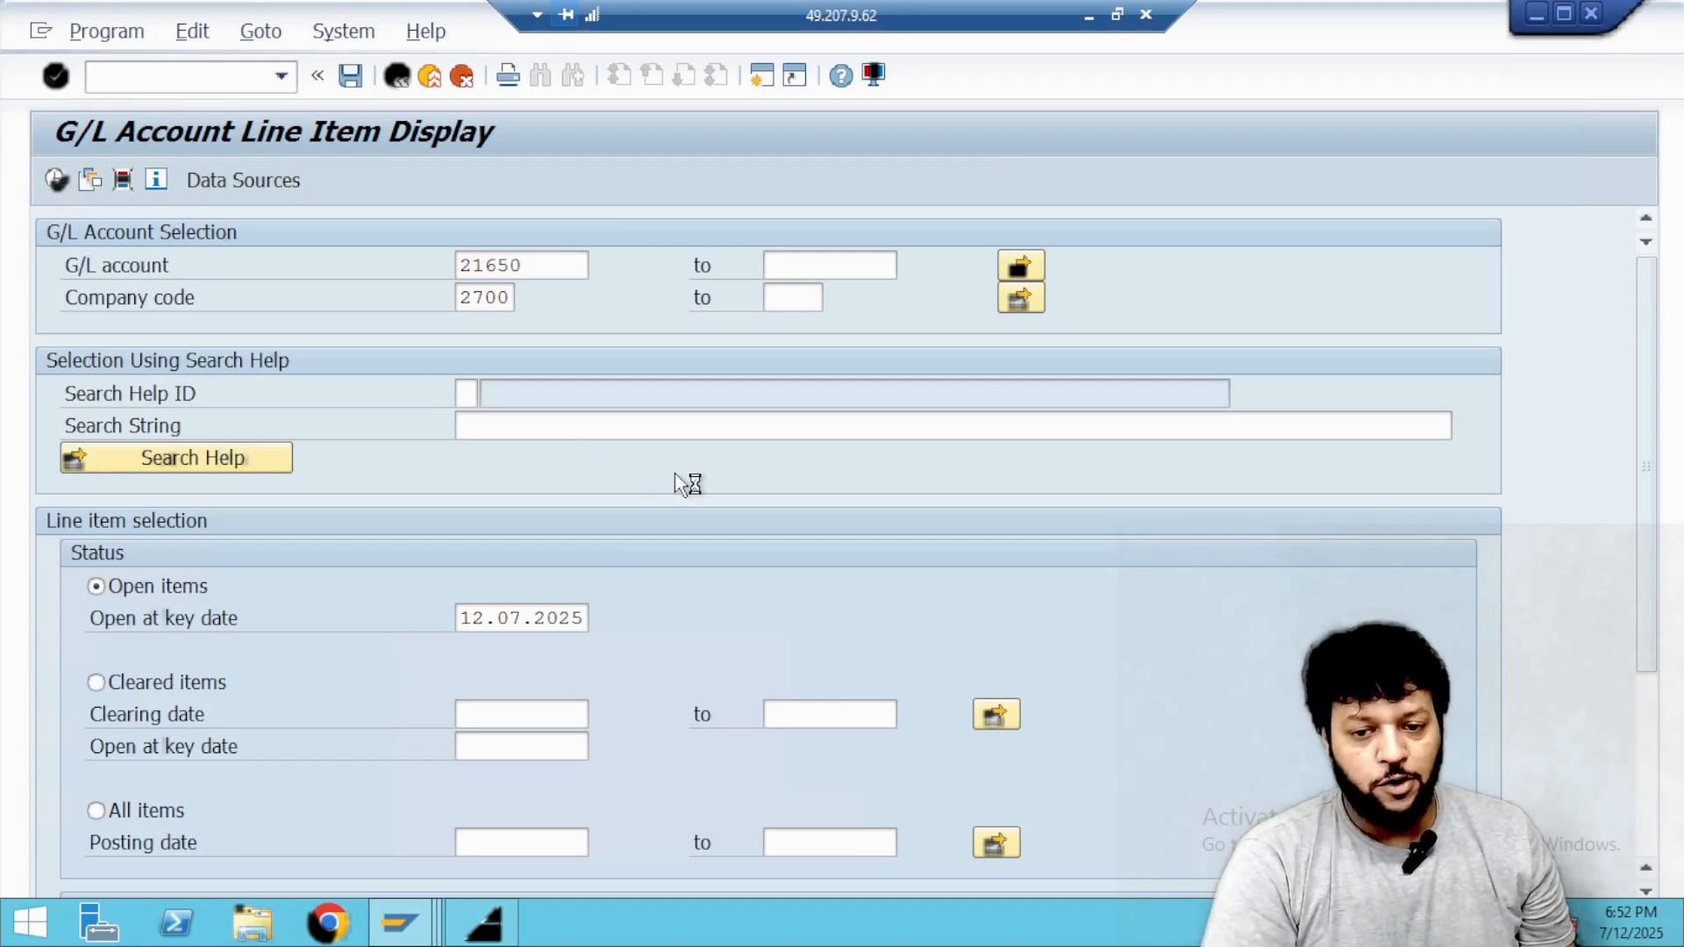
{"action": "scroll", "coordinate": [676, 474], "scroll_direction": "down", "scroll_amount": 3}
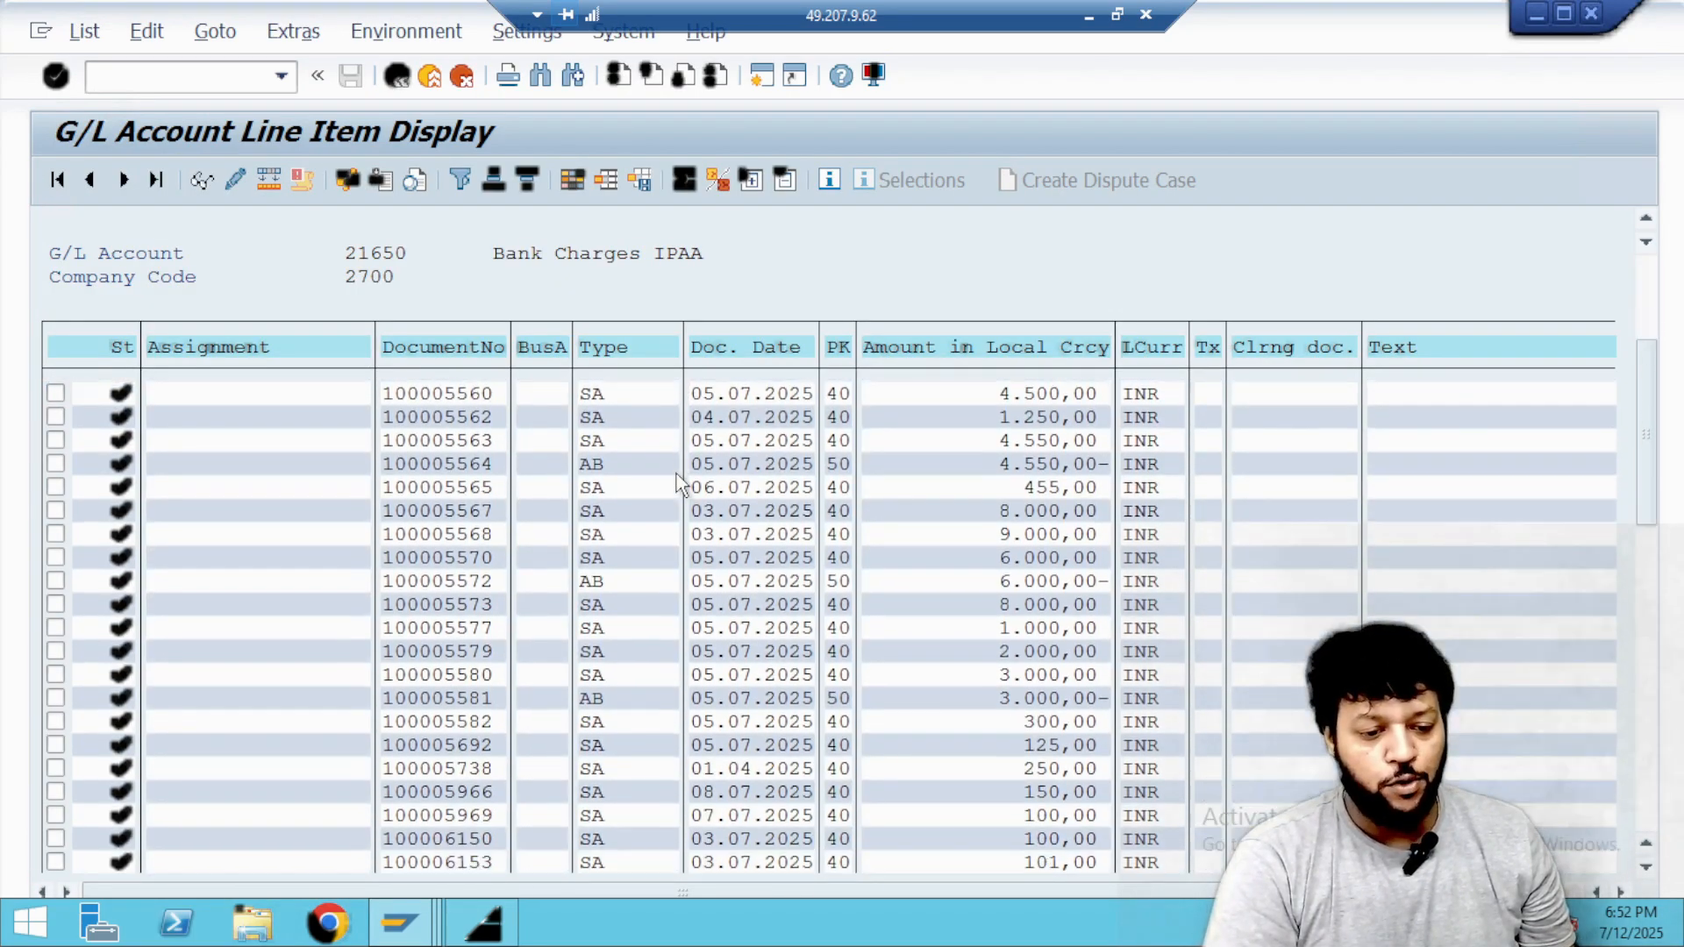
{"action": "scroll", "coordinate": [676, 473], "scroll_direction": "down", "scroll_amount": 3}
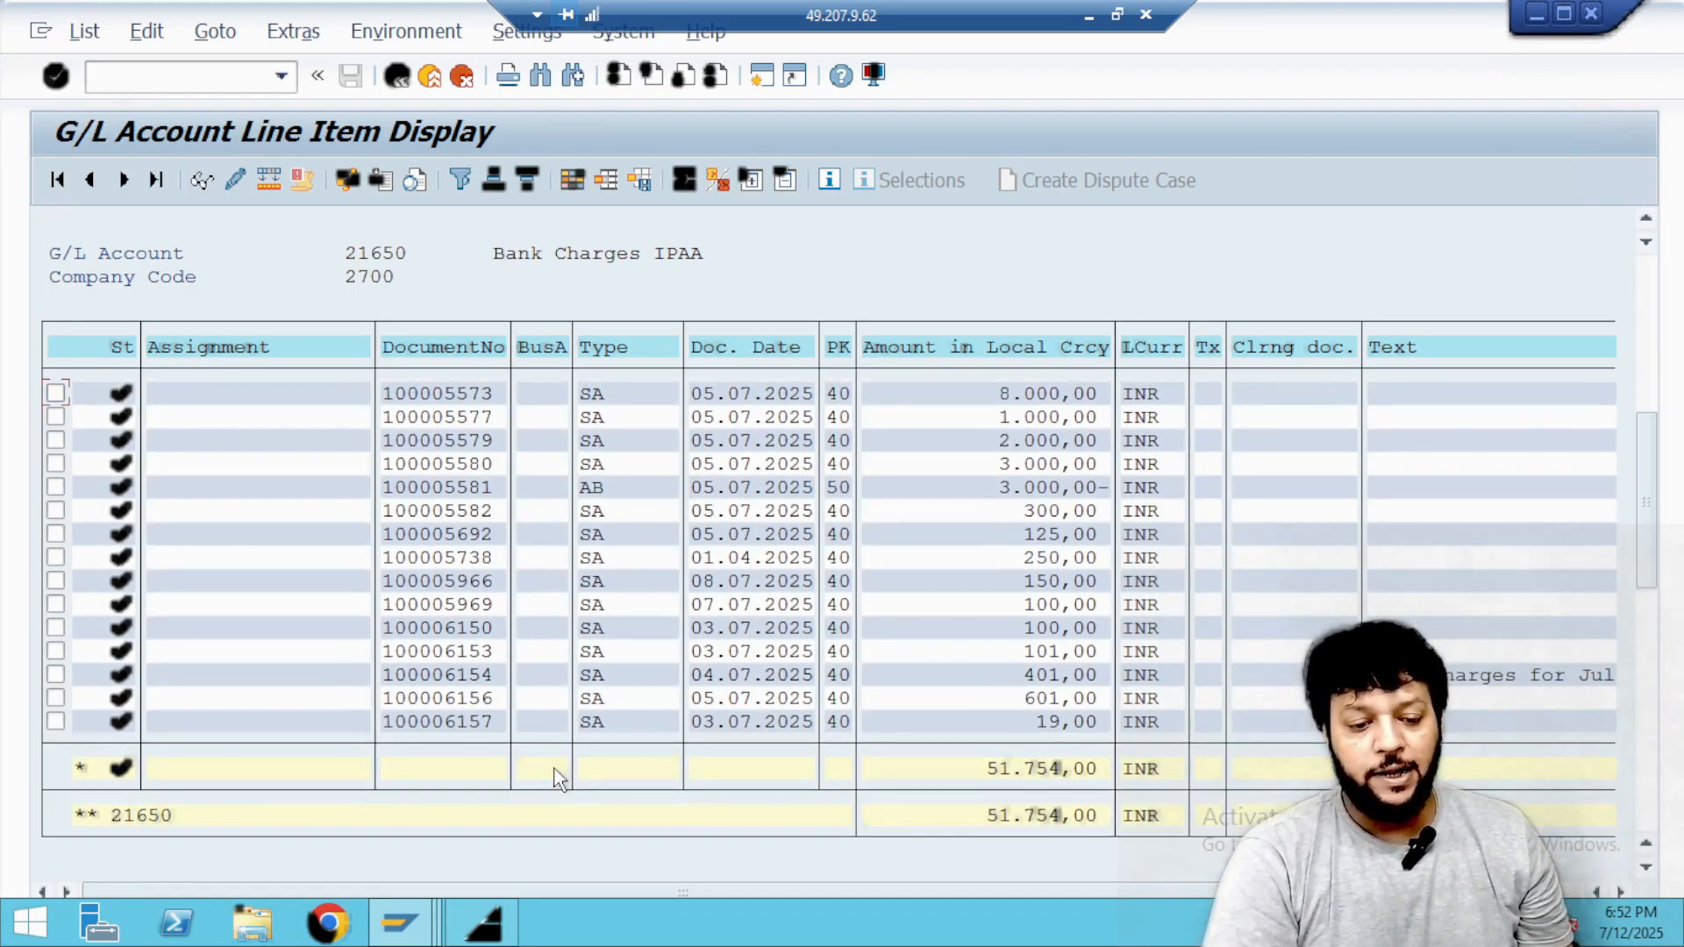
{"action": "left_click_drag", "start_coordinate": [383, 719], "coordinate": [496, 744]}
{"action": "key", "text": "ctrl+c"}
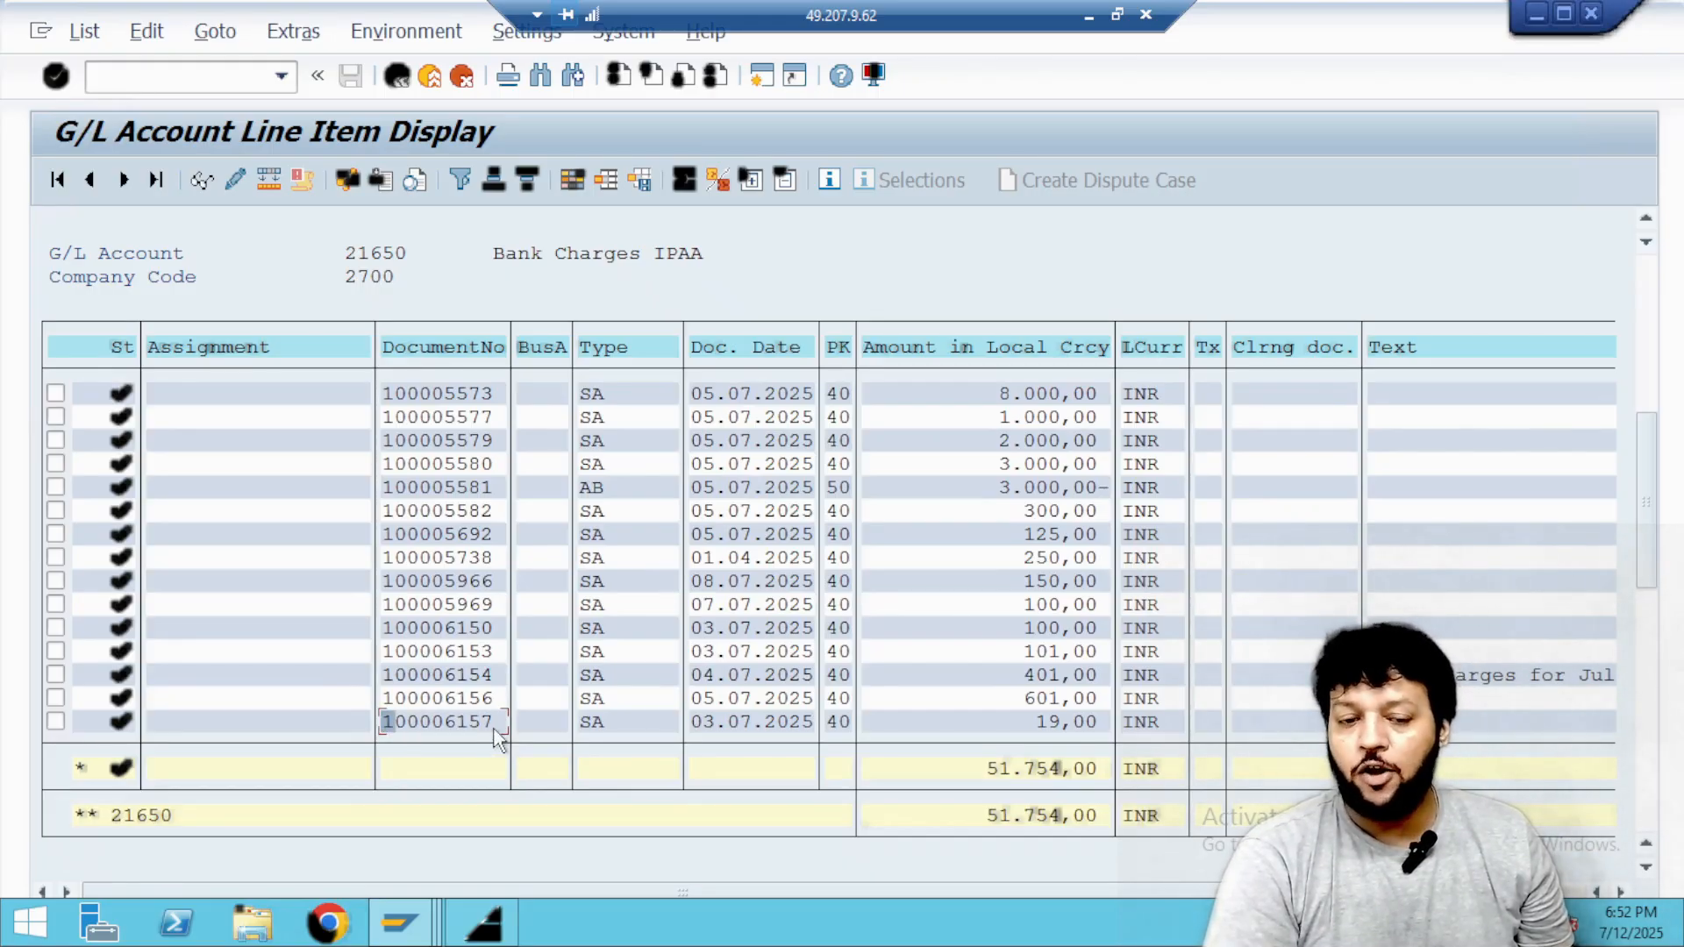
{"action": "left_click", "coordinate": [873, 75]}
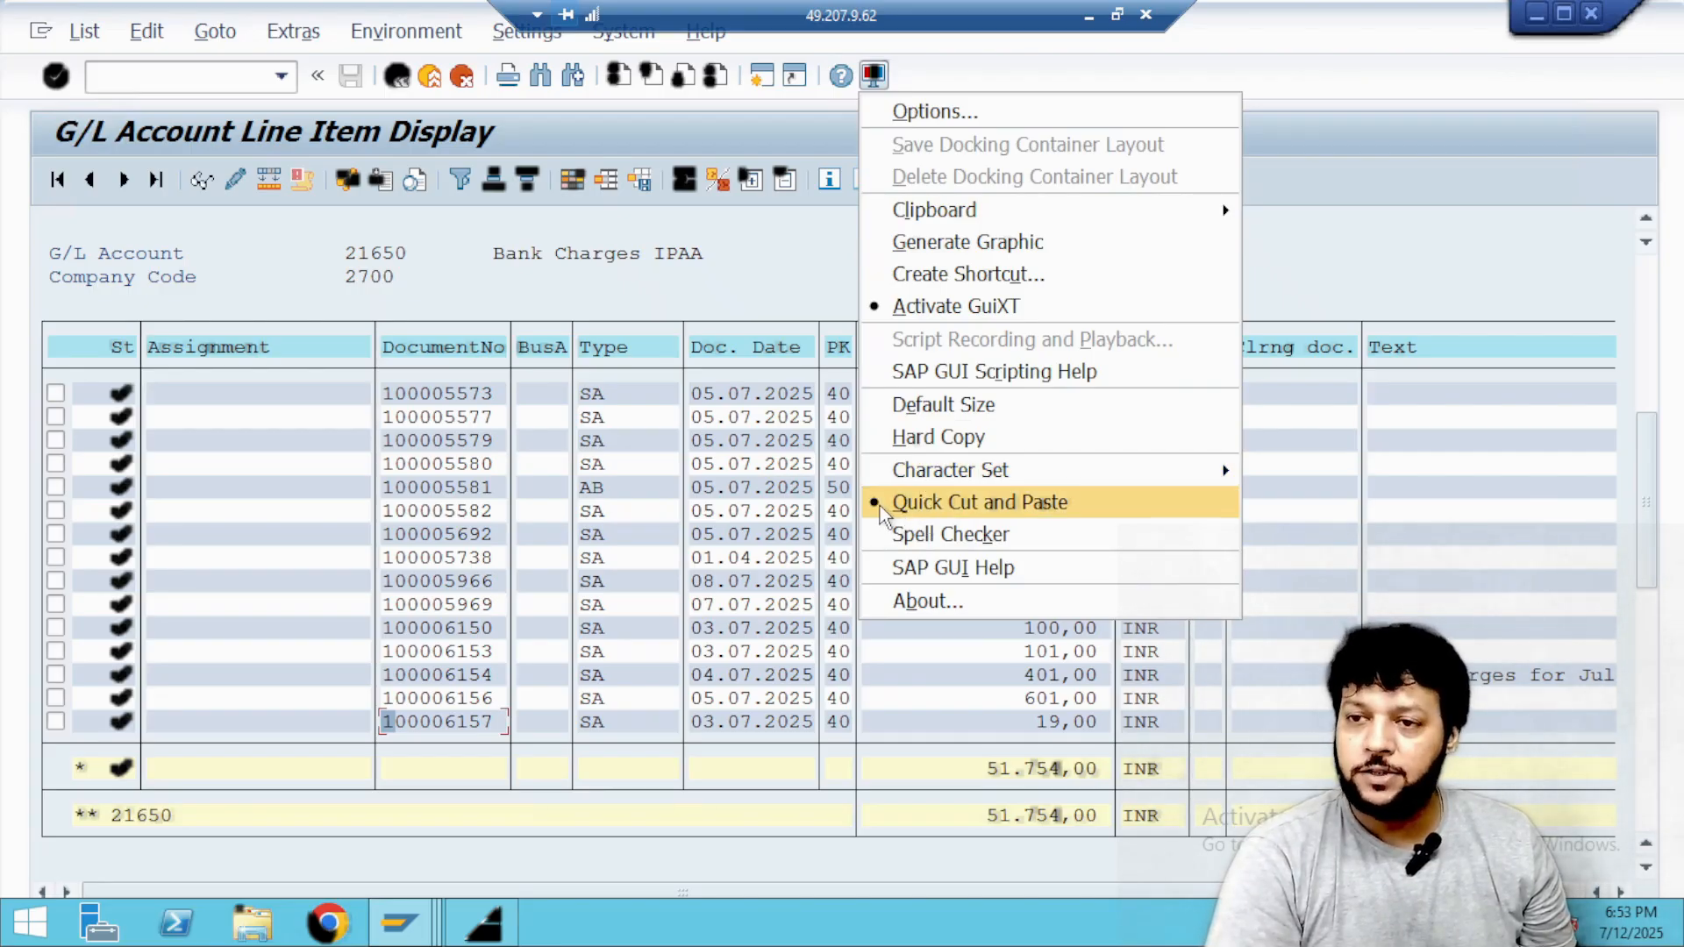
{"action": "left_click", "coordinate": [832, 277]}
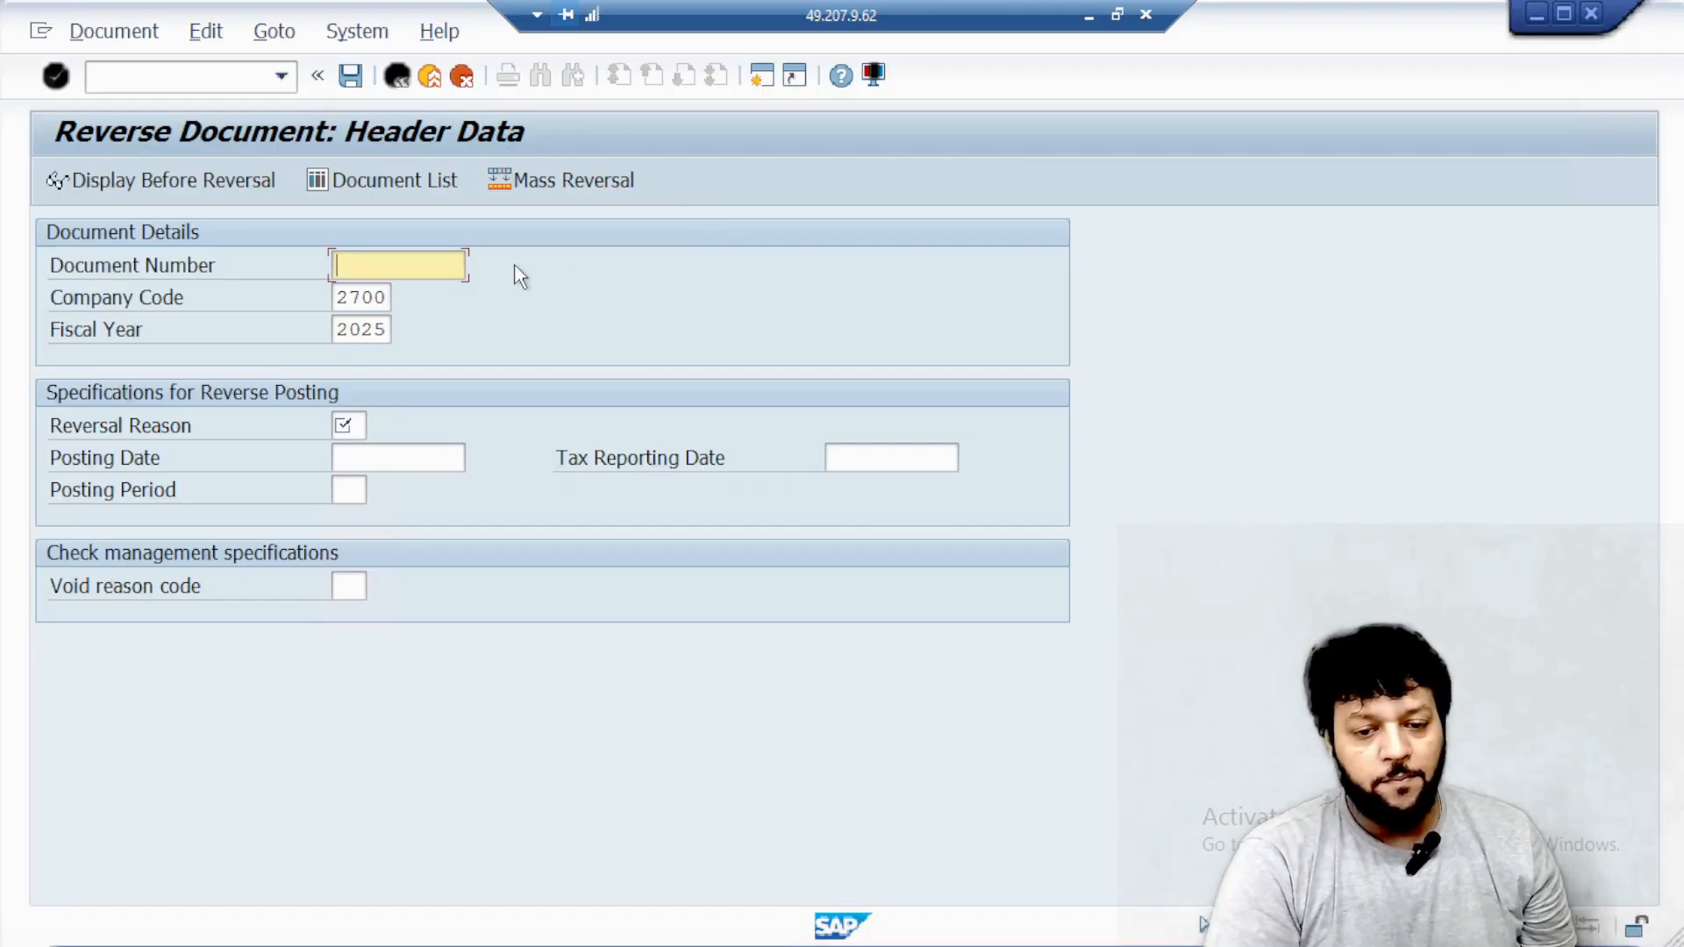
{"action": "key", "text": "ctrl+v"}
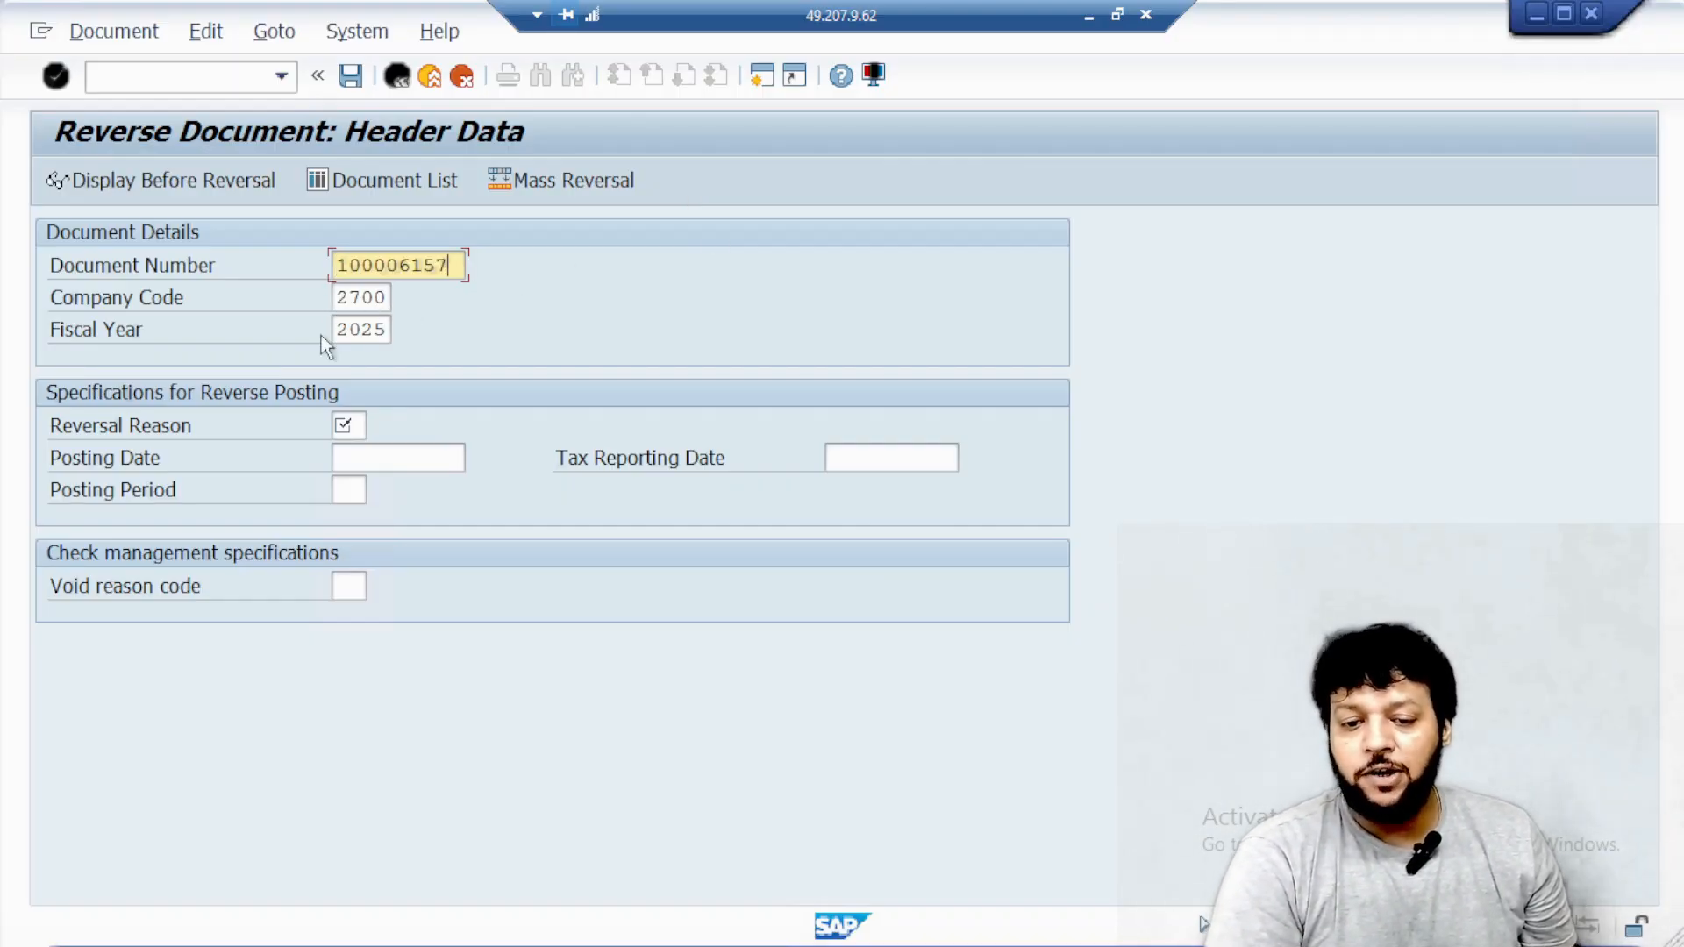
Set the reversal reason to 01, Reversal in same period.
{"action": "left_click", "coordinate": [348, 425]}
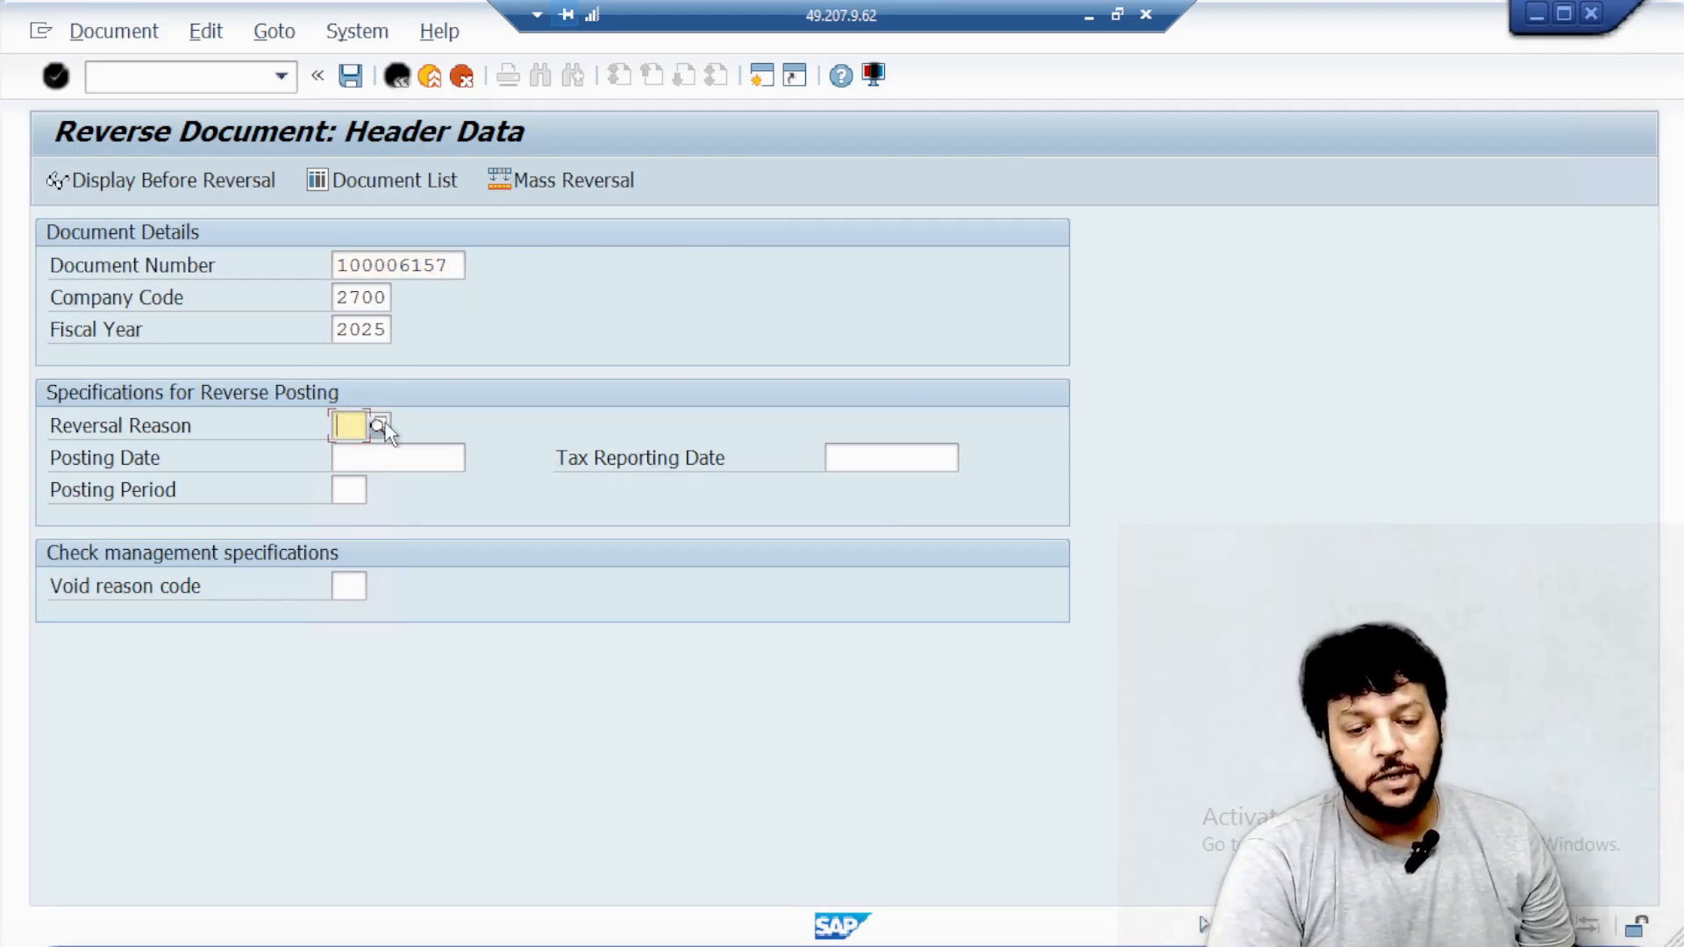
{"action": "left_click", "coordinate": [378, 425]}
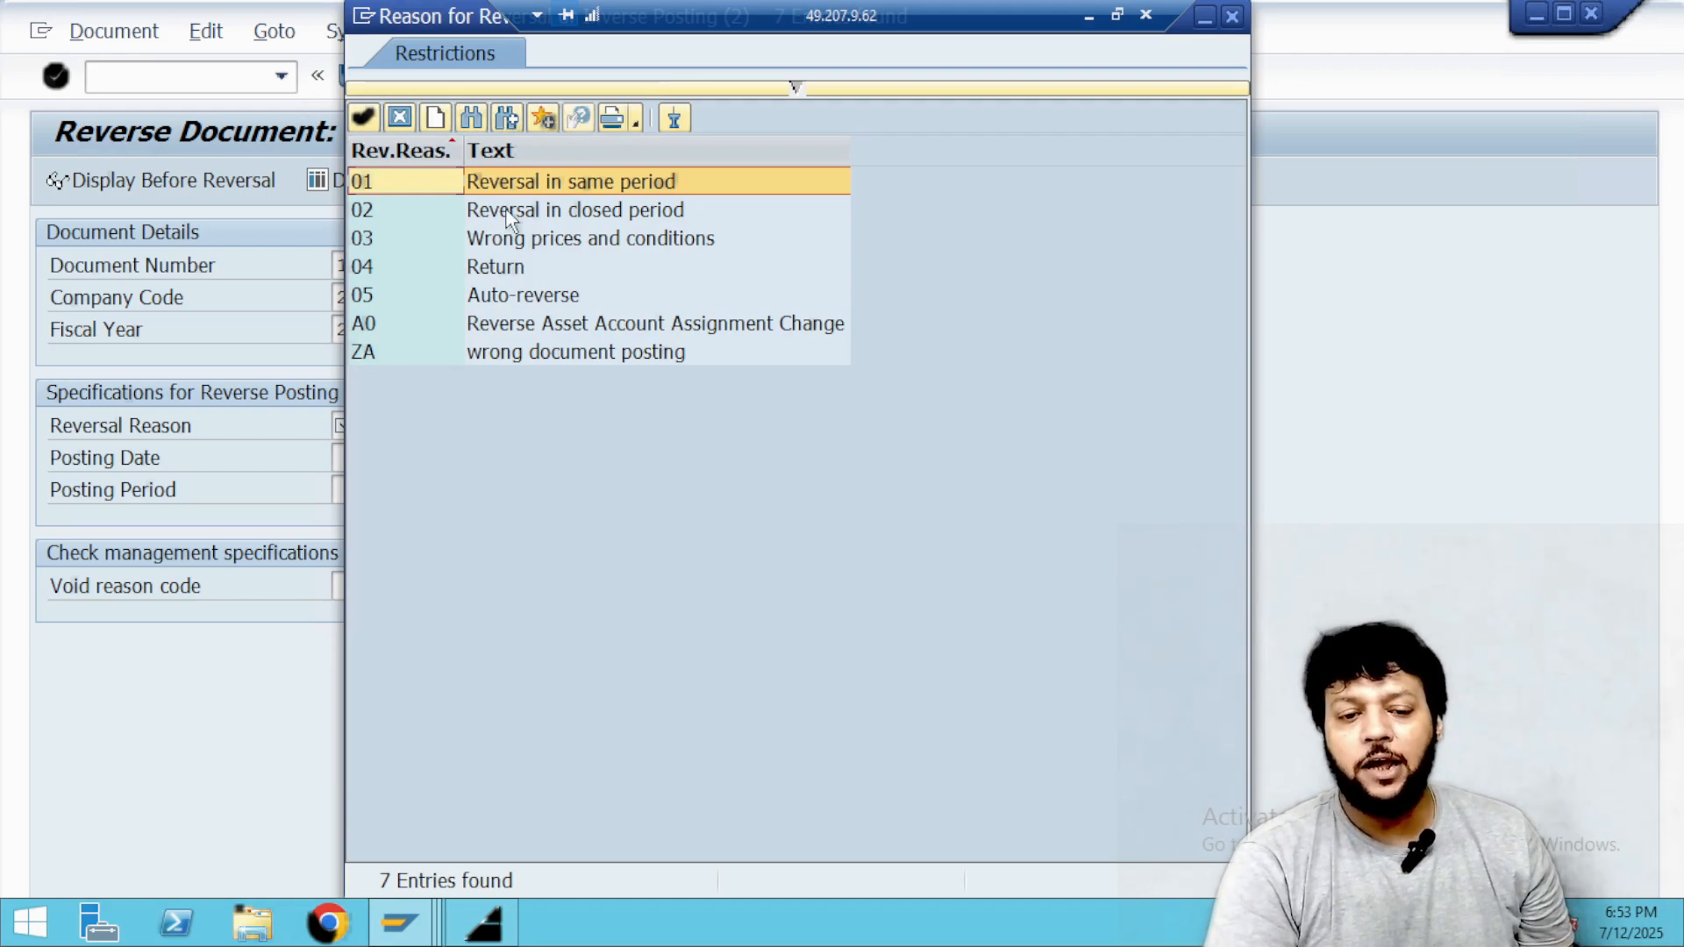
{"action": "double_click", "coordinate": [546, 179]}
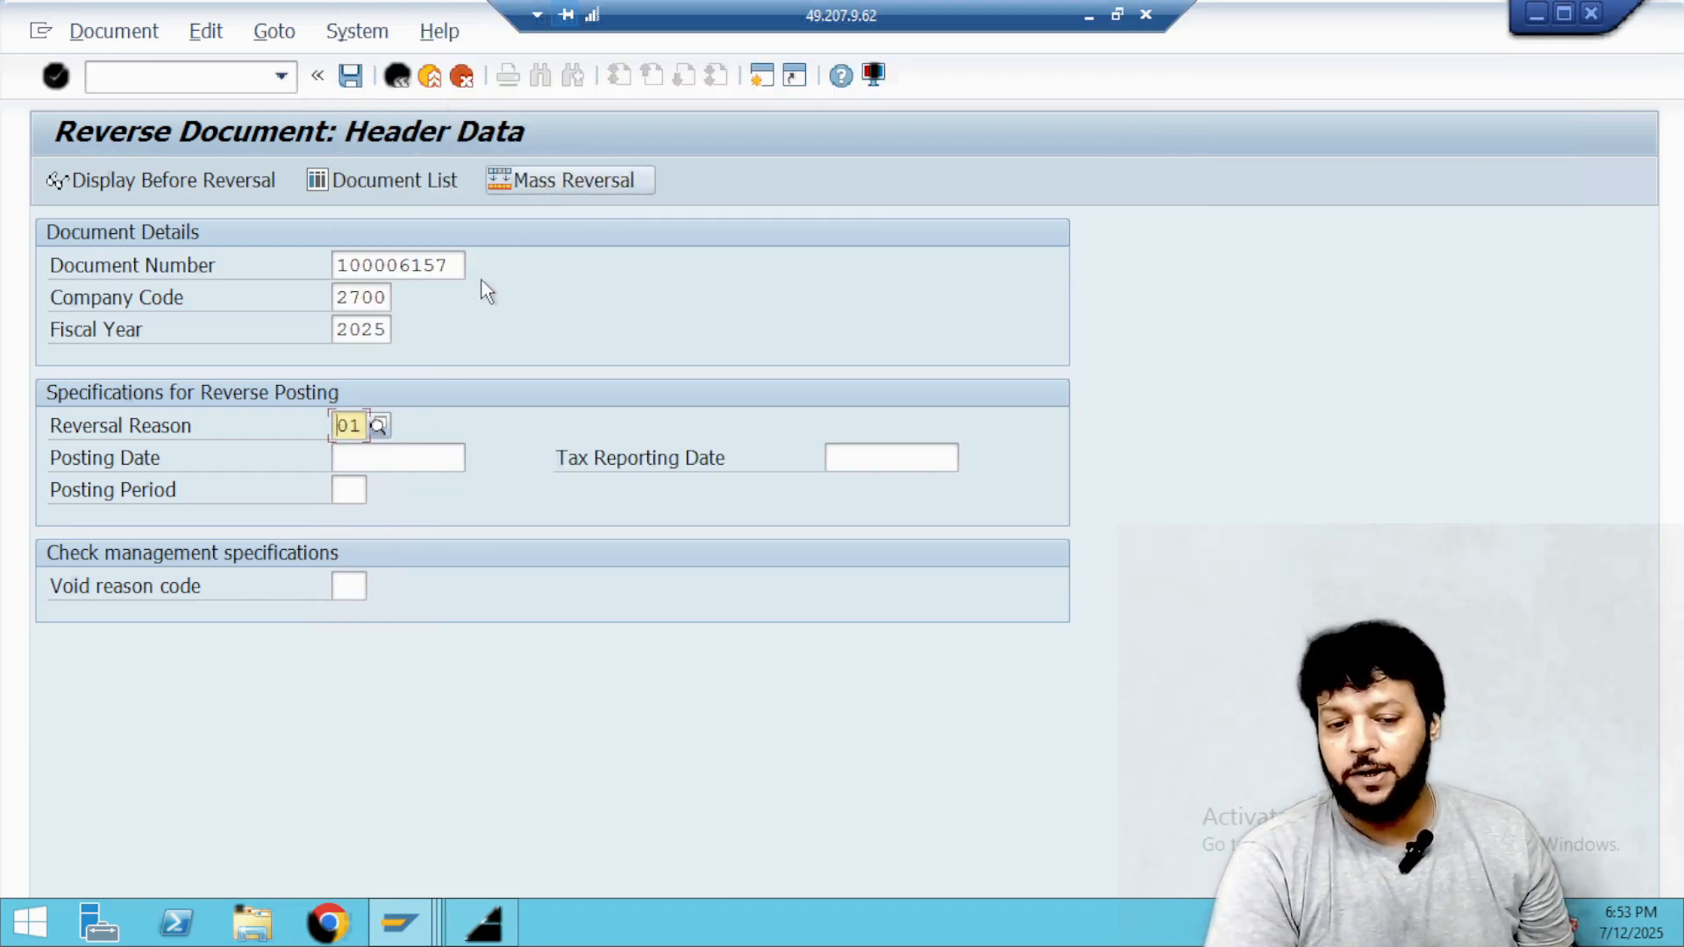
Try to use 03.07.2025 as the posting date of the reversal.
{"action": "left_click", "coordinate": [370, 455]}
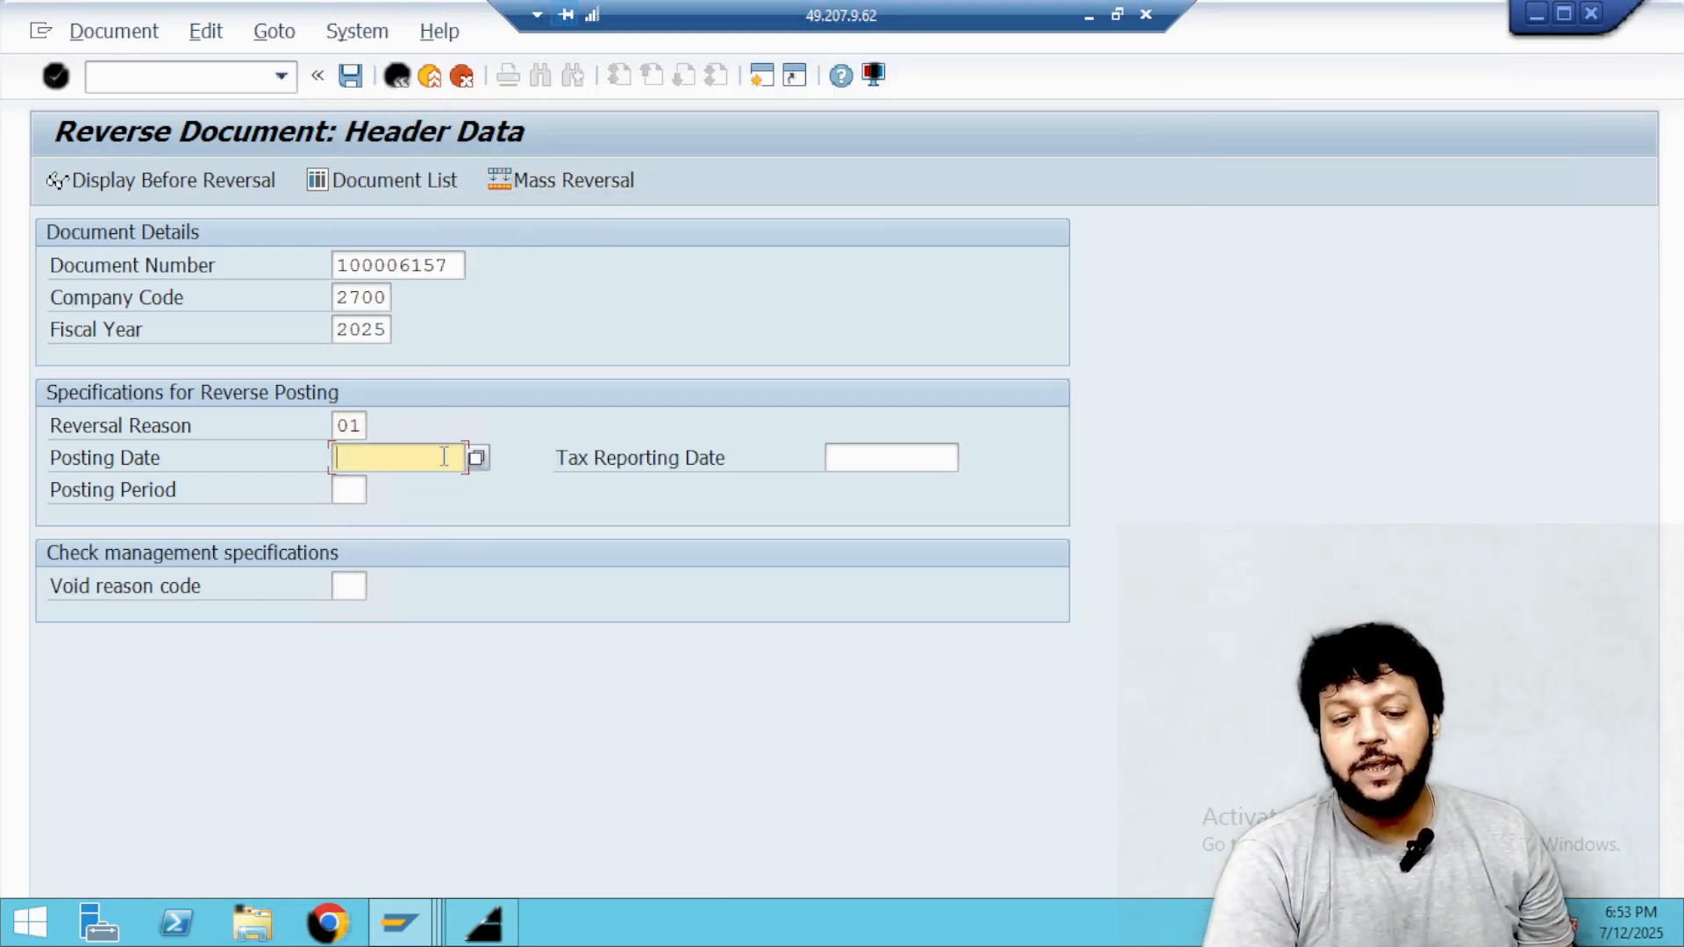
{"action": "left_click", "coordinate": [476, 457]}
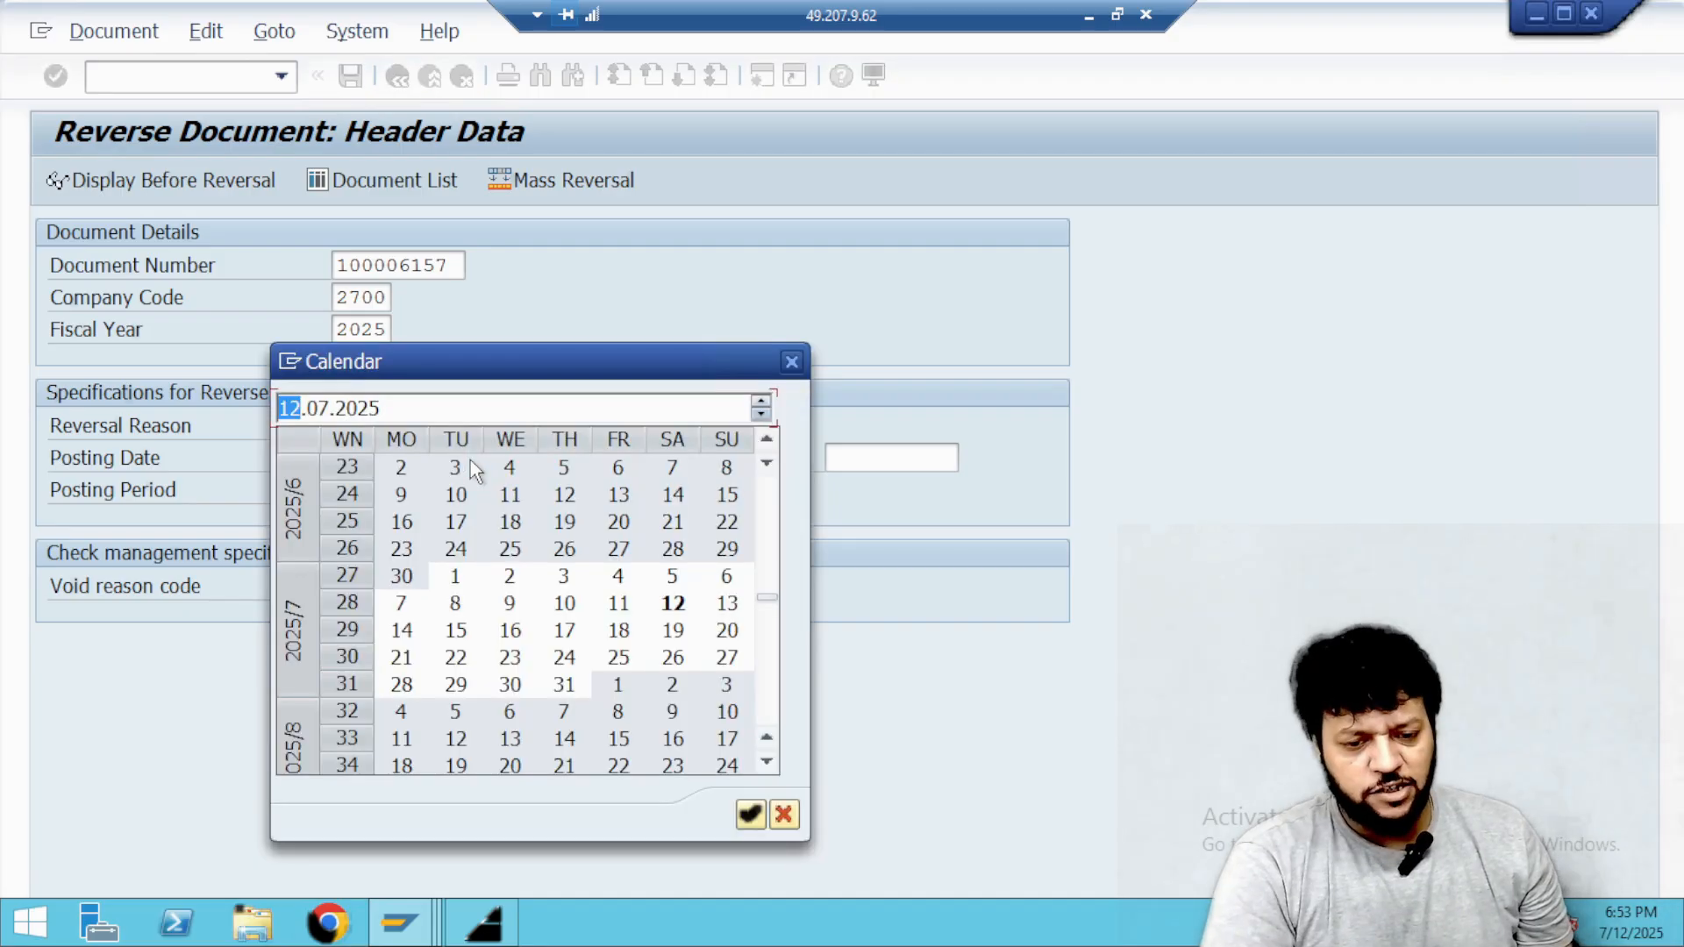
{"action": "double_click", "coordinate": [565, 578]}
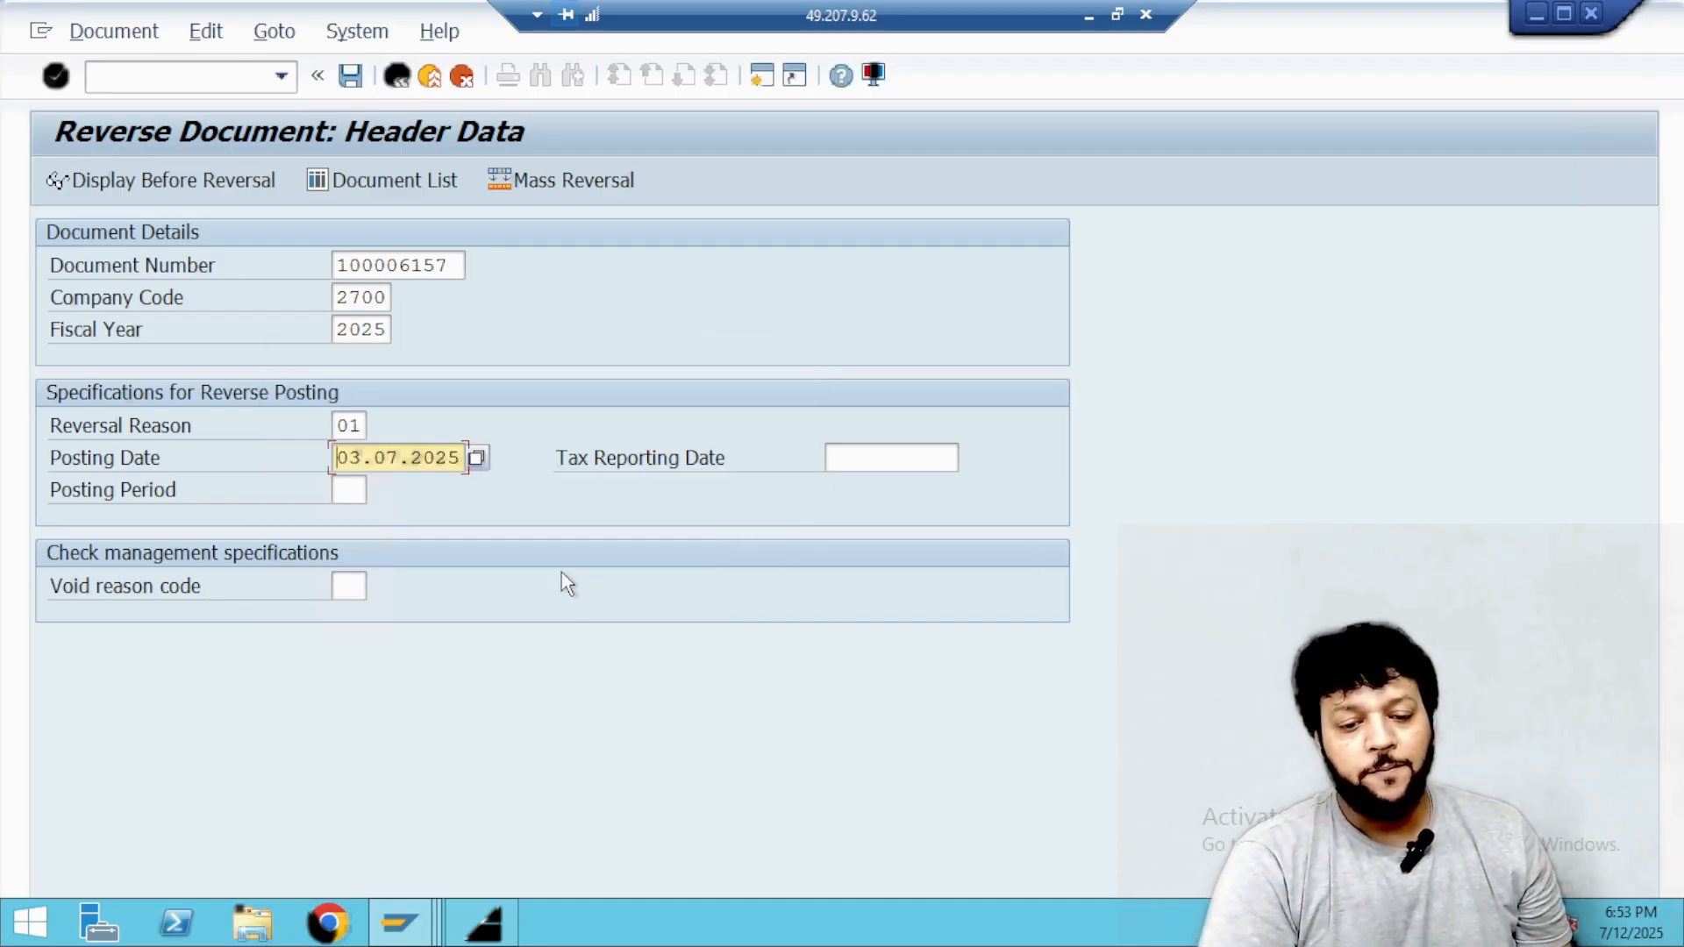
{"action": "key", "text": "Return"}
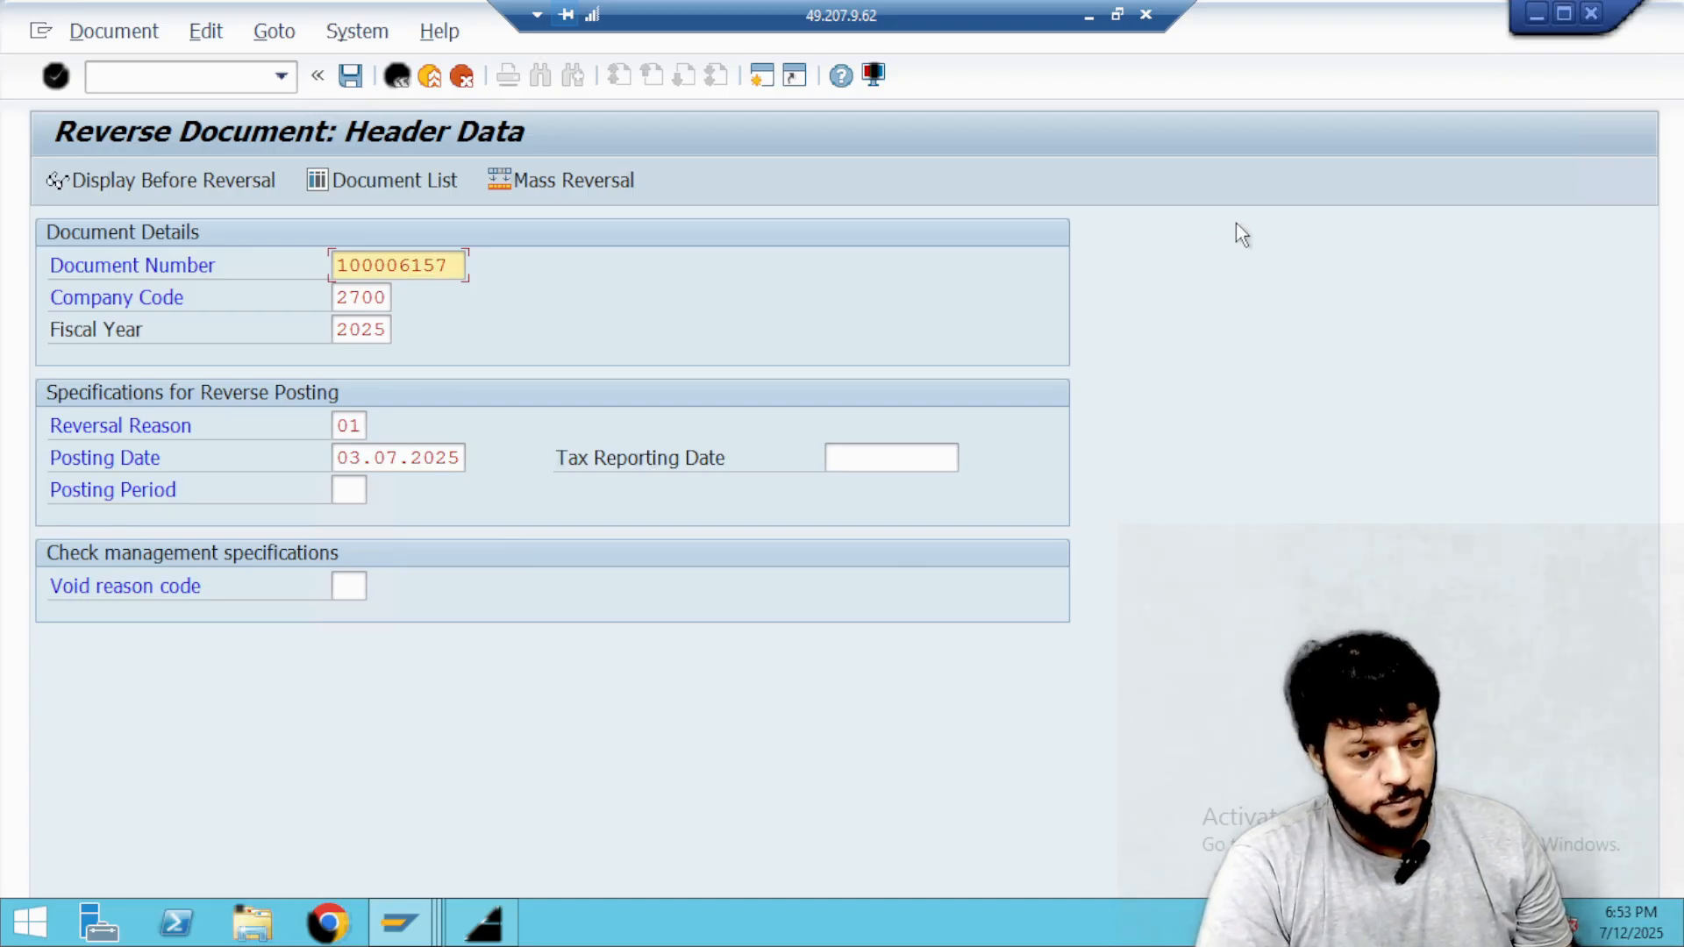
Set the reversal's posting date to 11.07.2025 from the calendar.
{"action": "left_click", "coordinate": [1563, 13]}
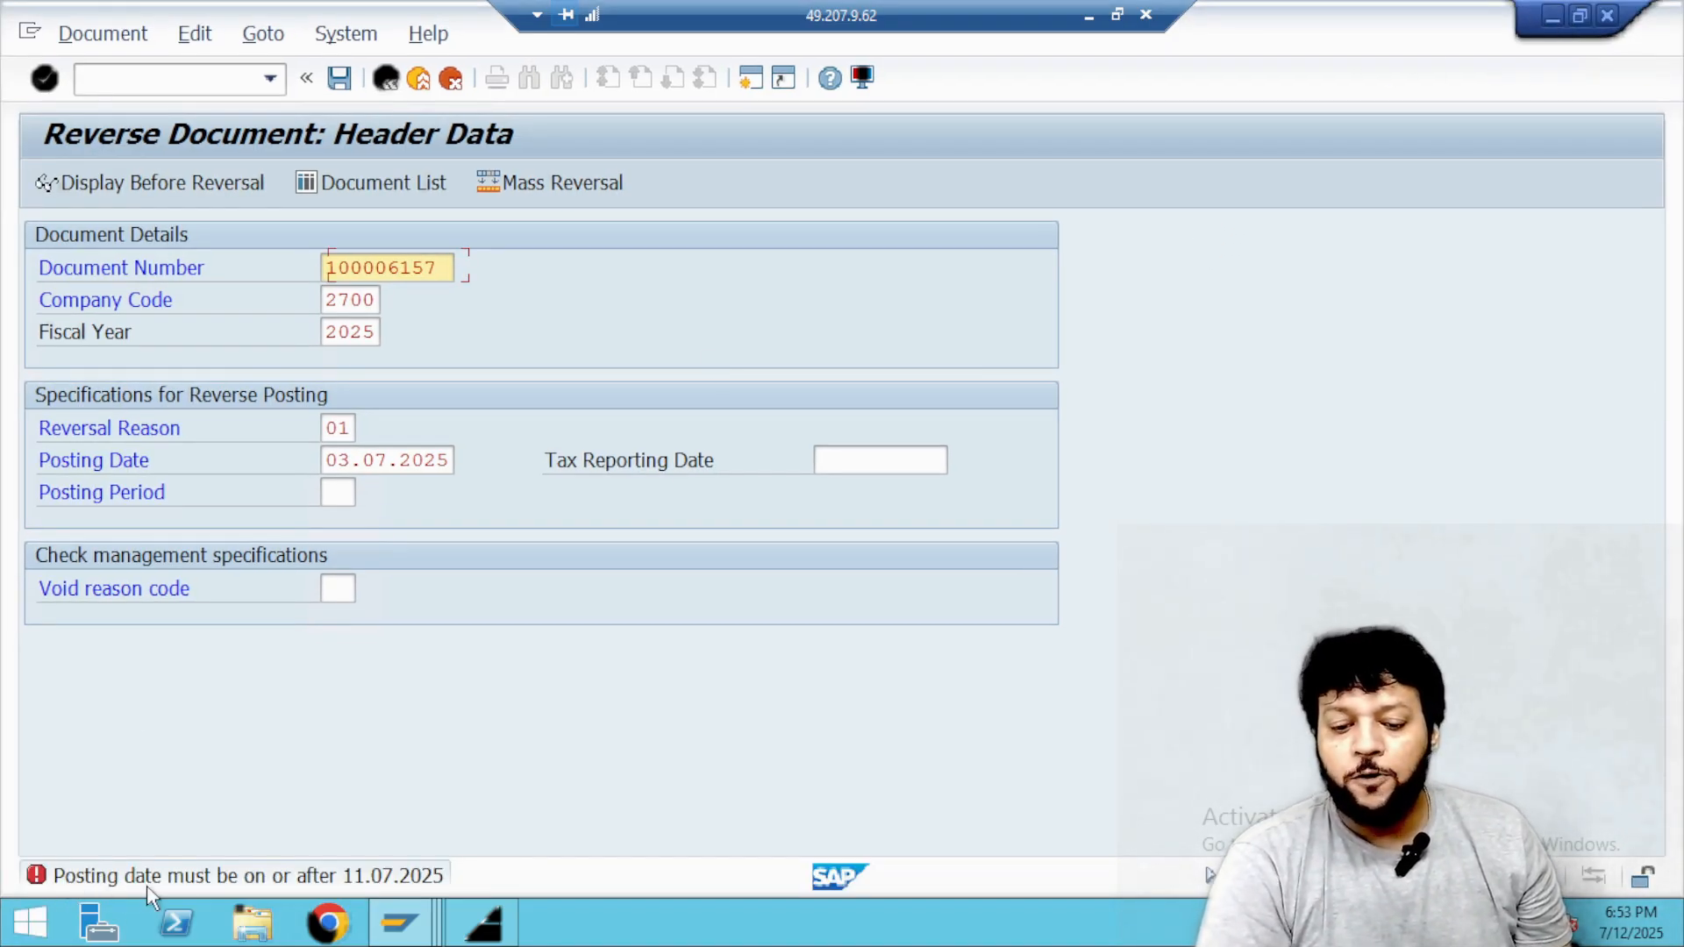
{"action": "left_click", "coordinate": [372, 460]}
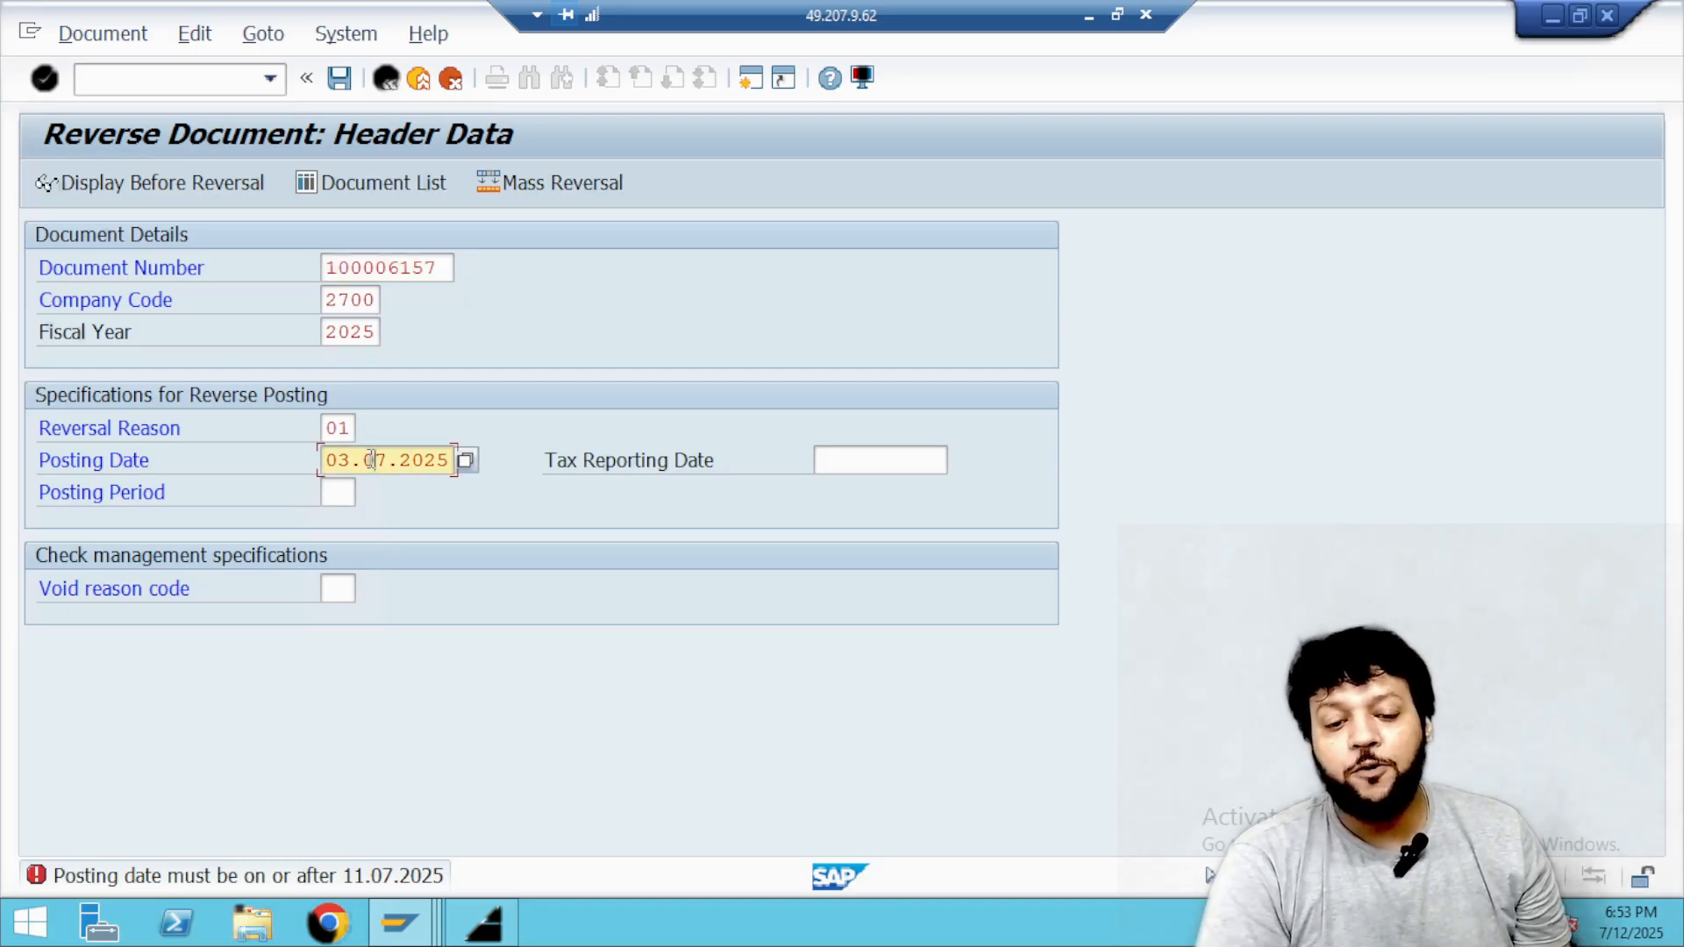
{"action": "left_click", "coordinate": [474, 464]}
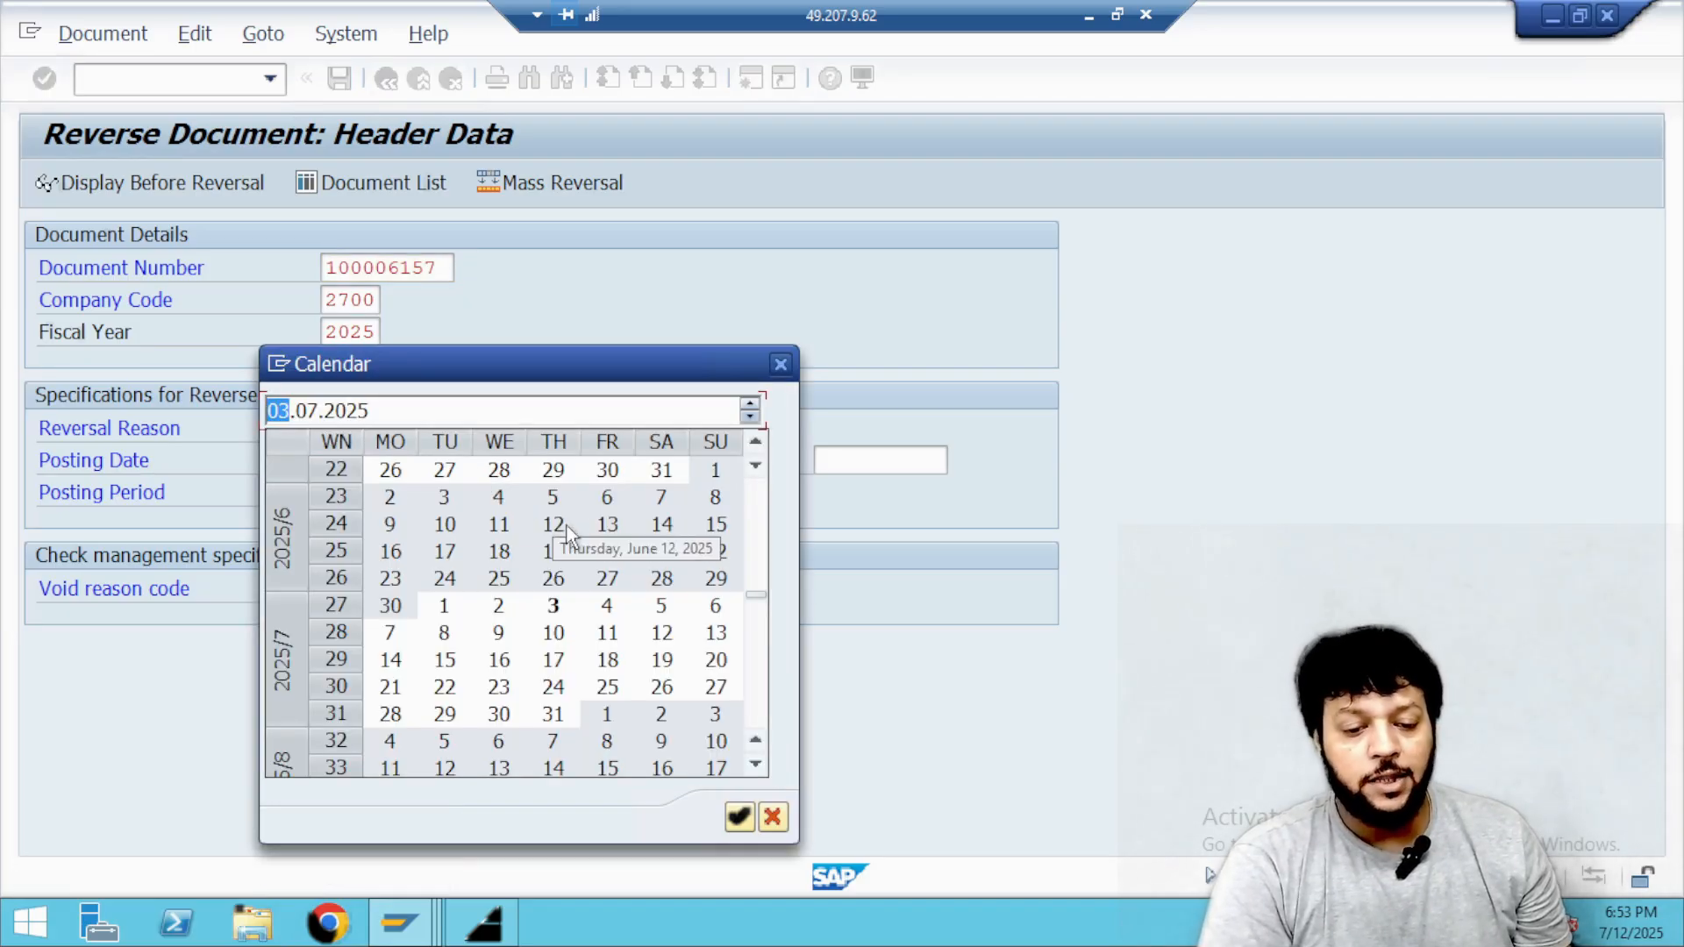
{"action": "double_click", "coordinate": [607, 635]}
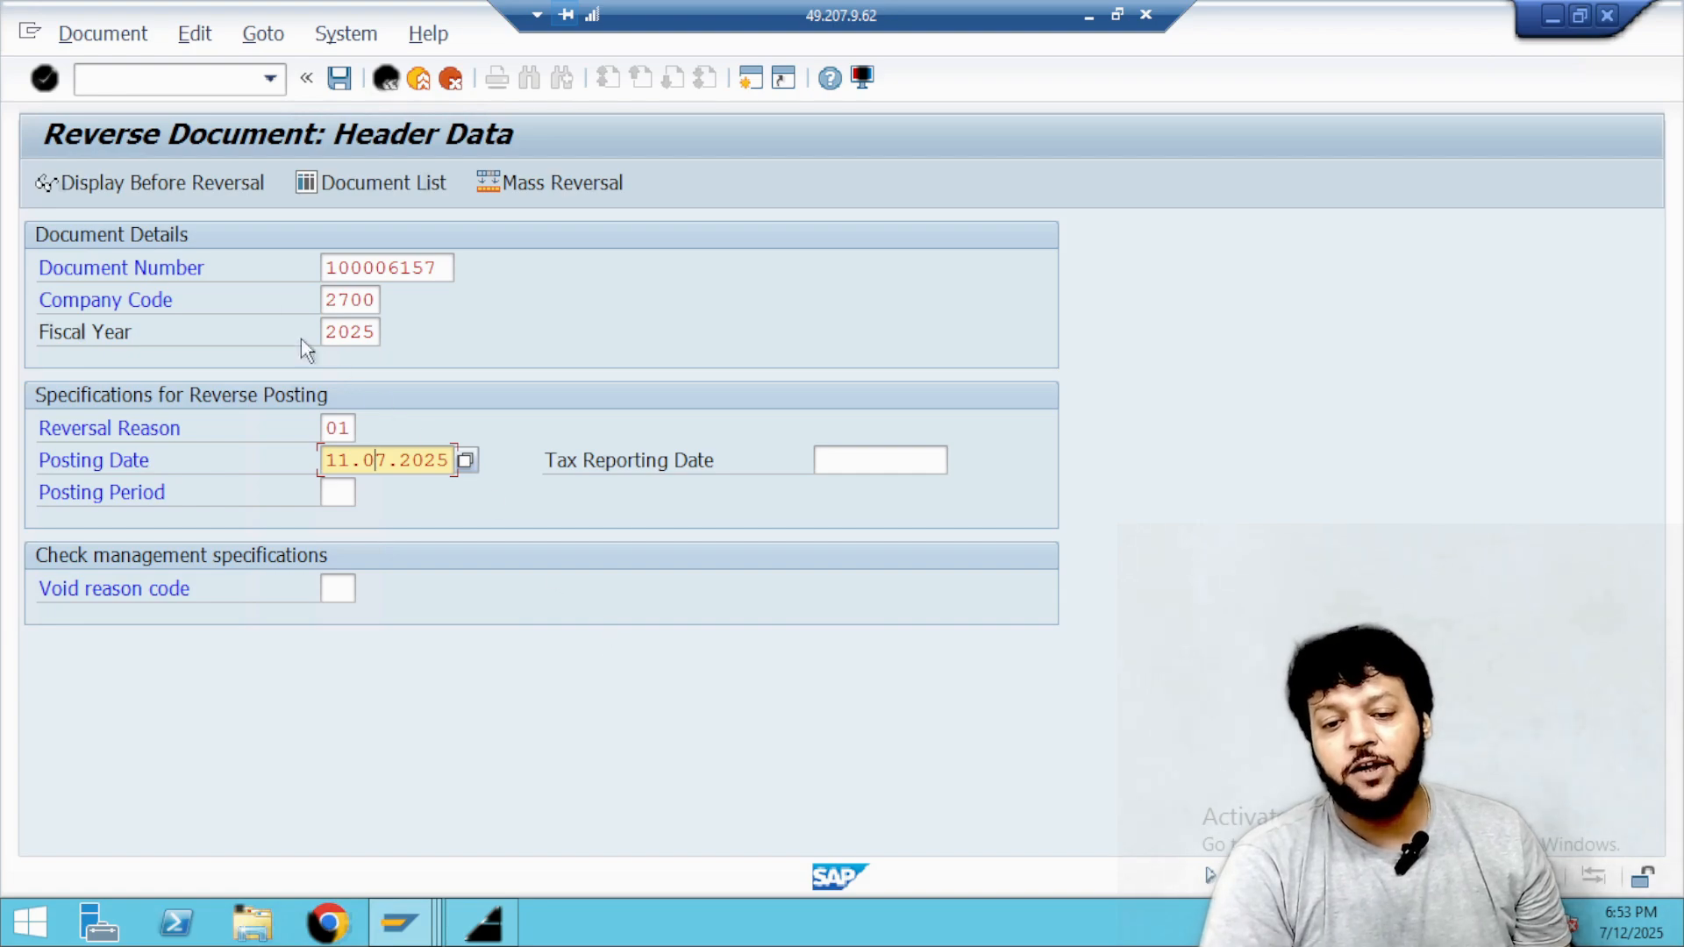
Display the 19 INR document before reversal to check its line items, and post the reversal.
{"action": "left_click", "coordinate": [202, 192]}
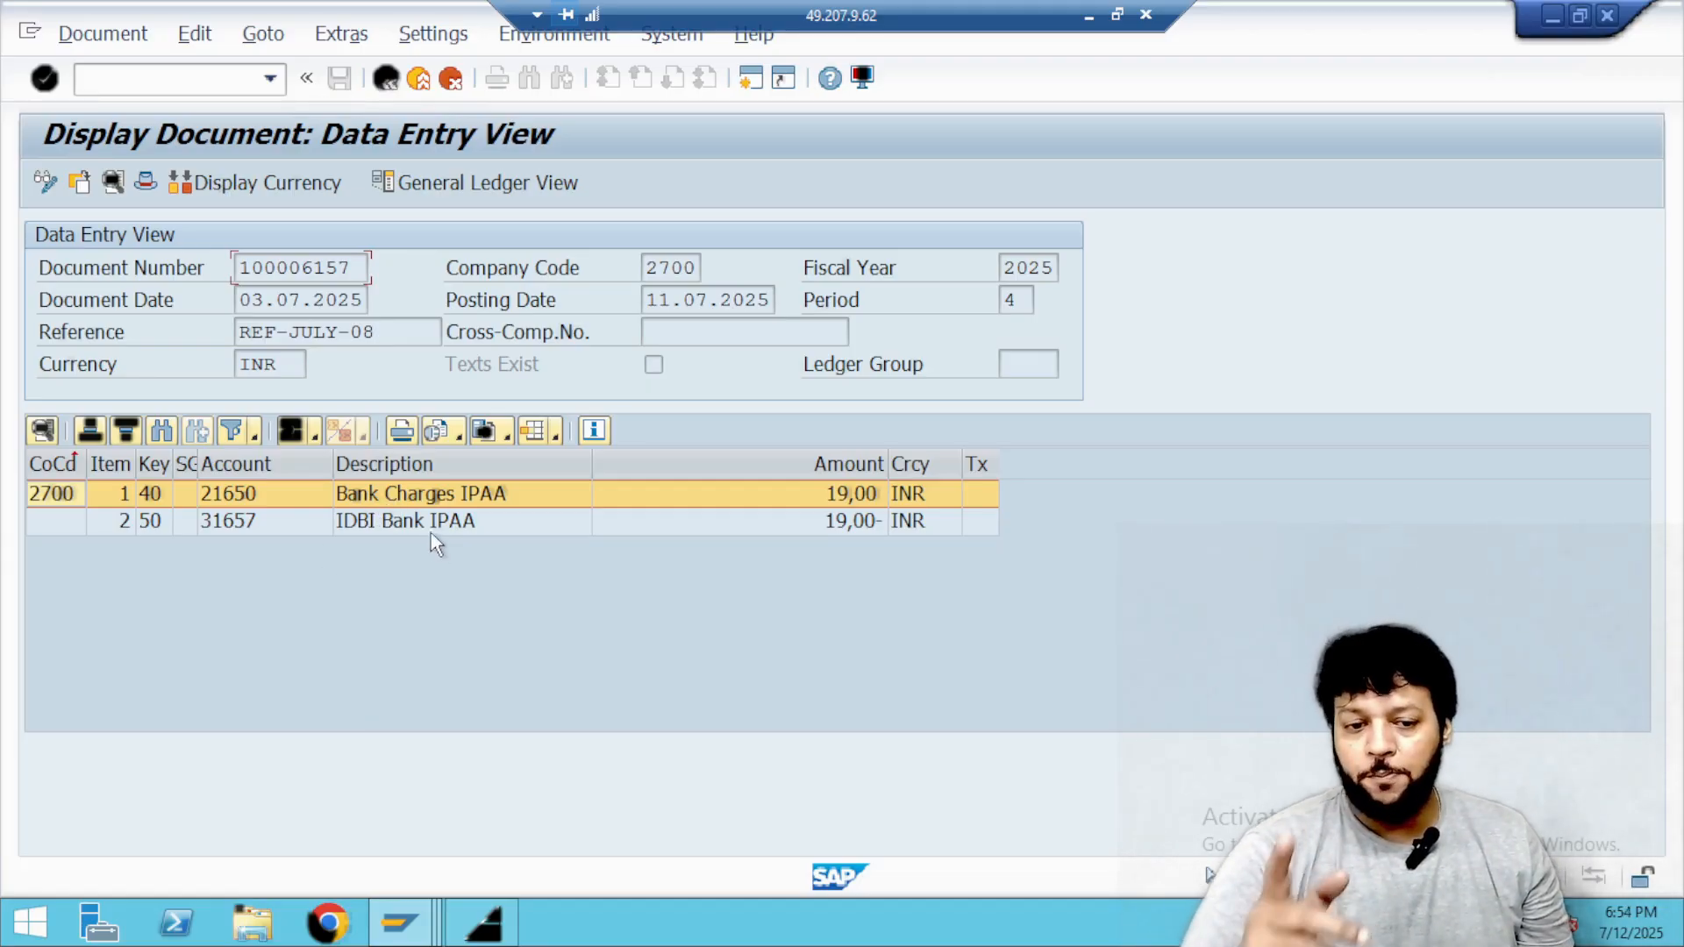
{"action": "left_click", "coordinate": [387, 77]}
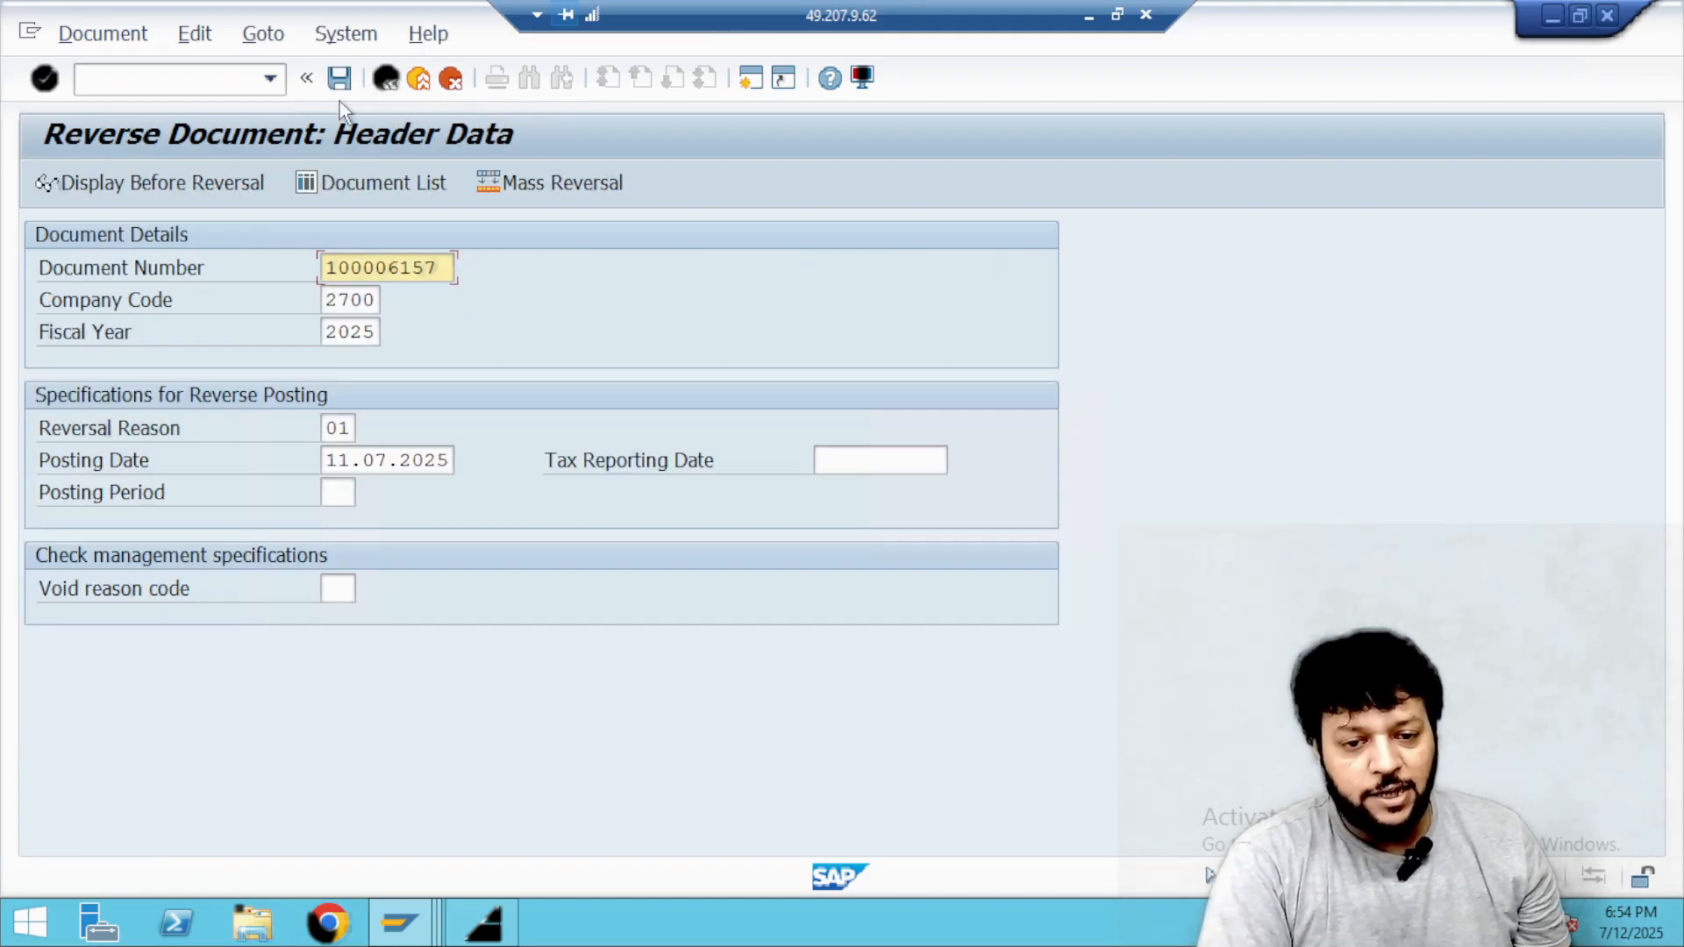
{"action": "left_click", "coordinate": [339, 85]}
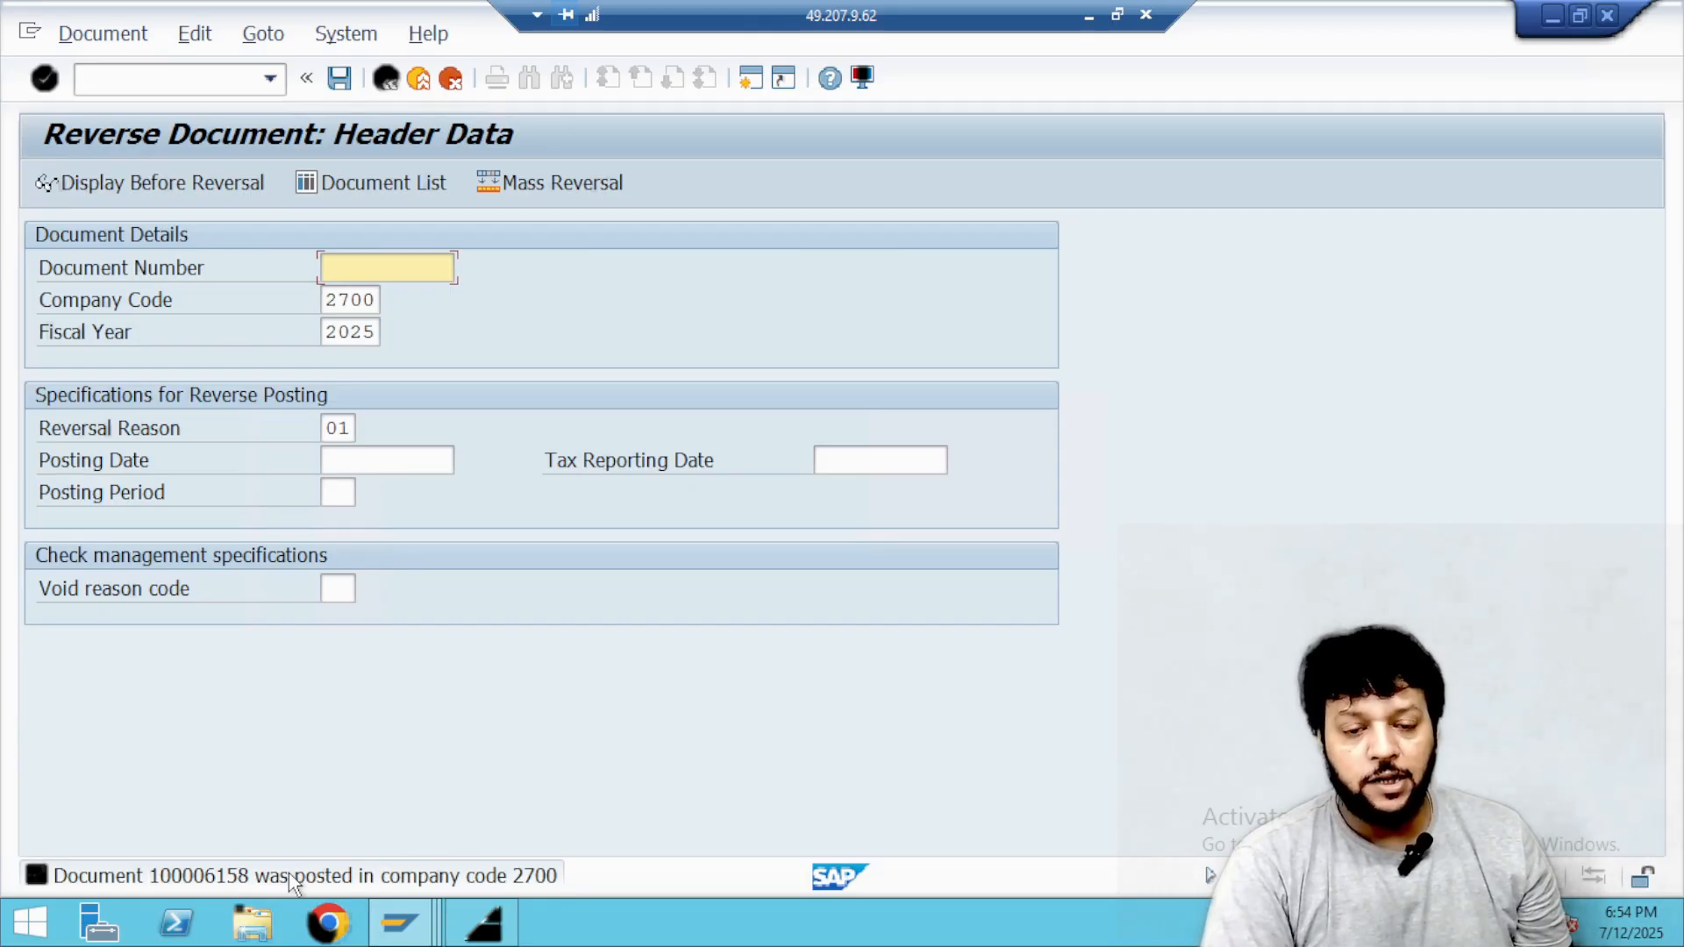
Rerun the open line item display for Bank Charges IPAA and examine the latest entries for the reversal posting.
{"action": "key", "text": "alt+Tab"}
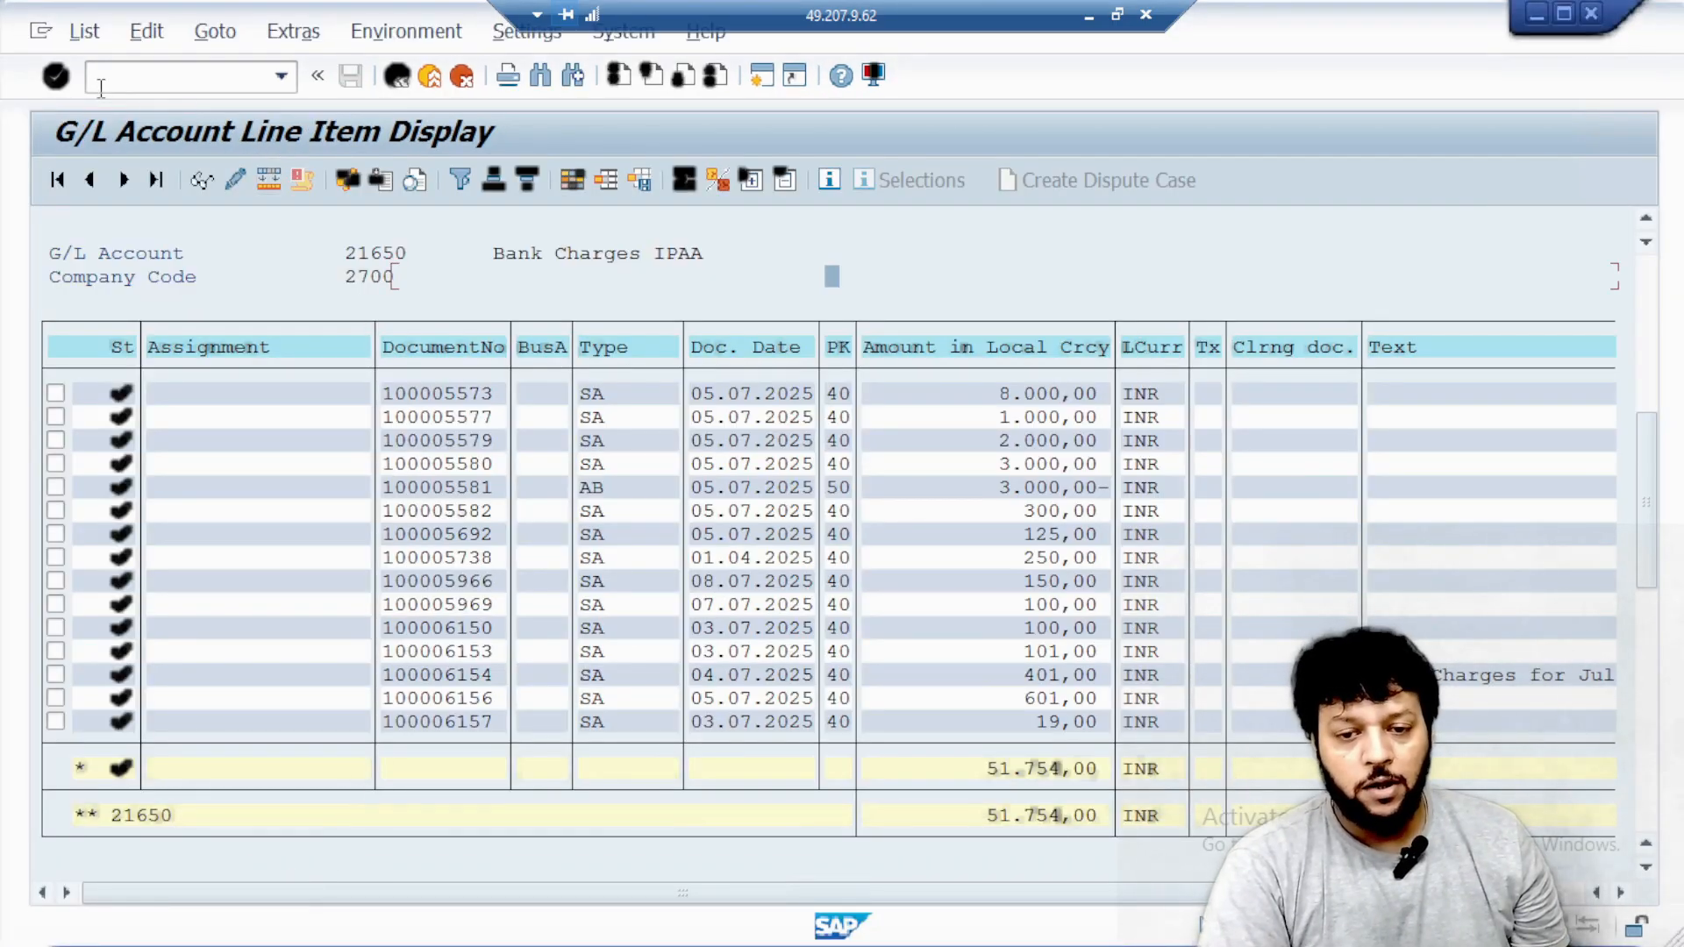
{"action": "left_click", "coordinate": [397, 76]}
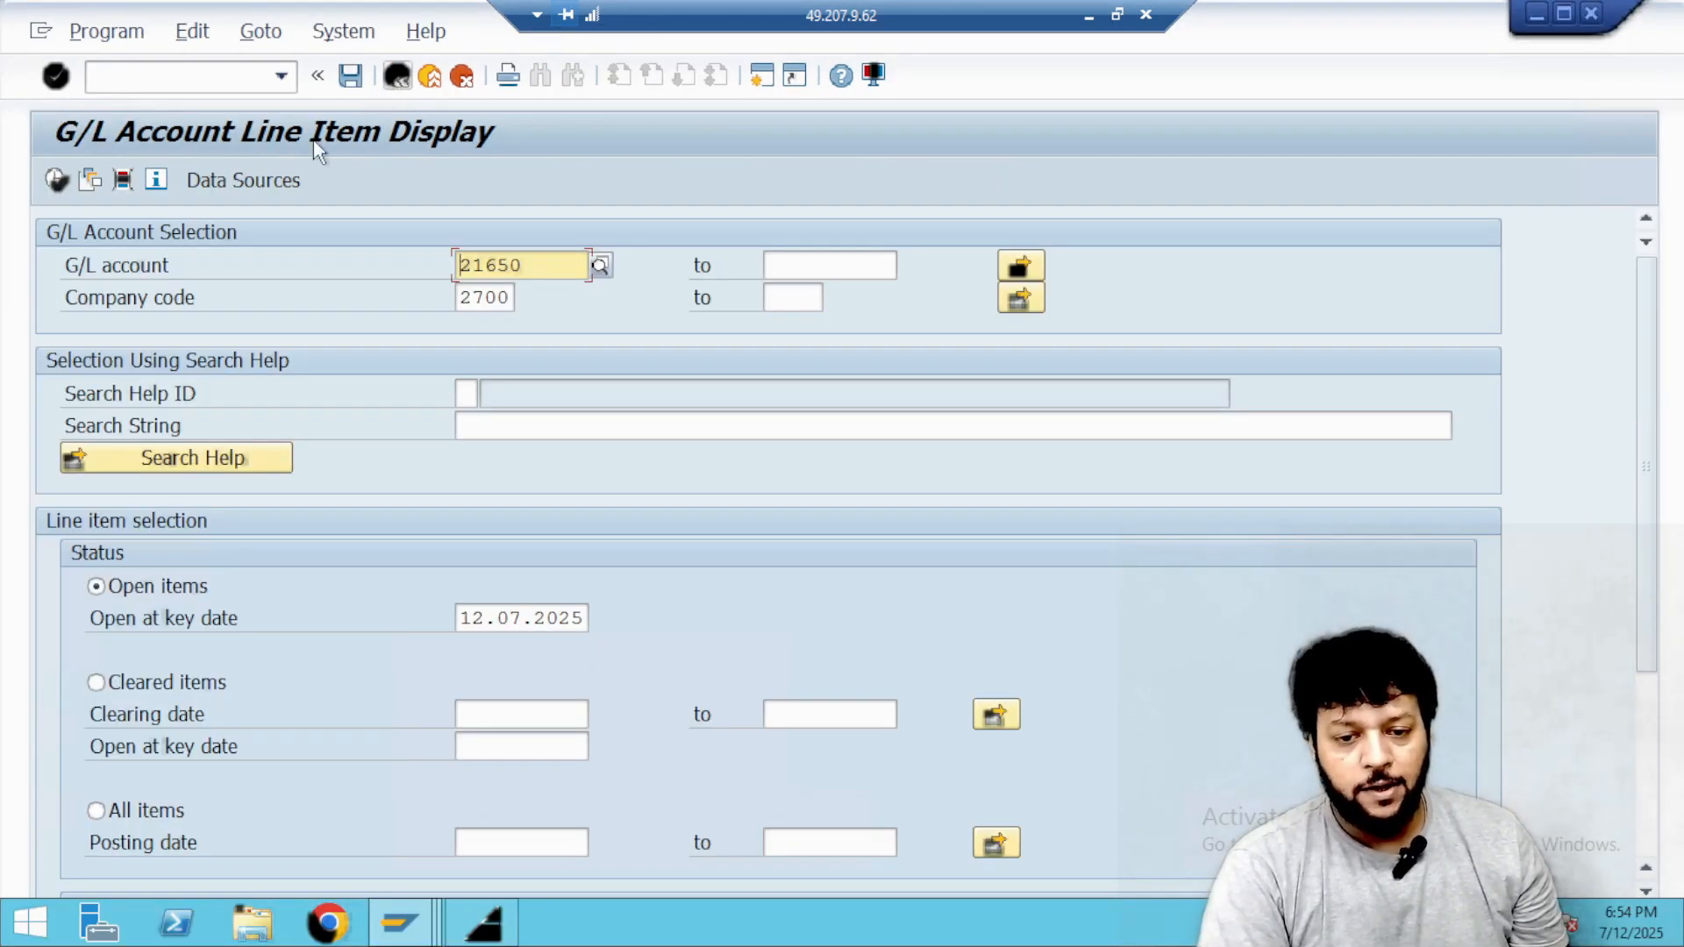
{"action": "left_click", "coordinate": [55, 180]}
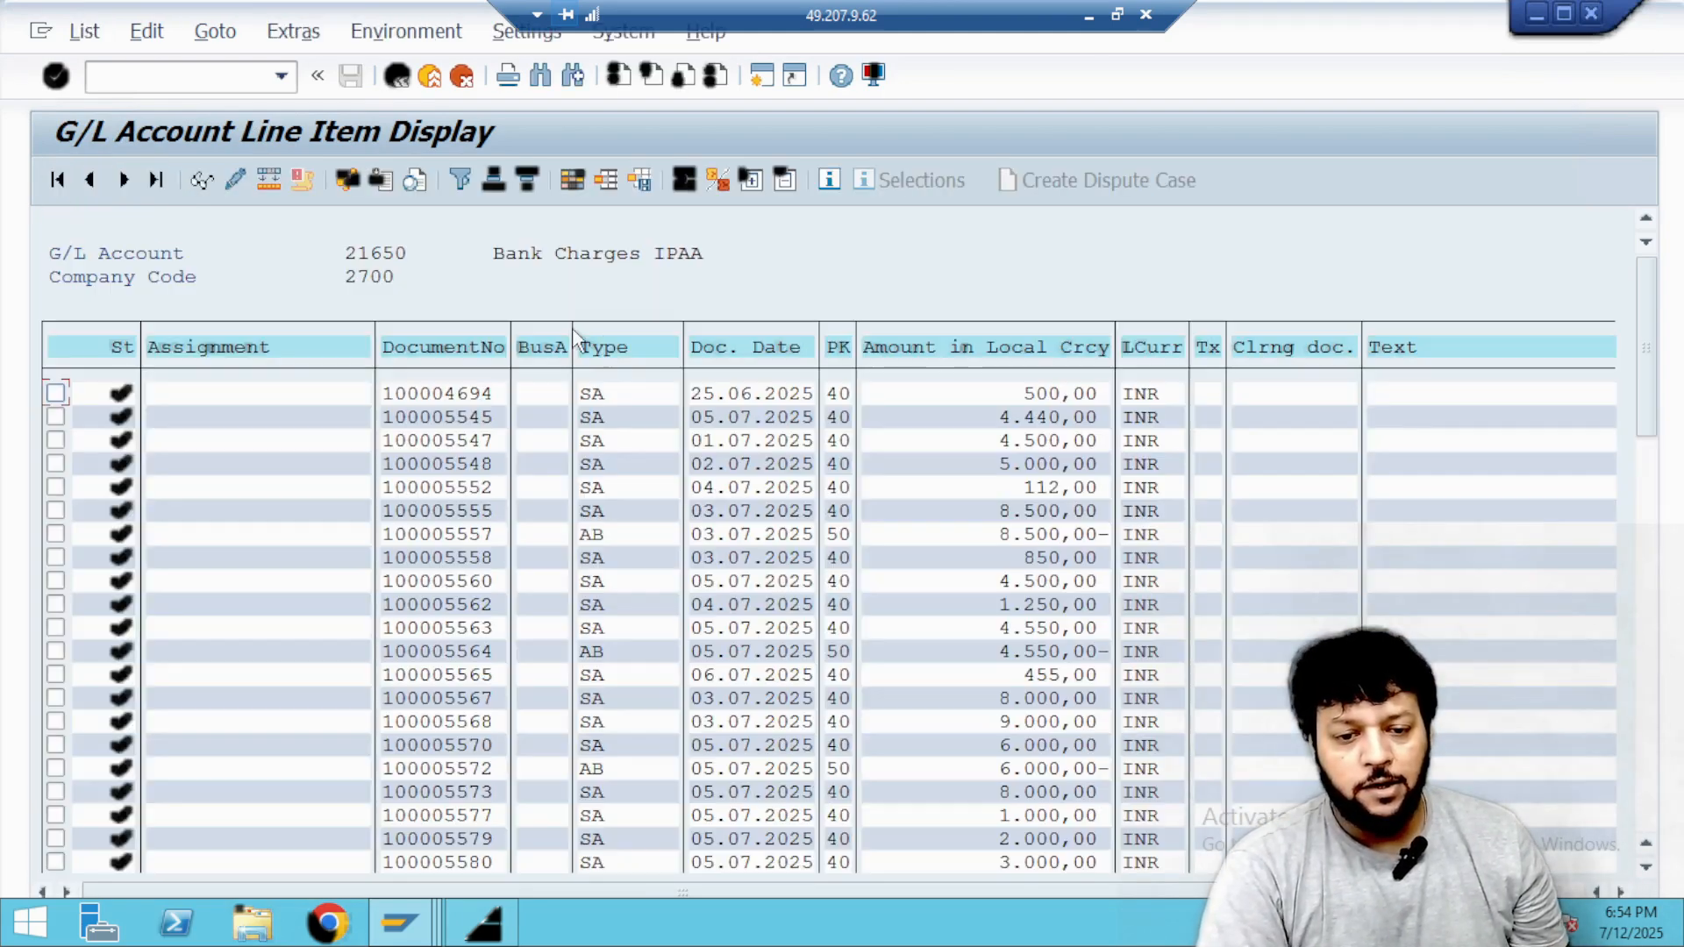
{"action": "scroll", "coordinate": [799, 550], "scroll_direction": "down", "scroll_amount": 5}
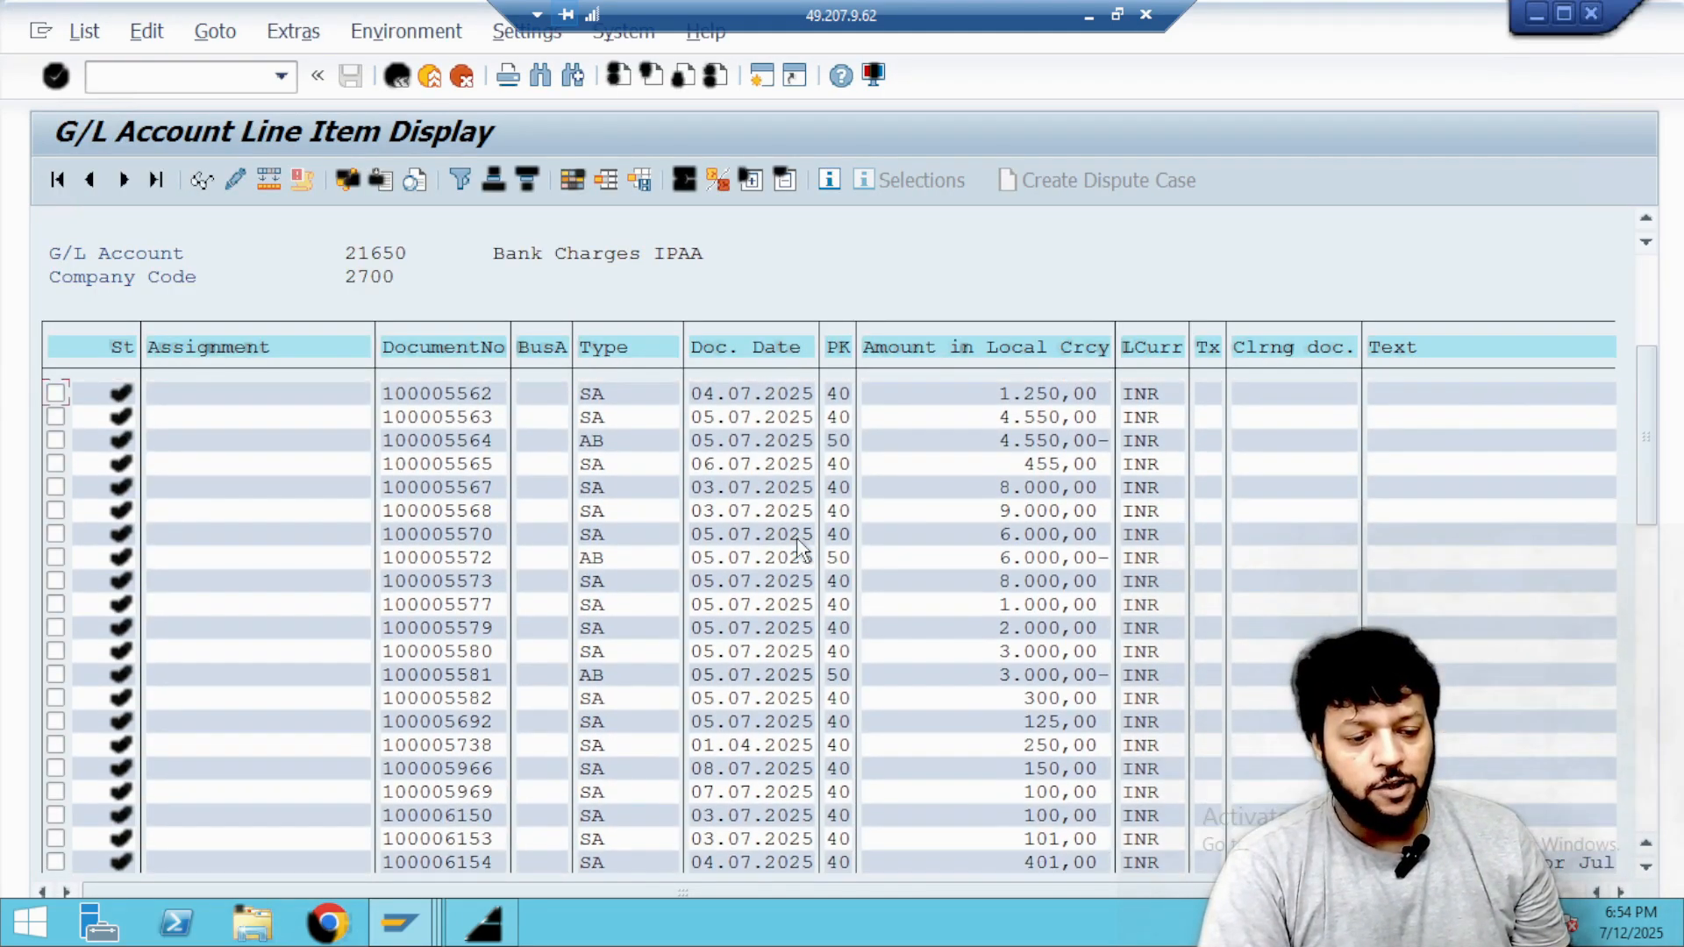
{"action": "scroll", "coordinate": [800, 550], "scroll_direction": "down", "scroll_amount": 2}
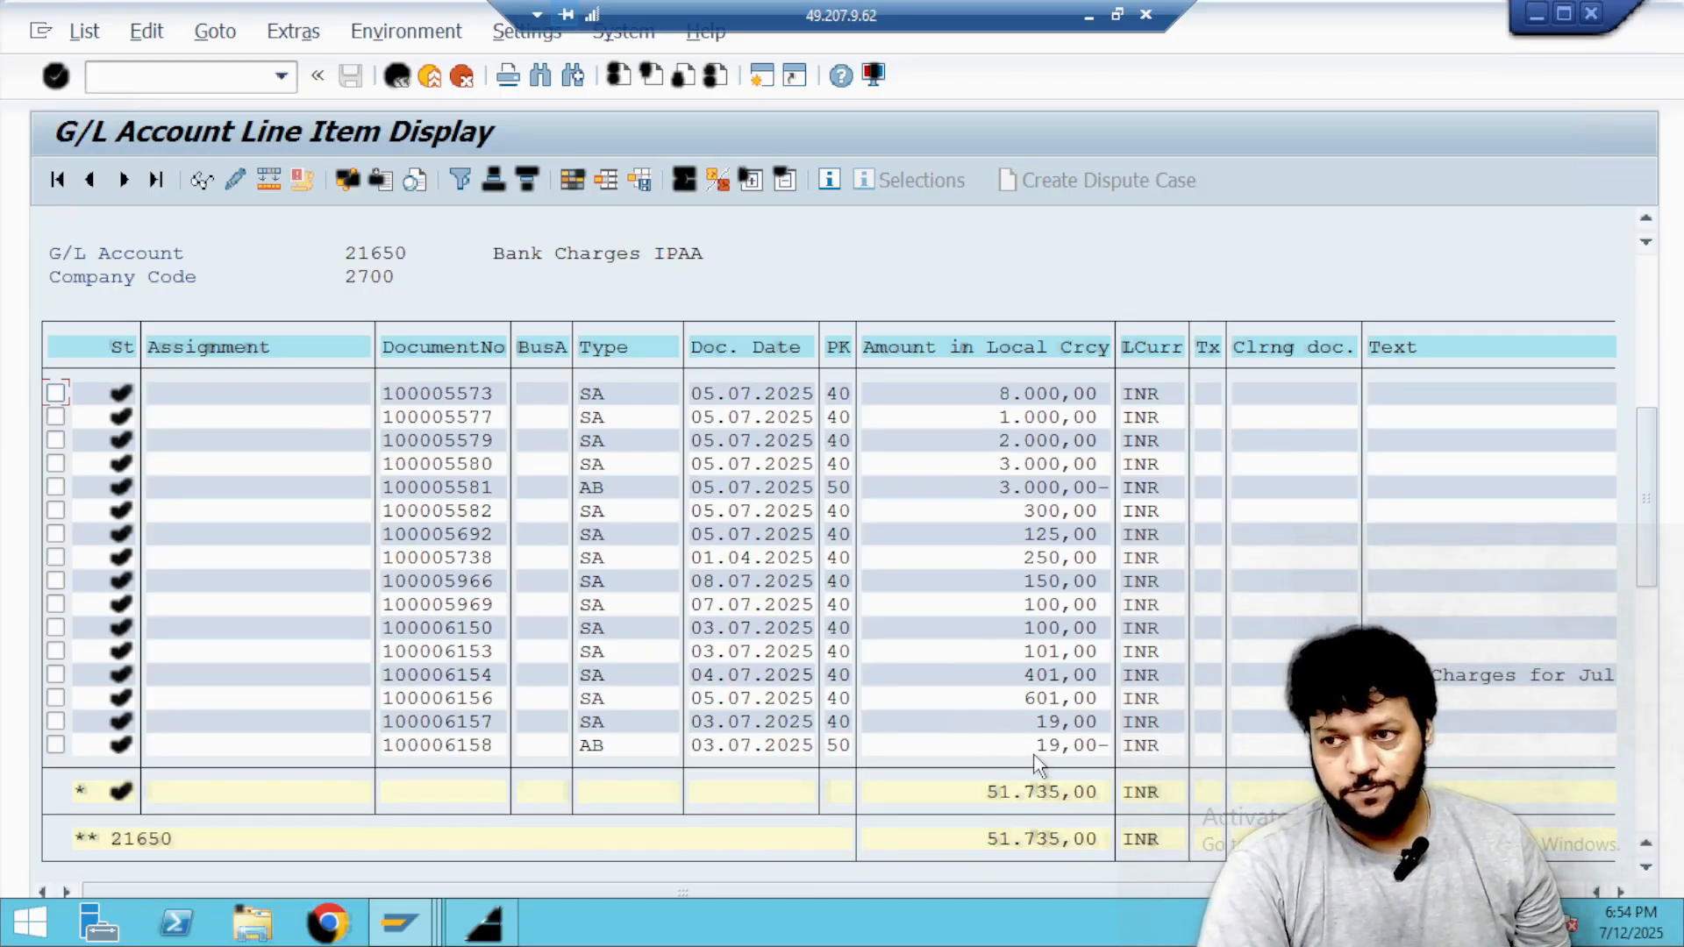
Start a new G/L account document in FB50 with document date 03.07.2025 and posting date 11.07.2025.
{"action": "key", "text": "alt+Tab"}
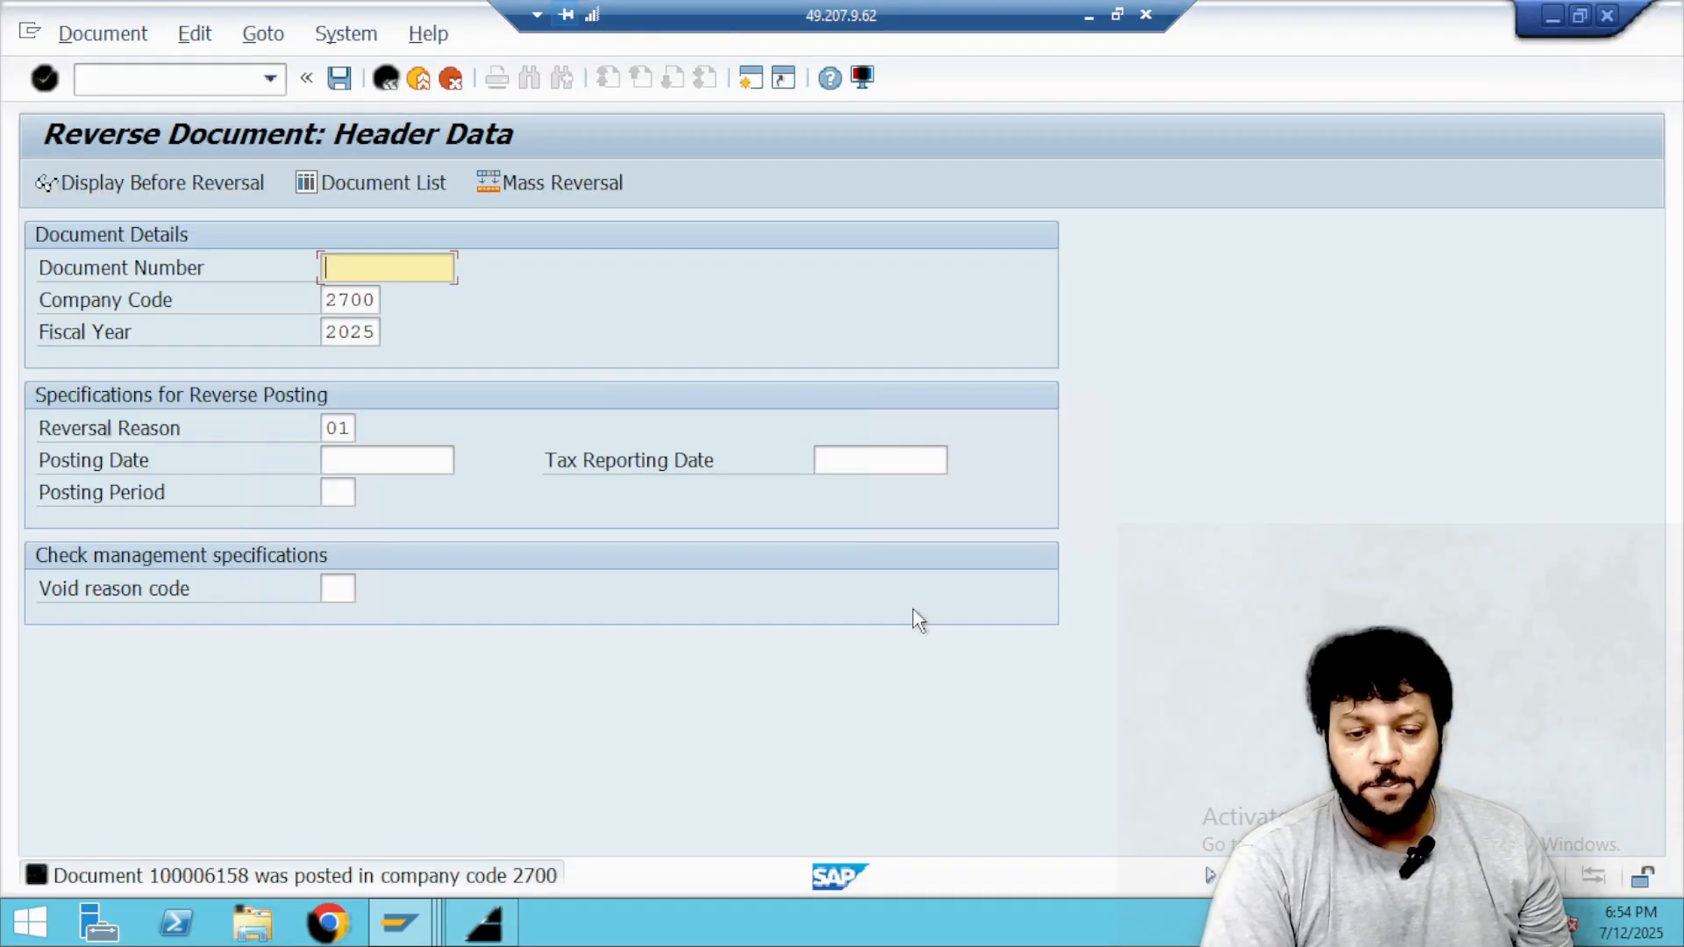
{"action": "left_click", "coordinate": [240, 89]}
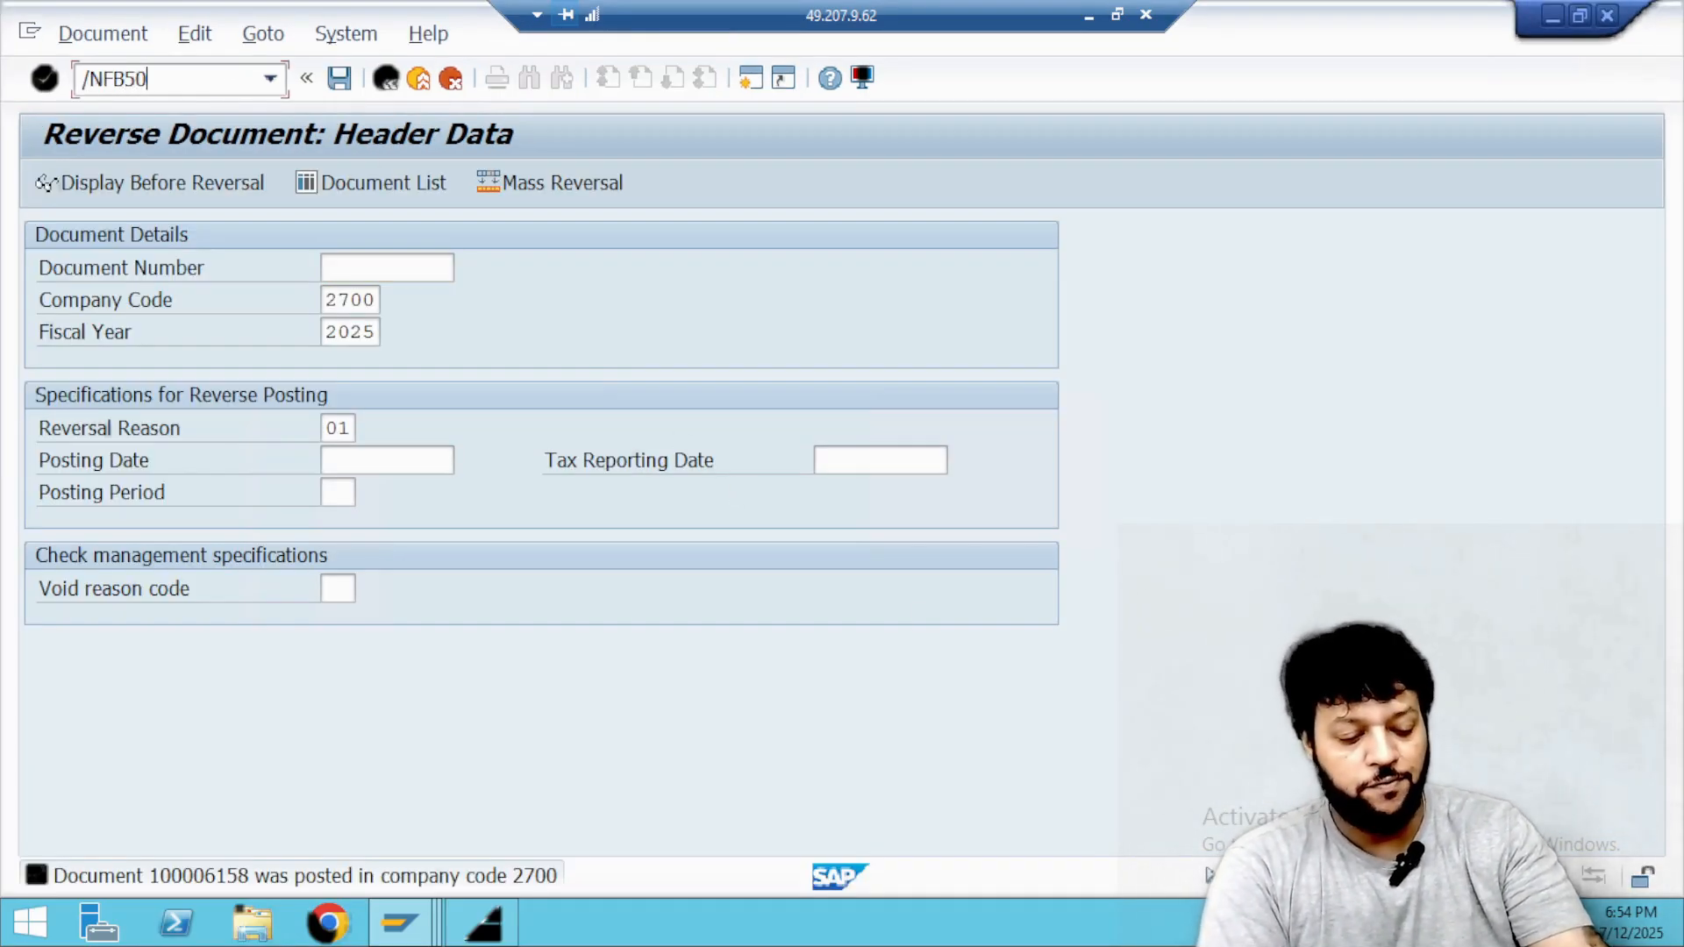
{"action": "type", "text": "/NFB50"}
{"action": "key", "text": "Return"}
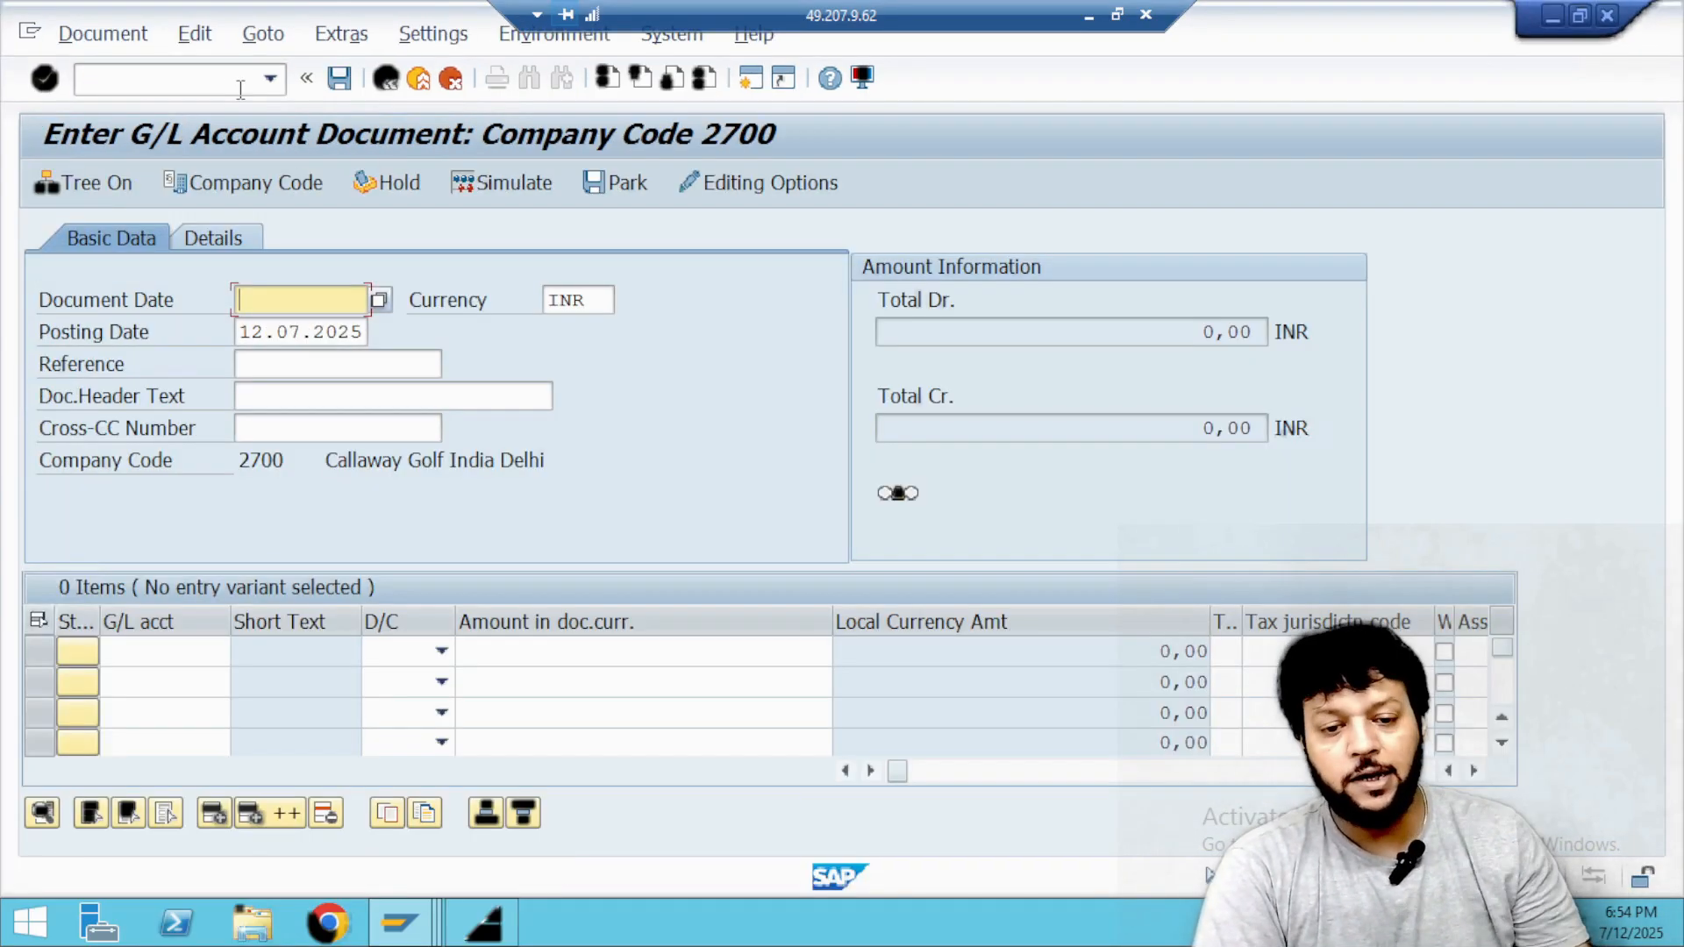
{"action": "left_click", "coordinate": [380, 300]}
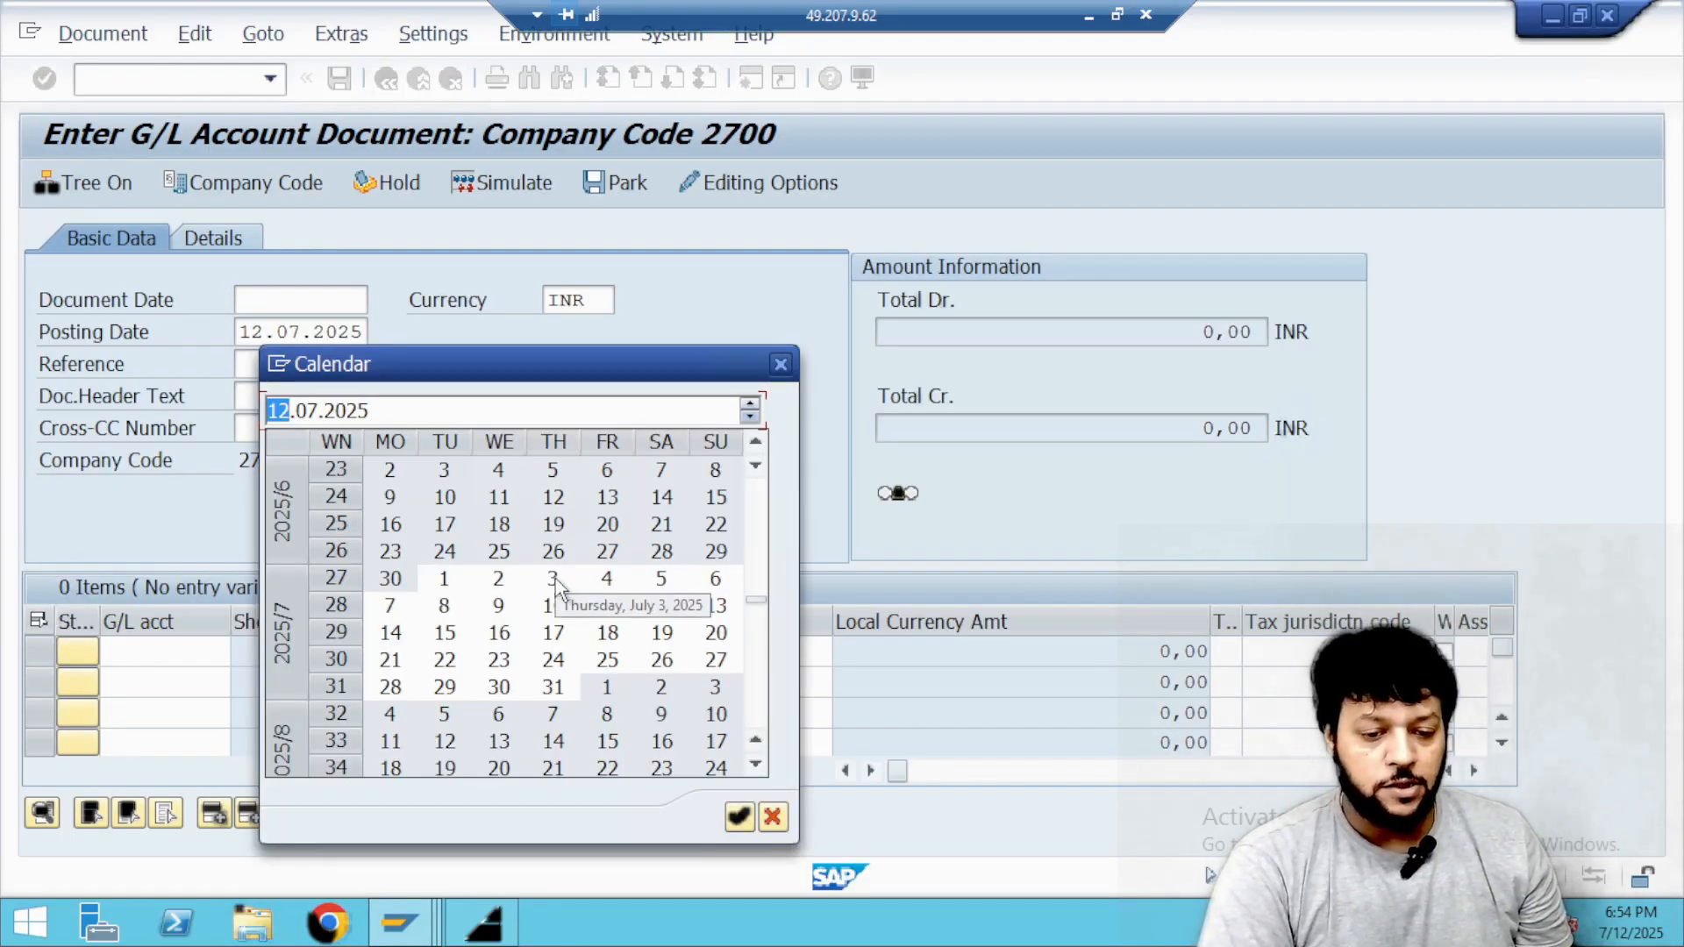
{"action": "double_click", "coordinate": [552, 580]}
{"action": "left_click", "coordinate": [341, 331]}
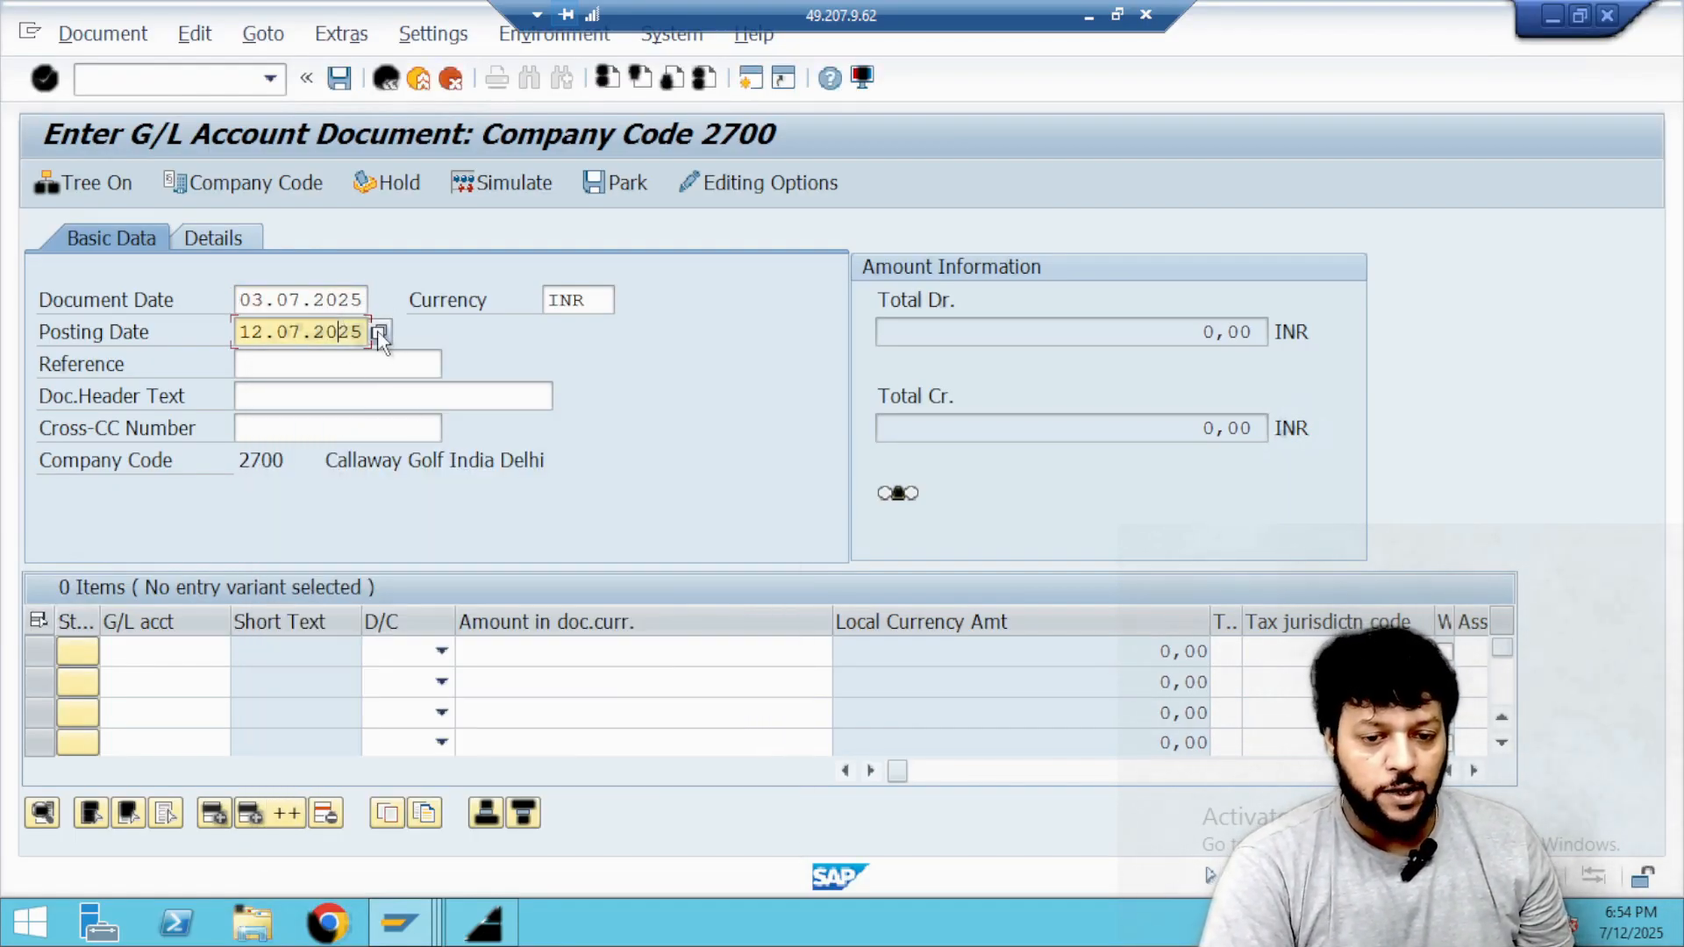
{"action": "left_click", "coordinate": [379, 332]}
{"action": "double_click", "coordinate": [606, 604]}
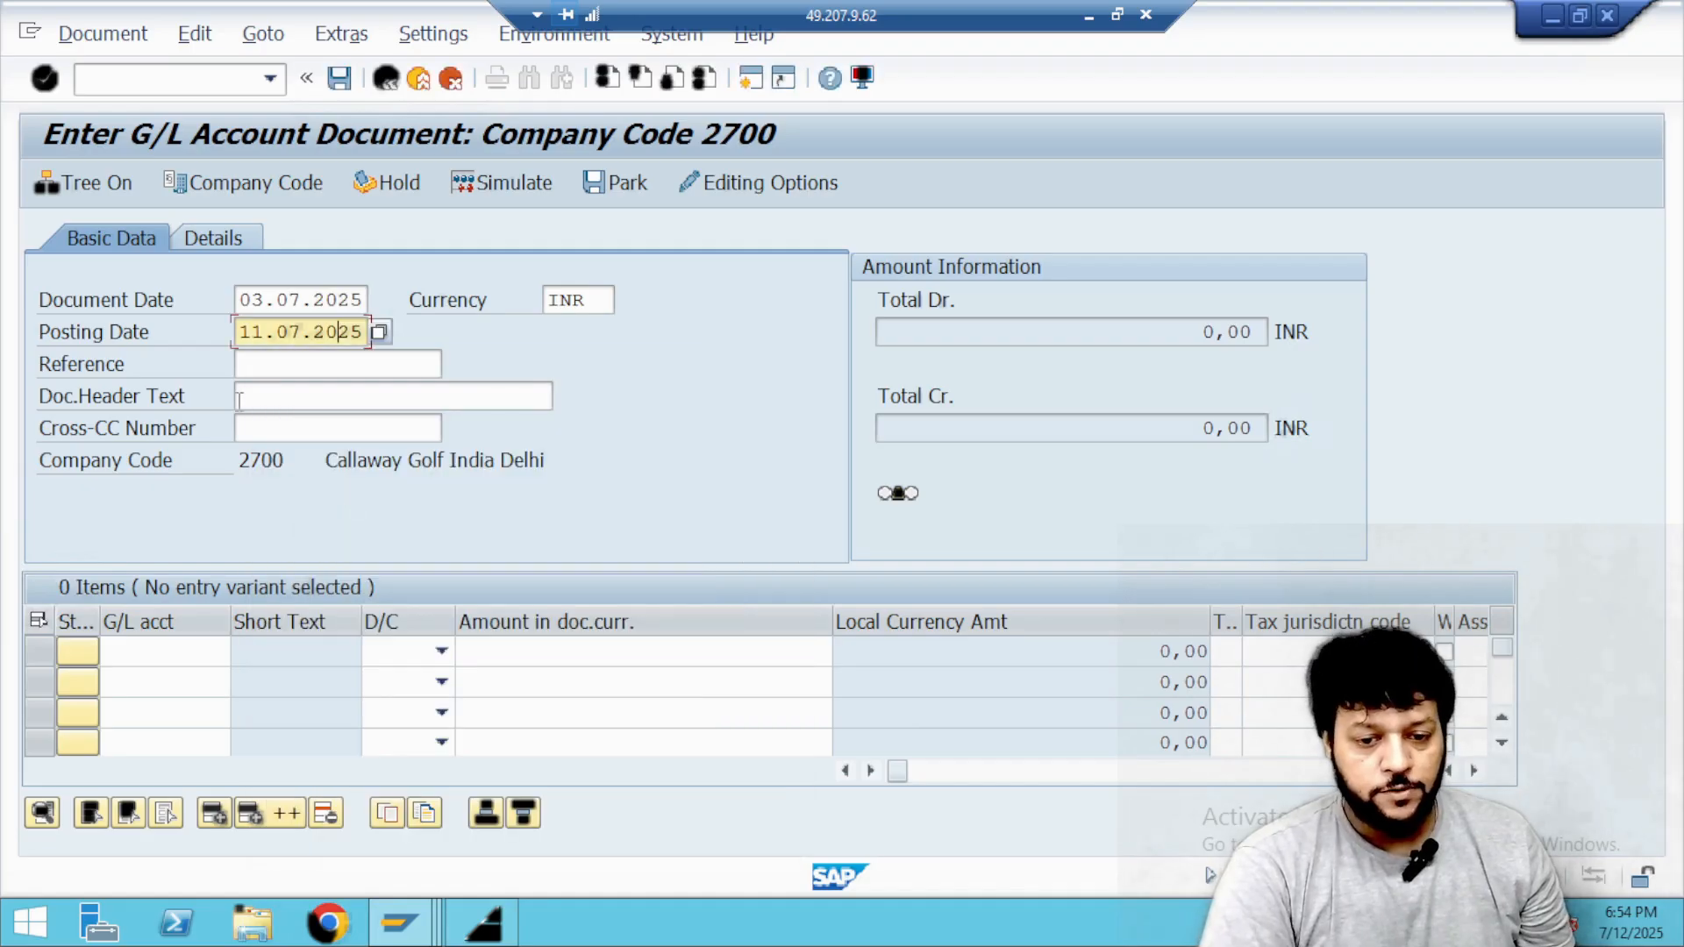
Enter REV plus the reversed document's number as the reference and "Bank Charges for July" as the document header text.
{"action": "left_click", "coordinate": [265, 365]}
{"action": "type", "text": "rEV"}
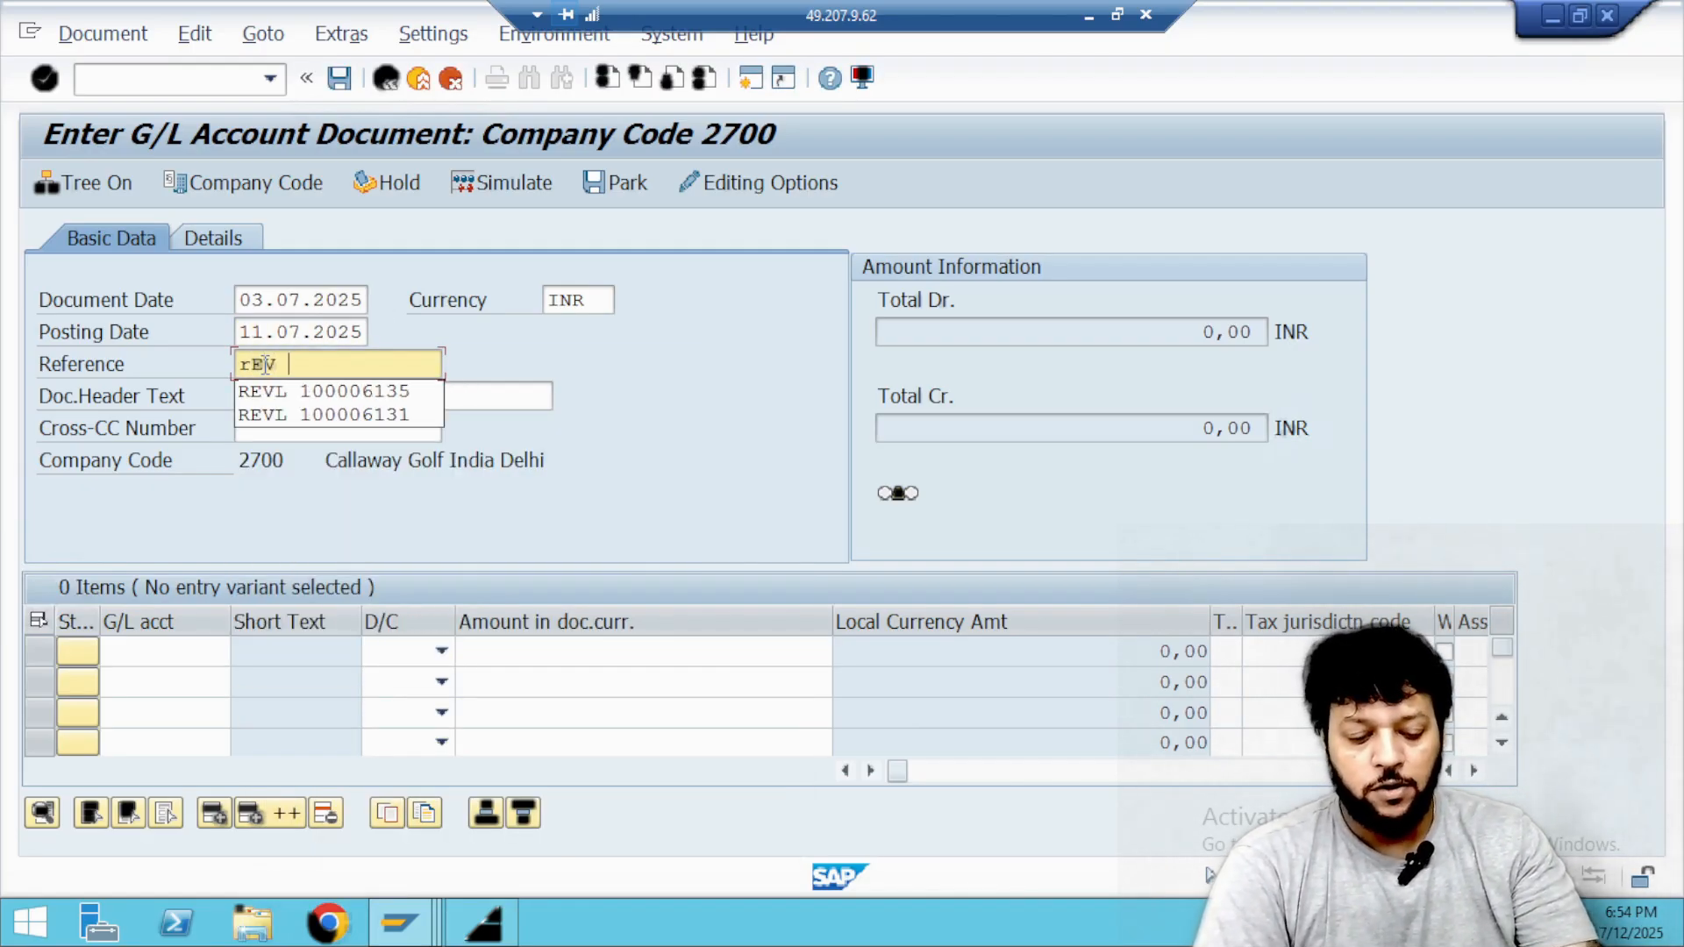
{"action": "type", "text": "100006157"}
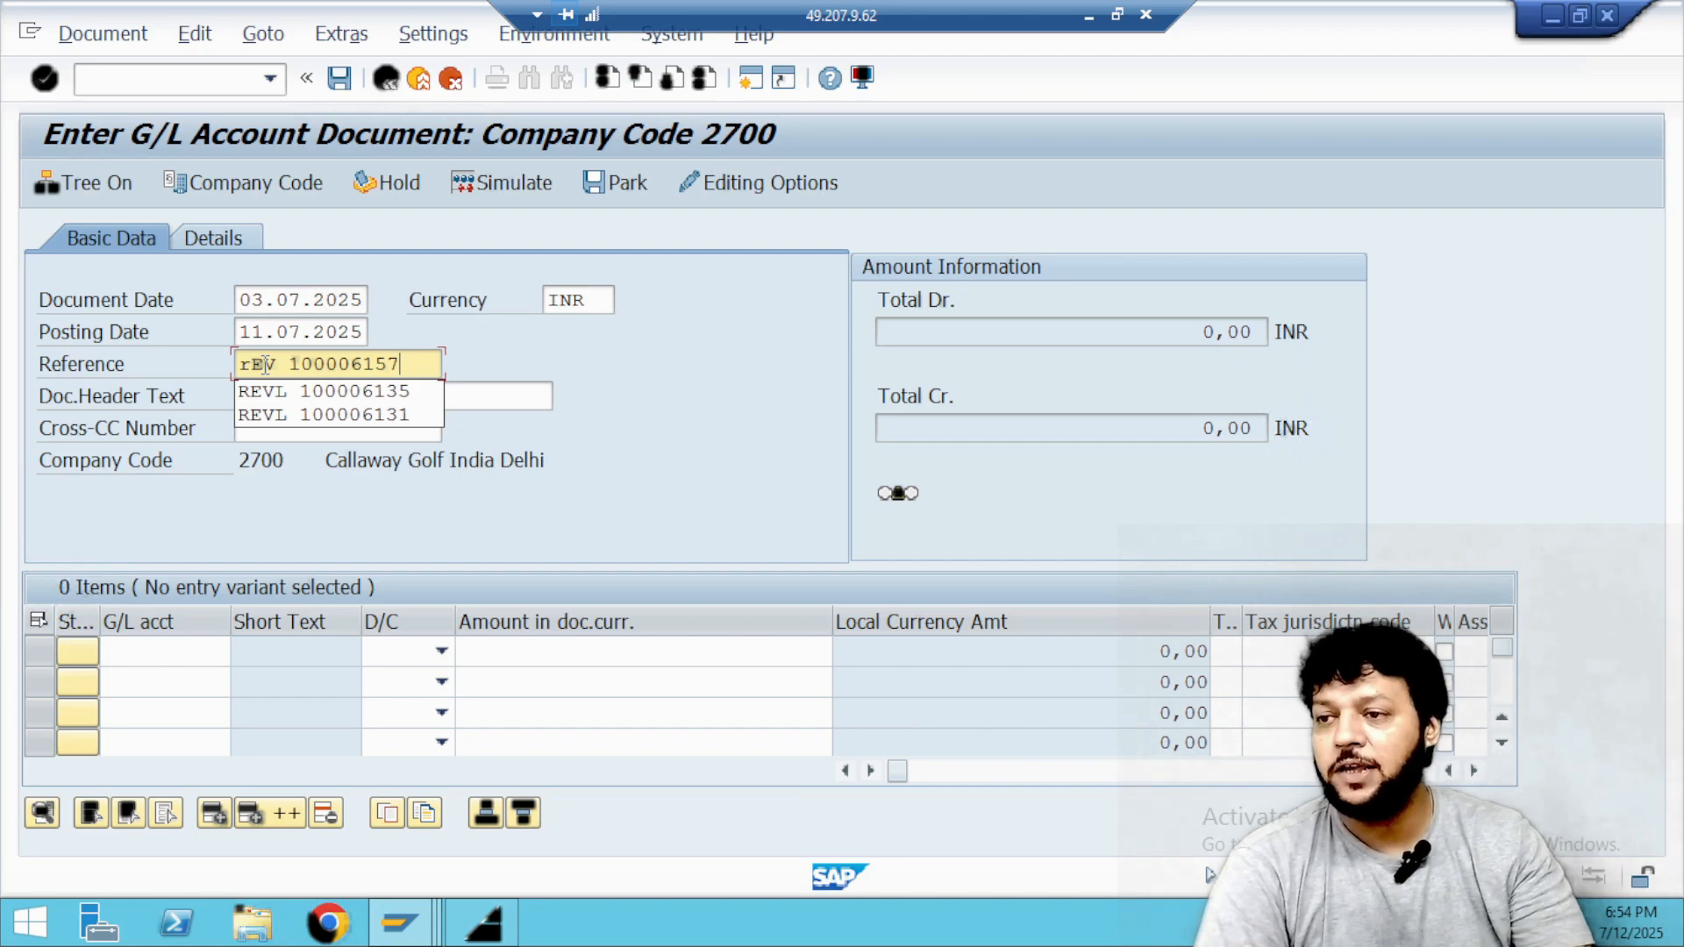
{"action": "left_click", "coordinate": [507, 364]}
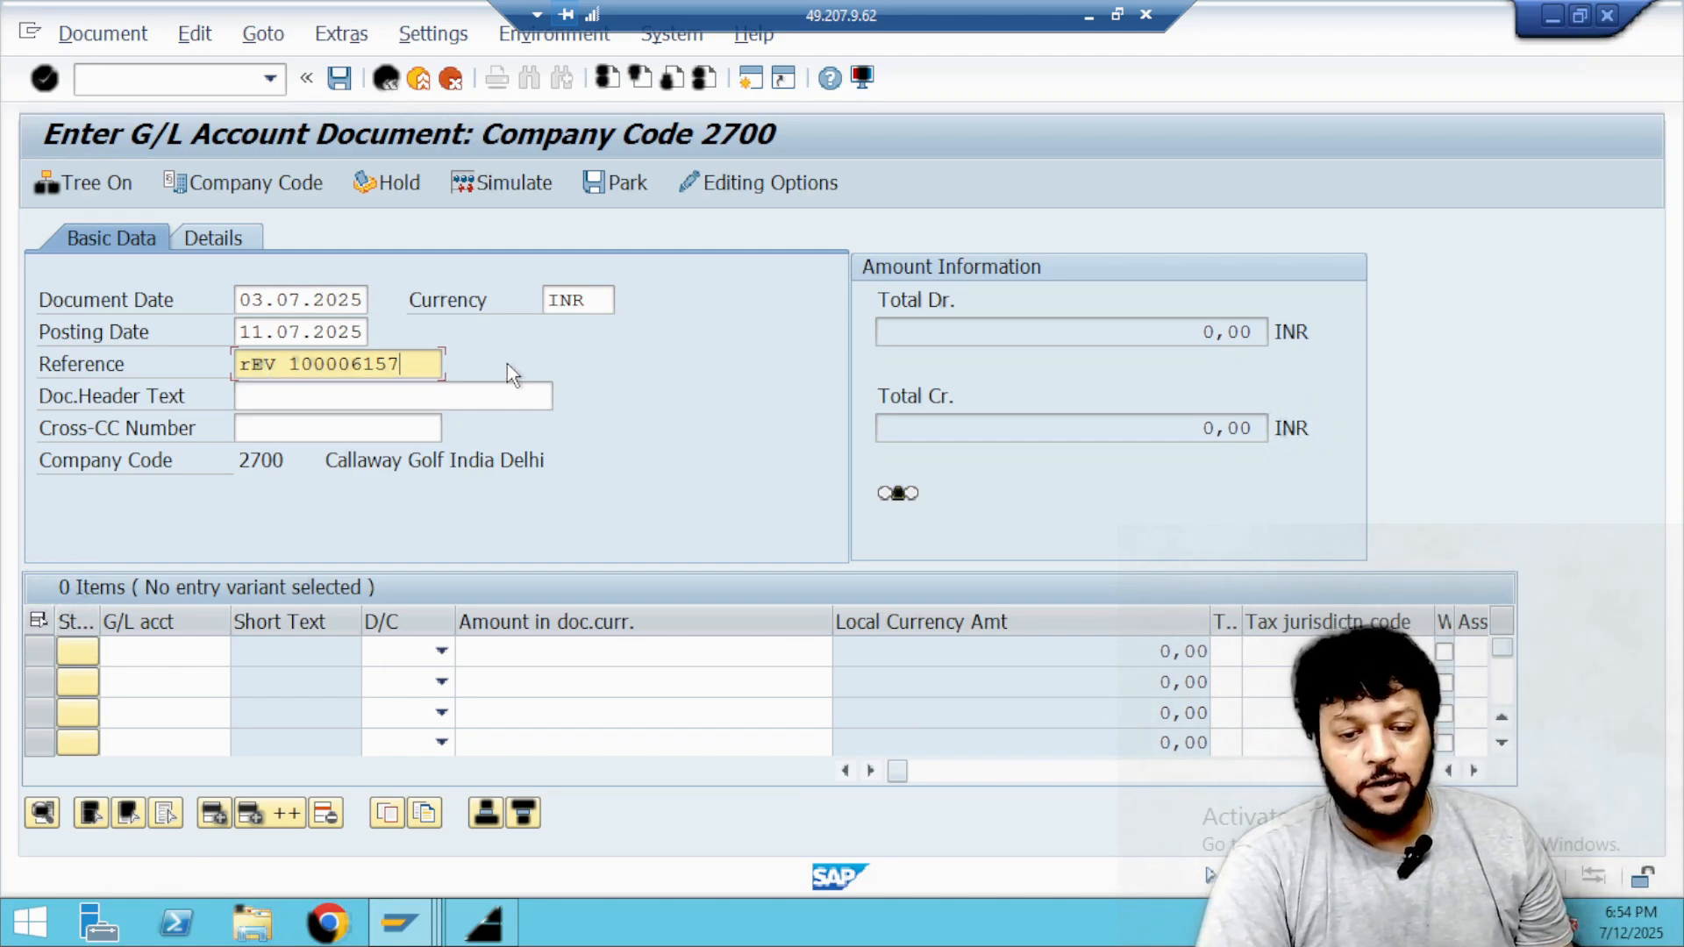
{"action": "left_click", "coordinate": [262, 396]}
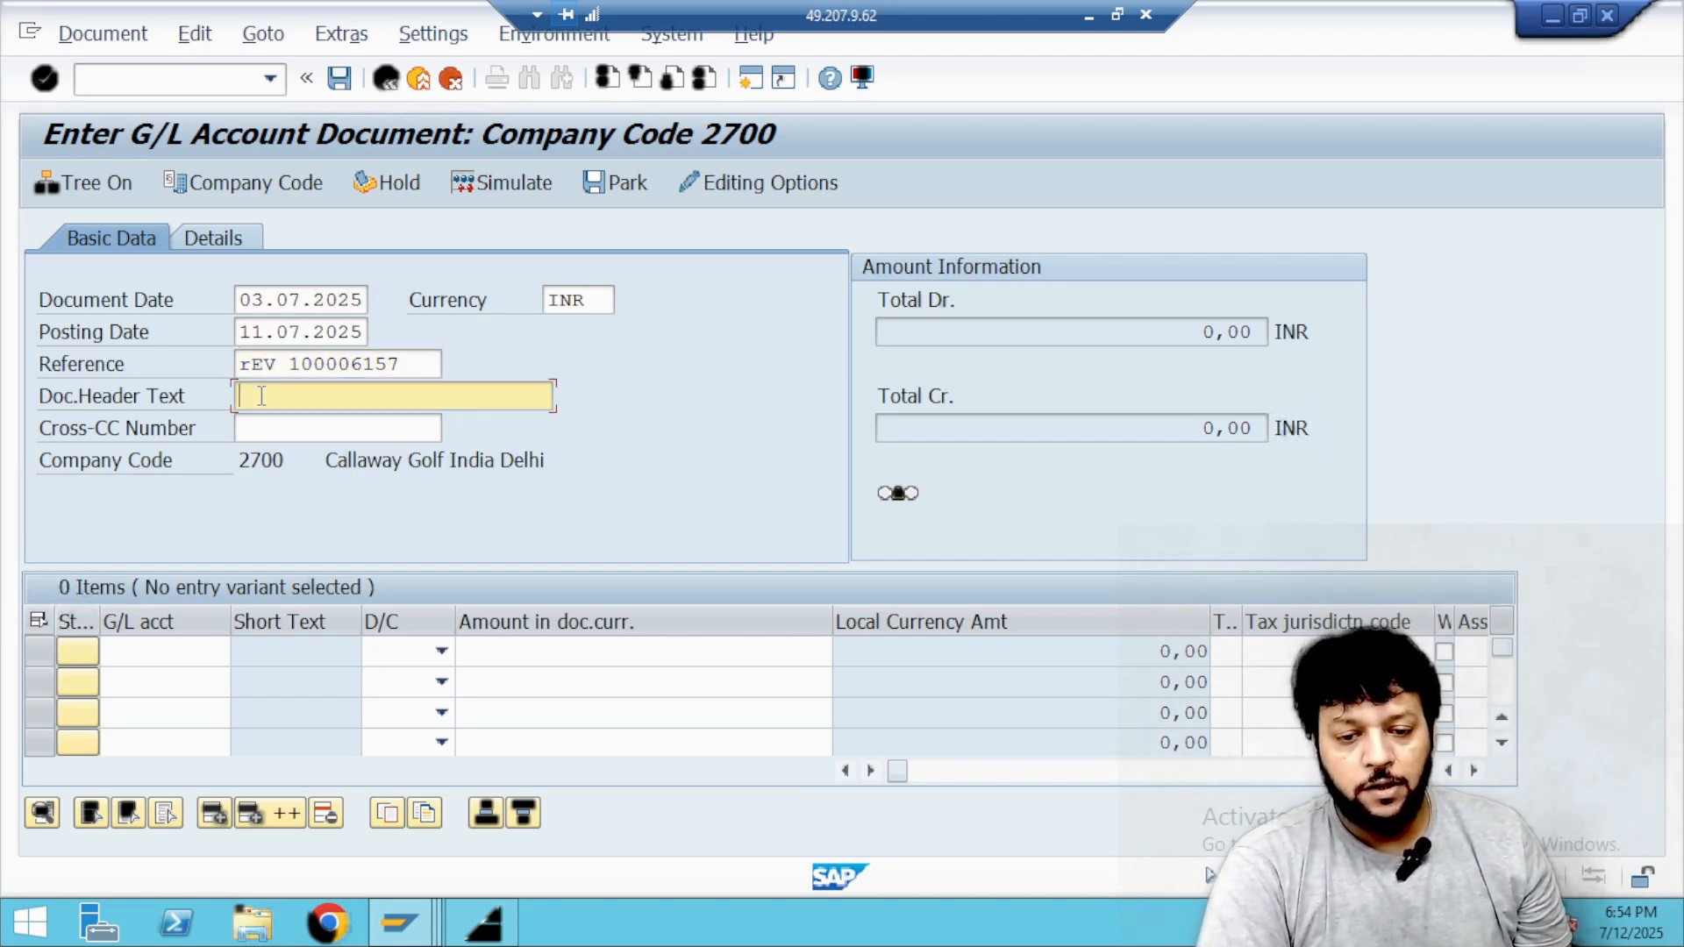
{"action": "type", "text": "bA"}
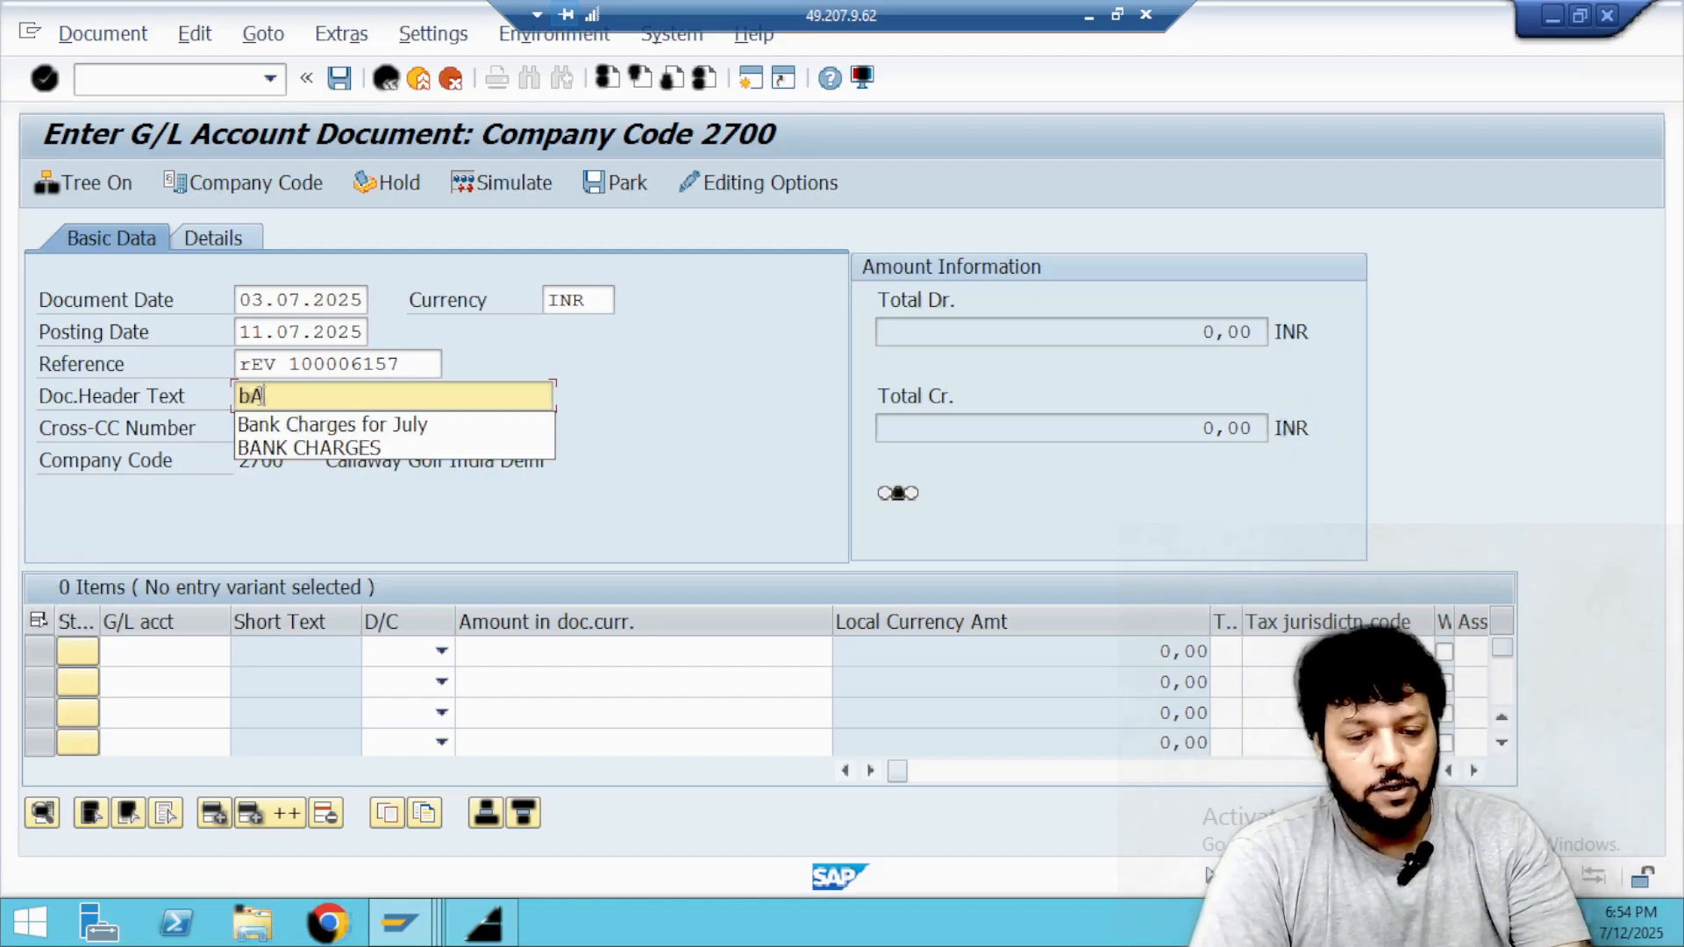
{"action": "type", "text": "N"}
{"action": "key", "text": "Down"}
{"action": "key", "text": "Return"}
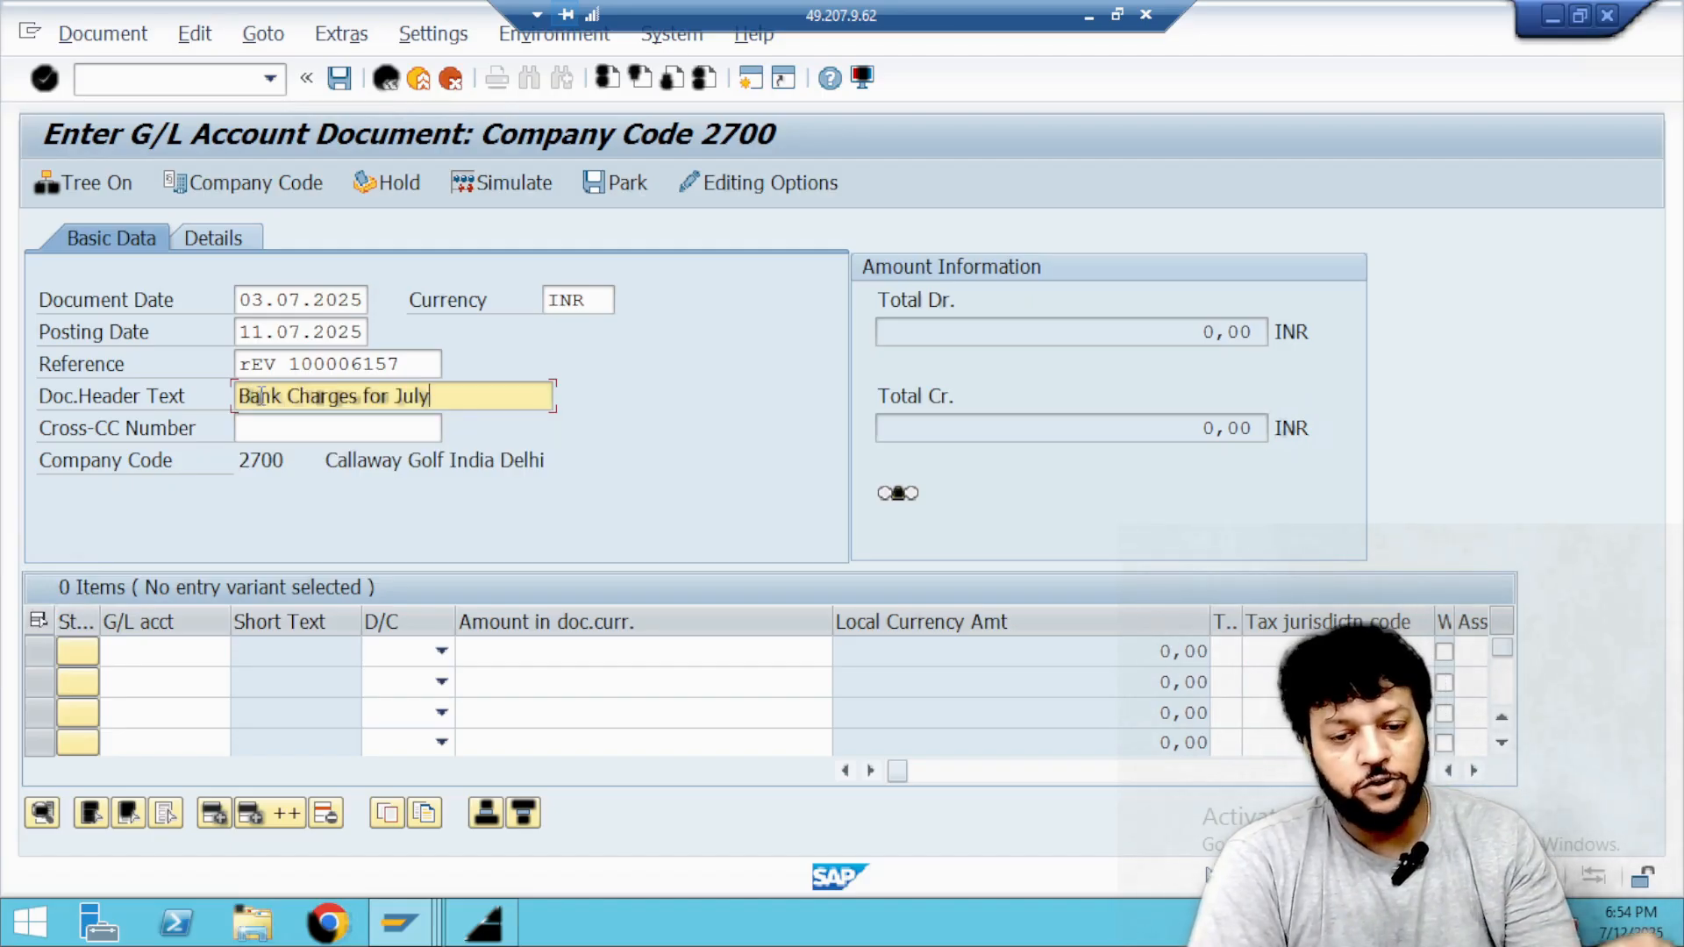
Search the G/L accounts for *ipaa* and assign Bank Charges IPAA to the first line item.
{"action": "left_click", "coordinate": [224, 652]}
{"action": "left_click", "coordinate": [240, 652]}
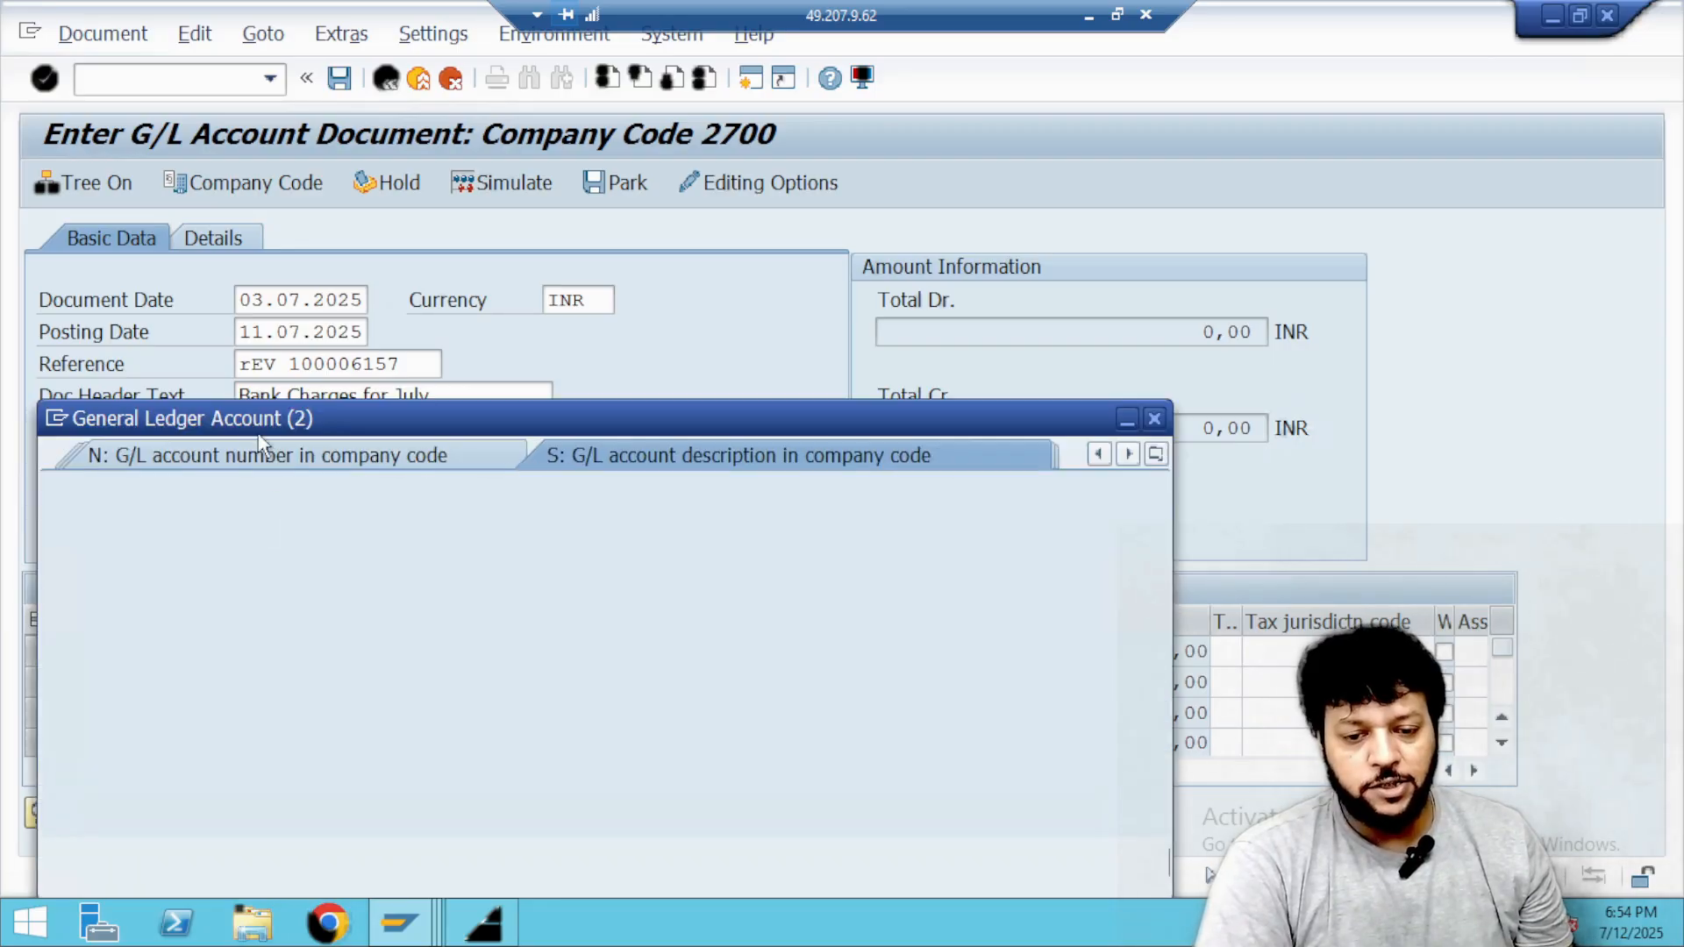
{"action": "type", "text": "*ipaa*"}
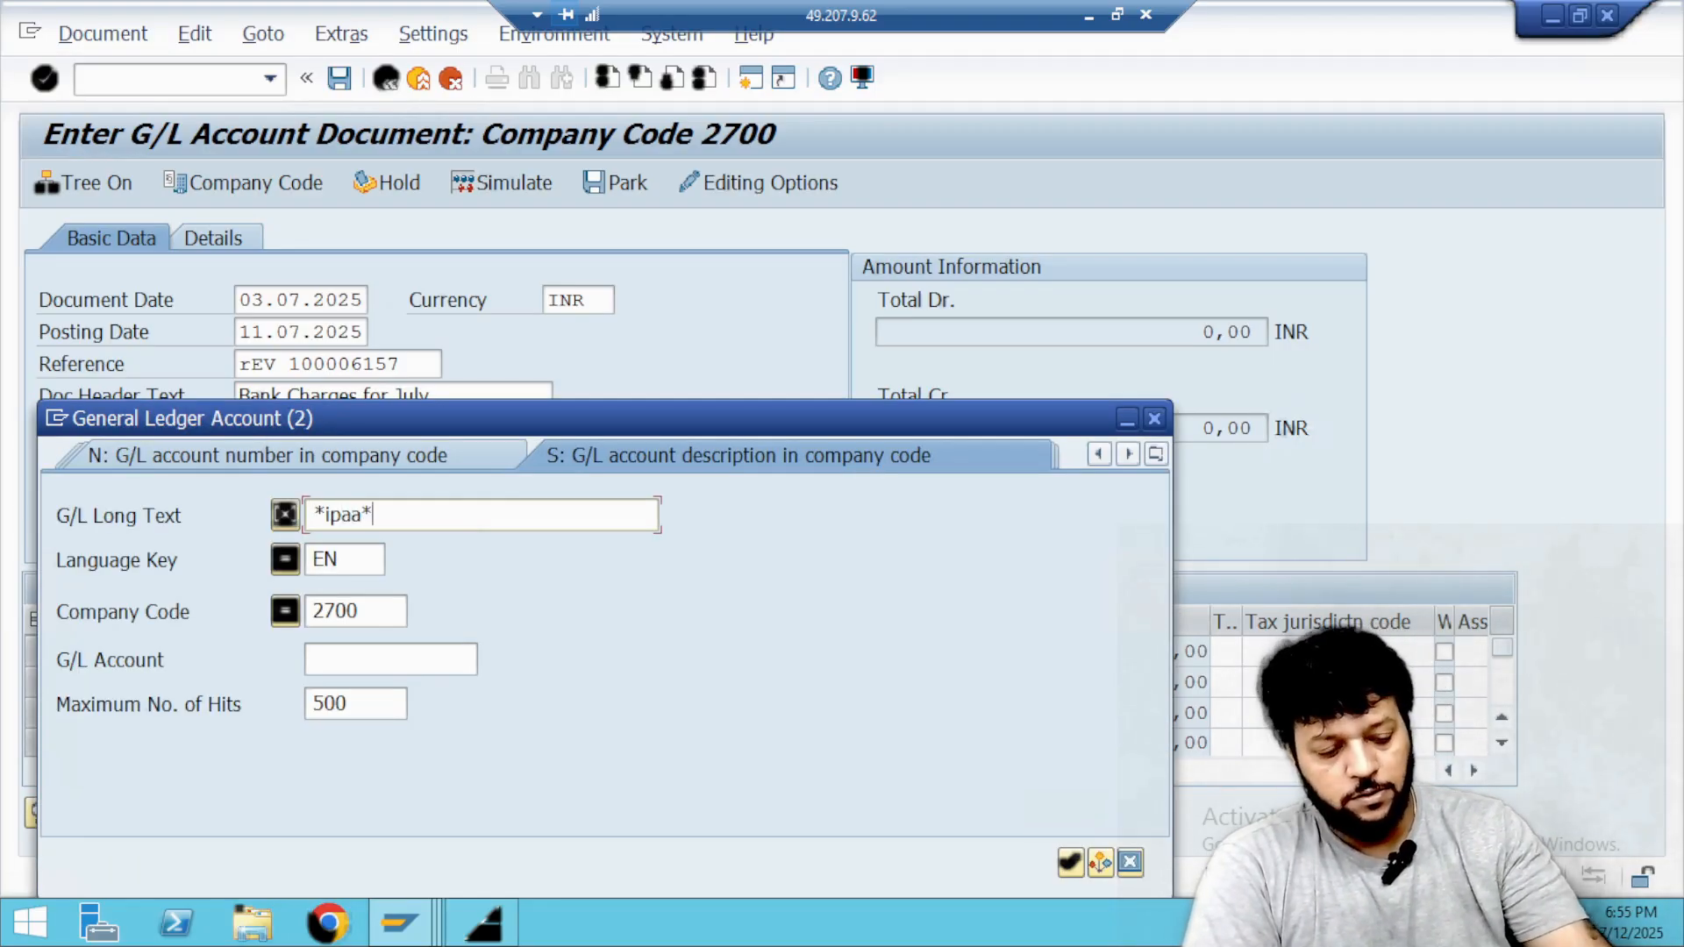
{"action": "key", "text": "Return"}
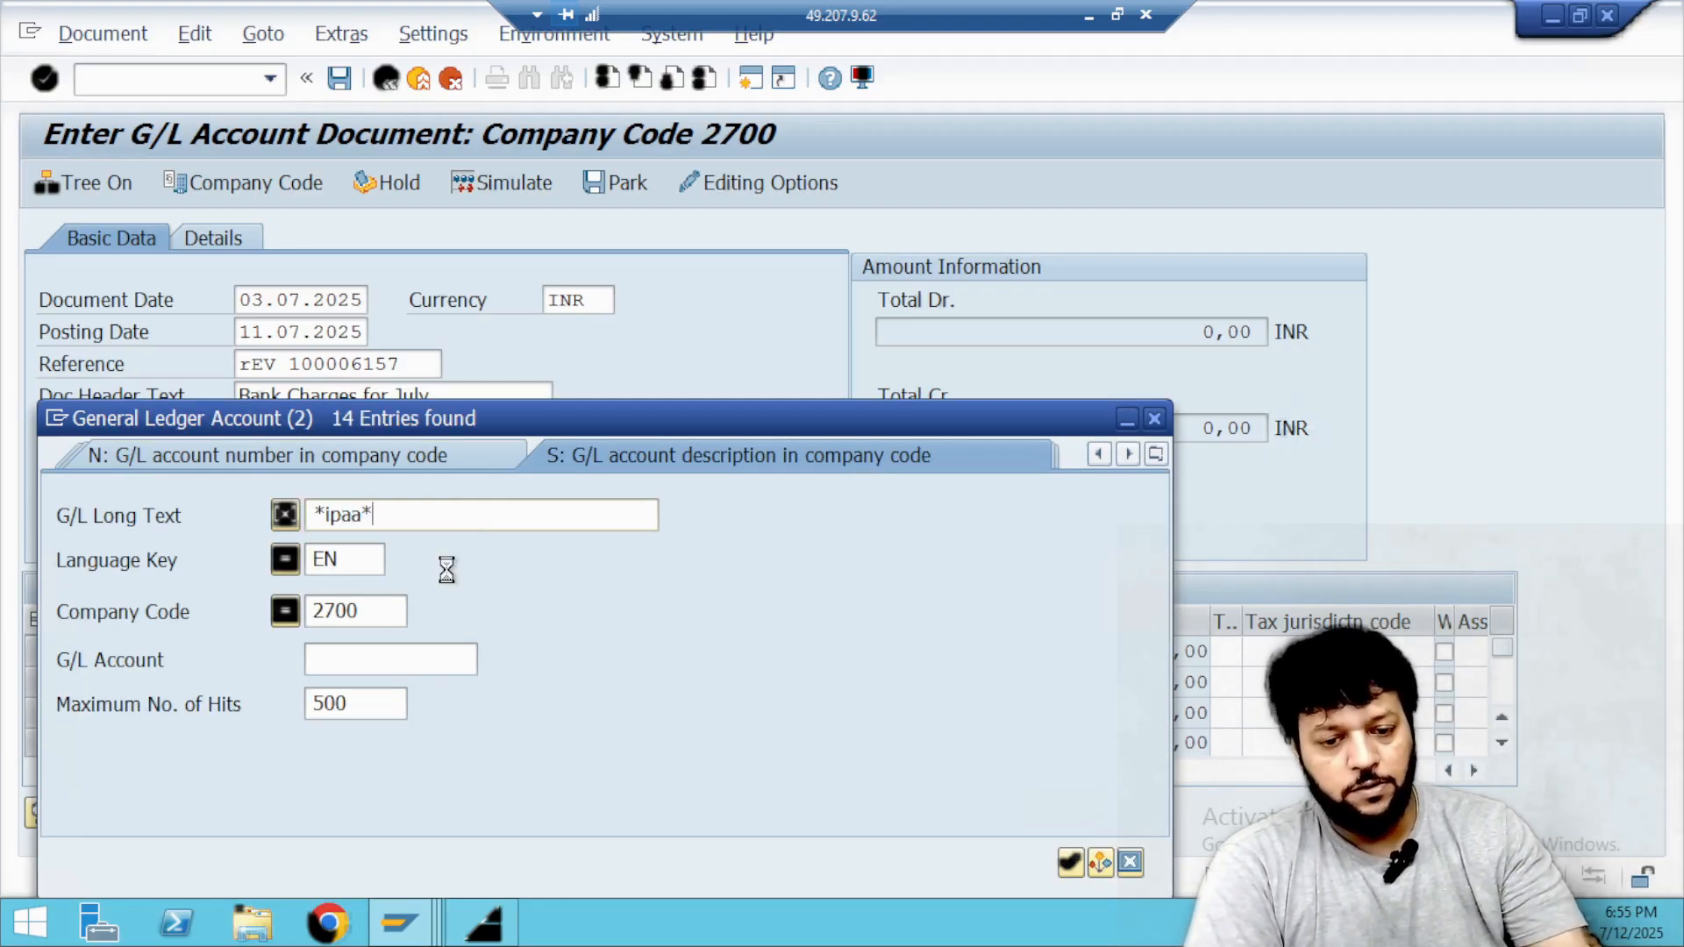
{"action": "double_click", "coordinate": [147, 250]}
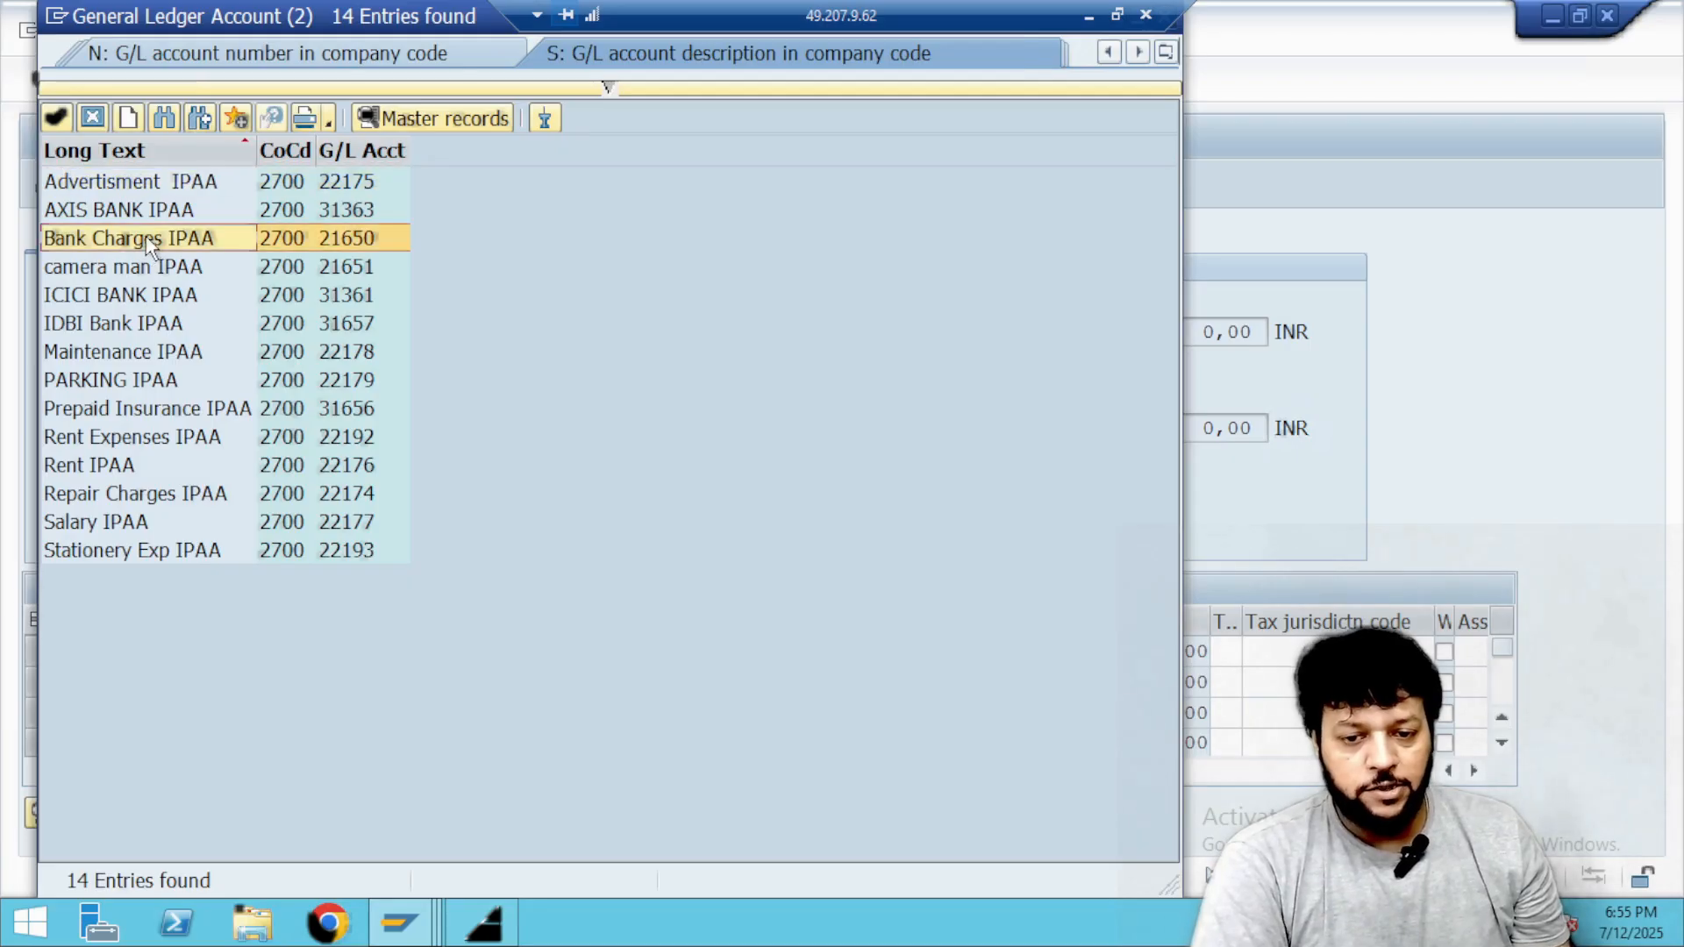
Find IDBI Bank IPAA with the same *ipaa* search and assign it to the second line item.
{"action": "left_click", "coordinate": [207, 686]}
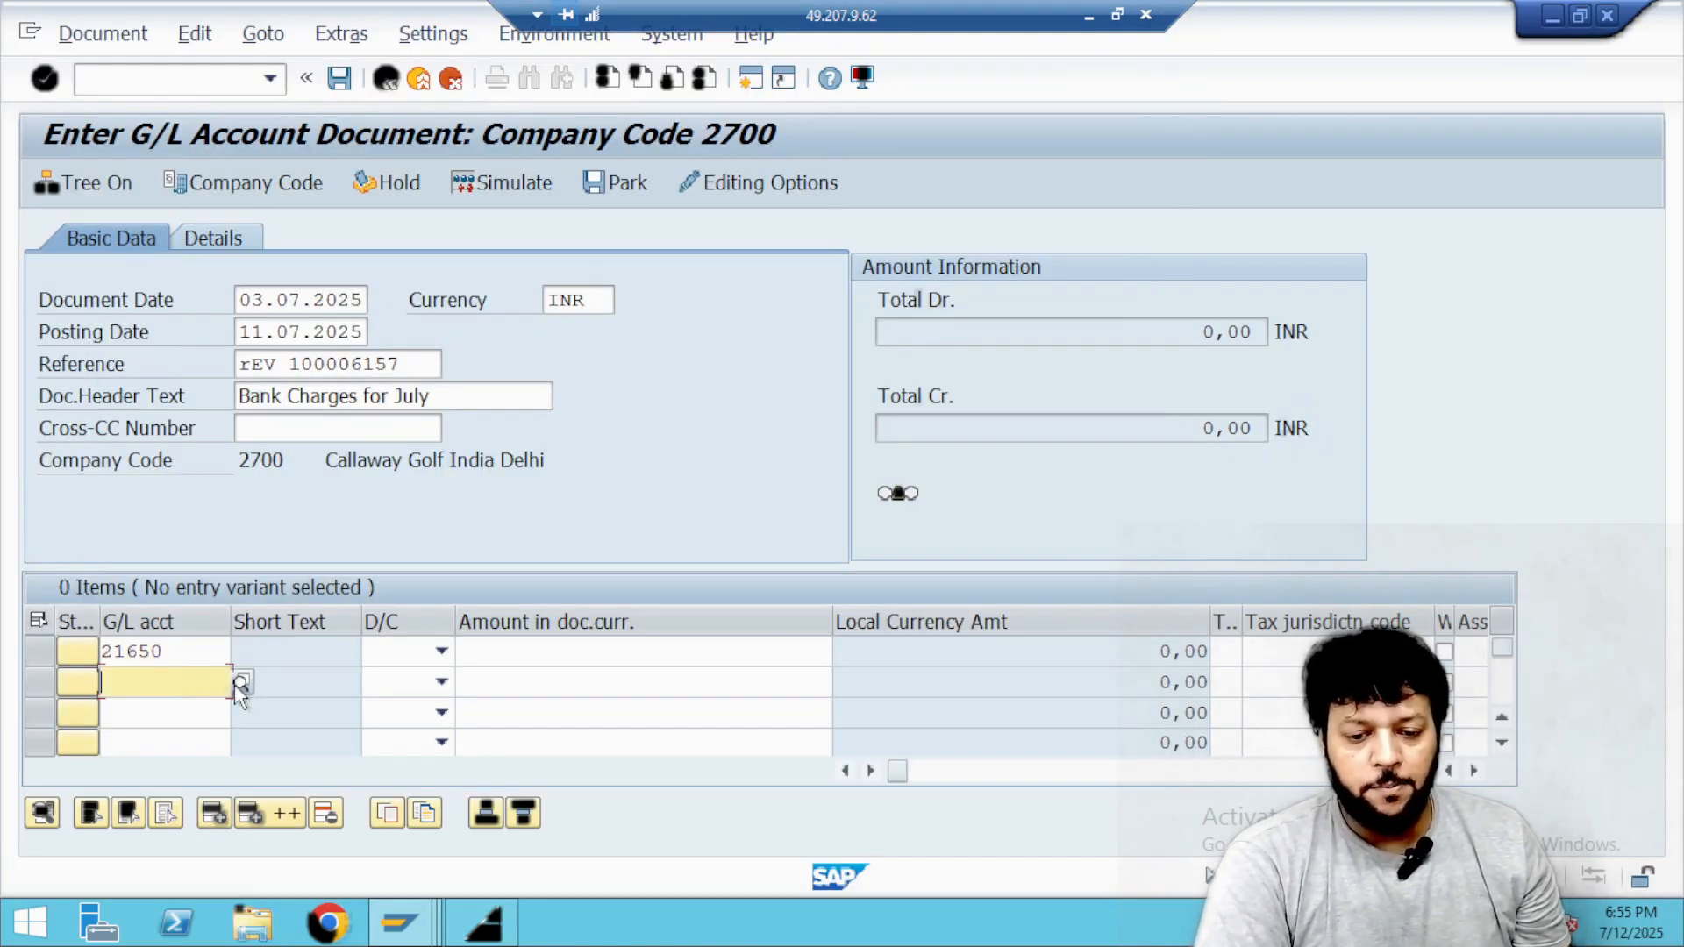
{"action": "left_click", "coordinate": [234, 686]}
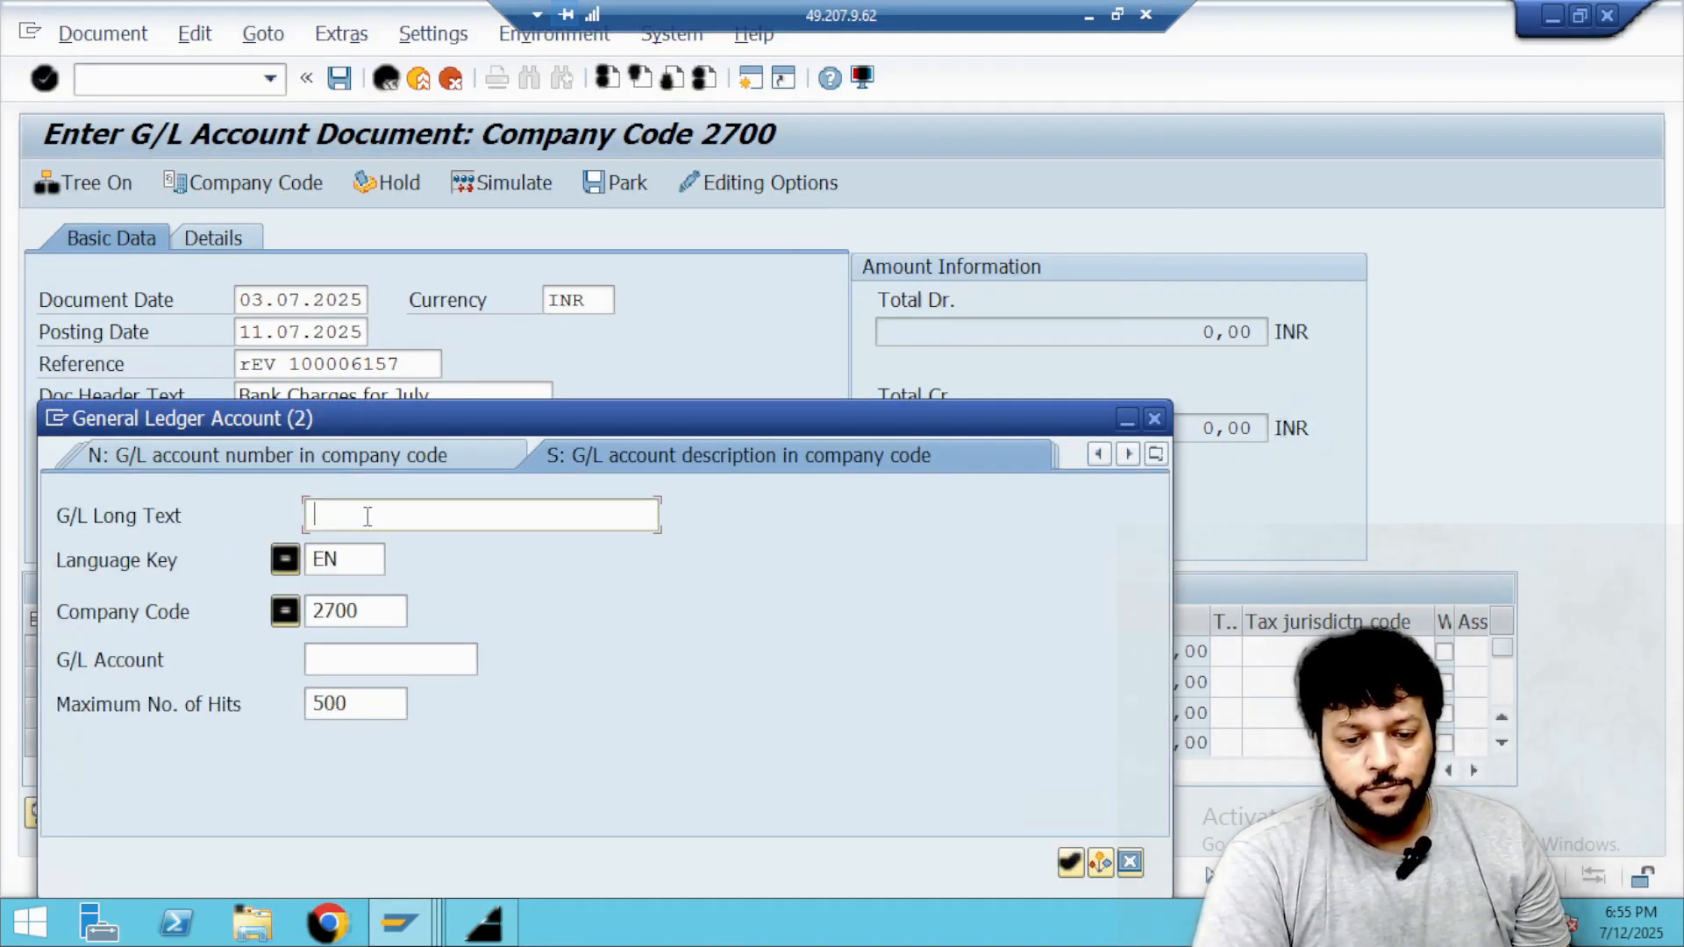
{"action": "type", "text": "*"}
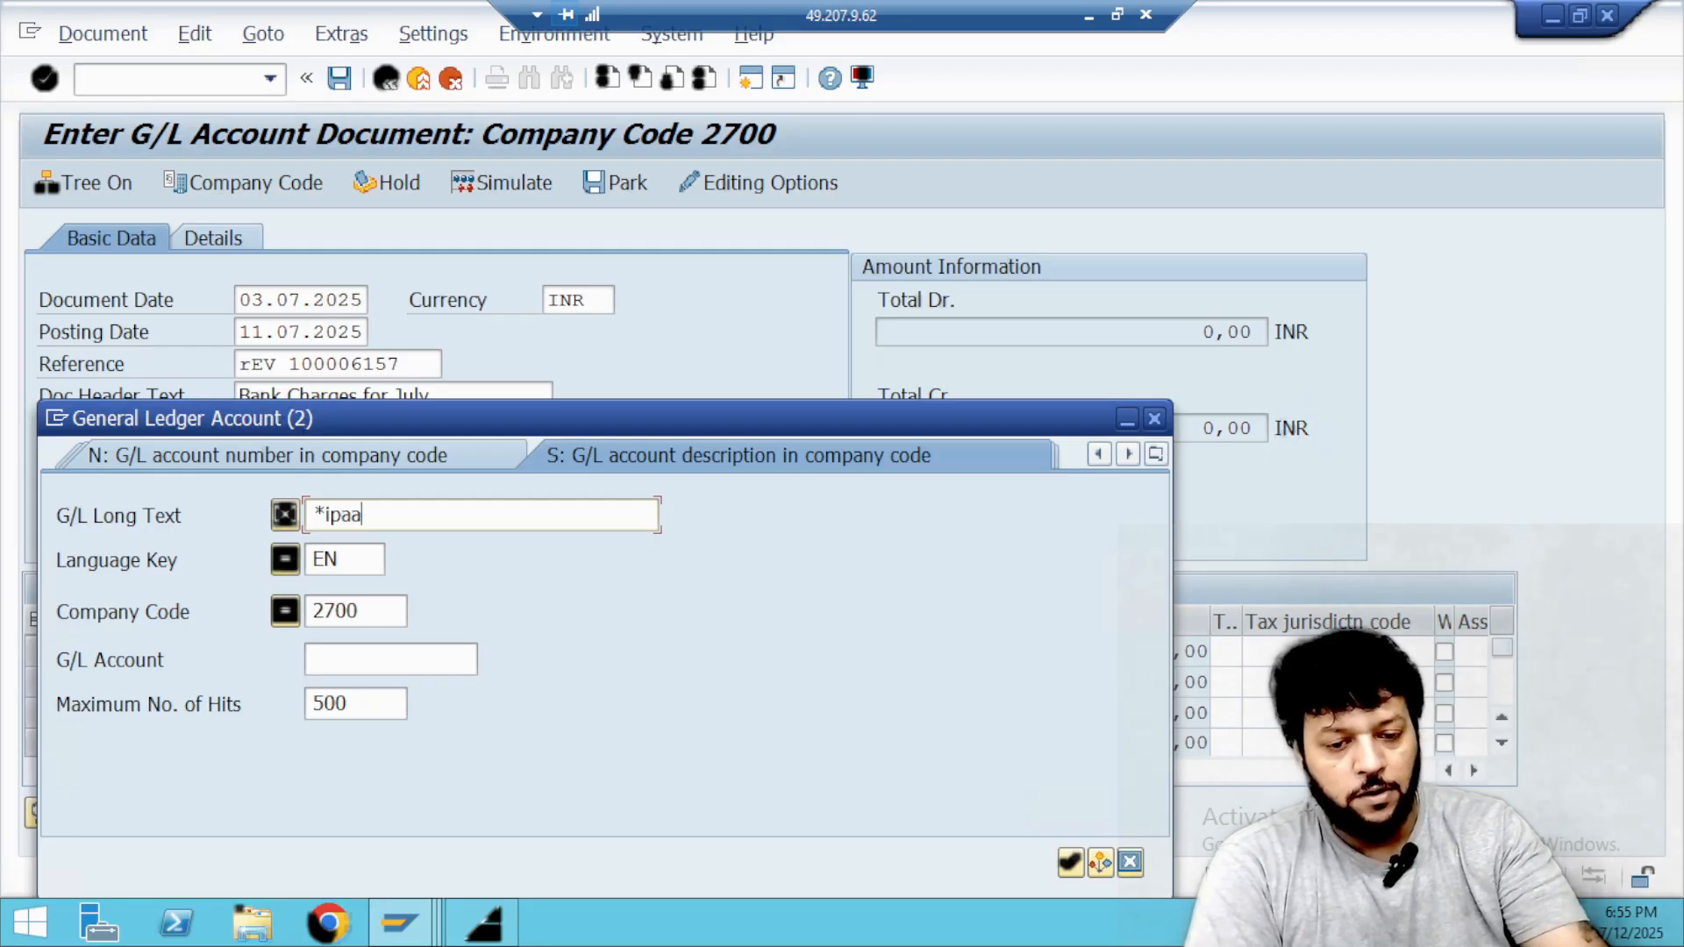
{"action": "key", "text": "Return"}
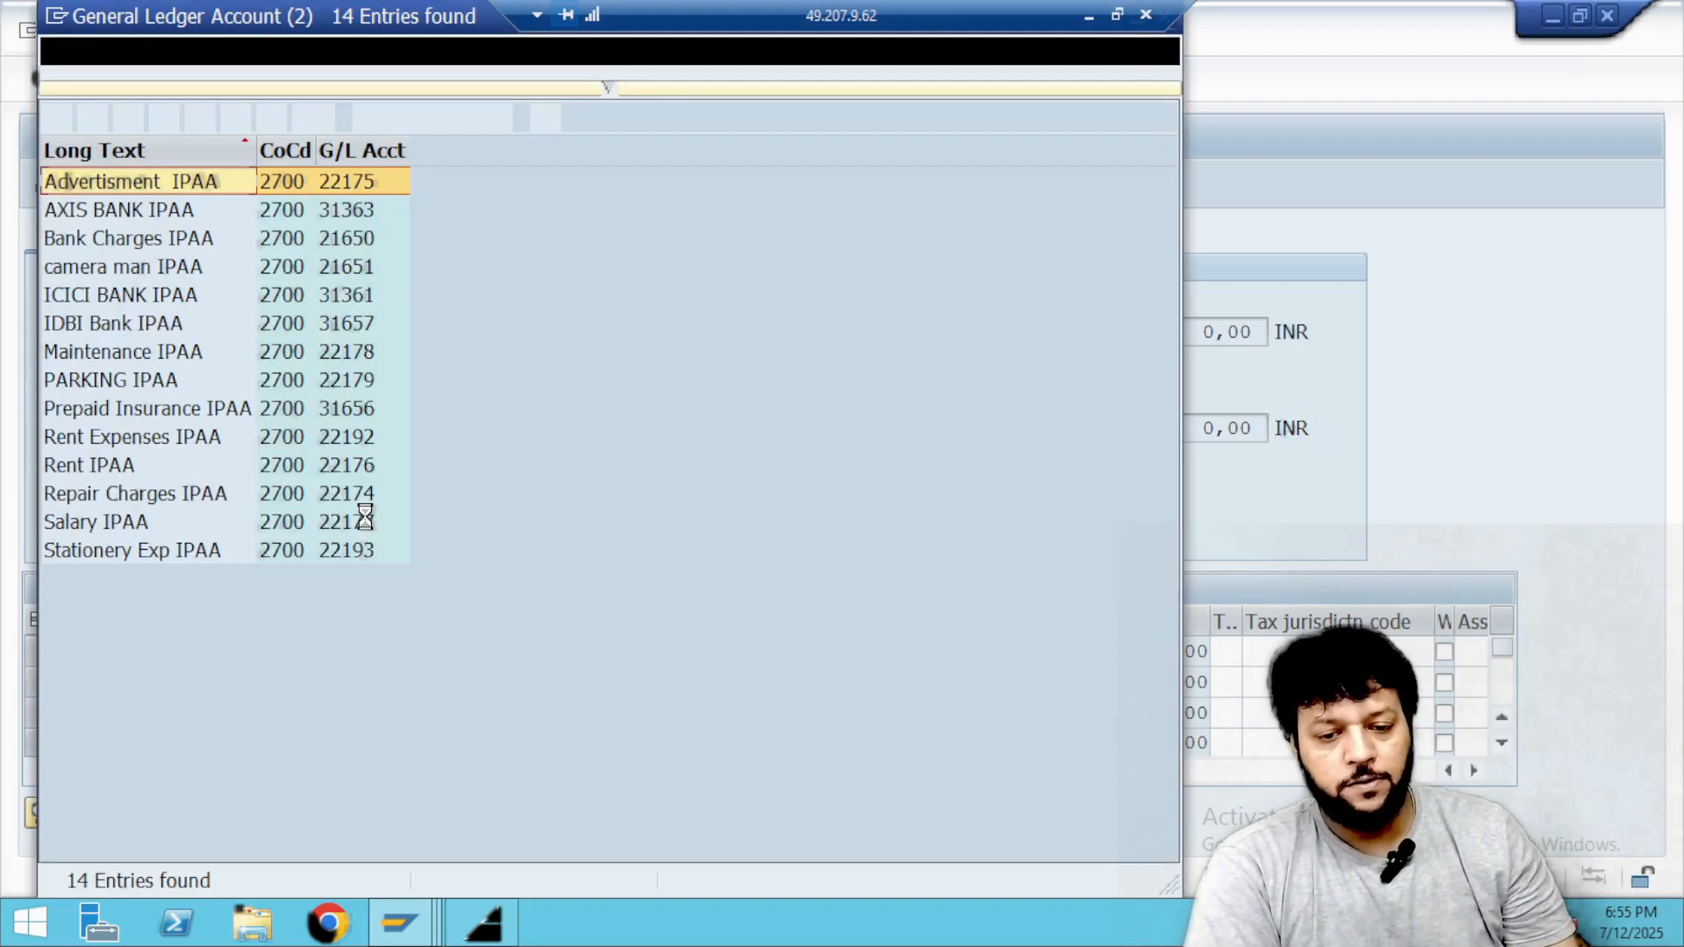
{"action": "double_click", "coordinate": [127, 334]}
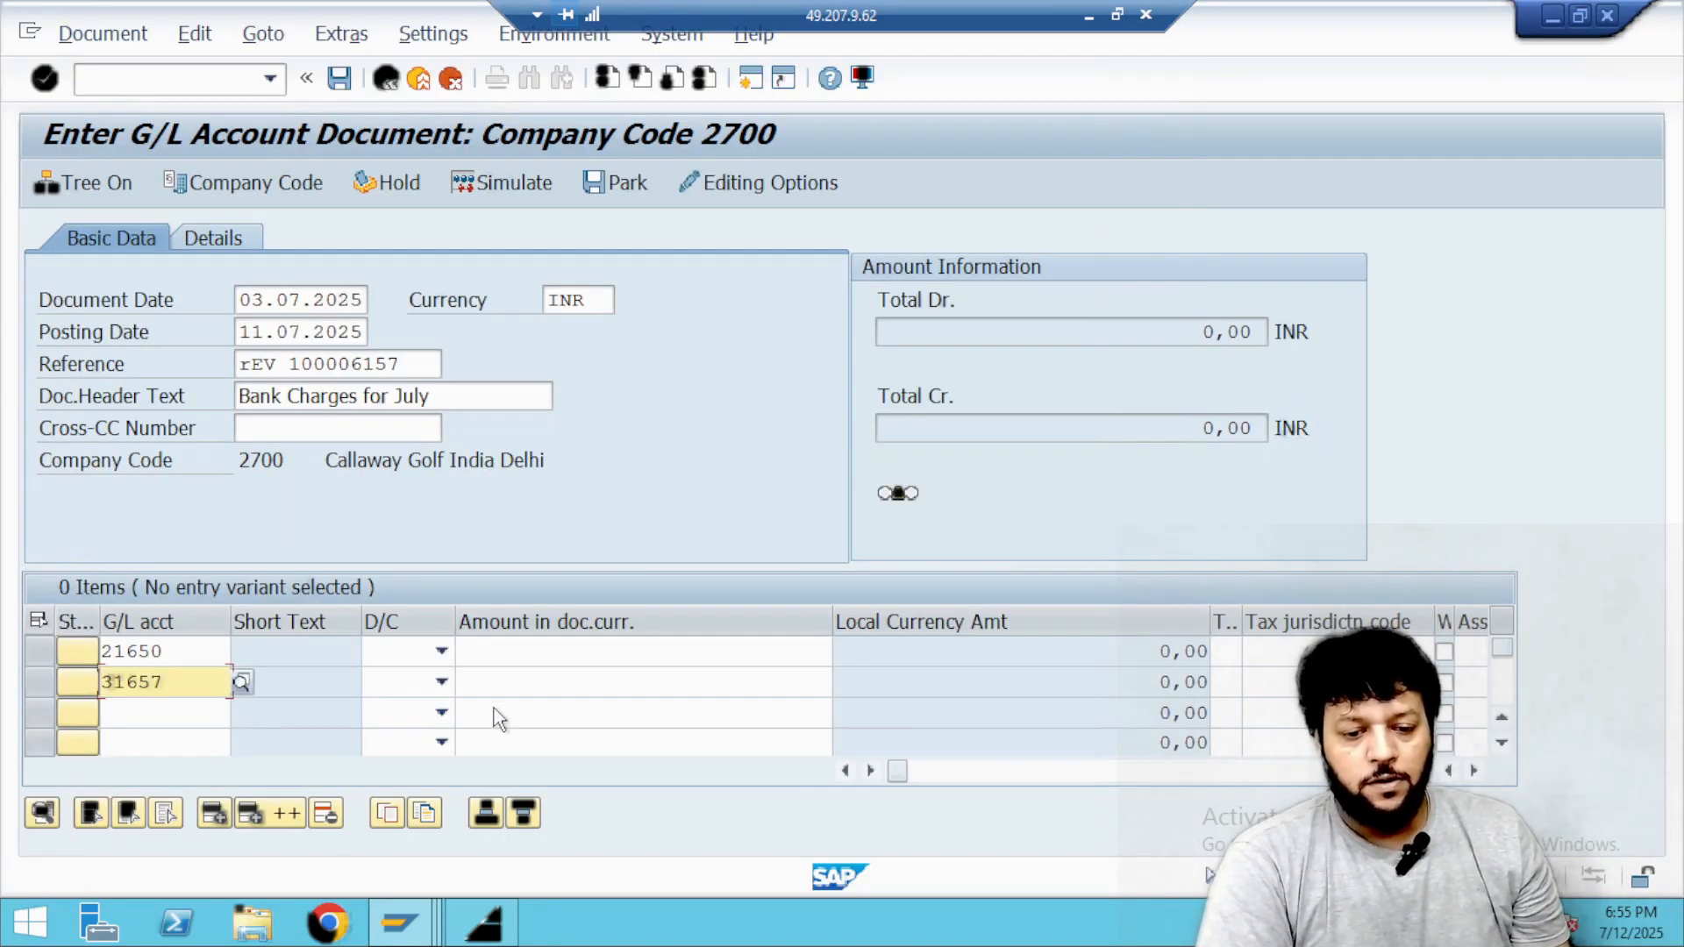
Set the Bank Charges line to debit and the IDBI Bank line to credit, each with an amount of 199 INR.
{"action": "left_click", "coordinate": [440, 655]}
{"action": "left_click", "coordinate": [419, 702]}
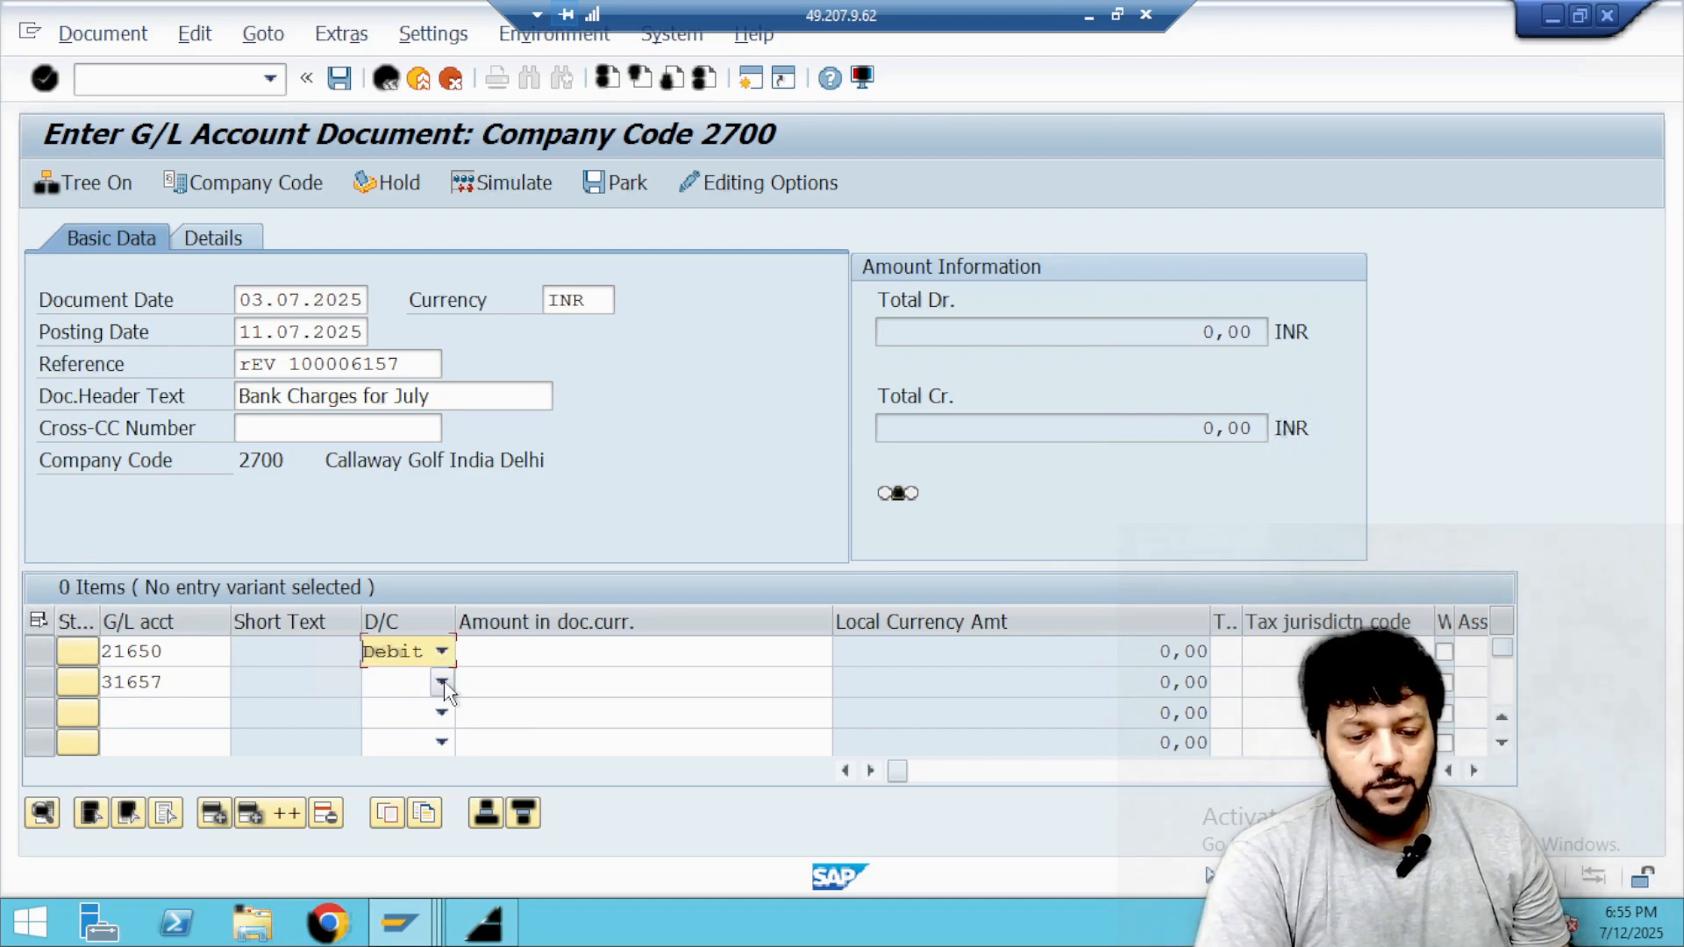
{"action": "left_click", "coordinate": [441, 682]}
{"action": "left_click", "coordinate": [429, 707]}
{"action": "left_click", "coordinate": [561, 649]}
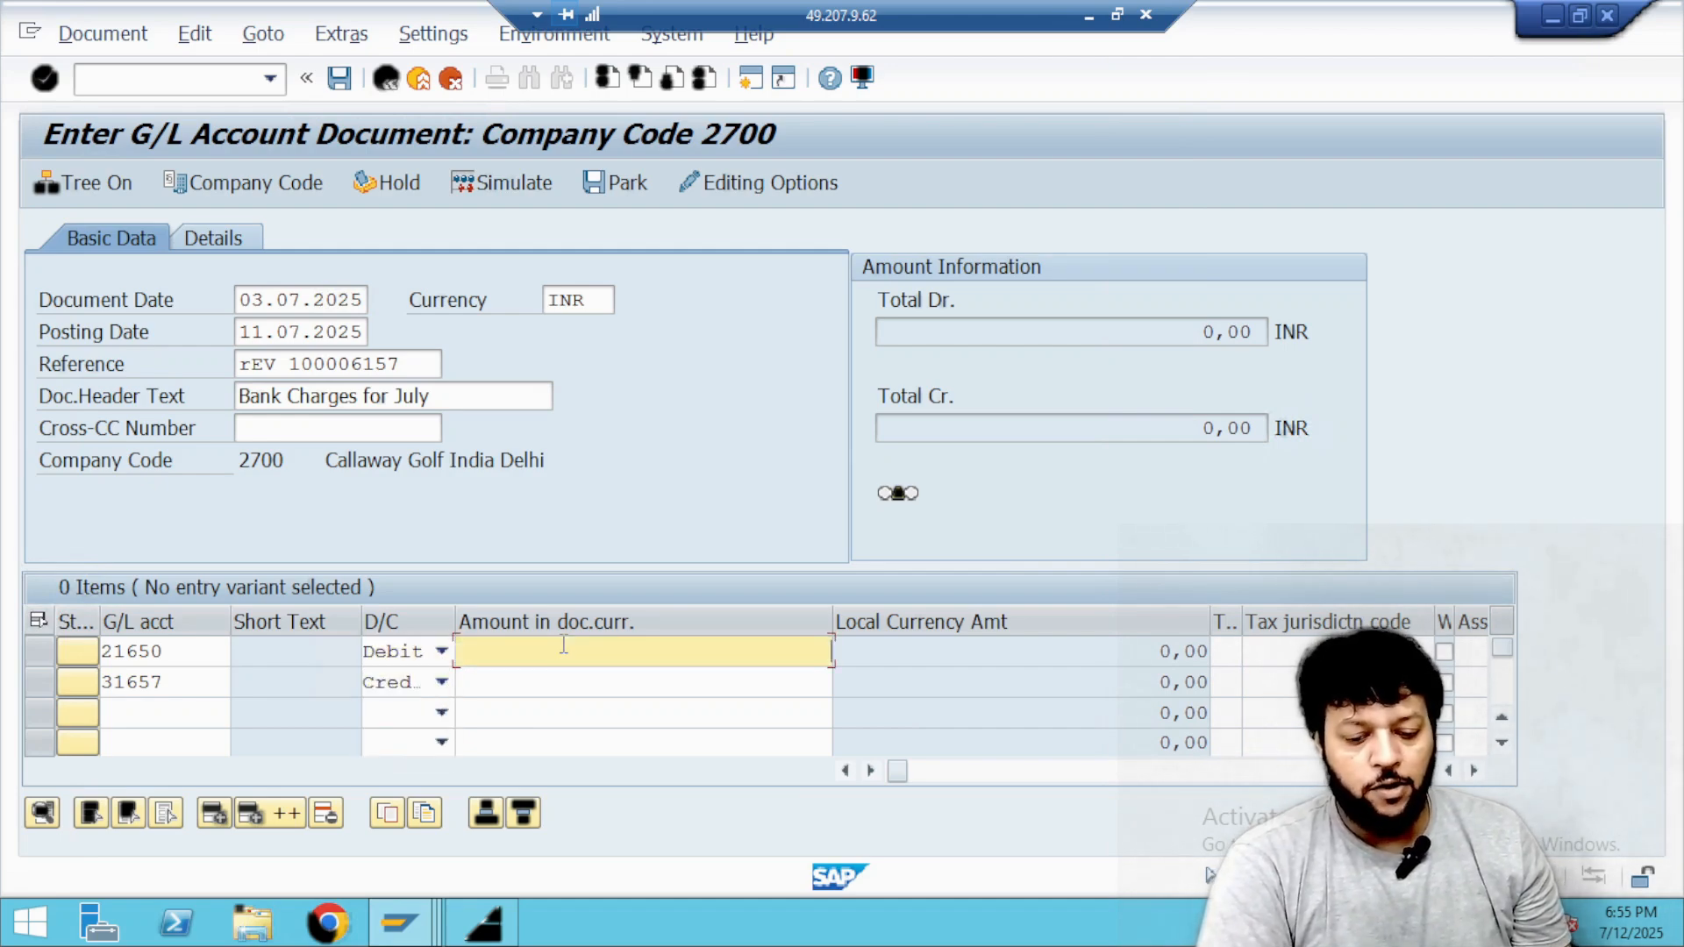
{"action": "type", "text": "199"}
{"action": "key", "text": "Tab"}
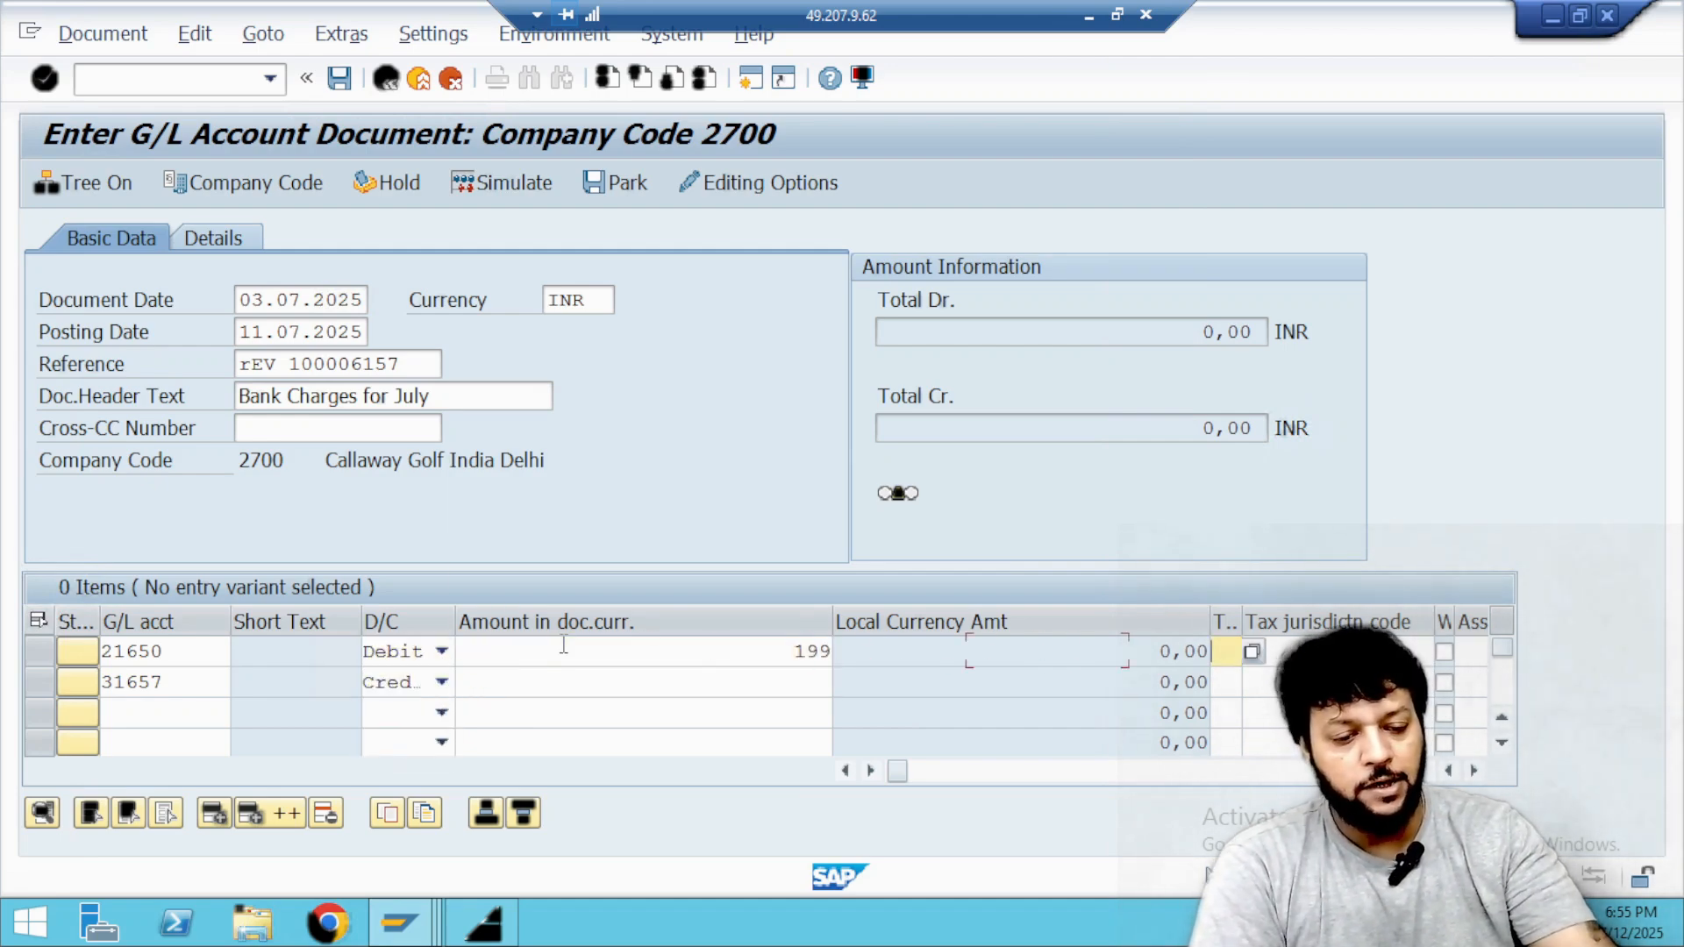
{"action": "left_click", "coordinate": [564, 684]}
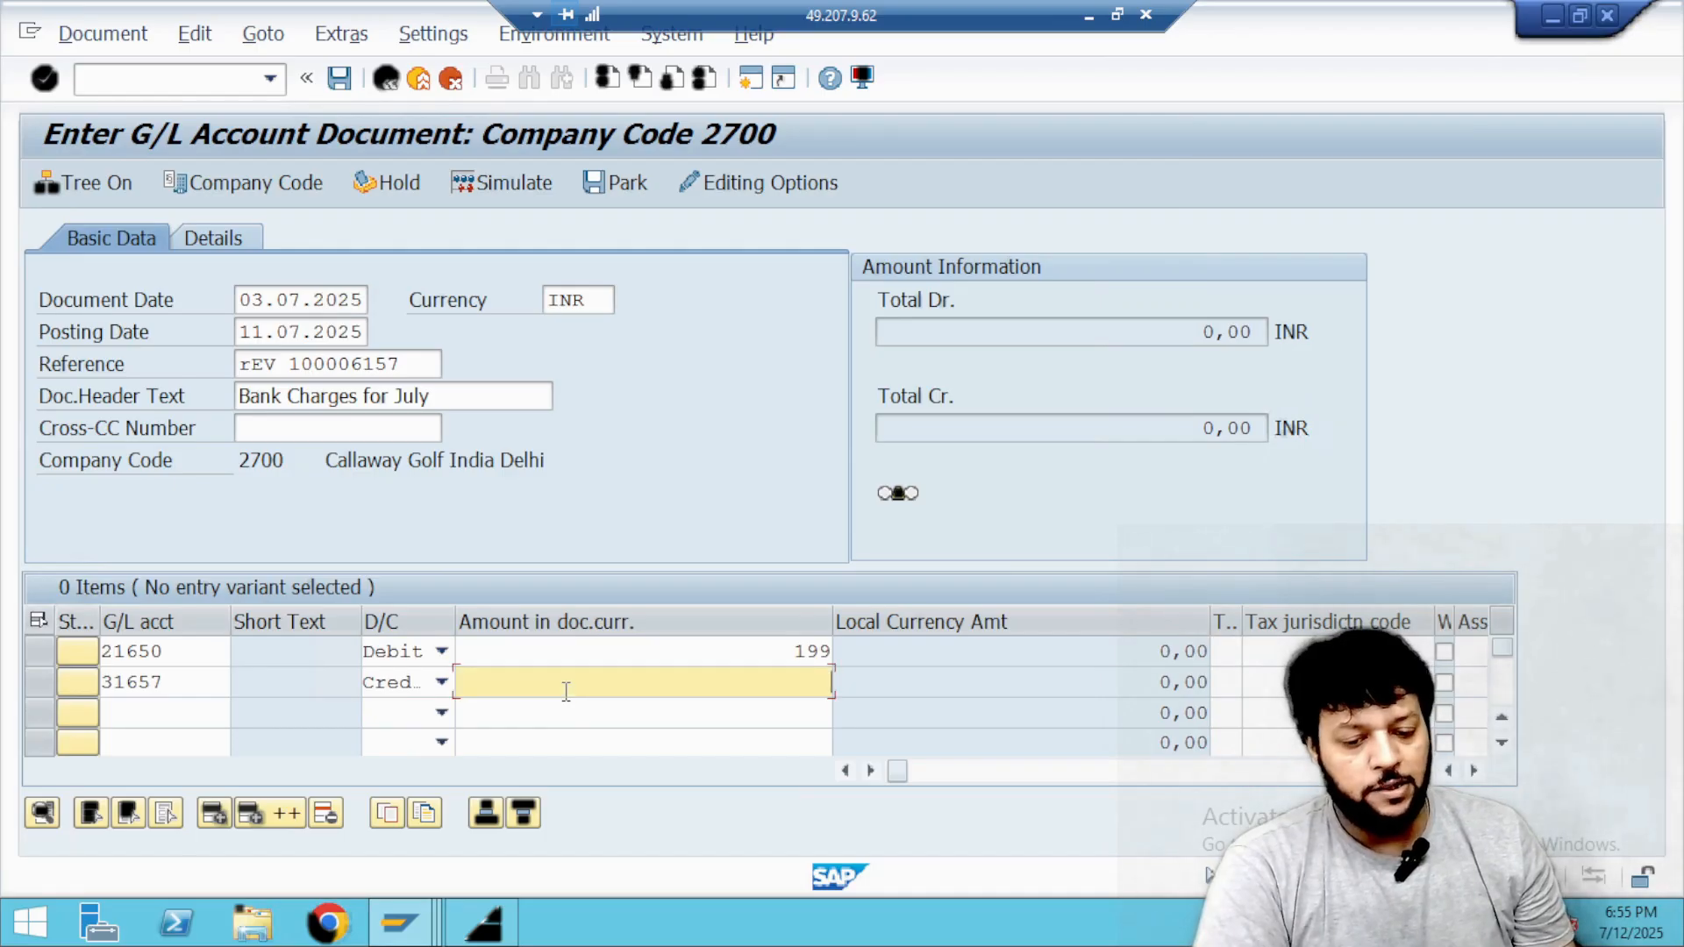
{"action": "type", "text": "199"}
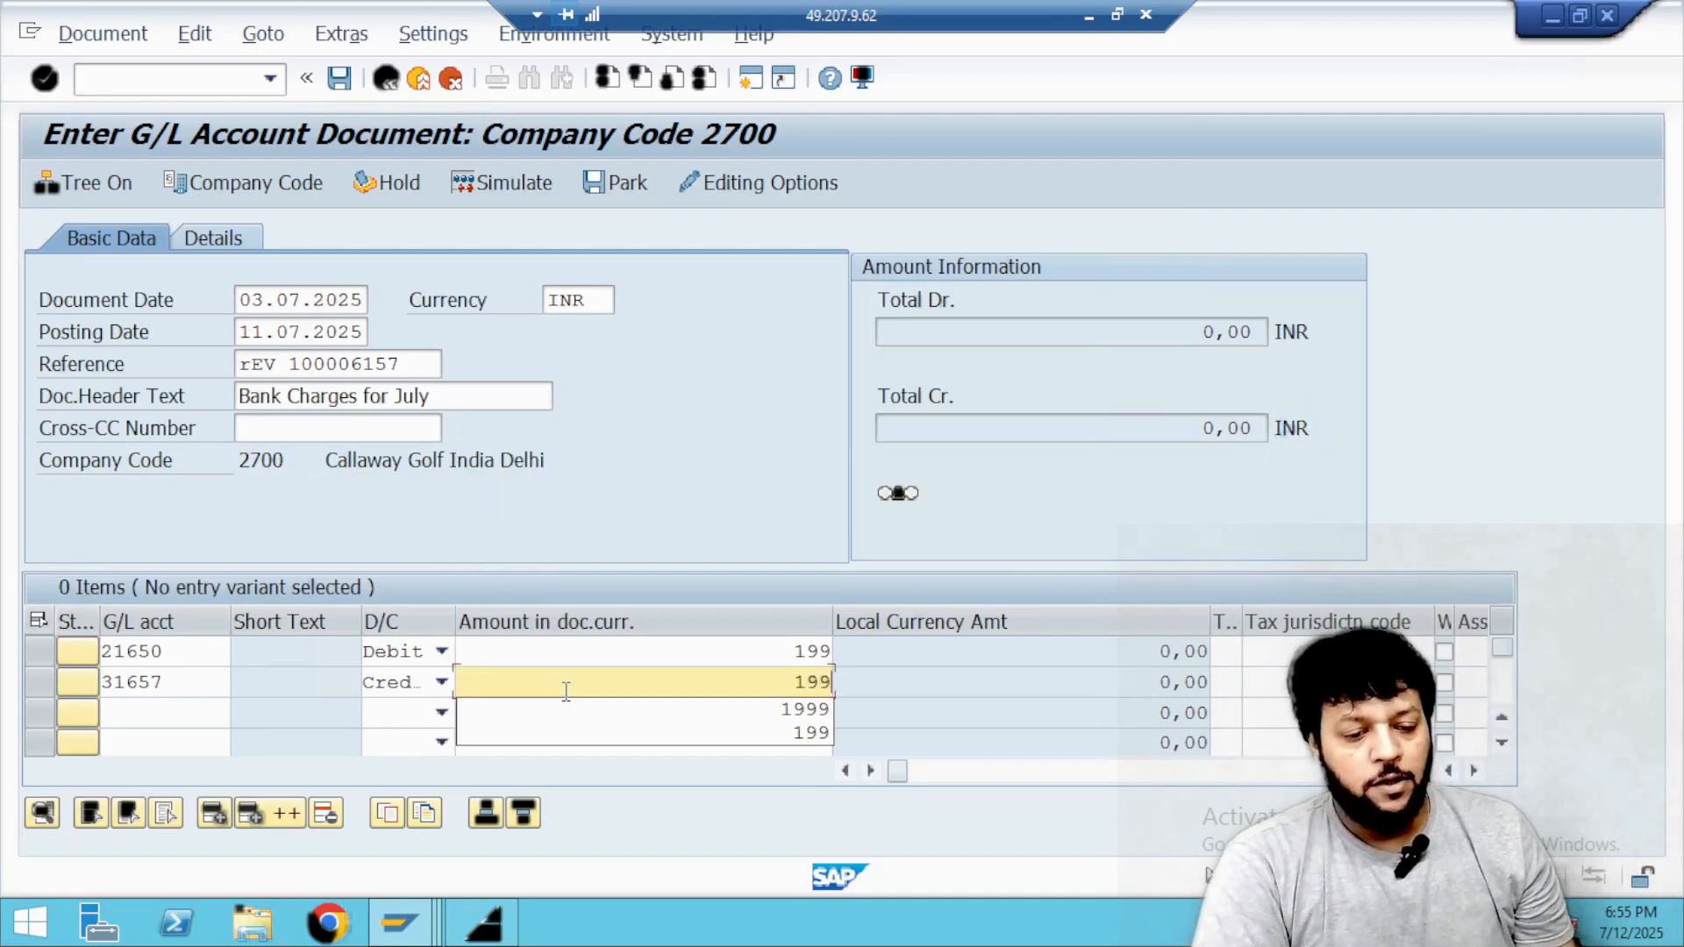
Look up the cost centers of controlling area 2700 and assign 27800 FINANCE to the Bank Charges line.
{"action": "left_click", "coordinate": [629, 656]}
{"action": "key", "text": "Tab"}
{"action": "key", "text": "Tab"}
{"action": "key", "text": "Tab"}
{"action": "key", "text": "Tab"}
{"action": "key", "text": "Tab"}
{"action": "key", "text": "Tab"}
{"action": "key", "text": "Tab"}
{"action": "key", "text": "Tab"}
{"action": "key", "text": "Tab"}
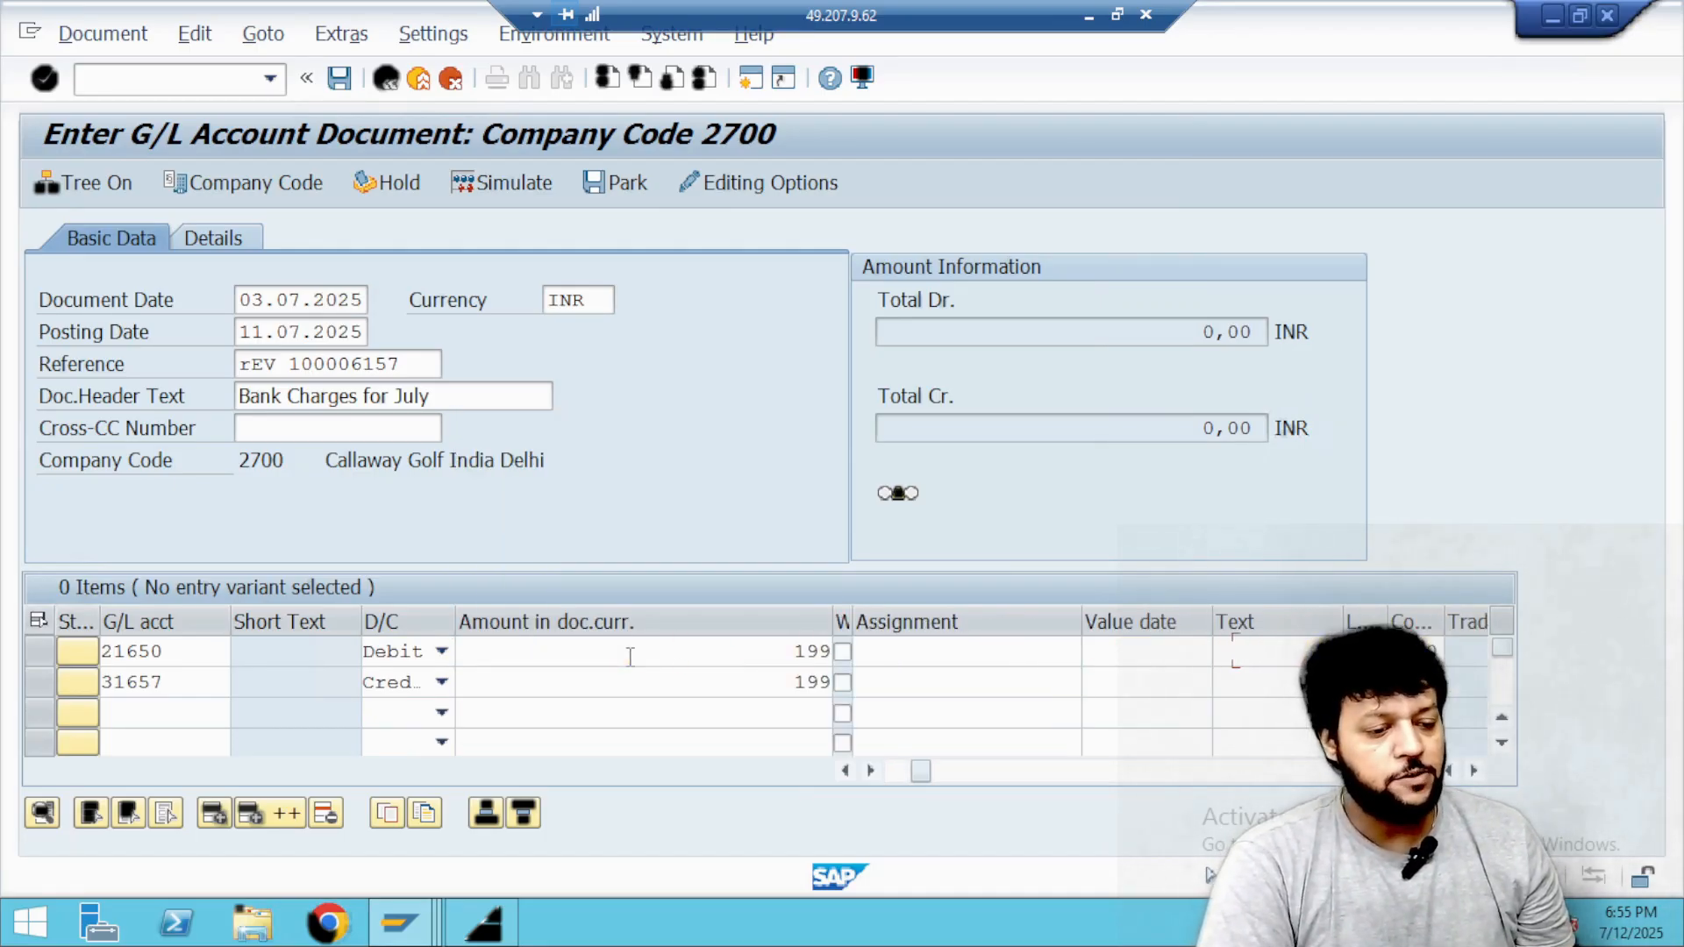
{"action": "key", "text": "Tab"}
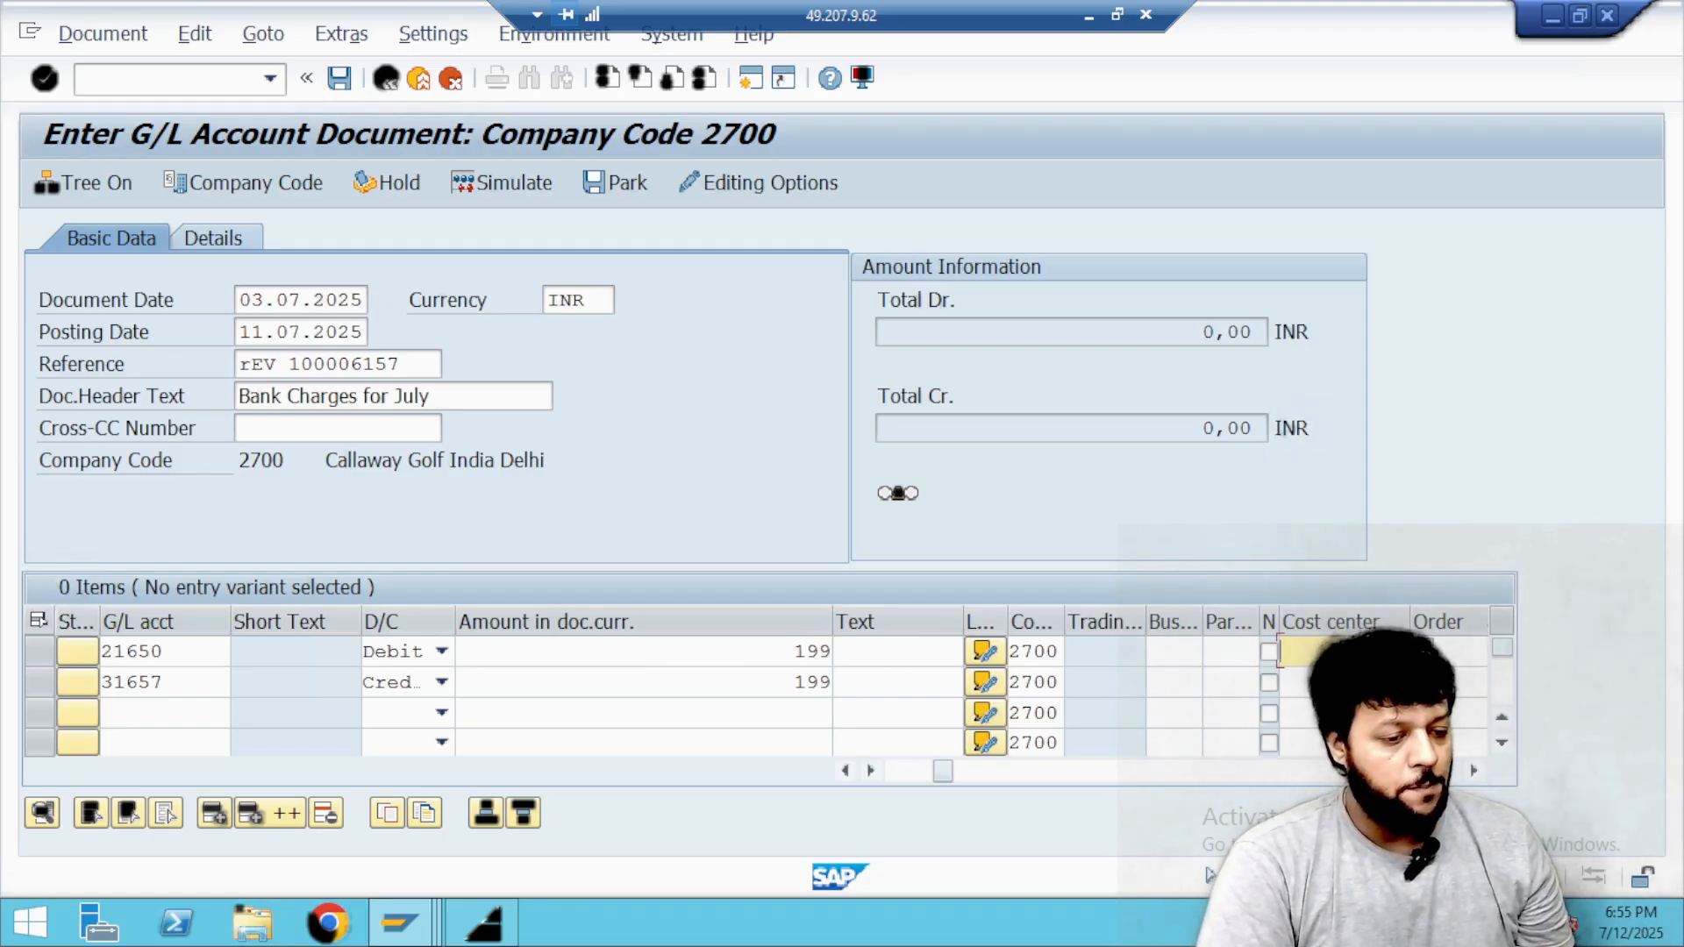
{"action": "key", "text": "F4"}
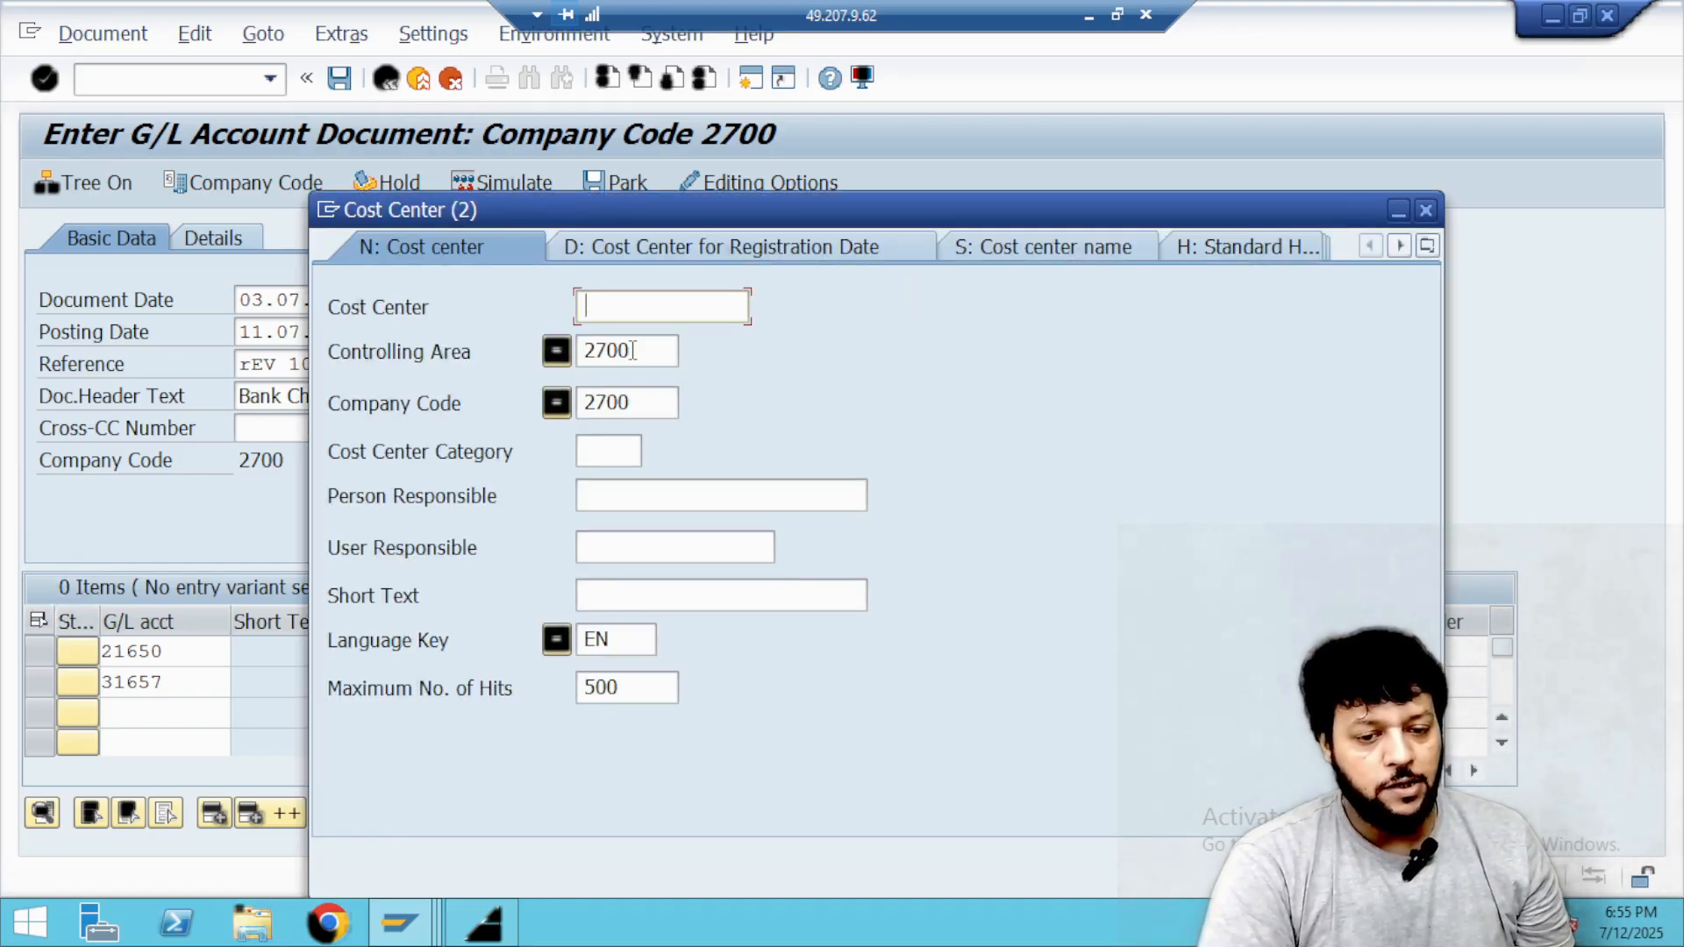
{"action": "left_click", "coordinate": [632, 350]}
{"action": "key", "text": "Return"}
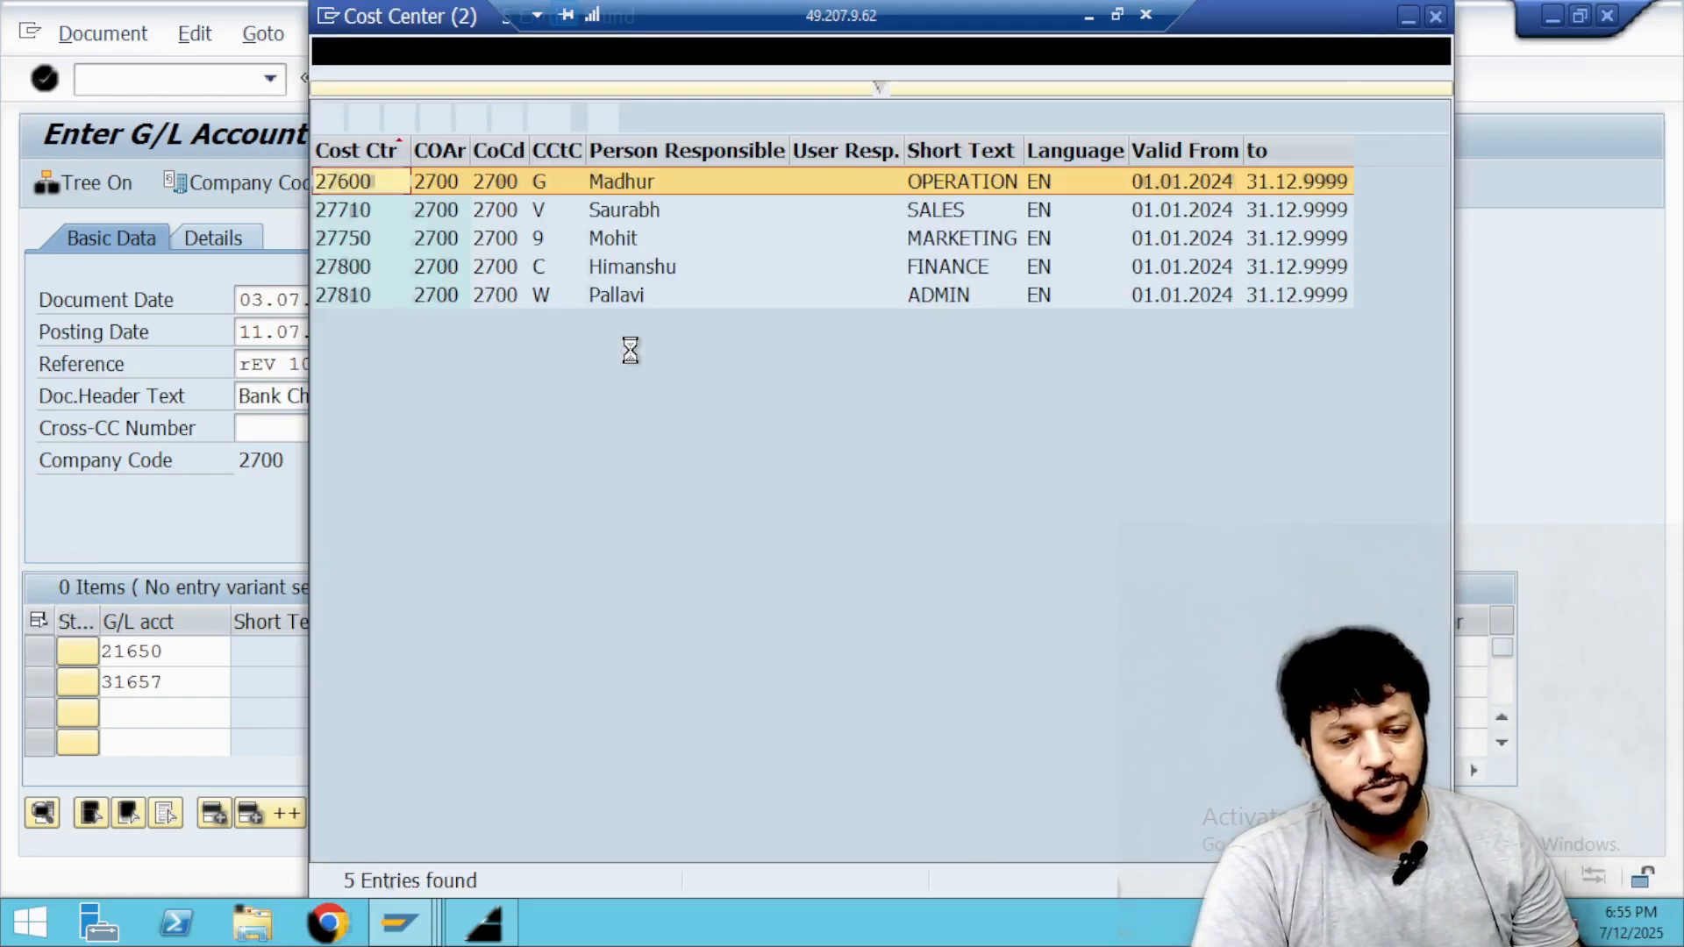
{"action": "double_click", "coordinate": [644, 268]}
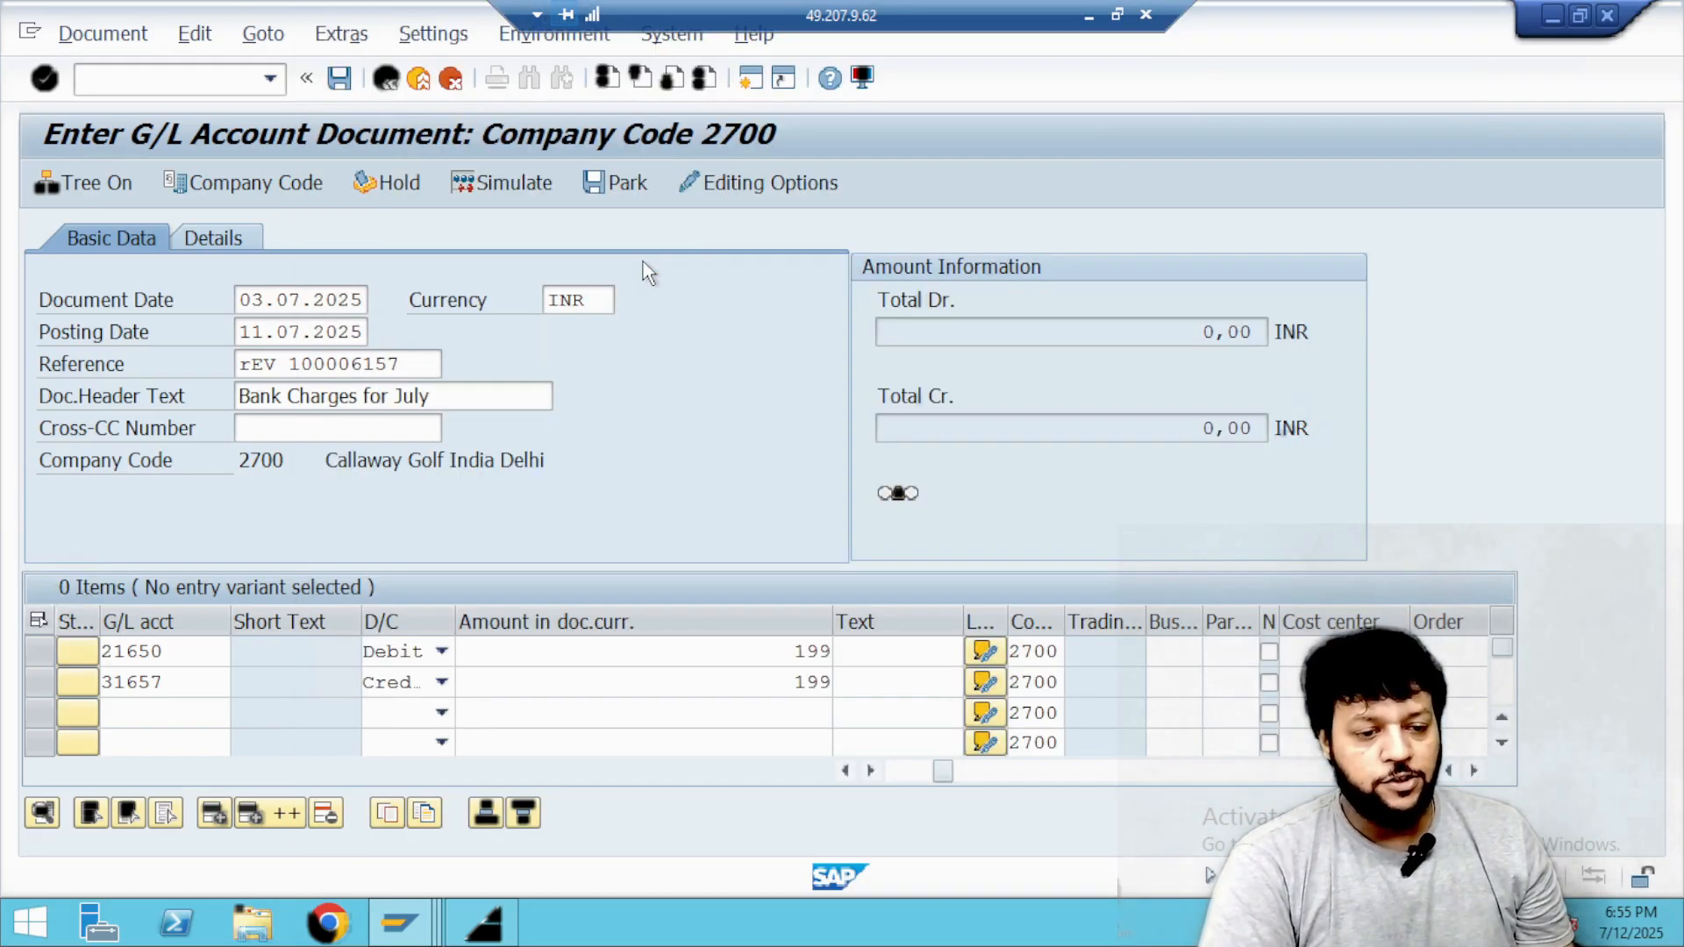
Validate the two 199 INR line items and post the document.
{"action": "left_click", "coordinate": [599, 681]}
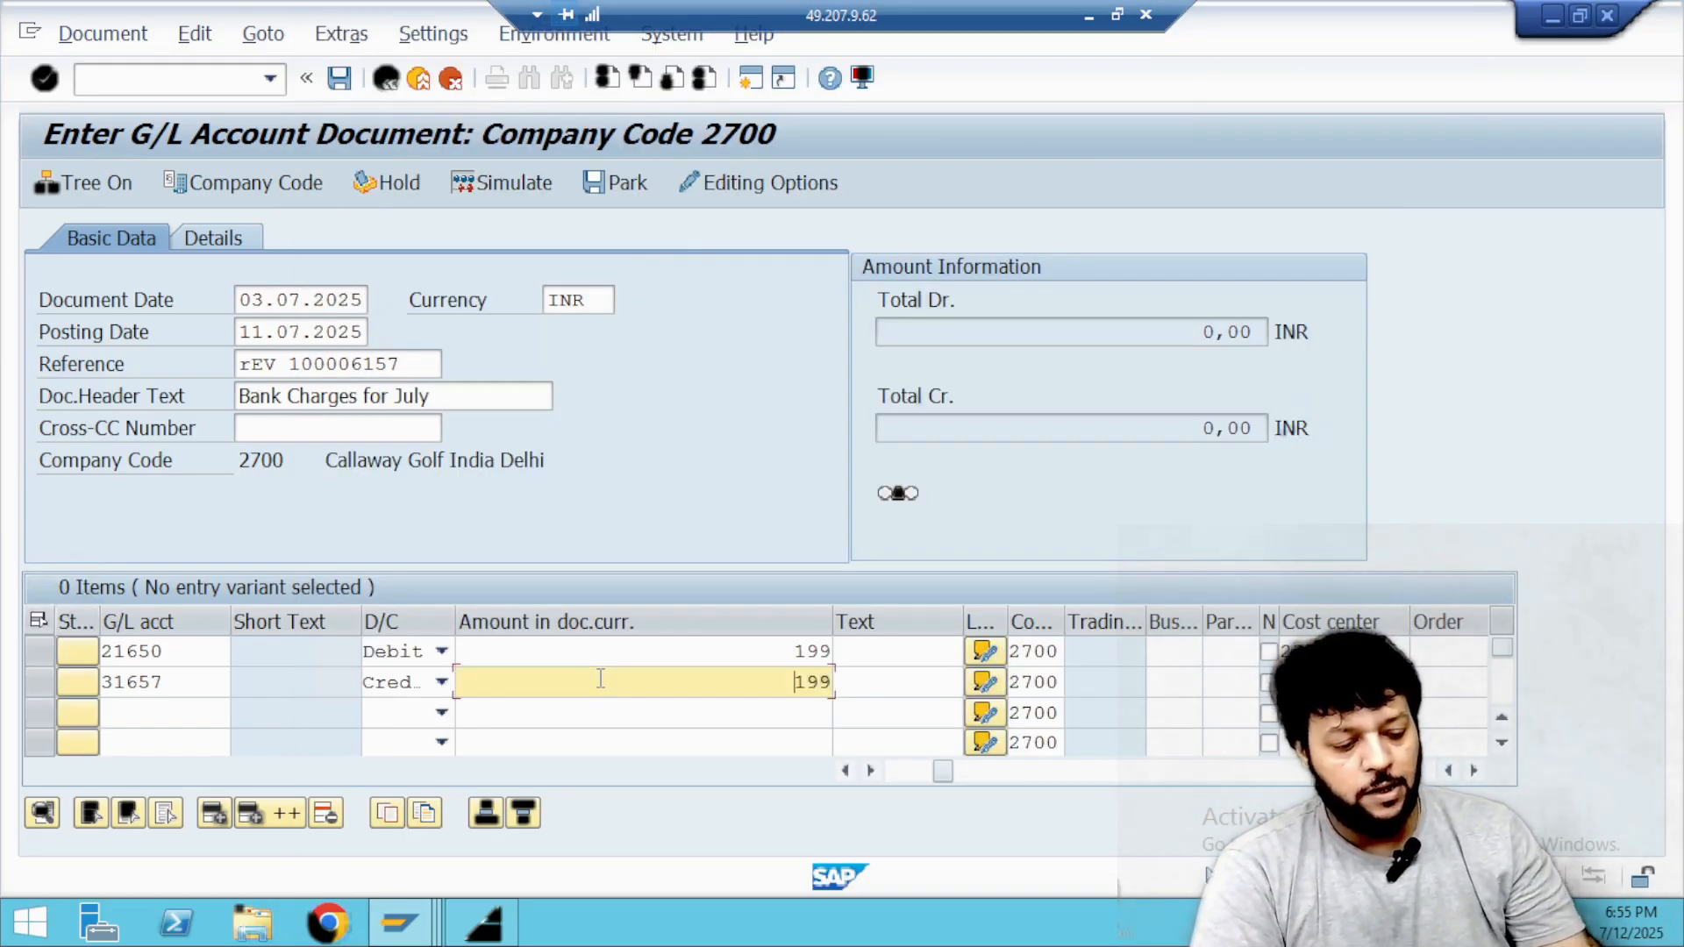
{"action": "key", "text": "Return"}
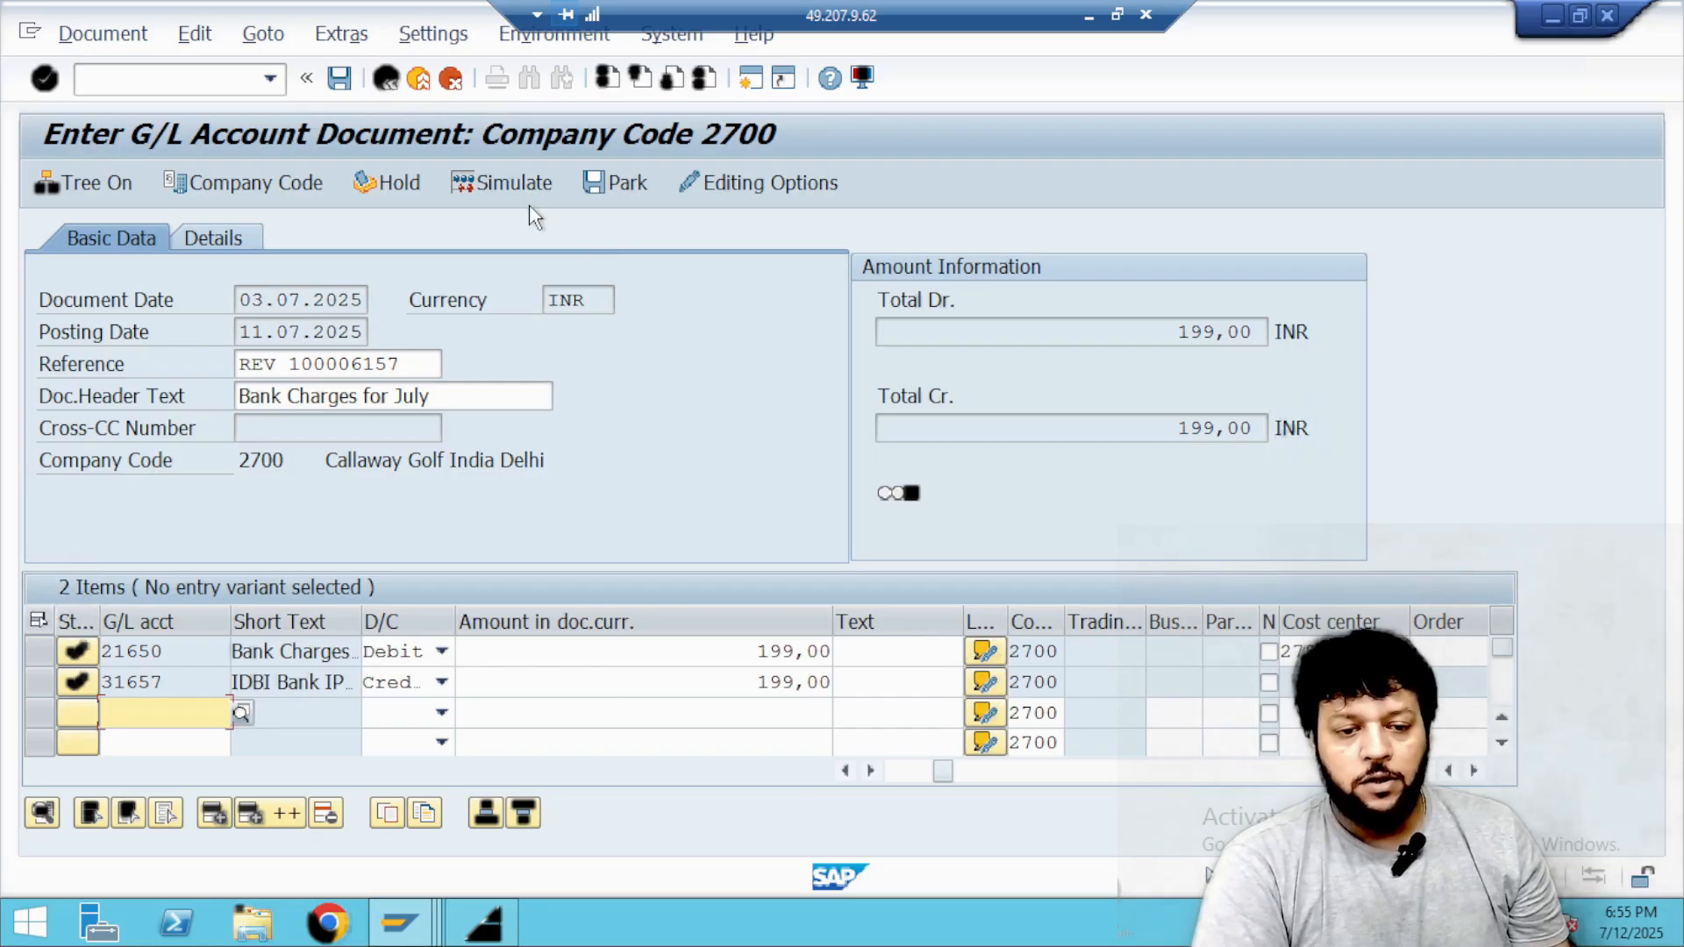
{"action": "left_click", "coordinate": [339, 79]}
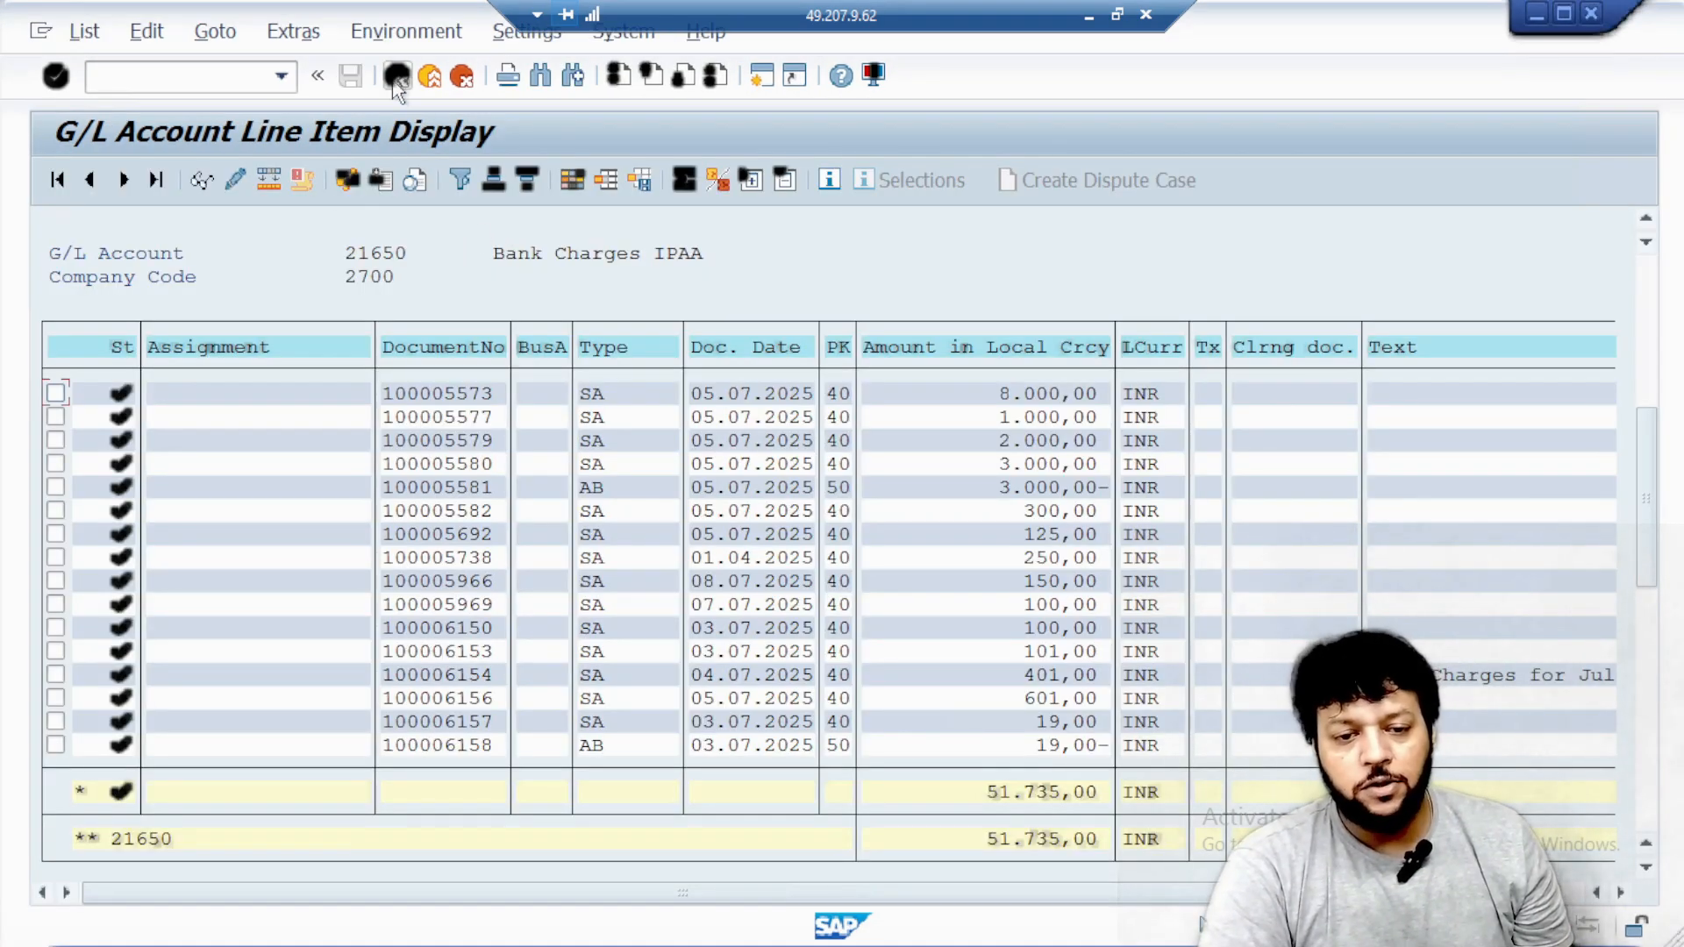
Return to the G/L line item display, rerun it for open items, and check the latest Bank Charges IPAA entries for the 199 INR posting.
{"action": "left_click", "coordinate": [396, 76]}
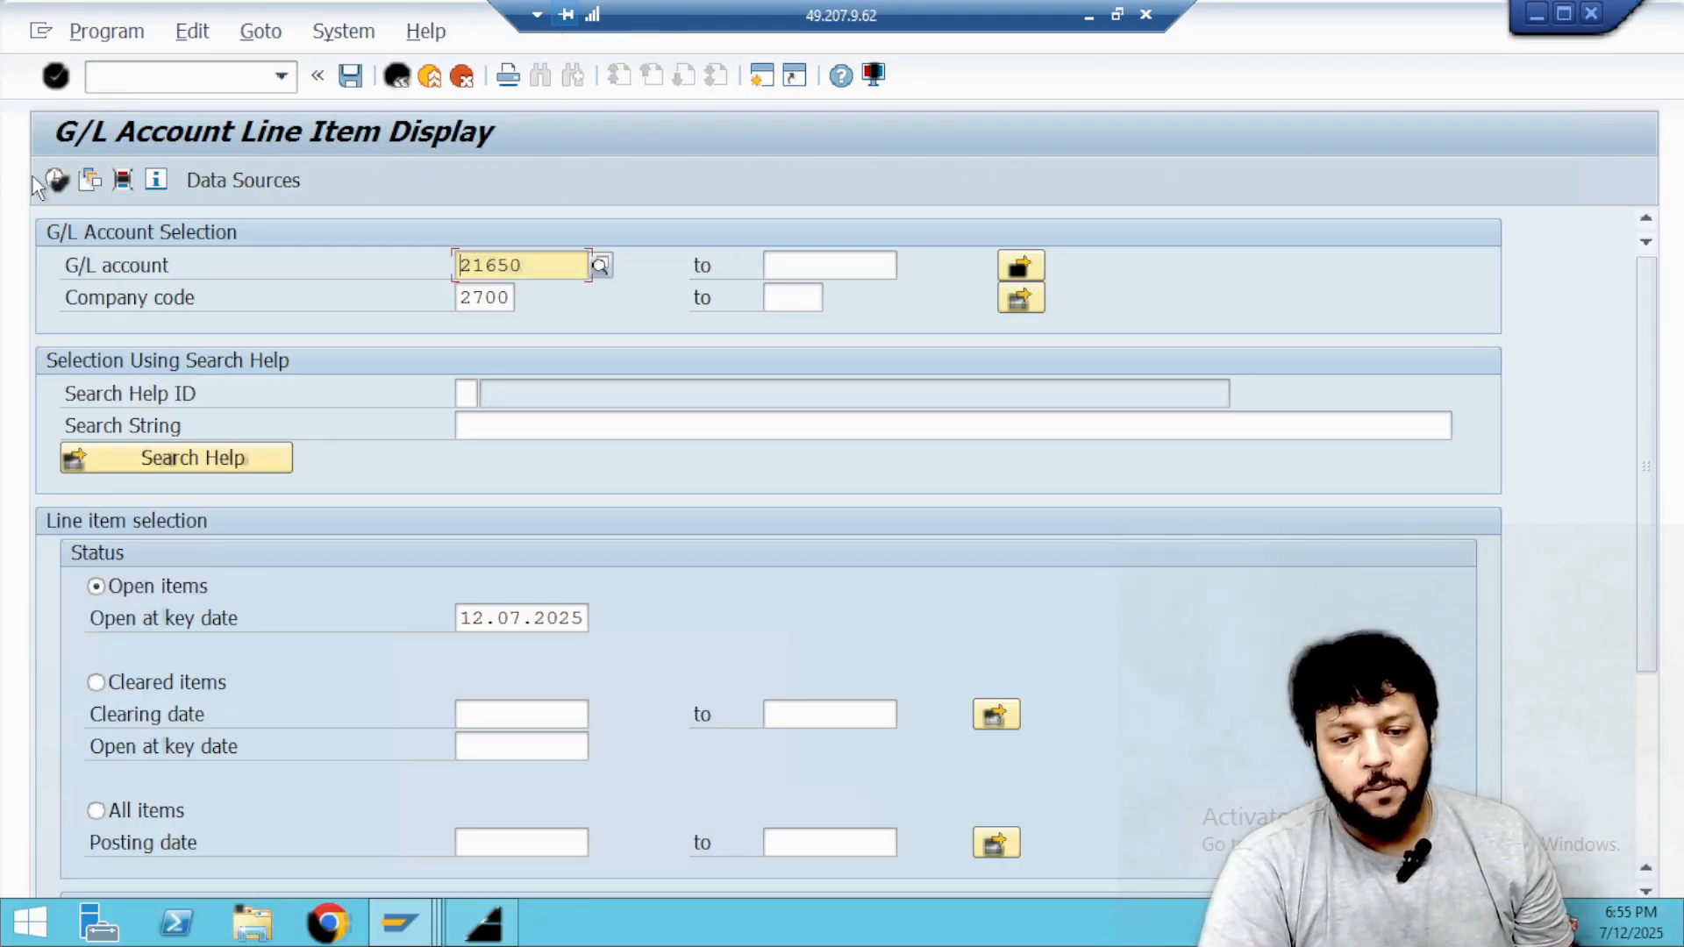
{"action": "left_click", "coordinate": [54, 178]}
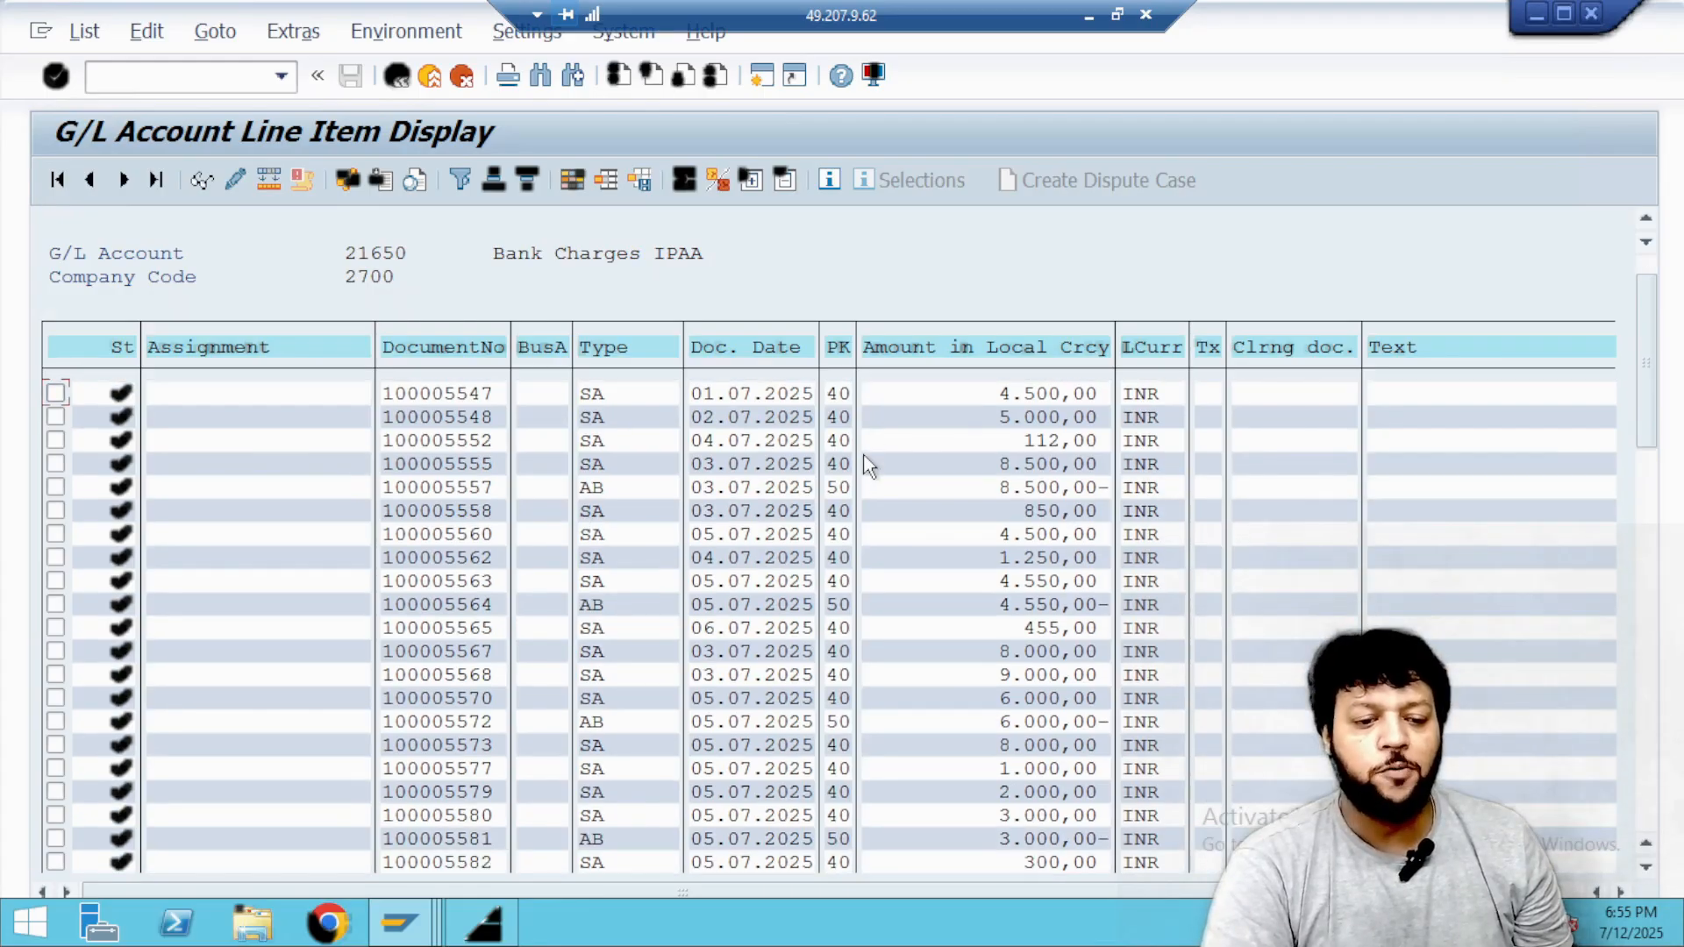
{"action": "scroll", "coordinate": [869, 464], "scroll_direction": "down", "scroll_amount": 3}
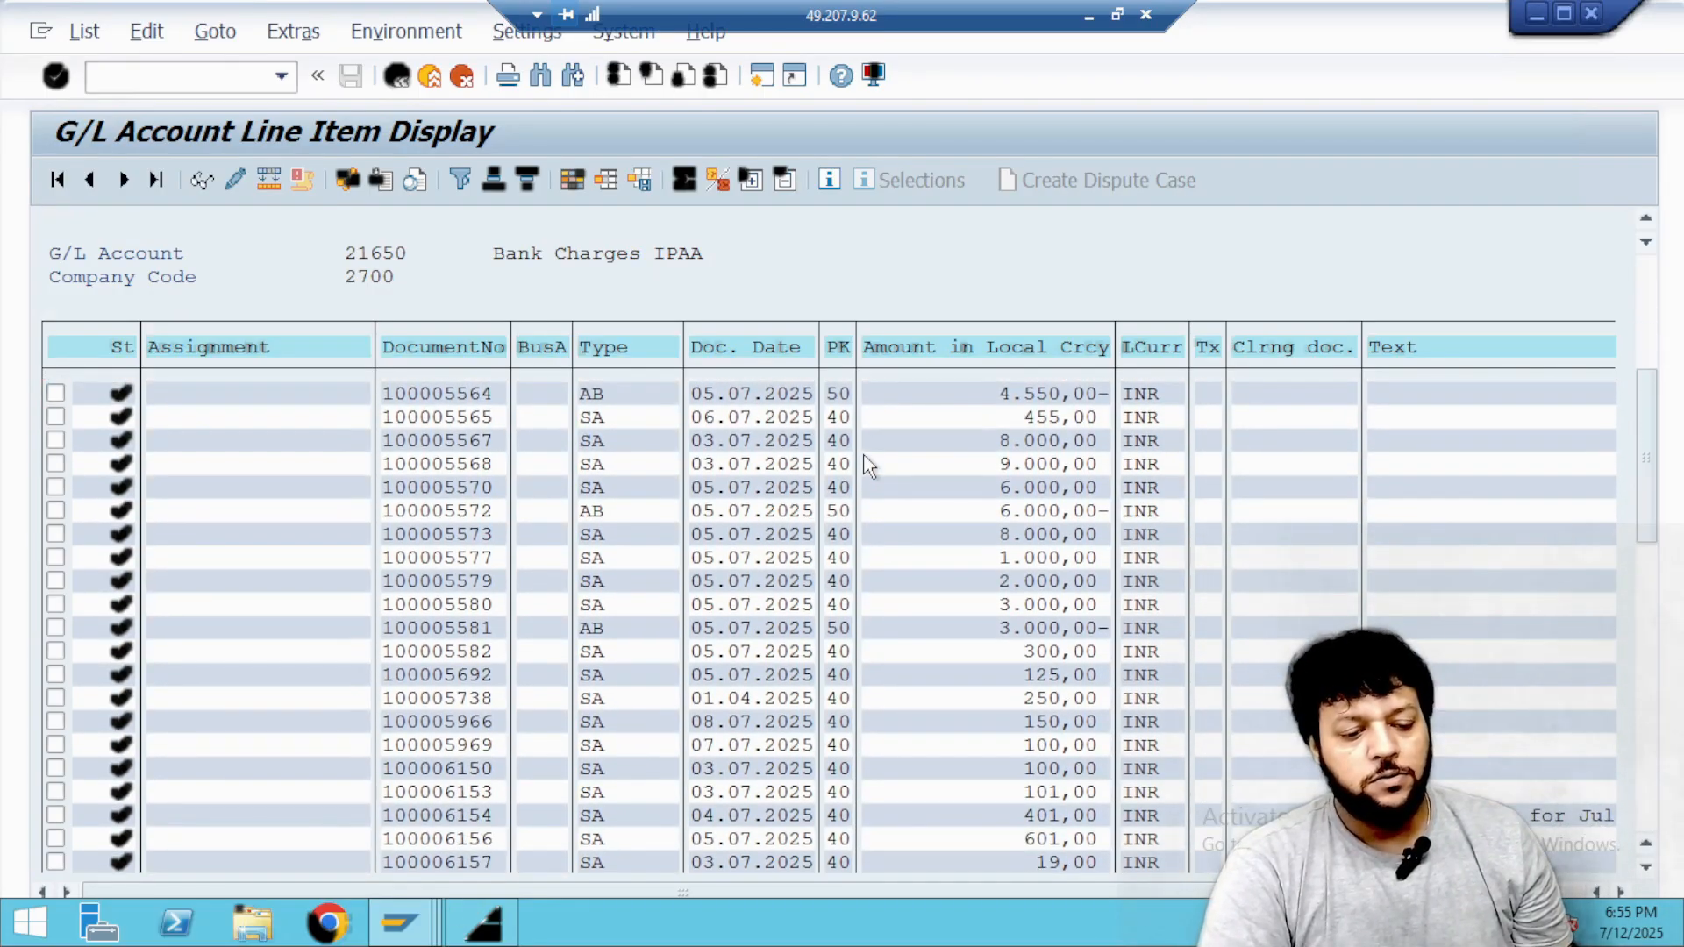
{"action": "scroll", "coordinate": [868, 465], "scroll_direction": "down", "scroll_amount": 3}
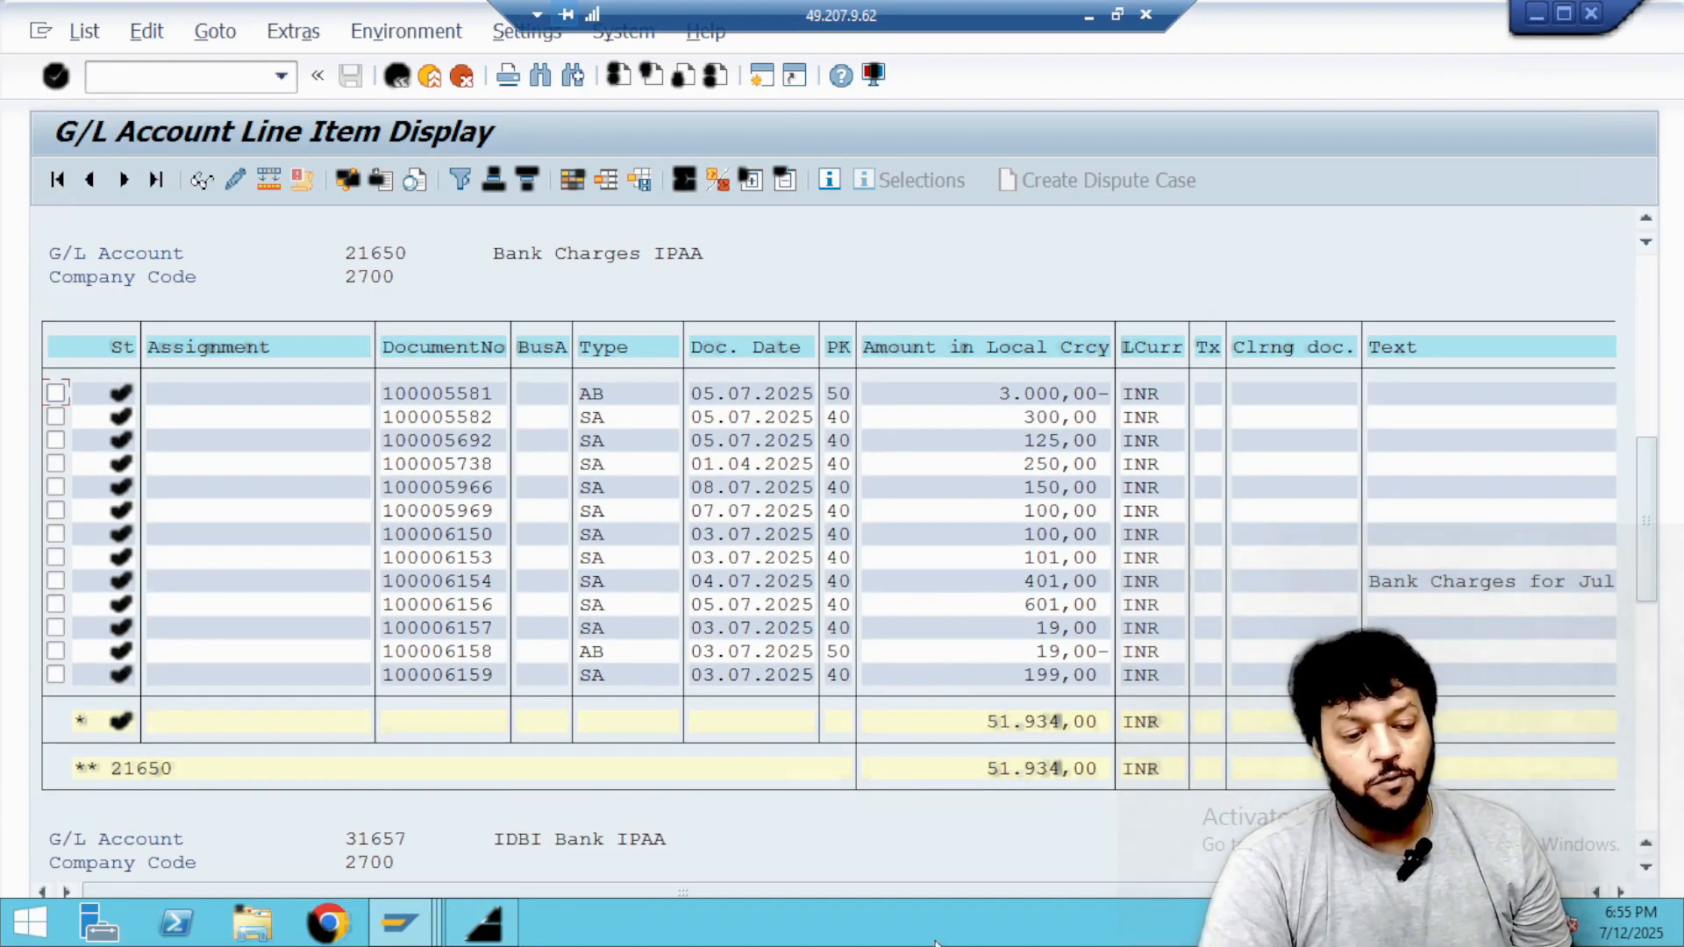